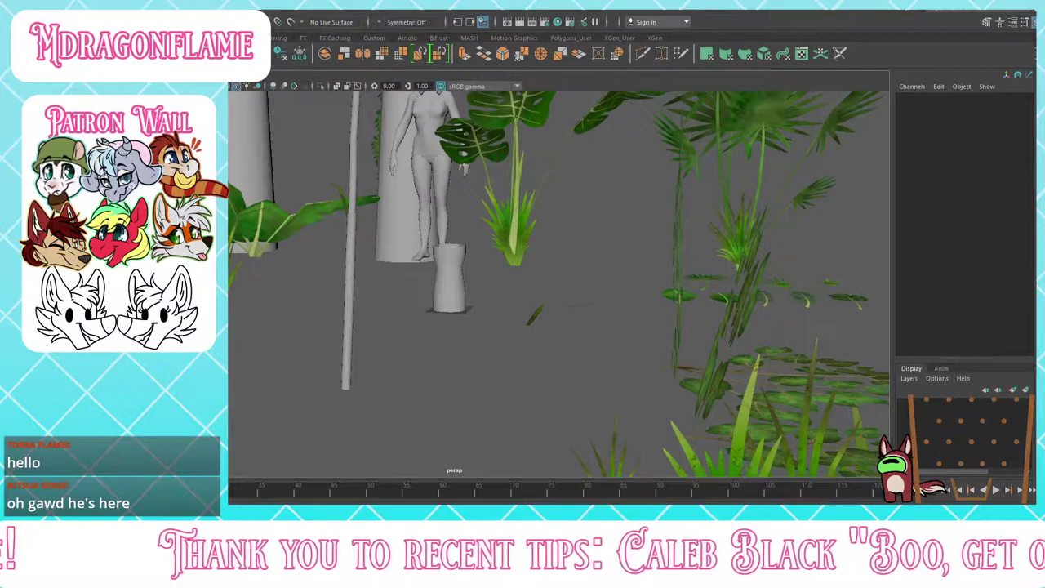
# Step: Examine the grey vase beside the small monstera leaf up close and from a distance
pyautogui.scroll(-5, 447, 196)
pyautogui.keyDown('alt'); pyautogui.moveTo(447, 192); pyautogui.dragTo(417, 227); pyautogui.keyUp('alt')
pyautogui.scroll(-10, 462, 264)
pyautogui.scroll(8, 464, 262)
pyautogui.scroll(8, 438, 281)
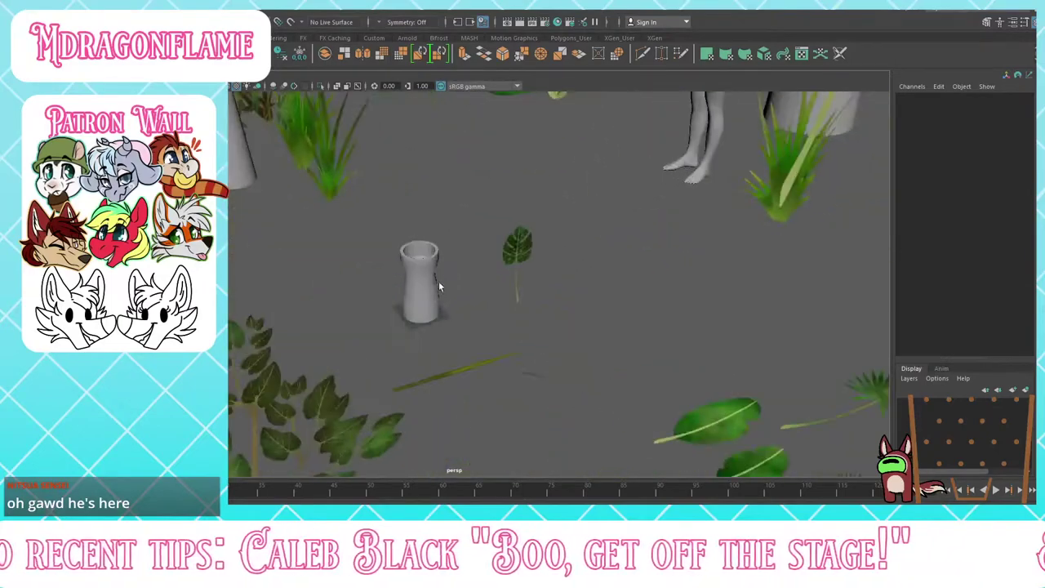
pyautogui.keyDown('alt'); pyautogui.moveTo(454, 277); pyautogui.dragTo(471, 168, button='middle'); pyautogui.keyUp('alt')
pyautogui.scroll(8, 475, 356)
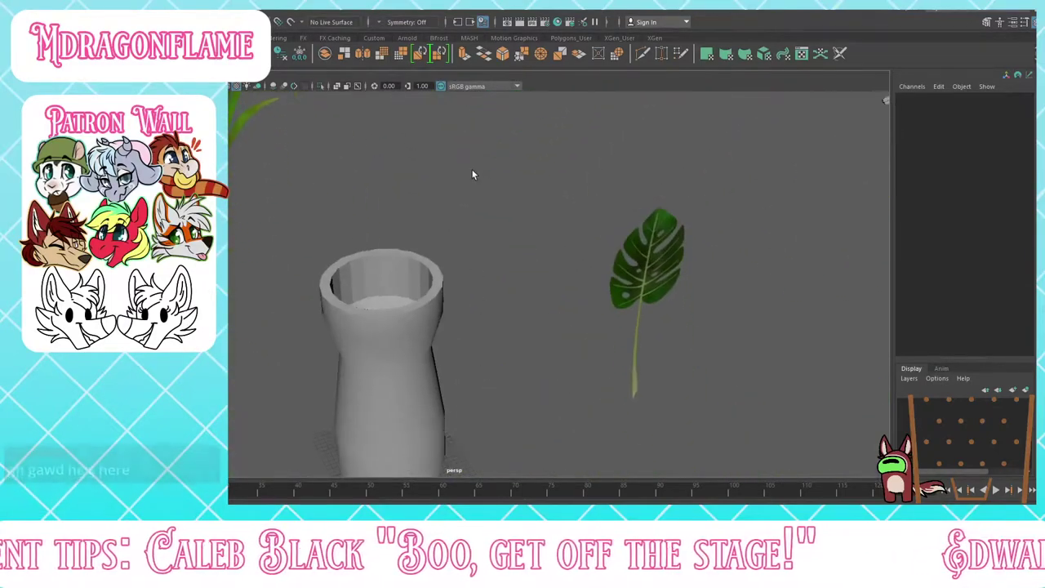
pyautogui.click(411, 307)
pyautogui.keyDown('alt'); pyautogui.moveTo(419, 364); pyautogui.dragTo(438, 236, button='middle'); pyautogui.keyUp('alt')
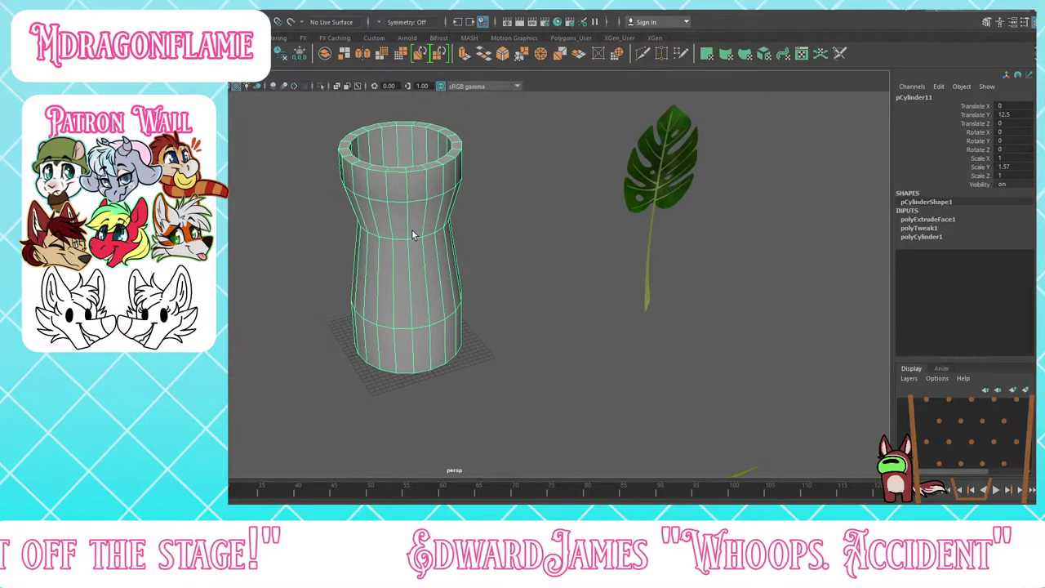
pyautogui.scroll(-8, 412, 235)
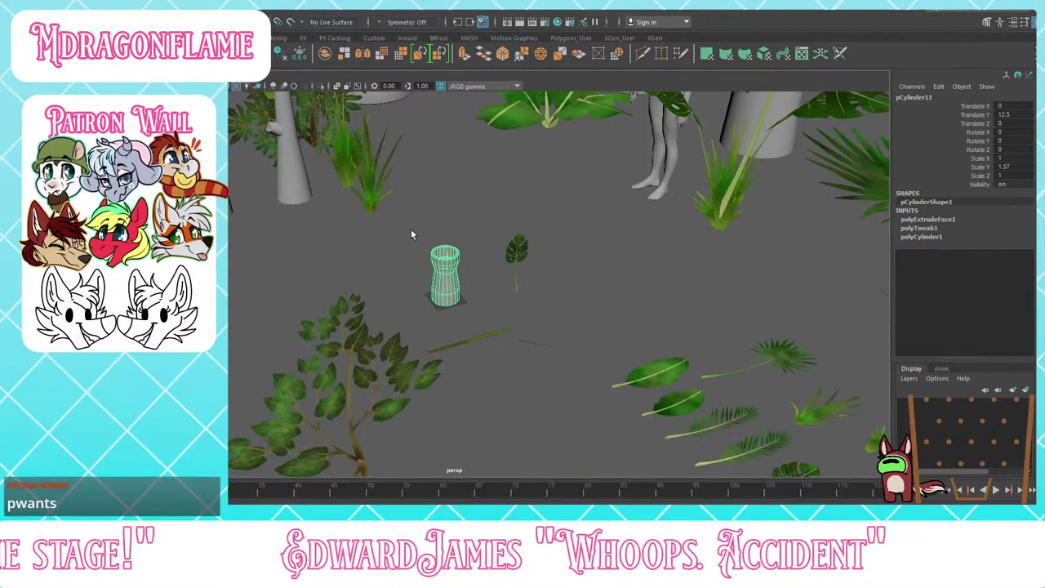
pyautogui.scroll(6, 411, 235)
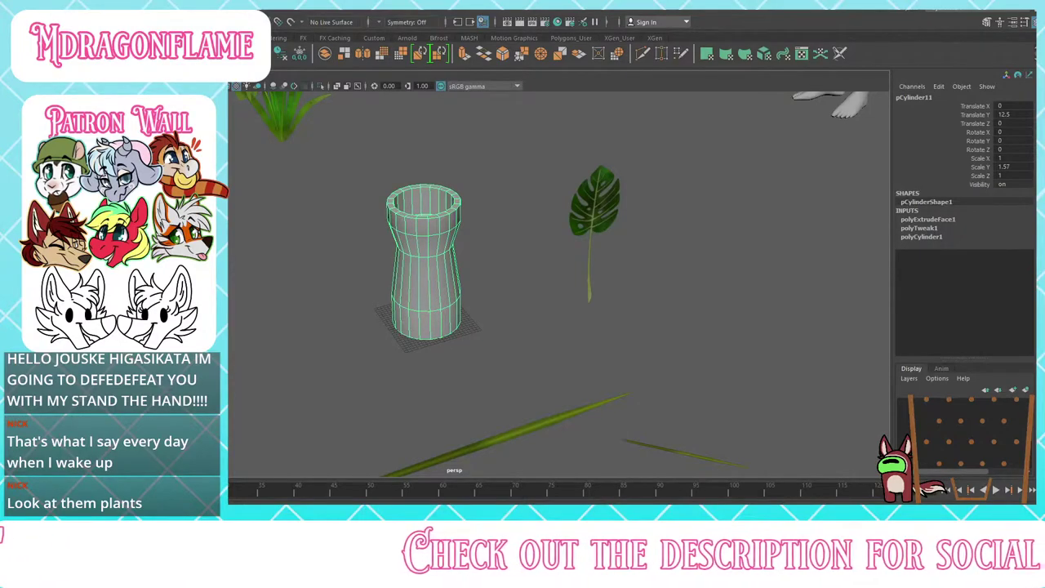
pyautogui.scroll(-12, 559, 284)
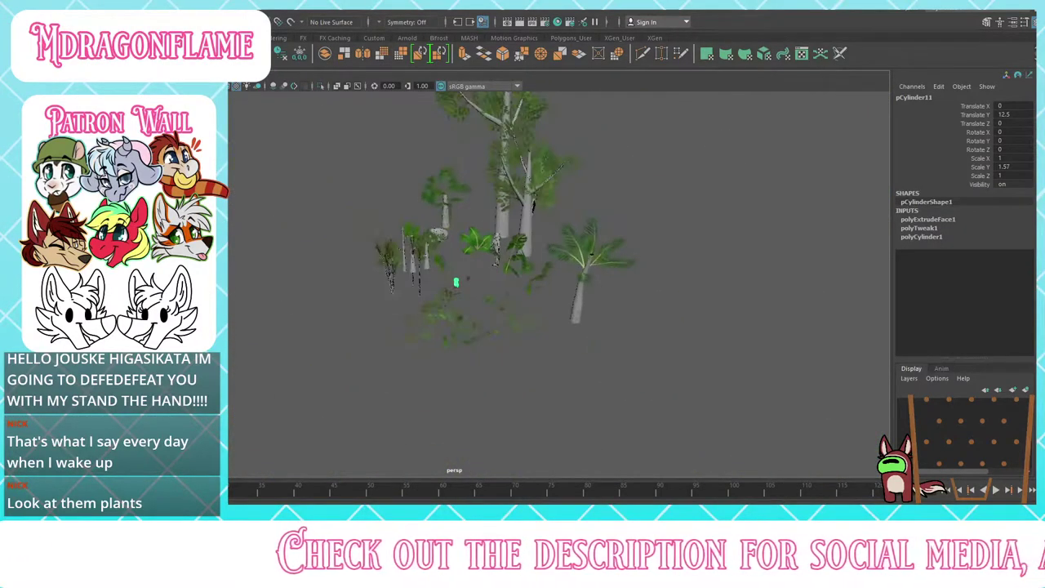
# Step: Examine the jungle plant and tree models spread around the vase
pyautogui.click(584, 184)
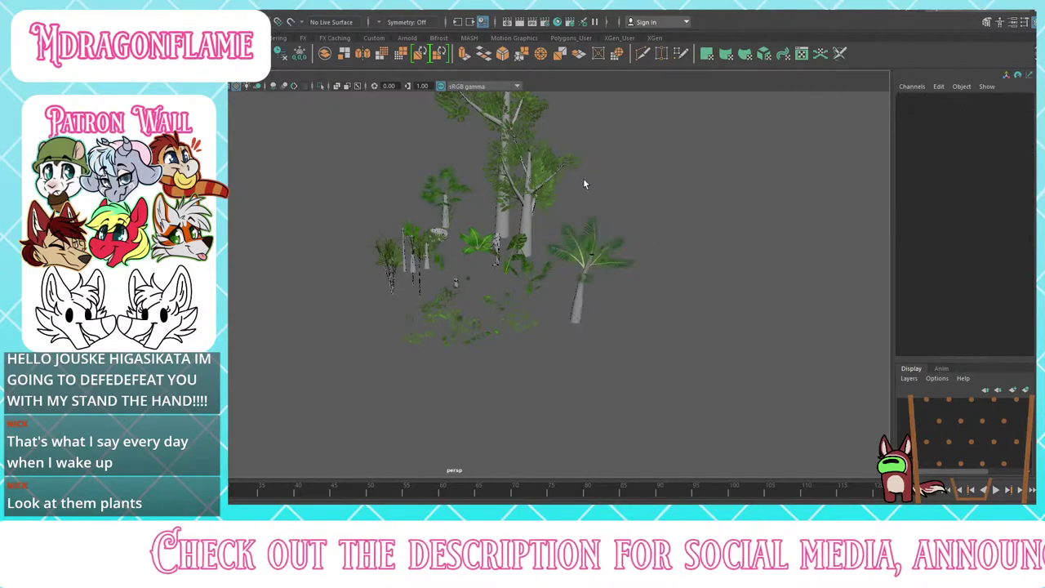
pyautogui.scroll(5, 506, 232)
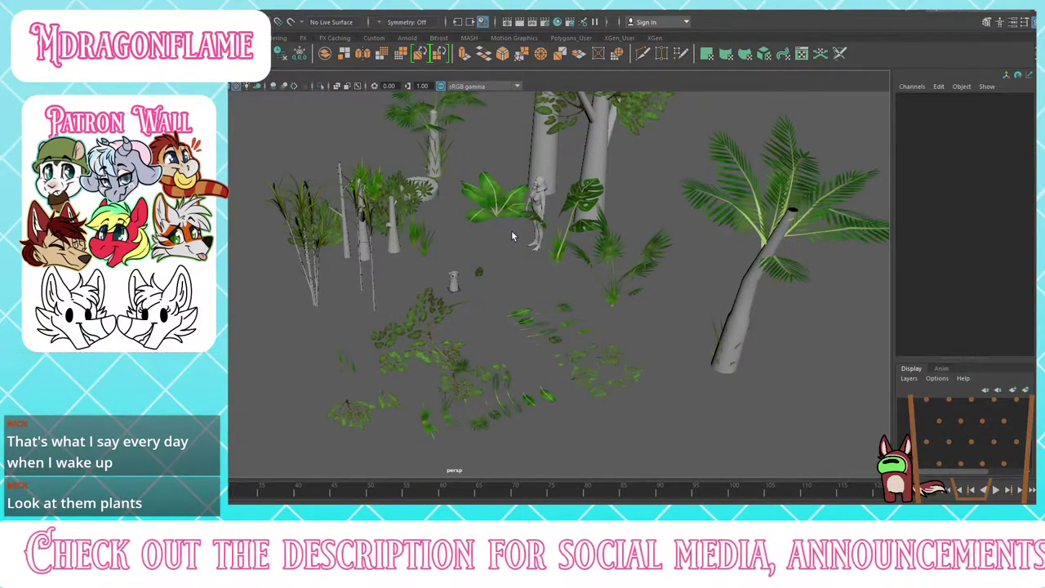
pyautogui.scroll(-5, 506, 229)
pyautogui.scroll(1, 502, 224)
pyautogui.scroll(6, 502, 218)
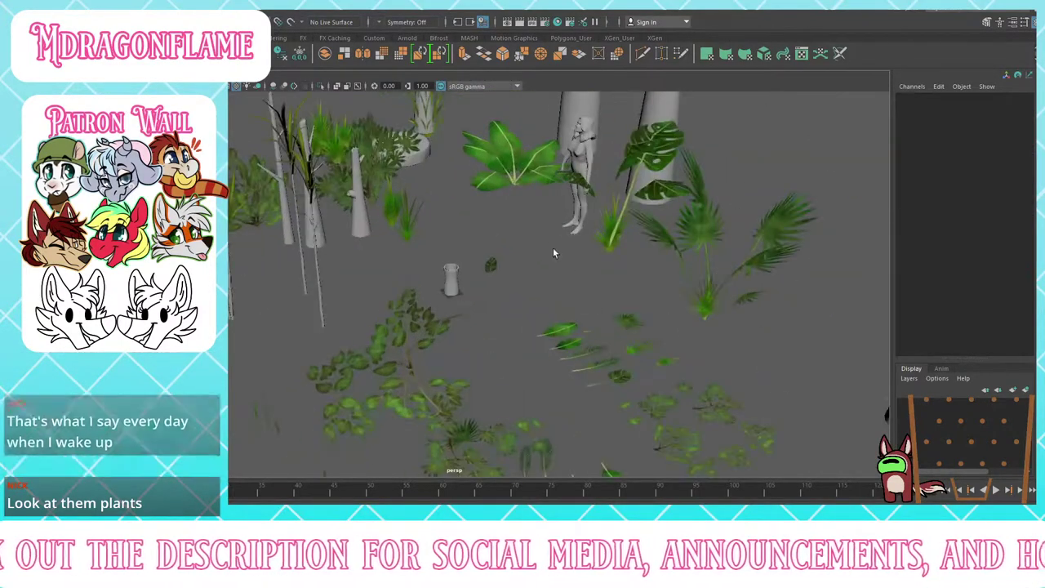
pyautogui.scroll(8, 546, 249)
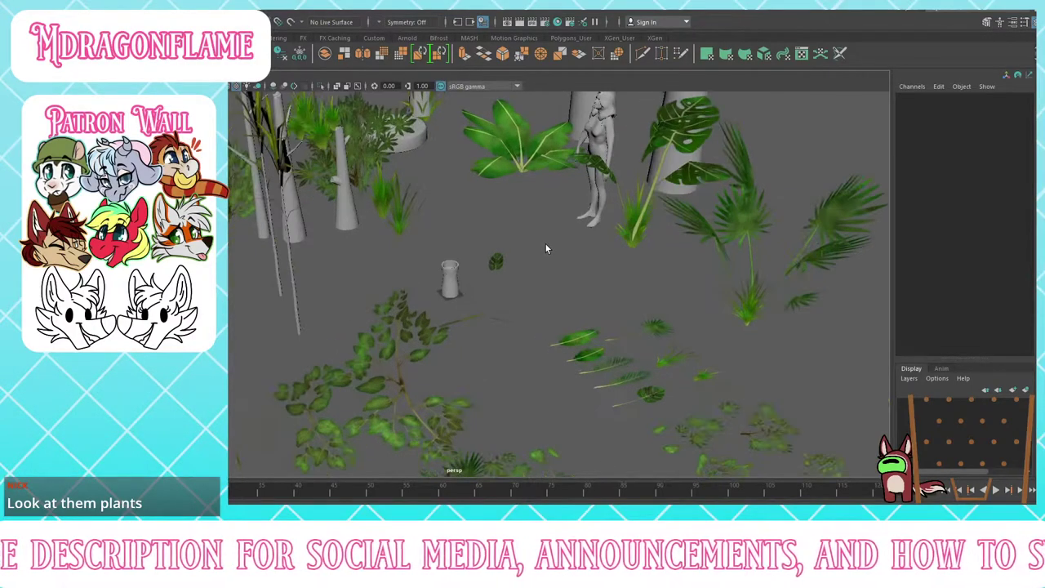
pyautogui.scroll(-9, 550, 252)
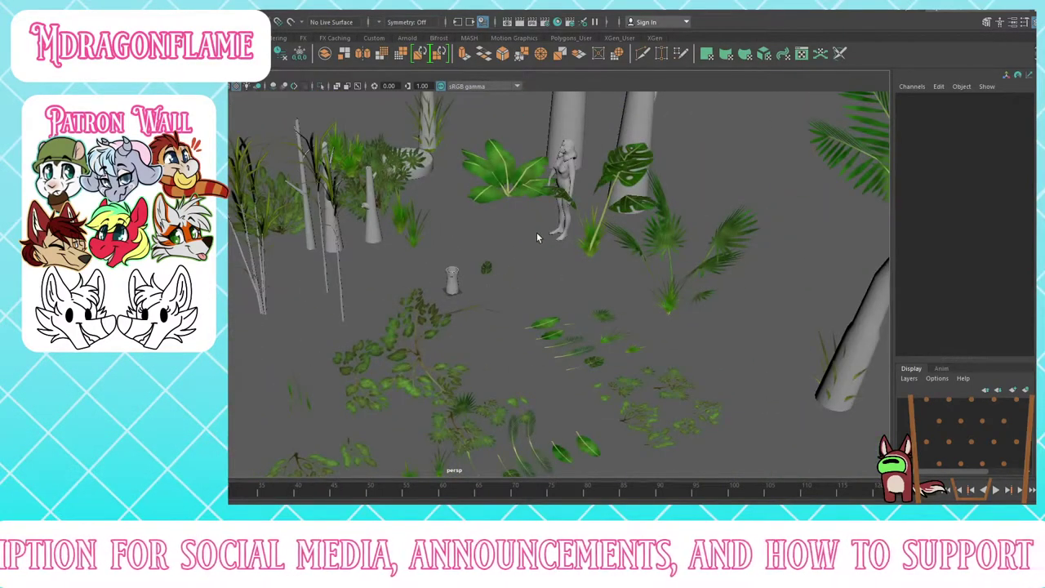
pyautogui.keyDown('alt'); pyautogui.moveTo(550, 252); pyautogui.dragTo(506, 287); pyautogui.keyUp('alt')
pyautogui.scroll(8, 550, 266)
# Step: Select the vase, switch to edge selection, and raise the lower body's edge loop toward the middle
pyautogui.click(411, 281)
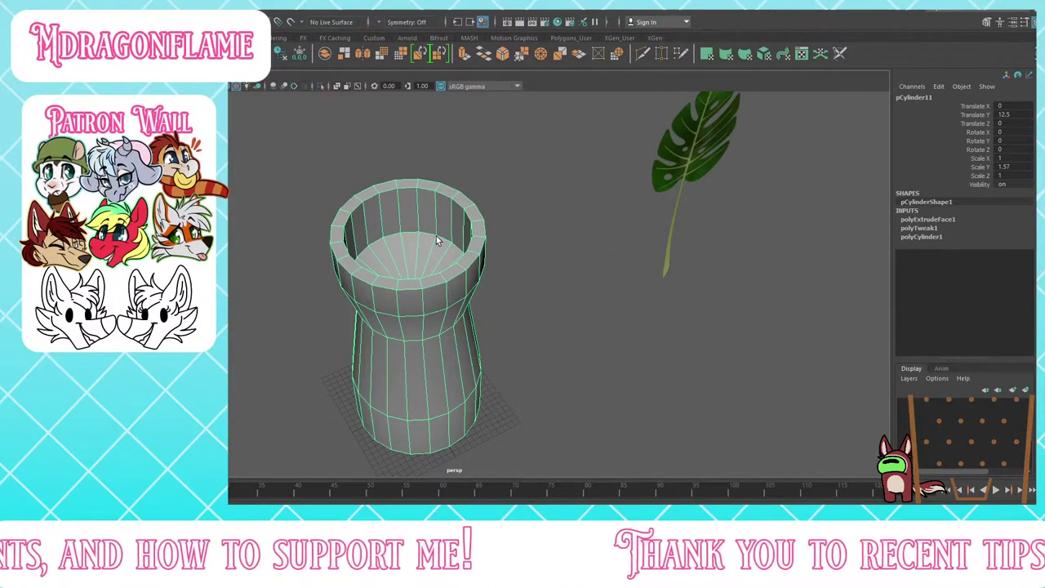
pyautogui.scroll(-3, 440, 236)
pyautogui.click(644, 138)
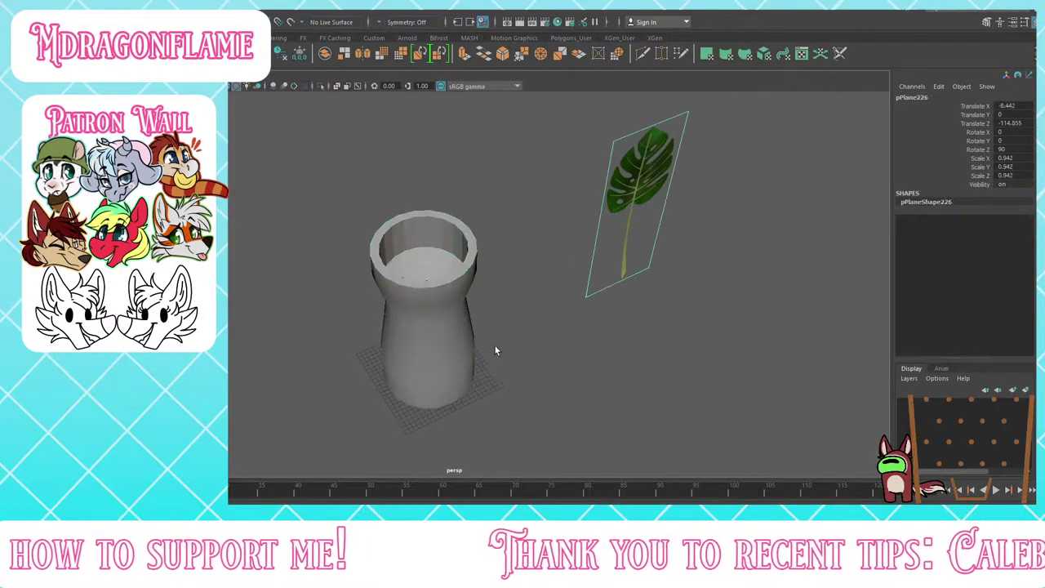
pyautogui.keyDown('alt'); pyautogui.moveTo(494, 345); pyautogui.dragTo(470, 311); pyautogui.keyUp('alt')
pyautogui.click(441, 298)
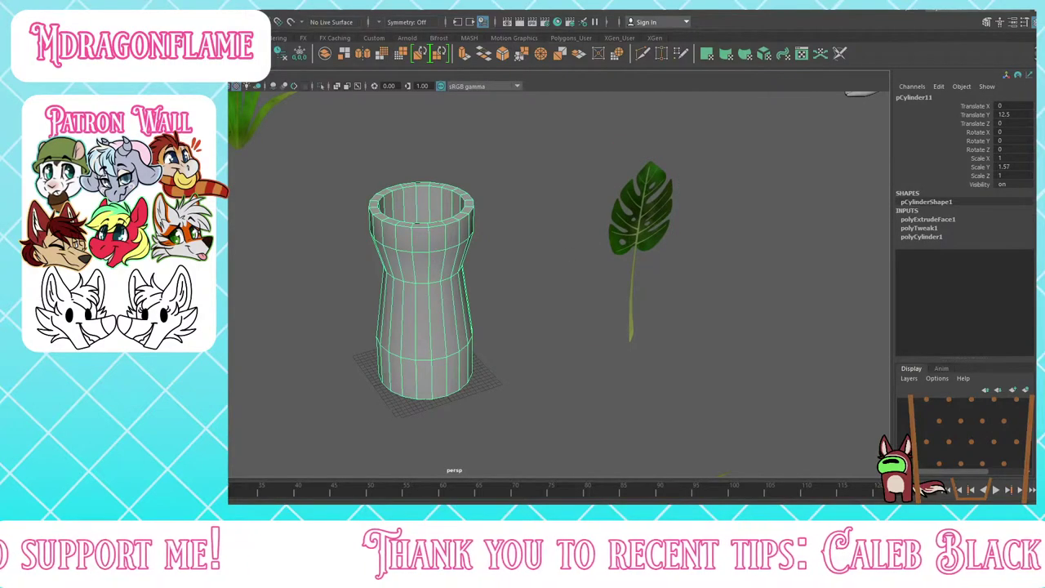
pyautogui.keyDown('alt'); pyautogui.moveTo(387, 365); pyautogui.dragTo(367, 343); pyautogui.keyUp('alt')
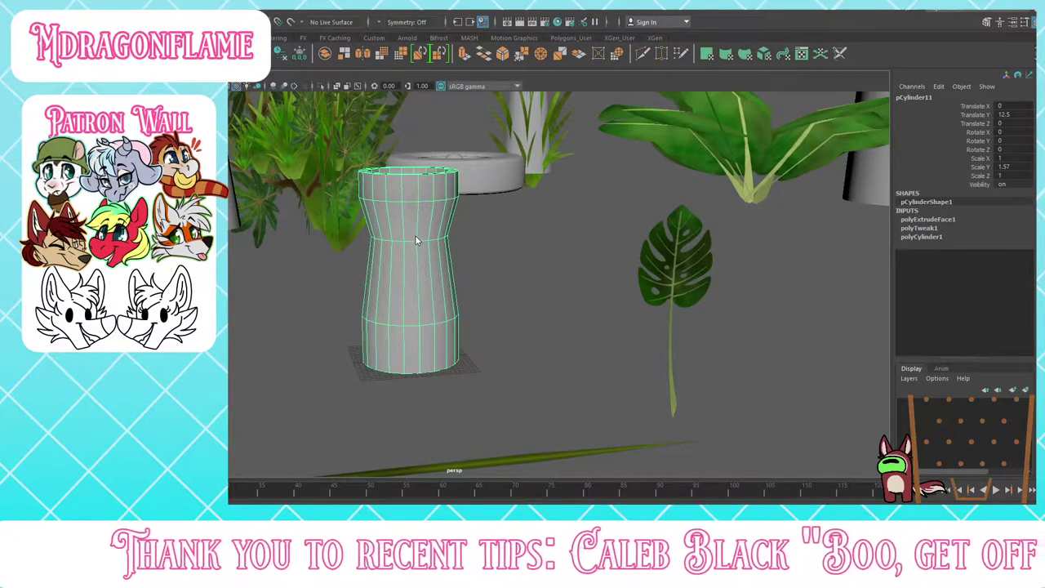
pyautogui.moveTo(415, 236); pyautogui.dragTo(417, 208, button='right')
pyautogui.click(415, 320)
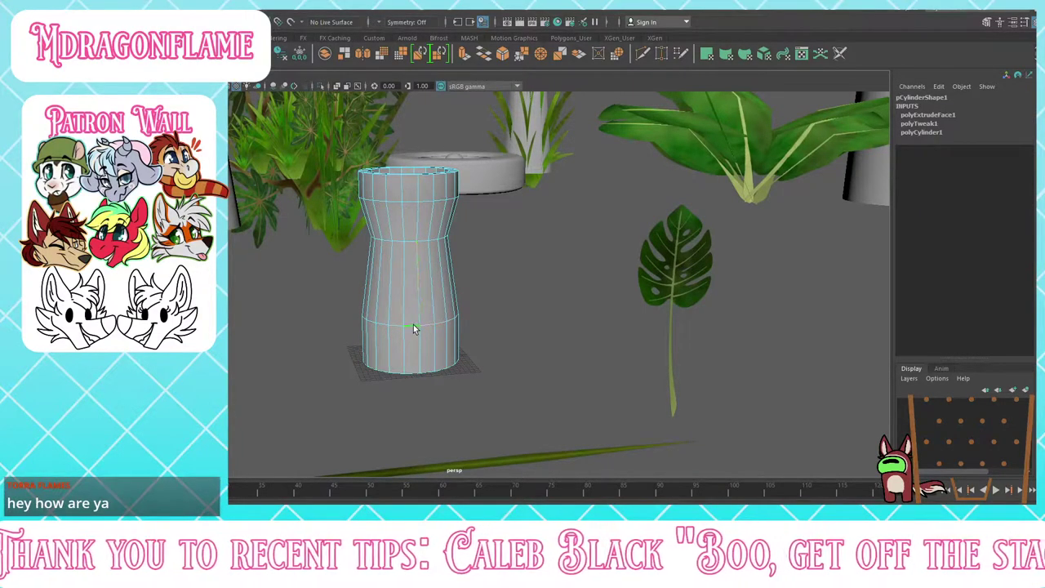
pyautogui.doubleClick(412, 327)
pyautogui.press('w')
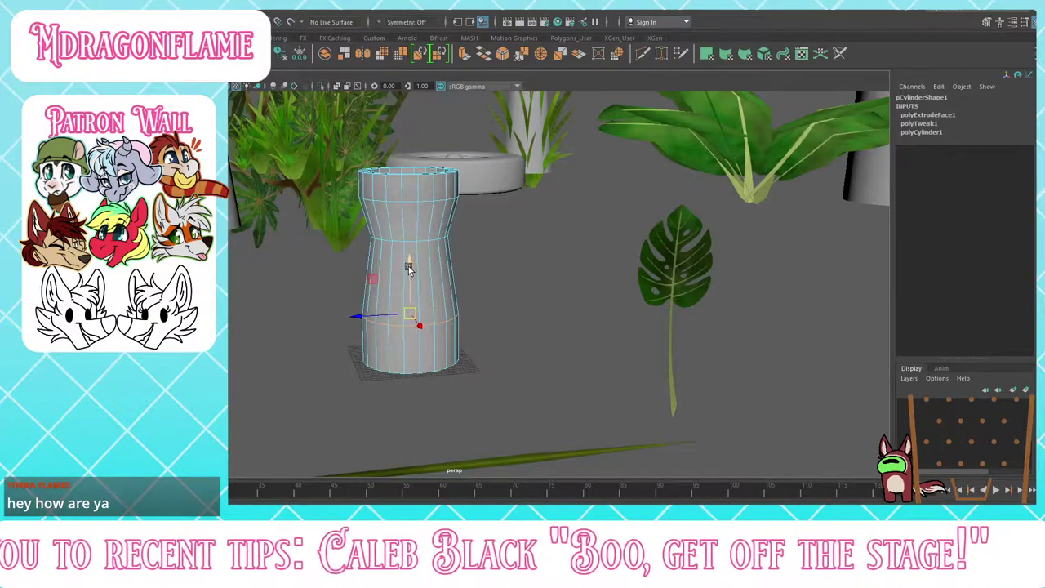
pyautogui.moveTo(410, 270); pyautogui.dragTo(414, 232)
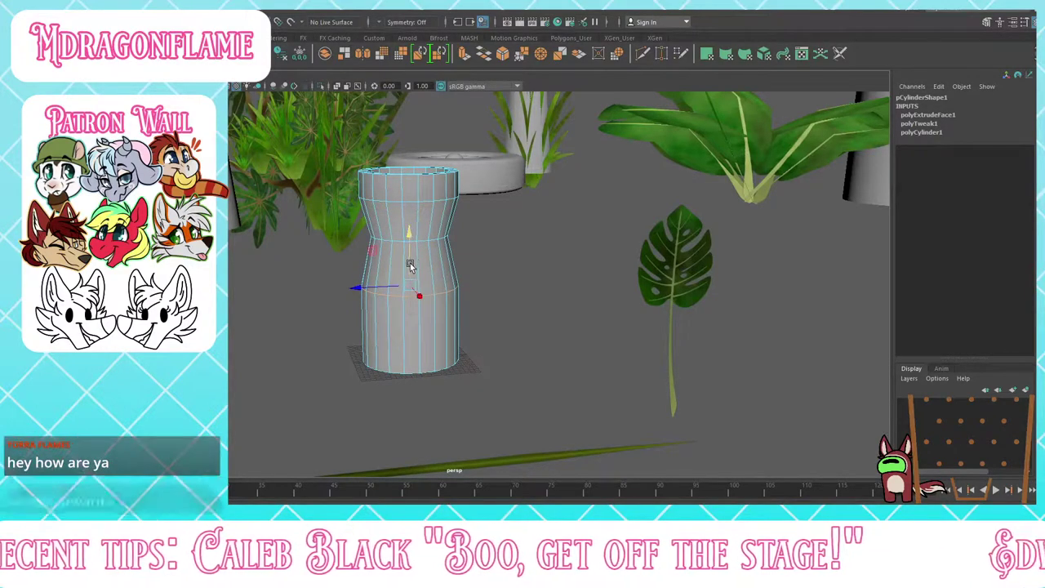
# Step: Raise the vase's neck edge loop toward the rim and bring the body loop below it up closer
pyautogui.doubleClick(425, 239)
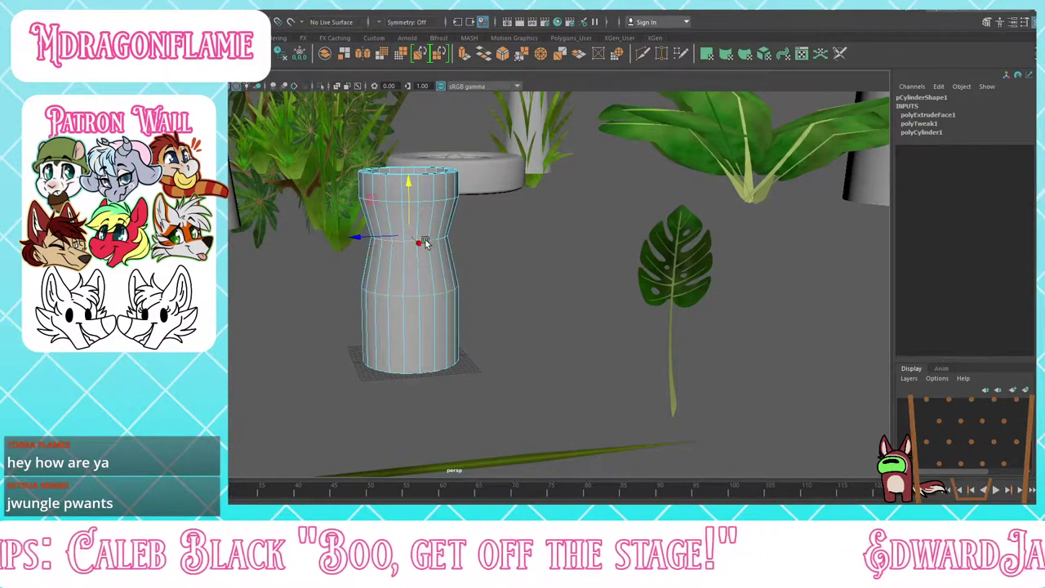
pyautogui.moveTo(412, 214)
pyautogui.mouseDown()
pyautogui.moveTo(411, 176)
pyautogui.moveTo(416, 194)
pyautogui.mouseUp()
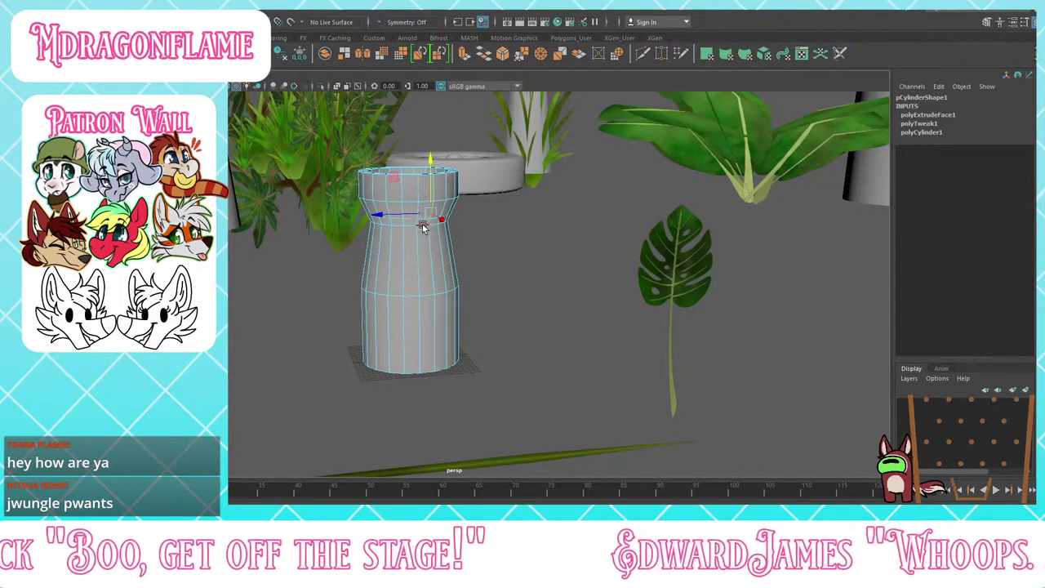
pyautogui.moveTo(409, 204); pyautogui.dragTo(410, 207)
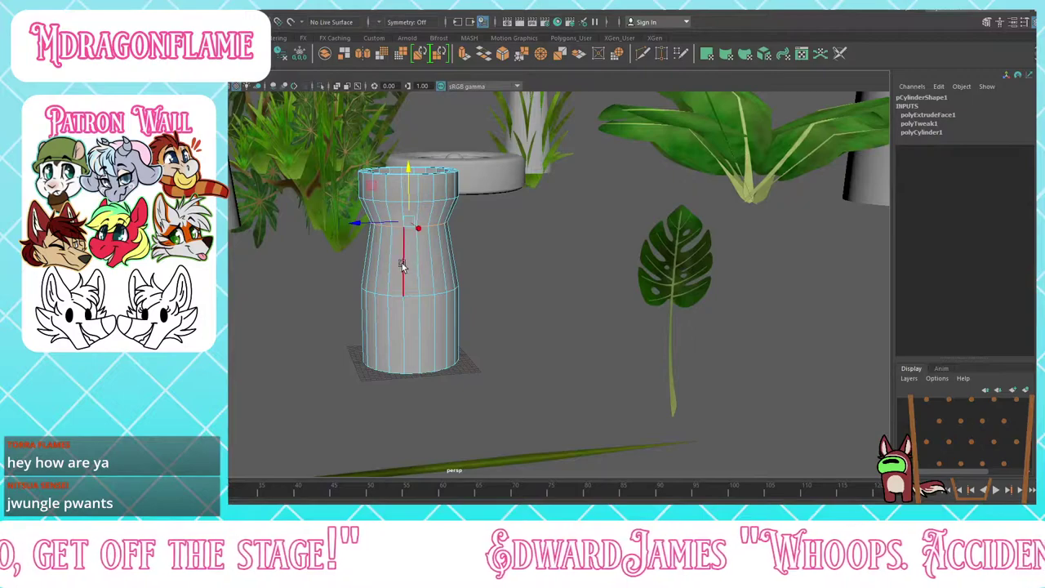
pyautogui.doubleClick(414, 296)
pyautogui.moveTo(411, 252); pyautogui.dragTo(410, 224)
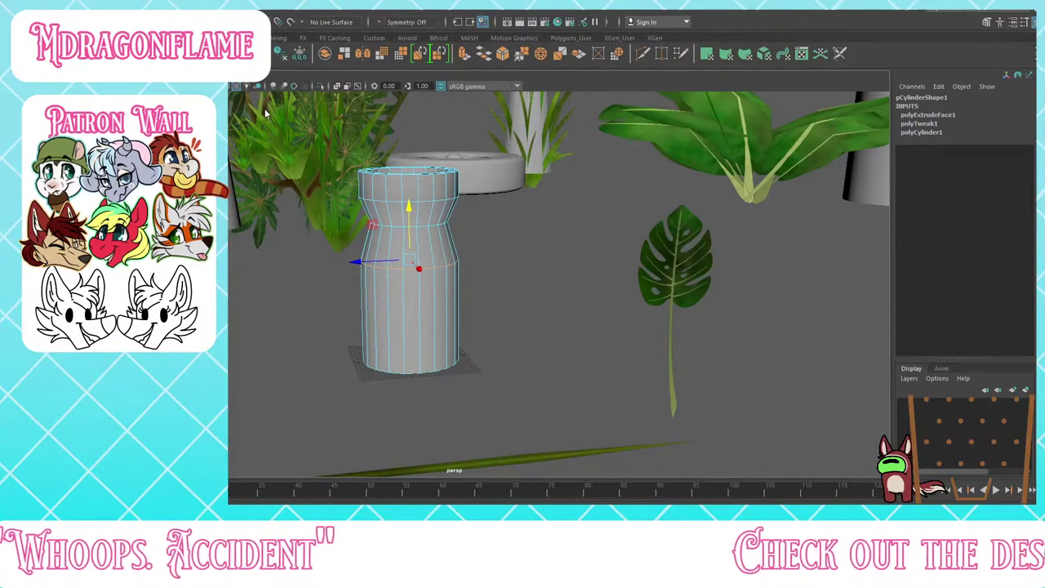
# Step: Insert an edge loop around the vase's lower body and scale it outward to widen the belly
pyautogui.press('q')
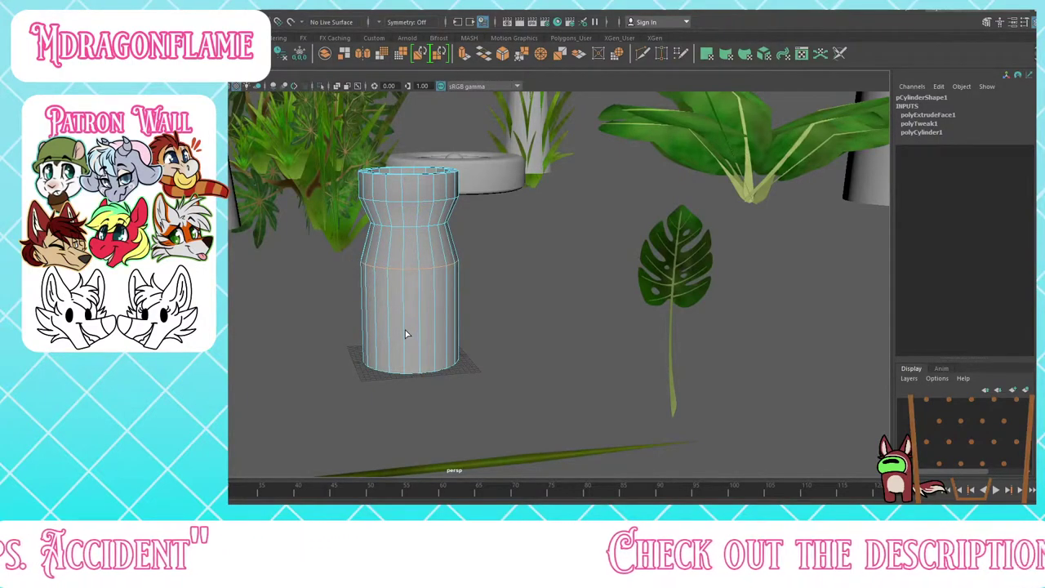
pyautogui.moveTo(405, 329); pyautogui.dragTo(410, 330)
pyautogui.press('r')
pyautogui.keyDown('alt'); pyautogui.moveTo(457, 302); pyautogui.dragTo(458, 357); pyautogui.keyUp('alt')
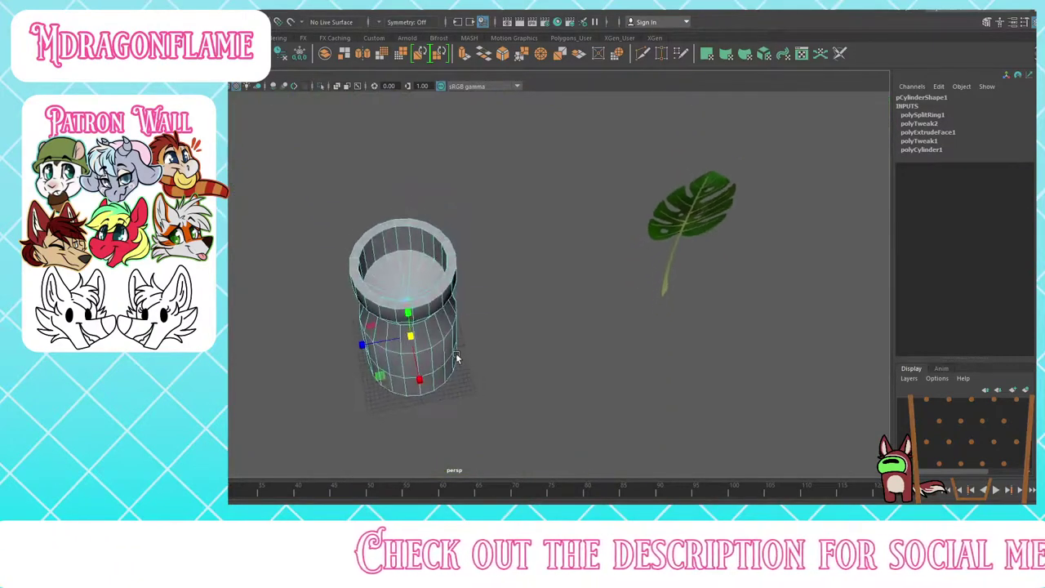
pyautogui.moveTo(373, 379); pyautogui.dragTo(366, 389)
# Step: Try to move the edge loop on the vase's underside upward
pyautogui.keyDown('alt'); pyautogui.moveTo(371, 383); pyautogui.dragTo(395, 267); pyautogui.keyUp('alt')
pyautogui.press('w')
pyautogui.keyDown('alt'); pyautogui.moveTo(469, 301); pyautogui.dragTo(476, 254); pyautogui.keyUp('alt')
pyautogui.scroll(5, 395, 351)
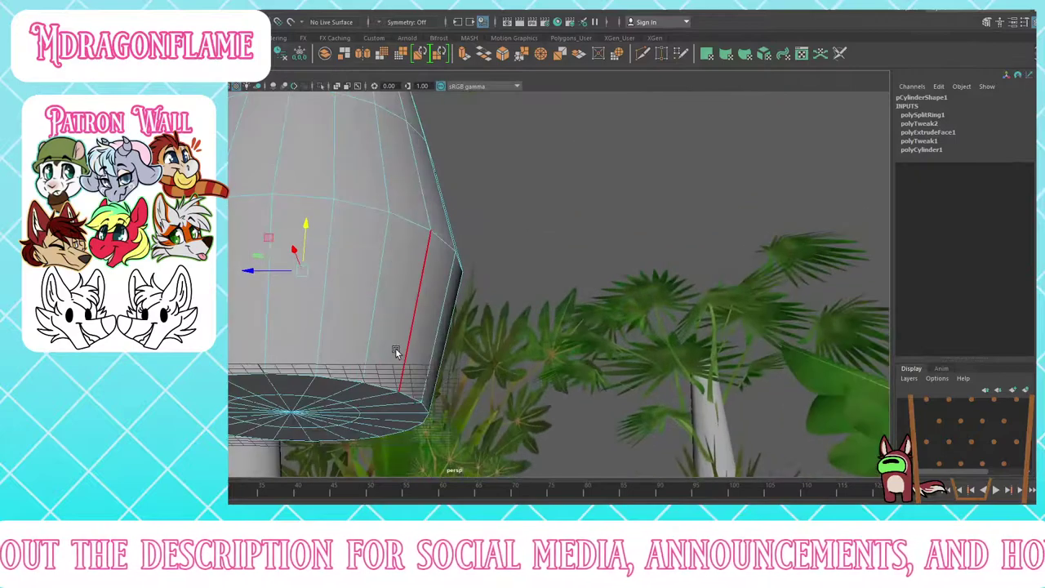
pyautogui.click(319, 398)
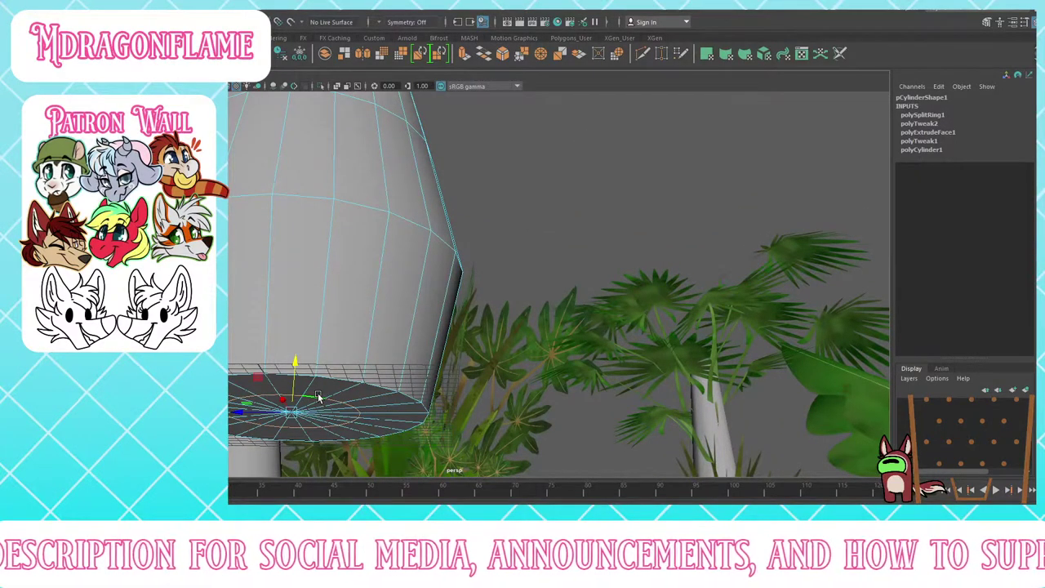
pyautogui.moveTo(293, 361); pyautogui.dragTo(311, 294)
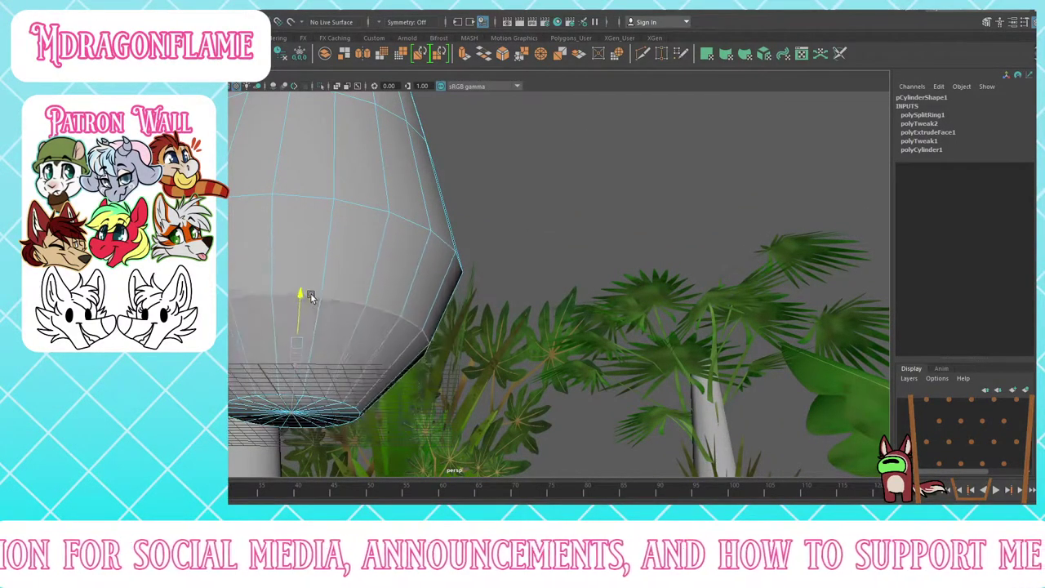
pyautogui.scroll(-5, 318, 295)
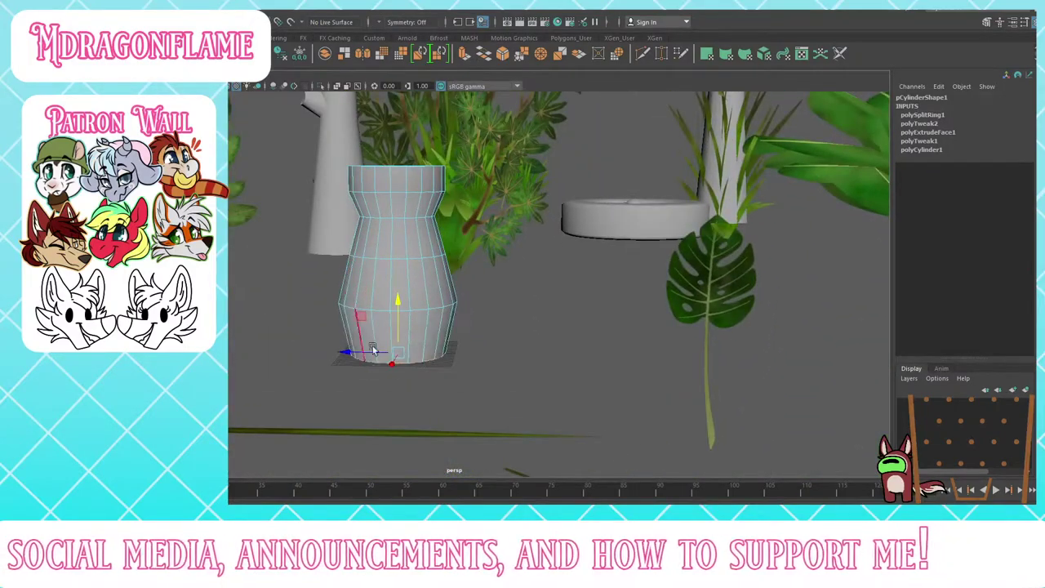
# Step: Delete the inner edge loop on the vase's underside
pyautogui.keyDown('alt'); pyautogui.moveTo(373, 351); pyautogui.dragTo(415, 412); pyautogui.keyUp('alt')
pyautogui.press('r')
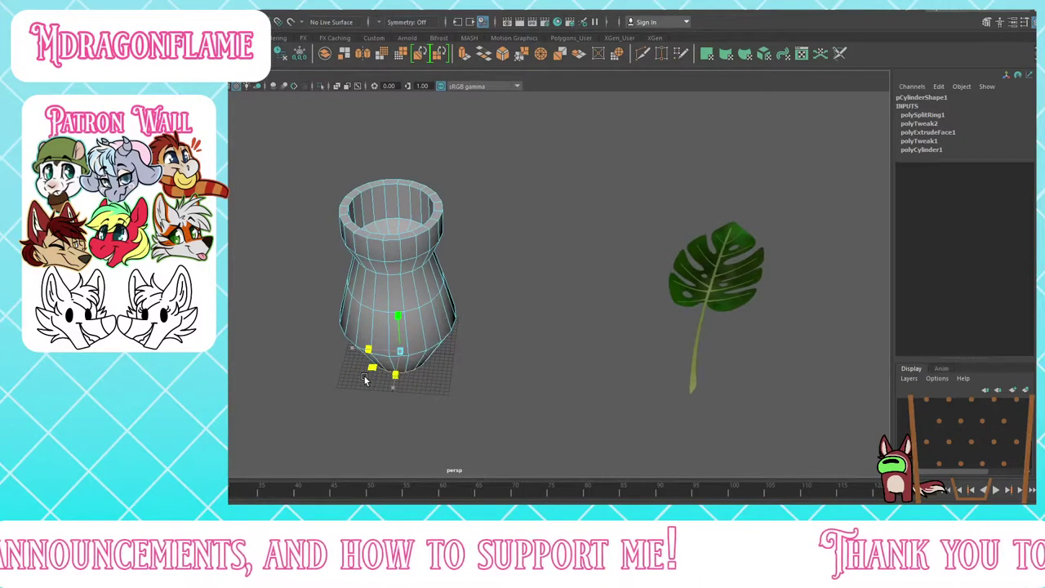
pyautogui.keyDown('alt'); pyautogui.moveTo(416, 372); pyautogui.dragTo(348, 231); pyautogui.keyUp('alt')
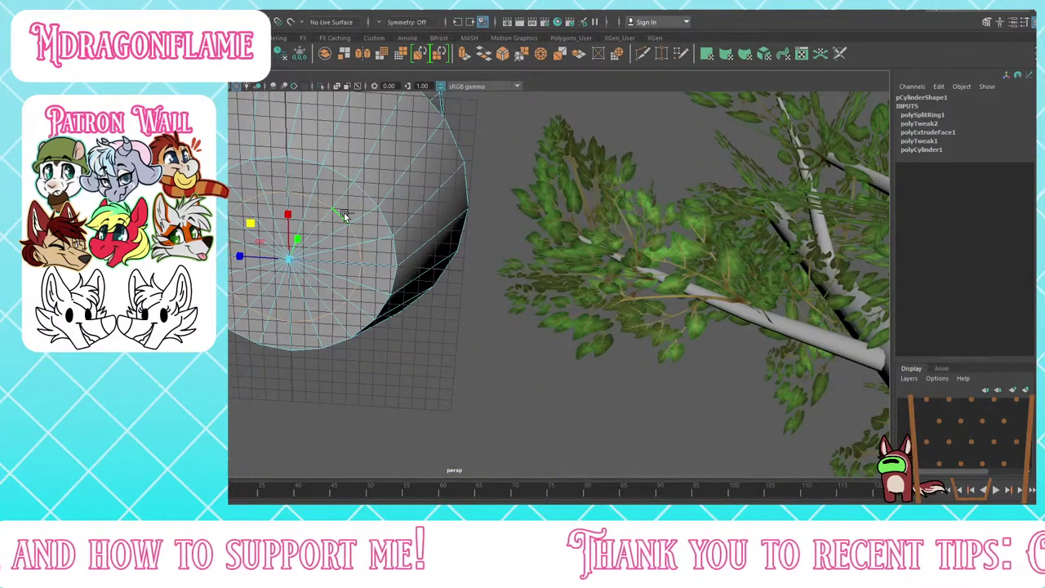
pyautogui.hotkey('ctrl', 'Delete')
pyautogui.scroll(-5, 376, 257)
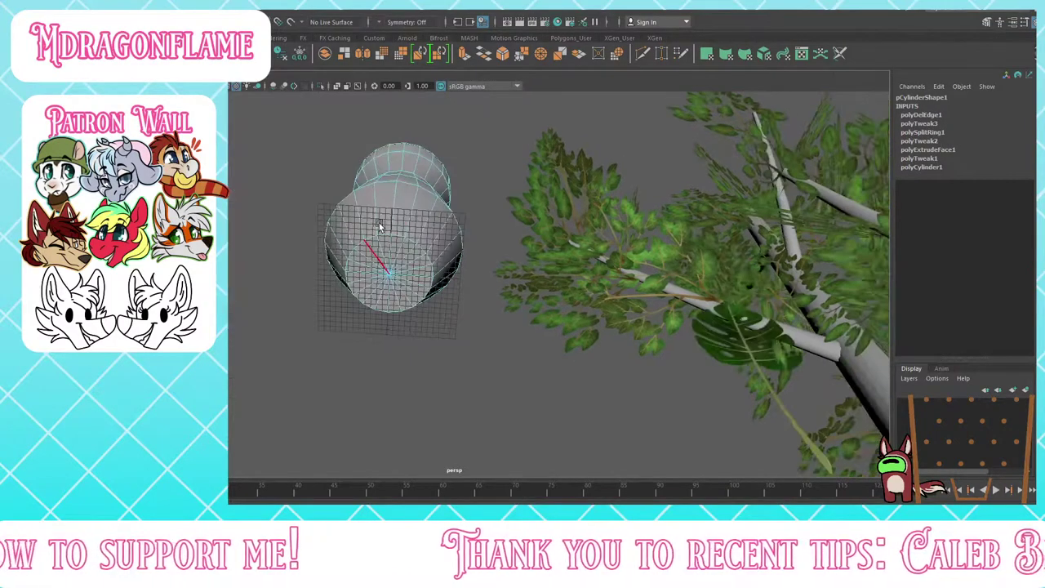
# Step: Select the widest belly edge loop together with the loop above it and move both up toward the neck
pyautogui.keyDown('alt'); pyautogui.moveTo(379, 223); pyautogui.dragTo(376, 312); pyautogui.keyUp('alt')
pyautogui.click(404, 364)
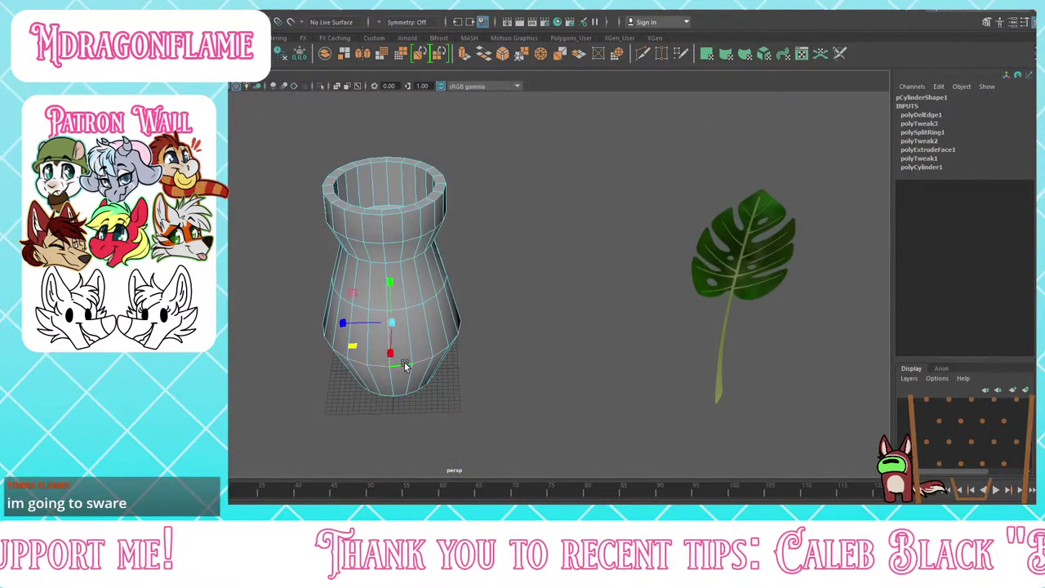
pyautogui.keyDown('alt'); pyautogui.moveTo(387, 303); pyautogui.dragTo(378, 273); pyautogui.keyUp('alt')
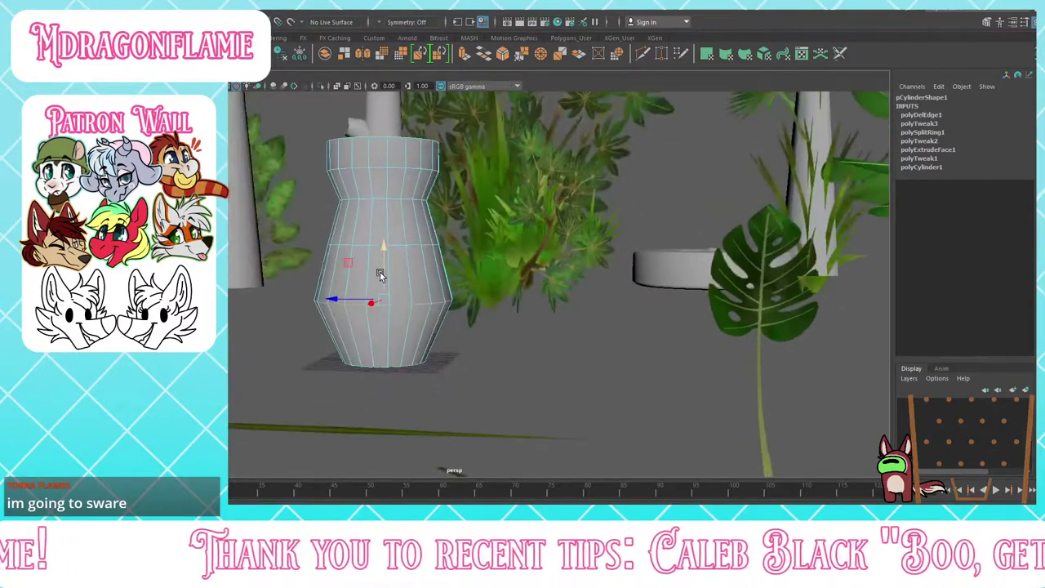
pyautogui.keyDown('shift'); pyautogui.doubleClick(402, 242); pyautogui.keyUp('shift')
pyautogui.hotkey('ctrl', 'z')
pyautogui.keyDown('shift'); pyautogui.doubleClick(401, 245); pyautogui.keyUp('shift')
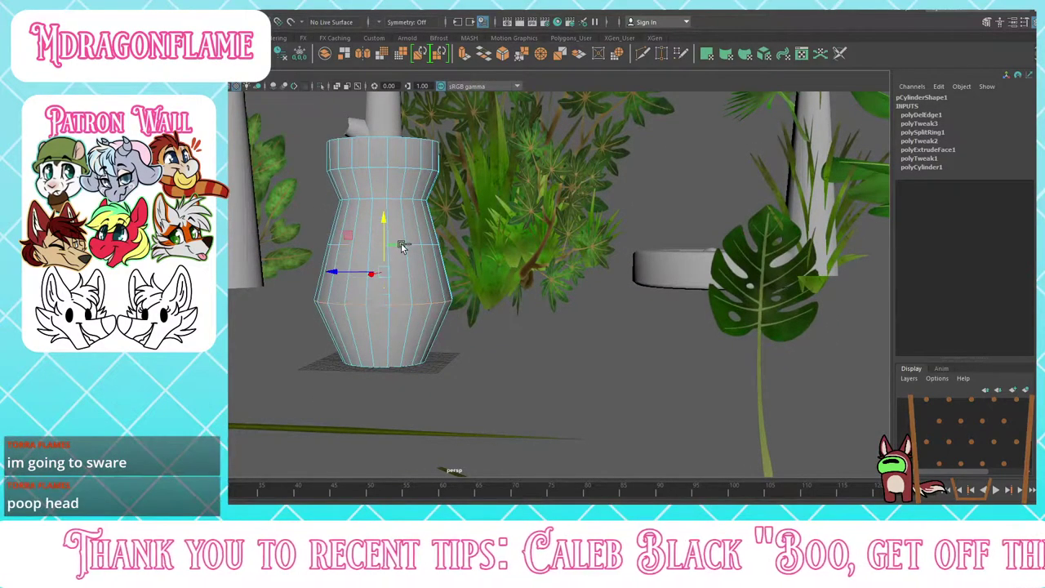
pyautogui.moveTo(387, 225); pyautogui.dragTo(411, 294)
pyautogui.scroll(5, 411, 294)
pyautogui.keyDown('alt'); pyautogui.moveTo(427, 234); pyautogui.dragTo(435, 278, button='middle'); pyautogui.keyUp('alt')
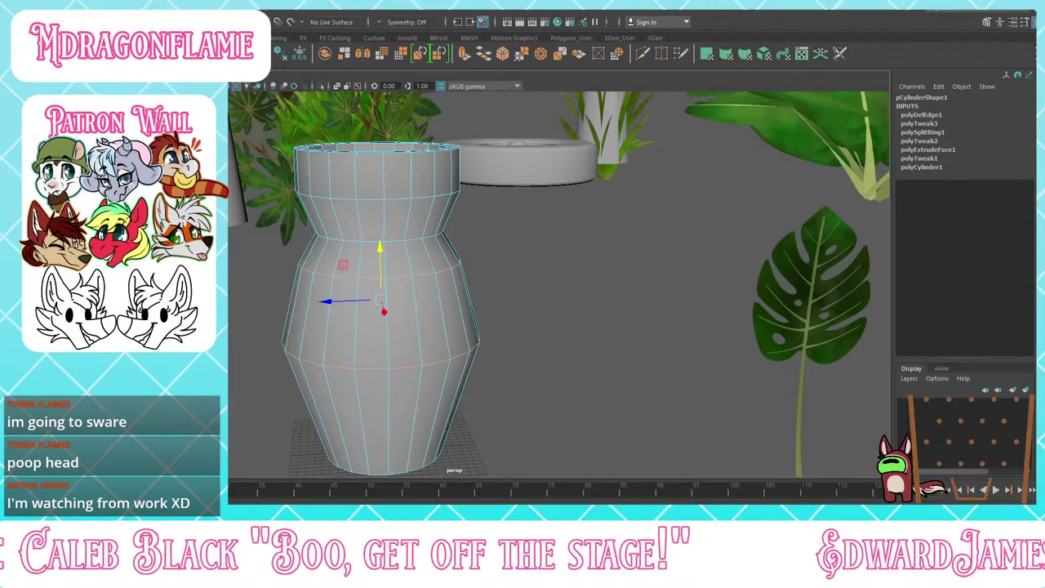
# Step: Bevel the two selected belly edge loops with a fraction of 0.6 and 2 segments
pyautogui.hotkey('ctrl', 'b')
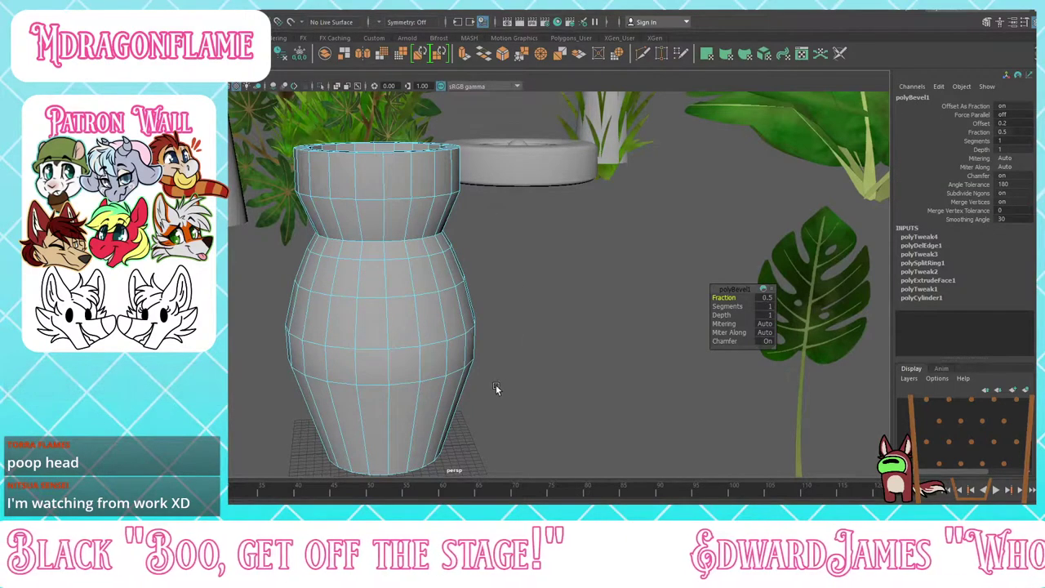
pyautogui.moveTo(726, 307)
pyautogui.mouseDown()
pyautogui.moveTo(739, 297)
pyautogui.moveTo(721, 295)
pyautogui.mouseUp()
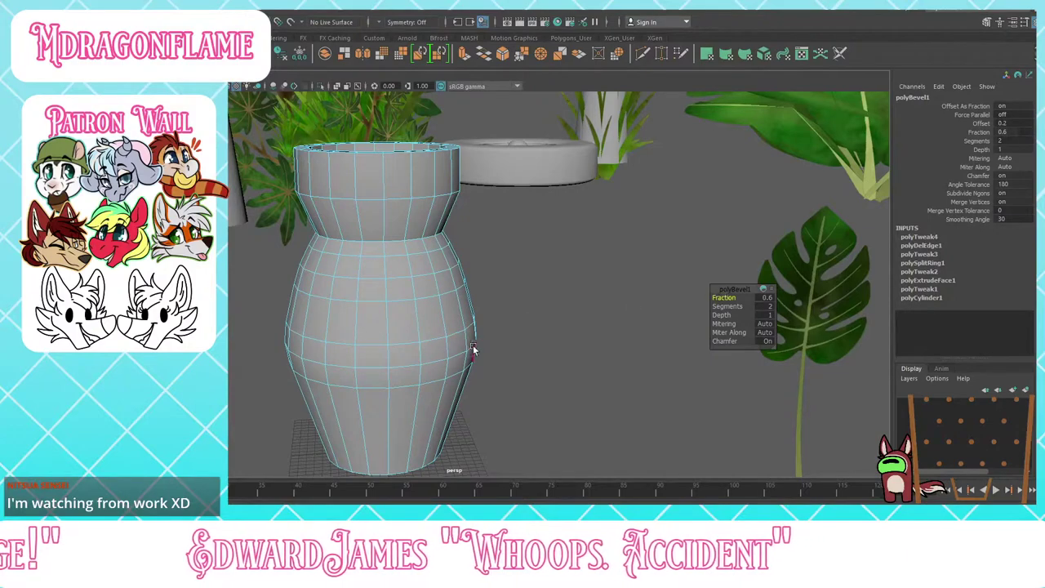
# Step: Delete the extra bevelled edge loops on the vase's body, keeping one loop below the neck and one around the belly
pyautogui.doubleClick(433, 298)
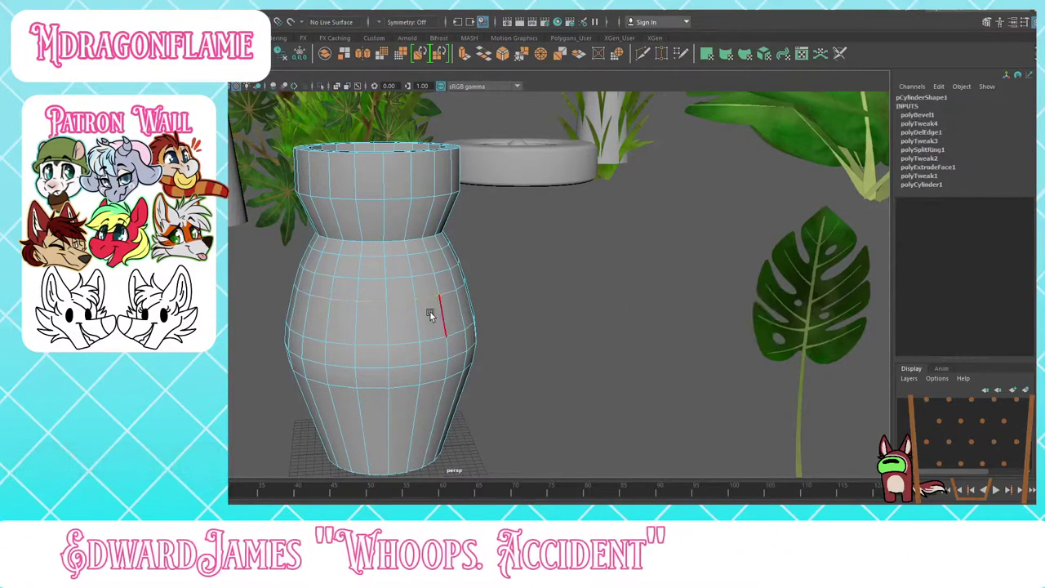
pyautogui.press('Delete')
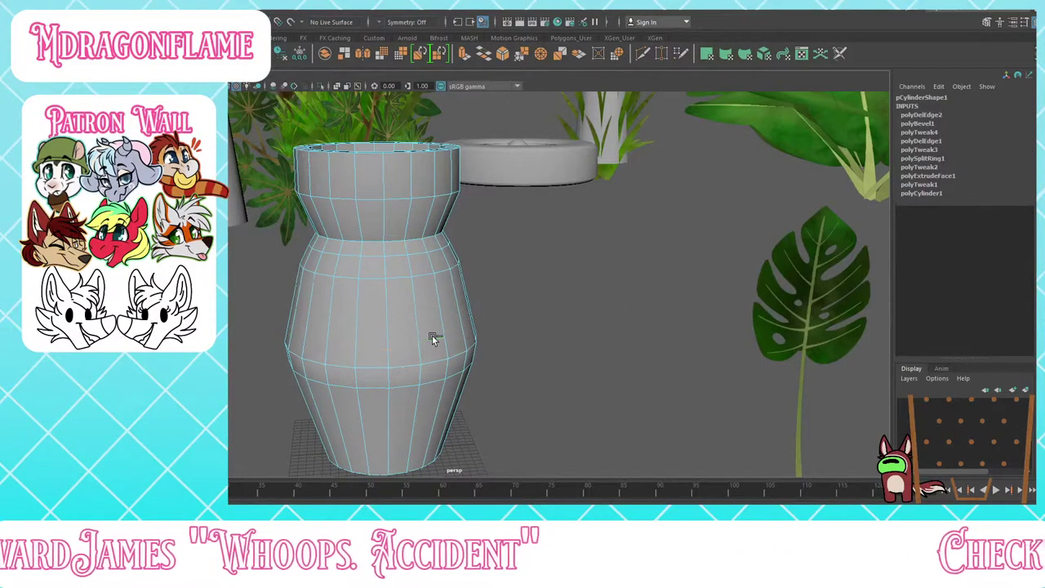
pyautogui.keyDown('alt'); pyautogui.moveTo(432, 335); pyautogui.dragTo(444, 311); pyautogui.keyUp('alt')
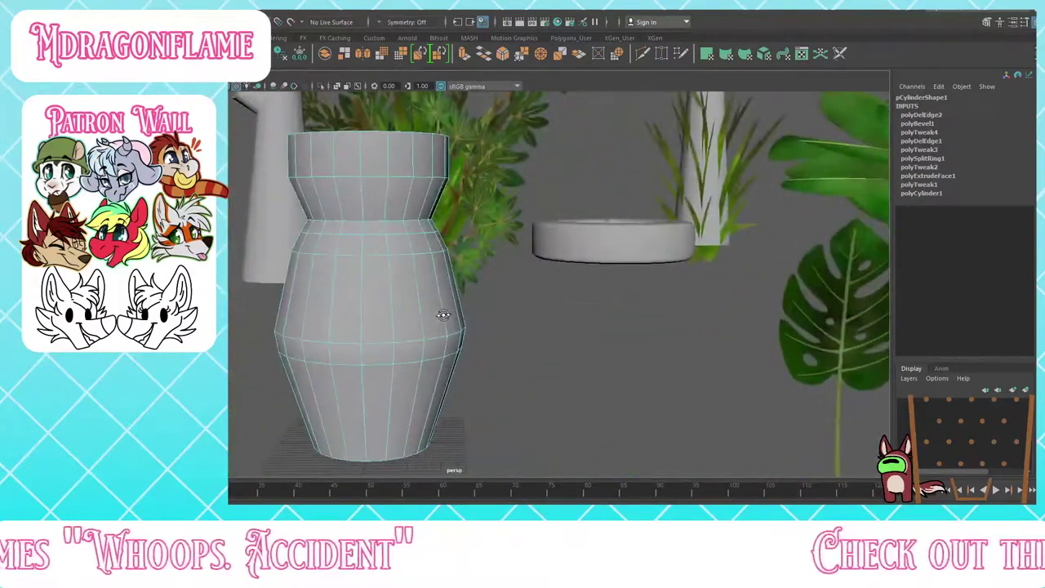
pyautogui.doubleClick(396, 241)
pyautogui.hotkey('ctrl', 'Delete')
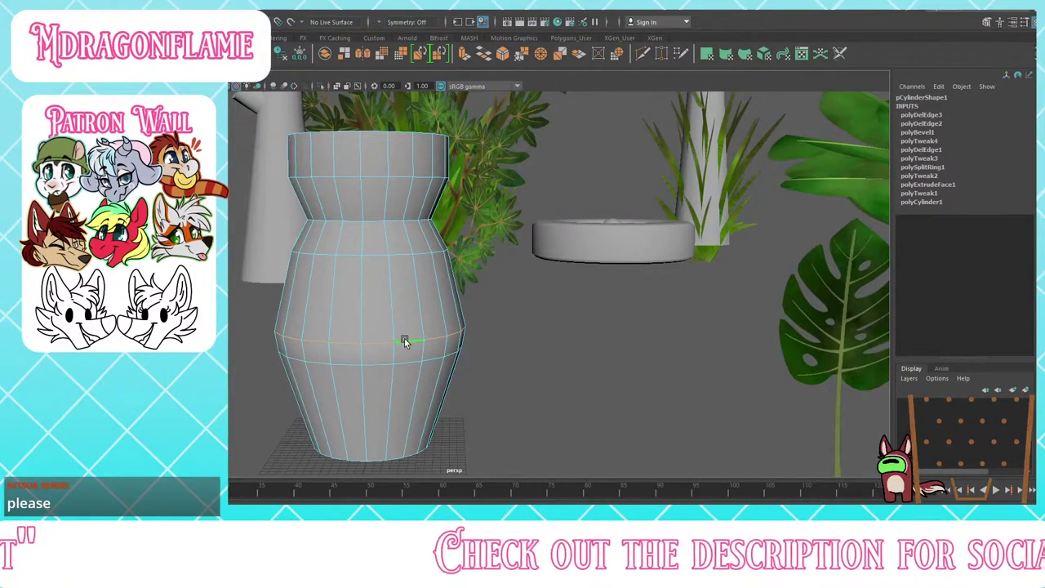
pyautogui.press('Delete')
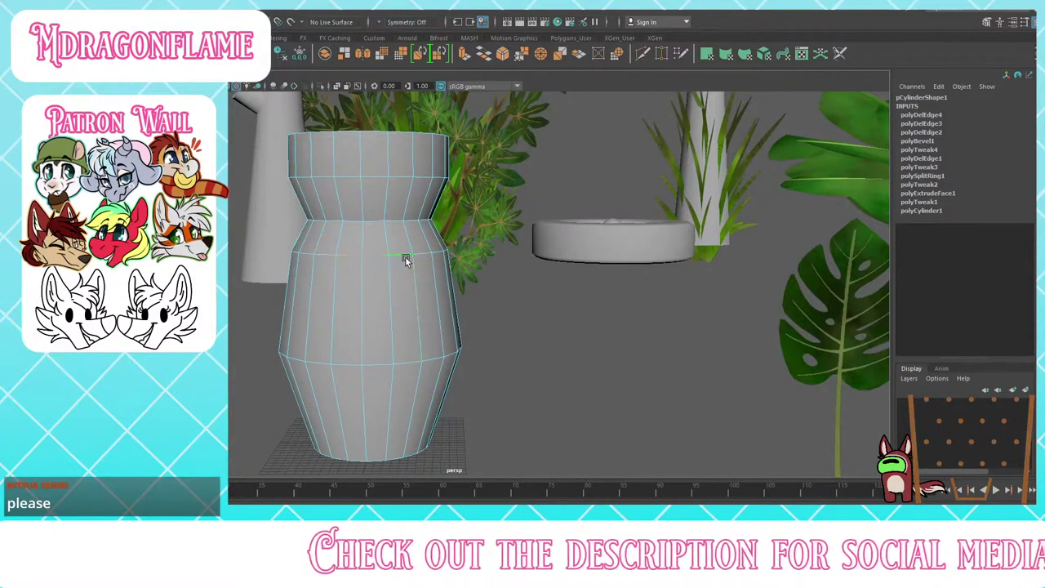
# Step: Bevel the edge loop below the neck and the belly edge loop, each with a fraction of 0.5 and 2 segments
pyautogui.hotkey('ctrl', 'b')
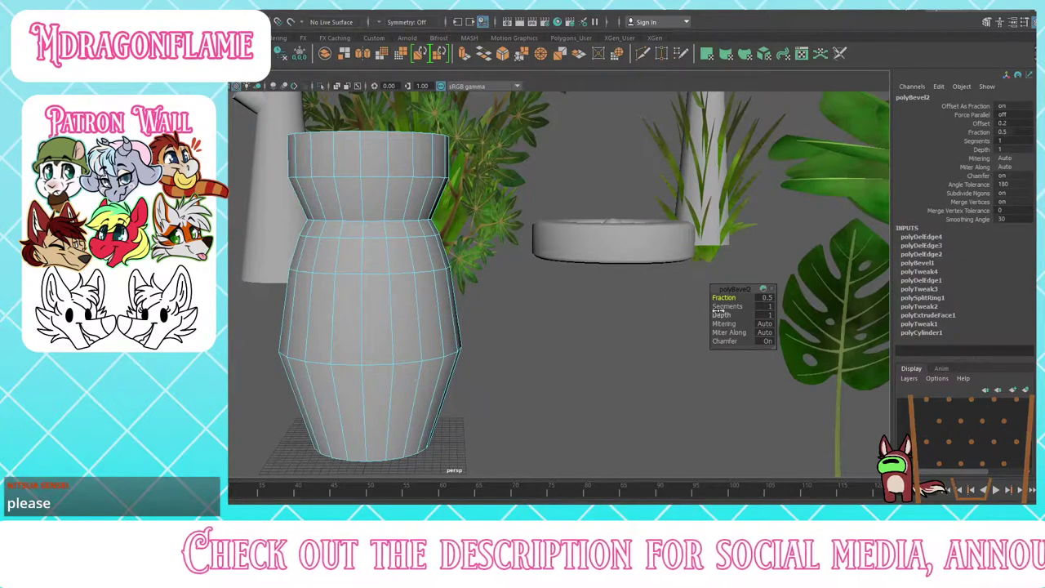
pyautogui.moveTo(723, 305); pyautogui.dragTo(725, 291)
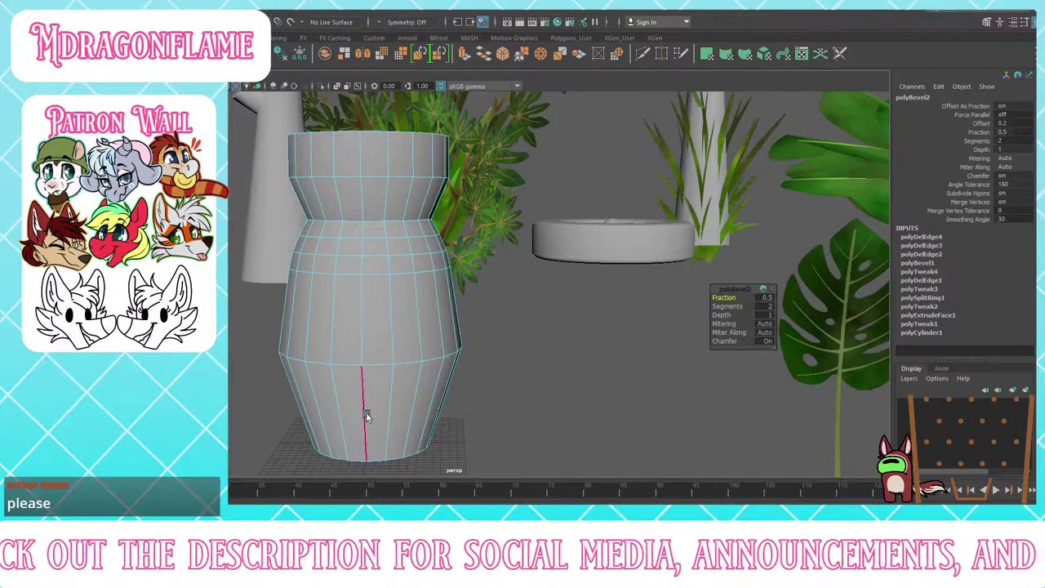
pyautogui.doubleClick(412, 362)
pyautogui.hotkey('ctrl', 'b')
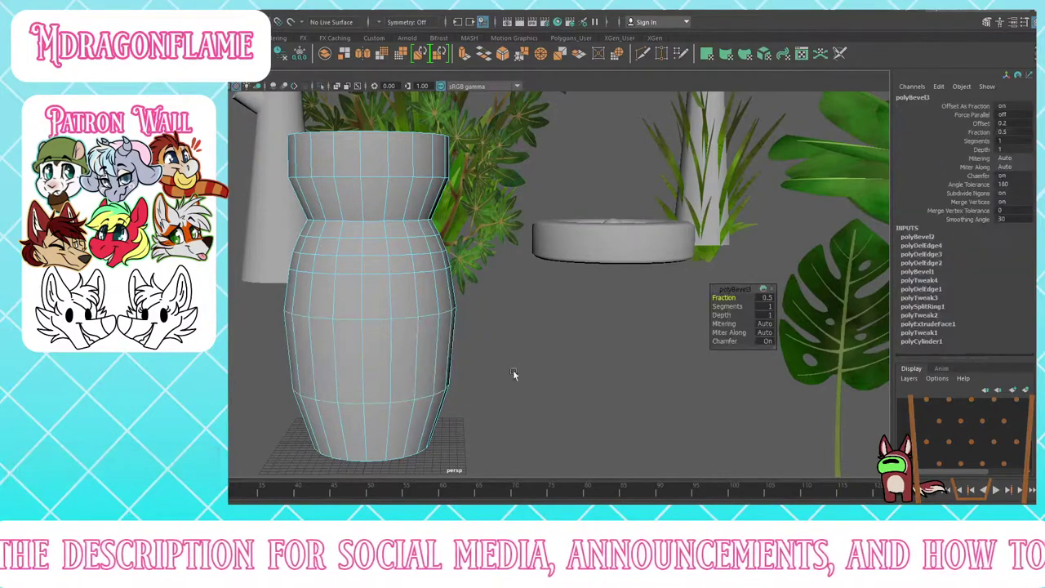
pyautogui.moveTo(721, 306); pyautogui.dragTo(727, 307)
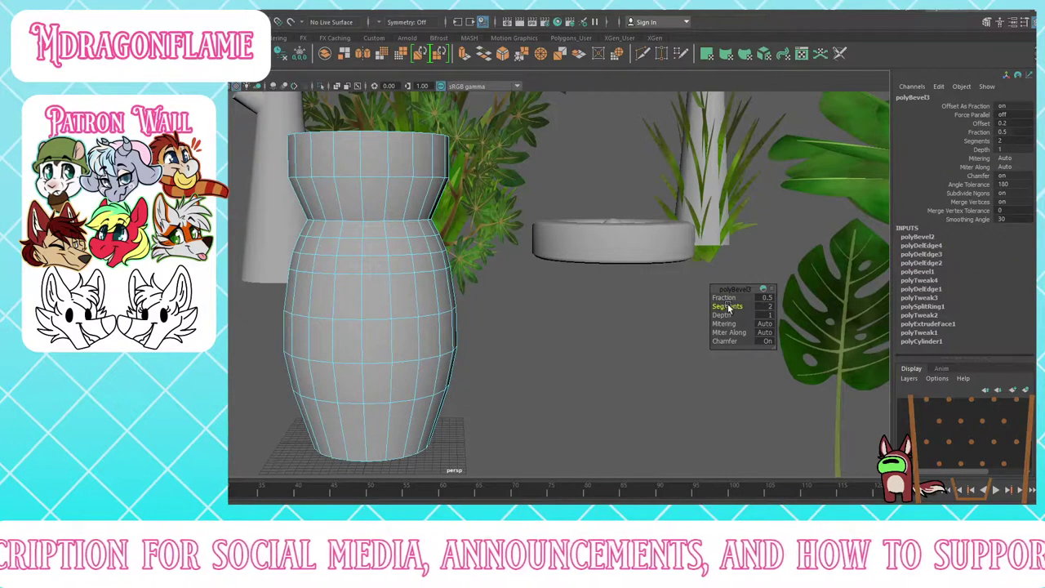
pyautogui.scroll(-4, 523, 338)
pyautogui.keyDown('alt'); pyautogui.moveTo(485, 326); pyautogui.dragTo(547, 335); pyautogui.keyUp('alt')
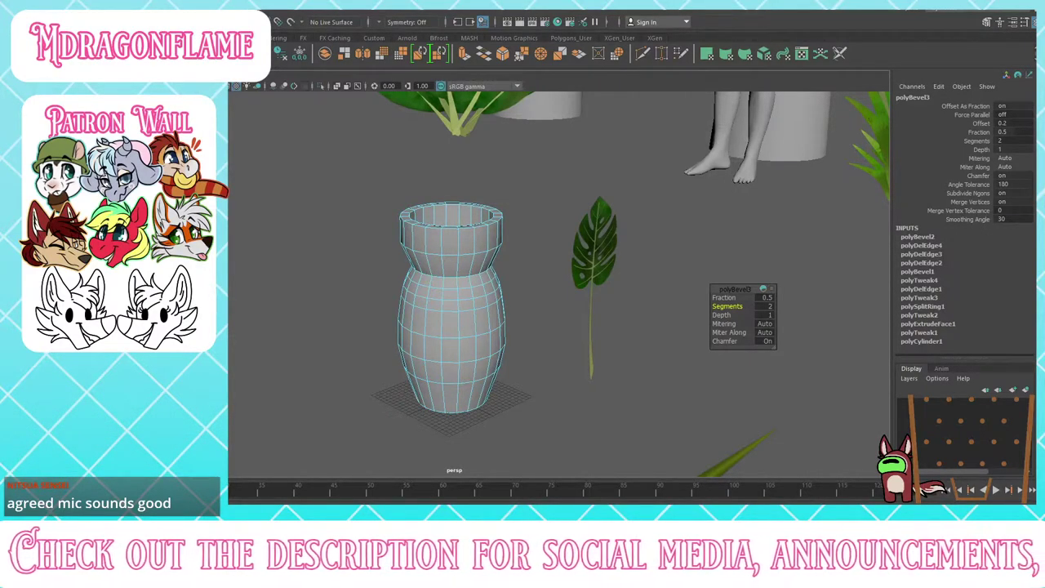
# Step: Bevel the outer edge loop of the vase's rim with a fraction of 0.7 and 2 segments
pyautogui.moveTo(497, 255)
pyautogui.keyDown('alt'); pyautogui.mouseDown()
pyautogui.moveTo(499, 285)
pyautogui.moveTo(495, 237)
pyautogui.moveTo(499, 259)
pyautogui.mouseUp(); pyautogui.keyUp('alt')
pyautogui.scroll(3, 498, 259)
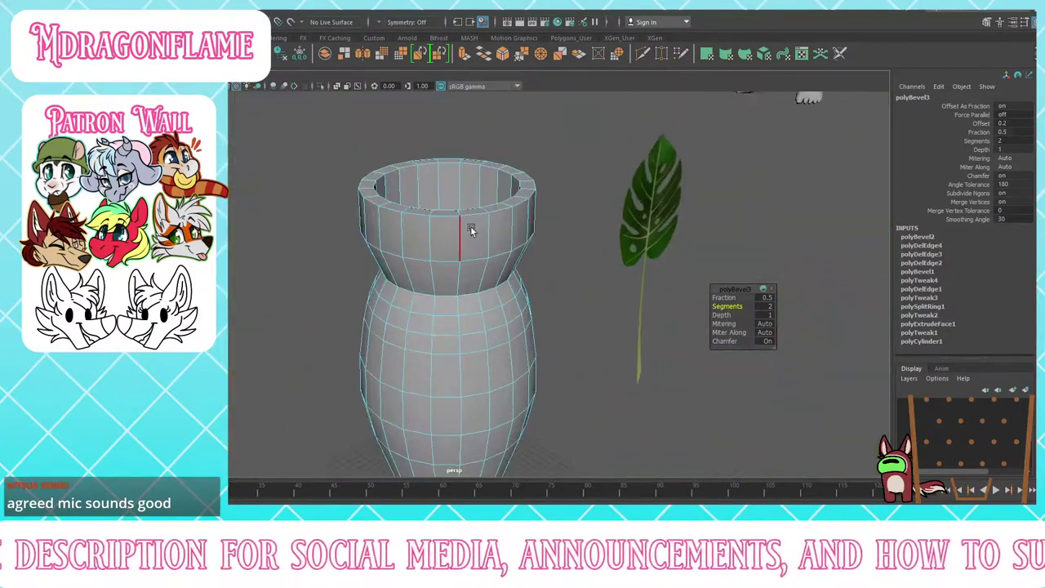
pyautogui.doubleClick(469, 222)
pyautogui.hotkey('ctrl', 'b')
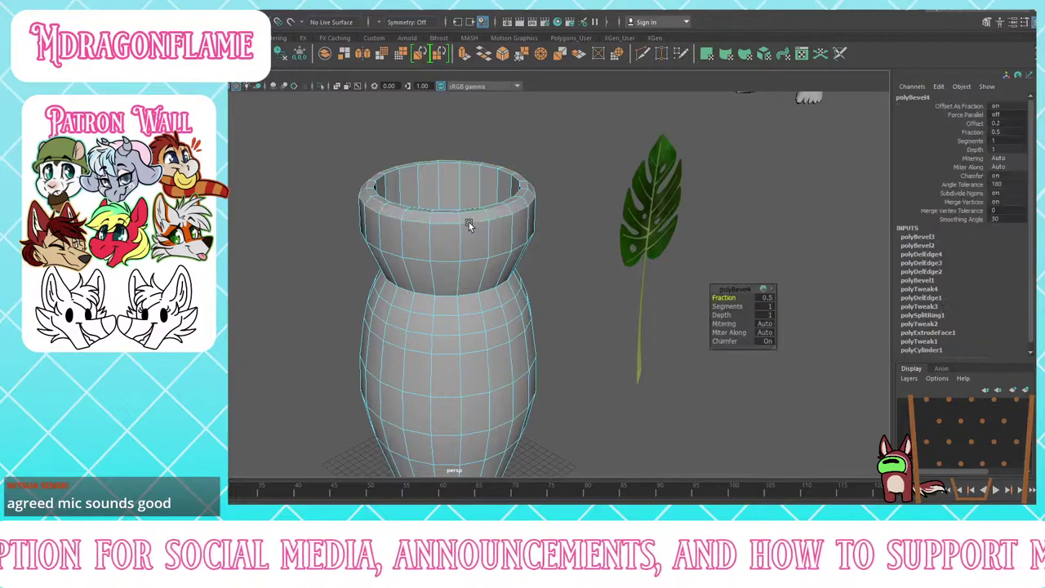
pyautogui.moveTo(731, 306); pyautogui.dragTo(722, 297)
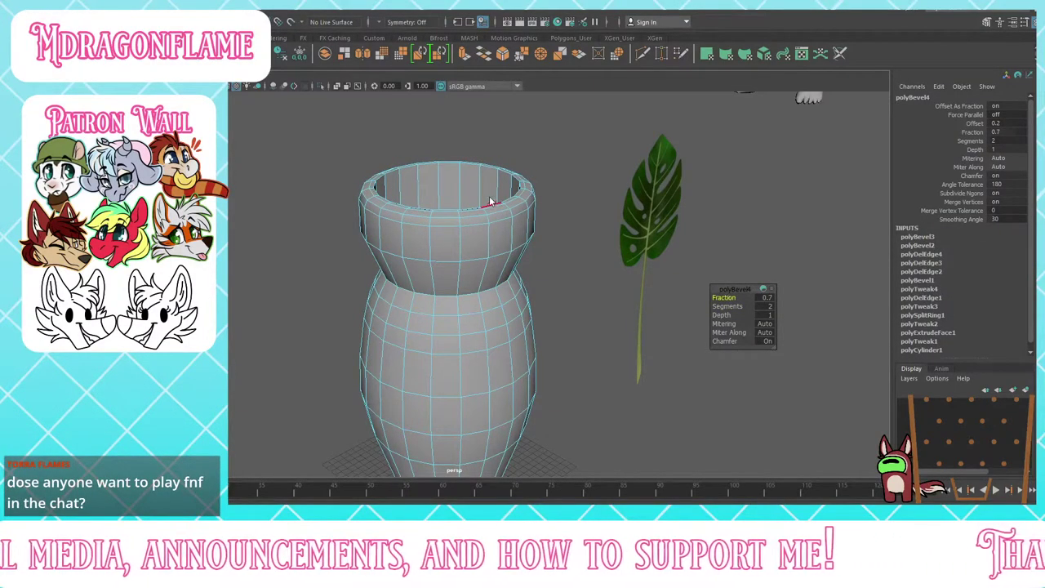
# Step: Soften the vertical edges on the inner wall of the vase's opening and return to object mode
pyautogui.moveTo(490, 198); pyautogui.dragTo(464, 173, button='right')
pyautogui.click(463, 178)
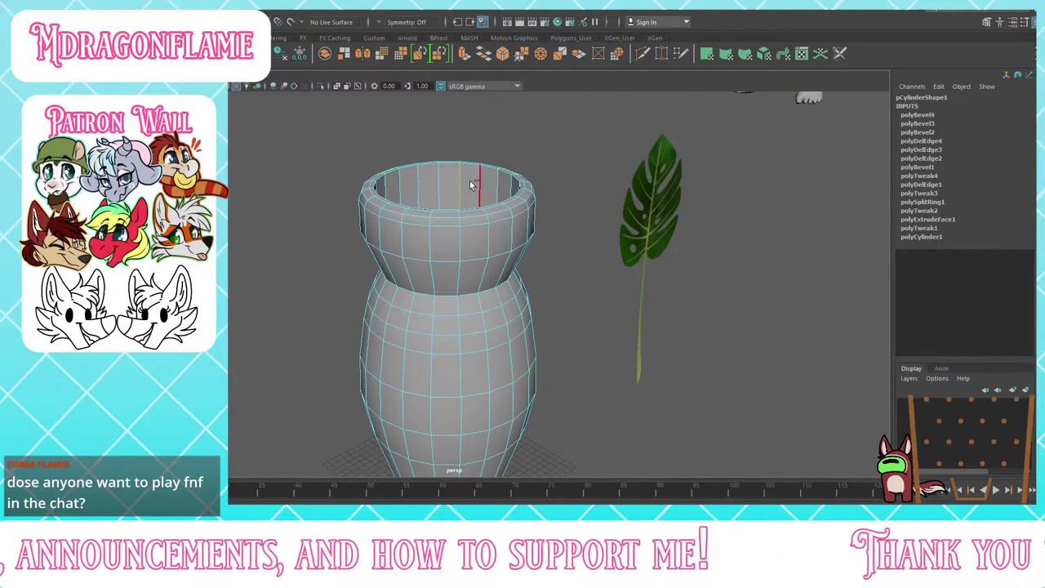
pyautogui.keyDown('shift'); pyautogui.doubleClick(478, 181); pyautogui.keyUp('shift')
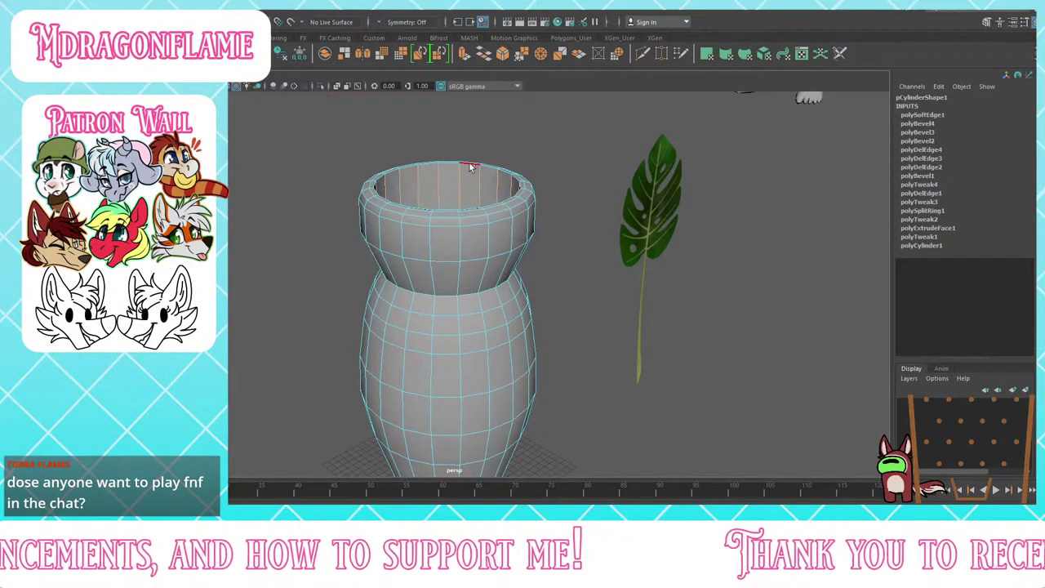
pyautogui.press('F8')
pyautogui.click(530, 148)
pyautogui.scroll(-3, 534, 173)
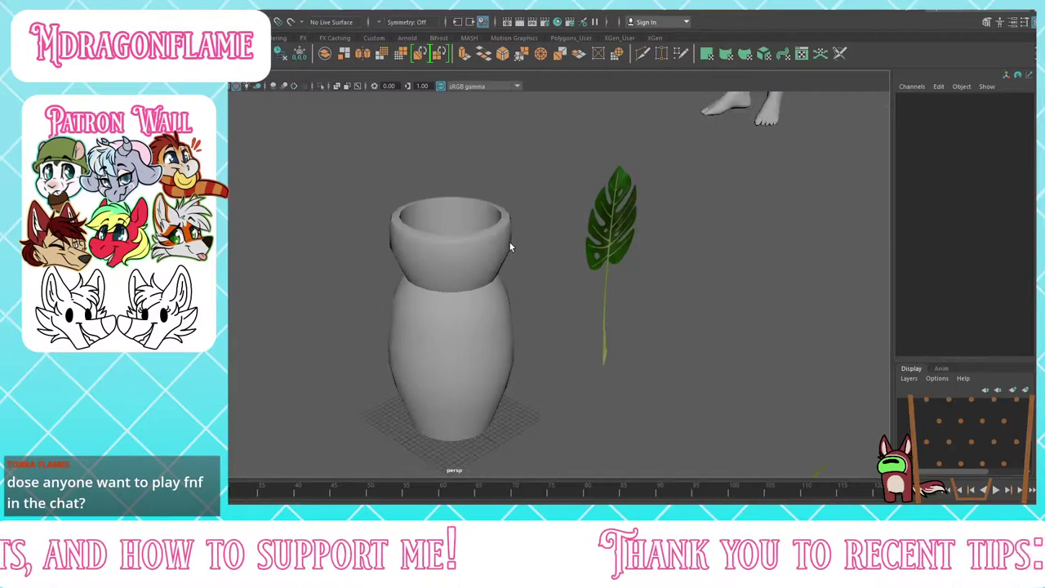
pyautogui.hotkey('ctrl', 'shift', 'h')
pyautogui.keyDown('alt'); pyautogui.moveTo(502, 251); pyautogui.dragTo(486, 243); pyautogui.keyUp('alt')
# Step: Bevel the edge loop around the middle of the vase's collar with a fraction of 0.5 and 2 segments
pyautogui.click(484, 245)
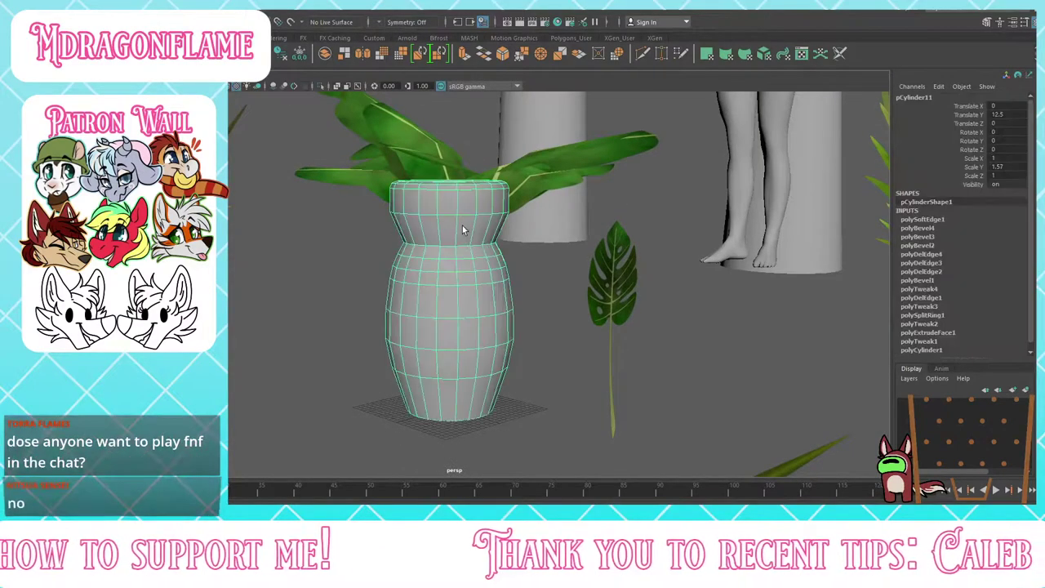
pyautogui.scroll(2, 461, 200)
pyautogui.doubleClick(441, 182)
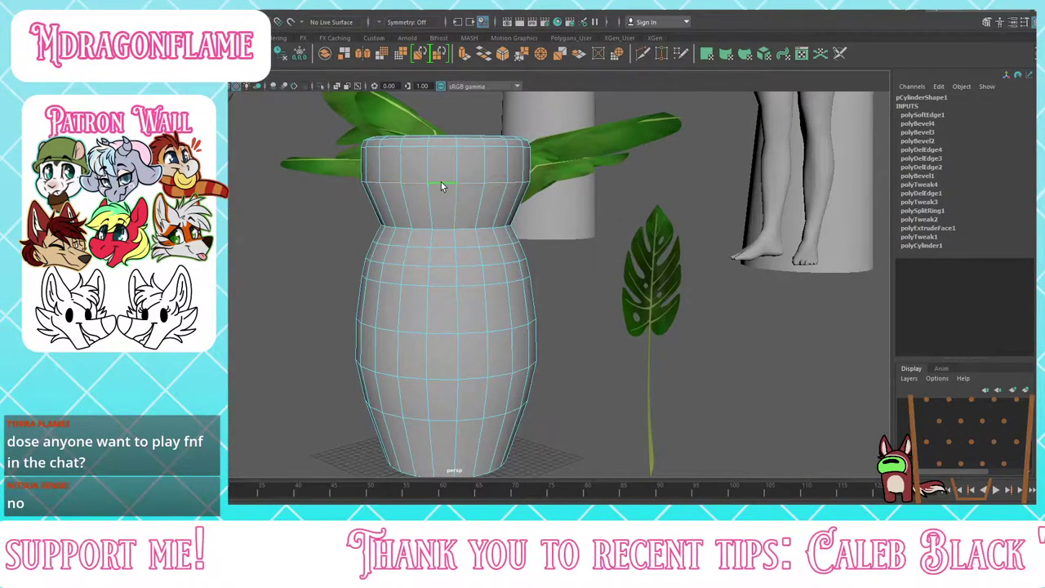
pyautogui.hotkey('ctrl', 'b')
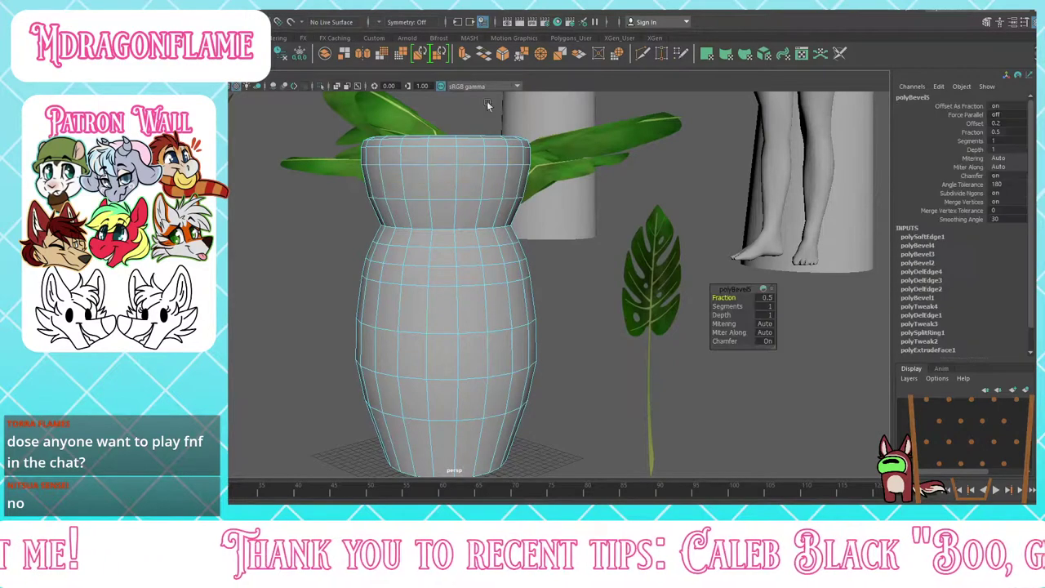
pyautogui.click(727, 306)
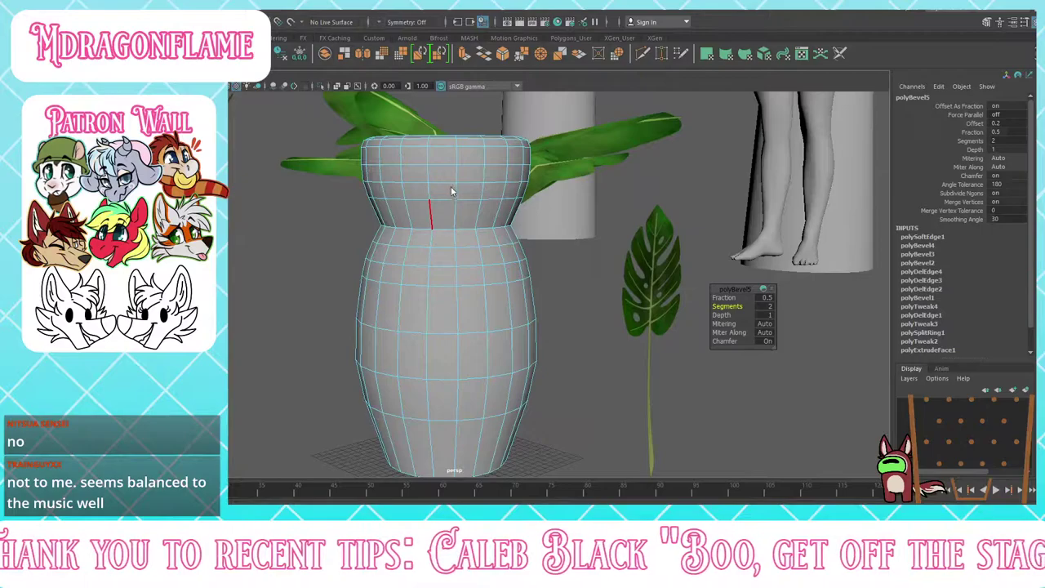
pyautogui.moveTo(452, 180); pyautogui.dragTo(484, 153, button='right')
pyautogui.scroll(-4, 481, 289)
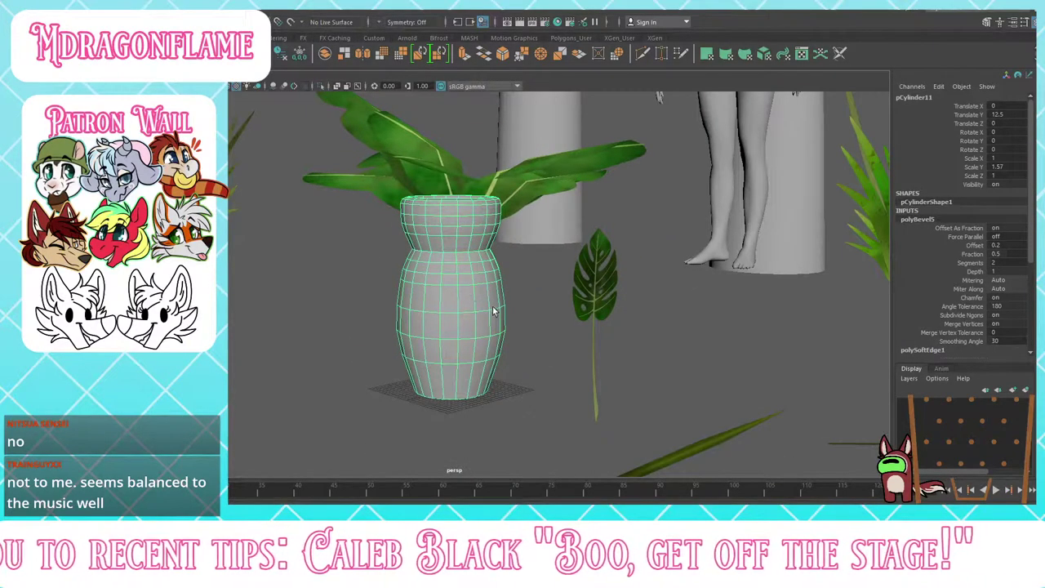
pyautogui.keyDown('alt'); pyautogui.moveTo(492, 307); pyautogui.dragTo(493, 357); pyautogui.keyUp('alt')
pyautogui.click(507, 334)
# Step: Duplicate the vase, move the copy to Translate Z -26.253, and scale it to 1.263, 0.853, 1.263 as a short, wide pot
pyautogui.click(425, 315)
pyautogui.keyDown('alt'); pyautogui.moveTo(424, 315); pyautogui.dragTo(453, 343); pyautogui.keyUp('alt')
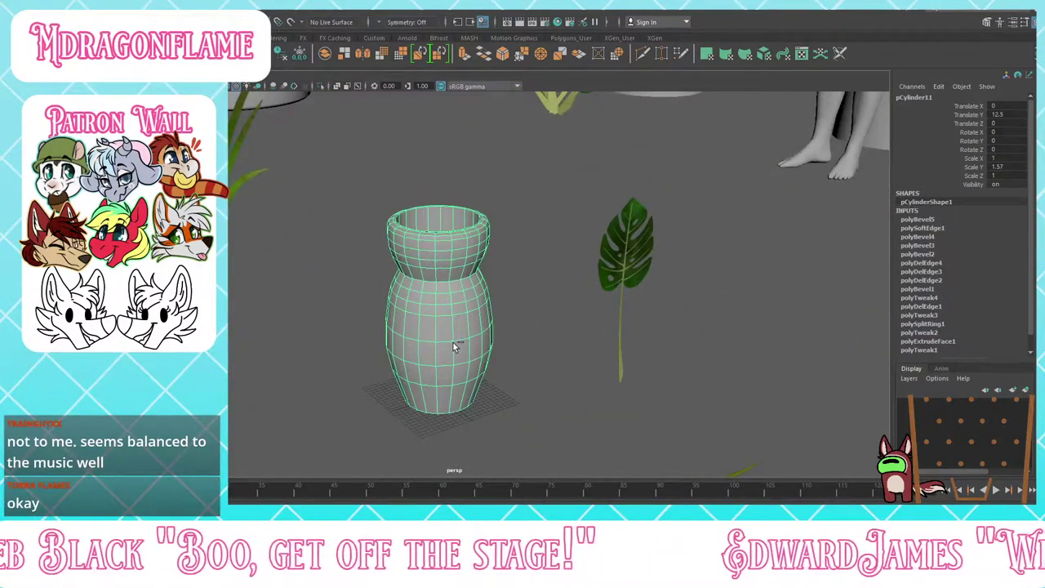
pyautogui.hotkey('ctrl', 'd')
pyautogui.press('w')
pyautogui.moveTo(412, 404); pyautogui.dragTo(511, 365)
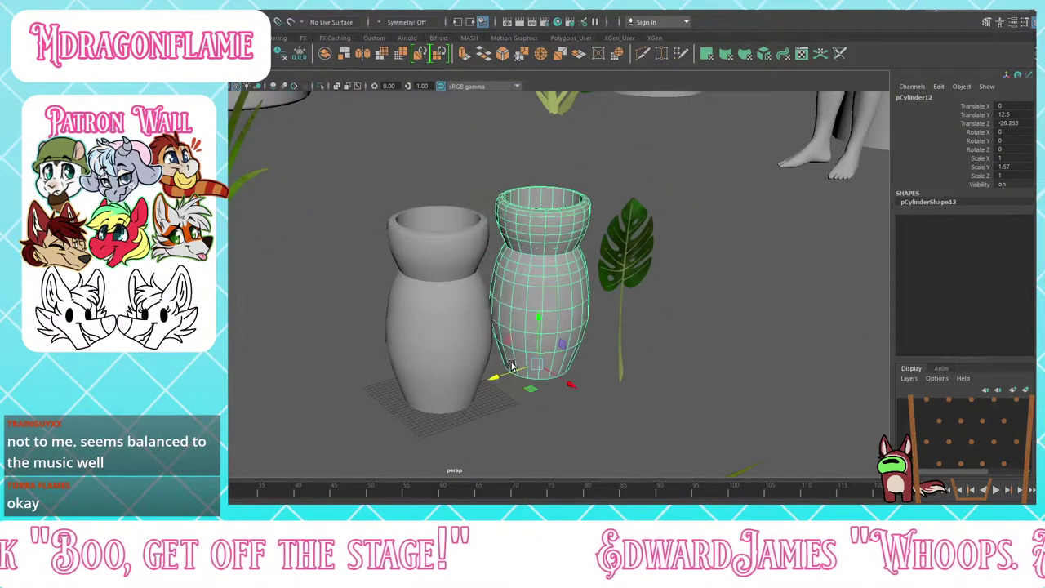
pyautogui.press('r')
pyautogui.moveTo(536, 322); pyautogui.dragTo(515, 376)
pyautogui.click(580, 383)
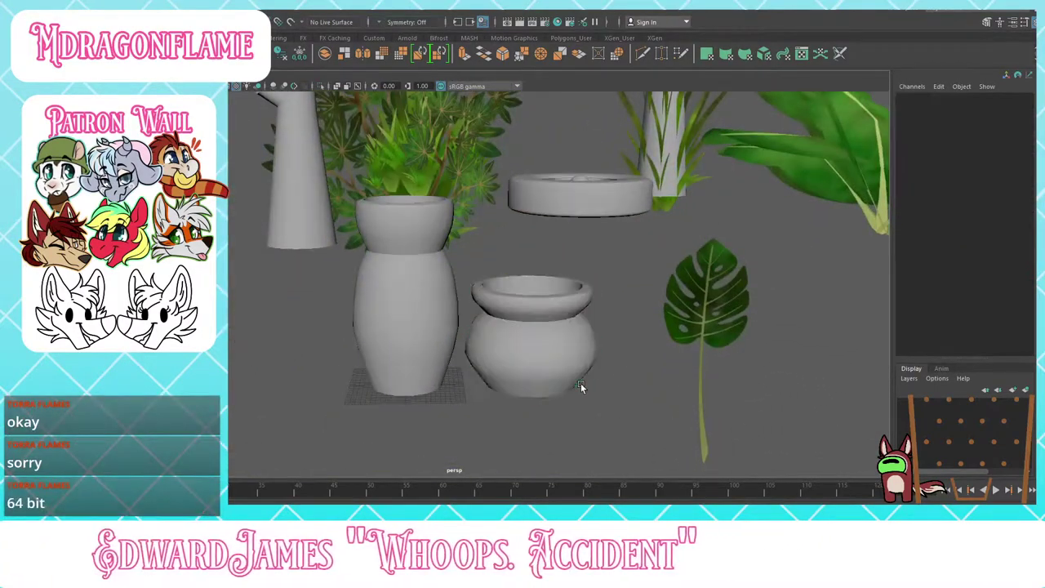
# Step: Delete the faces that close off the inside of the tall vase's opening
pyautogui.scroll(-3, 576, 393)
pyautogui.keyDown('alt'); pyautogui.moveTo(576, 394); pyautogui.dragTo(552, 374); pyautogui.keyUp('alt')
pyautogui.scroll(5, 532, 329)
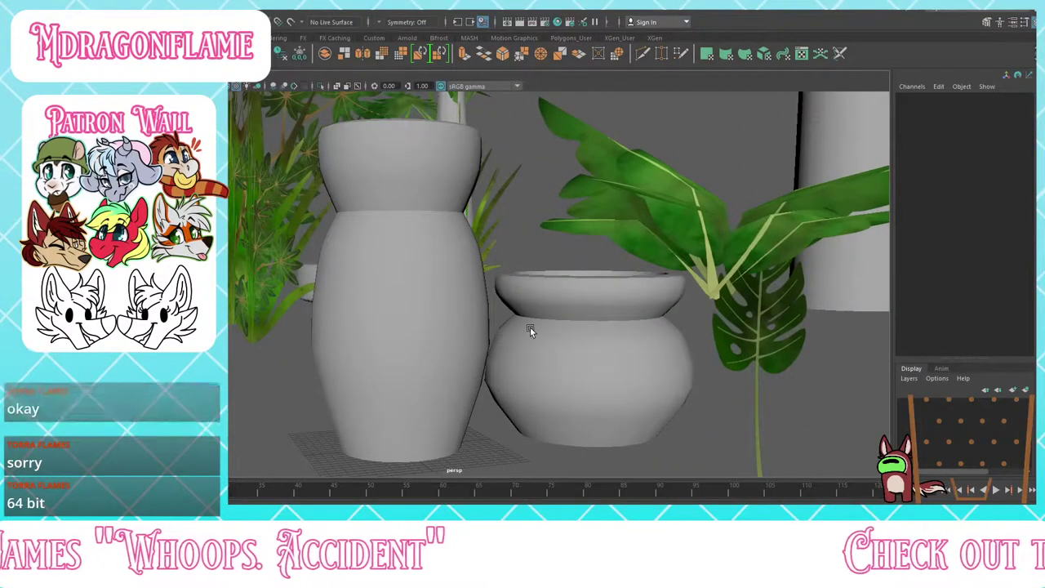
pyautogui.click(433, 291)
pyautogui.moveTo(433, 291)
pyautogui.keyDown('alt'); pyautogui.mouseDown()
pyautogui.moveTo(429, 313)
pyautogui.moveTo(397, 303)
pyautogui.moveTo(406, 316)
pyautogui.moveTo(389, 356)
pyautogui.moveTo(441, 351)
pyautogui.mouseUp(); pyautogui.keyUp('alt')
pyautogui.press('F11')
pyautogui.press('Delete')
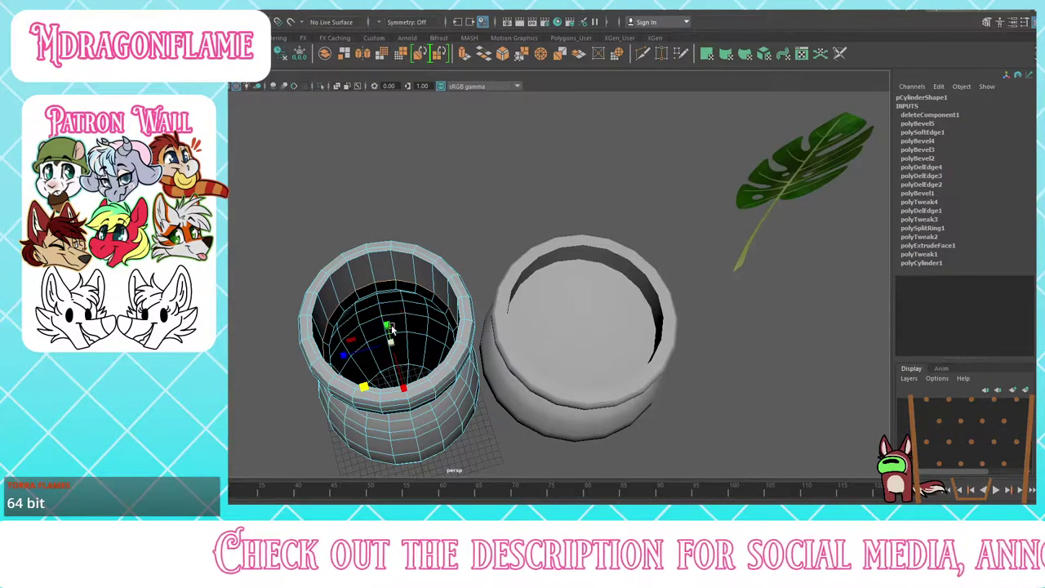
pyautogui.press('w')
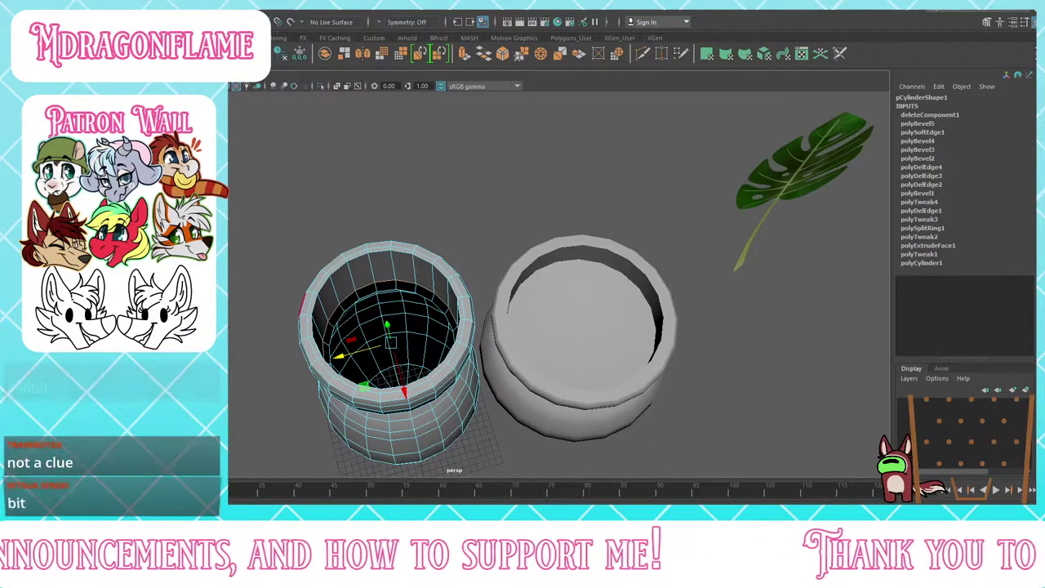
pyautogui.keyDown('alt'); pyautogui.moveTo(368, 245); pyautogui.dragTo(437, 234); pyautogui.keyUp('alt')
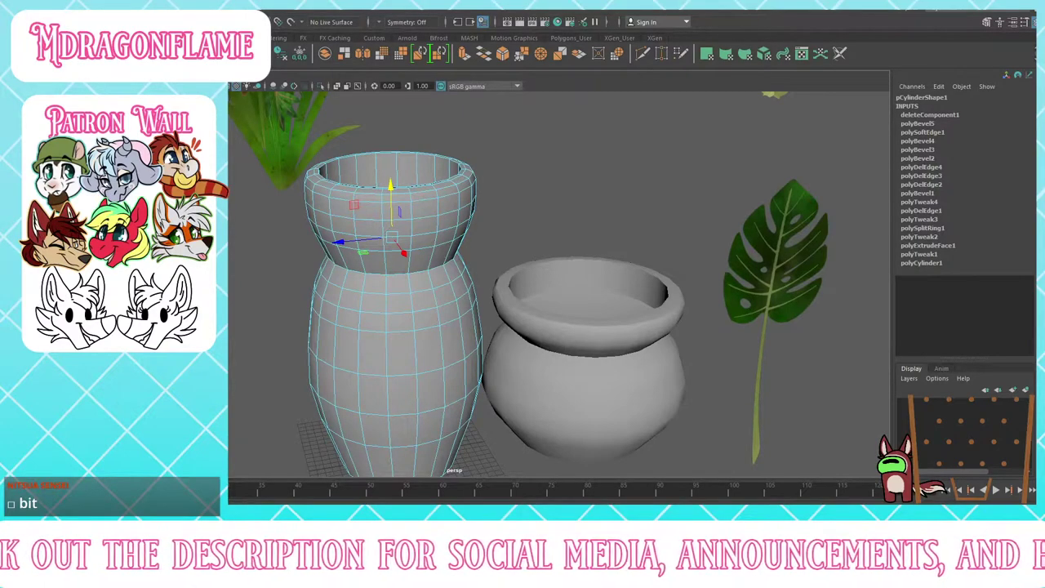
# Step: Delete the radial faces that close off the inside of the short pot's opening
pyautogui.keyDown('alt'); pyautogui.moveTo(563, 204); pyautogui.dragTo(574, 293); pyautogui.keyUp('alt')
pyautogui.click(570, 304)
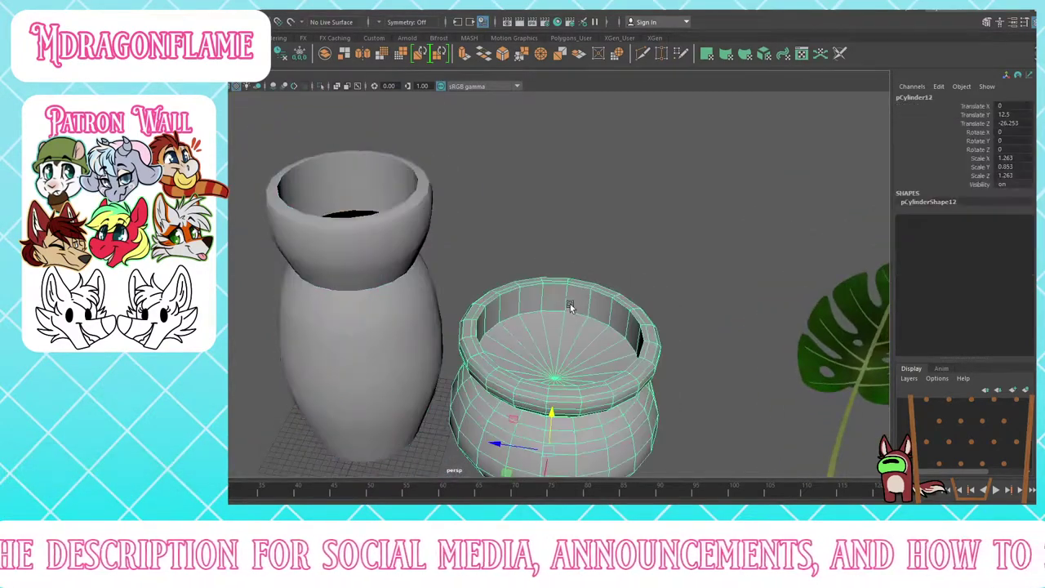
pyautogui.press('F11')
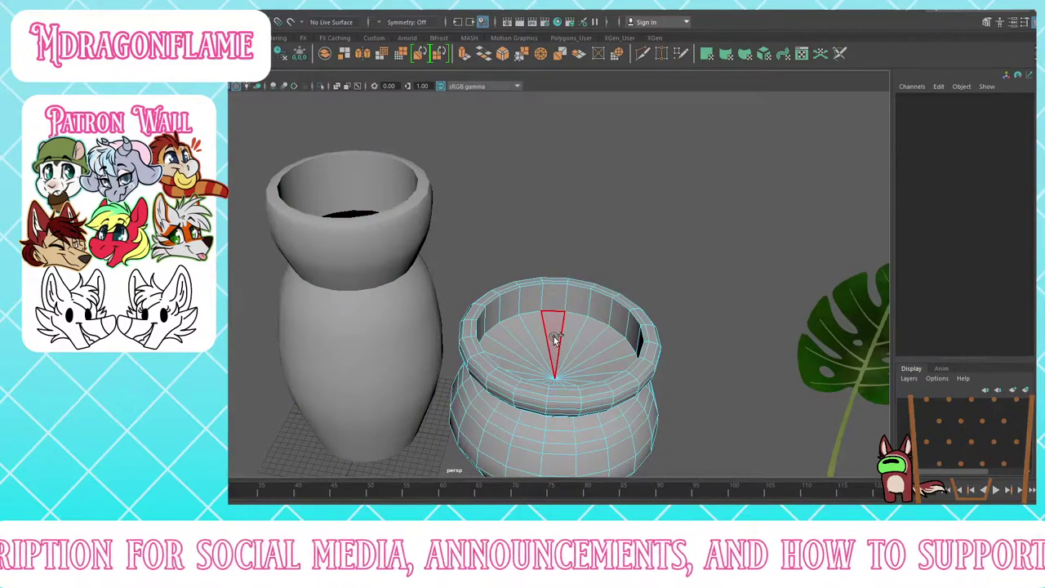
pyautogui.moveTo(555, 338)
pyautogui.mouseDown()
pyautogui.moveTo(567, 366)
pyautogui.moveTo(621, 372)
pyautogui.moveTo(530, 386)
pyautogui.moveTo(524, 318)
pyautogui.moveTo(584, 346)
pyautogui.moveTo(577, 359)
pyautogui.mouseUp()
pyautogui.keyDown('alt'); pyautogui.moveTo(576, 359); pyautogui.dragTo(503, 228, button='middle'); pyautogui.keyUp('alt')
pyautogui.scroll(5, 482, 270)
pyautogui.press('Delete')
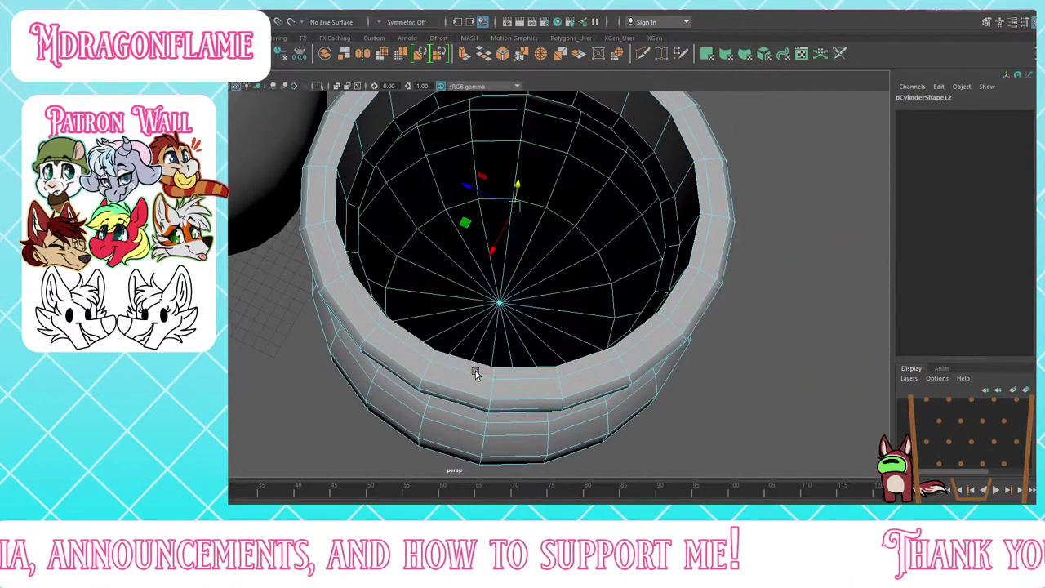
pyautogui.keyDown('alt'); pyautogui.moveTo(485, 350); pyautogui.dragTo(502, 319); pyautogui.keyUp('alt')
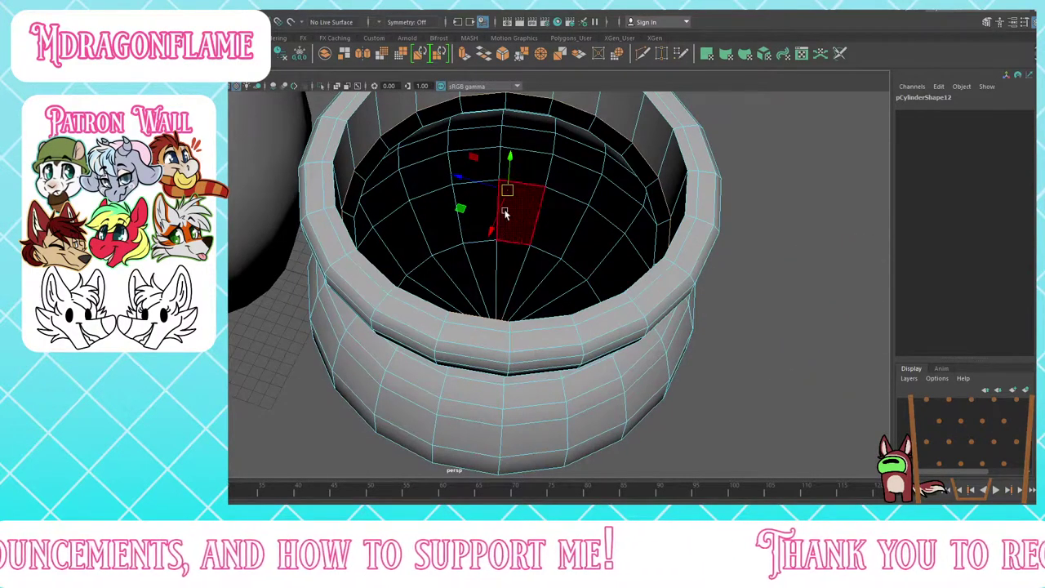
pyautogui.moveTo(511, 159)
pyautogui.mouseDown()
pyautogui.moveTo(511, 169)
pyautogui.moveTo(510, 159)
pyautogui.mouseUp()
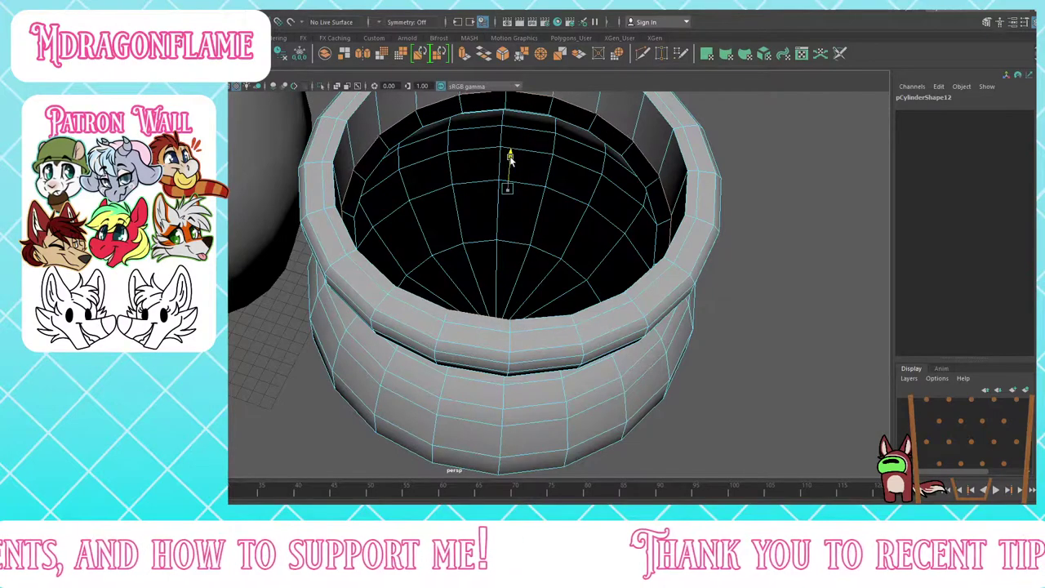
pyautogui.scroll(-5, 559, 121)
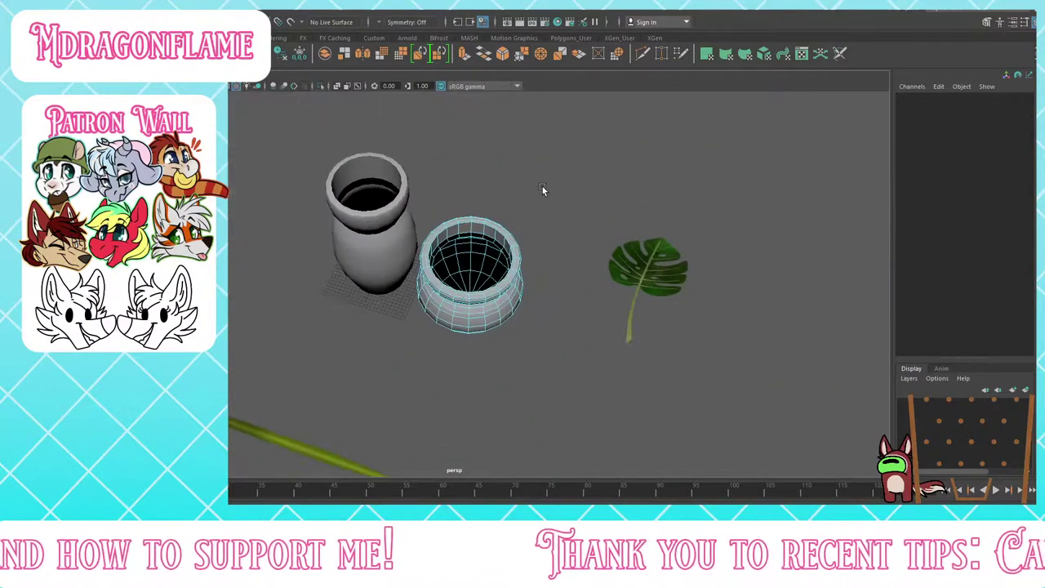
pyautogui.scroll(3, 534, 200)
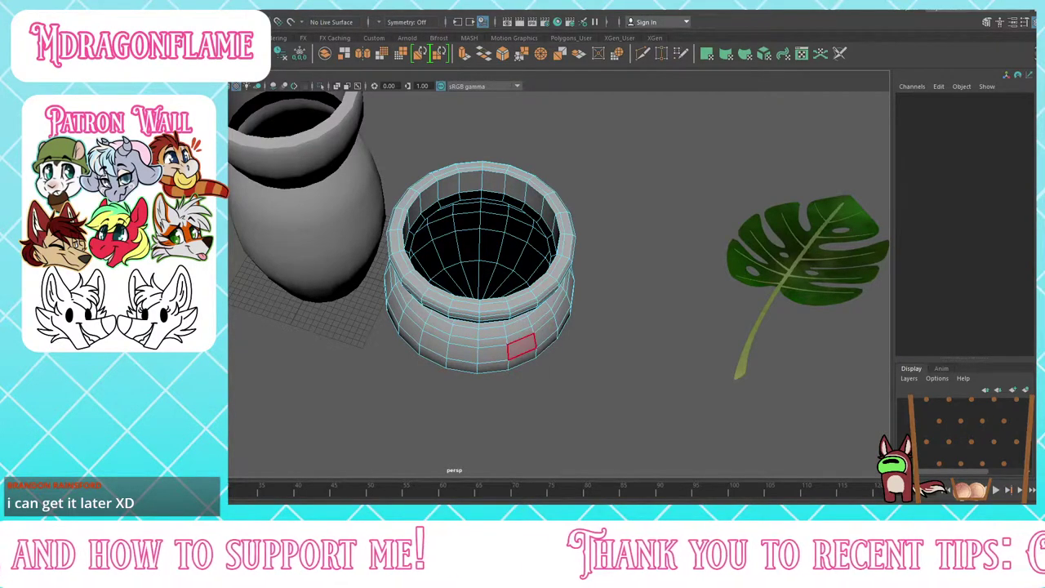
pyautogui.keyDown('alt'); pyautogui.moveTo(522, 346); pyautogui.dragTo(511, 312); pyautogui.keyUp('alt')
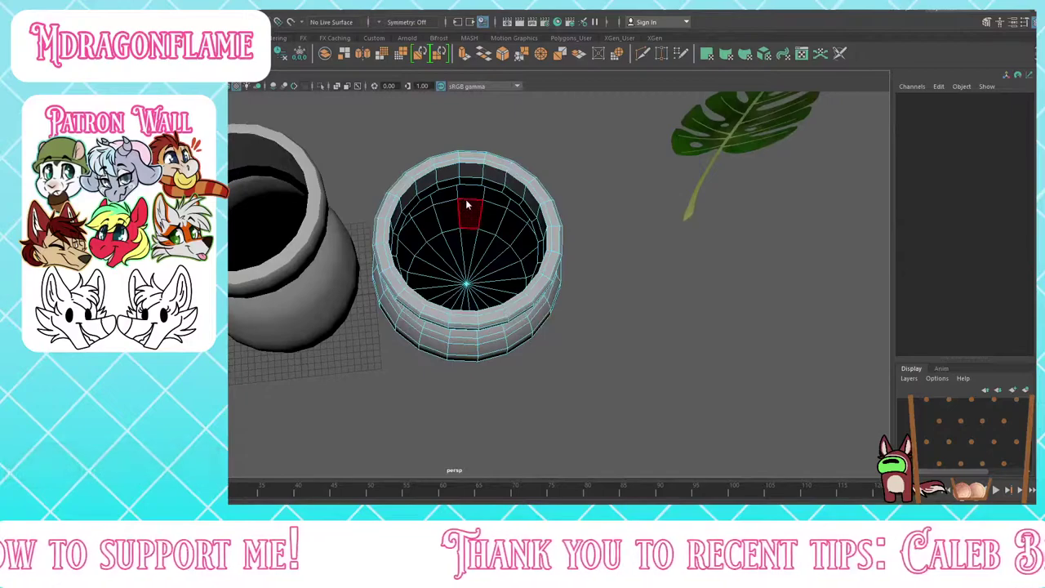
# Step: Delete the radial faces that cap the underside of the tall vase
pyautogui.moveTo(466, 203); pyautogui.dragTo(492, 175, button='right')
pyautogui.click(597, 211)
pyautogui.click(264, 178)
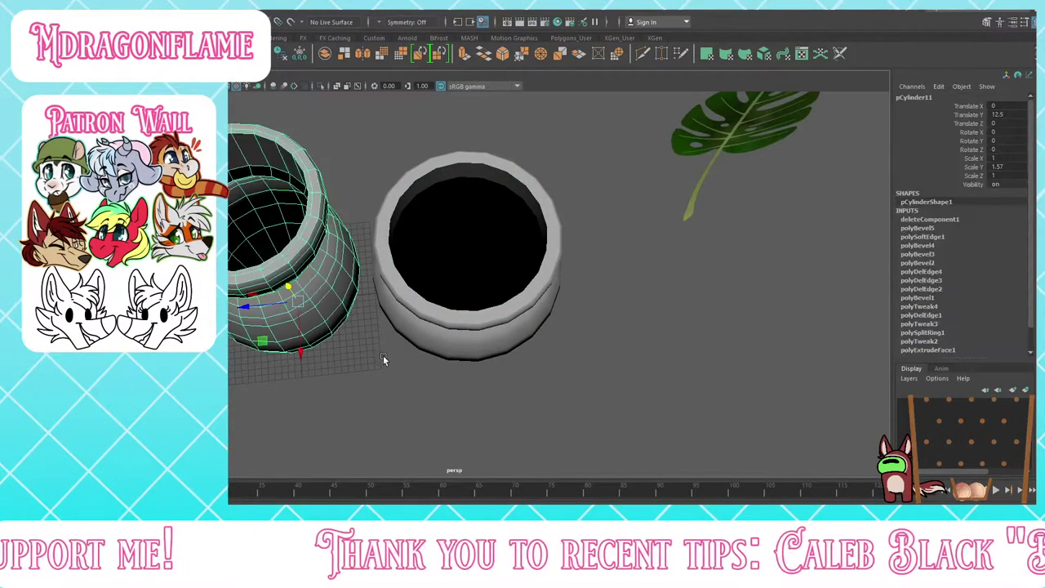
pyautogui.keyDown('alt'); pyautogui.moveTo(383, 355); pyautogui.dragTo(399, 349); pyautogui.keyUp('alt')
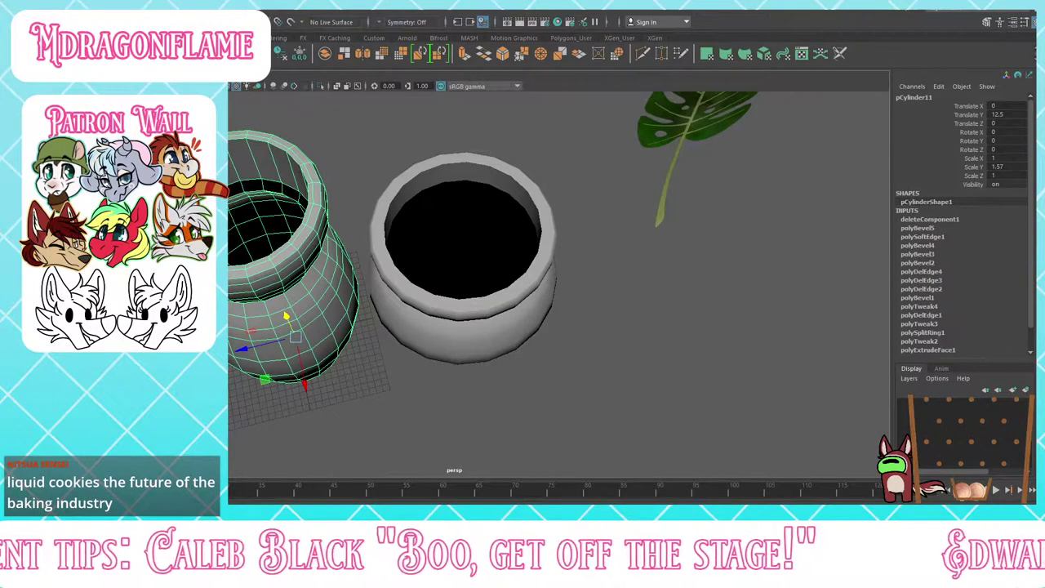
pyautogui.keyDown('alt'); pyautogui.moveTo(457, 261); pyautogui.dragTo(423, 229); pyautogui.keyUp('alt')
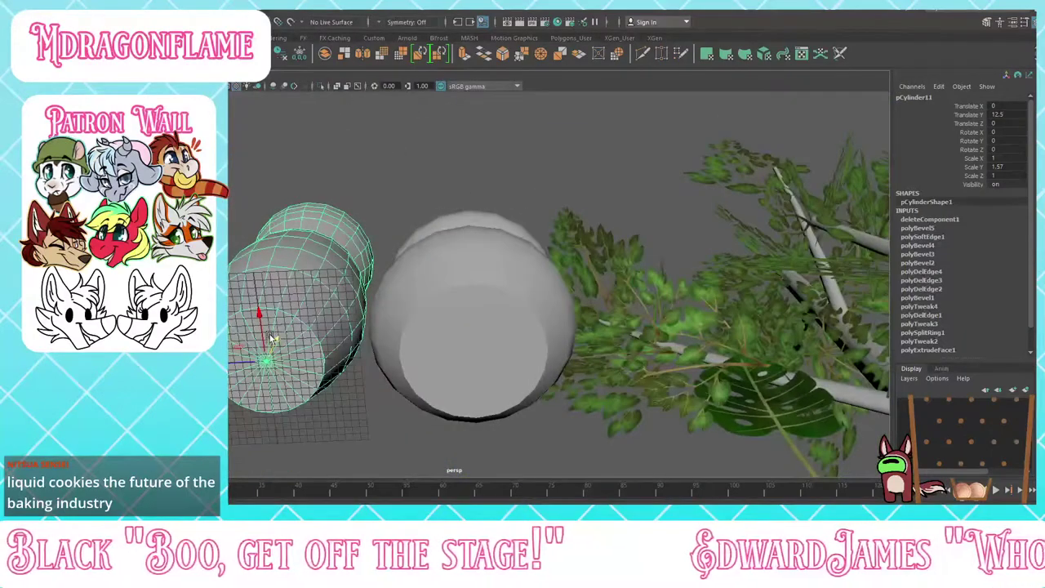
pyautogui.scroll(4, 291, 313)
pyautogui.keyDown('alt'); pyautogui.moveTo(292, 313); pyautogui.dragTo(327, 283, button='middle'); pyautogui.keyUp('alt')
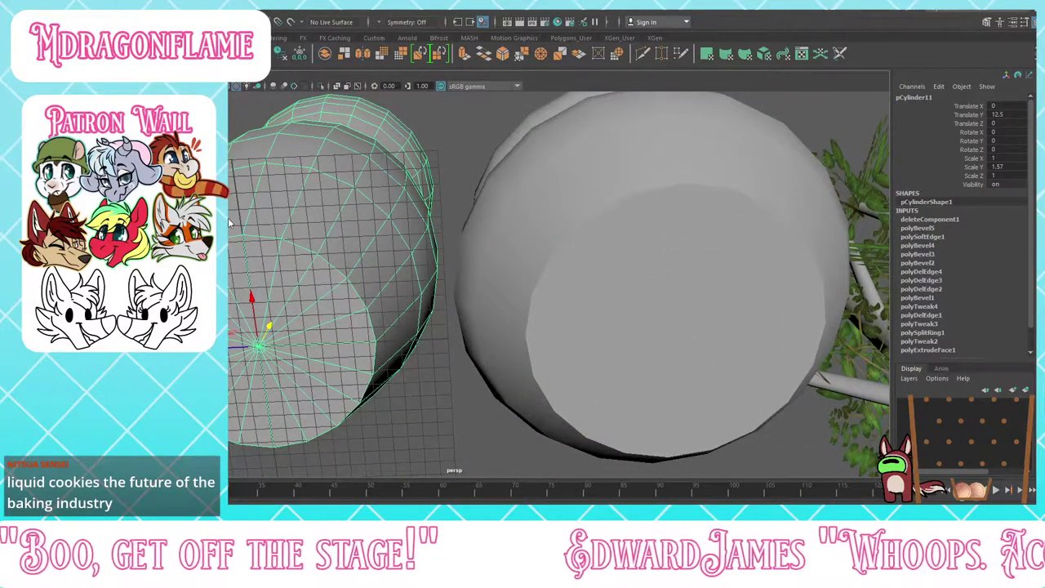
pyautogui.moveTo(228, 221); pyautogui.dragTo(229, 263, button='right')
pyautogui.moveTo(231, 275)
pyautogui.mouseDown()
pyautogui.moveTo(307, 379)
pyautogui.moveTo(220, 315)
pyautogui.moveTo(231, 275)
pyautogui.mouseUp()
pyautogui.press('Delete')
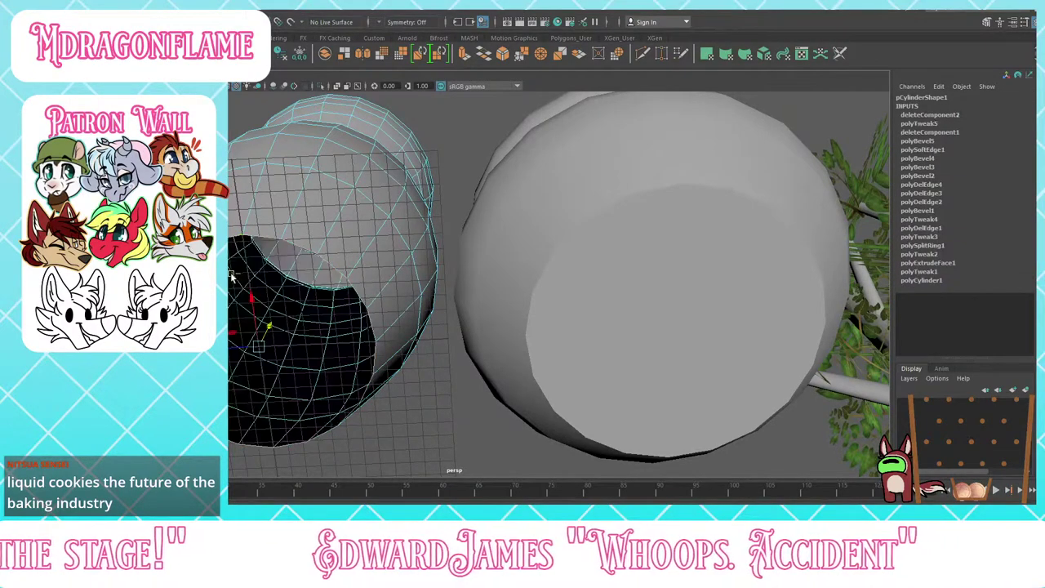
# Step: Delete the radial faces that cap the underside of the short pot and return to whole-object selection
pyautogui.moveTo(730, 207); pyautogui.dragTo(717, 273, button='right')
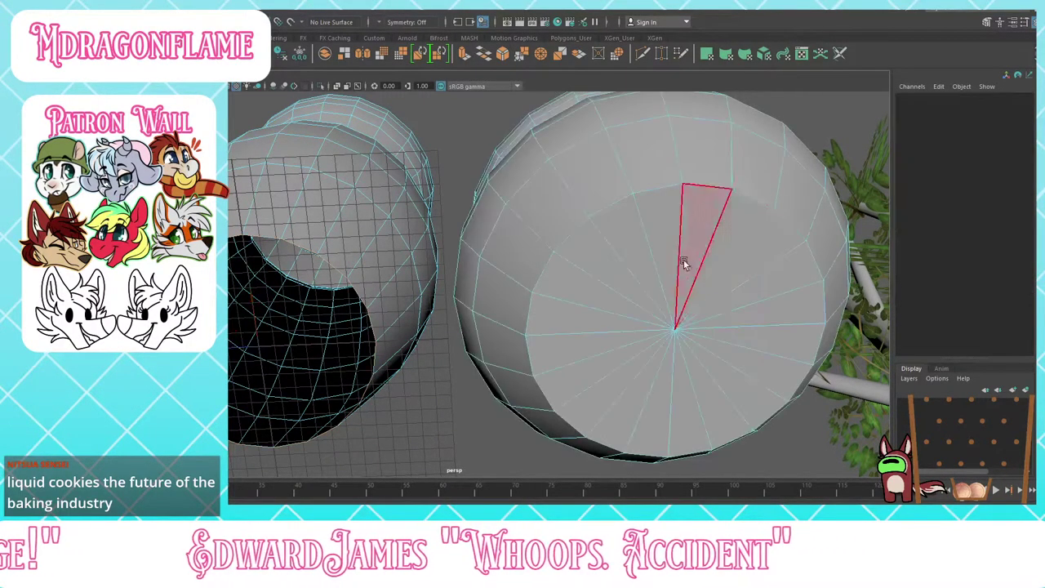
pyautogui.moveTo(653, 239)
pyautogui.mouseDown()
pyautogui.moveTo(730, 338)
pyautogui.moveTo(648, 276)
pyautogui.moveTo(694, 284)
pyautogui.mouseUp()
pyautogui.press('Delete')
pyautogui.keyDown('alt'); pyautogui.moveTo(539, 204); pyautogui.dragTo(501, 312); pyautogui.keyUp('alt')
pyautogui.scroll(-5, 490, 298)
pyautogui.click(307, 152)
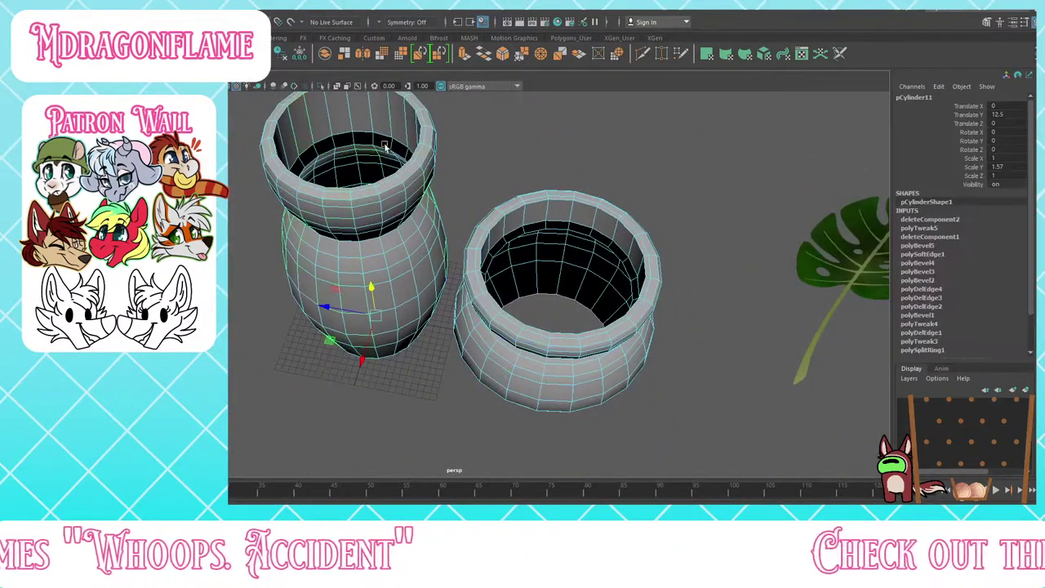
pyautogui.keyDown('alt'); pyautogui.moveTo(307, 152); pyautogui.dragTo(436, 234); pyautogui.keyUp('alt')
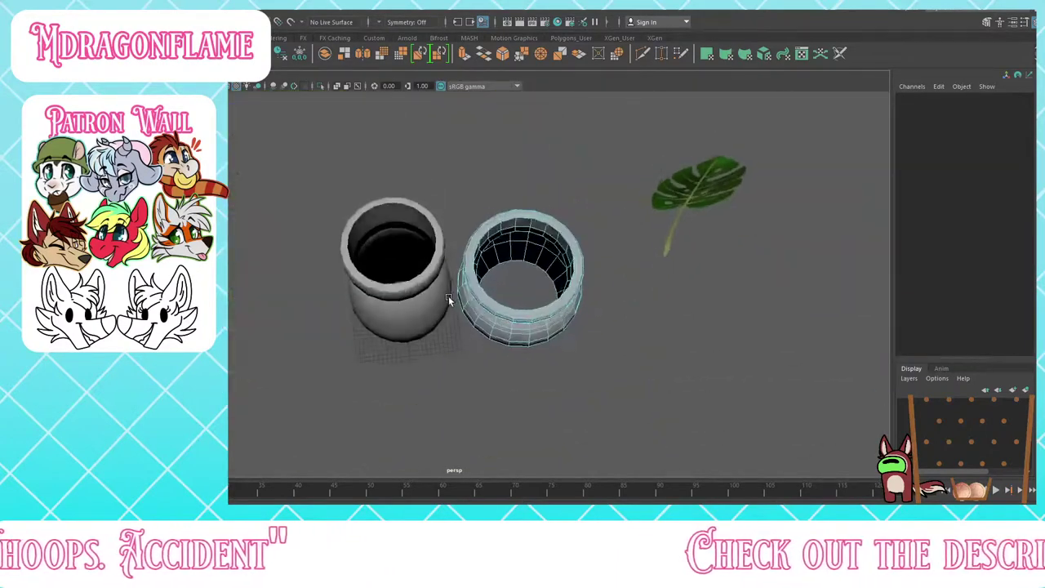
pyautogui.keyDown('alt'); pyautogui.moveTo(448, 295); pyautogui.dragTo(447, 263); pyautogui.keyUp('alt')
pyautogui.click(653, 247)
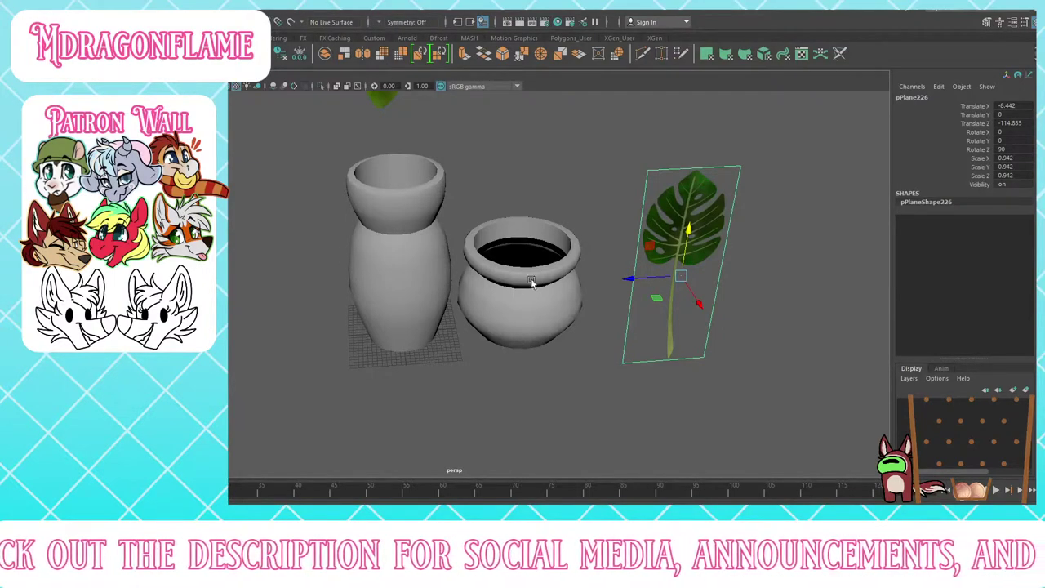
pyautogui.moveTo(490, 228)
pyautogui.keyDown('alt'); pyautogui.mouseDown()
pyautogui.moveTo(482, 297)
pyautogui.moveTo(492, 235)
pyautogui.mouseUp(); pyautogui.keyUp('alt')
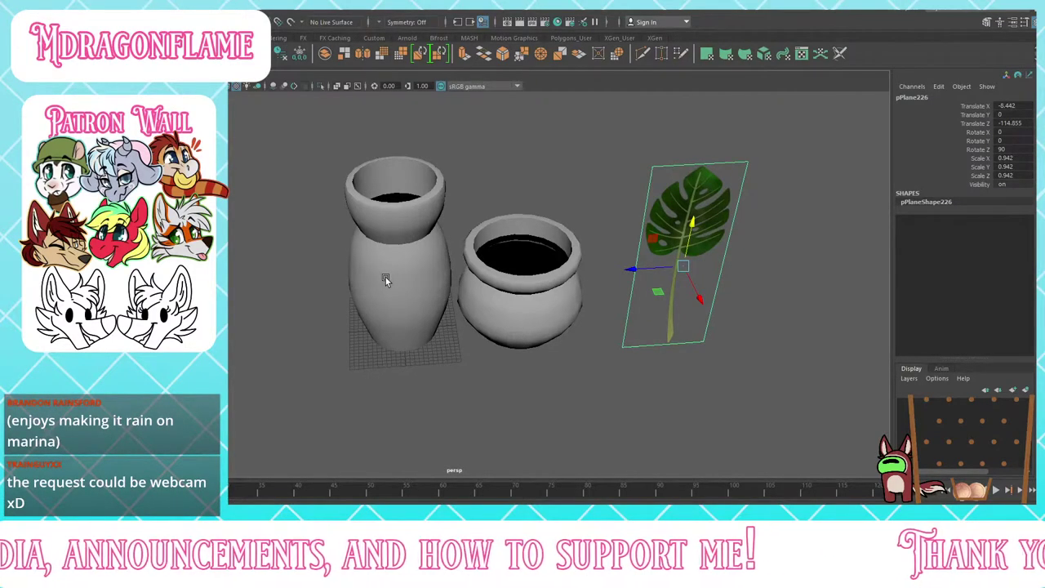
pyautogui.keyDown('alt'); pyautogui.moveTo(576, 324); pyautogui.dragTo(583, 346); pyautogui.keyUp('alt')
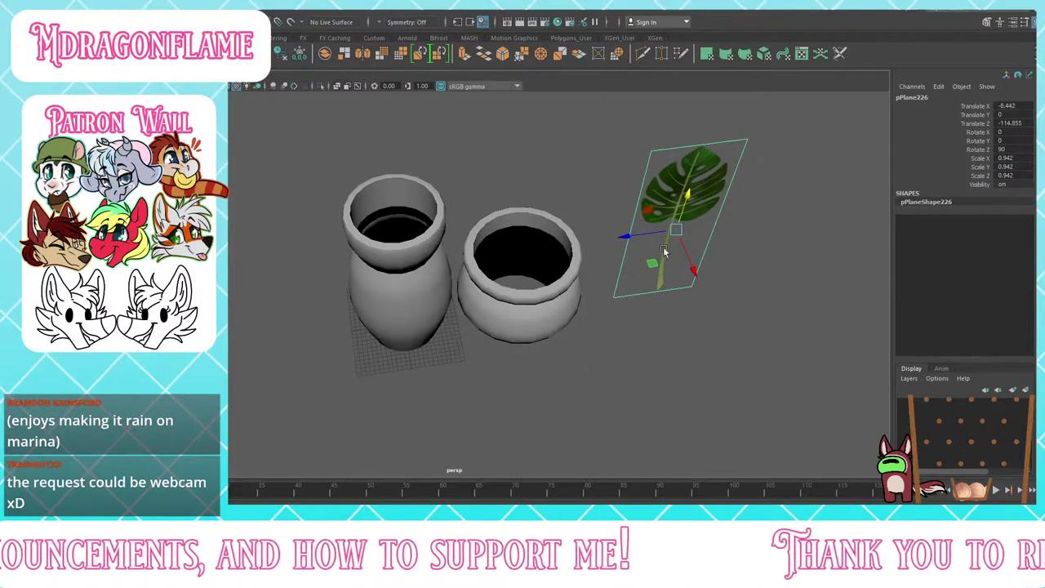
pyautogui.moveTo(669, 239); pyautogui.dragTo(415, 145)
pyautogui.scroll(-5, 433, 216)
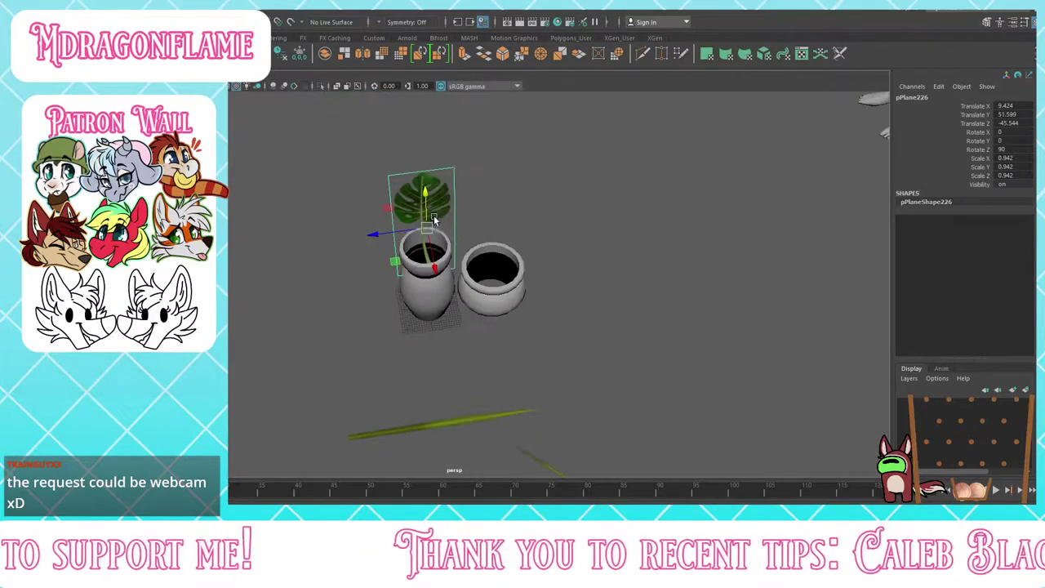
pyautogui.keyDown('alt'); pyautogui.moveTo(462, 288); pyautogui.dragTo(463, 279); pyautogui.keyUp('alt')
pyautogui.hotkey('ctrl', 'z')
pyautogui.hotkey('ctrl', 'z')
pyautogui.hotkey('ctrl', 'z')
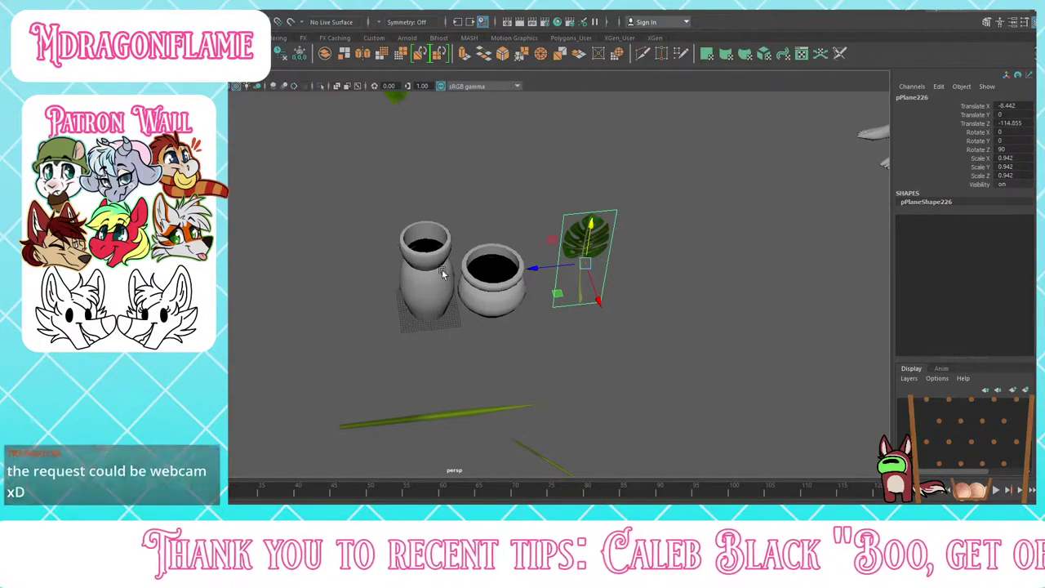
# Step: Duplicate the monstera leaf plane and place the copy with its stem in the tall vase at Translate 5.408, 51.92, -45.065
pyautogui.click(462, 300)
pyautogui.keyDown('alt'); pyautogui.moveTo(461, 300); pyautogui.dragTo(491, 297); pyautogui.keyUp('alt')
pyautogui.click(548, 210)
pyautogui.hotkey('ctrl', 'd')
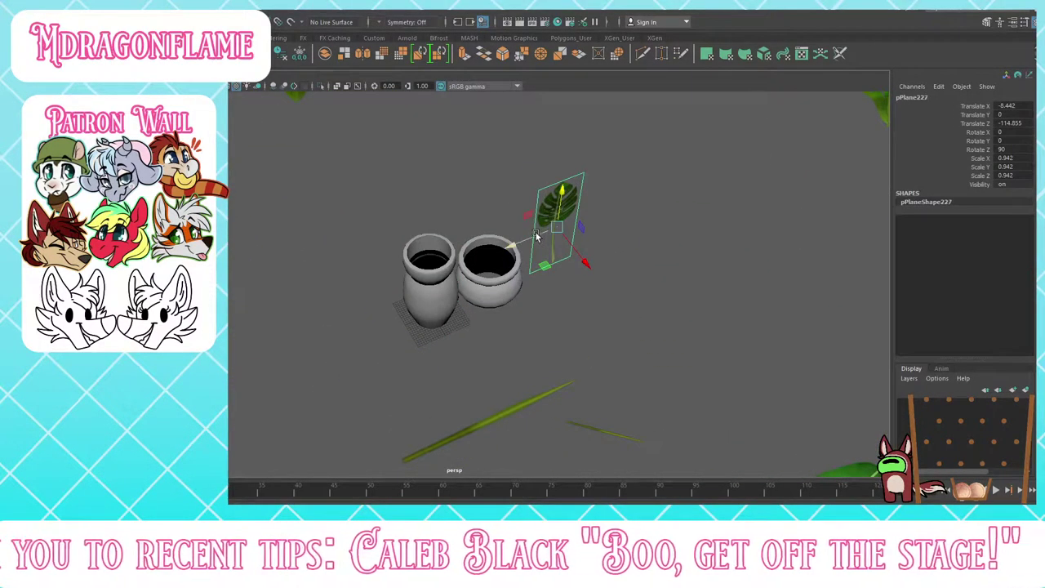
pyautogui.moveTo(536, 235); pyautogui.dragTo(492, 337)
pyautogui.moveTo(445, 288); pyautogui.dragTo(435, 204)
pyautogui.keyDown('alt'); pyautogui.moveTo(470, 306); pyautogui.dragTo(420, 242); pyautogui.keyUp('alt')
pyautogui.keyDown('alt'); pyautogui.moveTo(420, 242); pyautogui.dragTo(456, 385, button='right'); pyautogui.keyUp('alt')
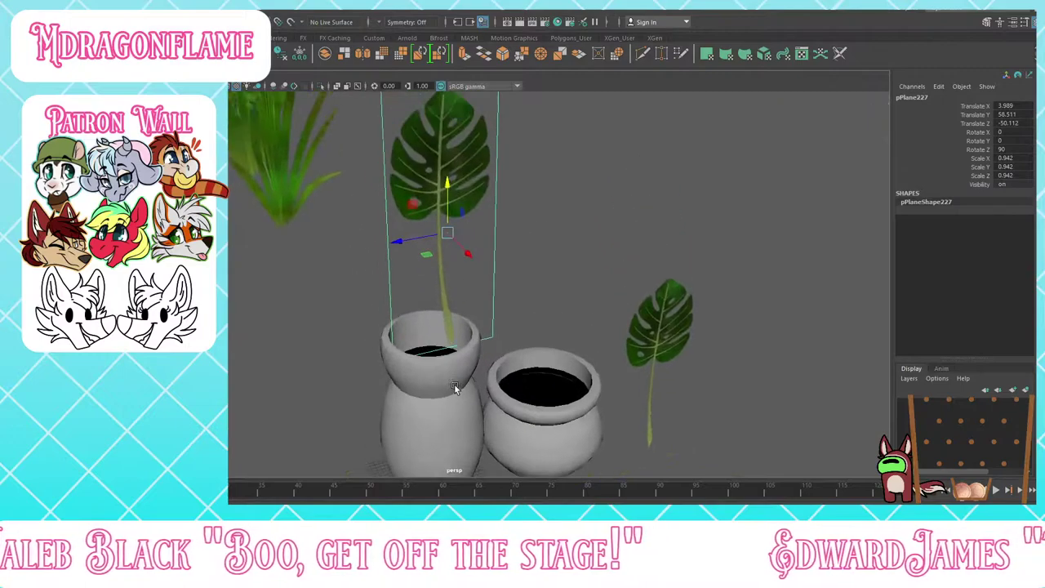
pyautogui.moveTo(409, 245); pyautogui.dragTo(378, 250)
pyautogui.moveTo(419, 214); pyautogui.dragTo(421, 246)
pyautogui.moveTo(434, 285); pyautogui.dragTo(393, 329)
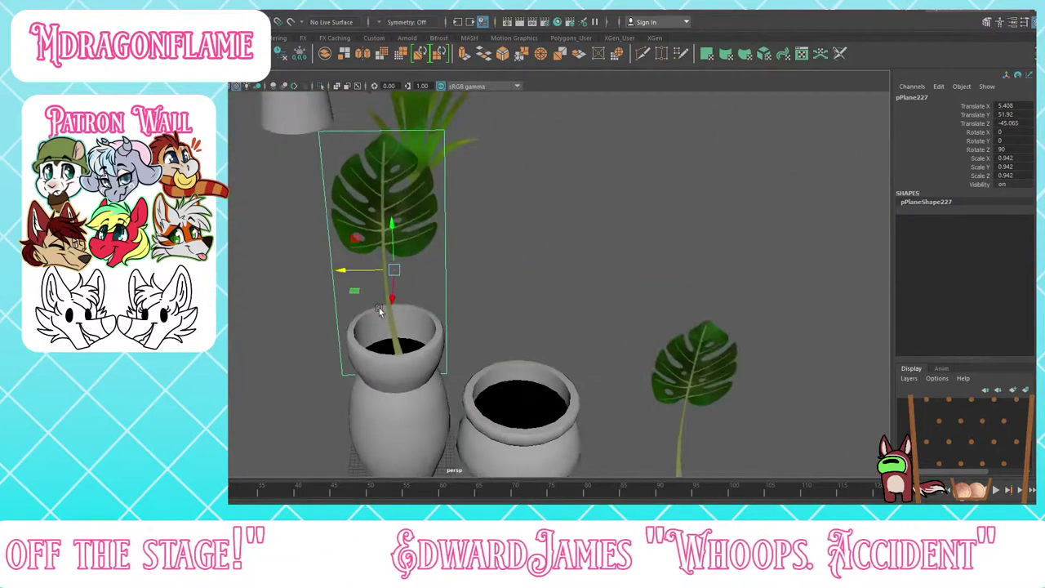
# Step: Cut the potted leaf plane lengthwise down its middle along the leaf's midrib and stem with the Multi-Cut tool
pyautogui.click(664, 342)
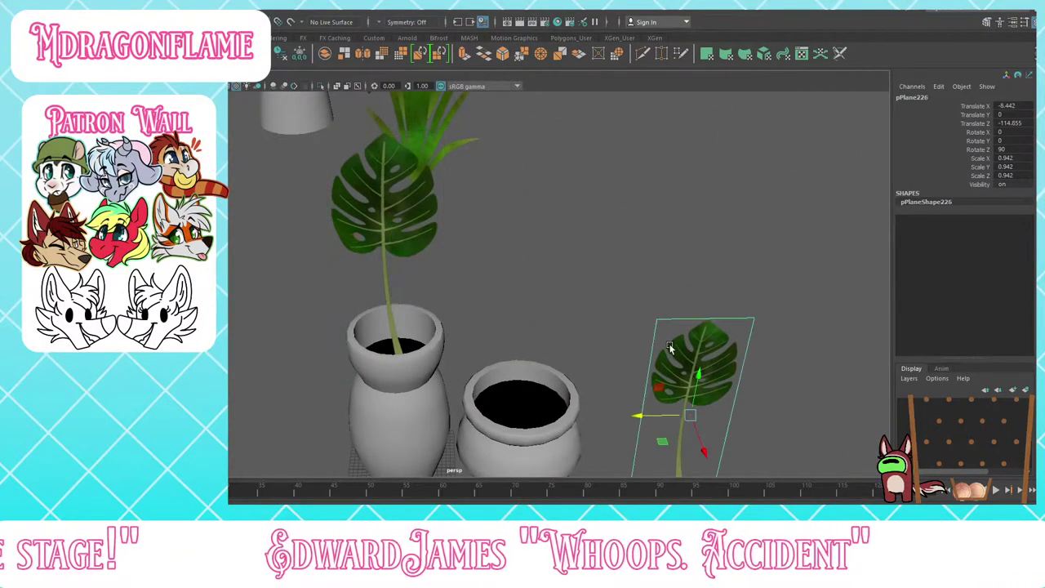
pyautogui.click(643, 55)
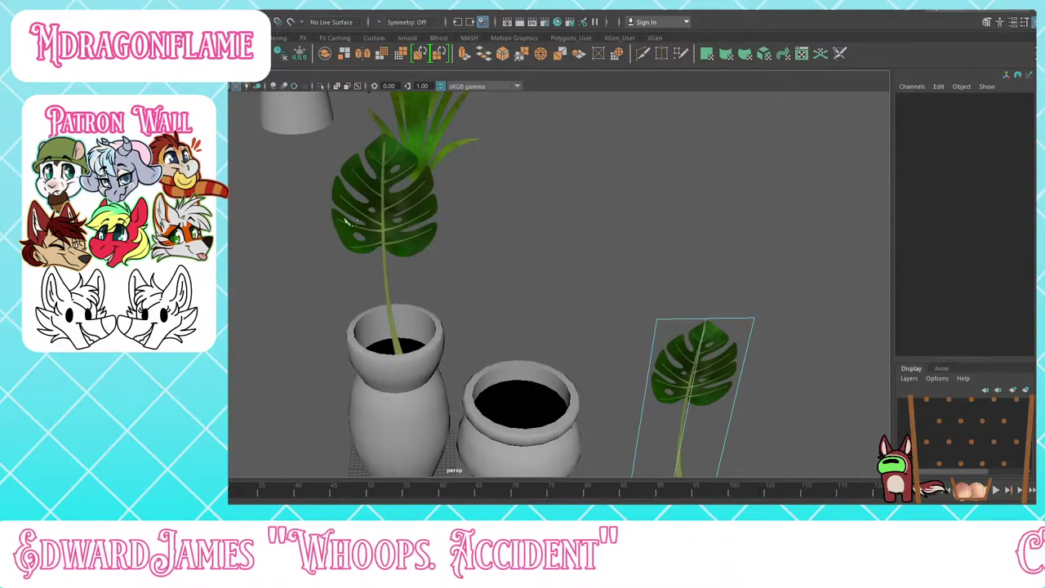
pyautogui.press('q')
pyautogui.click(382, 204)
pyautogui.press('g')
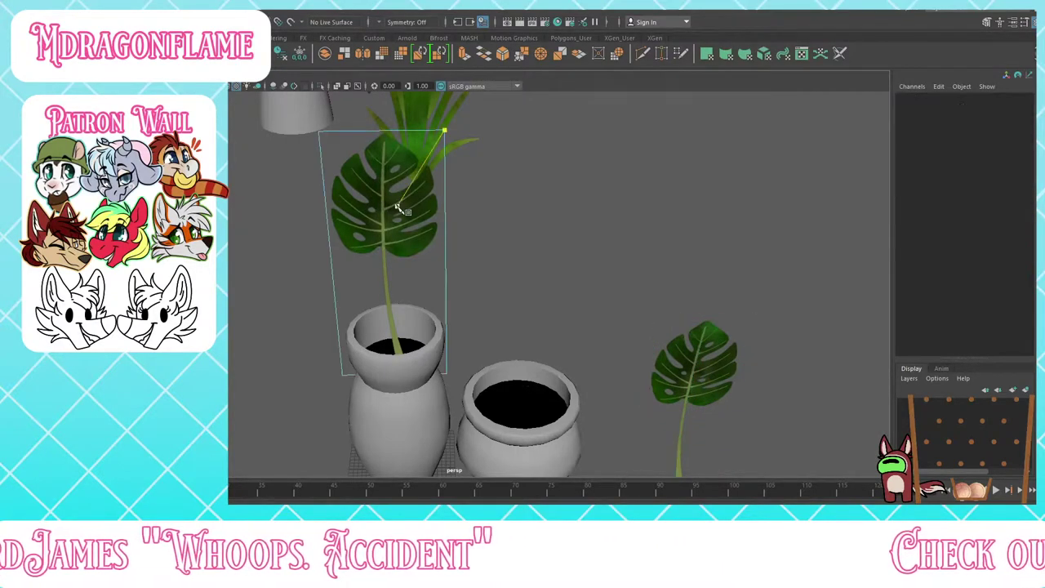
pyautogui.click(384, 137)
pyautogui.click(396, 373)
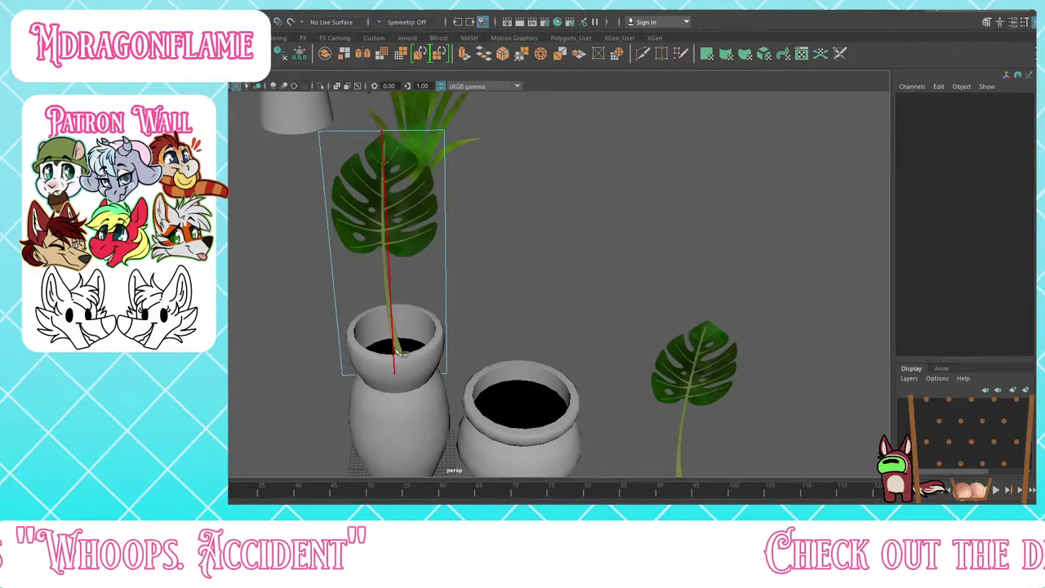
pyautogui.rightClick(396, 373)
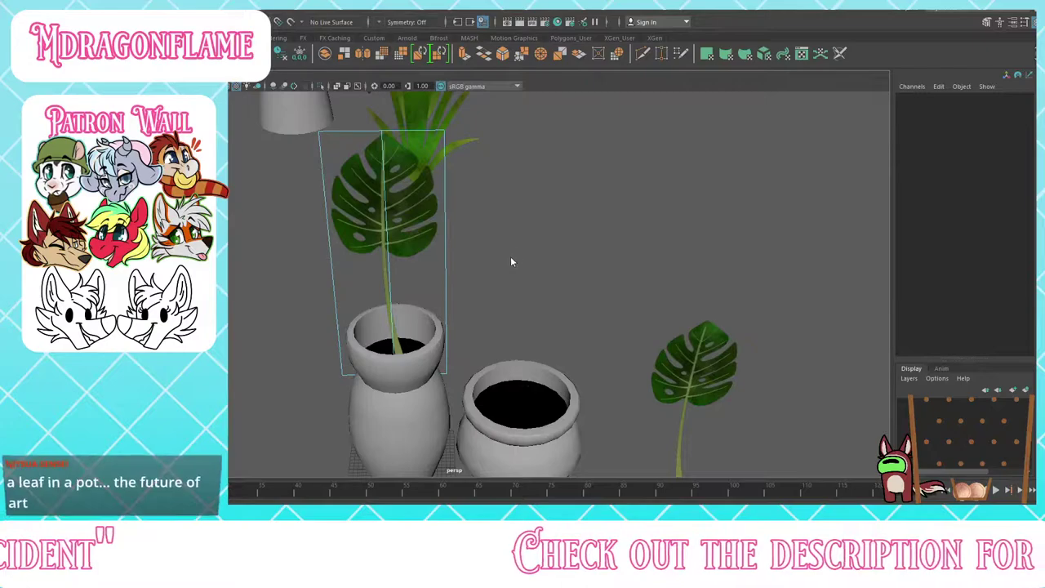
pyautogui.click(548, 260)
# Step: Move the potted leaf plane to Translate X 8.092 so its stem sits inside the tall vase
pyautogui.keyDown('alt'); pyautogui.moveTo(548, 261); pyautogui.dragTo(532, 299); pyautogui.keyUp('alt')
pyautogui.click(360, 226)
pyautogui.press('w')
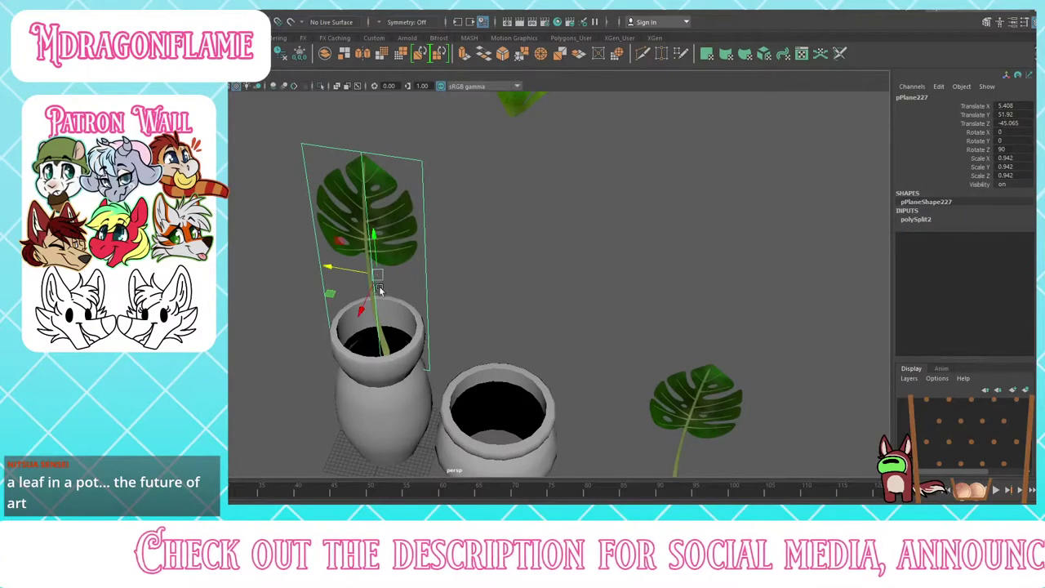
pyautogui.moveTo(368, 300); pyautogui.dragTo(365, 305)
pyautogui.click(527, 317)
pyautogui.keyDown('alt'); pyautogui.moveTo(528, 317); pyautogui.dragTo(439, 229); pyautogui.keyUp('alt')
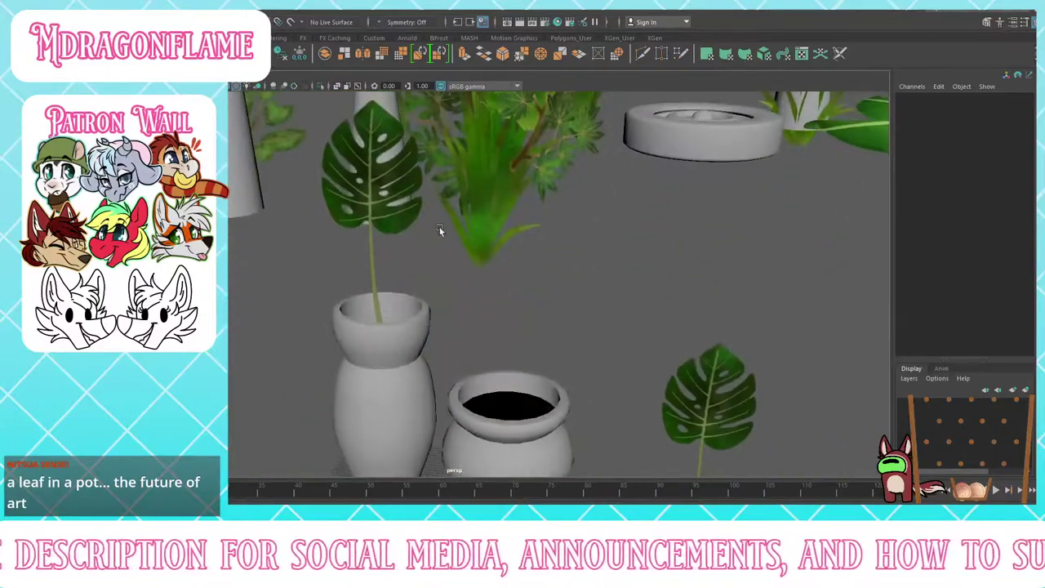
pyautogui.click(411, 219)
pyautogui.keyDown('alt'); pyautogui.moveTo(403, 395); pyautogui.dragTo(421, 239); pyautogui.keyUp('alt')
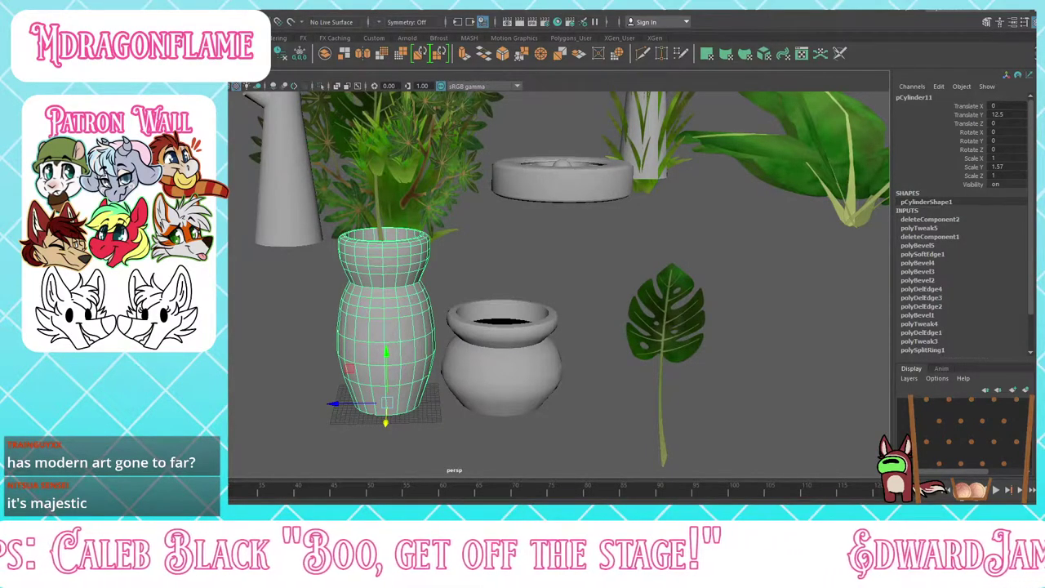
pyautogui.keyDown('alt'); pyautogui.moveTo(405, 281); pyautogui.dragTo(409, 333); pyautogui.keyUp('alt')
# Step: Cut the potted leaf plane crosswise from edge to edge just below the leaf blade
pyautogui.click(392, 173)
pyautogui.keyDown('alt'); pyautogui.moveTo(445, 220); pyautogui.dragTo(465, 310, button='middle'); pyautogui.keyUp('alt')
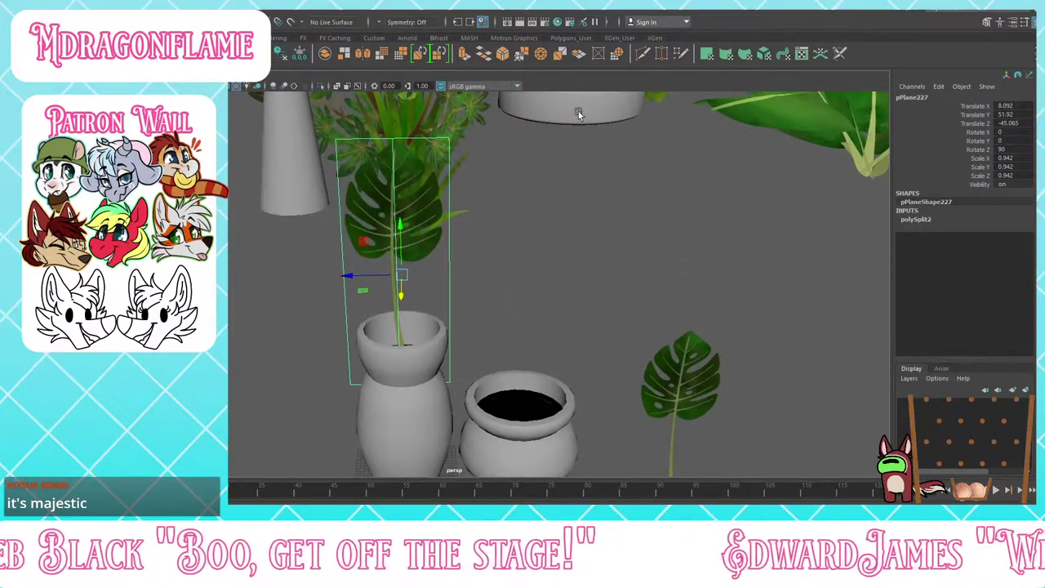
pyautogui.click(530, 215)
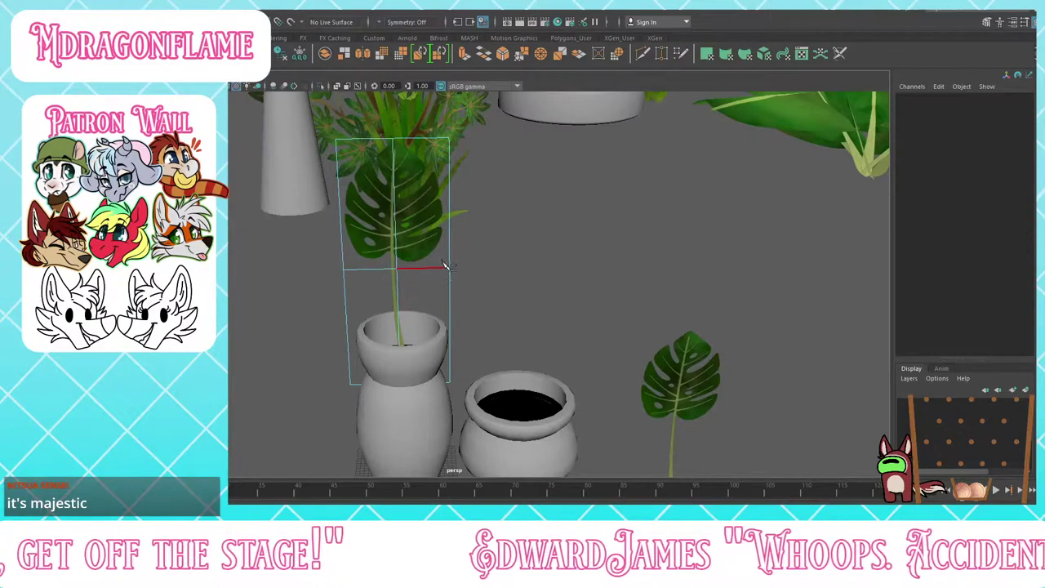
# Step: Select the crosswise edges of the potted leaf plane and move them outward to bend the leaf away from the vase's opening
pyautogui.keyDown('alt'); pyautogui.moveTo(468, 370); pyautogui.dragTo(337, 390); pyautogui.keyUp('alt')
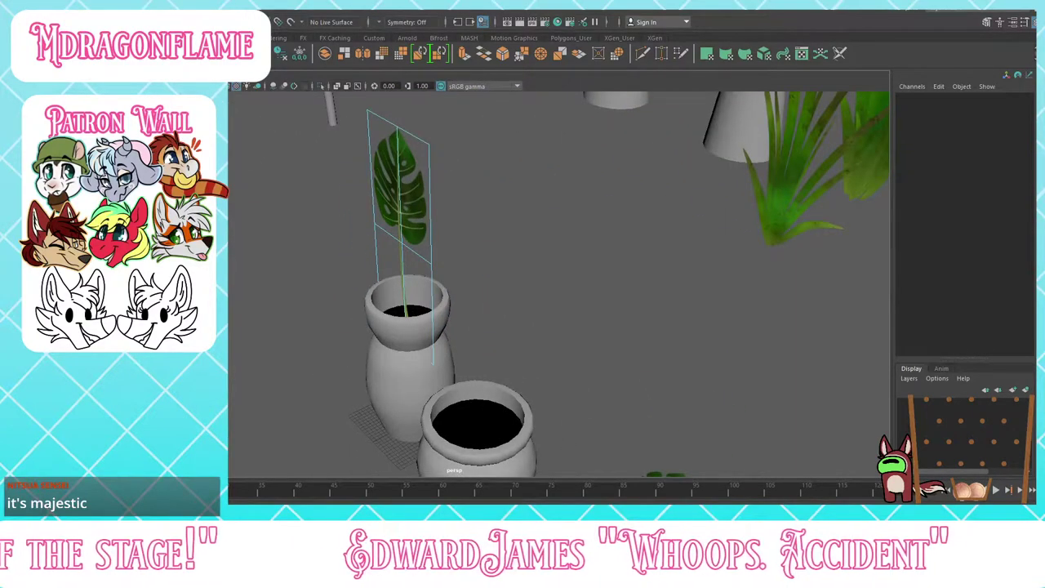
pyautogui.scroll(3, 309, 174)
pyautogui.click(365, 172)
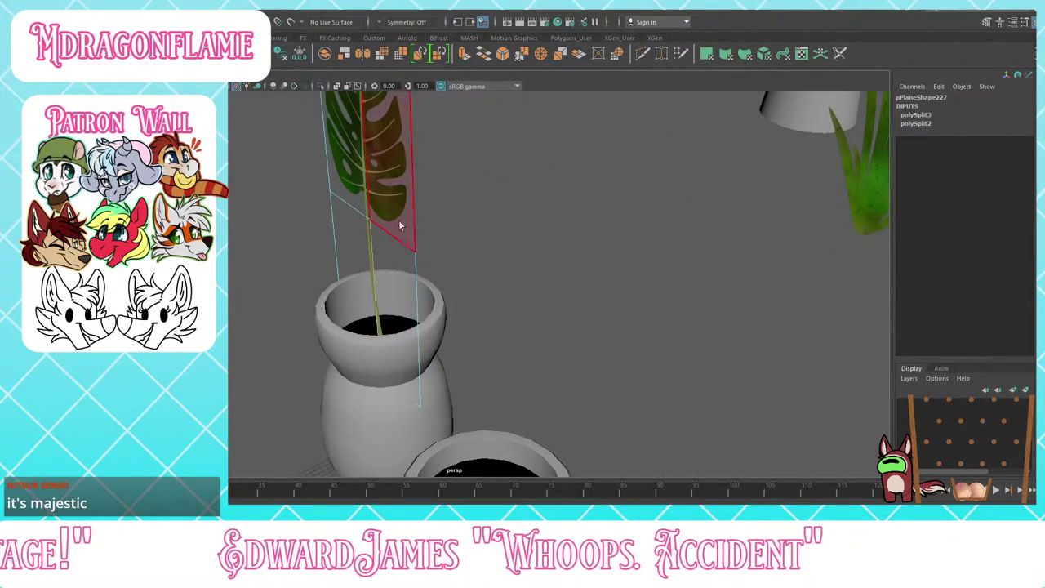
pyautogui.press('w')
pyautogui.moveTo(334, 238); pyautogui.dragTo(415, 274)
pyautogui.keyDown('alt'); pyautogui.moveTo(334, 337); pyautogui.dragTo(324, 335); pyautogui.keyUp('alt')
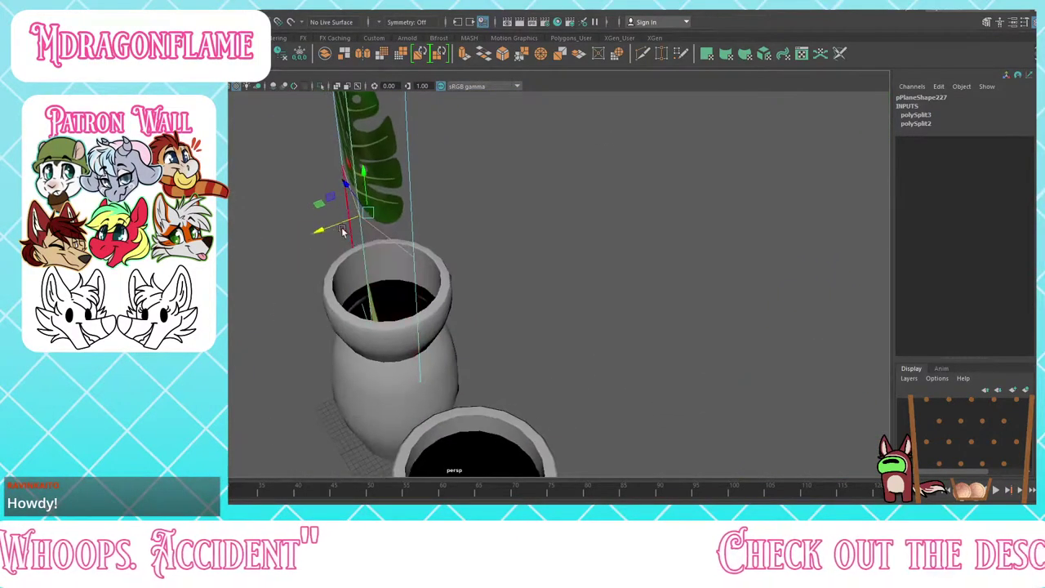
pyautogui.moveTo(337, 226); pyautogui.dragTo(304, 238)
pyautogui.keyDown('alt'); pyautogui.moveTo(325, 286); pyautogui.dragTo(351, 256); pyautogui.keyUp('alt')
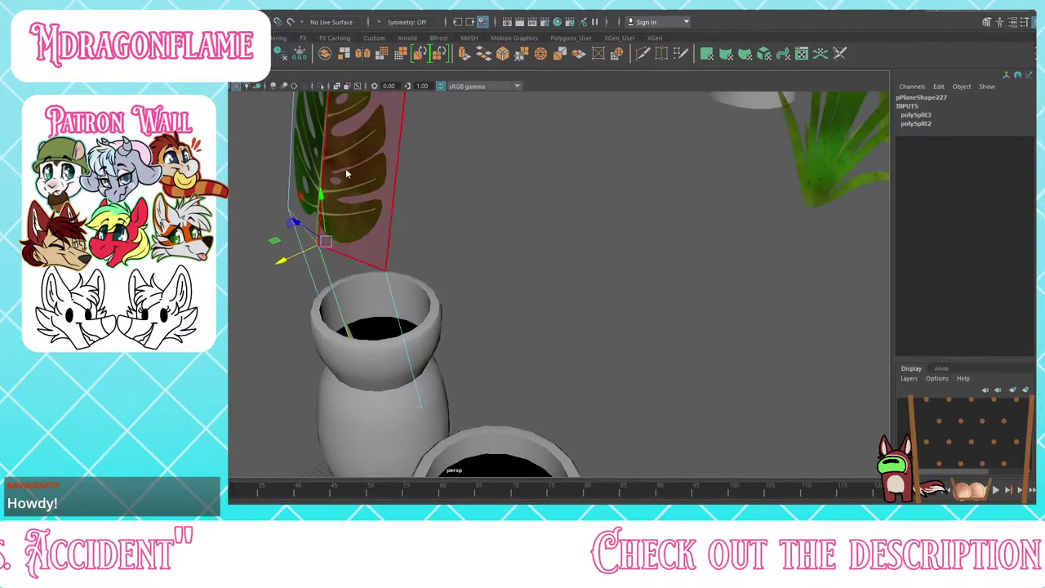
# Step: Tilt the whole potted leaf plane to Rotate Z 124.591 and move it to Translate X -9.577, Y 43.556
pyautogui.press('F8')
pyautogui.scroll(-5, 360, 200)
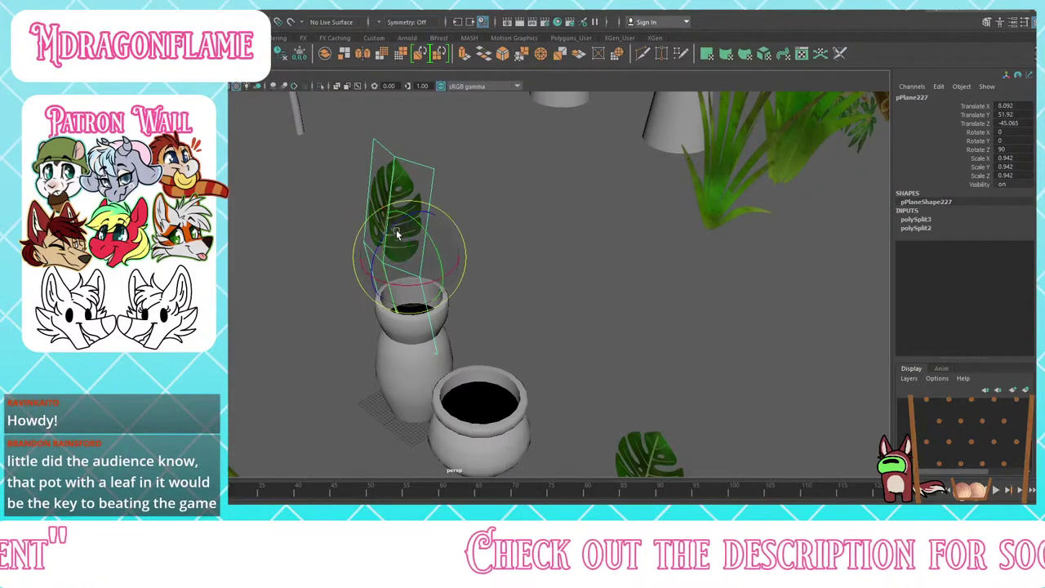
pyautogui.moveTo(396, 234); pyautogui.dragTo(400, 210)
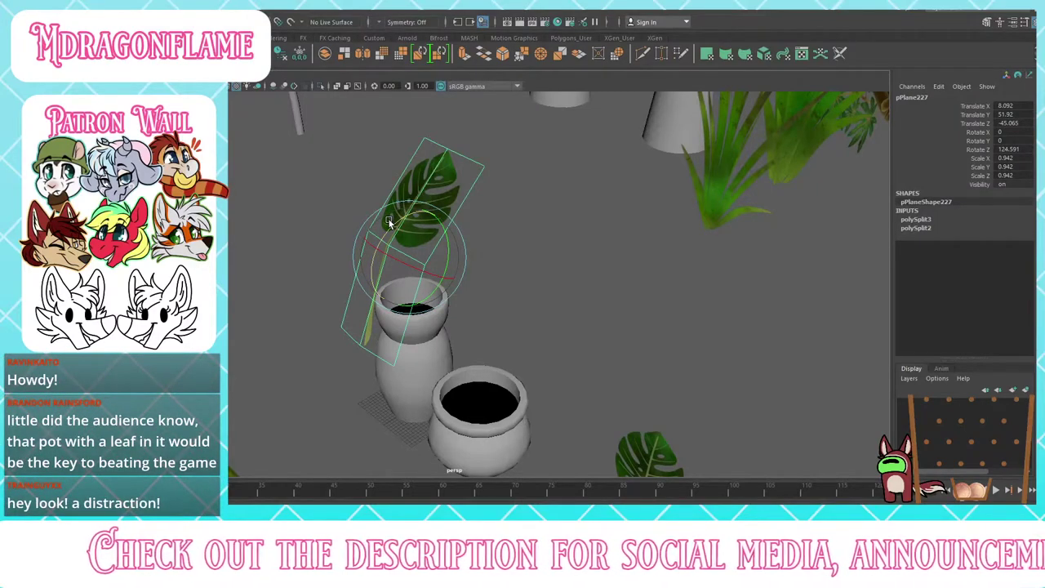
pyautogui.press('w')
pyautogui.moveTo(385, 274); pyautogui.dragTo(349, 247)
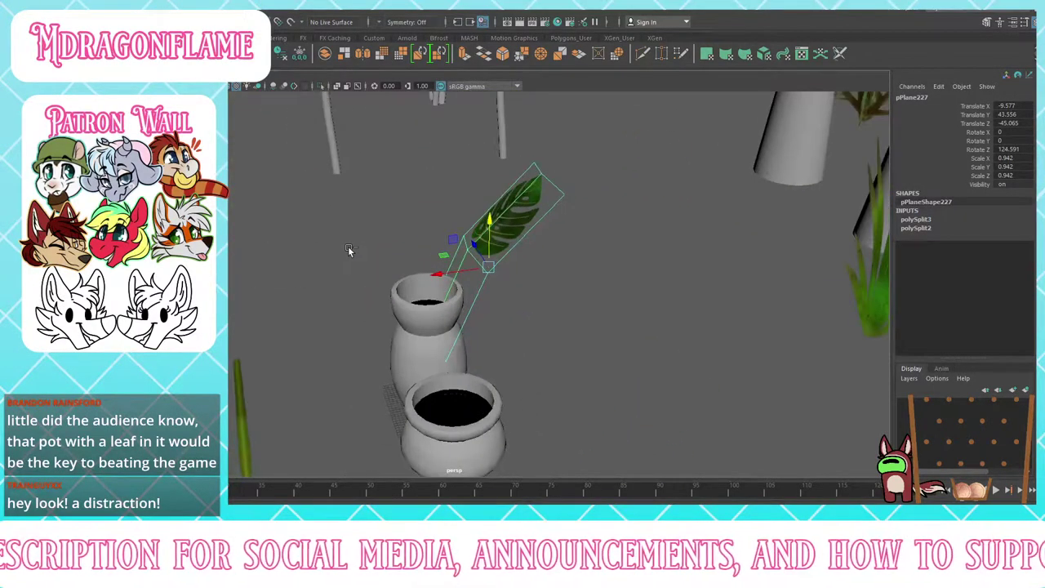
# Step: Move the leaf plane's pivot to the base of its stem and set the plane into the tall vase at Translate Y 54.159
pyautogui.moveTo(492, 241); pyautogui.dragTo(487, 109)
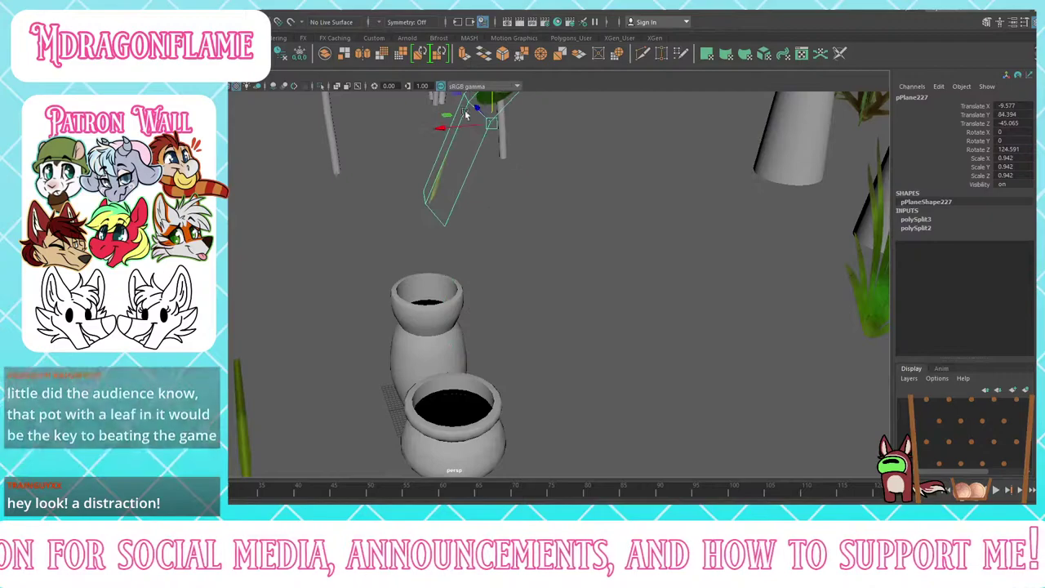
pyautogui.keyDown('alt'); pyautogui.moveTo(442, 196); pyautogui.dragTo(450, 339, button='middle'); pyautogui.keyUp('alt')
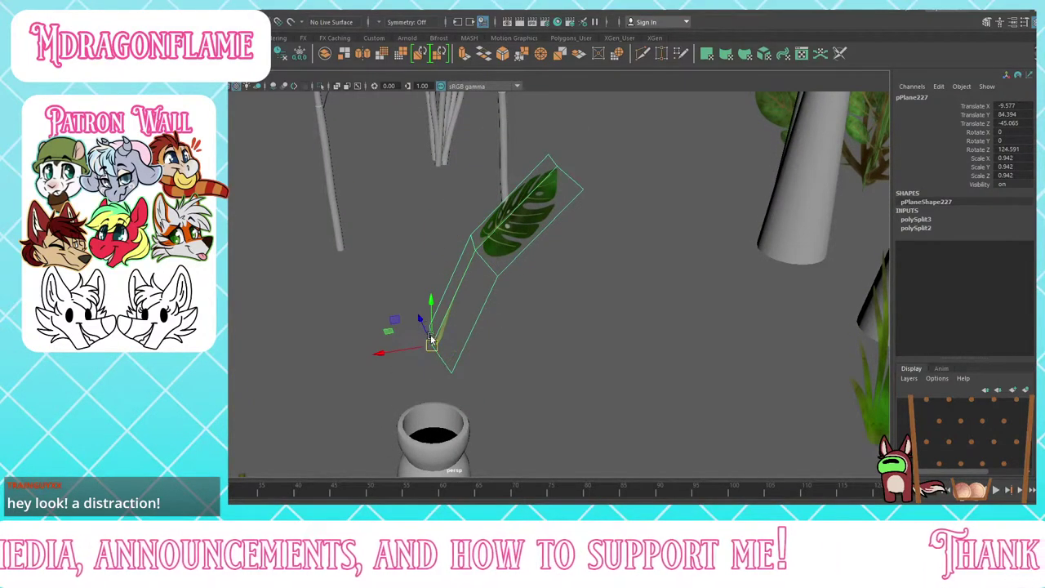
pyautogui.moveTo(434, 323); pyautogui.dragTo(519, 417)
pyautogui.keyDown('alt'); pyautogui.moveTo(519, 417); pyautogui.dragTo(518, 363, button='middle'); pyautogui.keyUp('alt')
pyautogui.keyDown('alt'); pyautogui.moveTo(519, 363); pyautogui.dragTo(506, 361); pyautogui.keyUp('alt')
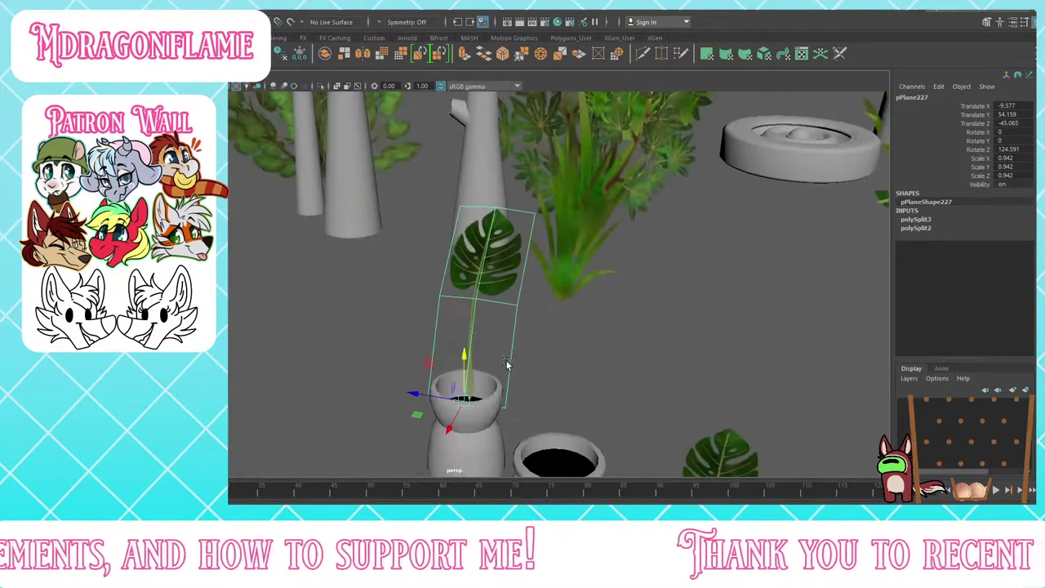
# Step: Sink the leaf's stem deeper into the tall vase, to Translate X -7.66 and Translate Y 44.566
pyautogui.scroll(4, 499, 354)
pyautogui.keyDown('alt'); pyautogui.moveTo(498, 354); pyautogui.dragTo(454, 285, button='middle'); pyautogui.keyUp('alt')
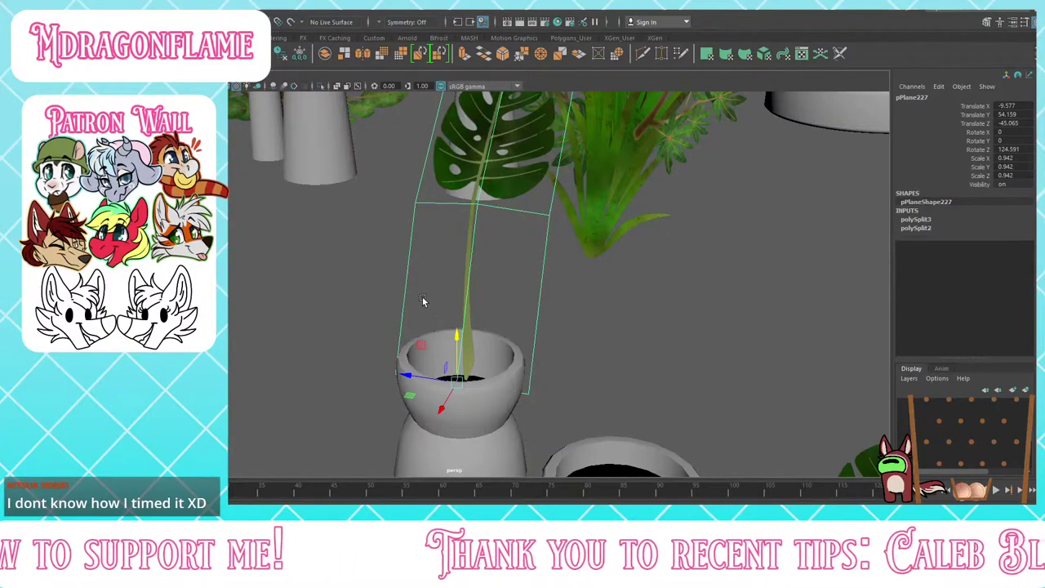
pyautogui.moveTo(460, 332); pyautogui.dragTo(458, 387)
pyautogui.keyDown('alt'); pyautogui.moveTo(546, 359); pyautogui.dragTo(591, 353); pyautogui.keyUp('alt')
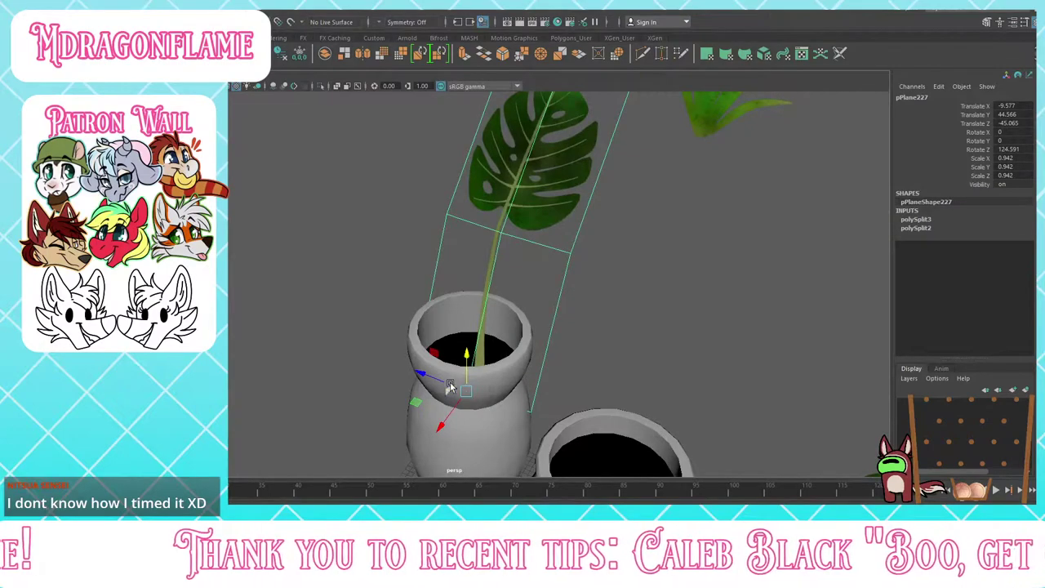
pyautogui.moveTo(454, 407); pyautogui.dragTo(449, 417)
pyautogui.keyDown('alt'); pyautogui.moveTo(532, 338); pyautogui.dragTo(466, 316); pyautogui.keyUp('alt')
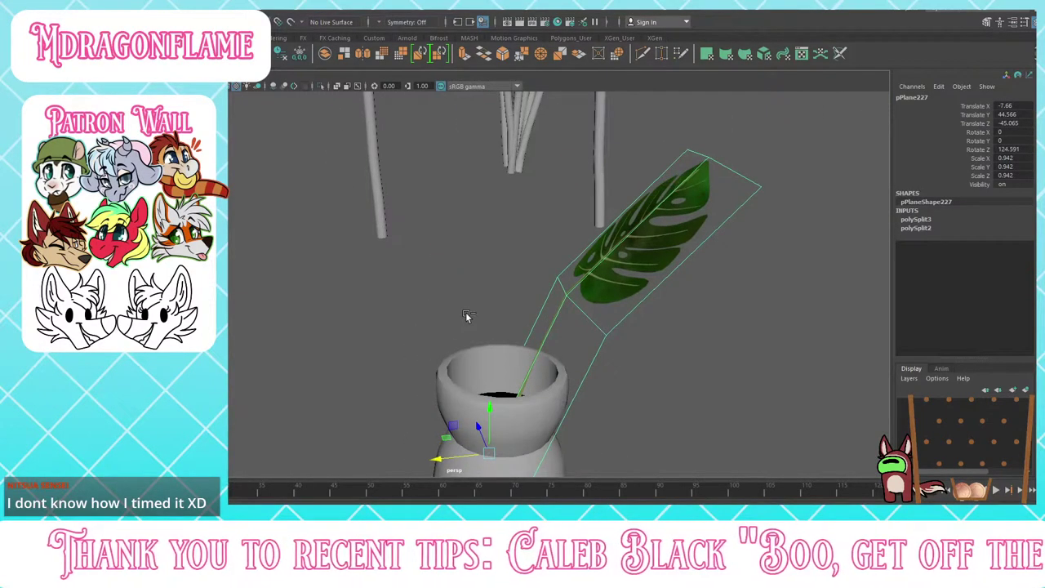
# Step: Duplicate the potted leaf and rotate the copy around its stem to Rotate X -92.327, Y 36.209, Z 90.971
pyautogui.hotkey('ctrl', 'd')
pyautogui.moveTo(503, 416); pyautogui.dragTo(397, 360)
pyautogui.moveTo(476, 343); pyautogui.dragTo(465, 373)
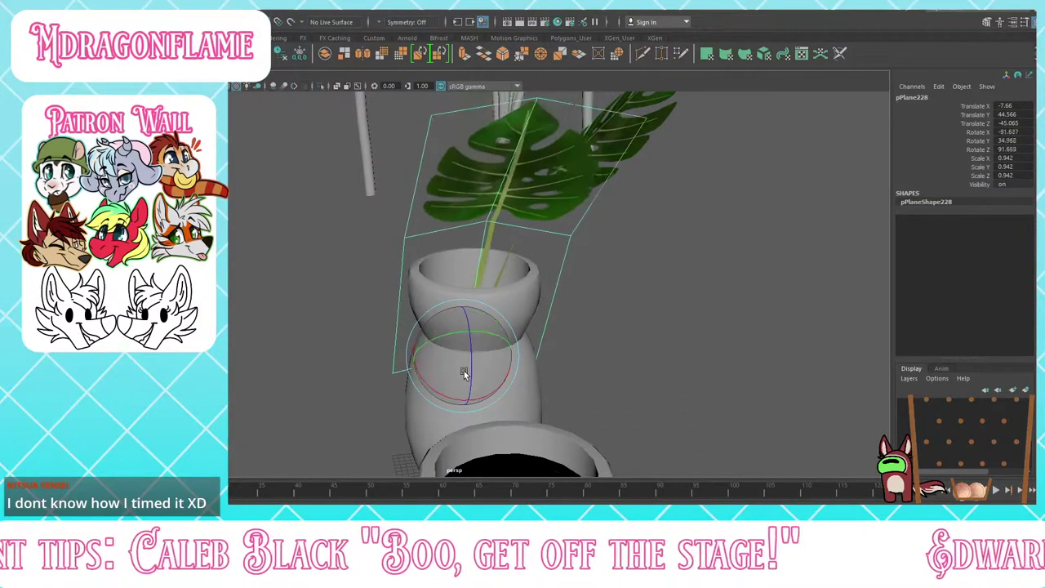
pyautogui.keyDown('alt'); pyautogui.moveTo(441, 296); pyautogui.dragTo(482, 242); pyautogui.keyUp('alt')
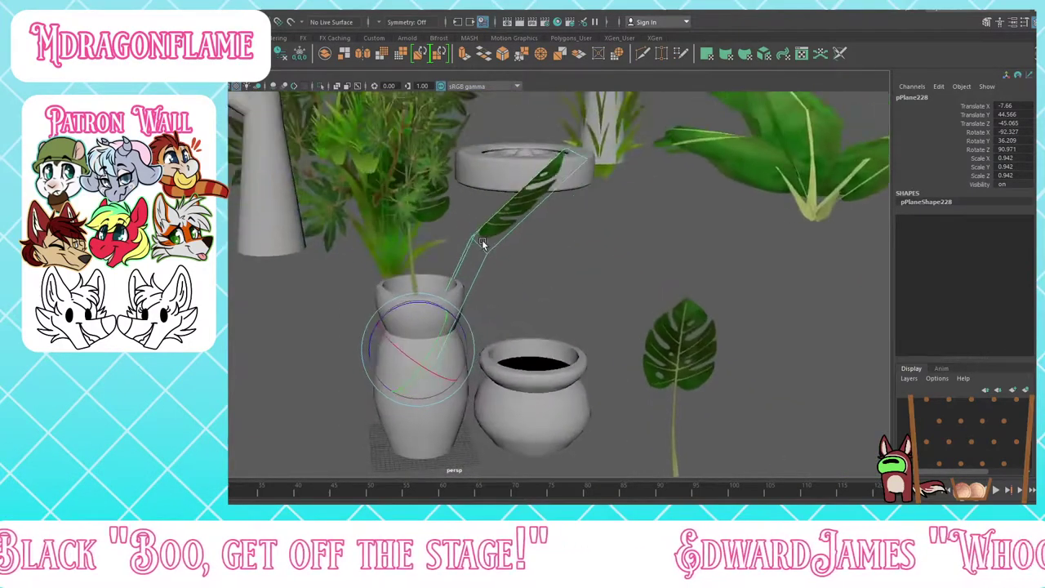
# Step: Duplicate the rotated leaf, scale the copy to 1.102, move it to Translate Z -36.98 and turn it to face another direction
pyautogui.hotkey('ctrl', 'd')
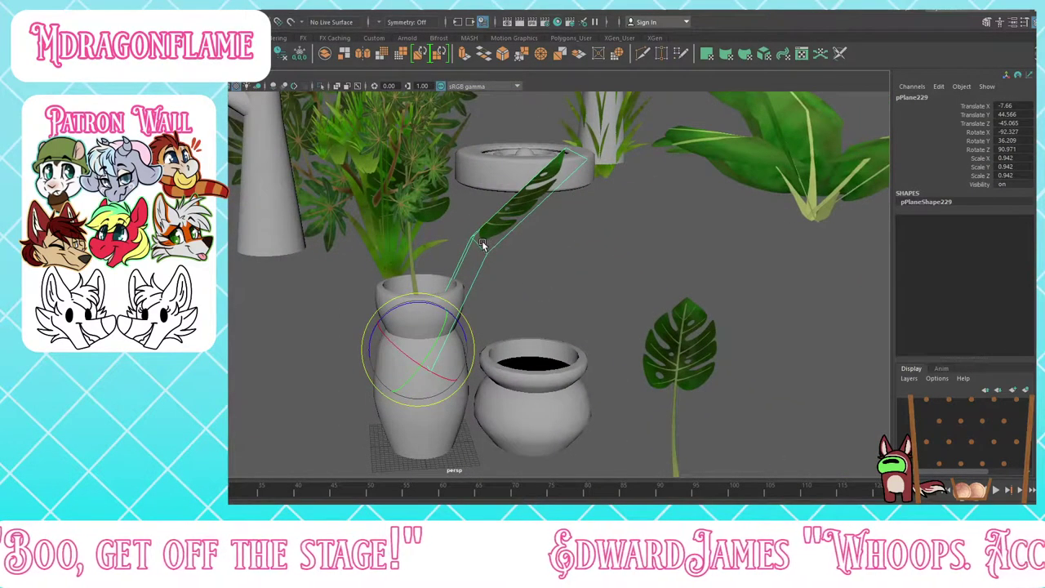
pyautogui.press('w')
pyautogui.moveTo(430, 348); pyautogui.dragTo(459, 332)
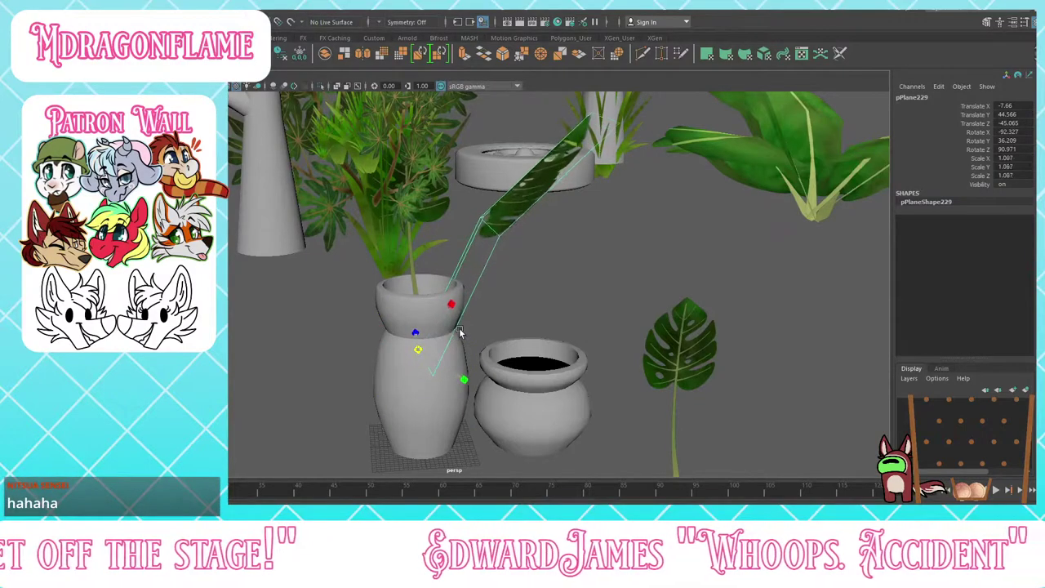
pyautogui.moveTo(392, 349); pyautogui.dragTo(474, 338)
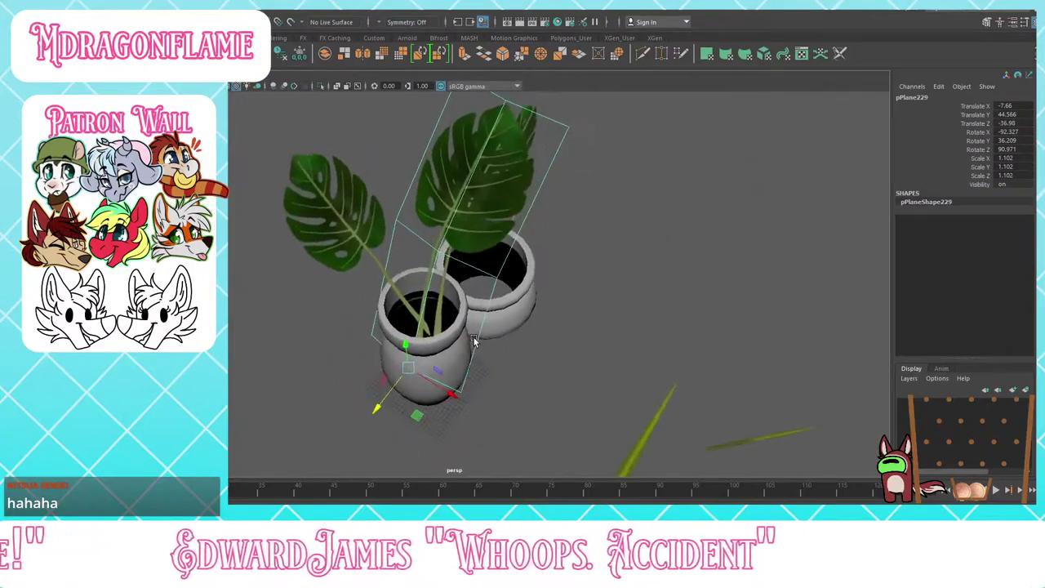
pyautogui.press('e')
pyautogui.moveTo(412, 358)
pyautogui.mouseDown()
pyautogui.moveTo(402, 367)
pyautogui.moveTo(436, 397)
pyautogui.moveTo(364, 390)
pyautogui.moveTo(375, 369)
pyautogui.moveTo(397, 385)
pyautogui.moveTo(392, 403)
pyautogui.moveTo(405, 394)
pyautogui.moveTo(419, 353)
pyautogui.mouseUp()
pyautogui.press('w')
pyautogui.click(574, 378)
# Step: Look through the flat source leaf planes for a grass tuft to add to the vase
pyautogui.keyDown('alt'); pyautogui.moveTo(572, 379); pyautogui.dragTo(462, 344); pyautogui.keyUp('alt')
pyautogui.scroll(-6, 450, 307)
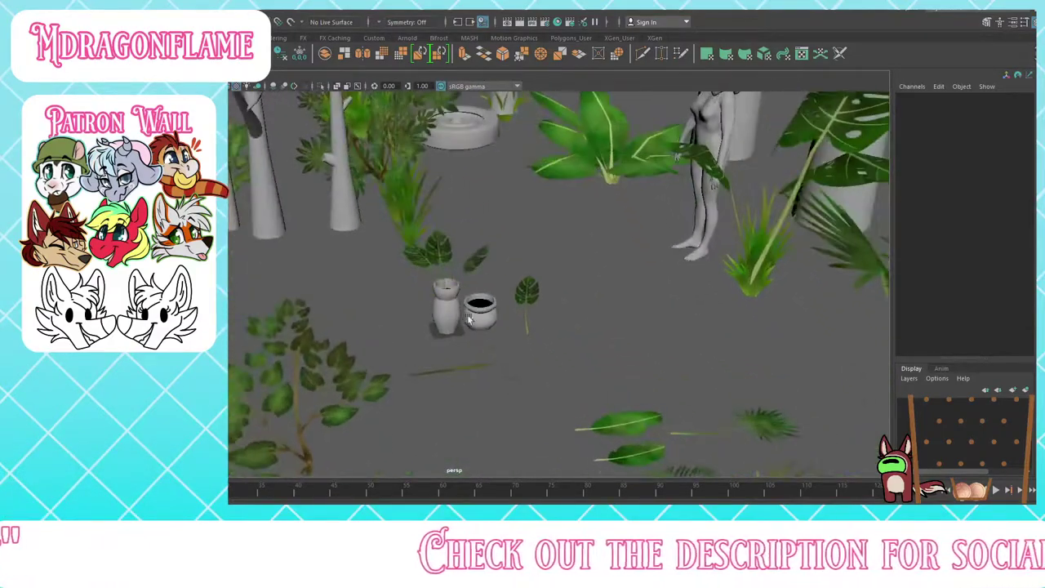
pyautogui.scroll(8, 450, 197)
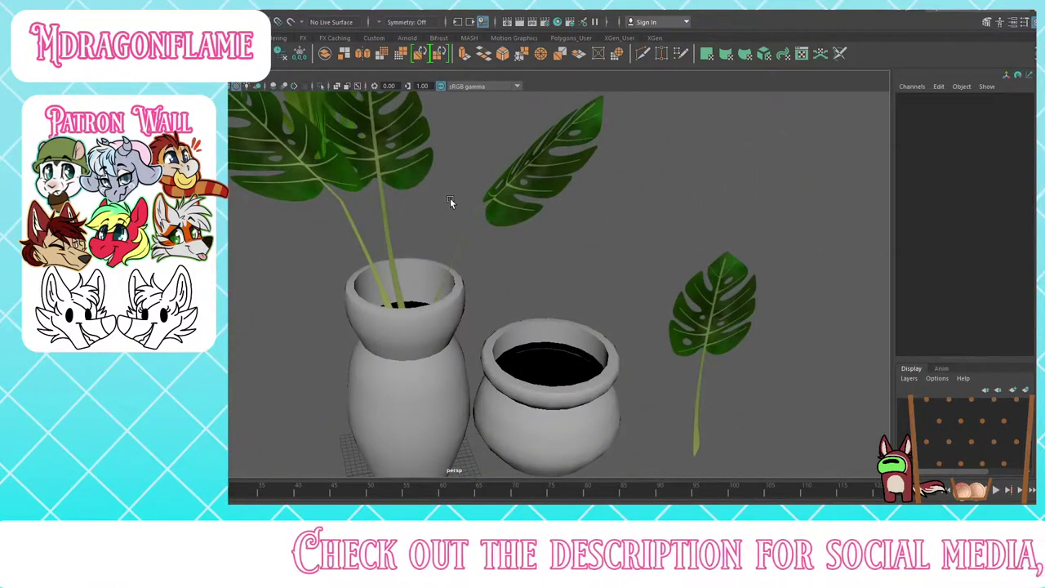
pyautogui.scroll(-8, 485, 217)
pyautogui.keyDown('alt'); pyautogui.moveTo(487, 213); pyautogui.dragTo(515, 181); pyautogui.keyUp('alt')
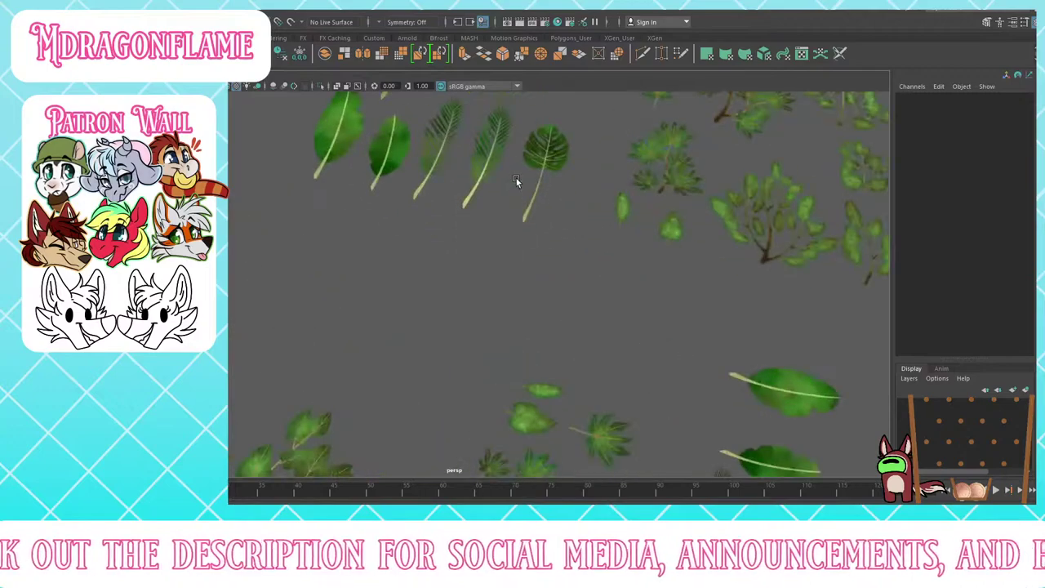
pyautogui.keyDown('alt'); pyautogui.moveTo(515, 182); pyautogui.dragTo(500, 298, button='middle'); pyautogui.keyUp('alt')
pyautogui.click(492, 185)
pyautogui.scroll(-8, 497, 200)
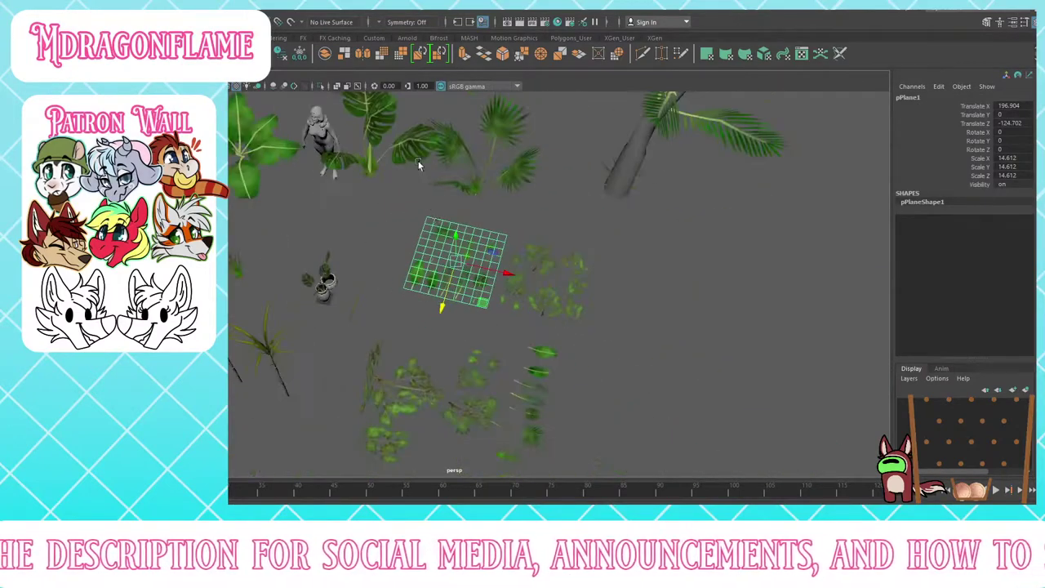
pyautogui.keyDown('alt'); pyautogui.moveTo(466, 412); pyautogui.dragTo(445, 239, button='middle'); pyautogui.keyUp('alt')
pyautogui.scroll(4, 445, 238)
pyautogui.scroll(6, 502, 274)
pyautogui.click(568, 277)
pyautogui.scroll(-6, 564, 271)
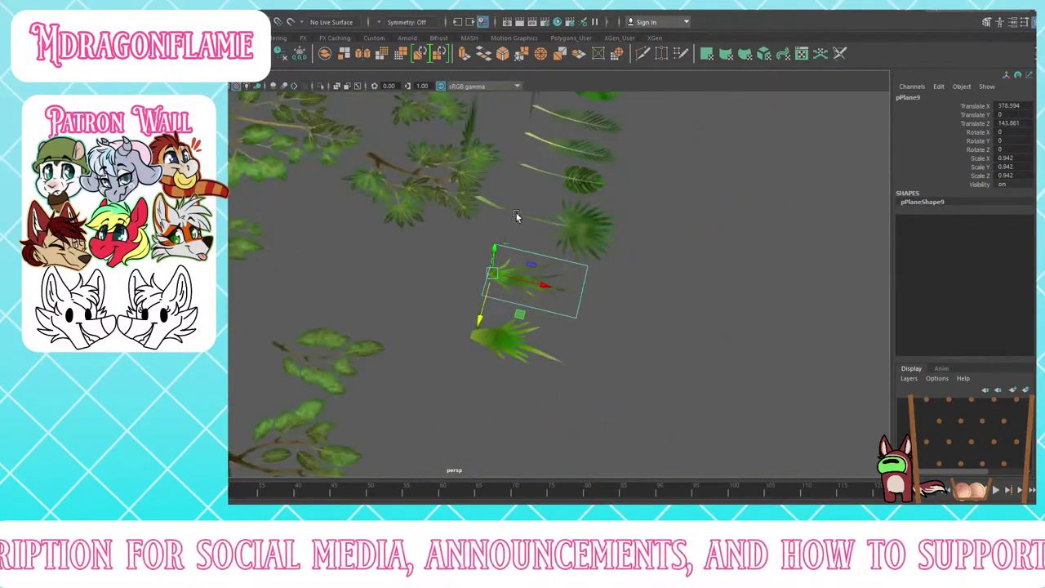
pyautogui.keyDown('alt'); pyautogui.moveTo(516, 213); pyautogui.dragTo(502, 300); pyautogui.keyUp('alt')
pyautogui.click(459, 316)
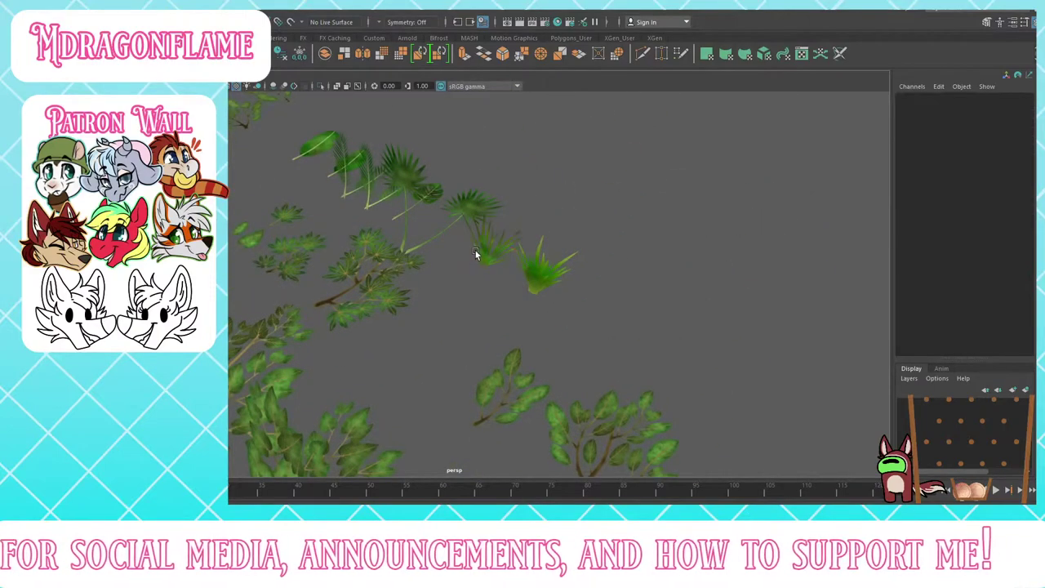
# Step: Place an upright copy of the grass plane near the pots at Rotate Z 90, Translate X 49.188, Z -110.349
pyautogui.click(484, 241)
pyautogui.keyDown('alt'); pyautogui.moveTo(484, 243); pyautogui.dragTo(420, 238); pyautogui.keyUp('alt')
pyautogui.keyDown('alt'); pyautogui.moveTo(415, 227); pyautogui.dragTo(569, 395, button='middle'); pyautogui.keyUp('alt')
pyautogui.keyDown('alt'); pyautogui.moveTo(569, 398); pyautogui.dragTo(453, 304); pyautogui.keyUp('alt')
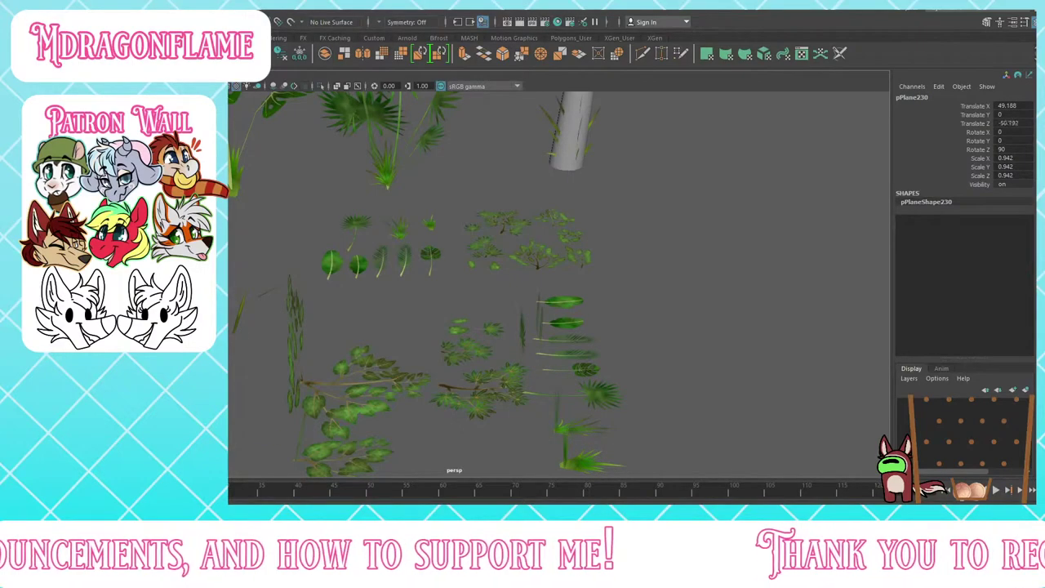
pyautogui.scroll(5, 286, 255)
pyautogui.keyDown('alt'); pyautogui.moveTo(285, 255); pyautogui.dragTo(519, 313, button='middle'); pyautogui.keyUp('alt')
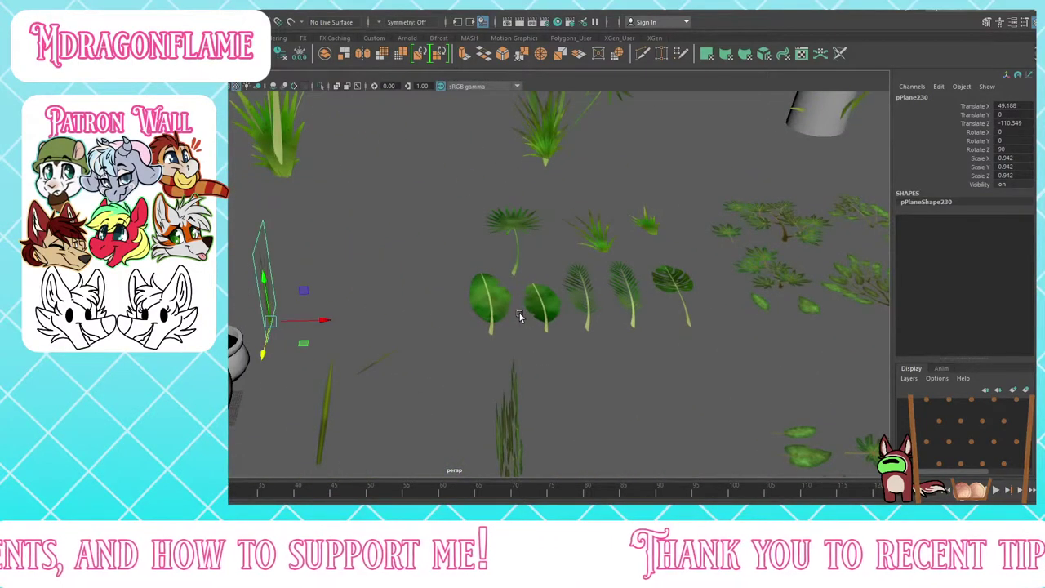
pyautogui.moveTo(264, 353); pyautogui.dragTo(260, 382)
# Step: Examine the surrounding jungle plants and the potted leaves from several angles
pyautogui.press('f')
pyautogui.keyDown('alt'); pyautogui.moveTo(500, 303); pyautogui.dragTo(390, 294); pyautogui.keyUp('alt')
pyautogui.keyDown('alt'); pyautogui.moveTo(391, 295); pyautogui.dragTo(342, 285, button='right'); pyautogui.keyUp('alt')
pyautogui.keyDown('alt'); pyautogui.moveTo(342, 285); pyautogui.dragTo(379, 296); pyautogui.keyUp('alt')
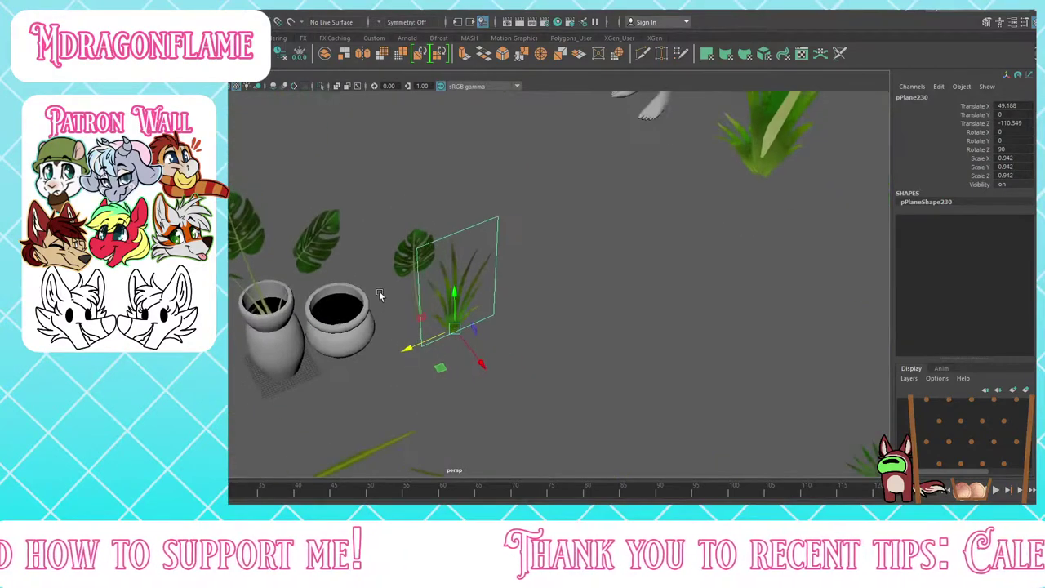
pyautogui.scroll(5, 425, 229)
pyautogui.scroll(-9, 424, 242)
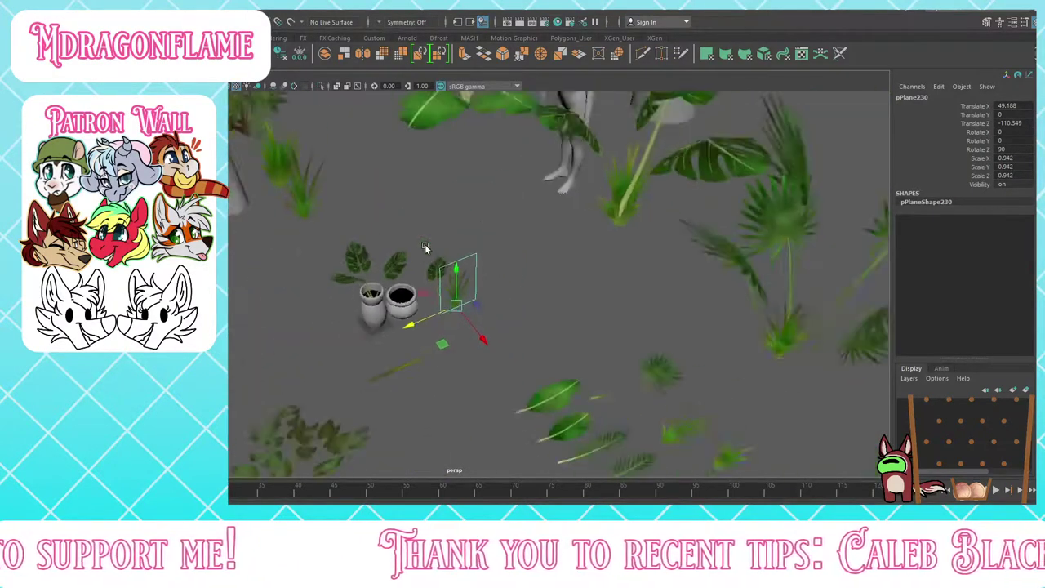
pyautogui.keyDown('alt'); pyautogui.moveTo(425, 243); pyautogui.dragTo(396, 183, button='middle'); pyautogui.keyUp('alt')
pyautogui.keyDown('alt'); pyautogui.moveTo(420, 234); pyautogui.dragTo(666, 236); pyautogui.keyUp('alt')
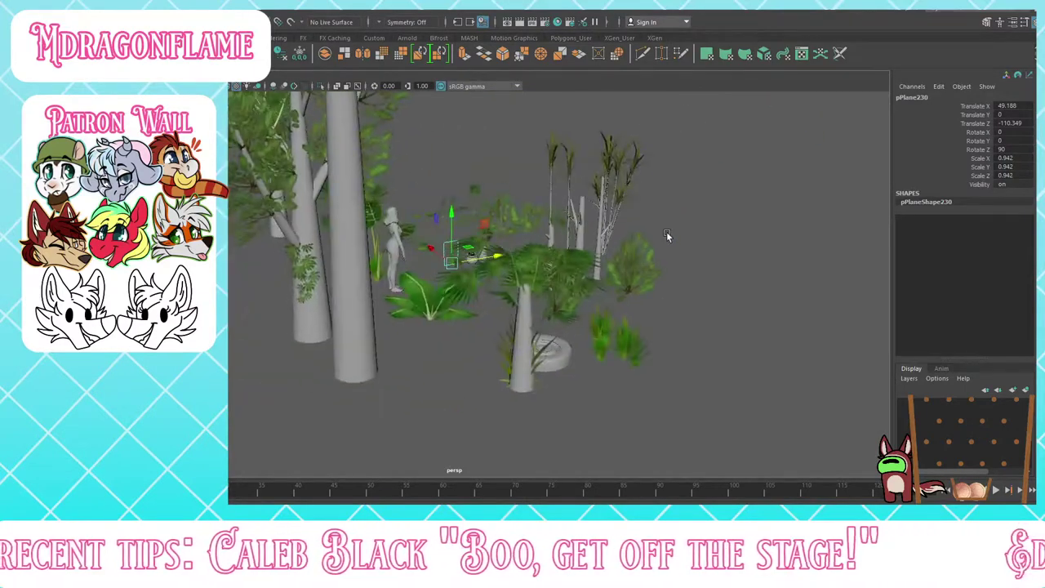
pyautogui.scroll(6, 351, 264)
pyautogui.keyDown('alt'); pyautogui.moveTo(325, 269); pyautogui.dragTo(463, 283, button='middle'); pyautogui.keyUp('alt')
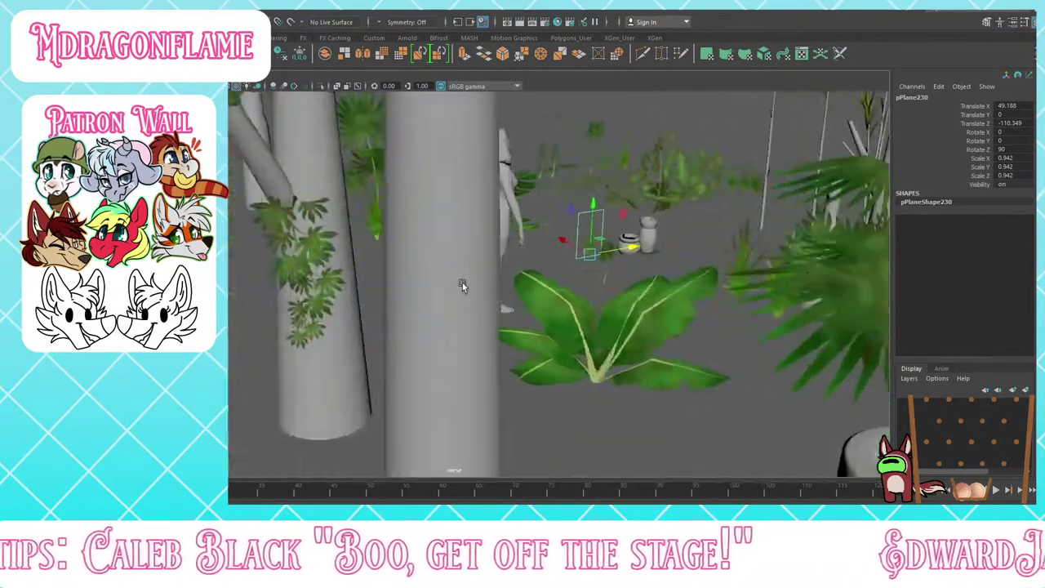
pyautogui.keyDown('alt'); pyautogui.moveTo(462, 283); pyautogui.dragTo(275, 277); pyautogui.keyUp('alt')
pyautogui.keyDown('alt'); pyautogui.moveTo(275, 277); pyautogui.dragTo(342, 322, button='middle'); pyautogui.keyUp('alt')
pyautogui.scroll(5, 432, 319)
pyautogui.scroll(4, 575, 185)
pyautogui.keyDown('alt'); pyautogui.moveTo(343, 321); pyautogui.dragTo(289, 321); pyautogui.keyUp('alt')
pyautogui.keyDown('alt'); pyautogui.moveTo(289, 322); pyautogui.dragTo(163, 381, button='middle'); pyautogui.keyUp('alt')
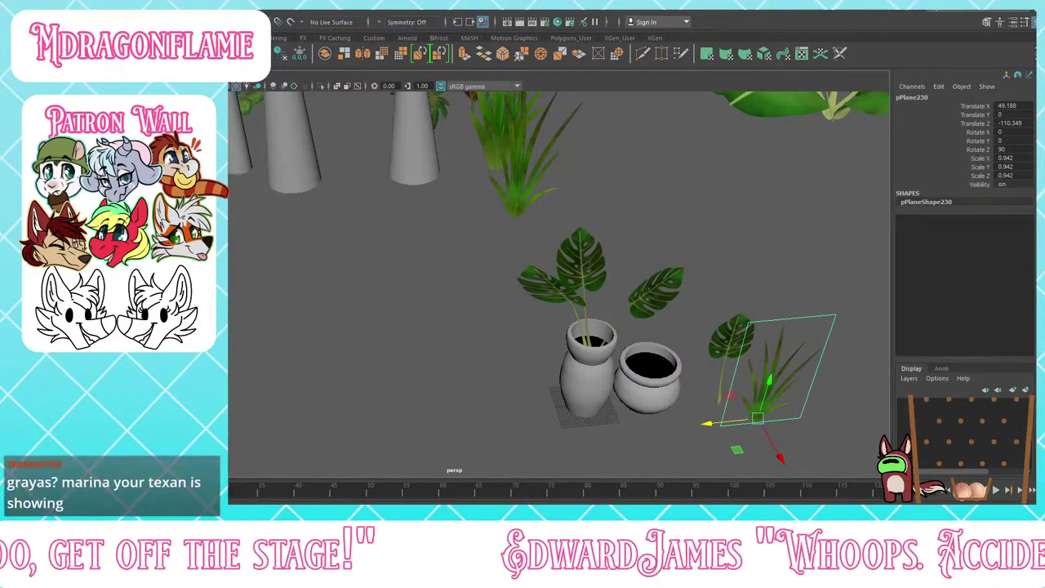
# Step: Cut the upright grass plane crosswise through its middle with the Multi-Cut tool
pyautogui.keyDown('alt'); pyautogui.moveTo(539, 294); pyautogui.dragTo(417, 255); pyautogui.keyUp('alt')
pyautogui.keyDown('alt'); pyautogui.moveTo(292, 330); pyautogui.dragTo(272, 346, button='middle'); pyautogui.keyUp('alt')
pyautogui.click(663, 54)
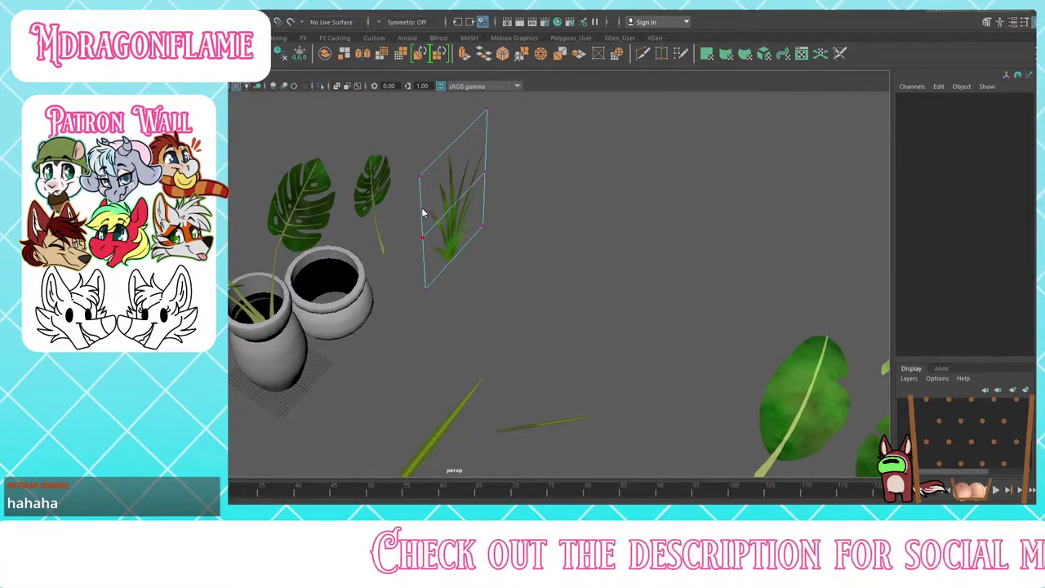
# Step: Duplicate the cut grass plane and move the copy into the tall vase at Translate X 31.417, Y 29.282, Z -40.117
pyautogui.click(450, 196)
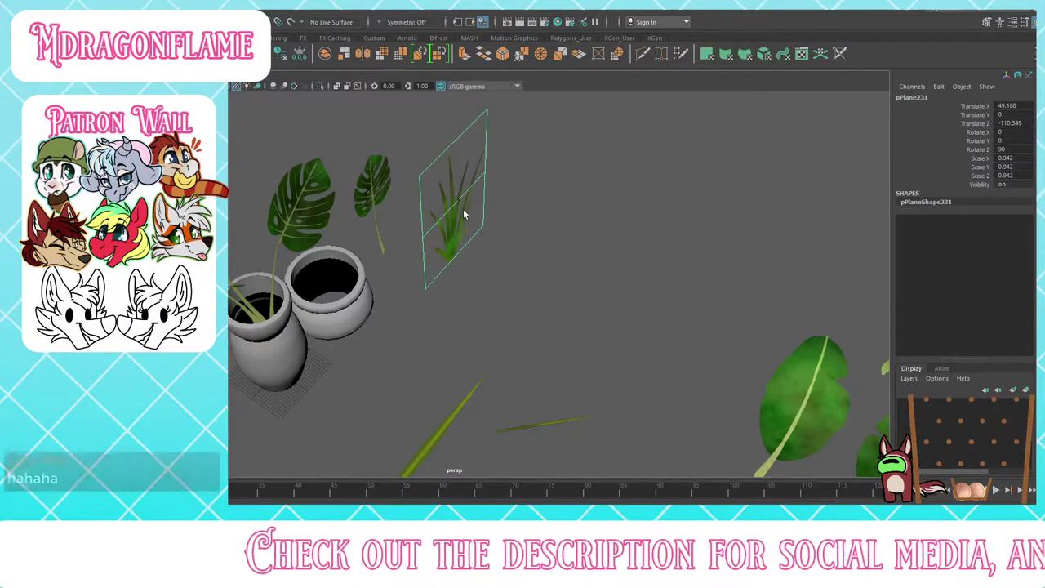
pyautogui.hotkey('ctrl', 'd')
pyautogui.press('w')
pyautogui.moveTo(422, 287); pyautogui.dragTo(336, 373)
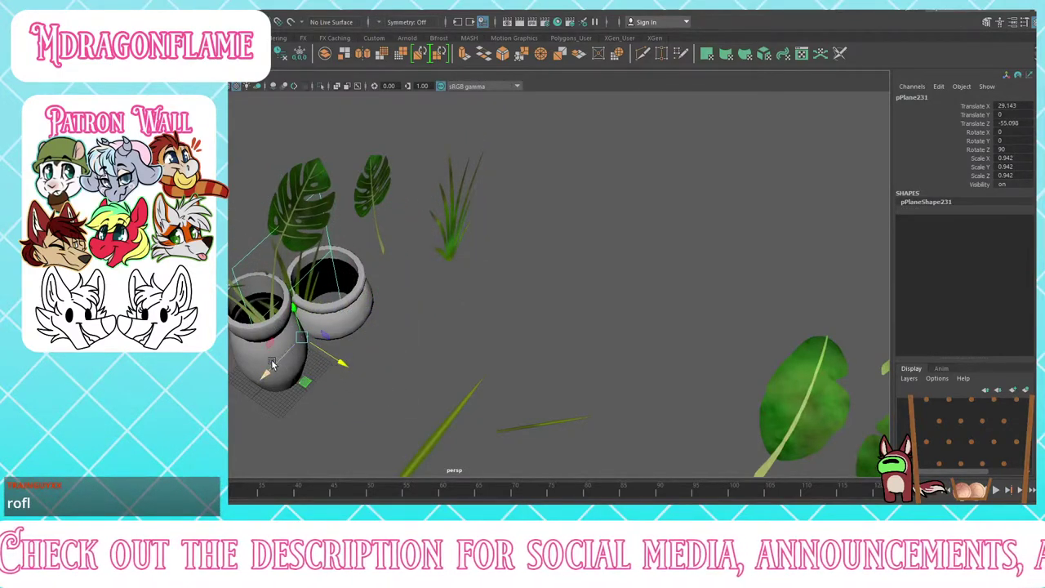
pyautogui.moveTo(272, 364); pyautogui.dragTo(348, 344)
pyautogui.keyDown('alt'); pyautogui.moveTo(348, 344); pyautogui.dragTo(679, 147, button='middle'); pyautogui.keyUp('alt')
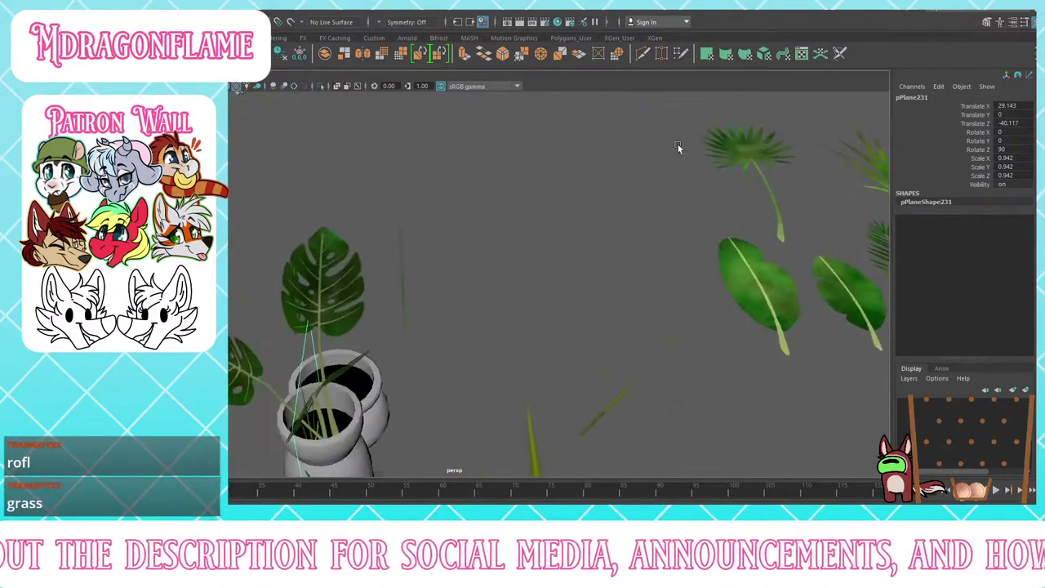
pyautogui.keyDown('alt'); pyautogui.moveTo(377, 469); pyautogui.dragTo(507, 325, button='middle'); pyautogui.keyUp('alt')
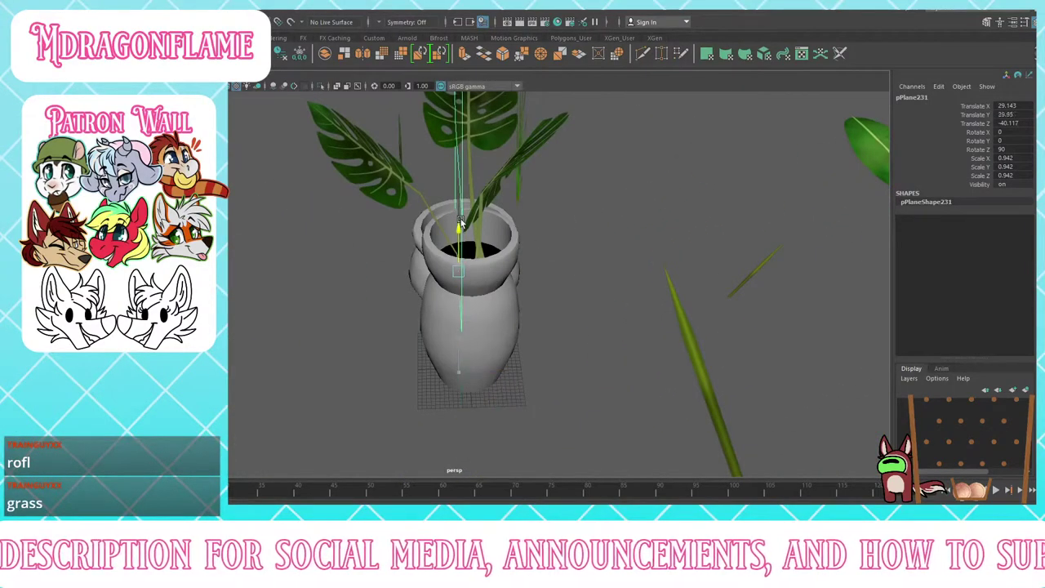
pyautogui.moveTo(498, 276); pyautogui.dragTo(510, 279)
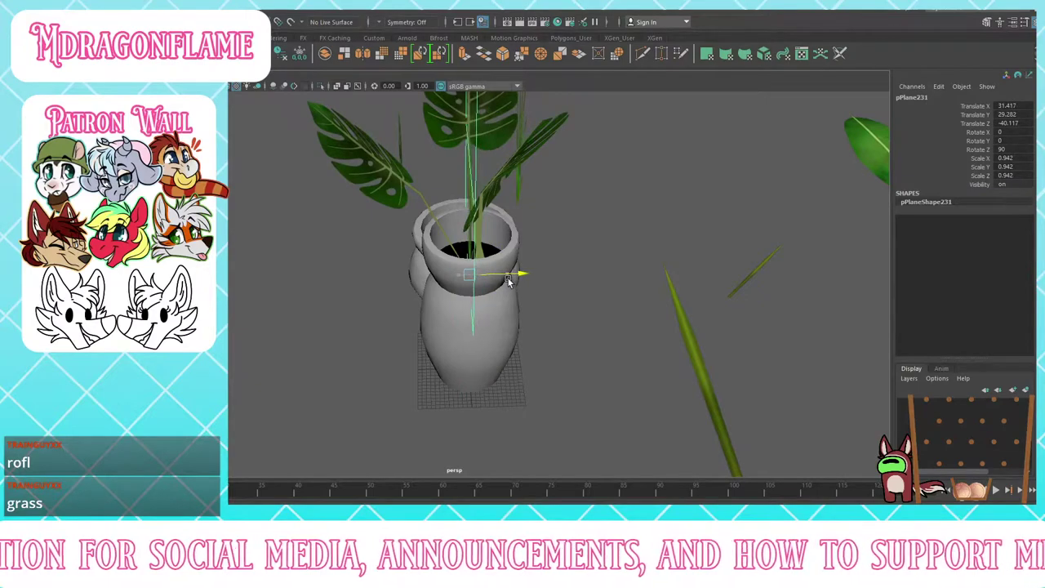
# Step: Bend the grass plane in the tall vase by shifting its top edge
pyautogui.keyDown('alt'); pyautogui.moveTo(596, 314); pyautogui.dragTo(452, 229); pyautogui.keyUp('alt')
pyautogui.scroll(4, 450, 212)
pyautogui.keyDown('alt'); pyautogui.moveTo(451, 214); pyautogui.dragTo(443, 286, button='middle'); pyautogui.keyUp('alt')
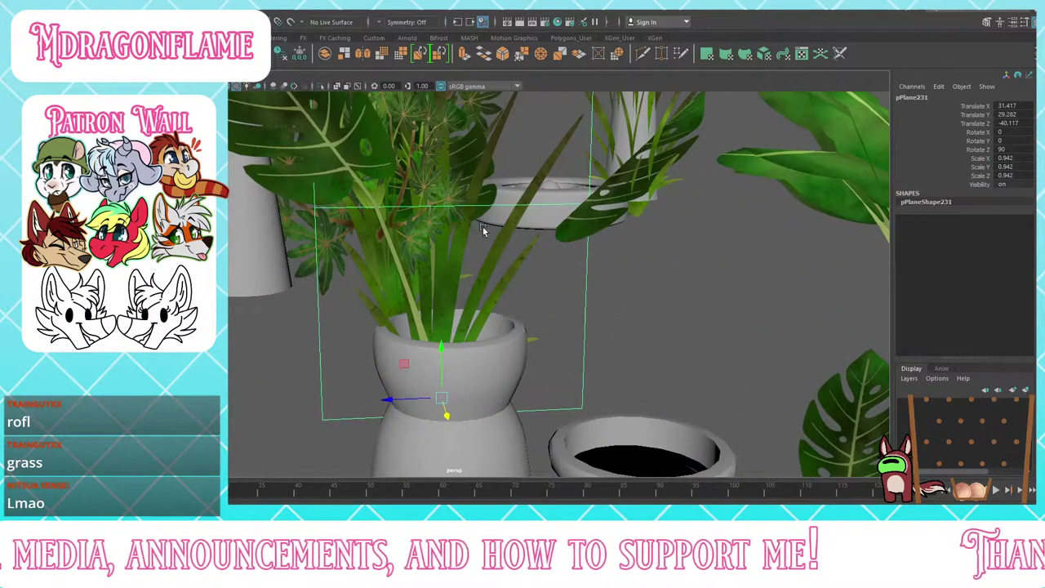
pyautogui.scroll(-5, 482, 229)
pyautogui.moveTo(463, 221); pyautogui.dragTo(468, 186, button='right')
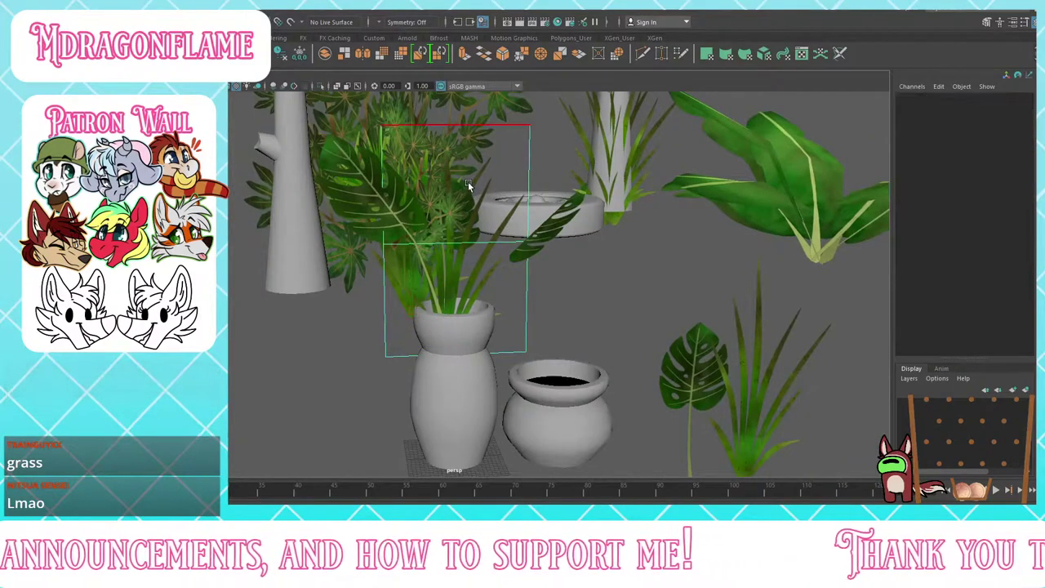
pyautogui.click(455, 129)
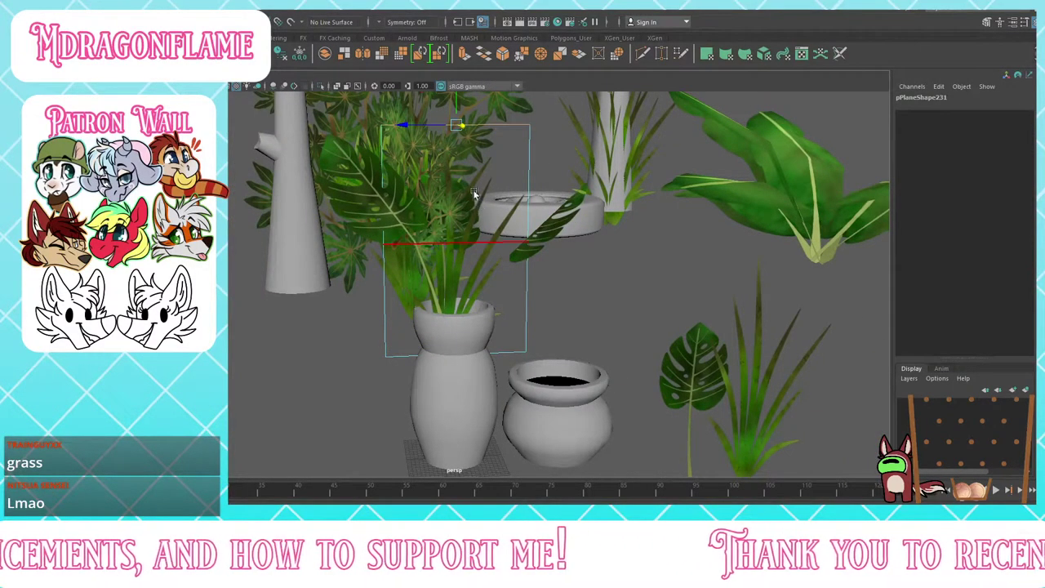
pyautogui.keyDown('alt'); pyautogui.moveTo(474, 194); pyautogui.dragTo(519, 321); pyautogui.keyUp('alt')
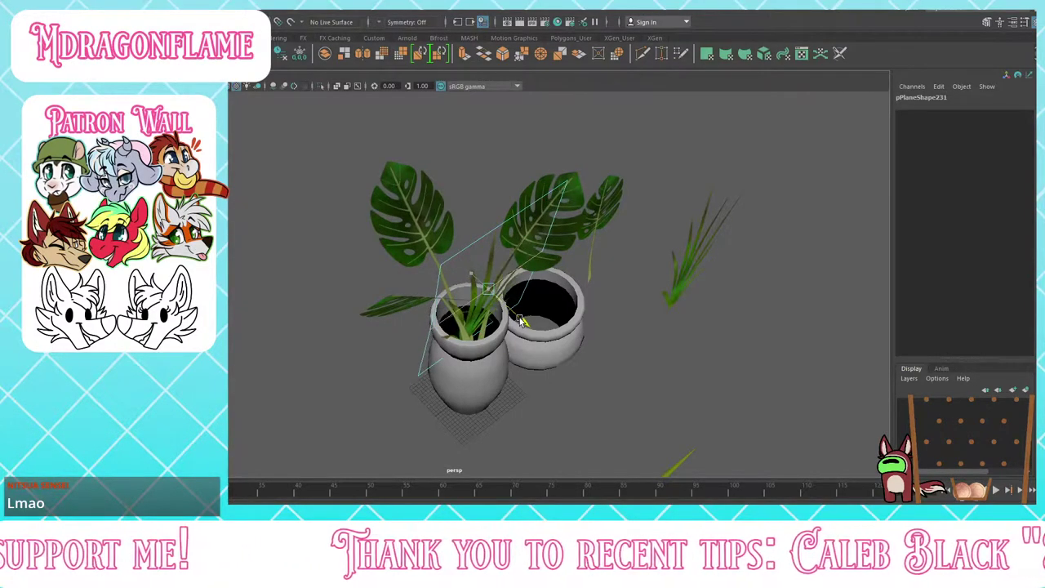
pyautogui.moveTo(538, 247); pyautogui.dragTo(518, 227)
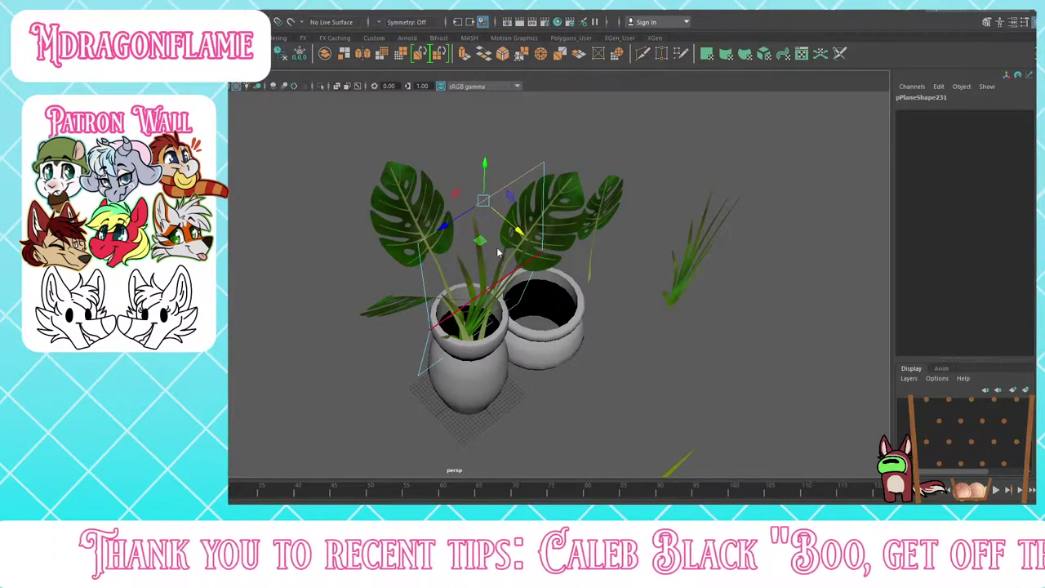
# Step: Lower the grass plane in the tall vase to Translate Y 22.793 and scale it uniformly to 0.656
pyautogui.click(497, 313)
pyautogui.moveTo(464, 312); pyautogui.dragTo(442, 297)
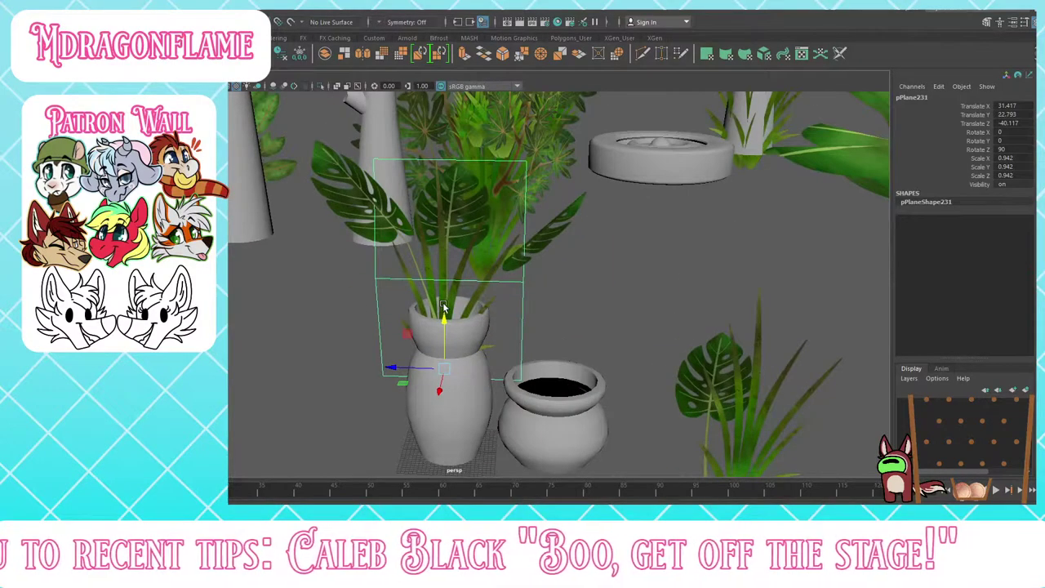
pyautogui.moveTo(452, 367); pyautogui.dragTo(376, 341)
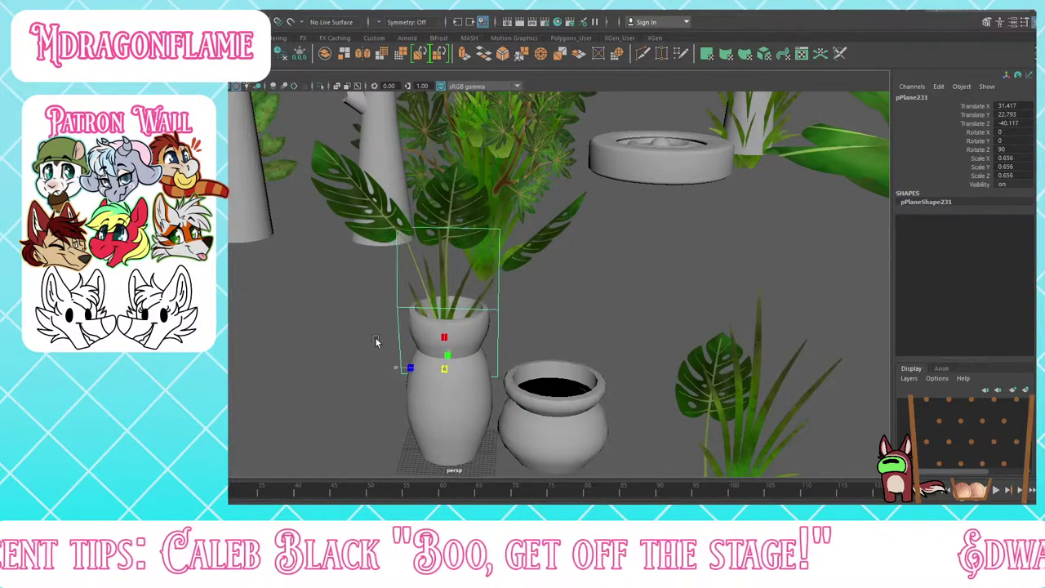
# Step: Duplicate the vase's grass plane and set the copy crosswise at Rotate X 94.625, Y -1.292, Z 90.127, Translate Z -38.236, Scale Z 0.47
pyautogui.keyDown('alt'); pyautogui.moveTo(528, 317); pyautogui.dragTo(391, 324); pyautogui.keyUp('alt')
pyautogui.hotkey('ctrl', 'd')
pyautogui.press('e')
pyautogui.moveTo(439, 366); pyautogui.dragTo(511, 339)
pyautogui.keyDown('alt'); pyautogui.moveTo(590, 334); pyautogui.dragTo(493, 310); pyautogui.keyUp('alt')
pyautogui.moveTo(469, 370); pyautogui.dragTo(483, 364)
pyautogui.keyDown('alt'); pyautogui.moveTo(593, 372); pyautogui.dragTo(576, 409); pyautogui.keyUp('alt')
pyautogui.press('w')
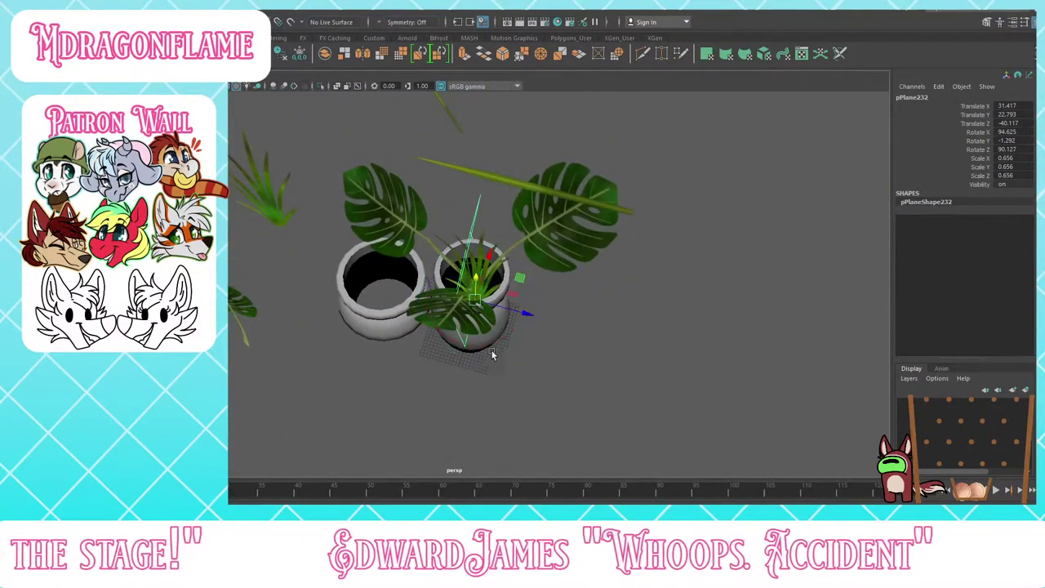
pyautogui.keyDown('alt'); pyautogui.moveTo(530, 316); pyautogui.dragTo(504, 363); pyautogui.keyUp('alt')
pyautogui.press('r')
pyautogui.keyDown('alt'); pyautogui.moveTo(507, 313); pyautogui.dragTo(395, 356); pyautogui.keyUp('alt')
pyautogui.click(574, 346)
pyautogui.scroll(-3, 574, 371)
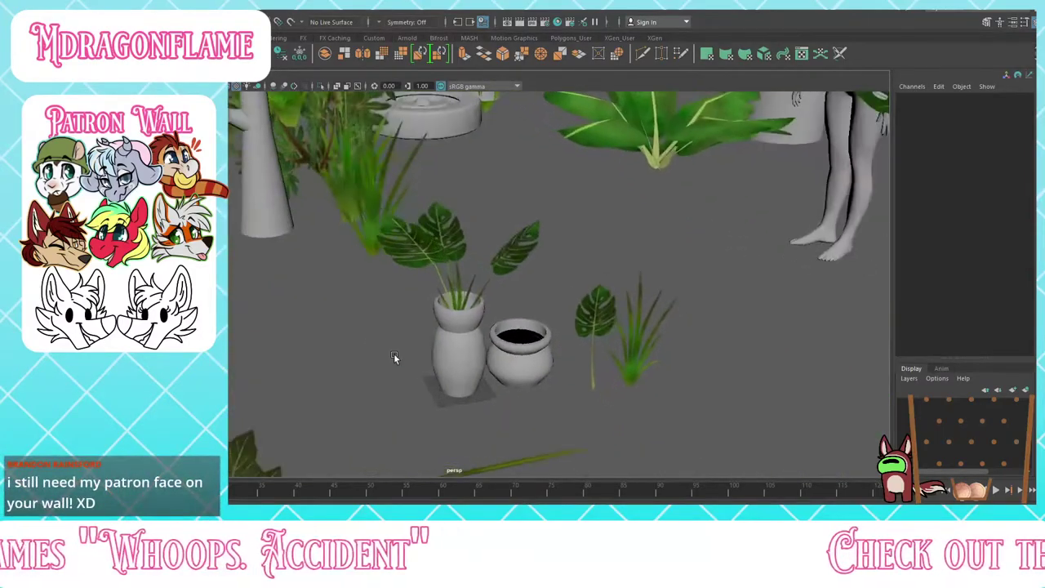
# Step: Raise both crossed grass planes in the tall vase together, bringing the original plane to Translate Y 26.262
pyautogui.scroll(5, 499, 280)
pyautogui.keyDown('alt'); pyautogui.moveTo(499, 279); pyautogui.dragTo(560, 316); pyautogui.keyUp('alt')
pyautogui.click(502, 265)
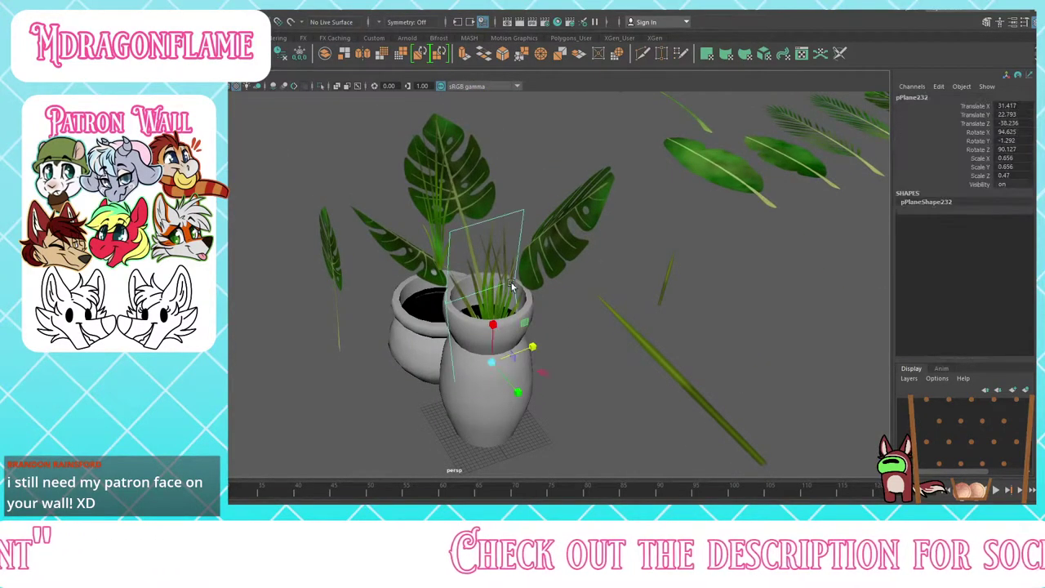
pyautogui.keyDown('alt'); pyautogui.moveTo(512, 285); pyautogui.dragTo(424, 285); pyautogui.keyUp('alt')
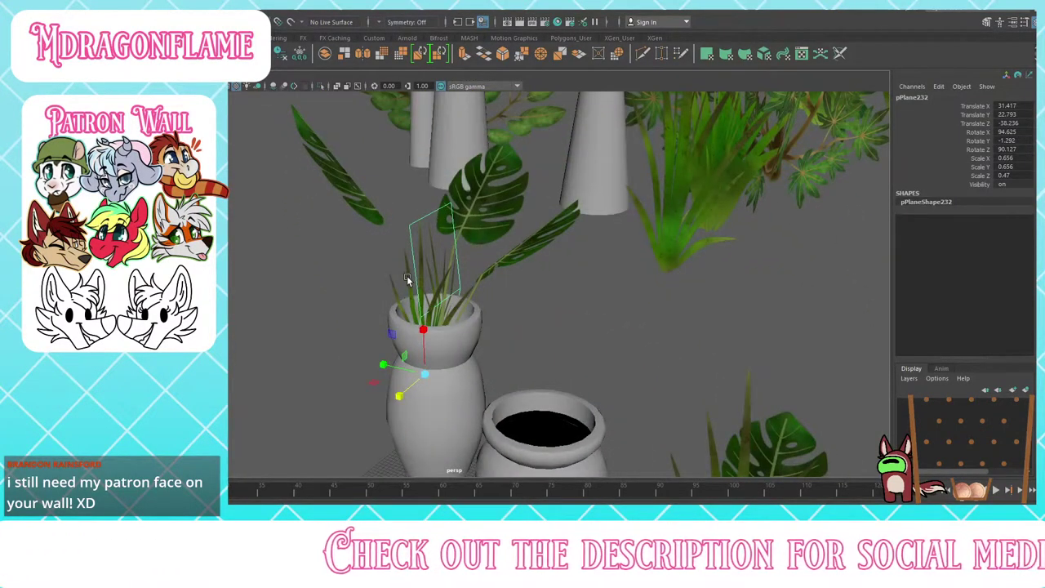
pyautogui.click(407, 276)
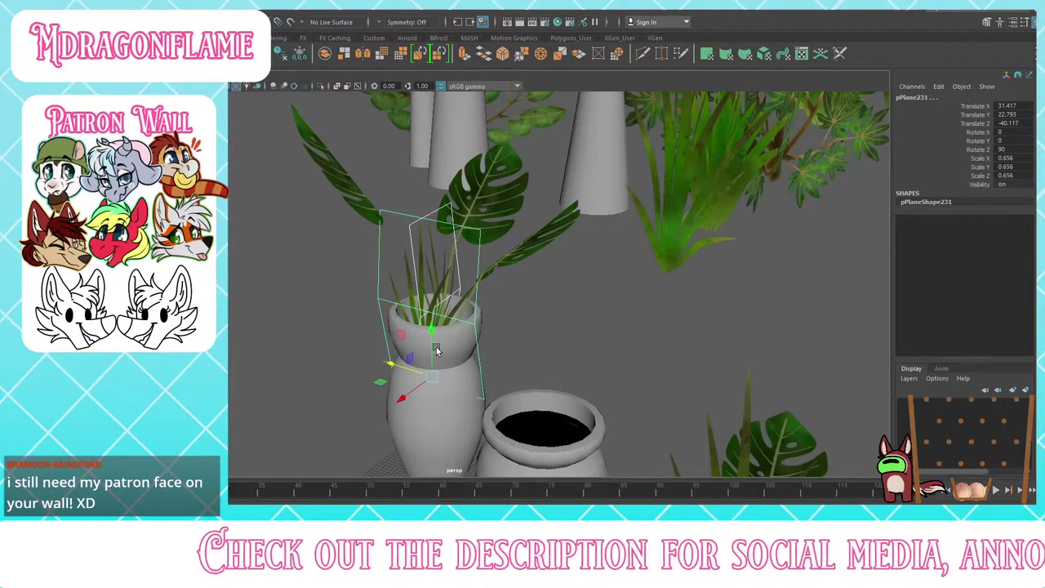
pyautogui.moveTo(433, 341); pyautogui.dragTo(487, 326)
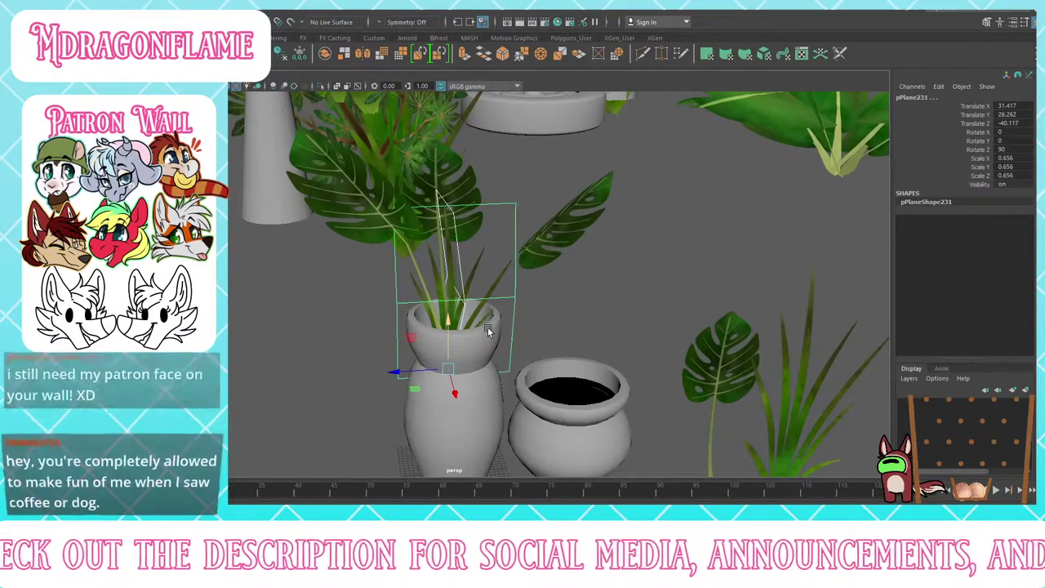
pyautogui.scroll(3, 486, 327)
pyautogui.scroll(-5, 487, 326)
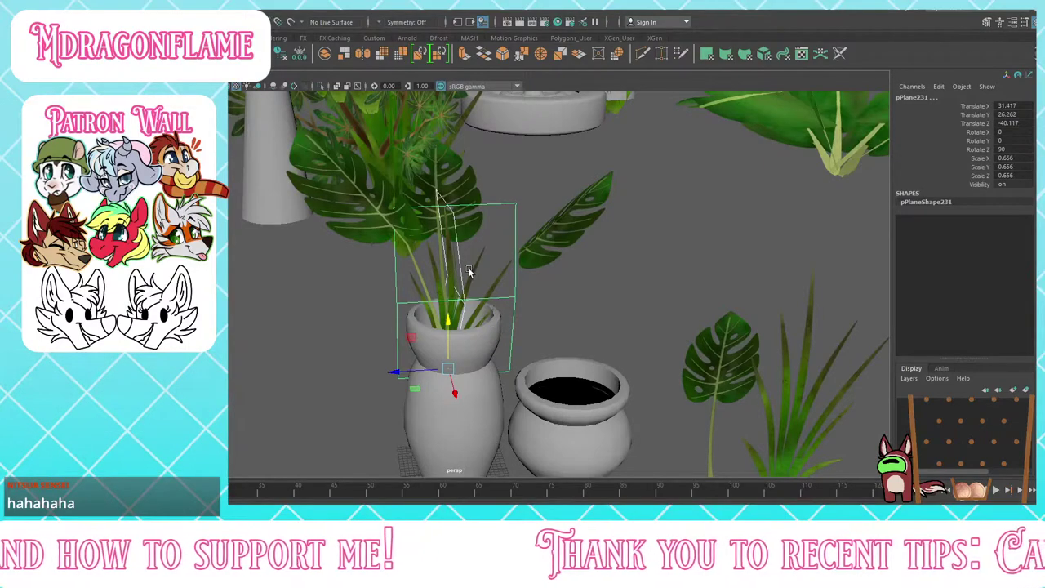
pyautogui.scroll(5, 469, 269)
pyautogui.keyDown('alt'); pyautogui.moveTo(556, 235); pyautogui.dragTo(592, 325); pyautogui.keyUp('alt')
pyautogui.click(599, 328)
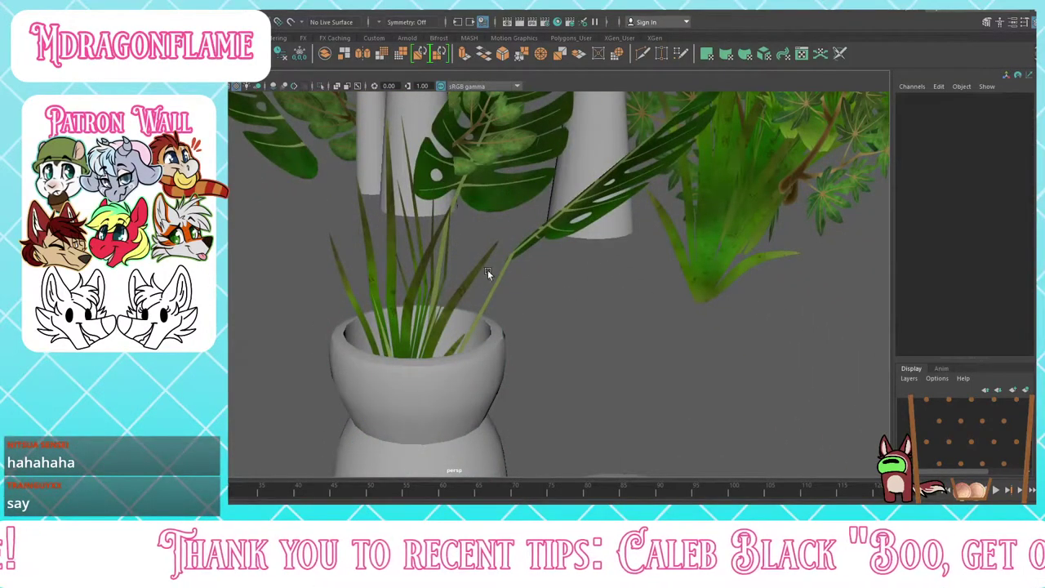
# Step: Turn the largest monstera leaf in the tall vase to Rotate X -249.971
pyautogui.scroll(-4, 490, 268)
pyautogui.keyDown('alt'); pyautogui.moveTo(492, 261); pyautogui.dragTo(385, 280); pyautogui.keyUp('alt')
pyautogui.click(412, 160)
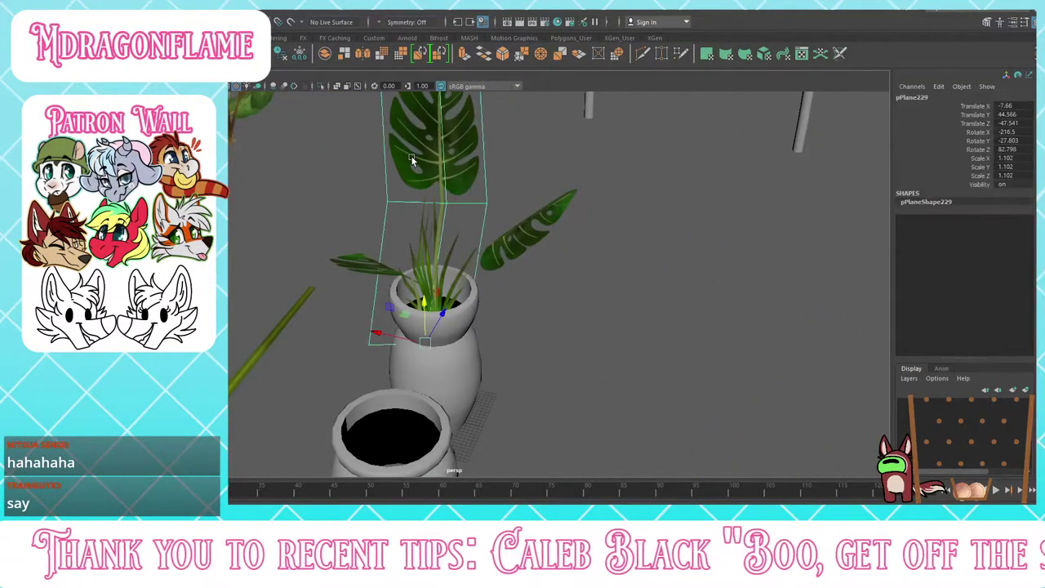
pyautogui.press('e')
pyautogui.moveTo(410, 363); pyautogui.dragTo(351, 308)
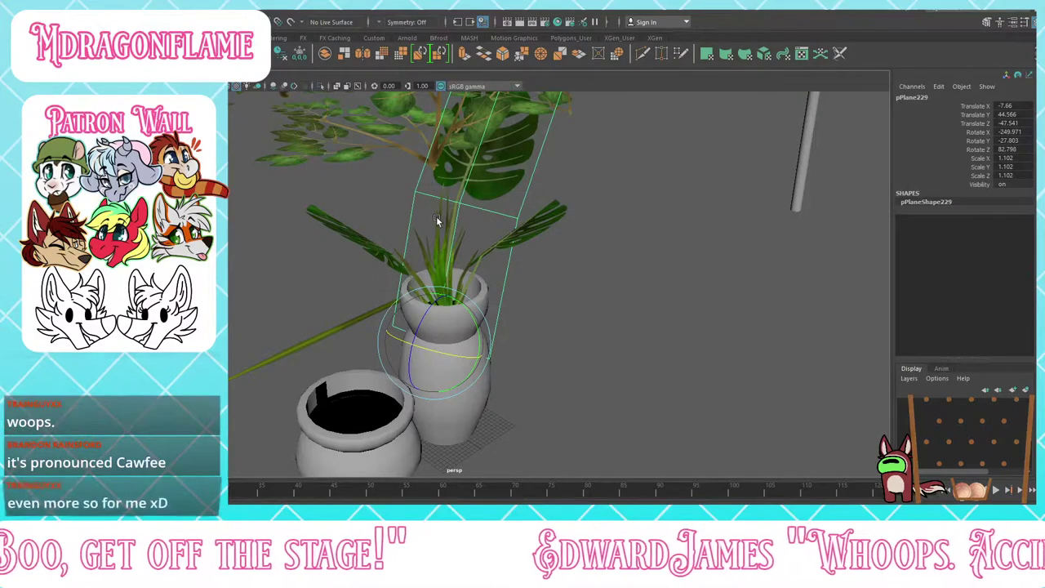
# Step: Duplicate the vase leaf tilted at Rotate Z 124.591 and turn the copy to Rotate X 64.446, Y -25.341, Z 111.229
pyautogui.keyDown('alt'); pyautogui.moveTo(436, 215); pyautogui.dragTo(541, 219); pyautogui.keyUp('alt')
pyautogui.click(537, 223)
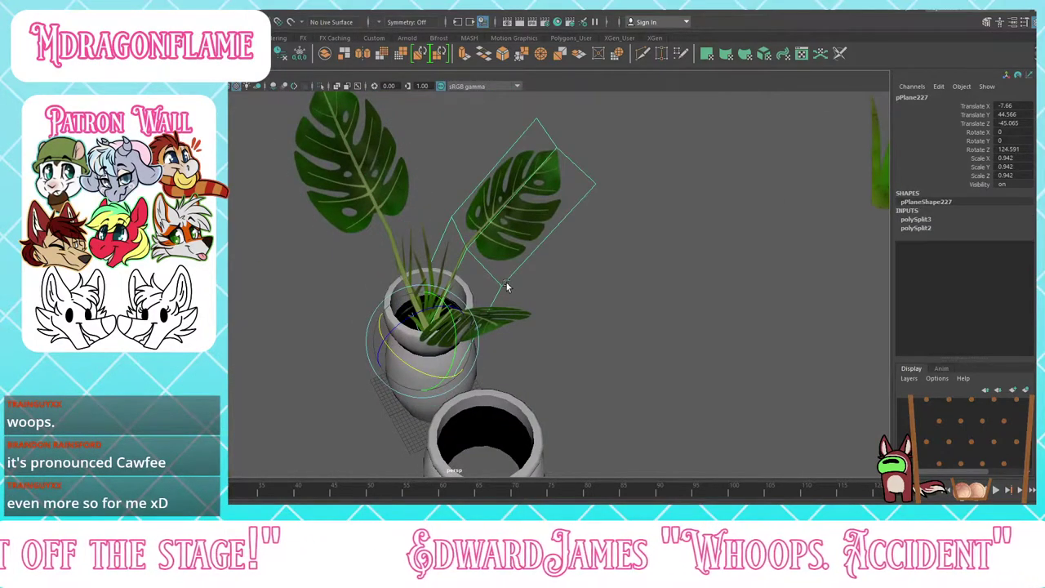
pyautogui.hotkey('ctrl', 'd')
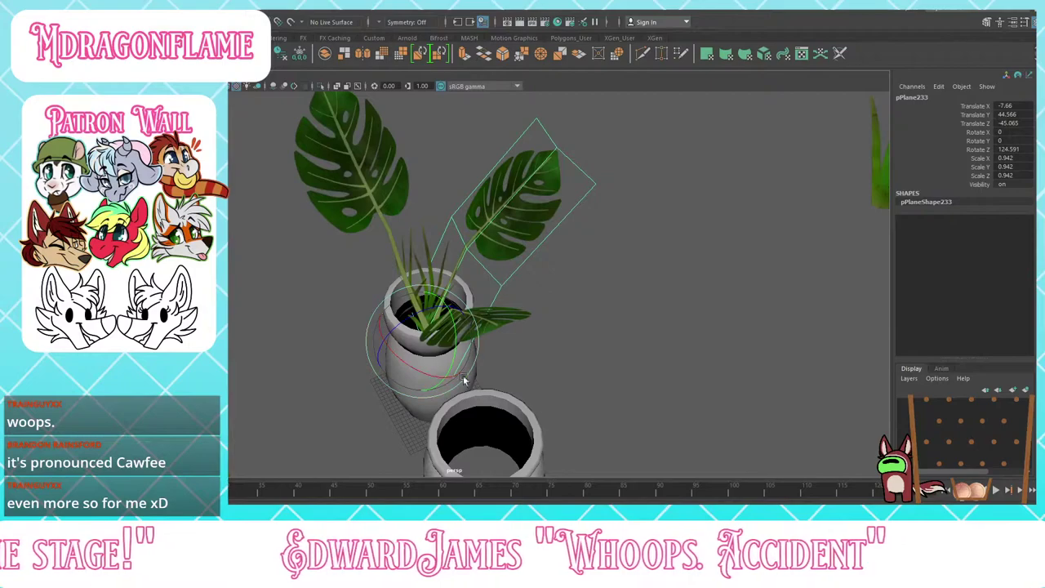
pyautogui.moveTo(425, 372); pyautogui.dragTo(480, 355)
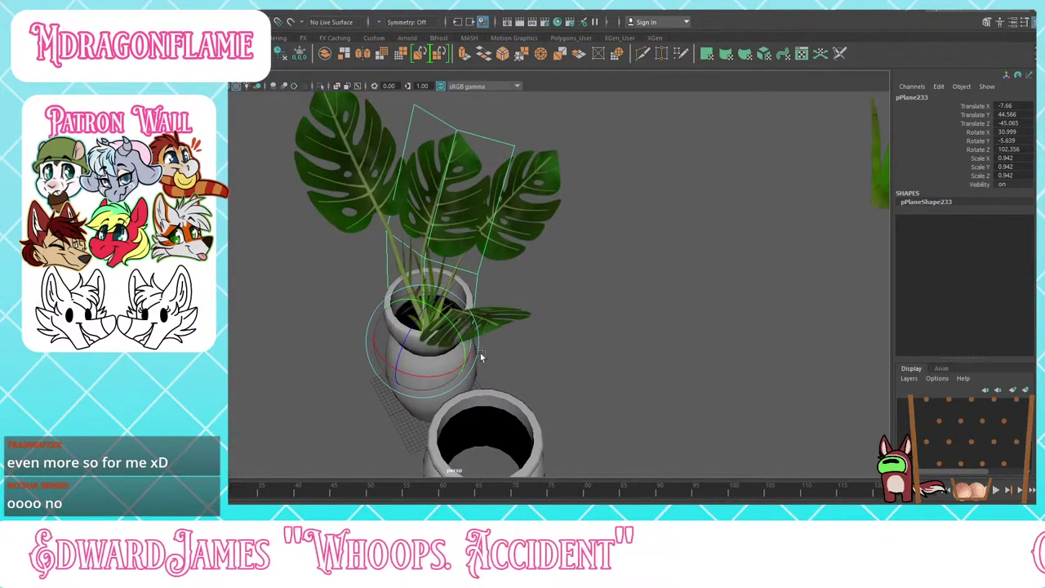
pyautogui.keyDown('alt'); pyautogui.moveTo(569, 319); pyautogui.dragTo(400, 251); pyautogui.keyUp('alt')
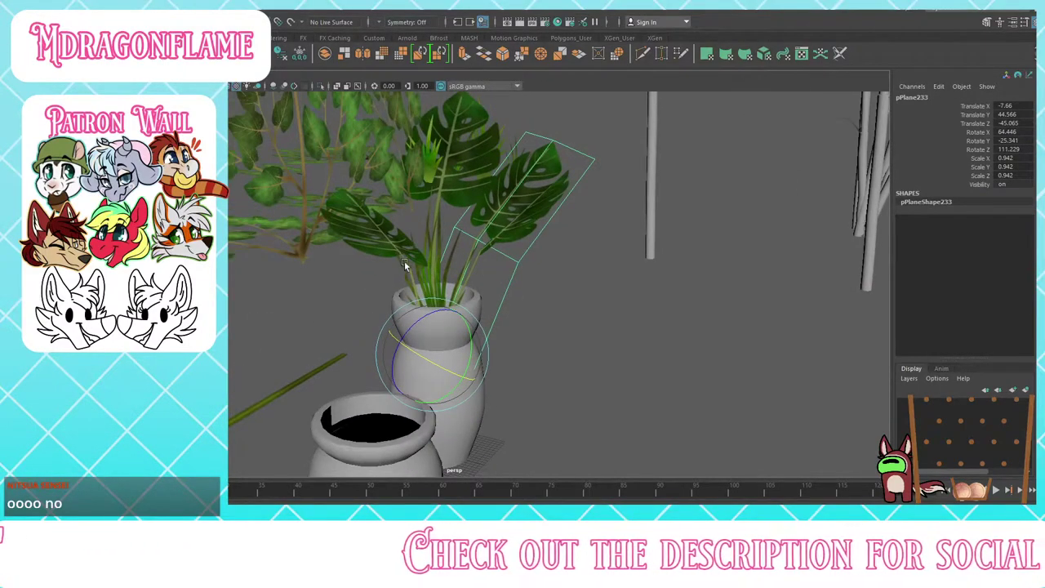
# Step: Scale the new monstera leaf copy down so it is smaller than its neighbours
pyautogui.press('r')
pyautogui.moveTo(425, 353); pyautogui.dragTo(266, 279)
pyautogui.click(619, 343)
pyautogui.keyDown('alt'); pyautogui.moveTo(618, 344); pyautogui.dragTo(610, 313); pyautogui.keyUp('alt')
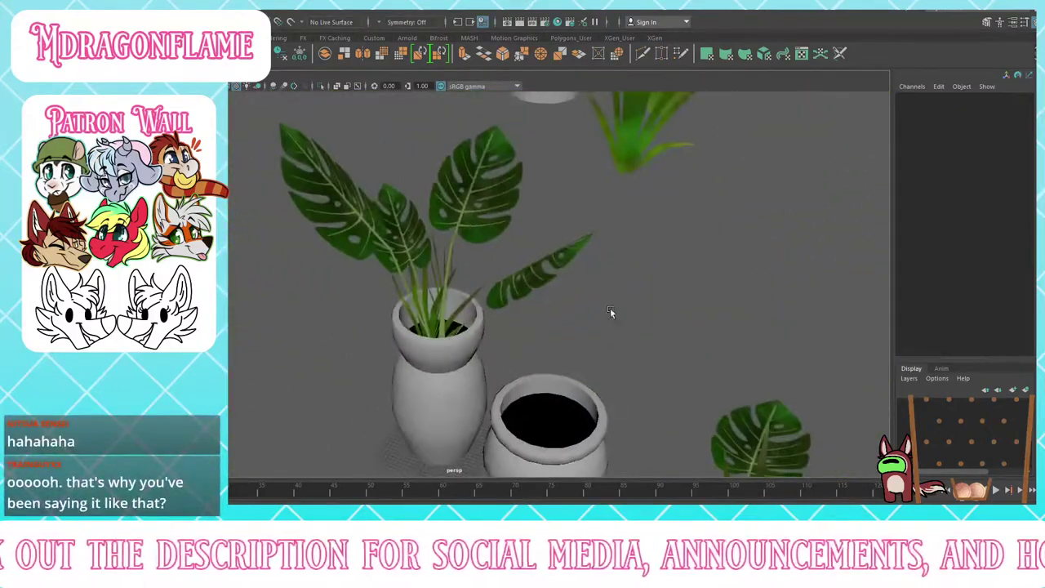
# Step: Duplicate the leaf leaning towards the shorter pot, placing the copy at Translate Y 56.663, Z -44.873, Rotate X -91.983, Y 18.771, Z 91.708
pyautogui.click(546, 263)
pyautogui.keyDown('alt'); pyautogui.moveTo(547, 263); pyautogui.dragTo(516, 305); pyautogui.keyUp('alt')
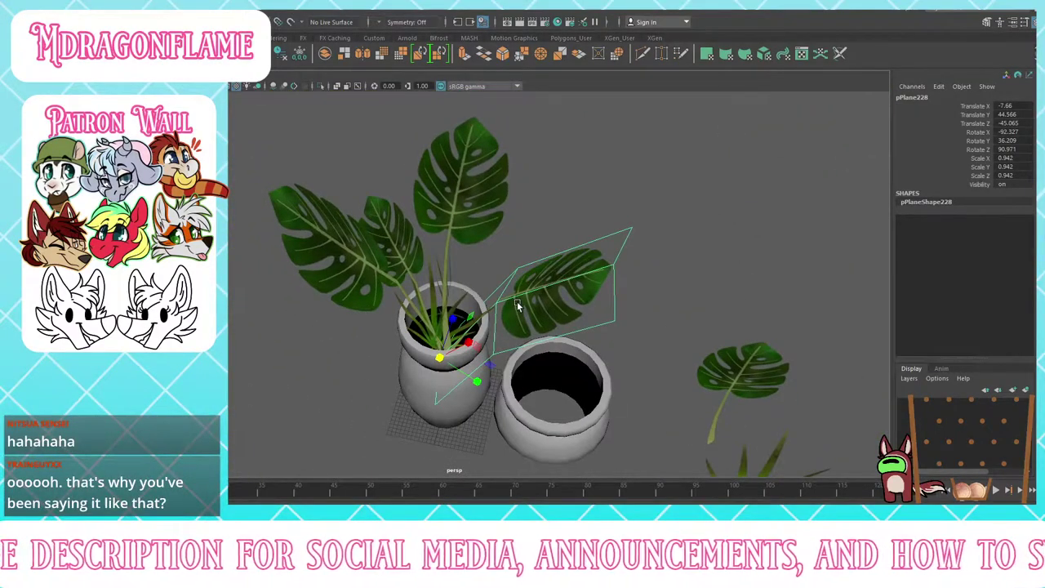
pyautogui.hotkey('ctrl', 'e')
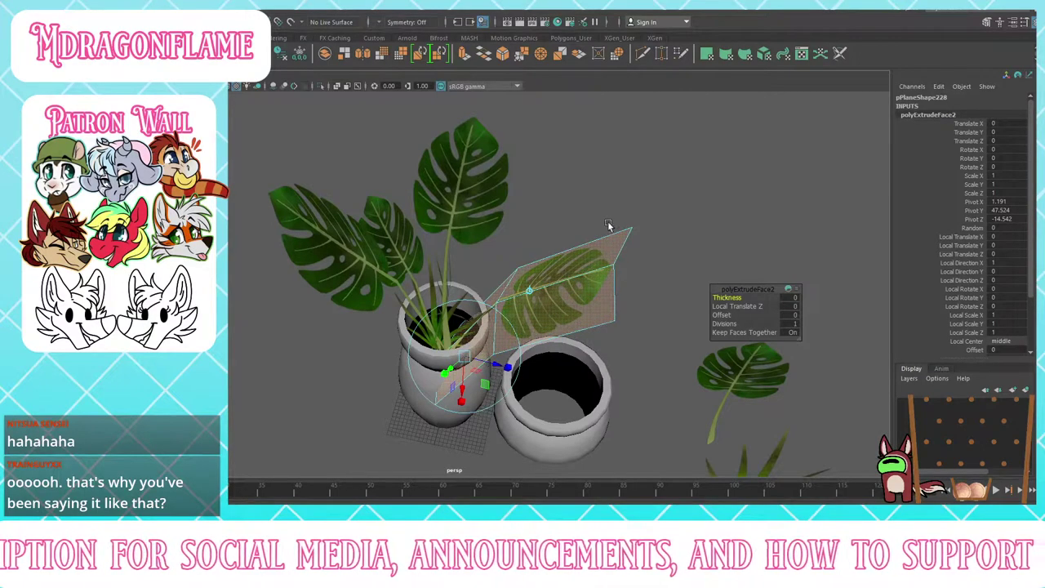
pyautogui.hotkey('ctrl', 'z')
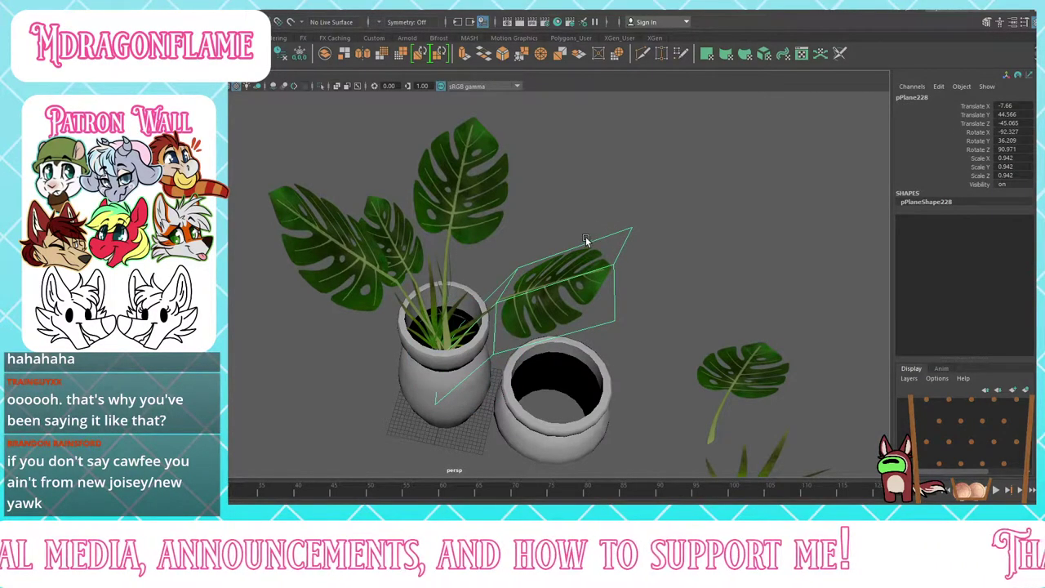
pyautogui.click(476, 343)
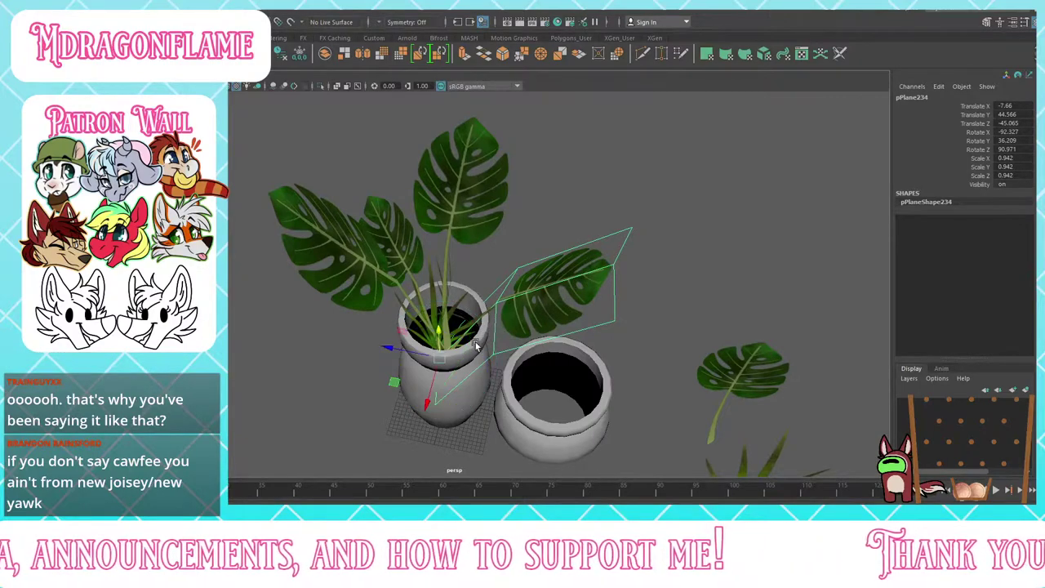
pyautogui.moveTo(414, 347); pyautogui.dragTo(435, 298)
pyautogui.press('e')
pyautogui.press('w')
pyautogui.keyDown('alt'); pyautogui.moveTo(517, 361); pyautogui.dragTo(558, 319); pyautogui.keyUp('alt')
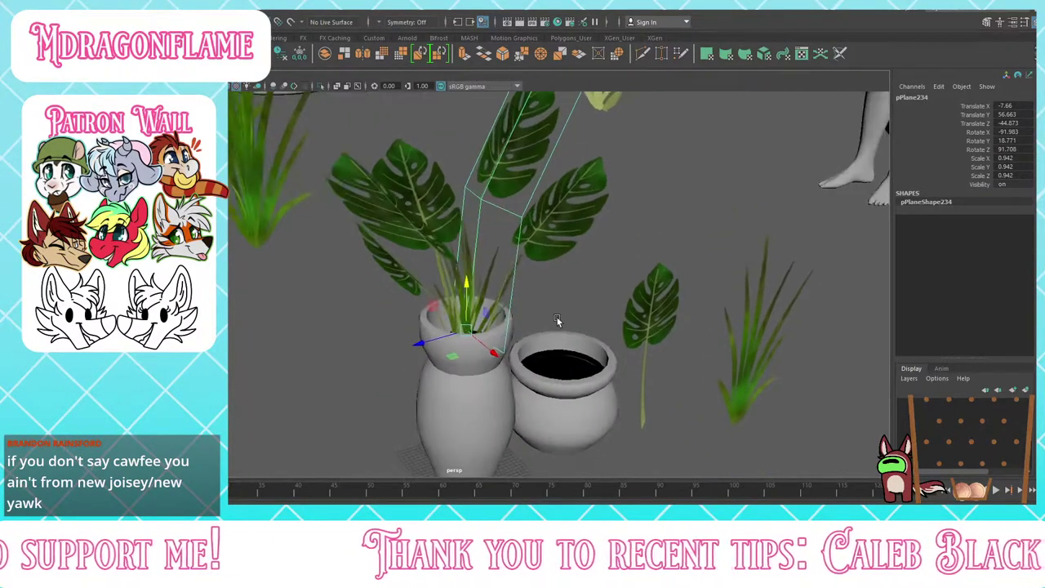
# Step: Lower the raised leaf copy to Translate Y 48.674, Z -45.103 and stretch it to Scale X 1.149
pyautogui.moveTo(456, 336); pyautogui.dragTo(476, 287)
pyautogui.moveTo(426, 374); pyautogui.dragTo(447, 340)
pyautogui.click(568, 249)
pyautogui.scroll(-4, 589, 241)
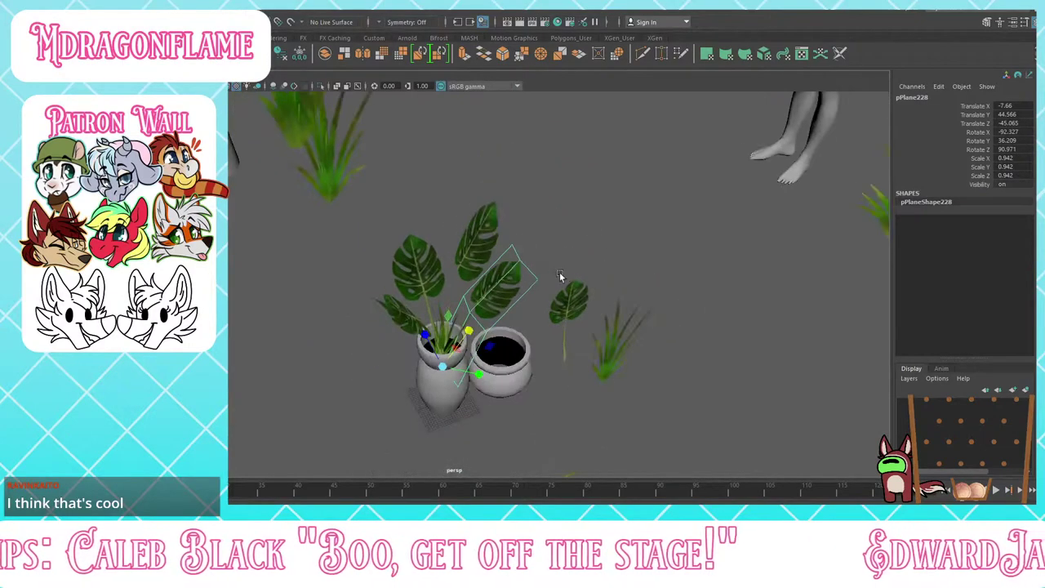
pyautogui.keyDown('alt'); pyautogui.moveTo(560, 274); pyautogui.dragTo(532, 246); pyautogui.keyUp('alt')
pyautogui.press('[')
pyautogui.press('[')
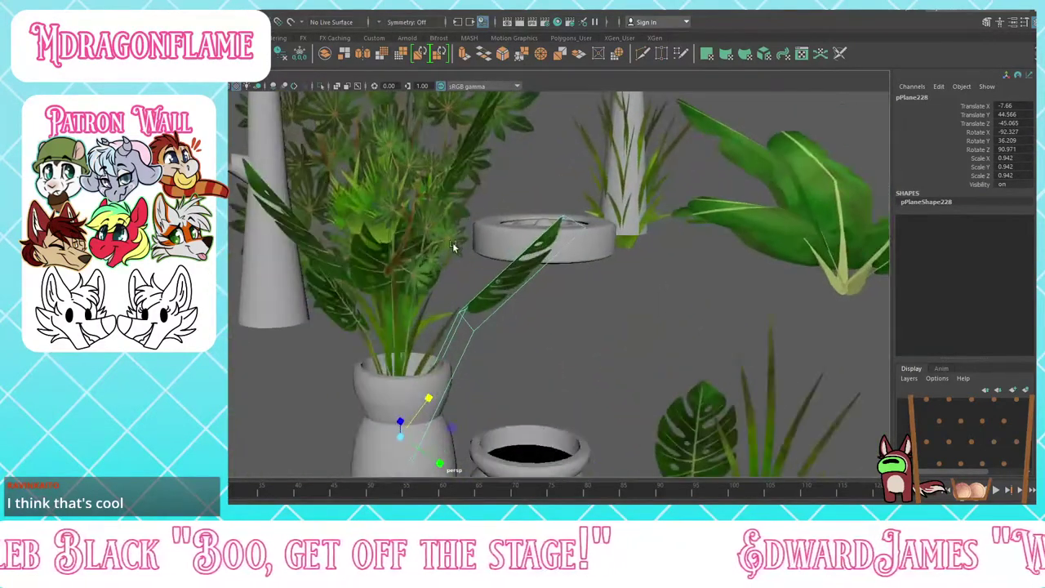
pyautogui.click(485, 210)
pyautogui.press('w')
pyautogui.moveTo(442, 363); pyautogui.dragTo(508, 370)
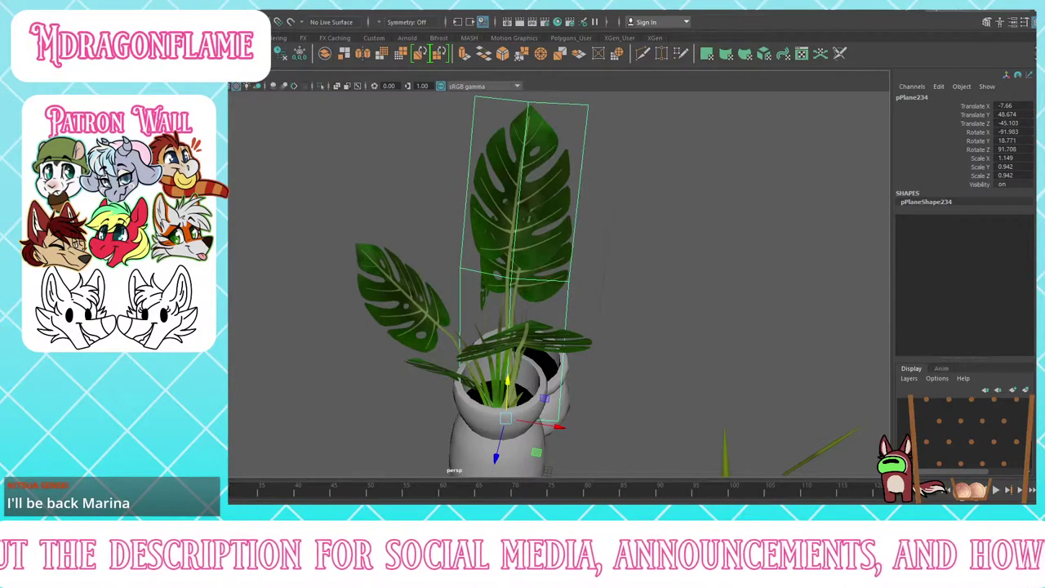
# Step: Turn the stretched leaf copy to Rotate X -134.802, Y 11.077, Z 78.472
pyautogui.keyDown('alt'); pyautogui.moveTo(555, 273); pyautogui.dragTo(393, 309); pyautogui.keyUp('alt')
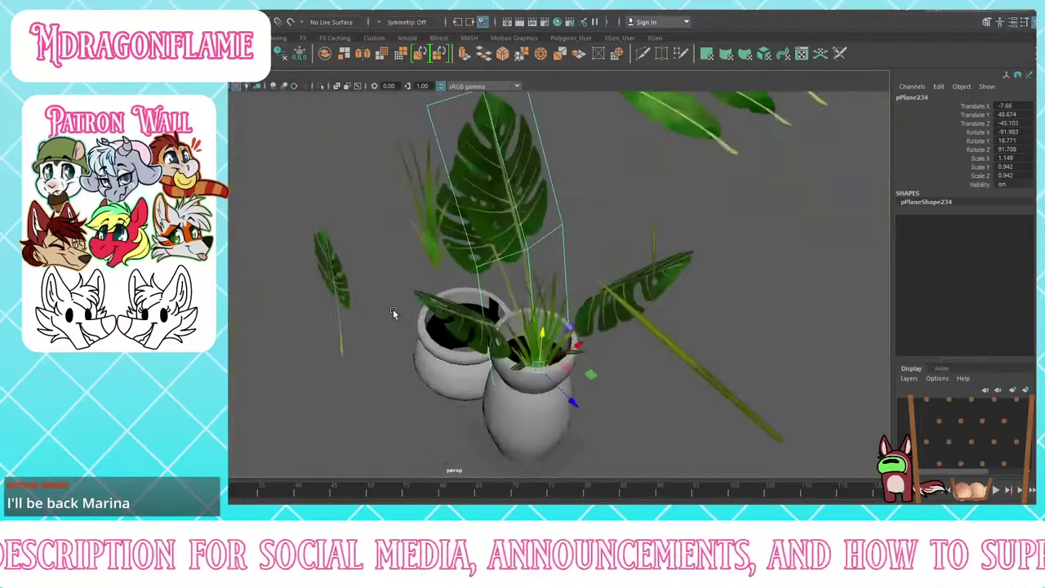
pyautogui.press('e')
pyautogui.moveTo(544, 402); pyautogui.dragTo(507, 406)
pyautogui.moveTo(544, 352); pyautogui.dragTo(418, 329)
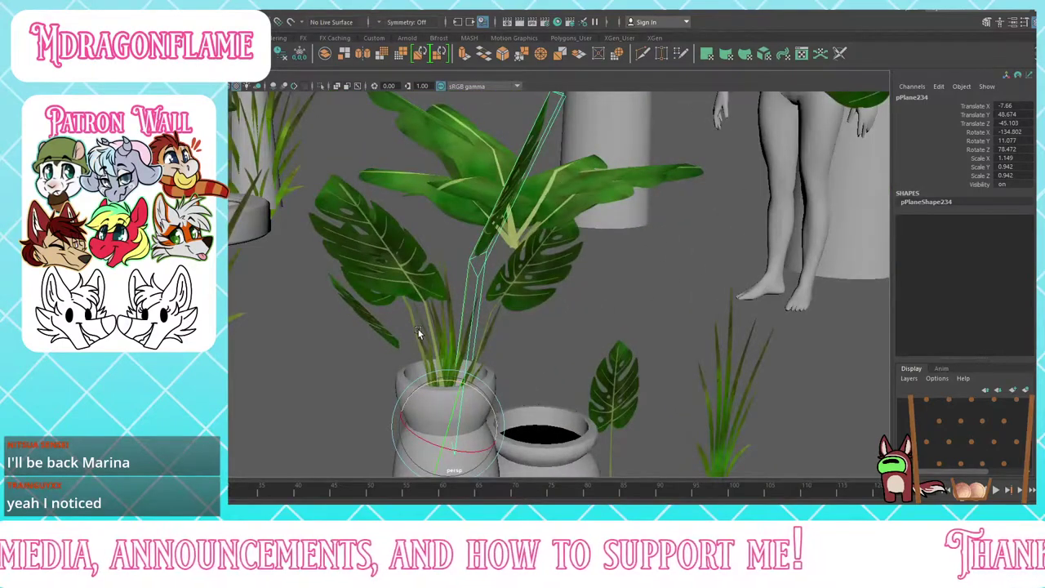
# Step: Shorten the leaf copy to Scale X 0.774 and settle its tilt at Rotate X -136.244, Y 16.783, Z 72.494
pyautogui.press('r')
pyautogui.moveTo(463, 385)
pyautogui.mouseDown()
pyautogui.moveTo(456, 399)
pyautogui.moveTo(496, 368)
pyautogui.moveTo(530, 398)
pyautogui.moveTo(518, 374)
pyautogui.moveTo(560, 318)
pyautogui.moveTo(518, 302)
pyautogui.moveTo(470, 397)
pyautogui.moveTo(451, 387)
pyautogui.mouseUp()
pyautogui.press('e')
pyautogui.press('w')
pyautogui.keyDown('alt'); pyautogui.moveTo(512, 412); pyautogui.dragTo(588, 364); pyautogui.keyUp('alt')
pyautogui.scroll(-2, 588, 363)
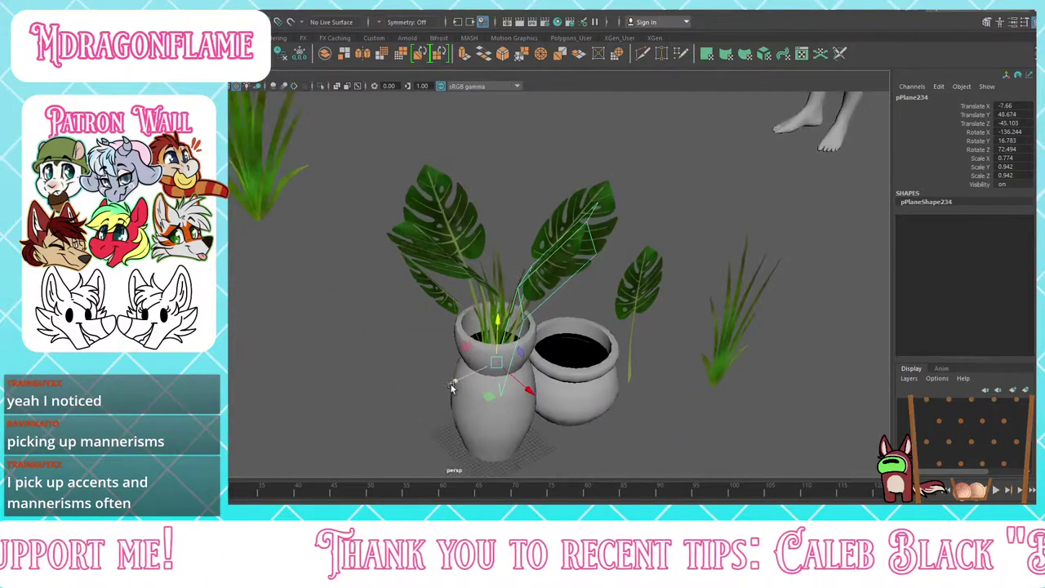
pyautogui.moveTo(453, 387)
pyautogui.mouseDown()
pyautogui.moveTo(443, 383)
pyautogui.moveTo(571, 352)
pyautogui.moveTo(594, 393)
pyautogui.moveTo(470, 387)
pyautogui.mouseUp()
pyautogui.click(595, 394)
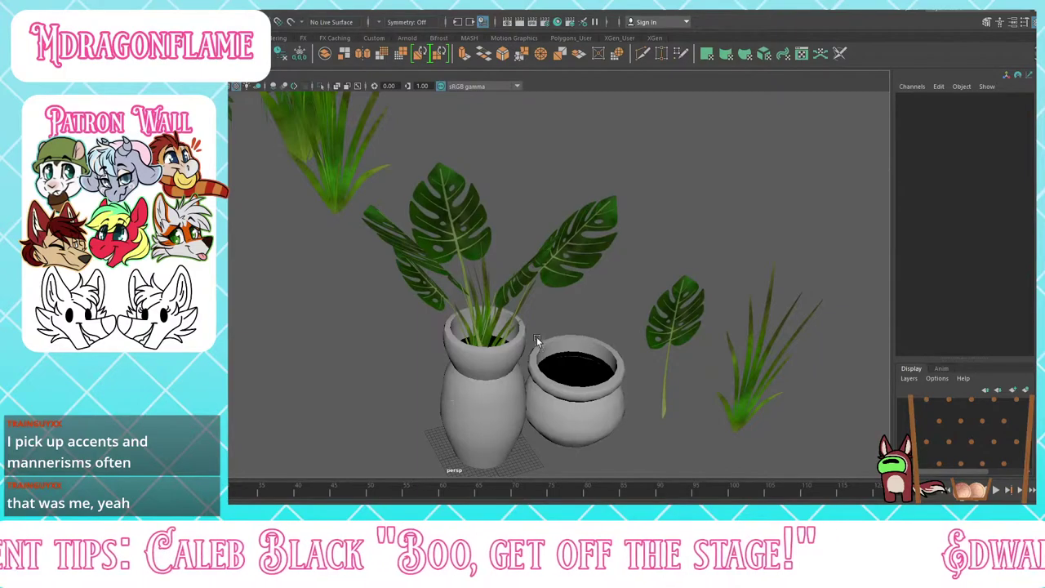
# Step: Duplicate the unrotated leaf in the tall vase, turn the copy to Rotate X -64.077, Y 14.474, Z 100.922 and shrink it to Scale 0.689
pyautogui.keyDown('alt'); pyautogui.moveTo(537, 337); pyautogui.dragTo(481, 354); pyautogui.keyUp('alt')
pyautogui.click(453, 243)
pyautogui.keyDown('alt'); pyautogui.moveTo(452, 243); pyautogui.dragTo(414, 257); pyautogui.keyUp('alt')
pyautogui.click(413, 256)
pyautogui.press('e')
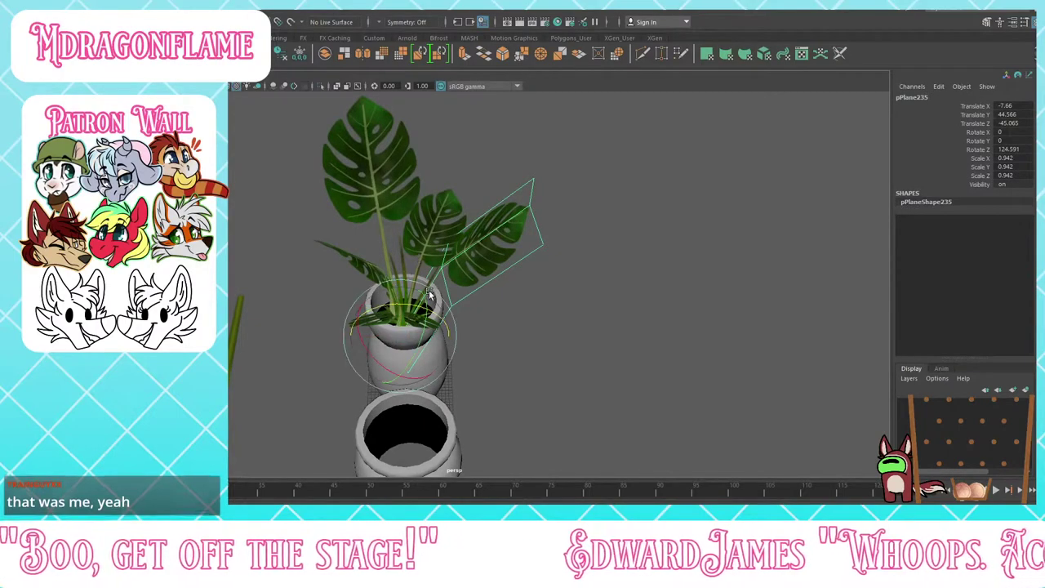
pyautogui.moveTo(391, 295); pyautogui.dragTo(562, 247)
pyautogui.moveTo(485, 349); pyautogui.dragTo(424, 374)
pyautogui.press('r')
# Step: Slightly rotate the leaf leaning out over the shorter pot to vary its tilt
pyautogui.click(550, 256)
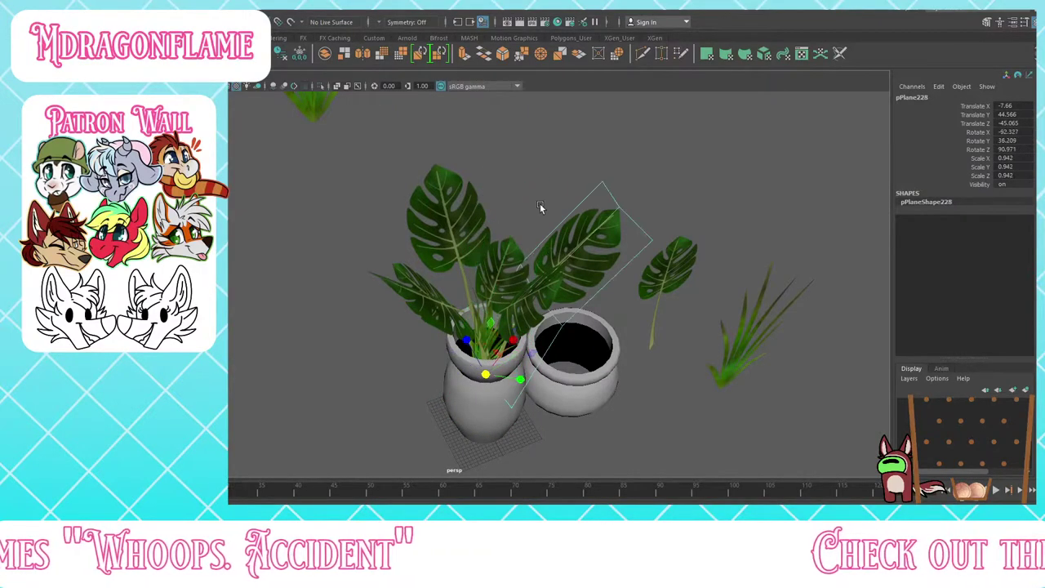
pyautogui.click(540, 205)
pyautogui.keyDown('alt'); pyautogui.moveTo(540, 205); pyautogui.dragTo(509, 229); pyautogui.keyUp('alt')
pyautogui.click(534, 285)
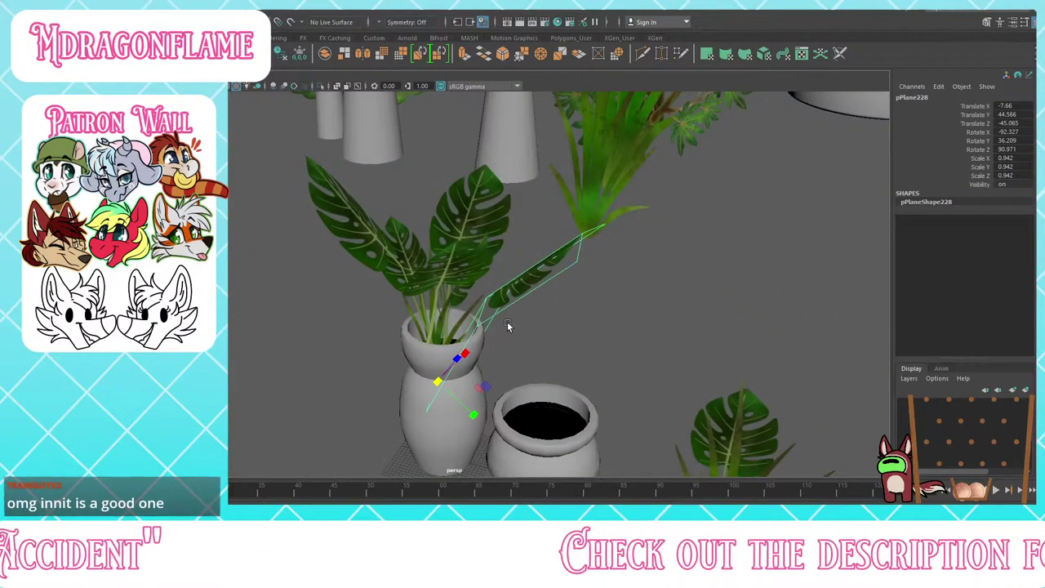
pyautogui.press('e')
pyautogui.moveTo(478, 365); pyautogui.dragTo(475, 362)
pyautogui.click(587, 326)
pyautogui.keyDown('alt'); pyautogui.moveTo(588, 325); pyautogui.dragTo(516, 319); pyautogui.keyUp('alt')
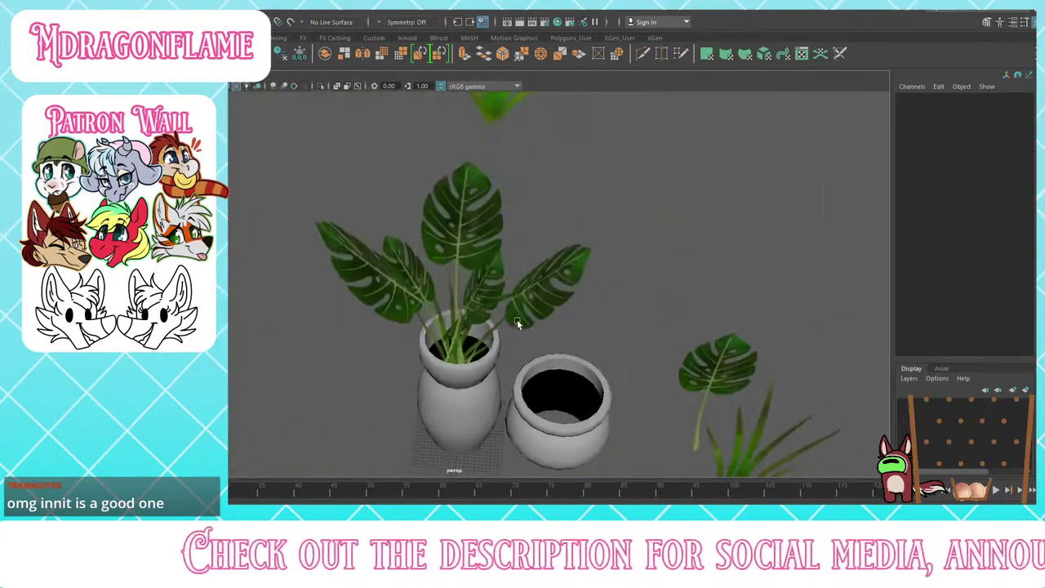
# Step: Select the monstera leaves in the tall vase together and raise them, bringing the largest leaf to Translate Y 51.298
pyautogui.click(509, 297)
pyautogui.keyDown('shift'); pyautogui.click(468, 231); pyautogui.keyUp('shift')
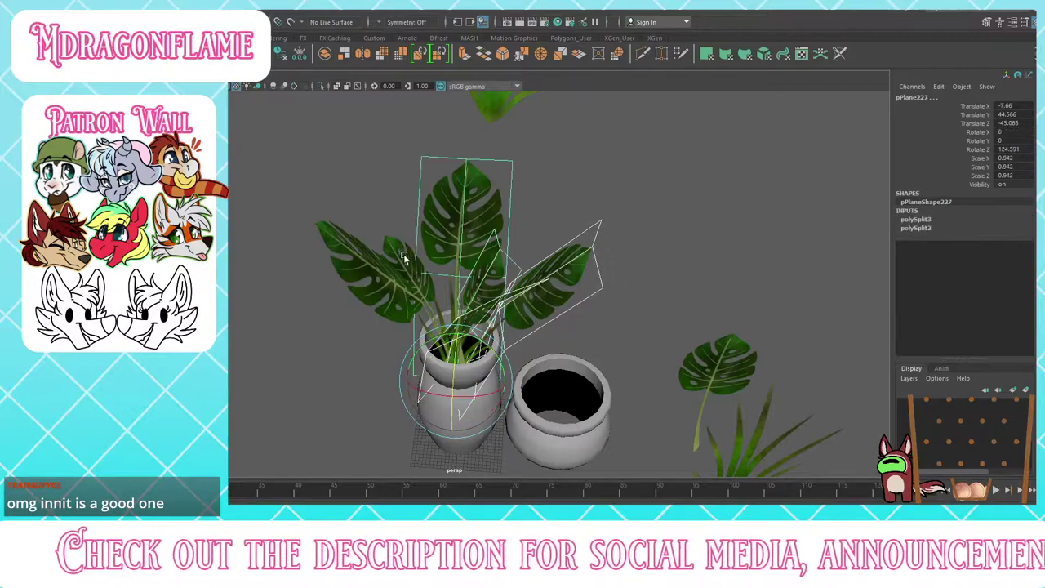
pyautogui.keyDown('shift'); pyautogui.click(403, 256); pyautogui.keyUp('shift')
pyautogui.keyDown('shift'); pyautogui.click(378, 268); pyautogui.keyUp('shift')
pyautogui.press('w')
pyautogui.moveTo(466, 351); pyautogui.dragTo(467, 330)
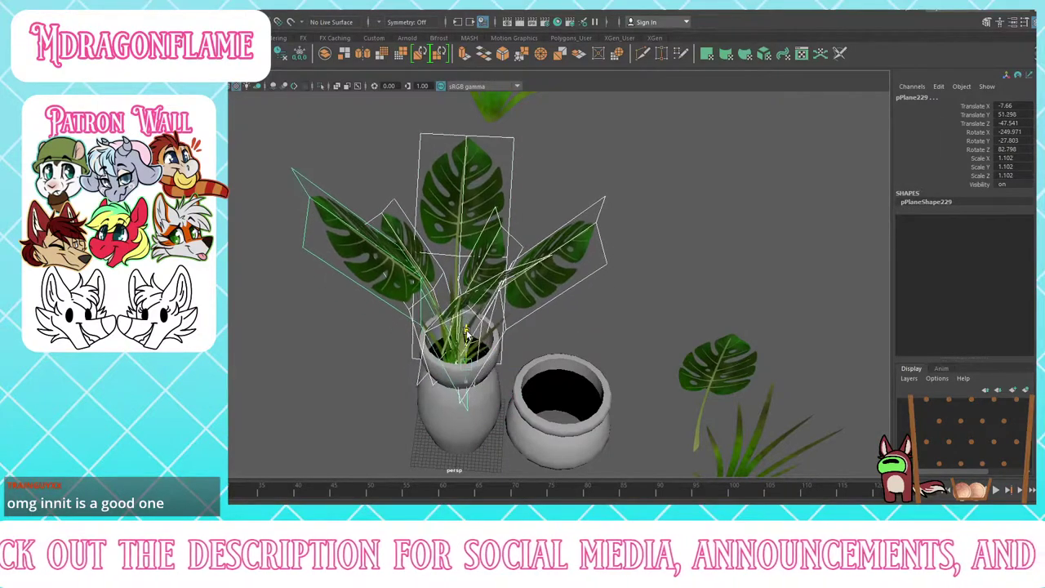
pyautogui.click(614, 333)
pyautogui.keyDown('alt'); pyautogui.moveTo(614, 333); pyautogui.dragTo(548, 311); pyautogui.keyUp('alt')
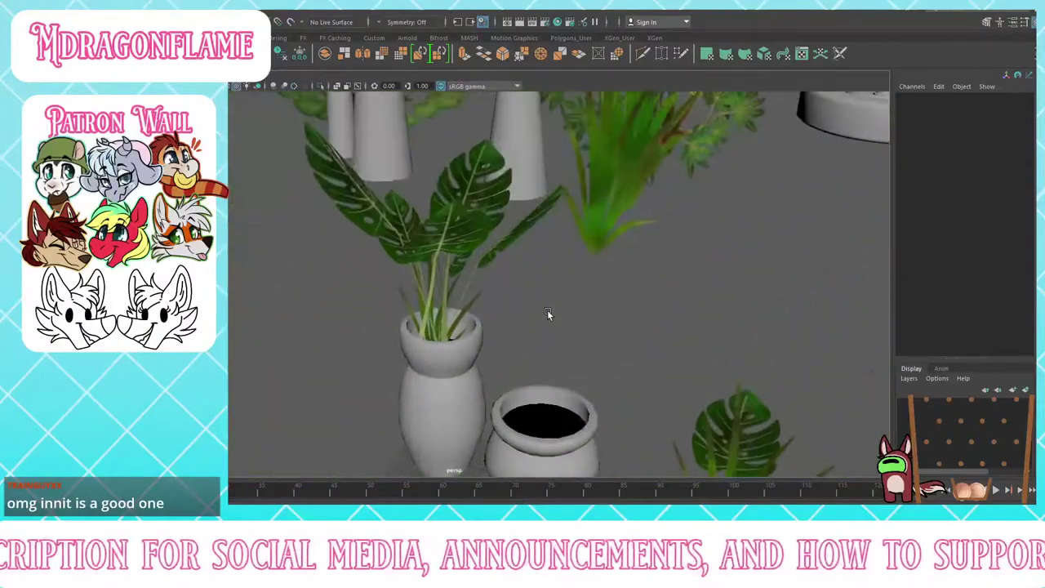
# Step: Rotate the largest leaf, on the vase side away from the shorter pot, to a new leaning angle
pyautogui.click(389, 289)
pyautogui.press('e')
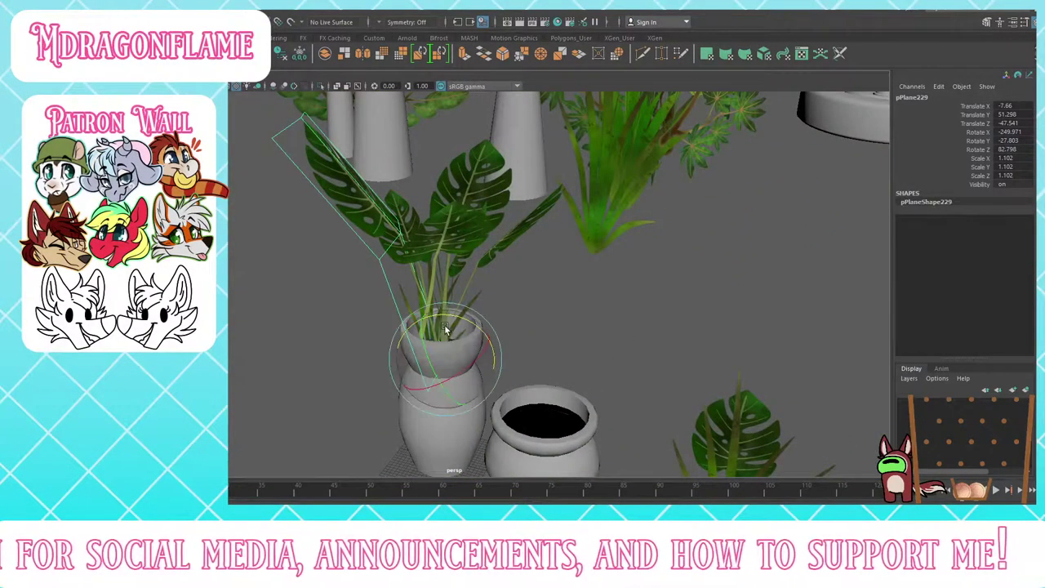
pyautogui.moveTo(440, 312); pyautogui.dragTo(586, 261)
pyautogui.press('r')
pyautogui.click(514, 276)
pyautogui.press('e')
pyautogui.click(516, 317)
# Step: Turn the shortened leaf copy to Rotate X -143.421, Y 30.555, Z 54.862 and move it to Translate X -4.463, Z -44.857
pyautogui.click(585, 258)
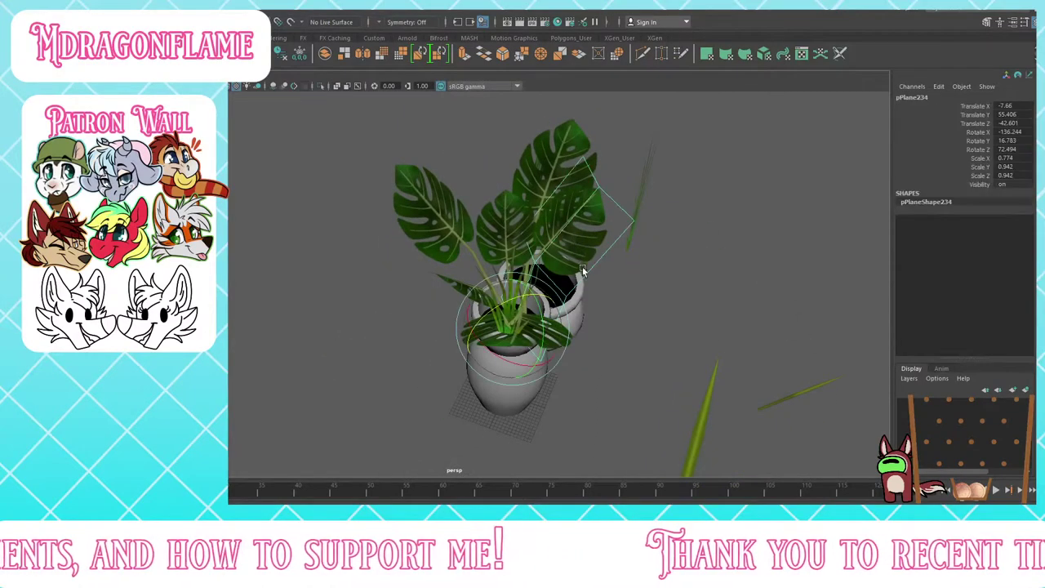
pyautogui.moveTo(496, 318); pyautogui.dragTo(515, 306)
pyautogui.moveTo(600, 314)
pyautogui.keyDown('alt'); pyautogui.mouseDown()
pyautogui.moveTo(612, 292)
pyautogui.moveTo(583, 269)
pyautogui.moveTo(580, 311)
pyautogui.mouseUp(); pyautogui.keyUp('alt')
pyautogui.press('w')
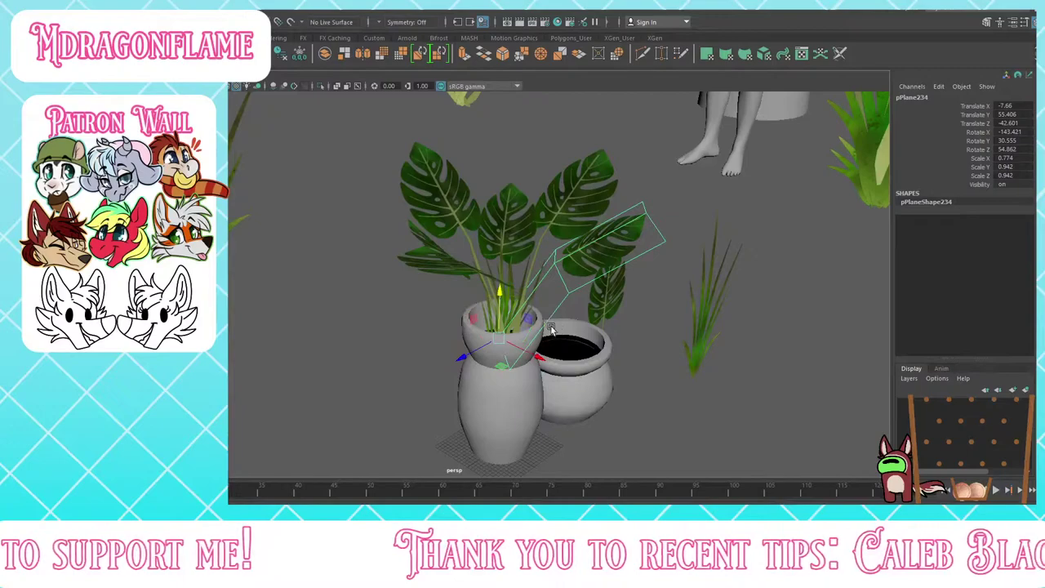
pyautogui.keyDown('alt'); pyautogui.moveTo(513, 351); pyautogui.dragTo(526, 362); pyautogui.keyUp('alt')
pyautogui.moveTo(529, 363); pyautogui.dragTo(495, 363)
pyautogui.keyDown('alt'); pyautogui.moveTo(573, 353); pyautogui.dragTo(433, 353); pyautogui.keyUp('alt')
pyautogui.click(528, 329)
pyautogui.keyDown('alt'); pyautogui.moveTo(528, 329); pyautogui.dragTo(588, 296); pyautogui.keyUp('alt')
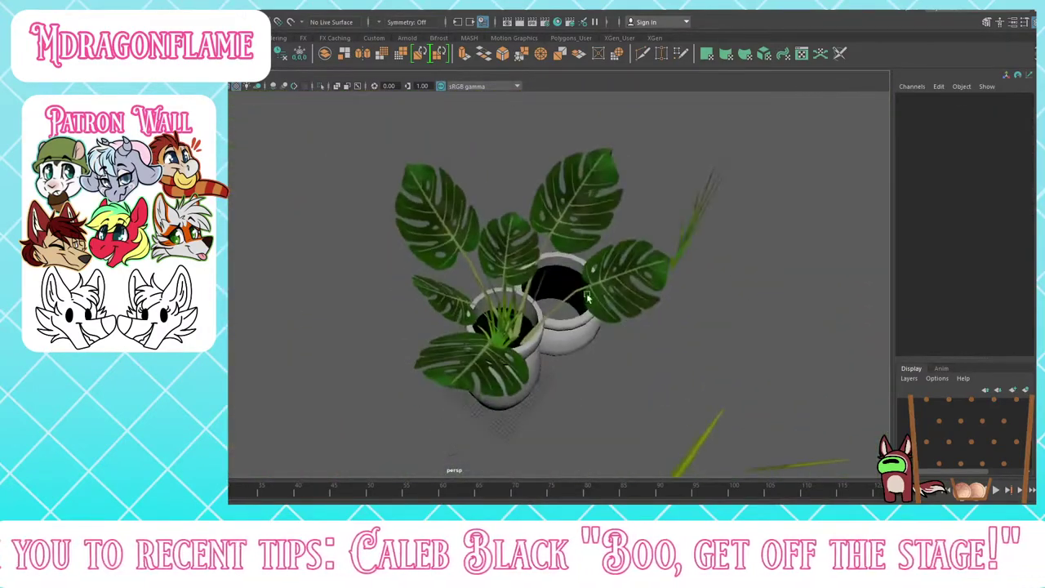
# Step: Settle the leaf leaning over the shorter pot at Rotate X -98.144, Y 38.802, Z 81.76 and shift it to Translate X -10.178
pyautogui.click(512, 261)
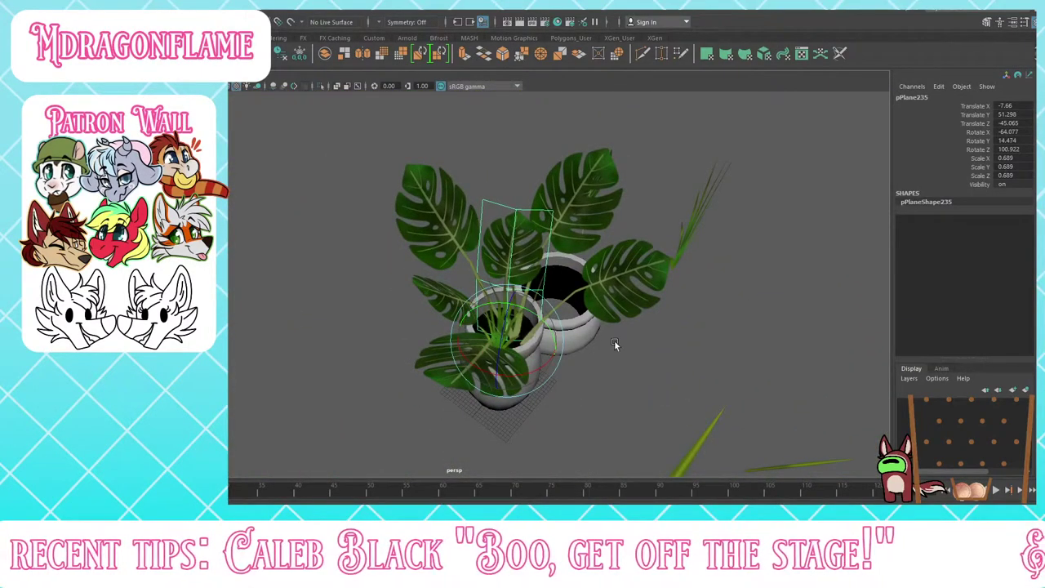
pyautogui.keyDown('alt'); pyautogui.moveTo(614, 340); pyautogui.dragTo(554, 265); pyautogui.keyUp('alt')
pyautogui.click(633, 291)
pyautogui.scroll(5, 553, 263)
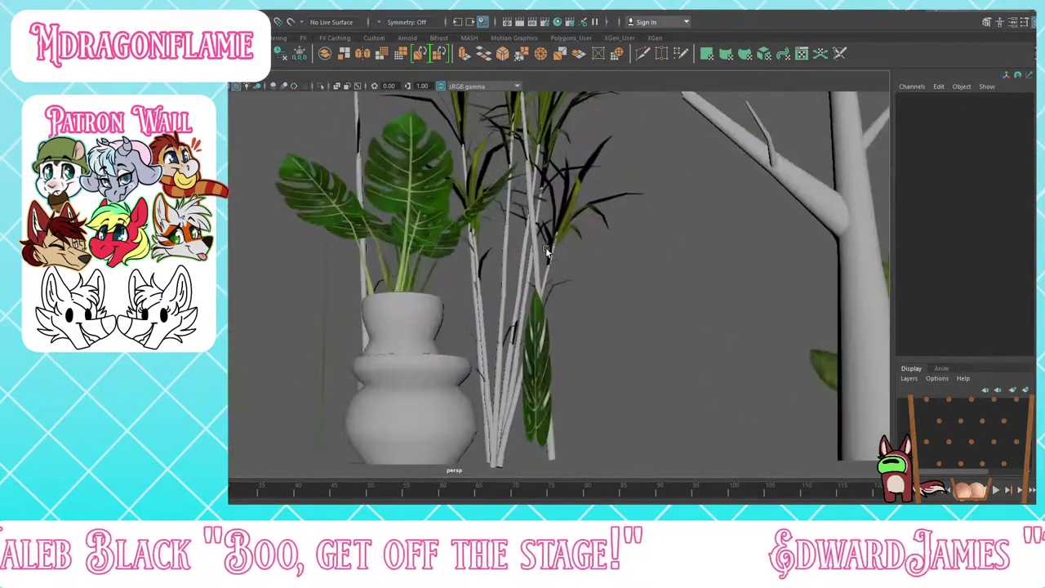
pyautogui.keyDown('alt'); pyautogui.moveTo(549, 249); pyautogui.dragTo(548, 299, button='middle'); pyautogui.keyUp('alt')
pyautogui.click(414, 219)
pyautogui.moveTo(425, 343); pyautogui.dragTo(388, 383)
pyautogui.press('w')
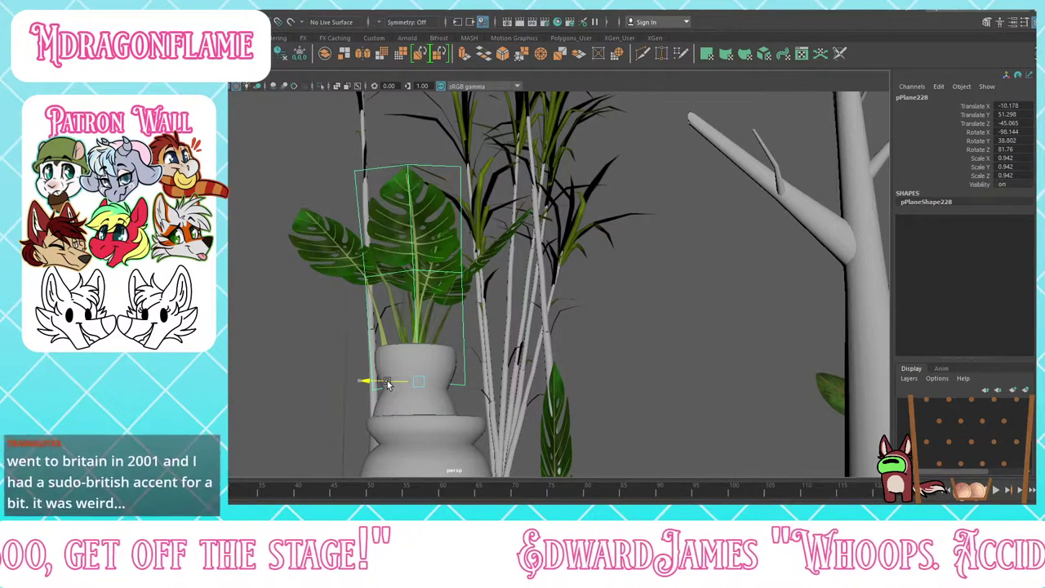
pyautogui.keyDown('alt'); pyautogui.moveTo(349, 301); pyautogui.dragTo(459, 317); pyautogui.keyUp('alt')
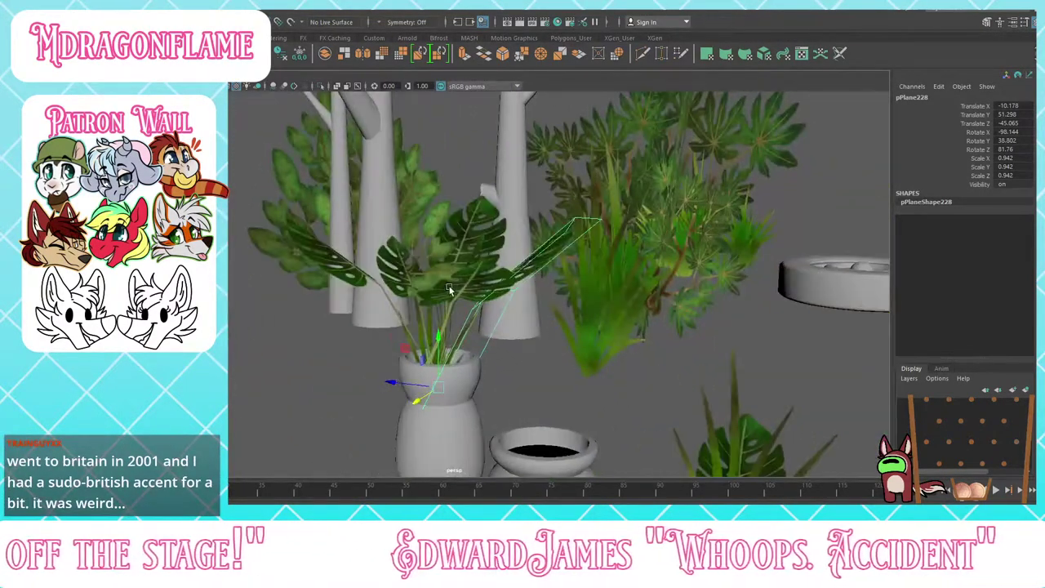
# Step: Turn the shortened leaf to Rotate X -155.468, Y 18.237, Z 46.561 and shift it to Translate Z -47.344
pyautogui.click(448, 288)
pyautogui.press('e')
pyautogui.moveTo(423, 358); pyautogui.dragTo(413, 352)
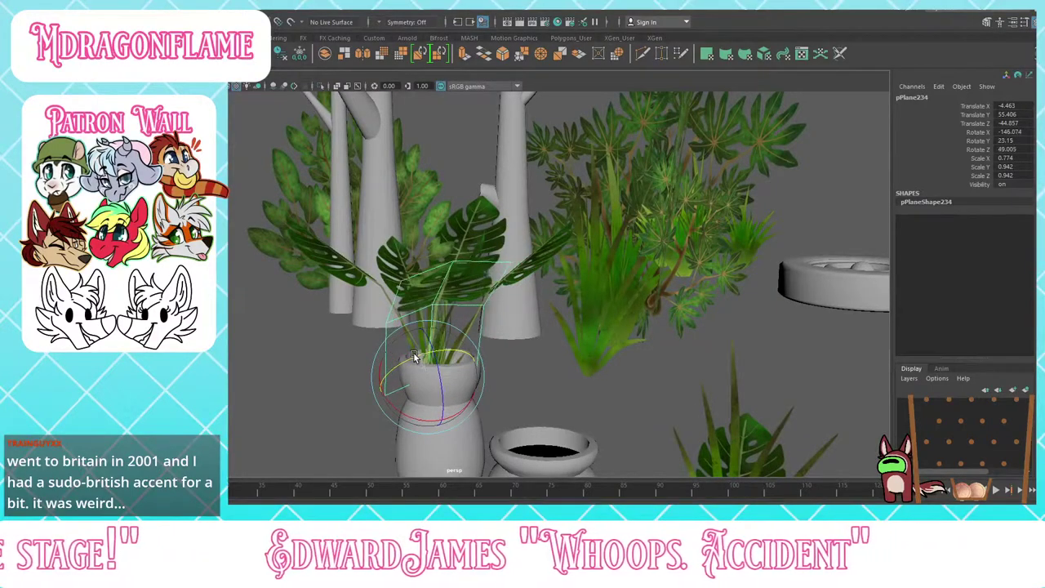
pyautogui.moveTo(428, 426); pyautogui.dragTo(408, 378)
pyautogui.press('w')
pyautogui.click(411, 372)
pyautogui.hotkey('ctrl', 'z')
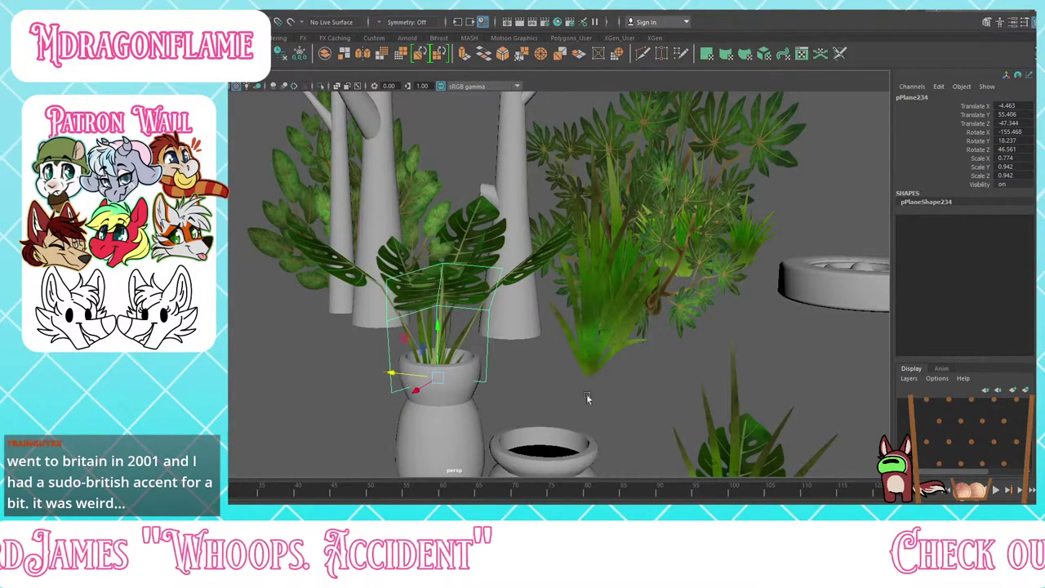
pyautogui.click(587, 397)
pyautogui.keyDown('alt'); pyautogui.moveTo(586, 397); pyautogui.dragTo(372, 286); pyautogui.keyUp('alt')
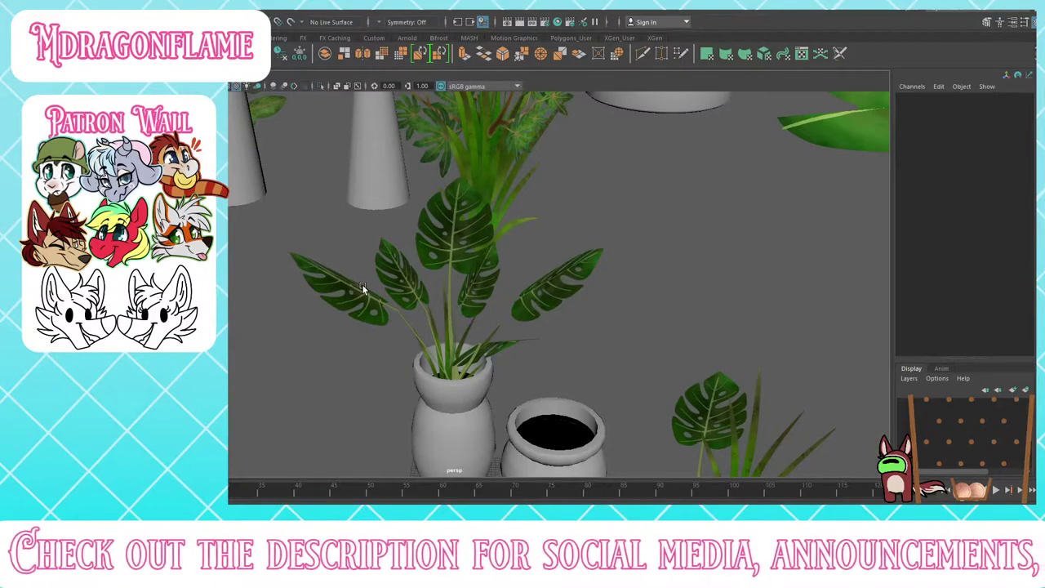
# Step: Move the shortened leaf's stem into the vase opening at Translate X -6.439, Y 54.446
pyautogui.keyDown('alt'); pyautogui.moveTo(356, 286); pyautogui.dragTo(416, 269); pyautogui.keyUp('alt')
pyautogui.click(362, 259)
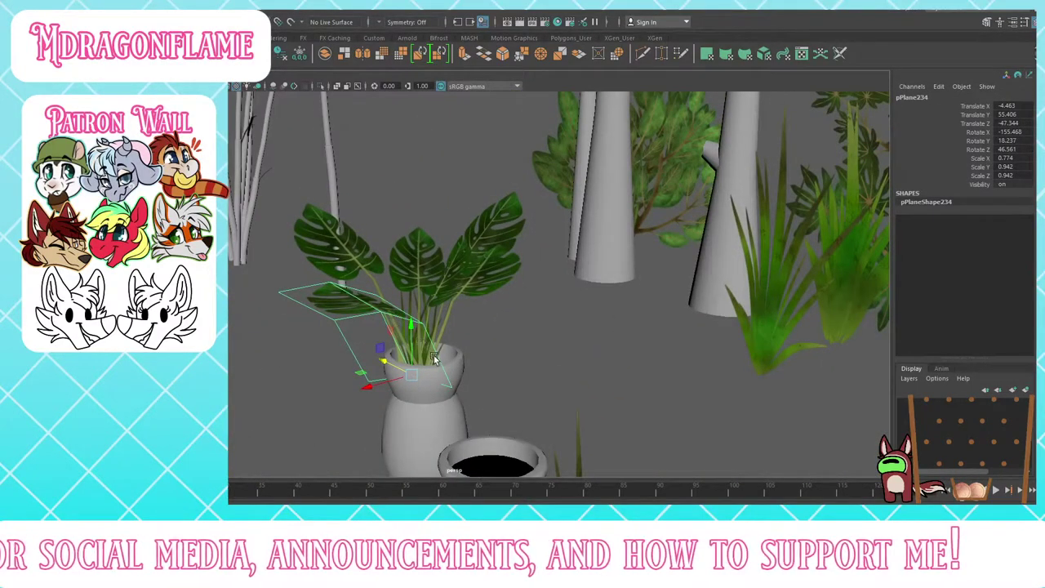
pyautogui.moveTo(415, 341); pyautogui.dragTo(413, 334)
pyautogui.moveTo(393, 391); pyautogui.dragTo(460, 382)
pyautogui.scroll(4, 459, 383)
pyautogui.keyDown('alt'); pyautogui.moveTo(506, 353); pyautogui.dragTo(500, 399); pyautogui.keyUp('alt')
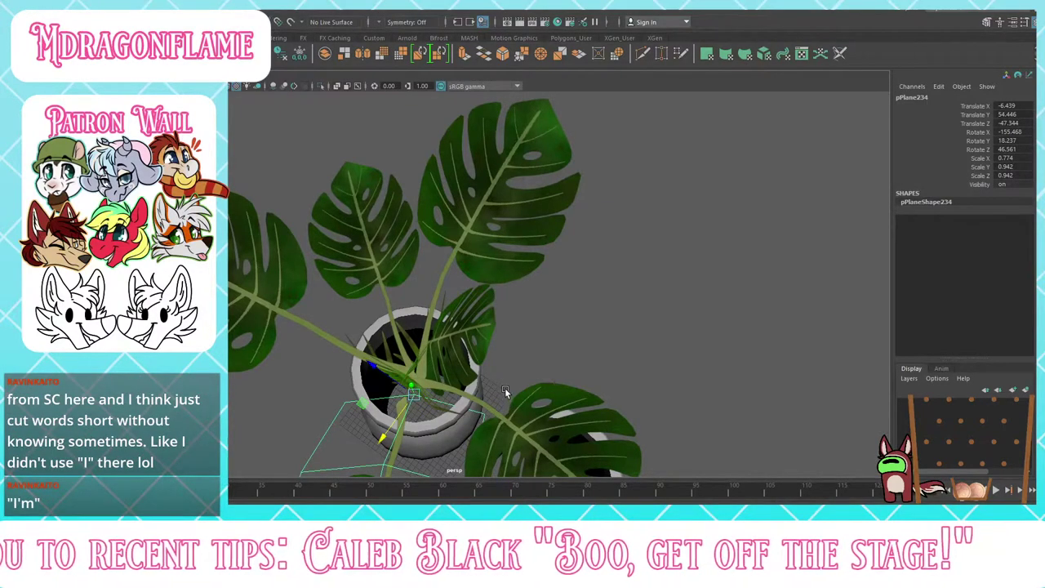
# Step: Duplicate the leaf with Rotate Z 124.591 and lower the copy to Translate Y 43.914
pyautogui.keyDown('alt'); pyautogui.moveTo(519, 357); pyautogui.dragTo(420, 333); pyautogui.keyUp('alt')
pyautogui.scroll(-3, 471, 292)
pyautogui.click(467, 276)
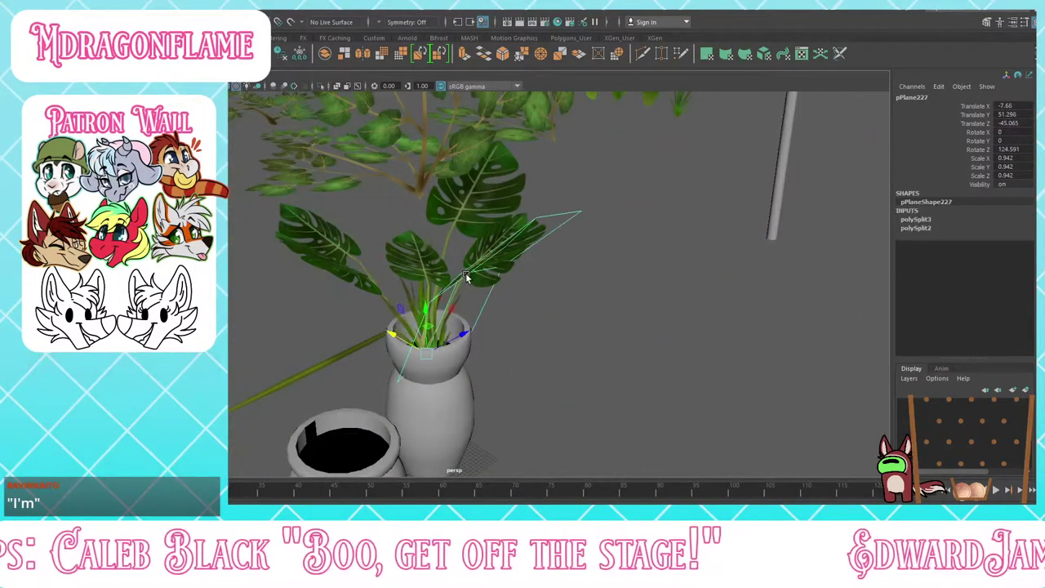
pyautogui.keyDown('alt'); pyautogui.moveTo(451, 285); pyautogui.dragTo(470, 303); pyautogui.keyUp('alt')
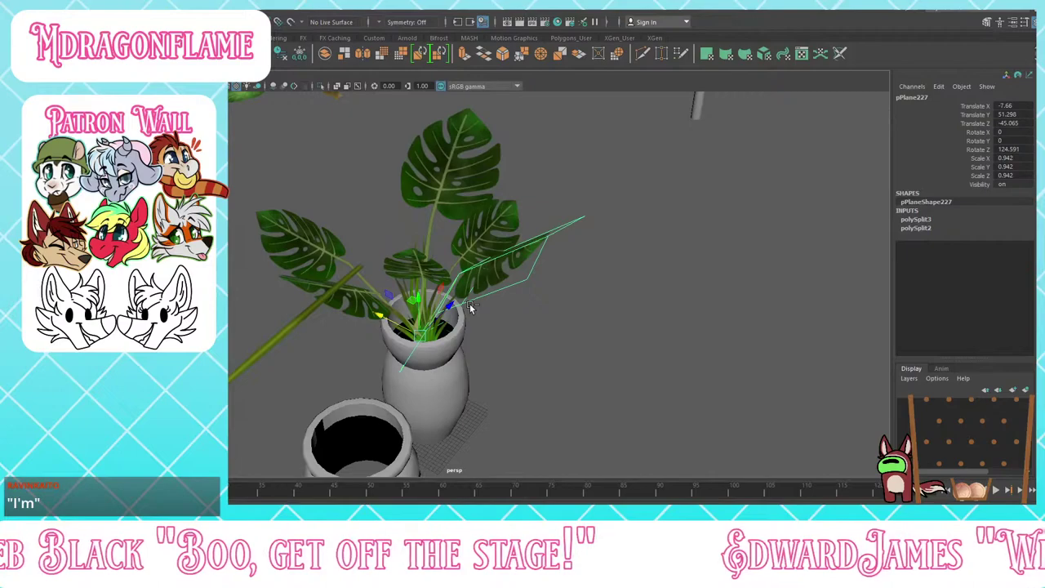
pyautogui.click(421, 317)
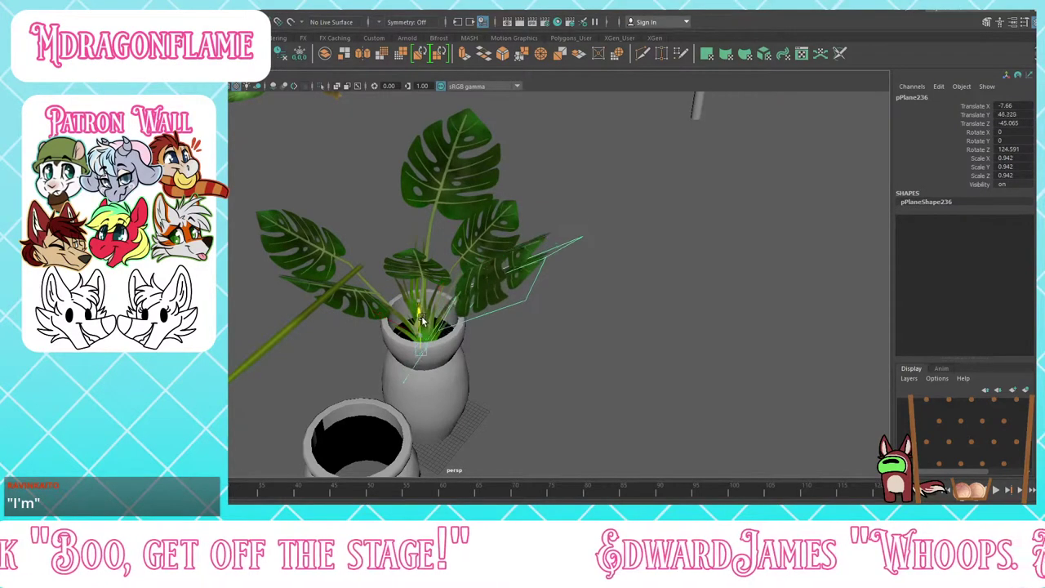
pyautogui.moveTo(422, 320); pyautogui.dragTo(493, 305)
pyautogui.scroll(3, 470, 334)
# Step: Shrink the lowered leaf copy to Scale 0.766 and tilt it to Rotate Z 131.333
pyautogui.press('r')
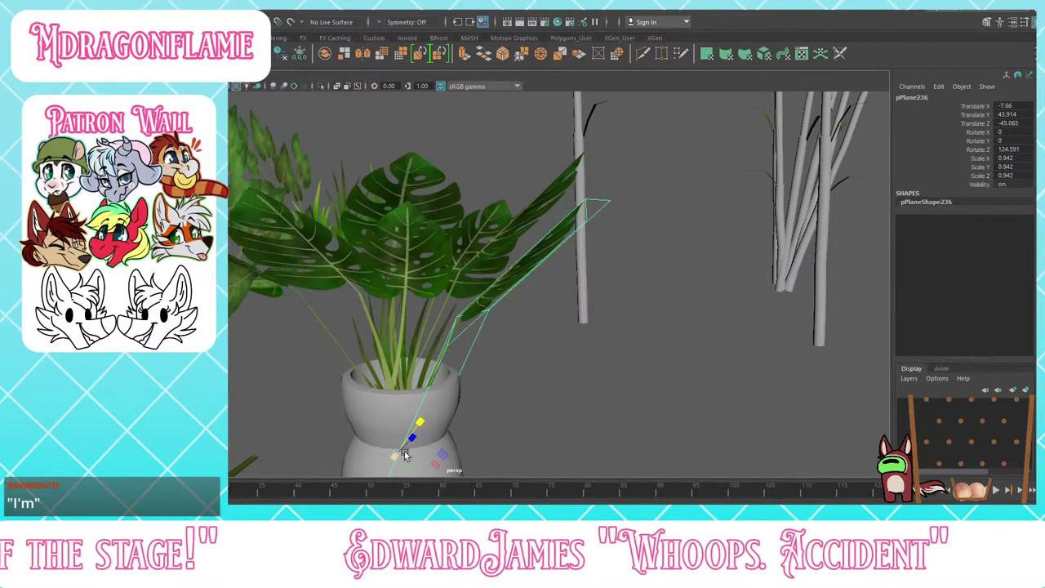
pyautogui.moveTo(404, 451); pyautogui.dragTo(339, 421)
pyautogui.press('e')
pyautogui.moveTo(423, 414); pyautogui.dragTo(416, 422)
pyautogui.press('w')
pyautogui.click(550, 409)
pyautogui.keyDown('alt'); pyautogui.moveTo(550, 409); pyautogui.dragTo(527, 339); pyautogui.keyUp('alt')
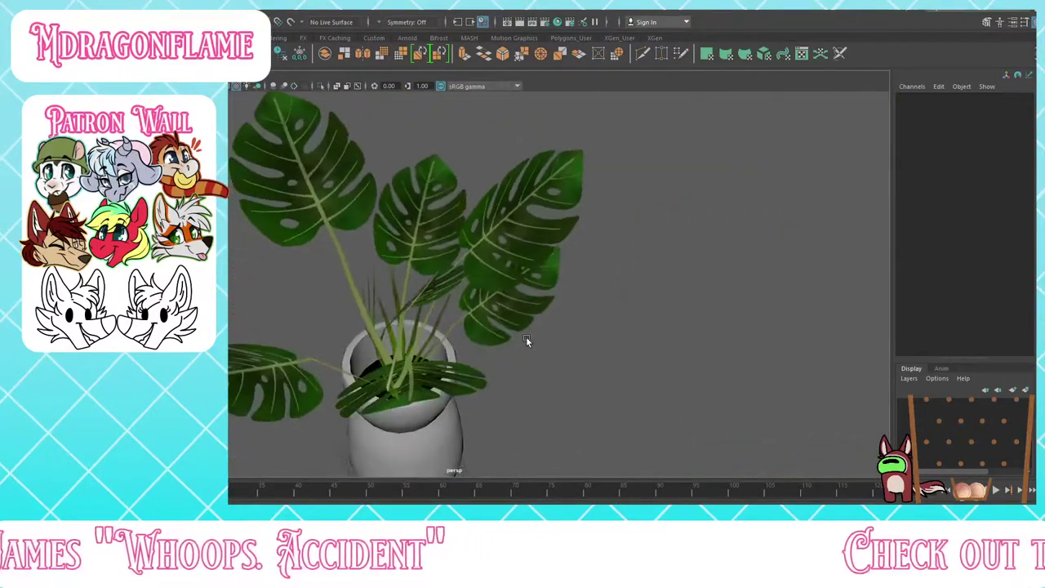
pyautogui.click(519, 336)
pyautogui.click(560, 373)
pyautogui.scroll(-4, 561, 374)
# Step: Try a further rotation on the shrunken low leaf copy
pyautogui.click(485, 303)
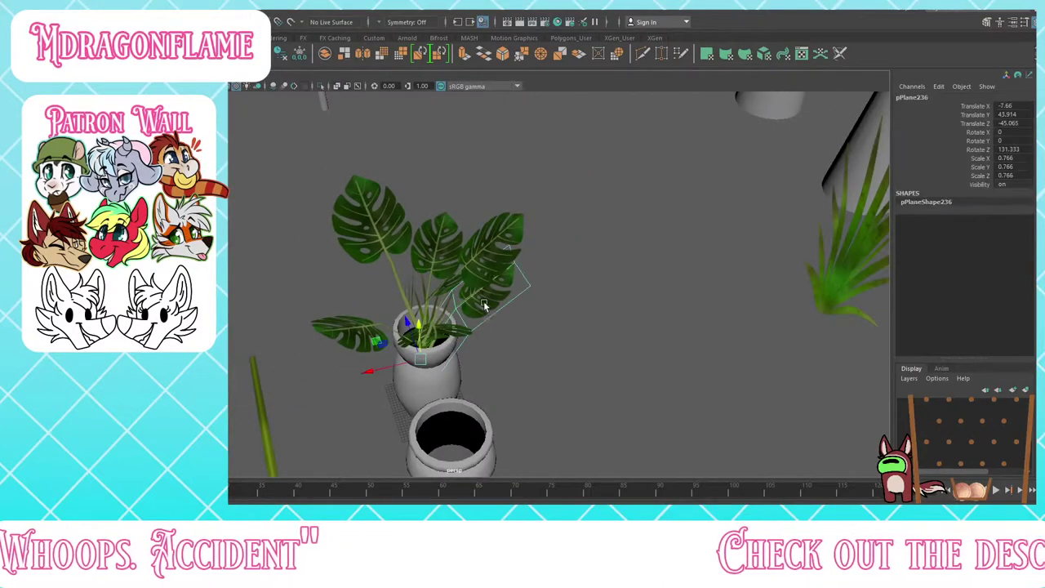
pyautogui.press('e')
pyautogui.moveTo(428, 392); pyautogui.dragTo(450, 357)
pyautogui.hotkey('ctrl', 'z')
# Step: Duplicate the small 0.689-scale leaf, placing the copy at Translate X -3.618, Z -41.894, Rotate X 129.222, Y -0.979, Z 84.506, Scale 0.929
pyautogui.click(555, 369)
pyautogui.keyDown('alt'); pyautogui.moveTo(555, 369); pyautogui.dragTo(696, 346); pyautogui.keyUp('alt')
pyautogui.click(510, 285)
pyautogui.keyDown('alt'); pyautogui.moveTo(510, 285); pyautogui.dragTo(510, 317); pyautogui.keyUp('alt')
pyautogui.click(482, 267)
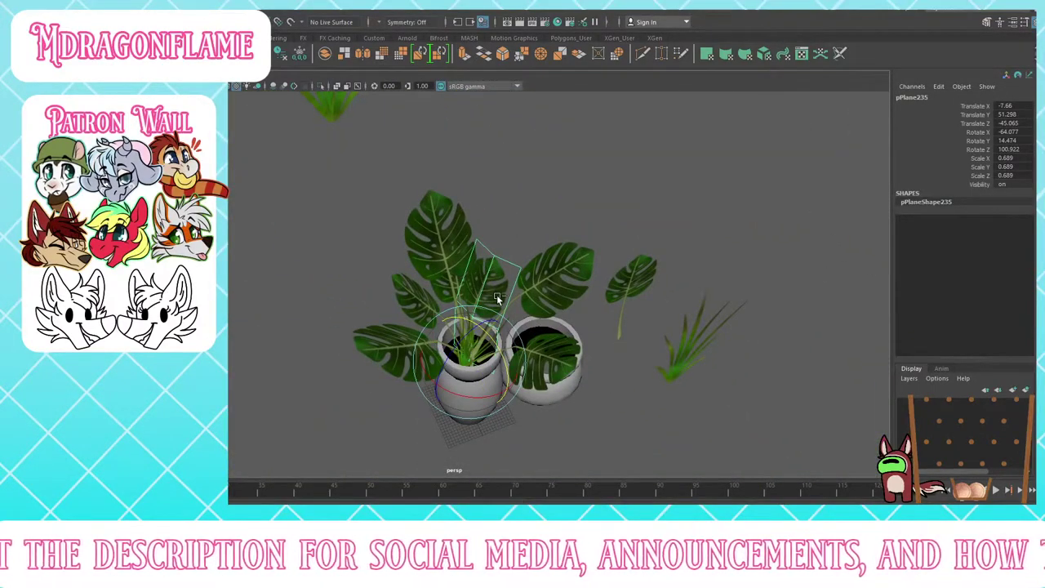
pyautogui.moveTo(501, 371)
pyautogui.mouseDown()
pyautogui.moveTo(432, 373)
pyautogui.moveTo(445, 398)
pyautogui.moveTo(514, 397)
pyautogui.moveTo(482, 401)
pyautogui.moveTo(520, 388)
pyautogui.moveTo(457, 357)
pyautogui.moveTo(478, 391)
pyautogui.moveTo(474, 361)
pyautogui.moveTo(472, 397)
pyautogui.moveTo(466, 369)
pyautogui.moveTo(475, 394)
pyautogui.moveTo(444, 385)
pyautogui.moveTo(522, 386)
pyautogui.moveTo(541, 315)
pyautogui.moveTo(357, 321)
pyautogui.moveTo(497, 354)
pyautogui.mouseUp()
pyautogui.press('w')
pyautogui.press('r')
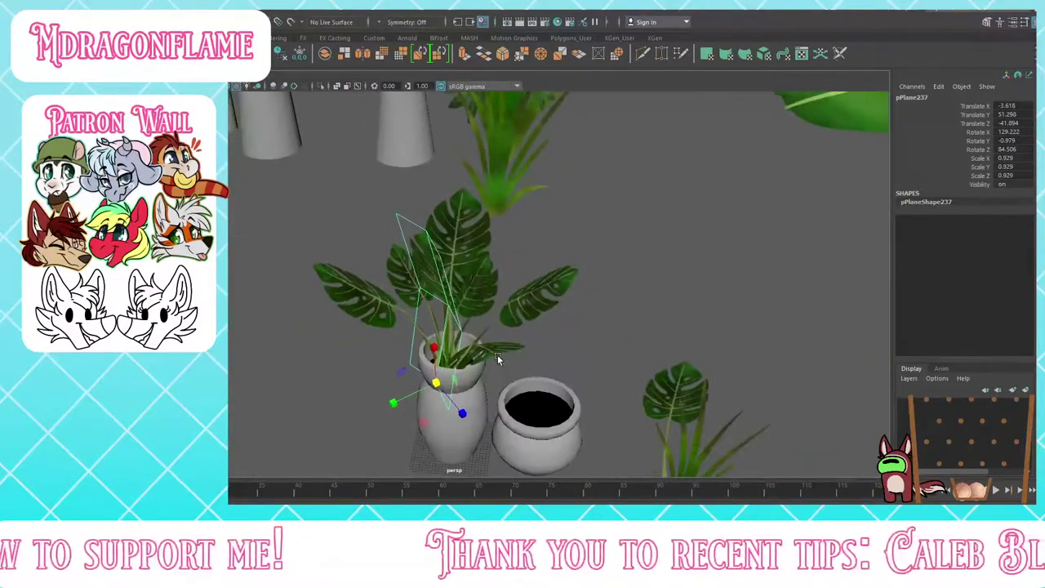
# Step: Turn the new leaf copy to Rotate X 162.179, Y -9.255, Z 75.406 and move it to Translate X -6.405, Z -46.291
pyautogui.press('e')
pyautogui.moveTo(429, 369); pyautogui.dragTo(462, 364)
pyautogui.press('w')
pyautogui.press('e')
pyautogui.press('w')
pyautogui.press('e')
pyautogui.press('w')
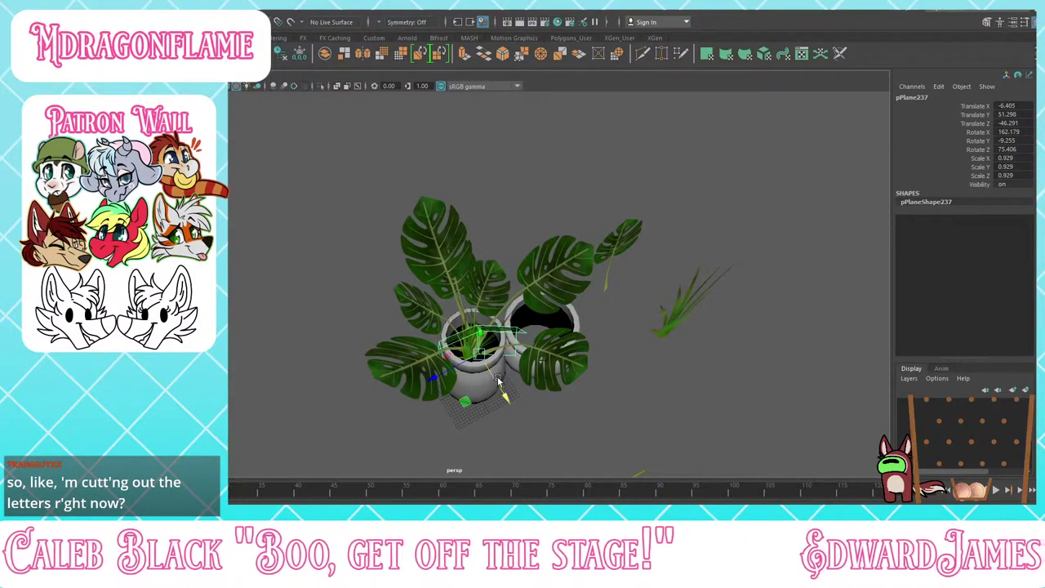
pyautogui.click(575, 278)
# Step: Close the vertical gap in the shorter pot's inner rim wall by bridging its two opposite border edges with 0 divisions
pyautogui.keyDown('alt'); pyautogui.moveTo(575, 277); pyautogui.dragTo(270, 245); pyautogui.keyUp('alt')
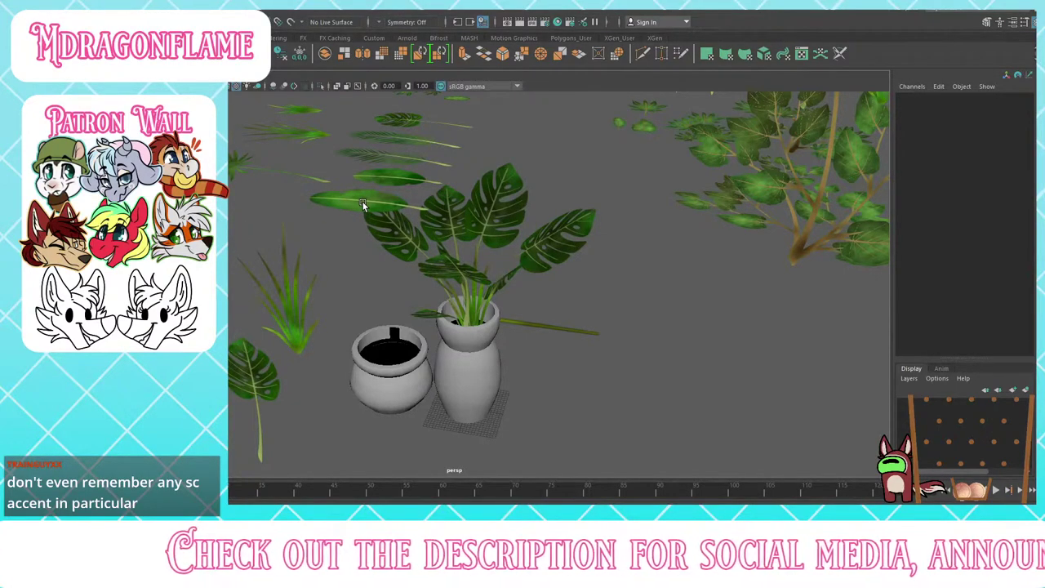
pyautogui.keyDown('alt'); pyautogui.moveTo(354, 207); pyautogui.dragTo(394, 214); pyautogui.keyUp('alt')
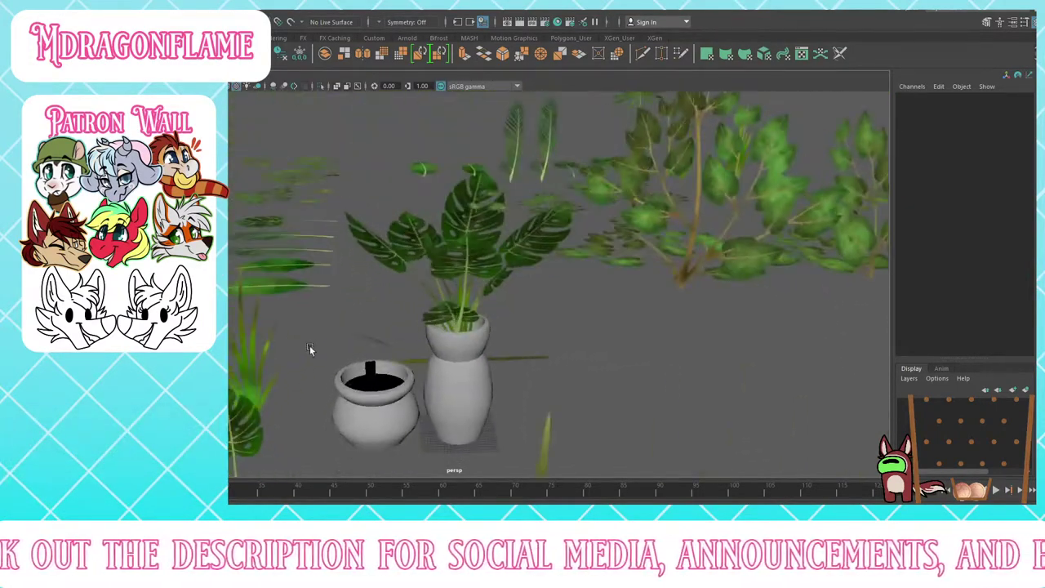
pyautogui.scroll(5, 309, 345)
pyautogui.keyDown('alt'); pyautogui.moveTo(378, 295); pyautogui.dragTo(469, 129, button='middle'); pyautogui.keyUp('alt')
pyautogui.scroll(5, 302, 365)
pyautogui.keyDown('alt'); pyautogui.moveTo(305, 347); pyautogui.dragTo(423, 272, button='middle'); pyautogui.keyUp('alt')
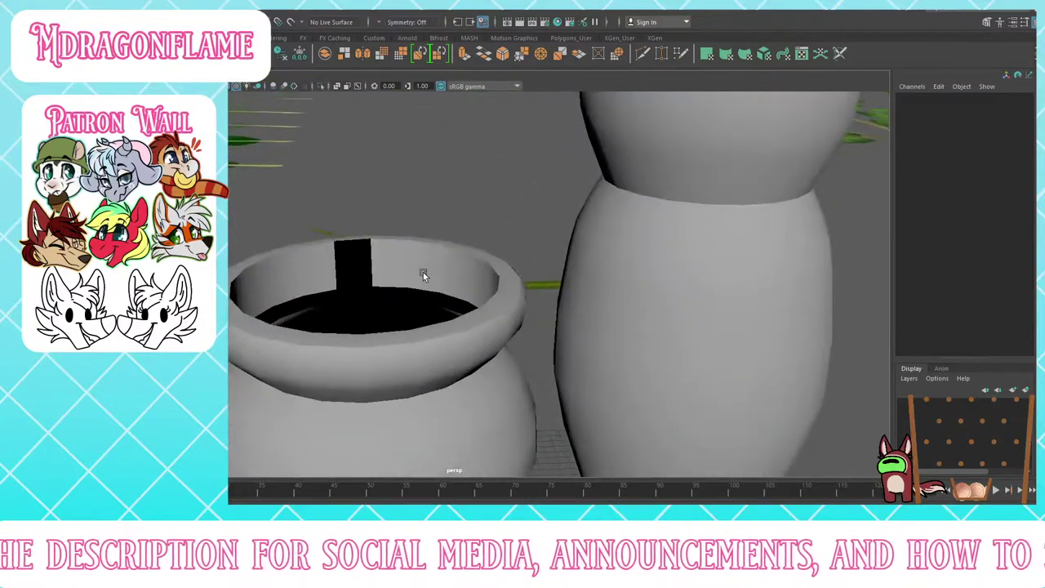
pyautogui.click(372, 268)
pyautogui.moveTo(372, 269); pyautogui.dragTo(364, 237, button='right')
pyautogui.click(335, 268)
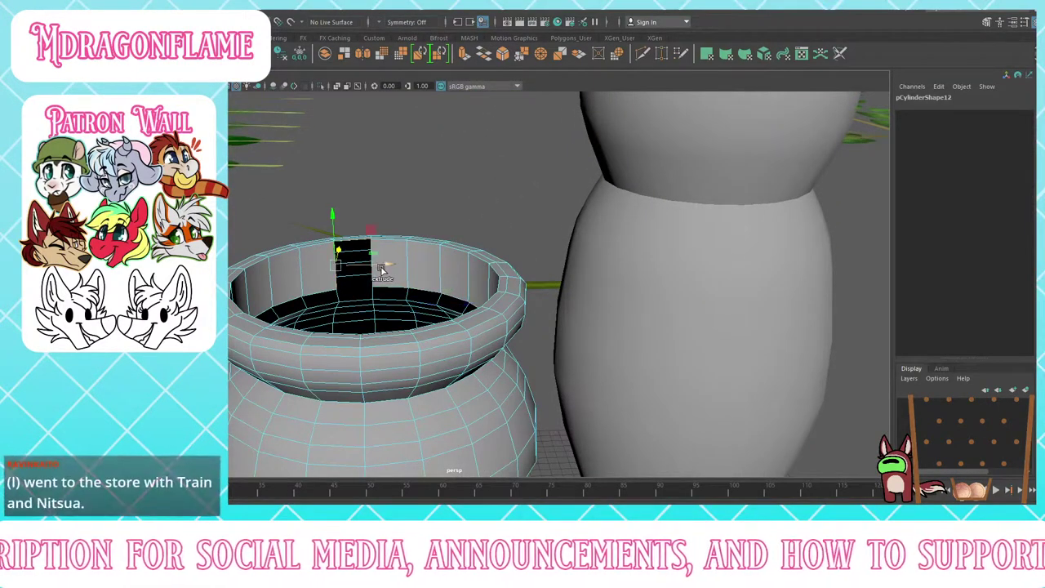
pyautogui.keyDown('shift'); pyautogui.click(373, 276); pyautogui.keyUp('shift')
pyautogui.scroll(-4, 477, 162)
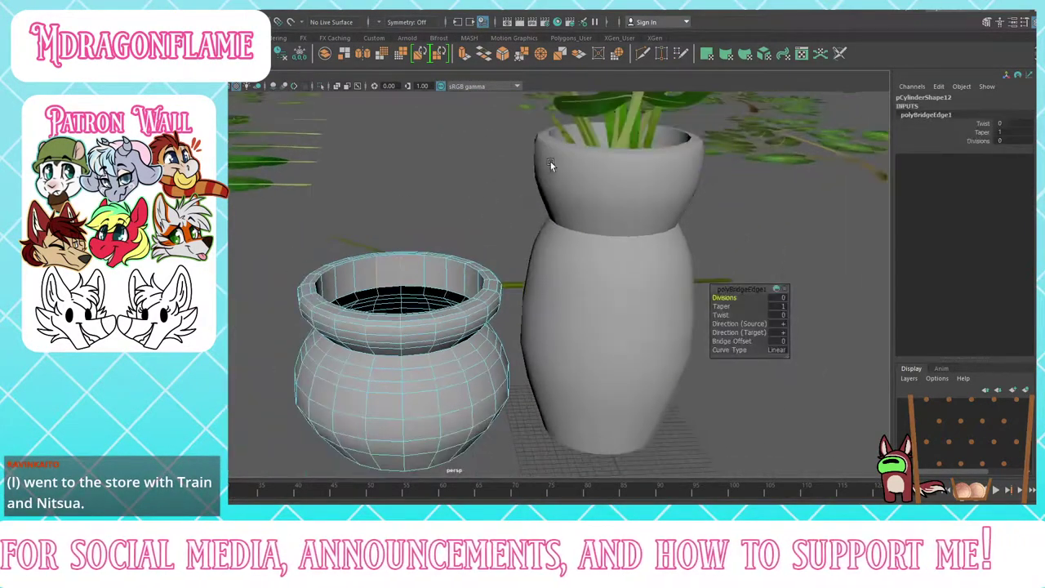
pyautogui.keyDown('alt'); pyautogui.moveTo(550, 161); pyautogui.dragTo(558, 207); pyautogui.keyUp('alt')
pyautogui.keyDown('alt'); pyautogui.moveTo(587, 160); pyautogui.dragTo(562, 259); pyautogui.keyUp('alt')
pyautogui.scroll(-3, 453, 263)
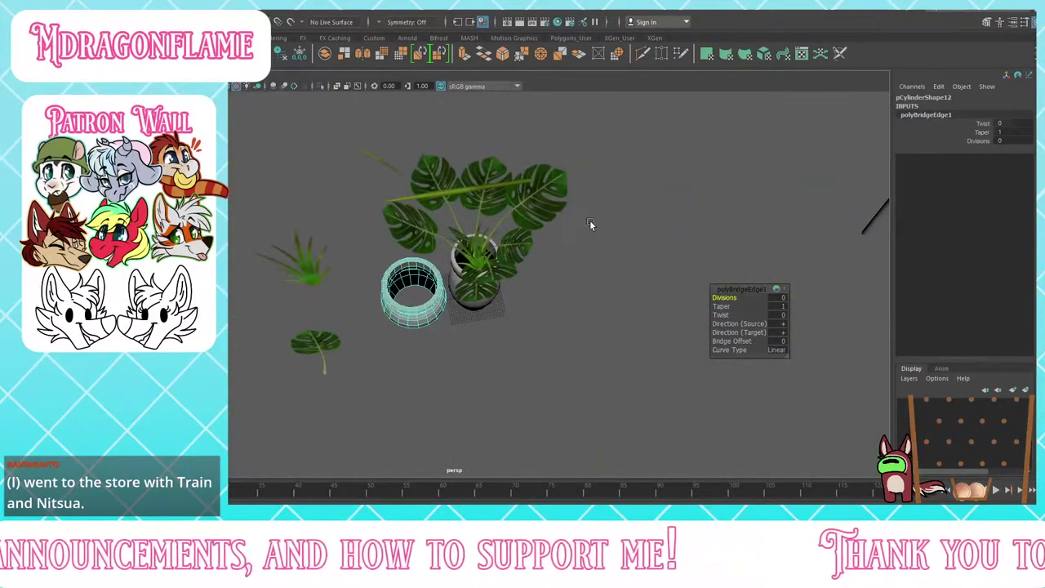
# Step: Duplicate the two crossed grass planes from the tall vase and move the copies into the shorter pot at Translate Y 7.077
pyautogui.click(575, 247)
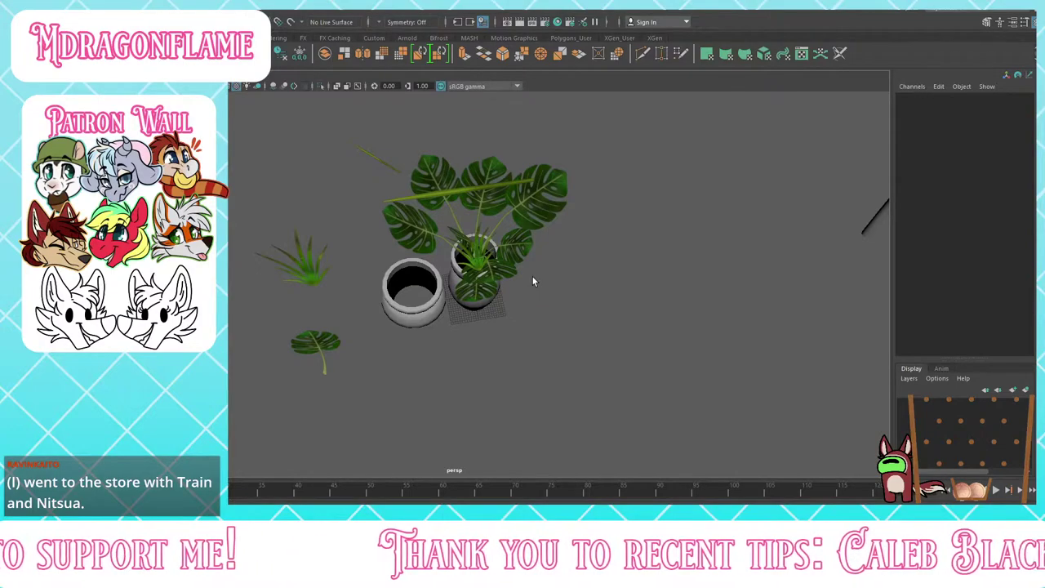
pyautogui.scroll(3, 529, 277)
pyautogui.keyDown('alt'); pyautogui.moveTo(516, 273); pyautogui.dragTo(463, 207); pyautogui.keyUp('alt')
pyautogui.click(447, 185)
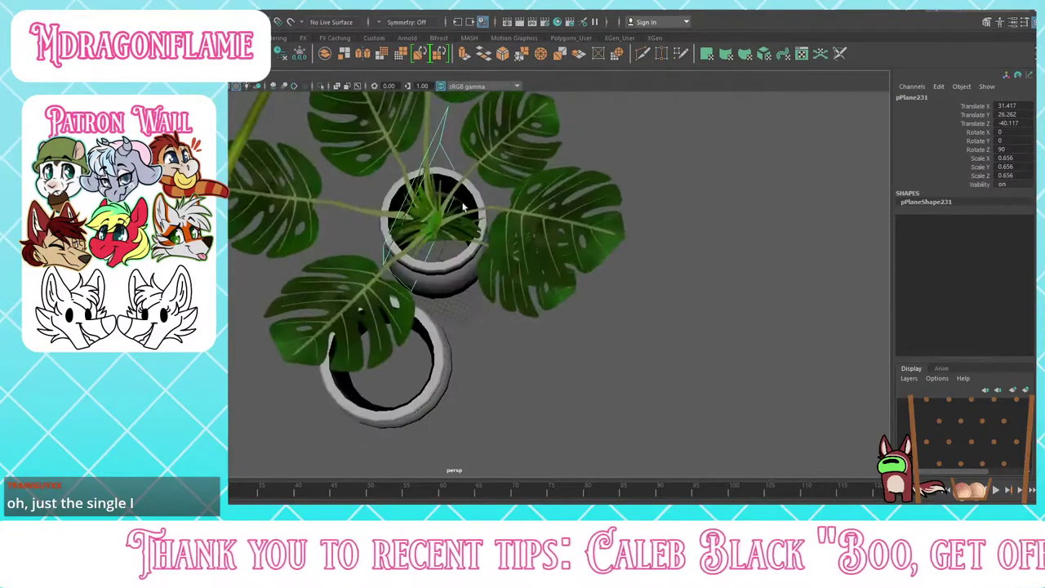
pyautogui.click(442, 192)
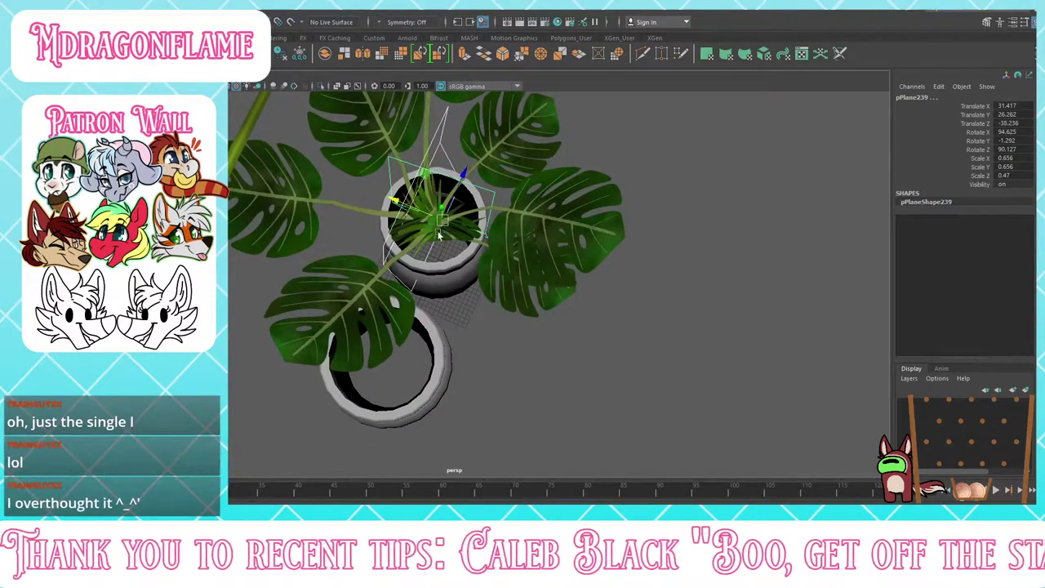
pyautogui.moveTo(463, 173); pyautogui.dragTo(375, 367)
pyautogui.moveTo(413, 415); pyautogui.dragTo(484, 367)
pyautogui.keyDown('alt'); pyautogui.moveTo(418, 442); pyautogui.dragTo(356, 383); pyautogui.keyUp('alt')
pyautogui.scroll(4, 355, 383)
pyautogui.keyDown('alt'); pyautogui.moveTo(355, 383); pyautogui.dragTo(386, 325, button='middle'); pyautogui.keyUp('alt')
# Step: Soften the vertical edge beside the bridged section of the shorter pot's inner rim wall
pyautogui.click(476, 455)
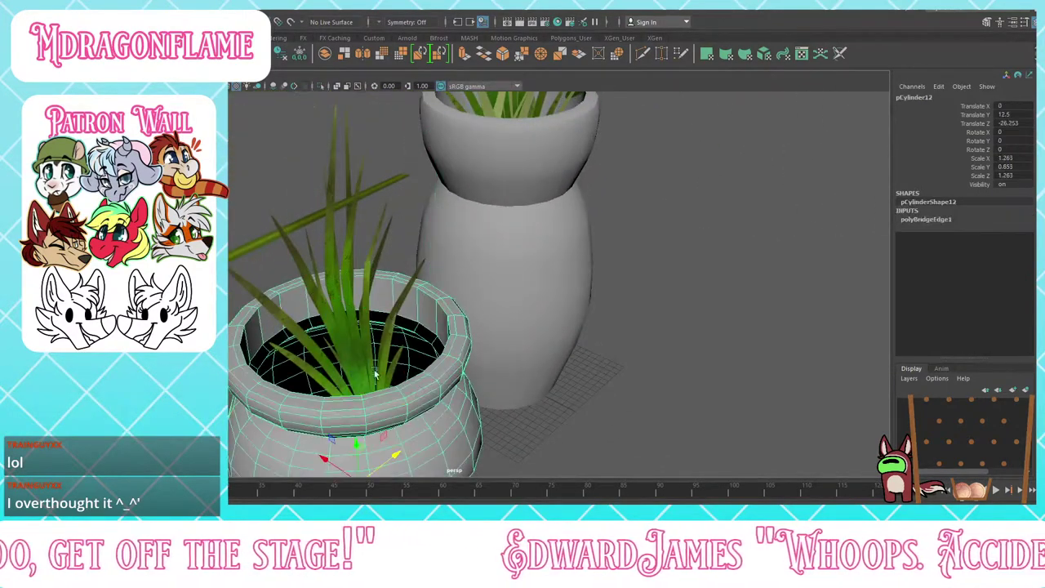
pyautogui.scroll(4, 376, 372)
pyautogui.keyDown('alt'); pyautogui.moveTo(237, 347); pyautogui.dragTo(369, 342, button='middle'); pyautogui.keyUp('alt')
pyautogui.moveTo(371, 343); pyautogui.dragTo(371, 276, button='right')
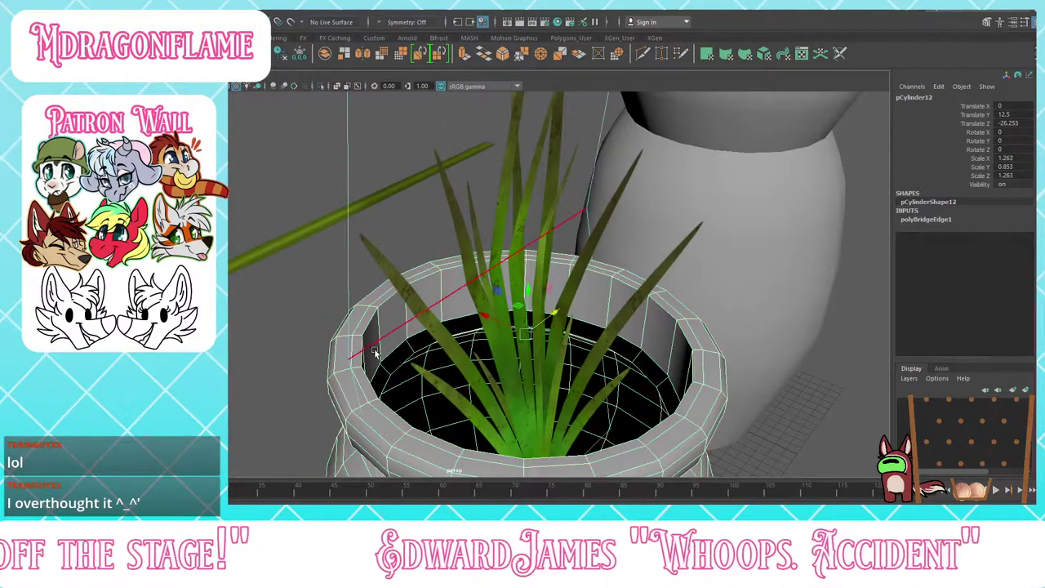
pyautogui.keyDown('alt'); pyautogui.moveTo(372, 351); pyautogui.dragTo(383, 337); pyautogui.keyUp('alt')
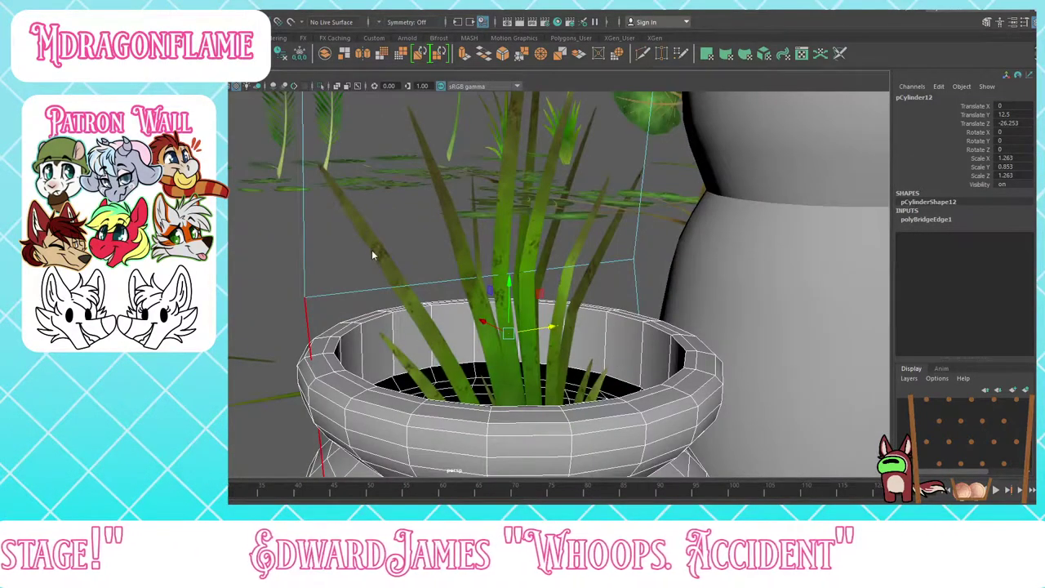
pyautogui.click(366, 423)
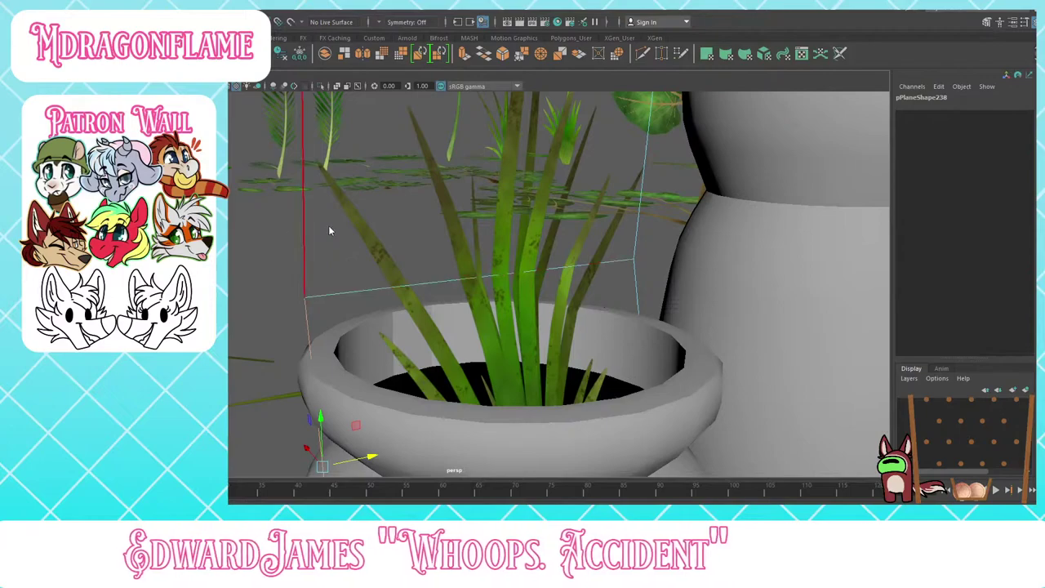
pyautogui.click(375, 386)
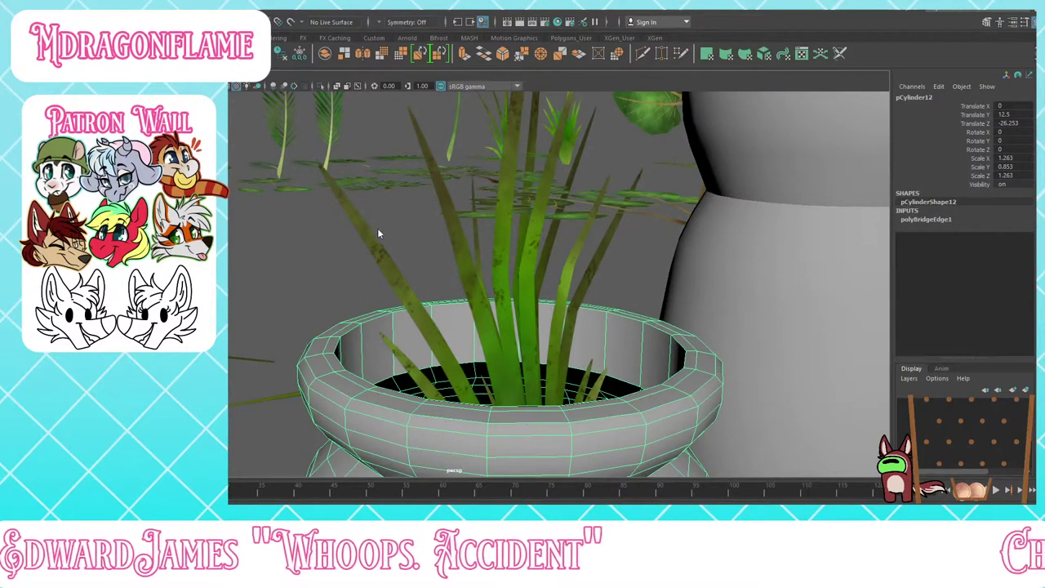
pyautogui.press('F10')
pyautogui.click(376, 347)
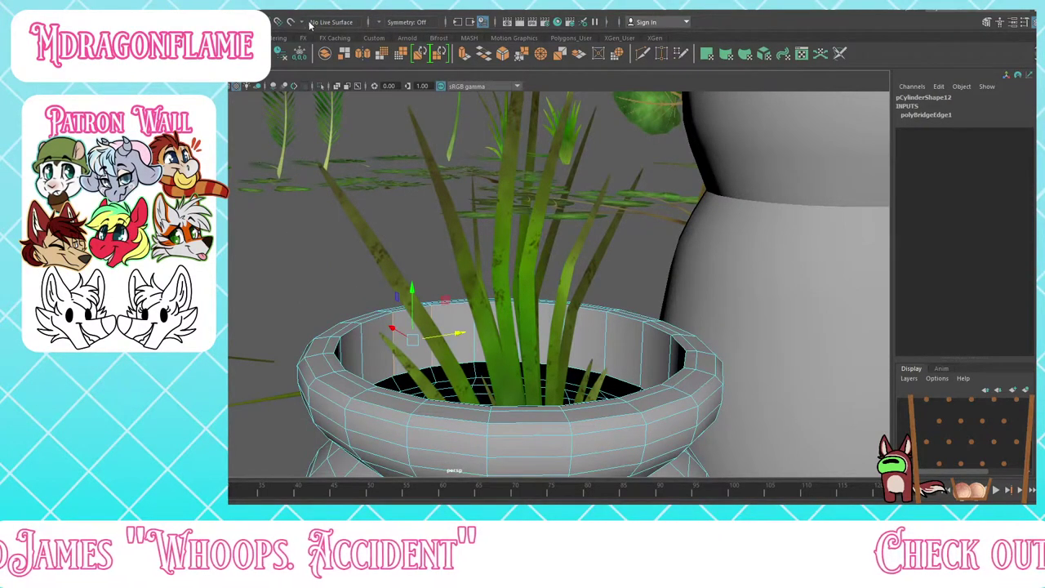
pyautogui.click(318, 102)
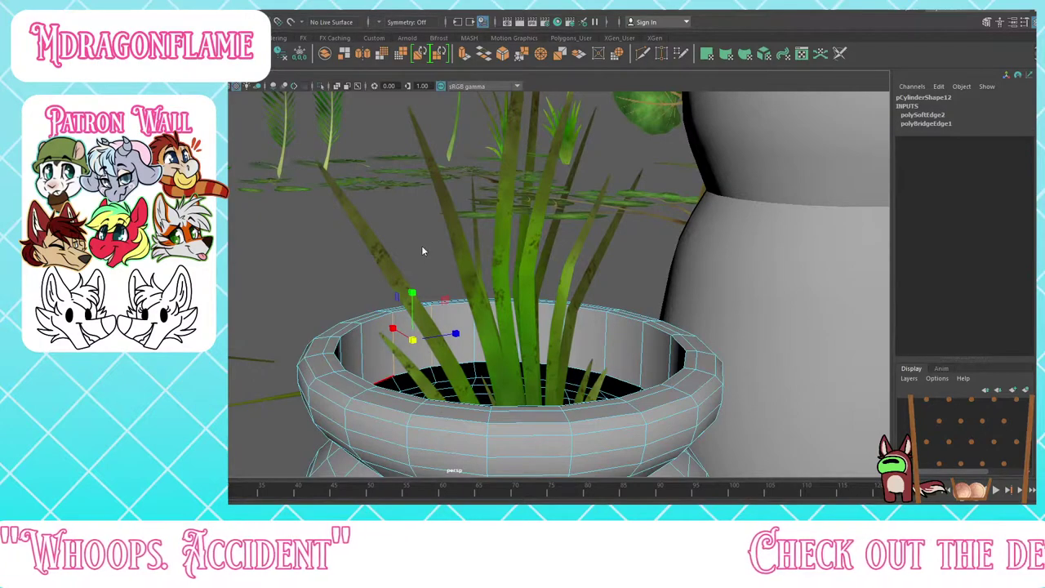
pyautogui.press('F8')
pyautogui.click(255, 314)
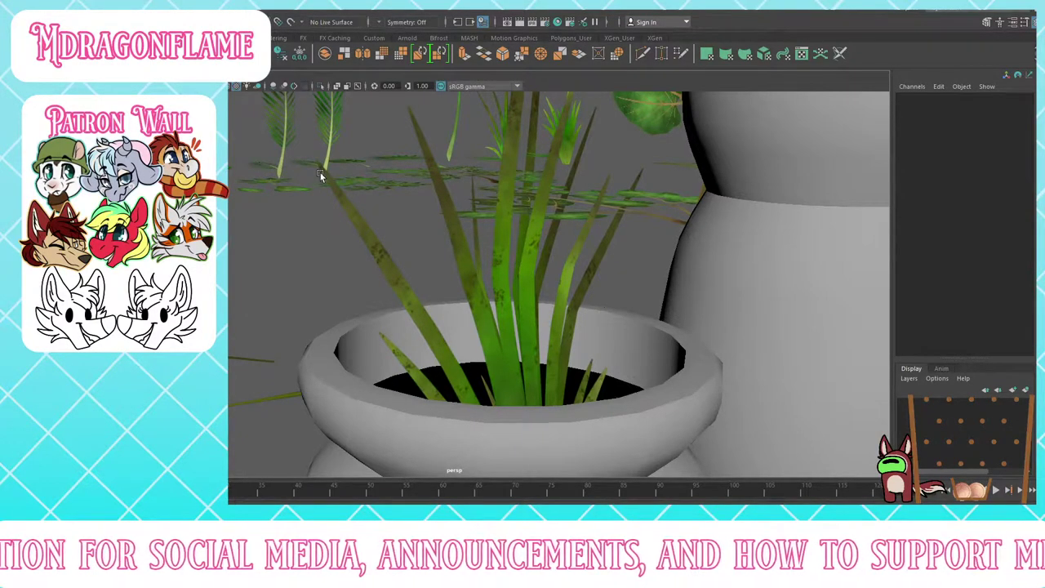
# Step: Centre the shorter pot's two grass planes by moving the first to Translate Z -68.077, and enlarge both to Scale X and Y 0.867
pyautogui.keyDown('alt'); pyautogui.moveTo(320, 172); pyautogui.dragTo(372, 231); pyautogui.keyUp('alt')
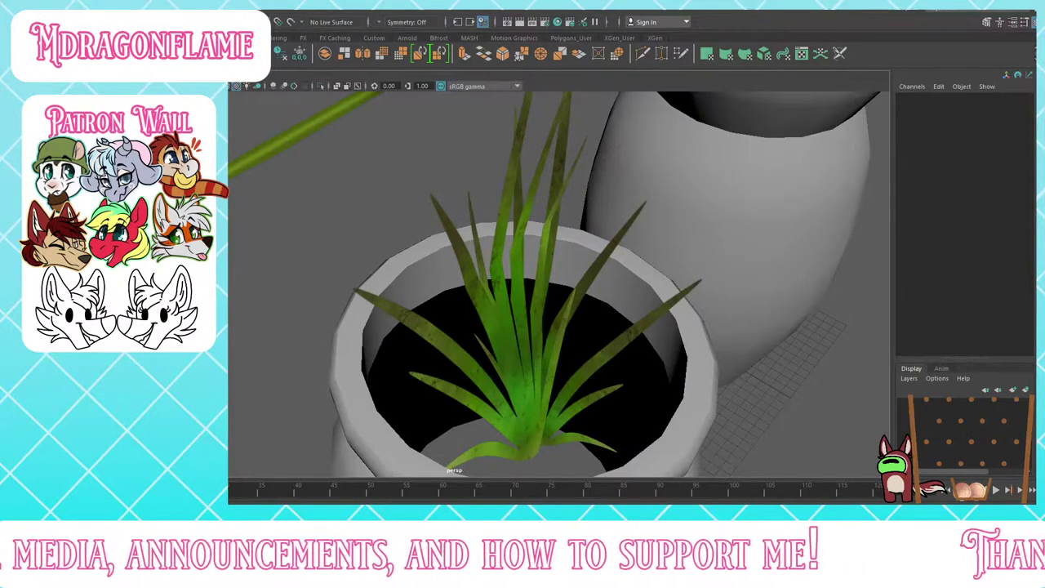
pyautogui.keyDown('alt'); pyautogui.moveTo(477, 347); pyautogui.dragTo(456, 330); pyautogui.keyUp('alt')
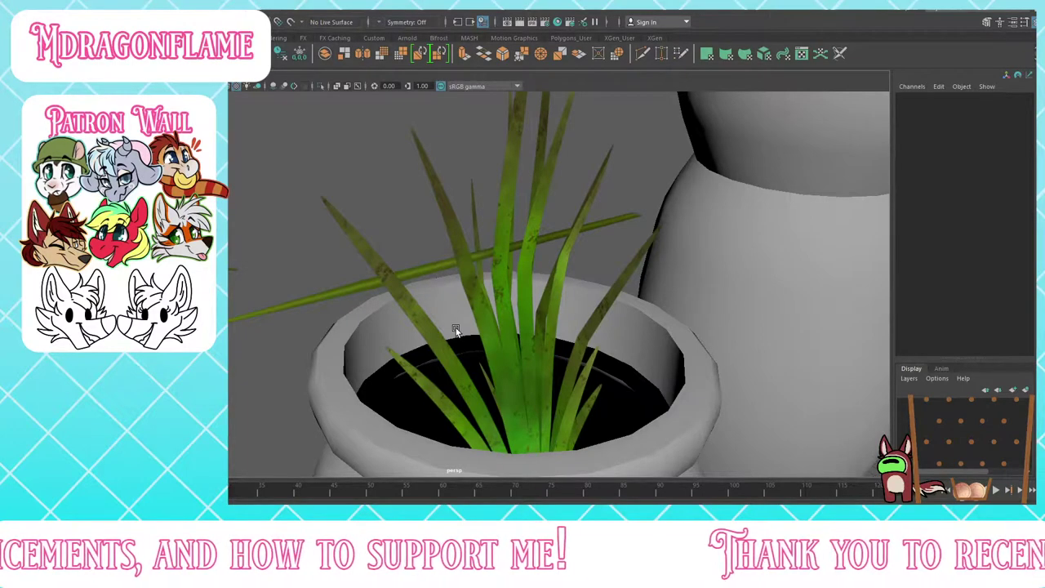
pyautogui.keyDown('alt'); pyautogui.moveTo(455, 327); pyautogui.dragTo(473, 257, button='right'); pyautogui.keyUp('alt')
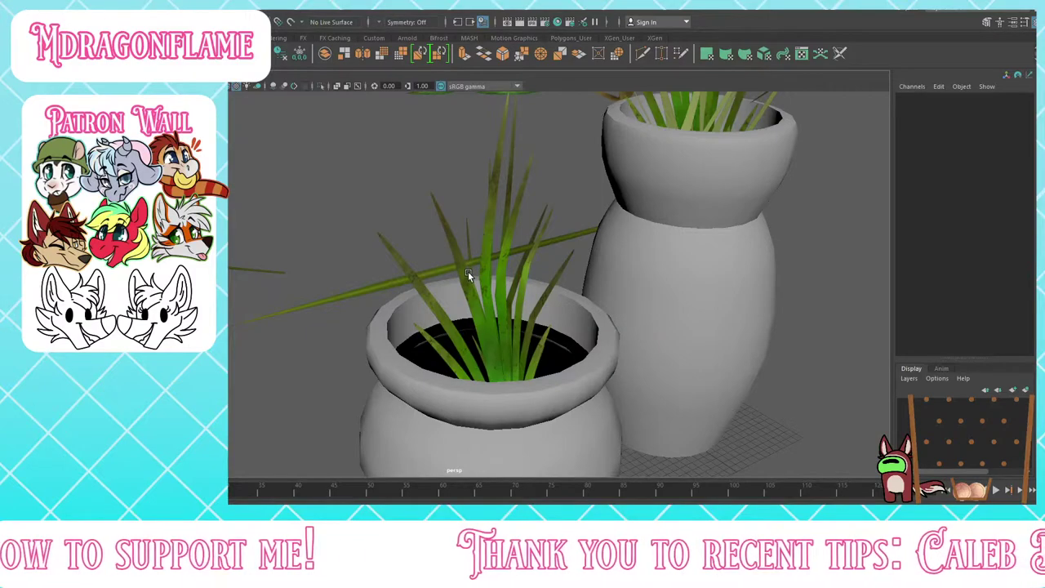
pyautogui.scroll(-4, 469, 274)
pyautogui.keyDown('alt'); pyautogui.moveTo(469, 273); pyautogui.dragTo(430, 289); pyautogui.keyUp('alt')
pyautogui.click(491, 285)
pyautogui.click(435, 302)
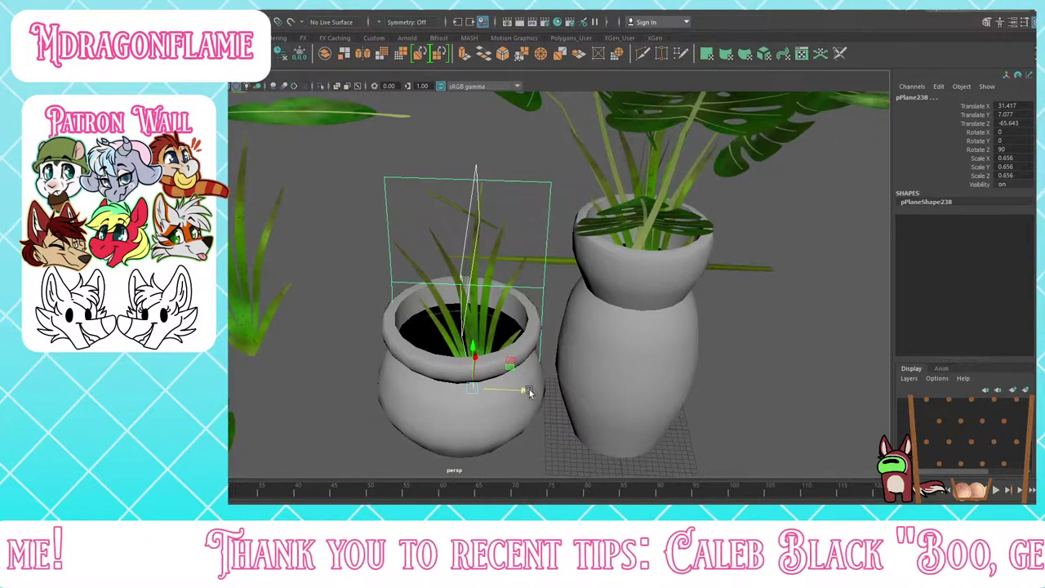
pyautogui.moveTo(525, 391); pyautogui.dragTo(533, 368)
pyautogui.keyDown('alt'); pyautogui.moveTo(533, 367); pyautogui.dragTo(403, 367, button='right'); pyautogui.keyUp('alt')
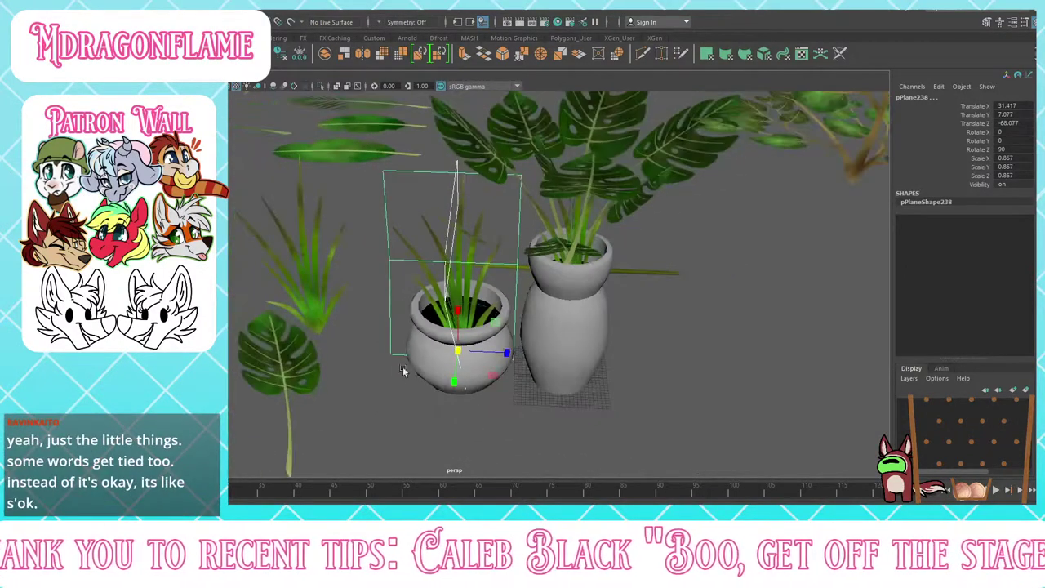
# Step: Duplicate the crosswise grass plane in the shorter pot and rotate the copy to thicken and vary the tuft
pyautogui.click(399, 387)
pyautogui.keyDown('alt'); pyautogui.moveTo(401, 349); pyautogui.dragTo(431, 356); pyautogui.keyUp('alt')
pyautogui.click(456, 336)
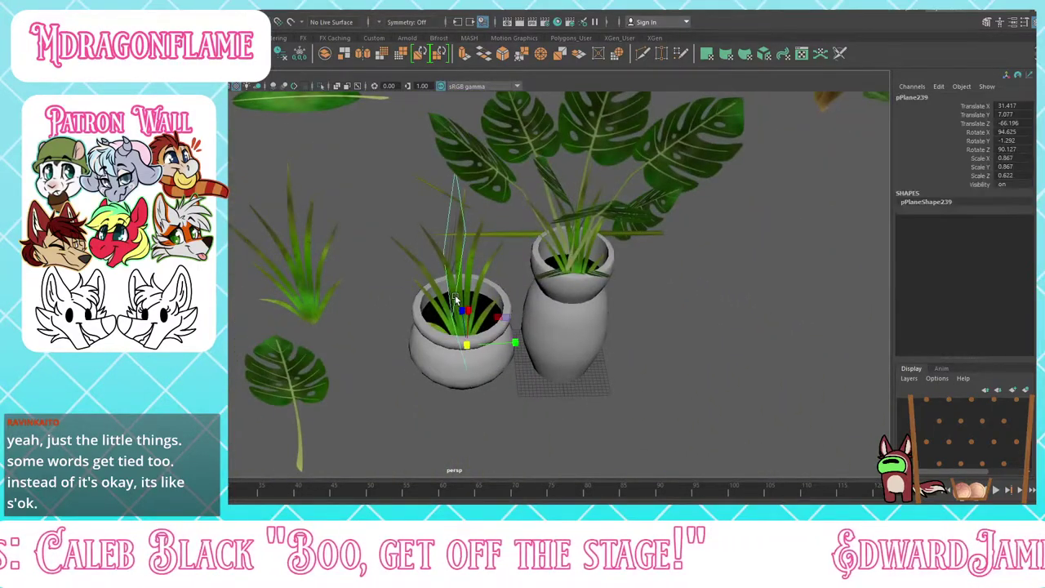
pyautogui.press('e')
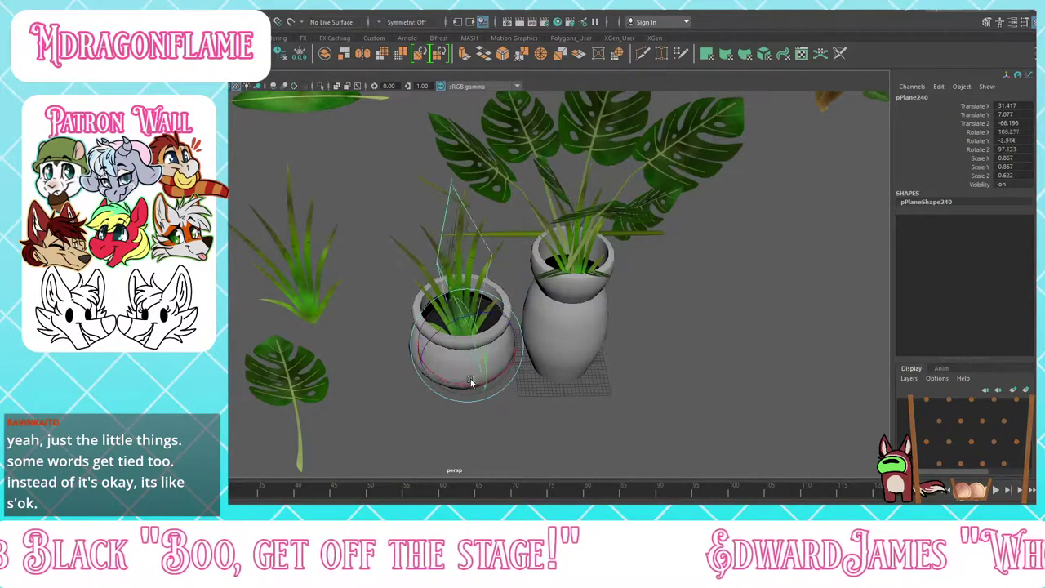
pyautogui.moveTo(471, 385); pyautogui.dragTo(494, 357)
pyautogui.press('w')
pyautogui.click(516, 398)
pyautogui.keyDown('alt'); pyautogui.moveTo(516, 398); pyautogui.dragTo(495, 352); pyautogui.keyUp('alt')
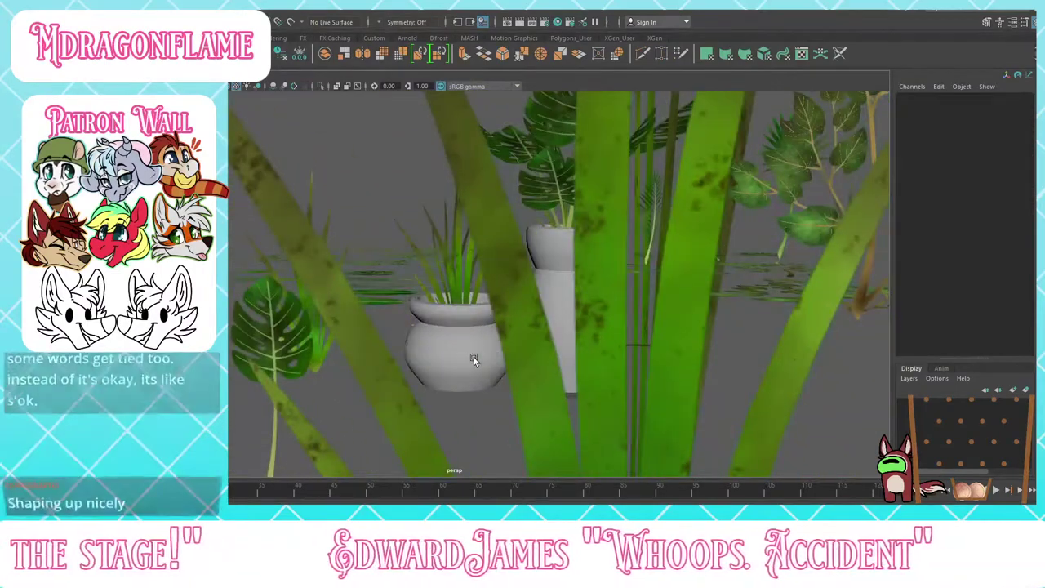
pyautogui.keyDown('alt'); pyautogui.moveTo(418, 314); pyautogui.dragTo(459, 347); pyautogui.keyUp('alt')
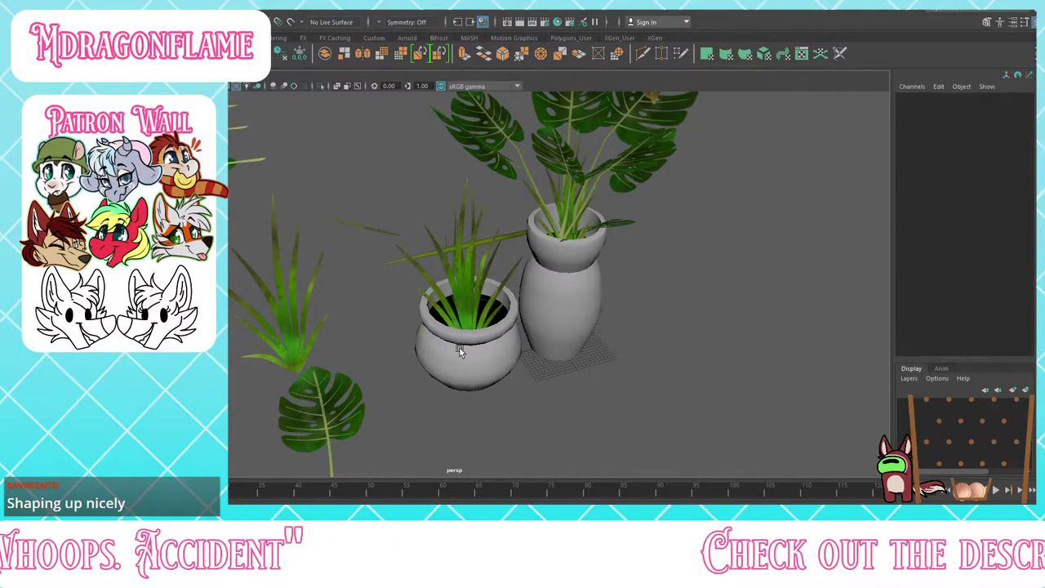
# Step: Examine the flat leaf and branch planes laid out around the scene for another plant to put in the pots
pyautogui.keyDown('alt'); pyautogui.moveTo(460, 348); pyautogui.dragTo(354, 292); pyautogui.keyUp('alt')
pyautogui.scroll(-5, 459, 320)
pyautogui.scroll(-4, 354, 291)
pyautogui.keyDown('alt'); pyautogui.moveTo(632, 303); pyautogui.dragTo(583, 312); pyautogui.keyUp('alt')
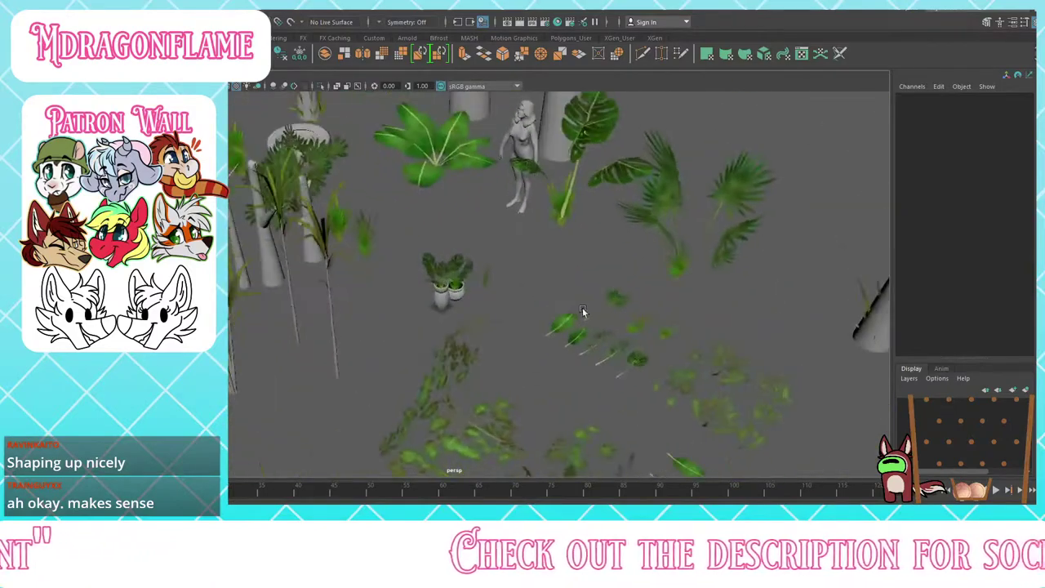
pyautogui.keyDown('alt'); pyautogui.moveTo(583, 311); pyautogui.dragTo(357, 208, button='middle'); pyautogui.keyUp('alt')
pyautogui.keyDown('alt'); pyautogui.moveTo(577, 335); pyautogui.dragTo(541, 361); pyautogui.keyUp('alt')
pyautogui.click(500, 349)
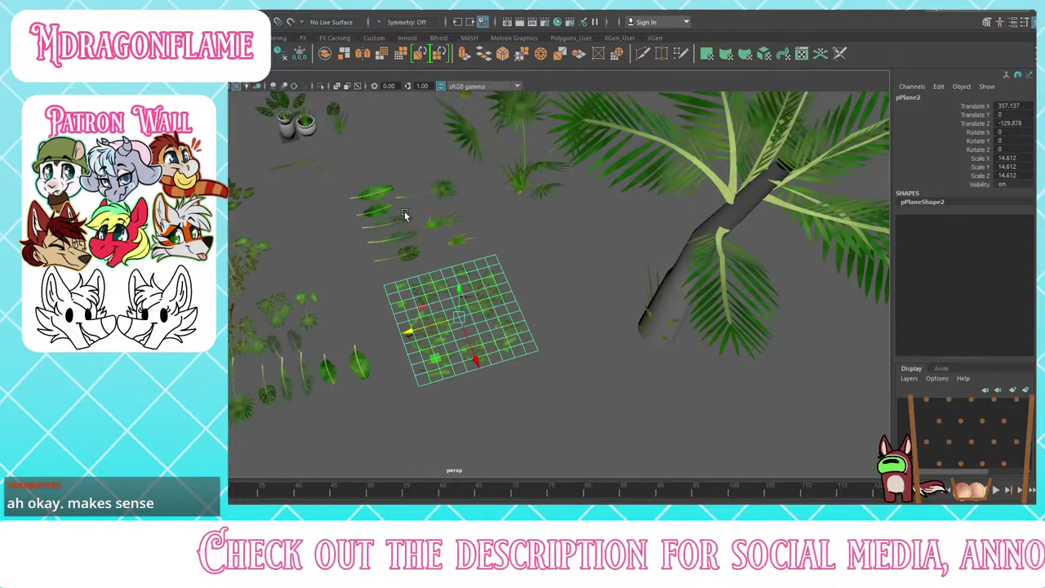
pyautogui.scroll(3, 407, 212)
pyautogui.keyDown('alt'); pyautogui.moveTo(407, 213); pyautogui.dragTo(560, 240, button='middle'); pyautogui.keyUp('alt')
pyautogui.scroll(-1, 560, 239)
pyautogui.click(352, 333)
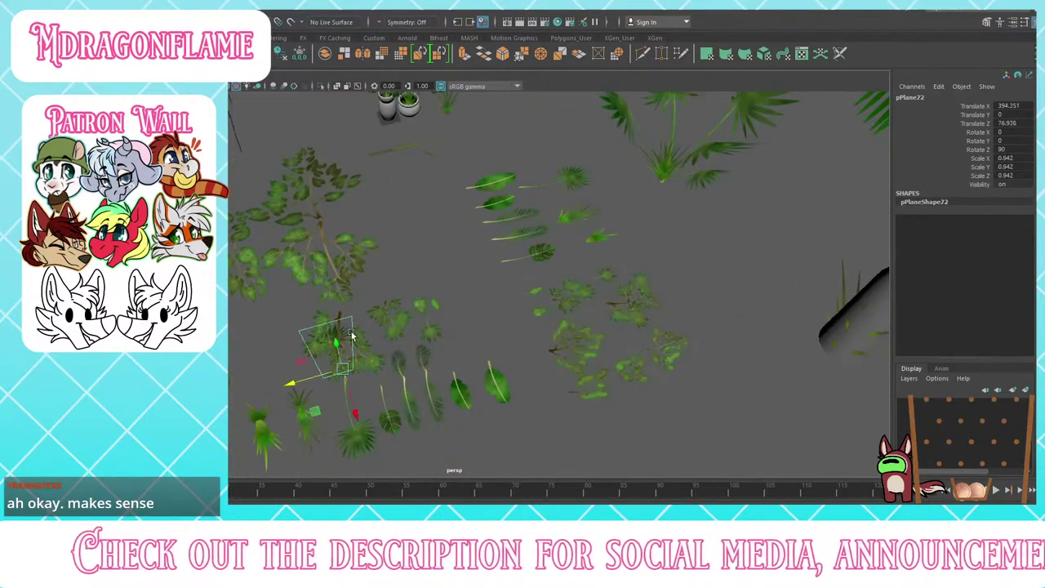
pyautogui.keyDown('alt'); pyautogui.moveTo(352, 335); pyautogui.dragTo(511, 337); pyautogui.keyUp('alt')
pyautogui.click(405, 326)
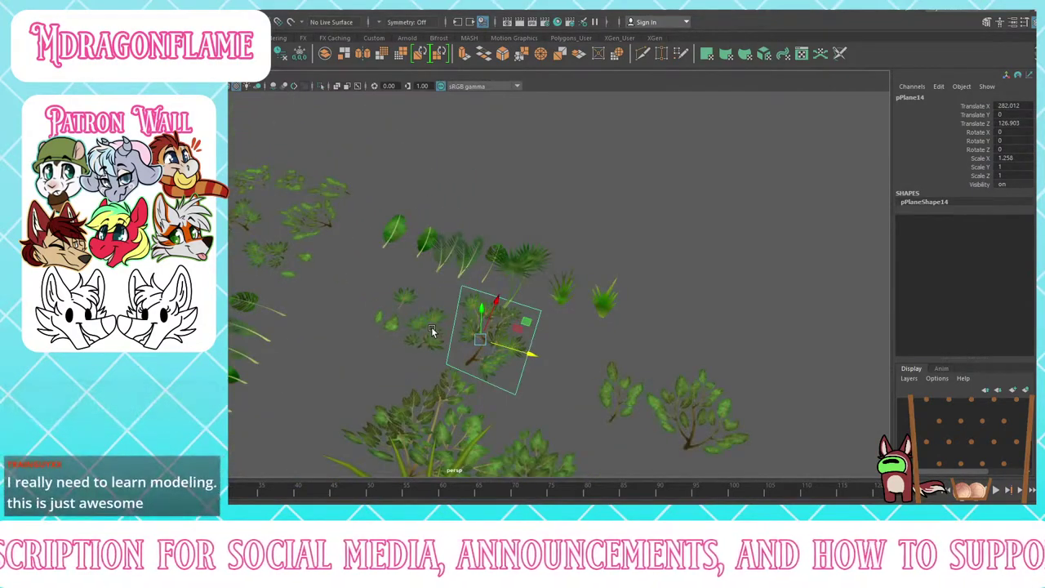
# Step: Duplicate the branch plane with finger-shaped leaves and move the copy near the pots at Translate X 44.402, Z -94.814
pyautogui.click(433, 331)
pyautogui.keyDown('alt'); pyautogui.moveTo(433, 331); pyautogui.dragTo(548, 313, button='middle'); pyautogui.keyUp('alt')
pyautogui.scroll(-5, 541, 316)
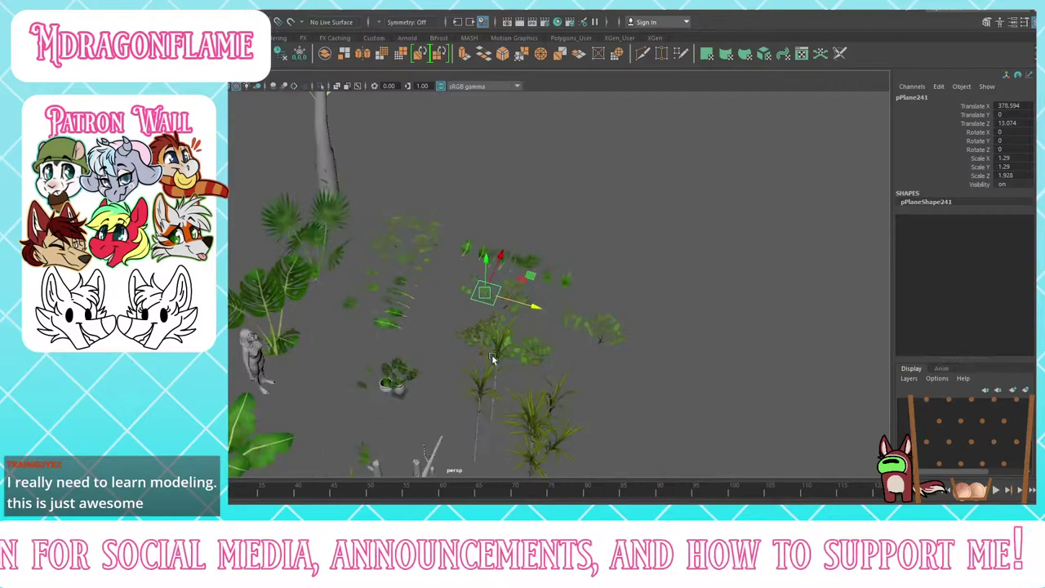
pyautogui.keyDown('alt'); pyautogui.moveTo(493, 356); pyautogui.dragTo(512, 260, button='middle'); pyautogui.keyUp('alt')
pyautogui.moveTo(522, 182); pyautogui.dragTo(446, 294)
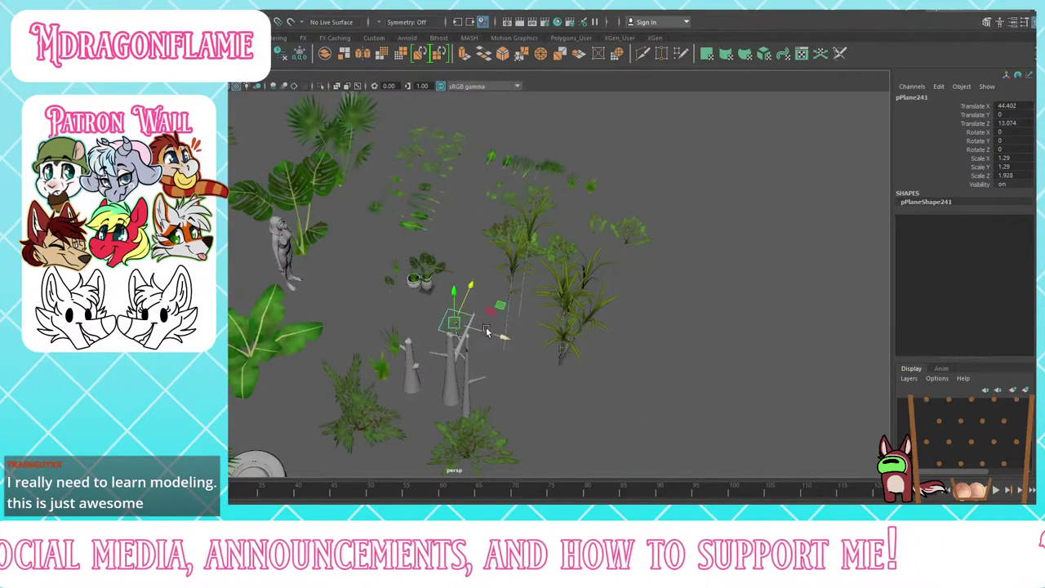
pyautogui.moveTo(492, 329); pyautogui.dragTo(467, 310)
pyautogui.press('f')
pyautogui.scroll(3, 441, 326)
pyautogui.scroll(-8, 443, 335)
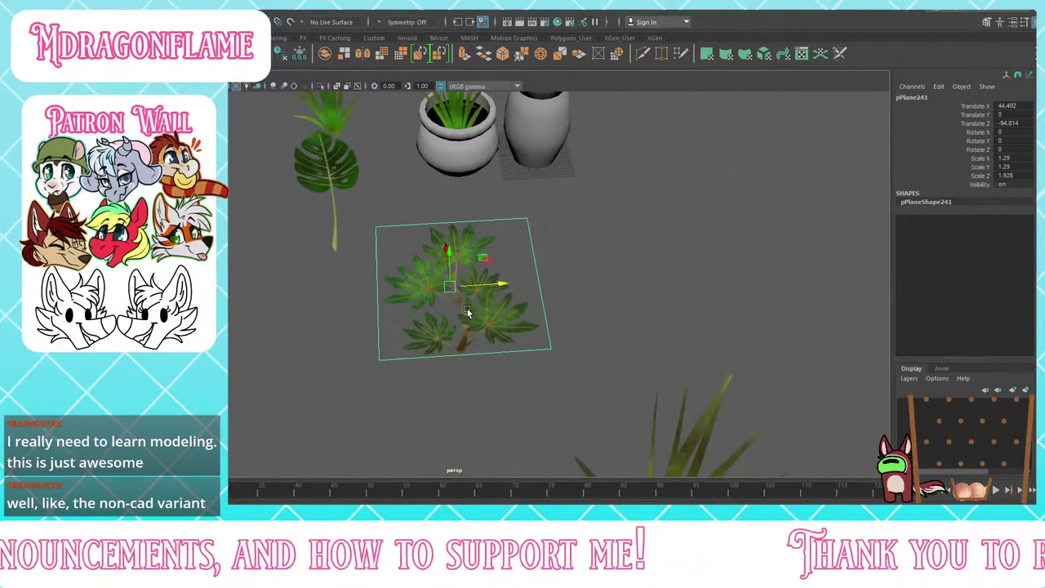
# Step: Cut the copied branch plane with one lengthwise edge along its stem and three roughly even crosswise edges using Multi-Cut
pyautogui.keyDown('alt'); pyautogui.moveTo(478, 259); pyautogui.dragTo(468, 364, button='middle'); pyautogui.keyUp('alt')
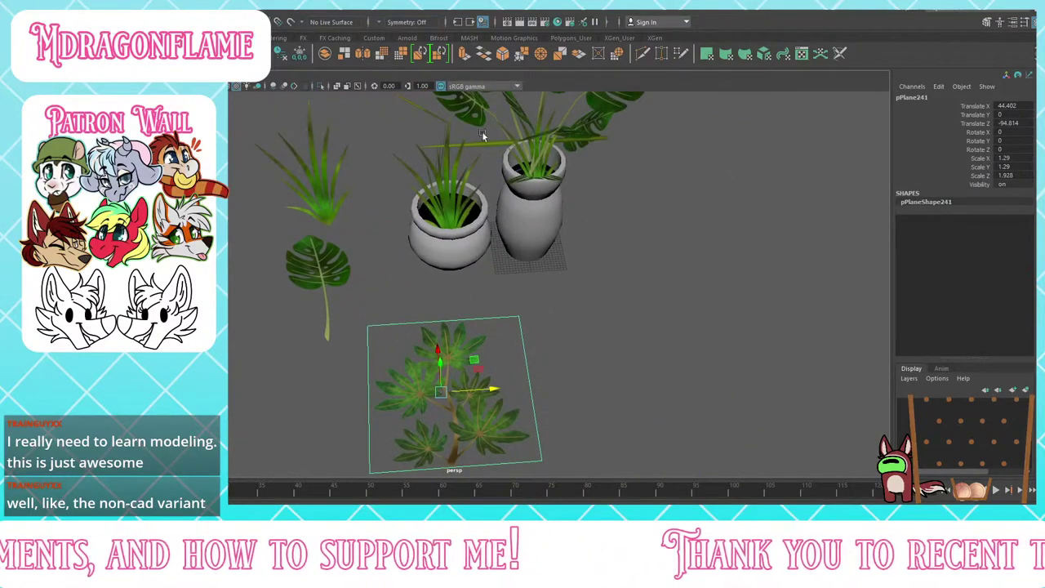
pyautogui.click(642, 53)
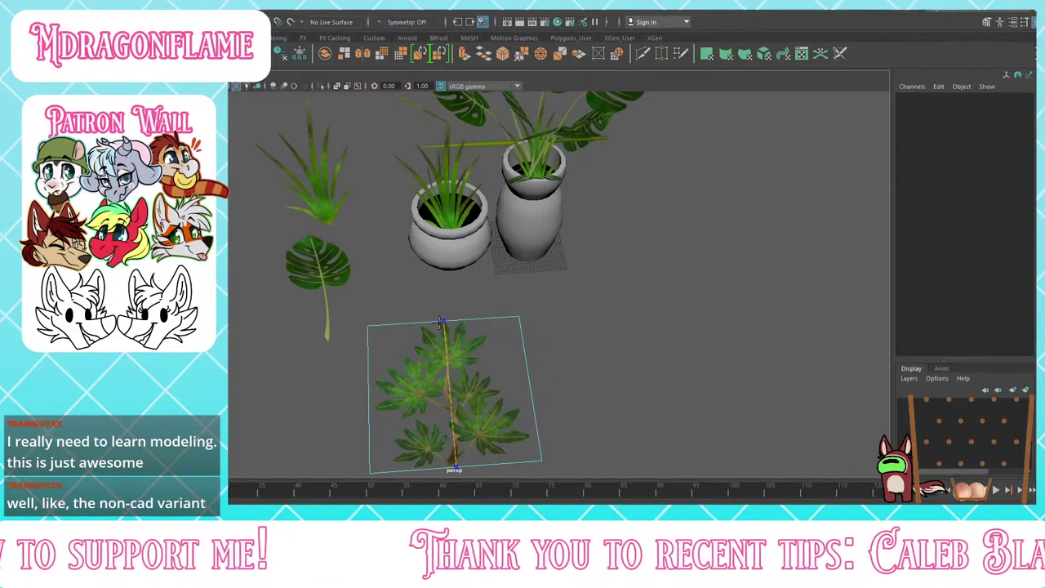
pyautogui.keyDown('ctrl'); pyautogui.middleClick(440, 327); pyautogui.keyUp('ctrl')
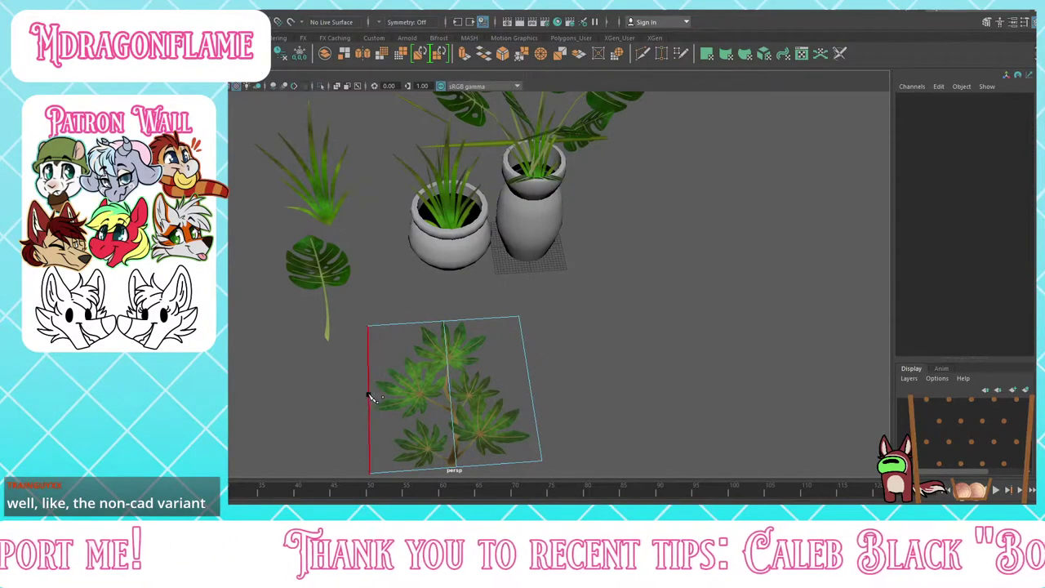
pyautogui.click(367, 387)
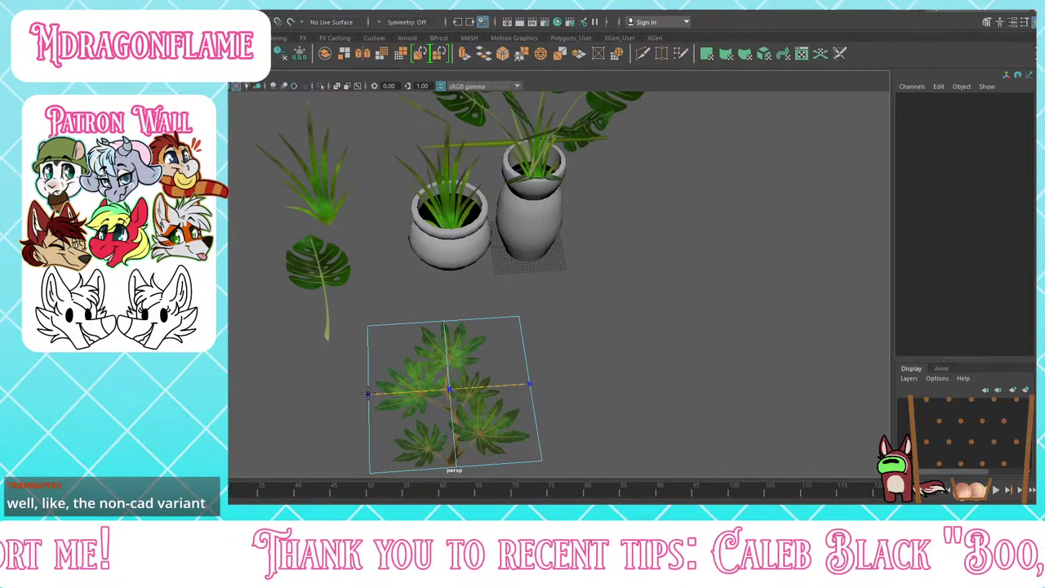
pyautogui.click(368, 352)
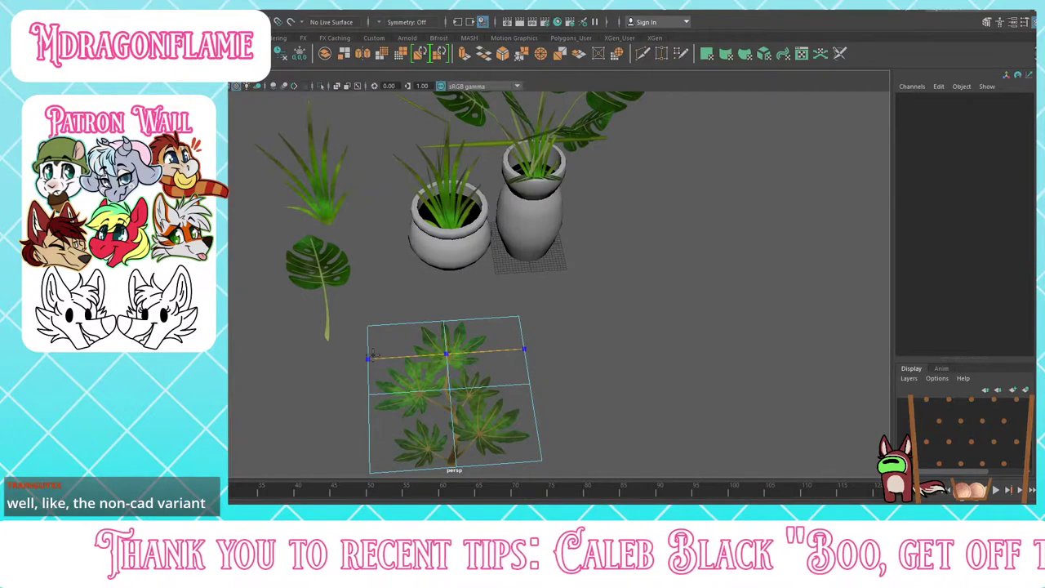
pyautogui.keyDown('ctrl'); pyautogui.click(368, 427); pyautogui.keyUp('ctrl')
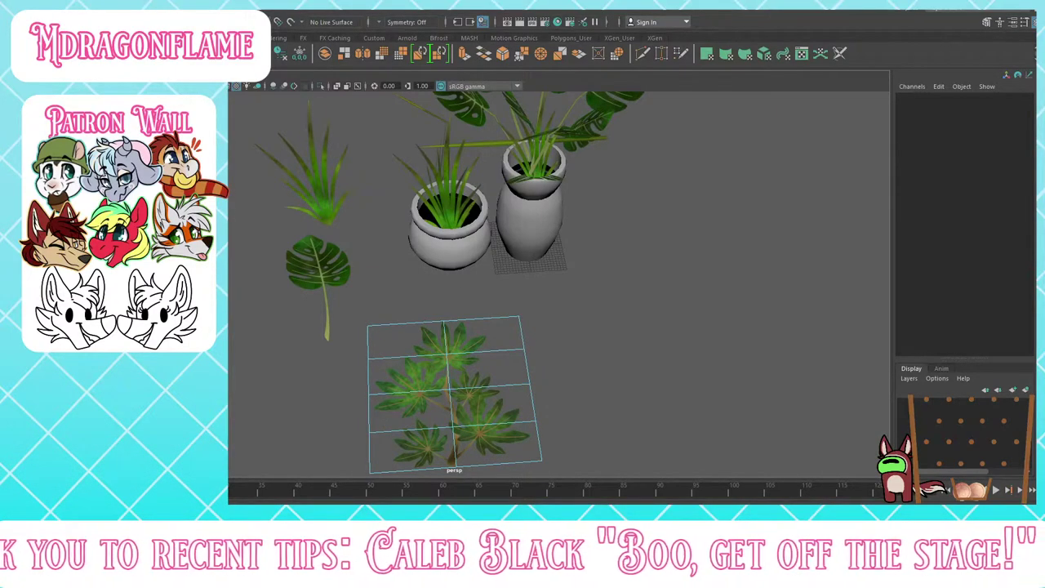
# Step: Raise the central stem of the cut branch plane to fold the leaves into a shallow ridge
pyautogui.scroll(-1, 491, 364)
pyautogui.scroll(3, 482, 374)
pyautogui.keyDown('alt'); pyautogui.moveTo(481, 375); pyautogui.dragTo(383, 179, button='middle'); pyautogui.keyUp('alt')
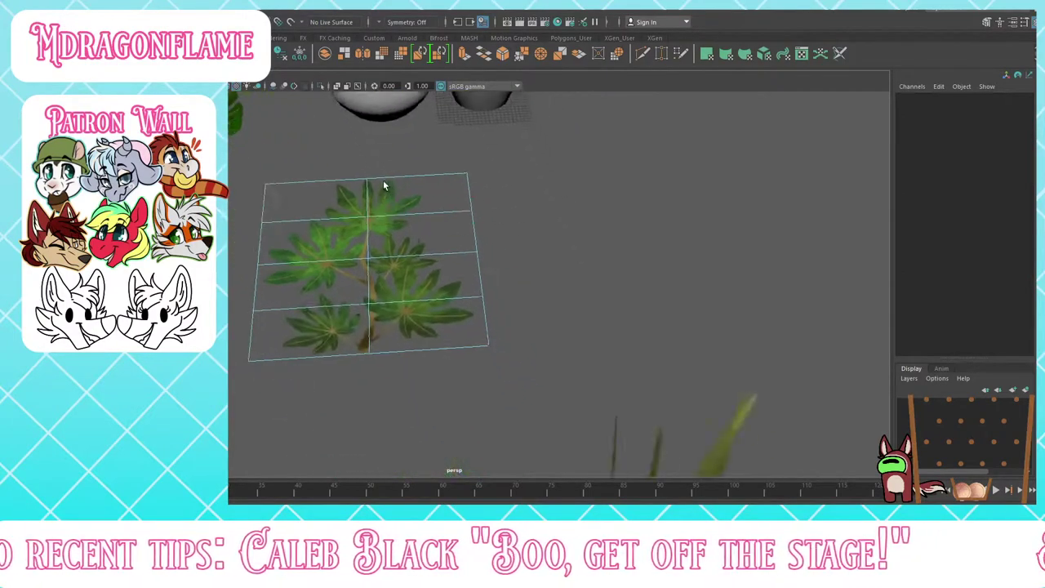
pyautogui.scroll(-1, 371, 175)
pyautogui.click(378, 254)
pyautogui.press('w')
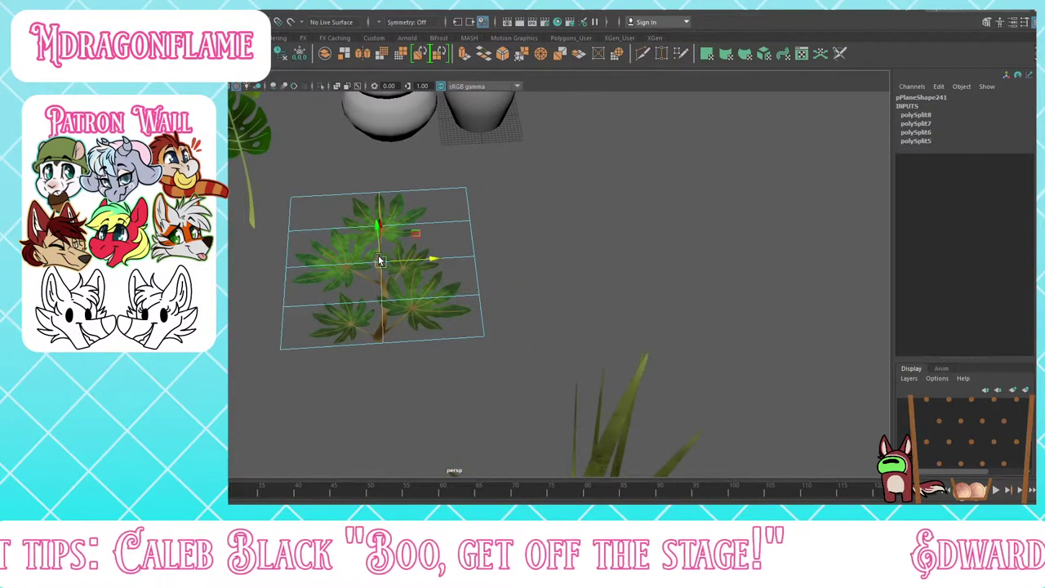
pyautogui.moveTo(378, 227)
pyautogui.mouseDown()
pyautogui.moveTo(375, 202)
pyautogui.moveTo(374, 216)
pyautogui.mouseUp()
pyautogui.scroll(3, 387, 255)
pyautogui.keyDown('alt'); pyautogui.moveTo(387, 257); pyautogui.dragTo(429, 274); pyautogui.keyUp('alt')
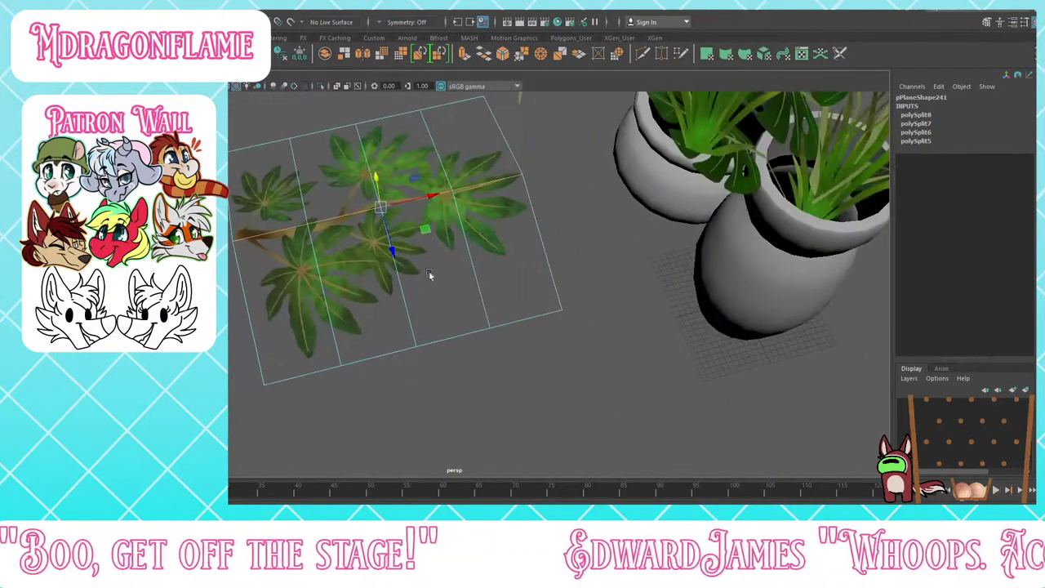
# Step: Adjust the tip and middle edges of the branch plane to give it an arched bend along its length
pyautogui.click(512, 208)
pyautogui.moveTo(514, 167); pyautogui.dragTo(353, 218)
pyautogui.click(359, 256)
pyautogui.keyDown('alt'); pyautogui.moveTo(328, 304); pyautogui.dragTo(361, 307); pyautogui.keyUp('alt')
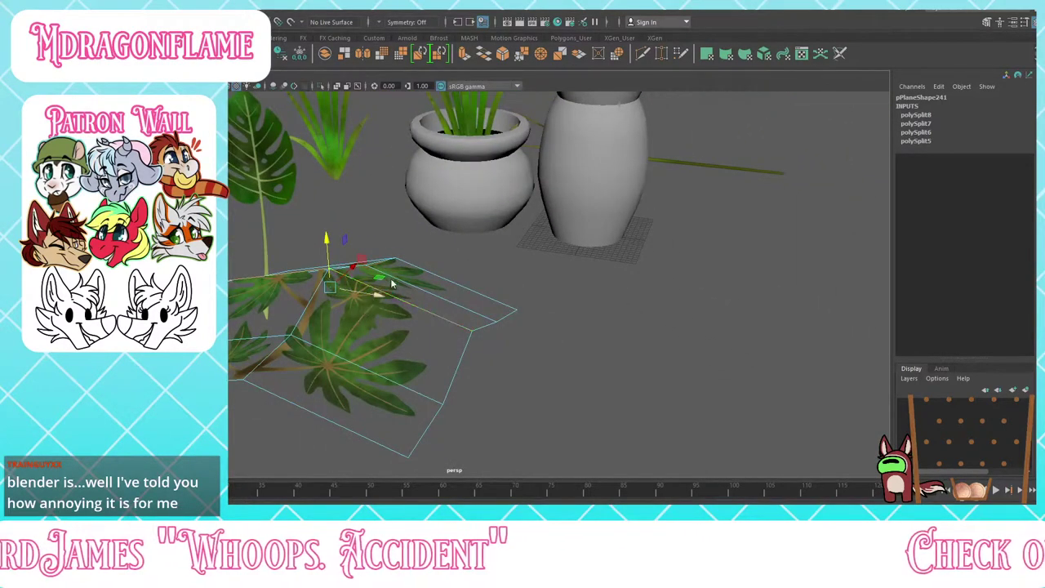
# Step: Turn the whole branch plane to Rotate Y 180 and move it beside the shorter pot at Translate 81.704, 15.633, -88.186
pyautogui.moveTo(392, 283); pyautogui.dragTo(416, 247, button='right')
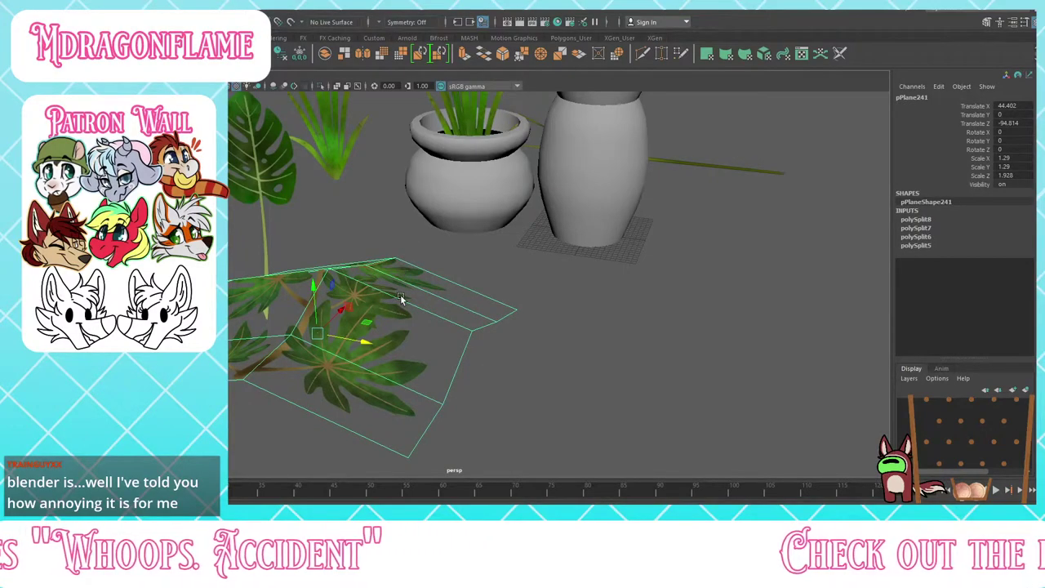
pyautogui.press('e')
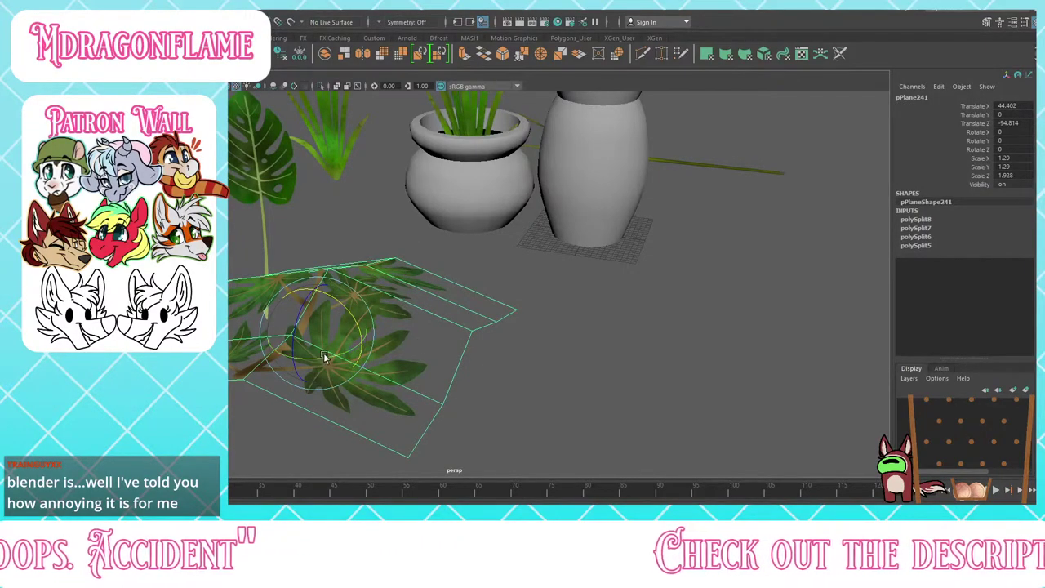
pyautogui.moveTo(323, 353); pyautogui.dragTo(455, 323)
pyautogui.press('w')
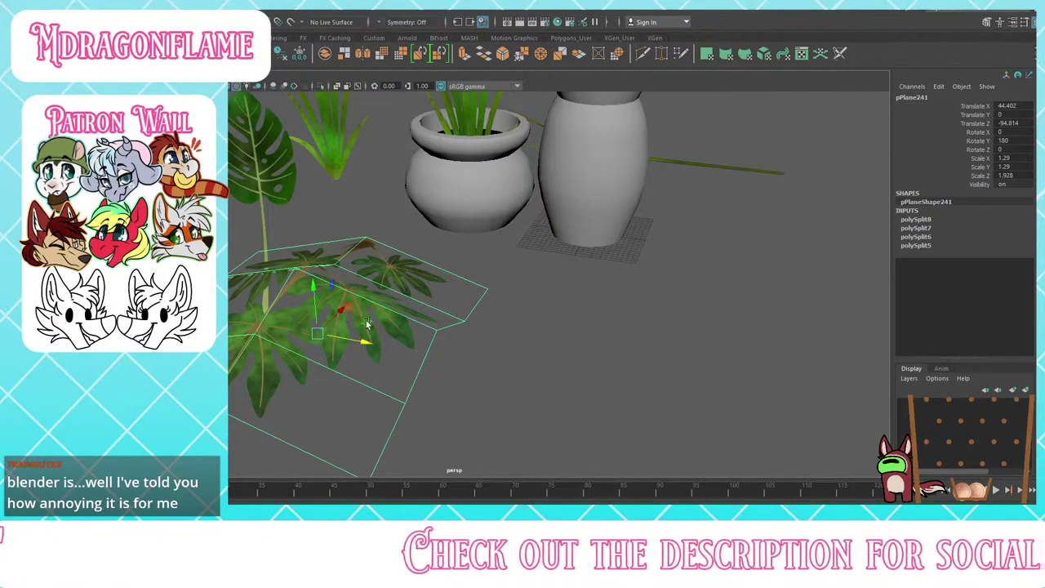
pyautogui.moveTo(367, 324); pyautogui.dragTo(461, 264)
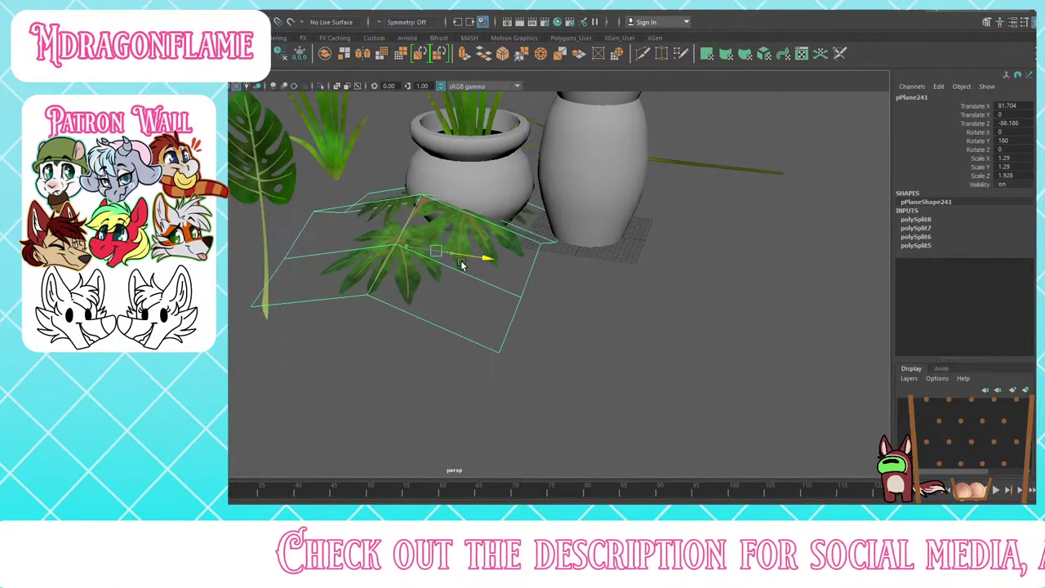
pyautogui.moveTo(437, 223); pyautogui.dragTo(482, 200)
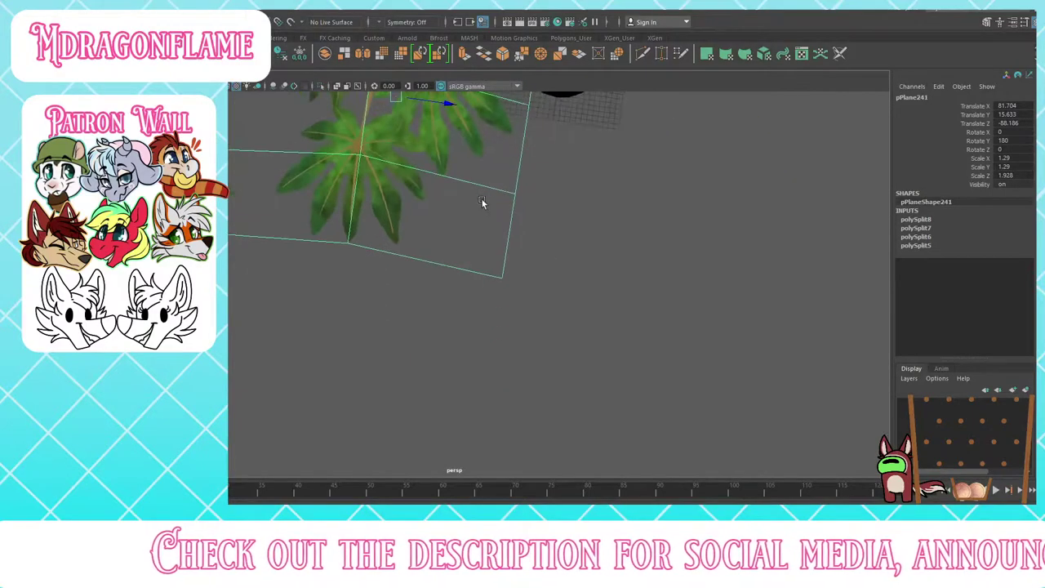
# Step: Shrink the branch plane to Scale 0.878, 0.878, 1.312 to suit the shorter pot
pyautogui.keyDown('alt'); pyautogui.moveTo(482, 199); pyautogui.dragTo(482, 417, button='middle'); pyautogui.keyUp('alt')
pyautogui.keyDown('alt'); pyautogui.moveTo(482, 417); pyautogui.dragTo(337, 311); pyautogui.keyUp('alt')
pyautogui.press('r')
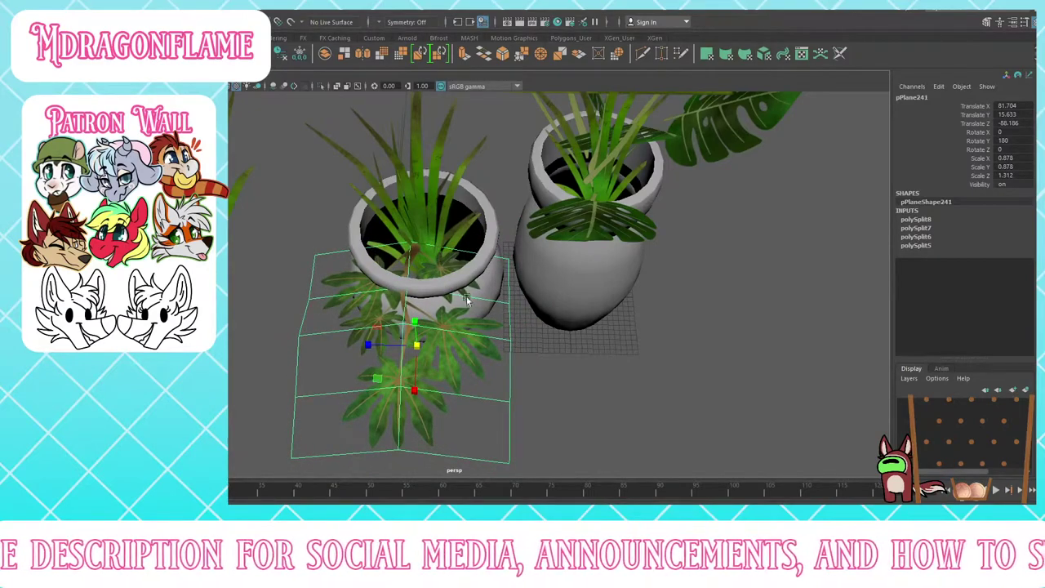
# Step: Select the two edges at the branch plane's stem end and move them down into the shorter pot's opening
pyautogui.press('F10')
pyautogui.click(466, 251)
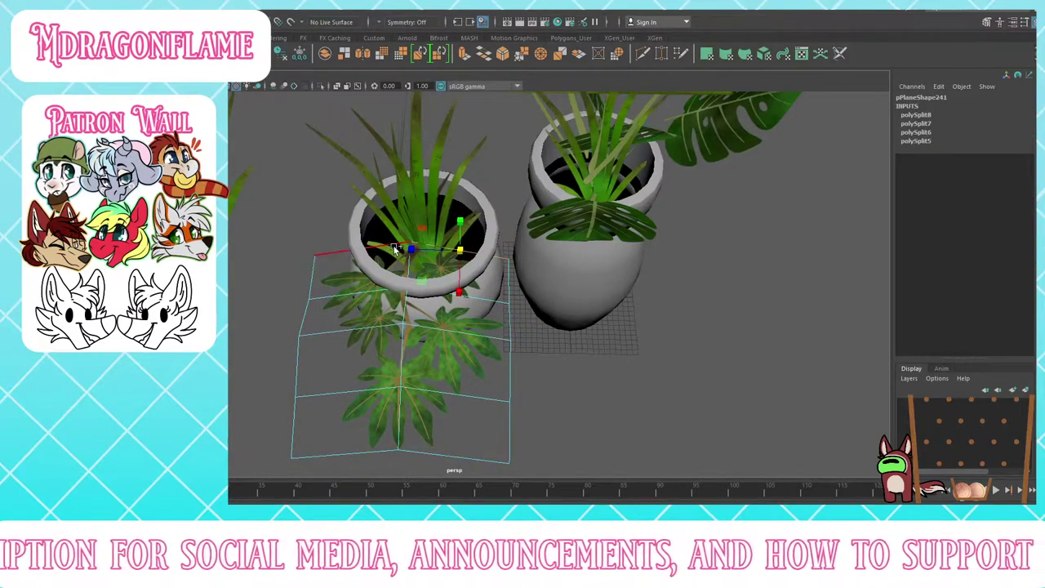
pyautogui.keyDown('shift'); pyautogui.click(391, 245); pyautogui.keyUp('shift')
pyautogui.press('w')
pyautogui.keyDown('alt'); pyautogui.moveTo(416, 292); pyautogui.dragTo(357, 247); pyautogui.keyUp('alt')
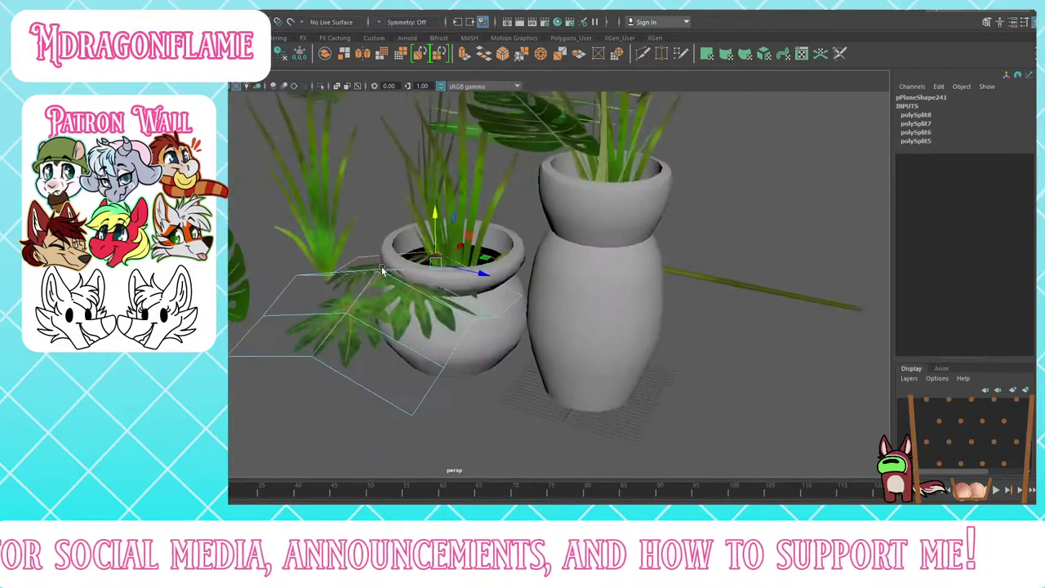
pyautogui.keyDown('alt'); pyautogui.moveTo(358, 247); pyautogui.dragTo(361, 342, button='middle'); pyautogui.keyUp('alt')
pyautogui.scroll(3, 361, 343)
pyautogui.moveTo(362, 343); pyautogui.dragTo(389, 438)
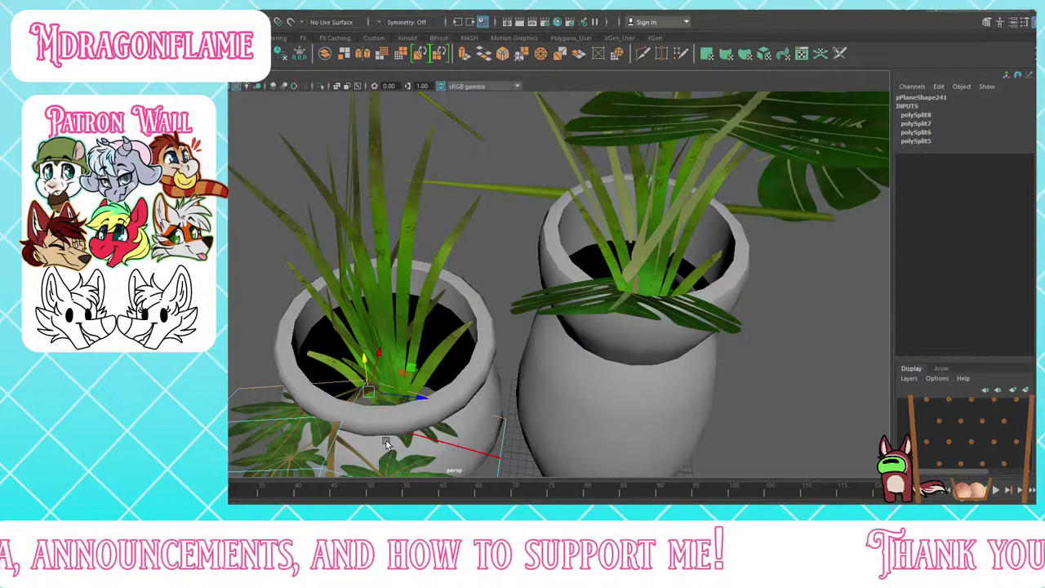
pyautogui.press('e')
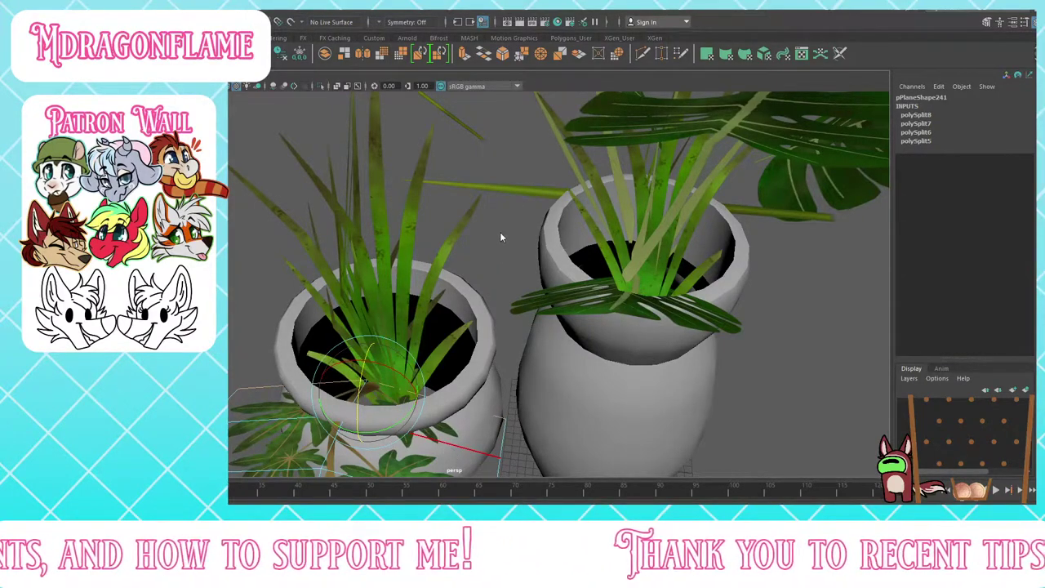
pyautogui.moveTo(502, 236); pyautogui.dragTo(503, 233, button='right')
# Step: Tilt the branch plane to Rotate Z -23.23 and shrink it to Scale 0.509, 0.509, 0.76
pyautogui.scroll(-3, 360, 400)
pyautogui.moveTo(384, 422); pyautogui.dragTo(354, 378)
pyautogui.press('w')
pyautogui.press('r')
# Step: Move the branch plane over the shorter pot's rim at Translate X 90.301, Y 21.757
pyautogui.press('w')
pyautogui.moveTo(424, 378); pyautogui.dragTo(430, 353)
pyautogui.keyDown('alt'); pyautogui.moveTo(467, 420); pyautogui.dragTo(496, 335); pyautogui.keyUp('alt')
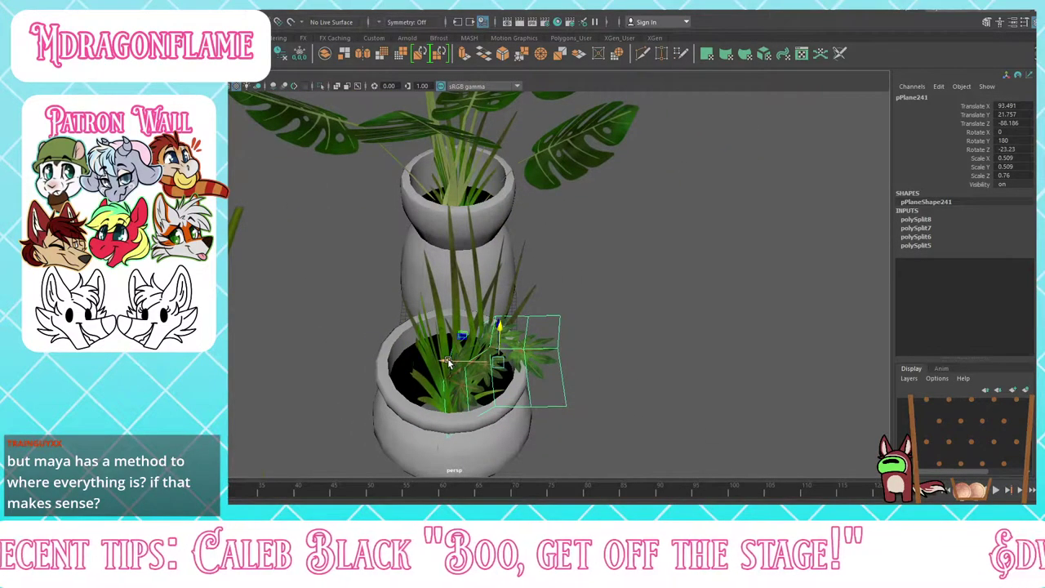
pyautogui.moveTo(448, 361); pyautogui.dragTo(468, 362)
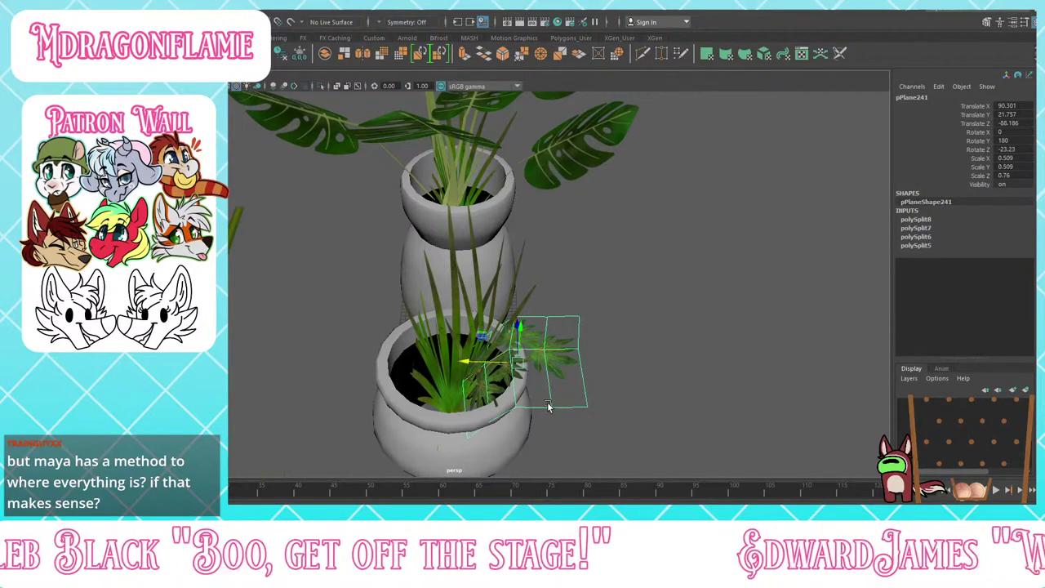
# Step: Tilt the branch plane to Rotate X 8.515 and settle it on the rim at Translate Y 20.009, Z -86.696
pyautogui.keyDown('alt'); pyautogui.moveTo(560, 430); pyautogui.dragTo(534, 385); pyautogui.keyUp('alt')
pyautogui.press('e')
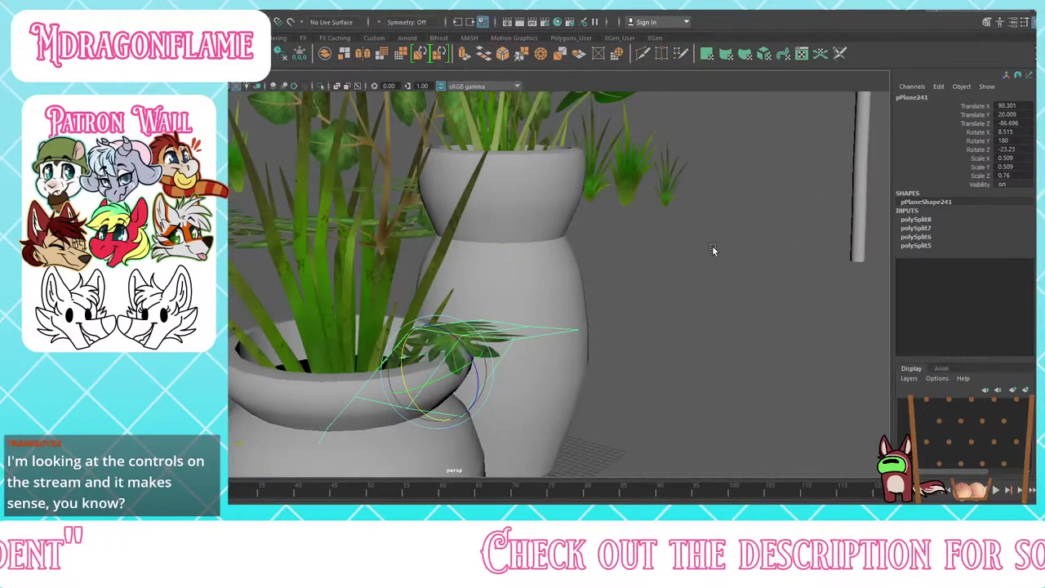
pyautogui.click(712, 249)
pyautogui.keyDown('alt'); pyautogui.moveTo(712, 249); pyautogui.dragTo(464, 327); pyautogui.keyUp('alt')
# Step: Select the branch plane's edge loop at the inner side of the pot rim and move it to refine the bend
pyautogui.click(370, 341)
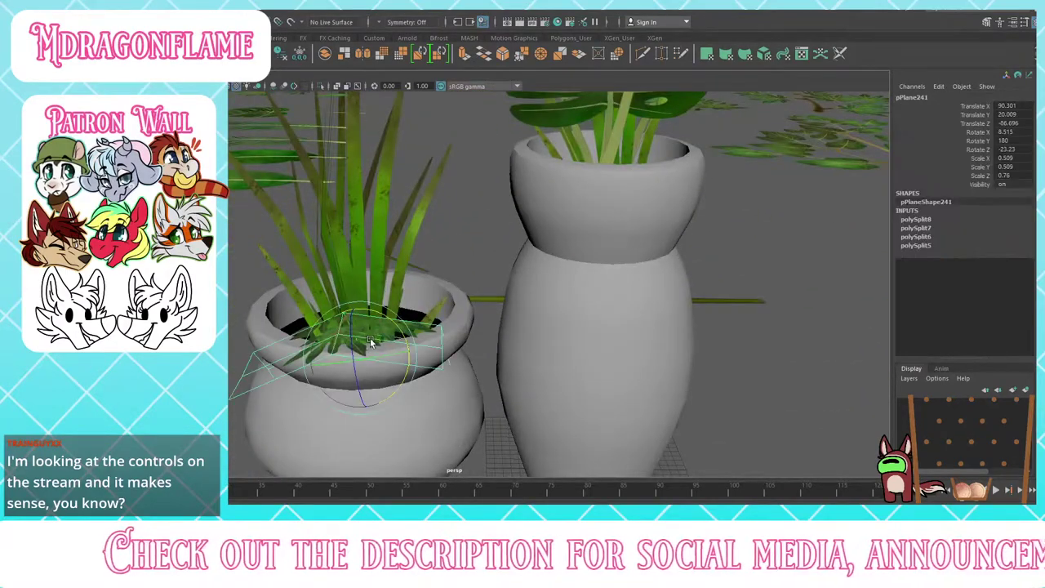
pyautogui.moveTo(337, 322); pyautogui.dragTo(337, 249, button='right')
pyautogui.doubleClick(361, 310)
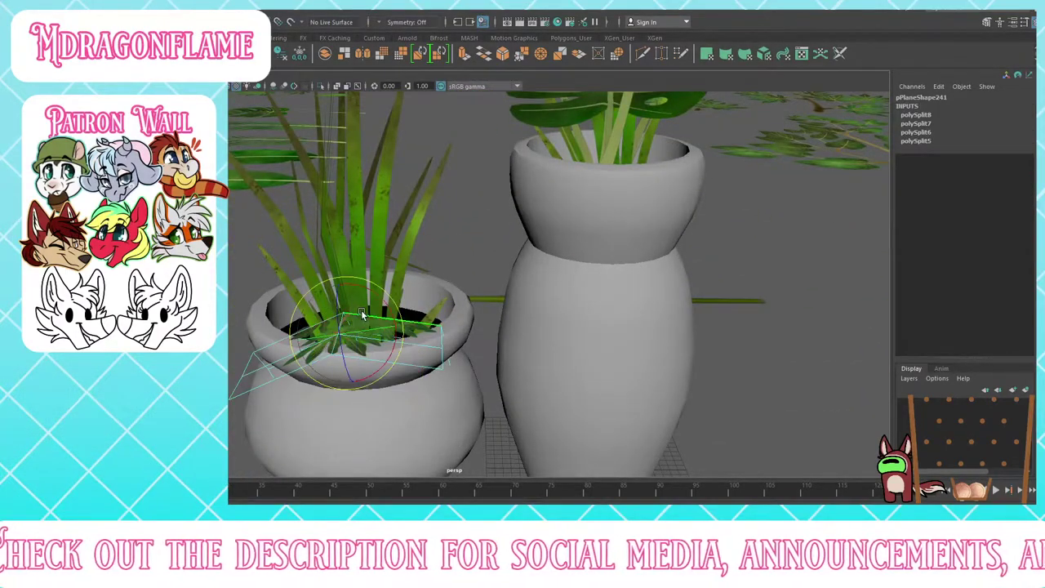
pyautogui.press('w')
pyautogui.moveTo(343, 295); pyautogui.dragTo(510, 121)
pyautogui.press('F8')
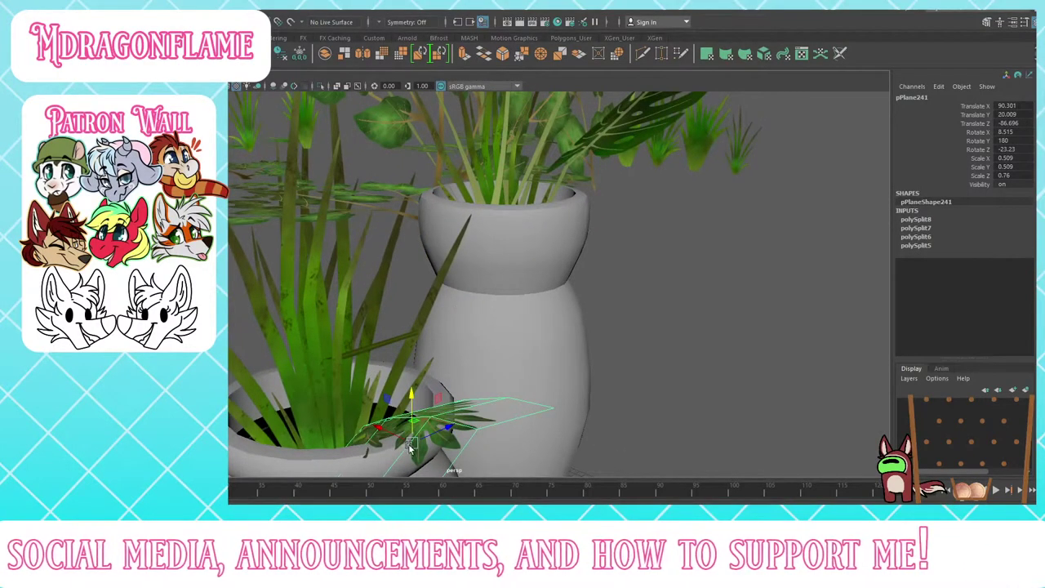
# Step: Rotate the branch plane to 8.308, 181.872, -10.622 so that it lies flatter over the shorter pot's rim
pyautogui.press('e')
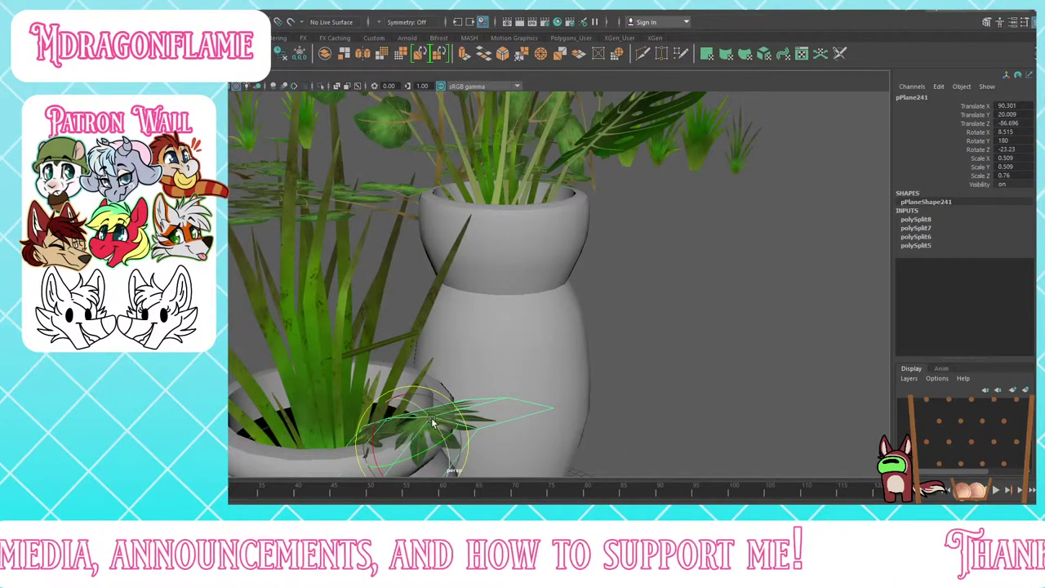
pyautogui.moveTo(439, 422); pyautogui.dragTo(446, 441)
pyautogui.keyDown('alt'); pyautogui.moveTo(430, 393); pyautogui.dragTo(507, 328); pyautogui.keyUp('alt')
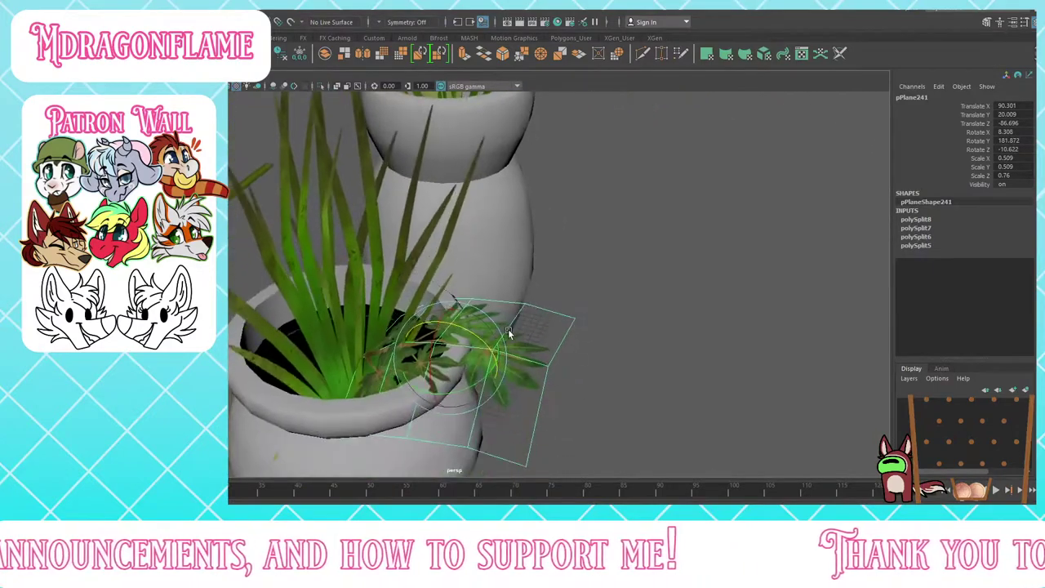
pyautogui.press('w')
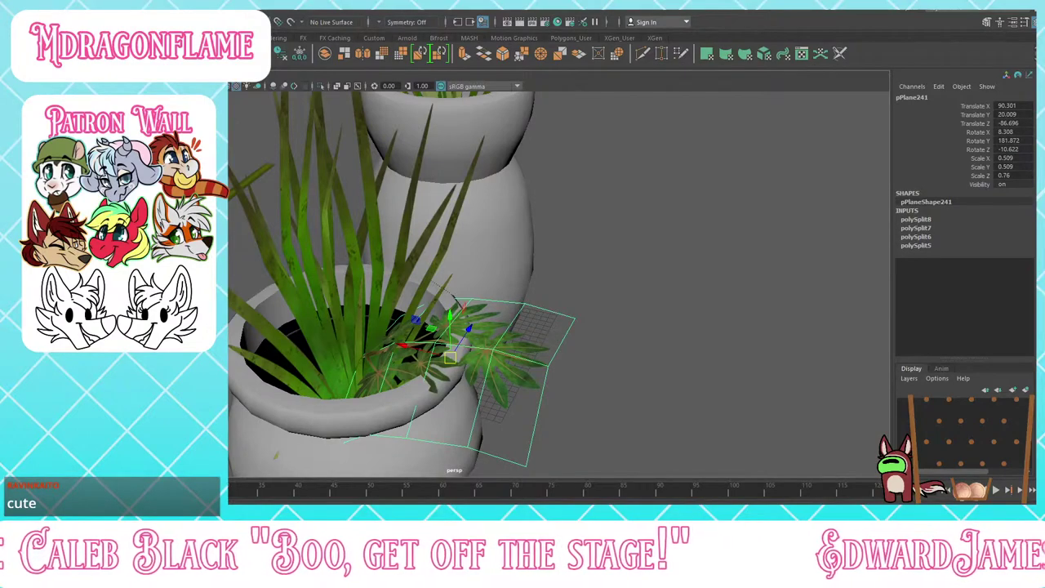
pyautogui.keyDown('alt'); pyautogui.moveTo(372, 346); pyautogui.dragTo(413, 338); pyautogui.keyUp('alt')
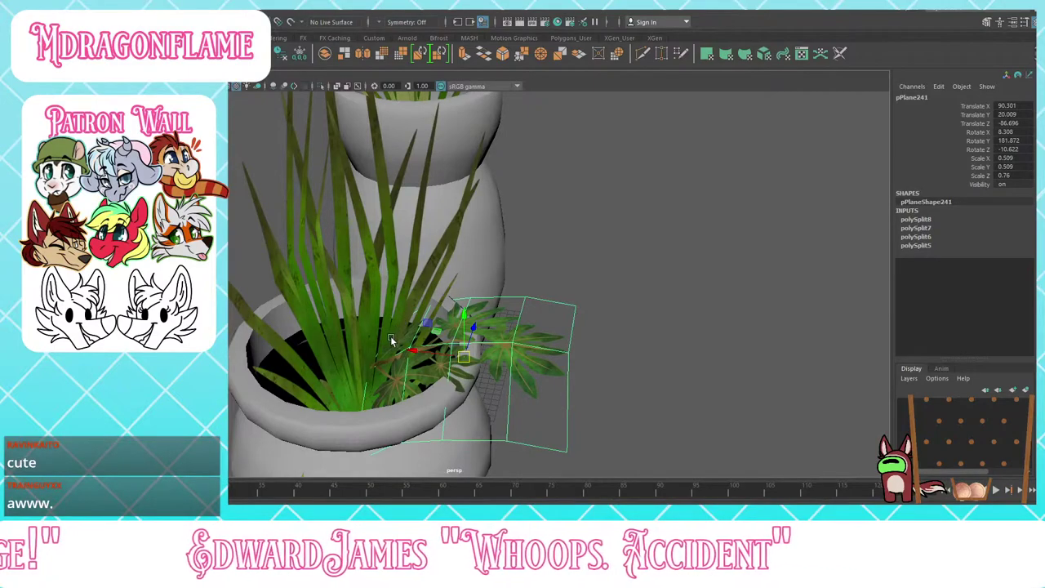
# Step: Rotate the branch plane to 1.113, 182.38, -7.113 and move it to Translate X 87.538, Y 21.362
pyautogui.press('e')
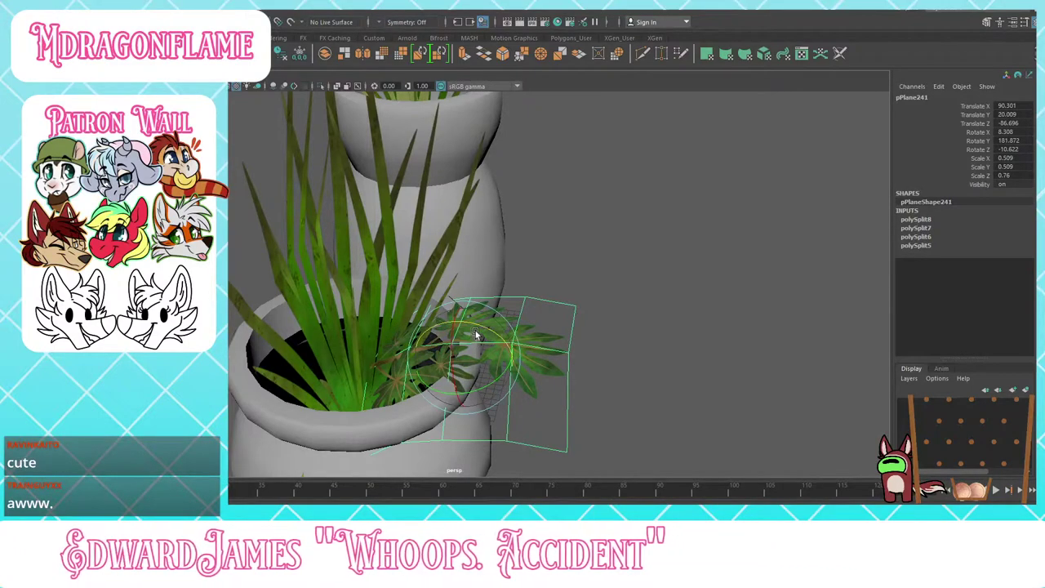
pyautogui.moveTo(475, 331); pyautogui.dragTo(364, 310)
pyautogui.press('w')
pyautogui.press('e')
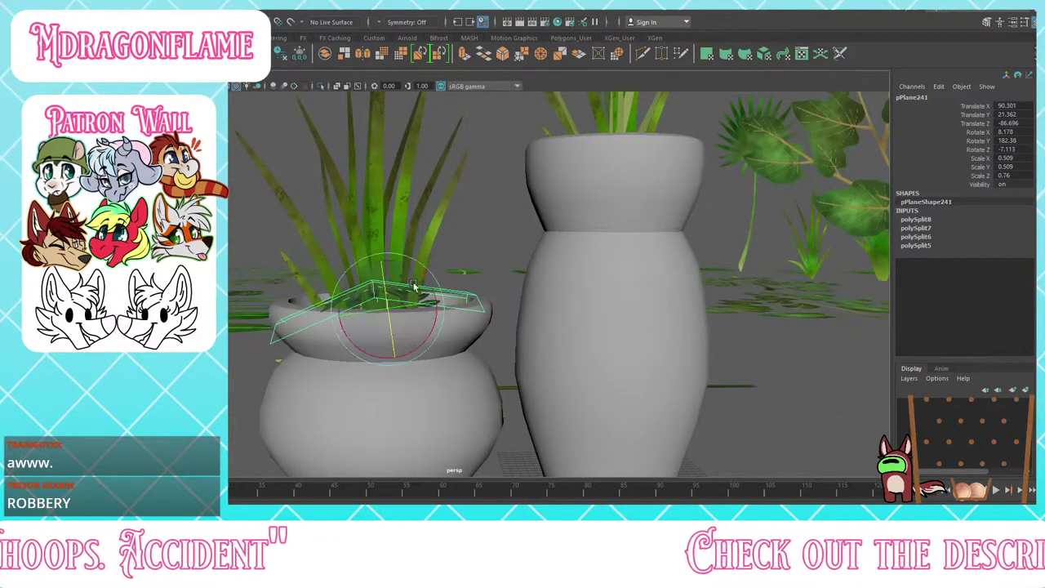
pyautogui.moveTo(435, 324); pyautogui.dragTo(535, 357)
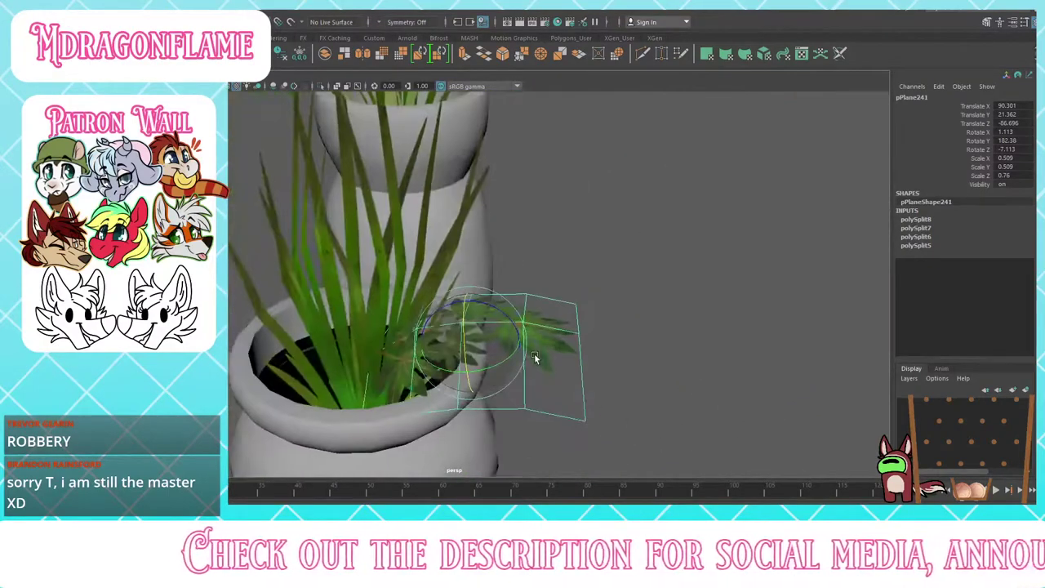
pyautogui.press('w')
pyautogui.moveTo(445, 338)
pyautogui.mouseDown()
pyautogui.moveTo(474, 350)
pyautogui.moveTo(432, 332)
pyautogui.mouseUp()
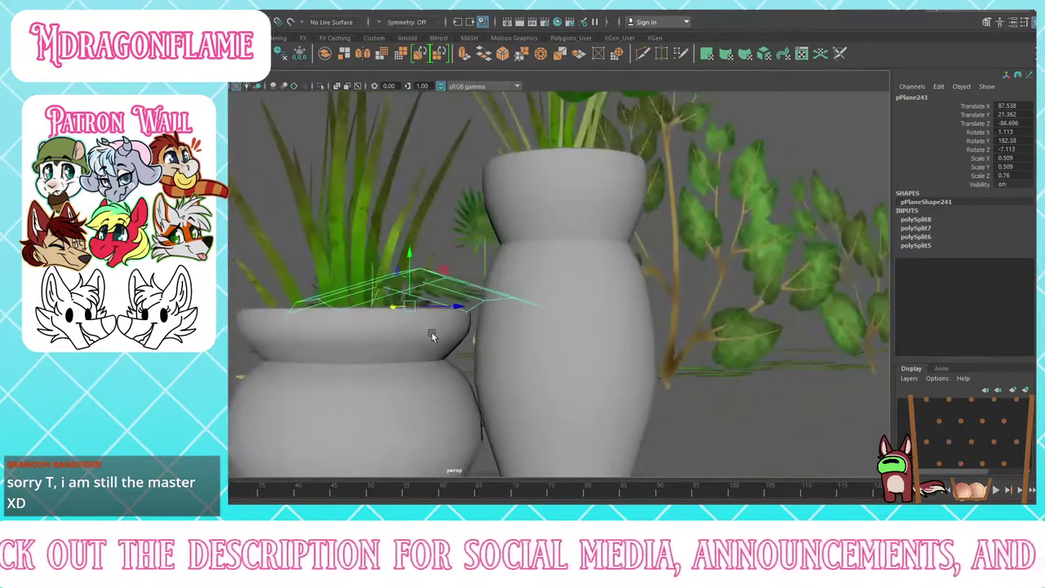
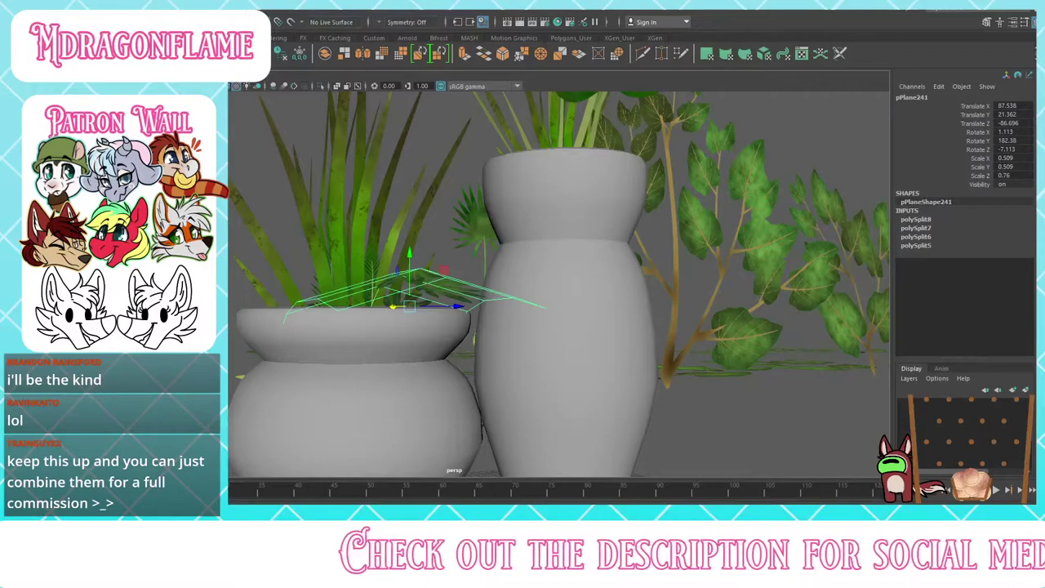
# Step: Duplicate the branch plane and place the copy lower at Translate 85.331, 18.08, -86.696, tilted to Rotate Z 23.662 to hang over the rim
pyautogui.keyDown('alt'); pyautogui.moveTo(396, 365); pyautogui.dragTo(522, 345); pyautogui.keyUp('alt')
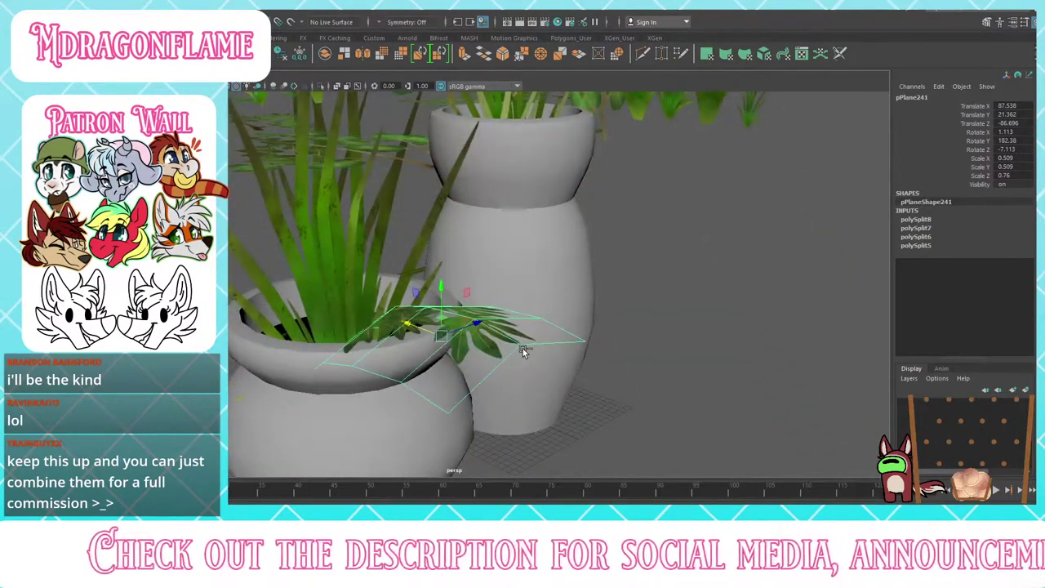
pyautogui.click(523, 351)
pyautogui.moveTo(424, 328); pyautogui.dragTo(465, 346)
pyautogui.press('e')
pyautogui.press('w')
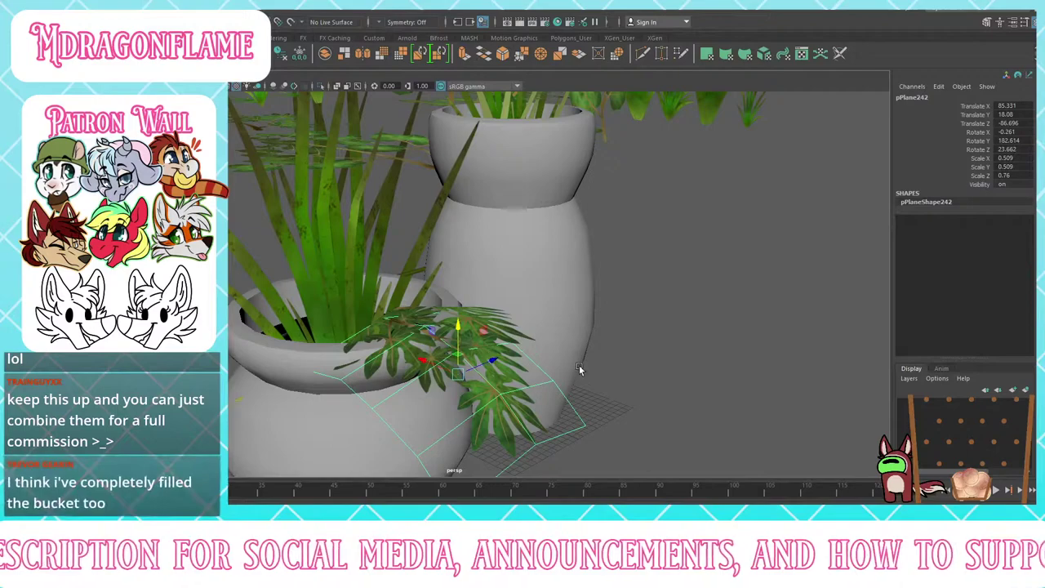
# Step: Turn the hanging branch copy to Rotate Y 165.95 and shift it along the rim to Translate Z -89.943
pyautogui.keyDown('alt'); pyautogui.moveTo(579, 366); pyautogui.dragTo(490, 382); pyautogui.keyUp('alt')
pyautogui.press('e')
pyautogui.moveTo(422, 393); pyautogui.dragTo(411, 406)
pyautogui.press('w')
pyautogui.moveTo(415, 369); pyautogui.dragTo(425, 369)
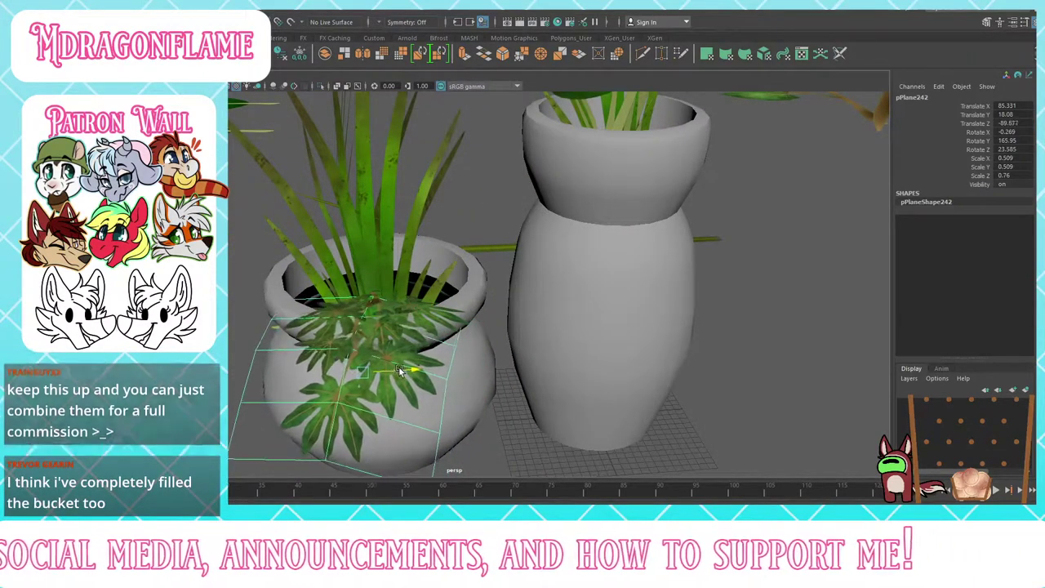
# Step: Flip the hanging branch copy over and angle it to Rotate -185.376, 175.482, 24.506 to vary its leaves
pyautogui.keyDown('alt'); pyautogui.moveTo(495, 405); pyautogui.dragTo(593, 439); pyautogui.keyUp('alt')
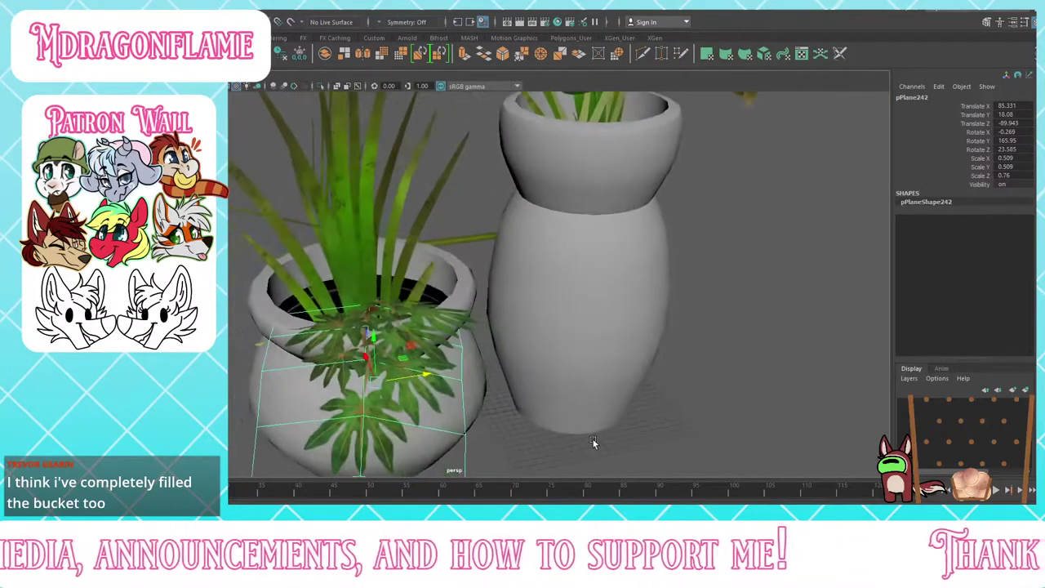
pyautogui.press('e')
pyautogui.moveTo(394, 354); pyautogui.dragTo(415, 357)
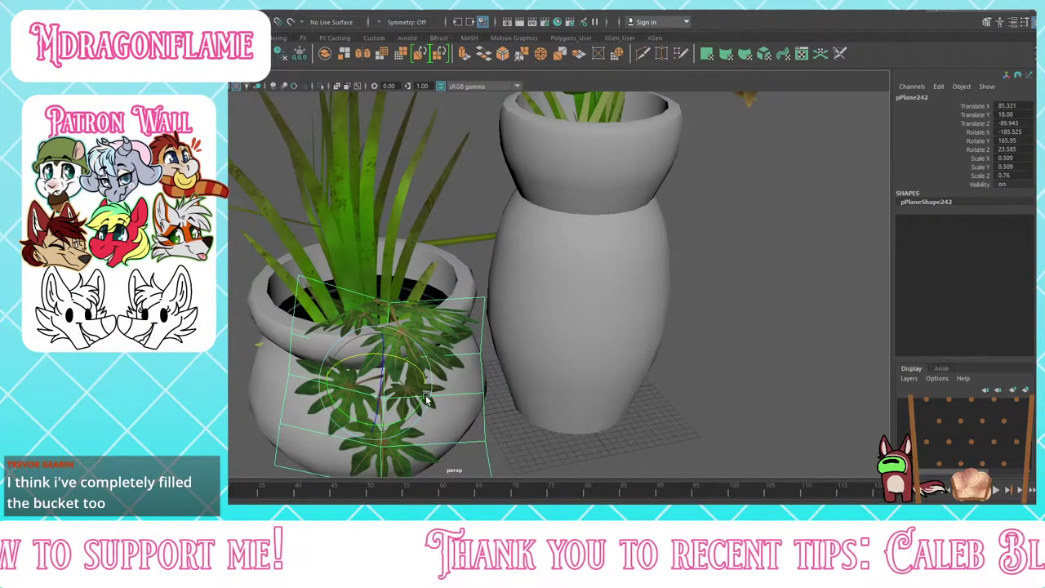
pyautogui.moveTo(366, 422); pyautogui.dragTo(376, 422)
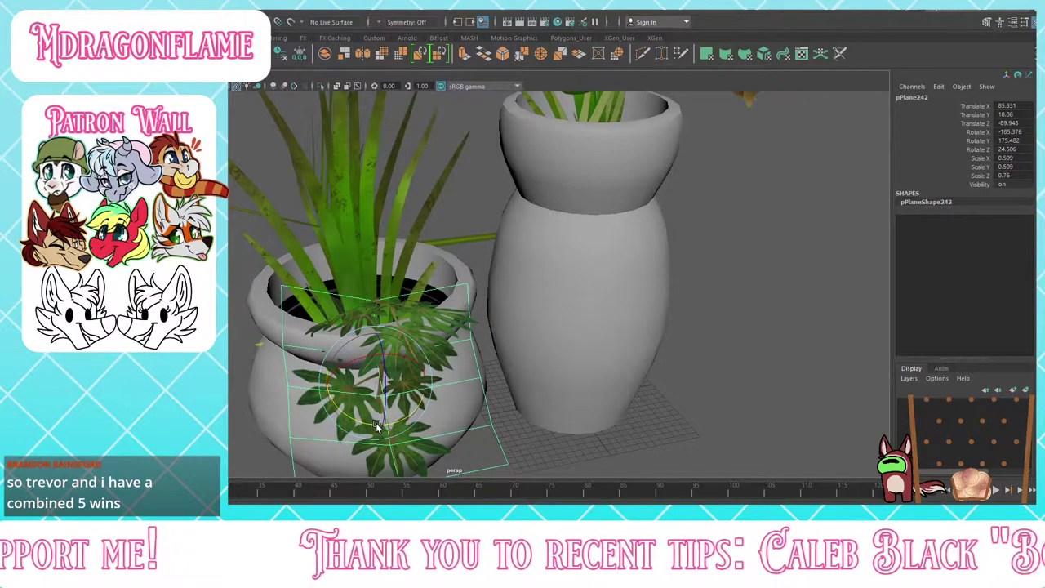
# Step: Move the hanging branch copy to Translate X 81.57, Y 21.581, just outside the shorter pot's rim
pyautogui.press('w')
pyautogui.moveTo(380, 346); pyautogui.dragTo(531, 388)
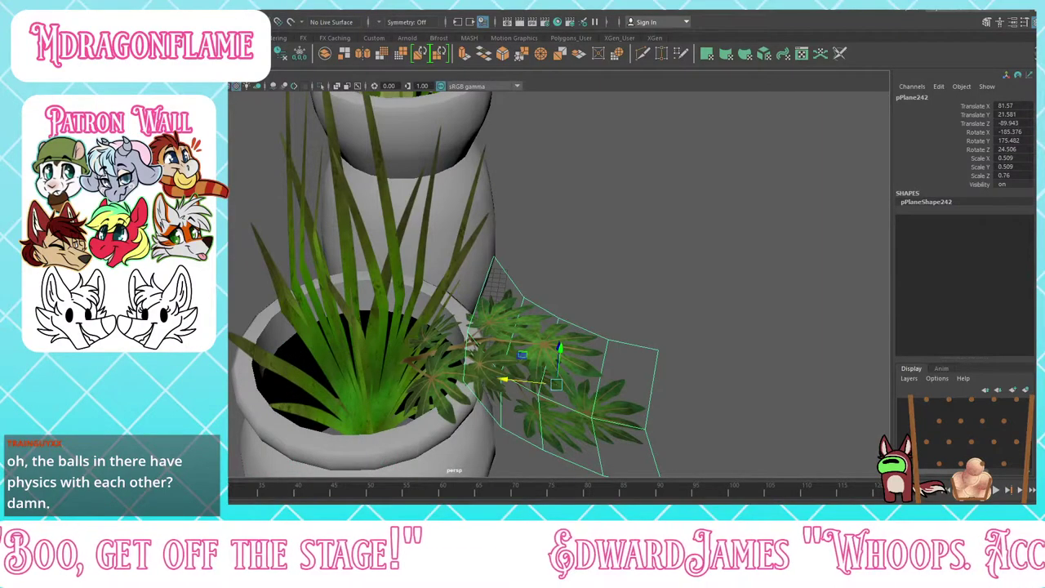
pyautogui.keyDown('alt'); pyautogui.moveTo(482, 266); pyautogui.dragTo(616, 400); pyautogui.keyUp('alt')
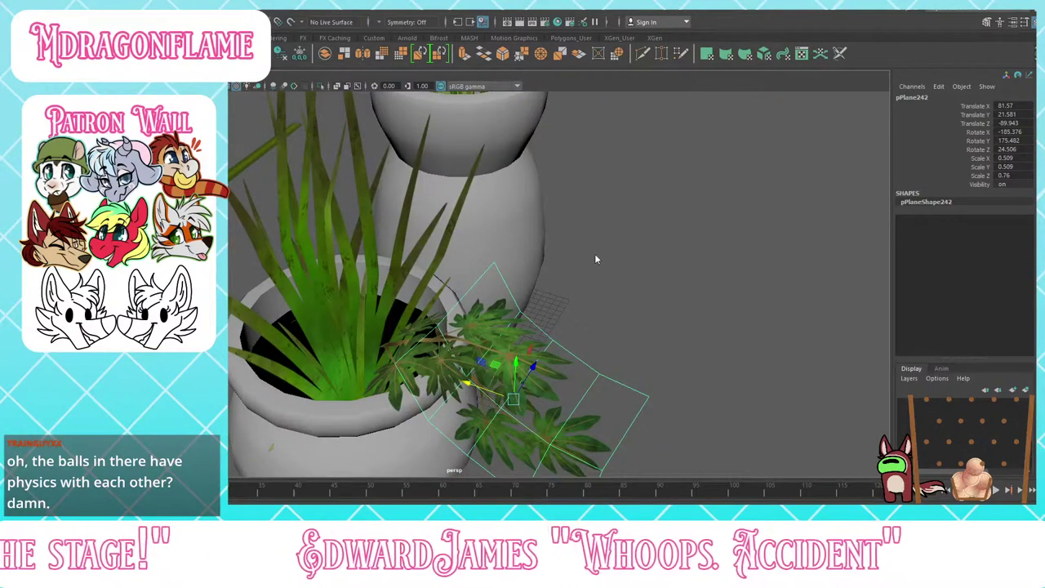
# Step: Raise the middle cross-edge rows of the hanging branch plane to give it an arched bend
pyautogui.click(558, 328)
pyautogui.click(460, 402)
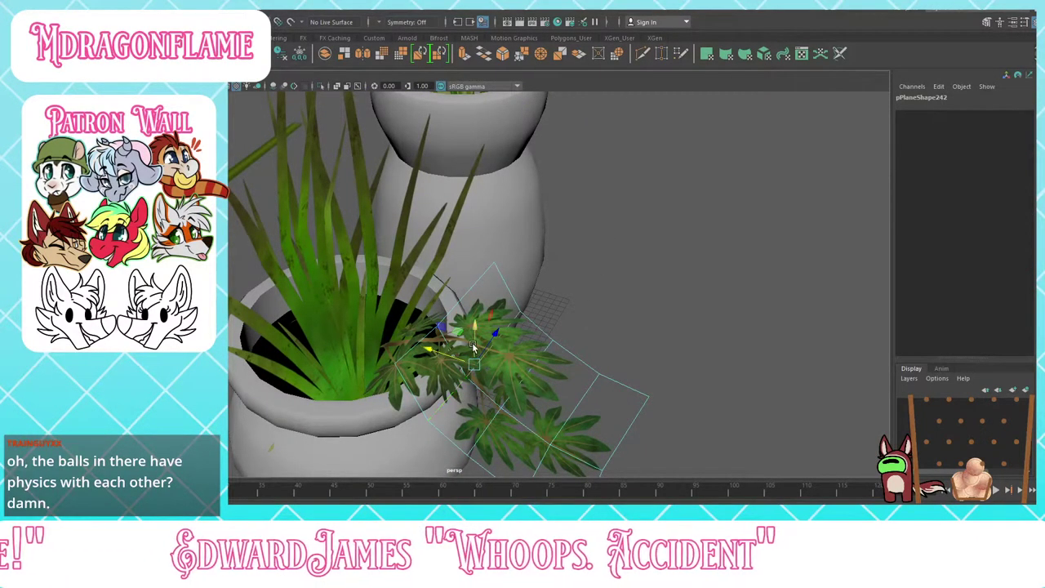
pyautogui.moveTo(473, 347); pyautogui.dragTo(480, 317)
pyautogui.keyDown('alt'); pyautogui.moveTo(580, 343); pyautogui.dragTo(439, 317); pyautogui.keyUp('alt')
pyautogui.moveTo(359, 345)
pyautogui.mouseDown()
pyautogui.moveTo(395, 345)
pyautogui.moveTo(357, 349)
pyautogui.mouseUp()
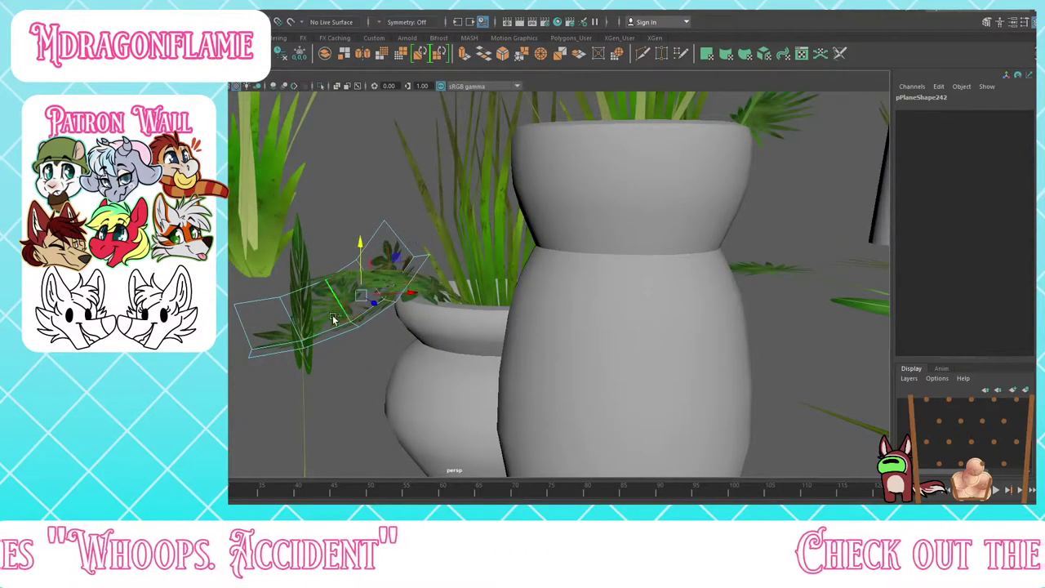
pyautogui.keyDown('shift'); pyautogui.click(306, 324); pyautogui.keyUp('shift')
pyautogui.keyDown('shift'); pyautogui.click(346, 324); pyautogui.keyUp('shift')
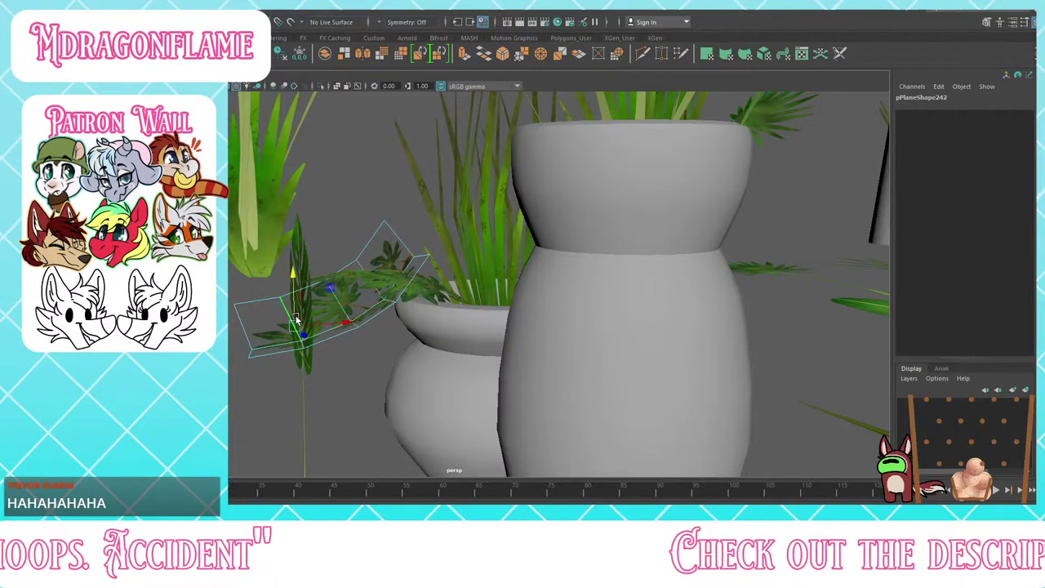
pyautogui.moveTo(293, 300); pyautogui.dragTo(446, 327)
# Step: Lower the inner end edges of the hanging branch plane near its stem to curve them toward the pot
pyautogui.doubleClick(375, 340)
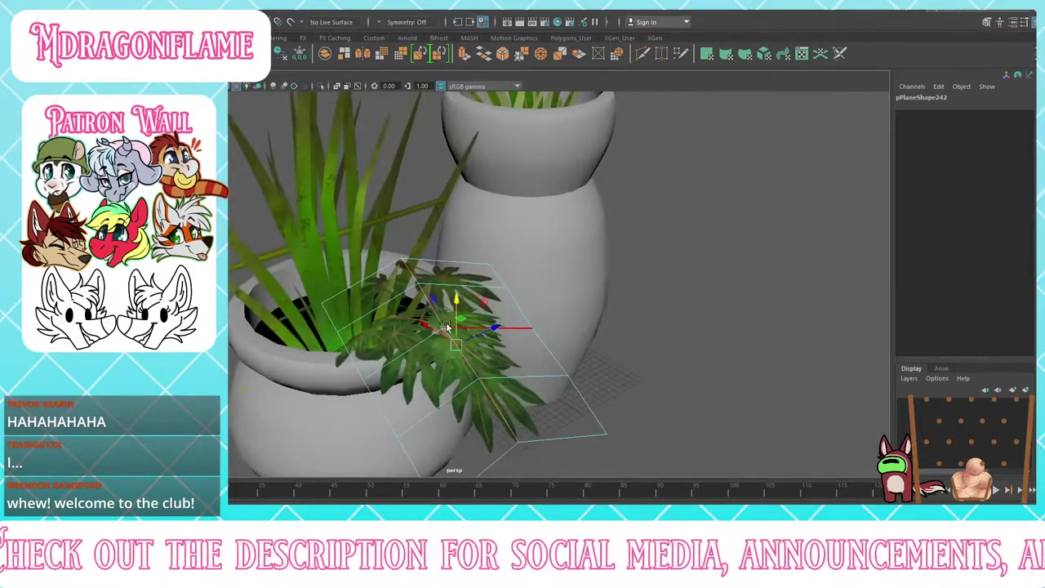
pyautogui.doubleClick(385, 267)
pyautogui.click(423, 262)
pyautogui.keyDown('shift'); pyautogui.click(393, 265); pyautogui.keyUp('shift')
pyautogui.moveTo(408, 233); pyautogui.dragTo(407, 245)
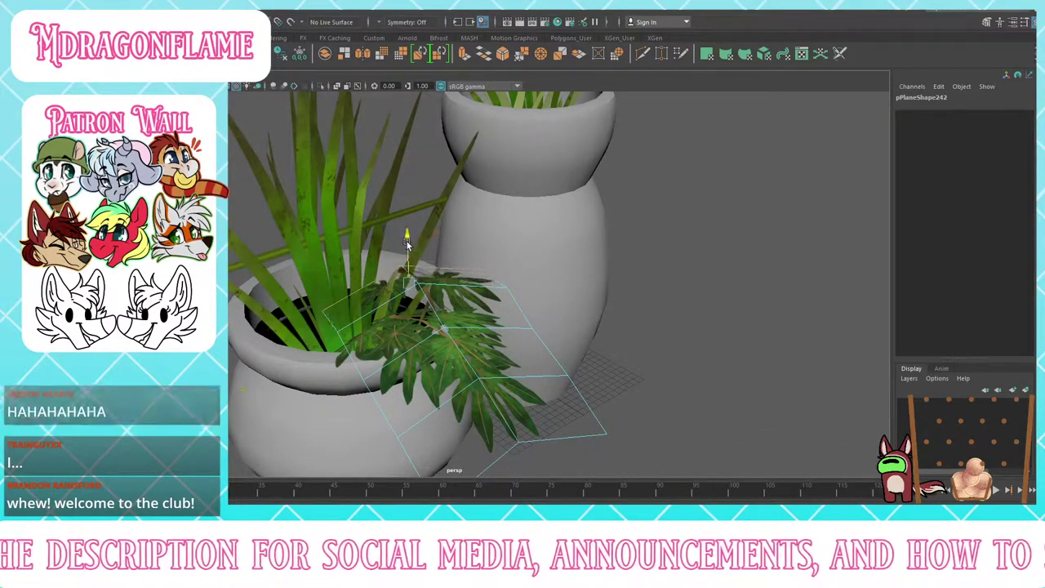
pyautogui.moveTo(448, 290); pyautogui.dragTo(423, 271)
# Step: Select the outer end edges of the hanging branch plane and lower the tip slightly
pyautogui.click(539, 440)
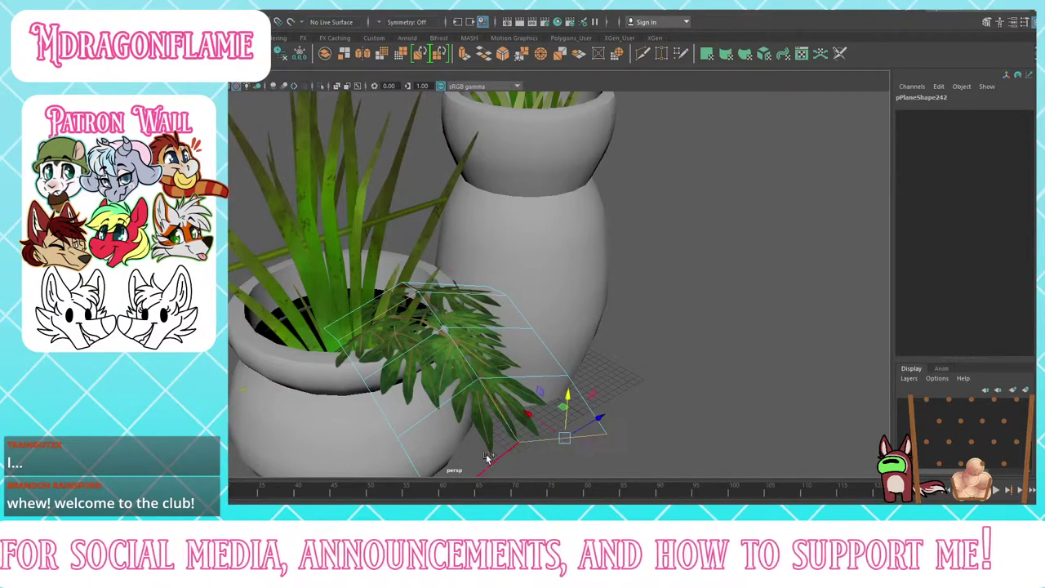
pyautogui.keyDown('shift'); pyautogui.click(503, 455); pyautogui.keyUp('shift')
pyautogui.moveTo(528, 431)
pyautogui.mouseDown()
pyautogui.moveTo(527, 443)
pyautogui.moveTo(527, 430)
pyautogui.mouseUp()
pyautogui.hotkey('ctrl', 'z')
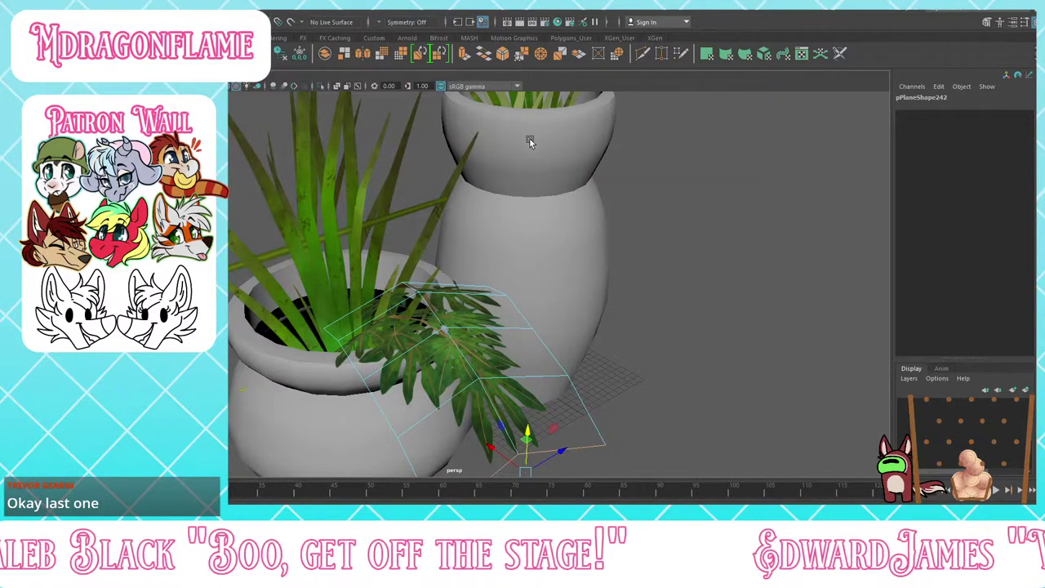
# Step: Reposition the cross-edge loops along the hanging branch plane so the bend forms a smoother arch
pyautogui.keyDown('alt'); pyautogui.moveTo(540, 326); pyautogui.dragTo(544, 288); pyautogui.keyUp('alt')
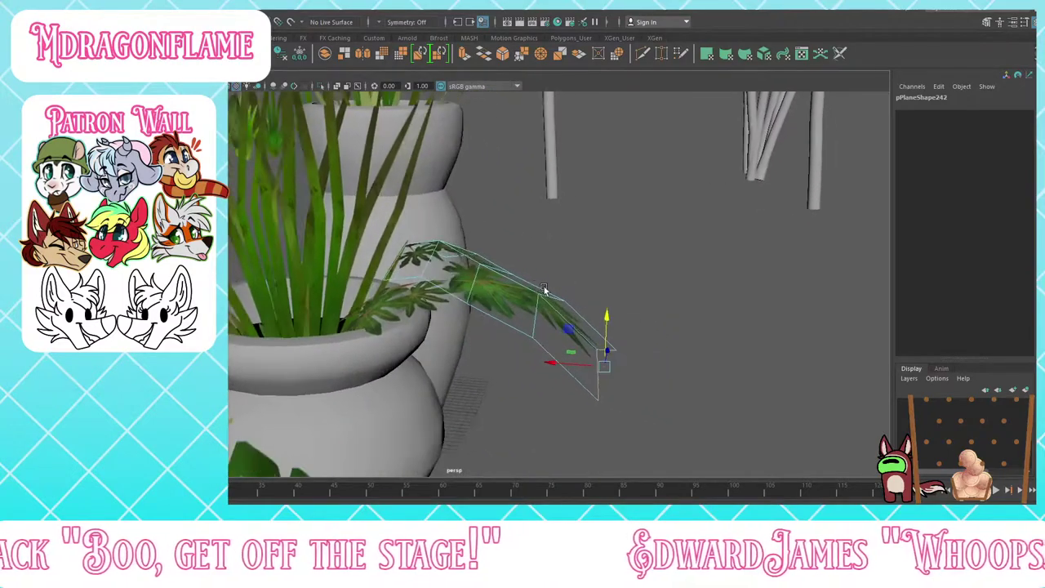
pyautogui.doubleClick(483, 278)
pyautogui.moveTo(488, 257); pyautogui.dragTo(545, 294)
pyautogui.moveTo(504, 344); pyautogui.dragTo(537, 370)
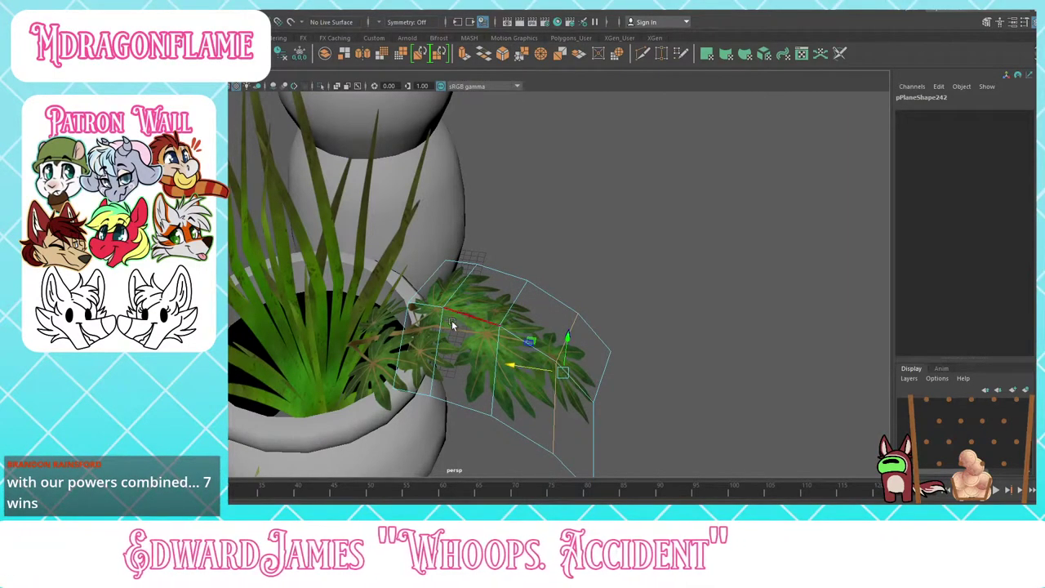
pyautogui.doubleClick(439, 328)
pyautogui.moveTo(411, 313); pyautogui.dragTo(496, 325)
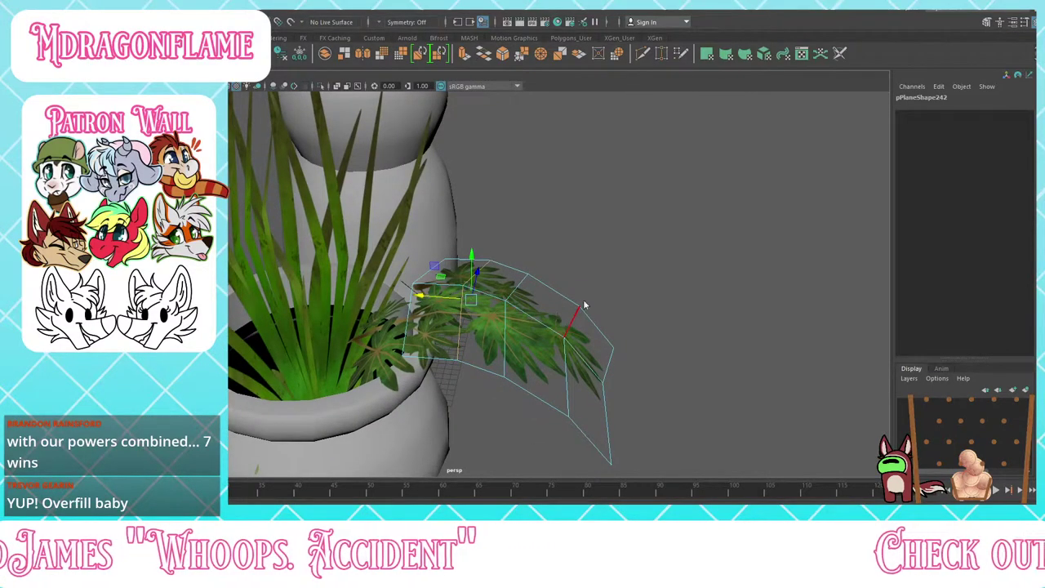
# Step: Move the hanging branch plane to Translate X 84.087, Y 16.276 and shrink it to Scale 0.411, 0.411, 0.615
pyautogui.press('F8')
pyautogui.moveTo(503, 335); pyautogui.dragTo(507, 361)
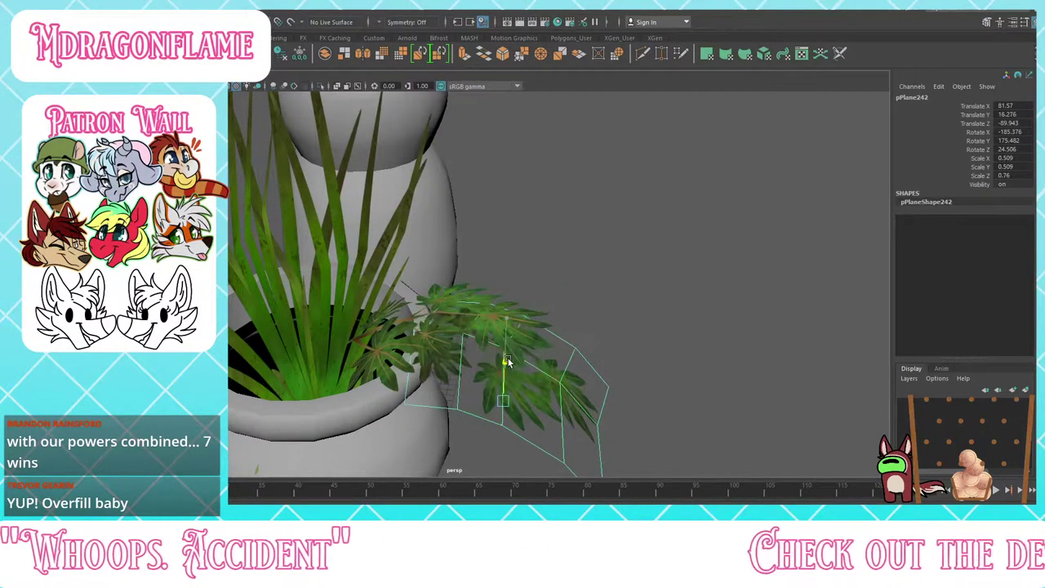
pyautogui.moveTo(449, 395)
pyautogui.mouseDown()
pyautogui.moveTo(429, 397)
pyautogui.moveTo(441, 398)
pyautogui.moveTo(439, 387)
pyautogui.mouseUp()
pyautogui.keyDown('alt'); pyautogui.moveTo(534, 378); pyautogui.dragTo(472, 361); pyautogui.keyUp('alt')
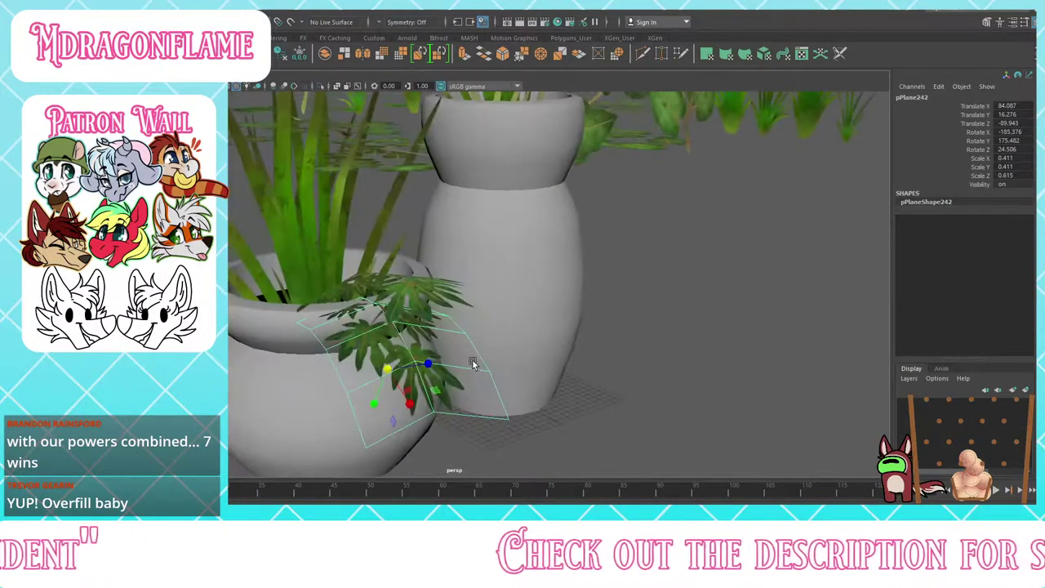
# Step: Raise the hanging branch to Translate Y 17.245, turn it to Rotate Y 156.69, and slide it along the rim to X 87.818, Z -92.795
pyautogui.press('w')
pyautogui.moveTo(386, 320); pyautogui.dragTo(386, 309)
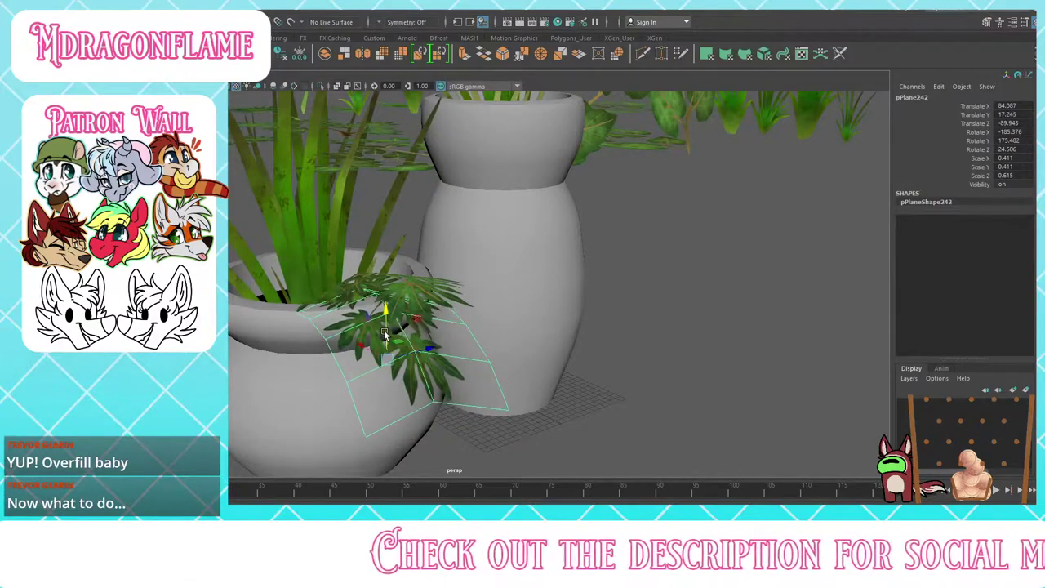
pyautogui.press('e')
pyautogui.moveTo(397, 396); pyautogui.dragTo(379, 390)
pyautogui.press('w')
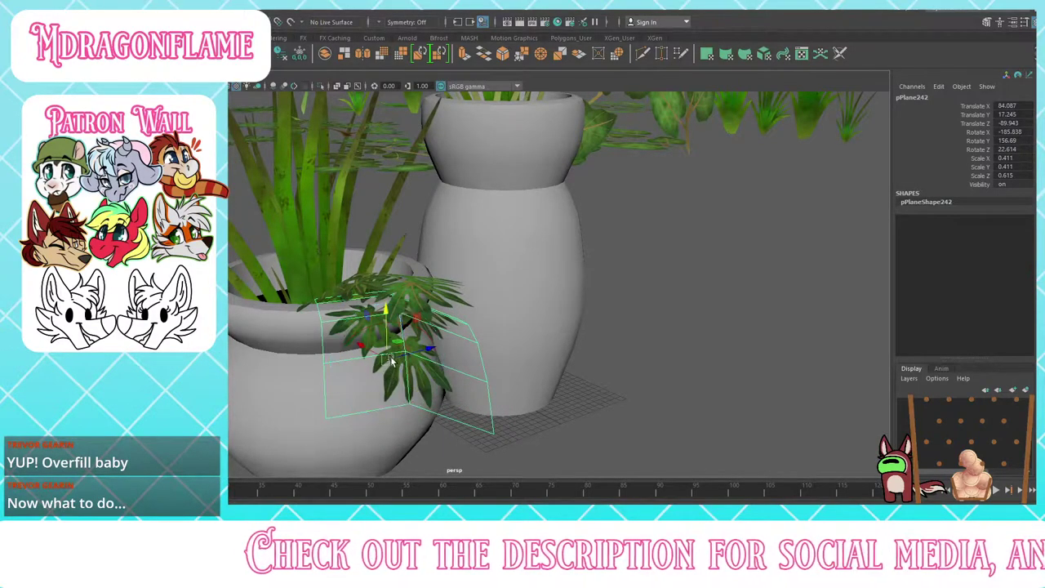
pyautogui.moveTo(373, 354); pyautogui.dragTo(347, 337)
pyautogui.keyDown('alt'); pyautogui.moveTo(474, 328); pyautogui.dragTo(369, 344); pyautogui.keyUp('alt')
pyautogui.click(518, 423)
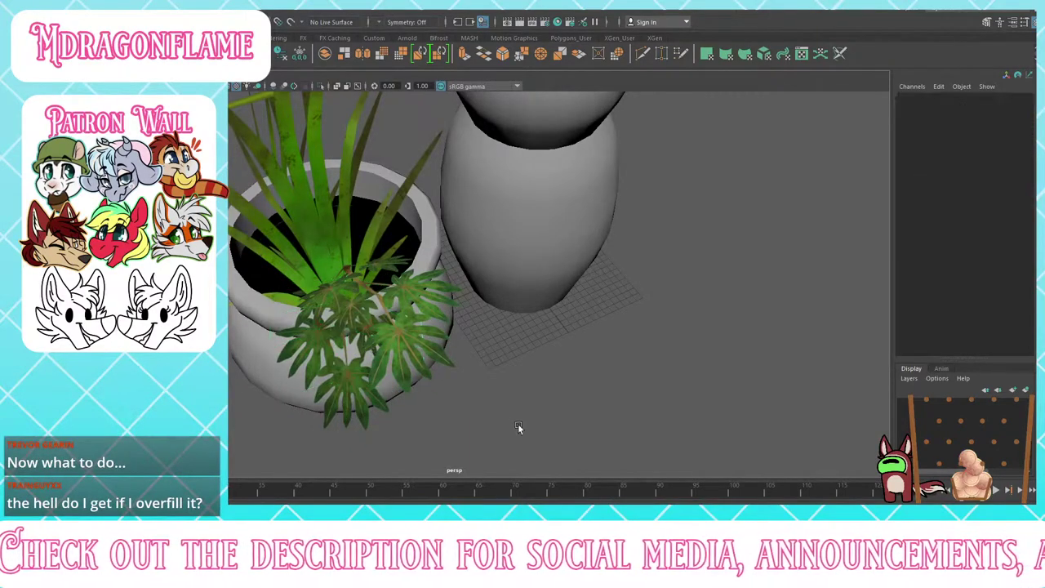
# Step: Tilt the hanging branch to Rotate -179.235, 156.021, 38.982 and lower it to Translate Y 16.367
pyautogui.keyDown('alt'); pyautogui.moveTo(518, 423); pyautogui.dragTo(347, 349); pyautogui.keyUp('alt')
pyautogui.click(358, 341)
pyautogui.press('e')
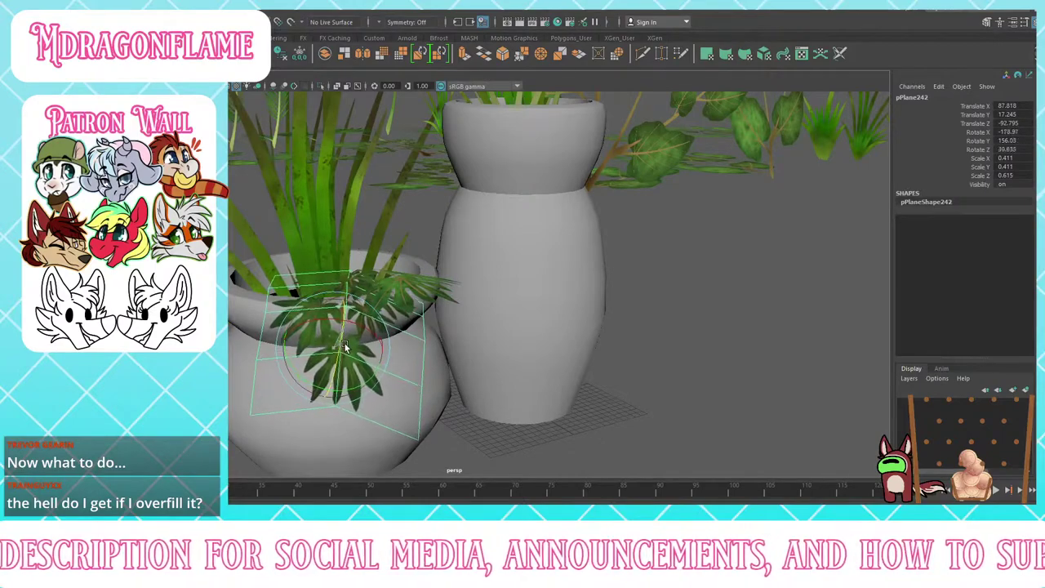
pyautogui.press('w')
pyautogui.moveTo(334, 313); pyautogui.dragTo(337, 323)
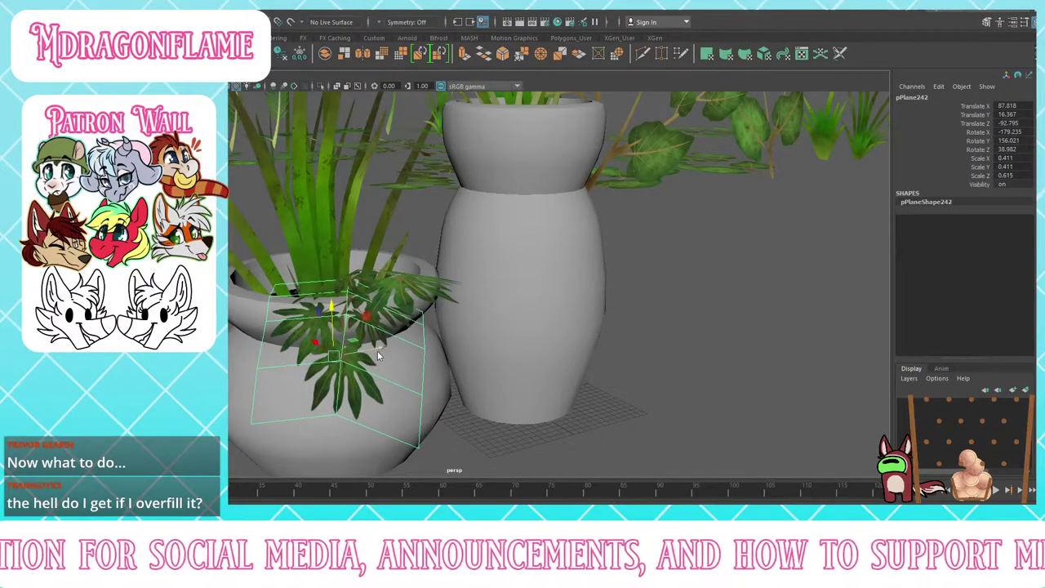
# Step: Select the end edges at the hanging branch's tip, check its drape over the pot, and return to object selection
pyautogui.moveTo(371, 241); pyautogui.dragTo(372, 222, button='right')
pyautogui.click(322, 418)
pyautogui.keyDown('shift'); pyautogui.click(367, 430); pyautogui.keyUp('shift')
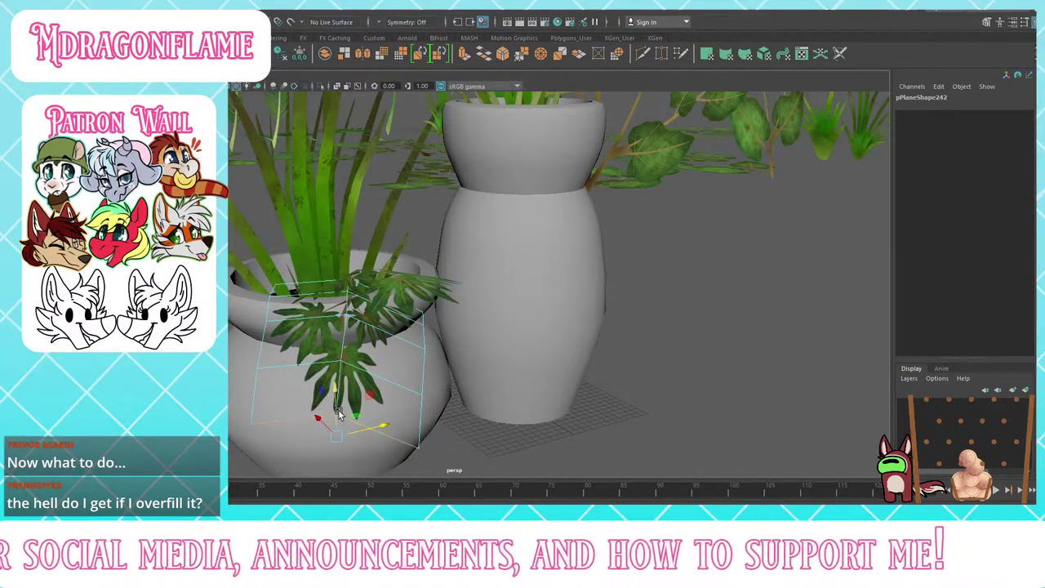
pyautogui.keyDown('alt'); pyautogui.moveTo(339, 414); pyautogui.dragTo(447, 429); pyautogui.keyUp('alt')
pyautogui.keyDown('alt'); pyautogui.moveTo(550, 444); pyautogui.dragTo(457, 436); pyautogui.keyUp('alt')
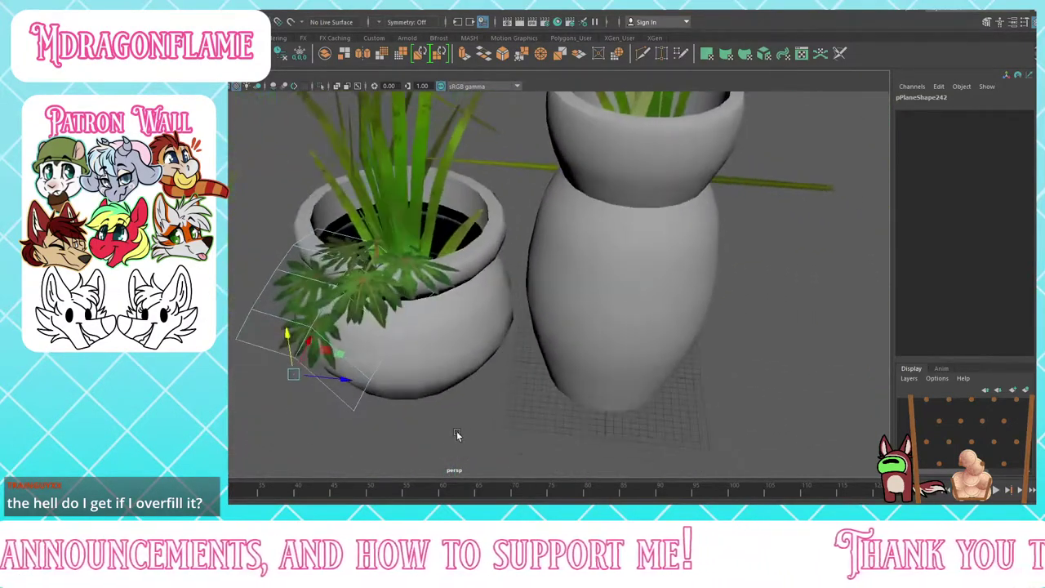
pyautogui.moveTo(588, 250); pyautogui.dragTo(605, 233, button='right')
pyautogui.click(521, 407)
pyautogui.keyDown('alt'); pyautogui.moveTo(521, 407); pyautogui.dragTo(566, 378); pyautogui.keyUp('alt')
pyautogui.scroll(-4, 490, 424)
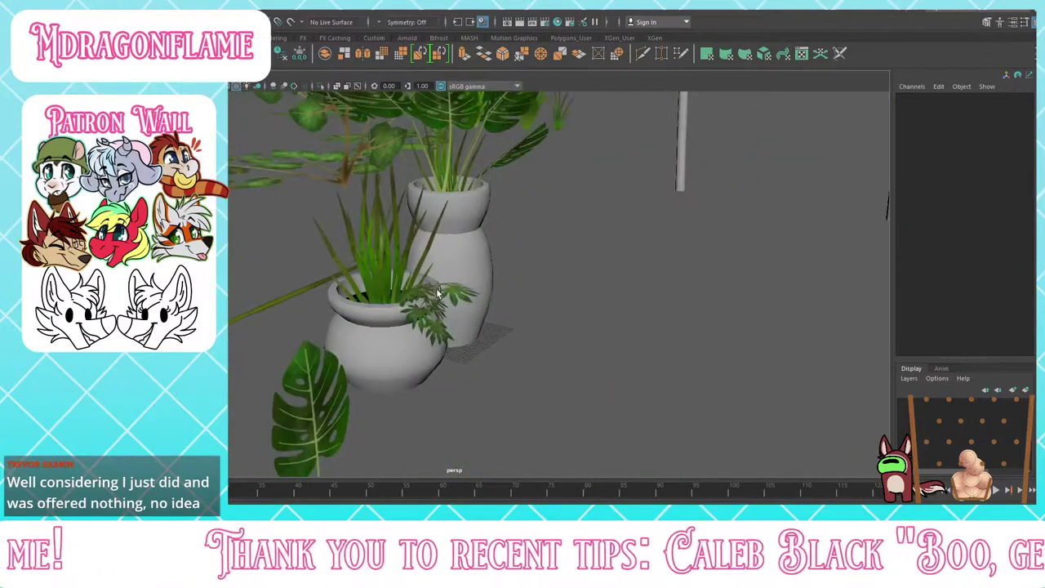
# Step: Shift the hanging branch outward and down from the pot's rim to Translate X 84.013, Y 15.57
pyautogui.click(438, 291)
pyautogui.scroll(3, 412, 377)
pyautogui.click(407, 384)
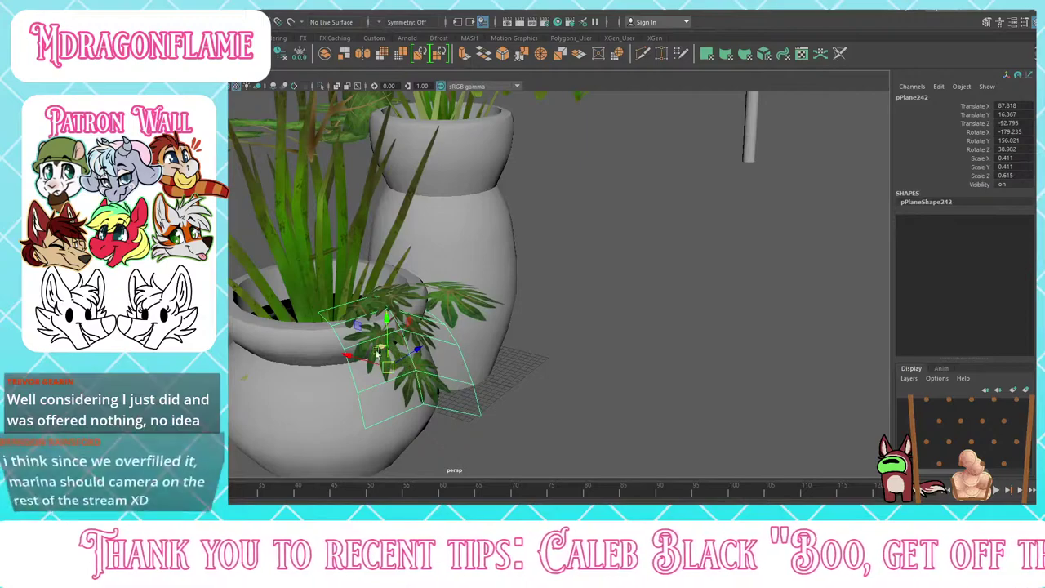
pyautogui.moveTo(357, 359); pyautogui.dragTo(390, 383)
pyautogui.click(515, 434)
pyautogui.keyDown('alt'); pyautogui.moveTo(555, 425); pyautogui.dragTo(515, 402); pyautogui.keyUp('alt')
# Step: Rotate the hanging branch to -166.585, 159.924, 71.894 so it droops steeply beside the pot
pyautogui.click(355, 320)
pyautogui.press('e')
pyautogui.moveTo(367, 339); pyautogui.dragTo(351, 305)
pyautogui.press('w')
pyautogui.click(502, 427)
pyautogui.moveTo(501, 427)
pyautogui.keyDown('alt'); pyautogui.mouseDown()
pyautogui.moveTo(543, 438)
pyautogui.moveTo(490, 400)
pyautogui.moveTo(507, 443)
pyautogui.mouseUp(); pyautogui.keyUp('alt')
# Step: Nudge the hanging branch up beneath the upper branch and check how both sit over the rim
pyautogui.click(464, 370)
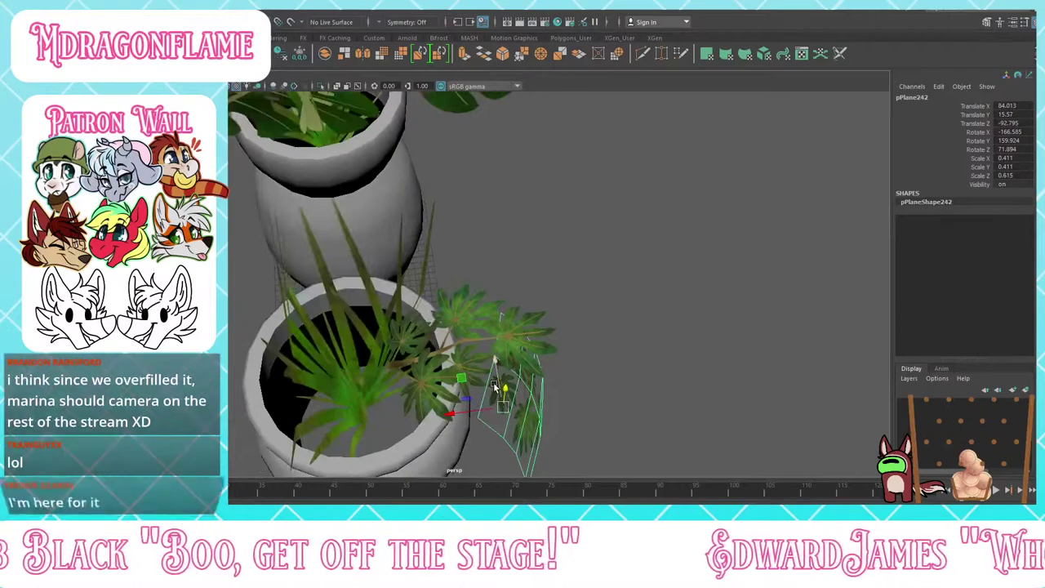
pyautogui.moveTo(494, 385); pyautogui.dragTo(488, 367)
pyautogui.click(630, 381)
pyautogui.keyDown('alt'); pyautogui.moveTo(631, 380); pyautogui.dragTo(405, 248); pyautogui.keyUp('alt')
pyautogui.click(393, 288)
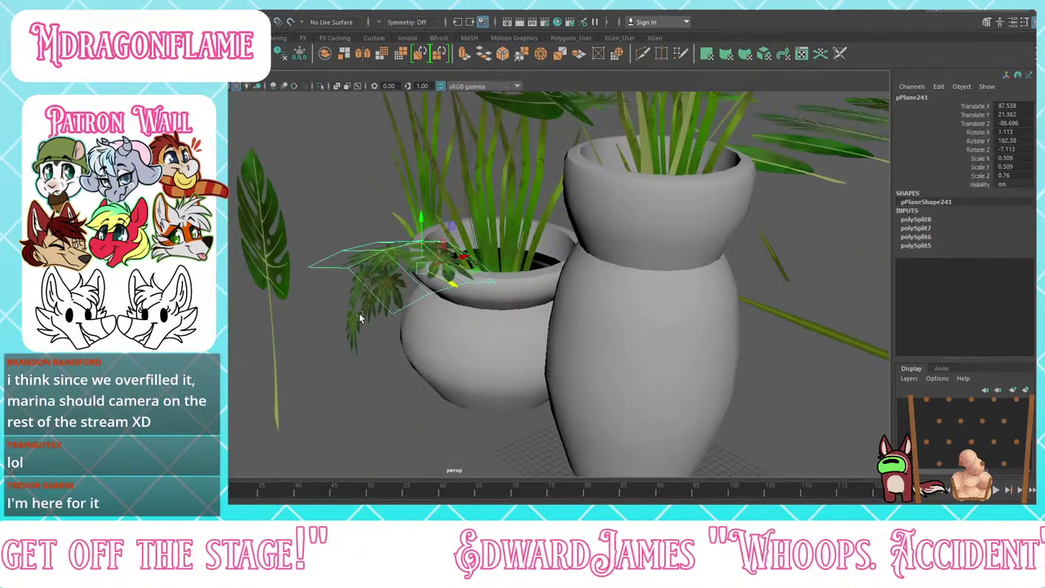
pyautogui.moveTo(401, 303); pyautogui.dragTo(467, 349)
pyautogui.click(495, 401)
pyautogui.keyDown('alt'); pyautogui.moveTo(495, 404); pyautogui.dragTo(600, 391); pyautogui.keyUp('alt')
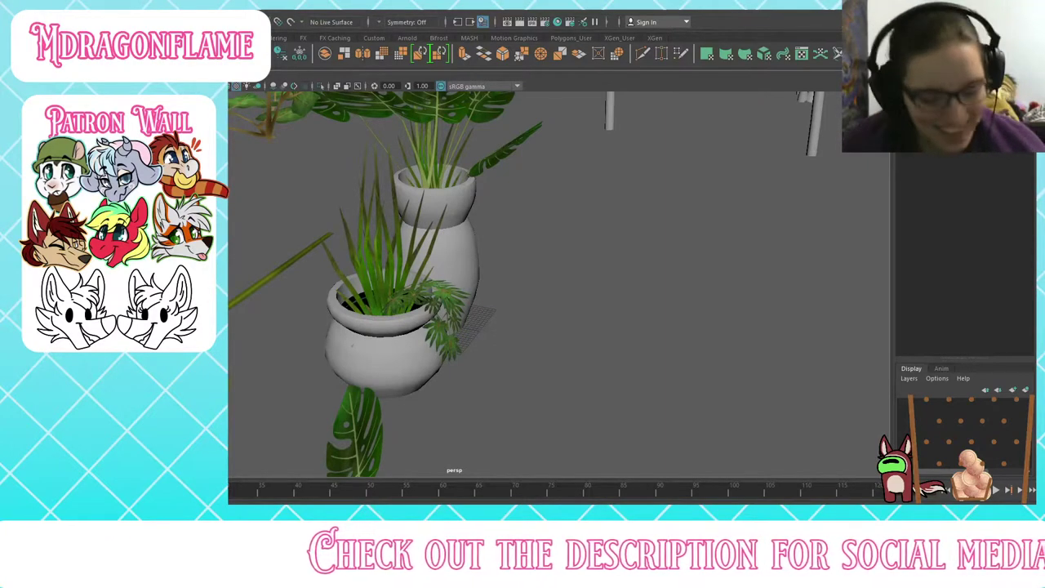
# Step: Duplicate the upper and hanging branch planes together and combine the copies into a single mesh
pyautogui.keyDown('alt'); pyautogui.moveTo(352, 345); pyautogui.dragTo(473, 323); pyautogui.keyUp('alt')
pyautogui.scroll(5, 472, 323)
pyautogui.scroll(-3, 472, 320)
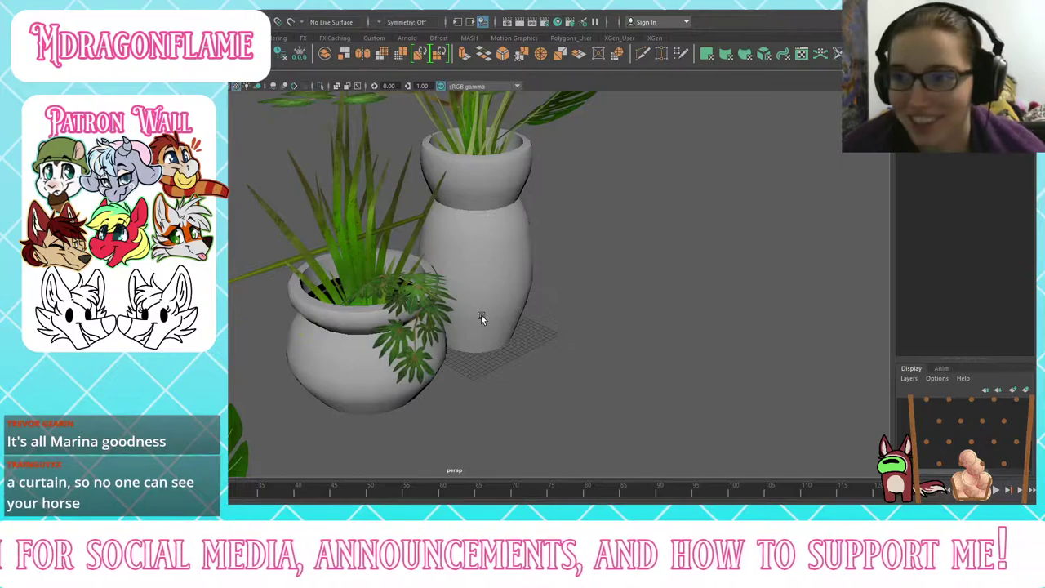
pyautogui.keyDown('alt'); pyautogui.moveTo(480, 318); pyautogui.dragTo(419, 378); pyautogui.keyUp('alt')
pyautogui.click(443, 371)
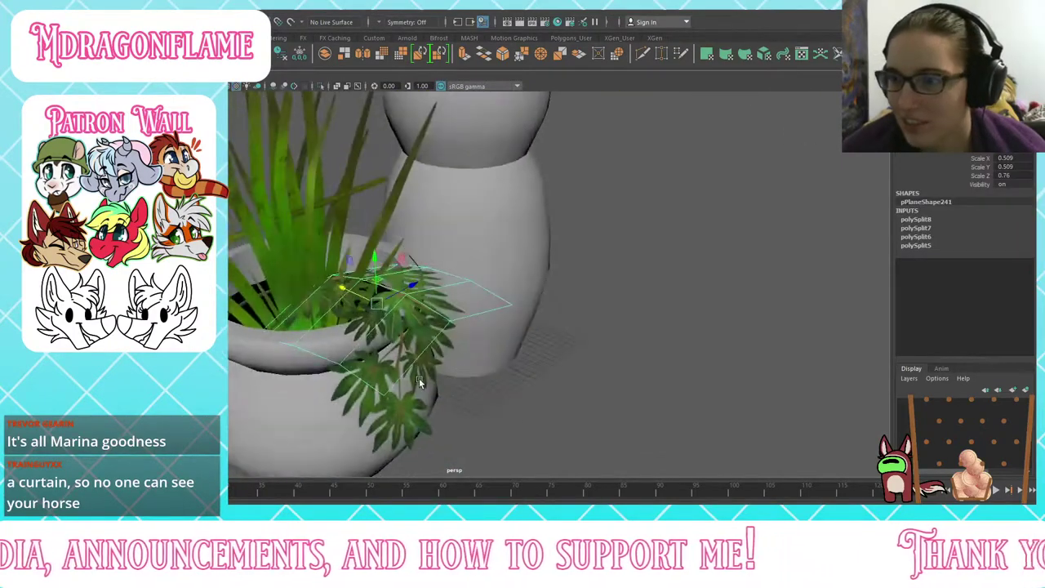
pyautogui.click(418, 378)
pyautogui.click(418, 379)
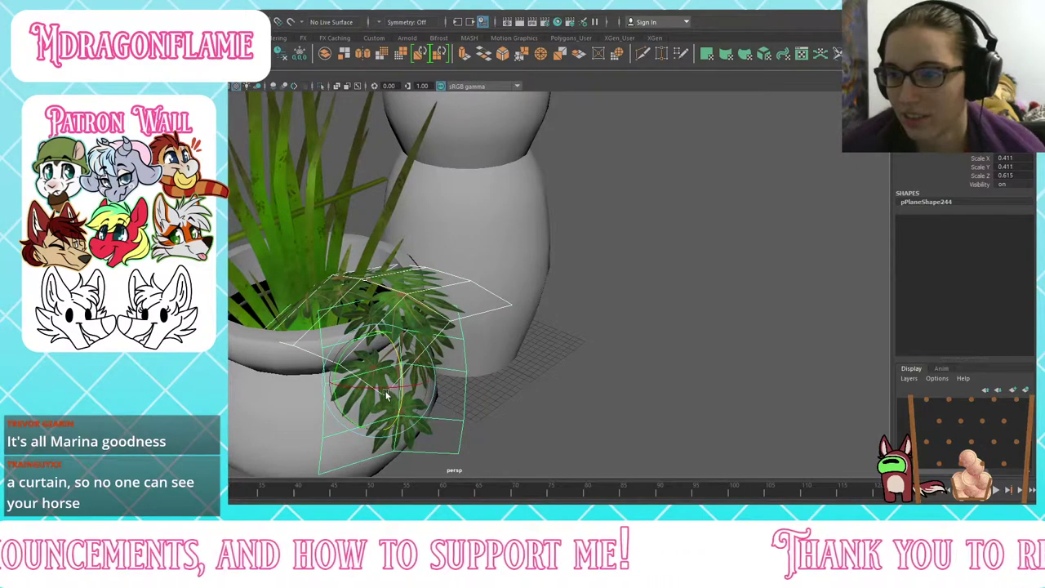
pyautogui.press('e')
pyautogui.press('g')
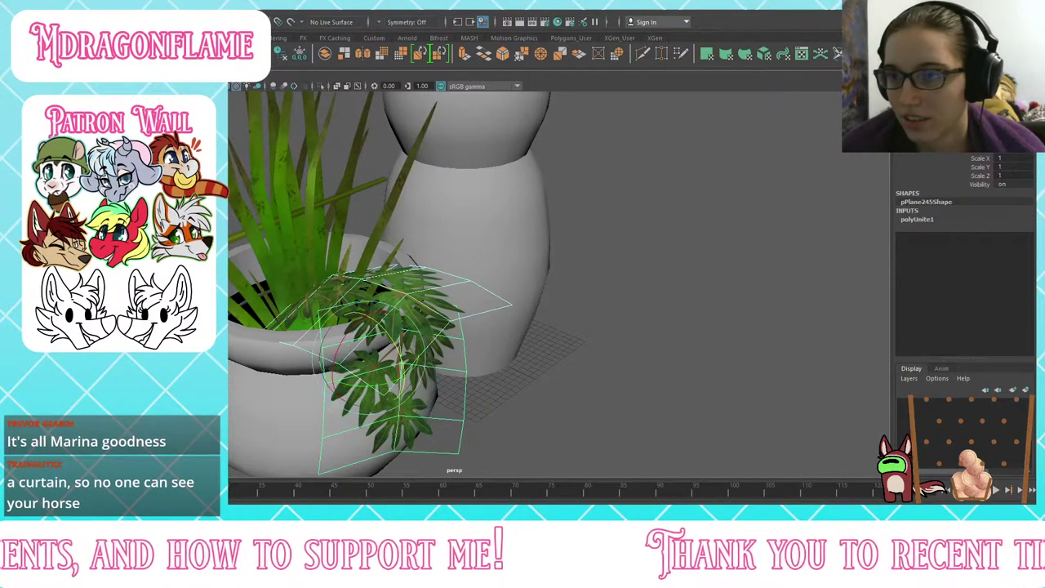
# Step: Move the combined branch copy around the pot's rim and rotate it to drape over a bare stretch of the edge
pyautogui.moveTo(383, 380); pyautogui.dragTo(278, 309)
pyautogui.press('w')
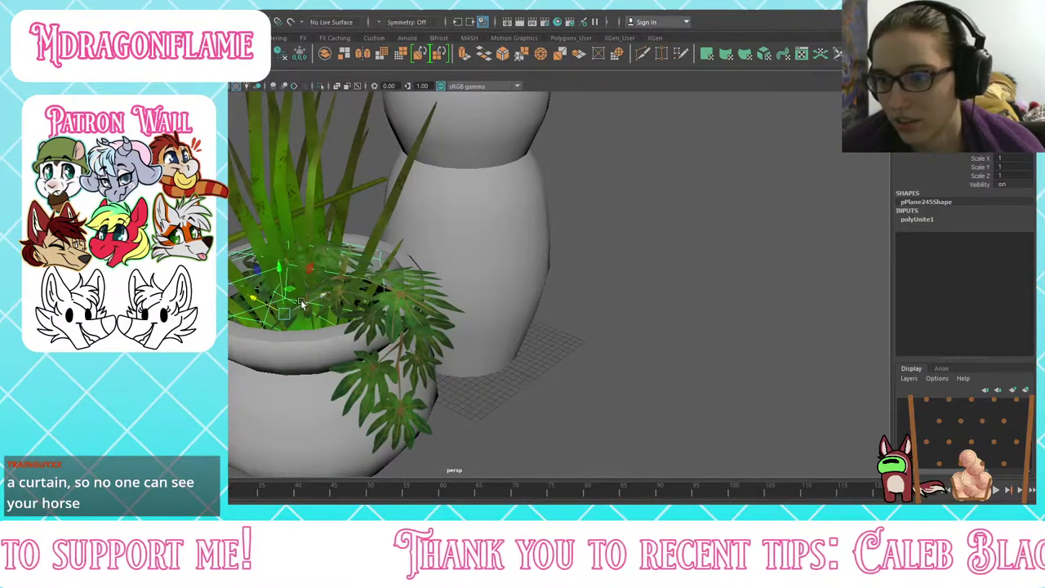
pyautogui.click(254, 341)
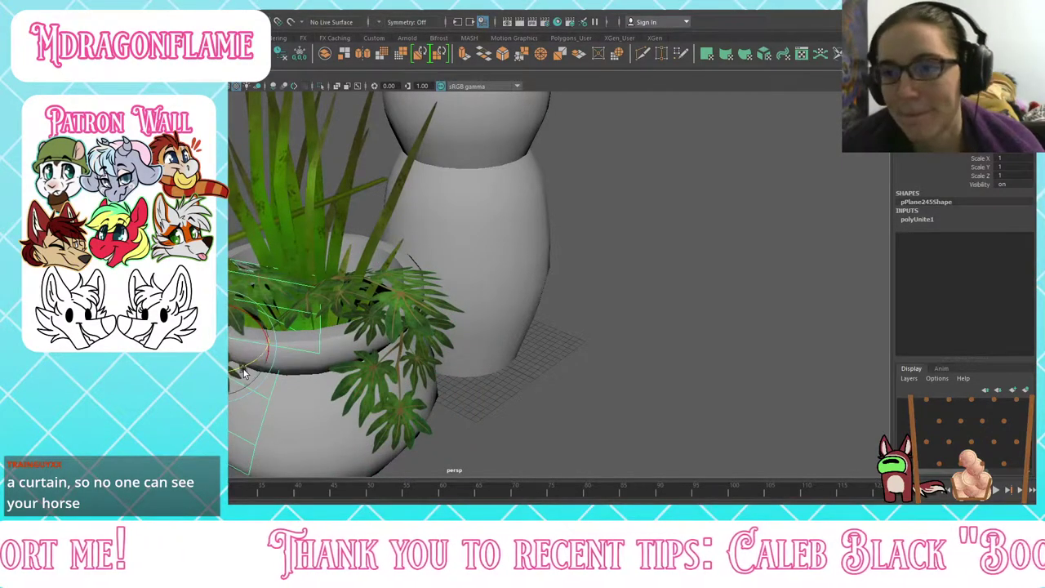
pyautogui.moveTo(247, 369); pyautogui.dragTo(236, 360)
pyautogui.keyDown('alt'); pyautogui.moveTo(305, 333); pyautogui.dragTo(307, 335); pyautogui.keyUp('alt')
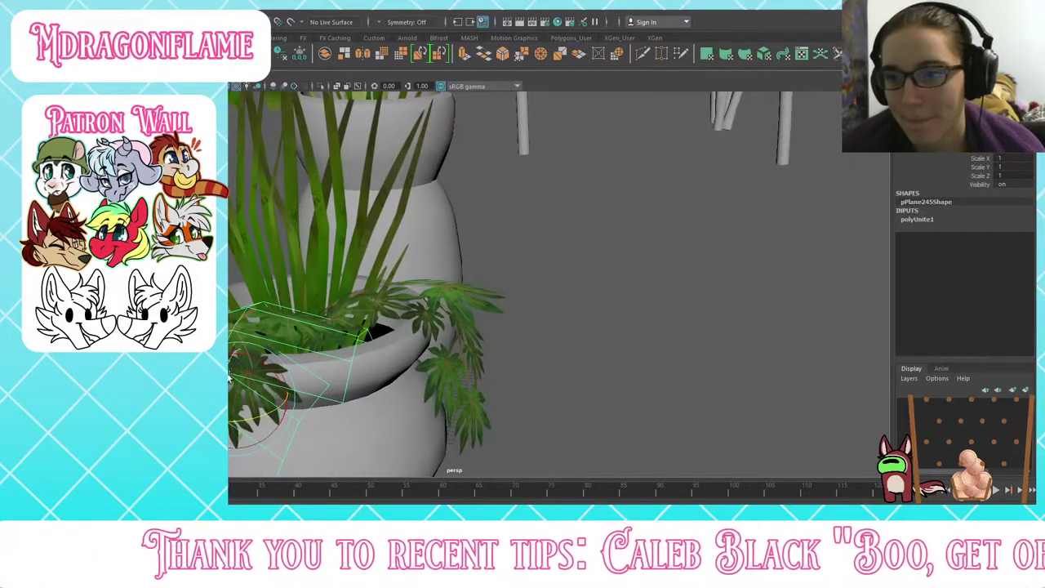
pyautogui.moveTo(229, 371); pyautogui.dragTo(233, 385)
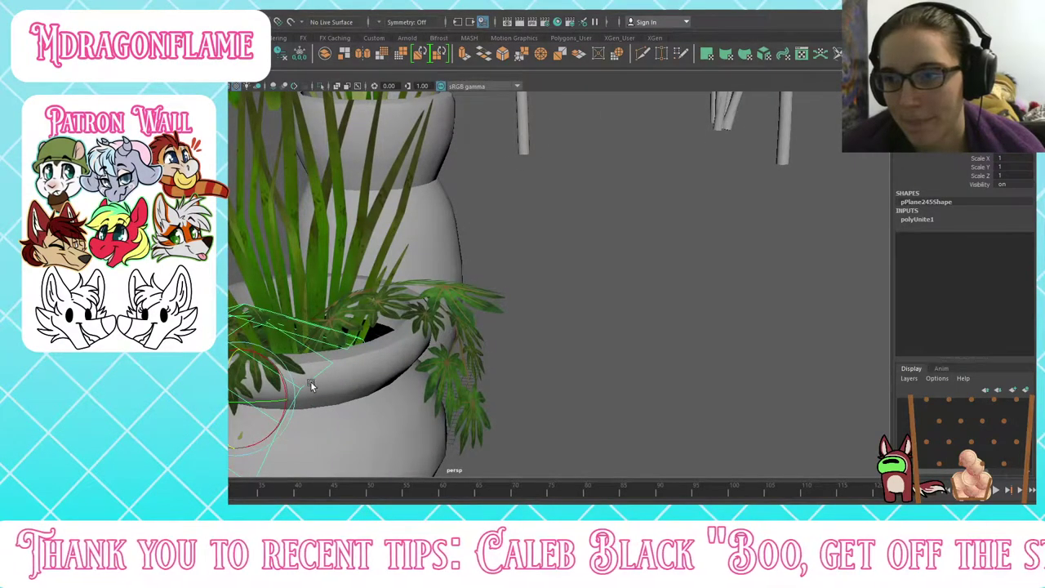
pyautogui.keyDown('alt'); pyautogui.moveTo(352, 387); pyautogui.dragTo(467, 387); pyautogui.keyUp('alt')
# Step: Scale the moved branch cluster uniformly to 0.801 and shift it vertically to fit the pot's rim
pyautogui.scroll(-5, 529, 391)
pyautogui.press('w')
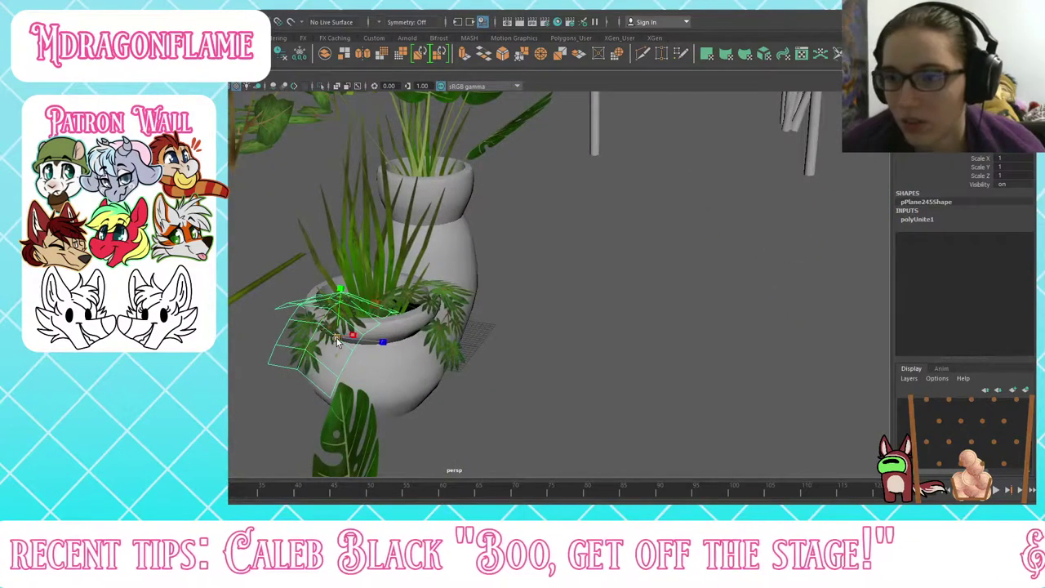
pyautogui.moveTo(337, 342); pyautogui.dragTo(323, 341)
pyautogui.press('w')
pyautogui.moveTo(332, 305); pyautogui.dragTo(331, 295)
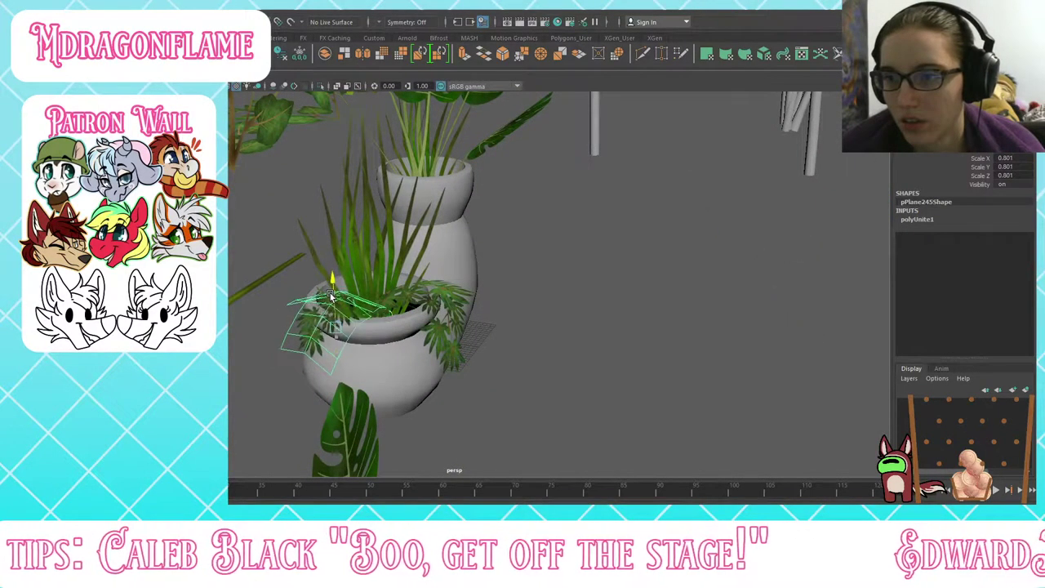
# Step: Duplicate the scaled branch cluster, then rotate and move the copy onto the front rim between the two existing clusters
pyautogui.click(707, 417)
pyautogui.keyDown('alt'); pyautogui.moveTo(706, 418); pyautogui.dragTo(451, 356); pyautogui.keyUp('alt')
pyautogui.click(419, 356)
pyautogui.hotkey('ctrl', 'd')
pyautogui.press('e')
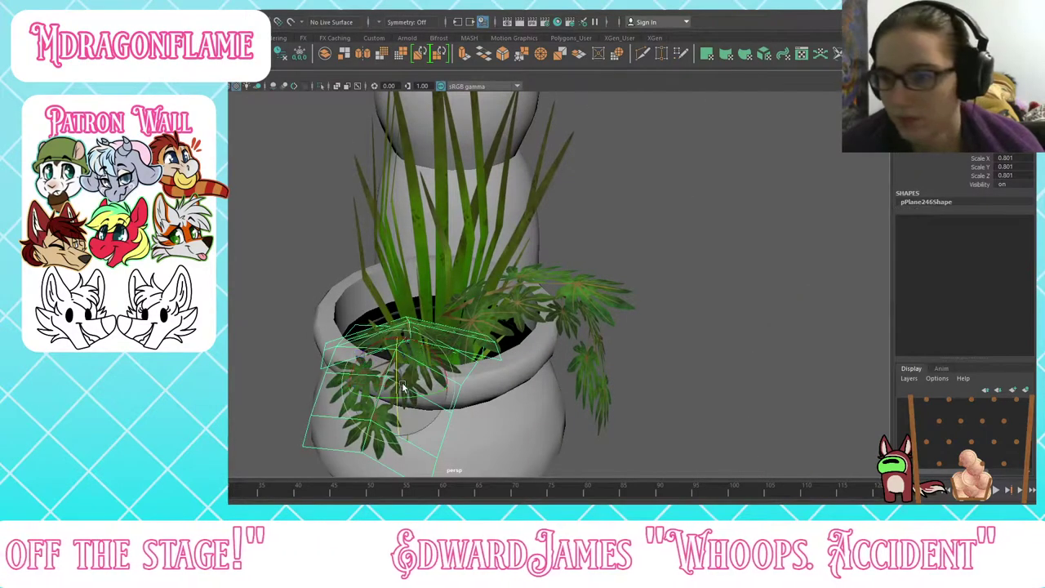
pyautogui.moveTo(423, 423); pyautogui.dragTo(401, 423)
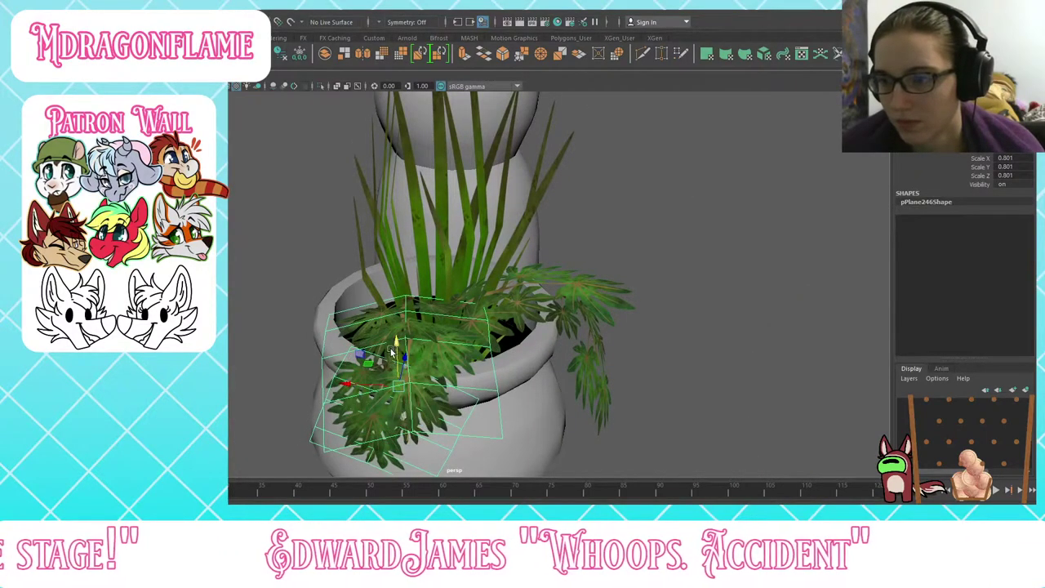
pyautogui.moveTo(392, 346); pyautogui.dragTo(467, 343)
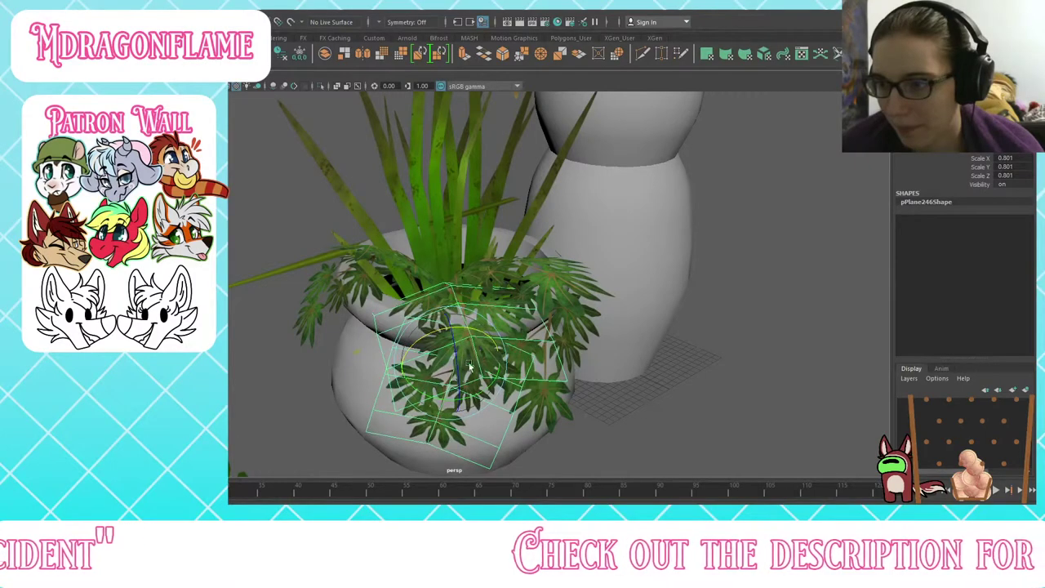
# Step: Widen the front branch cluster to Scale X 1.016
pyautogui.click(599, 434)
pyautogui.keyDown('alt'); pyautogui.moveTo(600, 434); pyautogui.dragTo(439, 313); pyautogui.keyUp('alt')
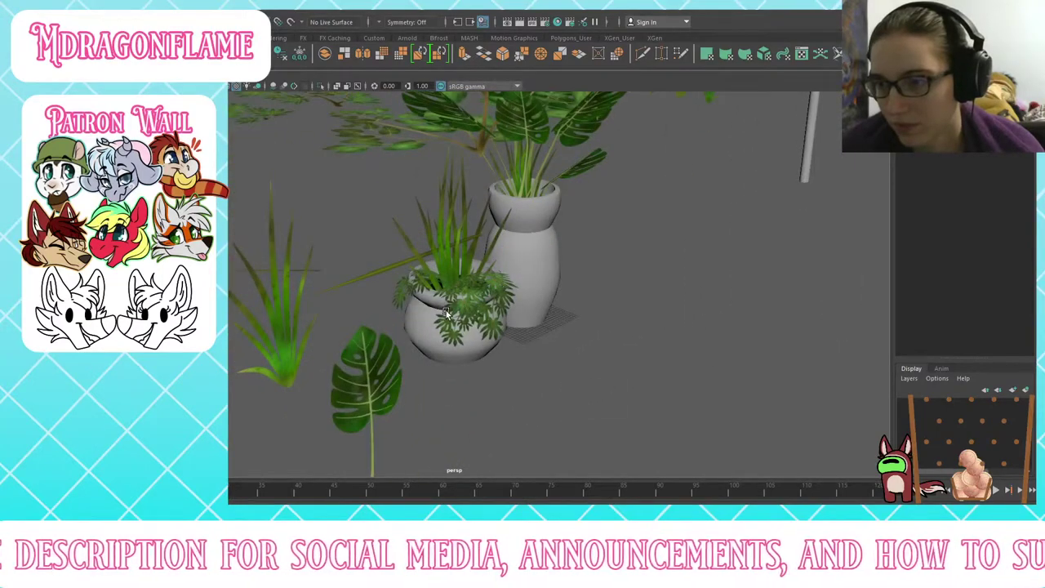
pyautogui.click(447, 313)
pyautogui.scroll(8, 447, 315)
pyautogui.press('r')
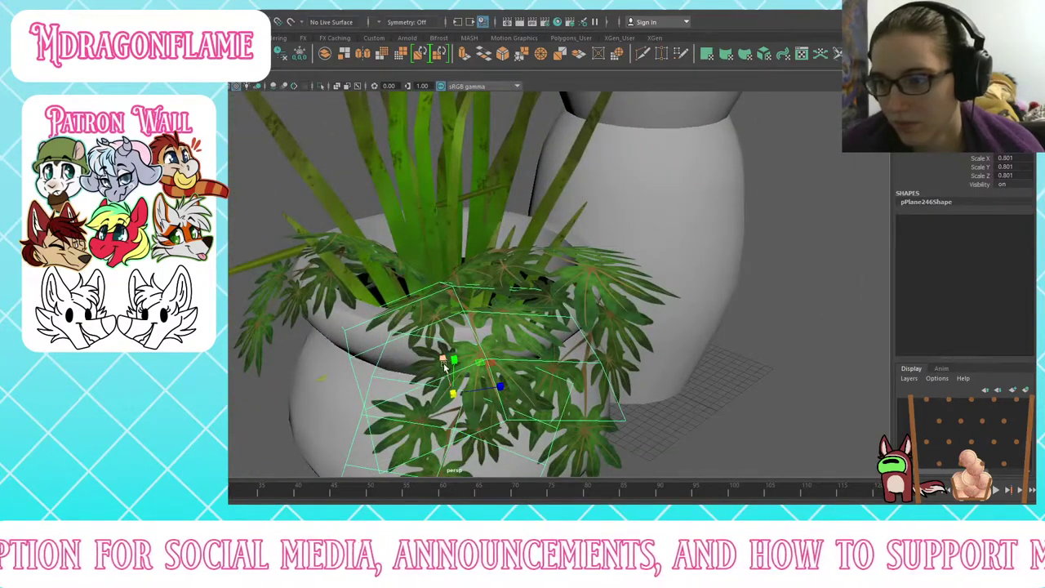
pyautogui.moveTo(444, 365)
pyautogui.mouseDown()
pyautogui.moveTo(437, 348)
pyautogui.moveTo(454, 377)
pyautogui.mouseUp()
pyautogui.press('e')
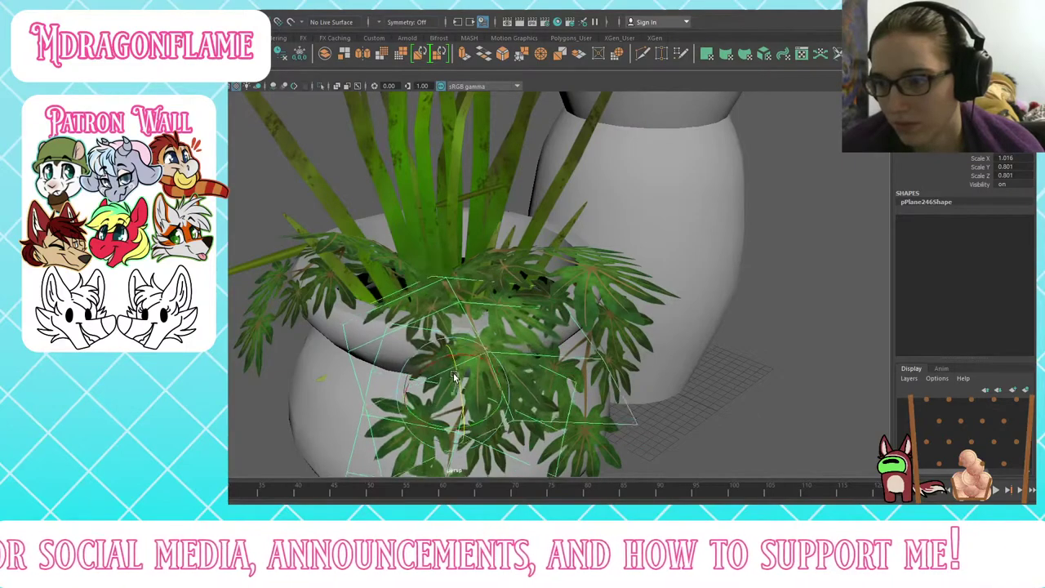
# Step: Rotate the front branch cluster against the pot's rim and flatten it to Scale Y 0.688
pyautogui.click(669, 430)
pyautogui.keyDown('alt'); pyautogui.moveTo(668, 431); pyautogui.dragTo(587, 392); pyautogui.keyUp('alt')
pyautogui.click(424, 330)
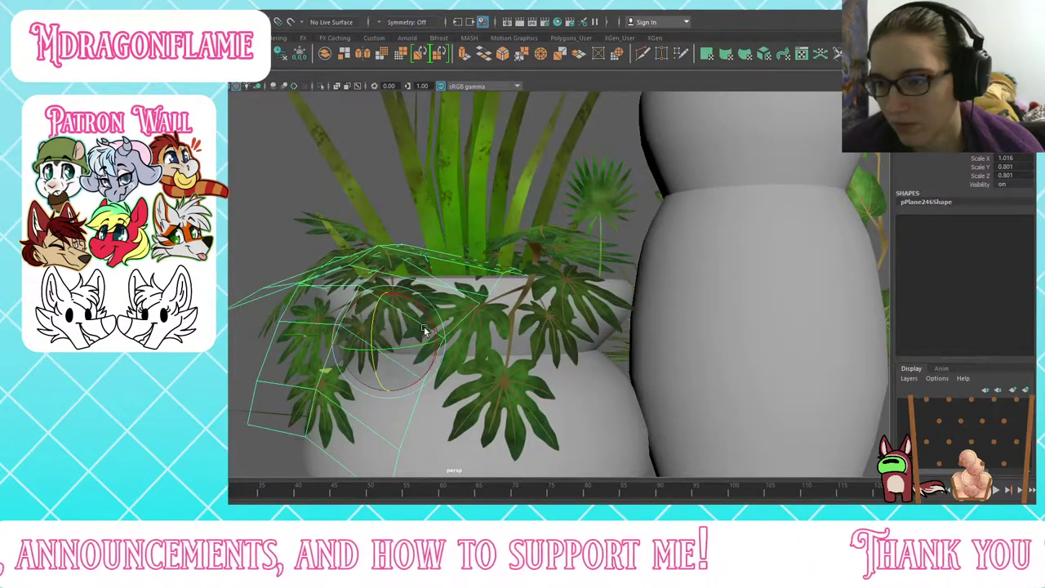
pyautogui.moveTo(423, 329); pyautogui.dragTo(491, 347)
pyautogui.press('r')
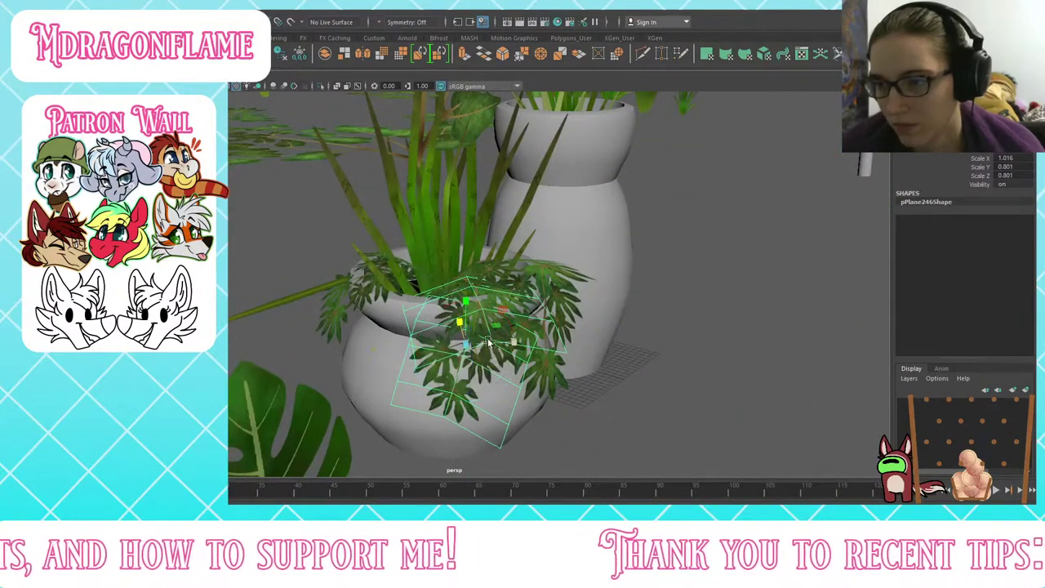
pyautogui.moveTo(464, 304)
pyautogui.mouseDown()
pyautogui.moveTo(455, 323)
pyautogui.moveTo(464, 306)
pyautogui.mouseUp()
pyautogui.press('w')
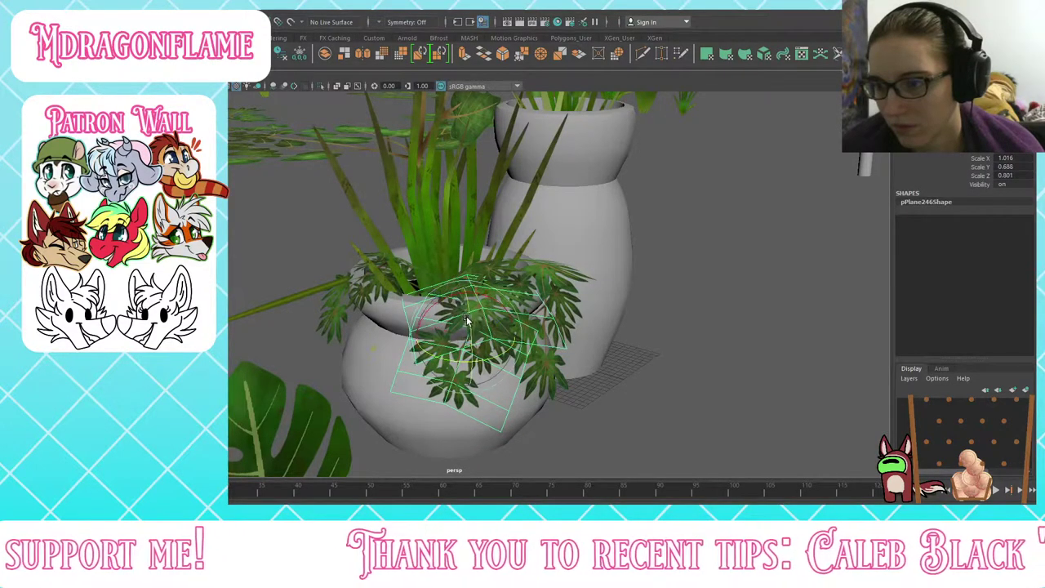
# Step: Tilt the flattened front cluster slightly so its branches hang closer to the pot
pyautogui.click(619, 428)
pyautogui.keyDown('alt'); pyautogui.moveTo(619, 429); pyautogui.dragTo(546, 390); pyautogui.keyUp('alt')
pyautogui.click(489, 320)
pyautogui.press('e')
pyautogui.moveTo(488, 320); pyautogui.dragTo(485, 305)
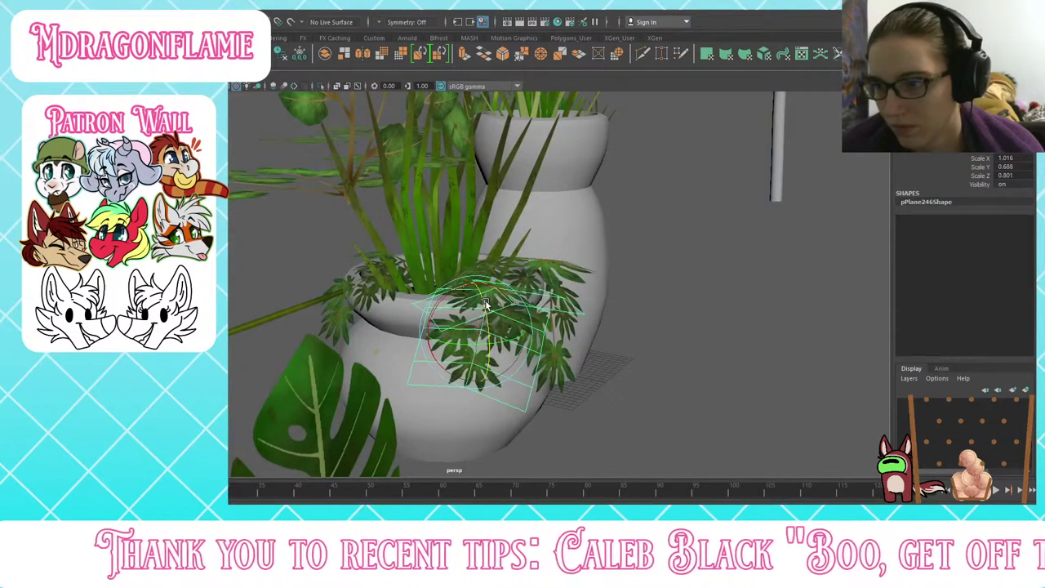
# Step: Examine the draped branches and both potted arrangements from several angles and distances
pyautogui.click(620, 398)
pyautogui.keyDown('alt'); pyautogui.moveTo(621, 398); pyautogui.dragTo(676, 433); pyautogui.keyUp('alt')
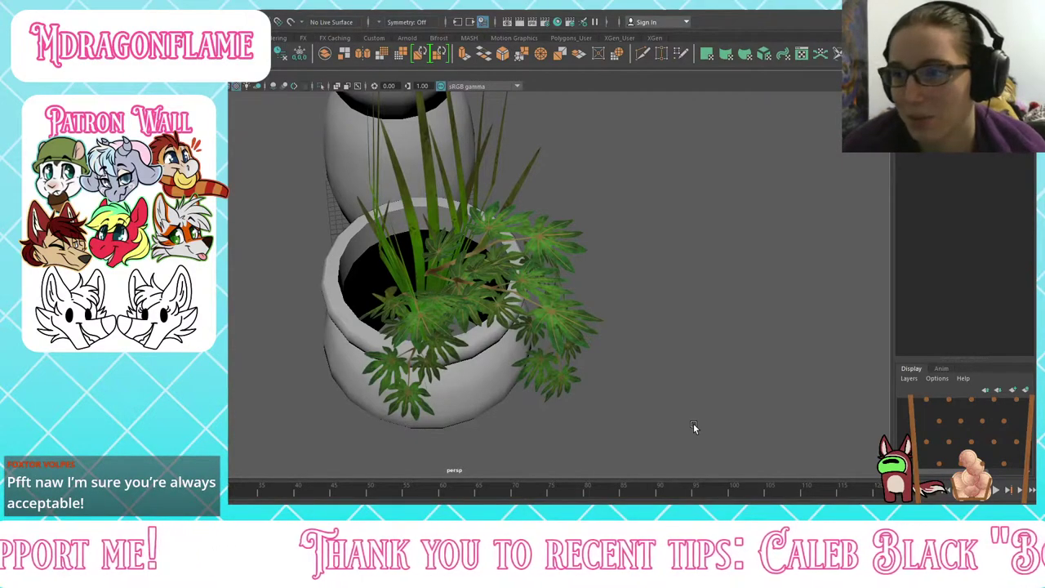
pyautogui.scroll(-5, 634, 271)
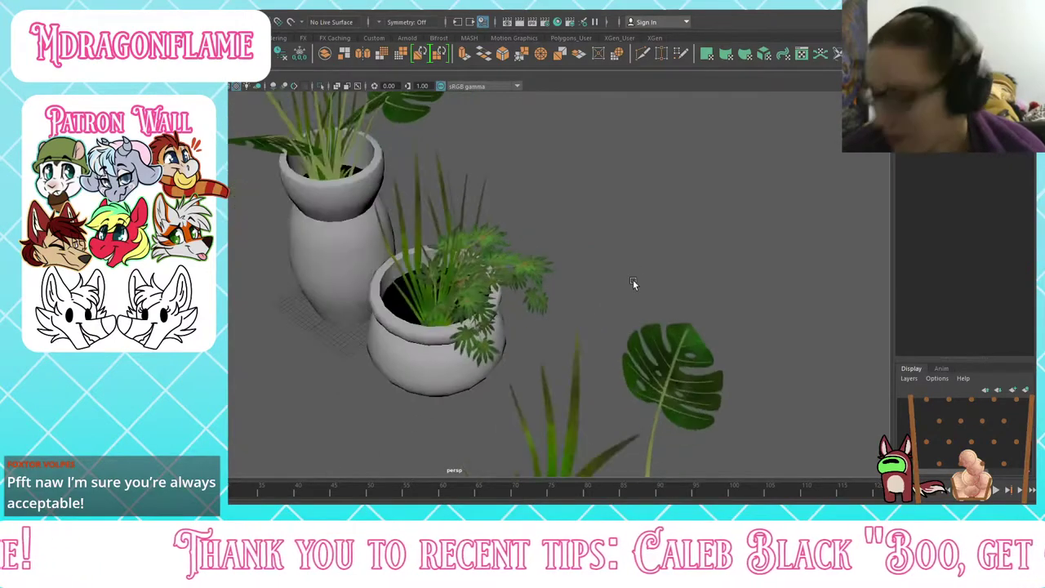
pyautogui.keyDown('alt'); pyautogui.moveTo(633, 280); pyautogui.dragTo(452, 302); pyautogui.keyUp('alt')
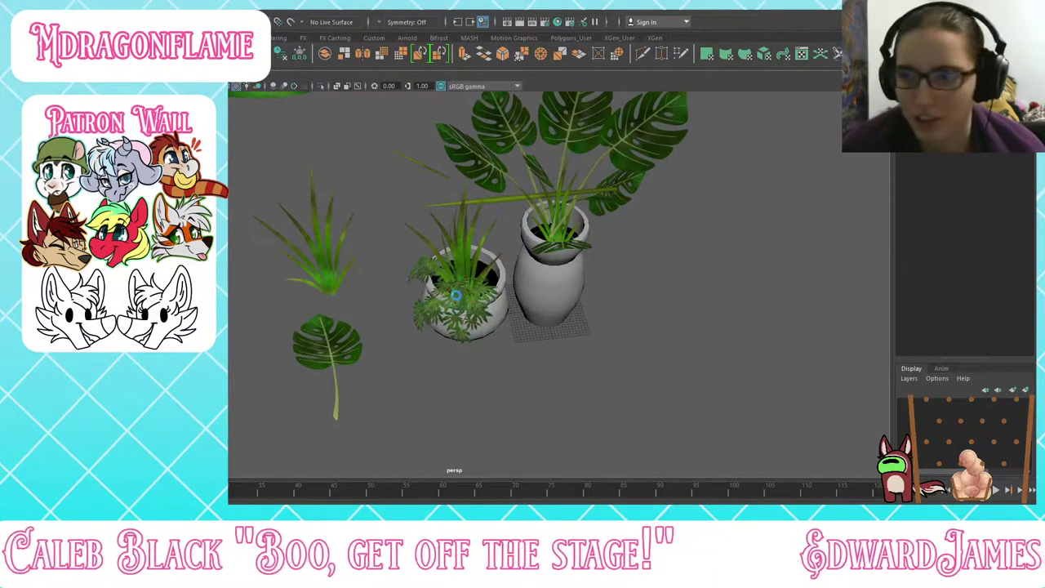
pyautogui.keyDown('alt'); pyautogui.moveTo(489, 293); pyautogui.dragTo(505, 276); pyautogui.keyUp('alt')
pyautogui.keyDown('alt'); pyautogui.moveTo(505, 276); pyautogui.dragTo(535, 304, button='right'); pyautogui.keyUp('alt')
pyautogui.keyDown('alt'); pyautogui.moveTo(534, 304); pyautogui.dragTo(422, 267, button='middle'); pyautogui.keyUp('alt')
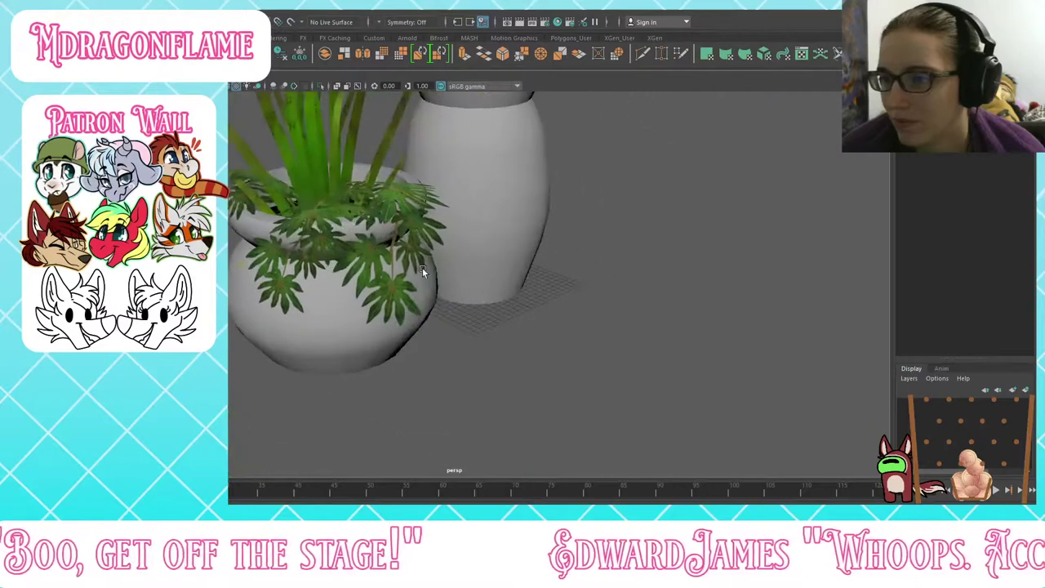
pyautogui.keyDown('alt'); pyautogui.moveTo(422, 267); pyautogui.dragTo(394, 255); pyautogui.keyUp('alt')
pyautogui.click(394, 256)
pyautogui.click(295, 236)
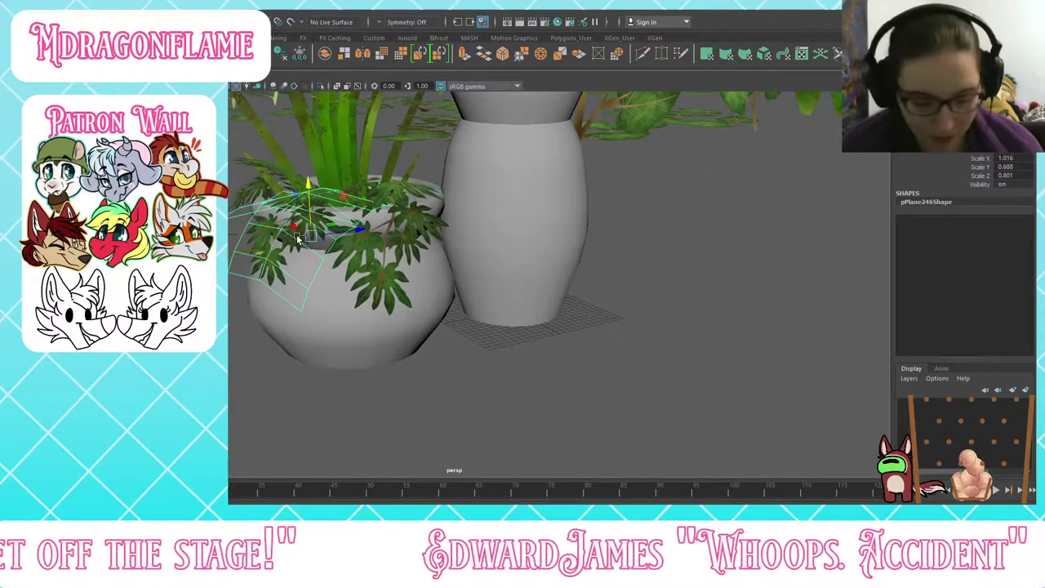
pyautogui.click(278, 246)
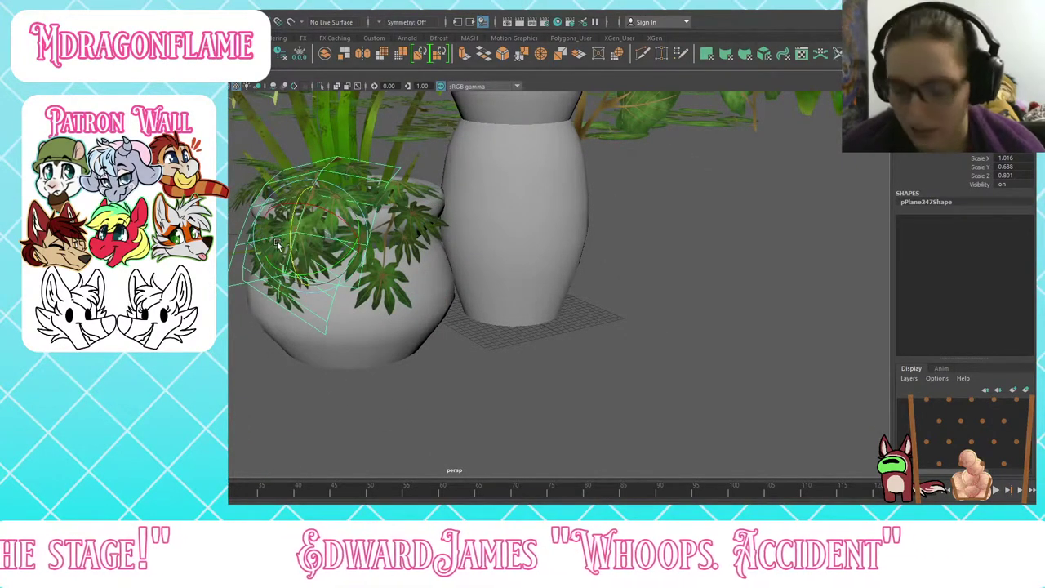
pyautogui.press('Delete')
# Step: Try a duplicate of the single upper branch plane above the pot's rim, rotating and shifting it among the grass
pyautogui.keyDown('alt'); pyautogui.moveTo(277, 245); pyautogui.dragTo(367, 183); pyautogui.keyUp('alt')
pyautogui.click(371, 259)
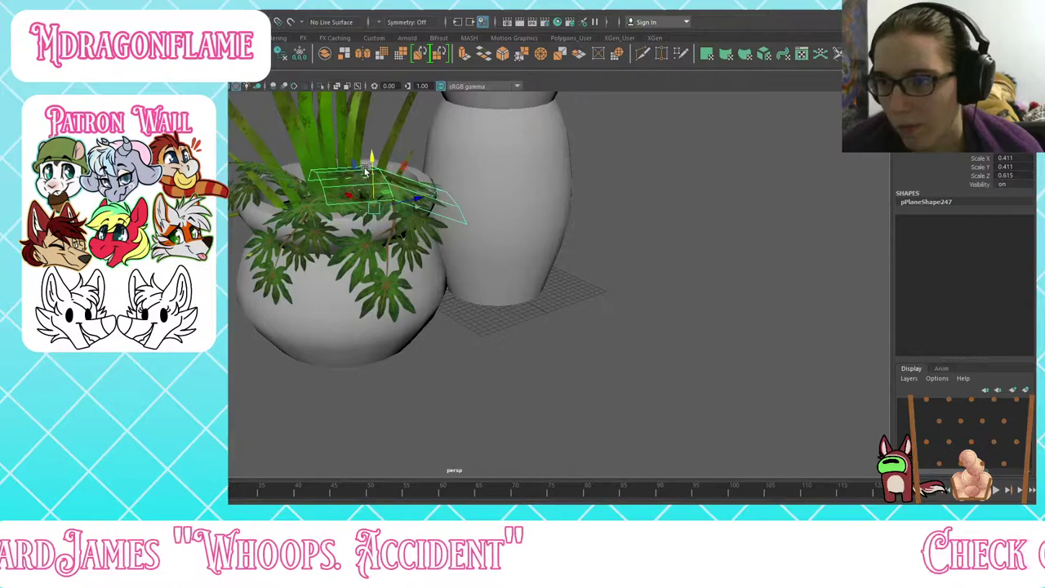
pyautogui.press('e')
pyautogui.press('w')
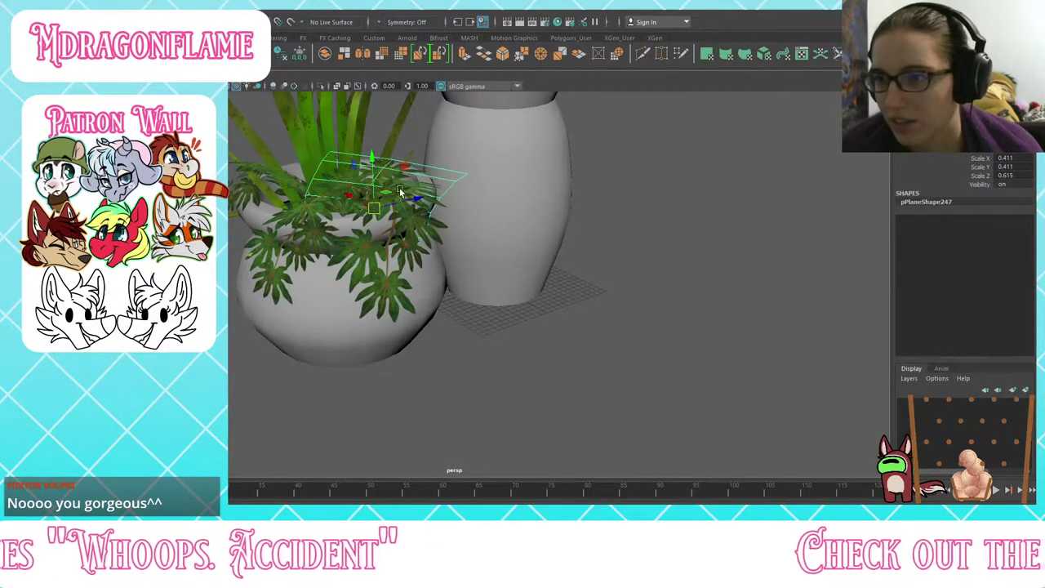
pyautogui.moveTo(416, 200)
pyautogui.mouseDown()
pyautogui.moveTo(395, 201)
pyautogui.moveTo(450, 212)
pyautogui.moveTo(428, 204)
pyautogui.mouseUp()
pyautogui.keyDown('alt'); pyautogui.moveTo(555, 217); pyautogui.dragTo(464, 217); pyautogui.keyUp('alt')
pyautogui.press('e')
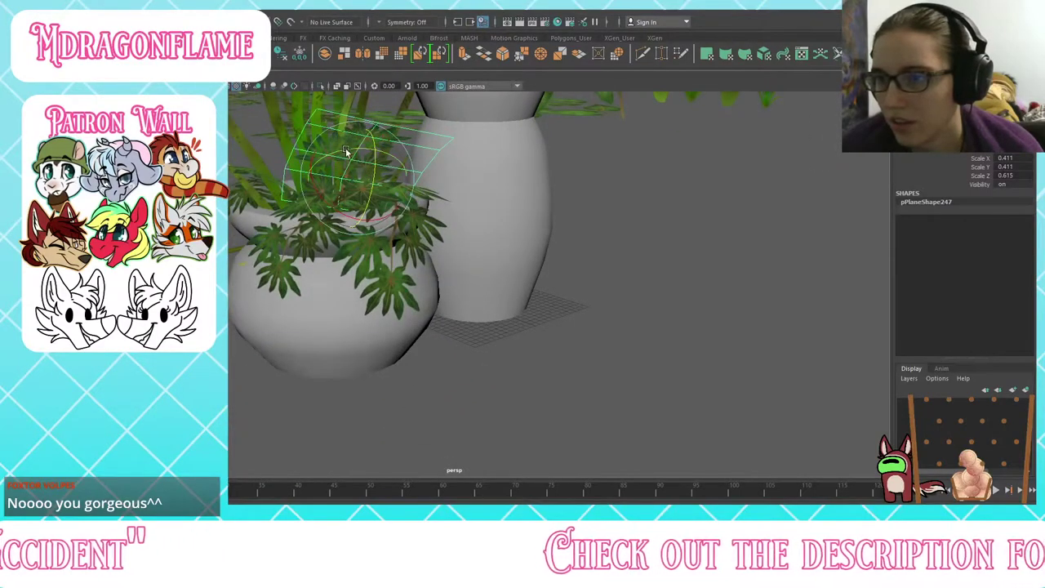
# Step: Try turning the single branch copy further and sliding it across the pot's opening behind the front cluster
pyautogui.moveTo(346, 150); pyautogui.dragTo(332, 147)
pyautogui.press('w')
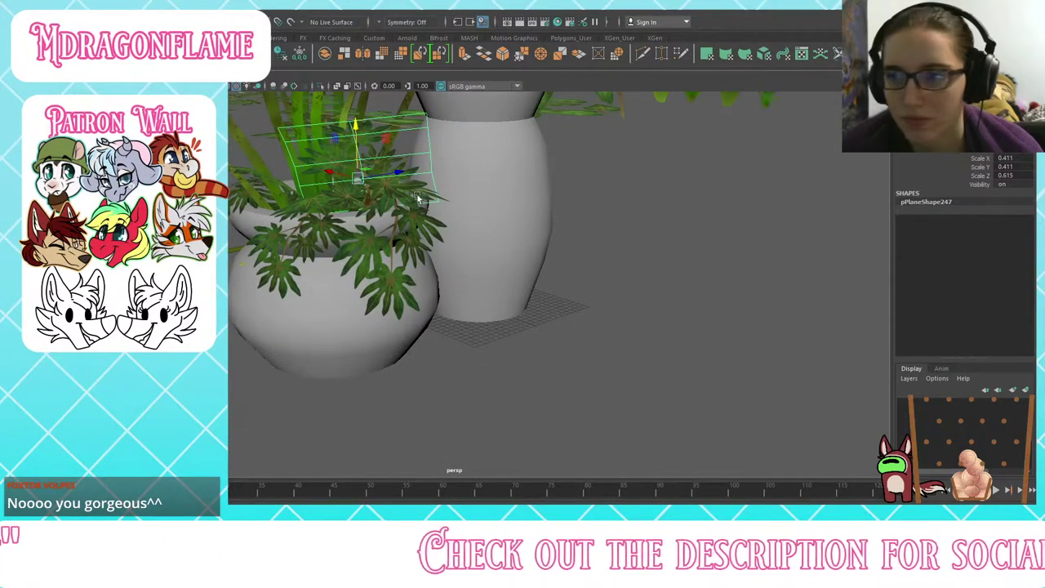
pyautogui.moveTo(401, 175); pyautogui.dragTo(431, 245)
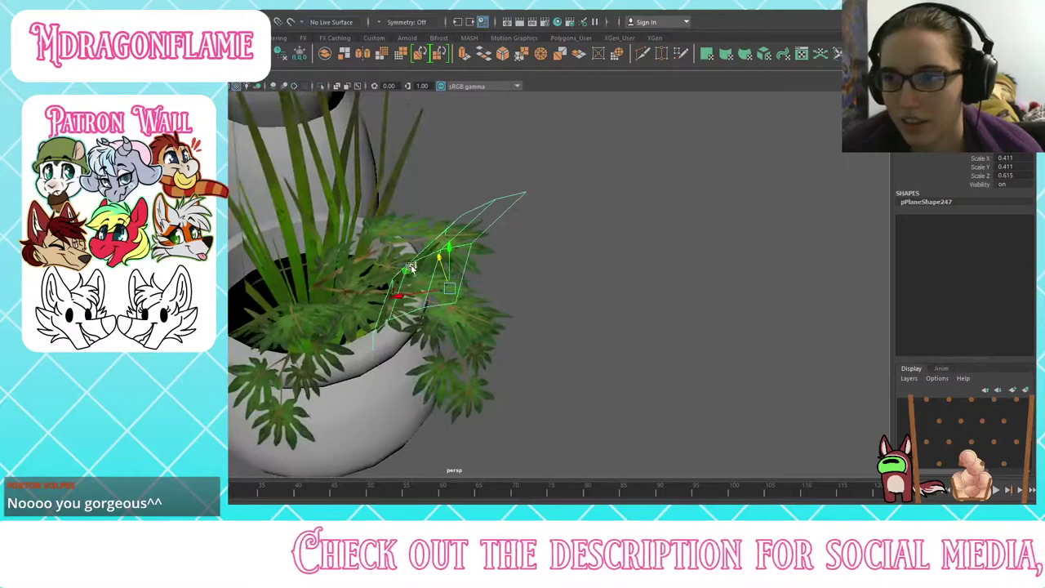
pyautogui.moveTo(398, 290); pyautogui.dragTo(351, 297)
pyautogui.keyDown('alt'); pyautogui.moveTo(441, 289); pyautogui.dragTo(397, 266); pyautogui.keyUp('alt')
pyautogui.press('e')
pyautogui.click(558, 280)
pyautogui.keyDown('alt'); pyautogui.moveTo(558, 280); pyautogui.dragTo(471, 307); pyautogui.keyUp('alt')
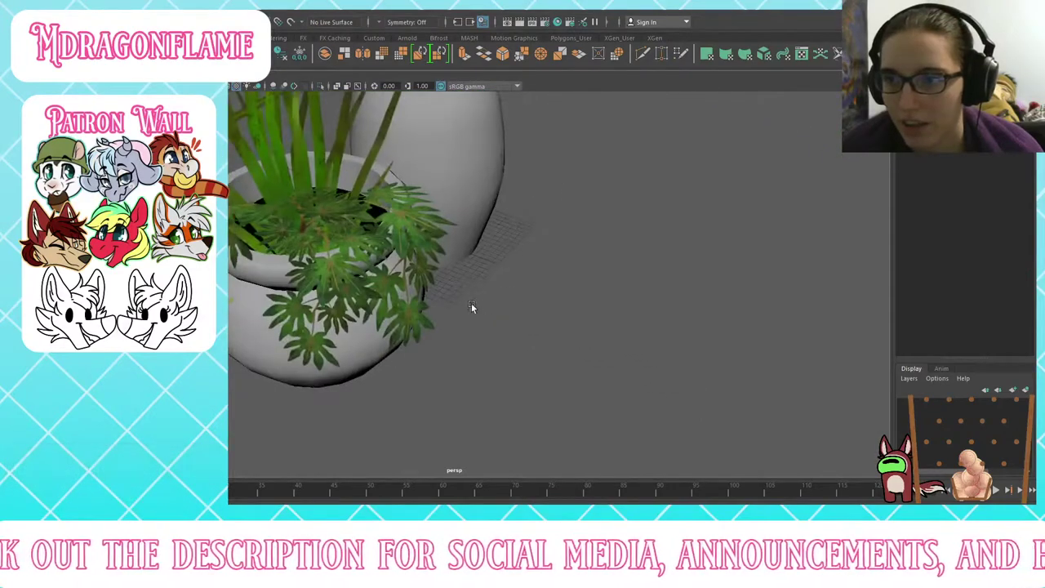
# Step: Try nudging the single branch copy inside the pot, check its placement, and delete it
pyautogui.click(316, 210)
pyautogui.press('w')
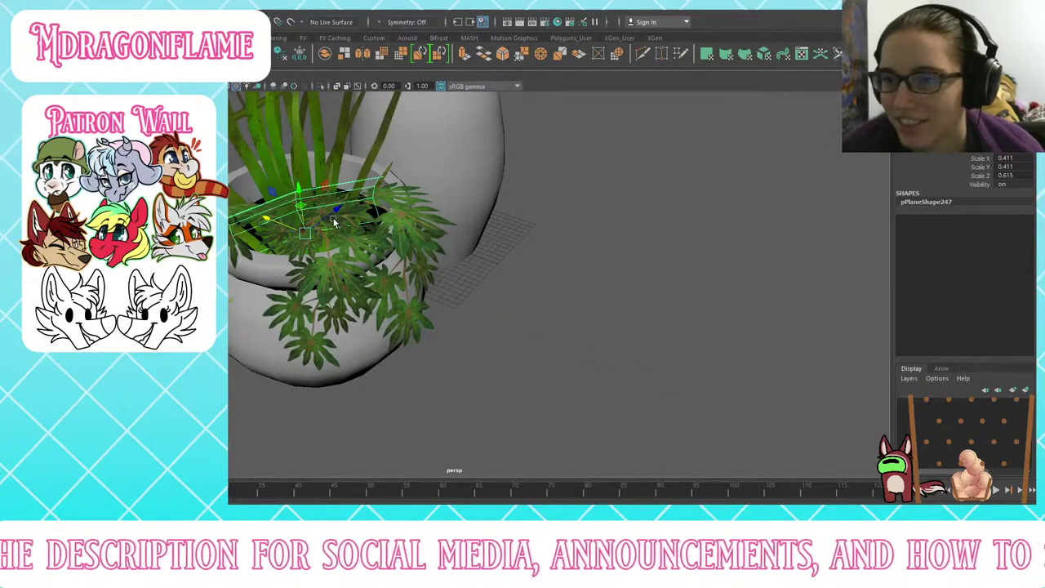
pyautogui.moveTo(336, 225); pyautogui.dragTo(340, 218)
pyautogui.click(340, 220)
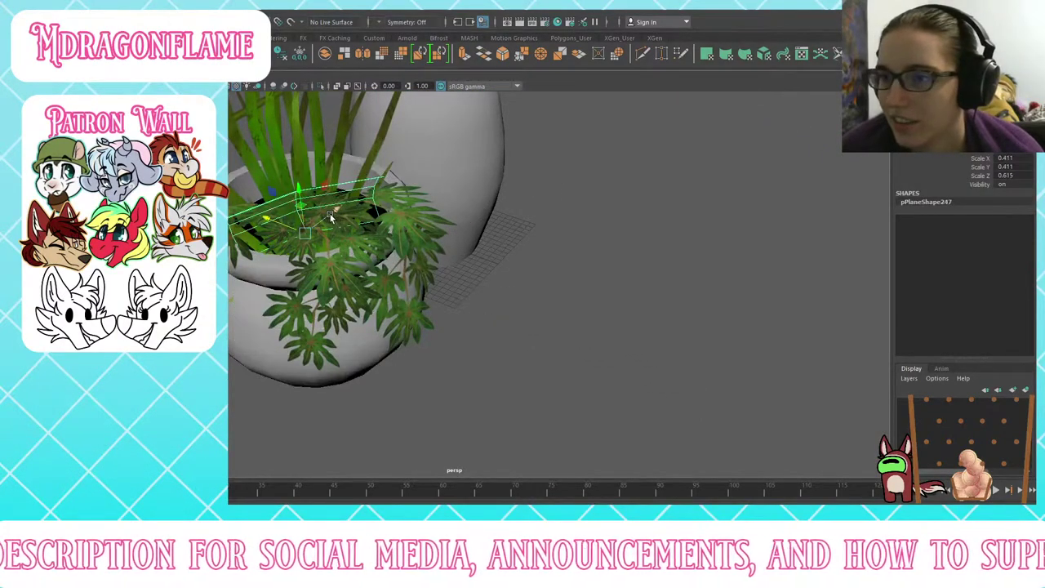
pyautogui.click(526, 341)
pyautogui.keyDown('alt'); pyautogui.moveTo(526, 342); pyautogui.dragTo(380, 321); pyautogui.keyUp('alt')
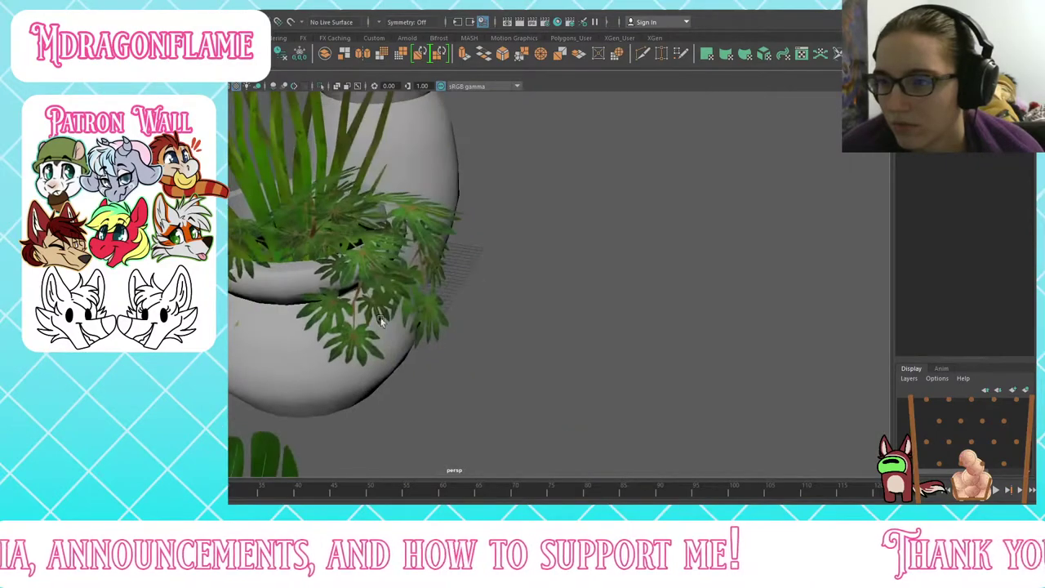
pyautogui.click(302, 190)
pyautogui.keyDown('alt'); pyautogui.moveTo(301, 190); pyautogui.dragTo(318, 257); pyautogui.keyUp('alt')
pyautogui.press('Delete')
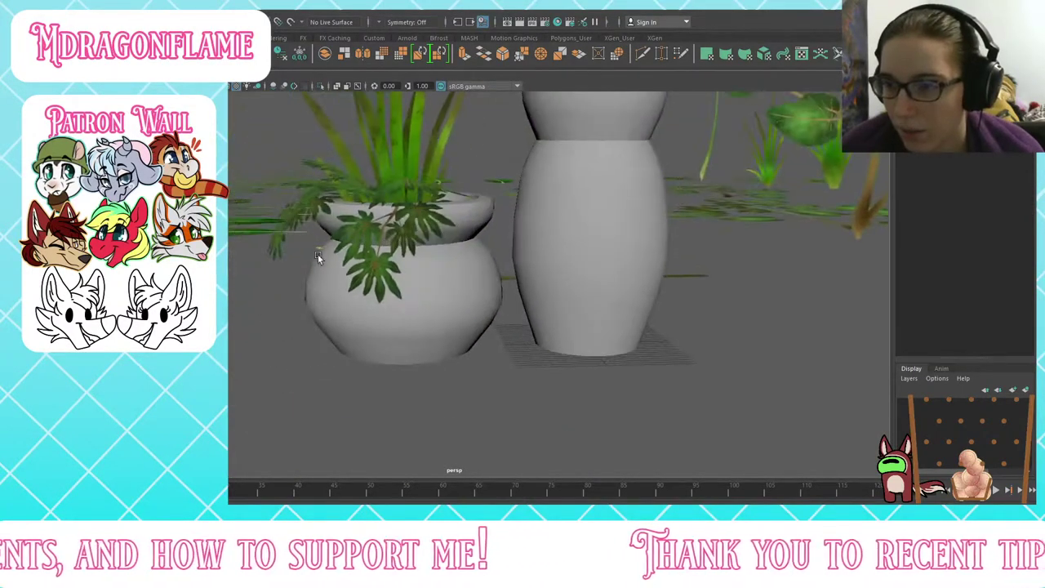
# Step: Duplicate the front leaf cluster plane and place the copy over the short pot's rim beside the original
pyautogui.keyDown('alt'); pyautogui.moveTo(385, 240); pyautogui.dragTo(409, 187); pyautogui.keyUp('alt')
pyautogui.click(411, 185)
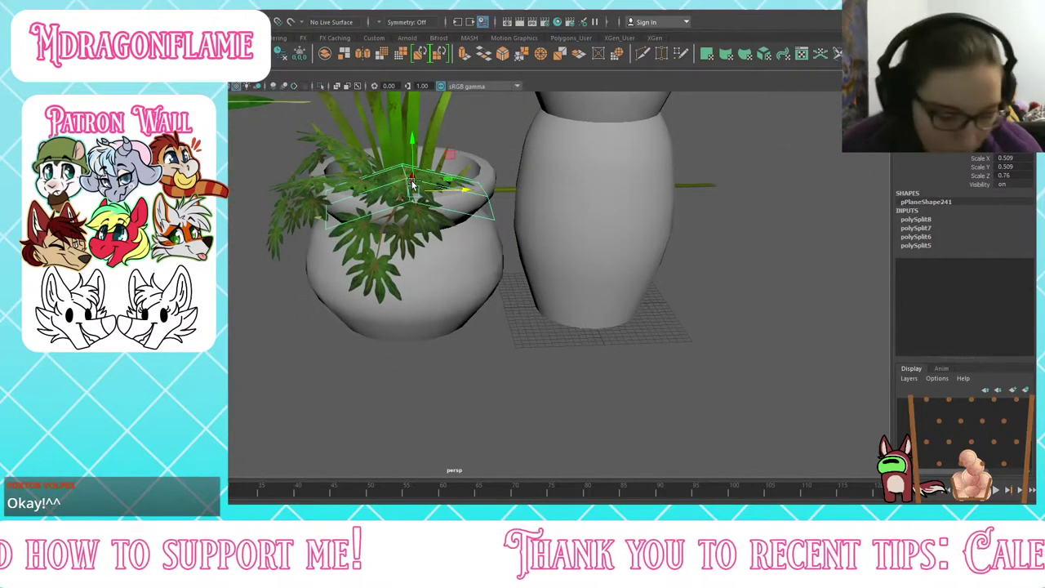
pyautogui.click(413, 185)
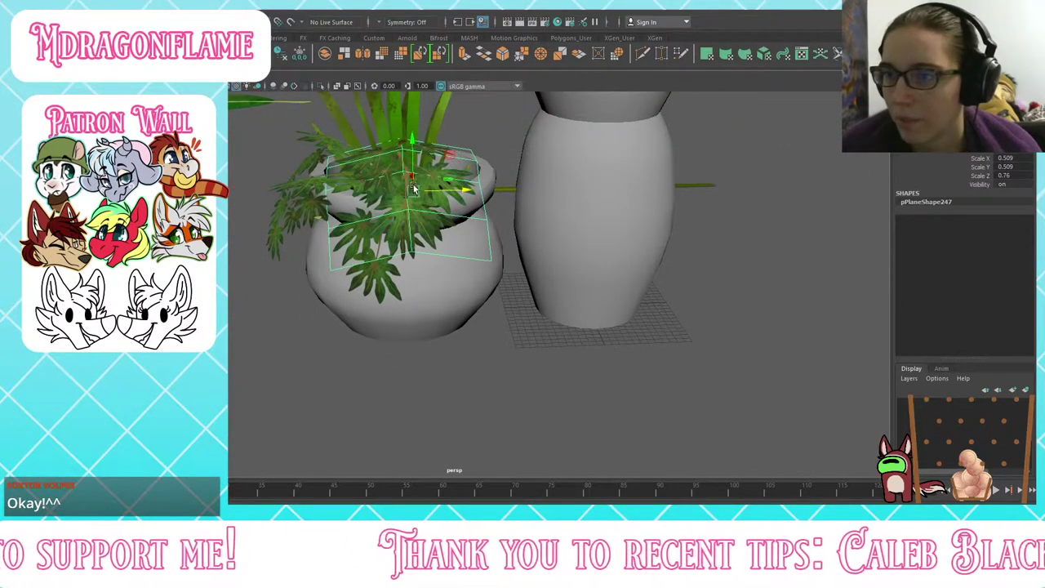
pyautogui.keyDown('alt'); pyautogui.moveTo(396, 213); pyautogui.dragTo(433, 218); pyautogui.keyUp('alt')
pyautogui.moveTo(381, 180); pyautogui.dragTo(430, 256)
pyautogui.press('e')
pyautogui.press('w')
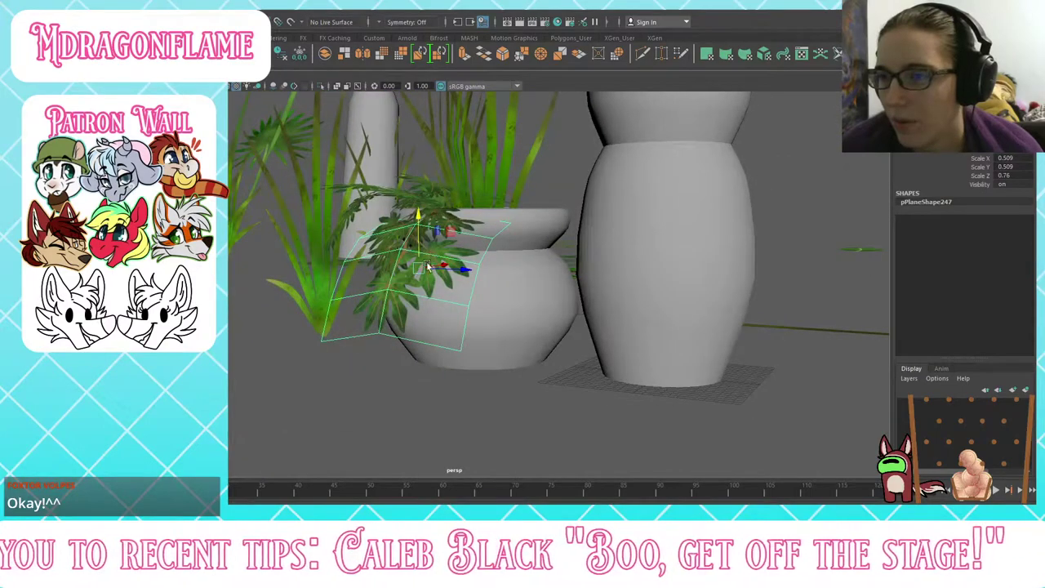
pyautogui.moveTo(436, 263); pyautogui.dragTo(443, 258, button='middle')
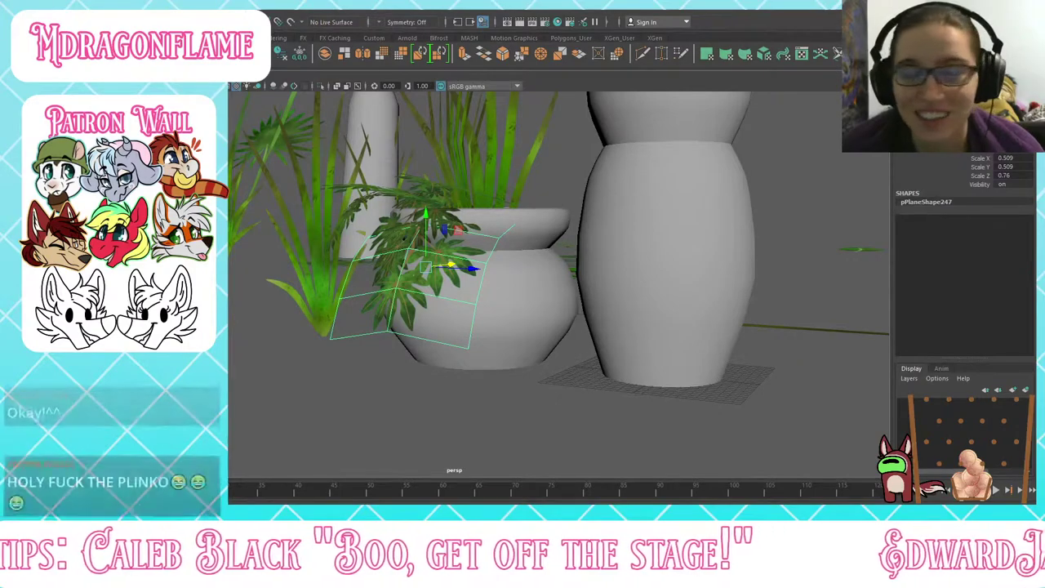
pyautogui.moveTo(425, 228); pyautogui.dragTo(425, 218)
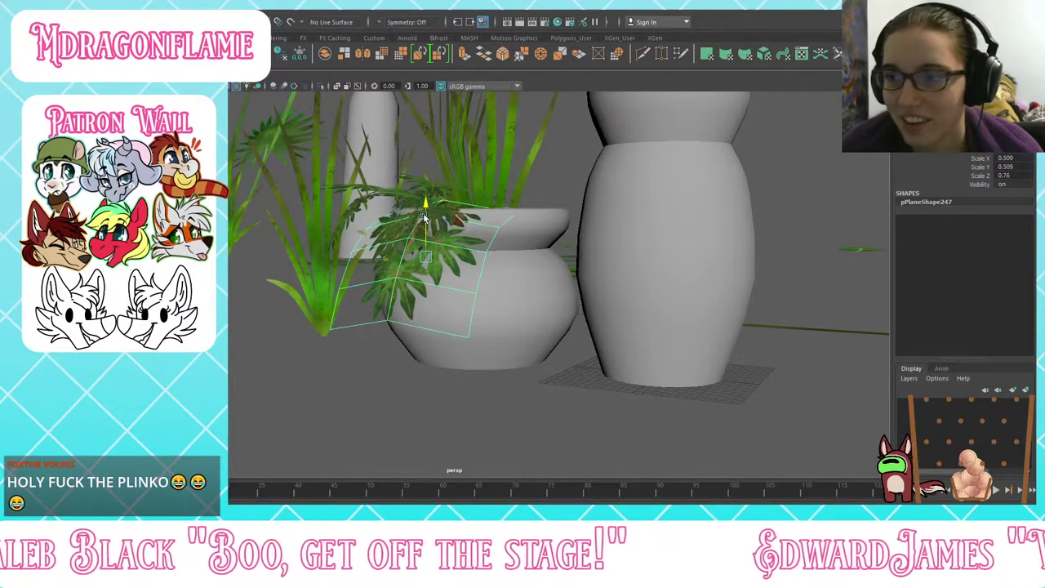
# Step: Rotate the copied cluster around the rim and scale it to 0.399 in X and Y and 0.596 in Z
pyautogui.press('e')
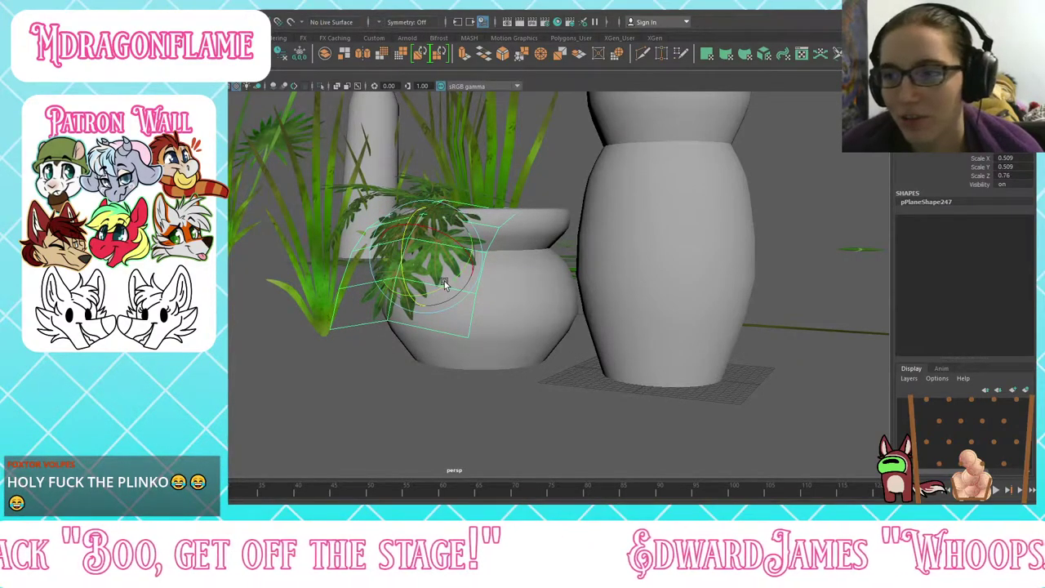
pyautogui.moveTo(444, 281); pyautogui.dragTo(458, 249)
pyautogui.press('w')
pyautogui.press('r')
pyautogui.press('w')
pyautogui.press('e')
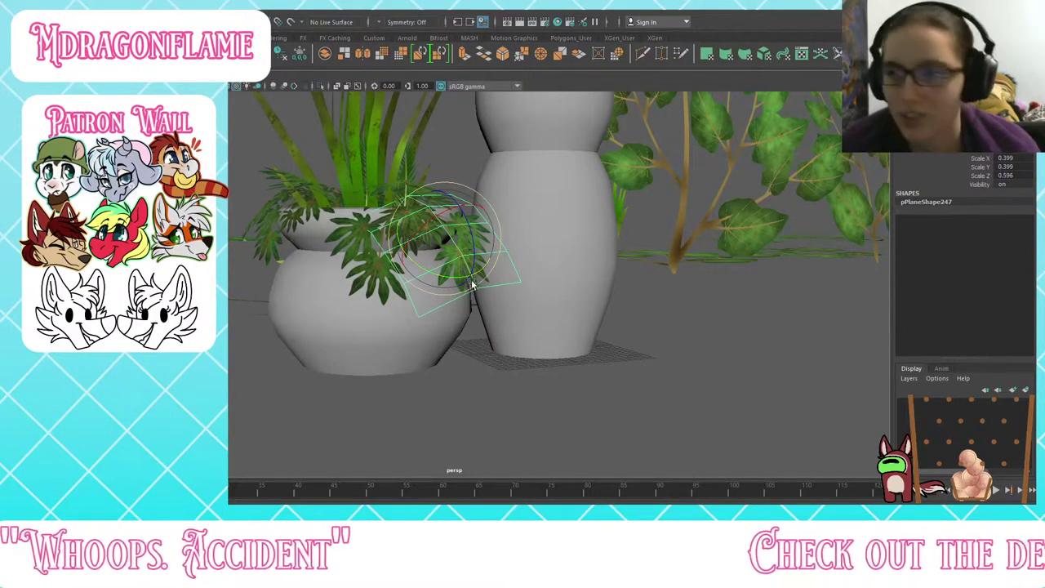
pyautogui.moveTo(469, 232); pyautogui.dragTo(472, 244)
pyautogui.press('w')
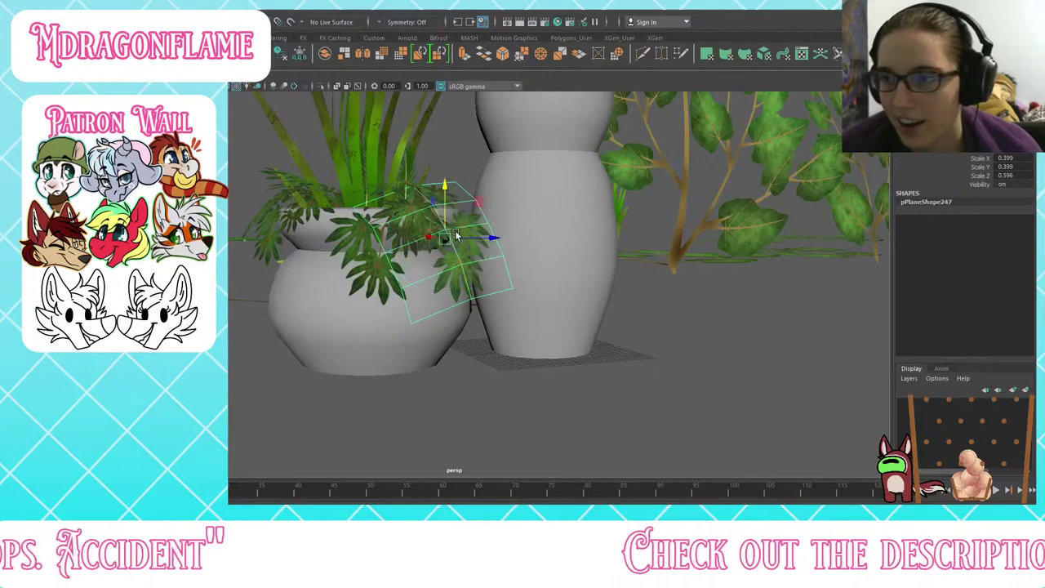
# Step: Shift the copied cluster against the pot's side facing the tall vase and tilt it over the rim
pyautogui.moveTo(445, 210); pyautogui.dragTo(385, 257)
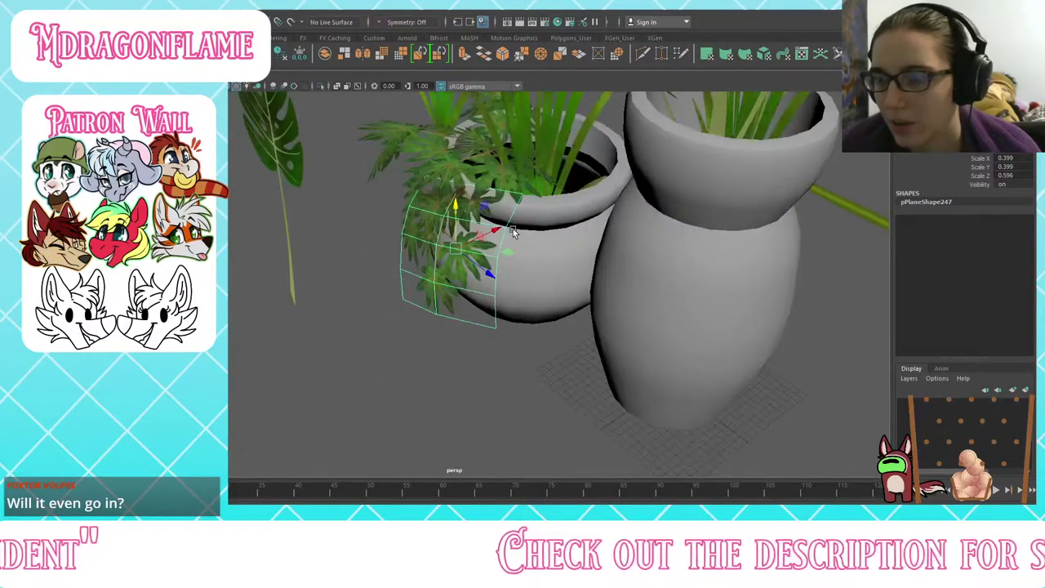
pyautogui.moveTo(481, 236)
pyautogui.mouseDown()
pyautogui.moveTo(492, 230)
pyautogui.moveTo(484, 266)
pyautogui.moveTo(483, 236)
pyautogui.mouseUp()
pyautogui.moveTo(439, 231); pyautogui.dragTo(430, 230)
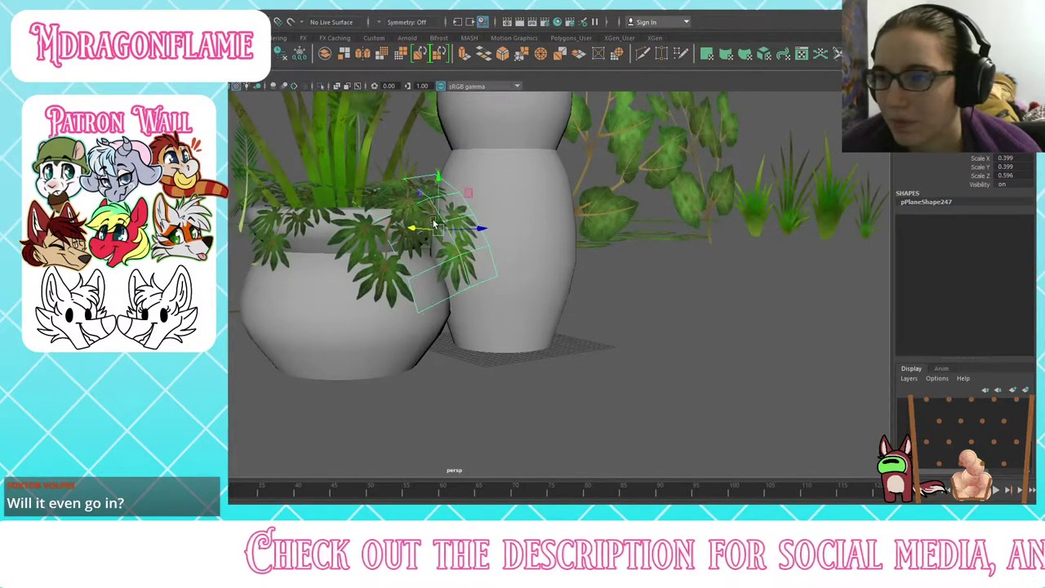
pyautogui.moveTo(437, 177); pyautogui.dragTo(454, 263)
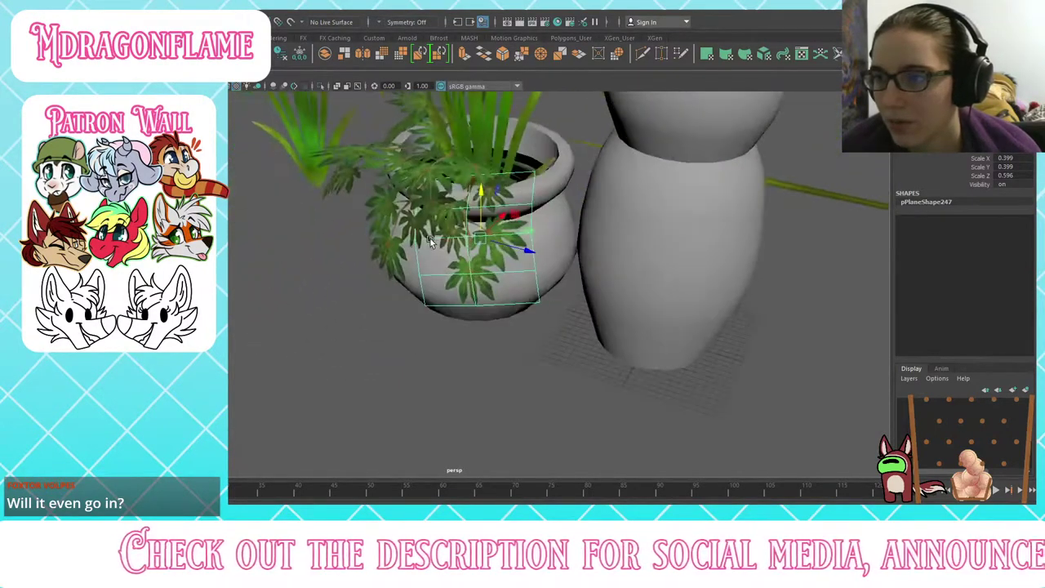
pyautogui.press('e')
pyautogui.moveTo(470, 226); pyautogui.dragTo(477, 200)
pyautogui.press('w')
# Step: Turn the copied cluster slightly further against the pot's side and check how it hangs
pyautogui.keyDown('alt'); pyautogui.moveTo(472, 240); pyautogui.dragTo(485, 207); pyautogui.keyUp('alt')
pyautogui.click(501, 356)
pyautogui.click(482, 254)
pyautogui.press('e')
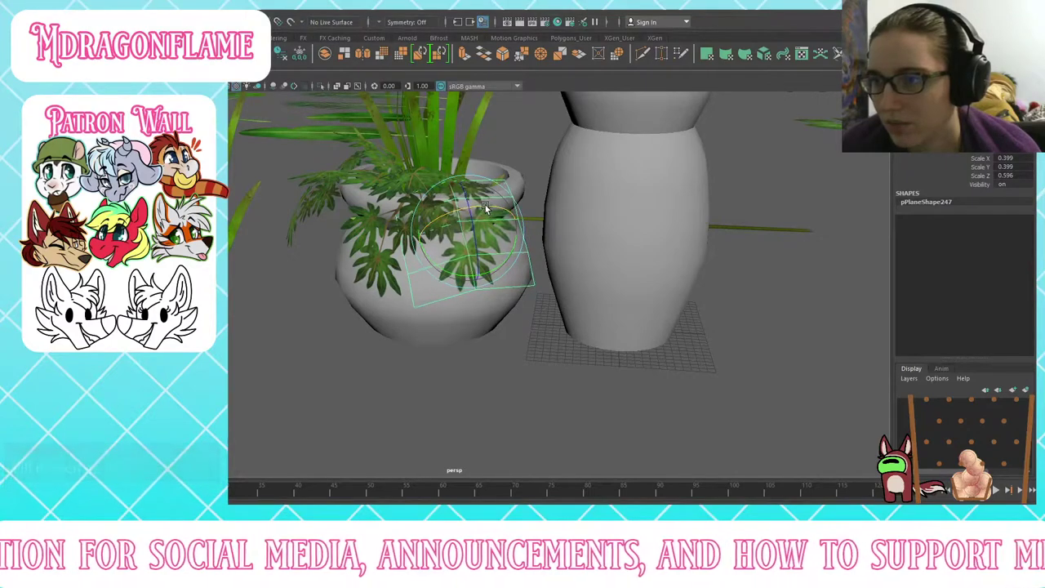
pyautogui.moveTo(502, 263); pyautogui.dragTo(508, 256)
pyautogui.click(541, 389)
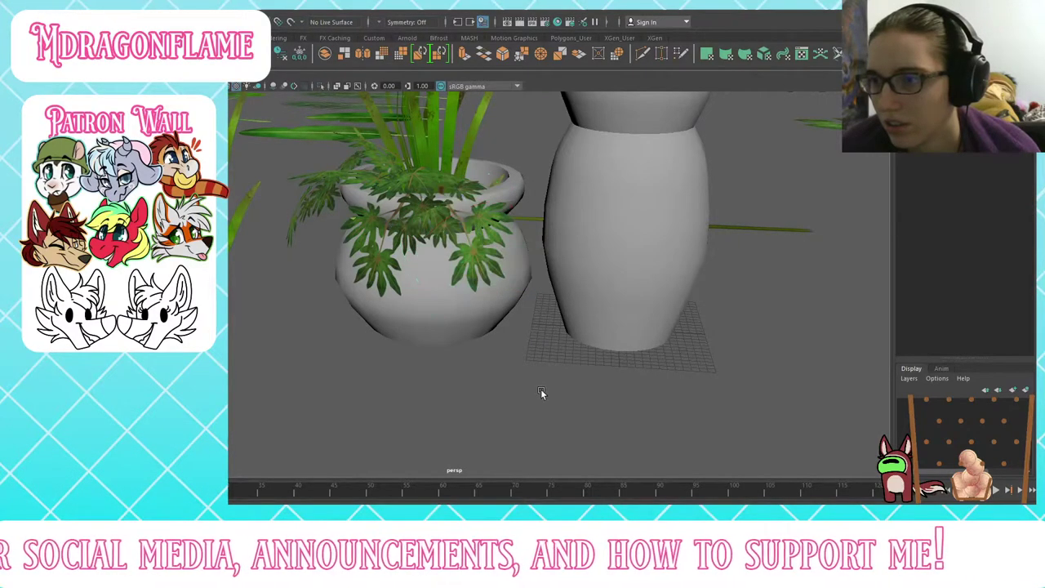
pyautogui.keyDown('alt'); pyautogui.moveTo(541, 389); pyautogui.dragTo(561, 357); pyautogui.keyUp('alt')
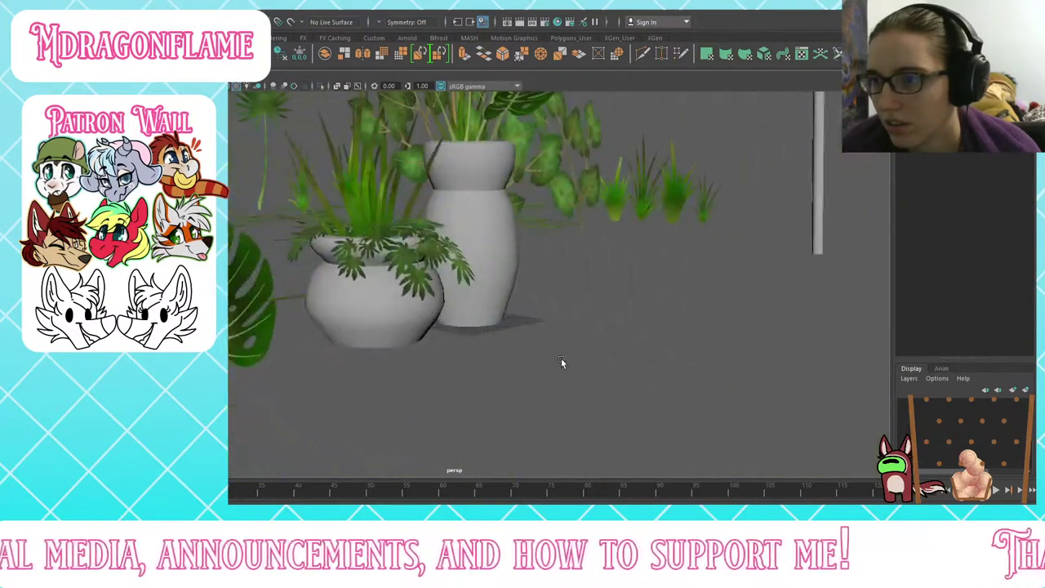
# Step: Scale the copied cluster to 0.296 in X, 0.279 in Y and 0.53 in Z, and lower it slightly
pyautogui.click(449, 259)
pyautogui.click(468, 273)
pyautogui.press('r')
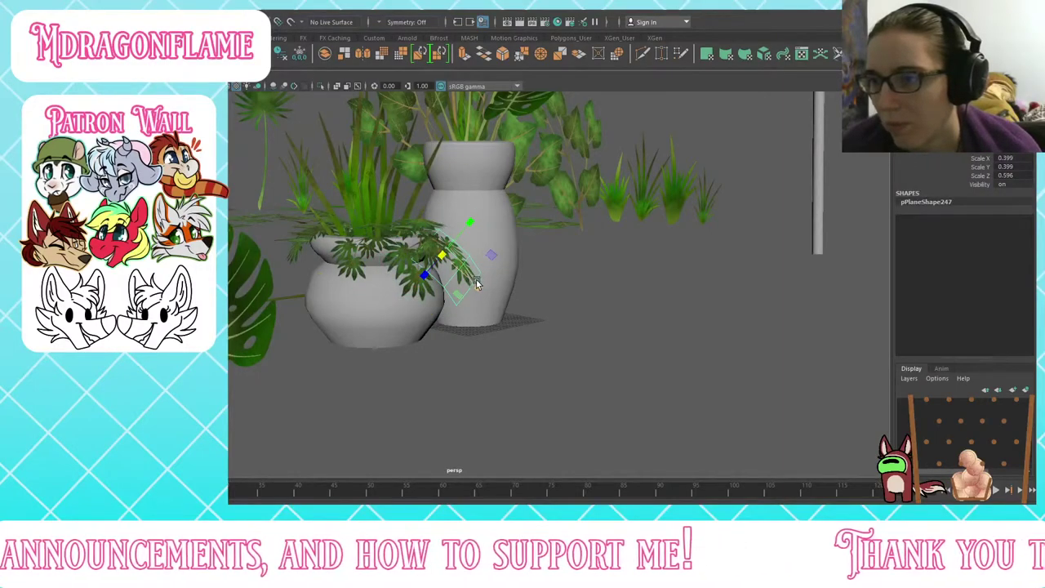
pyautogui.moveTo(473, 280); pyautogui.dragTo(384, 256)
pyautogui.press('w')
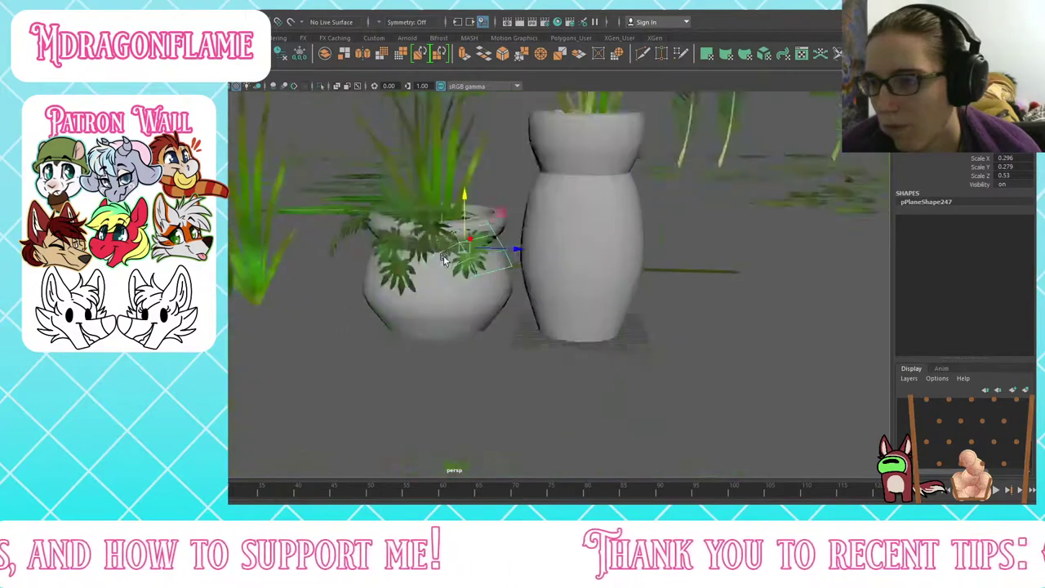
pyautogui.keyDown('alt'); pyautogui.moveTo(384, 256); pyautogui.dragTo(445, 245, button='right'); pyautogui.keyUp('alt')
pyautogui.moveTo(433, 200); pyautogui.dragTo(431, 207)
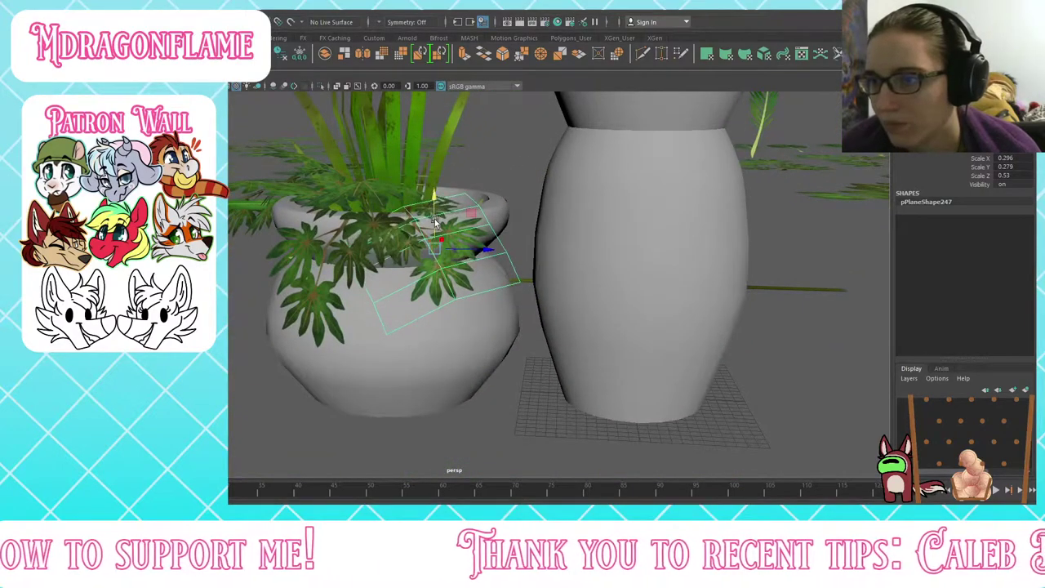
# Step: Adjust the small copied cluster's rotation so its leaves fan out beside the front cluster
pyautogui.click(500, 360)
pyautogui.click(527, 369)
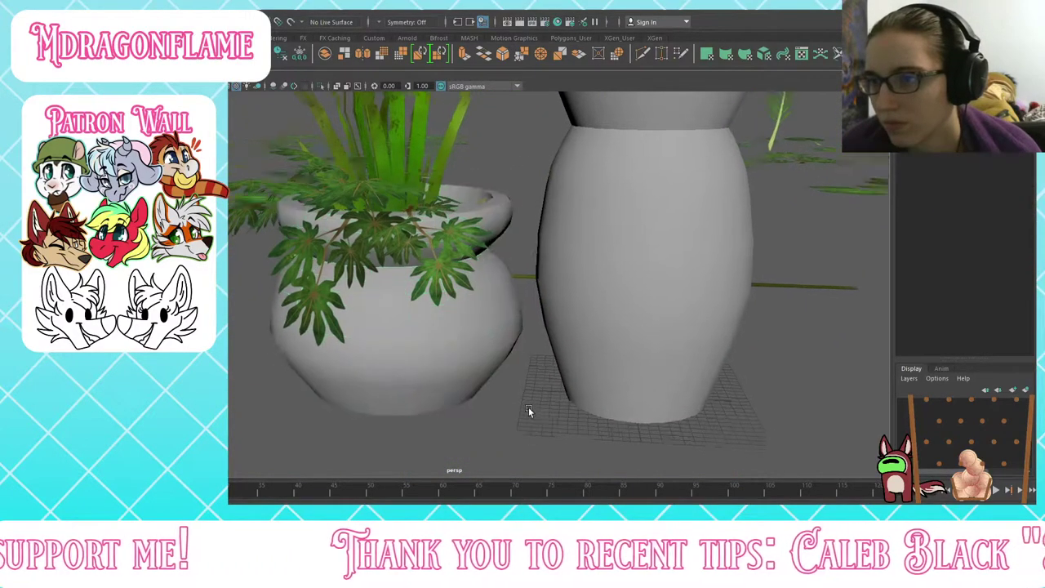
pyautogui.keyDown('alt'); pyautogui.moveTo(529, 411); pyautogui.dragTo(464, 369); pyautogui.keyUp('alt')
pyautogui.click(430, 261)
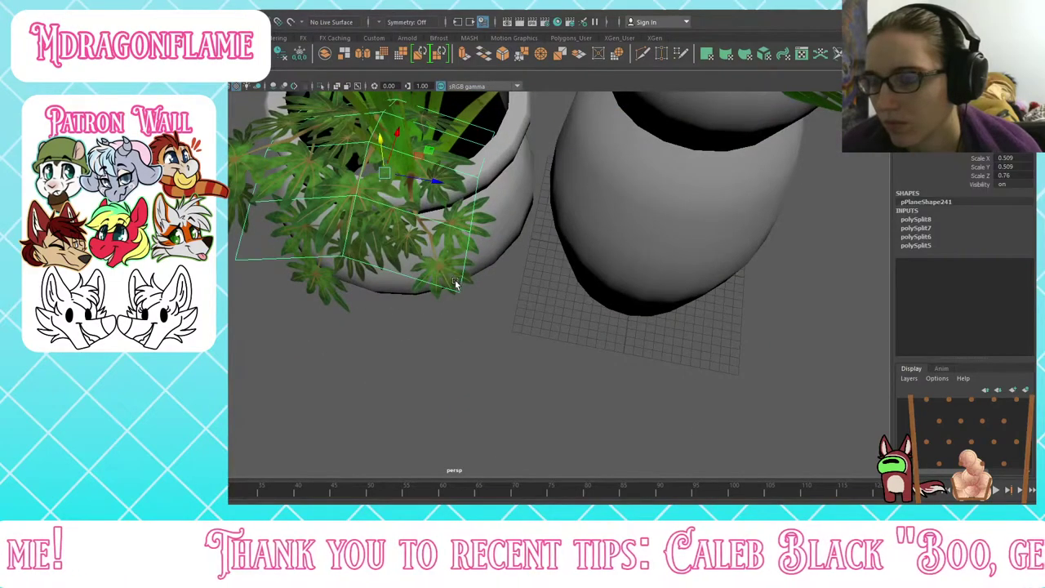
pyautogui.click(481, 228)
pyautogui.press('e')
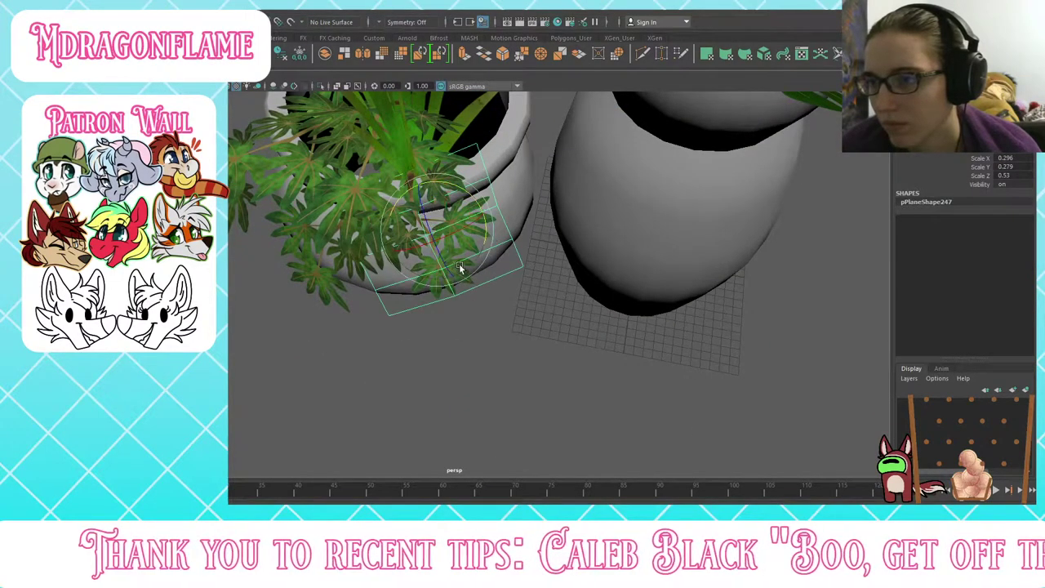
pyautogui.moveTo(481, 237); pyautogui.dragTo(480, 229)
pyautogui.click(511, 341)
# Step: Slide the wide side cluster horizontally along the short pot's rim and check the draping from several angles
pyautogui.keyDown('alt'); pyautogui.moveTo(512, 341); pyautogui.dragTo(266, 262); pyautogui.keyUp('alt')
pyautogui.click(299, 251)
pyautogui.click(356, 414)
pyautogui.keyDown('alt'); pyautogui.moveTo(408, 413); pyautogui.dragTo(391, 351); pyautogui.keyUp('alt')
pyautogui.click(266, 299)
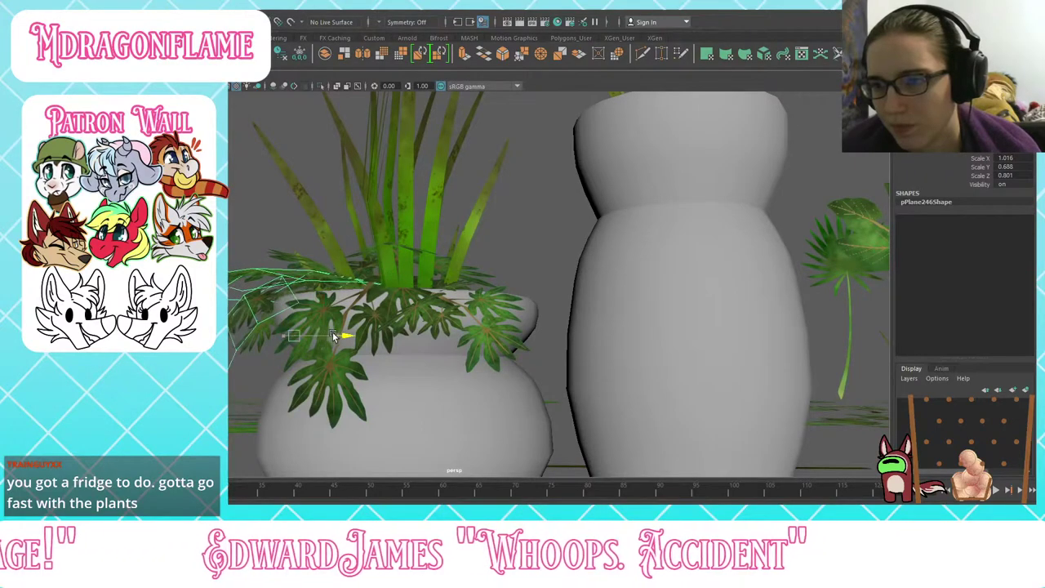
pyautogui.keyDown('alt'); pyautogui.moveTo(333, 332); pyautogui.dragTo(417, 366); pyautogui.keyUp('alt')
pyautogui.click(517, 397)
pyautogui.keyDown('alt'); pyautogui.moveTo(517, 397); pyautogui.dragTo(441, 422); pyautogui.keyUp('alt')
# Step: Select the small copy together with the neighbouring front and side clusters and inspect them from the other side
pyautogui.click(484, 314)
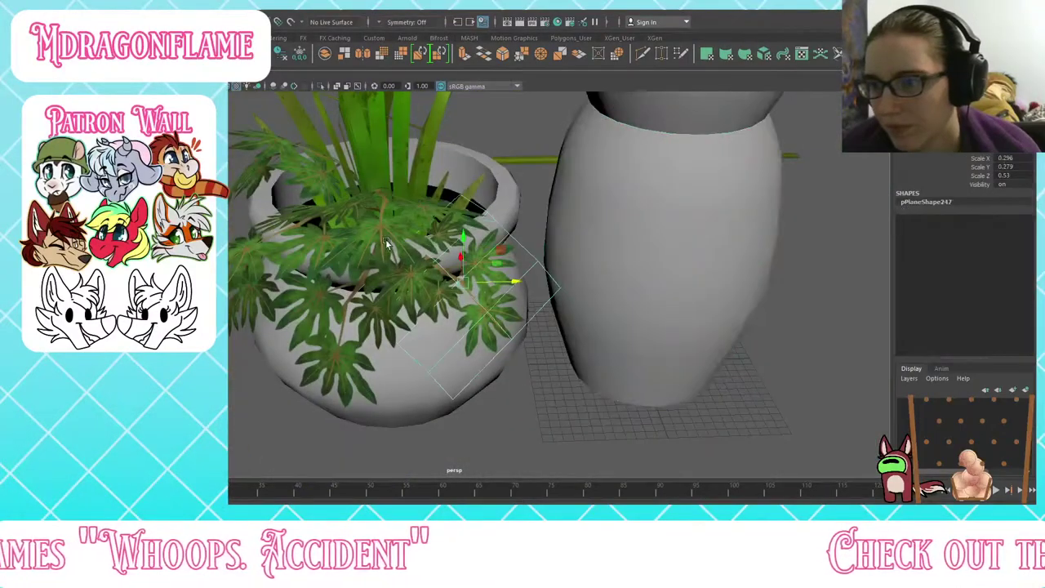
pyautogui.keyDown('shift'); pyautogui.click(385, 240); pyautogui.keyUp('shift')
pyautogui.keyDown('shift'); pyautogui.click(336, 326); pyautogui.keyUp('shift')
pyautogui.keyDown('shift'); pyautogui.click(265, 284); pyautogui.keyUp('shift')
pyautogui.keyDown('alt'); pyautogui.moveTo(321, 322); pyautogui.dragTo(552, 355); pyautogui.keyUp('alt')
pyautogui.click(628, 349)
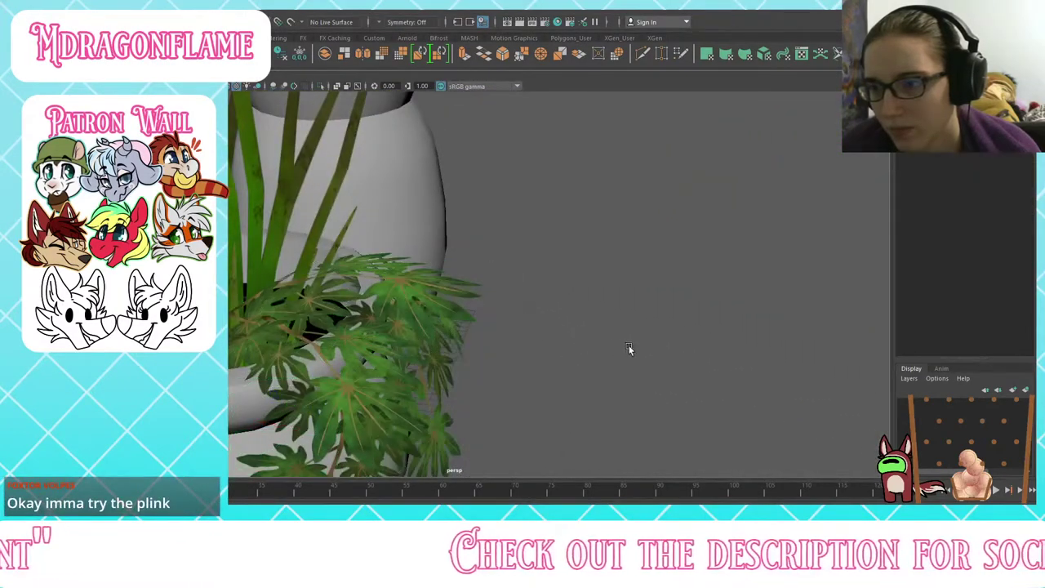
# Step: Rotate and reposition the small copied cluster so that it rests higher on the short pot's rim
pyautogui.scroll(-5, 629, 349)
pyautogui.keyDown('alt'); pyautogui.moveTo(628, 350); pyautogui.dragTo(473, 299); pyautogui.keyUp('alt')
pyautogui.click(477, 298)
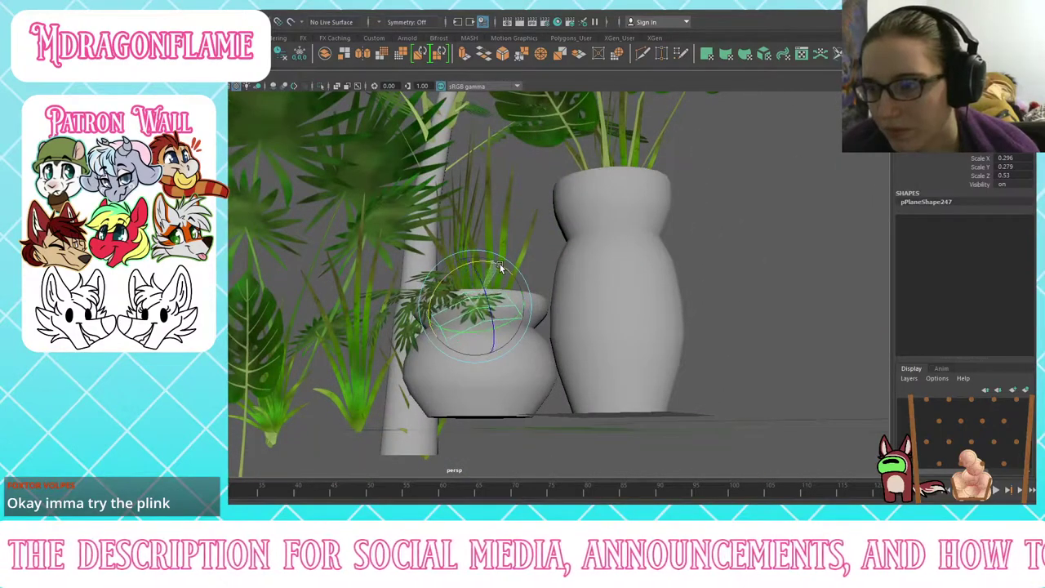
pyautogui.press('w')
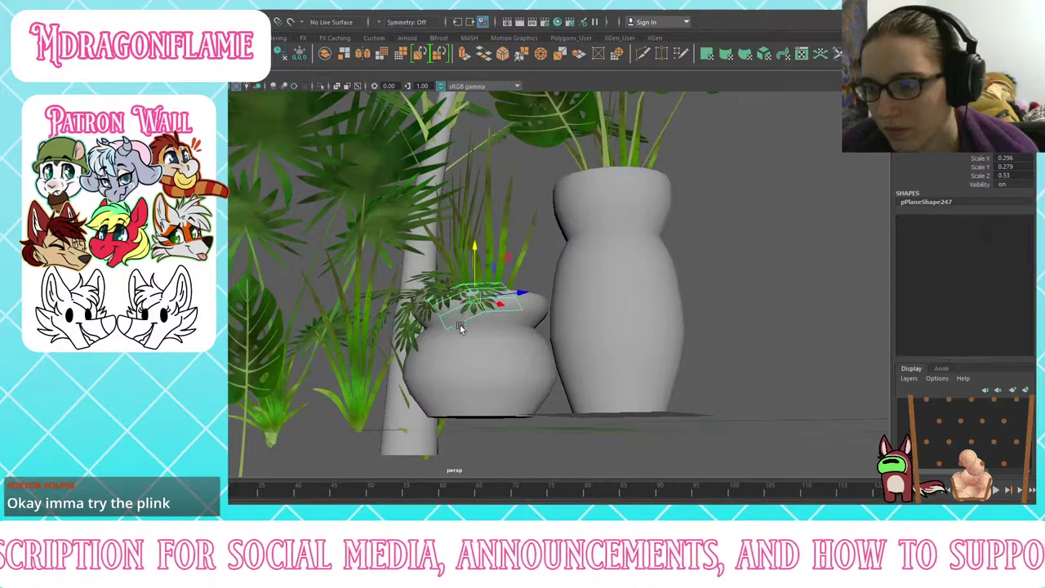
pyautogui.keyDown('alt'); pyautogui.moveTo(475, 281); pyautogui.dragTo(441, 227); pyautogui.keyUp('alt')
pyautogui.press('e')
pyautogui.press('w')
pyautogui.keyDown('alt'); pyautogui.moveTo(519, 288); pyautogui.dragTo(455, 268); pyautogui.keyUp('alt')
pyautogui.scroll(5, 457, 286)
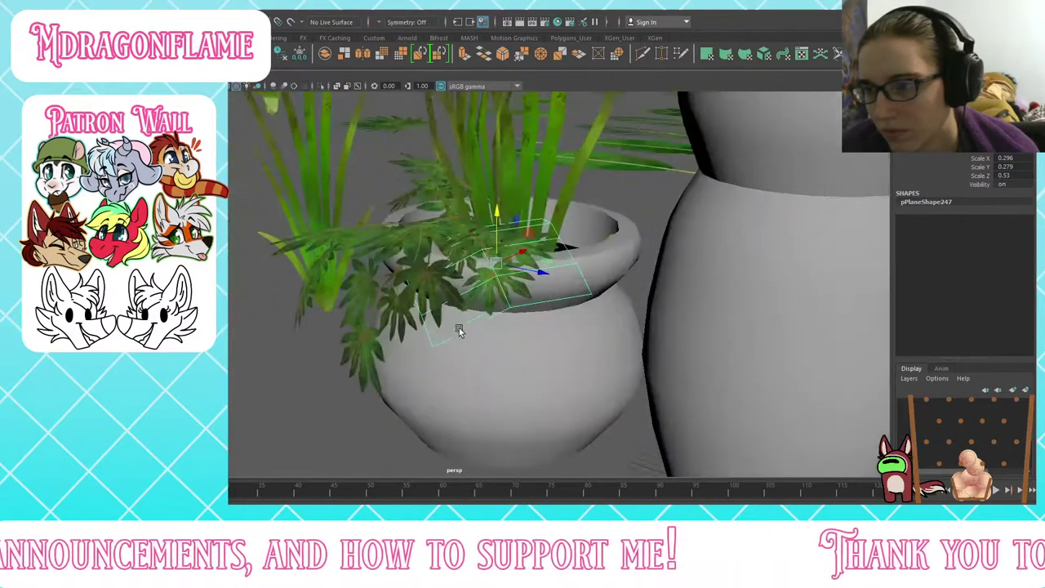
# Step: Examine the finished draping close up and both potted arrangements from a distance
pyautogui.click(329, 421)
pyautogui.keyDown('alt'); pyautogui.moveTo(410, 391); pyautogui.dragTo(495, 406); pyautogui.keyUp('alt')
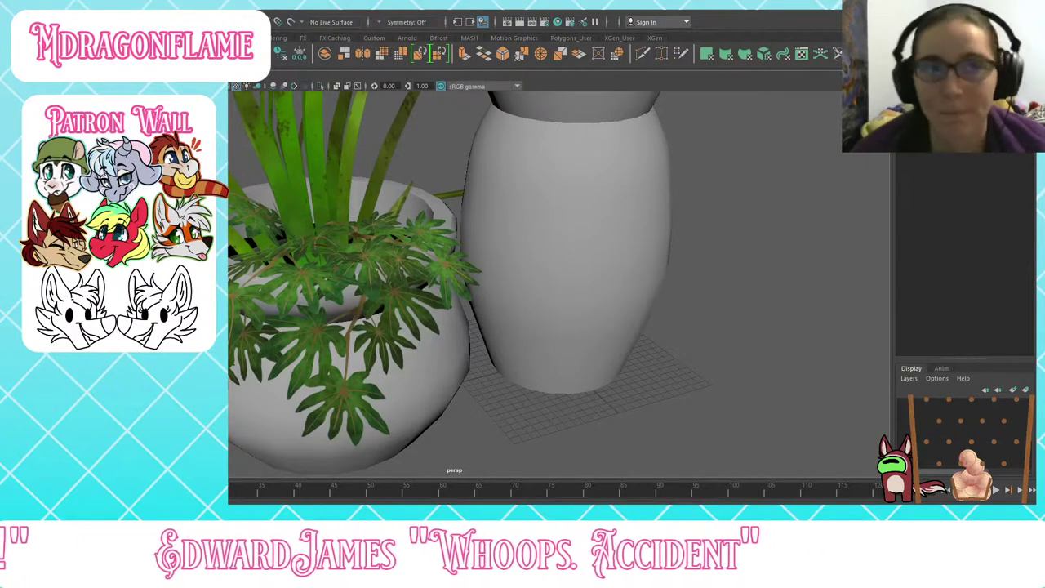
pyautogui.keyDown('alt'); pyautogui.moveTo(506, 245); pyautogui.dragTo(688, 326); pyautogui.keyUp('alt')
pyautogui.scroll(-8, 453, 236)
pyautogui.keyDown('alt'); pyautogui.moveTo(688, 325); pyautogui.dragTo(486, 301, button='right'); pyautogui.keyUp('alt')
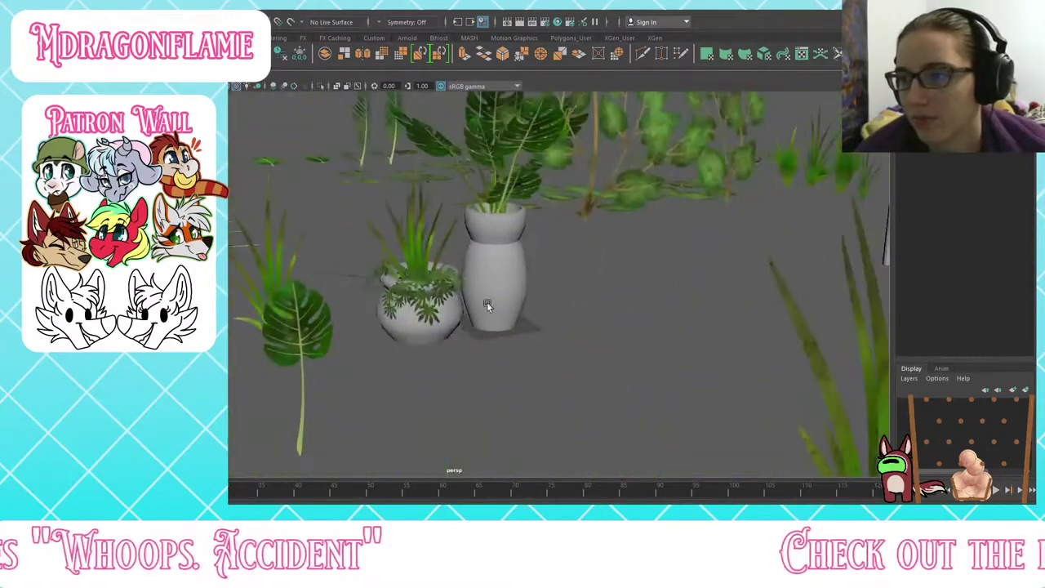
pyautogui.click(487, 301)
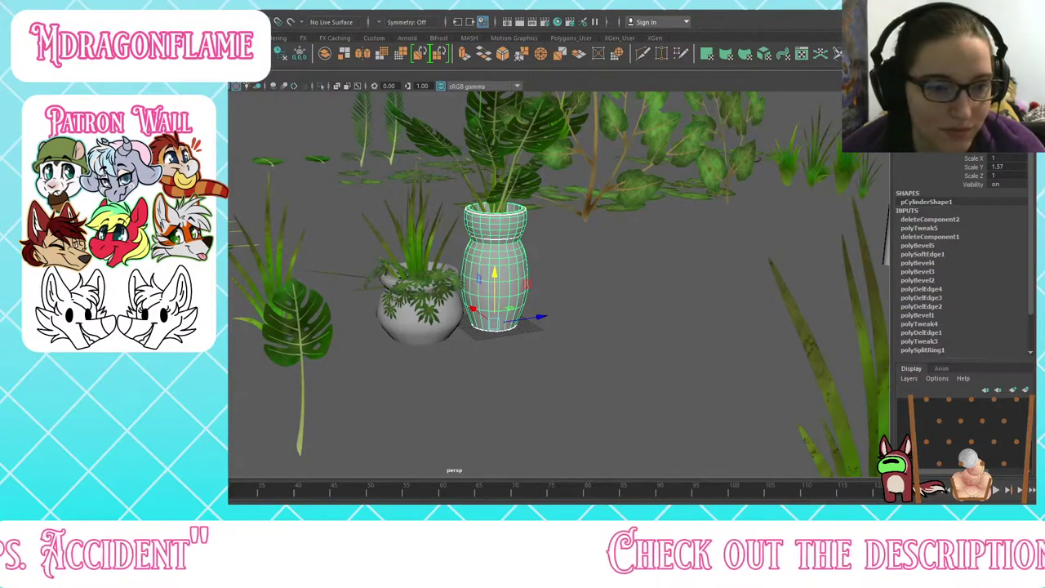
pyautogui.hotkey('ctrl', 'z')
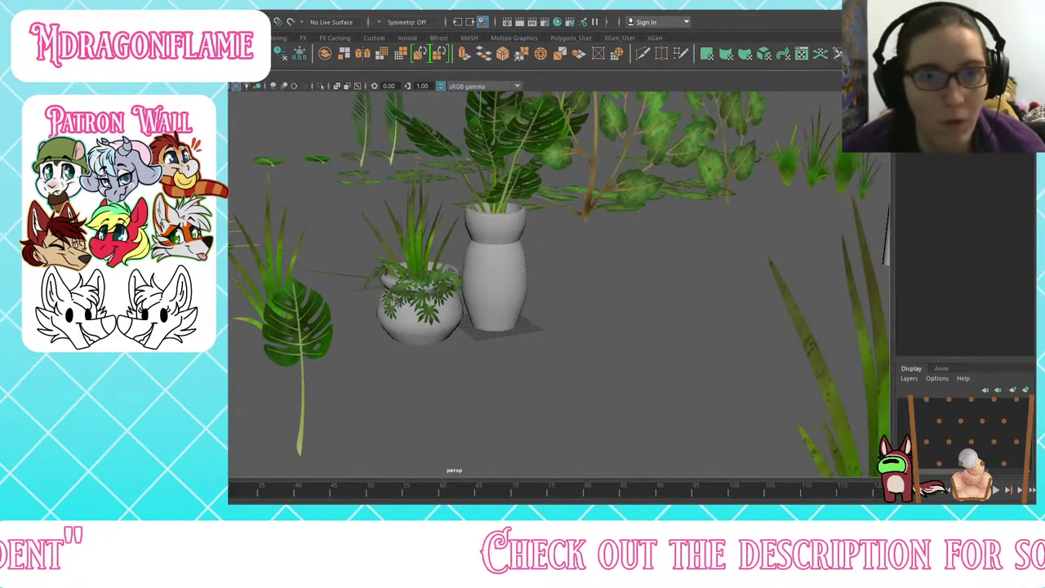
# Step: Select the tall vase's entire mesh in component mode and apply a mesh operation to it
pyautogui.click(499, 257)
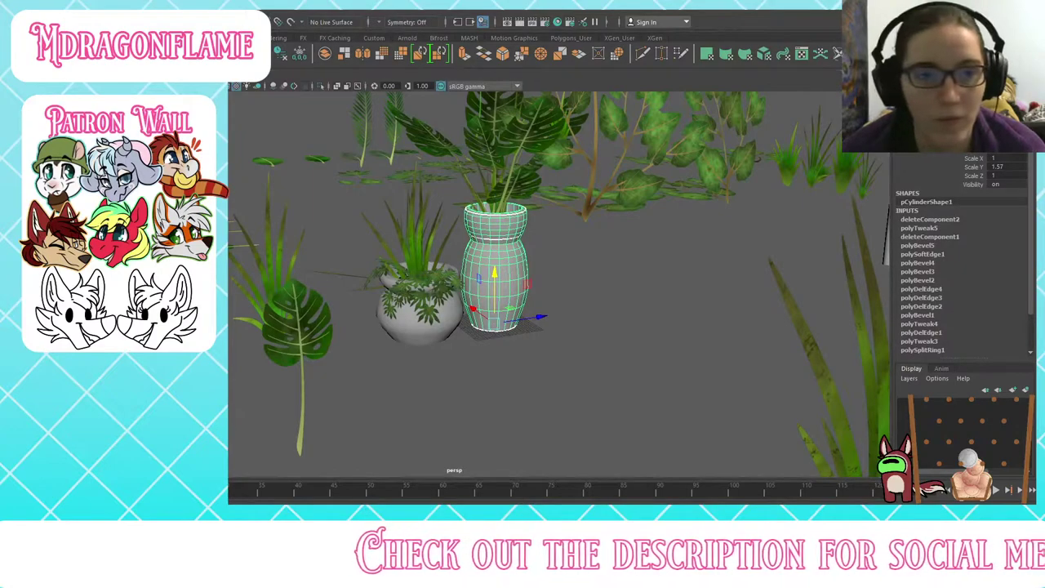
pyautogui.press('F10')
pyautogui.doubleClick(495, 278)
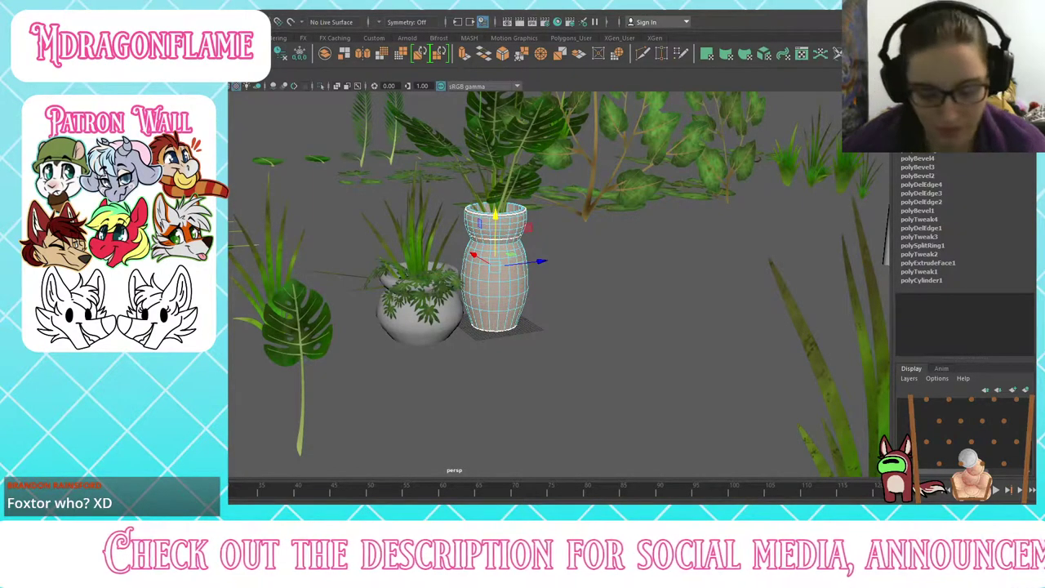
pyautogui.hotkey('ctrl', 'e')
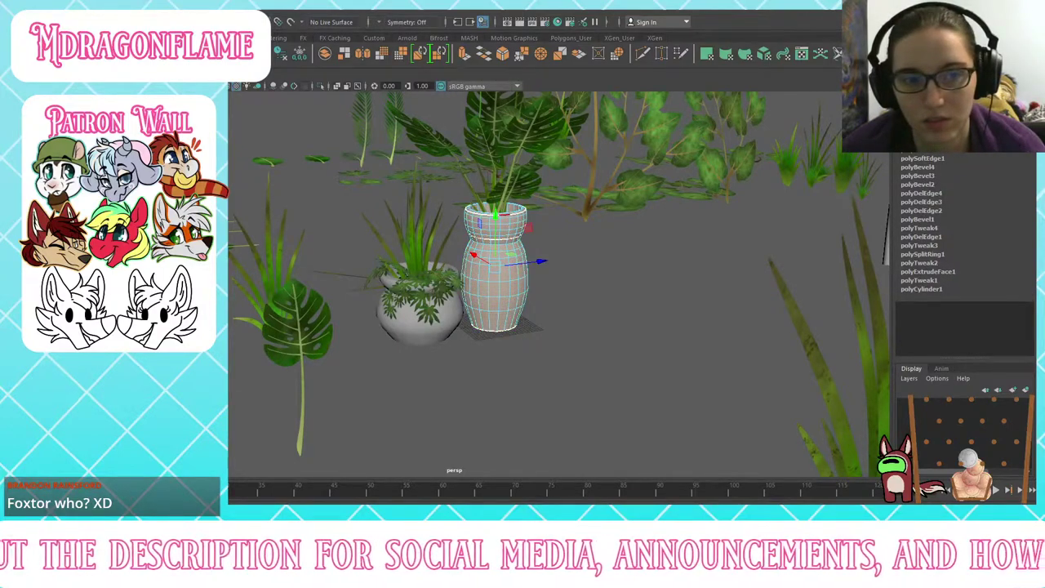
# Step: Edit the edge loop around the tall vase's mouth and reselect all of the vase's faces
pyautogui.doubleClick(520, 209)
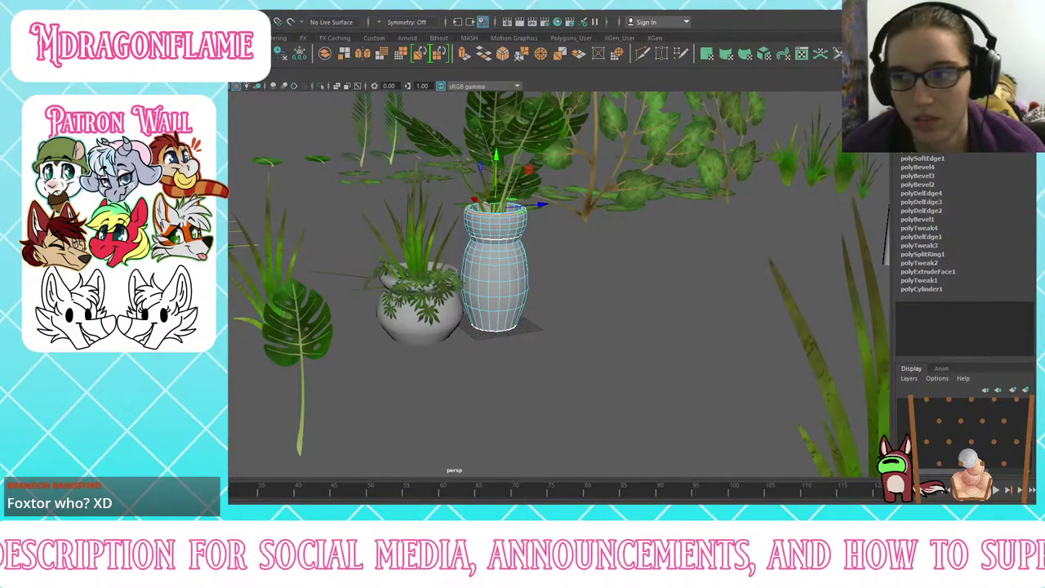
pyautogui.moveTo(496, 155); pyautogui.dragTo(496, 158)
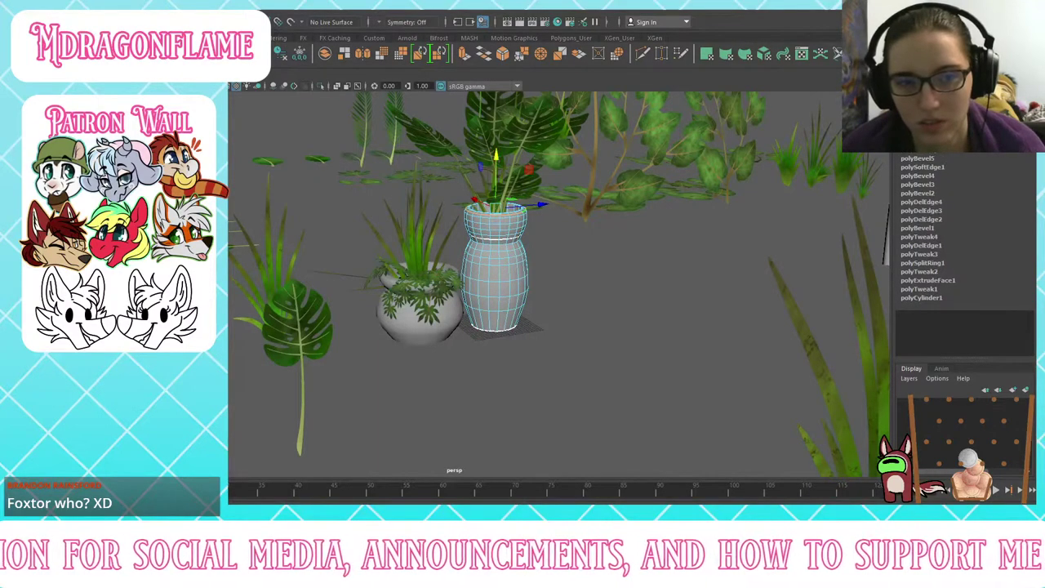
pyautogui.click(588, 285)
pyautogui.click(588, 286)
pyautogui.click(506, 270)
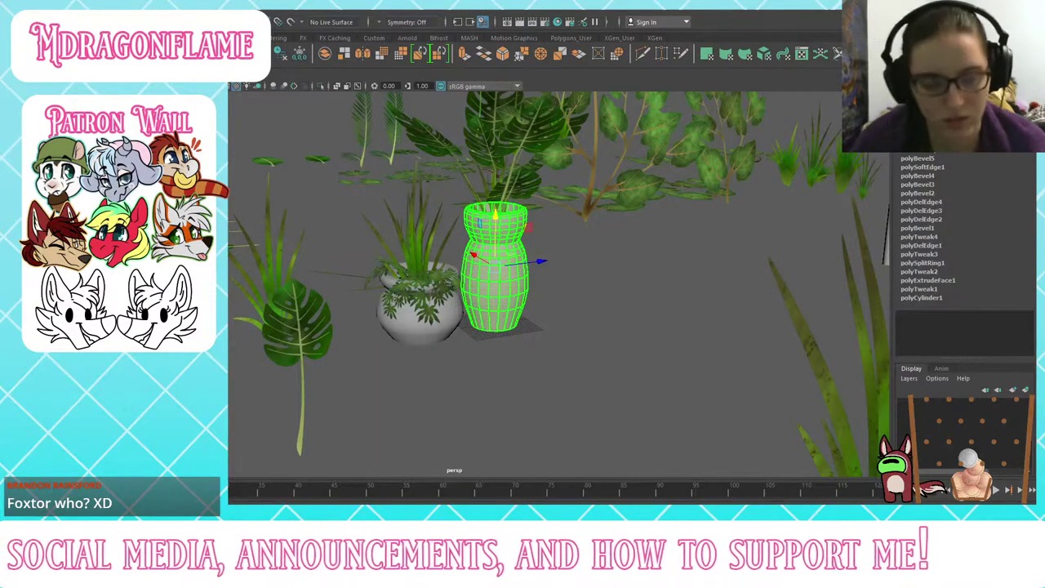
pyautogui.press('F11')
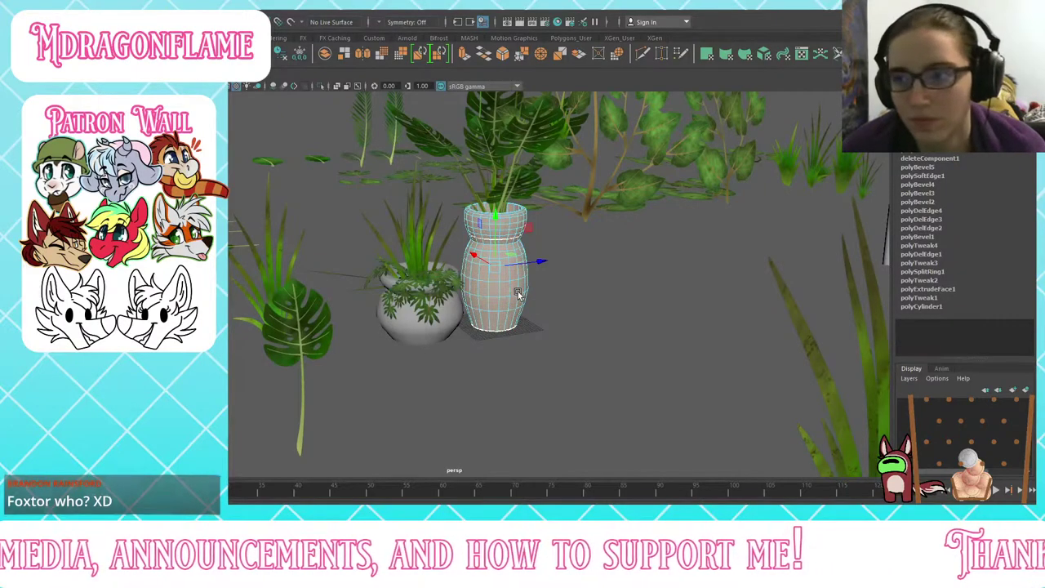
# Step: Cut a new UV seam on the tall vase along its selected edge
pyautogui.keyDown('alt'); pyautogui.moveTo(514, 289); pyautogui.dragTo(336, 266); pyautogui.keyUp('alt')
pyautogui.keyDown('alt'); pyautogui.moveTo(264, 263); pyautogui.dragTo(572, 236); pyautogui.keyUp('alt')
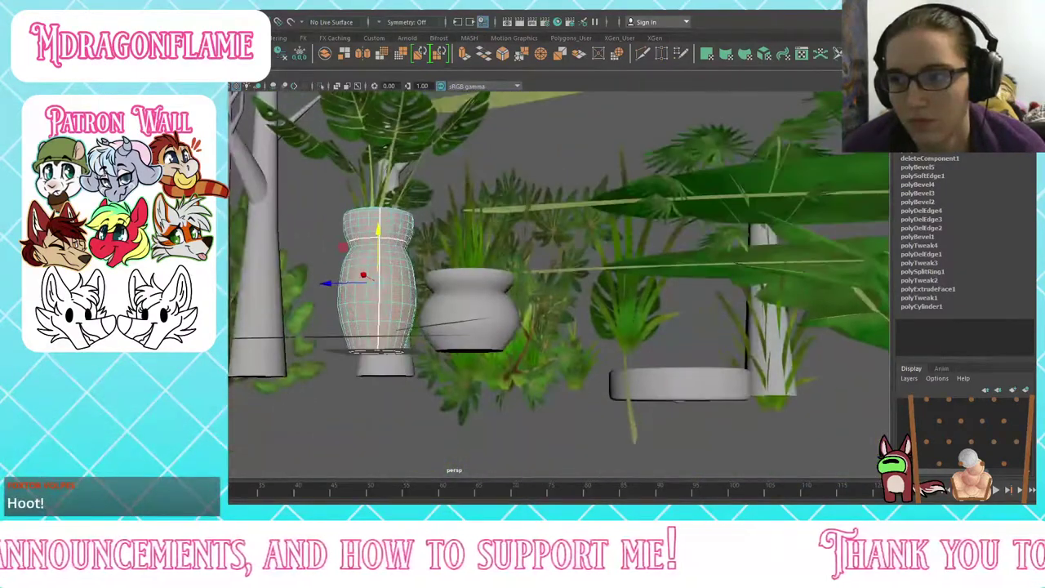
pyautogui.scroll(4, 295, 237)
pyautogui.moveTo(312, 149); pyautogui.dragTo(309, 193, button='right')
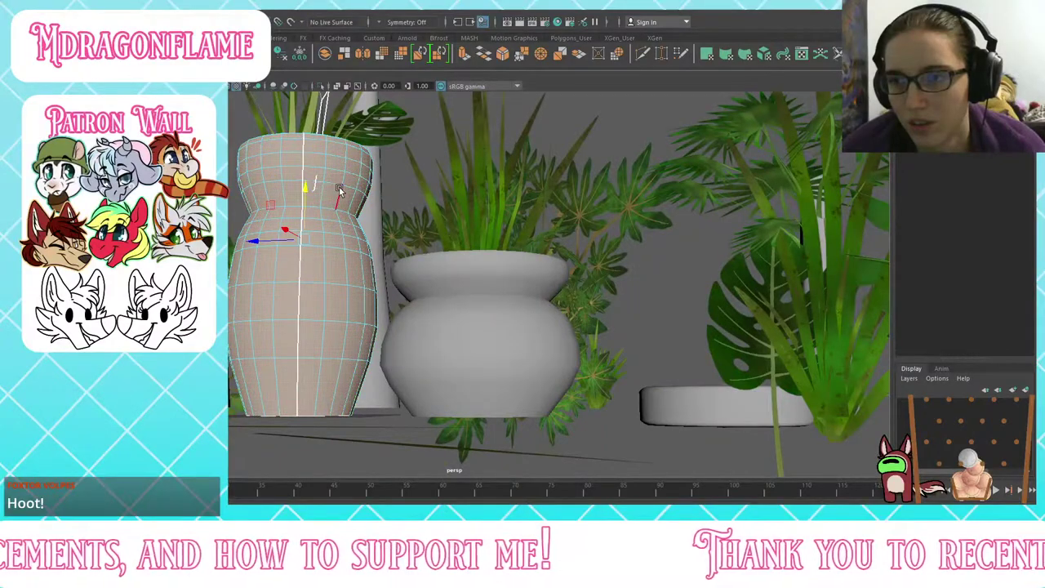
pyautogui.keyDown('alt'); pyautogui.moveTo(312, 201); pyautogui.dragTo(299, 244); pyautogui.keyUp('alt')
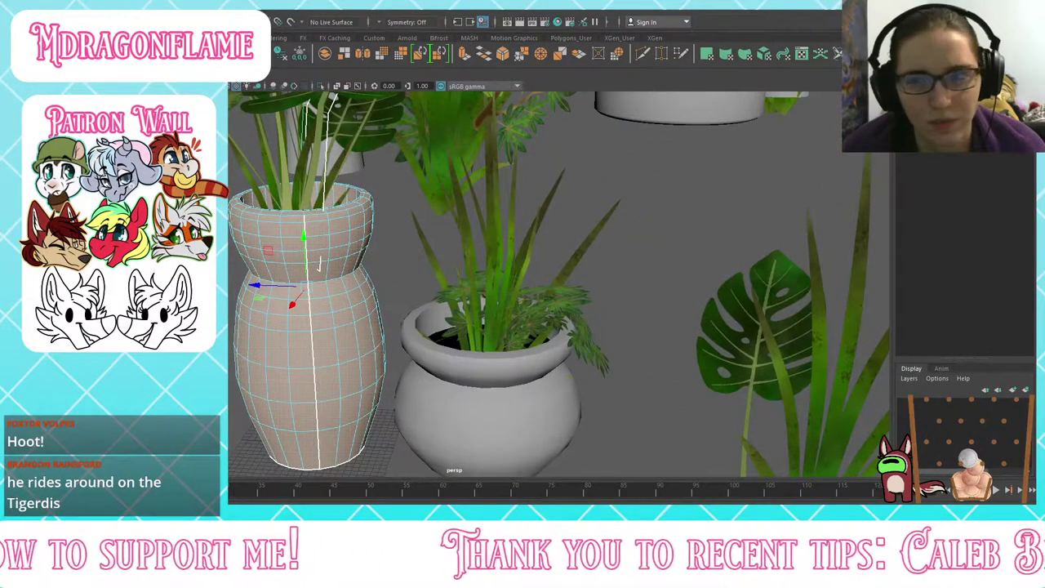
pyautogui.click(303, 242)
pyautogui.hotkey('shift', 'x')
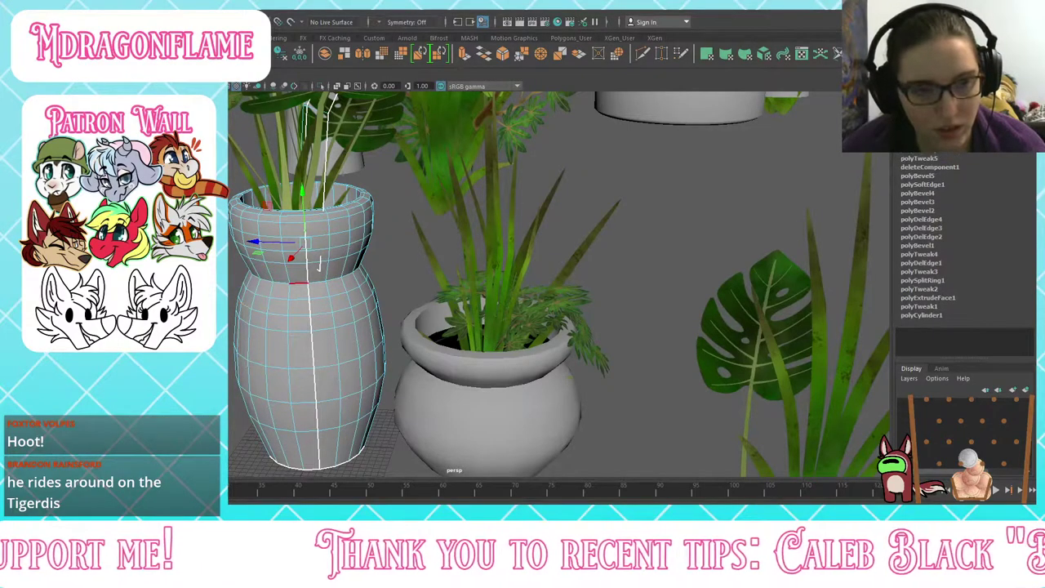
# Step: Select all UVs of the tall vase and unfold them
pyautogui.moveTo(301, 283); pyautogui.dragTo(351, 284, button='right')
pyautogui.click(307, 278)
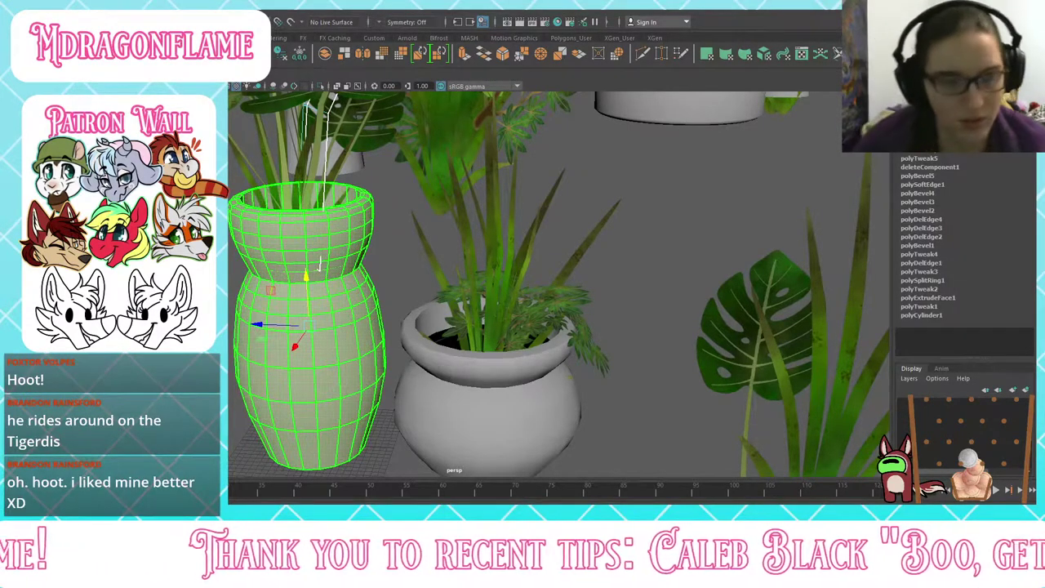
pyautogui.hotkey('ctrl', 'u')
pyautogui.click(315, 163)
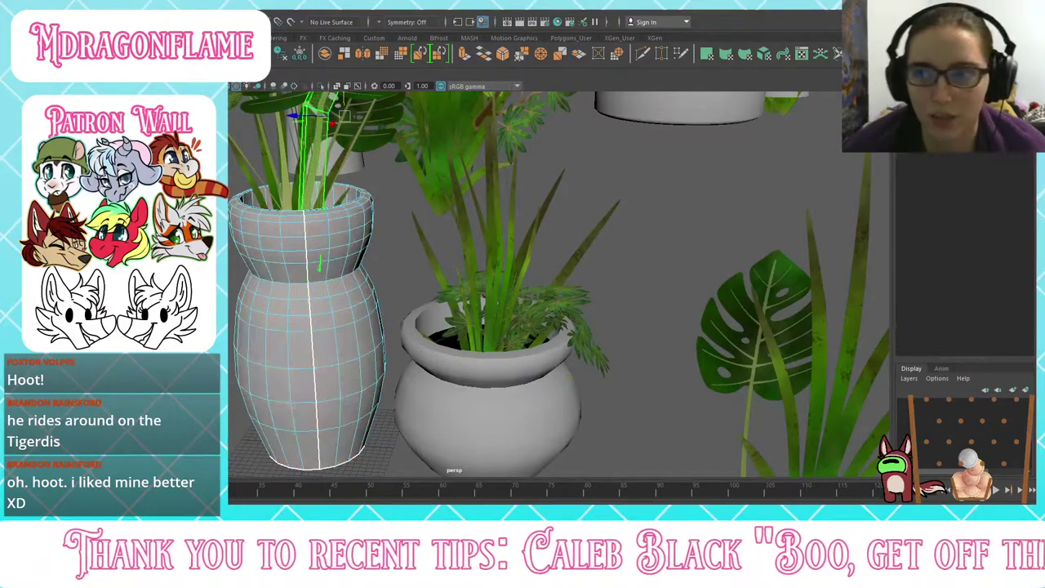
pyautogui.scroll(-2, 559, 286)
pyautogui.keyDown('alt'); pyautogui.moveTo(637, 274); pyautogui.dragTo(513, 308); pyautogui.keyUp('alt')
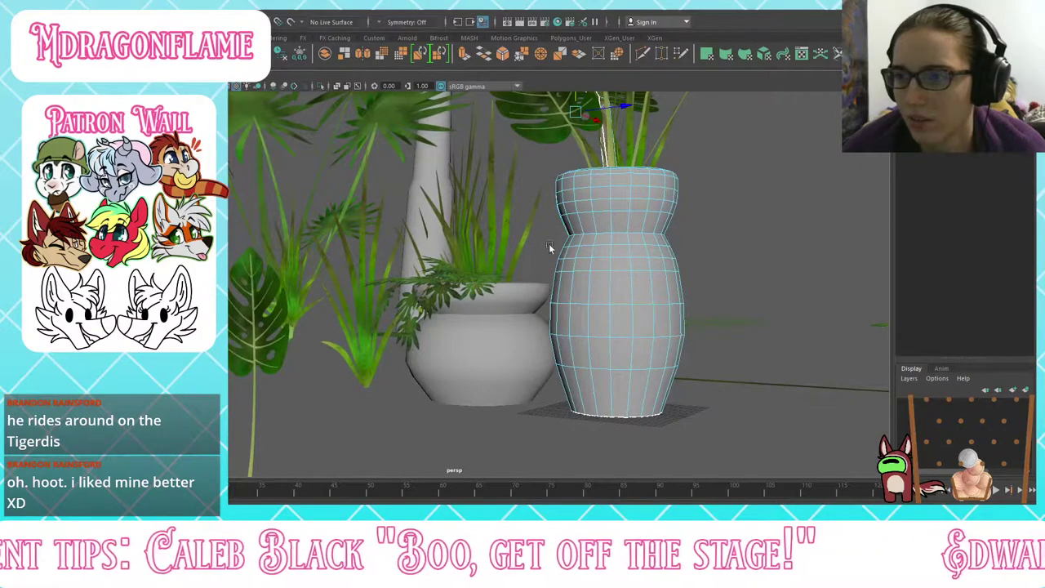
# Step: Sew the UV seam around the short pot's upper rim edge loop and unfold the pot's UVs
pyautogui.click(483, 342)
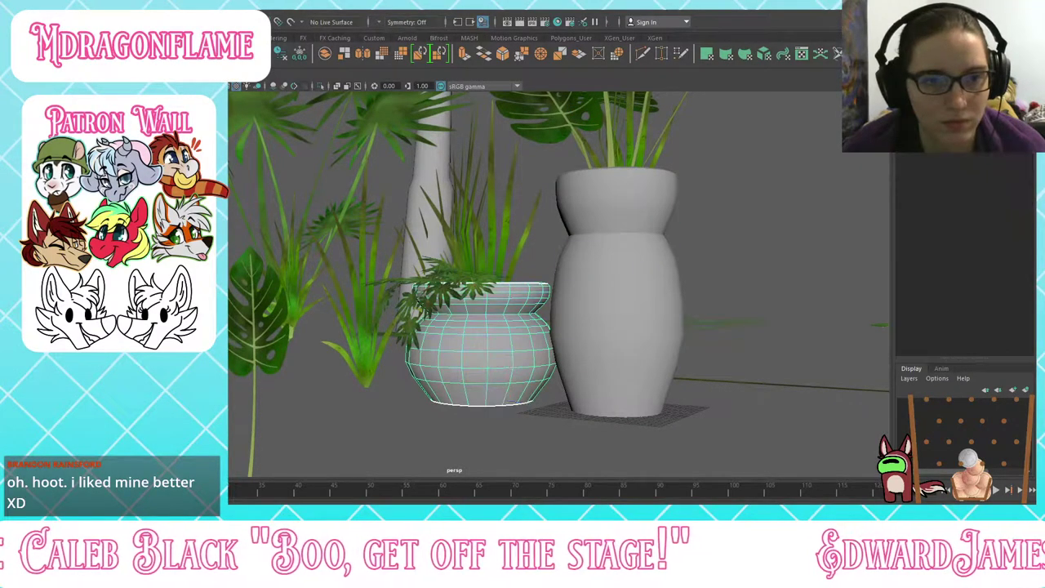
pyautogui.press('w')
pyautogui.press('F8')
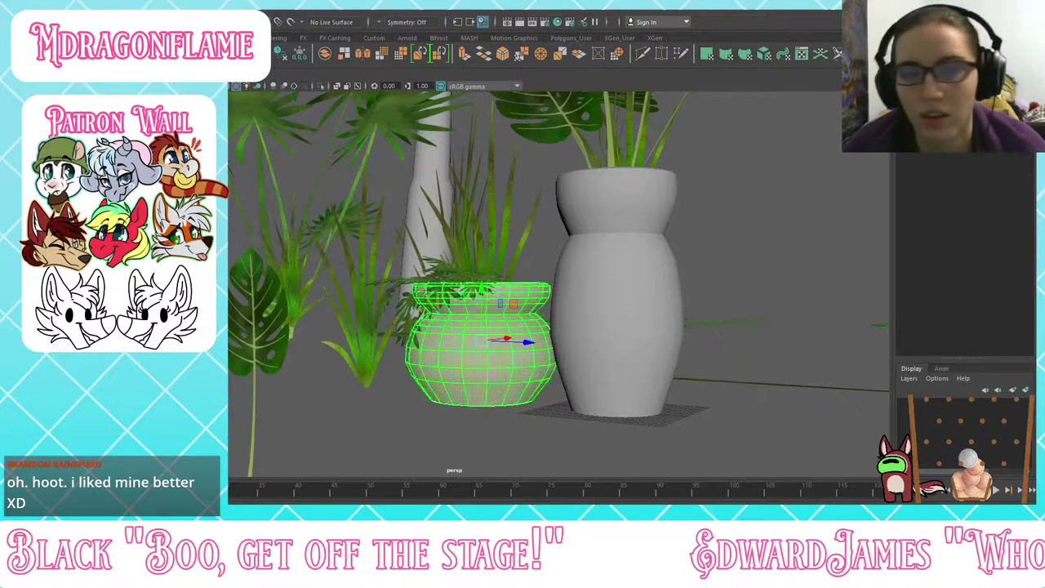
pyautogui.press('F8')
pyautogui.doubleClick(545, 283)
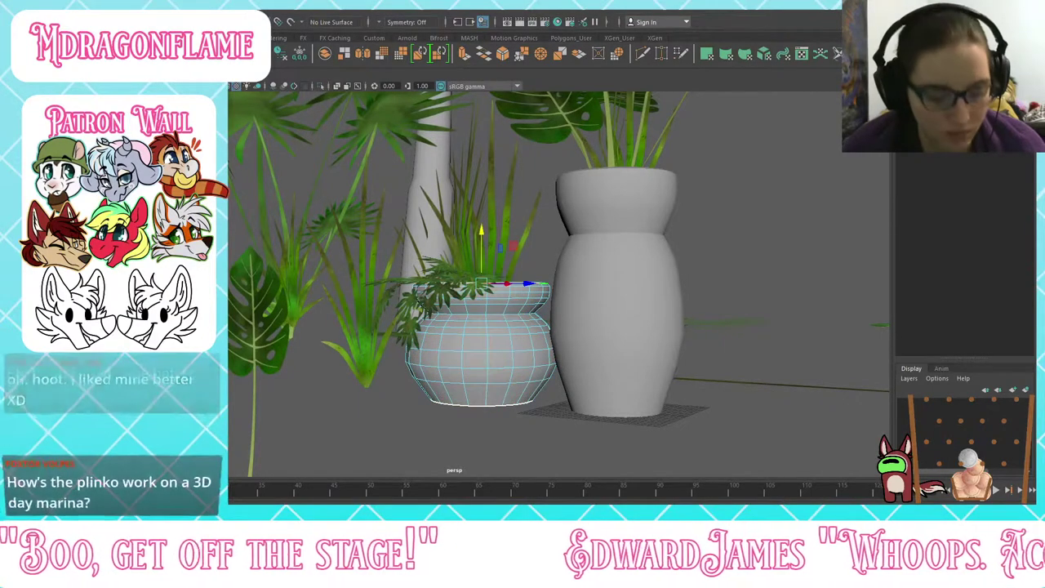
pyautogui.click(483, 339)
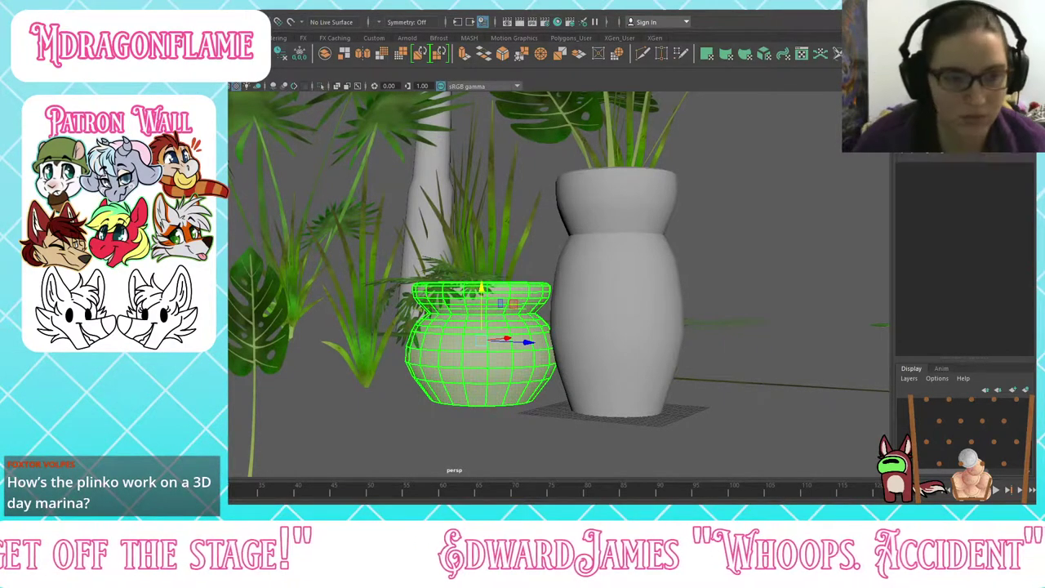
# Step: Cut a new UV seam on the short pot and unfold all of its UVs again
pyautogui.hotkey('ctrl', 'z')
pyautogui.hotkey('ctrl', 'z')
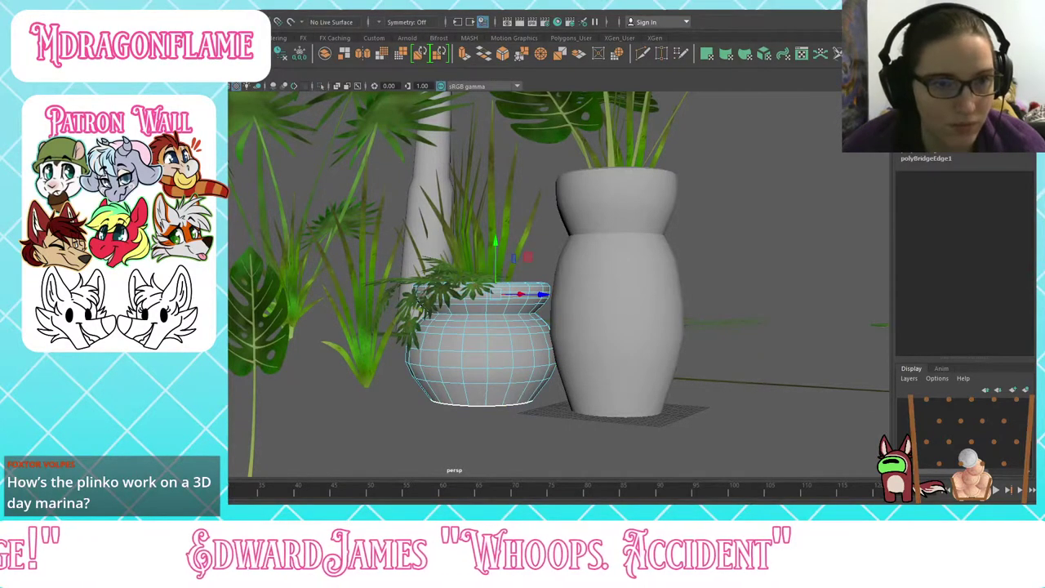
pyautogui.press('F8')
pyautogui.hotkey('ctrl', 'z')
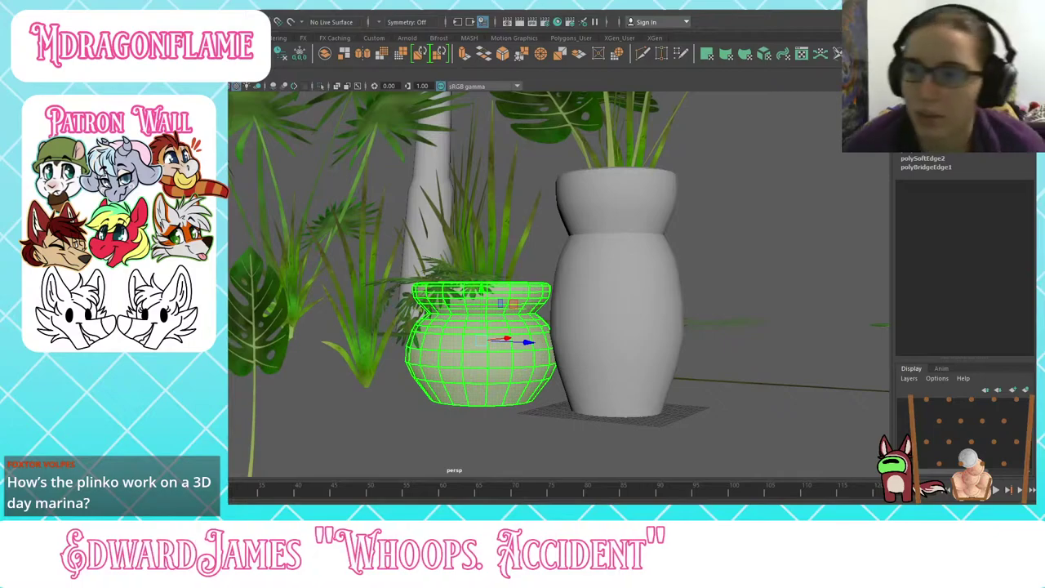
pyautogui.hotkey('ctrl', 'z')
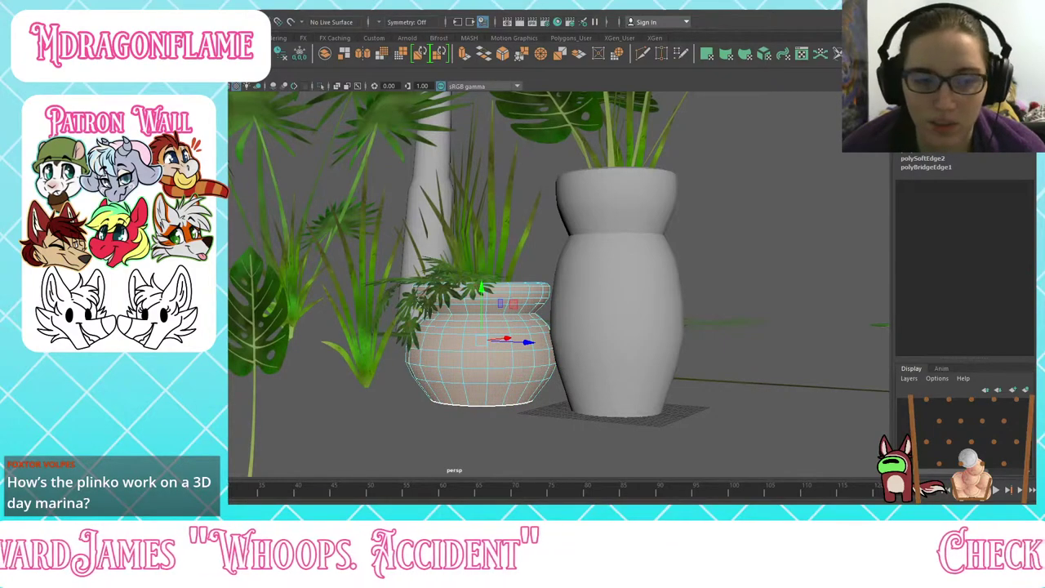
pyautogui.press('F8')
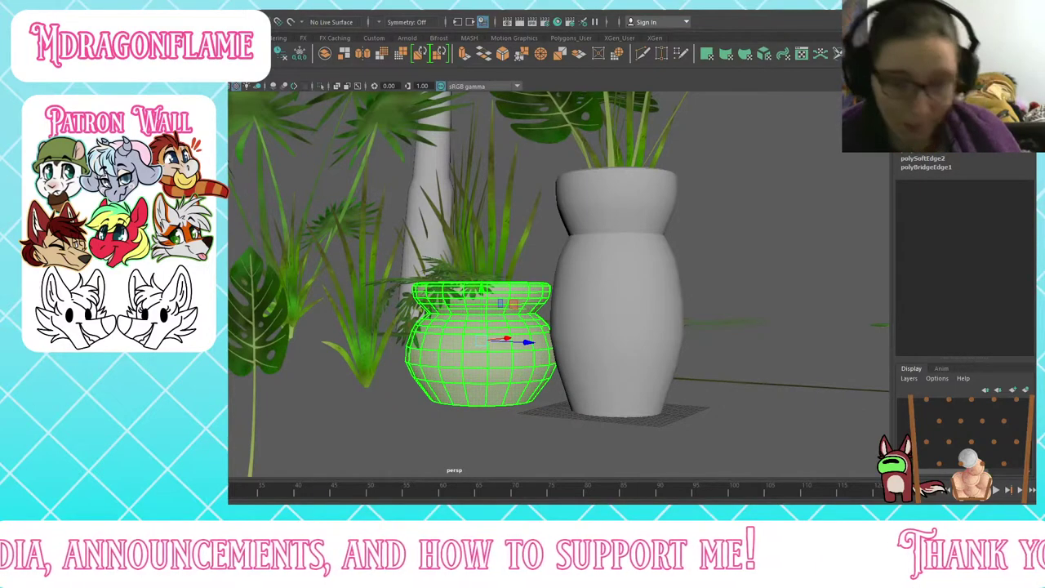
# Step: Select all of the short pot's geometry as UV shells and lay out its UVs
pyautogui.press('F10')
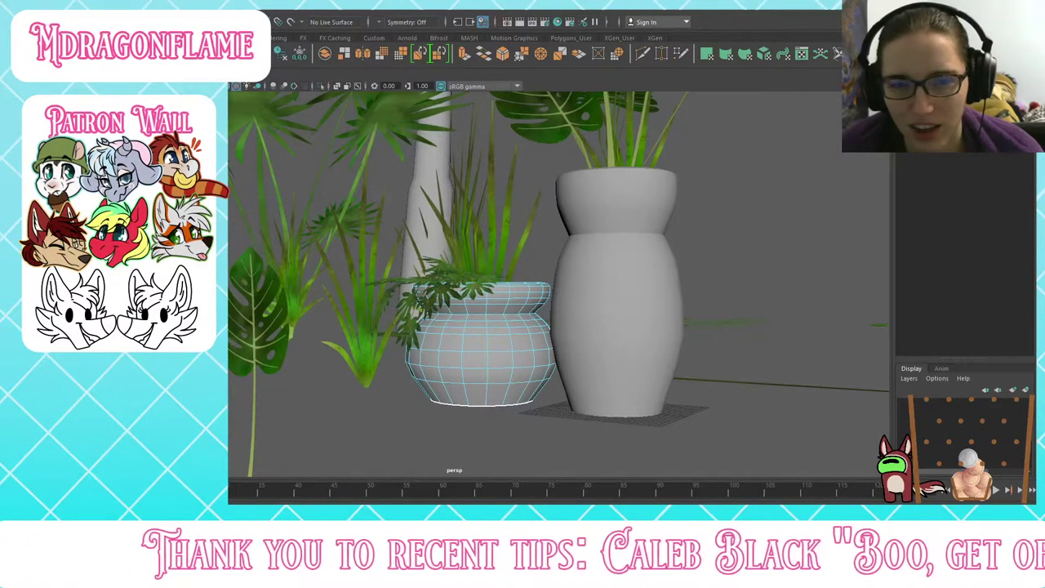
pyautogui.moveTo(482, 351); pyautogui.dragTo(482, 388, button='right')
pyautogui.doubleClick(482, 368)
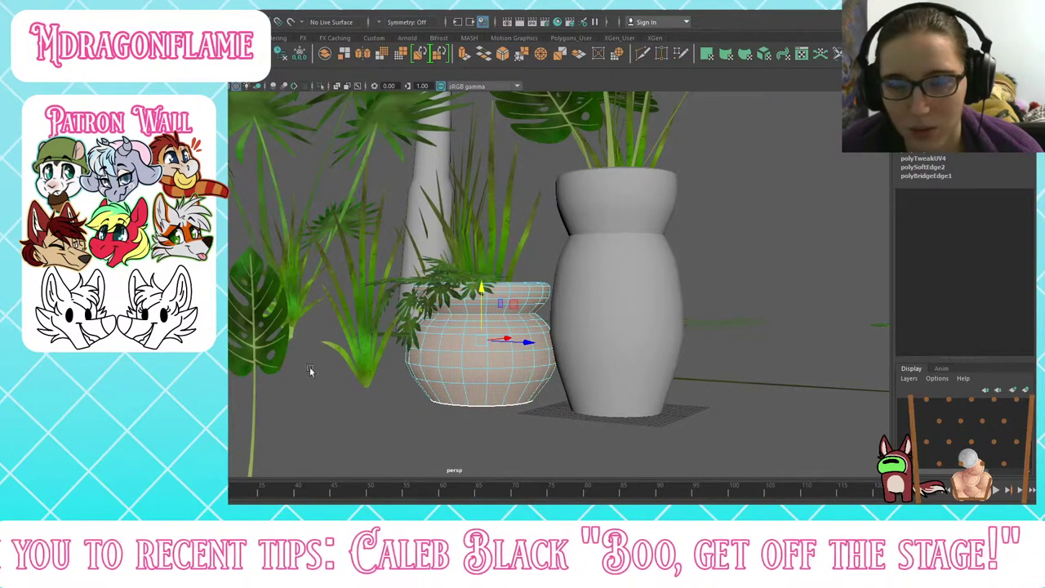
# Step: Select the tall vase together with the short pot and lay out both objects' UV shells in one shared layout
pyautogui.click(645, 267)
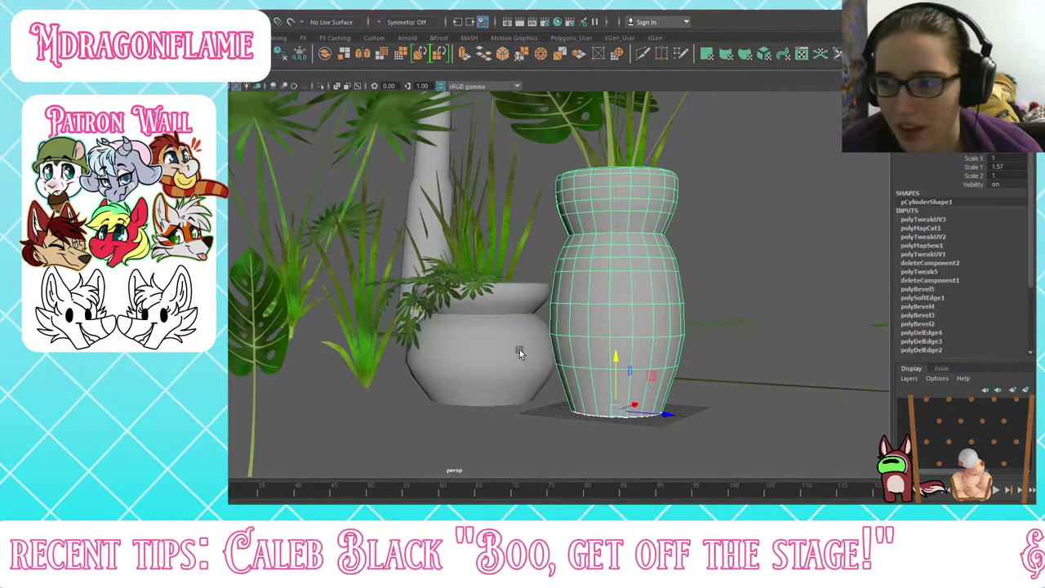
pyautogui.keyDown('shift'); pyautogui.click(496, 351); pyautogui.keyUp('shift')
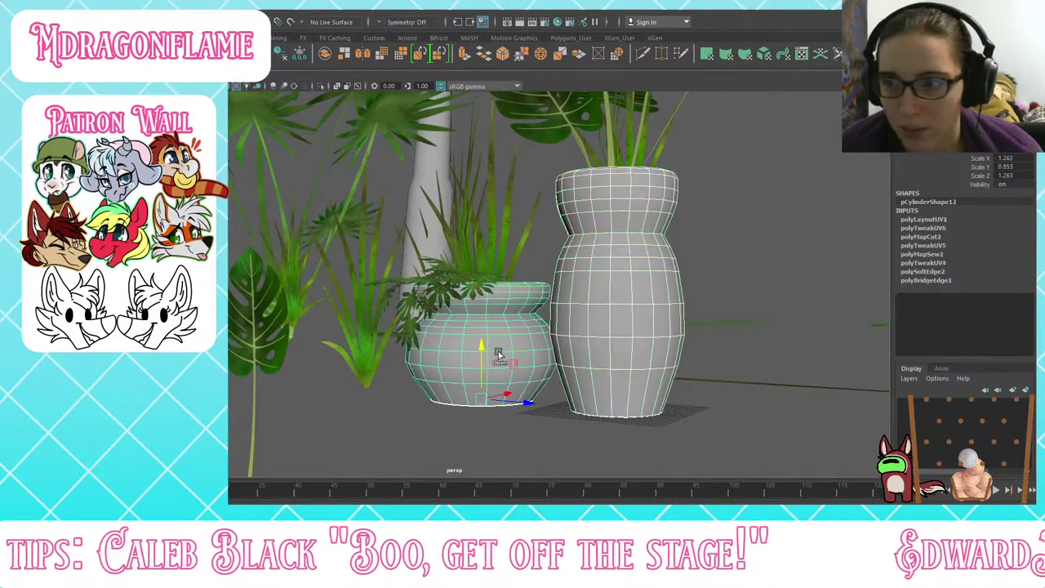
pyautogui.hotkey('ctrl', 'F11')
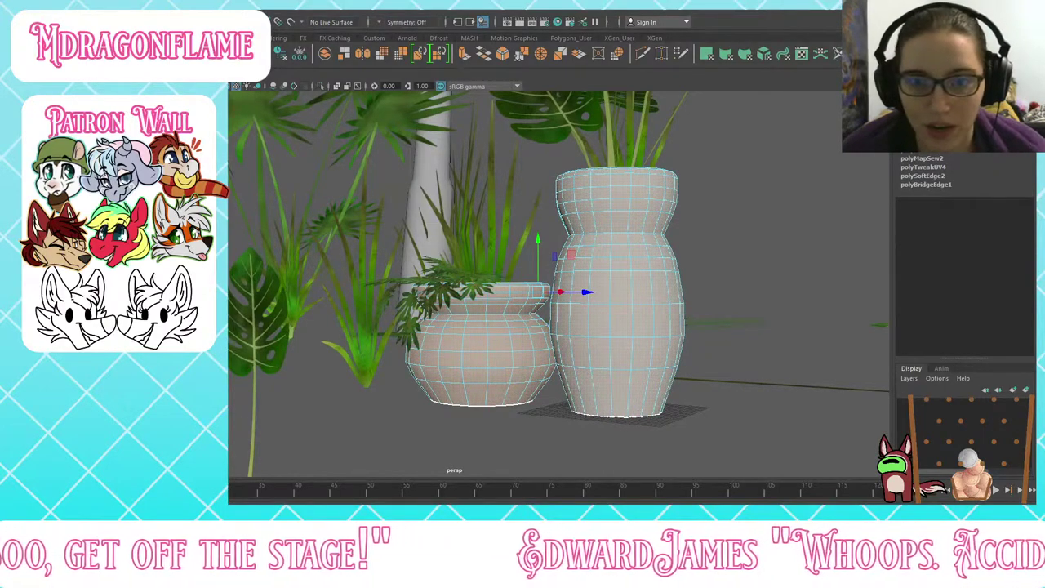
pyautogui.hotkey('ctrl', 'z')
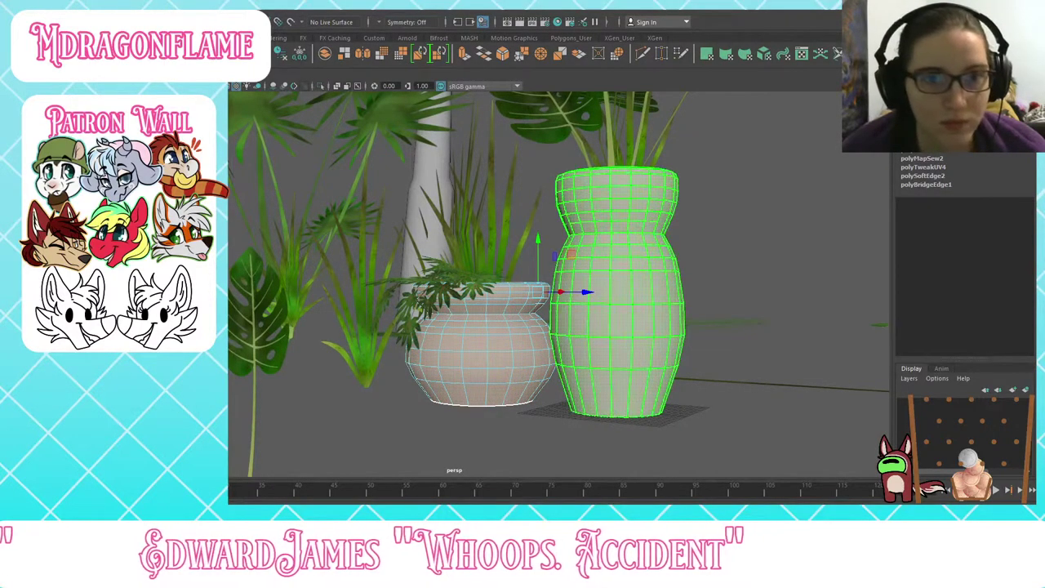
# Step: Select the tall vase with the monstera leaves standing in it and combine them into one mesh
pyautogui.click(253, 443)
pyautogui.keyDown('alt'); pyautogui.moveTo(458, 381); pyautogui.dragTo(567, 308); pyautogui.keyUp('alt')
pyautogui.click(591, 219)
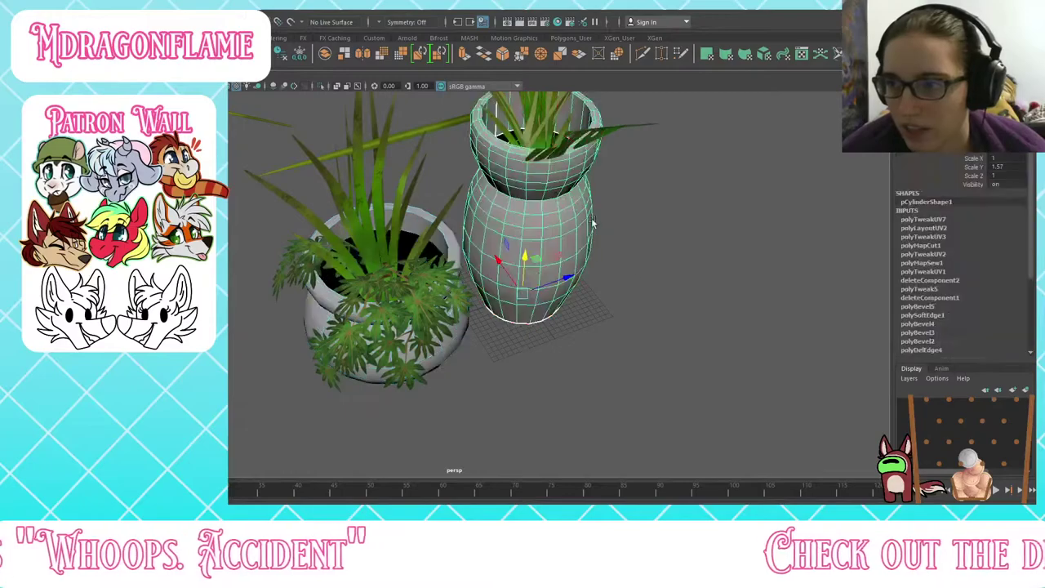
pyautogui.click(649, 333)
pyautogui.keyDown('alt'); pyautogui.moveTo(649, 333); pyautogui.dragTo(644, 297); pyautogui.keyUp('alt')
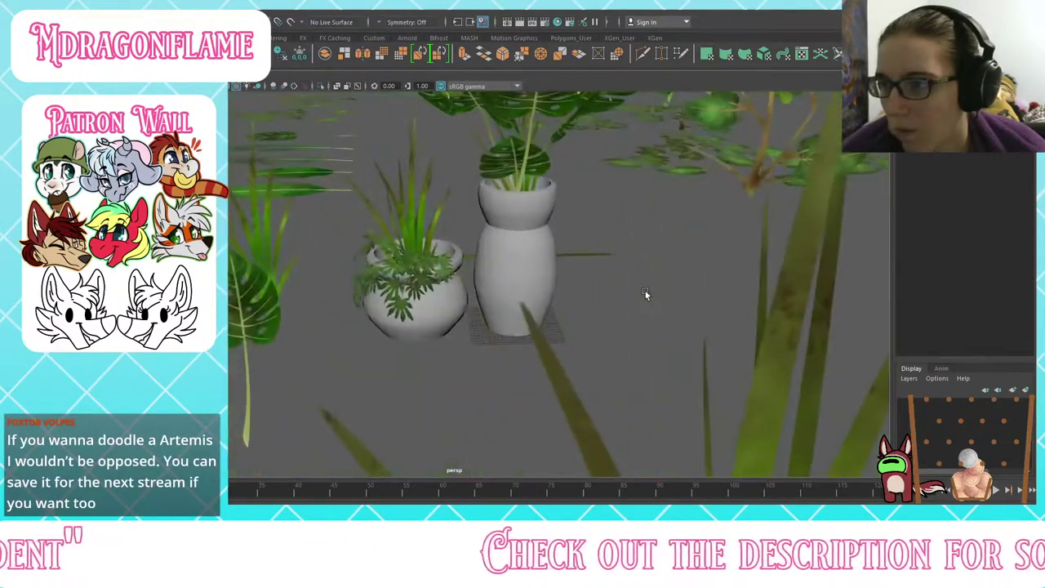
pyautogui.moveTo(470, 166); pyautogui.dragTo(541, 215)
pyautogui.keyDown('alt'); pyautogui.moveTo(678, 252); pyautogui.dragTo(511, 312); pyautogui.keyUp('alt')
pyautogui.scroll(-4, 541, 253)
pyautogui.keyDown('ctrl'); pyautogui.keyDown('shift'); pyautogui.click(430, 286); pyautogui.keyUp('shift'); pyautogui.keyUp('ctrl')
# Step: Lower the combined vase plant's pivot to the vase's base and shift it towards the middle of the bottom opening
pyautogui.scroll(6, 475, 291)
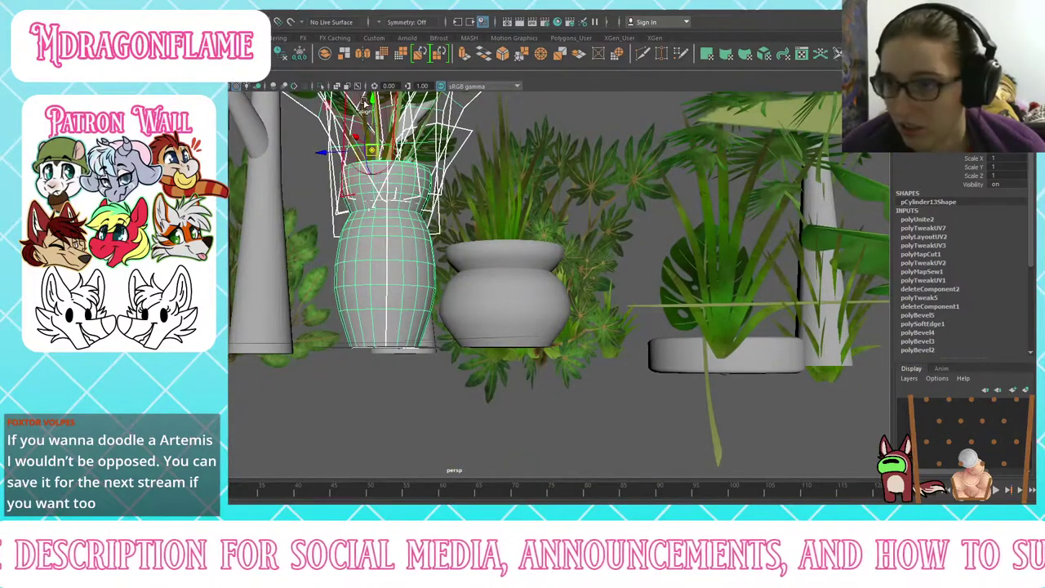
pyautogui.moveTo(370, 102); pyautogui.dragTo(388, 343)
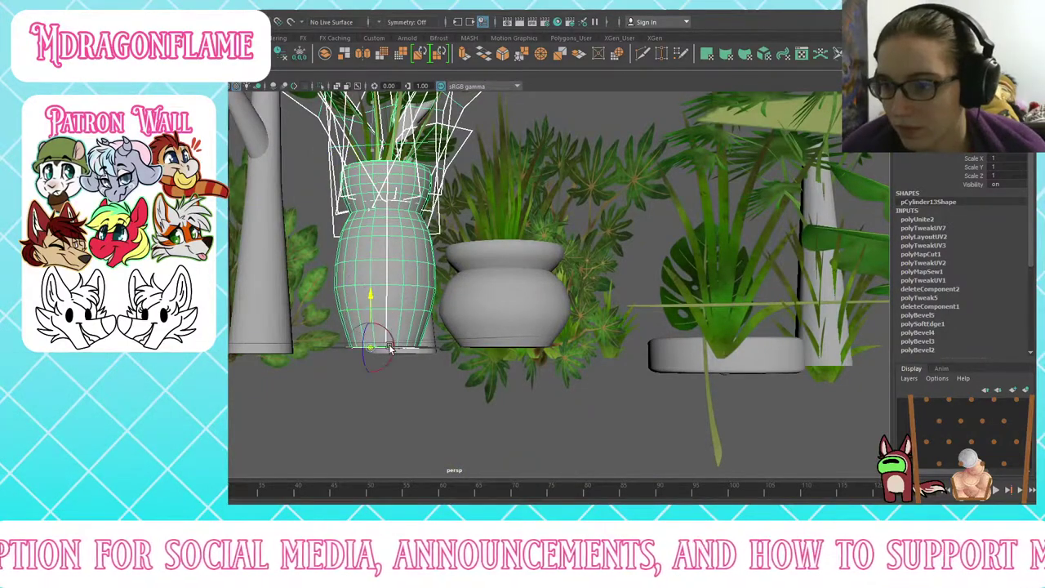
pyautogui.keyDown('alt'); pyautogui.moveTo(475, 356); pyautogui.dragTo(468, 316); pyautogui.keyUp('alt')
pyautogui.scroll(8, 625, 282)
pyautogui.keyDown('alt'); pyautogui.moveTo(468, 315); pyautogui.dragTo(615, 263, button='middle'); pyautogui.keyUp('alt')
pyautogui.scroll(-1, 634, 265)
pyautogui.keyDown('alt'); pyautogui.moveTo(633, 265); pyautogui.dragTo(490, 299); pyautogui.keyUp('alt')
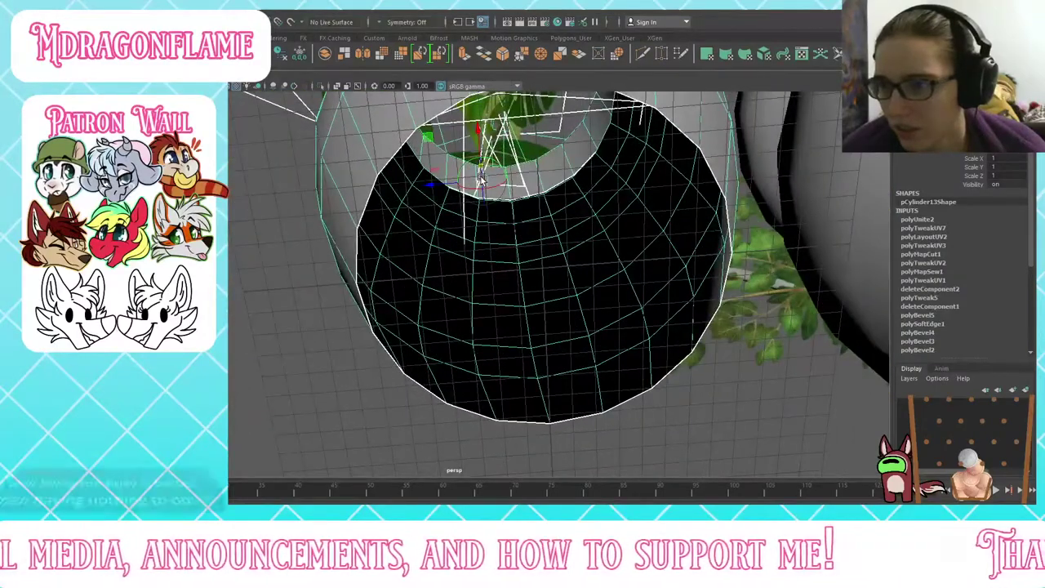
pyautogui.moveTo(480, 179); pyautogui.dragTo(567, 268)
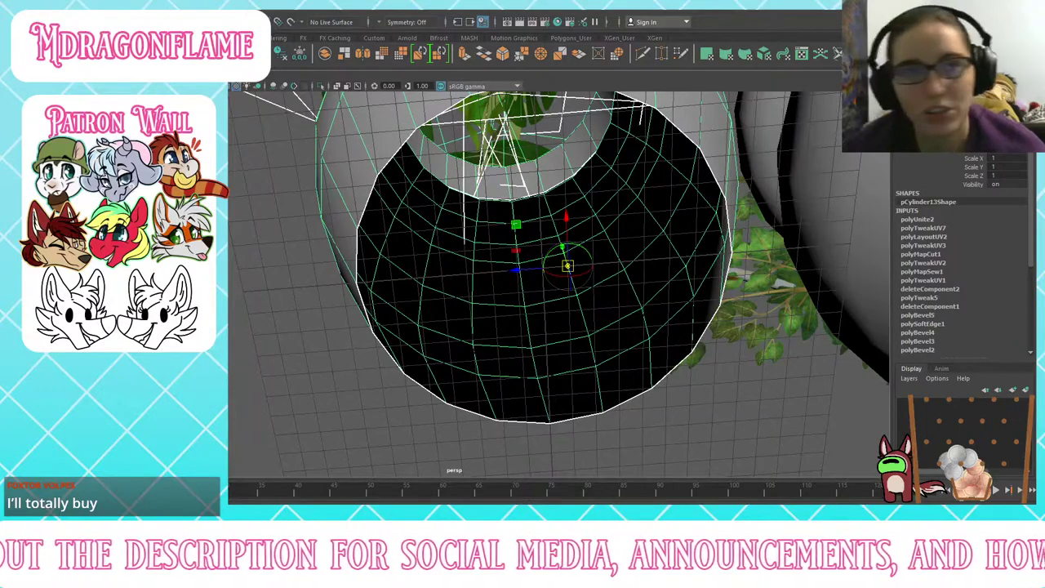
# Step: Finish centring the pivot in the vase's bottom opening and switch to the Rotate tool
pyautogui.keyDown('alt'); pyautogui.moveTo(317, 194); pyautogui.dragTo(303, 279); pyautogui.keyUp('alt')
pyautogui.scroll(-6, 305, 280)
pyautogui.keyDown('alt'); pyautogui.moveTo(400, 242); pyautogui.dragTo(439, 265); pyautogui.keyUp('alt')
pyautogui.scroll(8, 446, 282)
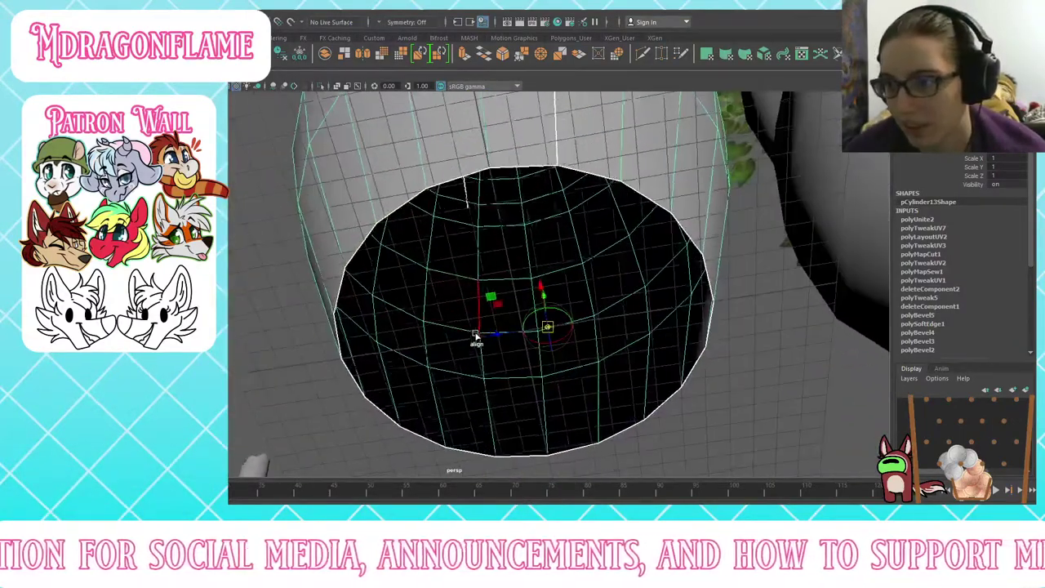
pyautogui.keyDown('alt'); pyautogui.moveTo(476, 336); pyautogui.dragTo(494, 293); pyautogui.keyUp('alt')
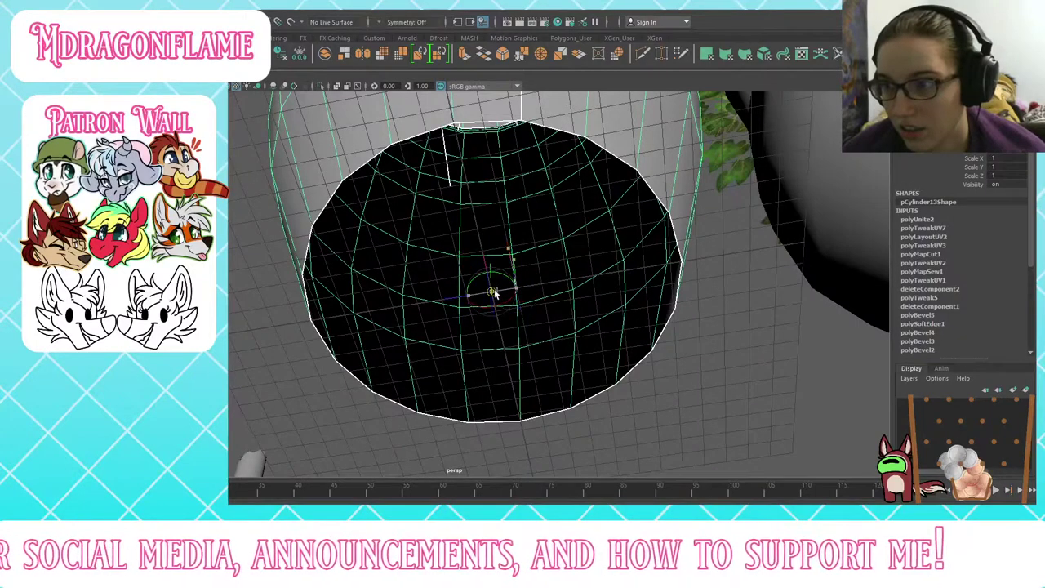
pyautogui.press('e')
pyautogui.scroll(-7, 492, 283)
pyautogui.keyDown('alt'); pyautogui.moveTo(461, 176); pyautogui.dragTo(460, 259); pyautogui.keyUp('alt')
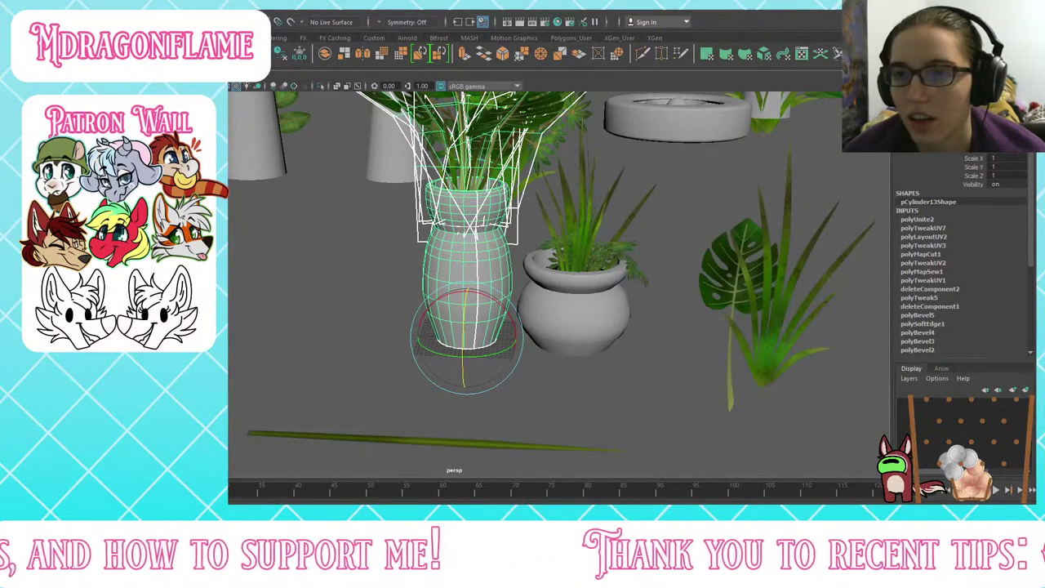
# Step: Delete the combined vase plant's construction history and reselect the plant with the Move tool active
pyautogui.hotkey('alt', 'shift', 'd')
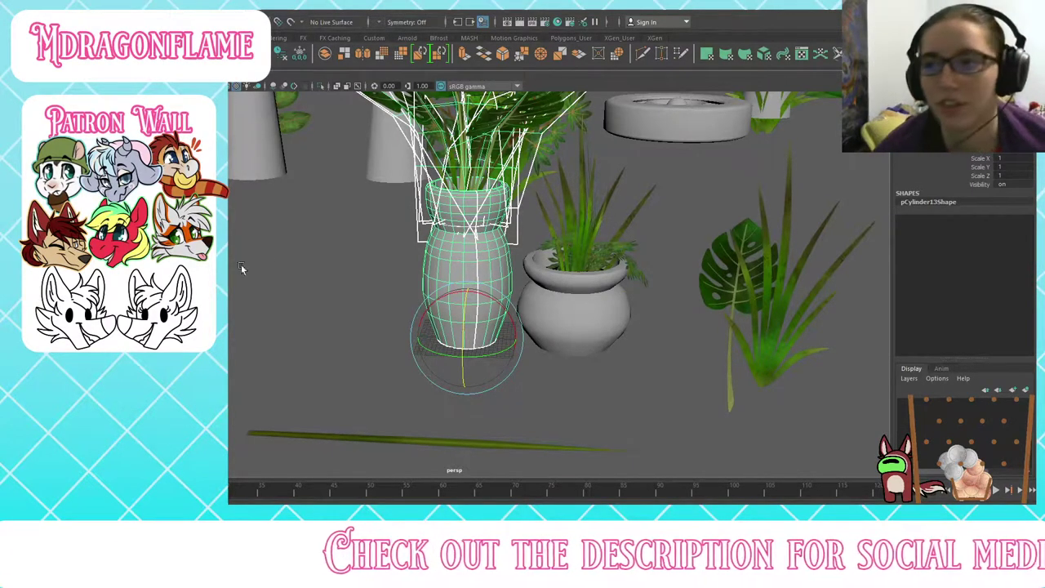
pyautogui.keyDown('alt'); pyautogui.moveTo(241, 266); pyautogui.dragTo(278, 249); pyautogui.keyUp('alt')
pyautogui.press('w')
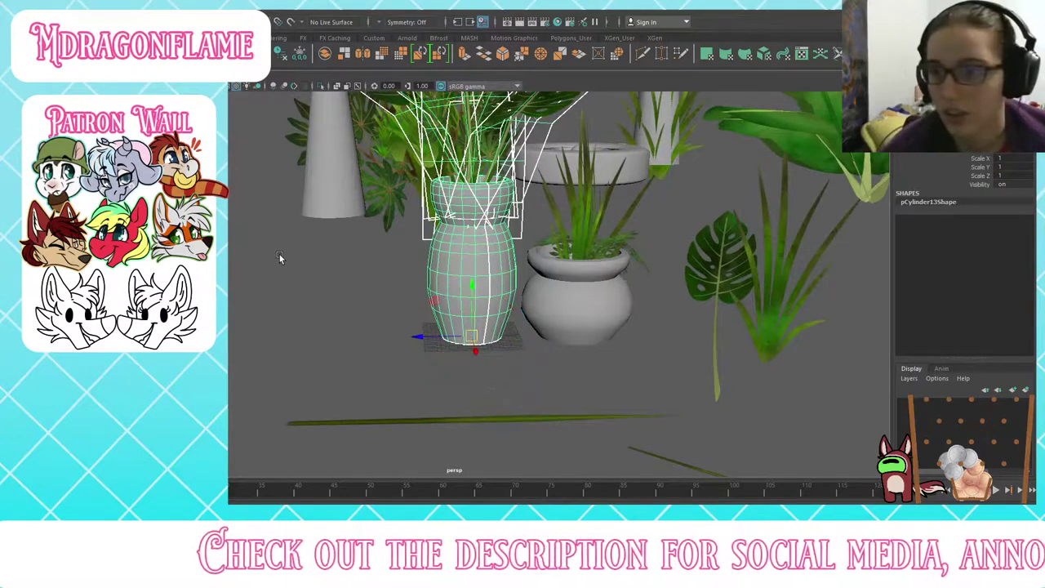
pyautogui.scroll(-2, 458, 327)
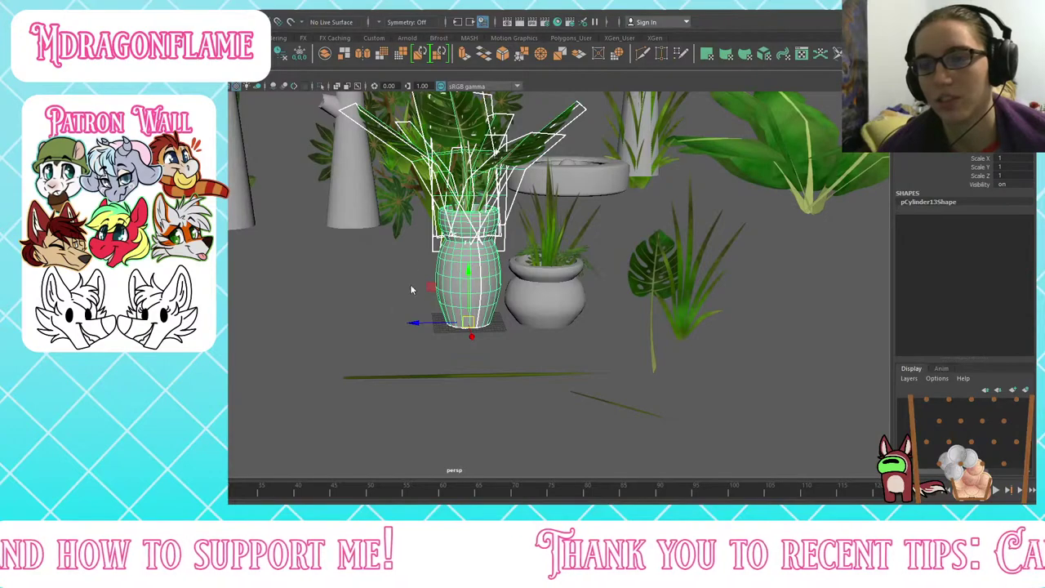
pyautogui.click(376, 269)
pyautogui.click(474, 270)
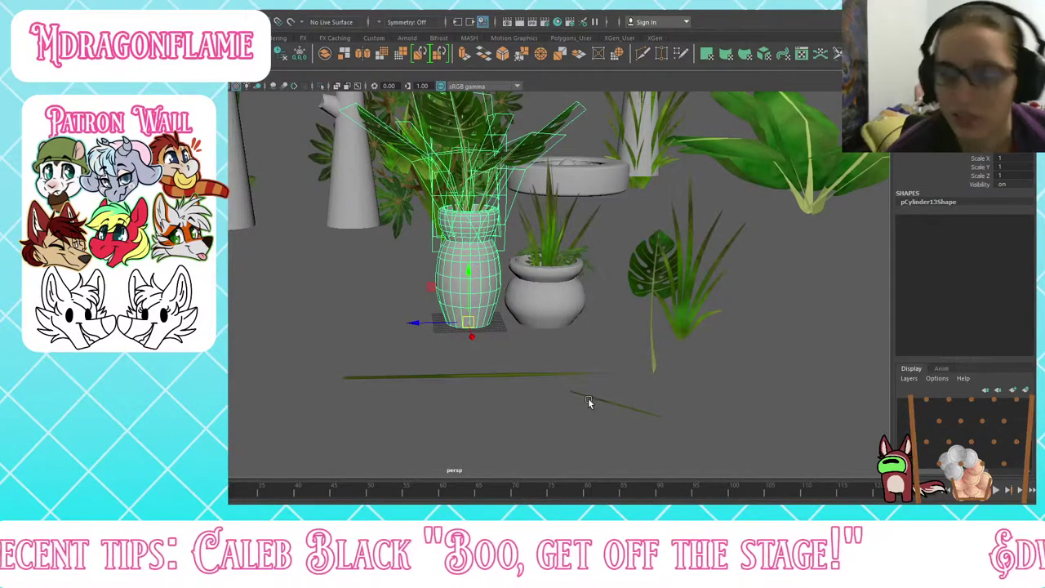
pyautogui.scroll(-3, 569, 266)
pyautogui.keyDown('alt'); pyautogui.moveTo(569, 265); pyautogui.dragTo(563, 300); pyautogui.keyUp('alt')
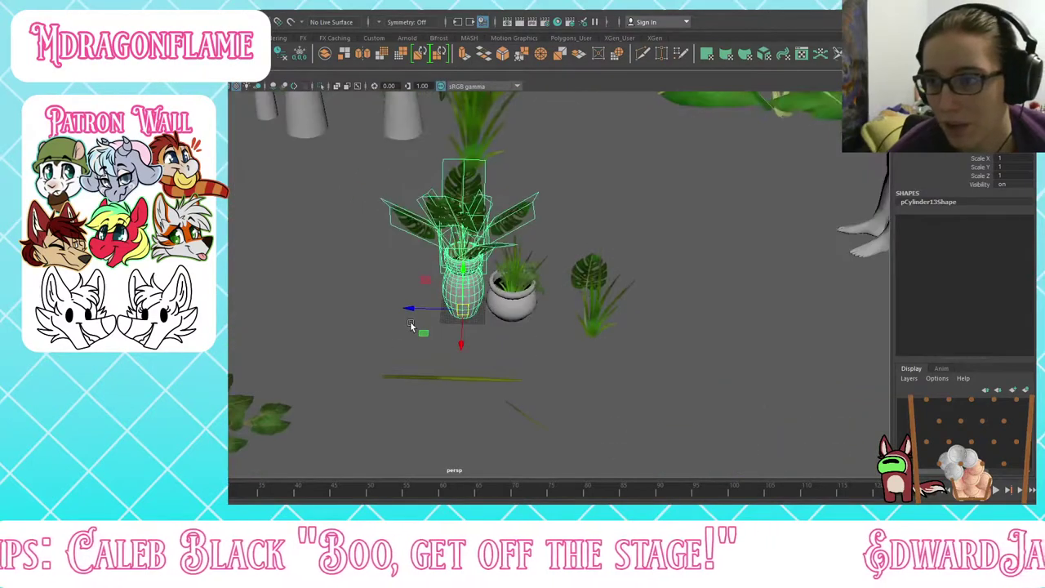
# Step: Move the finished vase plant aside along its horizontal axis, clear of the origin grid, and deselect it
pyautogui.moveTo(413, 310); pyautogui.dragTo(189, 312)
pyautogui.click(320, 326)
# Step: Select the round pot with all its leaves and grasses and combine them into one mesh
pyautogui.click(488, 296)
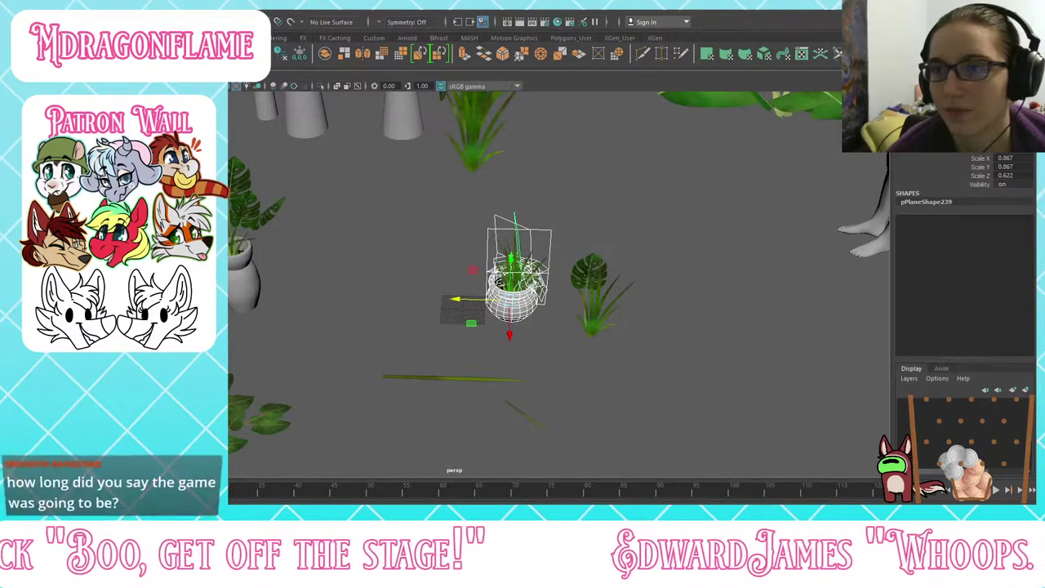
pyautogui.press('g')
pyautogui.scroll(4, 523, 282)
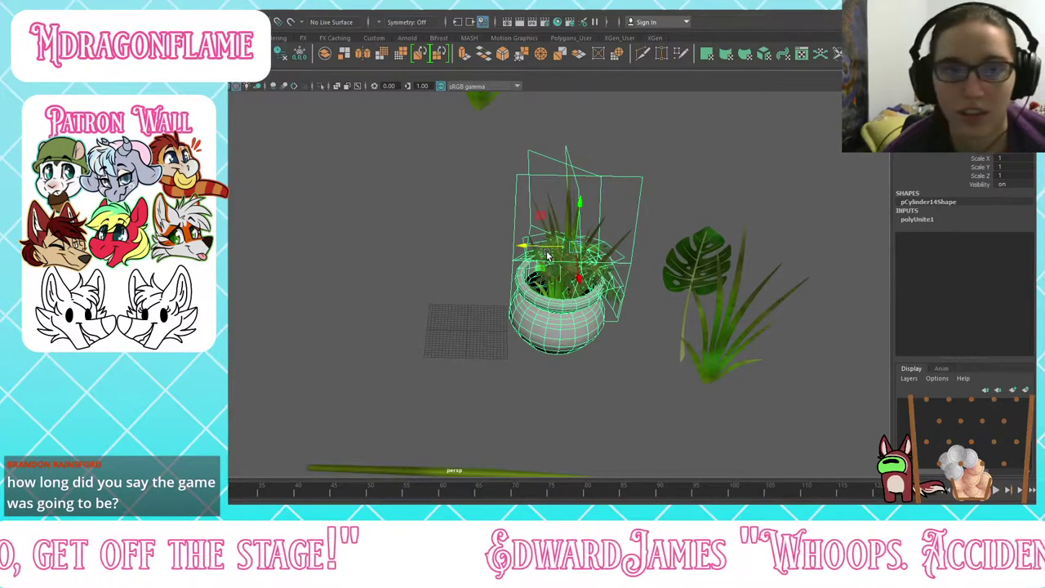
# Step: Lower the combined round pot plant's pivot to the level of the pot's base
pyautogui.keyDown('alt'); pyautogui.moveTo(547, 286); pyautogui.dragTo(555, 254); pyautogui.keyUp('alt')
pyautogui.keyDown('alt'); pyautogui.moveTo(556, 254); pyautogui.dragTo(447, 284, button='middle'); pyautogui.keyUp('alt')
pyautogui.keyDown('alt'); pyautogui.moveTo(447, 285); pyautogui.dragTo(460, 319); pyautogui.keyUp('alt')
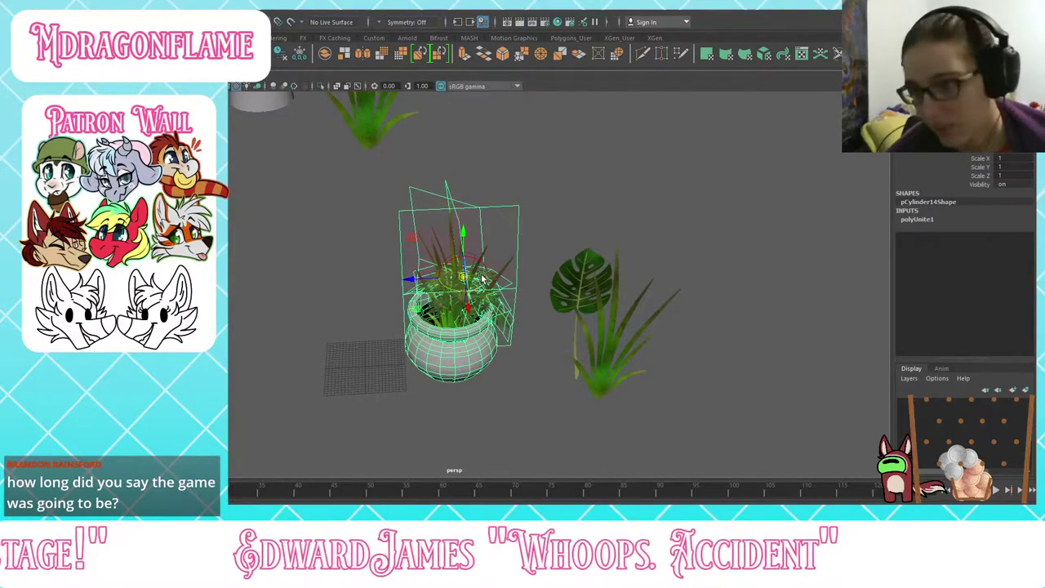
pyautogui.moveTo(466, 242); pyautogui.dragTo(465, 332)
pyautogui.press('Insert')
pyautogui.scroll(3, 458, 387)
pyautogui.scroll(3, 464, 356)
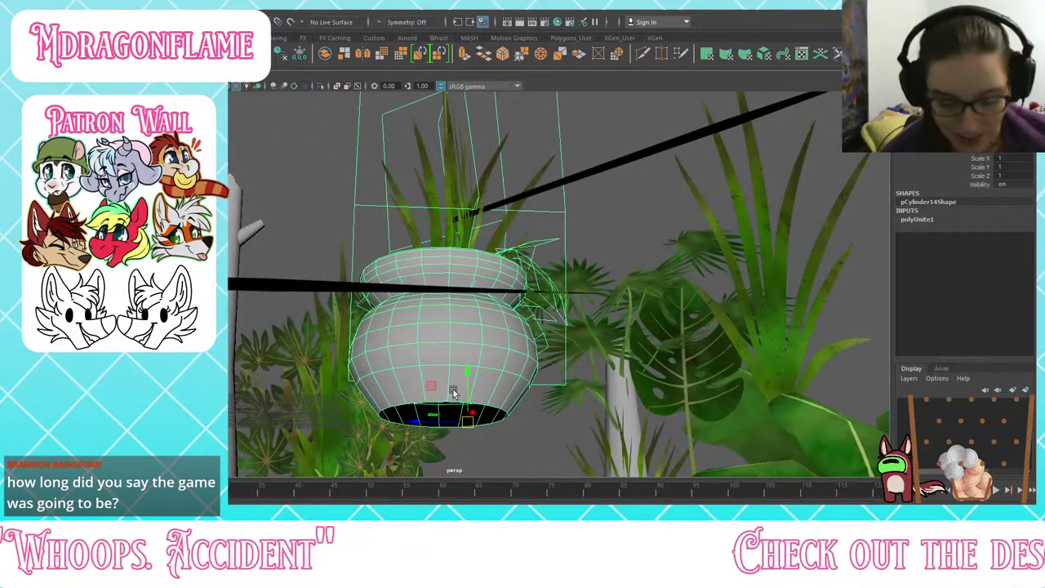
pyautogui.keyDown('alt'); pyautogui.moveTo(454, 393); pyautogui.dragTo(464, 343); pyautogui.keyUp('alt')
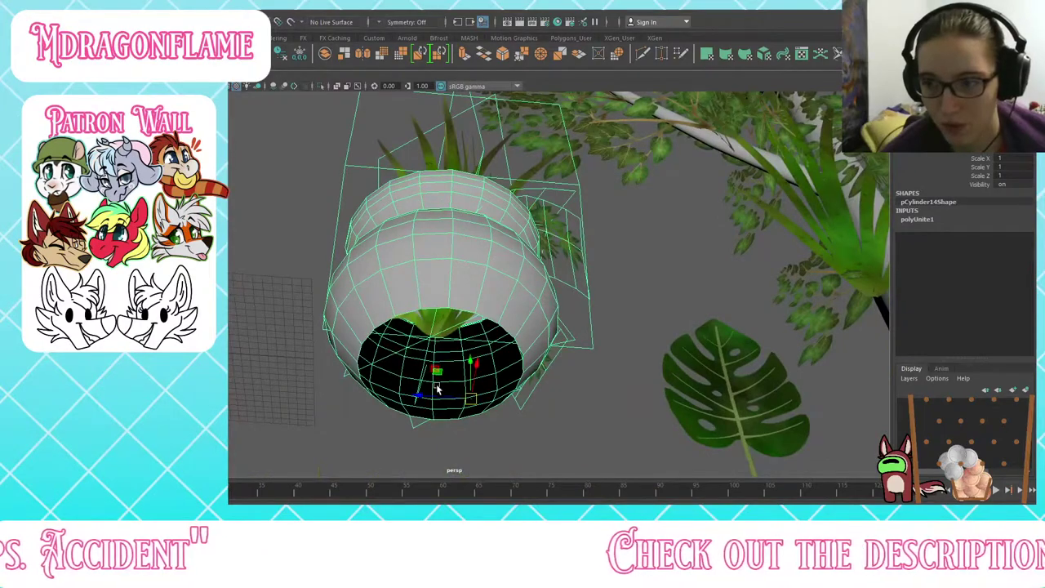
# Step: Undo the accidental move of the round pot plant and centre its pivot in the pot's bottom opening
pyautogui.moveTo(430, 396); pyautogui.dragTo(207, 382)
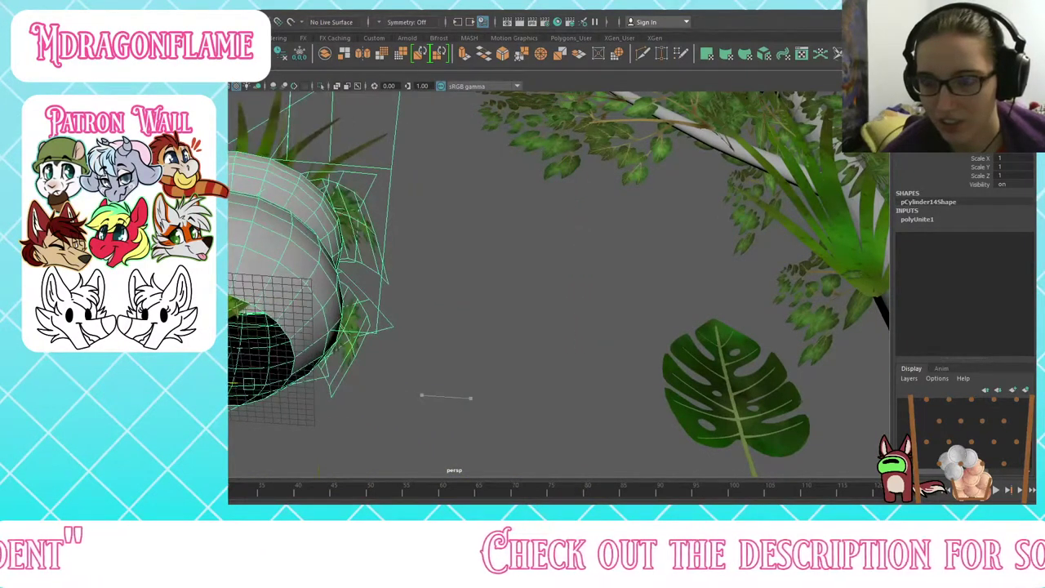
pyautogui.hotkey('ctrl', 'z')
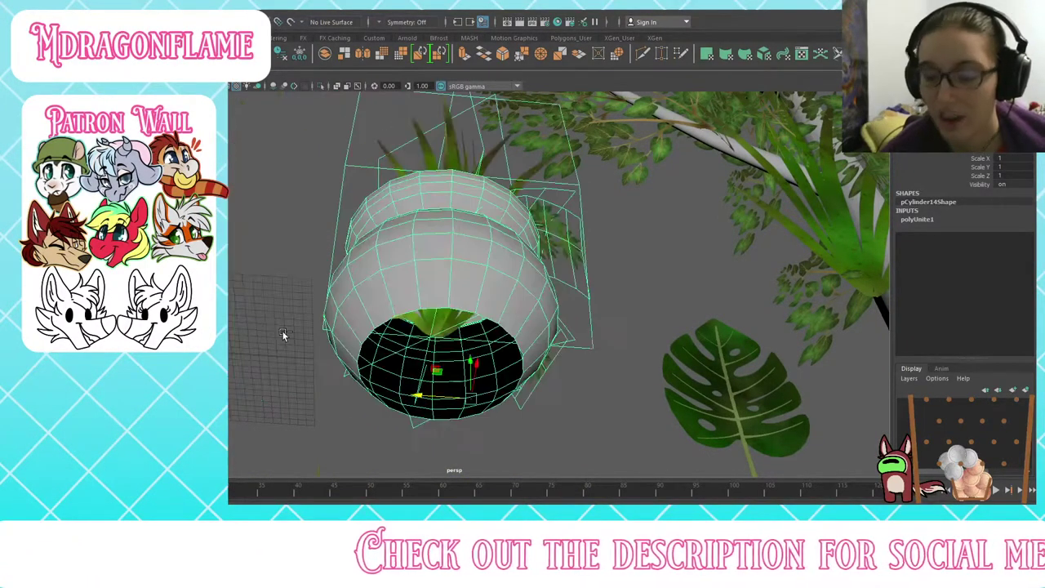
pyautogui.keyDown('alt'); pyautogui.moveTo(418, 330); pyautogui.dragTo(450, 237); pyautogui.keyUp('alt')
pyautogui.press('d')
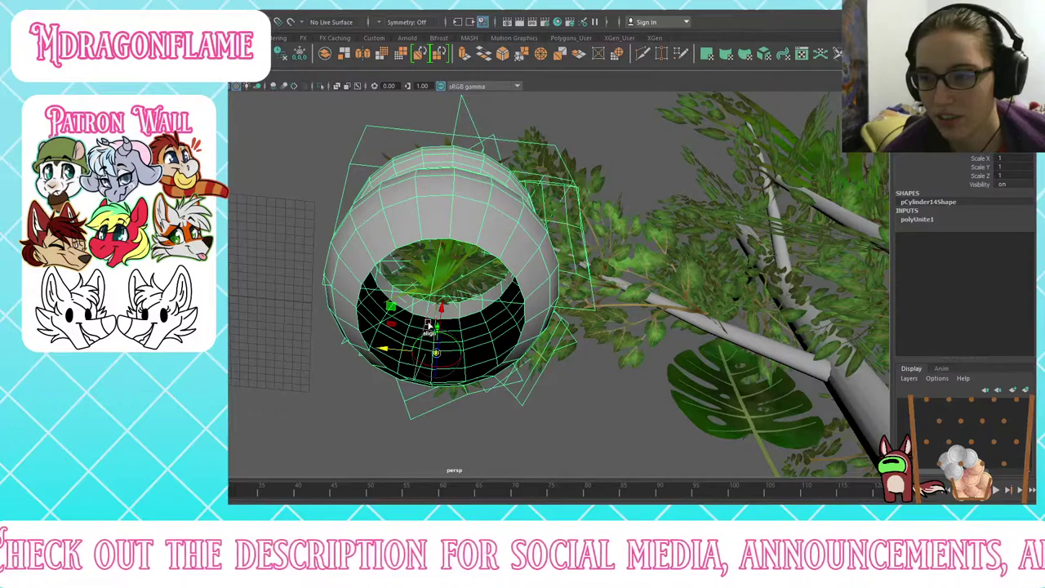
pyautogui.moveTo(441, 307); pyautogui.dragTo(515, 342)
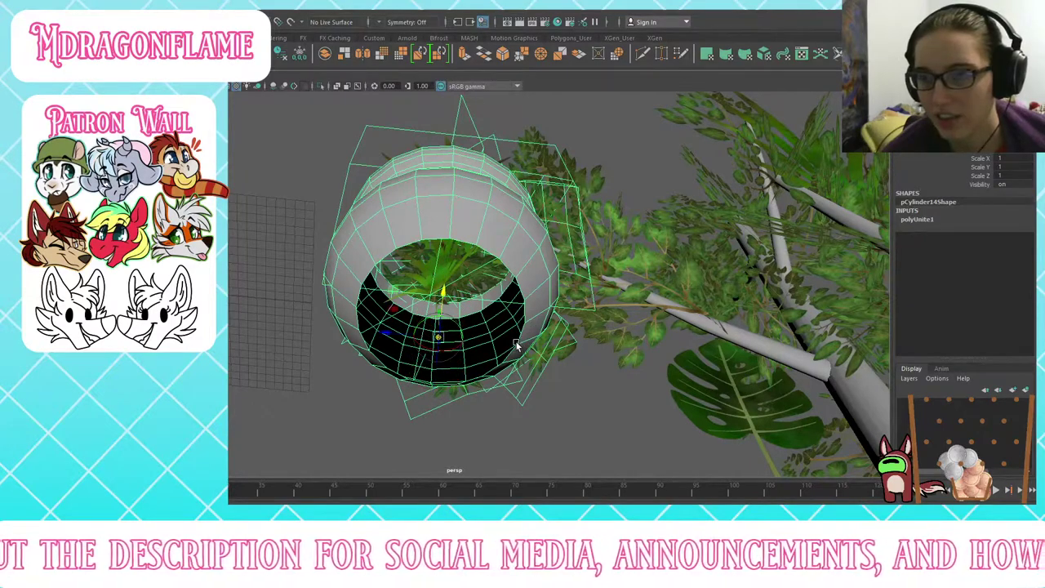
pyautogui.press('d')
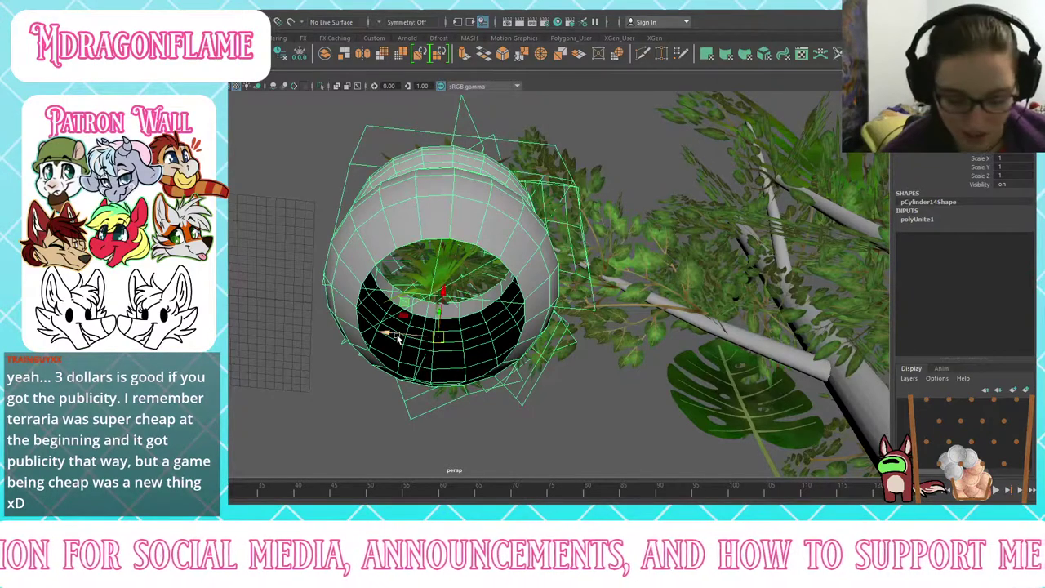
# Step: Place the round pot plant on the centre of the origin grid and freeze its transformations
pyautogui.keyDown('alt'); pyautogui.moveTo(398, 338); pyautogui.dragTo(327, 333); pyautogui.keyUp('alt')
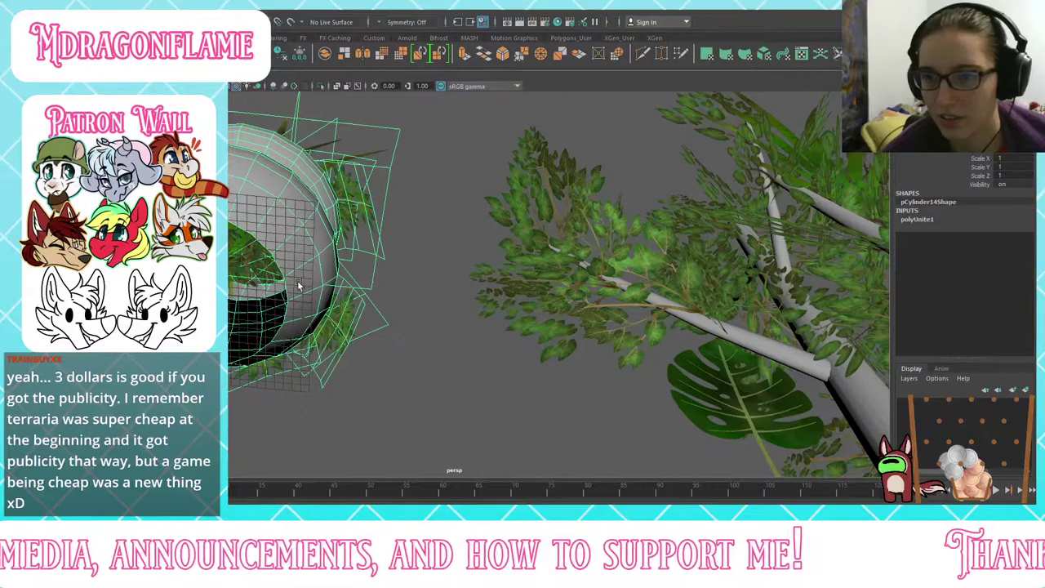
pyautogui.keyDown('alt'); pyautogui.moveTo(298, 284); pyautogui.dragTo(466, 322); pyautogui.keyUp('alt')
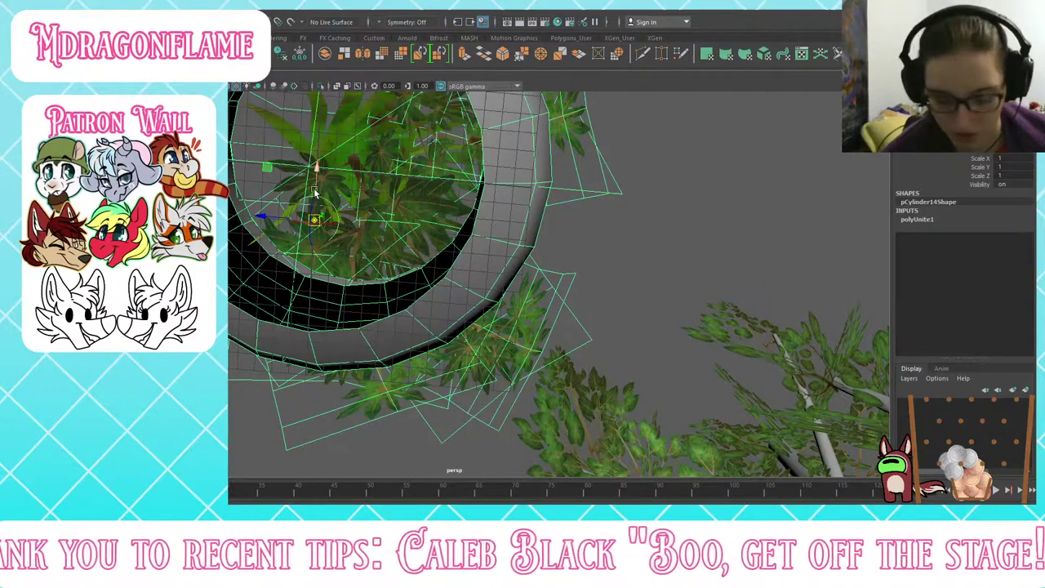
pyautogui.moveTo(316, 185); pyautogui.dragTo(490, 178)
pyautogui.hotkey('ctrl', 'z')
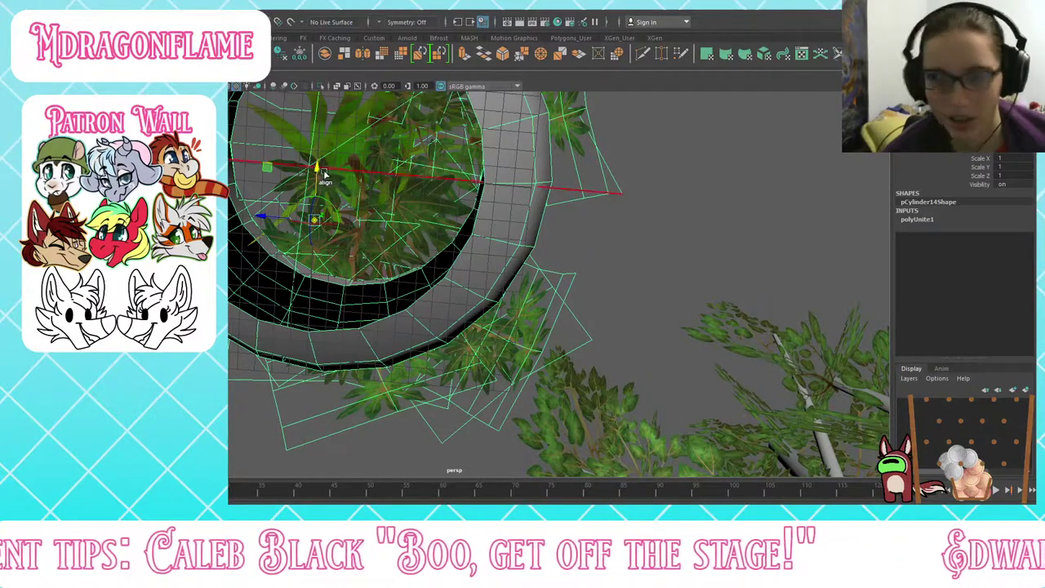
pyautogui.moveTo(314, 167); pyautogui.dragTo(467, 266)
pyautogui.scroll(-2, 493, 199)
pyautogui.scroll(-3, 467, 266)
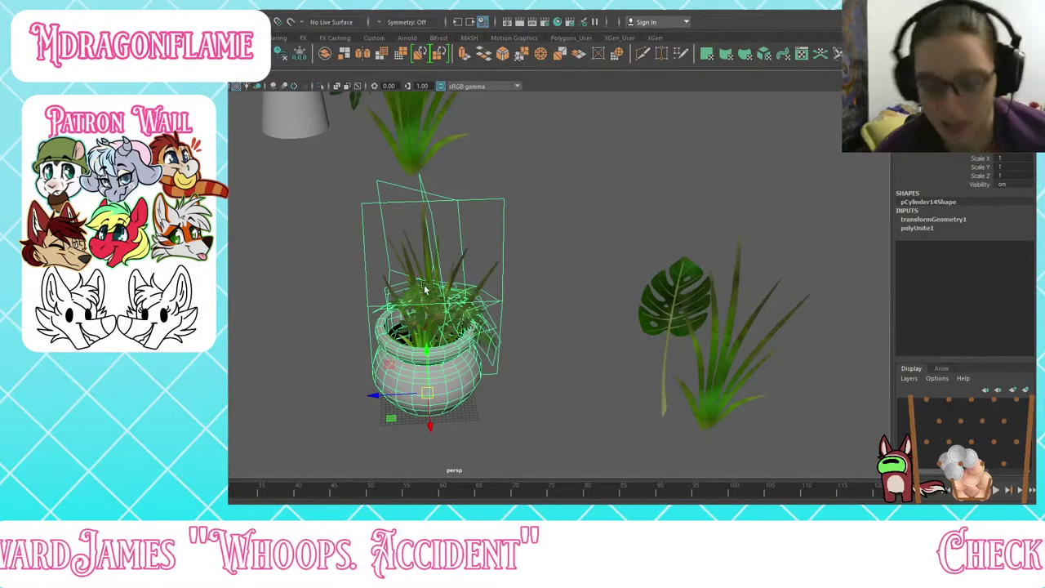
# Step: Check the round pot's base against the grid and delete the combined plant's construction history
pyautogui.keyDown('alt'); pyautogui.moveTo(462, 295); pyautogui.dragTo(464, 269); pyautogui.keyUp('alt')
pyautogui.scroll(5, 463, 269)
pyautogui.keyDown('alt'); pyautogui.moveTo(330, 376); pyautogui.dragTo(390, 268, button='middle'); pyautogui.keyUp('alt')
pyautogui.keyDown('alt'); pyautogui.moveTo(331, 364); pyautogui.dragTo(335, 366); pyautogui.keyUp('alt')
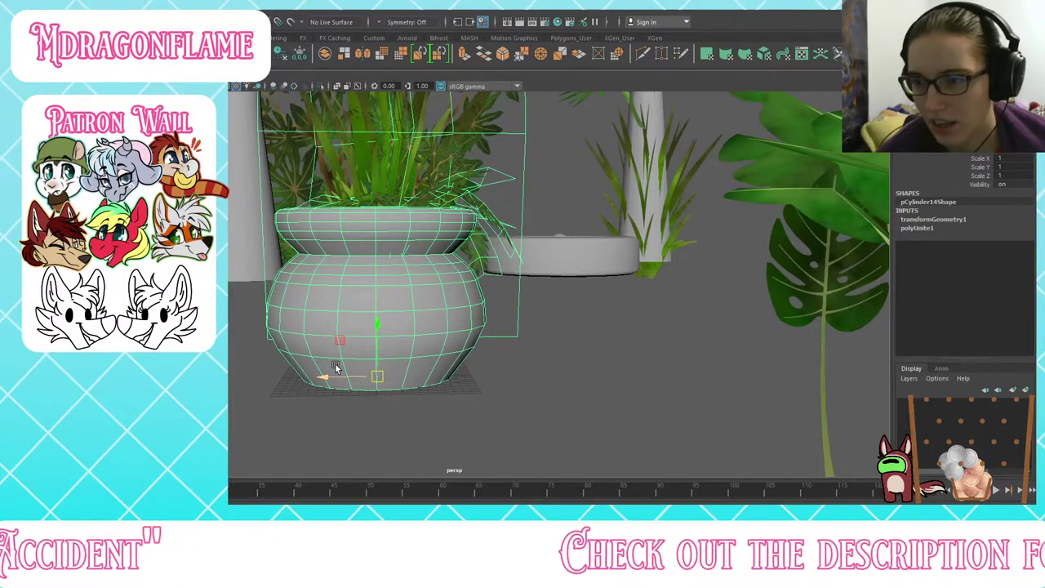
pyautogui.scroll(-3, 336, 356)
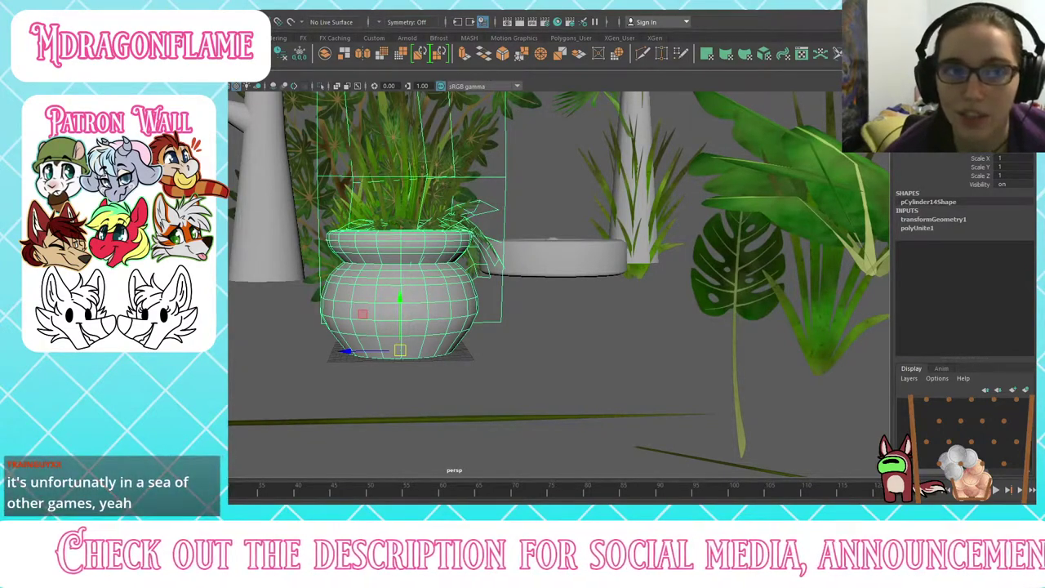
pyautogui.hotkey('alt', 'shift', 'd')
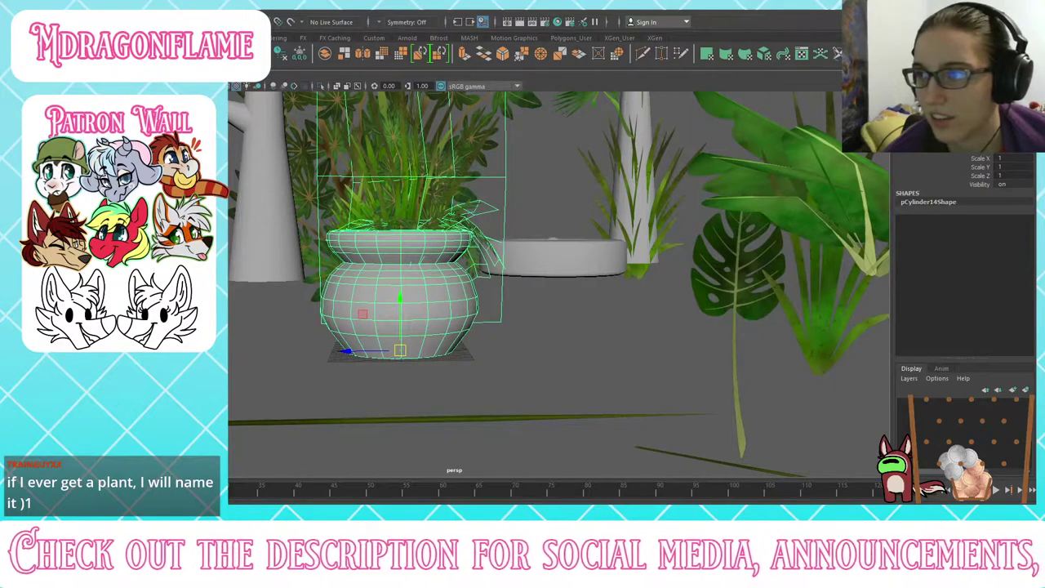
# Step: Move the finished round pot plant aside along its horizontal axis, away from the origin grid, and deselect it
pyautogui.scroll(-3, 559, 285)
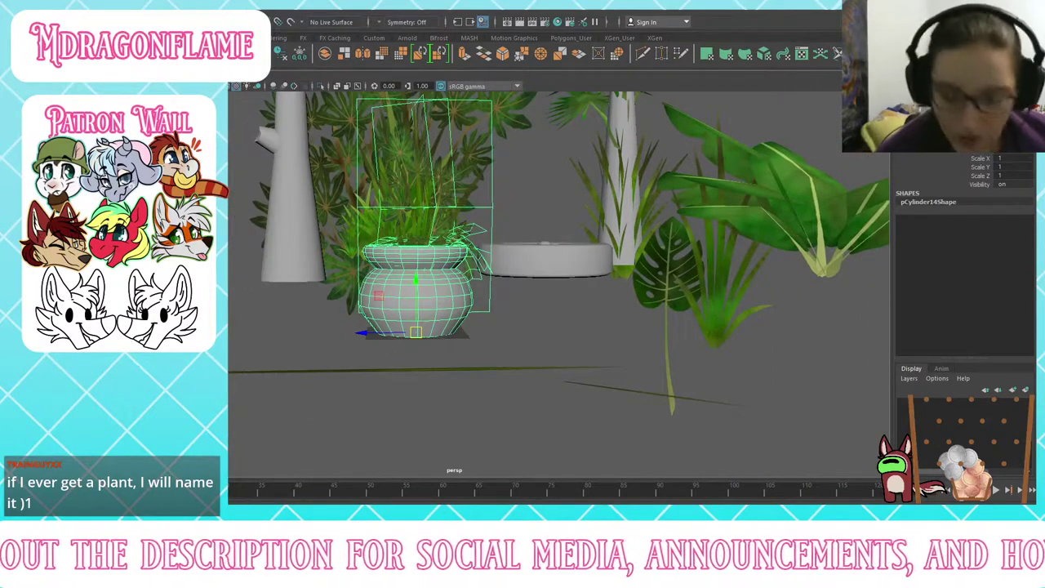
pyautogui.keyDown('alt'); pyautogui.moveTo(553, 273); pyautogui.dragTo(542, 296); pyautogui.keyUp('alt')
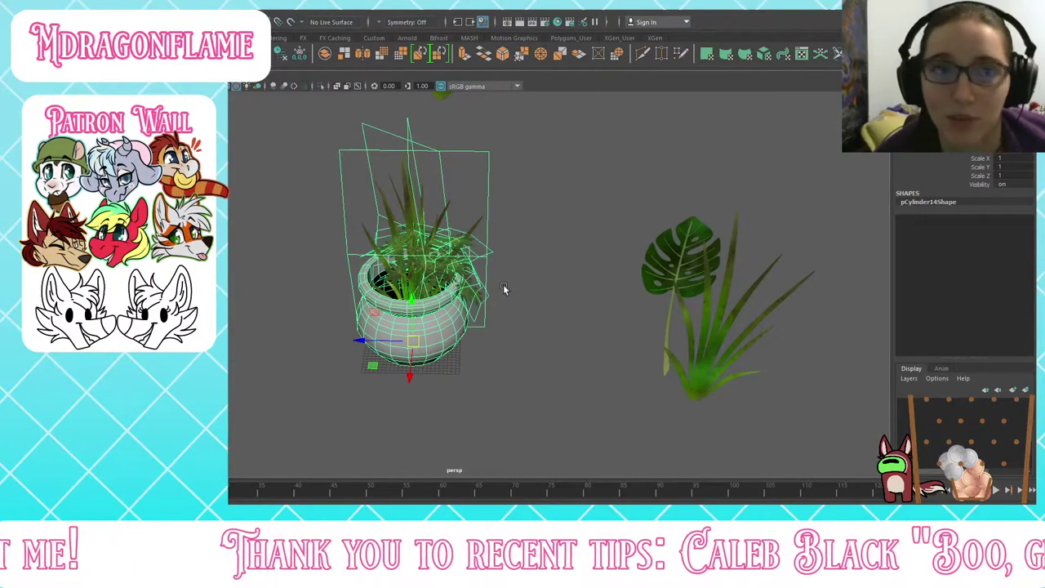
pyautogui.scroll(-3, 485, 351)
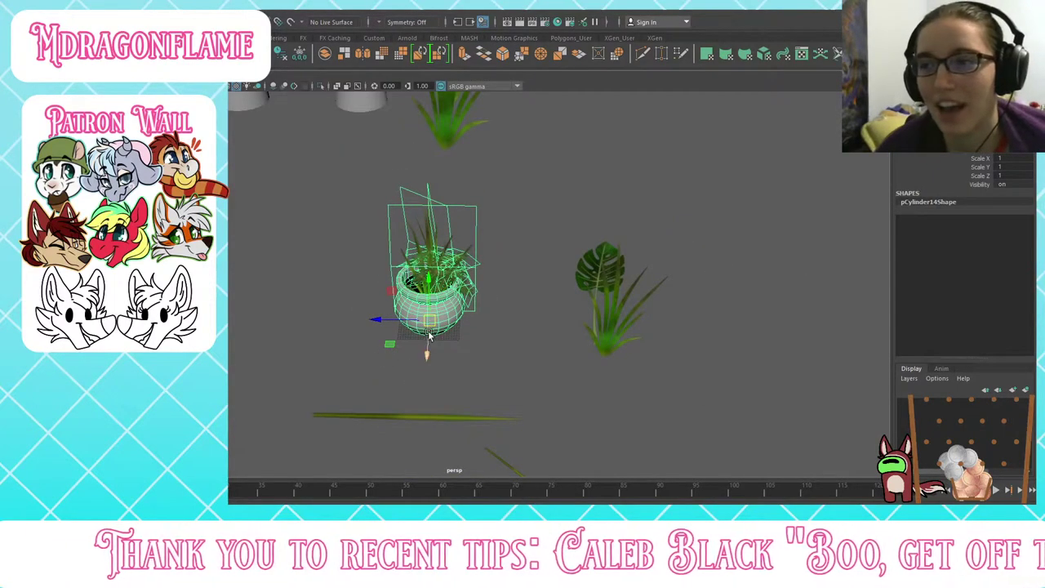
pyautogui.moveTo(380, 321); pyautogui.dragTo(196, 321)
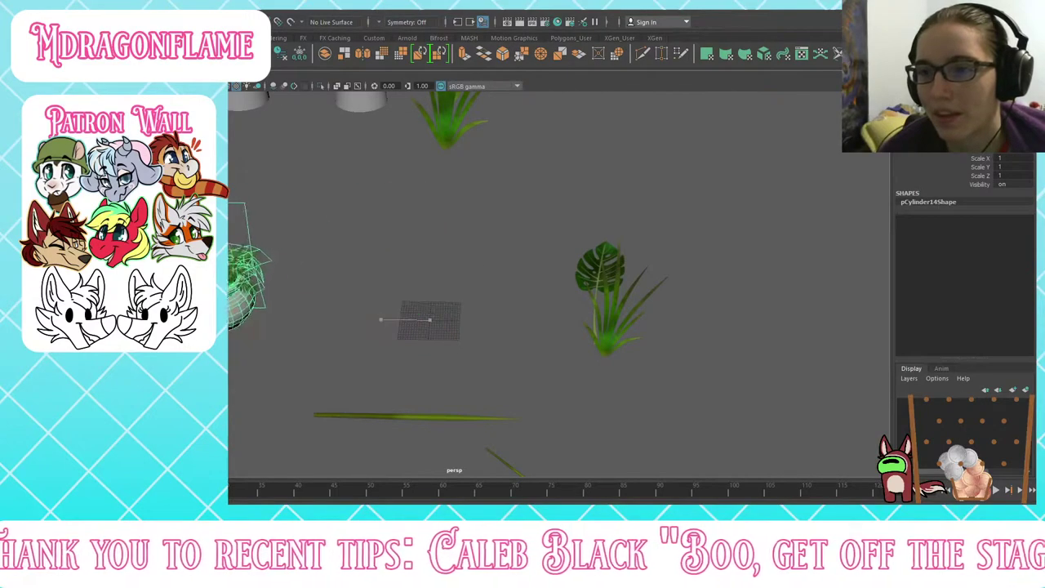
pyautogui.click(355, 266)
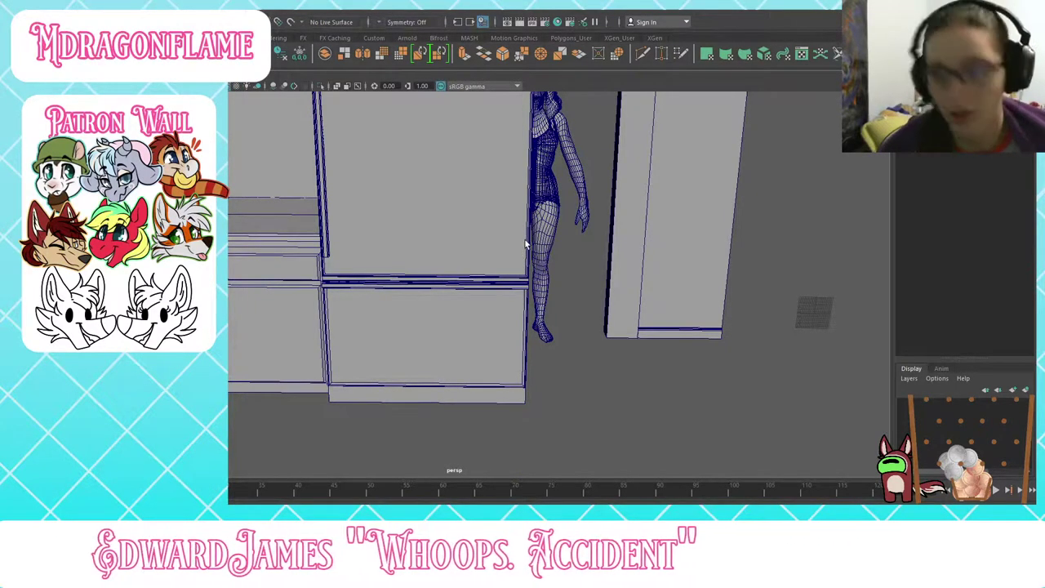
# Step: Examine the fridge and the adjoining cabinets in the room scene from the front and from below
pyautogui.scroll(3, 519, 231)
pyautogui.scroll(-3, 513, 223)
pyautogui.keyDown('alt'); pyautogui.moveTo(513, 226); pyautogui.dragTo(239, 160); pyautogui.keyUp('alt')
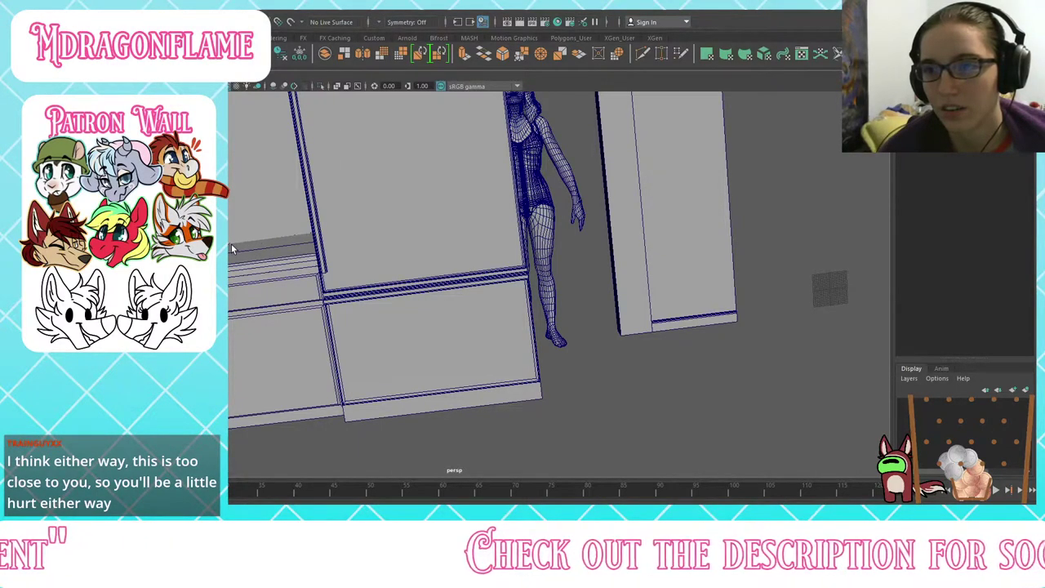
pyautogui.keyDown('alt'); pyautogui.moveTo(423, 189); pyautogui.dragTo(332, 329); pyautogui.keyUp('alt')
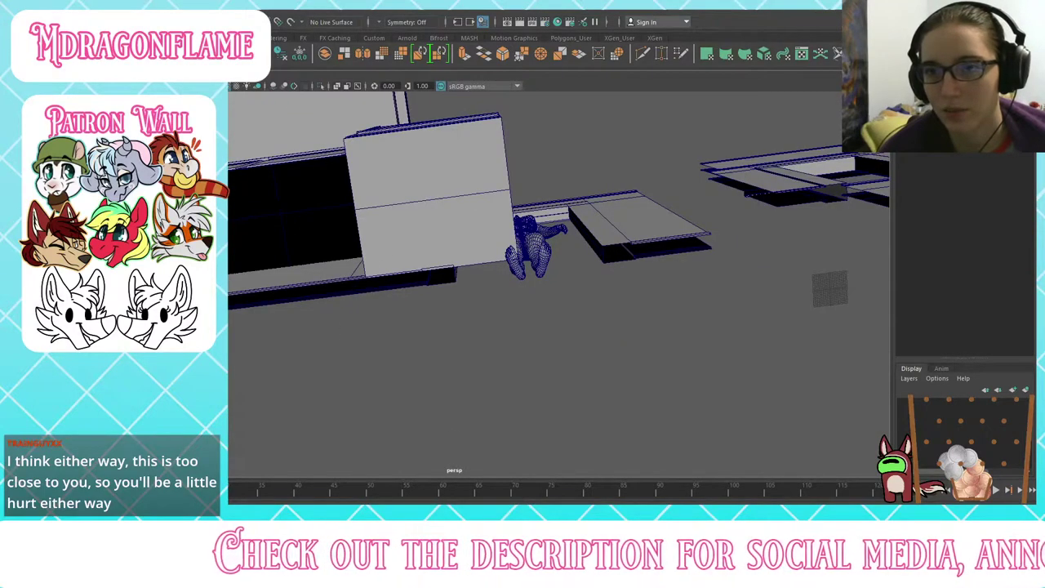
# Step: Switch to a fresh scene and look over the room to locate the fridge beside the doorway
pyautogui.hotkey('ctrl', 'n')
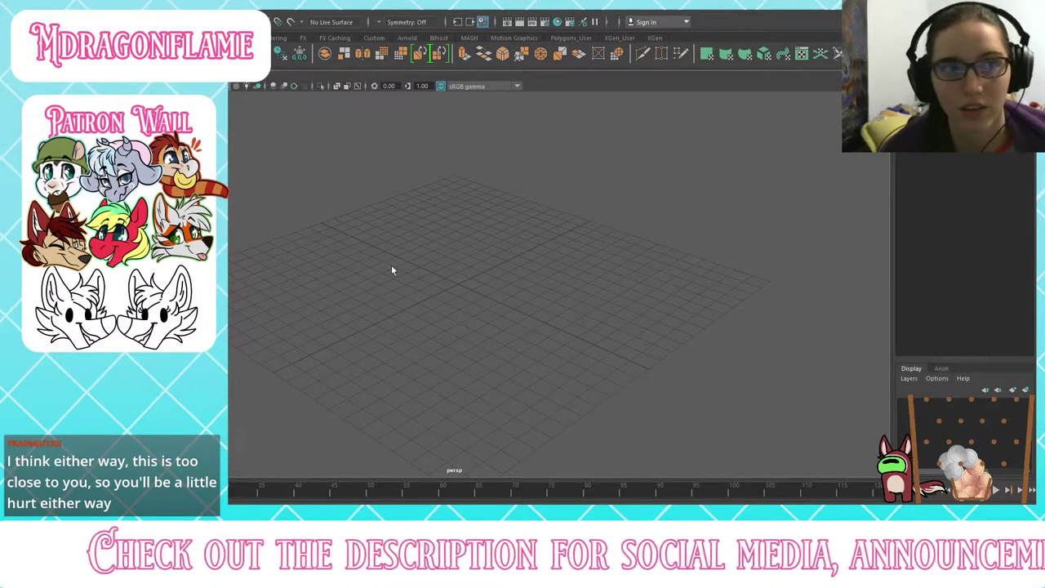
pyautogui.keyDown('alt'); pyautogui.moveTo(333, 263); pyautogui.dragTo(360, 269); pyautogui.keyUp('alt')
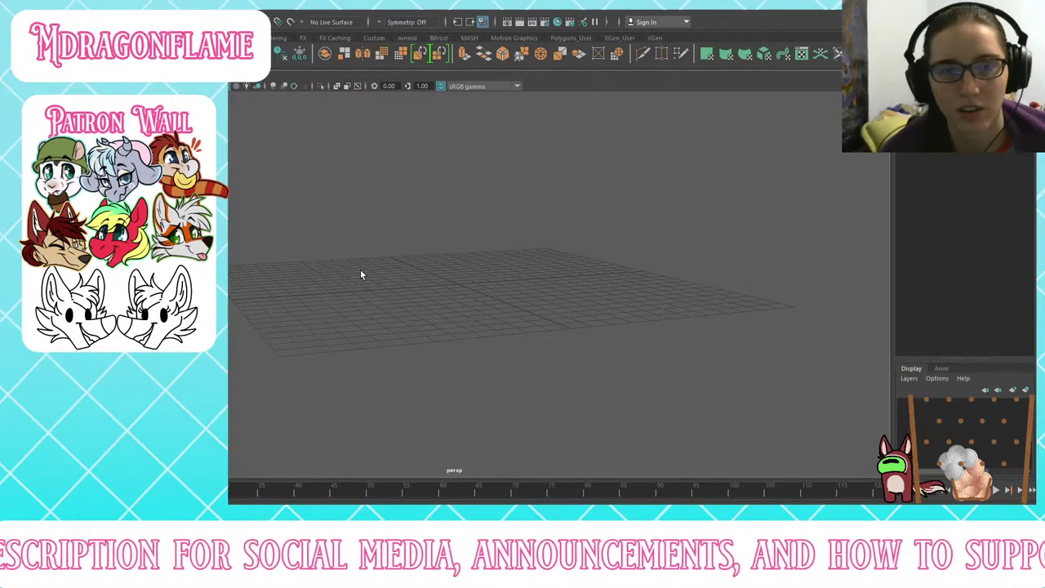
pyautogui.keyDown('alt'); pyautogui.moveTo(360, 271); pyautogui.dragTo(240, 276); pyautogui.keyUp('alt')
pyautogui.scroll(-10, 239, 275)
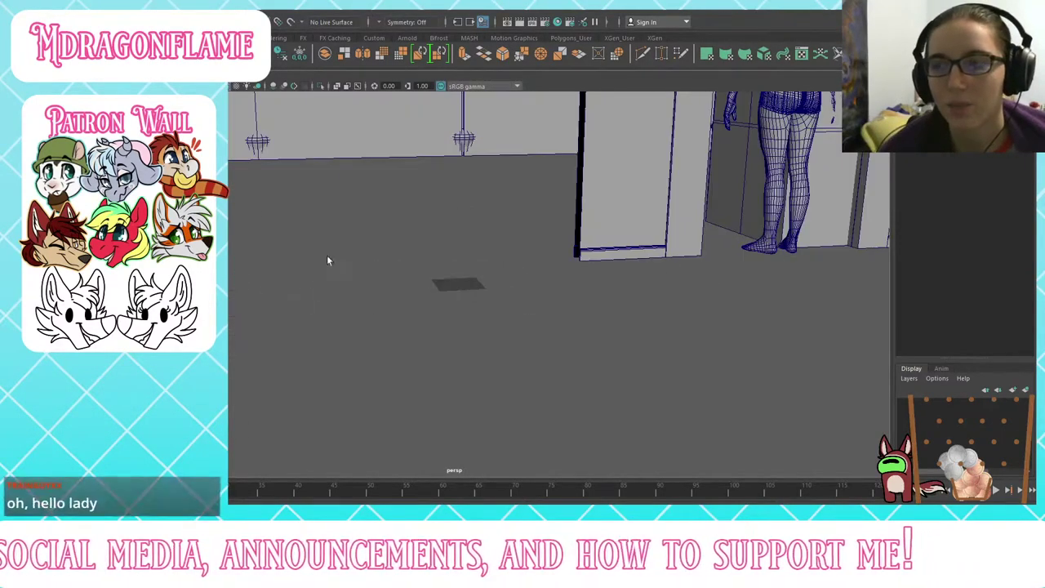
pyautogui.scroll(-10, 335, 252)
pyautogui.scroll(5, 360, 270)
pyautogui.keyDown('alt'); pyautogui.moveTo(362, 274); pyautogui.dragTo(658, 277); pyautogui.keyUp('alt')
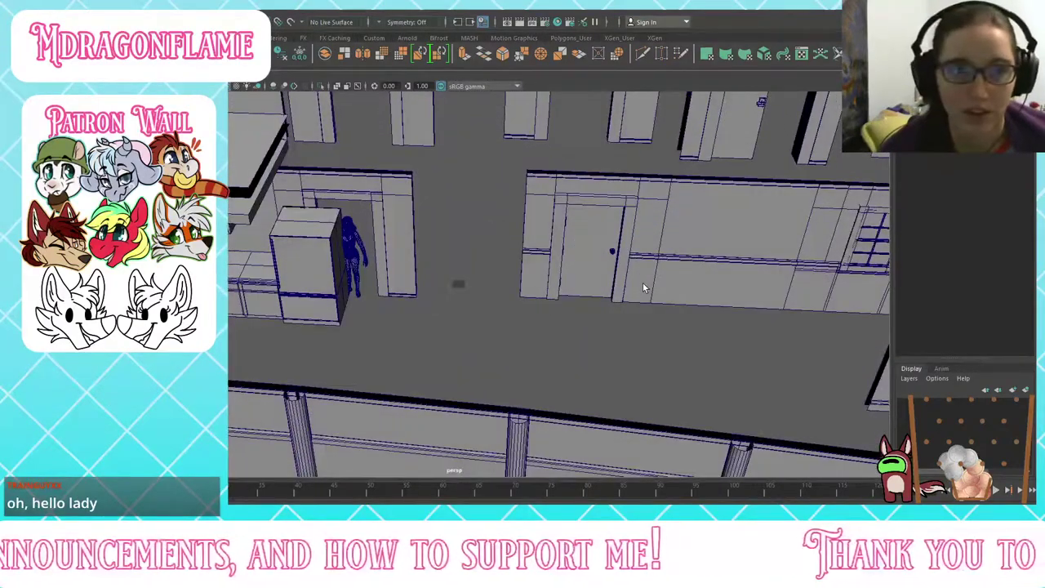
pyautogui.scroll(3, 410, 293)
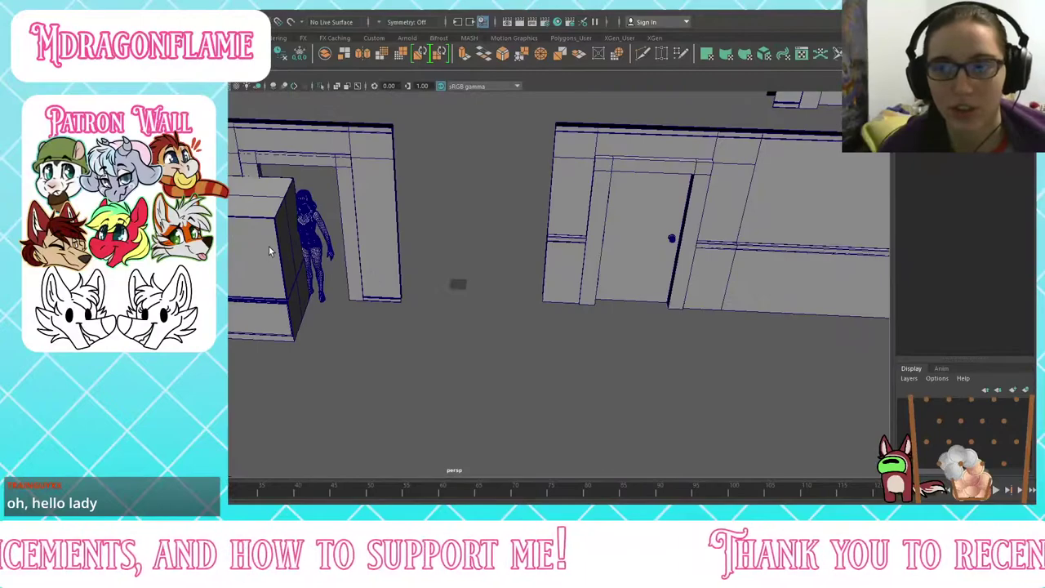
# Step: Select the fridge's body, front panels and handle and combine them into one mesh
pyautogui.click(269, 250)
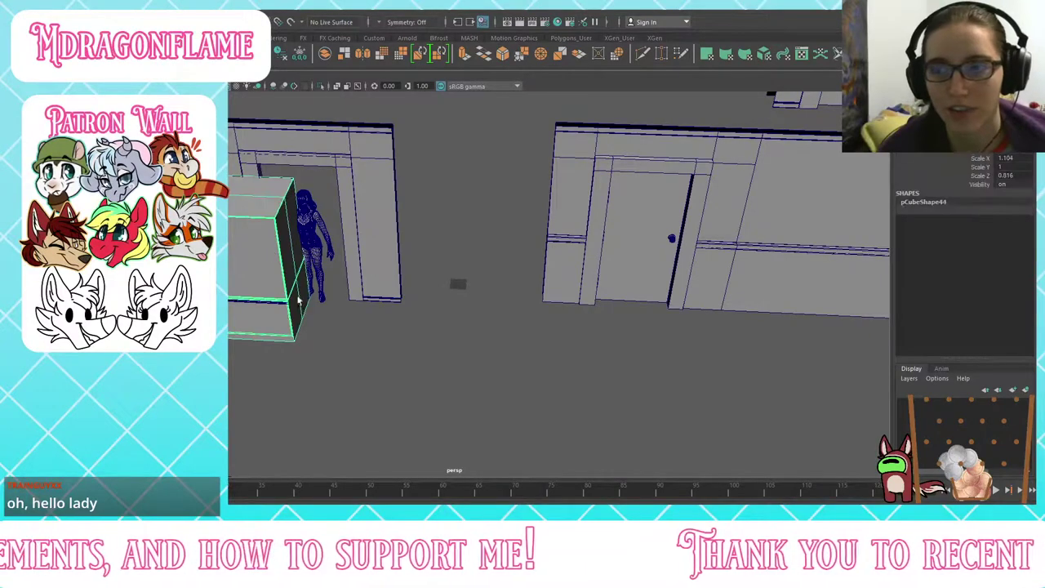
pyautogui.scroll(6, 269, 253)
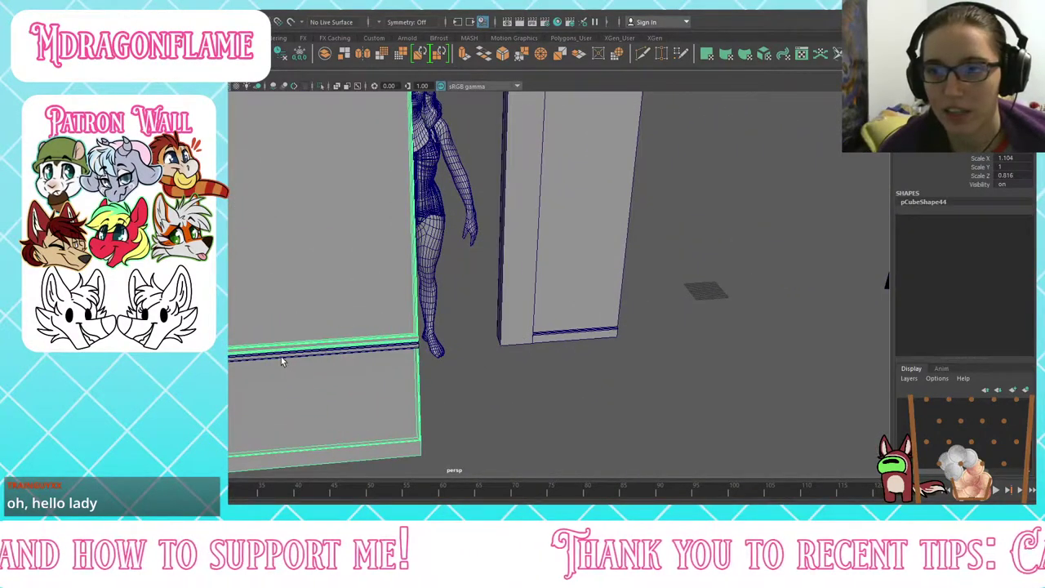
pyautogui.click(281, 362)
pyautogui.keyDown('alt'); pyautogui.moveTo(282, 362); pyautogui.dragTo(255, 313); pyautogui.keyUp('alt')
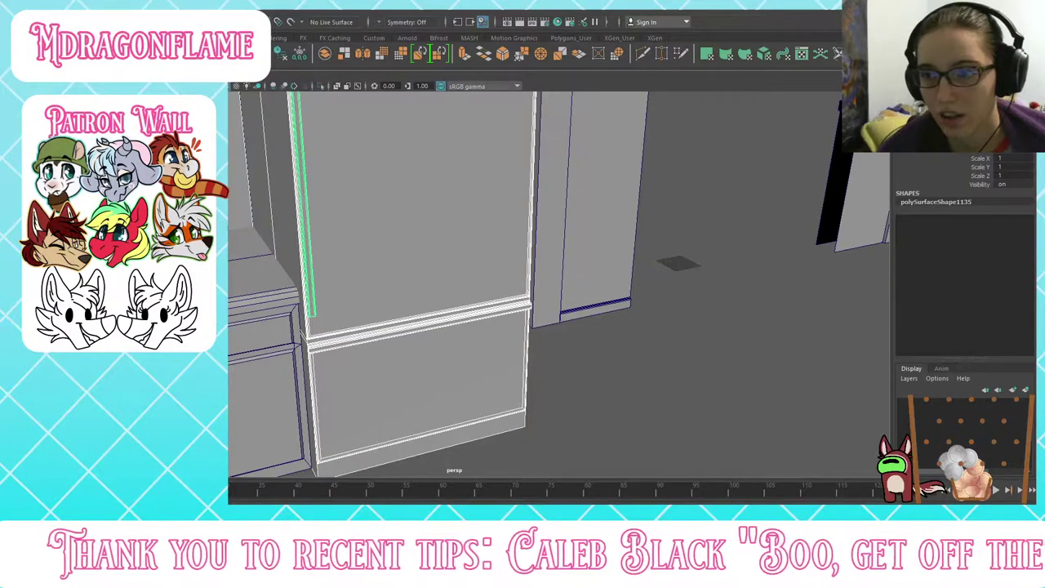
pyautogui.click(248, 51)
# Step: Move the combined fridge along its horizontal axis away from the cabinets, past the doorway into open space
pyautogui.keyDown('alt'); pyautogui.moveTo(422, 270); pyautogui.dragTo(408, 291); pyautogui.keyUp('alt')
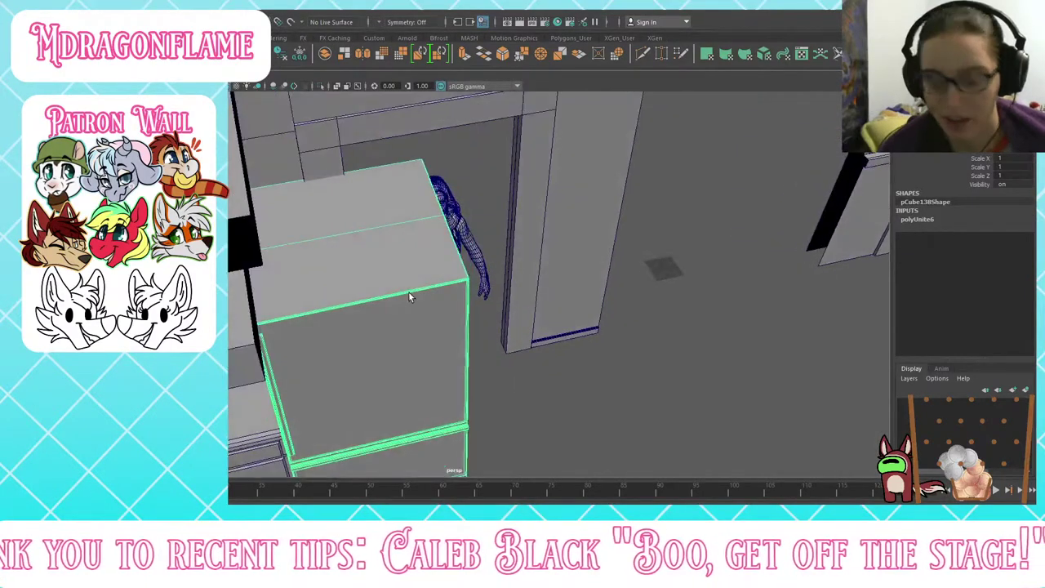
pyautogui.press('w')
pyautogui.moveTo(400, 344); pyautogui.dragTo(802, 301)
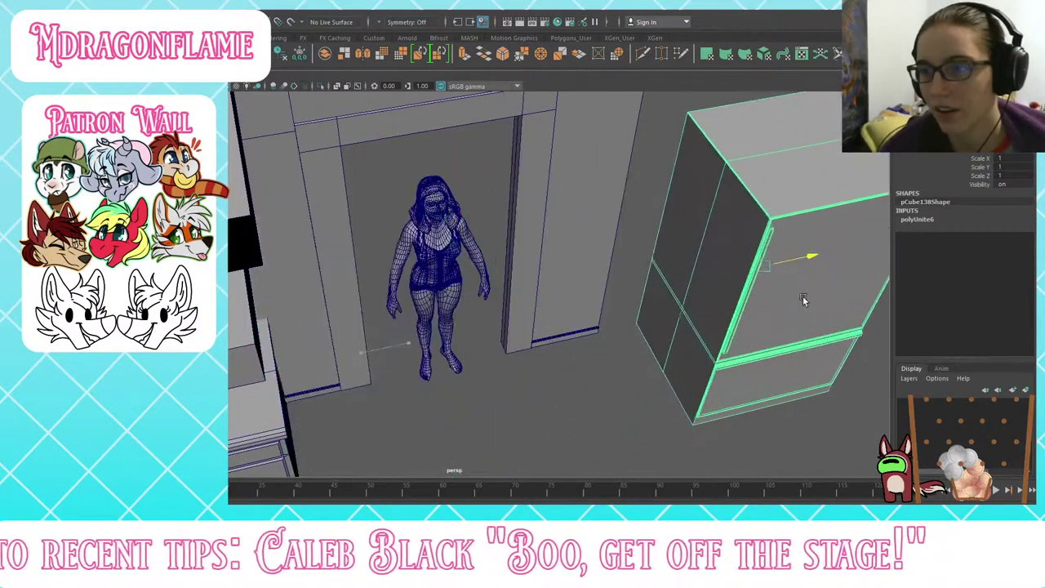
pyautogui.keyDown('alt'); pyautogui.moveTo(758, 329); pyautogui.dragTo(387, 290); pyautogui.keyUp('alt')
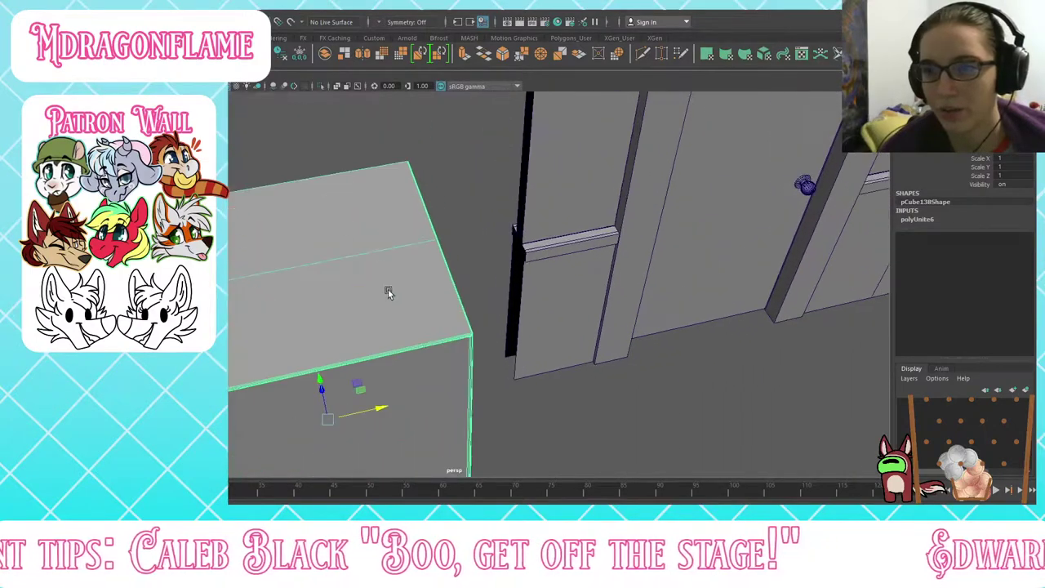
# Step: Delete the edge loop across the middle of the fridge's top and remove one further unneeded component from its body
pyautogui.moveTo(354, 195); pyautogui.dragTo(354, 157, button='right')
pyautogui.doubleClick(349, 254)
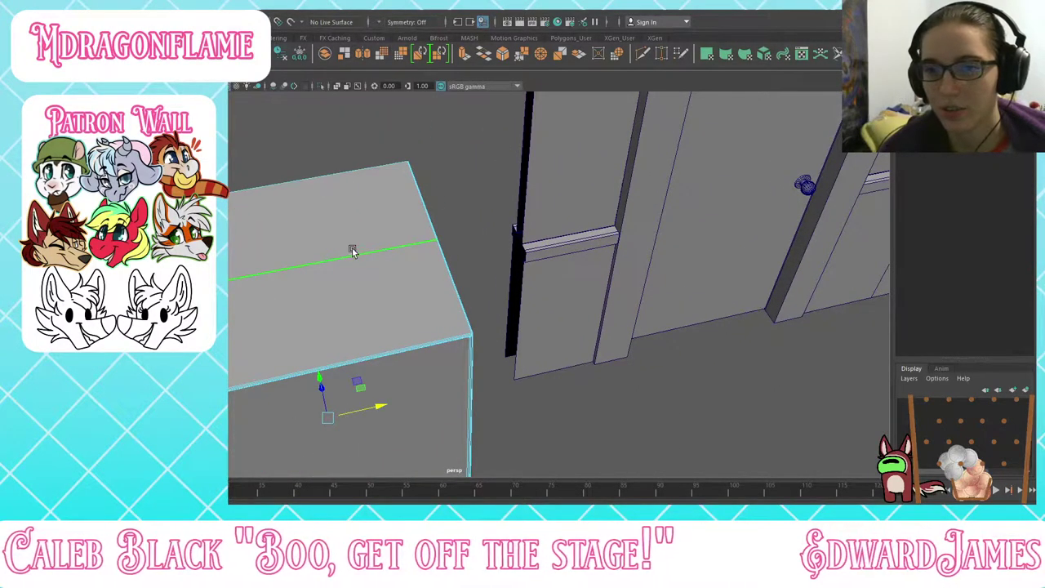
pyautogui.press('Delete')
pyautogui.keyDown('alt'); pyautogui.moveTo(364, 248); pyautogui.dragTo(389, 240); pyautogui.keyUp('alt')
pyautogui.scroll(5, 365, 314)
pyautogui.keyDown('alt'); pyautogui.moveTo(366, 314); pyautogui.dragTo(325, 193); pyautogui.keyUp('alt')
pyautogui.scroll(-3, 388, 300)
pyautogui.scroll(-5, 400, 300)
pyautogui.scroll(4, 382, 267)
pyautogui.click(347, 200)
pyautogui.press('Delete')
# Step: Merge the closely spaced vertex pairs where the seam above the lower drawer meets the fridge's rear corners
pyautogui.scroll(-5, 337, 205)
pyautogui.scroll(4, 356, 265)
pyautogui.scroll(4, 376, 259)
pyautogui.scroll(1, 319, 204)
pyautogui.keyDown('alt'); pyautogui.moveTo(319, 204); pyautogui.dragTo(328, 236, button='middle'); pyautogui.keyUp('alt')
pyautogui.scroll(2, 310, 237)
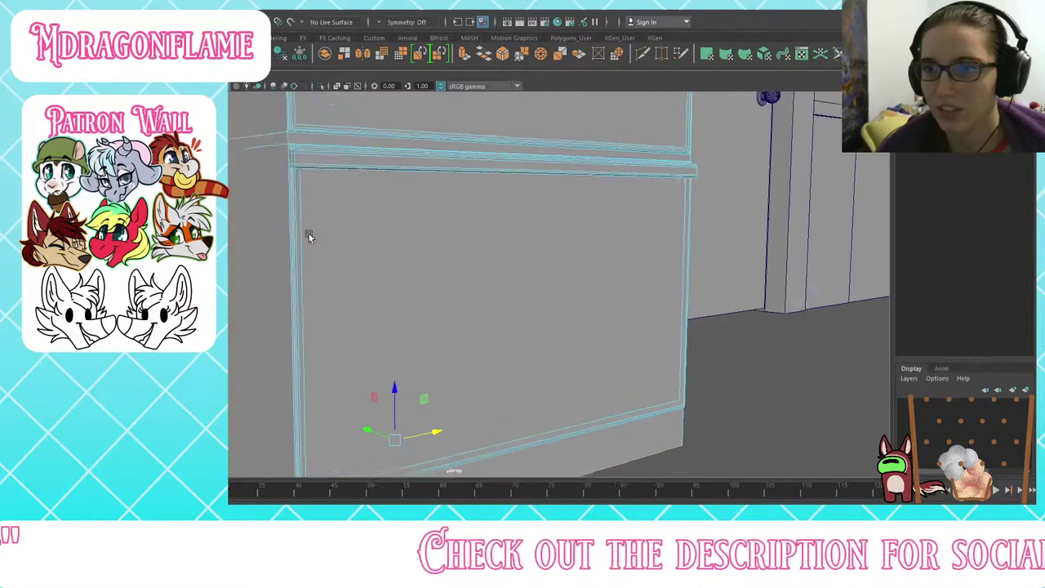
pyautogui.keyDown('alt'); pyautogui.moveTo(308, 236); pyautogui.dragTo(287, 294); pyautogui.keyUp('alt')
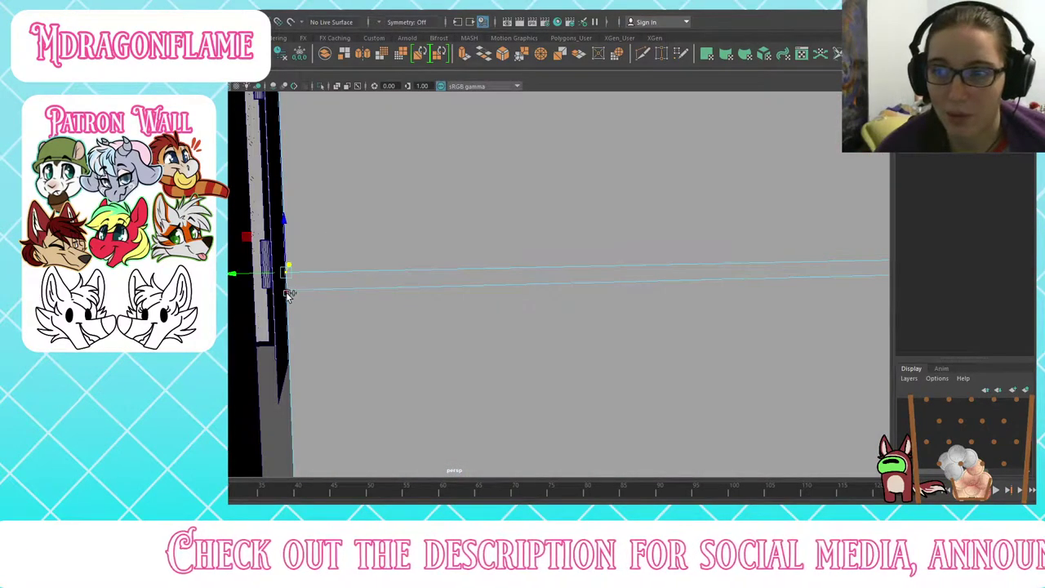
pyautogui.keyDown('shift'); pyautogui.click(286, 293); pyautogui.keyUp('shift')
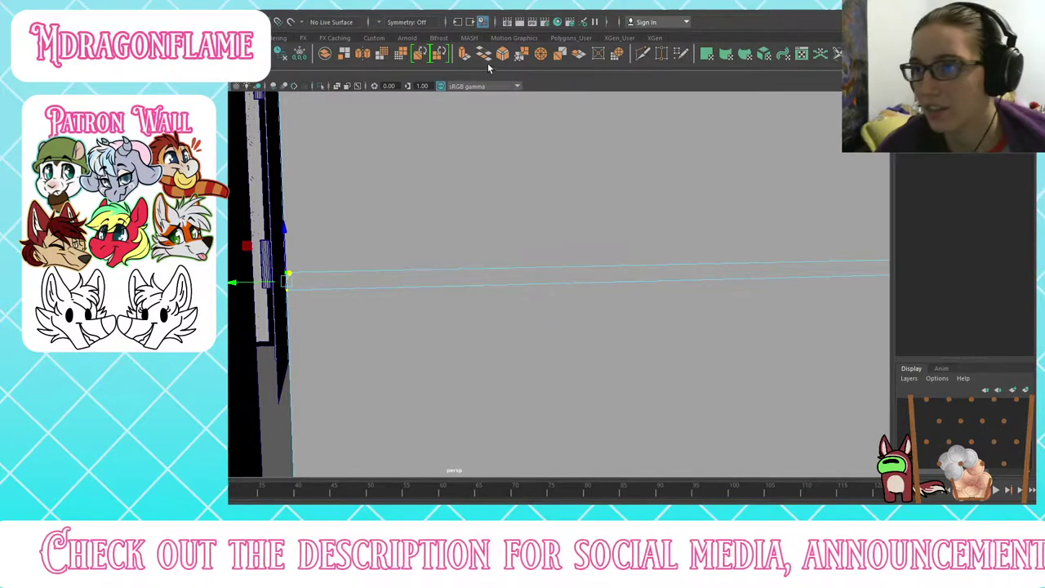
pyautogui.click(522, 55)
pyautogui.keyDown('alt'); pyautogui.moveTo(282, 257); pyautogui.dragTo(428, 270); pyautogui.keyUp('alt')
pyautogui.click(336, 208)
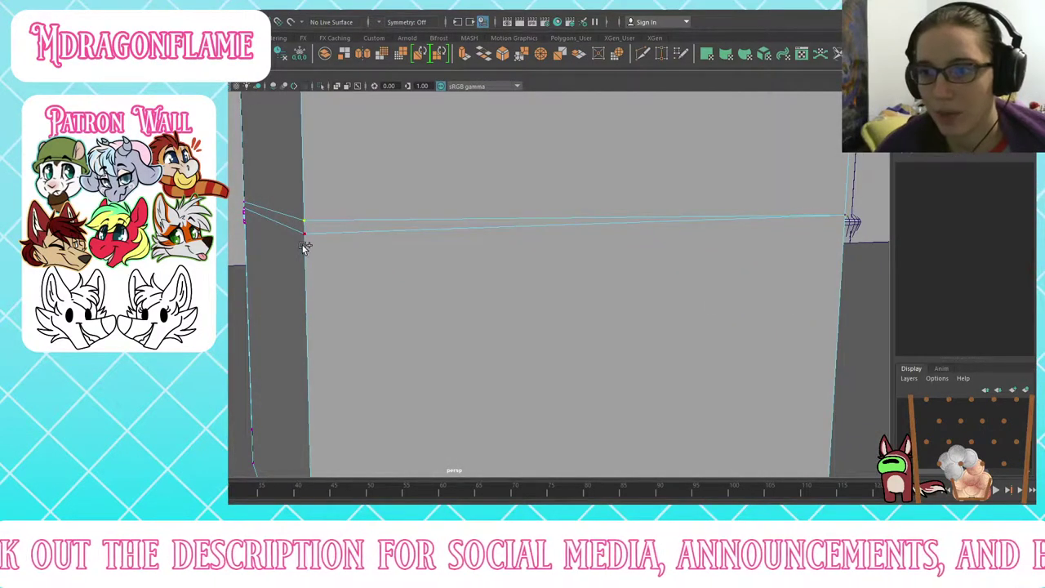
pyautogui.press('g')
pyautogui.keyDown('alt'); pyautogui.moveTo(303, 247); pyautogui.dragTo(539, 115); pyautogui.keyUp('alt')
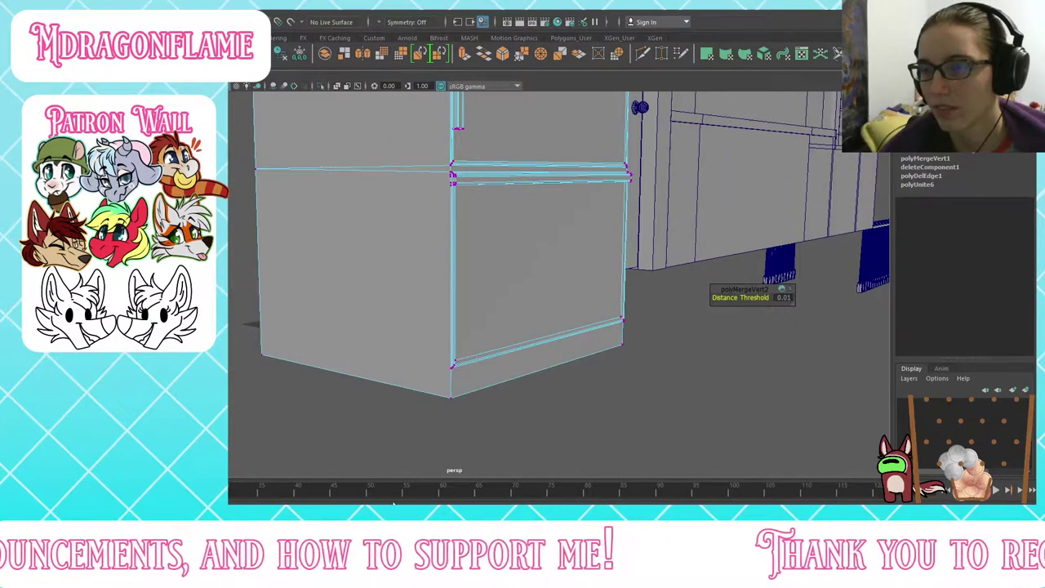
# Step: Cut a diagonal edge across one lower side of the fridge, from the front vertex near the base to the rear seam vertex
pyautogui.click(452, 369)
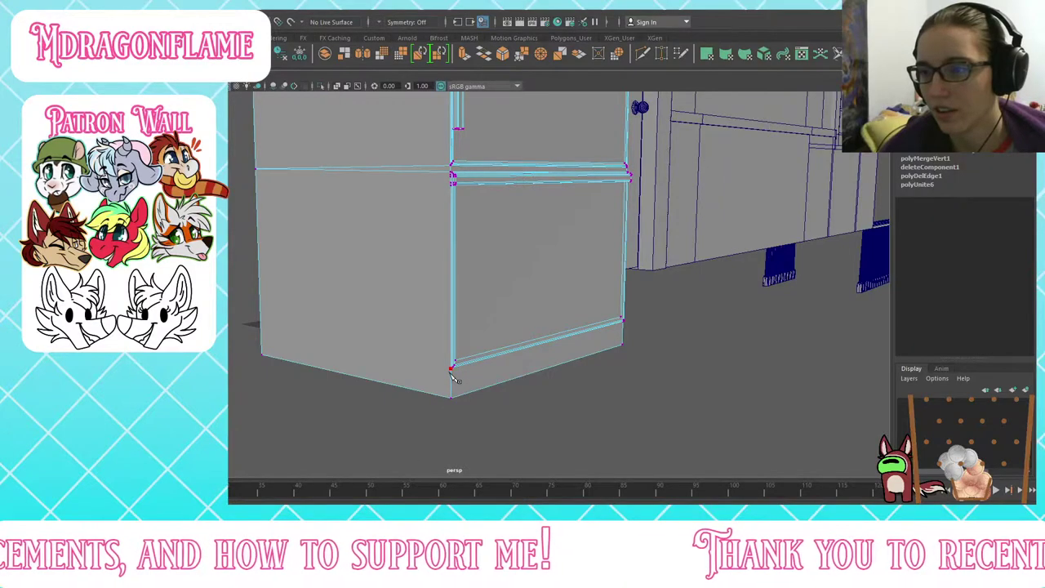
pyautogui.click(256, 170)
pyautogui.rightClick(260, 175)
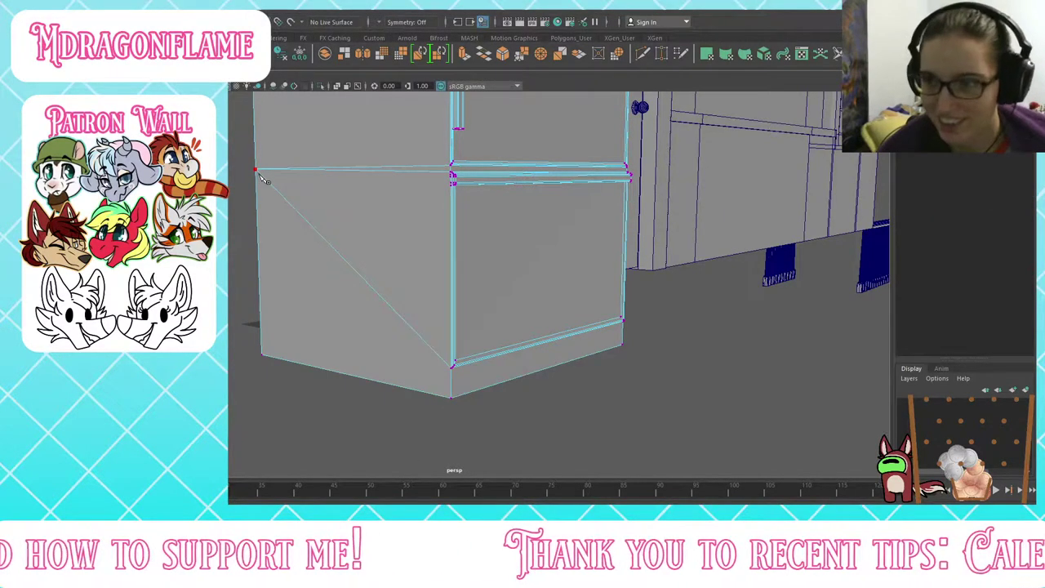
# Step: Cut the matching diagonal edge across the fridge's opposite lower side, from the low front vertex to the rear seam vertex
pyautogui.keyDown('alt'); pyautogui.moveTo(445, 174); pyautogui.dragTo(282, 204); pyautogui.keyUp('alt')
pyautogui.scroll(3, 266, 322)
pyautogui.click(256, 353)
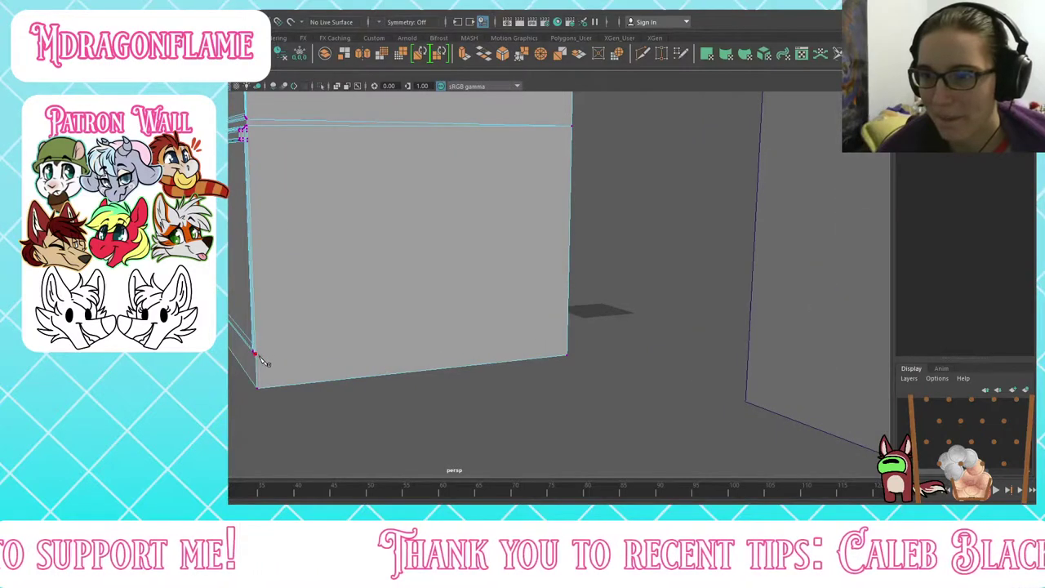
pyautogui.scroll(3, 263, 359)
pyautogui.keyDown('alt'); pyautogui.moveTo(265, 361); pyautogui.dragTo(363, 327, button='middle'); pyautogui.keyUp('alt')
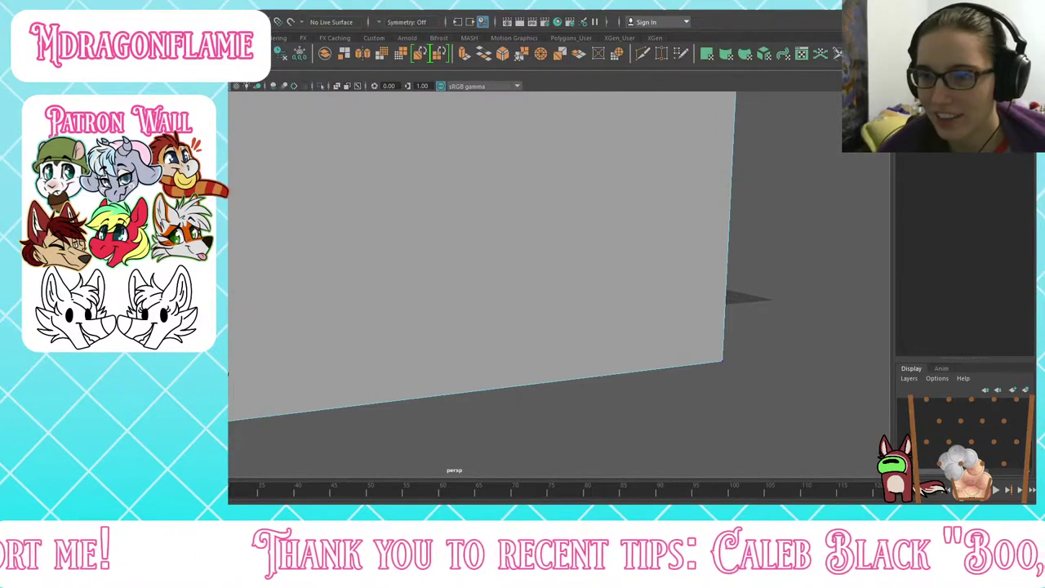
pyautogui.keyDown('alt'); pyautogui.moveTo(263, 334); pyautogui.dragTo(436, 305); pyautogui.keyUp('alt')
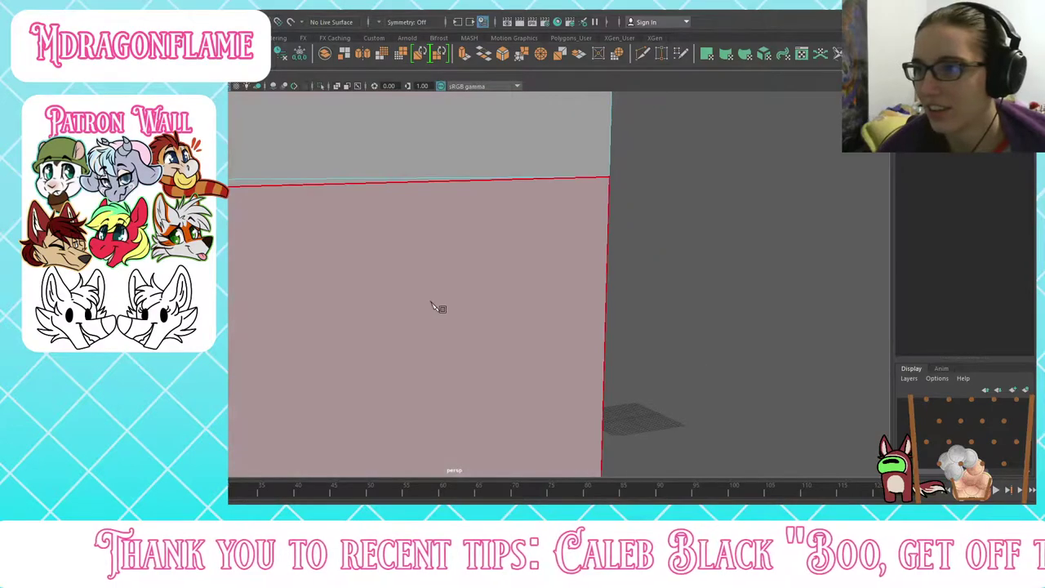
pyautogui.click(610, 177)
pyautogui.scroll(-5, 560, 212)
pyautogui.keyDown('alt'); pyautogui.moveTo(560, 212); pyautogui.dragTo(655, 222); pyautogui.keyUp('alt')
pyautogui.scroll(-3, 520, 226)
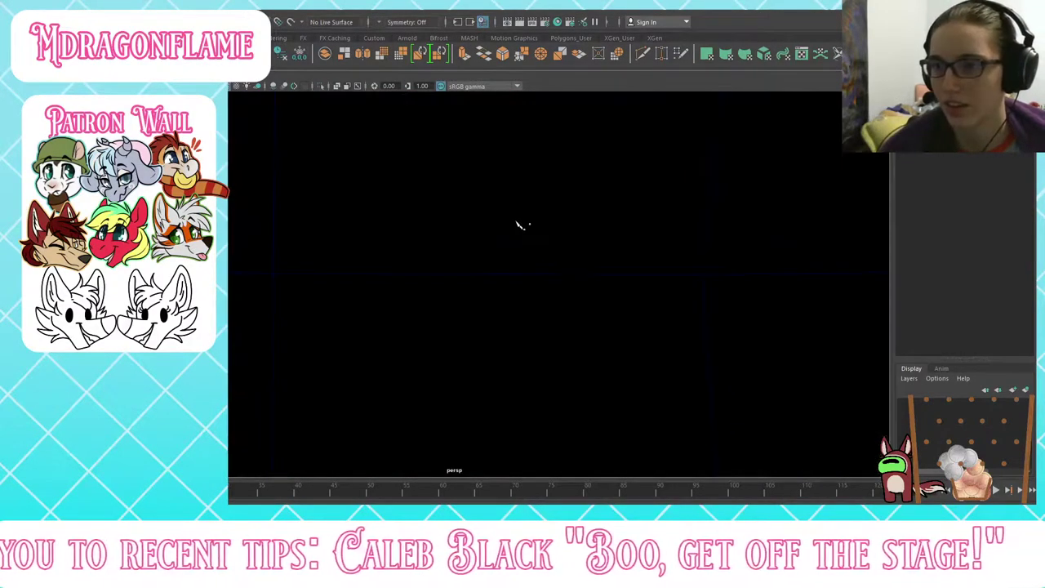
# Step: Examine the fridge's new edges and the head topology of the human figure standing in the doorway
pyautogui.moveTo(520, 226)
pyautogui.keyDown('alt'); pyautogui.mouseDown()
pyautogui.moveTo(529, 251)
pyautogui.moveTo(515, 221)
pyautogui.mouseUp(); pyautogui.keyUp('alt')
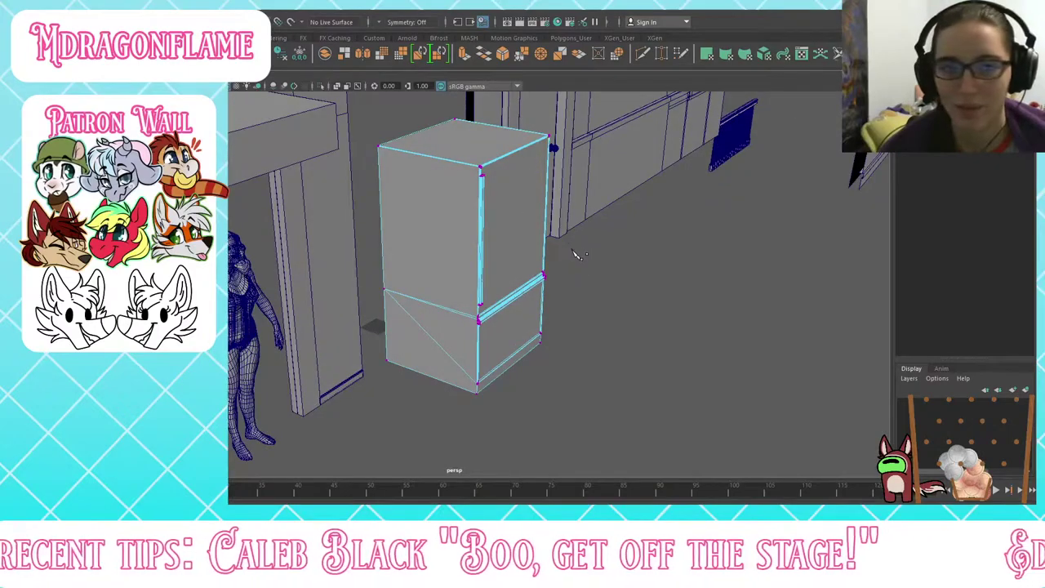
pyautogui.keyDown('alt'); pyautogui.moveTo(572, 250); pyautogui.dragTo(492, 255); pyautogui.keyUp('alt')
pyautogui.scroll(4, 492, 256)
pyautogui.keyDown('alt'); pyautogui.moveTo(427, 256); pyautogui.dragTo(546, 277); pyautogui.keyUp('alt')
pyautogui.scroll(5, 392, 226)
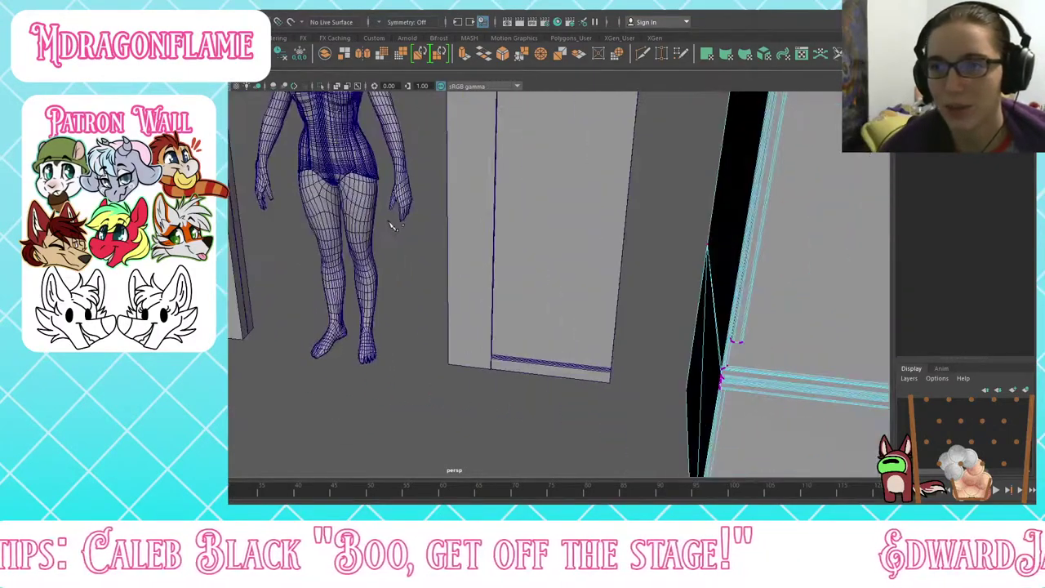
pyautogui.keyDown('alt'); pyautogui.moveTo(392, 226); pyautogui.dragTo(559, 396, button='middle'); pyautogui.keyUp('alt')
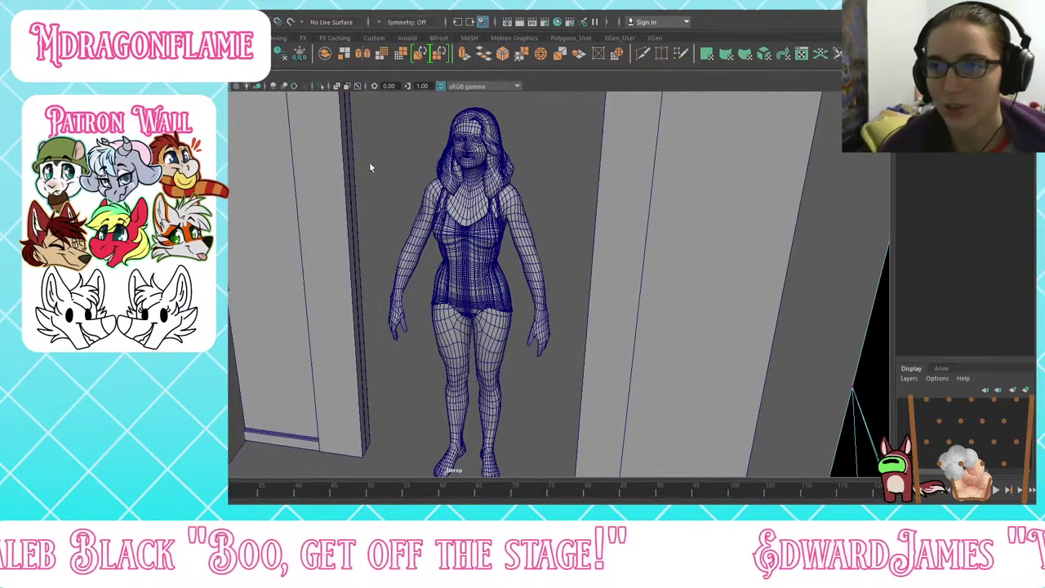
pyautogui.scroll(5, 370, 168)
pyautogui.keyDown('alt'); pyautogui.moveTo(530, 116); pyautogui.dragTo(551, 323, button='middle'); pyautogui.keyUp('alt')
pyautogui.scroll(5, 550, 322)
pyautogui.keyDown('alt'); pyautogui.moveTo(550, 323); pyautogui.dragTo(635, 279); pyautogui.keyUp('alt')
pyautogui.scroll(3, 428, 331)
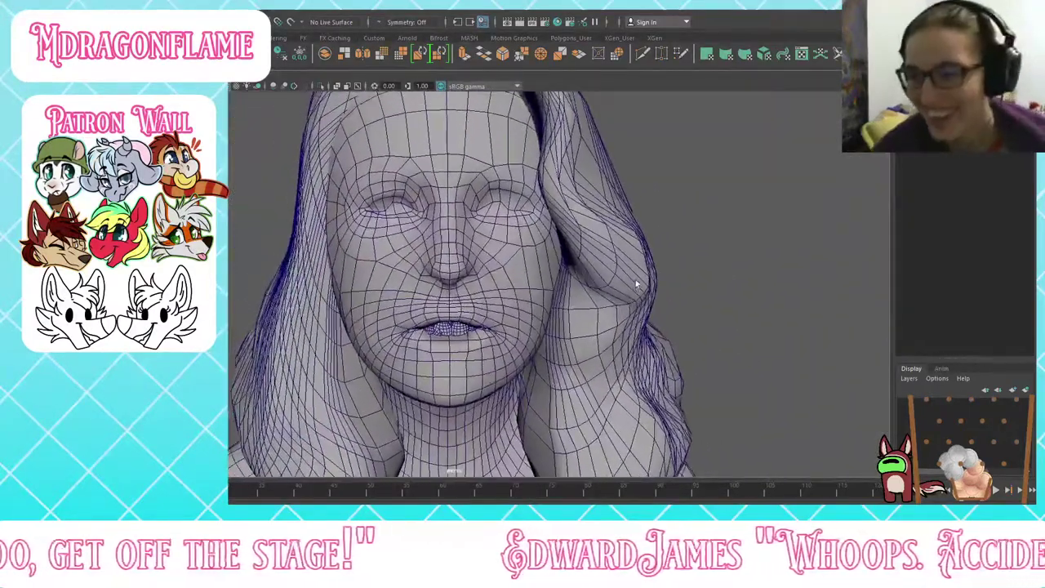
pyautogui.scroll(2, 583, 271)
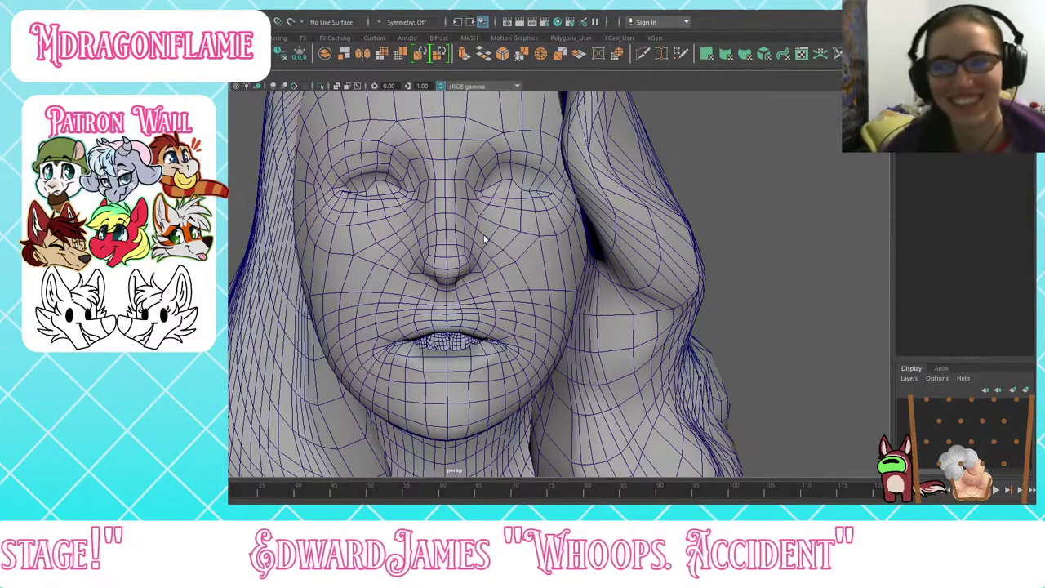
pyautogui.scroll(-9, 473, 223)
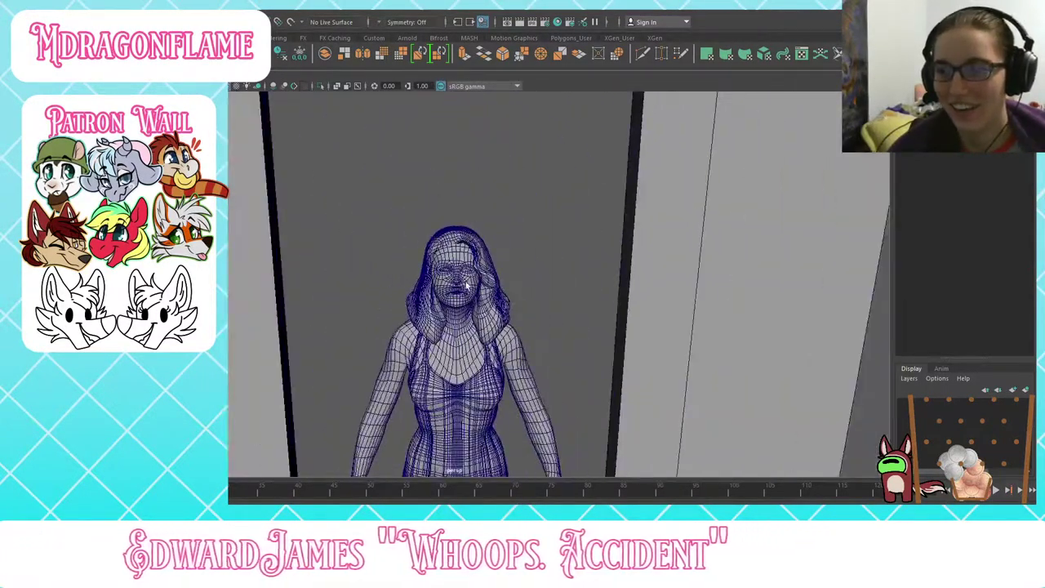
pyautogui.scroll(6, 470, 295)
pyautogui.moveTo(471, 297)
pyautogui.keyDown('alt'); pyautogui.mouseDown()
pyautogui.moveTo(558, 316)
pyautogui.moveTo(470, 294)
pyautogui.mouseUp(); pyautogui.keyUp('alt')
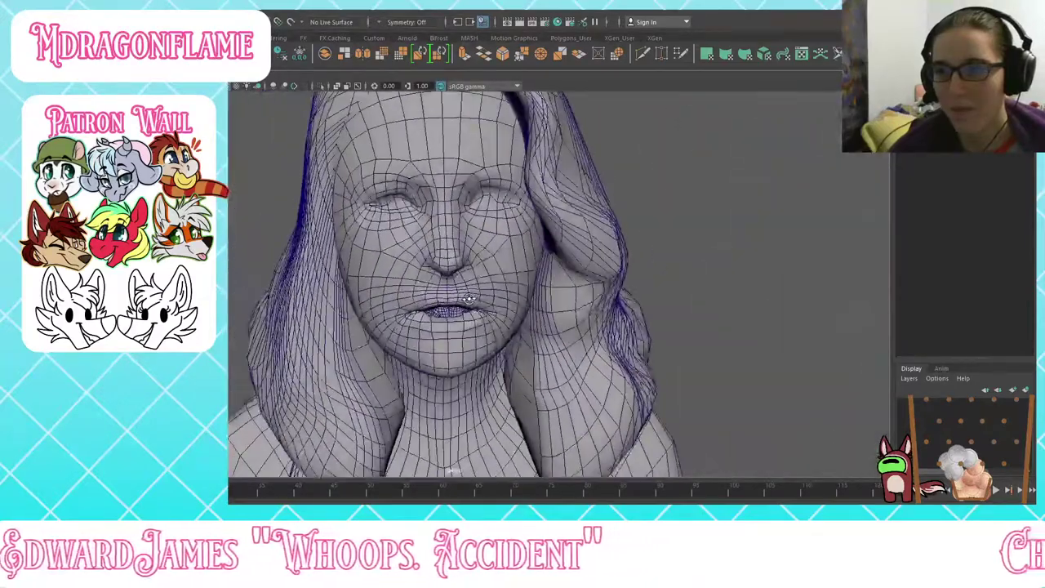
# Step: Select the human figure, inspect its body mesh and frame it in the room
pyautogui.click(469, 292)
pyautogui.scroll(-1, 469, 291)
pyautogui.scroll(-6, 469, 291)
pyautogui.keyDown('alt'); pyautogui.moveTo(469, 291); pyautogui.dragTo(459, 114, button='middle'); pyautogui.keyUp('alt')
pyautogui.keyDown('alt'); pyautogui.moveTo(482, 360); pyautogui.dragTo(465, 327); pyautogui.keyUp('alt')
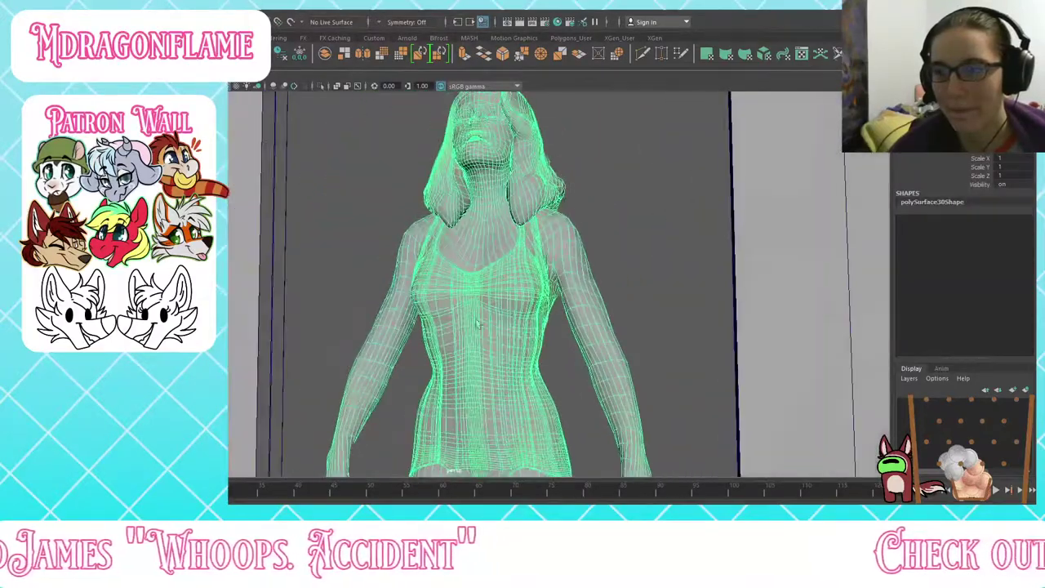
pyautogui.keyDown('alt'); pyautogui.moveTo(465, 327); pyautogui.dragTo(477, 271, button='middle'); pyautogui.keyUp('alt')
pyautogui.scroll(-6, 476, 271)
pyautogui.keyDown('alt'); pyautogui.moveTo(474, 263); pyautogui.dragTo(473, 319); pyautogui.keyUp('alt')
pyautogui.scroll(-6, 500, 307)
pyautogui.scroll(6, 524, 326)
pyautogui.press('f')
pyautogui.scroll(-6, 474, 321)
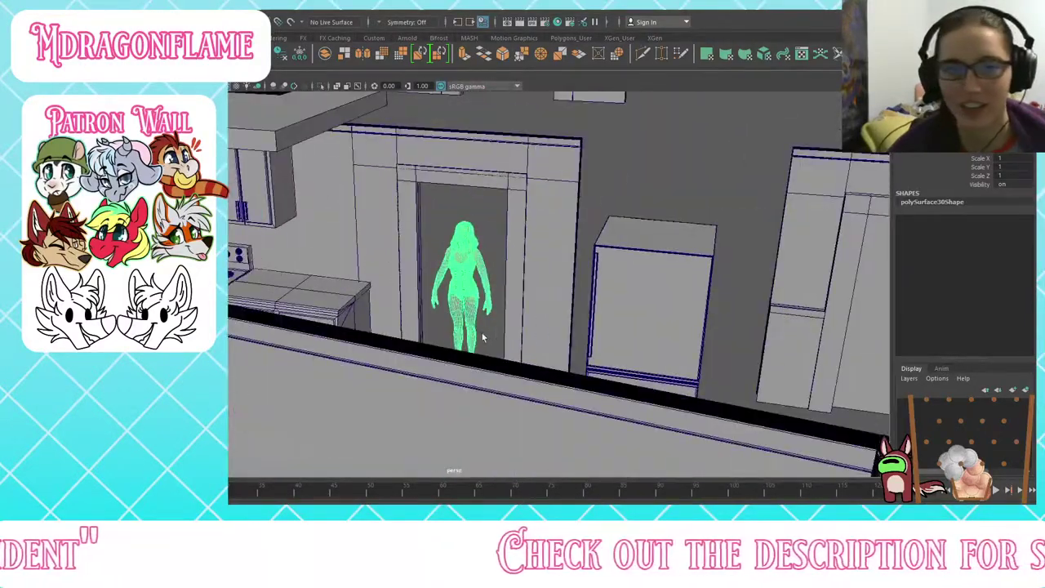
# Step: Look over the fridge beside the figure and the surrounding room scene
pyautogui.keyDown('alt'); pyautogui.moveTo(439, 246); pyautogui.dragTo(361, 249); pyautogui.keyUp('alt')
pyautogui.scroll(5, 440, 258)
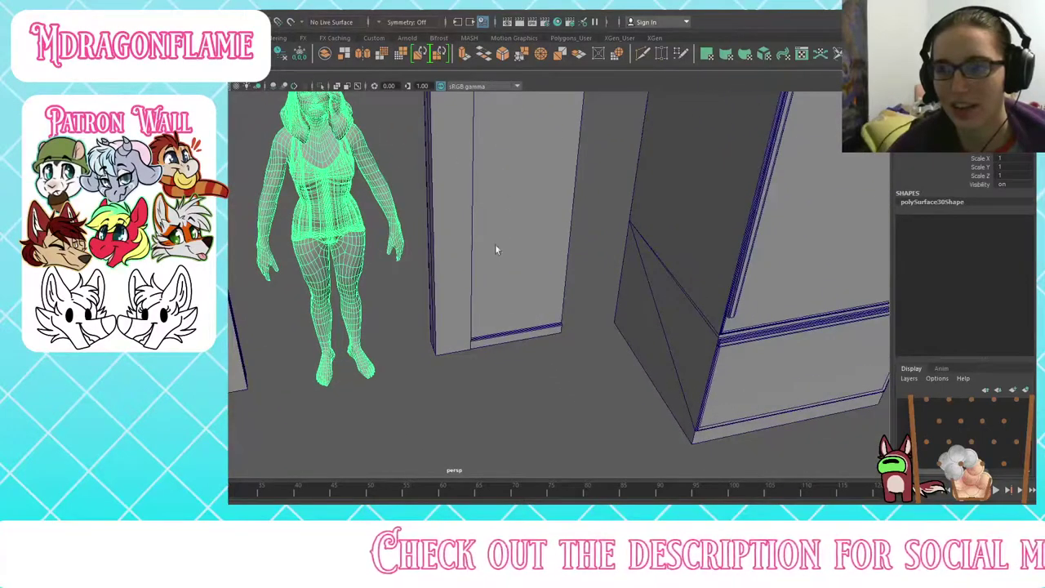
pyautogui.scroll(-5, 383, 212)
pyautogui.keyDown('alt'); pyautogui.moveTo(513, 243); pyautogui.dragTo(475, 198); pyautogui.keyUp('alt')
pyautogui.scroll(5, 376, 192)
pyautogui.scroll(-6, 453, 238)
pyautogui.scroll(-4, 445, 241)
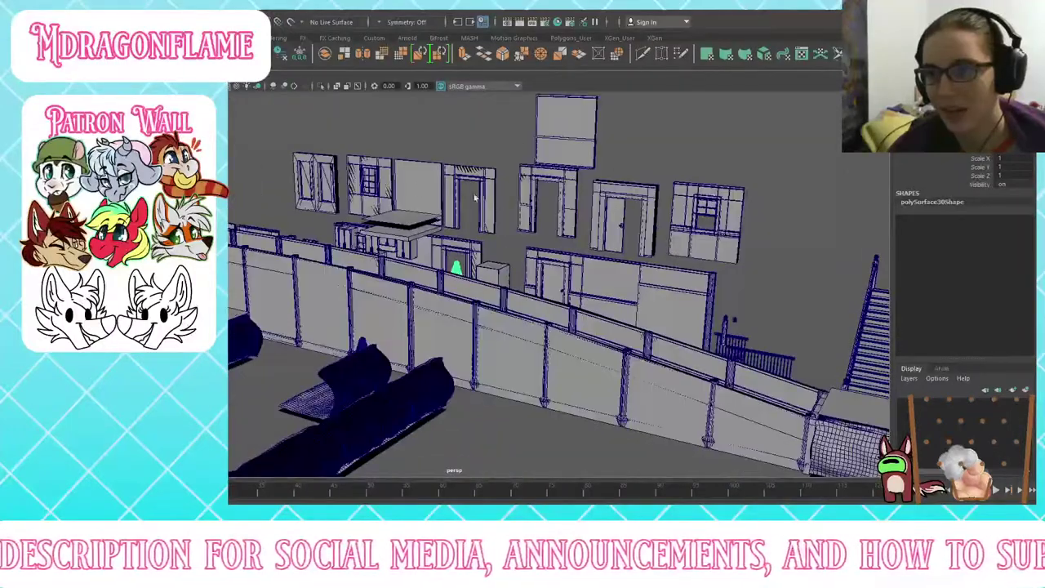
# Step: Select the combined fridge and move it horizontally backwards over the scene grid
pyautogui.scroll(6, 483, 207)
pyautogui.keyDown('alt'); pyautogui.moveTo(384, 214); pyautogui.dragTo(427, 203); pyautogui.keyUp('alt')
pyautogui.scroll(3, 476, 227)
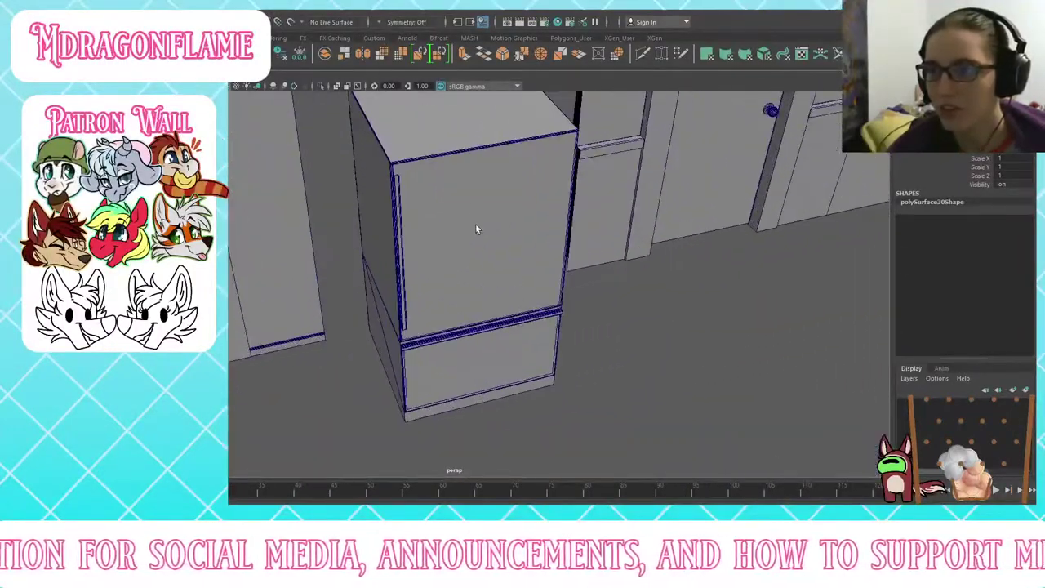
pyautogui.click(461, 262)
pyautogui.keyDown('alt'); pyautogui.moveTo(462, 262); pyautogui.dragTo(361, 243); pyautogui.keyUp('alt')
pyautogui.scroll(5, 450, 204)
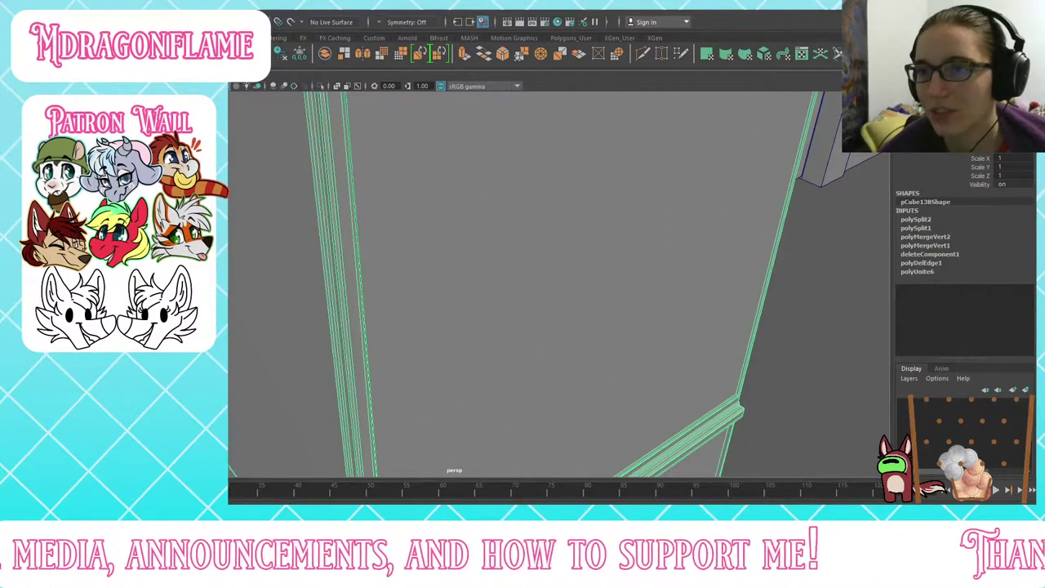
pyautogui.scroll(-8, 443, 202)
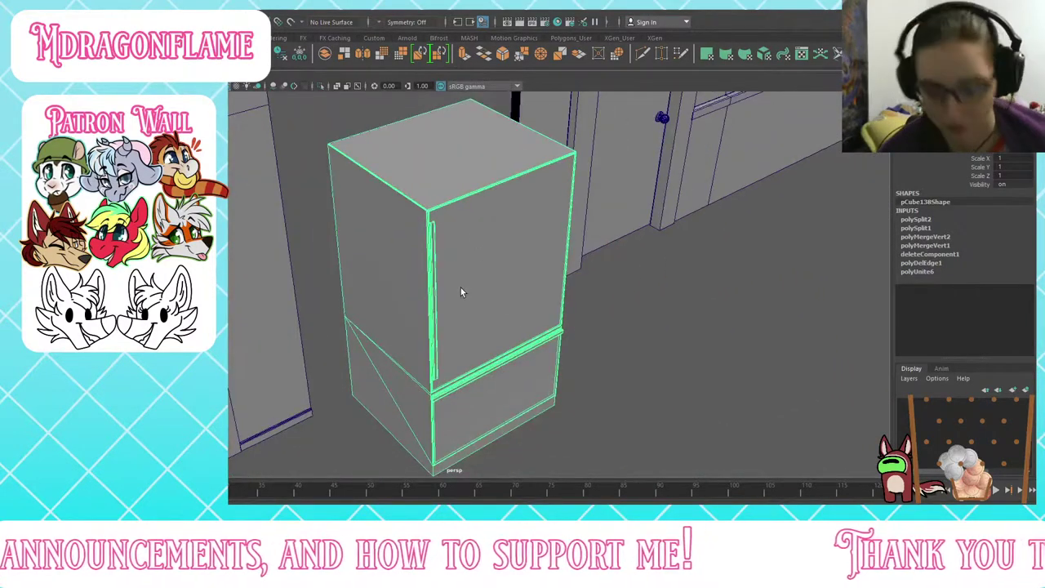
pyautogui.press('w')
pyautogui.keyDown('alt'); pyautogui.moveTo(429, 343); pyautogui.dragTo(467, 160); pyautogui.keyUp('alt')
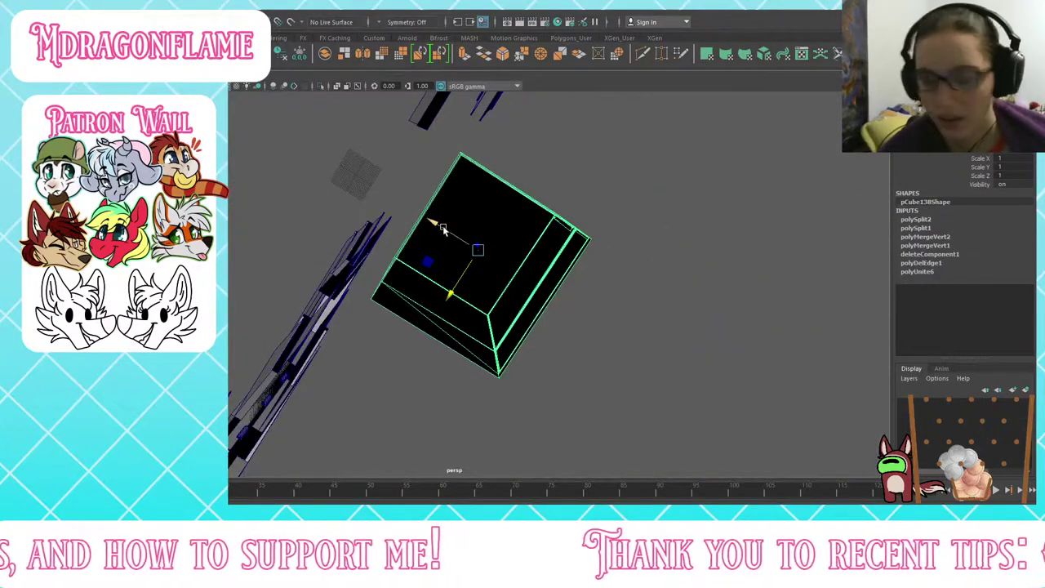
pyautogui.moveTo(443, 225); pyautogui.dragTo(355, 178)
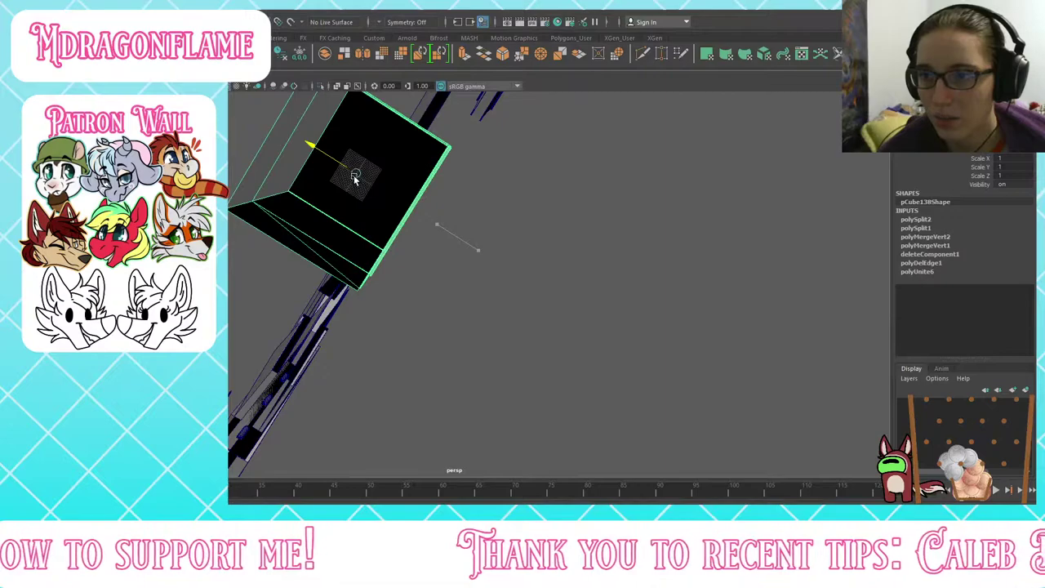
# Step: Fine-tune the fridge's horizontal position over the grid and check its placement against the walls
pyautogui.scroll(5, 361, 192)
pyautogui.keyDown('alt'); pyautogui.moveTo(367, 205); pyautogui.dragTo(830, 297, button='middle'); pyautogui.keyUp('alt')
pyautogui.keyDown('alt'); pyautogui.moveTo(612, 193); pyautogui.dragTo(278, 372, button='middle'); pyautogui.keyUp('alt')
pyautogui.scroll(4, 287, 354)
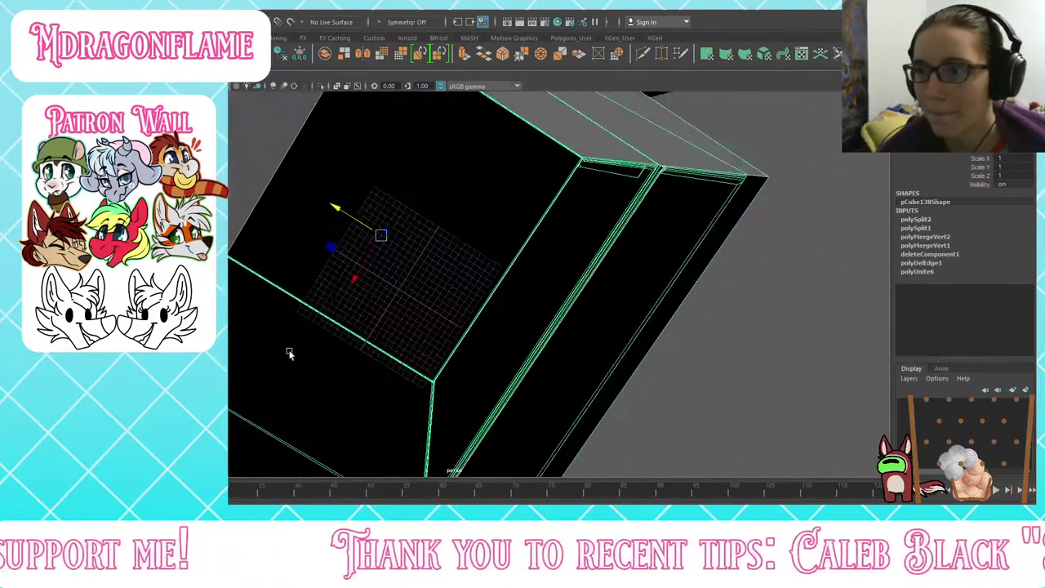
pyautogui.scroll(2, 289, 353)
pyautogui.moveTo(327, 202); pyautogui.dragTo(384, 292)
pyautogui.keyDown('alt'); pyautogui.moveTo(507, 322); pyautogui.dragTo(445, 291); pyautogui.keyUp('alt')
pyautogui.scroll(-2, 433, 291)
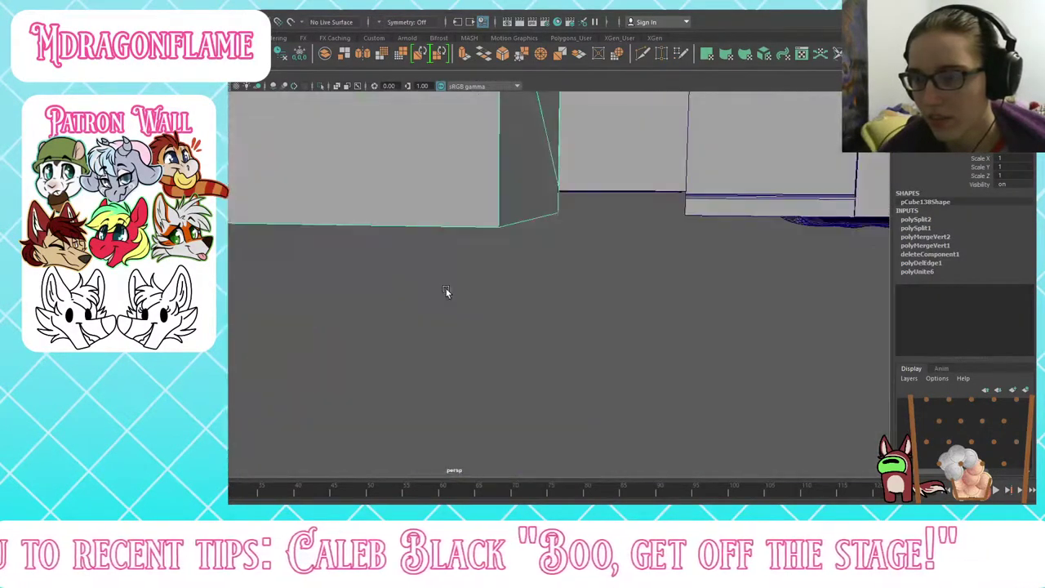
pyautogui.scroll(-5, 443, 269)
pyautogui.keyDown('alt'); pyautogui.moveTo(439, 249); pyautogui.dragTo(380, 353); pyautogui.keyUp('alt')
pyautogui.keyDown('alt'); pyautogui.moveTo(379, 353); pyautogui.dragTo(394, 403, button='middle'); pyautogui.keyUp('alt')
pyautogui.scroll(6, 410, 326)
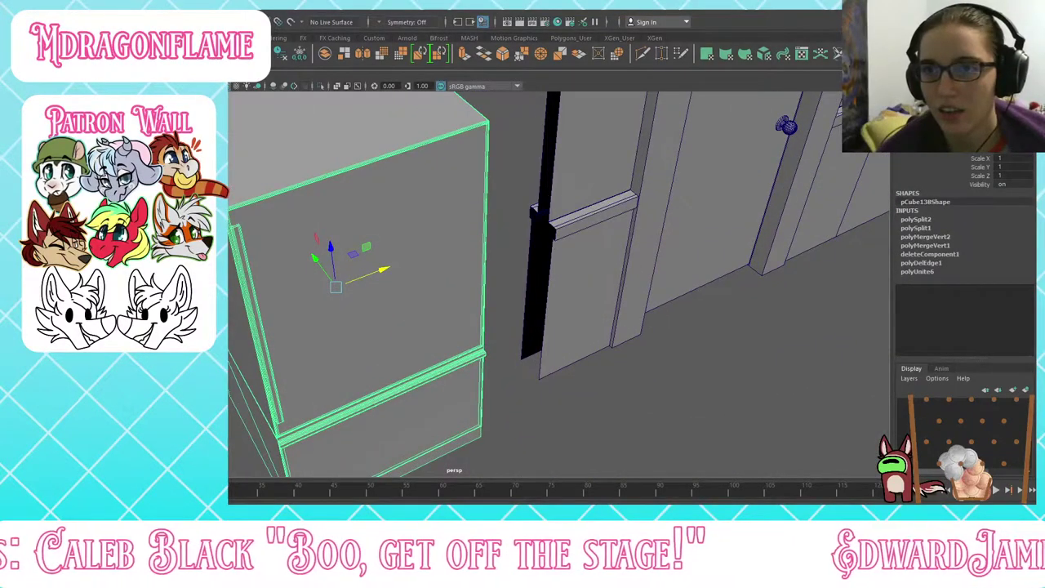
# Step: Separate the fridge mesh into its parts and briefly isolate the door handle to check it
pyautogui.keyDown('alt'); pyautogui.moveTo(425, 320); pyautogui.dragTo(385, 249); pyautogui.keyUp('alt')
pyautogui.click(256, 249)
pyautogui.hotkey('ctrl', '1')
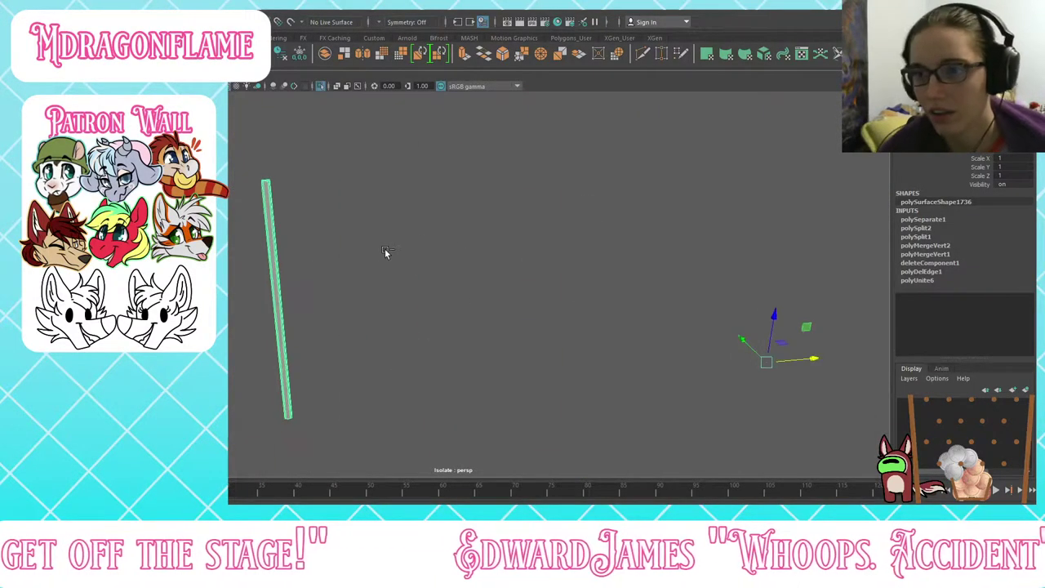
pyautogui.hotkey('ctrl', '1')
# Step: Select all the separated parts of the fridge together
pyautogui.keyDown('alt'); pyautogui.moveTo(372, 263); pyautogui.dragTo(419, 158, button='middle'); pyautogui.keyUp('alt')
pyautogui.scroll(3, 335, 225)
pyautogui.scroll(-5, 397, 213)
pyautogui.scroll(-5, 427, 222)
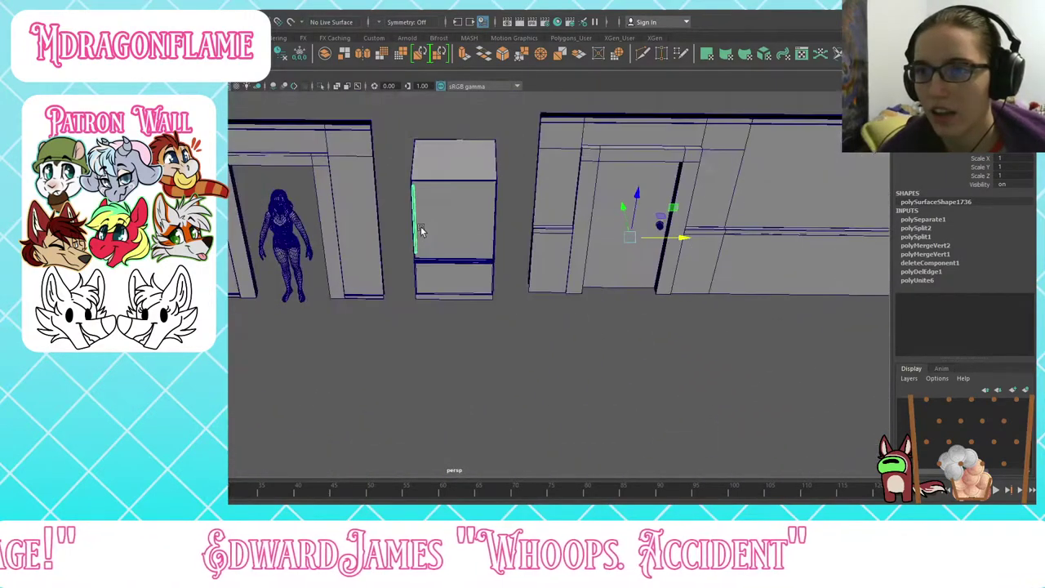
pyautogui.moveTo(393, 107); pyautogui.dragTo(498, 331)
pyautogui.scroll(8, 448, 270)
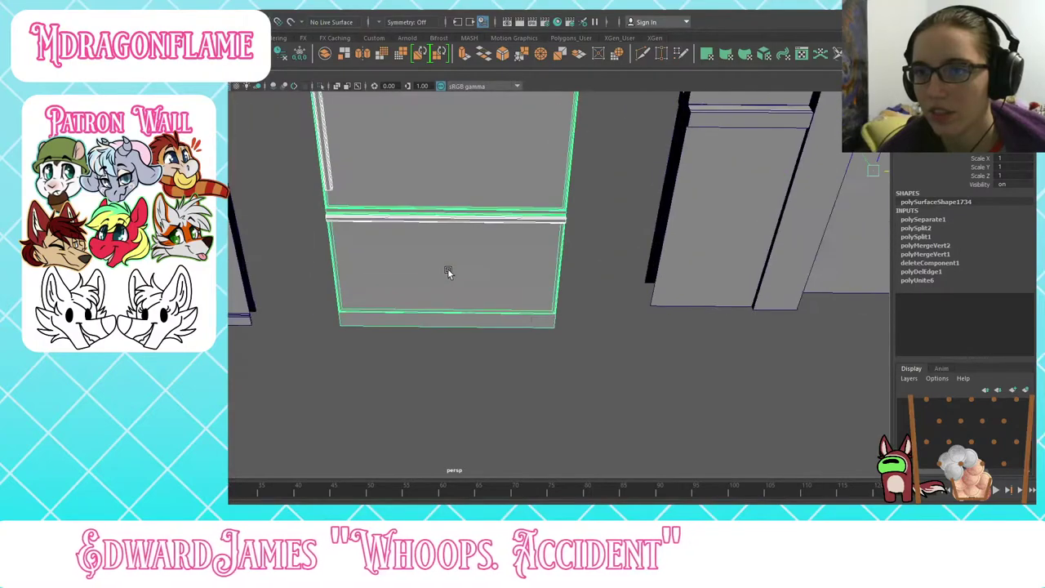
# Step: Try to cut the fridge's mesh with the Multi-Cut tool
pyautogui.keyDown('alt'); pyautogui.moveTo(298, 291); pyautogui.dragTo(353, 272); pyautogui.keyUp('alt')
pyautogui.keyDown('alt'); pyautogui.moveTo(292, 307); pyautogui.dragTo(284, 310); pyautogui.keyUp('alt')
pyautogui.click(644, 55)
pyautogui.hotkey('ctrl', 'z')
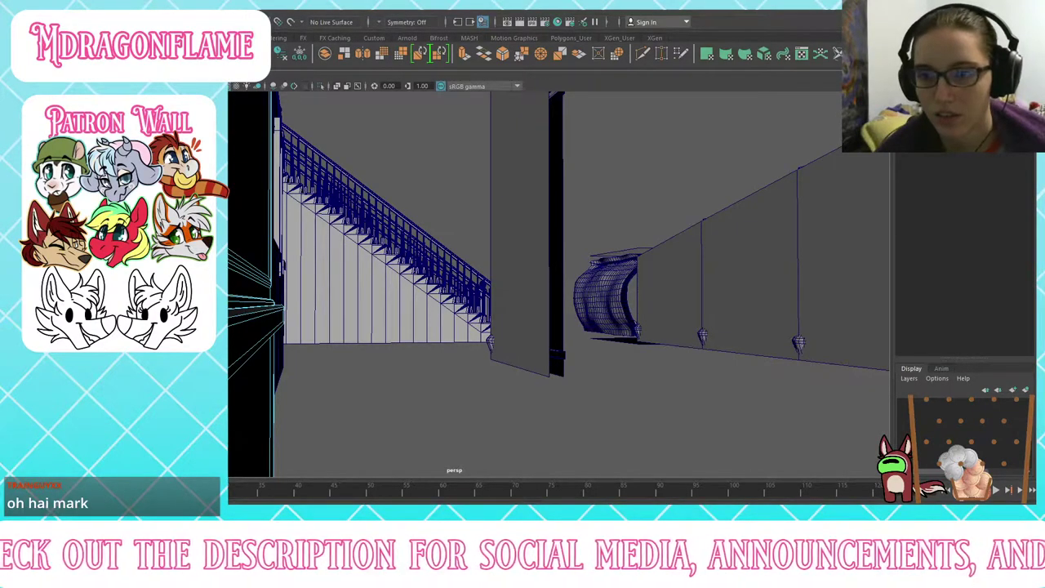
# Step: Cut diagonal edges with Multi-Cut from both corner vertices to the adjacent inner vertices on one end cap of the fridge's lower handle
pyautogui.scroll(-2, 377, 316)
pyautogui.keyDown('alt'); pyautogui.moveTo(378, 316); pyautogui.dragTo(347, 321); pyautogui.keyUp('alt')
pyautogui.scroll(-5, 490, 303)
pyautogui.keyDown('alt'); pyautogui.moveTo(489, 303); pyautogui.dragTo(368, 298); pyautogui.keyUp('alt')
pyautogui.scroll(4, 522, 286)
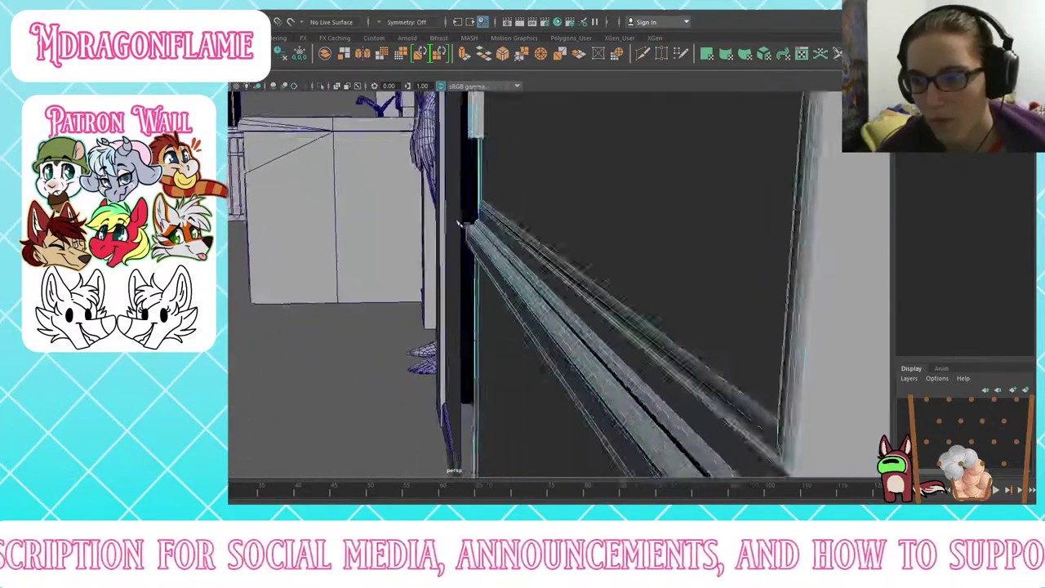
pyautogui.keyDown('alt'); pyautogui.moveTo(621, 302); pyautogui.dragTo(515, 216, button='middle'); pyautogui.keyUp('alt')
pyautogui.scroll(1, 501, 218)
pyautogui.scroll(1, 529, 195)
pyautogui.click(494, 153)
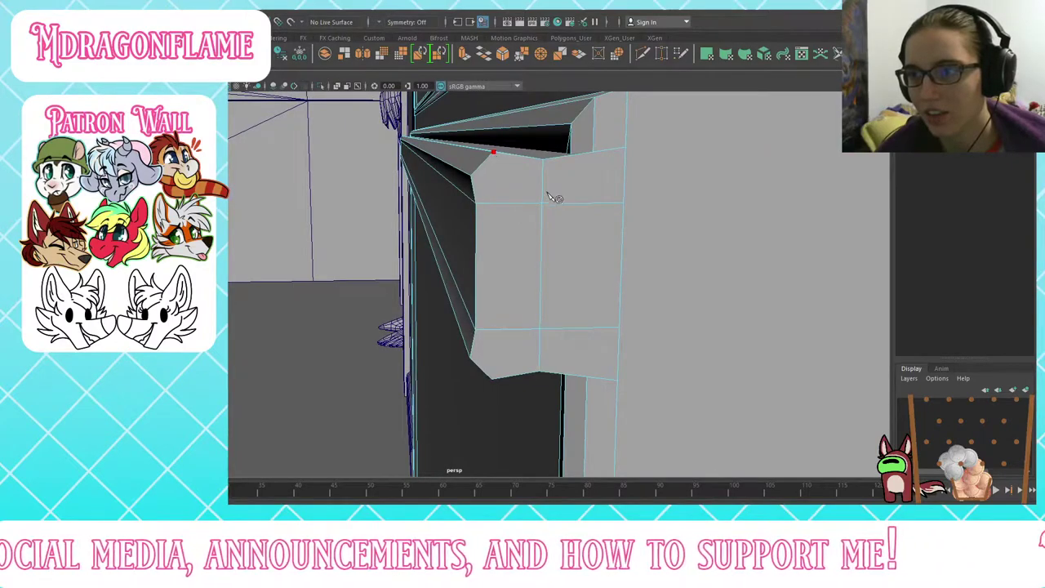
pyautogui.click(546, 200)
pyautogui.press('Return')
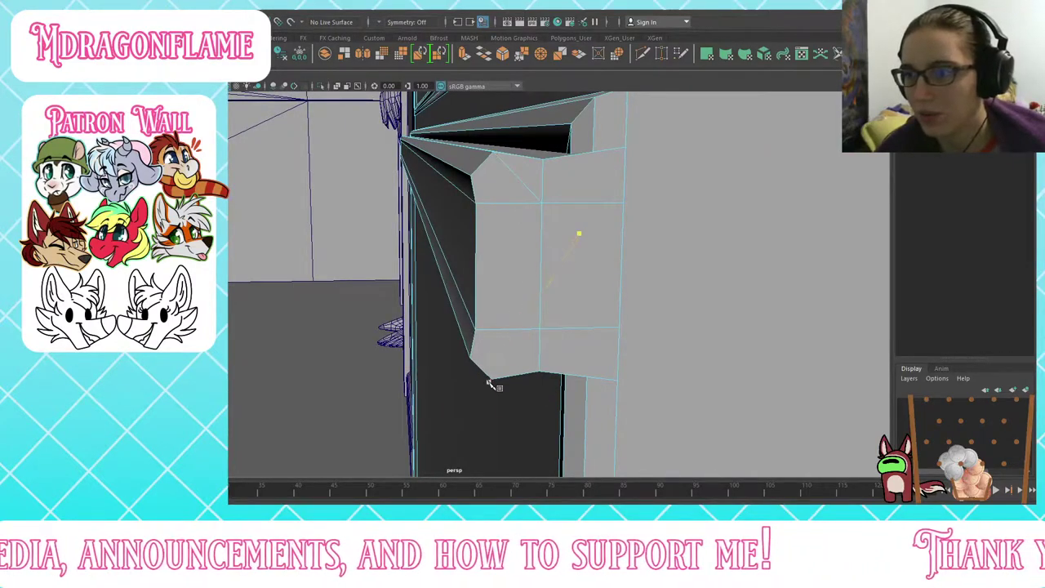
pyautogui.click(490, 379)
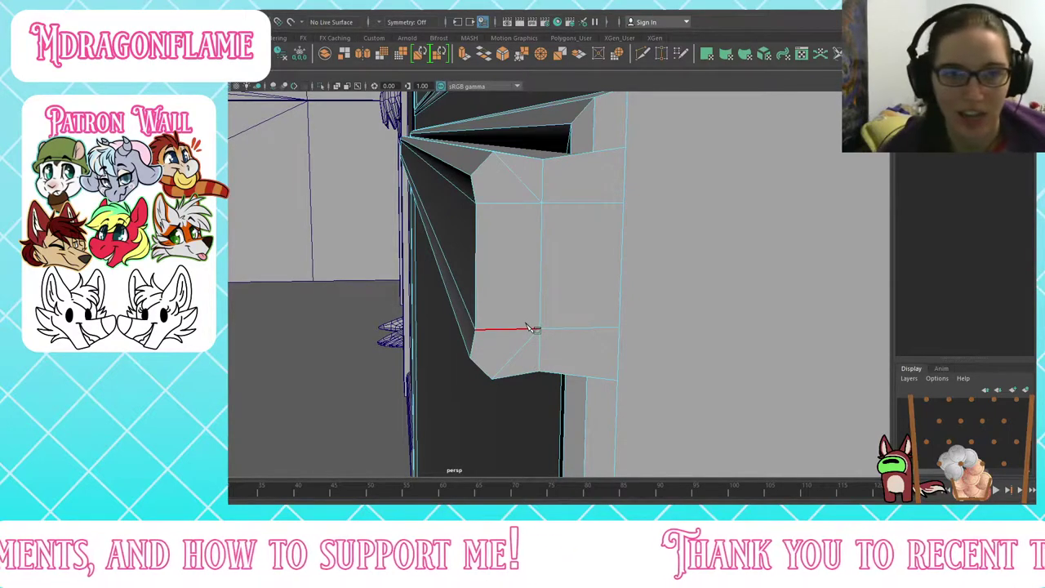
pyautogui.click(533, 327)
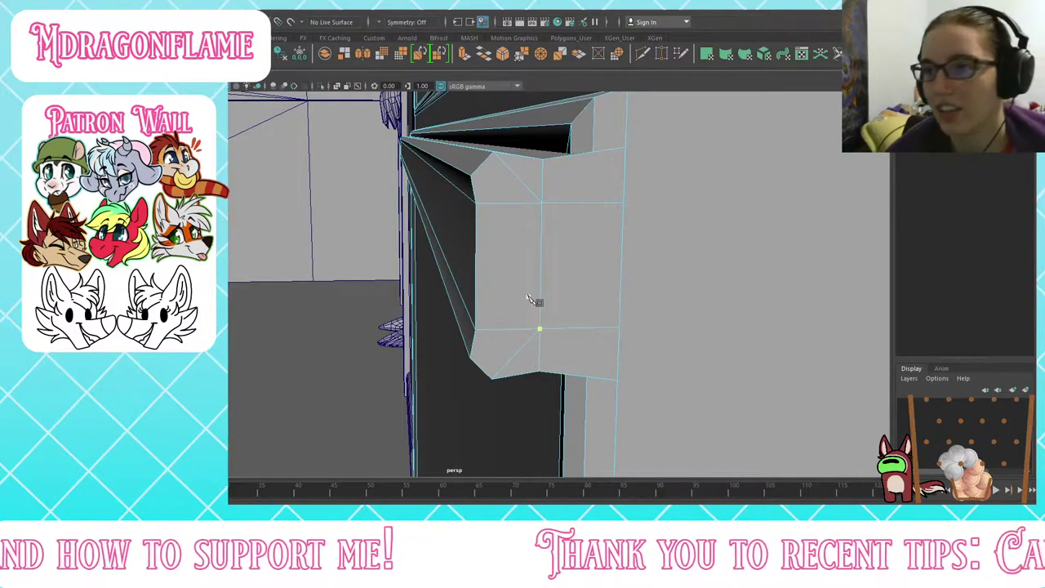
# Step: Cut a diagonal edge from the corner vertex to the inner vertex on the opposite end cap of the fridge's lower handle
pyautogui.scroll(-6, 529, 299)
pyautogui.keyDown('alt'); pyautogui.moveTo(506, 312); pyautogui.dragTo(554, 323); pyautogui.keyUp('alt')
pyautogui.scroll(-4, 557, 327)
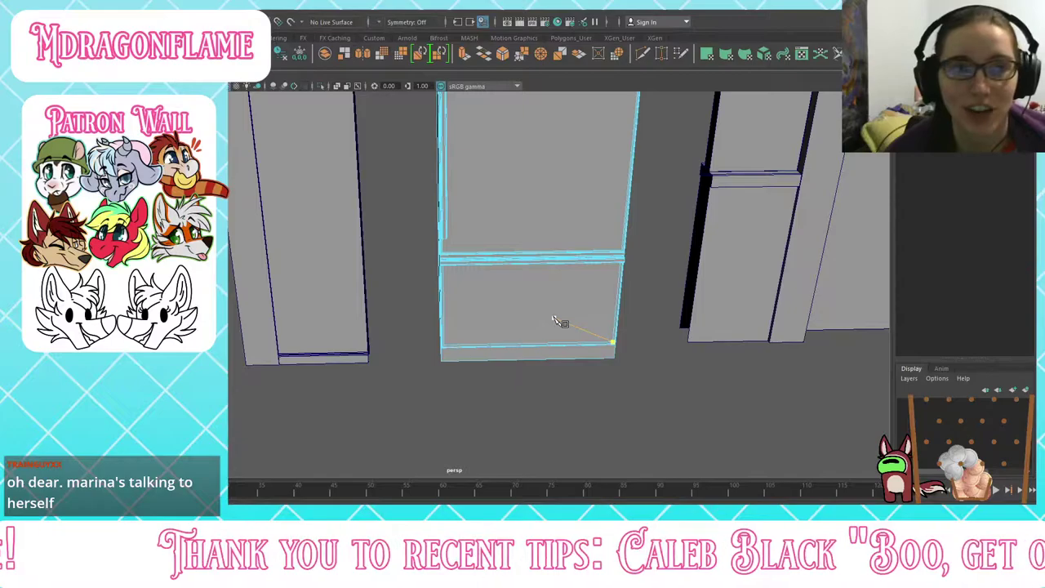
pyautogui.scroll(5, 555, 320)
pyautogui.keyDown('alt'); pyautogui.moveTo(546, 313); pyautogui.dragTo(515, 356); pyautogui.keyUp('alt')
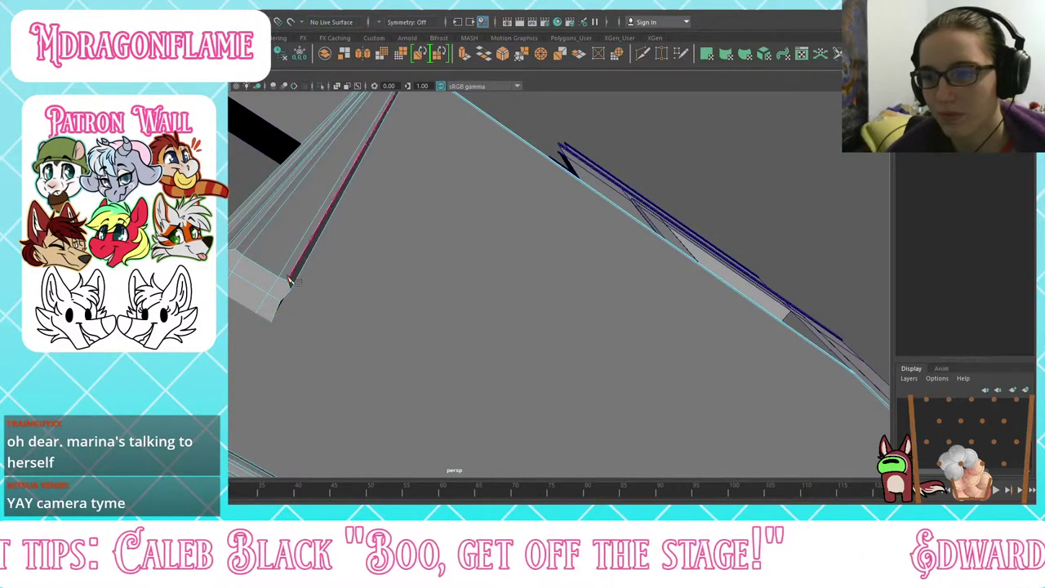
pyautogui.keyDown('alt'); pyautogui.moveTo(298, 282); pyautogui.dragTo(266, 315); pyautogui.keyUp('alt')
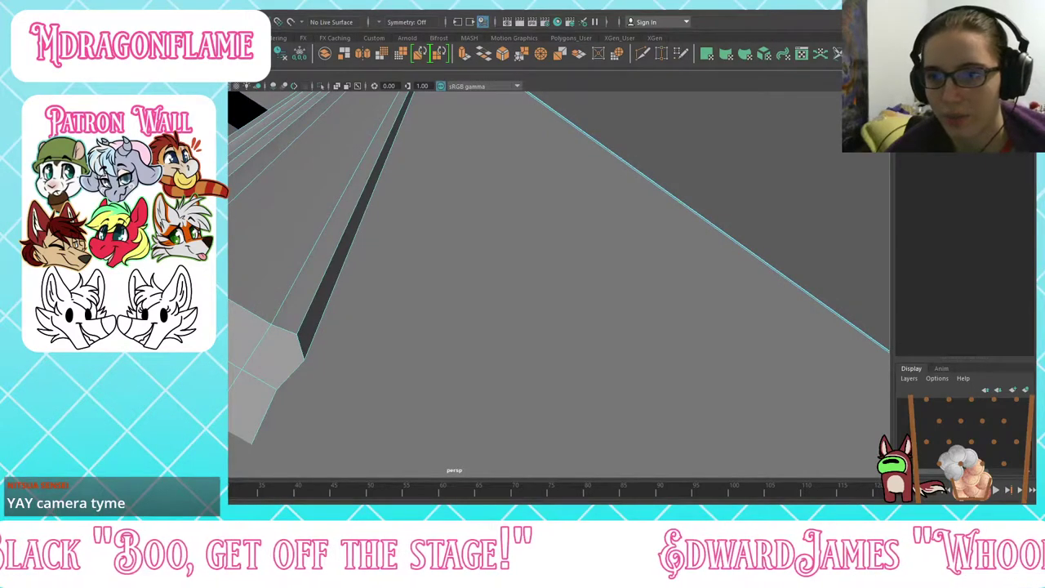
pyautogui.click(302, 360)
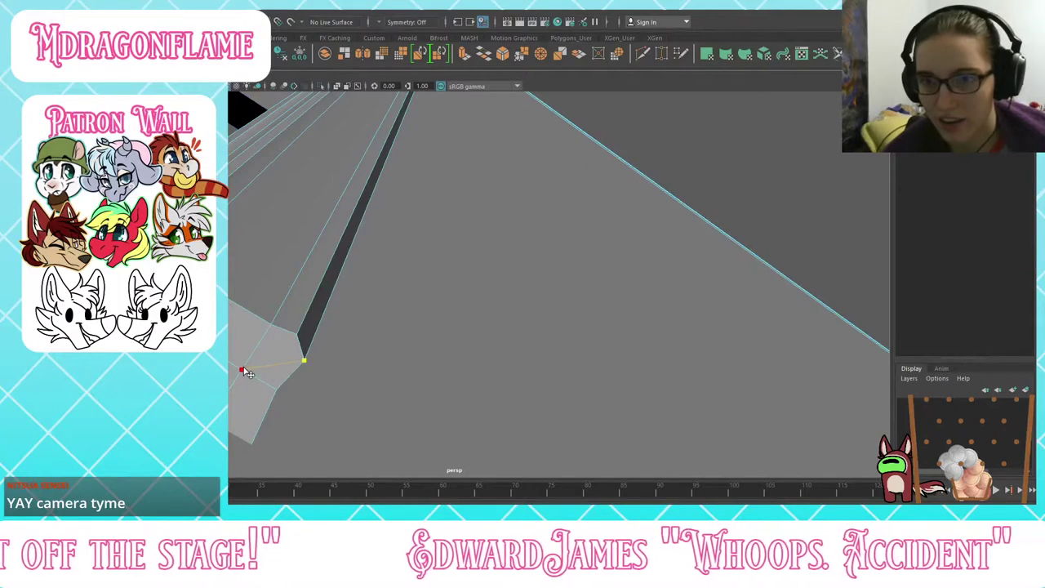
# Step: Cut diagonal edges from both corner vertices to the inner vertices on the top end cap of the fridge's vertical door handle
pyautogui.scroll(-3, 367, 348)
pyautogui.keyDown('alt'); pyautogui.moveTo(367, 305); pyautogui.dragTo(438, 318); pyautogui.keyUp('alt')
pyautogui.scroll(-8, 371, 336)
pyautogui.scroll(6, 369, 358)
pyautogui.keyDown('alt'); pyautogui.moveTo(438, 317); pyautogui.dragTo(559, 193, button='middle'); pyautogui.keyUp('alt')
pyautogui.keyDown('alt'); pyautogui.moveTo(560, 193); pyautogui.dragTo(525, 219); pyautogui.keyUp('alt')
pyautogui.scroll(5, 428, 308)
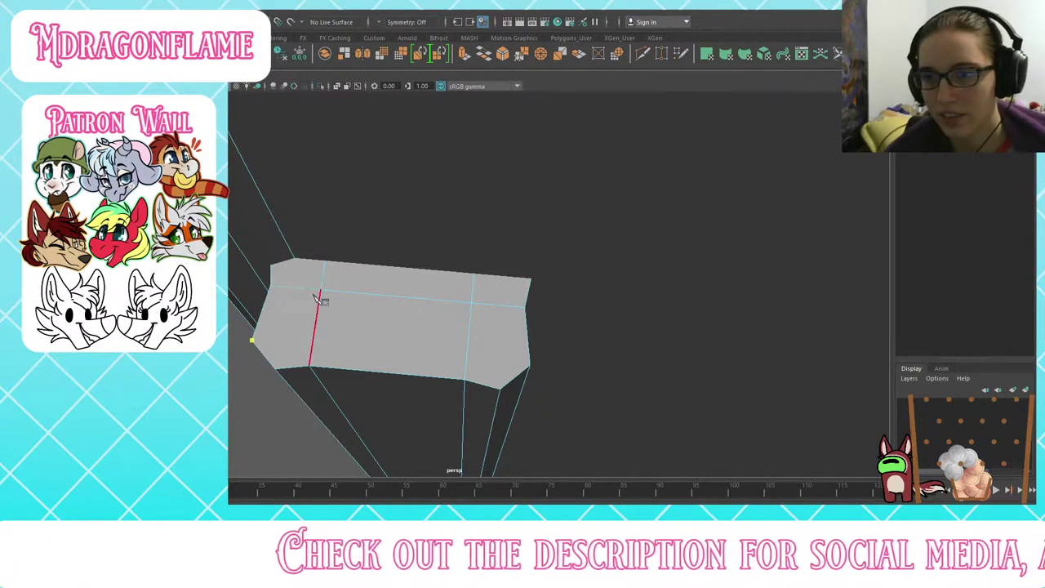
pyautogui.press('Return')
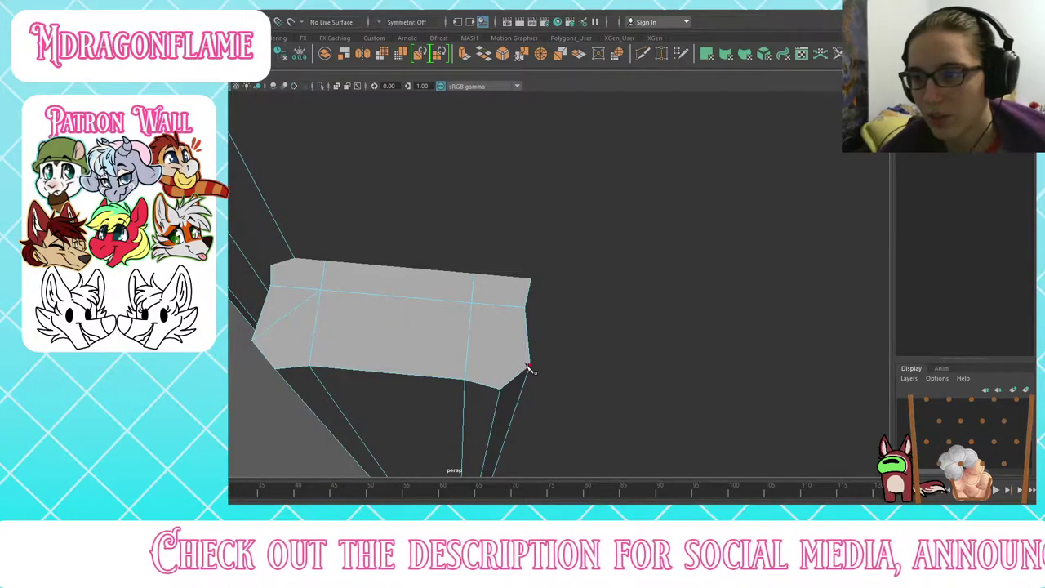
pyautogui.click(530, 366)
pyautogui.click(472, 304)
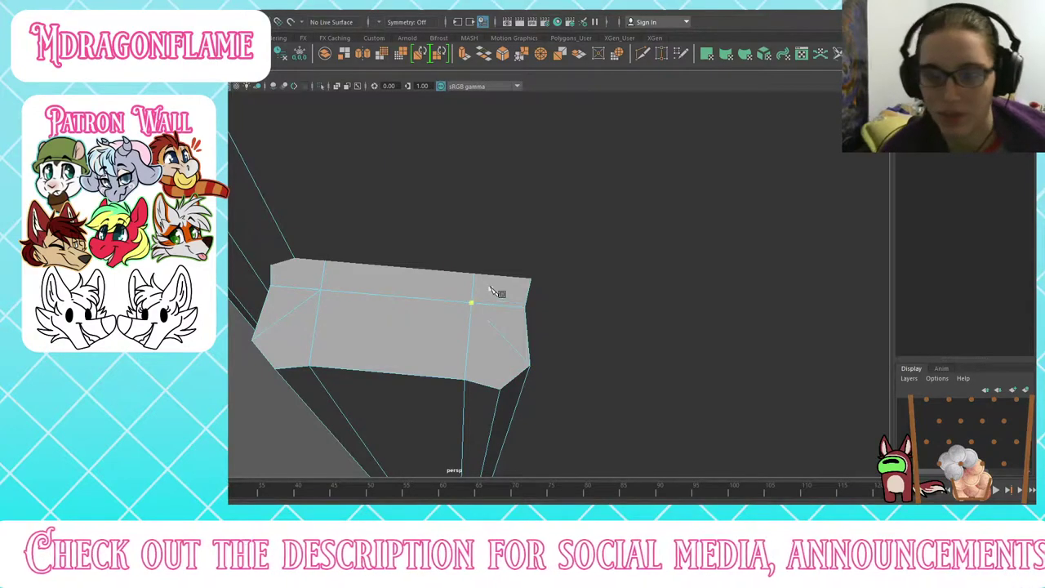
pyautogui.scroll(-5, 490, 287)
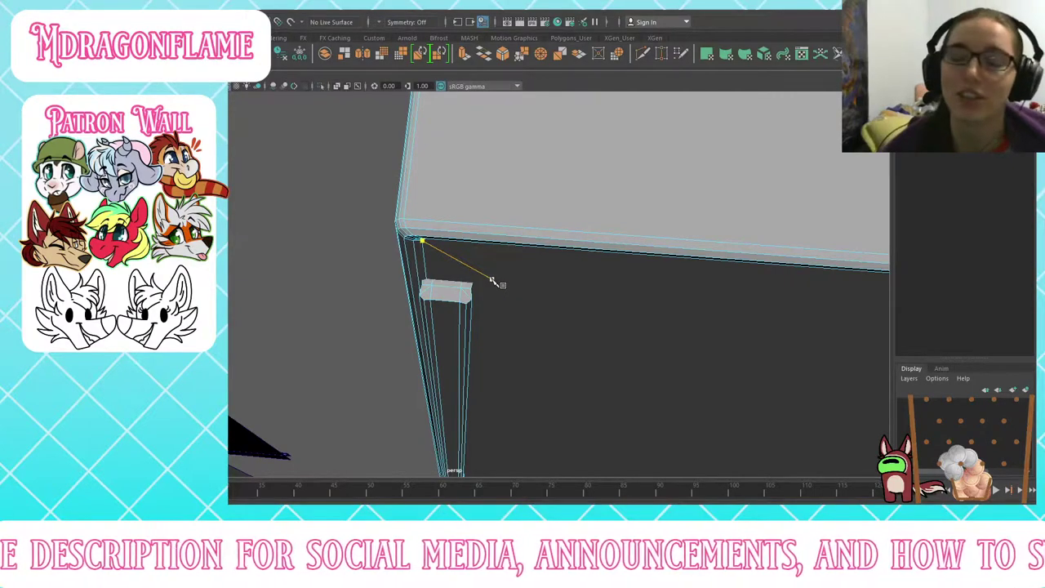
pyautogui.scroll(-5, 494, 280)
pyautogui.keyDown('alt'); pyautogui.moveTo(492, 273); pyautogui.dragTo(497, 248); pyautogui.keyUp('alt')
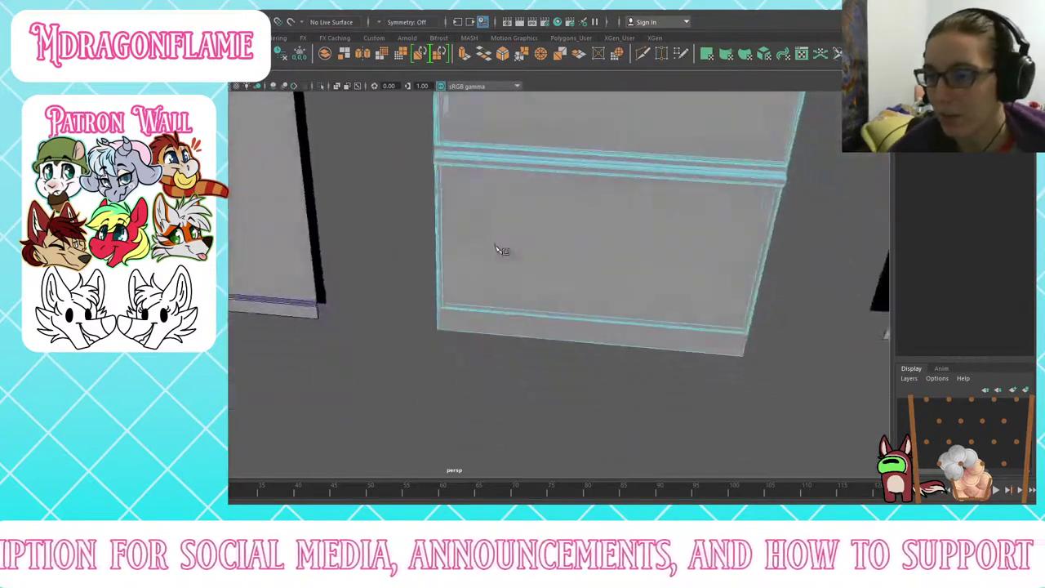
pyautogui.keyDown('alt'); pyautogui.moveTo(497, 247); pyautogui.dragTo(433, 336, button='middle'); pyautogui.keyUp('alt')
pyautogui.keyDown('alt'); pyautogui.moveTo(436, 339); pyautogui.dragTo(391, 305); pyautogui.keyUp('alt')
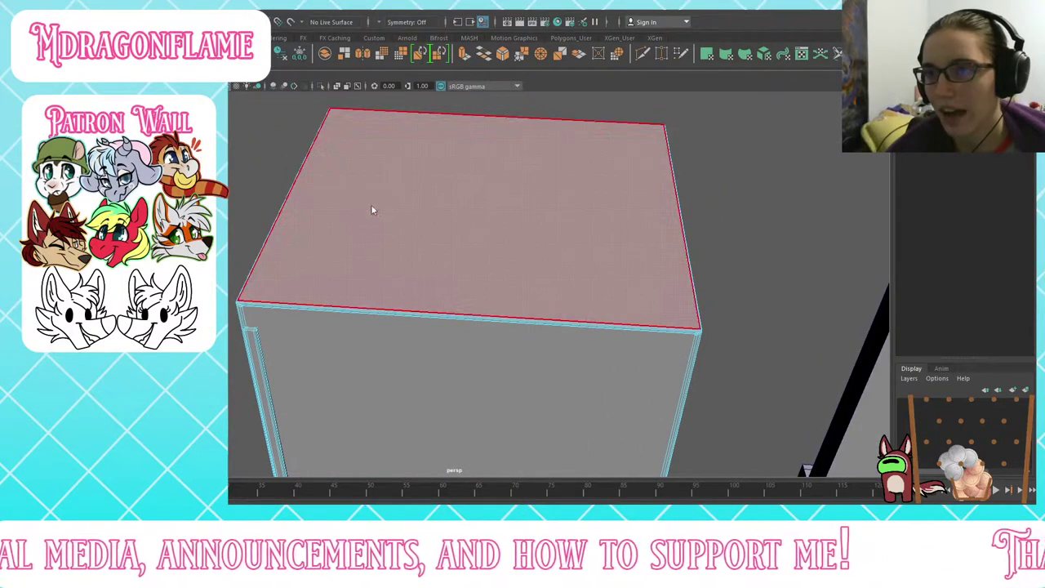
pyautogui.press('F8')
# Step: Delete the upper and lower back faces of the fridge body
pyautogui.keyDown('alt'); pyautogui.moveTo(359, 219); pyautogui.dragTo(506, 163); pyautogui.keyUp('alt')
pyautogui.keyDown('alt'); pyautogui.moveTo(507, 163); pyautogui.dragTo(399, 262, button='middle'); pyautogui.keyUp('alt')
pyautogui.scroll(-10, 354, 266)
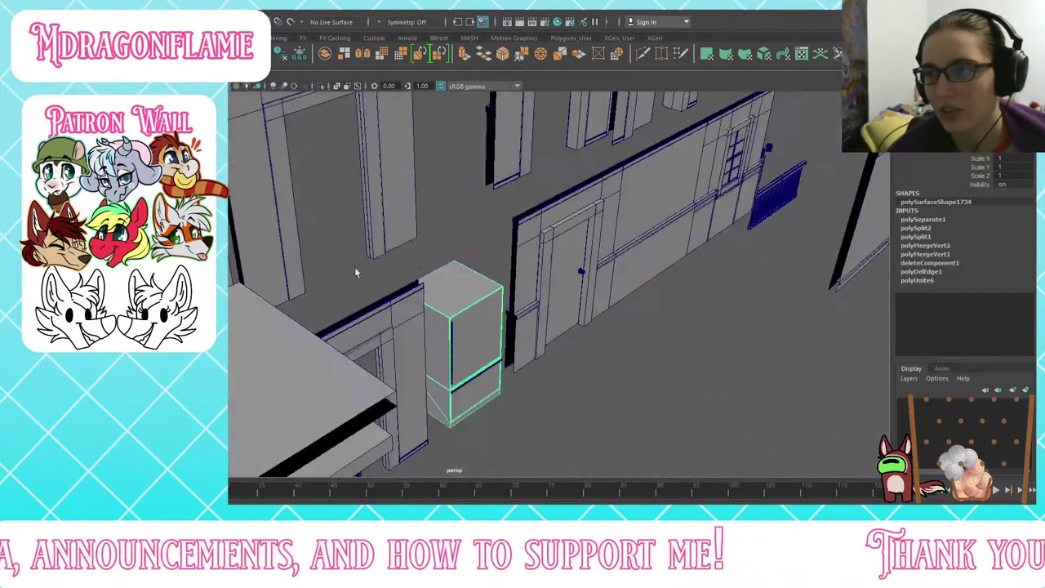
pyautogui.scroll(10, 451, 284)
pyautogui.keyDown('alt'); pyautogui.moveTo(450, 284); pyautogui.dragTo(597, 250); pyautogui.keyUp('alt')
pyautogui.keyDown('alt'); pyautogui.moveTo(597, 249); pyautogui.dragTo(439, 248, button='middle'); pyautogui.keyUp('alt')
pyautogui.scroll(5, 440, 247)
pyautogui.keyDown('alt'); pyautogui.moveTo(439, 249); pyautogui.dragTo(505, 282); pyautogui.keyUp('alt')
pyautogui.scroll(-6, 483, 267)
pyautogui.moveTo(505, 282); pyautogui.dragTo(504, 293, button='right')
pyautogui.click(504, 292)
pyautogui.keyDown('shift'); pyautogui.click(506, 369); pyautogui.keyUp('shift')
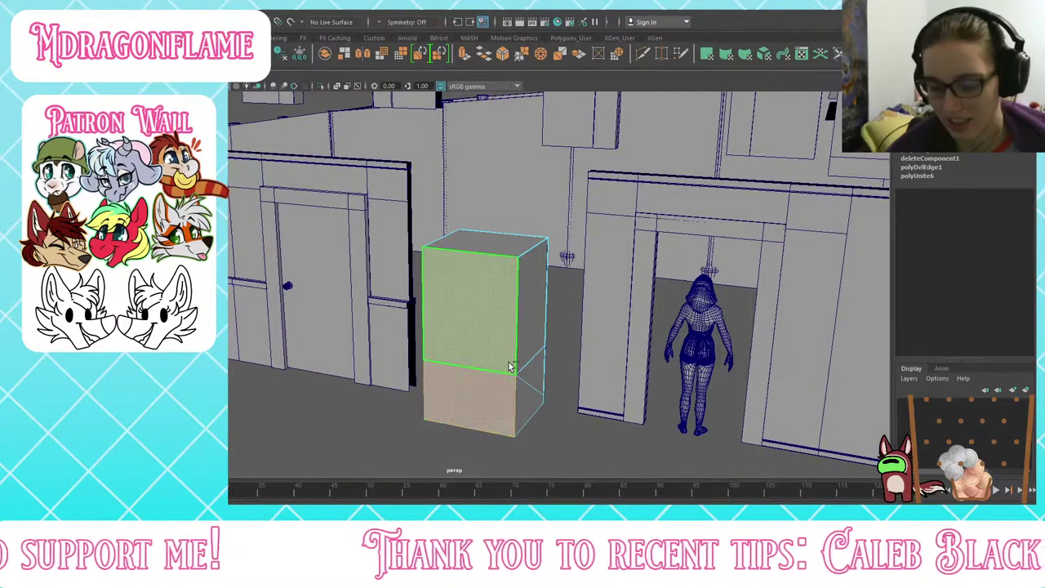
pyautogui.press('Delete')
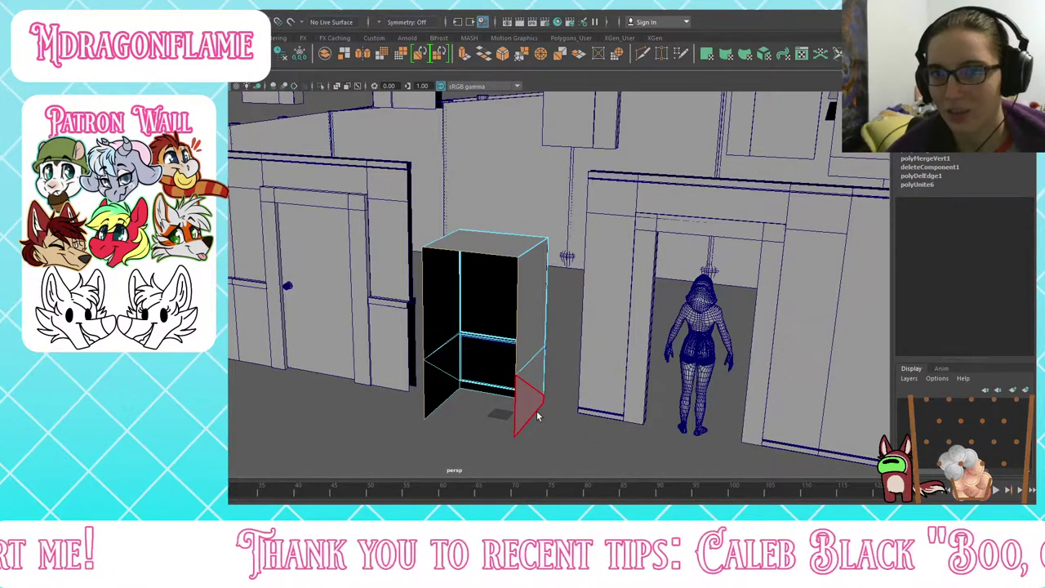
# Step: Examine the fridge's open back, its interior edges and the bevelled topology at the front corner
pyautogui.keyDown('alt'); pyautogui.moveTo(561, 367); pyautogui.dragTo(614, 364); pyautogui.keyUp('alt')
pyautogui.scroll(6, 503, 329)
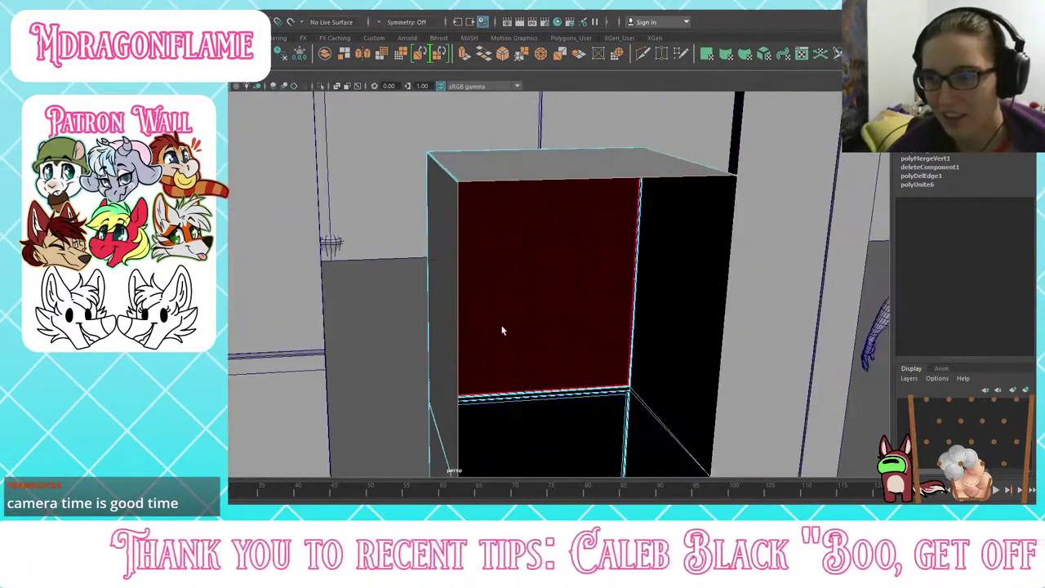
pyautogui.keyDown('alt'); pyautogui.moveTo(502, 330); pyautogui.dragTo(481, 261, button='middle'); pyautogui.keyUp('alt')
pyautogui.keyDown('alt'); pyautogui.moveTo(480, 261); pyautogui.dragTo(495, 272); pyautogui.keyUp('alt')
pyautogui.scroll(5, 382, 211)
pyautogui.keyDown('alt'); pyautogui.moveTo(382, 211); pyautogui.dragTo(406, 361, button='middle'); pyautogui.keyUp('alt')
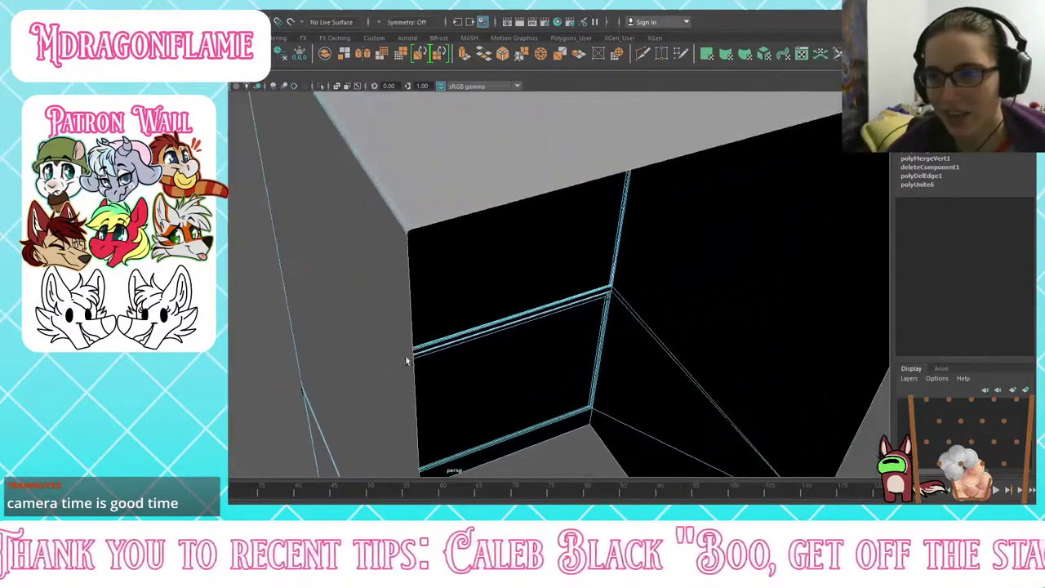
pyautogui.keyDown('alt'); pyautogui.moveTo(406, 361); pyautogui.dragTo(464, 418); pyautogui.keyUp('alt')
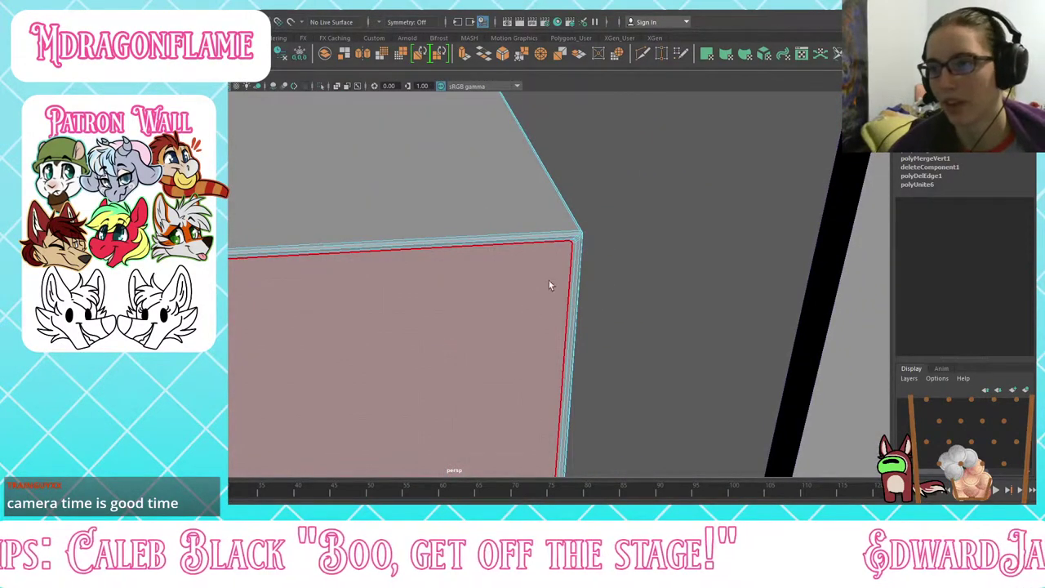
pyautogui.keyDown('alt'); pyautogui.moveTo(548, 285); pyautogui.dragTo(526, 283); pyautogui.keyUp('alt')
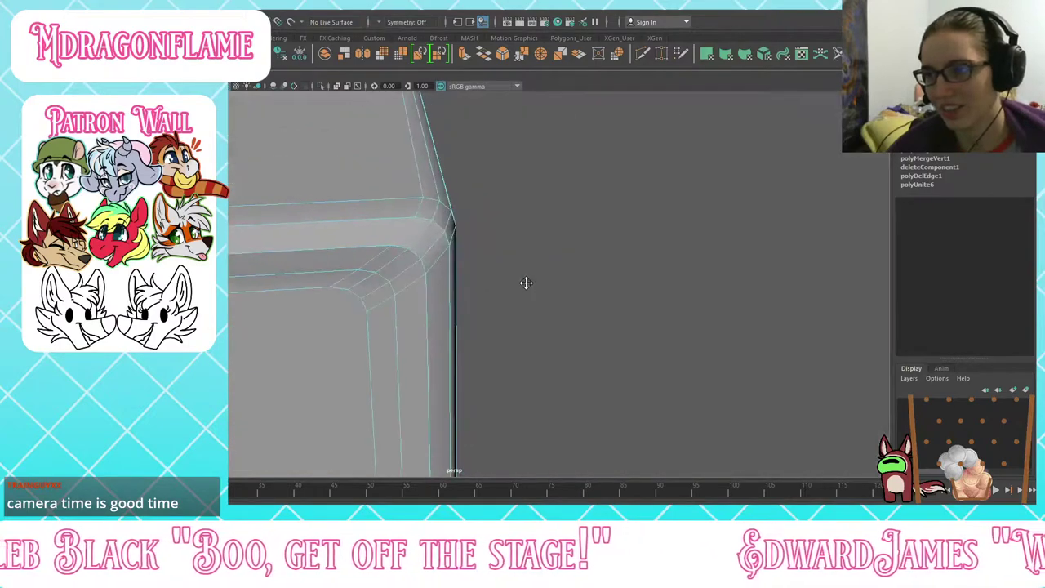
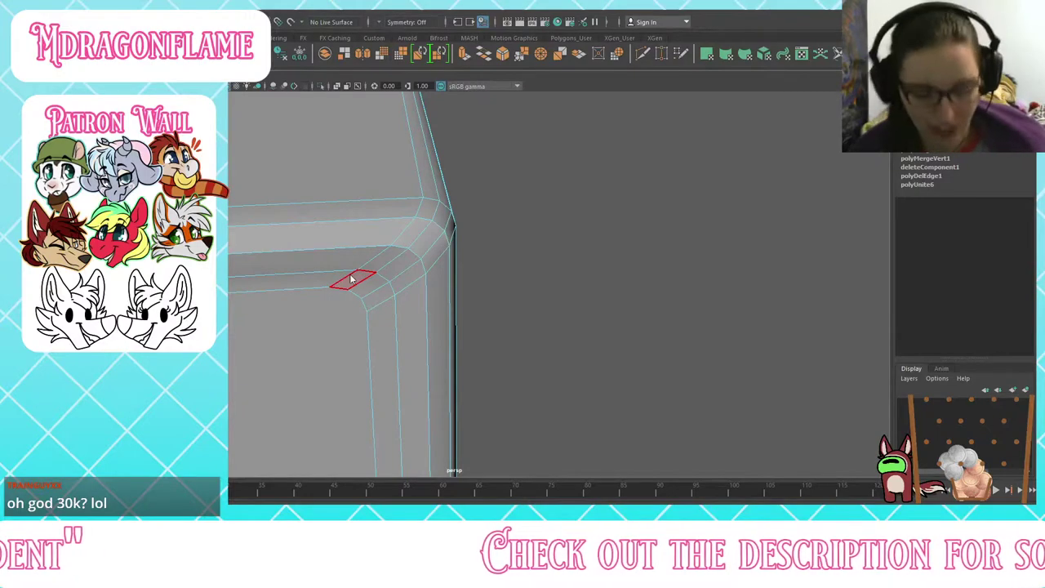
# Step: Select the leafy plant in the plant scene and examine its wireframe density from close up and far away
pyautogui.click(499, 242)
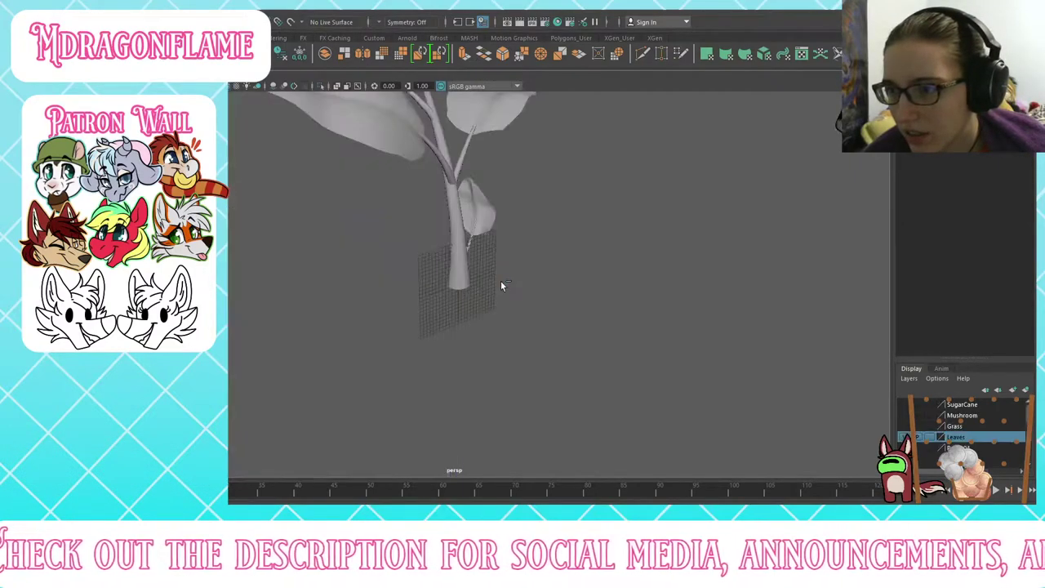
pyautogui.scroll(-5, 501, 280)
pyautogui.click(439, 203)
pyautogui.scroll(4, 439, 205)
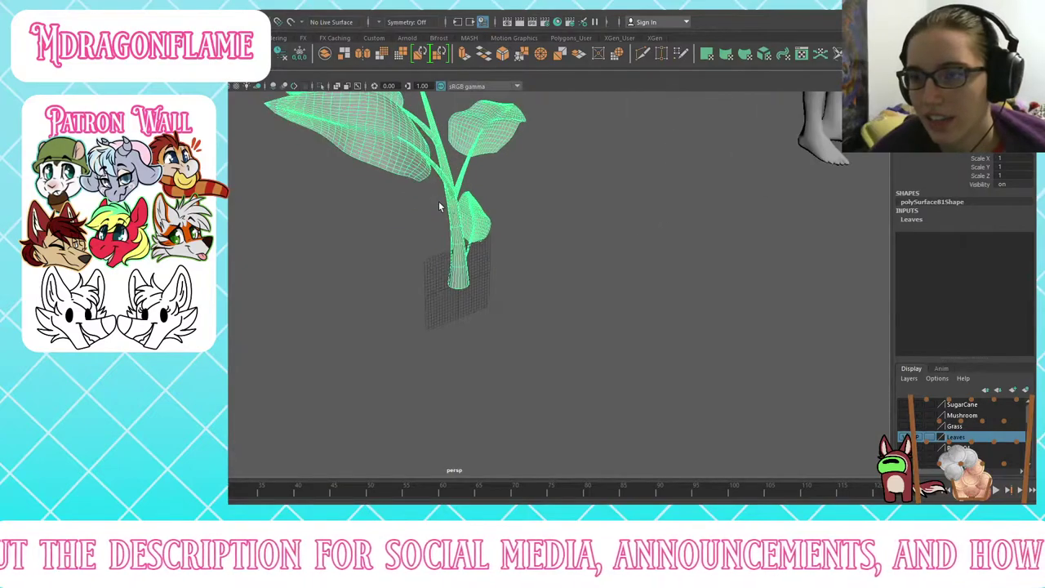
pyautogui.moveTo(488, 222)
pyautogui.keyDown('alt'); pyautogui.mouseDown()
pyautogui.moveTo(453, 205)
pyautogui.moveTo(503, 294)
pyautogui.moveTo(463, 234)
pyautogui.moveTo(494, 237)
pyautogui.mouseUp(); pyautogui.keyUp('alt')
pyautogui.press('f')
pyautogui.scroll(-2, 465, 229)
pyautogui.scroll(5, 466, 229)
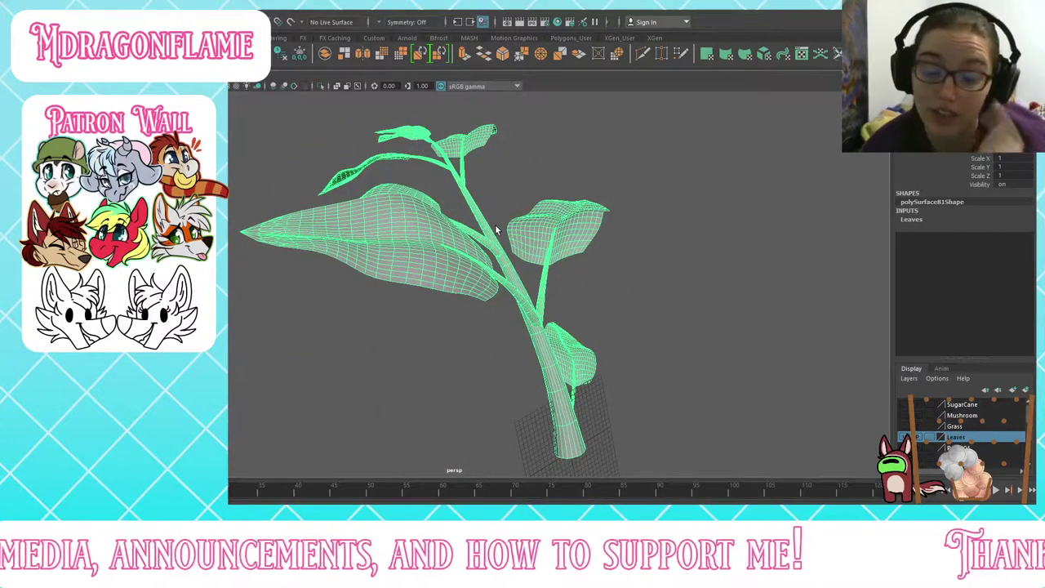
pyautogui.scroll(-5, 498, 235)
pyautogui.scroll(2, 505, 242)
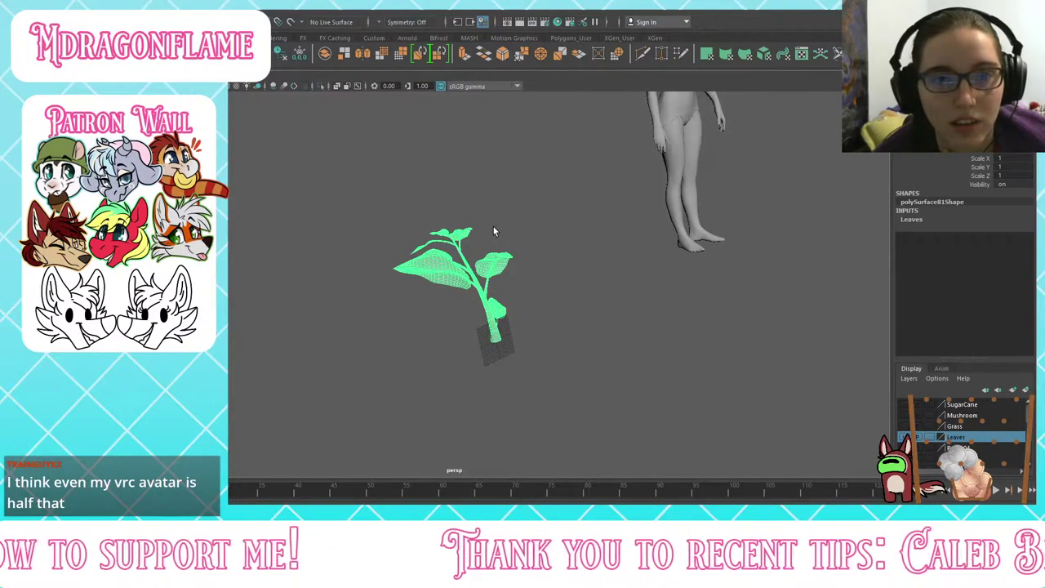
pyautogui.scroll(5, 470, 312)
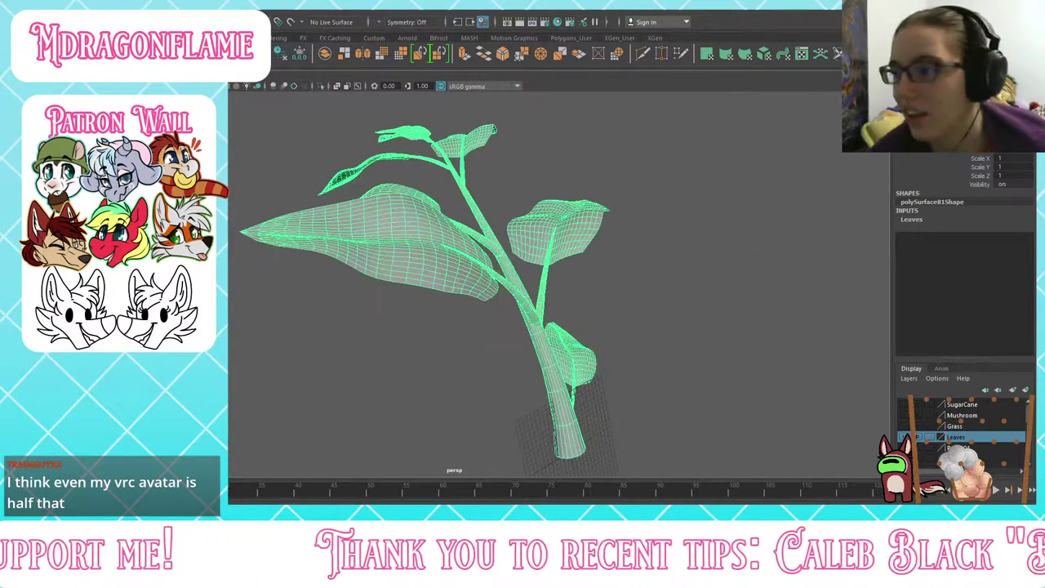
# Step: Hide the Leaves layer, show the Mushroom layer and select the mushroom to examine its wireframe
pyautogui.click(905, 437)
pyautogui.click(905, 426)
pyautogui.click(905, 426)
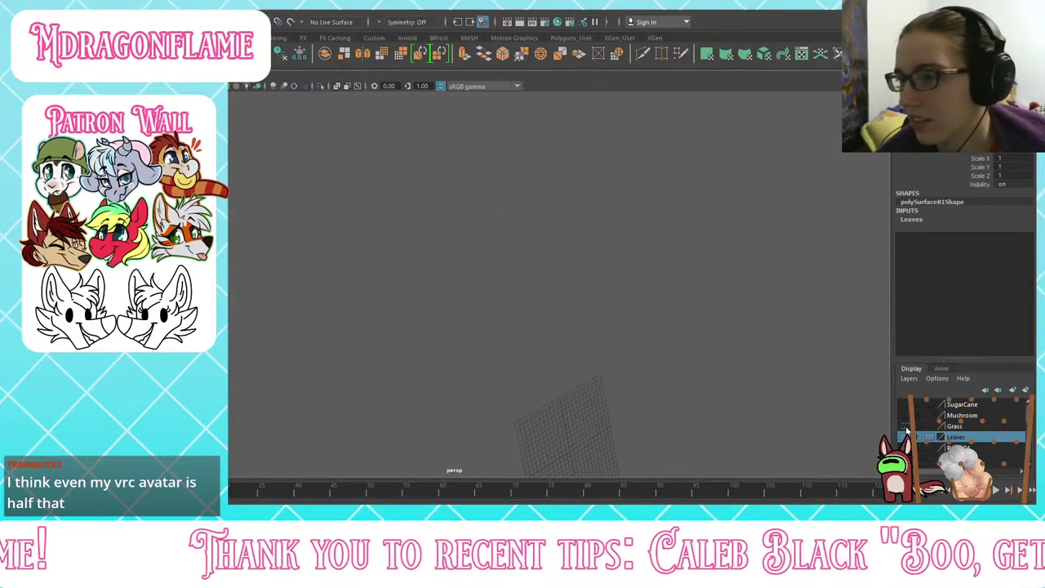
pyautogui.click(904, 416)
pyautogui.click(573, 396)
pyautogui.scroll(4, 574, 397)
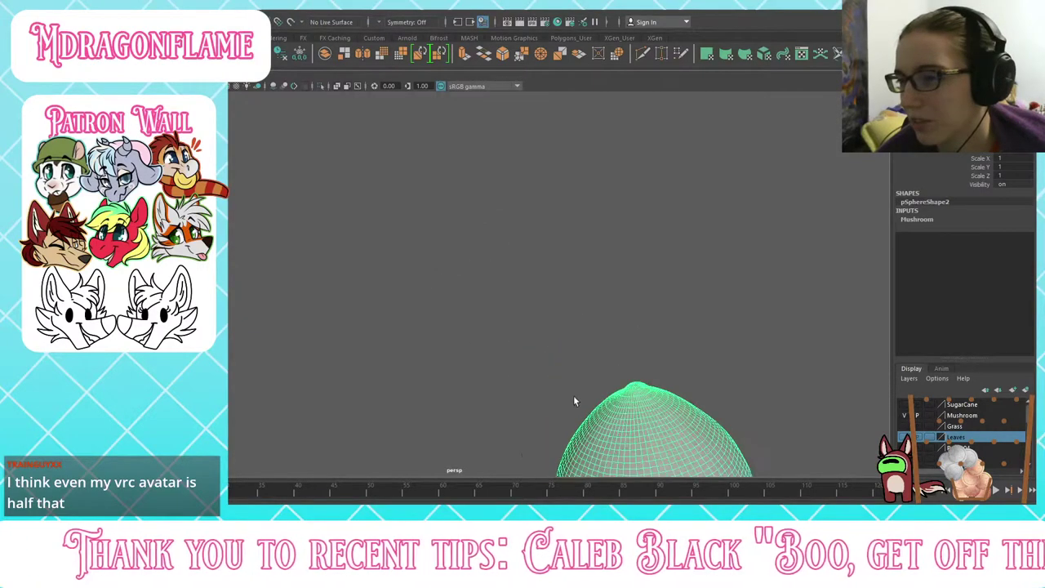
pyautogui.scroll(-6, 575, 398)
pyautogui.scroll(3, 575, 397)
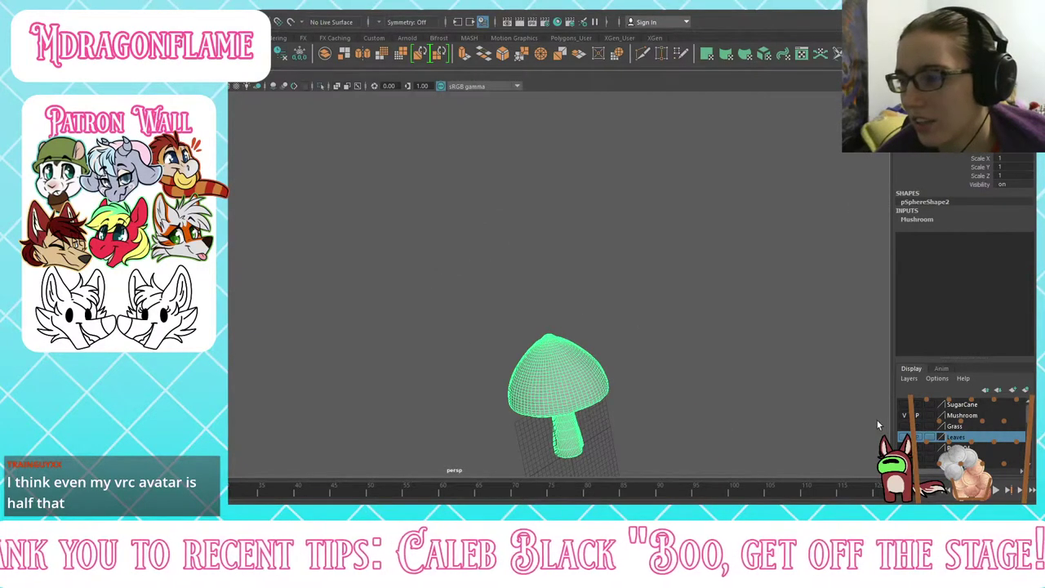
# Step: Hide the Mushroom layer, show the SugarCane layer and examine the wireframe of the sugar cane's stalks and leaves
pyautogui.click(906, 415)
pyautogui.click(905, 405)
pyautogui.click(491, 297)
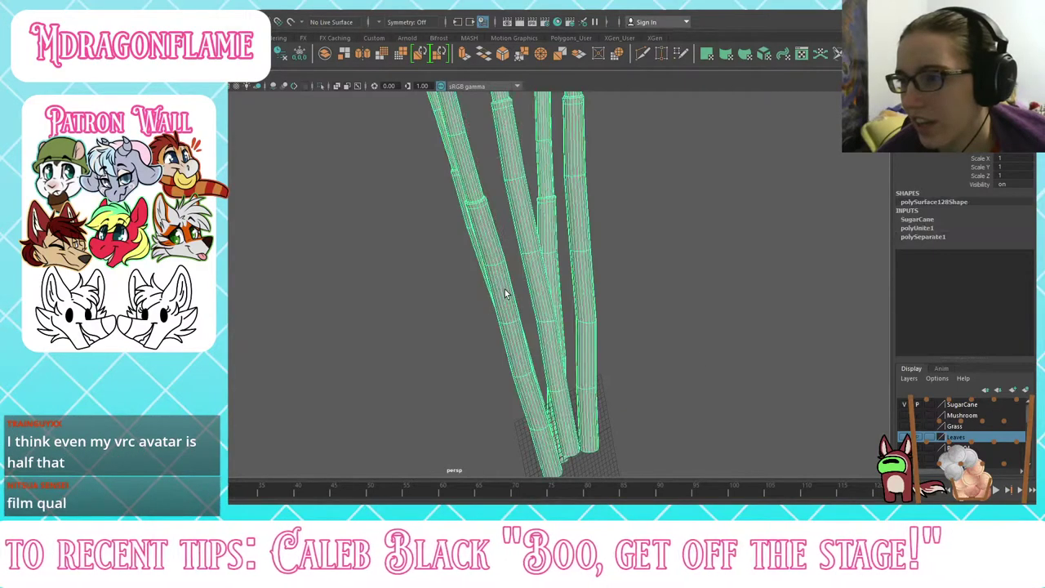
pyautogui.scroll(3, 507, 299)
pyautogui.scroll(-4, 507, 299)
pyautogui.scroll(3, 469, 100)
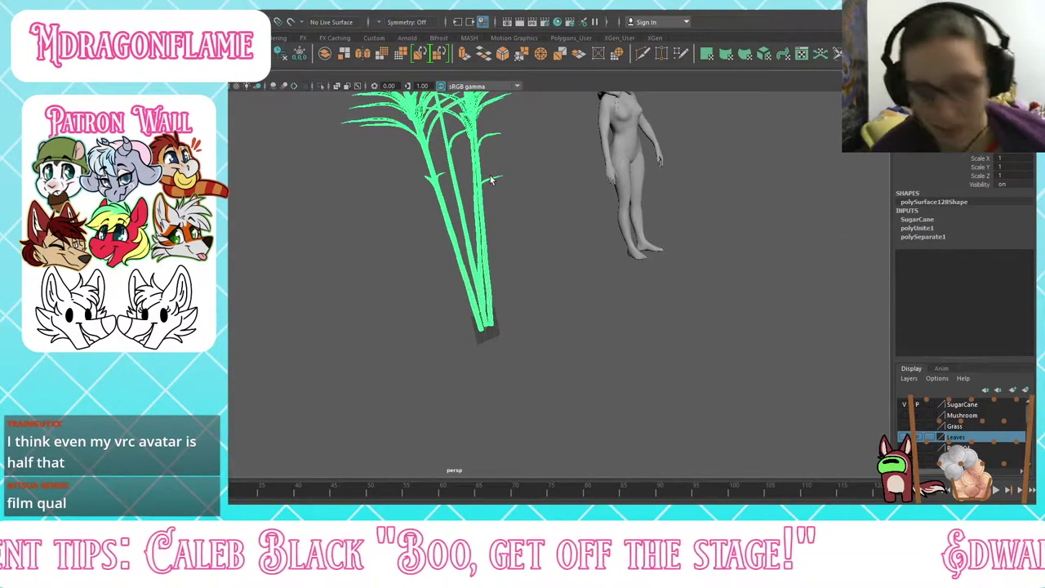
pyautogui.keyDown('alt'); pyautogui.moveTo(492, 180); pyautogui.dragTo(490, 209, button='middle'); pyautogui.keyUp('alt')
pyautogui.scroll(3, 489, 208)
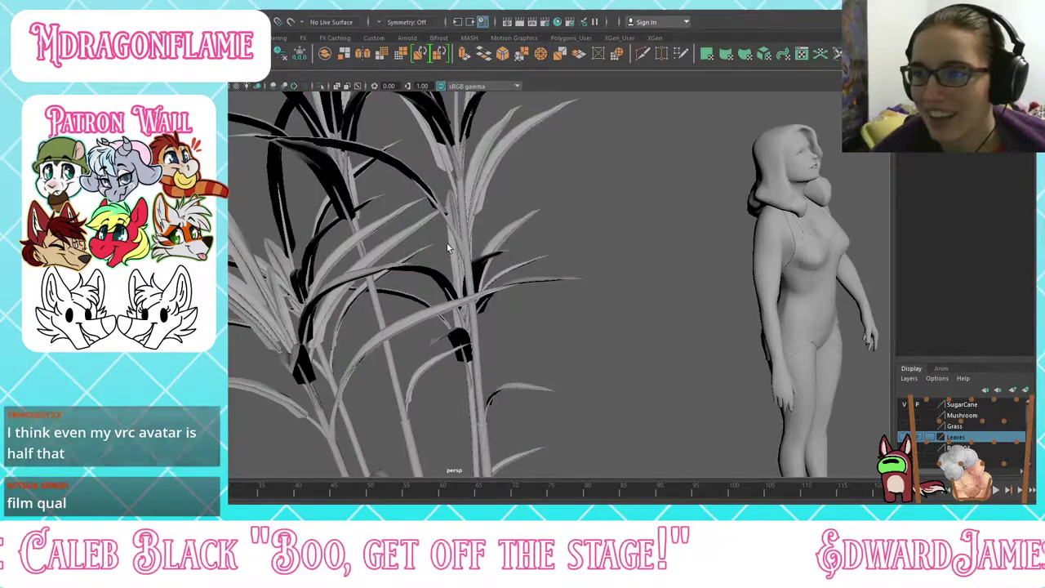
pyautogui.click(446, 244)
pyautogui.keyDown('alt'); pyautogui.moveTo(447, 243); pyautogui.dragTo(525, 208); pyautogui.keyUp('alt')
pyautogui.keyDown('alt'); pyautogui.moveTo(511, 308); pyautogui.dragTo(494, 225, button='middle'); pyautogui.keyUp('alt')
pyautogui.scroll(2, 427, 283)
pyautogui.scroll(2, 427, 282)
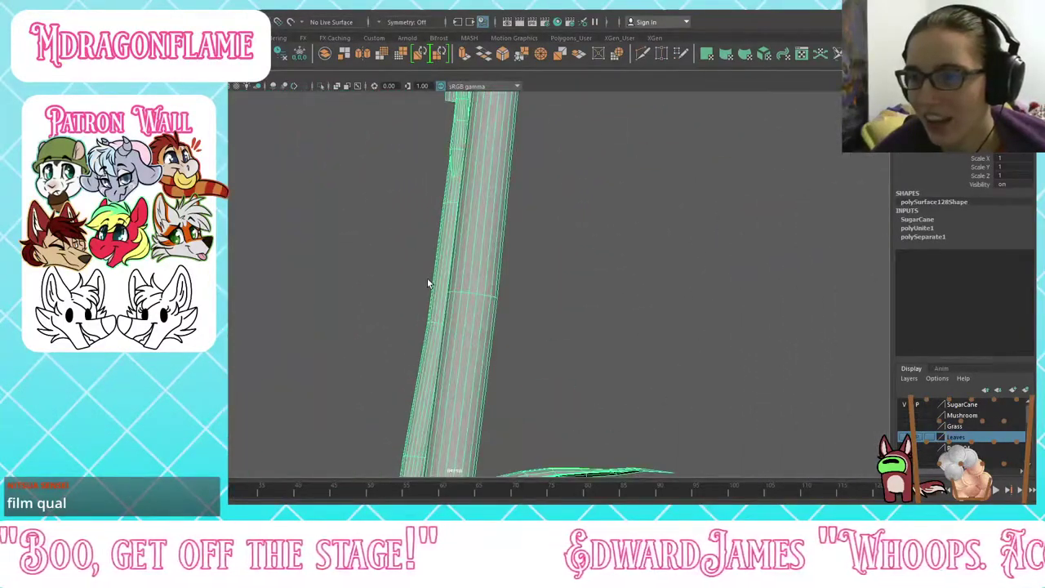
# Step: Hide the SugarCane and Leaves layers, show the Rock_04 layer and select the rock to examine its wireframe
pyautogui.scroll(-6, 427, 277)
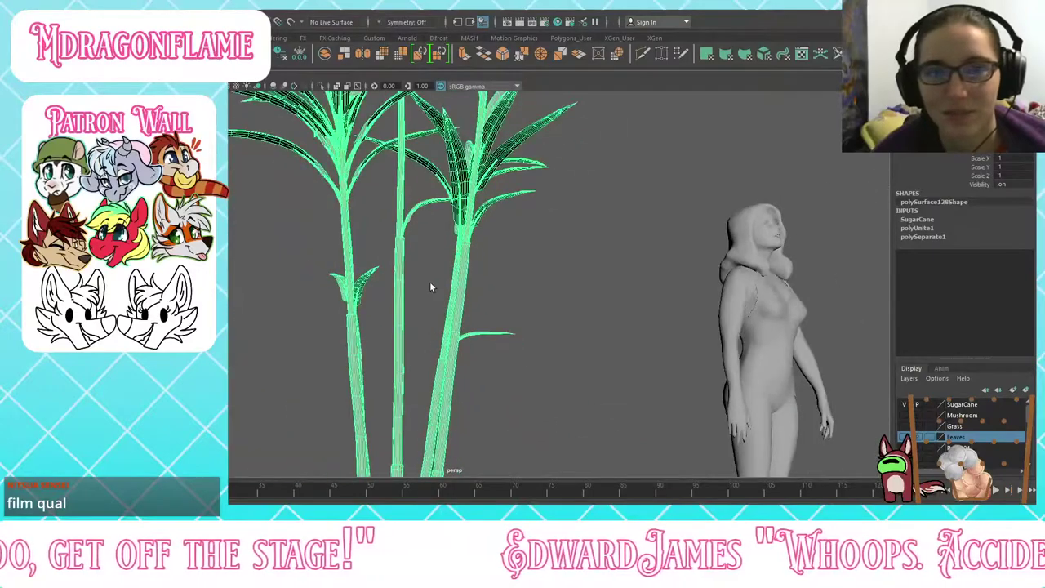
pyautogui.click(904, 405)
pyautogui.scroll(-2, 906, 417)
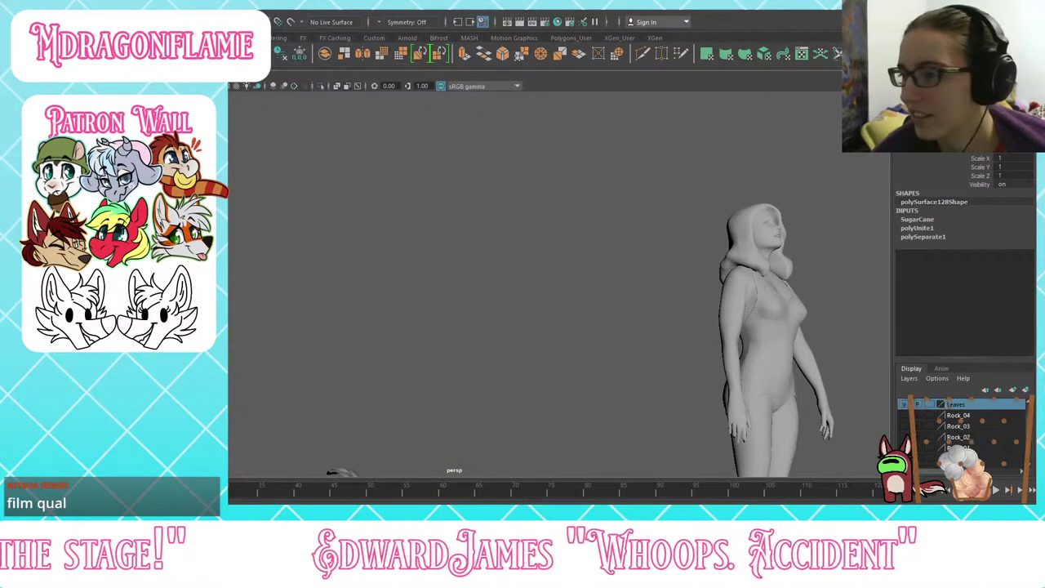
pyautogui.click(904, 415)
pyautogui.click(903, 404)
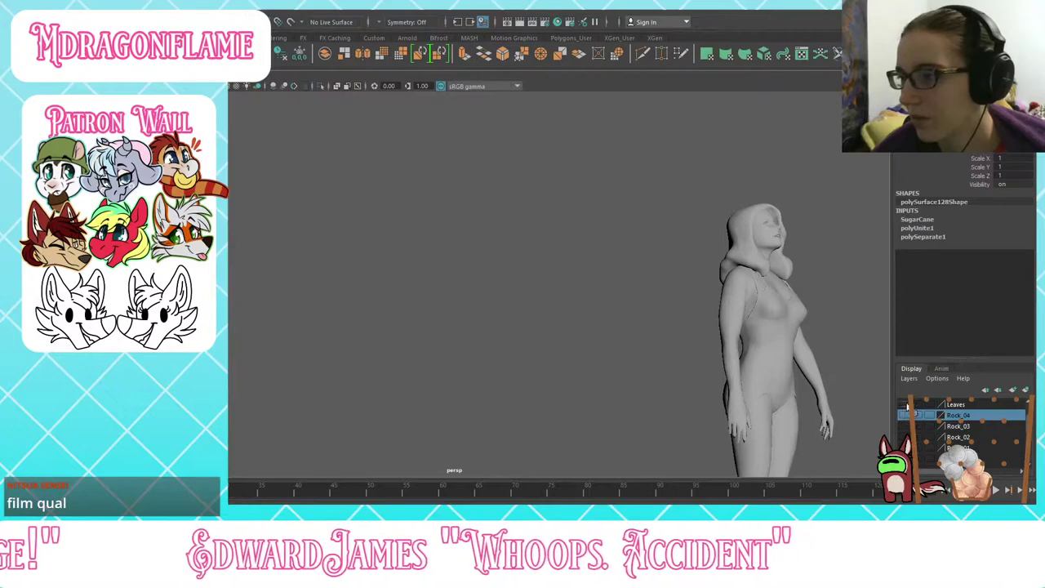
pyautogui.scroll(-1, 425, 387)
pyautogui.keyDown('alt'); pyautogui.moveTo(425, 387); pyautogui.dragTo(402, 283, button='middle'); pyautogui.keyUp('alt')
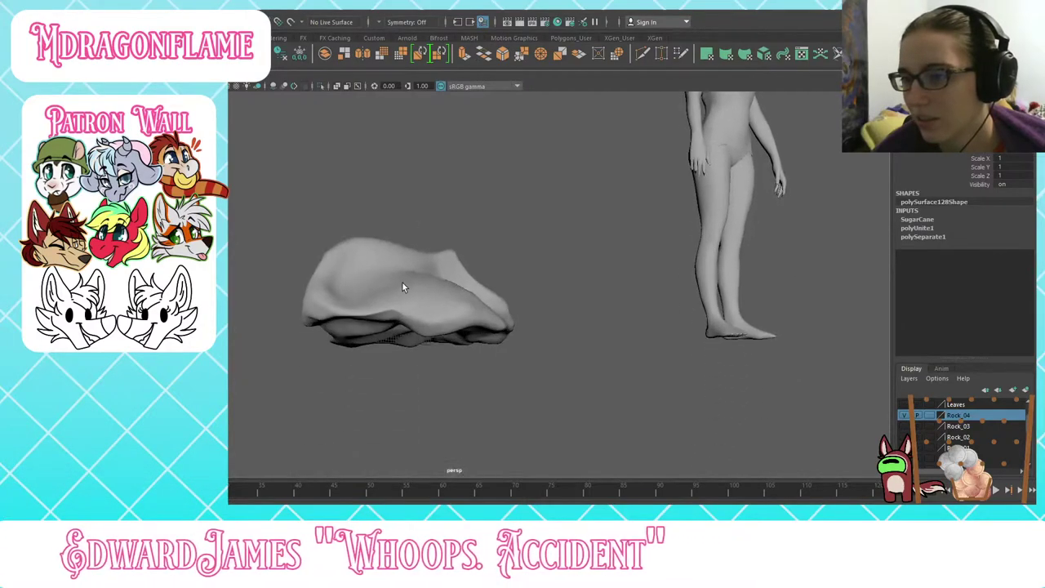
pyautogui.click(402, 283)
pyautogui.keyDown('alt'); pyautogui.moveTo(549, 282); pyautogui.dragTo(534, 291); pyautogui.keyUp('alt')
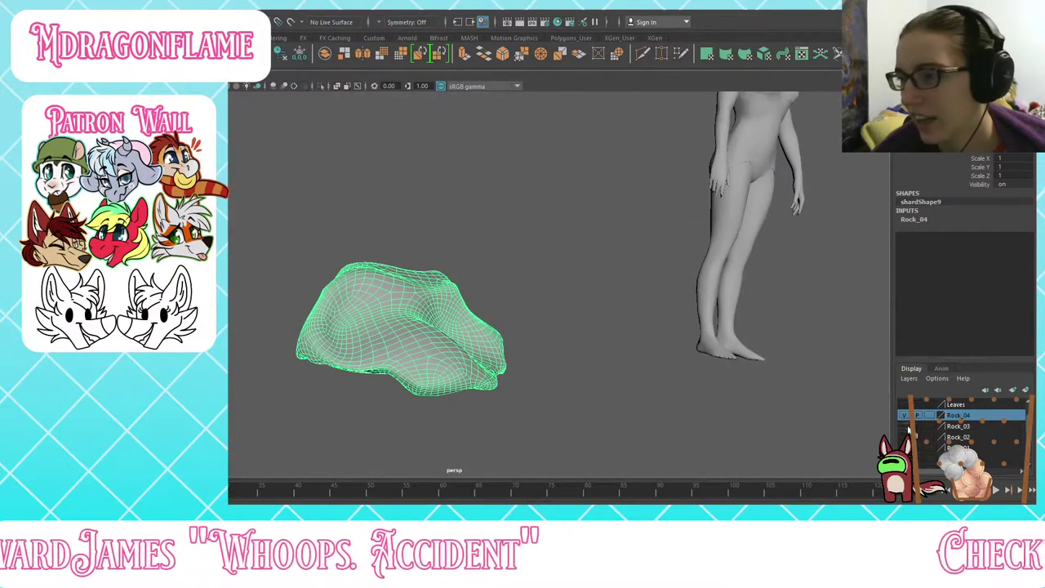
# Step: Hide the Rock_04 layer, show the Rock_03 layer and select its rock to examine the wireframe
pyautogui.click(903, 415)
pyautogui.click(903, 436)
pyautogui.click(904, 425)
pyautogui.click(453, 344)
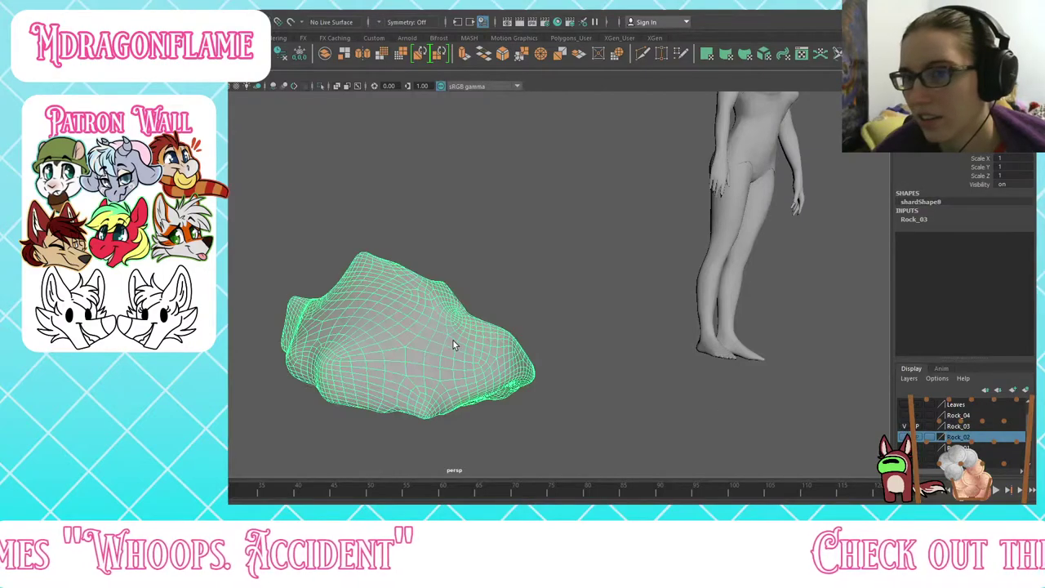
# Step: Hide the Rock_03 layer, show the Tree layer and examine the selected tree's wireframe from close up and far away
pyautogui.click(904, 426)
pyautogui.scroll(-1, 905, 425)
pyautogui.click(903, 425)
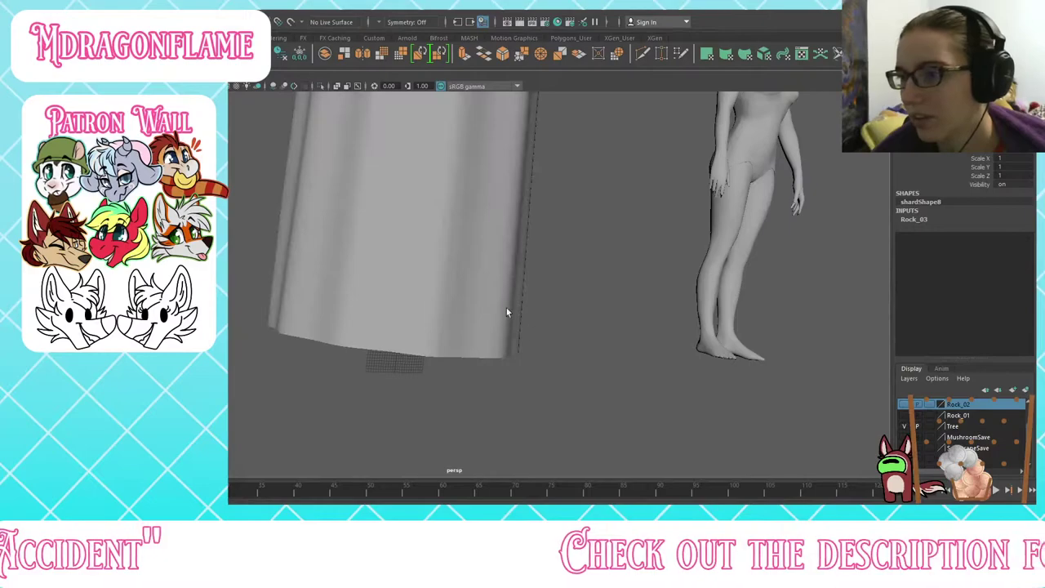
pyautogui.click(506, 305)
pyautogui.scroll(-5, 520, 279)
pyautogui.keyDown('alt'); pyautogui.moveTo(528, 233); pyautogui.dragTo(456, 372, button='middle'); pyautogui.keyUp('alt')
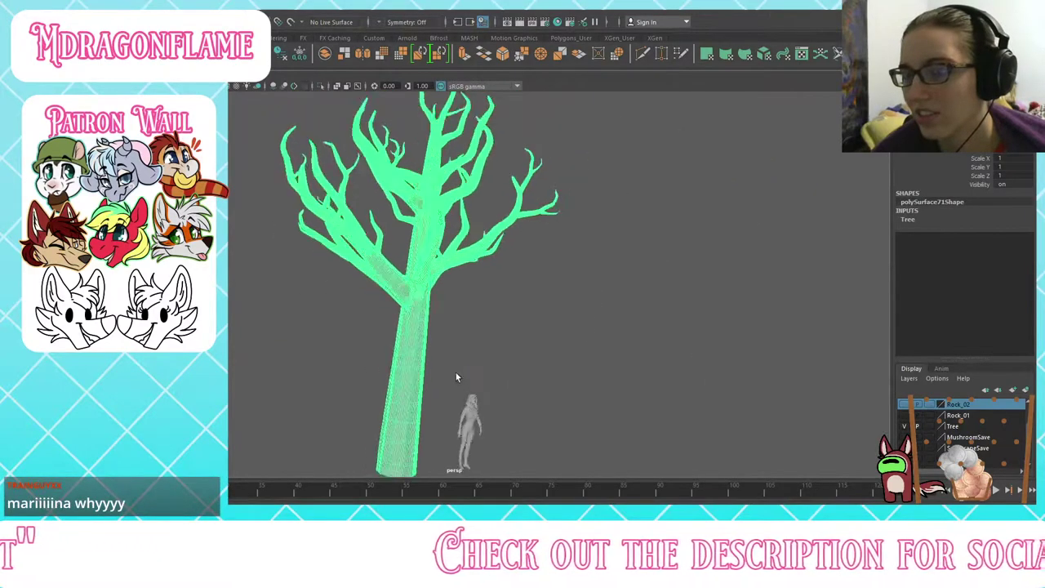
pyautogui.scroll(-3, 456, 372)
pyautogui.keyDown('alt'); pyautogui.moveTo(457, 338); pyautogui.dragTo(454, 310); pyautogui.keyUp('alt')
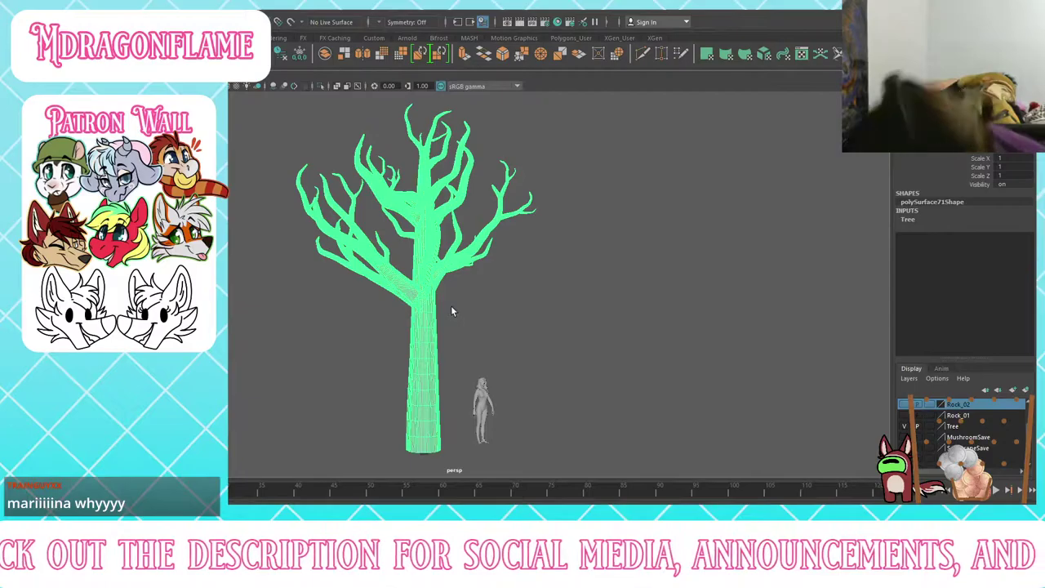
pyautogui.scroll(-1, 440, 272)
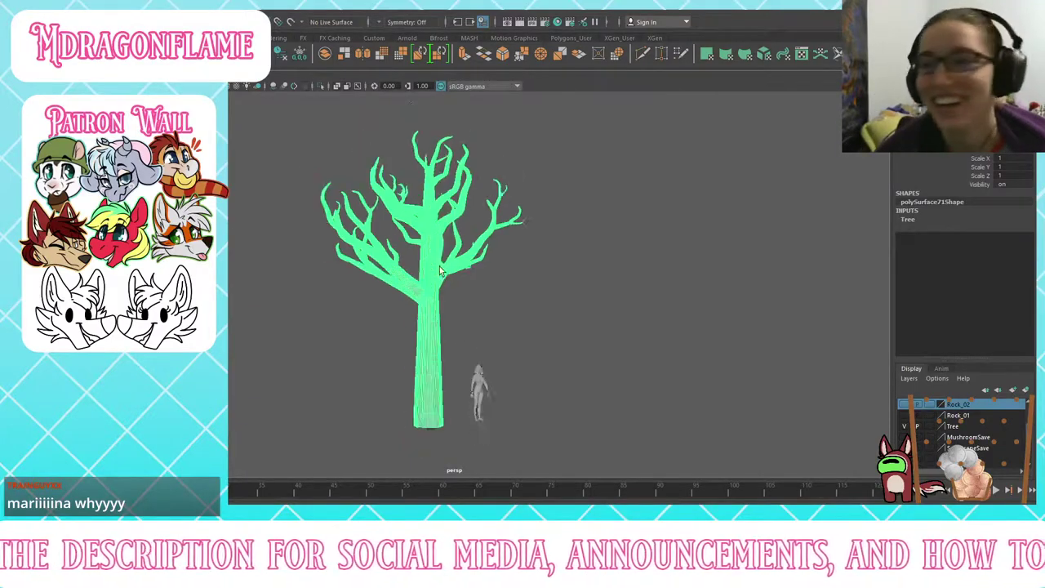
pyautogui.scroll(10, 441, 272)
pyautogui.keyDown('alt'); pyautogui.moveTo(441, 273); pyautogui.dragTo(494, 291); pyautogui.keyUp('alt')
pyautogui.scroll(-10, 494, 264)
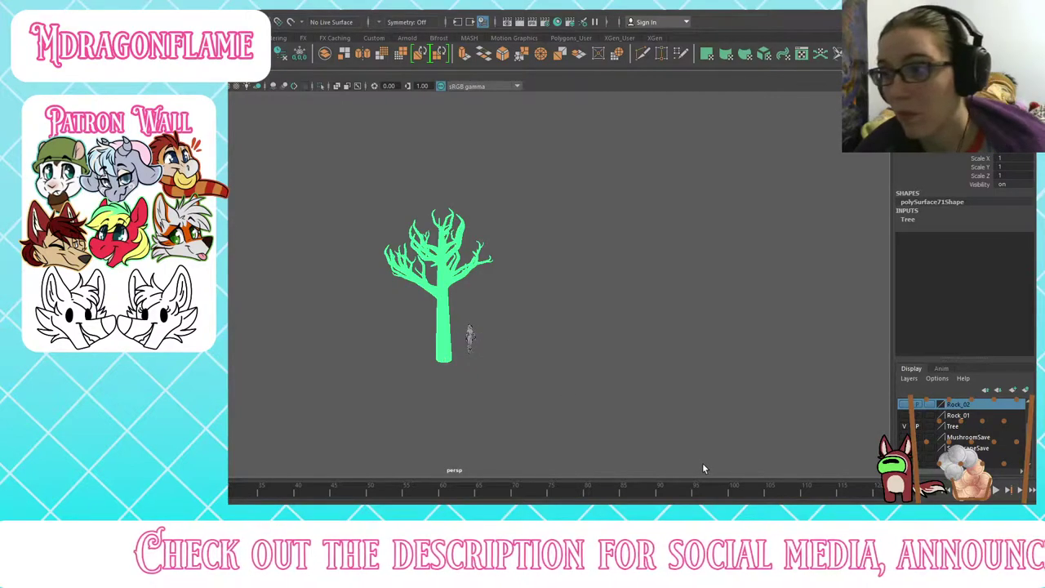
# Step: Hide the Tree layer, show the MushroomSave layer, then select and frame the mushroom to examine its wireframe
pyautogui.click(904, 426)
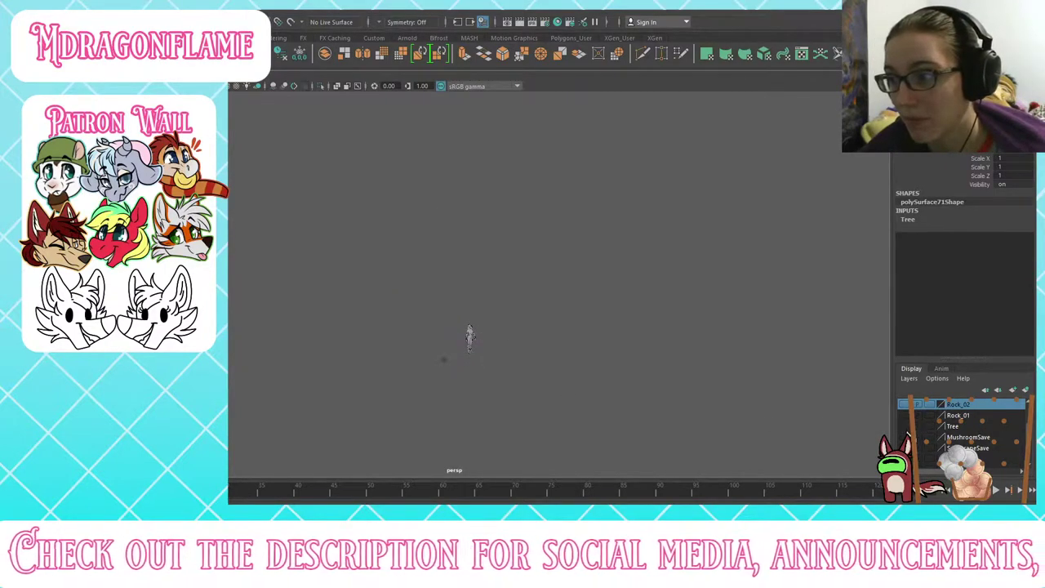
pyautogui.click(963, 437)
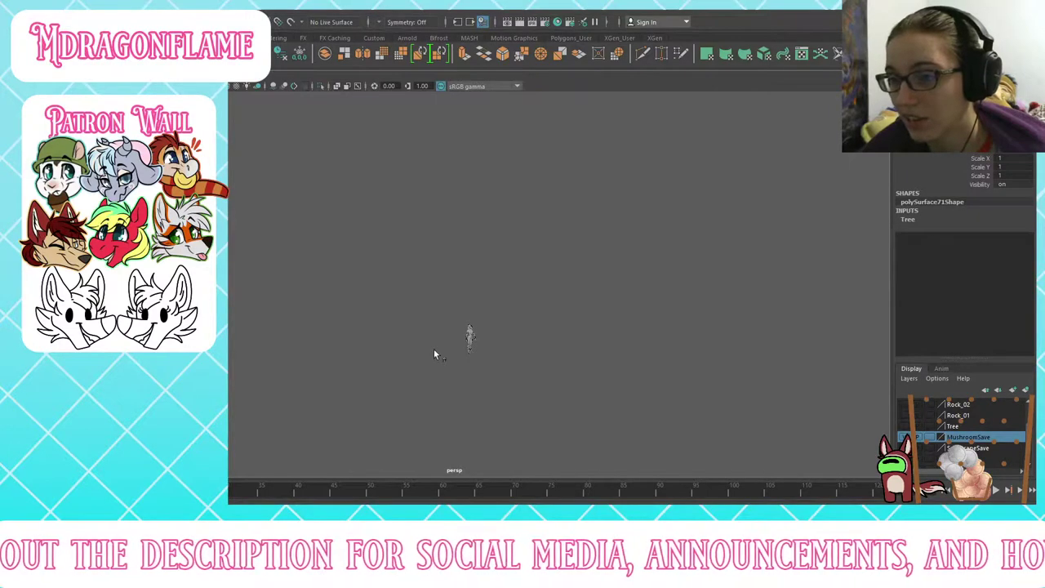
pyautogui.moveTo(434, 349); pyautogui.dragTo(458, 390)
pyautogui.press('f')
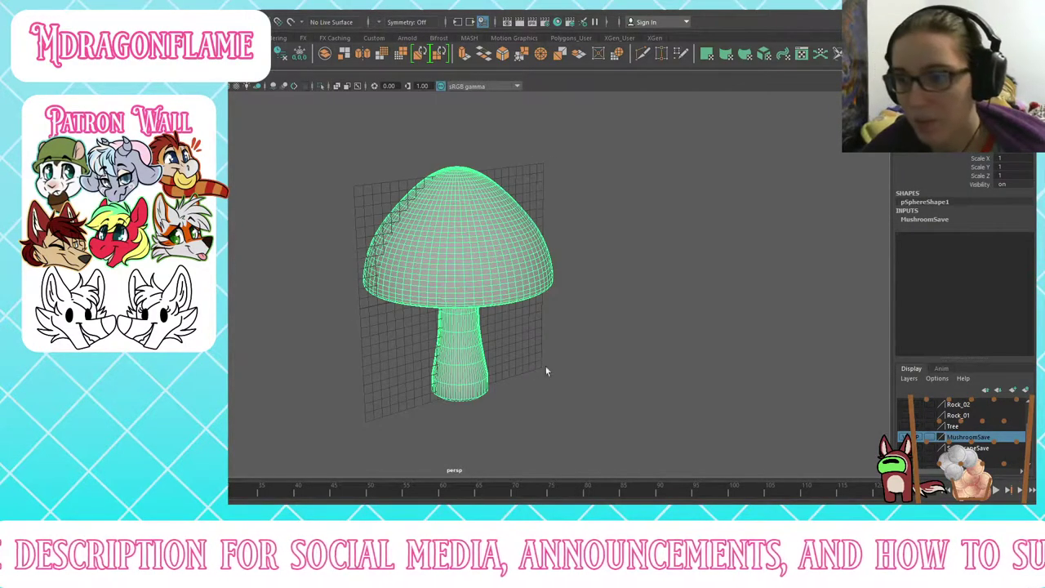
# Step: Hide the MushroomSave layer, show the SugarcaneSave layer and select the single sugar cane stalk with its leaves
pyautogui.click(903, 436)
pyautogui.click(904, 448)
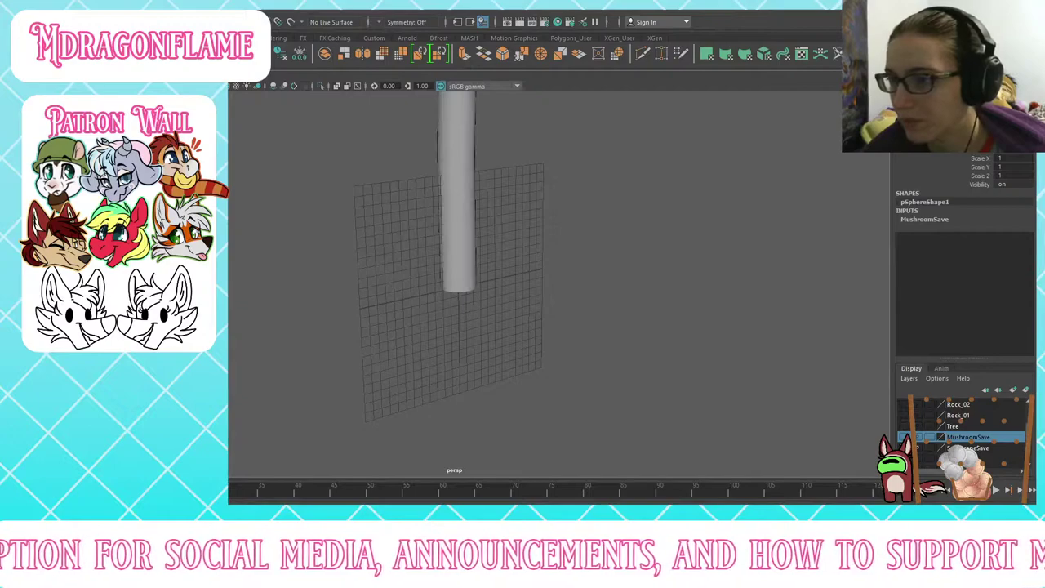
pyautogui.scroll(-5, 401, 291)
pyautogui.scroll(-3, 404, 294)
pyautogui.moveTo(449, 139); pyautogui.dragTo(489, 235)
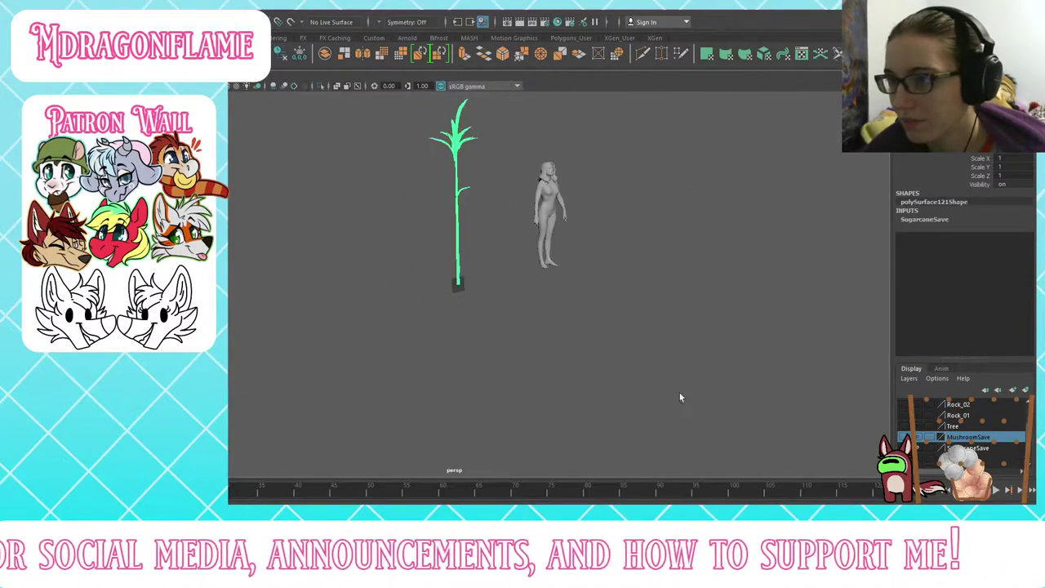
# Step: Hide the SugarcaneSave layer, show the LeafSave layer and select the small leaves and the large leaf to examine their wireframes
pyautogui.click(905, 447)
pyautogui.scroll(-1, 904, 446)
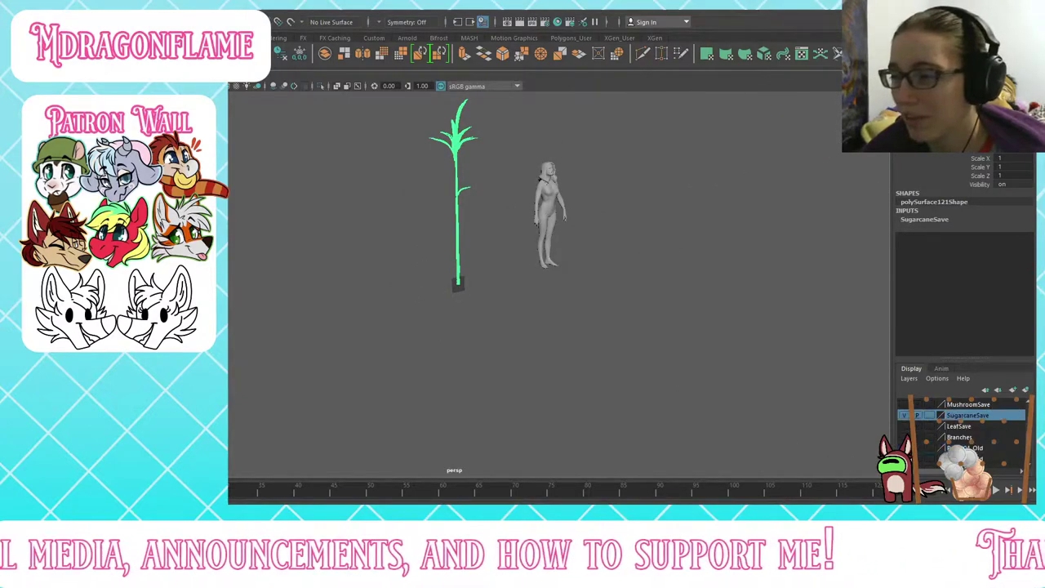
pyautogui.click(904, 415)
pyautogui.click(905, 426)
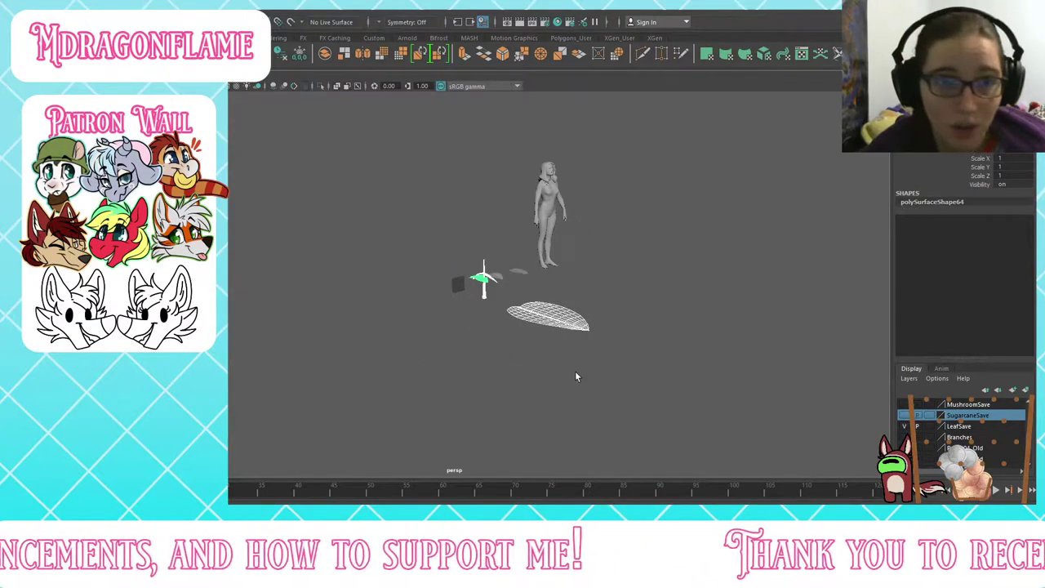
pyautogui.click(584, 370)
pyautogui.scroll(5, 552, 306)
pyautogui.click(552, 266)
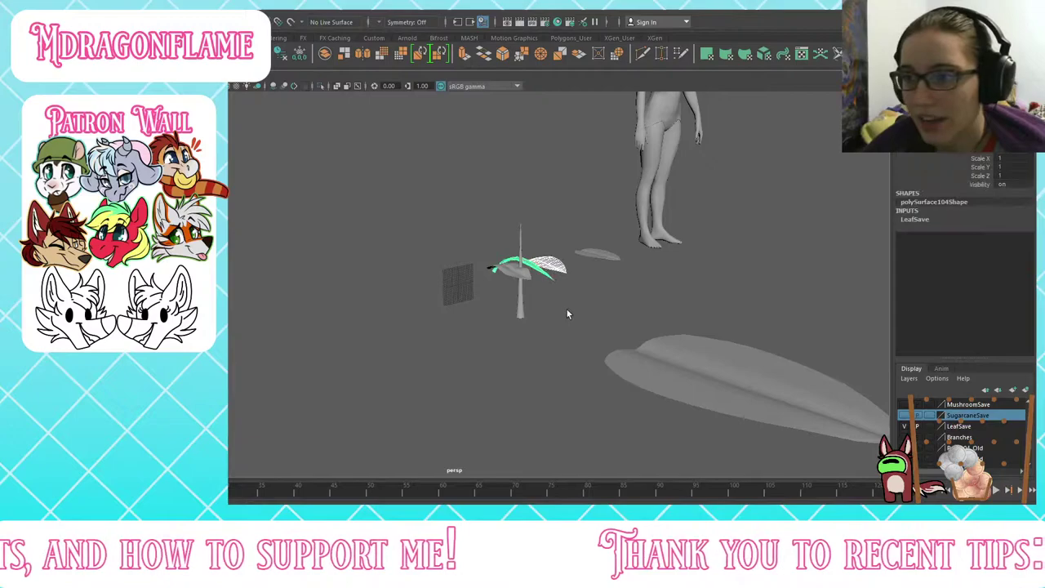
pyautogui.click(665, 343)
# Step: Hide the LeafSave layer, show the old rock's layer to view its model, and hide that layer again
pyautogui.click(903, 426)
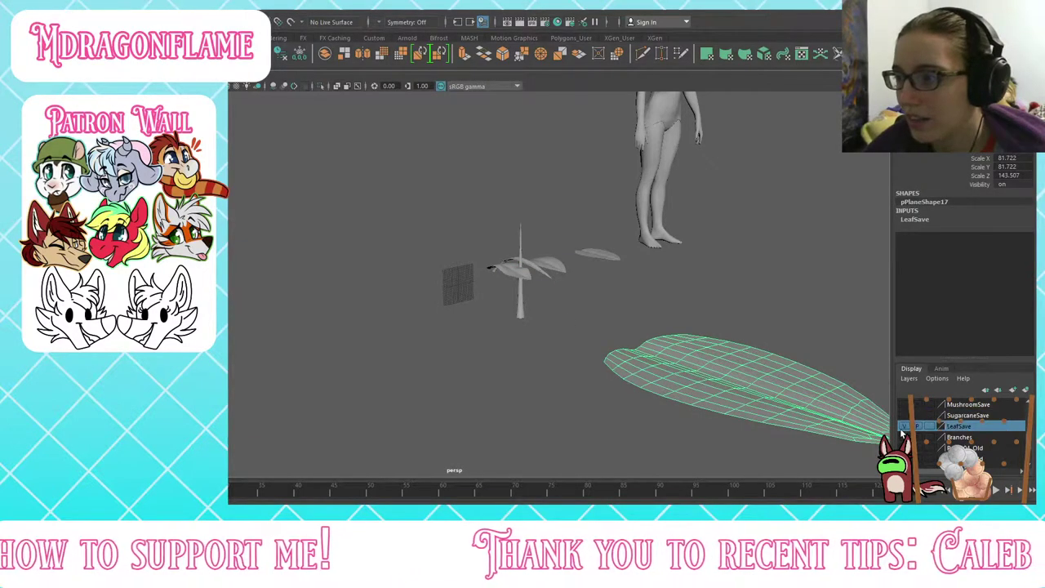
pyautogui.click(903, 426)
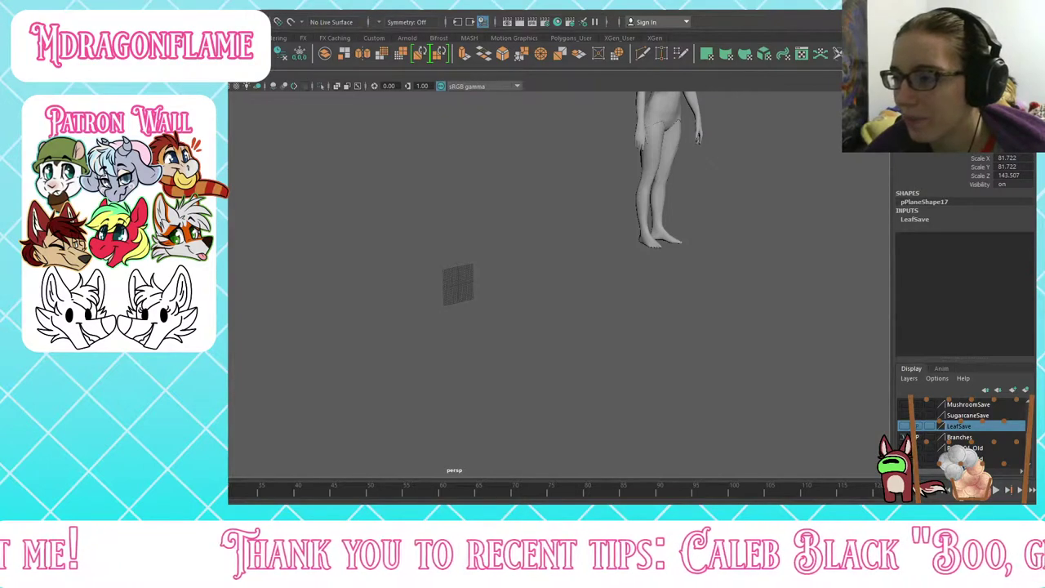
pyautogui.click(904, 447)
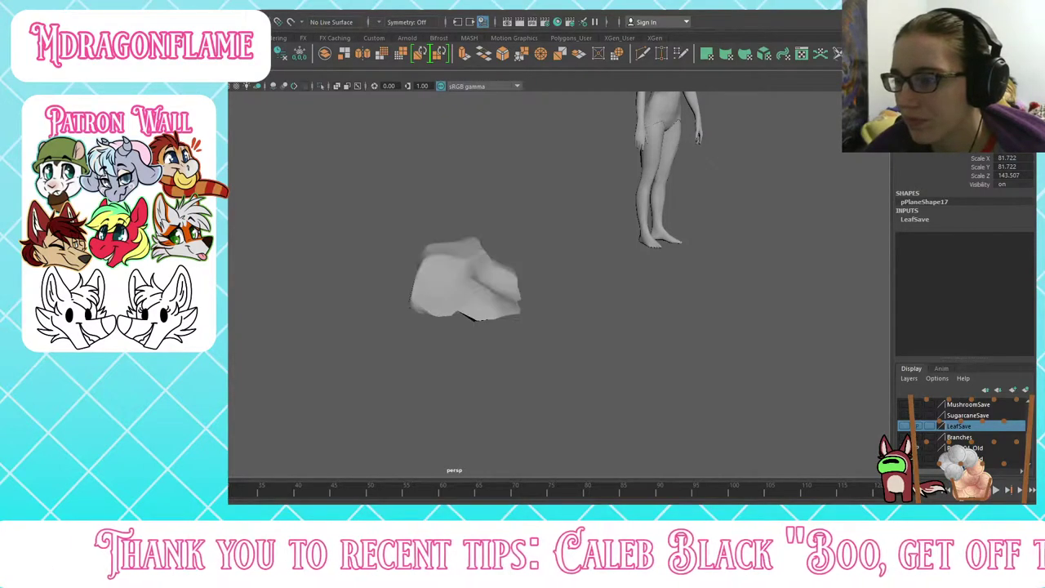
pyautogui.click(904, 447)
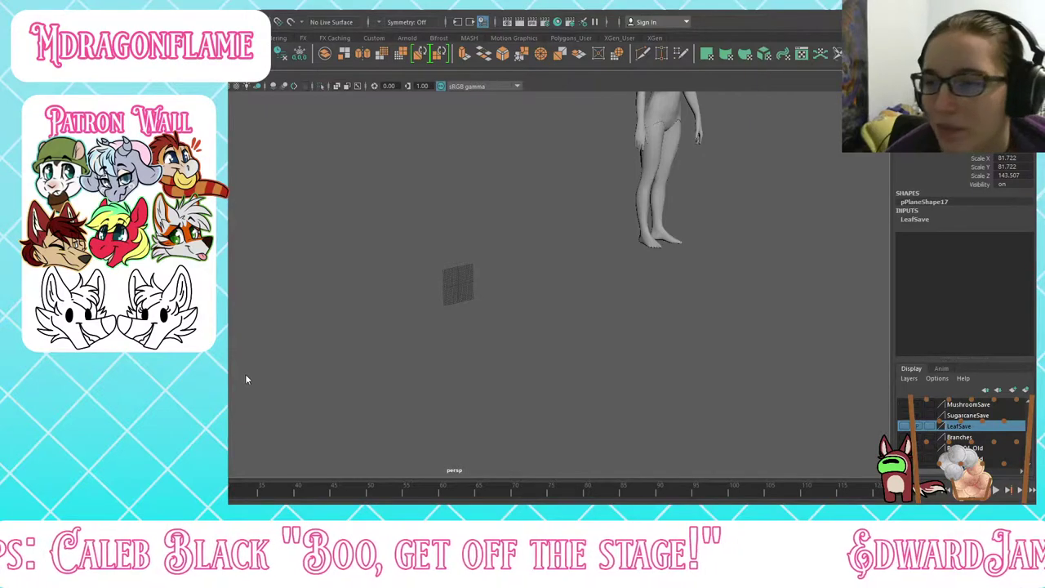
# Step: Switch to the textured plant scene, select all the models to view their wireframes, and clear the selection
pyautogui.click(511, 282)
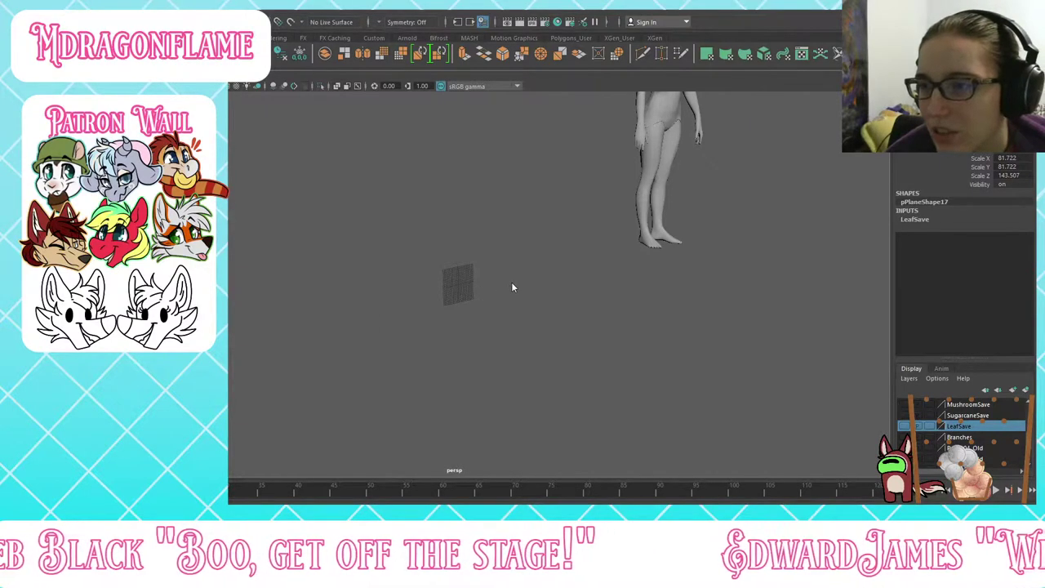
pyautogui.hotkey('ctrl', 'z')
pyautogui.scroll(-10, 399, 217)
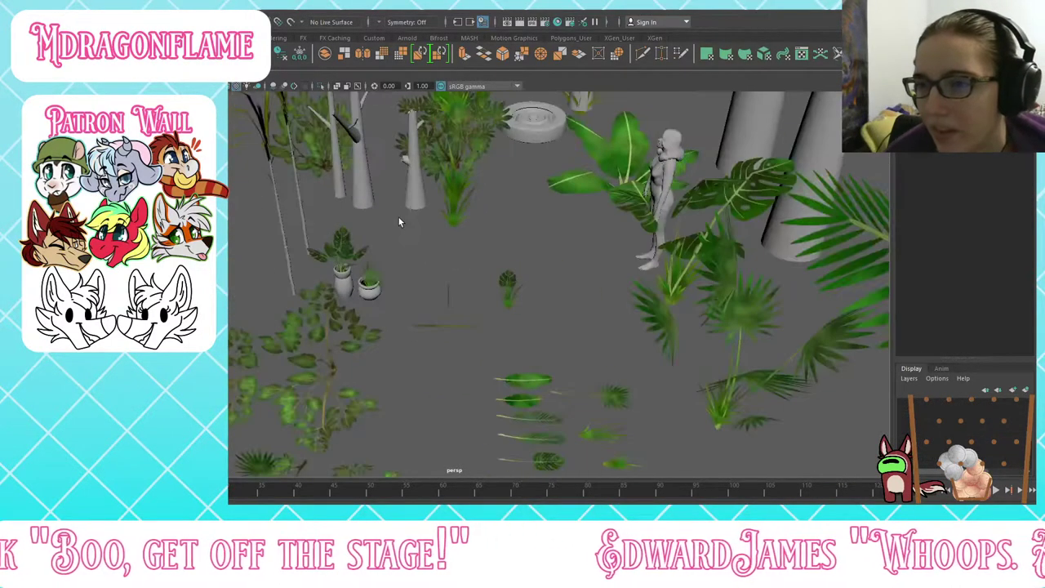
pyautogui.moveTo(294, 103); pyautogui.dragTo(684, 401)
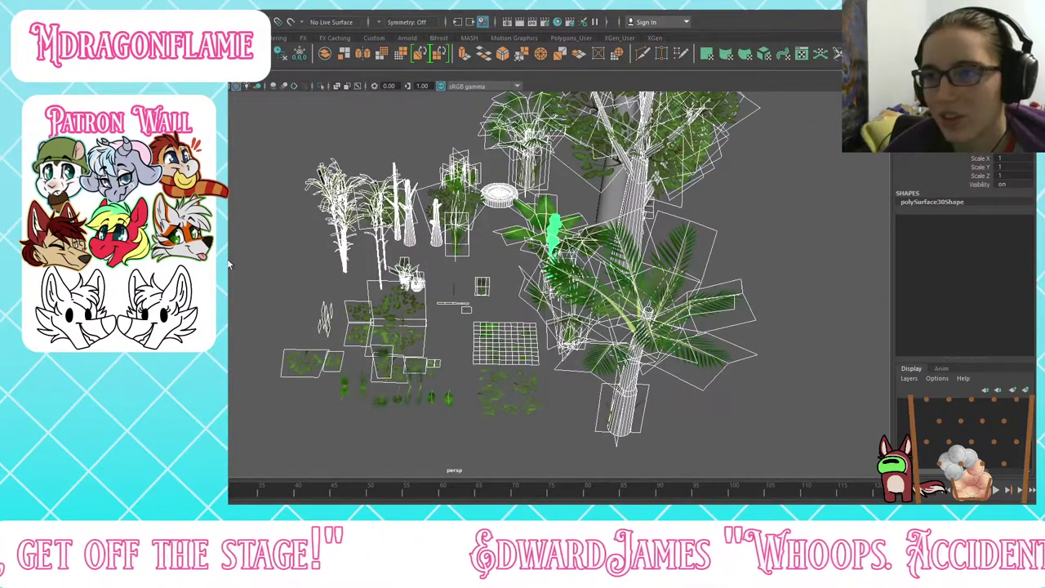
pyautogui.click(245, 243)
pyautogui.scroll(-5, 278, 194)
pyautogui.moveTo(278, 191); pyautogui.dragTo(629, 388)
pyautogui.click(671, 337)
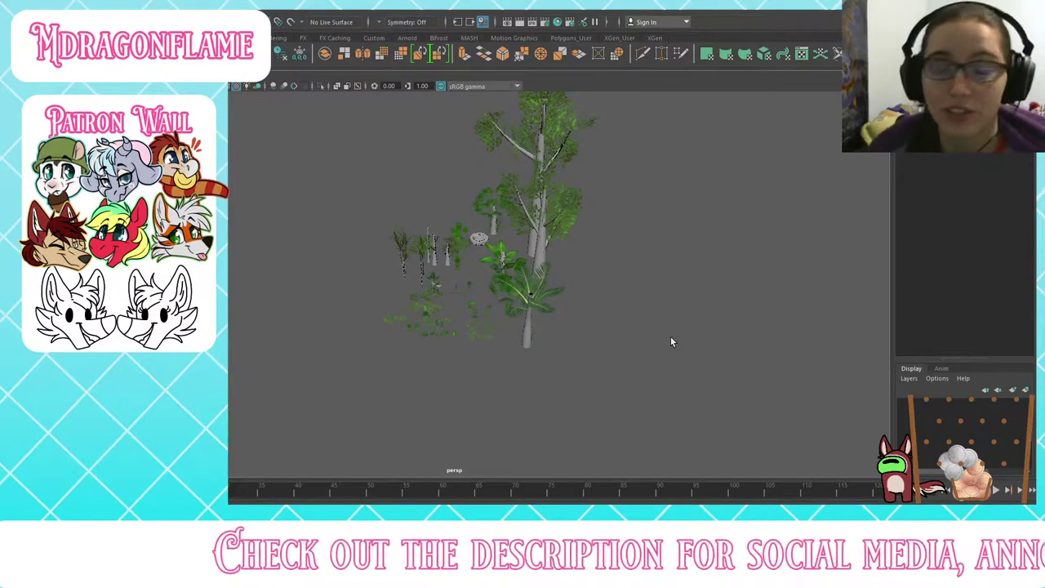
# Step: Select every model in the textured plant scene and examine the wireframes of the trees, palms and flat leaf cards
pyautogui.scroll(-4, 674, 200)
pyautogui.scroll(6, 657, 206)
pyautogui.scroll(-4, 571, 193)
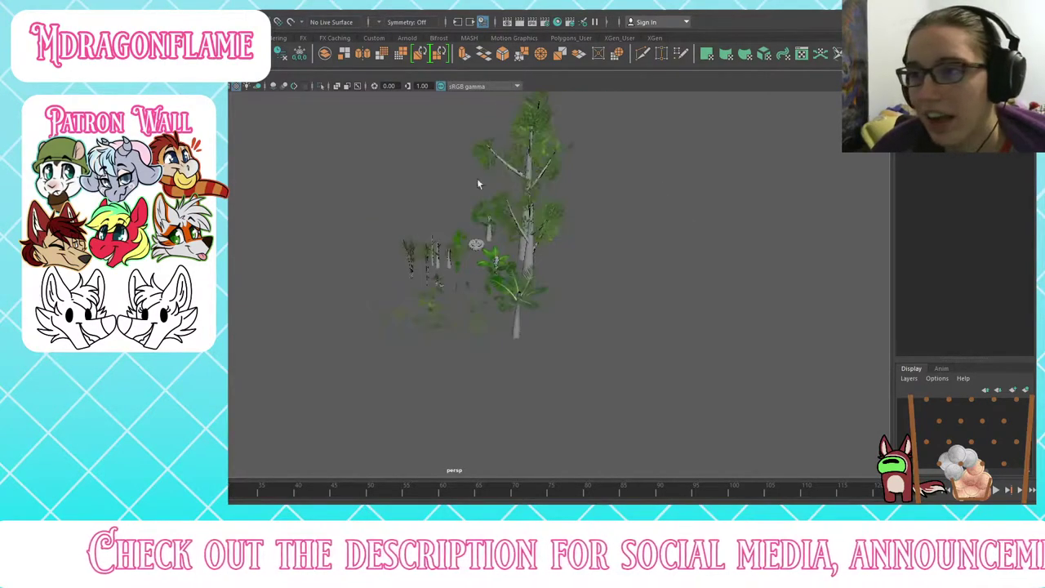
pyautogui.moveTo(348, 126); pyautogui.dragTo(721, 410)
pyautogui.scroll(5, 609, 229)
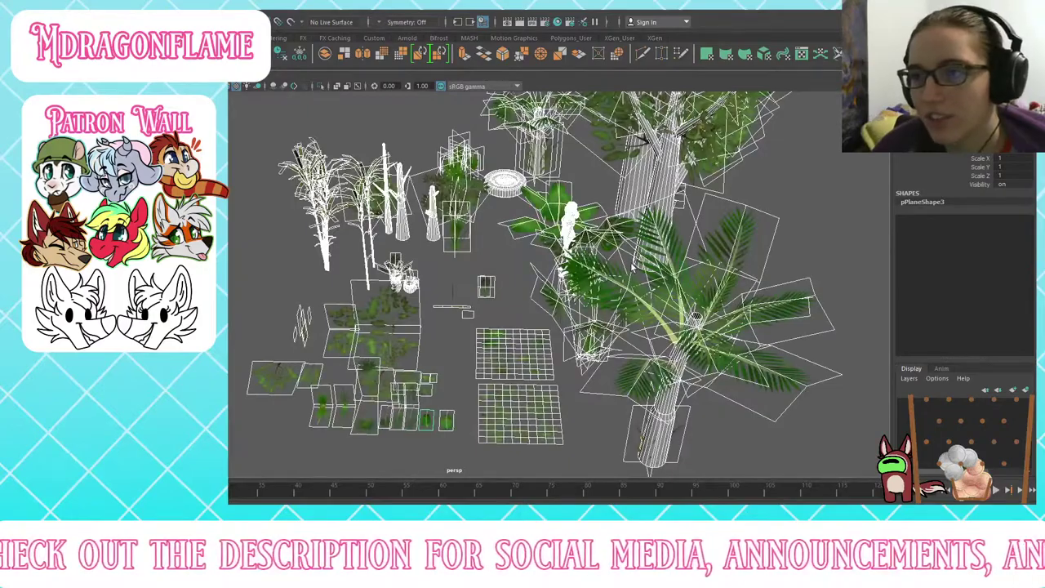
pyautogui.keyDown('alt'); pyautogui.moveTo(614, 269); pyautogui.dragTo(541, 261); pyautogui.keyUp('alt')
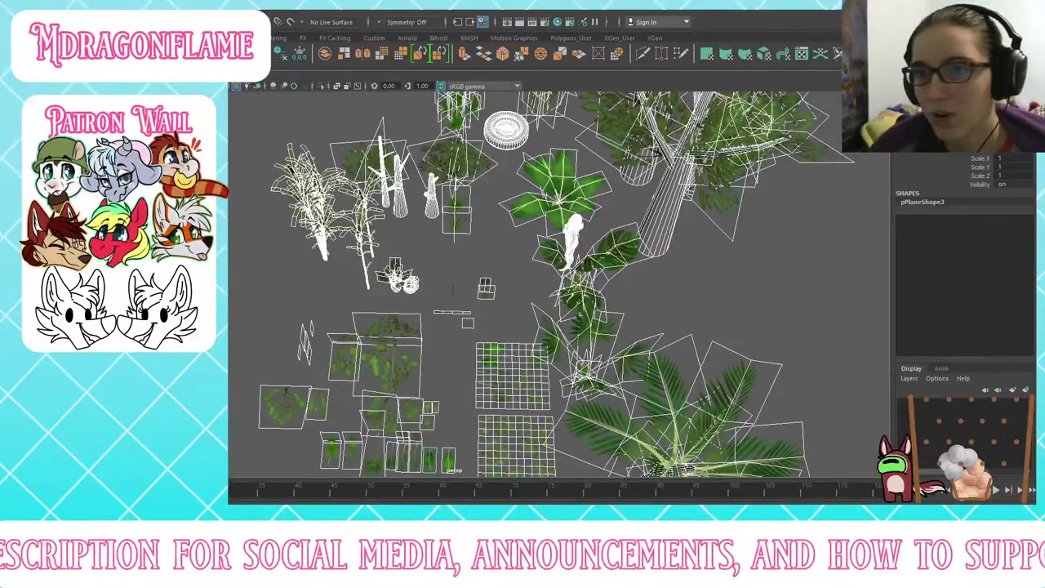
pyautogui.scroll(-6, 356, 206)
pyautogui.moveTo(450, 245); pyautogui.dragTo(686, 405)
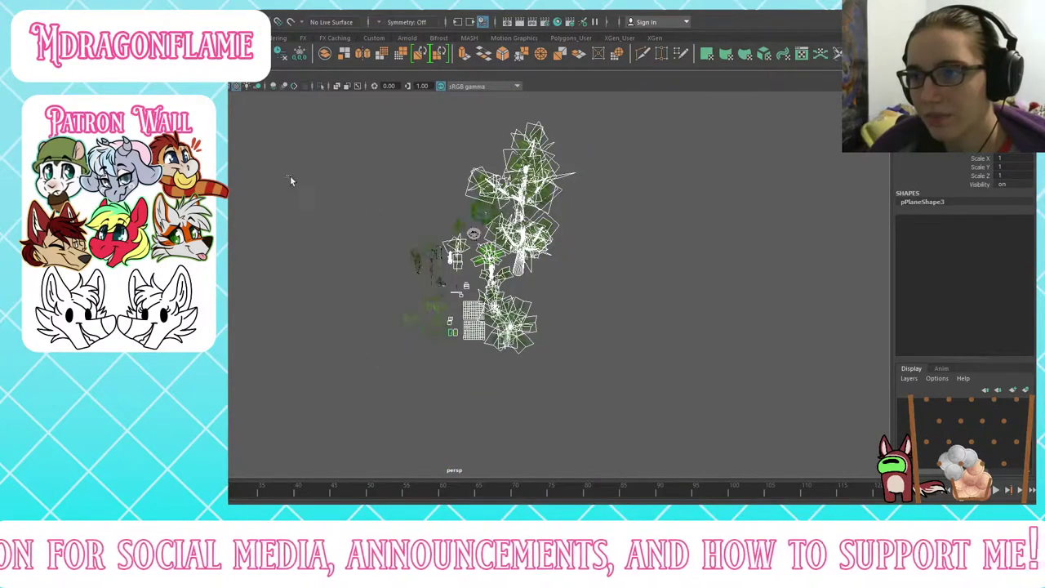
pyautogui.moveTo(290, 181); pyautogui.dragTo(634, 373)
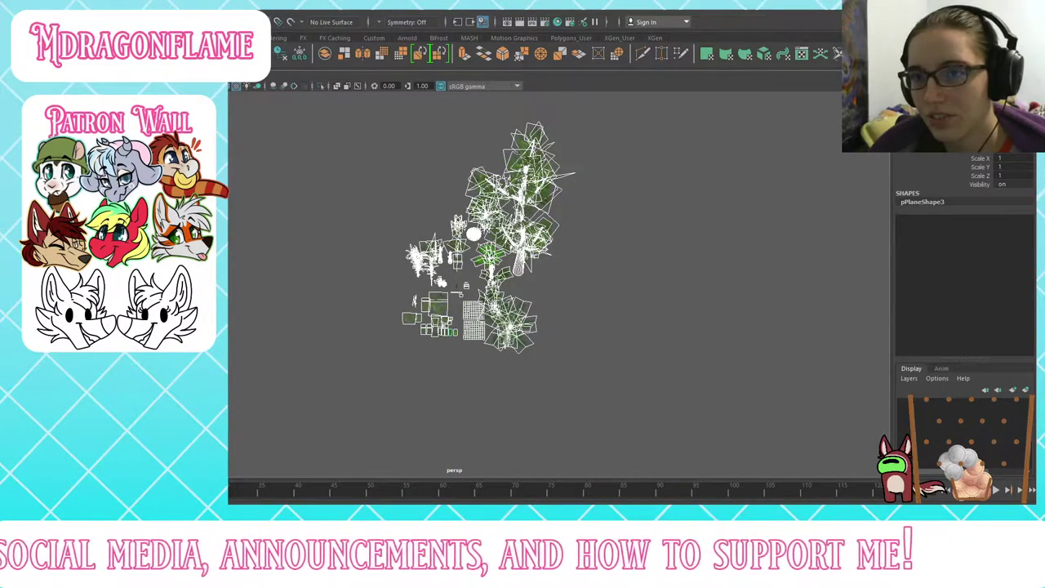
pyautogui.scroll(5, 484, 274)
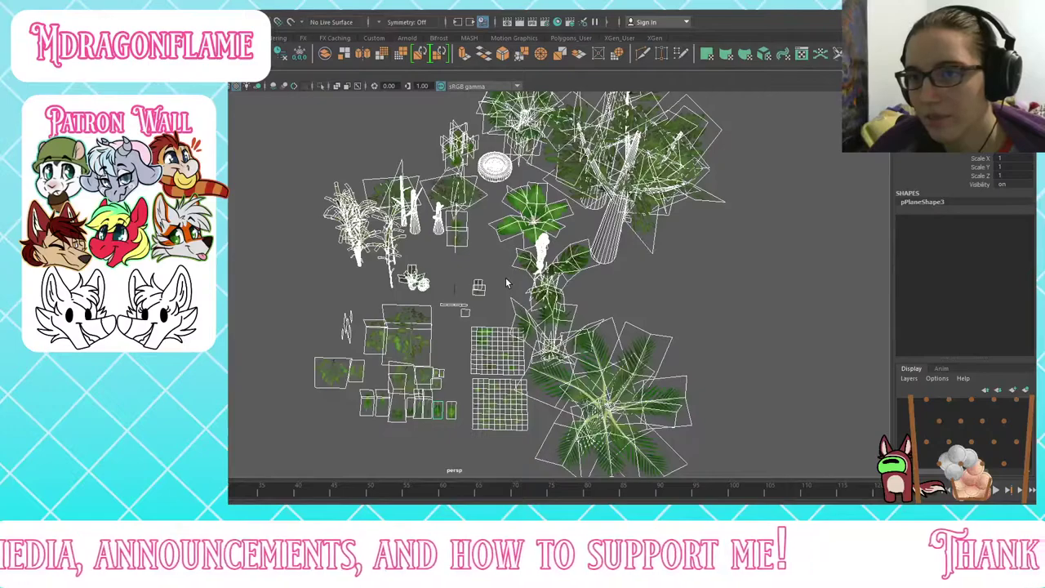
pyautogui.scroll(3, 506, 283)
pyautogui.scroll(-3, 506, 283)
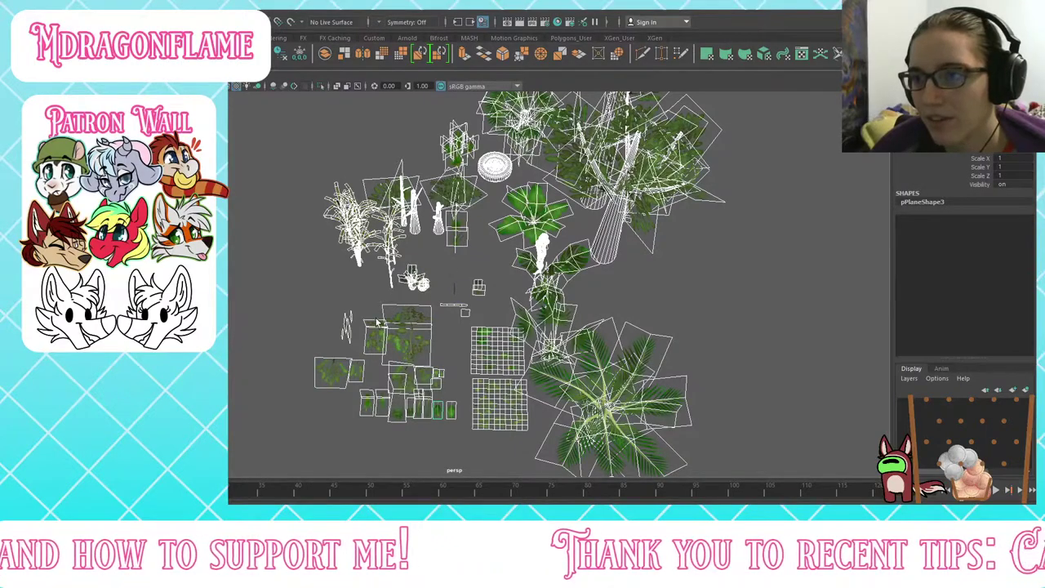
pyautogui.keyDown('alt'); pyautogui.moveTo(377, 322); pyautogui.dragTo(433, 391); pyautogui.keyUp('alt')
pyautogui.keyDown('alt'); pyautogui.moveTo(445, 200); pyautogui.dragTo(559, 369); pyautogui.keyUp('alt')
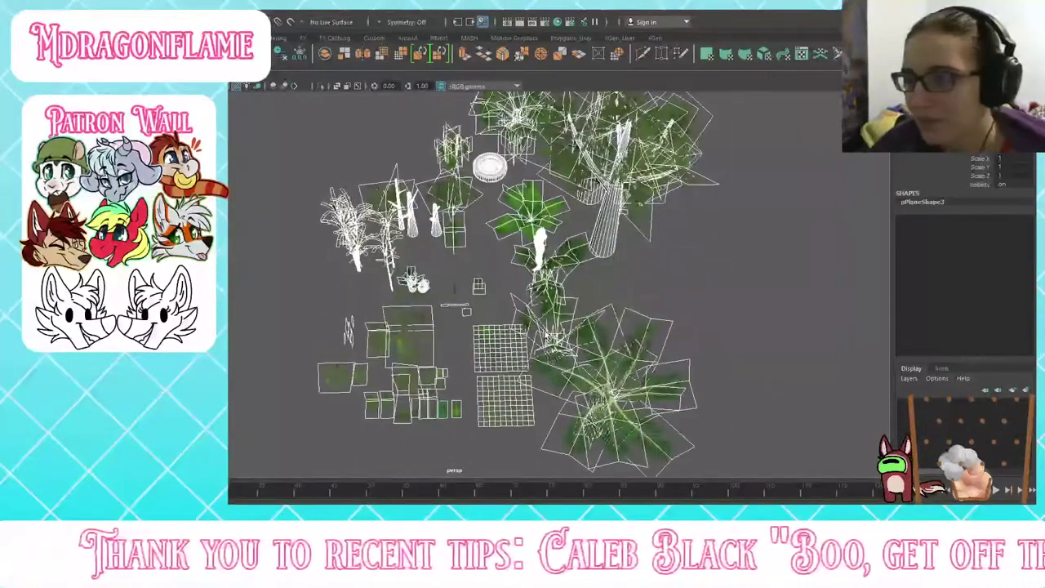
# Step: Select the round disc mesh in the plant scene and view it among the surrounding trees and palms
pyautogui.click(490, 170)
pyautogui.press('f')
pyautogui.keyDown('alt'); pyautogui.moveTo(498, 196); pyautogui.dragTo(523, 216); pyautogui.keyUp('alt')
pyautogui.scroll(-10, 590, 203)
pyautogui.scroll(-6, 523, 213)
pyautogui.scroll(-3, 479, 314)
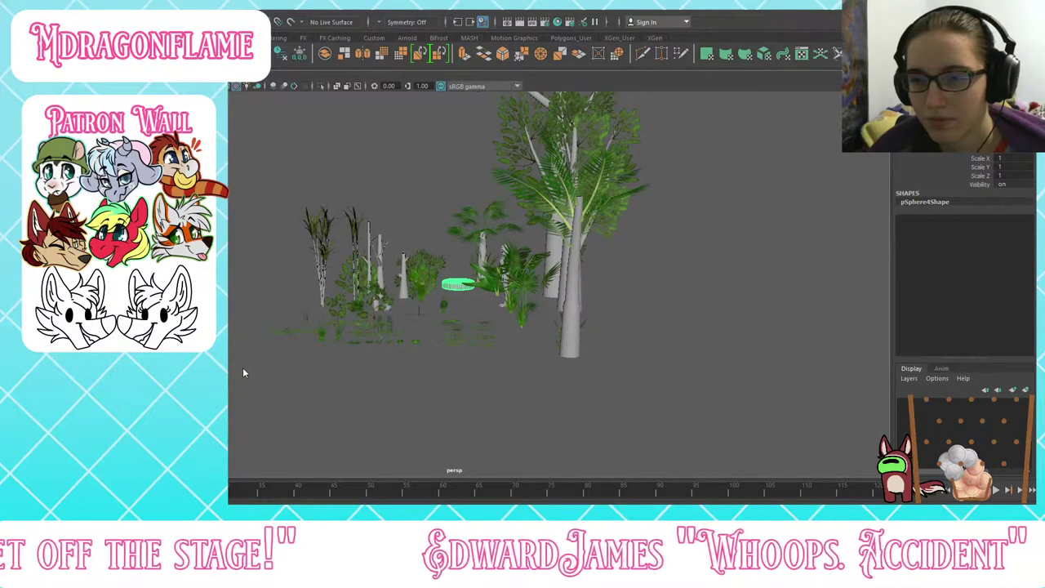
# Step: Switch back to the fridge scene and restore an earlier camera view that shows the whole fridge beside the door
pyautogui.click(520, 292)
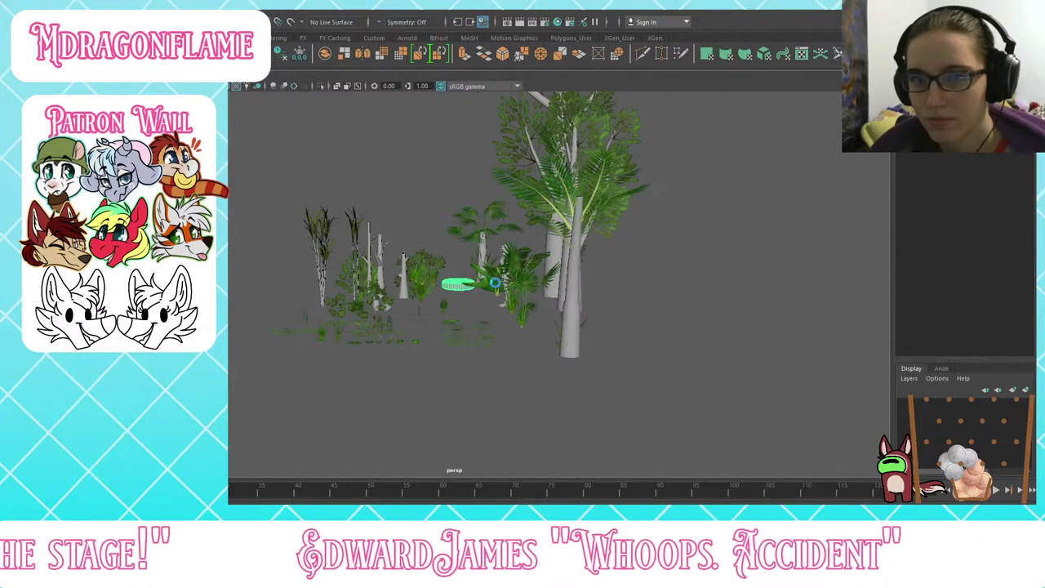
pyautogui.press('[')
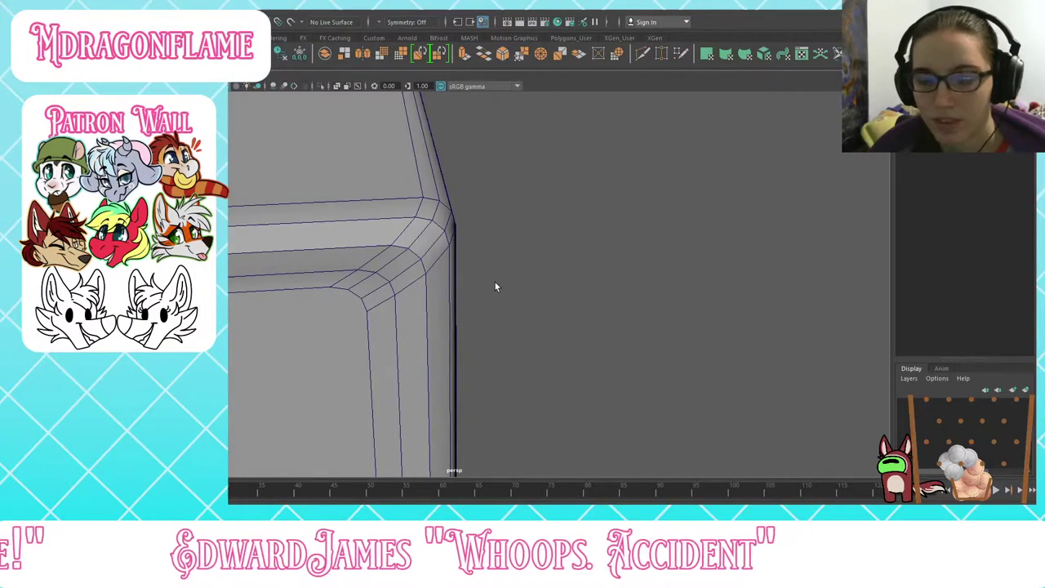
pyautogui.press('[')
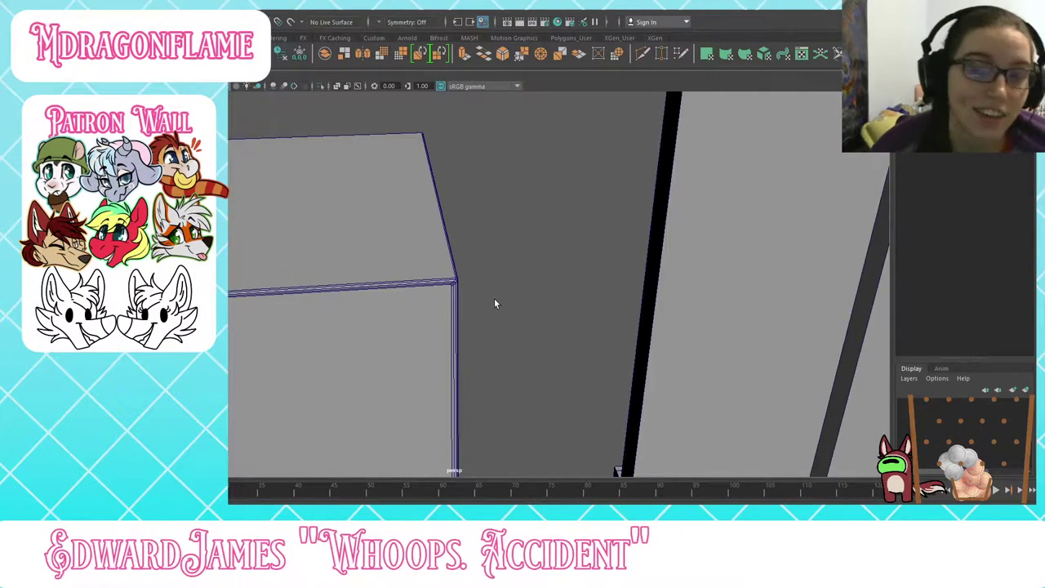
pyautogui.press('[')
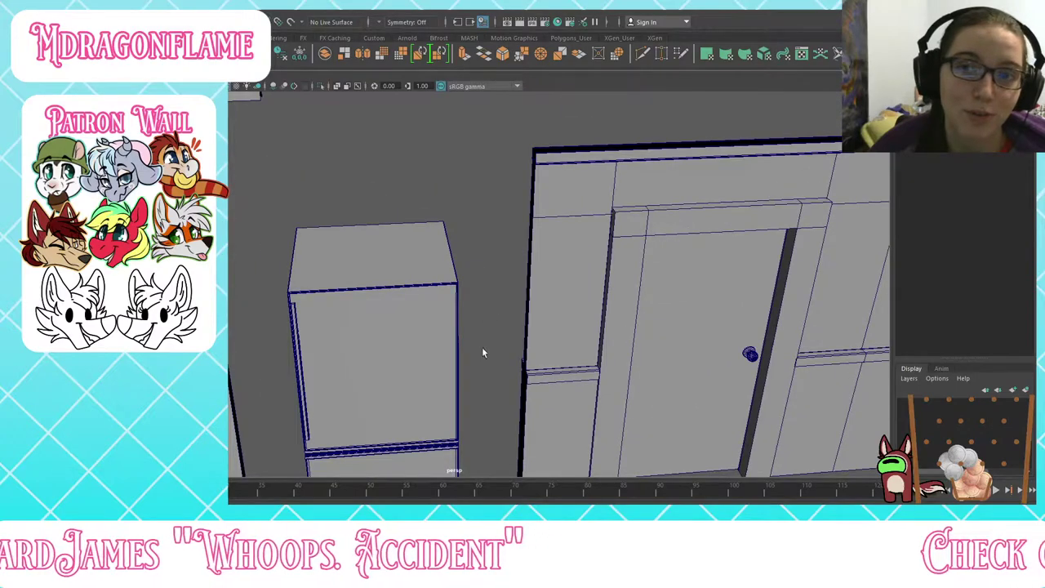
pyautogui.press('[')
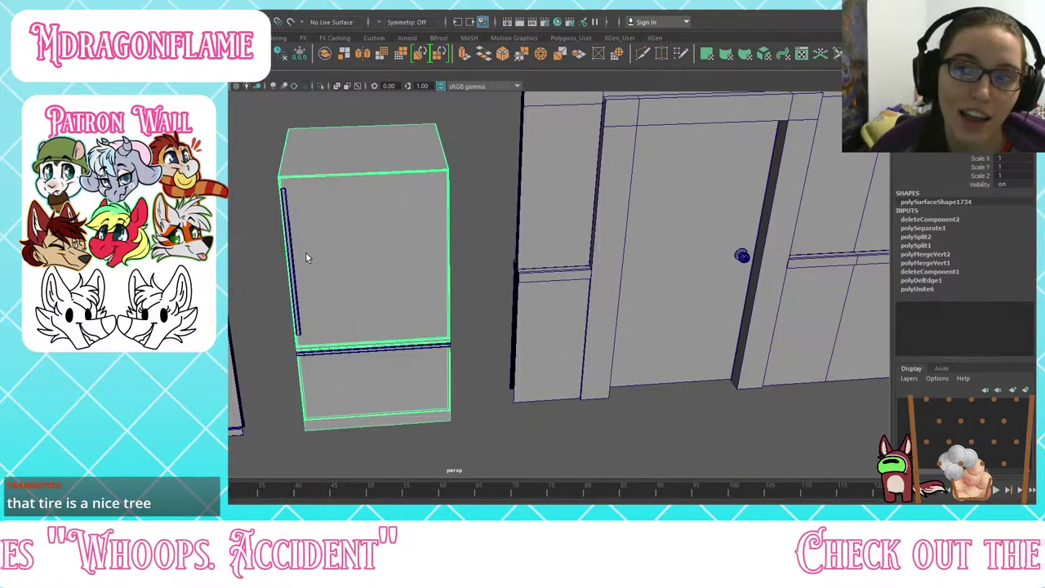
# Step: Select the fridge body without its handles and isolate it in the viewport
pyautogui.click(292, 246)
pyautogui.keyDown('alt'); pyautogui.moveTo(299, 245); pyautogui.dragTo(361, 248); pyautogui.keyUp('alt')
pyautogui.scroll(5, 359, 246)
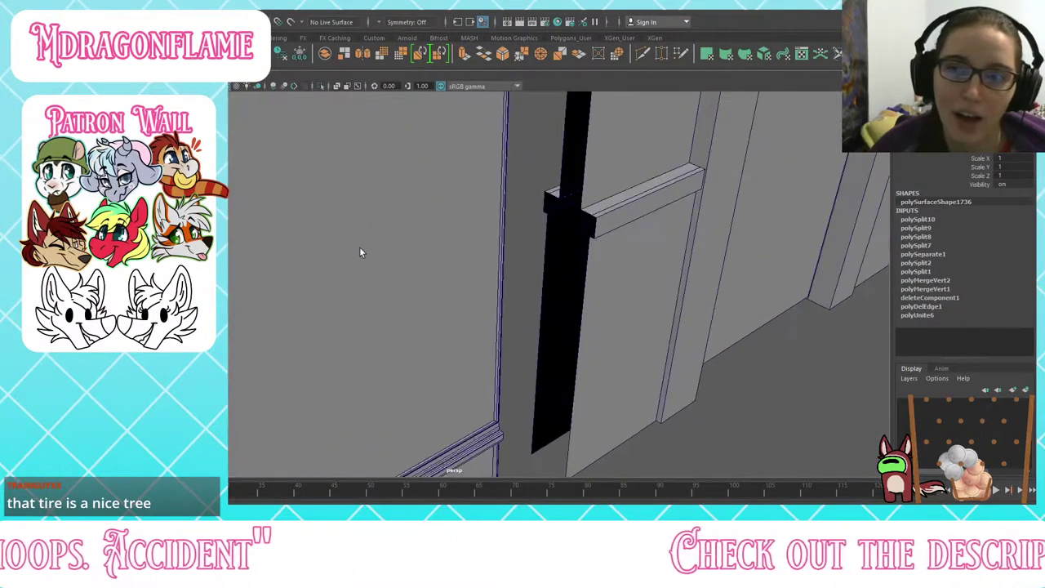
pyautogui.keyDown('alt'); pyautogui.moveTo(360, 246); pyautogui.dragTo(427, 340, button='middle'); pyautogui.keyUp('alt')
pyautogui.click(424, 323)
pyautogui.hotkey('ctrl', '1')
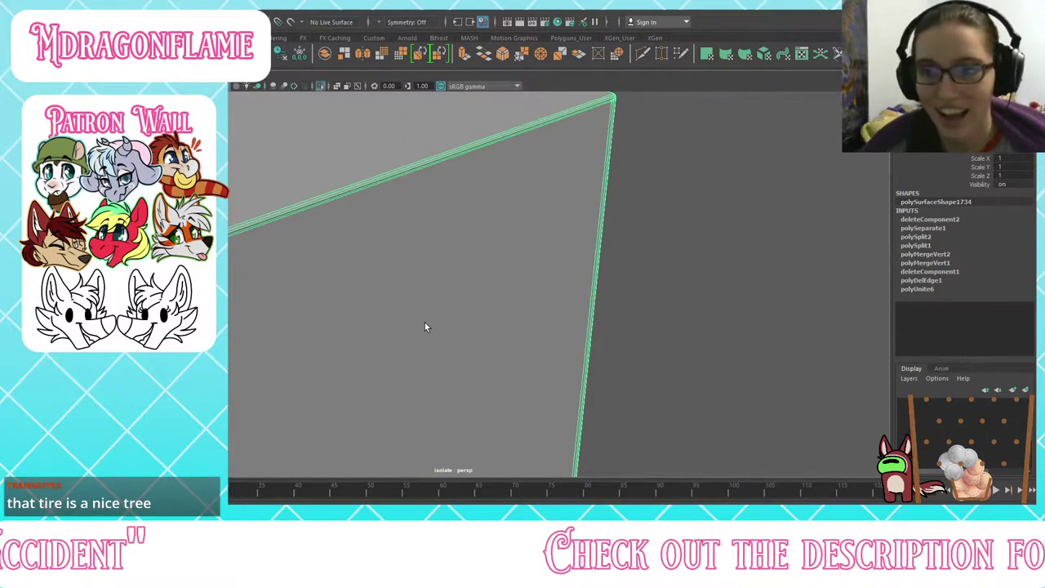
# Step: Examine the isolated fridge body's bevelled edges, the gap between door and drawer, the side face and the upper door corner
pyautogui.press('f')
pyautogui.keyDown('alt'); pyautogui.moveTo(423, 325); pyautogui.dragTo(373, 292); pyautogui.keyUp('alt')
pyautogui.keyDown('alt'); pyautogui.moveTo(370, 429); pyautogui.dragTo(370, 315, button='middle'); pyautogui.keyUp('alt')
pyautogui.scroll(5, 375, 312)
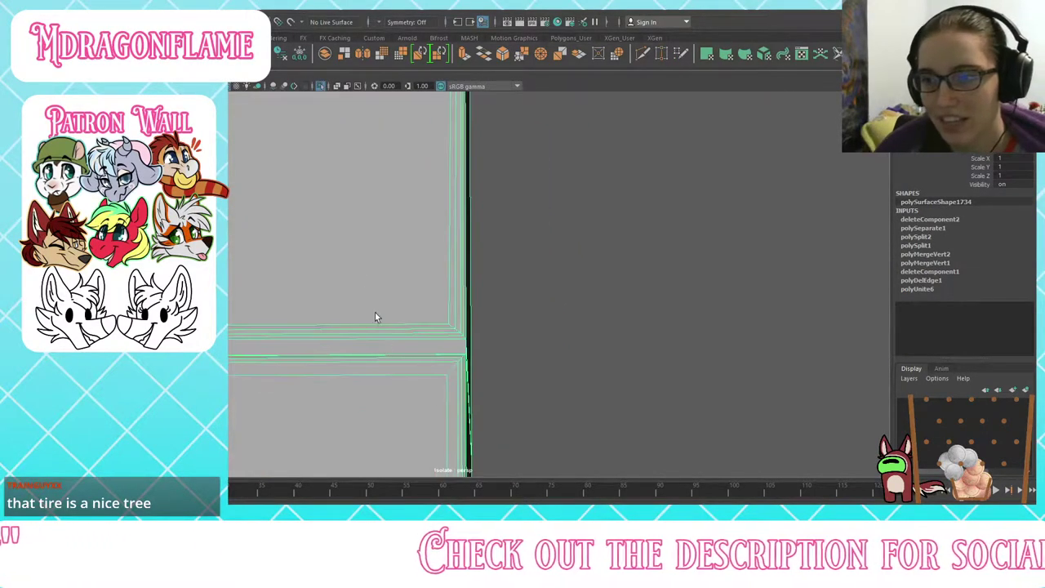
pyautogui.keyDown('alt'); pyautogui.moveTo(390, 424); pyautogui.dragTo(375, 277, button='middle'); pyautogui.keyUp('alt')
pyautogui.keyDown('alt'); pyautogui.moveTo(408, 282); pyautogui.dragTo(416, 301); pyautogui.keyUp('alt')
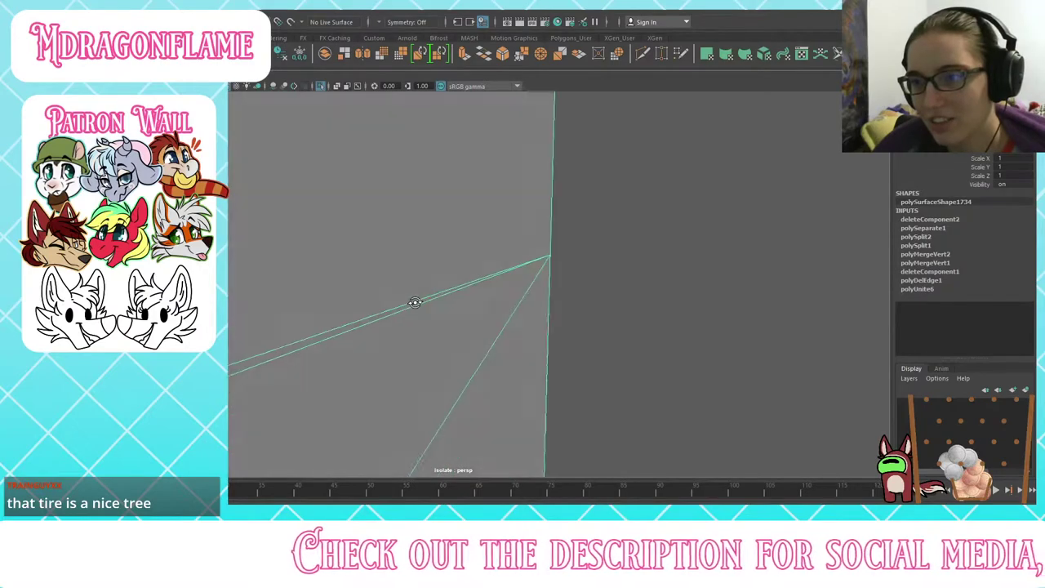
pyautogui.keyDown('alt'); pyautogui.moveTo(310, 320); pyautogui.dragTo(394, 314, button='middle'); pyautogui.keyUp('alt')
pyautogui.keyDown('alt'); pyautogui.moveTo(392, 317); pyautogui.dragTo(430, 328); pyautogui.keyUp('alt')
pyautogui.scroll(-3, 430, 328)
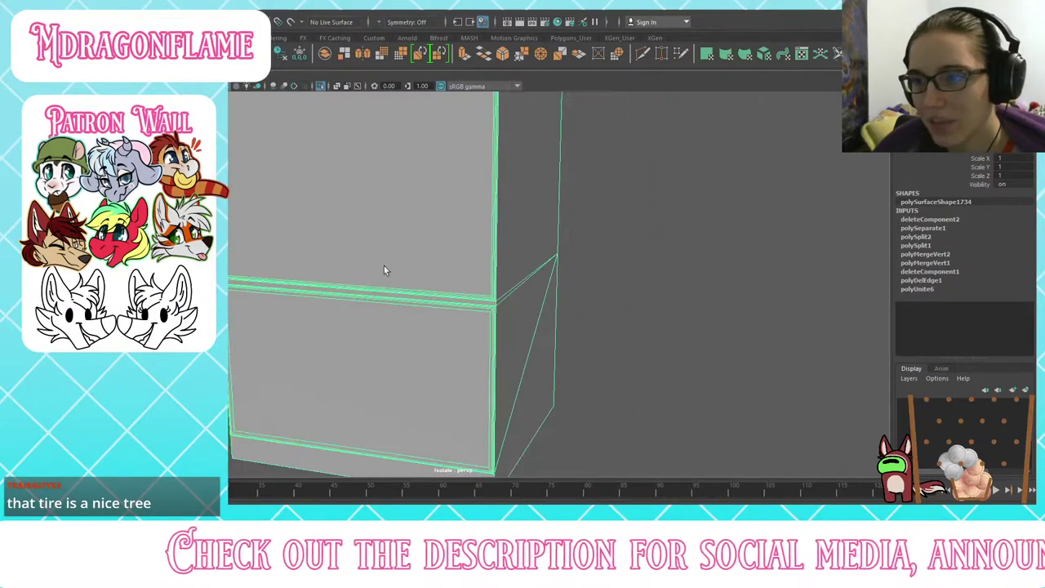
pyautogui.keyDown('alt'); pyautogui.moveTo(384, 266); pyautogui.dragTo(391, 349, button='middle'); pyautogui.keyUp('alt')
pyautogui.keyDown('alt'); pyautogui.moveTo(391, 352); pyautogui.dragTo(413, 329); pyautogui.keyUp('alt')
pyautogui.keyDown('alt'); pyautogui.moveTo(231, 237); pyautogui.dragTo(232, 313, button='middle'); pyautogui.keyUp('alt')
pyautogui.keyDown('alt'); pyautogui.moveTo(231, 313); pyautogui.dragTo(263, 309, button='right'); pyautogui.keyUp('alt')
pyautogui.keyDown('alt'); pyautogui.moveTo(274, 333); pyautogui.dragTo(322, 254, button='middle'); pyautogui.keyUp('alt')
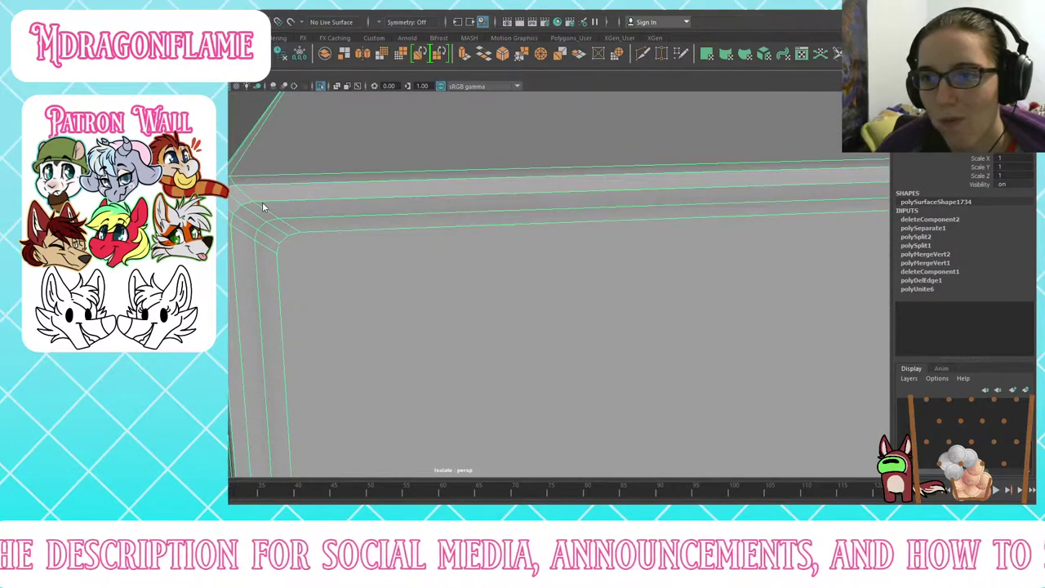
# Step: Merge the two surplus inner vertices at the door's upper corner and weld the neighbouring vertex to the merged one
pyautogui.moveTo(262, 202); pyautogui.dragTo(235, 202, button='right')
pyautogui.keyDown('shift'); pyautogui.click(287, 236); pyautogui.keyUp('shift')
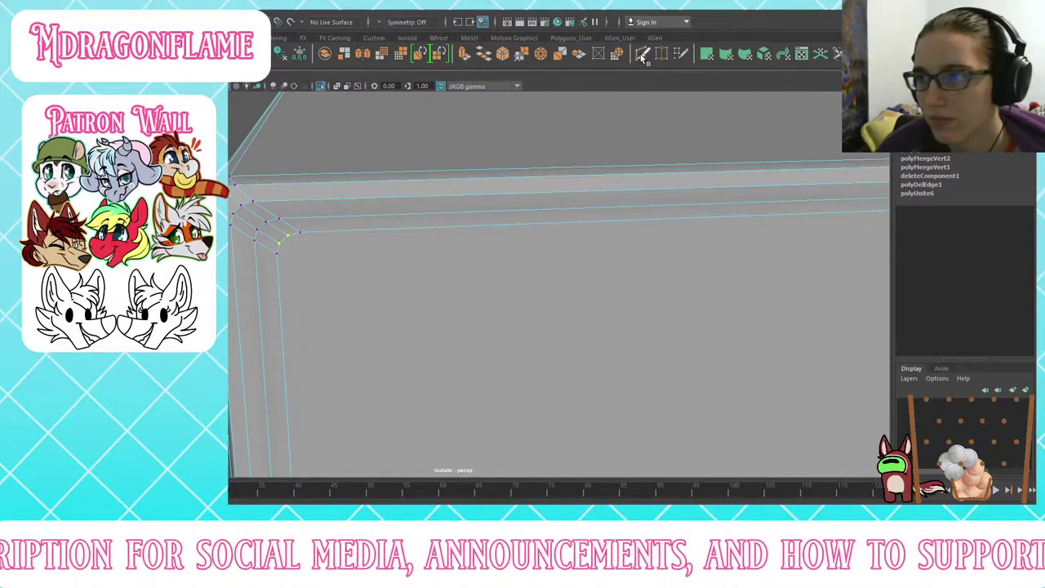
pyautogui.click(521, 54)
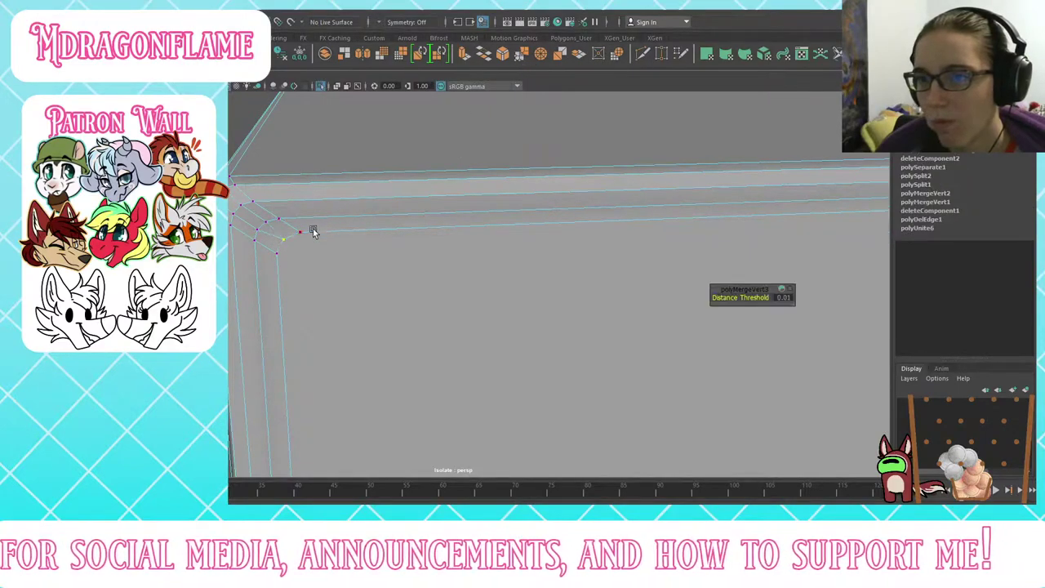
pyautogui.click(662, 51)
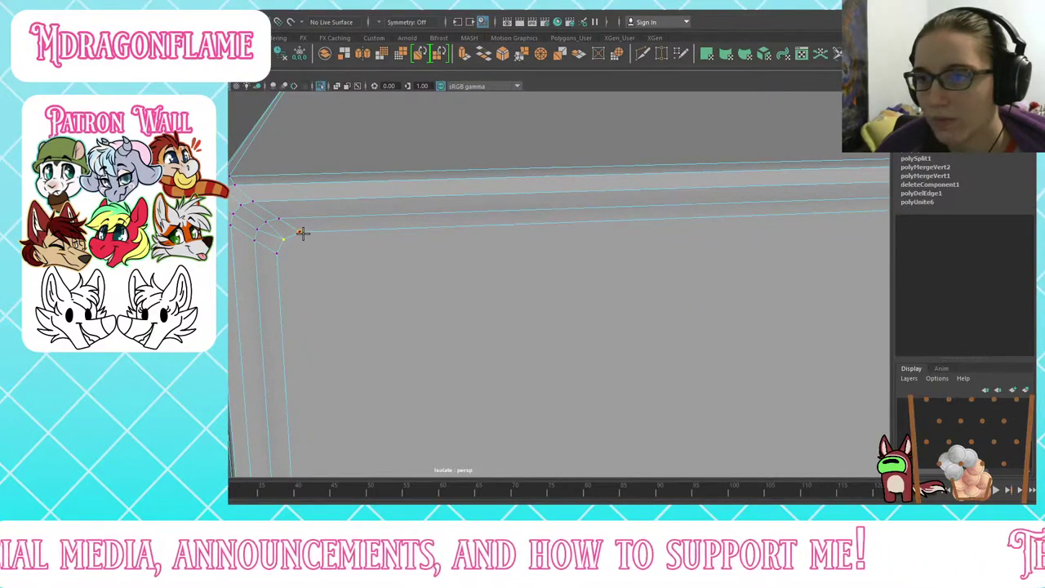
pyautogui.moveTo(301, 233); pyautogui.dragTo(286, 236)
# Step: Merge the surplus vertices at the door's opposite upper corner and undo the last merge
pyautogui.scroll(-5, 388, 259)
pyautogui.keyDown('alt'); pyautogui.moveTo(625, 231); pyautogui.dragTo(302, 195, button='middle'); pyautogui.keyUp('alt')
pyautogui.scroll(4, 506, 156)
pyautogui.keyDown('alt'); pyautogui.moveTo(571, 145); pyautogui.dragTo(427, 239, button='middle'); pyautogui.keyUp('alt')
pyautogui.keyDown('alt'); pyautogui.moveTo(426, 238); pyautogui.dragTo(333, 279); pyautogui.keyUp('alt')
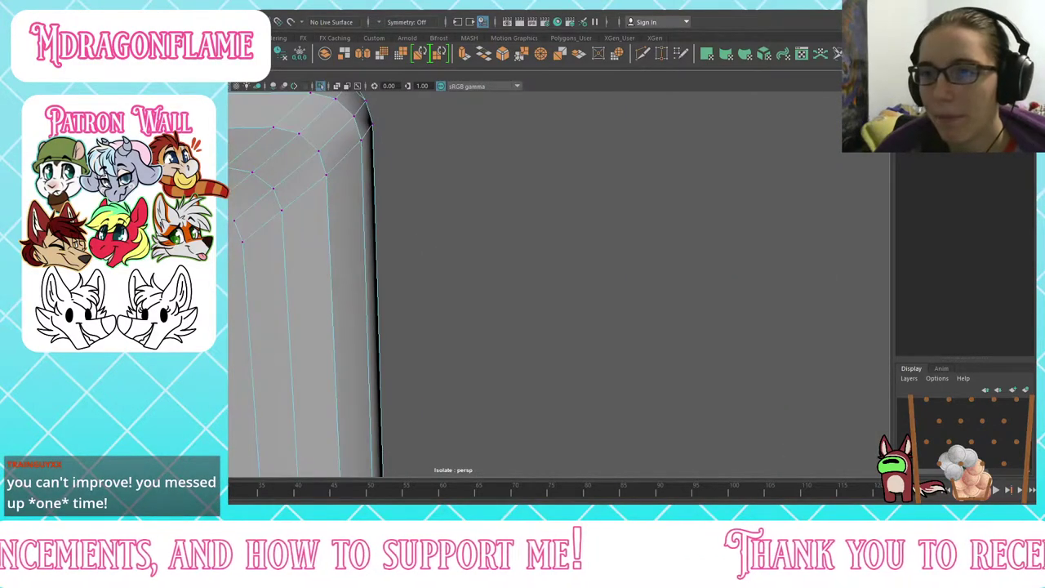
pyautogui.click(232, 223)
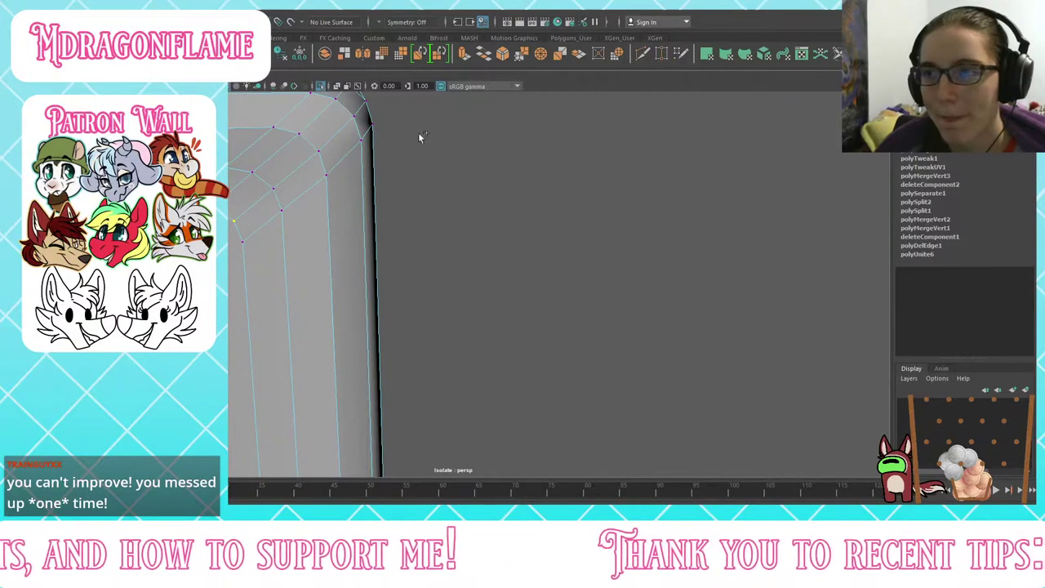
pyautogui.click(520, 55)
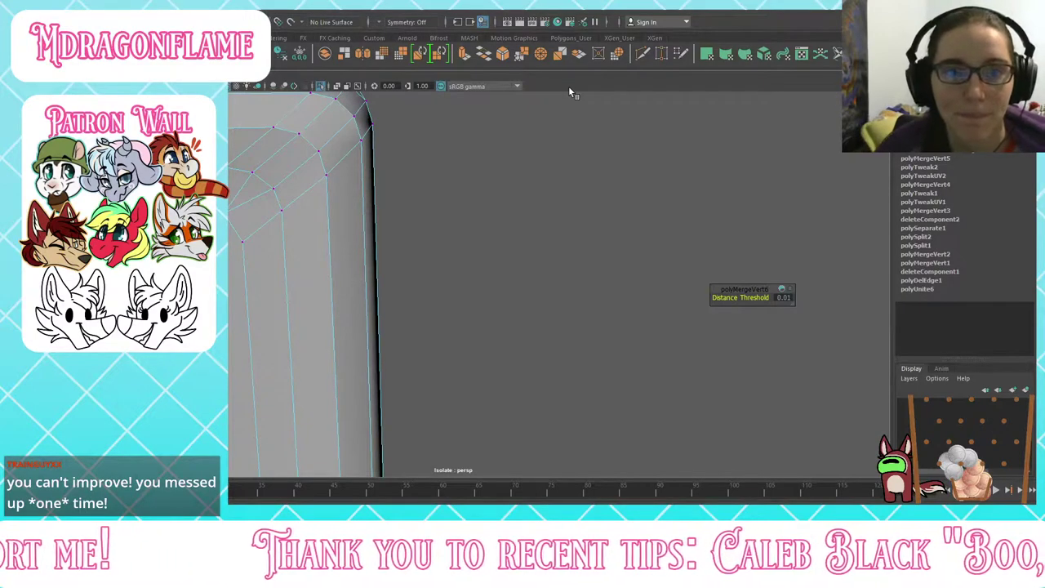
pyautogui.hotkey('ctrl', 'z')
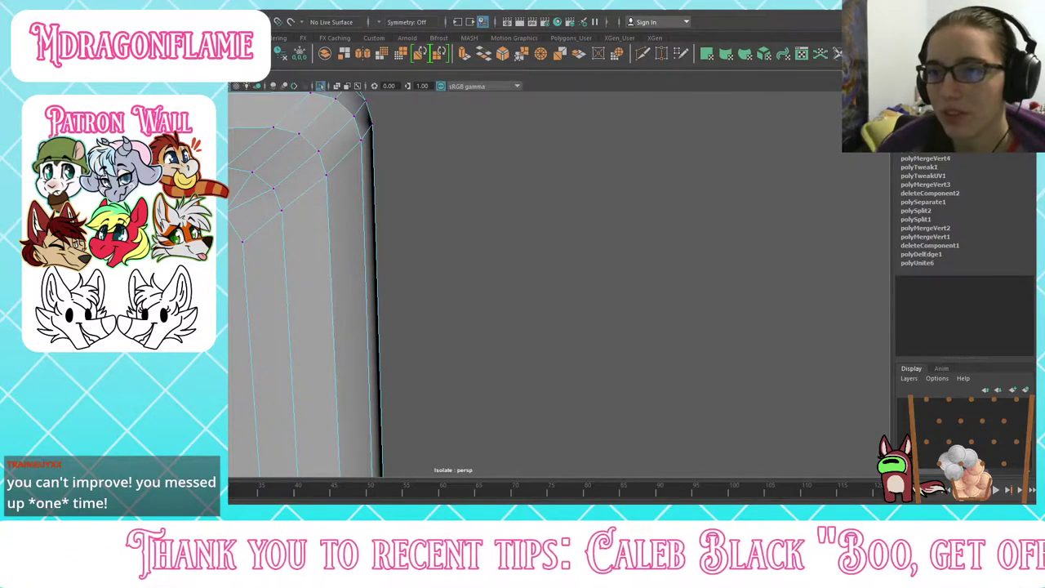
pyautogui.hotkey('ctrl', 'z')
pyautogui.scroll(-10, 234, 247)
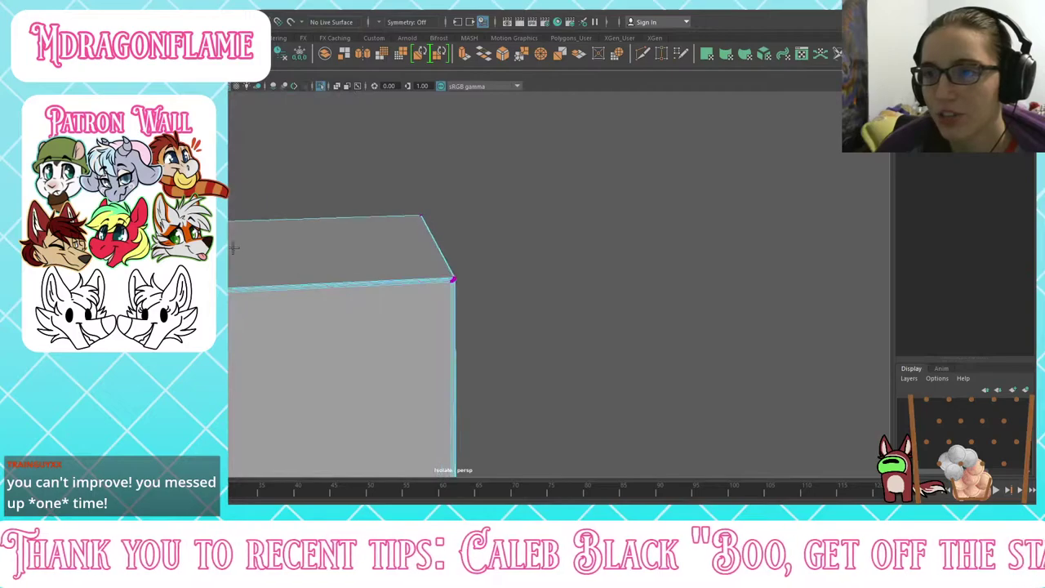
pyautogui.keyDown('alt'); pyautogui.moveTo(233, 248); pyautogui.dragTo(233, 107); pyautogui.keyUp('alt')
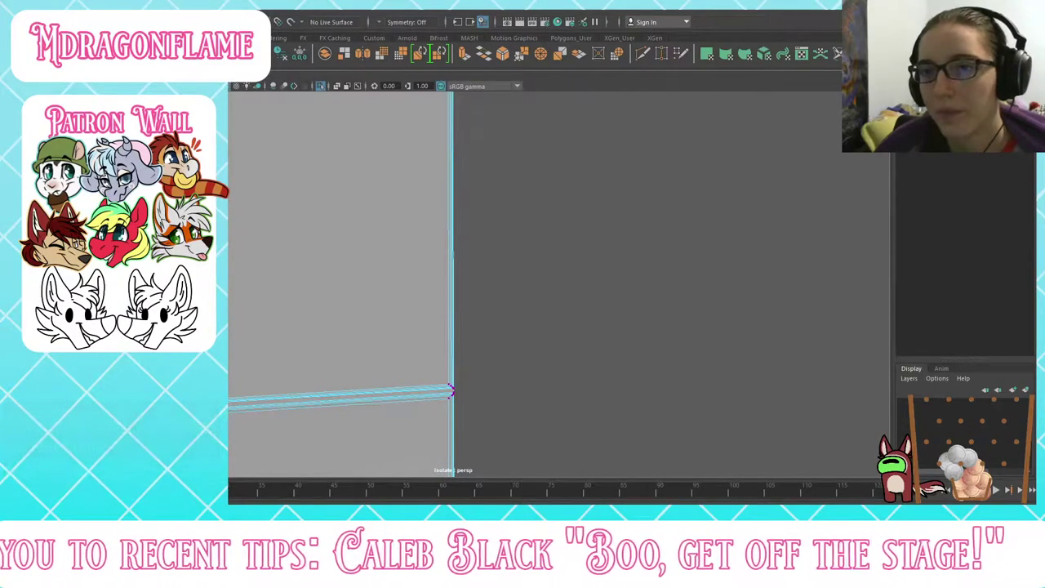
# Step: Return to object mode, examine the corners between the fridge door and drawer, and select the whole fridge body
pyautogui.moveTo(303, 150); pyautogui.dragTo(342, 119, button='right')
pyautogui.click(482, 207)
pyautogui.scroll(3, 455, 358)
pyautogui.keyDown('alt'); pyautogui.moveTo(455, 360); pyautogui.dragTo(393, 171, button='middle'); pyautogui.keyUp('alt')
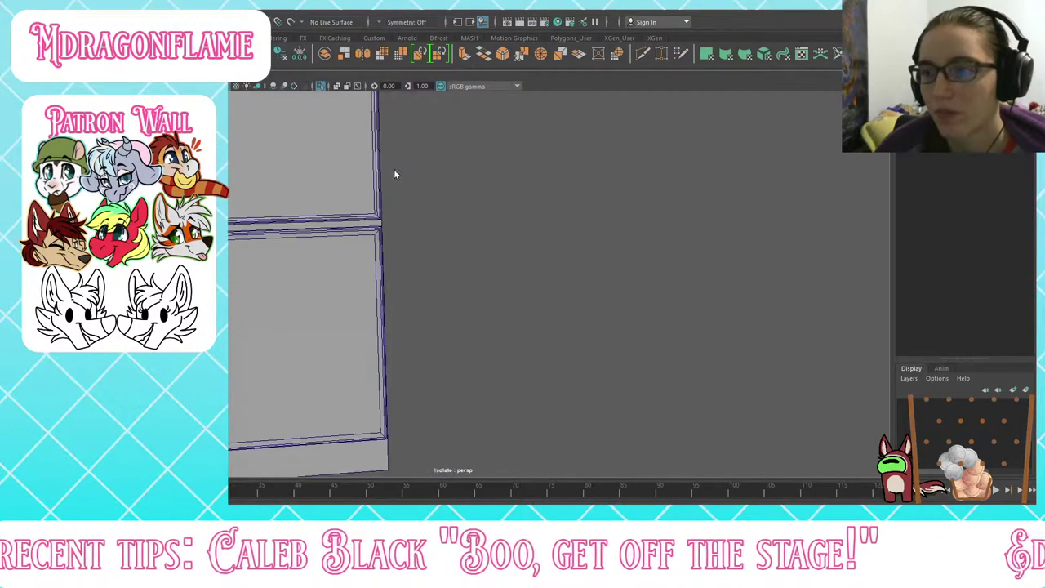
pyautogui.scroll(5, 389, 232)
pyautogui.keyDown('alt'); pyautogui.moveTo(389, 232); pyautogui.dragTo(431, 191); pyautogui.keyUp('alt')
pyautogui.scroll(-8, 249, 229)
pyautogui.moveTo(338, 121); pyautogui.dragTo(579, 436)
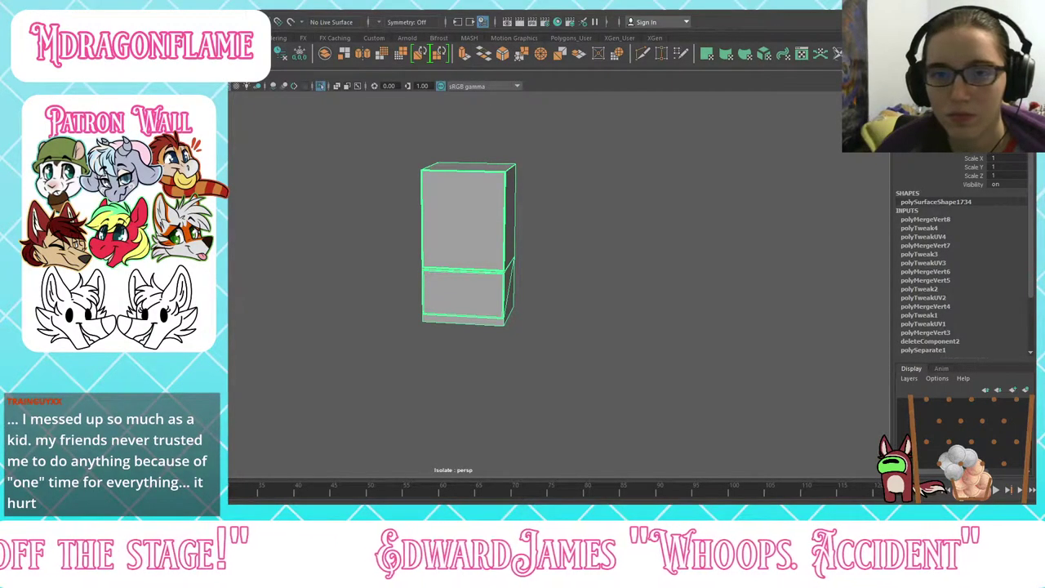
# Step: Select all the components of the fridge body and try to merge them
pyautogui.click(579, 436)
pyautogui.moveTo(450, 198); pyautogui.dragTo(451, 237, button='right')
pyautogui.moveTo(301, 131); pyautogui.dragTo(571, 367)
pyautogui.click(521, 54)
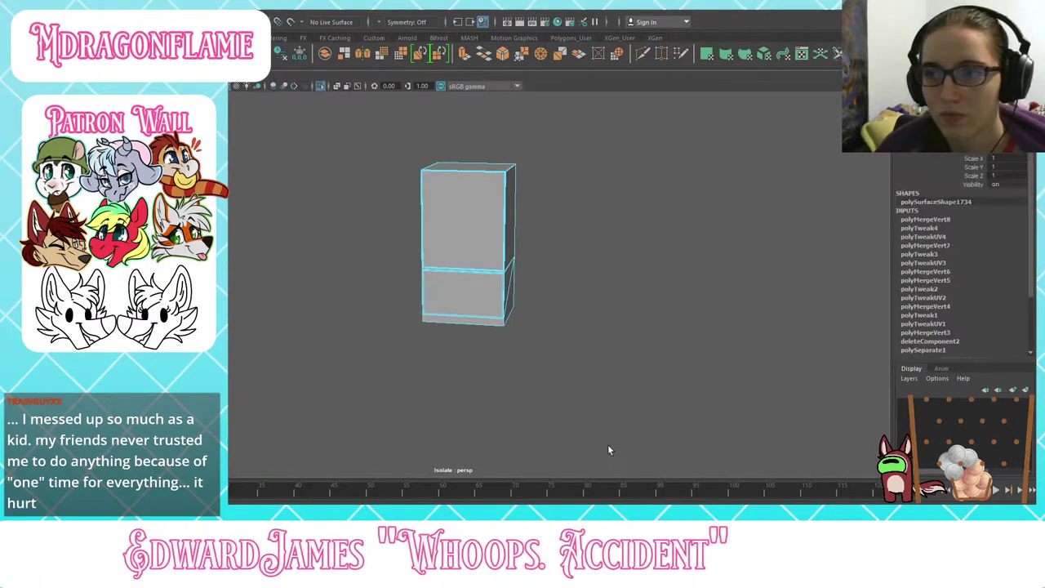
pyautogui.keyDown('alt'); pyautogui.moveTo(518, 280); pyautogui.dragTo(513, 274); pyautogui.keyUp('alt')
pyautogui.scroll(4, 506, 286)
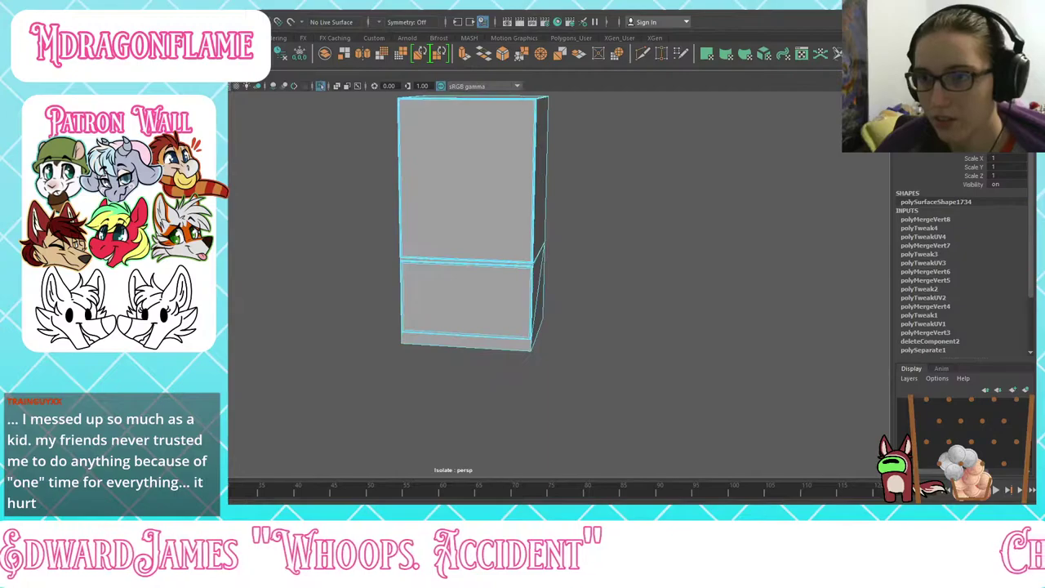
pyautogui.scroll(3, 517, 316)
pyautogui.keyDown('alt'); pyautogui.moveTo(517, 316); pyautogui.dragTo(486, 267); pyautogui.keyUp('alt')
# Step: Turn off the isolation so the whole scene is displayed and return the fridge body to object mode
pyautogui.hotkey('ctrl', '1')
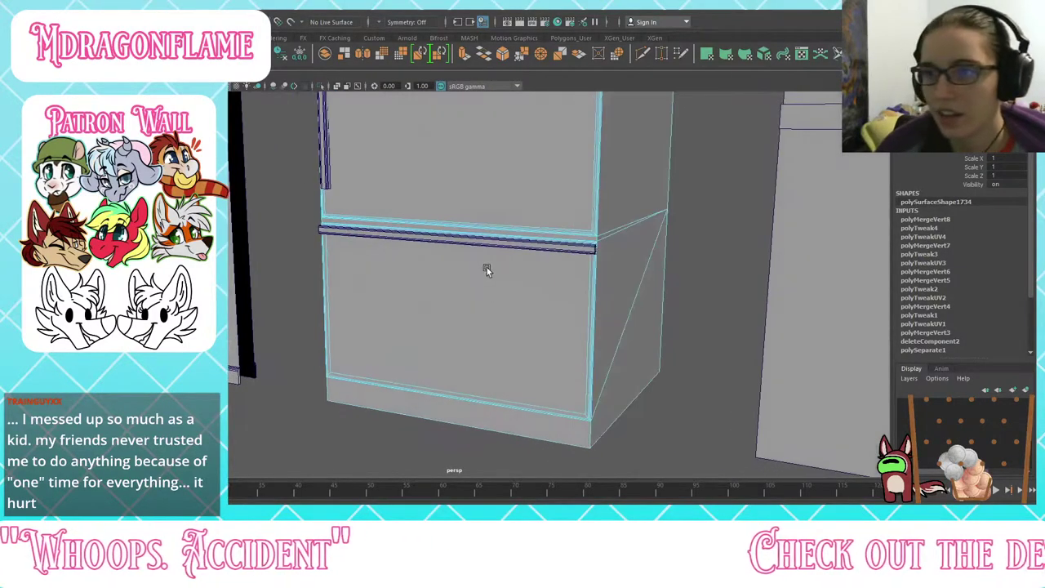
pyautogui.moveTo(482, 243); pyautogui.dragTo(529, 216, button='right')
pyautogui.scroll(-5, 448, 290)
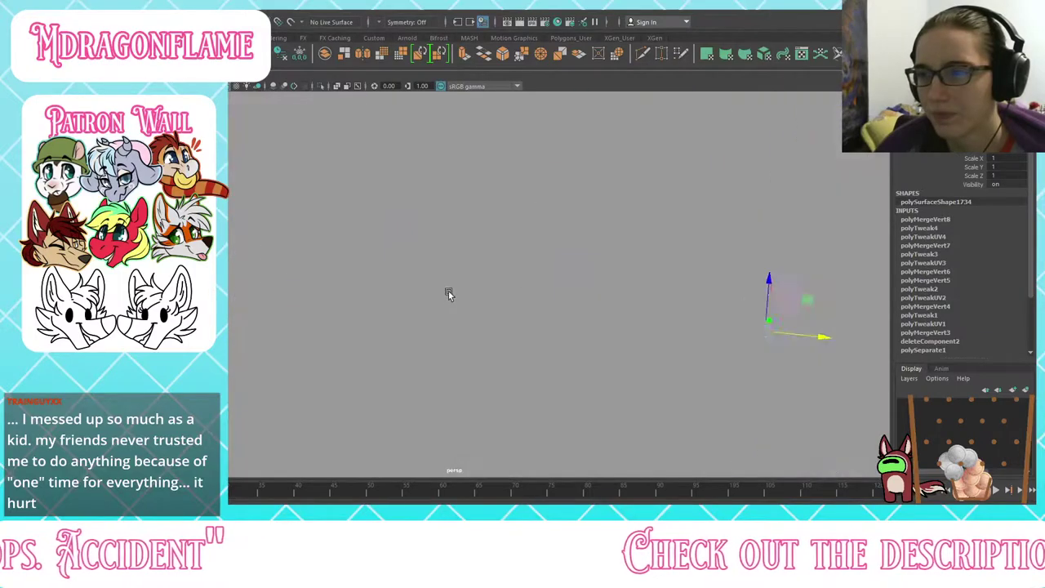
# Step: Examine the fridge body and its handles from several distances, including the door gap and the vertical handle's end
pyautogui.keyDown('alt'); pyautogui.moveTo(449, 291); pyautogui.dragTo(467, 273); pyautogui.keyUp('alt')
pyautogui.scroll(3, 467, 273)
pyautogui.keyDown('alt'); pyautogui.moveTo(467, 272); pyautogui.dragTo(488, 430, button='middle'); pyautogui.keyUp('alt')
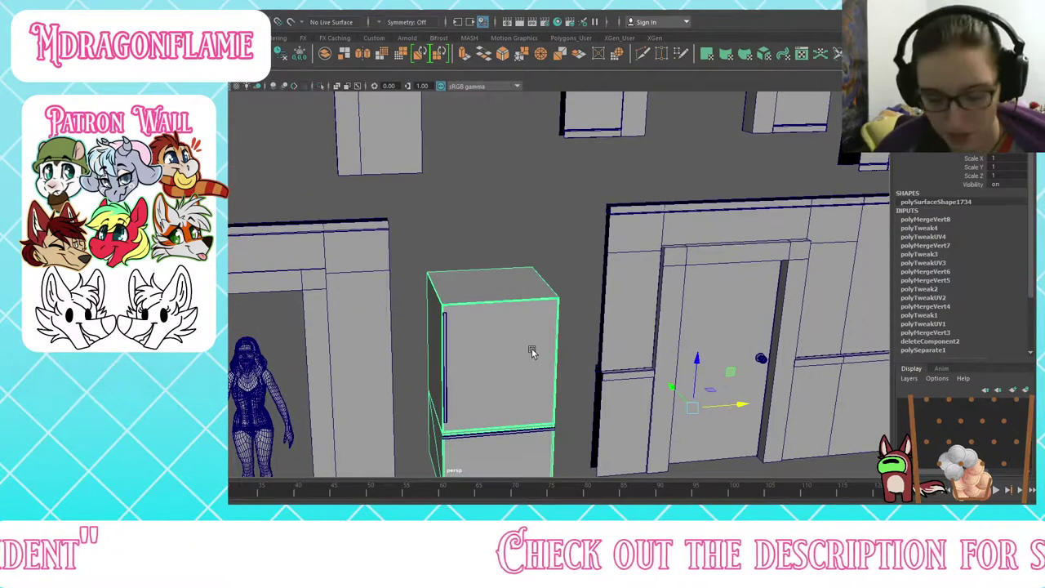
pyautogui.scroll(-3, 531, 349)
pyautogui.moveTo(531, 349)
pyautogui.keyDown('alt'); pyautogui.mouseDown()
pyautogui.moveTo(588, 349)
pyautogui.moveTo(537, 351)
pyautogui.mouseUp(); pyautogui.keyUp('alt')
pyautogui.scroll(-4, 531, 355)
pyautogui.scroll(6, 558, 362)
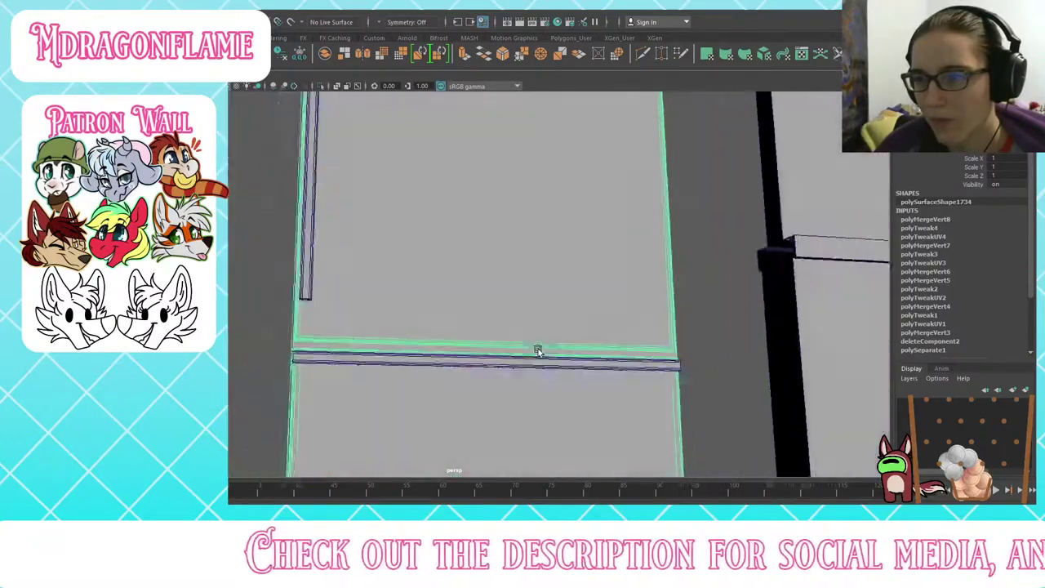
pyautogui.scroll(4, 490, 364)
pyautogui.scroll(-3, 509, 313)
pyautogui.scroll(5, 401, 212)
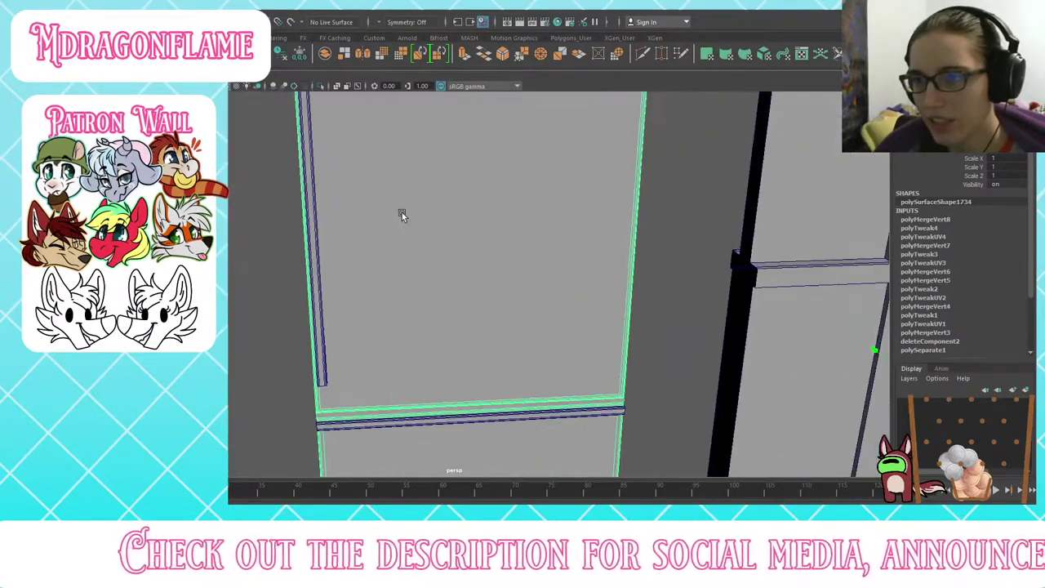
pyautogui.scroll(-3, 457, 348)
pyautogui.scroll(5, 429, 290)
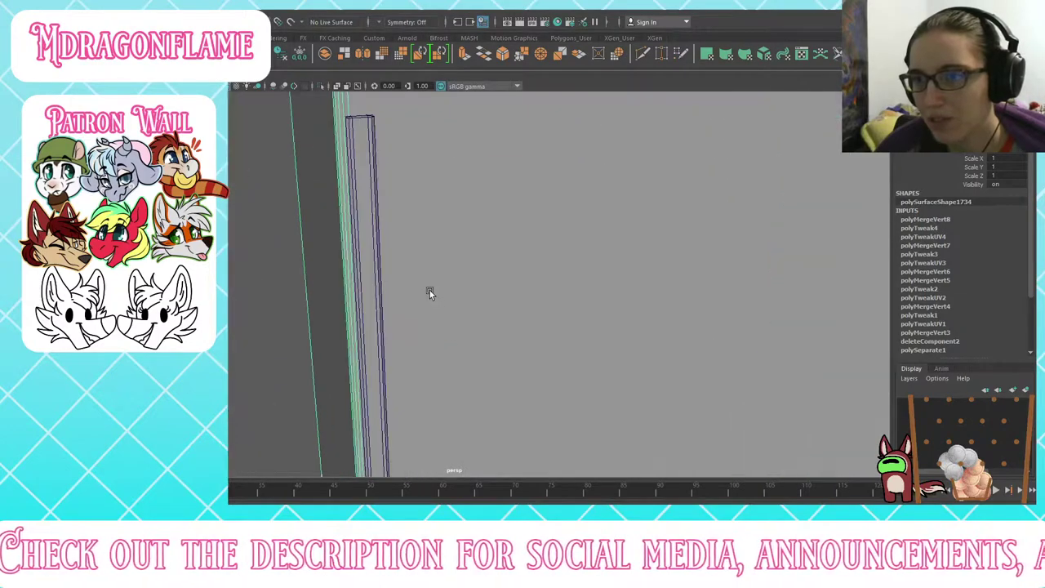
pyautogui.scroll(-3, 400, 269)
# Step: Move the upper door's vertical handle slightly away from the door's edge and clear the selection
pyautogui.click(413, 280)
pyautogui.scroll(-3, 497, 357)
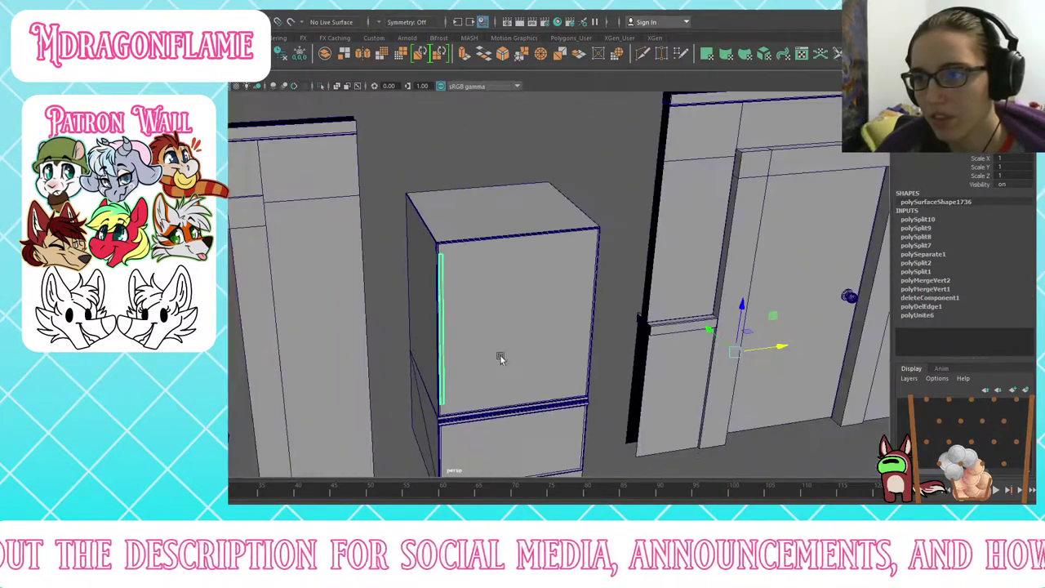
pyautogui.scroll(3, 639, 364)
pyautogui.moveTo(860, 375); pyautogui.dragTo(864, 375)
pyautogui.scroll(-2, 652, 303)
pyautogui.click(467, 137)
pyautogui.scroll(-4, 512, 290)
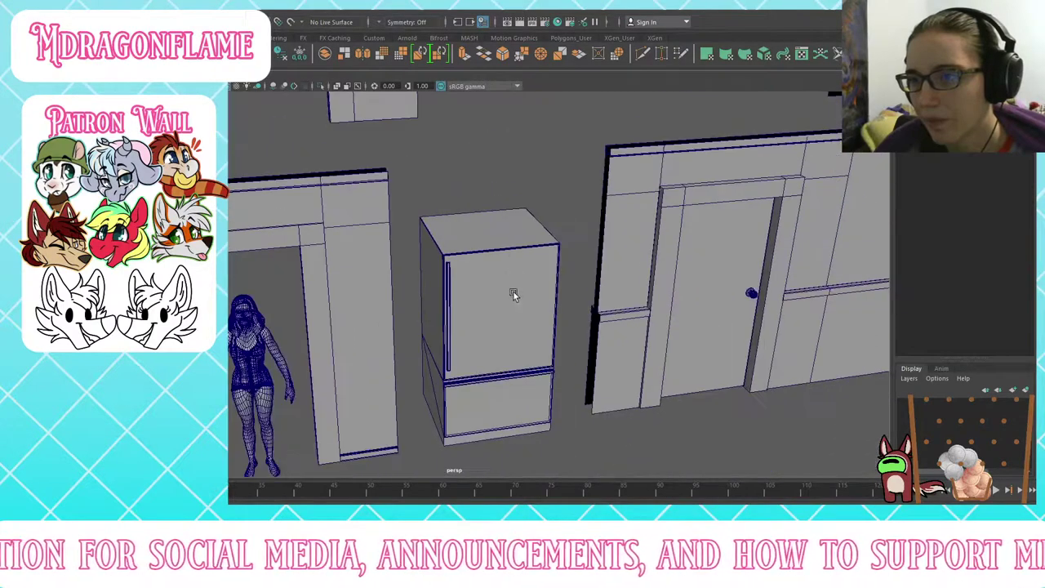
# Step: Select the lower drawer's horizontal handle and move it slightly down from the drawer's upper edge
pyautogui.keyDown('alt'); pyautogui.moveTo(513, 291); pyautogui.dragTo(414, 221, button='middle'); pyautogui.keyUp('alt')
pyautogui.keyDown('alt'); pyautogui.moveTo(413, 221); pyautogui.dragTo(442, 260); pyautogui.keyUp('alt')
pyautogui.scroll(5, 433, 258)
pyautogui.click(408, 254)
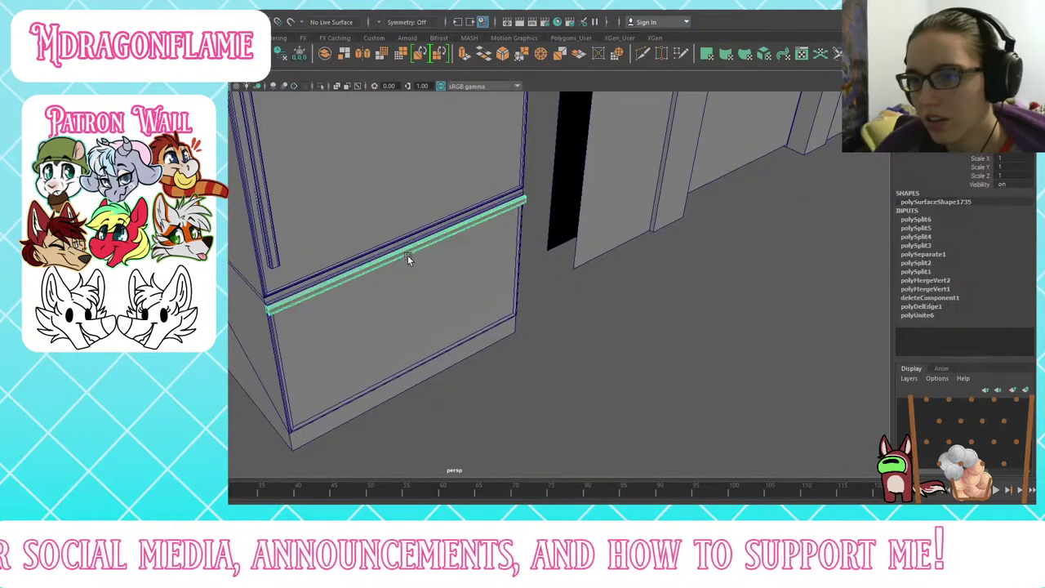
pyautogui.scroll(-2, 440, 233)
pyautogui.keyDown('alt'); pyautogui.moveTo(622, 104); pyautogui.dragTo(611, 141, button='middle'); pyautogui.keyUp('alt')
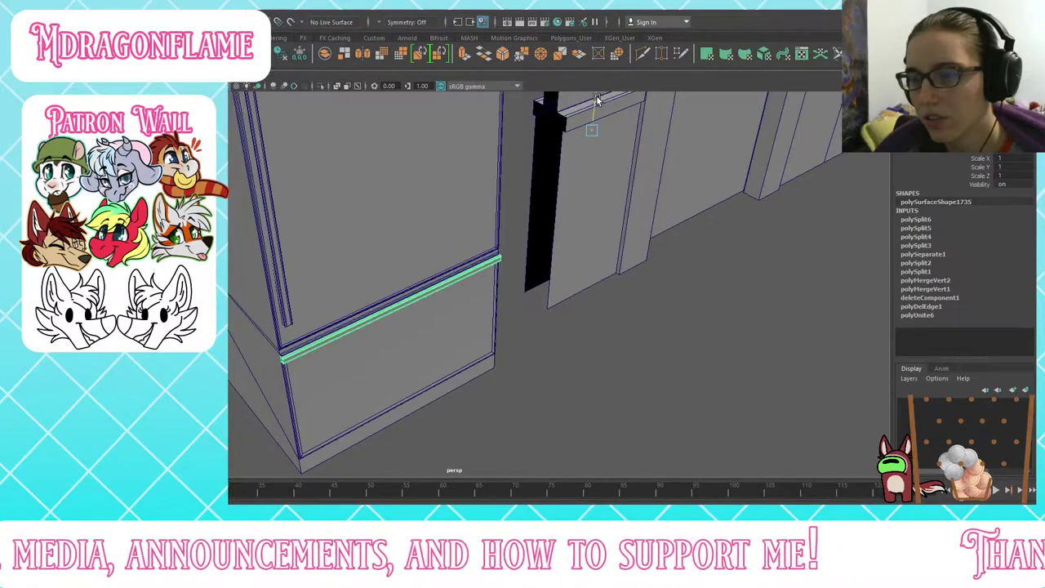
pyautogui.moveTo(596, 95); pyautogui.dragTo(614, 122)
# Step: Place the horizontal handle's pivot on the handle itself and scale the handle to 0.956 in X
pyautogui.press('r')
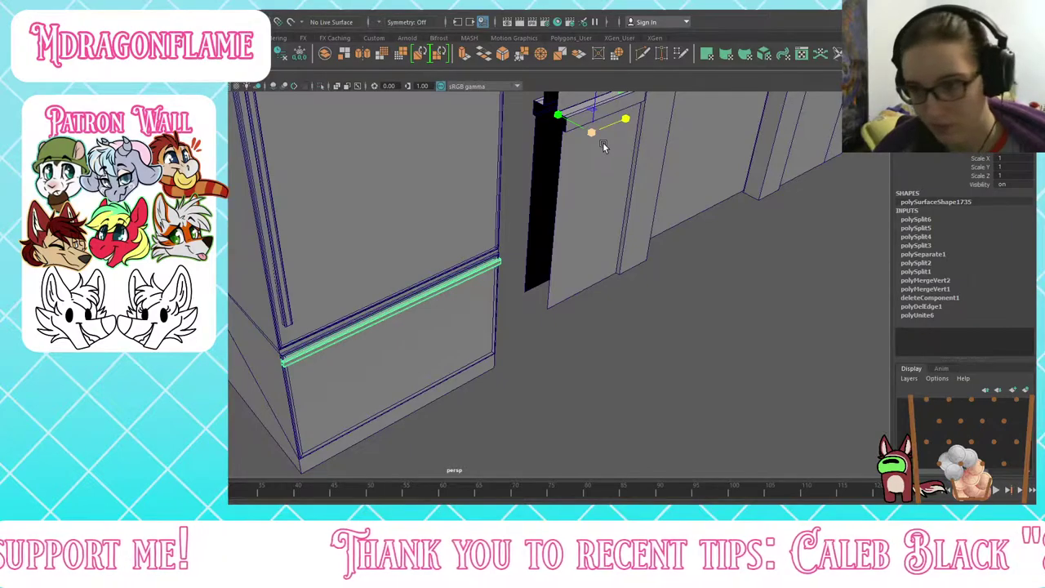
pyautogui.press('e')
pyautogui.moveTo(592, 133); pyautogui.dragTo(274, 374)
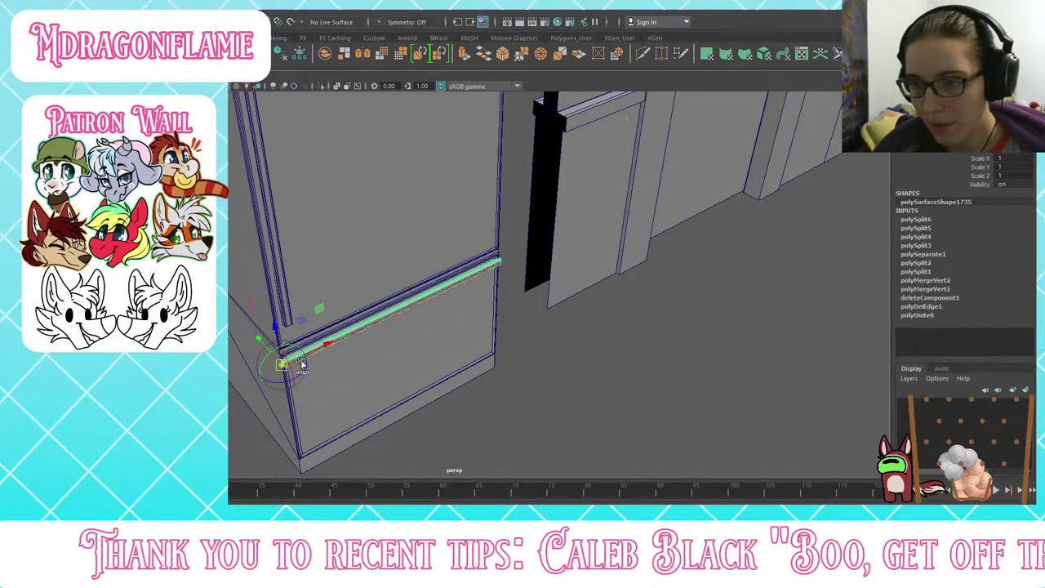
pyautogui.moveTo(328, 347); pyautogui.dragTo(542, 319)
pyautogui.scroll(4, 413, 275)
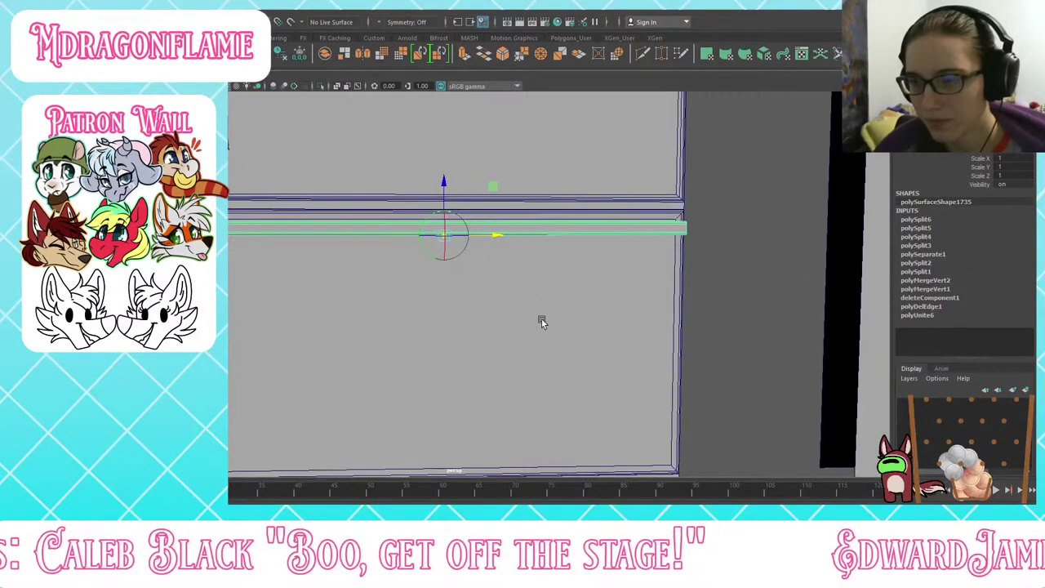
pyautogui.press('r')
pyautogui.moveTo(496, 235); pyautogui.dragTo(492, 232)
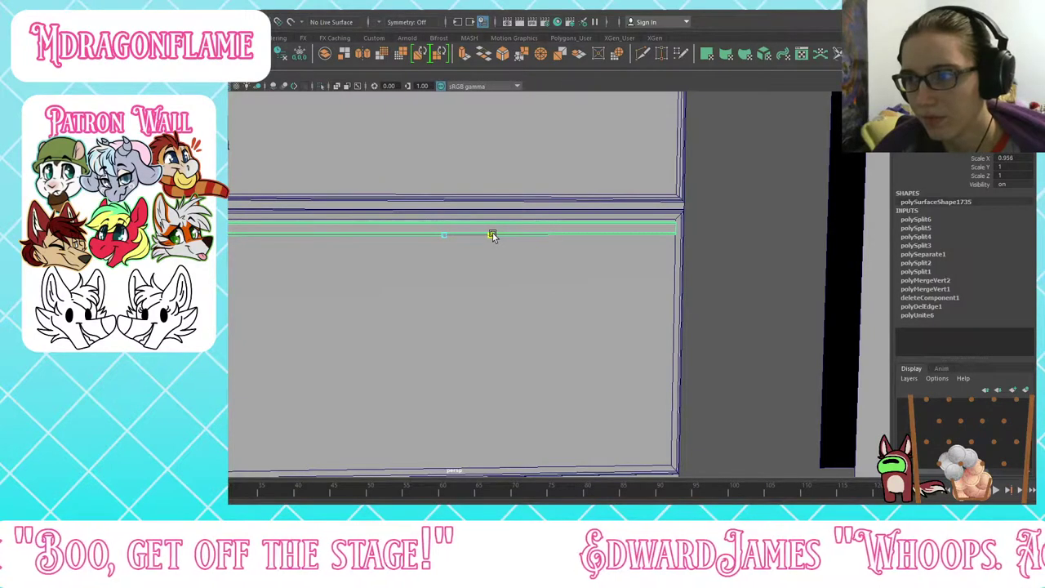
pyautogui.press('w')
# Step: Select the fridge body, apply a planar UV projection and lay out its UVs
pyautogui.moveTo(450, 273)
pyautogui.keyDown('alt'); pyautogui.mouseDown()
pyautogui.moveTo(514, 264)
pyautogui.moveTo(466, 278)
pyautogui.mouseUp(); pyautogui.keyUp('alt')
pyautogui.keyDown('alt'); pyautogui.moveTo(466, 278); pyautogui.dragTo(399, 223, button='right'); pyautogui.keyUp('alt')
pyautogui.keyDown('alt'); pyautogui.moveTo(399, 224); pyautogui.dragTo(405, 273); pyautogui.keyUp('alt')
pyautogui.press('q')
pyautogui.moveTo(502, 212)
pyautogui.mouseDown(button='right')
pyautogui.moveTo(520, 187)
pyautogui.moveTo(520, 204)
pyautogui.mouseUp(button='right')
pyautogui.click(519, 204)
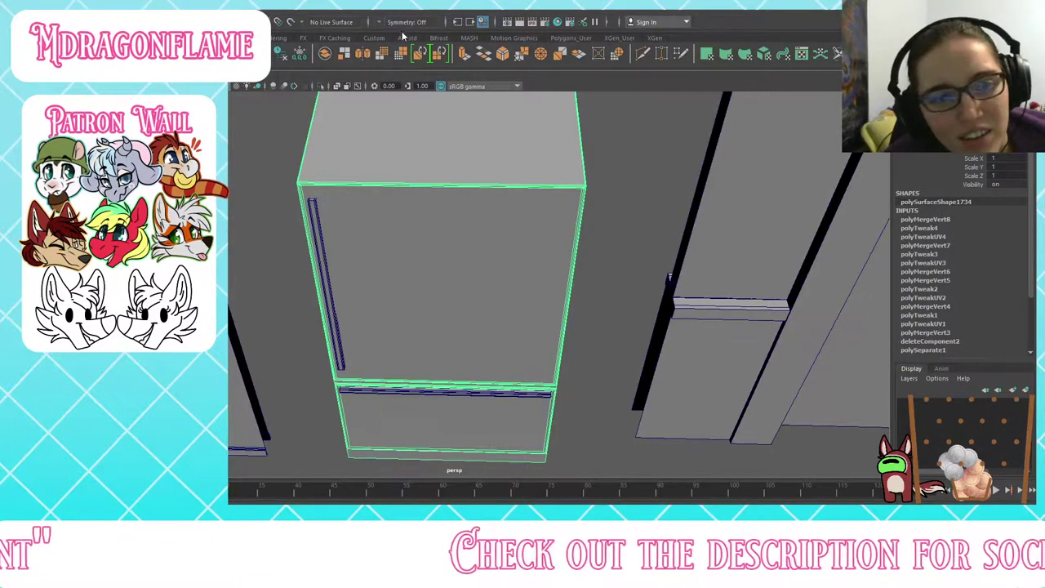
pyautogui.click(428, 25)
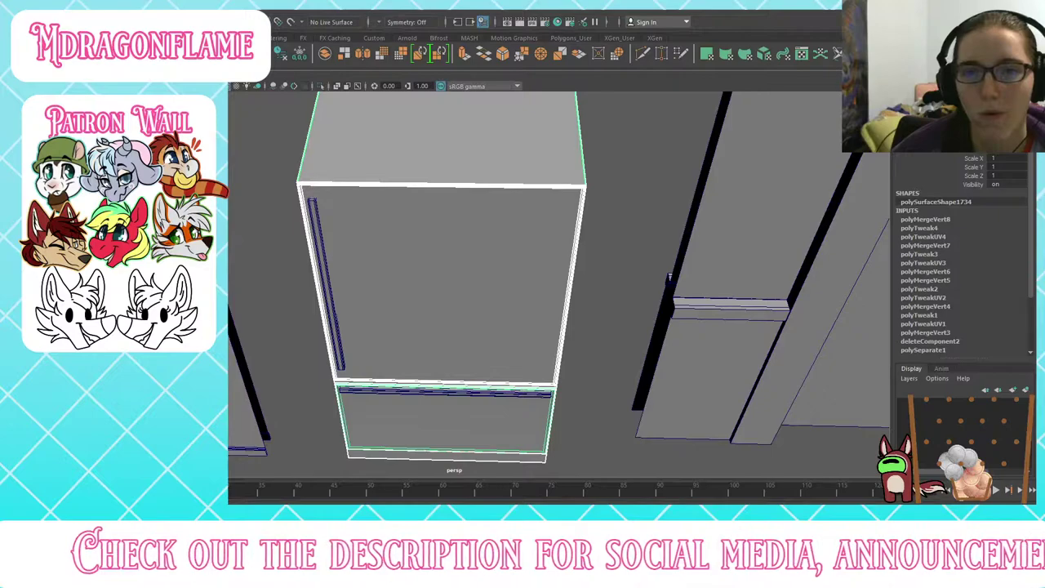
pyautogui.press('g')
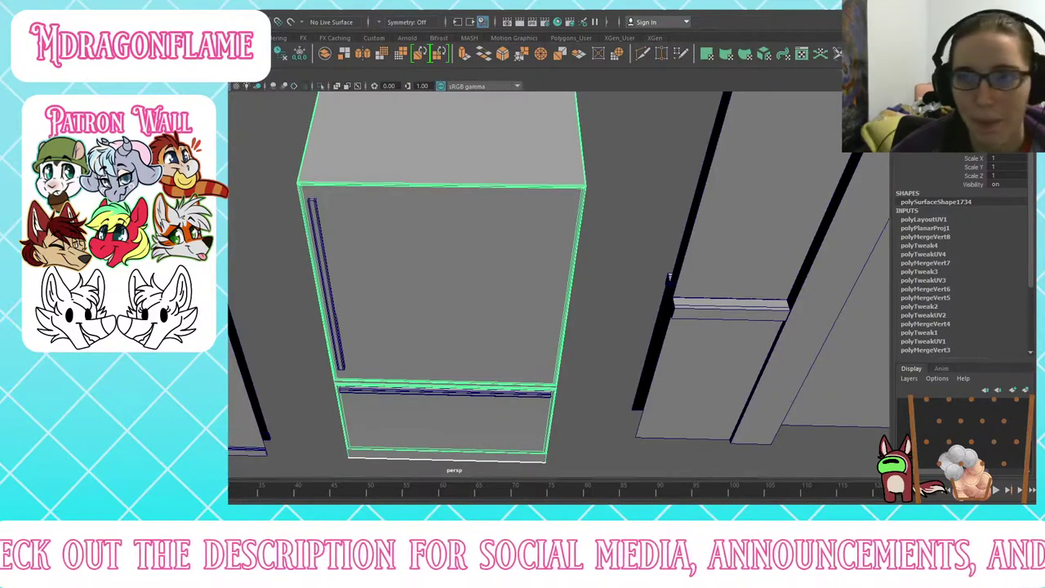
# Step: Cut the fridge body's UVs along the long edge between its side and top, and unfold all its faces
pyautogui.keyDown('alt'); pyautogui.moveTo(352, 239); pyautogui.dragTo(389, 234); pyautogui.keyUp('alt')
pyautogui.moveTo(398, 401); pyautogui.dragTo(401, 180, button='right')
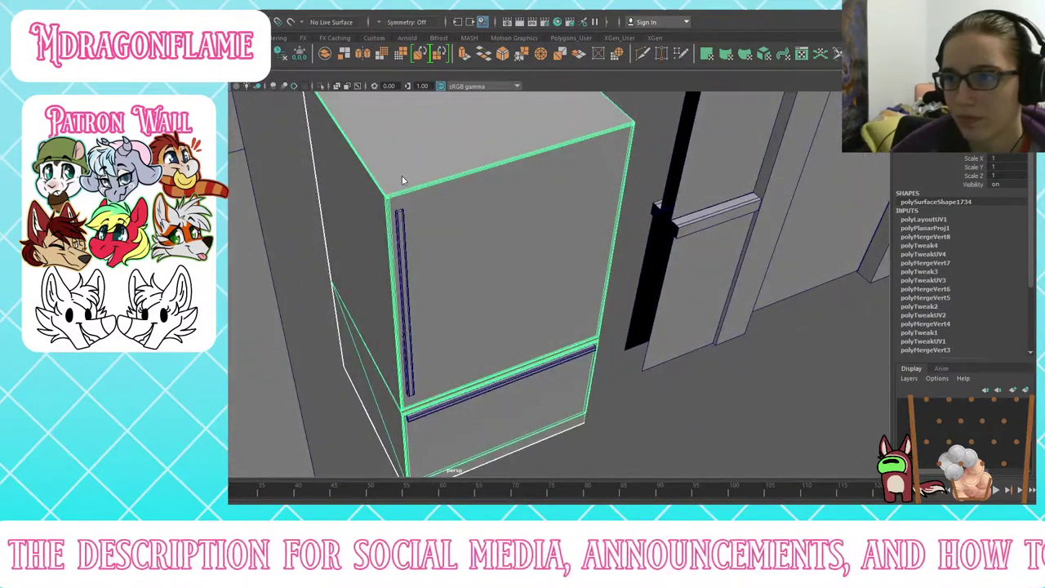
pyautogui.keyDown('alt'); pyautogui.moveTo(404, 145); pyautogui.dragTo(565, 285, button='middle'); pyautogui.keyUp('alt')
pyautogui.scroll(5, 406, 282)
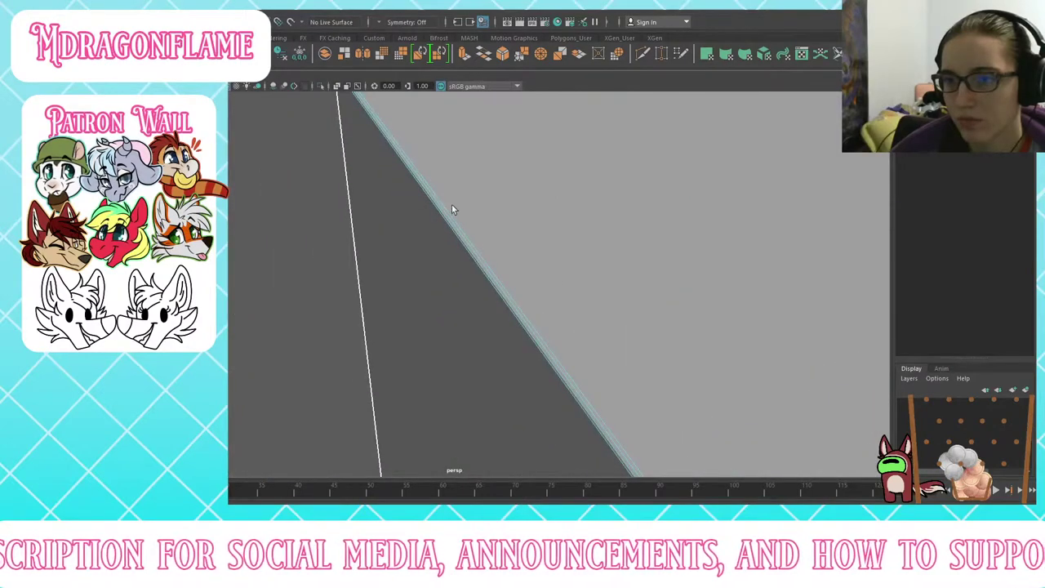
pyautogui.keyDown('alt'); pyautogui.moveTo(341, 131); pyautogui.dragTo(295, 241, button='middle'); pyautogui.keyUp('alt')
pyautogui.scroll(8, 334, 237)
pyautogui.click(315, 196)
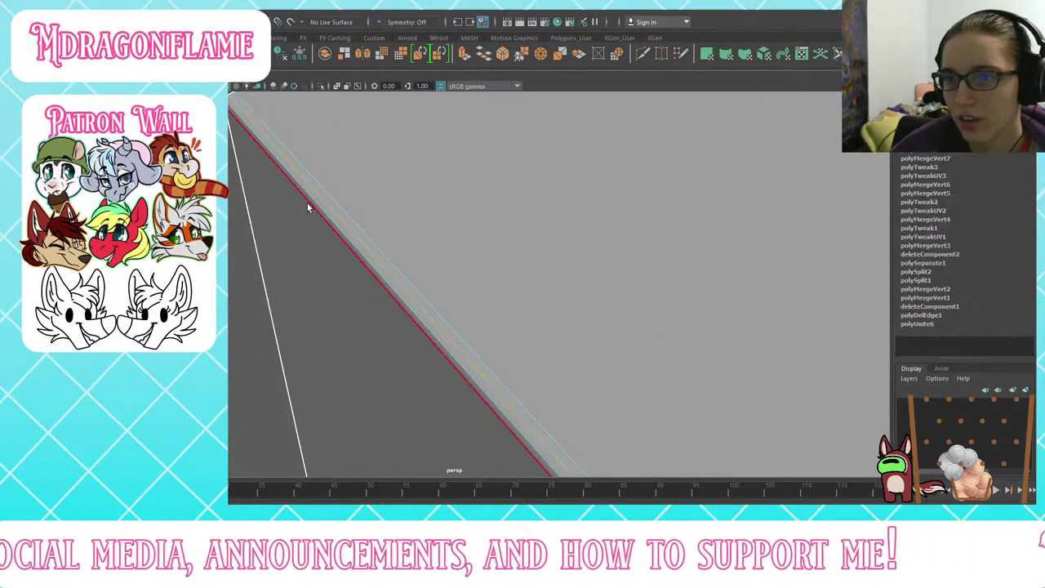
pyautogui.keyDown('alt'); pyautogui.moveTo(310, 202); pyautogui.dragTo(430, 176); pyautogui.keyUp('alt')
pyautogui.click(257, 280)
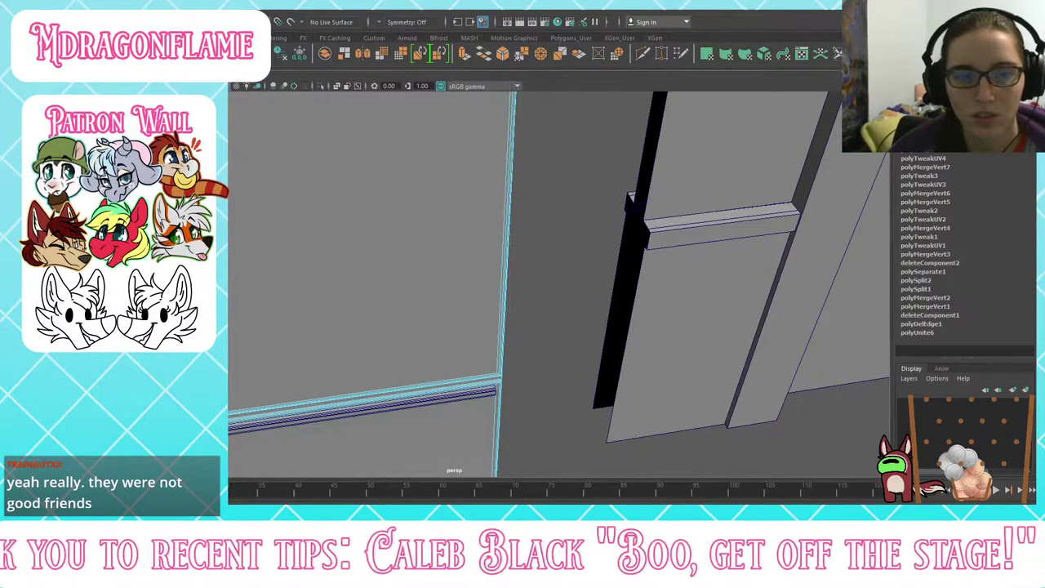
pyautogui.click(431, 51)
pyautogui.hotkey('ctrl', 'z')
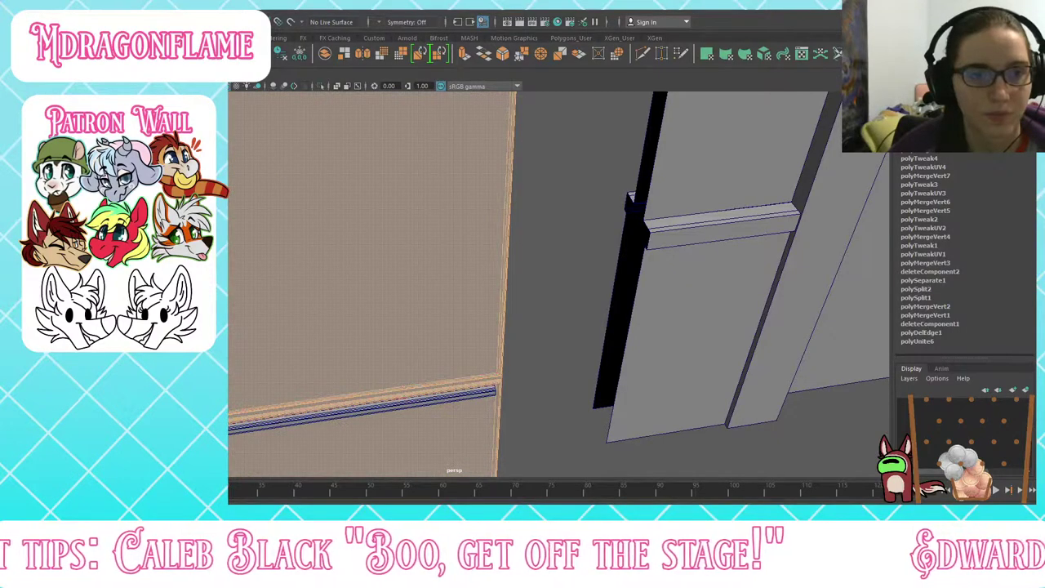
pyautogui.click(431, 51)
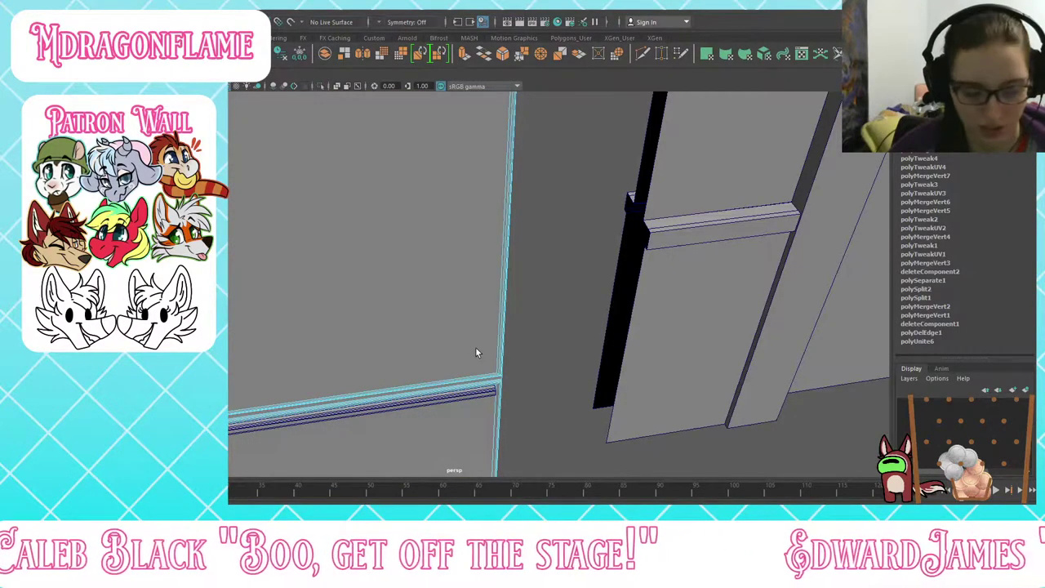
# Step: Try to cut the fridge body's UVs further around its base and lay out the whole shell
pyautogui.keyDown('alt'); pyautogui.moveTo(477, 352); pyautogui.dragTo(529, 324); pyautogui.keyUp('alt')
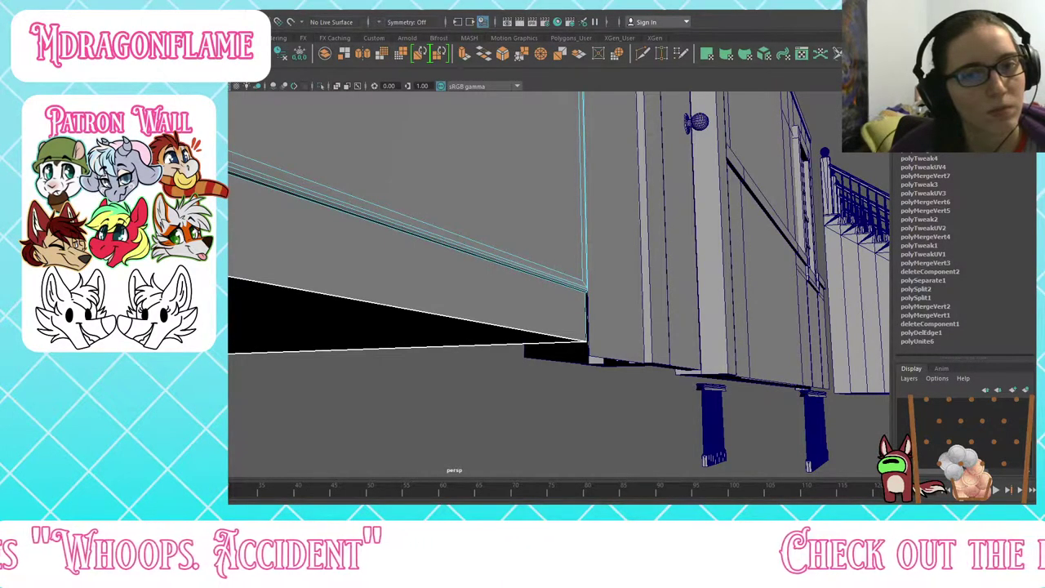
pyautogui.press('g')
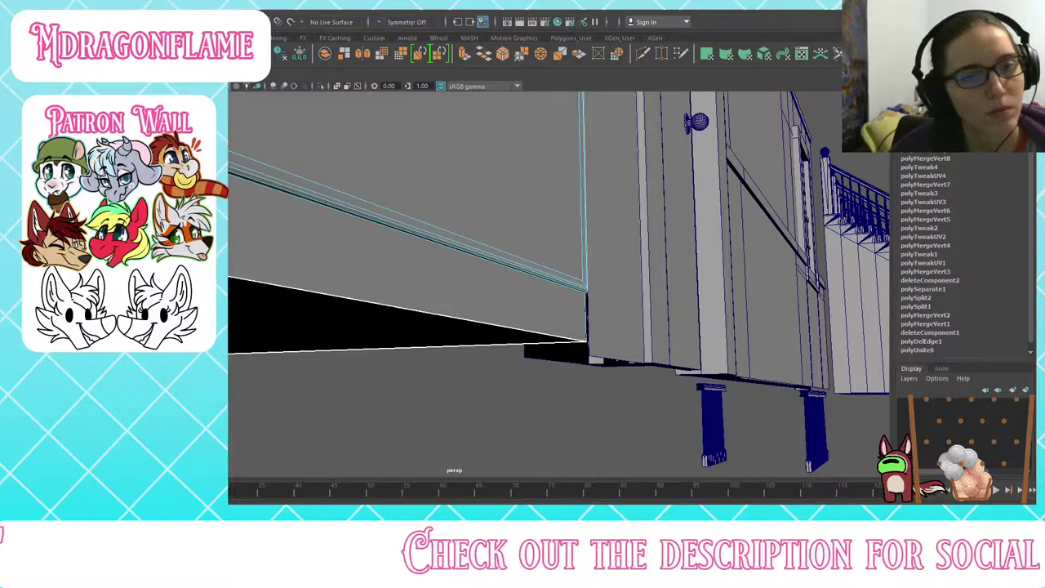
pyautogui.press('g')
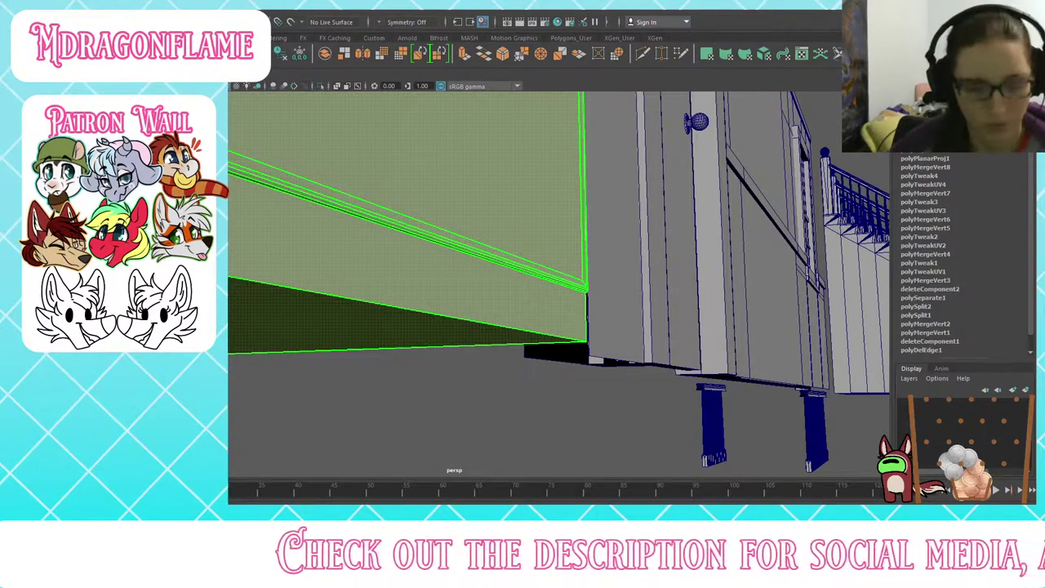
pyautogui.hotkey('ctrl', 'l')
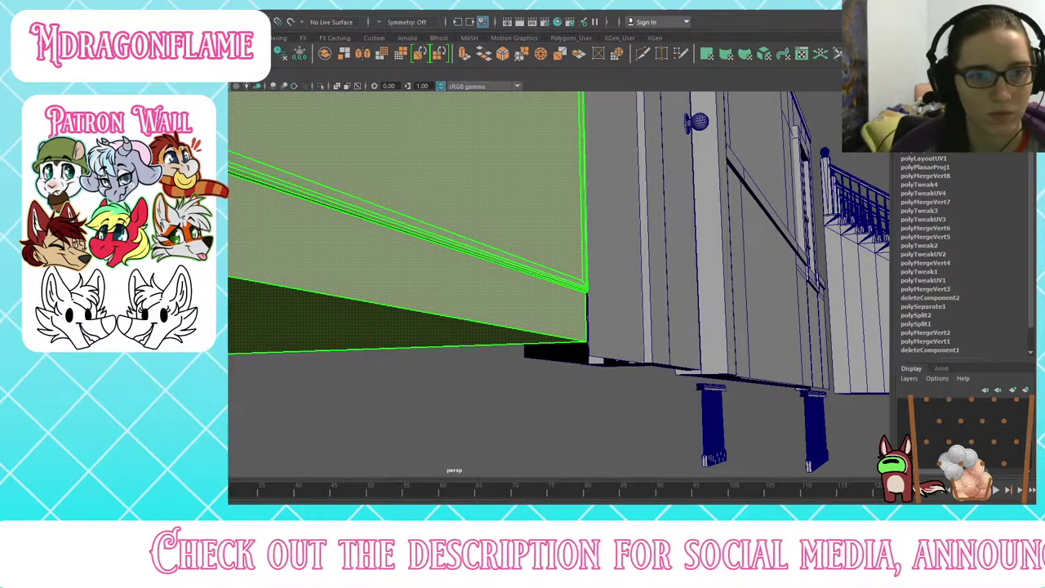
pyautogui.press('g')
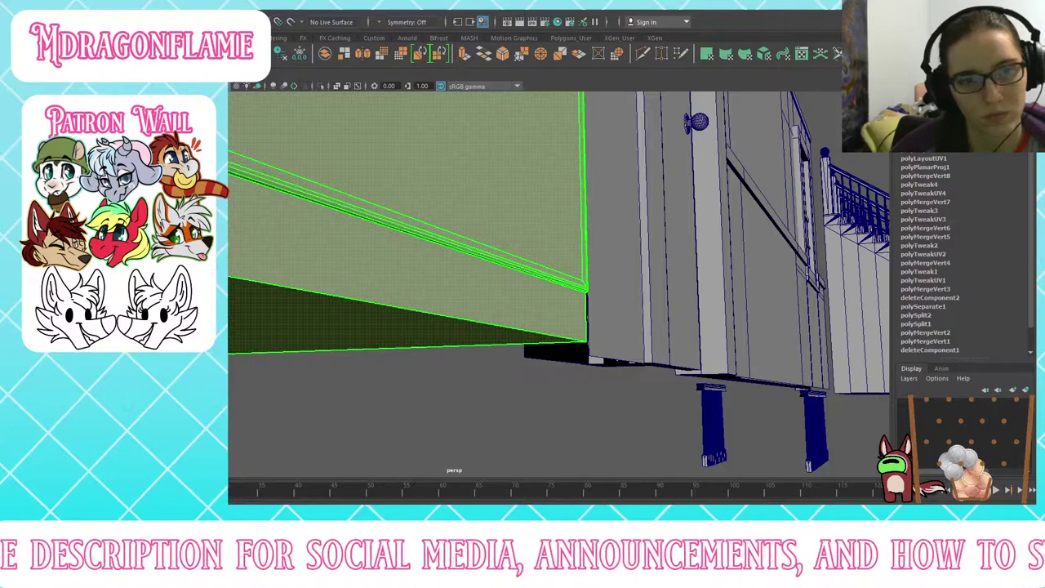
# Step: Undo the last UV cut and layout operations on the fridge body
pyautogui.hotkey('ctrl', 'z')
pyautogui.hotkey('ctrl', 'z')
pyautogui.hotkey('ctrl', 'z')
pyautogui.hotkey('ctrl', 'z')
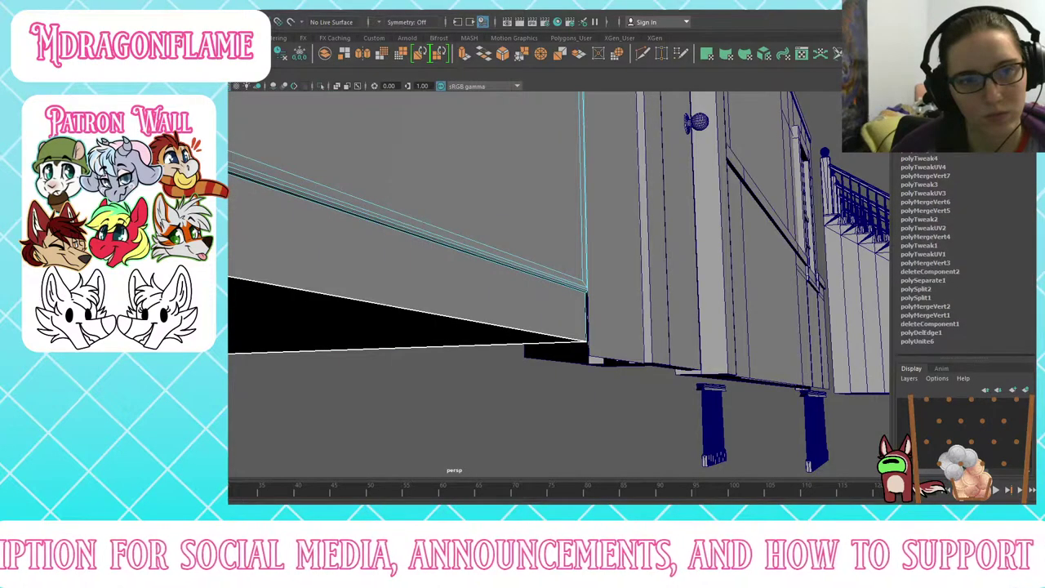
pyautogui.hotkey('ctrl', 'z')
pyautogui.hotkey('ctrl', 'z')
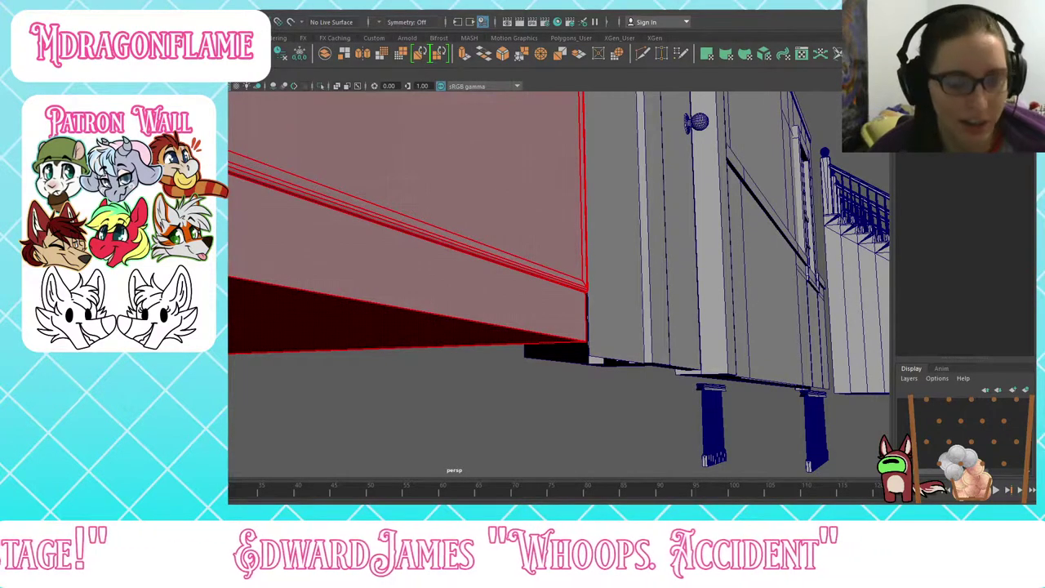
# Step: Cut the fridge body's UVs along the beveled front edge of its top
pyautogui.click(457, 273)
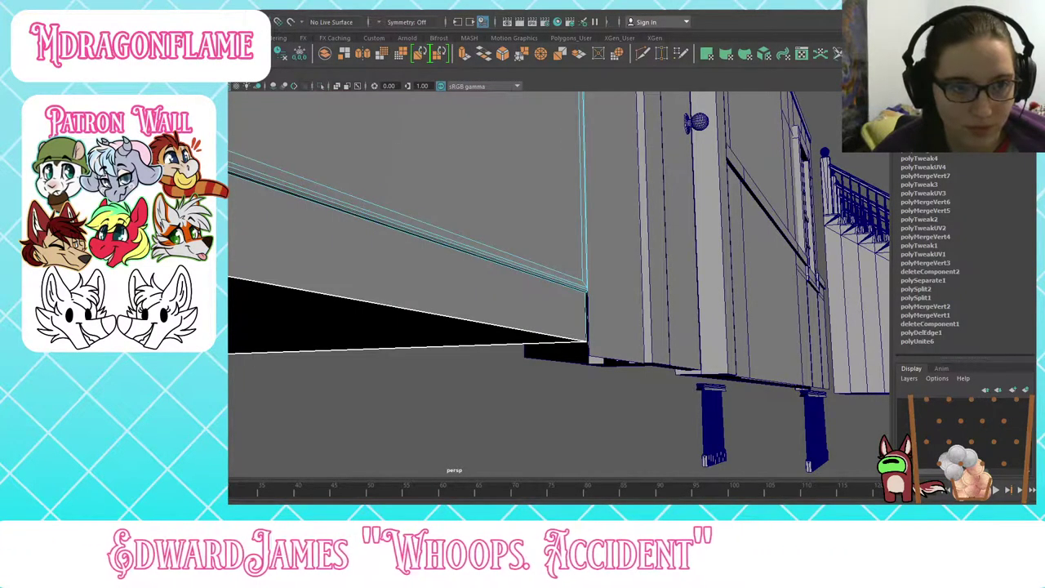
pyautogui.press('f')
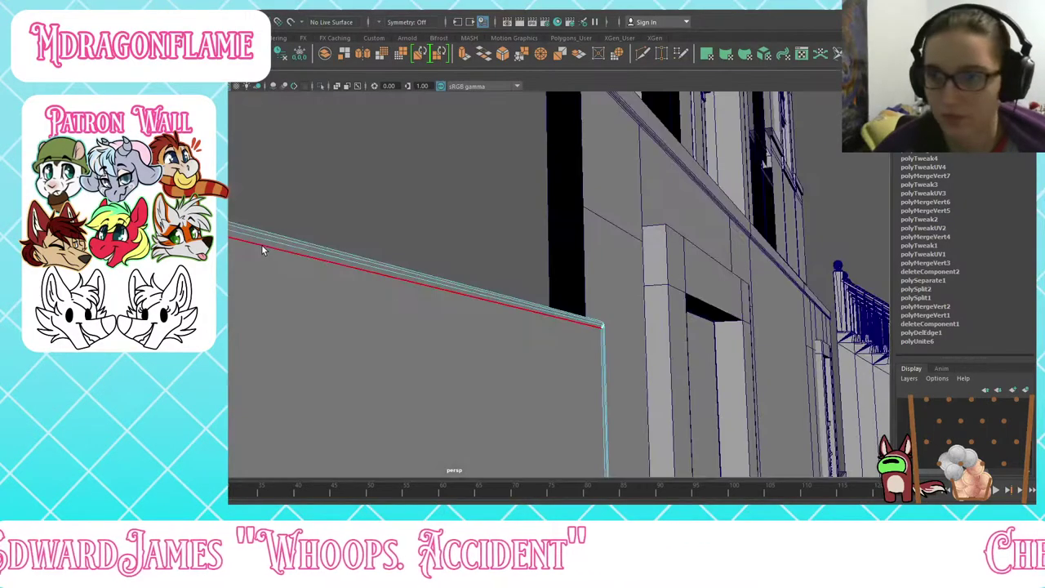
pyautogui.keyDown('alt'); pyautogui.moveTo(262, 244); pyautogui.dragTo(328, 249); pyautogui.keyUp('alt')
pyautogui.scroll(1, 367, 237)
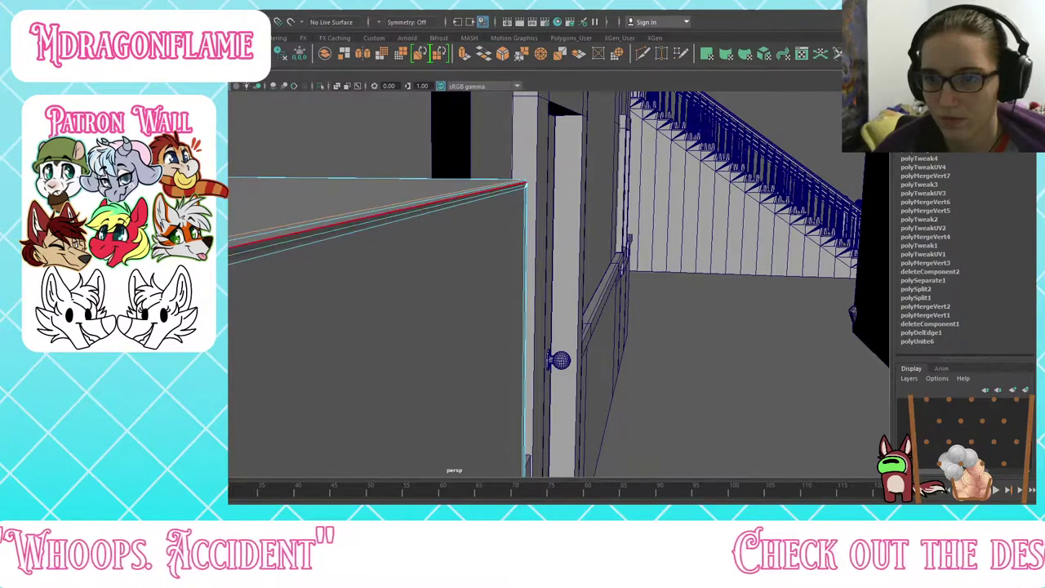
pyautogui.click(368, 218)
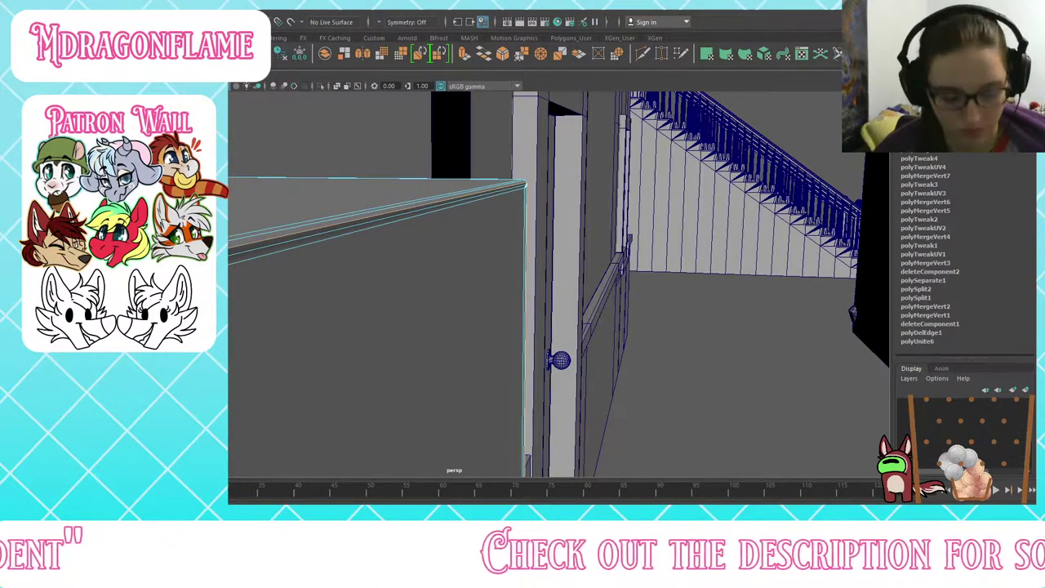
pyautogui.click(367, 217)
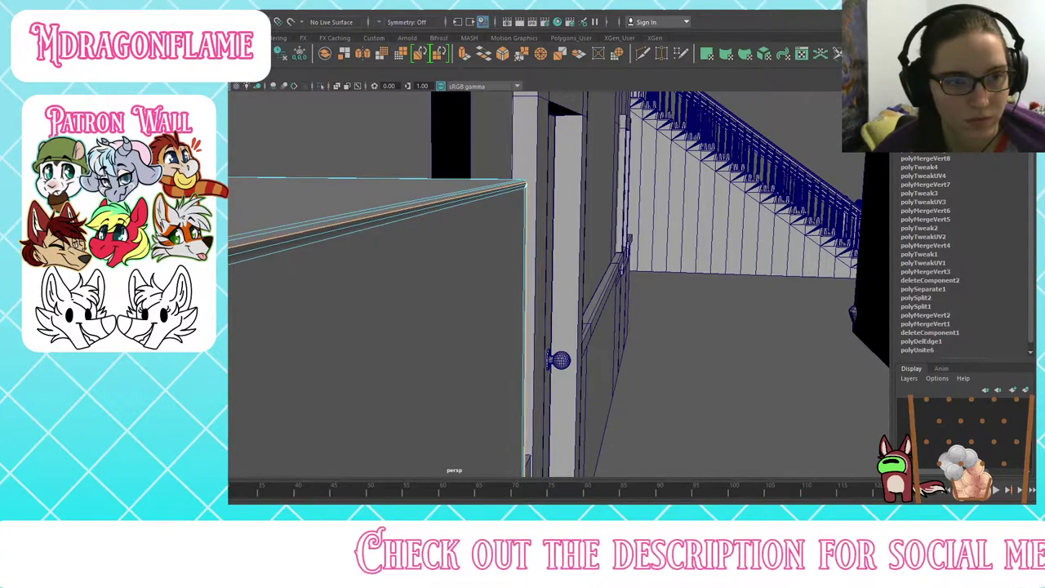
# Step: Add a UV seam in the gap between the fridge doors and select all faces of the body
pyautogui.keyDown('alt'); pyautogui.moveTo(332, 156); pyautogui.dragTo(258, 306, button='middle'); pyautogui.keyUp('alt')
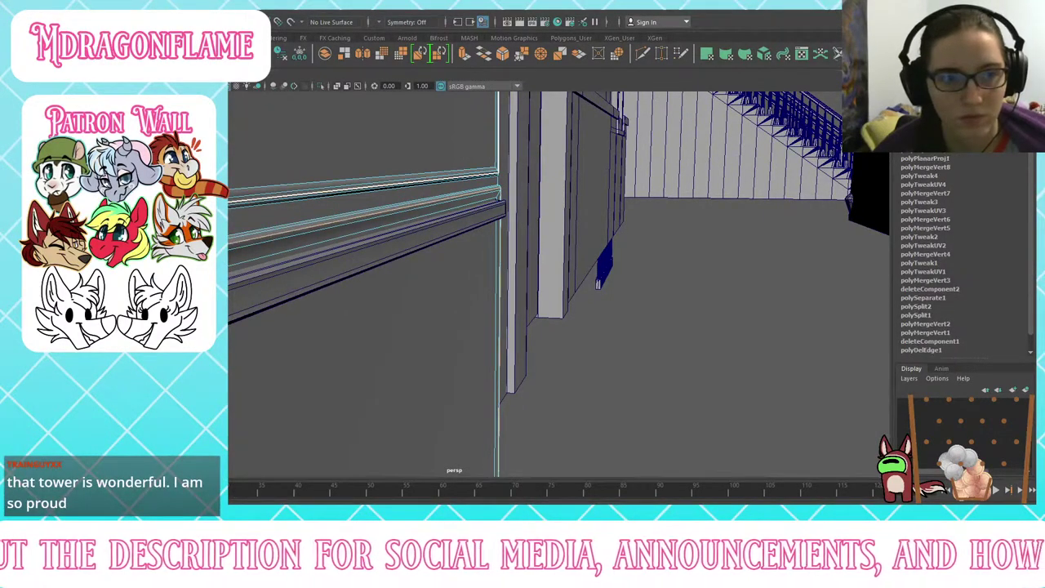
pyautogui.press('F11')
pyautogui.doubleClick(367, 205)
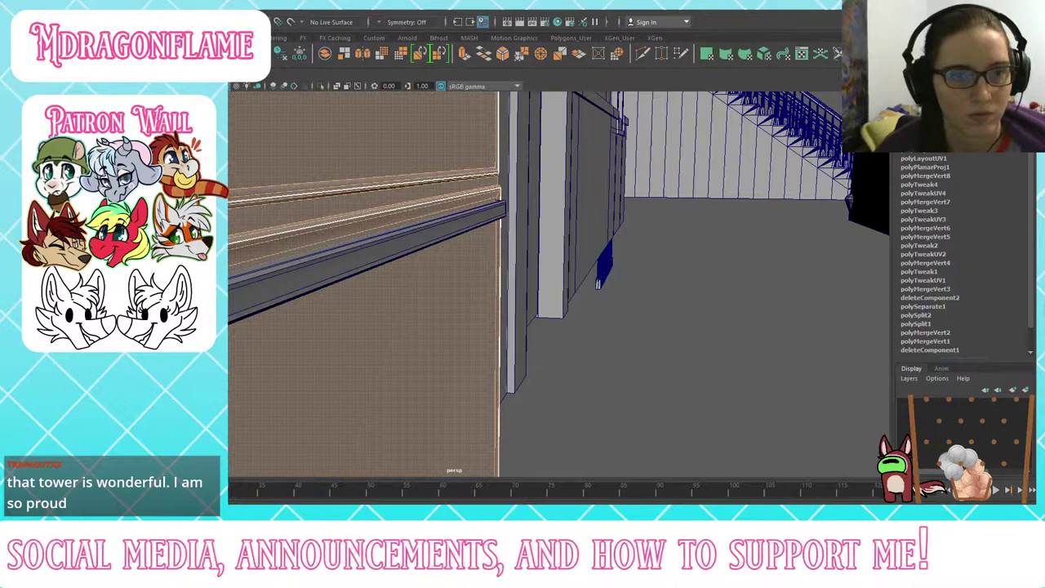
# Step: Cut the UVs along the upper door's lower edge at the gap, then unfold and lay out all faces
pyautogui.press('F10')
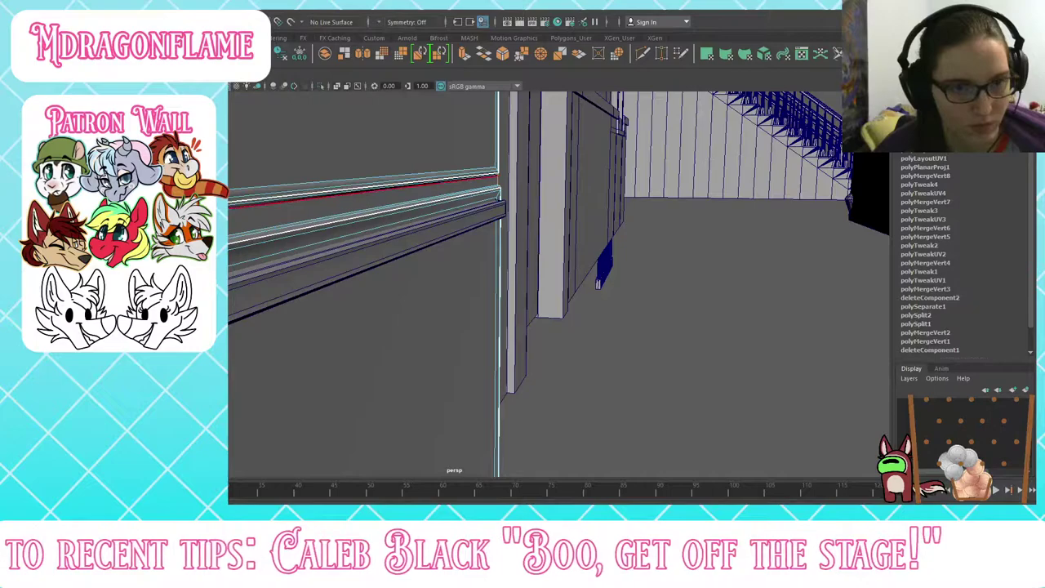
pyautogui.click(482, 178)
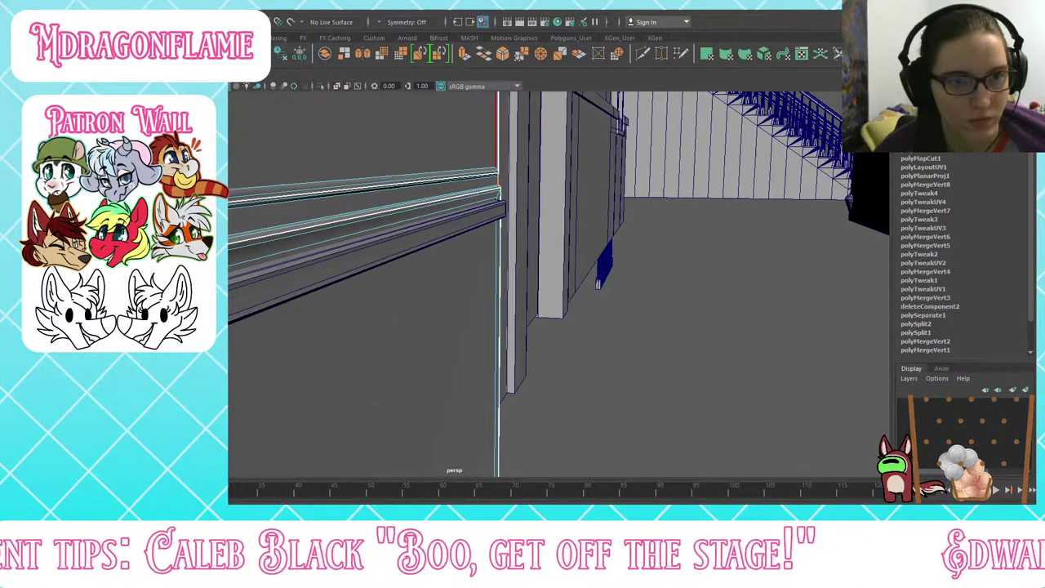
pyautogui.press('F11')
pyautogui.doubleClick(489, 245)
pyautogui.hotkey('ctrl', 'u')
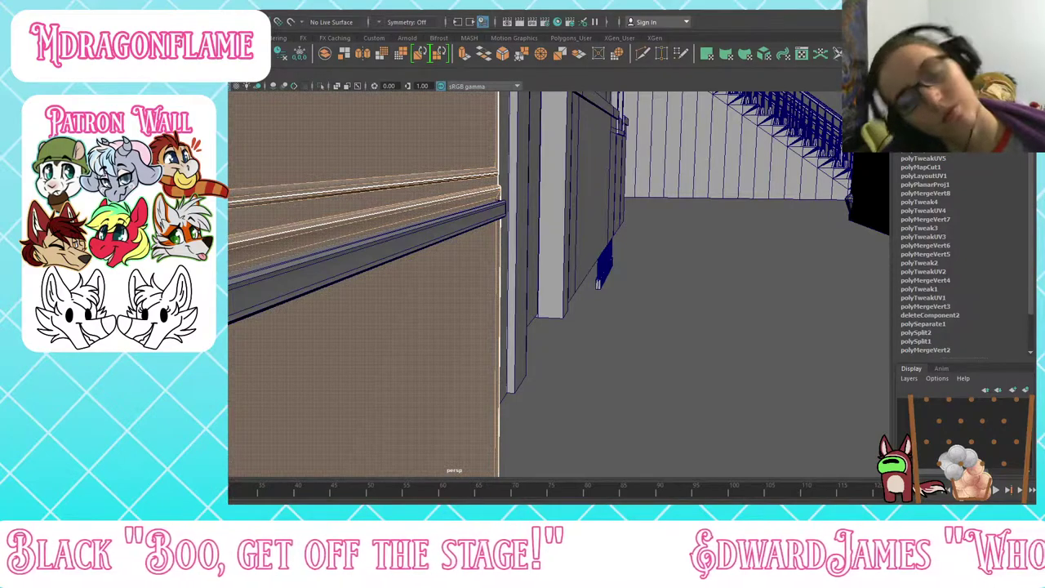
pyautogui.hotkey('ctrl', 'l')
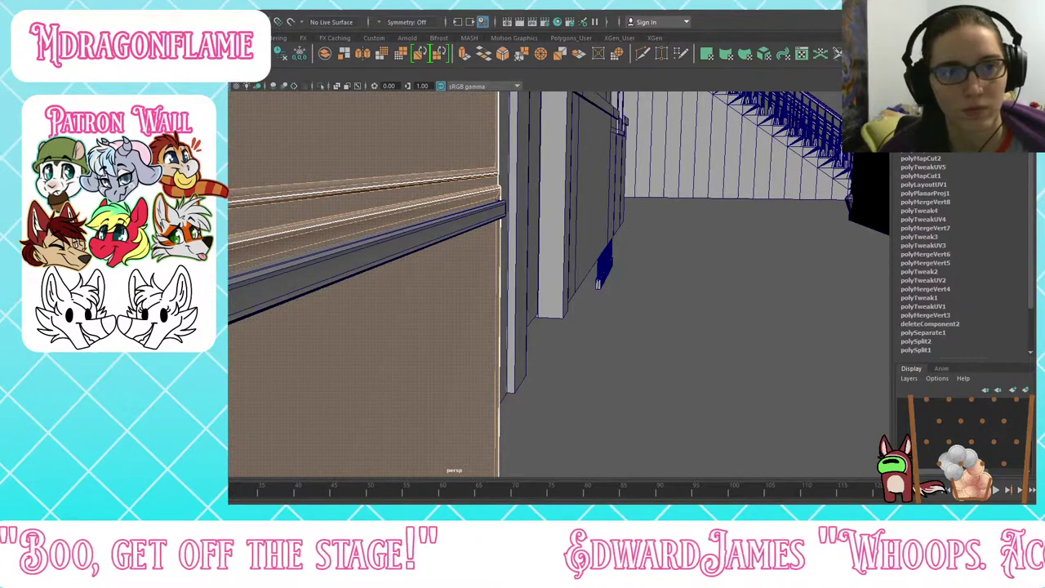
pyautogui.press('F8')
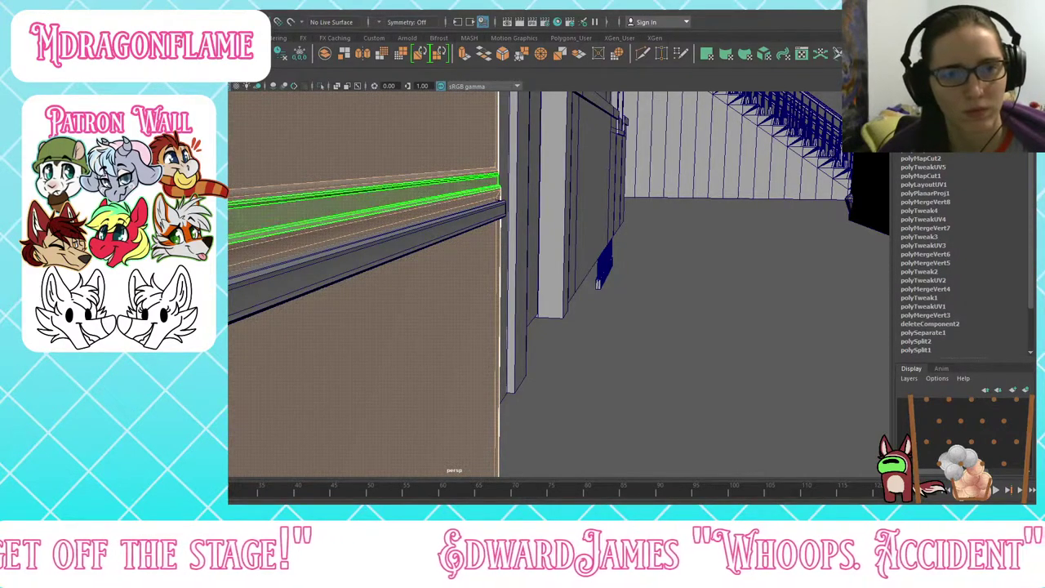
pyautogui.press('F10')
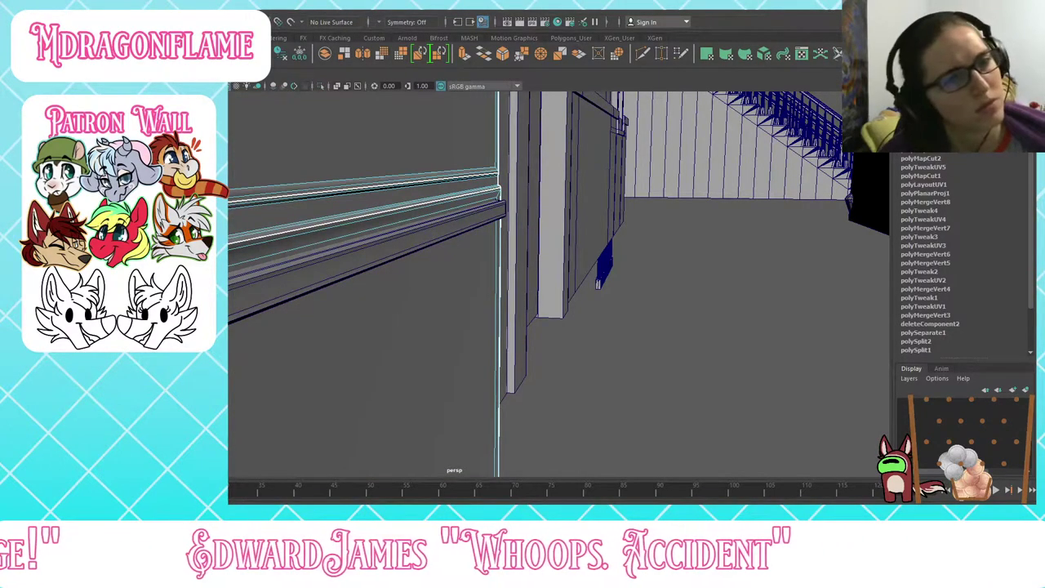
# Step: Cut the UVs along the lower door's upper edge at the gap and select the body's UV shell around the gap's corner
pyautogui.hotkey('shift', 'x')
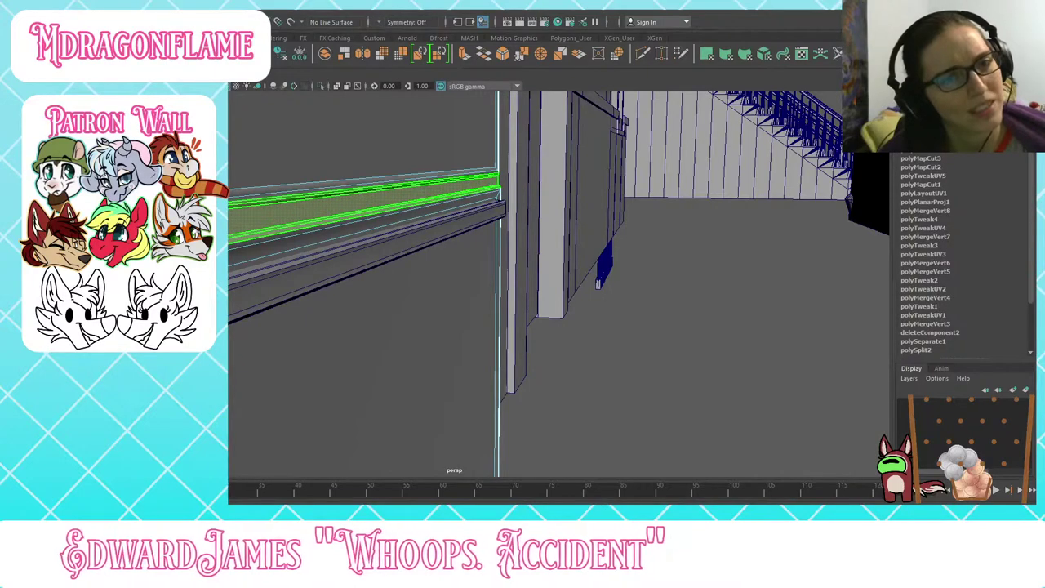
pyautogui.press('F11')
pyautogui.press('F10')
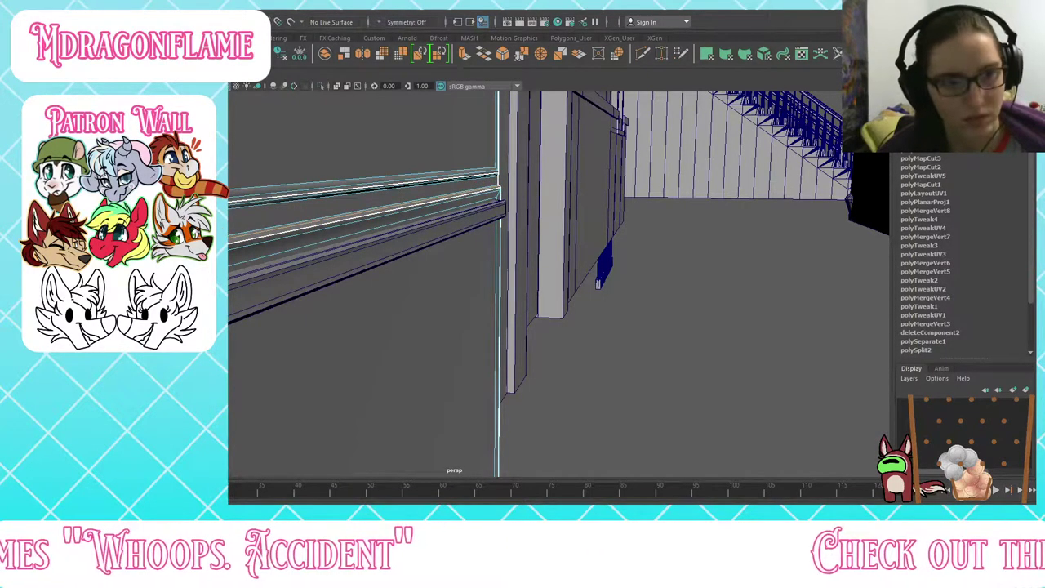
pyautogui.press('f')
pyautogui.keyDown('alt'); pyautogui.moveTo(476, 202); pyautogui.dragTo(522, 325); pyautogui.keyUp('alt')
pyautogui.scroll(-6, 485, 231)
pyautogui.hotkey('ctrl', 'F11')
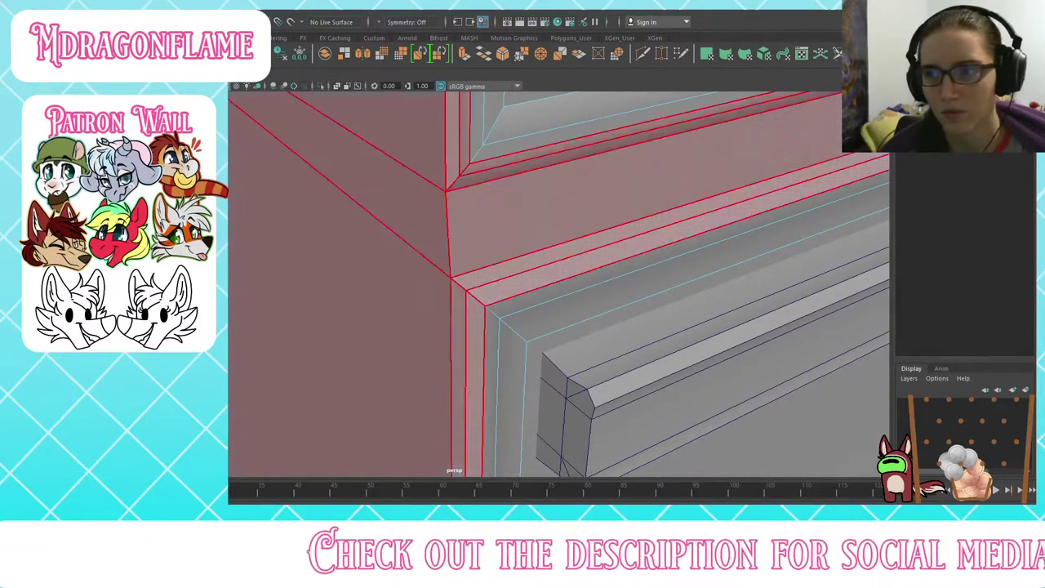
pyautogui.click(523, 268)
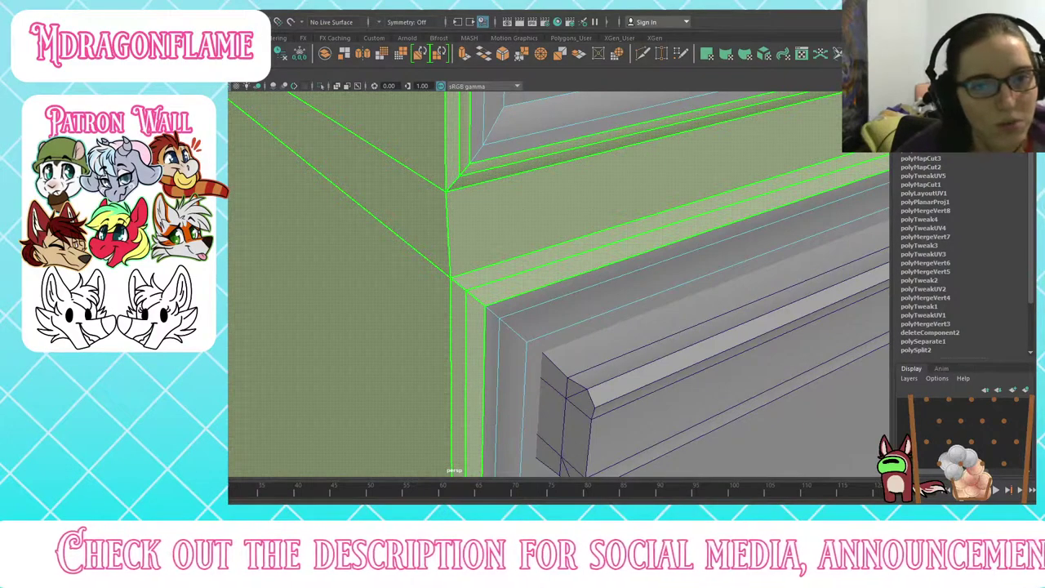
# Step: Sew the UVs along the vertical corner edge between the doors and the short bevel edges adjoining it
pyautogui.press('F10')
pyautogui.click(448, 237)
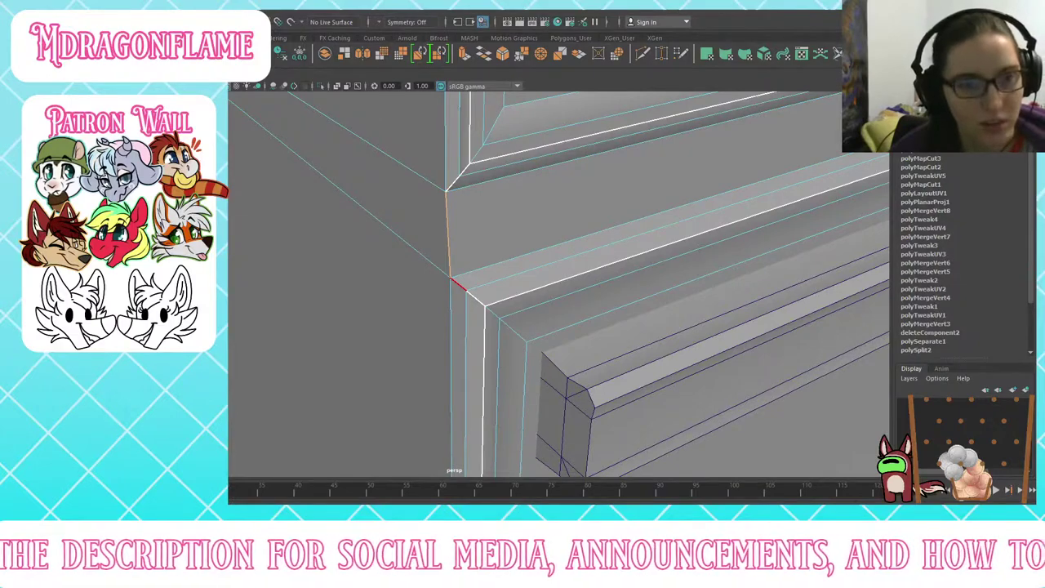
pyautogui.keyDown('shift'); pyautogui.click(458, 186); pyautogui.keyUp('shift')
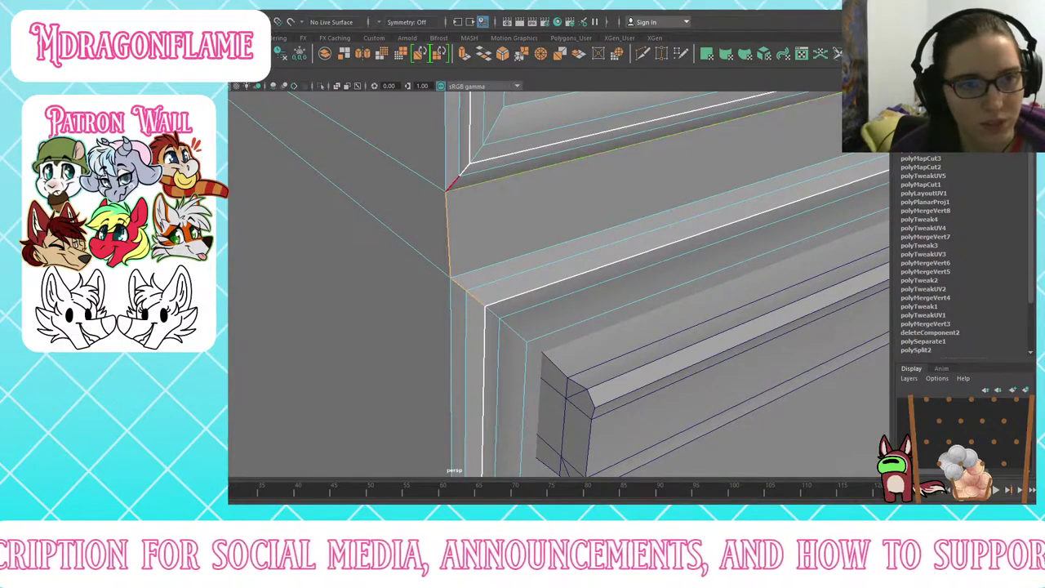
pyautogui.hotkey('ctrl', 'z')
pyautogui.keyDown('shift'); pyautogui.click(454, 182); pyautogui.keyUp('shift')
pyautogui.keyDown('shift'); pyautogui.click(465, 170); pyautogui.keyUp('shift')
pyautogui.hotkey('shift', 'x')
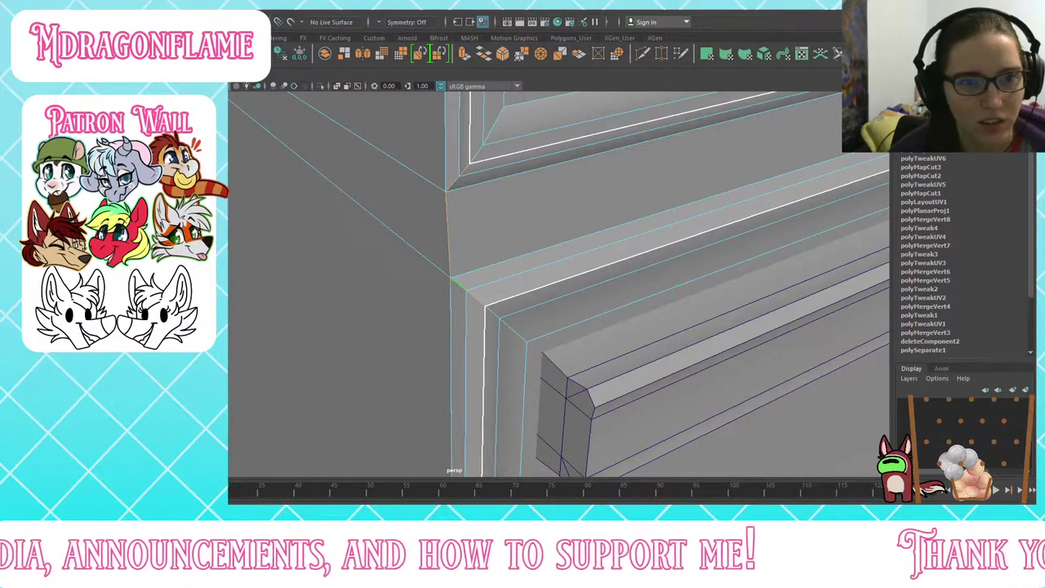
# Step: Try pulling the corner vertex at the lower door's upper edge away from the bevel to test its connection
pyautogui.press('Delete')
pyautogui.keyDown('alt'); pyautogui.moveTo(524, 234); pyautogui.dragTo(586, 196); pyautogui.keyUp('alt')
pyautogui.keyDown('alt'); pyautogui.moveTo(408, 234); pyautogui.dragTo(316, 323); pyautogui.keyUp('alt')
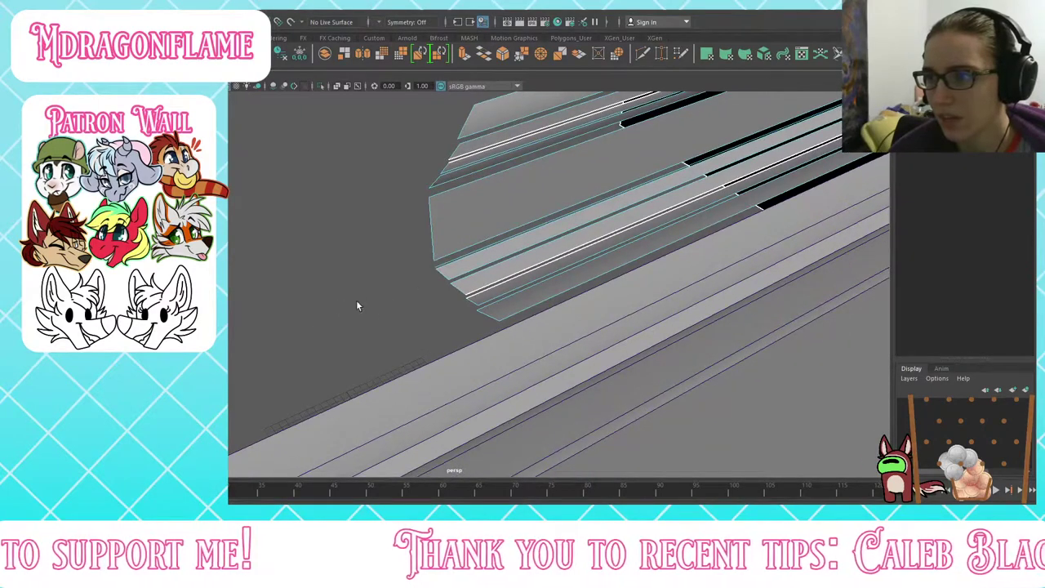
pyautogui.scroll(-1, 338, 269)
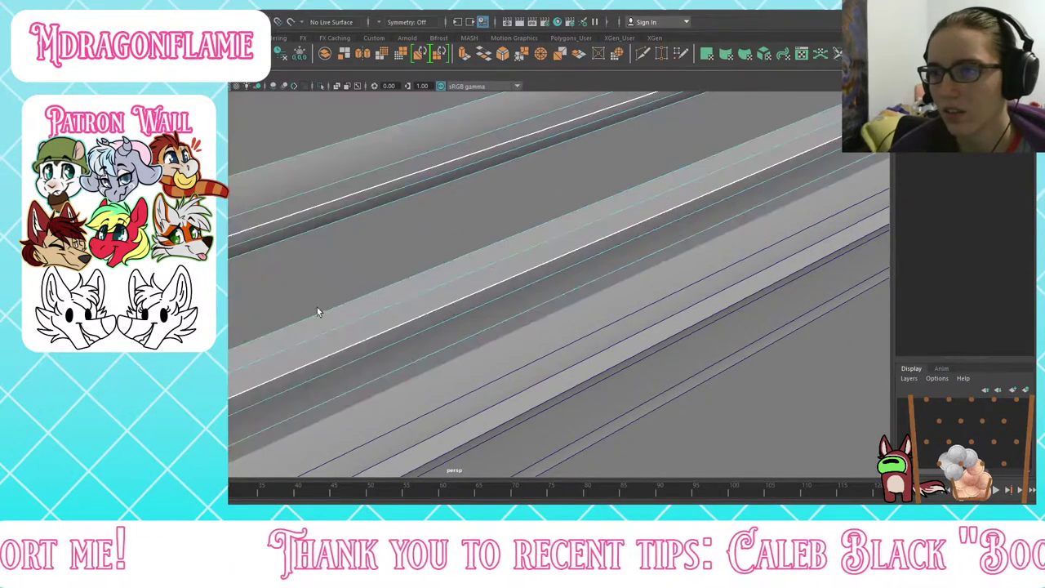
pyautogui.keyDown('alt'); pyautogui.moveTo(318, 308); pyautogui.dragTo(821, 94, button='middle'); pyautogui.keyUp('alt')
pyautogui.click(381, 270)
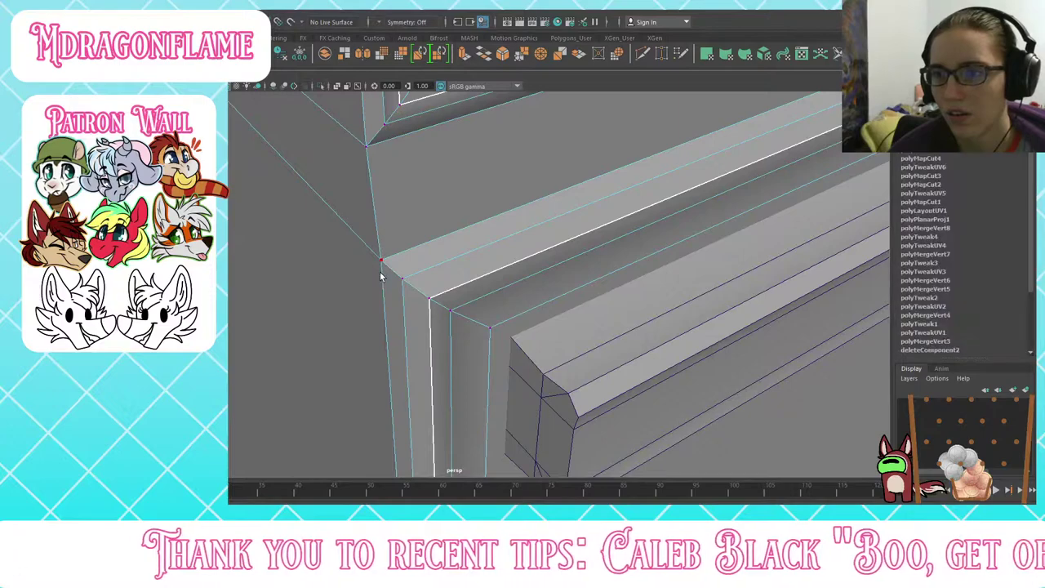
pyautogui.press('w')
pyautogui.moveTo(382, 262); pyautogui.dragTo(443, 219)
# Step: Undo the corner vertex move and merge vertices with a distance threshold of 0.01
pyautogui.scroll(3, 382, 283)
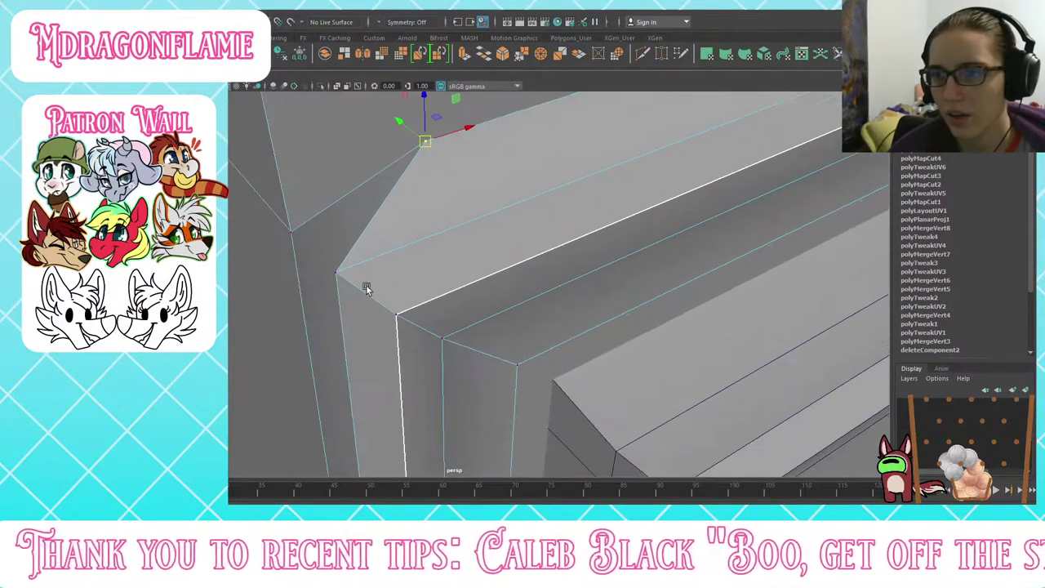
pyautogui.keyDown('alt'); pyautogui.moveTo(330, 294); pyautogui.dragTo(390, 282); pyautogui.keyUp('alt')
pyautogui.hotkey('ctrl', 'z')
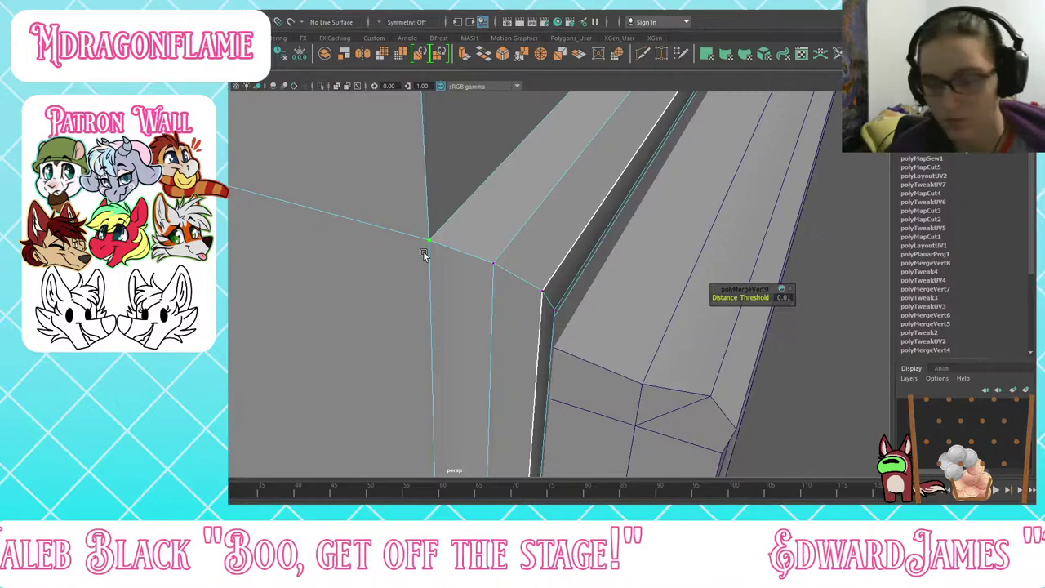
pyautogui.press('4')
pyautogui.press('5')
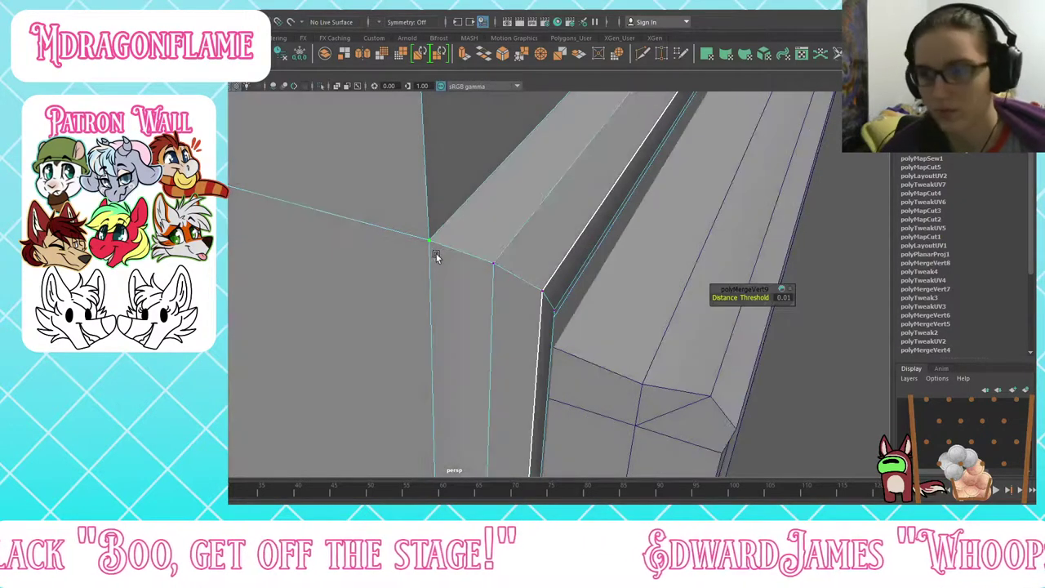
# Step: Cut the UVs along the lower door corner's two short bevel edges and the vertical corner edge above them
pyautogui.press('F10')
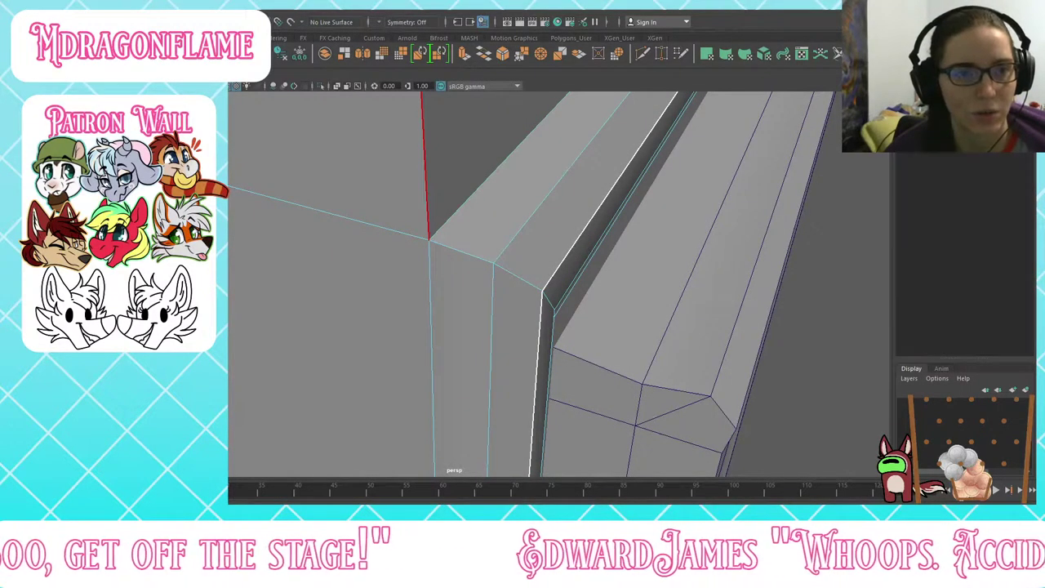
pyautogui.click(464, 251)
pyautogui.keyDown('shift'); pyautogui.click(493, 286); pyautogui.keyUp('shift')
pyautogui.click(518, 277)
pyautogui.keyDown('shift'); pyautogui.click(464, 251); pyautogui.keyUp('shift')
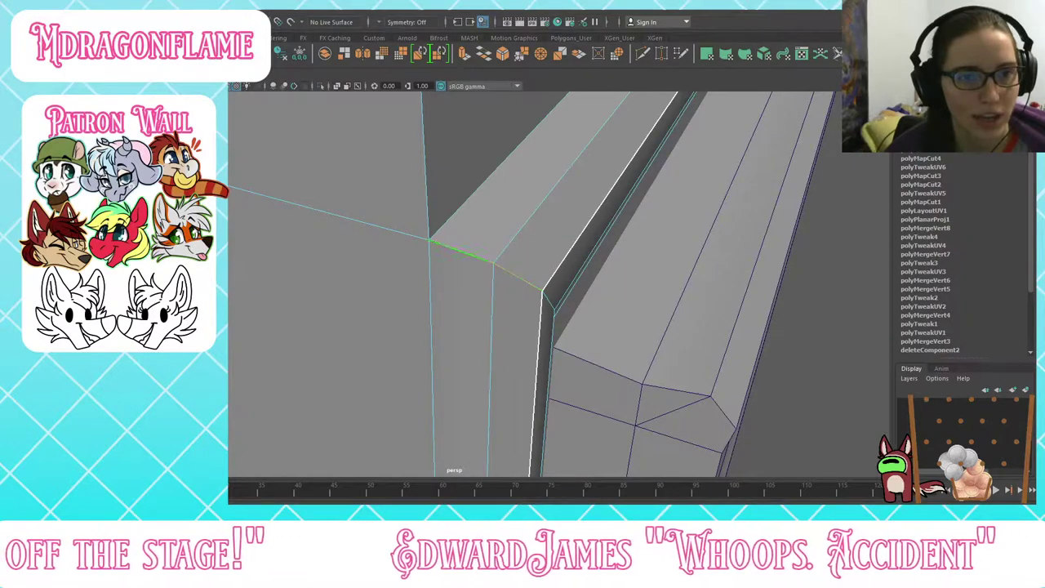
pyautogui.keyDown('shift'); pyautogui.click(427, 190); pyautogui.keyUp('shift')
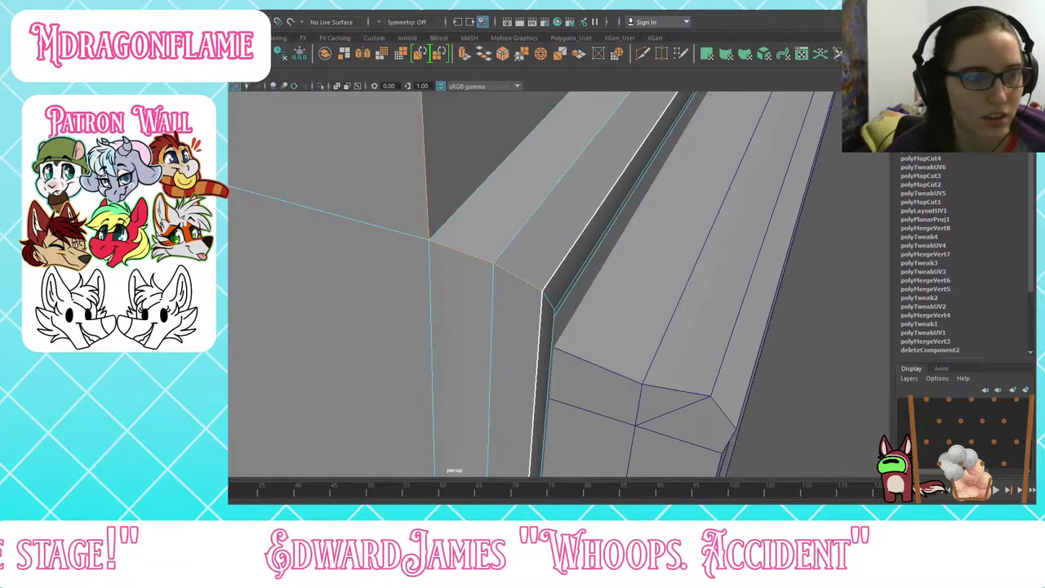
pyautogui.hotkey('shift', 'x')
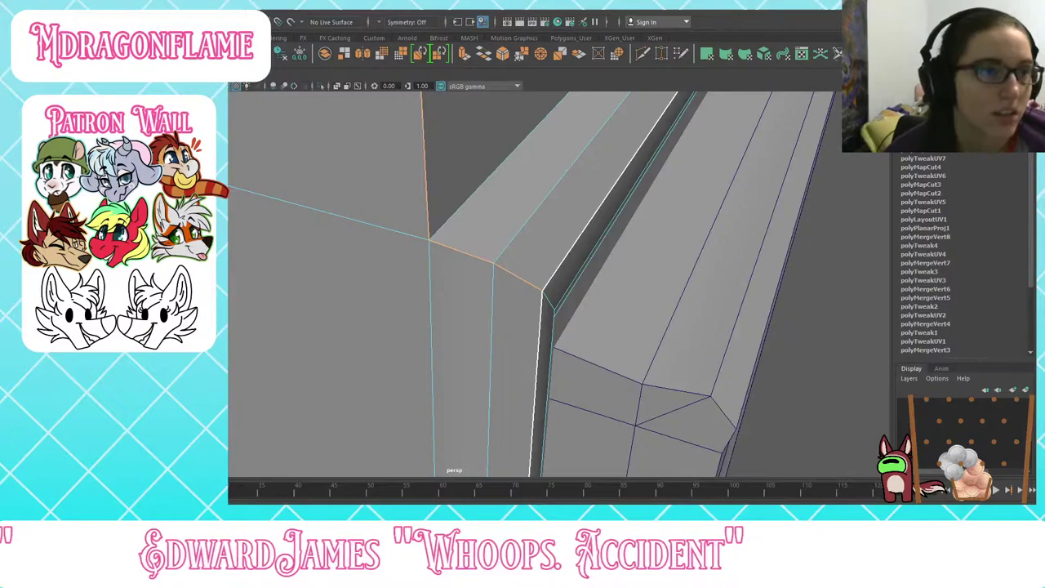
# Step: Select the UV shells of the body's side and the door gap at the new corner cut and lay out the UVs
pyautogui.hotkey('alt', 'F12')
pyautogui.click(516, 225)
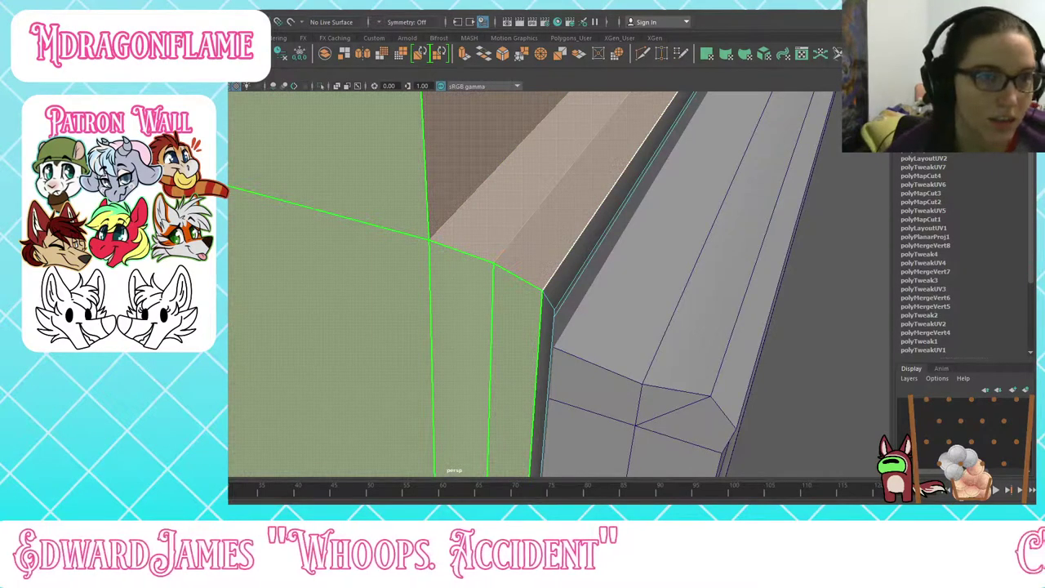
pyautogui.keyDown('shift'); pyautogui.click(488, 304); pyautogui.keyUp('shift')
pyautogui.click(517, 282)
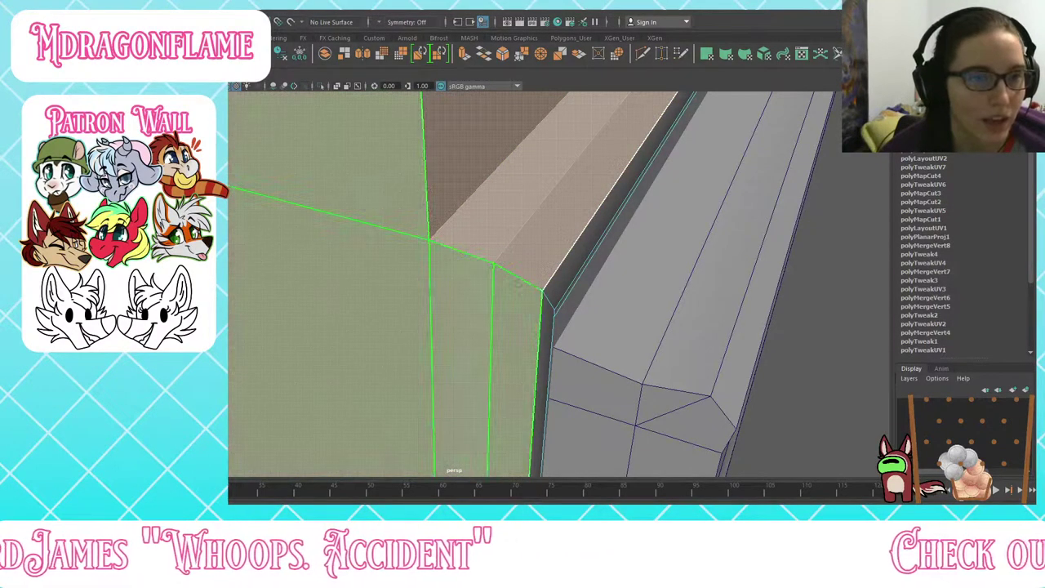
pyautogui.keyDown('shift'); pyautogui.click(558, 283); pyautogui.keyUp('shift')
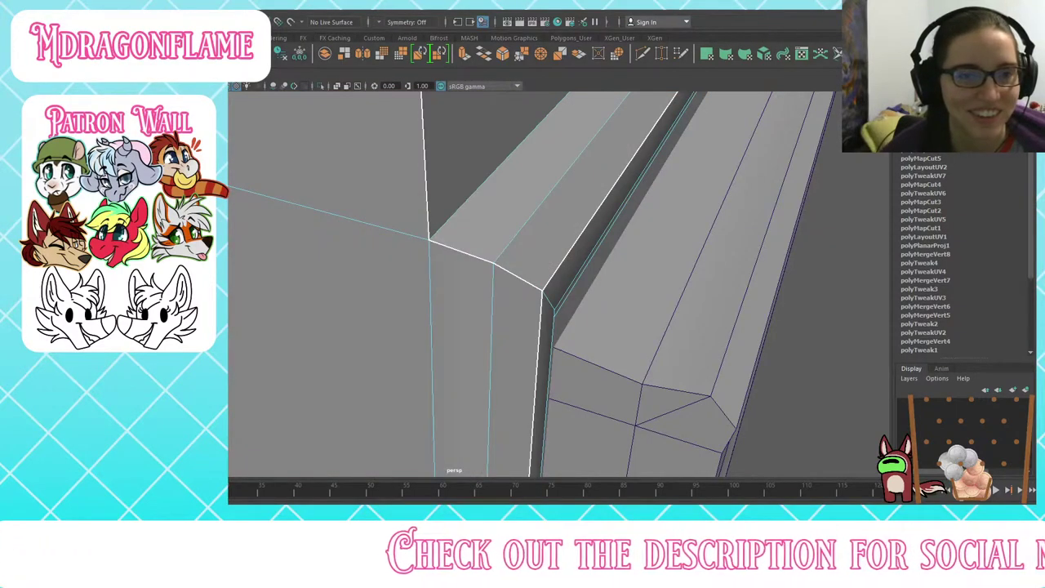
pyautogui.hotkey('alt', 'shift', 'd')
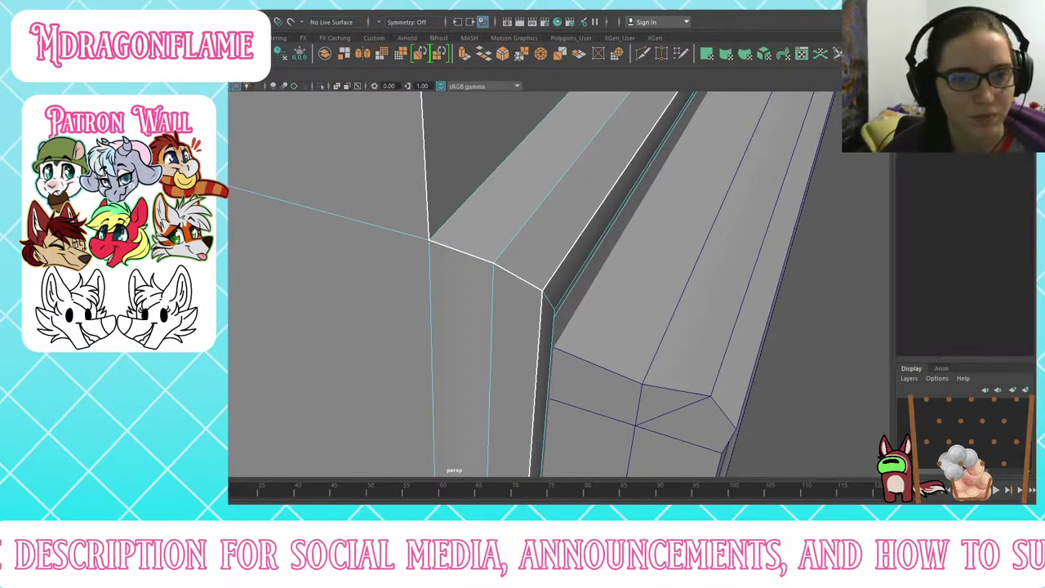
# Step: Undo the last few UV operations on the fridge body
pyautogui.hotkey('ctrl', 'z')
pyautogui.hotkey('ctrl', 'z')
pyautogui.hotkey('ctrl', 'z')
pyautogui.hotkey('ctrl', 'z')
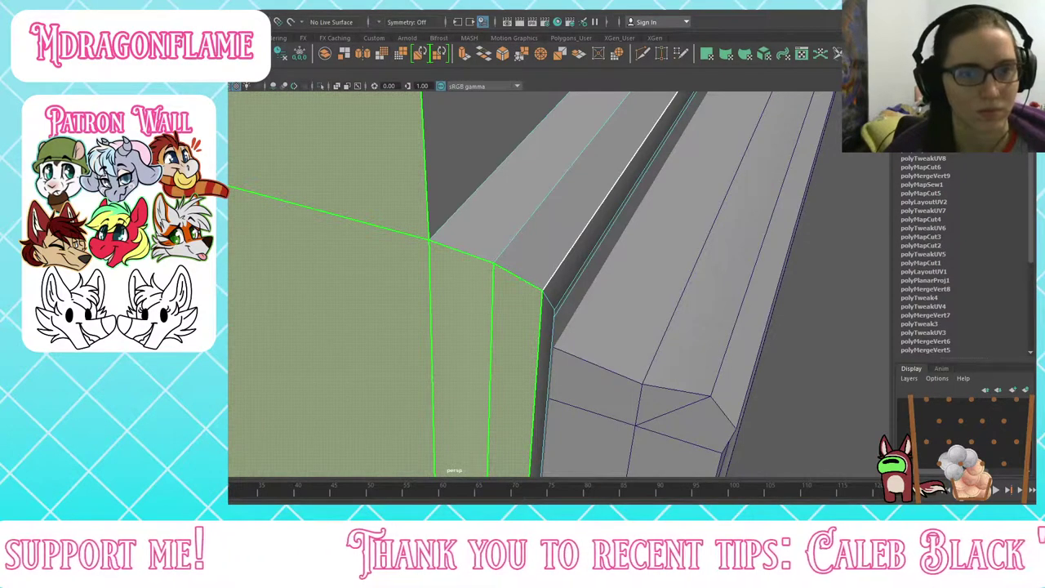
# Step: Try sewing the side's UVs to the lower door's front lip along the vertical front edge
pyautogui.press('F11')
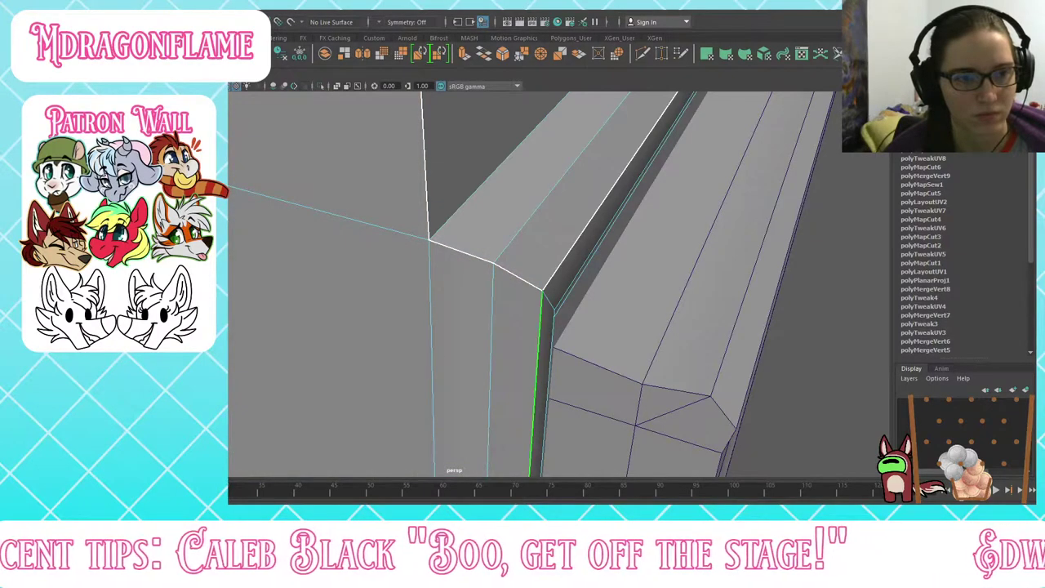
pyautogui.keyDown('ctrl'); pyautogui.click(536, 380); pyautogui.keyUp('ctrl')
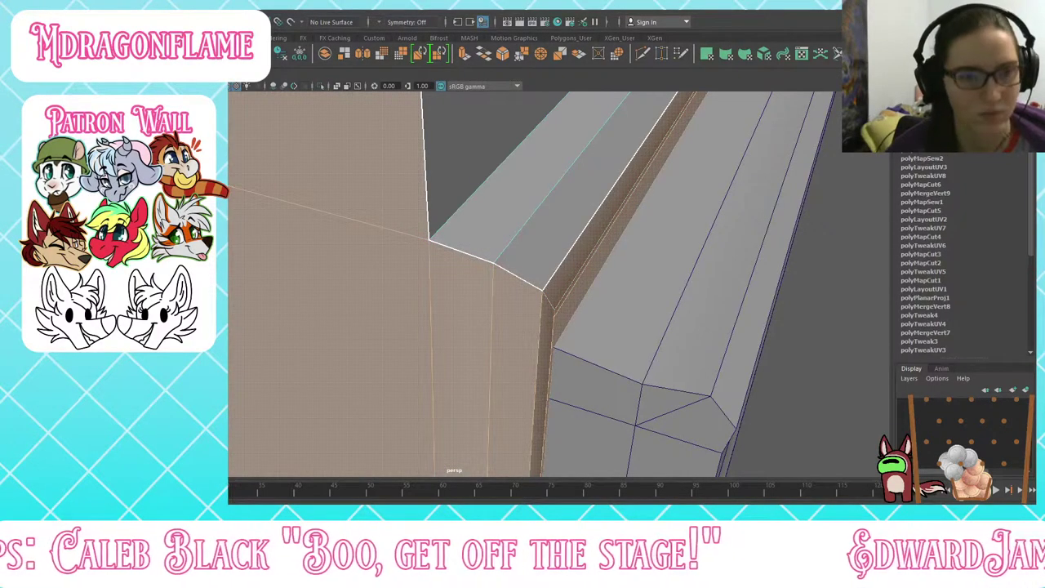
pyautogui.hotkey('ctrl', 'z')
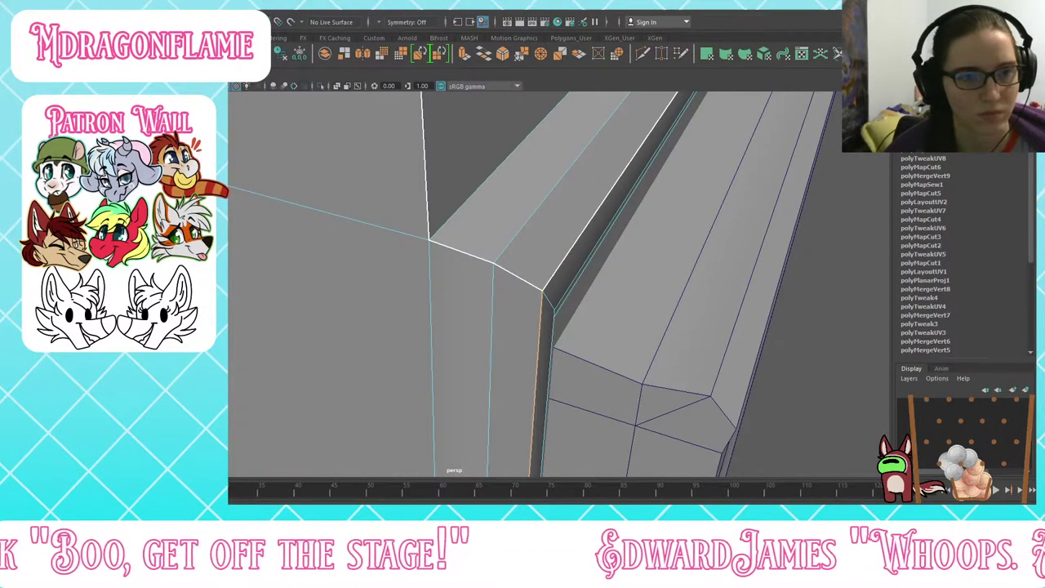
pyautogui.hotkey('shift', 'x')
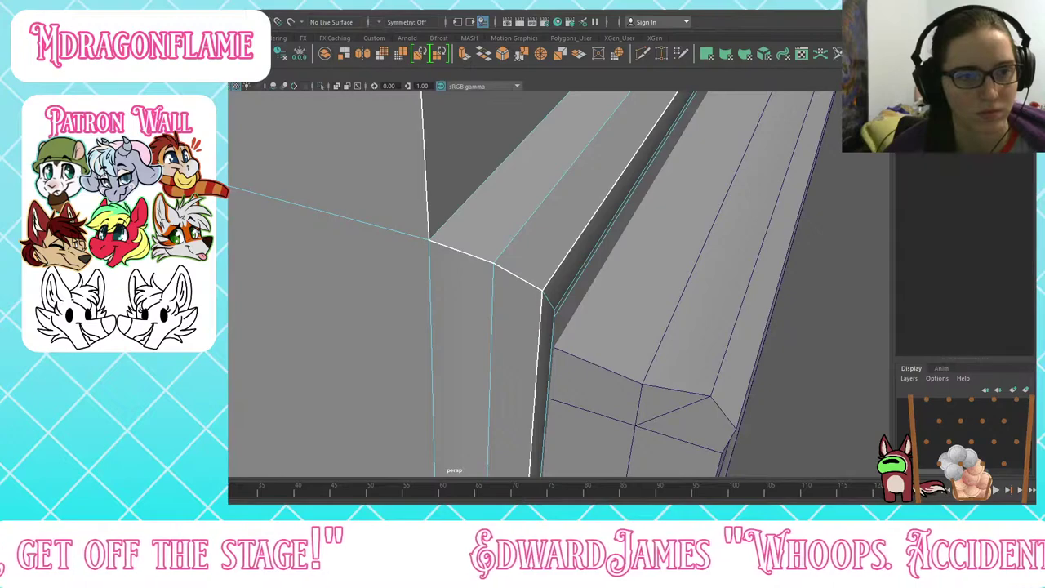
# Step: Sew the door gap's UVs to the lower door's front lip along the gap's long front edge and select the joined shell
pyautogui.press('F10')
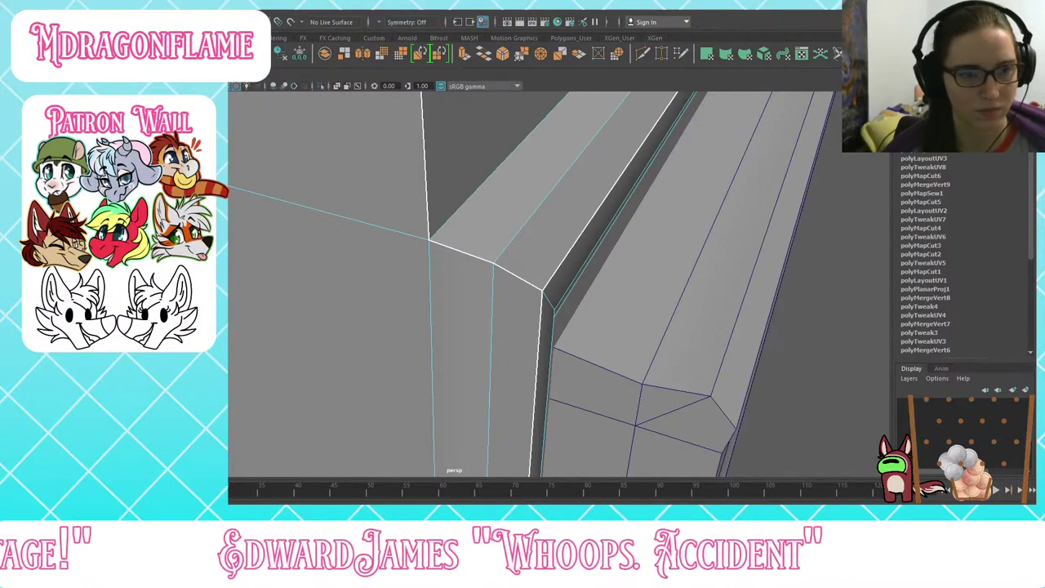
pyautogui.hotkey('shift', 'x')
pyautogui.hotkey('alt', 'F12')
pyautogui.click(549, 343)
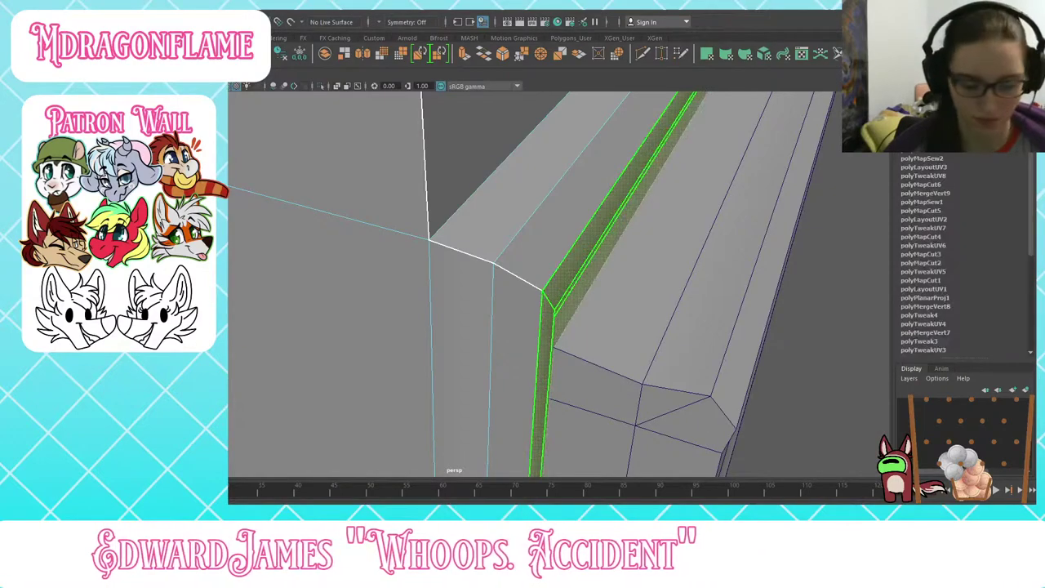
pyautogui.press('F10')
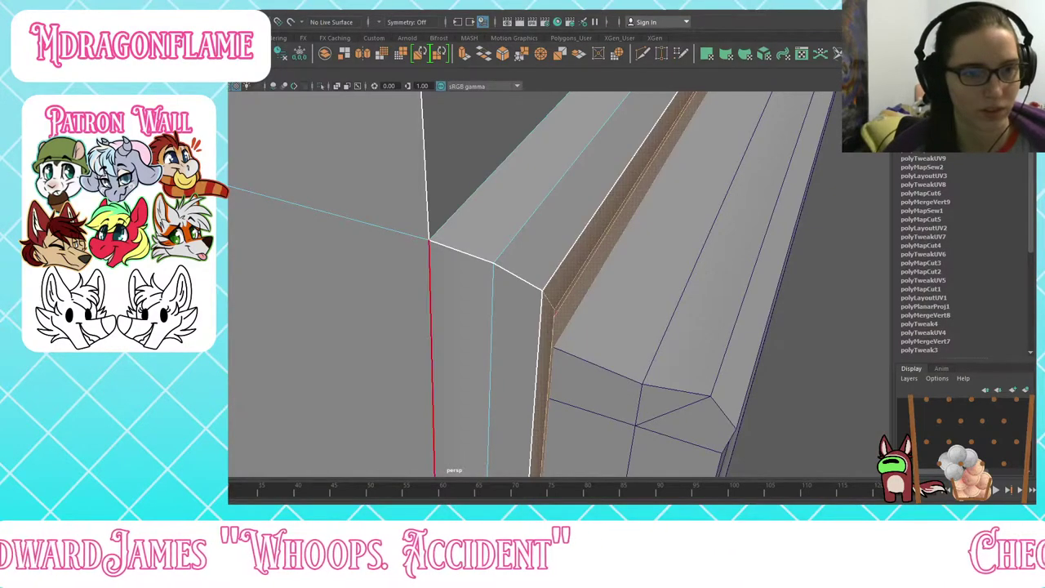
pyautogui.click(606, 196)
pyautogui.hotkey('shift', 'x')
pyautogui.hotkey('alt', 'F12')
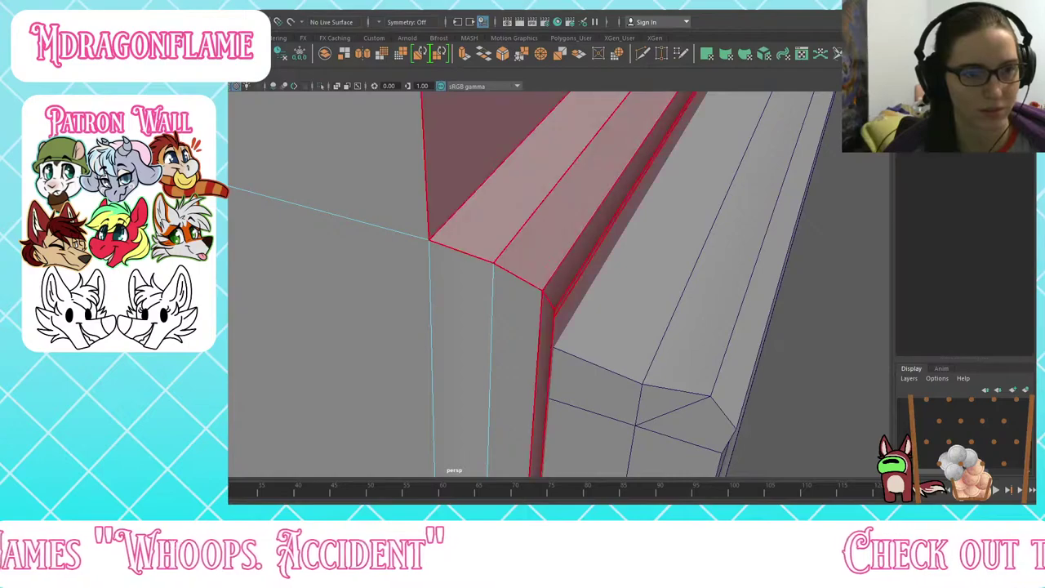
pyautogui.click(563, 212)
# Step: Sew the joined shell's remaining selected UV edges and undo the last change made with the side's UV shell
pyautogui.hotkey('ctrl', 'F11')
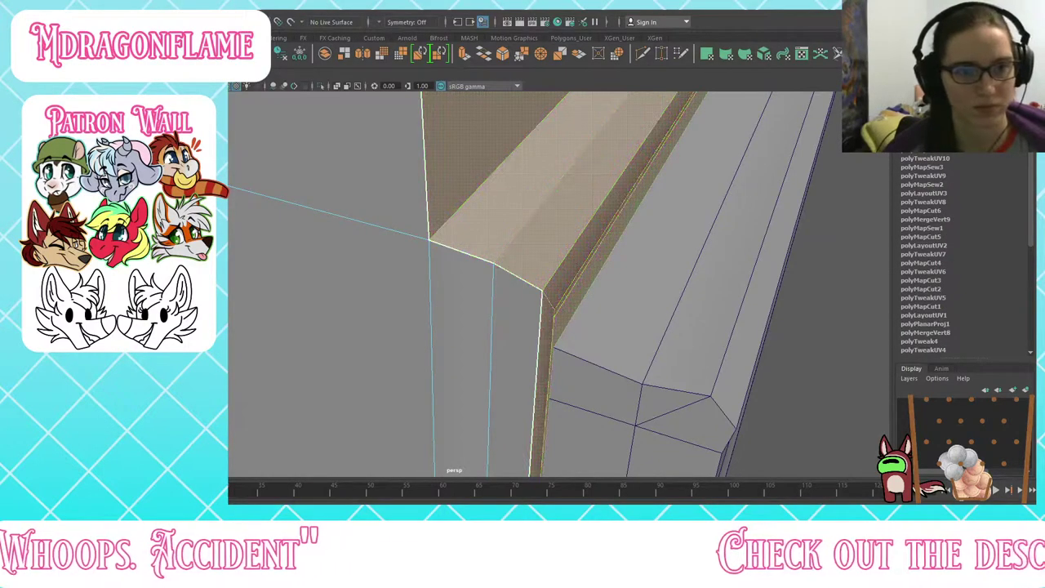
pyautogui.hotkey('shift', '.')
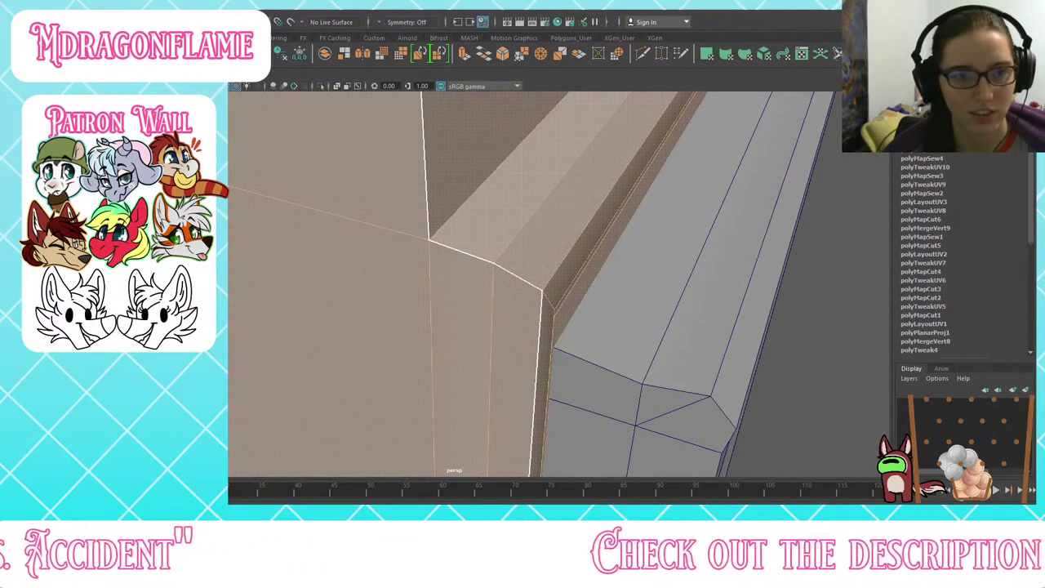
pyautogui.press('F10')
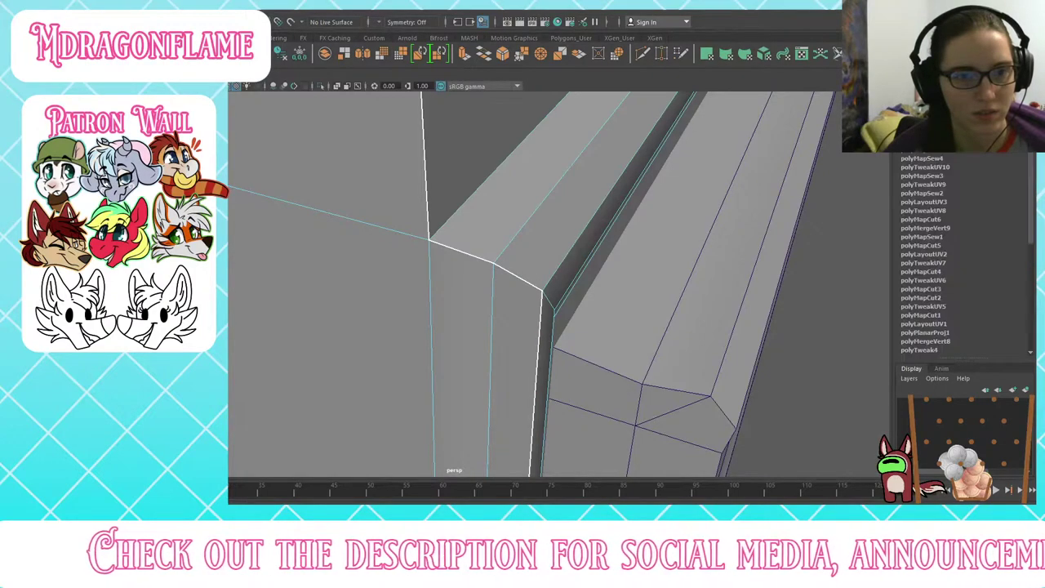
pyautogui.click(343, 326)
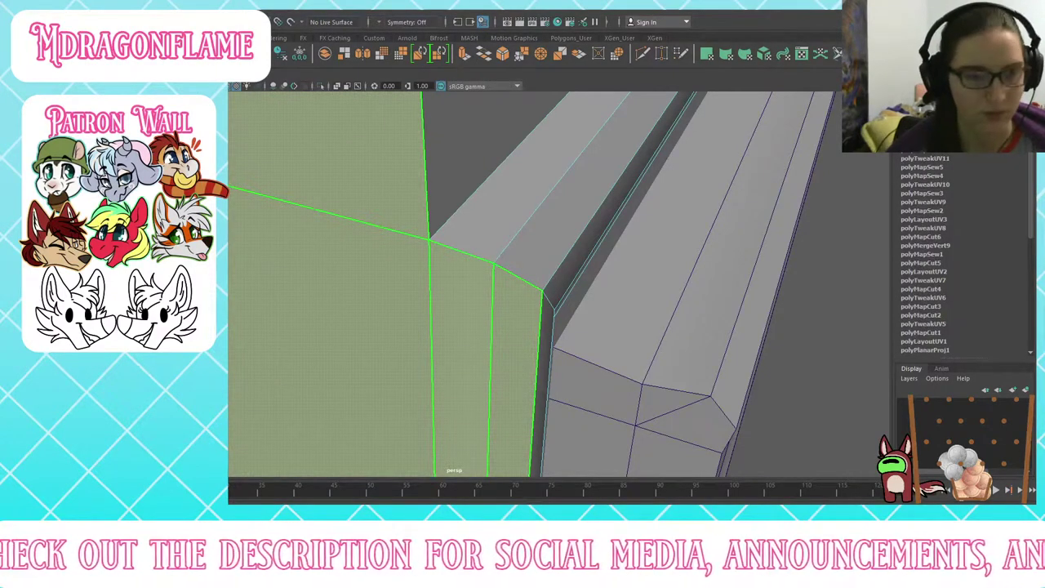
pyautogui.hotkey('ctrl', 'z')
pyautogui.hotkey('ctrl', 'z')
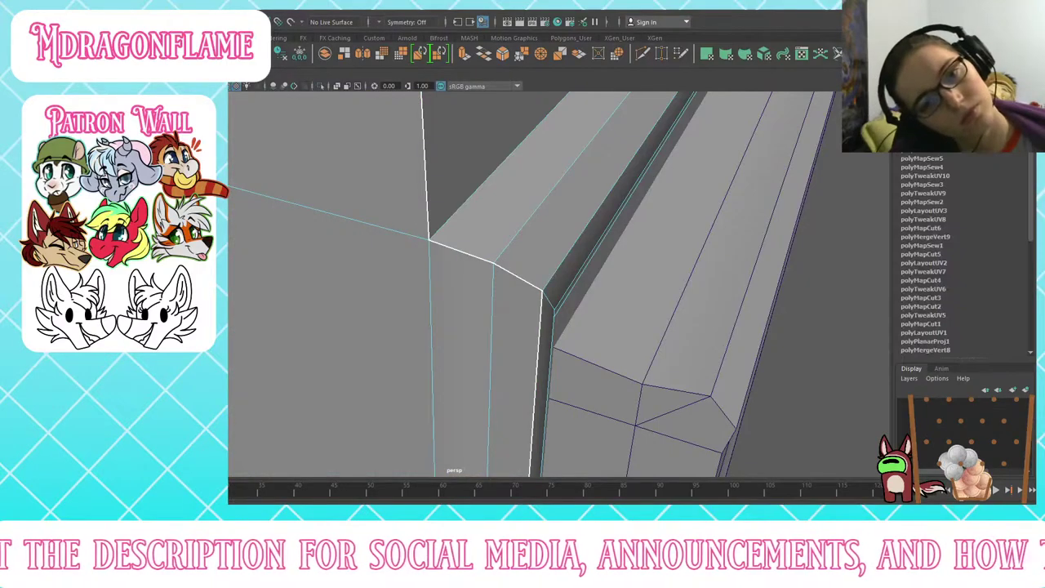
# Step: Leave the fridge body's component editing and select all faces of the lower door's handle, followed by those of the upper door's handle
pyautogui.moveTo(299, 303)
pyautogui.keyDown('alt'); pyautogui.mouseDown()
pyautogui.moveTo(369, 247)
pyautogui.moveTo(378, 273)
pyautogui.moveTo(288, 333)
pyautogui.moveTo(299, 297)
pyautogui.mouseUp(); pyautogui.keyUp('alt')
pyautogui.moveTo(341, 350); pyautogui.dragTo(397, 317, button='right')
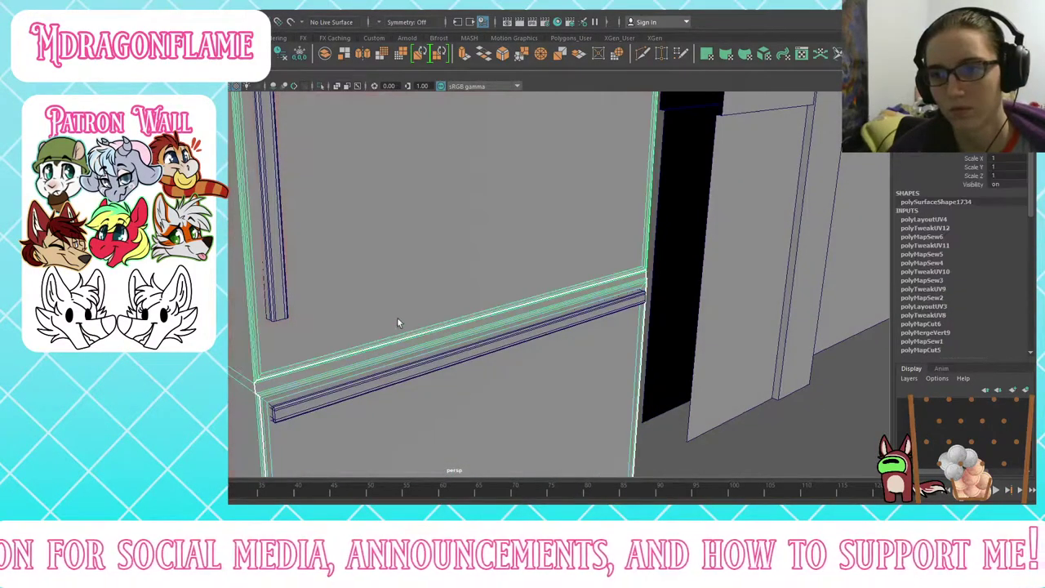
pyautogui.click(389, 379)
pyautogui.press('F11')
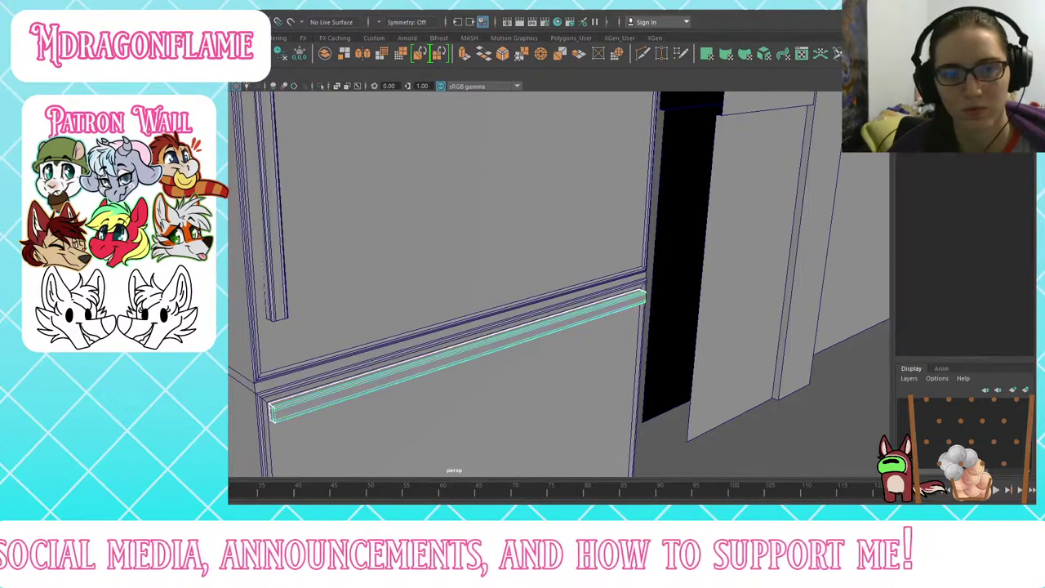
pyautogui.click(390, 379)
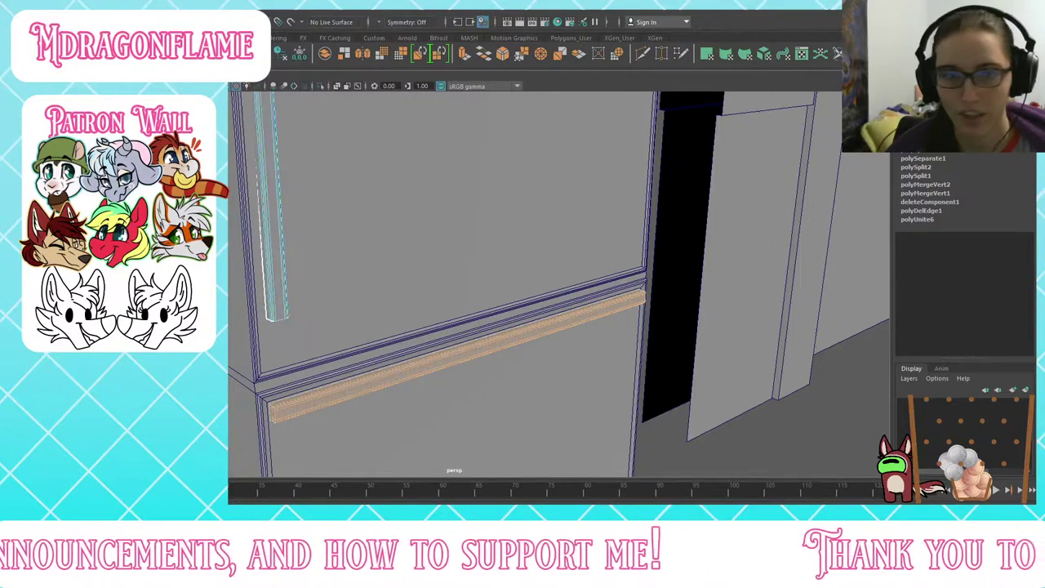
pyautogui.click(268, 207)
pyautogui.doubleClick(268, 207)
pyautogui.hotkey('ctrl', 'd')
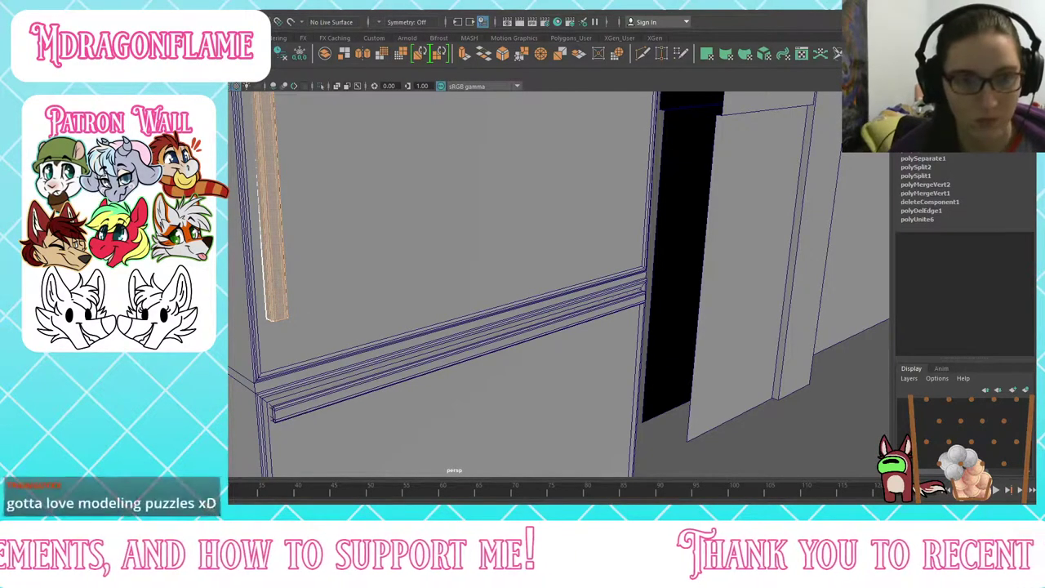
# Step: Select both door handles together for component editing
pyautogui.click(334, 394)
pyautogui.click(274, 261)
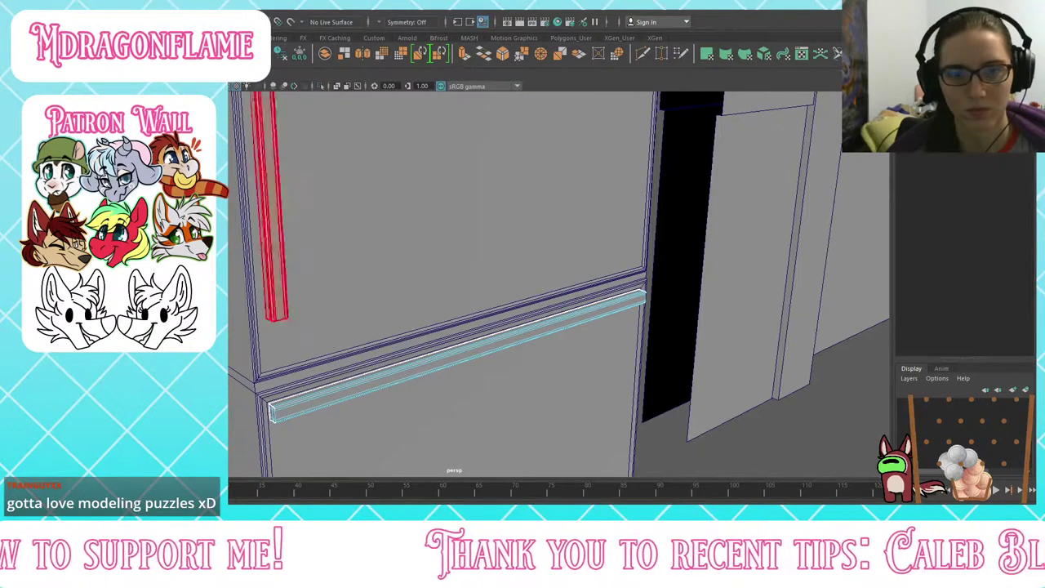
pyautogui.click(273, 261)
pyautogui.scroll(-10, 322, 280)
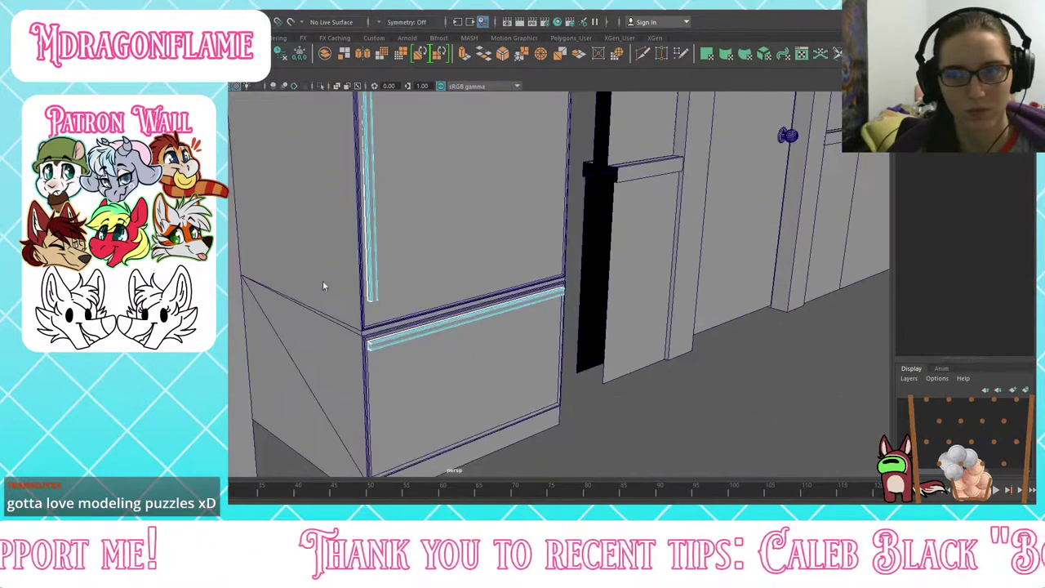
pyautogui.keyDown('alt'); pyautogui.moveTo(333, 280); pyautogui.dragTo(320, 318, button='middle'); pyautogui.keyUp('alt')
# Step: Add the fridge body to the component editing, select both handles' faces and adjust their UV shells with the Move and Rotate tools
pyautogui.keyDown('shift'); pyautogui.click(372, 296); pyautogui.keyUp('shift')
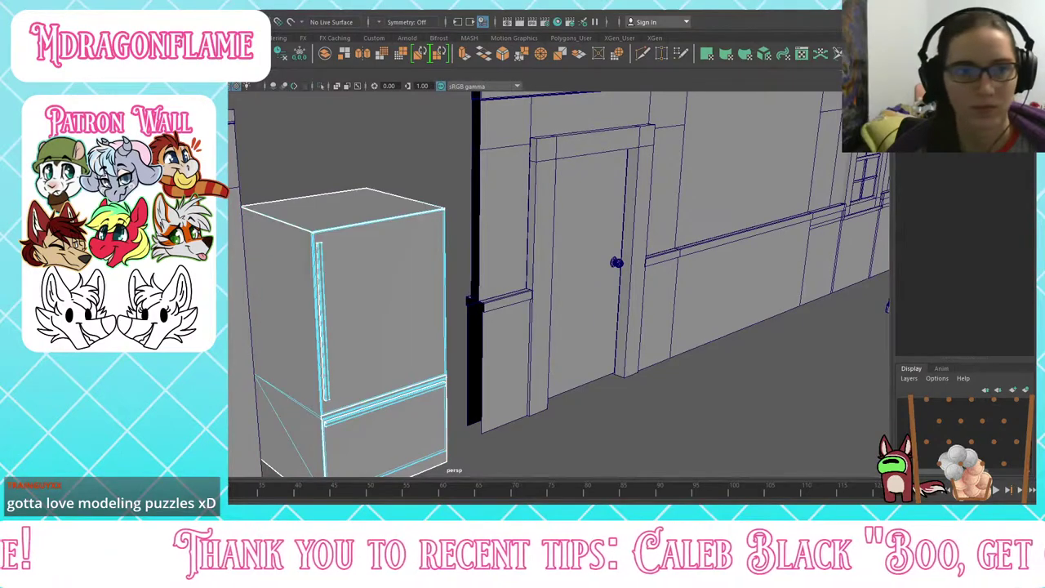
pyautogui.doubleClick(371, 296)
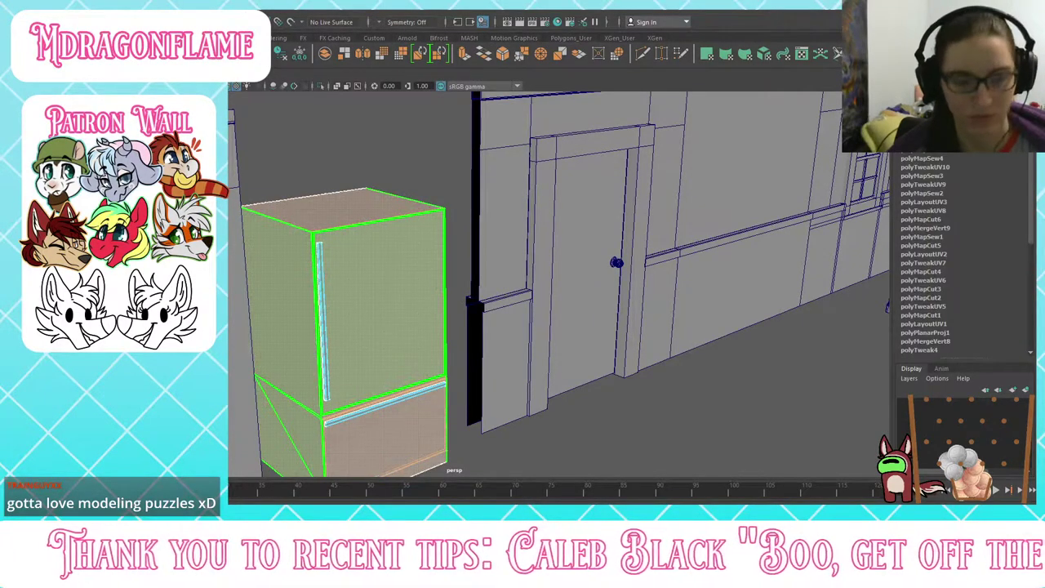
pyautogui.hotkey('ctrl', 'z')
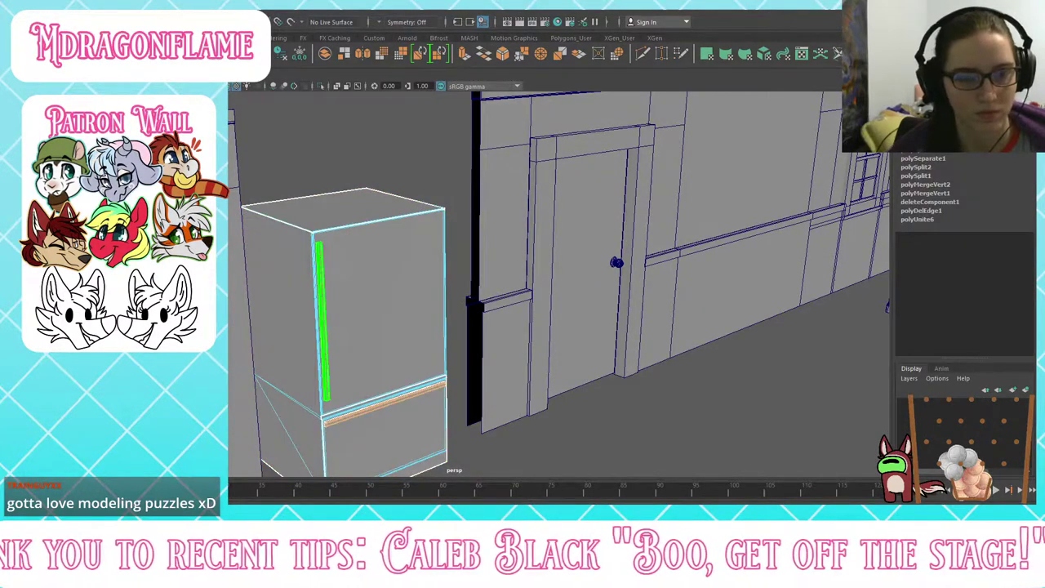
pyautogui.press('w')
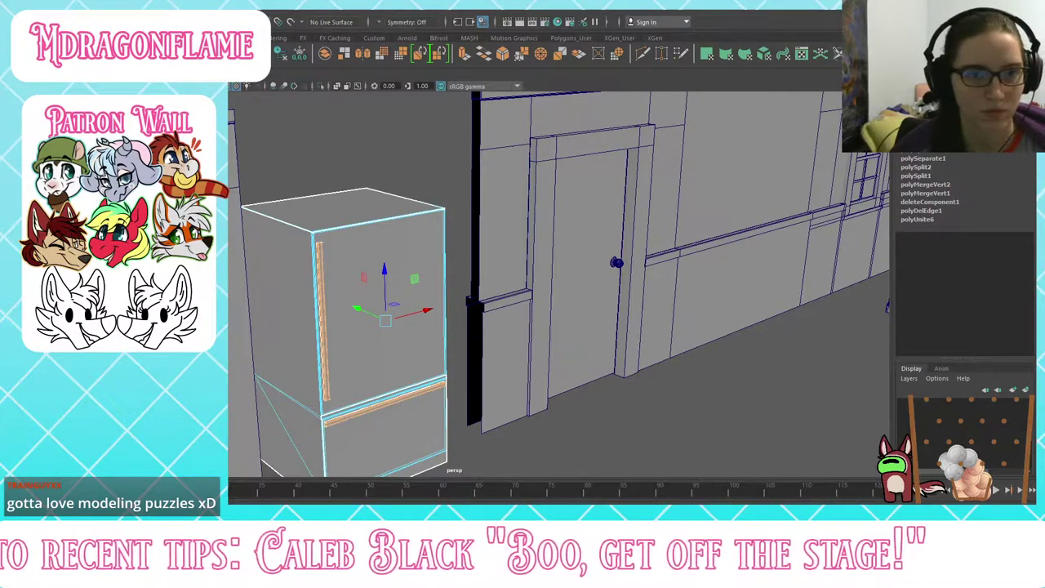
pyautogui.press('e')
pyautogui.press('w')
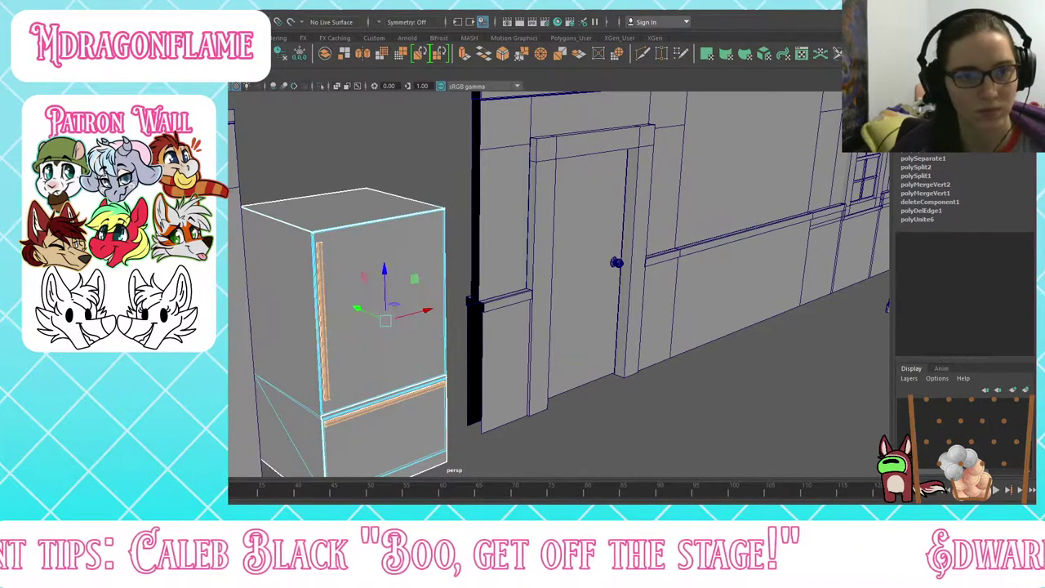
pyautogui.press('e')
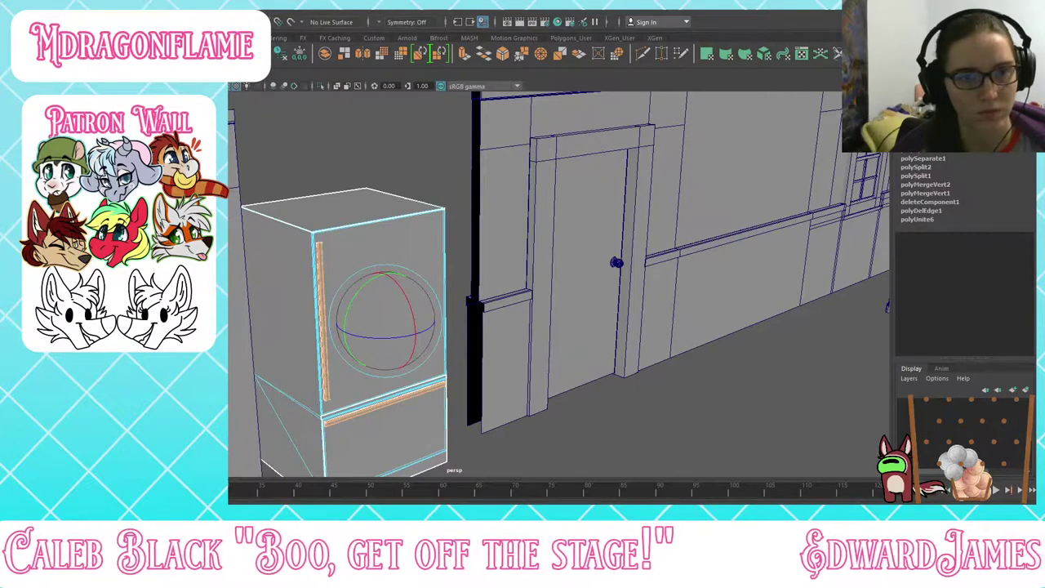
pyautogui.click(461, 277)
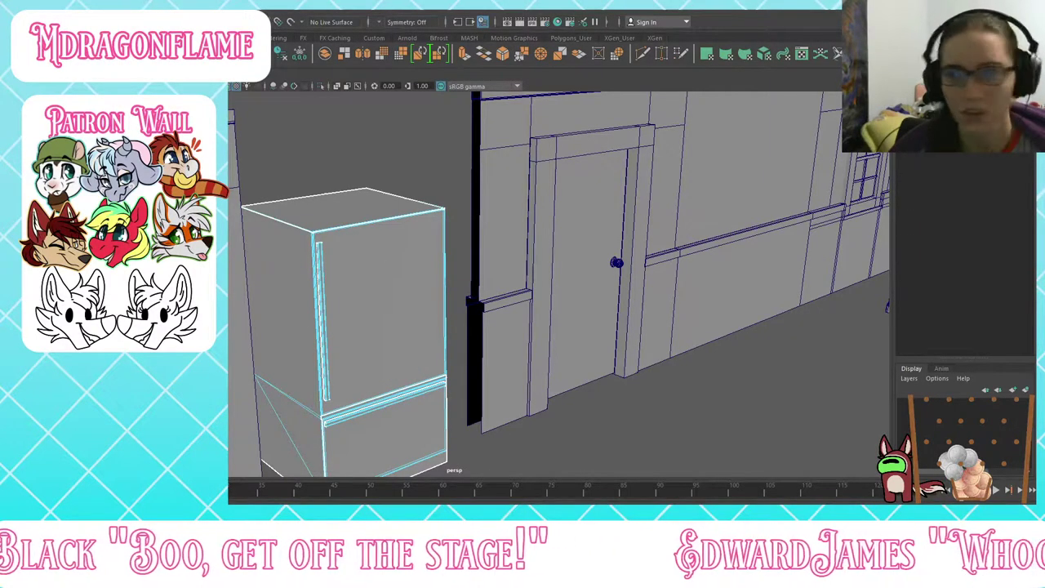
# Step: Return to object selection and combine the fridge body and both handles into one mesh
pyautogui.scroll(-4, 469, 278)
pyautogui.keyDown('alt'); pyautogui.moveTo(469, 277); pyautogui.dragTo(456, 319); pyautogui.keyUp('alt')
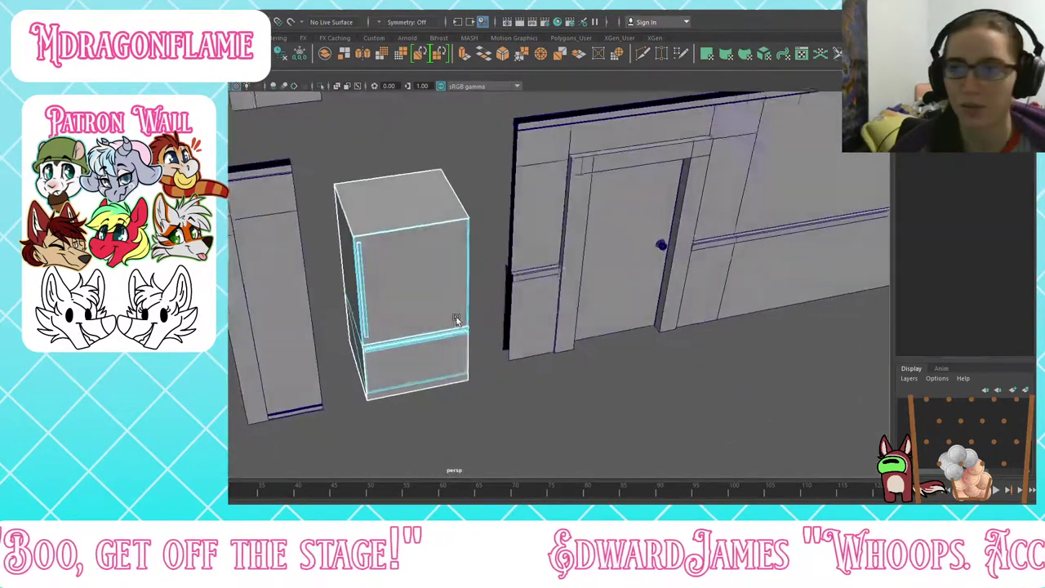
pyautogui.scroll(5, 449, 286)
pyautogui.moveTo(422, 129); pyautogui.dragTo(447, 108, button='right')
pyautogui.scroll(-5, 454, 231)
pyautogui.keyDown('alt'); pyautogui.moveTo(456, 233); pyautogui.dragTo(444, 411); pyautogui.keyUp('alt')
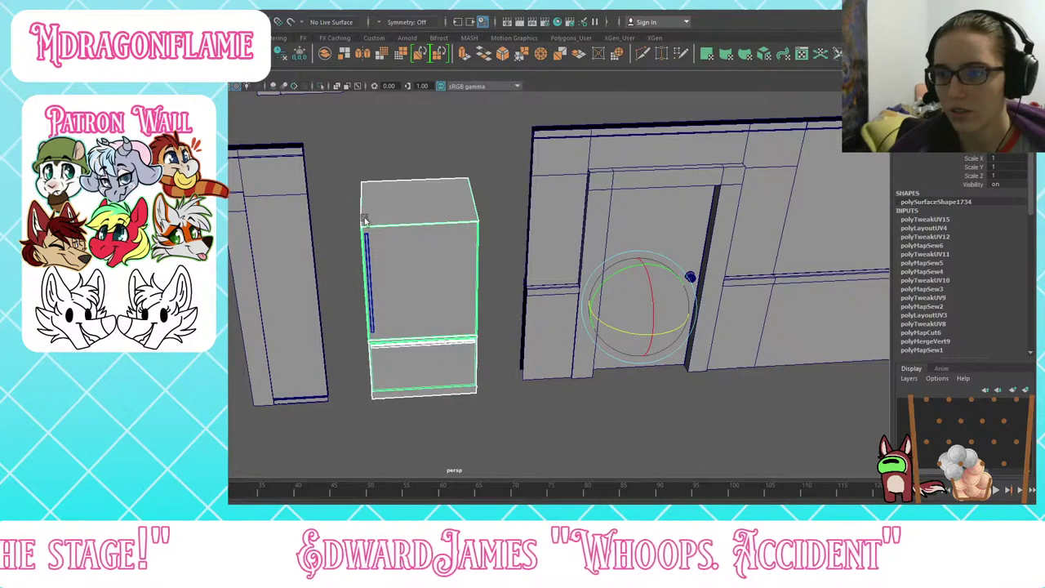
pyautogui.keyDown('ctrl'); pyautogui.keyDown('shift'); pyautogui.moveTo(361, 214); pyautogui.dragTo(441, 273); pyautogui.keyUp('shift'); pyautogui.keyUp('ctrl')
pyautogui.press('g')
# Step: Snap the combined fridge's pivot vertically to the vertices at its base
pyautogui.scroll(5, 442, 283)
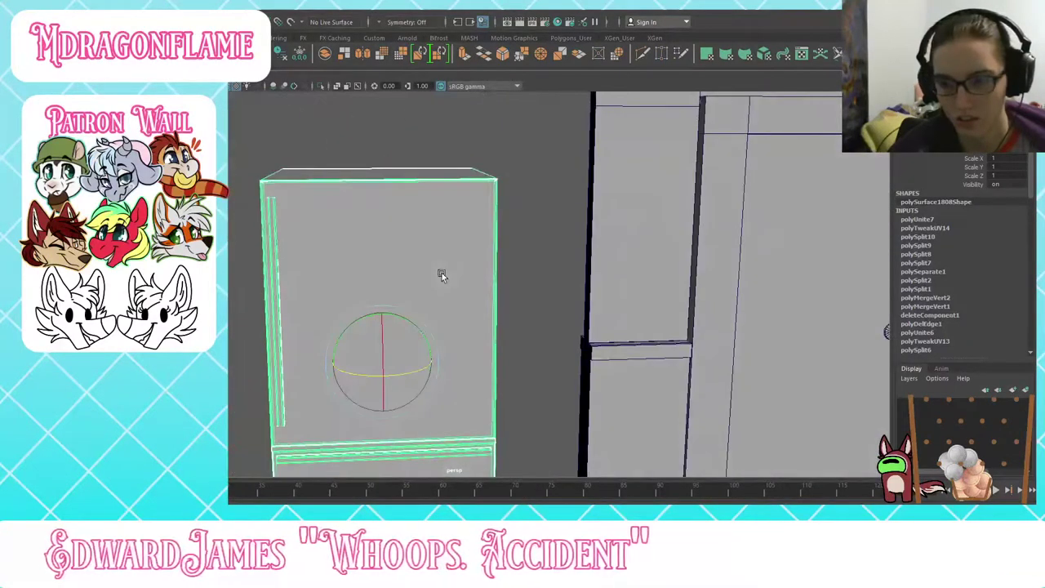
pyautogui.scroll(-5, 443, 299)
pyautogui.scroll(-5, 441, 304)
pyautogui.press('d')
pyautogui.scroll(-5, 436, 303)
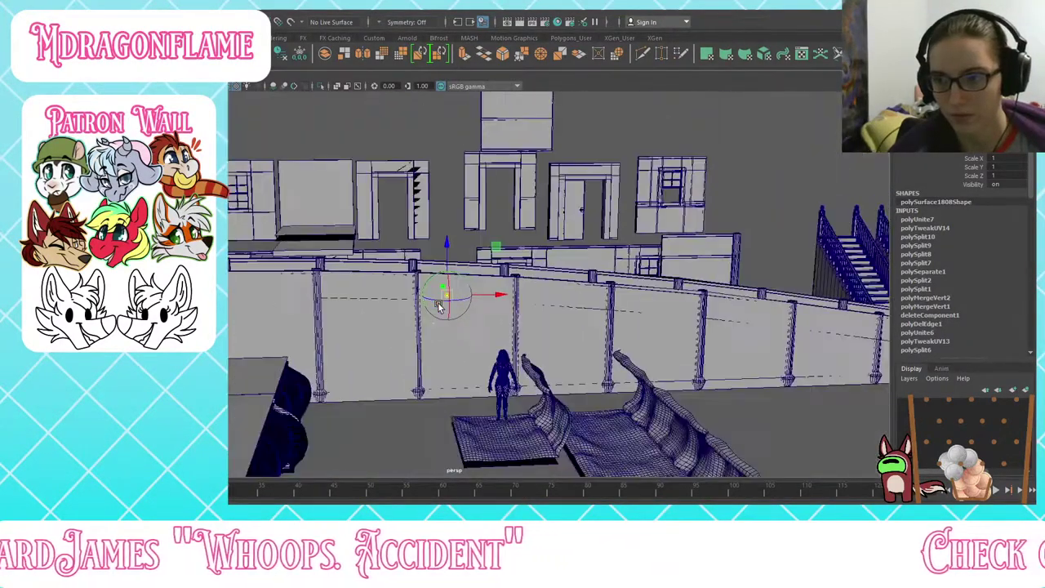
pyautogui.scroll(5, 436, 304)
pyautogui.scroll(-3, 436, 306)
pyautogui.scroll(1, 439, 306)
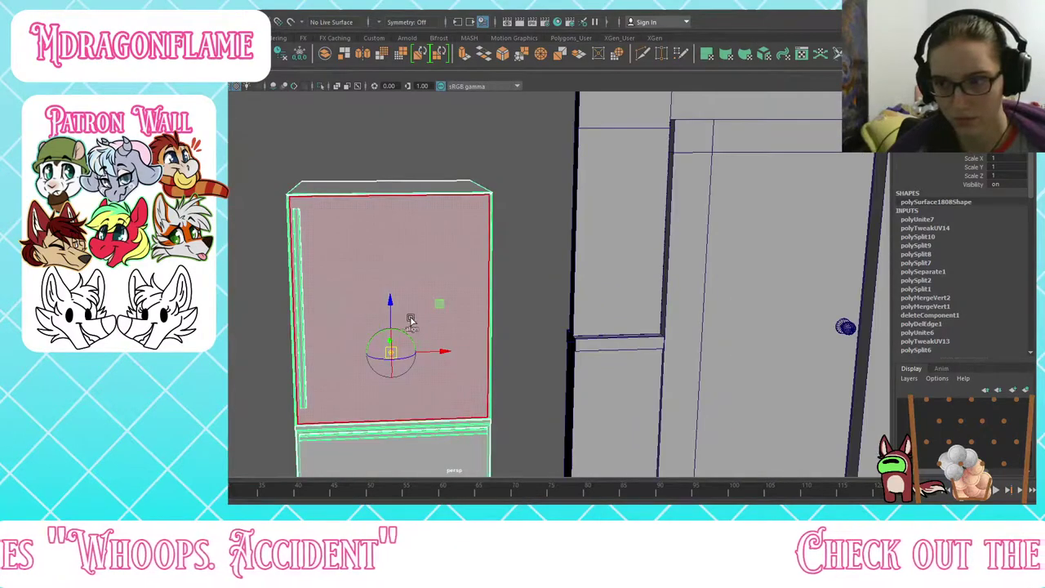
pyautogui.scroll(-1, 446, 297)
pyautogui.keyDown('alt'); pyautogui.moveTo(452, 291); pyautogui.dragTo(458, 307); pyautogui.keyUp('alt')
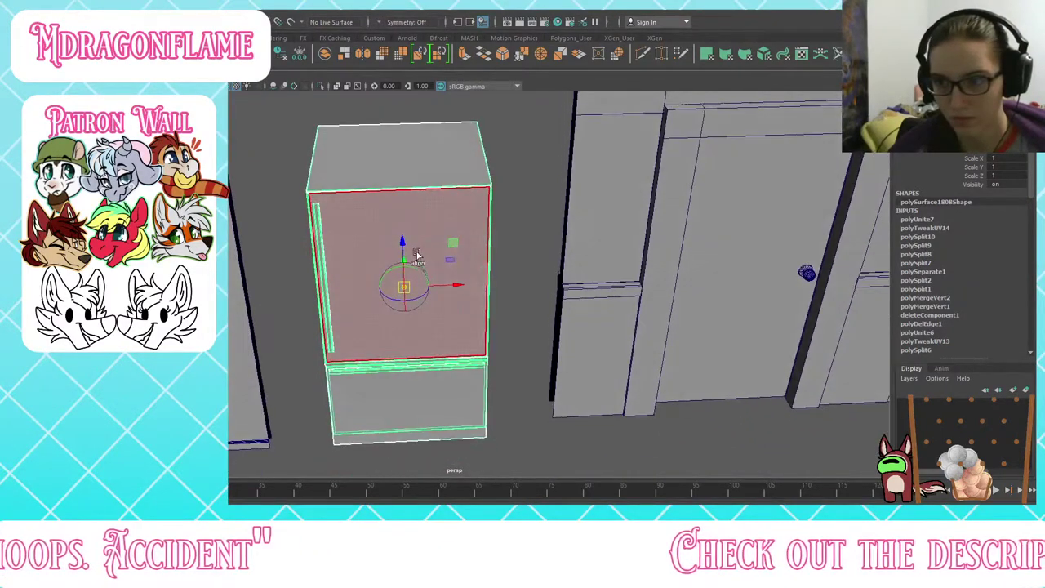
pyautogui.press('v')
pyautogui.moveTo(402, 240); pyautogui.dragTo(497, 455)
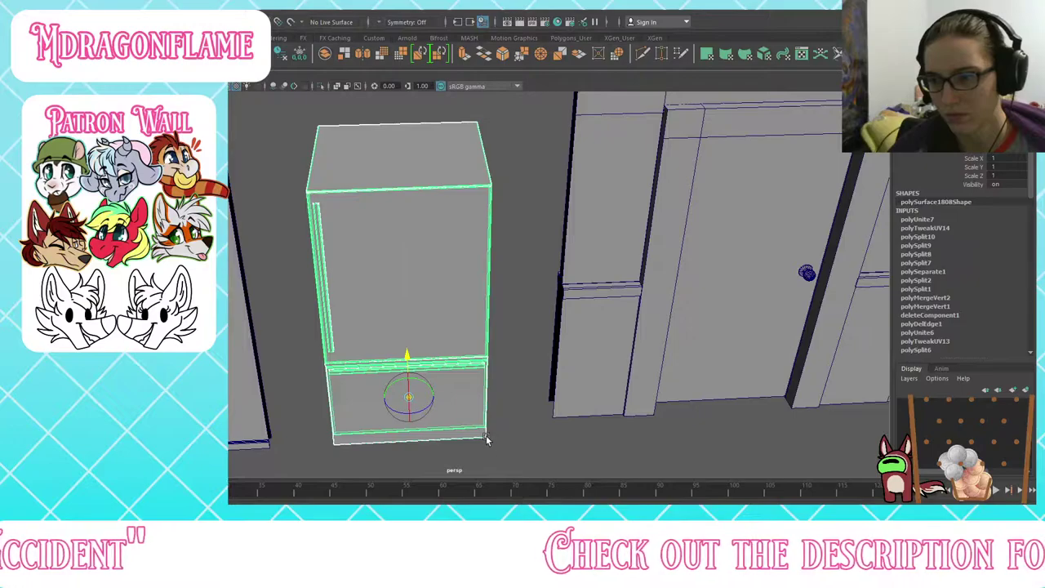
# Step: Snap the fridge's pivot in depth to its back bottom edge
pyautogui.keyDown('alt'); pyautogui.moveTo(343, 438); pyautogui.dragTo(430, 275); pyautogui.keyUp('alt')
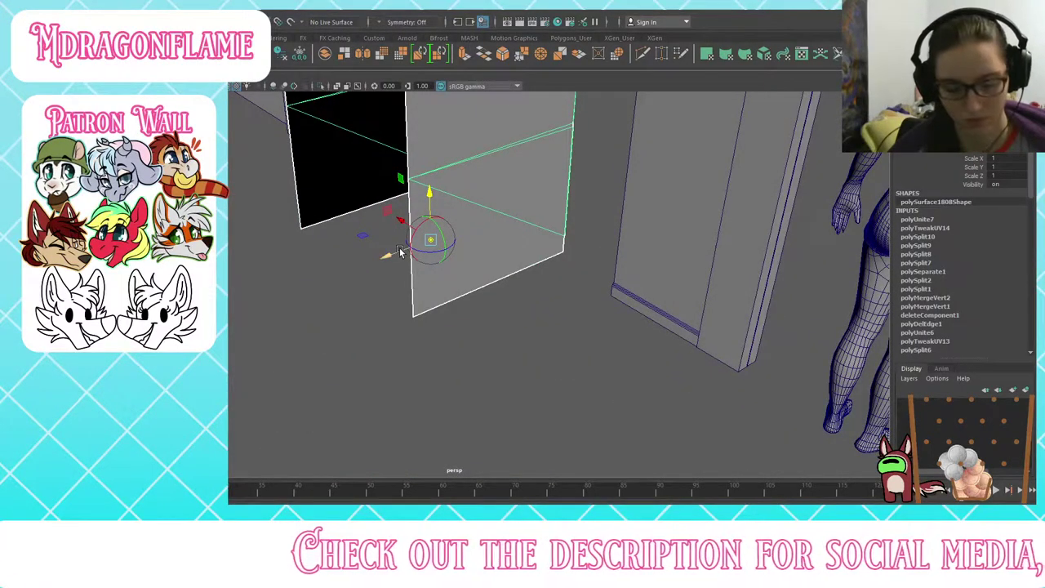
pyautogui.press('e')
pyautogui.press('d')
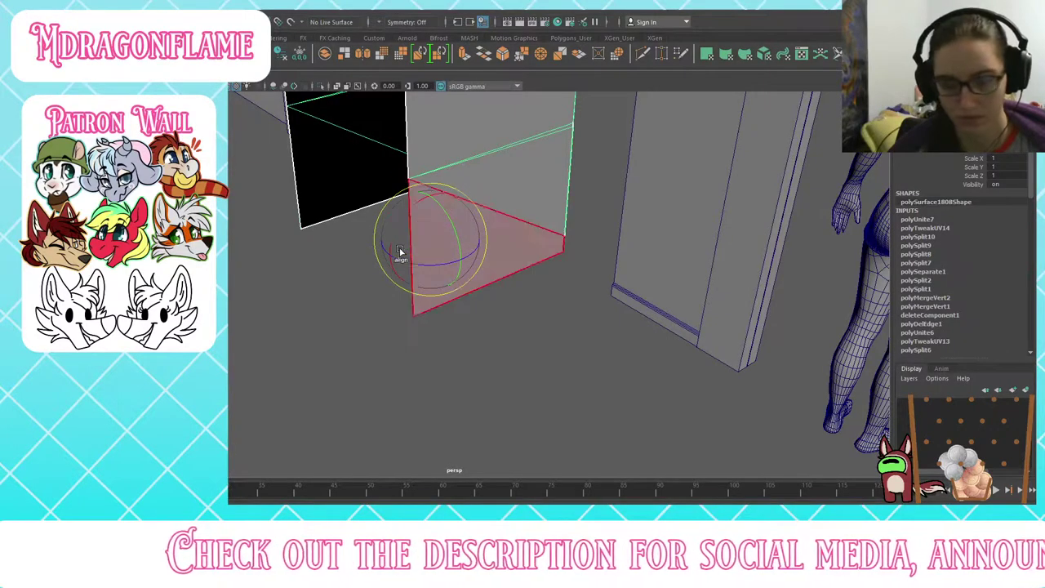
pyautogui.moveTo(399, 252)
pyautogui.mouseDown()
pyautogui.moveTo(303, 229)
pyautogui.moveTo(415, 254)
pyautogui.mouseUp()
# Step: Move the fridge by its pivot onto the centre of the world grid
pyautogui.keyDown('alt'); pyautogui.moveTo(415, 255); pyautogui.dragTo(466, 301, button='right'); pyautogui.keyUp('alt')
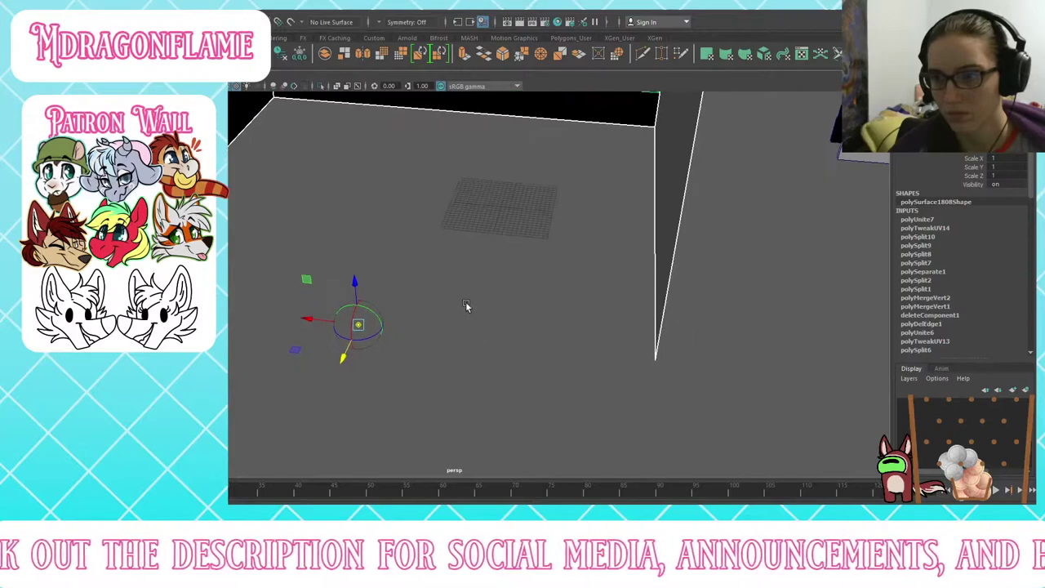
pyautogui.press('e')
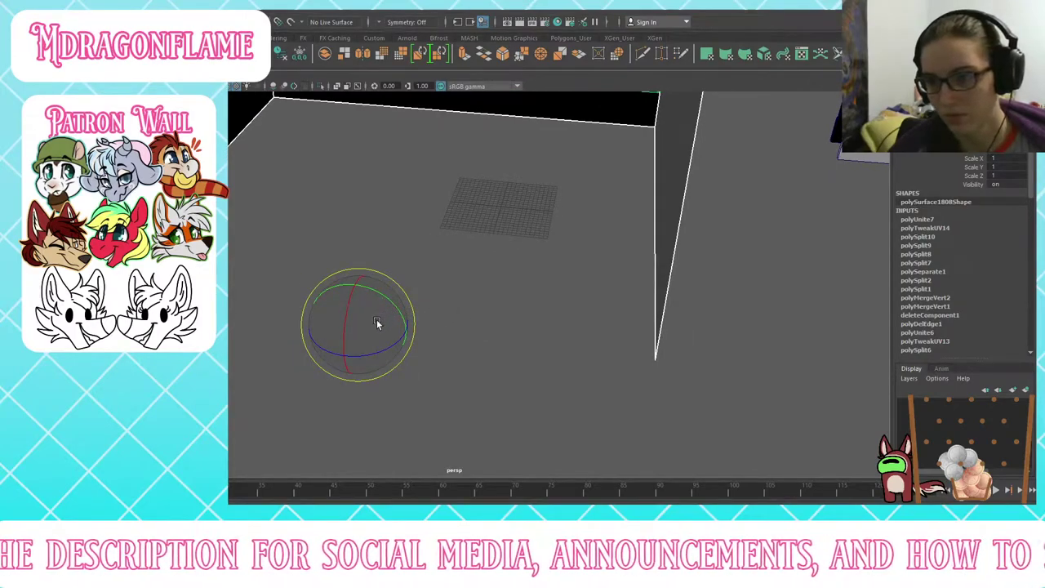
pyautogui.press('w')
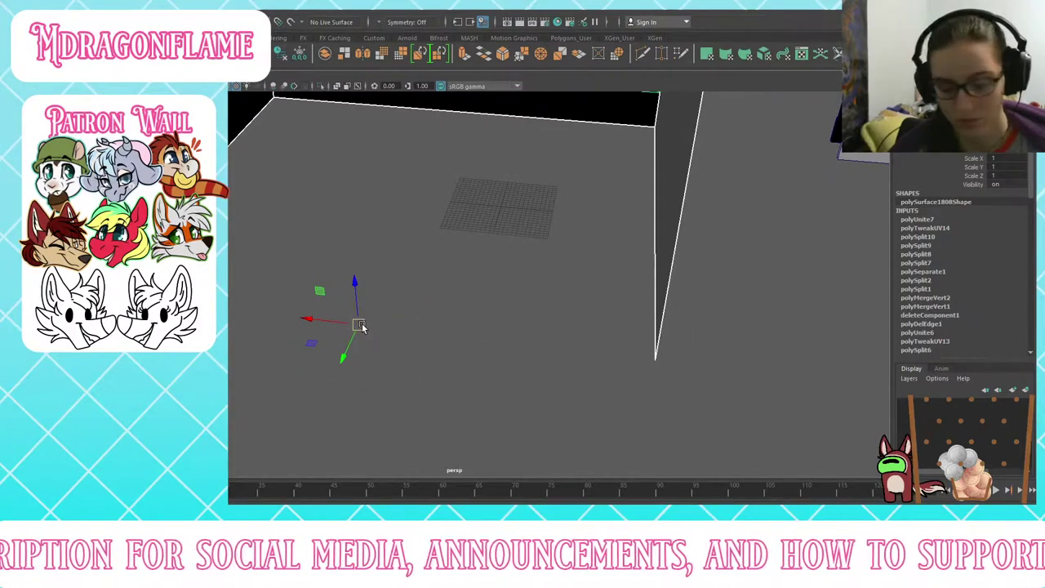
pyautogui.moveTo(360, 326); pyautogui.dragTo(500, 207)
pyautogui.scroll(2, 519, 256)
pyautogui.scroll(-4, 520, 251)
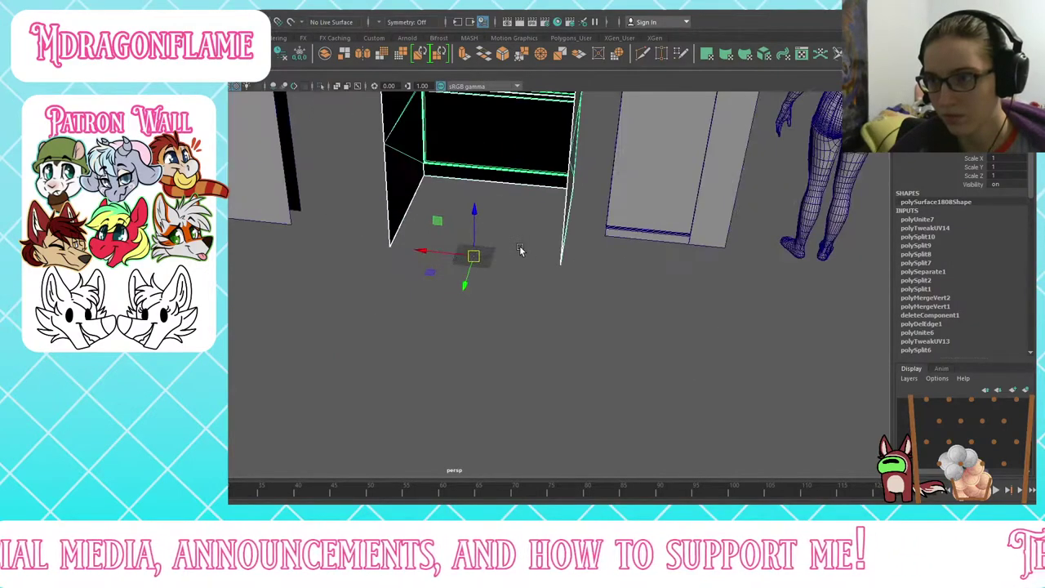
# Step: Insert a vertical edge loop through the middle of the fridge's front as a centring guide and return to object selection
pyautogui.keyDown('alt'); pyautogui.moveTo(535, 256); pyautogui.dragTo(382, 243); pyautogui.keyUp('alt')
pyautogui.scroll(3, 474, 193)
pyautogui.click(643, 55)
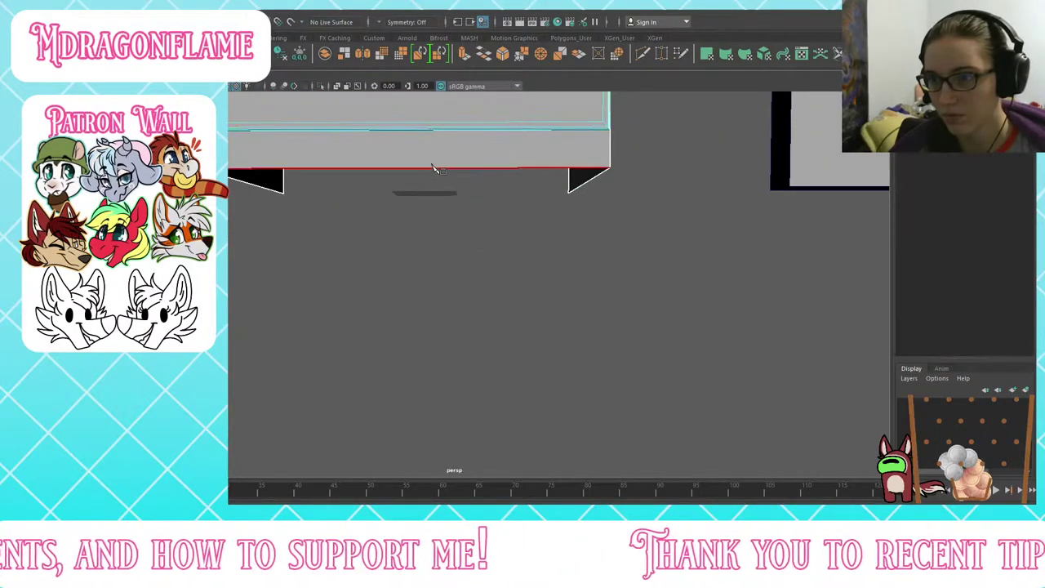
pyautogui.keyDown('shift'); pyautogui.click(418, 169); pyautogui.keyUp('shift')
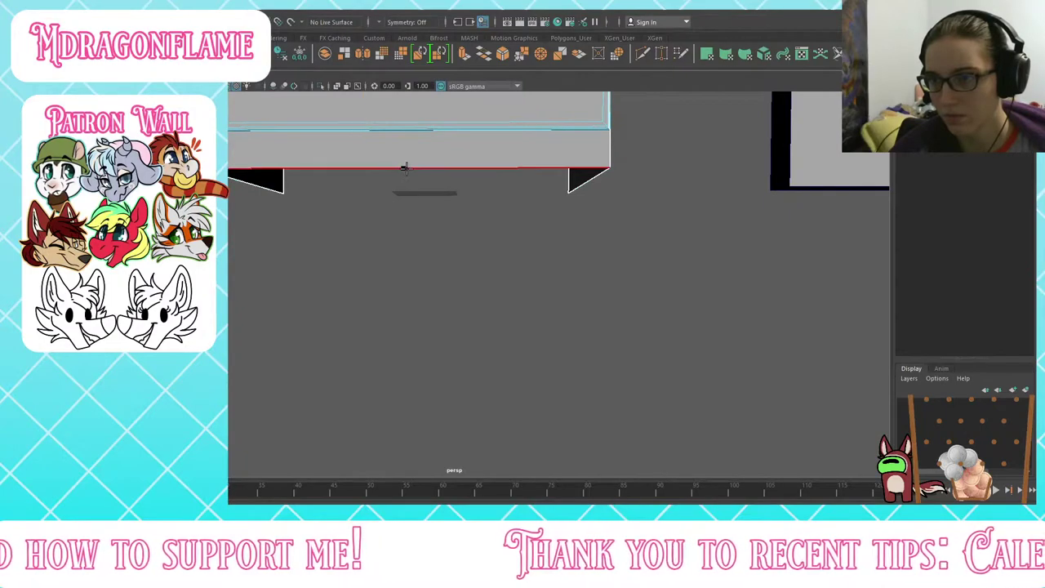
pyautogui.keyDown('ctrl'); pyautogui.keyDown('shift'); pyautogui.click(404, 168); pyautogui.keyUp('shift'); pyautogui.keyUp('ctrl')
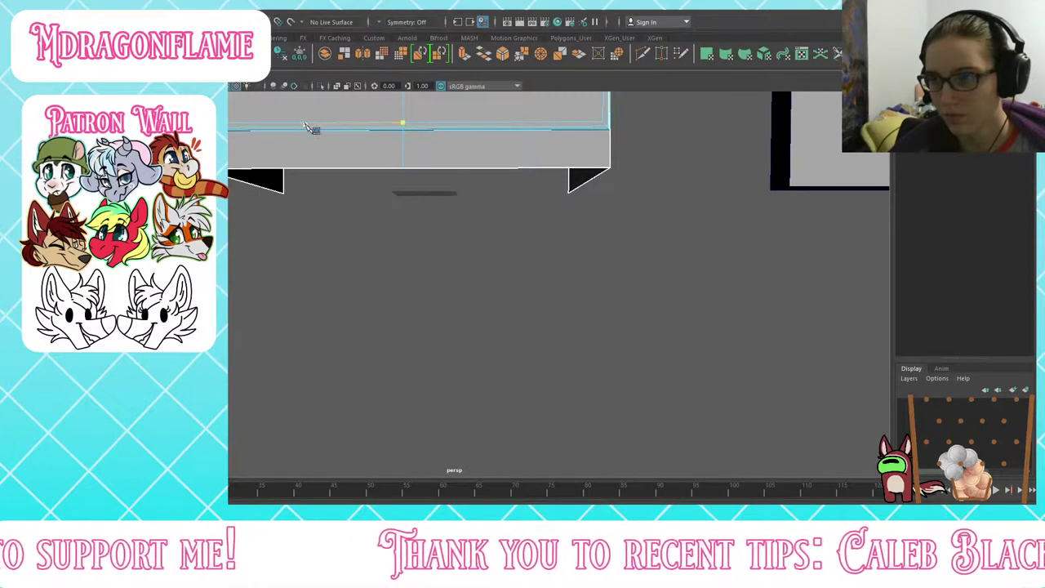
pyautogui.press('F8')
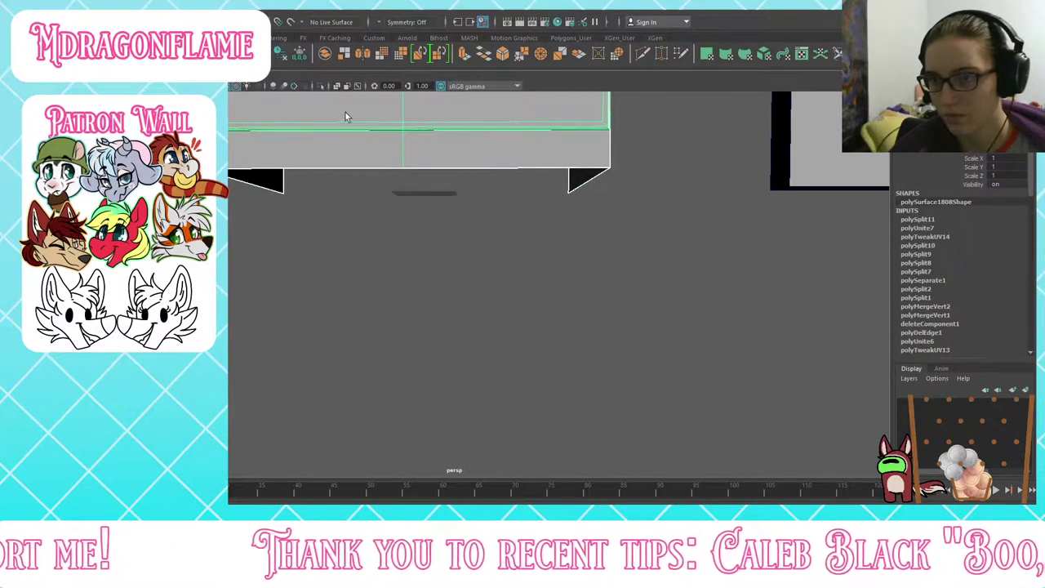
# Step: Align the fridge's pivot sideways with the middle edge loop and delete that guide loop
pyautogui.press('w')
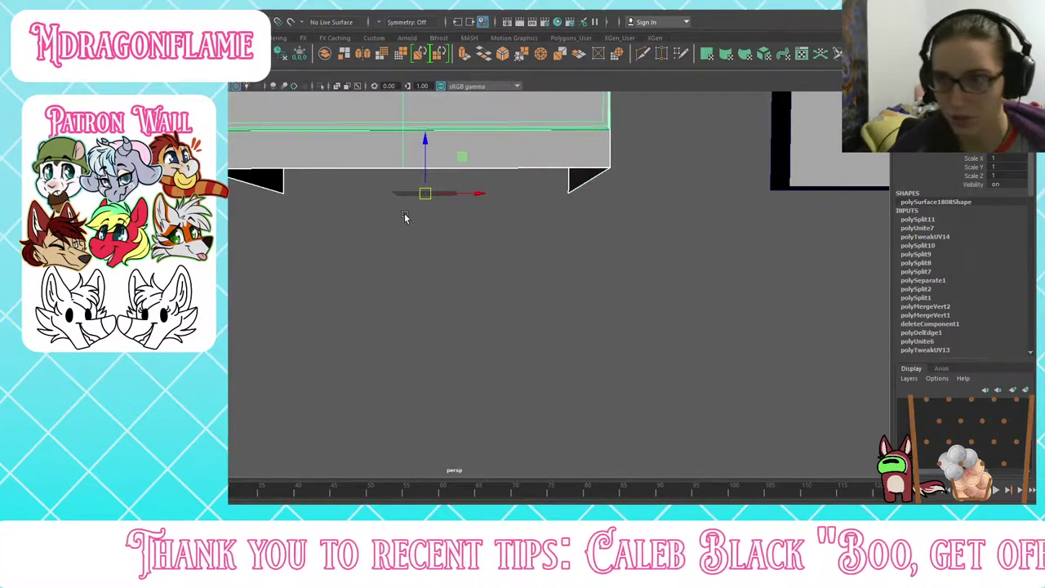
pyautogui.keyDown('alt'); pyautogui.moveTo(405, 215); pyautogui.dragTo(412, 215); pyautogui.keyUp('alt')
pyautogui.press('d')
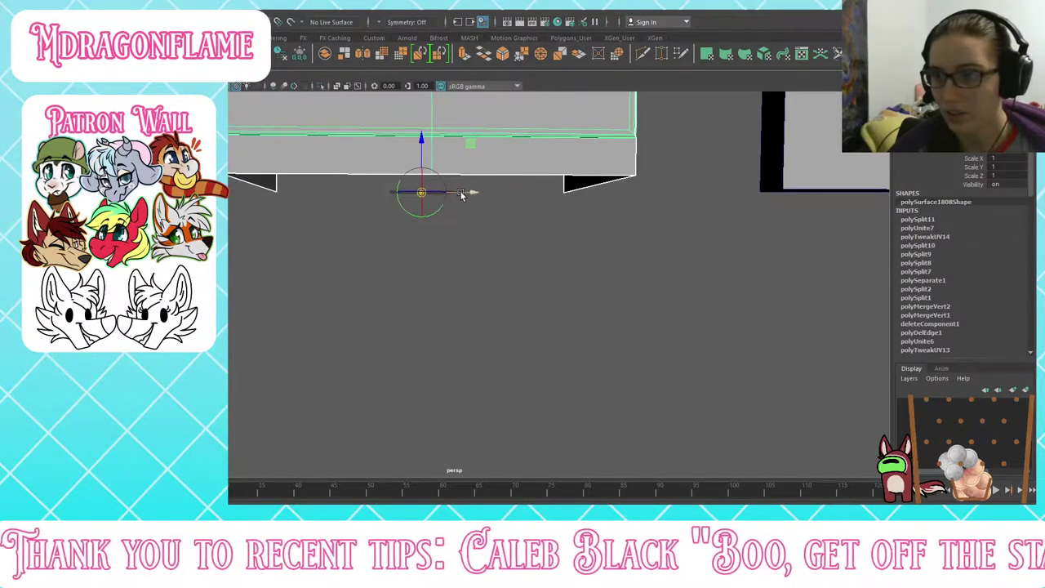
pyautogui.click(461, 193)
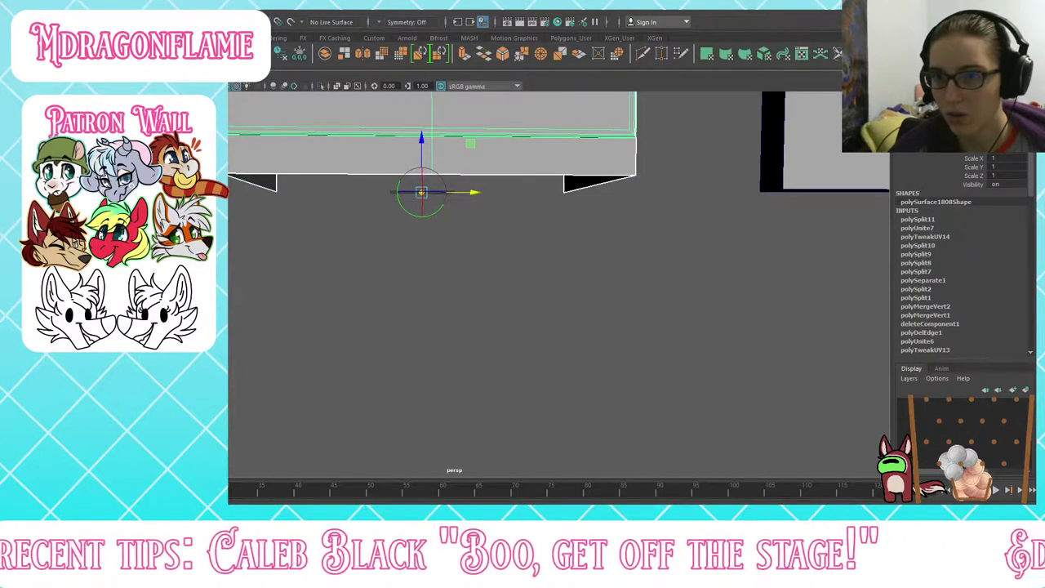
pyautogui.click(468, 113)
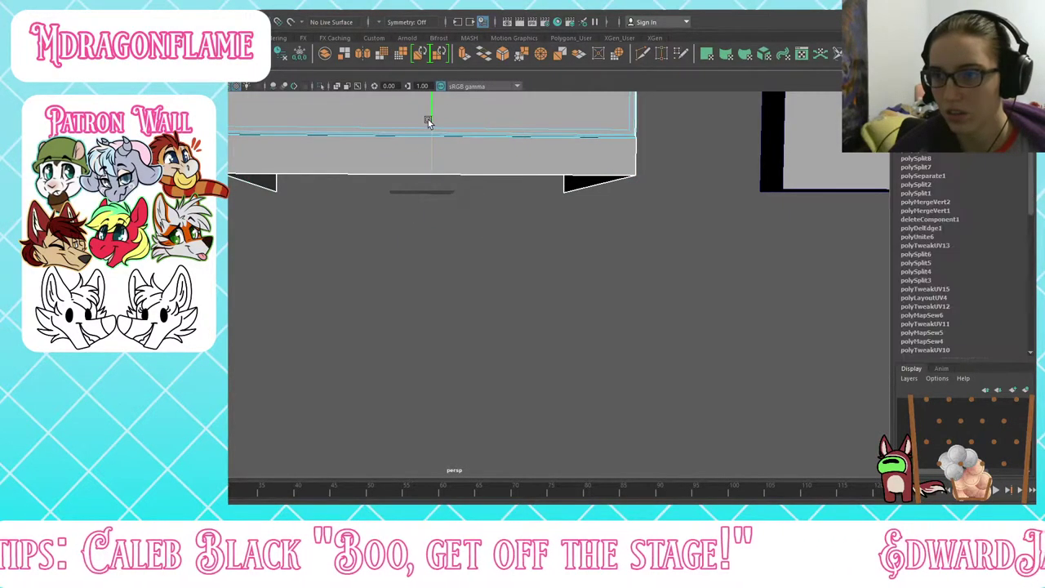
pyautogui.keyDown('ctrl'); pyautogui.click(427, 121); pyautogui.keyUp('ctrl')
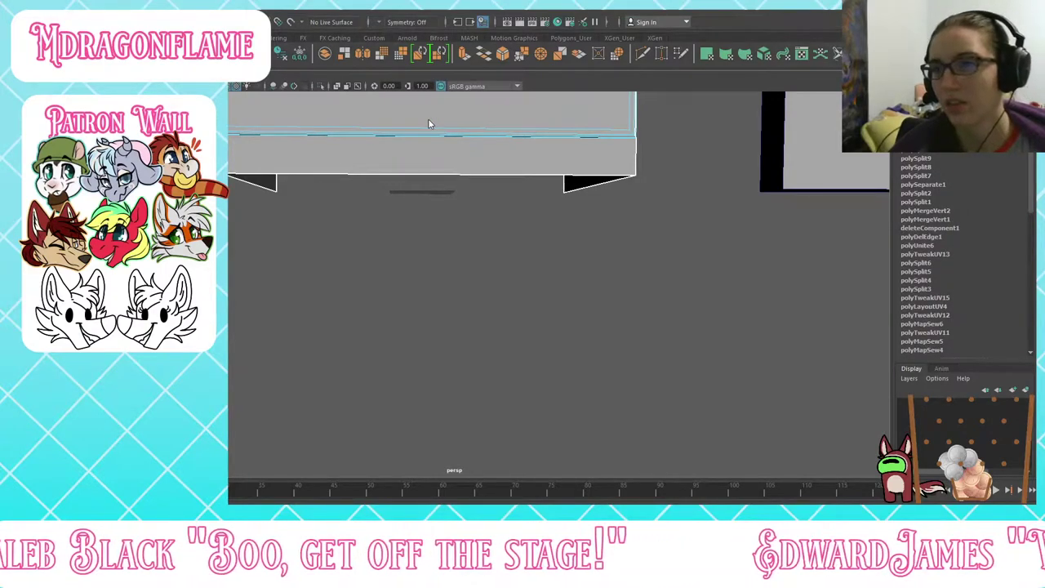
# Step: Freeze the fridge's transformations at the grid centre and delete its construction history
pyautogui.press('w')
pyautogui.keyDown('alt'); pyautogui.moveTo(458, 153); pyautogui.dragTo(435, 158); pyautogui.keyUp('alt')
pyautogui.keyDown('alt'); pyautogui.moveTo(435, 157); pyautogui.dragTo(408, 360, button='right'); pyautogui.keyUp('alt')
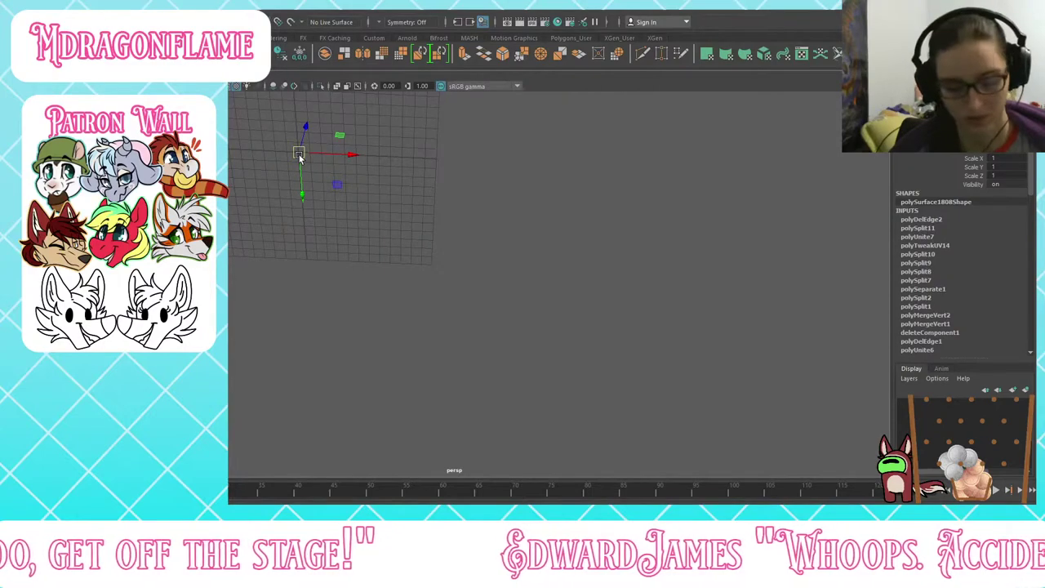
pyautogui.scroll(-10, 339, 210)
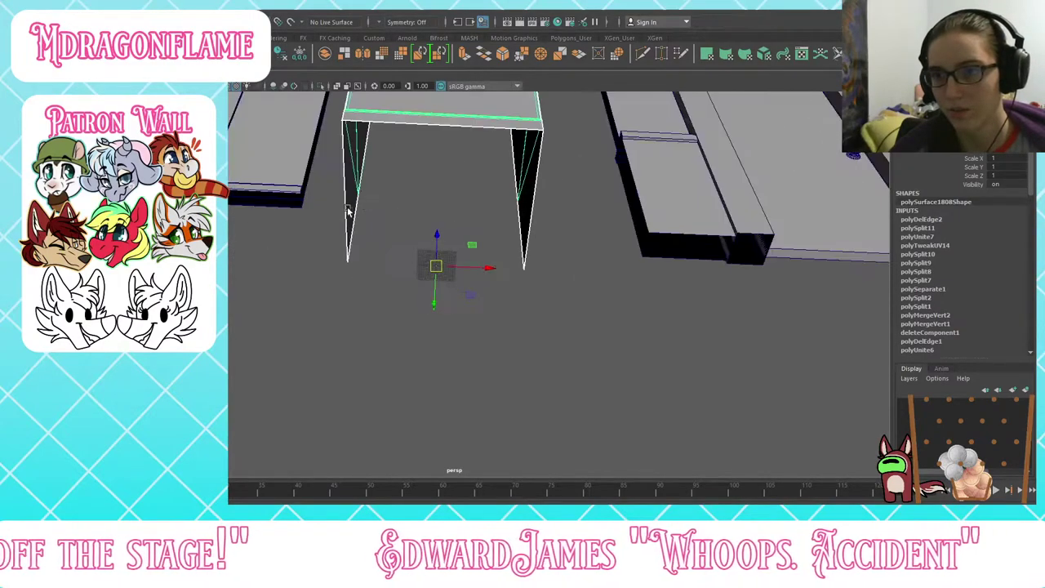
pyautogui.scroll(-8, 347, 211)
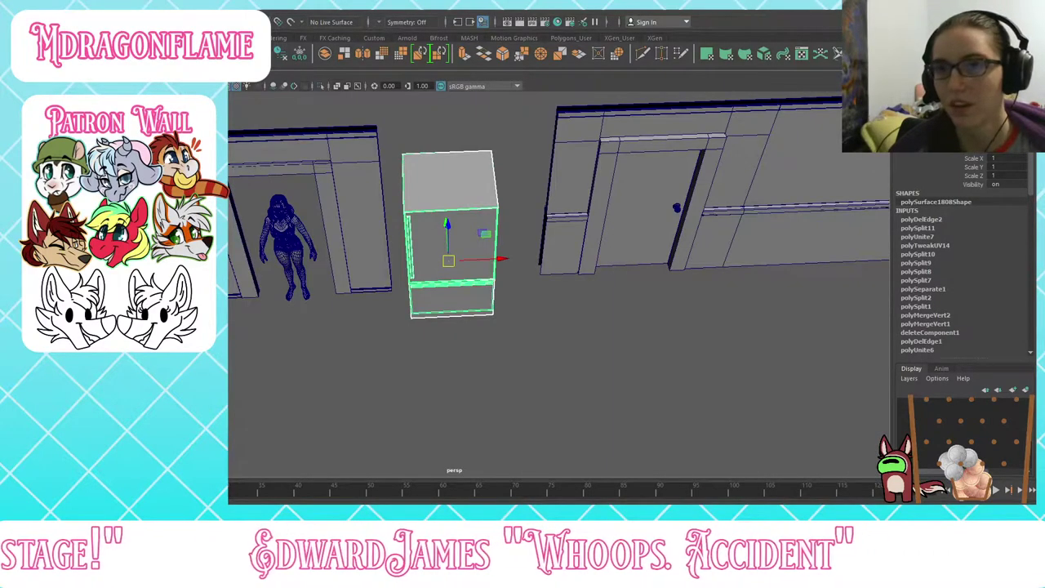
pyautogui.click(430, 52)
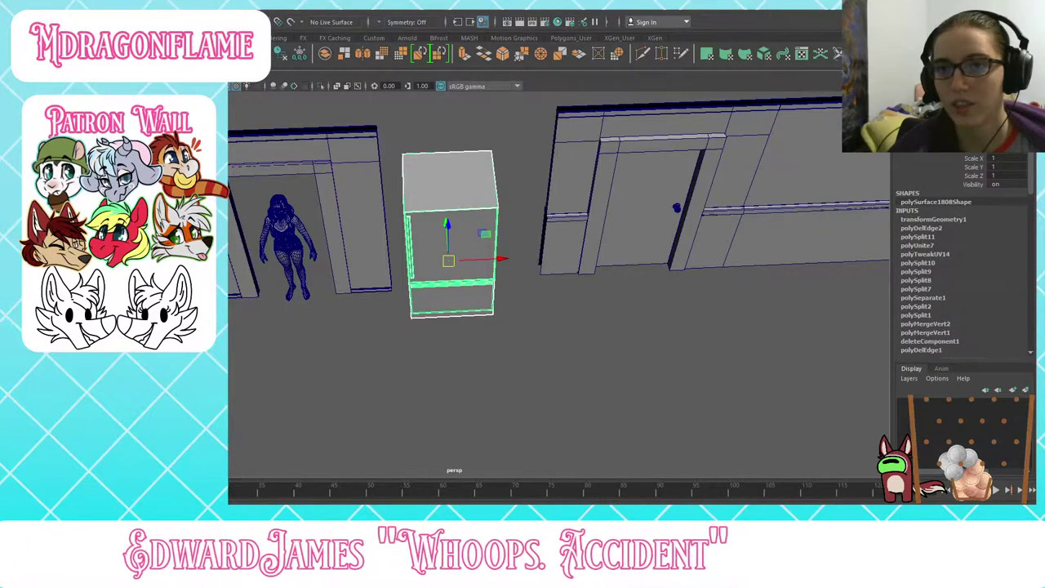
pyautogui.click(252, 152)
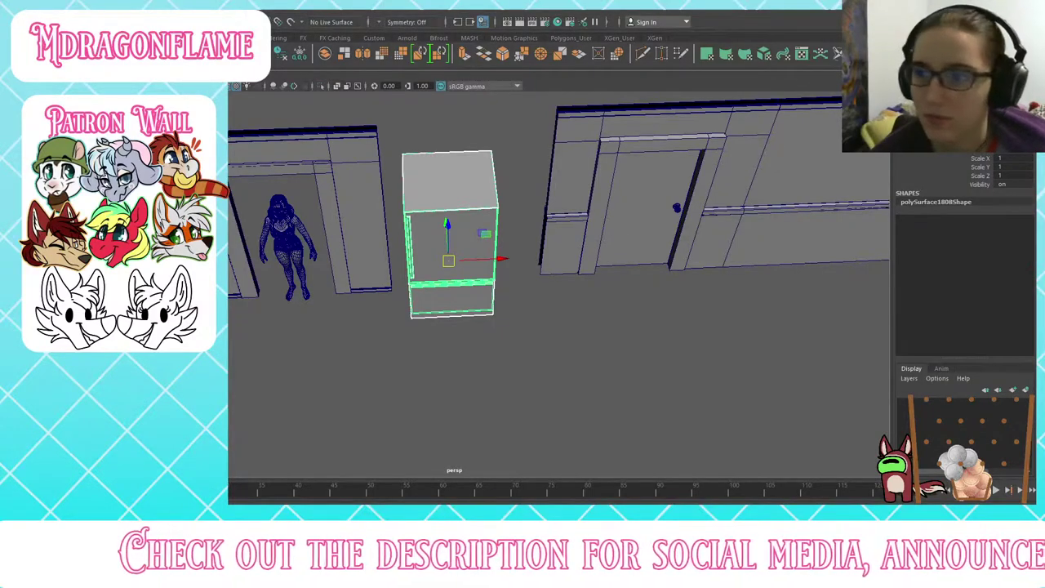
# Step: Leave the fridge scene and open the scene containing the potted plants and foliage
pyautogui.click(331, 373)
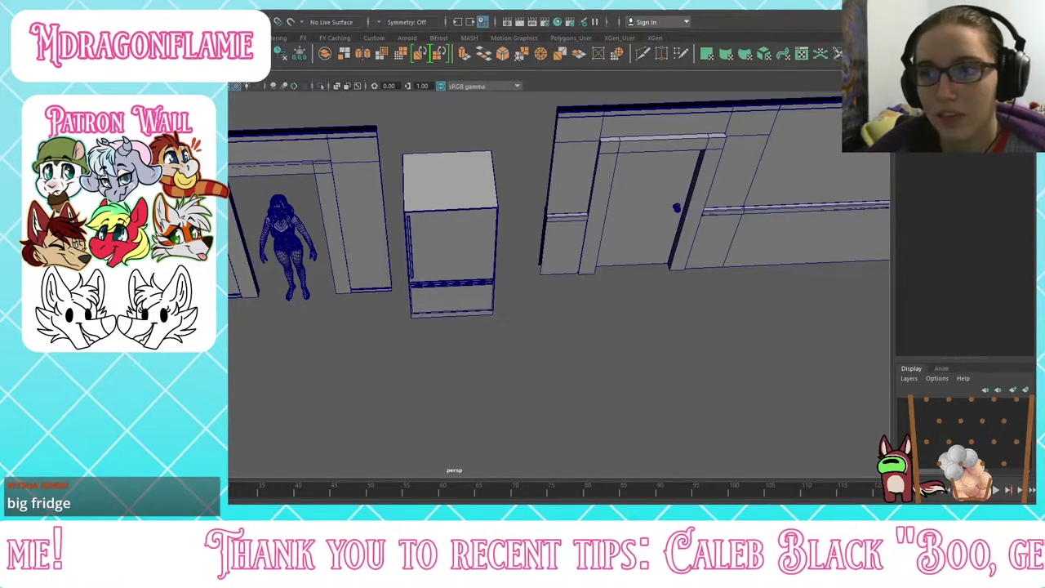
pyautogui.click(445, 189)
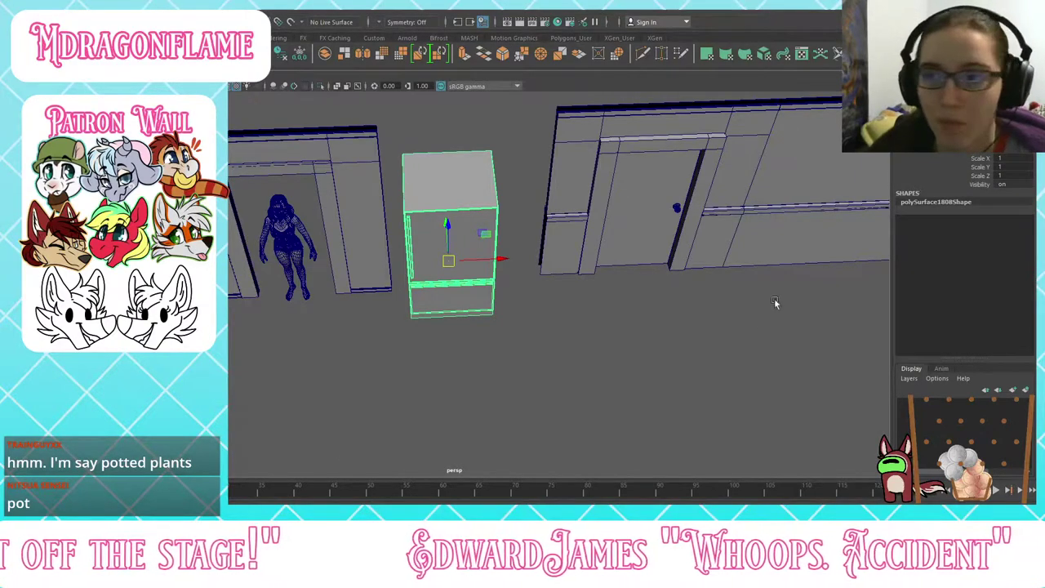
pyautogui.click(303, 455)
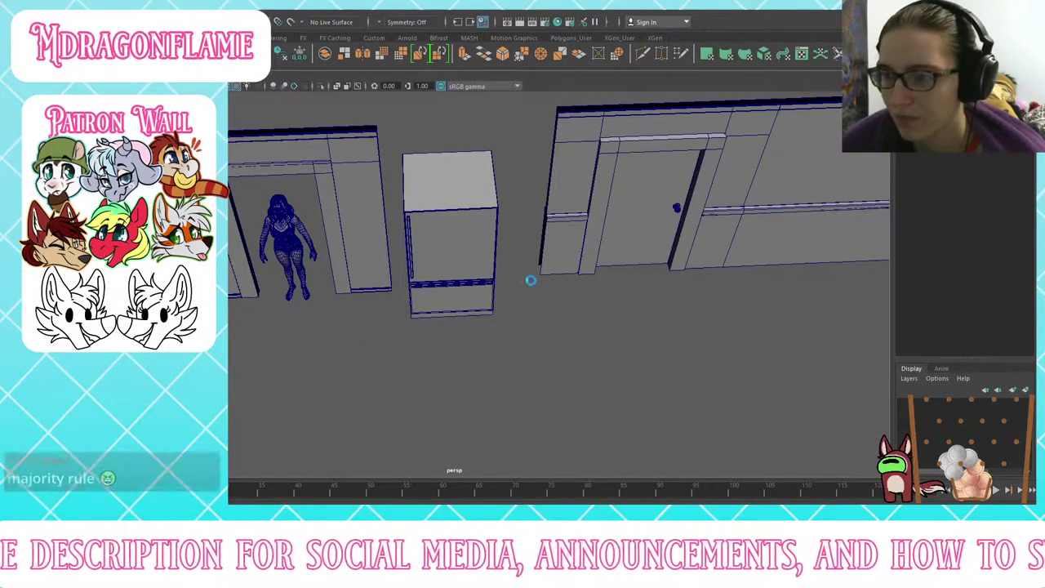
pyautogui.press('f')
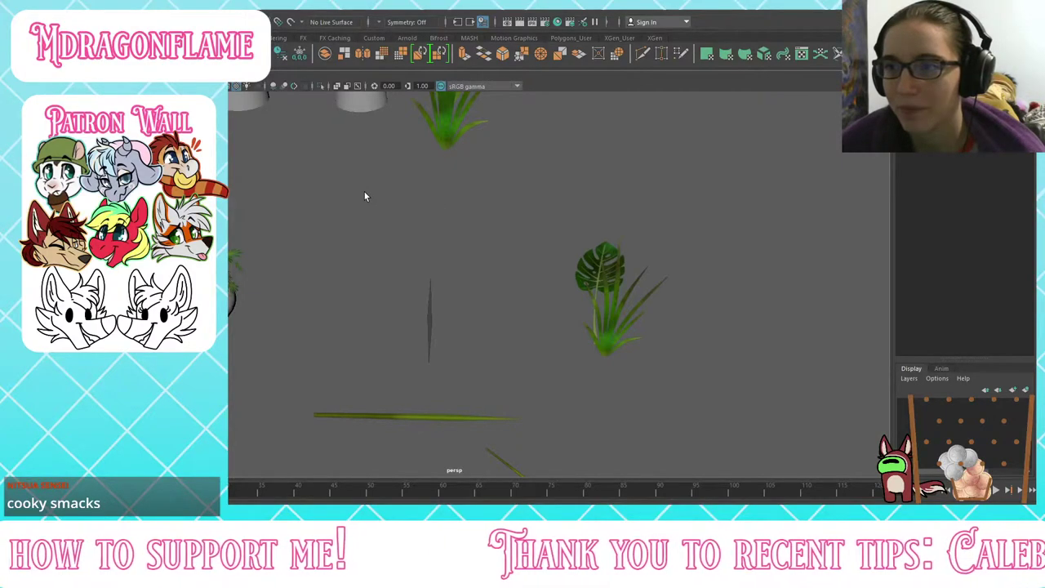
pyautogui.hotkey('ctrl', 'z')
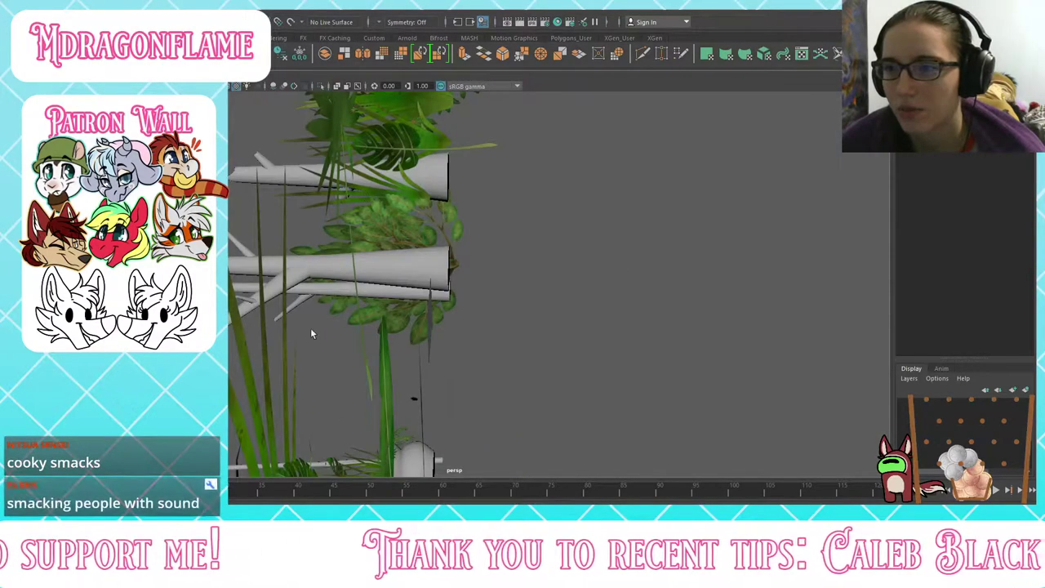
pyautogui.keyDown('alt'); pyautogui.moveTo(370, 268); pyautogui.dragTo(392, 269); pyautogui.keyUp('alt')
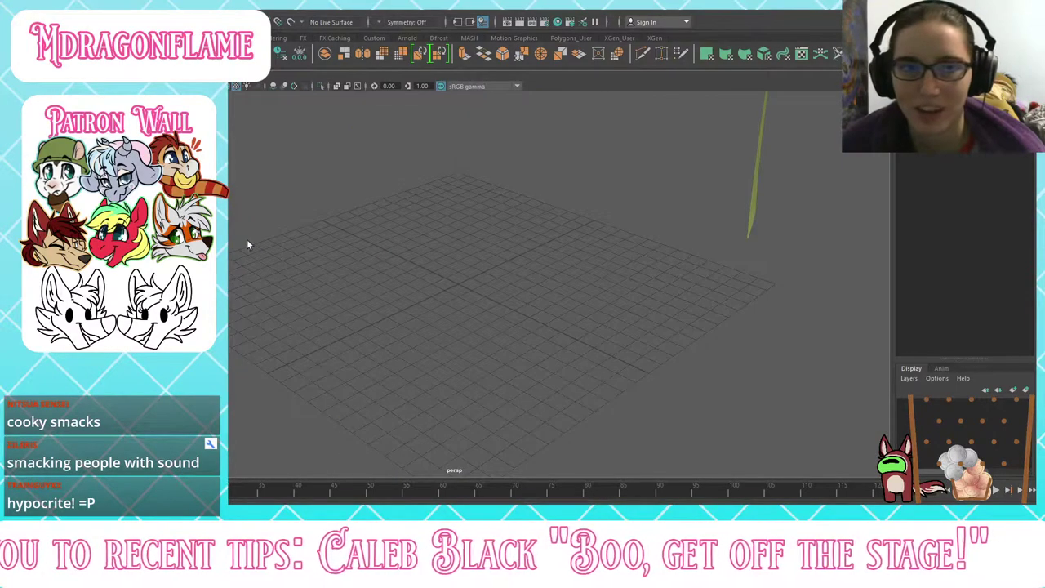
pyautogui.keyDown('alt'); pyautogui.moveTo(248, 242); pyautogui.dragTo(690, 282); pyautogui.keyUp('alt')
pyautogui.keyDown('alt'); pyautogui.moveTo(451, 293); pyautogui.dragTo(252, 308); pyautogui.keyUp('alt')
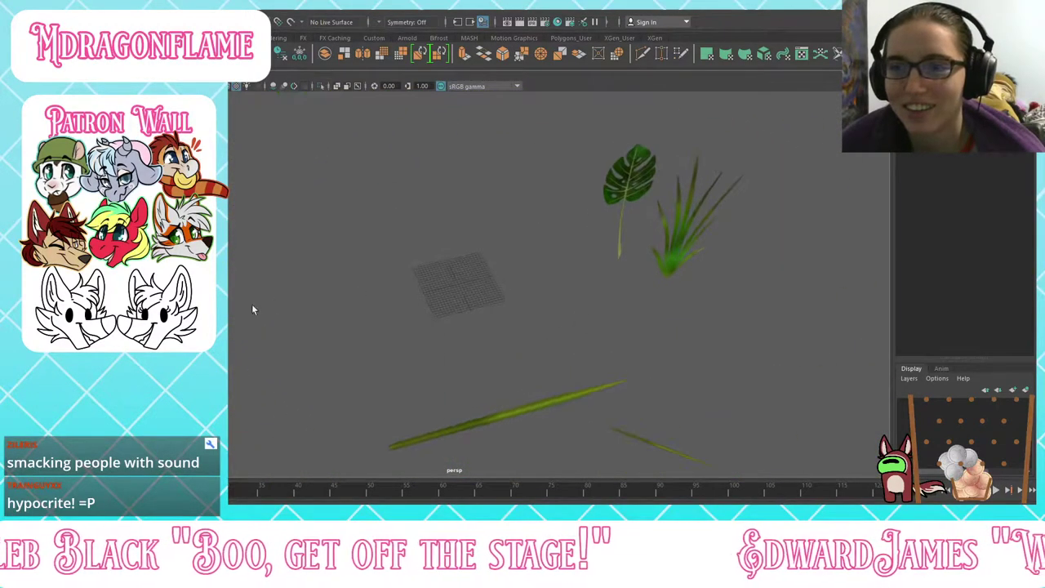
# Step: Show the two hidden potted plants beside the world grid
pyautogui.press('Up')
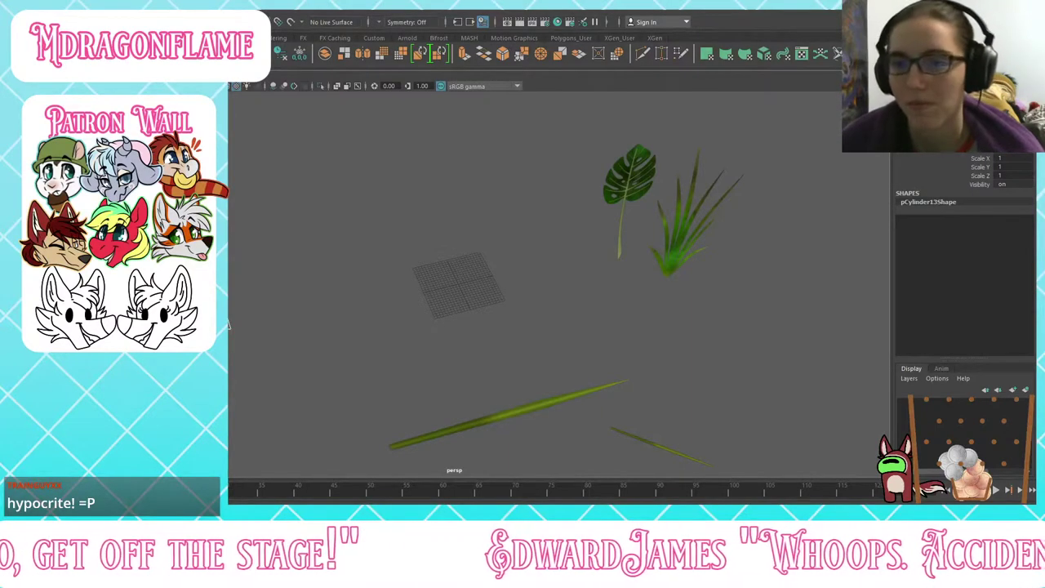
pyautogui.moveTo(228, 325); pyautogui.dragTo(394, 327)
pyautogui.click(407, 320)
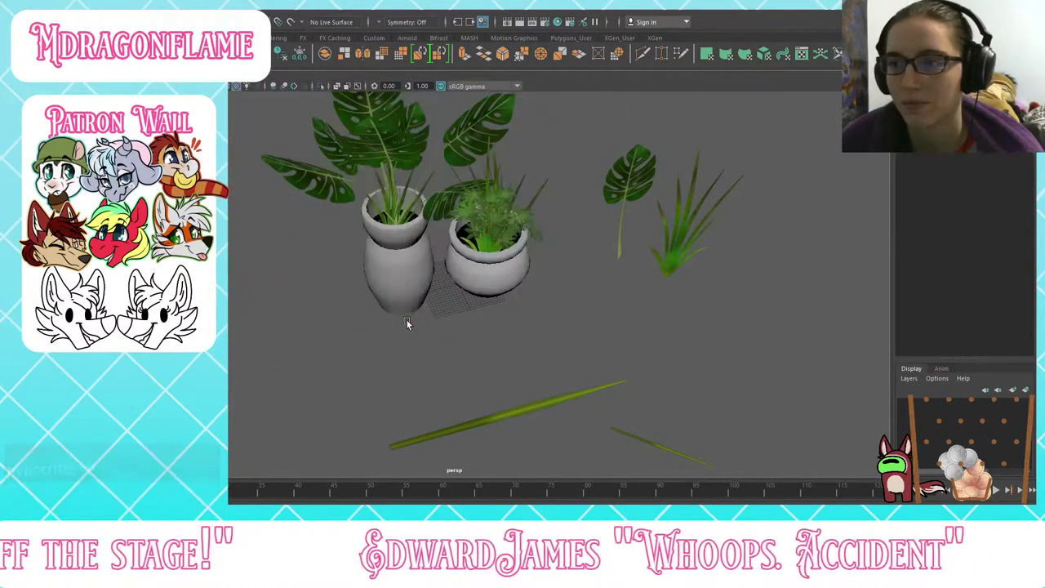
# Step: Combine the tall and the short potted plant into a single mesh
pyautogui.click(388, 286)
pyautogui.keyDown('shift'); pyautogui.click(478, 261); pyautogui.keyUp('shift')
pyautogui.moveTo(435, 290); pyautogui.dragTo(461, 285)
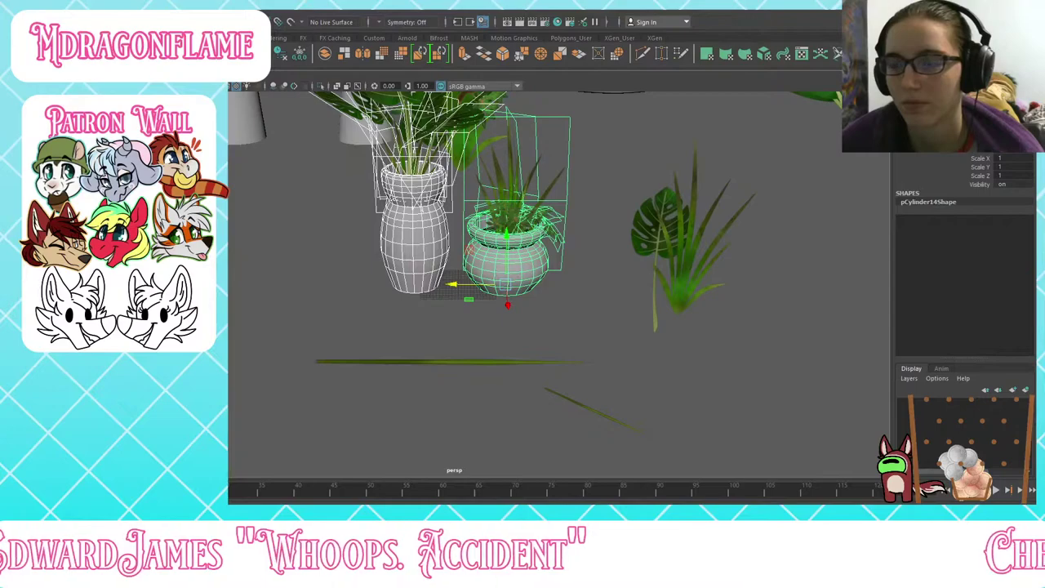
pyautogui.click(325, 53)
pyautogui.scroll(4, 472, 281)
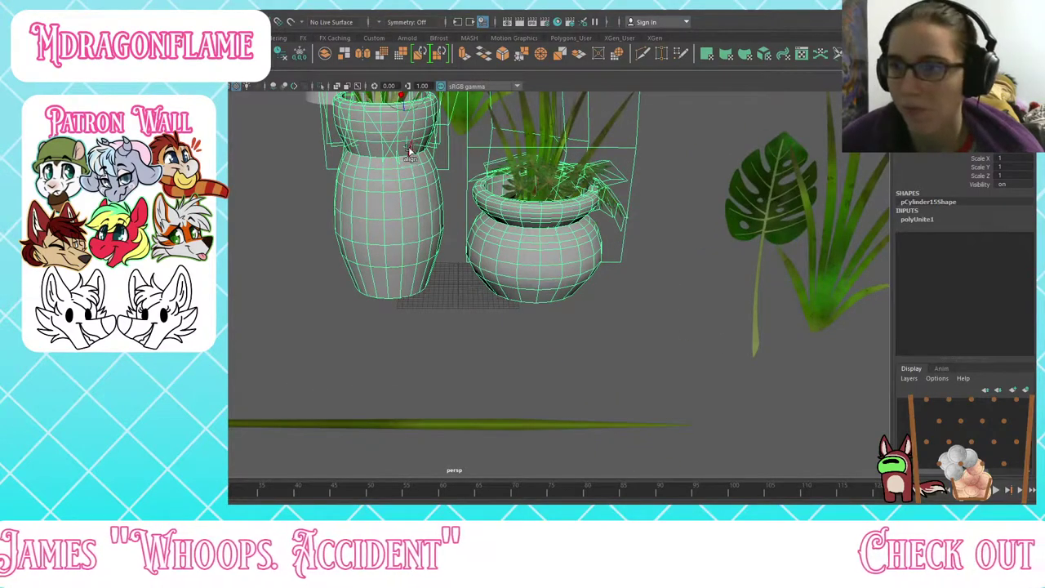
pyautogui.scroll(-4, 418, 178)
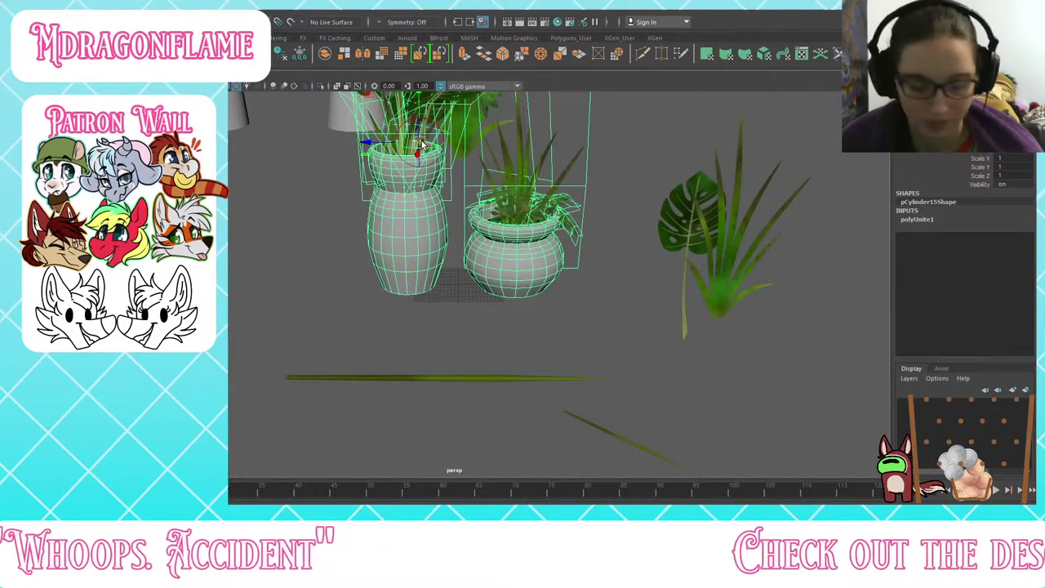
# Step: Place the combined plants' pivot at the centre of the world grid and delete the mesh's construction history
pyautogui.moveTo(420, 143); pyautogui.dragTo(458, 287)
pyautogui.scroll(3, 472, 283)
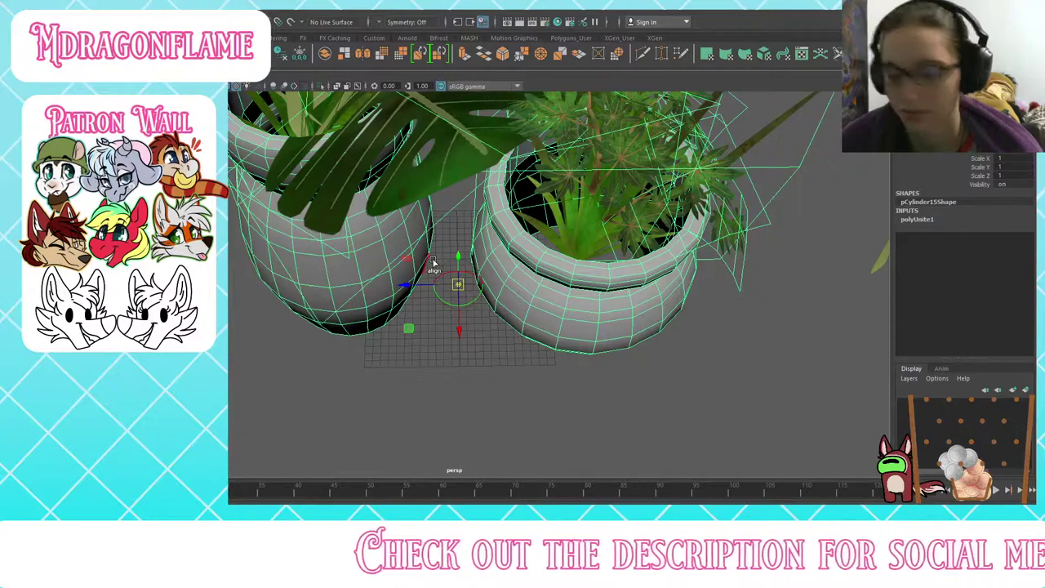
pyautogui.scroll(-5, 458, 285)
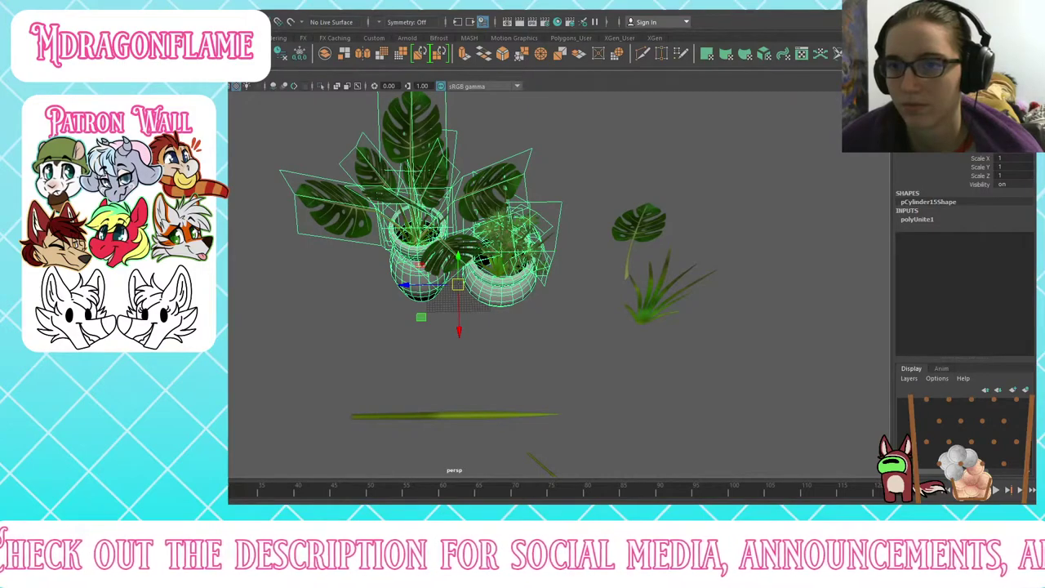
pyautogui.hotkey('alt', 'shift', 'd')
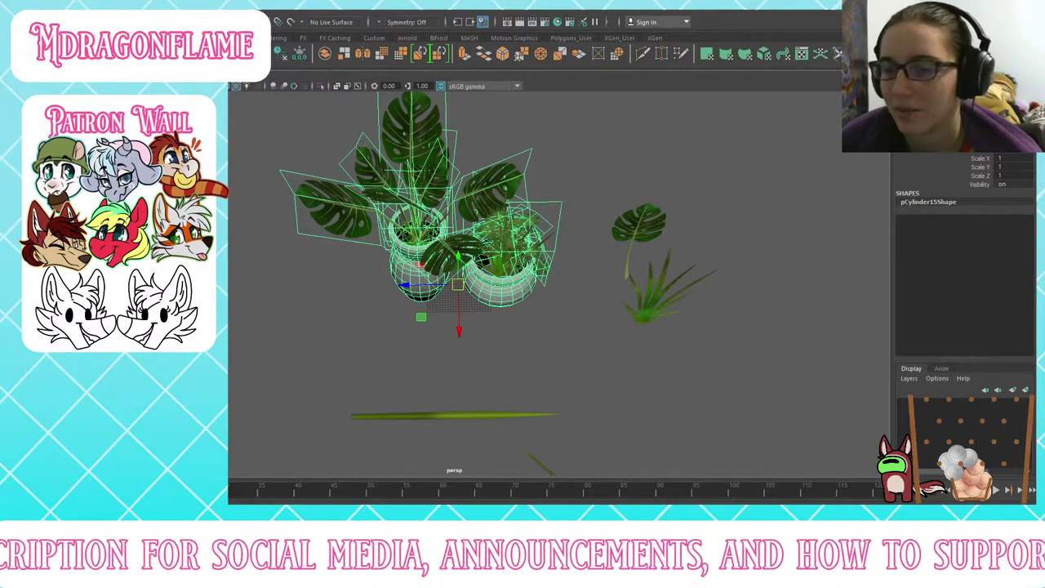
# Step: Separate the combined plants mesh and combine only the tall and short pots into one mesh
pyautogui.keyDown('alt'); pyautogui.moveTo(396, 369); pyautogui.dragTo(416, 294); pyautogui.keyUp('alt')
pyautogui.keyDown('alt'); pyautogui.moveTo(416, 294); pyautogui.dragTo(385, 355, button='middle'); pyautogui.keyUp('alt')
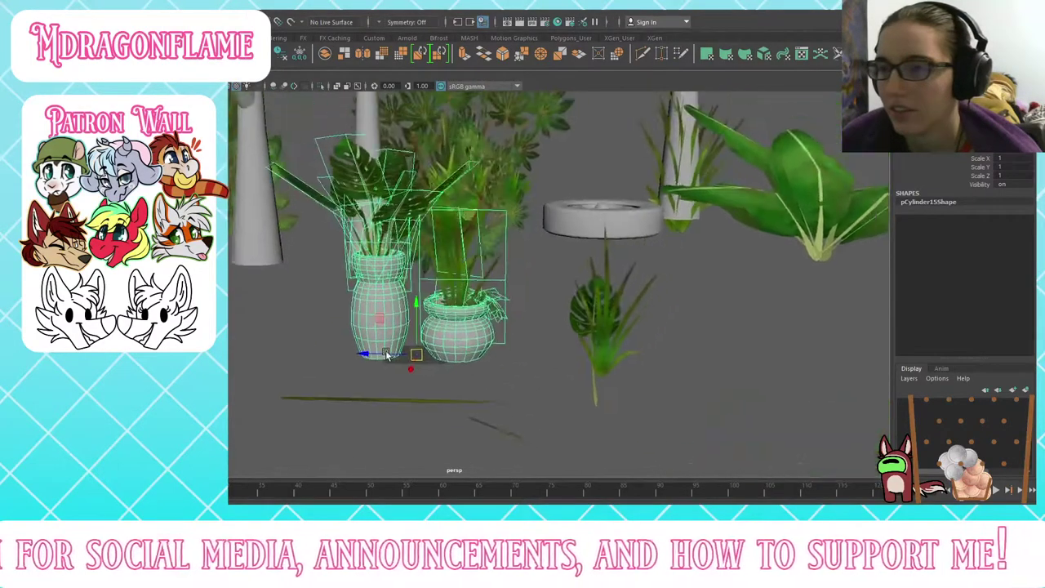
pyautogui.keyDown('alt'); pyautogui.moveTo(385, 354); pyautogui.dragTo(445, 355); pyautogui.keyUp('alt')
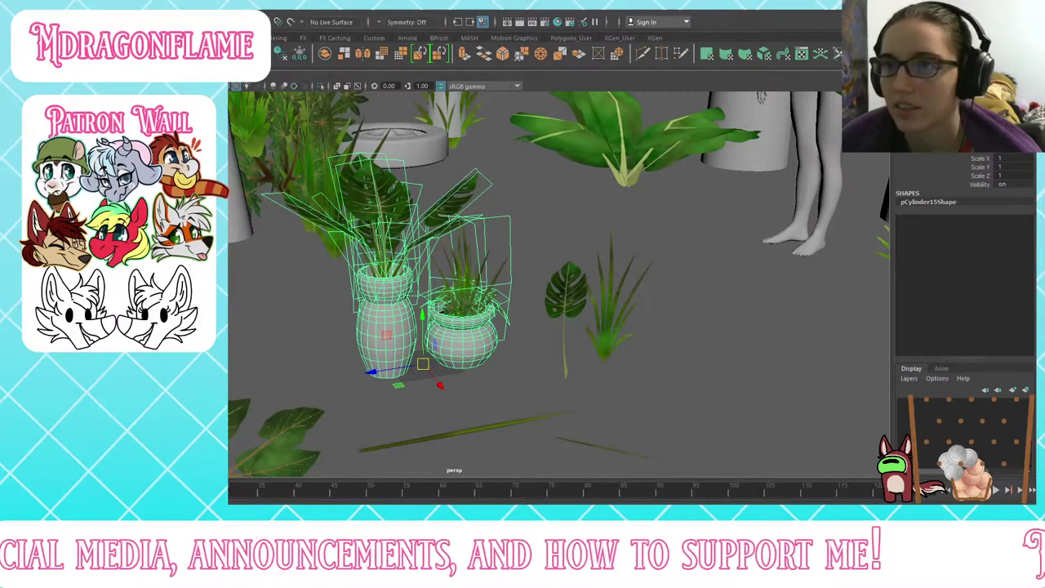
pyautogui.click(343, 53)
pyautogui.click(366, 359)
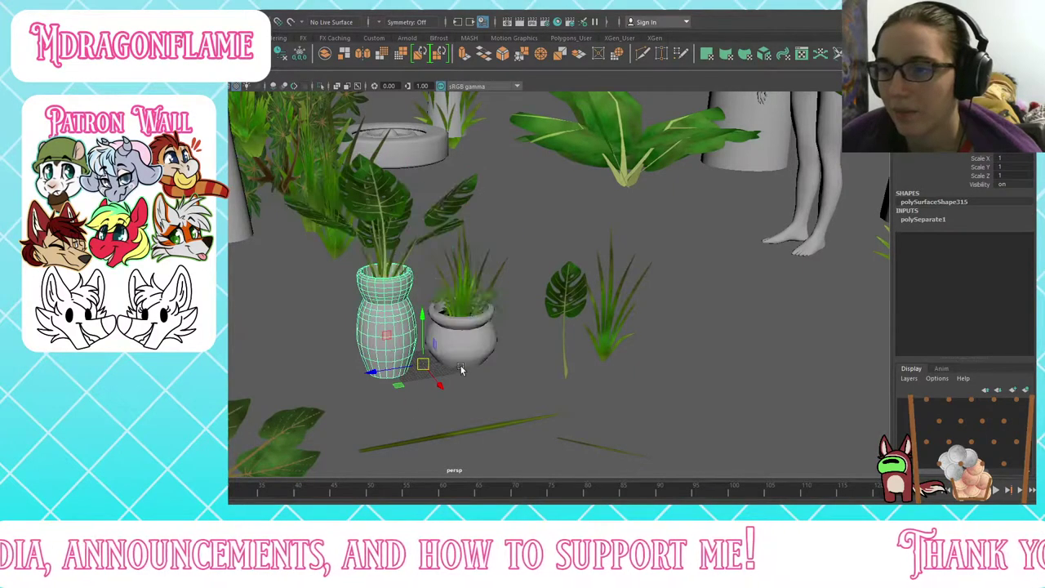
pyautogui.keyDown('shift'); pyautogui.click(463, 362); pyautogui.keyUp('shift')
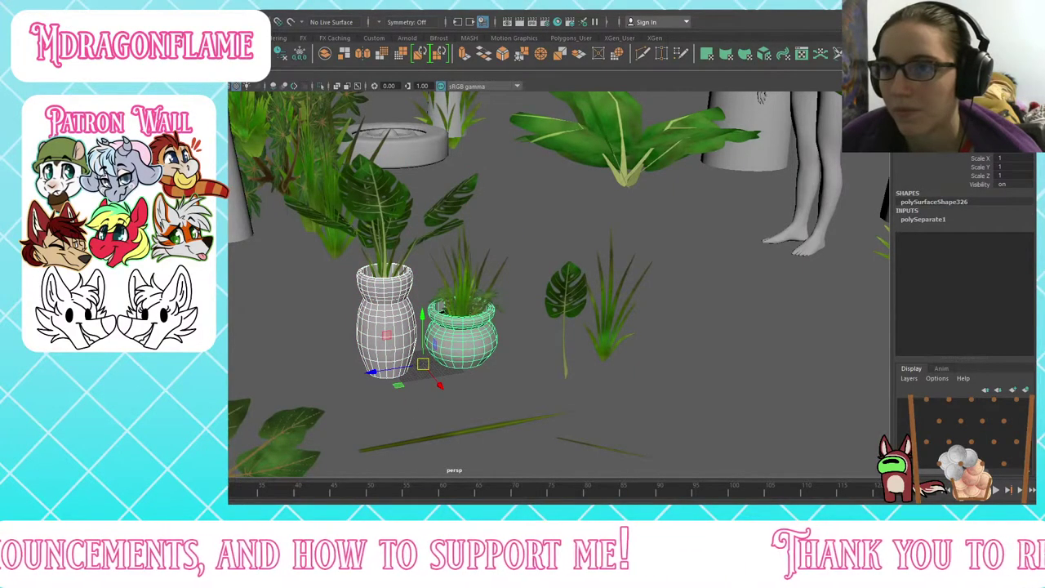
pyautogui.click(325, 53)
# Step: Move the combined pots' pivot to the centre of the world grid
pyautogui.scroll(6, 529, 321)
pyautogui.keyDown('alt'); pyautogui.moveTo(476, 349); pyautogui.dragTo(497, 226, button='middle'); pyautogui.keyUp('alt')
pyautogui.scroll(6, 492, 276)
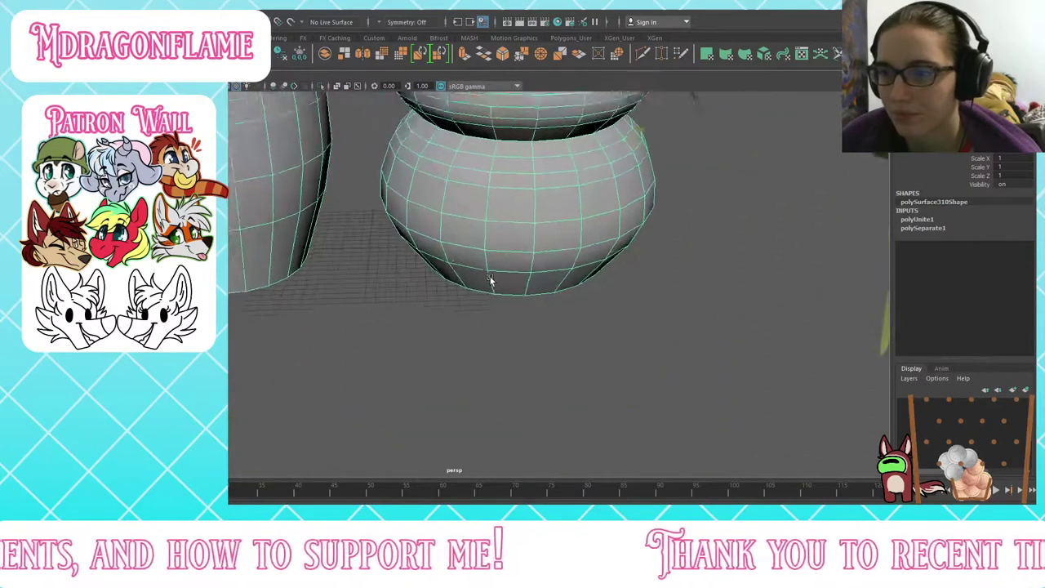
pyautogui.keyDown('alt'); pyautogui.moveTo(490, 280); pyautogui.dragTo(539, 365, button='middle'); pyautogui.keyUp('alt')
pyautogui.press('d')
pyautogui.moveTo(427, 170); pyautogui.dragTo(409, 345)
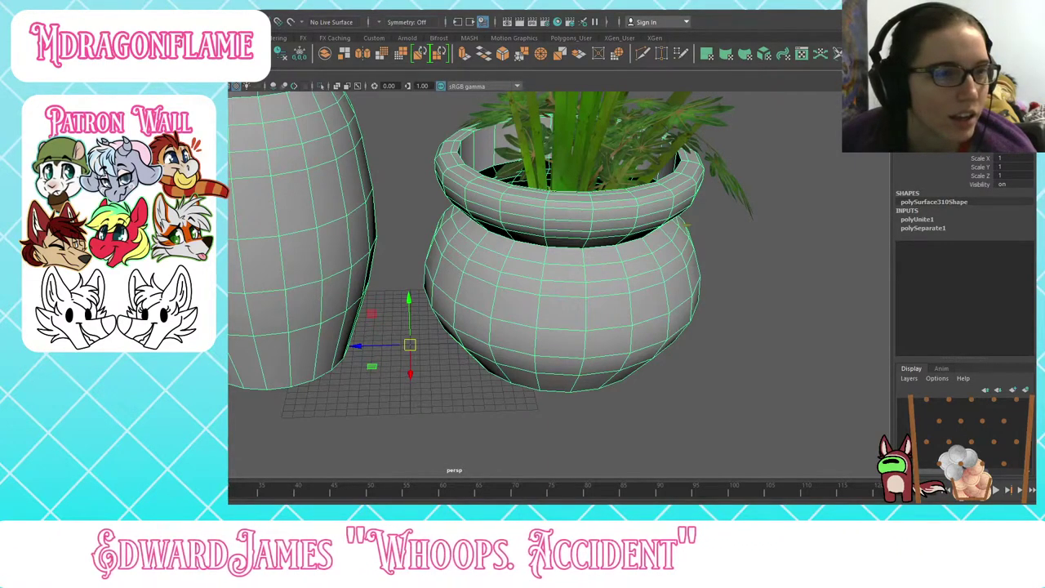
# Step: Switch to Substance Painter and show the Bone Stylized layer to examine it on both pots
pyautogui.hotkey('alt', 'Tab')
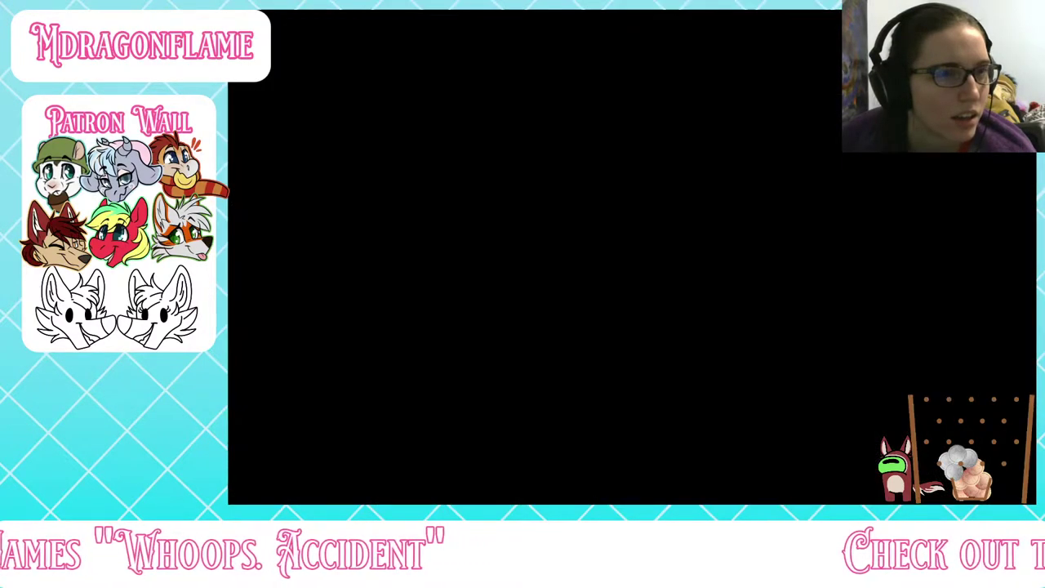
pyautogui.hotkey('alt', 'Tab')
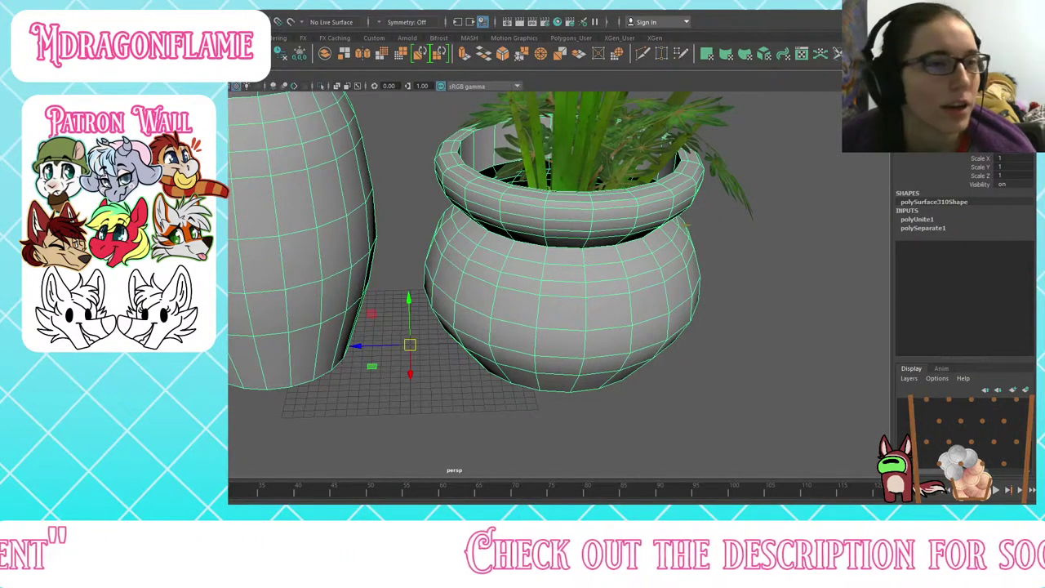
pyautogui.hotkey('alt', 'Tab')
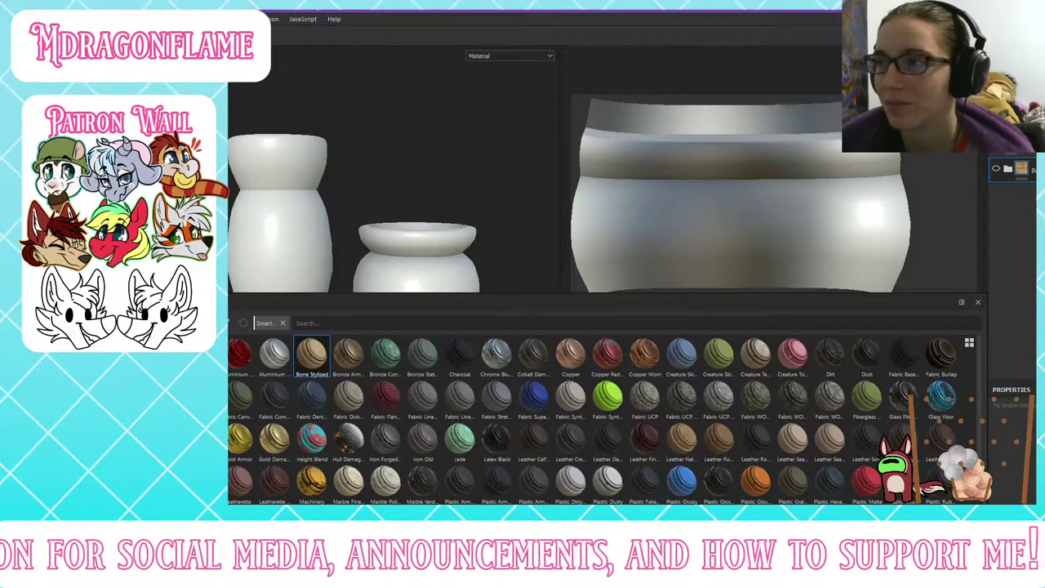
pyautogui.click(997, 170)
pyautogui.keyDown('alt'); pyautogui.moveTo(321, 147); pyautogui.dragTo(347, 181); pyautogui.keyUp('alt')
pyautogui.keyDown('alt'); pyautogui.moveTo(347, 181); pyautogui.dragTo(403, 153, button='middle'); pyautogui.keyUp('alt')
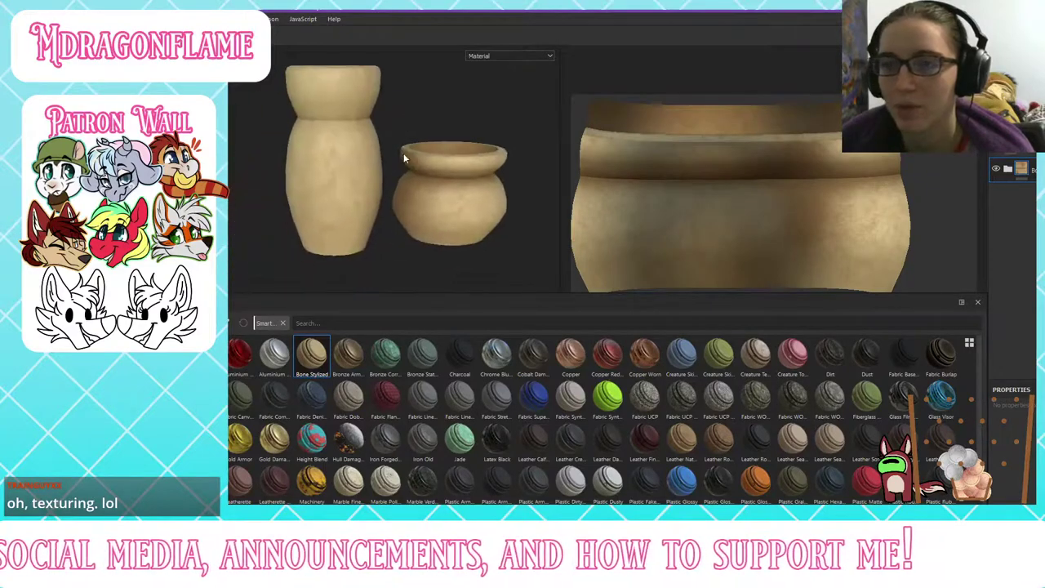
pyautogui.moveTo(404, 153)
pyautogui.keyDown('alt'); pyautogui.mouseDown()
pyautogui.moveTo(343, 147)
pyautogui.moveTo(506, 152)
pyautogui.moveTo(392, 157)
pyautogui.mouseUp(); pyautogui.keyUp('alt')
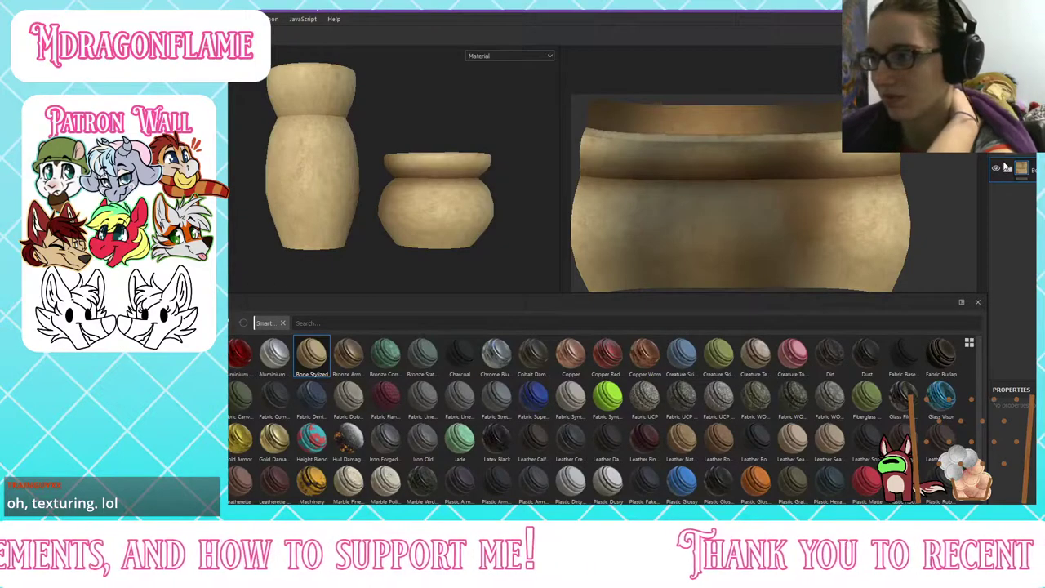
# Step: Hide the Bone Stylized layer and try the green Creature Skin smart material on the pots
pyautogui.click(995, 169)
pyautogui.moveTo(718, 355); pyautogui.dragTo(1011, 167)
pyautogui.scroll(-2, 243, 115)
pyautogui.scroll(6, 285, 91)
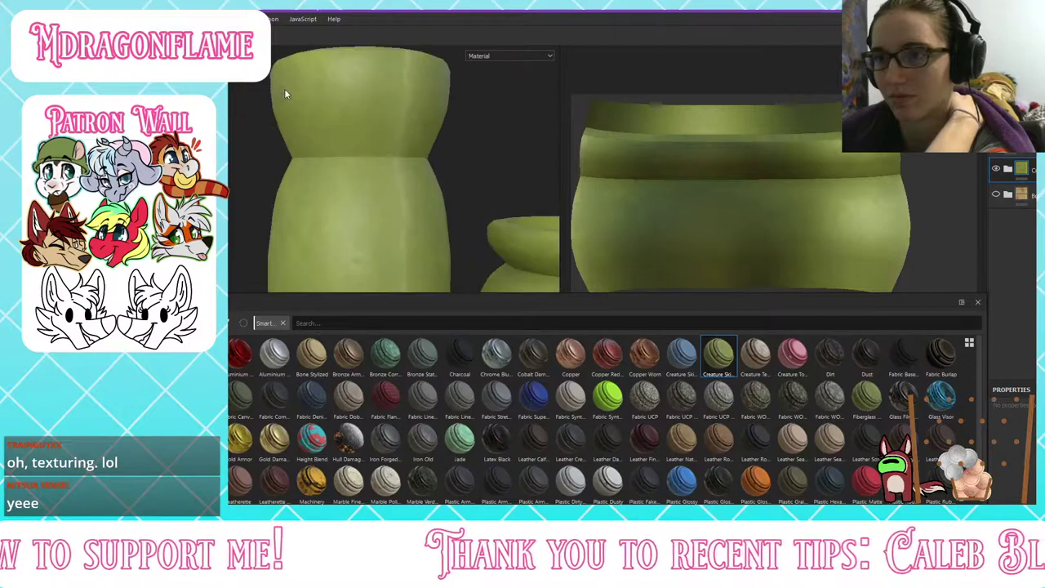
# Step: Replace the green Creature Skin layer with the pink Creature smart material on the pots
pyautogui.click(995, 169)
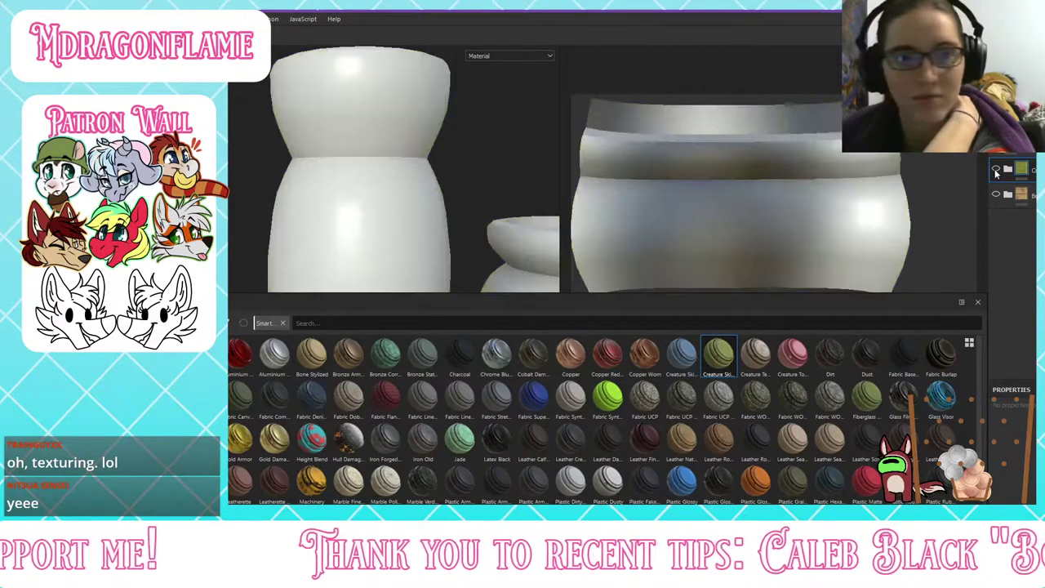
pyautogui.click(782, 358)
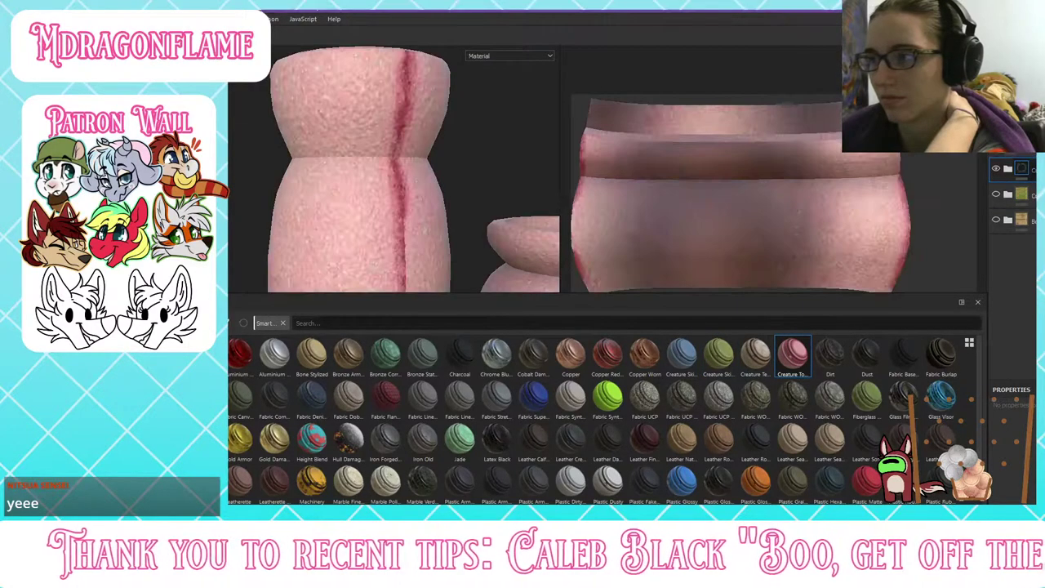
pyautogui.click(1032, 195)
pyautogui.press('Delete')
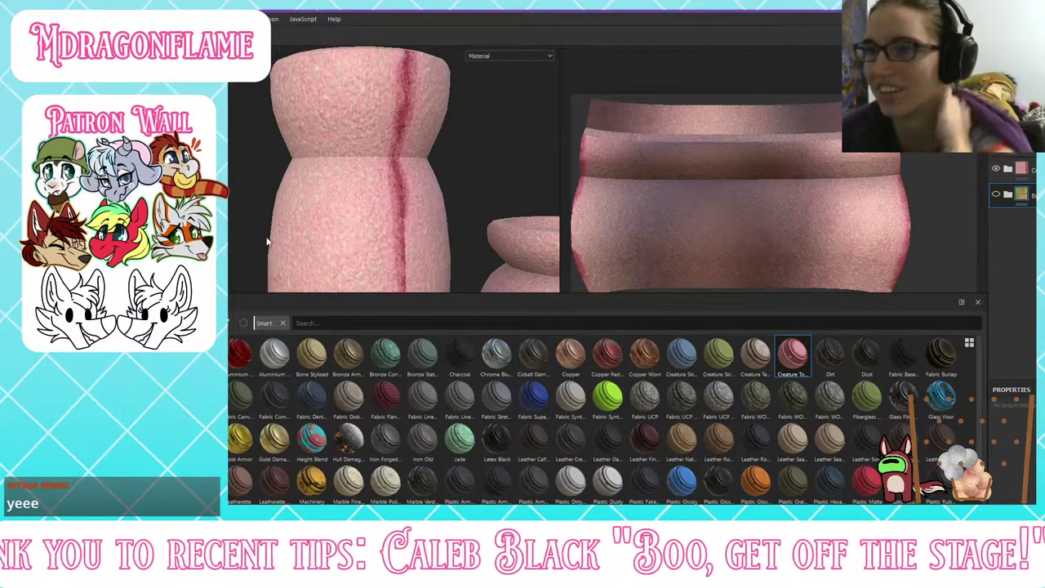
# Step: Check the pink Creature material on both pots and delete its layer from the layer stack
pyautogui.scroll(-3, 507, 137)
pyautogui.keyDown('alt'); pyautogui.moveTo(508, 137); pyautogui.dragTo(524, 175); pyautogui.keyUp('alt')
pyautogui.click(1030, 170)
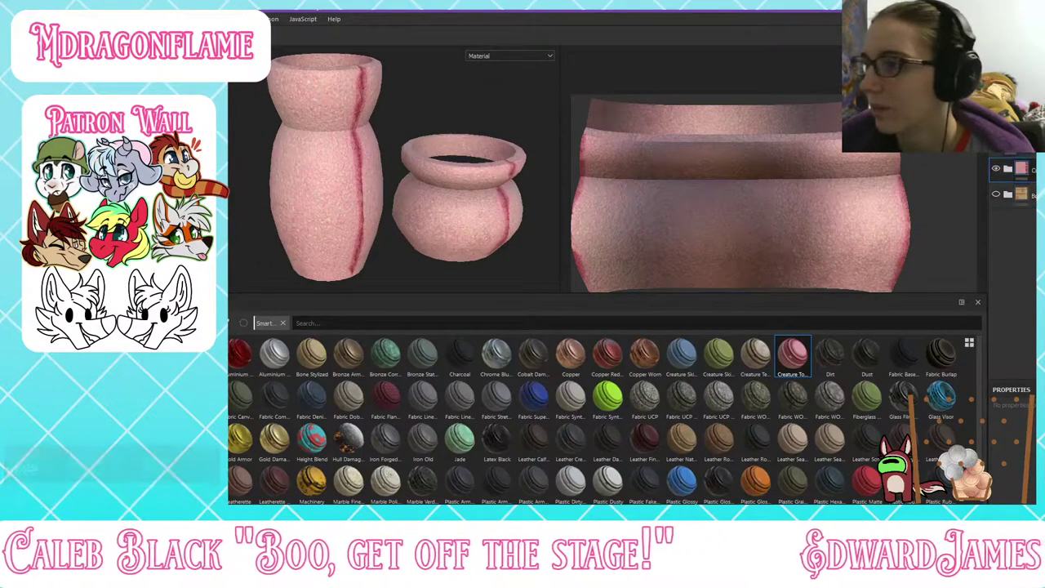
pyautogui.press('Delete')
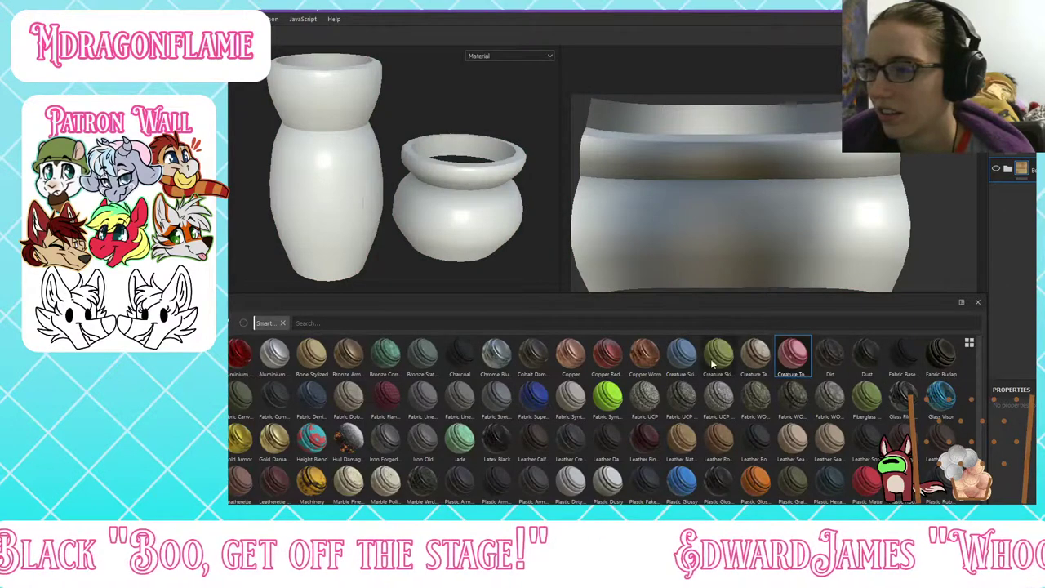
# Step: Try the blue Creature Skin smart material on the pots, inspect it up close, and delete its layer
pyautogui.moveTo(681, 353); pyautogui.dragTo(804, 260)
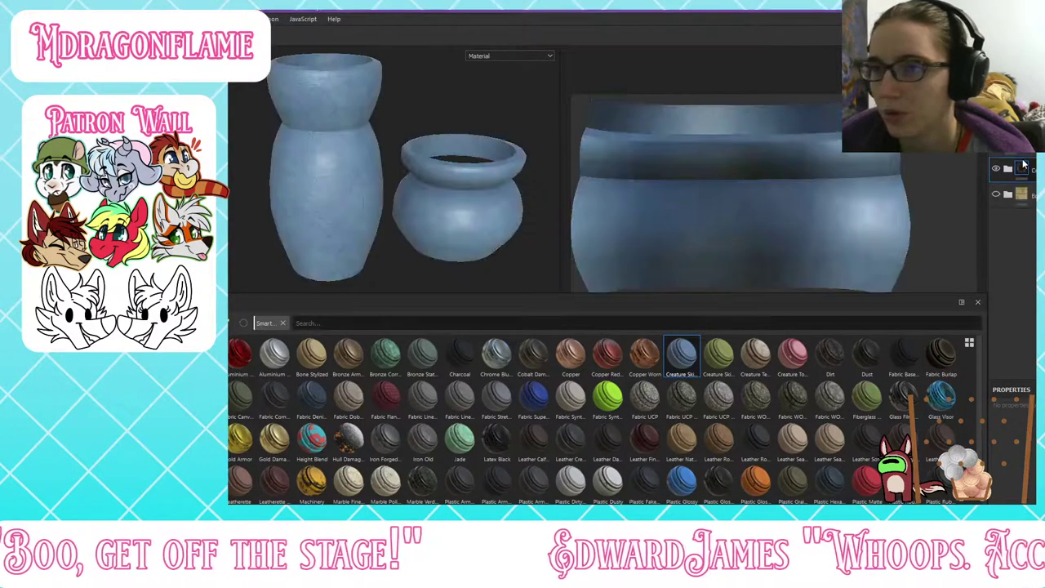
pyautogui.keyDown('alt'); pyautogui.moveTo(305, 102); pyautogui.dragTo(298, 167); pyautogui.keyUp('alt')
pyautogui.scroll(-2, 297, 166)
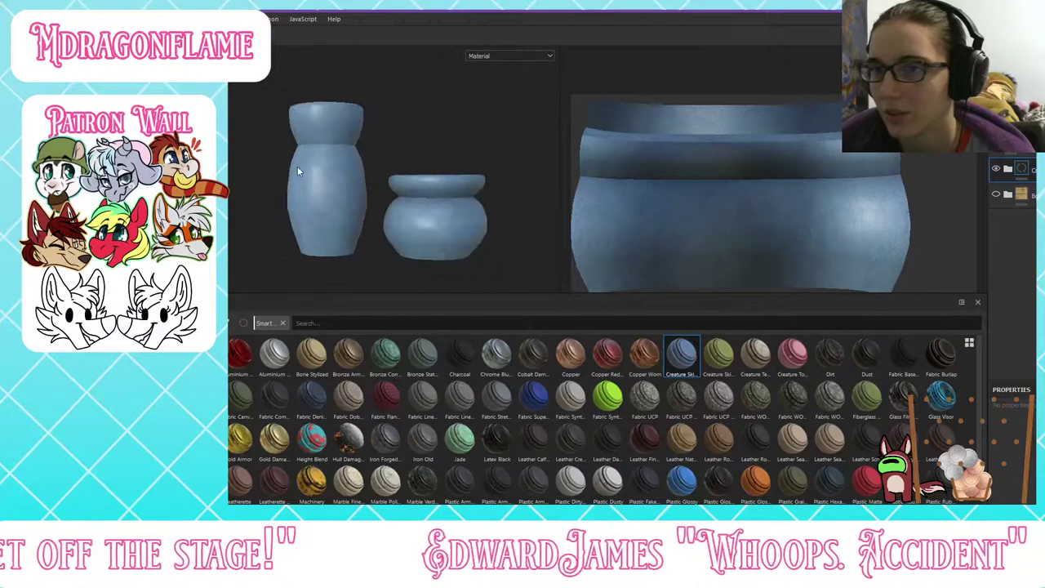
pyautogui.scroll(5, 298, 167)
pyautogui.scroll(2, 315, 174)
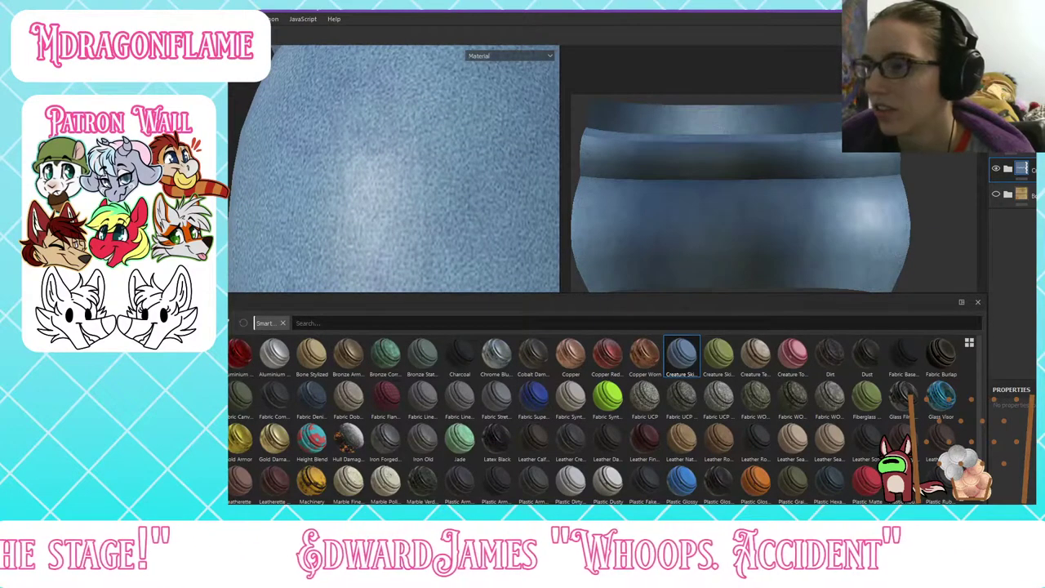
pyautogui.press('Delete')
# Step: Apply the green Fiberglass smart material above the hidden Bone Stylized layer and inspect its seams on both pots
pyautogui.click(867, 399)
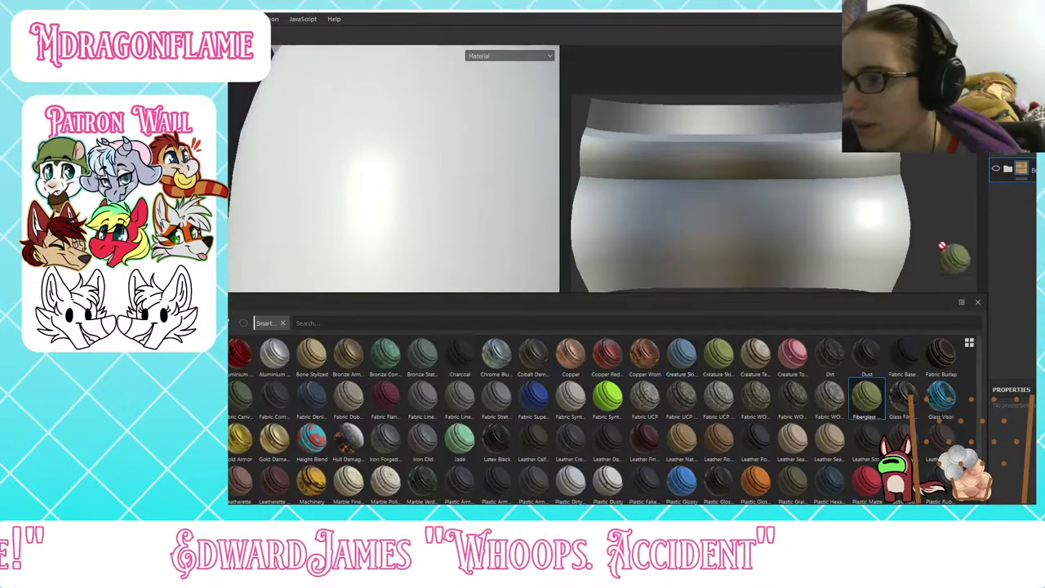
pyautogui.moveTo(867, 398); pyautogui.dragTo(1007, 170)
pyautogui.scroll(-5, 255, 124)
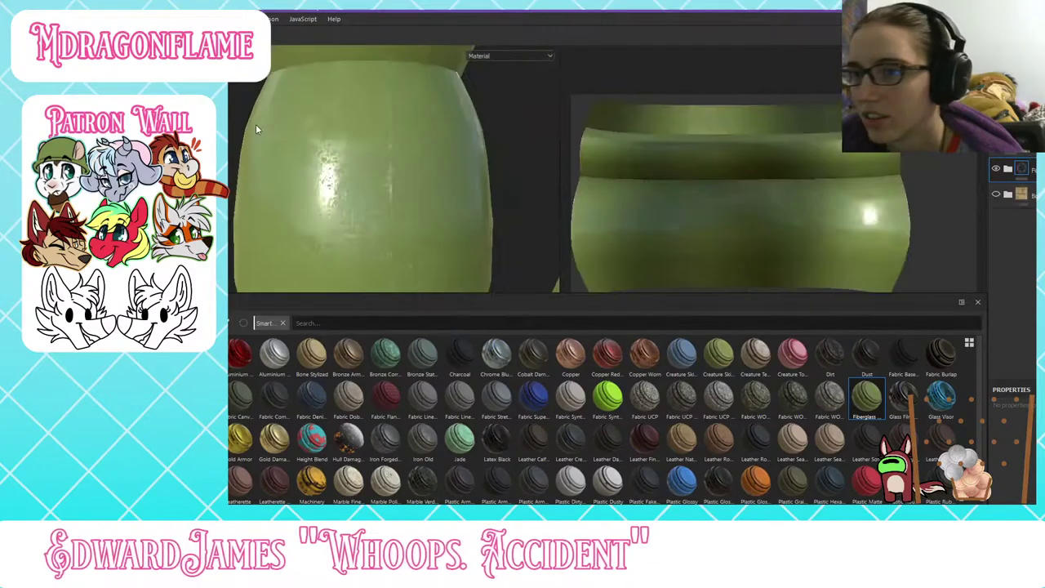
pyautogui.keyDown('alt'); pyautogui.moveTo(293, 127); pyautogui.dragTo(263, 161); pyautogui.keyUp('alt')
pyautogui.scroll(-3, 332, 193)
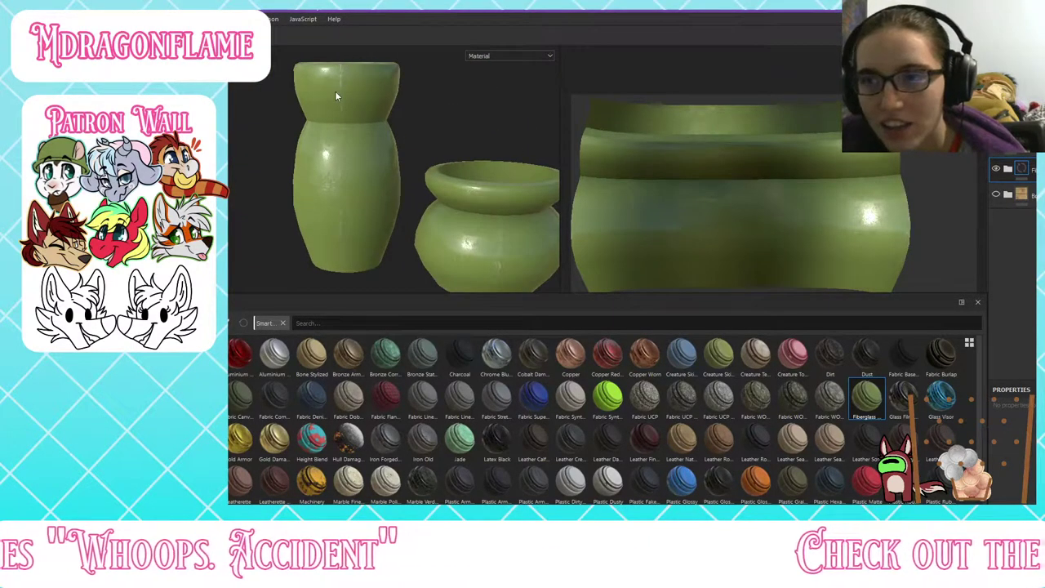
pyautogui.scroll(-3, 350, 201)
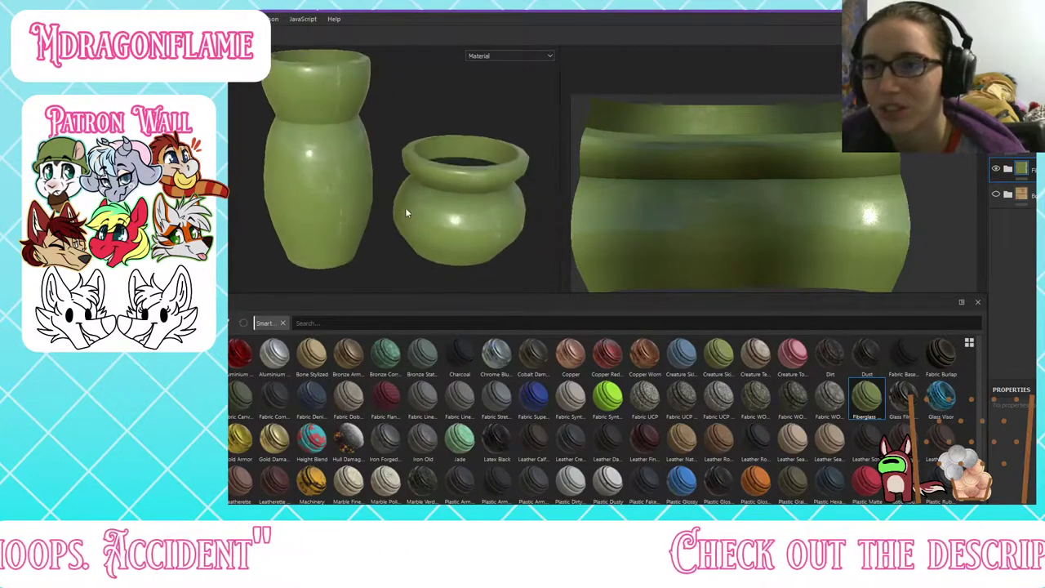
pyautogui.scroll(8, 321, 94)
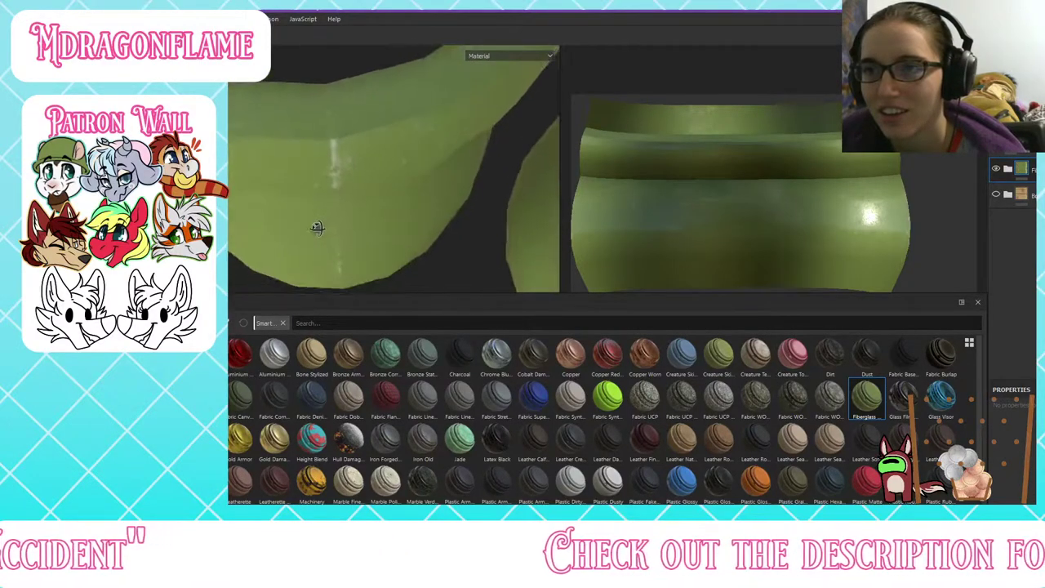
pyautogui.scroll(-5, 326, 120)
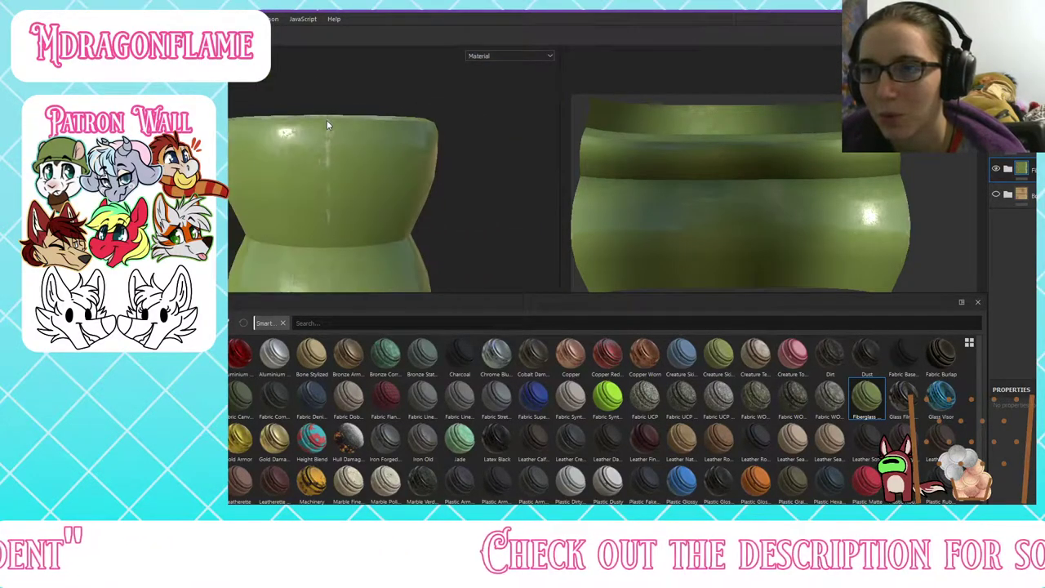
# Step: Expand the Fiberglass group and its subgroup, checking the subgroup's contribution by toggling its visibility
pyautogui.click(1009, 170)
pyautogui.scroll(3, 867, 123)
pyautogui.scroll(-7, 867, 123)
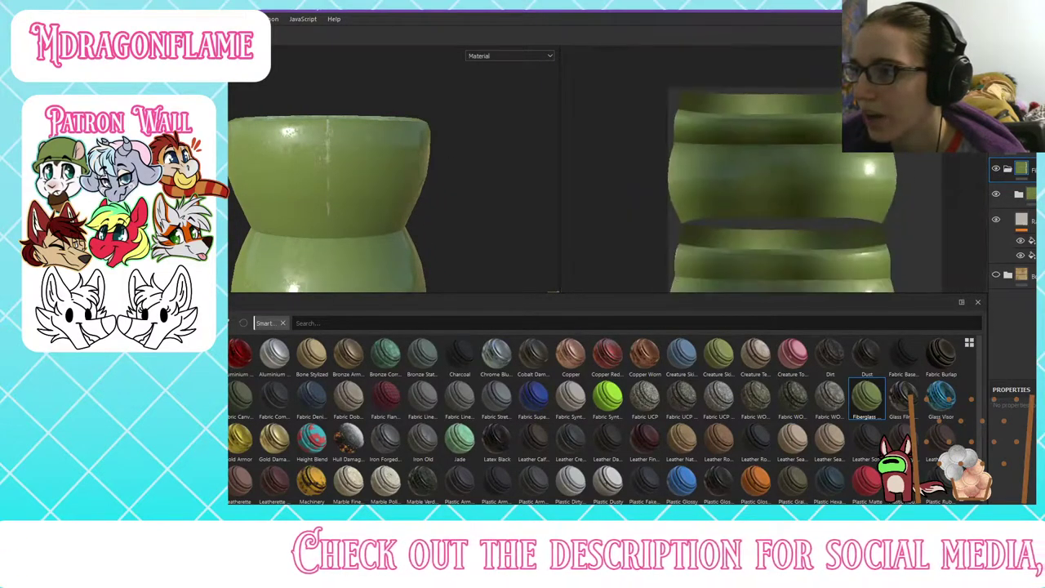
pyautogui.scroll(8, 849, 212)
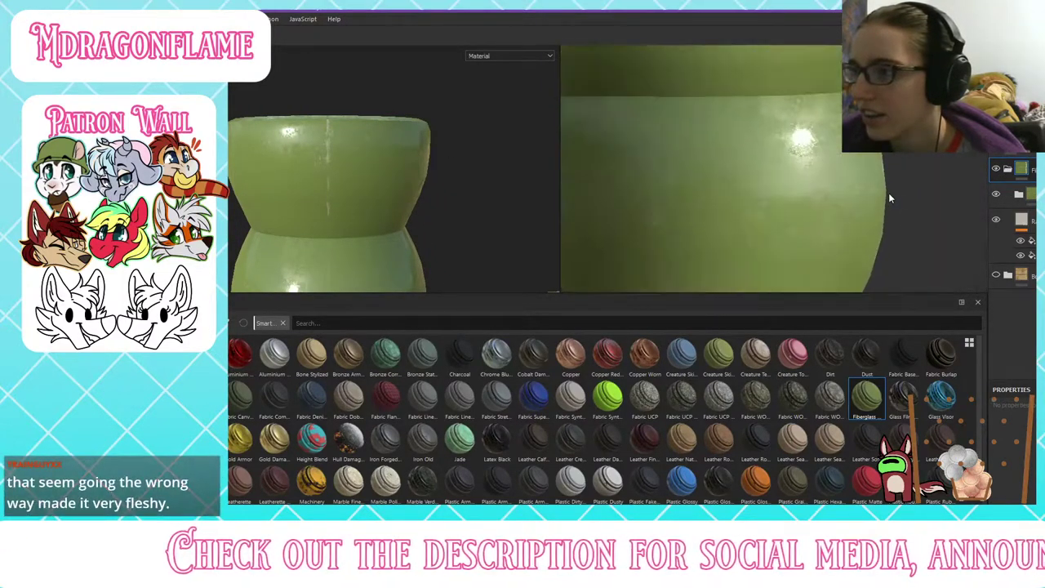
pyautogui.click(996, 194)
pyautogui.click(996, 194)
pyautogui.click(1019, 196)
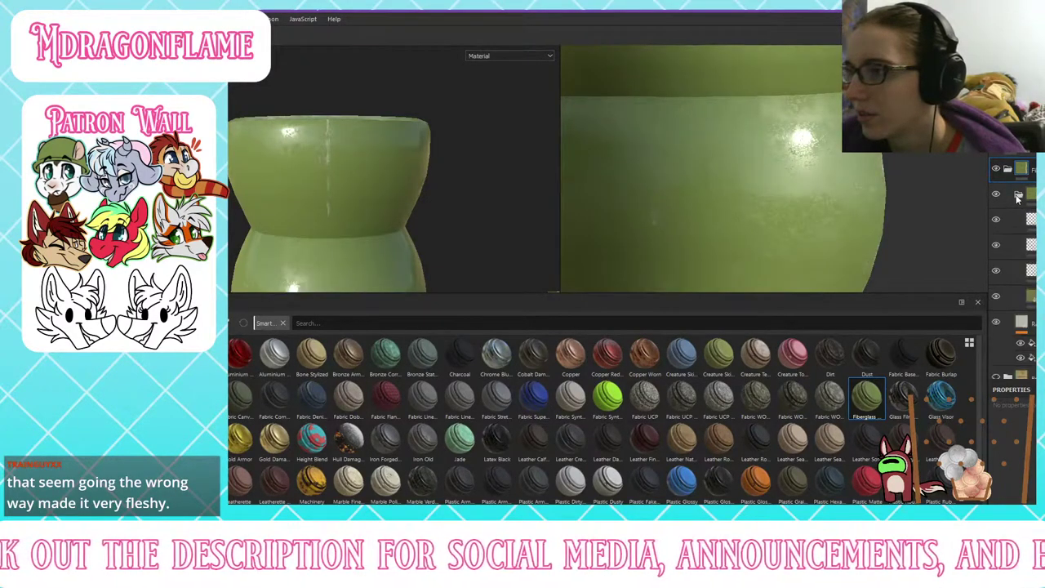
# Step: Set the Fiberglass group's bottom fill layer and the subgroup's green base layer to tri-planar projection
pyautogui.scroll(-1, 1030, 316)
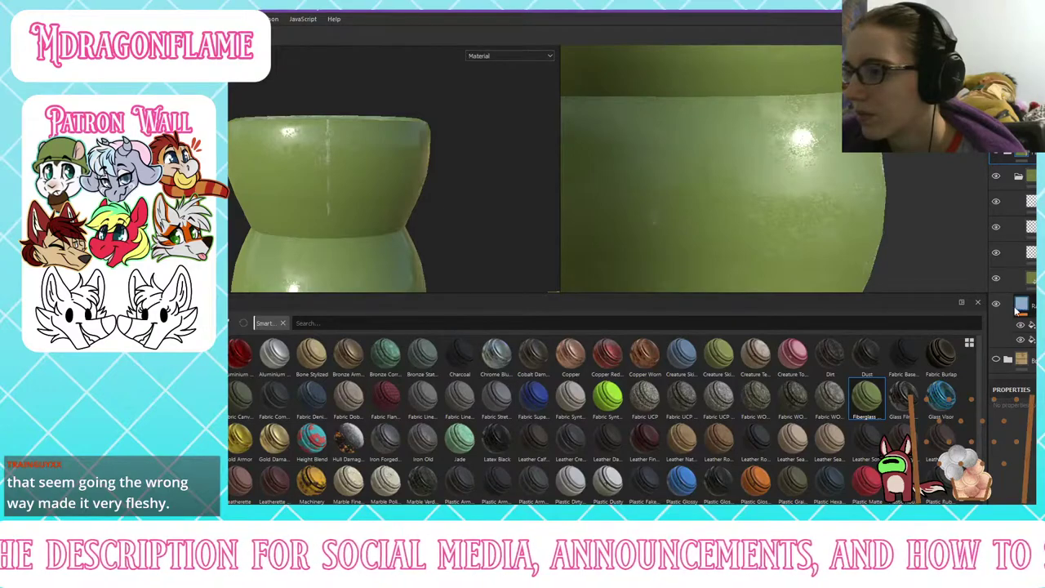
pyautogui.click(1021, 308)
pyautogui.click(1033, 447)
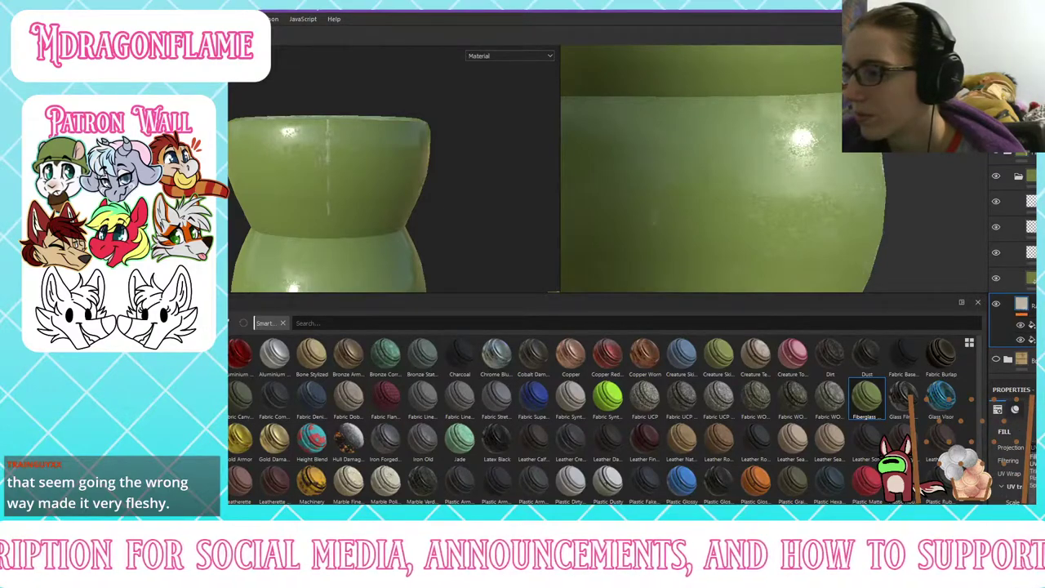
pyautogui.click(1034, 468)
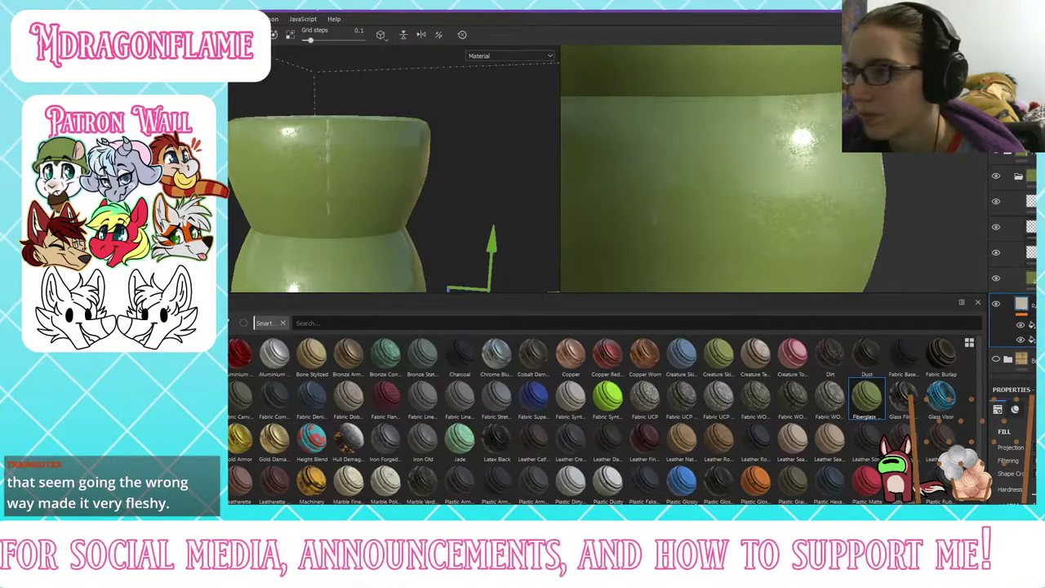
pyautogui.click(1031, 279)
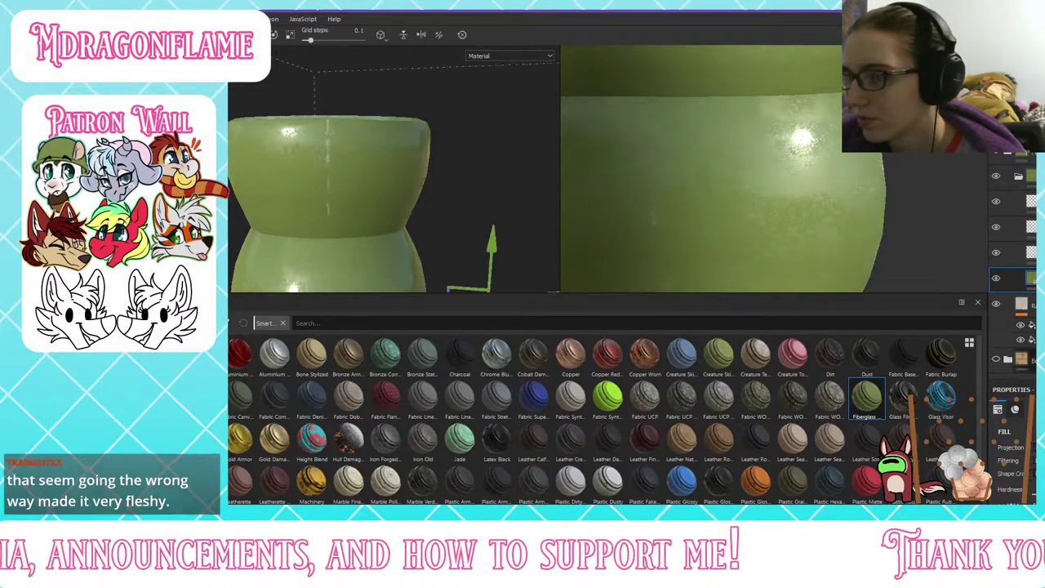
# Step: Set the subgroup's three remaining fill layers to tri-planar projection, check the seams on the pots, and collapse the subgroup
pyautogui.click(1031, 253)
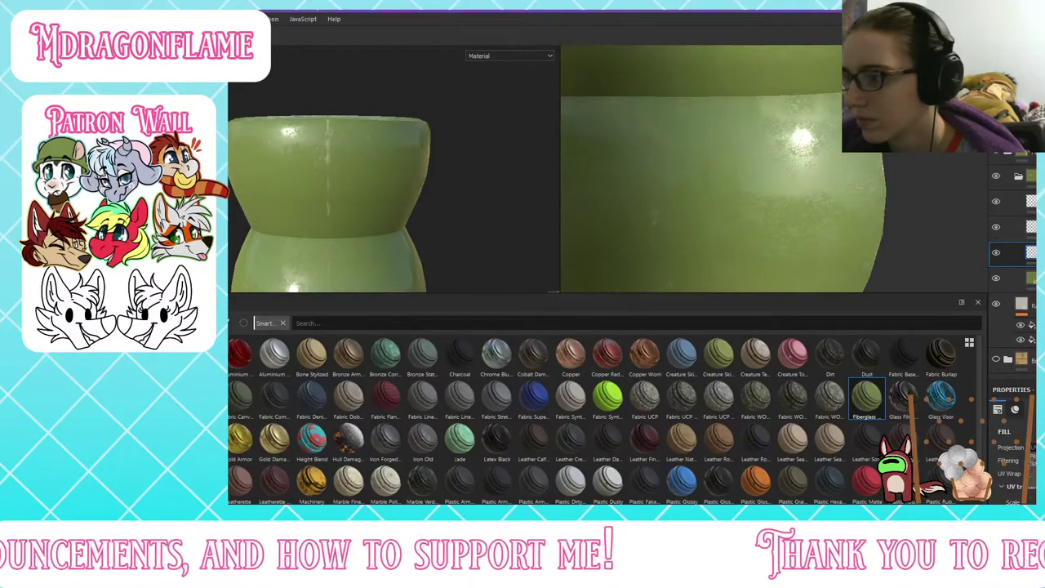
pyautogui.click(1027, 261)
pyautogui.click(1031, 225)
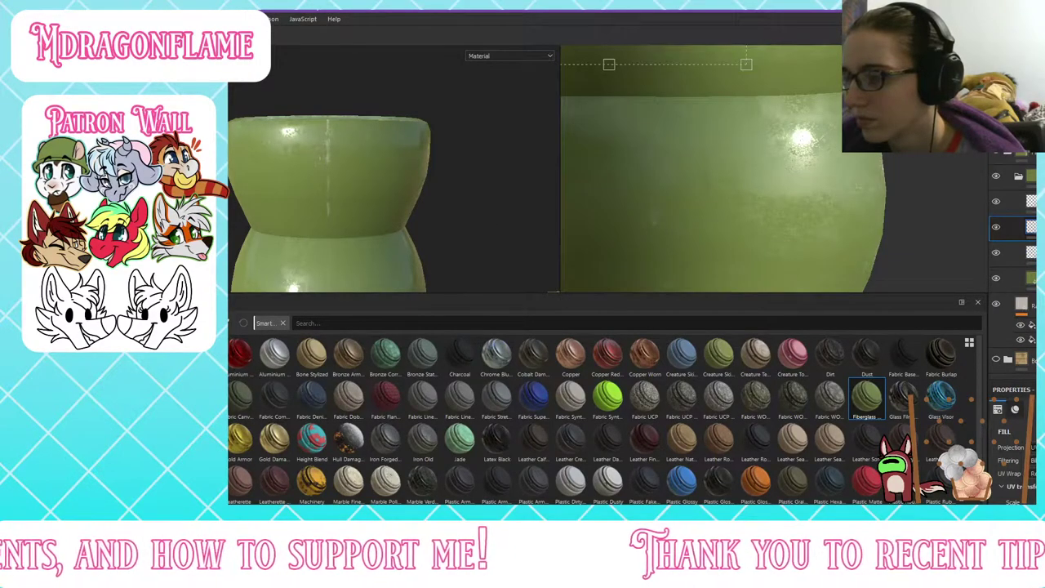
pyautogui.click(1033, 477)
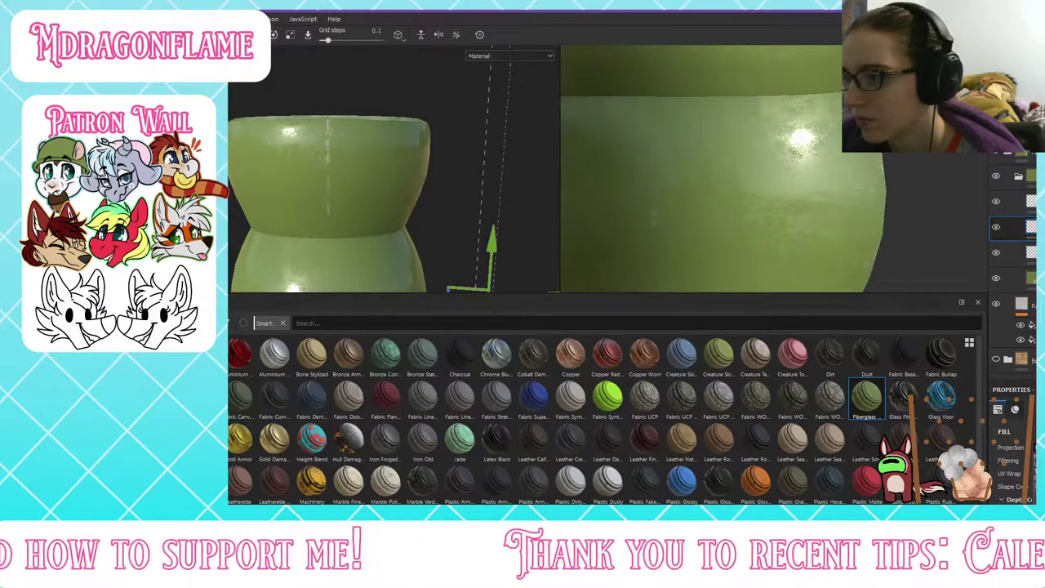
pyautogui.click(1033, 209)
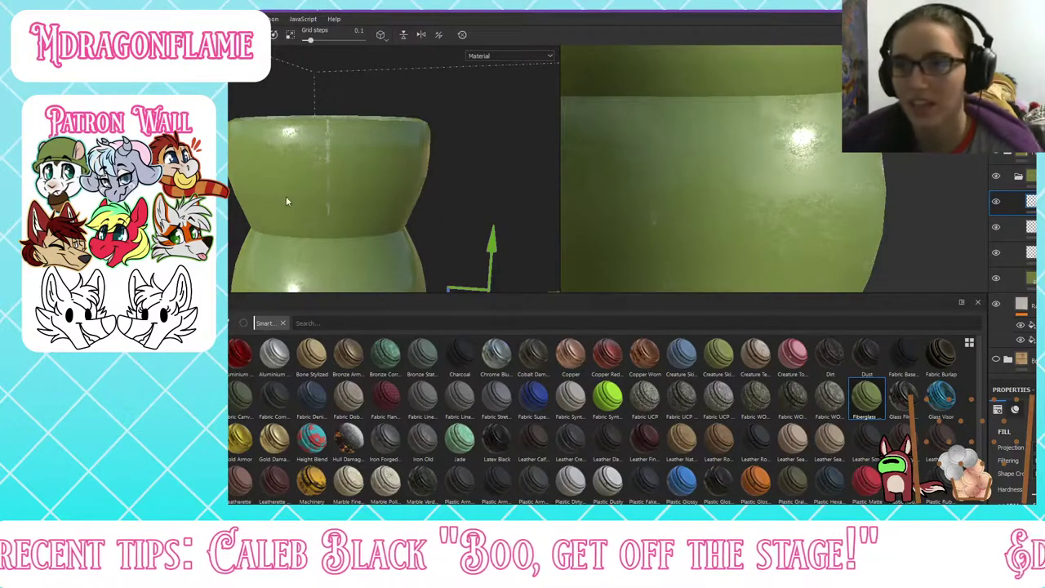
pyautogui.keyDown('alt'); pyautogui.moveTo(287, 201); pyautogui.dragTo(352, 212); pyautogui.keyUp('alt')
pyautogui.keyDown('alt'); pyautogui.moveTo(352, 212); pyautogui.dragTo(319, 122, button='middle'); pyautogui.keyUp('alt')
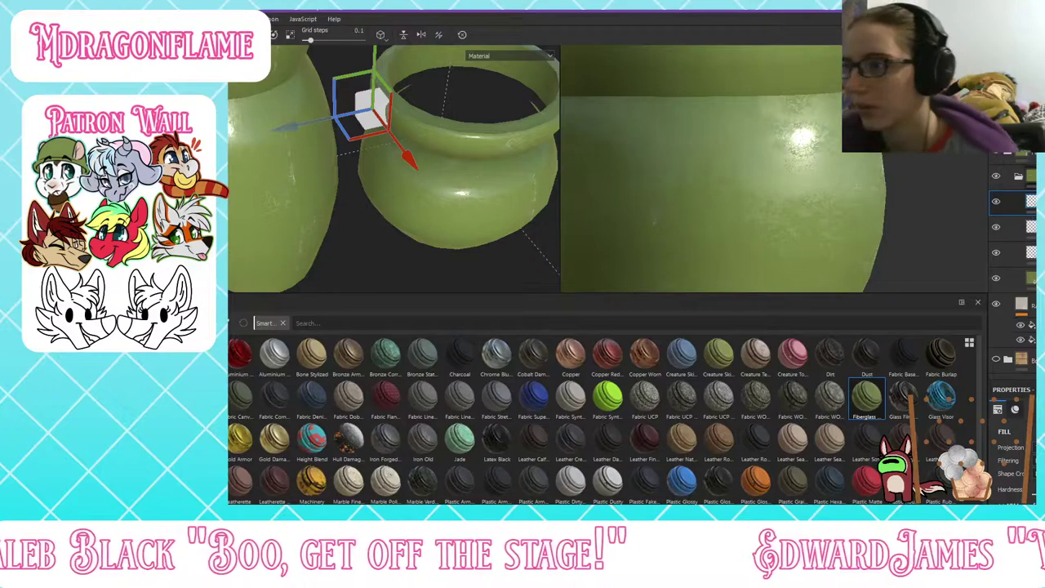
pyautogui.click(1019, 186)
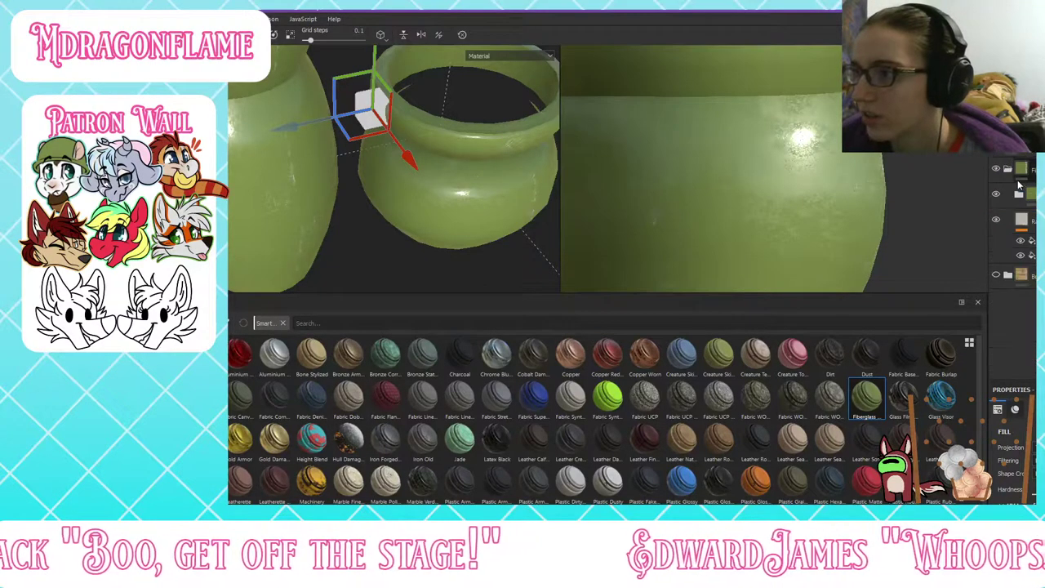
# Step: Collapse the green fiberglass layer group and hide it on the vases
pyautogui.click(1008, 170)
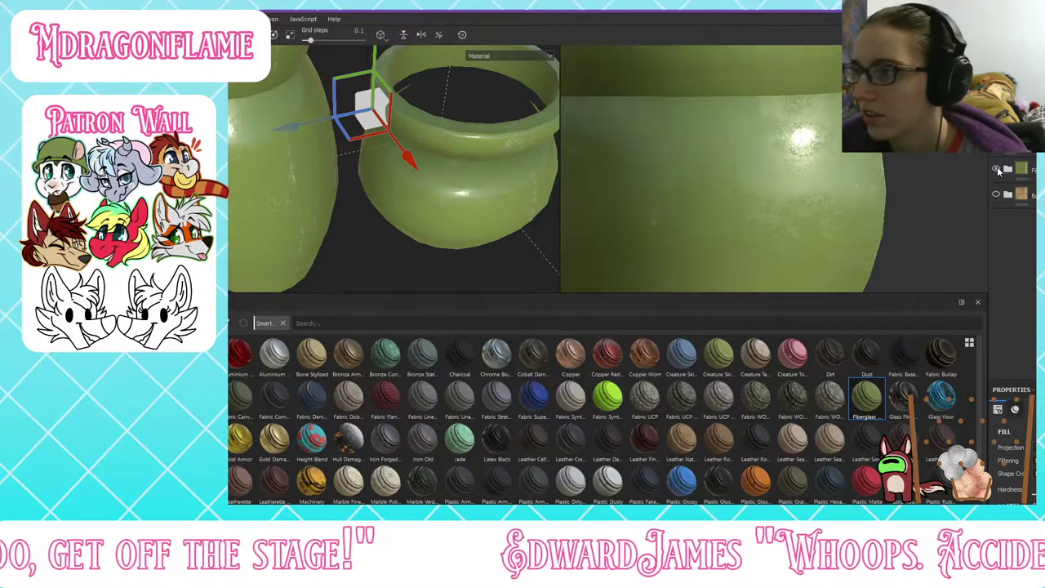
pyautogui.click(996, 168)
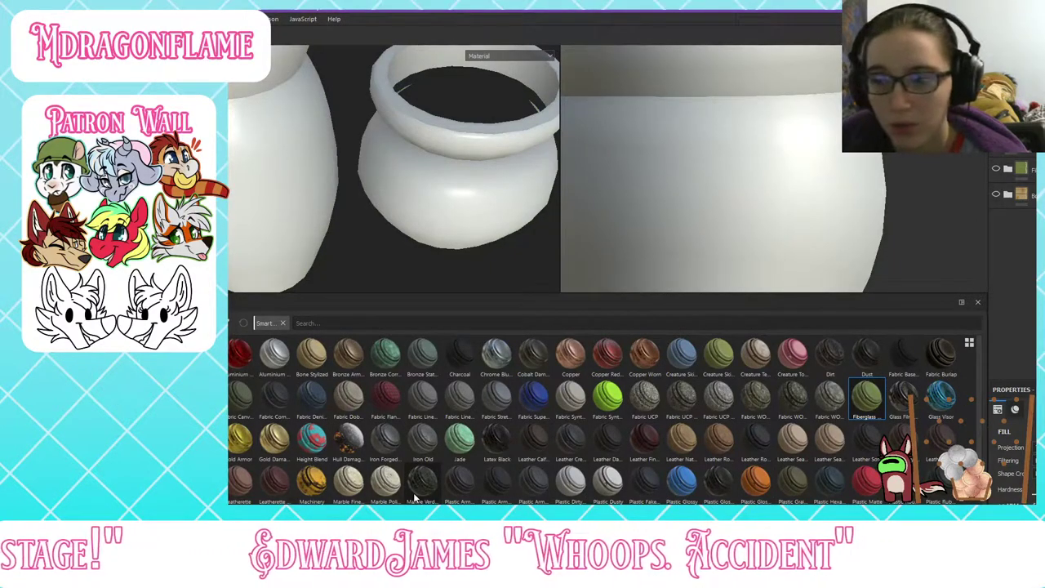
# Step: Try the dark Marble Verde smart material on the vases, inspect it on the tall vase, and delete it
pyautogui.moveTo(423, 480); pyautogui.dragTo(621, 139)
pyautogui.keyDown('alt'); pyautogui.moveTo(360, 176); pyautogui.dragTo(338, 95); pyautogui.keyUp('alt')
pyautogui.keyDown('alt'); pyautogui.moveTo(338, 96); pyautogui.dragTo(470, 159, button='middle'); pyautogui.keyUp('alt')
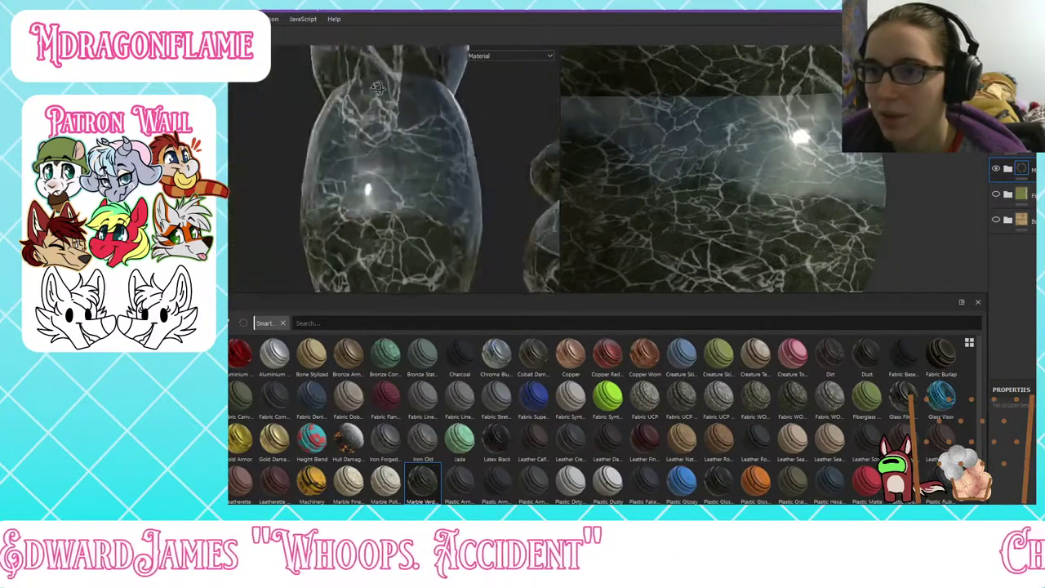
pyautogui.keyDown('alt'); pyautogui.moveTo(469, 159); pyautogui.dragTo(408, 148); pyautogui.keyUp('alt')
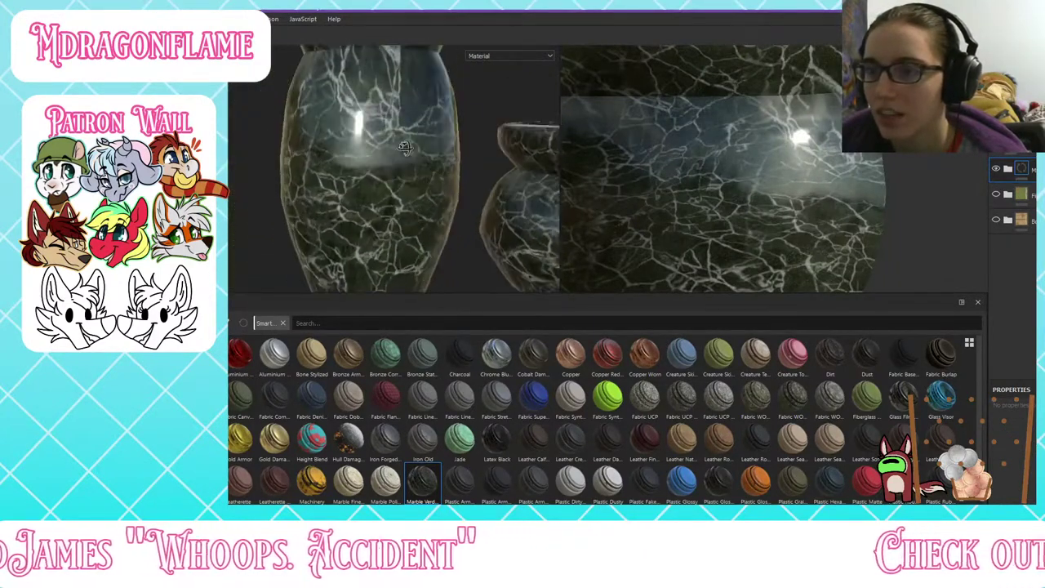
pyautogui.press('Delete')
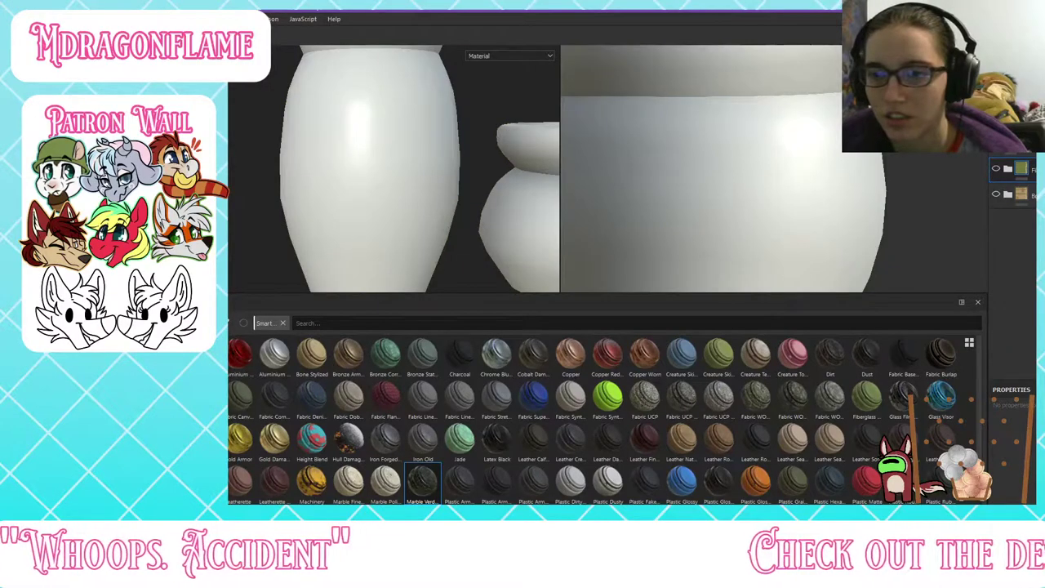
# Step: Switch the shelf to regular materials and add the black Marble material at the top of the layer stack
pyautogui.click(168, 457)
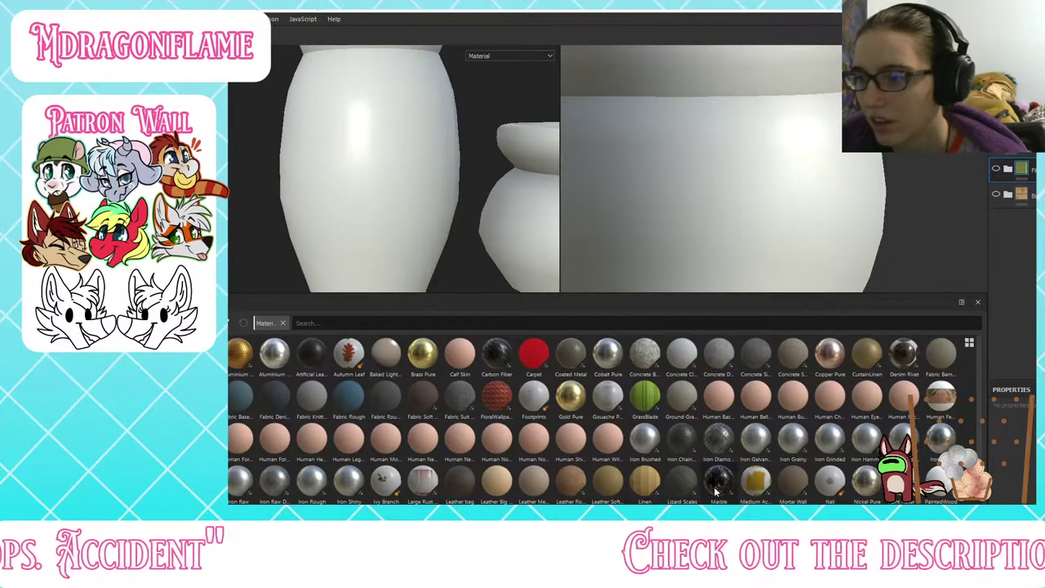
pyautogui.moveTo(719, 480); pyautogui.dragTo(1013, 158)
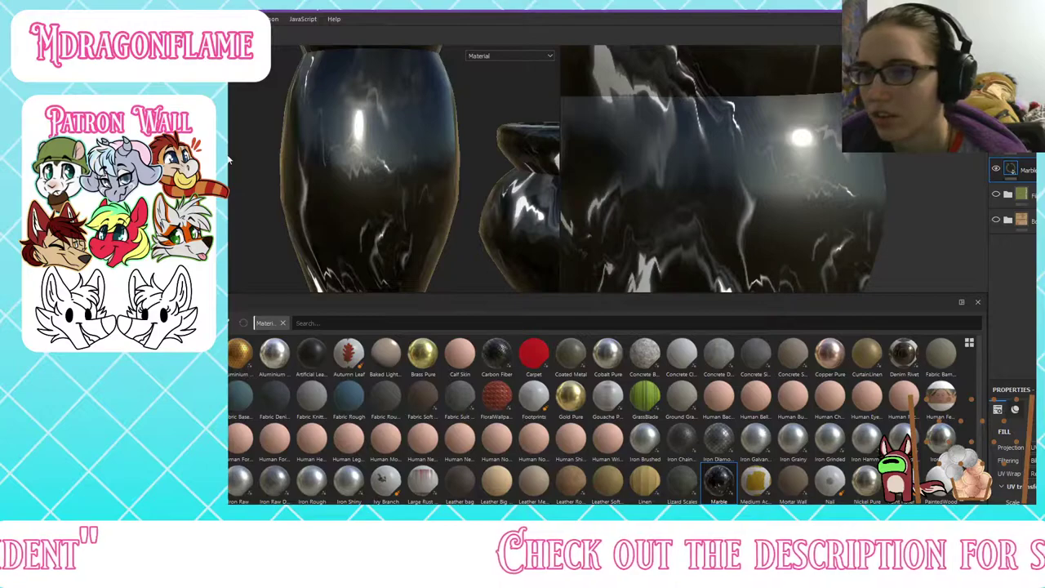
pyautogui.scroll(-5, 411, 191)
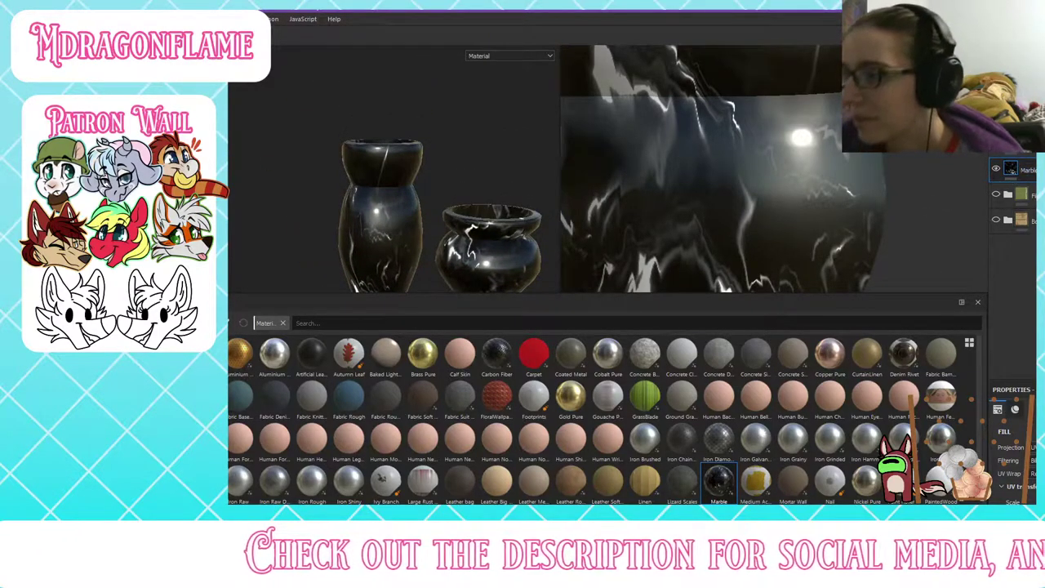
# Step: Give the Marble layer a projection with a 3D gizmo and scale it down uniformly for smaller veining across both vases
pyautogui.click(1034, 471)
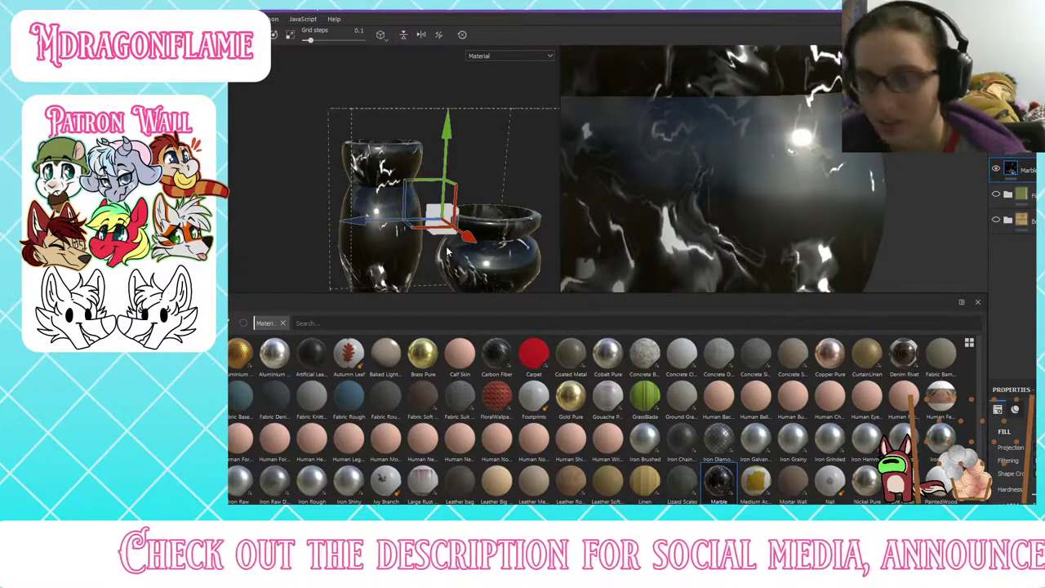
pyautogui.press('r')
pyautogui.moveTo(442, 215); pyautogui.dragTo(321, 201)
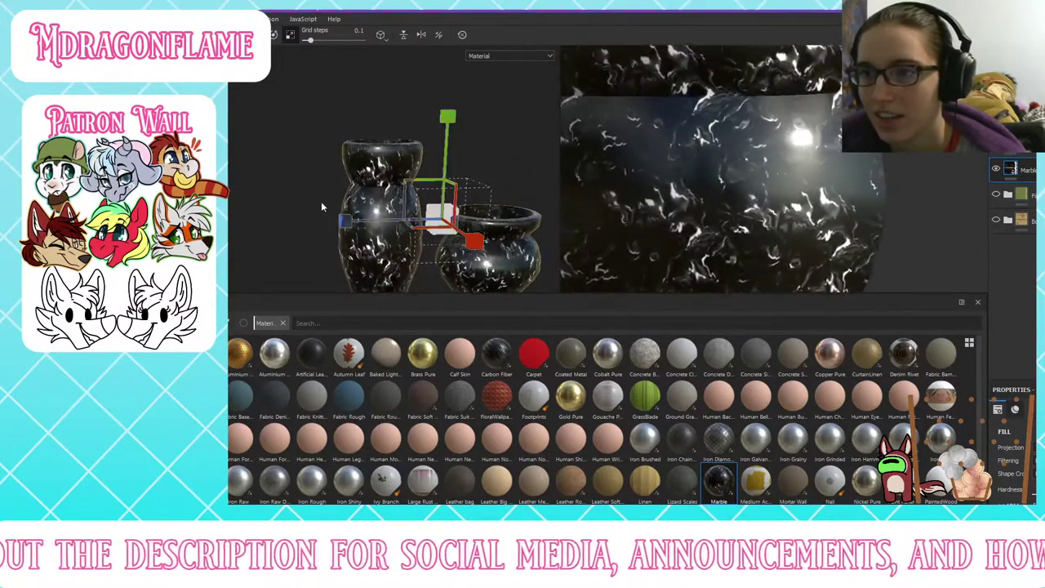
pyautogui.scroll(-2, 380, 201)
pyautogui.scroll(2, 381, 202)
pyautogui.keyDown('alt'); pyautogui.moveTo(535, 286); pyautogui.dragTo(481, 212, button='middle'); pyautogui.keyUp('alt')
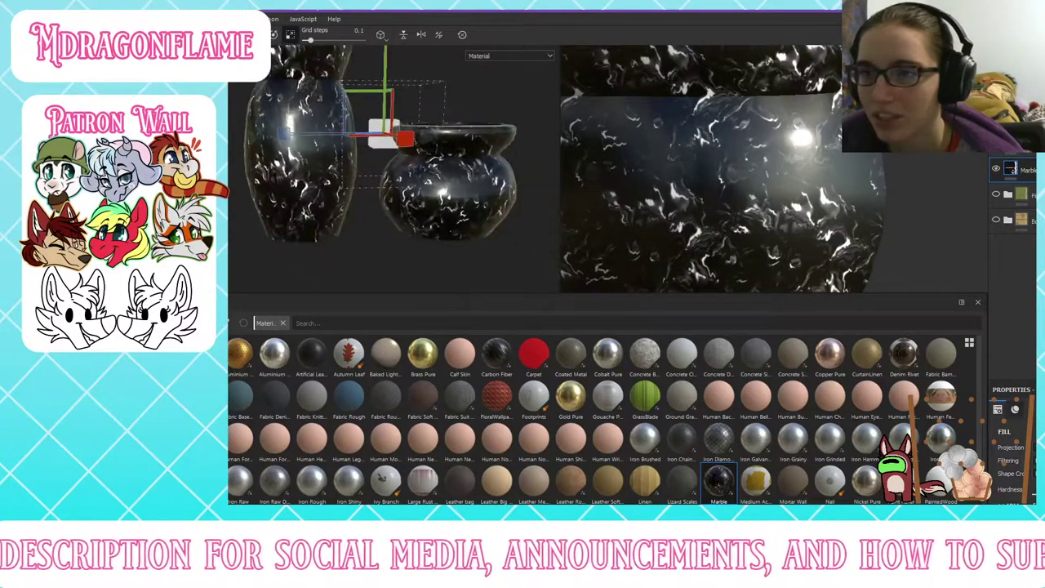
pyautogui.keyDown('alt'); pyautogui.moveTo(490, 243); pyautogui.dragTo(423, 193); pyautogui.keyUp('alt')
pyautogui.keyDown('alt'); pyautogui.moveTo(403, 198); pyautogui.dragTo(414, 250, button='middle'); pyautogui.keyUp('alt')
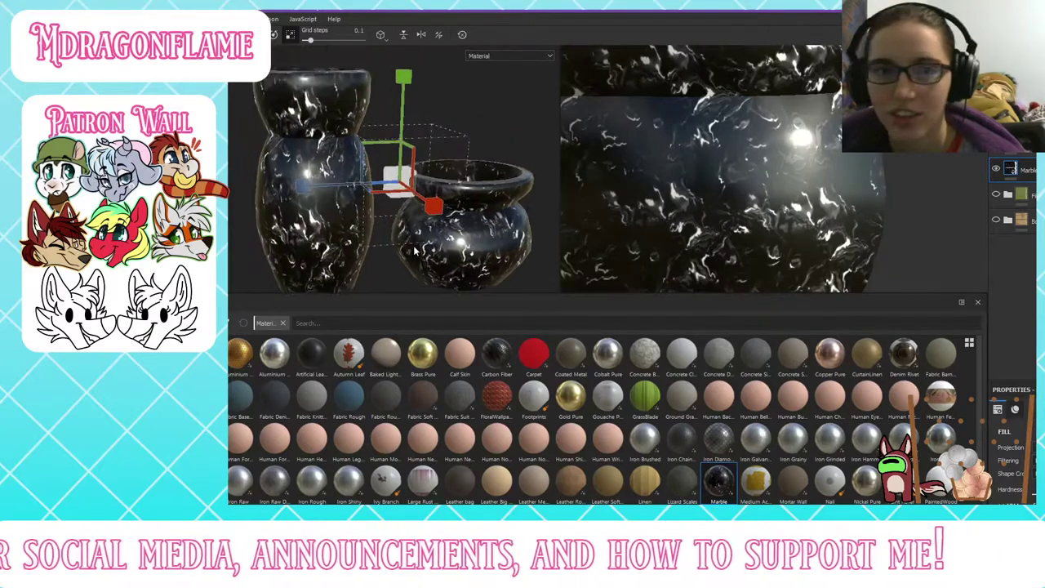
pyautogui.keyDown('alt'); pyautogui.keyDown('shift'); pyautogui.moveTo(396, 232); pyautogui.dragTo(384, 216); pyautogui.keyUp('shift'); pyautogui.keyUp('alt')
# Step: Try a much finer marble pattern through the material's parameters and delete the Marble layer
pyautogui.scroll(-6, 1011, 461)
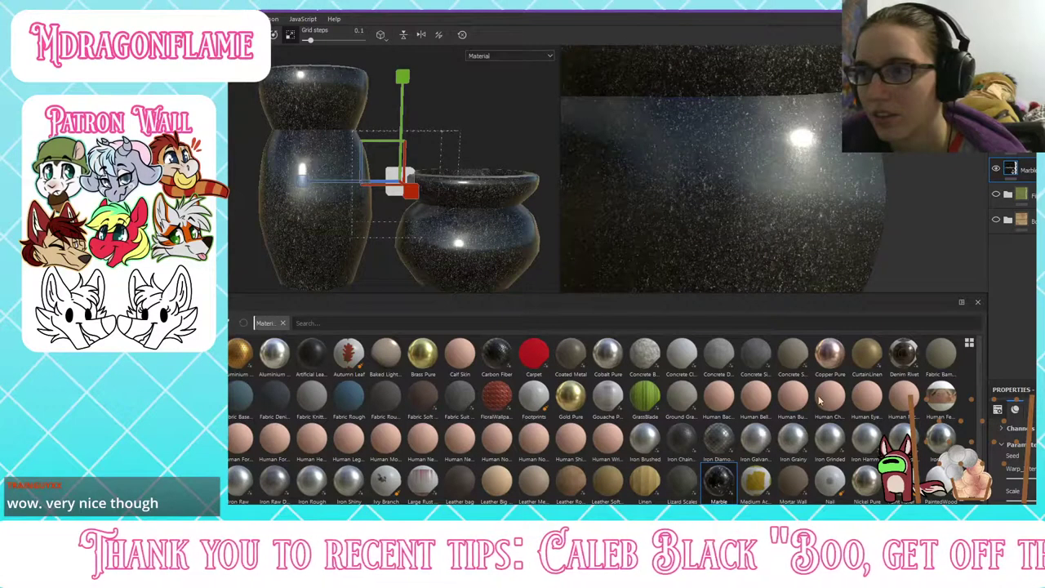
pyautogui.scroll(5, 296, 169)
pyautogui.scroll(-5, 296, 169)
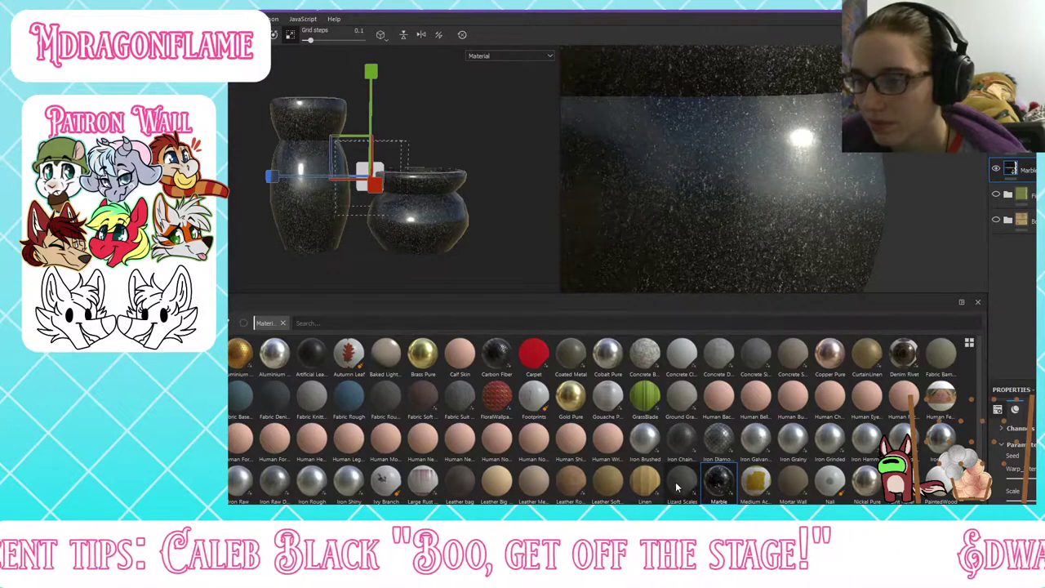
pyautogui.press('Delete')
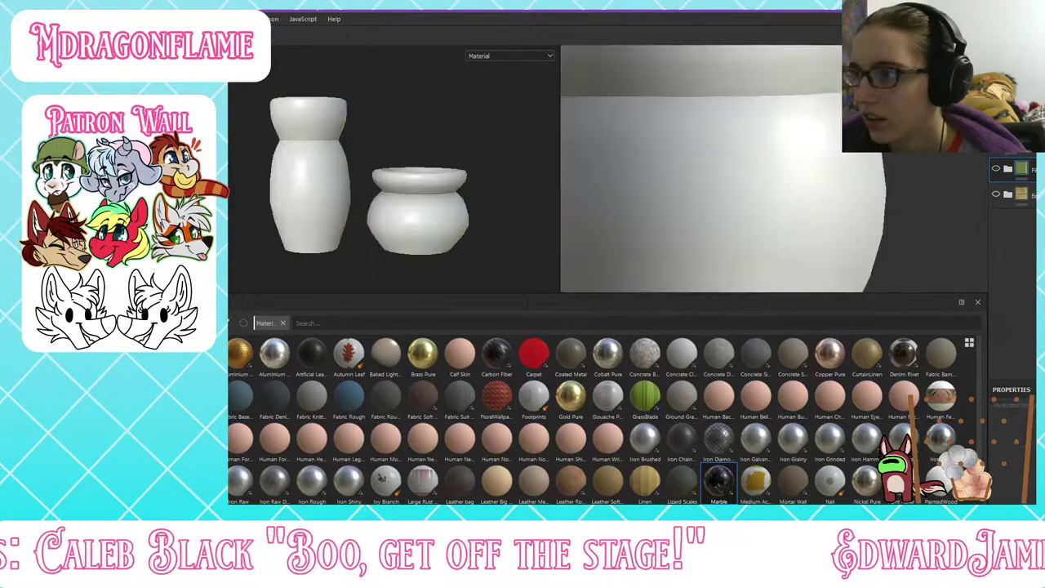
# Step: Try the Lizard Scales material and the Marble Verde smart material on the vases one at a time, deleting each
pyautogui.moveTo(682, 482); pyautogui.dragTo(1010, 158)
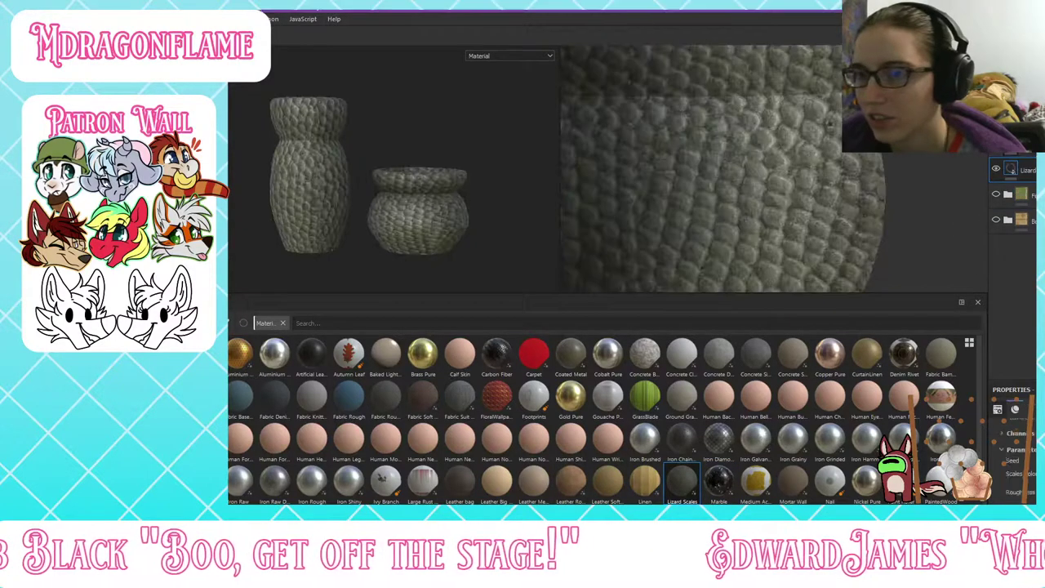
pyautogui.press('Delete')
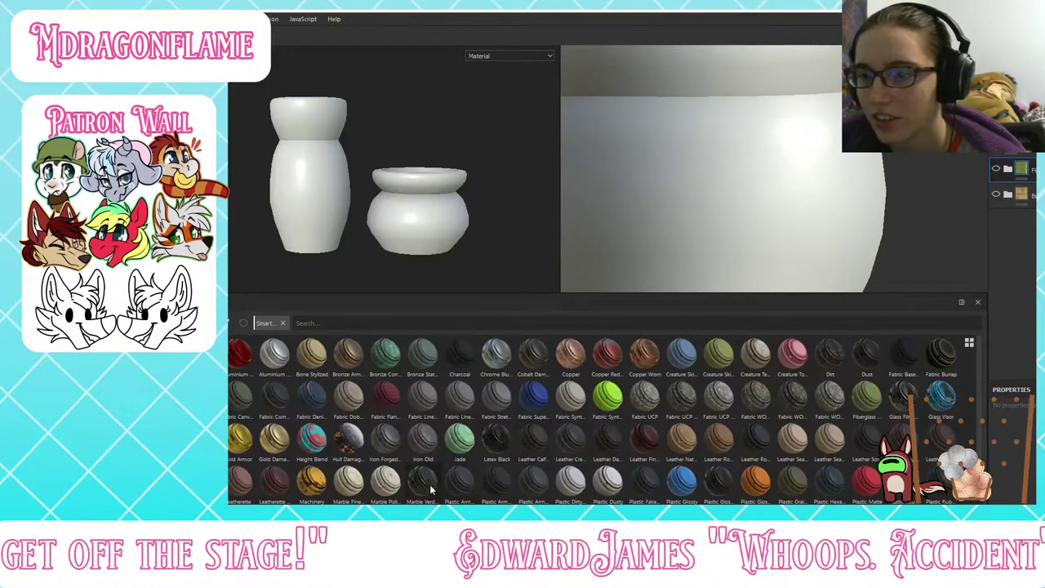
pyautogui.moveTo(425, 481); pyautogui.dragTo(624, 196)
pyautogui.scroll(5, 360, 233)
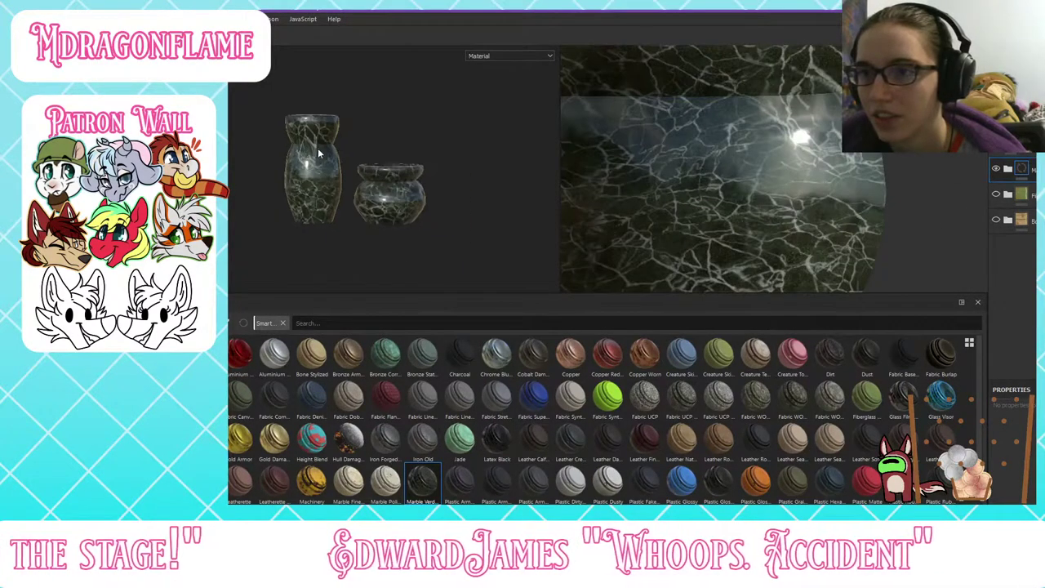
pyautogui.keyDown('alt'); pyautogui.moveTo(359, 234); pyautogui.dragTo(238, 159); pyautogui.keyUp('alt')
pyautogui.press('Delete')
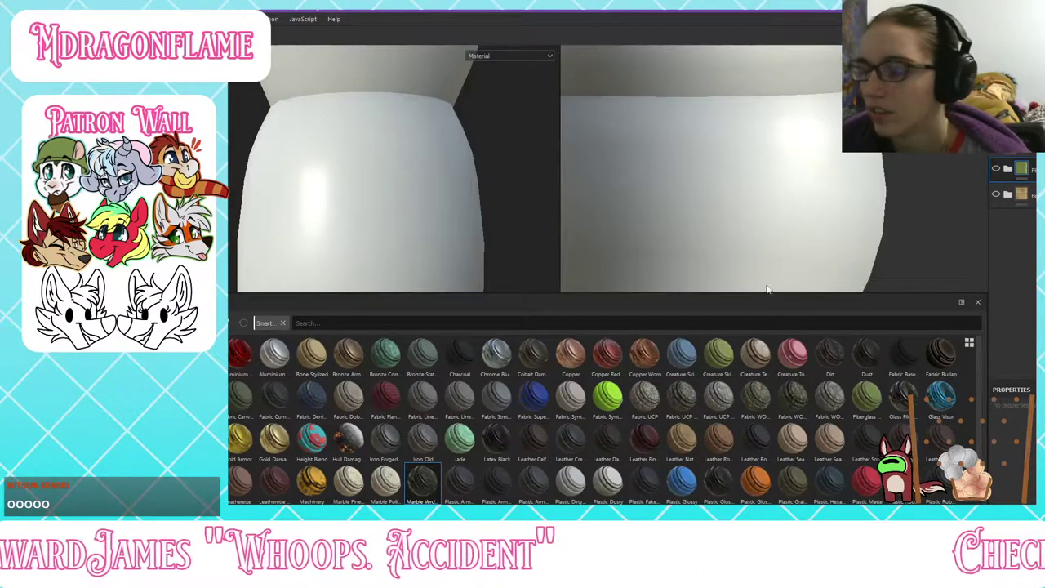
# Step: Try the cream Marble Fine smart material on the vases, view it from above, and undo it
pyautogui.scroll(-2, 614, 429)
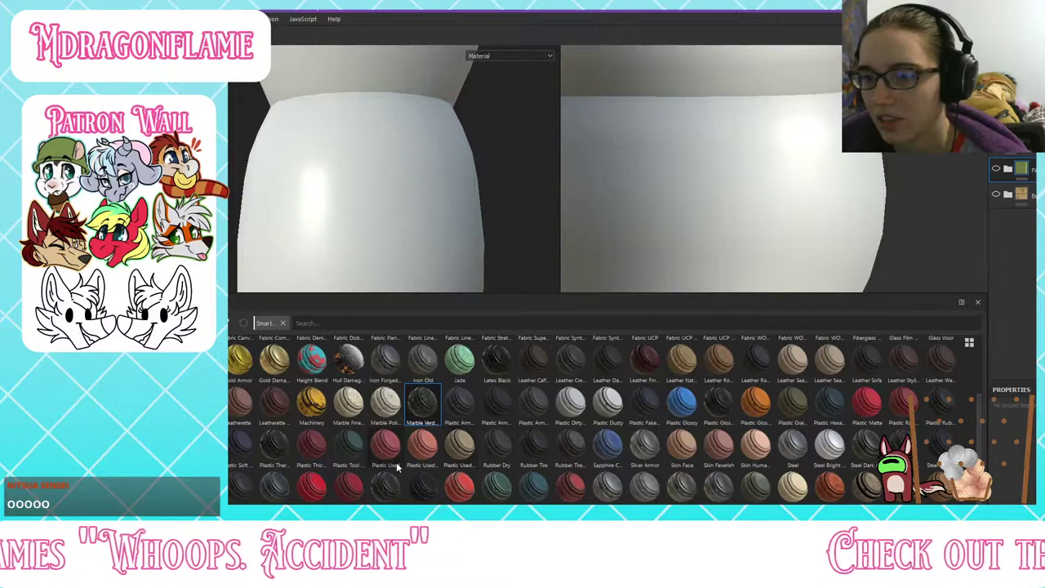
pyautogui.scroll(2, 310, 423)
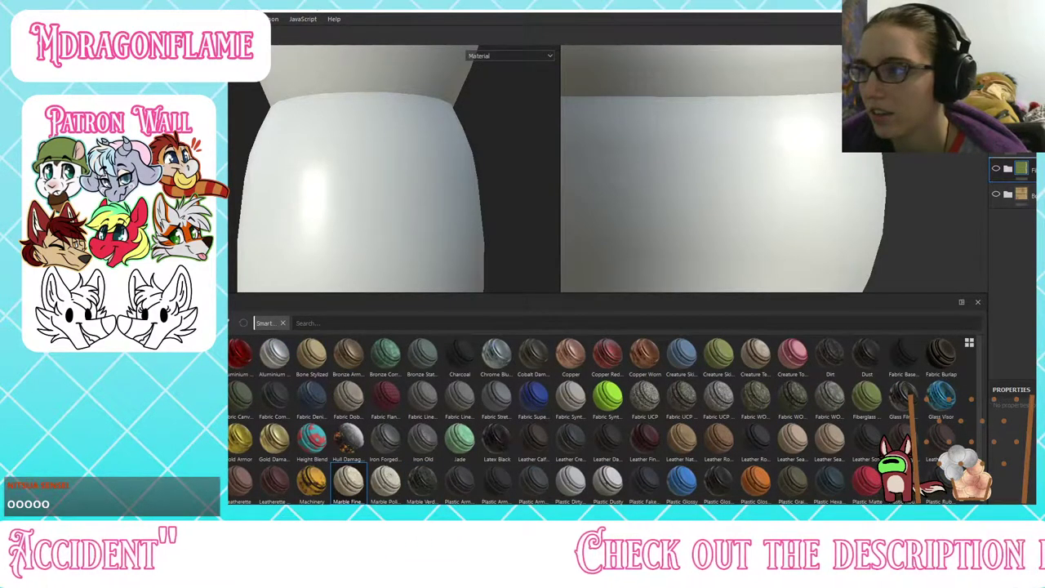
pyautogui.moveTo(349, 480); pyautogui.dragTo(1012, 160)
pyautogui.scroll(-5, 287, 143)
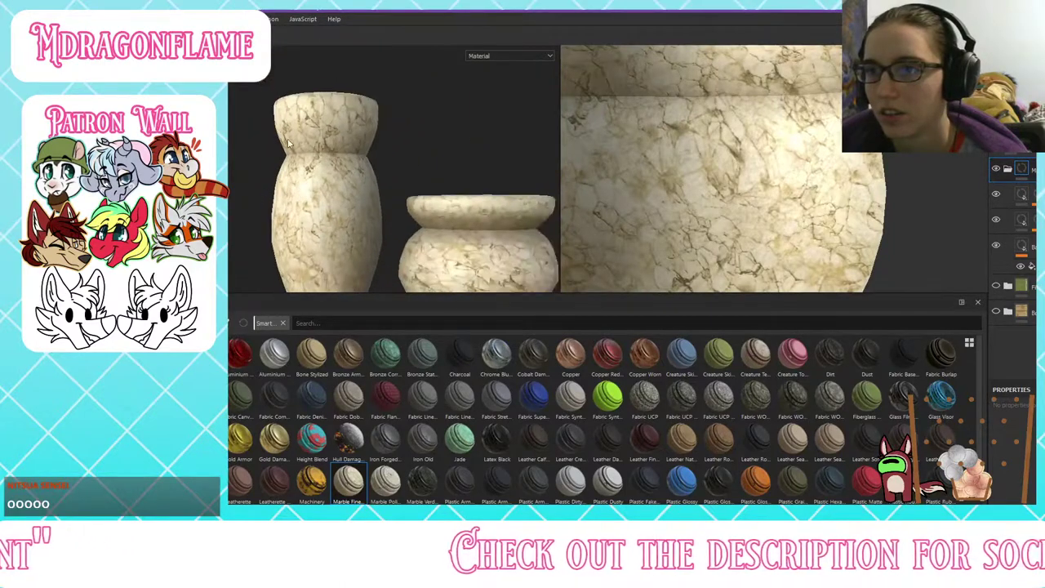
pyautogui.keyDown('alt'); pyautogui.moveTo(287, 143); pyautogui.dragTo(314, 205); pyautogui.keyUp('alt')
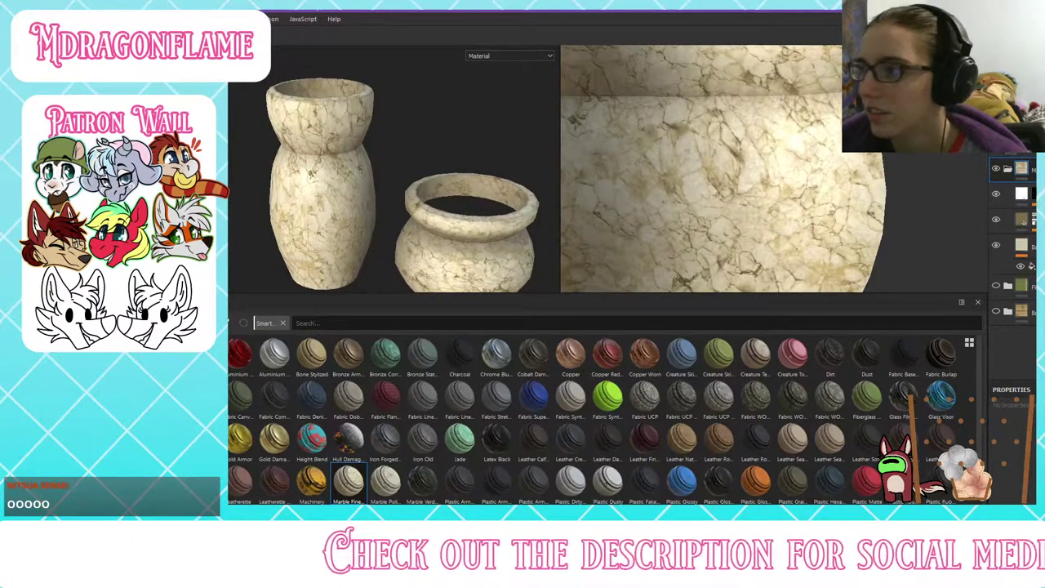
pyautogui.hotkey('ctrl', 'z')
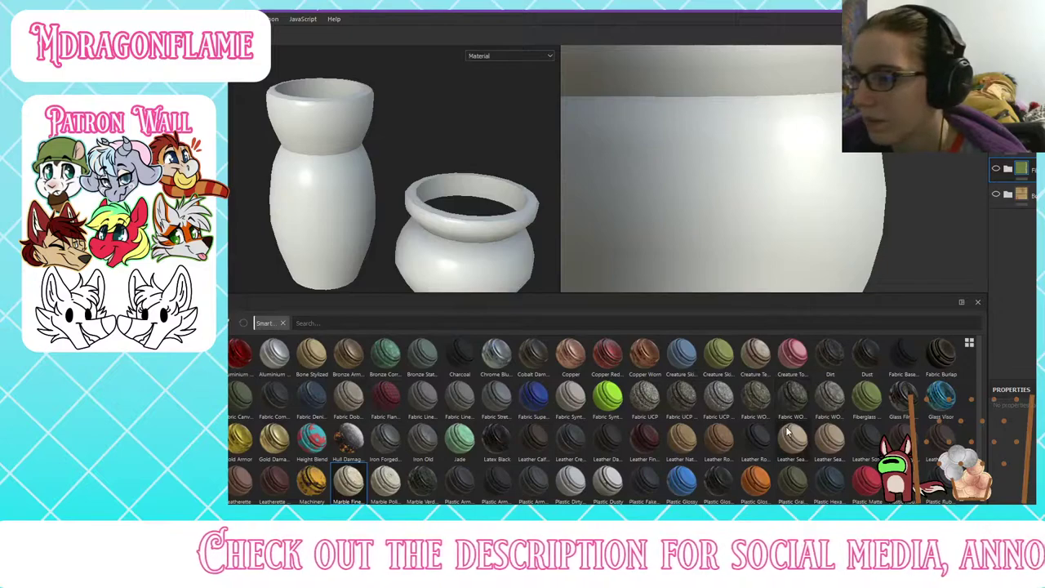
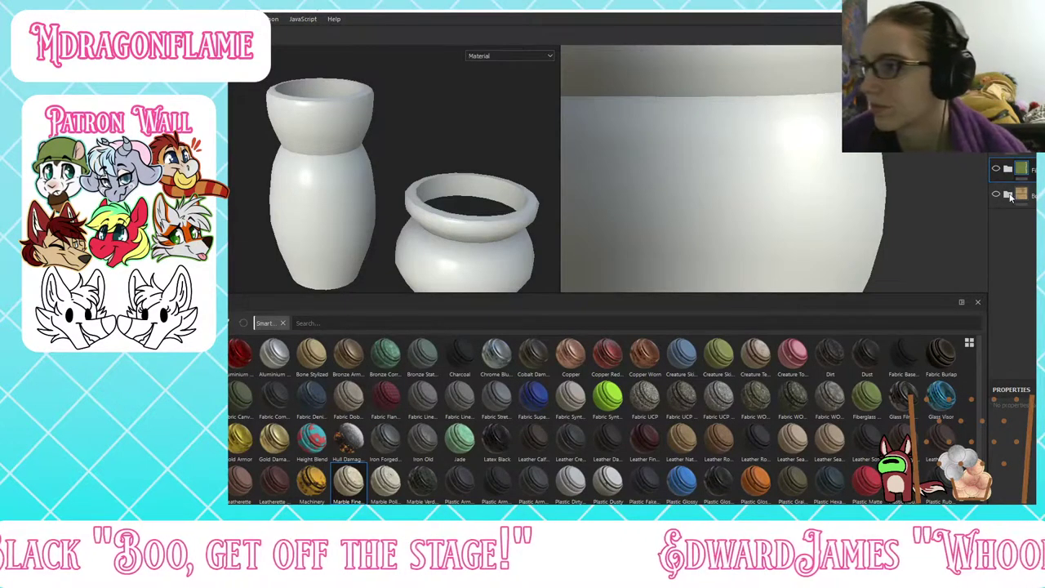
# Step: Toggle the bottom layer group's visibility for comparison and show the green fiberglass group again
pyautogui.click(998, 192)
pyautogui.click(997, 194)
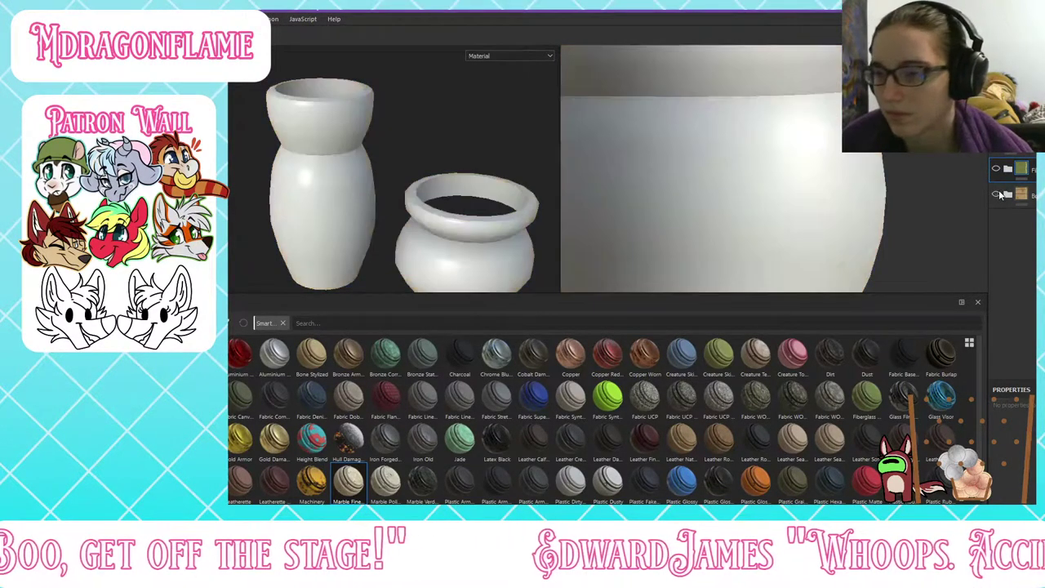
pyautogui.click(997, 194)
pyautogui.click(996, 169)
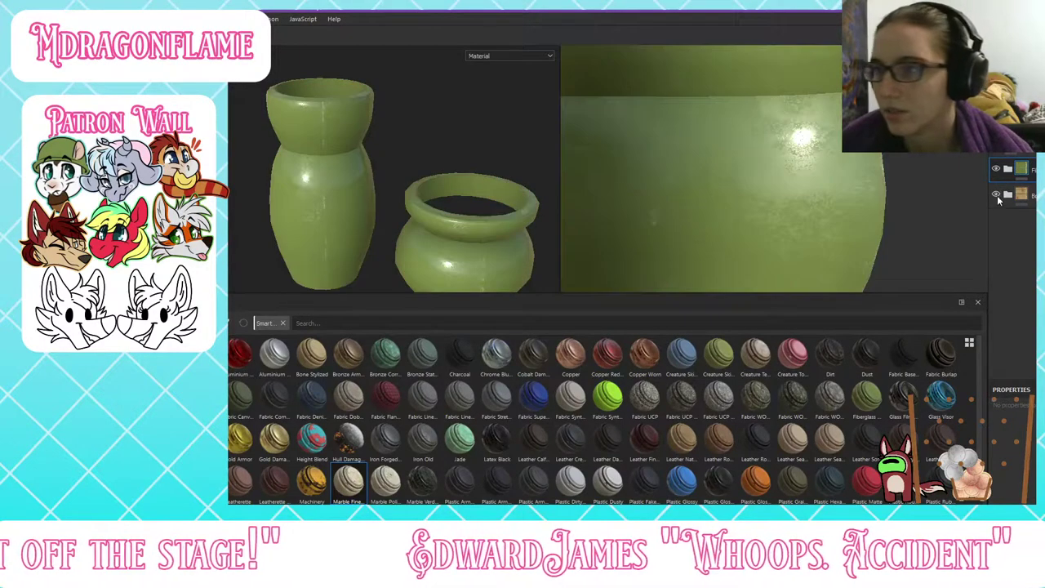
# Step: Expand the fiberglass group and its subfolder, and recolour the green base fill layer to a pale beige
pyautogui.click(1018, 195)
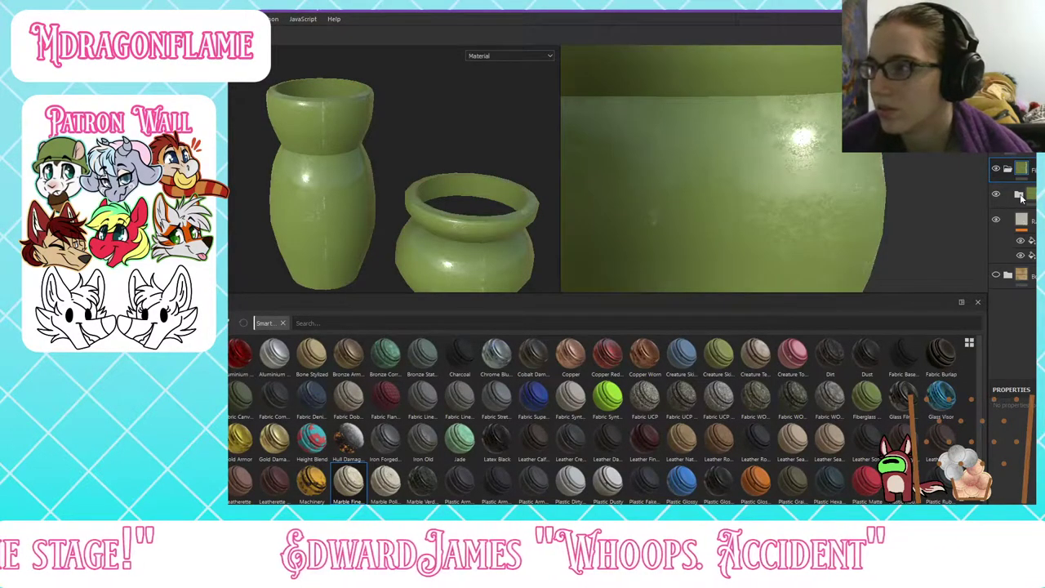
pyautogui.click(1019, 195)
pyautogui.scroll(-1, 1027, 236)
pyautogui.click(1011, 276)
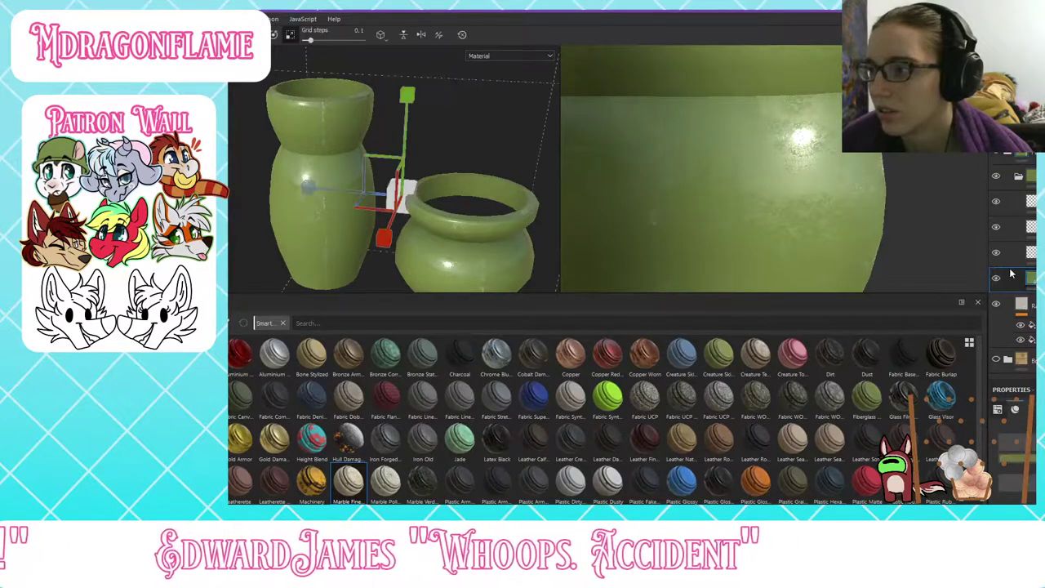
pyautogui.click(1016, 458)
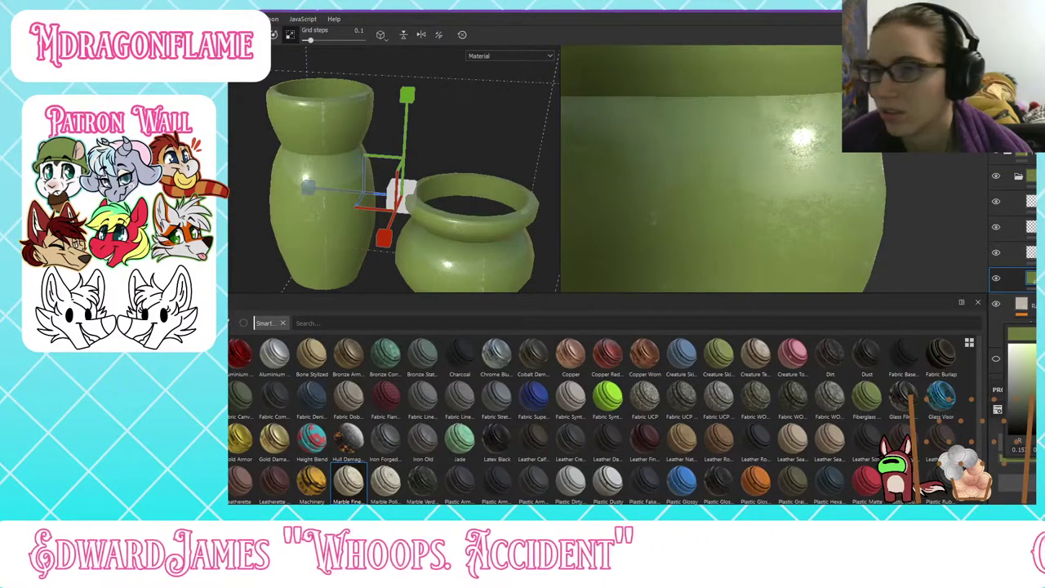
pyautogui.moveTo(1035, 363); pyautogui.dragTo(1035, 354)
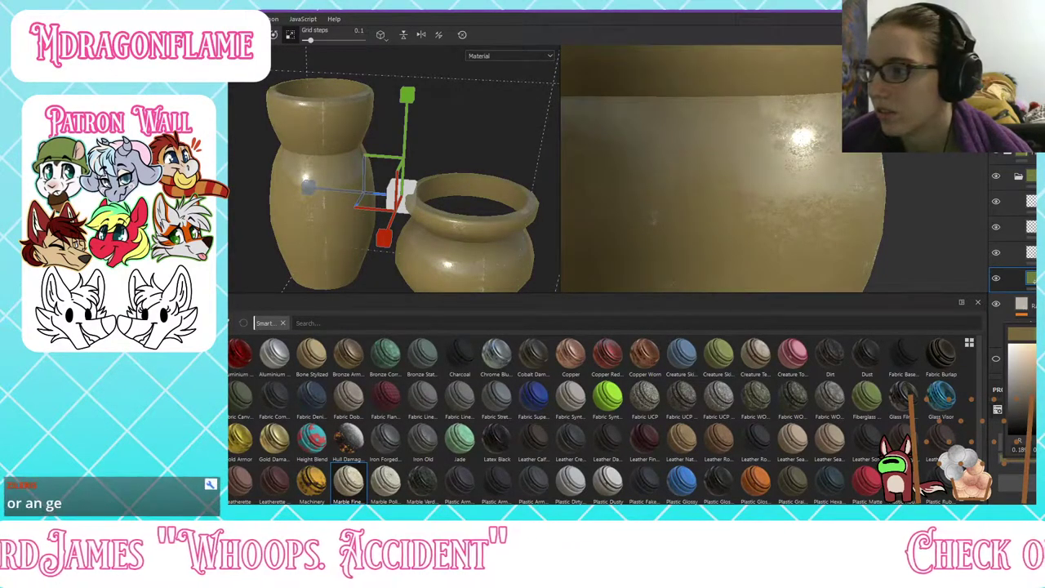
pyautogui.moveTo(1035, 392)
pyautogui.mouseDown()
pyautogui.moveTo(1034, 348)
pyautogui.moveTo(1030, 371)
pyautogui.mouseUp()
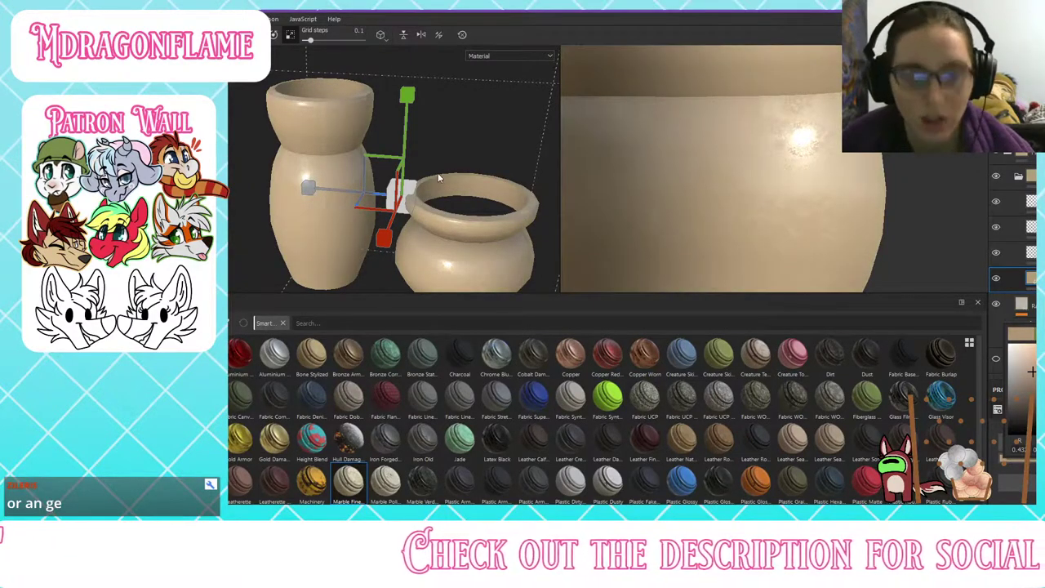
pyautogui.keyDown('alt'); pyautogui.moveTo(426, 169); pyautogui.dragTo(407, 118, button='middle'); pyautogui.keyUp('alt')
pyautogui.keyDown('alt'); pyautogui.moveTo(323, 175); pyautogui.dragTo(386, 134); pyautogui.keyUp('alt')
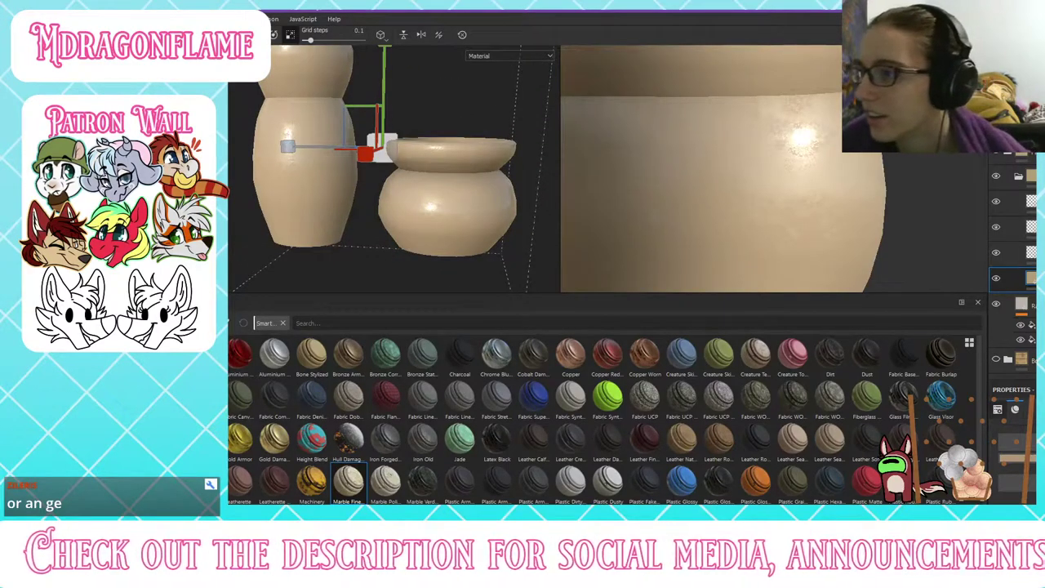
# Step: Collapse the recoloured fiberglass group and its subfolder, and hide the group
pyautogui.click(1018, 165)
pyautogui.click(1012, 152)
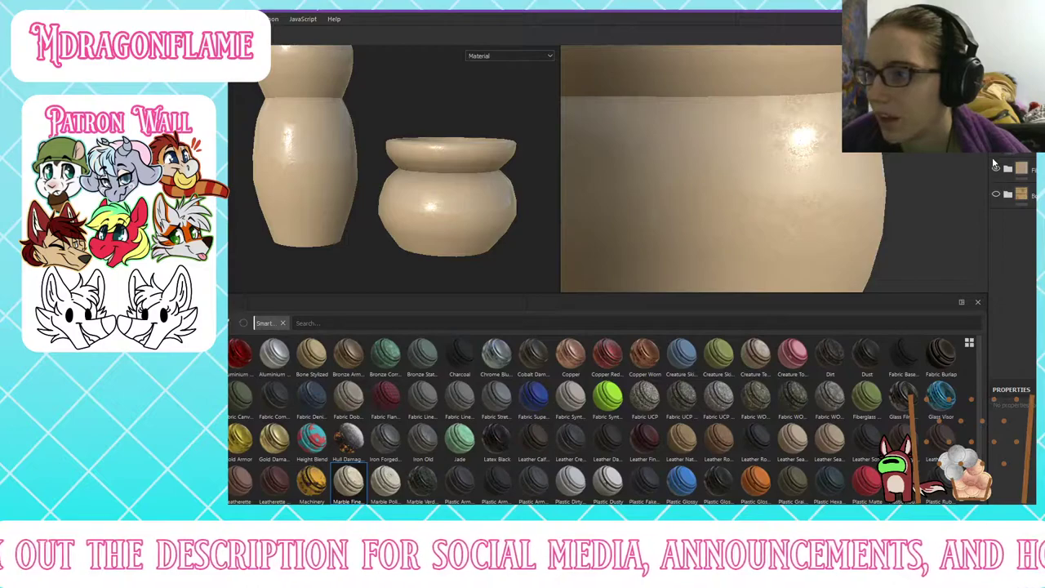
pyautogui.click(998, 168)
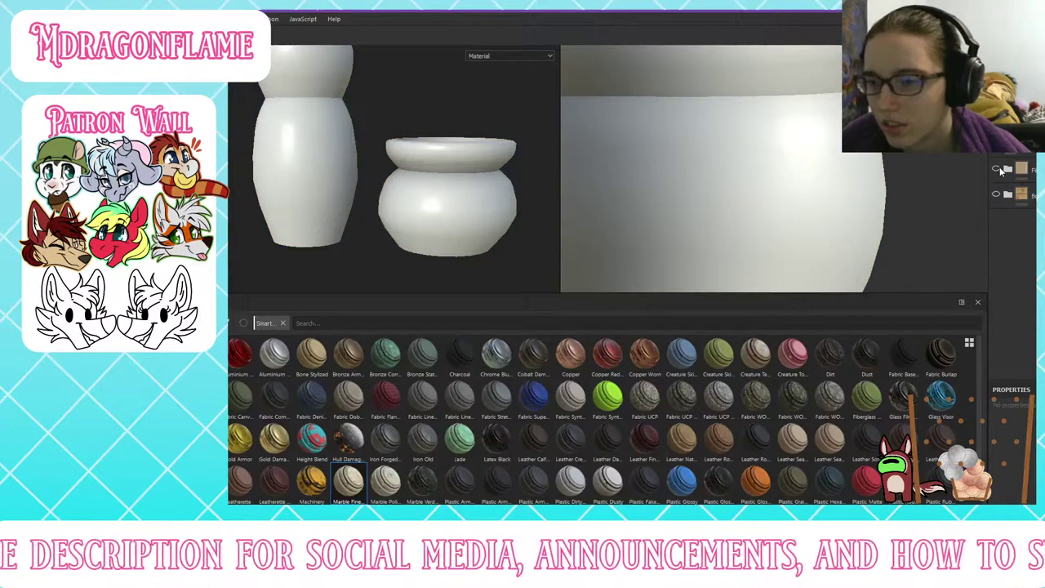
# Step: Try the Jade smart material on the vases and undo it
pyautogui.click(459, 441)
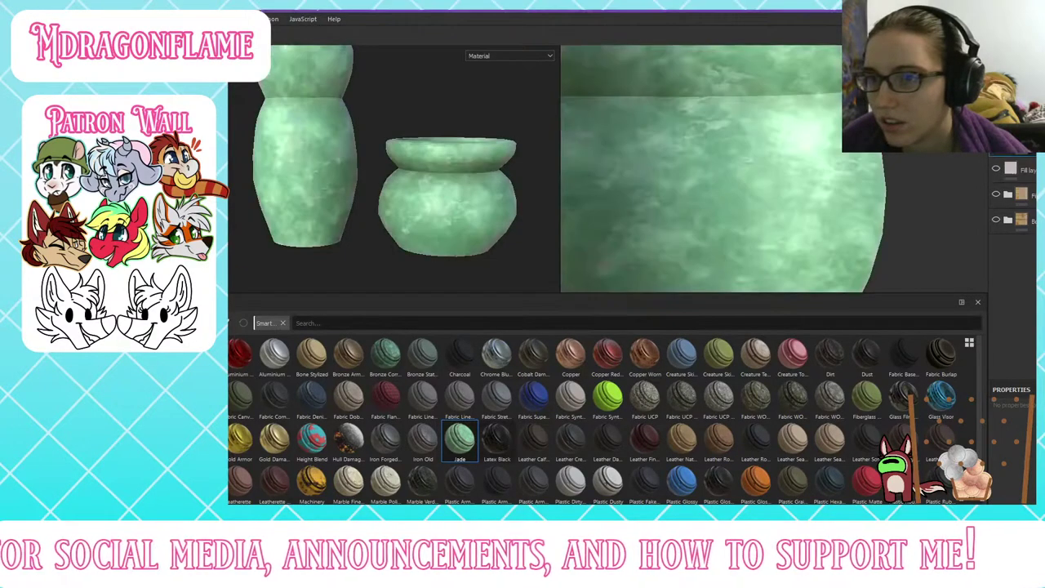
pyautogui.keyDown('alt'); pyautogui.moveTo(357, 128); pyautogui.dragTo(399, 147); pyautogui.keyUp('alt')
pyautogui.hotkey('ctrl', 'z')
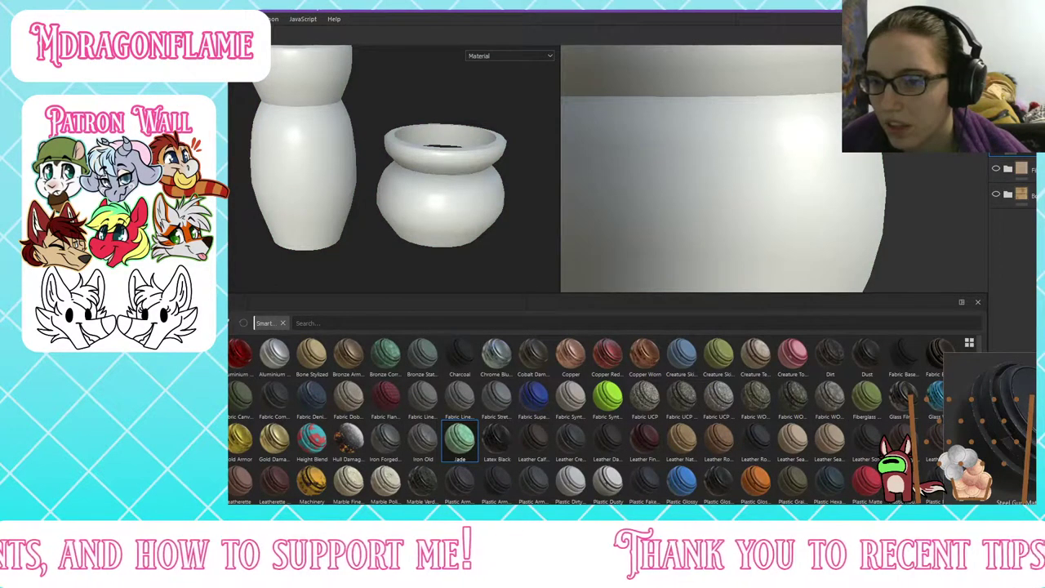
# Step: Try the cream smart material further down the library on the vases, view them from above, and undo it
pyautogui.scroll(-2, 629, 462)
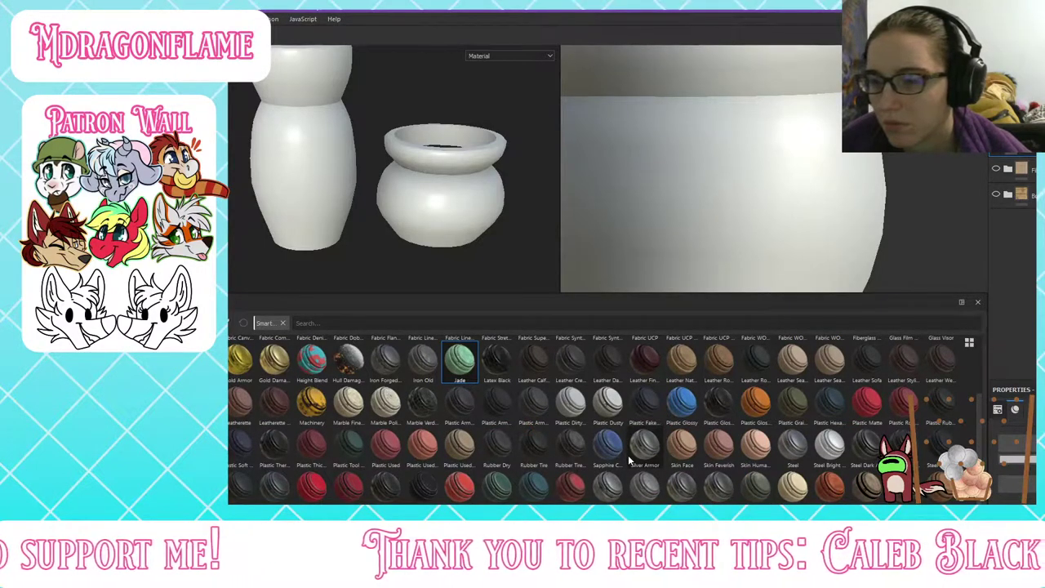
pyautogui.moveTo(792, 483); pyautogui.dragTo(1012, 167)
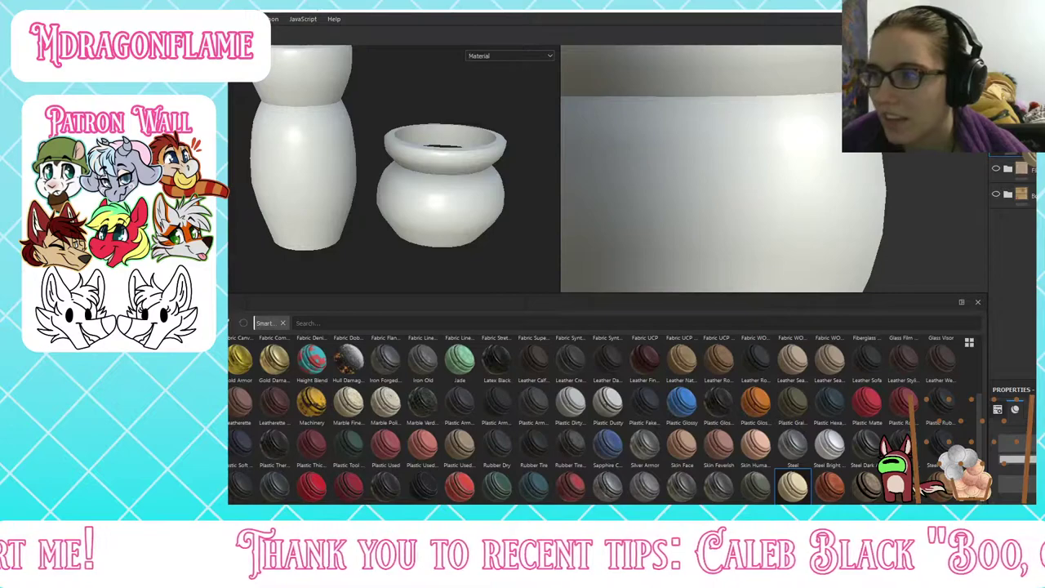
pyautogui.keyDown('alt'); pyautogui.moveTo(374, 180); pyautogui.dragTo(322, 227); pyautogui.keyUp('alt')
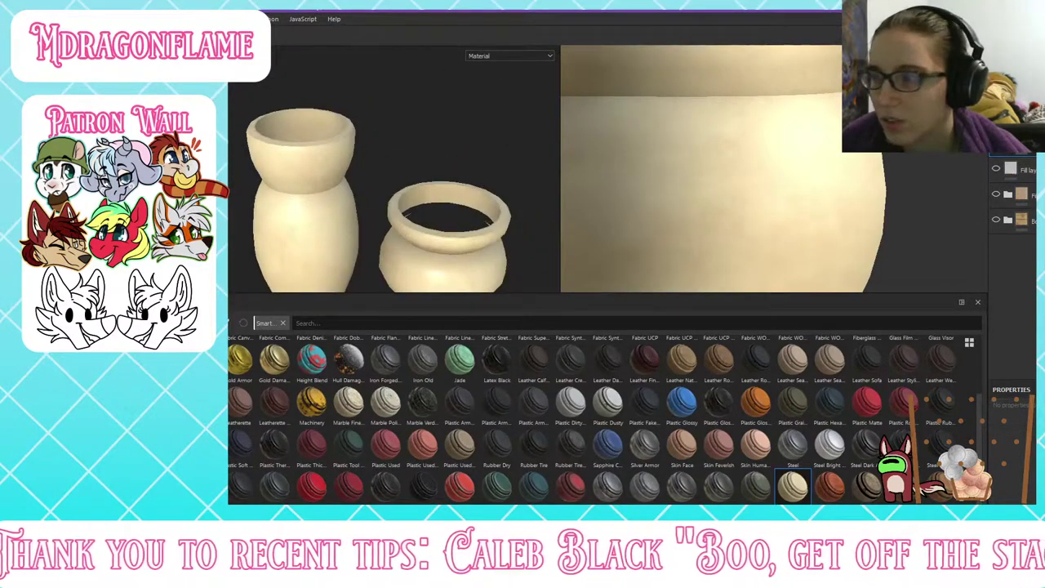
pyautogui.hotkey('ctrl', 'z')
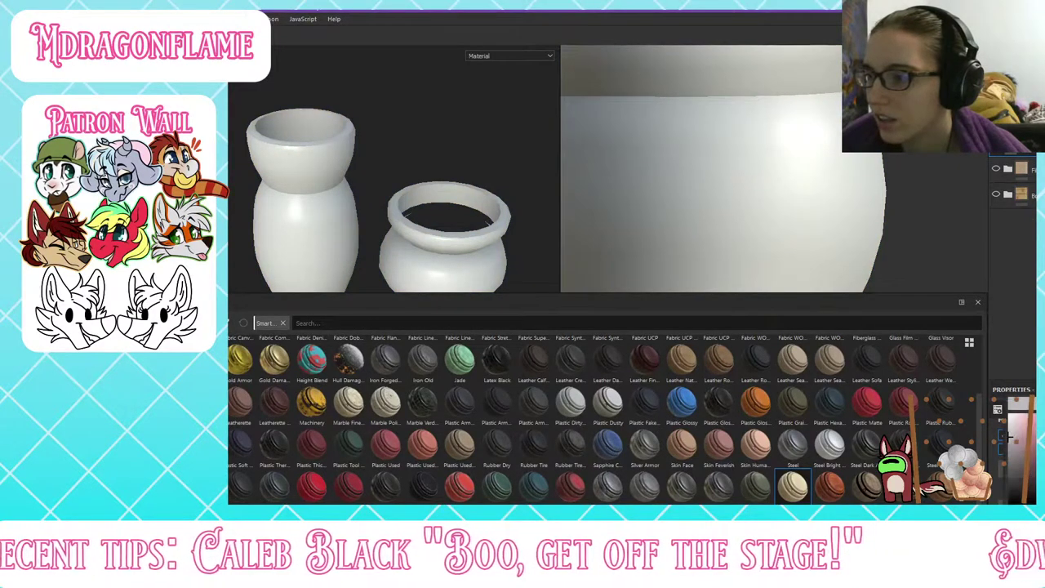
# Step: Recolour the white fill layer to a warm beige, give it a sharper gloss, and view the vases from the side
pyautogui.moveTo(1032, 457); pyautogui.dragTo(1022, 168)
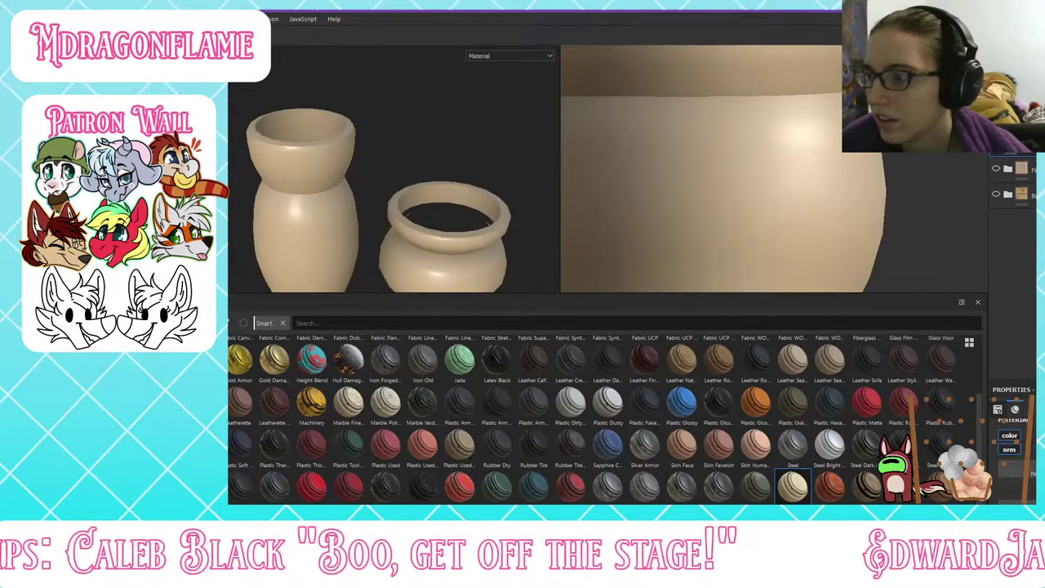
pyautogui.click(1018, 452)
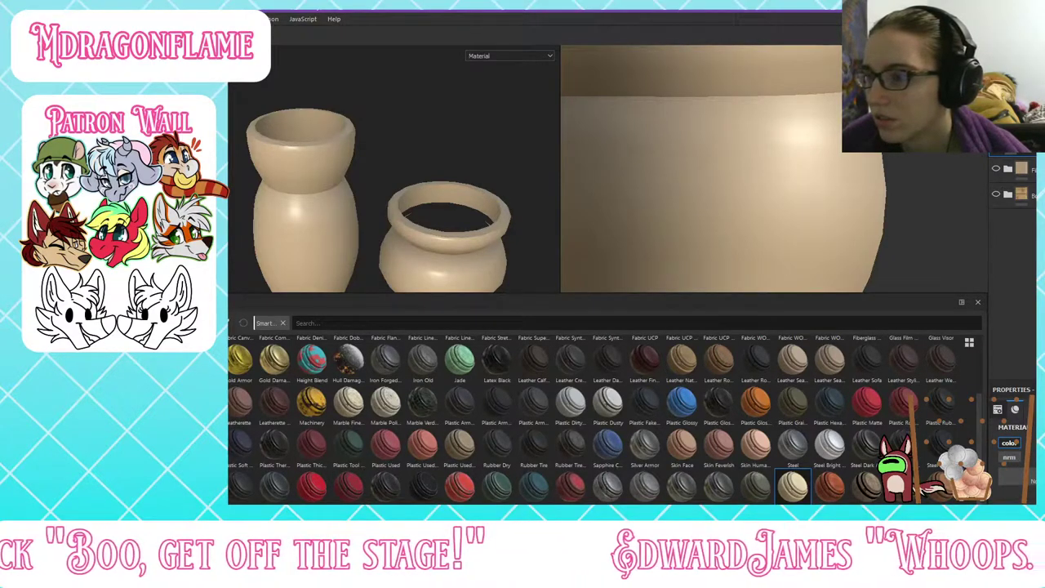
pyautogui.scroll(-2, 1017, 445)
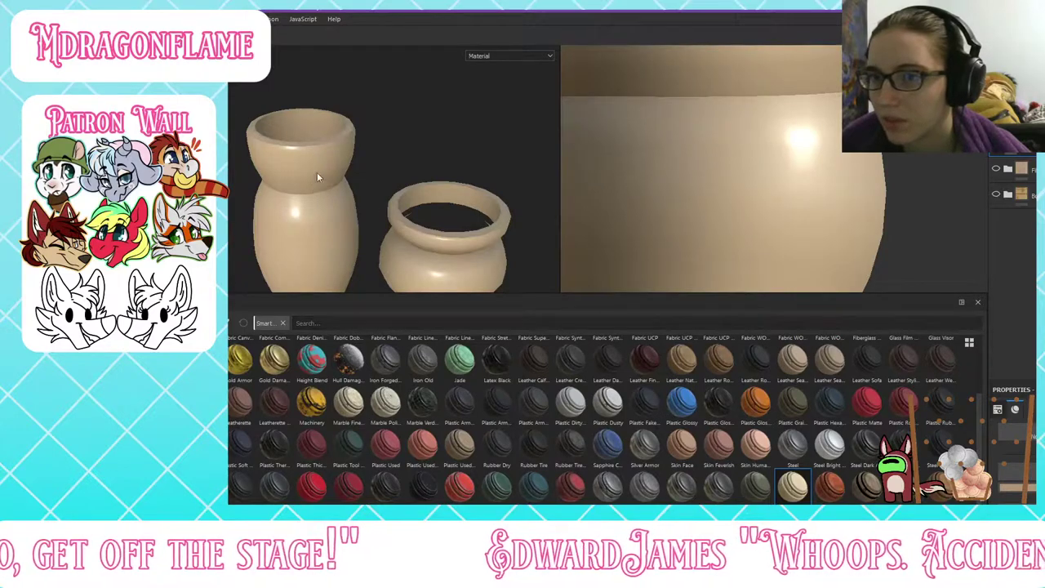
pyautogui.keyDown('alt'); pyautogui.moveTo(317, 174); pyautogui.dragTo(322, 135); pyautogui.keyUp('alt')
pyautogui.keyDown('alt'); pyautogui.moveTo(400, 219); pyautogui.dragTo(397, 133, button='middle'); pyautogui.keyUp('alt')
pyautogui.keyDown('shift'); pyautogui.moveTo(397, 133); pyautogui.dragTo(426, 151, button='right'); pyautogui.keyUp('shift')
pyautogui.keyDown('alt'); pyautogui.moveTo(426, 151); pyautogui.dragTo(472, 194); pyautogui.keyUp('alt')
# Step: Add a new fill layer above the beige one and list the smart masks beside a 3D-only view
pyautogui.click(1027, 104)
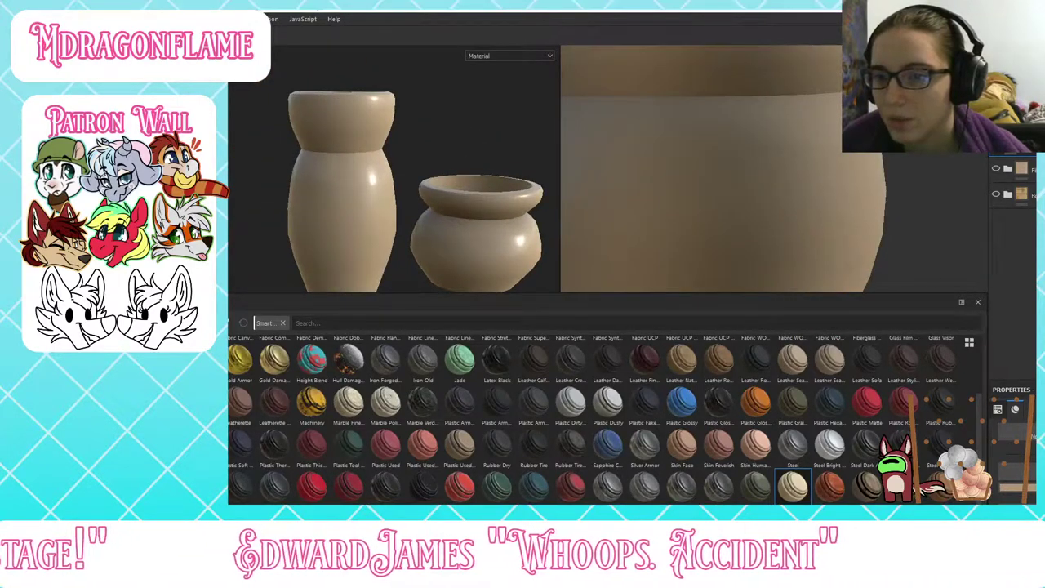
pyautogui.click(184, 469)
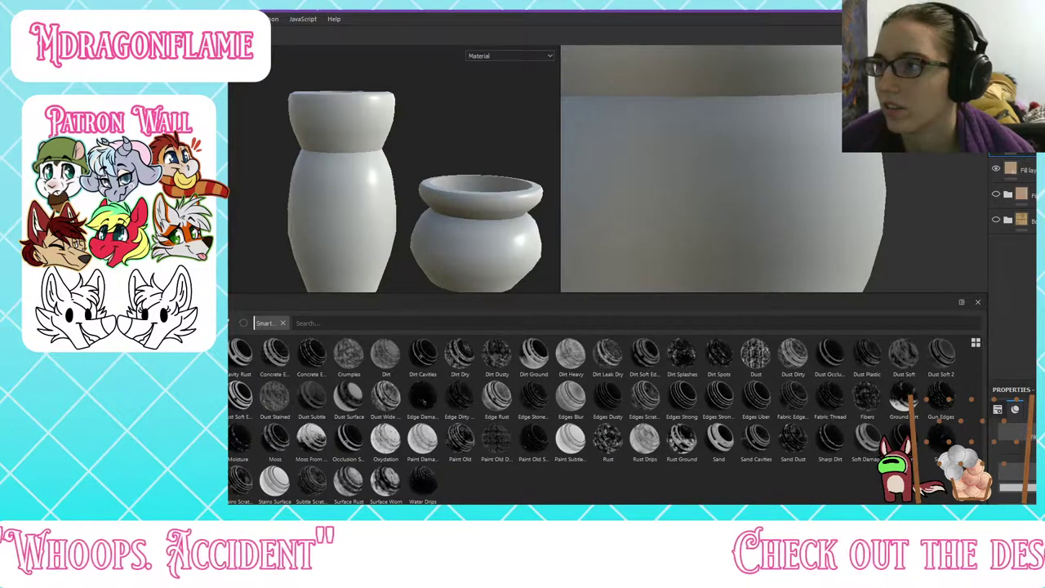
pyautogui.press('F2')
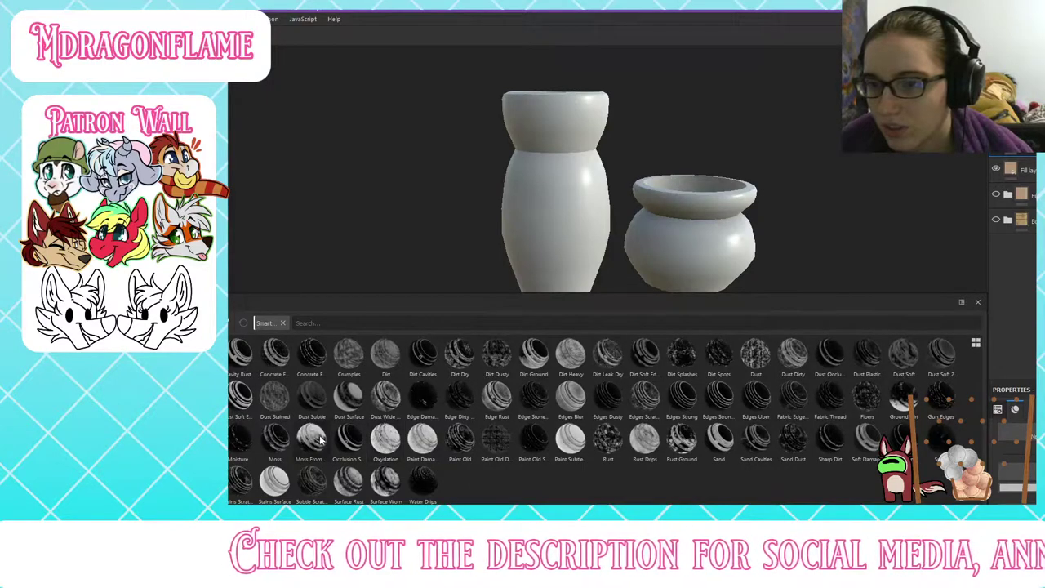
# Step: Try the Dust Surface, Dust Subtle and Dust Soft E... smart masks one after another on the new white fill layer
pyautogui.moveTo(344, 404); pyautogui.dragTo(1011, 145)
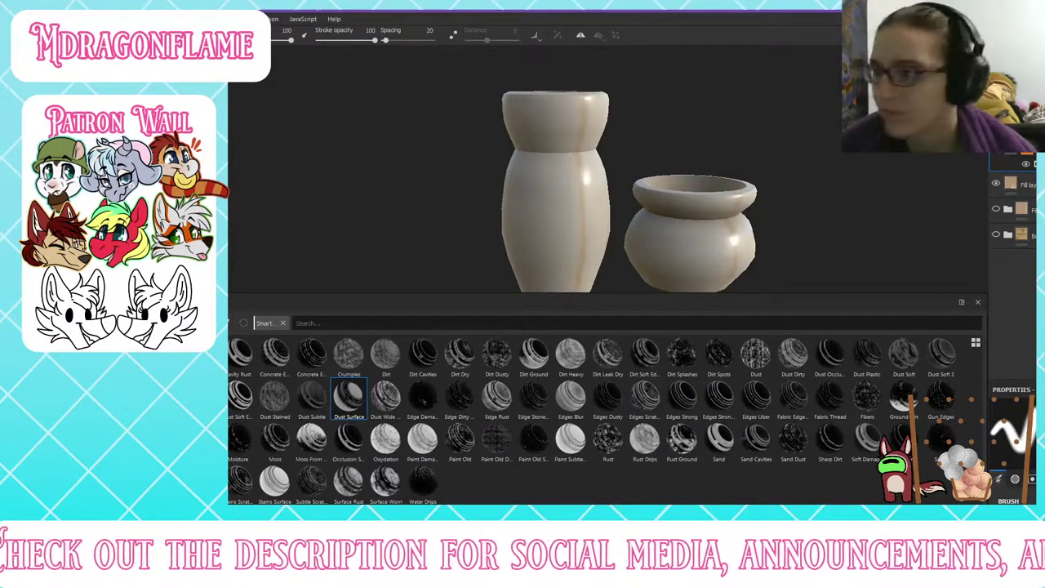
pyautogui.hotkey('ctrl', 'z')
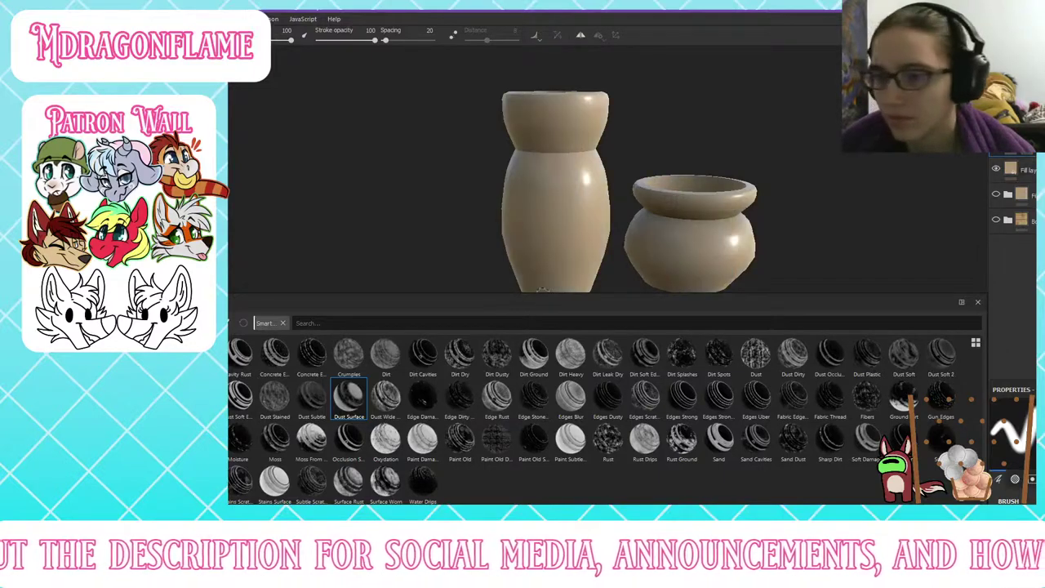
pyautogui.moveTo(314, 402); pyautogui.dragTo(1019, 161)
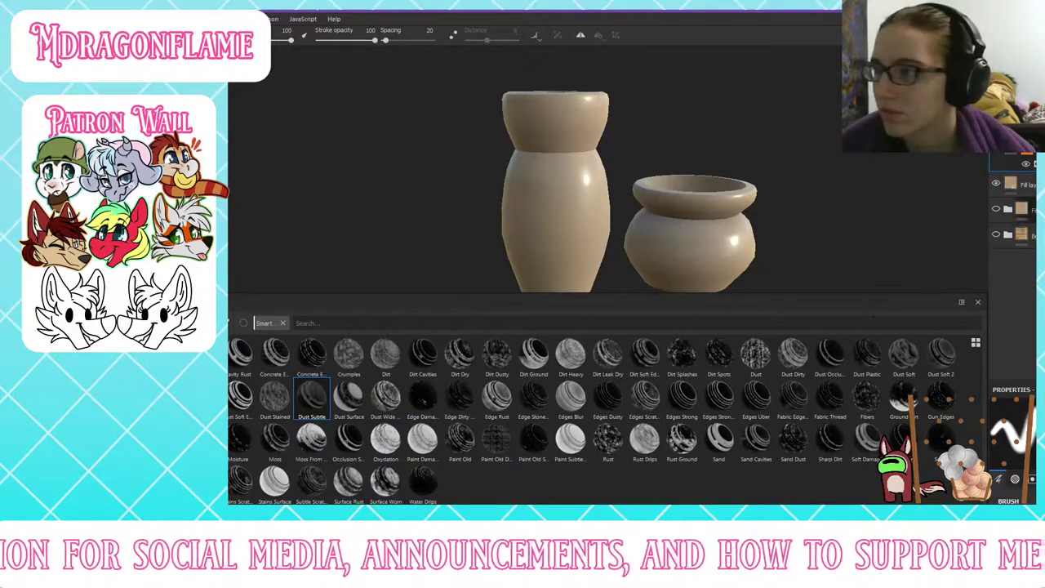
pyautogui.hotkey('ctrl', 'z')
pyautogui.moveTo(239, 403); pyautogui.dragTo(1019, 170)
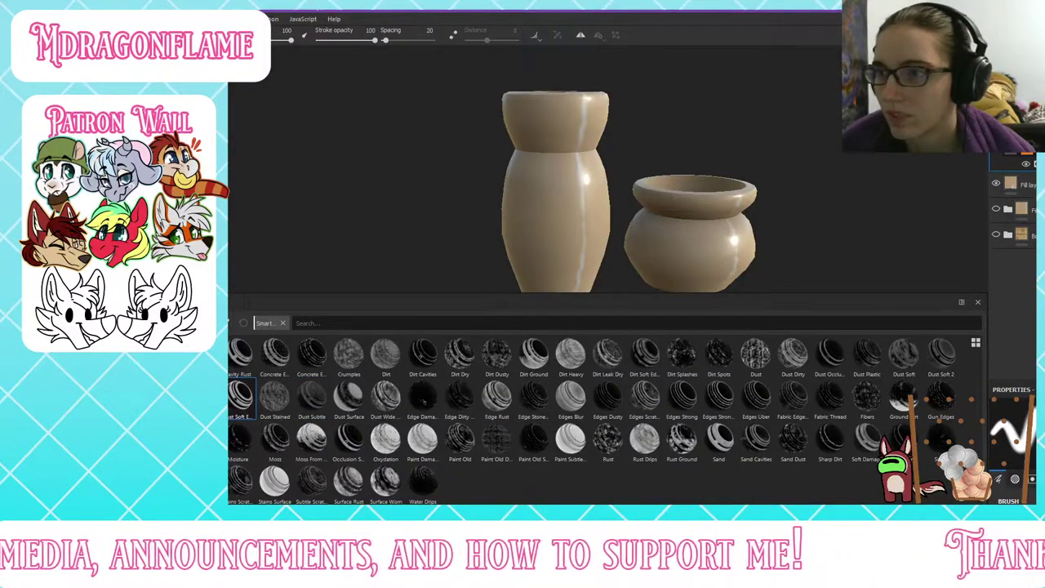
pyautogui.keyDown('alt'); pyautogui.moveTo(737, 156); pyautogui.dragTo(694, 155); pyautogui.keyUp('alt')
pyautogui.scroll(3, 602, 185)
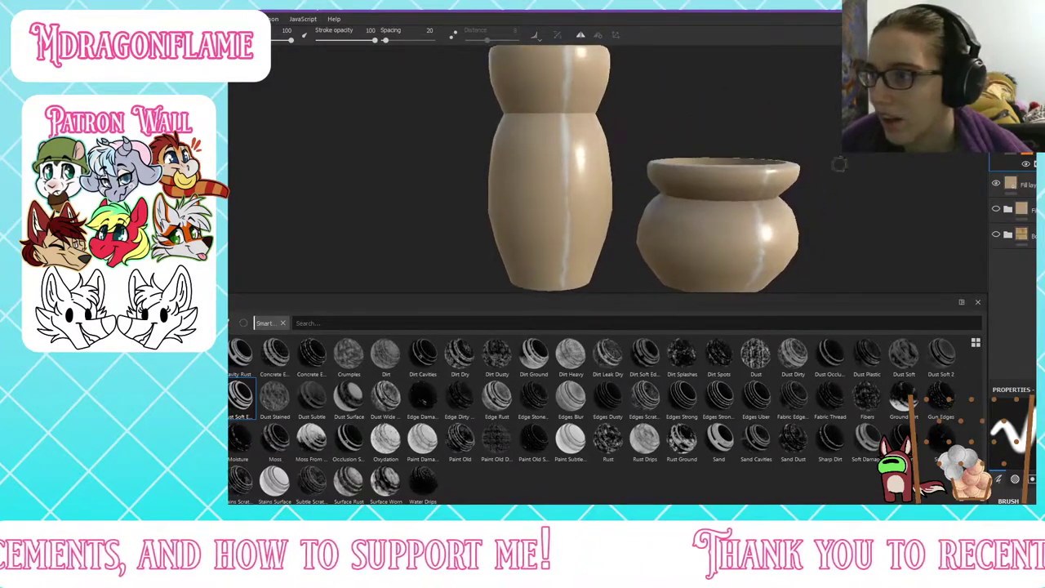
# Step: Mask the white fill layer with the Moss smart mask, and add another fill layer masked with Dust Wide
pyautogui.click(269, 441)
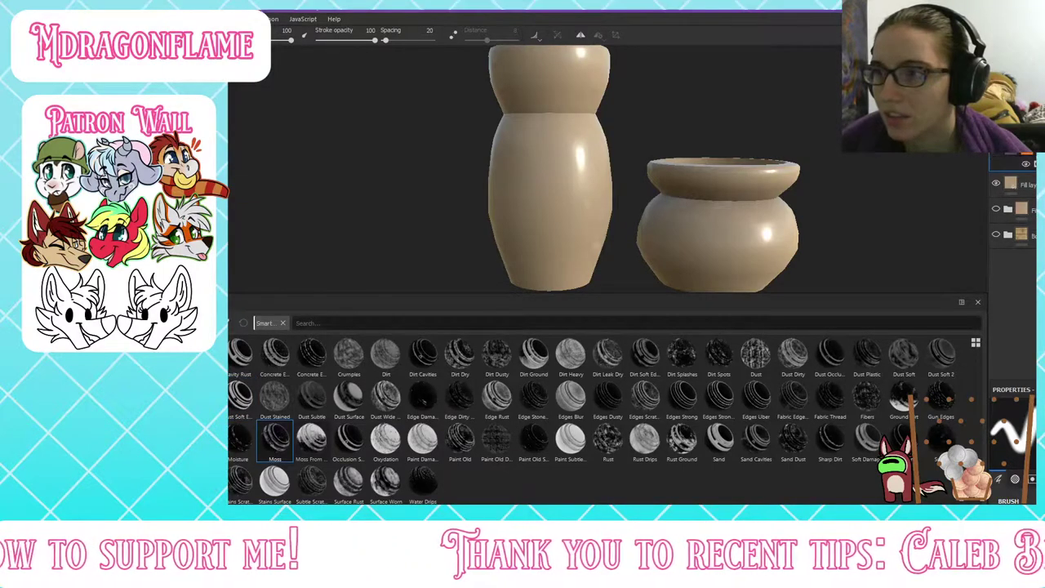
pyautogui.keyDown('alt'); pyautogui.moveTo(830, 137); pyautogui.dragTo(841, 162); pyautogui.keyUp('alt')
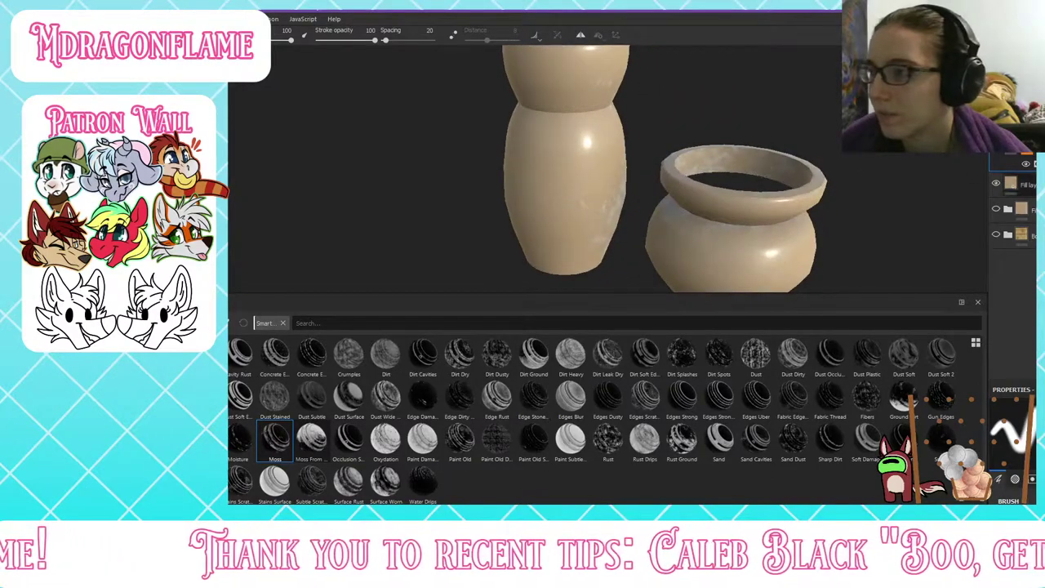
pyautogui.click(1026, 99)
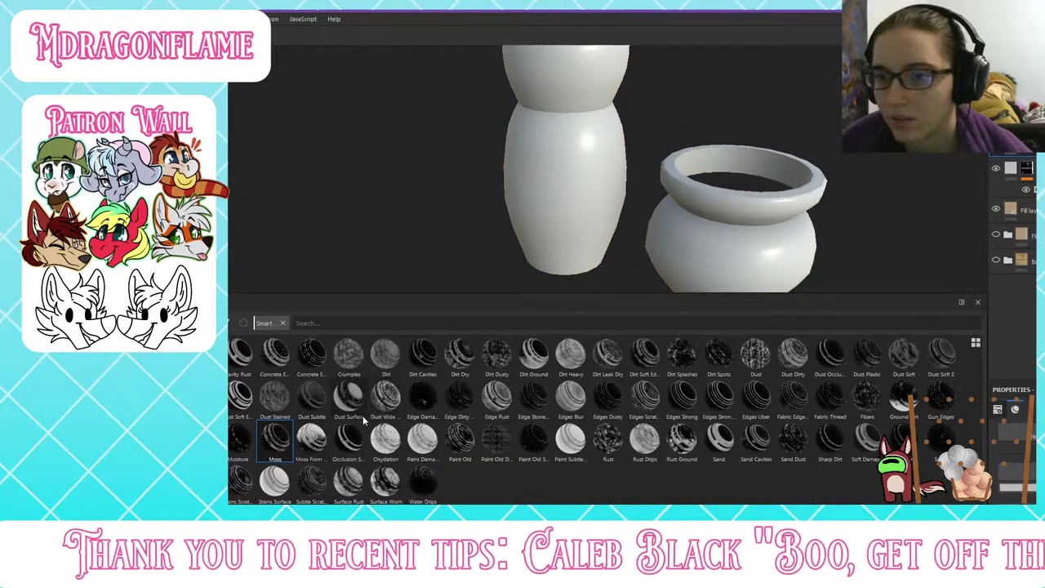
pyautogui.moveTo(385, 397); pyautogui.dragTo(1011, 143)
pyautogui.keyDown('alt'); pyautogui.moveTo(740, 214); pyautogui.dragTo(629, 166); pyautogui.keyUp('alt')
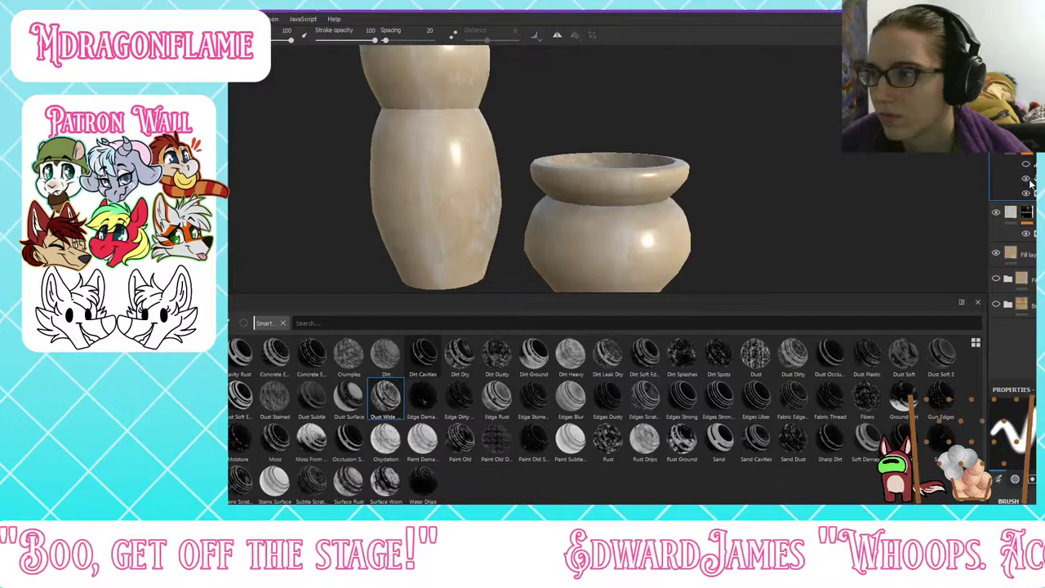
# Step: Select the grunge fill inside the Dust Wide mask and go through its balance and contrast parameters
pyautogui.click(1036, 179)
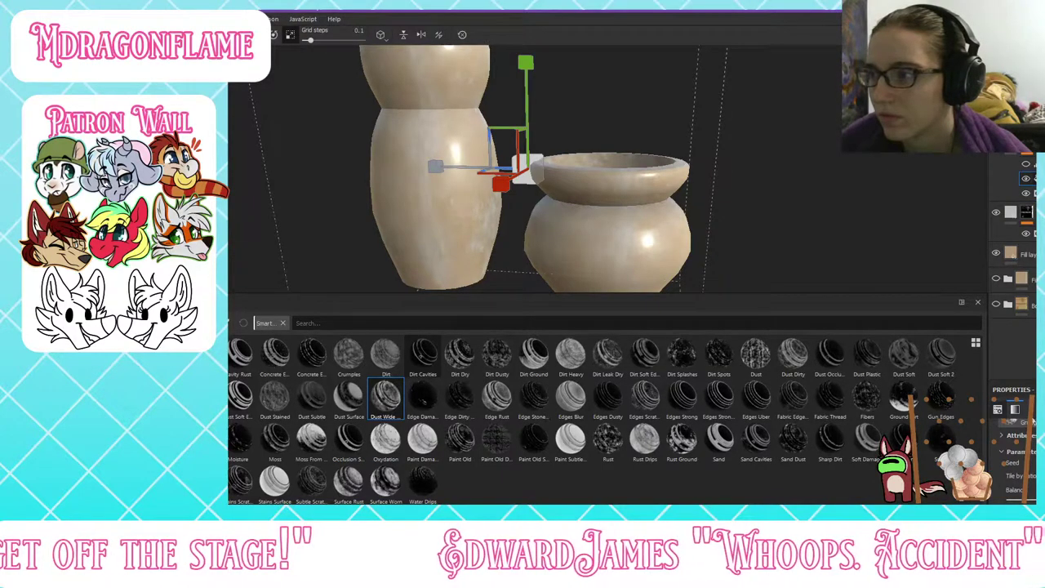
pyautogui.scroll(-5, 1018, 465)
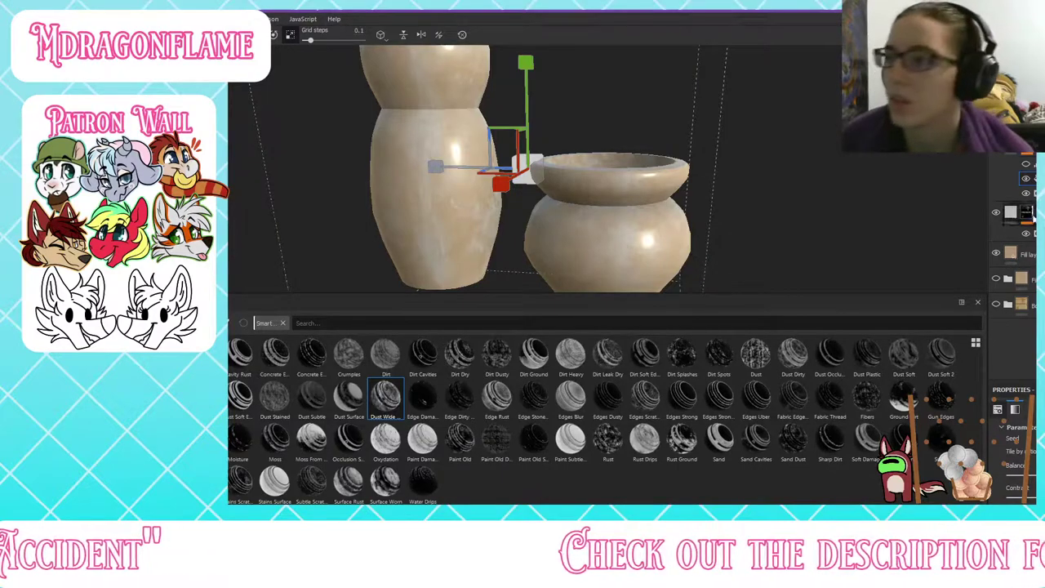
pyautogui.click(1019, 209)
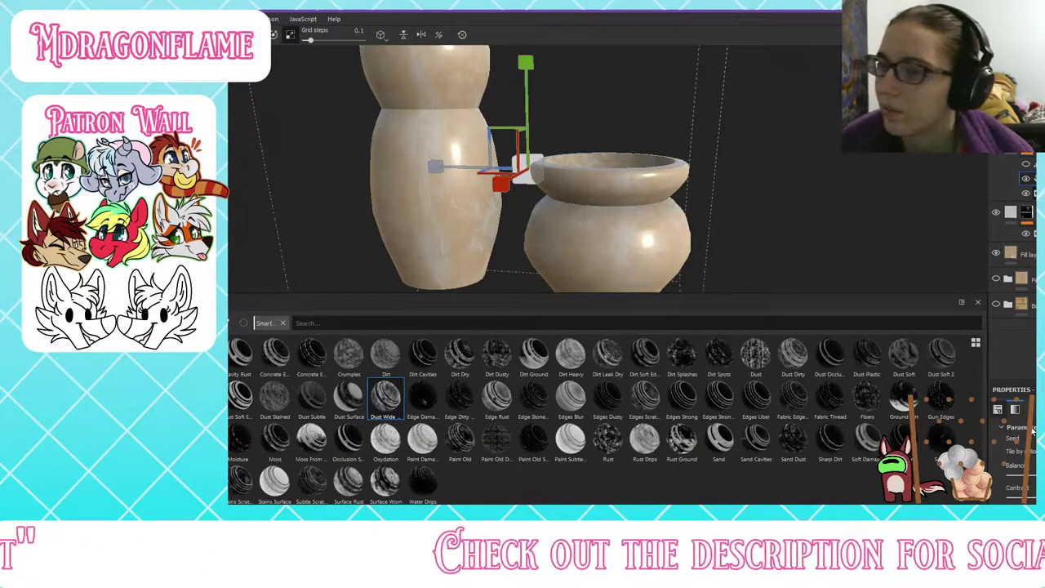
# Step: Select the Dust Wide mask's generator and go through its global, texture, ambient occlusion, curvature and world space parameters
pyautogui.click(1034, 194)
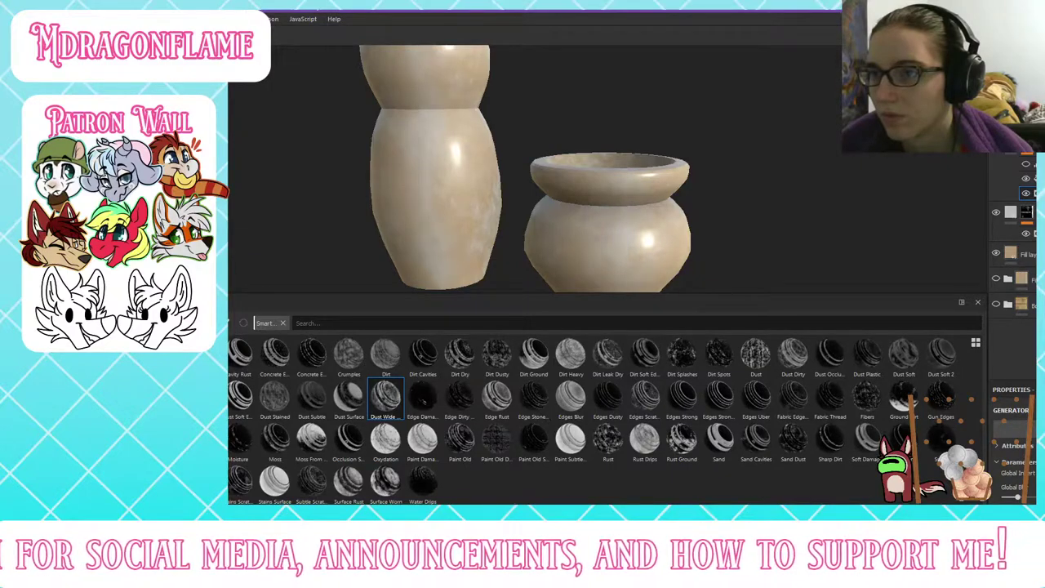
pyautogui.scroll(-2, 1013, 449)
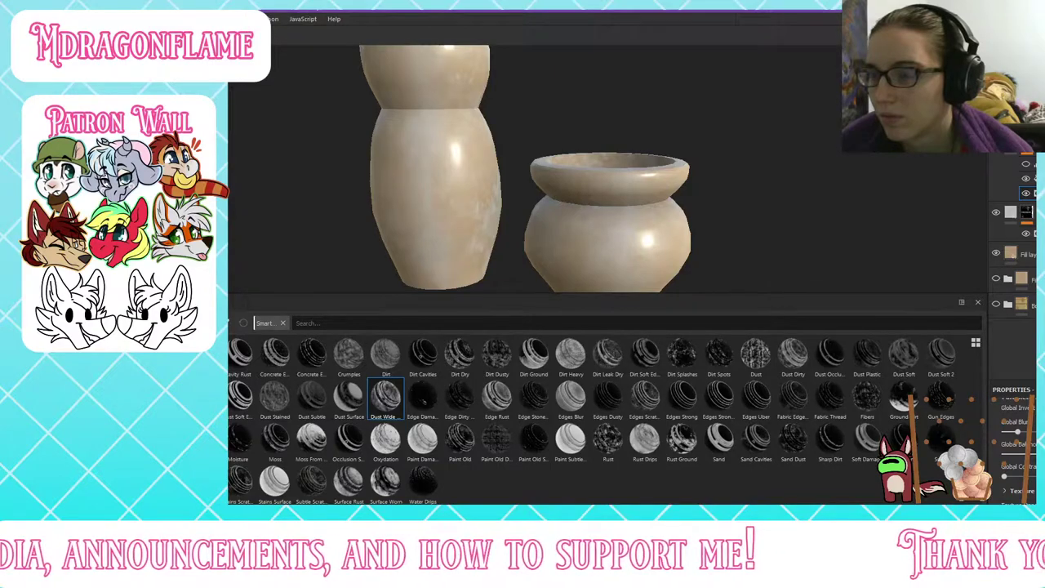
pyautogui.scroll(-2, 1016, 449)
pyautogui.scroll(-2, 1016, 449)
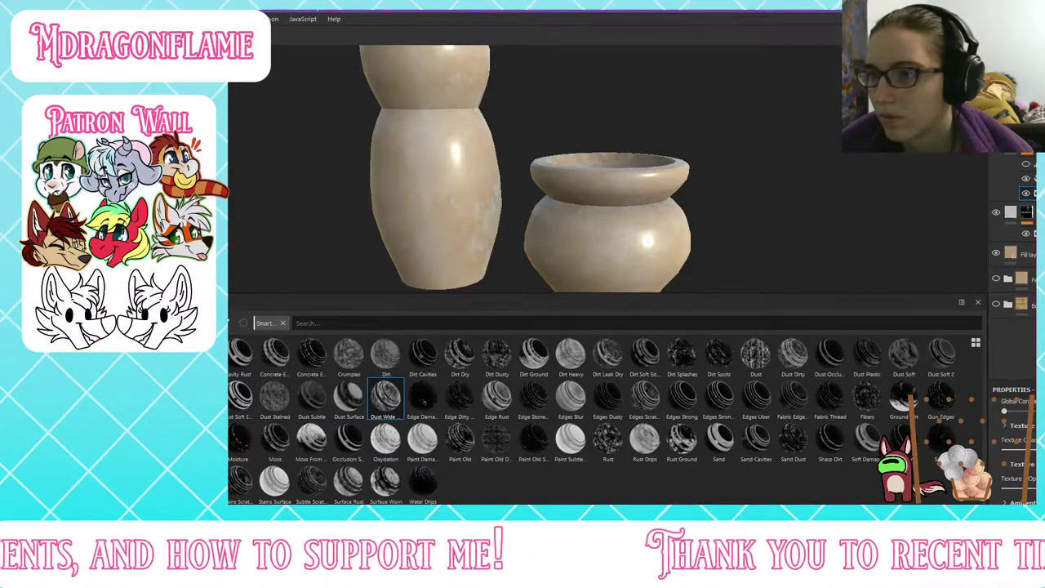
pyautogui.scroll(-2, 1016, 449)
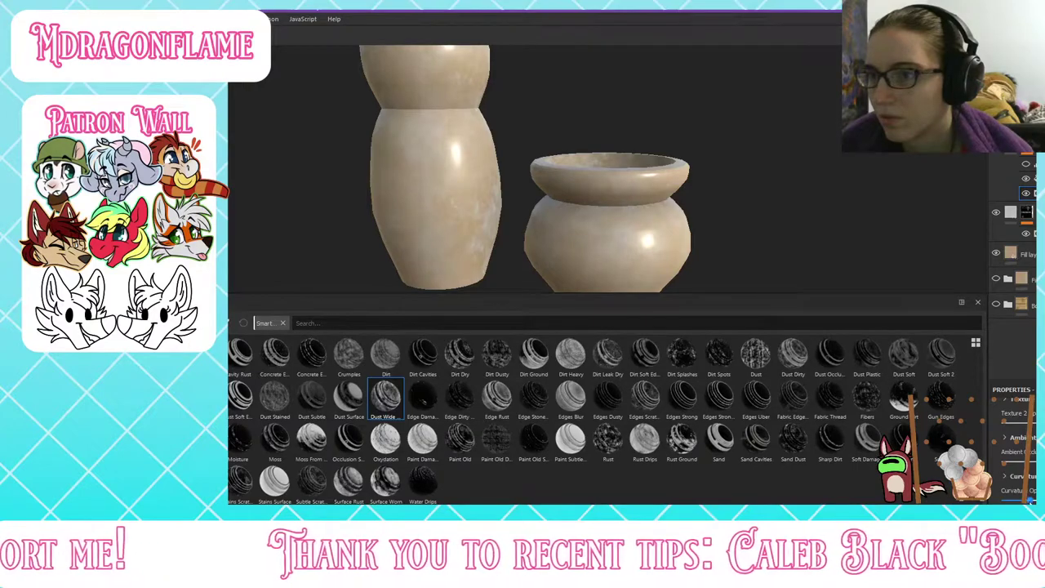
pyautogui.scroll(-1, 1020, 490)
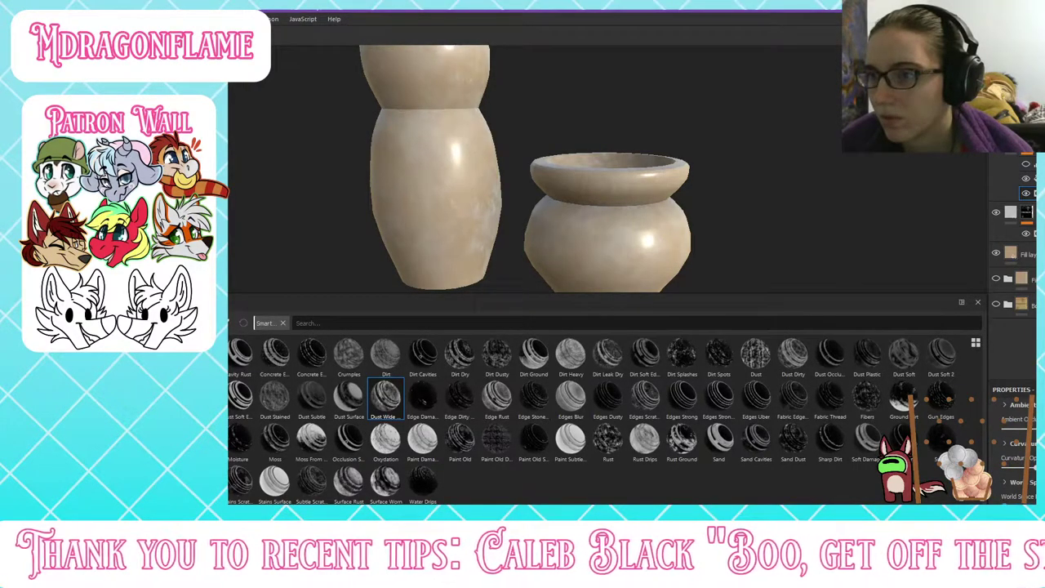
pyautogui.scroll(-2, 1016, 457)
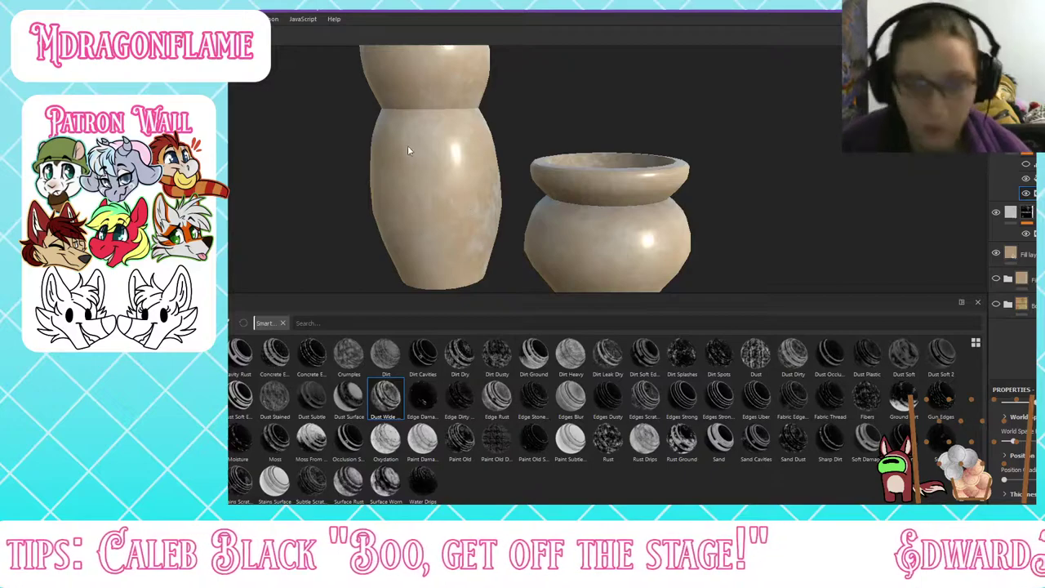
pyautogui.moveTo(409, 147)
pyautogui.keyDown('alt'); pyautogui.mouseDown()
pyautogui.moveTo(626, 137)
pyautogui.moveTo(492, 116)
pyautogui.moveTo(481, 159)
pyautogui.mouseUp(); pyautogui.keyUp('alt')
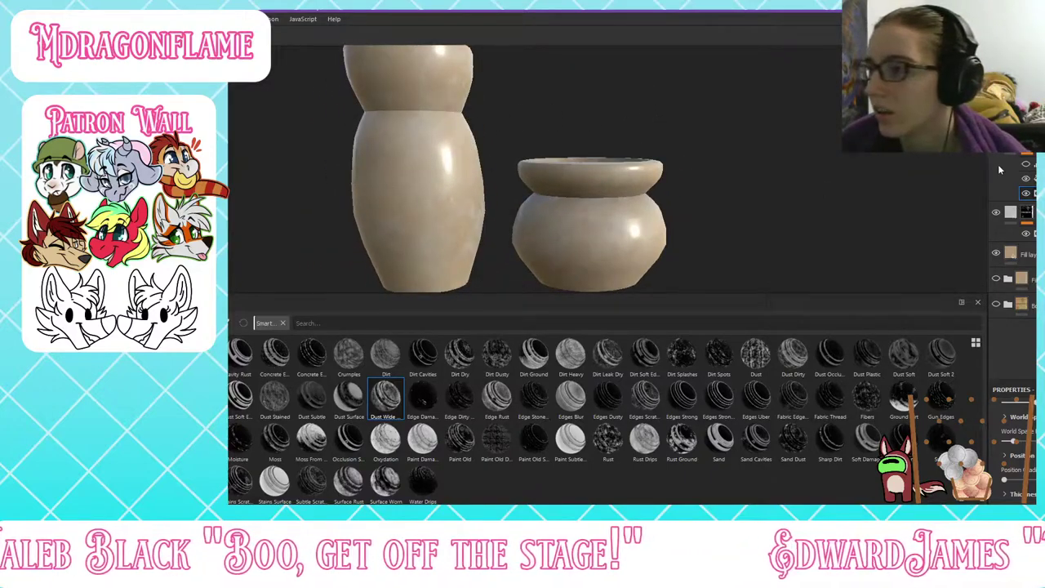
# Step: Go through the Dust Wide fill layer's material settings and check the surface of both vases from several angles
pyautogui.scroll(-3, 1021, 161)
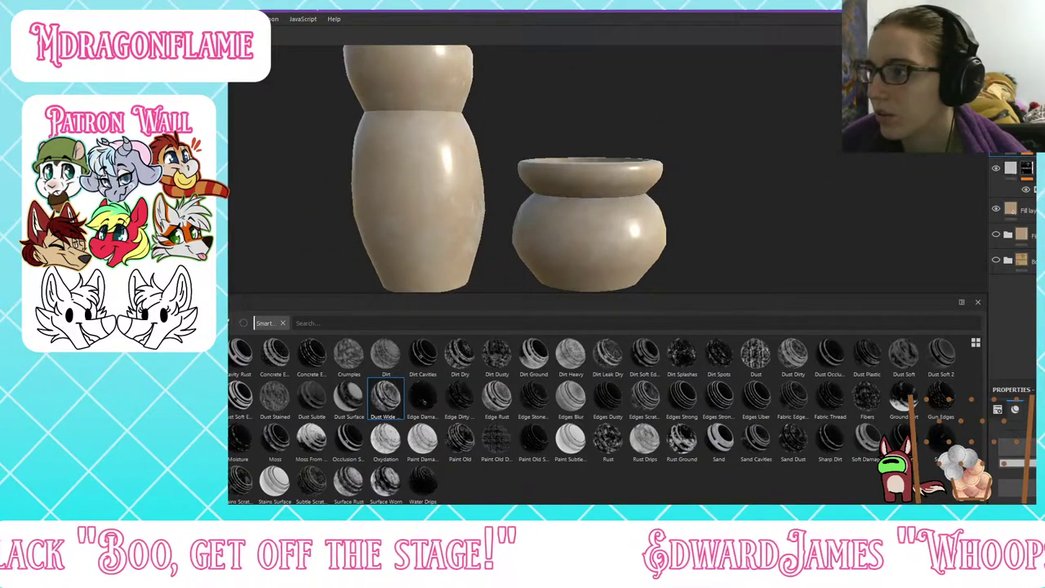
pyautogui.moveTo(614, 170)
pyautogui.keyDown('alt'); pyautogui.mouseDown()
pyautogui.moveTo(662, 212)
pyautogui.moveTo(608, 157)
pyautogui.moveTo(617, 156)
pyautogui.mouseUp(); pyautogui.keyUp('alt')
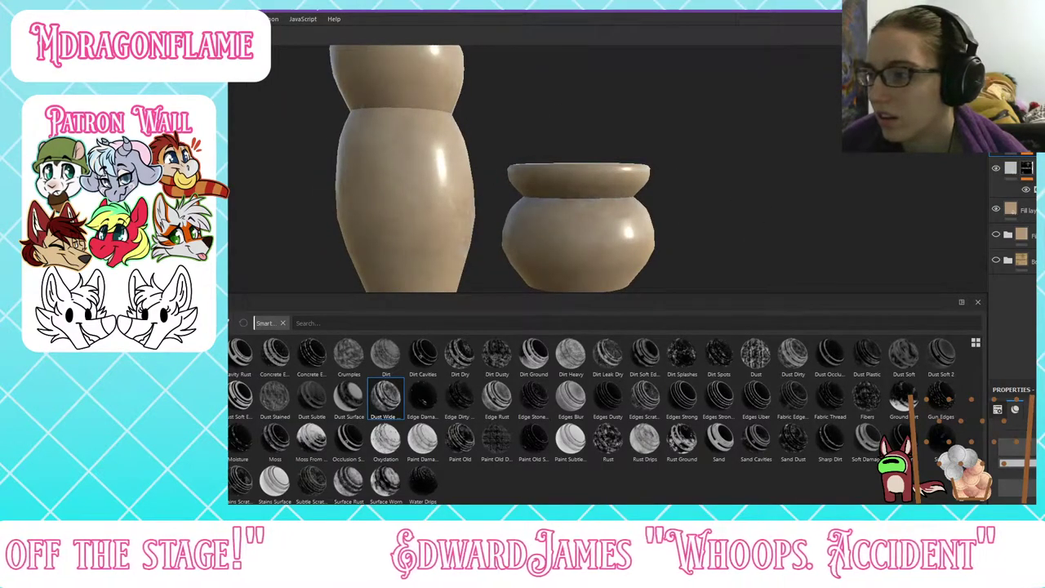
pyautogui.scroll(-5, 1028, 482)
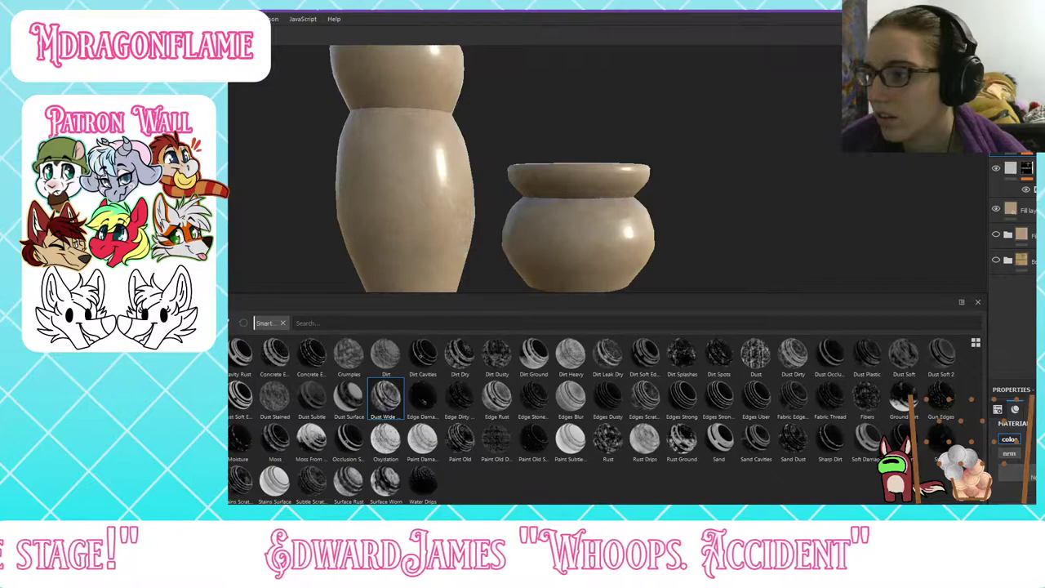
pyautogui.scroll(-2, 1016, 461)
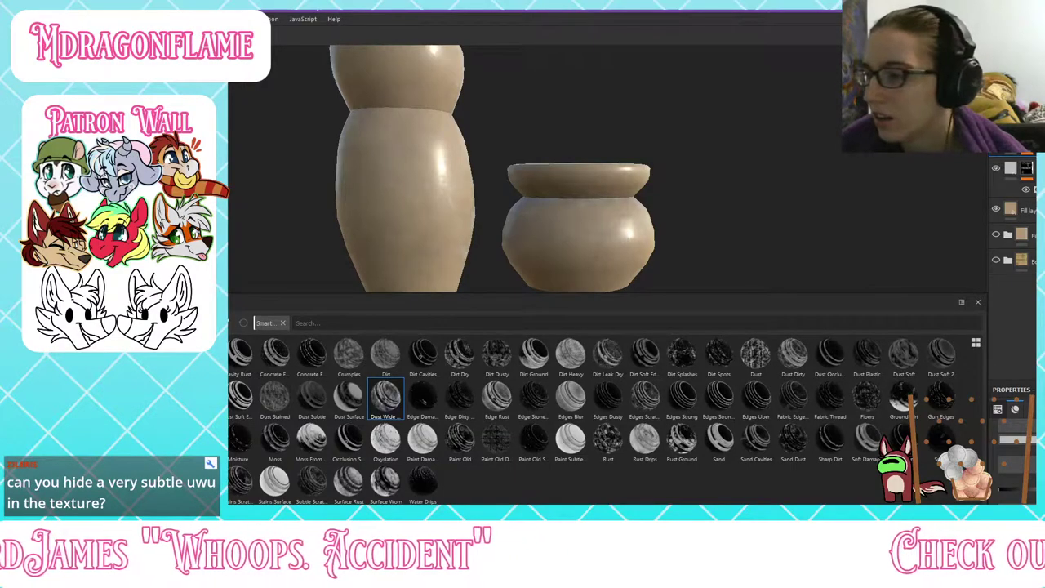
pyautogui.keyDown('alt'); pyautogui.moveTo(573, 184); pyautogui.dragTo(546, 175); pyautogui.keyUp('alt')
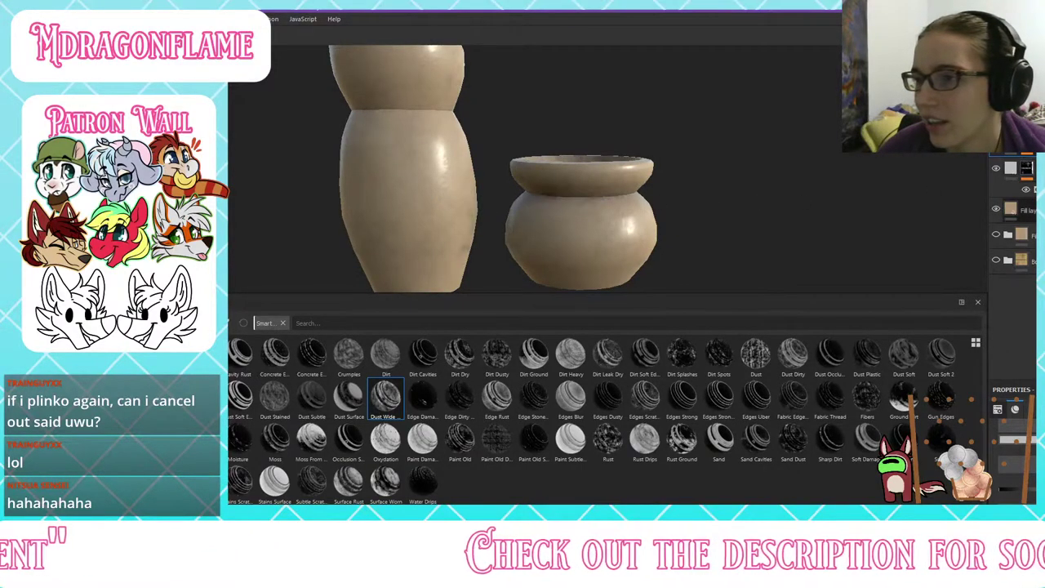
pyautogui.keyDown('alt'); pyautogui.moveTo(605, 271); pyautogui.dragTo(668, 242); pyautogui.keyUp('alt')
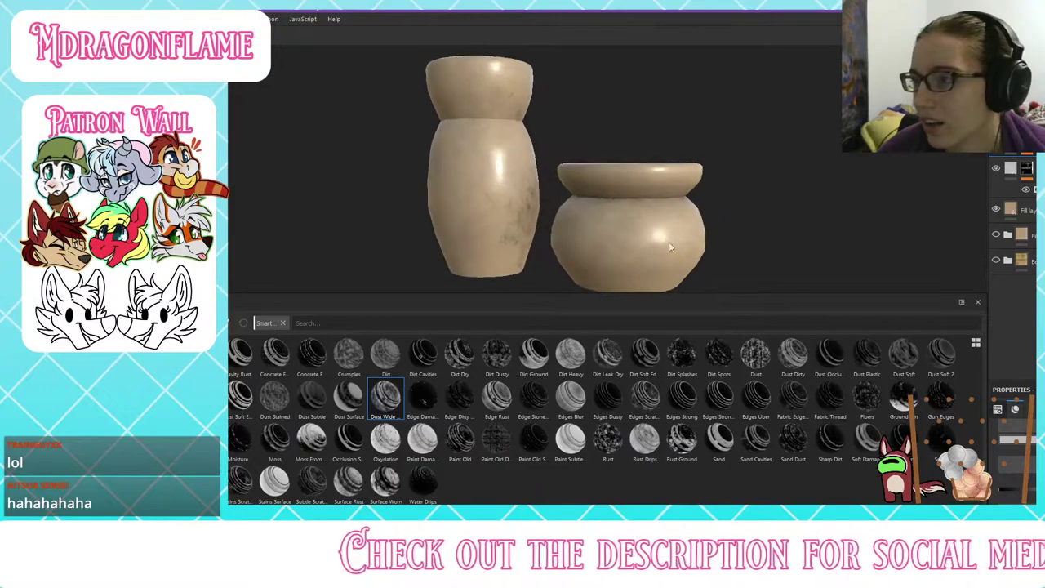
# Step: Set the unmasked base fill layer's colour to a warmer beige and reselect the Dust Wide fill layer
pyautogui.click(1000, 209)
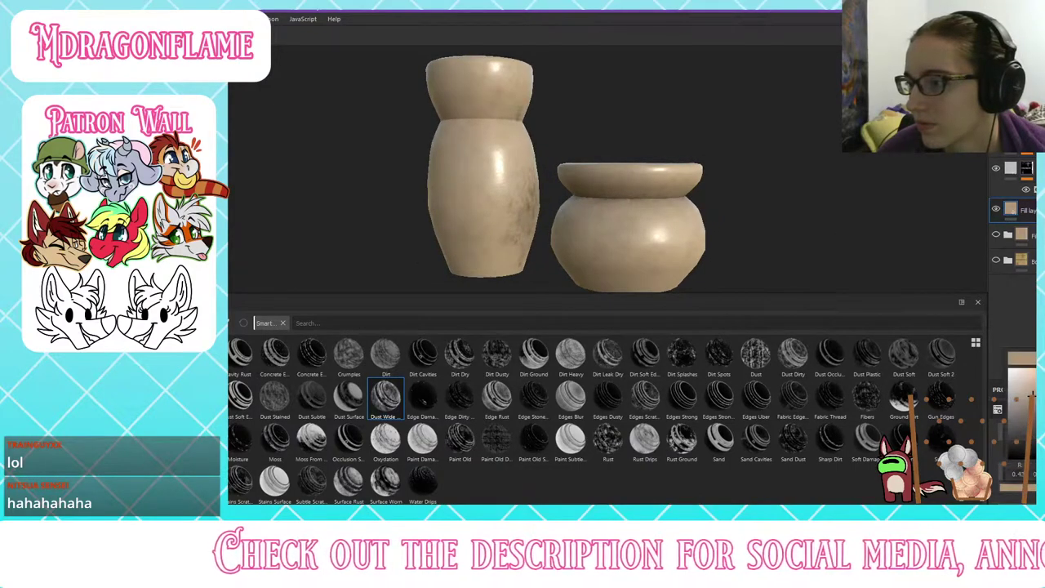
pyautogui.keyDown('alt'); pyautogui.moveTo(625, 239); pyautogui.dragTo(535, 225); pyautogui.keyUp('alt')
pyautogui.click(1013, 145)
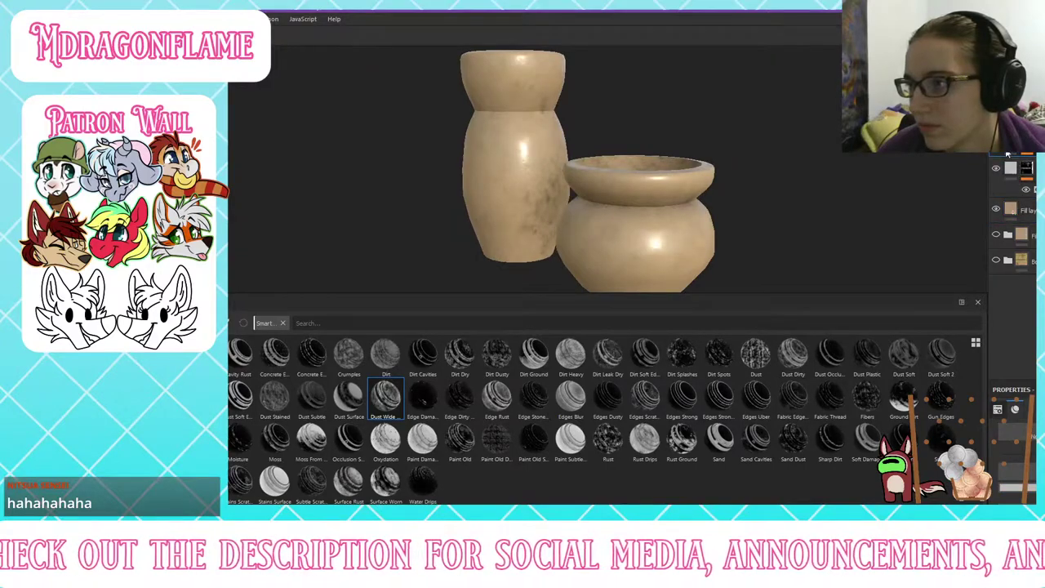
# Step: Compare the vases with and without the Moss-masked fill layer, and recolour that layer with the base layer's beige
pyautogui.click(996, 169)
pyautogui.click(996, 169)
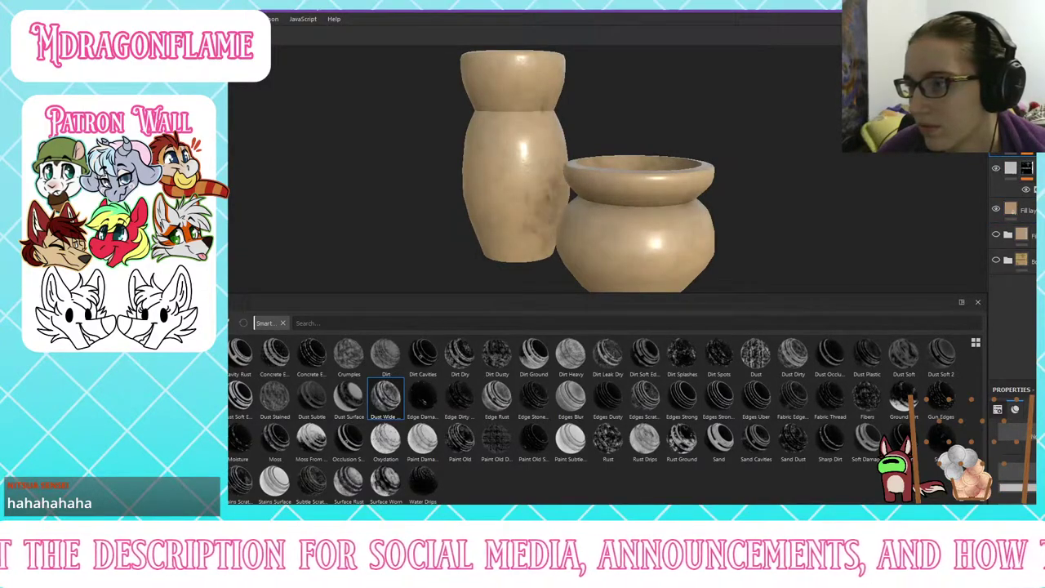
pyautogui.click(1016, 488)
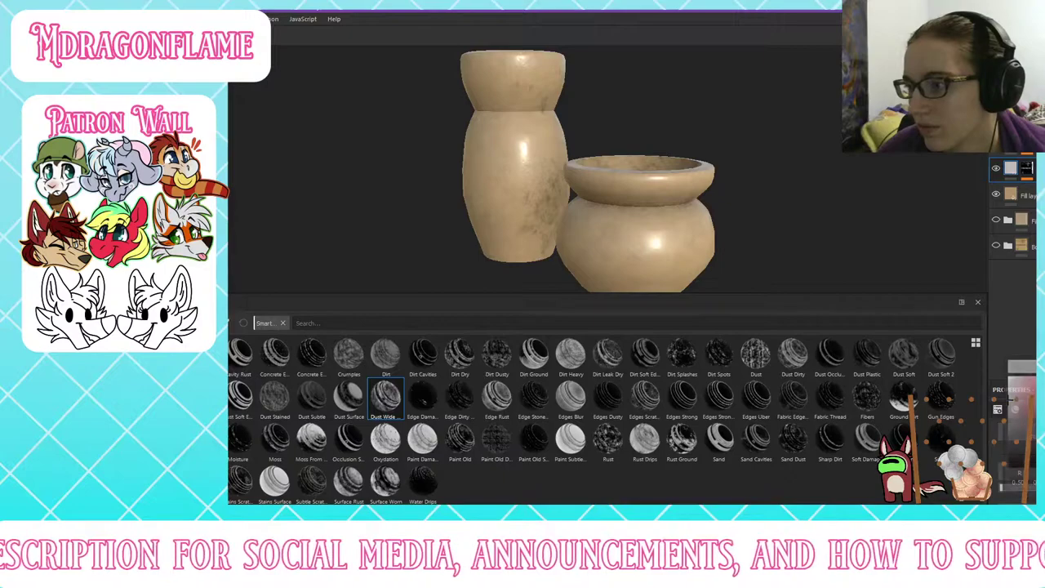
pyautogui.moveTo(1034, 367); pyautogui.dragTo(1011, 195)
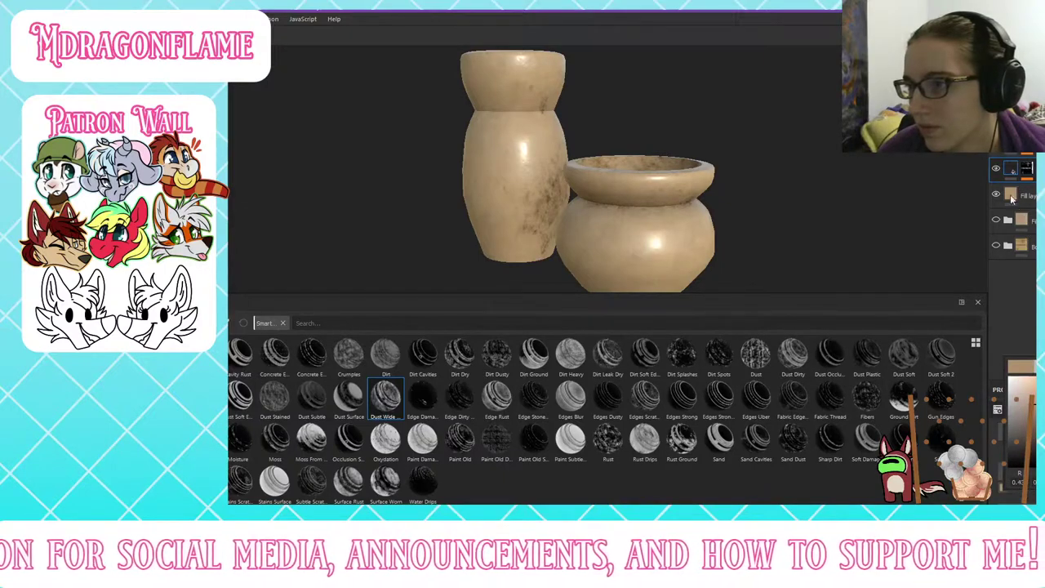
pyautogui.click(1013, 170)
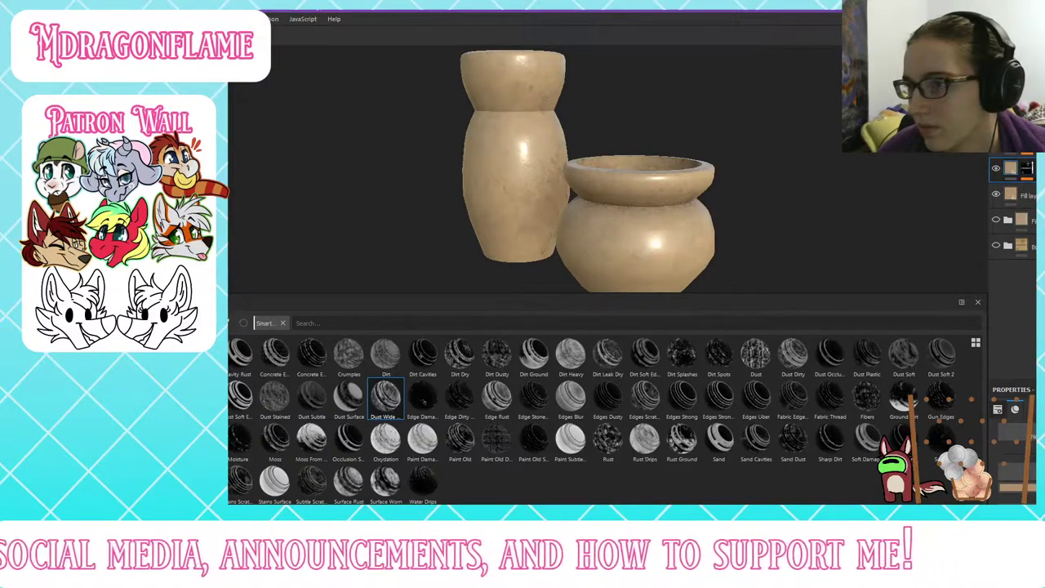
# Step: Add a black mask to the new white fill layer above the others and display the alphas in the shelf
pyautogui.keyDown('alt'); pyautogui.moveTo(596, 282); pyautogui.dragTo(774, 272); pyautogui.keyUp('alt')
pyautogui.moveTo(732, 146)
pyautogui.keyDown('alt'); pyautogui.mouseDown()
pyautogui.moveTo(621, 204)
pyautogui.moveTo(659, 134)
pyautogui.moveTo(782, 115)
pyautogui.moveTo(800, 138)
pyautogui.moveTo(732, 142)
pyautogui.mouseUp(); pyautogui.keyUp('alt')
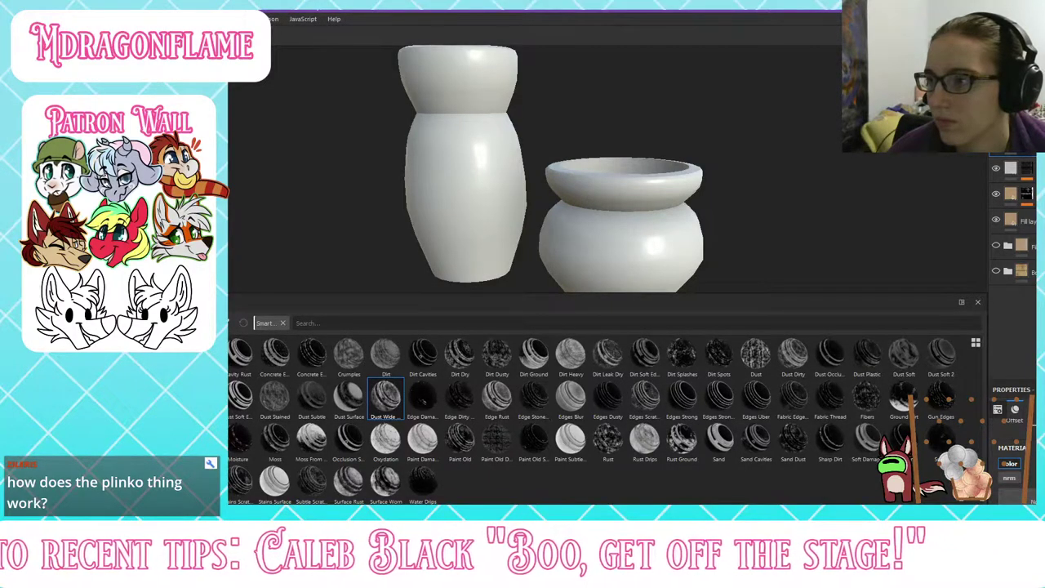
pyautogui.rightClick(1008, 144)
pyautogui.click(1020, 165)
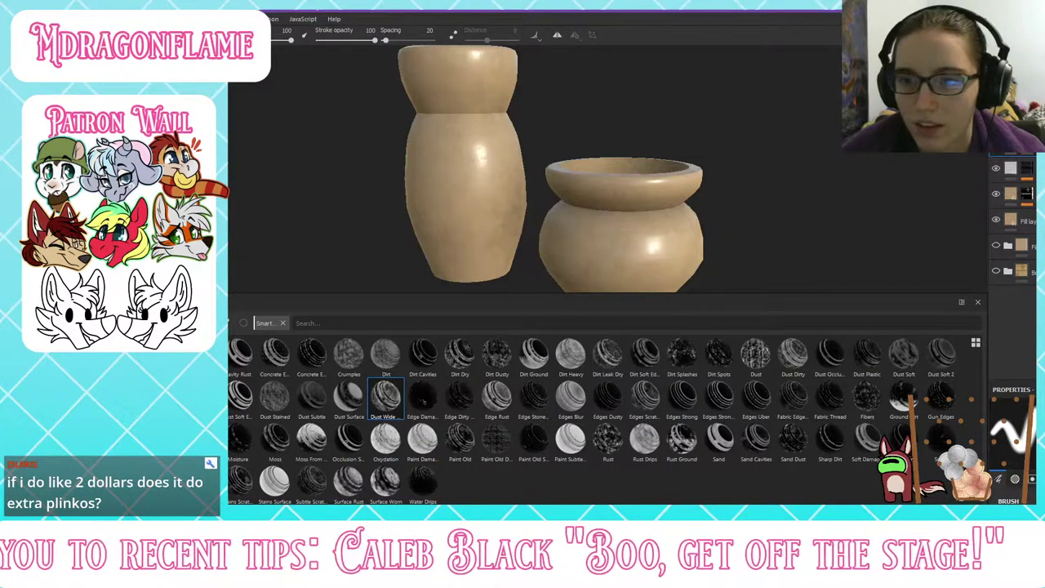
pyautogui.click(167, 365)
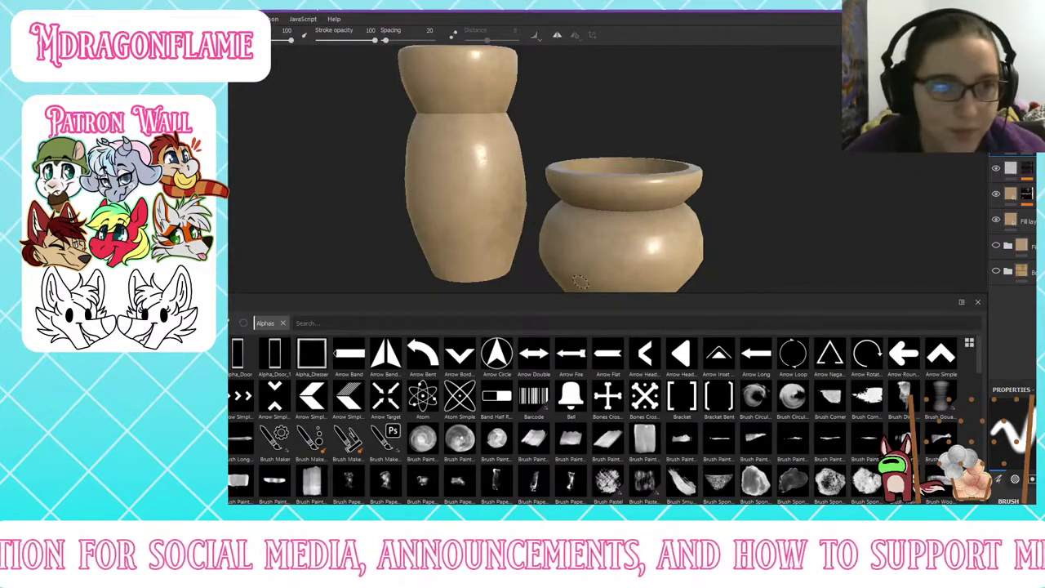
# Step: Show the 3D and 2D views side by side and frame the whole UV layout in the 2D view
pyautogui.keyDown('alt'); pyautogui.moveTo(771, 290); pyautogui.dragTo(721, 221); pyautogui.keyUp('alt')
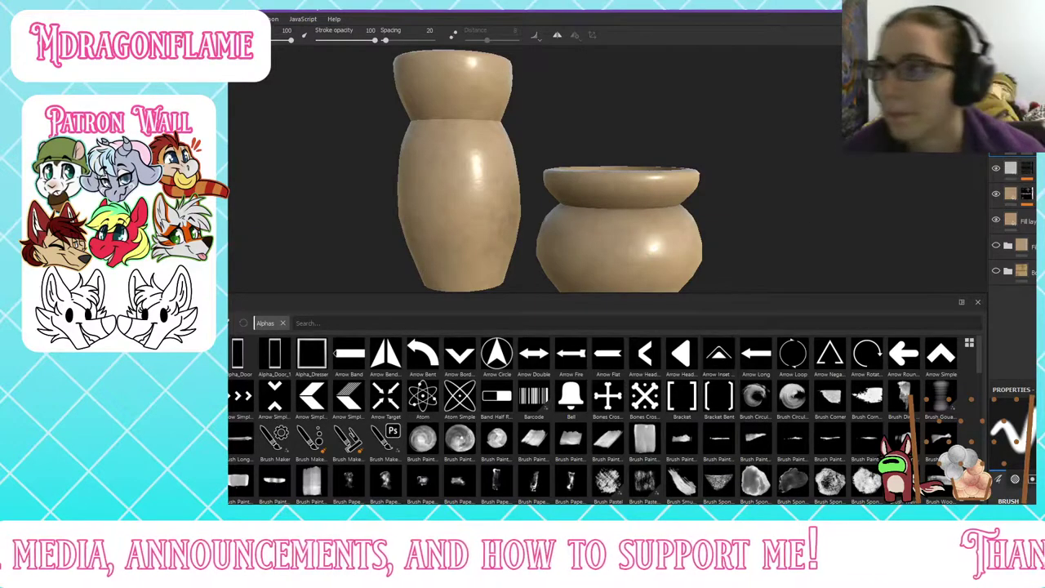
pyautogui.press('F1')
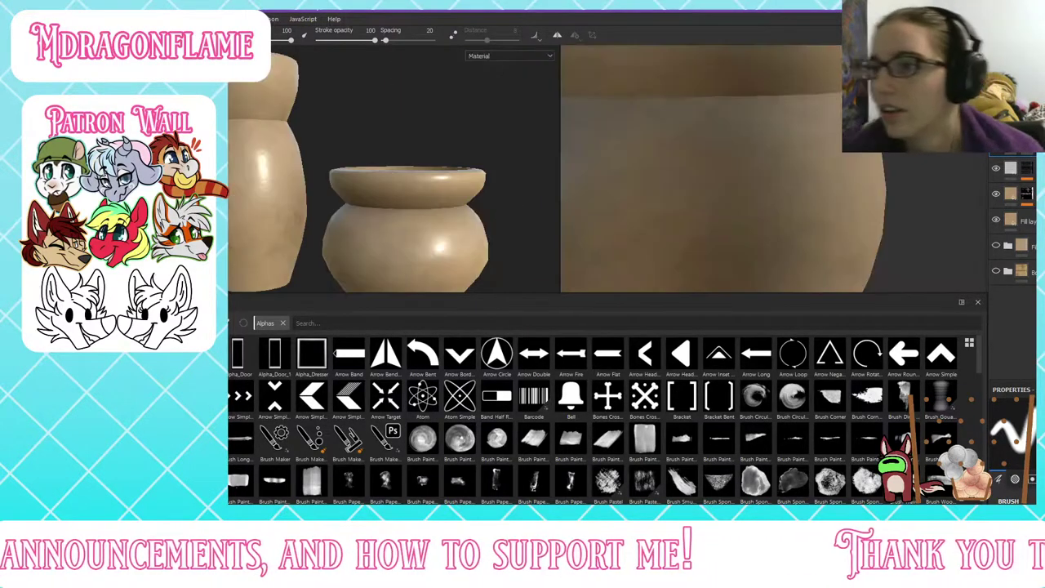
pyautogui.scroll(-3, 853, 181)
pyautogui.moveTo(842, 173); pyautogui.dragTo(817, 232, button='middle')
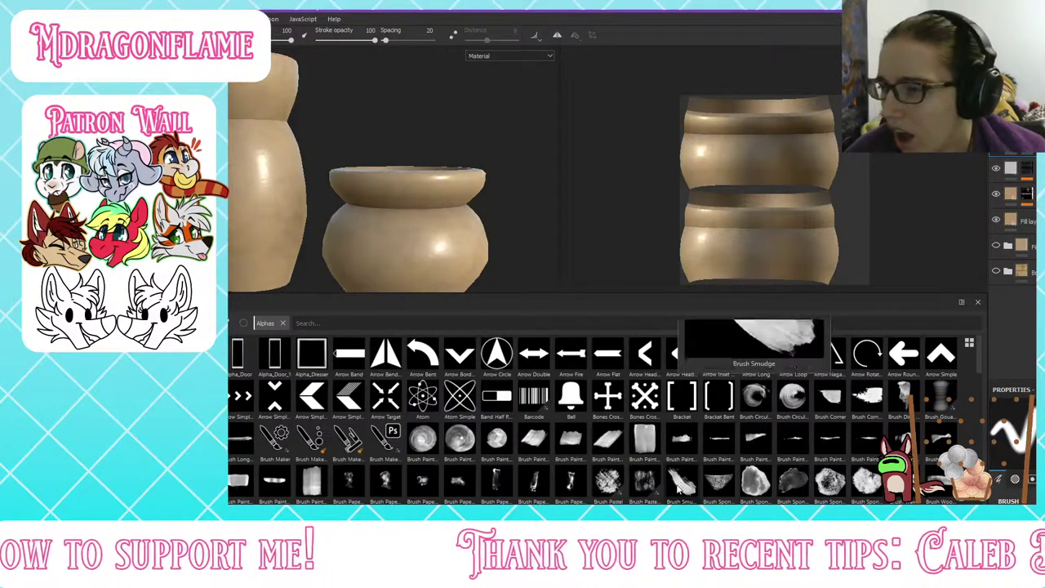
# Step: Try to paint a white band around the tall vase with the Arrow Band alpha in the 2D view
pyautogui.moveTo(523, 390)
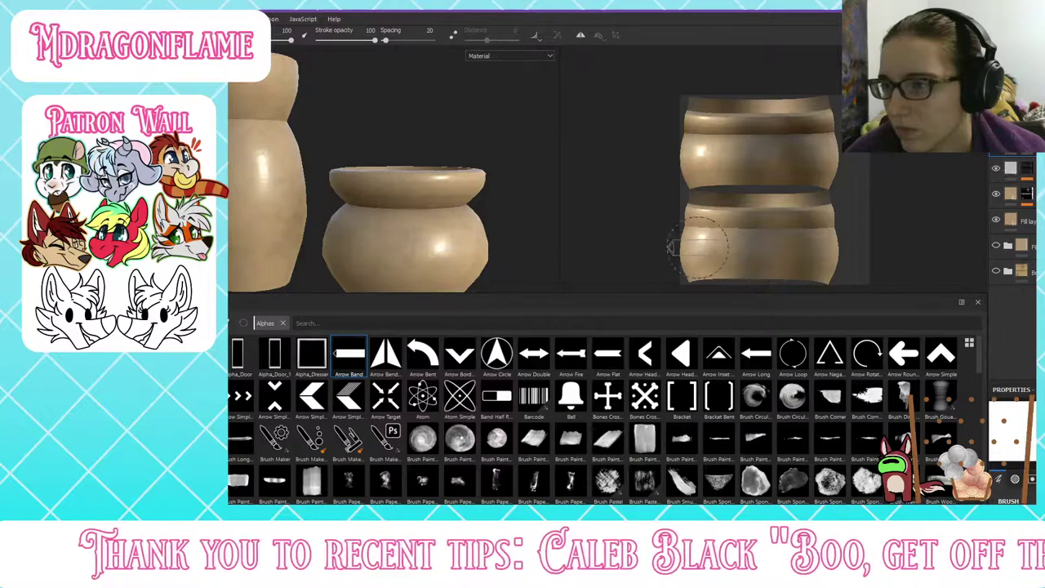
pyautogui.click(700, 247)
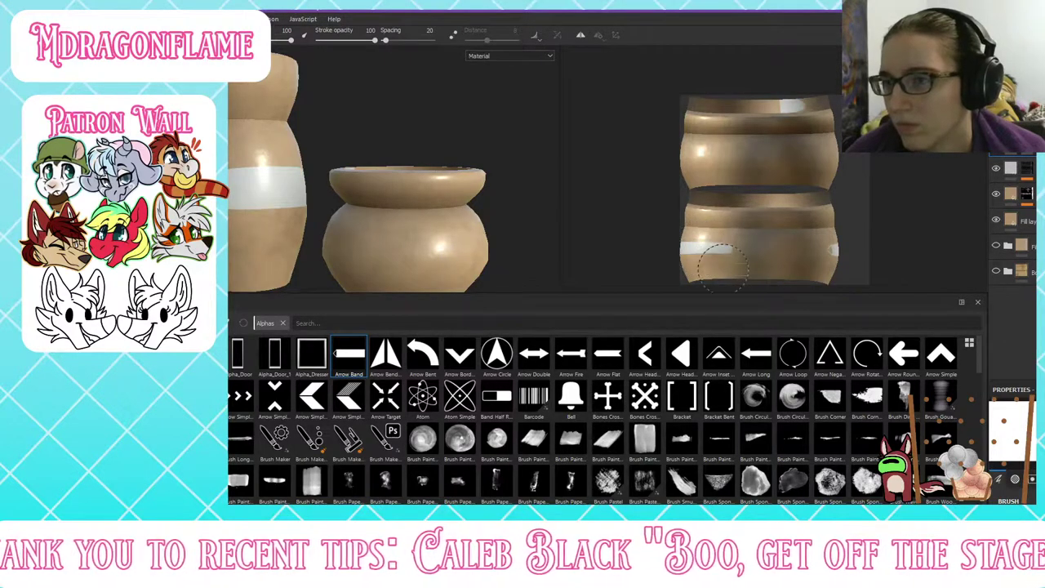
pyautogui.hotkey('ctrl', 'z')
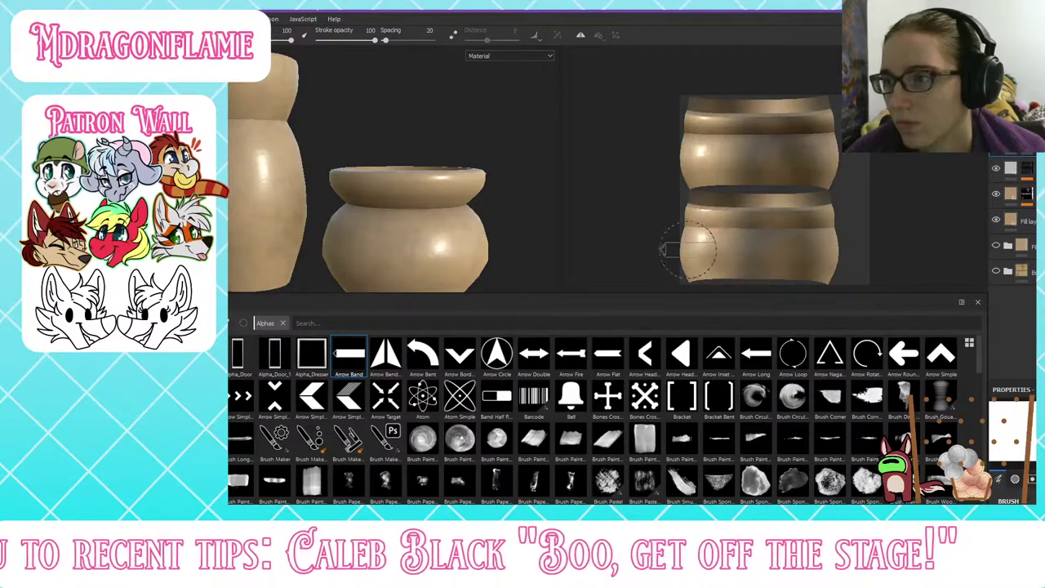
pyautogui.moveTo(692, 249); pyautogui.dragTo(842, 252)
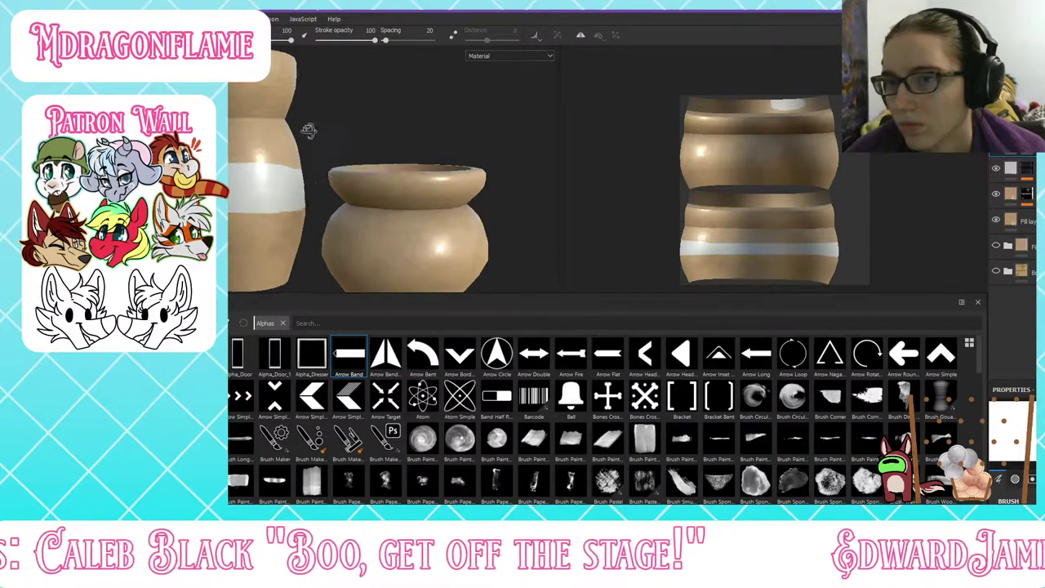
pyautogui.keyDown('alt'); pyautogui.moveTo(425, 122); pyautogui.dragTo(232, 149); pyautogui.keyUp('alt')
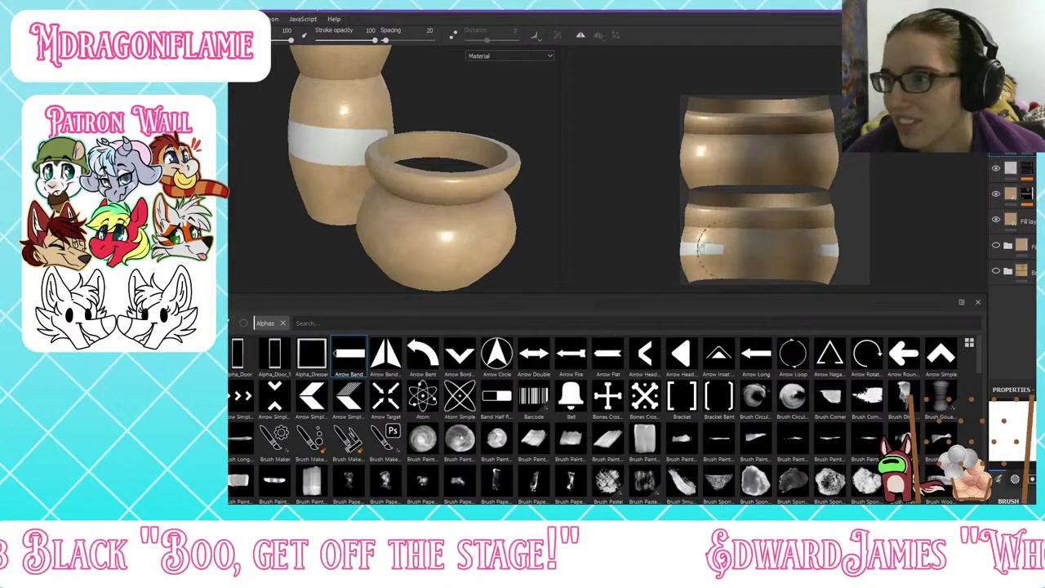
pyautogui.hotkey('ctrl', 'z')
# Step: Choose the solid square alpha with blurred edges as the brush shape for the layer's mask
pyautogui.scroll(-5, 694, 413)
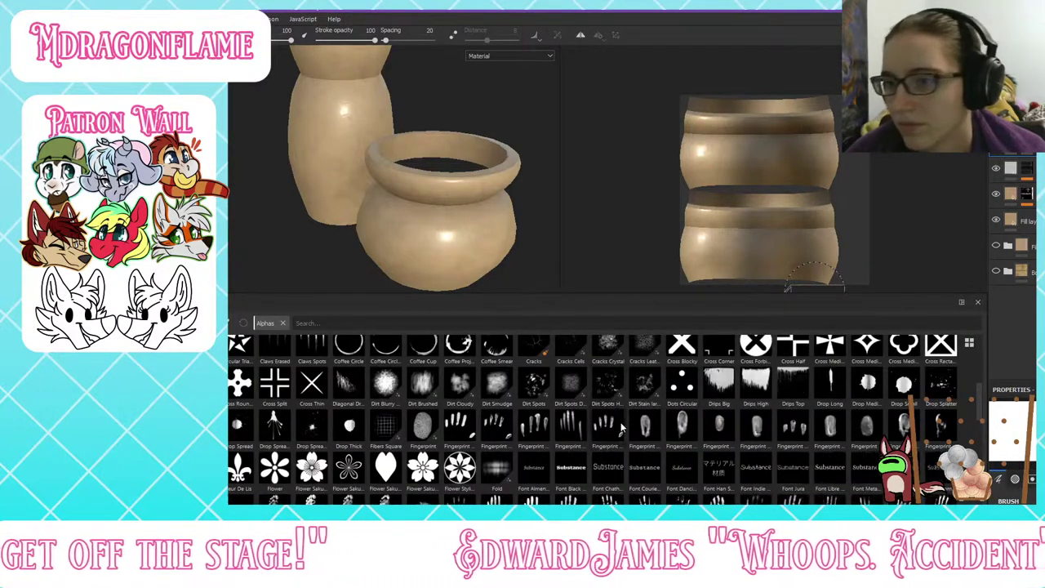
pyautogui.scroll(-3, 622, 417)
pyautogui.scroll(-3, 621, 423)
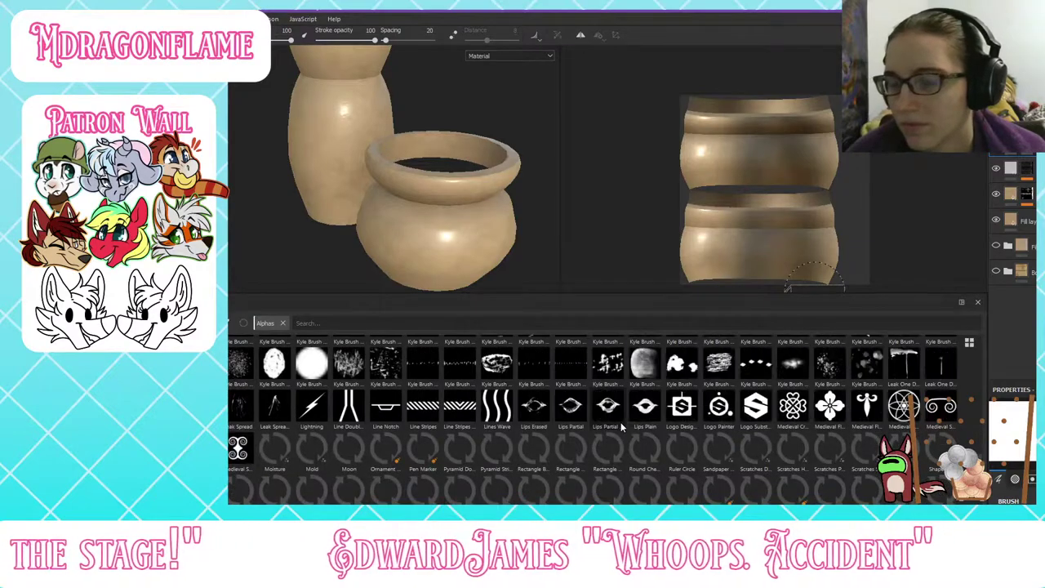
pyautogui.click(461, 488)
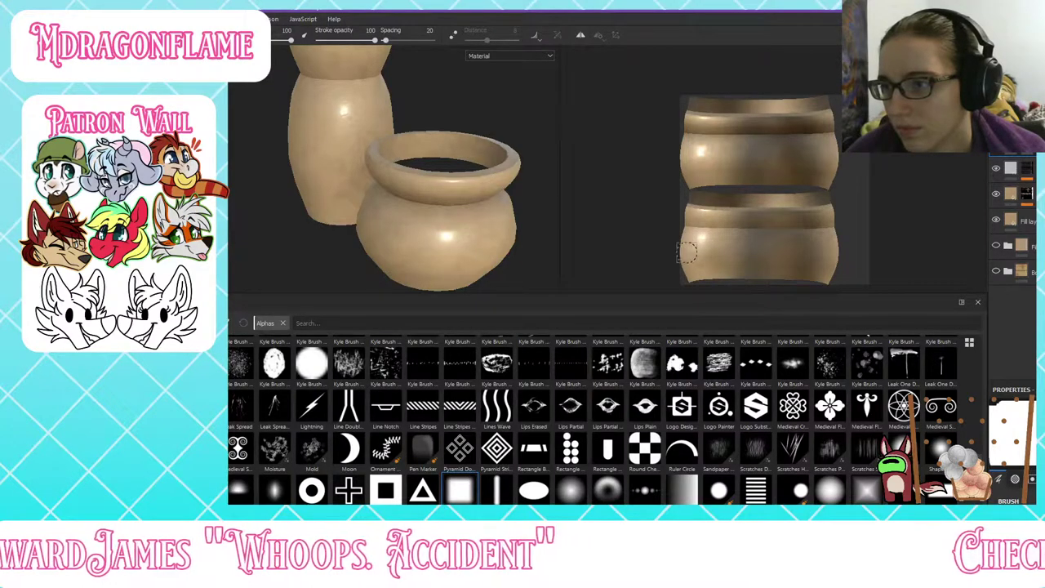
# Step: Try to paint a straight white band across the tall vase's lower UV section with a smaller square brush
pyautogui.scroll(-1, 698, 245)
pyautogui.scroll(-1, 698, 245)
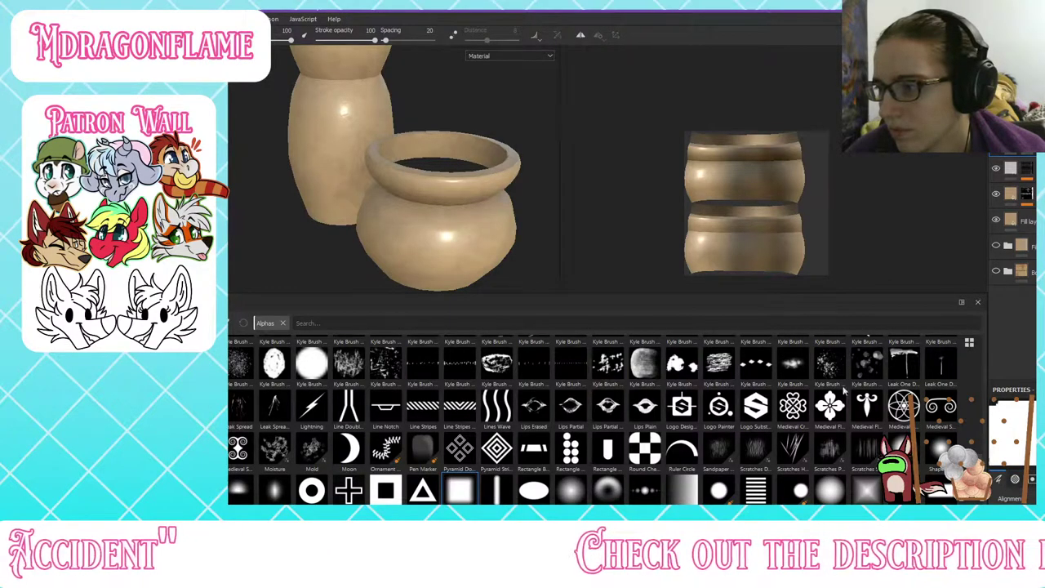
pyautogui.scroll(-1, 696, 237)
pyautogui.scroll(4, 696, 237)
pyautogui.scroll(-1, 695, 237)
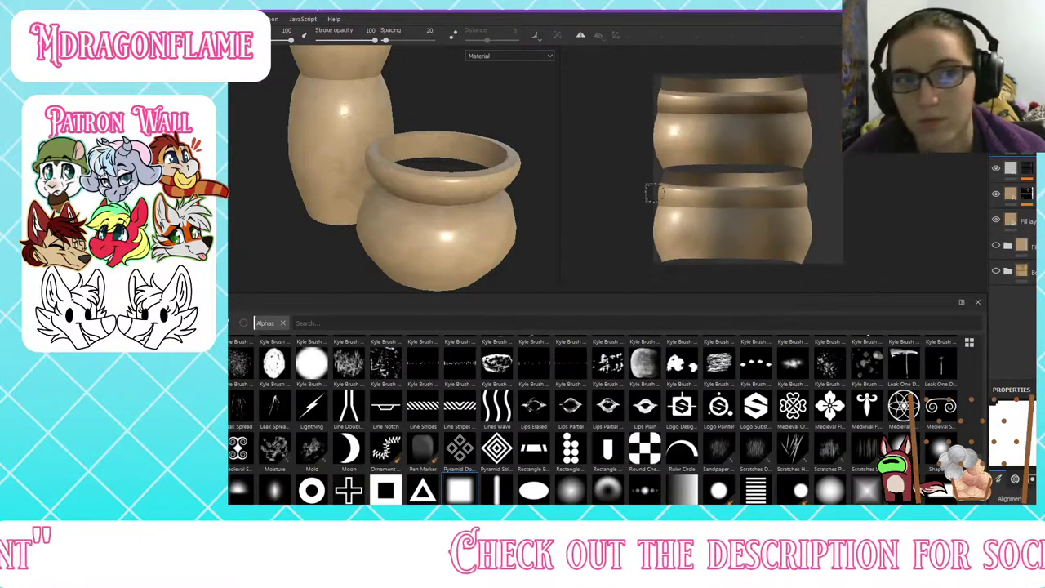
pyautogui.scroll(1, 719, 232)
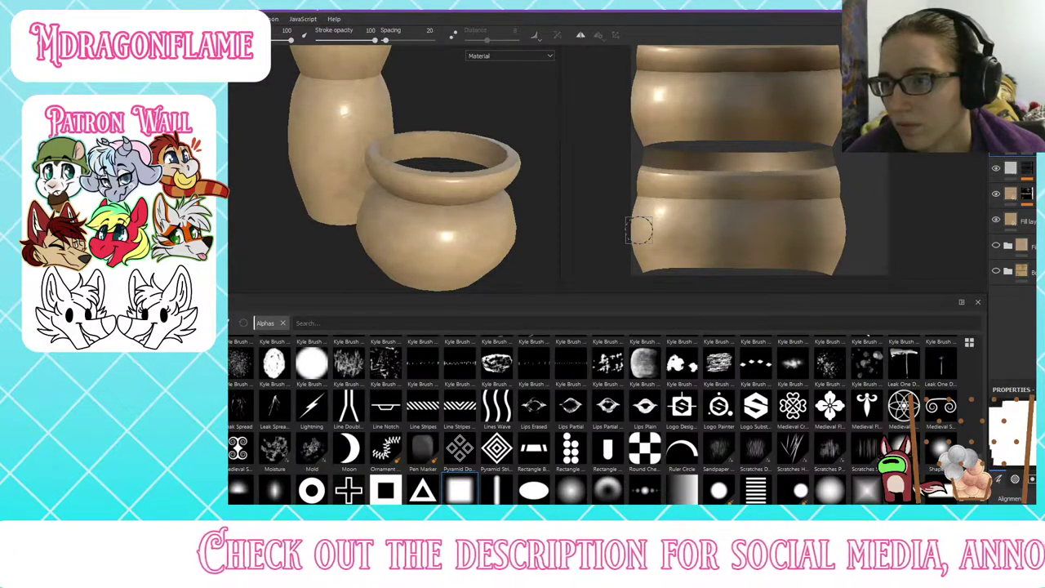
pyautogui.click(642, 229)
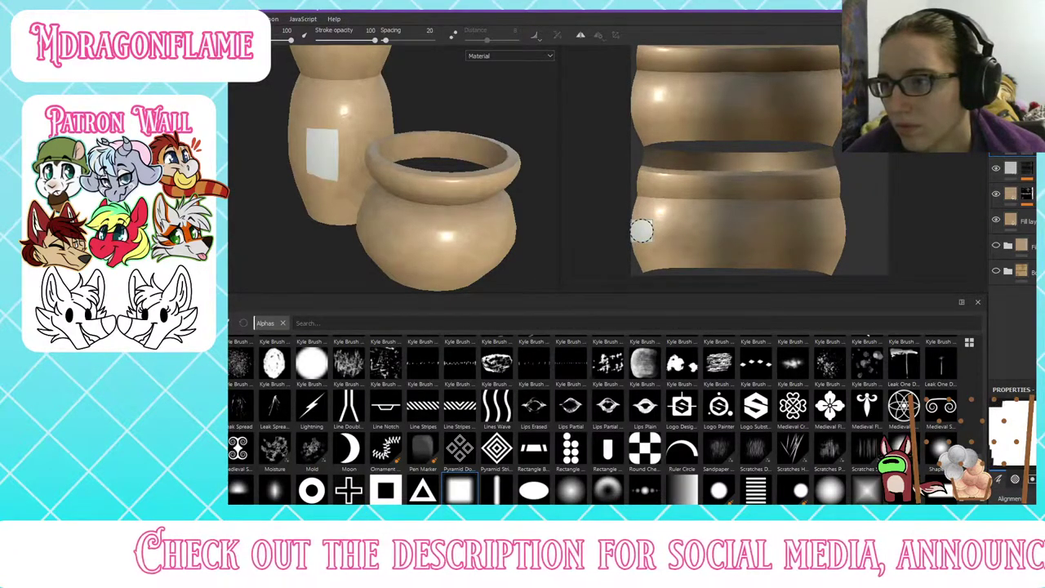
pyautogui.keyDown('shift'); pyautogui.click(867, 245); pyautogui.keyUp('shift')
pyautogui.keyDown('alt'); pyautogui.moveTo(378, 162); pyautogui.dragTo(423, 67); pyautogui.keyUp('alt')
pyautogui.hotkey('ctrl', 'z')
pyautogui.hotkey('ctrl', 'z')
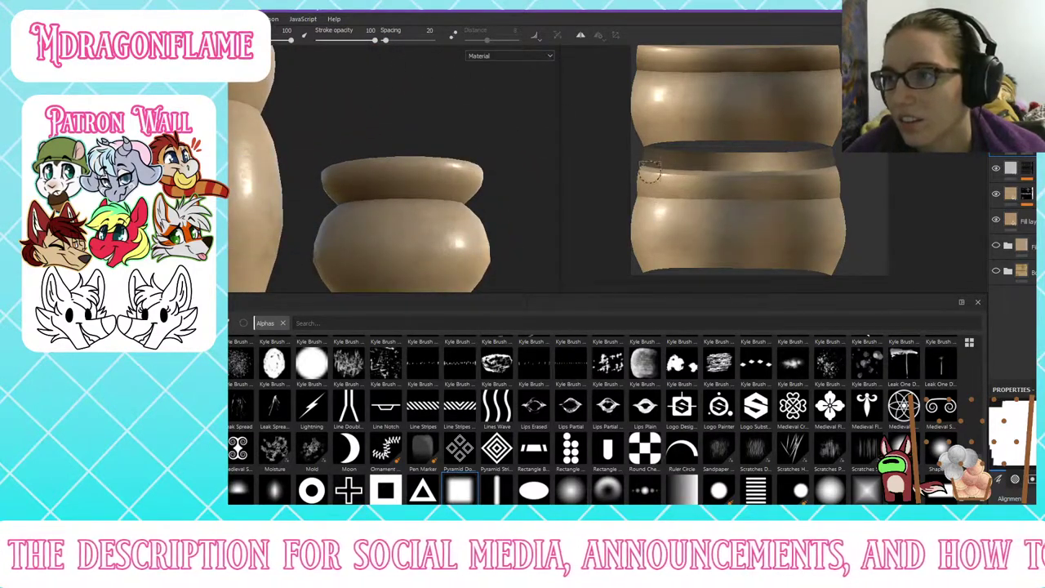
# Step: Paint a straight horizontal white band across the full width of the lower UV section, around the tall vase's belly
pyautogui.keyDown('alt'); pyautogui.moveTo(708, 123); pyautogui.dragTo(673, 140, button='middle'); pyautogui.keyUp('alt')
pyautogui.scroll(-2, 644, 210)
pyautogui.keyDown('alt'); pyautogui.moveTo(614, 255); pyautogui.dragTo(616, 163, button='middle'); pyautogui.keyUp('alt')
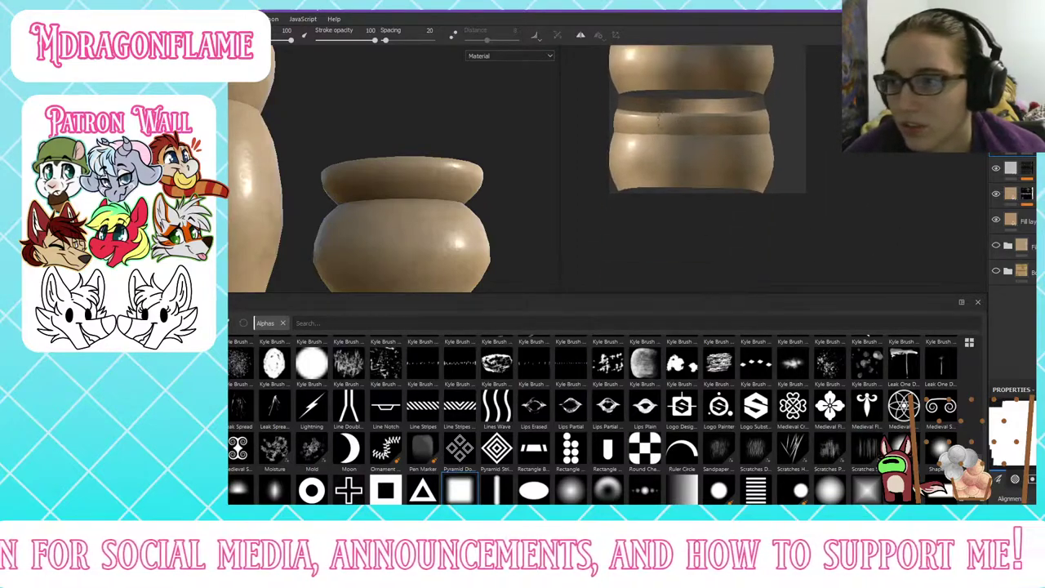
pyautogui.scroll(-1, 613, 163)
pyautogui.scroll(6, 612, 154)
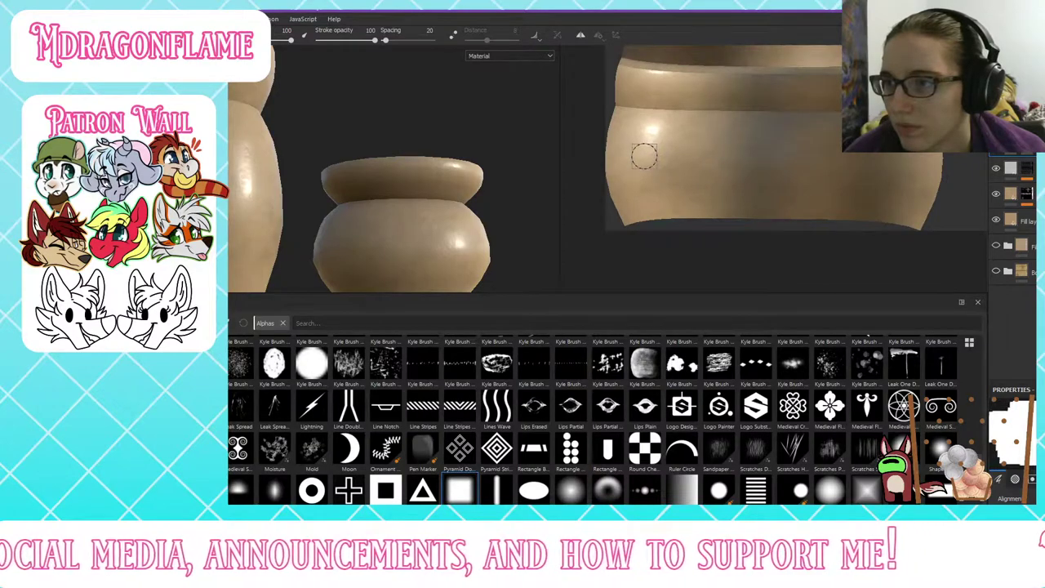
pyautogui.click(618, 154)
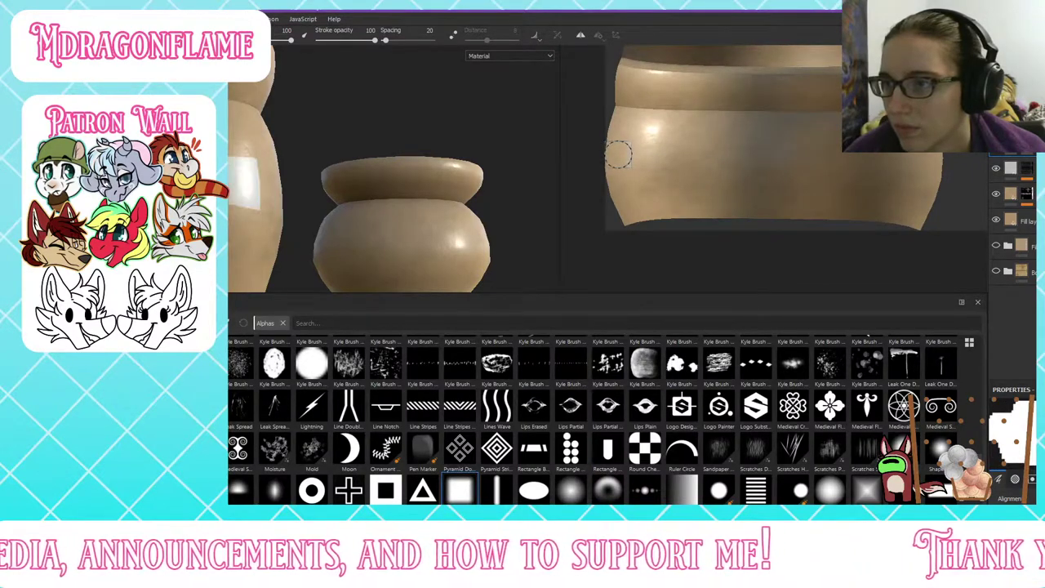
pyautogui.keyDown('shift'); pyautogui.click(943, 155); pyautogui.keyUp('shift')
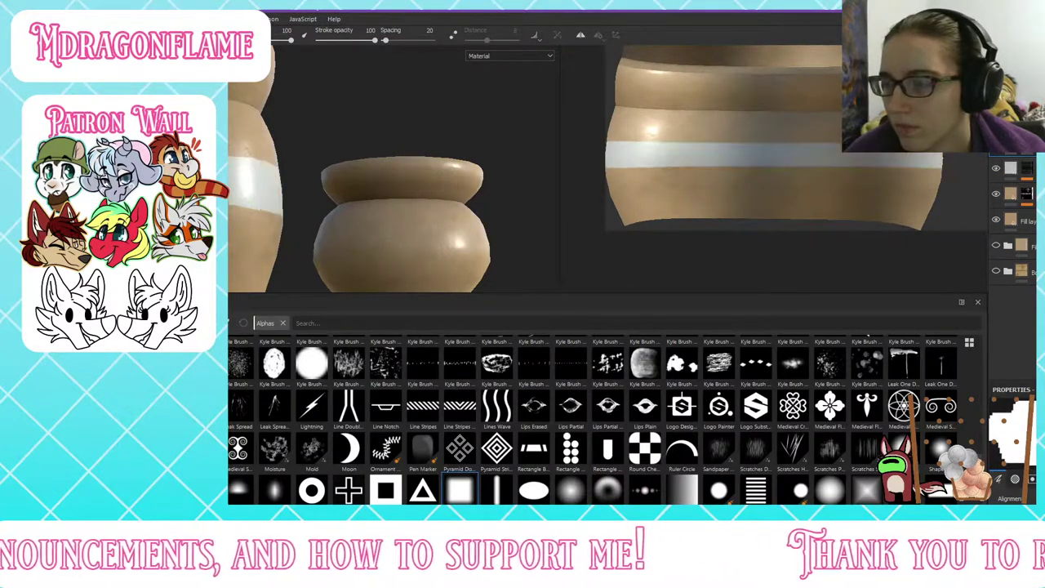
# Step: Undo the white band strokes on the tall vase and remove the fill layer used for the band
pyautogui.moveTo(454, 173)
pyautogui.keyDown('alt'); pyautogui.mouseDown()
pyautogui.moveTo(478, 187)
pyautogui.moveTo(359, 145)
pyautogui.mouseUp(); pyautogui.keyUp('alt')
pyautogui.hotkey('ctrl', 'z')
pyautogui.hotkey('ctrl', 'z')
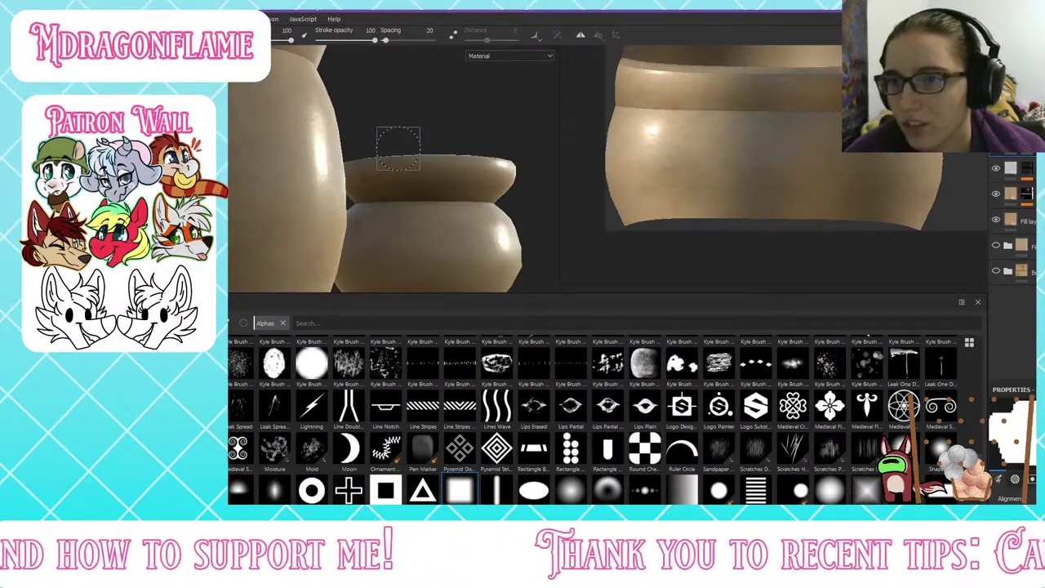
pyautogui.scroll(-6, 359, 143)
pyautogui.keyDown('alt'); pyautogui.moveTo(430, 166); pyautogui.dragTo(351, 187); pyautogui.keyUp('alt')
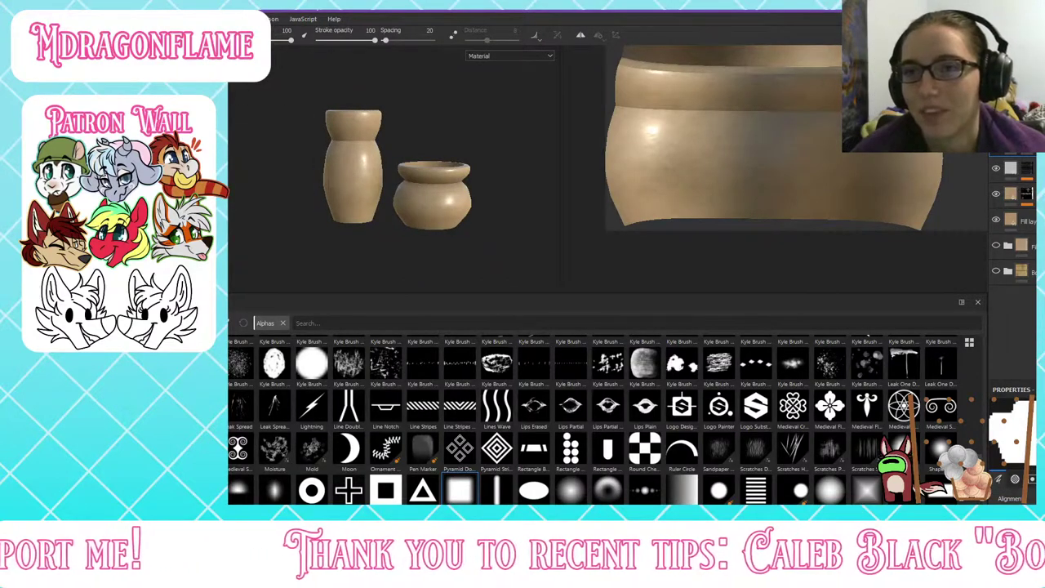
pyautogui.click(1009, 169)
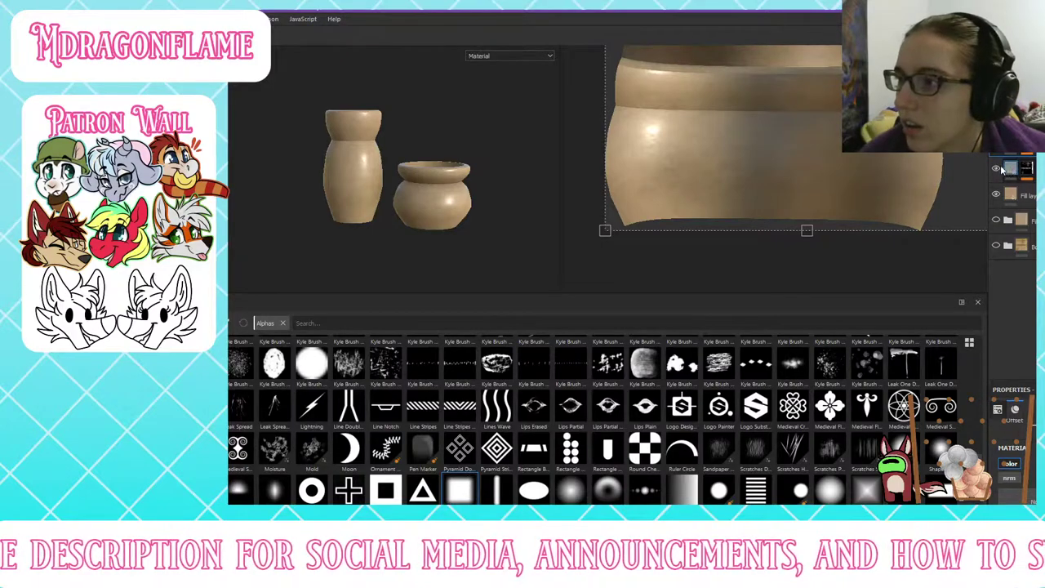
# Step: Change the base colour of the bottom fill layer on both vases to turquoise
pyautogui.click(998, 195)
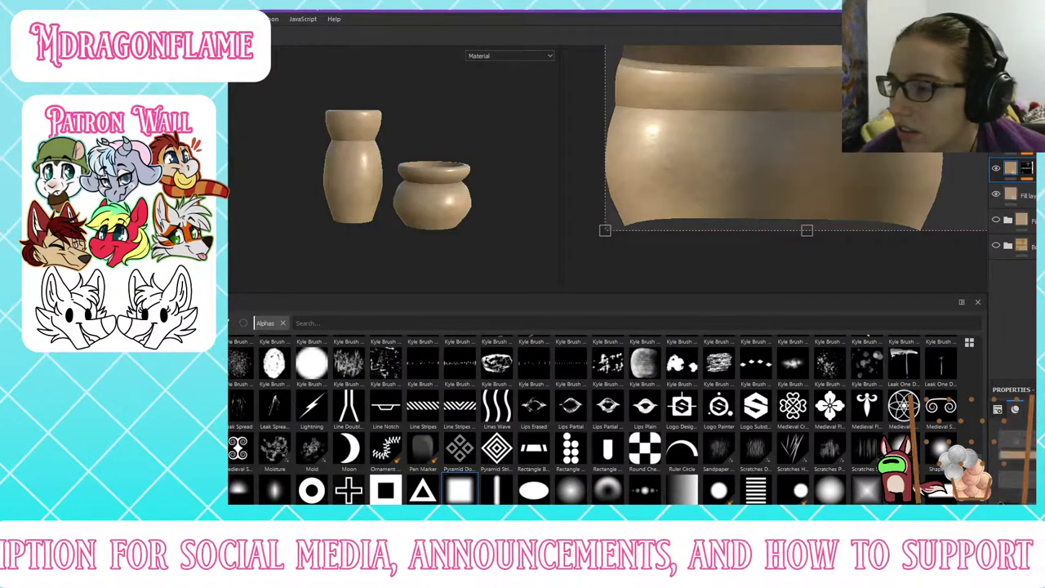
pyautogui.click(1024, 202)
pyautogui.click(1027, 487)
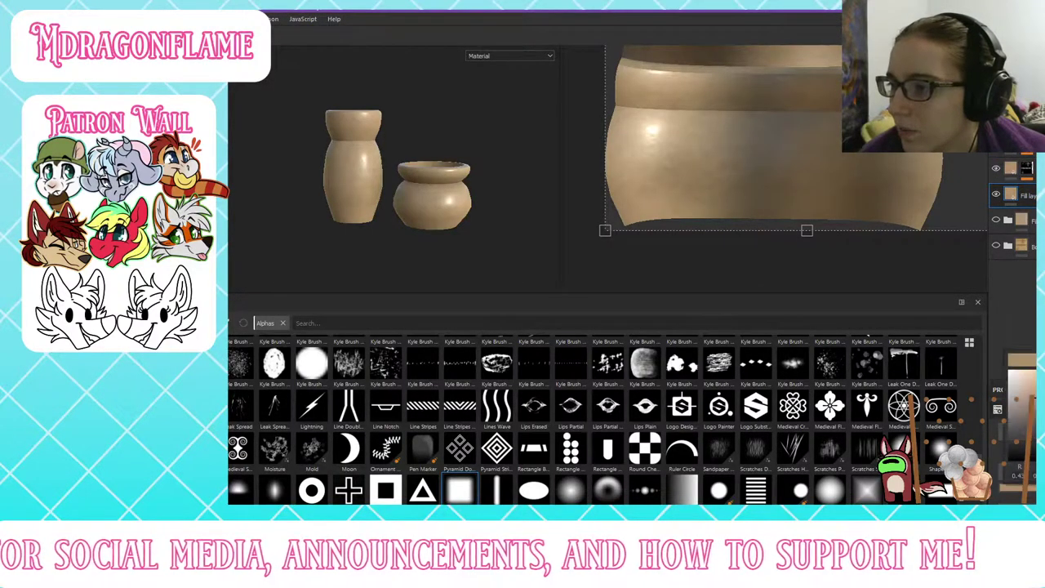
pyautogui.click(1036, 420)
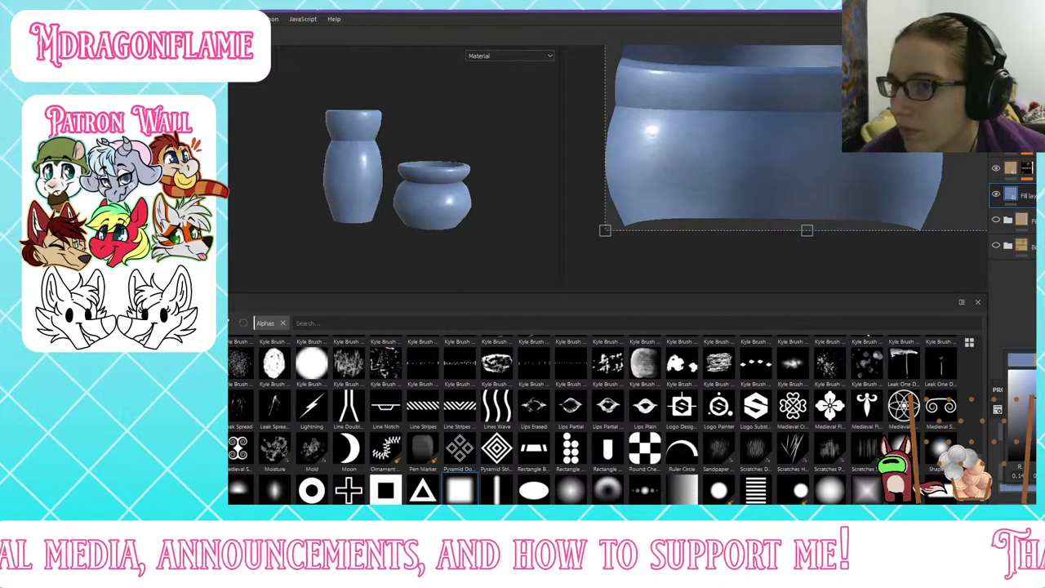
pyautogui.click(1035, 411)
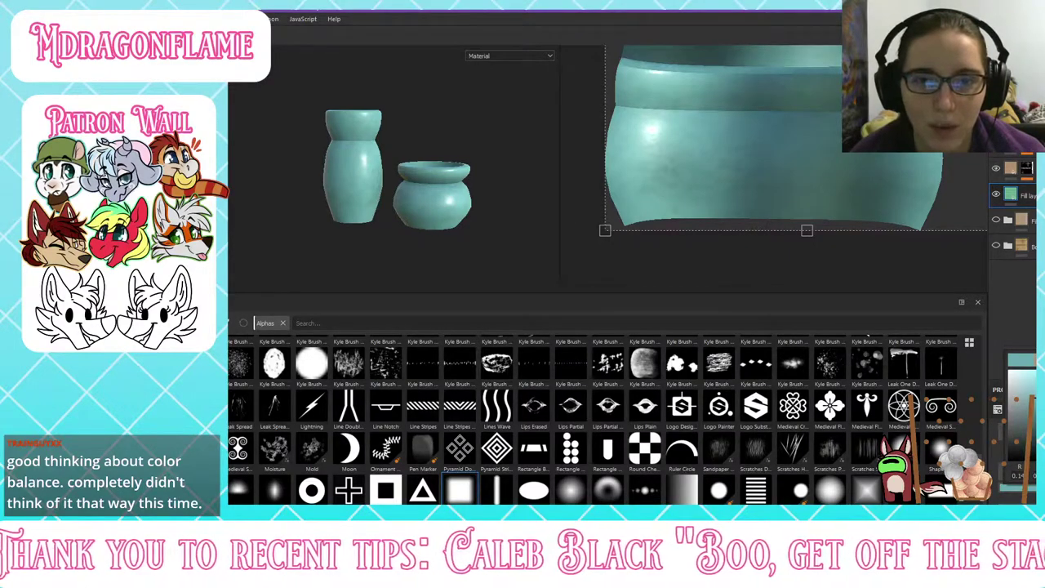
pyautogui.press('Escape')
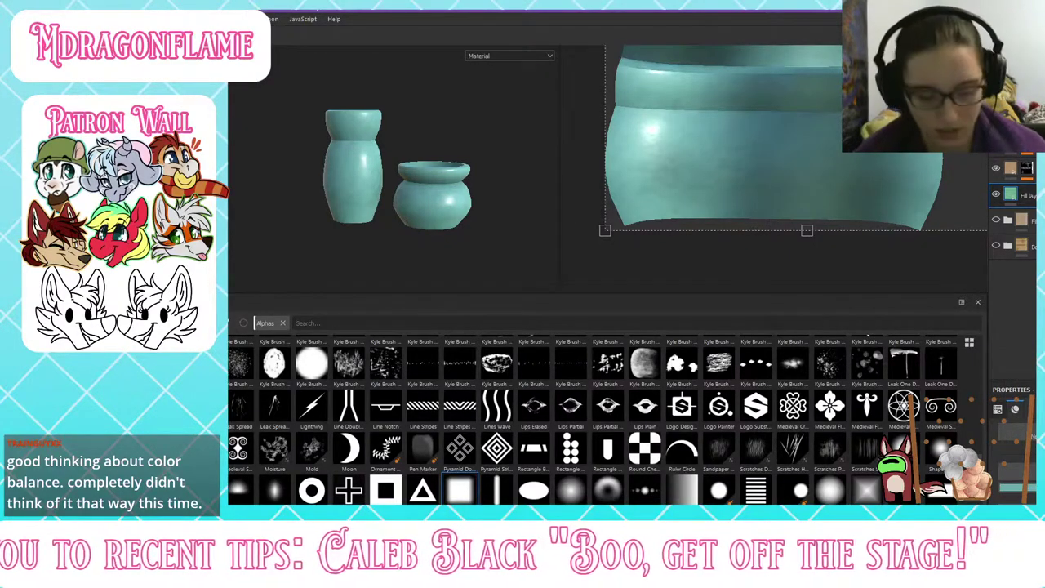
# Step: Save the project in the SubstanceFiles folder under a file name starting with SM_
pyautogui.hotkey('ctrl', 's')
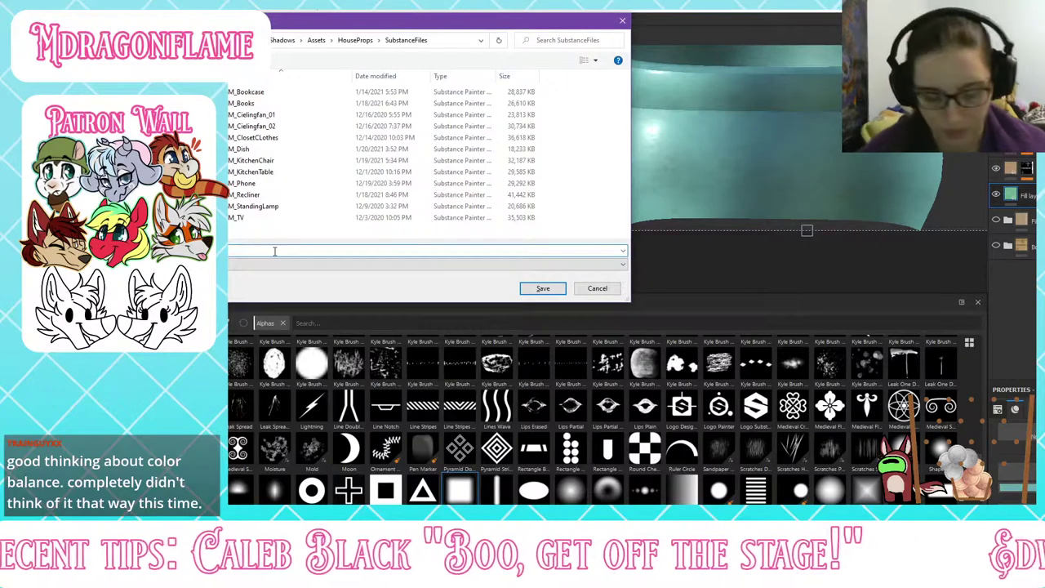
pyautogui.write('SM_')
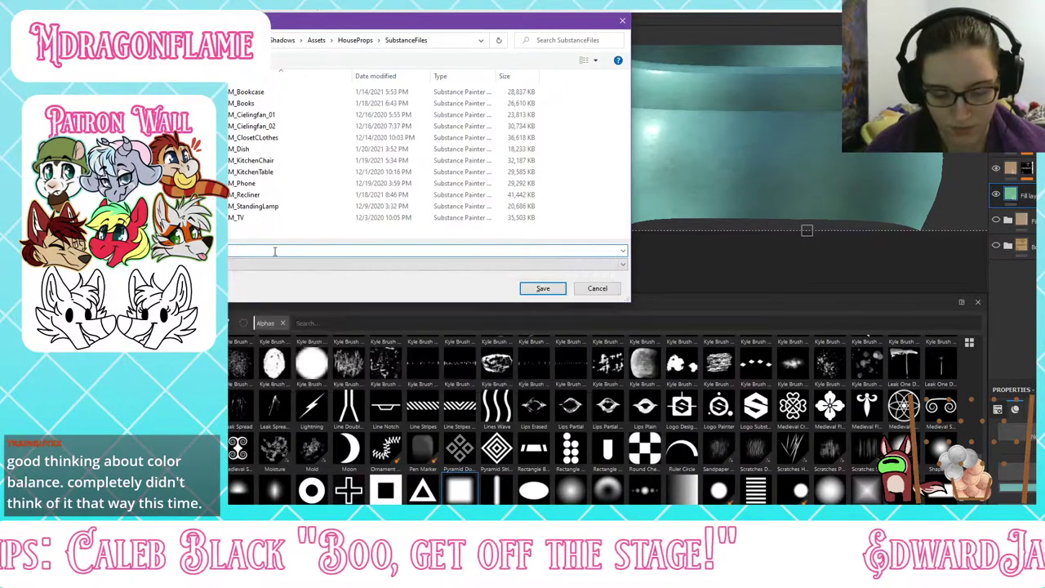
pyautogui.press('Escape')
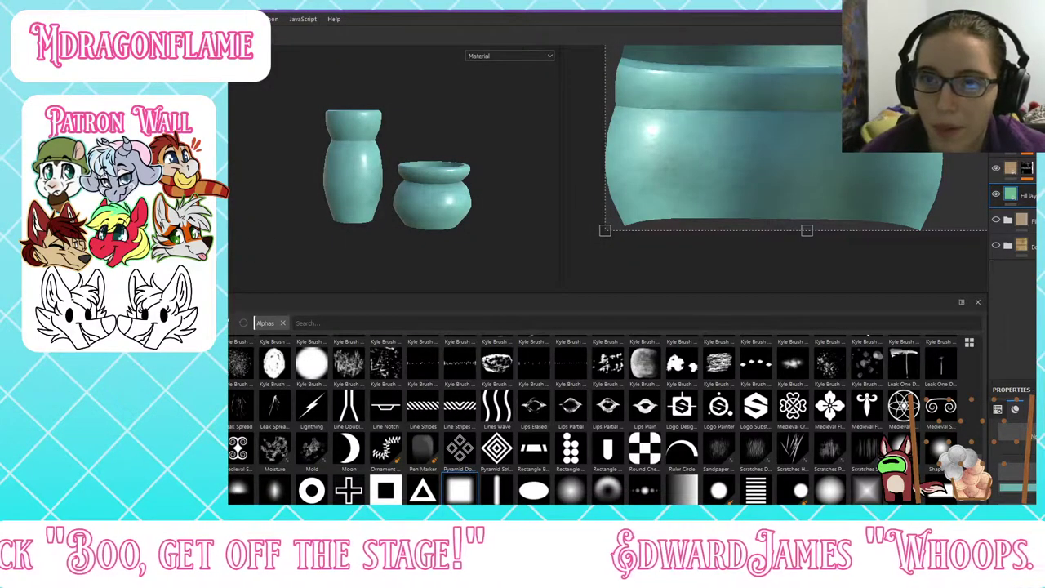
# Step: Set the texture export's output directory to the TextureMaps folder inside HouseProps
pyautogui.hotkey('ctrl', 'shift', 'e')
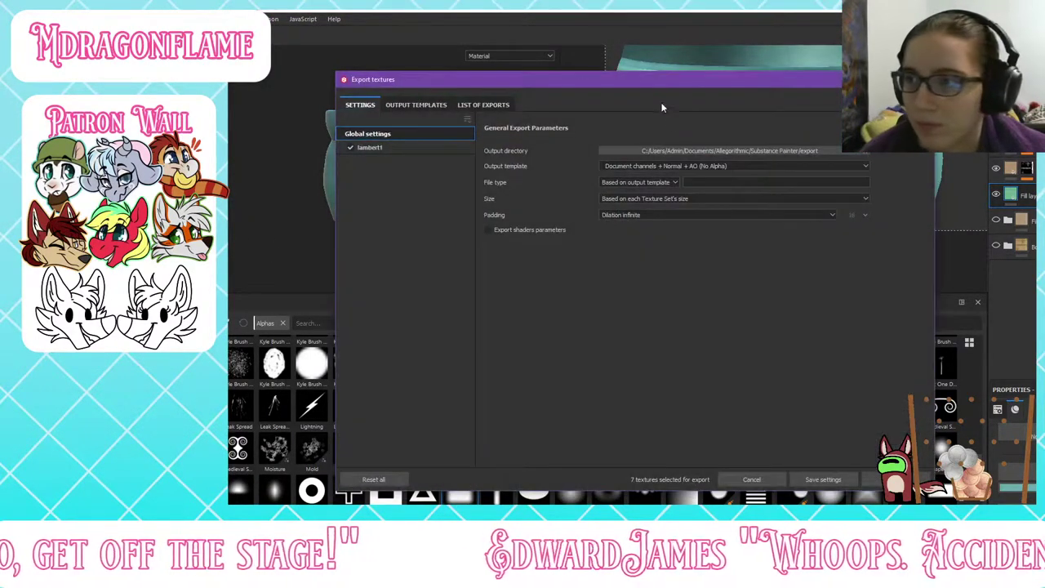
pyautogui.click(671, 150)
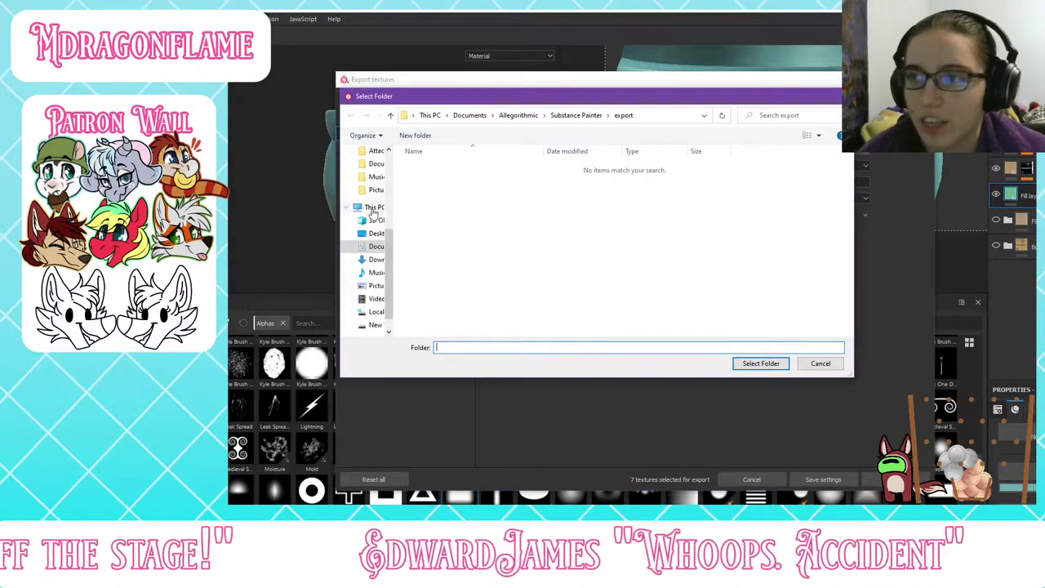
pyautogui.scroll(4, 373, 211)
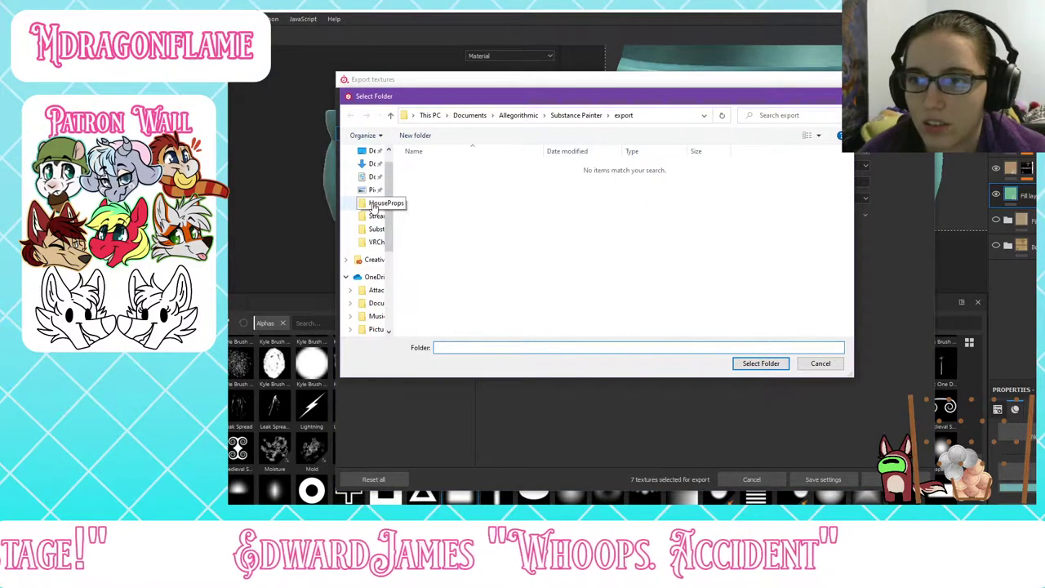
pyautogui.click(373, 203)
pyautogui.doubleClick(434, 168)
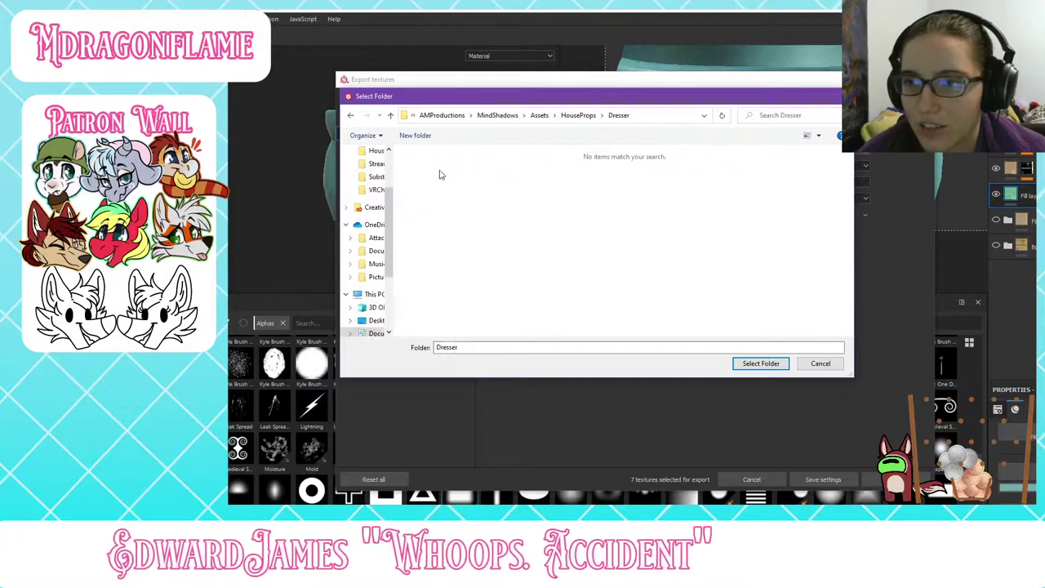
pyautogui.click(576, 115)
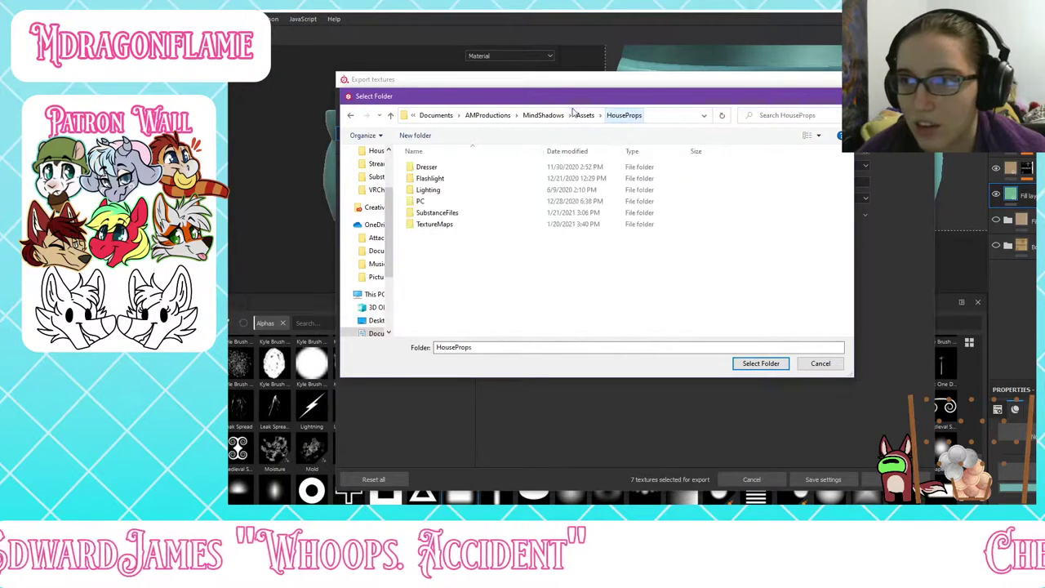
pyautogui.doubleClick(438, 226)
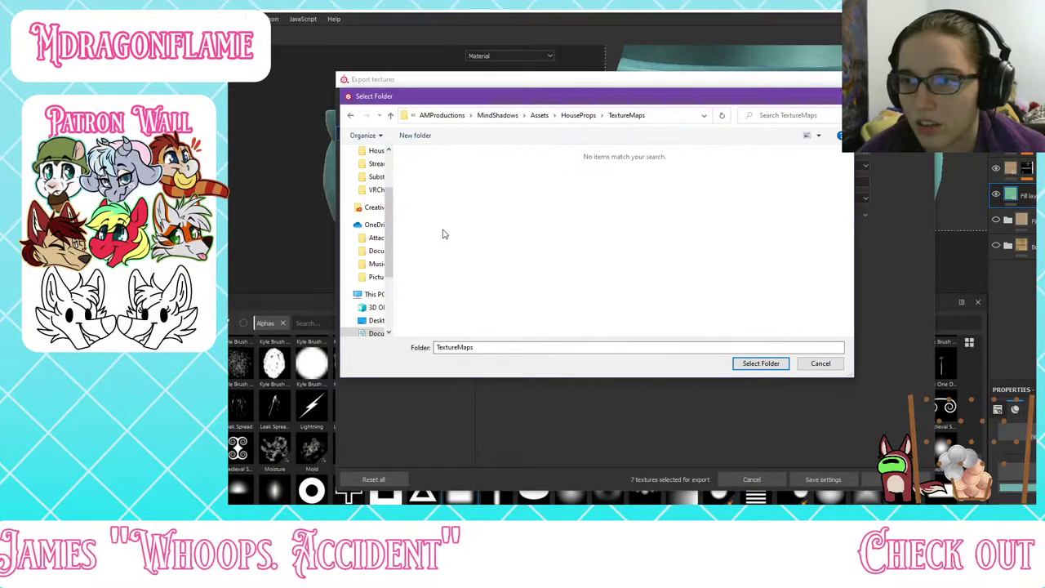
pyautogui.click(767, 366)
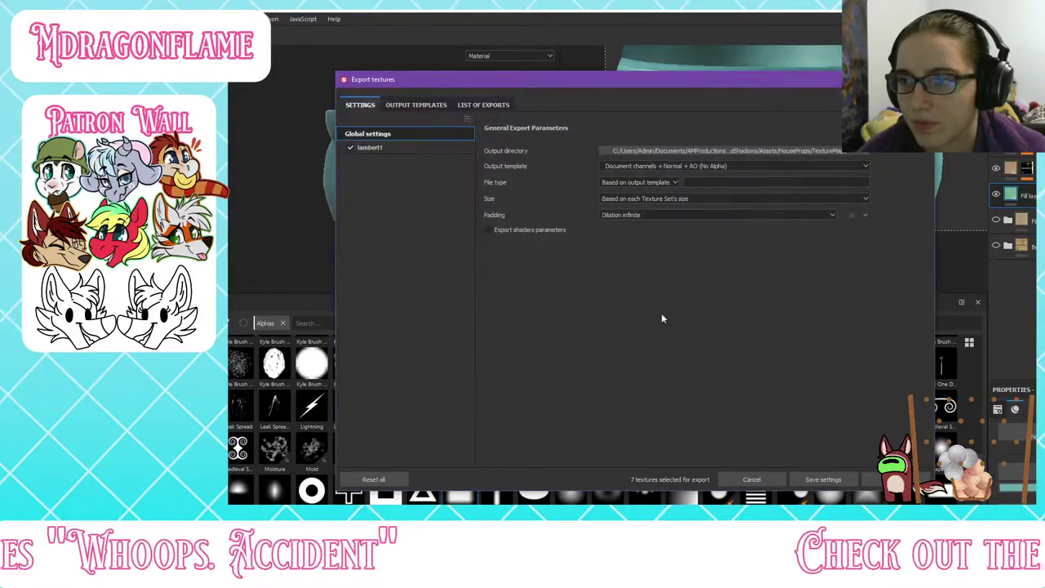
# Step: Configure the export with the Unreal Engine 4 (Packed) template and only three output maps for lambert1, and save the settings
pyautogui.click(657, 165)
pyautogui.click(634, 202)
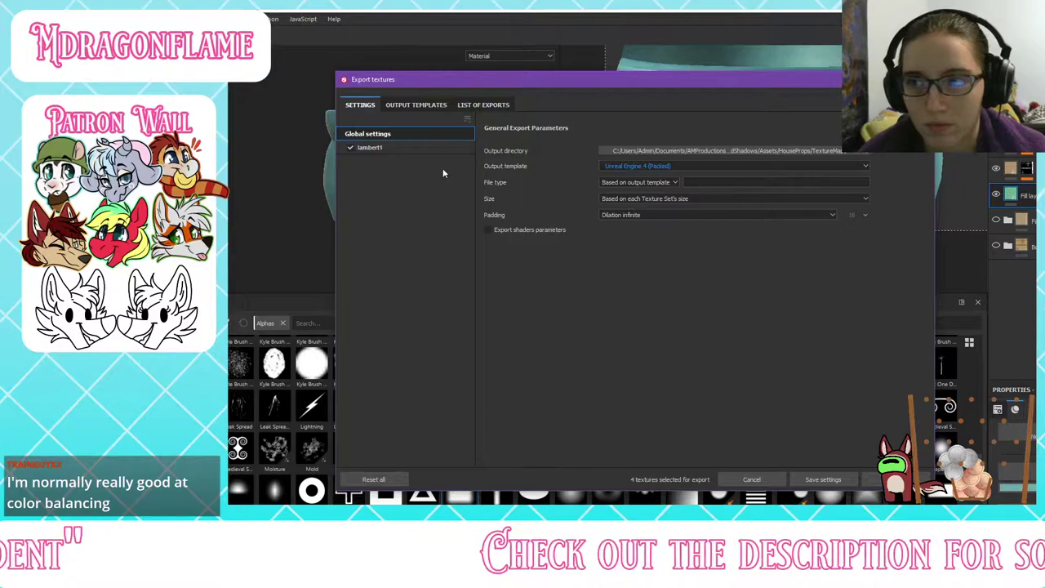
pyautogui.click(399, 149)
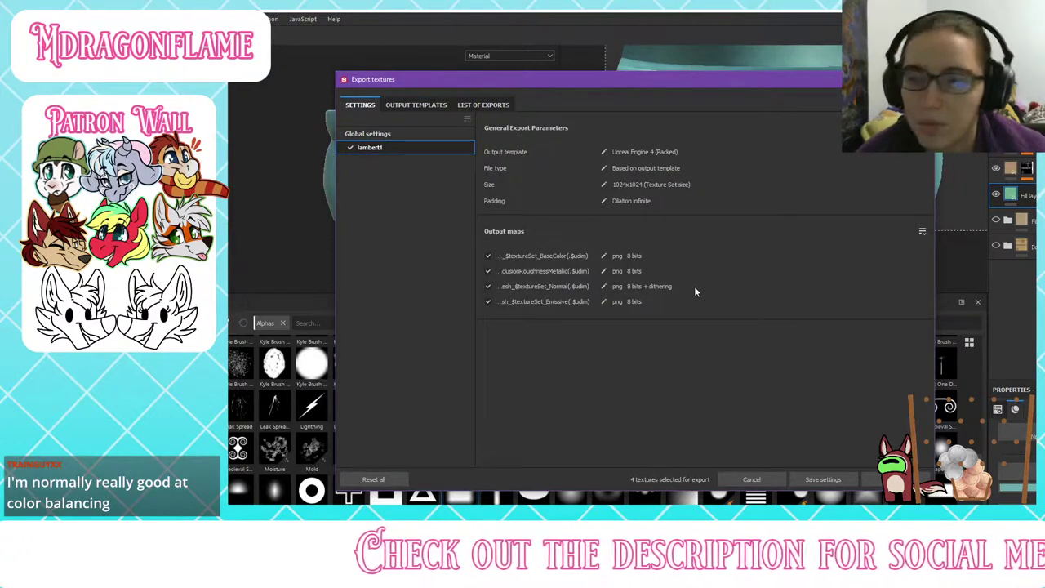
pyautogui.click(794, 477)
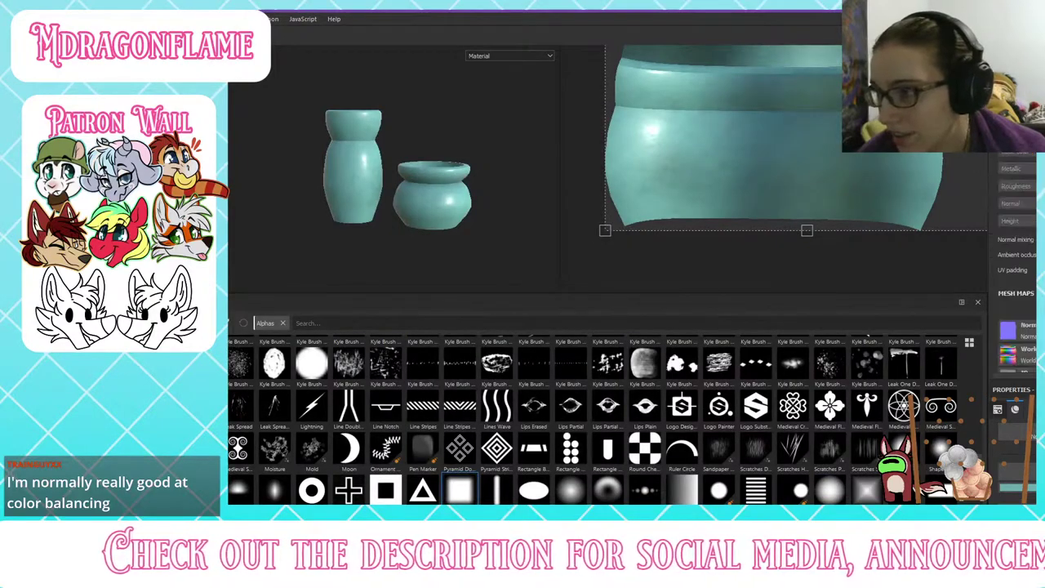
# Step: Inspect the turquoise surface of both vases up close and from several angles
pyautogui.scroll(3, 1016, 261)
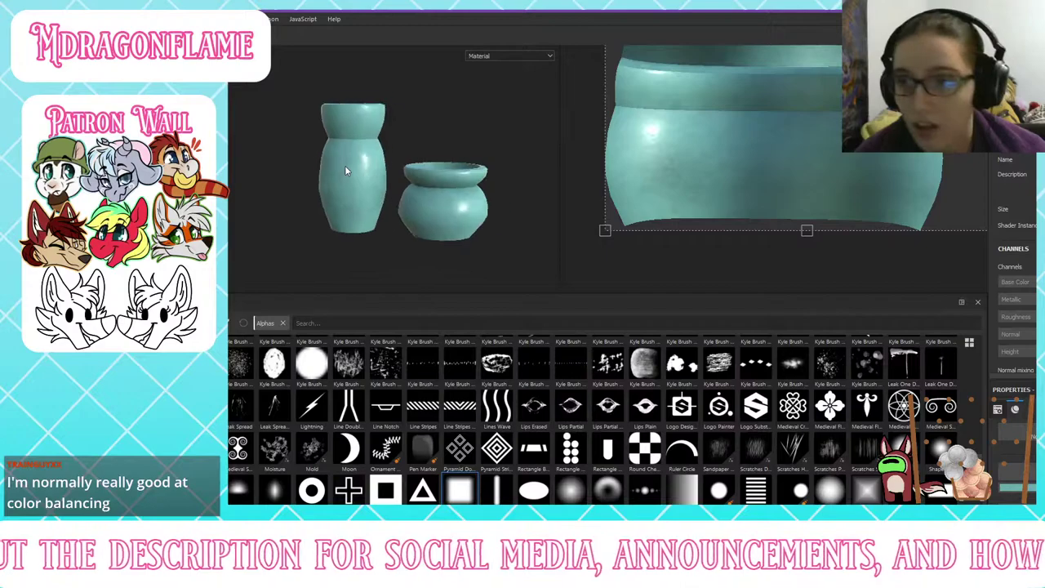
pyautogui.scroll(3, 344, 166)
pyautogui.keyDown('alt'); pyautogui.moveTo(345, 165); pyautogui.dragTo(496, 212); pyautogui.keyUp('alt')
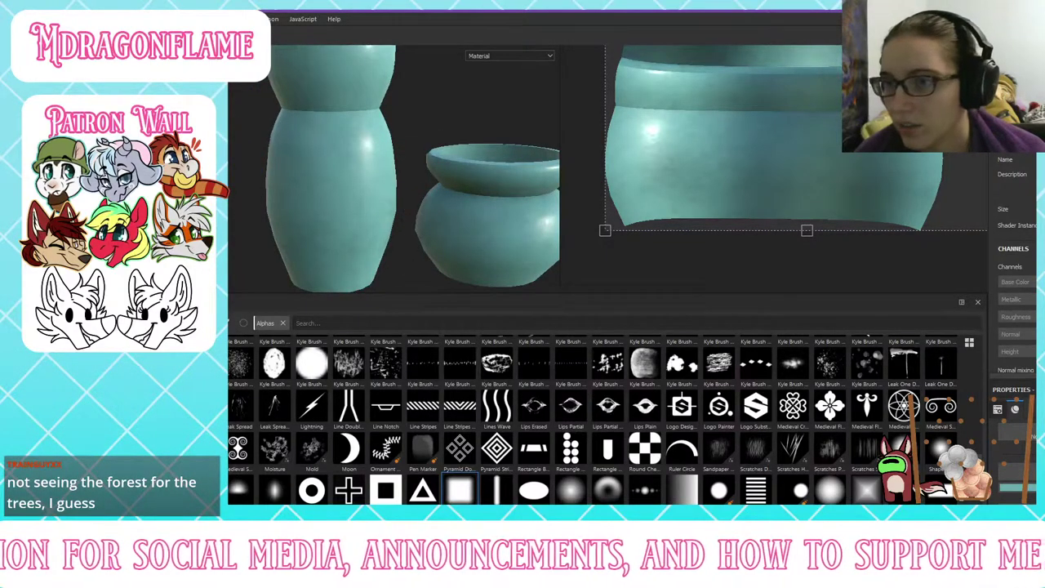
pyautogui.keyDown('alt'); pyautogui.moveTo(539, 196); pyautogui.dragTo(401, 149); pyautogui.keyUp('alt')
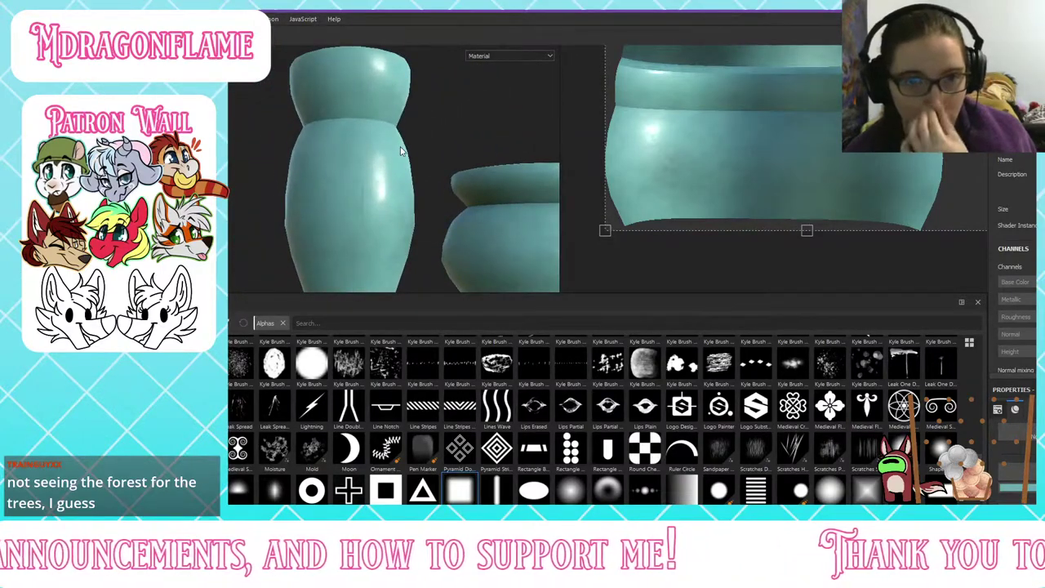
pyautogui.scroll(-3, 396, 114)
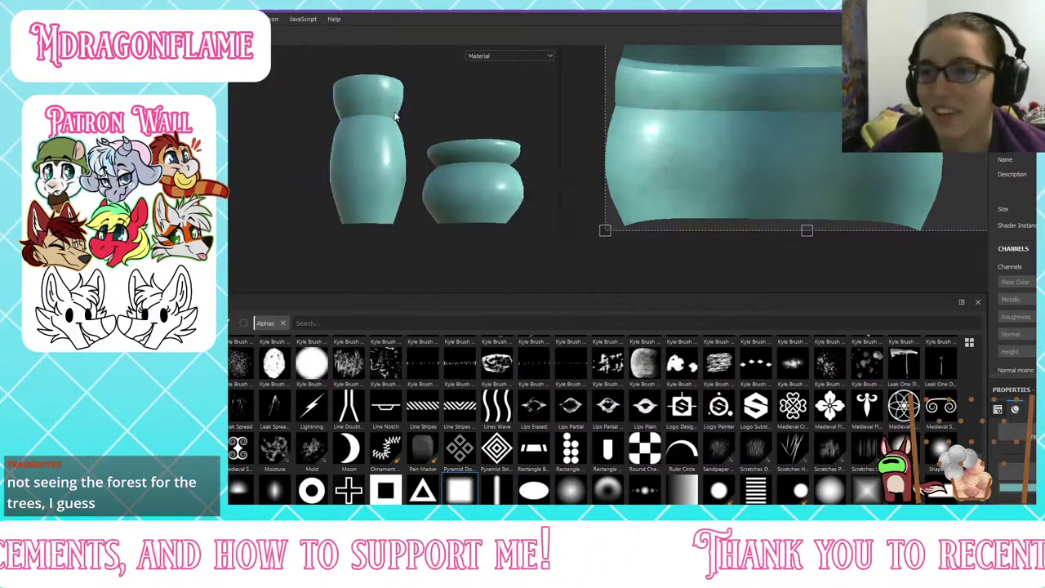
pyautogui.keyDown('alt'); pyautogui.moveTo(397, 117); pyautogui.dragTo(289, 127, button='middle'); pyautogui.keyUp('alt')
pyautogui.keyDown('alt'); pyautogui.moveTo(289, 128); pyautogui.dragTo(228, 107); pyautogui.keyUp('alt')
pyautogui.scroll(3, 228, 108)
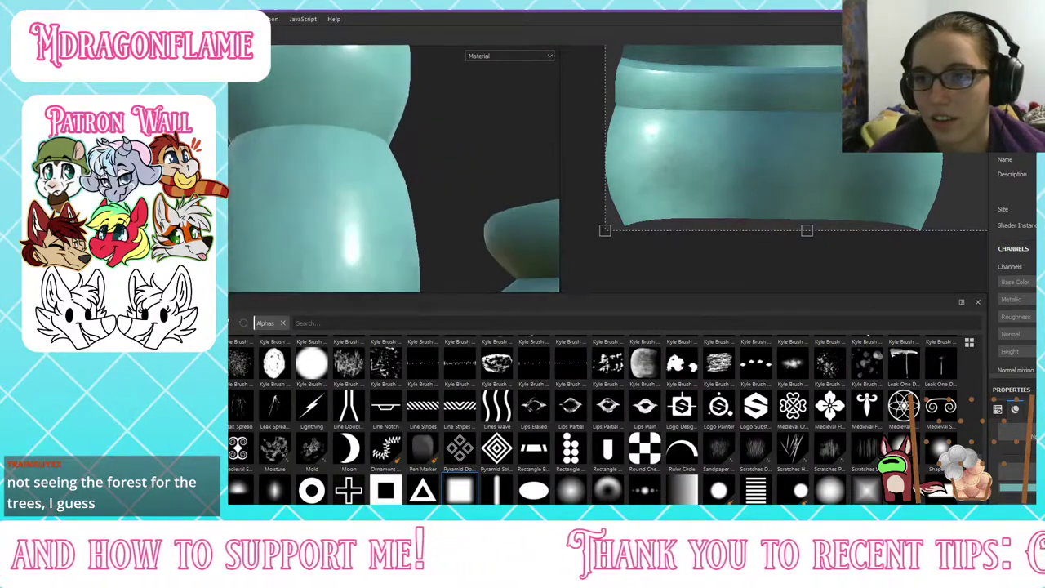
pyautogui.keyDown('alt'); pyautogui.moveTo(300, 97); pyautogui.dragTo(278, 169); pyautogui.keyUp('alt')
pyautogui.scroll(-2, 278, 173)
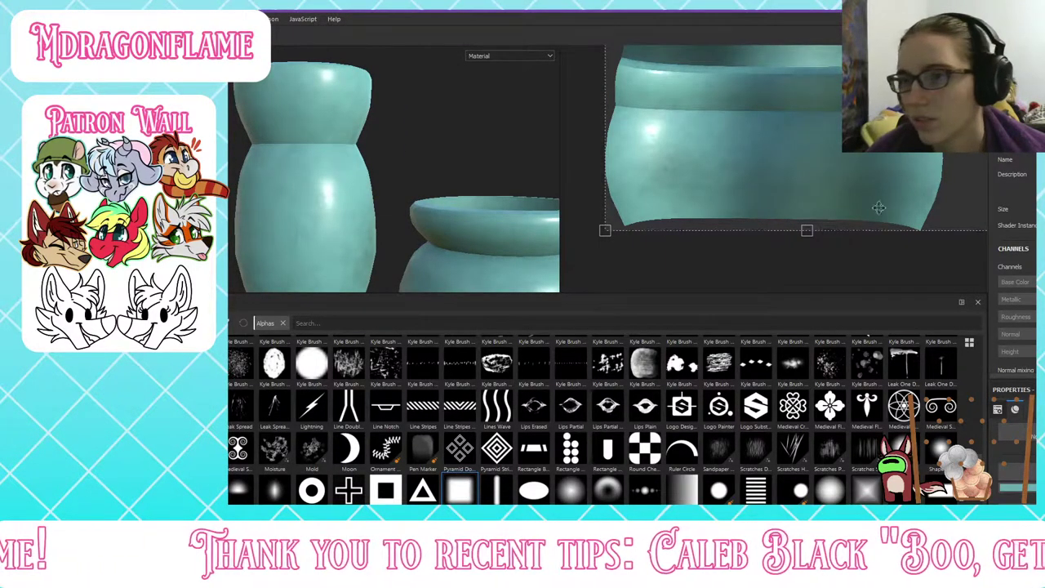
pyautogui.keyDown('alt'); pyautogui.moveTo(370, 191); pyautogui.dragTo(416, 204); pyautogui.keyUp('alt')
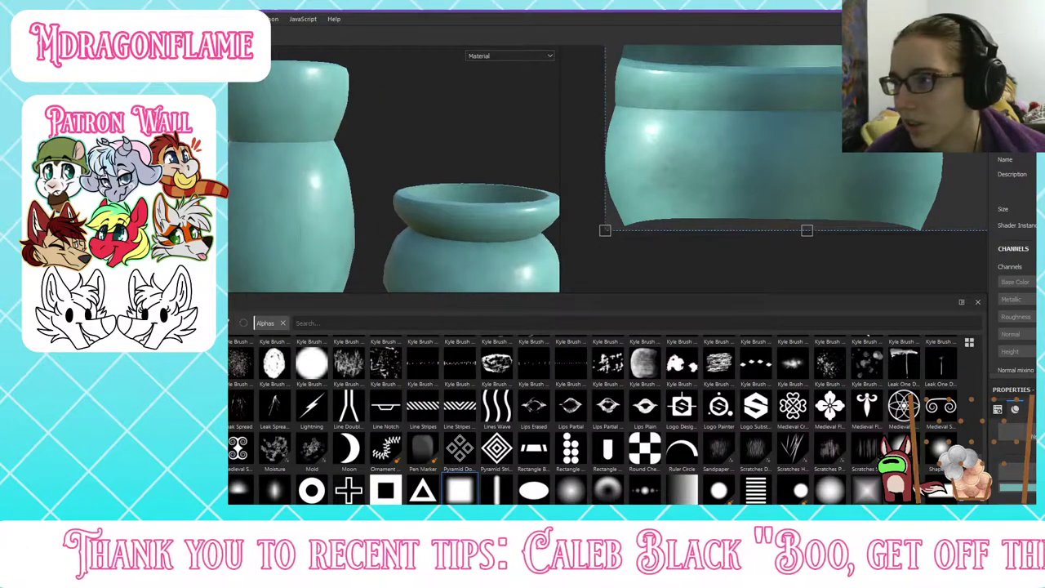
pyautogui.scroll(3, 331, 157)
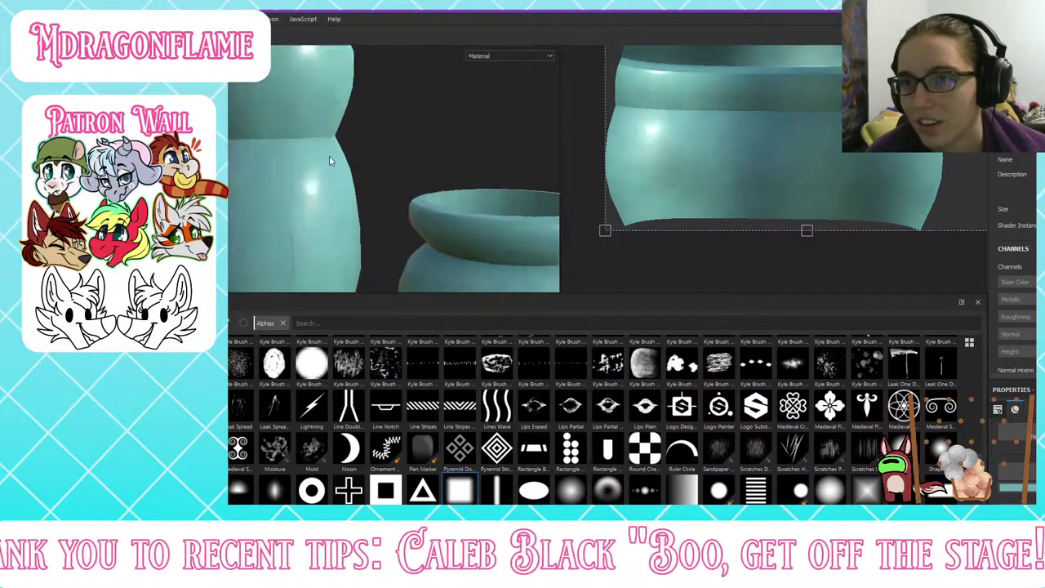
pyautogui.keyDown('alt'); pyautogui.moveTo(304, 182); pyautogui.dragTo(230, 186); pyautogui.keyUp('alt')
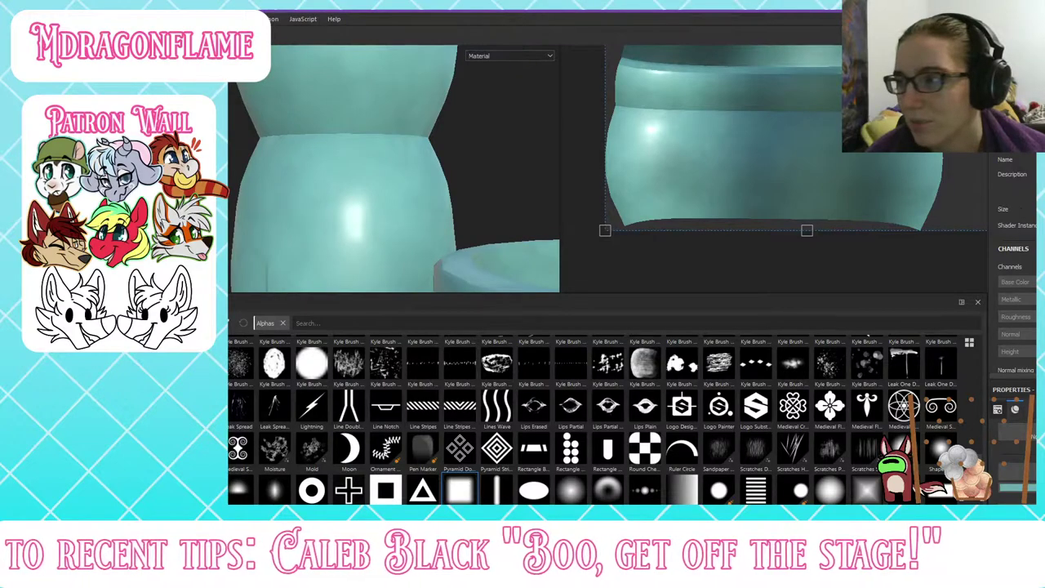
pyautogui.scroll(-4, 347, 164)
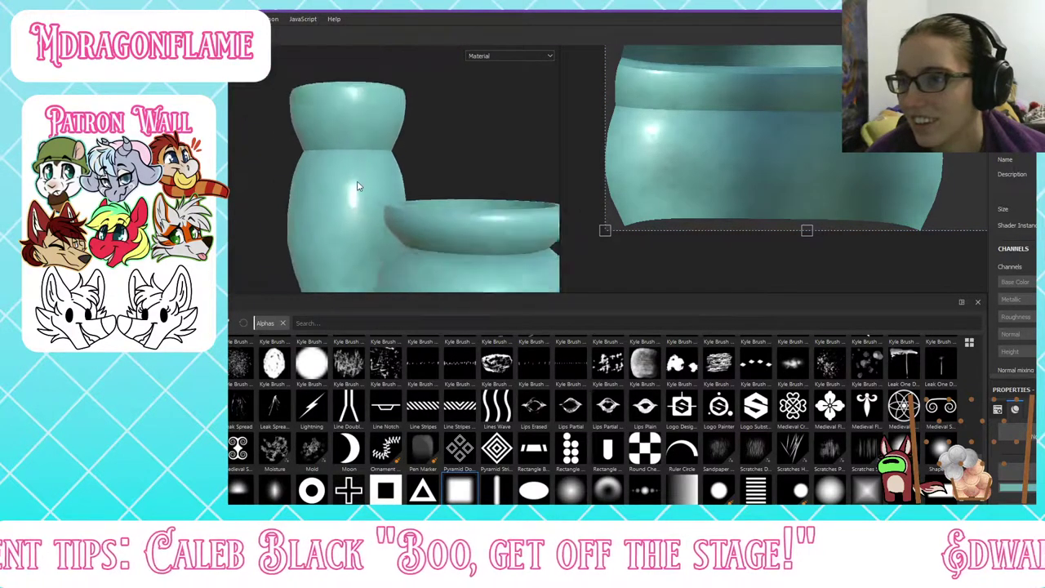
pyautogui.scroll(4, 354, 213)
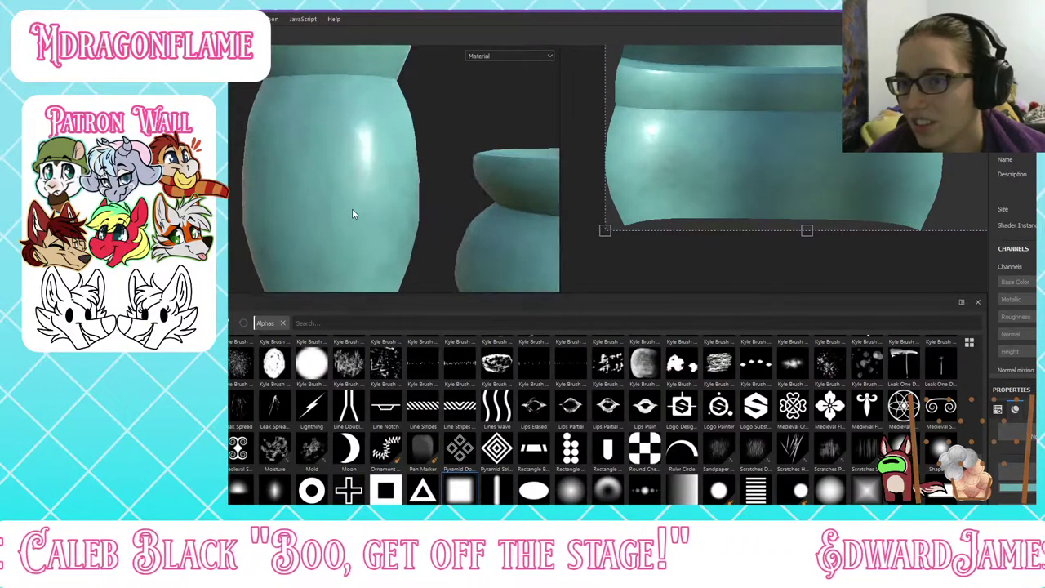
pyautogui.scroll(-3, 354, 213)
pyautogui.keyDown('alt'); pyautogui.moveTo(353, 213); pyautogui.dragTo(314, 112); pyautogui.keyUp('alt')
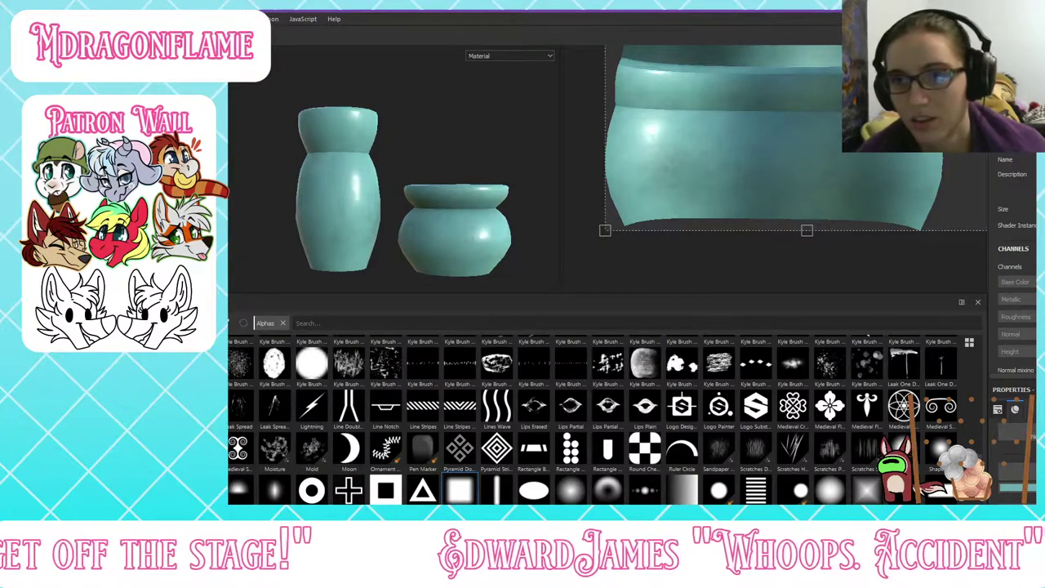
# Step: Export the vases' textures with the saved Unreal Engine 4 (Packed) settings
pyautogui.hotkey('ctrl', 'shift', 'e')
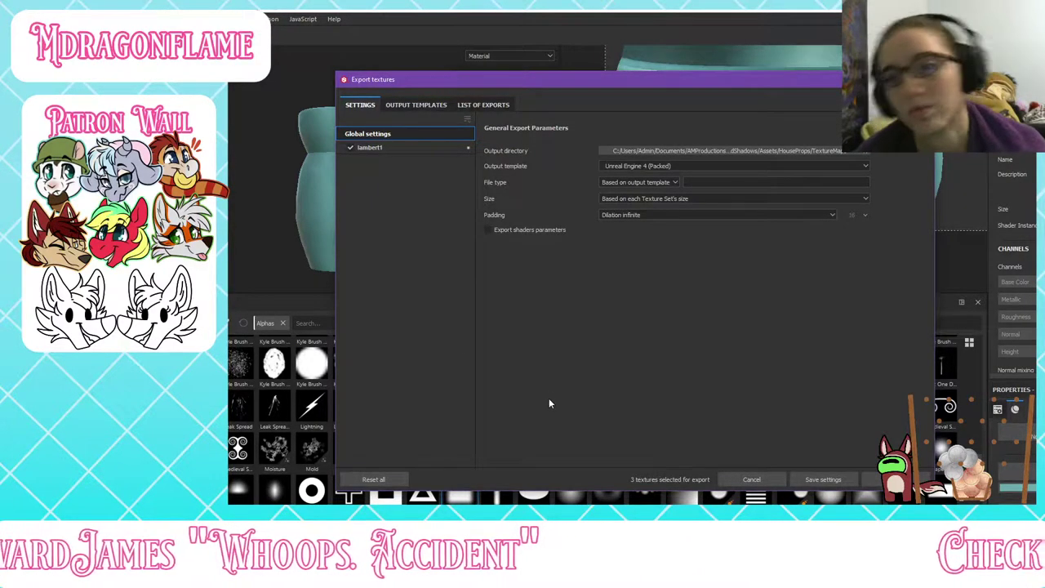
pyautogui.click(862, 480)
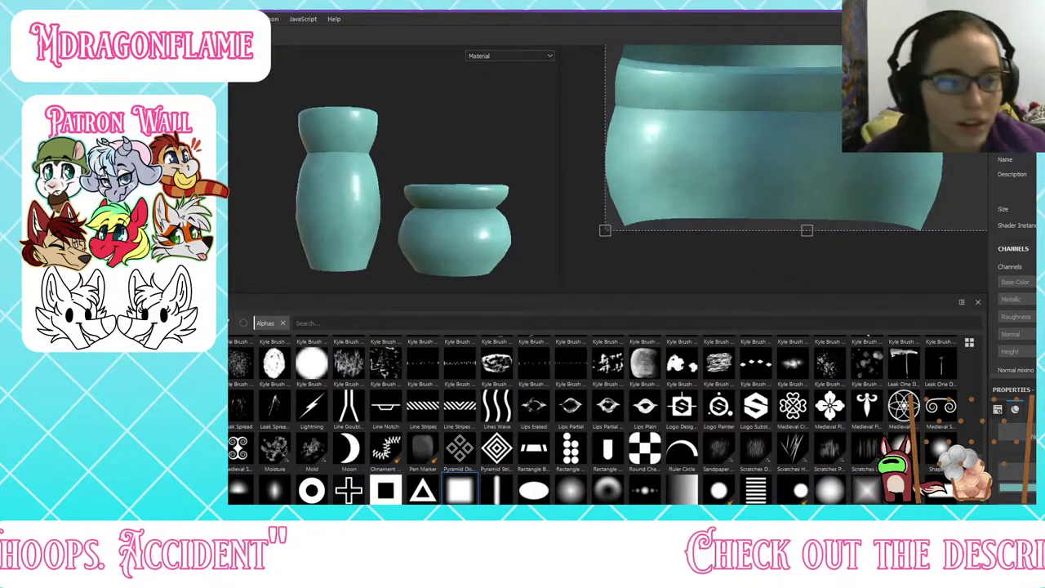
# Step: Switch to File Explorer and open the TextureMaps folder inside HouseProps
pyautogui.click(408, 569)
pyautogui.scroll(4, 448, 273)
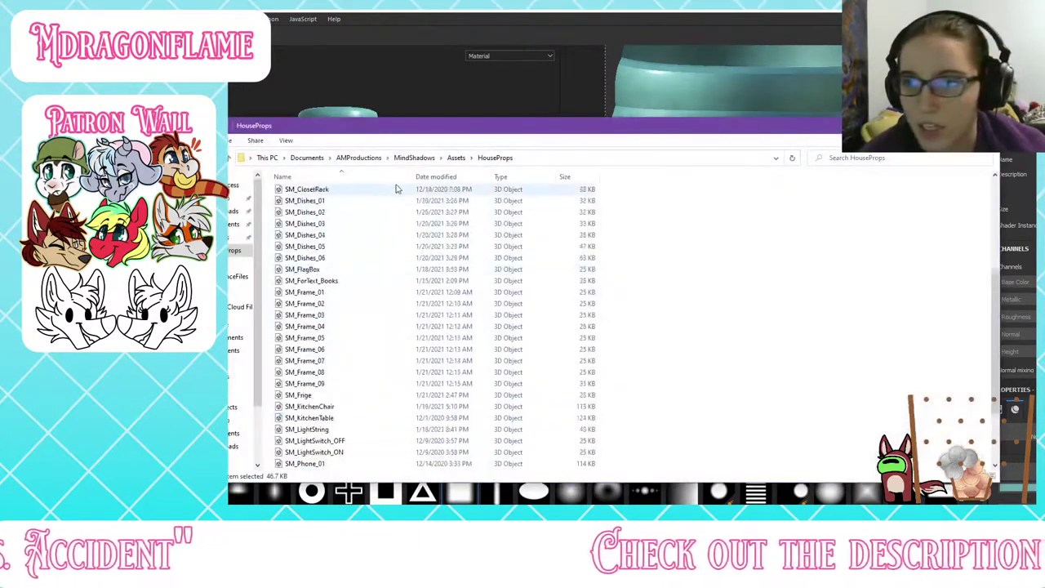
pyautogui.click(457, 158)
pyautogui.doubleClick(477, 208)
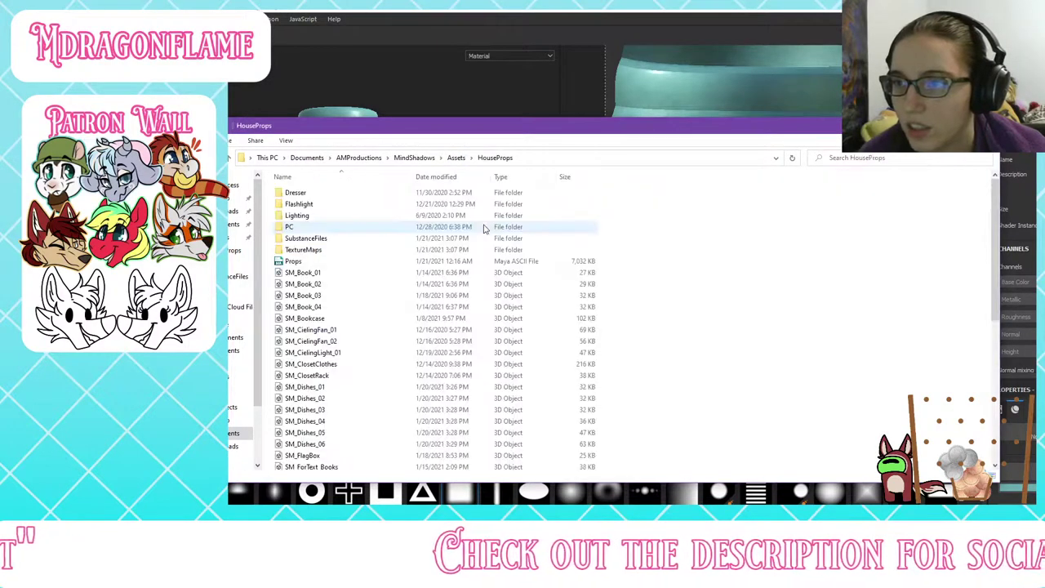
pyautogui.doubleClick(339, 249)
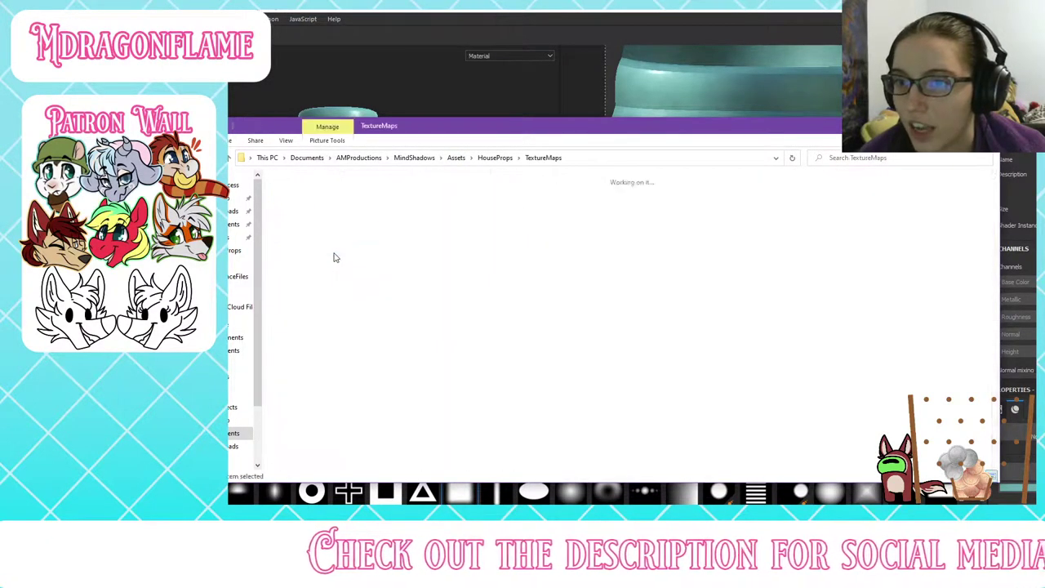
# Step: Rename the exported SM_PotPlant_text_lambert1_BaseColor texture as T_PotPlant_BC and copy the new name
pyautogui.rightClick(326, 245)
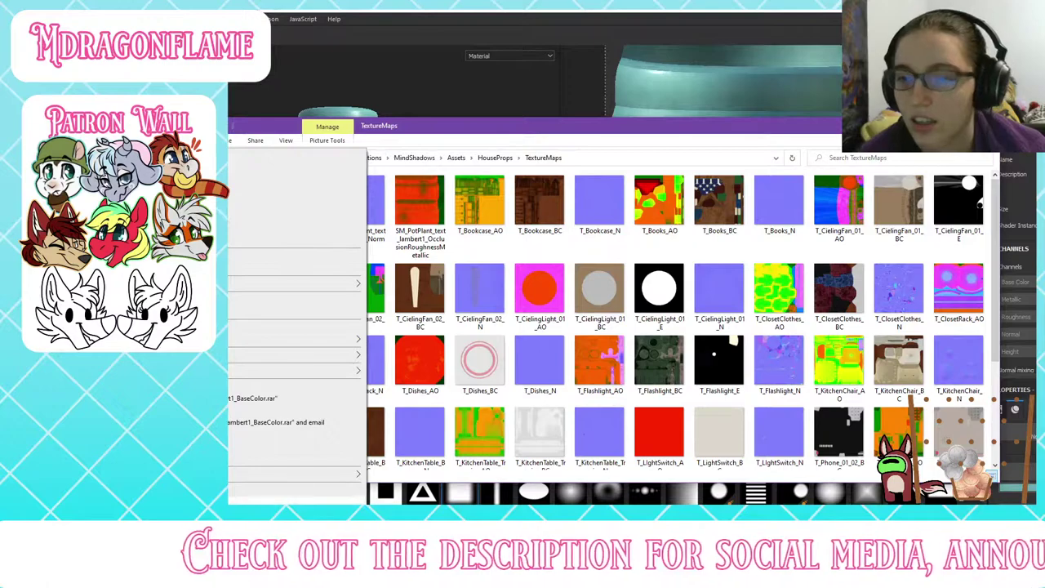
pyautogui.press('m')
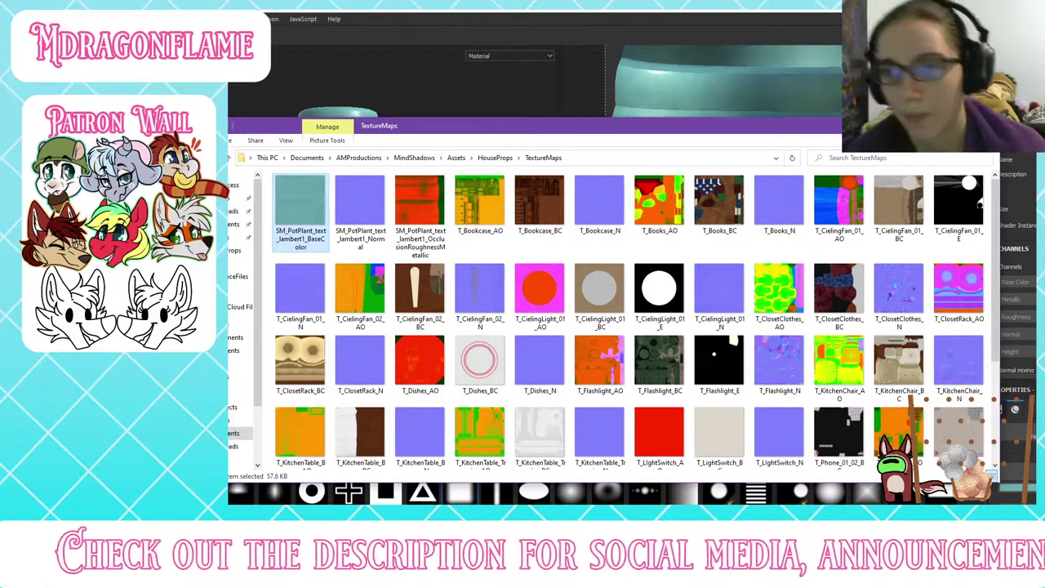
pyautogui.click(287, 231)
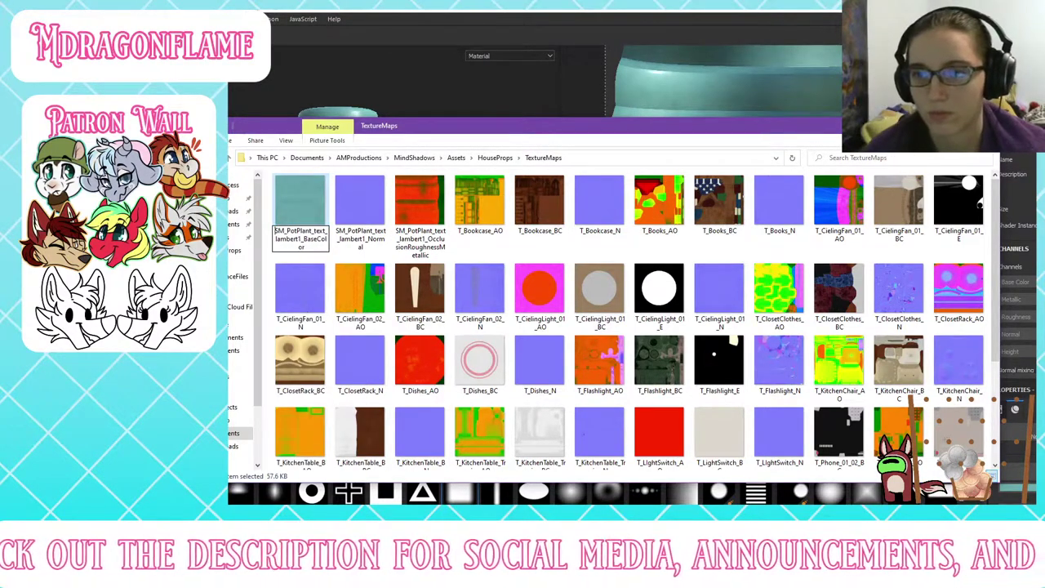
pyautogui.press('BackSpace')
pyautogui.press('BackSpace')
pyautogui.write('T')
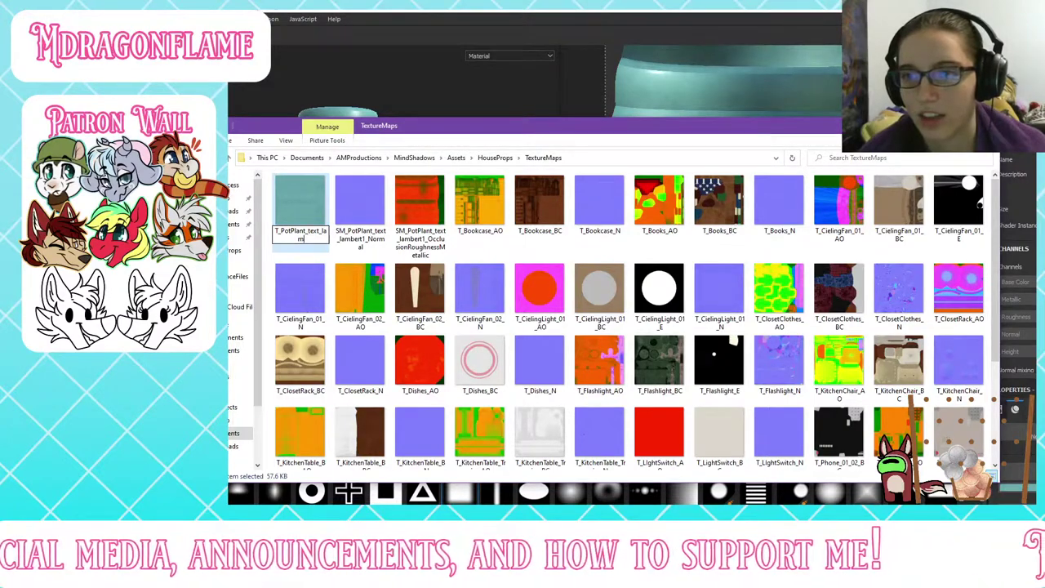
pyautogui.press('BackSpace')
pyautogui.press('BackSpace')
pyautogui.press('BackSpace')
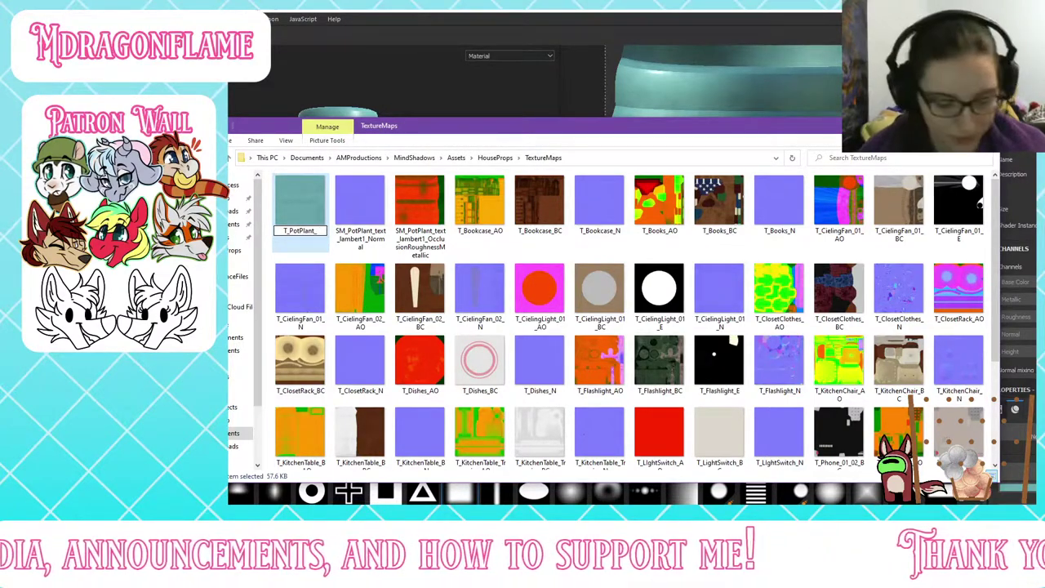
pyautogui.write('BC')
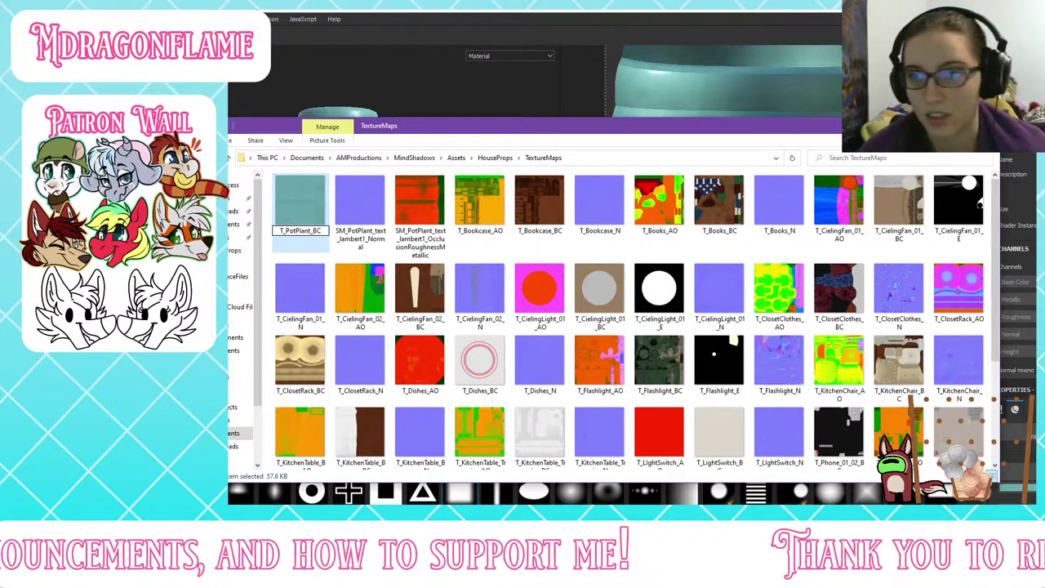
pyautogui.hotkey('ctrl', 'a')
pyautogui.hotkey('ctrl', 'c')
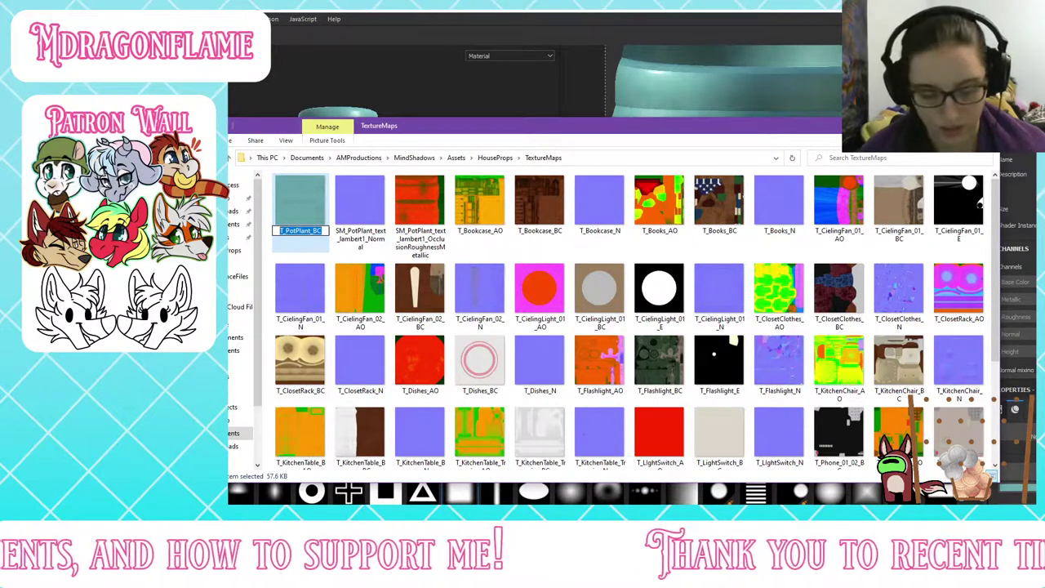
pyautogui.press('Return')
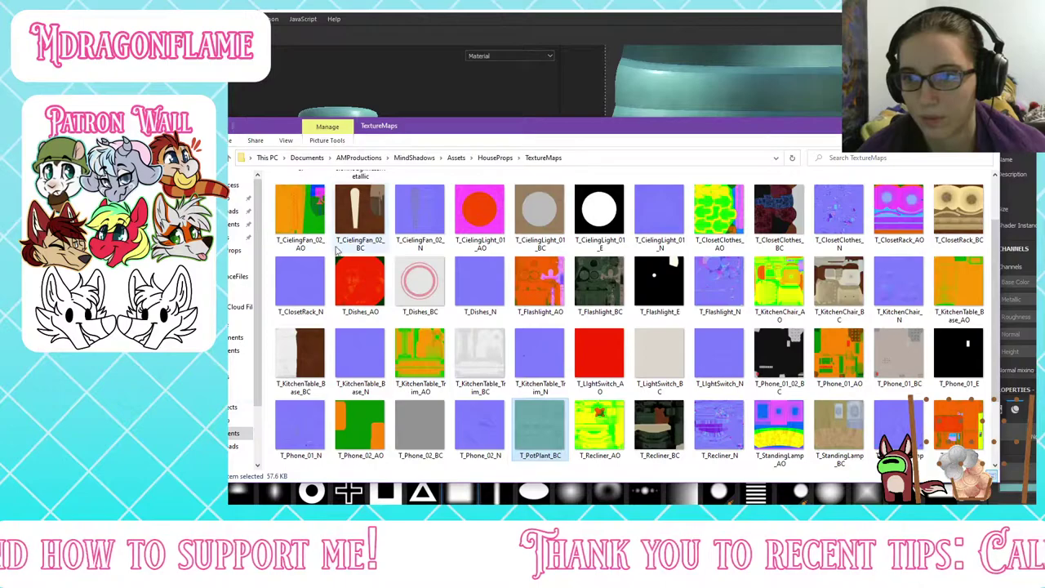
# Step: Rename the exported SM_PotPlant_text_lambert1_Normal texture as T_PotPlant_N, reusing the copied name
pyautogui.scroll(2, 337, 247)
pyautogui.click(315, 209)
pyautogui.rightClick(312, 208)
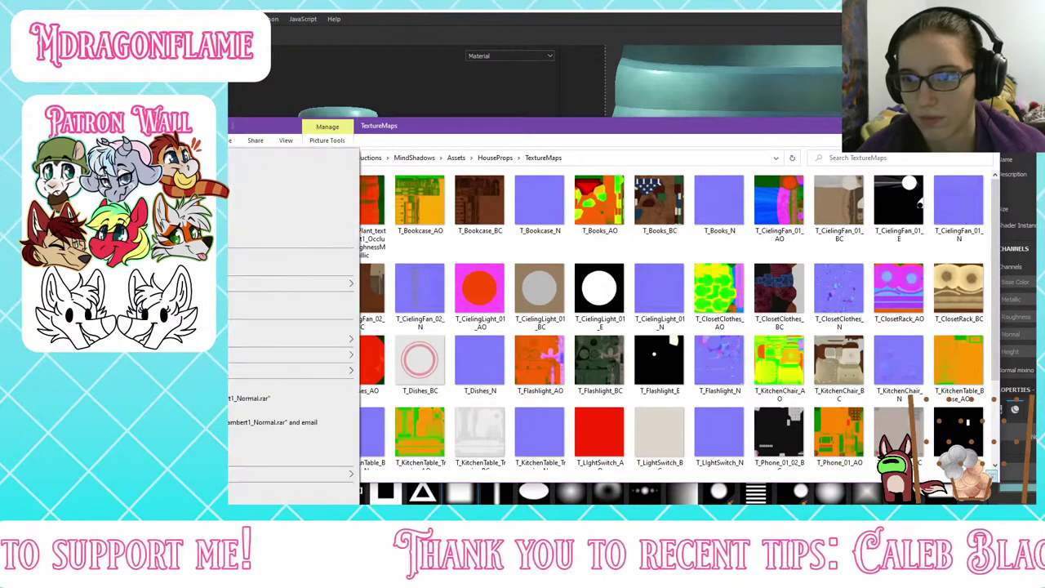
pyautogui.click(278, 542)
pyautogui.hotkey('ctrl', 'v')
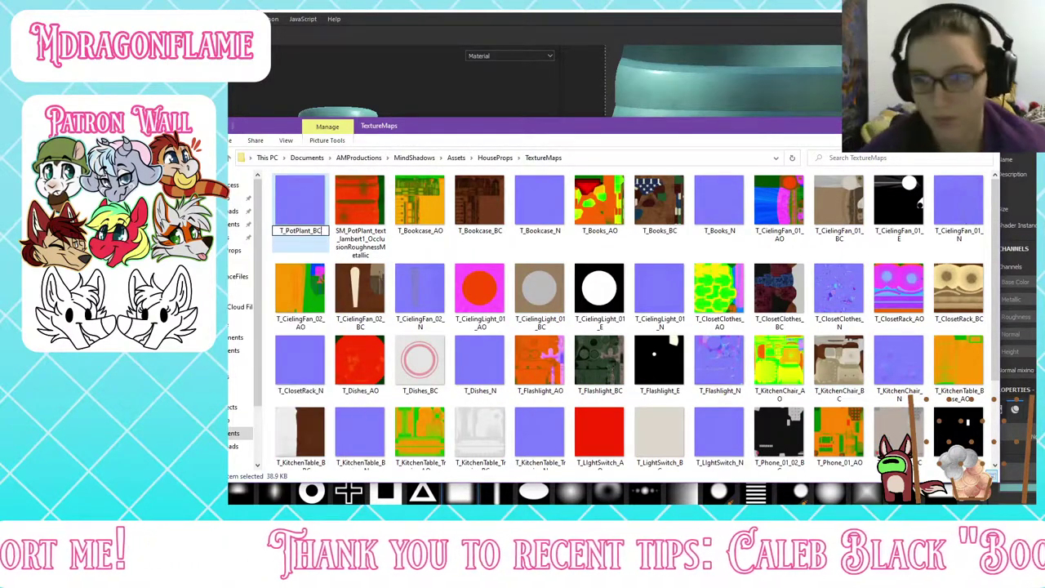
pyautogui.press('BackSpace')
pyautogui.press('BackSpace')
pyautogui.write('N')
pyautogui.press('Return')
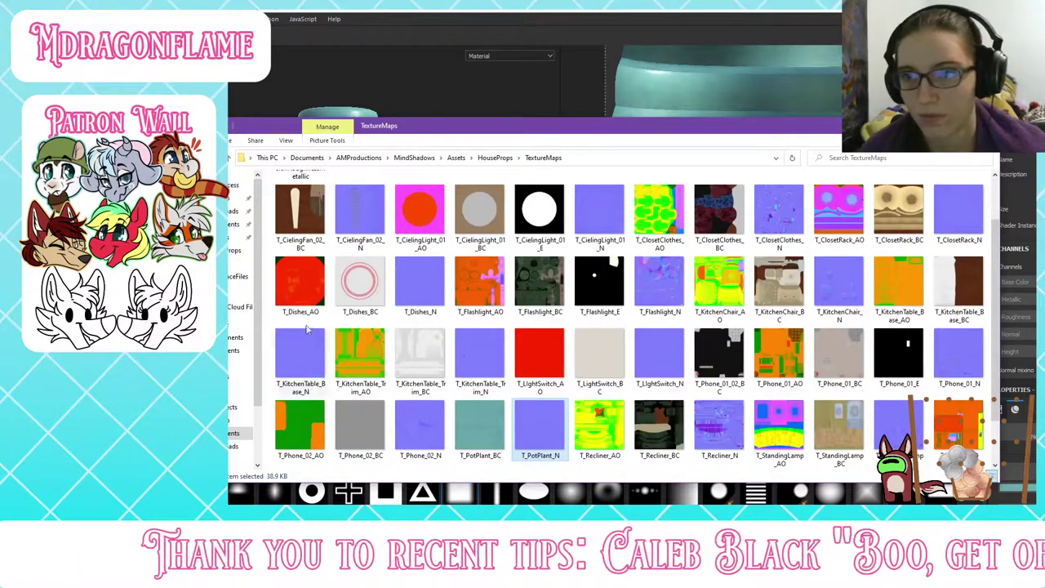
# Step: Rename the exported SM_PotPlant_text_lambert1_OcclusionRoughnessMetallic texture as T_PotPlant_AO
pyautogui.scroll(2, 440, 268)
pyautogui.rightClick(287, 243)
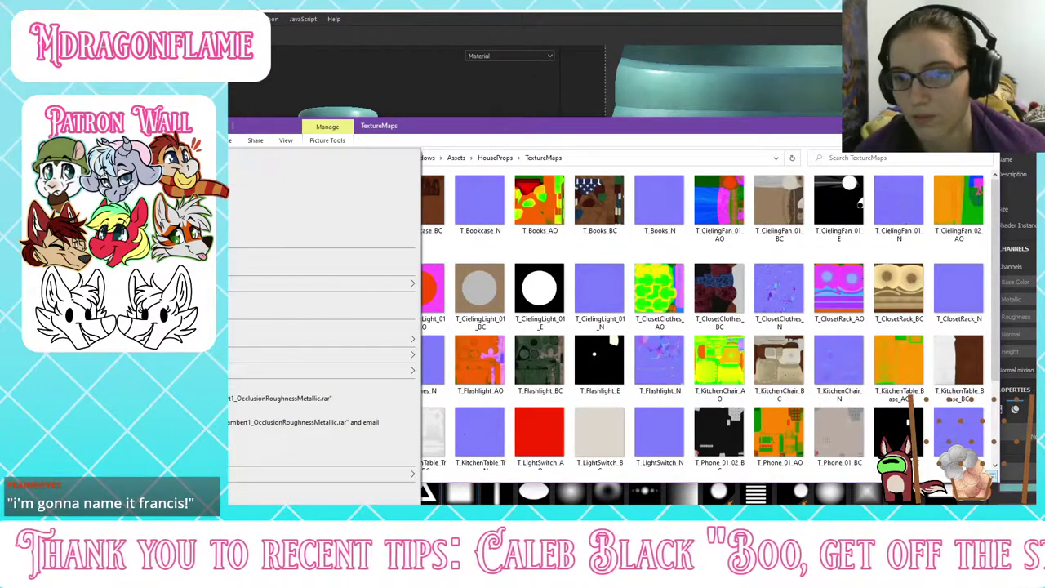
pyautogui.write('m')
pyautogui.write('T_PotPlant_AO')
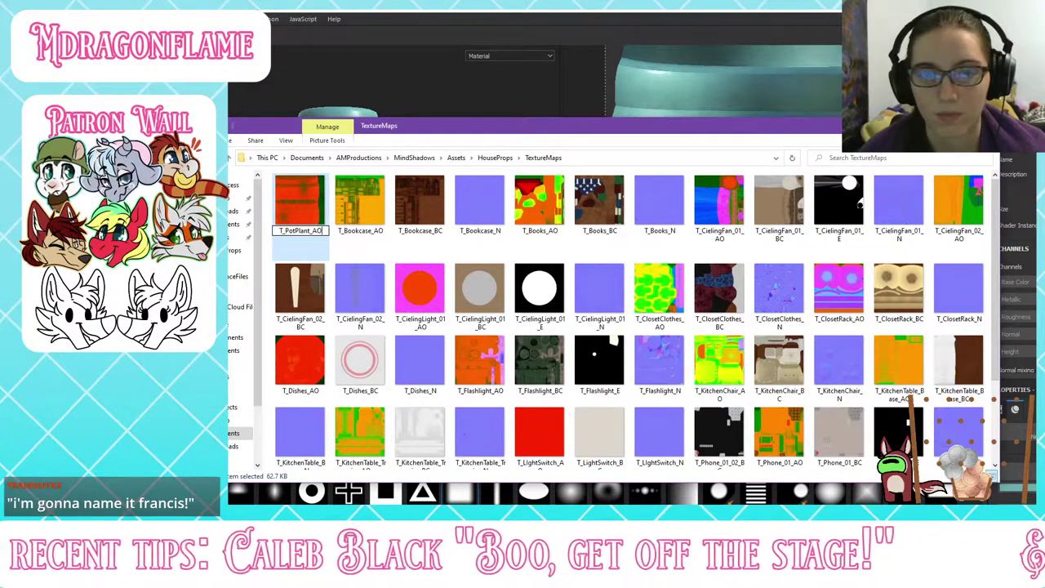
pyautogui.press('Return')
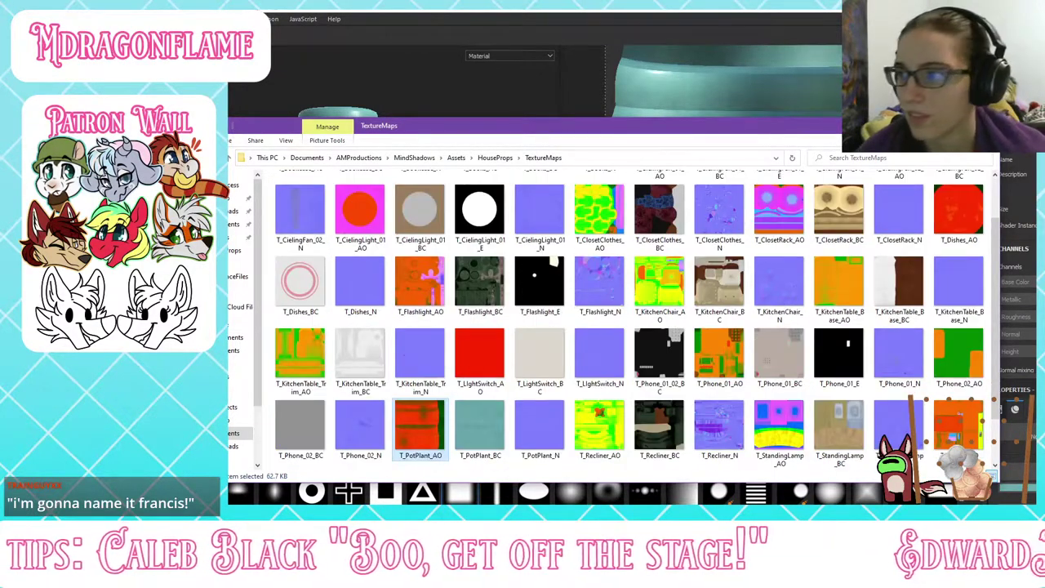
# Step: Maximize the folder window and look through the HouseProps models and their TextureMaps folder
pyautogui.click(961, 125)
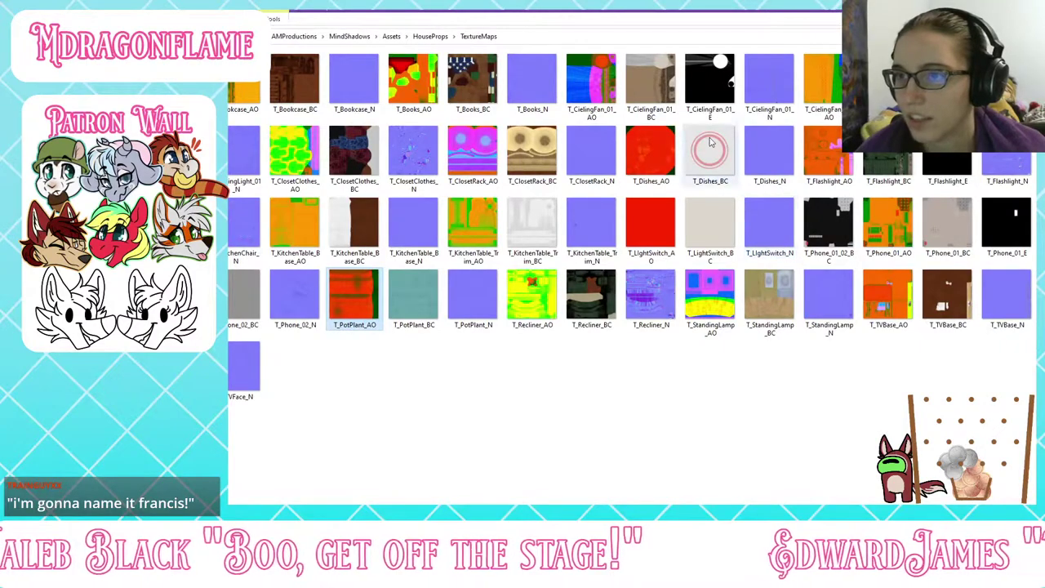
pyautogui.click(425, 37)
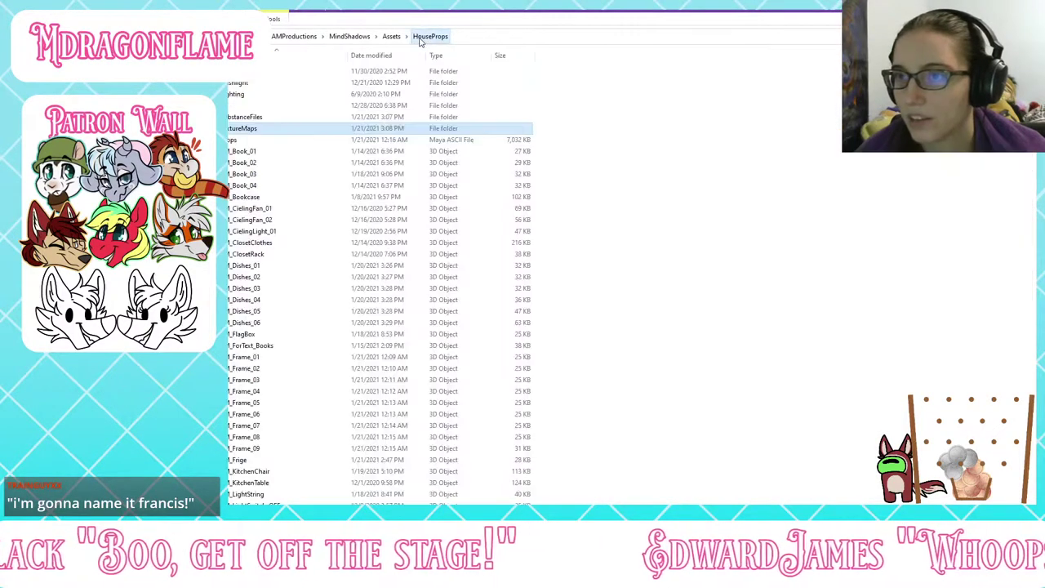
pyautogui.scroll(-2, 441, 278)
pyautogui.scroll(2, 447, 279)
pyautogui.scroll(-2, 445, 279)
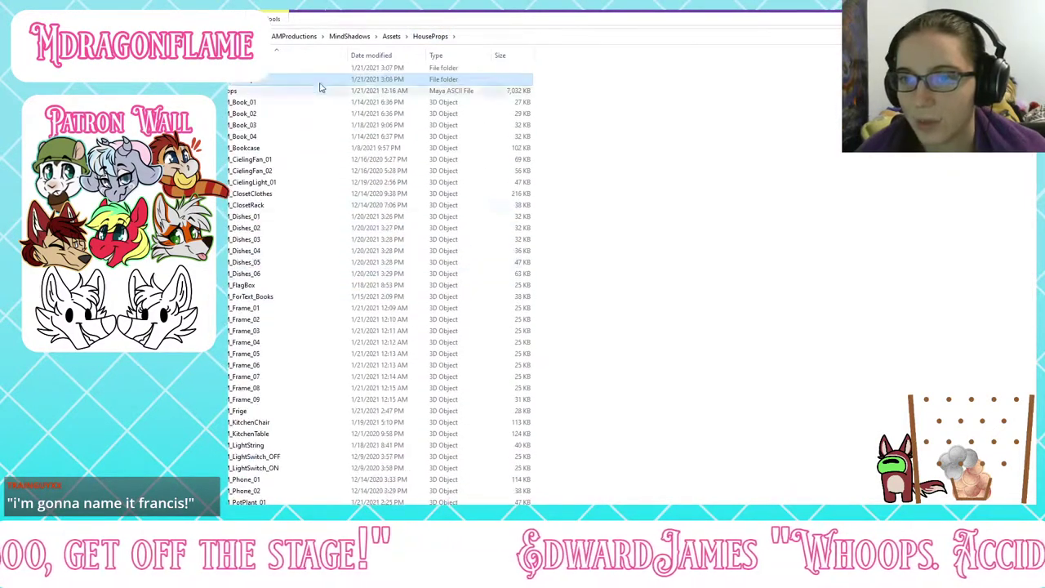
pyautogui.doubleClick(270, 80)
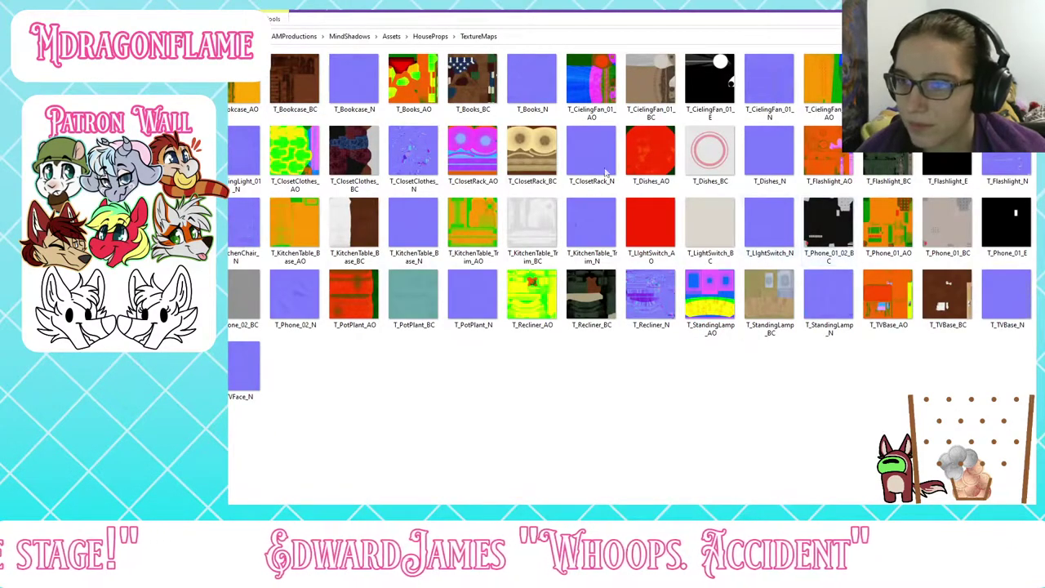
pyautogui.click(430, 36)
pyautogui.scroll(-2, 285, 236)
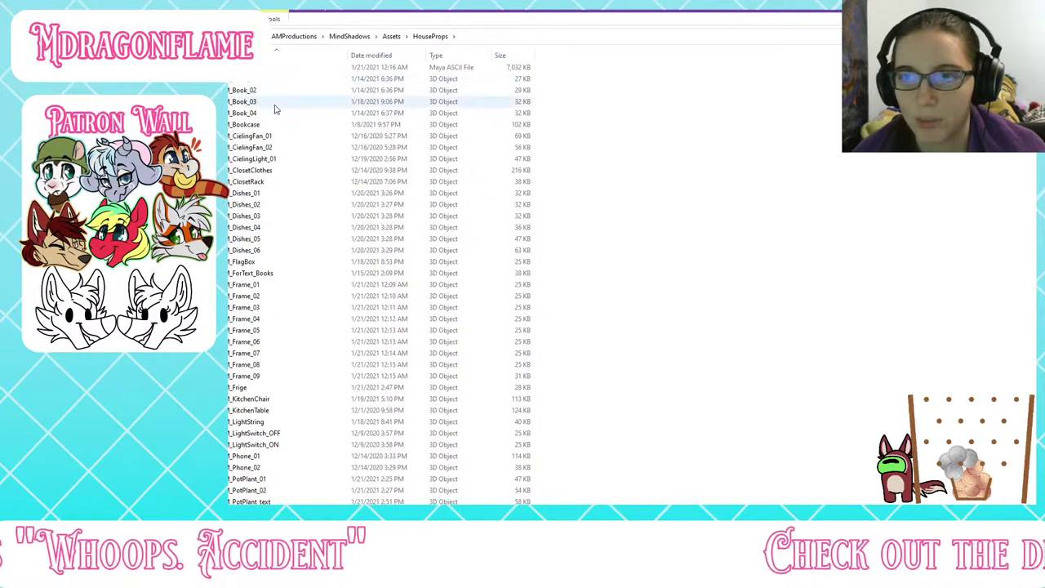
# Step: Examine the existing texture maps in the Texturemaps folder of HousingModKit
pyautogui.click(392, 37)
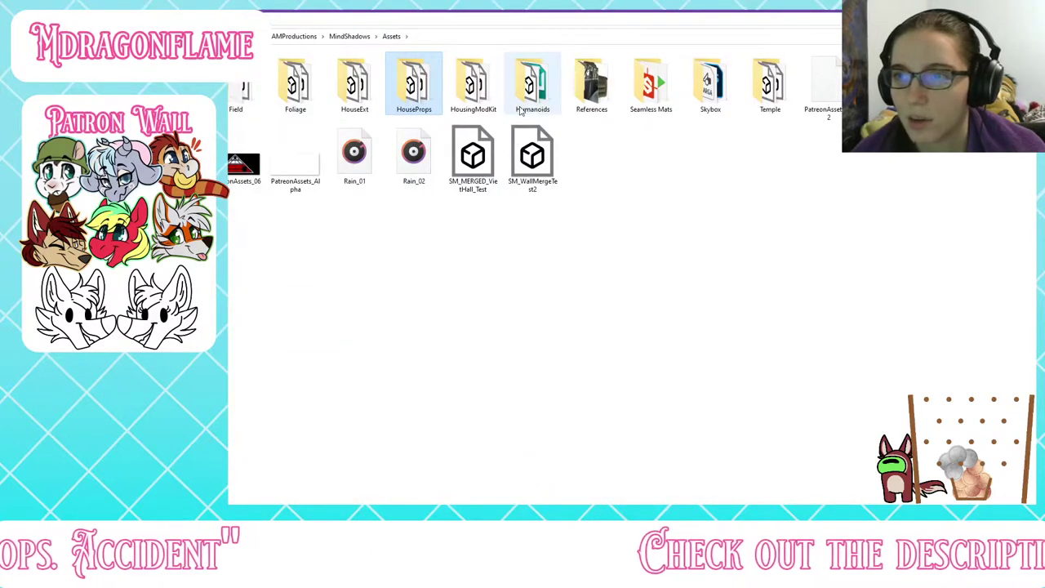
pyautogui.doubleClick(471, 88)
pyautogui.scroll(-5, 294, 164)
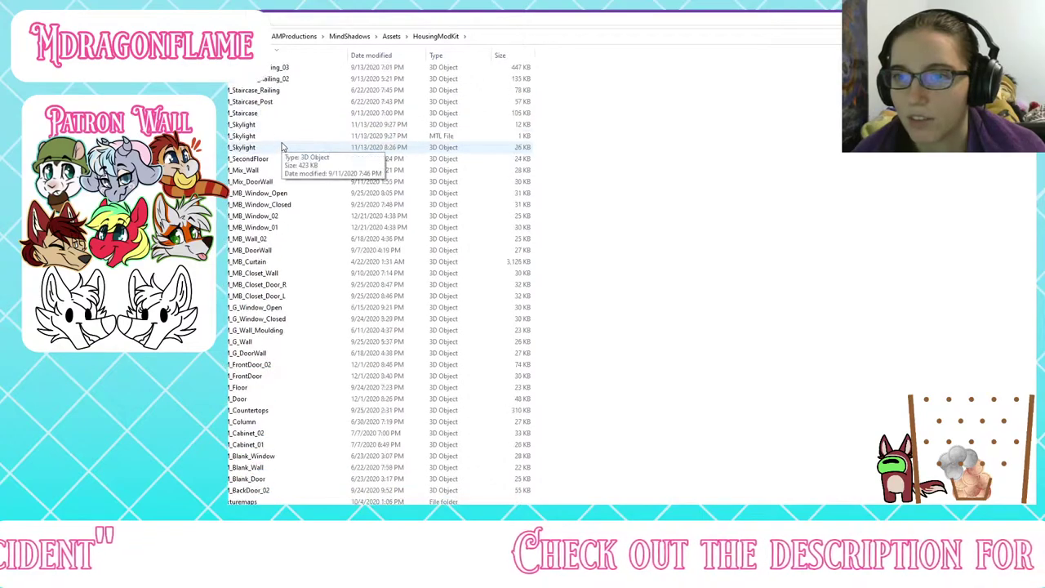
pyautogui.scroll(5, 286, 155)
pyautogui.scroll(-5, 287, 155)
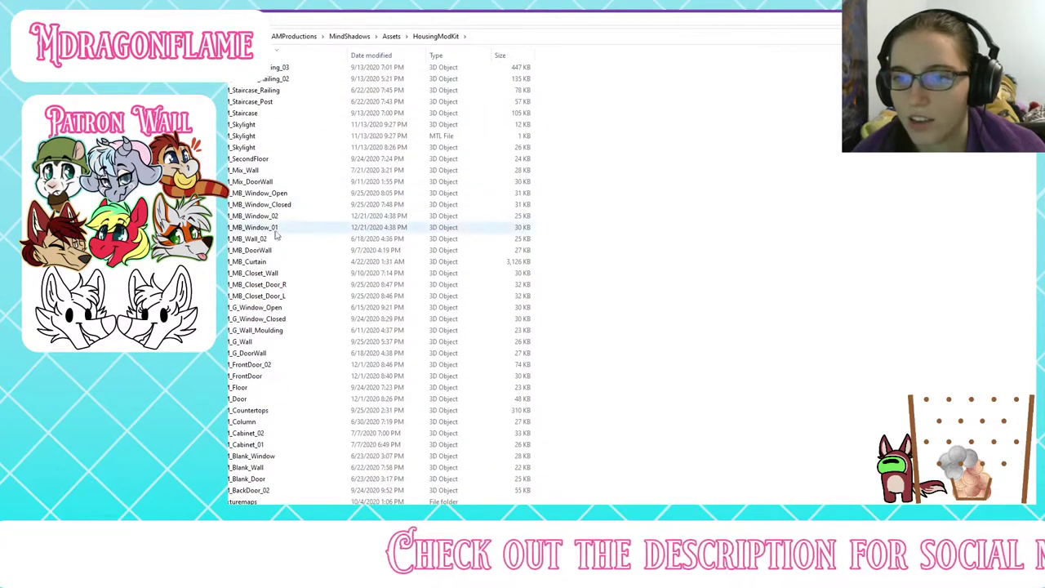
pyautogui.doubleClick(242, 501)
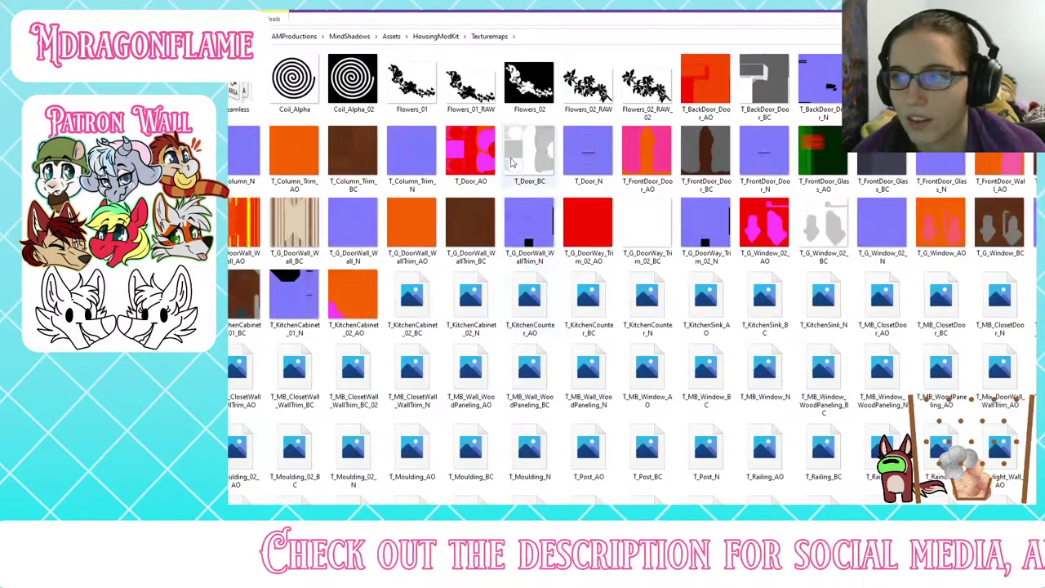
pyautogui.scroll(-3, 527, 179)
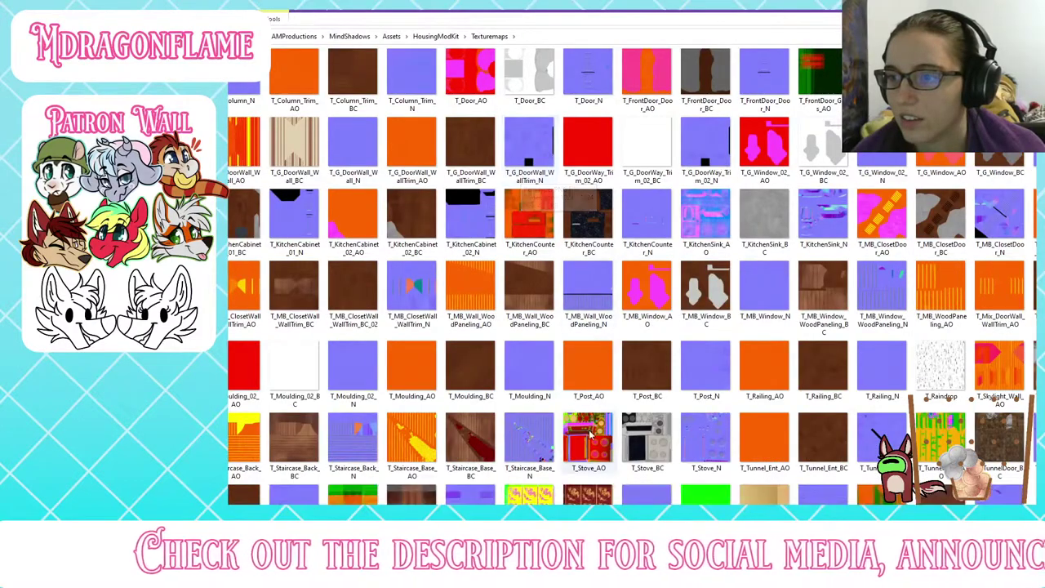
pyautogui.scroll(1, 589, 441)
pyautogui.scroll(-1, 589, 440)
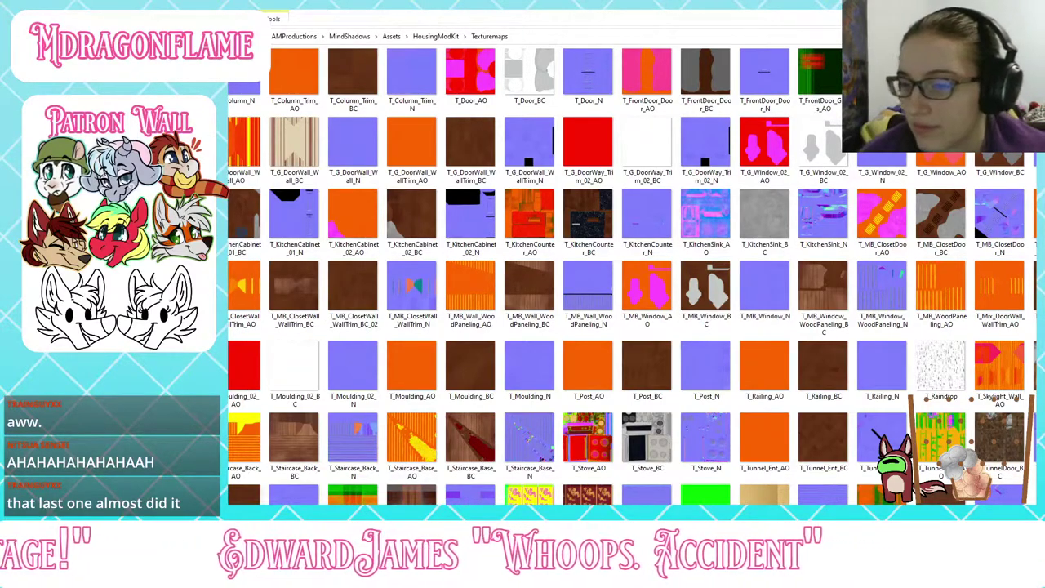
# Step: Switch back to Substance Painter and create a new project from the SM_Frige mesh in HouseProps
pyautogui.hotkey('alt', 'Tab')
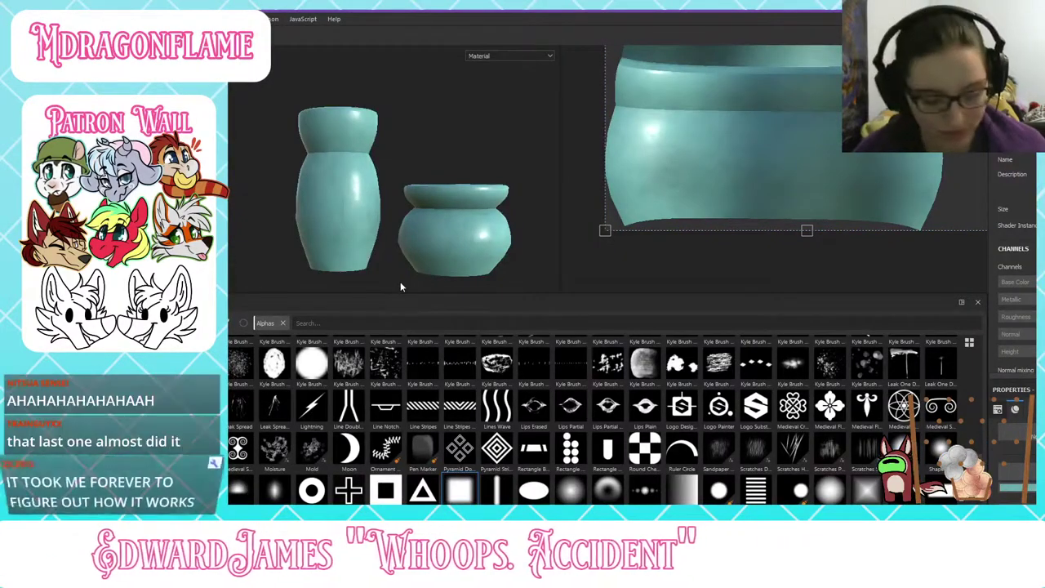
pyautogui.click(121, 18)
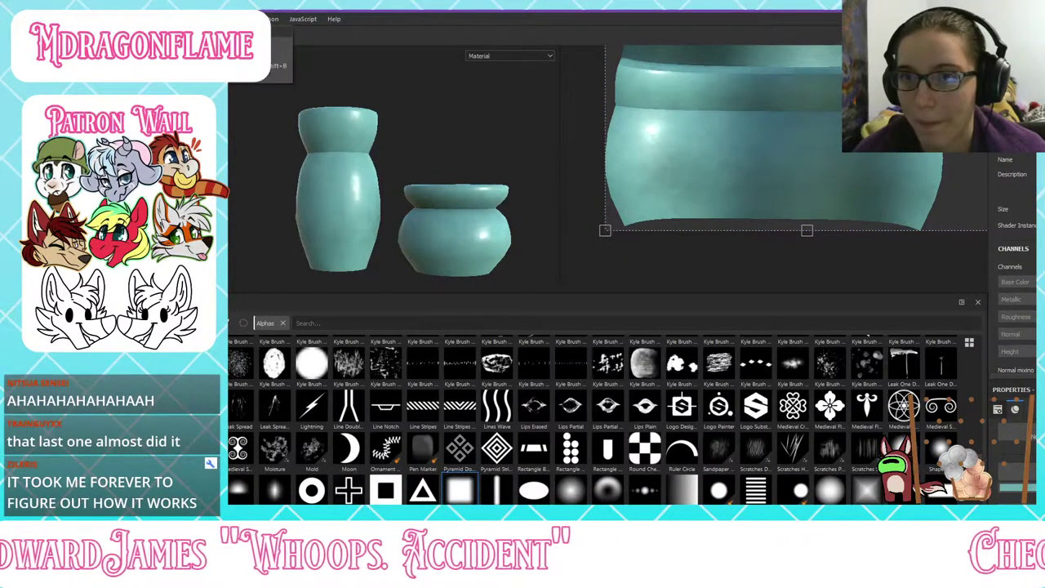
pyautogui.click(135, 32)
pyautogui.click(766, 136)
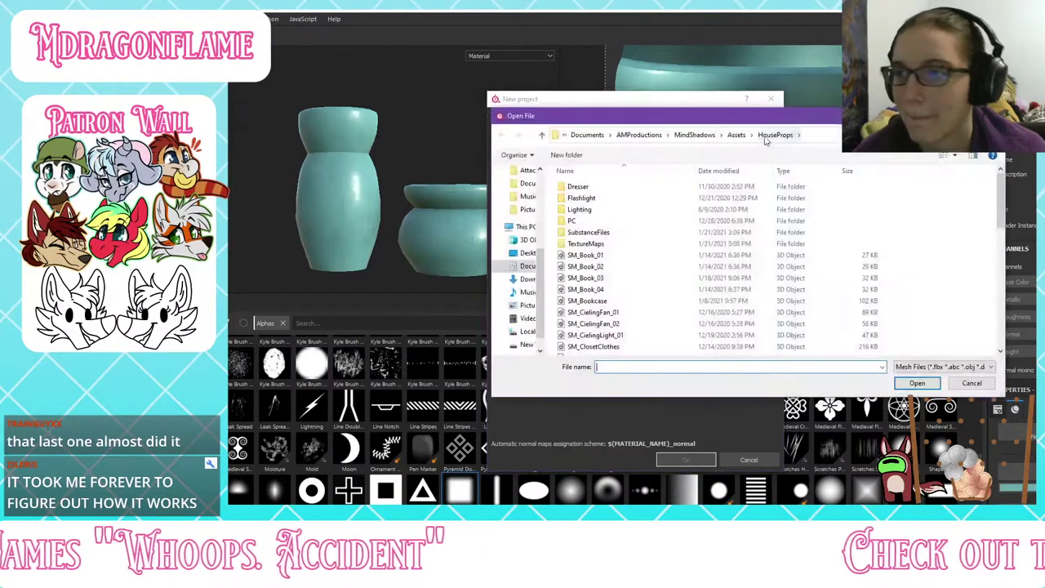
pyautogui.scroll(-10, 602, 249)
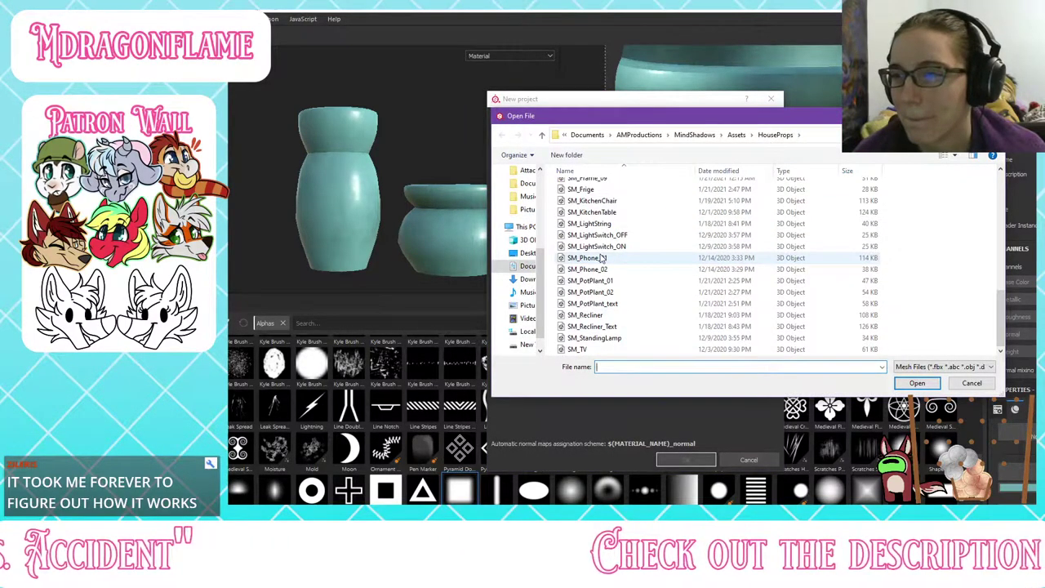
pyautogui.scroll(3, 601, 258)
pyautogui.scroll(-3, 601, 258)
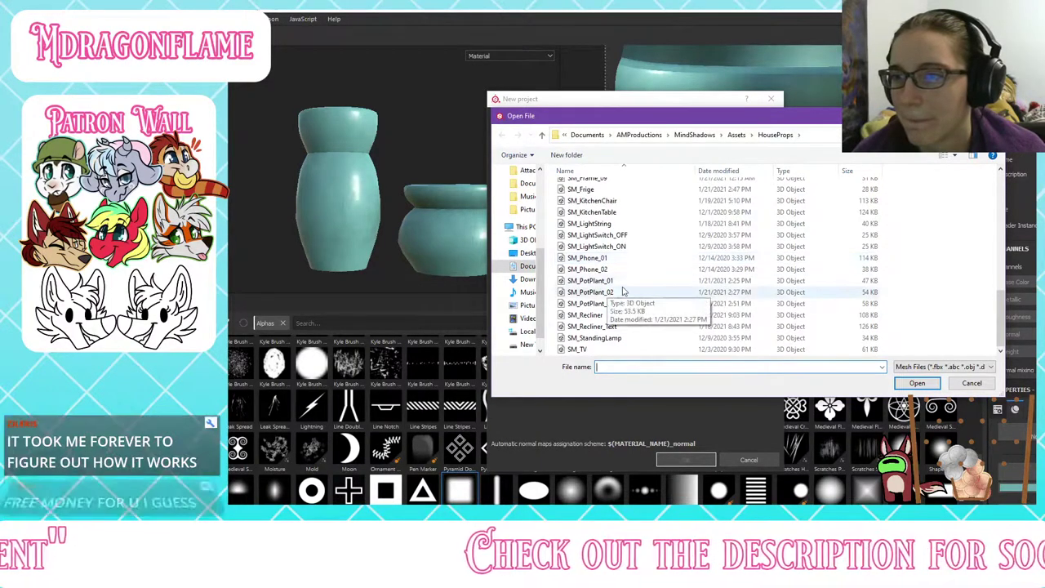
pyautogui.scroll(1, 604, 280)
pyautogui.click(608, 218)
pyautogui.doubleClick(608, 218)
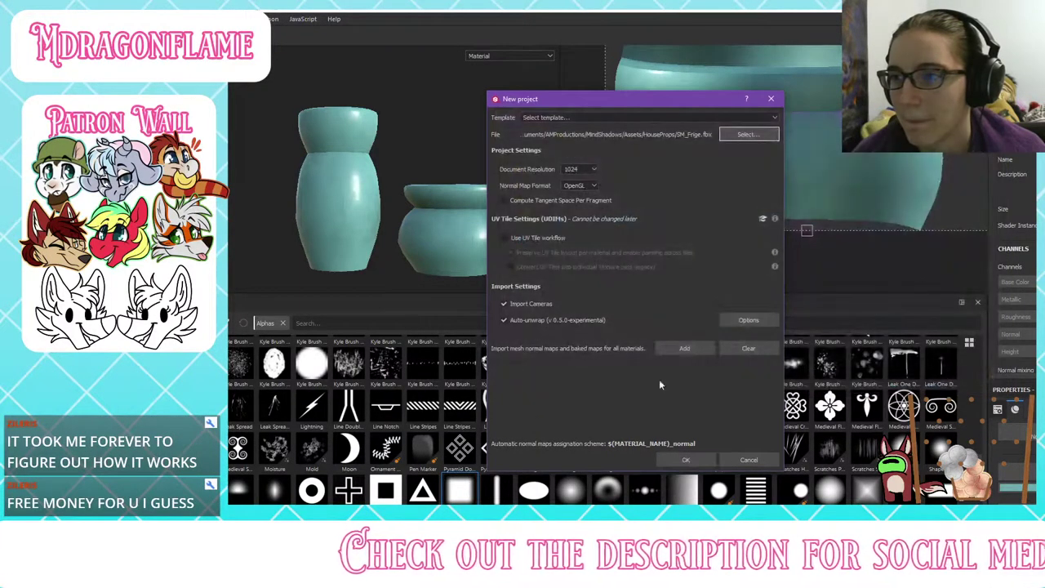
pyautogui.click(678, 462)
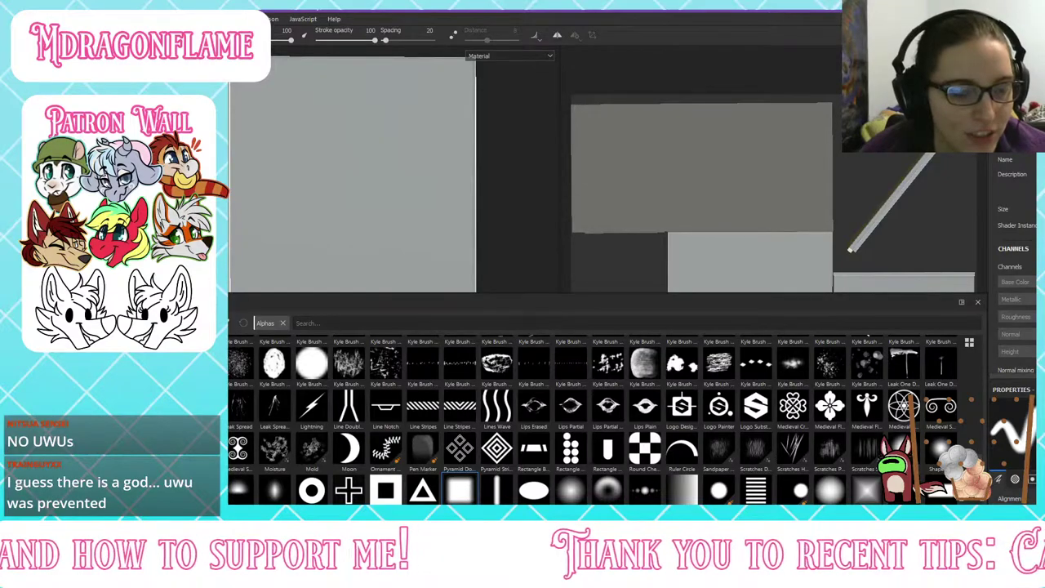
# Step: Open the FridgeRef photo from the References folder in Assets and move its window off the Substance Painter workspace
pyautogui.hotkey('alt', 'Tab')
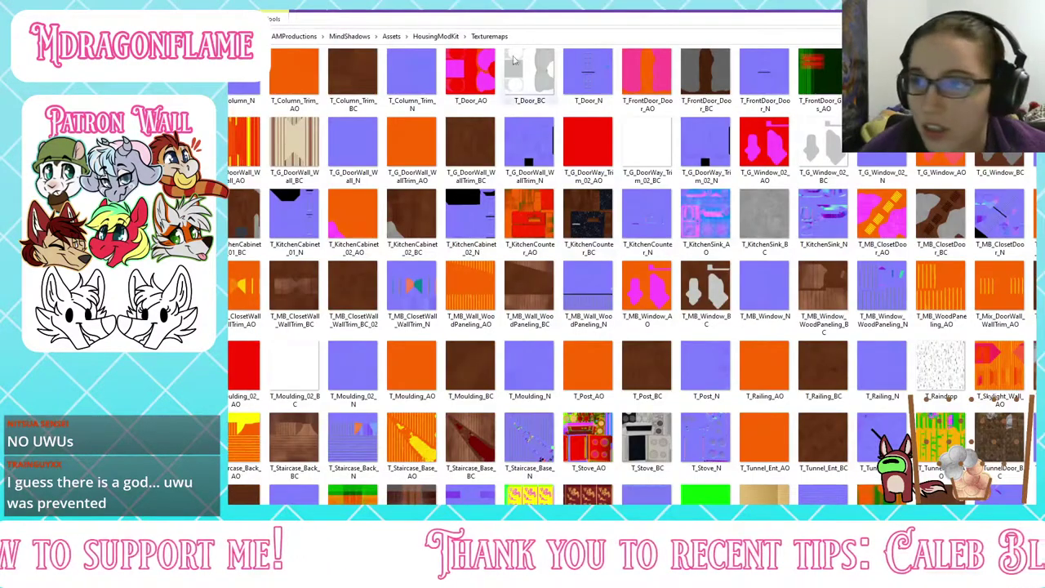
pyautogui.click(392, 37)
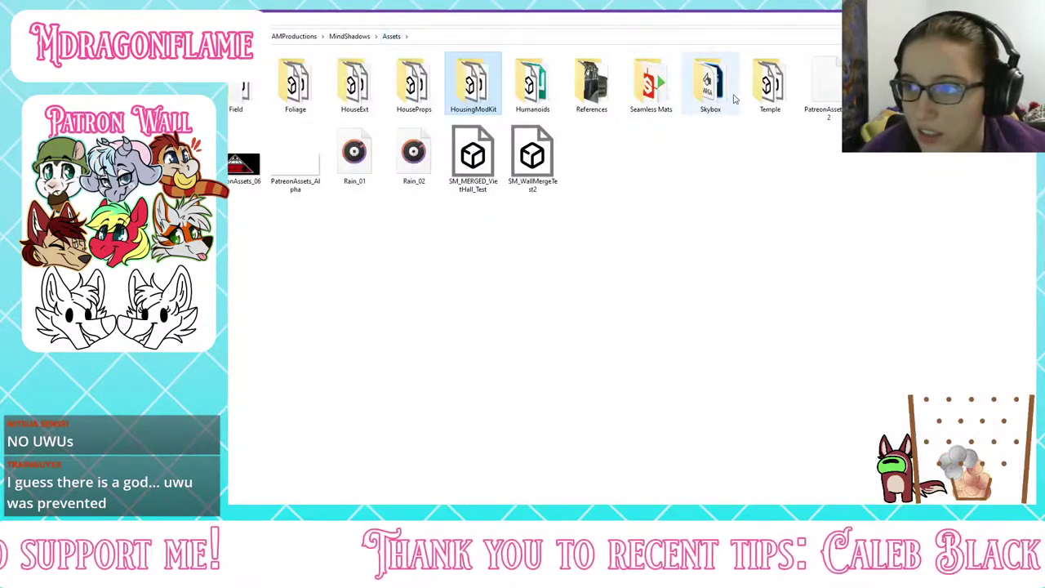
pyautogui.doubleClick(591, 82)
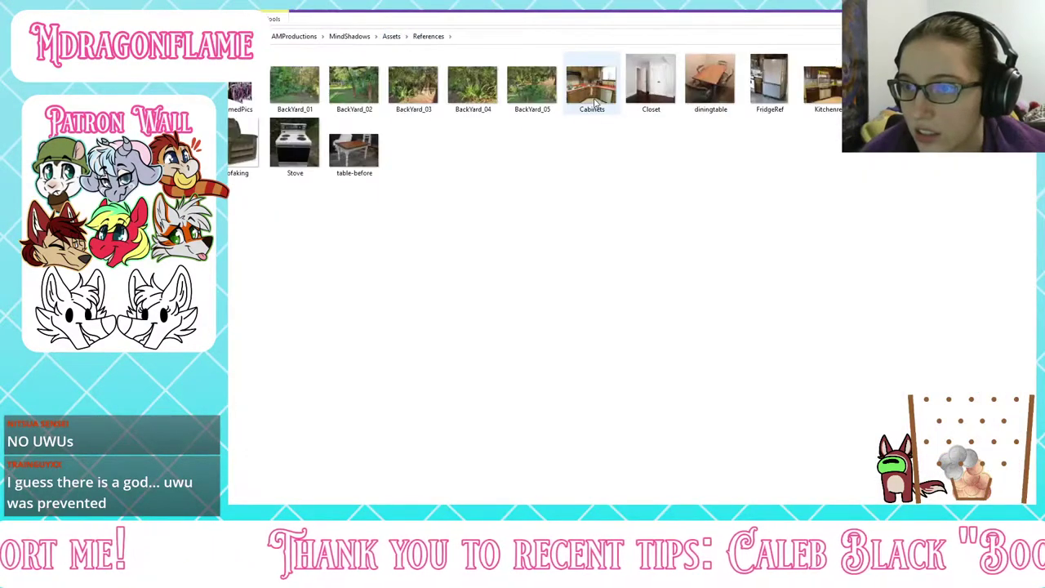
pyautogui.click(756, 72)
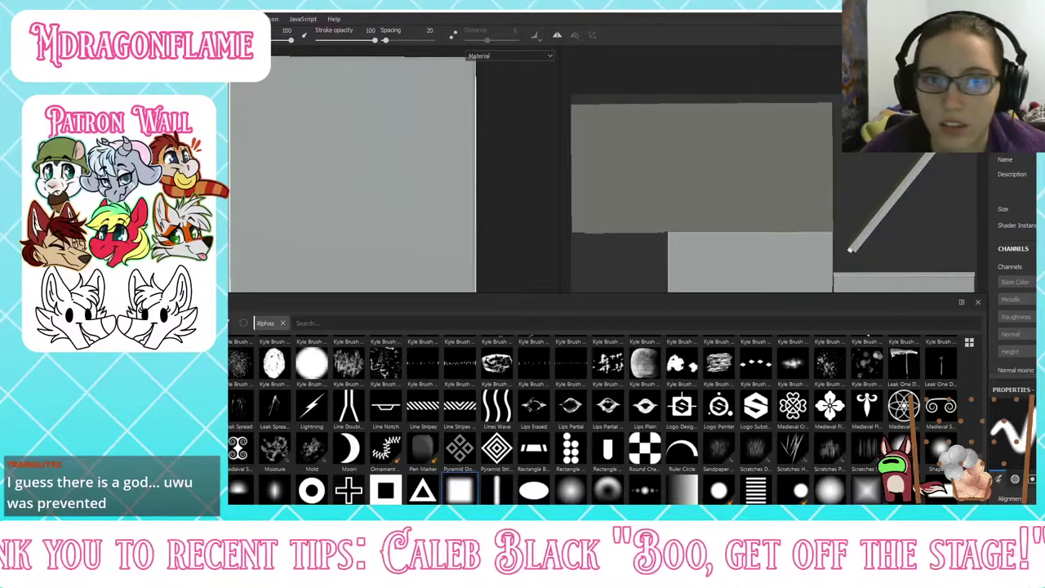
pyautogui.moveTo(230, 23); pyautogui.dragTo(781, 31)
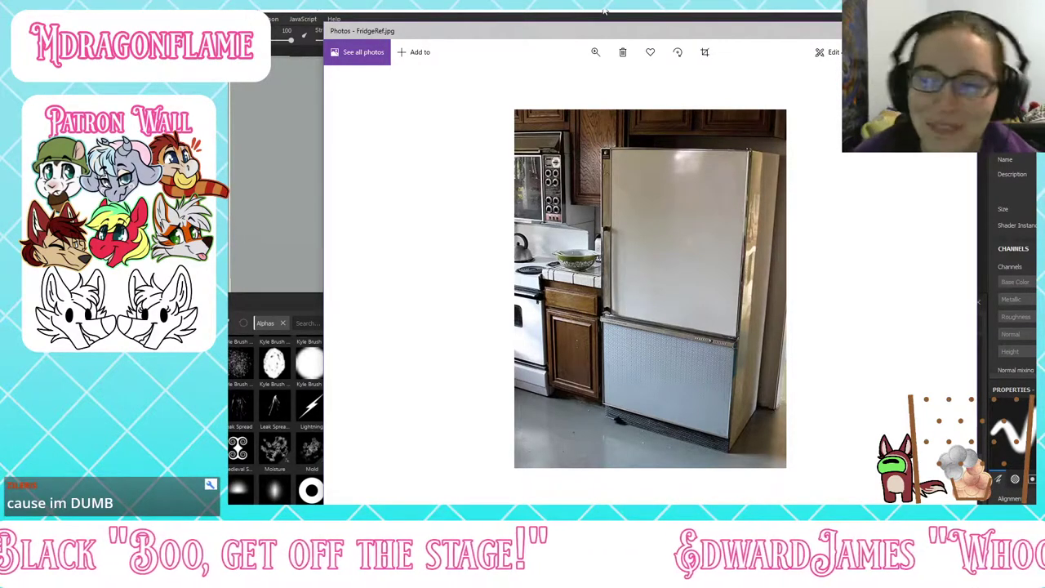
pyautogui.moveTo(612, 34)
pyautogui.mouseDown()
pyautogui.moveTo(0, 283)
pyautogui.moveTo(0, 303)
pyautogui.mouseUp()
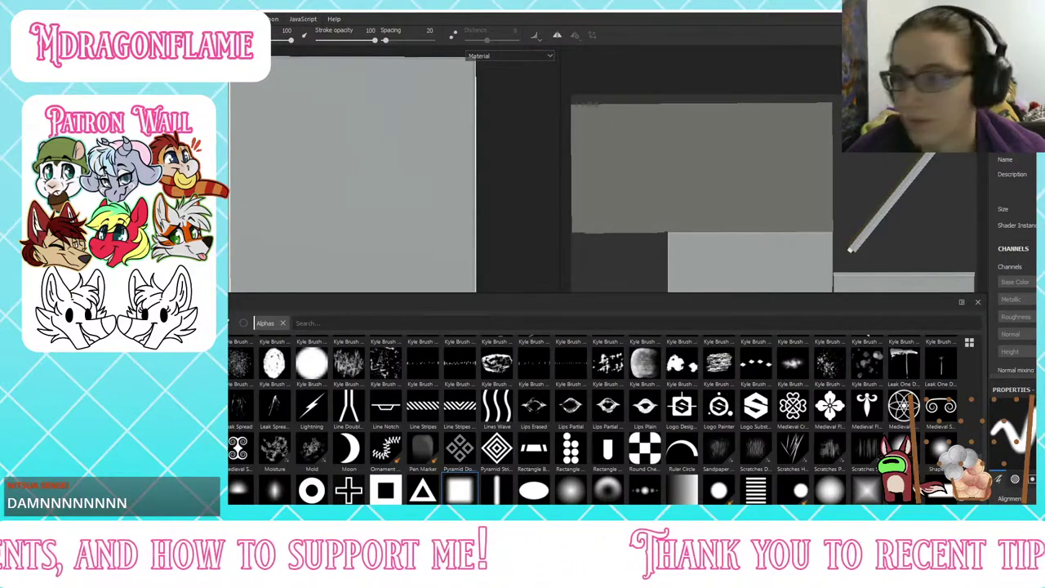
# Step: Examine the untextured fridge model's door, sides and handles from several angles
pyautogui.keyDown('alt'); pyautogui.moveTo(491, 196); pyautogui.dragTo(465, 156); pyautogui.keyUp('alt')
pyautogui.scroll(2, 466, 148)
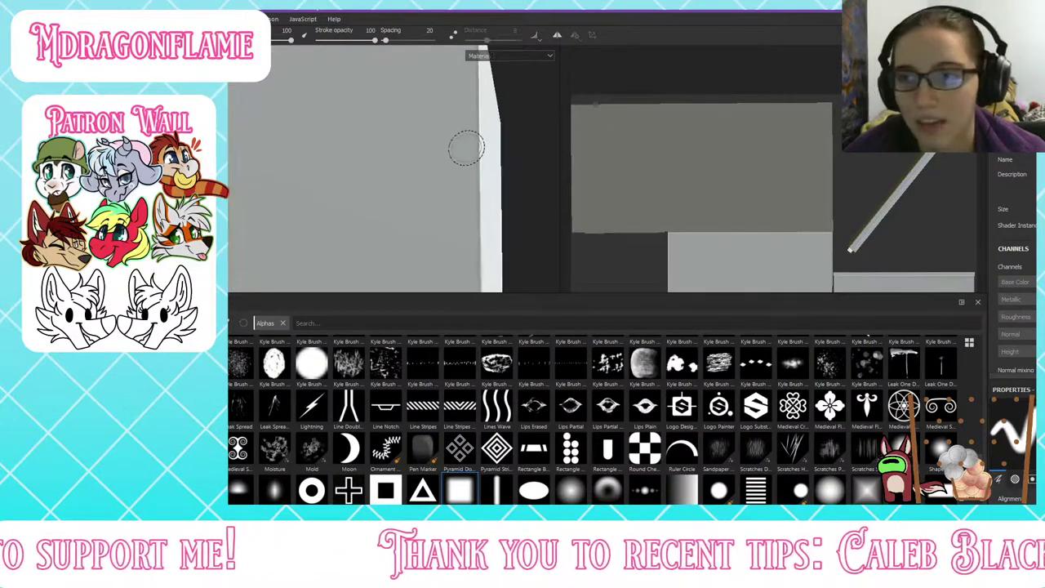
pyautogui.scroll(-4, 466, 147)
pyautogui.scroll(-1, 466, 148)
pyautogui.keyDown('alt'); pyautogui.moveTo(454, 207); pyautogui.dragTo(446, 137, button='middle'); pyautogui.keyUp('alt')
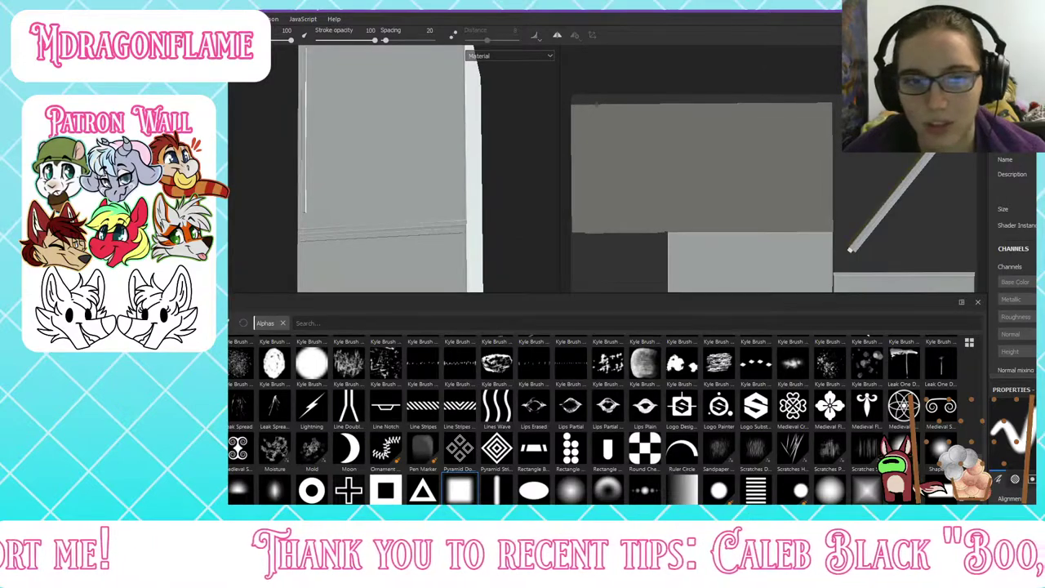
pyautogui.keyDown('alt'); pyautogui.moveTo(490, 178); pyautogui.dragTo(419, 194); pyautogui.keyUp('alt')
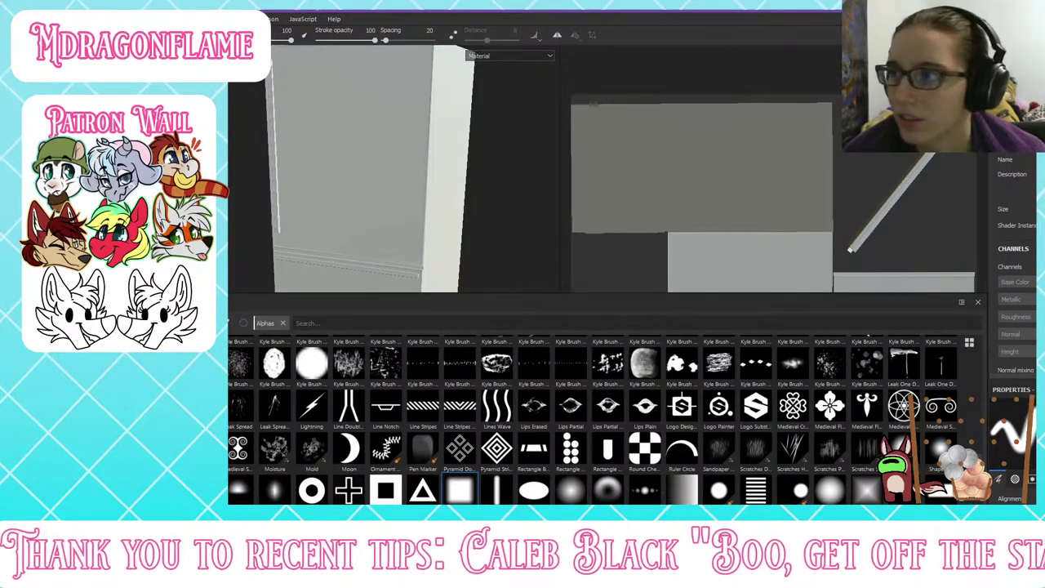
pyautogui.click(1005, 98)
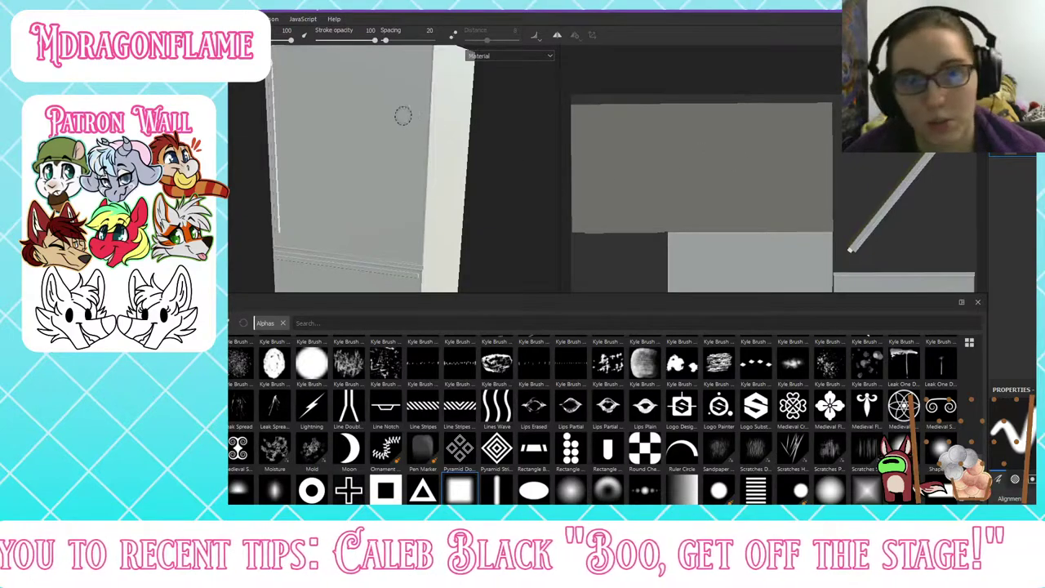
pyautogui.keyDown('alt'); pyautogui.moveTo(427, 163); pyautogui.dragTo(517, 182); pyautogui.keyUp('alt')
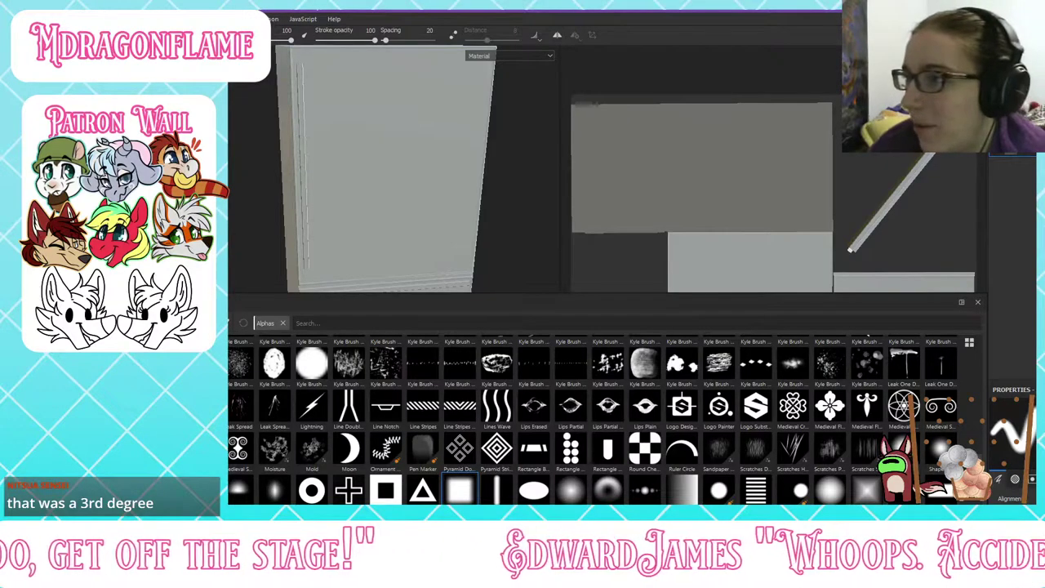
# Step: Bake all seven mesh maps for the fridge with an output size of 512
pyautogui.click(1020, 53)
pyautogui.scroll(-2, 1015, 245)
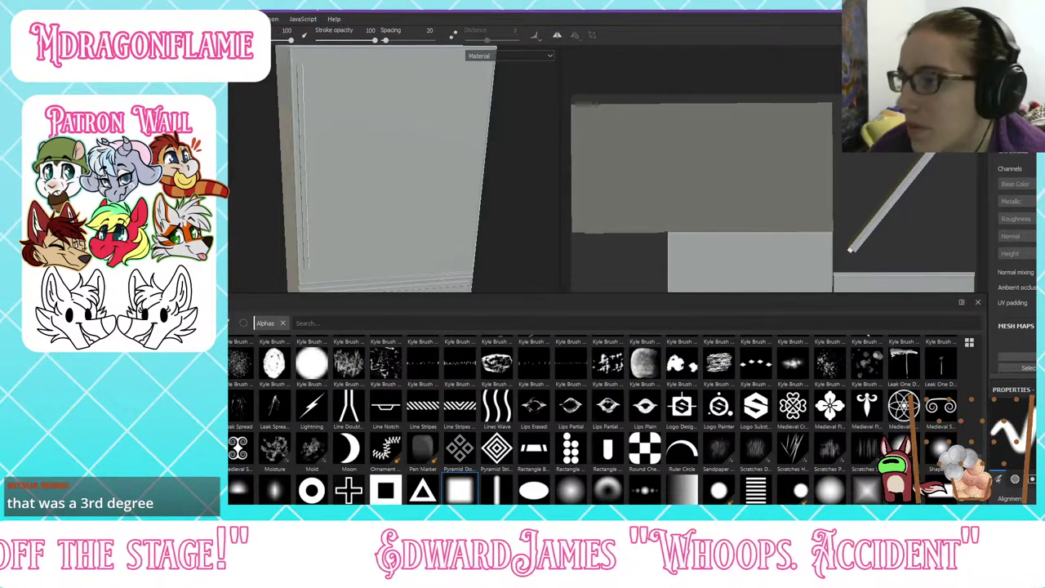
pyautogui.click(1018, 357)
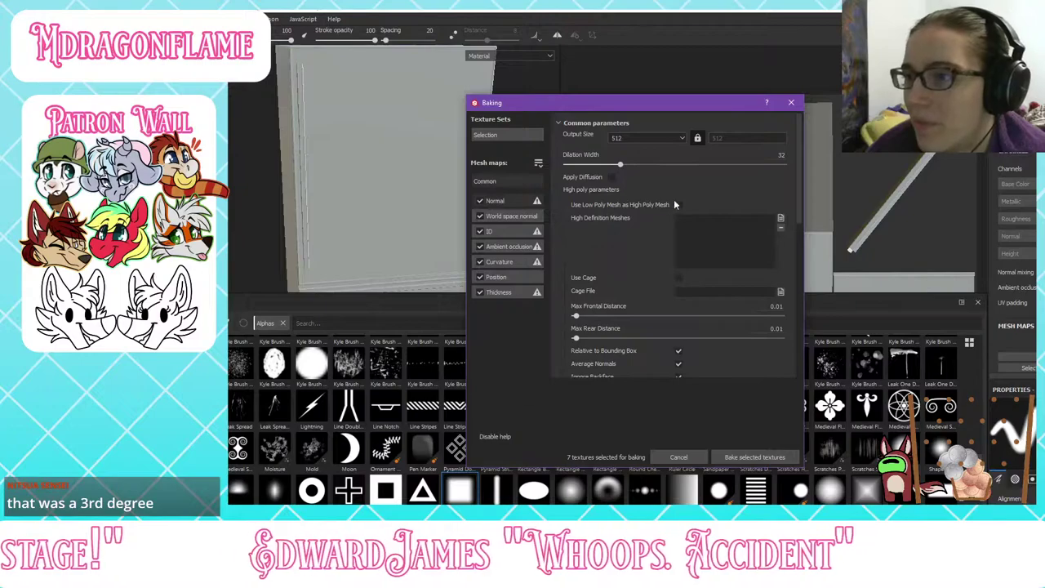
pyautogui.click(753, 457)
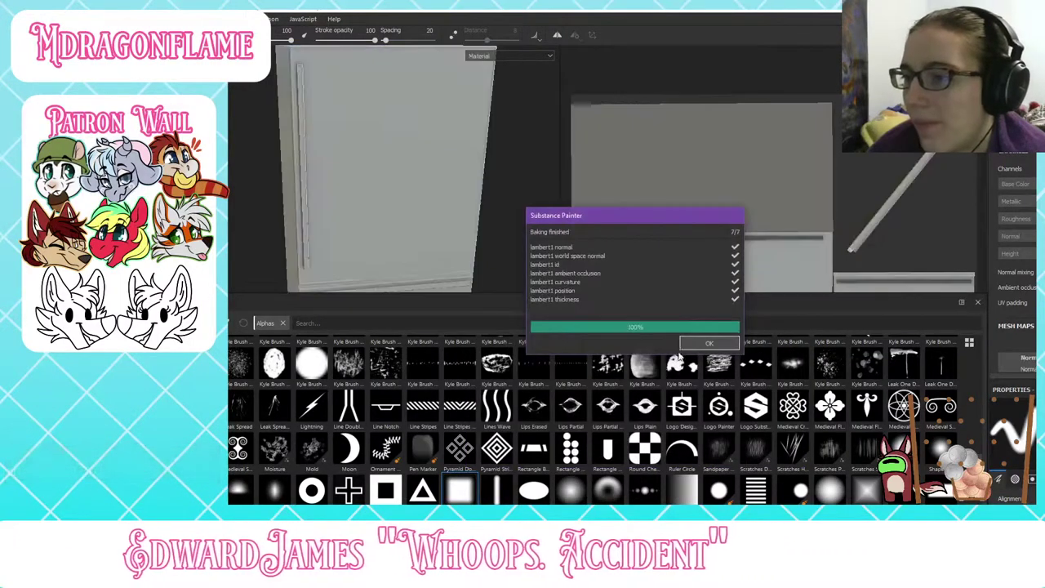
pyautogui.click(694, 343)
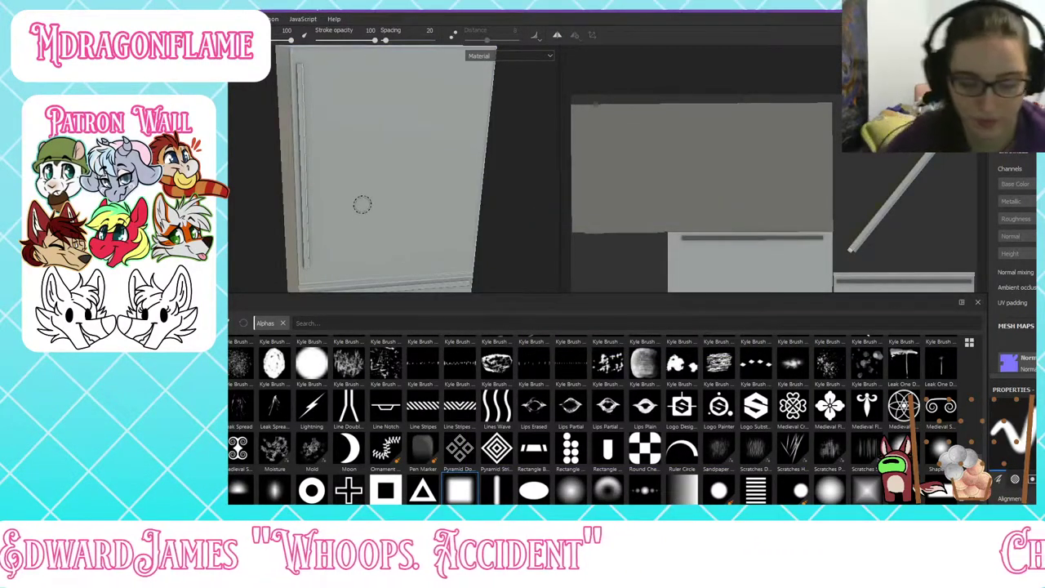
# Step: Enlarge the viewports, search the smart materials for "plas" and apply Plastic Dusty to the fridge
pyautogui.keyDown('alt'); pyautogui.moveTo(367, 135); pyautogui.dragTo(330, 153); pyautogui.keyUp('alt')
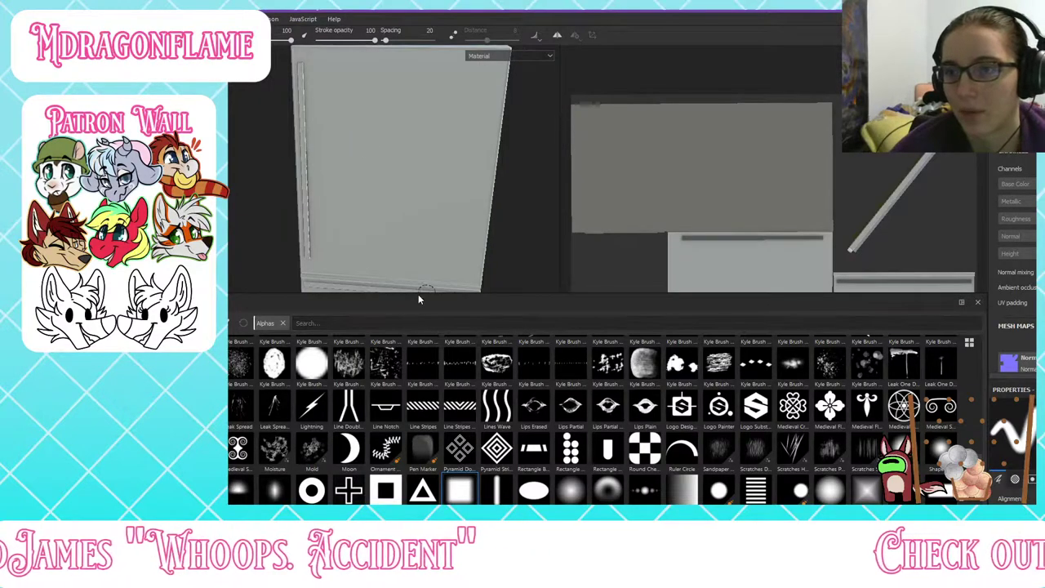
pyautogui.moveTo(418, 297)
pyautogui.mouseDown()
pyautogui.moveTo(453, 479)
pyautogui.moveTo(441, 397)
pyautogui.mouseUp()
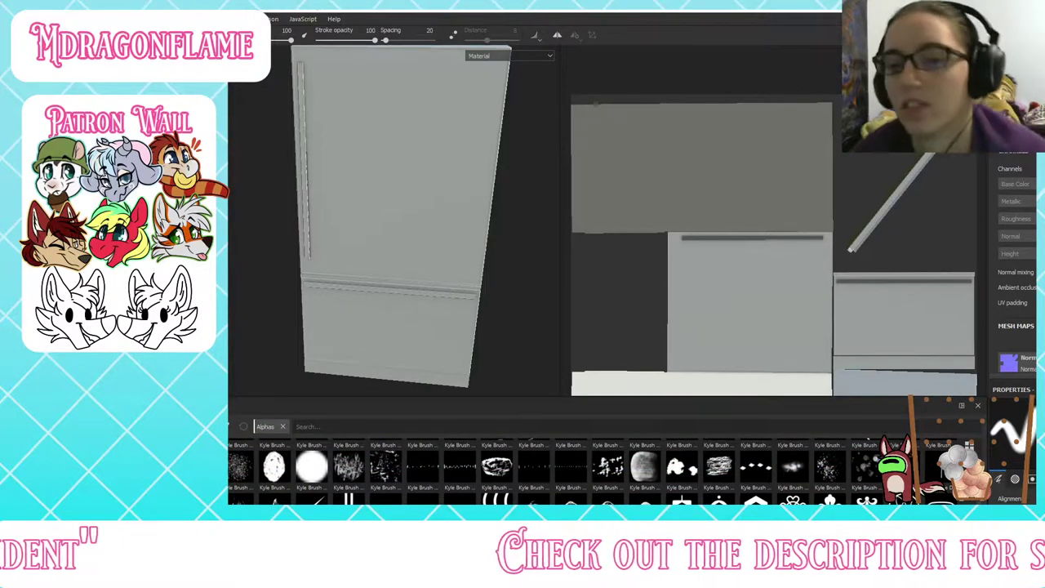
pyautogui.click(186, 484)
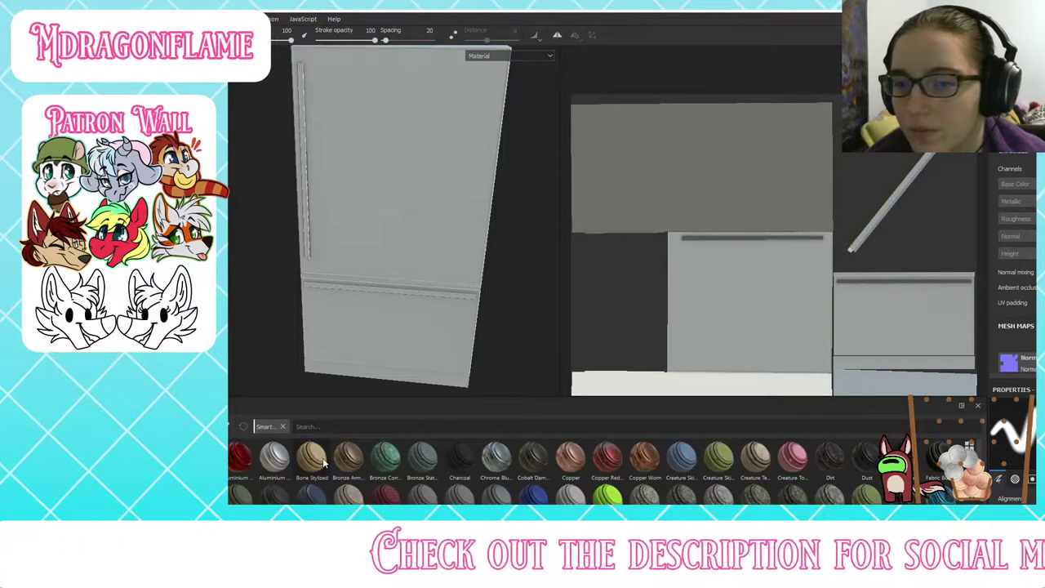
pyautogui.click(326, 426)
pyautogui.write('pl')
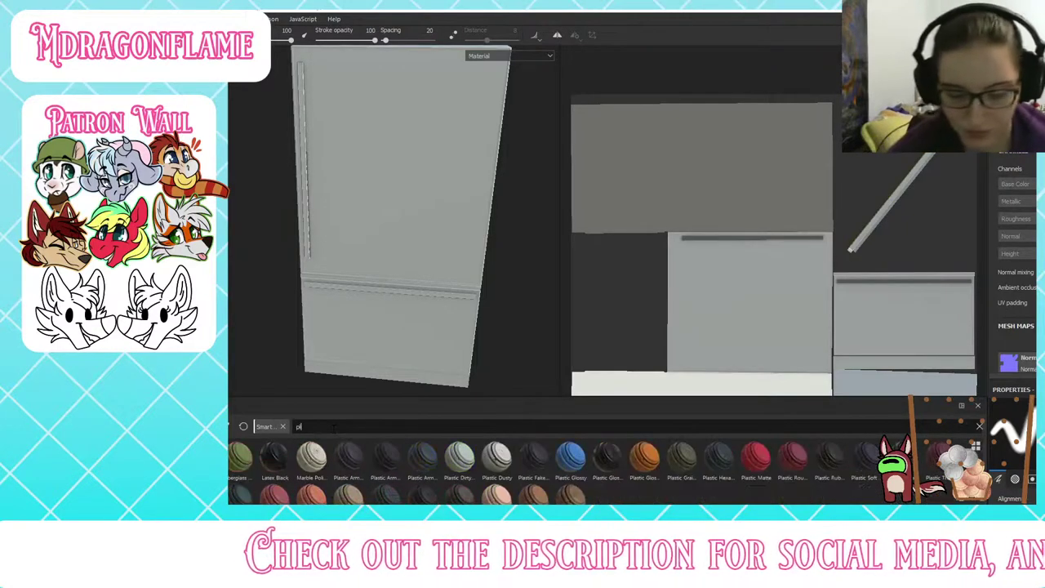
pyautogui.write('as')
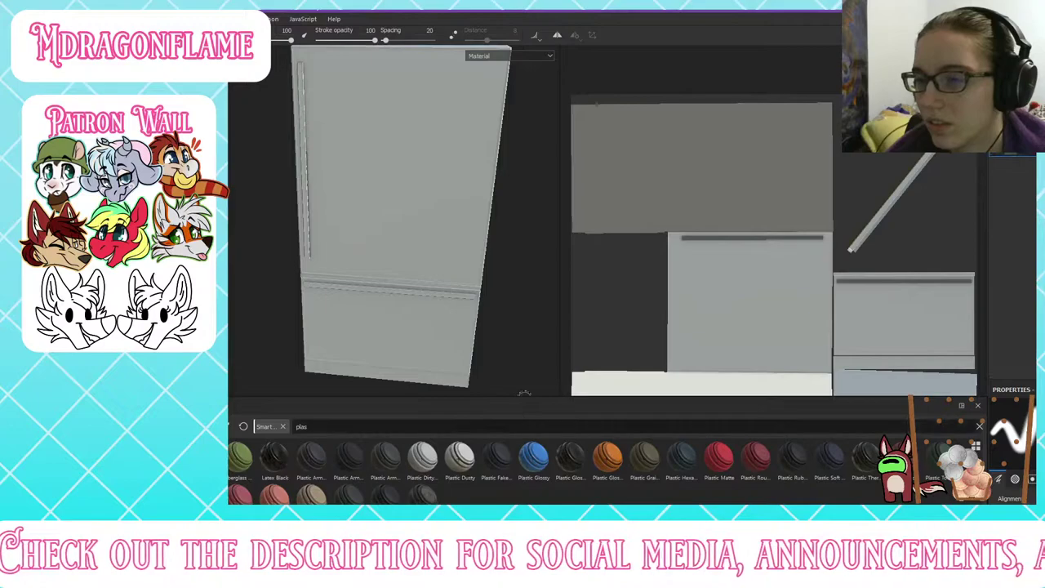
pyautogui.moveTo(460, 457); pyautogui.dragTo(947, 277)
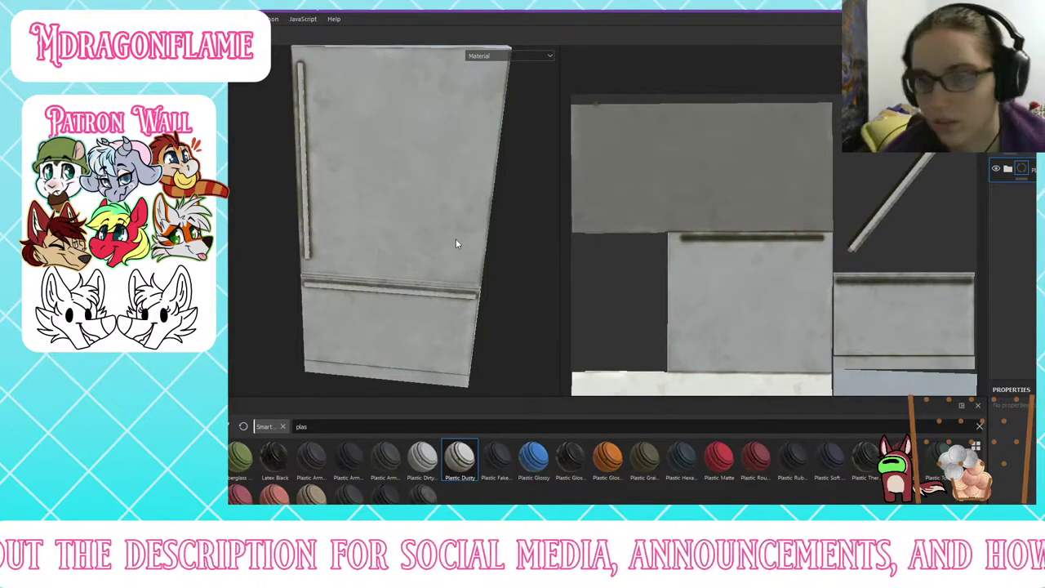
# Step: Expand the Plastic Dusty folder, lower its base layer's roughness and rotate the lighting to check the surface
pyautogui.keyDown('alt'); pyautogui.moveTo(469, 203); pyautogui.dragTo(476, 170); pyautogui.keyUp('alt')
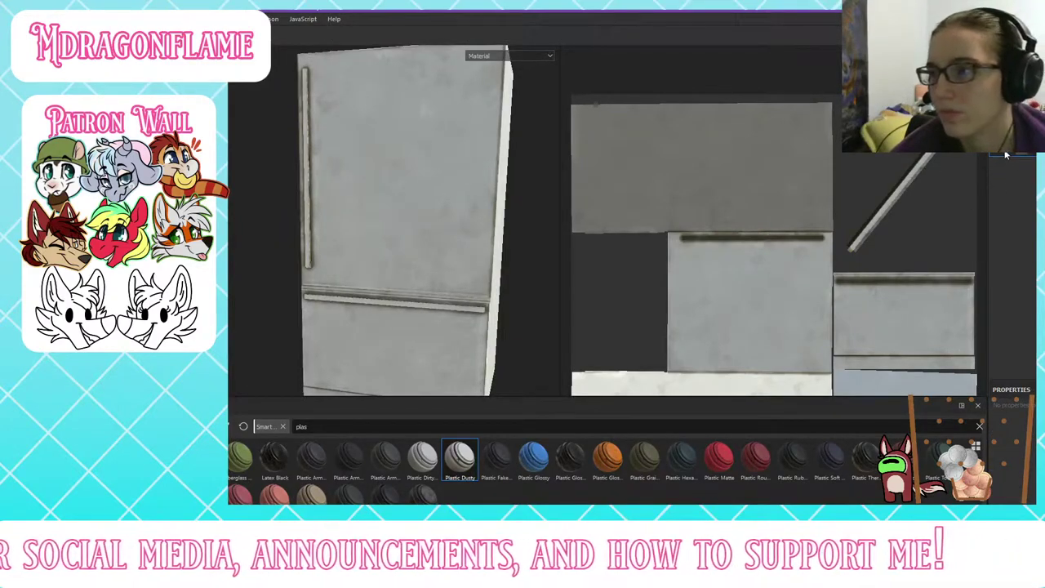
pyautogui.click(995, 221)
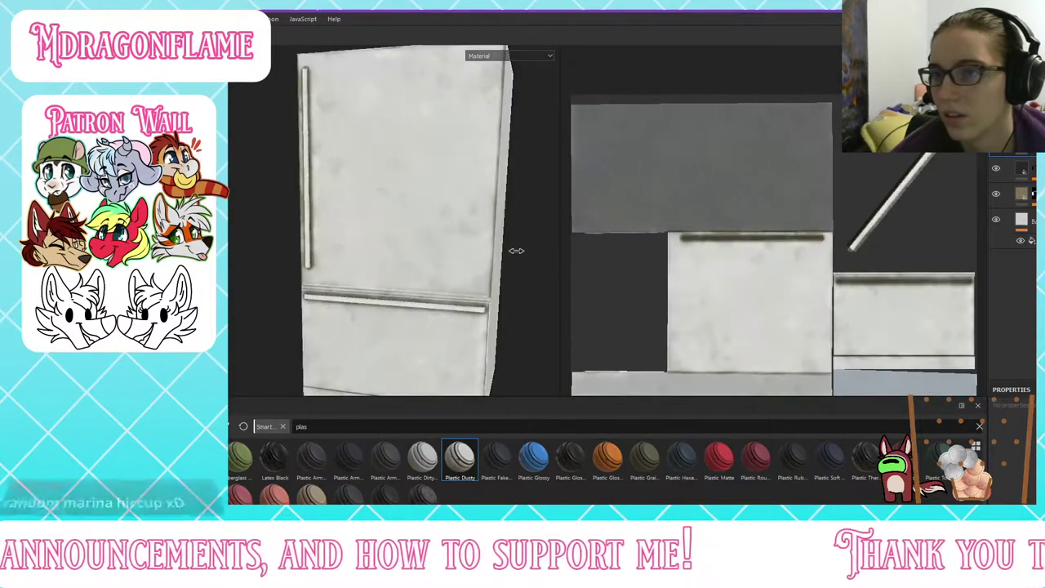
pyautogui.click(1023, 220)
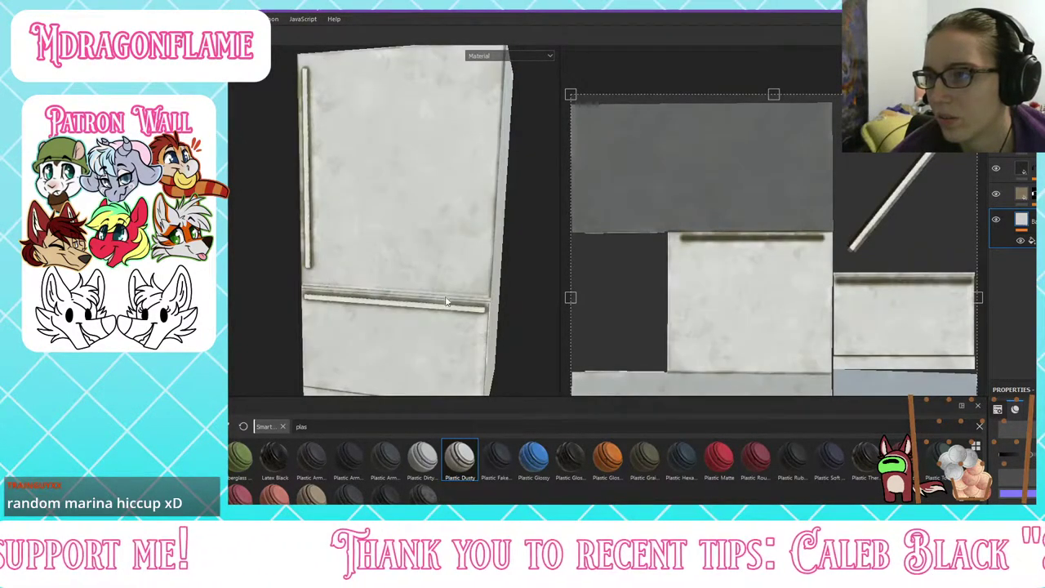
pyautogui.moveTo(1017, 456); pyautogui.dragTo(1001, 455)
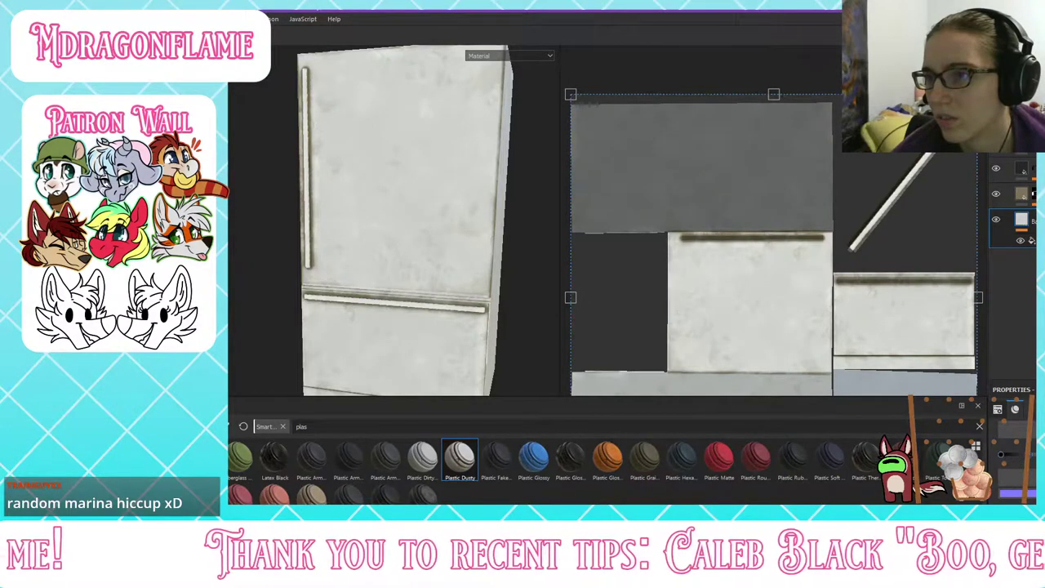
pyautogui.keyDown('shift'); pyautogui.moveTo(378, 264); pyautogui.dragTo(350, 274, button='right'); pyautogui.keyUp('shift')
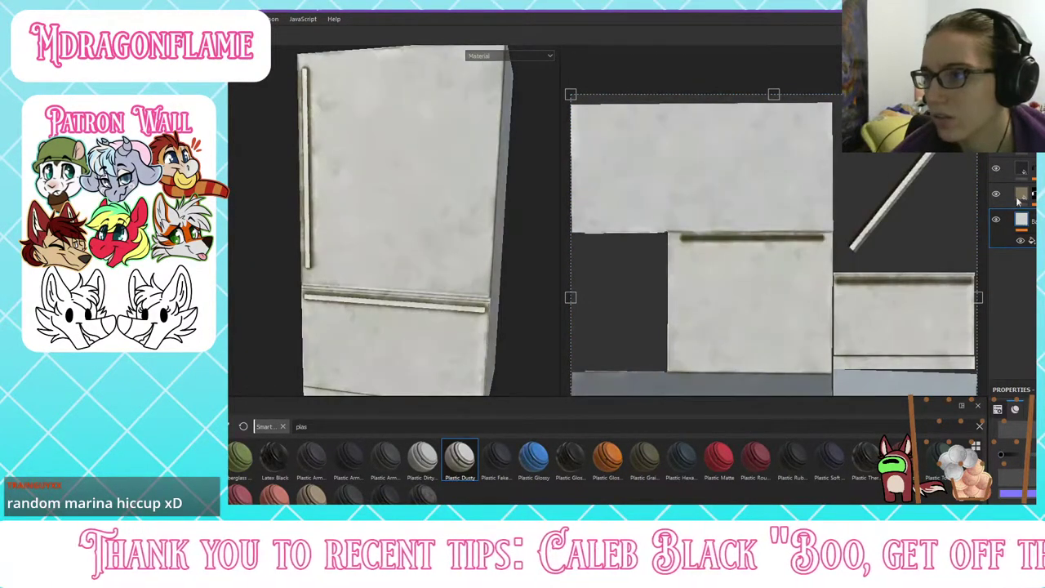
# Step: Examine the upper Plastic Dusty layers and the fridge's front, back and sides under rotated lighting
pyautogui.click(1024, 195)
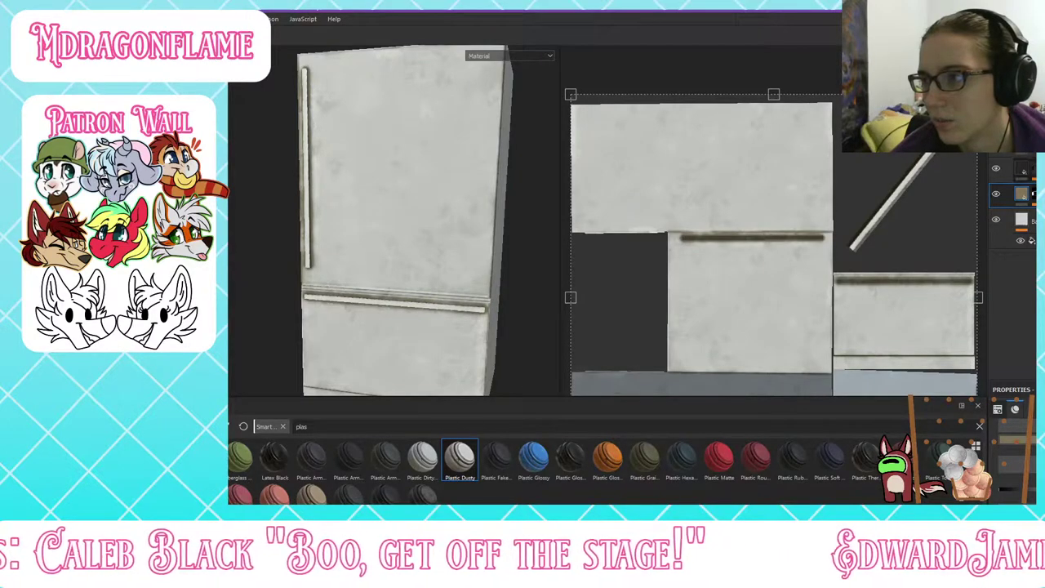
pyautogui.click(1022, 168)
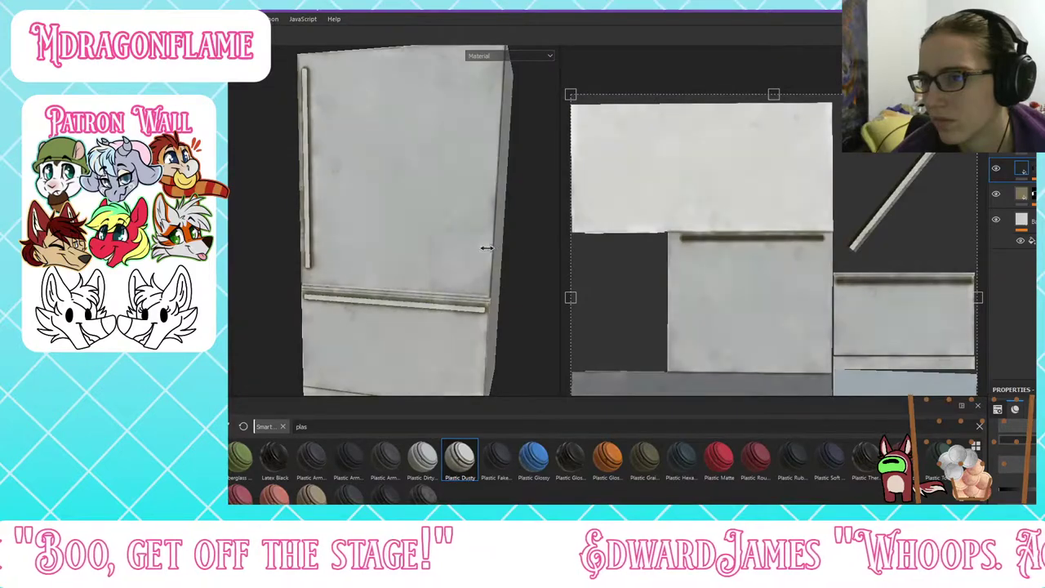
pyautogui.keyDown('shift'); pyautogui.moveTo(462, 240); pyautogui.dragTo(404, 242, button='right'); pyautogui.keyUp('shift')
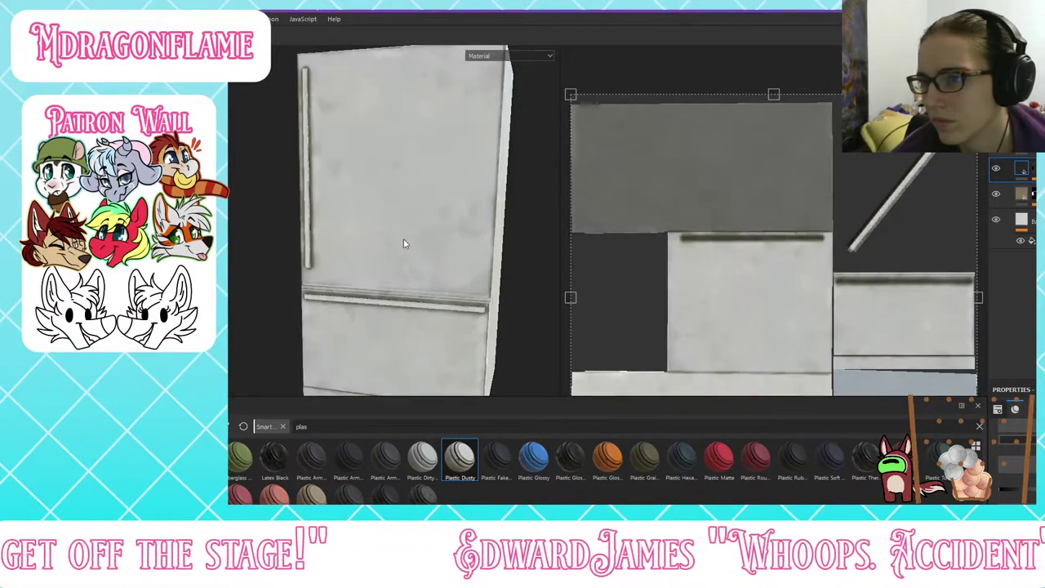
pyautogui.keyDown('alt'); pyautogui.moveTo(406, 243); pyautogui.dragTo(462, 309); pyautogui.keyUp('alt')
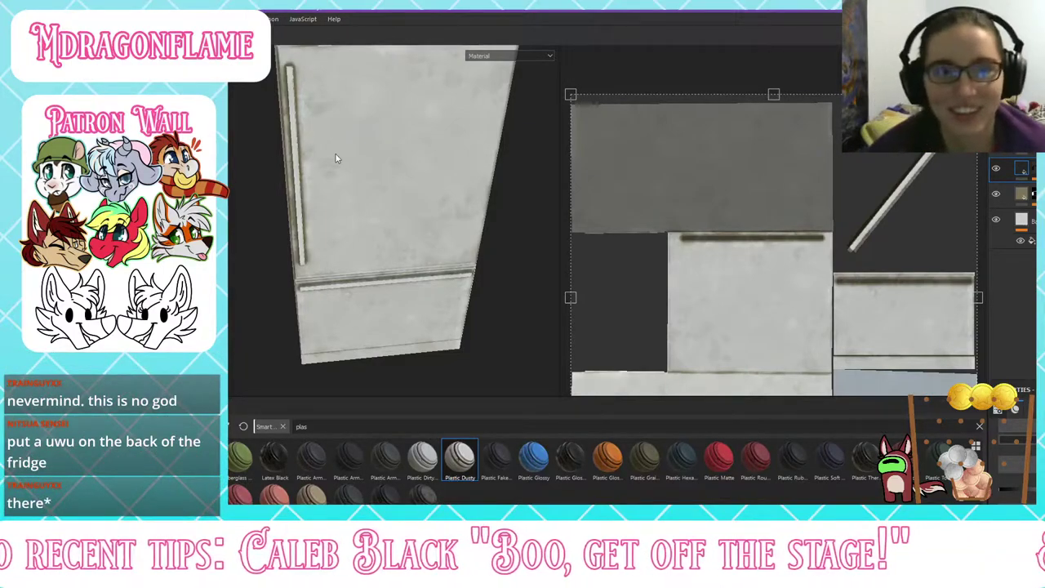
pyautogui.keyDown('alt'); pyautogui.moveTo(336, 158); pyautogui.dragTo(405, 124); pyautogui.keyUp('alt')
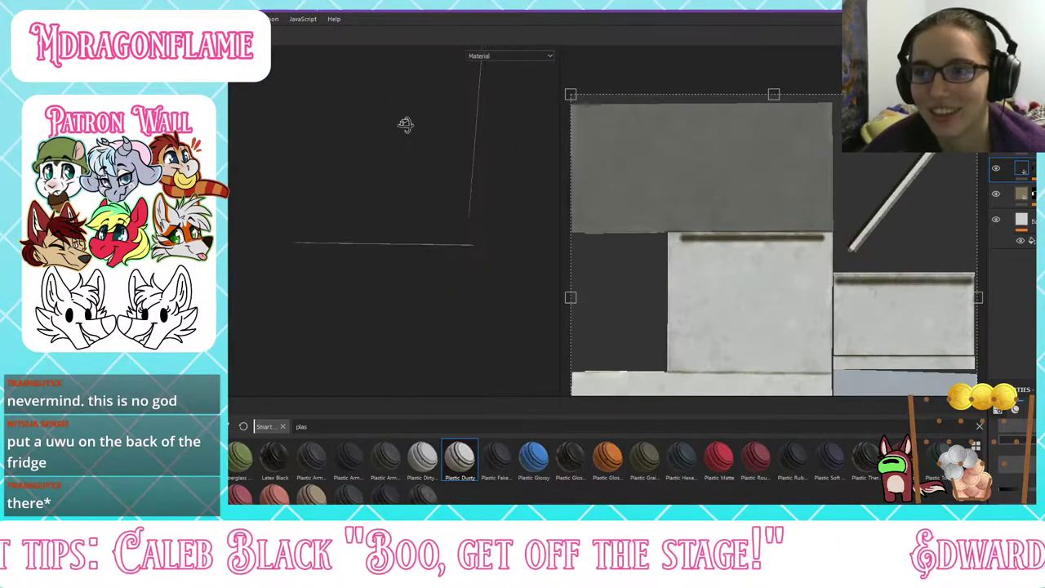
pyautogui.scroll(2, 397, 149)
pyautogui.scroll(-3, 402, 171)
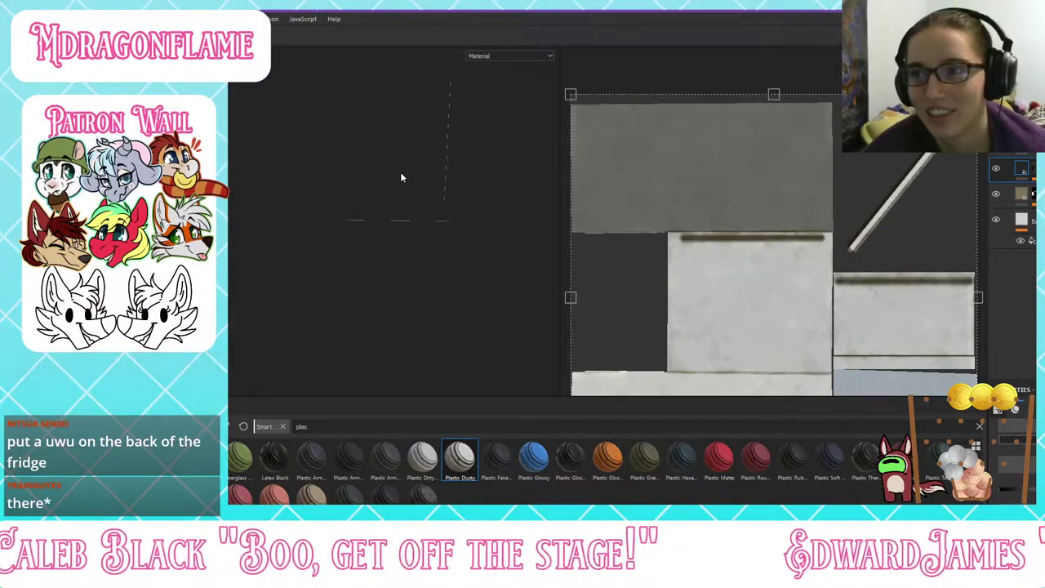
pyautogui.keyDown('alt'); pyautogui.moveTo(400, 177); pyautogui.dragTo(511, 181); pyautogui.keyUp('alt')
pyautogui.scroll(1, 515, 181)
pyautogui.scroll(-2, 509, 180)
pyautogui.scroll(3, 508, 180)
pyautogui.scroll(-1, 508, 180)
pyautogui.scroll(2, 508, 181)
pyautogui.keyDown('alt'); pyautogui.moveTo(333, 166); pyautogui.dragTo(387, 162); pyautogui.keyUp('alt')
pyautogui.scroll(4, 334, 72)
pyautogui.keyDown('alt'); pyautogui.moveTo(360, 157); pyautogui.dragTo(346, 142, button='middle'); pyautogui.keyUp('alt')
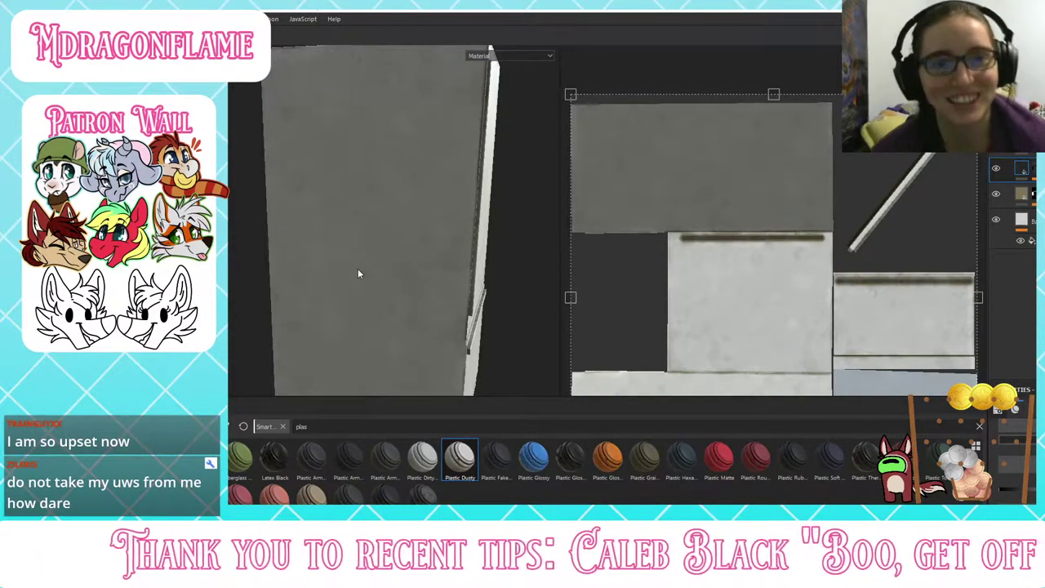
# Step: Bring the fridge's front into view, collapse the Plastic Dusty folder and add a fill layer above it
pyautogui.keyDown('alt'); pyautogui.moveTo(362, 278); pyautogui.dragTo(310, 192); pyautogui.keyUp('alt')
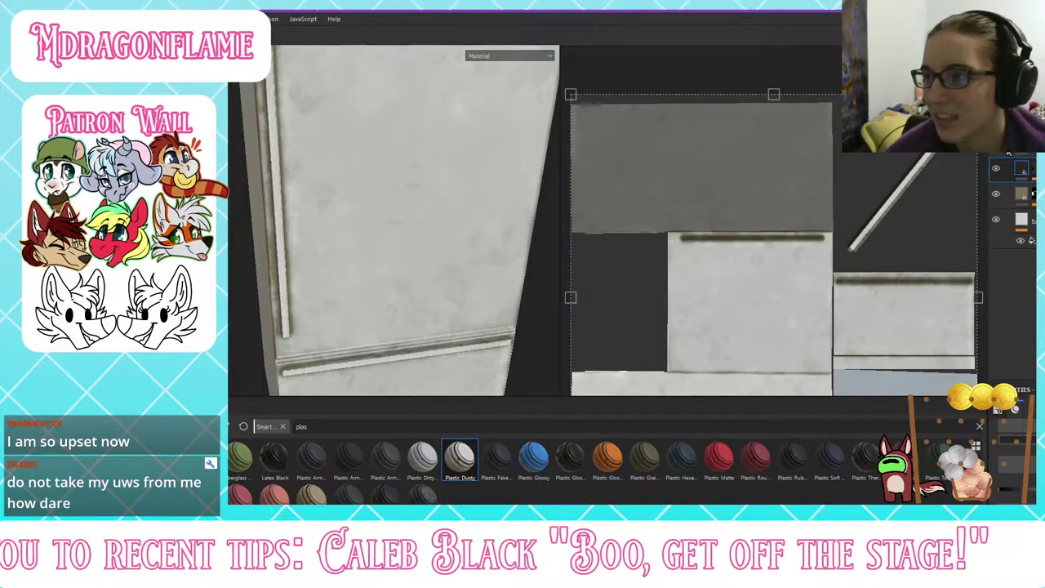
pyautogui.click(1008, 152)
pyautogui.click(1027, 129)
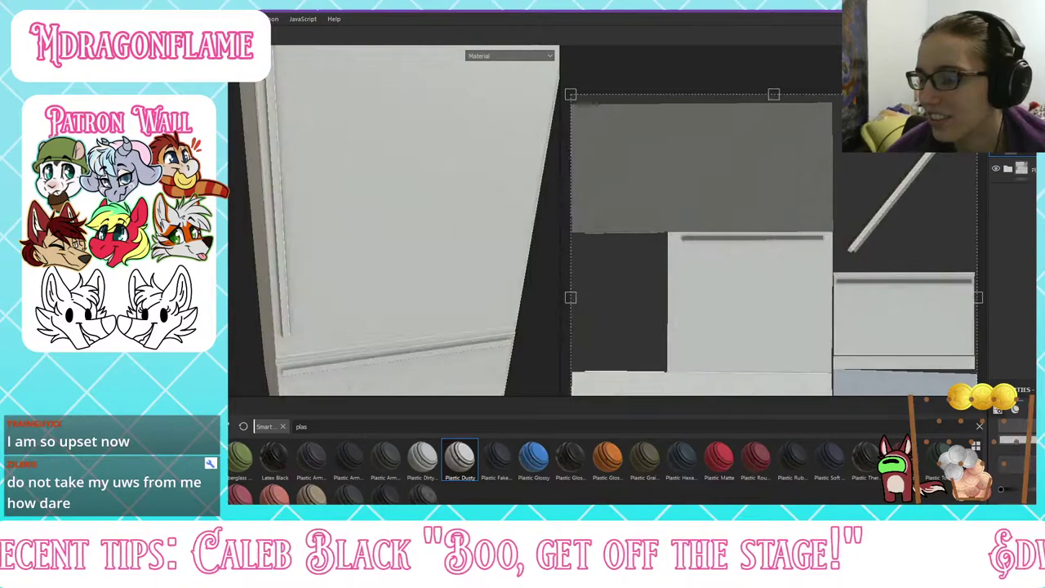
# Step: Turn off the new fill layer's color channel and check the fridge's front with the camera and lighting rotated
pyautogui.scroll(-5, 1011, 459)
pyautogui.click(1010, 449)
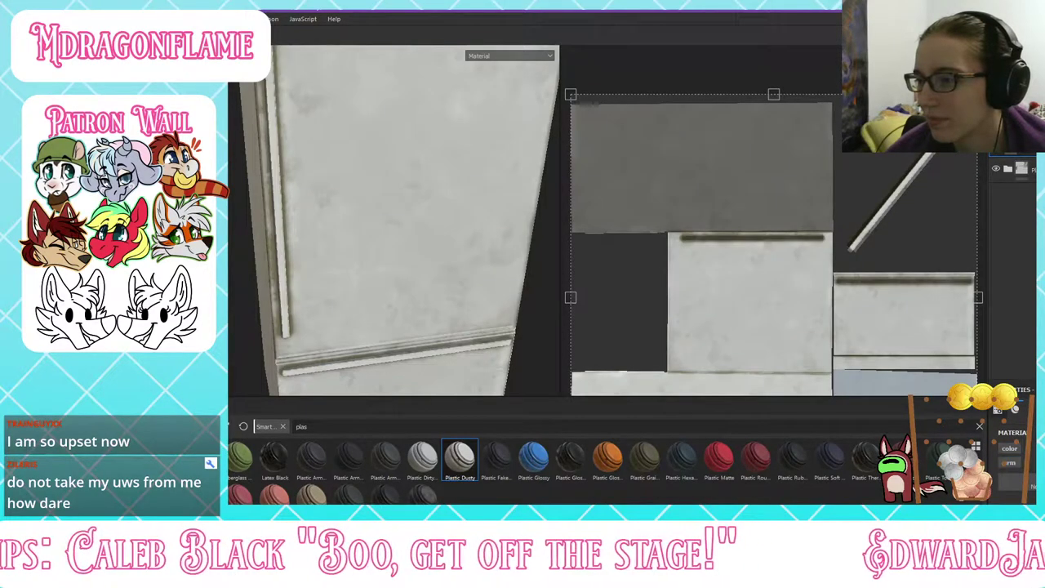
pyautogui.keyDown('alt'); pyautogui.moveTo(417, 214); pyautogui.dragTo(373, 205); pyautogui.keyUp('alt')
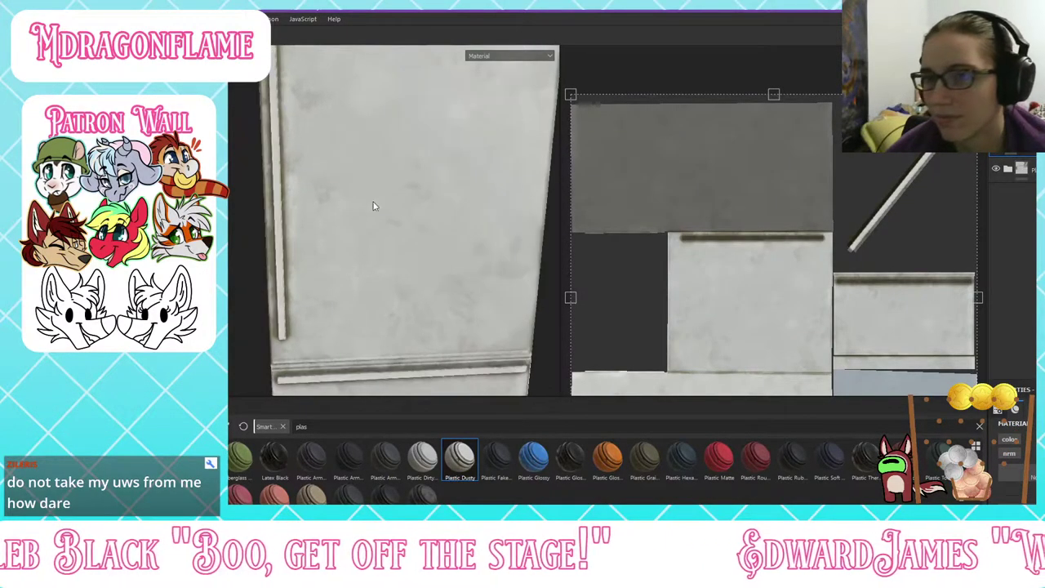
pyautogui.moveTo(373, 205)
pyautogui.keyDown('shift'); pyautogui.mouseDown(button='right')
pyautogui.moveTo(458, 212)
pyautogui.moveTo(376, 198)
pyautogui.mouseUp(button='right'); pyautogui.keyUp('shift')
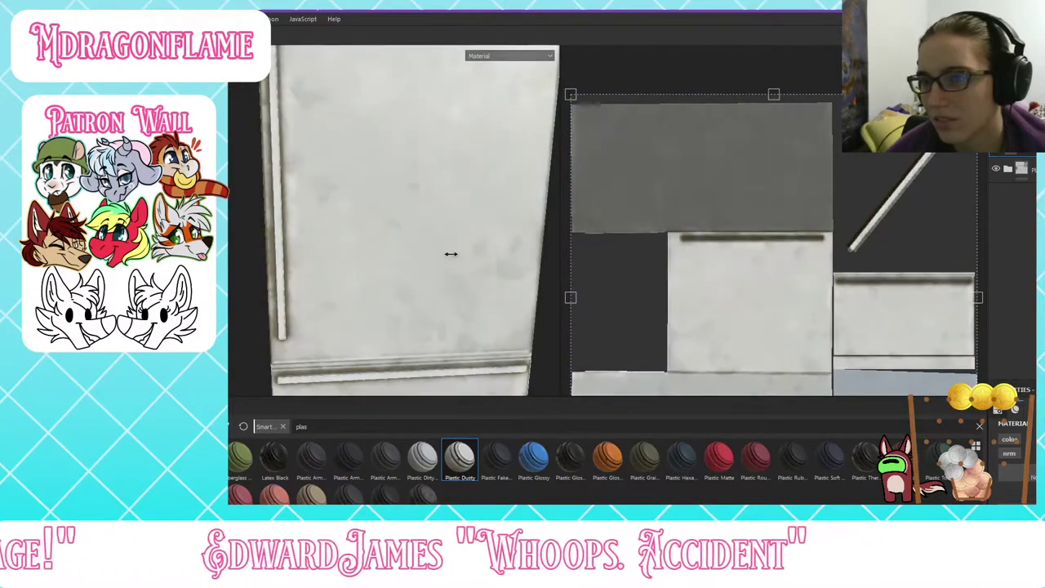
pyautogui.keyDown('alt'); pyautogui.moveTo(450, 254); pyautogui.dragTo(419, 189); pyautogui.keyUp('alt')
pyautogui.keyDown('alt'); pyautogui.moveTo(422, 196); pyautogui.dragTo(539, 269); pyautogui.keyUp('alt')
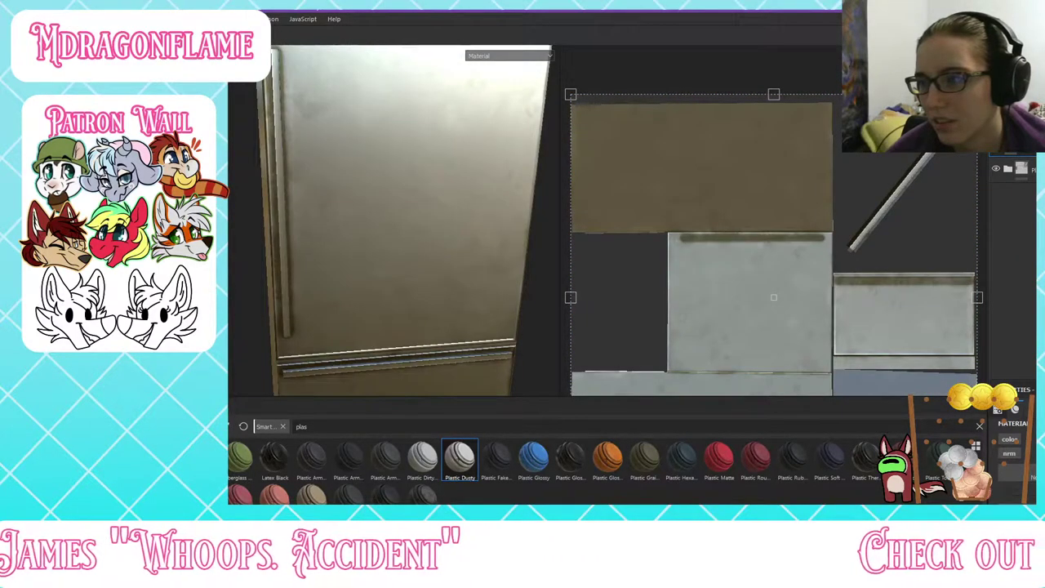
pyautogui.keyDown('alt'); pyautogui.moveTo(424, 223); pyautogui.dragTo(392, 106); pyautogui.keyUp('alt')
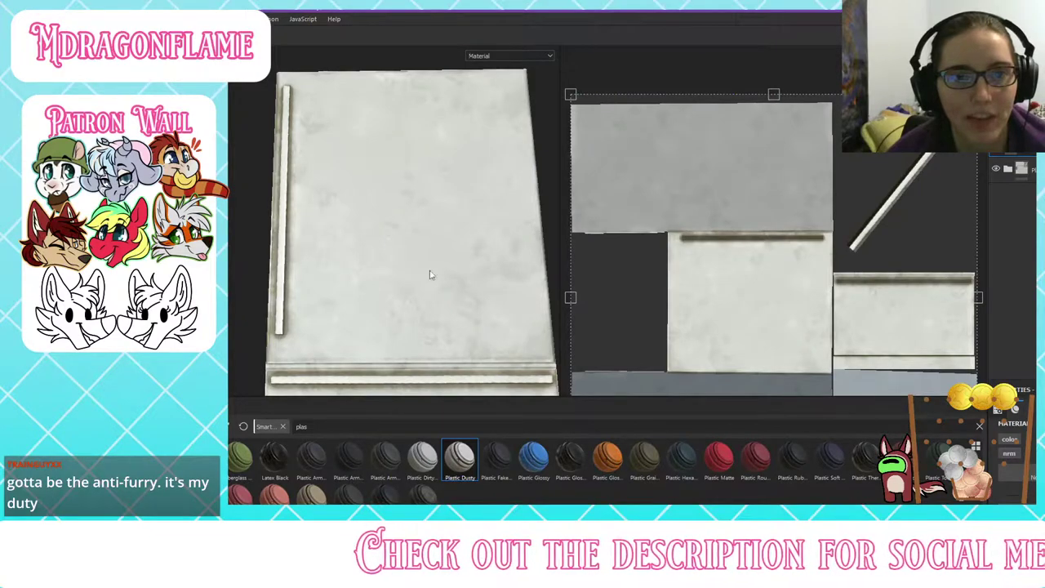
pyautogui.keyDown('alt'); pyautogui.moveTo(296, 175); pyautogui.dragTo(282, 217); pyautogui.keyUp('alt')
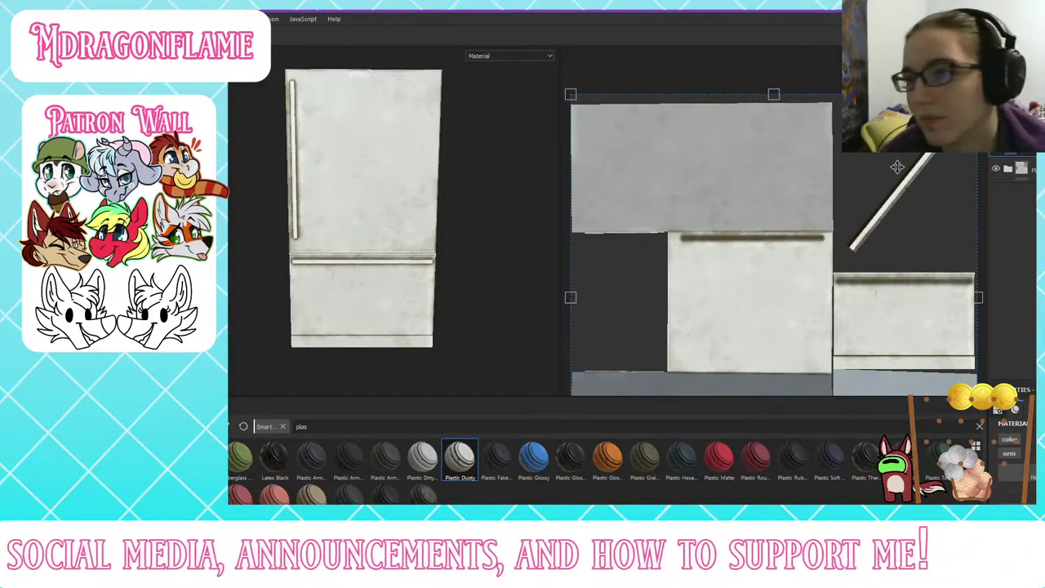
# Step: Set all three layers in the Plastic Dusty folder to tri-planar projection and open the middle layer's mask generator
pyautogui.click(1008, 168)
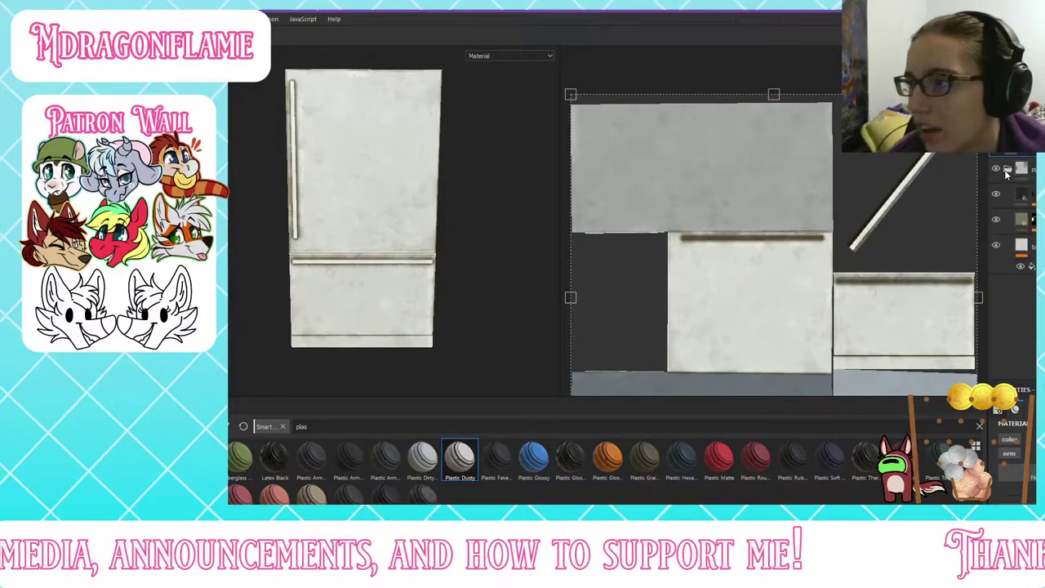
pyautogui.click(1021, 249)
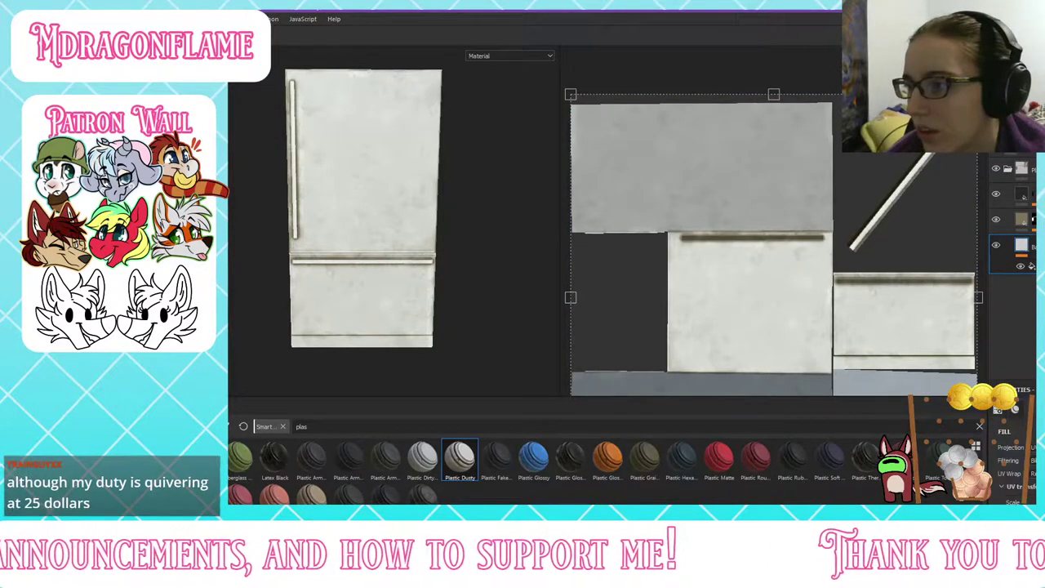
pyautogui.click(1035, 466)
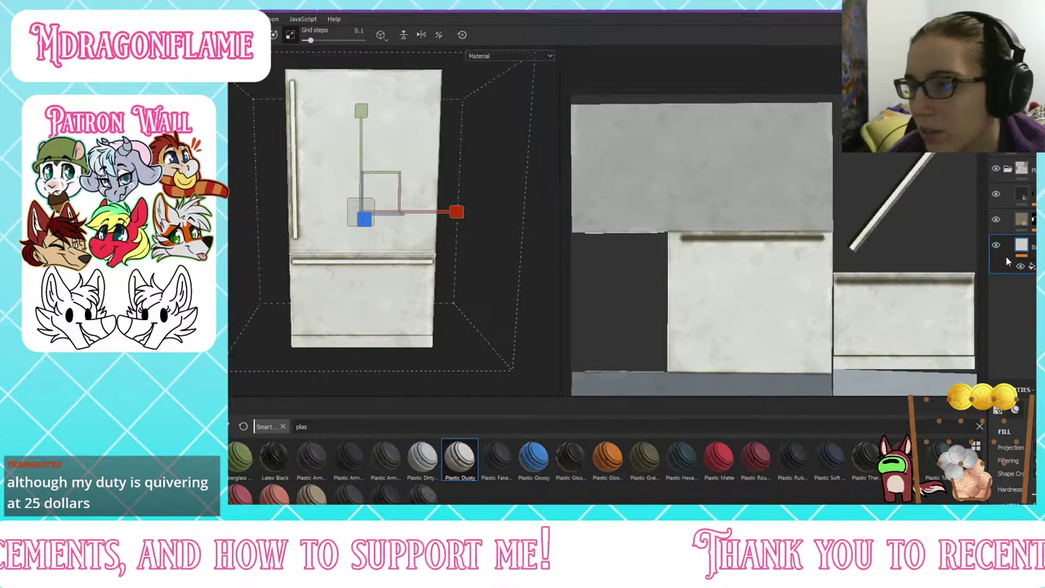
pyautogui.click(1022, 221)
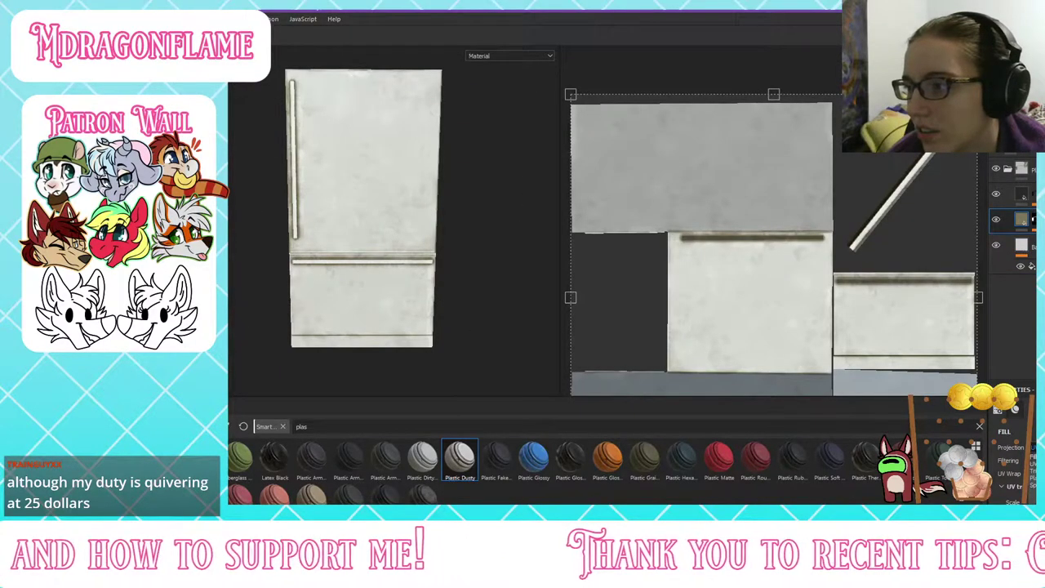
pyautogui.click(1034, 469)
pyautogui.click(1021, 194)
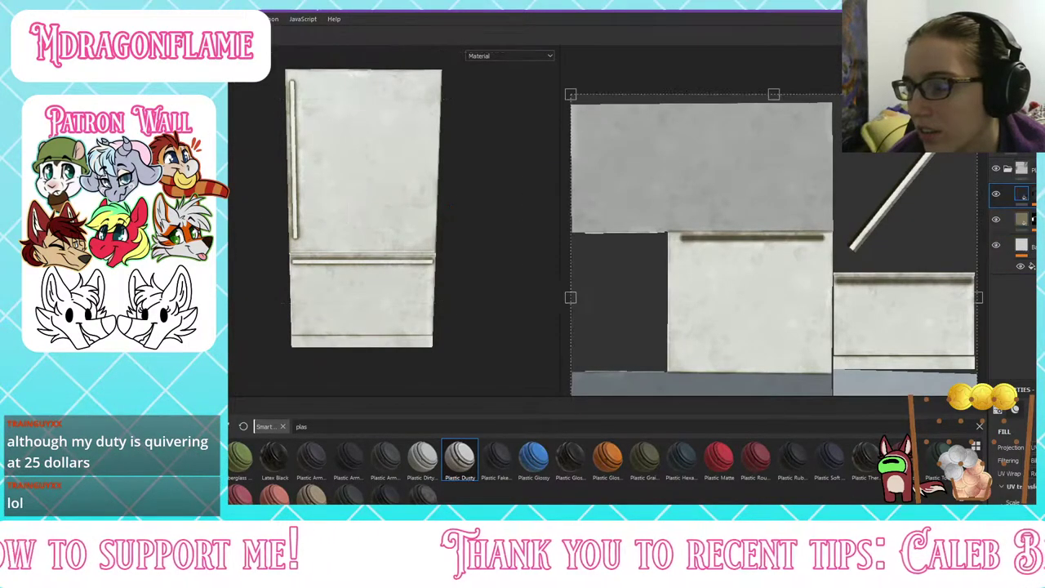
pyautogui.click(1033, 470)
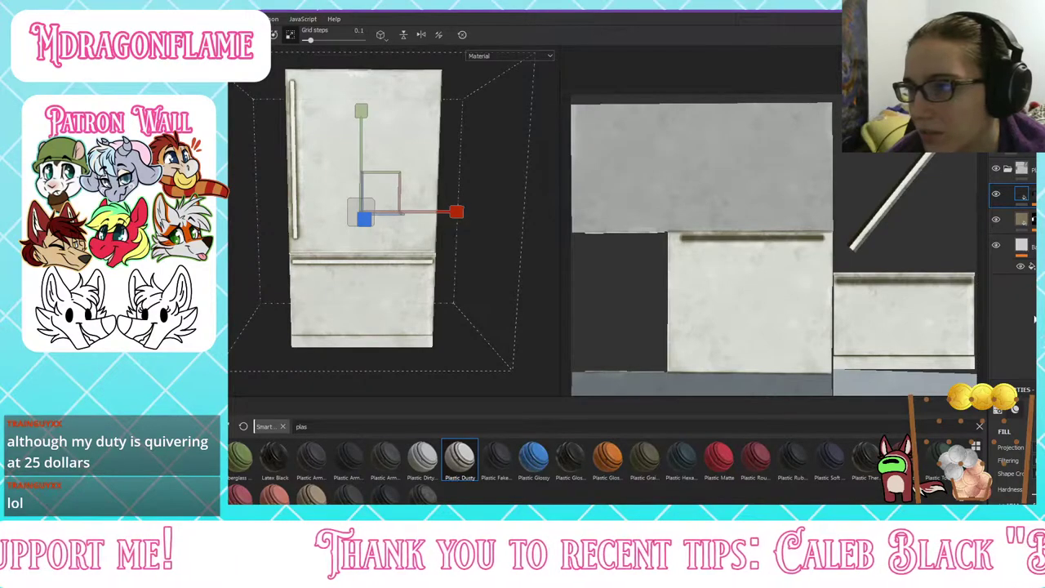
pyautogui.click(1034, 220)
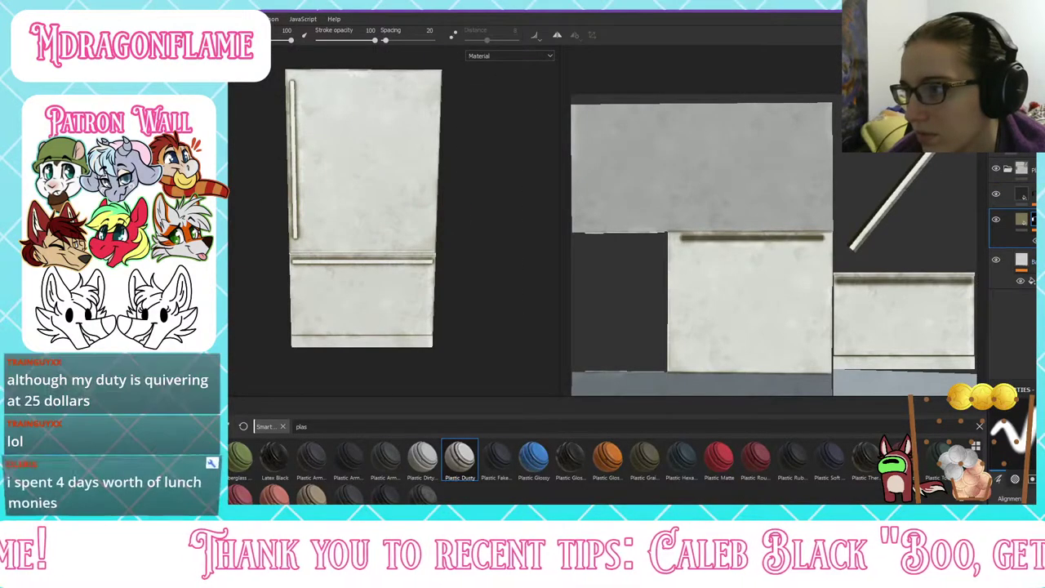
pyautogui.click(1035, 241)
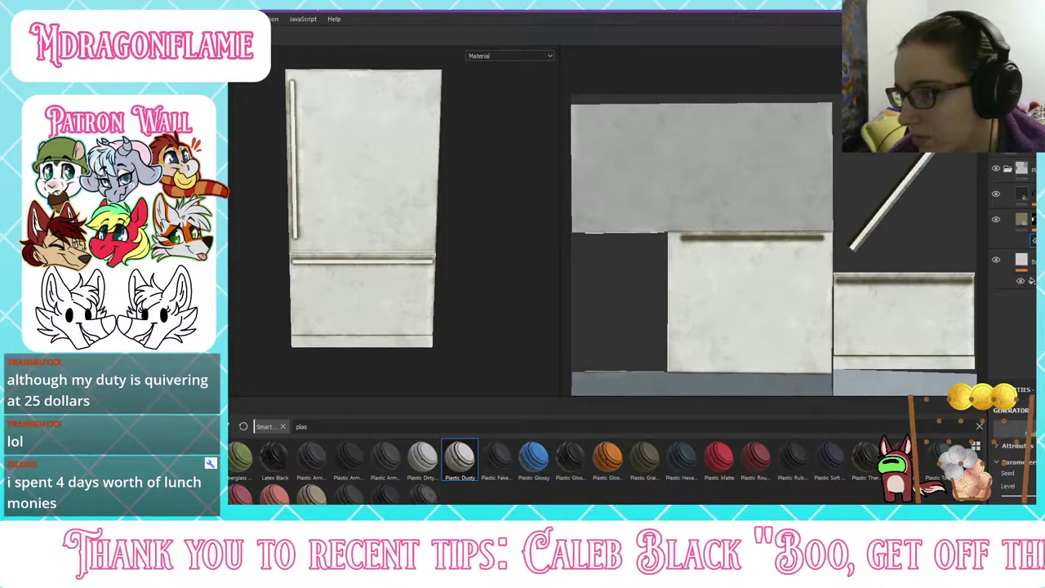
# Step: Collapse the Plastic Dusty folder, compare the fridge with it hidden and shown, and try another fill layer above it
pyautogui.click(1007, 169)
pyautogui.click(997, 168)
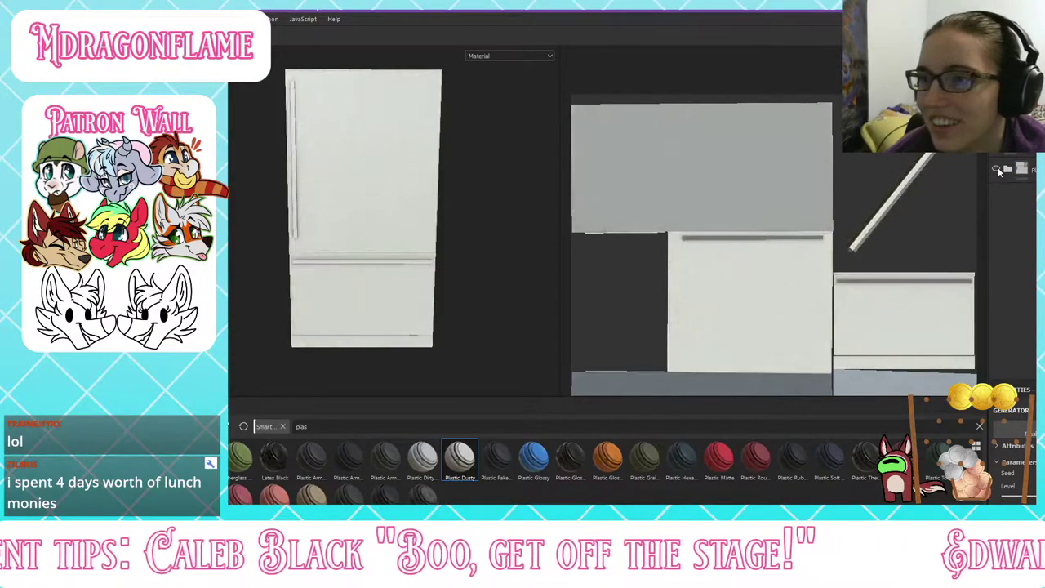
pyautogui.click(997, 168)
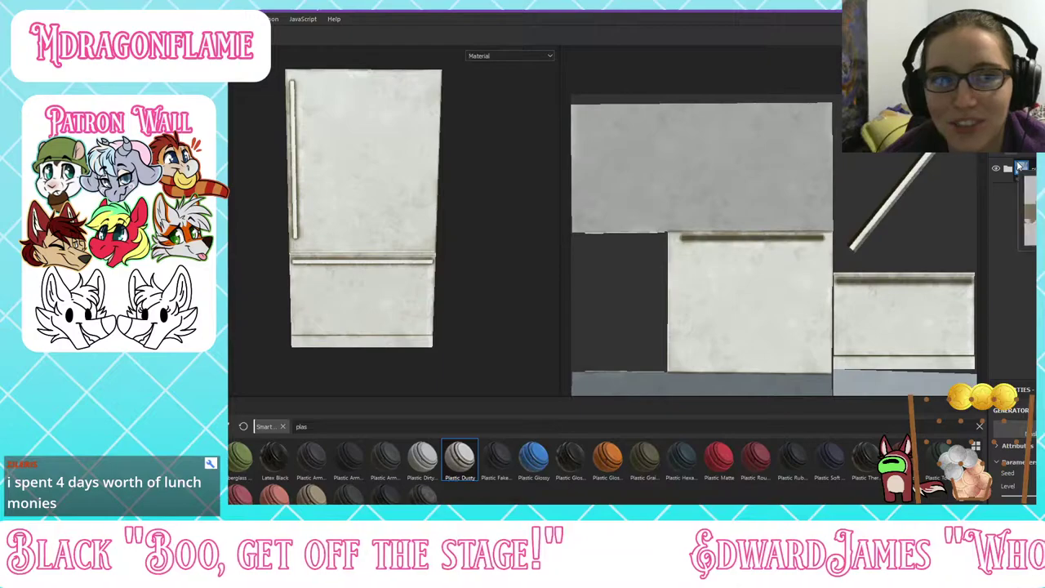
pyautogui.click(1026, 168)
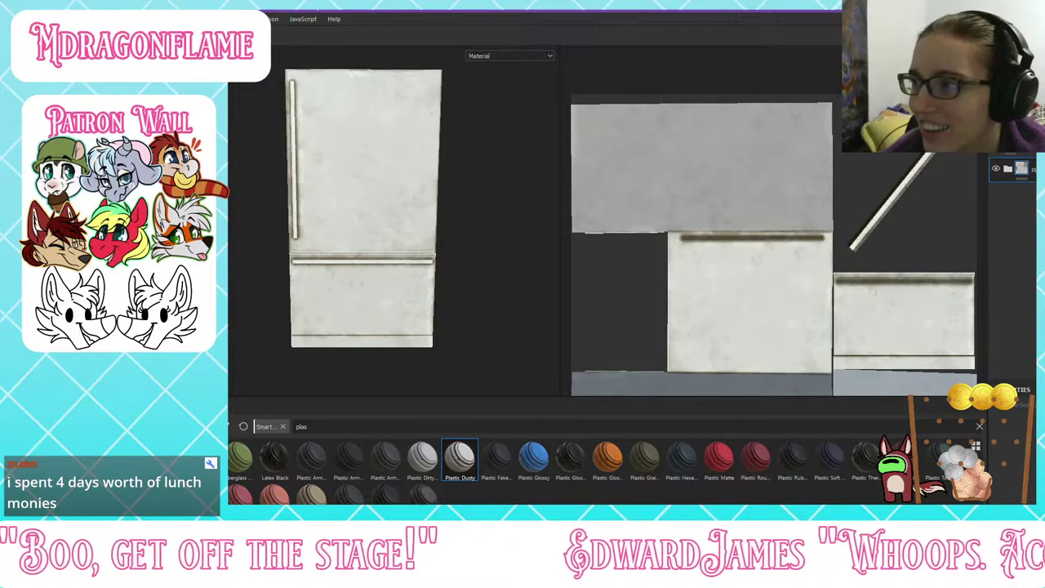
pyautogui.click(1030, 135)
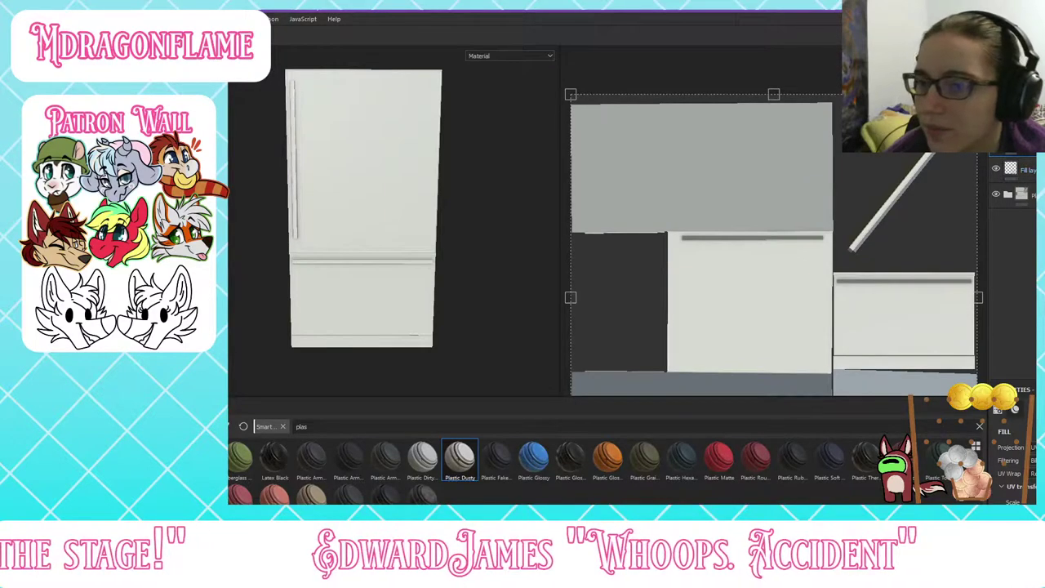
# Step: Search the smart materials for "metal", apply the grey Aluminium one to the fridge and set its two layers to tri-planar projection
pyautogui.doubleClick(300, 426)
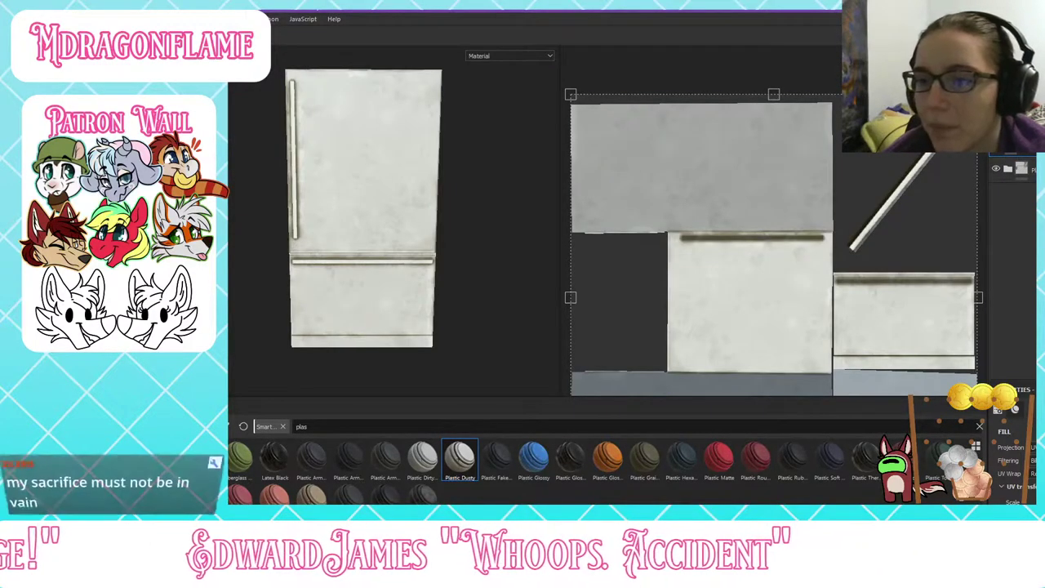
pyautogui.write('metal')
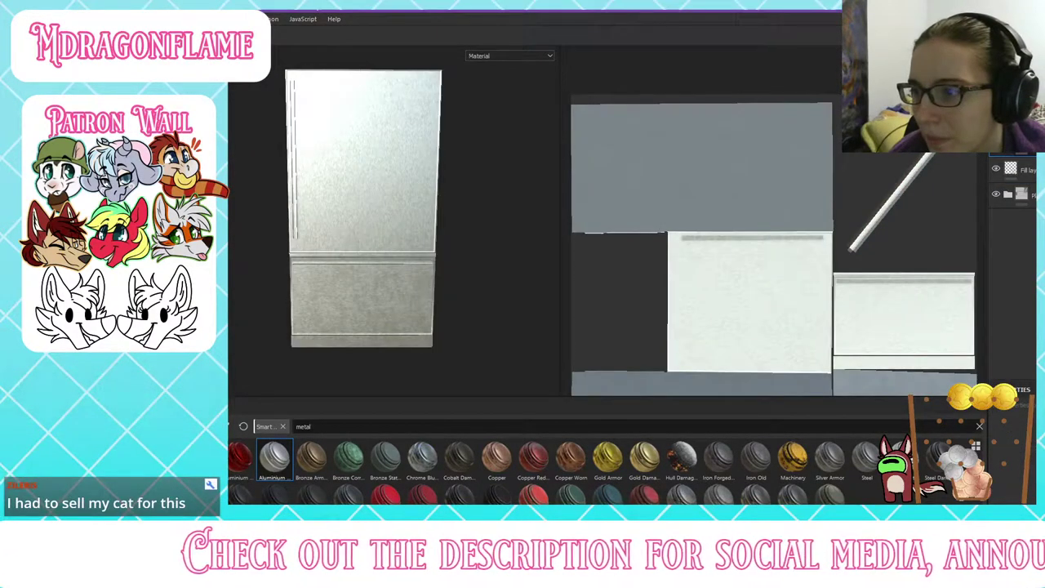
pyautogui.scroll(5, 295, 152)
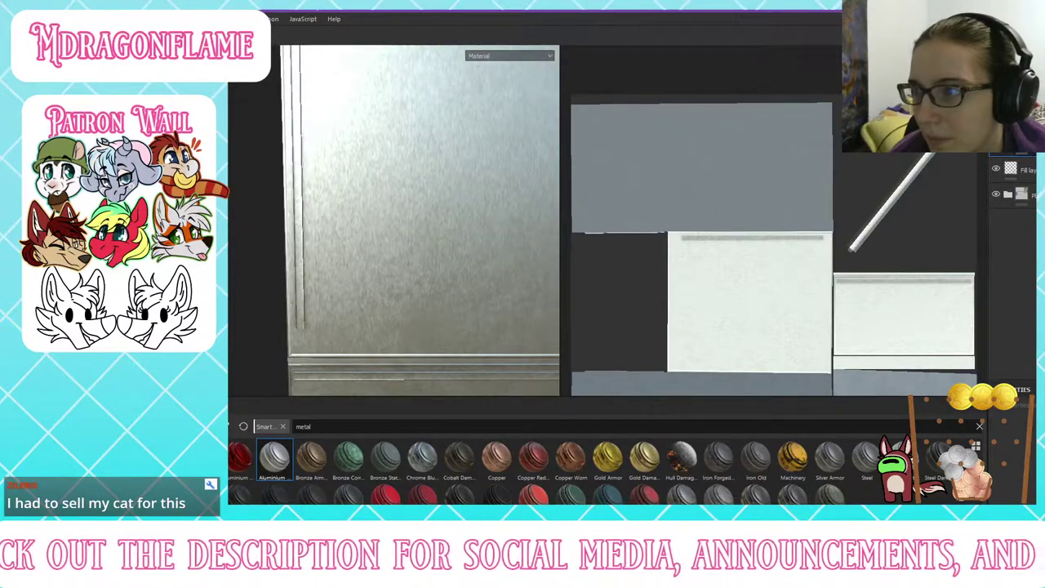
pyautogui.click(1008, 144)
pyautogui.click(1023, 219)
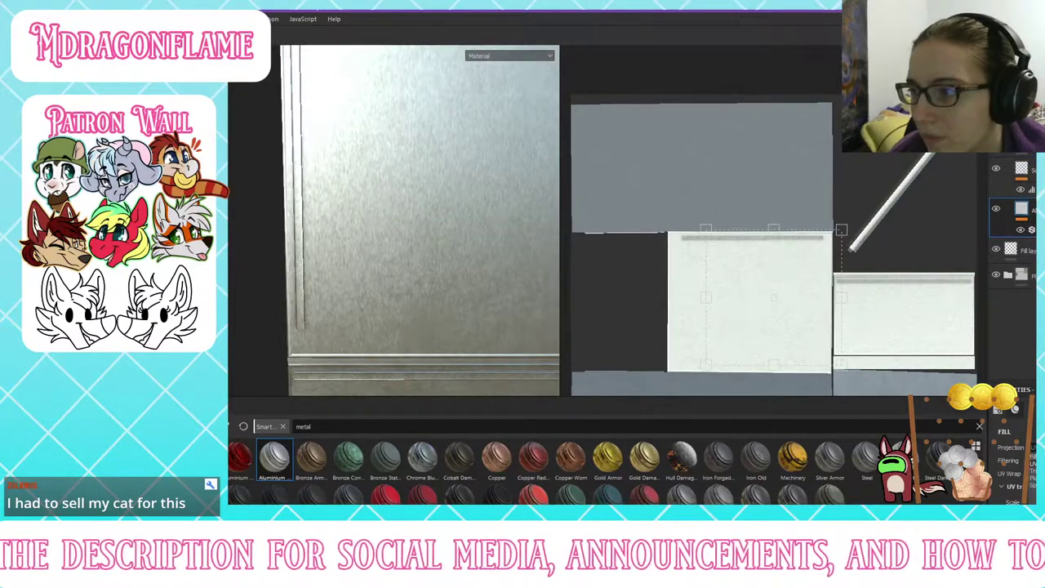
pyautogui.click(1034, 466)
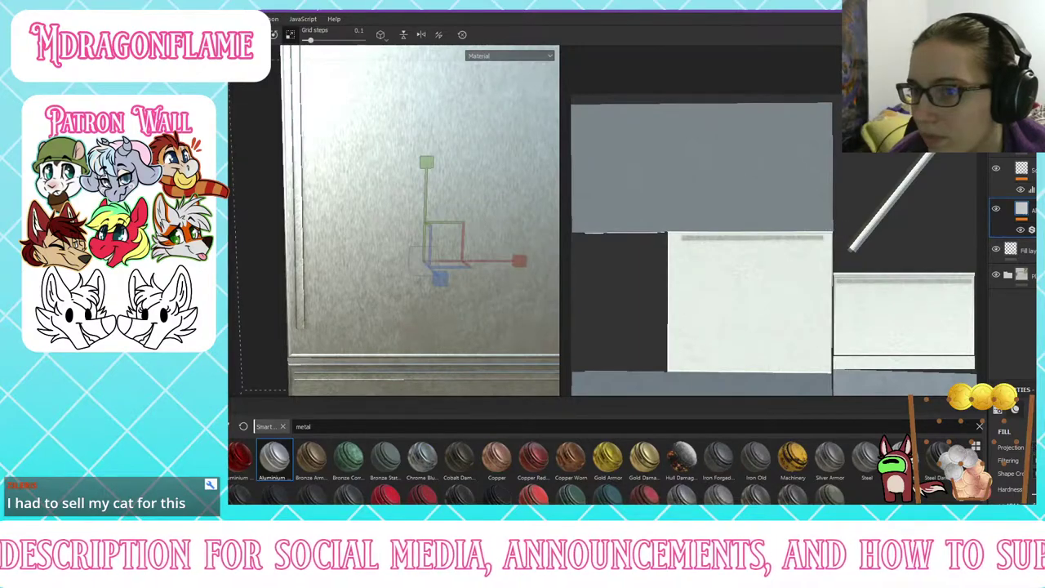
pyautogui.click(1021, 172)
pyautogui.click(1035, 465)
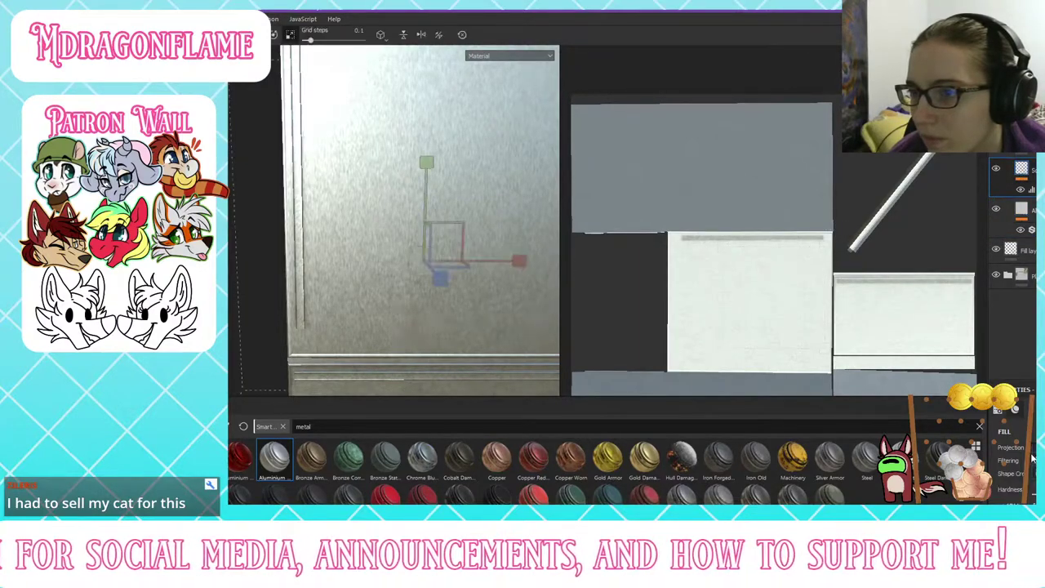
pyautogui.click(1032, 230)
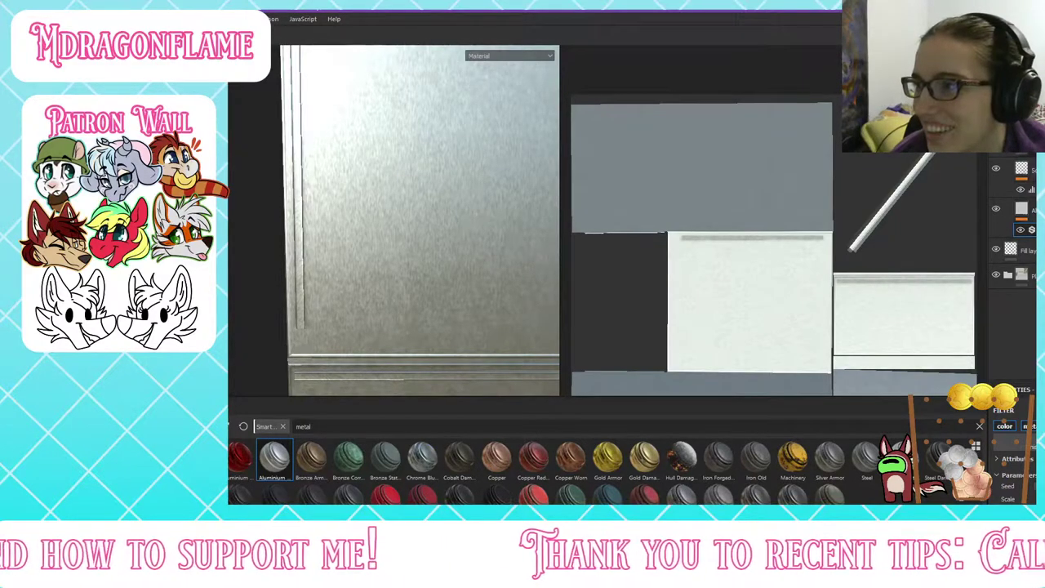
# Step: Collapse the aluminium folder, add a black mask to it and activate the Polygon Fill tool
pyautogui.click(1008, 147)
pyautogui.rightClick(1008, 146)
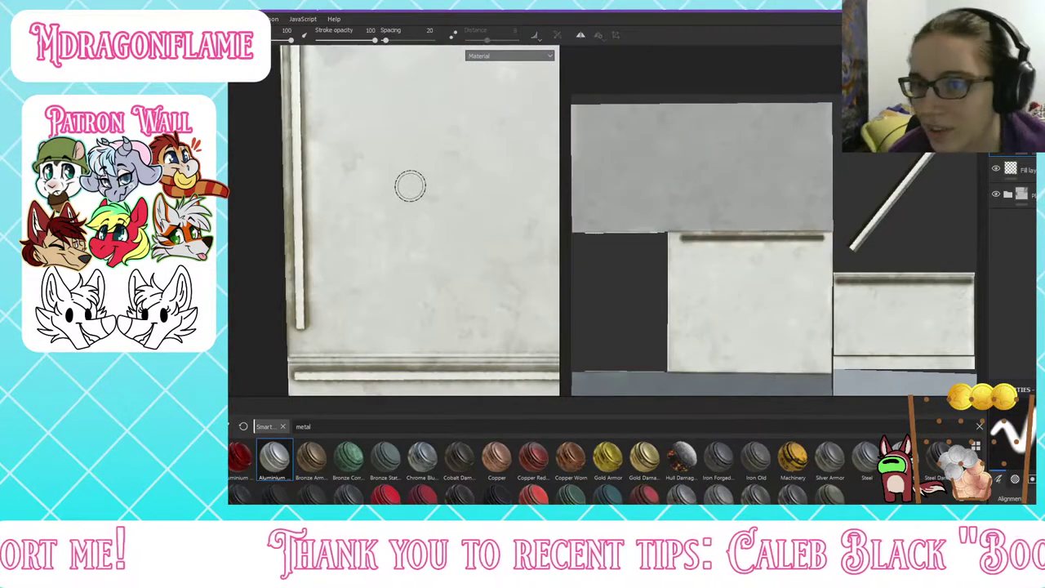
pyautogui.press('4')
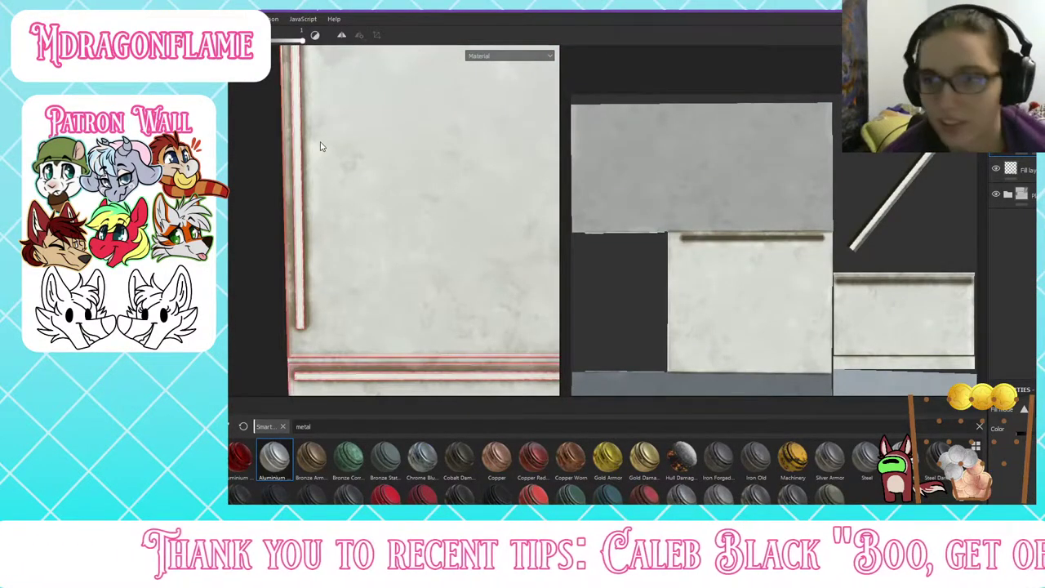
# Step: Fill the bevelled top edge and rounded corner of the upper door's front into the aluminium mask
pyautogui.keyDown('alt'); pyautogui.moveTo(319, 145); pyautogui.dragTo(313, 286, button='middle'); pyautogui.keyUp('alt')
pyautogui.keyDown('alt'); pyautogui.moveTo(313, 287); pyautogui.dragTo(357, 243); pyautogui.keyUp('alt')
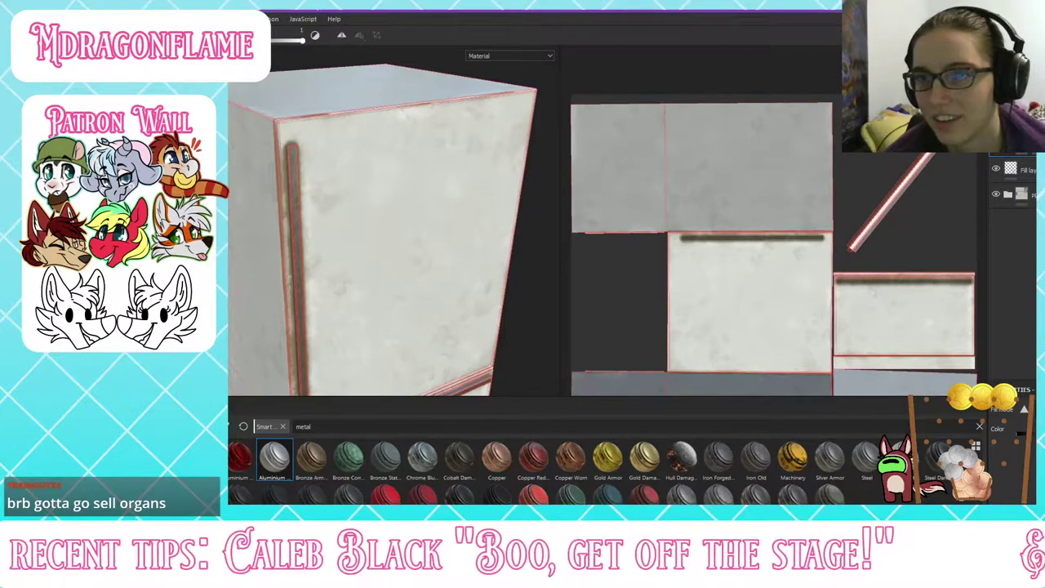
pyautogui.scroll(-1, 725, 135)
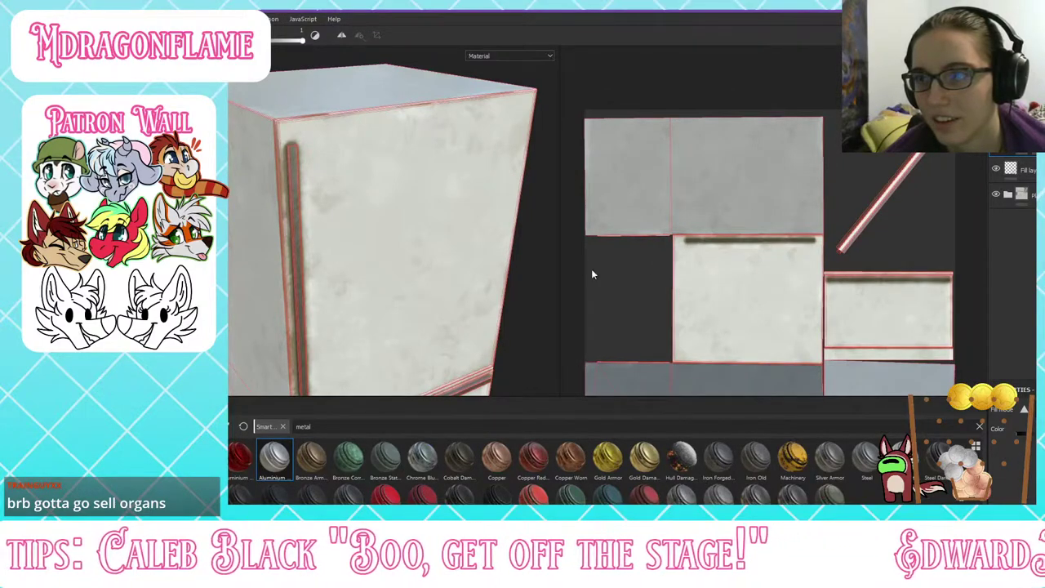
pyautogui.scroll(-1, 593, 274)
pyautogui.scroll(5, 286, 137)
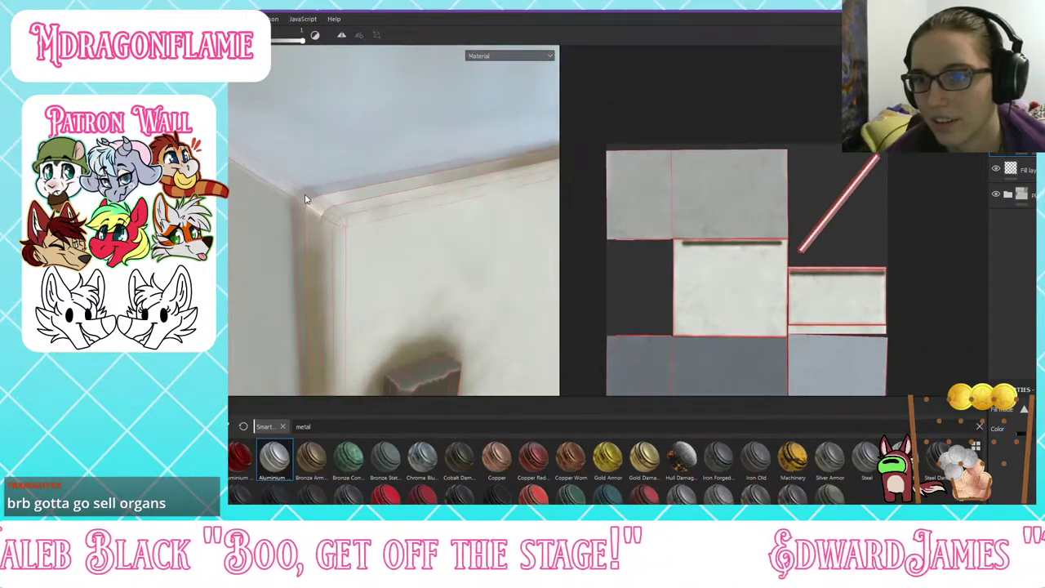
pyautogui.scroll(-2, 658, 236)
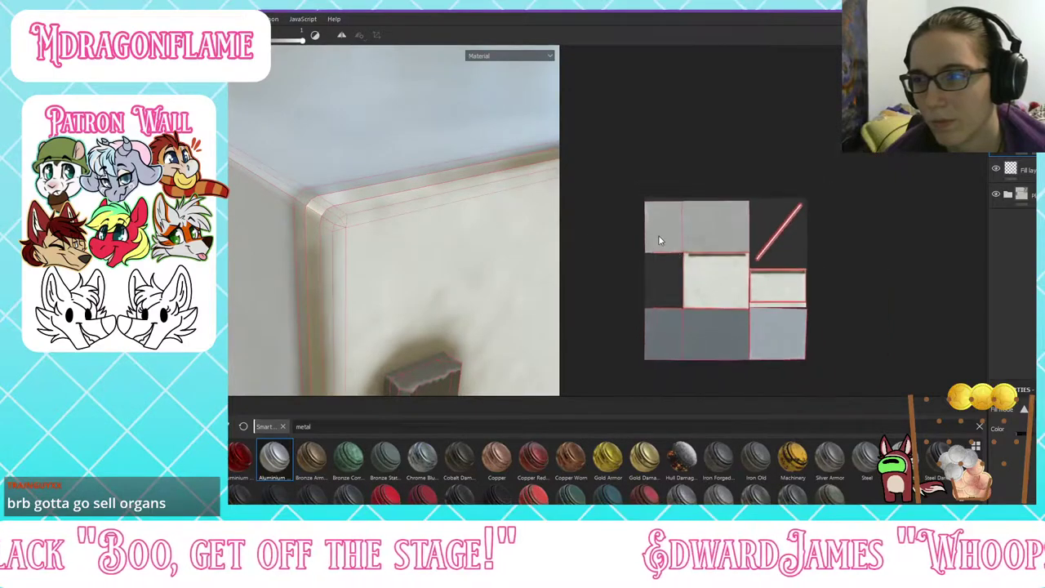
pyautogui.scroll(10, 657, 290)
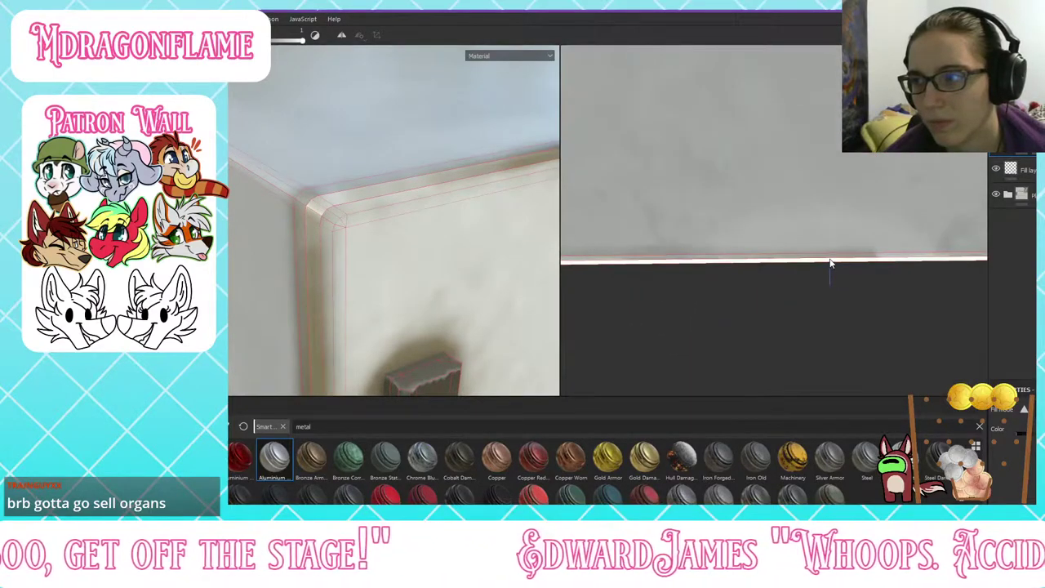
pyautogui.scroll(-3, 374, 226)
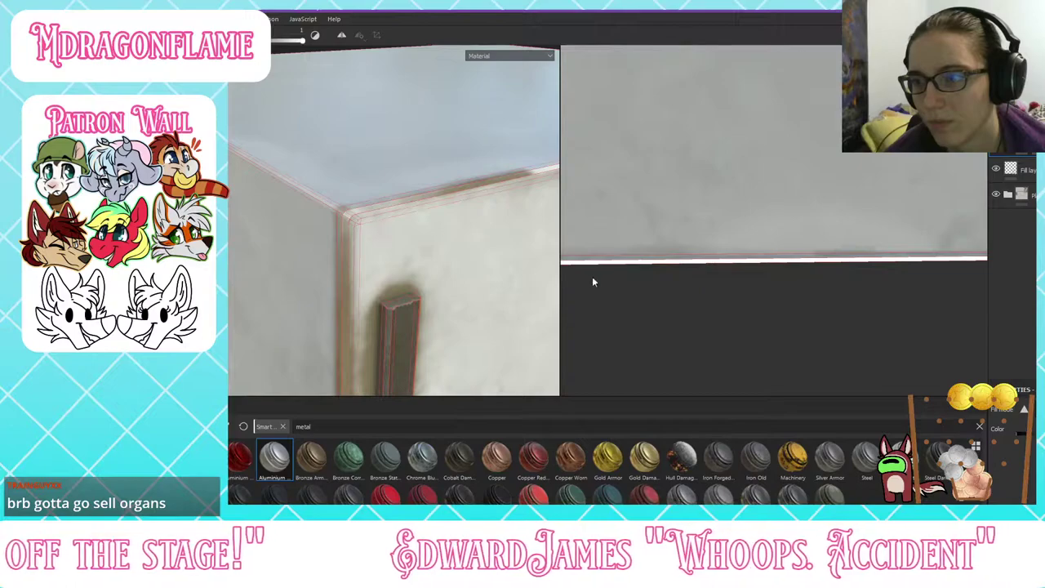
pyautogui.scroll(4, 385, 228)
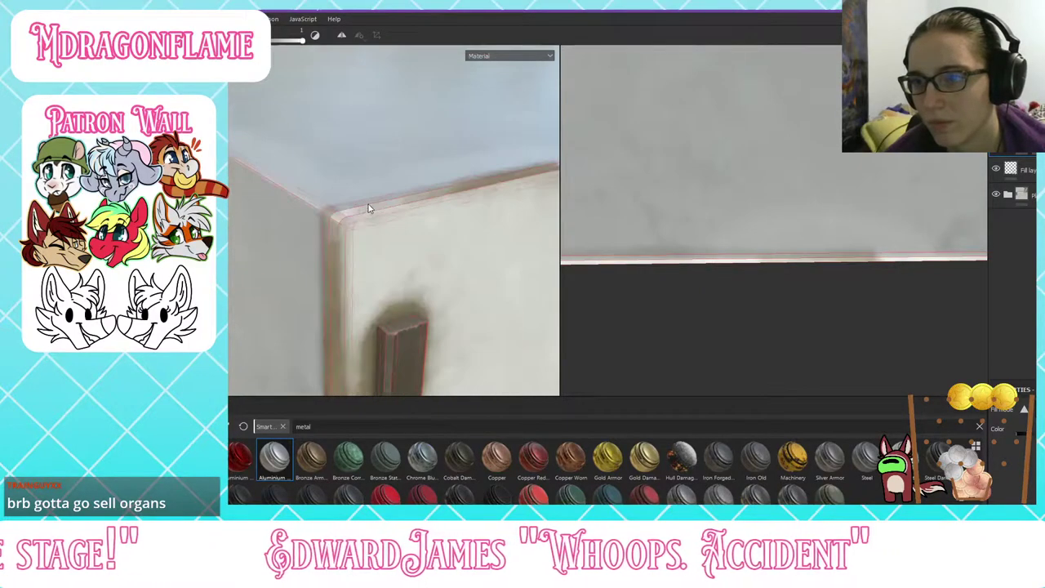
pyautogui.moveTo(381, 226); pyautogui.dragTo(381, 228)
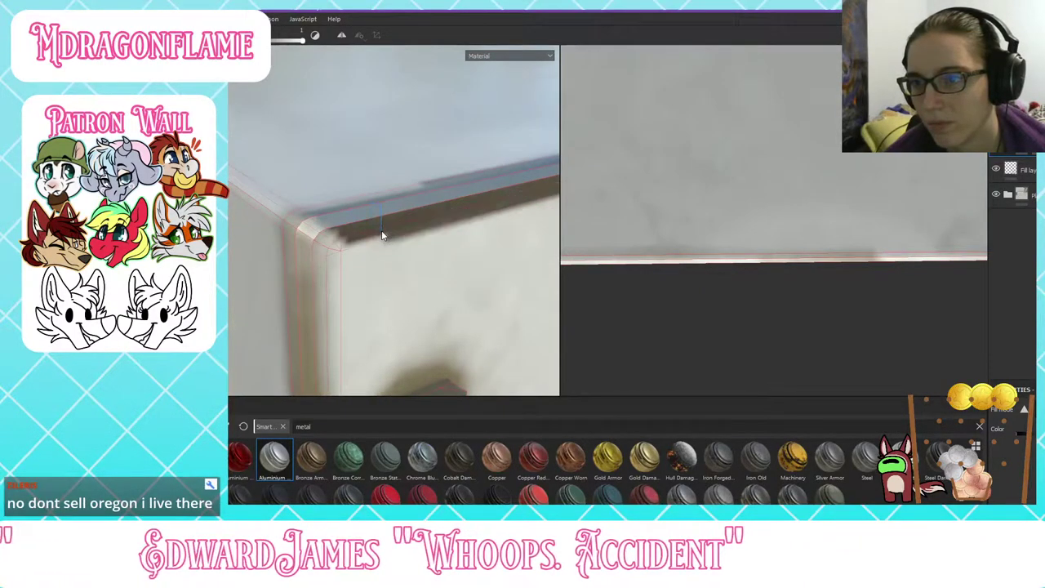
pyautogui.click(1026, 74)
pyautogui.scroll(2, 1030, 196)
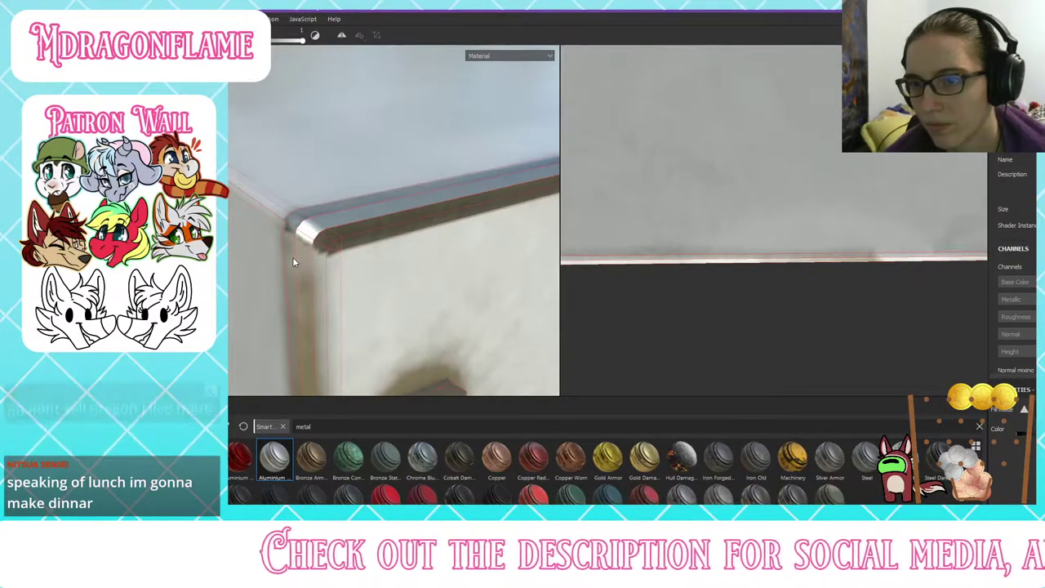
# Step: Add the vertical bevel faces along the handle side of the upper door to the aluminium mask
pyautogui.scroll(-3, 765, 210)
pyautogui.scroll(-6, 766, 208)
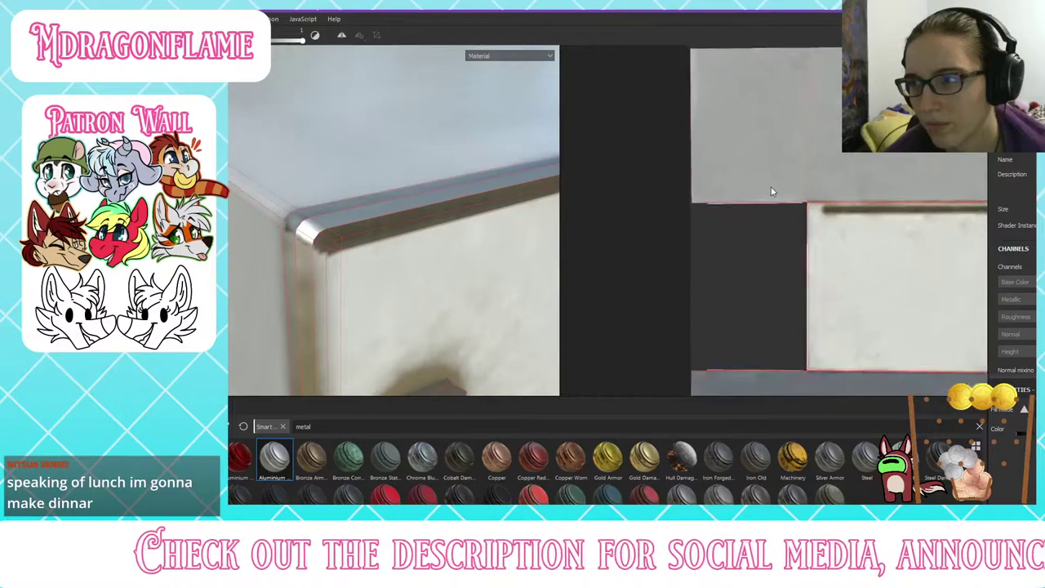
pyautogui.scroll(2, 916, 205)
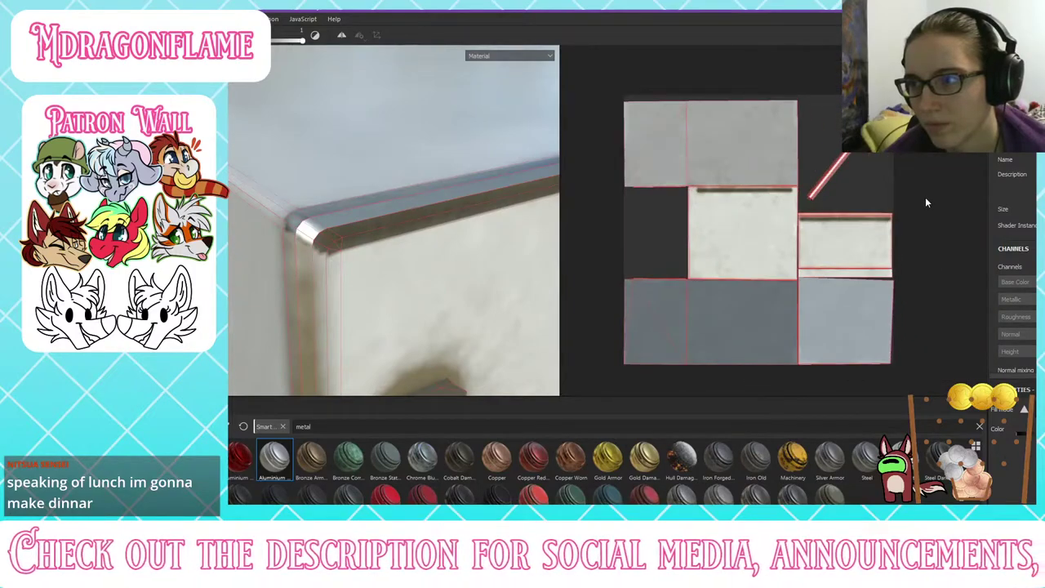
pyautogui.scroll(4, 232, 210)
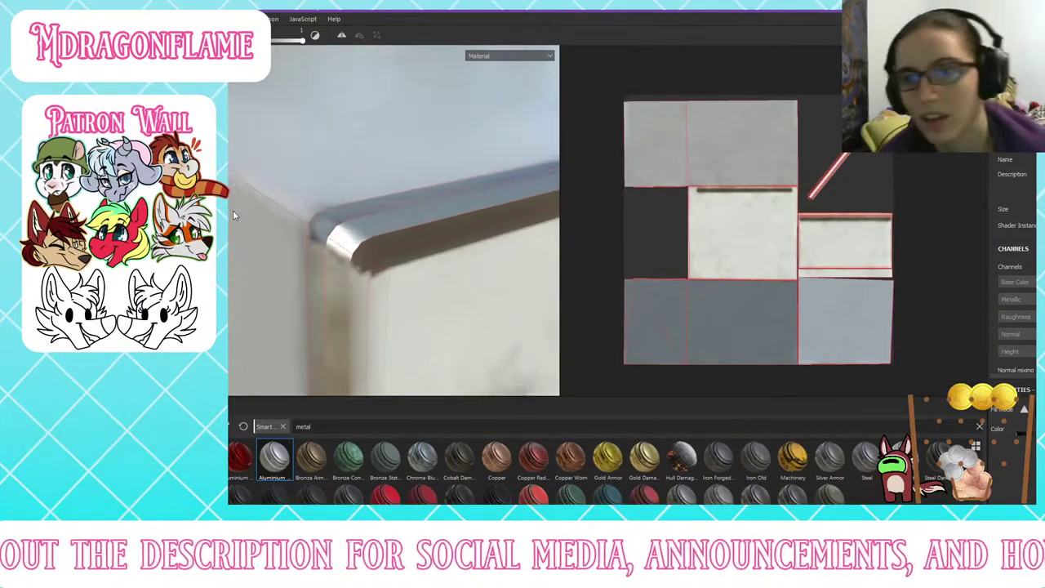
pyautogui.keyDown('alt'); pyautogui.moveTo(354, 267); pyautogui.dragTo(343, 268); pyautogui.keyUp('alt')
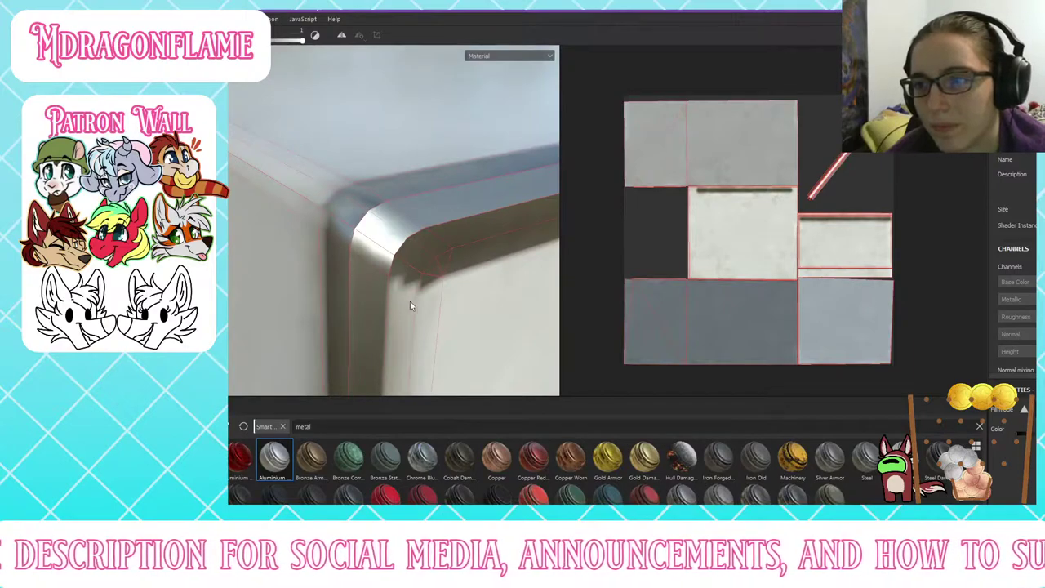
pyautogui.keyDown('alt'); pyautogui.moveTo(423, 305); pyautogui.dragTo(336, 251); pyautogui.keyUp('alt')
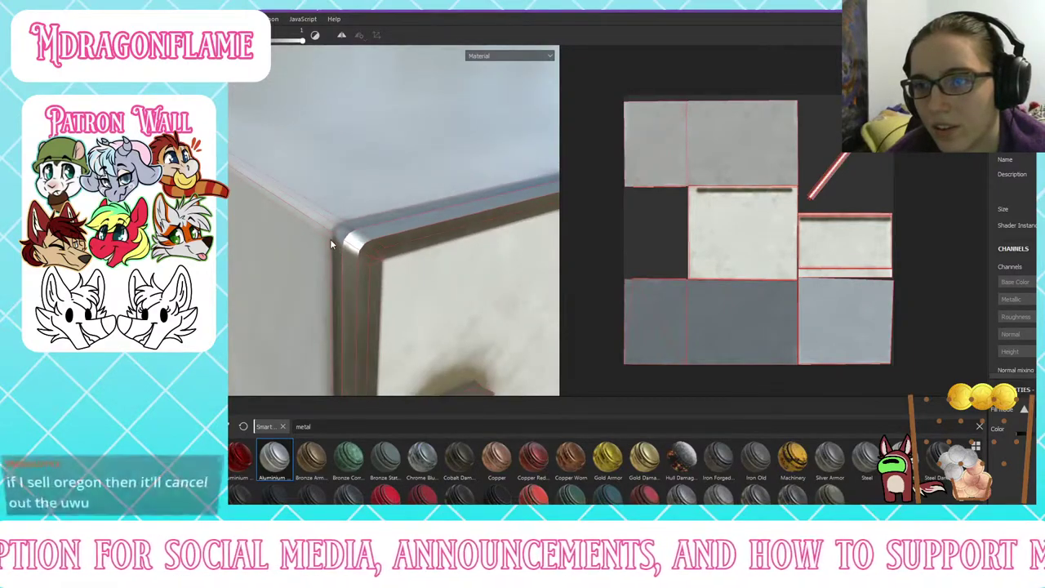
pyautogui.scroll(-5, 338, 249)
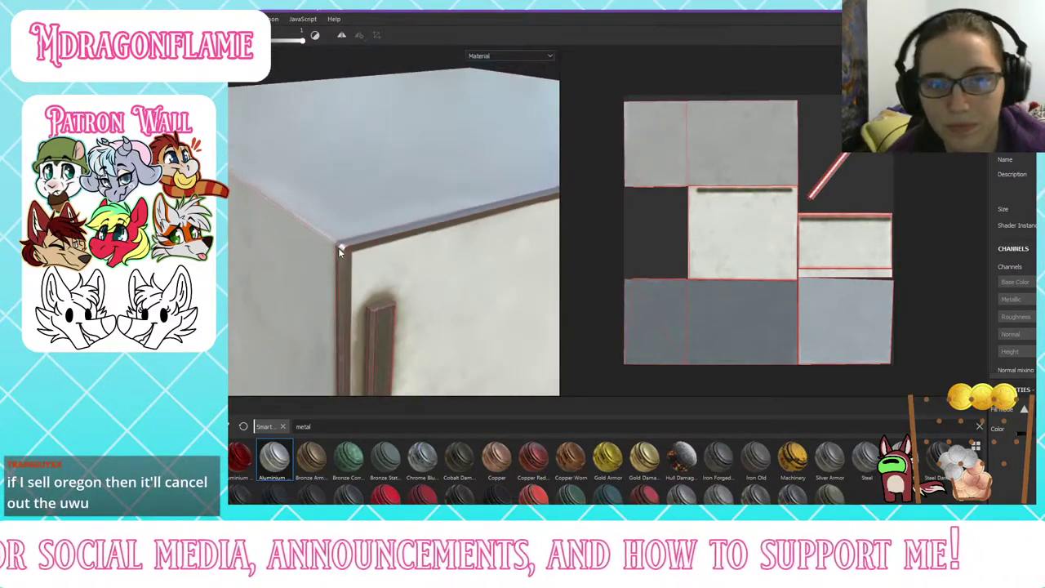
# Step: Fill the upper door's bottom bevel, above the gap between the doors, with aluminium
pyautogui.keyDown('alt'); pyautogui.moveTo(343, 255); pyautogui.dragTo(345, 17, button='middle'); pyautogui.keyUp('alt')
pyautogui.keyDown('alt'); pyautogui.moveTo(361, 218); pyautogui.dragTo(366, 49, button='middle'); pyautogui.keyUp('alt')
pyautogui.keyDown('alt'); pyautogui.moveTo(361, 185); pyautogui.dragTo(351, 194); pyautogui.keyUp('alt')
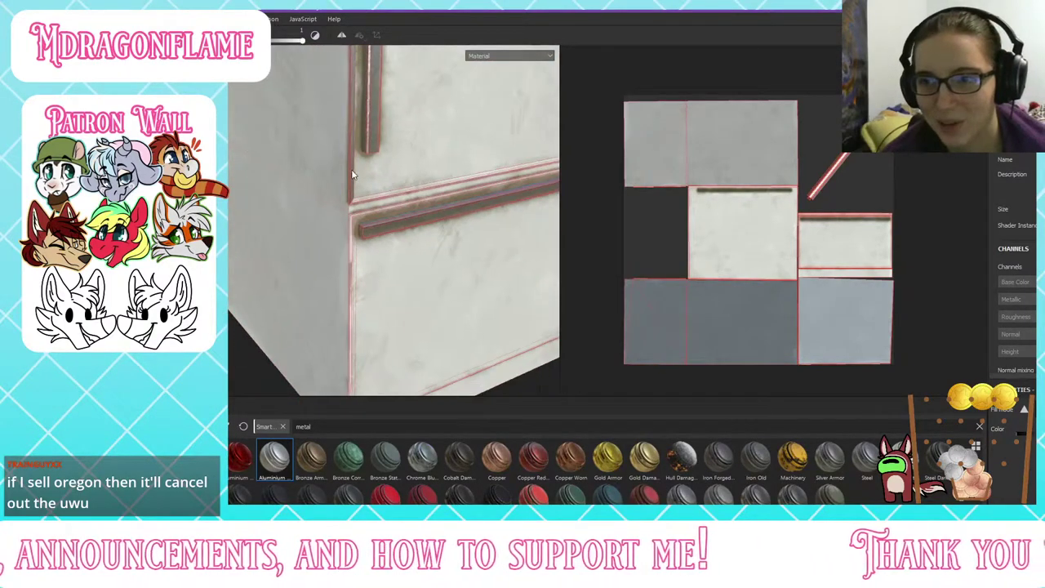
pyautogui.scroll(5, 351, 194)
pyautogui.keyDown('alt'); pyautogui.moveTo(350, 214); pyautogui.dragTo(354, 117, button='middle'); pyautogui.keyUp('alt')
pyautogui.keyDown('alt'); pyautogui.moveTo(354, 117); pyautogui.dragTo(264, 251); pyautogui.keyUp('alt')
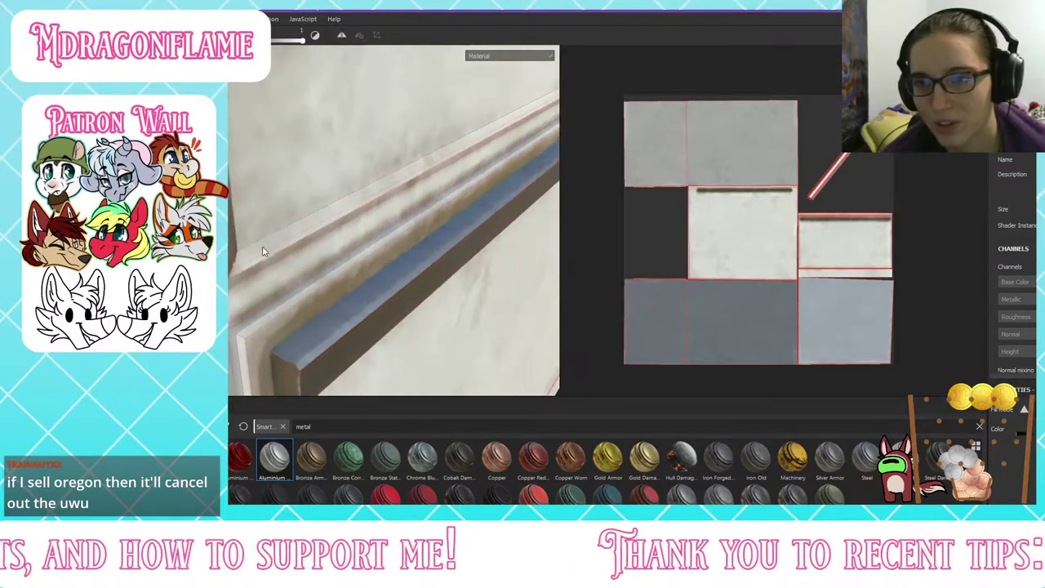
pyautogui.keyDown('alt'); pyautogui.moveTo(235, 290); pyautogui.dragTo(307, 188); pyautogui.keyUp('alt')
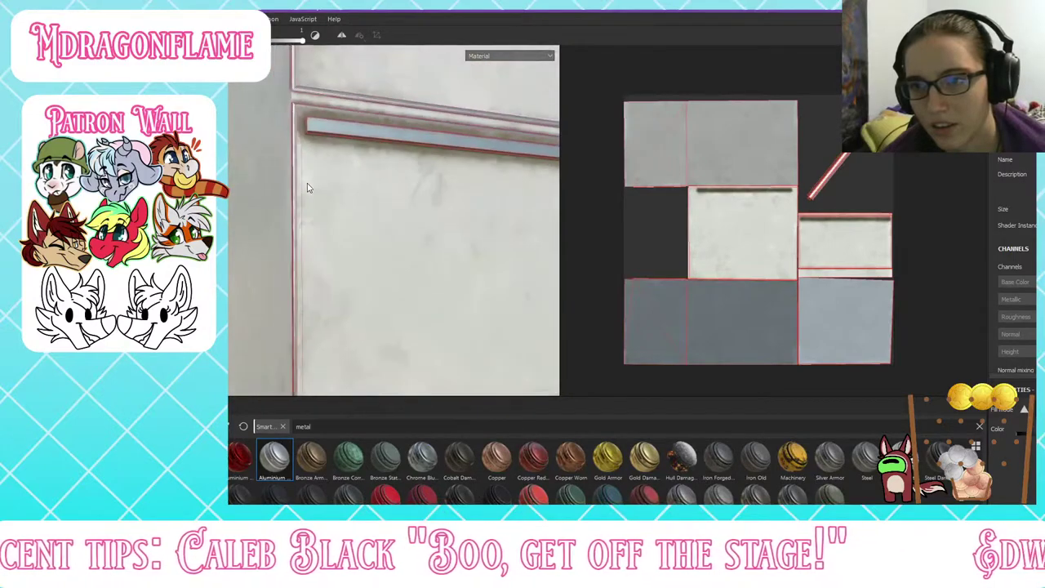
# Step: Fill the lower door's left, bottom and top bevels into the aluminium mask
pyautogui.keyDown('alt'); pyautogui.moveTo(332, 256); pyautogui.dragTo(285, 110, button='middle'); pyautogui.keyUp('alt')
pyautogui.keyDown('alt'); pyautogui.moveTo(339, 317); pyautogui.dragTo(319, 164); pyautogui.keyUp('alt')
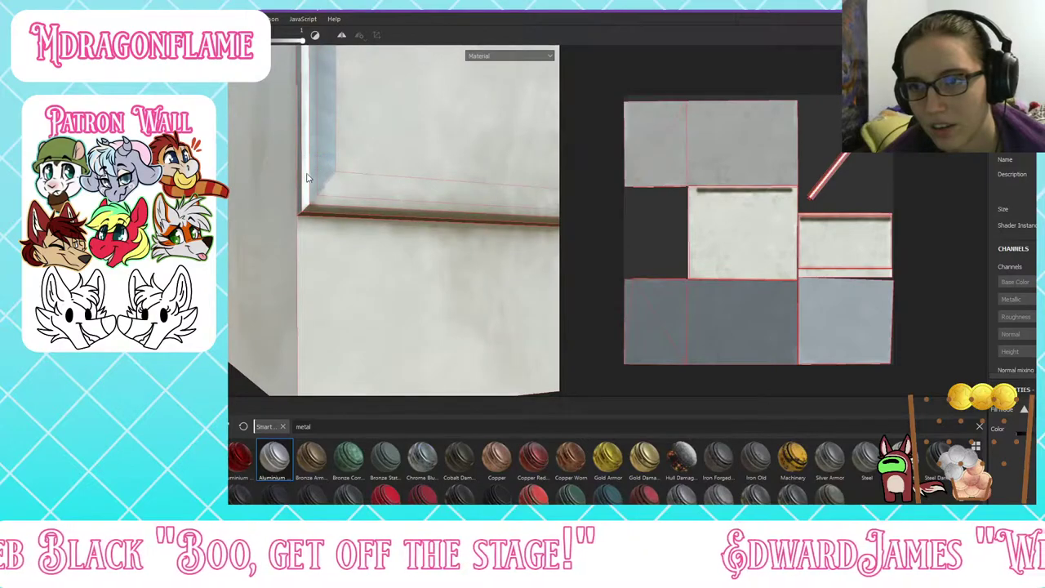
pyautogui.keyDown('alt'); pyautogui.moveTo(369, 212); pyautogui.dragTo(302, 255); pyautogui.keyUp('alt')
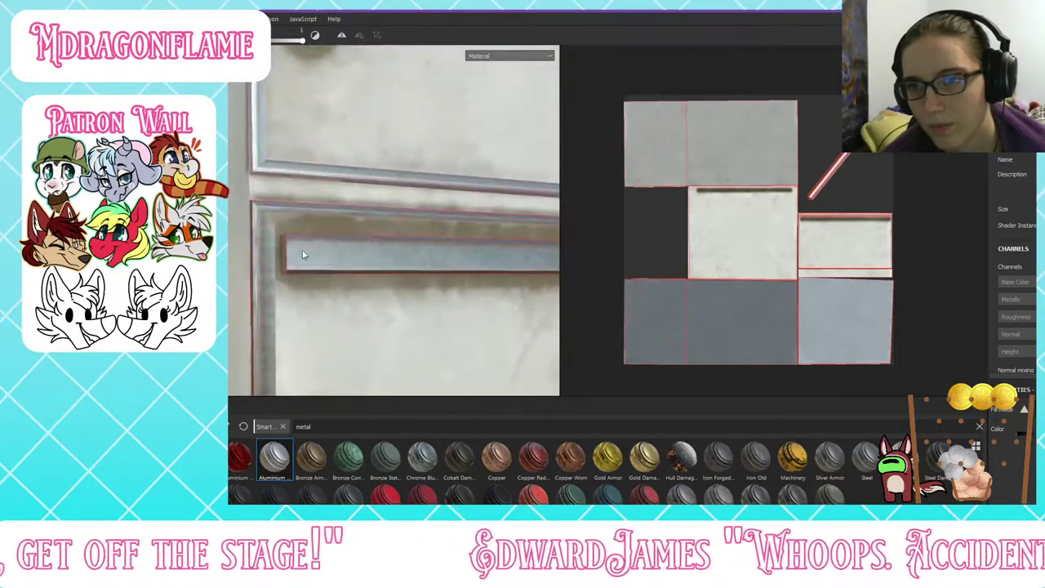
pyautogui.click(281, 218)
pyautogui.scroll(-5, 386, 254)
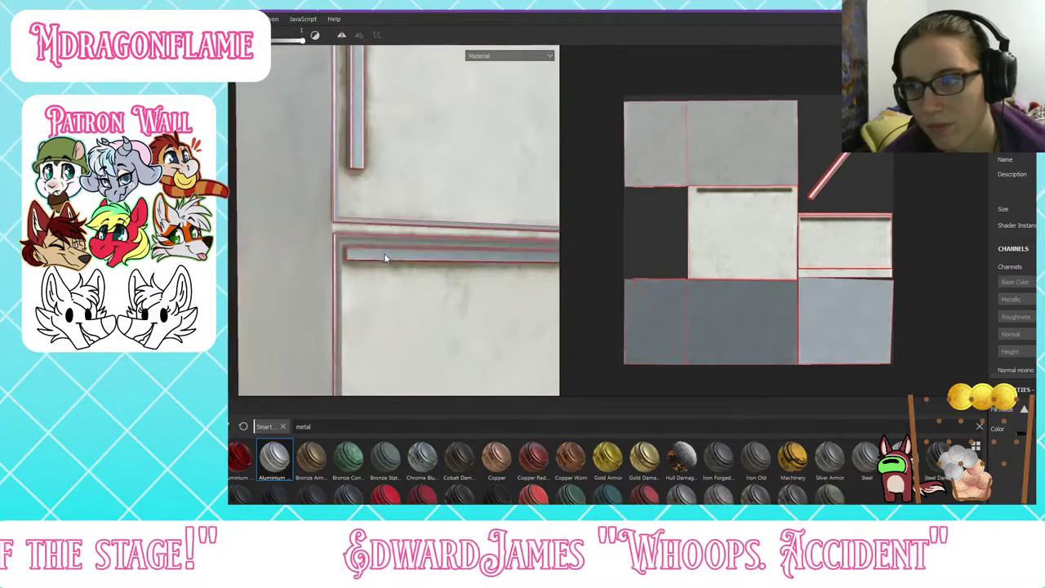
# Step: Add the bevels on the opposite vertical edge of both doors to the aluminium mask
pyautogui.keyDown('alt'); pyautogui.moveTo(384, 256); pyautogui.dragTo(236, 159, button='middle'); pyautogui.keyUp('alt')
pyautogui.keyDown('alt'); pyautogui.moveTo(235, 159); pyautogui.dragTo(404, 193); pyautogui.keyUp('alt')
pyautogui.keyDown('alt'); pyautogui.moveTo(397, 299); pyautogui.dragTo(391, 203); pyautogui.keyUp('alt')
pyautogui.keyDown('alt'); pyautogui.moveTo(391, 198); pyautogui.dragTo(420, 239, button='right'); pyautogui.keyUp('alt')
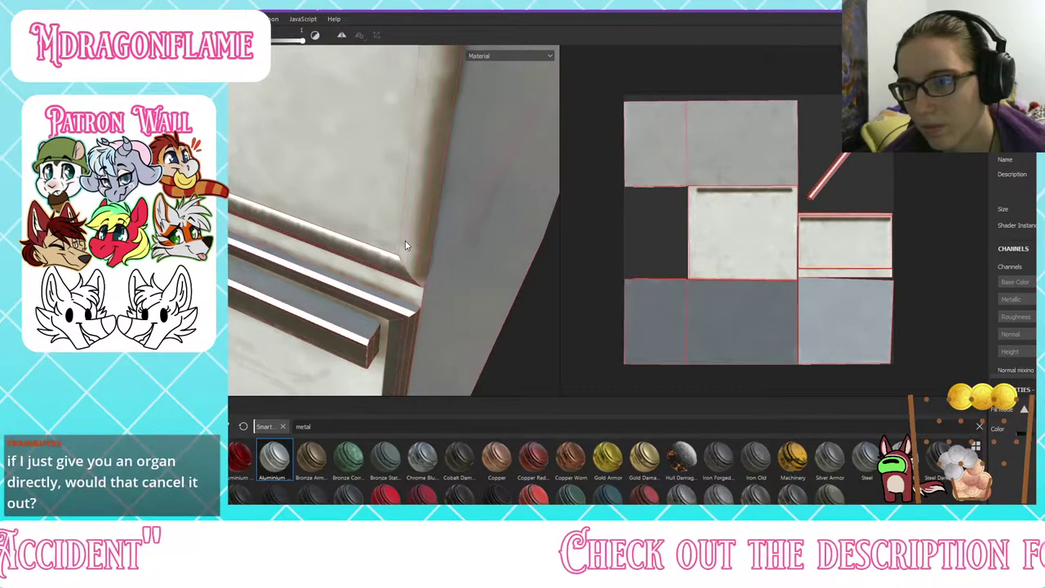
pyautogui.keyDown('alt'); pyautogui.moveTo(406, 245); pyautogui.dragTo(430, 250); pyautogui.keyUp('alt')
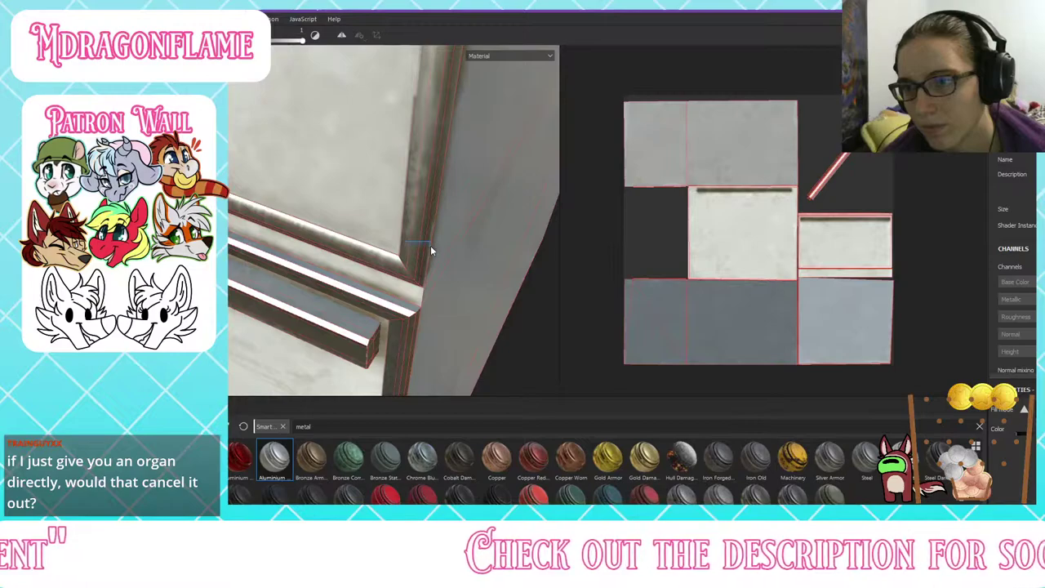
pyautogui.scroll(-7, 414, 182)
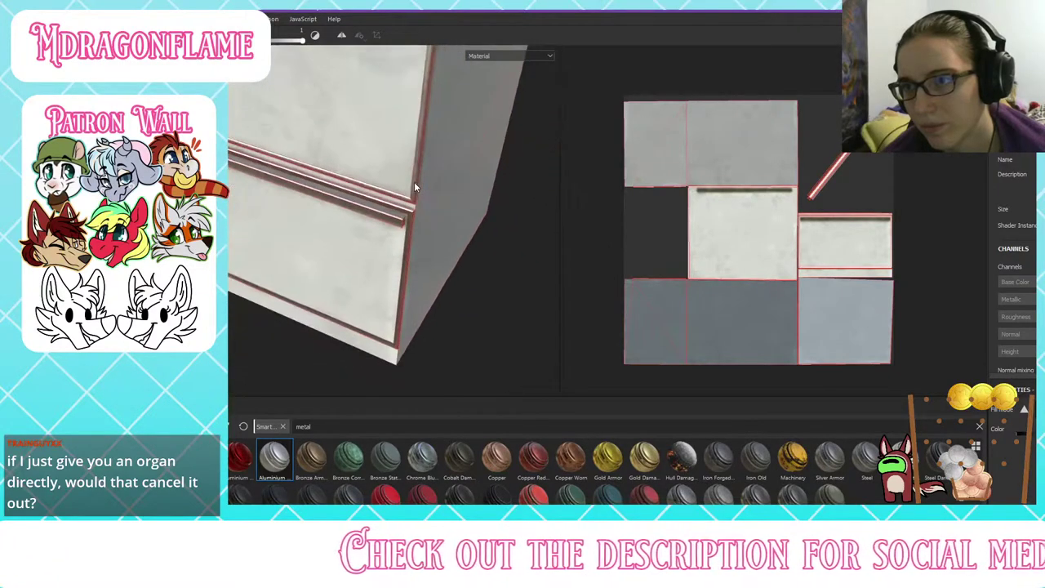
pyautogui.keyDown('alt'); pyautogui.moveTo(414, 187); pyautogui.dragTo(364, 203); pyautogui.keyUp('alt')
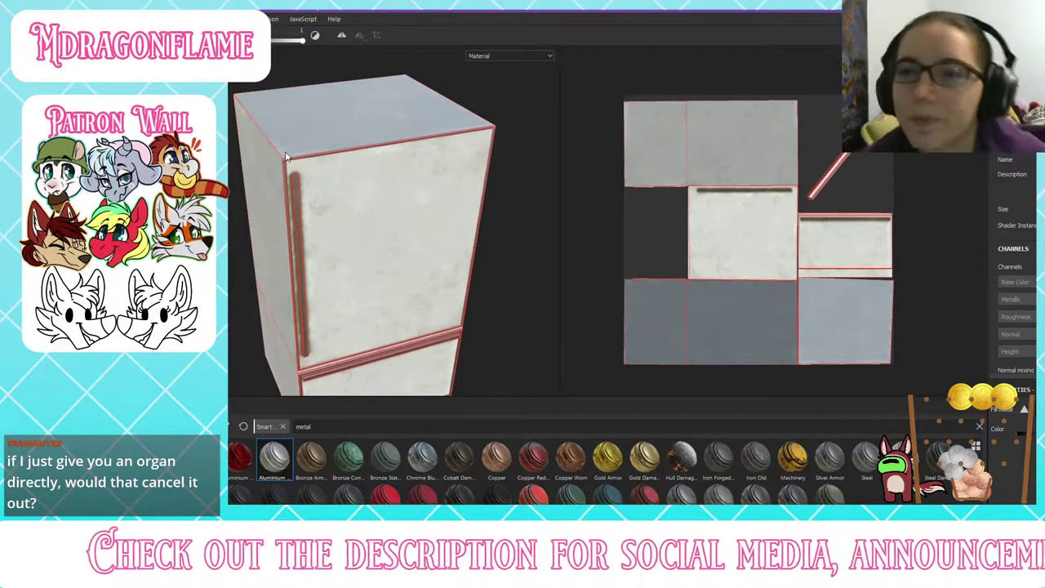
# Step: Fill the narrow bevels along the two side edges of the fridge's top with aluminium
pyautogui.scroll(12, 261, 107)
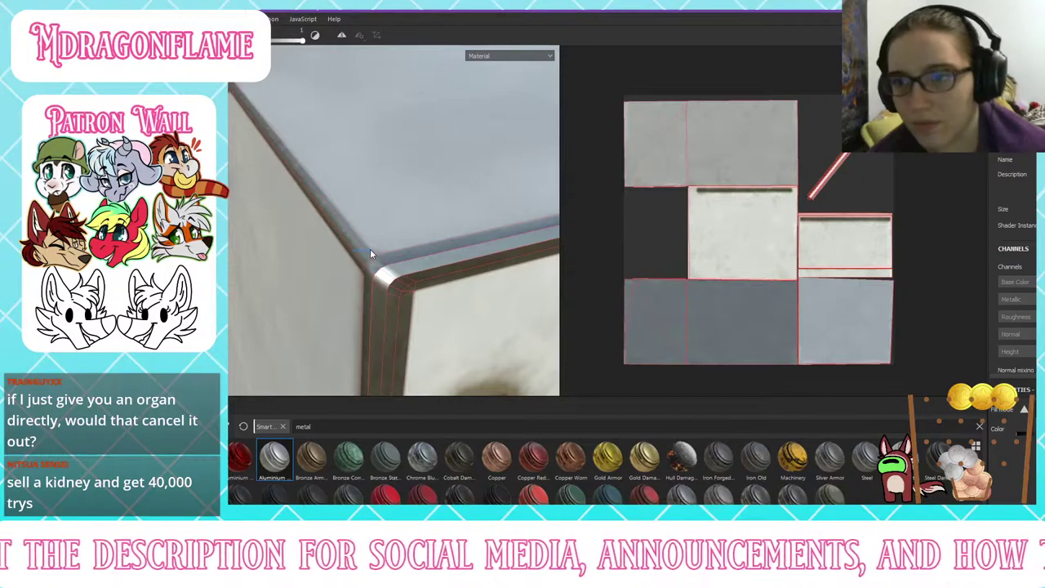
pyautogui.scroll(-6, 375, 212)
pyautogui.scroll(-4, 379, 220)
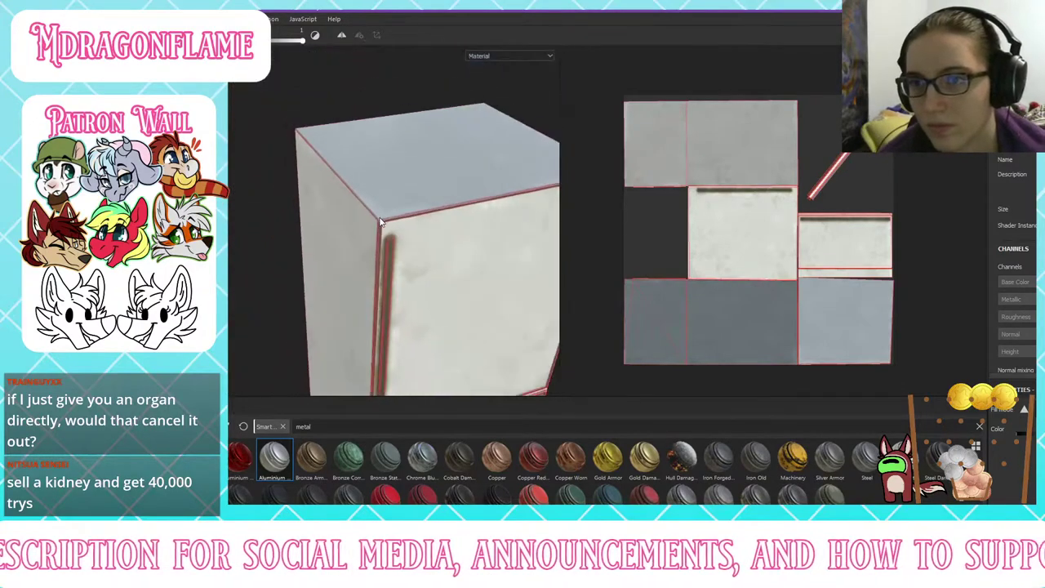
pyautogui.keyDown('alt'); pyautogui.moveTo(363, 276); pyautogui.dragTo(330, 27, button='middle'); pyautogui.keyUp('alt')
pyautogui.keyDown('alt'); pyautogui.moveTo(415, 196); pyautogui.dragTo(331, 291, button='middle'); pyautogui.keyUp('alt')
pyautogui.keyDown('alt'); pyautogui.moveTo(424, 147); pyautogui.dragTo(350, 168); pyautogui.keyUp('alt')
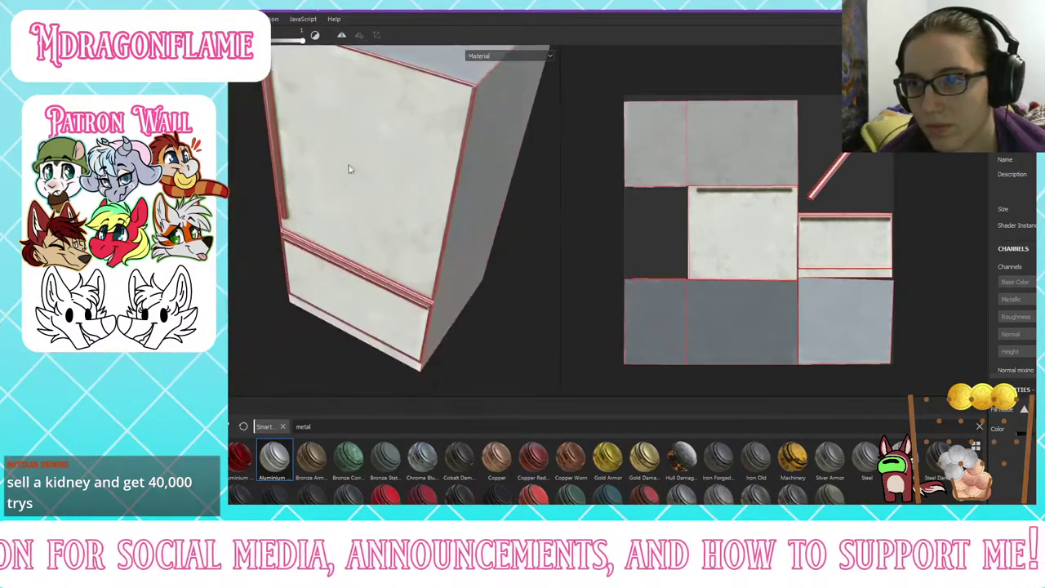
pyautogui.keyDown('alt'); pyautogui.moveTo(472, 87); pyautogui.dragTo(327, 238, button='middle'); pyautogui.keyUp('alt')
pyautogui.scroll(5, 341, 237)
pyautogui.scroll(5, 348, 229)
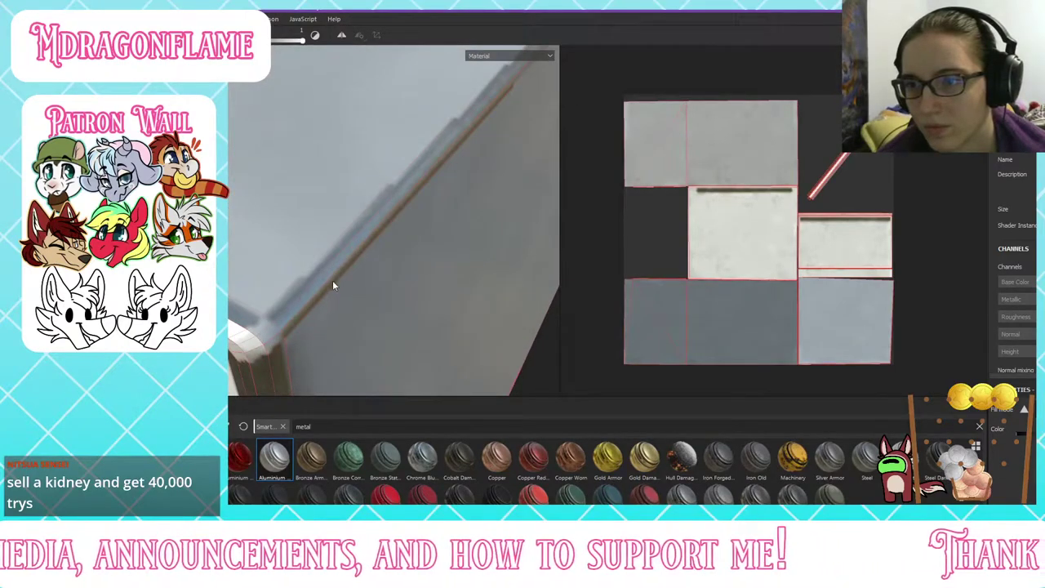
# Step: Remove the stray triangular face fill from the aluminium mask using a fill value of 0
pyautogui.click(268, 339)
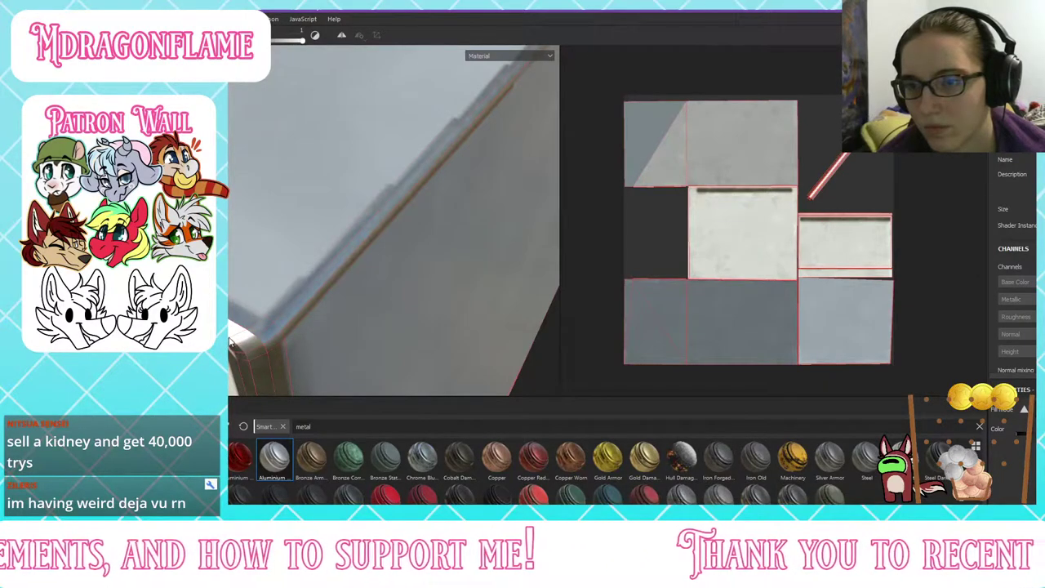
pyautogui.keyDown('alt'); pyautogui.moveTo(238, 355); pyautogui.dragTo(343, 285); pyautogui.keyUp('alt')
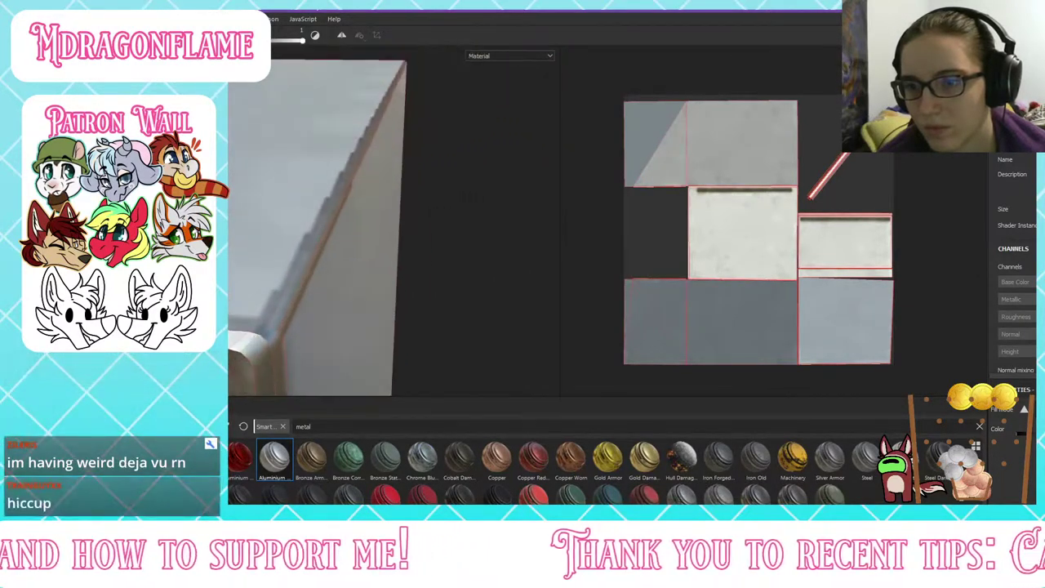
pyautogui.scroll(-1, 261, 304)
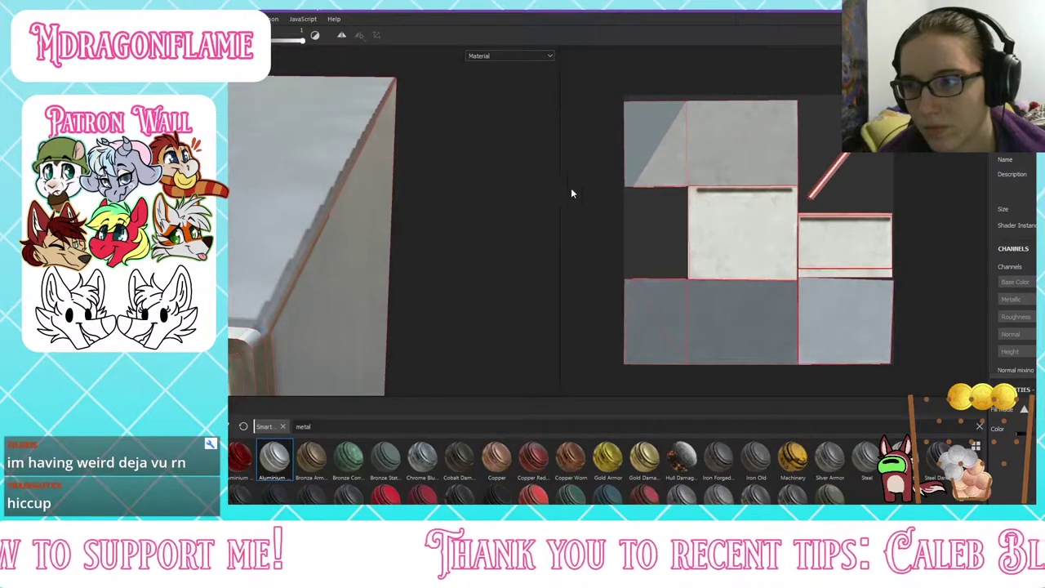
pyautogui.keyDown('alt'); pyautogui.moveTo(536, 260); pyautogui.dragTo(564, 58); pyautogui.keyUp('alt')
pyautogui.scroll(-6, 460, 159)
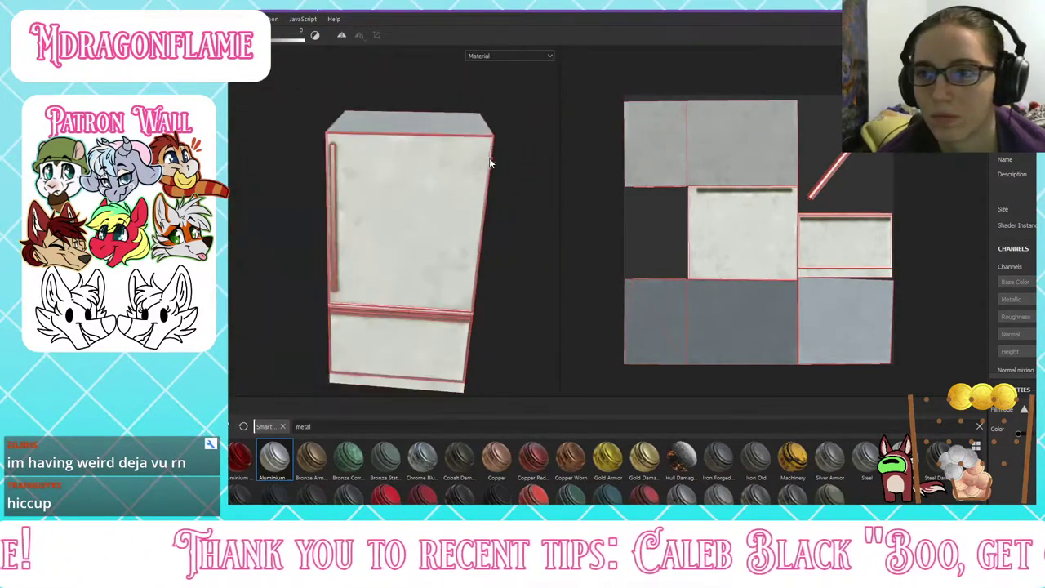
# Step: Examine the fridge's front under rotated environment lighting and bring back the layer stack
pyautogui.keyDown('alt'); pyautogui.moveTo(440, 225); pyautogui.dragTo(421, 184); pyautogui.keyUp('alt')
pyautogui.moveTo(500, 253)
pyautogui.keyDown('shift'); pyautogui.mouseDown(button='right')
pyautogui.moveTo(548, 238)
pyautogui.moveTo(483, 240)
pyautogui.moveTo(509, 243)
pyautogui.mouseUp(button='right'); pyautogui.keyUp('shift')
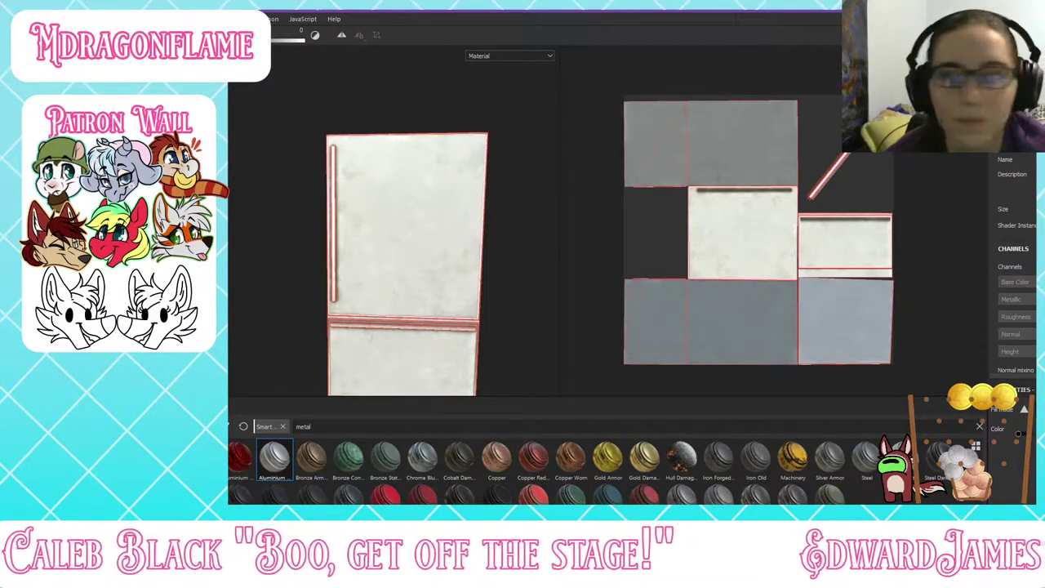
pyautogui.click(1009, 116)
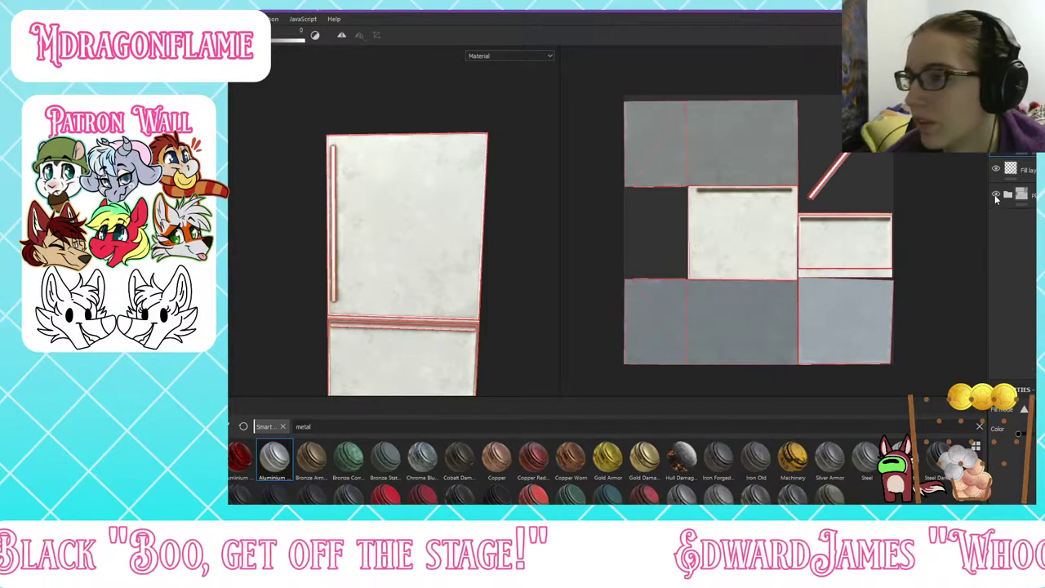
# Step: Select the dusty plastic group, clear the metal search and browse all smart materials
pyautogui.click(1016, 194)
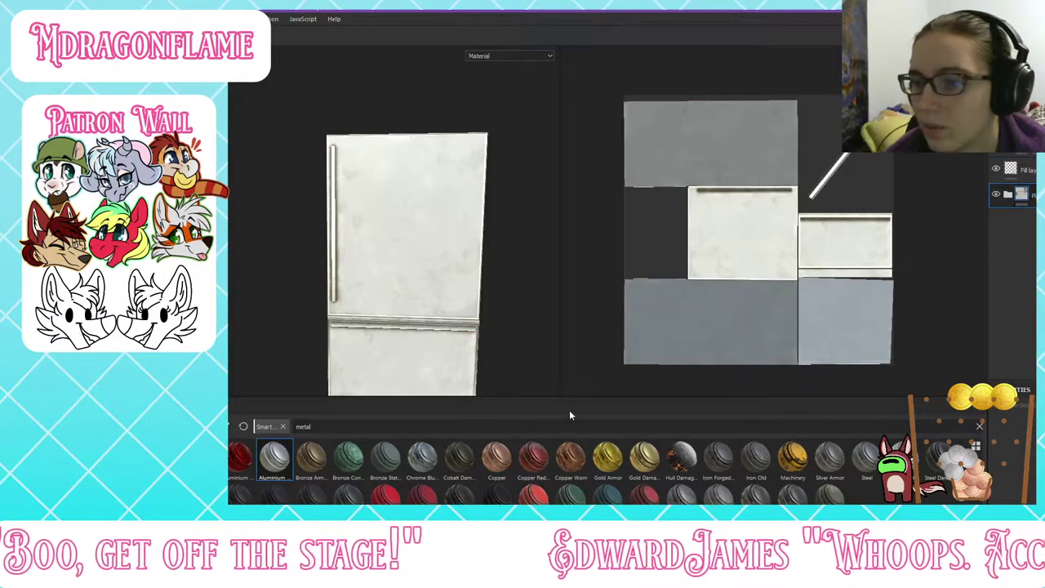
pyautogui.click(980, 426)
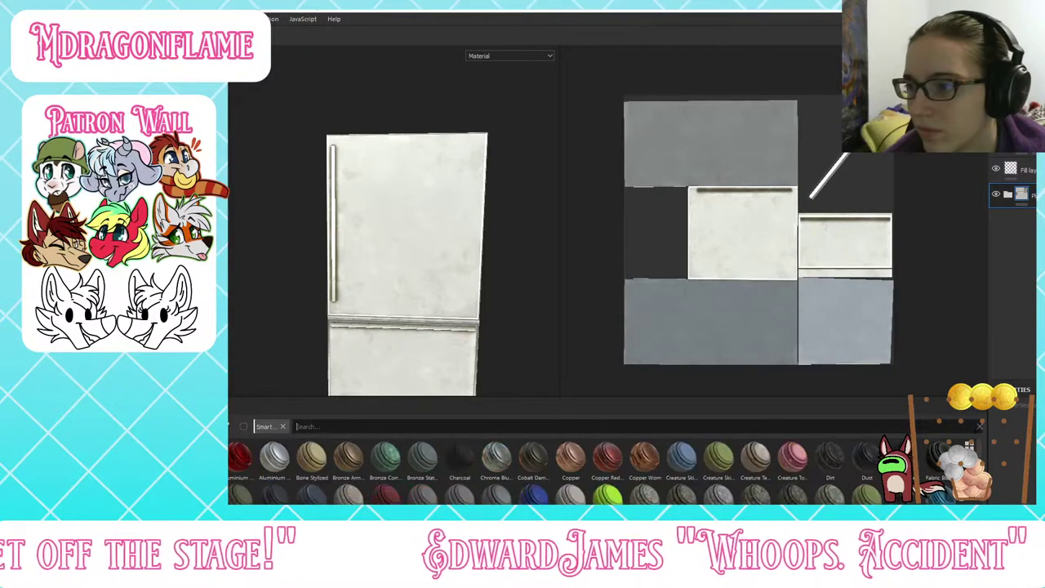
pyautogui.moveTo(656, 453)
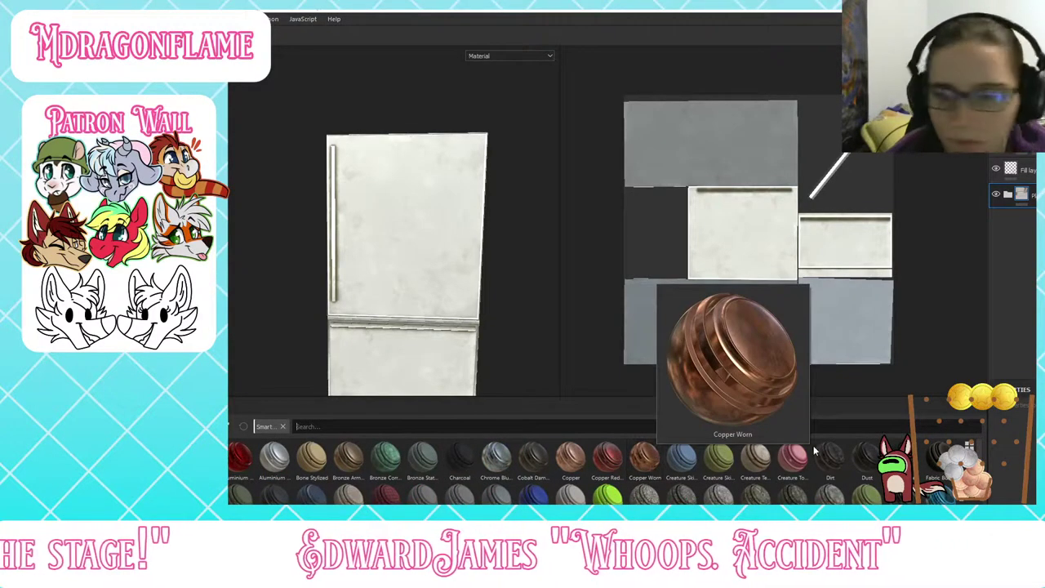
pyautogui.moveTo(380, 500)
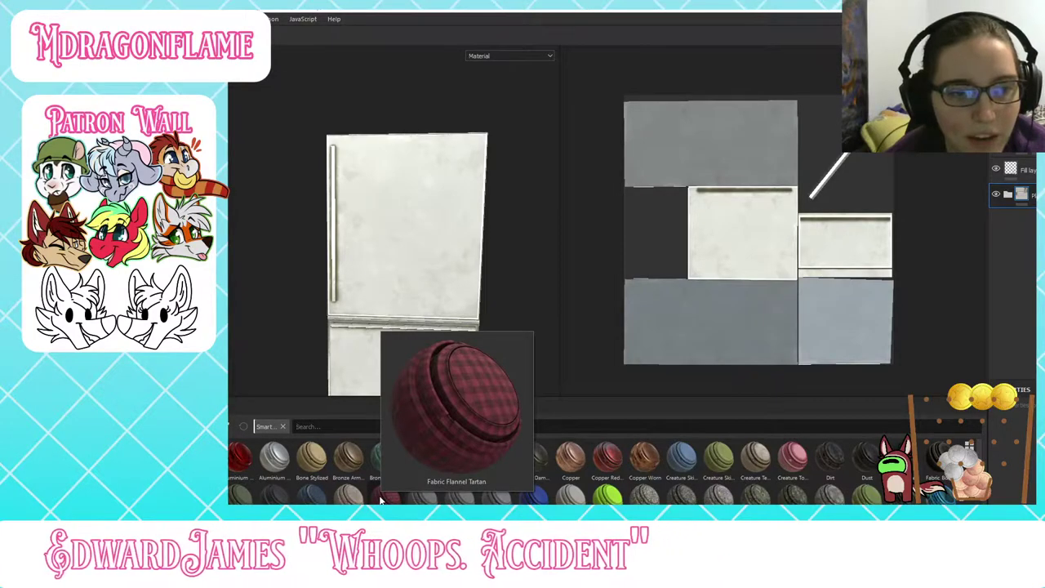
pyautogui.scroll(3, 473, 267)
pyautogui.scroll(-4, 438, 234)
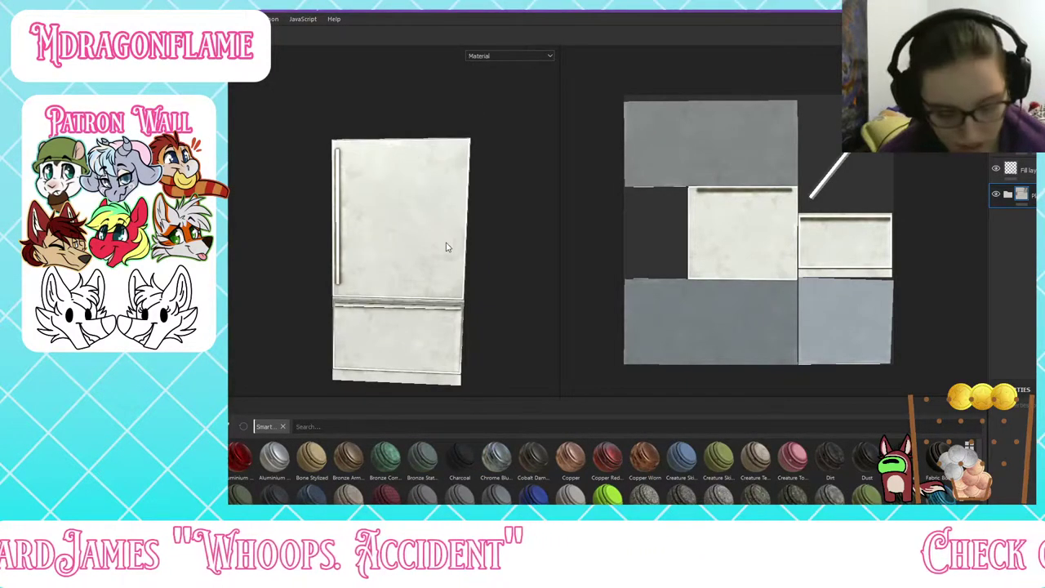
# Step: Try searching the smart materials for "grate" for the fridge's lower front strip and clear the search
pyautogui.scroll(1, 454, 260)
pyautogui.keyDown('alt'); pyautogui.moveTo(455, 261); pyautogui.dragTo(464, 147, button='middle'); pyautogui.keyUp('alt')
pyautogui.scroll(4, 426, 245)
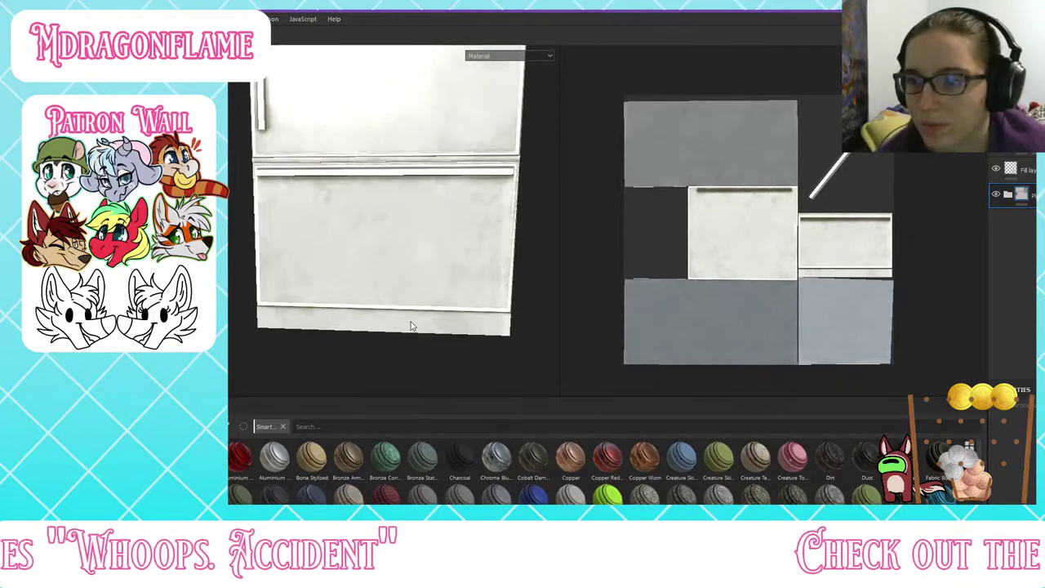
pyautogui.scroll(2, 426, 249)
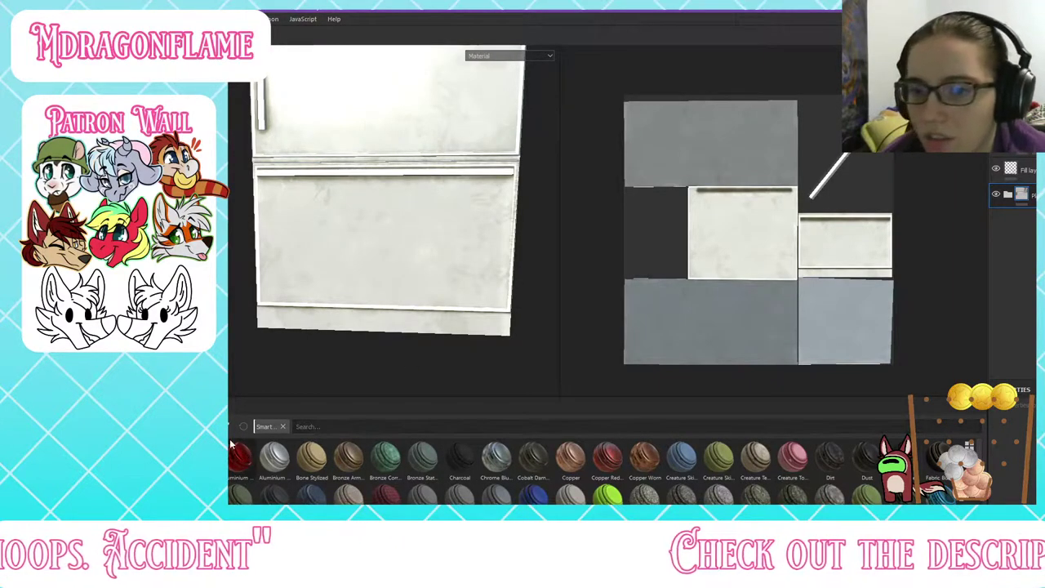
pyautogui.click(325, 426)
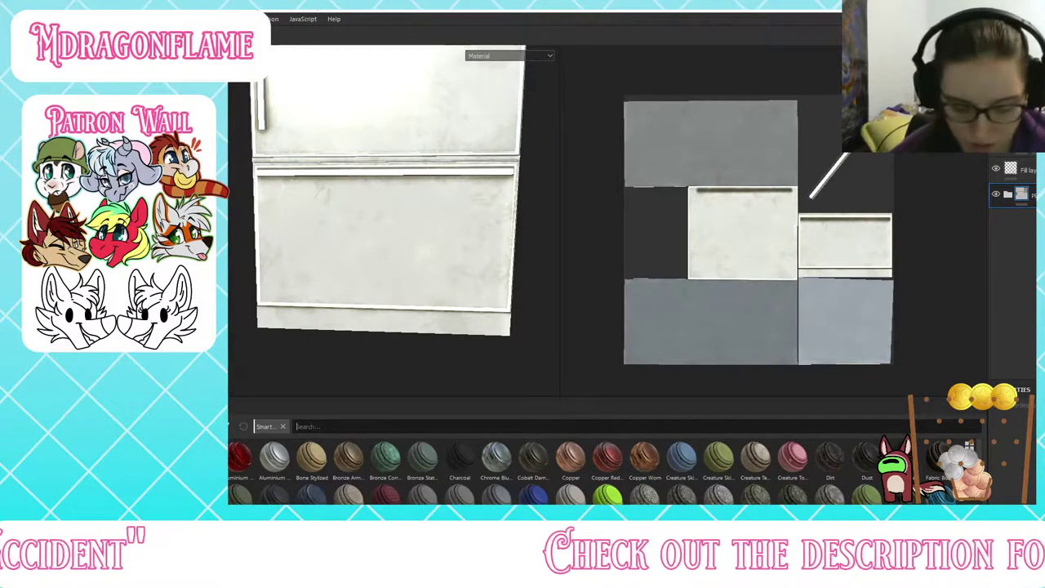
pyautogui.write('grate')
pyautogui.press('BackSpace')
pyautogui.press('BackSpace')
pyautogui.press('BackSpace')
pyautogui.press('BackSpace')
pyautogui.press('BackSpace')
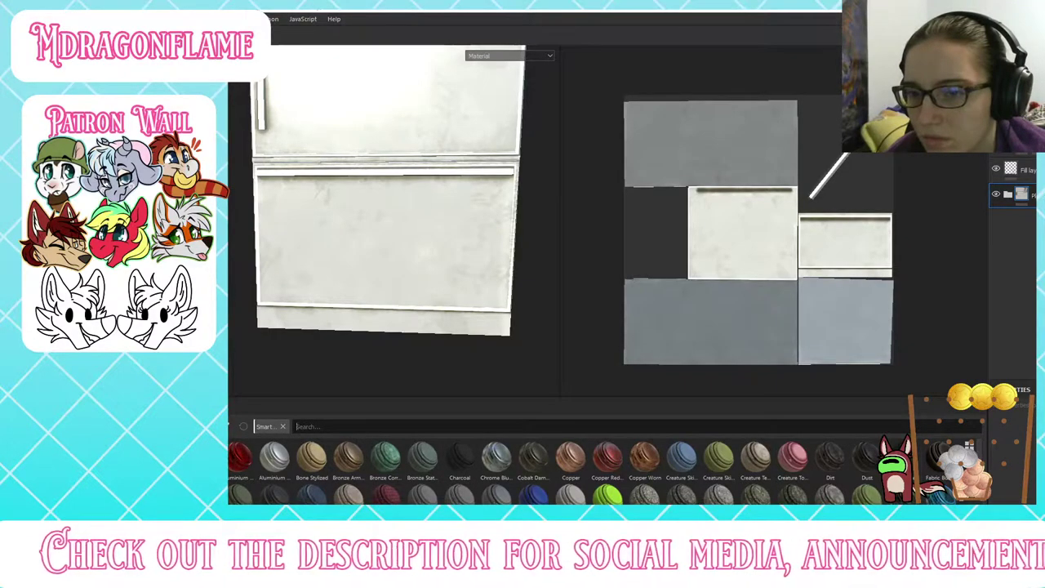
# Step: Browse the grunge textures and procedural patterns for one that suits the fridge's base grille
pyautogui.click(179, 472)
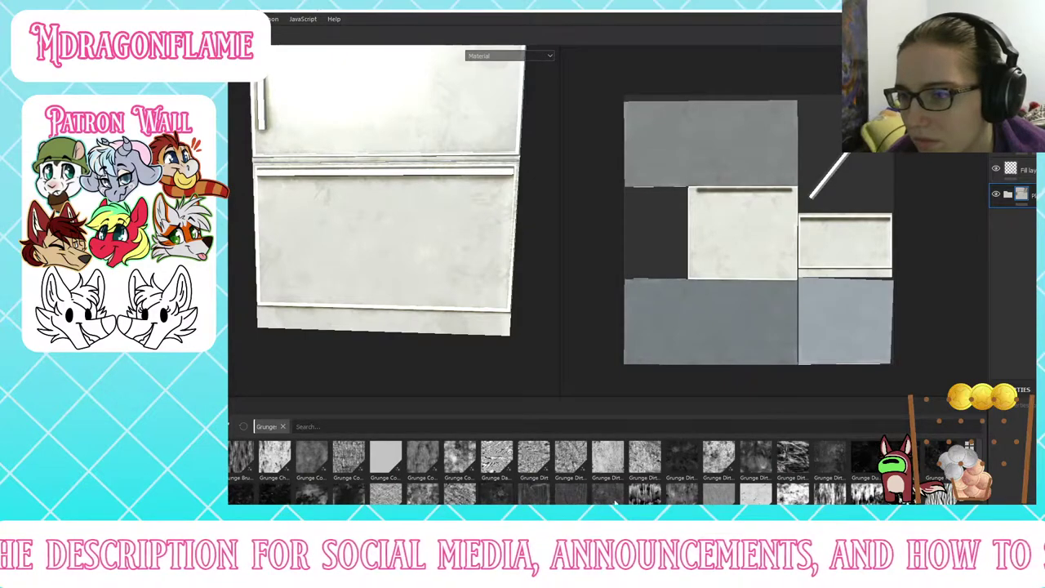
pyautogui.scroll(-3, 686, 482)
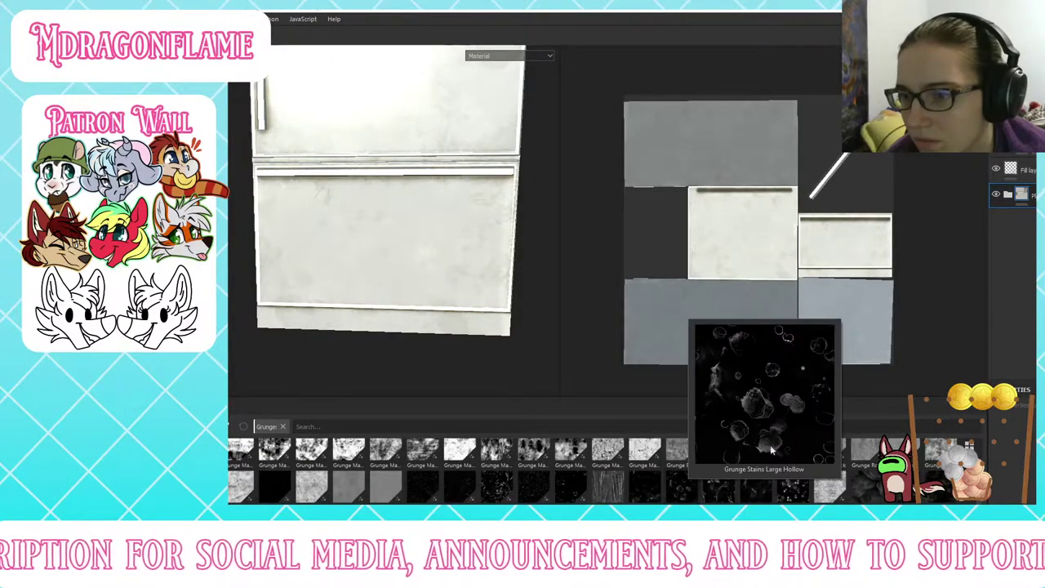
pyautogui.scroll(3, 768, 463)
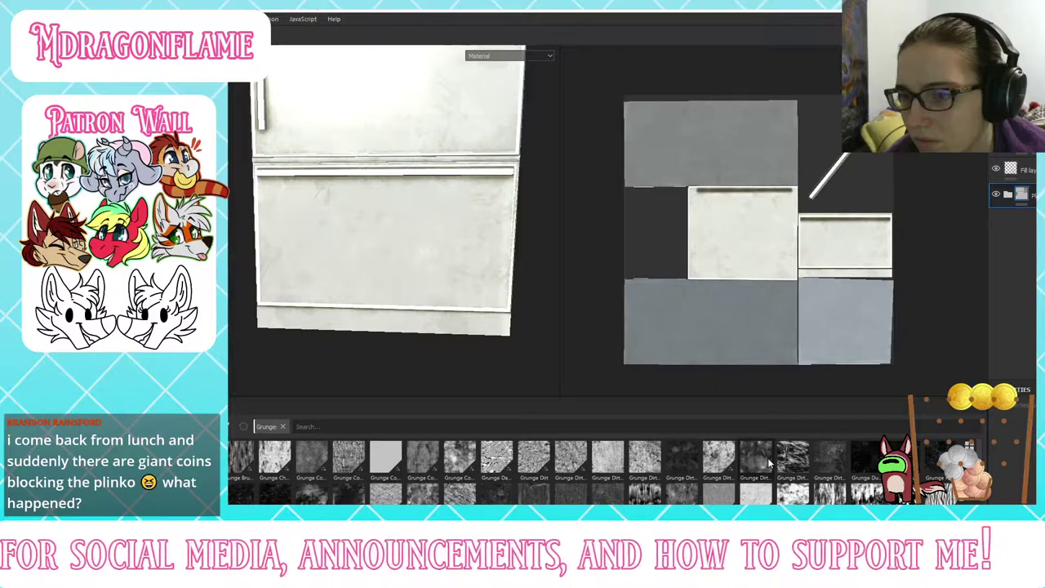
pyautogui.scroll(-3, 571, 469)
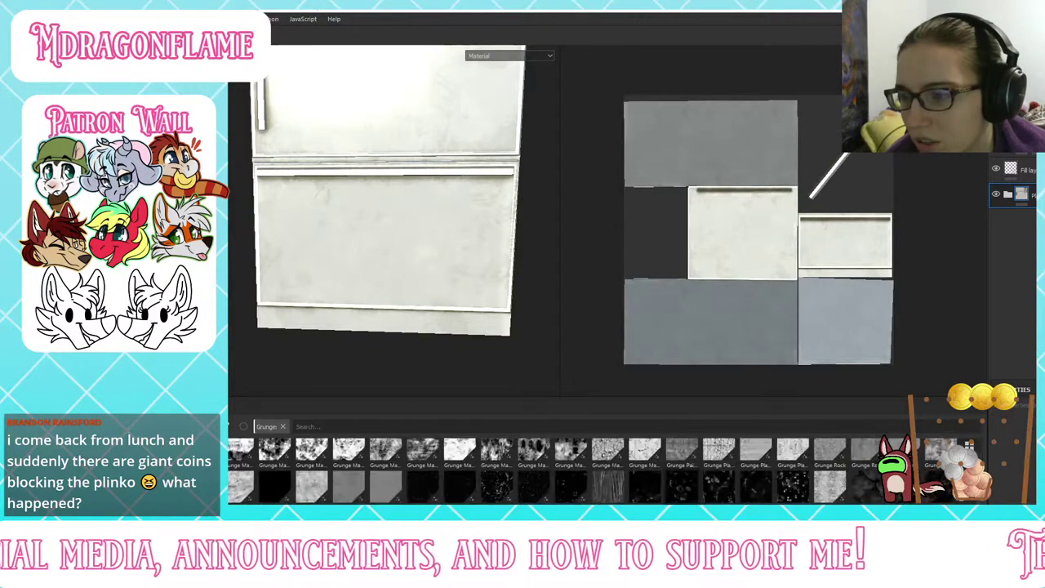
pyautogui.click(192, 469)
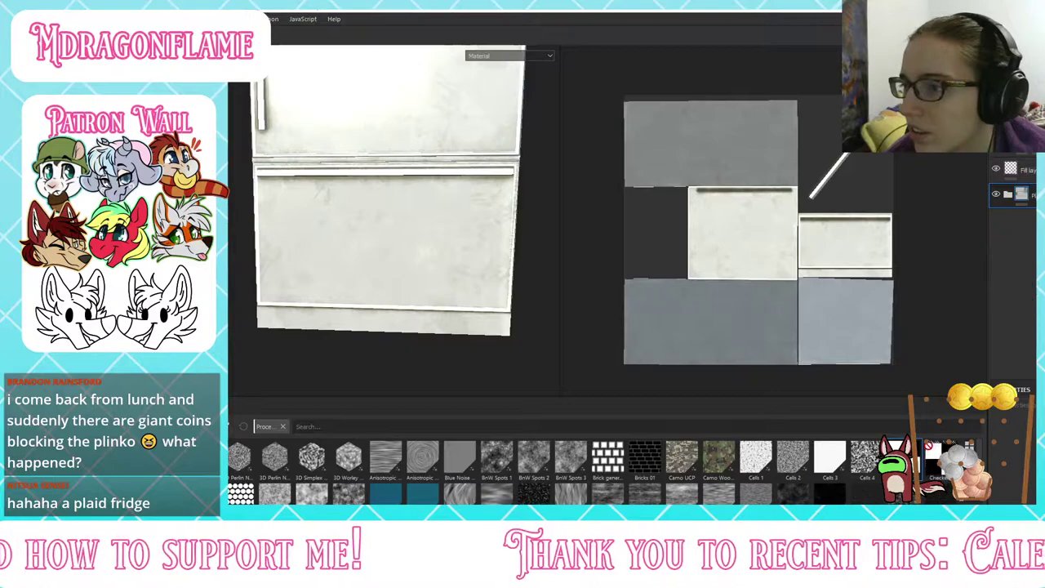
# Step: Add a fill layer directly above the dusty plastic group
pyautogui.click(1021, 155)
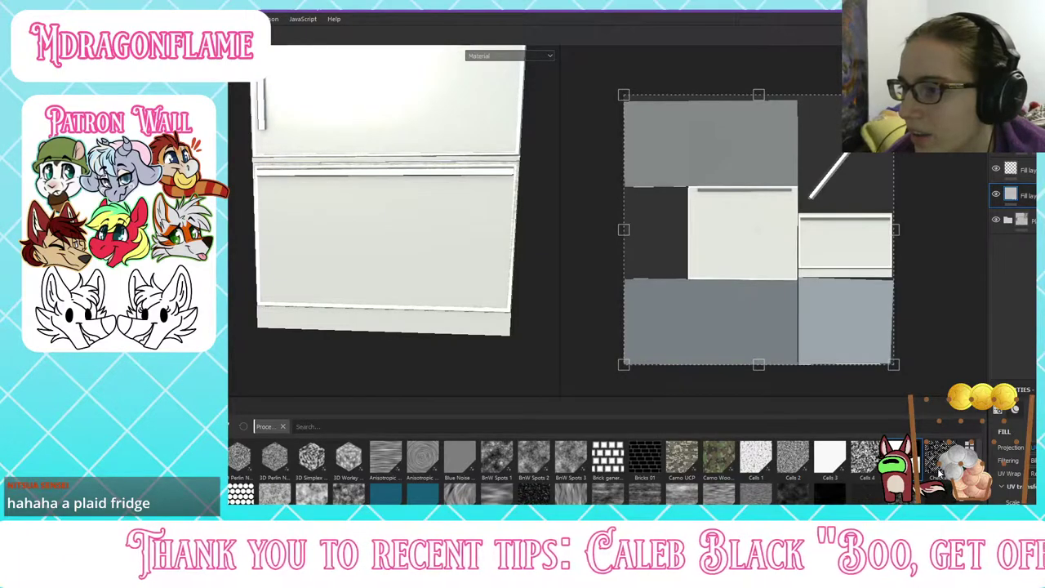
pyautogui.moveTo(939, 471)
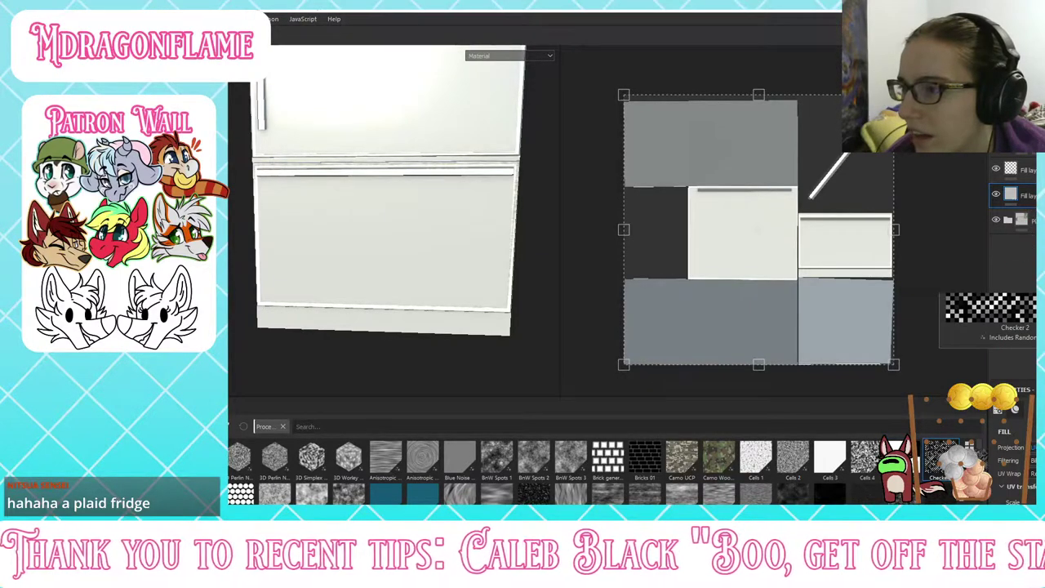
# Step: Try adding a generator and a fill effect to the new fill layer, undoing each
pyautogui.rightClick(1028, 196)
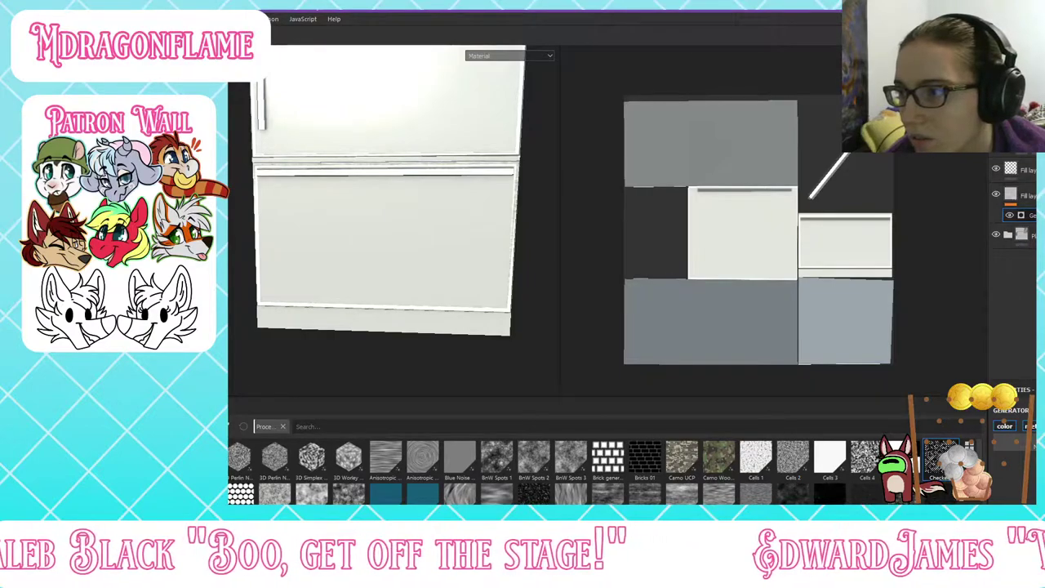
pyautogui.hotkey('ctrl', 'z')
pyautogui.rightClick(1008, 195)
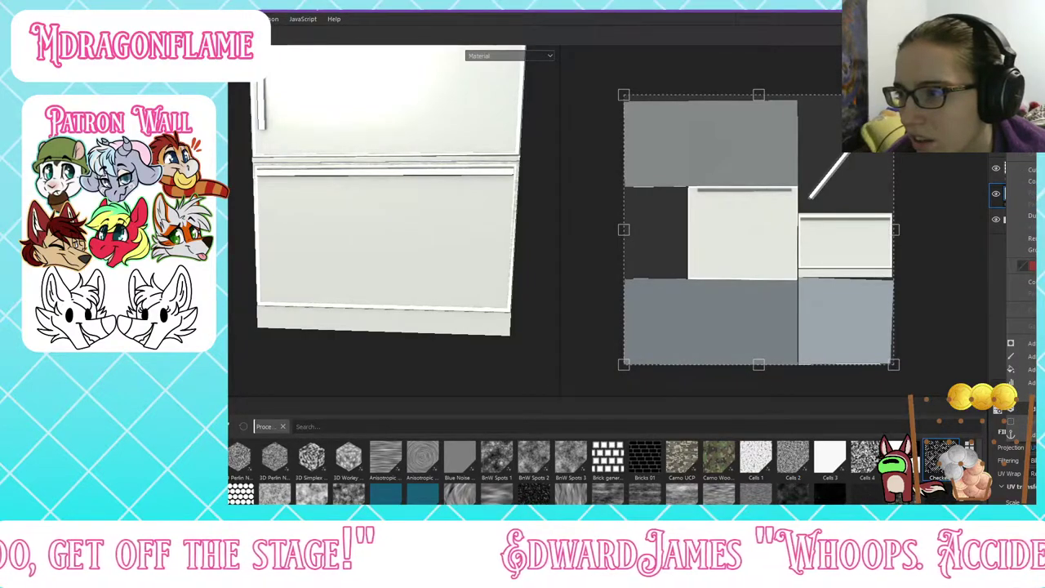
pyautogui.click(1024, 370)
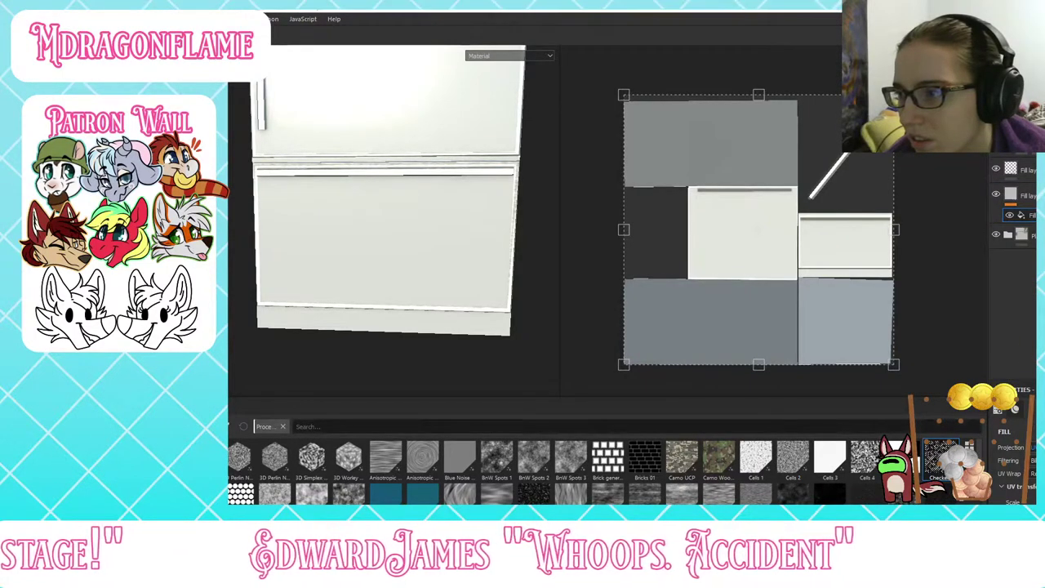
pyautogui.hotkey('ctrl', 'z')
# Step: Add a filter to the new fill layer, search the filters for "pro", and delete the filter effect
pyautogui.rightClick(1008, 195)
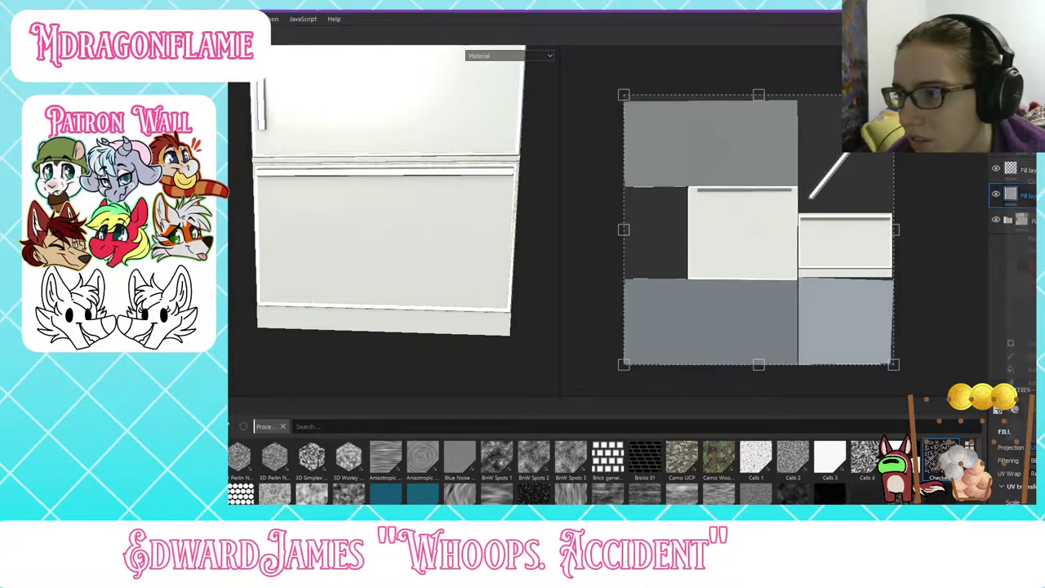
pyautogui.click(1028, 410)
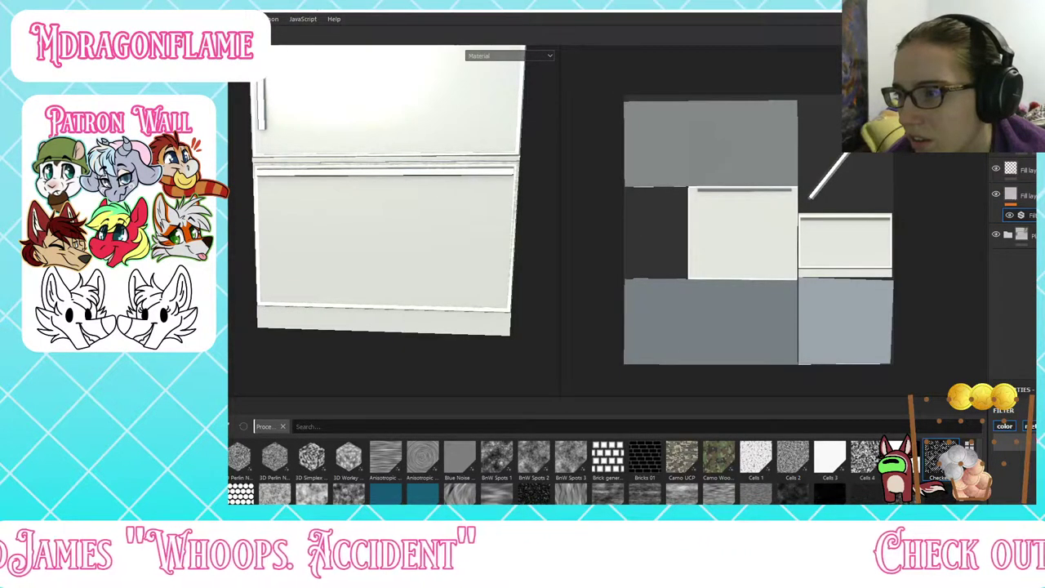
pyautogui.click(1031, 453)
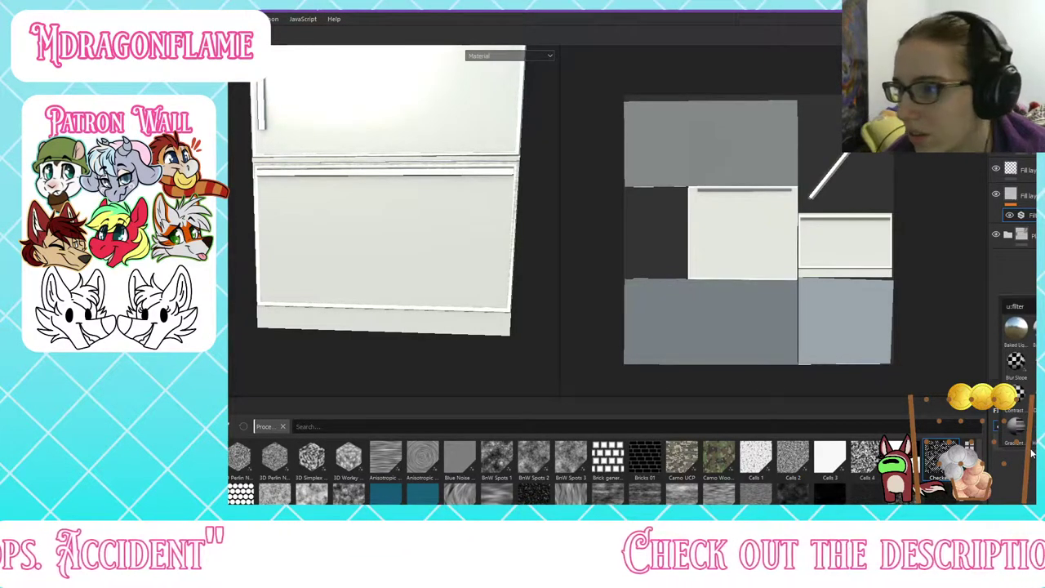
pyautogui.write('pro')
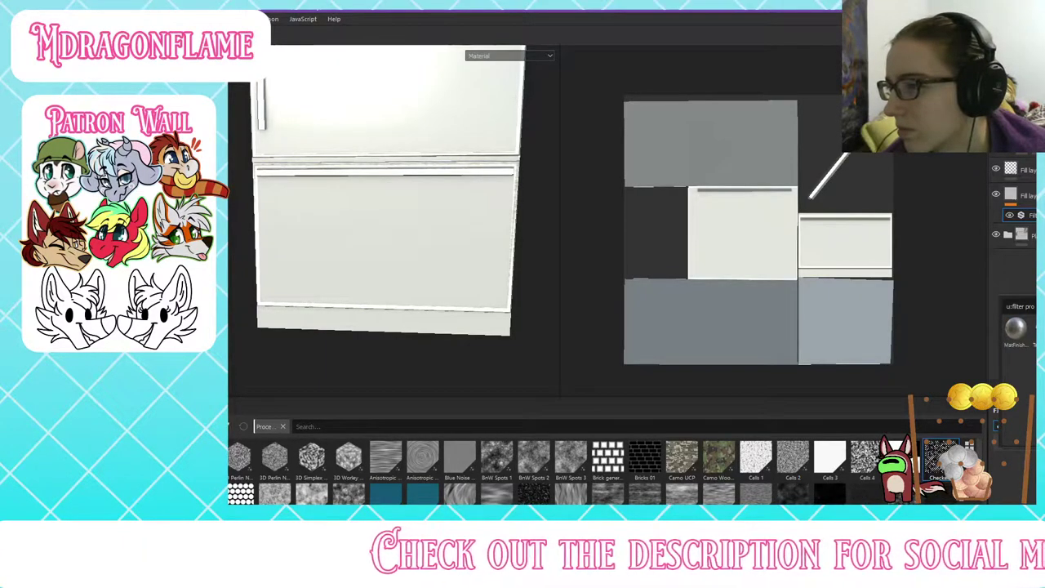
pyautogui.moveTo(1035, 328)
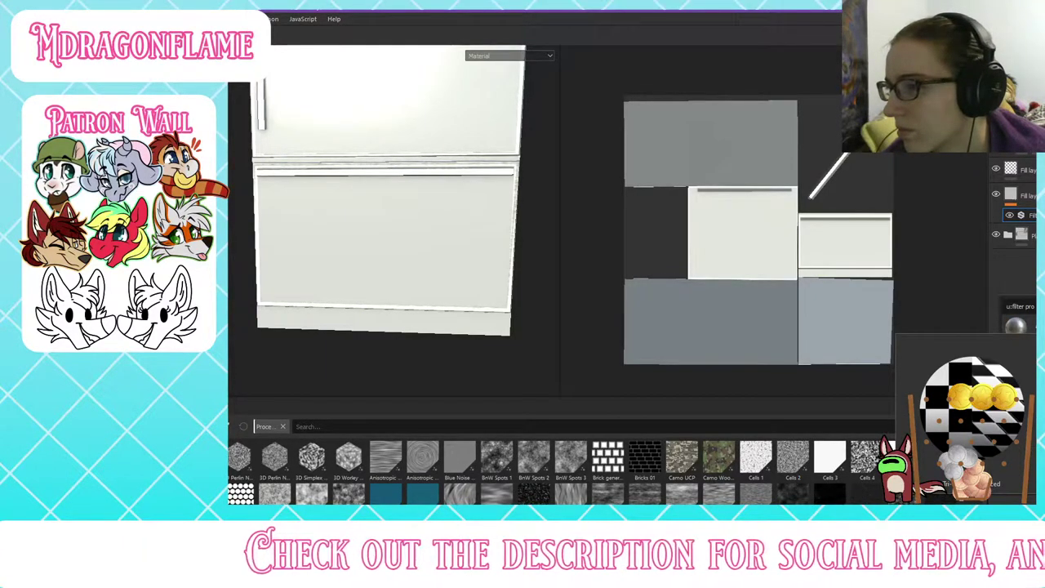
pyautogui.click(1011, 196)
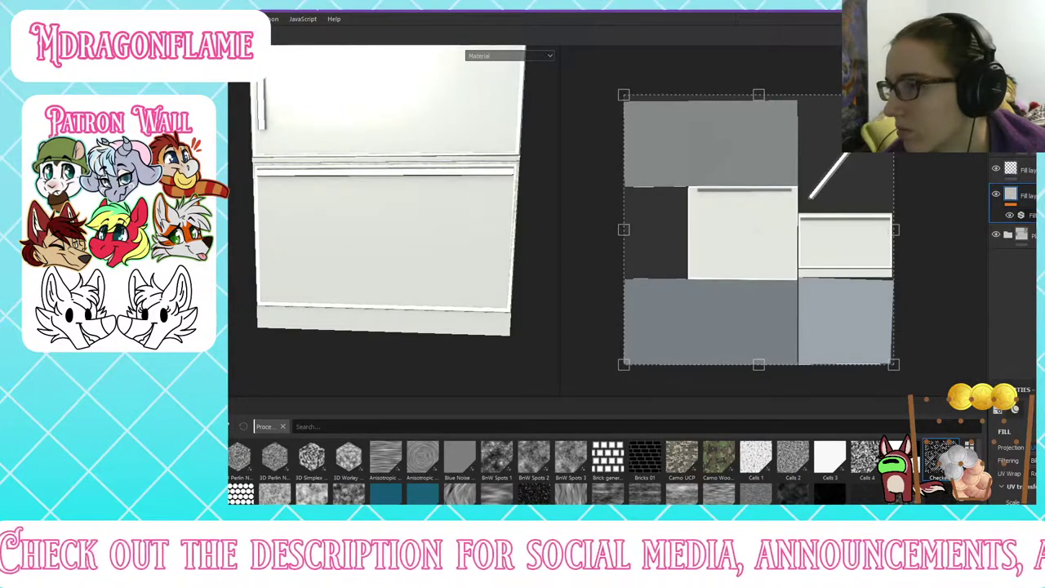
pyautogui.click(1030, 215)
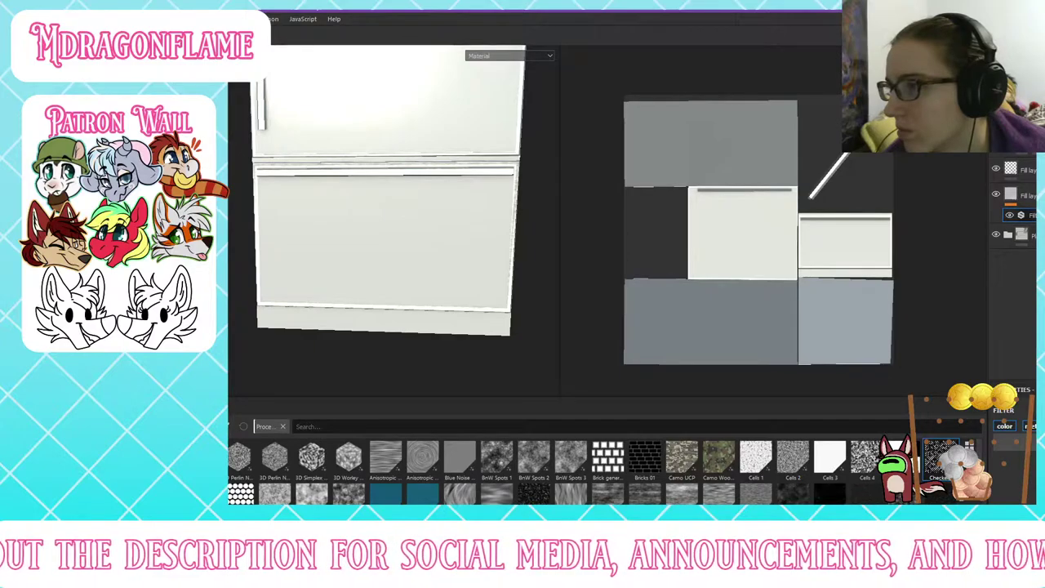
pyautogui.press('Delete')
# Step: Examine the generator inside the plastic group and compare the fill layers above it
pyautogui.click(1008, 221)
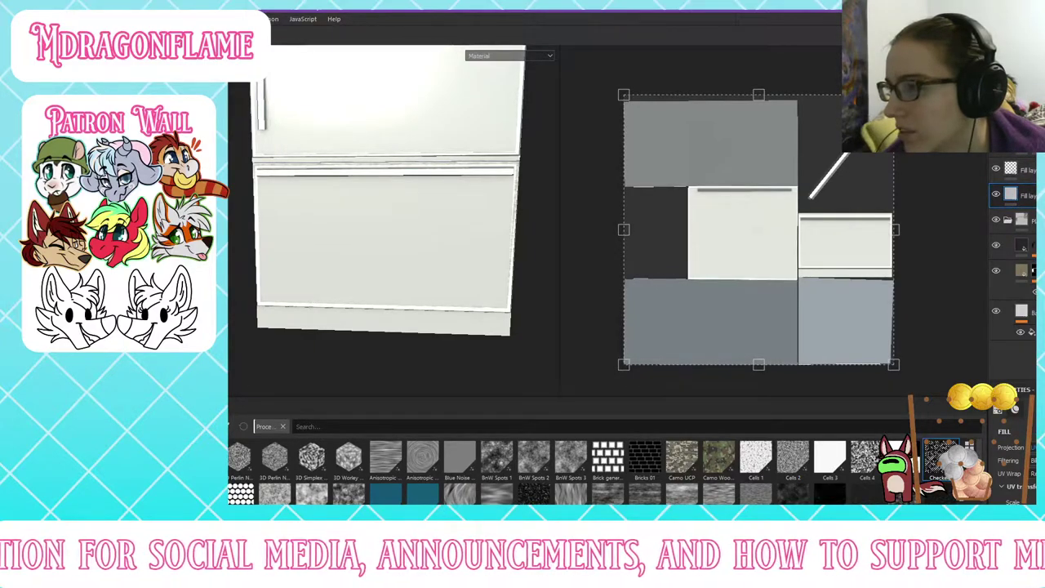
pyautogui.click(1034, 292)
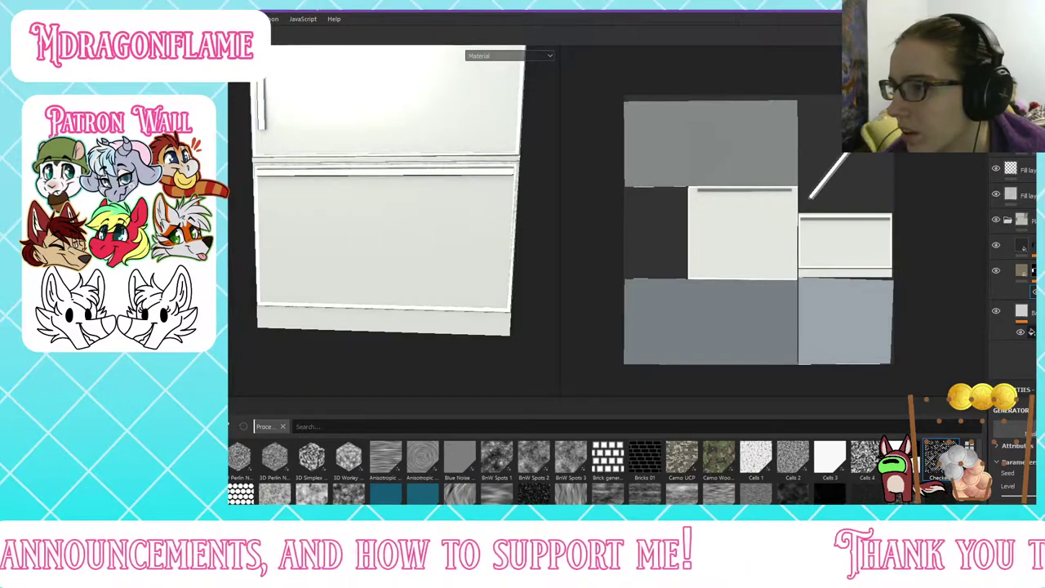
pyautogui.click(1008, 222)
pyautogui.click(1016, 195)
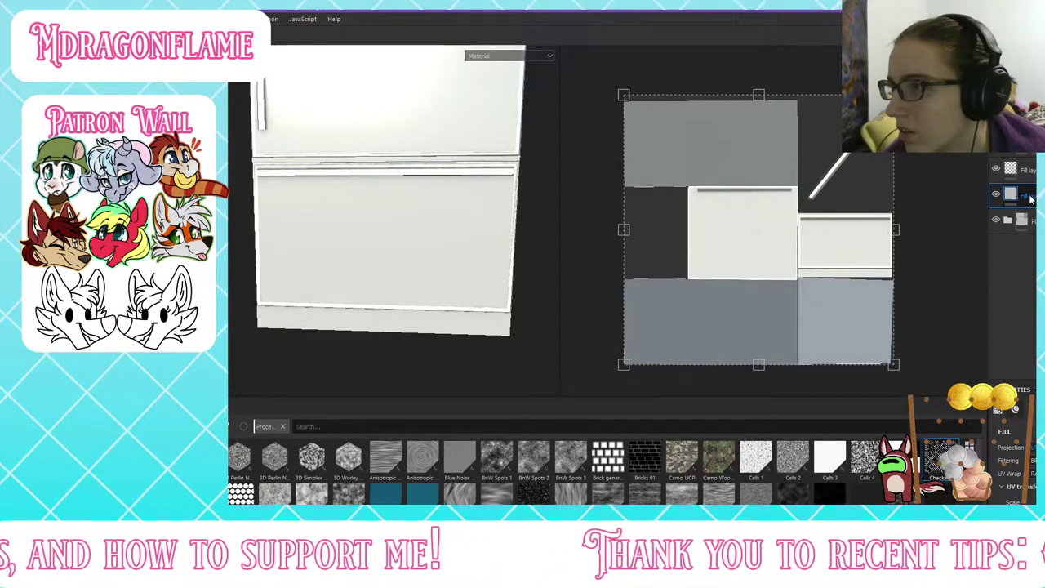
pyautogui.click(1032, 172)
pyautogui.click(996, 173)
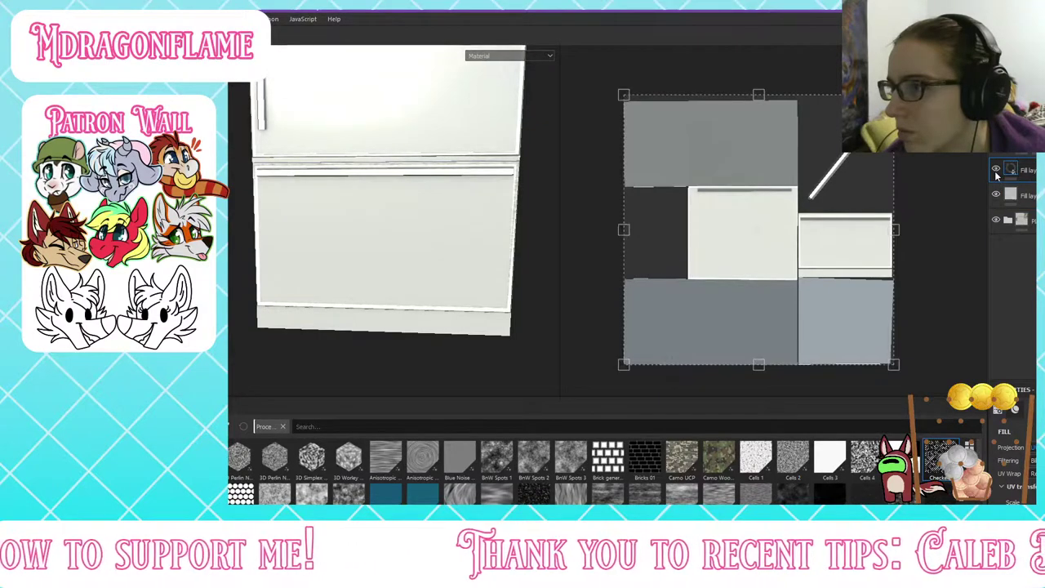
pyautogui.click(1024, 195)
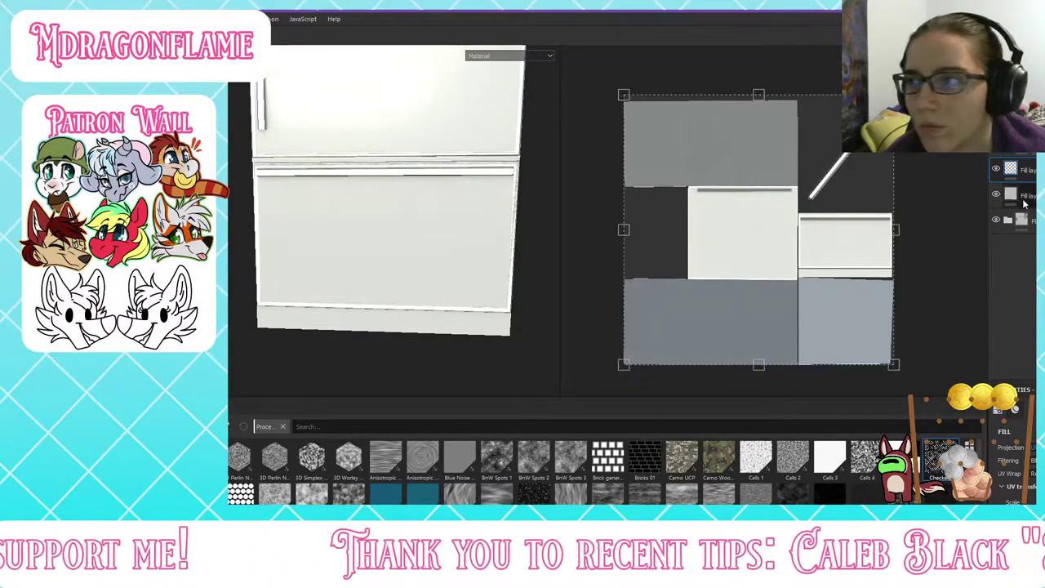
# Step: Try a black mask on the fill layer above the plastic group and remove it
pyautogui.rightClick(1030, 197)
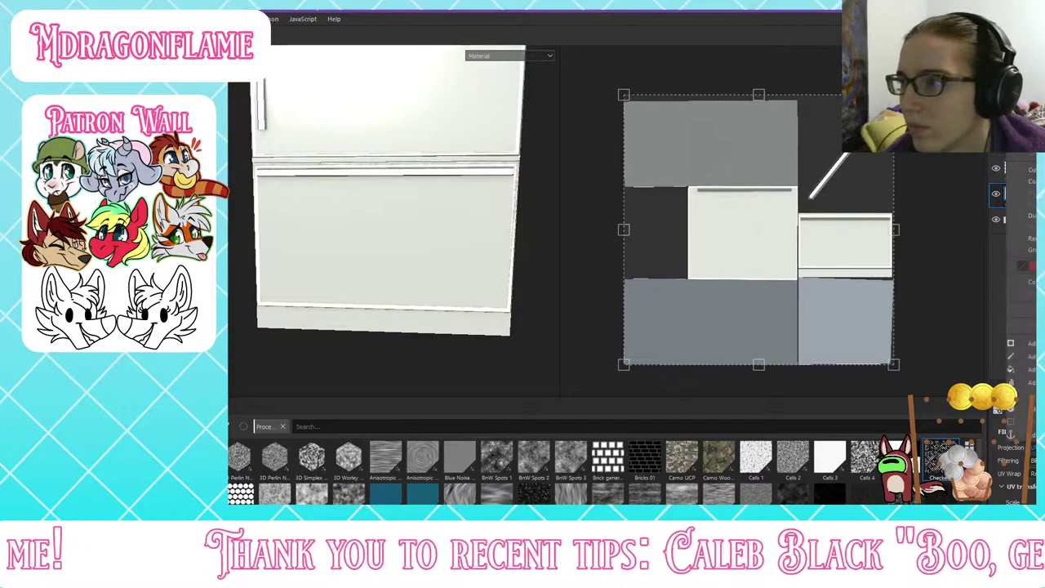
pyautogui.click(1030, 121)
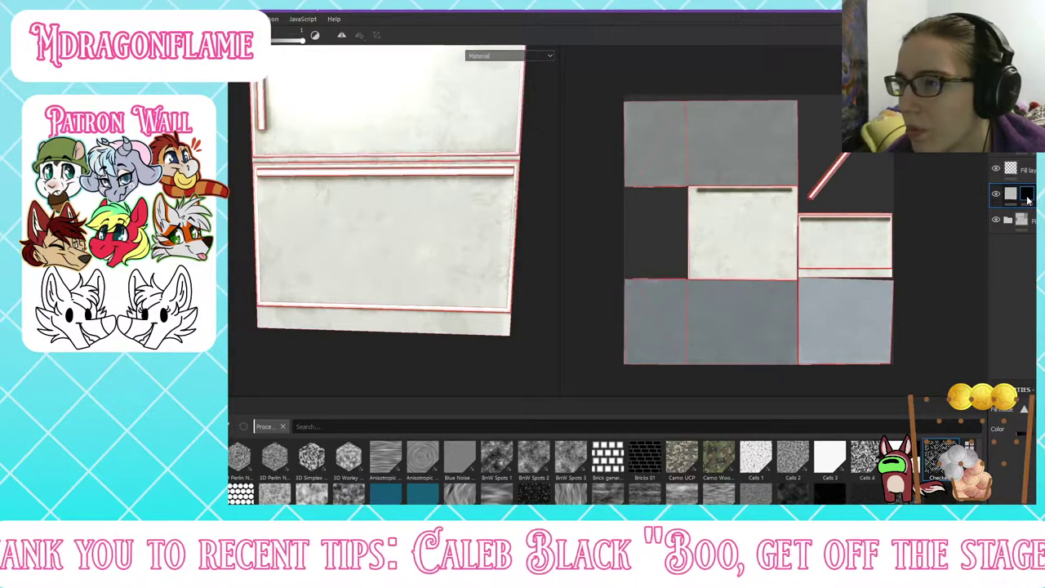
pyautogui.click(1021, 198)
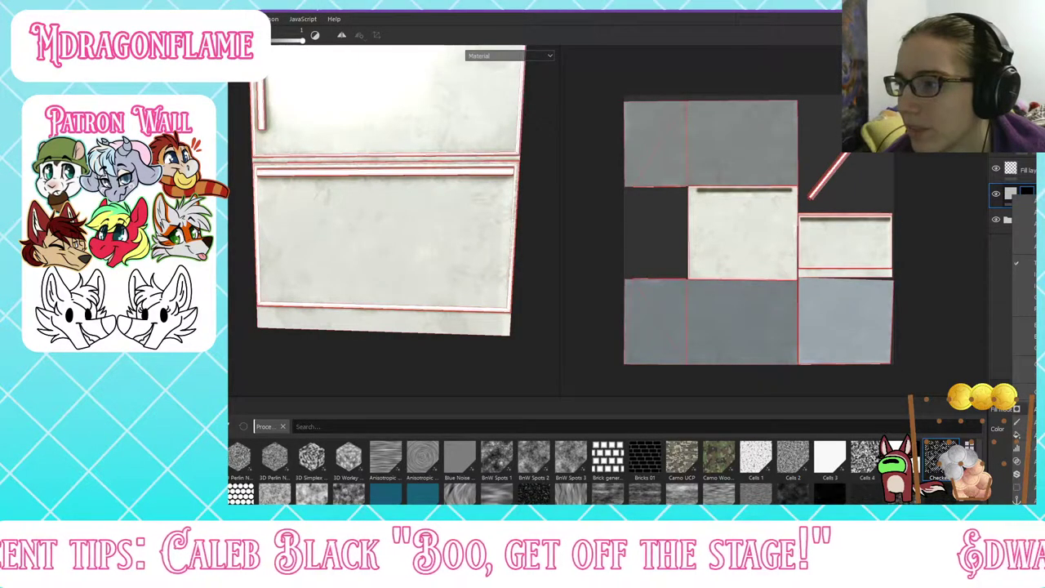
pyautogui.click(1030, 250)
# Step: Remove the mask from the fill layer above the plastic group, then try adding a filter and take it off again
pyautogui.rightClick(1013, 198)
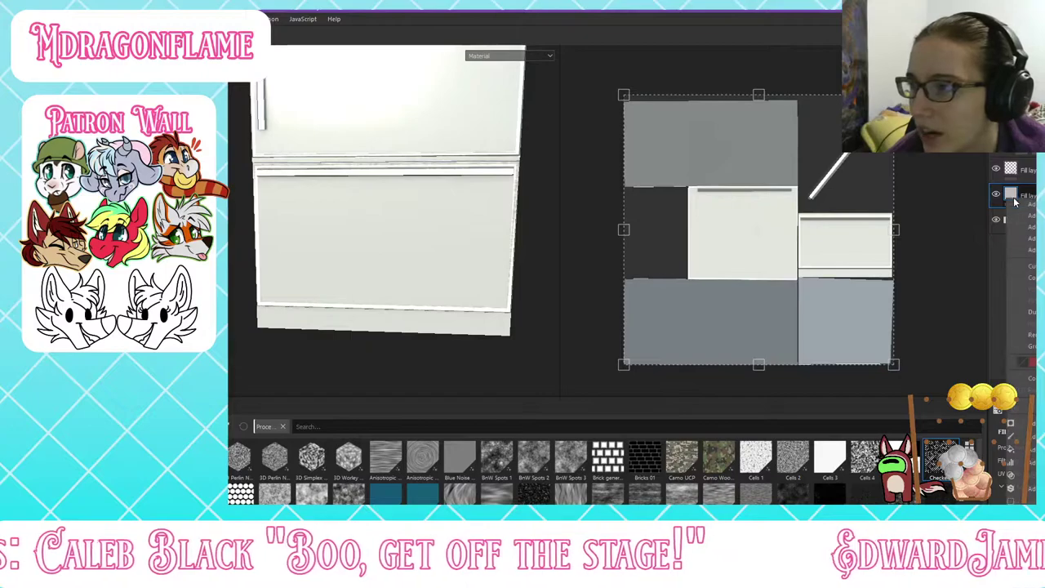
pyautogui.click(1012, 196)
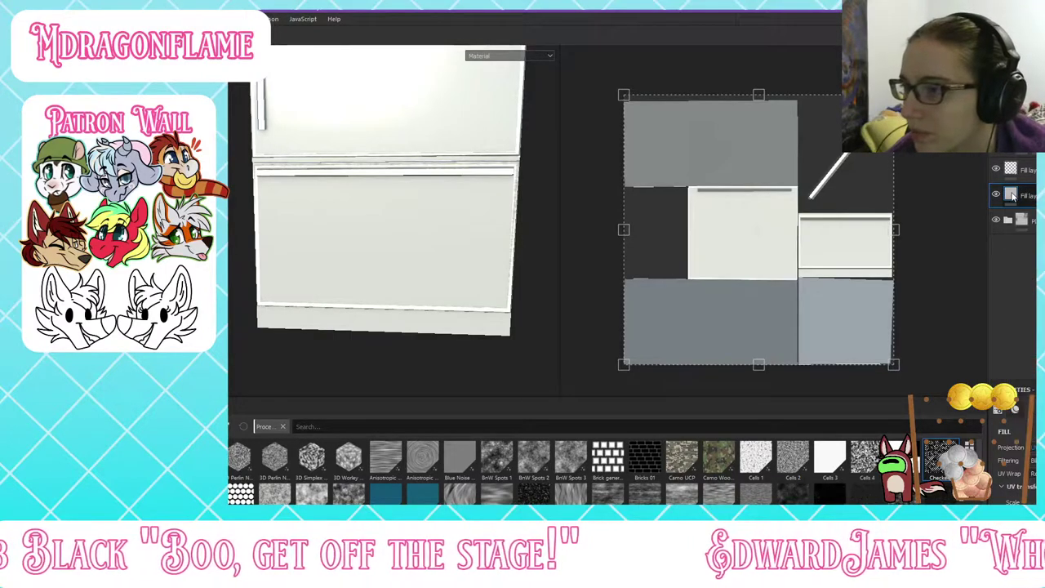
pyautogui.rightClick(1012, 196)
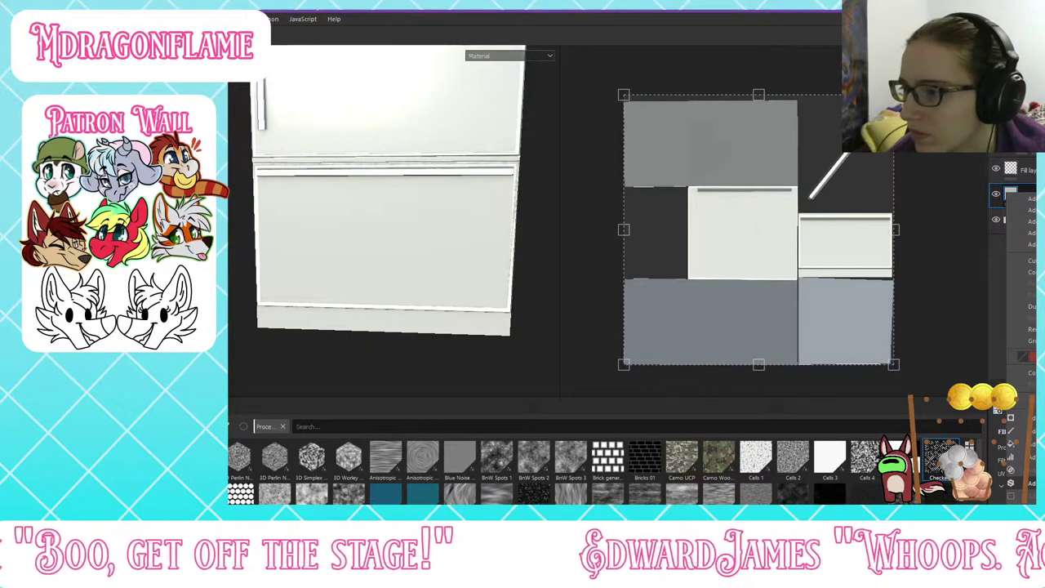
pyautogui.click(1030, 483)
pyautogui.click(1025, 459)
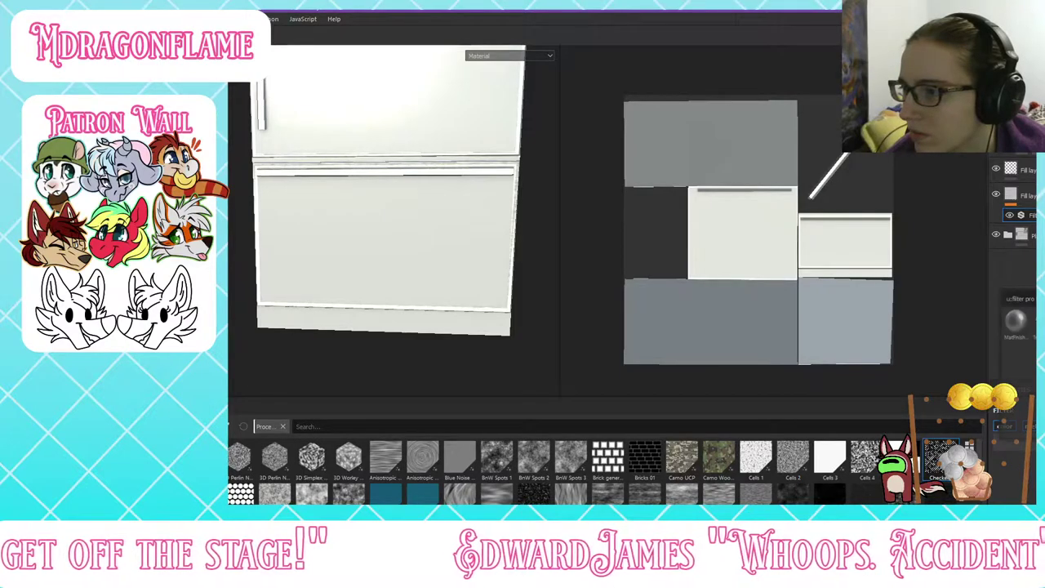
pyautogui.click(1010, 195)
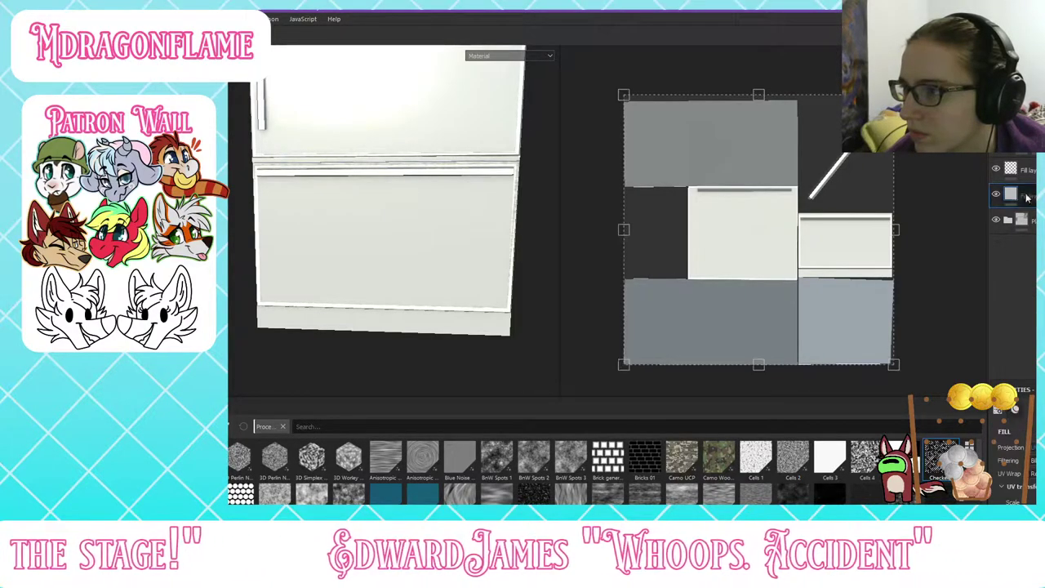
# Step: Try adding a generator to the fill layer above the plastic group and remove it without choosing one
pyautogui.rightClick(1010, 199)
pyautogui.click(1030, 422)
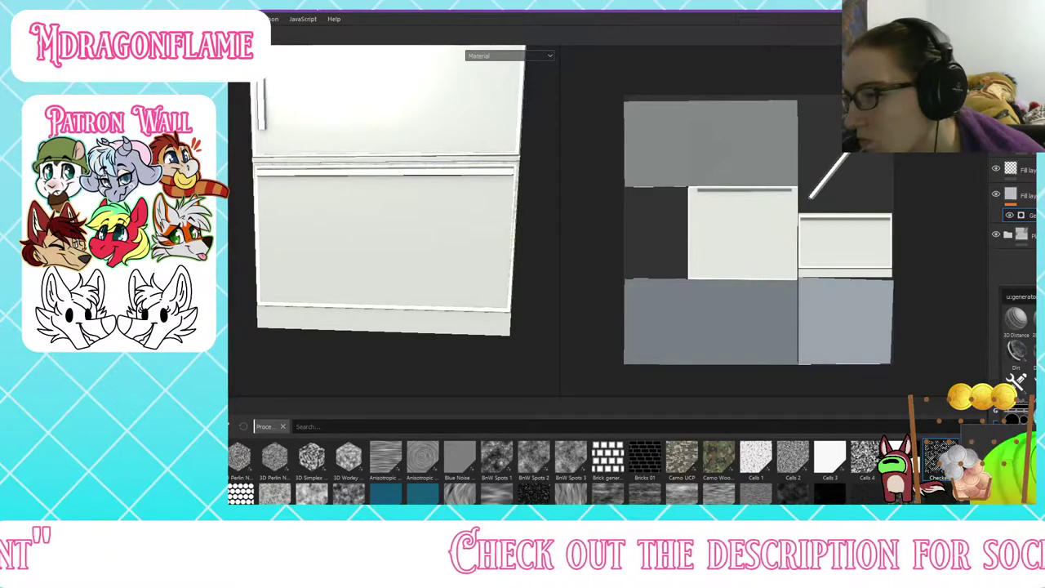
pyautogui.press('Escape')
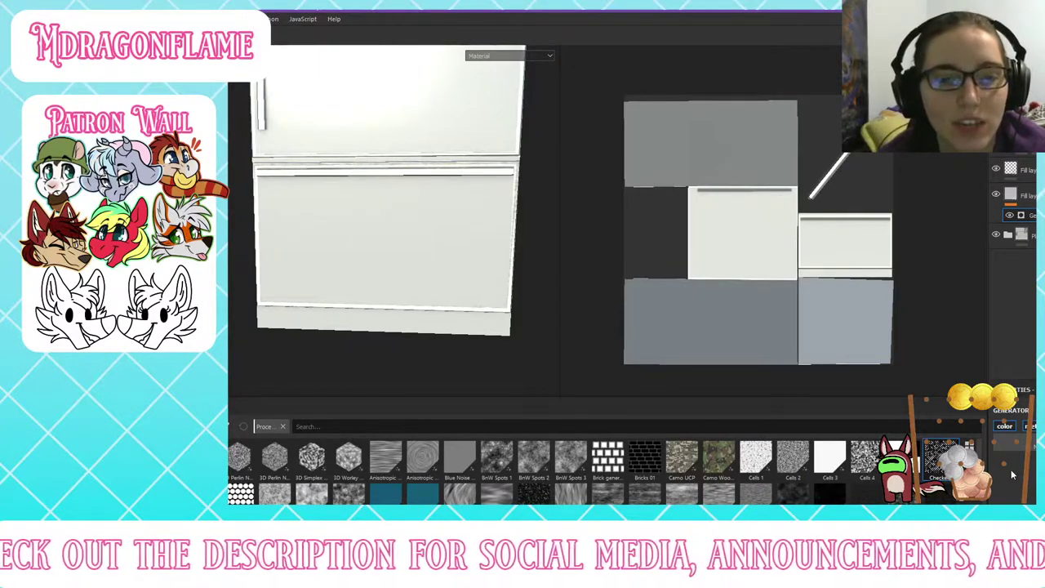
pyautogui.click(1017, 195)
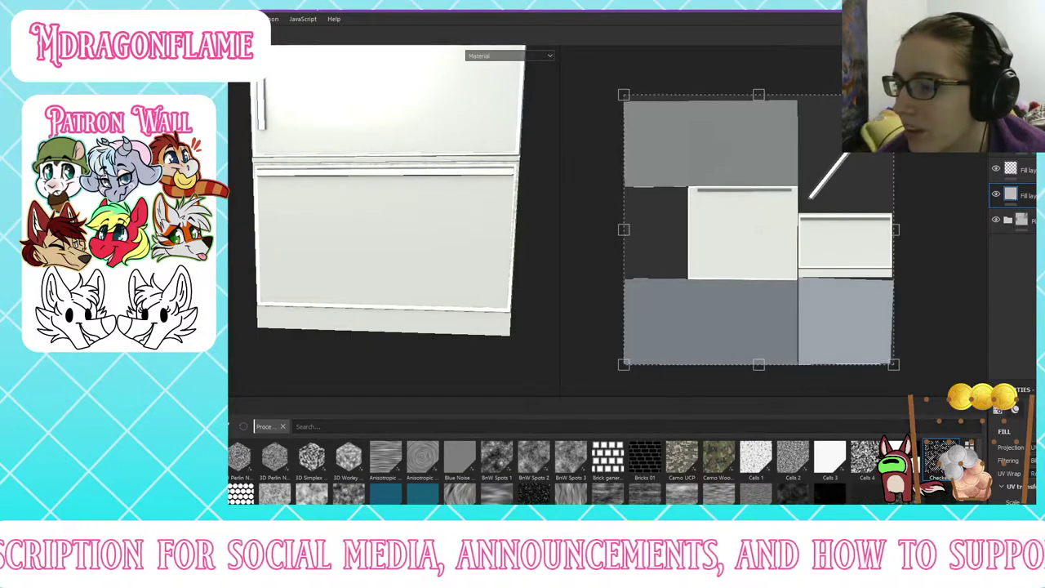
# Step: Assign the Checker 2 texture to the fill layer's base color and switch the layer to a 3D projection
pyautogui.moveTo(931, 454)
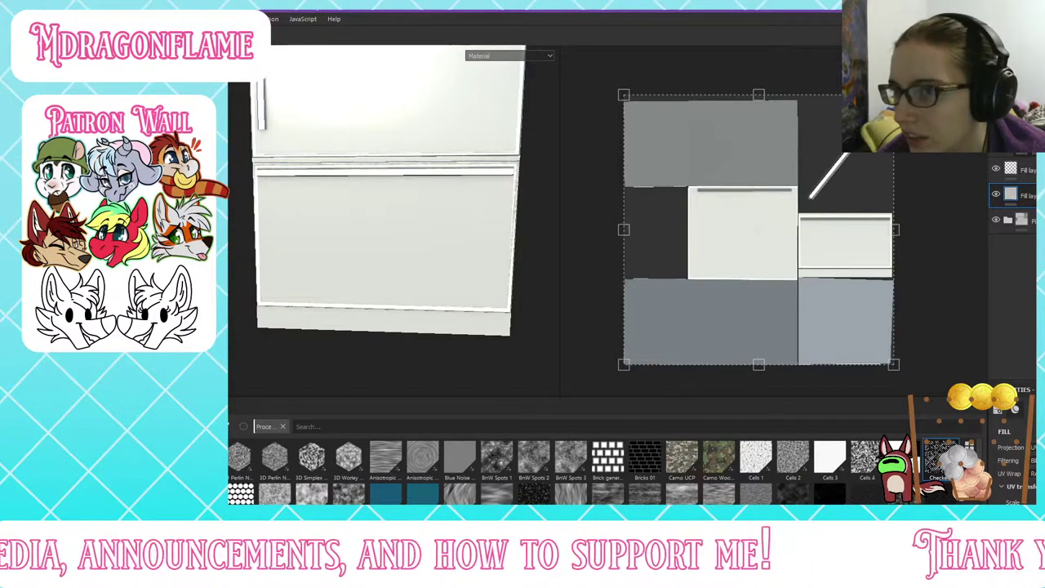
pyautogui.scroll(-5, 1013, 461)
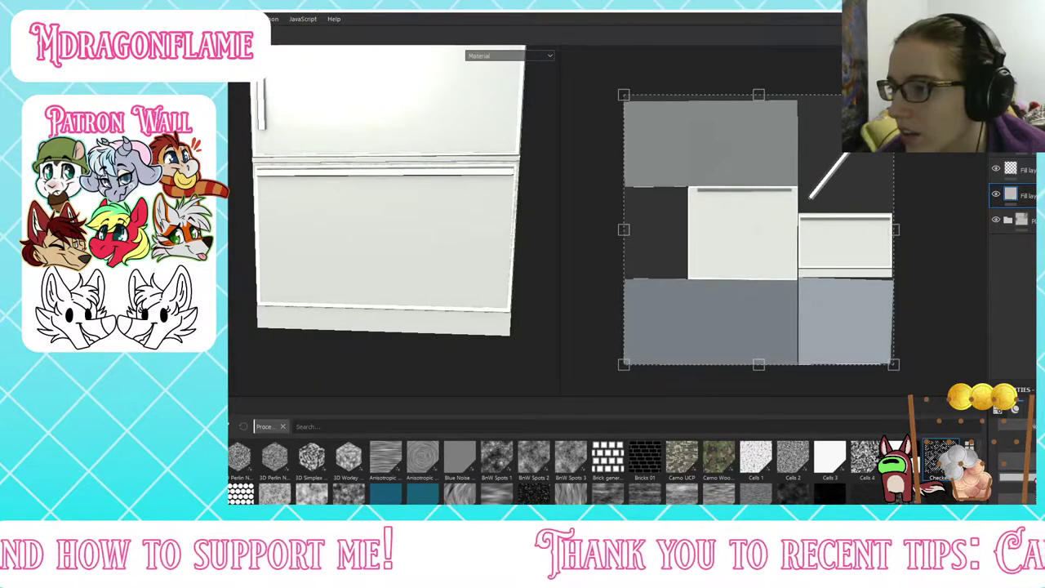
pyautogui.moveTo(941, 459); pyautogui.dragTo(1016, 477)
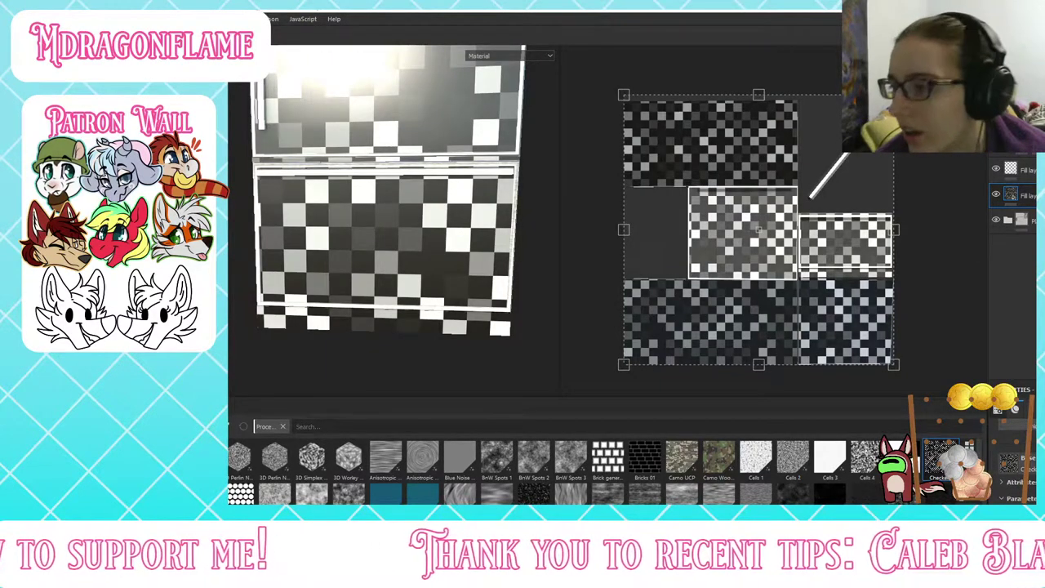
pyautogui.scroll(3, 1013, 461)
pyautogui.scroll(3, 1013, 461)
pyautogui.click(1033, 448)
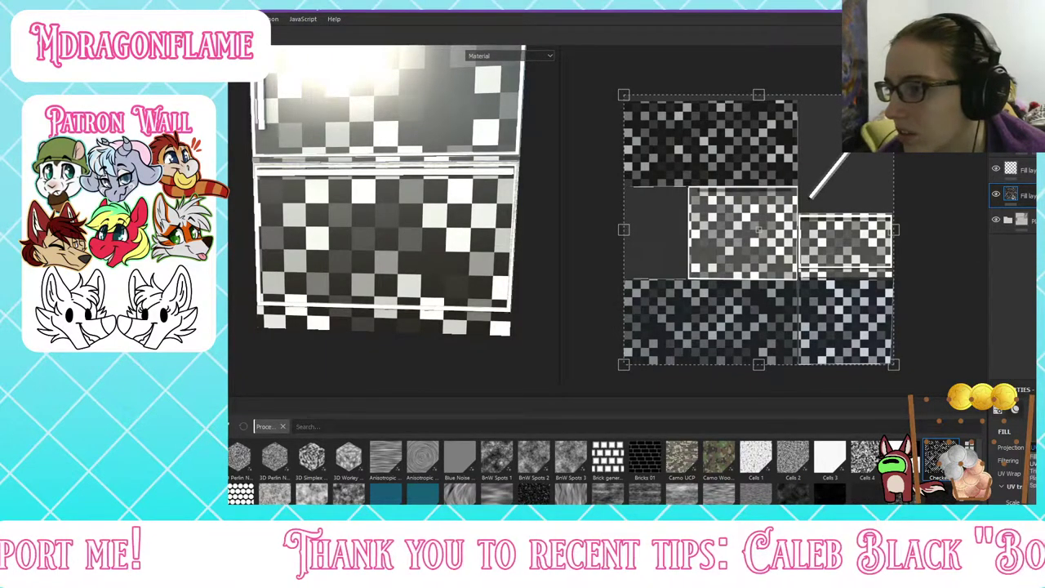
pyautogui.click(1034, 461)
pyautogui.scroll(-6, 1013, 461)
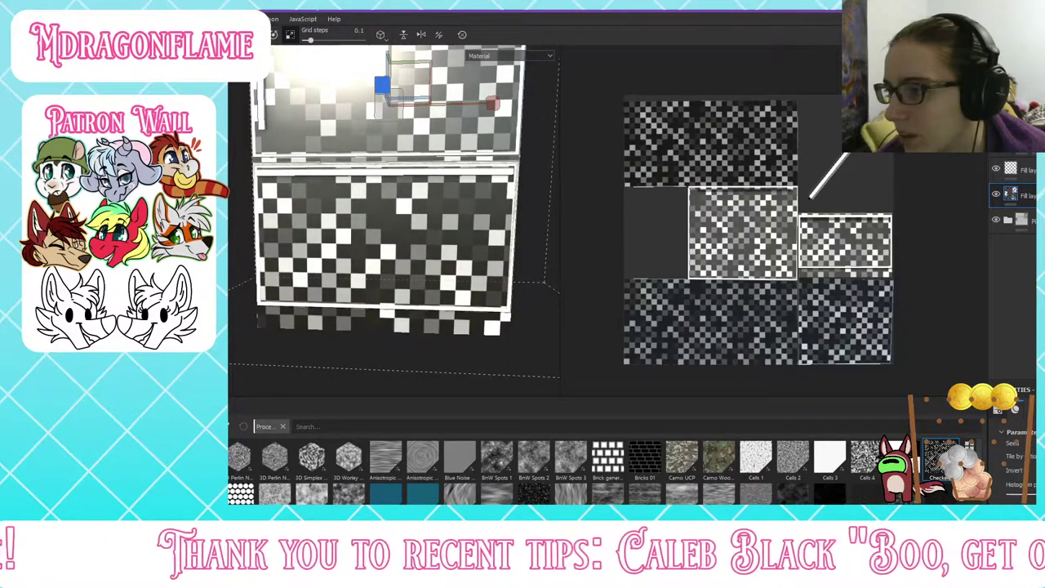
# Step: Apply the checker texture to the fill layer's other material channels to give the squares relief
pyautogui.scroll(3, 1013, 462)
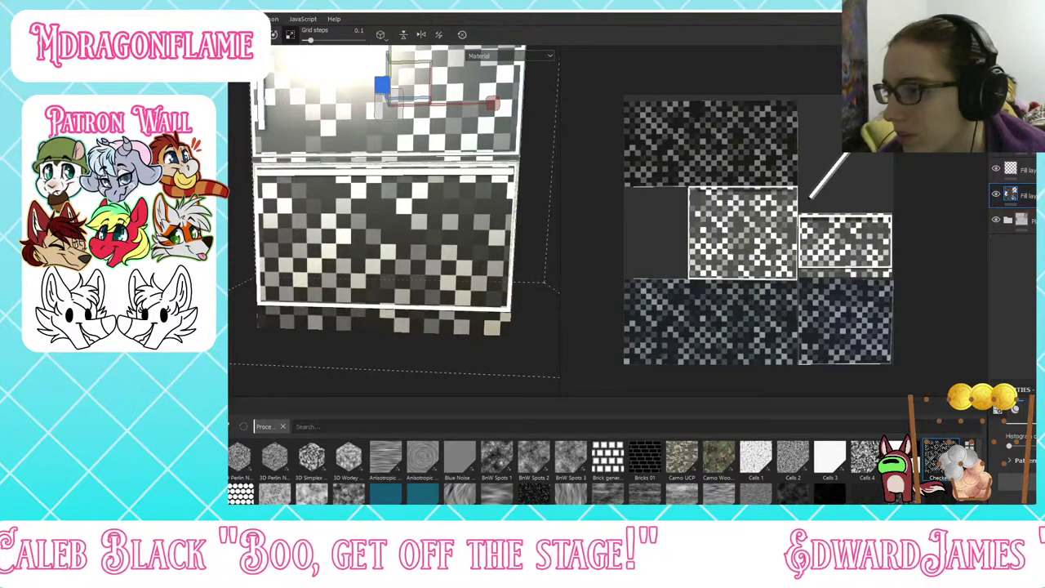
pyautogui.scroll(-2, 1005, 472)
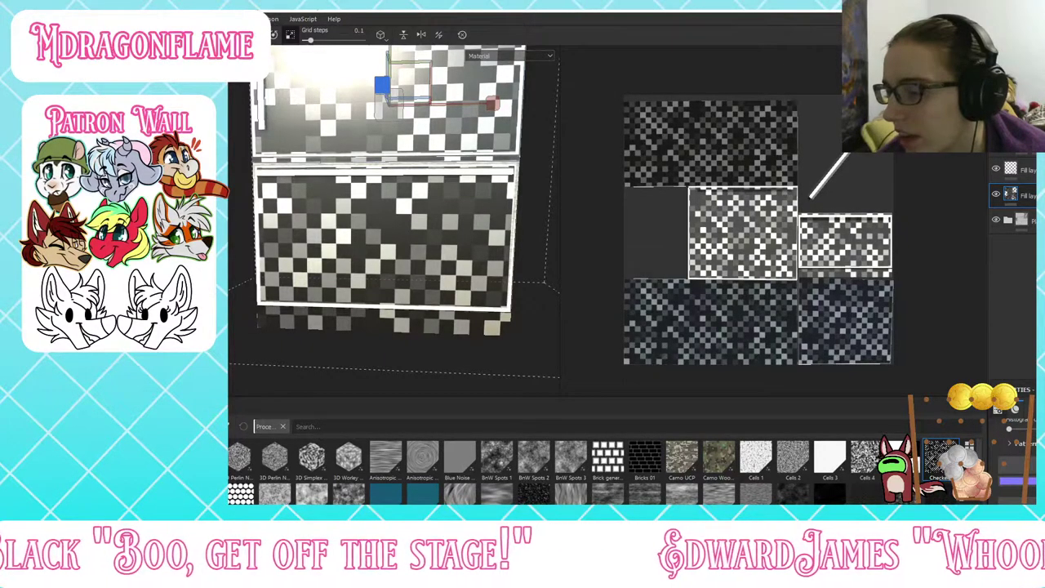
pyautogui.click(1012, 447)
pyautogui.scroll(8, 1012, 457)
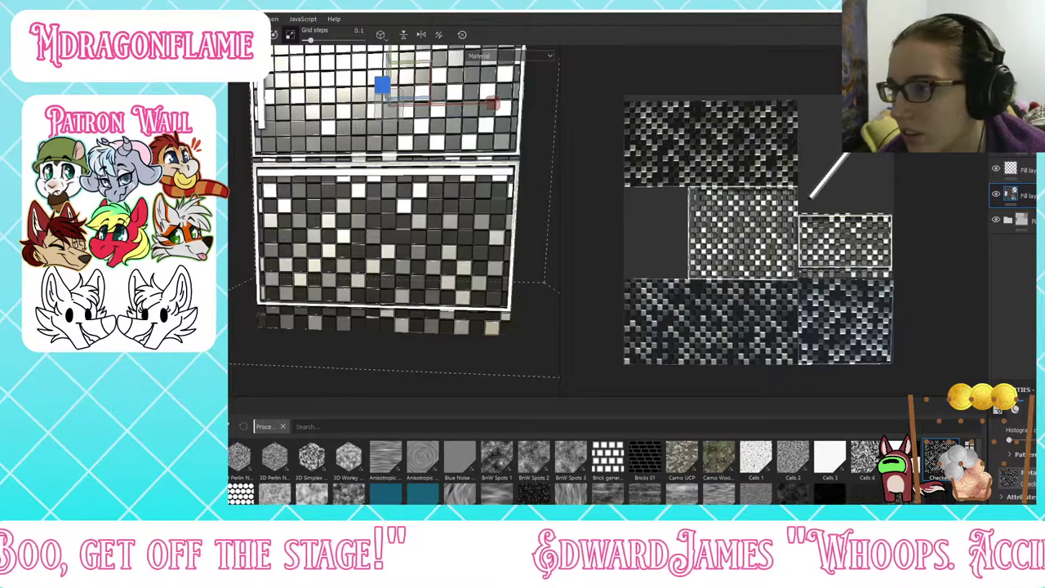
pyautogui.scroll(-3, 1013, 457)
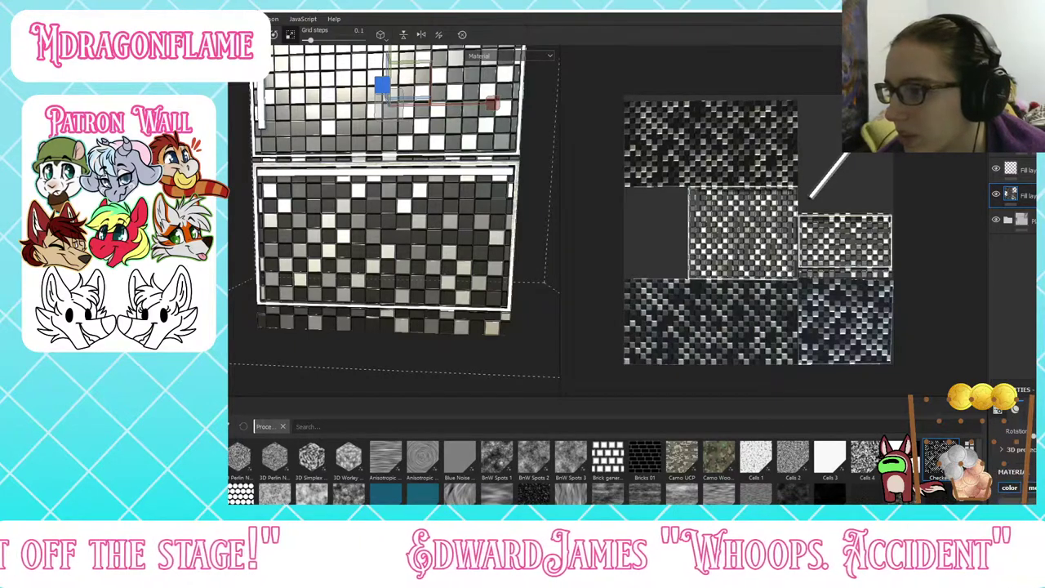
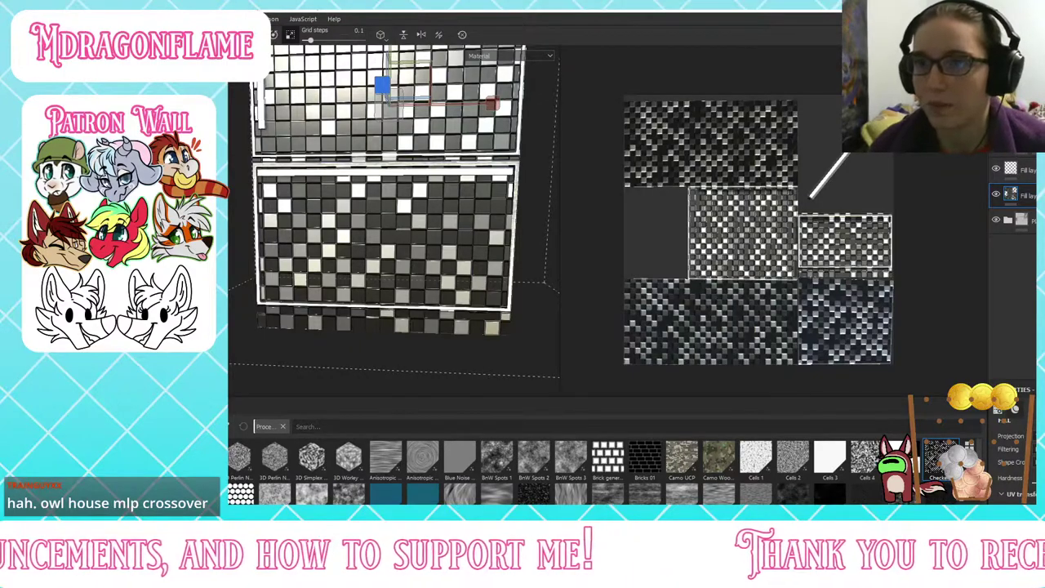
# Step: Scale the checker projection down to a fine pattern of small tiles and shift it slightly vertically
pyautogui.moveTo(390, 103)
pyautogui.mouseDown()
pyautogui.moveTo(284, 113)
pyautogui.moveTo(384, 90)
pyautogui.mouseUp()
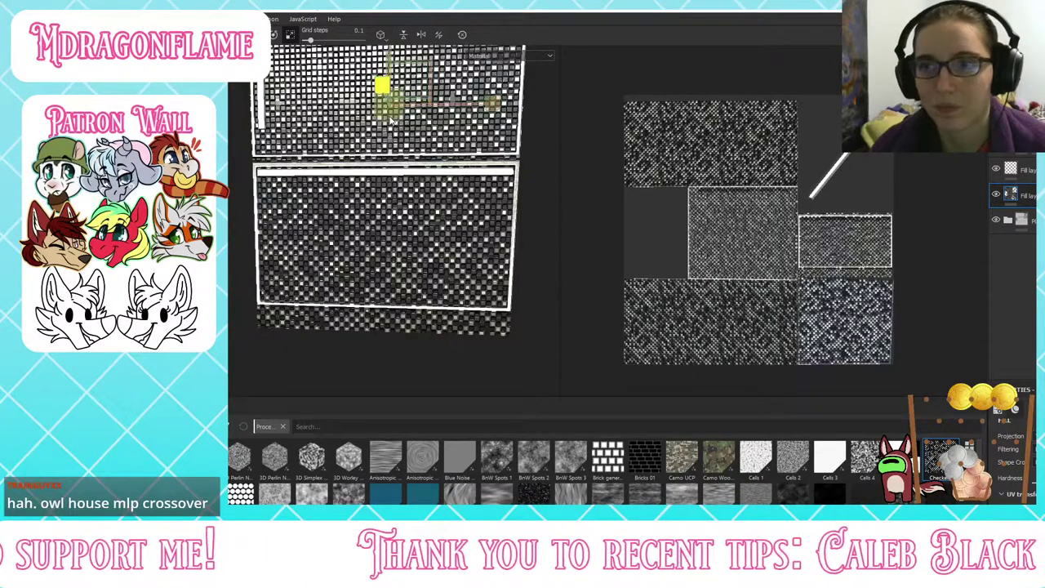
pyautogui.moveTo(390, 120)
pyautogui.mouseDown()
pyautogui.moveTo(391, 57)
pyautogui.moveTo(387, 124)
pyautogui.mouseUp()
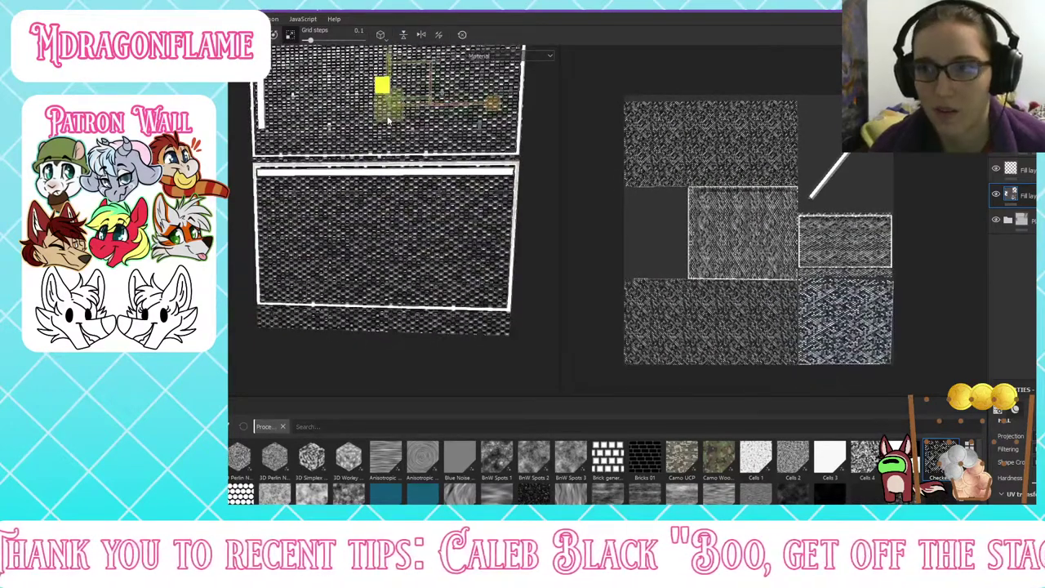
pyautogui.press('w')
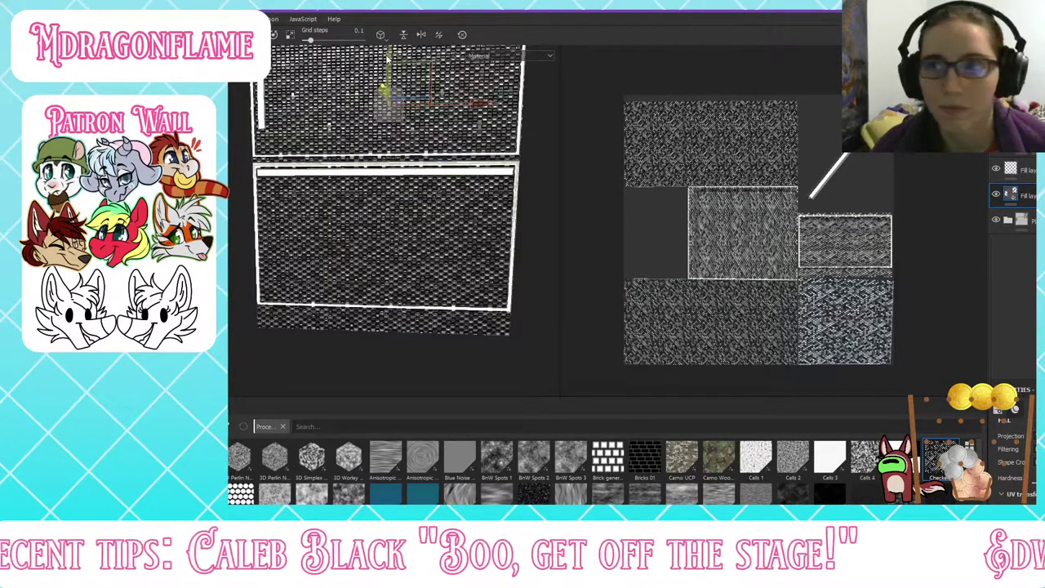
pyautogui.moveTo(390, 61); pyautogui.dragTo(389, 62)
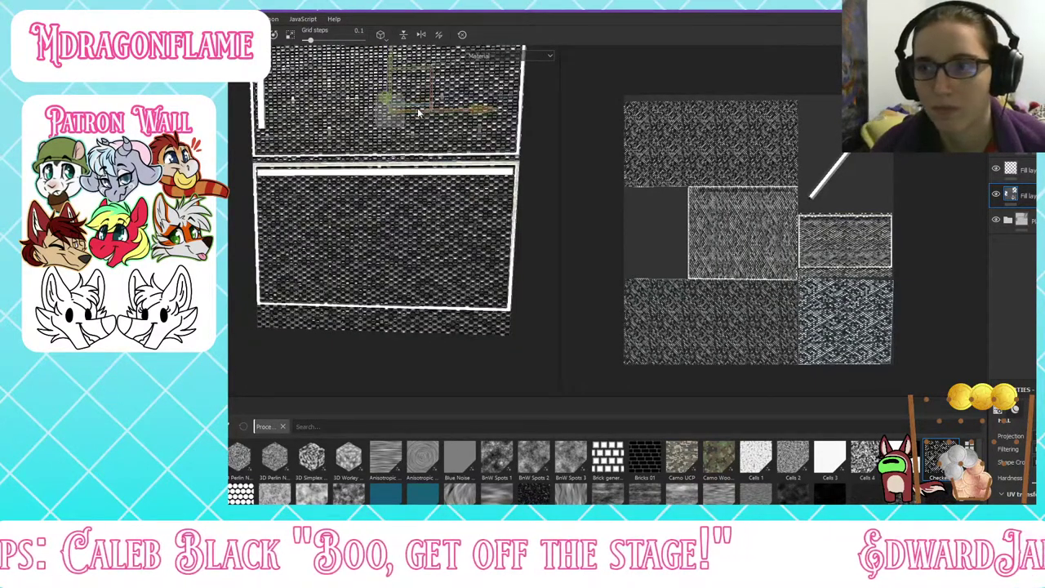
# Step: Adjust the vertical scale of the checker projection on the fridge front
pyautogui.scroll(3, 397, 195)
pyautogui.scroll(-3, 397, 194)
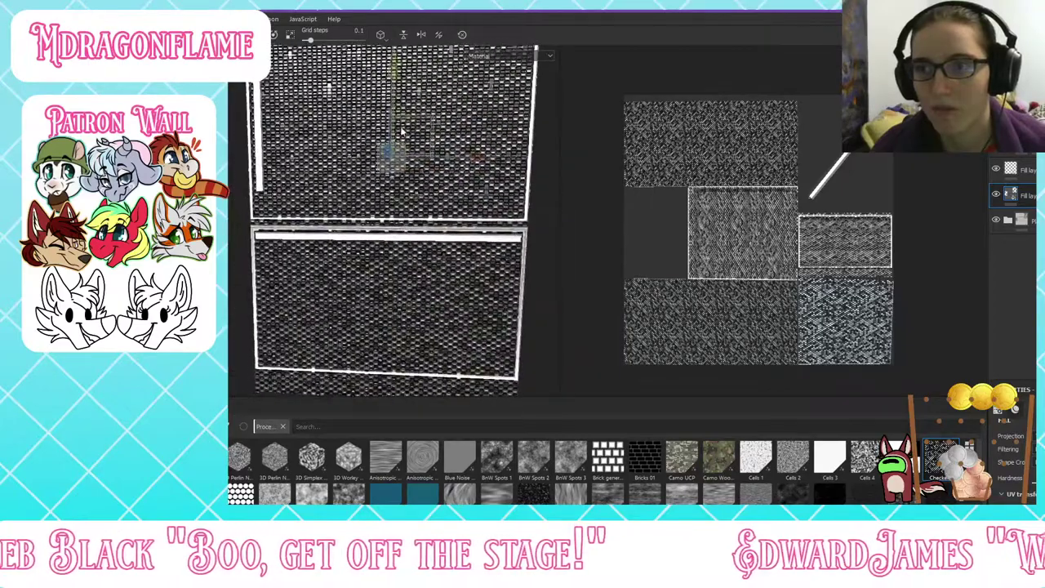
pyautogui.moveTo(394, 76); pyautogui.dragTo(399, 101)
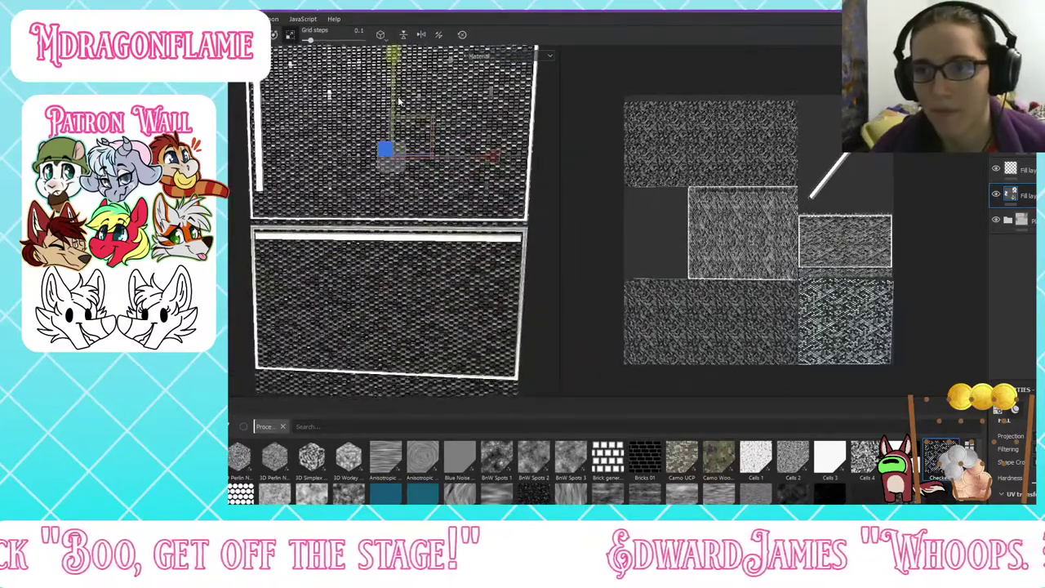
pyautogui.keyDown('alt'); pyautogui.moveTo(397, 191); pyautogui.dragTo(385, 116, button='middle'); pyautogui.keyUp('alt')
pyautogui.keyDown('alt'); pyautogui.moveTo(395, 113); pyautogui.dragTo(523, 188); pyautogui.keyUp('alt')
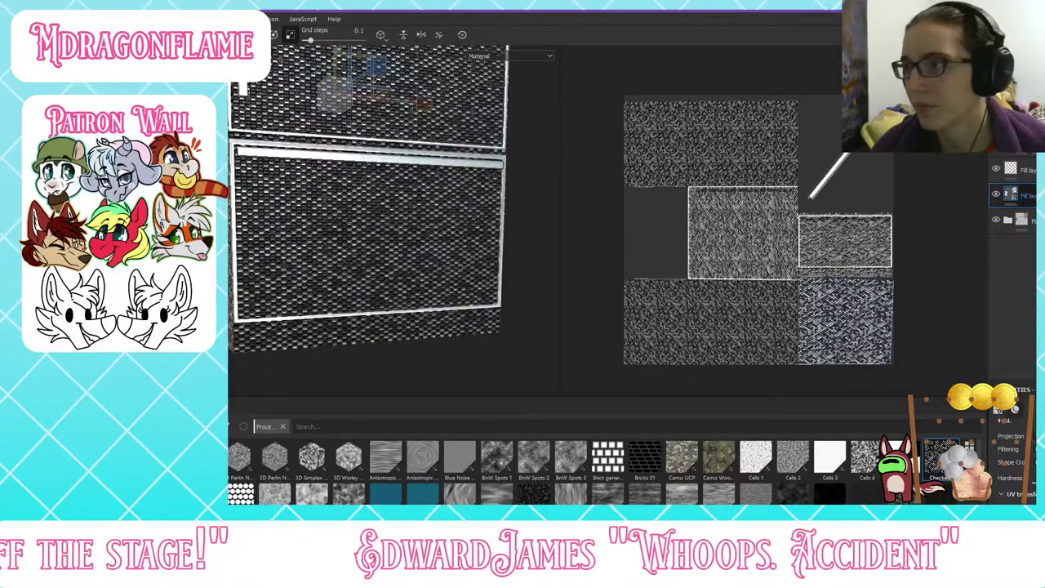
# Step: Add a black mask to the checker fill layer and reveal the pattern only on the fridge's bottom front strip
pyautogui.rightClick(1007, 196)
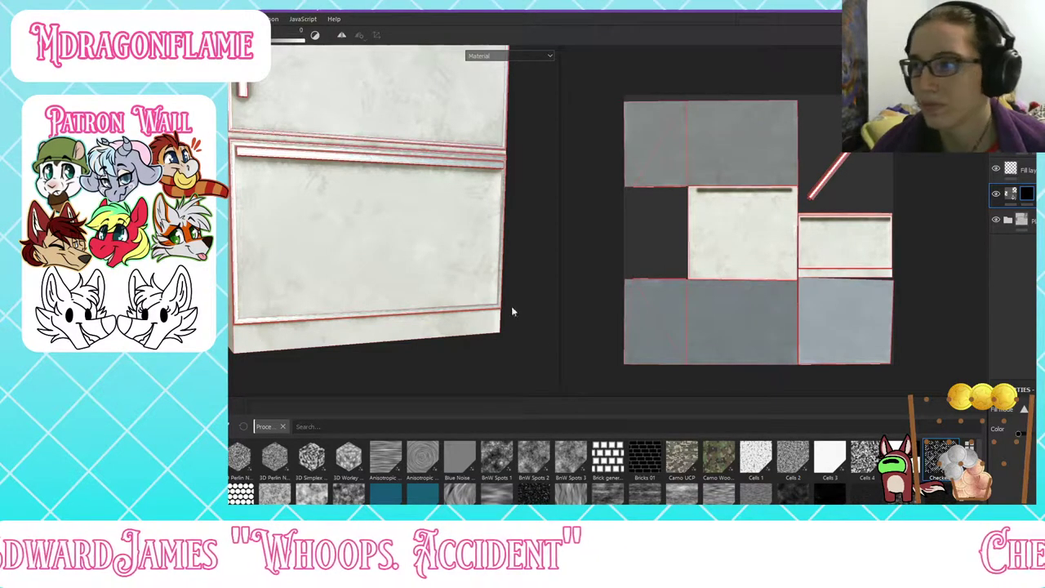
pyautogui.click(298, 341)
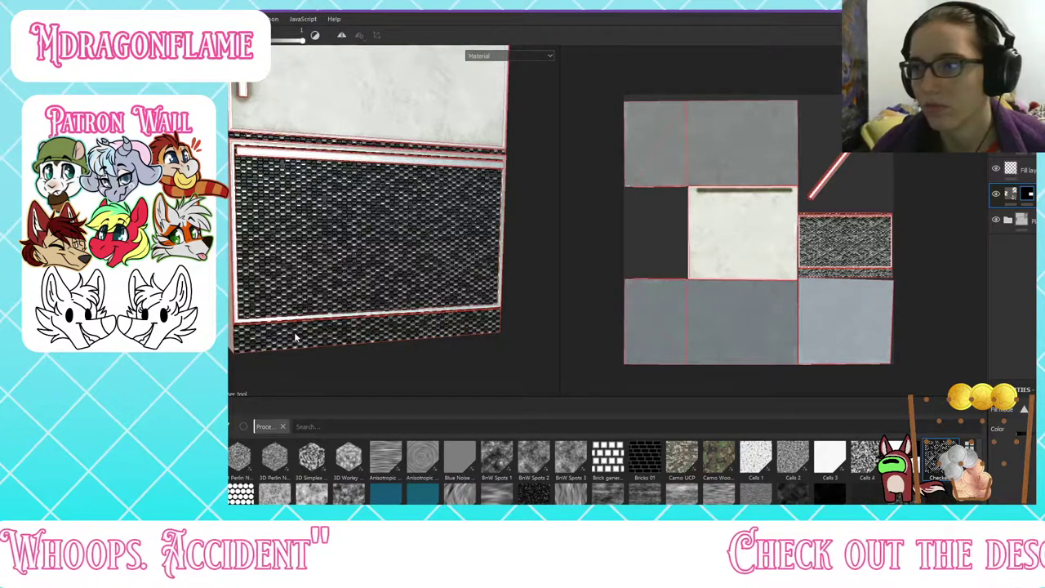
pyautogui.hotkey('ctrl', 'z')
pyautogui.click(298, 341)
pyautogui.keyDown('alt'); pyautogui.moveTo(297, 343); pyautogui.dragTo(300, 217); pyautogui.keyUp('alt')
pyautogui.keyDown('alt'); pyautogui.moveTo(297, 271); pyautogui.dragTo(264, 232); pyautogui.keyUp('alt')
pyautogui.scroll(-2, 264, 232)
pyautogui.scroll(5, 265, 232)
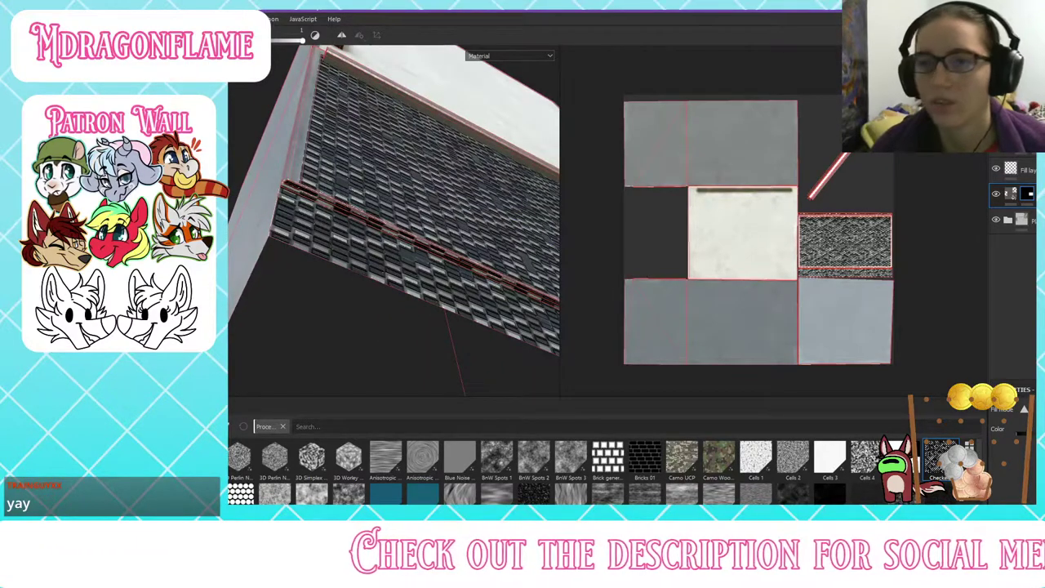
pyautogui.hotkey('ctrl', 'z')
pyautogui.click(350, 243)
pyautogui.keyDown('alt'); pyautogui.moveTo(359, 206); pyautogui.dragTo(296, 255); pyautogui.keyUp('alt')
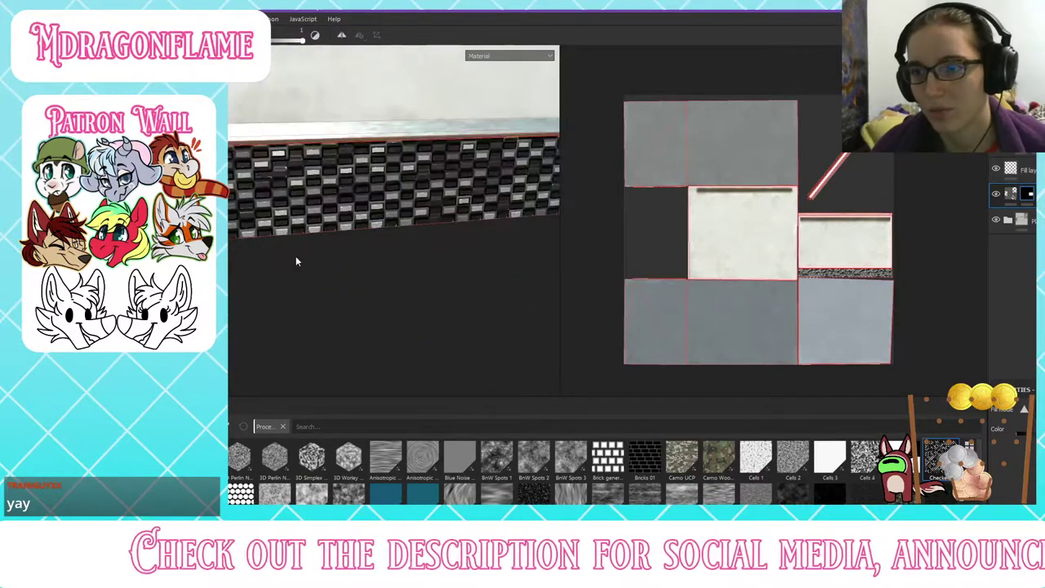
# Step: Select the checker fill and squash its projection vertically to flatten the tiles on the bottom strip
pyautogui.click(1014, 197)
pyautogui.keyDown('alt'); pyautogui.moveTo(478, 180); pyautogui.dragTo(450, 195); pyautogui.keyUp('alt')
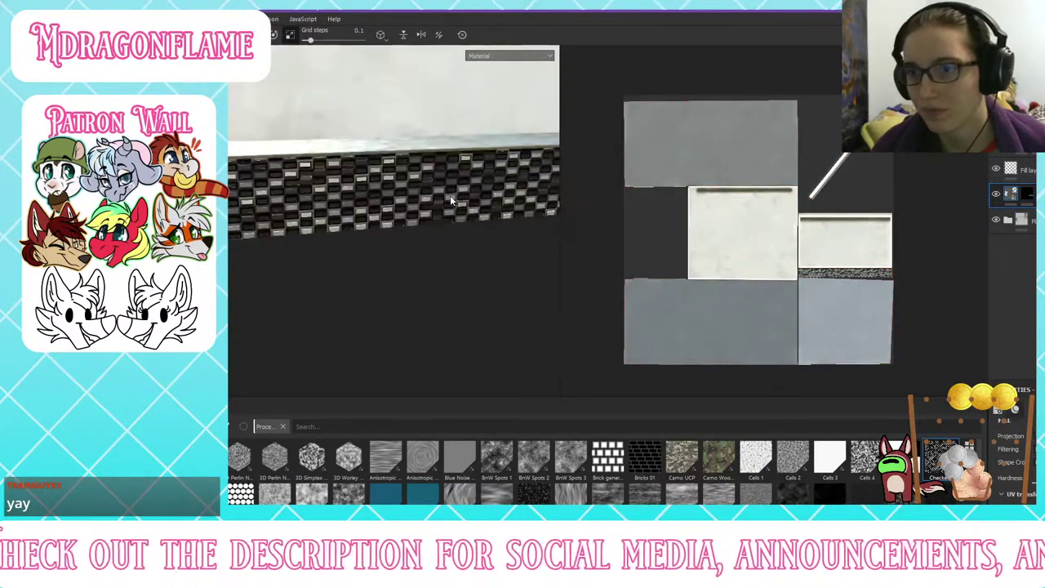
pyautogui.scroll(-8, 450, 196)
pyautogui.keyDown('alt'); pyautogui.moveTo(456, 189); pyautogui.dragTo(369, 308, button='middle'); pyautogui.keyUp('alt')
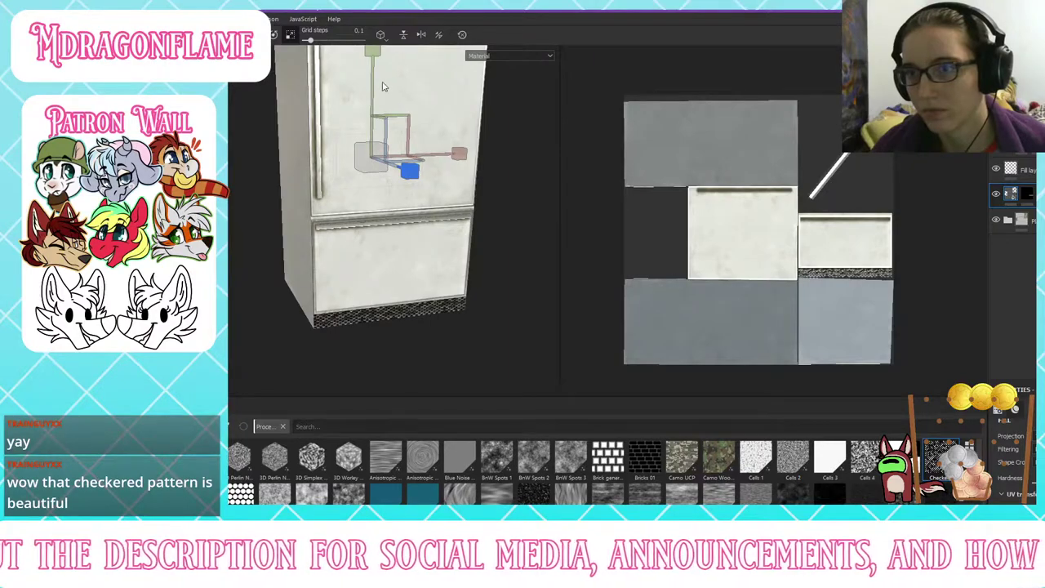
pyautogui.moveTo(374, 82); pyautogui.dragTo(376, 97)
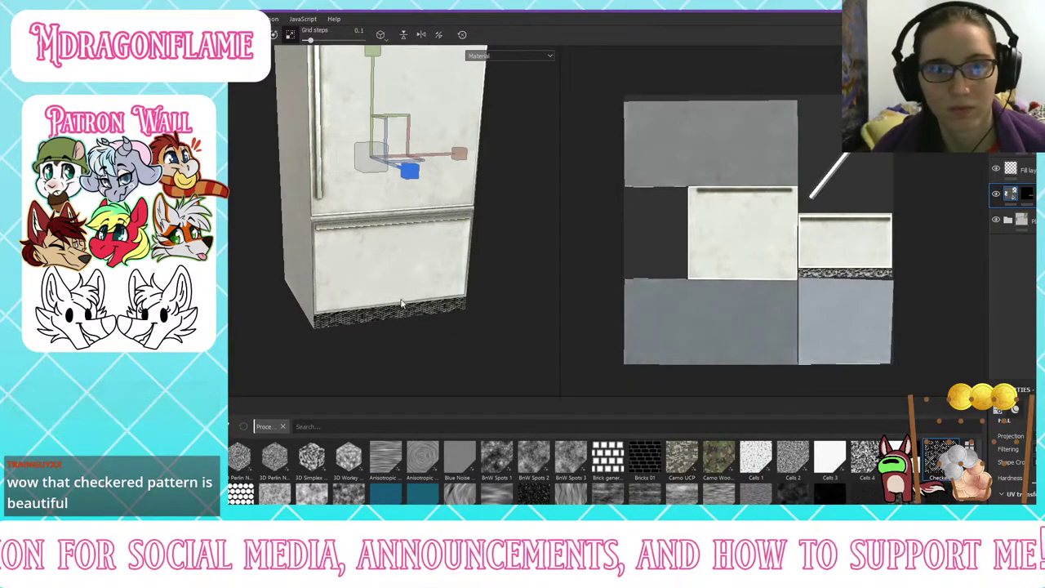
# Step: Inspect the checkered bottom strip up close and enlarge the shelf to browse the procedural patterns
pyautogui.scroll(-3, 401, 315)
pyautogui.scroll(8, 400, 318)
pyautogui.scroll(2, 400, 318)
pyautogui.keyDown('alt'); pyautogui.moveTo(399, 318); pyautogui.dragTo(325, 276); pyautogui.keyUp('alt')
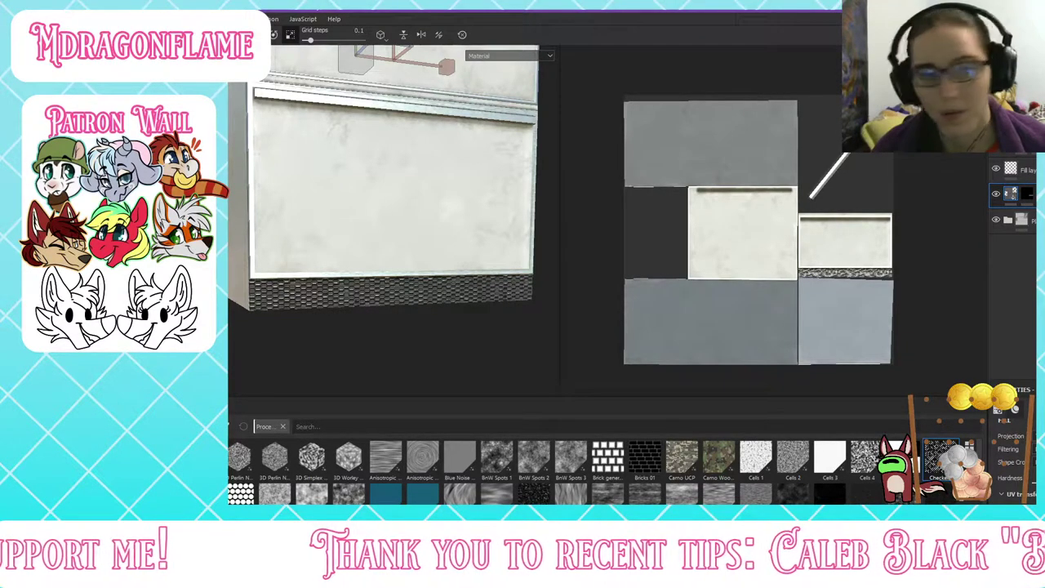
pyautogui.moveTo(474, 313)
pyautogui.keyDown('alt'); pyautogui.mouseDown()
pyautogui.moveTo(536, 292)
pyautogui.moveTo(468, 240)
pyautogui.moveTo(349, 271)
pyautogui.moveTo(422, 315)
pyautogui.moveTo(516, 294)
pyautogui.moveTo(373, 264)
pyautogui.moveTo(460, 318)
pyautogui.mouseUp(); pyautogui.keyUp('alt')
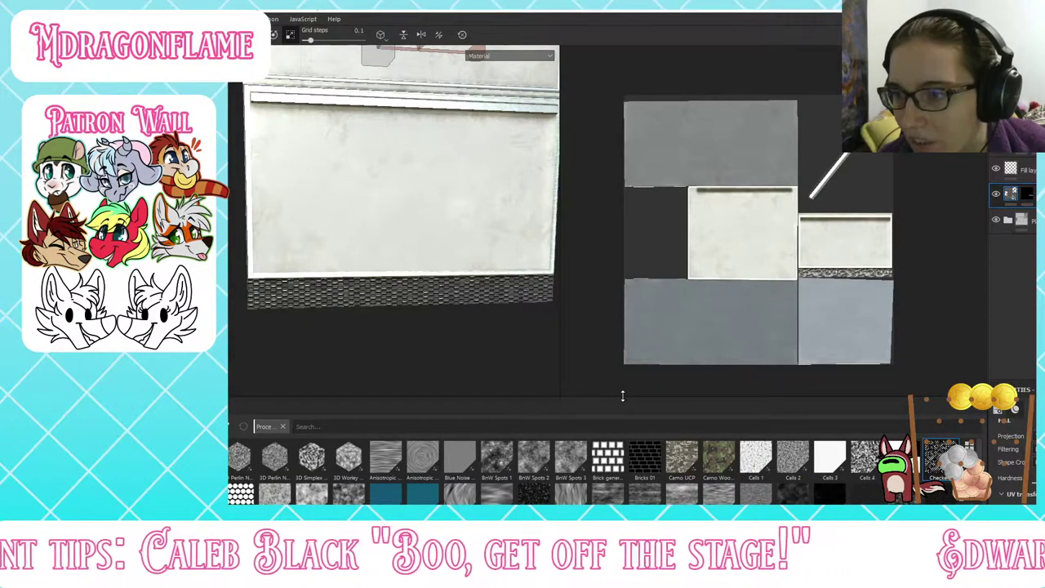
pyautogui.moveTo(624, 400); pyautogui.dragTo(632, 214)
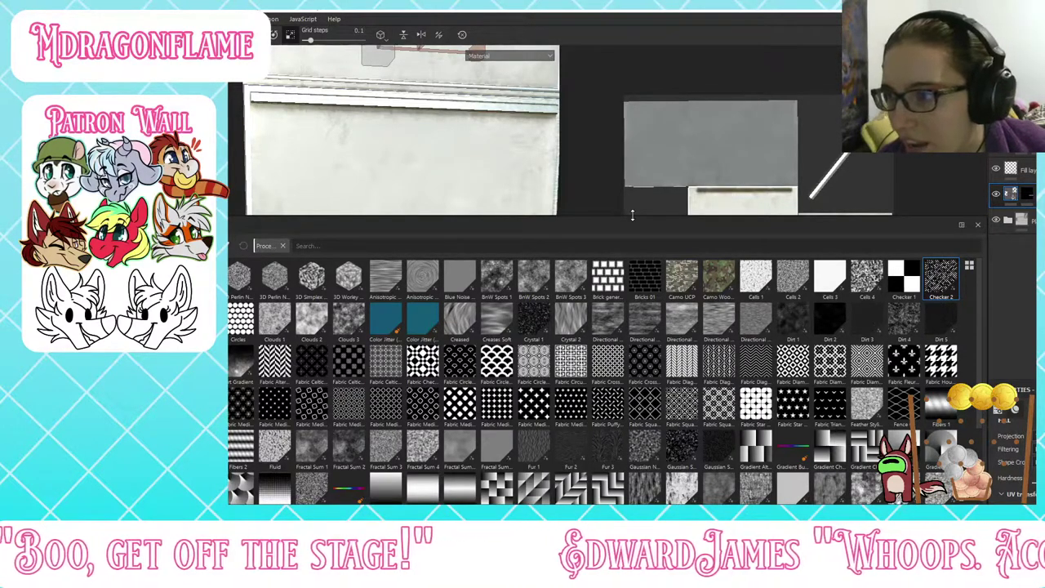
# Step: Add a fill layer above the masked checker fill and apply the Gradient Dots procedural to its color
pyautogui.moveTo(631, 215); pyautogui.dragTo(636, 151)
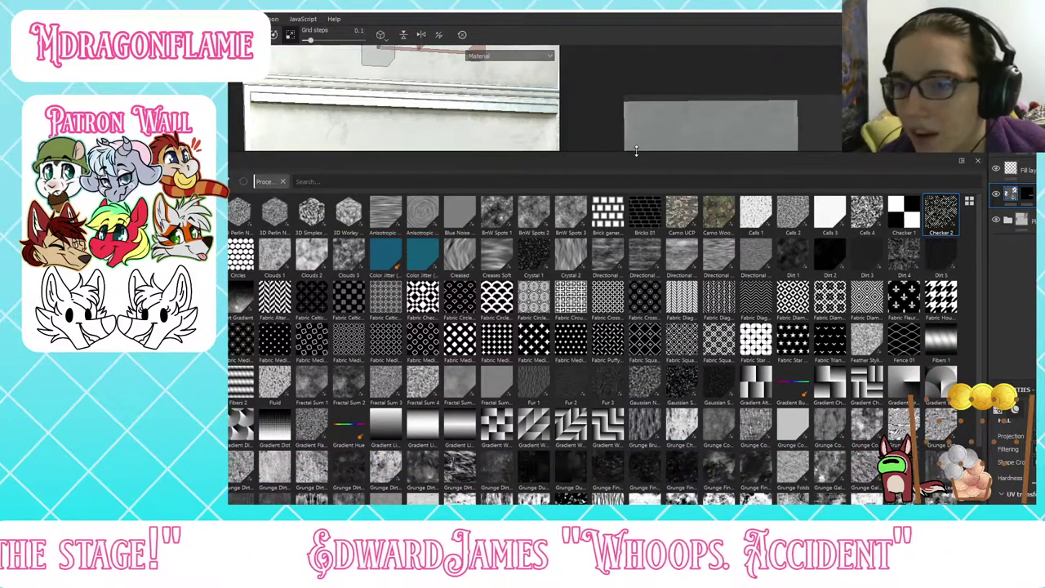
pyautogui.moveTo(636, 150); pyautogui.dragTo(637, 273)
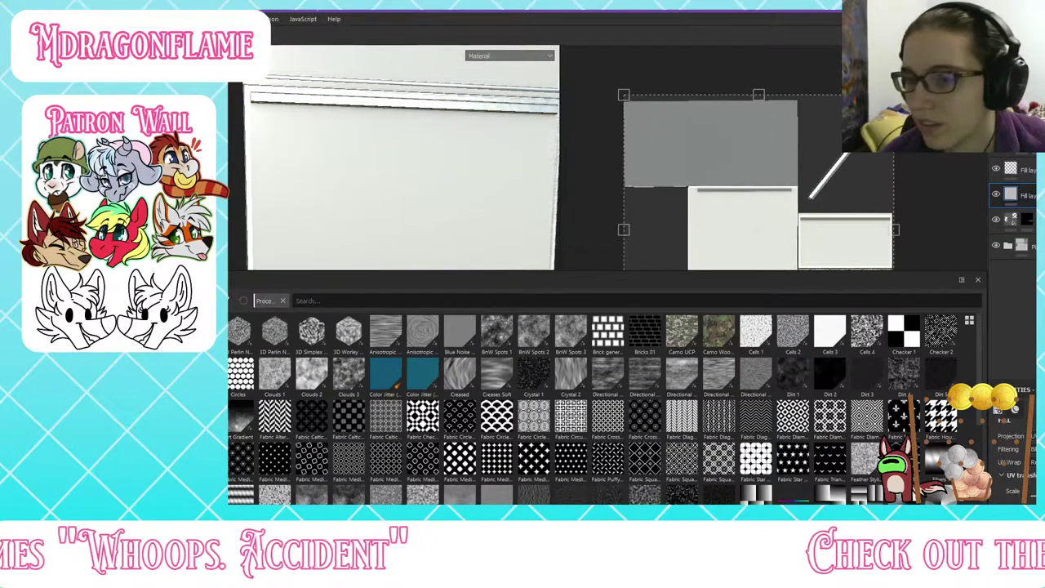
pyautogui.scroll(-5, 606, 404)
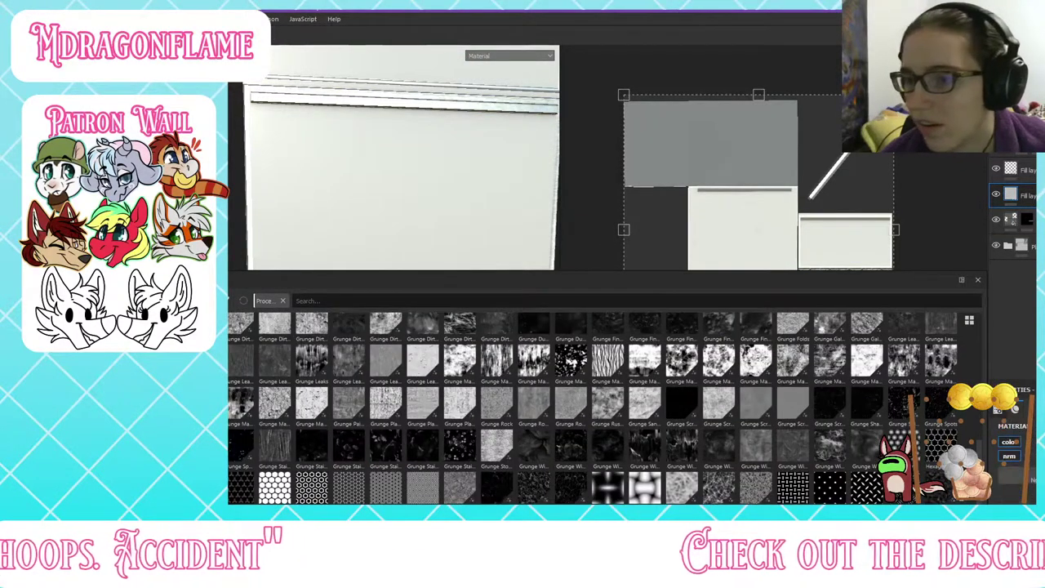
pyautogui.scroll(4, 278, 412)
pyautogui.click(276, 411)
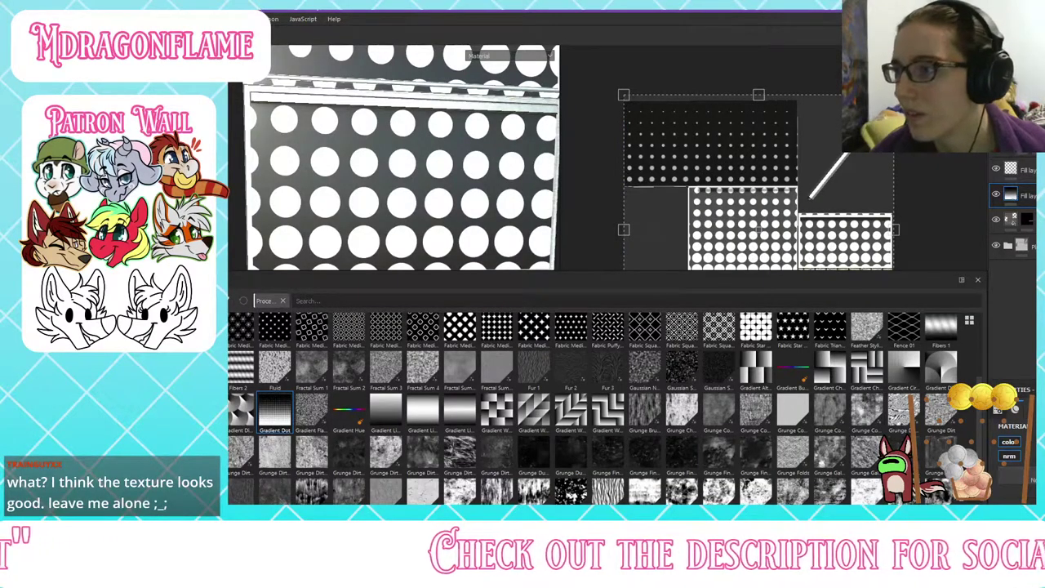
# Step: Switch the dotted fill to a 3D projection and shrink the projection so the dots tile smaller across the fridge front
pyautogui.click(1035, 448)
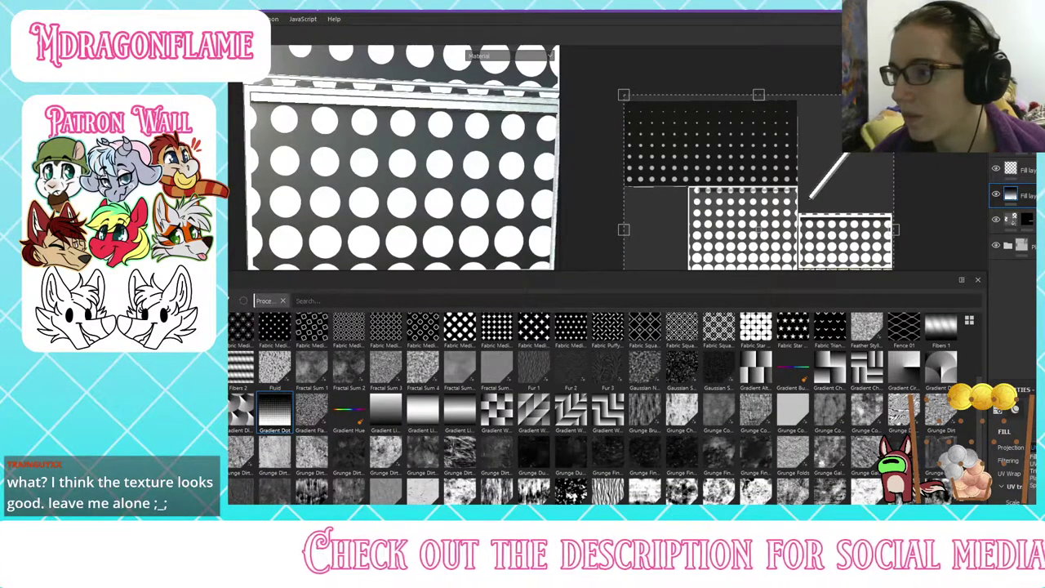
pyautogui.click(1035, 469)
pyautogui.scroll(-3, 367, 164)
pyautogui.keyDown('alt'); pyautogui.moveTo(402, 169); pyautogui.dragTo(402, 225, button='middle'); pyautogui.keyUp('alt')
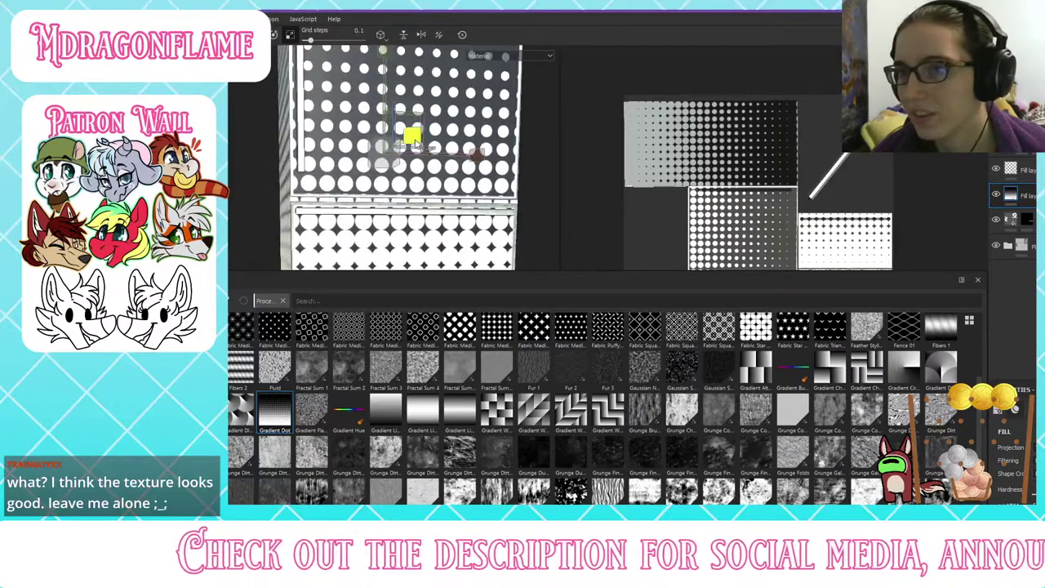
pyautogui.moveTo(414, 141); pyautogui.dragTo(269, 144)
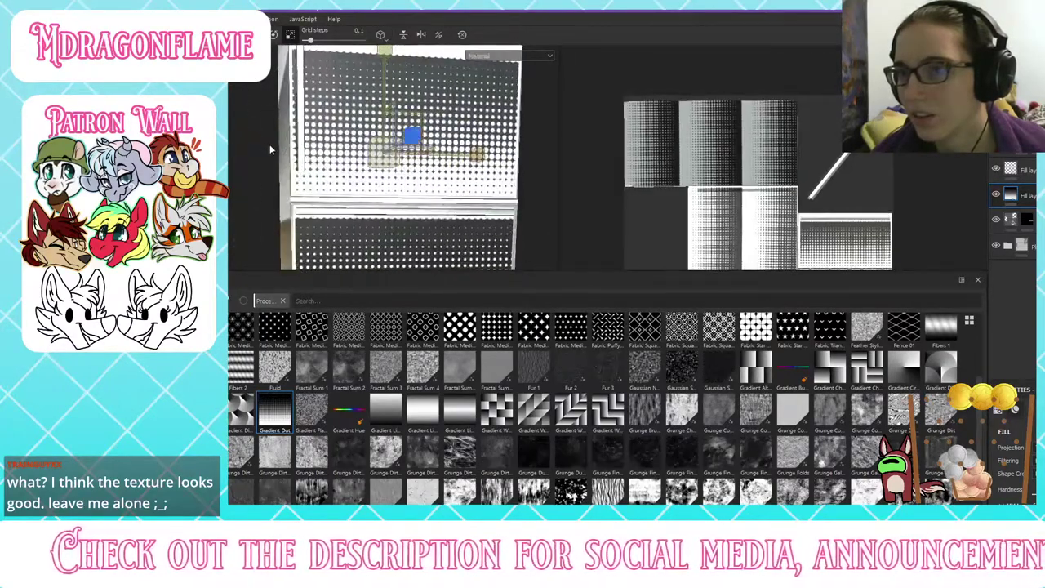
# Step: Try to adjust the dot projection vertically, undo the change, and delete the dotted fill layer
pyautogui.scroll(-3, 270, 147)
pyautogui.moveTo(390, 75); pyautogui.dragTo(400, 31)
pyautogui.hotkey('ctrl', 'z')
pyautogui.keyDown('alt'); pyautogui.moveTo(400, 143); pyautogui.dragTo(606, 234); pyautogui.keyUp('alt')
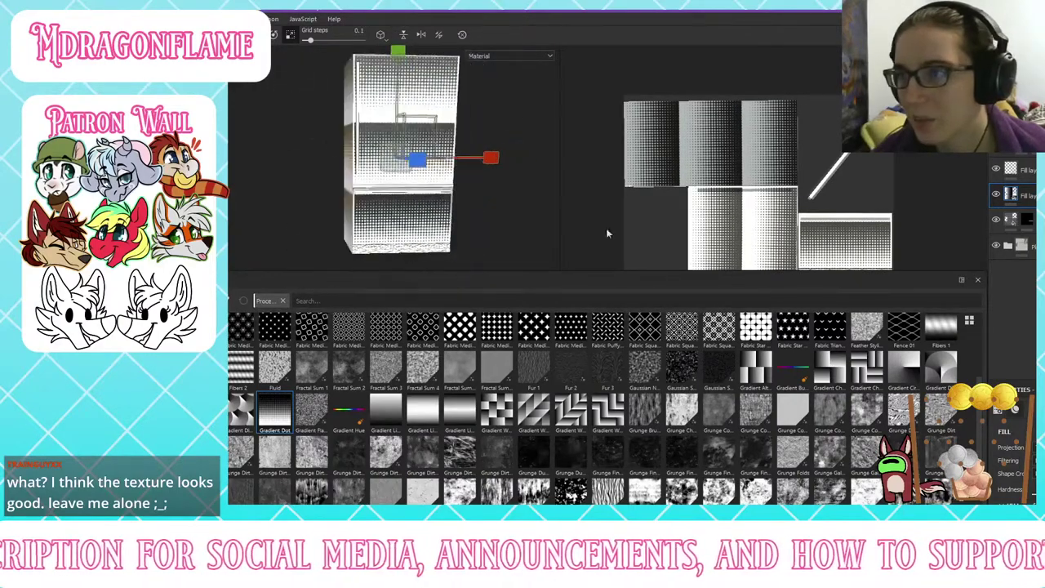
pyautogui.press('Delete')
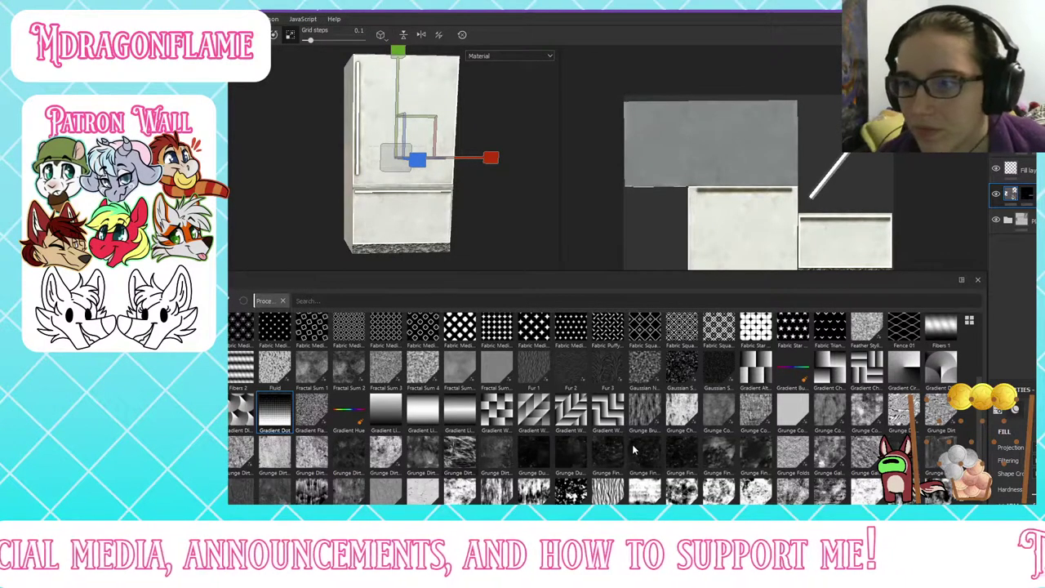
# Step: Browse the grunge and pattern procedurals and add a plain fill layer above the masked checker fill
pyautogui.moveTo(717, 443)
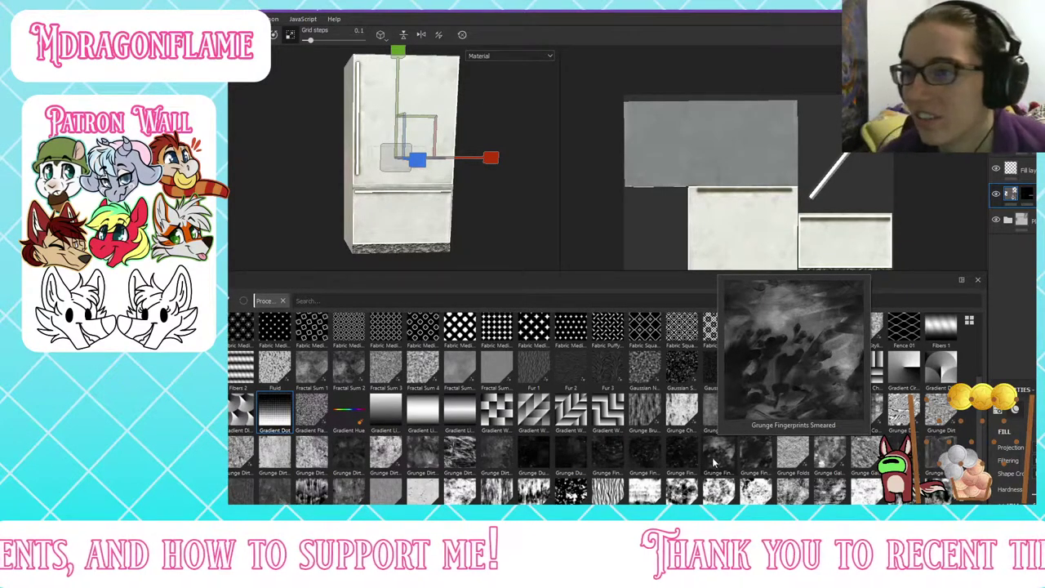
pyautogui.moveTo(700, 459)
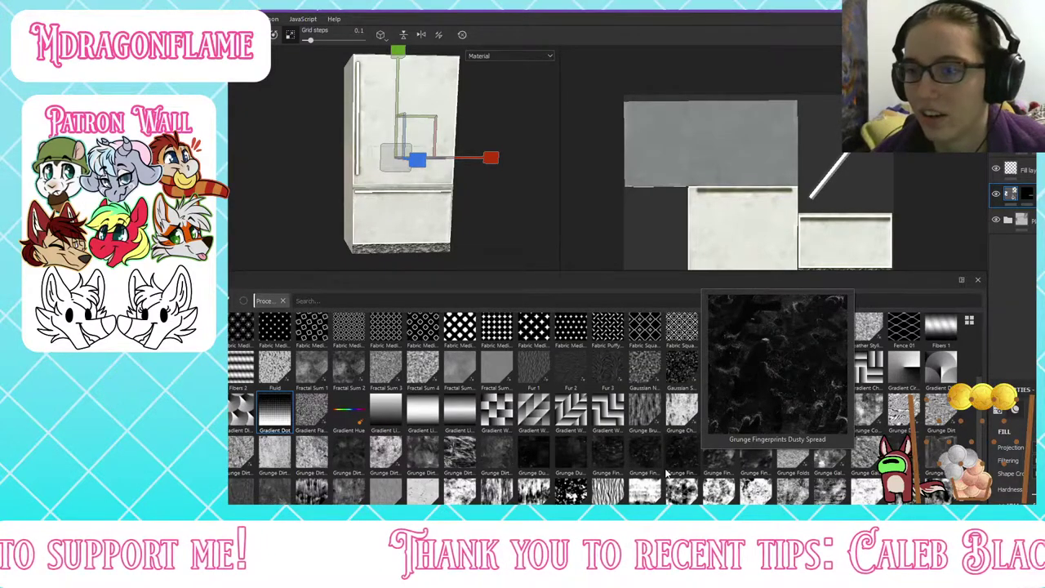
pyautogui.scroll(-3, 621, 493)
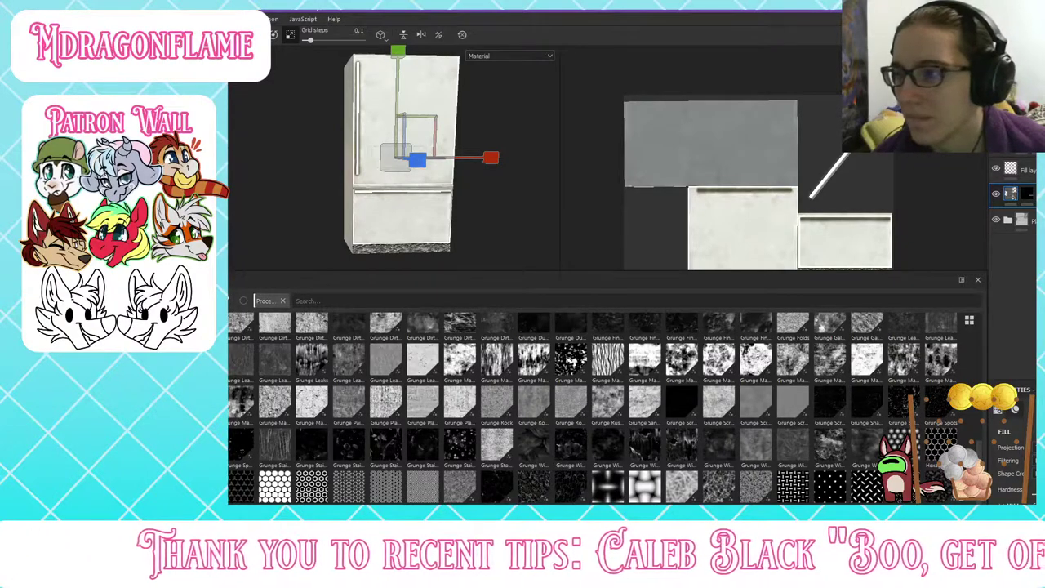
pyautogui.scroll(-5, 1012, 457)
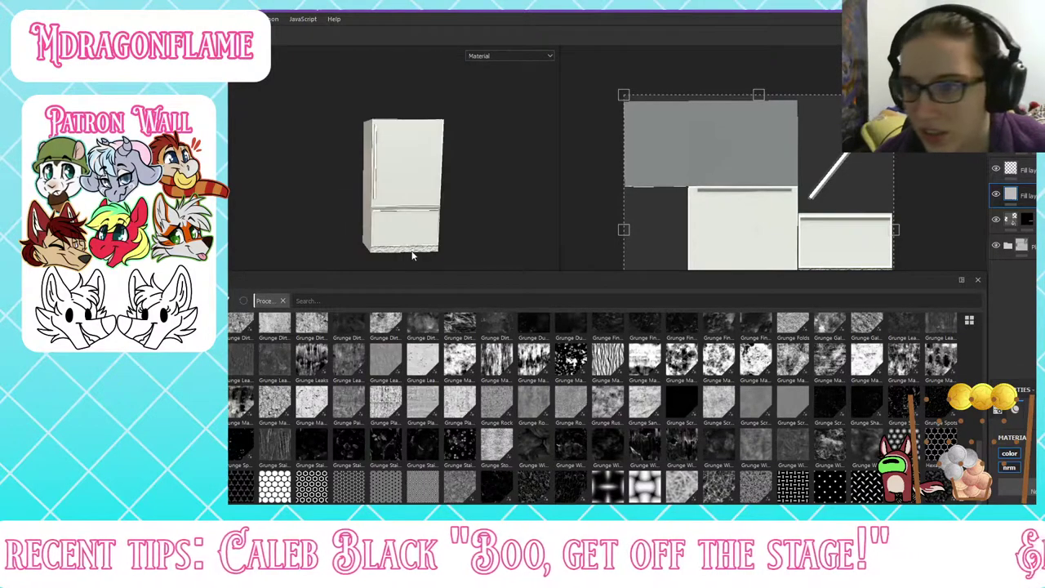
pyautogui.scroll(5, 388, 259)
pyautogui.scroll(-5, 389, 258)
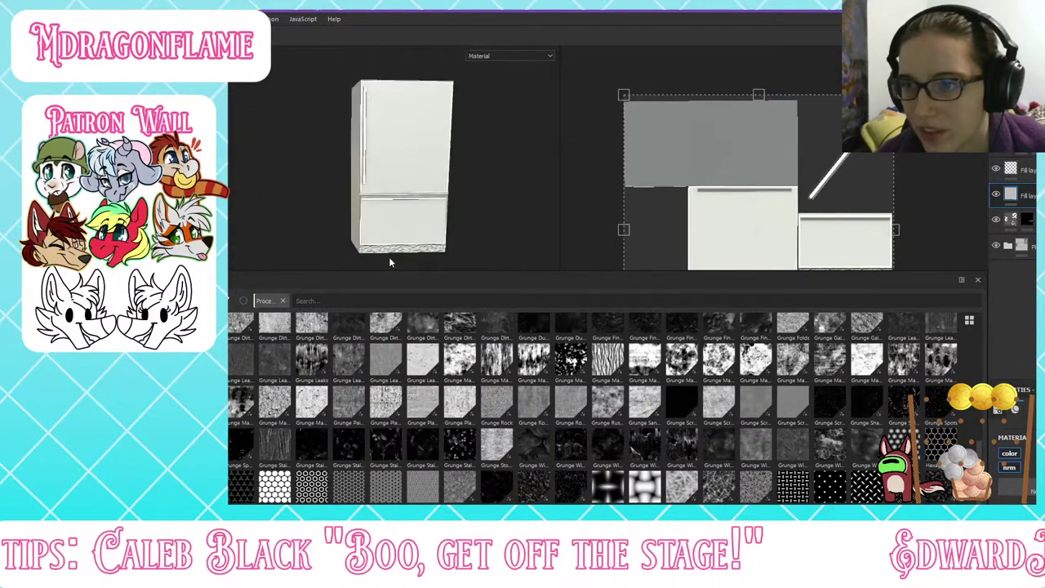
pyautogui.scroll(6, 396, 241)
pyautogui.scroll(-2, 486, 243)
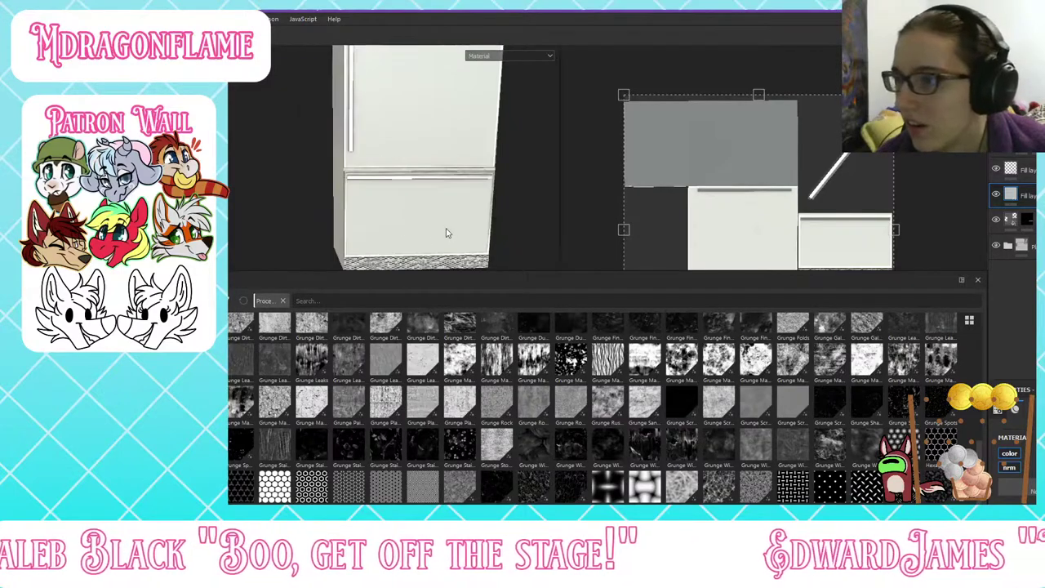
# Step: Select the checker fill, show the Height channel in the layer stack, and examine the tiled base strip up close
pyautogui.click(1026, 220)
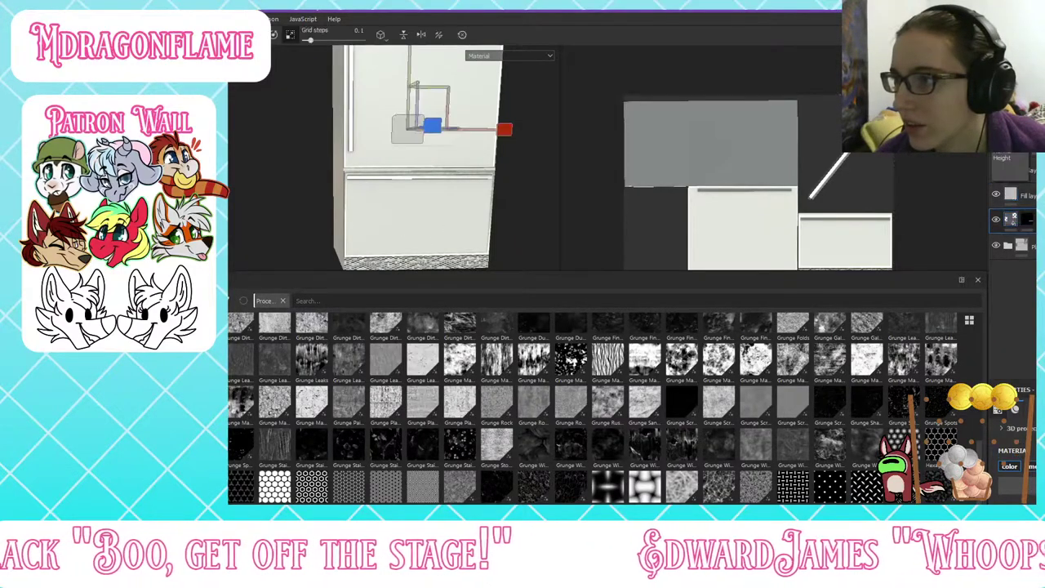
pyautogui.click(1001, 161)
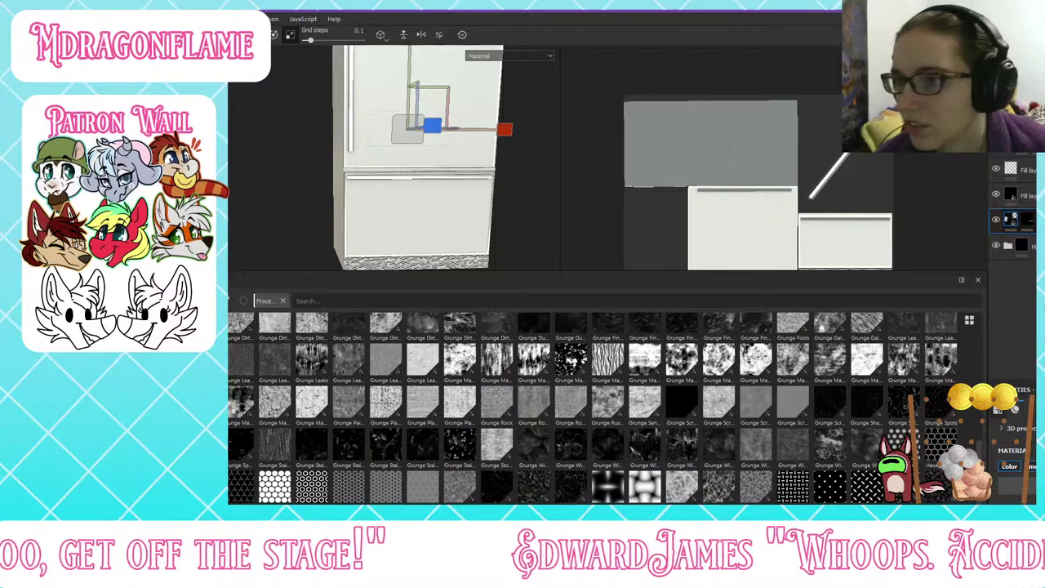
pyautogui.scroll(-2, 506, 174)
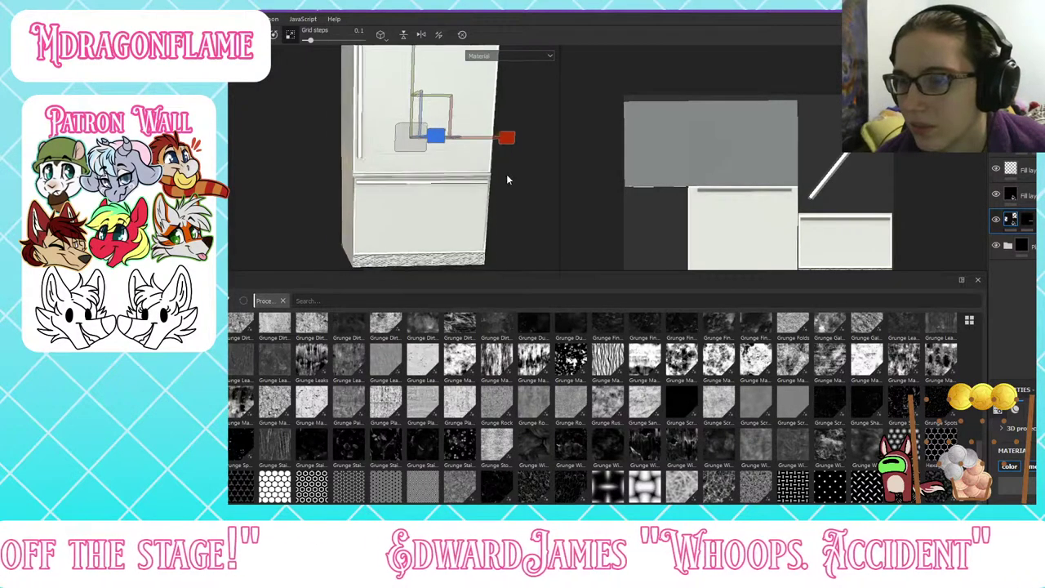
pyautogui.scroll(2, 473, 202)
pyautogui.keyDown('alt'); pyautogui.moveTo(473, 203); pyautogui.dragTo(474, 121, button='middle'); pyautogui.keyUp('alt')
pyautogui.scroll(3, 389, 212)
pyautogui.keyDown('alt'); pyautogui.moveTo(389, 210); pyautogui.dragTo(540, 140); pyautogui.keyUp('alt')
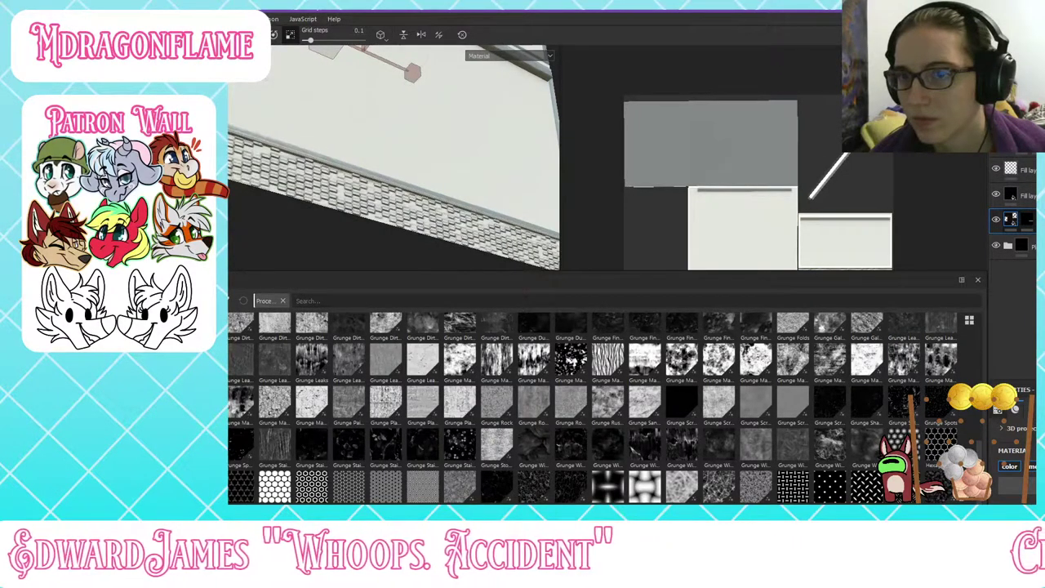
# Step: Switch the layer stack back from the Height channel and compare the base strip with the plain fill layer hidden and shown
pyautogui.click(1009, 122)
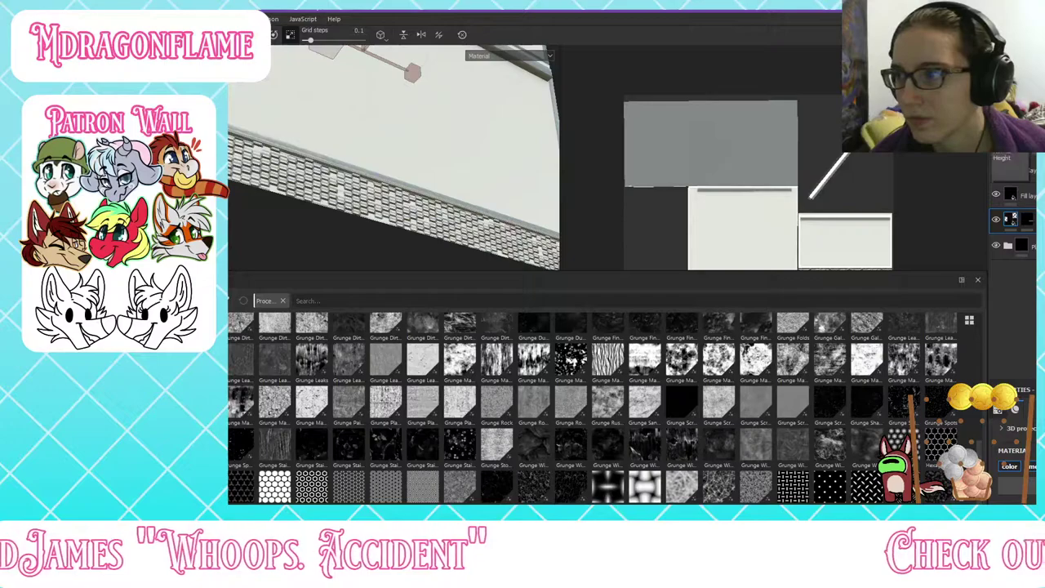
pyautogui.click(1009, 140)
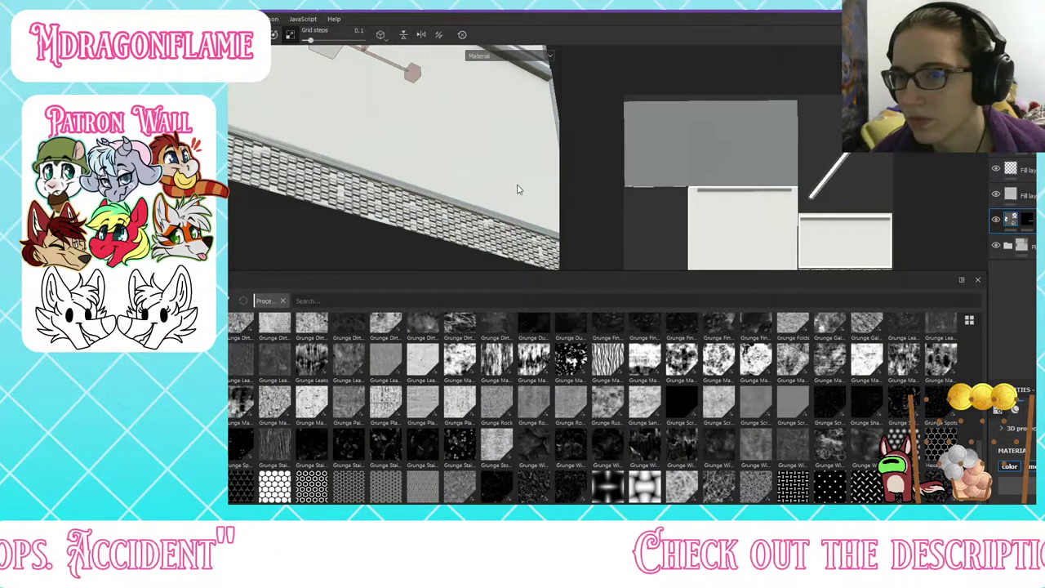
pyautogui.keyDown('alt'); pyautogui.moveTo(517, 186); pyautogui.dragTo(454, 283); pyautogui.keyUp('alt')
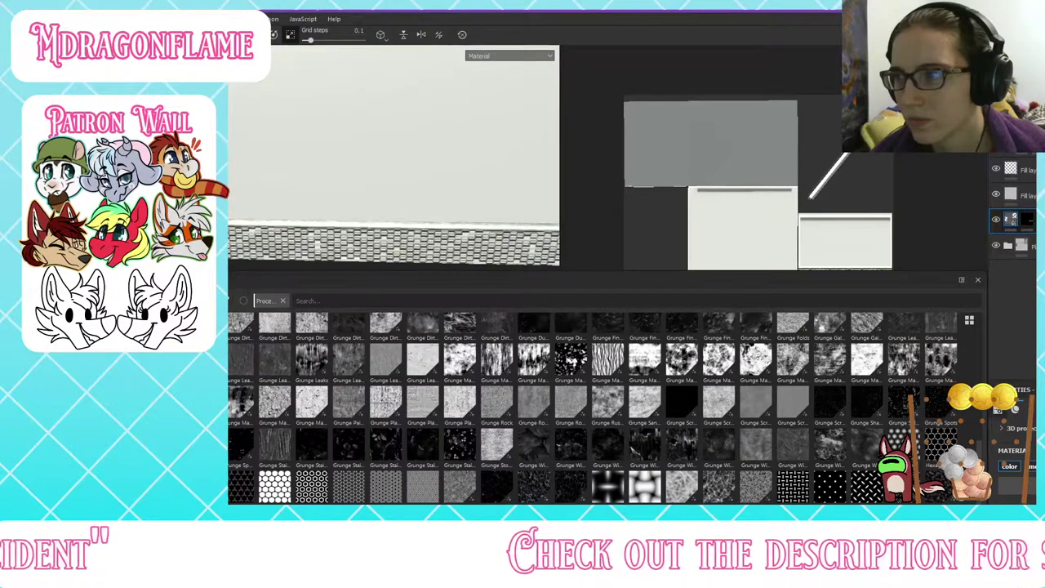
pyautogui.click(997, 196)
pyautogui.click(997, 196)
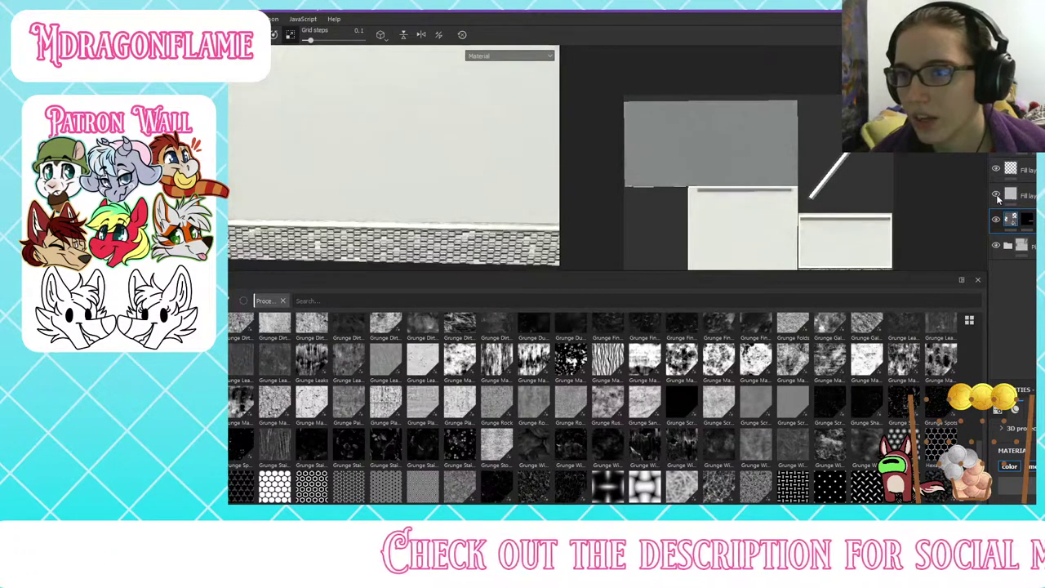
pyautogui.click(997, 196)
pyautogui.click(997, 196)
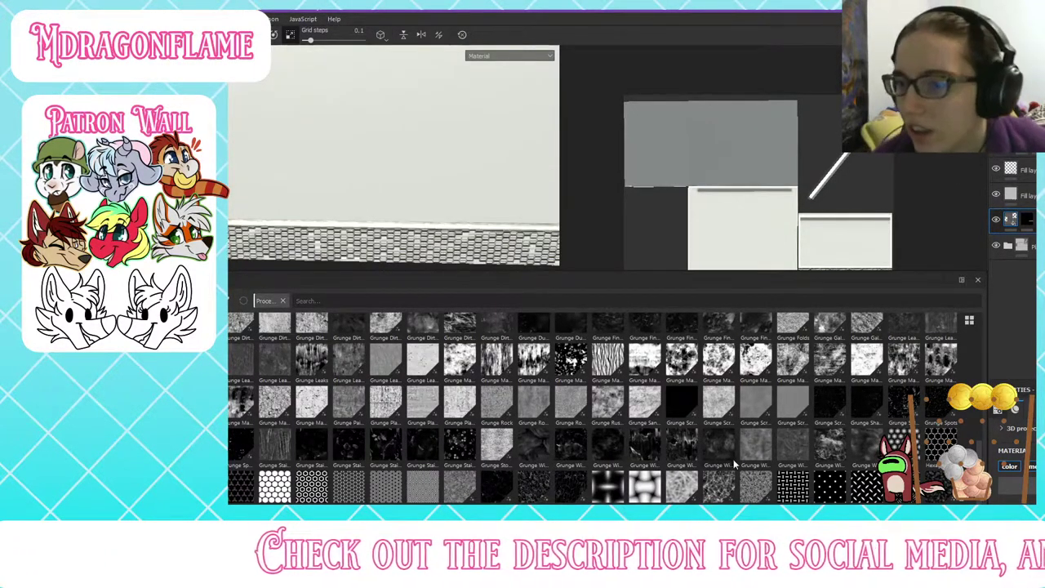
# Step: Select the plain fill layer, apply the zigzag fabric procedural to its color, and switch the fill to a 3D projection
pyautogui.scroll(-1, 1031, 463)
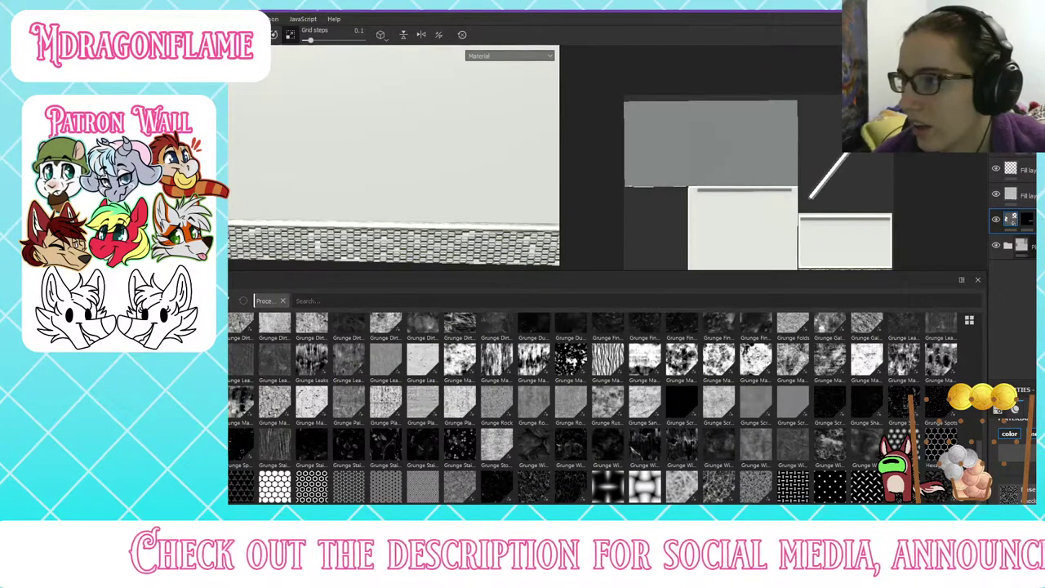
pyautogui.click(1027, 195)
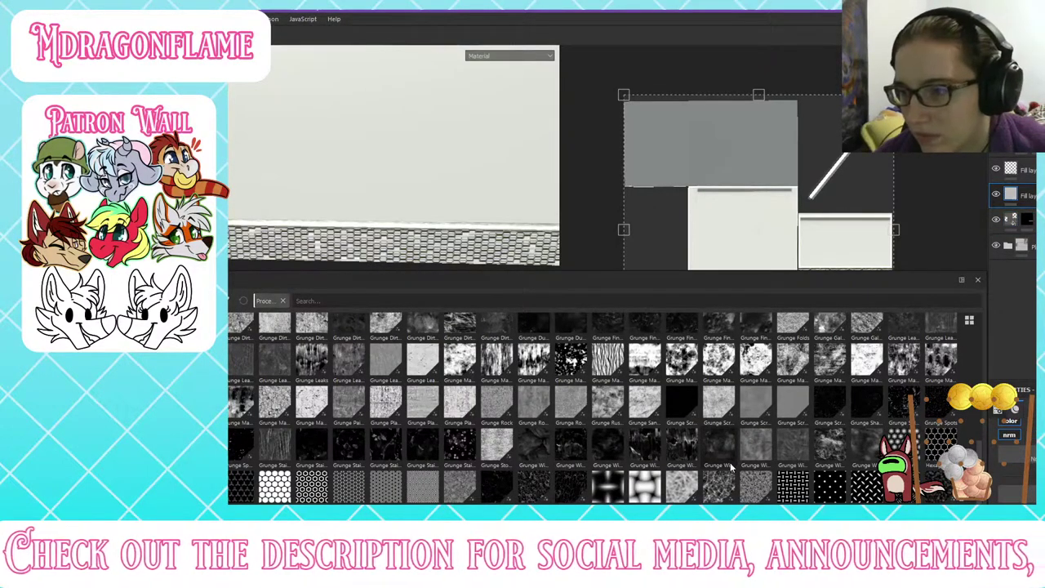
pyautogui.moveTo(731, 466)
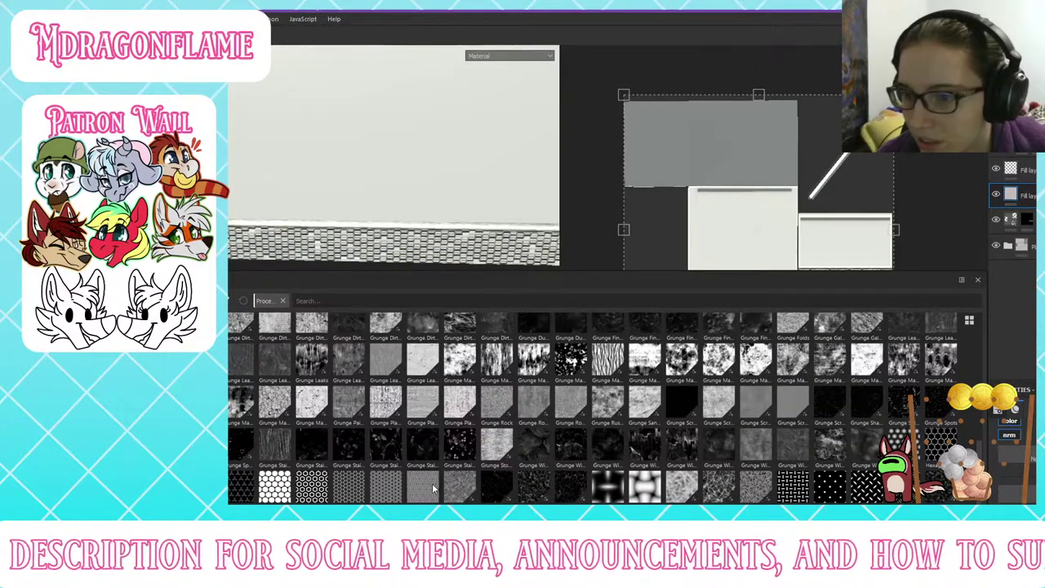
pyautogui.moveTo(424, 489)
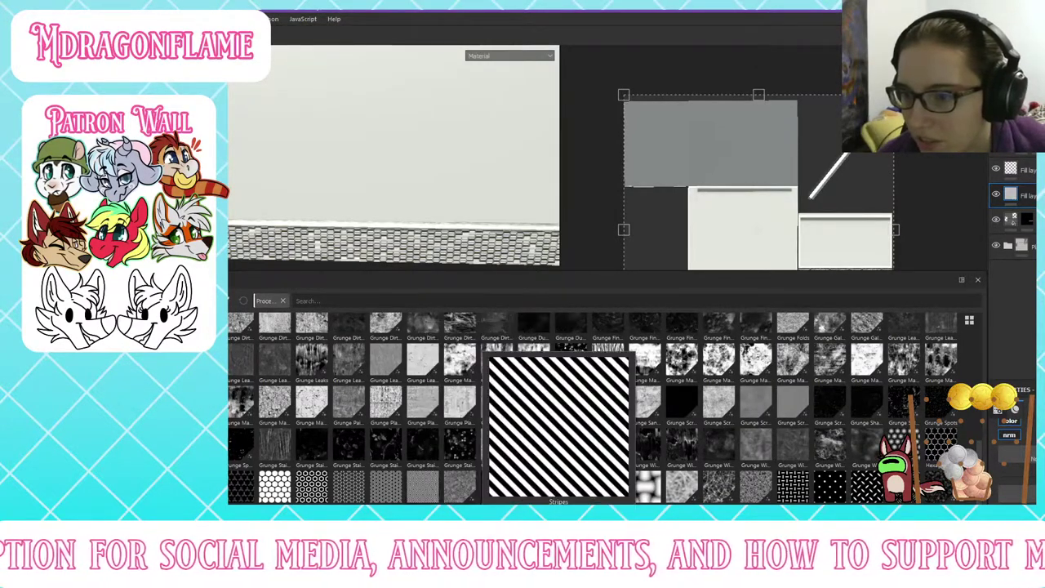
pyautogui.moveTo(840, 493)
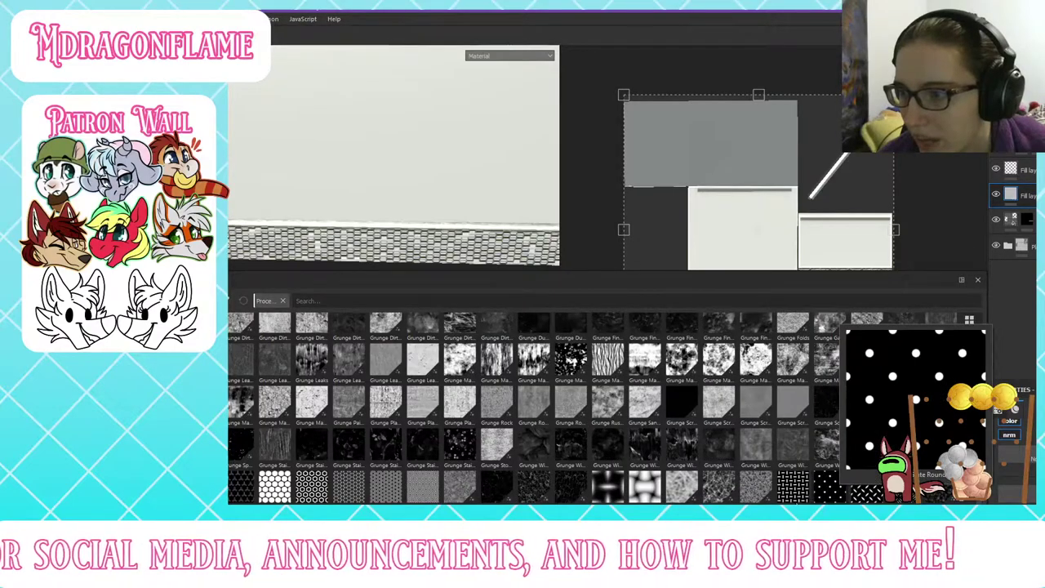
pyautogui.moveTo(329, 516)
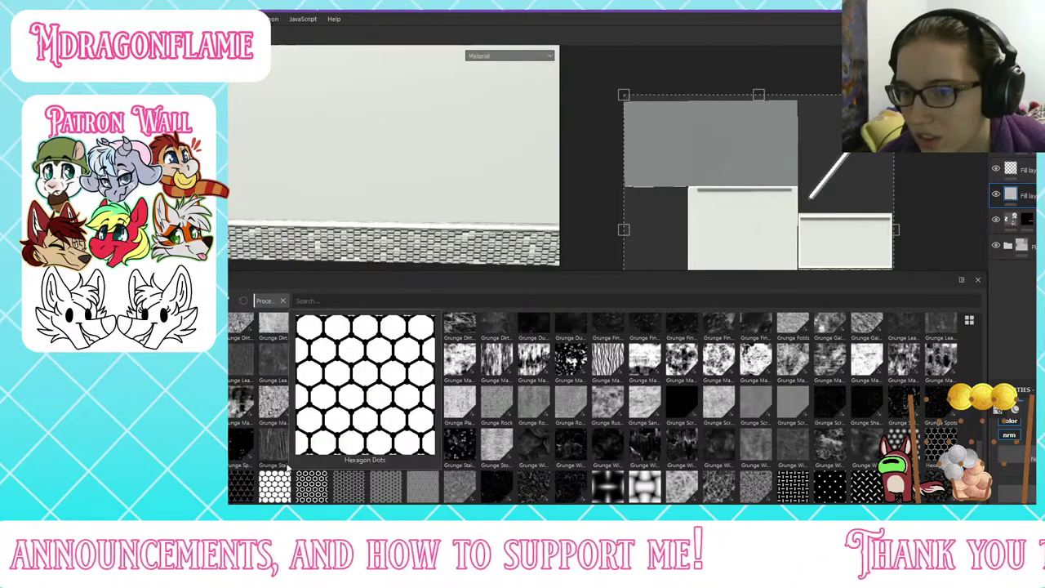
pyautogui.moveTo(286, 450)
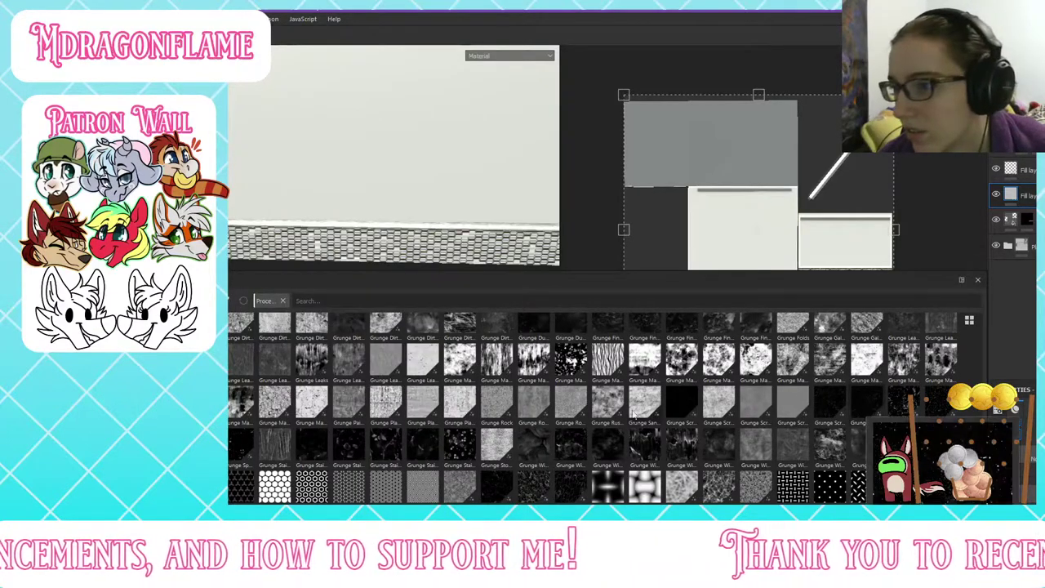
pyautogui.scroll(5, 599, 440)
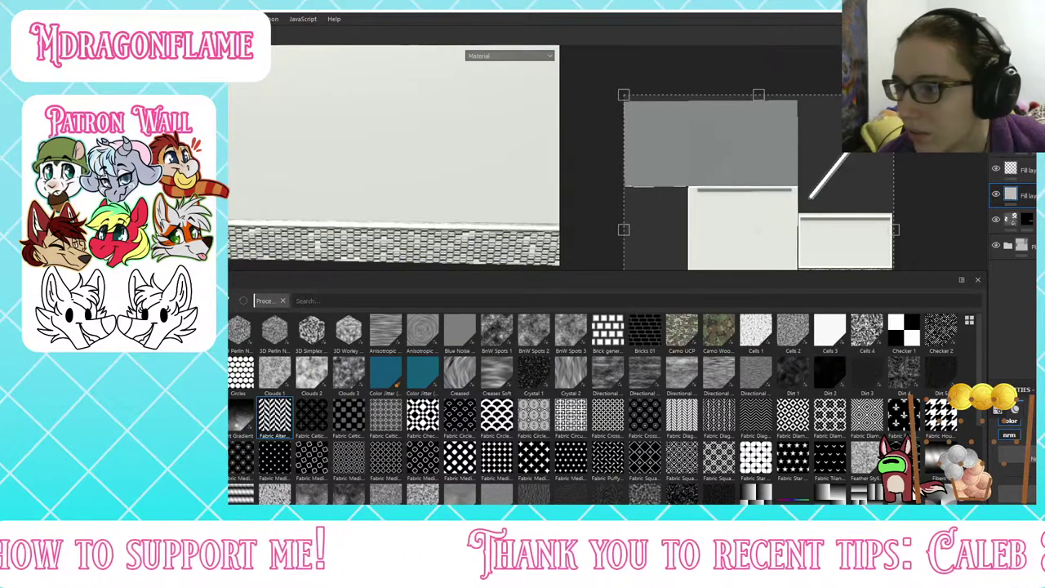
pyautogui.moveTo(274, 417); pyautogui.dragTo(1013, 491)
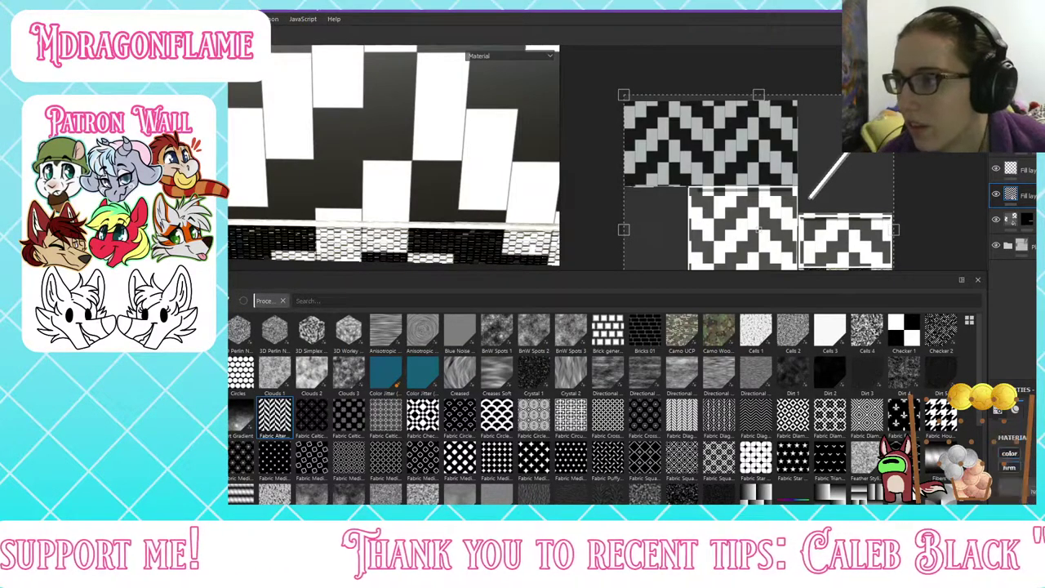
pyautogui.scroll(-6, 373, 153)
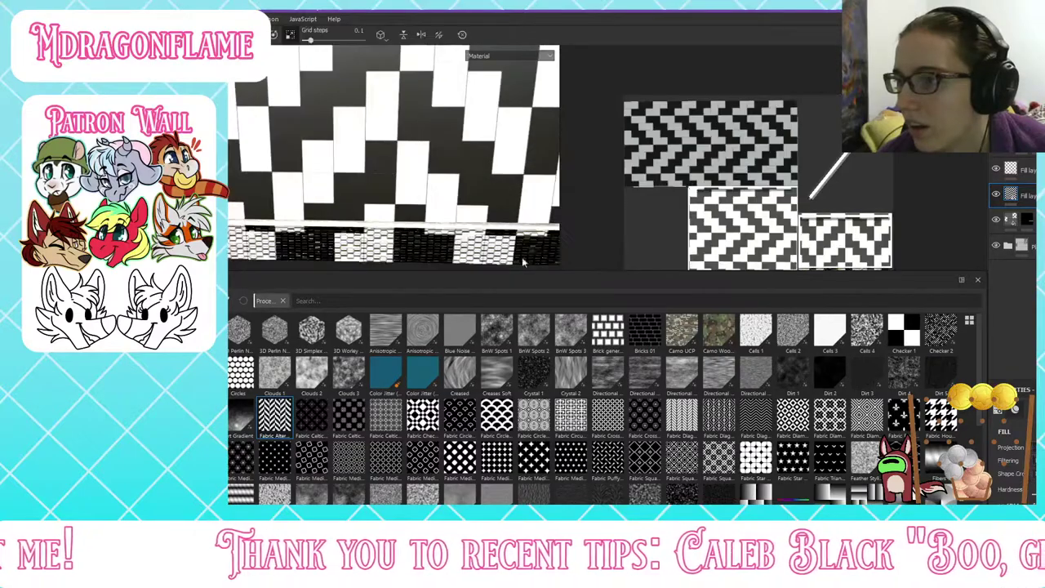
pyautogui.scroll(3, 373, 153)
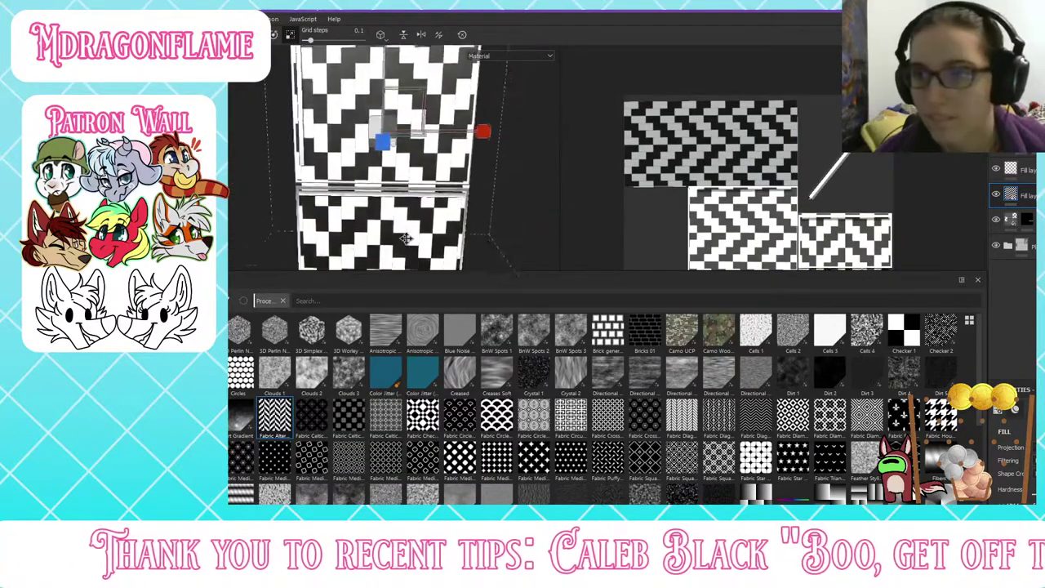
# Step: Scale down the fill layer's projection so the herringbone pattern repeats much more finely across the fridge
pyautogui.moveTo(374, 140); pyautogui.dragTo(123, 113)
pyautogui.keyDown('alt'); pyautogui.moveTo(262, 161); pyautogui.dragTo(274, 49, button='middle'); pyautogui.keyUp('alt')
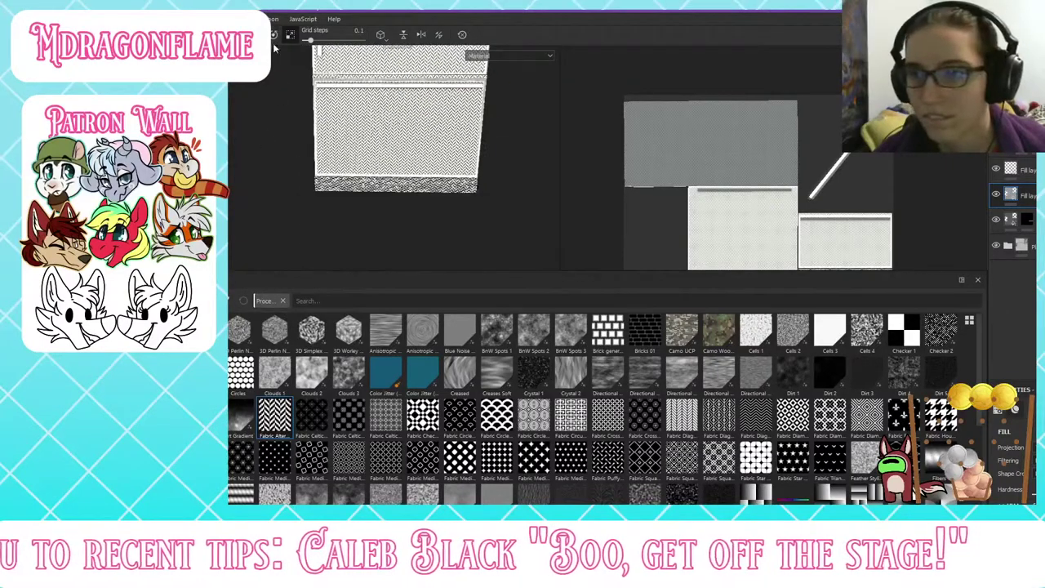
pyautogui.keyDown('alt'); pyautogui.moveTo(332, 120); pyautogui.dragTo(326, 173, button='middle'); pyautogui.keyUp('alt')
pyautogui.moveTo(384, 85); pyautogui.dragTo(374, 84)
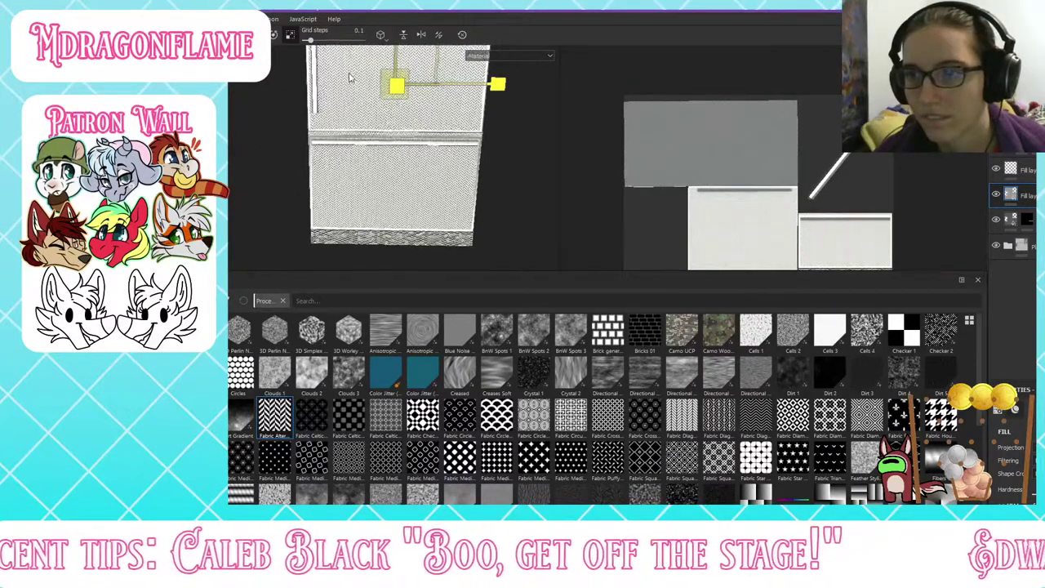
pyautogui.moveTo(425, 178)
pyautogui.keyDown('alt'); pyautogui.mouseDown()
pyautogui.moveTo(483, 177)
pyautogui.moveTo(437, 170)
pyautogui.mouseUp(); pyautogui.keyUp('alt')
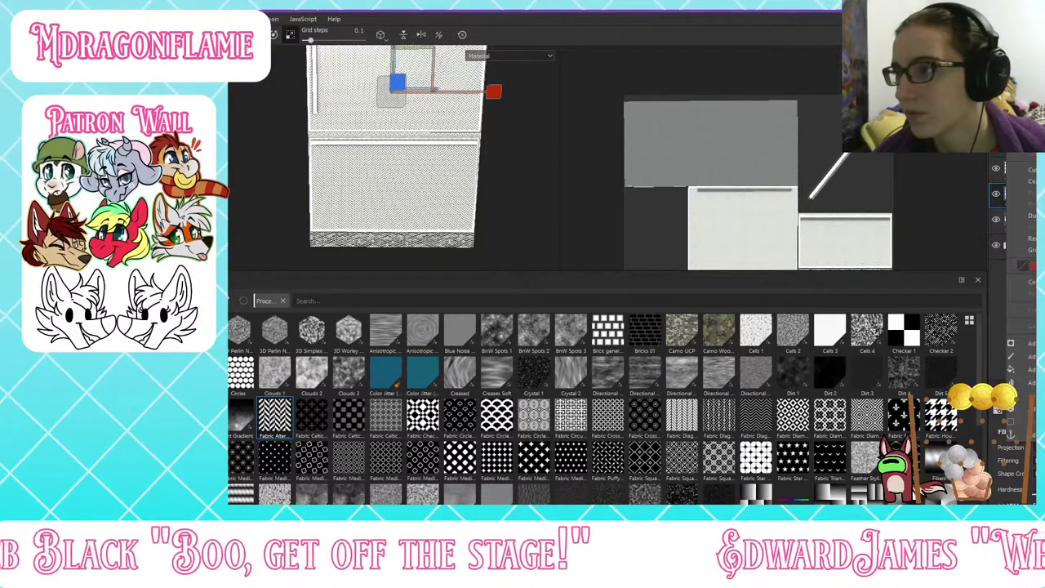
# Step: Add a black mask to the herringbone fill layer and reveal the pattern only on the fridge's lower door panel
pyautogui.click(1030, 68)
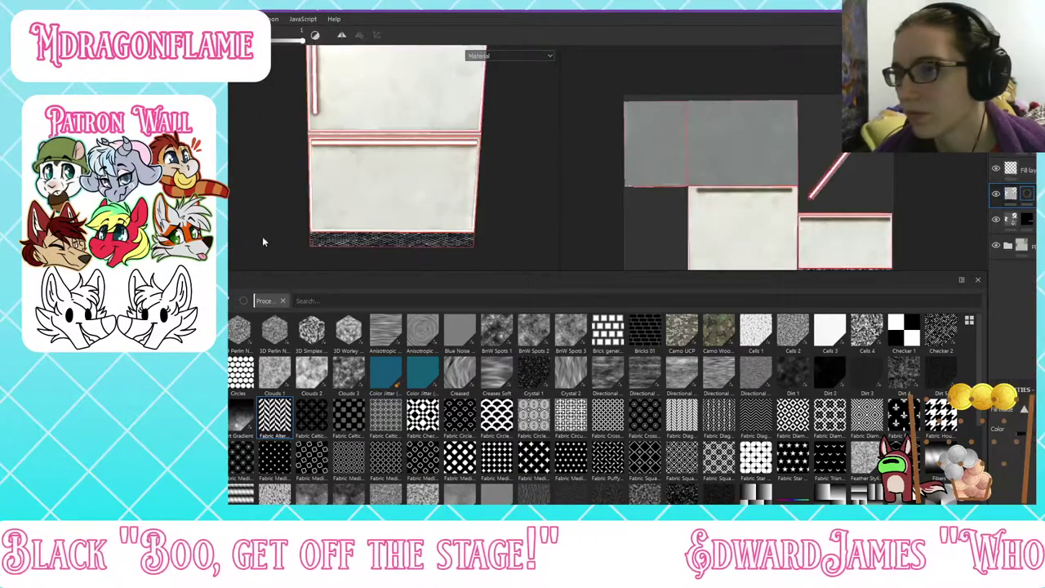
pyautogui.click(320, 205)
pyautogui.scroll(-1, 337, 228)
pyautogui.scroll(3, 294, 202)
pyautogui.keyDown('alt'); pyautogui.moveTo(349, 150); pyautogui.dragTo(400, 153); pyautogui.keyUp('alt')
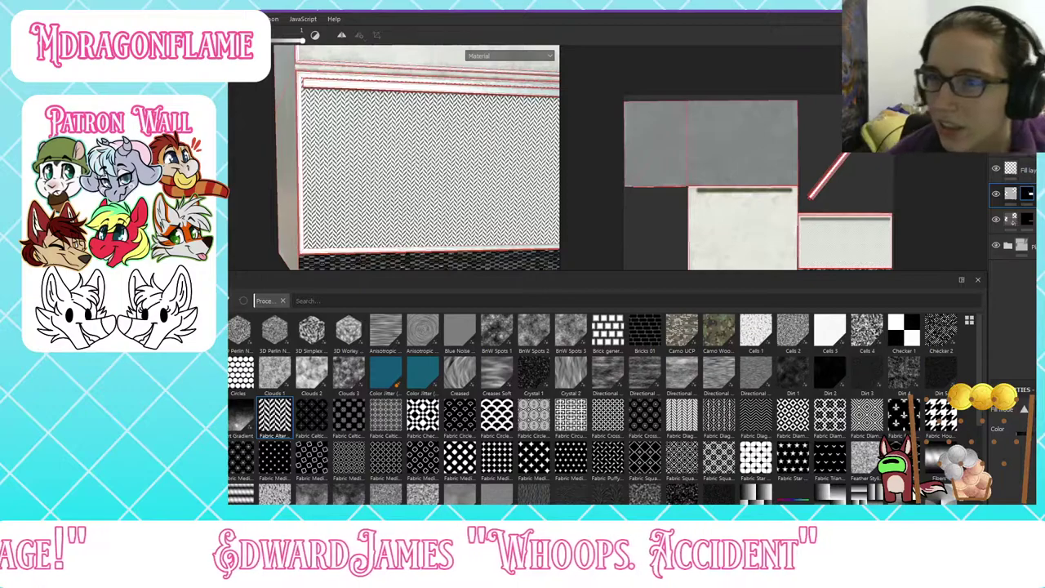
# Step: Add a Levels effect to the herringbone layer and adjust it to lighten the dark tones and soften the contrast
pyautogui.click(1011, 194)
pyautogui.scroll(-4, 1011, 457)
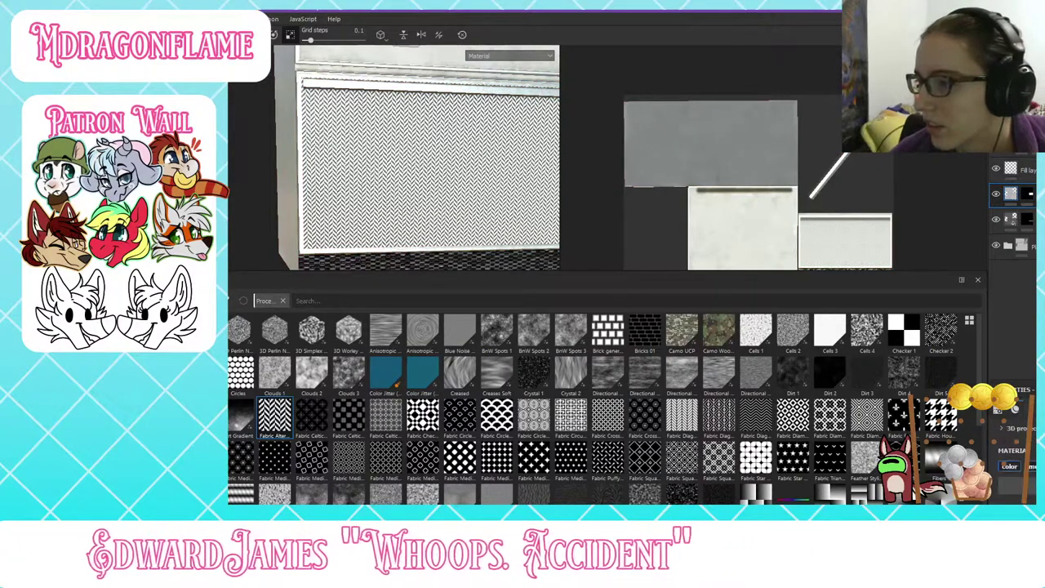
pyautogui.scroll(-3, 1012, 457)
pyautogui.scroll(2, 1013, 457)
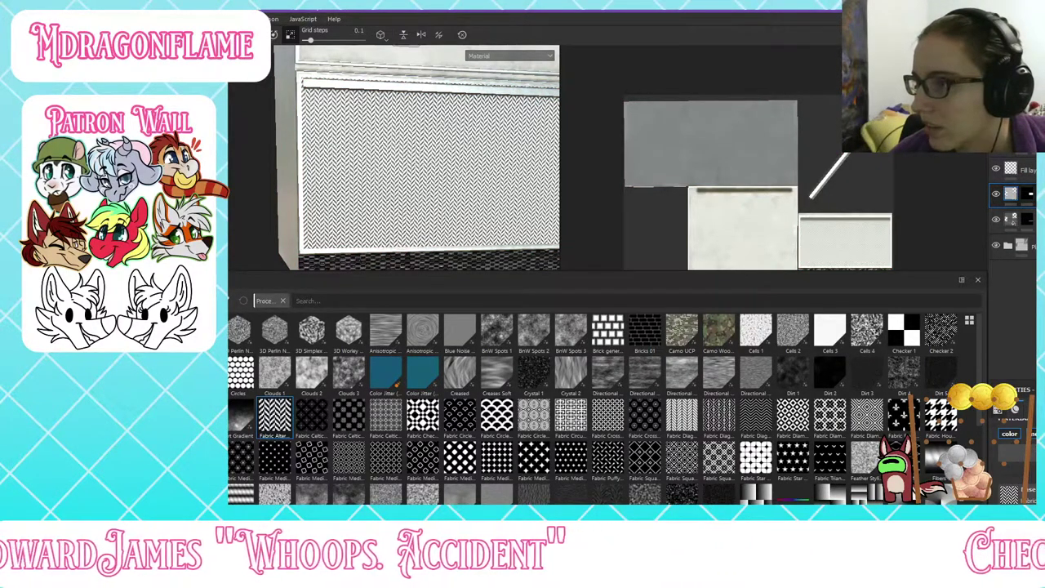
pyautogui.rightClick(1011, 197)
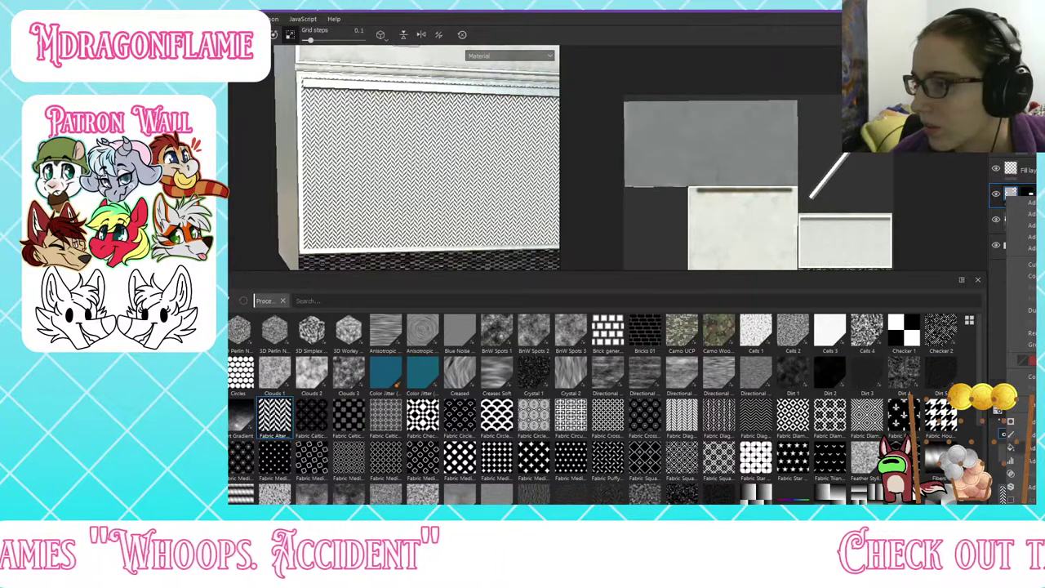
pyautogui.click(1020, 460)
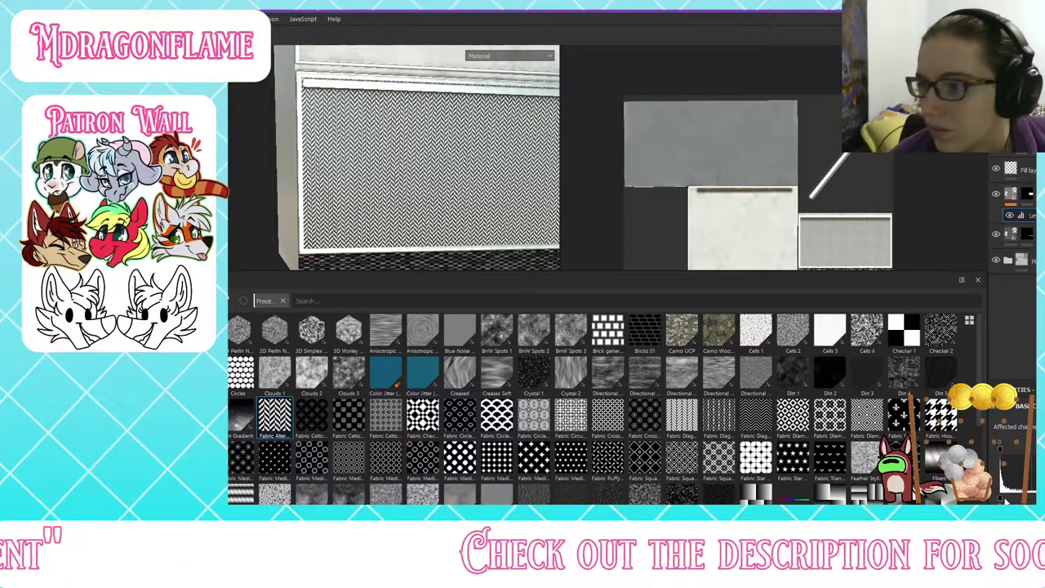
pyautogui.moveTo(1001, 498); pyautogui.dragTo(1043, 498)
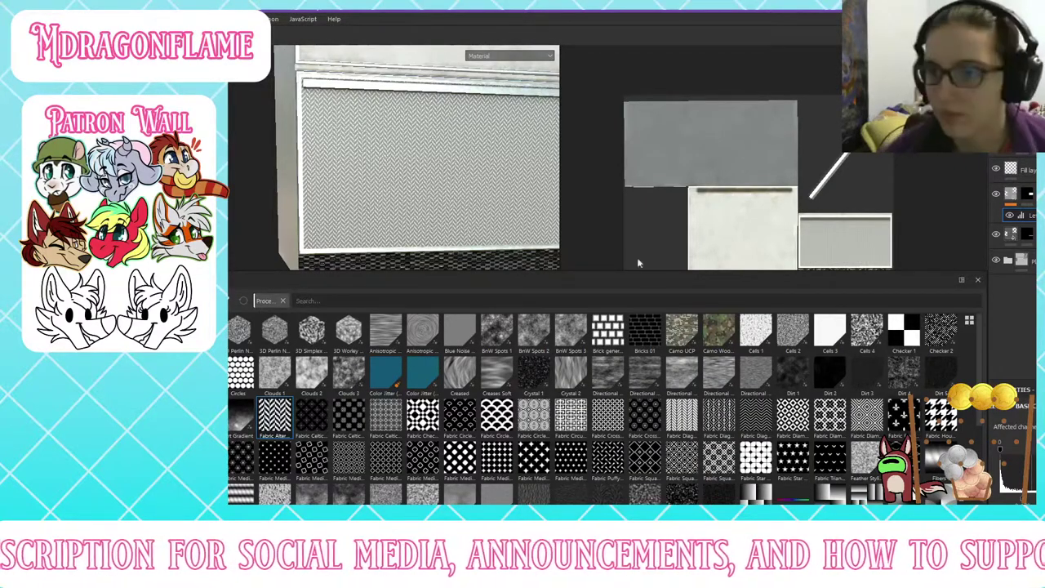
pyautogui.moveTo(399, 172)
pyautogui.keyDown('alt'); pyautogui.mouseDown()
pyautogui.moveTo(367, 164)
pyautogui.moveTo(403, 208)
pyautogui.moveTo(378, 216)
pyautogui.moveTo(392, 162)
pyautogui.moveTo(412, 182)
pyautogui.moveTo(496, 204)
pyautogui.moveTo(515, 191)
pyautogui.moveTo(495, 122)
pyautogui.moveTo(485, 151)
pyautogui.mouseUp(); pyautogui.keyUp('alt')
pyautogui.scroll(-4, 368, 164)
pyautogui.scroll(4, 451, 188)
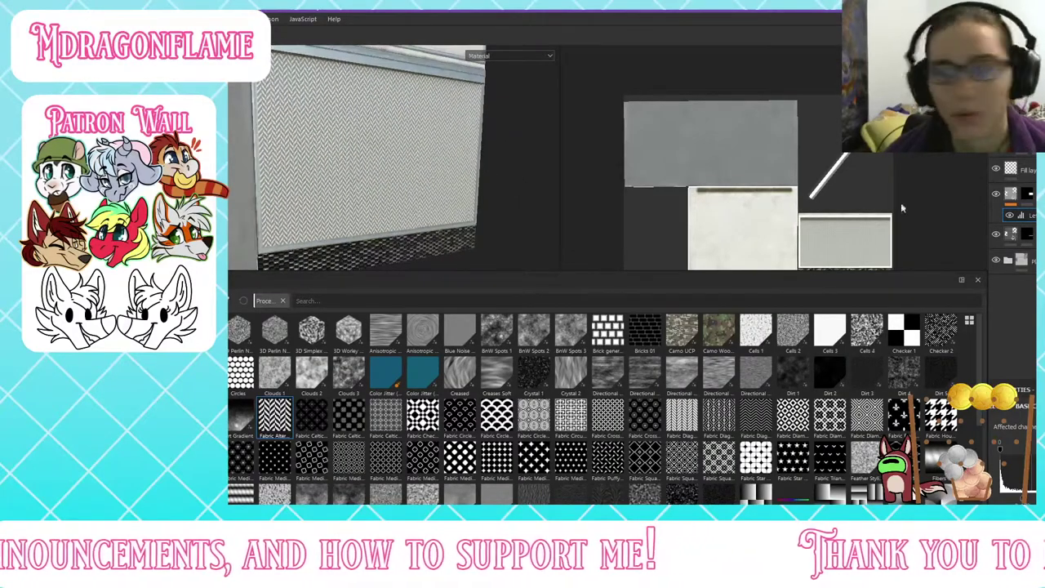
# Step: Assign the herringbone fabric procedural to the lower panel layer's roughness channel
pyautogui.click(1012, 194)
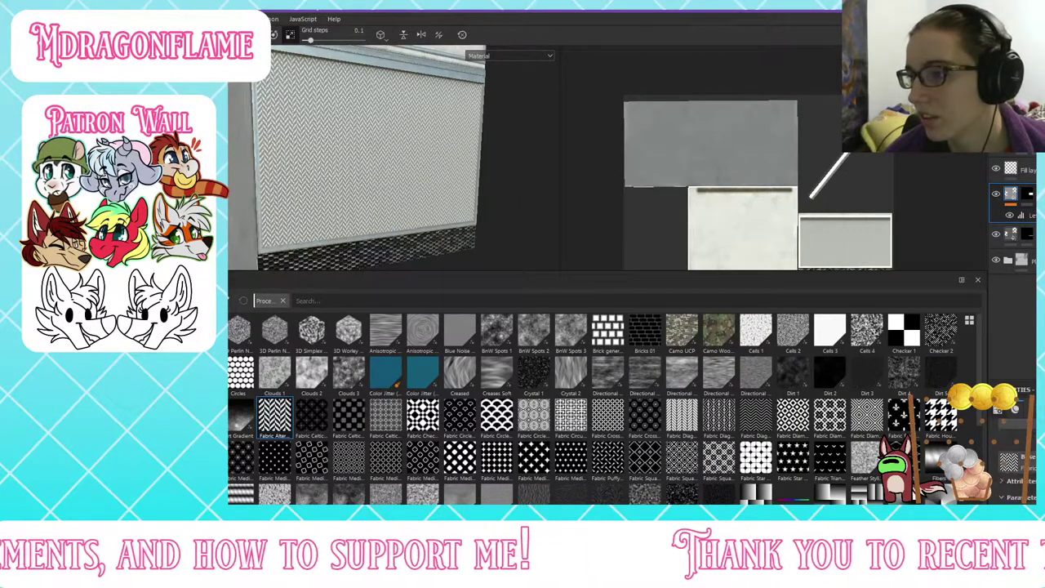
pyautogui.scroll(-3, 833, 461)
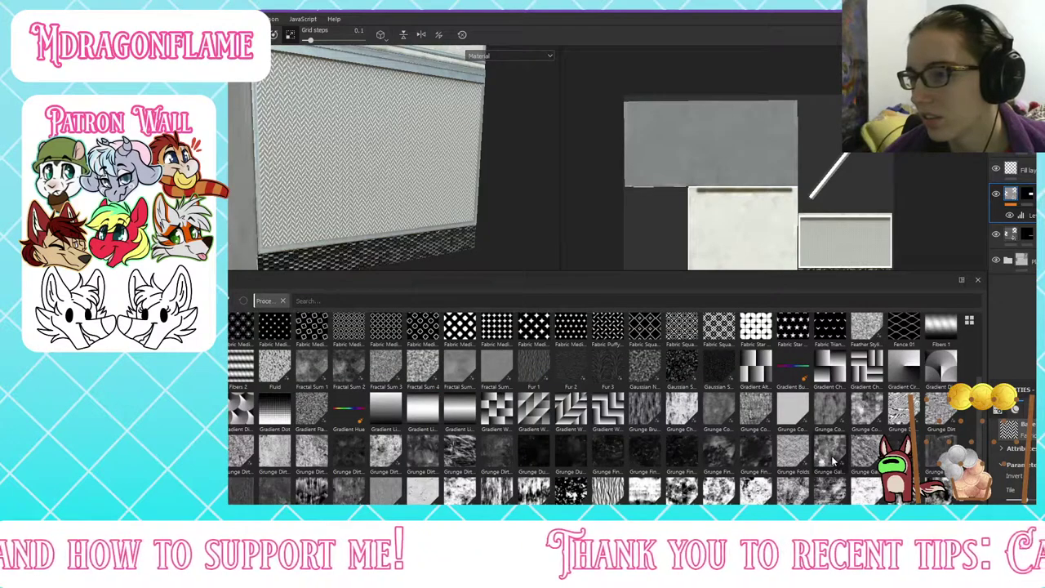
pyautogui.scroll(3, 833, 462)
pyautogui.scroll(-3, 813, 494)
pyautogui.scroll(3, 792, 485)
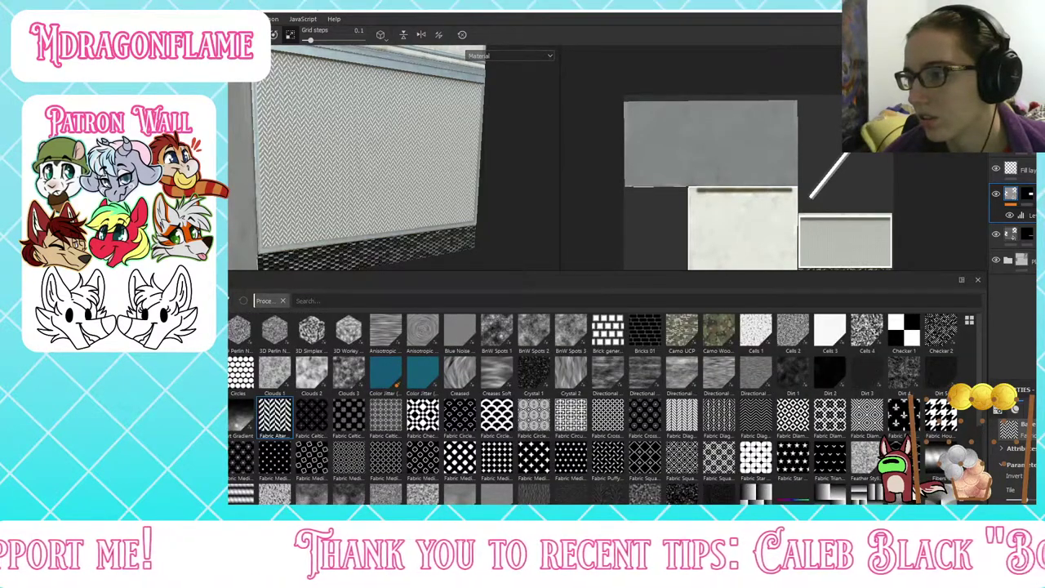
pyautogui.moveTo(1013, 500); pyautogui.dragTo(1026, 499)
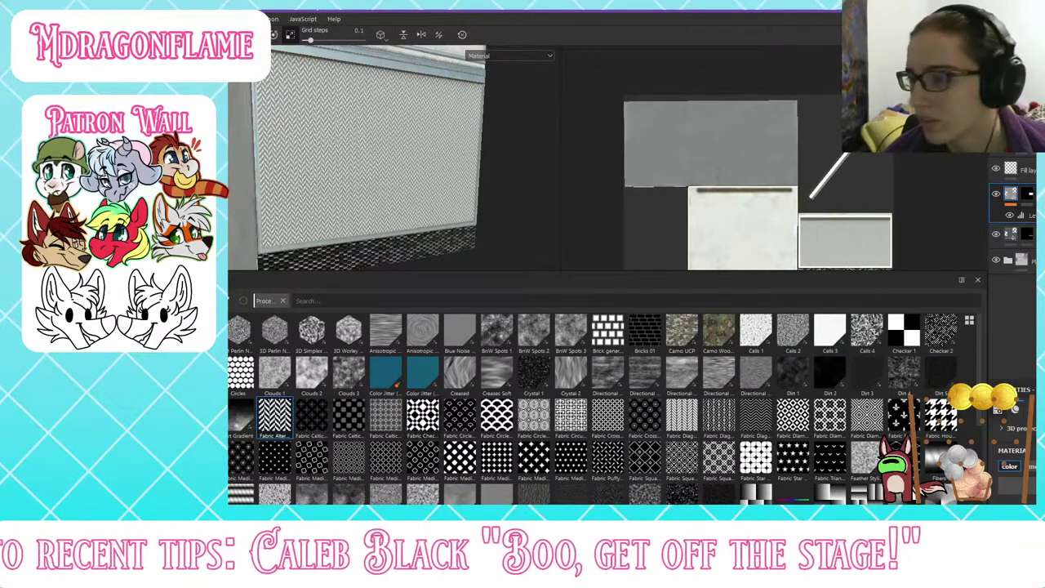
pyautogui.scroll(-3, 1013, 457)
pyautogui.scroll(5, 1012, 457)
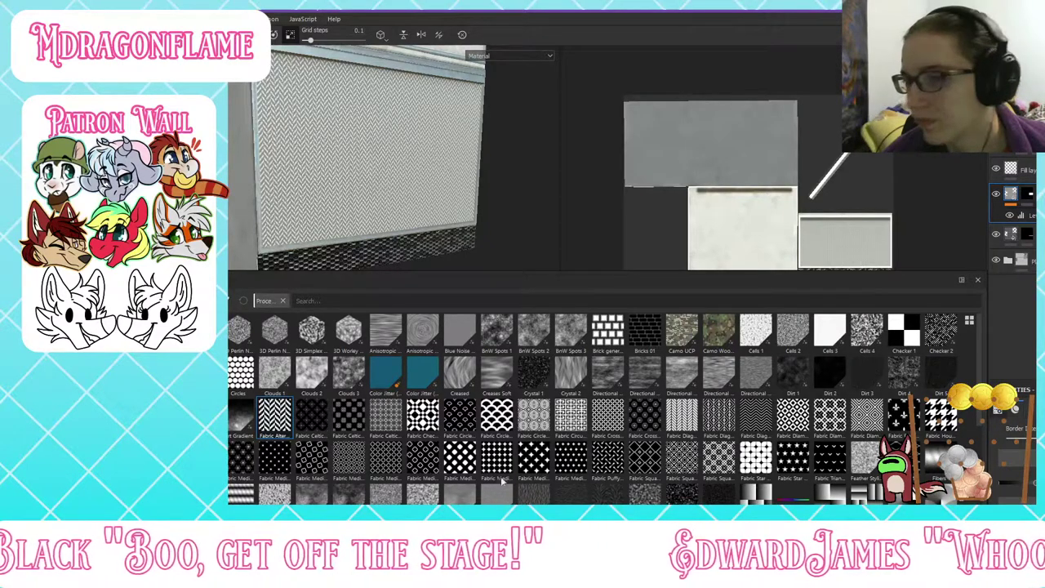
pyautogui.moveTo(282, 422); pyautogui.dragTo(1022, 465)
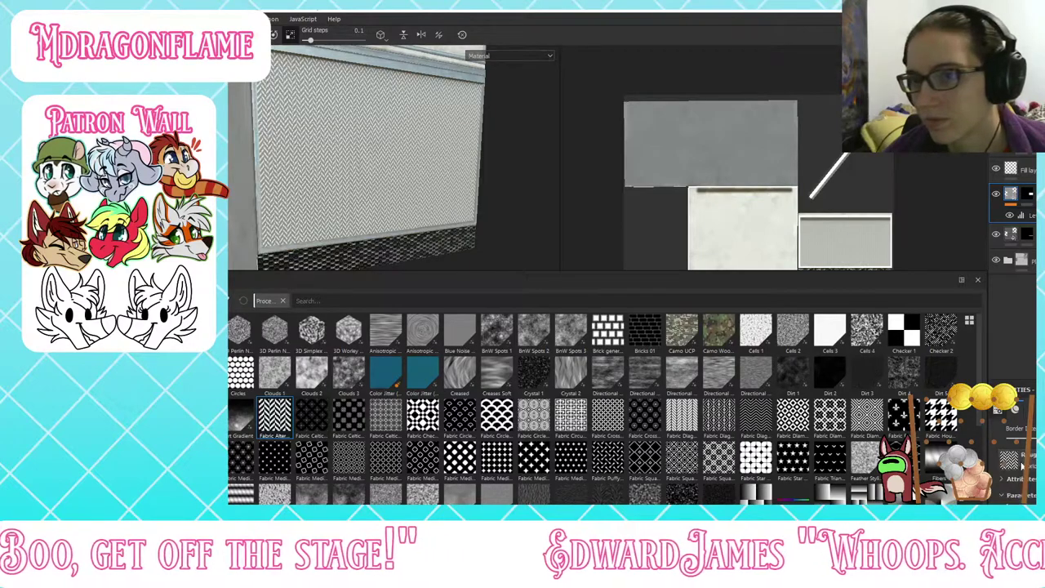
pyautogui.keyDown('shift'); pyautogui.moveTo(416, 196); pyautogui.dragTo(438, 198, button='right'); pyautogui.keyUp('shift')
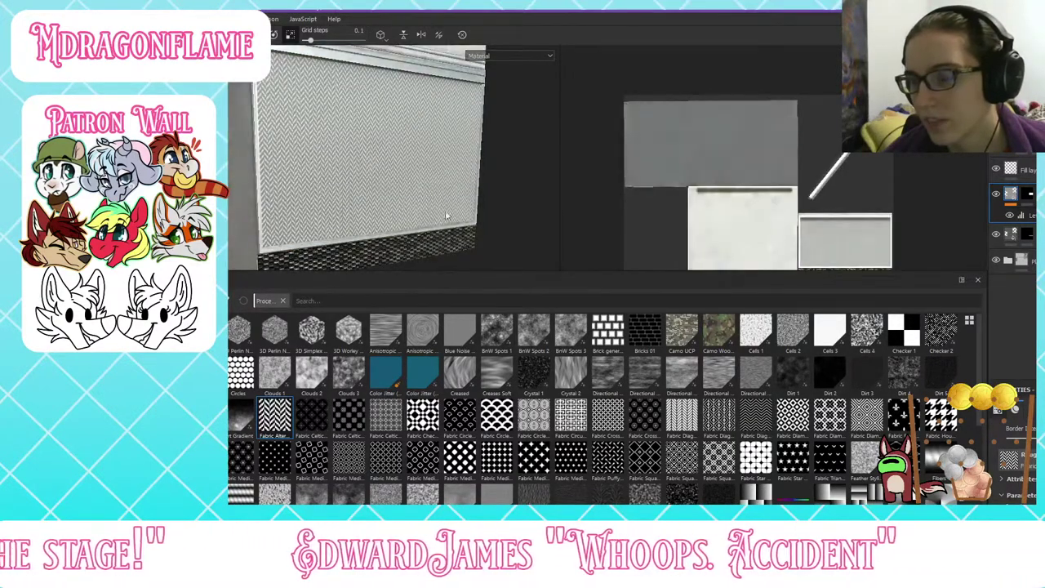
# Step: Try the herringbone fabric procedural in the lower panel layer's height channel
pyautogui.scroll(-1, 1003, 464)
pyautogui.scroll(-1, 1013, 462)
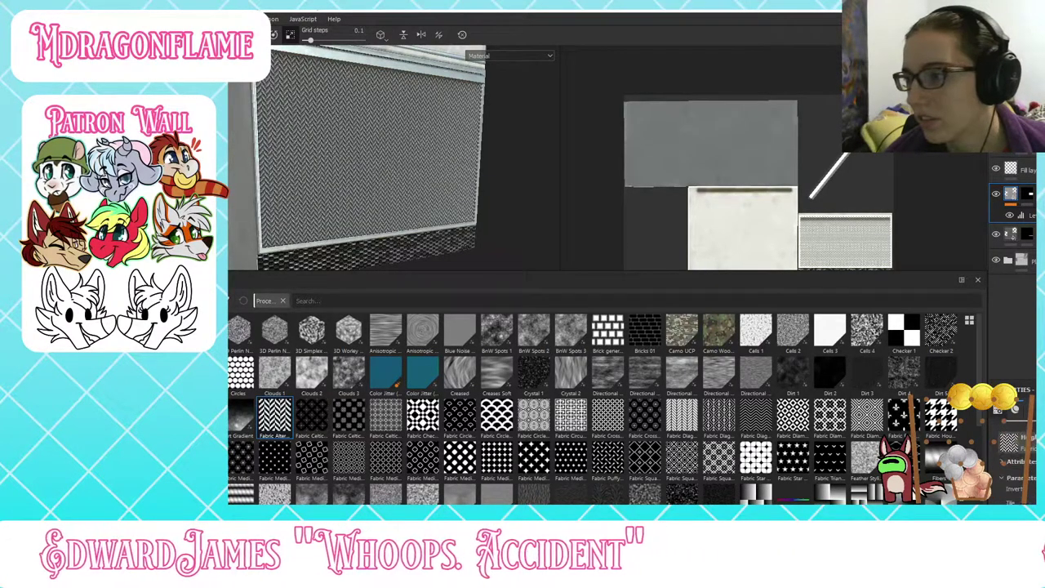
pyautogui.scroll(-2, 1012, 449)
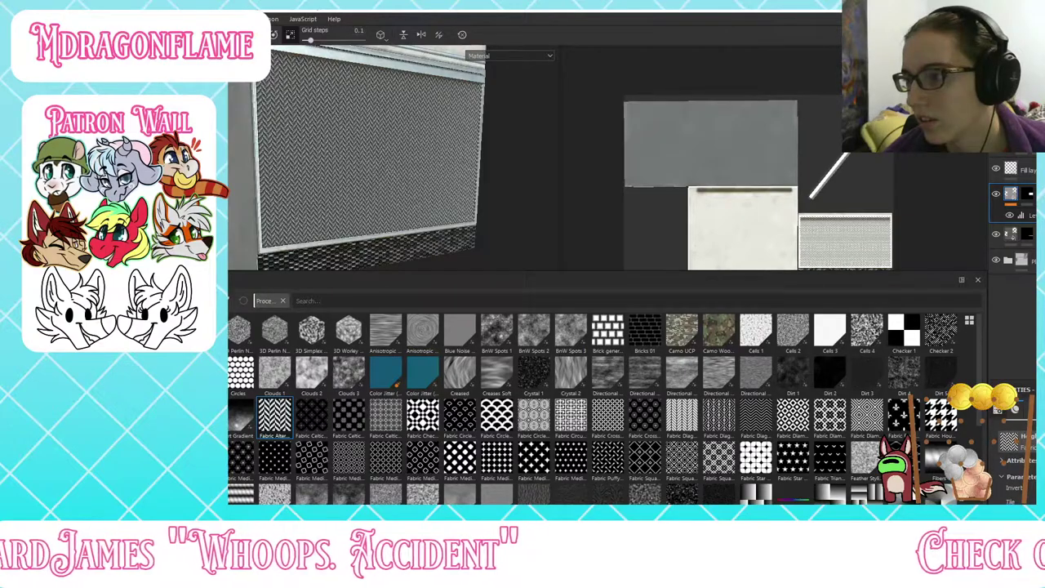
pyautogui.scroll(-1, 1012, 449)
pyautogui.keyDown('alt'); pyautogui.moveTo(460, 217); pyautogui.dragTo(439, 224); pyautogui.keyUp('alt')
pyautogui.keyDown('shift'); pyautogui.moveTo(439, 224); pyautogui.dragTo(418, 220, button='right'); pyautogui.keyUp('shift')
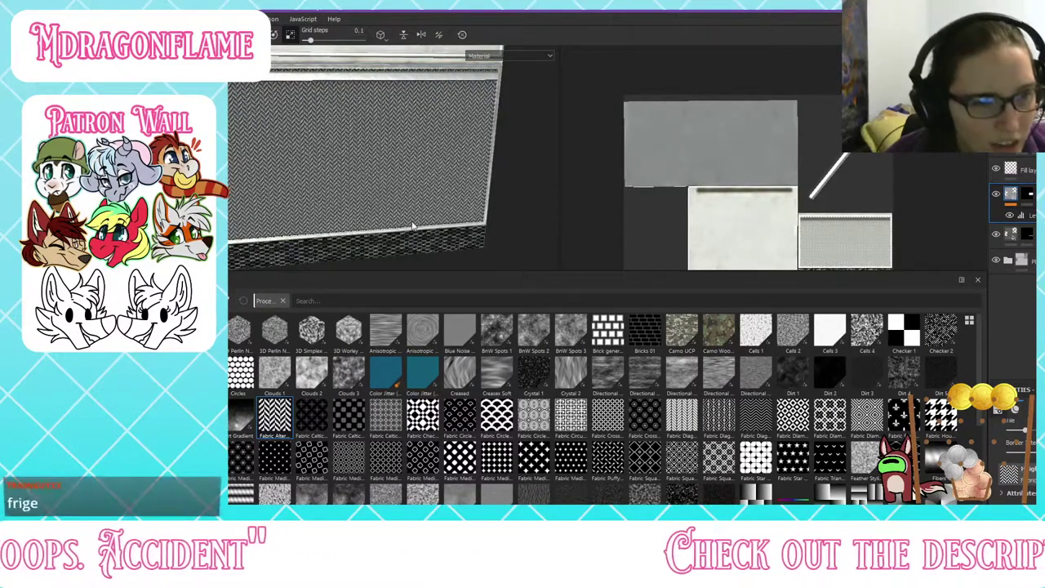
pyautogui.scroll(5, 1012, 453)
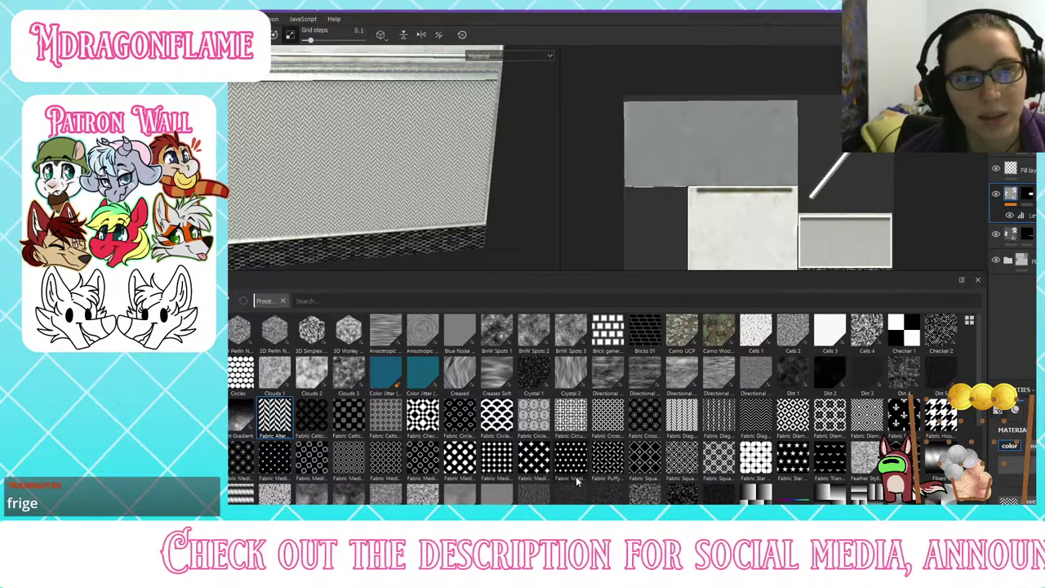
# Step: Show the Height channel in the layer stack and examine the herringbone panel and the whole fridge from several angles
pyautogui.moveTo(579, 481)
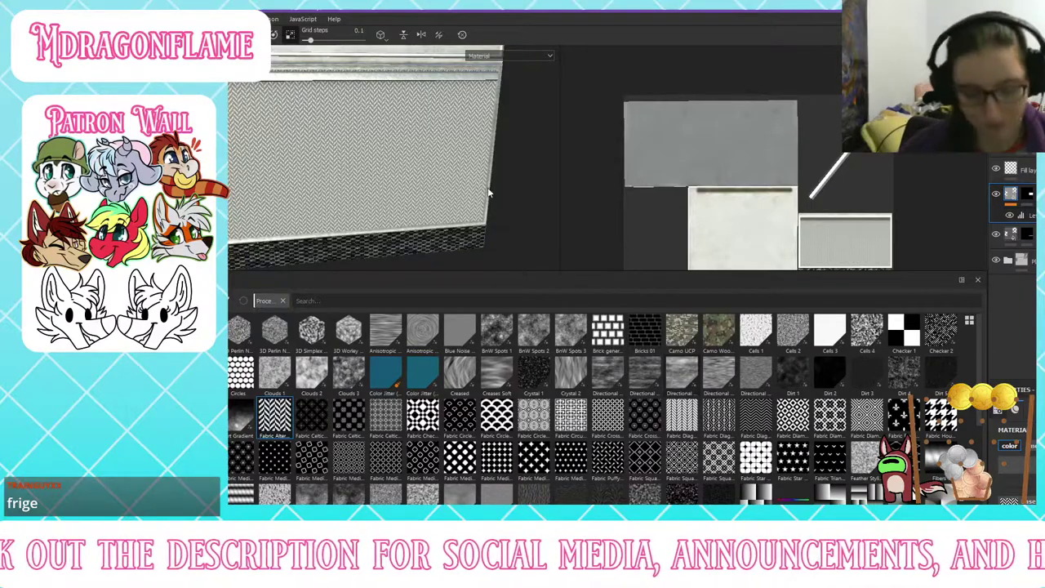
pyautogui.keyDown('alt'); pyautogui.moveTo(508, 174); pyautogui.dragTo(460, 160); pyautogui.keyUp('alt')
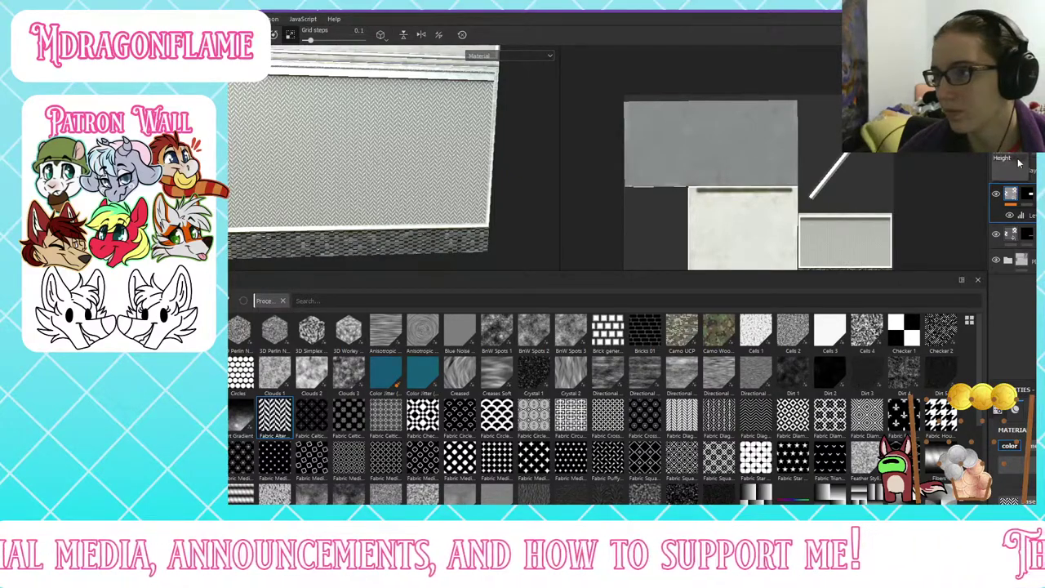
pyautogui.click(1014, 157)
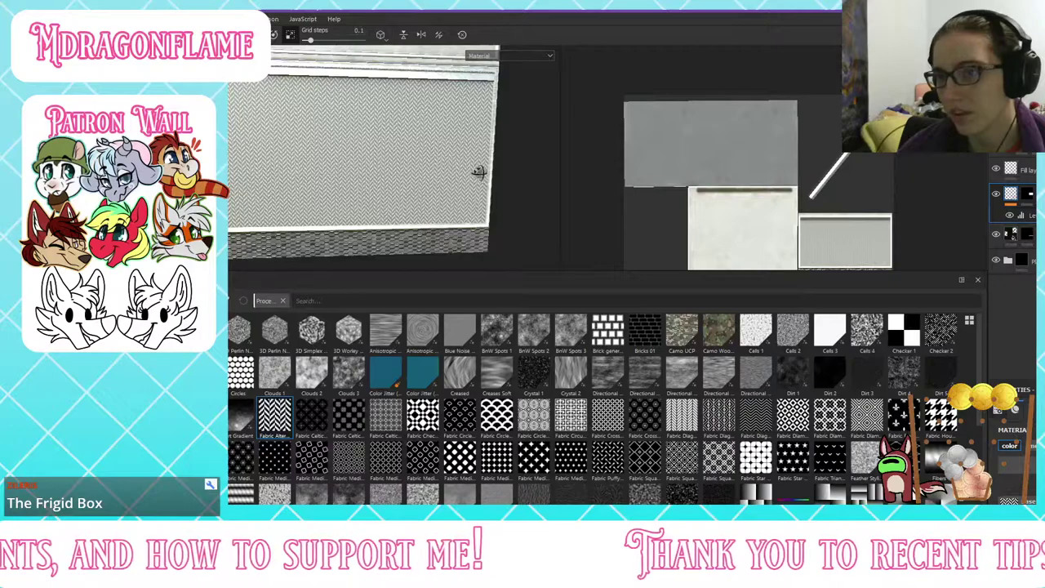
pyautogui.keyDown('alt'); pyautogui.moveTo(479, 172); pyautogui.dragTo(502, 180); pyautogui.keyUp('alt')
pyautogui.scroll(-6, 502, 180)
pyautogui.moveTo(490, 176)
pyautogui.keyDown('alt'); pyautogui.mouseDown(button='middle')
pyautogui.moveTo(455, 266)
pyautogui.moveTo(457, 137)
pyautogui.mouseUp(button='middle'); pyautogui.keyUp('alt')
pyautogui.keyDown('alt'); pyautogui.moveTo(493, 203); pyautogui.dragTo(438, 211); pyautogui.keyUp('alt')
pyautogui.keyDown('shift'); pyautogui.moveTo(483, 185); pyautogui.dragTo(490, 175, button='right'); pyautogui.keyUp('shift')
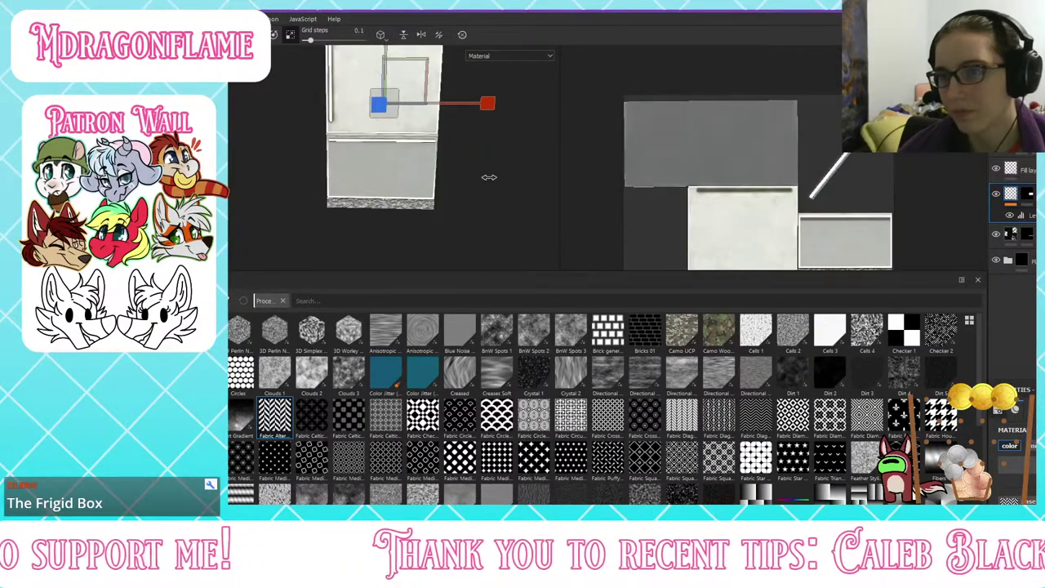
pyautogui.keyDown('alt'); pyautogui.moveTo(466, 171); pyautogui.dragTo(479, 213, button='middle'); pyautogui.keyUp('alt')
pyautogui.keyDown('alt'); pyautogui.moveTo(480, 208); pyautogui.dragTo(474, 163); pyautogui.keyUp('alt')
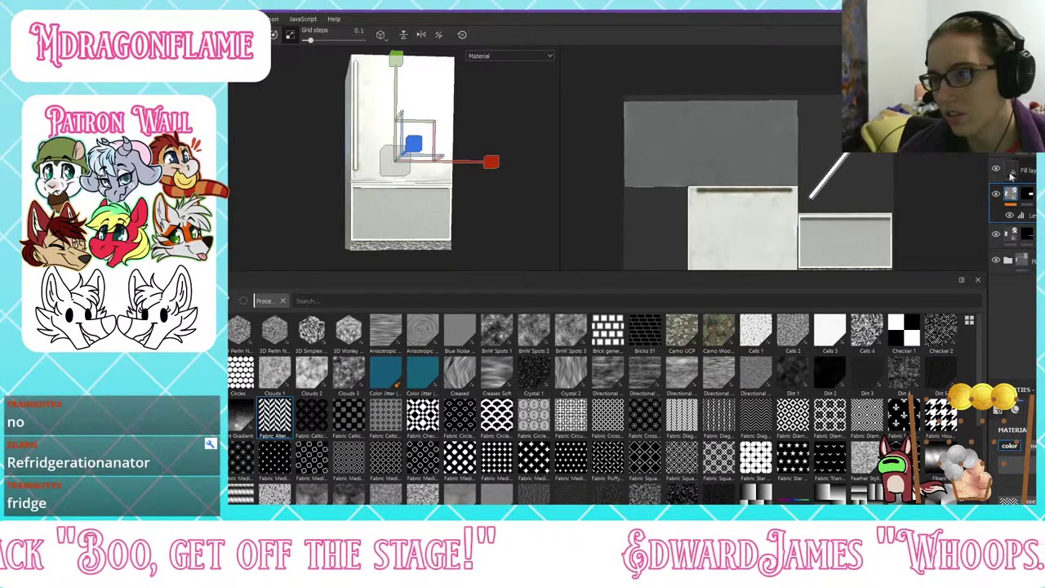
# Step: Select the fill layer of the fridge's base grille and review its pattern settings against the model
pyautogui.click(1027, 235)
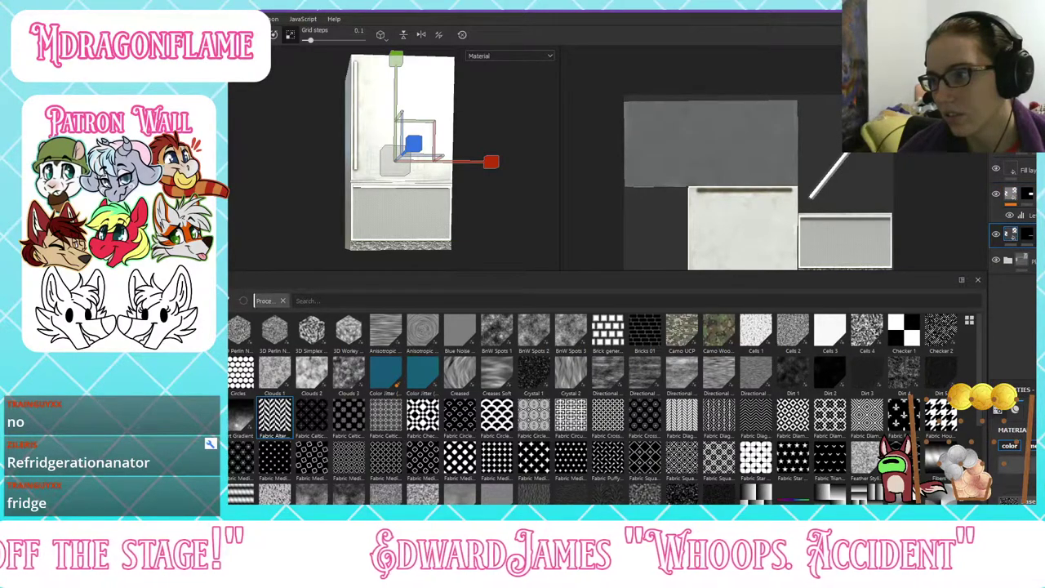
pyautogui.scroll(10, 403, 255)
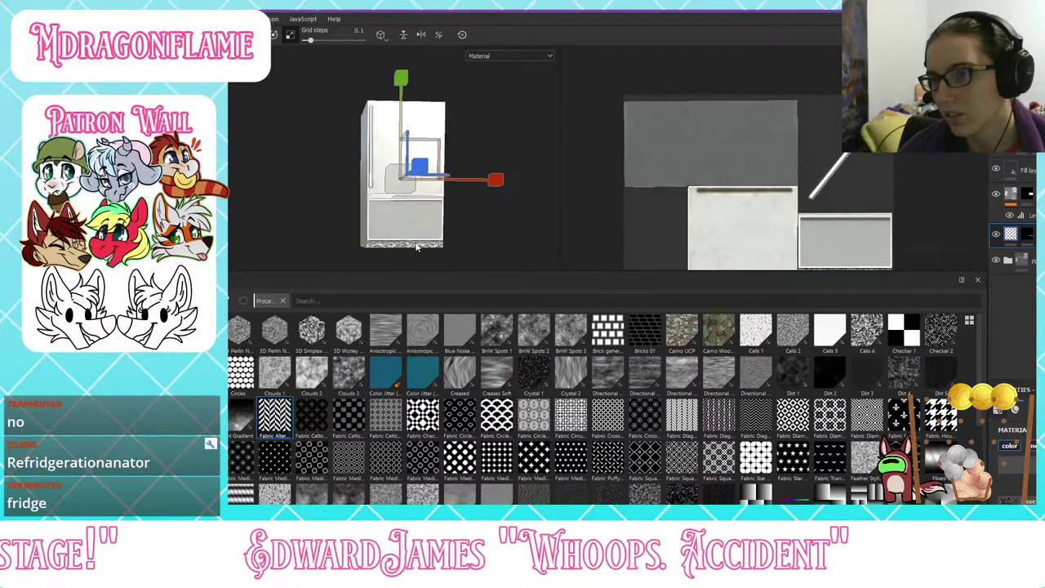
pyautogui.scroll(-2, 402, 255)
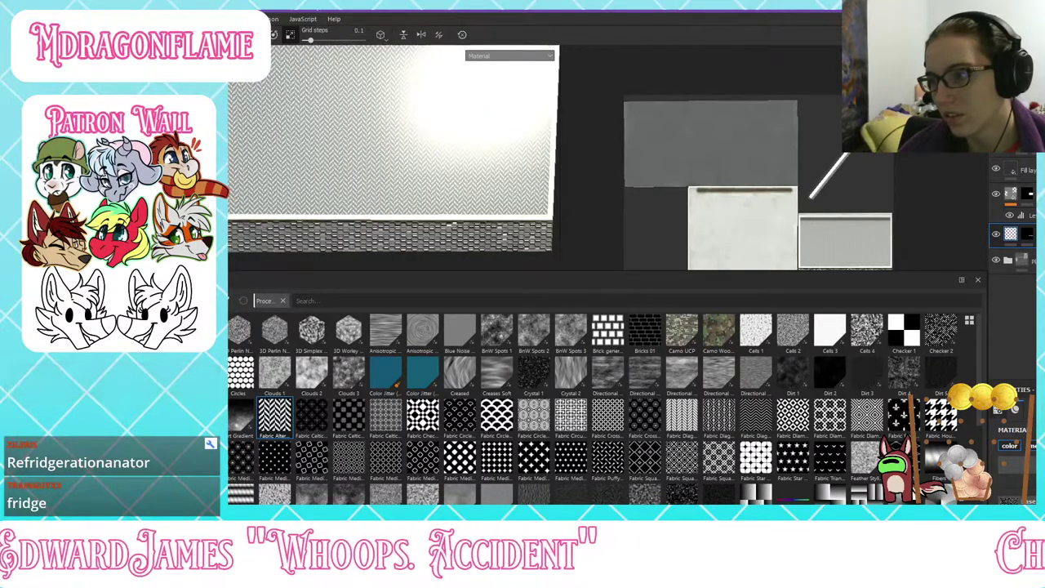
pyautogui.scroll(-5, 1016, 461)
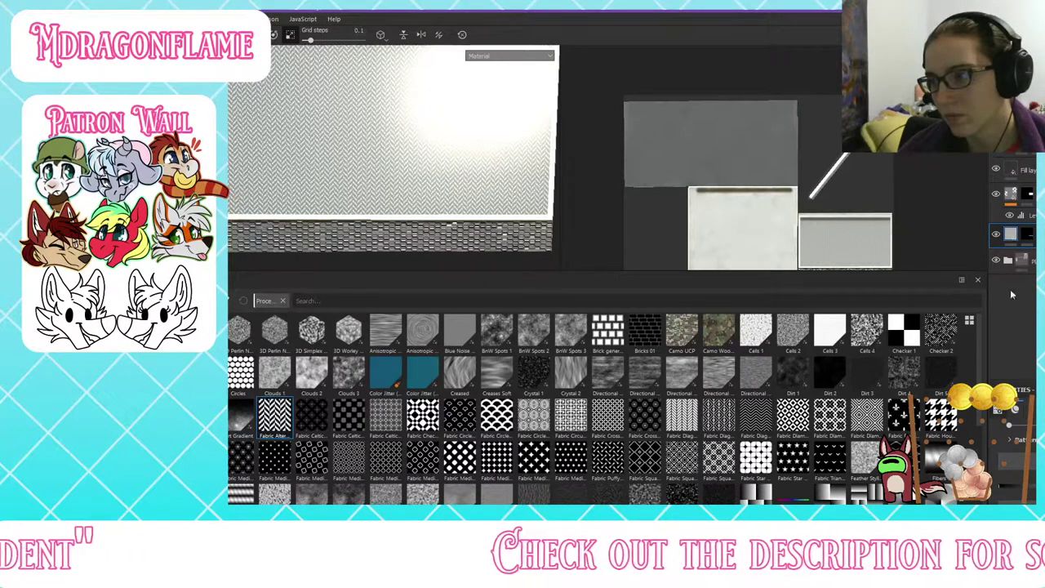
# Step: Move the topmost visible fill layer below the herringbone and base grille layers in the stack
pyautogui.click(1001, 170)
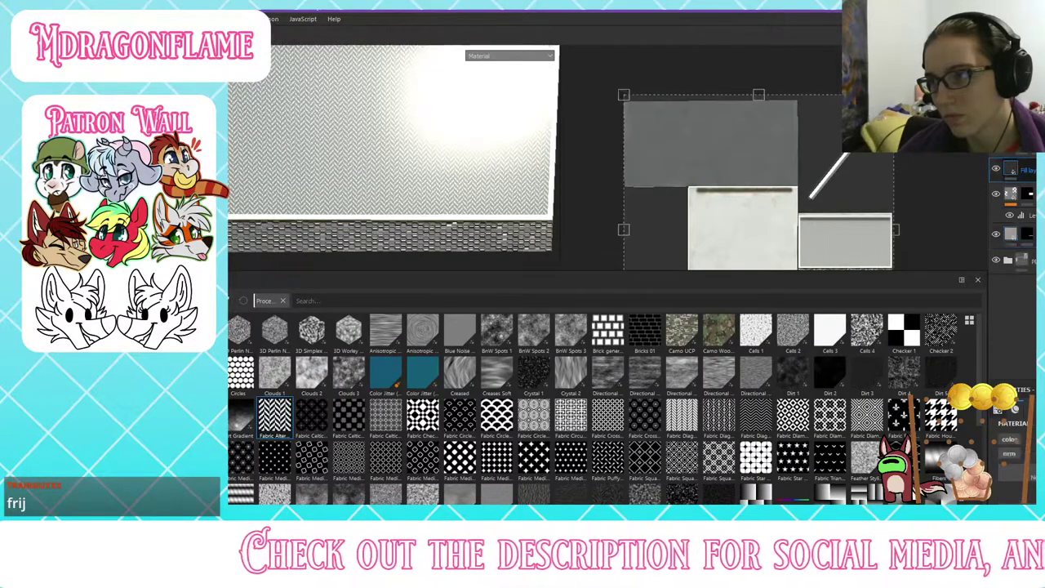
pyautogui.moveTo(1036, 252); pyautogui.dragTo(1035, 248)
pyautogui.scroll(-4, 395, 227)
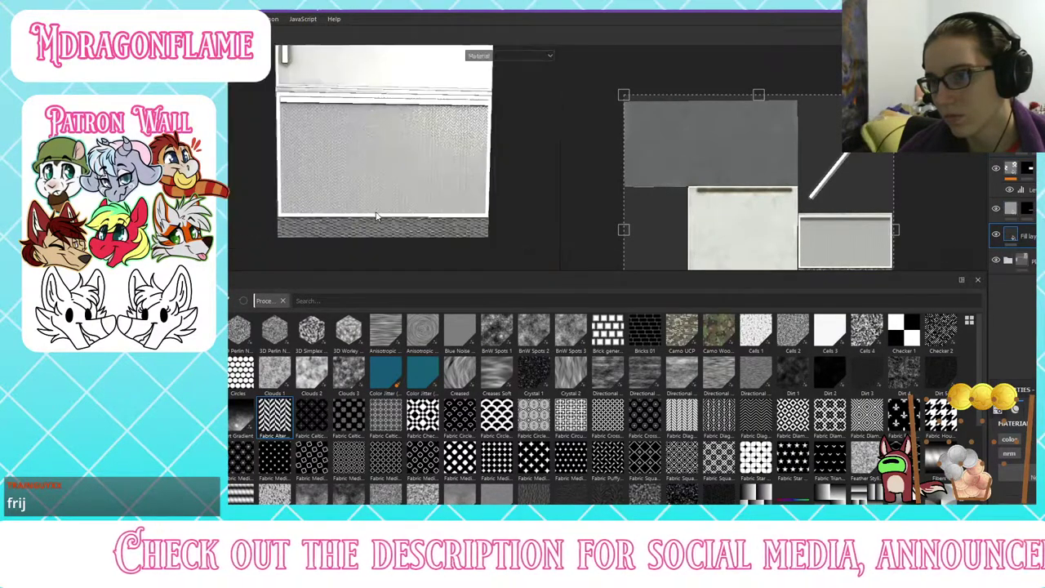
pyautogui.moveTo(387, 192)
pyautogui.keyDown('alt'); pyautogui.mouseDown()
pyautogui.moveTo(450, 201)
pyautogui.moveTo(494, 185)
pyautogui.moveTo(457, 147)
pyautogui.moveTo(427, 188)
pyautogui.moveTo(392, 180)
pyautogui.mouseUp(); pyautogui.keyUp('alt')
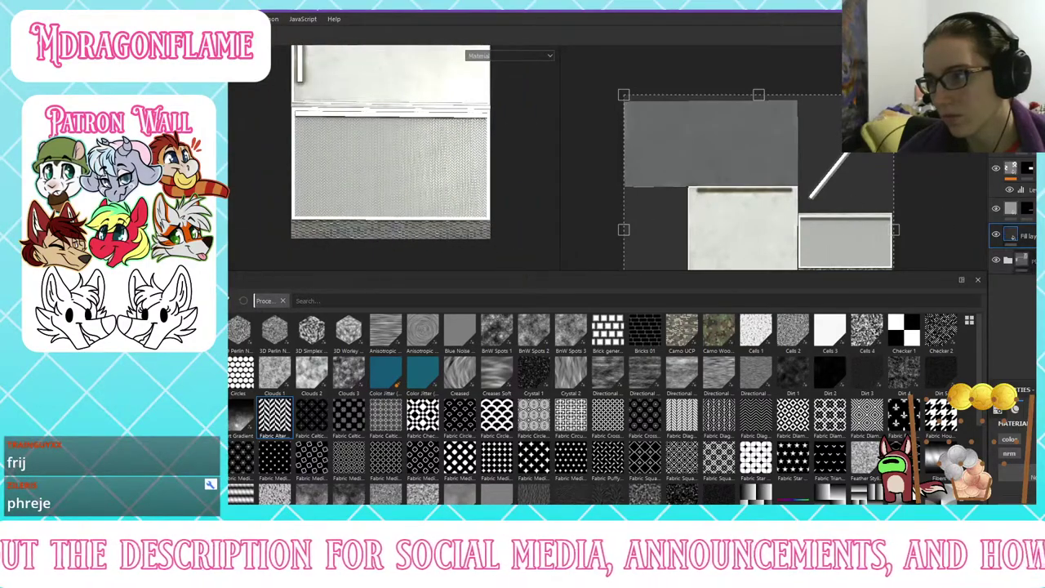
# Step: Select the base grille's fill layer, review its pattern settings, and examine the grille and lower panel up close and from afar
pyautogui.click(1013, 209)
pyautogui.scroll(-8, 1013, 457)
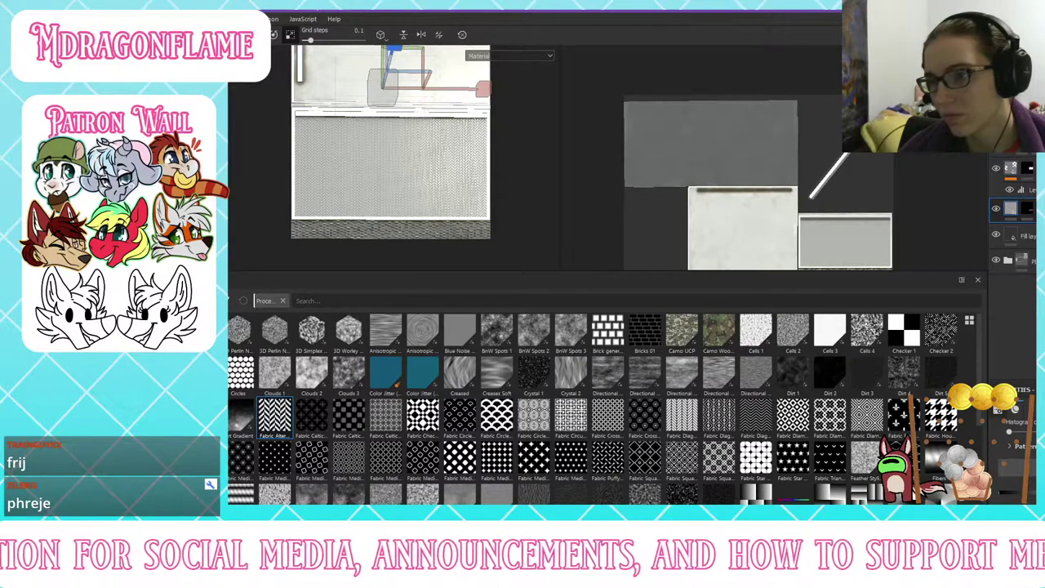
pyautogui.scroll(3, 344, 229)
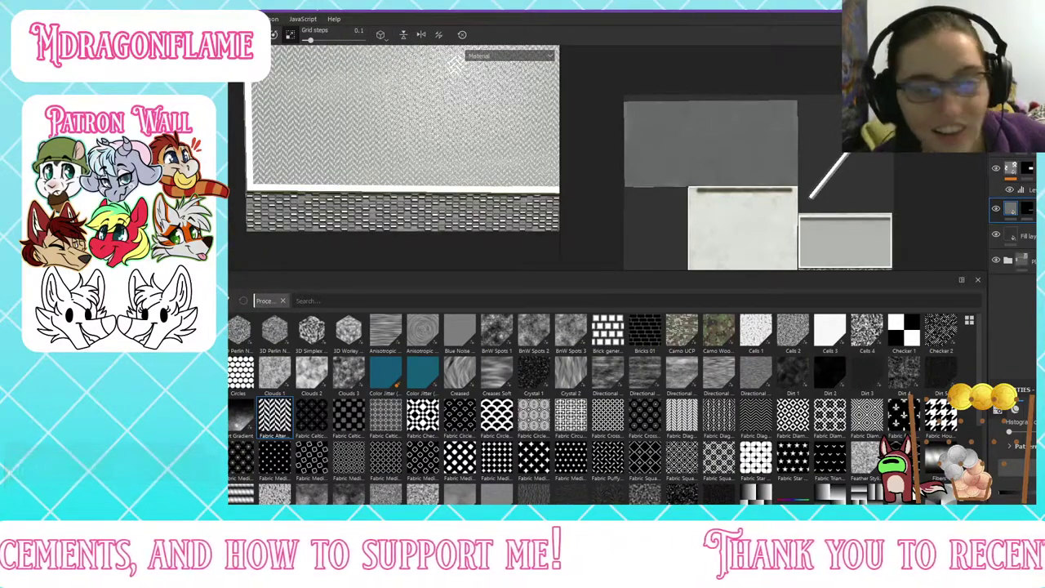
pyautogui.keyDown('alt'); pyautogui.moveTo(367, 182); pyautogui.dragTo(382, 207); pyautogui.keyUp('alt')
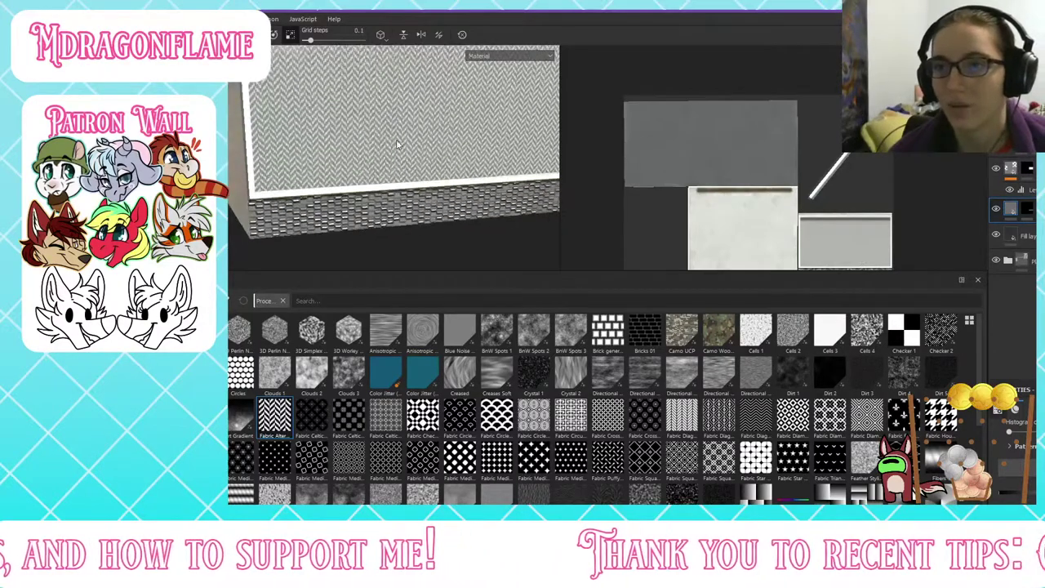
pyautogui.keyDown('alt'); pyautogui.moveTo(399, 142); pyautogui.dragTo(378, 203, button='middle'); pyautogui.keyUp('alt')
pyautogui.scroll(-5, 380, 204)
pyautogui.keyDown('alt'); pyautogui.keyDown('shift'); pyautogui.moveTo(385, 201); pyautogui.dragTo(371, 155); pyautogui.keyUp('shift'); pyautogui.keyUp('alt')
pyautogui.moveTo(428, 180)
pyautogui.keyDown('shift'); pyautogui.mouseDown(button='right')
pyautogui.moveTo(404, 173)
pyautogui.moveTo(426, 178)
pyautogui.mouseUp(button='right'); pyautogui.keyUp('shift')
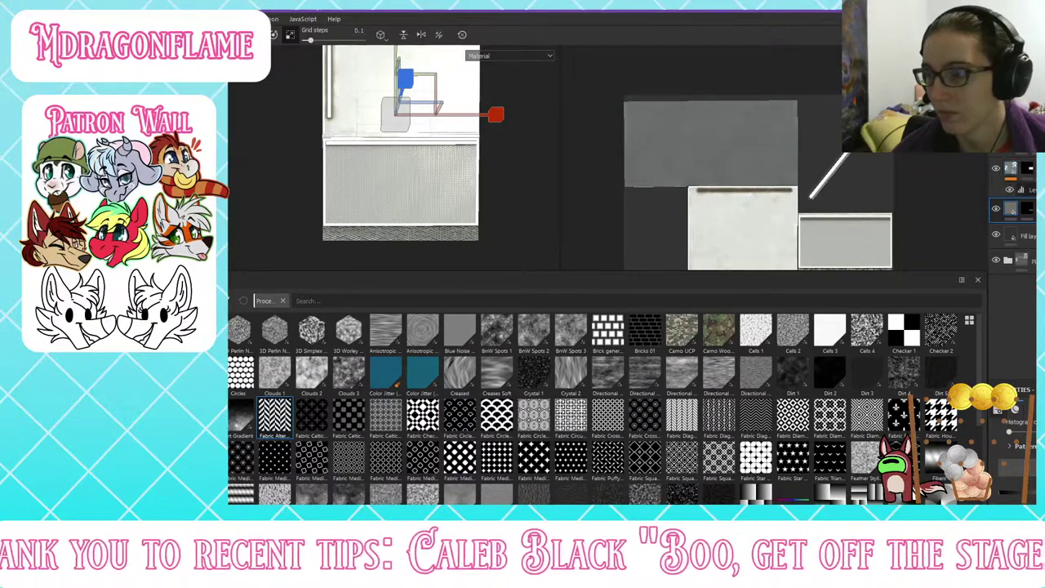
# Step: Select the herringbone panel's fill layer, review its pattern and projection settings, and examine the seam between the two doors
pyautogui.click(1011, 170)
pyautogui.scroll(-2, 1014, 458)
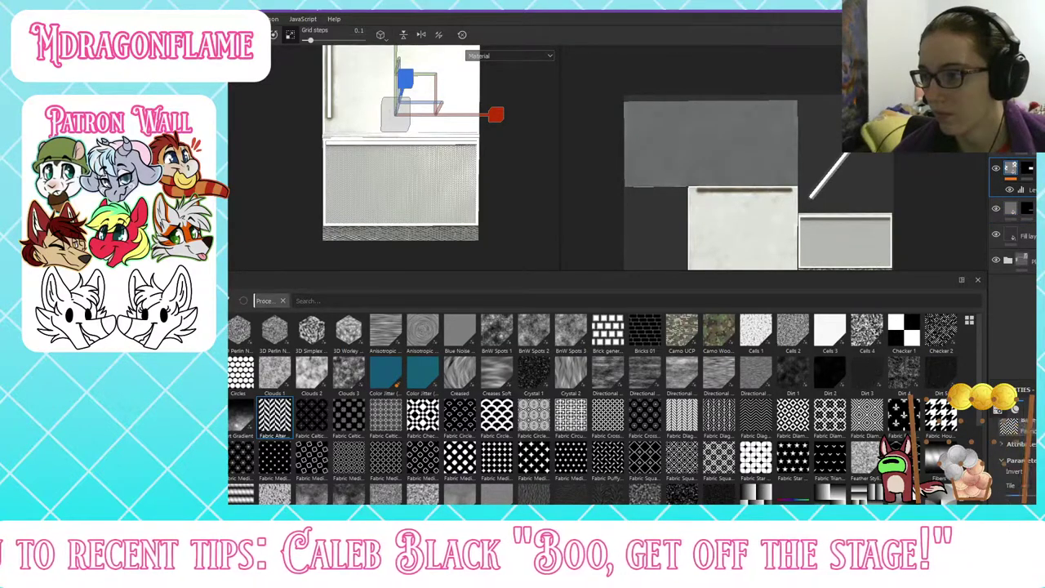
pyautogui.scroll(6, 1015, 459)
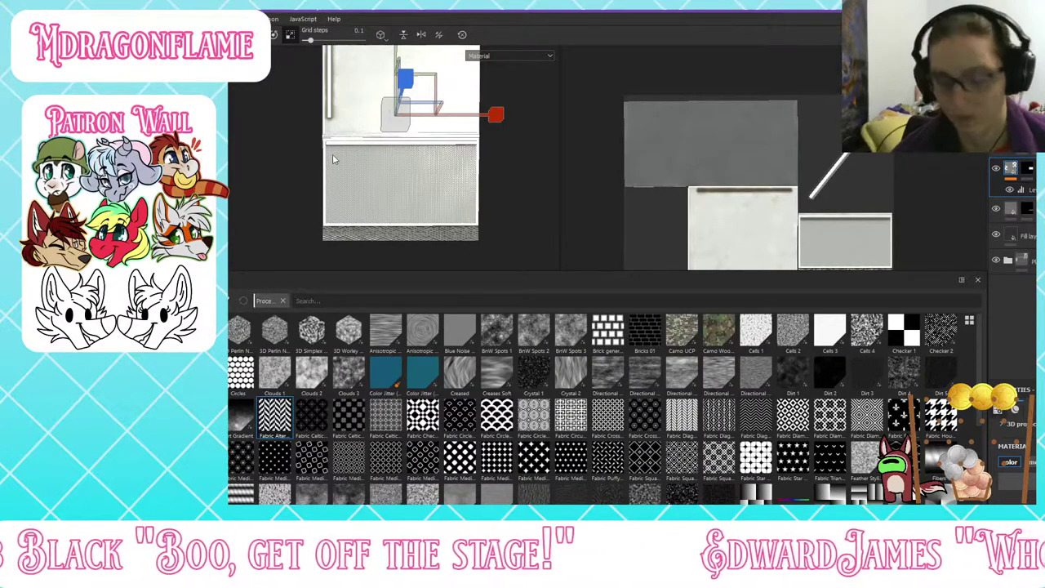
pyautogui.keyDown('alt'); pyautogui.moveTo(249, 128); pyautogui.dragTo(265, 166); pyautogui.keyUp('alt')
pyautogui.moveTo(405, 172)
pyautogui.keyDown('shift'); pyautogui.mouseDown(button='right')
pyautogui.moveTo(377, 163)
pyautogui.moveTo(436, 161)
pyautogui.moveTo(421, 156)
pyautogui.mouseUp(button='right'); pyautogui.keyUp('shift')
pyautogui.scroll(-2, 320, 127)
pyautogui.scroll(8, 320, 127)
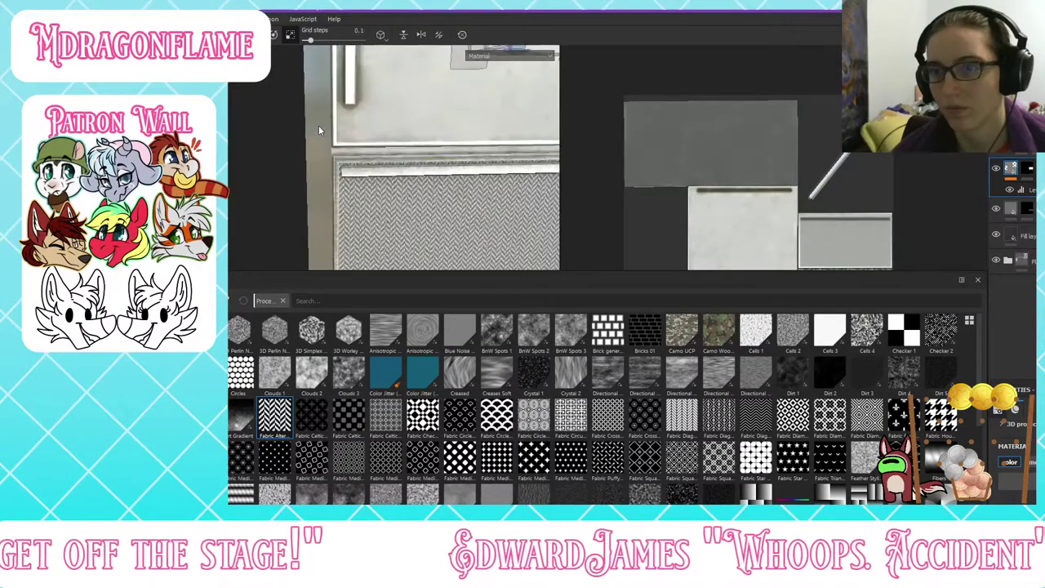
pyautogui.keyDown('alt'); pyautogui.moveTo(322, 128); pyautogui.dragTo(356, 129); pyautogui.keyUp('alt')
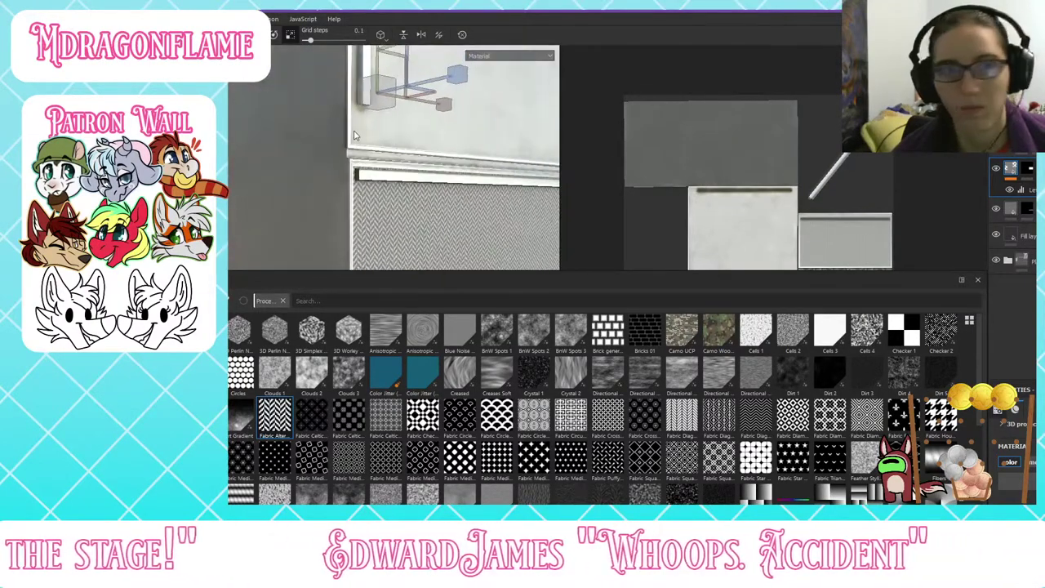
pyautogui.keyDown('alt'); pyautogui.moveTo(422, 112); pyautogui.dragTo(374, 124); pyautogui.keyUp('alt')
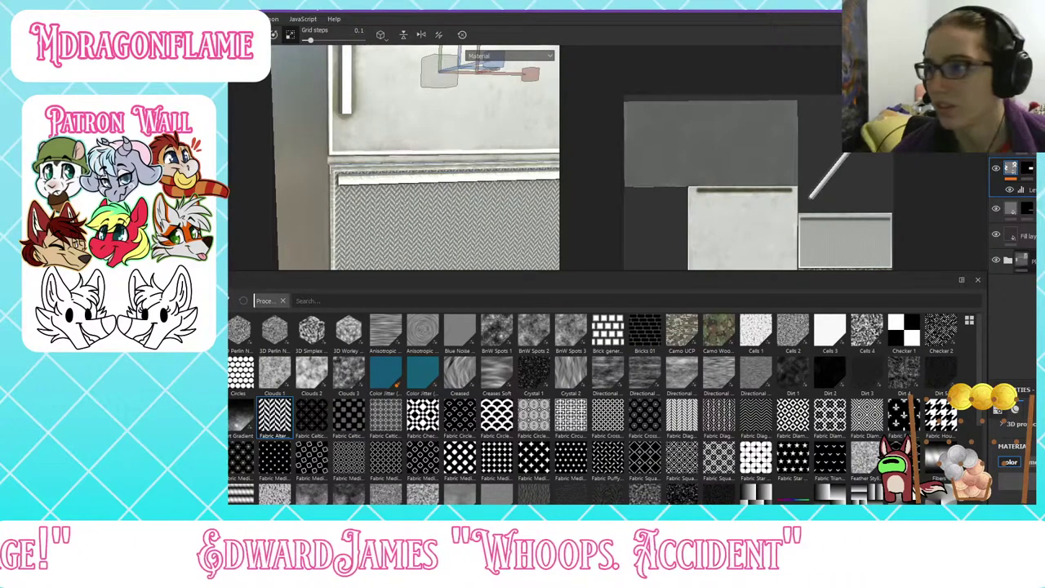
# Step: Expand the material folder below the fill layers and adjust its base layer's color to a near-neutral off-white
pyautogui.click(1010, 269)
pyautogui.click(1009, 267)
pyautogui.scroll(-1, 1029, 330)
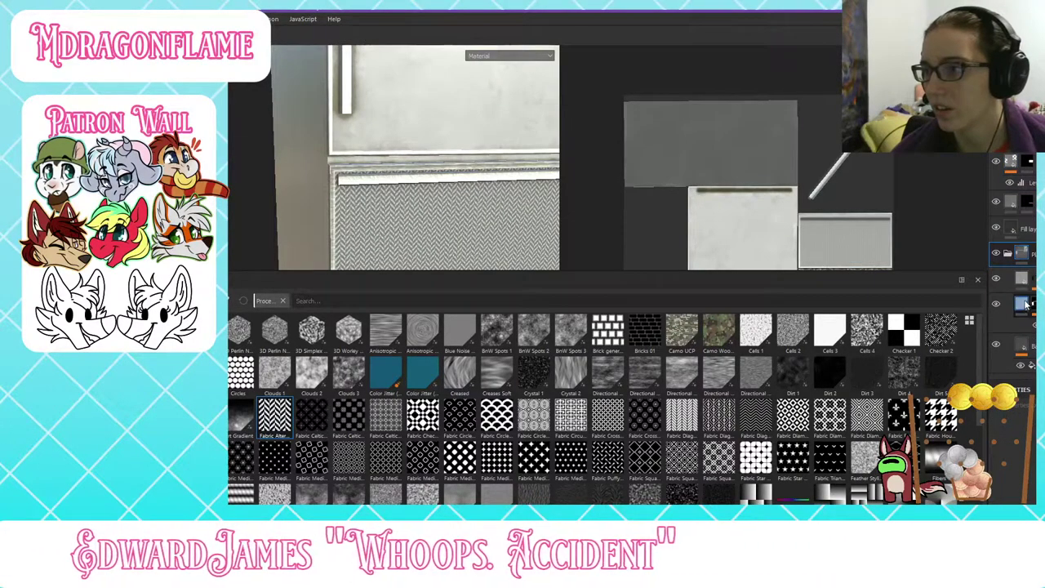
pyautogui.click(1018, 351)
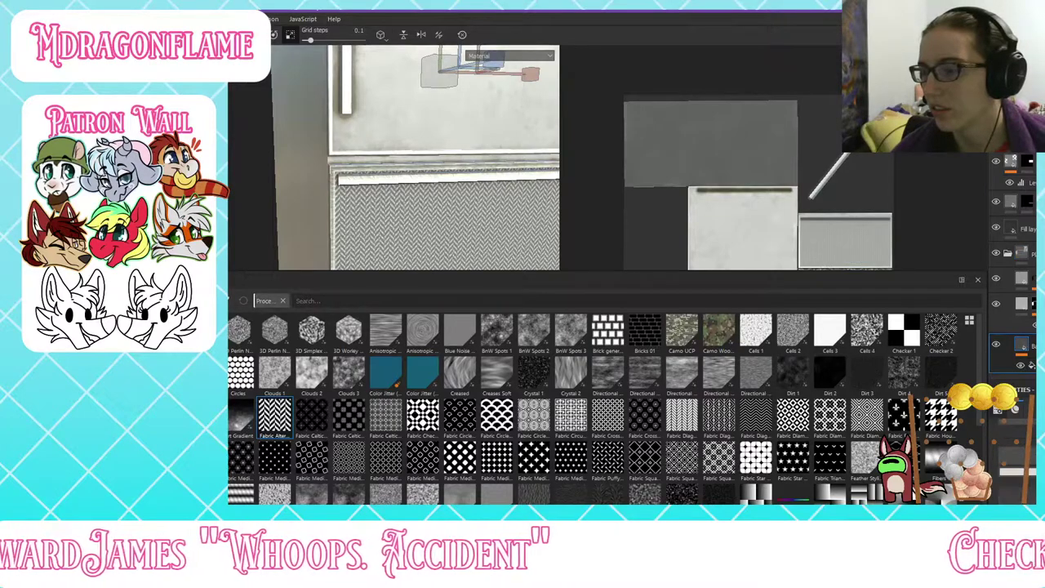
pyautogui.click(1017, 471)
pyautogui.click(1018, 371)
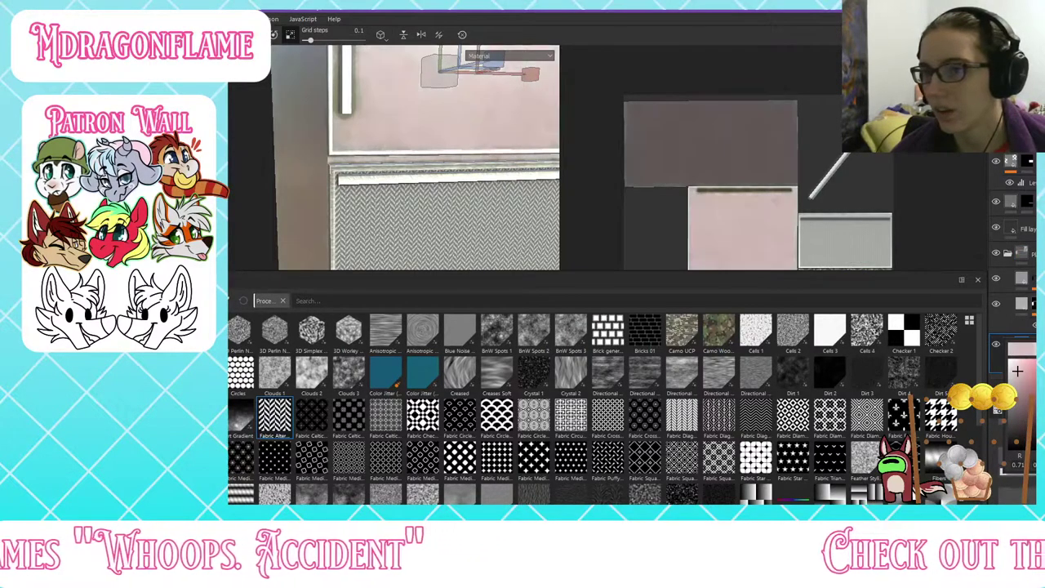
pyautogui.moveTo(1018, 372); pyautogui.dragTo(1012, 369)
pyautogui.click(1041, 369)
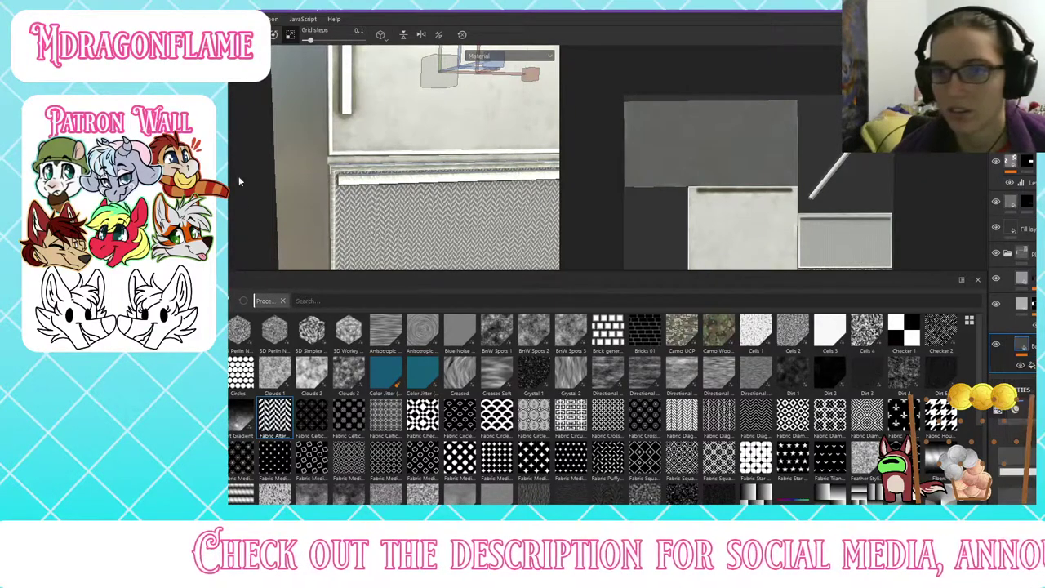
# Step: Enlarge the viewports and lower the Grunge amount in the mask generator of the layer above the folder's base layer
pyautogui.keyDown('alt'); pyautogui.moveTo(238, 176); pyautogui.dragTo(311, 242); pyautogui.keyUp('alt')
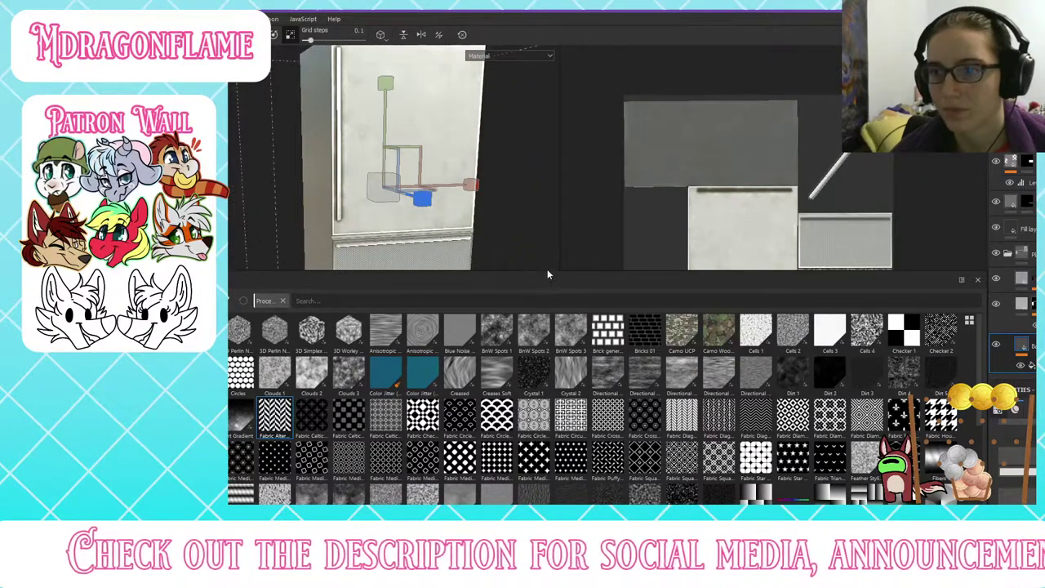
pyautogui.moveTo(544, 272); pyautogui.dragTo(477, 259)
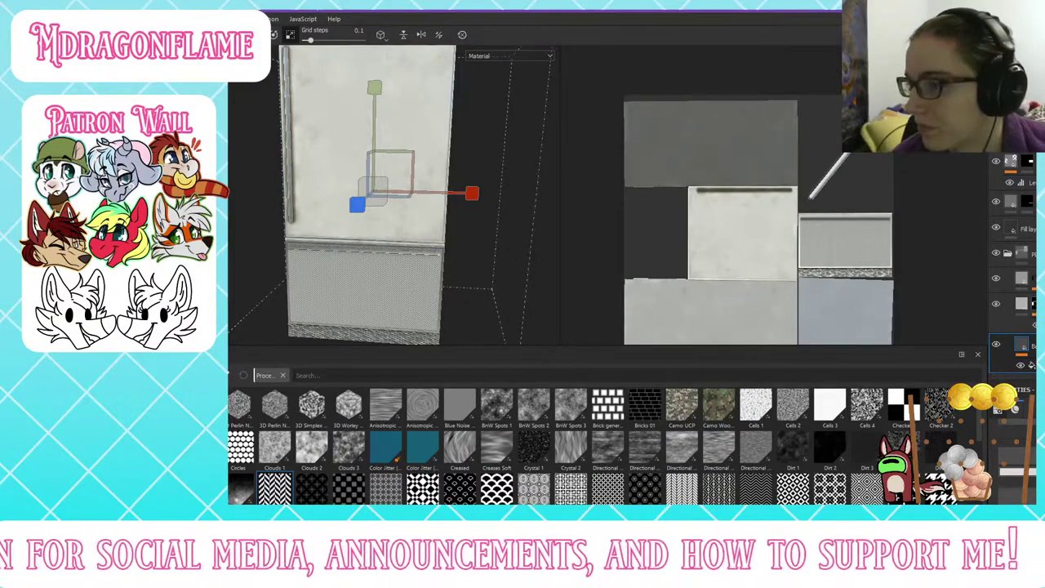
pyautogui.click(1022, 347)
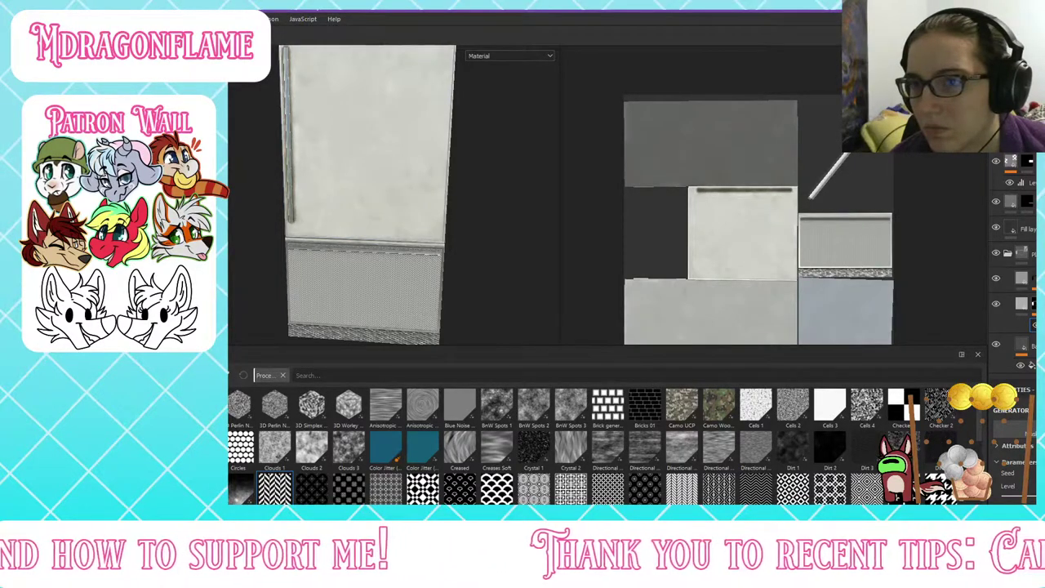
pyautogui.scroll(-3, 1012, 457)
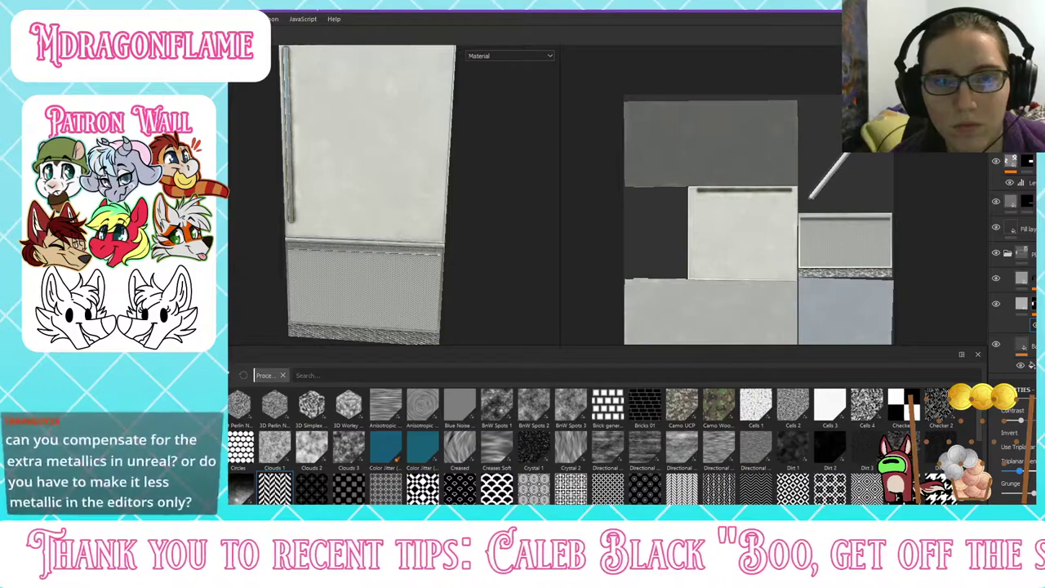
pyautogui.moveTo(1032, 493); pyautogui.dragTo(1028, 498)
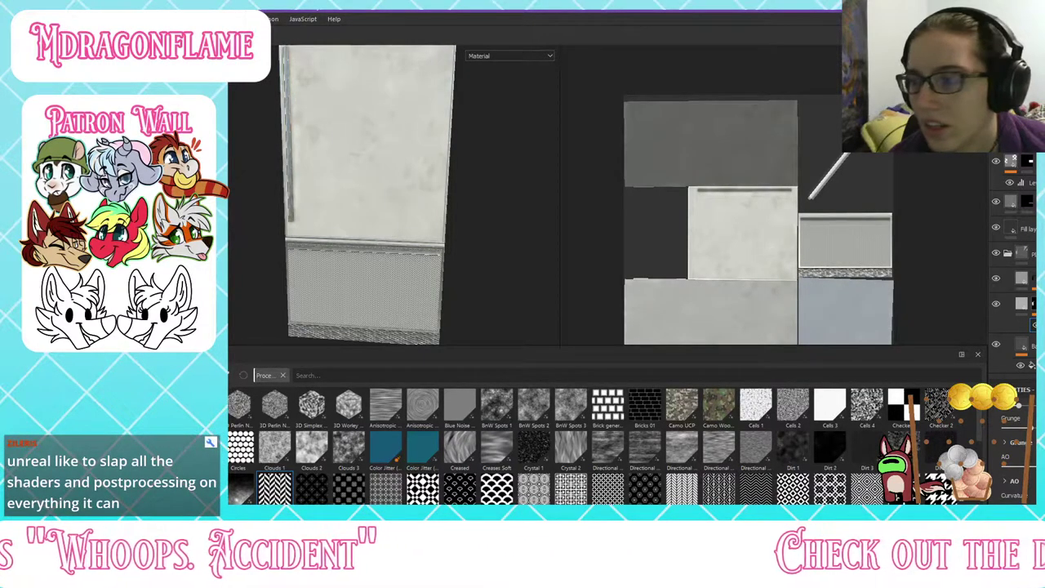
# Step: Review the mask generator's remaining parameters, from curvature and scratches to image inputs, and expand its attributes
pyautogui.scroll(-3, 1013, 449)
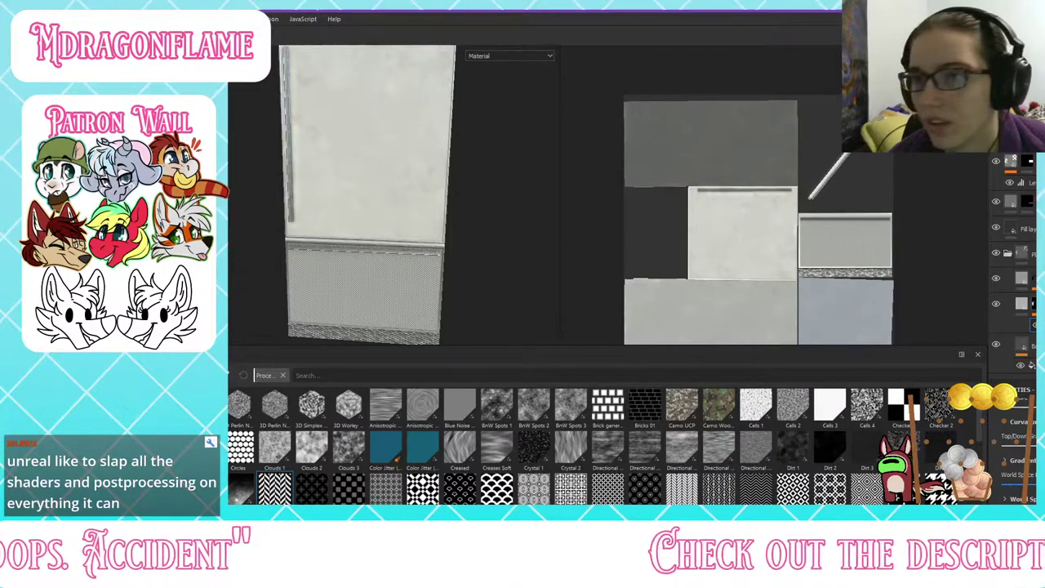
pyautogui.scroll(-3, 1017, 450)
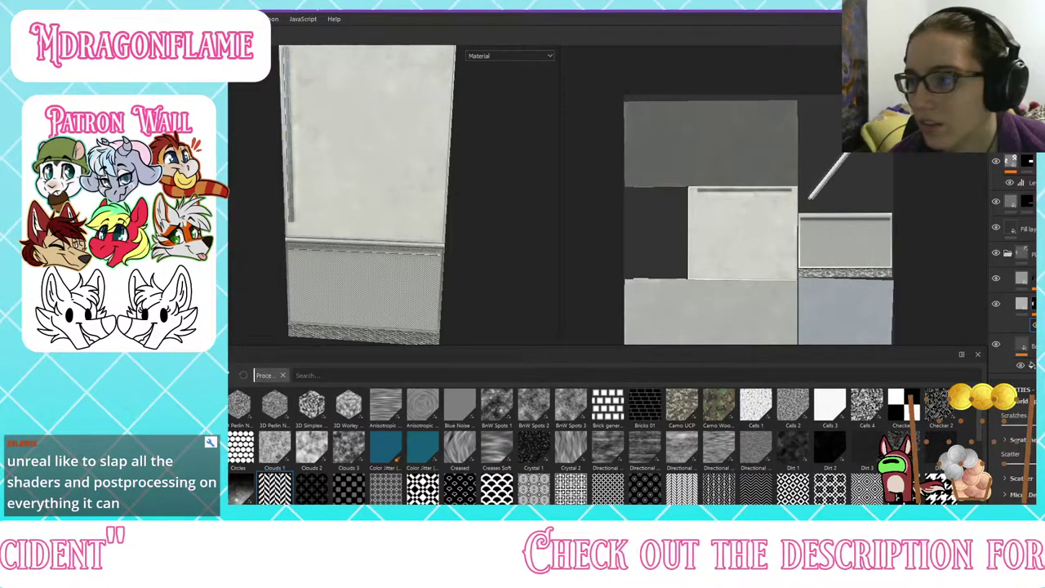
pyautogui.scroll(-6, 1016, 449)
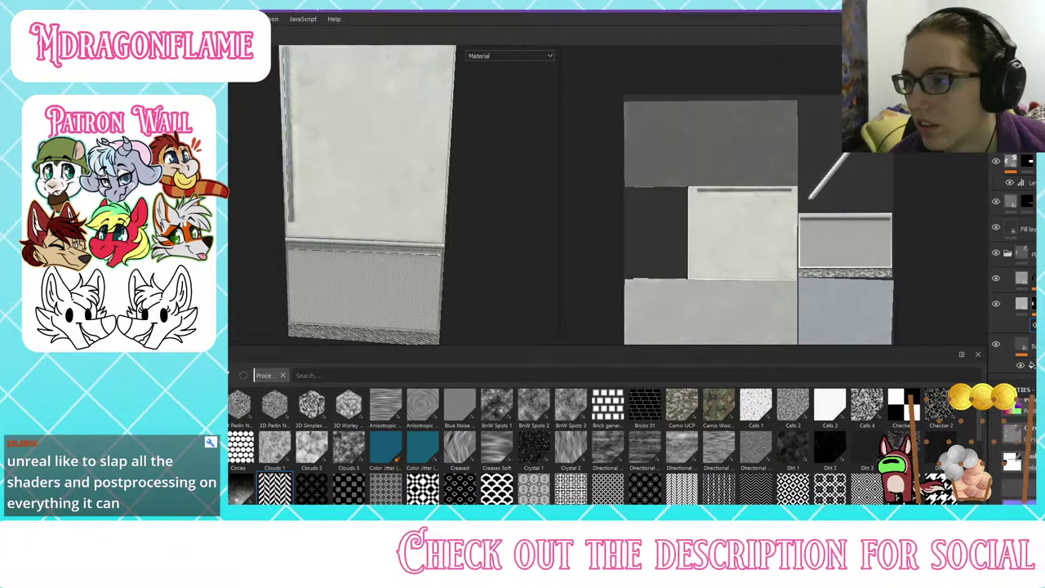
pyautogui.scroll(10, 1016, 449)
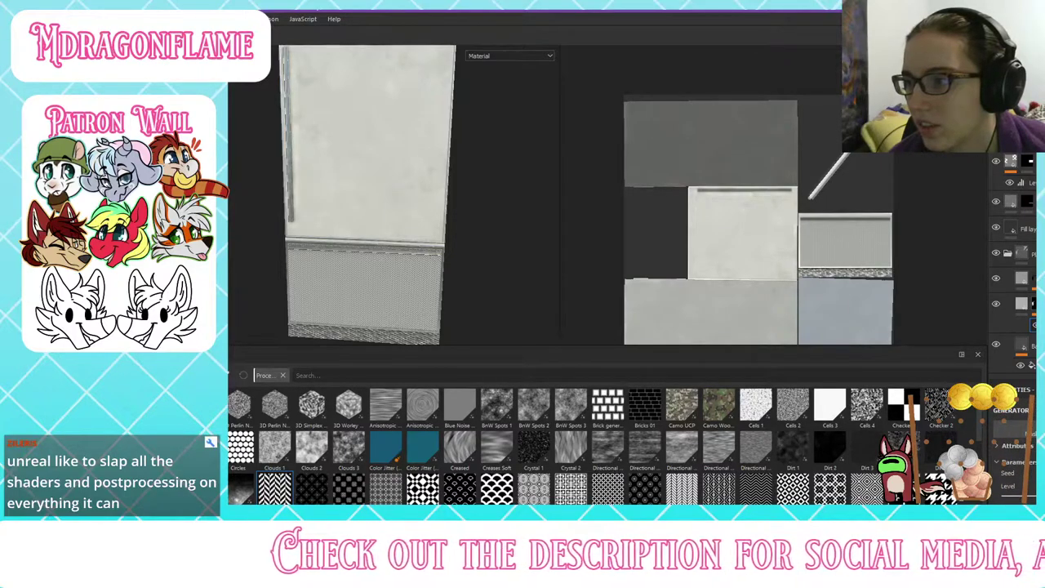
pyautogui.click(998, 446)
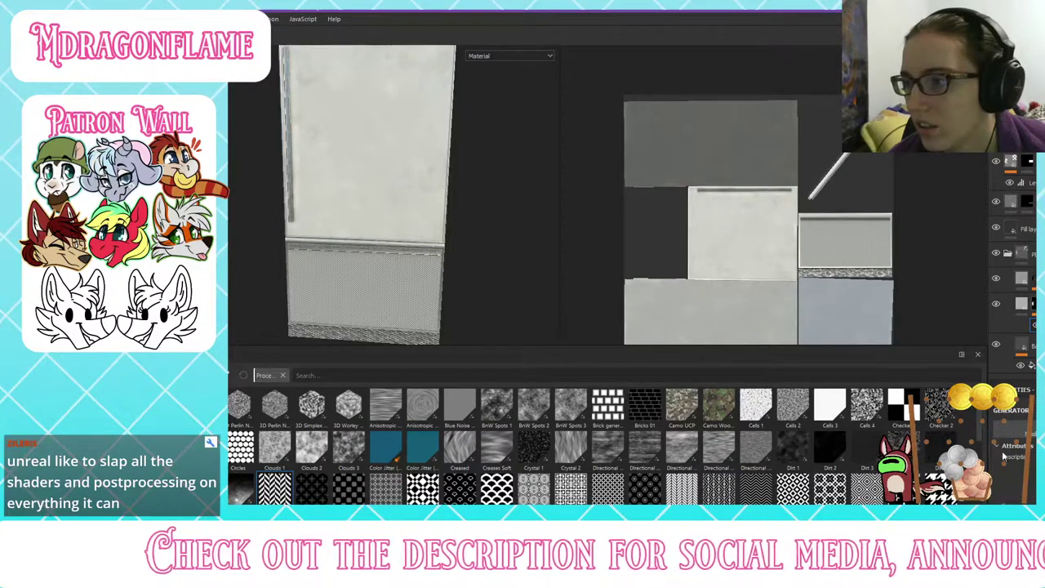
pyautogui.scroll(-2, 1003, 451)
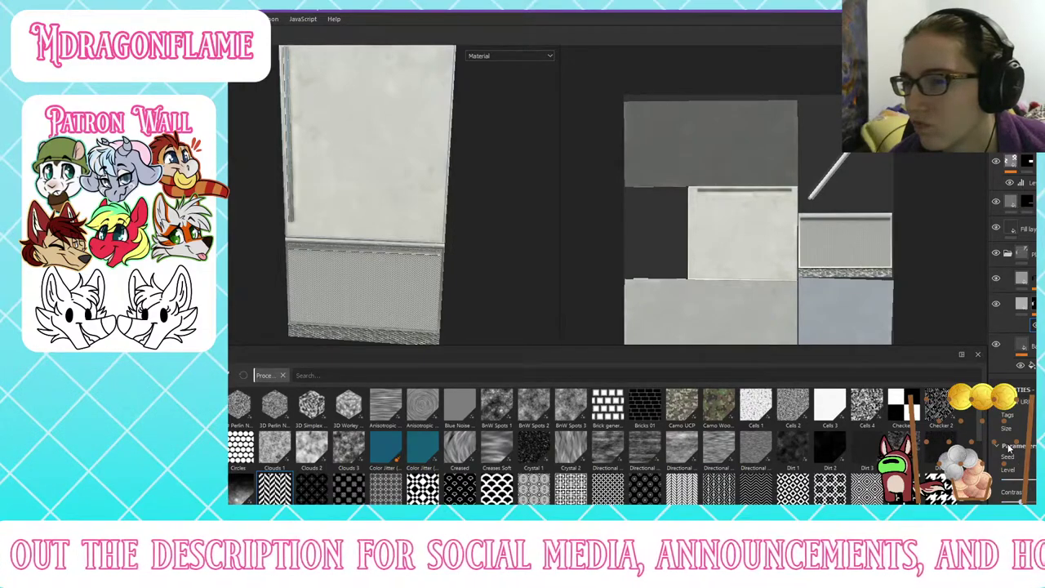
# Step: Select the folder's base layer and the fill layer above the folder, and inspect the fridge's surfaces from several angles
pyautogui.keyDown('alt'); pyautogui.moveTo(466, 186); pyautogui.dragTo(535, 153); pyautogui.keyUp('alt')
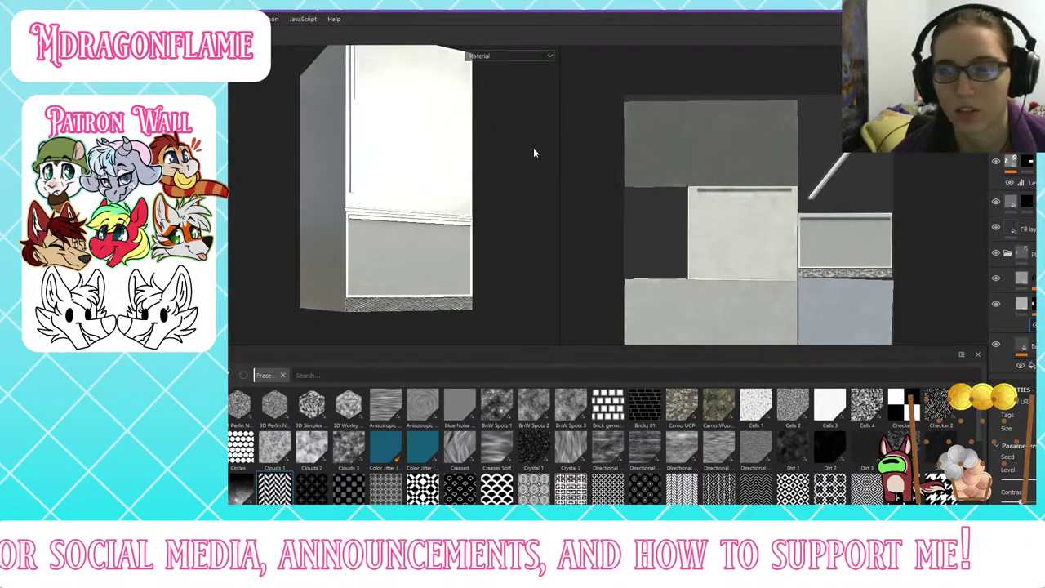
pyautogui.click(1021, 344)
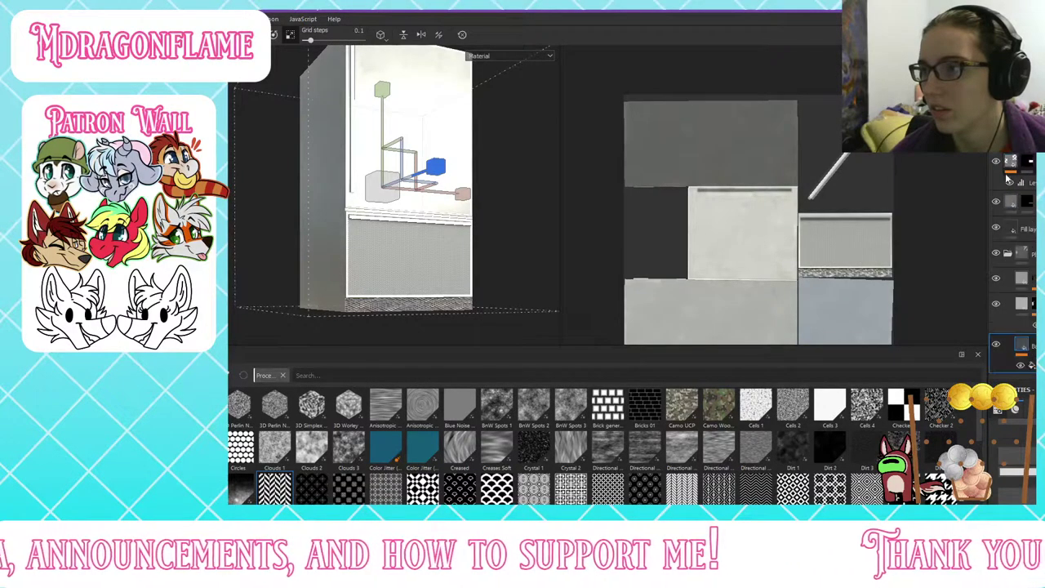
pyautogui.click(1013, 231)
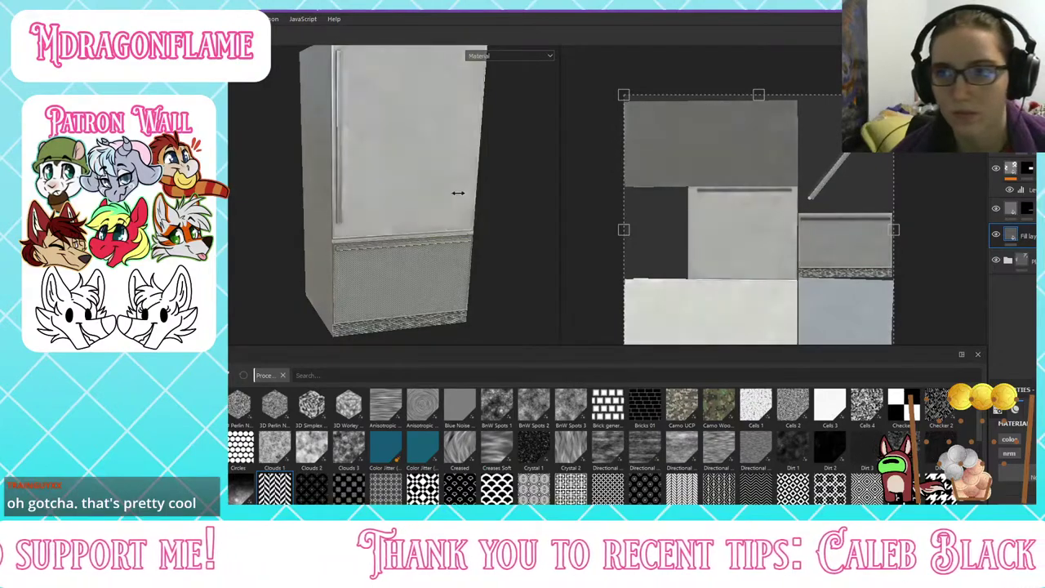
pyautogui.moveTo(474, 198); pyautogui.dragTo(390, 167)
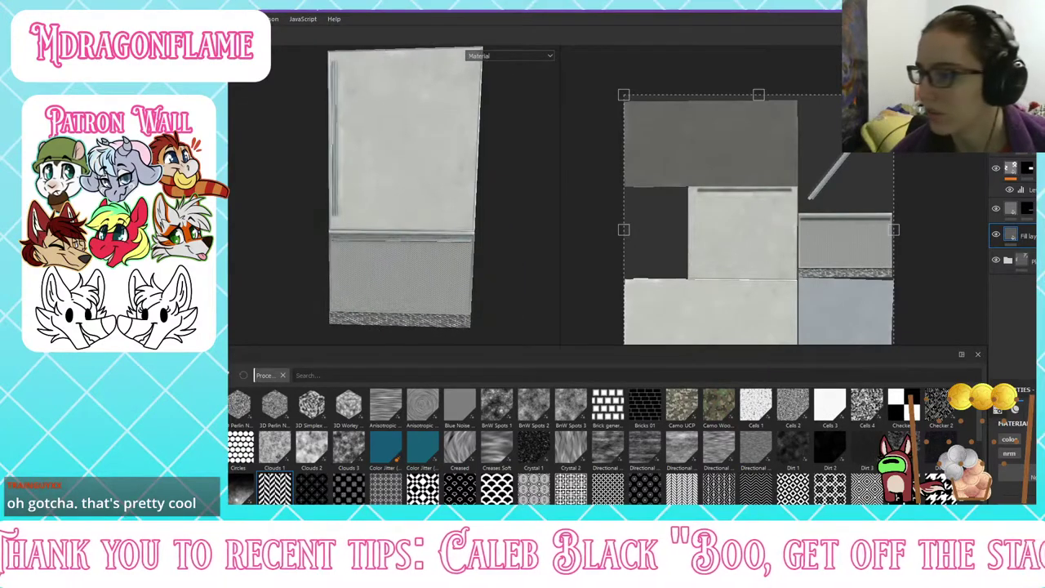
pyautogui.moveTo(443, 199)
pyautogui.mouseDown()
pyautogui.moveTo(512, 220)
pyautogui.moveTo(468, 163)
pyautogui.moveTo(438, 194)
pyautogui.mouseUp()
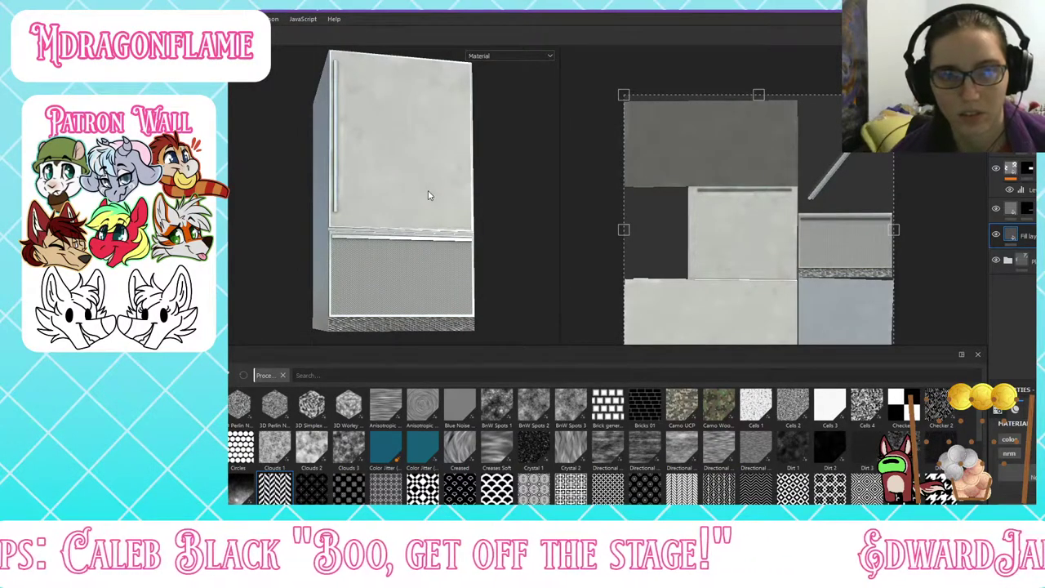
# Step: Save the project in the HouseProps SubstanceFiles folder with a file name beginning with SM_F
pyautogui.hotkey('ctrl', 's')
pyautogui.write('SM_F')
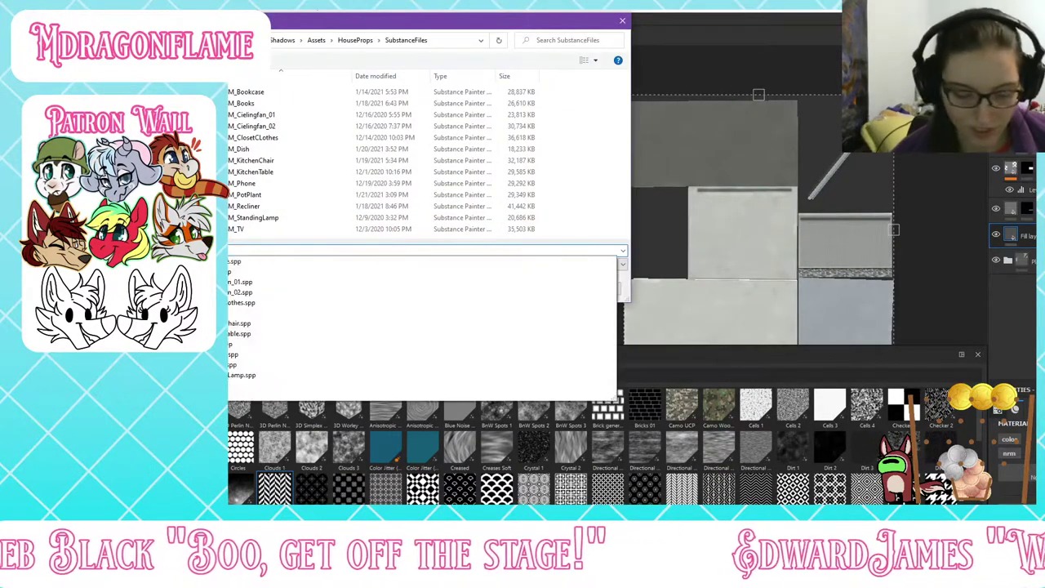
pyautogui.press('Return')
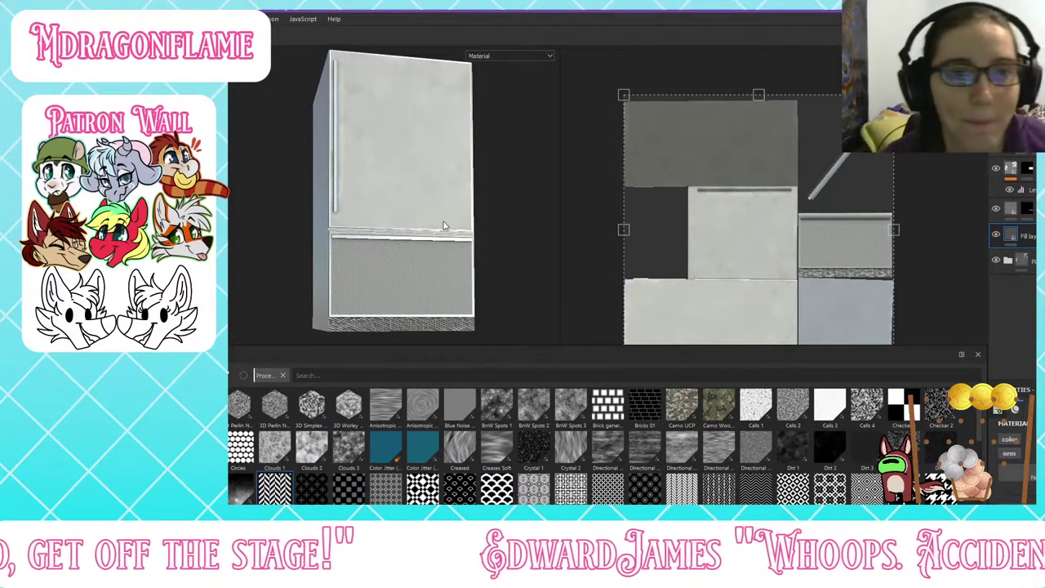
# Step: Toggle the herringbone layer's visibility to compare its effect at the door seam, and select the mask of the layer above it
pyautogui.keyDown('alt'); pyautogui.moveTo(522, 245); pyautogui.dragTo(488, 269); pyautogui.keyUp('alt')
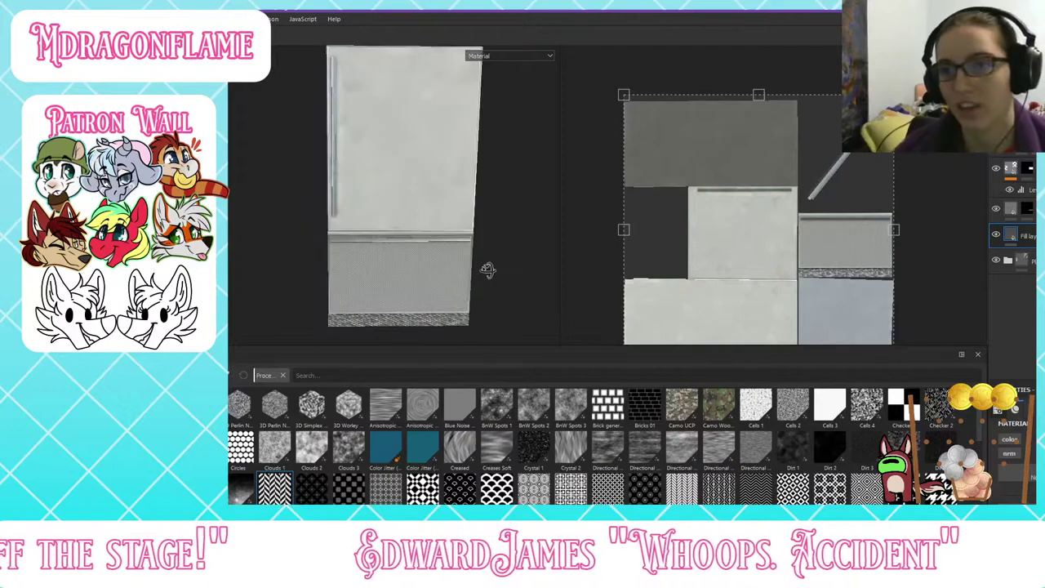
pyautogui.scroll(5, 373, 235)
pyautogui.keyDown('alt'); pyautogui.moveTo(373, 234); pyautogui.dragTo(395, 213); pyautogui.keyUp('alt')
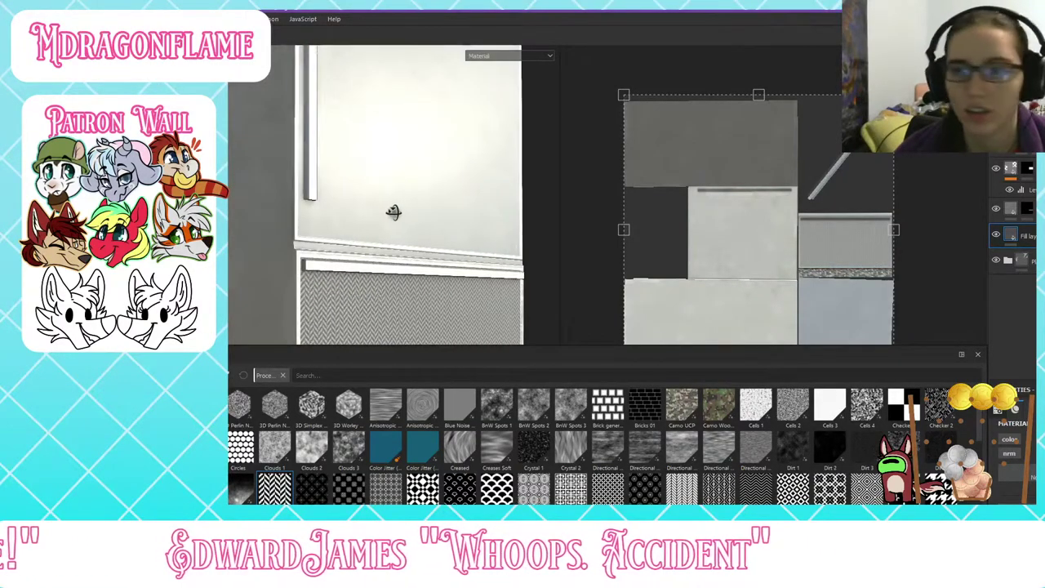
pyautogui.click(996, 169)
pyautogui.click(996, 169)
pyautogui.click(996, 169)
pyautogui.click(996, 169)
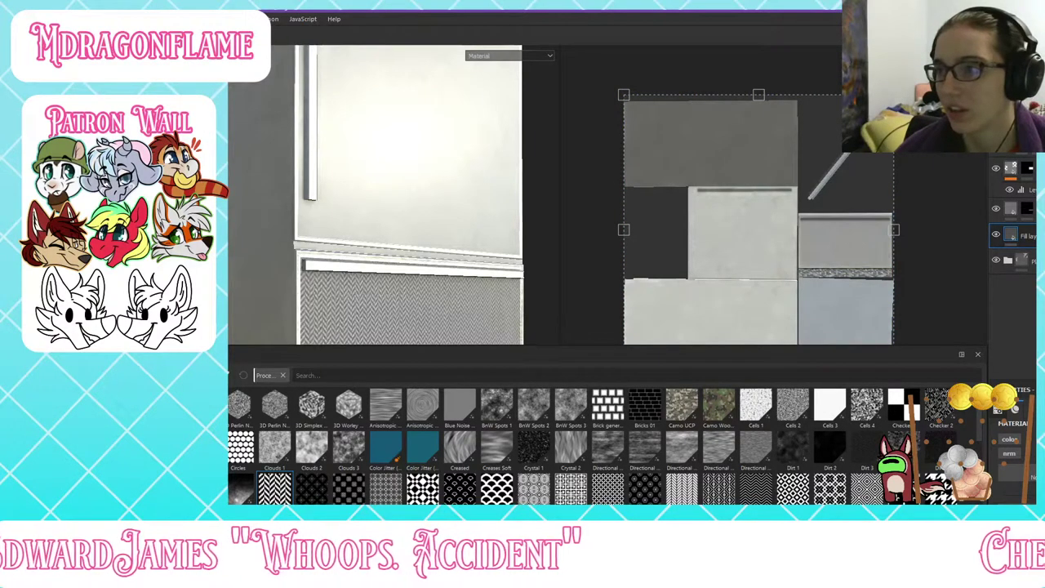
pyautogui.click(1027, 143)
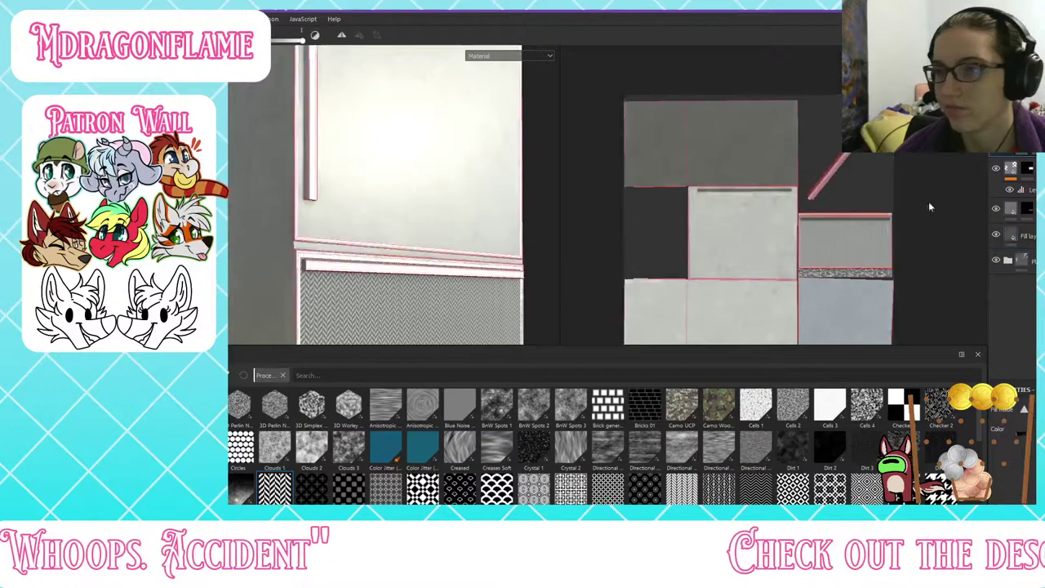
# Step: Expand the masked folder above the patterned layers and select the filter on its lower fill layer to review its settings
pyautogui.keyDown('alt'); pyautogui.moveTo(289, 321); pyautogui.dragTo(291, 112); pyautogui.keyUp('alt')
pyautogui.scroll(3, 315, 263)
pyautogui.scroll(5, 303, 236)
pyautogui.scroll(-8, 295, 267)
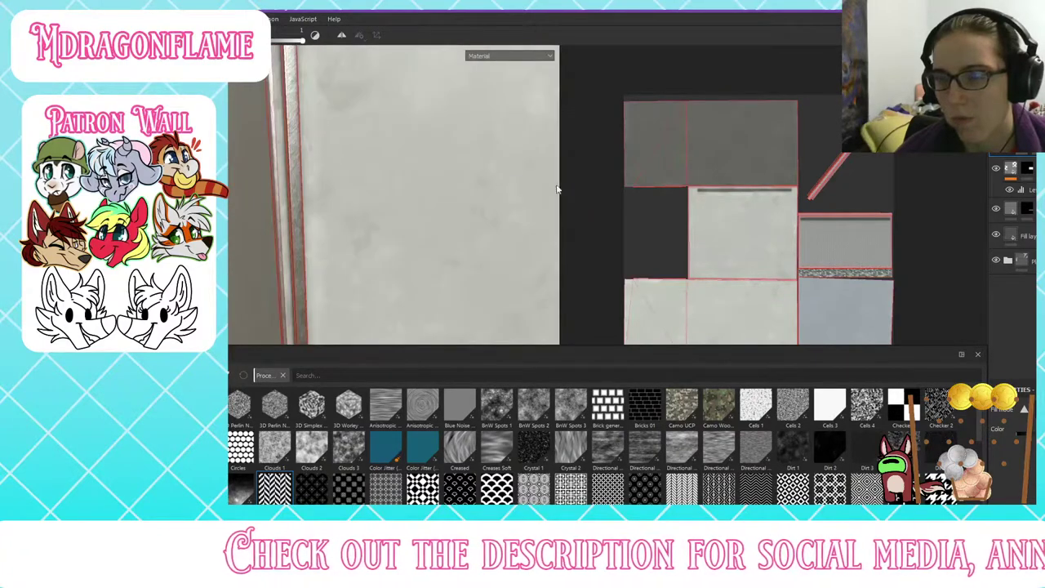
pyautogui.click(1008, 143)
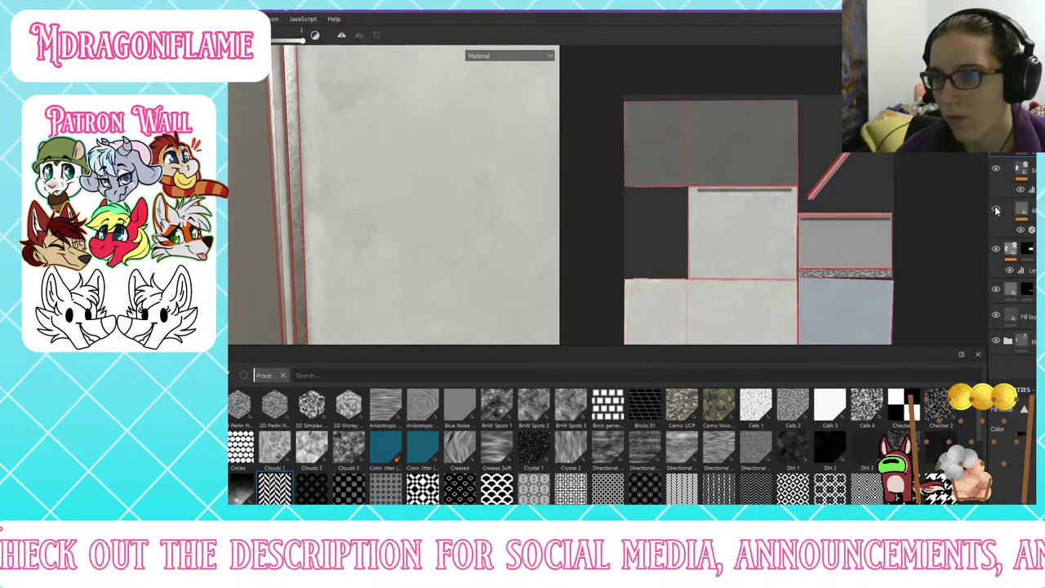
pyautogui.click(1021, 210)
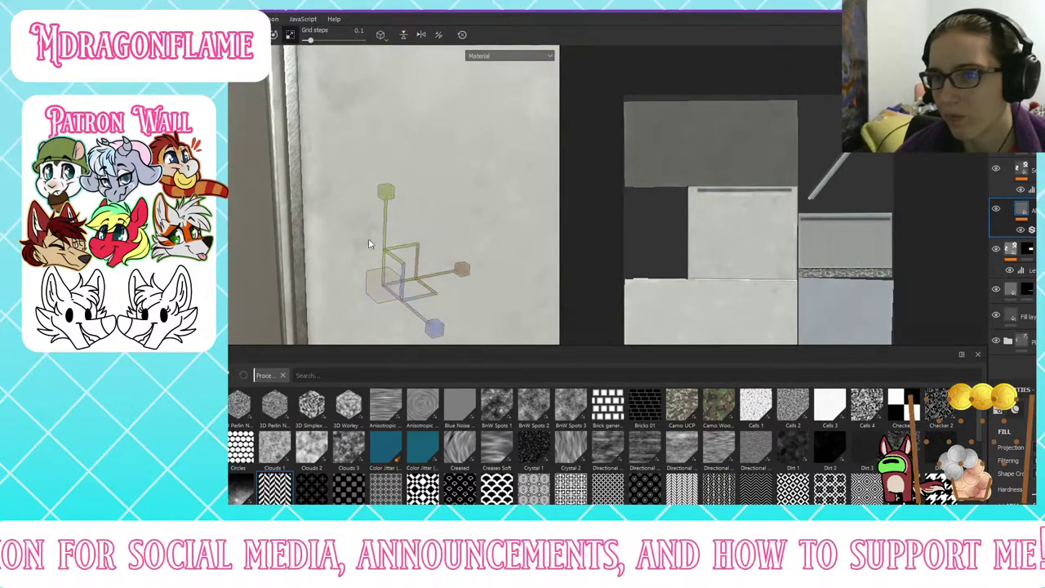
pyautogui.click(1032, 230)
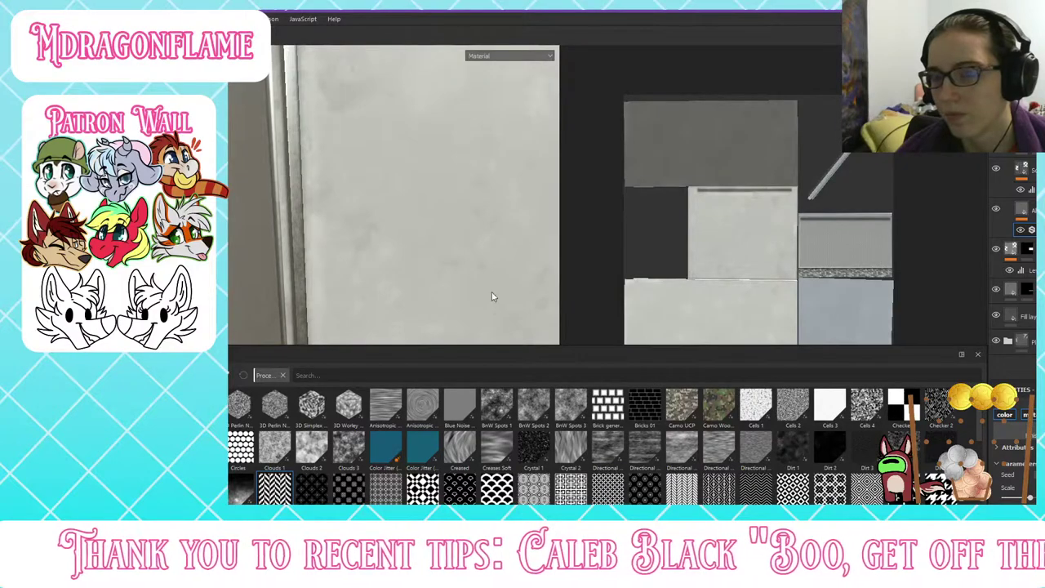
# Step: Inspect the grunge on the fridge's upper door, handle and top surface from several angles
pyautogui.keyDown('alt'); pyautogui.moveTo(491, 296); pyautogui.dragTo(266, 209); pyautogui.keyUp('alt')
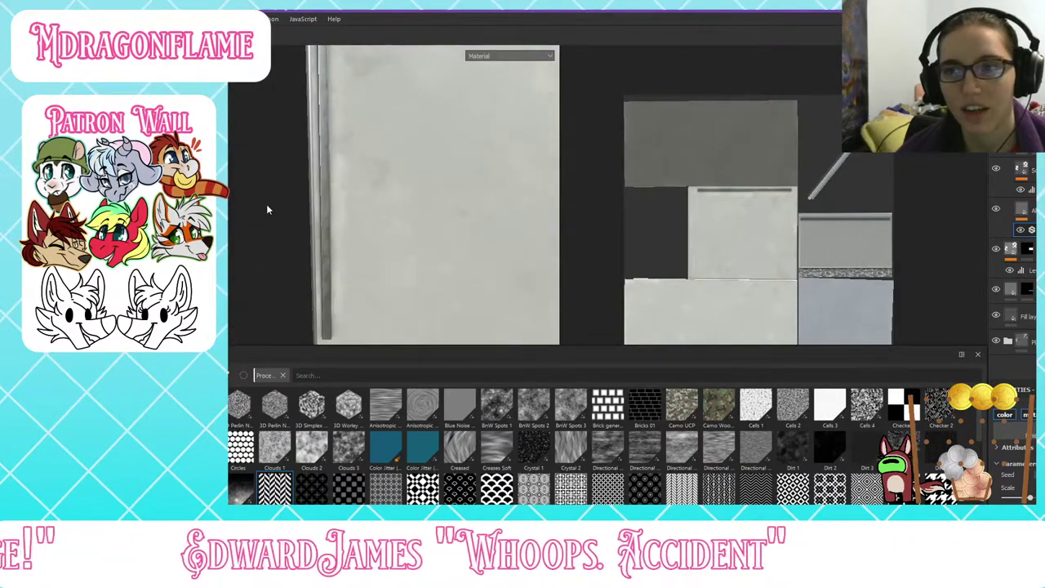
pyautogui.scroll(-5, 268, 210)
pyautogui.keyDown('alt'); pyautogui.moveTo(405, 204); pyautogui.dragTo(431, 245); pyautogui.keyUp('alt')
pyautogui.scroll(-2, 430, 242)
pyautogui.scroll(7, 372, 100)
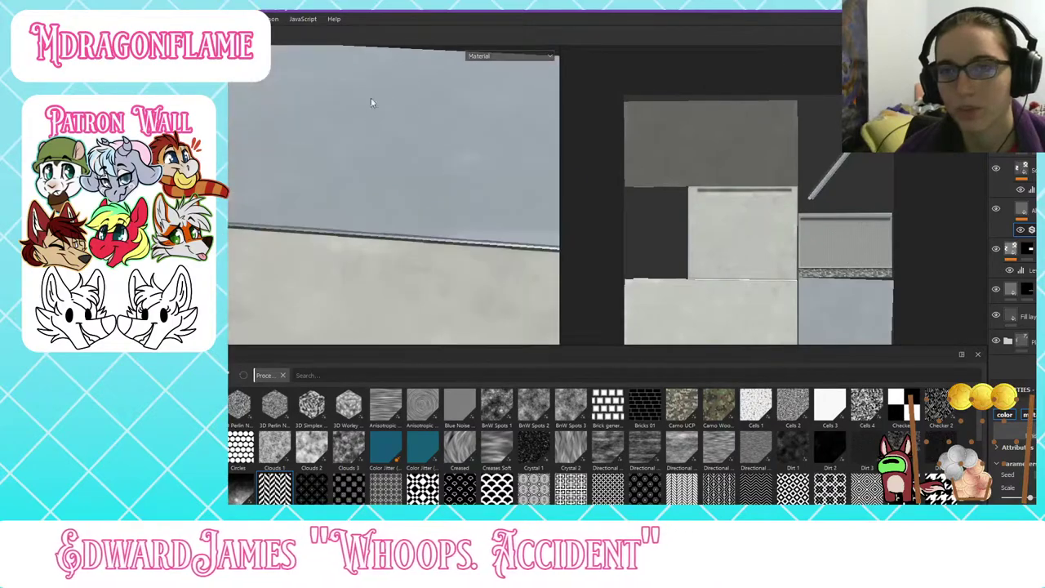
pyautogui.keyDown('alt'); pyautogui.moveTo(371, 102); pyautogui.dragTo(251, 198); pyautogui.keyUp('alt')
pyautogui.scroll(-3, 339, 159)
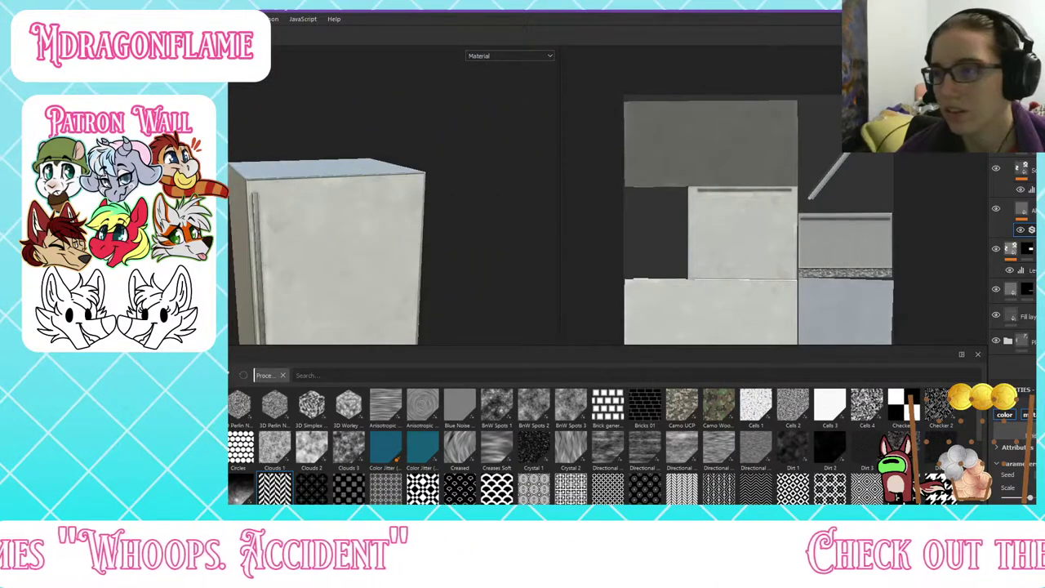
# Step: Review the texture set's channel settings, check the fridge's side and lower front, and return to the layer stack
pyautogui.click(1026, 123)
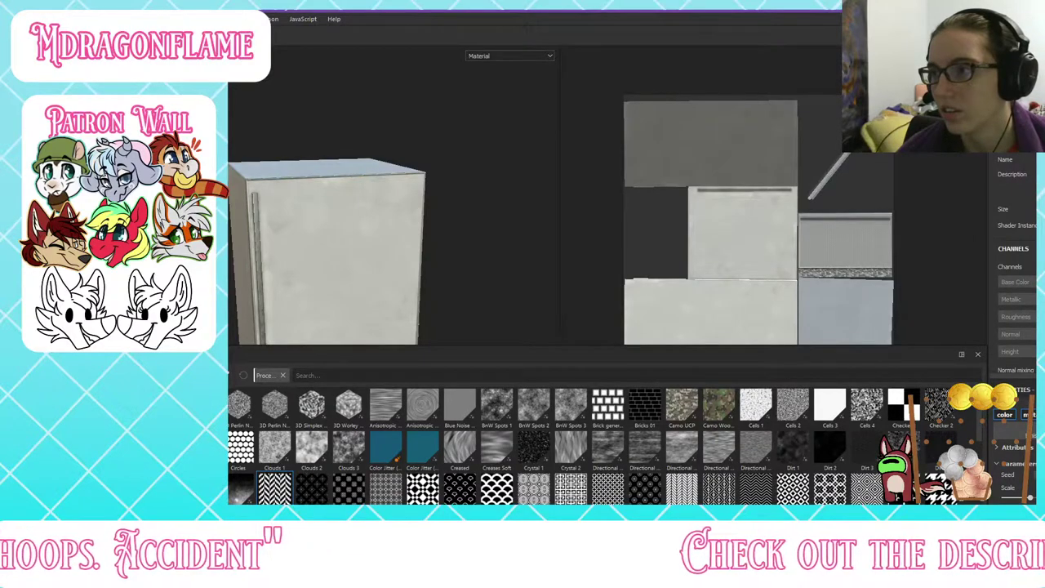
pyautogui.keyDown('alt'); pyautogui.moveTo(312, 214); pyautogui.dragTo(167, 174); pyautogui.keyUp('alt')
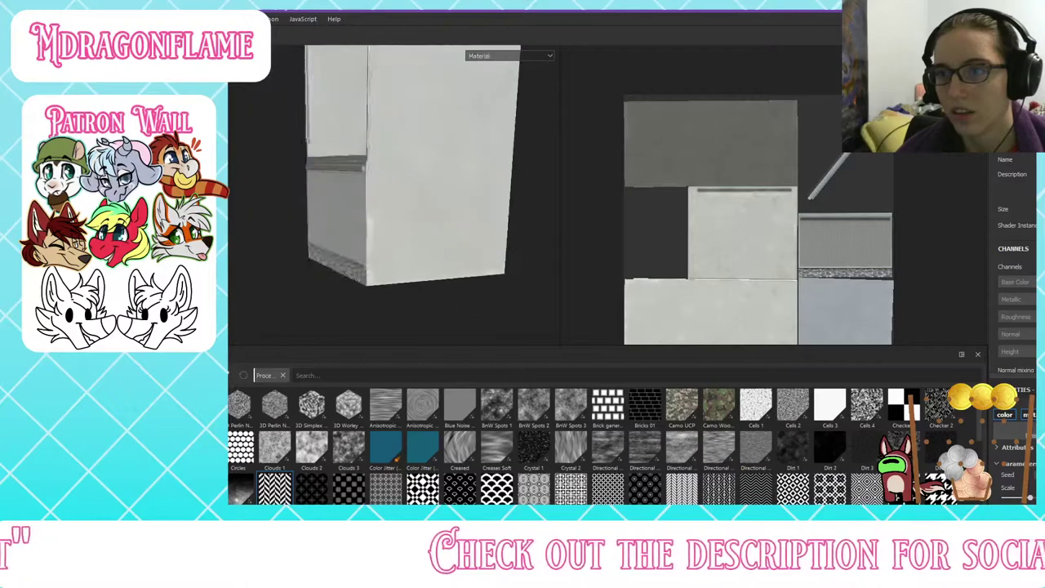
pyautogui.keyDown('alt'); pyautogui.moveTo(300, 198); pyautogui.dragTo(543, 191); pyautogui.keyUp('alt')
pyautogui.click(1007, 124)
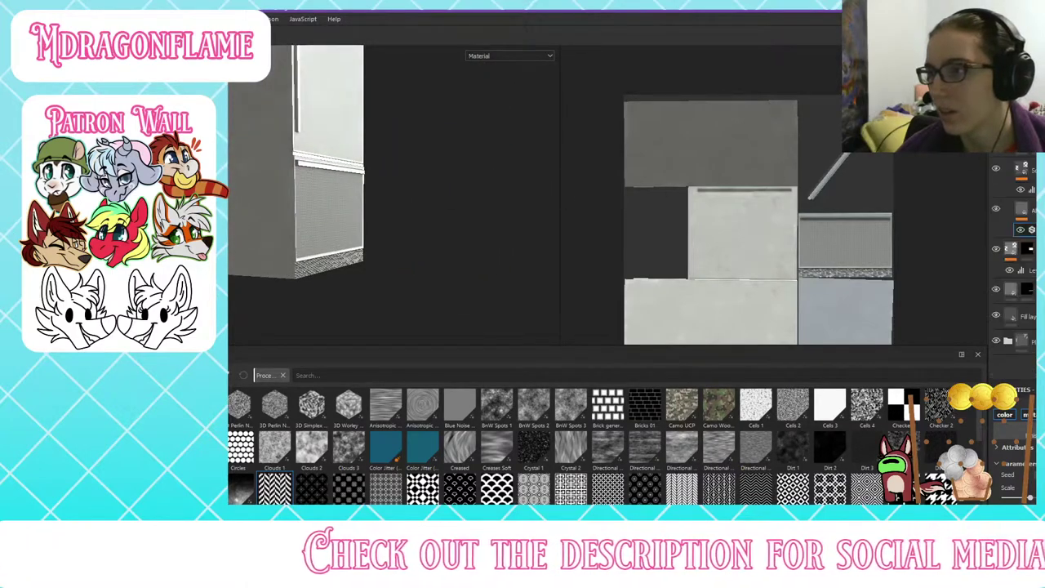
# Step: Select the folder's mask and apply polygon fill to faces on the fridge's side panel
pyautogui.click(1025, 203)
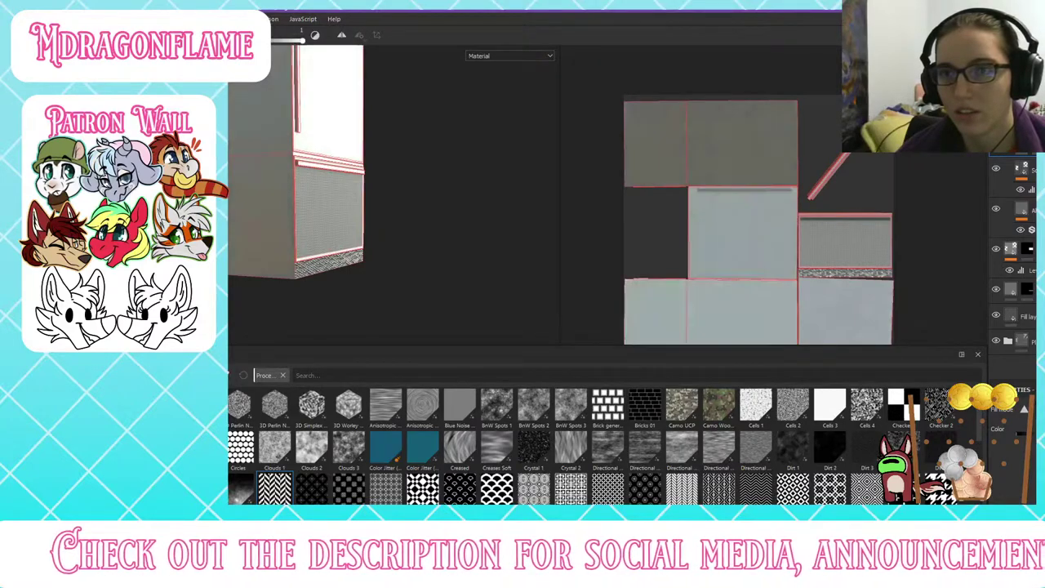
pyautogui.keyDown('alt'); pyautogui.moveTo(307, 154); pyautogui.dragTo(285, 240); pyautogui.keyUp('alt')
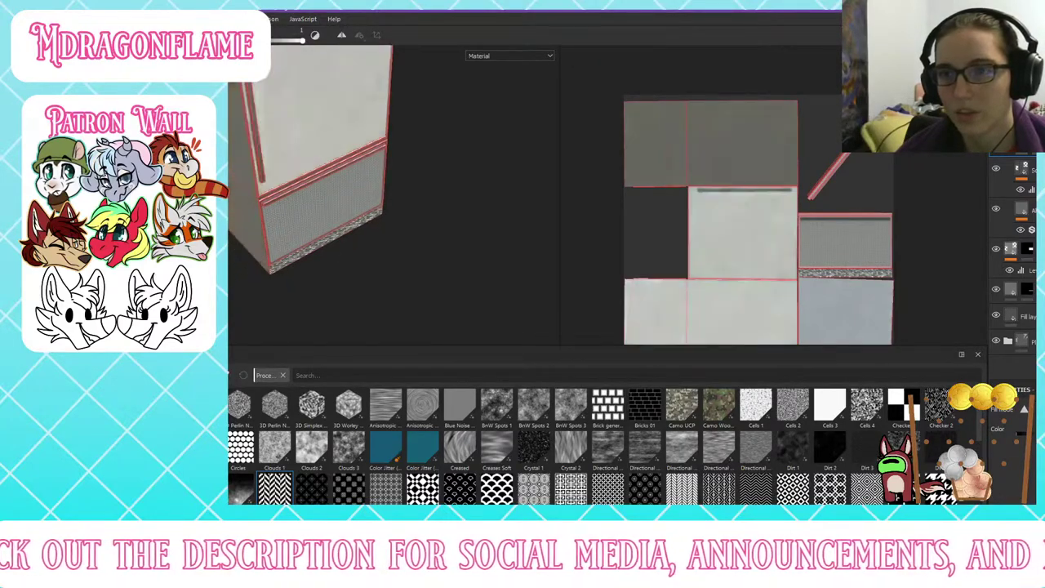
pyautogui.keyDown('alt'); pyautogui.moveTo(227, 144); pyautogui.dragTo(504, 290); pyautogui.keyUp('alt')
pyautogui.click(439, 314)
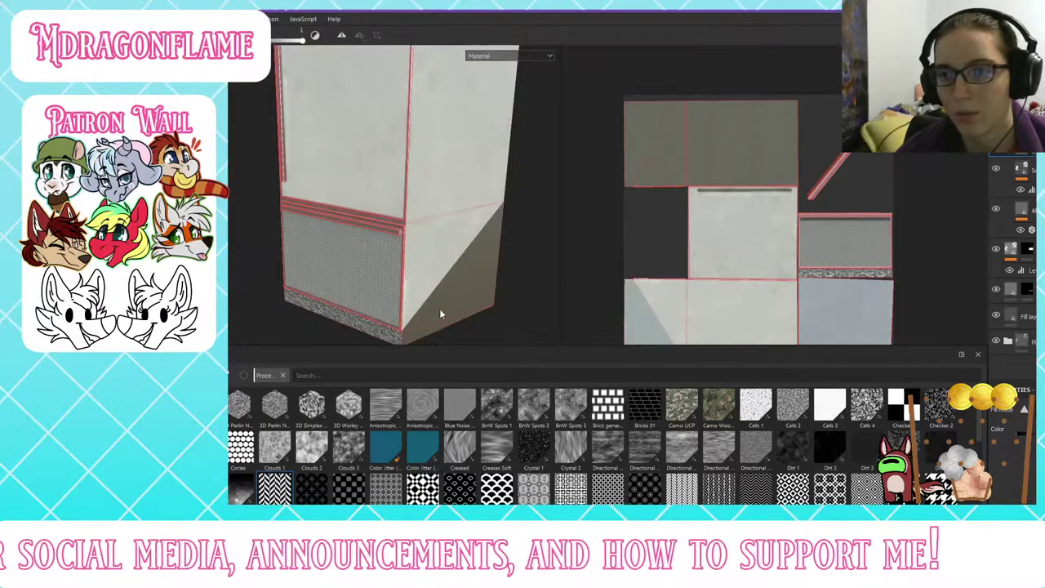
pyautogui.click(417, 228)
pyautogui.click(413, 222)
pyautogui.click(422, 195)
pyautogui.keyDown('alt'); pyautogui.moveTo(422, 196); pyautogui.dragTo(429, 298, button='middle'); pyautogui.keyUp('alt')
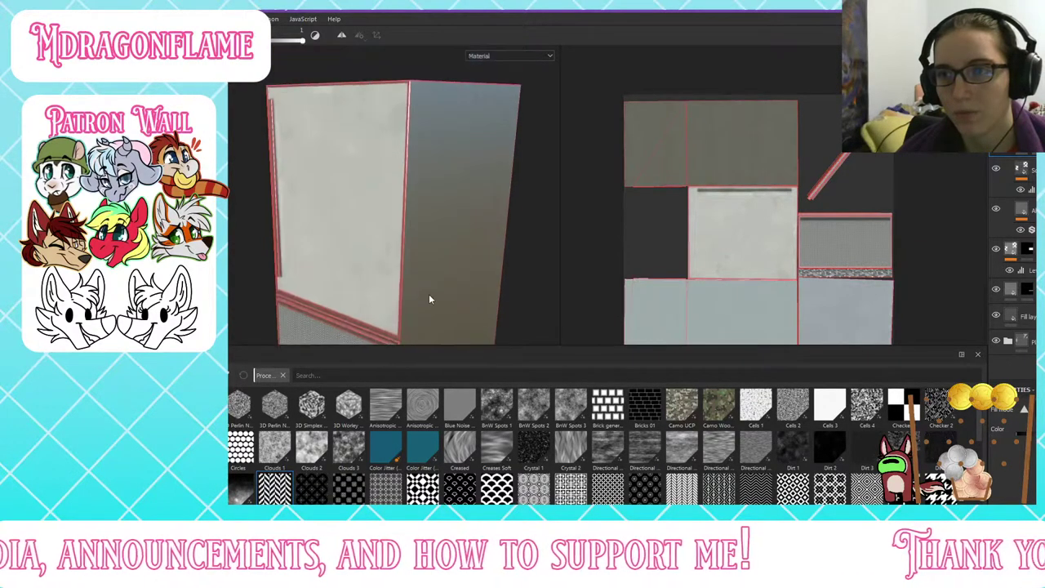
# Step: Frame the whole fridge, rotate the environment lighting, and examine how its front, sides and top respond
pyautogui.press('1')
pyautogui.press('f')
pyautogui.moveTo(255, 193)
pyautogui.keyDown('alt'); pyautogui.mouseDown()
pyautogui.moveTo(423, 206)
pyautogui.moveTo(432, 276)
pyautogui.moveTo(379, 253)
pyautogui.moveTo(335, 138)
pyautogui.moveTo(352, 68)
pyautogui.mouseUp(); pyautogui.keyUp('alt')
pyautogui.moveTo(355, 107)
pyautogui.keyDown('shift'); pyautogui.mouseDown(button='right')
pyautogui.moveTo(312, 180)
pyautogui.moveTo(350, 170)
pyautogui.moveTo(380, 182)
pyautogui.mouseUp(button='right'); pyautogui.keyUp('shift')
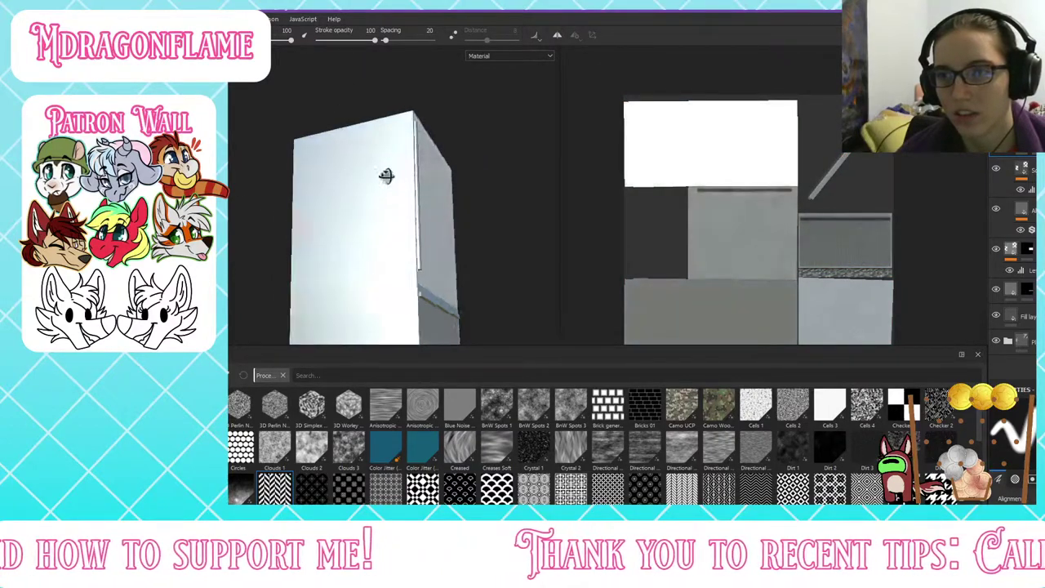
pyautogui.keyDown('alt'); pyautogui.moveTo(380, 182); pyautogui.dragTo(372, 266); pyautogui.keyUp('alt')
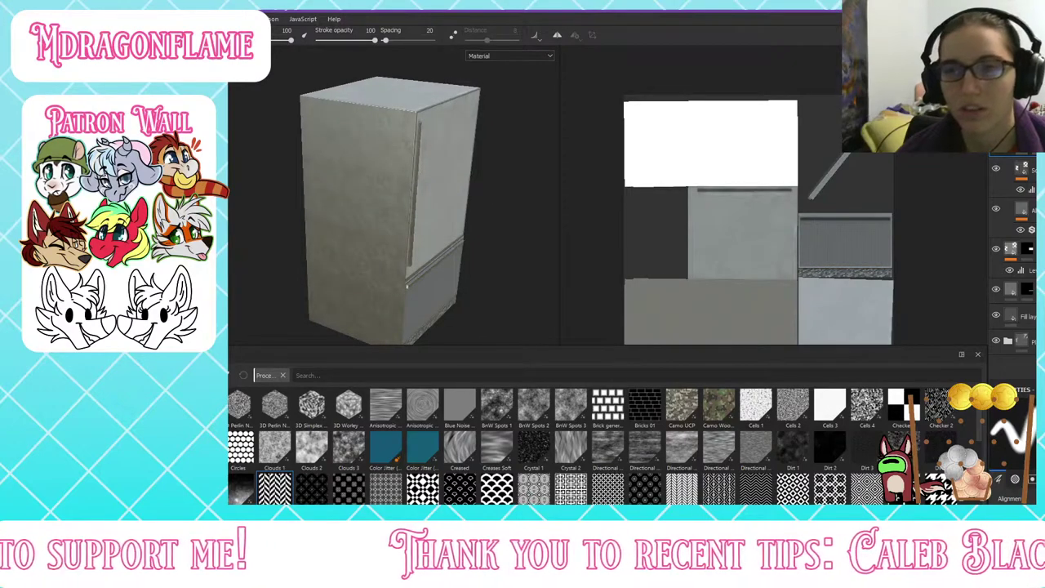
pyautogui.press('4')
pyautogui.keyDown('alt'); pyautogui.moveTo(407, 142); pyautogui.dragTo(337, 109); pyautogui.keyUp('alt')
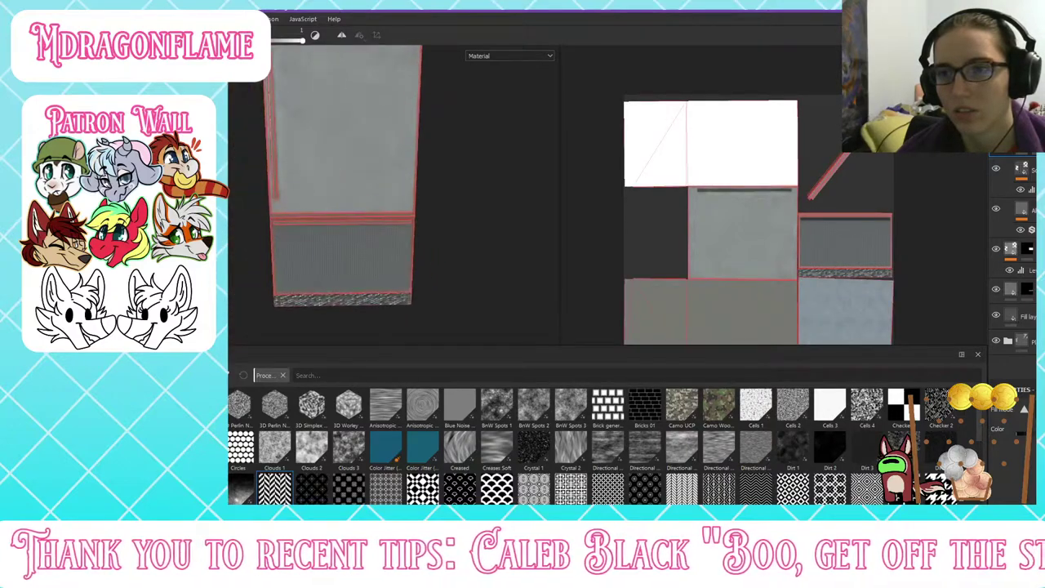
pyautogui.press('1')
pyautogui.moveTo(317, 224)
pyautogui.keyDown('alt'); pyautogui.mouseDown()
pyautogui.moveTo(357, 141)
pyautogui.moveTo(427, 183)
pyautogui.moveTo(315, 229)
pyautogui.moveTo(260, 271)
pyautogui.moveTo(296, 311)
pyautogui.moveTo(371, 247)
pyautogui.moveTo(336, 216)
pyautogui.moveTo(281, 261)
pyautogui.moveTo(272, 245)
pyautogui.moveTo(321, 243)
pyautogui.moveTo(348, 212)
pyautogui.moveTo(331, 254)
pyautogui.moveTo(322, 247)
pyautogui.moveTo(443, 236)
pyautogui.moveTo(417, 256)
pyautogui.moveTo(348, 251)
pyautogui.mouseUp(); pyautogui.keyUp('alt')
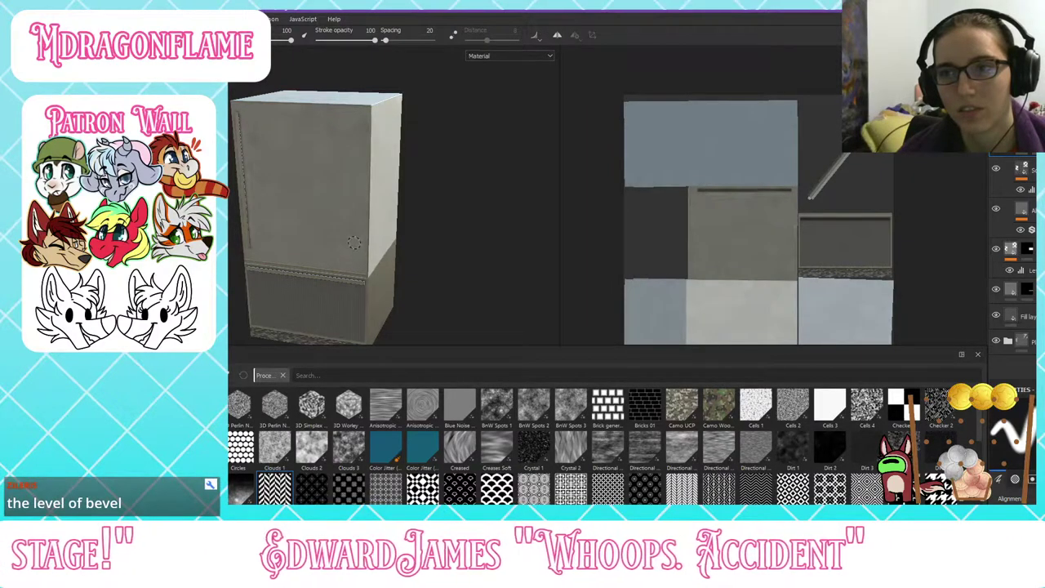
pyautogui.keyDown('alt'); pyautogui.moveTo(354, 242); pyautogui.dragTo(334, 237); pyautogui.keyUp('alt')
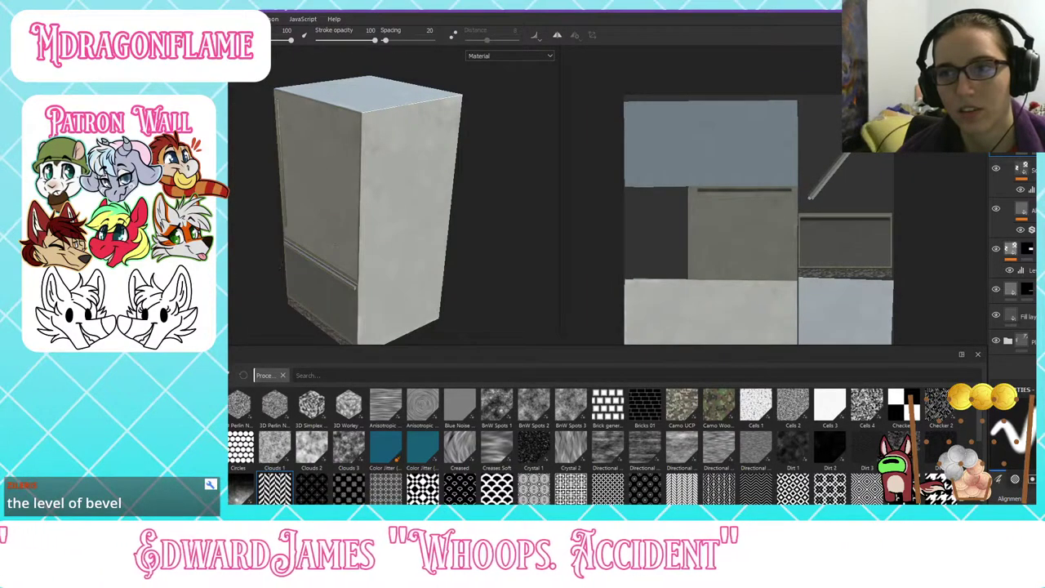
pyautogui.moveTo(281, 265)
pyautogui.keyDown('alt'); pyautogui.mouseDown()
pyautogui.moveTo(441, 231)
pyautogui.moveTo(285, 213)
pyautogui.mouseUp(); pyautogui.keyUp('alt')
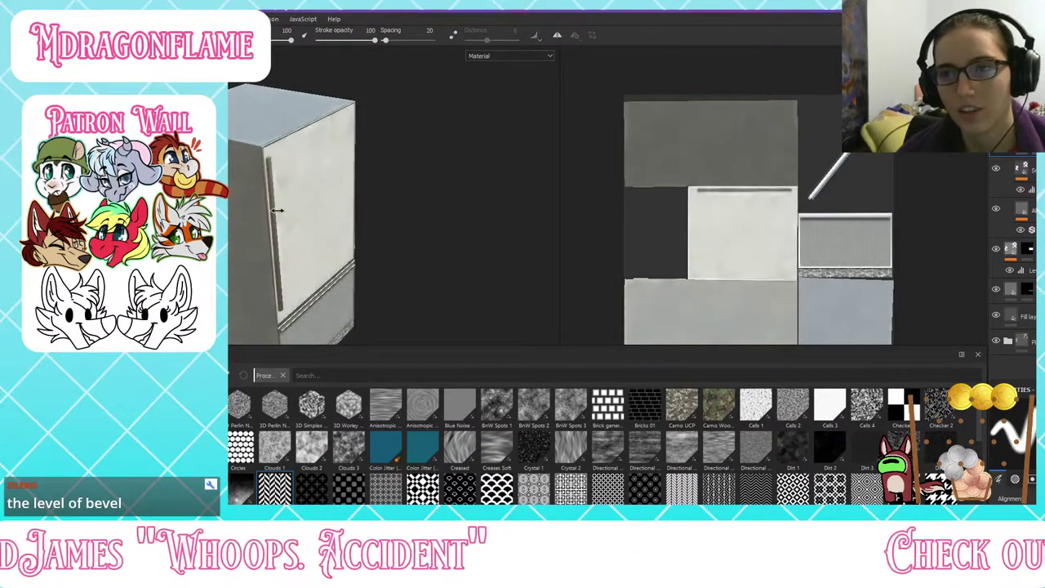
# Step: Apply polygon fill to the narrow beveled edge strip beside the upper door's handle
pyautogui.keyDown('alt'); pyautogui.moveTo(373, 242); pyautogui.dragTo(240, 225); pyautogui.keyUp('alt')
pyautogui.keyDown('alt'); pyautogui.moveTo(239, 224); pyautogui.dragTo(385, 159, button='right'); pyautogui.keyUp('alt')
pyautogui.keyDown('alt'); pyautogui.moveTo(386, 159); pyautogui.dragTo(338, 250); pyautogui.keyUp('alt')
pyautogui.keyDown('alt'); pyautogui.moveTo(338, 250); pyautogui.dragTo(343, 163, button='middle'); pyautogui.keyUp('alt')
pyautogui.keyDown('alt'); pyautogui.moveTo(253, 216); pyautogui.dragTo(311, 157, button='right'); pyautogui.keyUp('alt')
pyautogui.moveTo(310, 157)
pyautogui.keyDown('alt'); pyautogui.mouseDown()
pyautogui.moveTo(285, 130)
pyautogui.moveTo(349, 133)
pyautogui.moveTo(343, 187)
pyautogui.mouseUp(); pyautogui.keyUp('alt')
pyautogui.press('4')
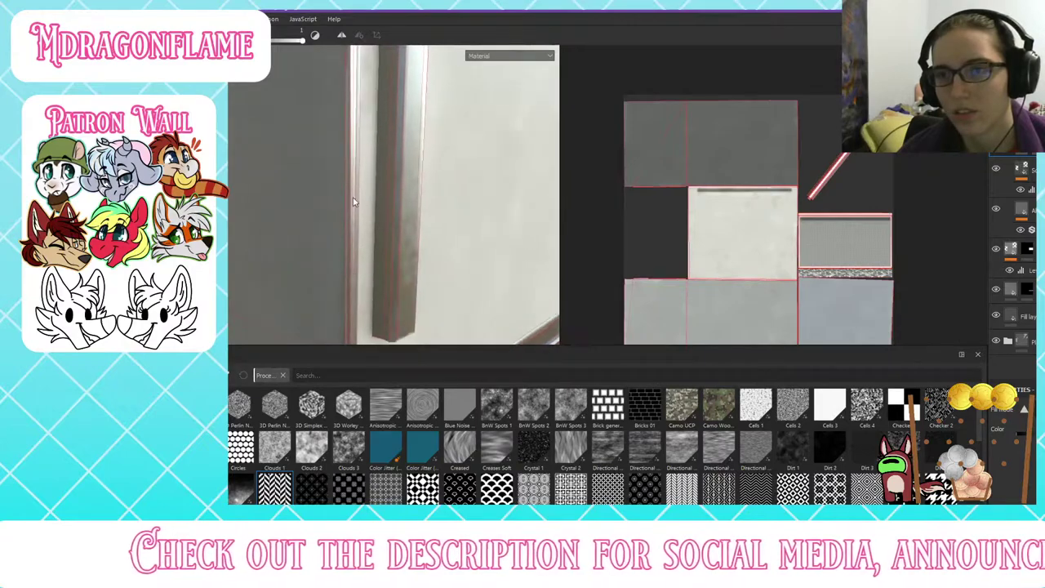
pyautogui.click(348, 192)
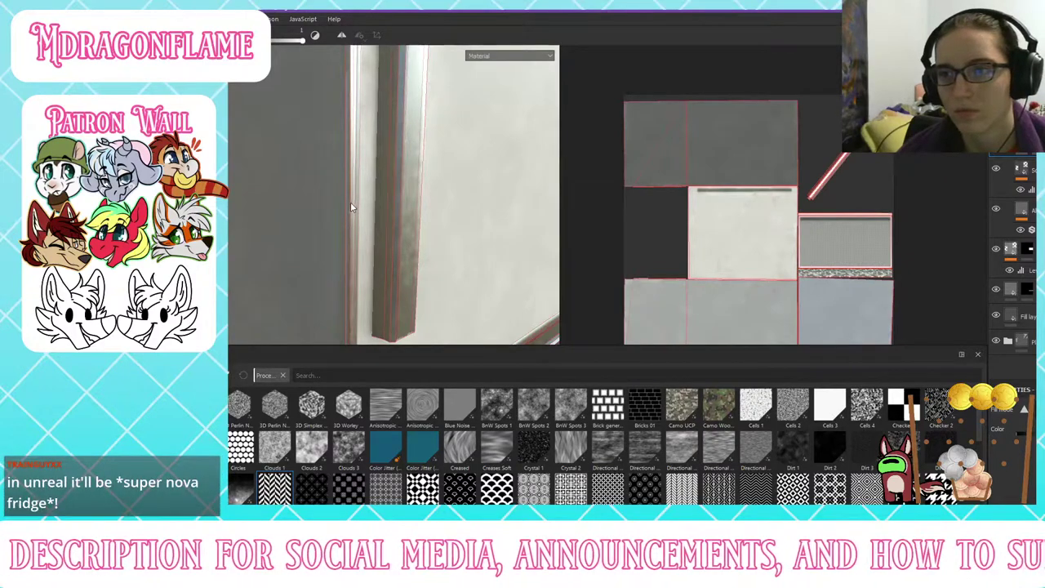
# Step: Inspect the beveled edges at the door seam, the drawer handle and the patterned base strip up close
pyautogui.keyDown('alt'); pyautogui.moveTo(351, 202); pyautogui.dragTo(349, 317); pyautogui.keyUp('alt')
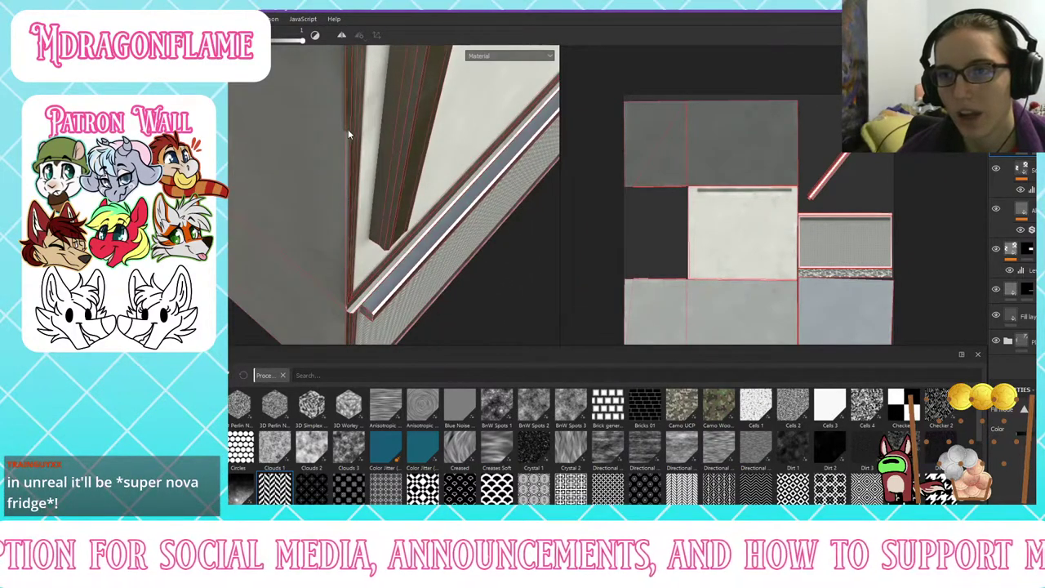
pyautogui.scroll(2, 351, 298)
pyautogui.keyDown('alt'); pyautogui.moveTo(351, 298); pyautogui.dragTo(351, 202, button='middle'); pyautogui.keyUp('alt')
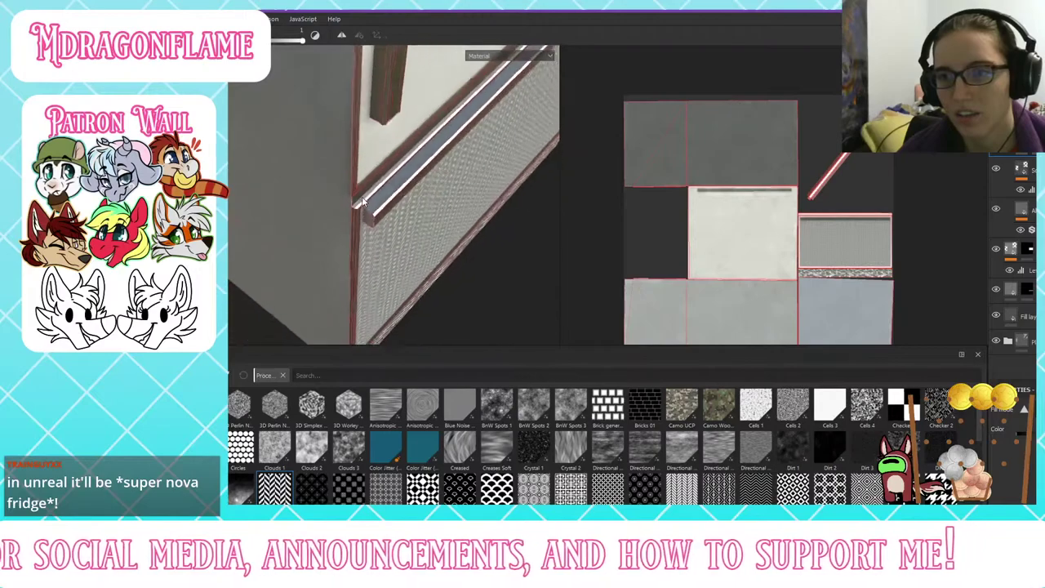
pyautogui.scroll(5, 352, 202)
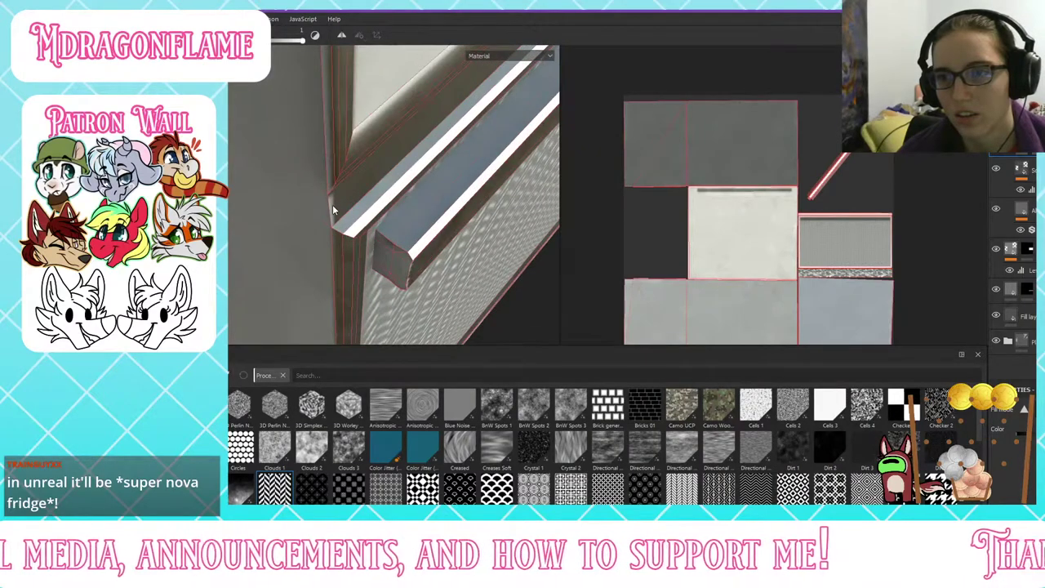
pyautogui.moveTo(329, 175)
pyautogui.keyDown('alt'); pyautogui.mouseDown()
pyautogui.moveTo(352, 254)
pyautogui.moveTo(348, 180)
pyautogui.mouseUp(); pyautogui.keyUp('alt')
pyautogui.keyDown('alt'); pyautogui.moveTo(343, 240); pyautogui.dragTo(388, 143); pyautogui.keyUp('alt')
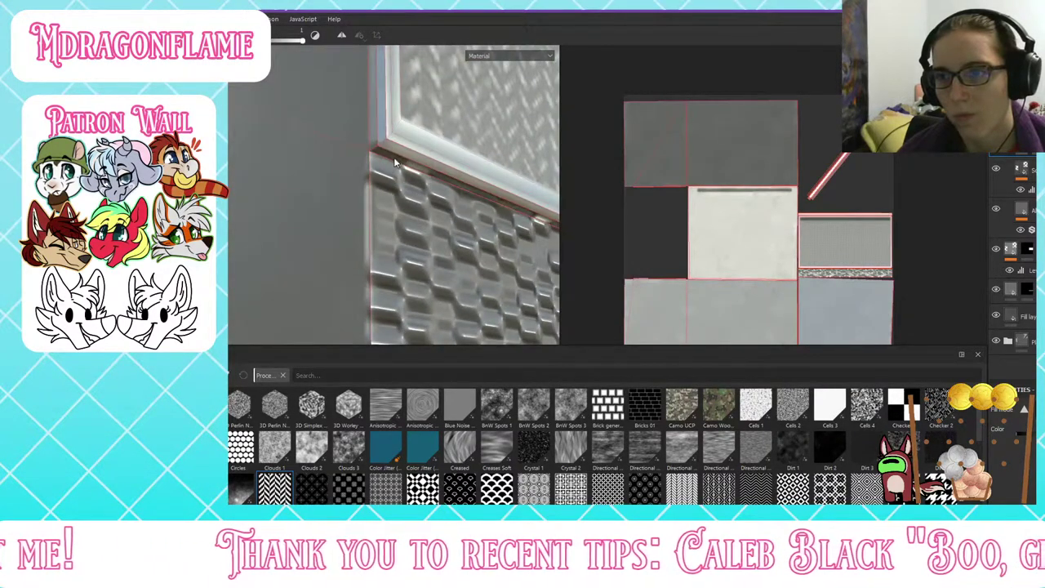
# Step: Toggle the visibility of the two masked pattern layers to compare their effect, and select the lower one's mask
pyautogui.click(995, 250)
pyautogui.click(995, 250)
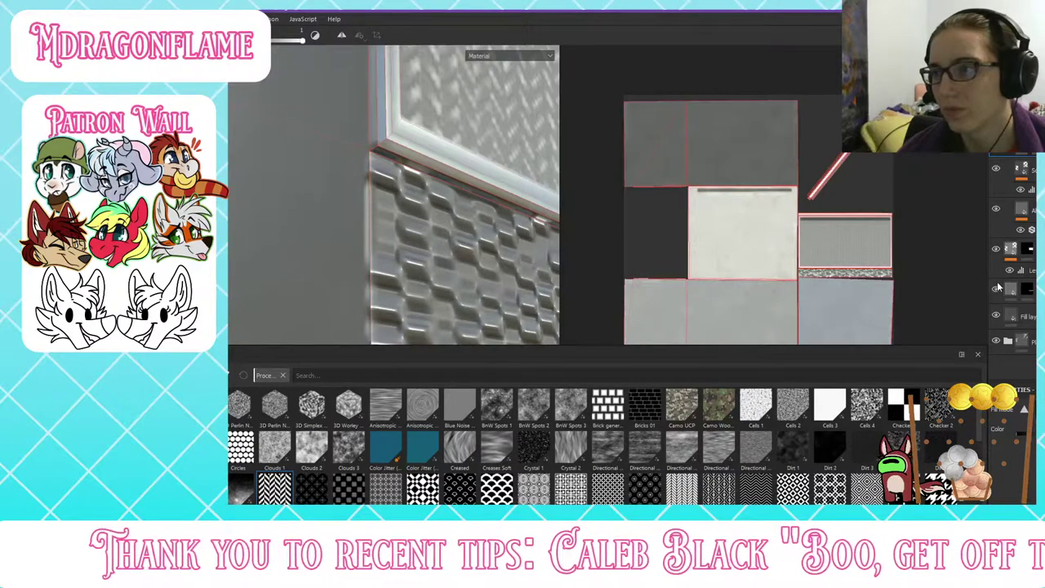
pyautogui.click(996, 287)
pyautogui.click(996, 287)
pyautogui.click(1026, 292)
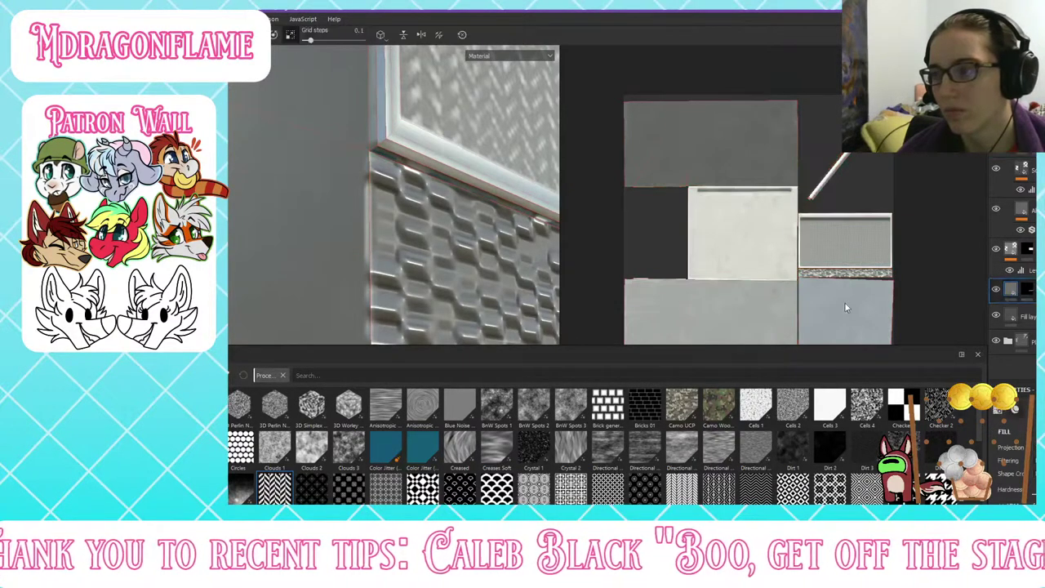
pyautogui.click(1029, 291)
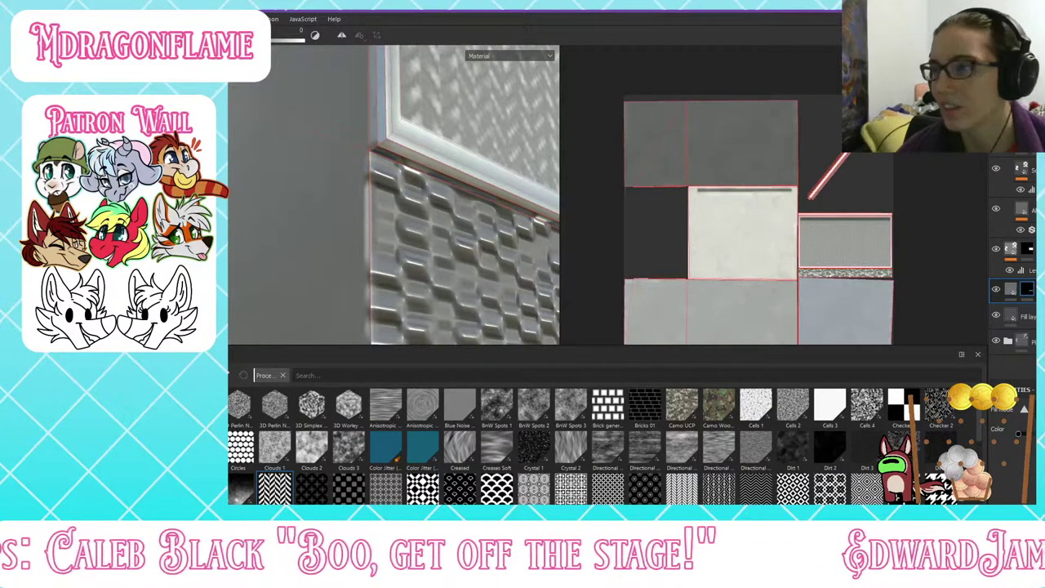
# Step: Show the texture set's channel settings and review the upper door, drawer and side from several angles
pyautogui.click(1027, 124)
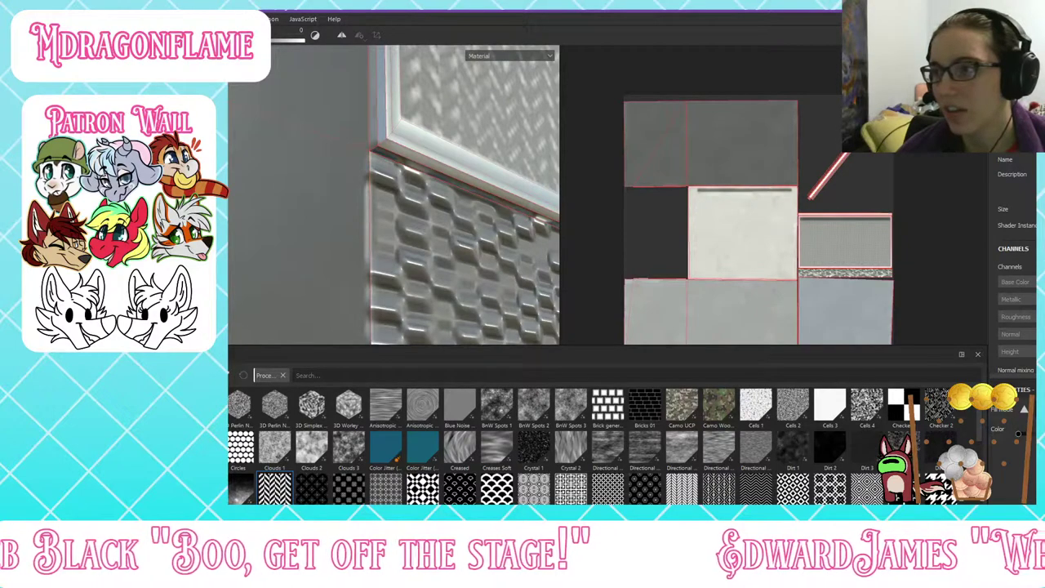
pyautogui.keyDown('alt'); pyautogui.moveTo(358, 194); pyautogui.dragTo(339, 233); pyautogui.keyUp('alt')
pyautogui.scroll(-3, 401, 219)
pyautogui.keyDown('alt'); pyautogui.moveTo(339, 122); pyautogui.dragTo(310, 226, button='middle'); pyautogui.keyUp('alt')
pyautogui.keyDown('alt'); pyautogui.moveTo(310, 226); pyautogui.dragTo(464, 166); pyautogui.keyUp('alt')
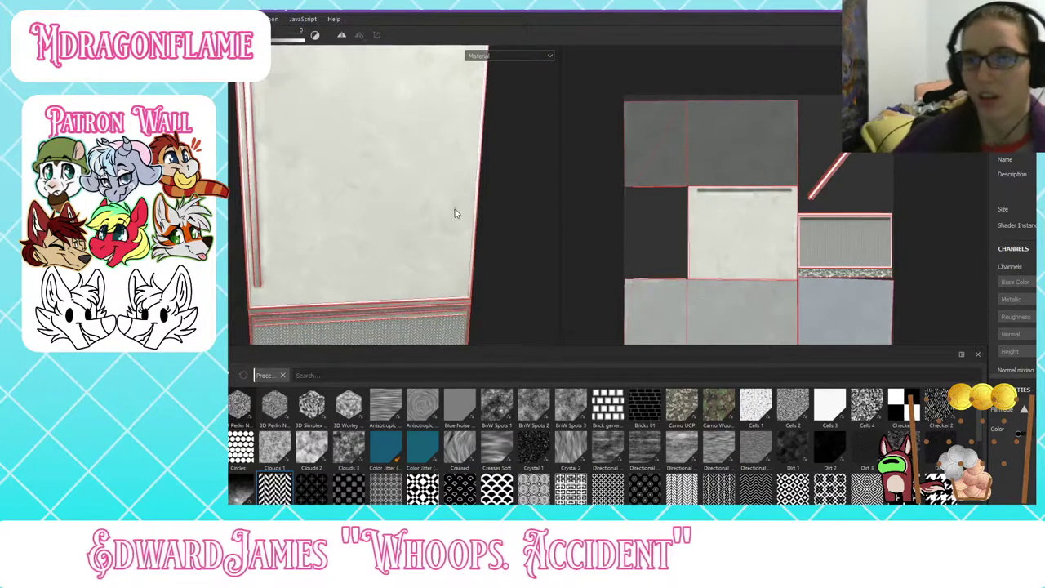
pyautogui.keyDown('alt'); pyautogui.moveTo(456, 214); pyautogui.dragTo(498, 194); pyautogui.keyUp('alt')
pyautogui.keyDown('alt'); pyautogui.moveTo(511, 198); pyautogui.dragTo(480, 183); pyautogui.keyUp('alt')
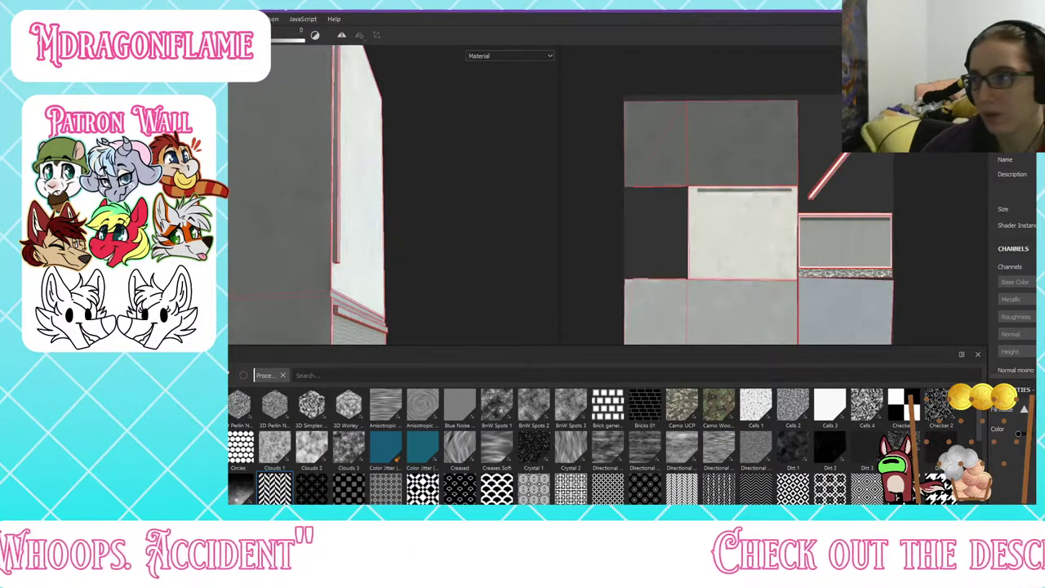
# Step: Add a fill layer above the masked folder and set its base color to pink
pyautogui.click(1007, 124)
pyautogui.click(1013, 143)
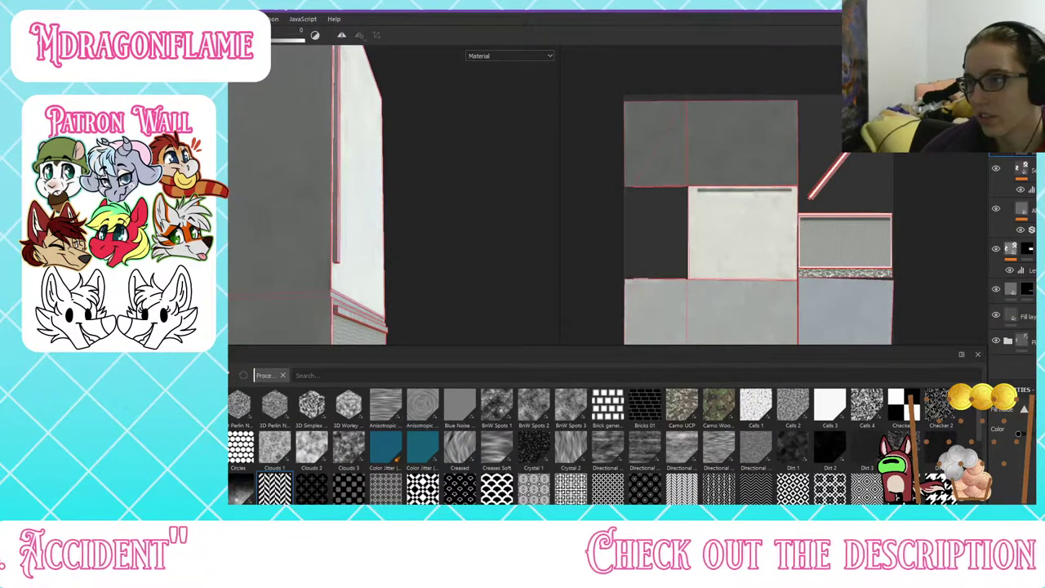
pyautogui.click(1025, 108)
pyautogui.scroll(-5, 1032, 498)
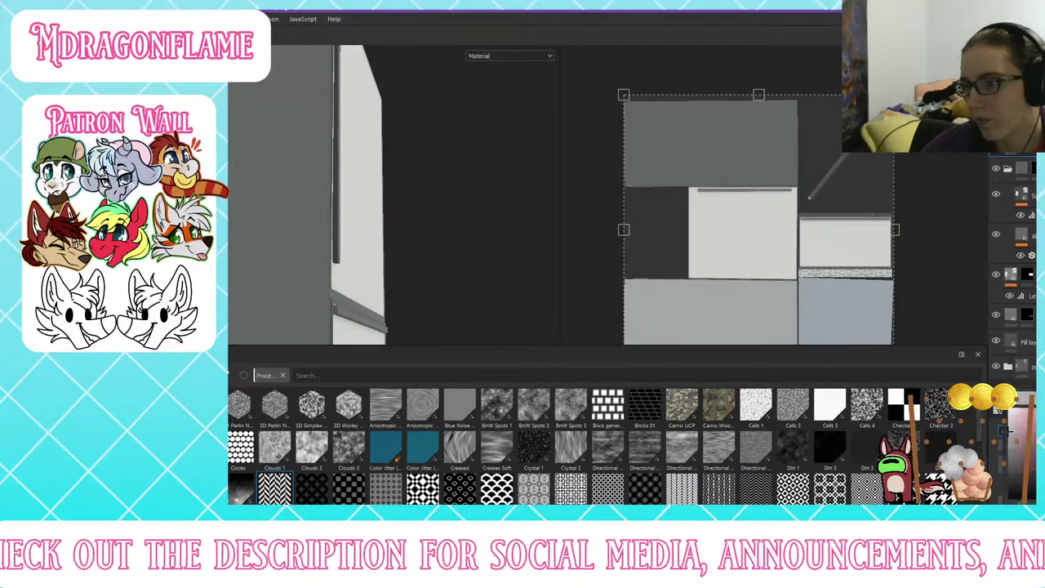
pyautogui.click(1034, 428)
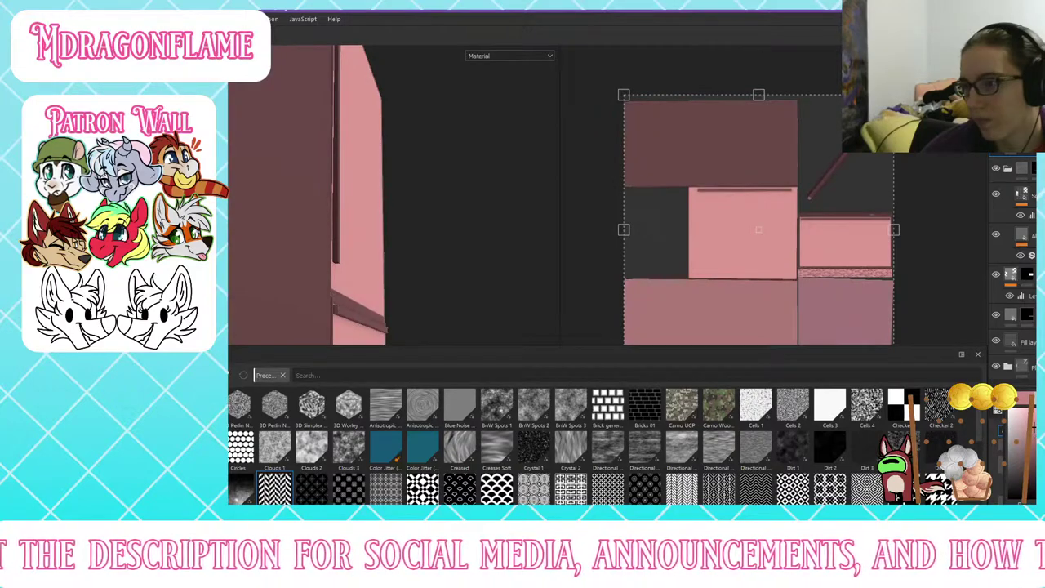
# Step: Change the new fill layer's base color from pink to a light purple
pyautogui.click(1034, 427)
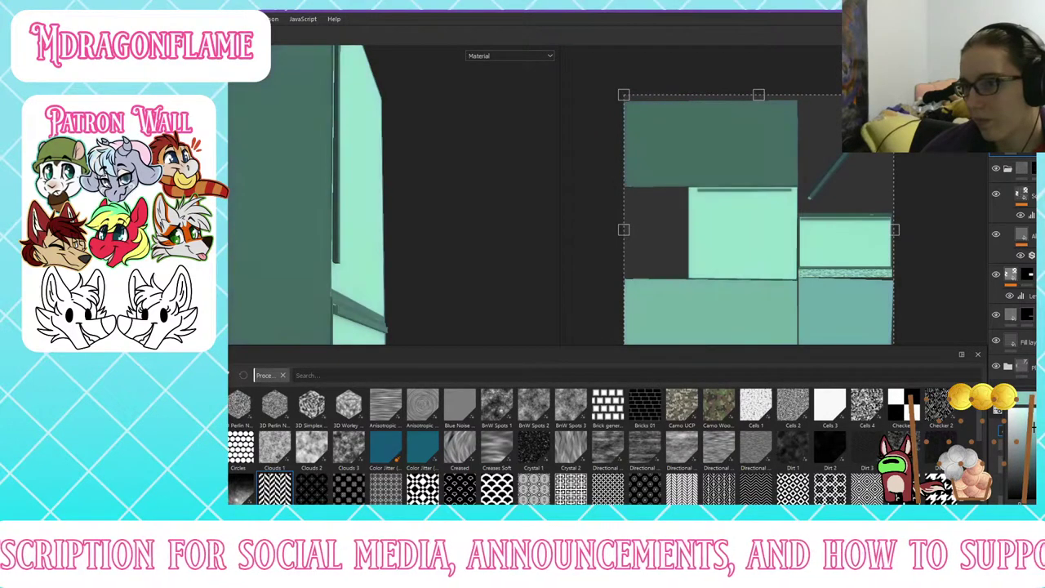
pyautogui.click(1034, 427)
pyautogui.click(1033, 426)
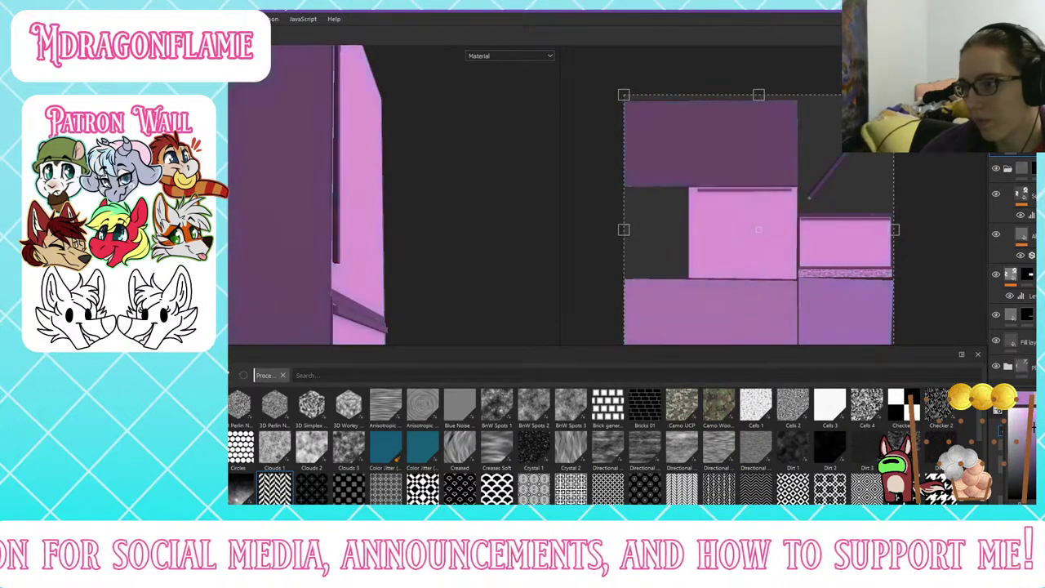
pyautogui.click(168, 461)
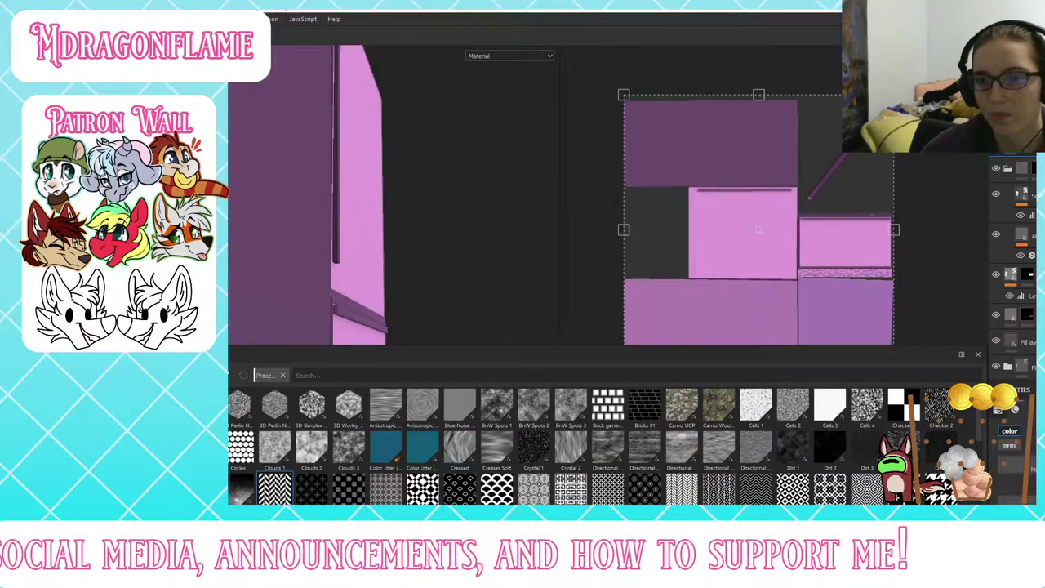
# Step: Show the alpha library and look through its stamps, signs, stains and text shapes for a usable decal
pyautogui.click(343, 376)
pyautogui.scroll(-10, 406, 463)
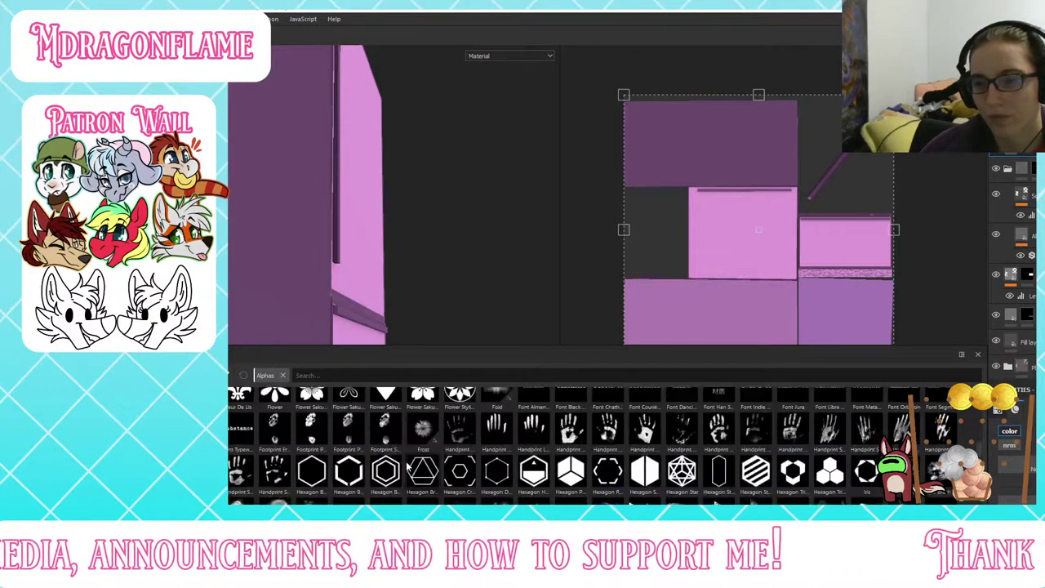
pyautogui.scroll(-5, 408, 469)
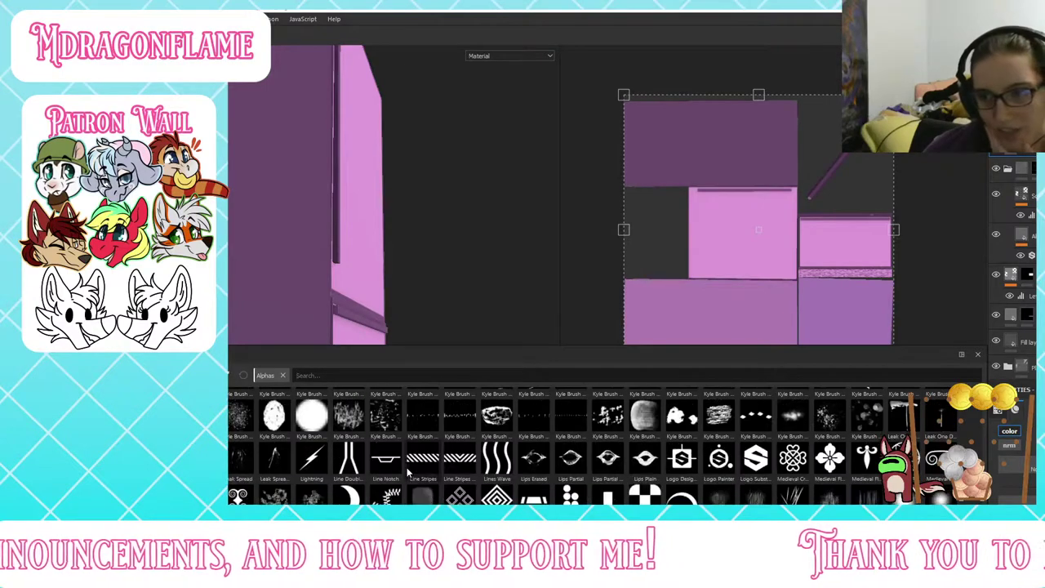
pyautogui.scroll(-10, 408, 471)
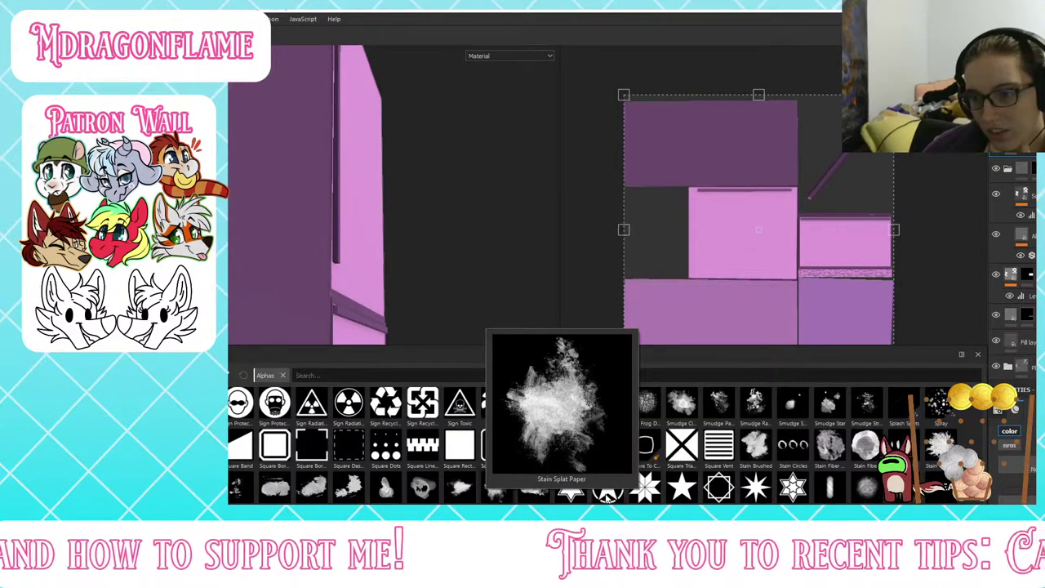
pyautogui.moveTo(606, 490)
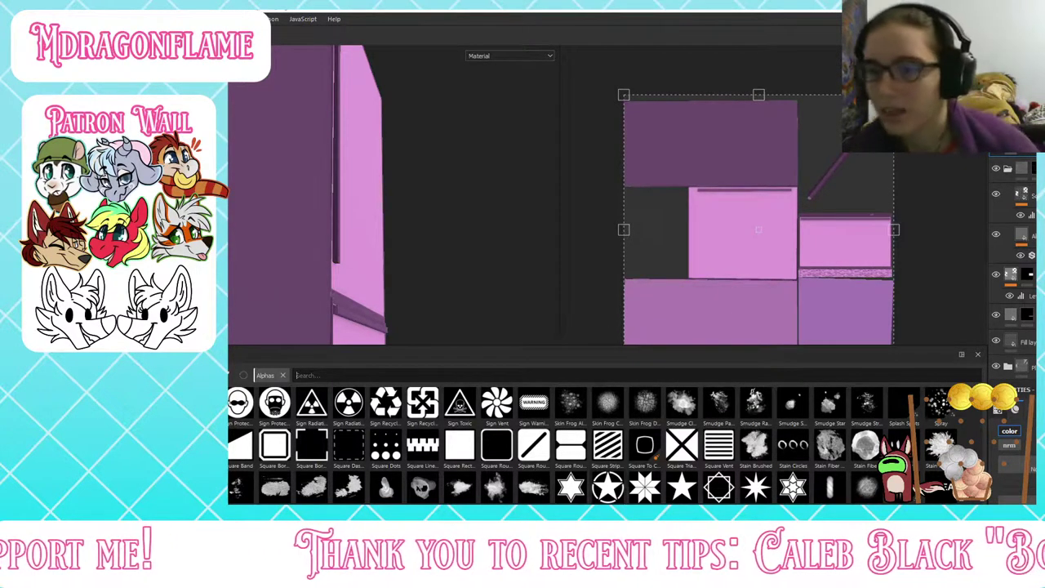
pyautogui.scroll(-5, 618, 493)
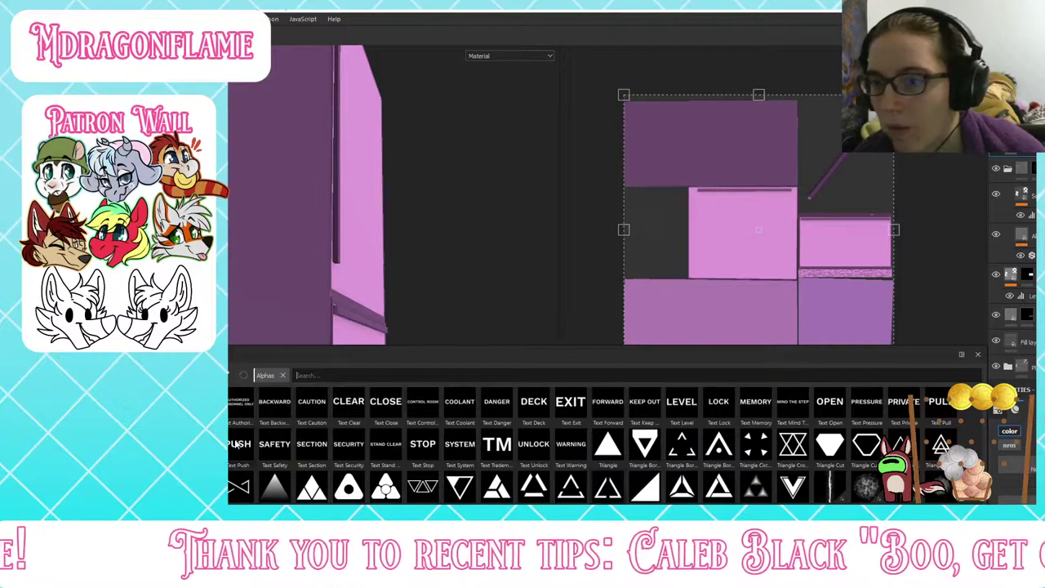
pyautogui.scroll(6, 422, 480)
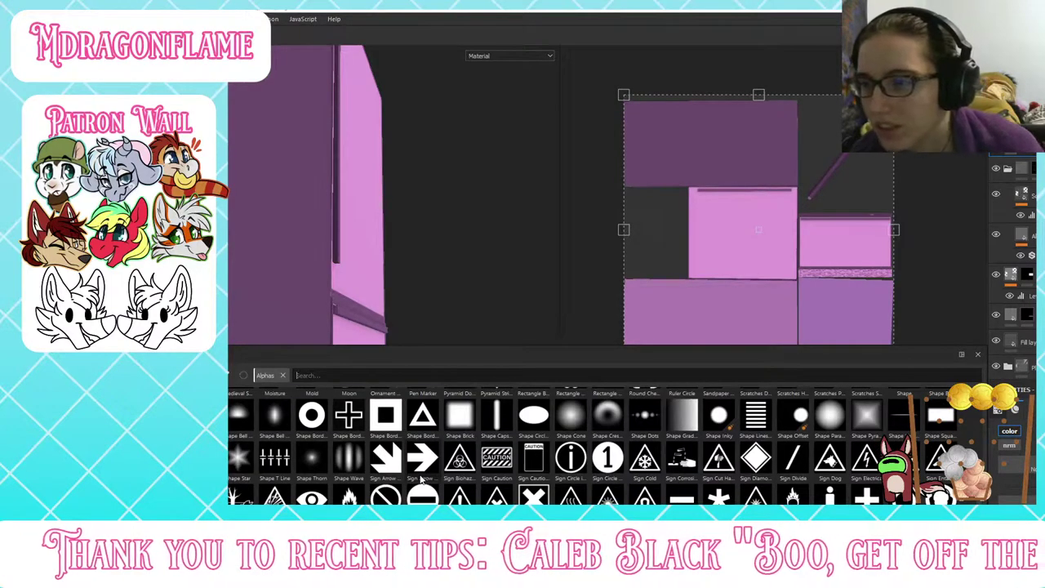
pyautogui.scroll(8, 422, 480)
pyautogui.scroll(8, 422, 480)
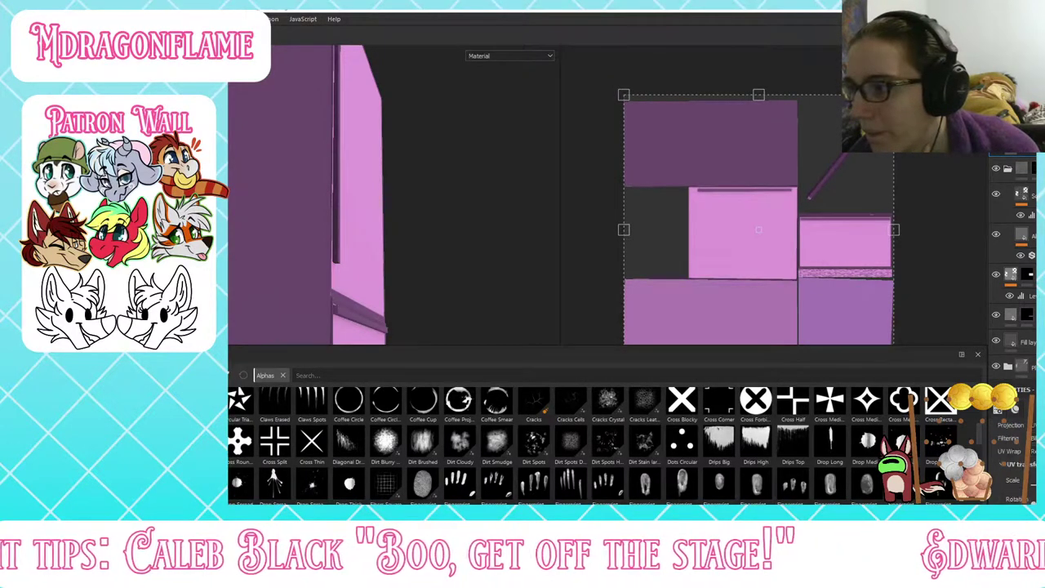
# Step: Add a black mask to the purple fill layer and enlarge the paint brush with a UWU text alpha for masking
pyautogui.rightClick(1007, 147)
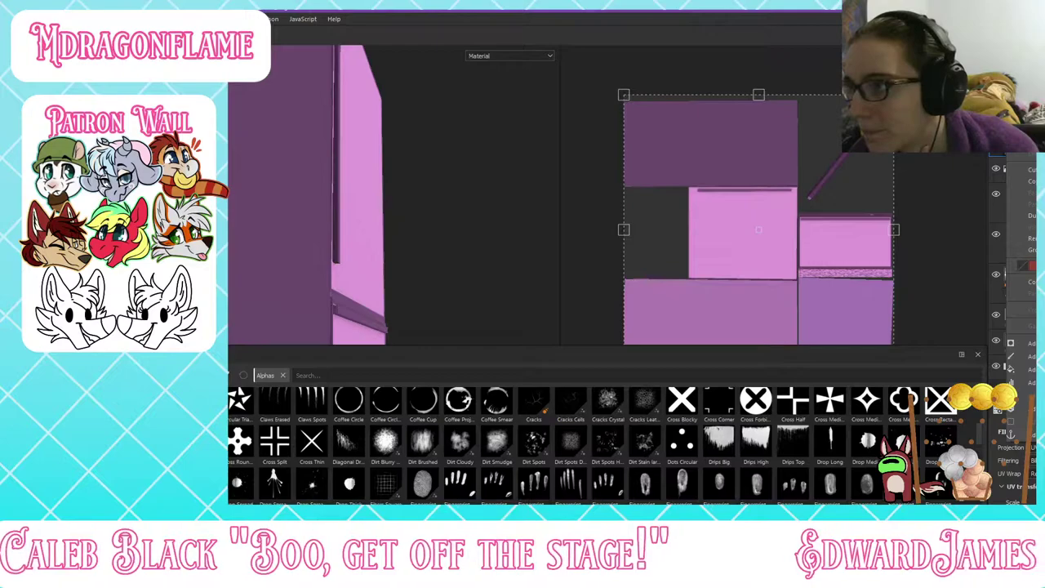
pyautogui.click(1028, 118)
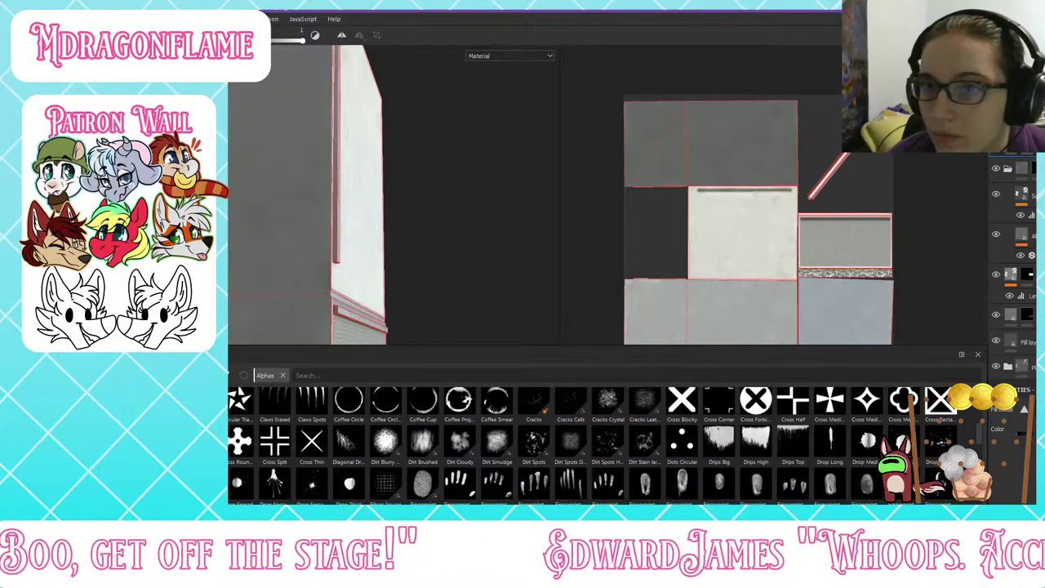
pyautogui.press('1')
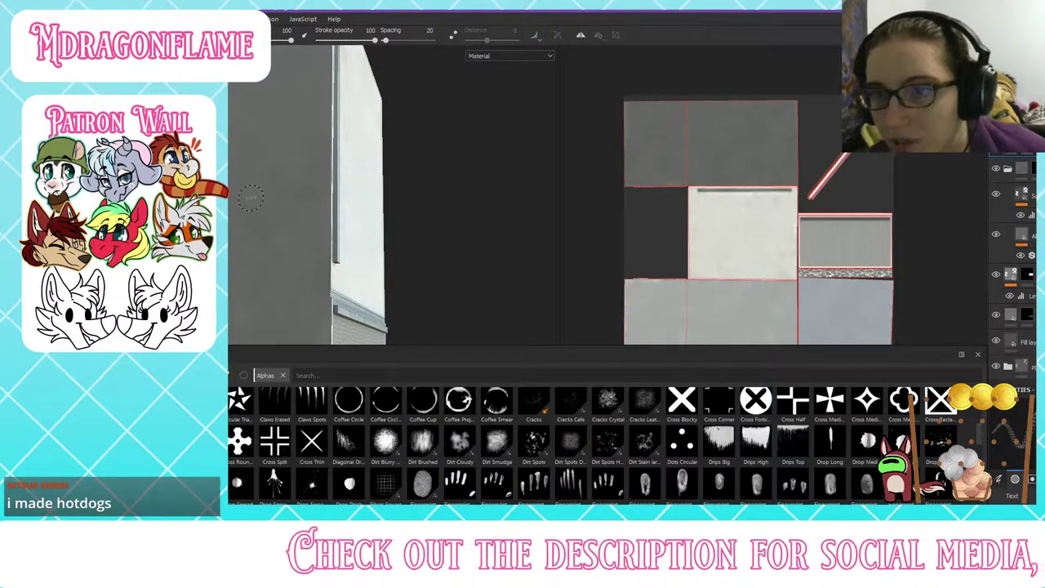
pyautogui.keyDown('ctrl'); pyautogui.moveTo(253, 198); pyautogui.dragTo(384, 200, button='right'); pyautogui.keyUp('ctrl')
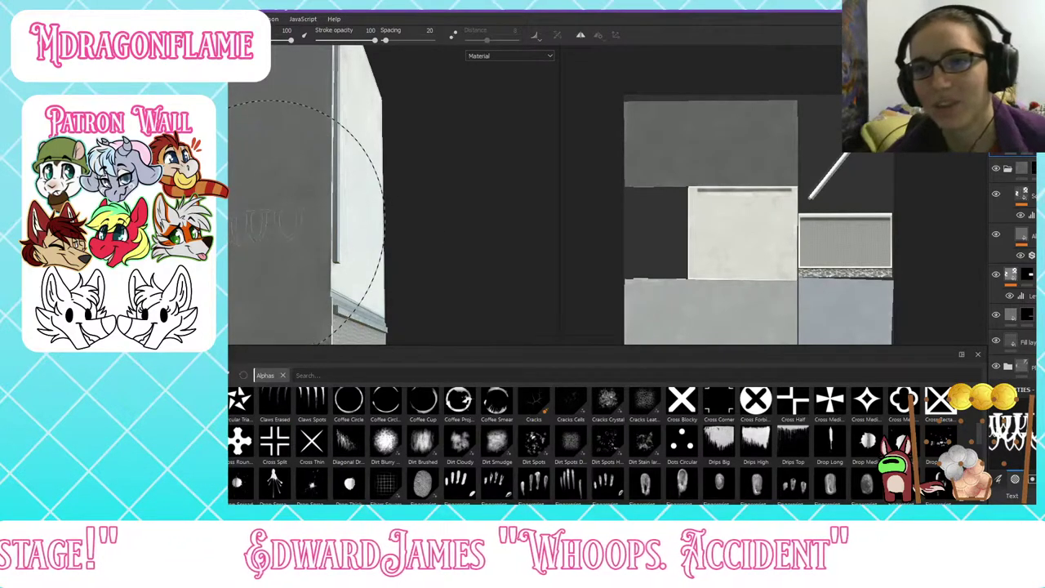
# Step: Try stamping the UWU text at several spots on the fridge's plain side, undoing each stamp
pyautogui.click(269, 223)
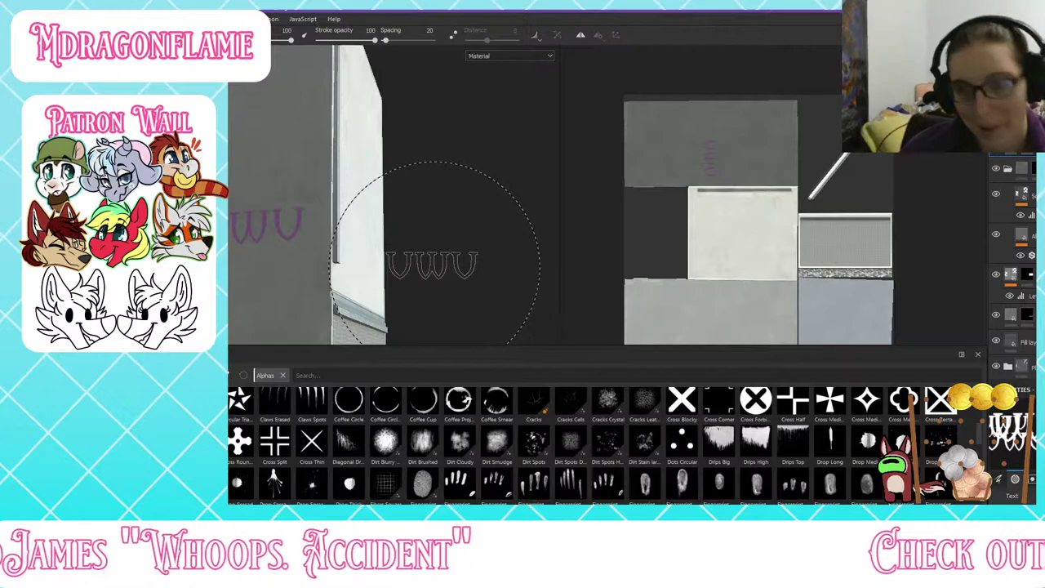
pyautogui.hotkey('ctrl', 'z')
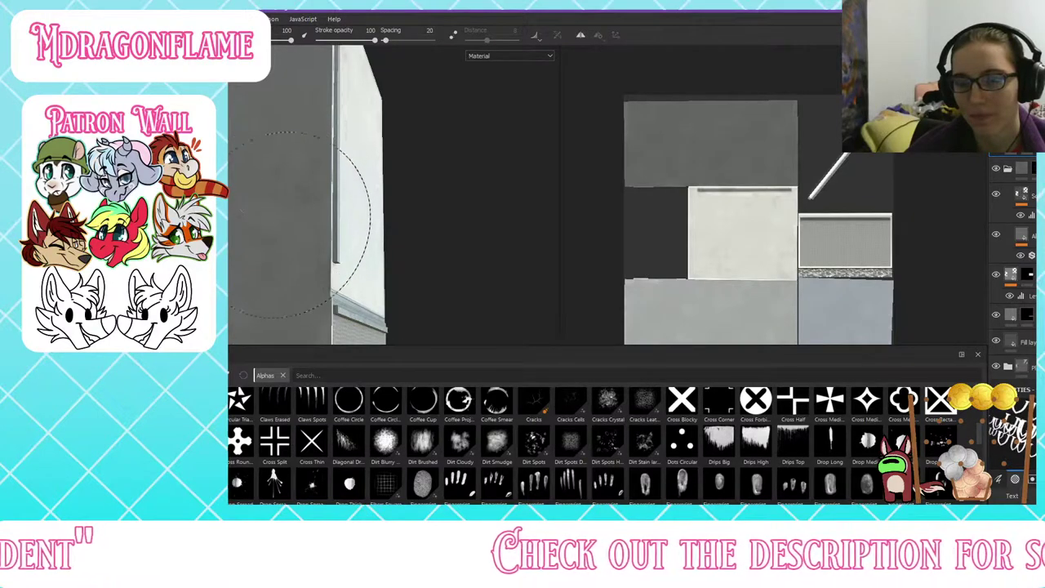
pyautogui.keyDown('alt'); pyautogui.moveTo(278, 225); pyautogui.dragTo(433, 226); pyautogui.keyUp('alt')
pyautogui.click(373, 206)
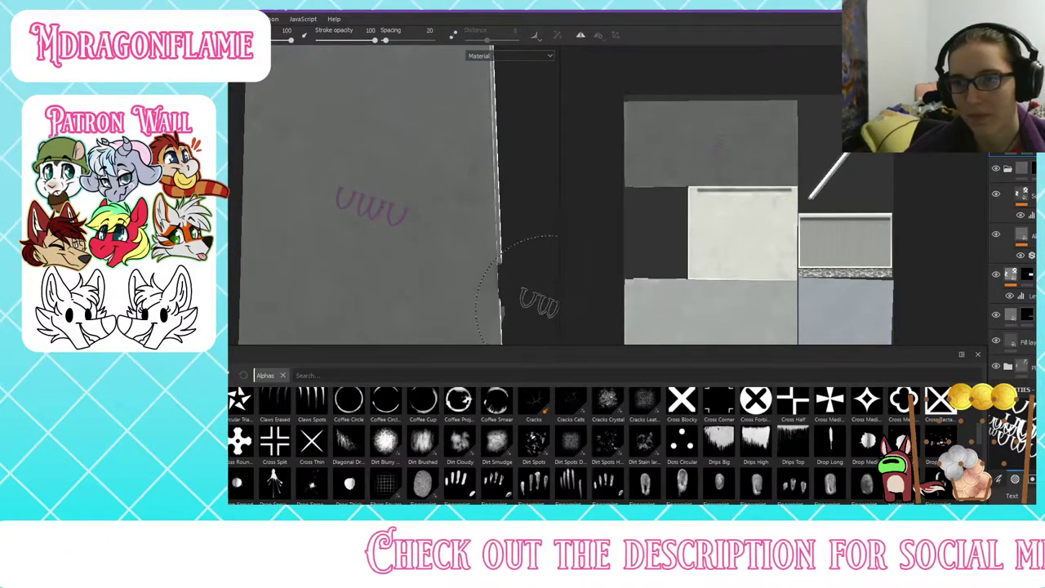
pyautogui.hotkey('ctrl', 'z')
pyautogui.click(367, 202)
pyautogui.moveTo(461, 236)
pyautogui.keyDown('alt'); pyautogui.mouseDown()
pyautogui.moveTo(473, 248)
pyautogui.moveTo(482, 237)
pyautogui.moveTo(490, 192)
pyautogui.mouseUp(); pyautogui.keyUp('alt')
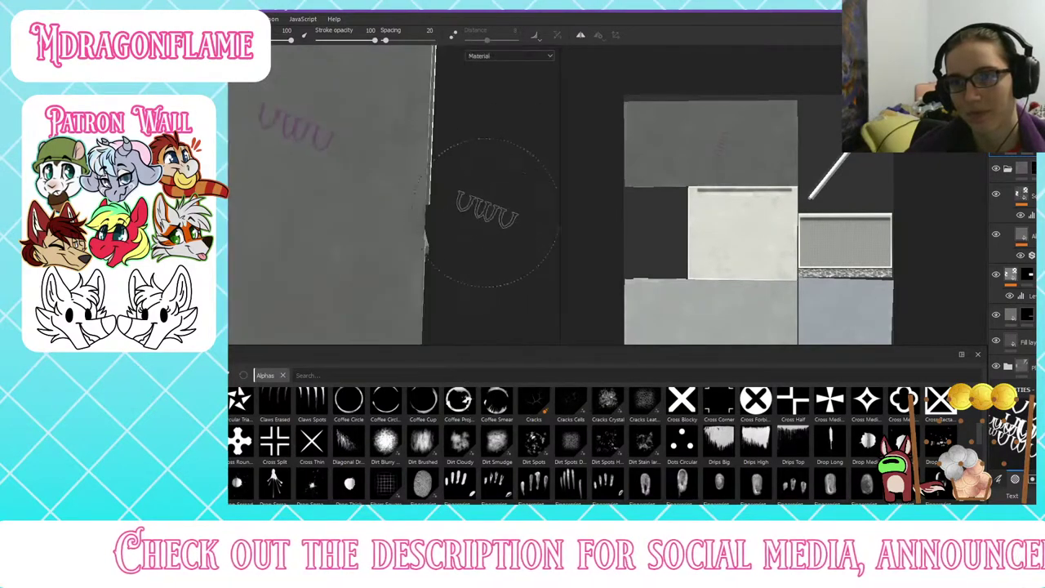
pyautogui.hotkey('ctrl', 'z')
pyautogui.keyDown('alt'); pyautogui.moveTo(483, 154); pyautogui.dragTo(480, 238); pyautogui.keyUp('alt')
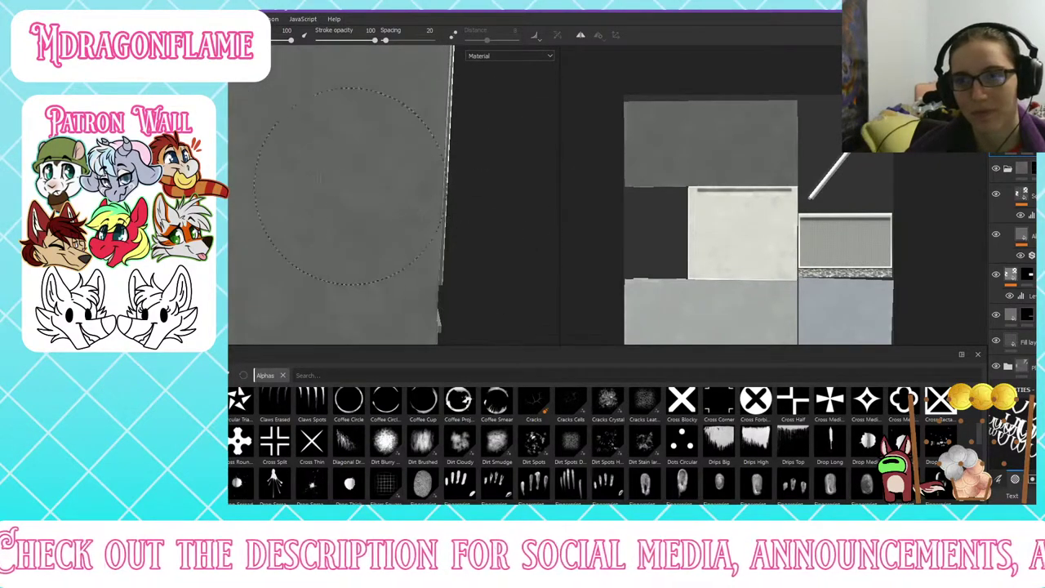
# Step: Stamp the tilted UWU text into the mask on the upper part of the fridge's plain side
pyautogui.click(307, 144)
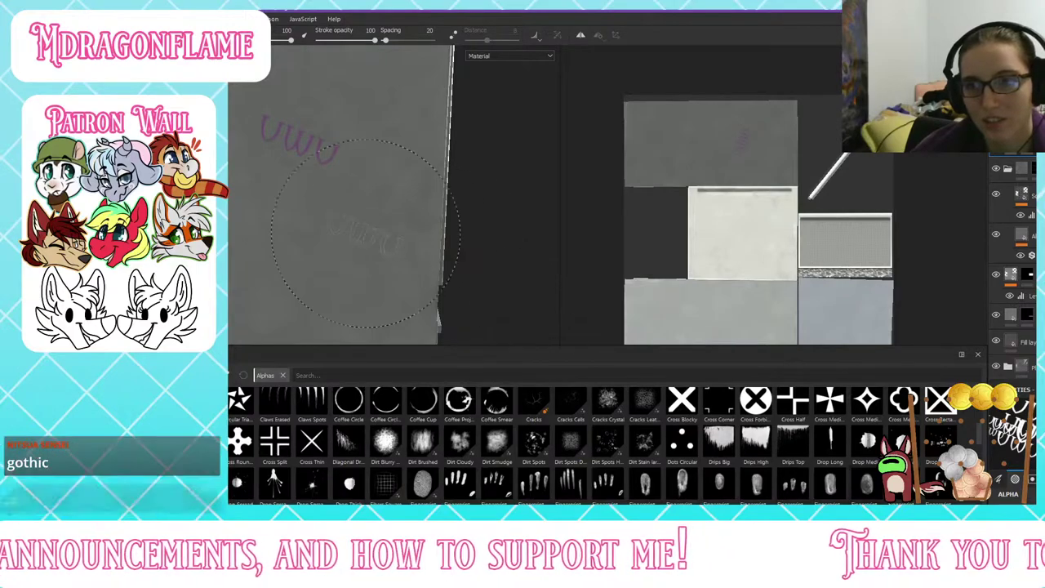
pyautogui.moveTo(382, 234)
pyautogui.keyDown('alt'); pyautogui.mouseDown()
pyautogui.moveTo(394, 133)
pyautogui.moveTo(376, 235)
pyautogui.mouseUp(); pyautogui.keyUp('alt')
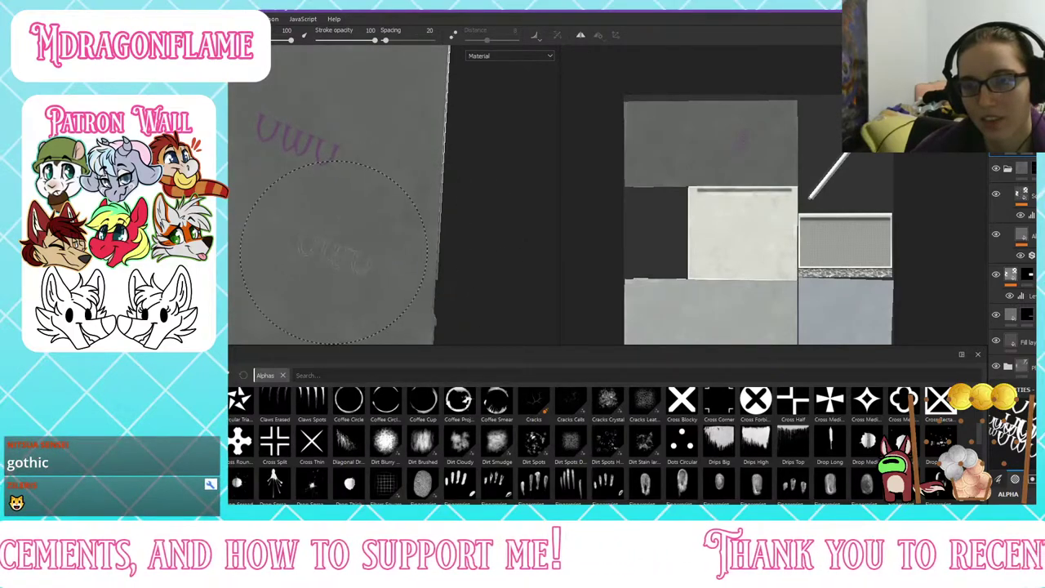
pyautogui.click(304, 148)
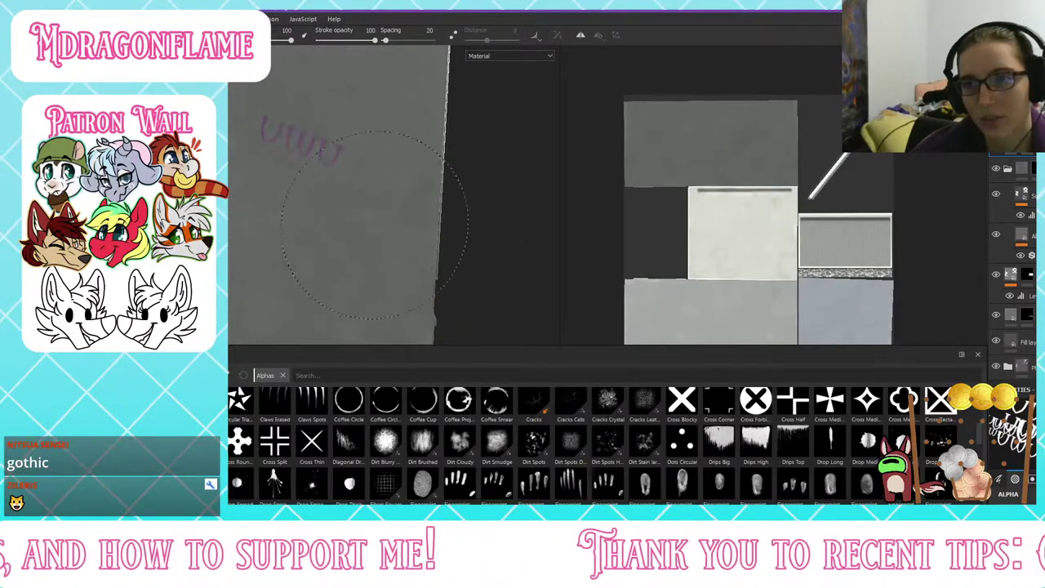
# Step: Review the stamped UWU text on the fridge's side from several distances and angles
pyautogui.scroll(4, 399, 221)
pyautogui.scroll(-7, 401, 225)
pyautogui.scroll(-3, 404, 235)
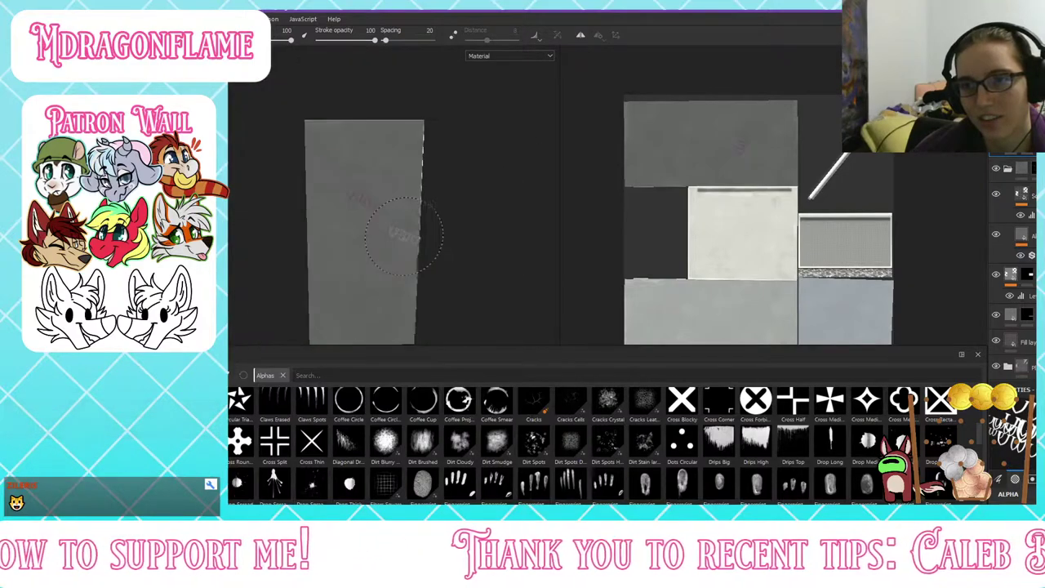
pyautogui.keyDown('alt'); pyautogui.moveTo(443, 223); pyautogui.dragTo(423, 218); pyautogui.keyUp('alt')
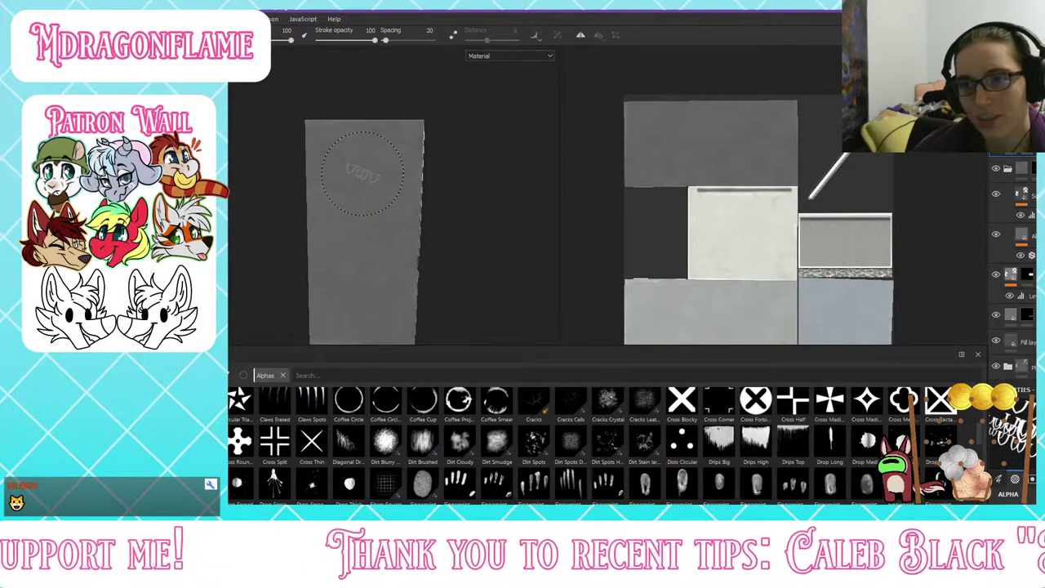
pyautogui.keyDown('alt'); pyautogui.moveTo(519, 252); pyautogui.dragTo(416, 274); pyautogui.keyUp('alt')
pyautogui.keyDown('alt'); pyautogui.moveTo(400, 131); pyautogui.dragTo(492, 179); pyautogui.keyUp('alt')
pyautogui.scroll(4, 384, 242)
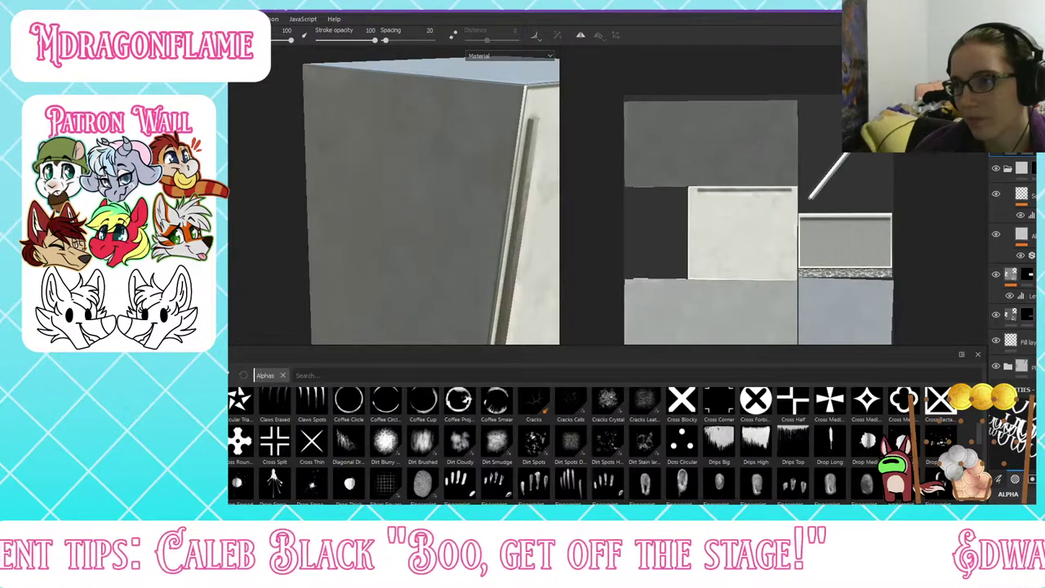
pyautogui.moveTo(380, 188)
pyautogui.keyDown('alt'); pyautogui.mouseDown()
pyautogui.moveTo(427, 205)
pyautogui.moveTo(482, 176)
pyautogui.mouseUp(); pyautogui.keyUp('alt')
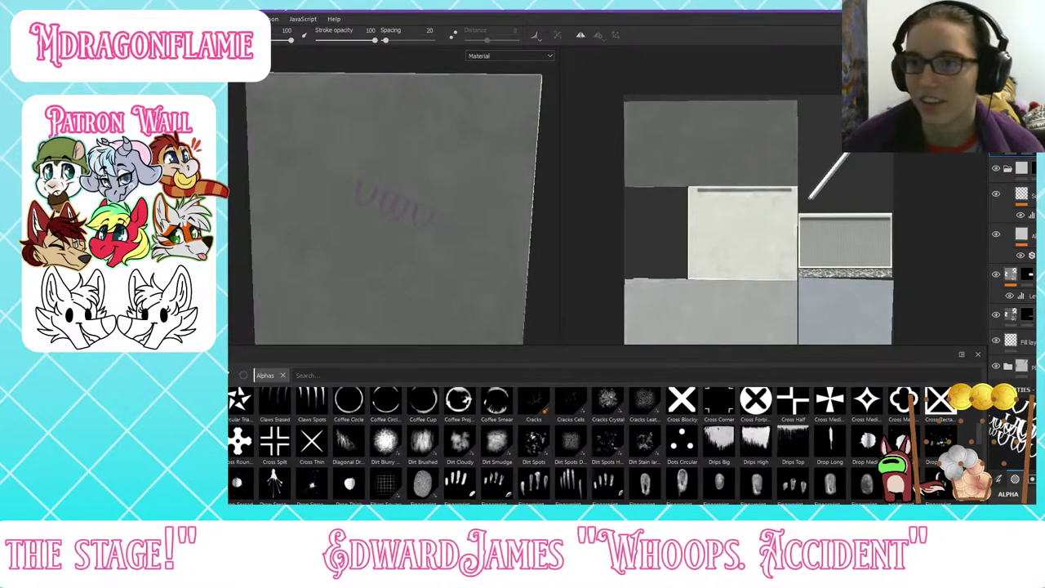
pyautogui.scroll(2, 331, 200)
pyautogui.scroll(-5, 331, 200)
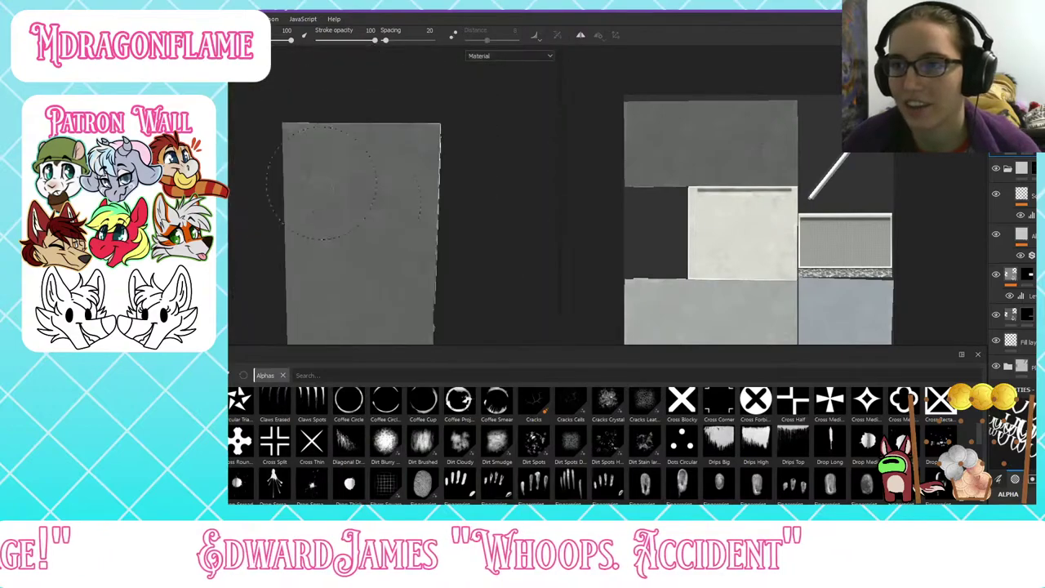
pyautogui.moveTo(351, 210)
pyautogui.keyDown('alt'); pyautogui.mouseDown()
pyautogui.moveTo(267, 218)
pyautogui.moveTo(385, 219)
pyautogui.mouseUp(); pyautogui.keyUp('alt')
# Step: Select the purple layer's fill content and rotate the environment lighting to brighten the side with the text
pyautogui.click(1021, 130)
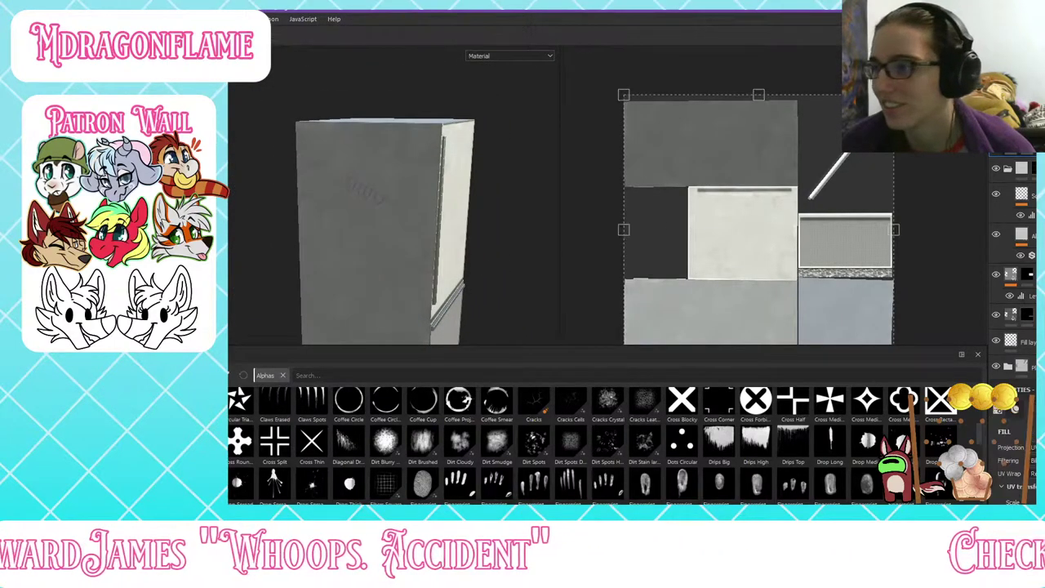
pyautogui.scroll(-8, 1013, 497)
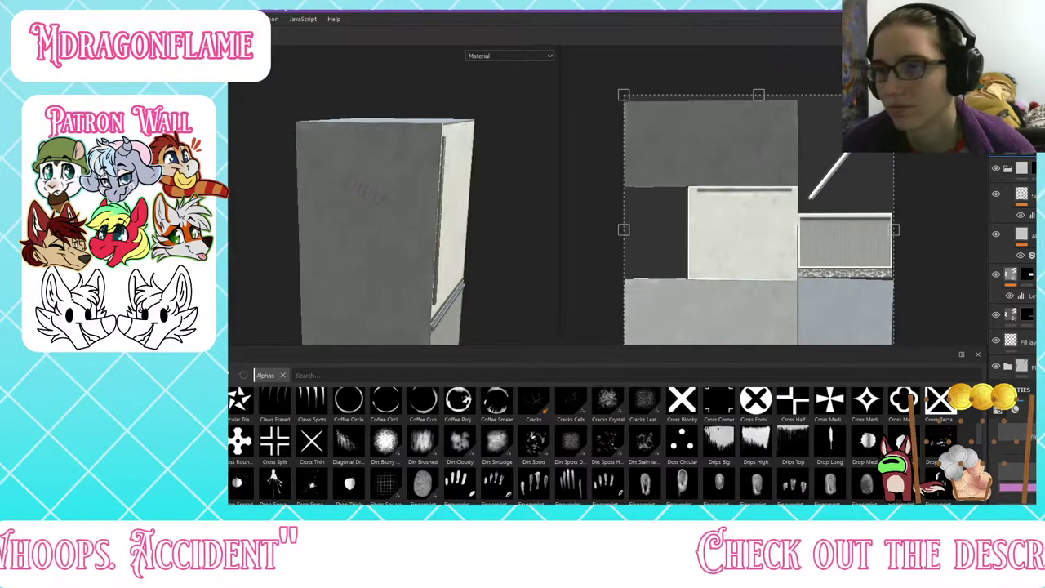
pyautogui.keyDown('shift'); pyautogui.moveTo(286, 196); pyautogui.dragTo(377, 217, button='right'); pyautogui.keyUp('shift')
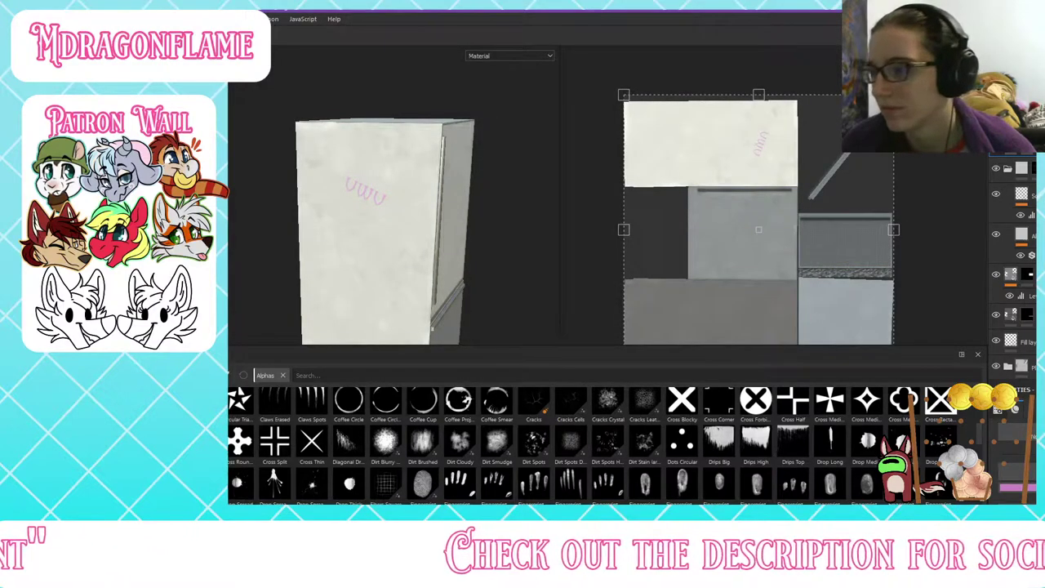
# Step: Inspect the color and relief of the UWU lettering under the new lighting, both up close and from afar
pyautogui.scroll(3, 1013, 463)
pyautogui.scroll(-2, 1012, 457)
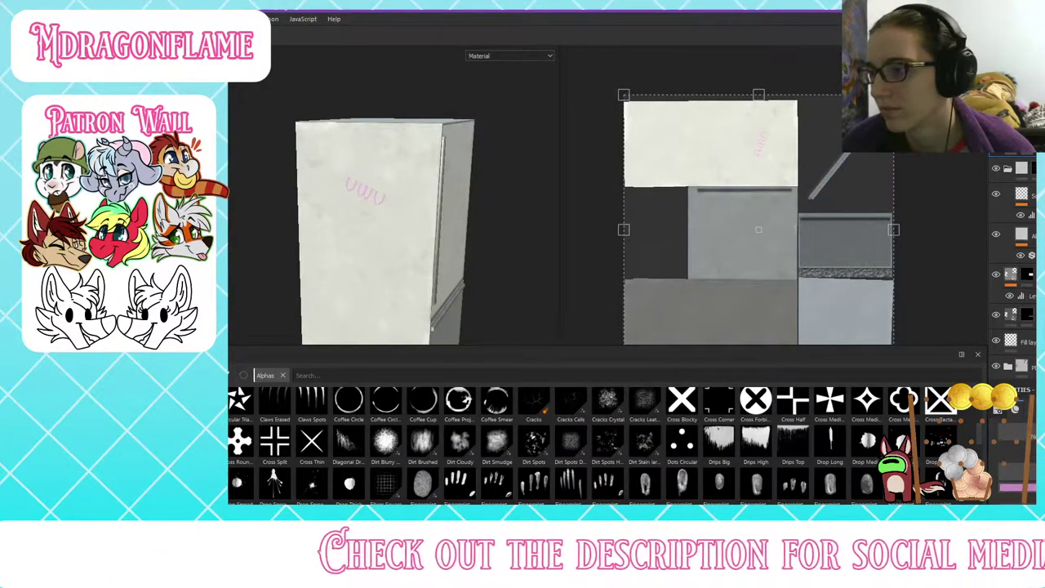
pyautogui.scroll(5, 347, 173)
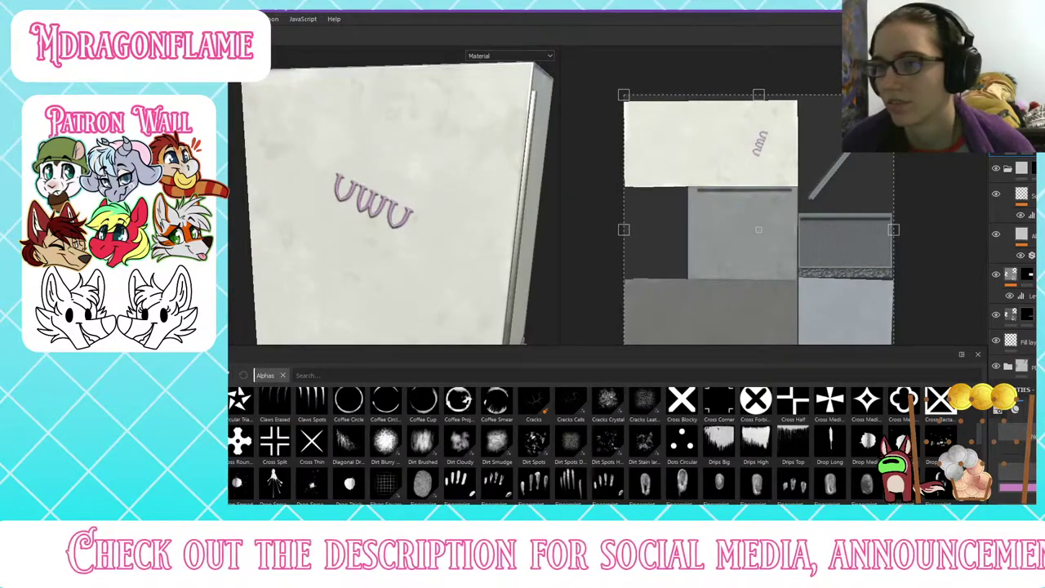
pyautogui.scroll(-4, 344, 200)
pyautogui.keyDown('alt'); pyautogui.moveTo(357, 189); pyautogui.dragTo(461, 186); pyautogui.keyUp('alt')
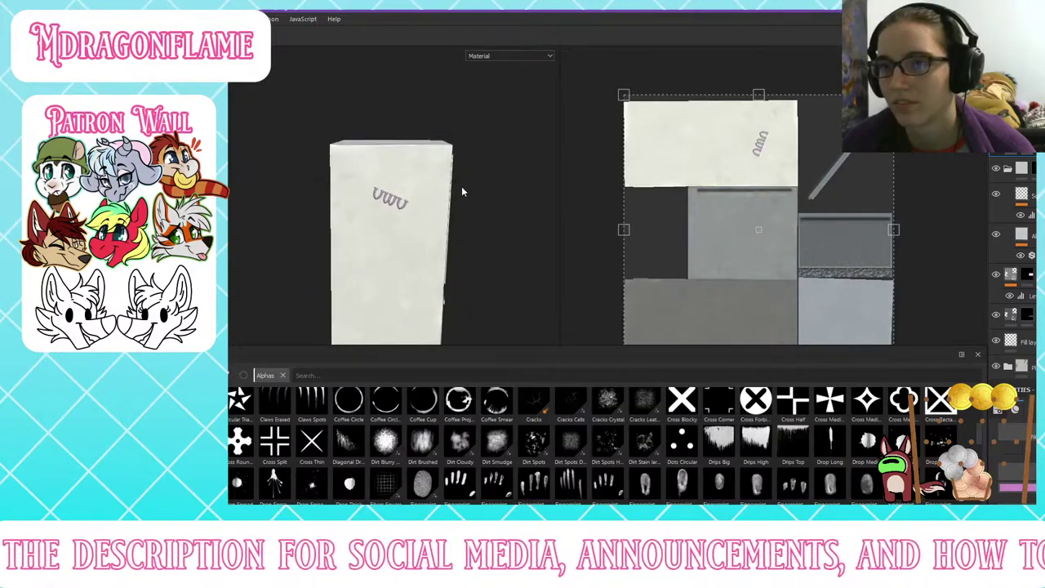
pyautogui.scroll(4, 461, 186)
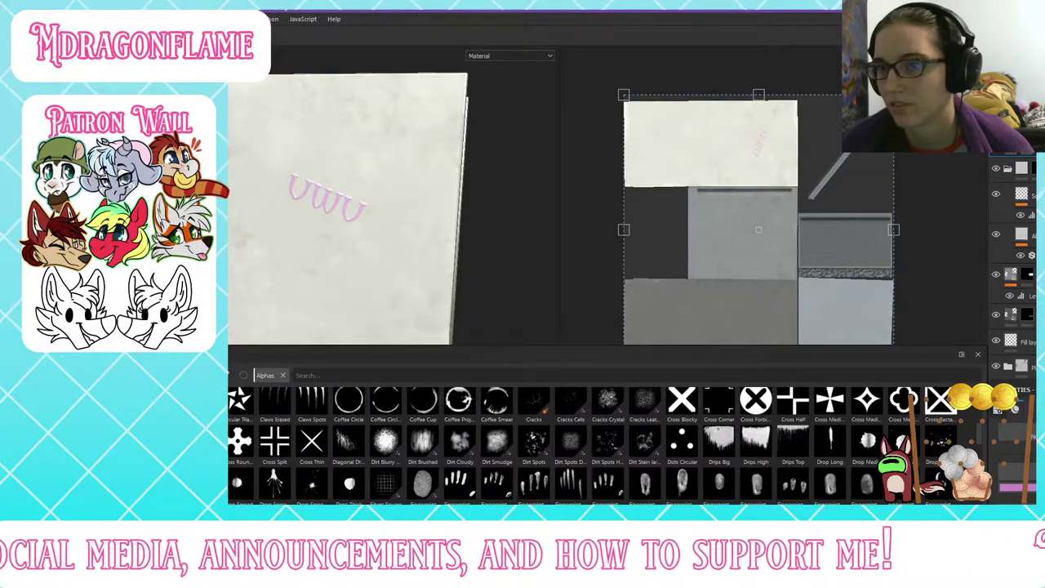
pyautogui.scroll(-3, 433, 218)
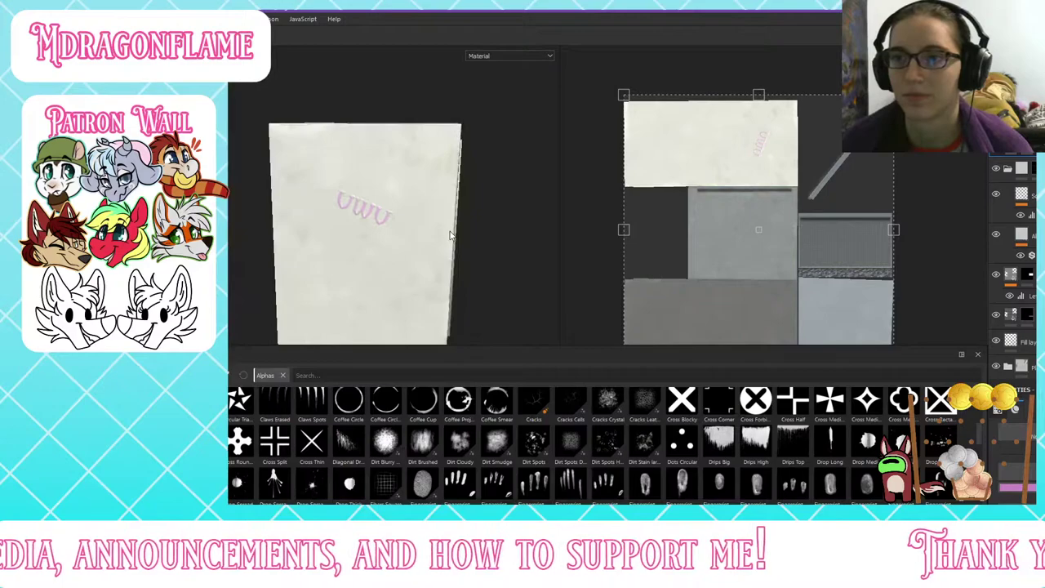
# Step: Set the texture export's output directory to the TextureMaps folder under Documents, AMProductions, MindShadows, Assets, HouseProps
pyautogui.moveTo(433, 219)
pyautogui.keyDown('alt'); pyautogui.mouseDown()
pyautogui.moveTo(427, 255)
pyautogui.moveTo(482, 245)
pyautogui.moveTo(444, 212)
pyautogui.mouseUp(); pyautogui.keyUp('alt')
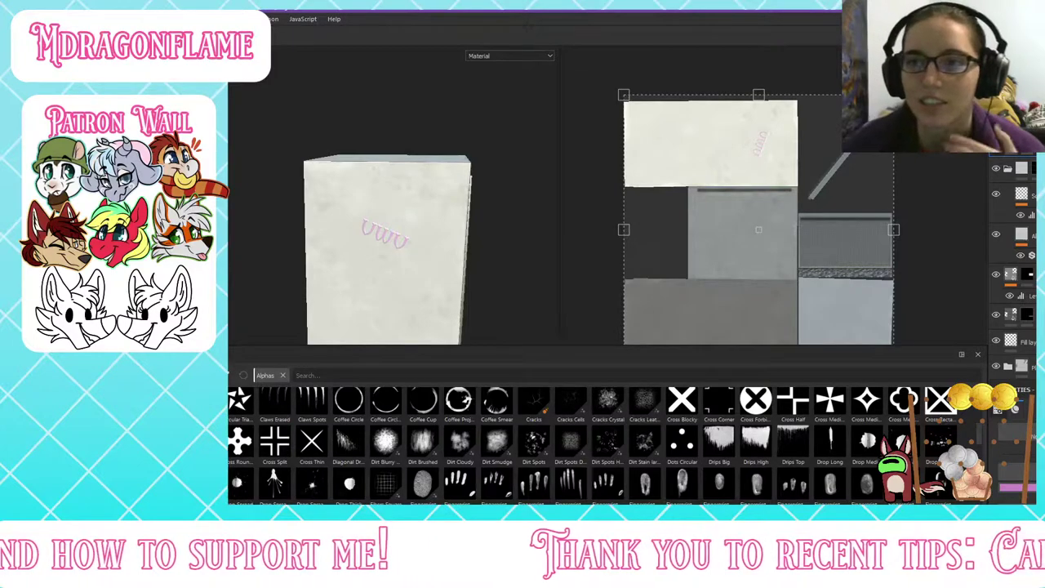
pyautogui.hotkey('ctrl', 'shift', 'e')
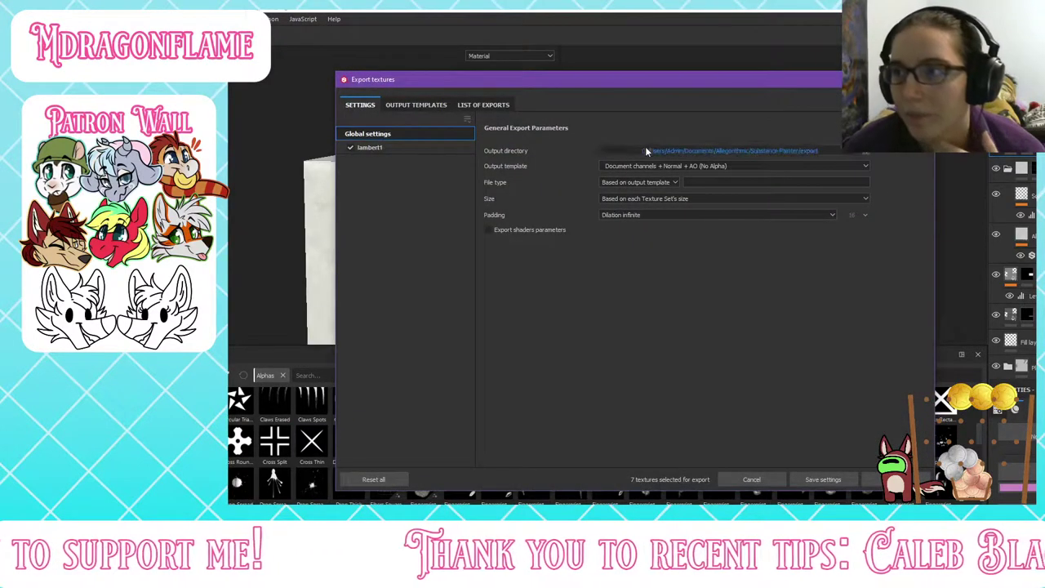
pyautogui.click(645, 148)
pyautogui.scroll(2, 381, 200)
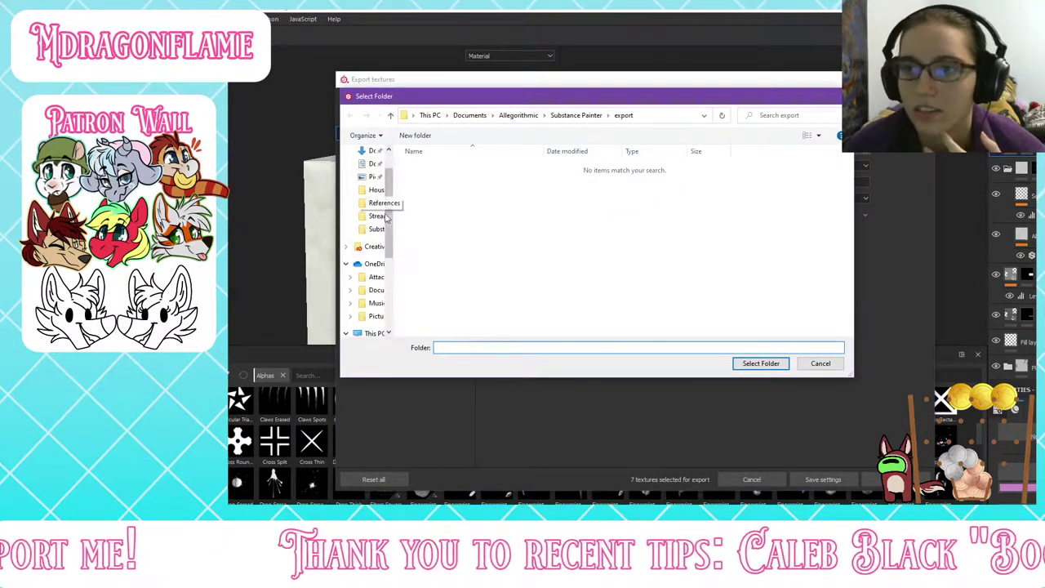
pyautogui.click(376, 216)
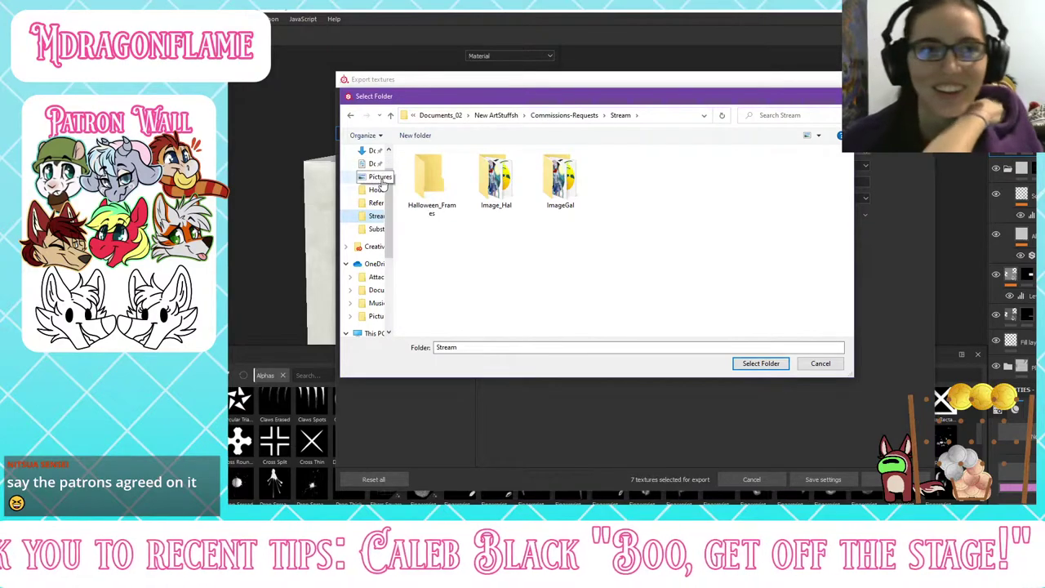
pyautogui.click(371, 165)
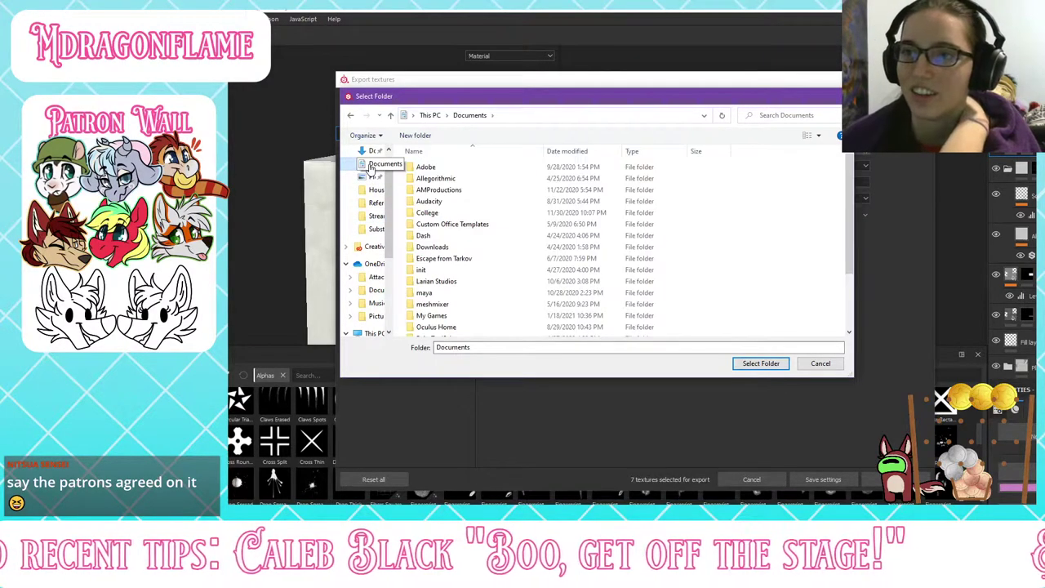
pyautogui.doubleClick(418, 191)
pyautogui.doubleClick(417, 197)
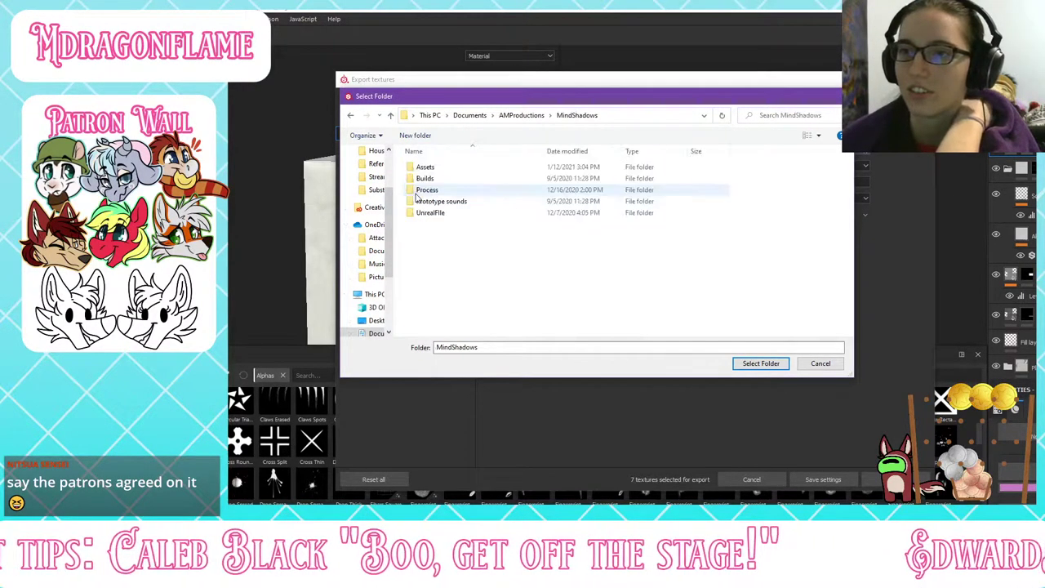
pyautogui.doubleClick(424, 166)
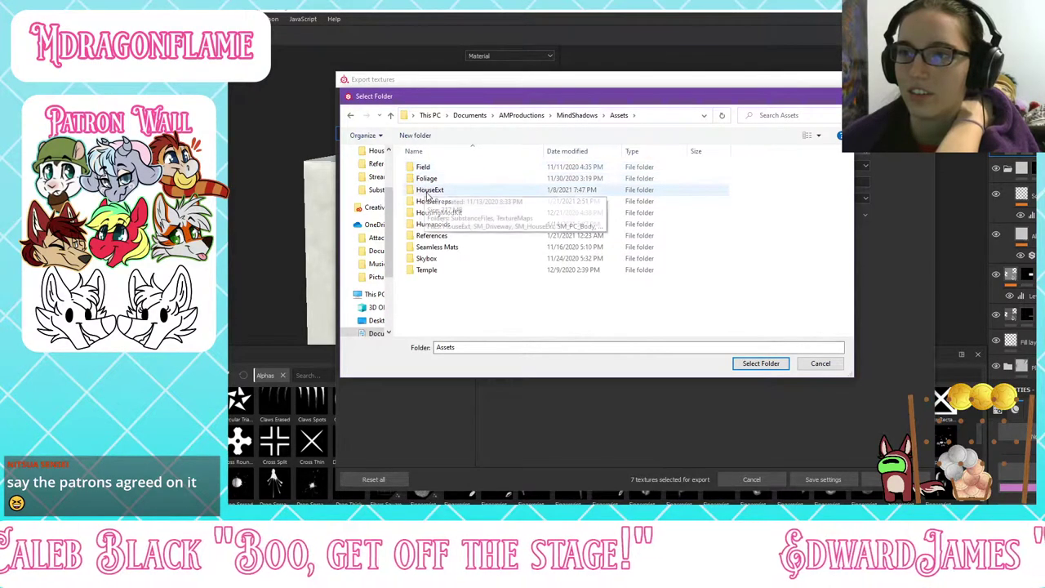
pyautogui.doubleClick(429, 201)
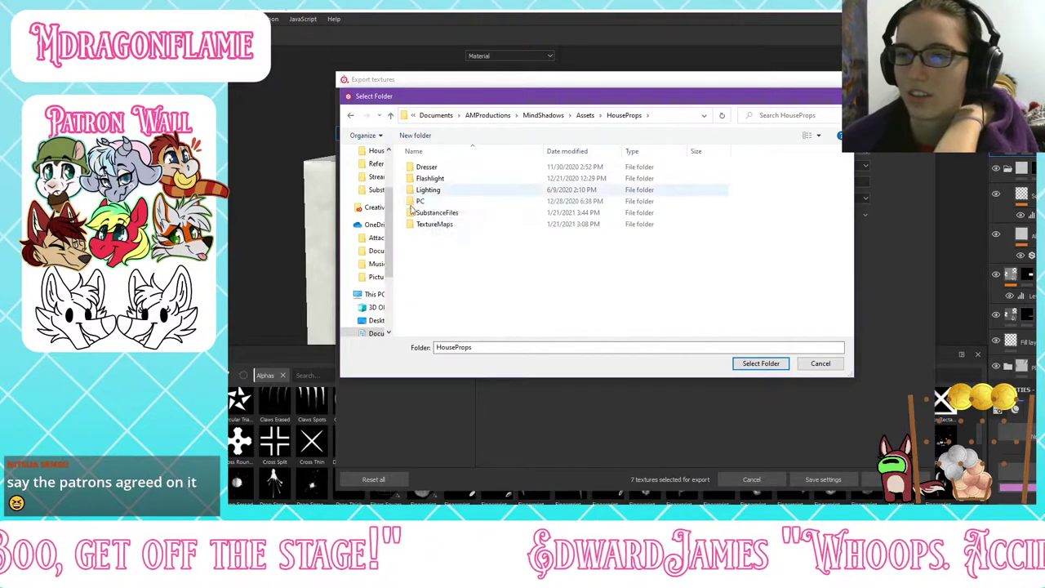
pyautogui.click(433, 225)
pyautogui.doubleClick(433, 226)
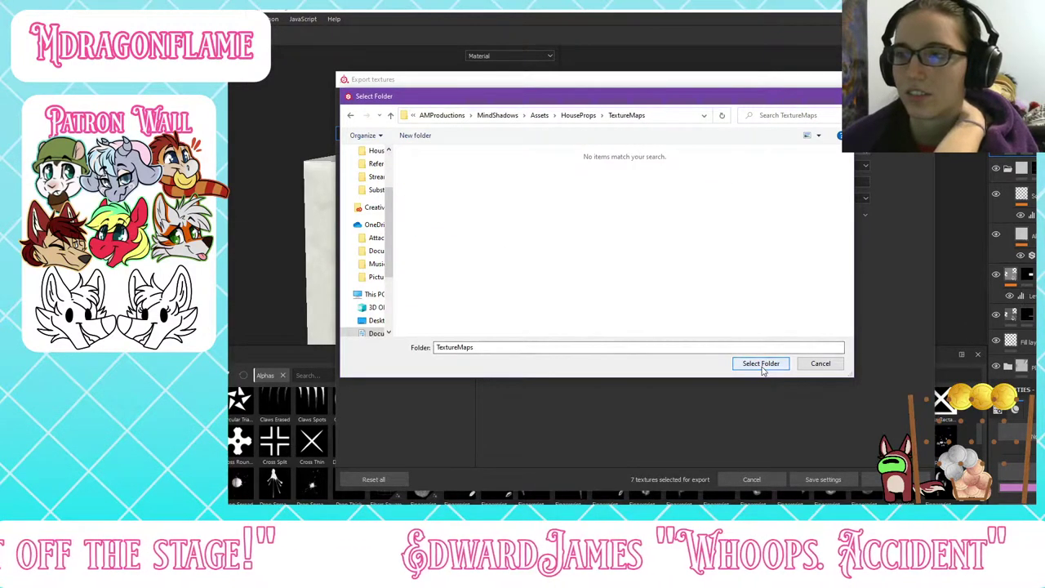
pyautogui.click(761, 363)
# Step: Export the fridge's lambert1 textures with the Unreal Engine 4 (Packed) template, excluding the emissive map, and save the export settings
pyautogui.click(647, 167)
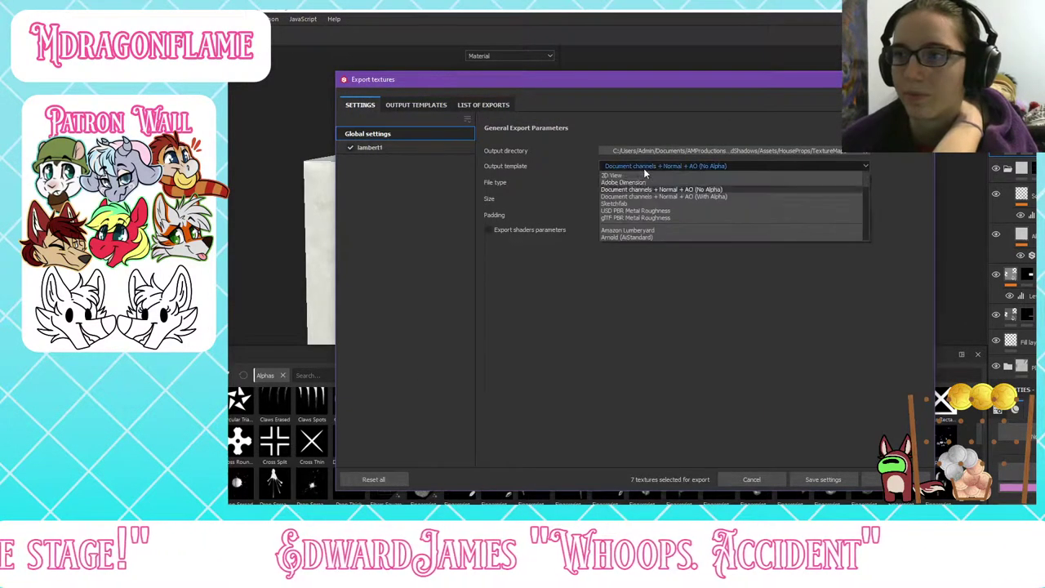
pyautogui.scroll(-3, 650, 211)
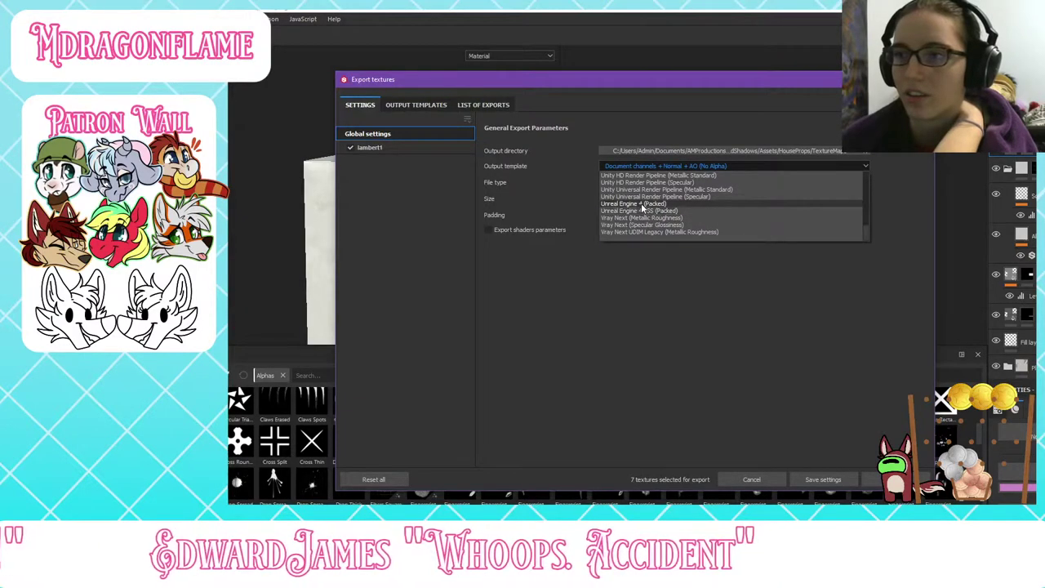
pyautogui.click(641, 203)
pyautogui.click(408, 151)
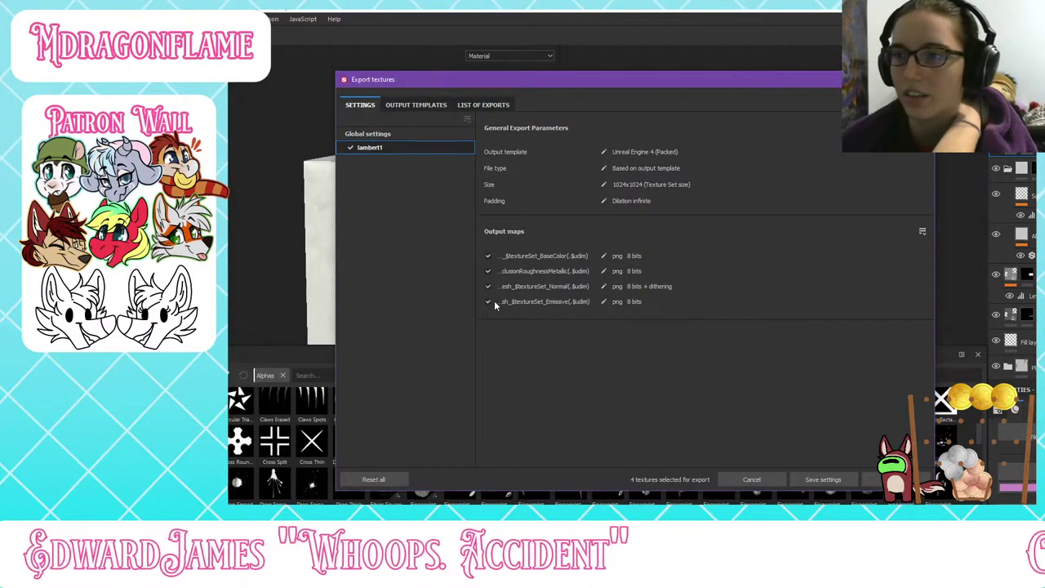
pyautogui.click(893, 480)
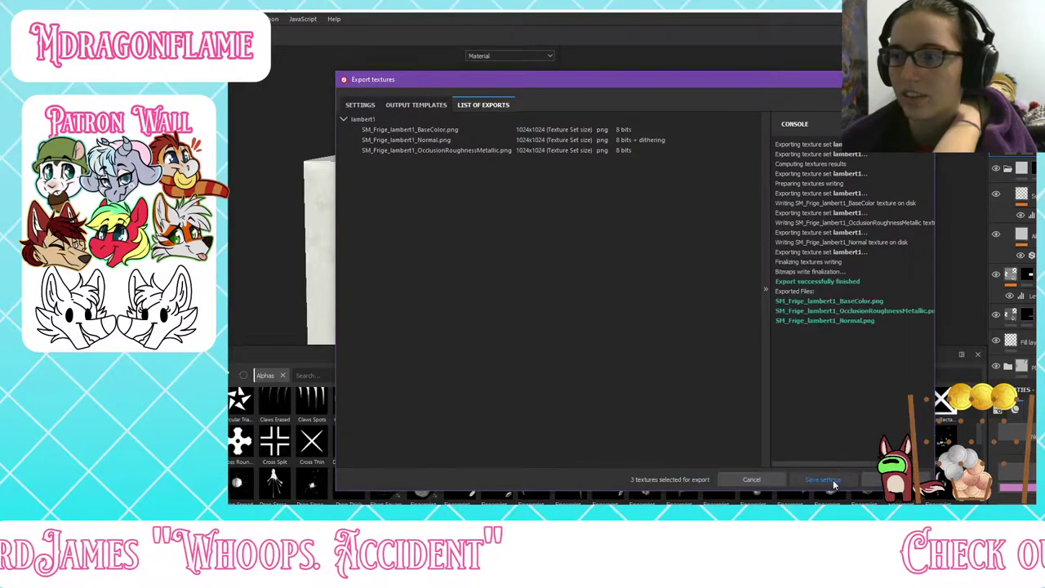
pyautogui.click(833, 481)
# Step: Switch to File Explorer and open the TextureMaps folder inside the HouseProps assets
pyautogui.hotkey('alt', 'Tab')
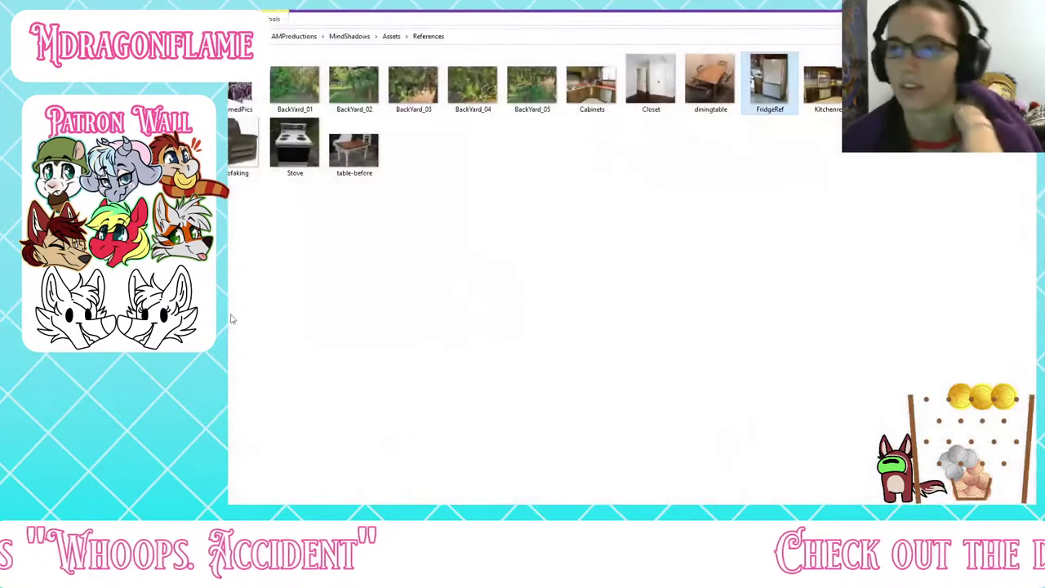
pyautogui.click(392, 37)
pyautogui.doubleClick(400, 121)
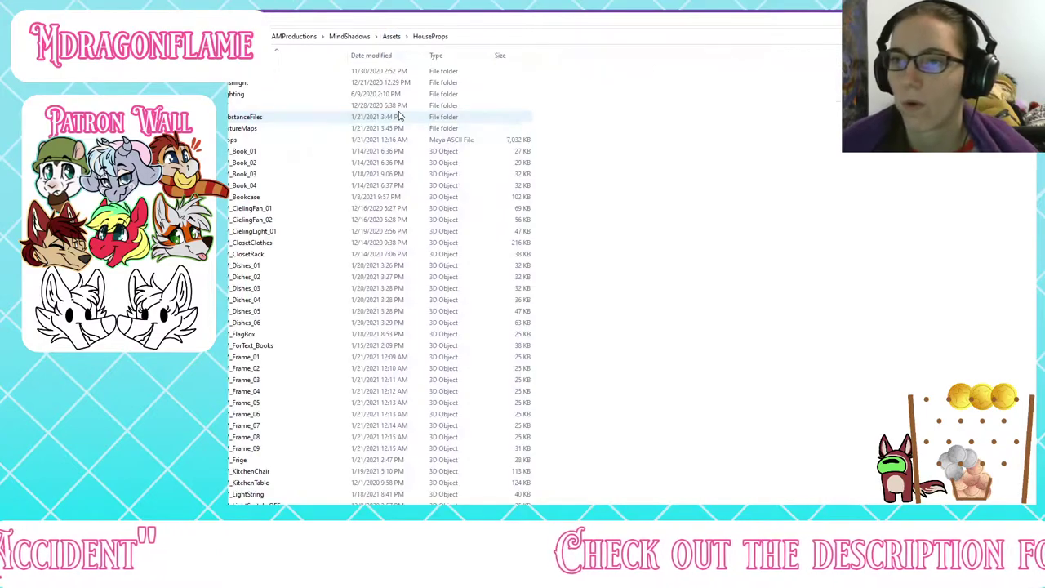
pyautogui.doubleClick(243, 135)
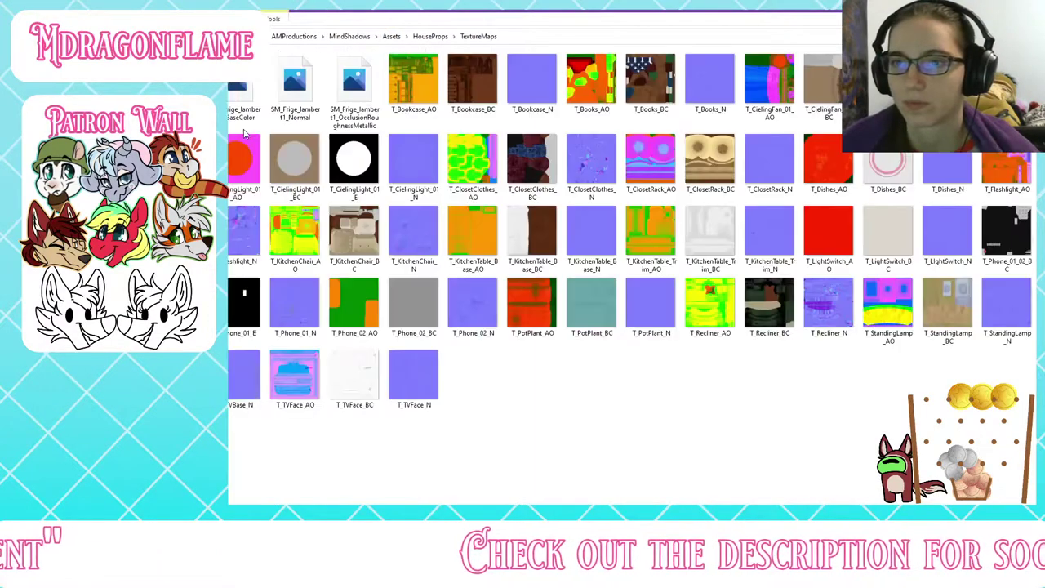
# Step: Rename the exported fridge base color map T_Frige_BC and the normal map T_Frige_N
pyautogui.rightClick(242, 88)
pyautogui.click(233, 486)
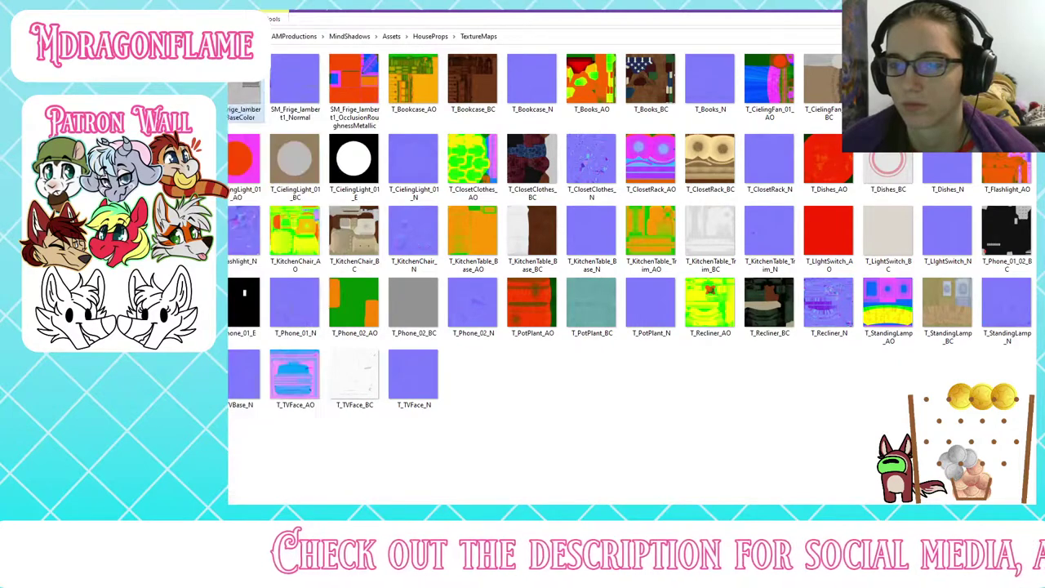
pyautogui.click(233, 110)
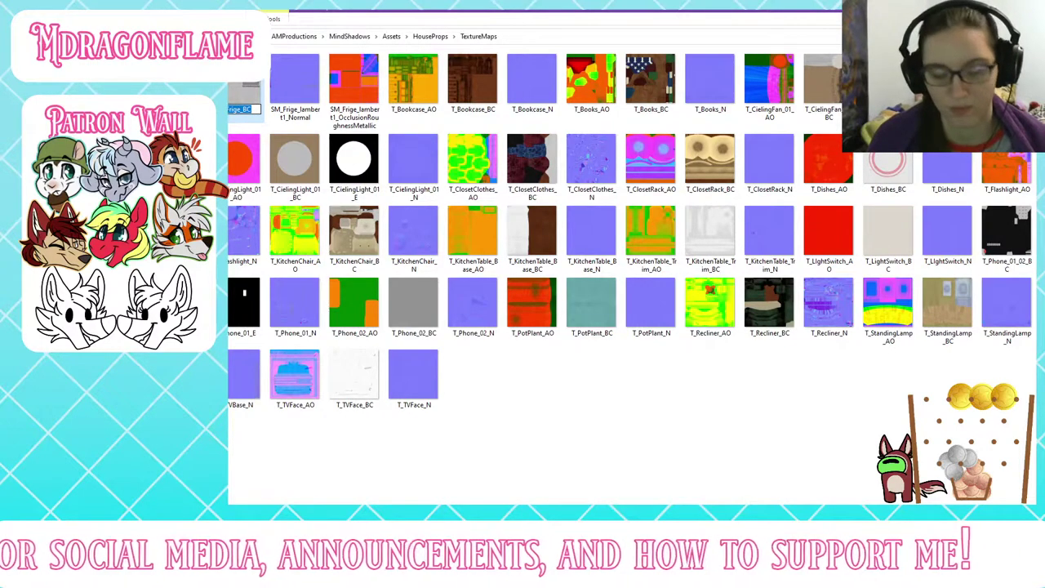
pyautogui.press('Return')
pyautogui.rightClick(239, 101)
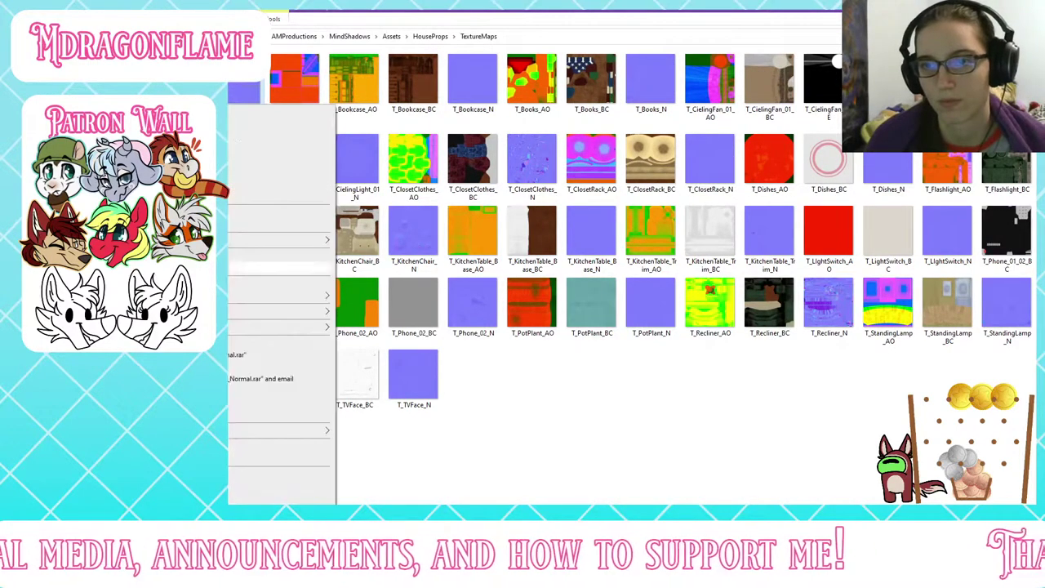
pyautogui.click(270, 499)
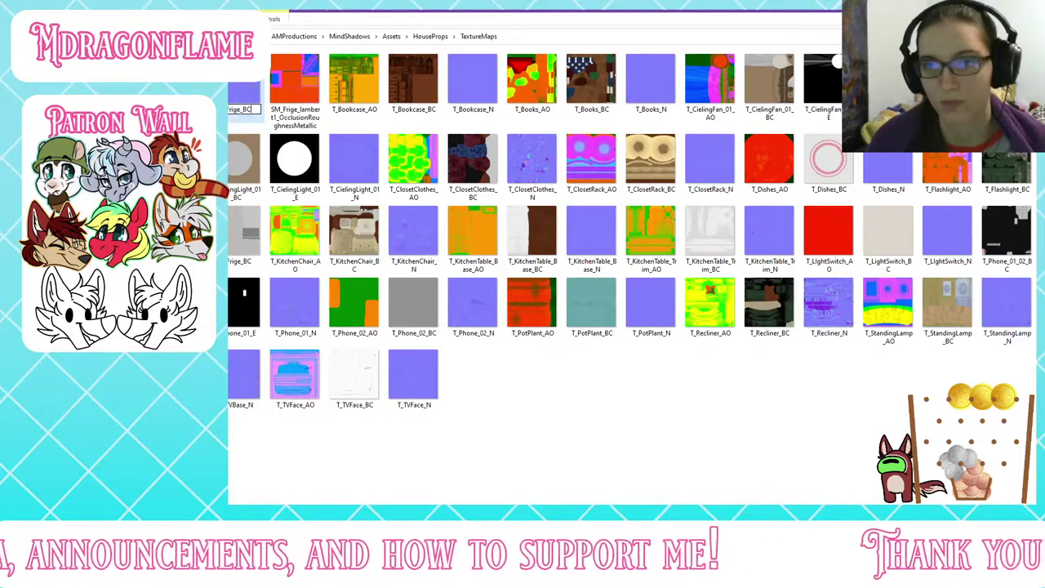
pyautogui.press('Return')
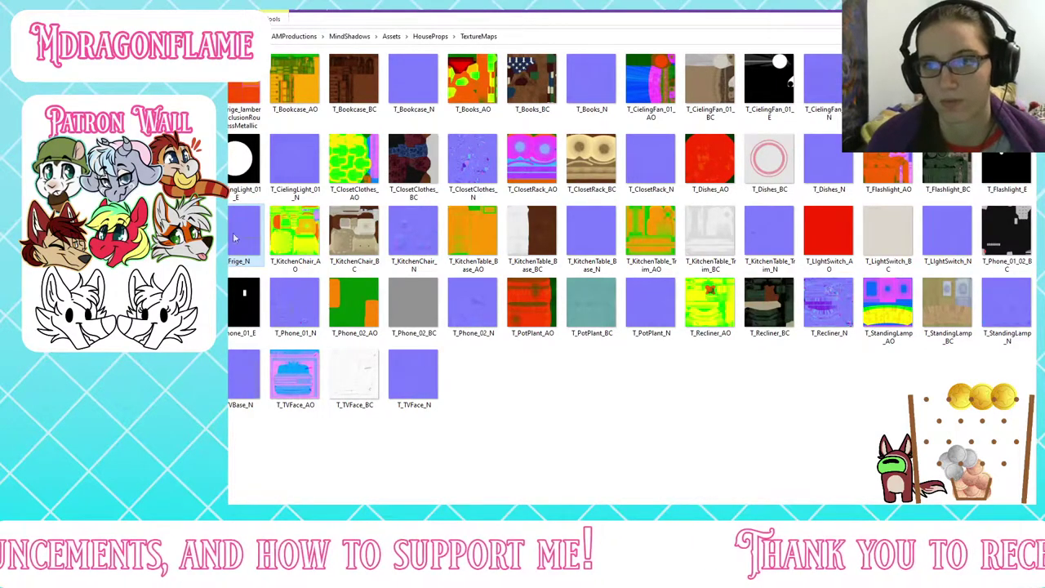
# Step: Rename the exported fridge occlusion-roughness-metallic map T_Frige_AO
pyautogui.rightClick(237, 106)
pyautogui.click(261, 501)
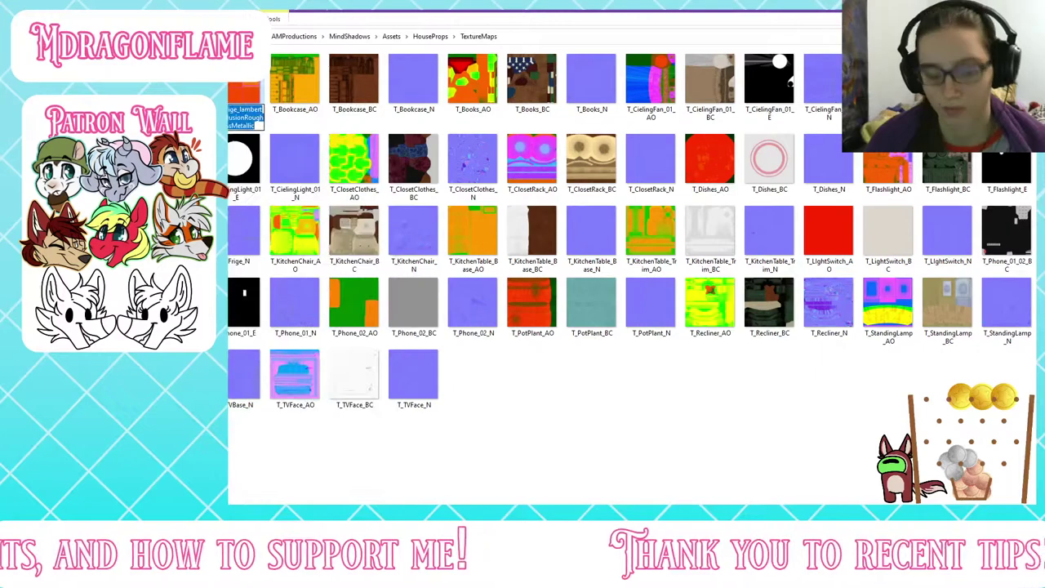
pyautogui.write('T_Frige_BC')
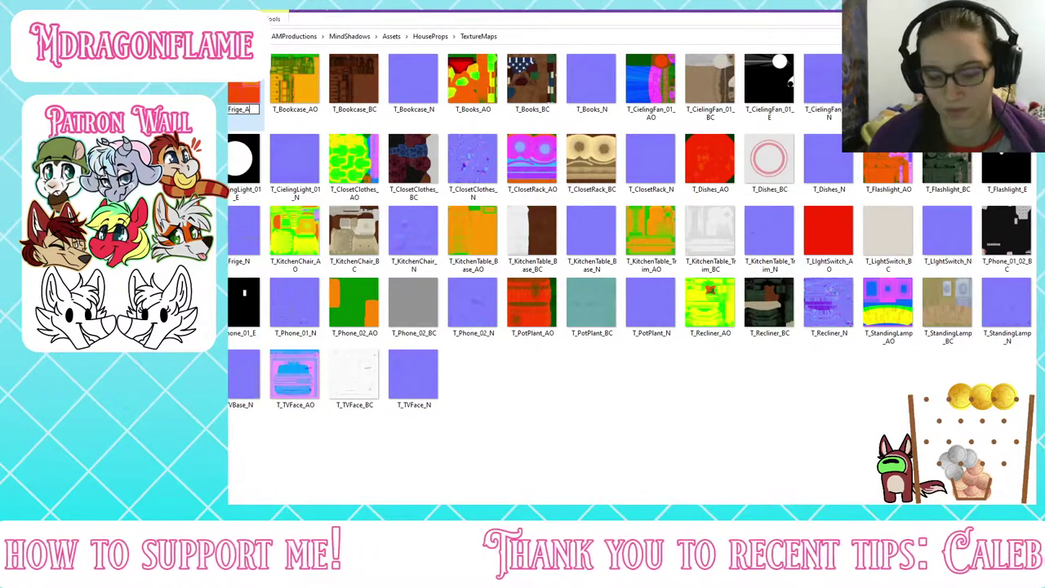
pyautogui.press('Return')
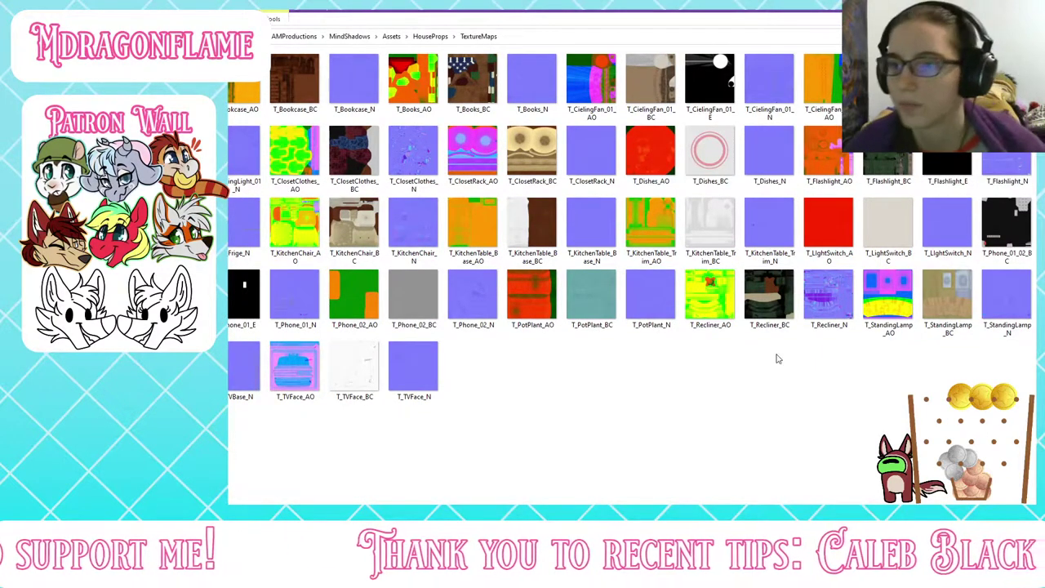
# Step: Switch to the teal pots project in Substance Painter and add a light pink-purple fill layer with a black mask on top
pyautogui.hotkey('alt', 'Tab')
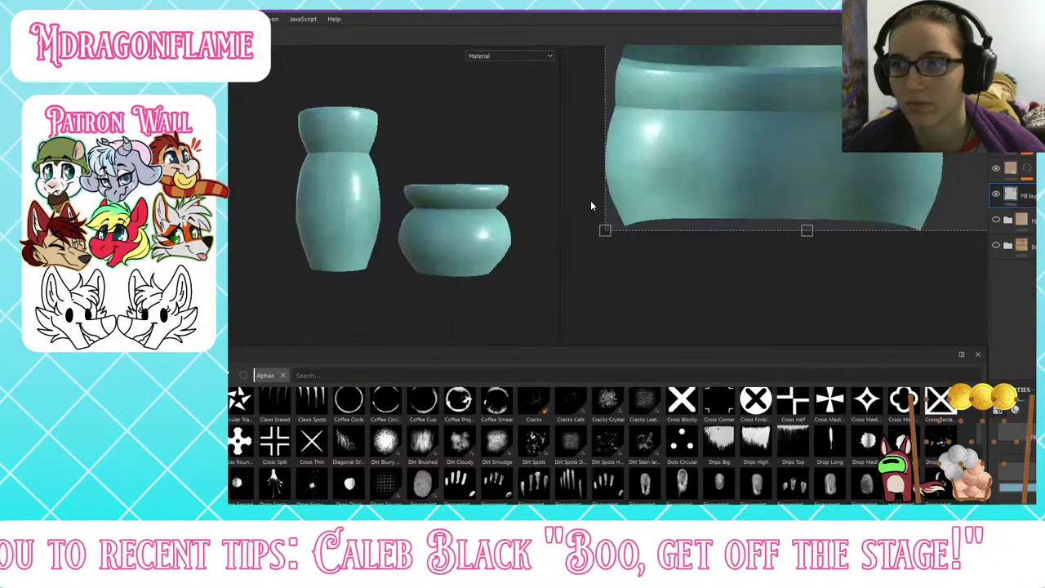
pyautogui.click(1023, 142)
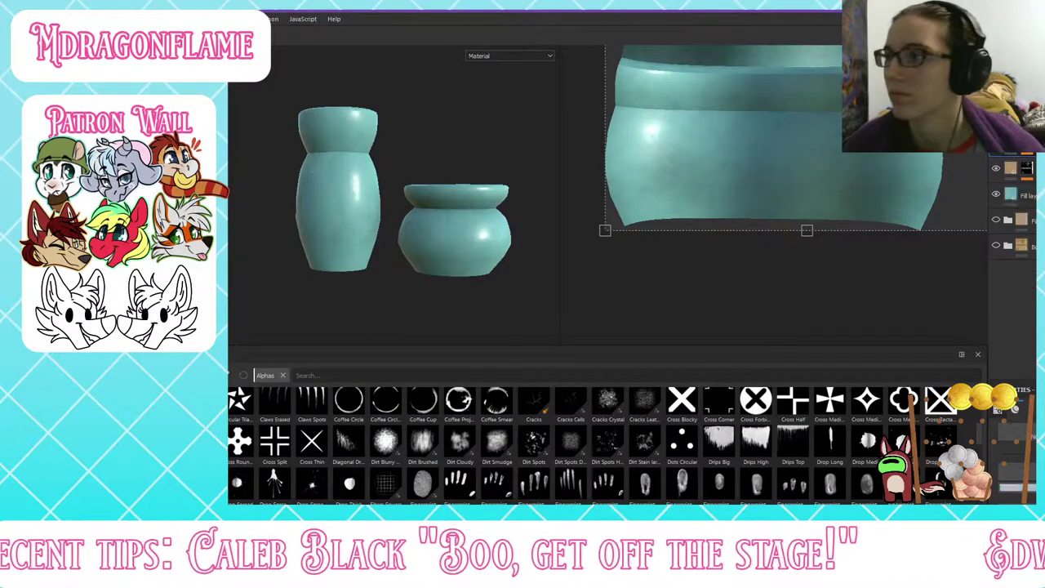
pyautogui.click(1030, 82)
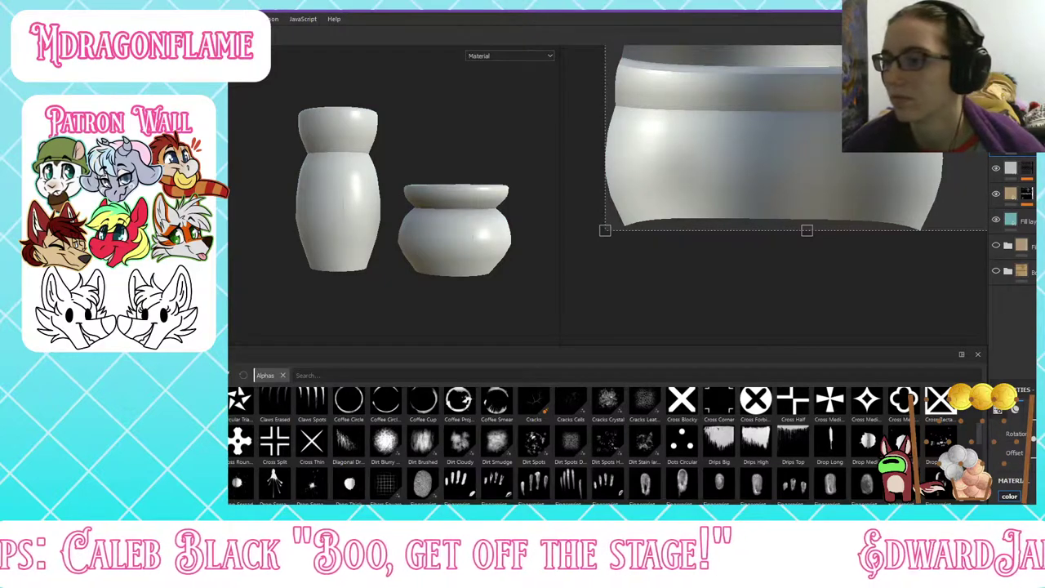
pyautogui.scroll(-3, 1021, 457)
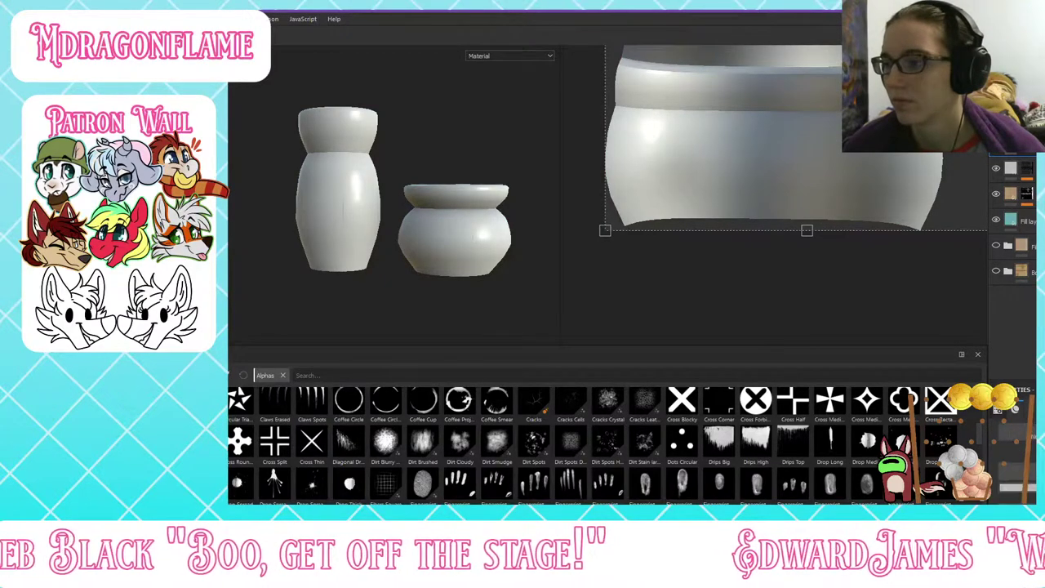
pyautogui.click(1020, 488)
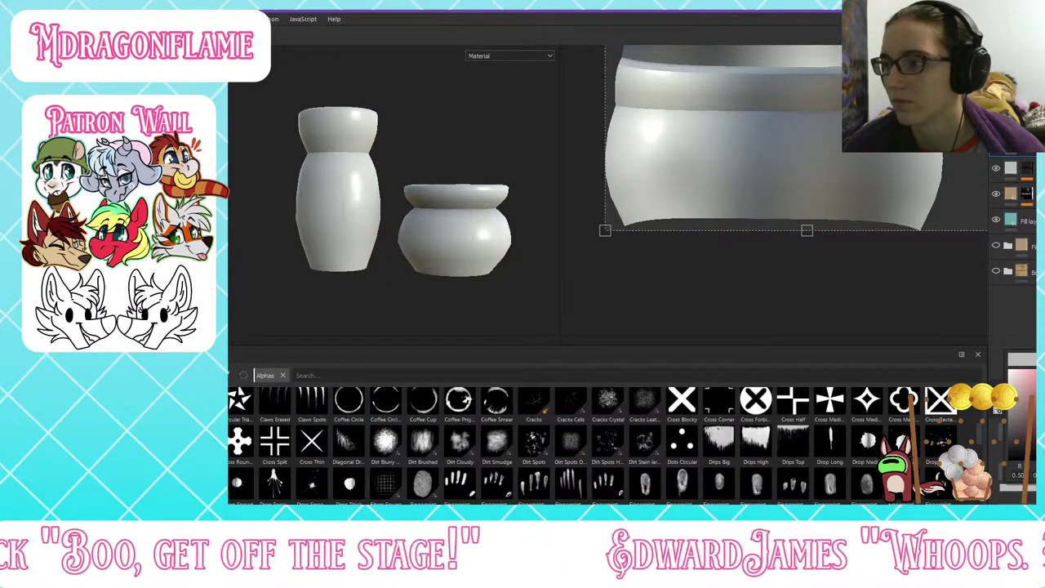
pyautogui.click(1033, 402)
pyautogui.moveTo(1033, 391); pyautogui.dragTo(1022, 393)
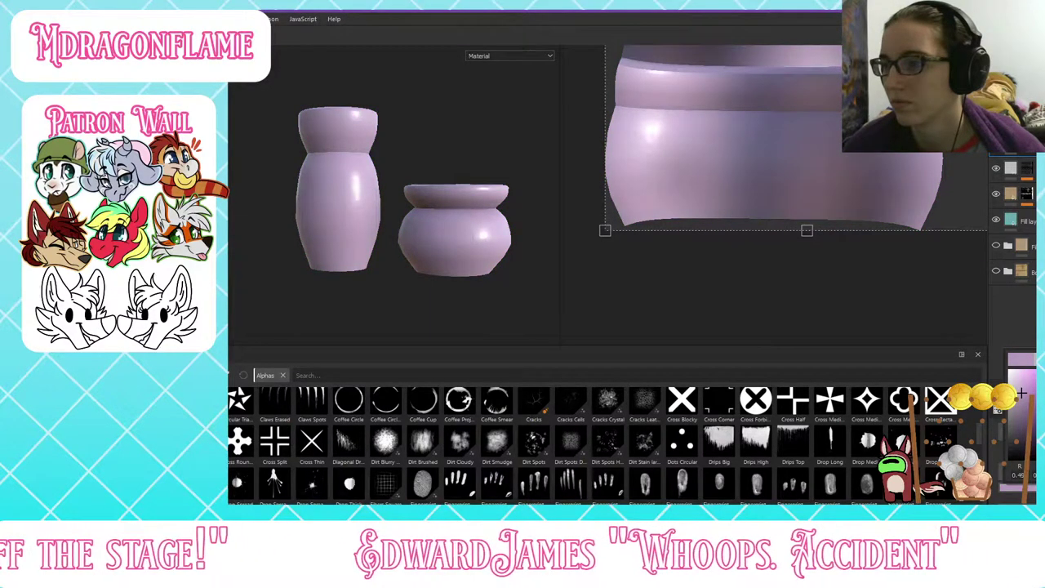
pyautogui.rightClick(1007, 144)
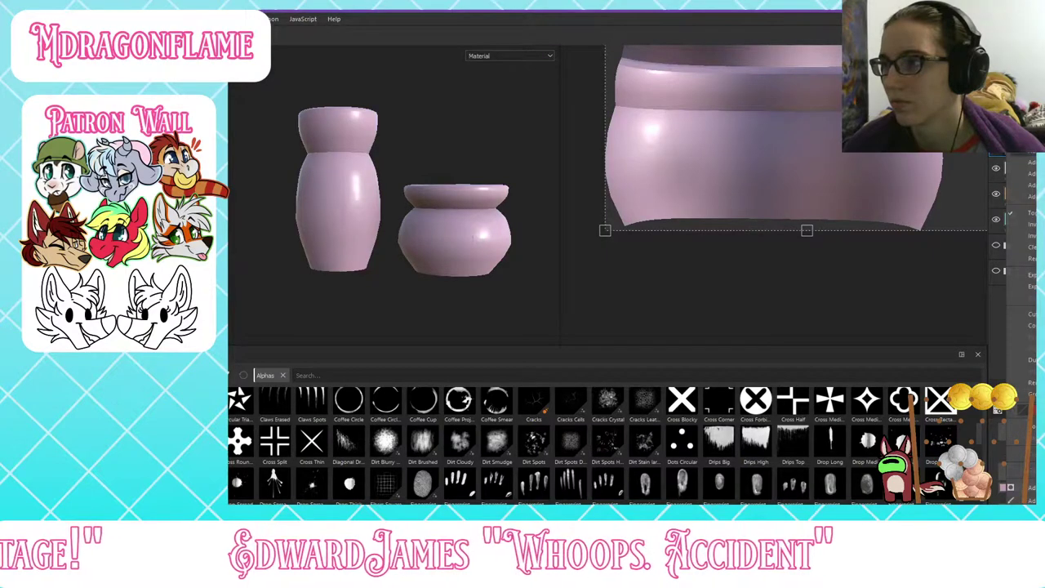
pyautogui.click(1021, 160)
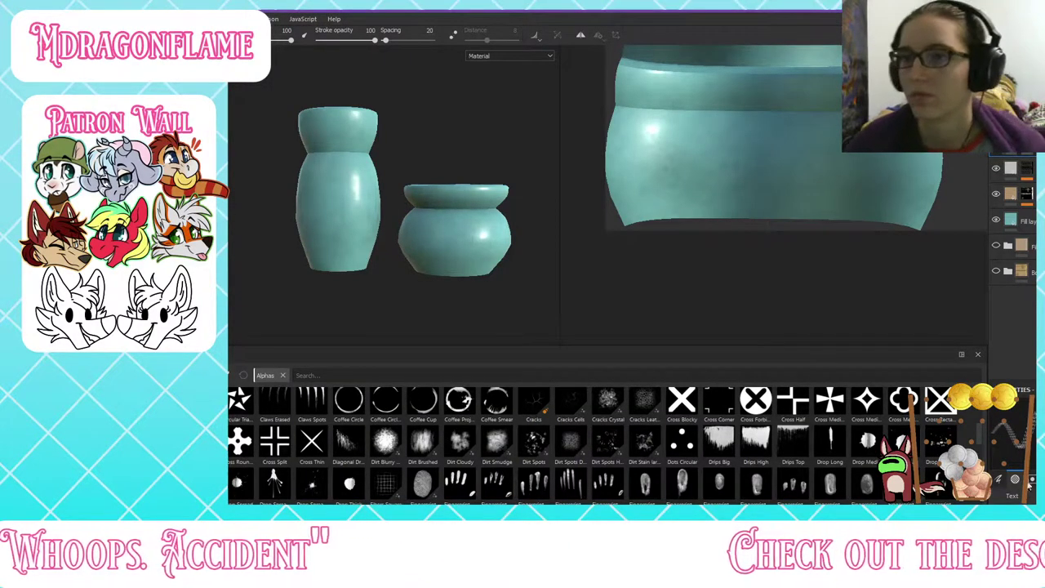
# Step: Enlarge the brush and stamp the UWU text decal once on the inside of the tall pot's rim
pyautogui.keyDown('alt'); pyautogui.moveTo(325, 225); pyautogui.dragTo(333, 277); pyautogui.keyUp('alt')
pyautogui.keyDown('alt'); pyautogui.moveTo(356, 215); pyautogui.dragTo(484, 327, button='middle'); pyautogui.keyUp('alt')
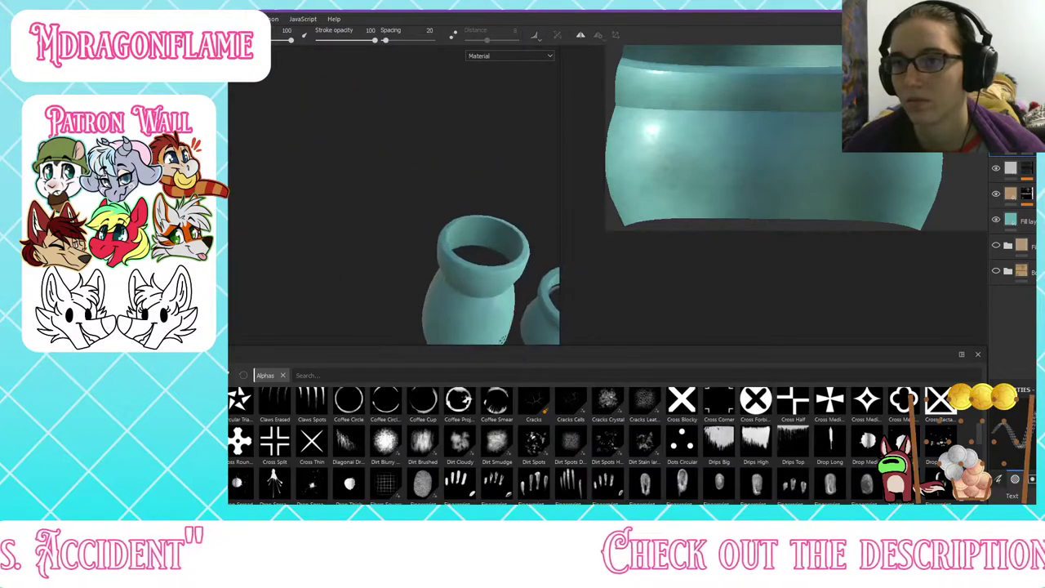
pyautogui.scroll(-1, 443, 222)
pyautogui.scroll(5, 473, 237)
pyautogui.scroll(5, 474, 238)
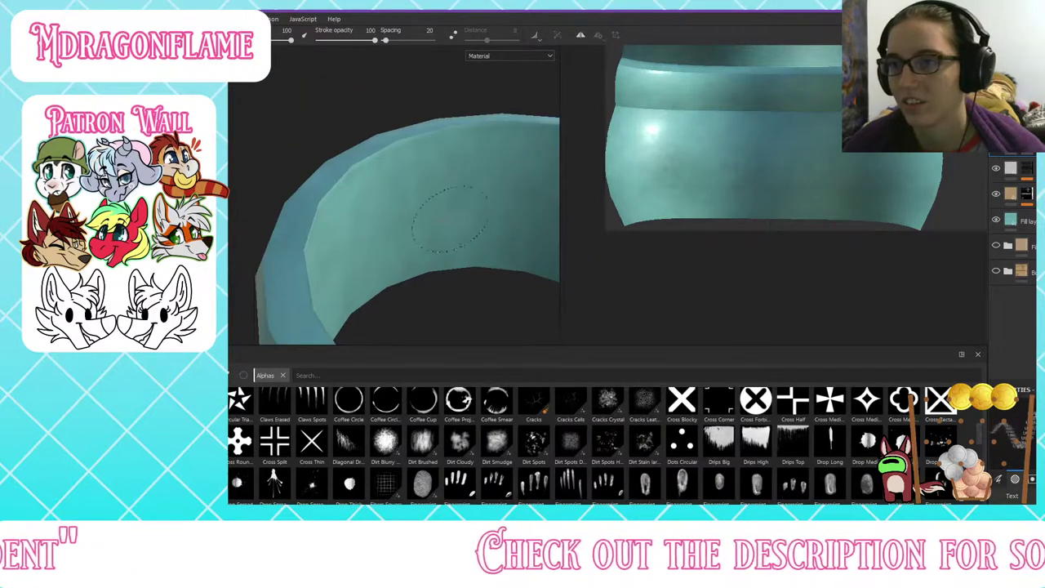
pyautogui.keyDown('alt'); pyautogui.moveTo(418, 222); pyautogui.dragTo(396, 188); pyautogui.keyUp('alt')
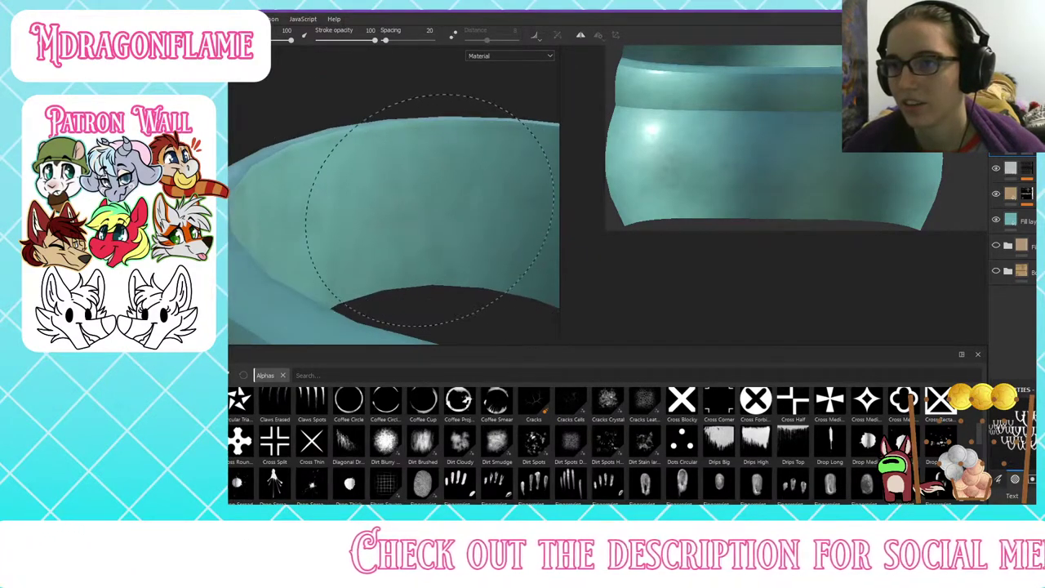
pyautogui.press(']')
pyautogui.press(']')
pyautogui.press(']')
pyautogui.press(']')
pyautogui.press(']')
pyautogui.press(']')
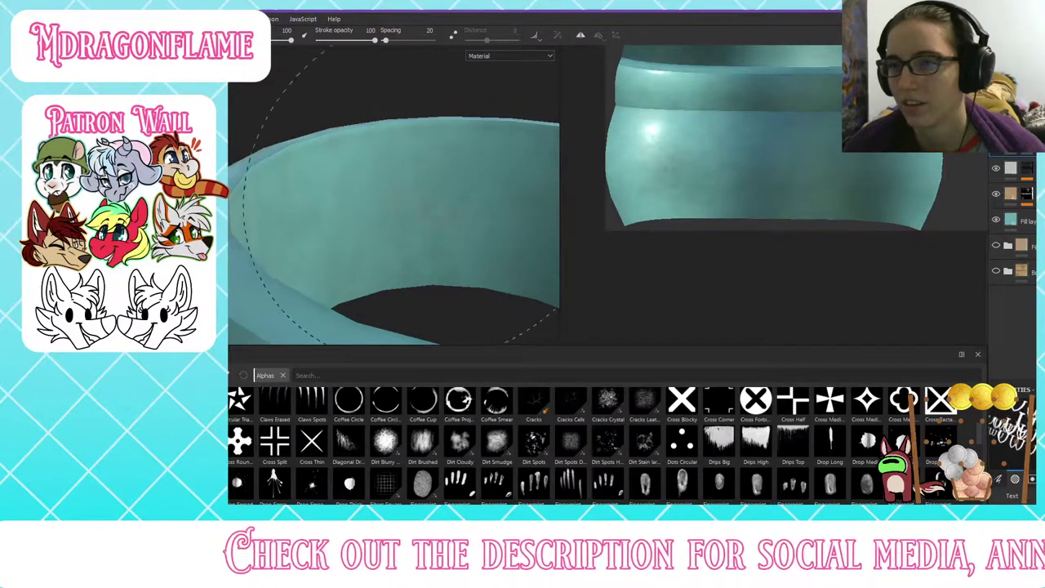
pyautogui.click(432, 208)
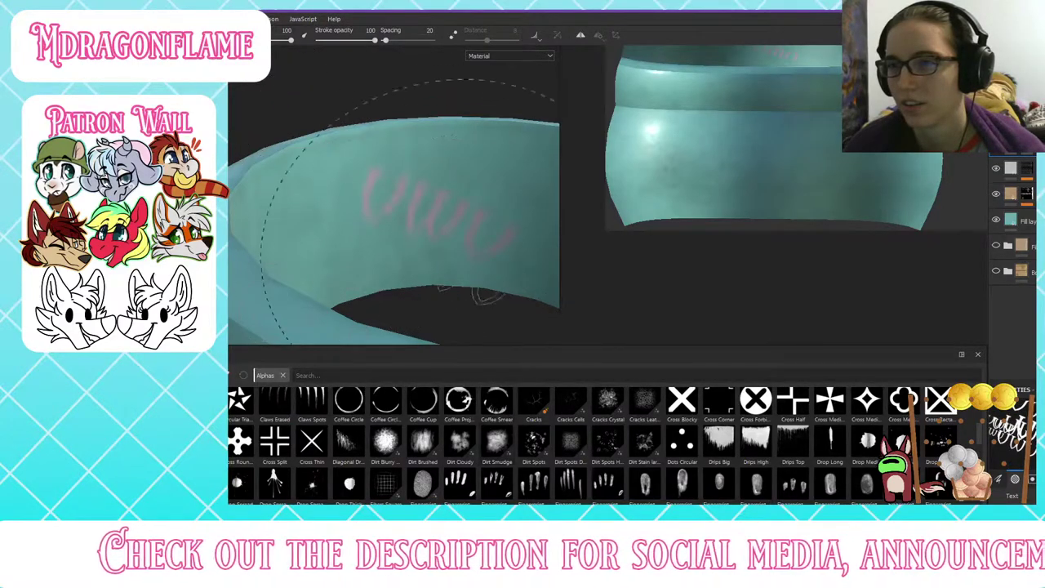
# Step: Stamp the UWU text decal on the inside of the round pot's rim
pyautogui.keyDown('alt'); pyautogui.moveTo(445, 217); pyautogui.dragTo(445, 245); pyautogui.keyUp('alt')
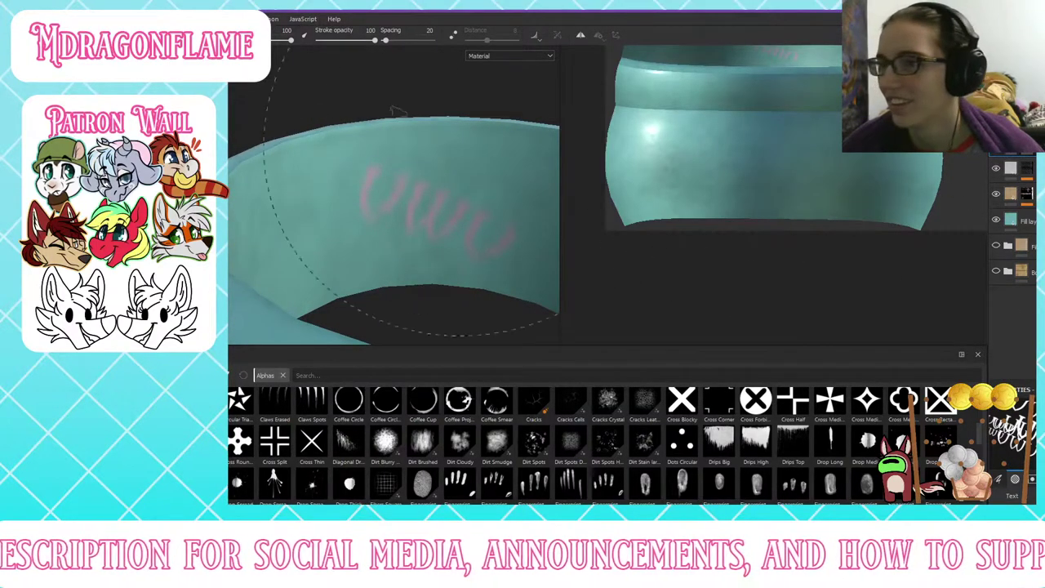
pyautogui.scroll(-10, 408, 151)
pyautogui.keyDown('alt'); pyautogui.moveTo(530, 295); pyautogui.dragTo(423, 224, button='middle'); pyautogui.keyUp('alt')
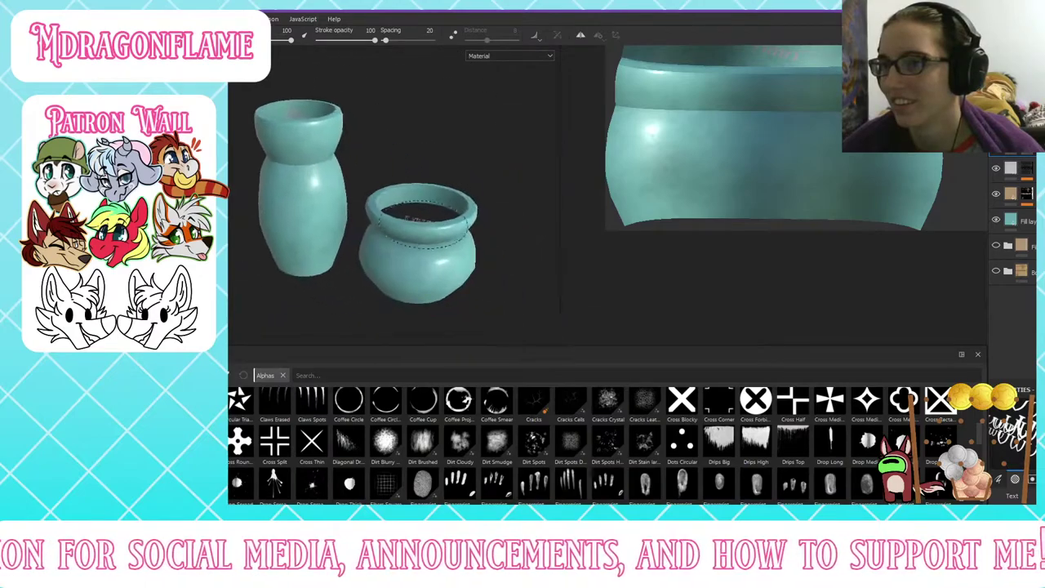
pyautogui.scroll(5, 420, 219)
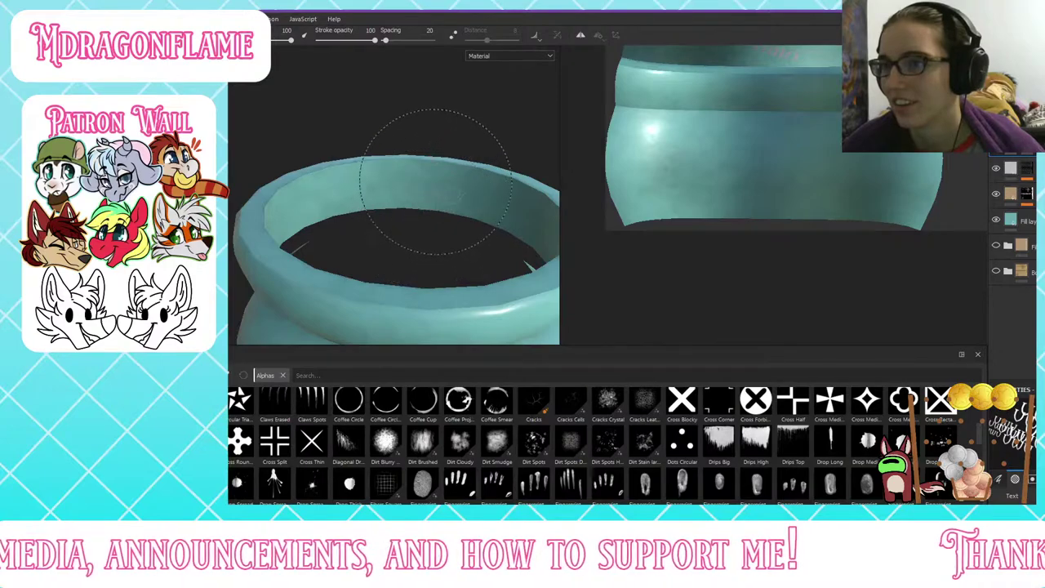
pyautogui.scroll(-5, 314, 173)
pyautogui.keyDown('alt'); pyautogui.moveTo(329, 175); pyautogui.dragTo(461, 266, button='middle'); pyautogui.keyUp('alt')
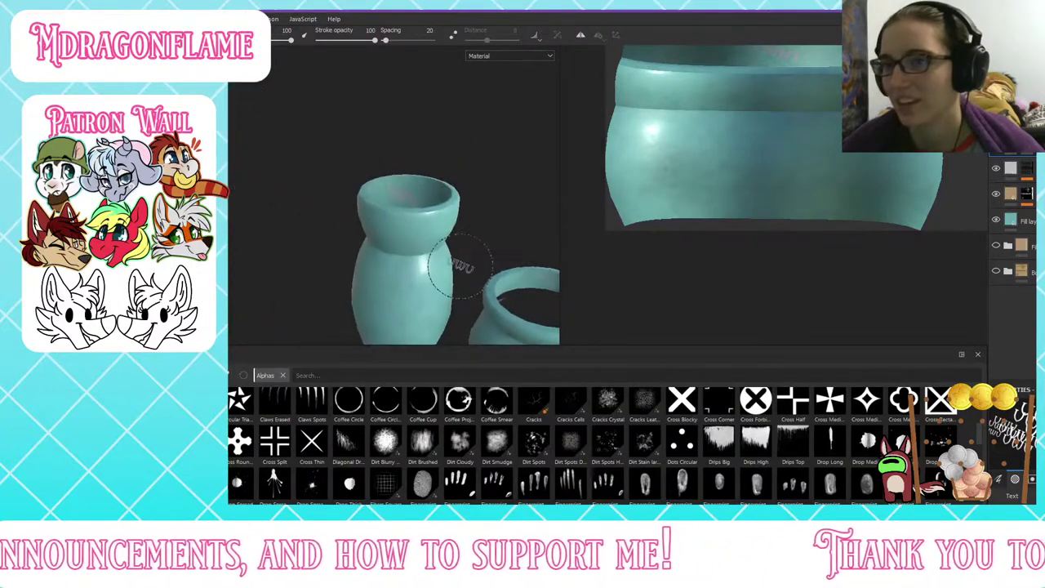
# Step: Reselect the pink layer's mask and stamp the UWU decal again inside the round pot's rim to strengthen it
pyautogui.hotkey('ctrl', 'z')
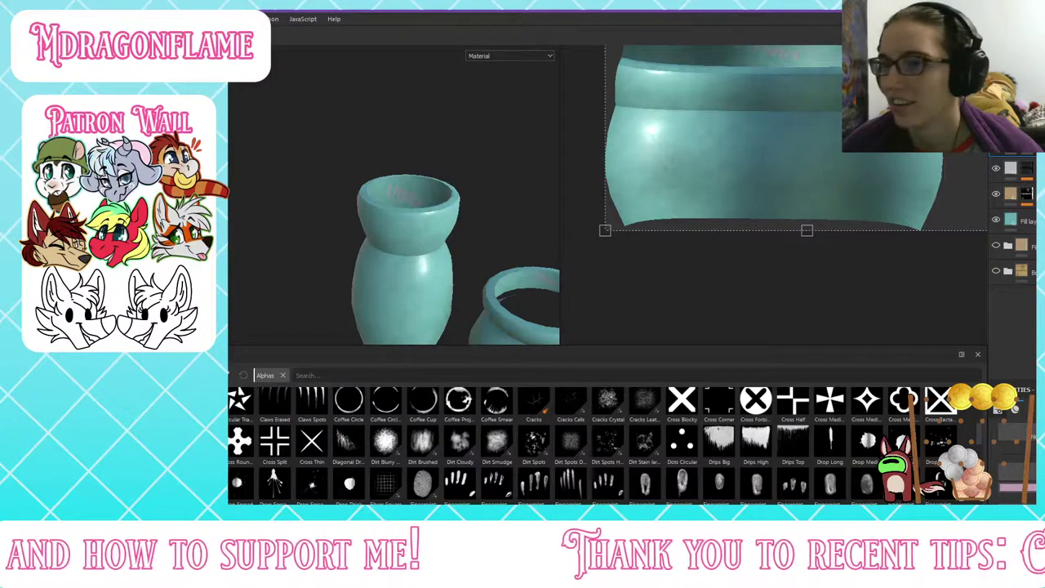
pyautogui.scroll(4, 396, 171)
pyautogui.keyDown('alt'); pyautogui.moveTo(403, 174); pyautogui.dragTo(360, 182); pyautogui.keyUp('alt')
pyautogui.scroll(-4, 365, 183)
pyautogui.keyDown('alt'); pyautogui.moveTo(365, 183); pyautogui.dragTo(304, 137, button='middle'); pyautogui.keyUp('alt')
pyautogui.keyDown('alt'); pyautogui.moveTo(359, 156); pyautogui.dragTo(382, 131); pyautogui.keyUp('alt')
pyautogui.scroll(-2, 441, 221)
pyautogui.scroll(5, 441, 216)
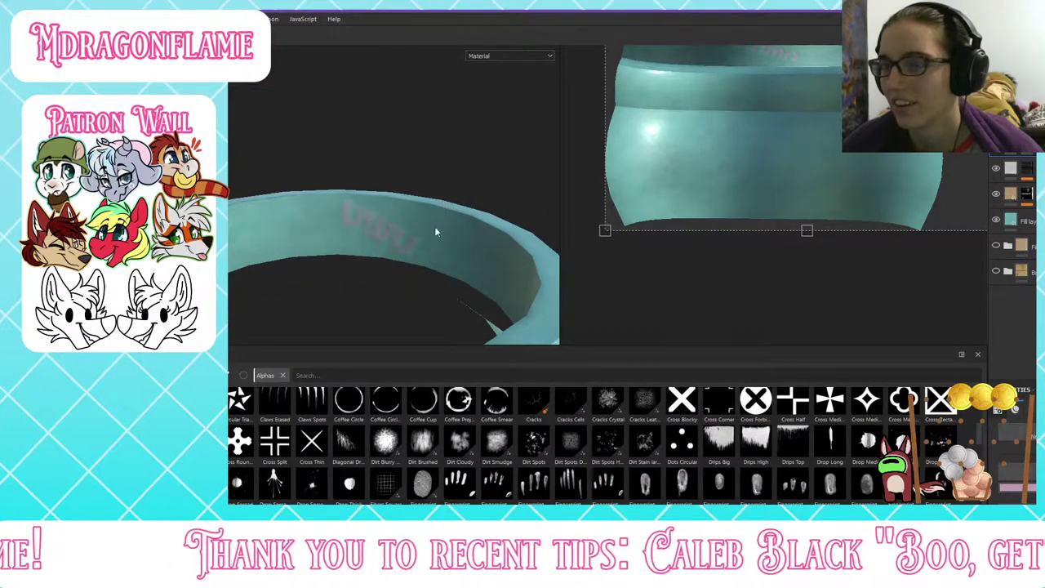
pyautogui.click(1028, 143)
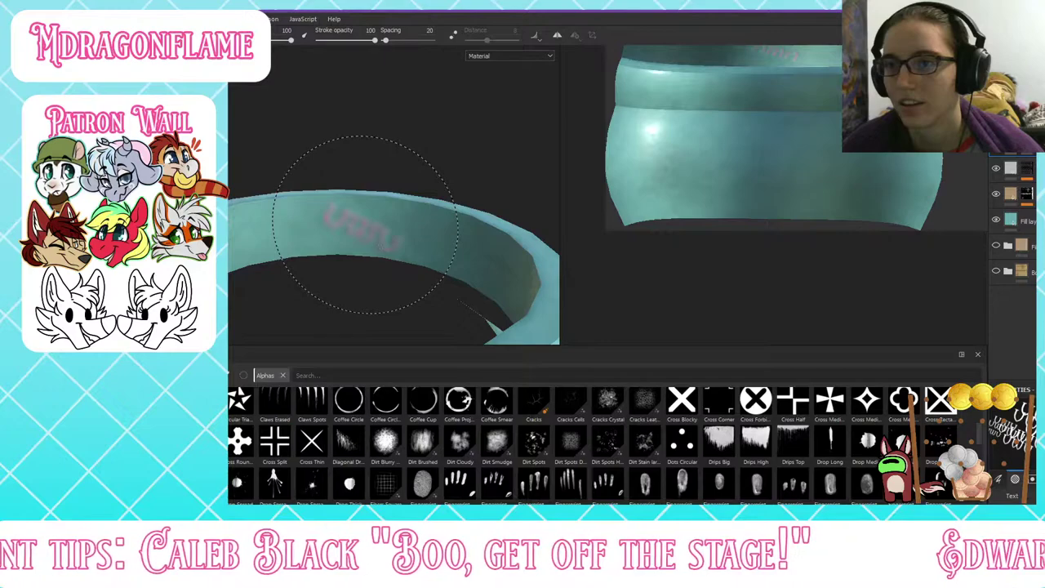
# Step: Stamp the UWU decal again over the existing text inside the tall pot's rim and check both pots
pyautogui.scroll(-2, 319, 220)
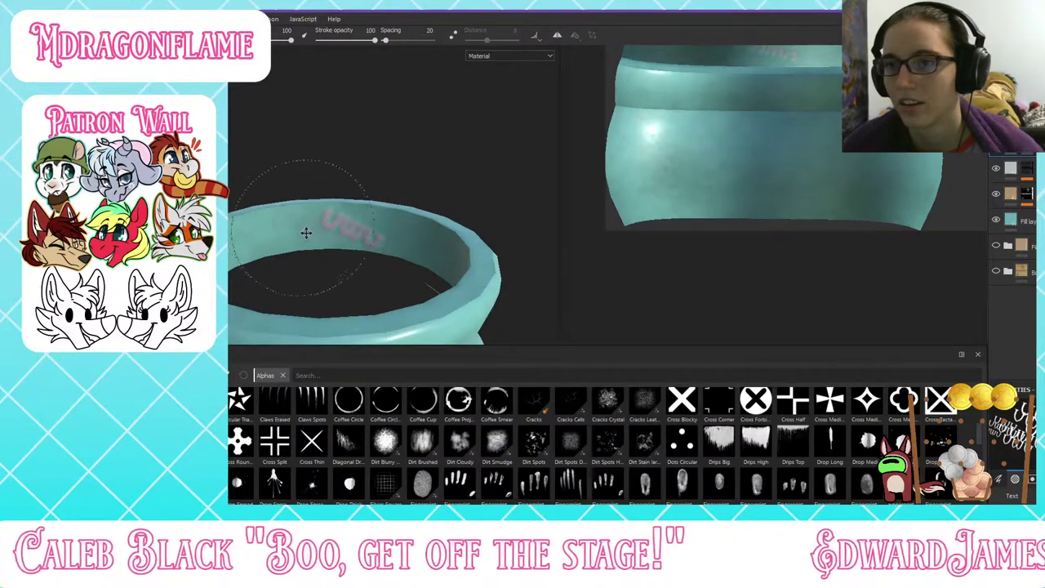
pyautogui.keyDown('alt'); pyautogui.moveTo(306, 234); pyautogui.dragTo(231, 155, button='middle'); pyautogui.keyUp('alt')
pyautogui.keyDown('alt'); pyautogui.moveTo(457, 302); pyautogui.dragTo(343, 253, button='middle'); pyautogui.keyUp('alt')
pyautogui.scroll(5, 327, 200)
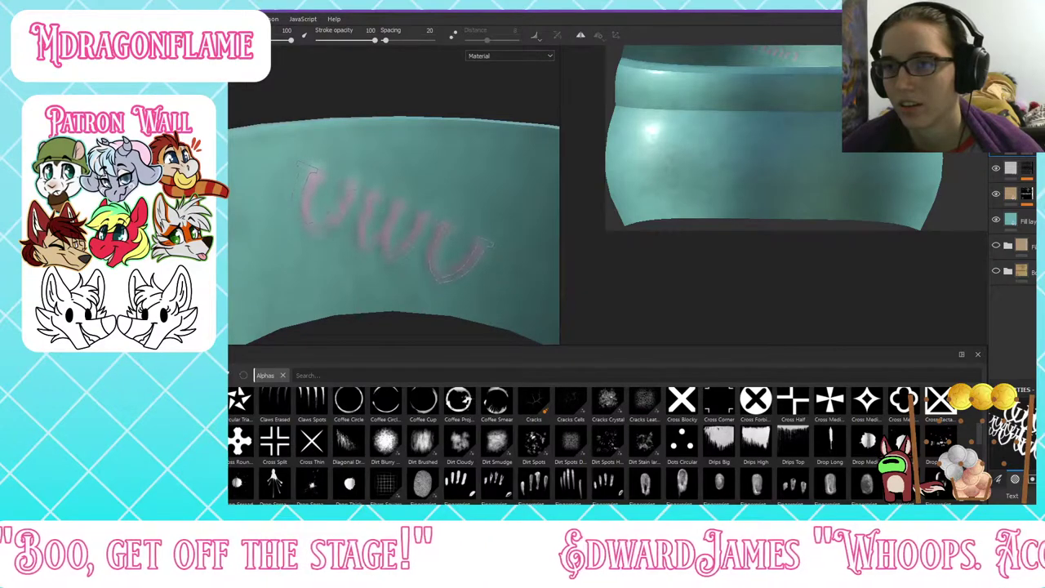
pyautogui.moveTo(396, 222); pyautogui.dragTo(399, 224)
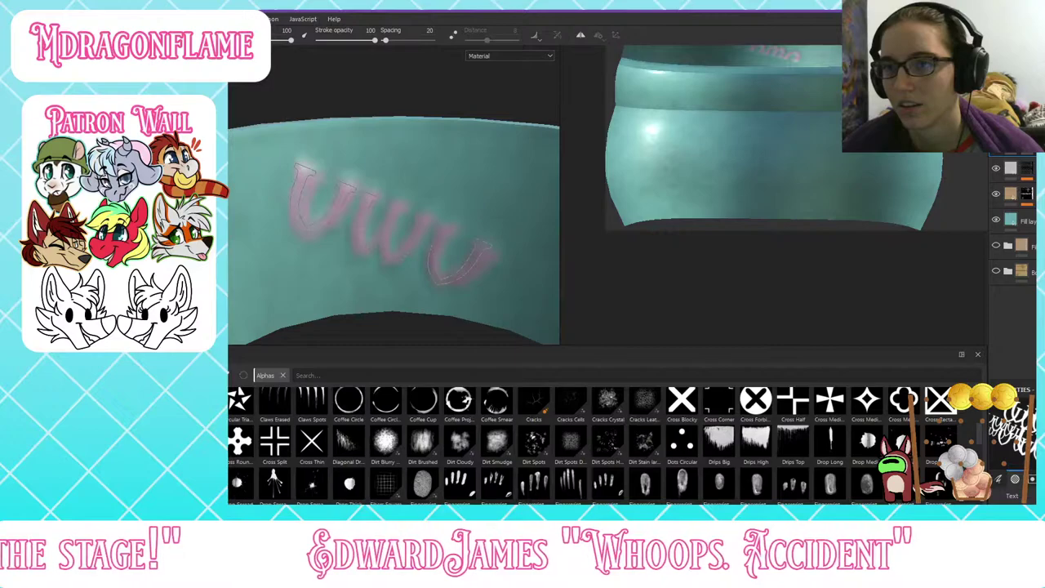
pyautogui.scroll(-3, 139, 147)
pyautogui.scroll(-2, 155, 150)
pyautogui.moveTo(259, 222)
pyautogui.keyDown('alt'); pyautogui.mouseDown()
pyautogui.moveTo(361, 243)
pyautogui.moveTo(245, 192)
pyautogui.mouseUp(); pyautogui.keyUp('alt')
pyautogui.scroll(-2, 333, 231)
pyautogui.scroll(-4, 333, 236)
pyautogui.moveTo(333, 239)
pyautogui.keyDown('alt'); pyautogui.mouseDown()
pyautogui.moveTo(334, 223)
pyautogui.moveTo(367, 239)
pyautogui.mouseUp(); pyautogui.keyUp('alt')
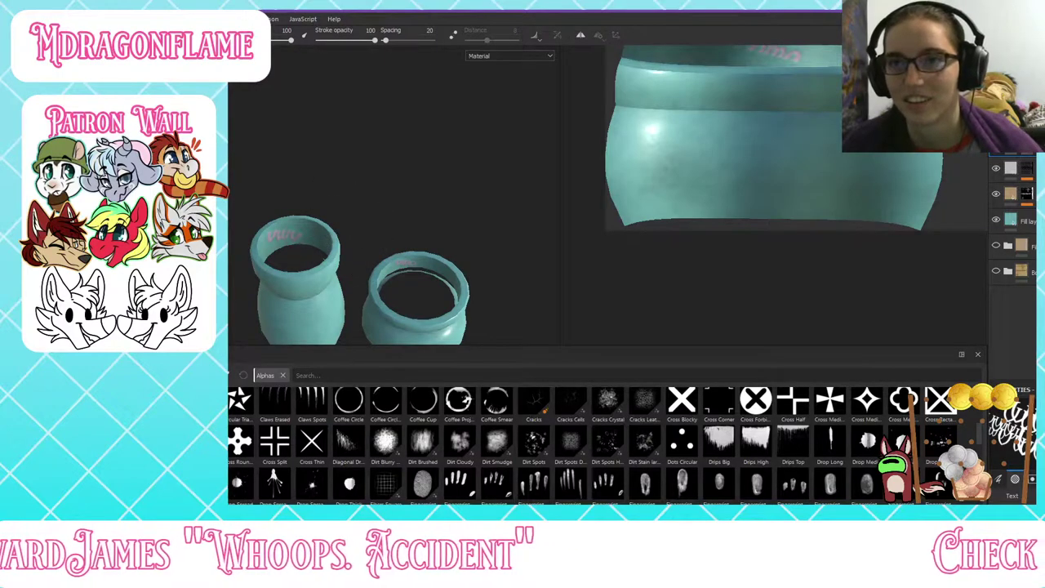
# Step: Export the pots' textures to the HouseProps TextureMaps folder with the Unreal Engine 4 (Packed) template
pyautogui.hotkey('ctrl', 'shift', 'e')
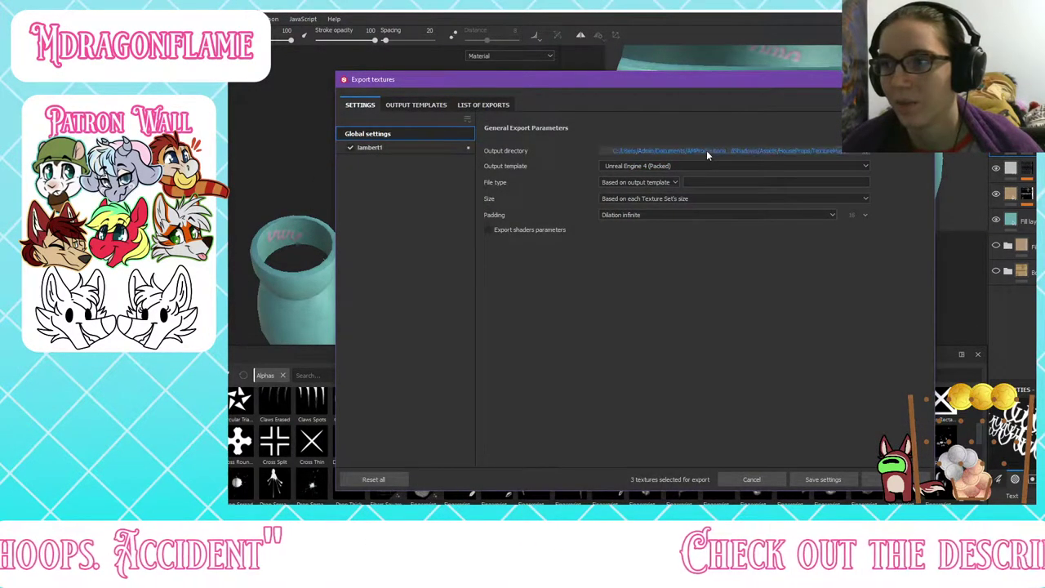
pyautogui.click(895, 480)
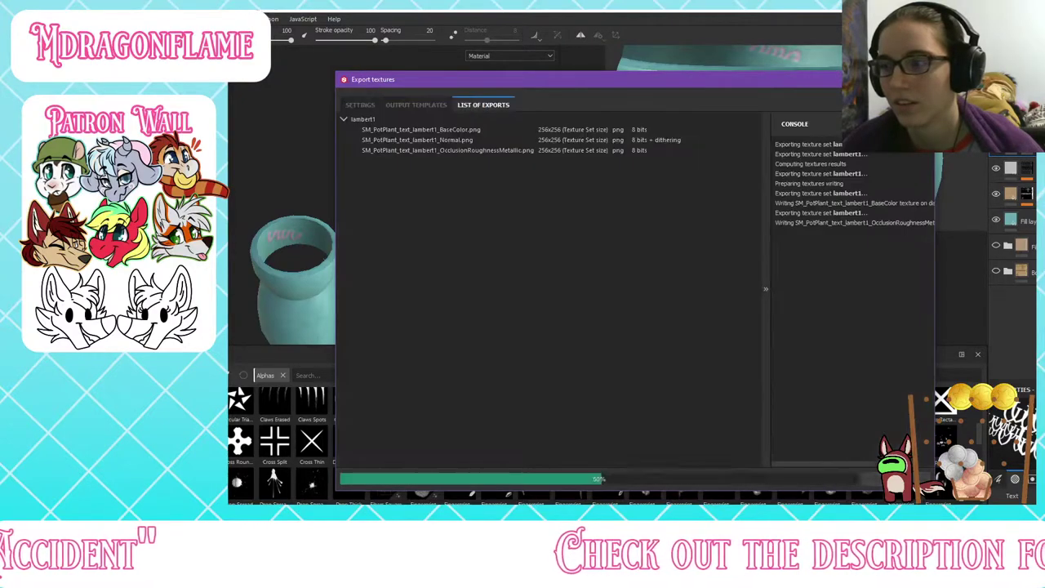
pyautogui.click(831, 483)
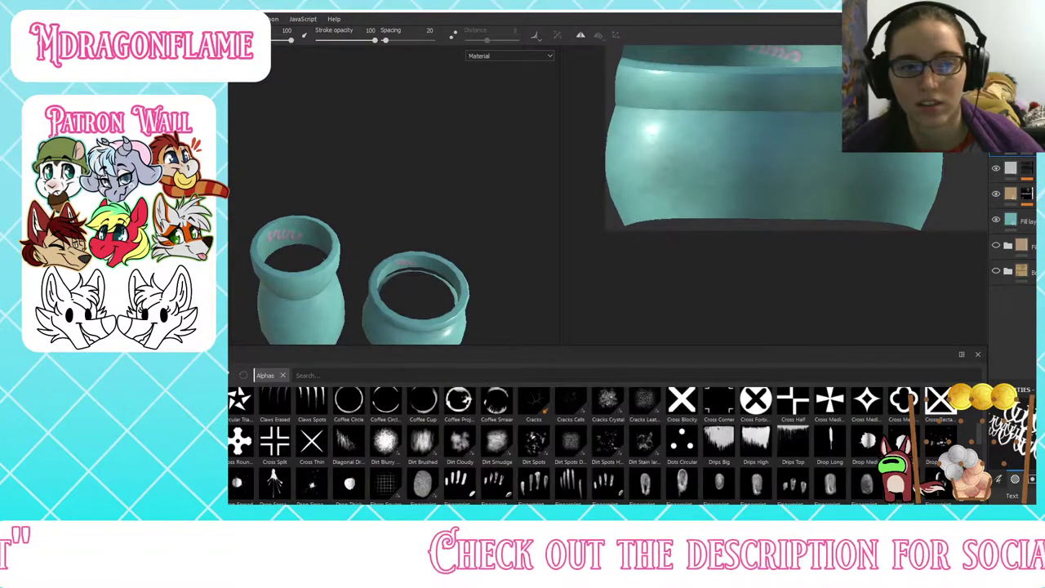
# Step: Switch to File Explorer, copy the name T_PotPlant_BC and delete the old T_PotPlant_AO, T_PotPlant_BC and T_PotPlant_N maps
pyautogui.hotkey('alt', 'Tab')
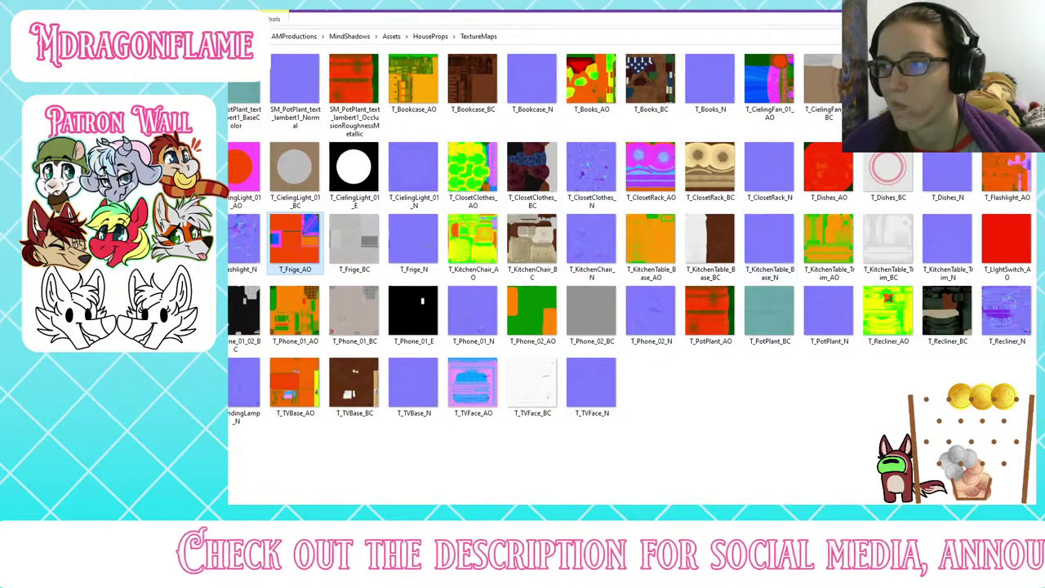
pyautogui.rightClick(776, 299)
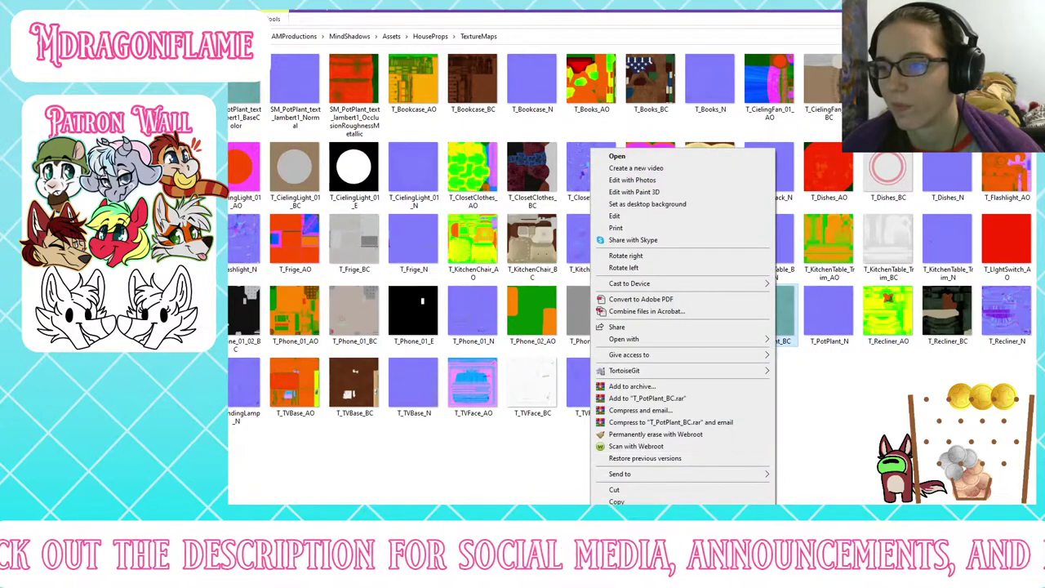
pyautogui.click(645, 542)
pyautogui.hotkey('ctrl', 'c')
pyautogui.press('Return')
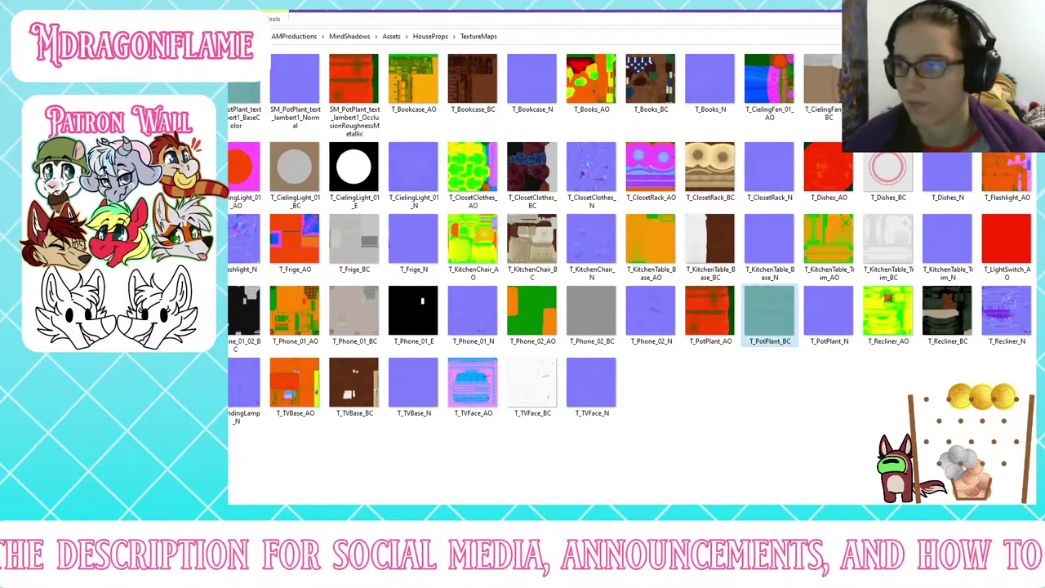
pyautogui.click(712, 315)
pyautogui.keyDown('shift'); pyautogui.click(827, 319); pyautogui.keyUp('shift')
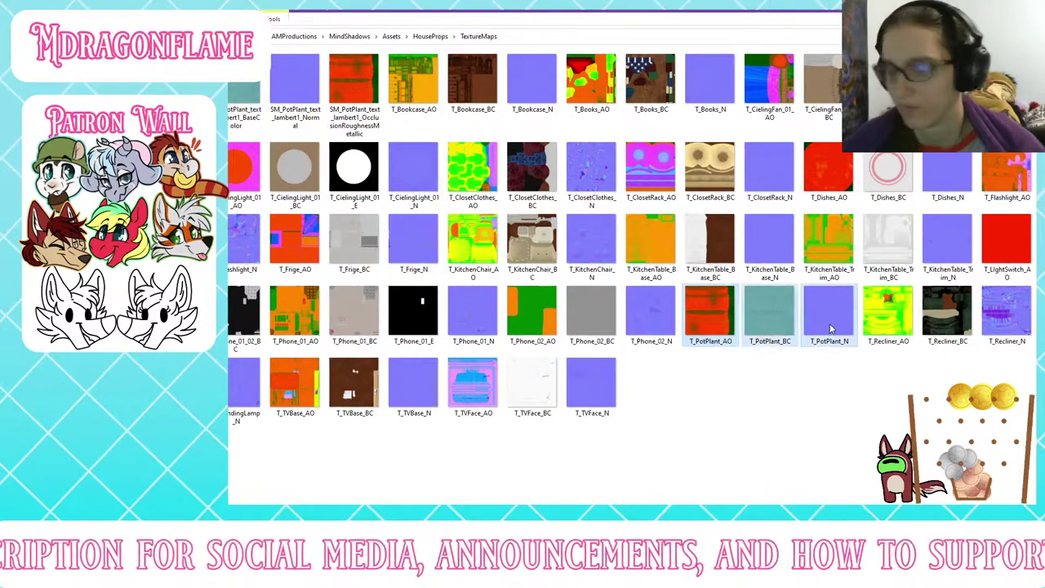
pyautogui.press('Delete')
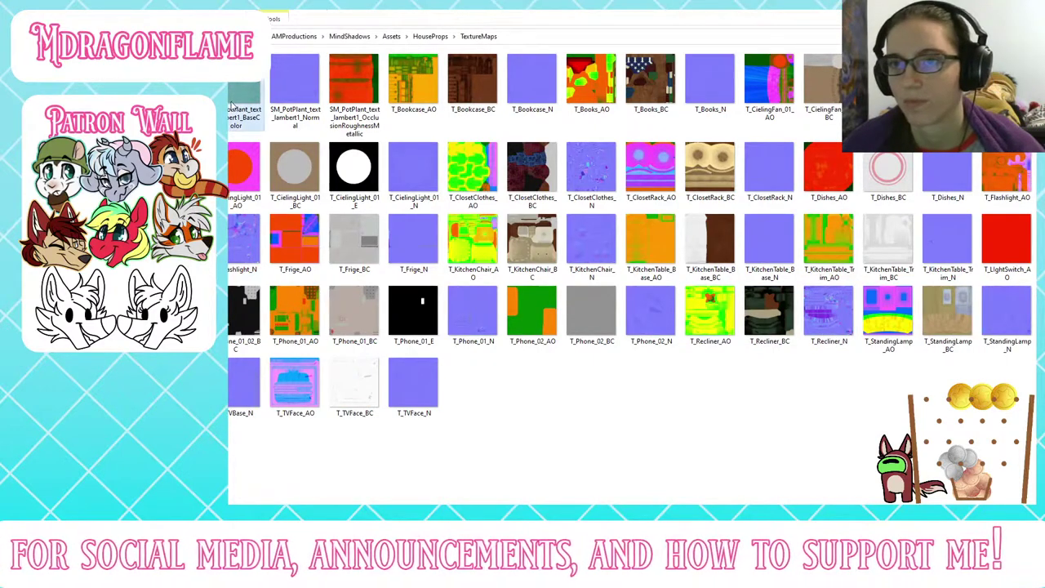
# Step: Rename the exported pot base color map T_PotPlant_BC and the normal map T_PotPlant_N
pyautogui.rightClick(229, 100)
pyautogui.click(227, 496)
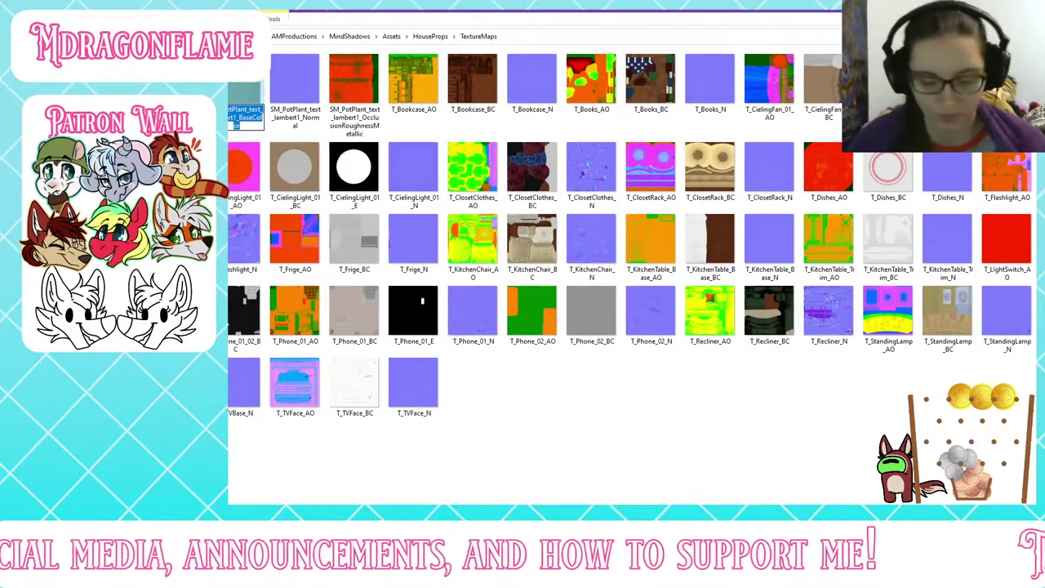
pyautogui.hotkey('ctrl', 'v')
pyautogui.press('Return')
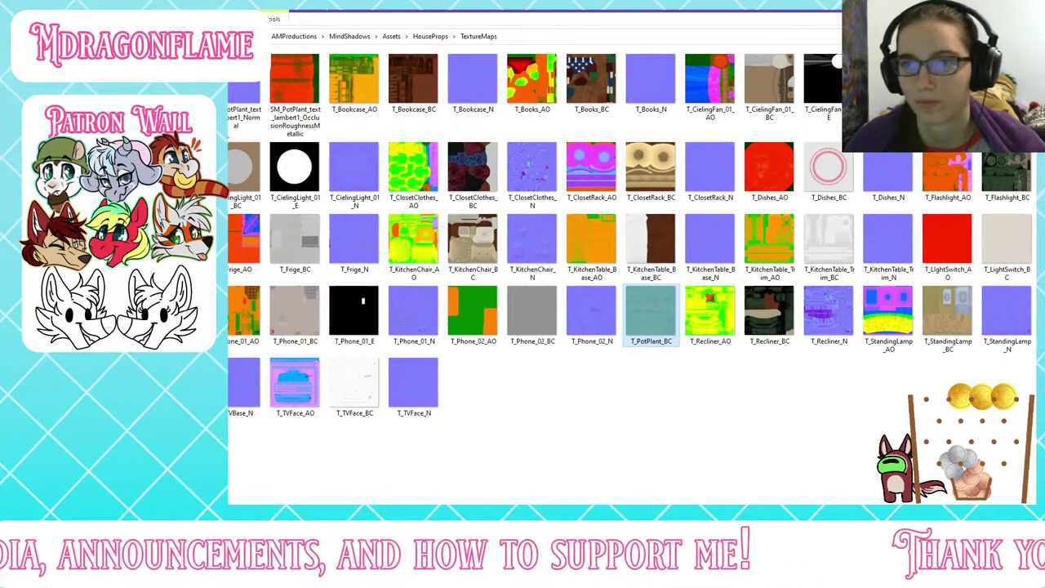
pyautogui.rightClick(241, 111)
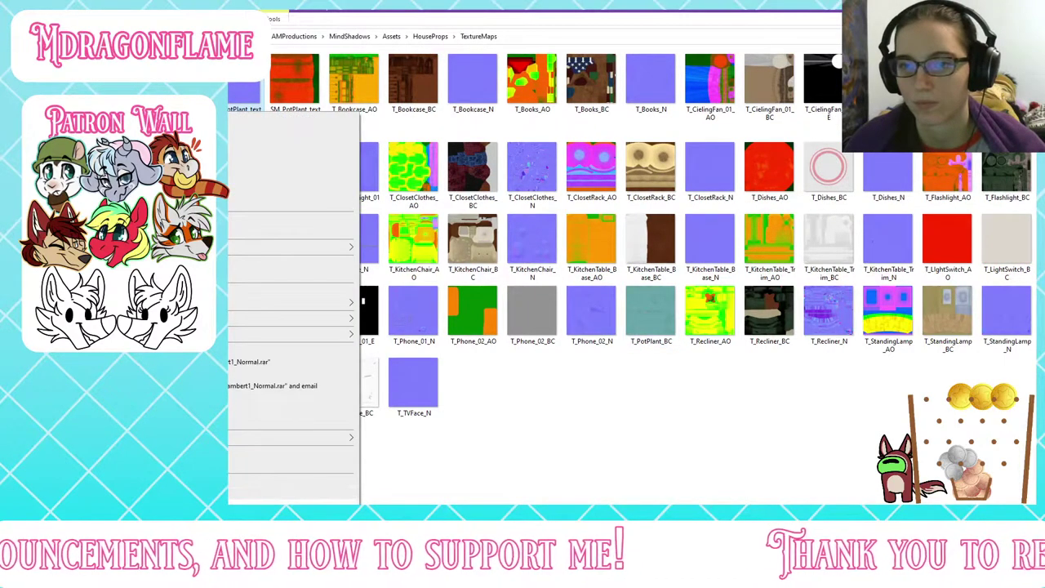
pyautogui.click(227, 501)
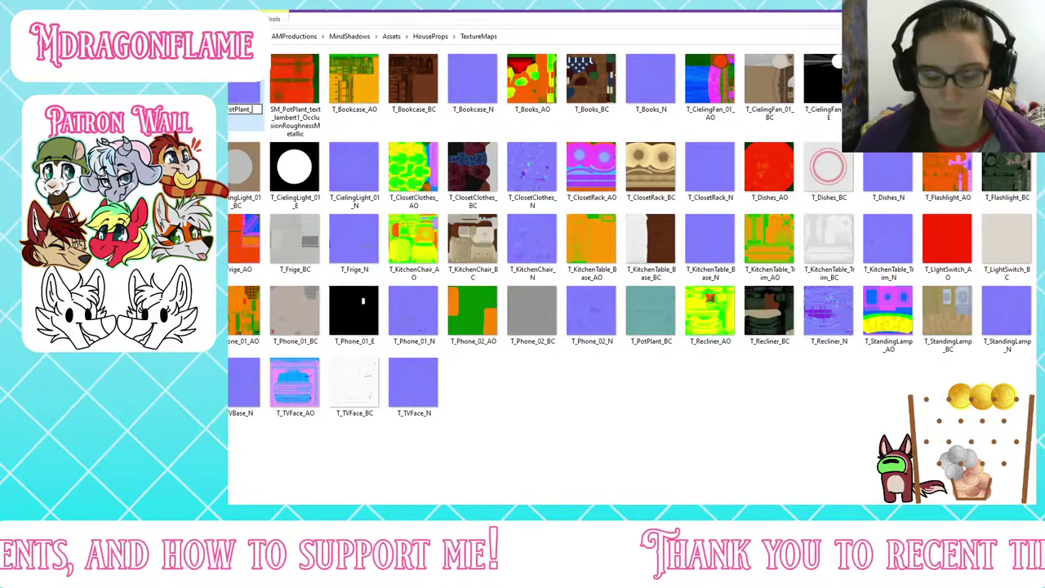
pyautogui.press('Return')
# Step: Rename the exported pot occlusion-roughness-metallic map T_PotPlant_AO
pyautogui.rightClick(232, 126)
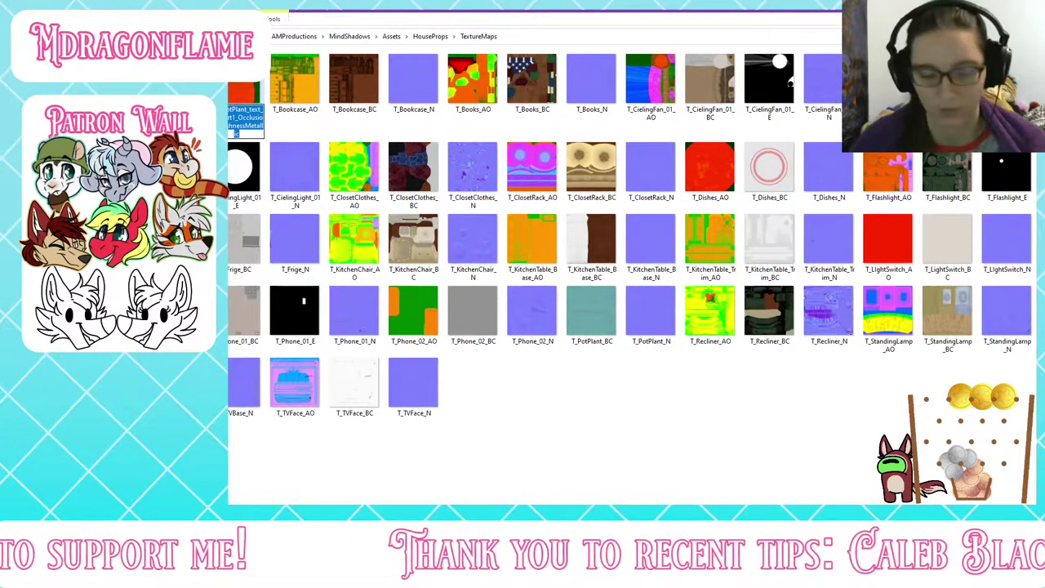
pyautogui.write('T_PotPlant_')
pyautogui.press('Return')
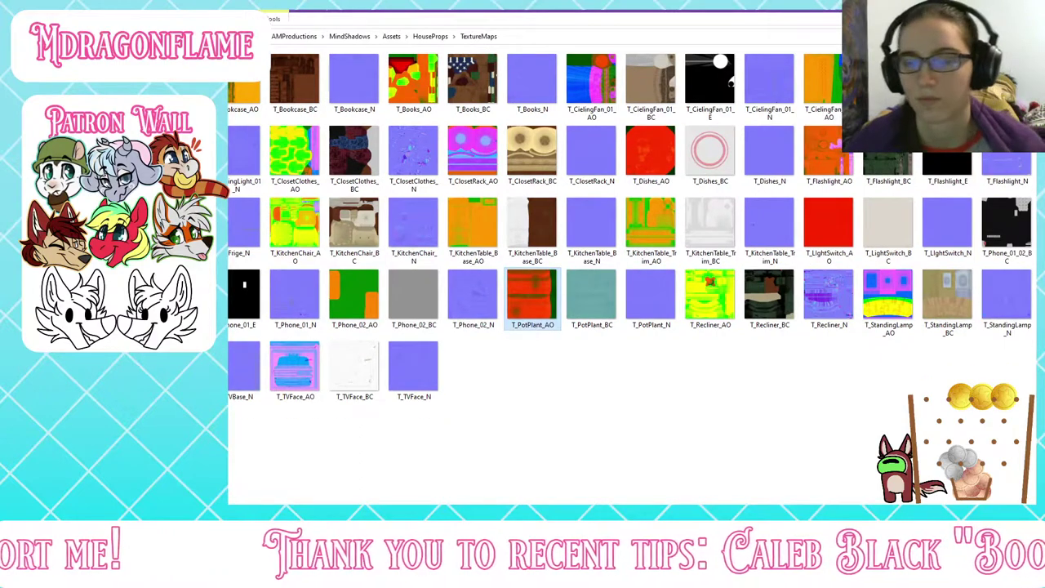
# Step: Switch to Autodesk Maya and open the recent HouseProps scene Props.ma, discarding the changes to Fol.ma
pyautogui.hotkey('alt', 'Tab')
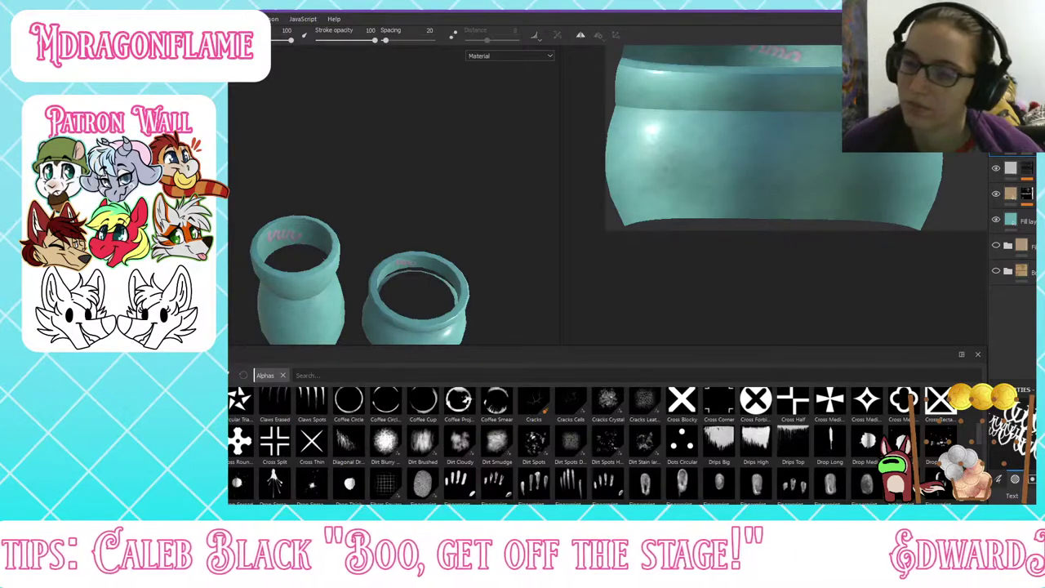
pyautogui.moveTo(365, 556)
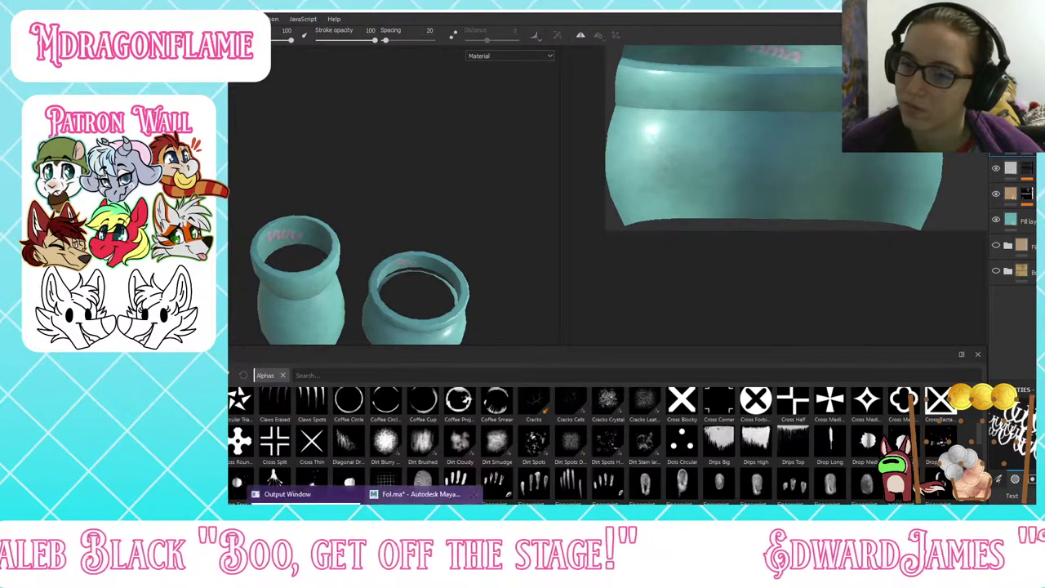
pyautogui.click(425, 517)
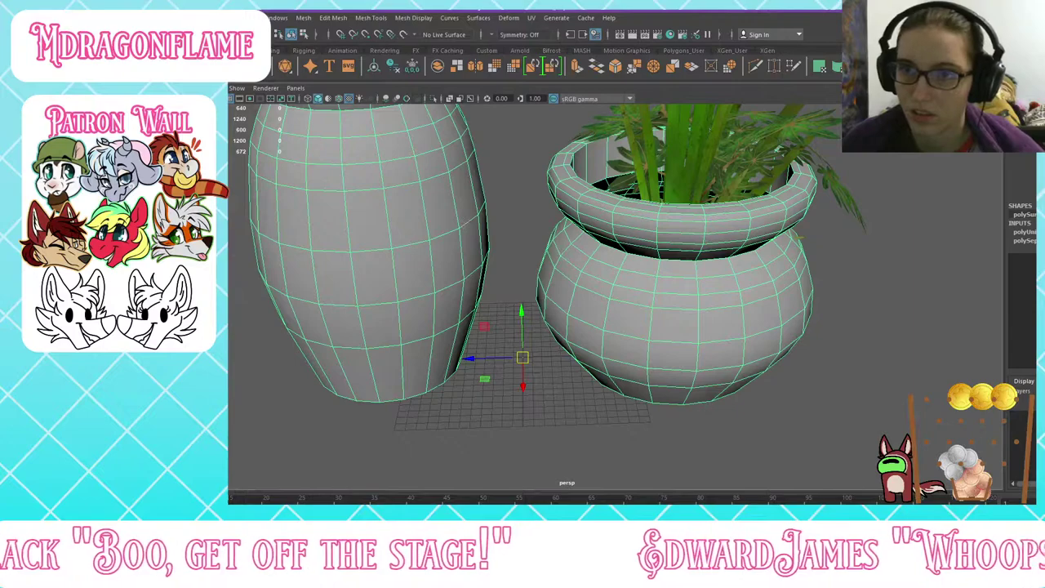
pyautogui.click(123, 18)
pyautogui.moveTo(244, 359)
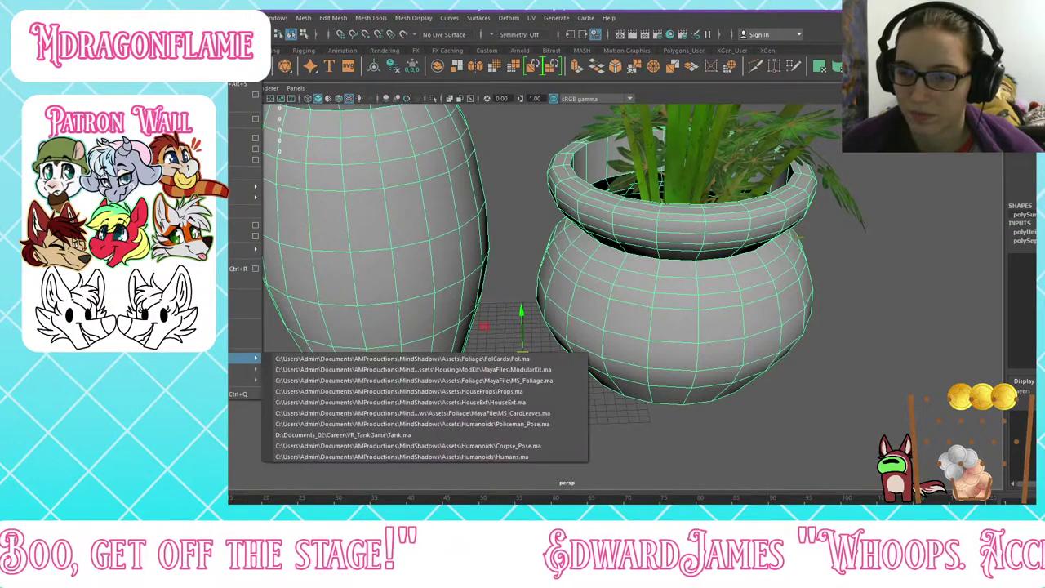
pyautogui.click(371, 391)
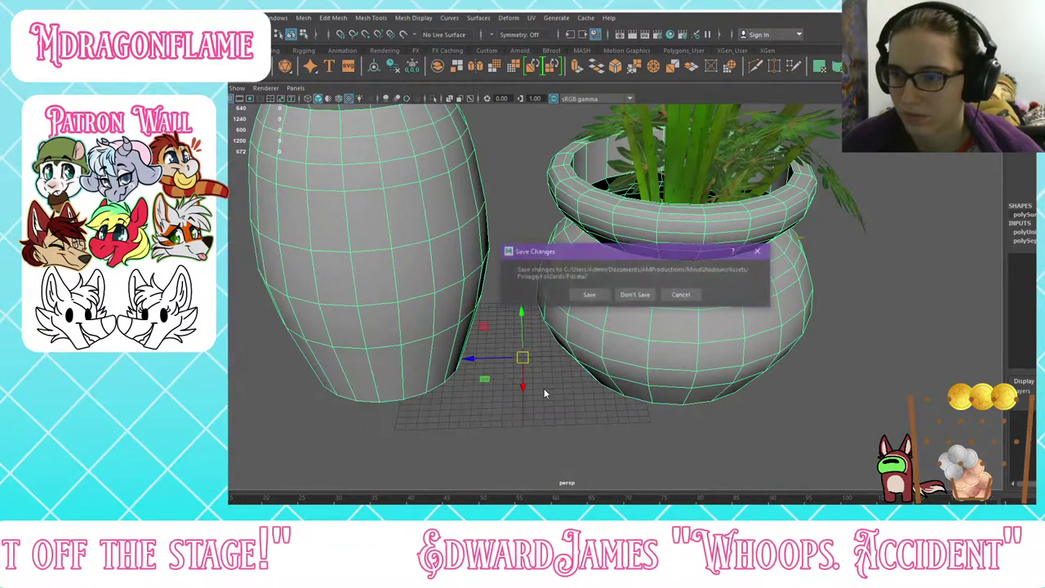
pyautogui.click(622, 296)
pyautogui.click(614, 297)
# Step: Move the two large square picture frames above the two wide ones and place the two small portrait frames beside the square pair
pyautogui.scroll(-3, 572, 282)
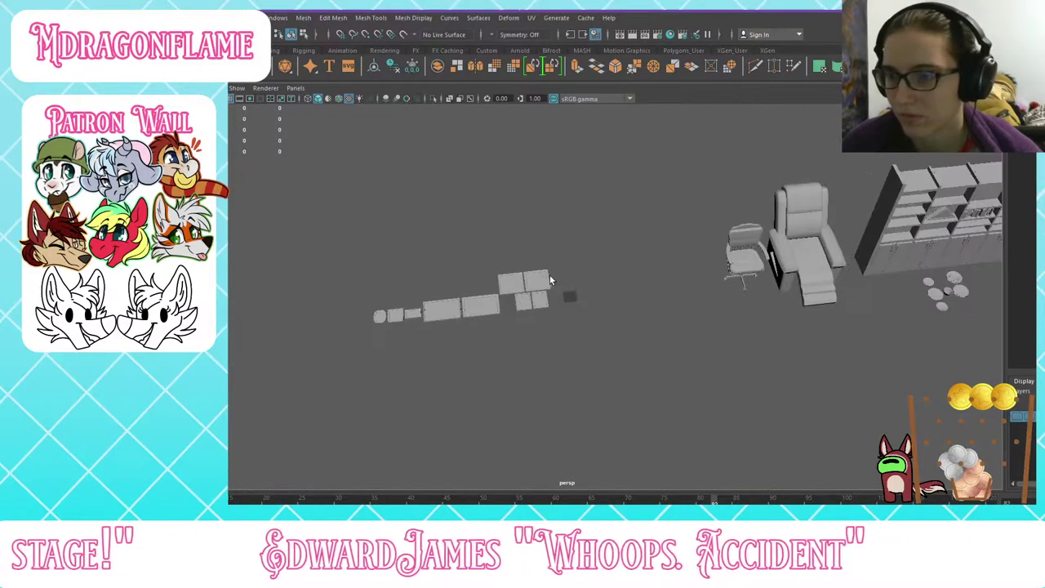
pyautogui.scroll(5, 548, 304)
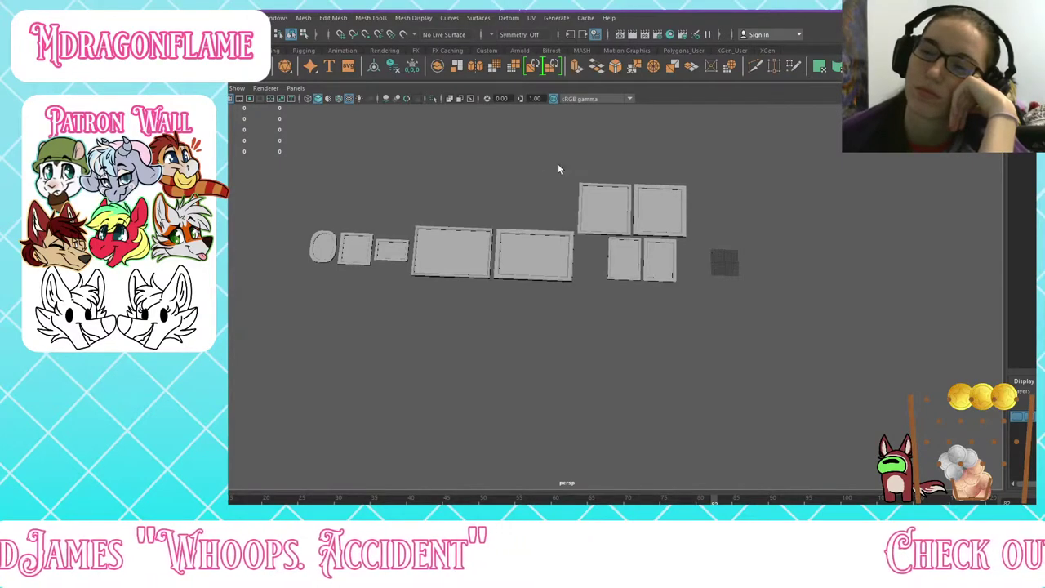
pyautogui.moveTo(560, 168); pyautogui.dragTo(524, 202)
pyautogui.press('w')
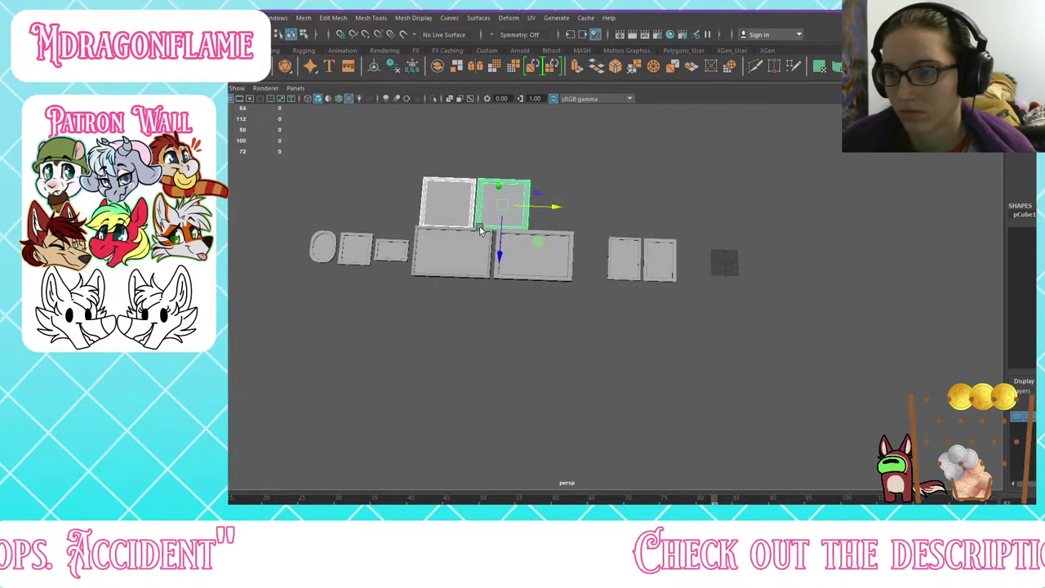
pyautogui.moveTo(498, 240); pyautogui.dragTo(525, 208)
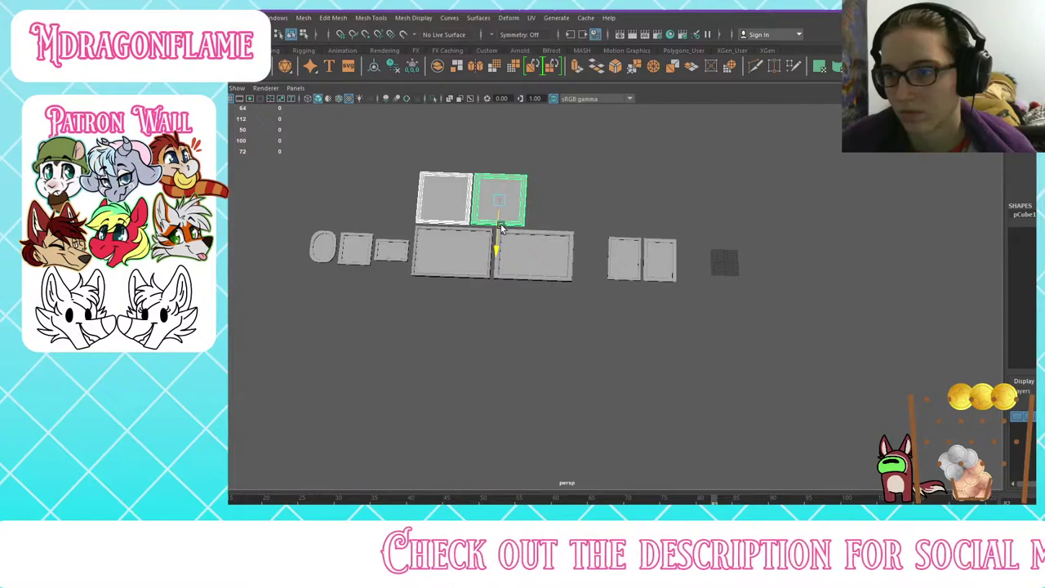
pyautogui.moveTo(595, 221); pyautogui.dragTo(579, 237)
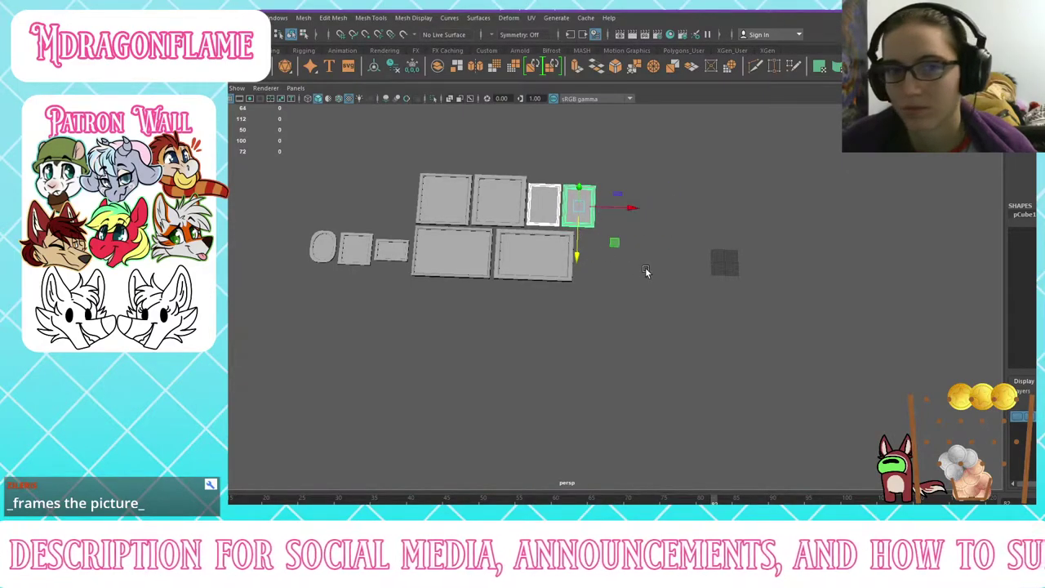
pyautogui.click(645, 269)
# Step: Stack the oval, small square and small rectangular frames in a column next to the larger frames
pyautogui.moveTo(275, 217); pyautogui.dragTo(325, 241)
pyautogui.moveTo(370, 212); pyautogui.dragTo(407, 219)
pyautogui.moveTo(322, 209); pyautogui.dragTo(361, 234)
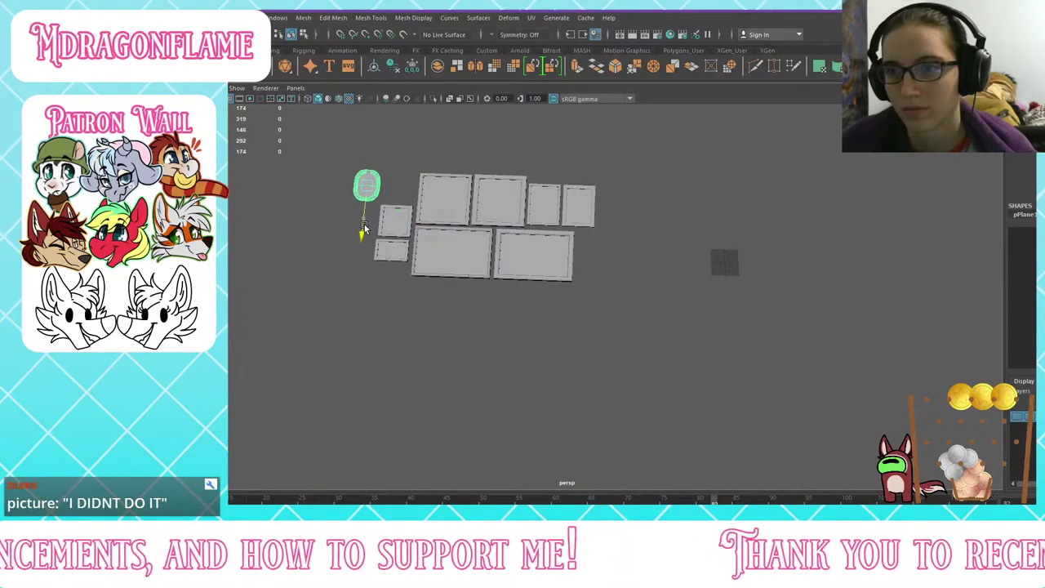
pyautogui.moveTo(399, 190); pyautogui.dragTo(427, 188)
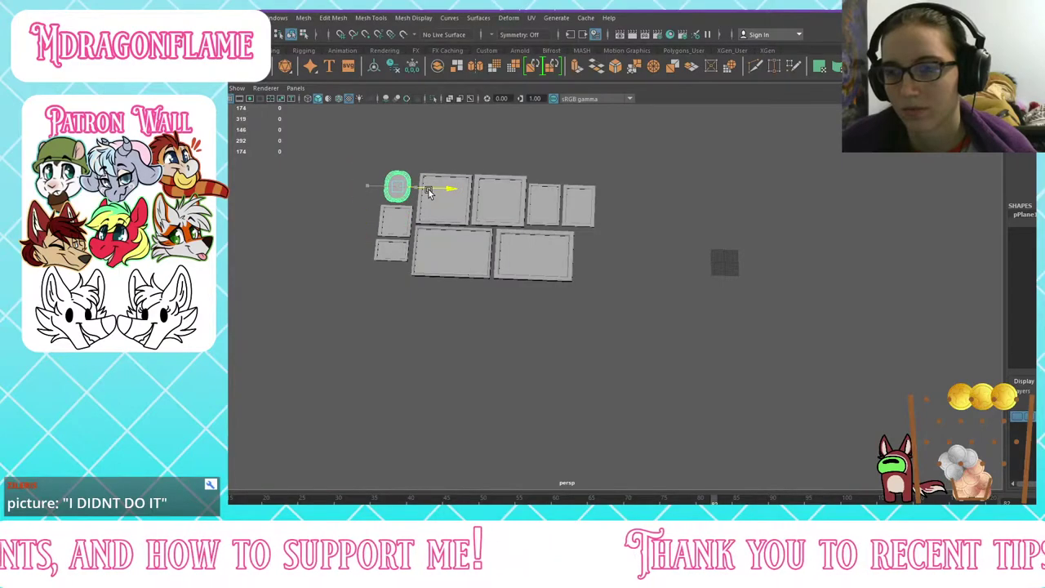
pyautogui.click(343, 212)
# Step: Move all nine picture frames together to the grid and combine them into one mesh
pyautogui.moveTo(350, 143); pyautogui.dragTo(615, 365)
pyautogui.moveTo(522, 259); pyautogui.dragTo(741, 269)
pyautogui.click(303, 18)
pyautogui.click(322, 55)
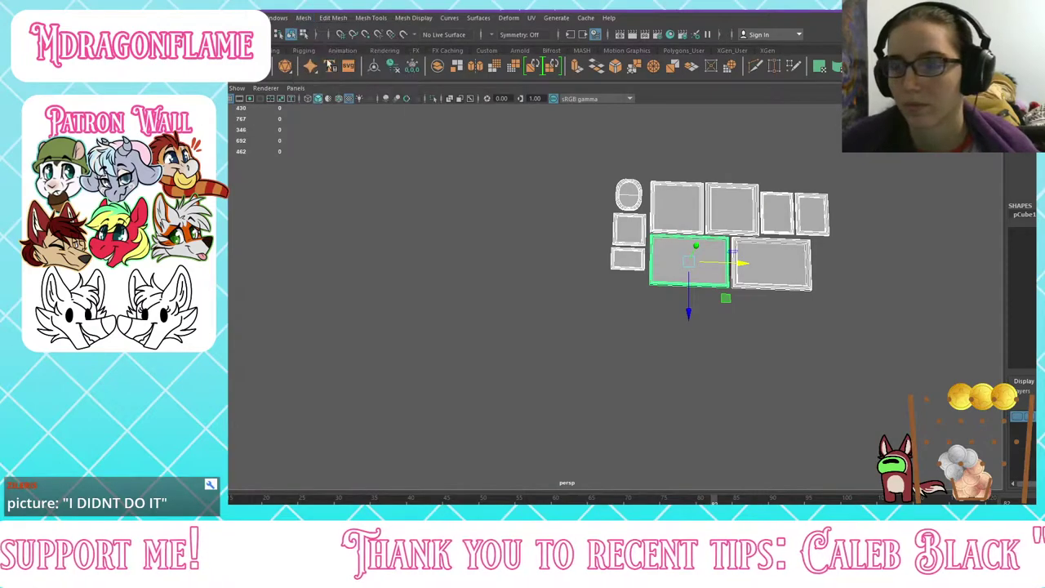
# Step: Freeze the combined frames' transformations and delete their construction history
pyautogui.keyDown('alt'); pyautogui.moveTo(677, 291); pyautogui.dragTo(671, 168); pyautogui.keyUp('alt')
pyautogui.keyDown('alt'); pyautogui.moveTo(707, 307); pyautogui.dragTo(789, 205, button='right'); pyautogui.keyUp('alt')
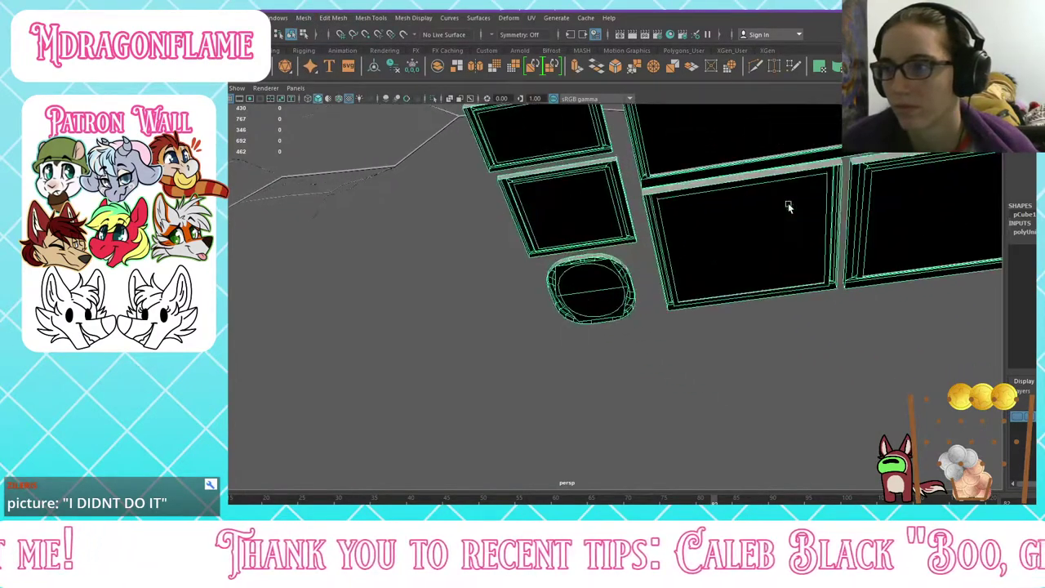
pyautogui.keyDown('alt'); pyautogui.moveTo(817, 210); pyautogui.dragTo(555, 364, button='middle'); pyautogui.keyUp('alt')
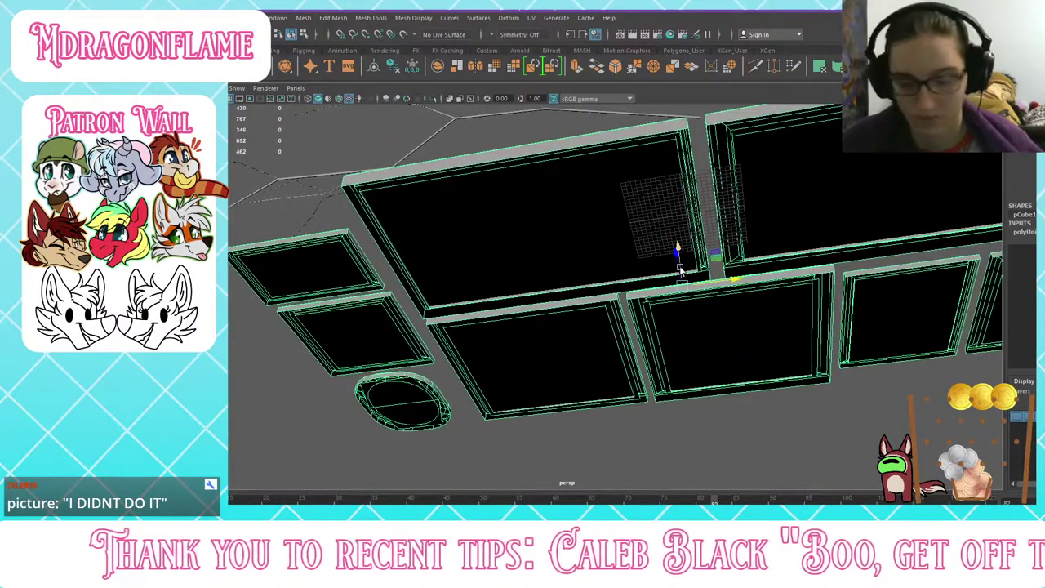
pyautogui.keyDown('alt'); pyautogui.moveTo(682, 284); pyautogui.dragTo(670, 325); pyautogui.keyUp('alt')
pyautogui.keyDown('alt'); pyautogui.moveTo(692, 316); pyautogui.dragTo(623, 323, button='middle'); pyautogui.keyUp('alt')
pyautogui.keyDown('alt'); pyautogui.moveTo(622, 305); pyautogui.dragTo(621, 305); pyautogui.keyUp('alt')
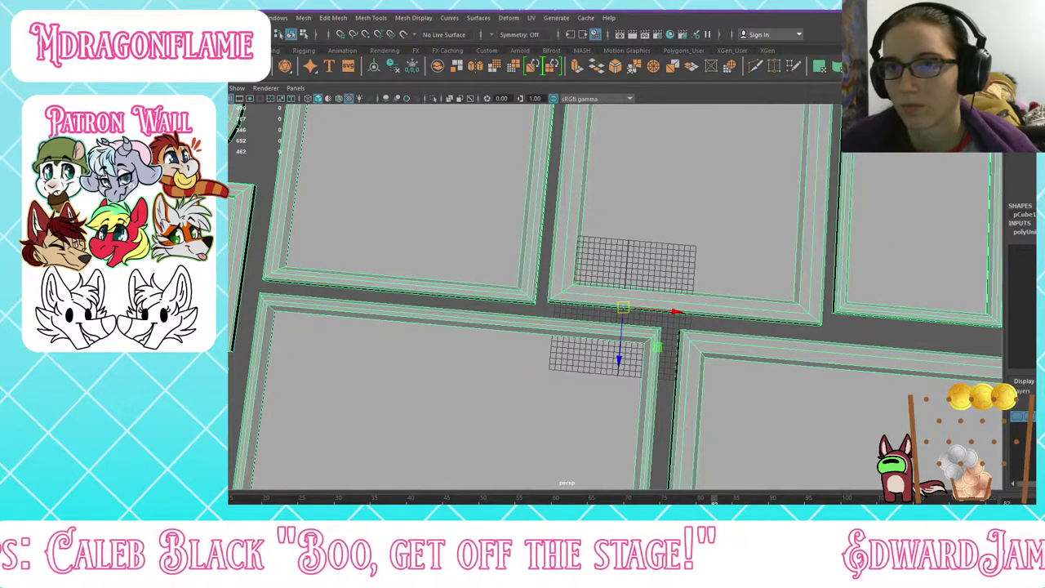
pyautogui.click(212, 18)
pyautogui.click(238, 67)
pyautogui.click(131, 18)
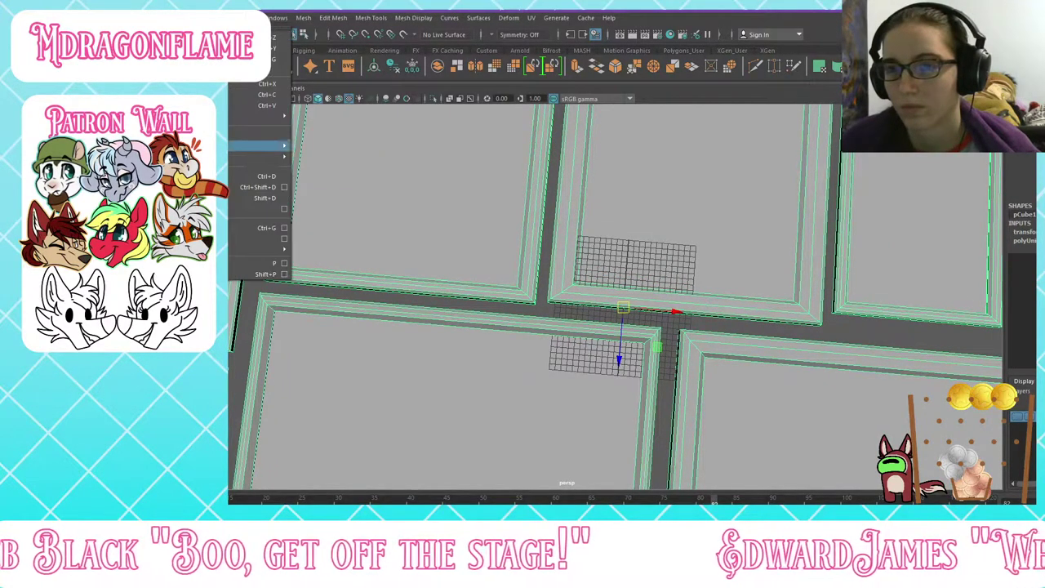
pyautogui.moveTo(270, 145)
pyautogui.click(338, 169)
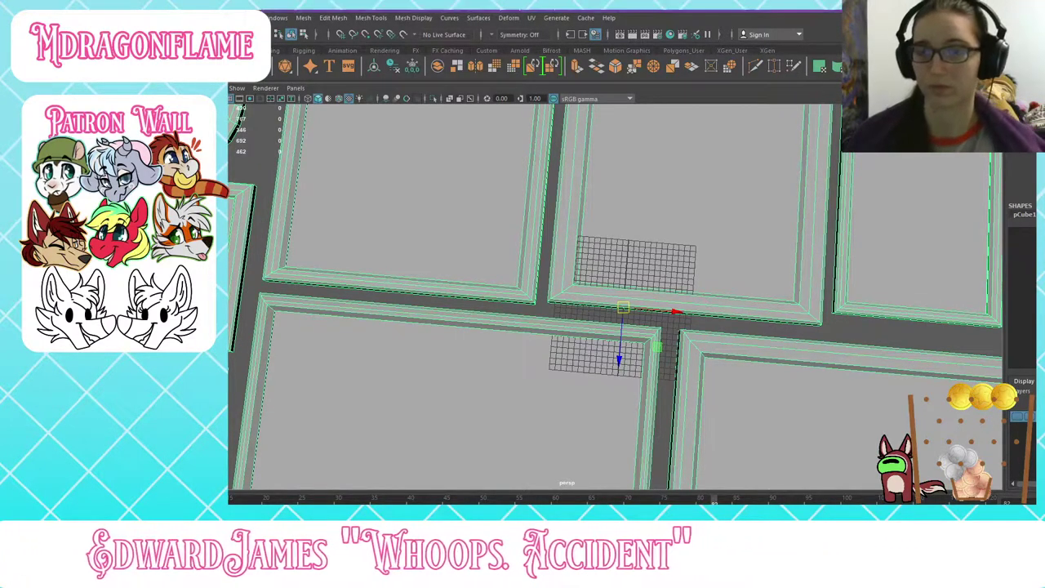
# Step: Export the combined frames selection as SM_Frame_Text.fbx in the HouseProps folder
pyautogui.click(115, 17)
pyautogui.moveTo(244, 187)
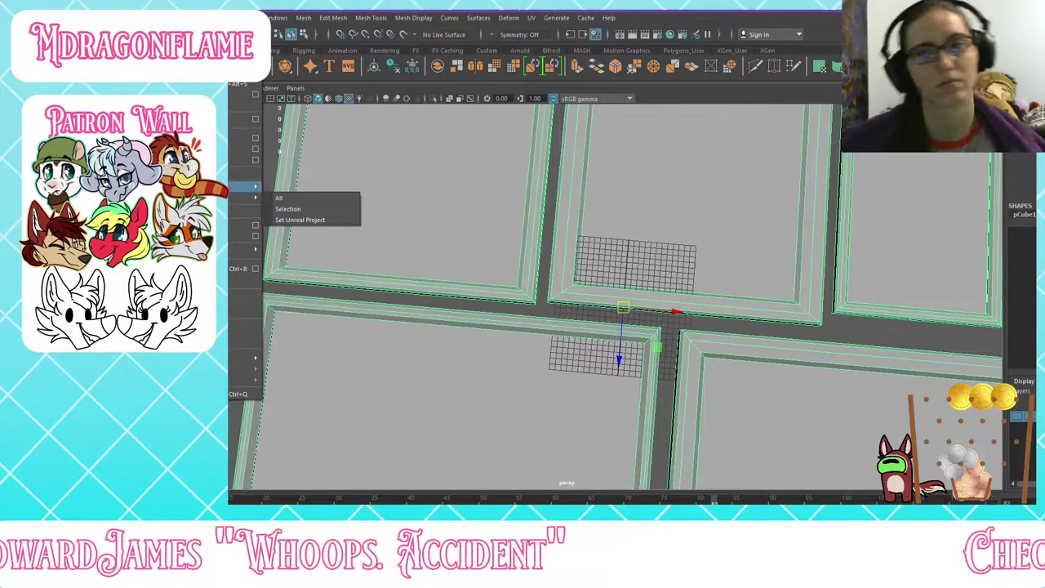
pyautogui.click(196, 160)
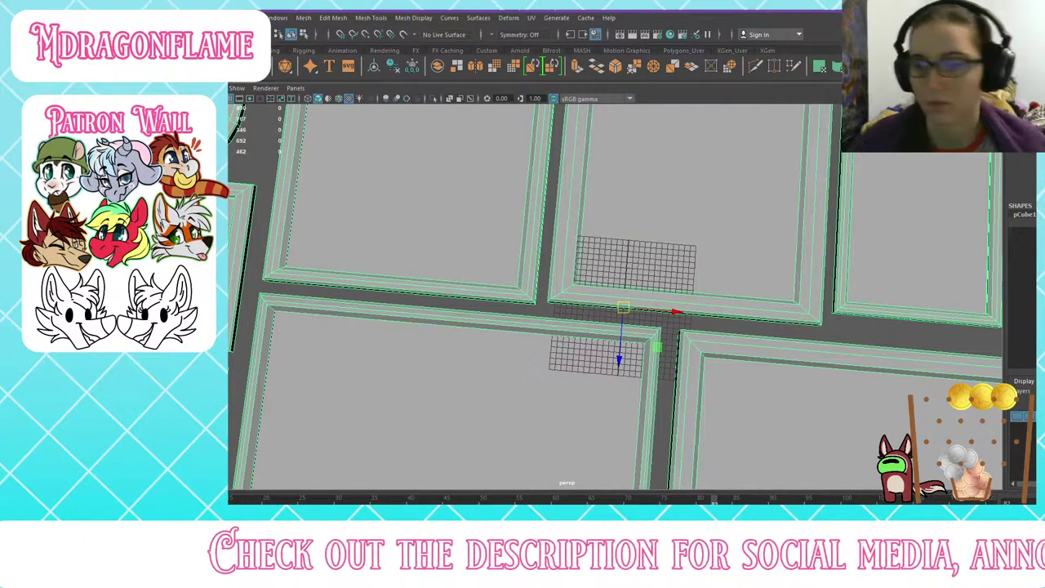
# Step: Switch to Substance Painter and create a new project from SM_Frame_Text.fbx with 1024 document resolution and OpenGL normals
pyautogui.hotkey('alt', 'Tab')
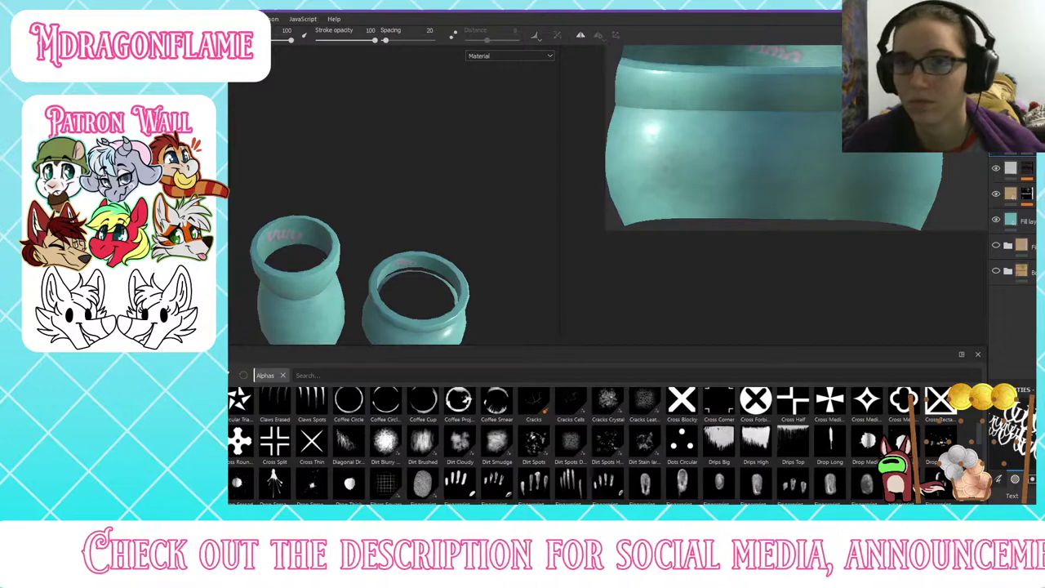
pyautogui.hotkey('ctrl', 'n')
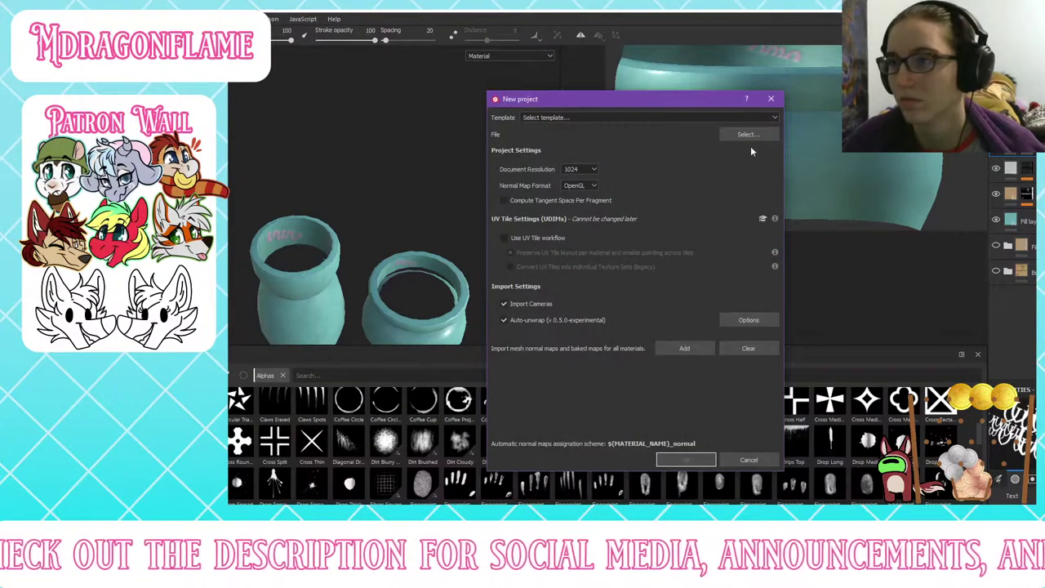
pyautogui.click(744, 135)
pyautogui.scroll(-3, 724, 300)
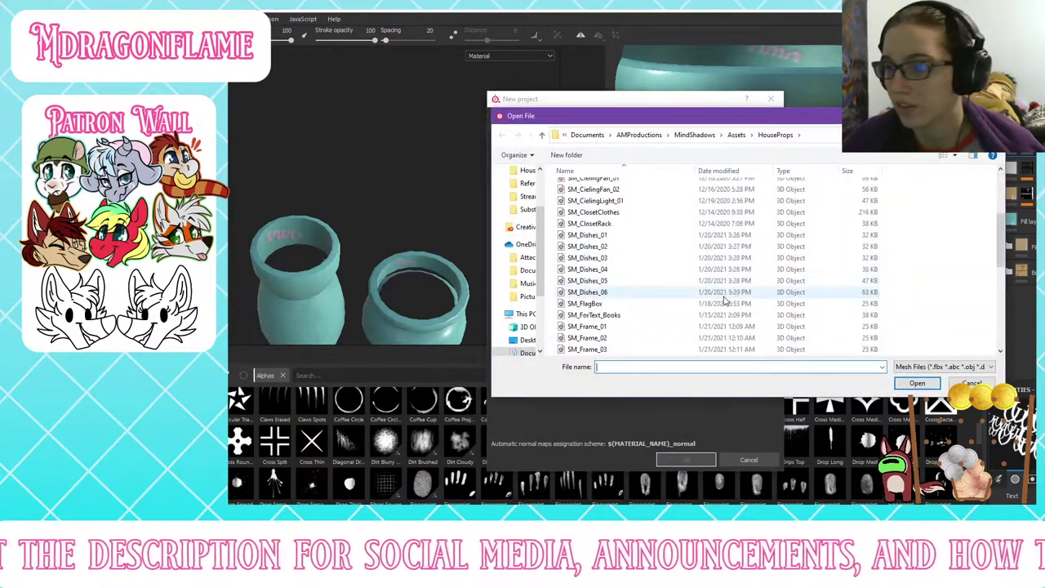
pyautogui.scroll(-3, 723, 300)
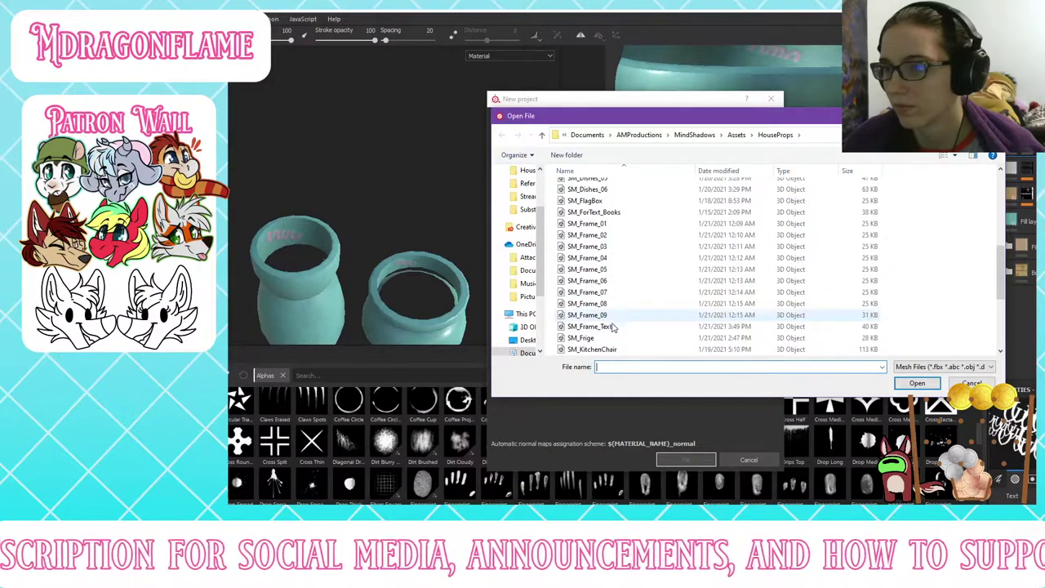
pyautogui.doubleClick(612, 327)
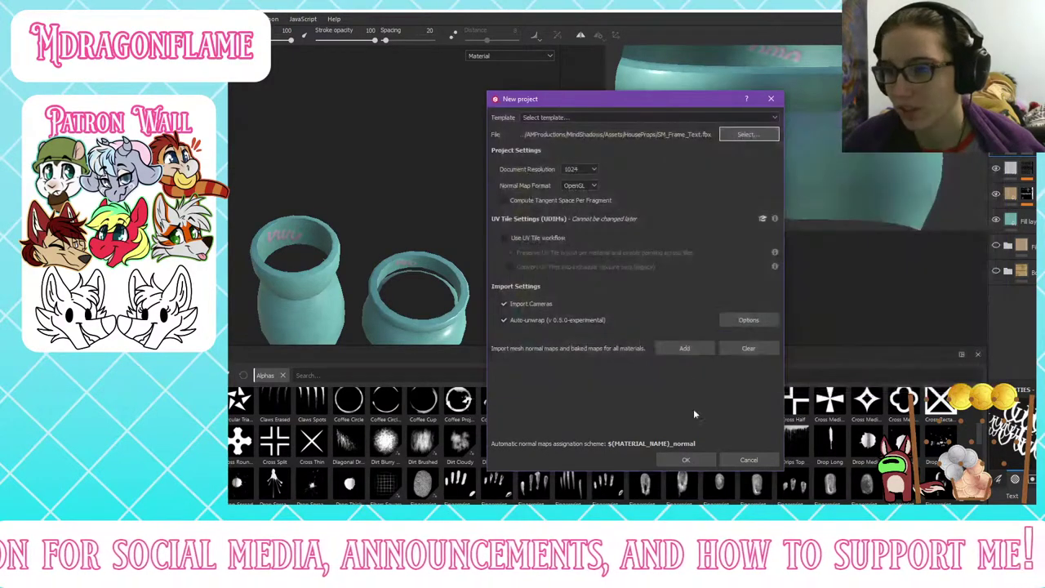
pyautogui.click(698, 458)
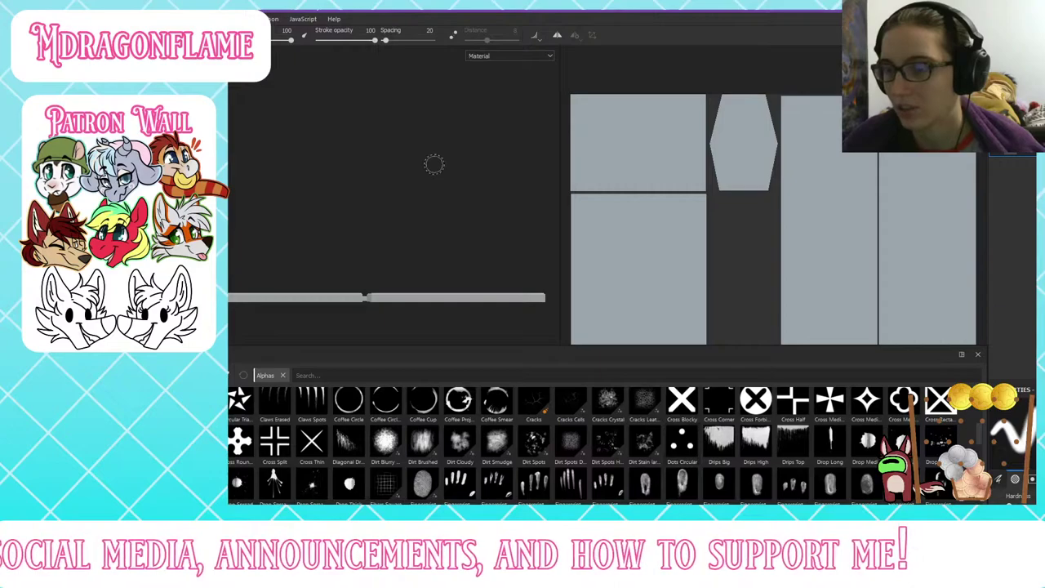
# Step: Start adding resources to import and browse to the FramedPics folder inside the MindShadows References assets
pyautogui.keyDown('alt'); pyautogui.moveTo(434, 165); pyautogui.dragTo(427, 329); pyautogui.keyUp('alt')
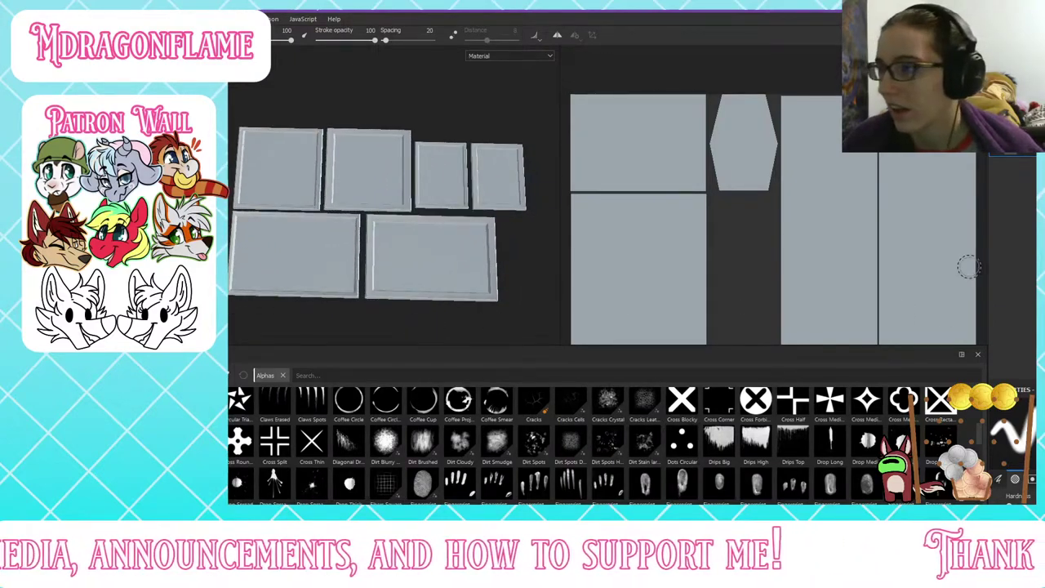
pyautogui.scroll(-4, 703, 214)
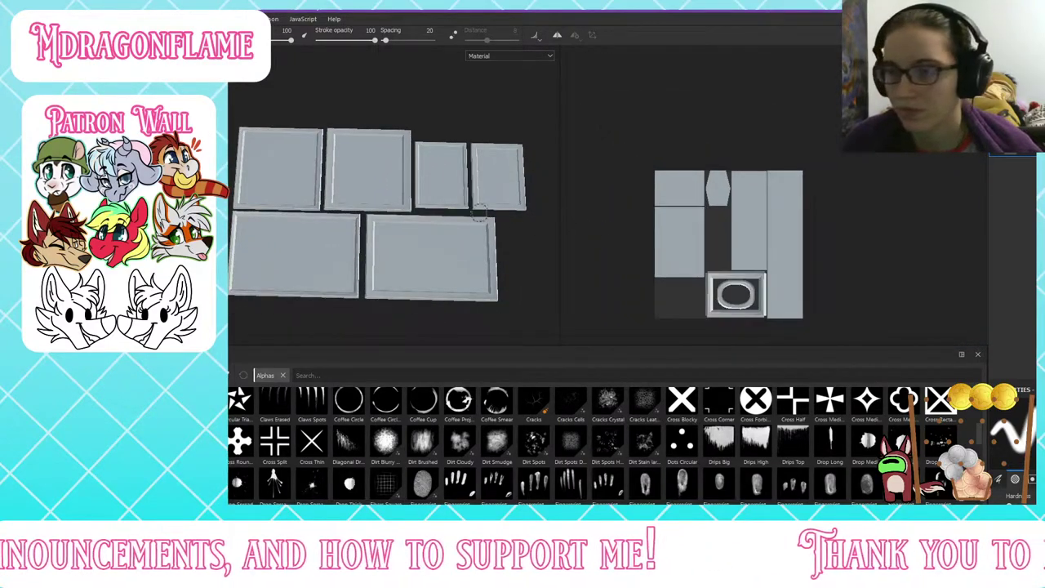
pyautogui.keyDown('alt'); pyautogui.moveTo(494, 221); pyautogui.dragTo(485, 229); pyautogui.keyUp('alt')
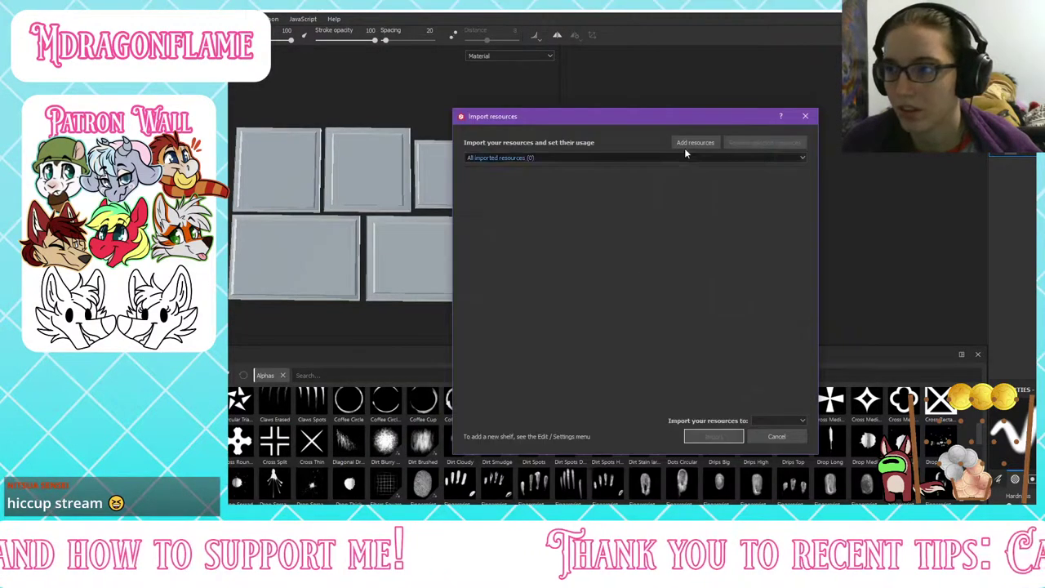
pyautogui.click(684, 145)
pyautogui.scroll(2, 490, 245)
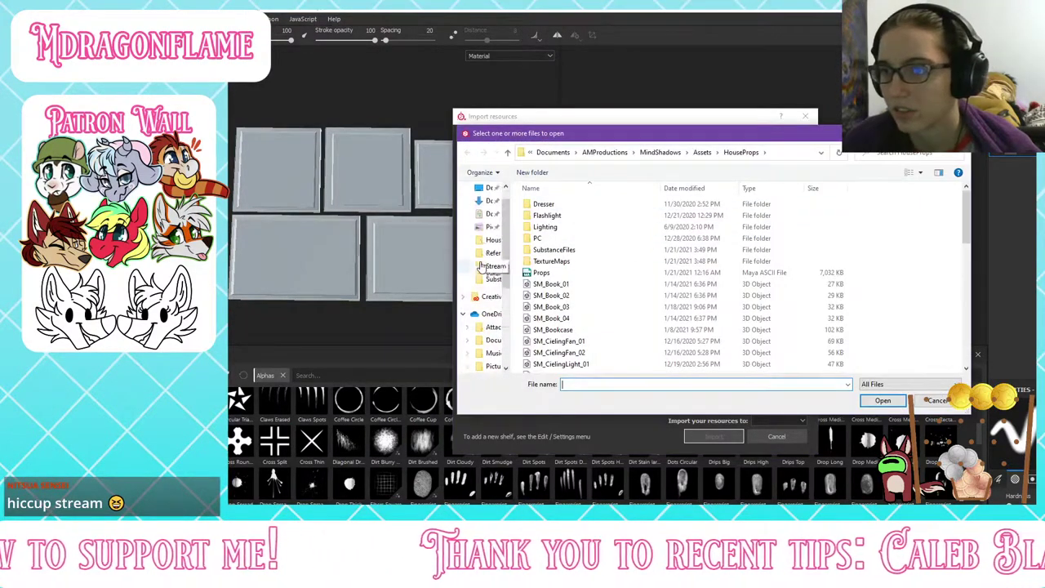
pyautogui.click(489, 237)
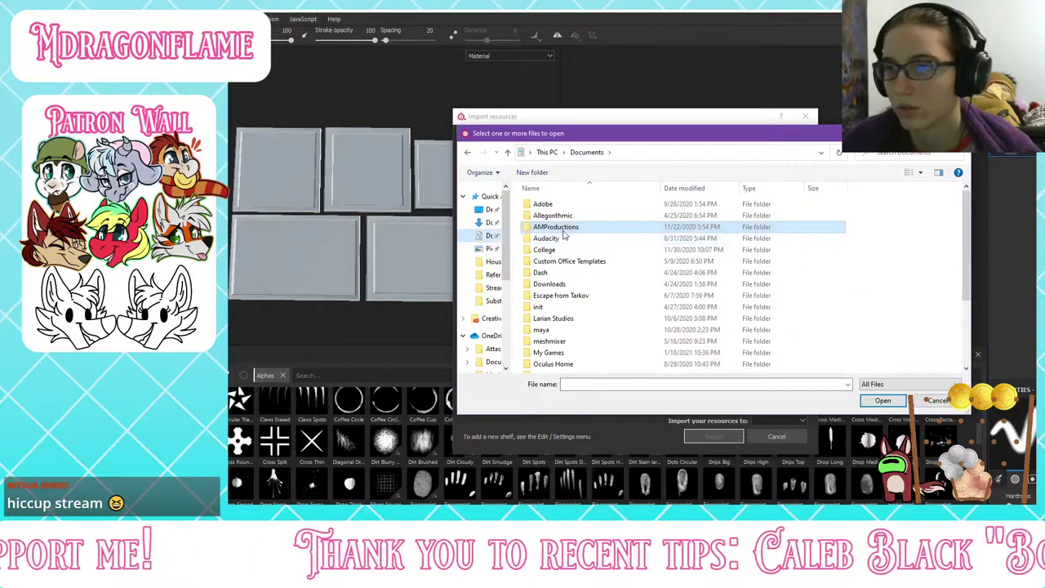
pyautogui.doubleClick(555, 227)
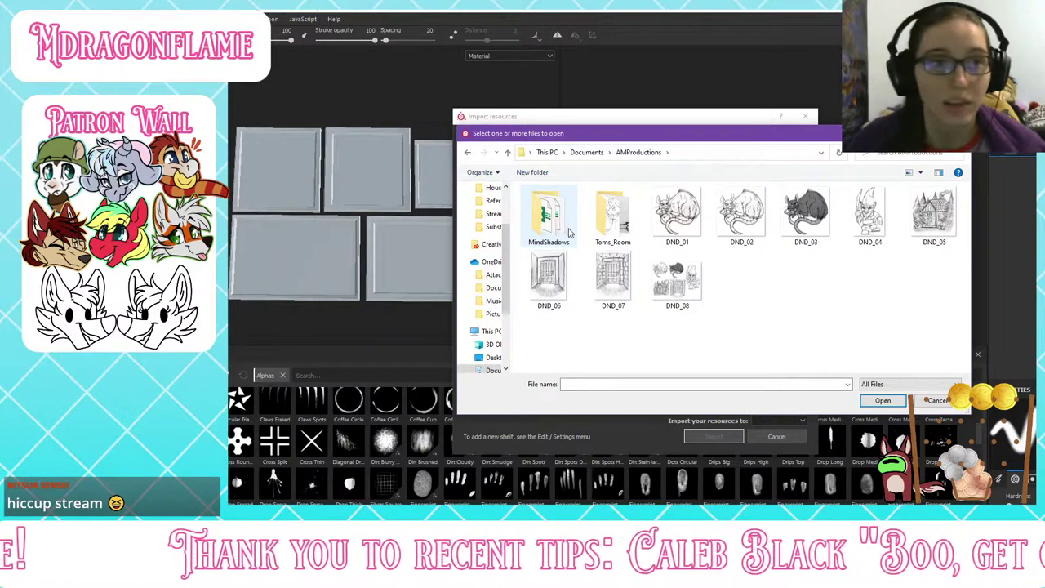
pyautogui.doubleClick(549, 216)
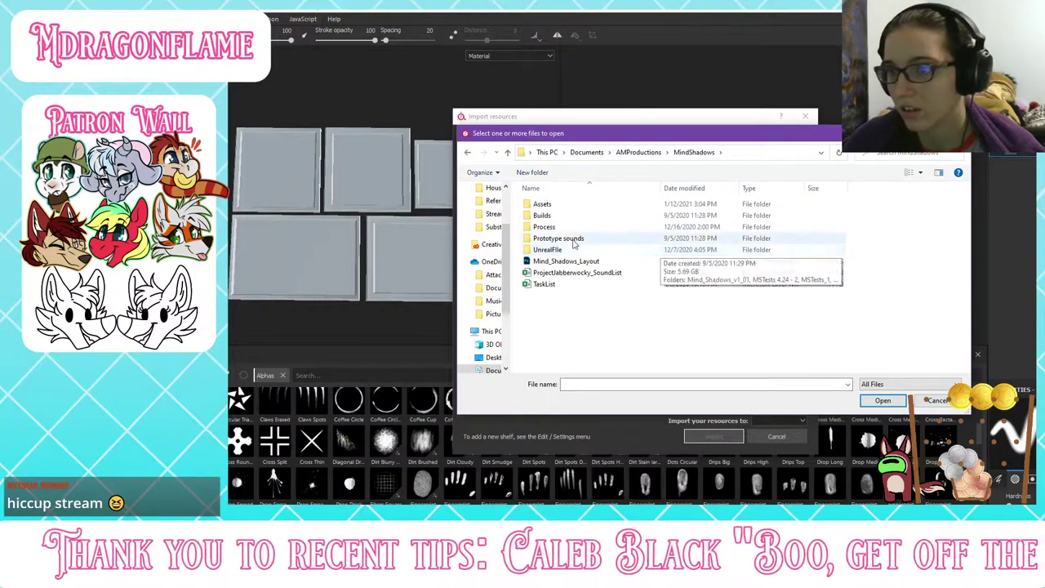
pyautogui.doubleClick(553, 216)
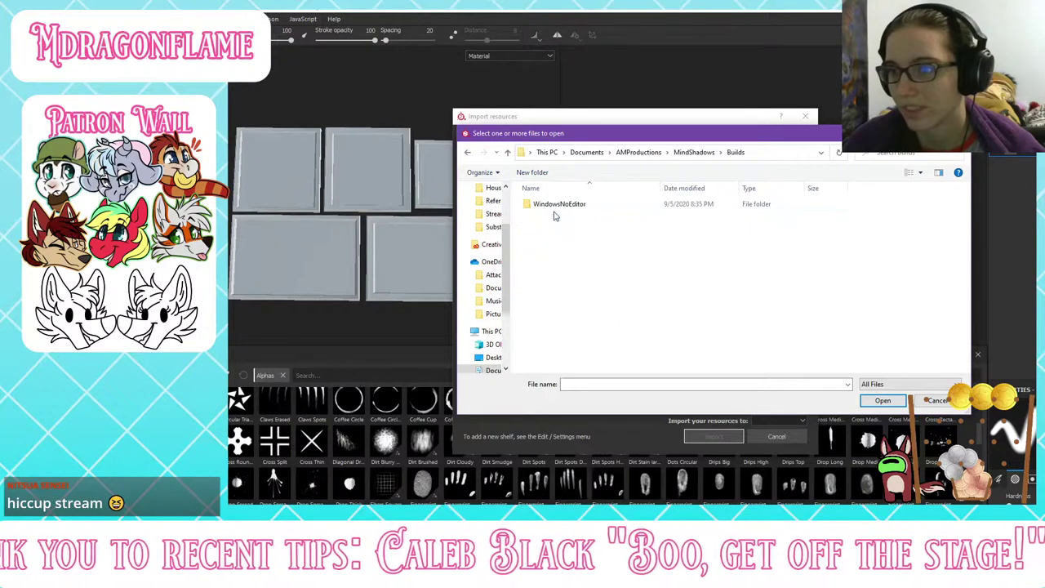
pyautogui.click(693, 152)
pyautogui.doubleClick(549, 205)
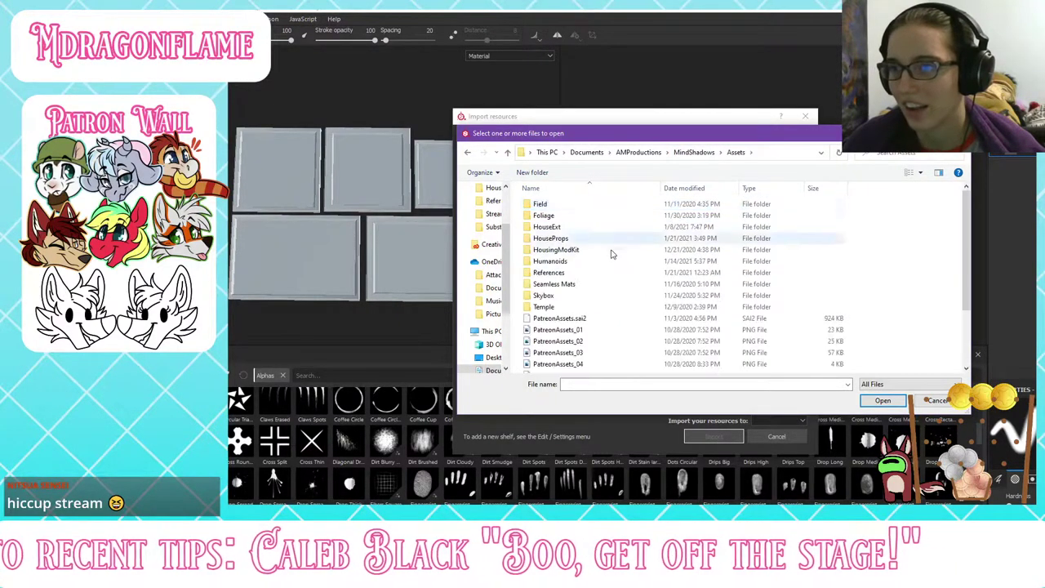
pyautogui.doubleClick(550, 273)
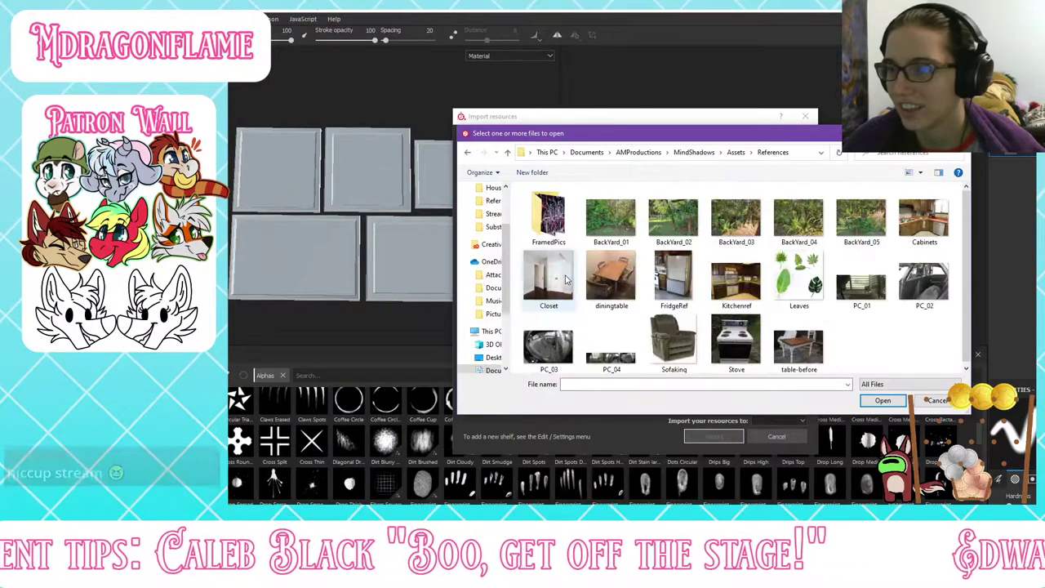
pyautogui.doubleClick(568, 229)
# Step: Add Abstract_02, Photo_01 and Photo_02 to the resources being imported
pyautogui.click(617, 235)
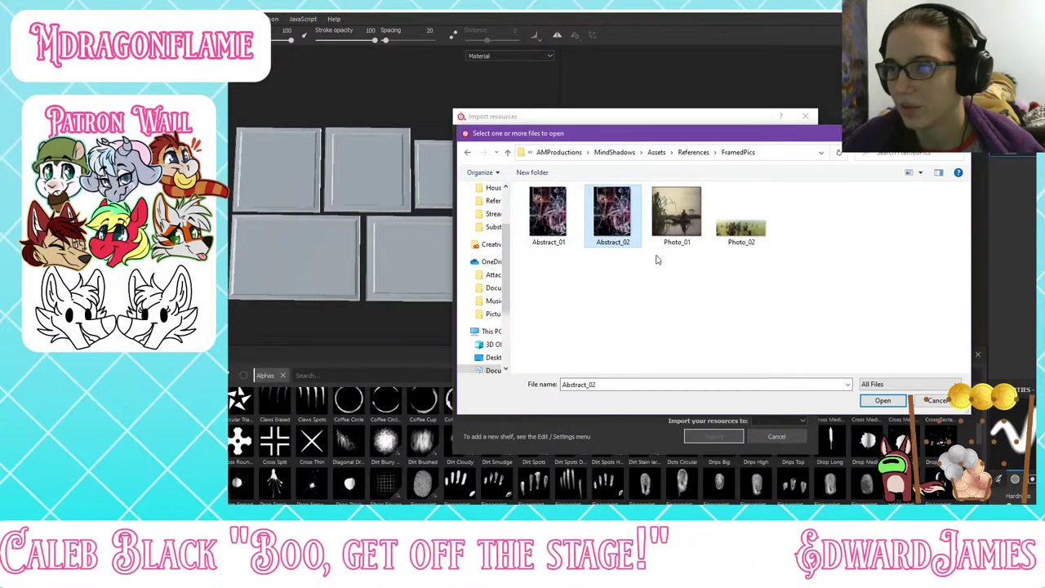
pyautogui.keyDown('ctrl'); pyautogui.click(677, 214); pyautogui.keyUp('ctrl')
pyautogui.keyDown('ctrl'); pyautogui.click(732, 235); pyautogui.keyUp('ctrl')
pyautogui.click(882, 400)
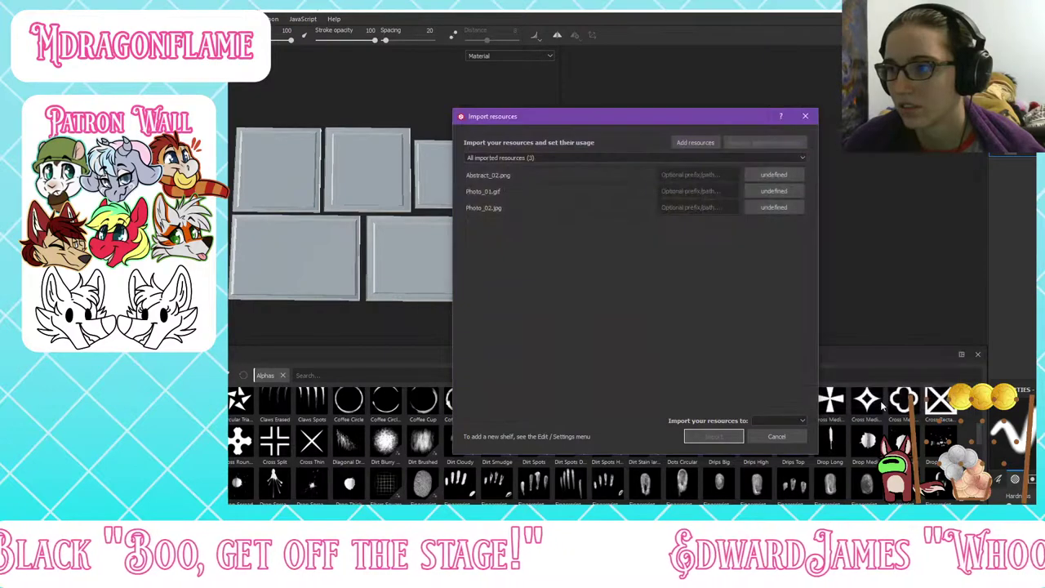
# Step: Set the usage of all three images to texture and import them into the current project
pyautogui.click(776, 209)
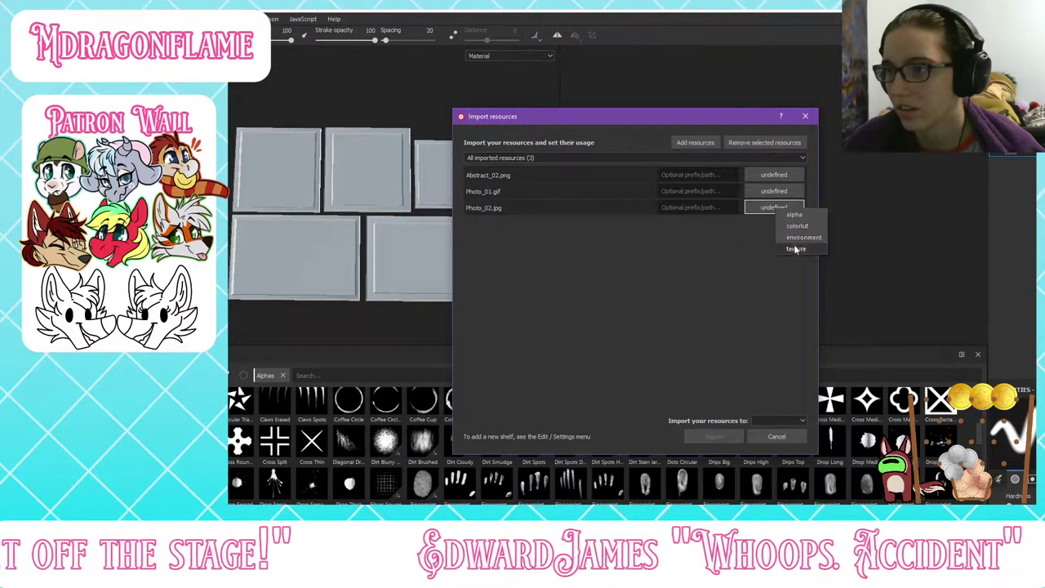
pyautogui.click(793, 248)
pyautogui.click(776, 420)
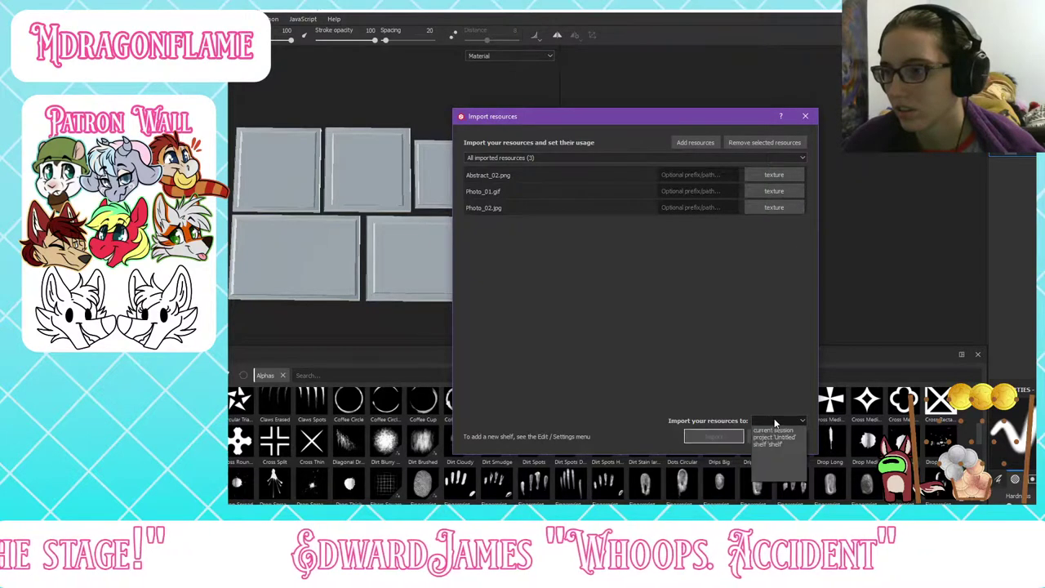
pyautogui.click(776, 438)
pyautogui.click(722, 435)
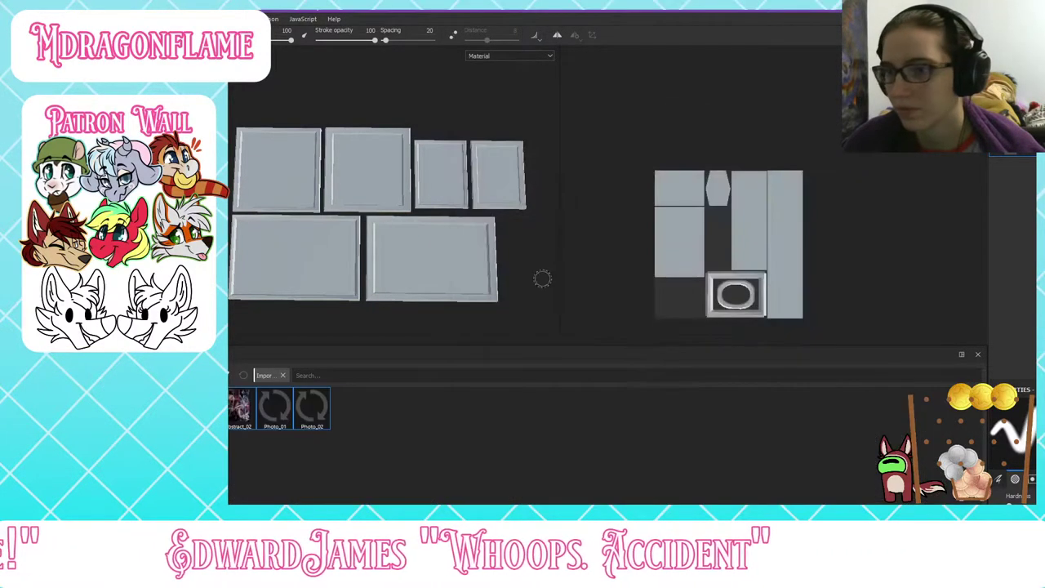
# Step: Save the project in the HouseProps SubstanceFiles folder under a name starting with M_Pi
pyautogui.hotkey('ctrl', 's')
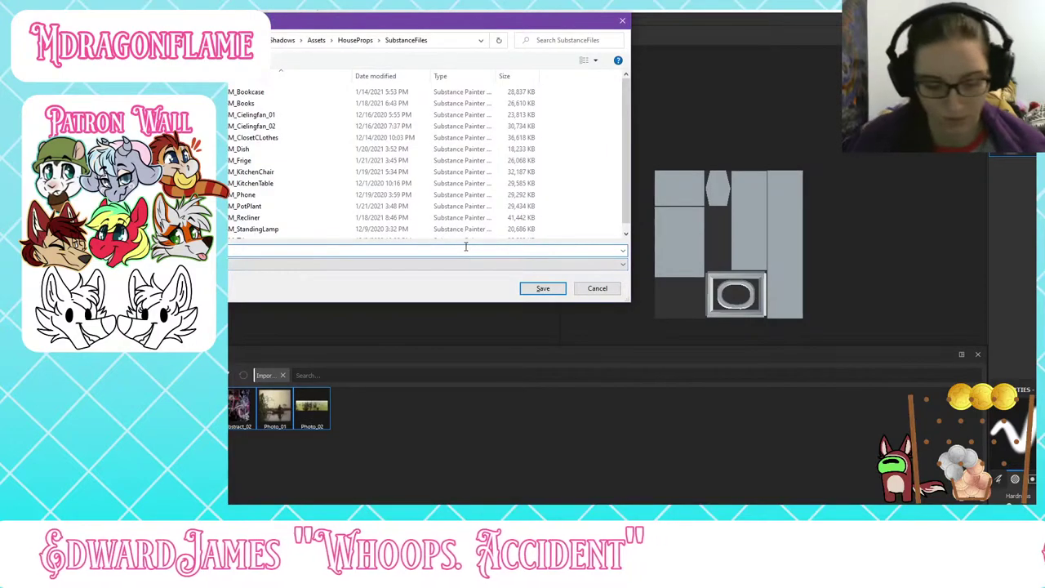
pyautogui.write('M_Pi')
pyautogui.press('Return')
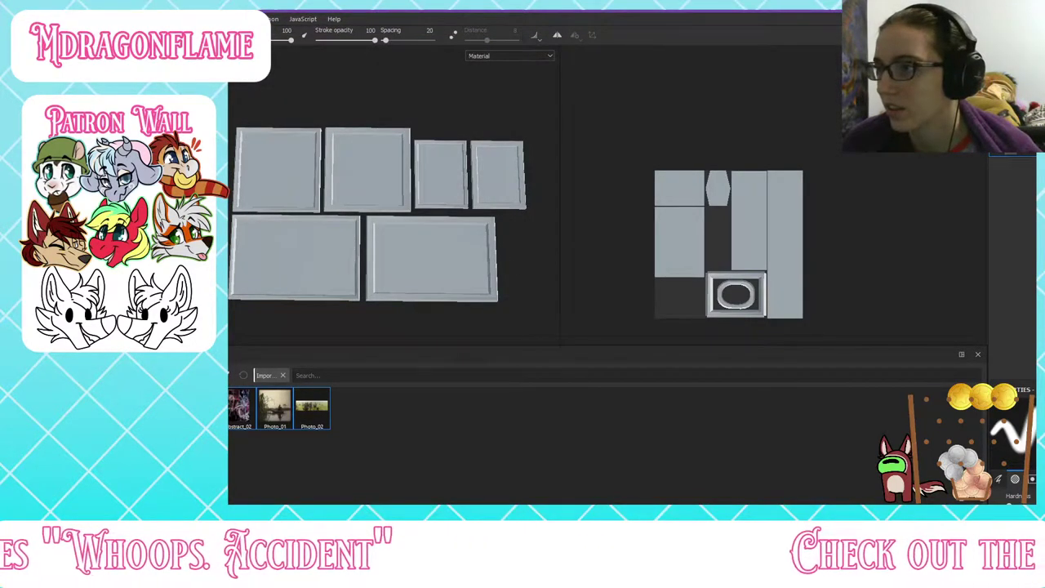
# Step: Add a fill layer and assign the Abstract_02 image as its base color
pyautogui.click(294, 456)
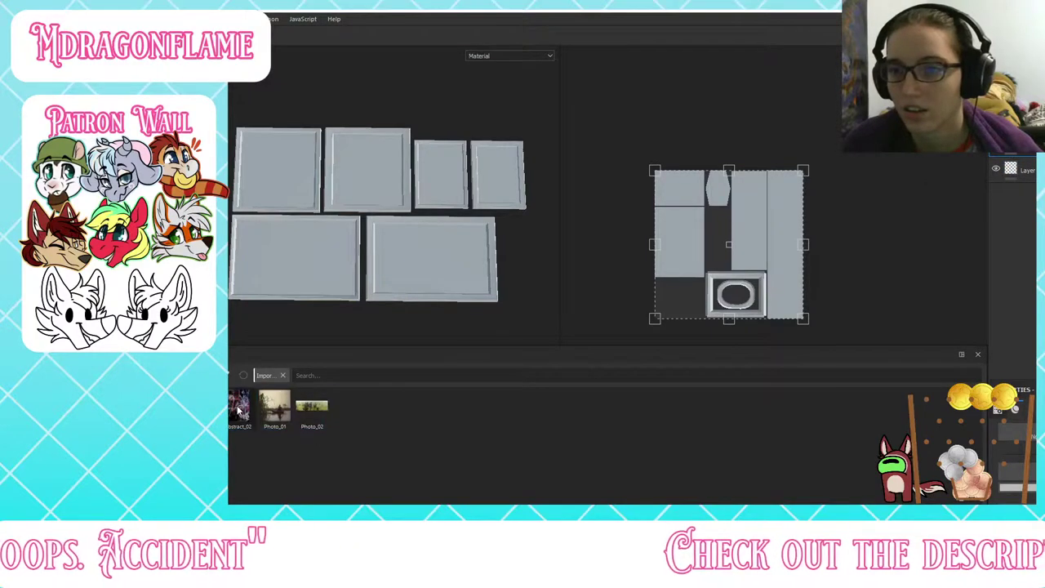
pyautogui.click(236, 408)
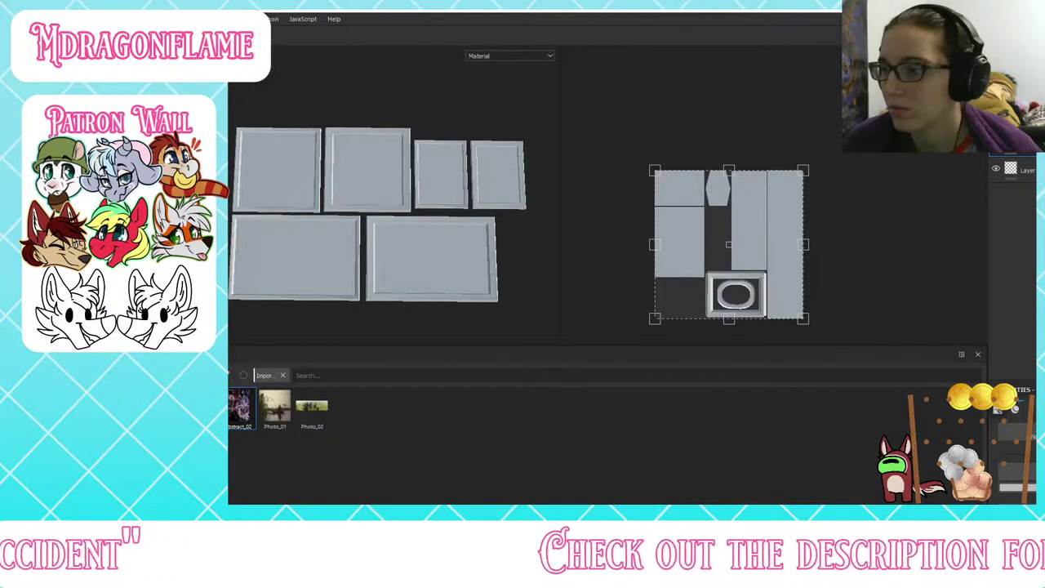
pyautogui.moveTo(237, 408); pyautogui.dragTo(1017, 472)
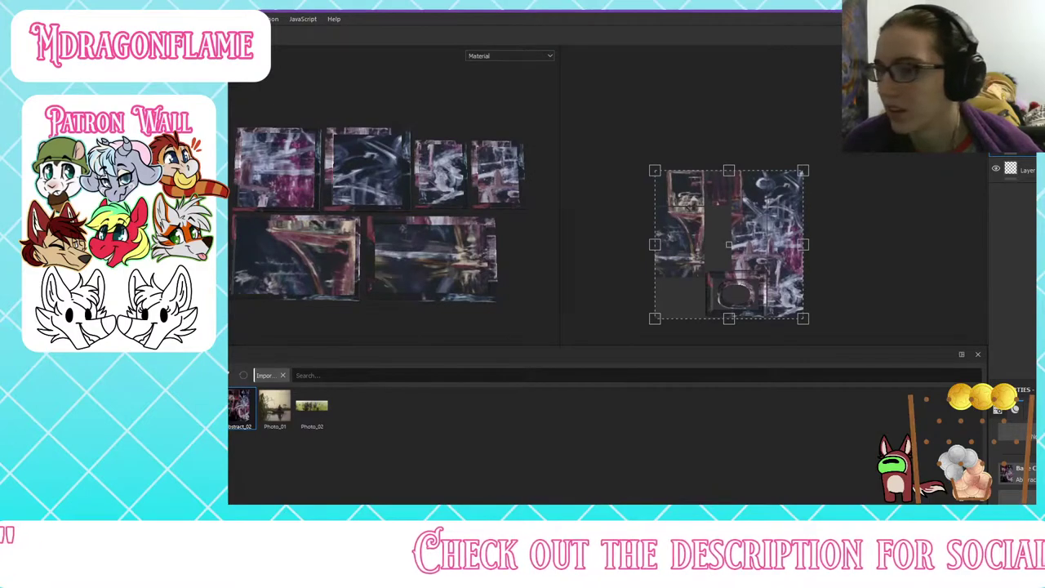
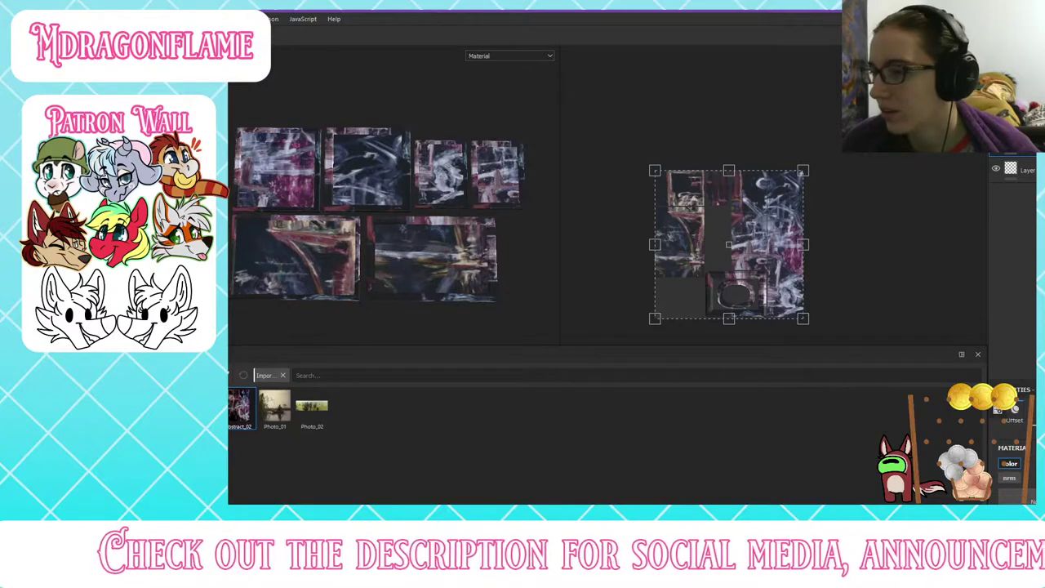
# Step: Scale down the abstract image's UV projection and set its UV wrap to None
pyautogui.scroll(-2, 738, 232)
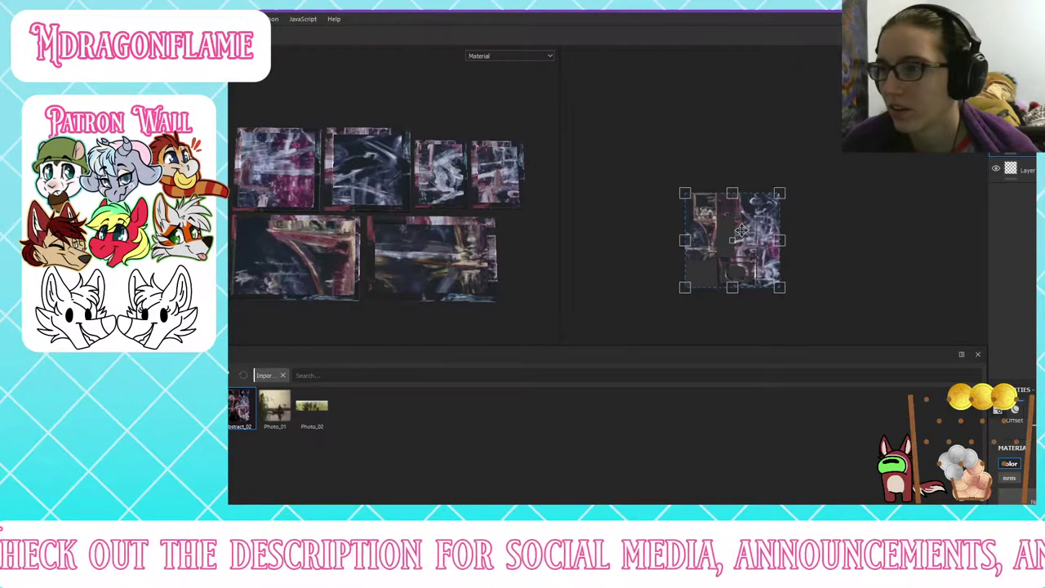
pyautogui.scroll(2, 738, 231)
pyautogui.moveTo(827, 147); pyautogui.dragTo(729, 237)
pyautogui.scroll(4, 1011, 465)
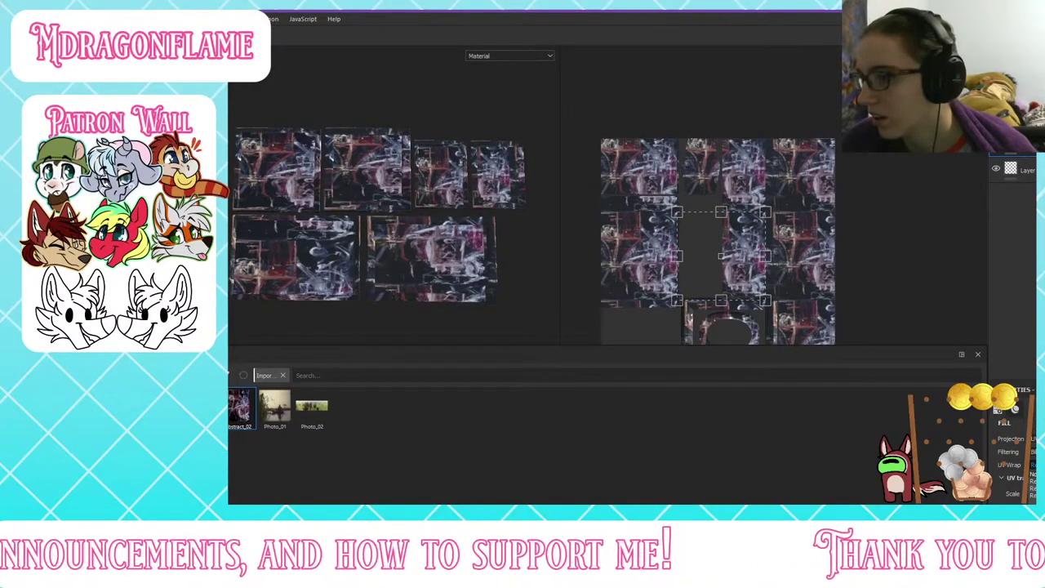
pyautogui.click(1033, 474)
pyautogui.scroll(-1, 742, 236)
pyautogui.scroll(3, 417, 162)
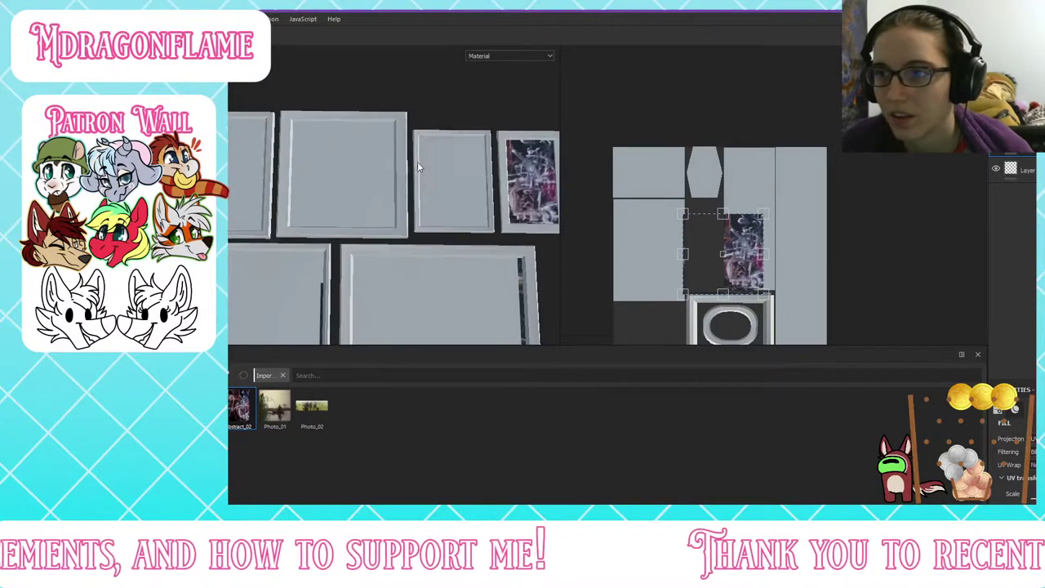
# Step: Move the abstract image onto the left-hand UV islands, stretch it taller and rotate it
pyautogui.scroll(-2, 429, 175)
pyautogui.moveTo(708, 249); pyautogui.dragTo(643, 207)
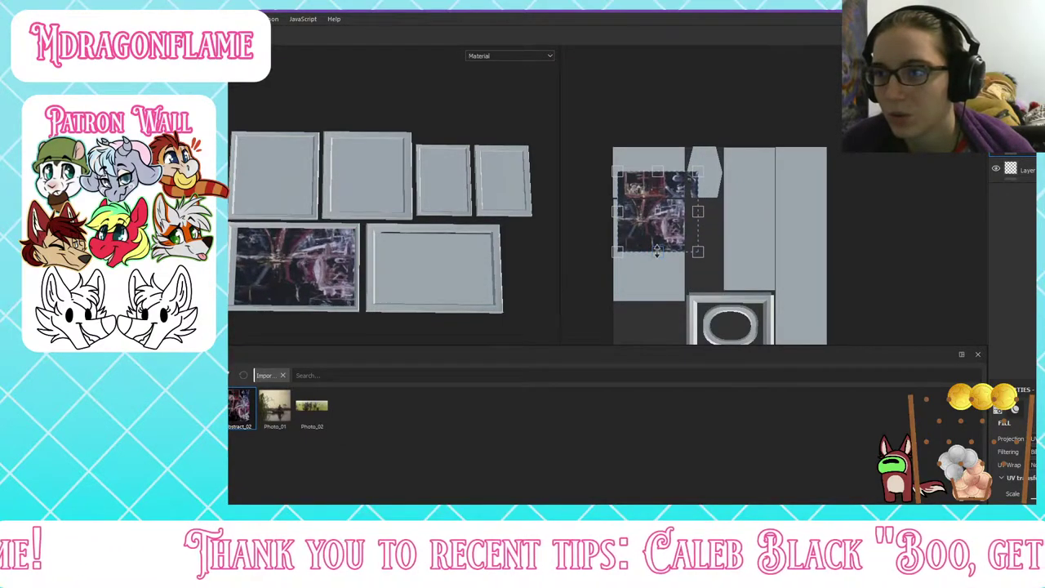
pyautogui.moveTo(656, 252); pyautogui.dragTo(655, 296)
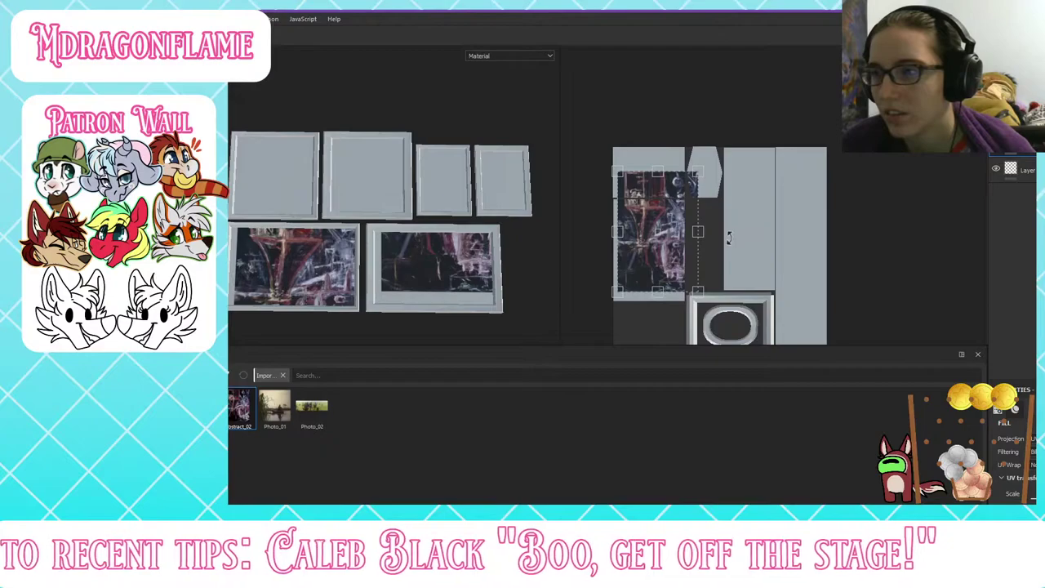
pyautogui.moveTo(730, 236); pyautogui.dragTo(589, 206)
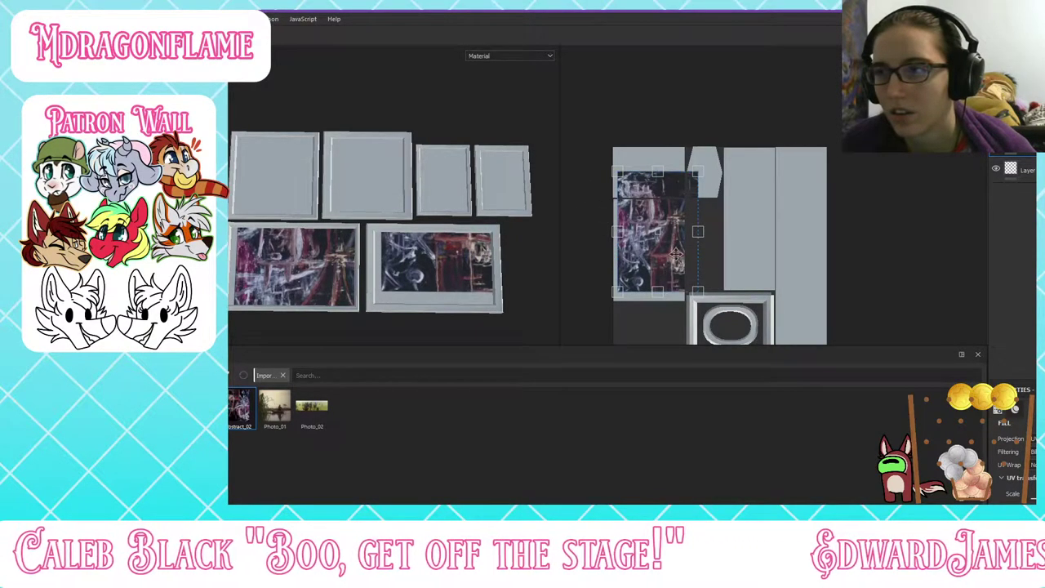
# Step: Move the abstract image to the lower end of the tall rightmost UV island and scale it to fill the small frame
pyautogui.moveTo(674, 254); pyautogui.dragTo(788, 327)
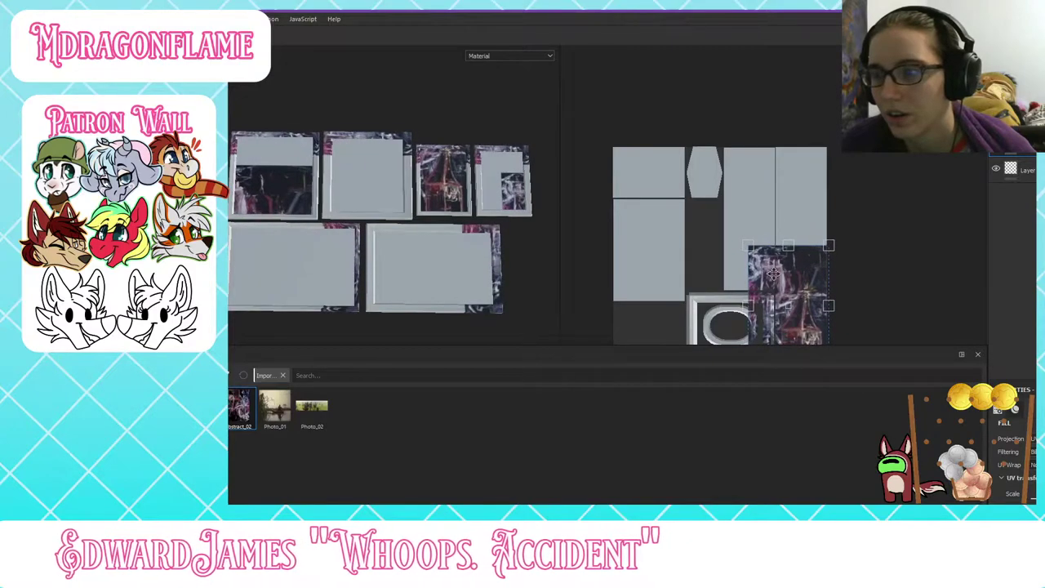
pyautogui.moveTo(748, 245); pyautogui.dragTo(793, 308)
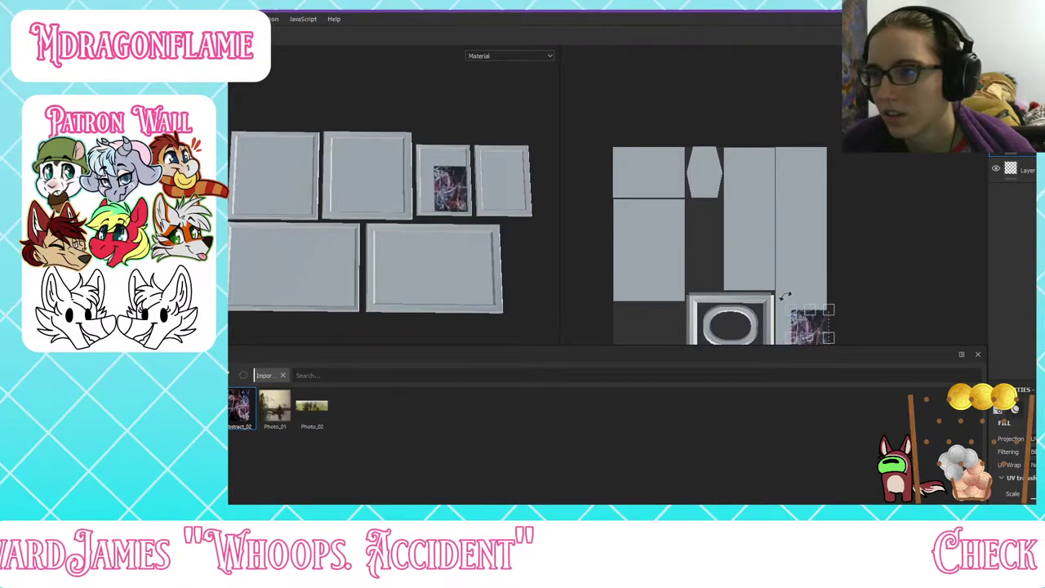
pyautogui.scroll(-3, 795, 282)
pyautogui.scroll(3, 805, 282)
pyautogui.keyDown('alt'); pyautogui.moveTo(842, 261); pyautogui.dragTo(828, 160, button='middle'); pyautogui.keyUp('alt')
pyautogui.scroll(-1, 787, 205)
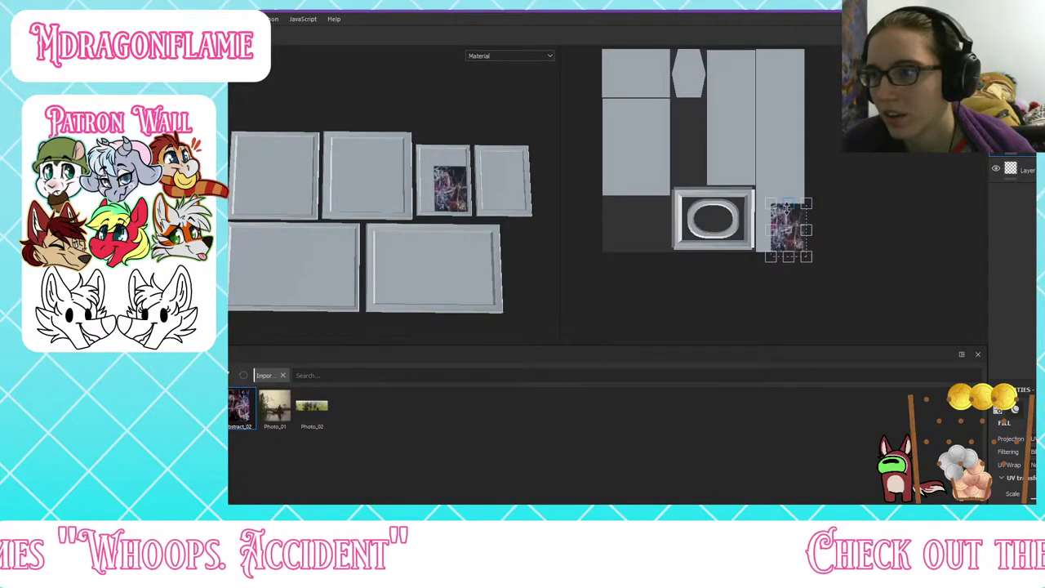
pyautogui.scroll(4, 786, 206)
pyautogui.moveTo(792, 236); pyautogui.dragTo(758, 233)
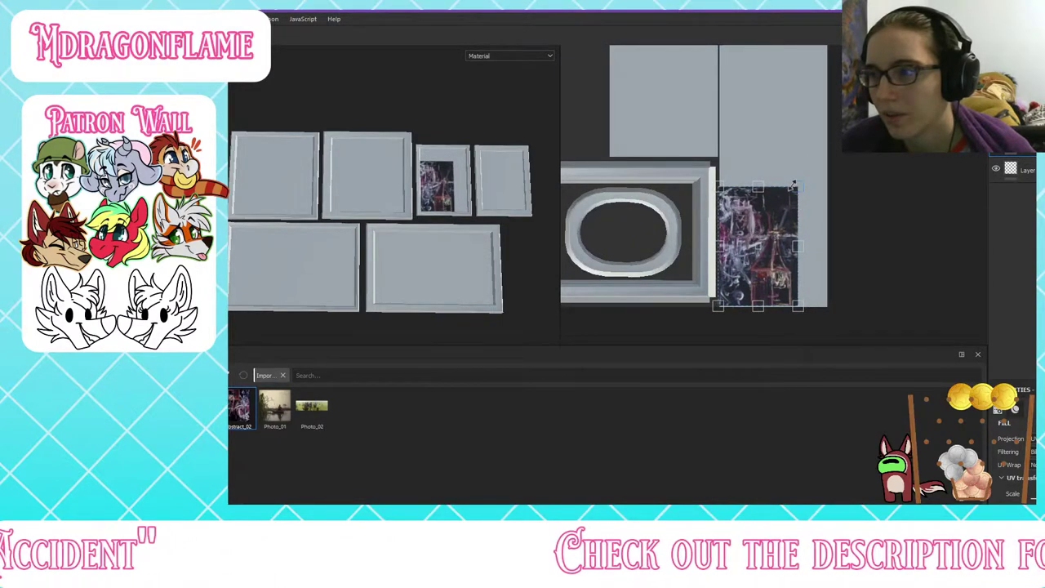
pyautogui.moveTo(795, 186); pyautogui.dragTo(821, 153)
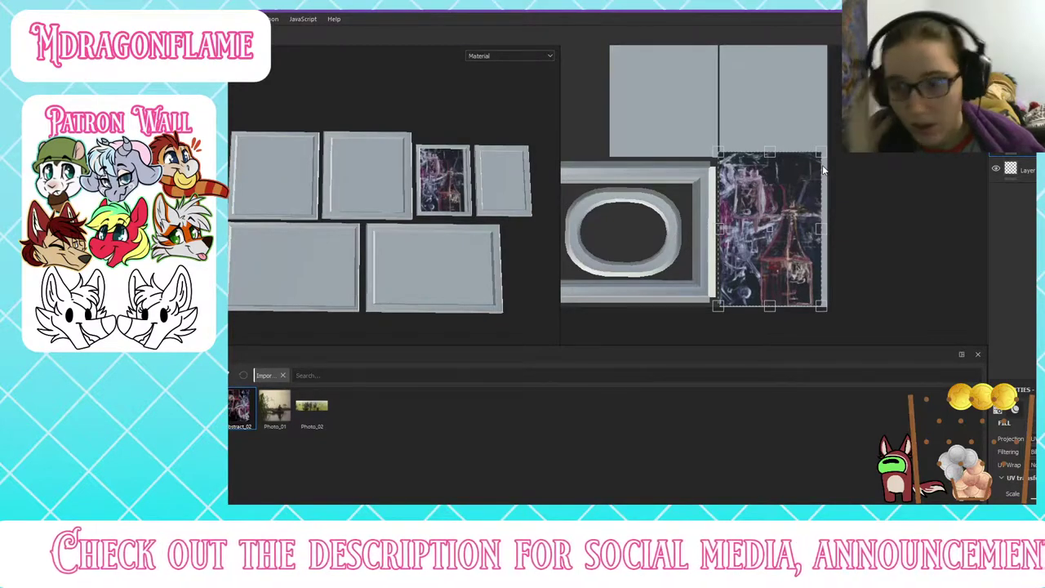
# Step: Rotate the abstract image to landscape and position it on the upper half of the large frame's left-hand UV island
pyautogui.scroll(3, 690, 187)
pyautogui.scroll(-7, 691, 188)
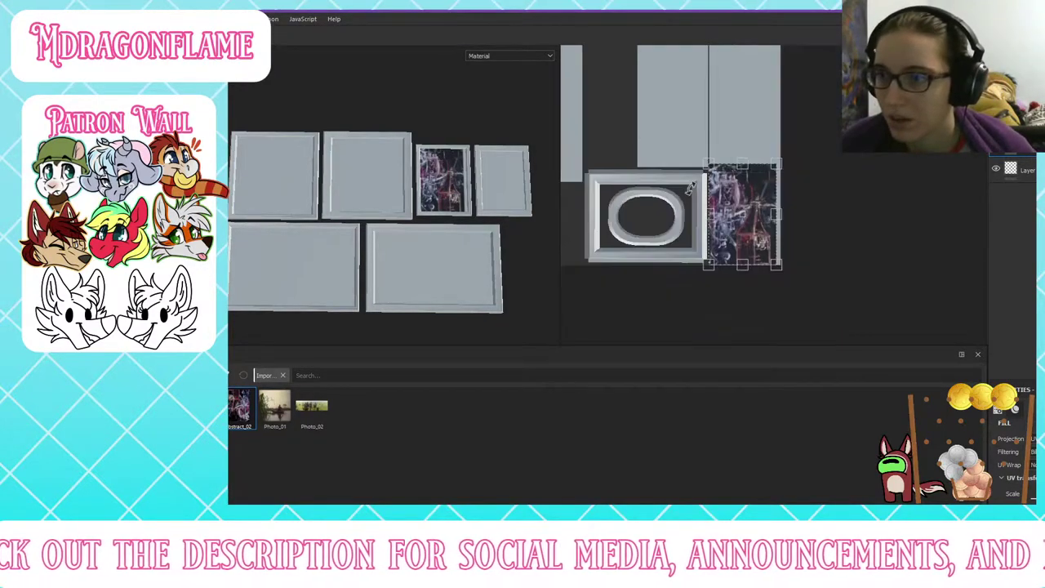
pyautogui.keyDown('alt'); pyautogui.moveTo(666, 143); pyautogui.dragTo(807, 213, button='middle'); pyautogui.keyUp('alt')
pyautogui.moveTo(862, 277); pyautogui.dragTo(700, 163)
pyautogui.moveTo(759, 202); pyautogui.dragTo(709, 201)
pyautogui.moveTo(730, 168); pyautogui.dragTo(736, 178)
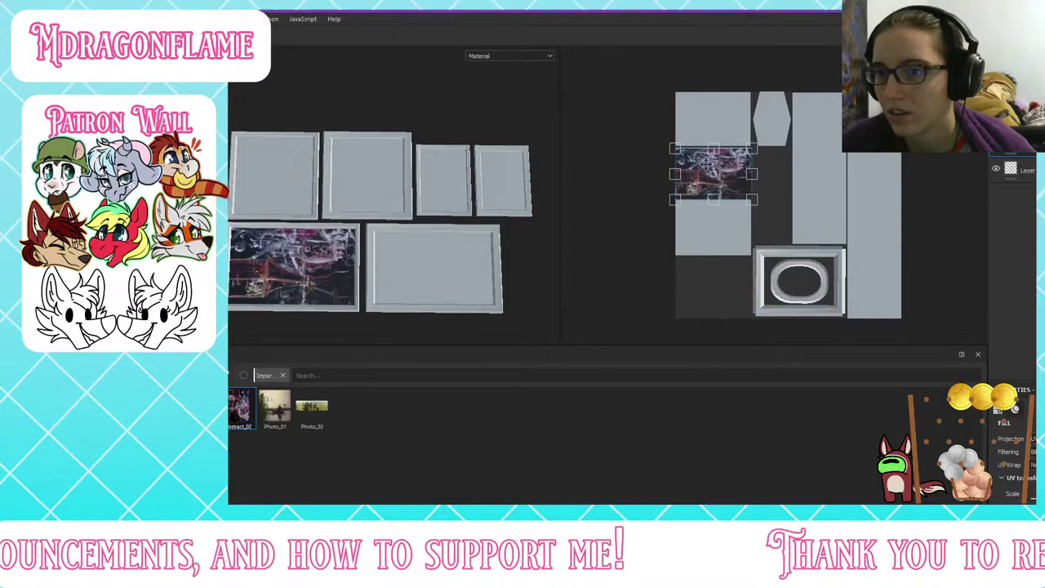
pyautogui.scroll(-2, 338, 210)
pyautogui.scroll(6, 326, 246)
pyautogui.scroll(2, 330, 248)
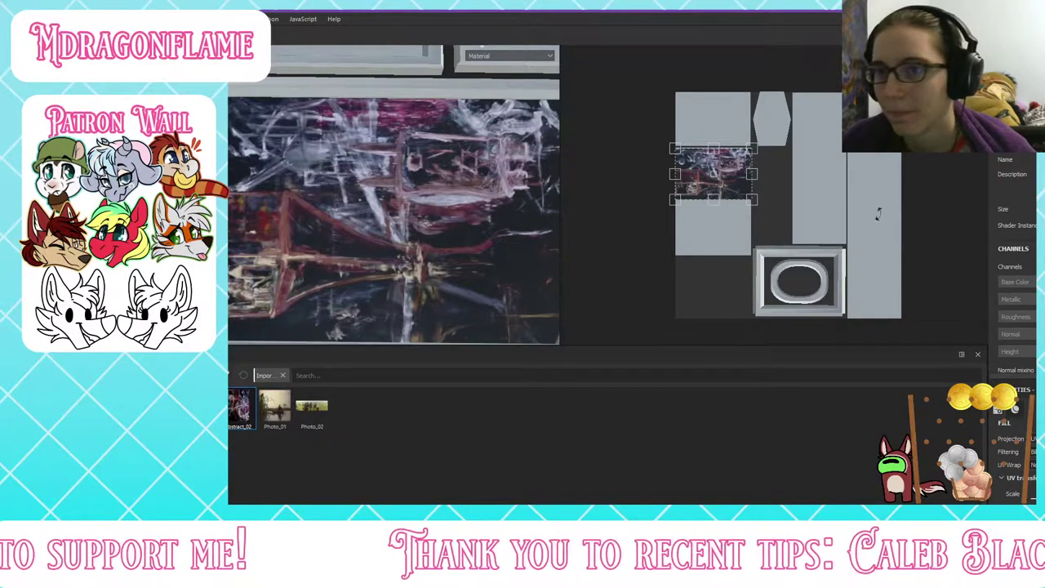
# Step: Nudge the abstract image's UV projection so it fills the large frame's picture area to its edges
pyautogui.click(1010, 116)
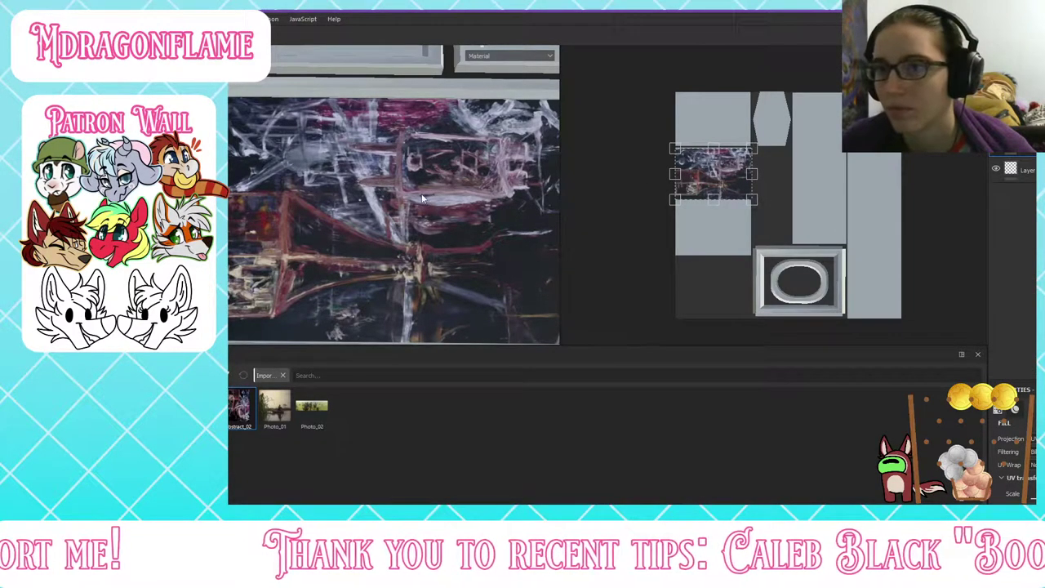
pyautogui.scroll(-2, 247, 218)
pyautogui.scroll(2, 291, 252)
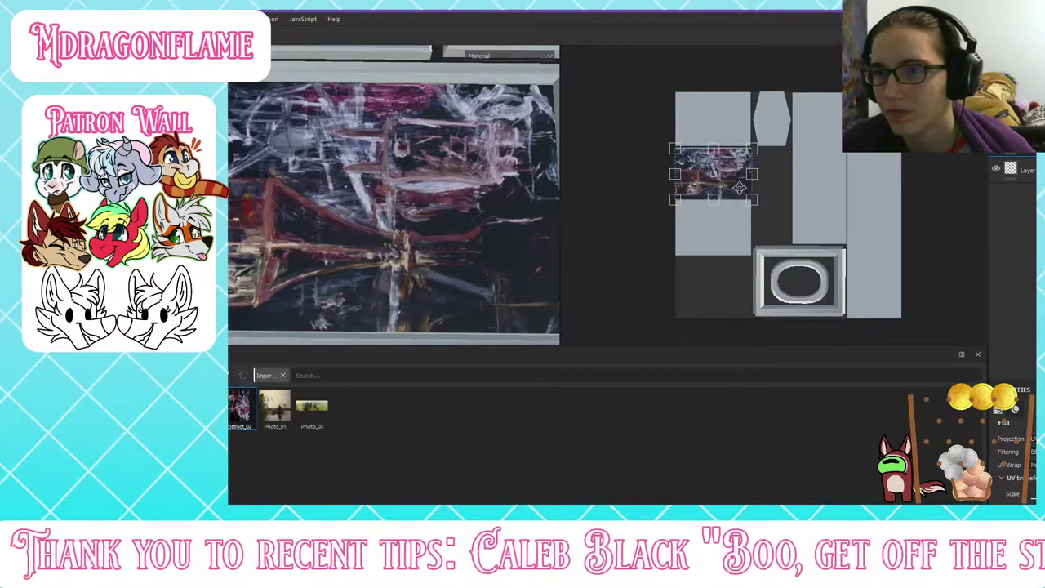
pyautogui.moveTo(724, 182); pyautogui.dragTo(727, 182)
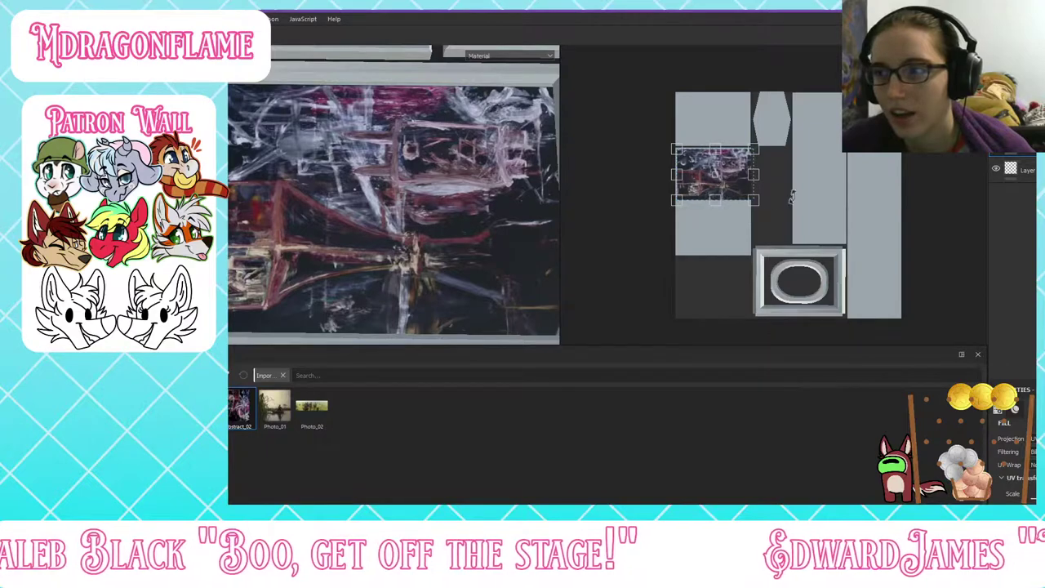
pyautogui.keyDown('alt'); pyautogui.moveTo(458, 230); pyautogui.dragTo(372, 207); pyautogui.keyUp('alt')
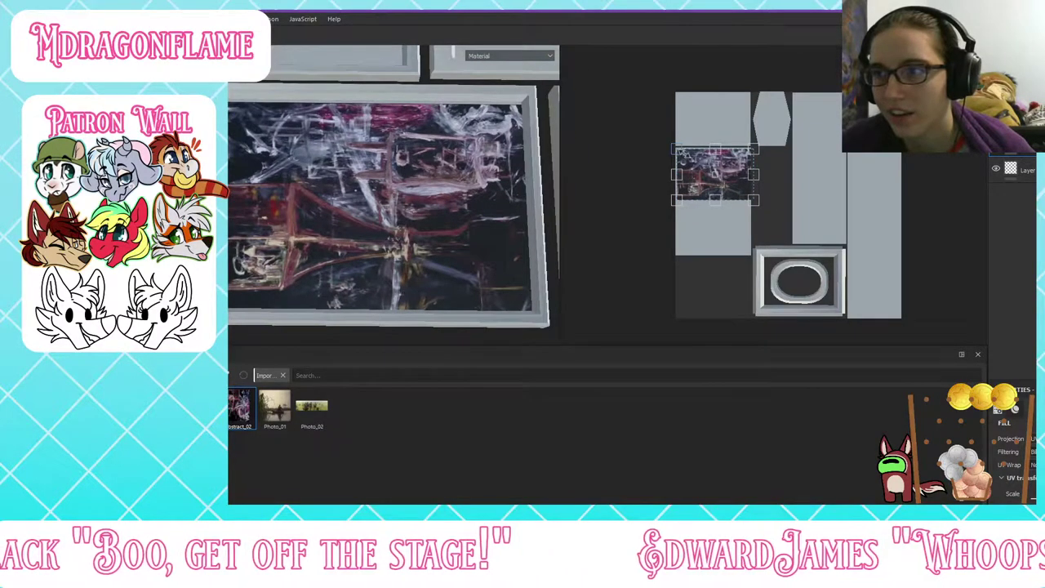
pyautogui.moveTo(682, 154); pyautogui.dragTo(679, 152)
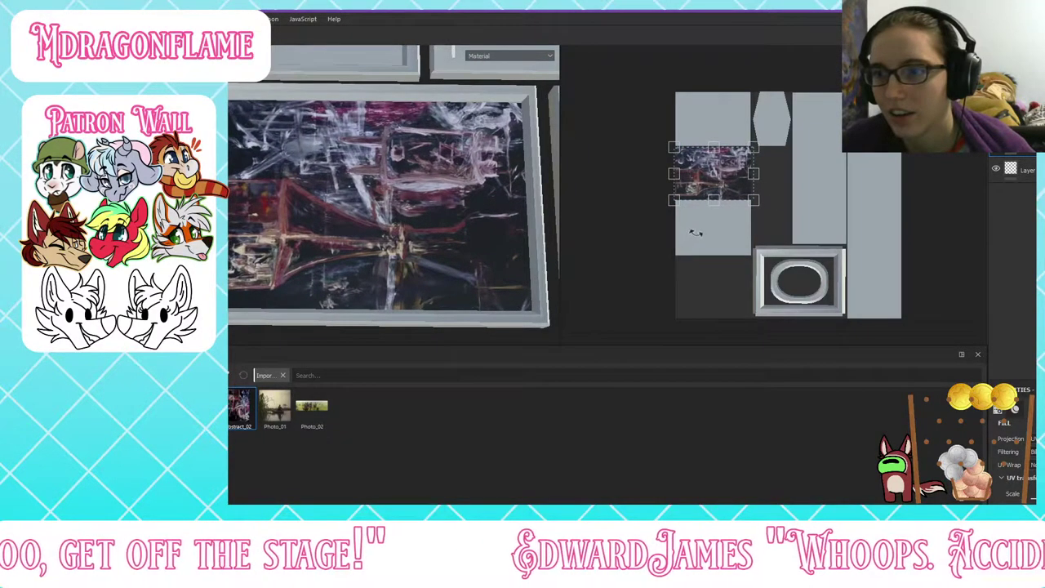
# Step: Examine the abstract painting in the large frame up close and from several angles
pyautogui.moveTo(411, 206)
pyautogui.keyDown('alt'); pyautogui.mouseDown()
pyautogui.moveTo(264, 187)
pyautogui.moveTo(369, 202)
pyautogui.moveTo(355, 244)
pyautogui.mouseUp(); pyautogui.keyUp('alt')
pyautogui.scroll(4, 423, 201)
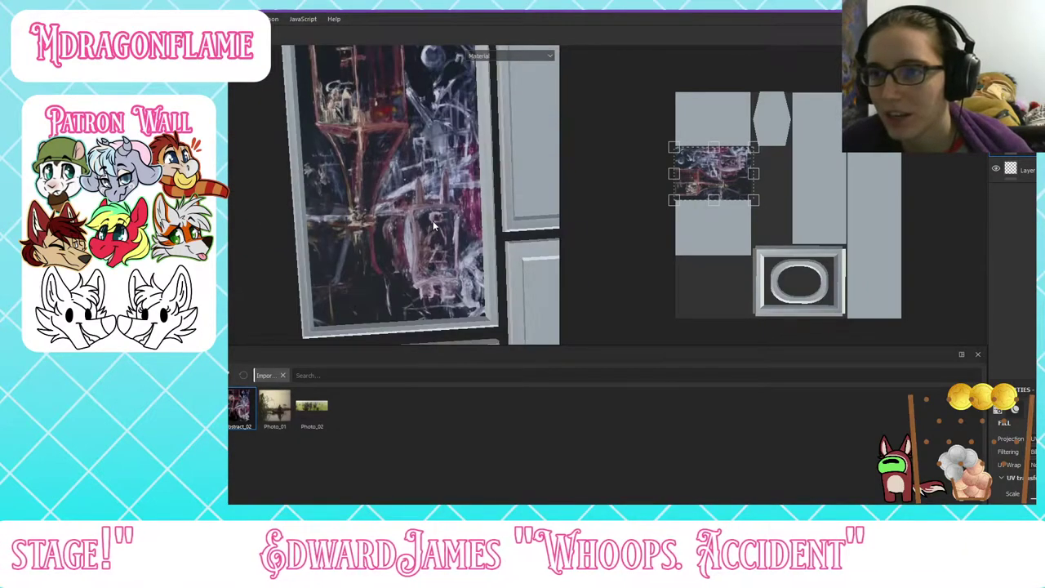
pyautogui.keyDown('alt'); pyautogui.moveTo(433, 221); pyautogui.dragTo(419, 237); pyautogui.keyUp('alt')
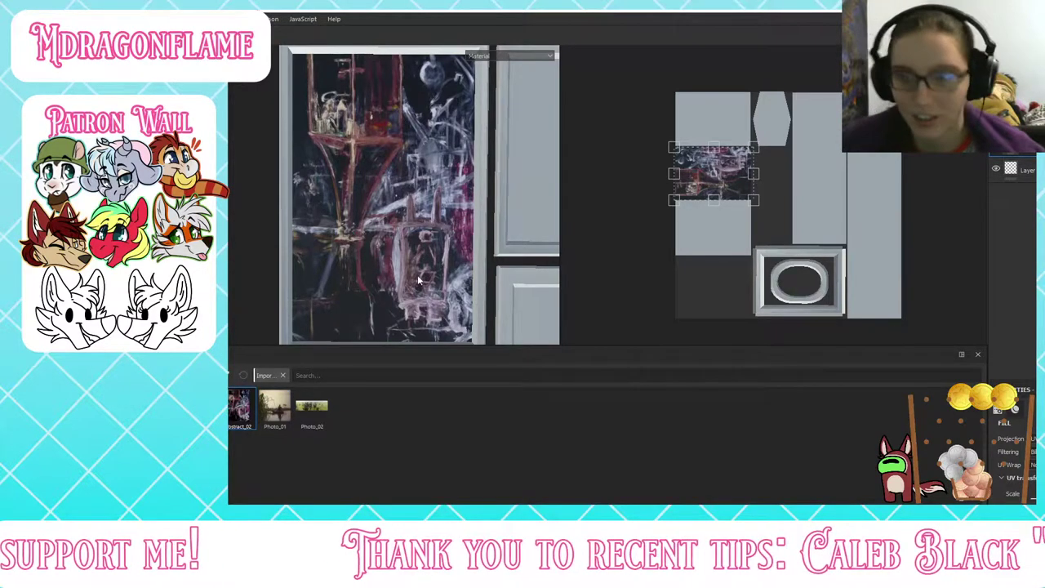
pyautogui.scroll(-2, 434, 303)
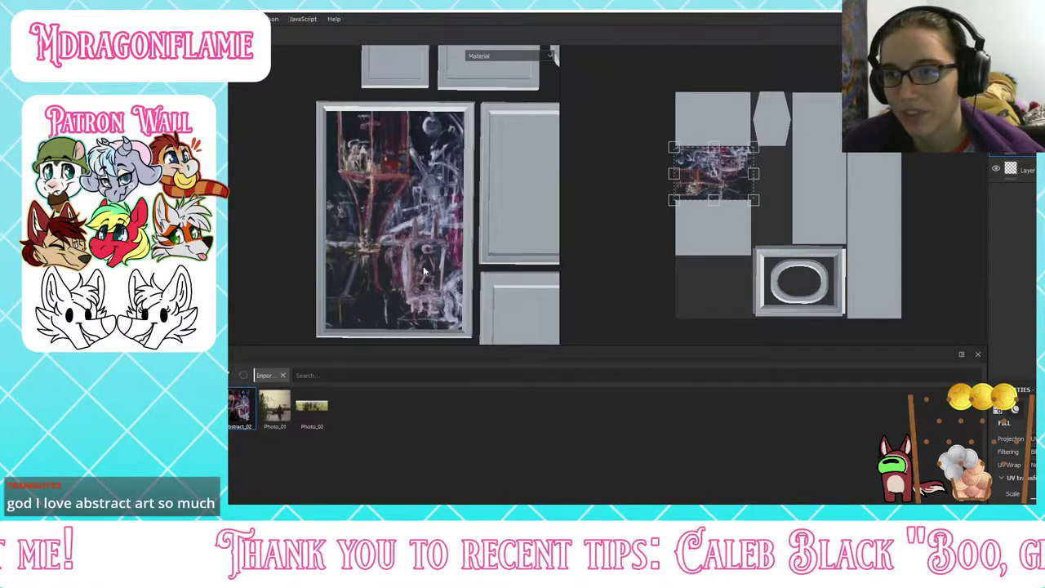
pyautogui.scroll(6, 433, 304)
pyautogui.scroll(3, 403, 253)
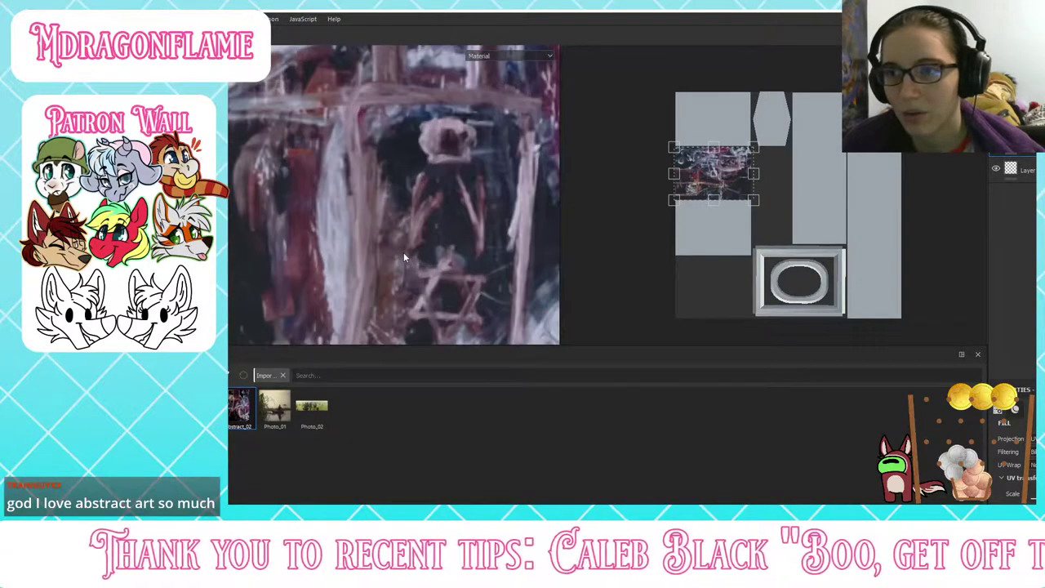
pyautogui.scroll(-9, 403, 252)
pyautogui.scroll(2, 345, 123)
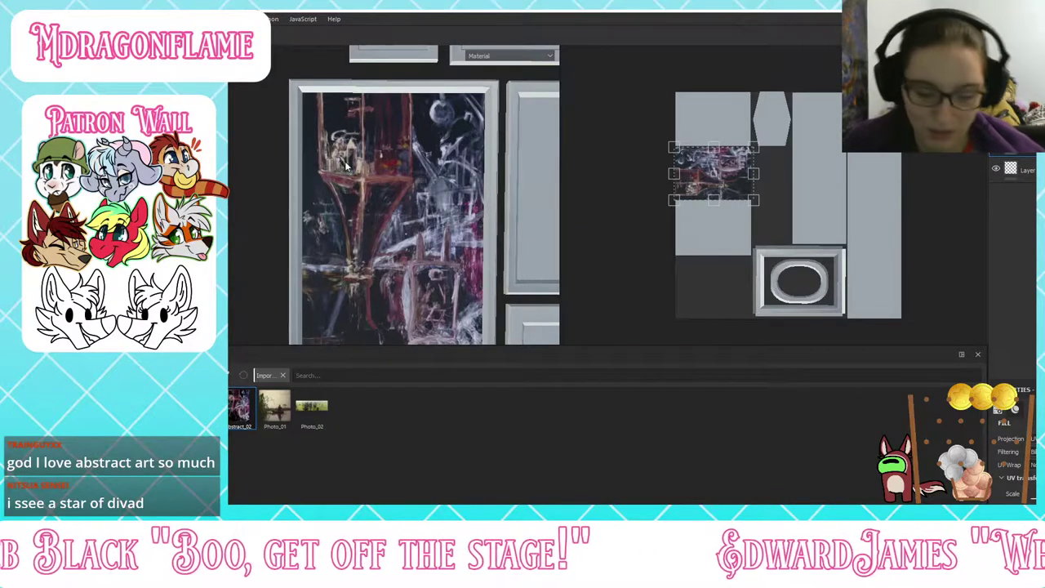
pyautogui.moveTo(531, 275)
pyautogui.keyDown('alt'); pyautogui.mouseDown()
pyautogui.moveTo(494, 210)
pyautogui.moveTo(475, 128)
pyautogui.moveTo(475, 275)
pyautogui.mouseUp(); pyautogui.keyUp('alt')
pyautogui.scroll(-5, 463, 249)
pyautogui.keyDown('alt'); pyautogui.moveTo(462, 249); pyautogui.dragTo(428, 155, button='middle'); pyautogui.keyUp('alt')
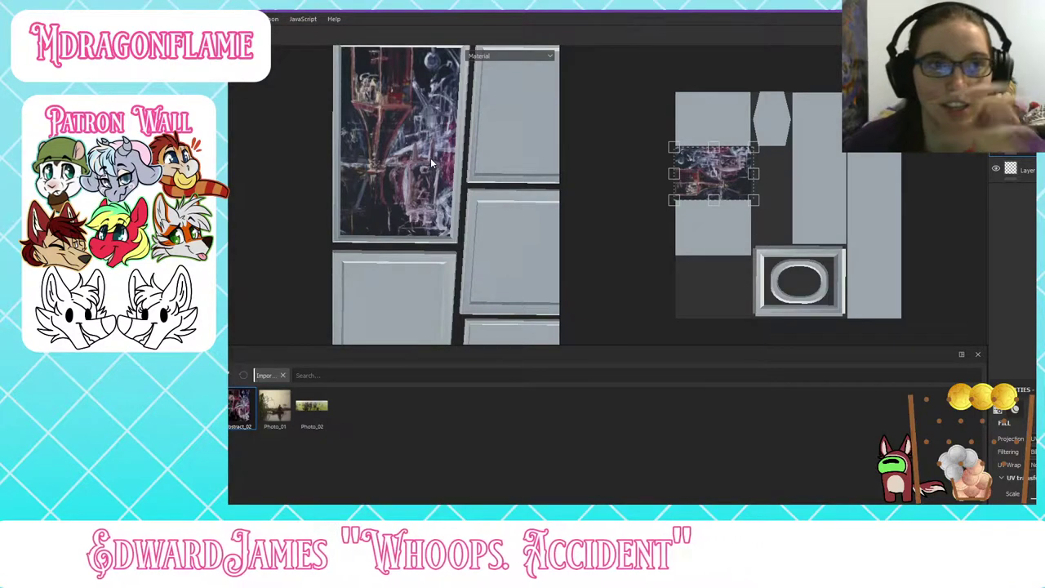
pyautogui.keyDown('alt'); pyautogui.moveTo(460, 176); pyautogui.dragTo(448, 103); pyautogui.keyUp('alt')
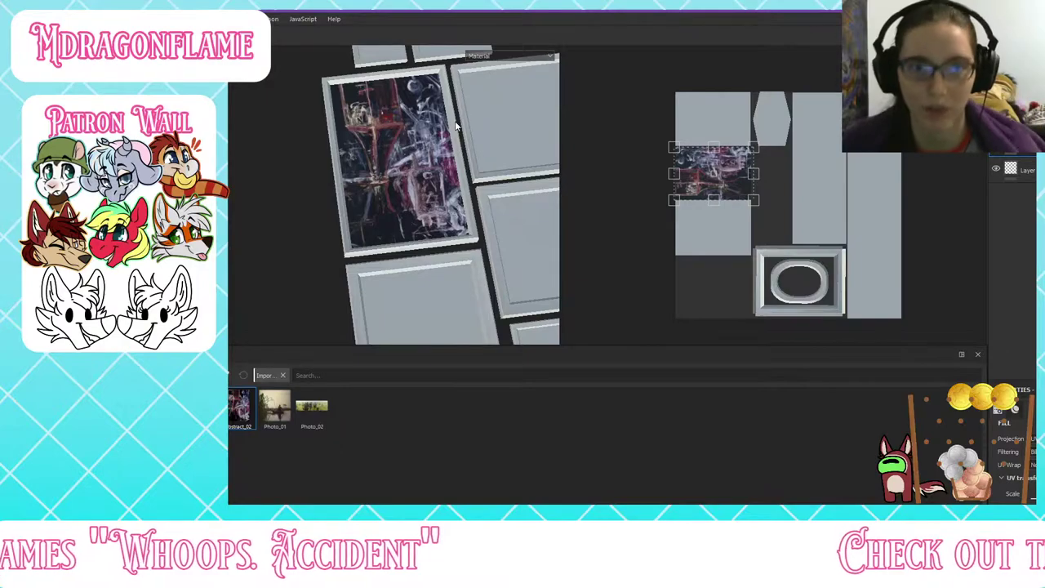
pyautogui.keyDown('alt'); pyautogui.moveTo(475, 137); pyautogui.dragTo(427, 187); pyautogui.keyUp('alt')
pyautogui.scroll(8, 428, 179)
pyautogui.scroll(-2, 457, 196)
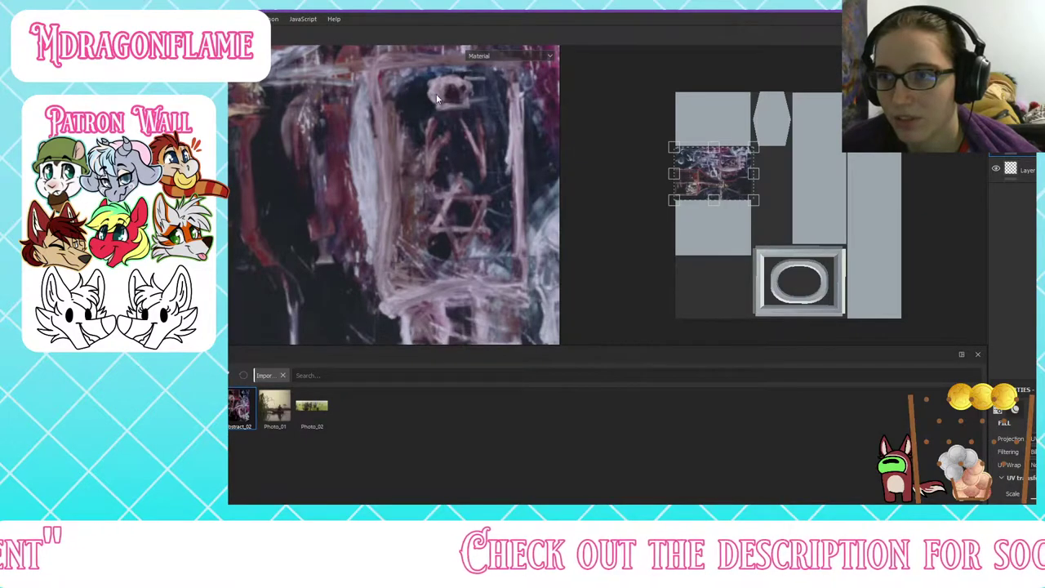
pyautogui.scroll(-5, 482, 155)
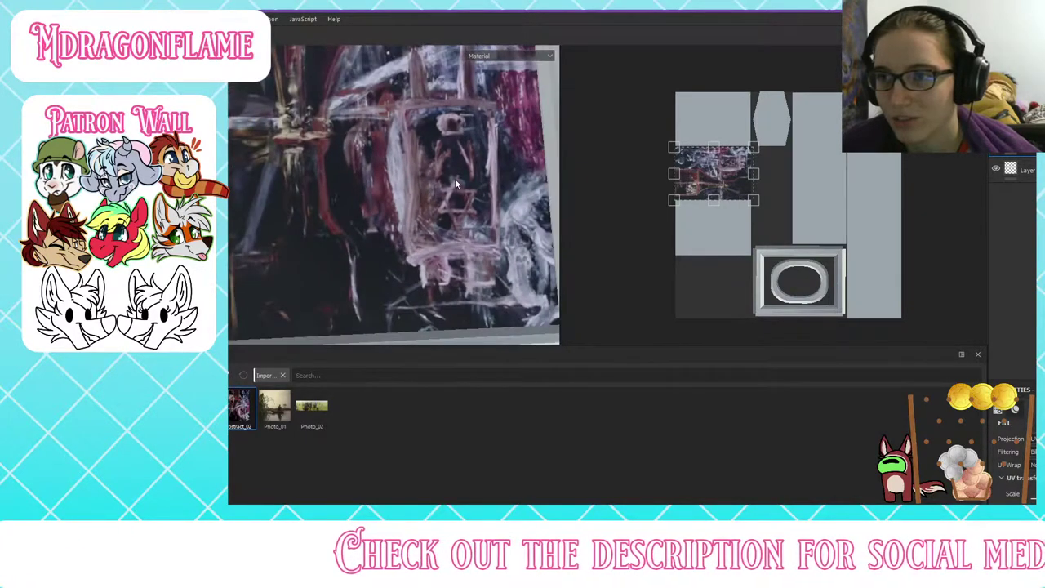
pyautogui.keyDown('alt'); pyautogui.moveTo(471, 148); pyautogui.dragTo(455, 169); pyautogui.keyUp('alt')
pyautogui.scroll(-1, 455, 169)
pyautogui.keyDown('alt'); pyautogui.moveTo(454, 169); pyautogui.dragTo(445, 209, button='middle'); pyautogui.keyUp('alt')
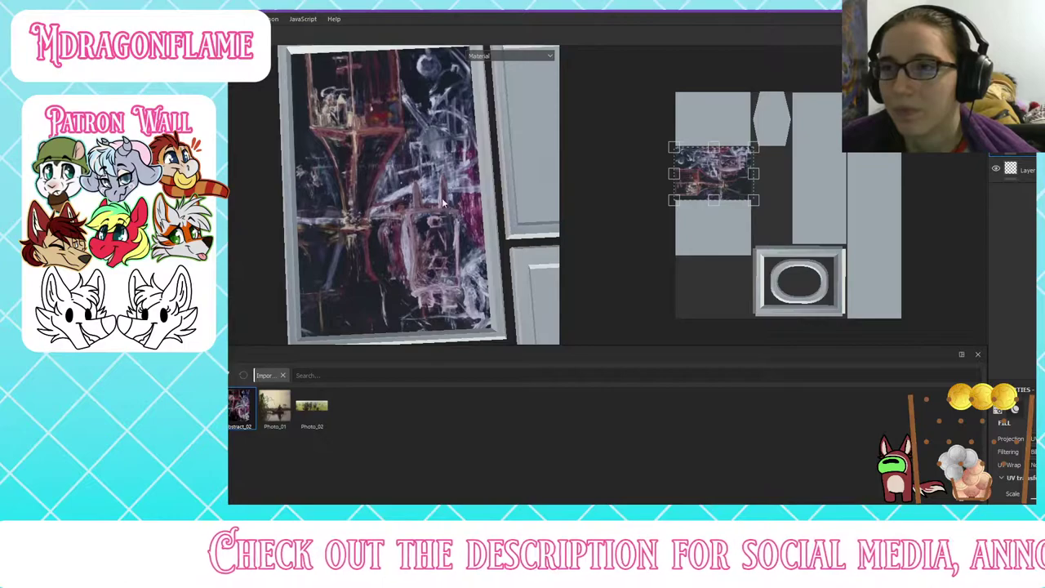
pyautogui.keyDown('alt'); pyautogui.keyDown('shift'); pyautogui.moveTo(454, 55); pyautogui.dragTo(445, 216); pyautogui.keyUp('shift'); pyautogui.keyUp('alt')
pyautogui.scroll(-2, 445, 217)
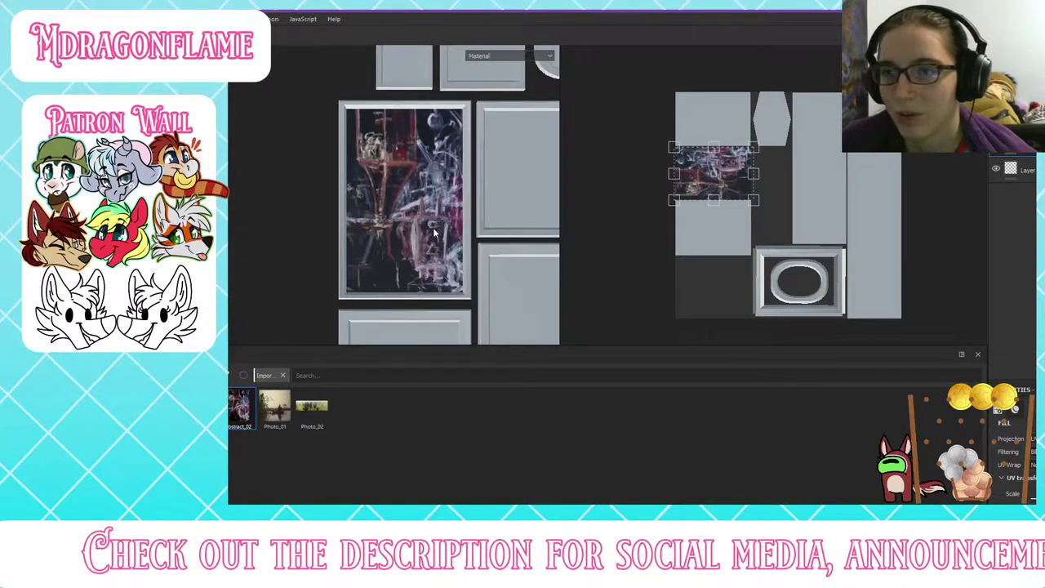
pyautogui.keyDown('alt'); pyautogui.moveTo(528, 215); pyautogui.dragTo(588, 234); pyautogui.keyUp('alt')
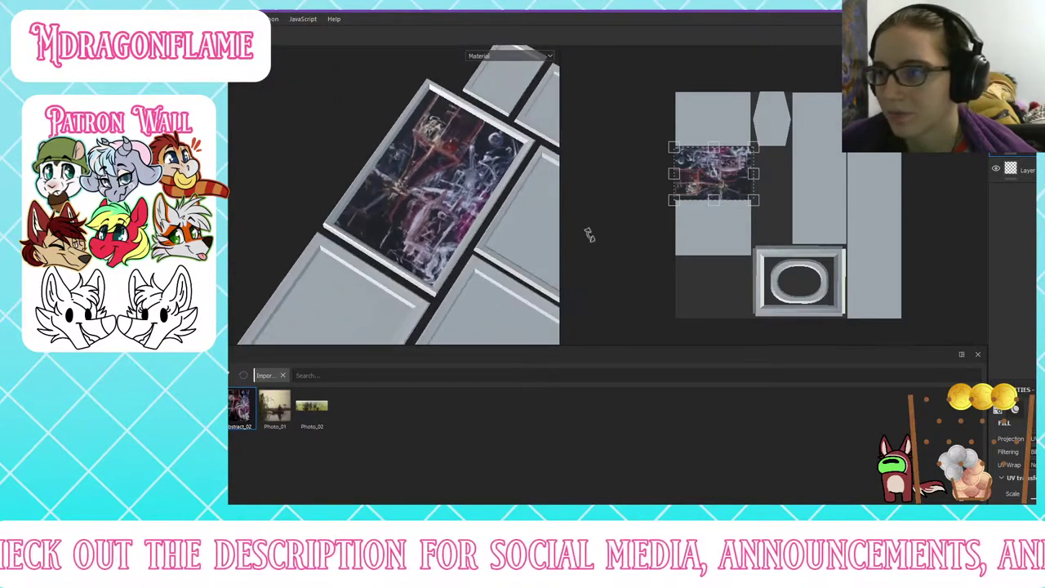
pyautogui.scroll(-5, 1012, 457)
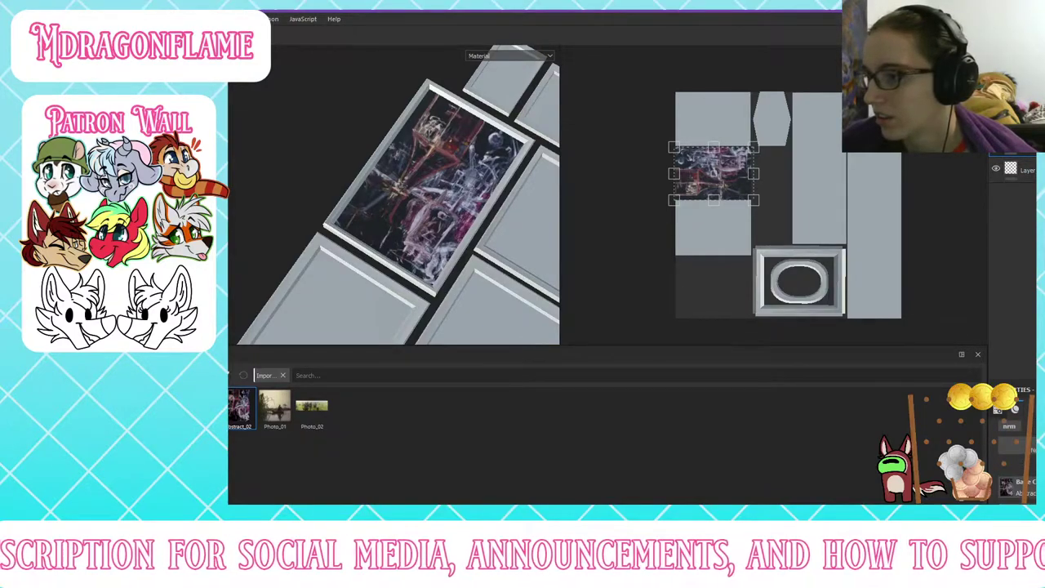
pyautogui.keyDown('alt'); pyautogui.moveTo(430, 236); pyautogui.dragTo(394, 277); pyautogui.keyUp('alt')
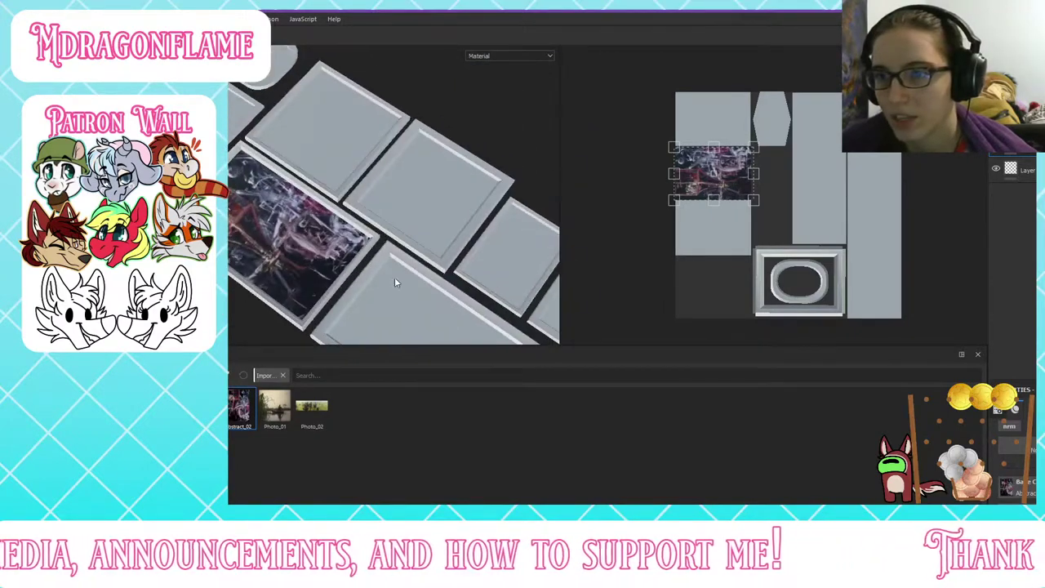
pyautogui.keyDown('alt'); pyautogui.moveTo(367, 213); pyautogui.dragTo(373, 237); pyautogui.keyUp('alt')
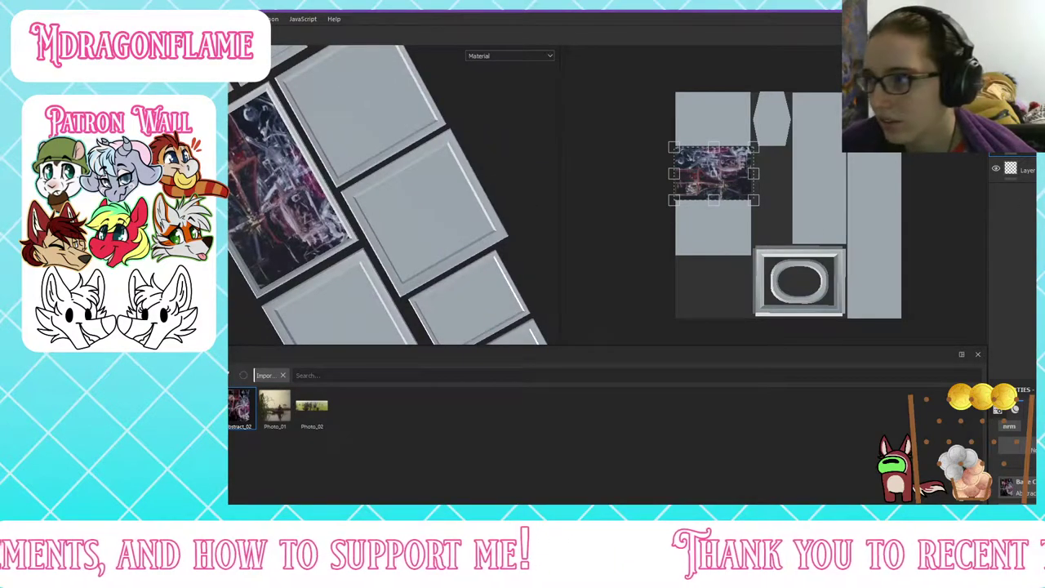
# Step: Add a new fill layer above the abstract image's fill layer and delete the empty paint layer
pyautogui.click(1030, 72)
pyautogui.click(1026, 196)
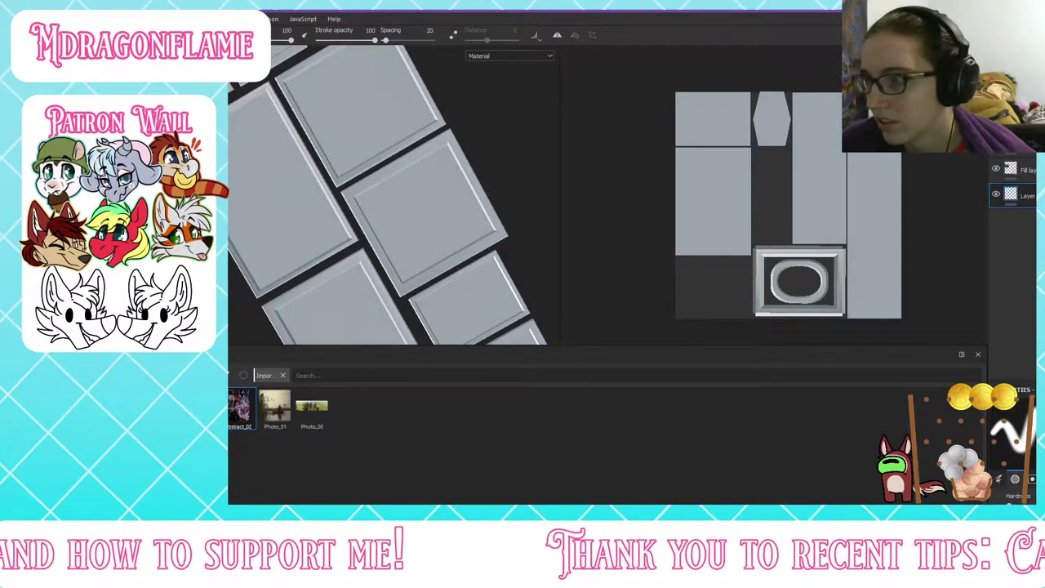
pyautogui.press('Delete')
# Step: Assign the Photo_02 image to the Base Color of the new fill layer
pyautogui.moveTo(304, 422); pyautogui.dragTo(672, 424)
pyautogui.click(1022, 144)
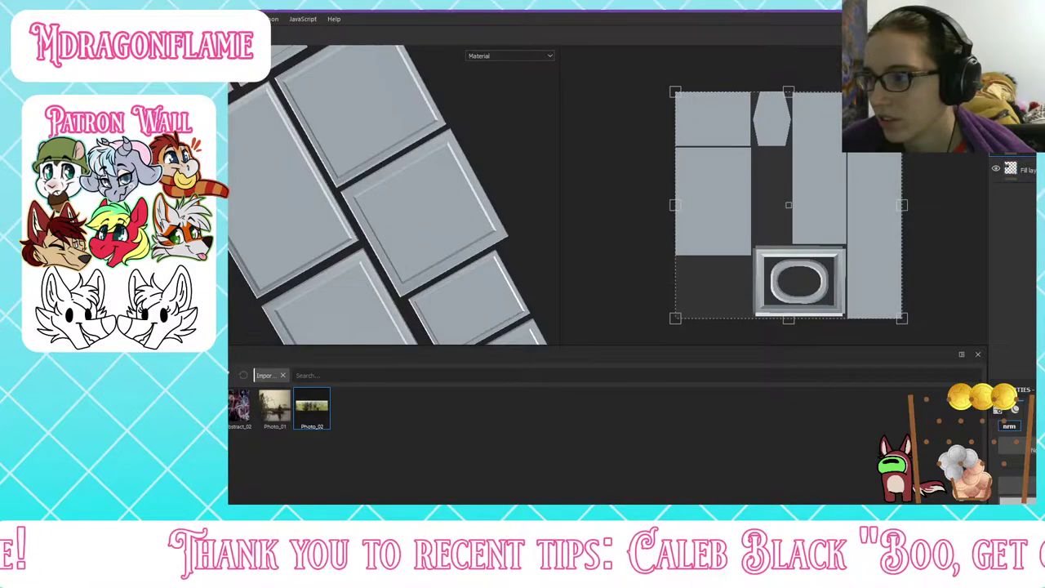
pyautogui.moveTo(312, 415); pyautogui.dragTo(1016, 488)
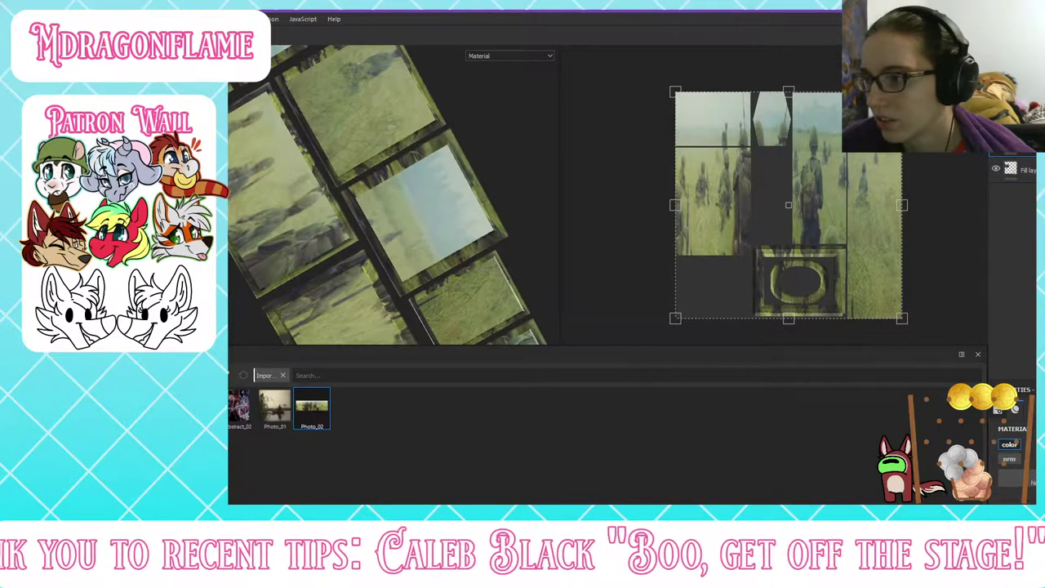
pyautogui.scroll(-1, 1010, 459)
pyautogui.moveTo(313, 411); pyautogui.dragTo(1015, 454)
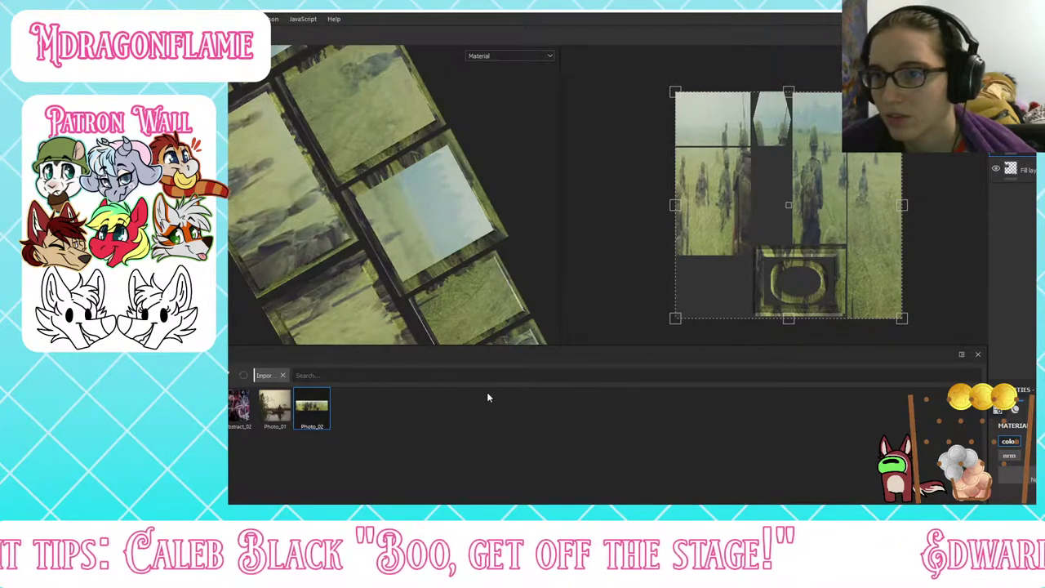
# Step: Give the abstract painting surface relief by reusing its image in its own fill layer, and hide the Photo_02 layer
pyautogui.click(1026, 171)
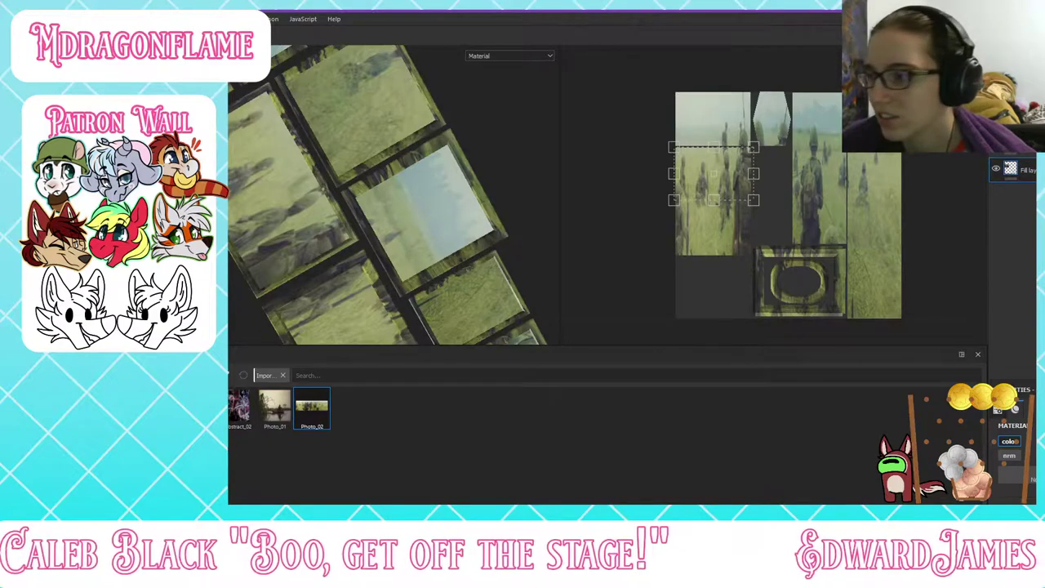
pyautogui.scroll(-1, 1011, 462)
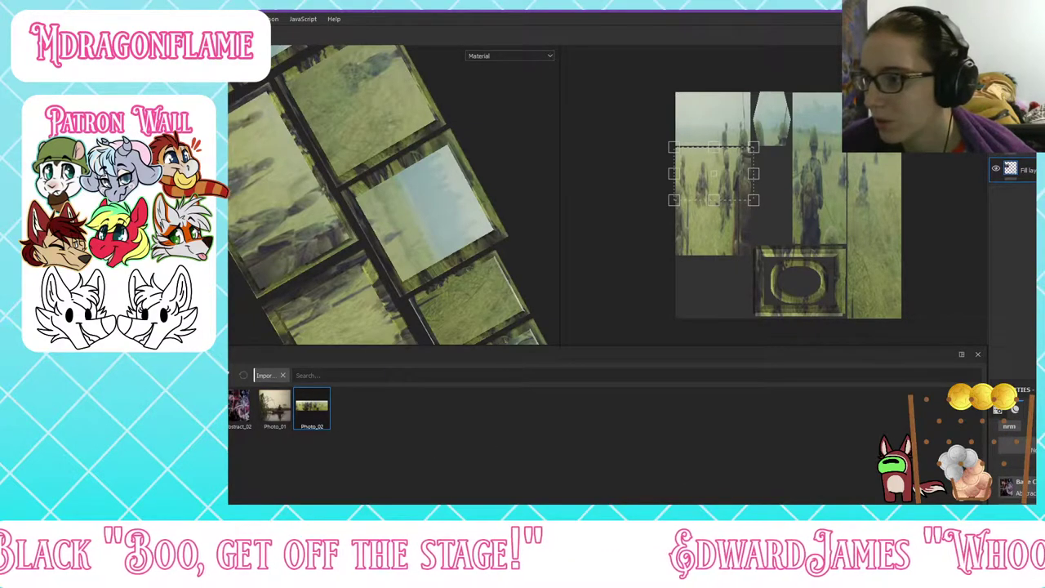
pyautogui.scroll(-1, 991, 496)
pyautogui.moveTo(233, 414); pyautogui.dragTo(1012, 463)
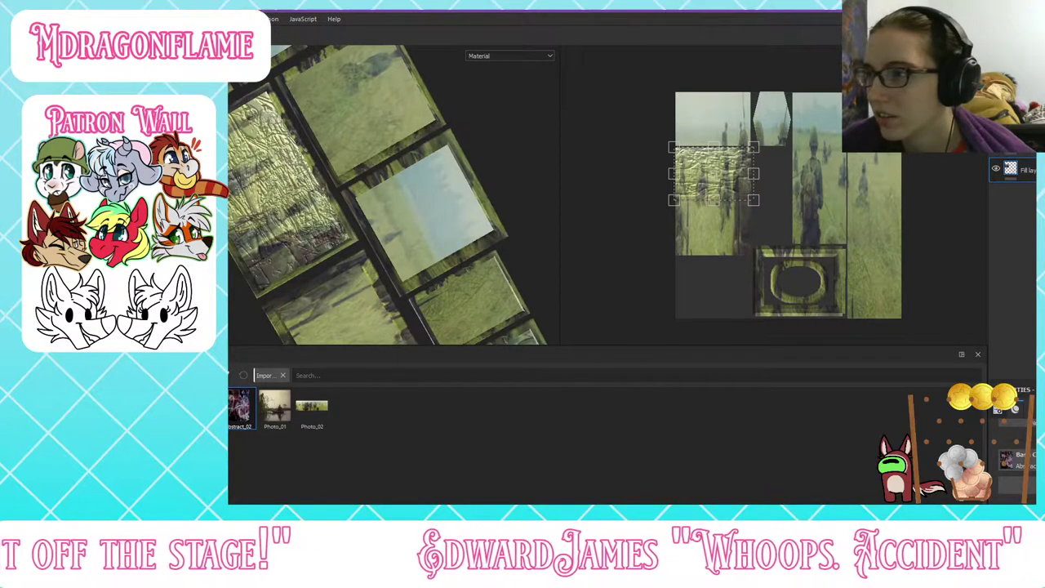
pyautogui.click(996, 144)
# Step: Examine the abstract painting's surface relief at low angles and under different lighting directions
pyautogui.keyDown('alt'); pyautogui.moveTo(441, 245); pyautogui.dragTo(514, 245, button='right'); pyautogui.keyUp('alt')
pyautogui.moveTo(359, 245)
pyautogui.keyDown('alt'); pyautogui.mouseDown()
pyautogui.moveTo(282, 114)
pyautogui.moveTo(274, 66)
pyautogui.moveTo(247, 81)
pyautogui.mouseUp(); pyautogui.keyUp('alt')
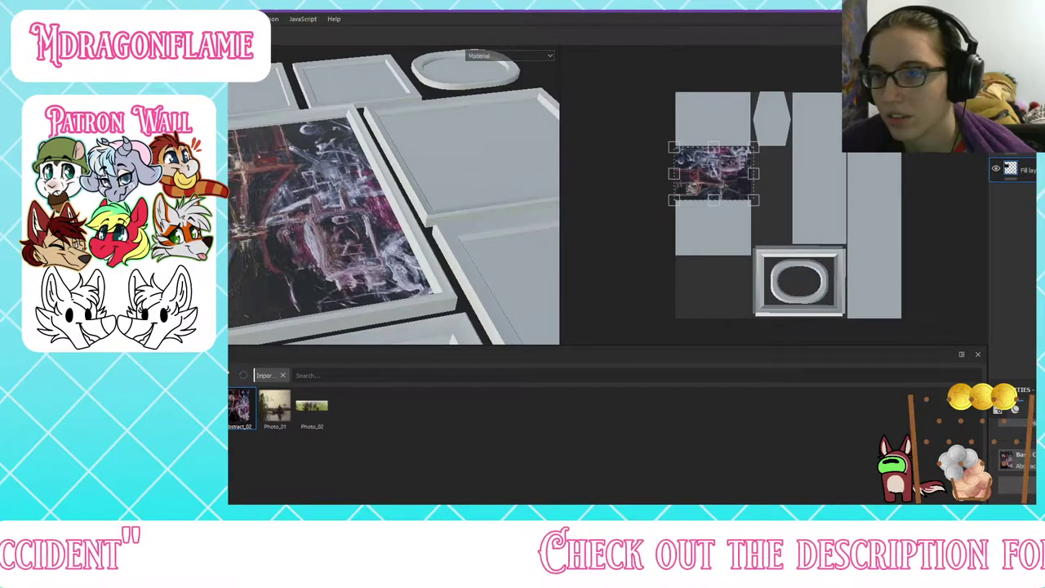
pyautogui.keyDown('alt'); pyautogui.moveTo(433, 123); pyautogui.dragTo(401, 204); pyautogui.keyUp('alt')
pyautogui.scroll(2, 401, 202)
pyautogui.moveTo(402, 198)
pyautogui.keyDown('shift'); pyautogui.mouseDown(button='right')
pyautogui.moveTo(360, 194)
pyautogui.moveTo(383, 190)
pyautogui.mouseUp(button='right'); pyautogui.keyUp('shift')
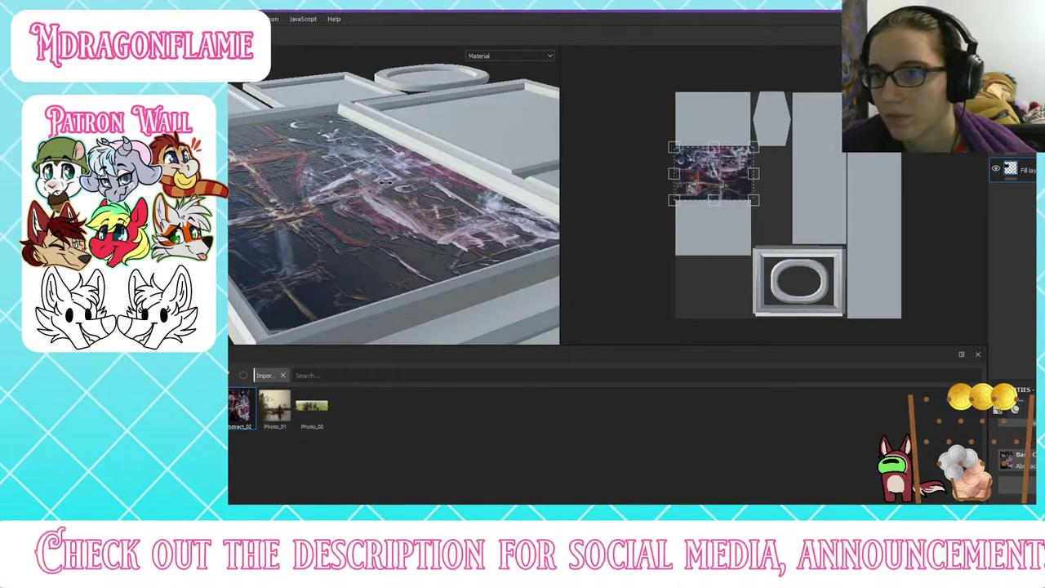
pyautogui.scroll(1, 1012, 457)
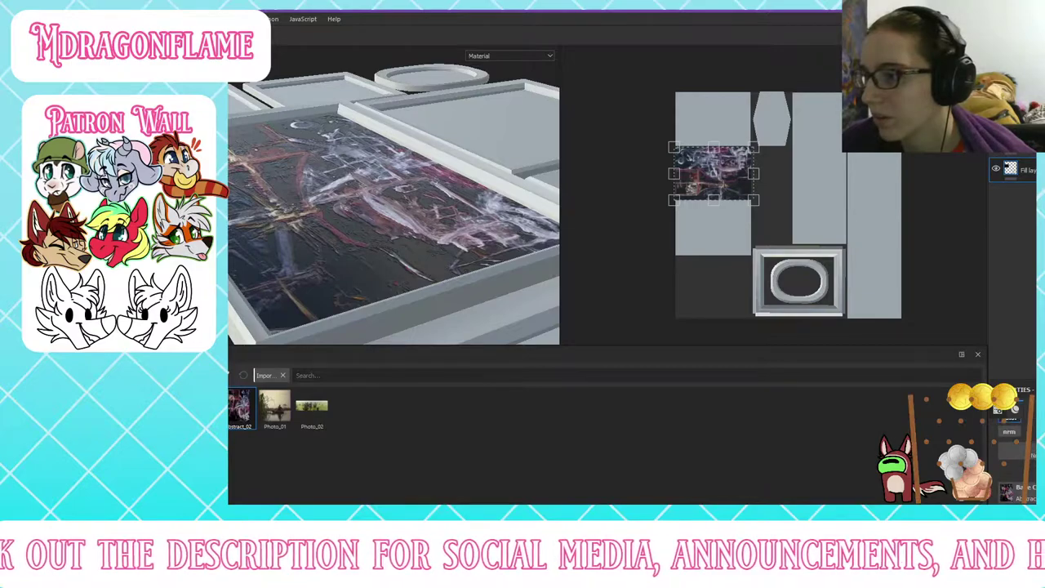
pyautogui.moveTo(412, 179)
pyautogui.keyDown('alt'); pyautogui.mouseDown()
pyautogui.moveTo(399, 203)
pyautogui.moveTo(376, 172)
pyautogui.moveTo(392, 203)
pyautogui.moveTo(387, 182)
pyautogui.mouseUp(); pyautogui.keyUp('alt')
pyautogui.scroll(-1, 1012, 466)
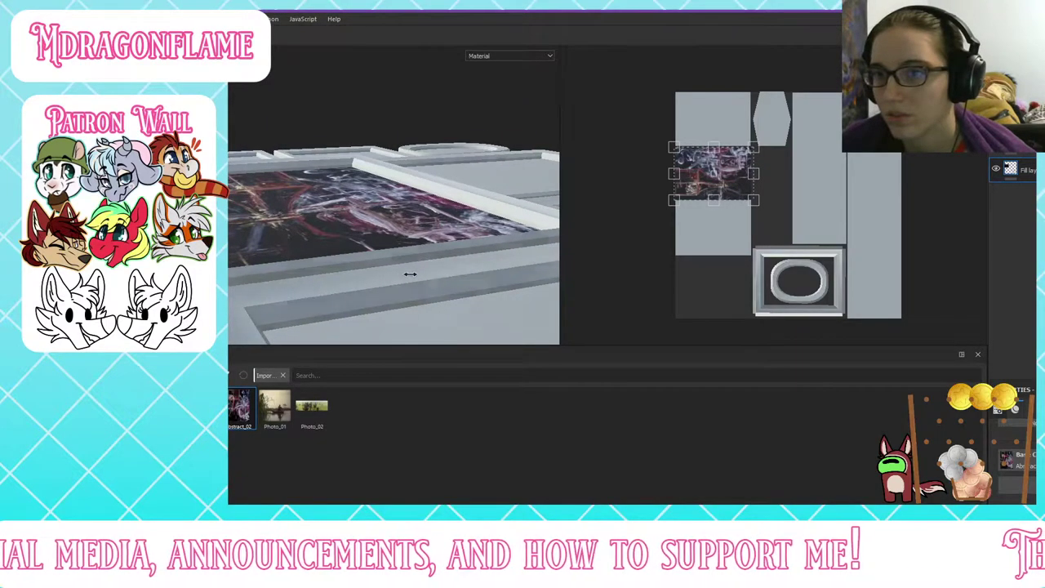
pyautogui.keyDown('shift'); pyautogui.moveTo(400, 270); pyautogui.dragTo(372, 227, button='right'); pyautogui.keyUp('shift')
pyautogui.keyDown('alt'); pyautogui.moveTo(373, 227); pyautogui.dragTo(373, 316); pyautogui.keyUp('alt')
pyautogui.scroll(-3, 368, 258)
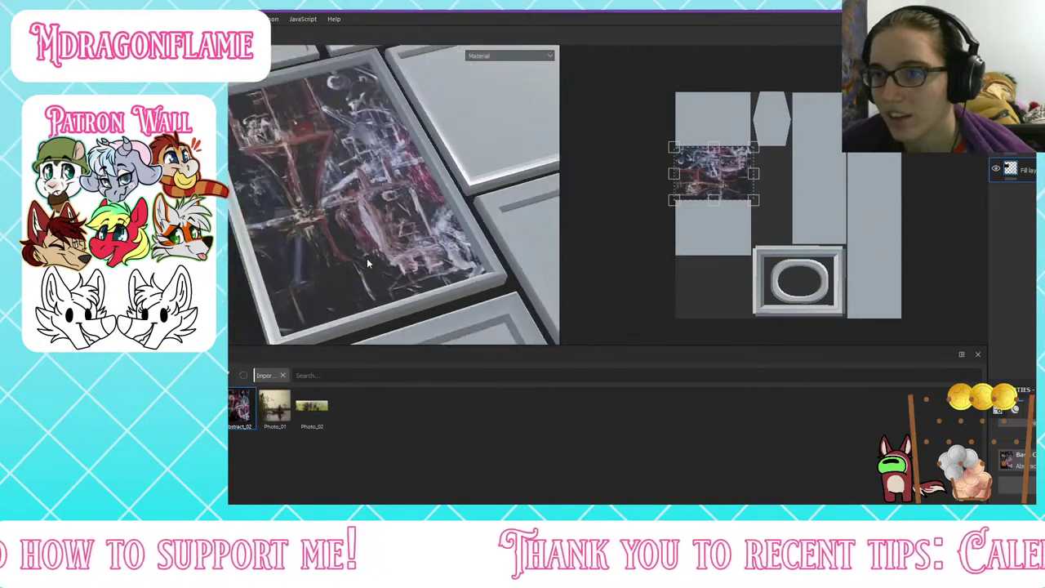
pyautogui.keyDown('alt'); pyautogui.moveTo(368, 258); pyautogui.dragTo(394, 238); pyautogui.keyUp('alt')
# Step: Show the Photo_02 fill layer and scale its image down to a wide landscape rectangle on the UV layout
pyautogui.click(1025, 152)
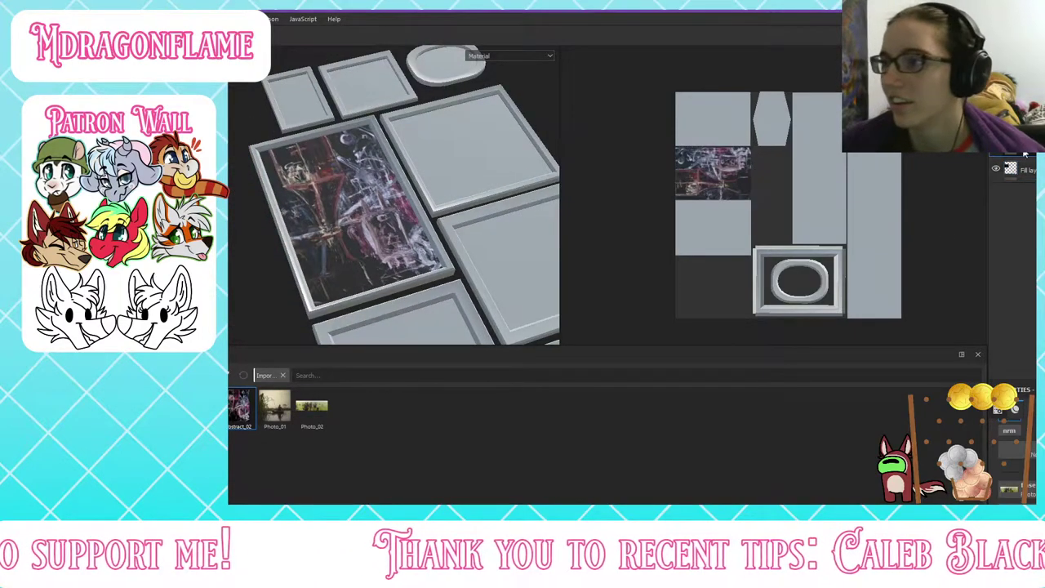
pyautogui.click(995, 144)
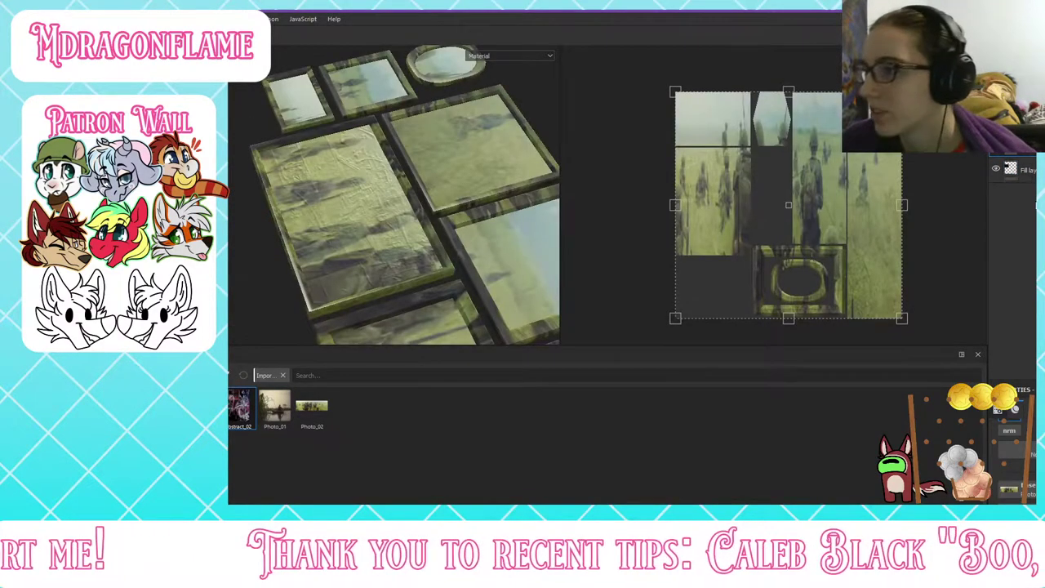
pyautogui.scroll(5, 1030, 449)
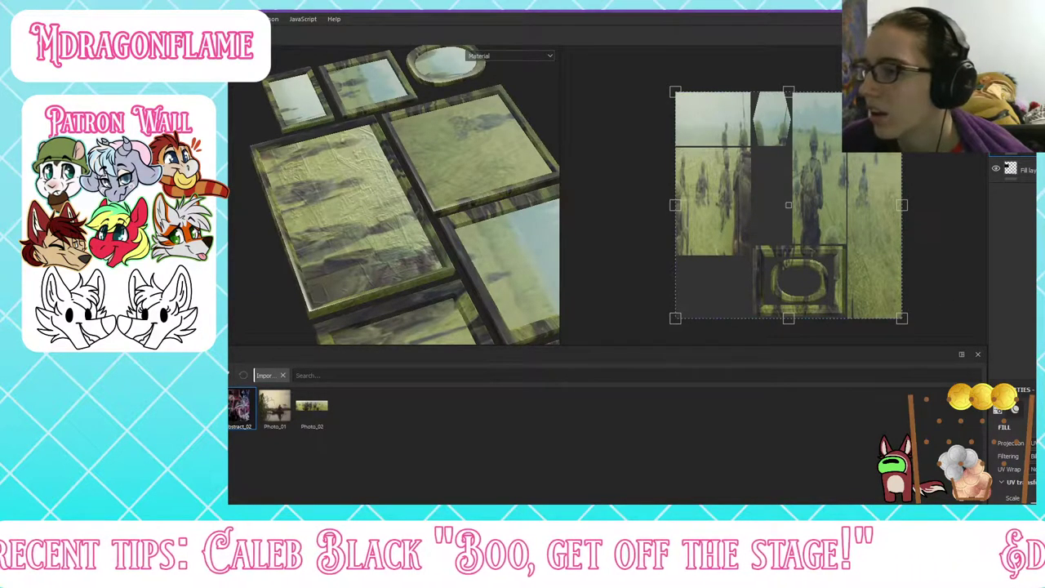
pyautogui.moveTo(902, 92); pyautogui.dragTo(795, 199)
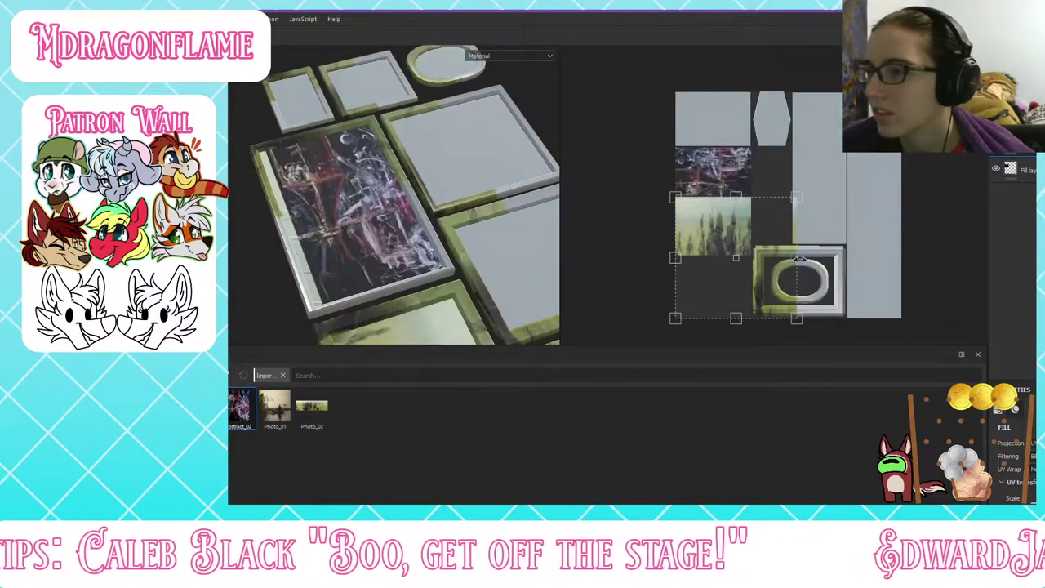
pyautogui.moveTo(799, 258); pyautogui.dragTo(897, 261)
pyautogui.moveTo(899, 201); pyautogui.dragTo(850, 229)
pyautogui.moveTo(851, 277); pyautogui.dragTo(906, 277)
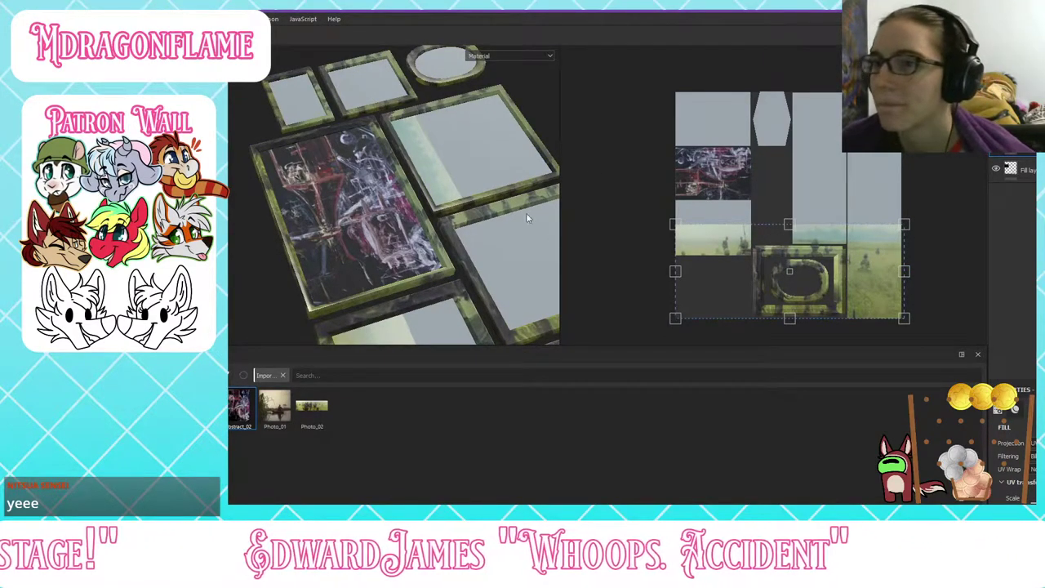
# Step: Move the Photo_02 image onto the smallest landscape frame's picture surface above the abstract painting's UVs and shrink it close to that size
pyautogui.keyDown('alt'); pyautogui.moveTo(530, 218); pyautogui.dragTo(466, 127); pyautogui.keyUp('alt')
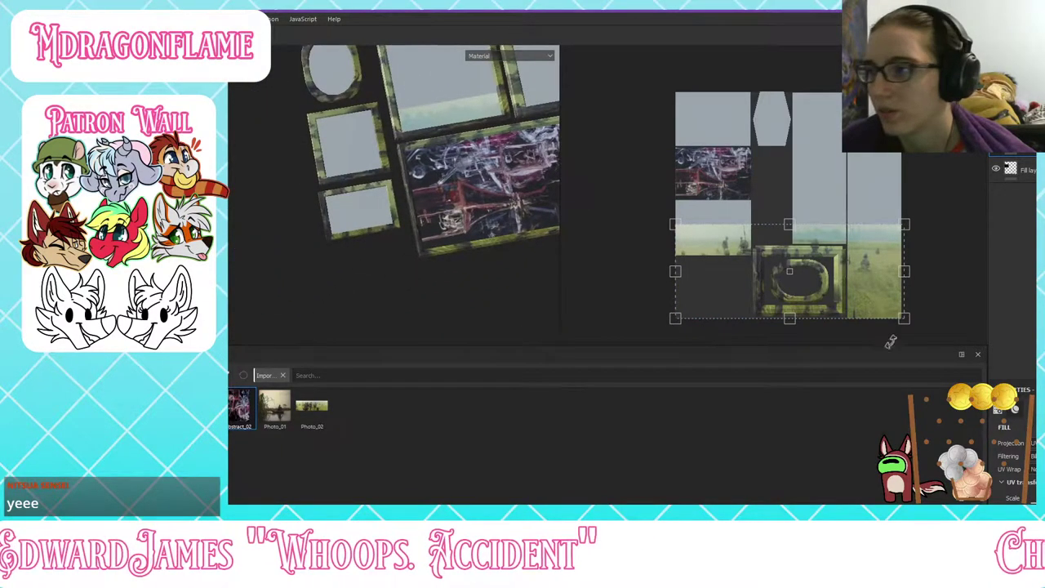
pyautogui.moveTo(844, 276); pyautogui.dragTo(798, 216)
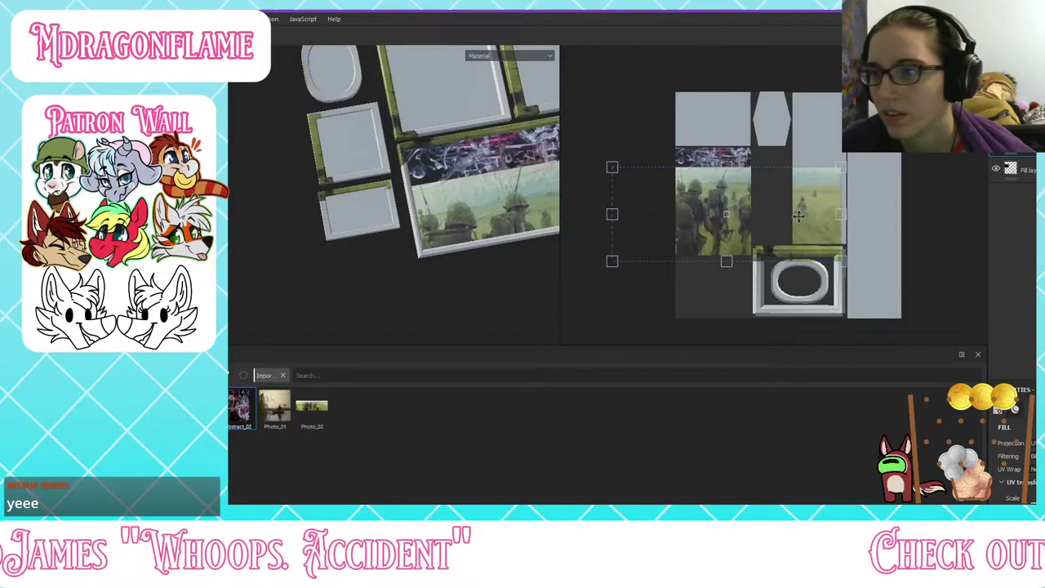
pyautogui.moveTo(841, 170); pyautogui.dragTo(744, 111)
pyautogui.scroll(3, 709, 98)
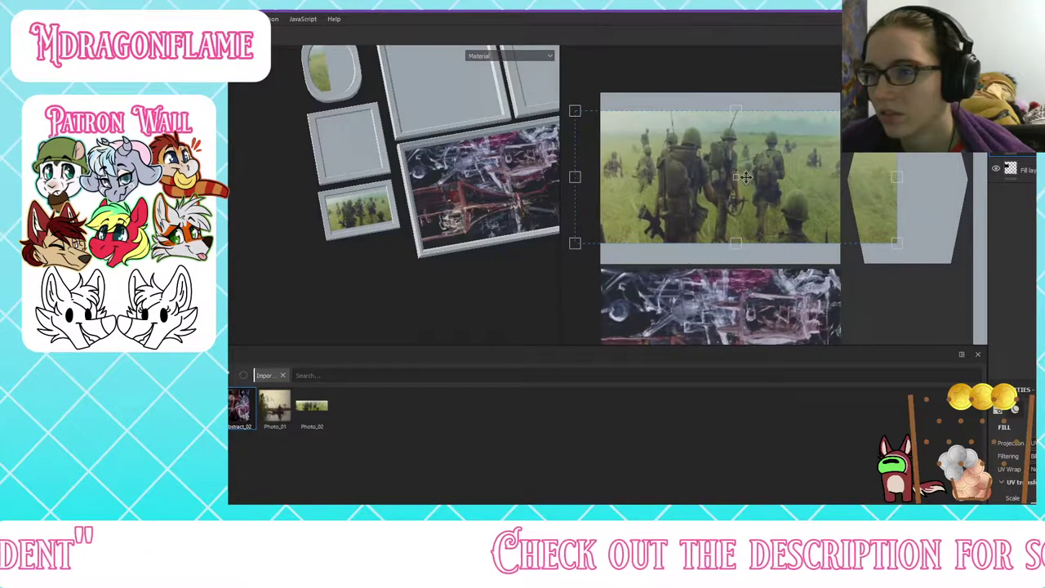
pyautogui.moveTo(745, 177)
pyautogui.mouseDown()
pyautogui.moveTo(737, 171)
pyautogui.moveTo(743, 180)
pyautogui.mouseUp()
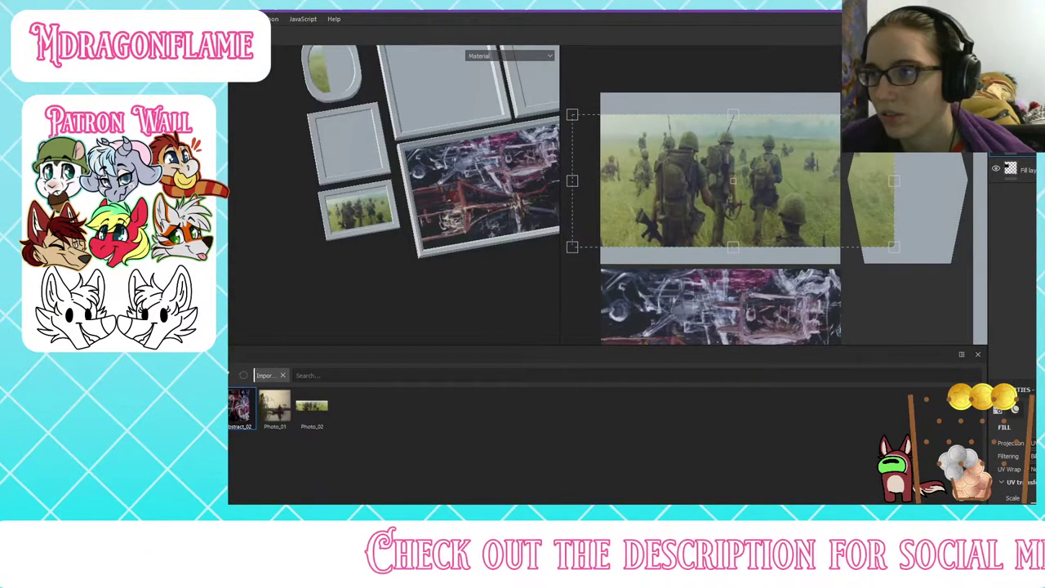
# Step: Reduce the Photo_02 image until it fits inside the small landscape frame's opening and centre it there
pyautogui.moveTo(894, 114); pyautogui.dragTo(834, 139)
pyautogui.moveTo(745, 179); pyautogui.dragTo(761, 164)
pyautogui.scroll(5, 369, 210)
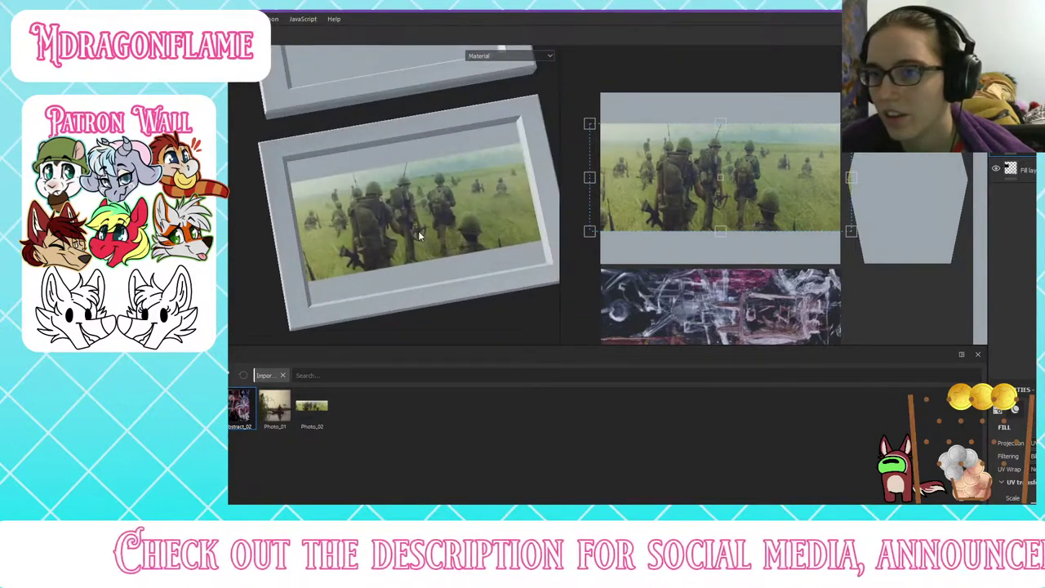
pyautogui.moveTo(418, 234); pyautogui.dragTo(410, 222, button='middle')
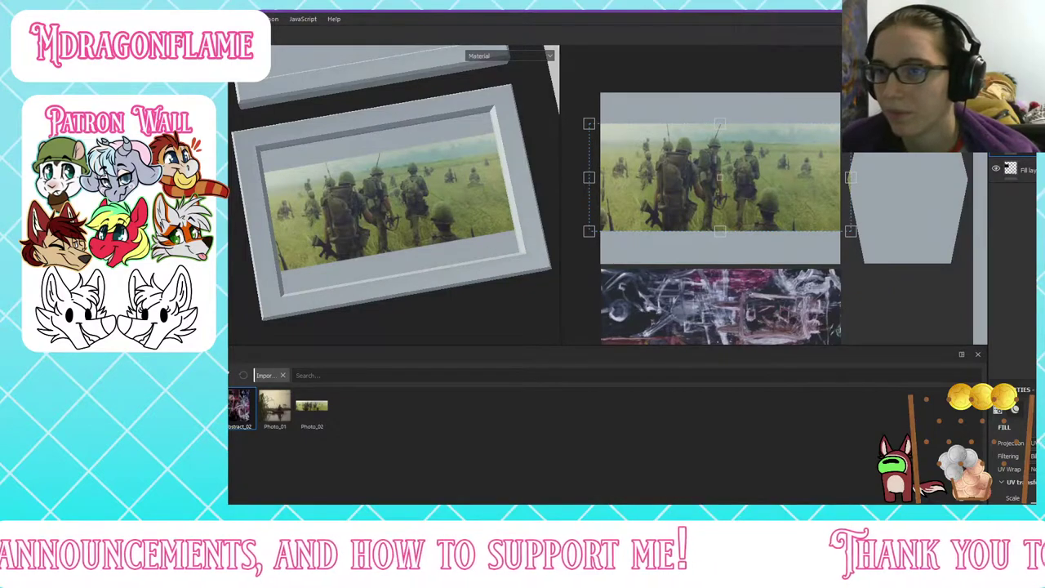
pyautogui.moveTo(850, 123); pyautogui.dragTo(806, 142)
pyautogui.moveTo(741, 179); pyautogui.dragTo(763, 169)
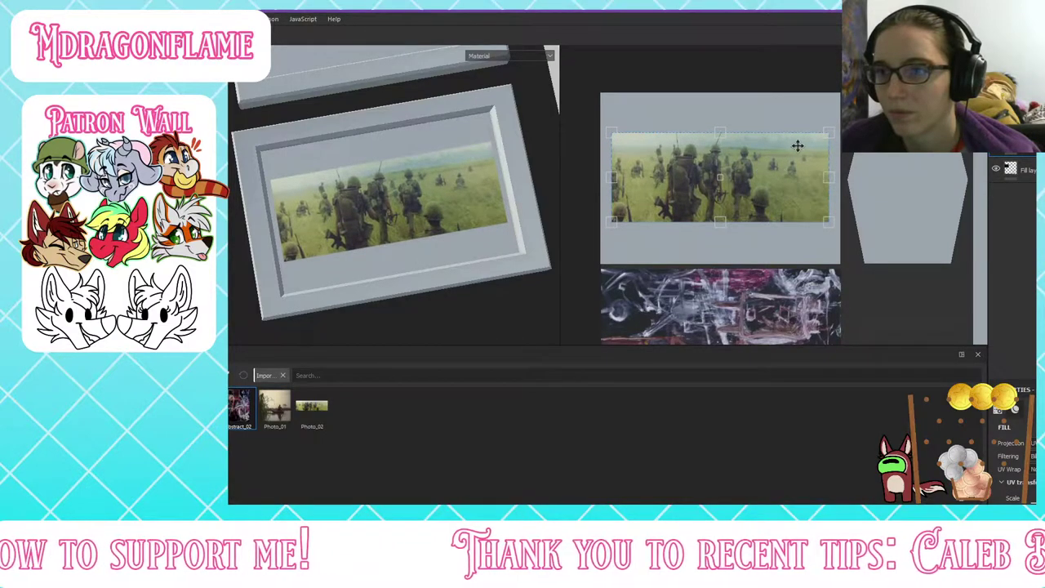
# Step: Fine-tune the photo's size and position so it spans almost the full frame opening with even margins
pyautogui.moveTo(832, 133); pyautogui.dragTo(834, 130)
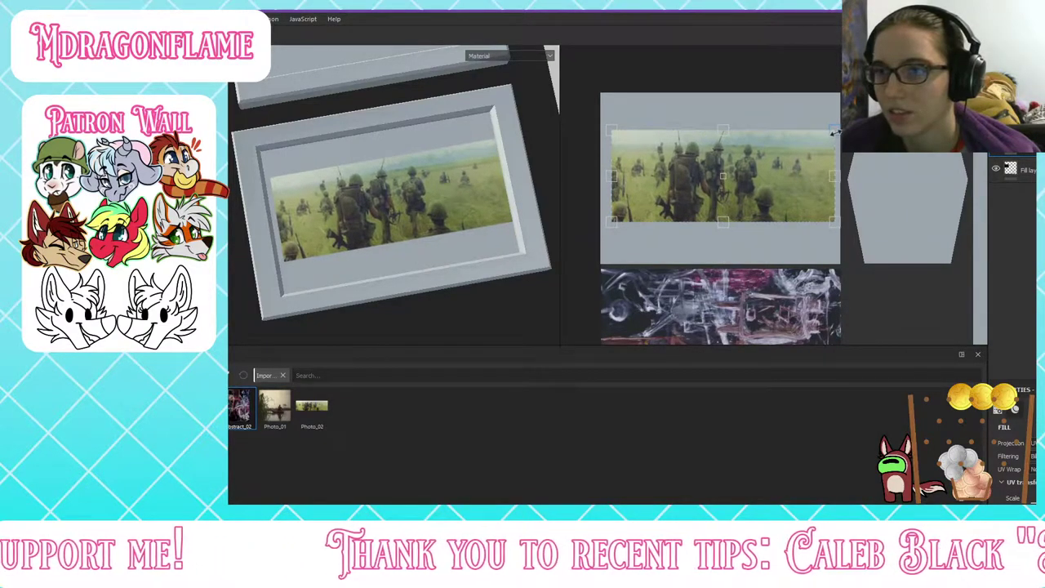
pyautogui.moveTo(788, 168); pyautogui.dragTo(784, 168)
pyautogui.moveTo(831, 136)
pyautogui.mouseDown()
pyautogui.moveTo(796, 153)
pyautogui.moveTo(837, 127)
pyautogui.mouseUp()
pyautogui.scroll(-3, 422, 177)
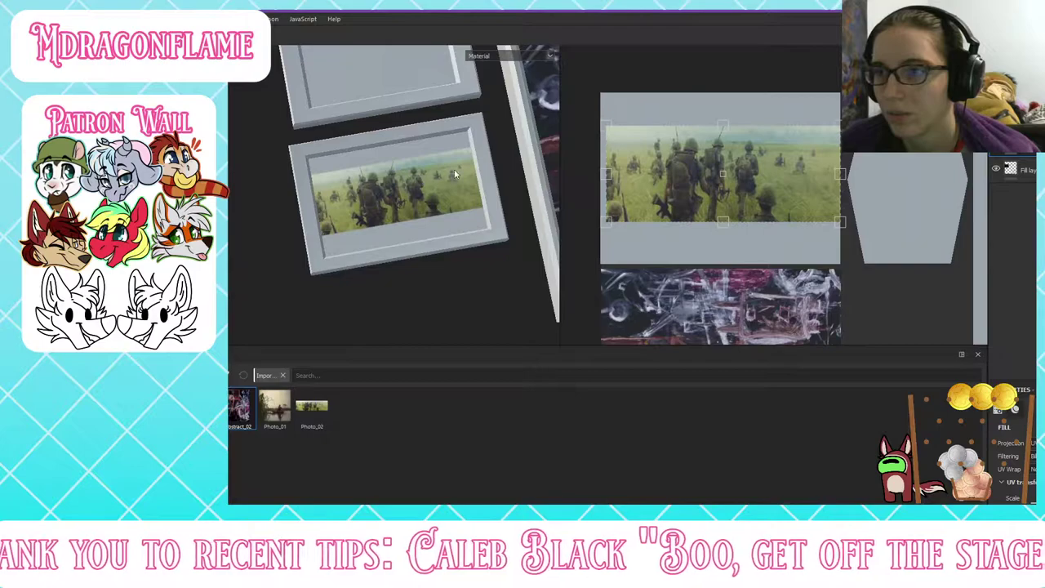
pyautogui.moveTo(762, 169); pyautogui.dragTo(763, 171)
pyautogui.scroll(-5, 433, 180)
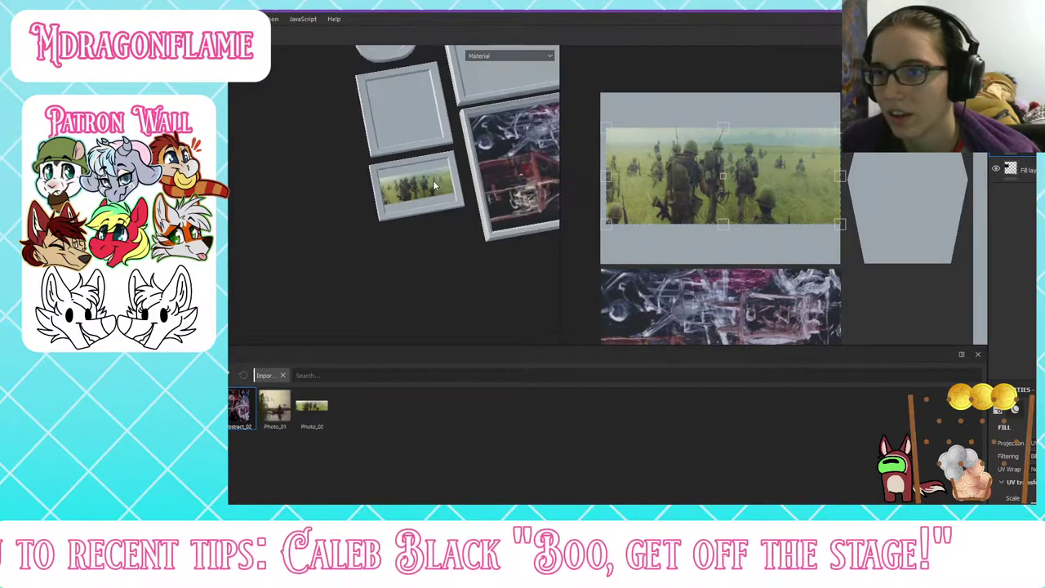
pyautogui.keyDown('alt'); pyautogui.moveTo(432, 180); pyautogui.dragTo(398, 136); pyautogui.keyUp('alt')
pyautogui.scroll(5, 409, 179)
pyautogui.scroll(3, 410, 181)
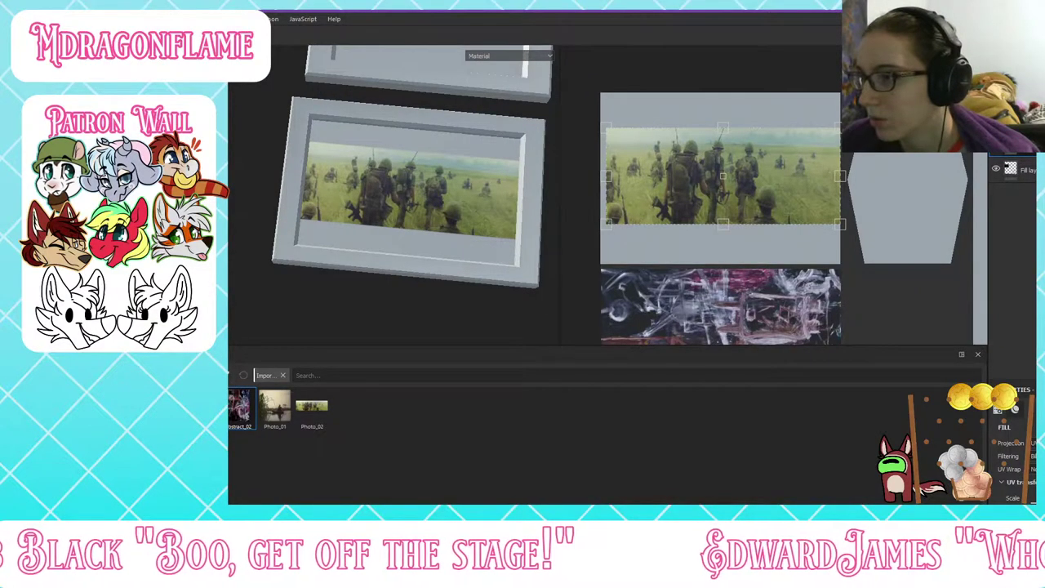
pyautogui.rightClick(1007, 144)
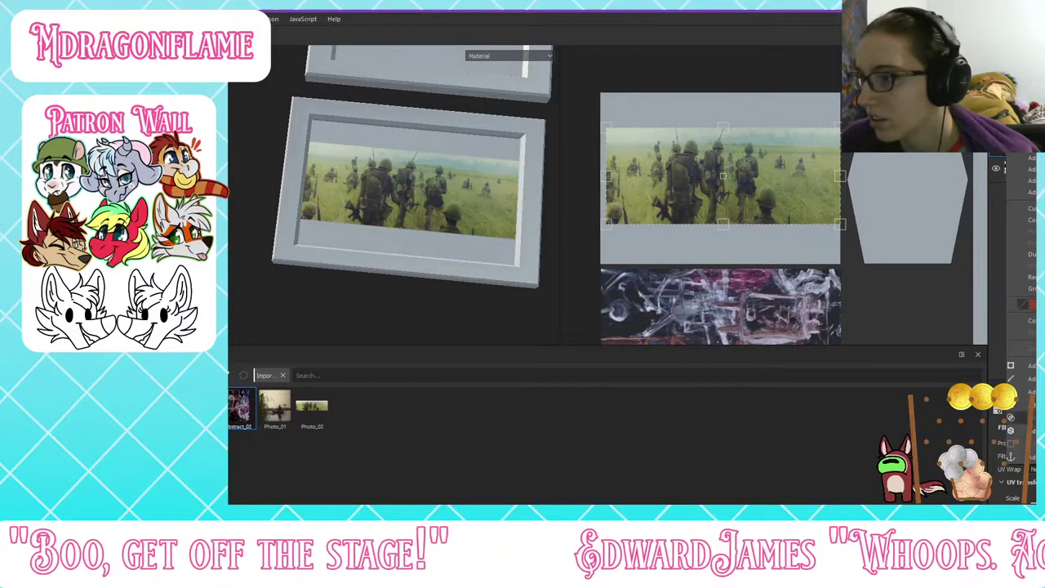
pyautogui.click(1031, 392)
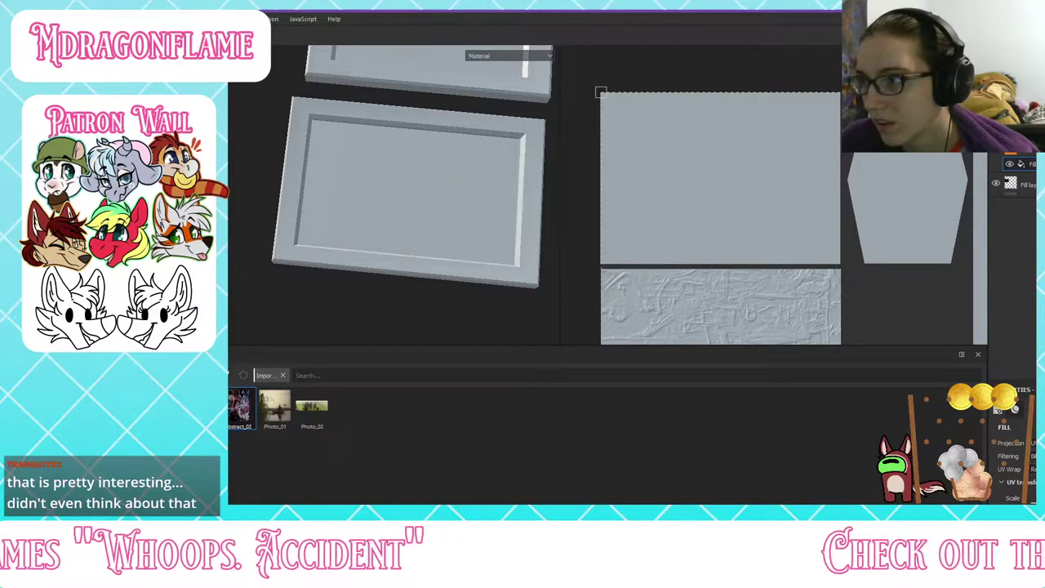
pyautogui.hotkey('ctrl', 'z')
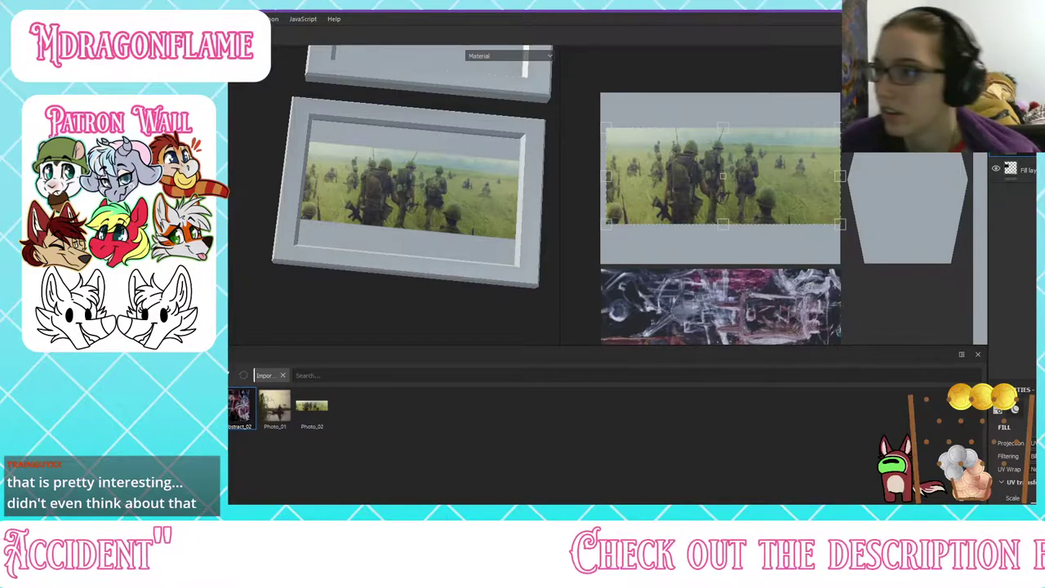
pyautogui.rightClick(1007, 145)
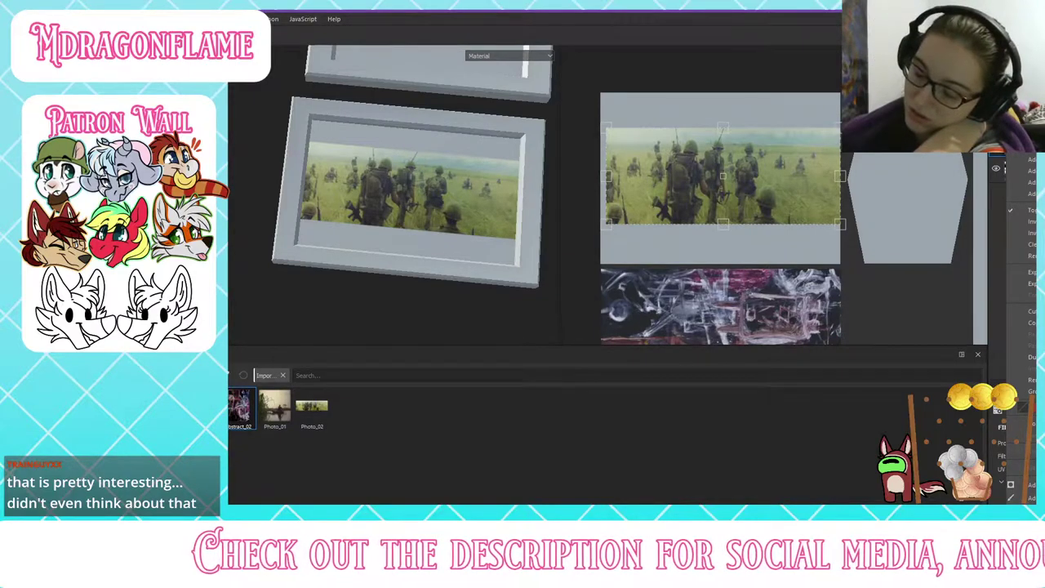
pyautogui.press('Escape')
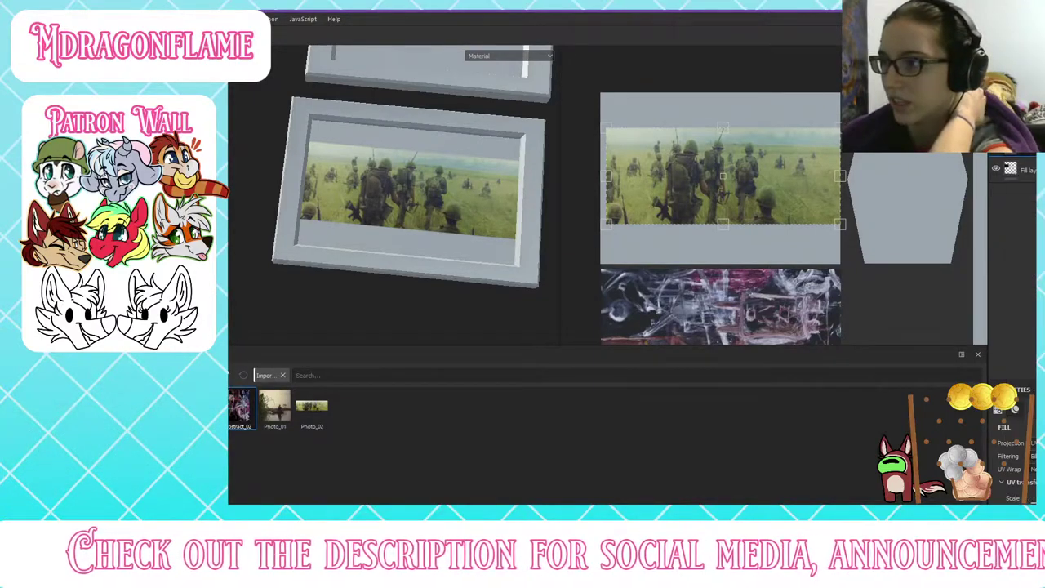
# Step: Add a plain fill layer over the Photo_02 layer and mask it to the small landscape frame's picture surface
pyautogui.hotkey('ctrl', 'z')
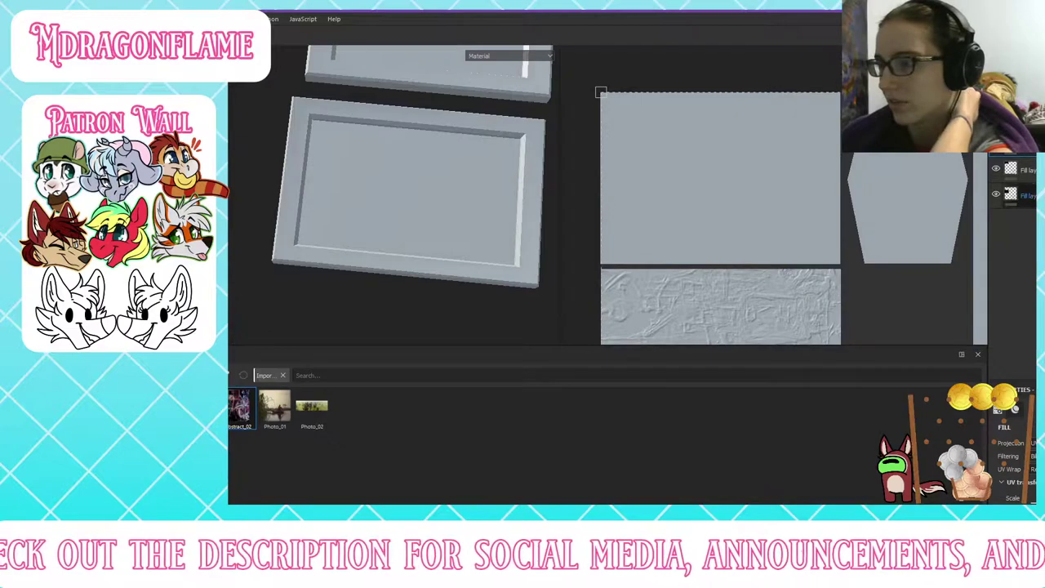
pyautogui.rightClick(1012, 145)
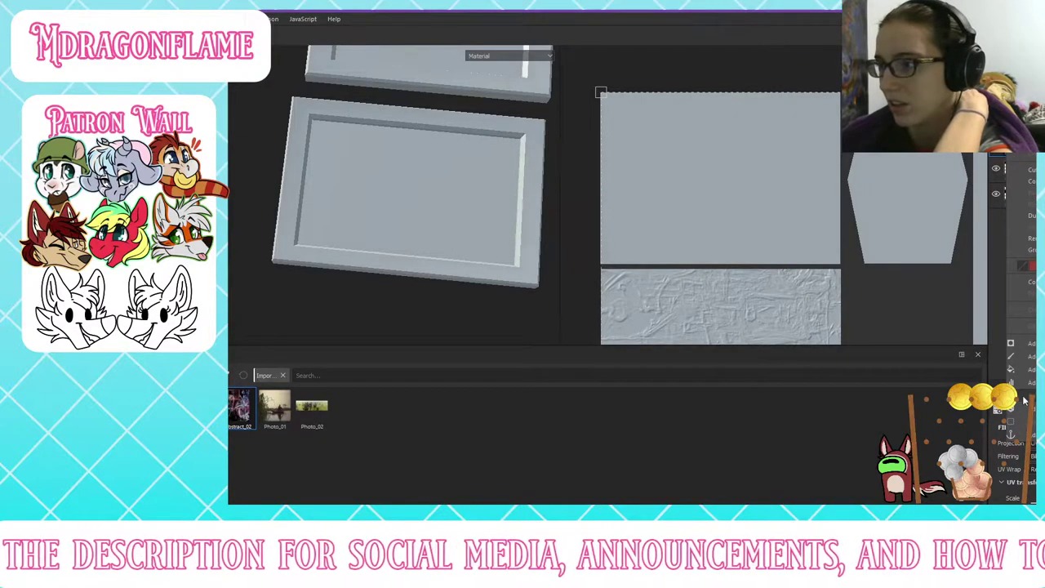
pyautogui.click(1031, 57)
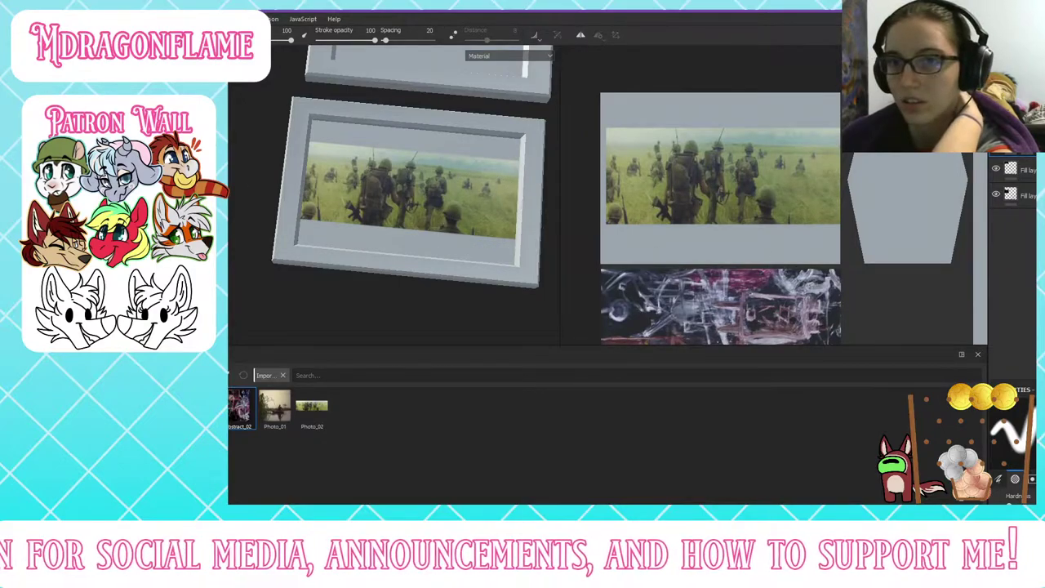
pyautogui.press('4')
pyautogui.click(374, 188)
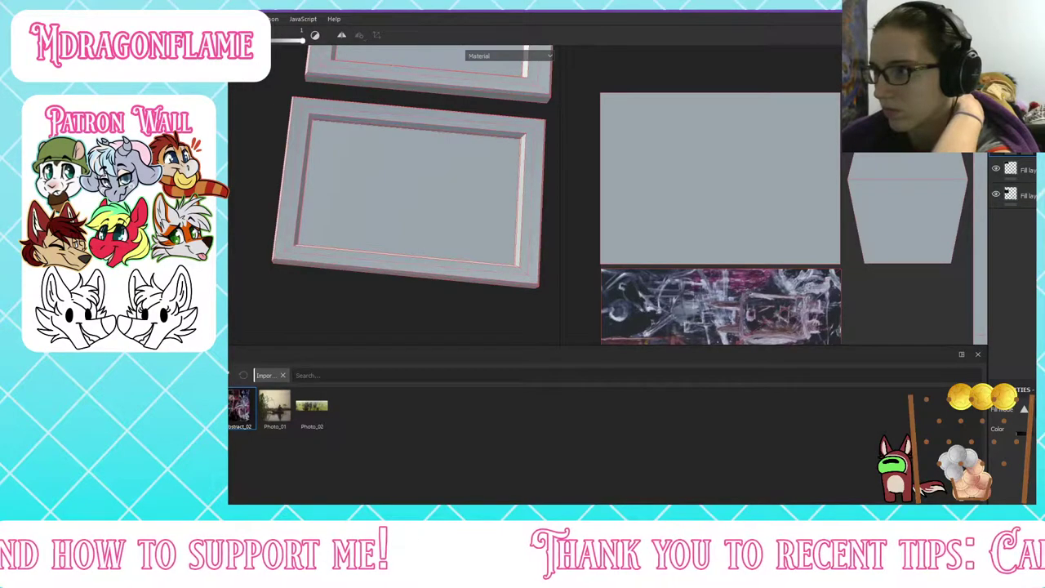
# Step: Turn the Photo_02 image black and white by blending the masked fill layer over its Base Color, and return to the Material view
pyautogui.click(1010, 145)
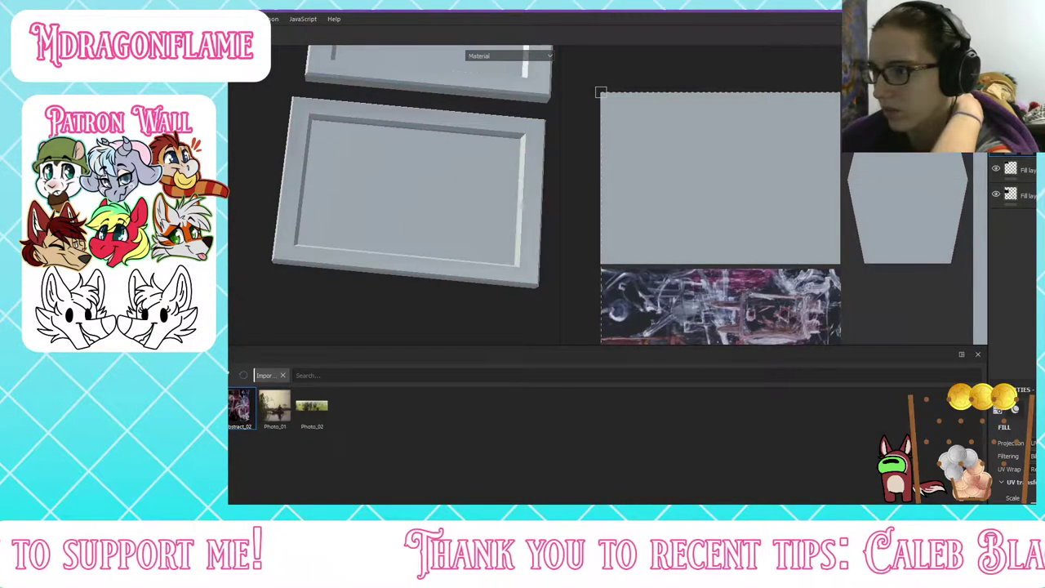
pyautogui.hotkey('ctrl', 'z')
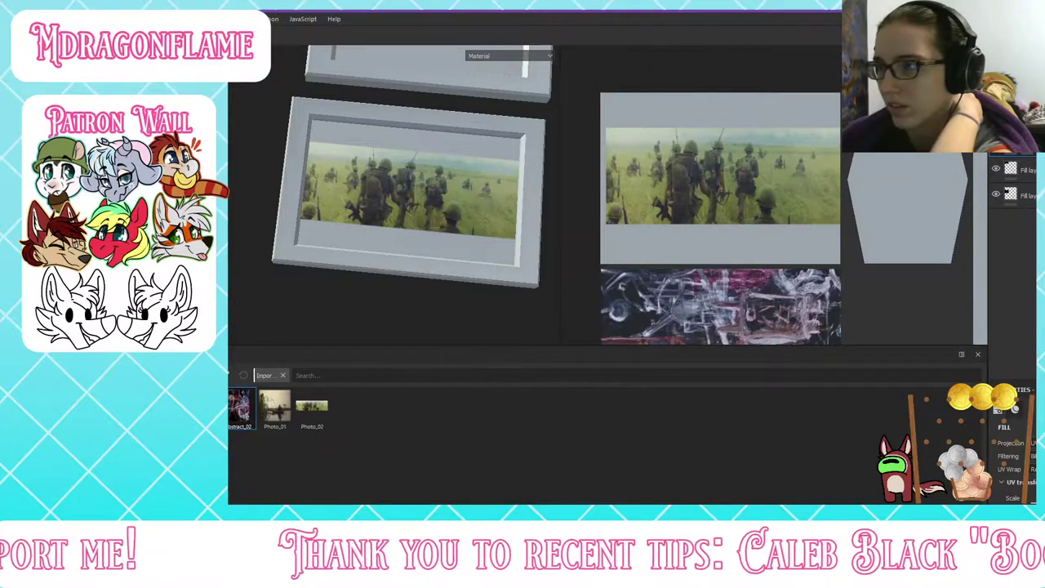
pyautogui.press('c')
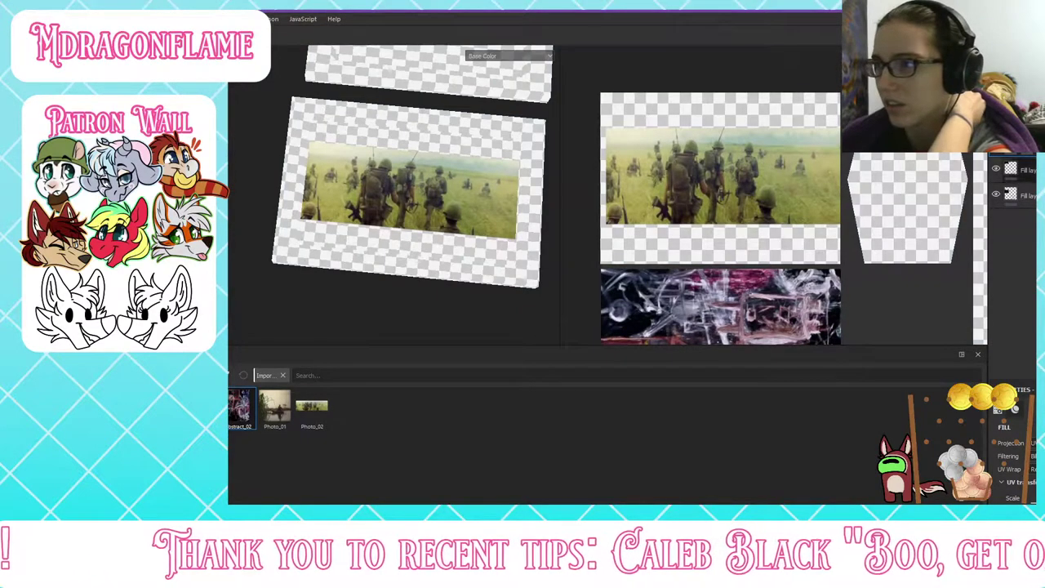
pyautogui.click(996, 144)
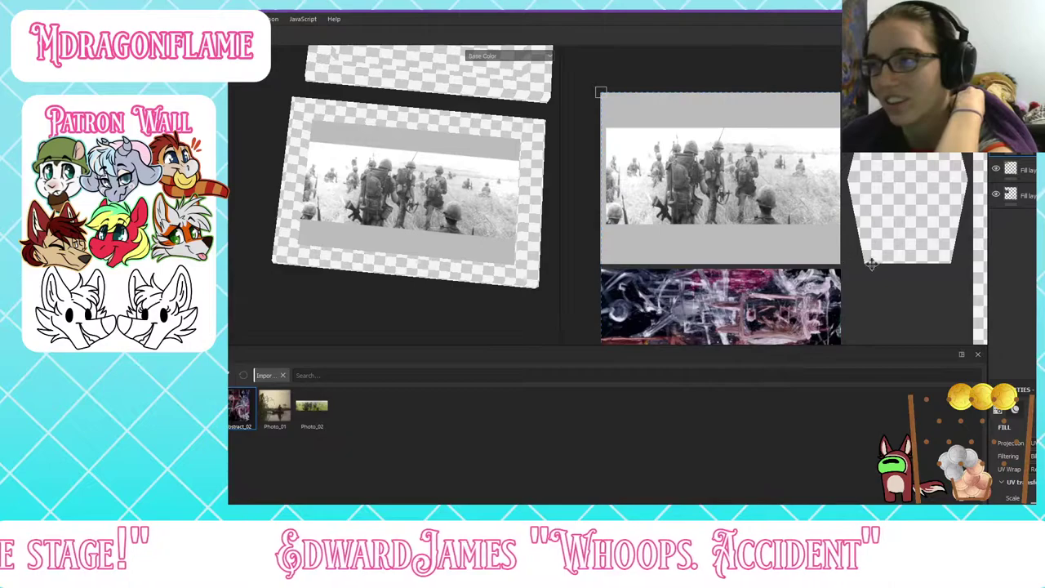
pyautogui.click(534, 57)
pyautogui.click(523, 79)
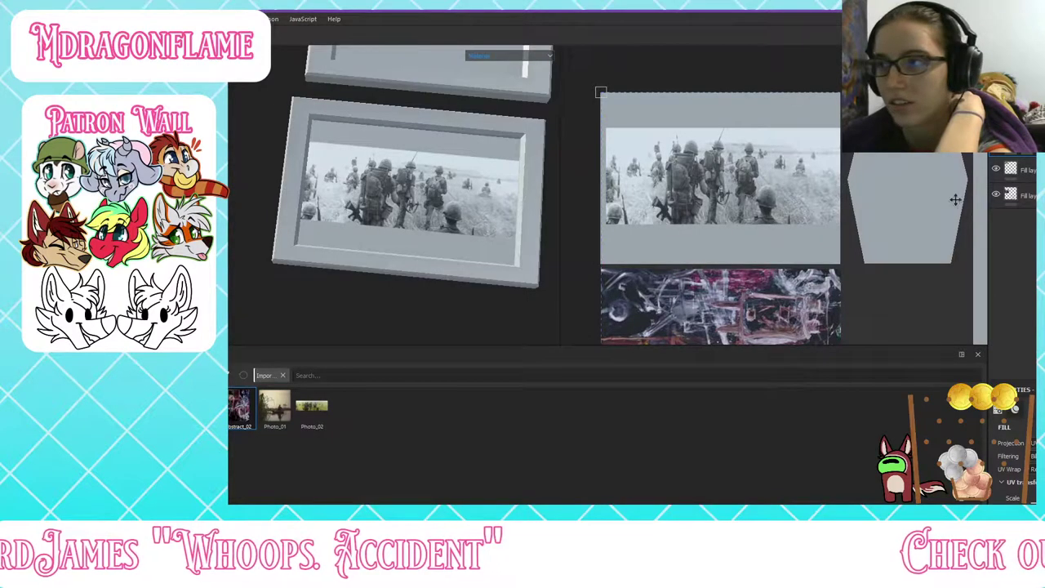
# Step: Set the masked fill layer's Base Color to a light grey for the border around the black-and-white photo
pyautogui.scroll(-3, 1016, 466)
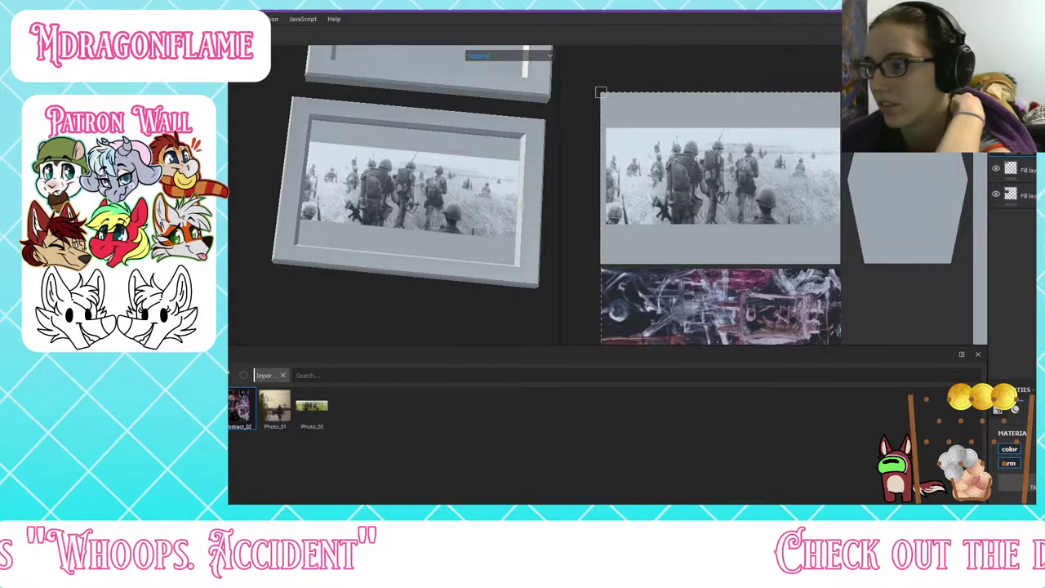
pyautogui.click(1019, 497)
pyautogui.moveTo(1021, 449); pyautogui.dragTo(1008, 353)
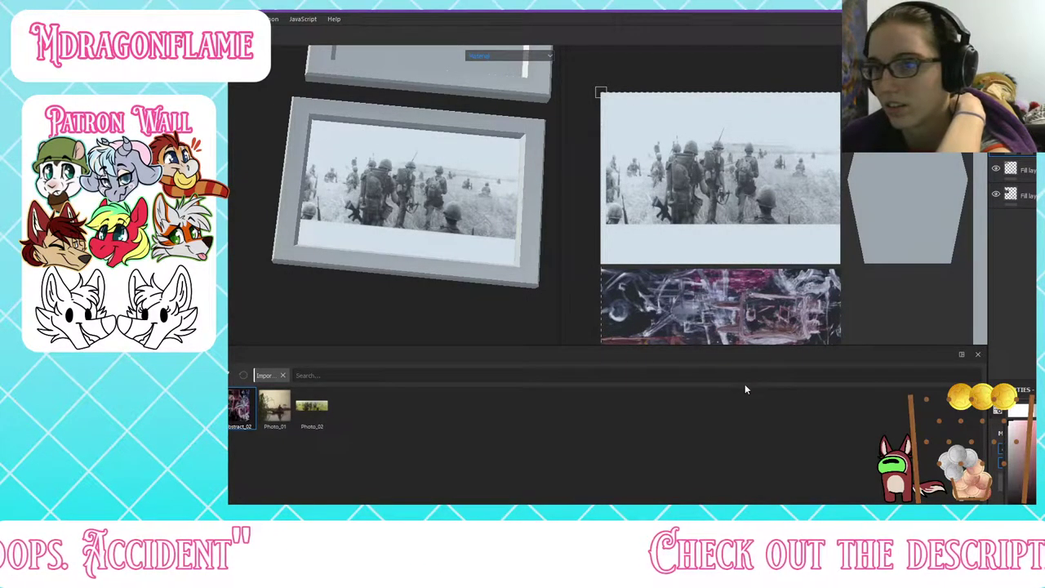
pyautogui.click(1009, 431)
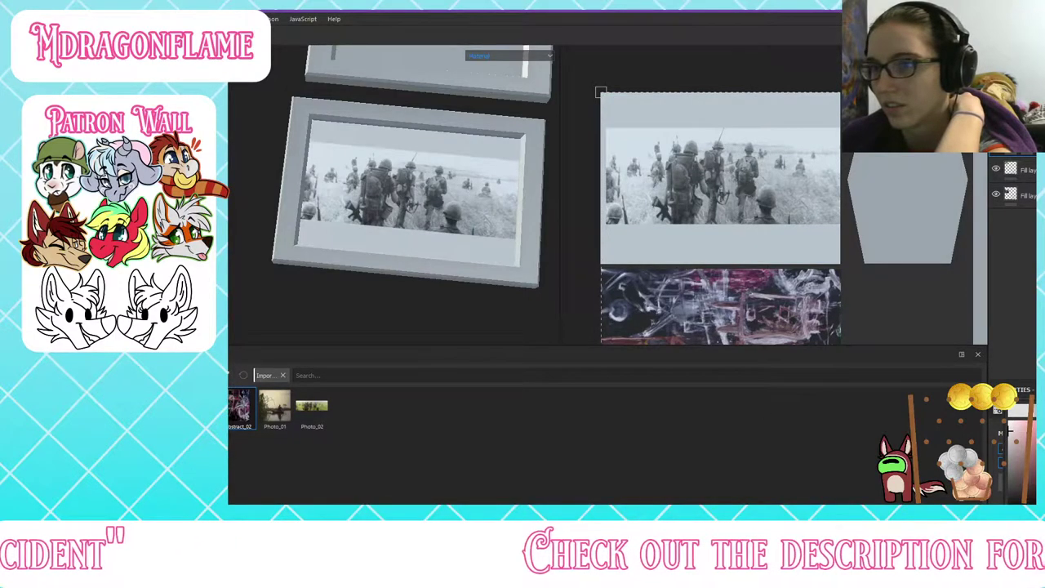
pyautogui.moveTo(1010, 431); pyautogui.dragTo(1010, 432)
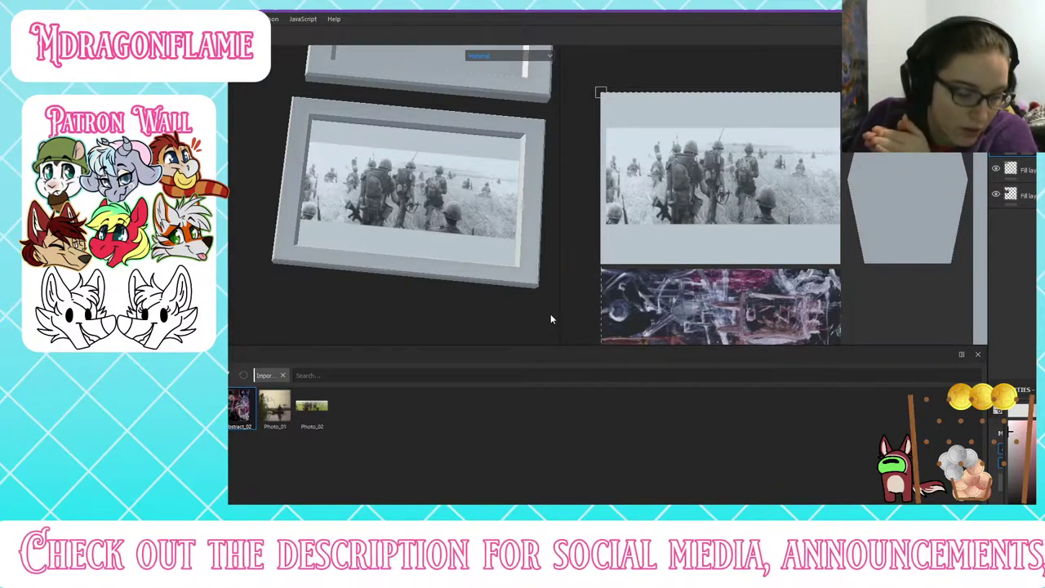
pyautogui.keyDown('alt'); pyautogui.moveTo(490, 268); pyautogui.dragTo(450, 297); pyautogui.keyUp('alt')
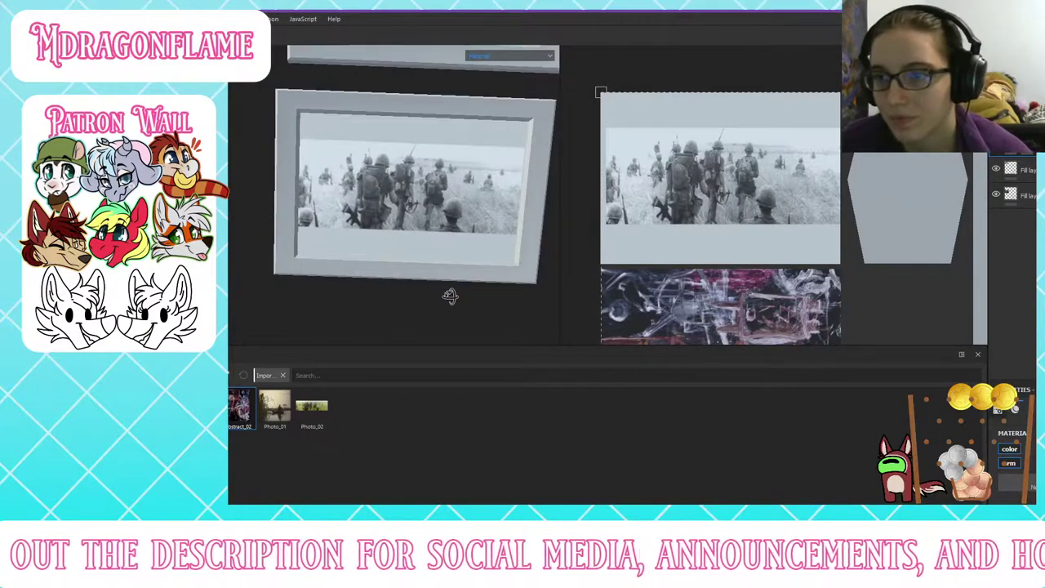
# Step: Add a fill layer above the existing layers and assign the Photo_01 image to its Base Color
pyautogui.scroll(-3, 439, 244)
pyautogui.moveTo(439, 245)
pyautogui.keyDown('alt'); pyautogui.mouseDown()
pyautogui.moveTo(322, 199)
pyautogui.moveTo(325, 82)
pyautogui.moveTo(341, 213)
pyautogui.moveTo(331, 161)
pyautogui.mouseUp(); pyautogui.keyUp('alt')
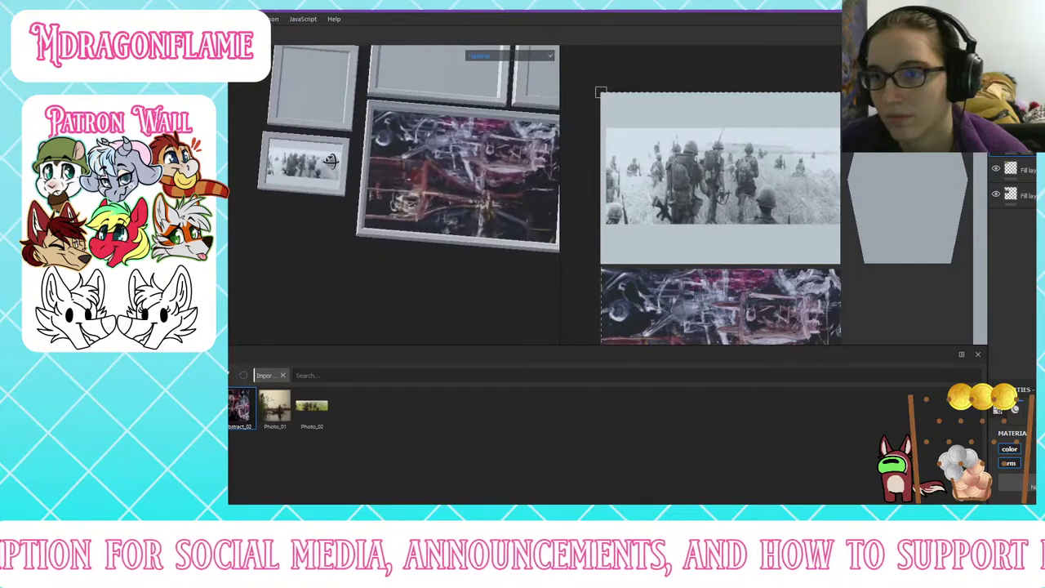
pyautogui.keyDown('alt'); pyautogui.moveTo(455, 183); pyautogui.dragTo(390, 272, button='middle'); pyautogui.keyUp('alt')
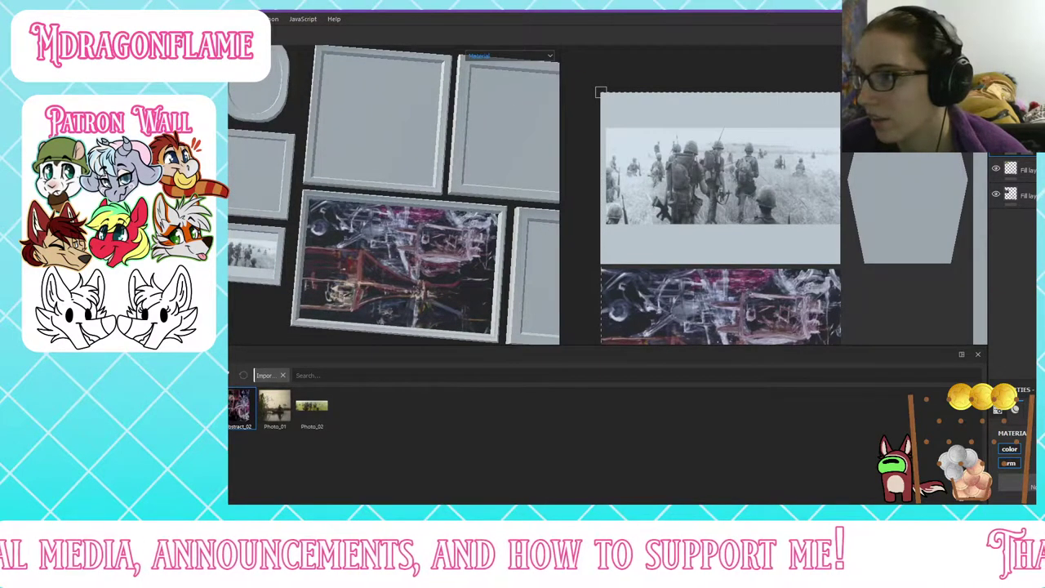
pyautogui.click(1016, 74)
pyautogui.moveTo(278, 417); pyautogui.dragTo(560, 494)
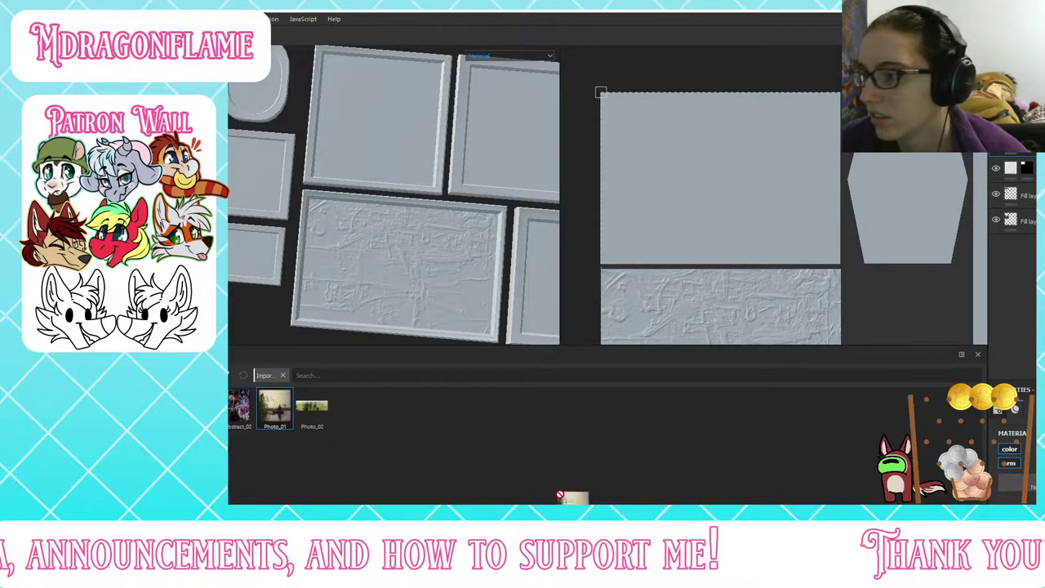
pyautogui.moveTo(1010, 463); pyautogui.dragTo(1011, 465)
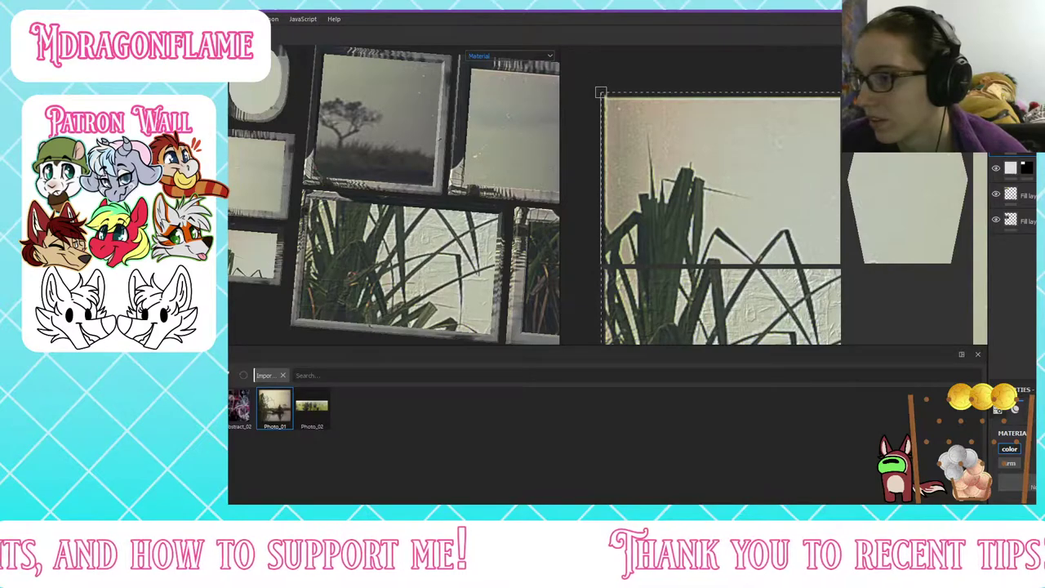
# Step: Turn off the UV wrap tiling of Photo_01 and scale the image down onto the squarish frame's picture surface
pyautogui.scroll(-2, 1011, 461)
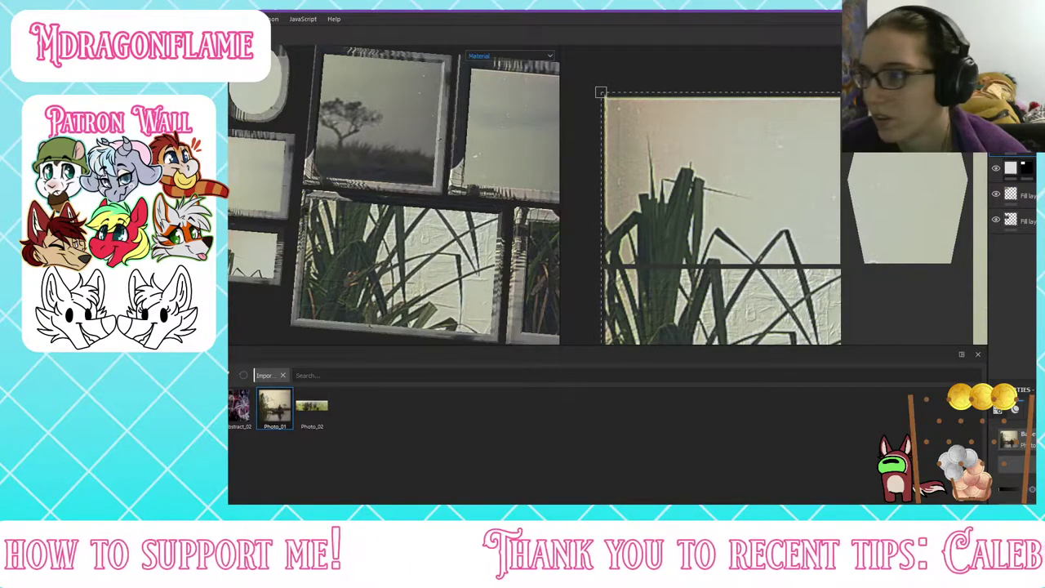
pyautogui.scroll(1, 1015, 496)
pyautogui.scroll(5, 1015, 473)
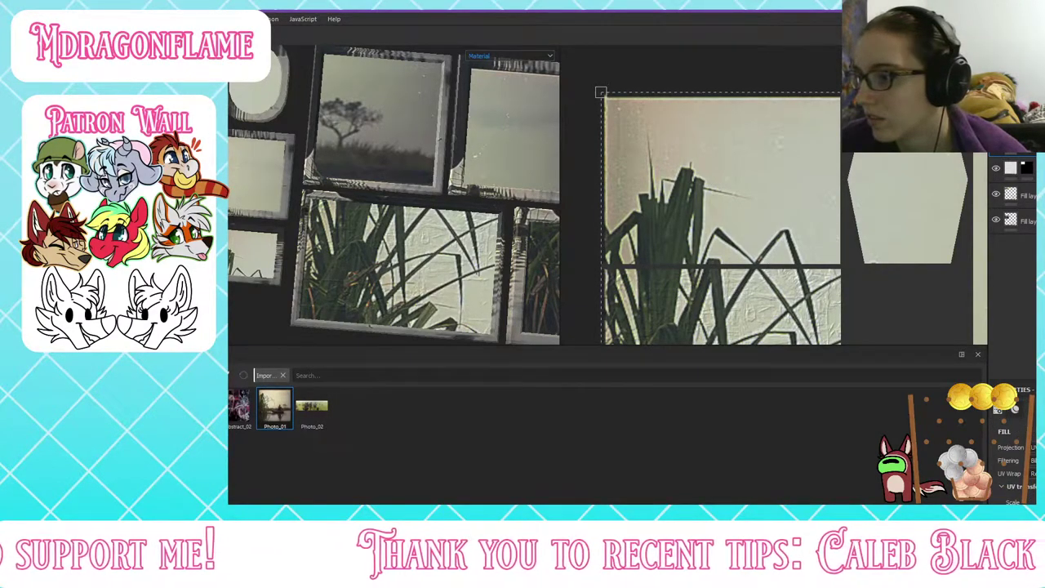
pyautogui.click(1033, 483)
pyautogui.scroll(-4, 1015, 466)
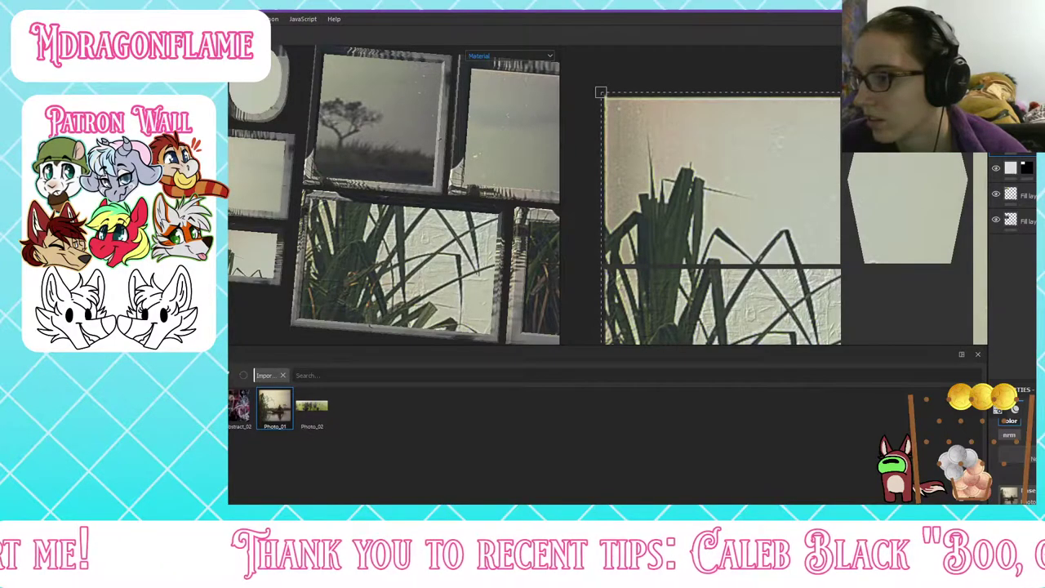
pyautogui.scroll(1, 816, 145)
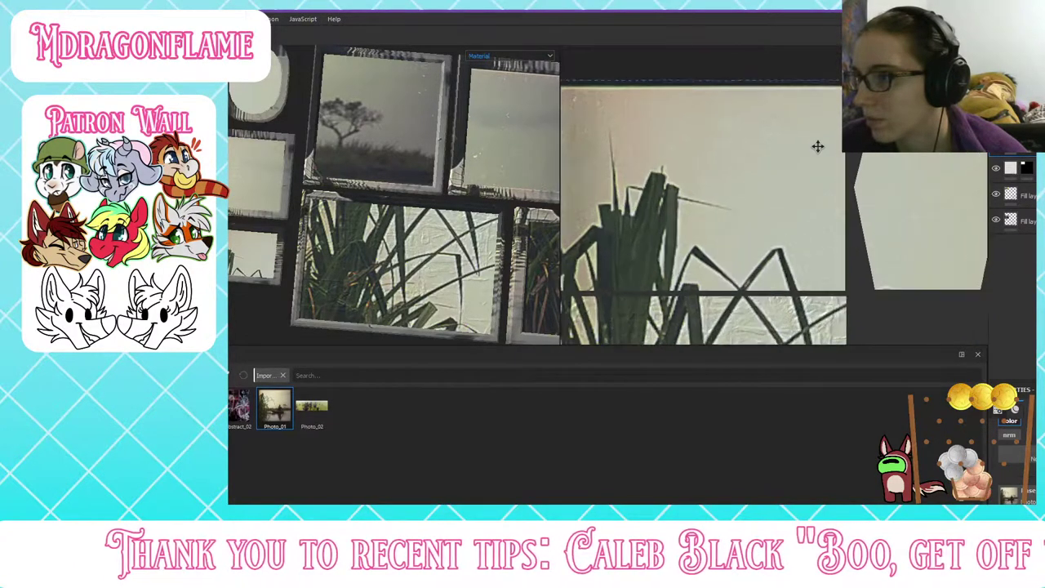
pyautogui.scroll(-3, 817, 147)
pyautogui.scroll(-1, 816, 160)
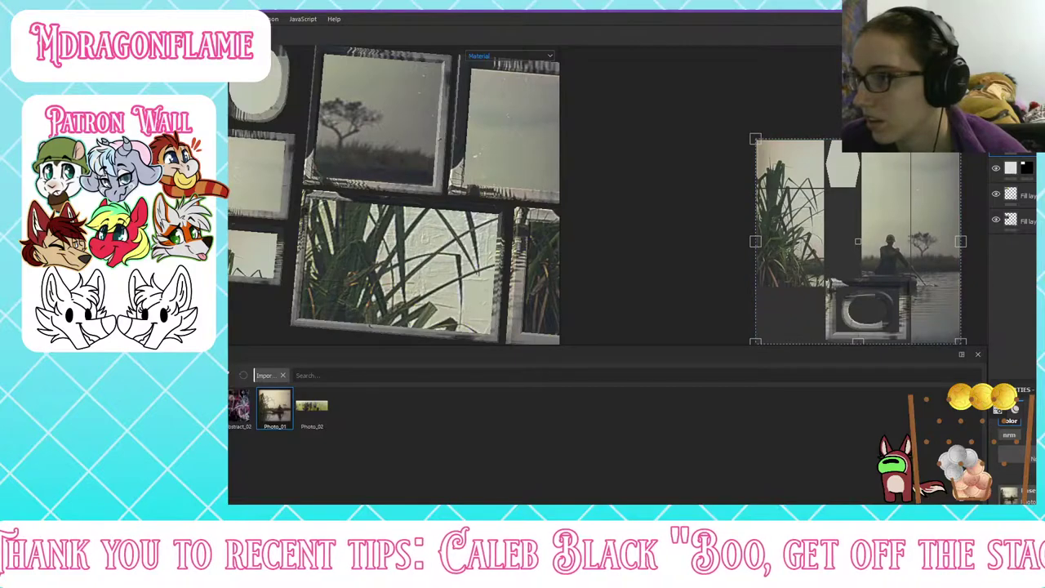
pyautogui.keyDown('shift'); pyautogui.moveTo(960, 139); pyautogui.dragTo(886, 175); pyautogui.keyUp('shift')
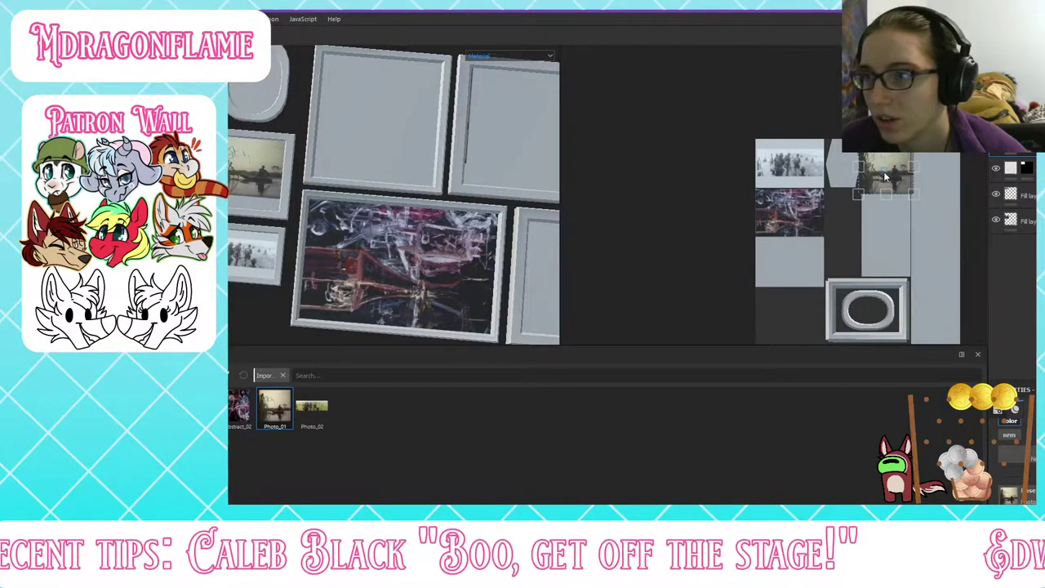
pyautogui.scroll(-1, 898, 159)
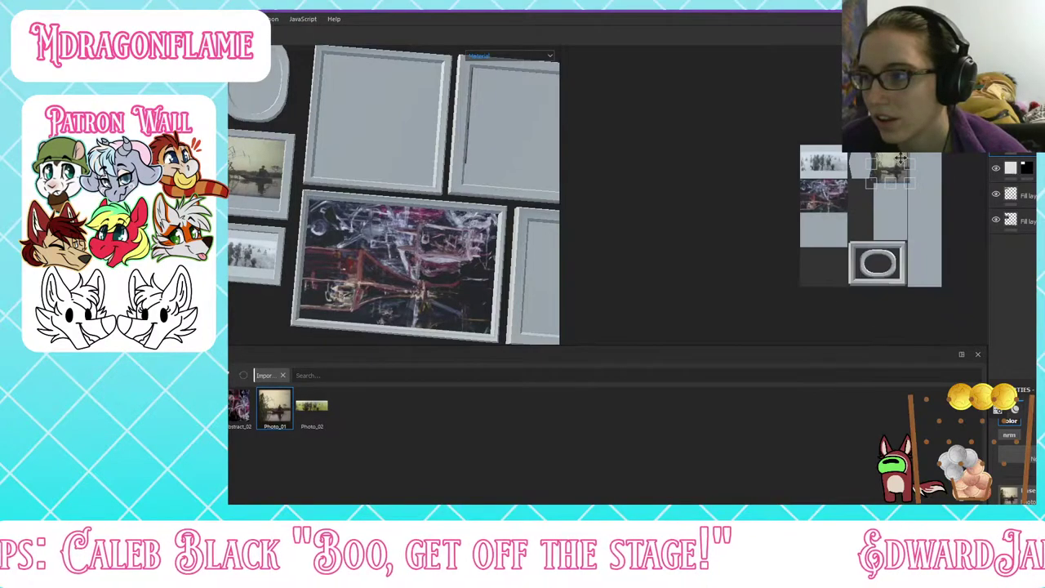
pyautogui.scroll(4, 909, 151)
pyautogui.keyDown('shift'); pyautogui.moveTo(911, 135); pyautogui.dragTo(875, 190); pyautogui.keyUp('shift')
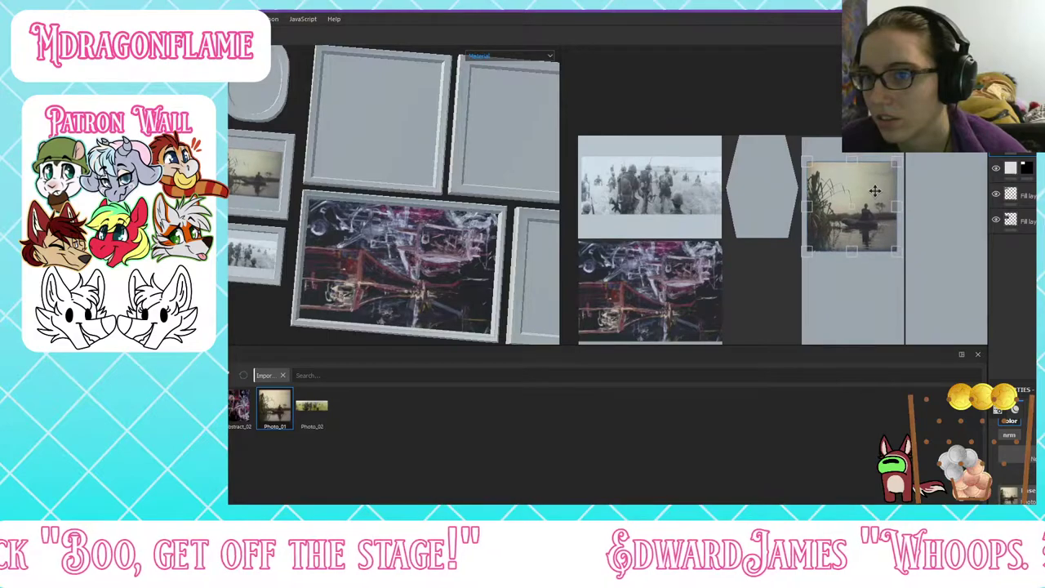
# Step: Shrink Photo_01 further and centre it in the squarish frame, leaving a wide border on every side
pyautogui.scroll(-2, 889, 168)
pyautogui.scroll(4, 890, 168)
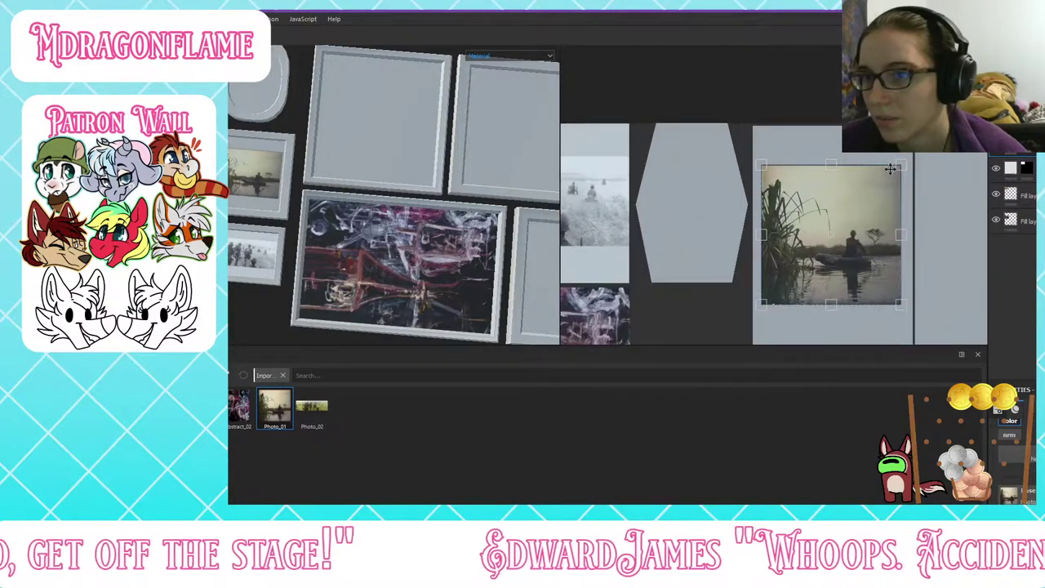
pyautogui.moveTo(898, 175); pyautogui.dragTo(870, 196)
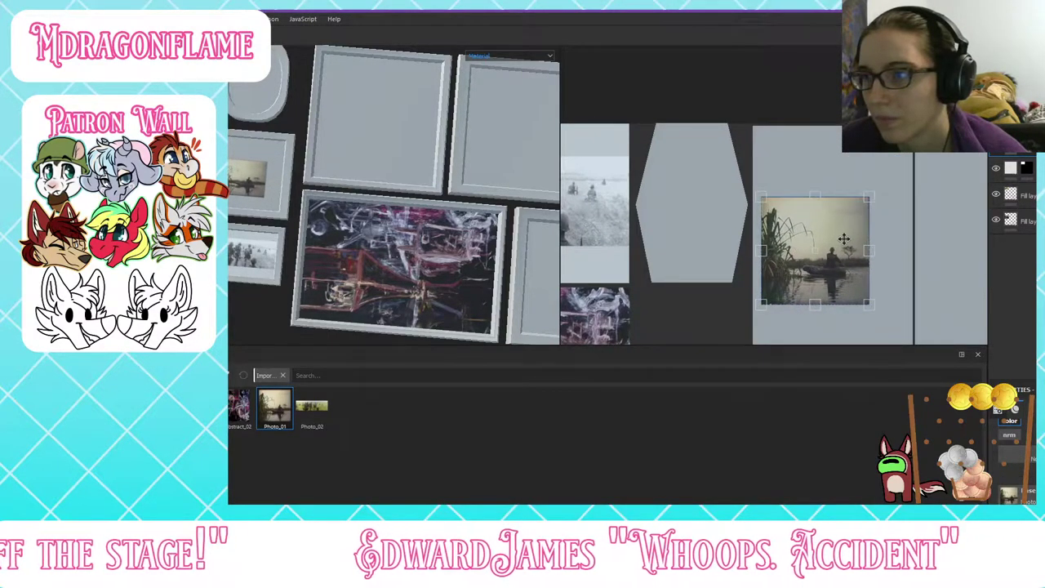
pyautogui.moveTo(843, 238); pyautogui.dragTo(855, 220)
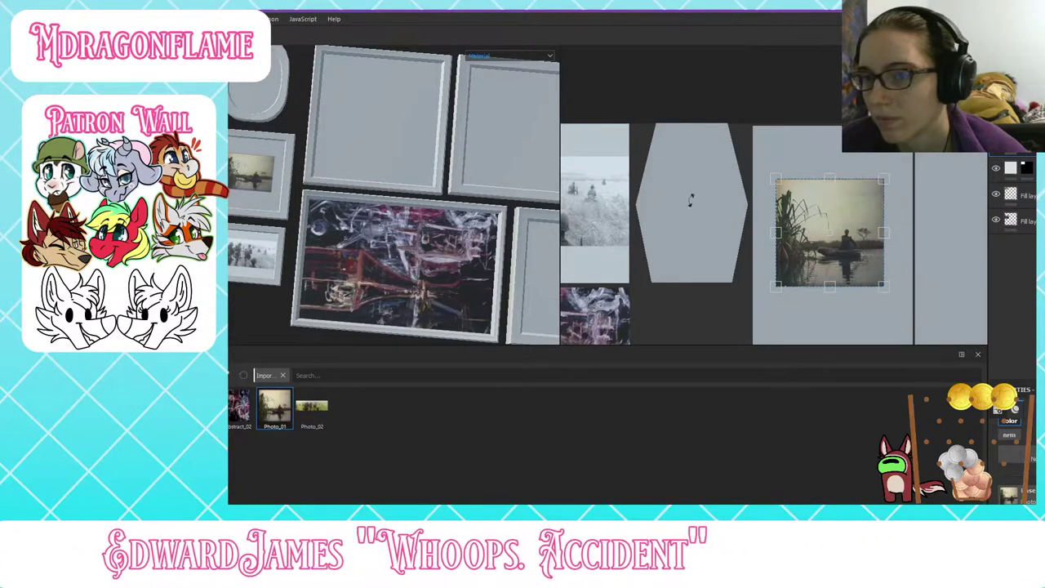
pyautogui.scroll(-2, 250, 171)
pyautogui.scroll(3, 250, 172)
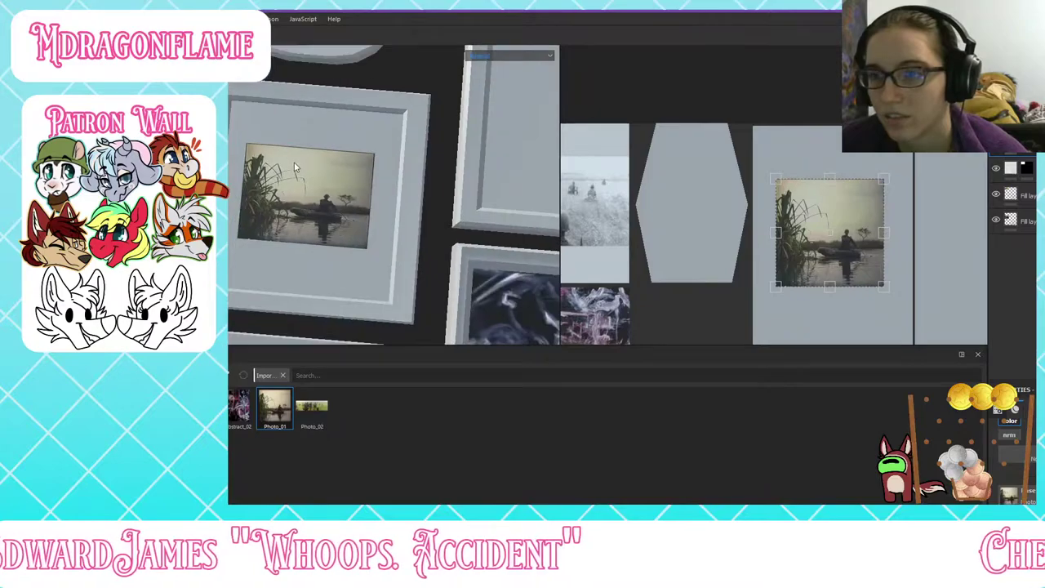
# Step: Move the Photo_01 layer beneath the black-and-white fill layer and add the squarish frame's picture surface to that layer's mask
pyautogui.moveTo(1012, 168); pyautogui.dragTo(1013, 147)
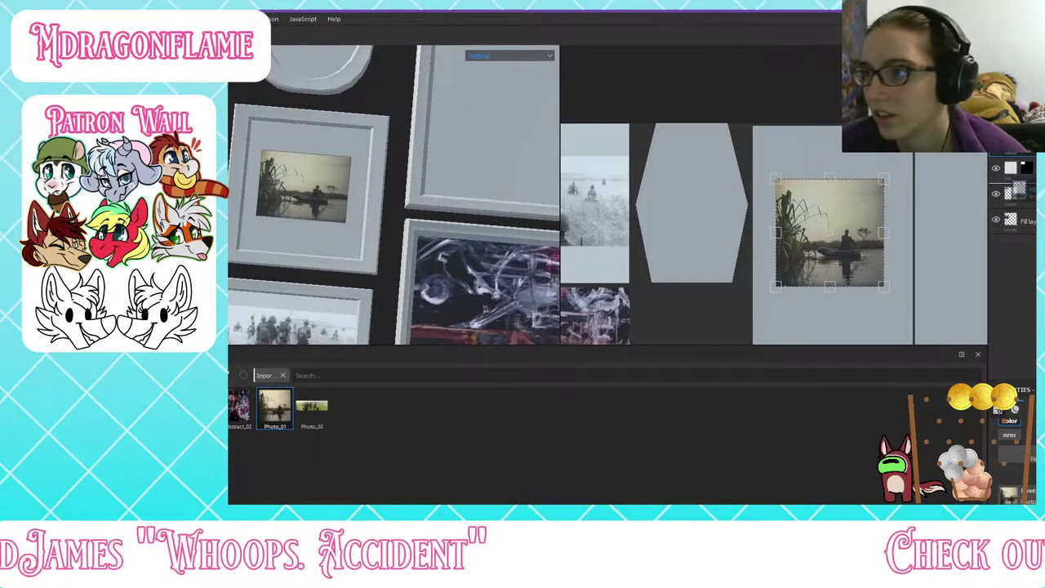
pyautogui.click(1026, 145)
pyautogui.click(320, 183)
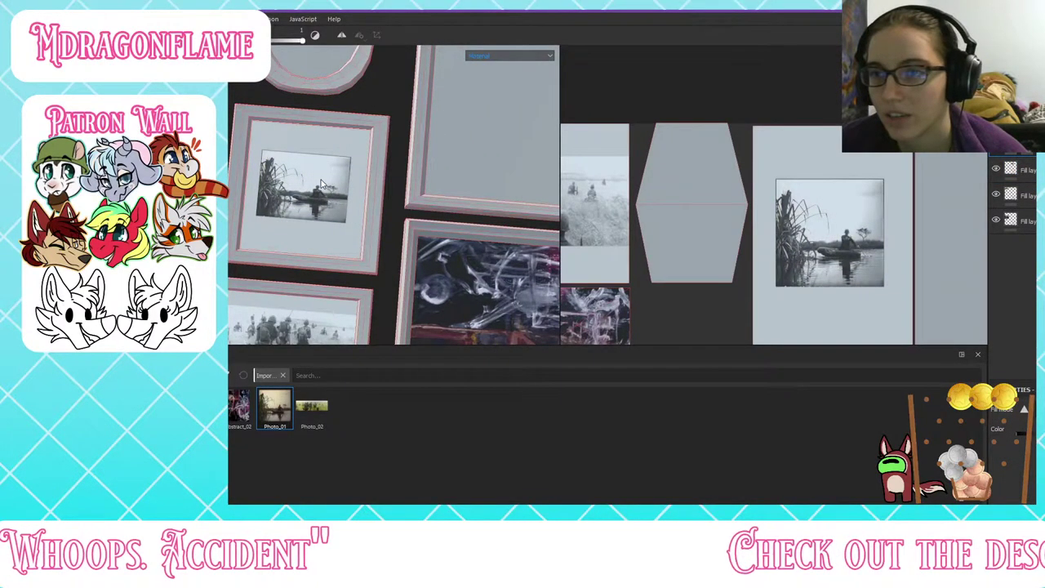
# Step: Select the Photo_01 layer and nudge the image slightly down and sideways towards the middle of its border
pyautogui.click(1017, 169)
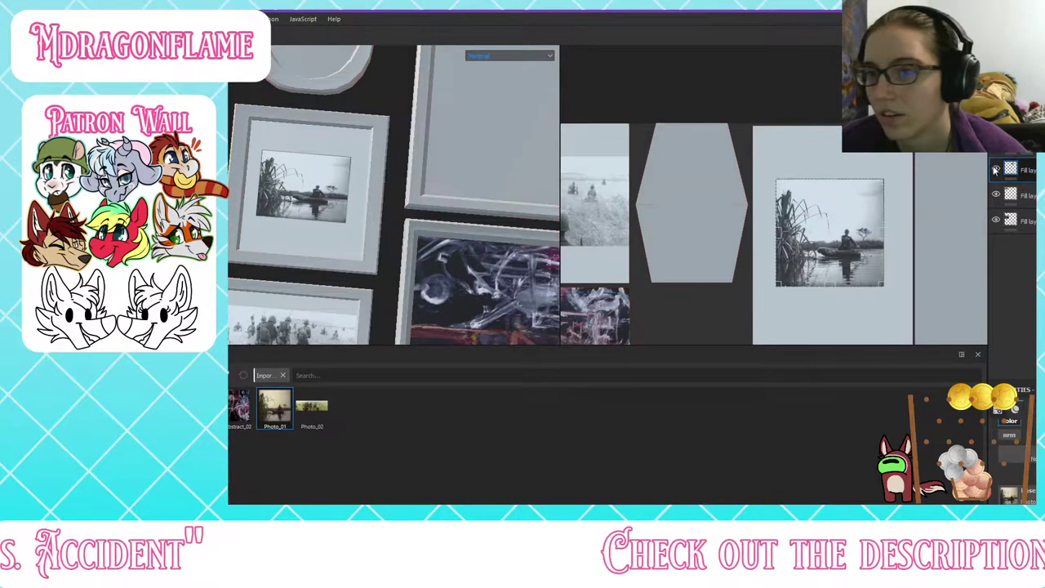
pyautogui.moveTo(838, 231); pyautogui.dragTo(841, 239)
pyautogui.keyDown('alt'); pyautogui.moveTo(236, 213); pyautogui.dragTo(397, 219, button='right'); pyautogui.keyUp('alt')
pyautogui.keyDown('alt'); pyautogui.moveTo(430, 222); pyautogui.dragTo(478, 249); pyautogui.keyUp('alt')
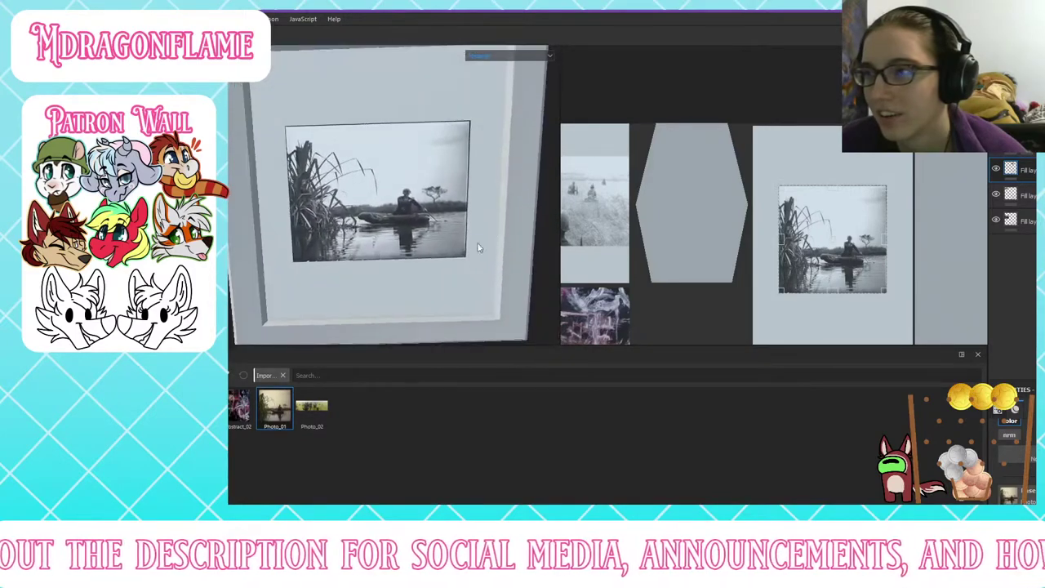
# Step: Check the light grey border layer under rotated lighting, and fine-tune the position of Photo_01 within the frame
pyautogui.click(1026, 144)
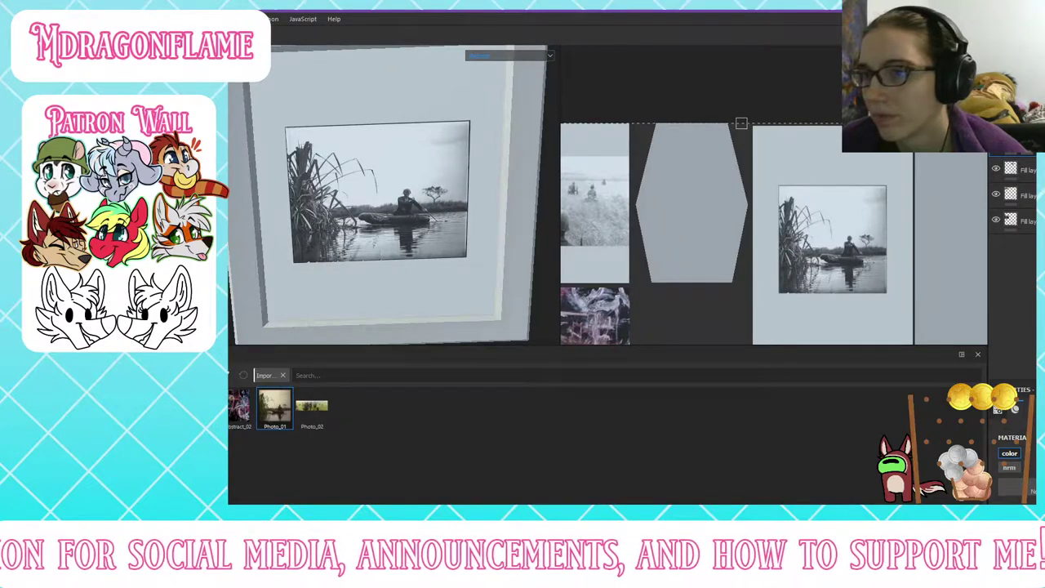
pyautogui.scroll(-3, 1015, 461)
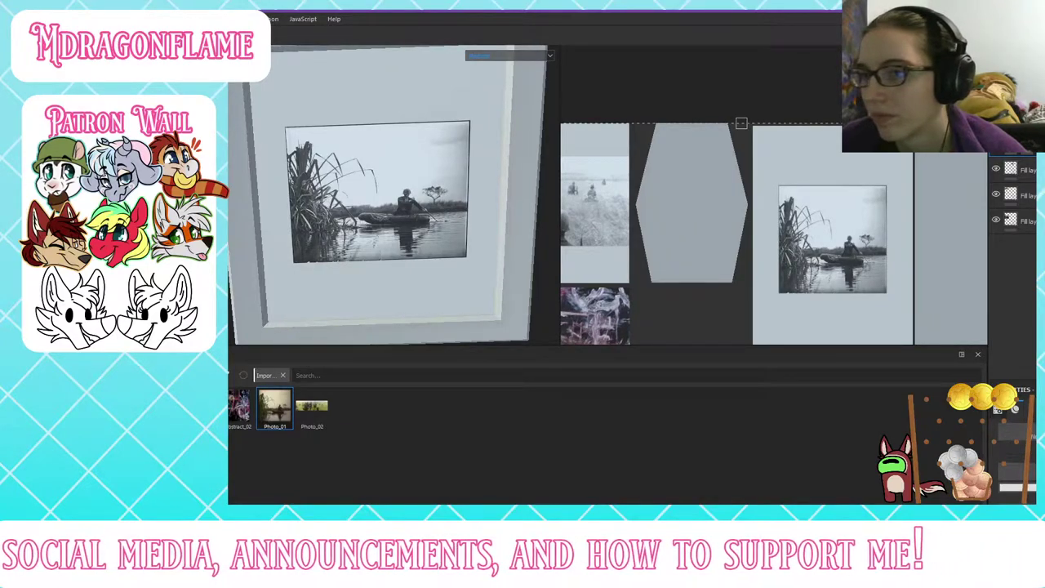
pyautogui.keyDown('alt'); pyautogui.moveTo(374, 204); pyautogui.dragTo(393, 162); pyautogui.keyUp('alt')
pyautogui.keyDown('shift'); pyautogui.moveTo(393, 163); pyautogui.dragTo(394, 169, button='right'); pyautogui.keyUp('shift')
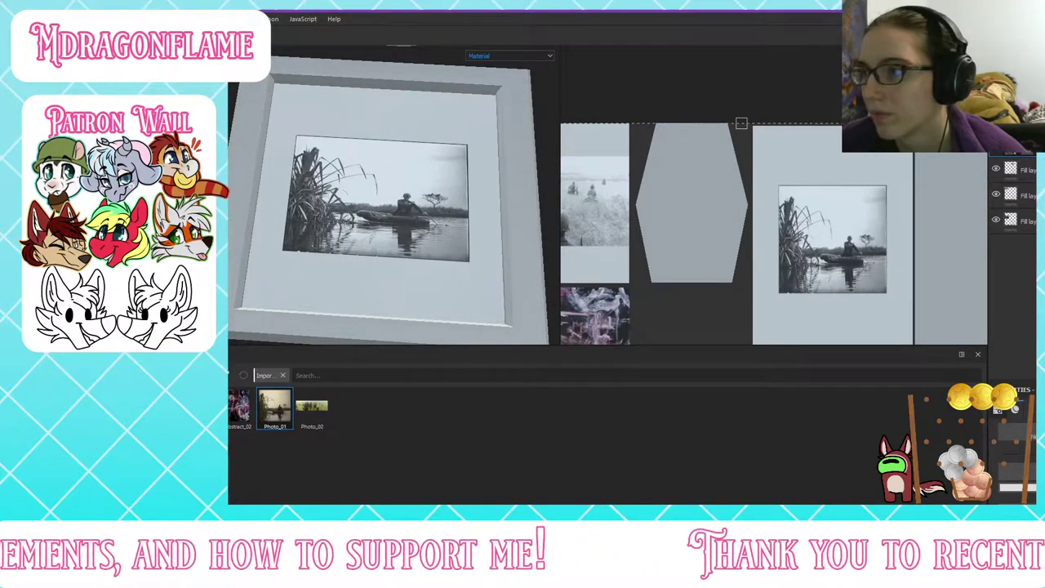
pyautogui.click(843, 249)
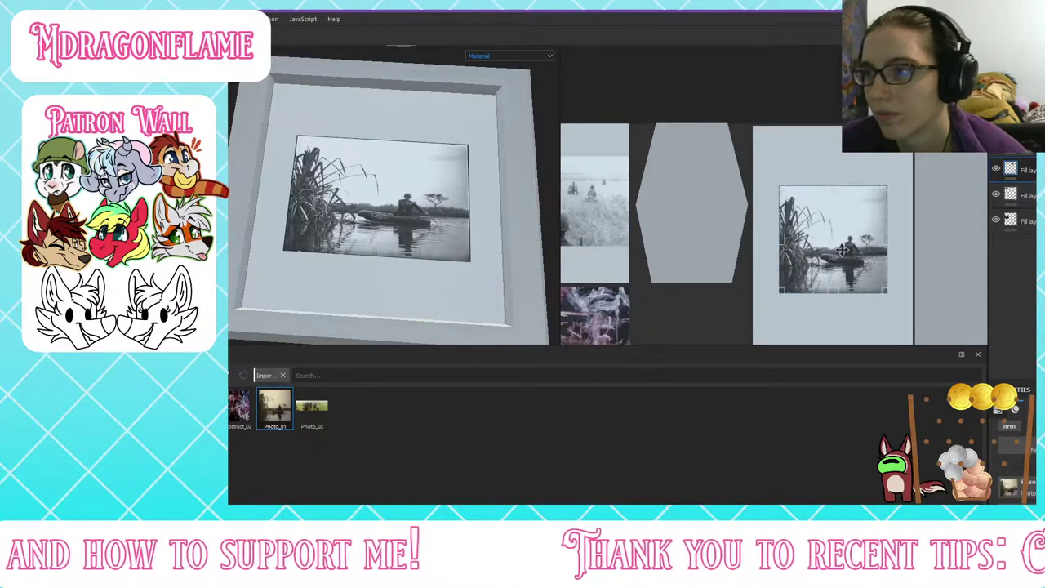
pyautogui.moveTo(841, 249); pyautogui.dragTo(842, 251)
pyautogui.keyDown('alt'); pyautogui.moveTo(299, 186); pyautogui.dragTo(329, 230); pyautogui.keyUp('alt')
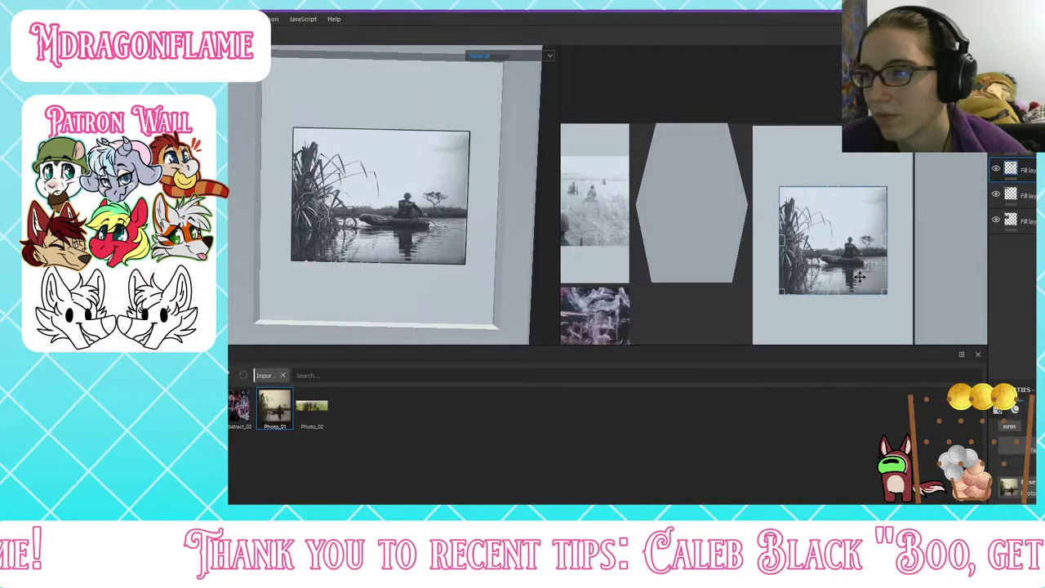
pyautogui.moveTo(858, 271); pyautogui.dragTo(855, 258)
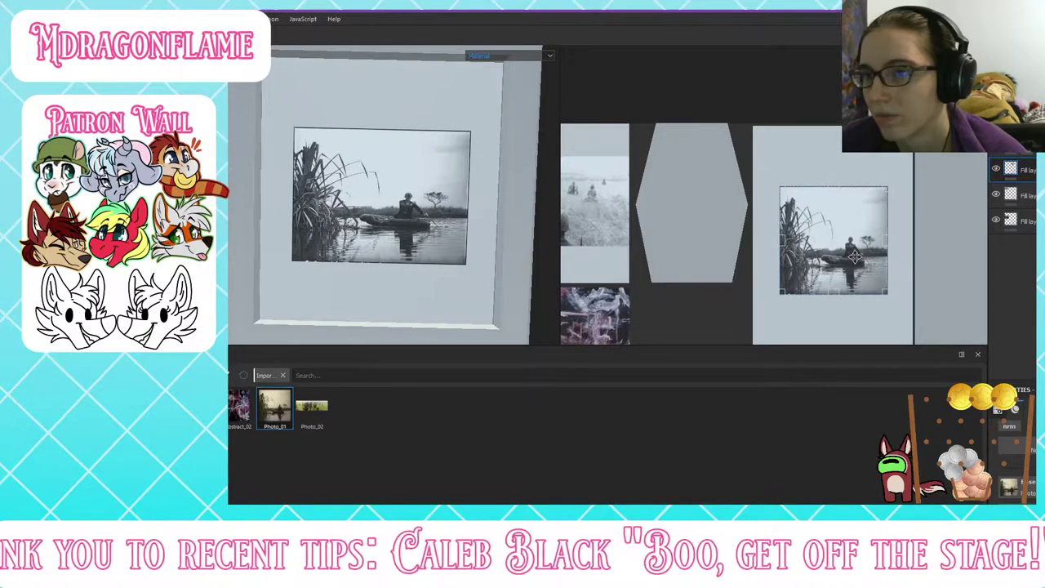
# Step: Try stretching Photo_01 taller from its upper edge, and undo the stretch
pyautogui.moveTo(829, 189); pyautogui.dragTo(835, 168)
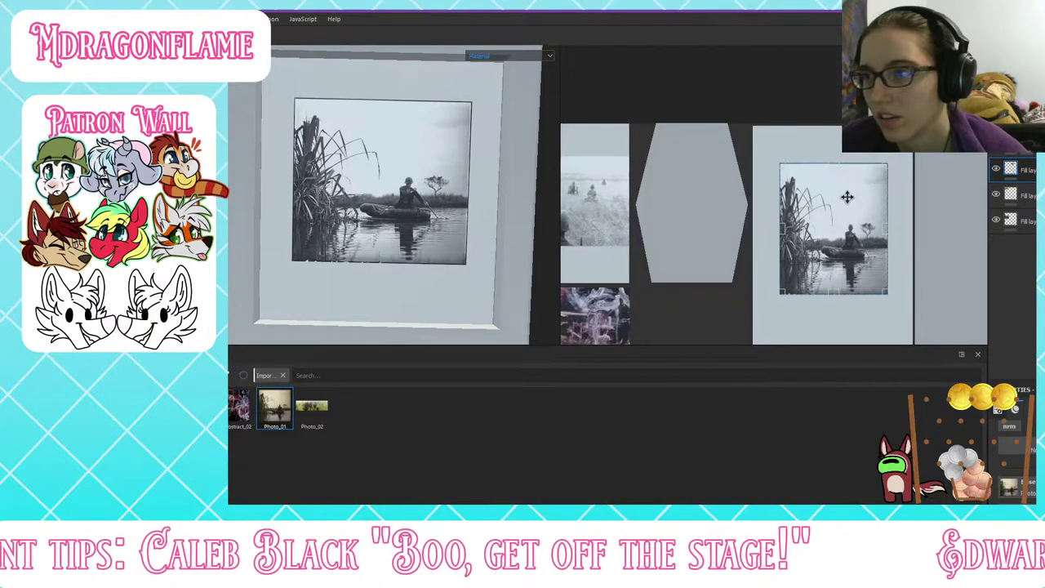
pyautogui.hotkey('ctrl', 'z')
# Step: Stretch Photo_01 upward in small increments until it looks nearly square in its frame, and re-centre it within the border
pyautogui.scroll(-5, 840, 222)
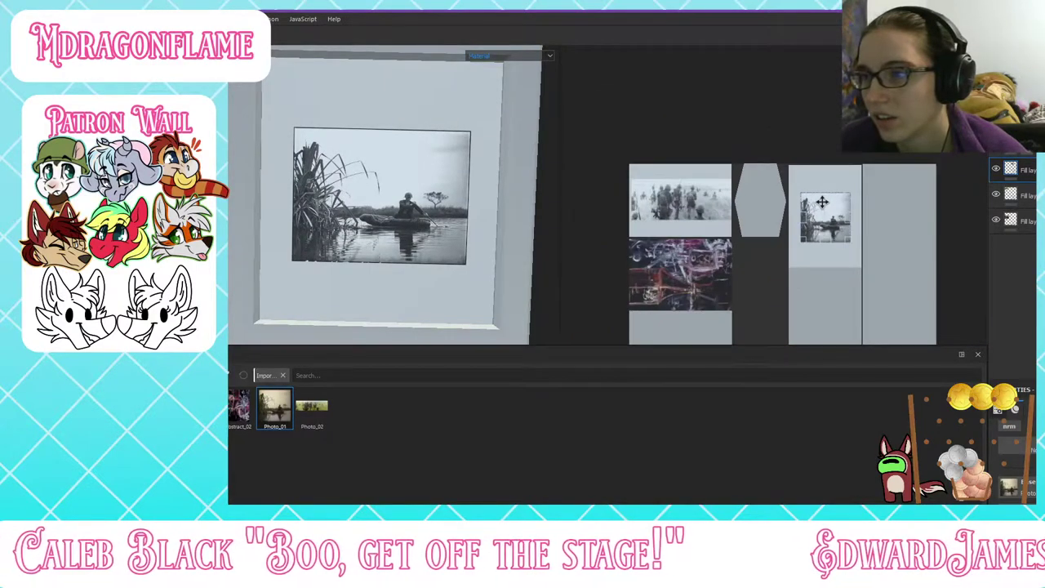
pyautogui.scroll(-2, 822, 201)
pyautogui.scroll(6, 817, 176)
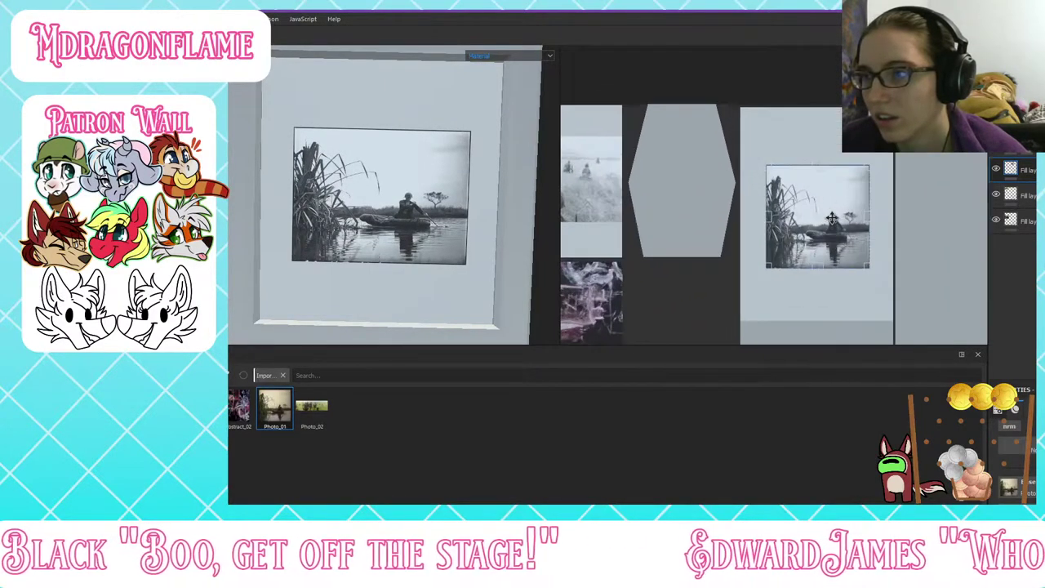
pyautogui.moveTo(814, 165); pyautogui.dragTo(812, 160)
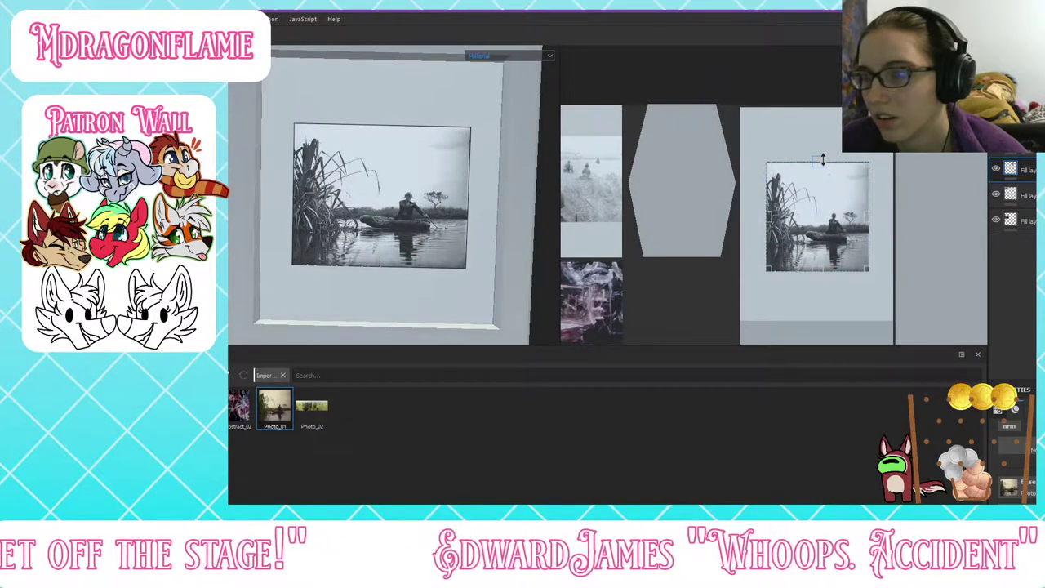
pyautogui.moveTo(818, 156); pyautogui.dragTo(819, 155)
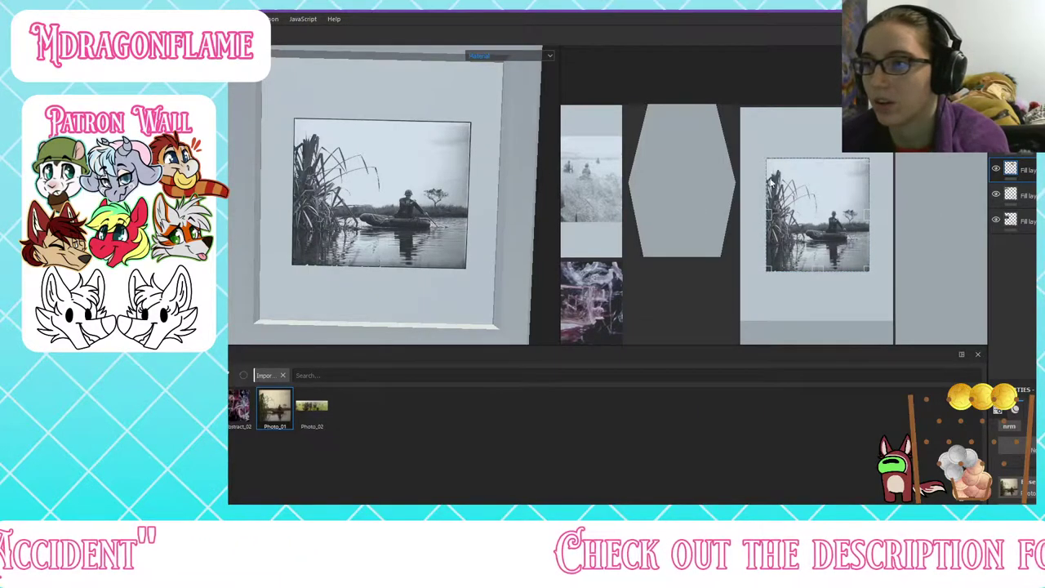
pyautogui.moveTo(814, 158); pyautogui.dragTo(814, 146)
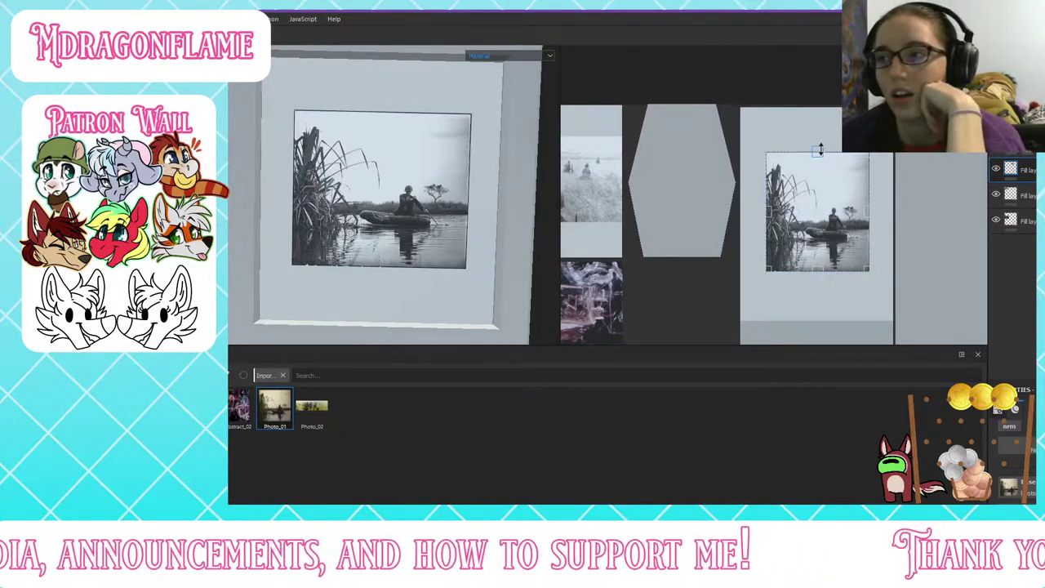
pyautogui.moveTo(821, 150); pyautogui.dragTo(819, 145)
pyautogui.moveTo(832, 194); pyautogui.dragTo(832, 199)
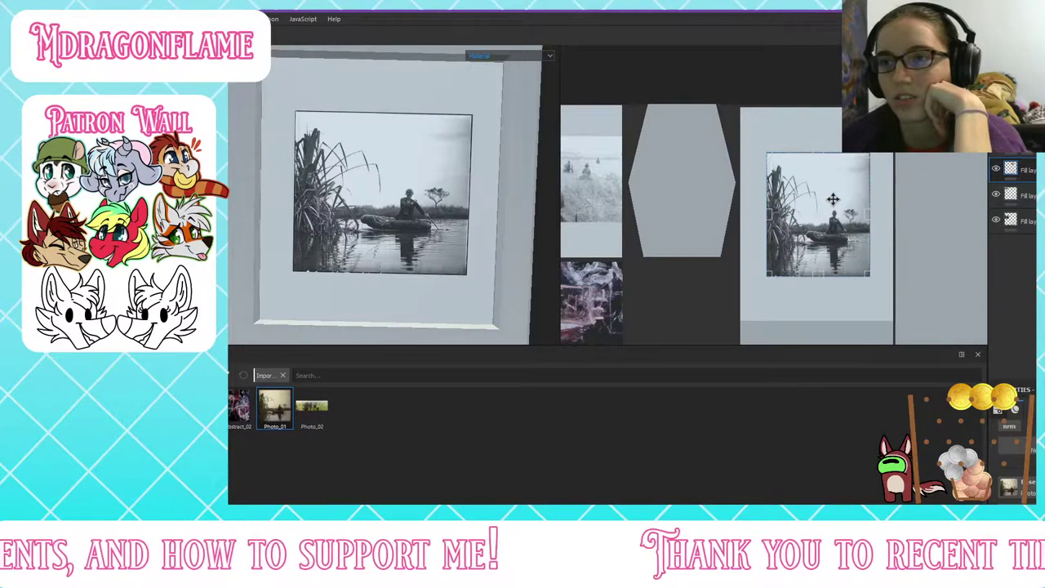
pyautogui.moveTo(832, 195); pyautogui.dragTo(831, 196)
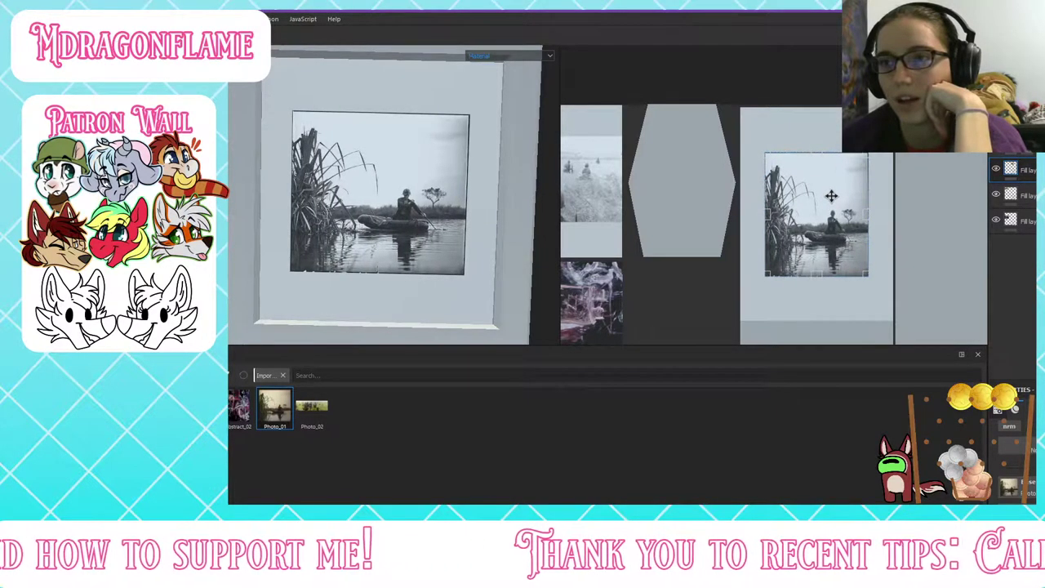
pyautogui.scroll(-5, 396, 163)
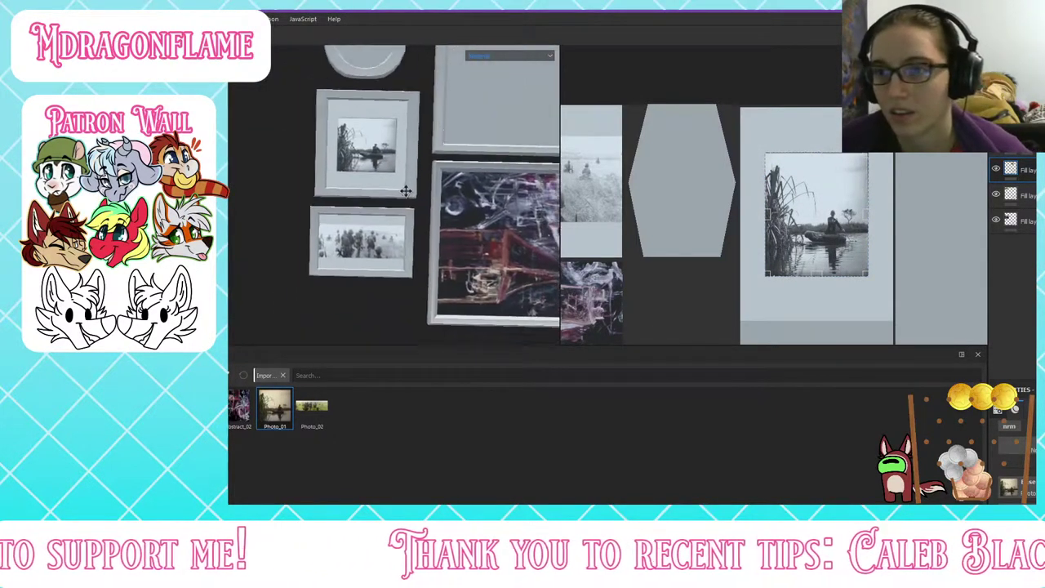
# Step: Bake all seven mesh maps for the picture frames at an output size of 512, using the low poly mesh as the high poly mesh
pyautogui.scroll(-4, 399, 221)
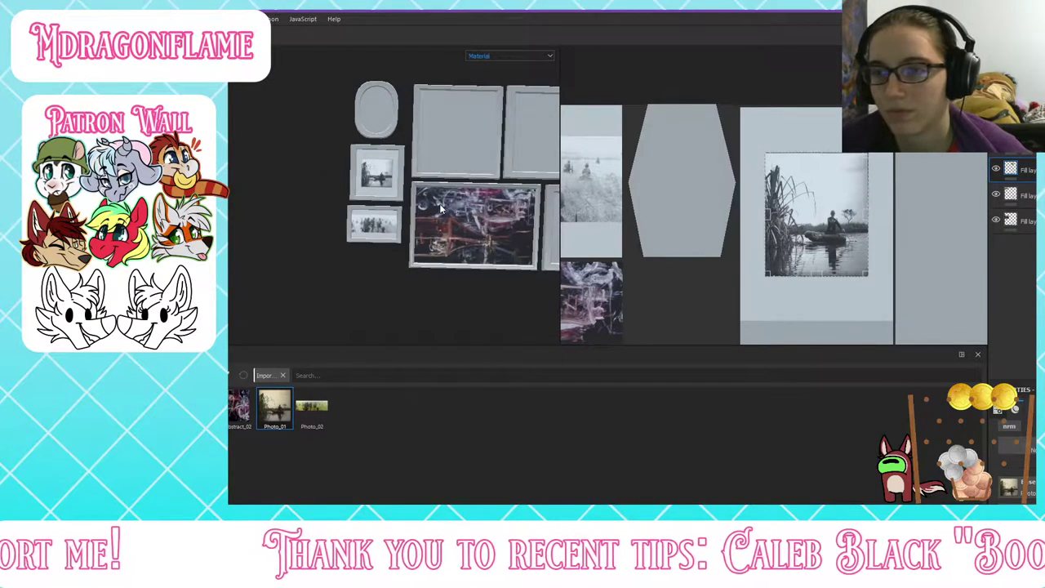
pyautogui.keyDown('alt'); pyautogui.moveTo(414, 257); pyautogui.dragTo(360, 242, button='middle'); pyautogui.keyUp('alt')
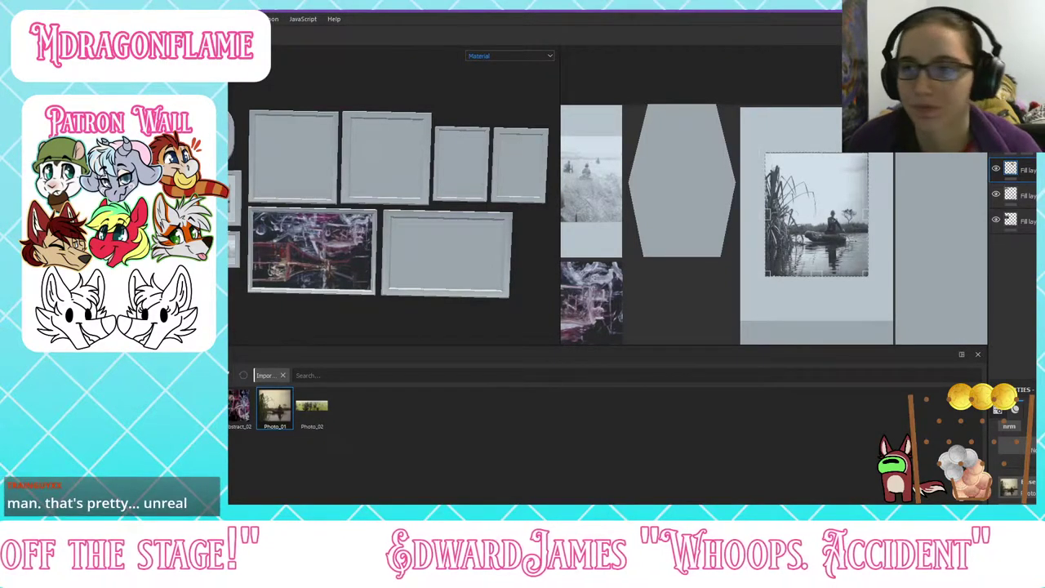
pyautogui.click(1020, 144)
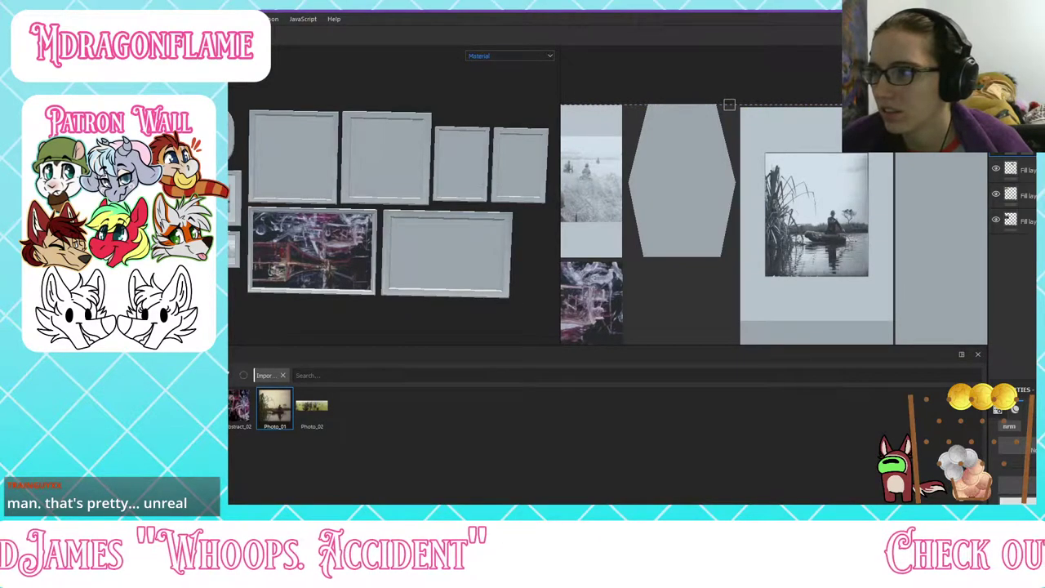
pyautogui.scroll(-2, 1014, 262)
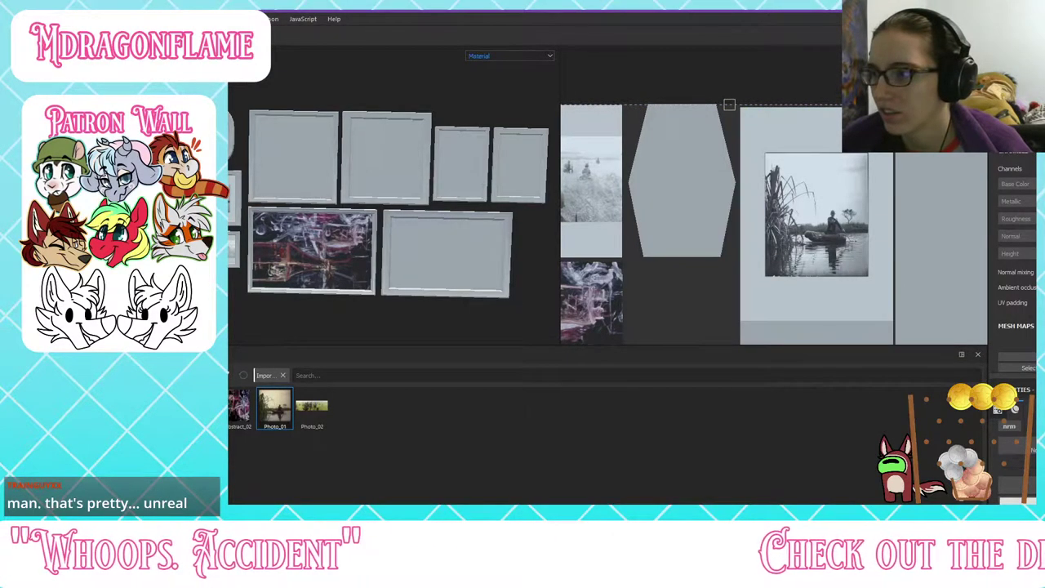
pyautogui.click(1016, 356)
pyautogui.click(681, 207)
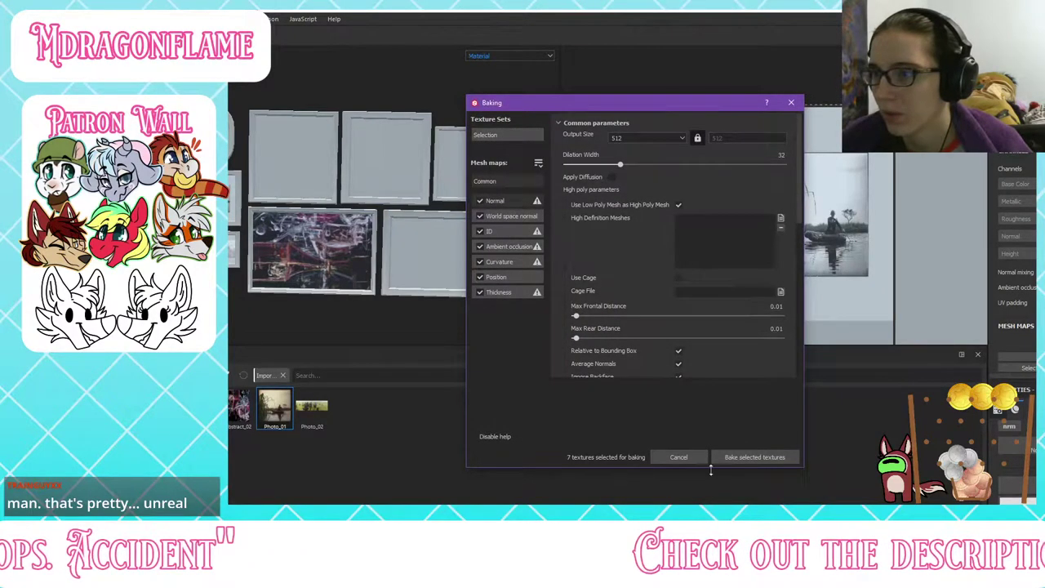
pyautogui.click(730, 457)
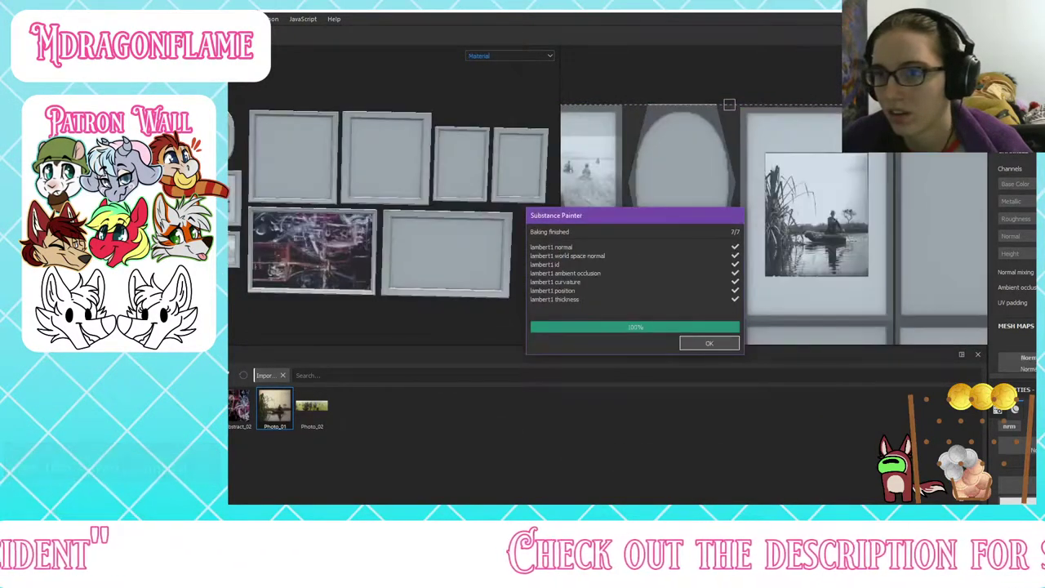
pyautogui.click(718, 346)
pyautogui.scroll(-2, 234, 187)
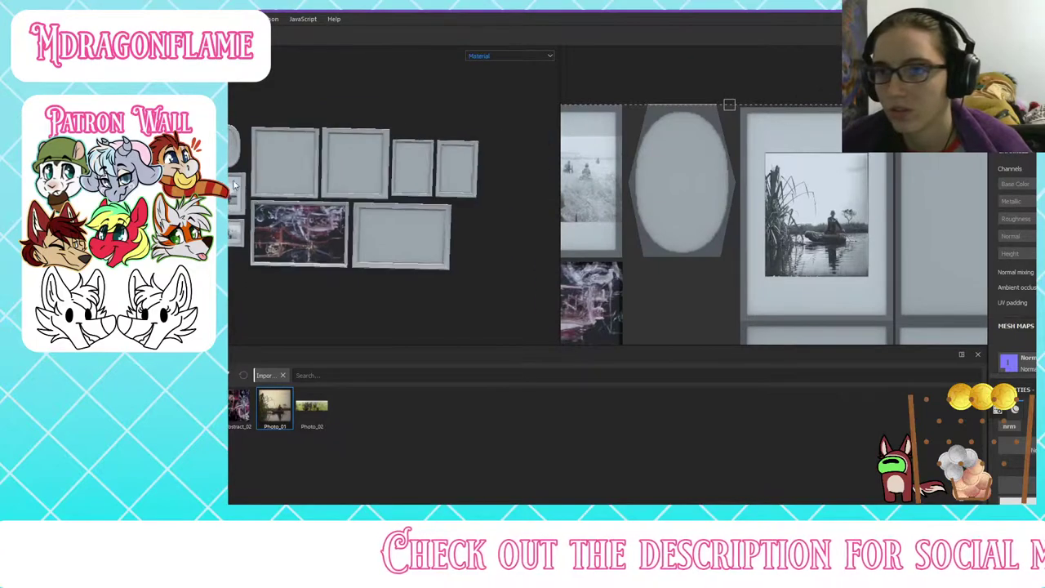
pyautogui.scroll(5, 234, 186)
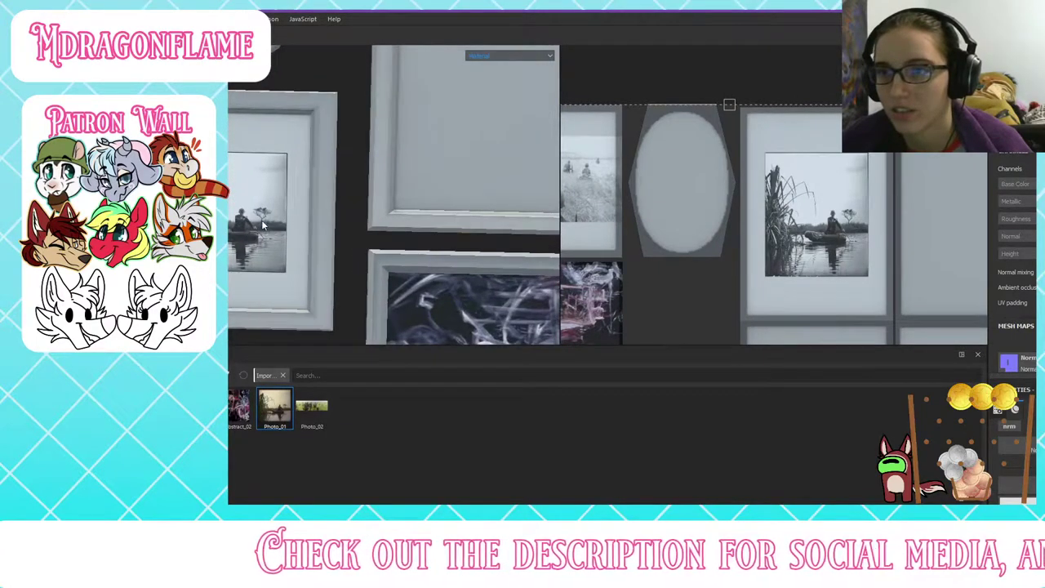
# Step: Apply a reddish-brown wood material as a new layer over all the picture frames, using tri-planar projection
pyautogui.scroll(-3, 261, 220)
pyautogui.scroll(2, 300, 321)
pyautogui.scroll(-1, 300, 321)
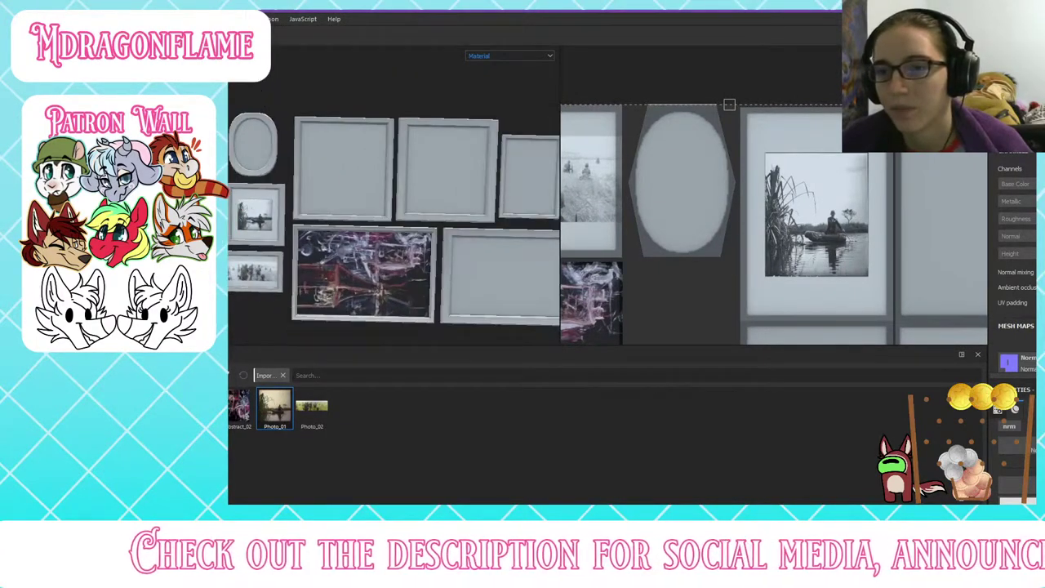
pyautogui.click(196, 447)
pyautogui.click(1009, 98)
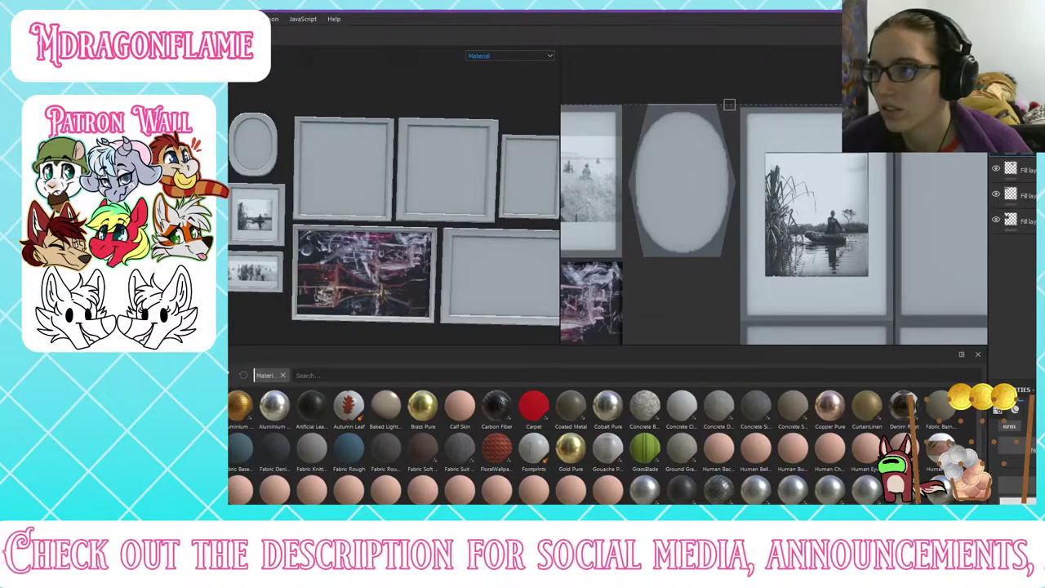
pyautogui.scroll(-3, 612, 441)
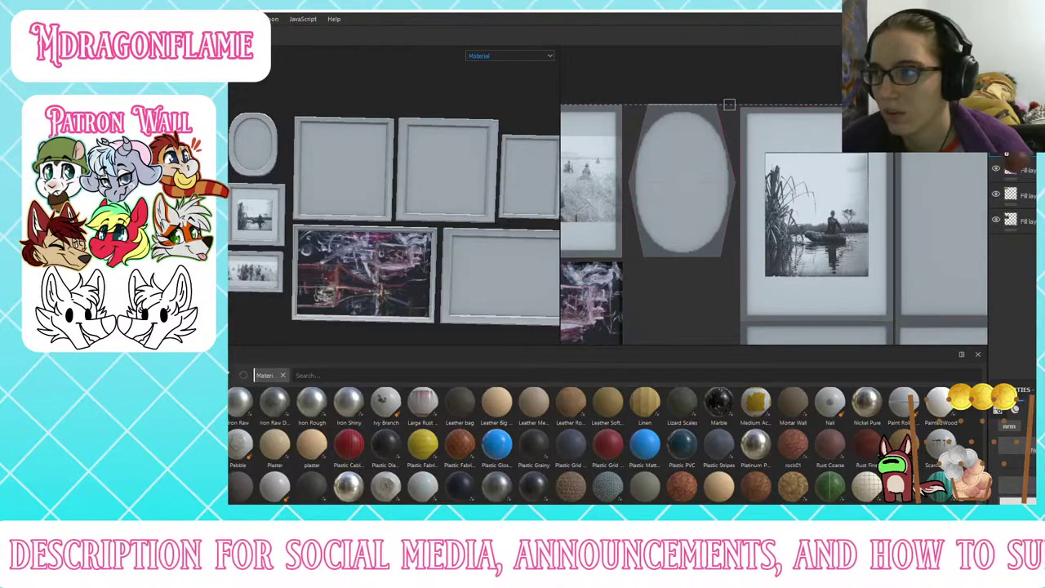
pyautogui.moveTo(1017, 160); pyautogui.dragTo(1012, 150)
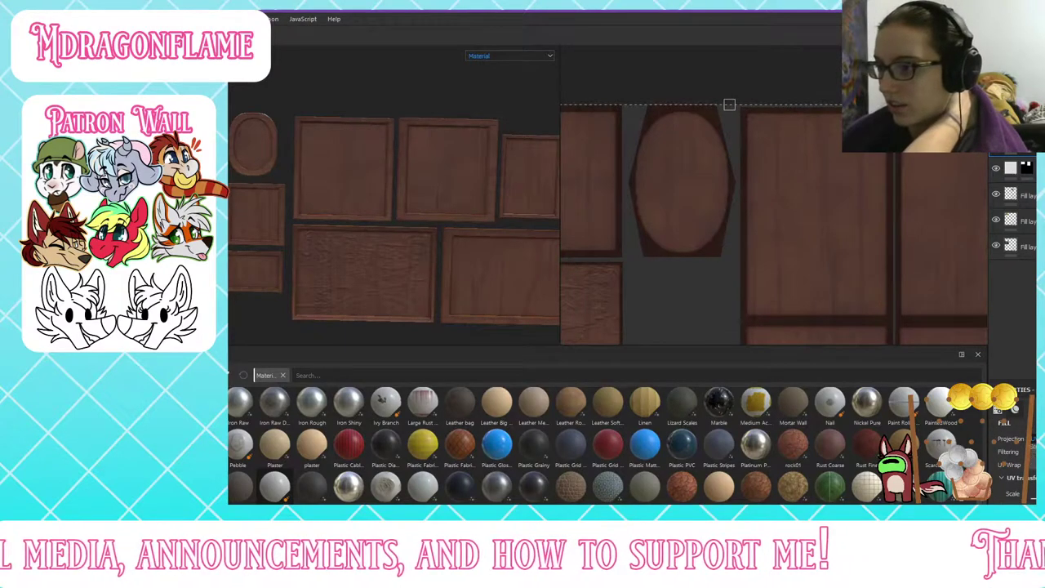
pyautogui.click(1033, 461)
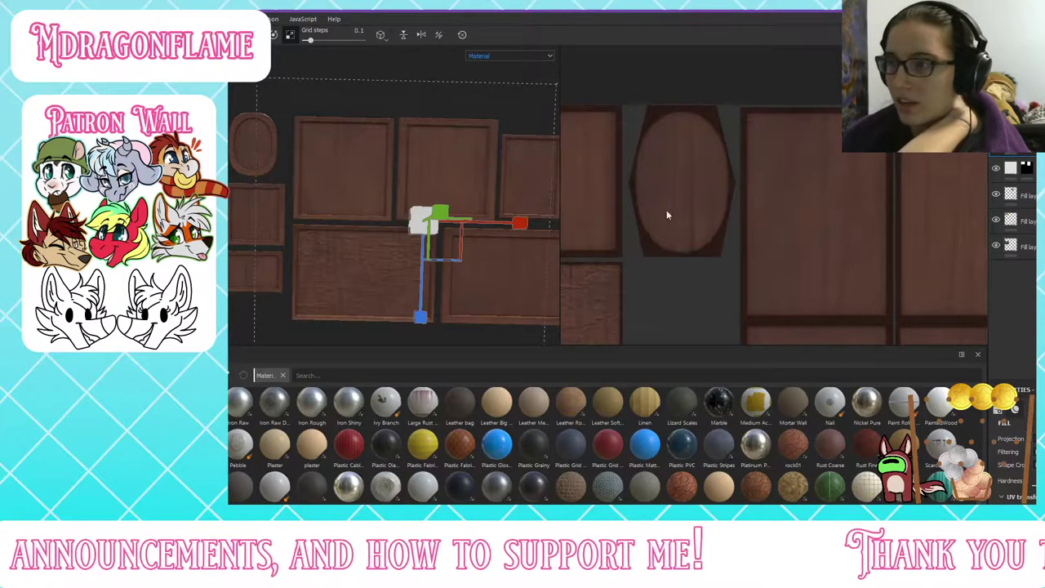
# Step: Add a white mask to the wood layer and mask the wood off the picture panels, leaving it on the frame borders only
pyautogui.rightClick(1008, 143)
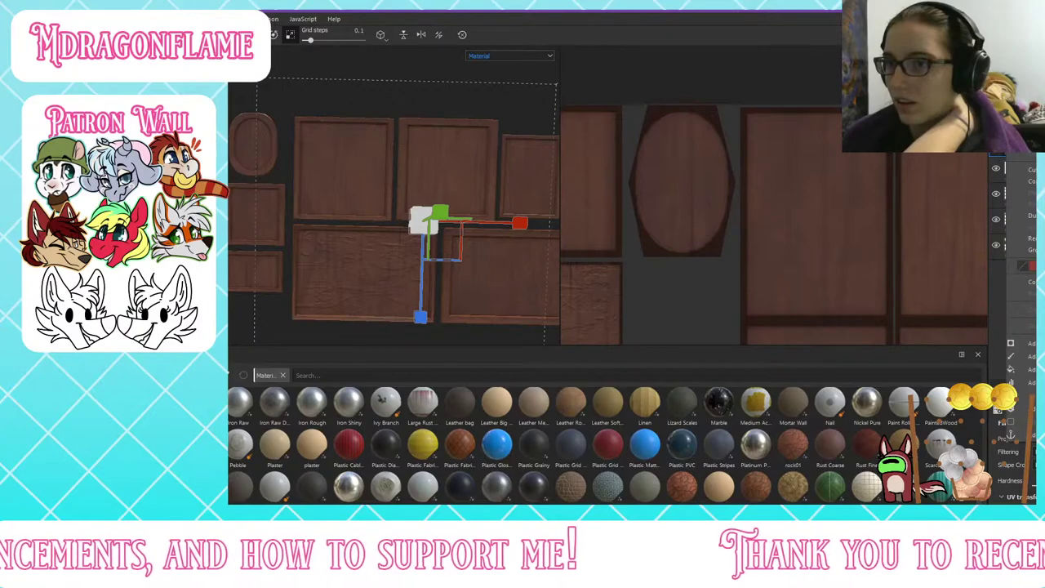
pyautogui.click(1031, 77)
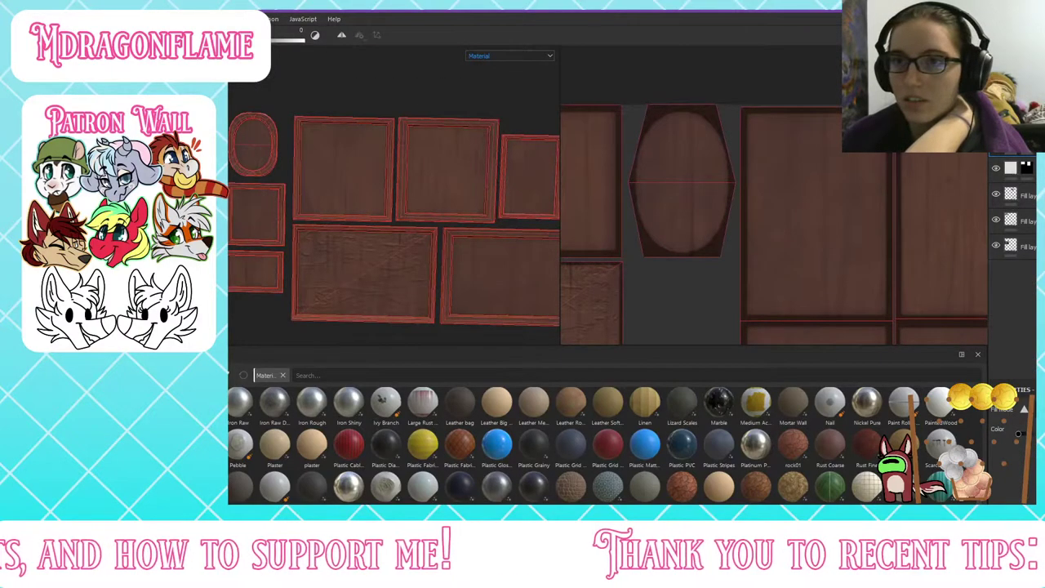
pyautogui.click(363, 171)
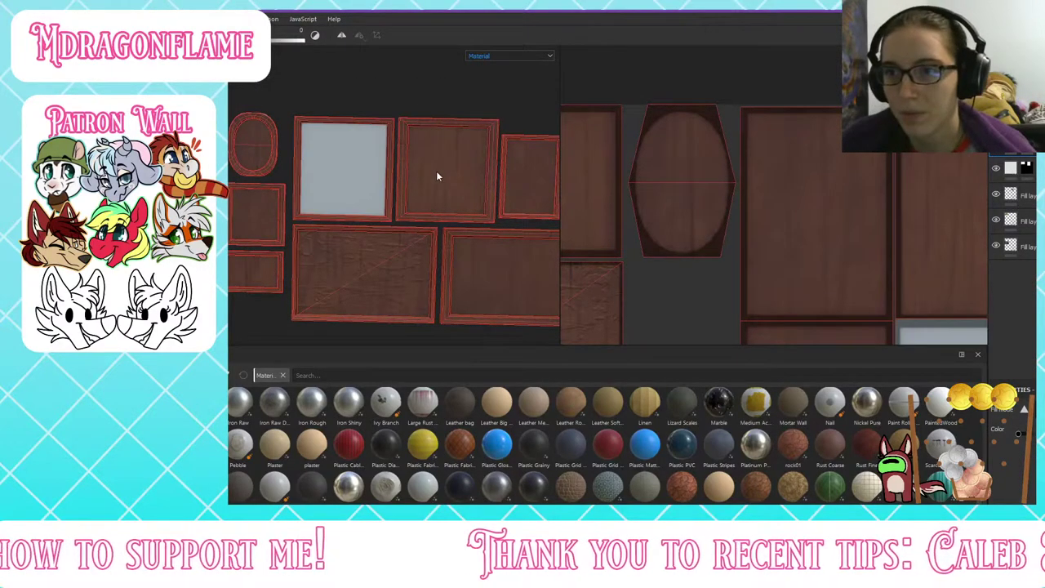
pyautogui.click(441, 172)
pyautogui.click(468, 310)
pyautogui.click(527, 175)
pyautogui.click(326, 297)
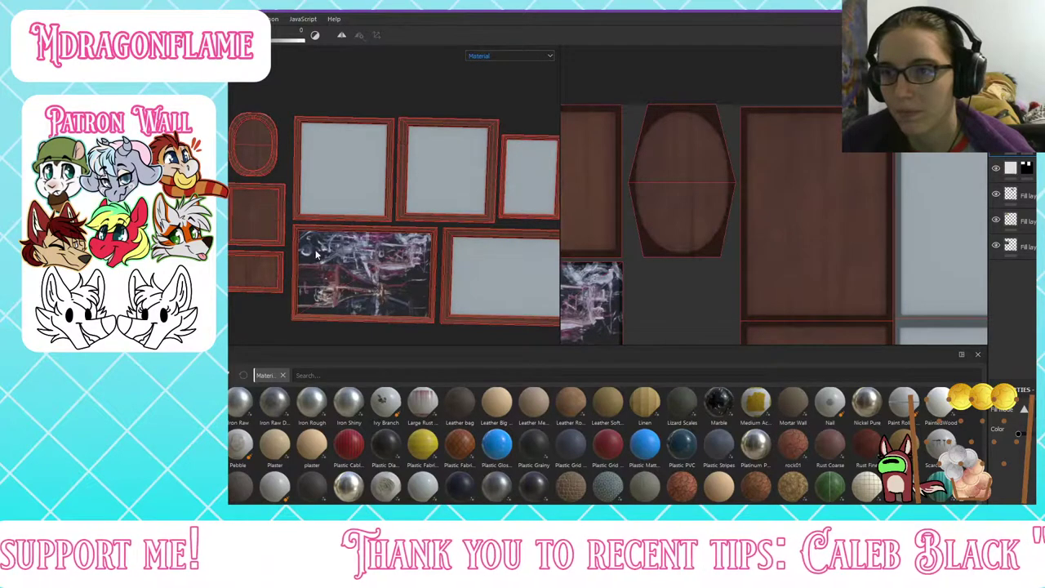
pyautogui.click(252, 212)
pyautogui.click(238, 270)
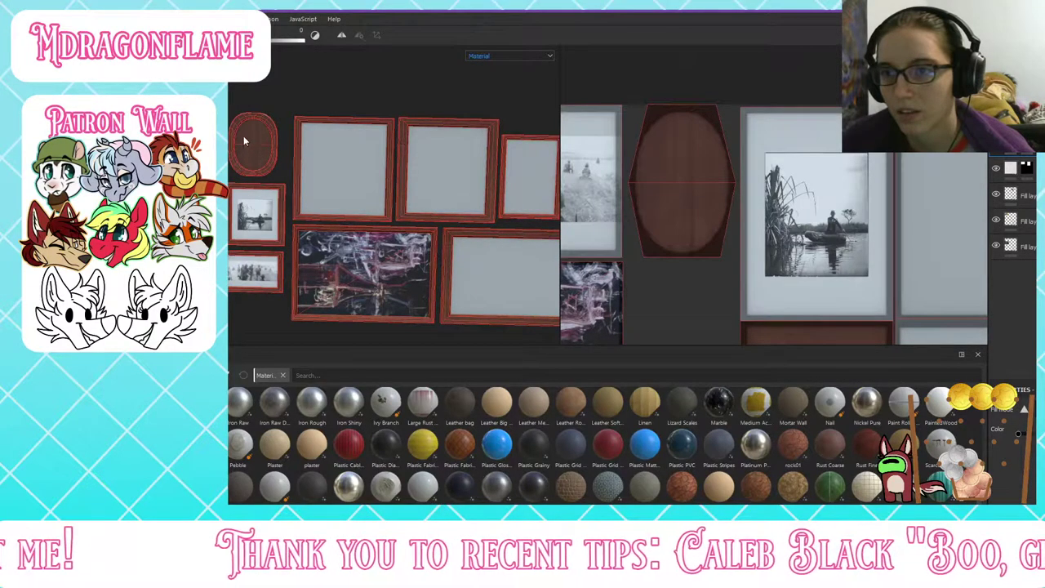
pyautogui.click(243, 135)
pyautogui.click(253, 164)
pyautogui.keyDown('alt'); pyautogui.moveTo(323, 193); pyautogui.dragTo(147, 183, button='middle'); pyautogui.keyUp('alt')
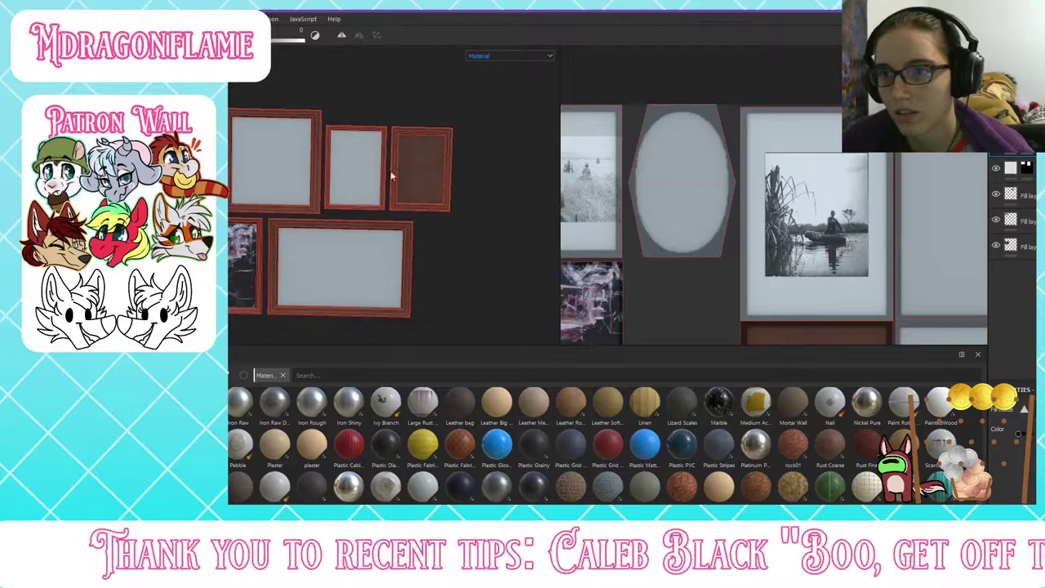
pyautogui.click(414, 173)
# Step: Check the wood grain on the frame borders up close and delete the wood layer
pyautogui.scroll(3, 343, 252)
pyautogui.scroll(-3, 229, 274)
pyautogui.keyDown('alt'); pyautogui.moveTo(247, 248); pyautogui.dragTo(419, 201, button='middle'); pyautogui.keyUp('alt')
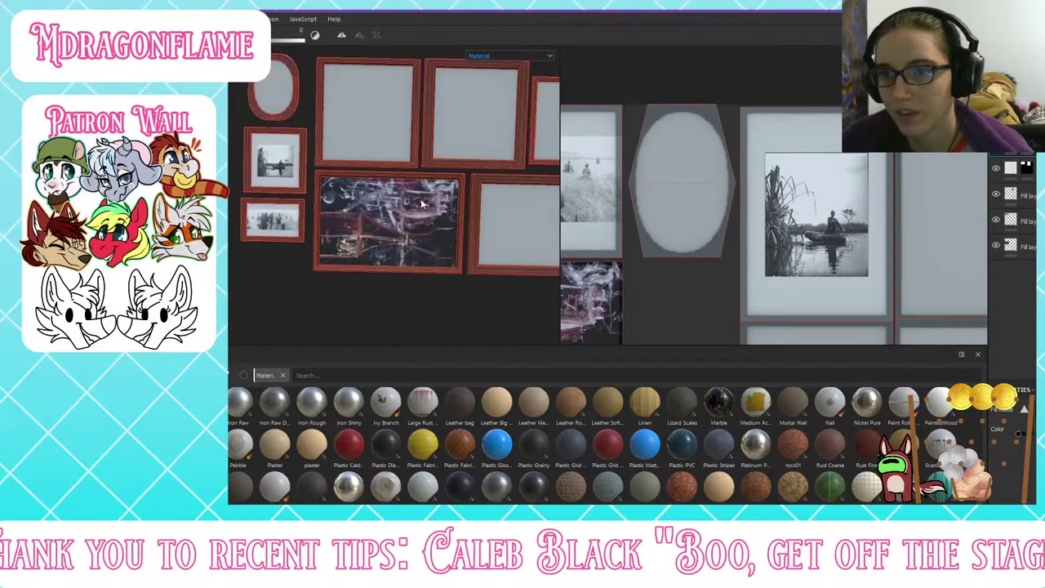
pyautogui.click(1011, 145)
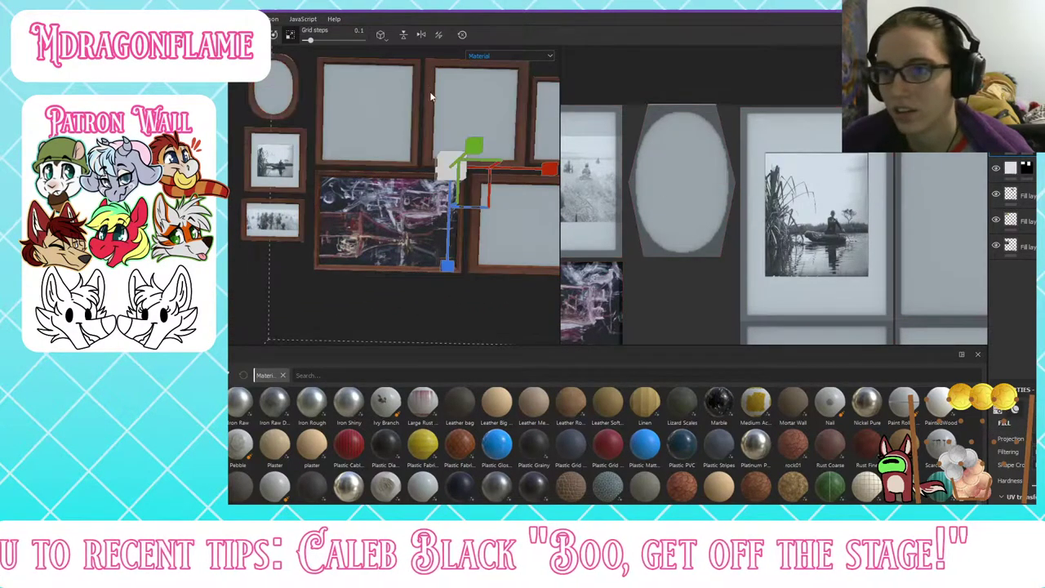
pyautogui.scroll(4, 442, 84)
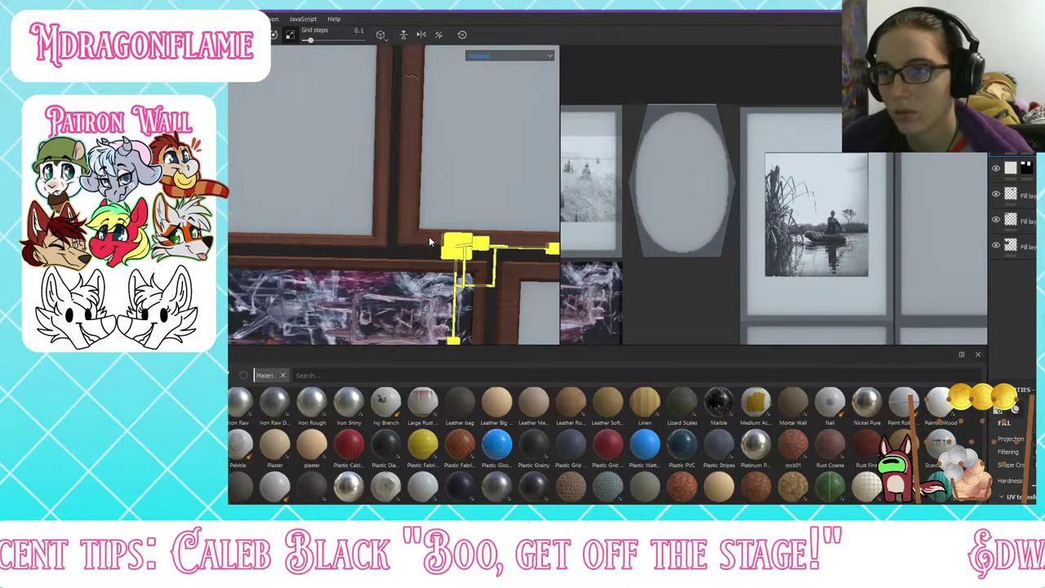
pyautogui.scroll(-3, 386, 224)
pyautogui.keyDown('alt'); pyautogui.moveTo(386, 224); pyautogui.dragTo(293, 201); pyautogui.keyUp('alt')
pyautogui.scroll(4, 255, 137)
pyautogui.scroll(-5, 257, 141)
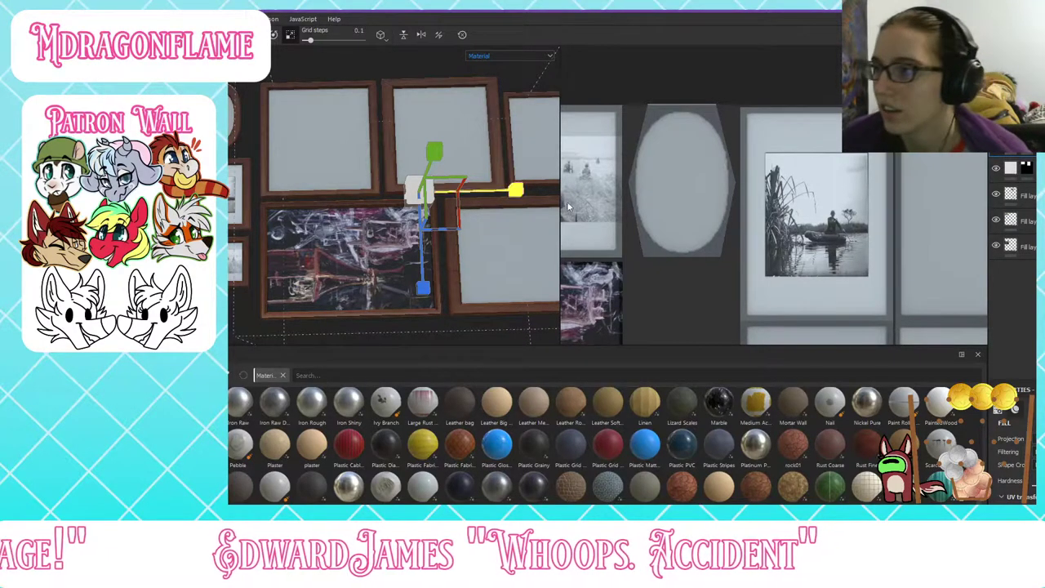
pyautogui.press('Delete')
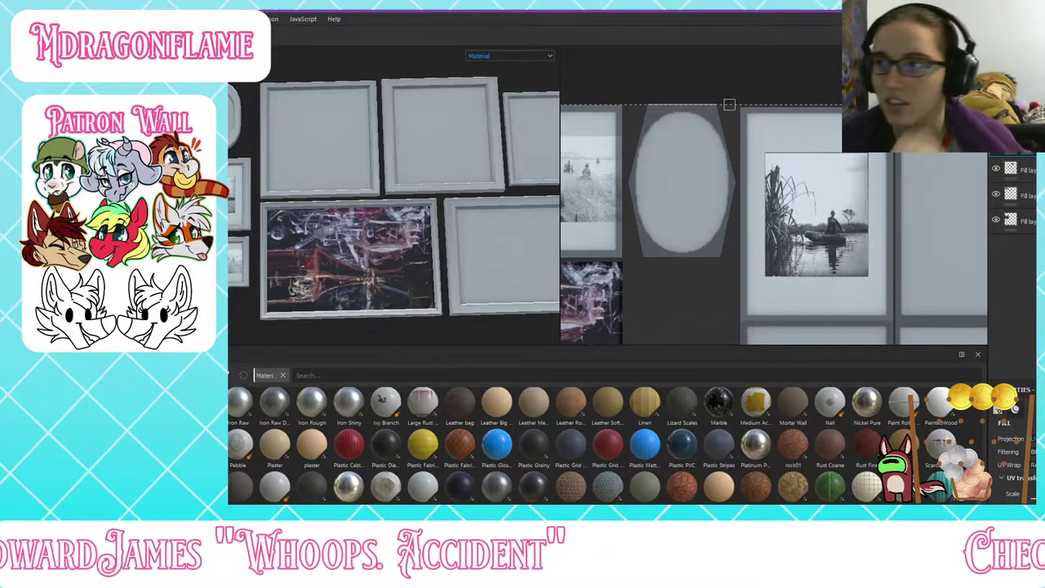
# Step: Apply the Bronze Armor smart material with a white mask and mask it off every picture panel so only the frame borders carry it
pyautogui.click(175, 479)
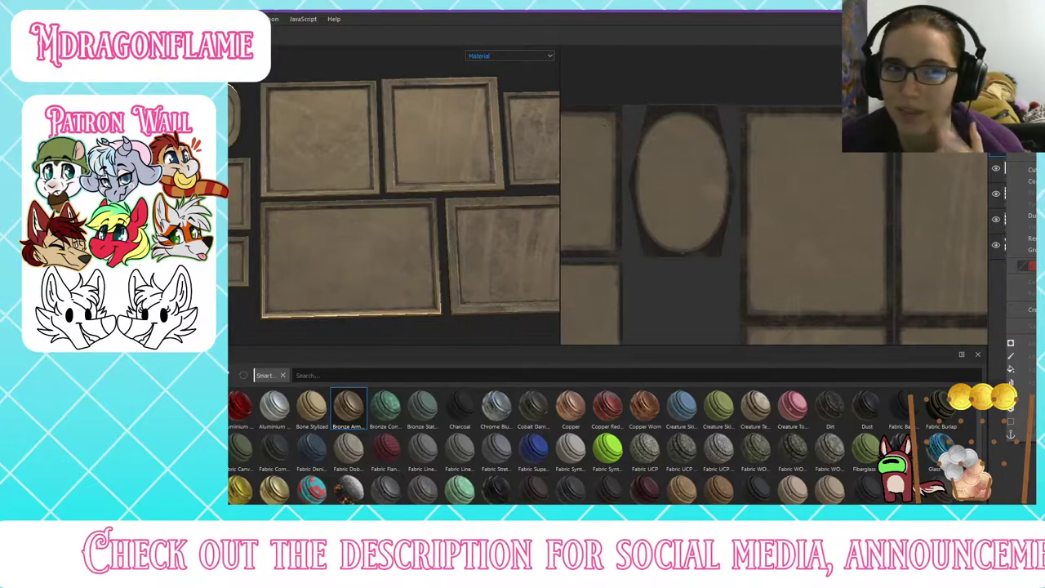
pyautogui.click(1027, 100)
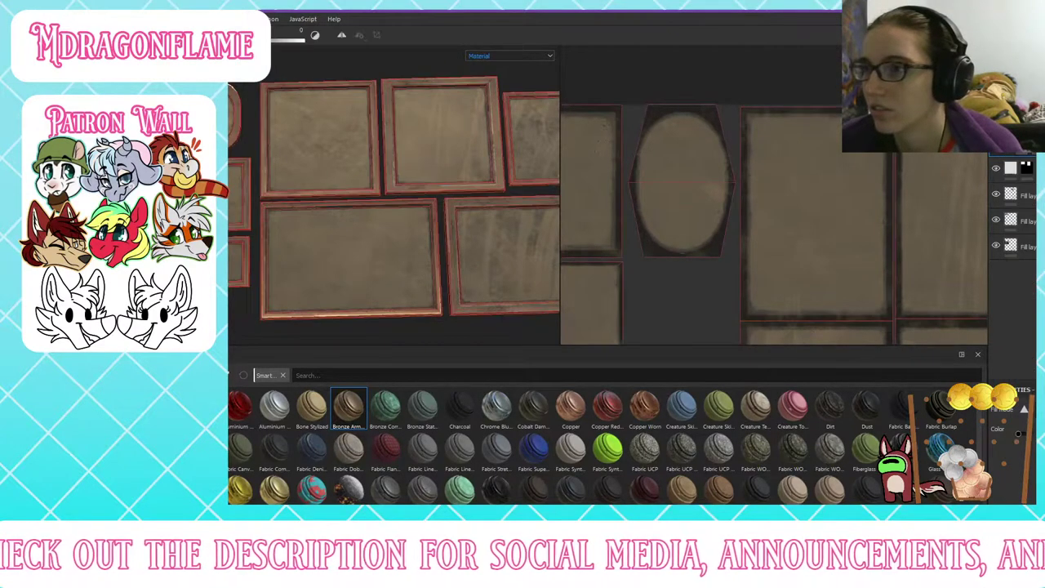
pyautogui.click(332, 153)
pyautogui.click(321, 223)
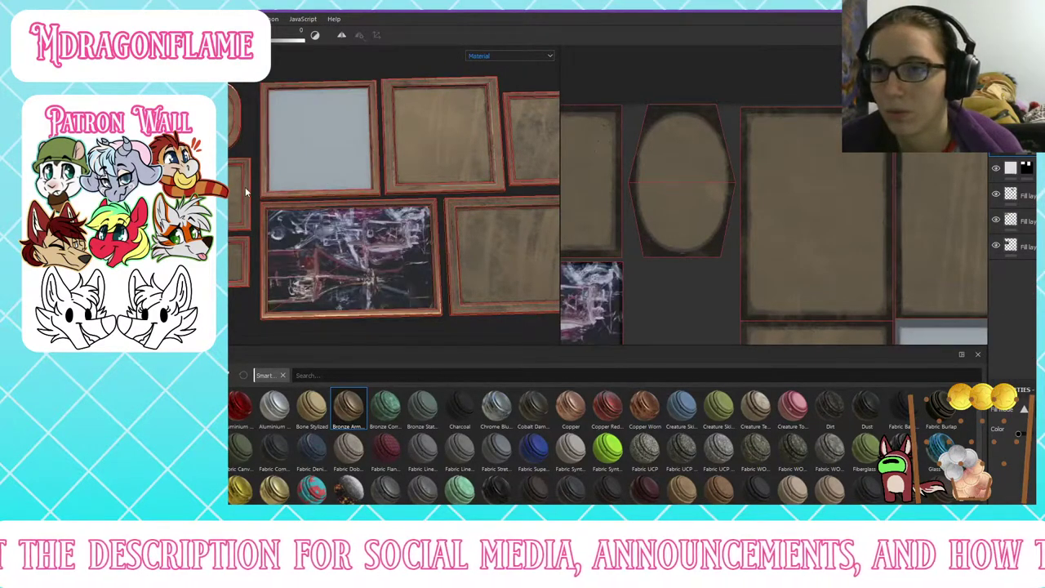
pyautogui.click(228, 208)
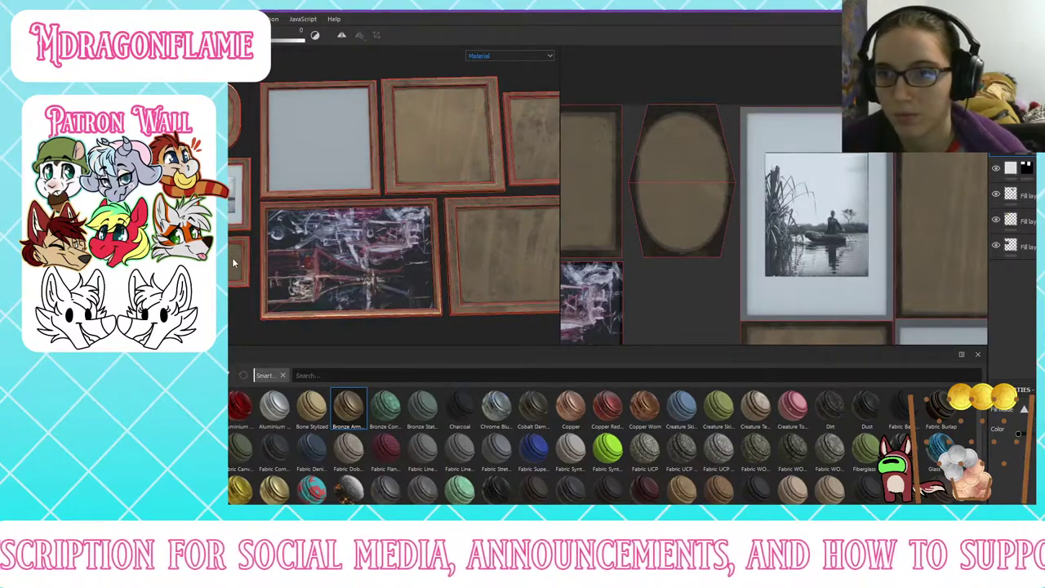
pyautogui.click(231, 262)
pyautogui.click(230, 111)
pyautogui.click(447, 153)
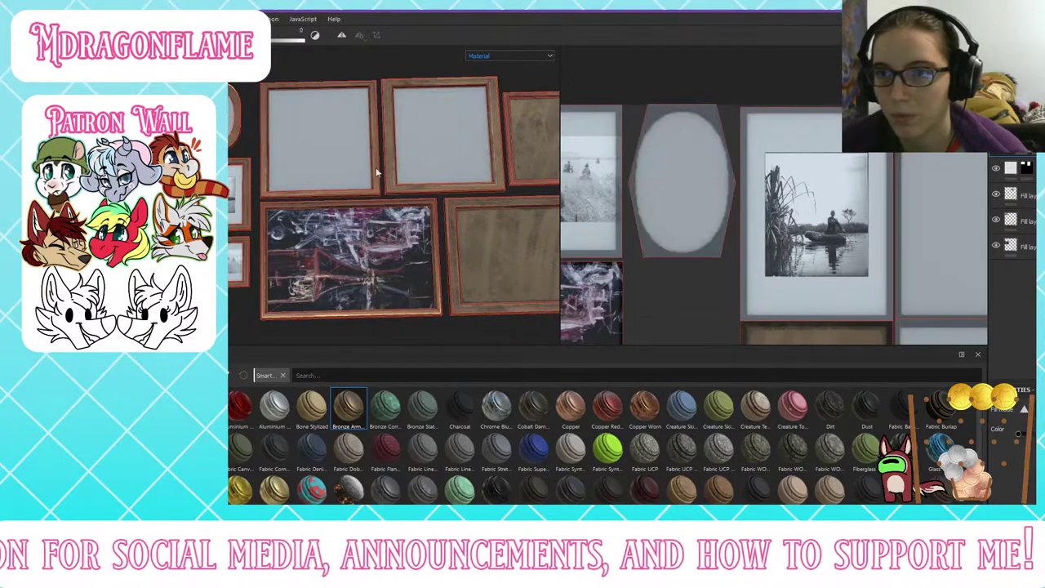
pyautogui.click(537, 157)
pyautogui.click(505, 278)
pyautogui.keyDown('alt'); pyautogui.moveTo(505, 265); pyautogui.dragTo(423, 210, button='middle'); pyautogui.keyUp('alt')
pyautogui.click(407, 134)
# Step: Inspect the bronze frame borders up close, expand the Bronze Armor group and hide its uppermost layer
pyautogui.press('1')
pyautogui.scroll(5, 373, 256)
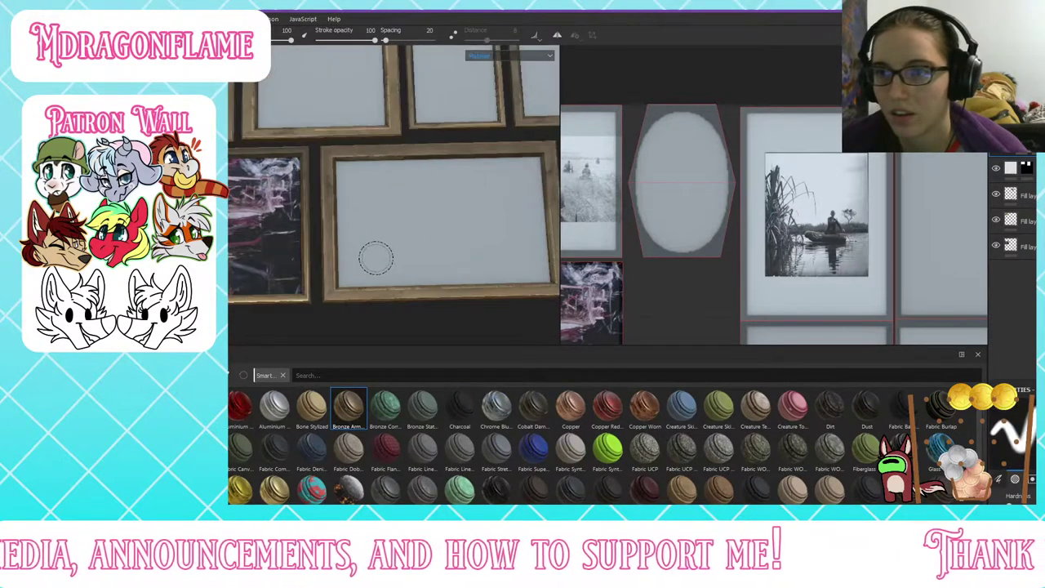
pyautogui.scroll(5, 371, 248)
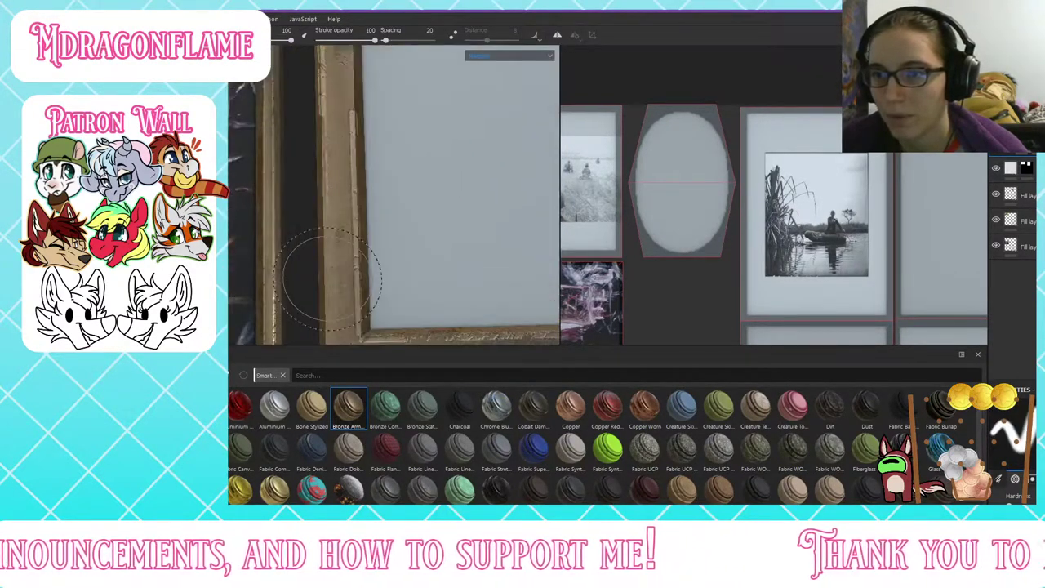
pyautogui.scroll(-8, 330, 278)
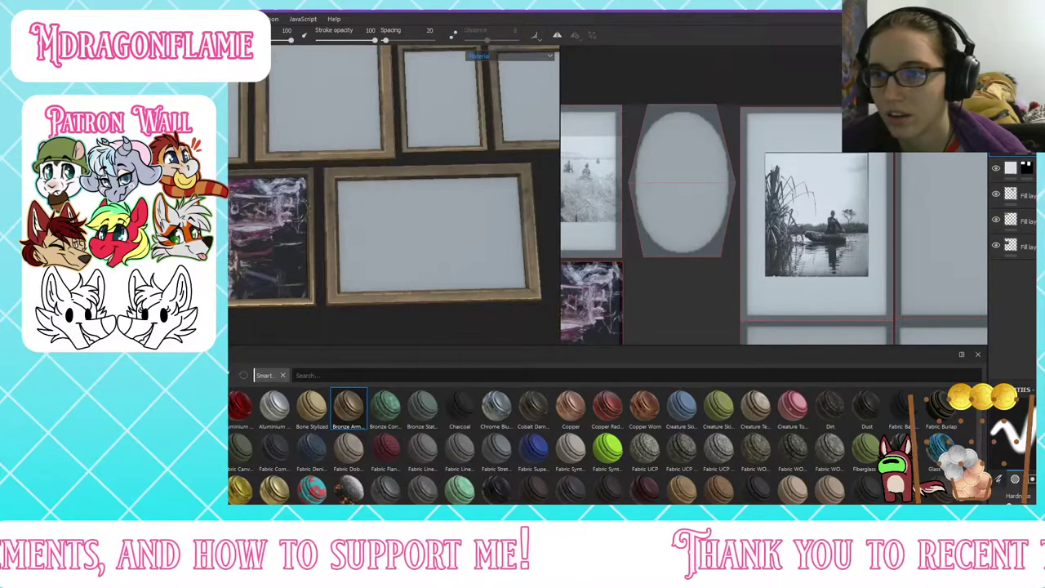
pyautogui.moveTo(400, 291); pyautogui.dragTo(425, 309, button='middle')
pyautogui.click(1011, 153)
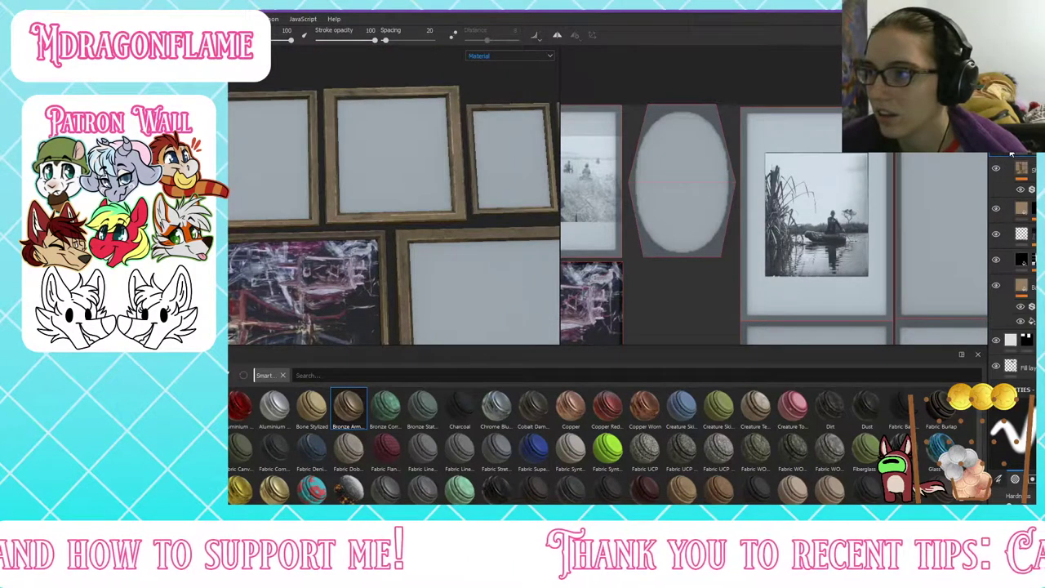
pyautogui.scroll(-5, 1011, 163)
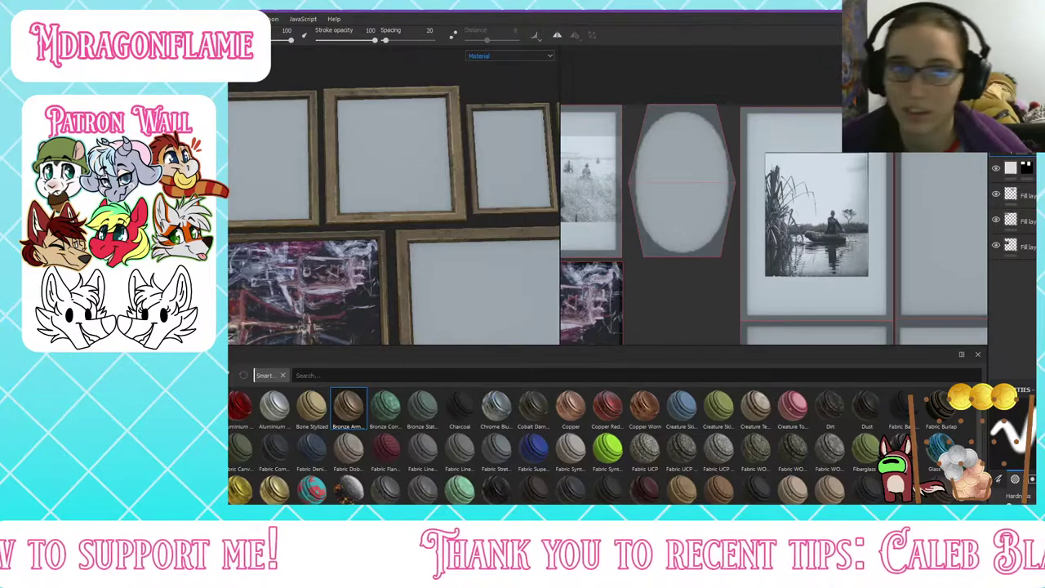
pyautogui.click(1011, 152)
pyautogui.click(1011, 150)
pyautogui.click(1015, 147)
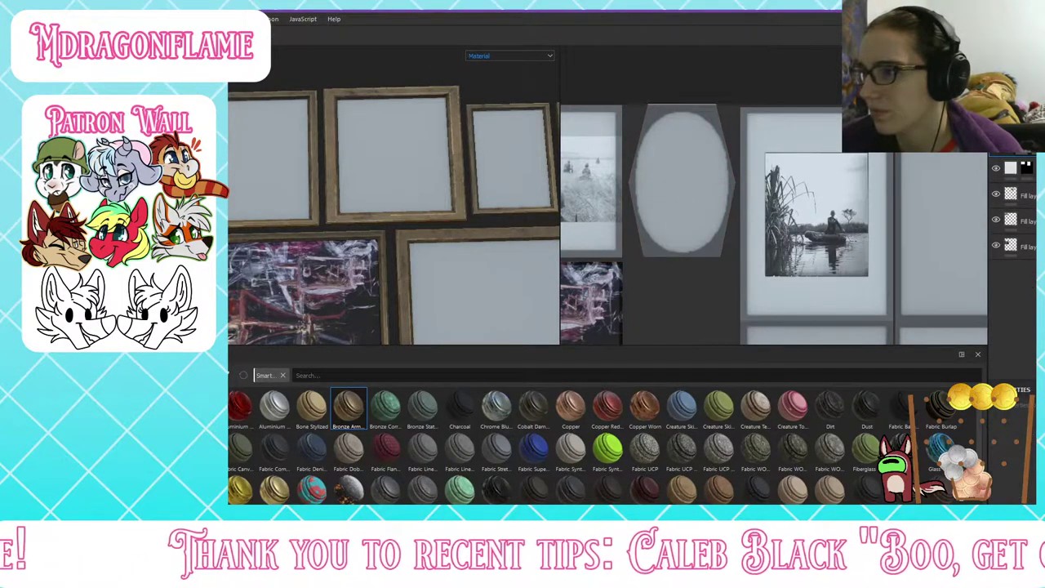
pyautogui.scroll(5, 1013, 261)
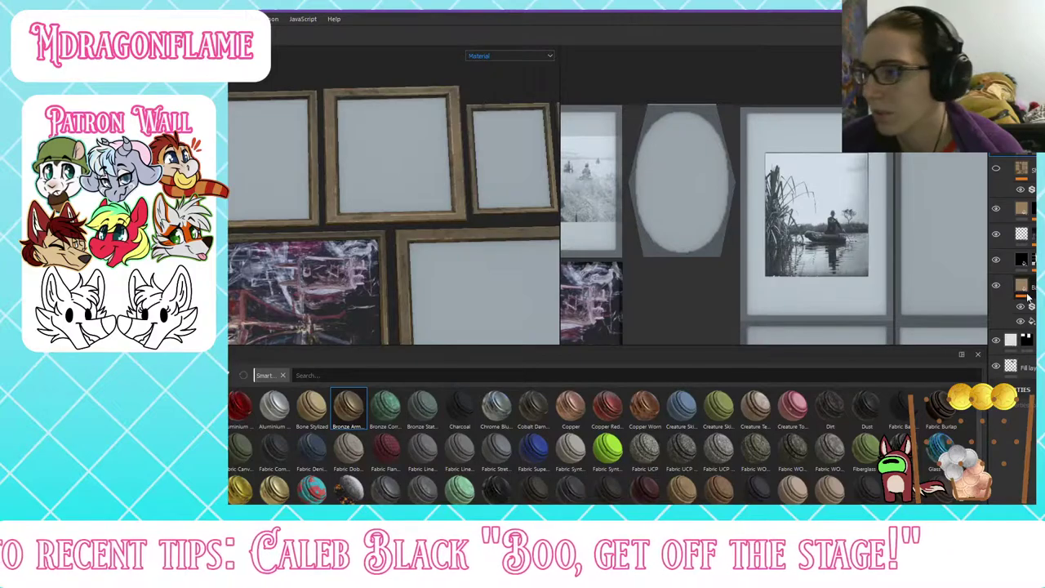
pyautogui.scroll(-1, 1027, 286)
# Step: Set the two fill layers above the dark layer in the Bronze Armor group to tri-planar projection and hide both
pyautogui.click(1028, 255)
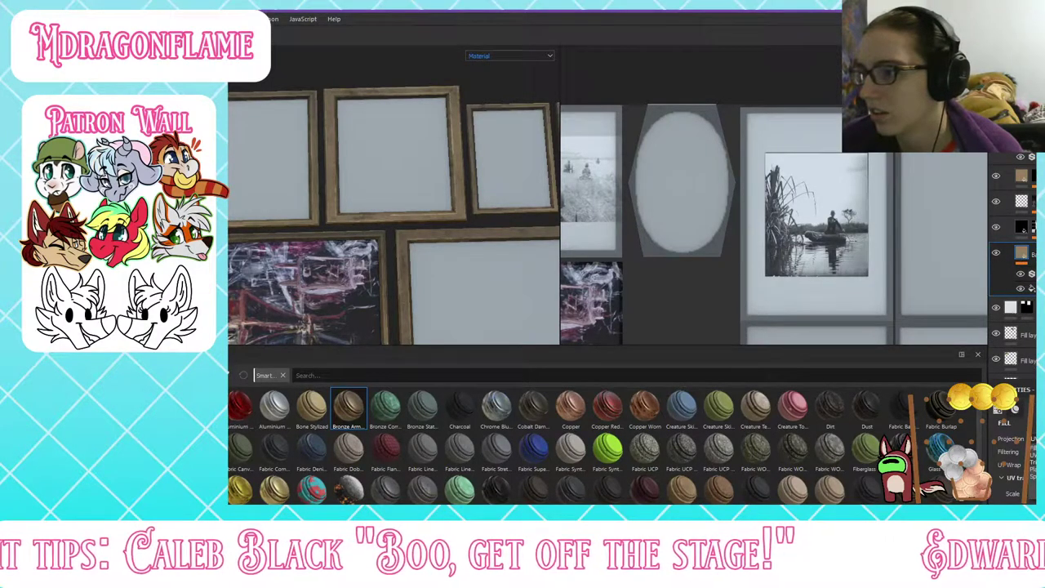
pyautogui.click(1021, 228)
pyautogui.click(1024, 230)
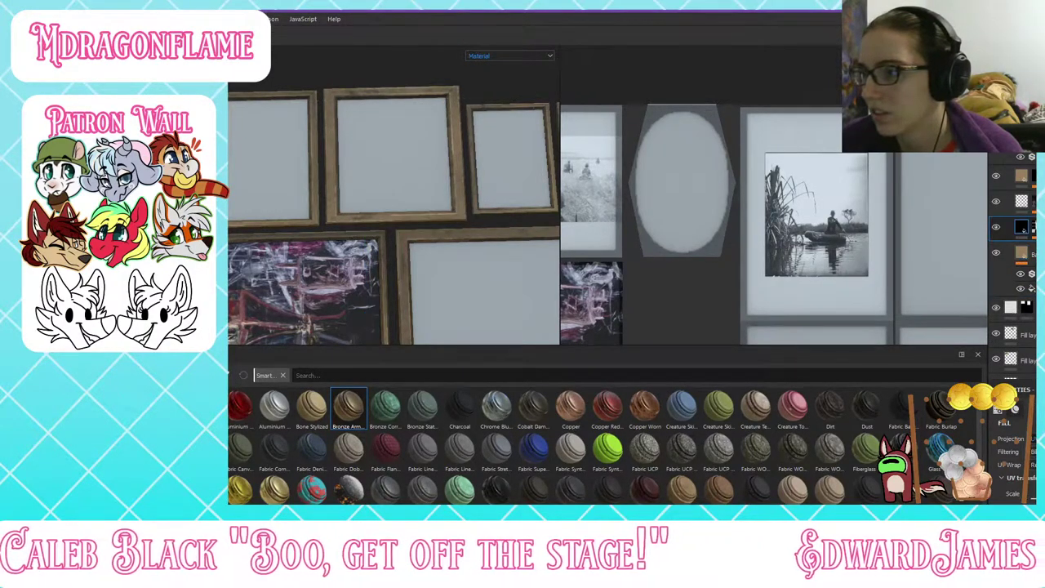
pyautogui.click(1021, 201)
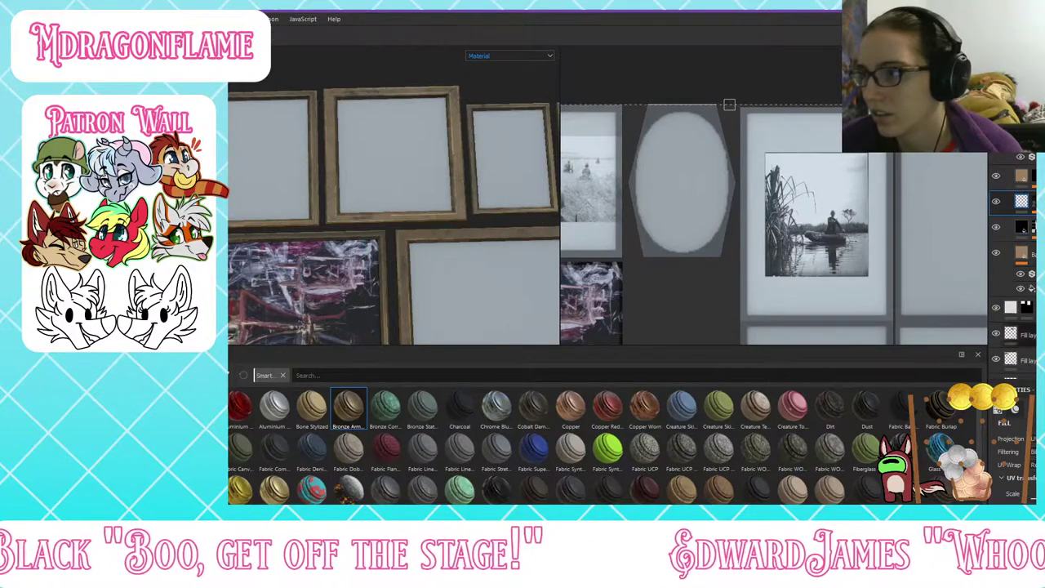
pyautogui.click(1022, 227)
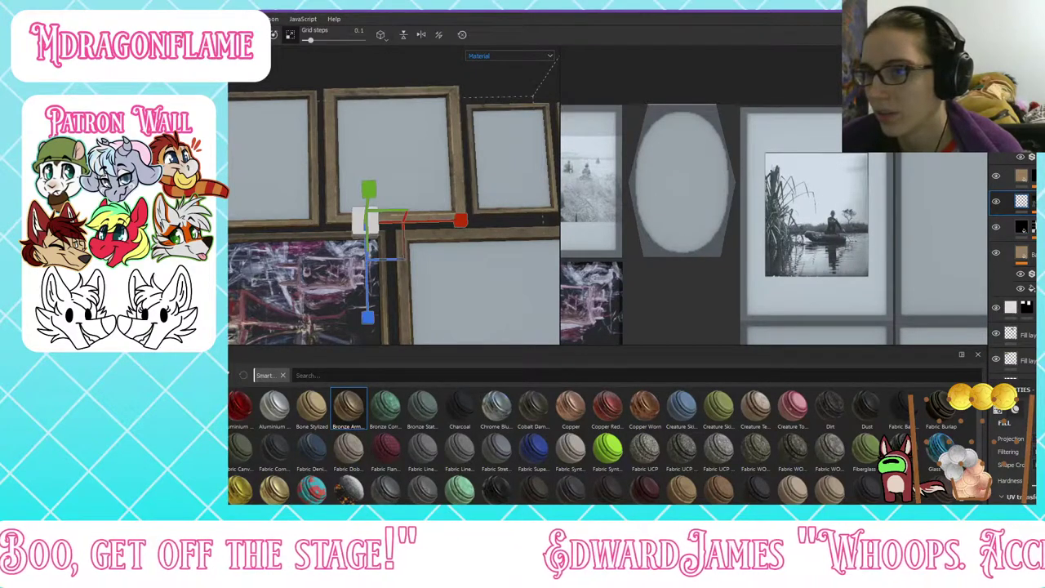
pyautogui.click(1022, 177)
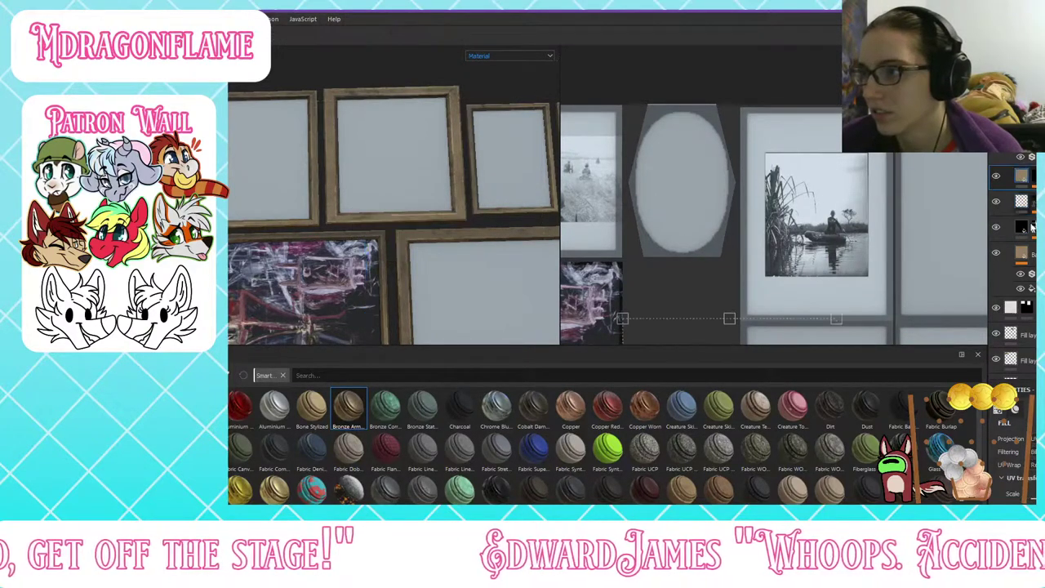
pyautogui.click(1034, 465)
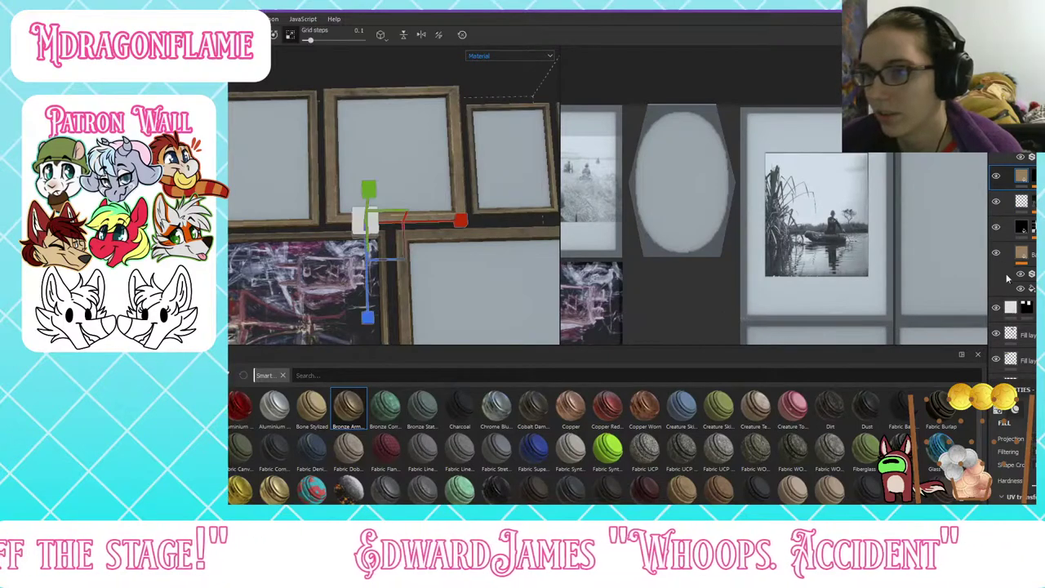
pyautogui.click(995, 178)
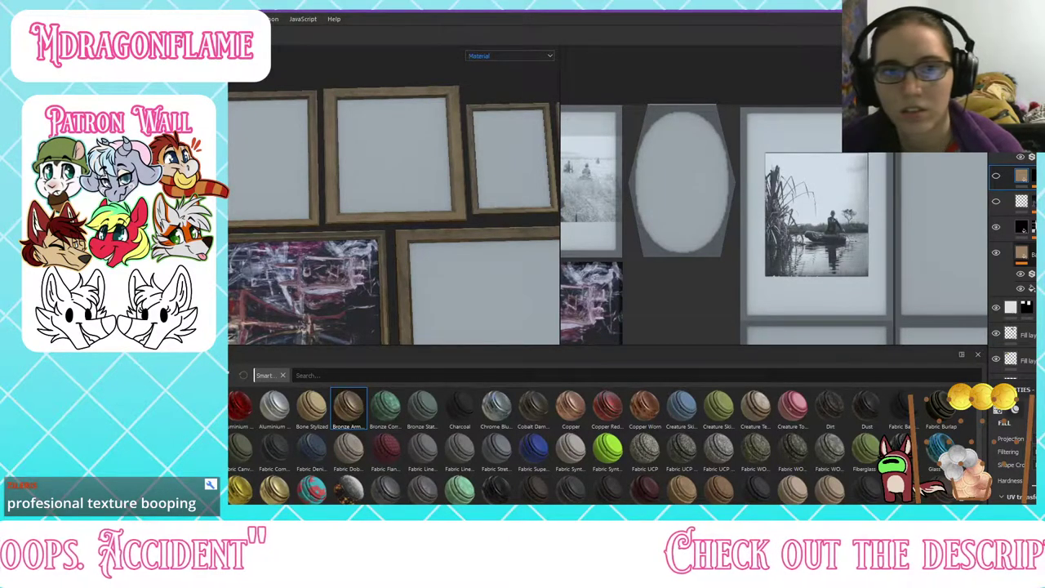
# Step: Recolour the base layer of the Bronze Armor group to a brighter golden tone
pyautogui.keyDown('alt'); pyautogui.moveTo(380, 168); pyautogui.dragTo(377, 209); pyautogui.keyUp('alt')
pyautogui.scroll(-3, 377, 209)
pyautogui.moveTo(377, 209)
pyautogui.keyDown('alt'); pyautogui.mouseDown(button='middle')
pyautogui.moveTo(368, 182)
pyautogui.moveTo(442, 153)
pyautogui.moveTo(481, 177)
pyautogui.mouseUp(button='middle'); pyautogui.keyUp('alt')
pyautogui.scroll(5, 443, 154)
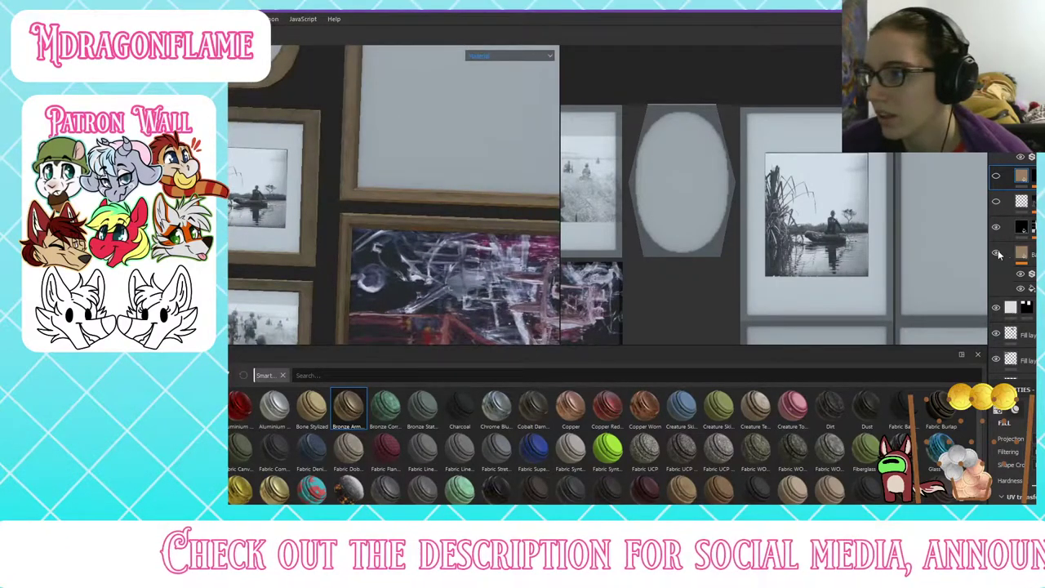
pyautogui.click(1024, 254)
pyautogui.click(1021, 499)
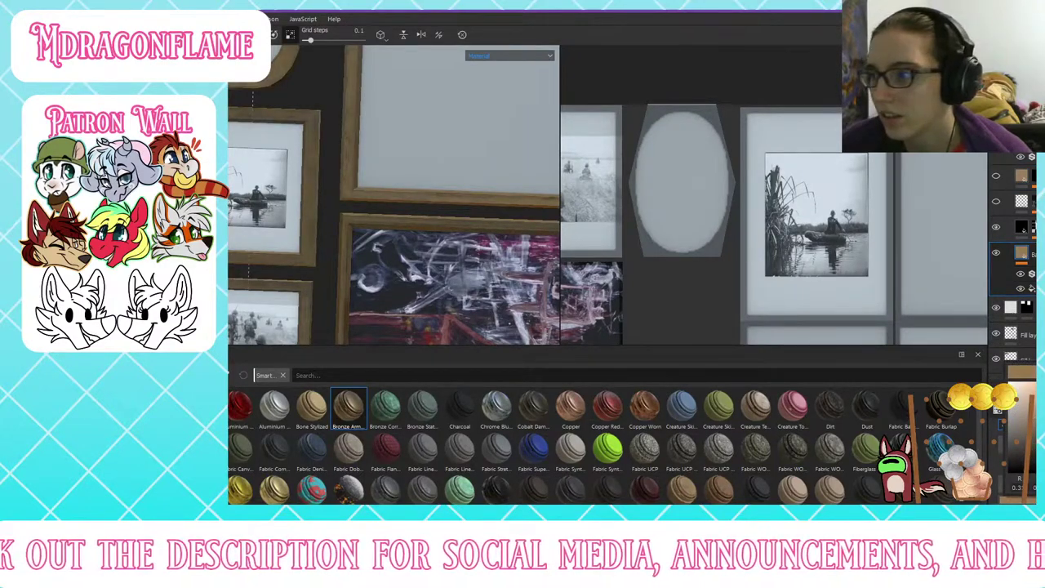
pyautogui.click(350, 172)
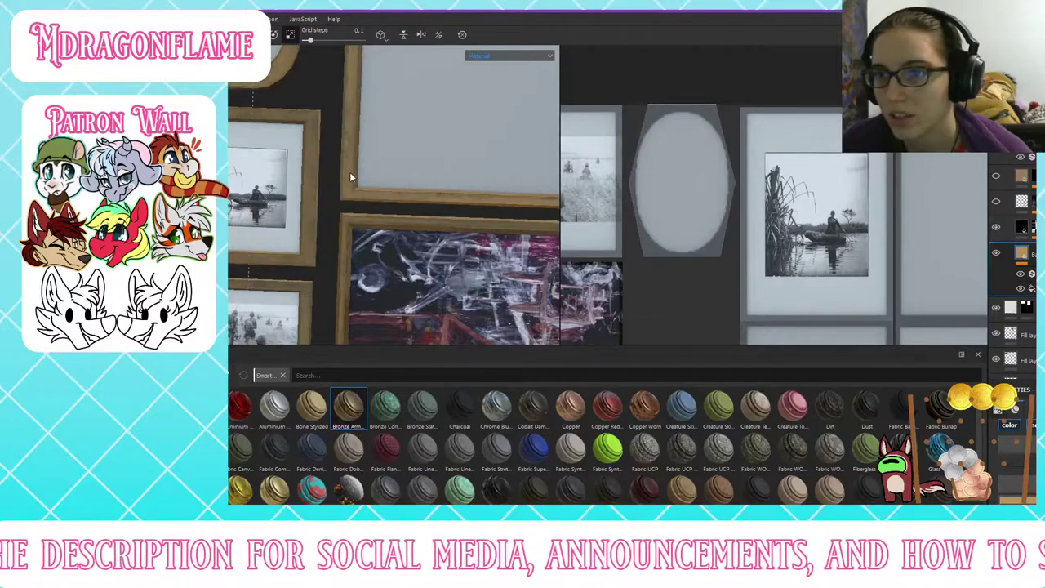
# Step: Add a fill layer with a black mask above the upper hidden layer of the Bronze Armor group and make its mask active for painting
pyautogui.scroll(-5, 330, 202)
pyautogui.keyDown('alt'); pyautogui.moveTo(321, 222); pyautogui.dragTo(297, 240); pyautogui.keyUp('alt')
pyautogui.scroll(3, 373, 190)
pyautogui.scroll(3, 373, 190)
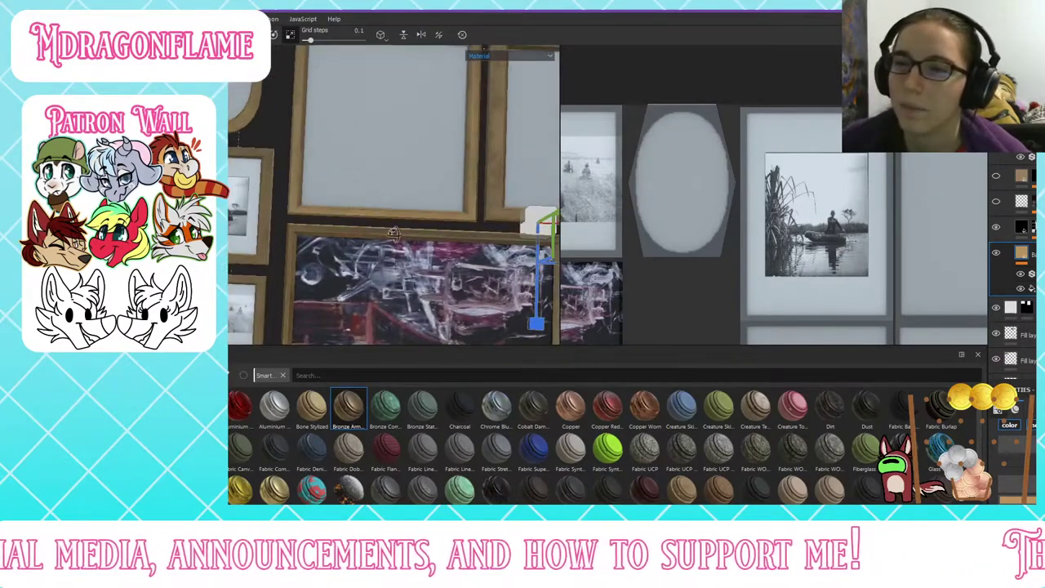
pyautogui.keyDown('alt'); pyautogui.moveTo(372, 190); pyautogui.dragTo(465, 191); pyautogui.keyUp('alt')
pyautogui.scroll(1, 1032, 248)
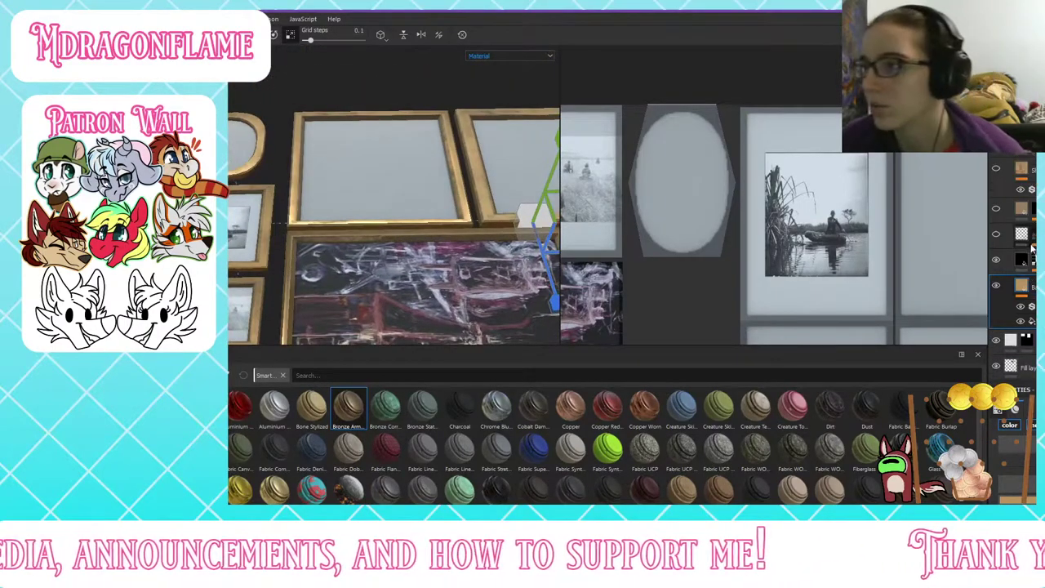
pyautogui.click(1020, 169)
pyautogui.press('1')
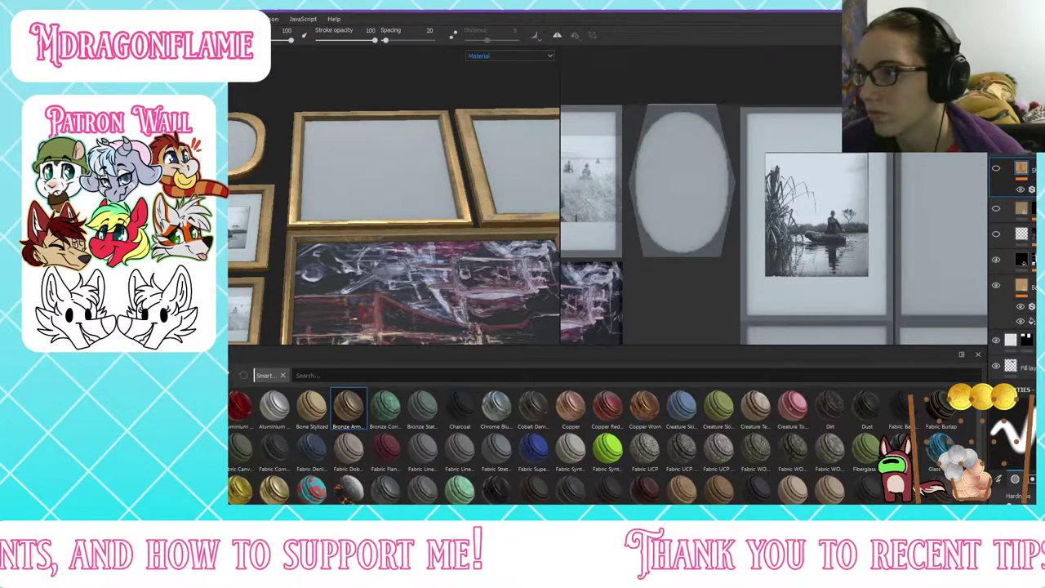
pyautogui.click(1030, 137)
pyautogui.rightClick(1029, 169)
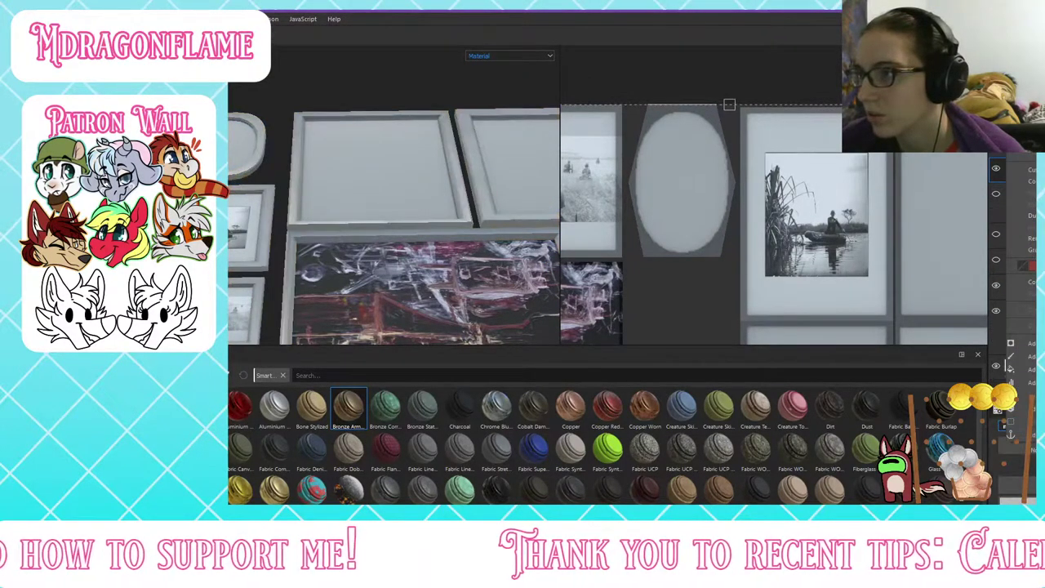
pyautogui.click(1031, 189)
pyautogui.click(1022, 168)
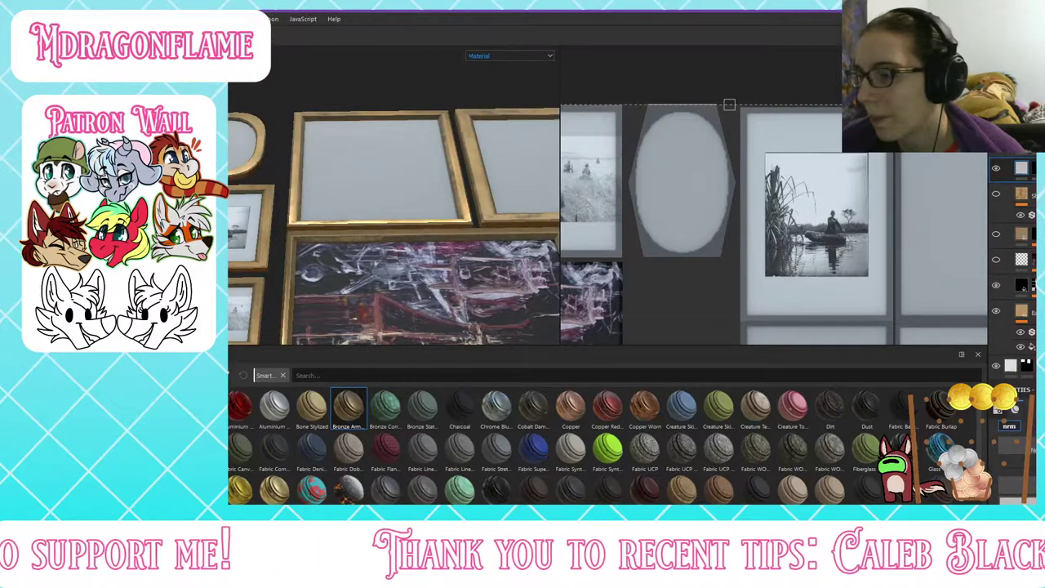
pyautogui.scroll(1, 1031, 476)
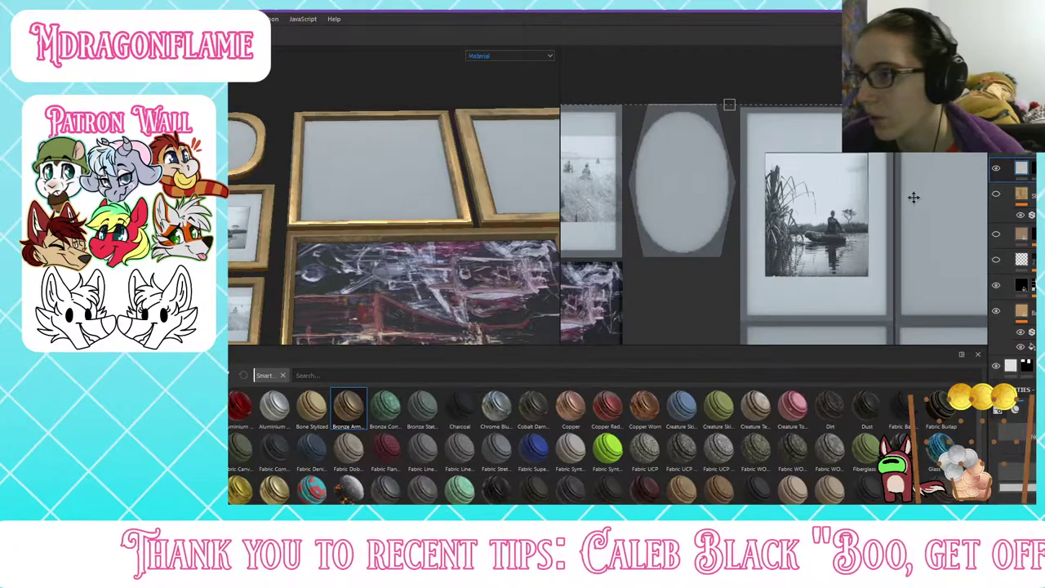
pyautogui.click(1013, 169)
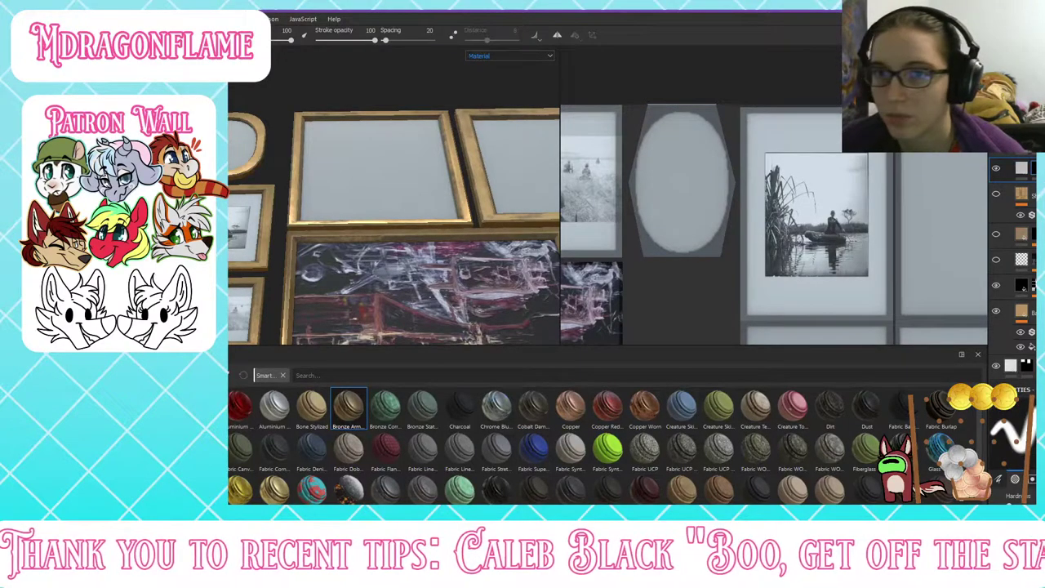
# Step: Browse the alpha library and choose the Shape Cone alpha for the brush
pyautogui.click(173, 404)
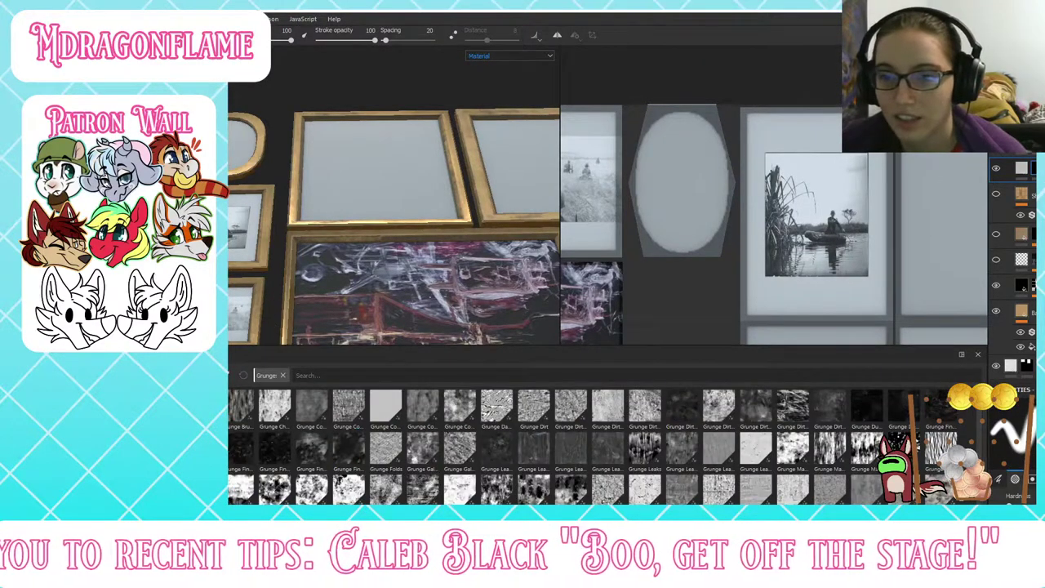
pyautogui.click(173, 394)
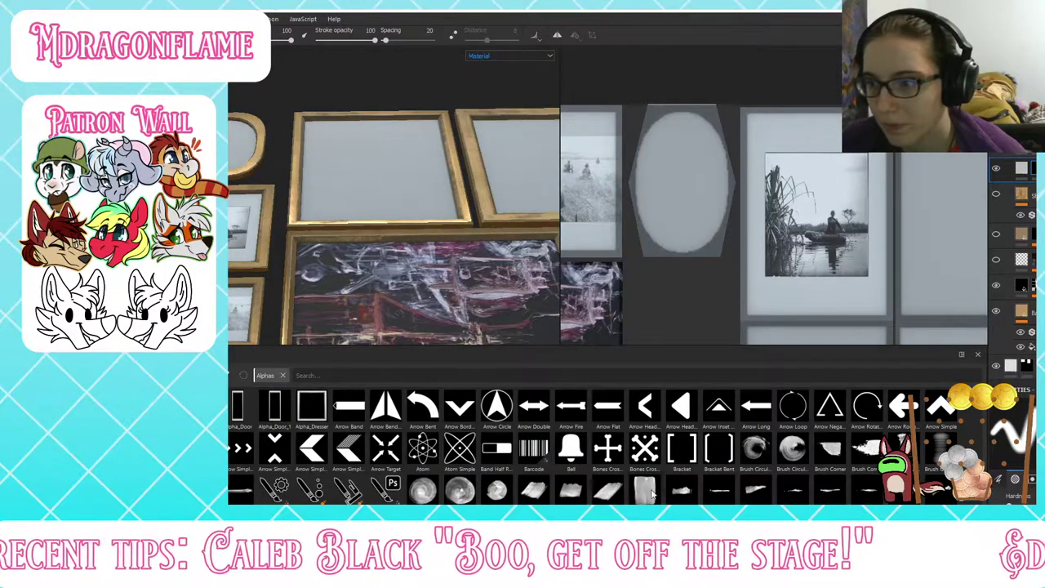
pyautogui.scroll(-15, 652, 502)
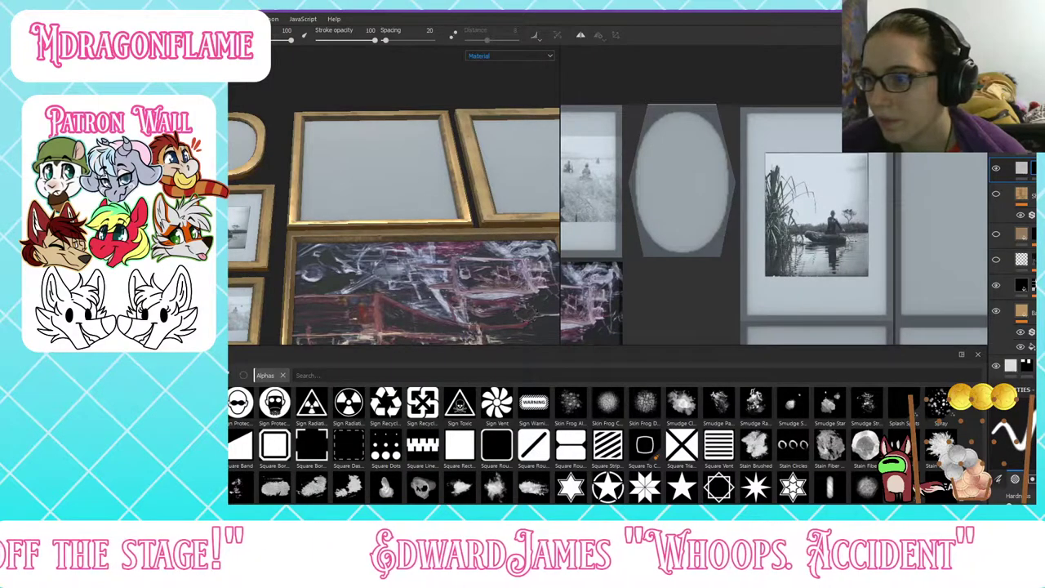
pyautogui.scroll(-3, 642, 487)
pyautogui.scroll(8, 645, 488)
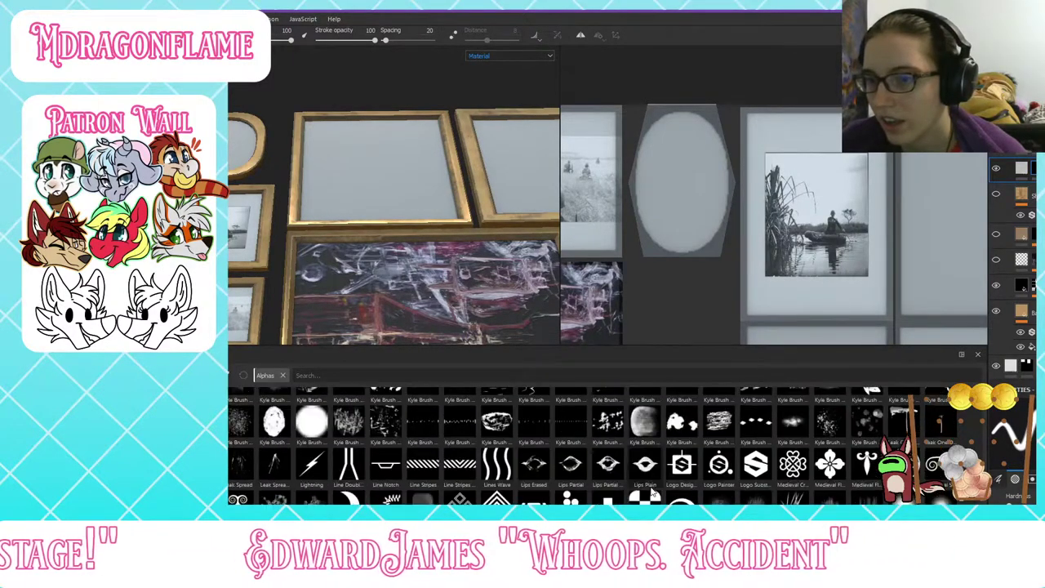
pyautogui.click(566, 420)
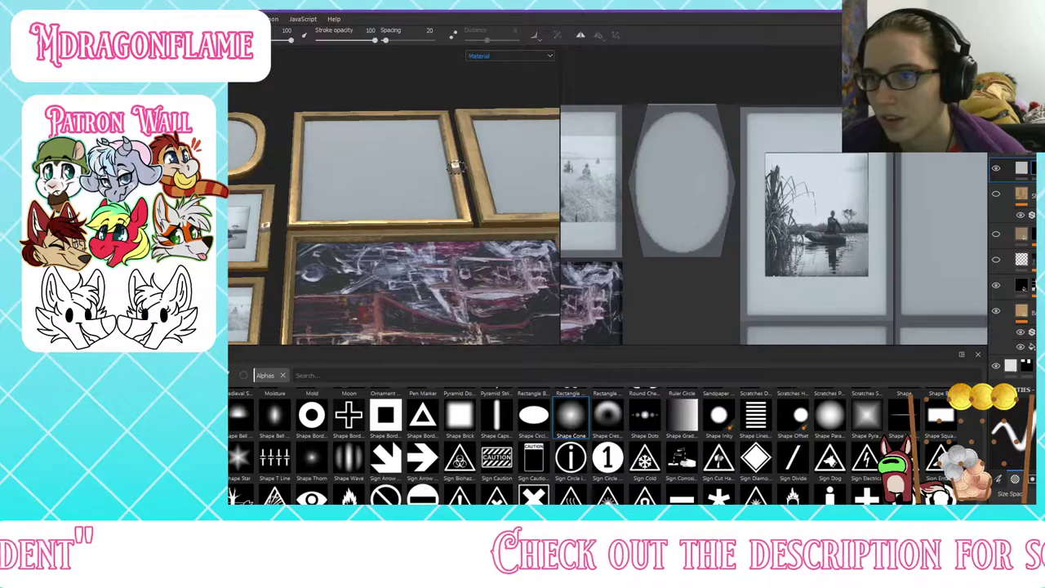
# Step: Try a Shape Cone dent on the vertical gold frame border and undo it
pyautogui.scroll(3, 452, 157)
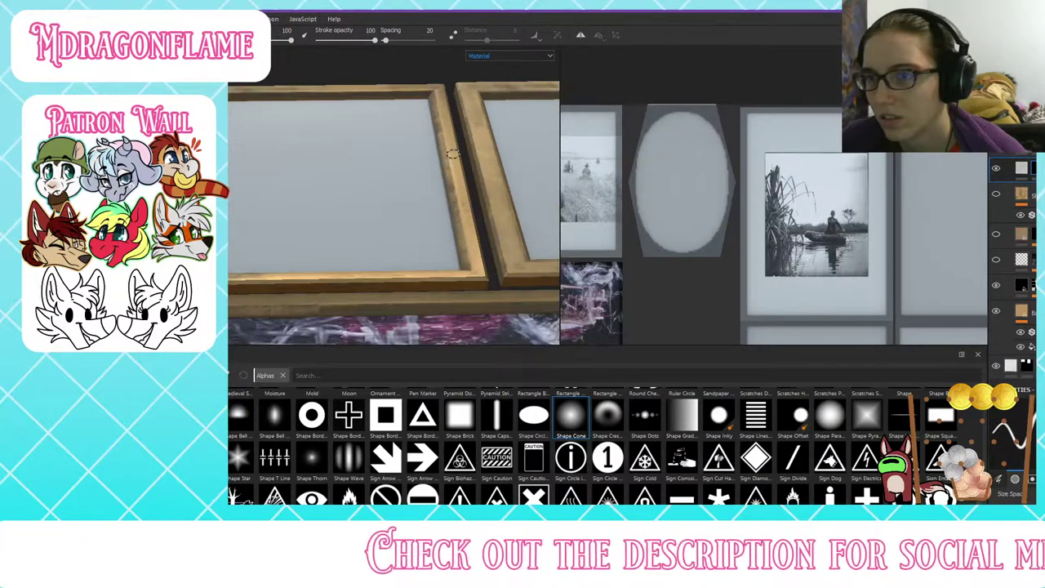
pyautogui.scroll(2, 451, 153)
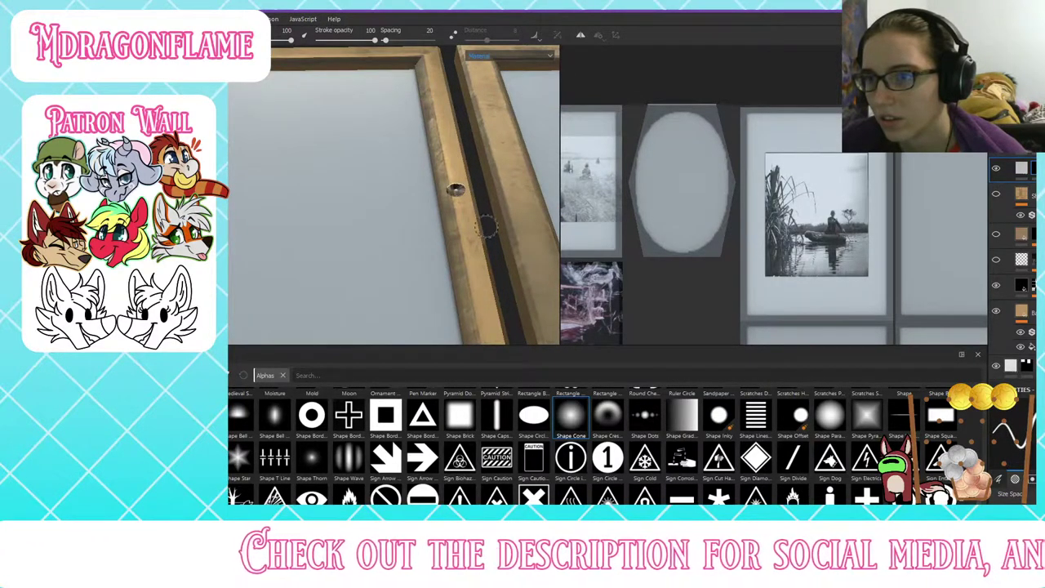
pyautogui.keyDown('alt'); pyautogui.moveTo(503, 258); pyautogui.dragTo(503, 133); pyautogui.keyUp('alt')
pyautogui.scroll(6, 476, 175)
pyautogui.hotkey('ctrl', 'z')
# Step: Check the fill layer, return to its mask, try more Shape Cone dents on the border's ridge up close and undo them
pyautogui.click(1018, 173)
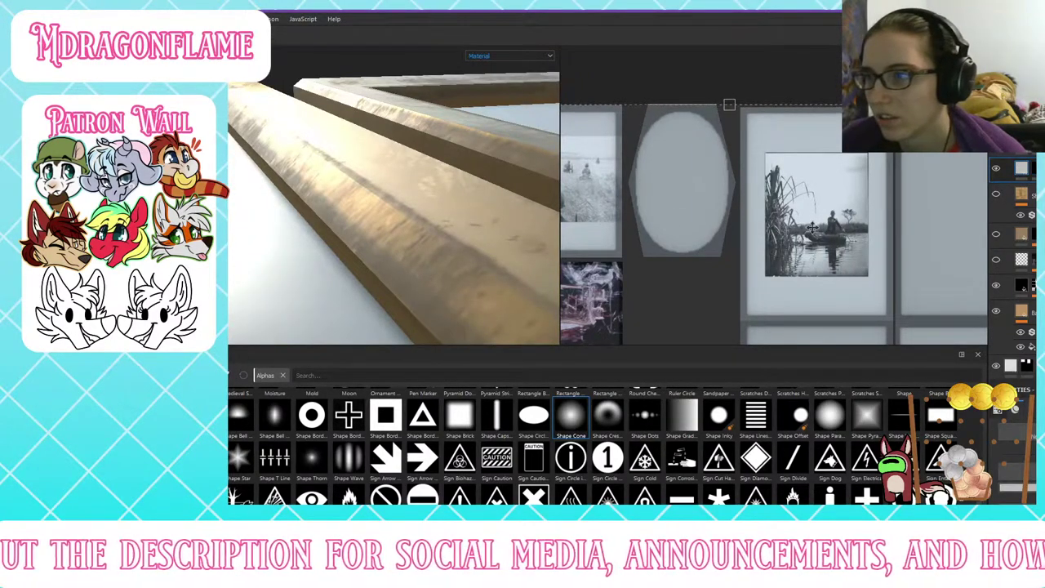
pyautogui.click(1034, 168)
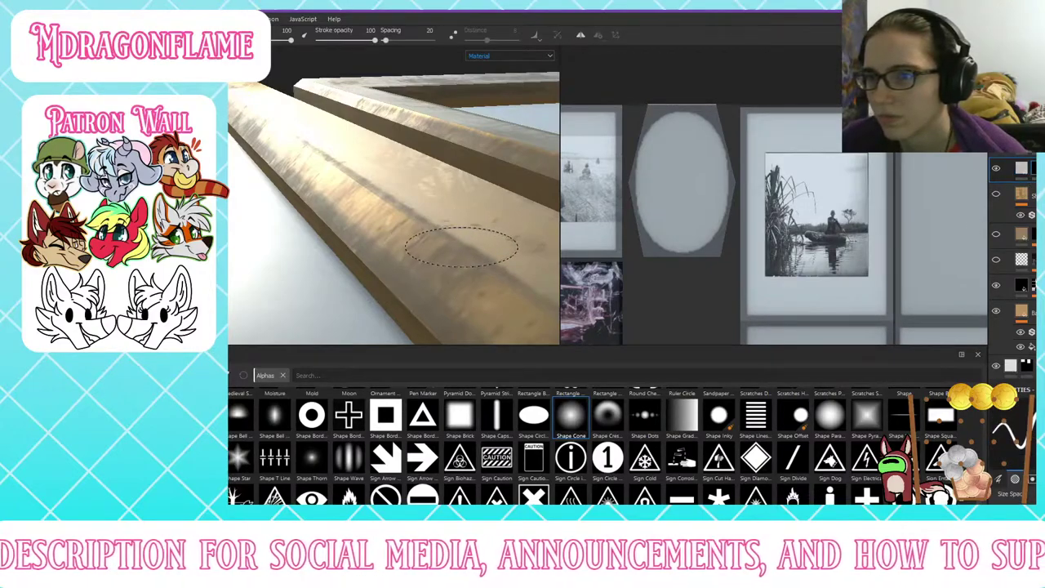
pyautogui.click(472, 237)
pyautogui.hotkey('ctrl', 'z')
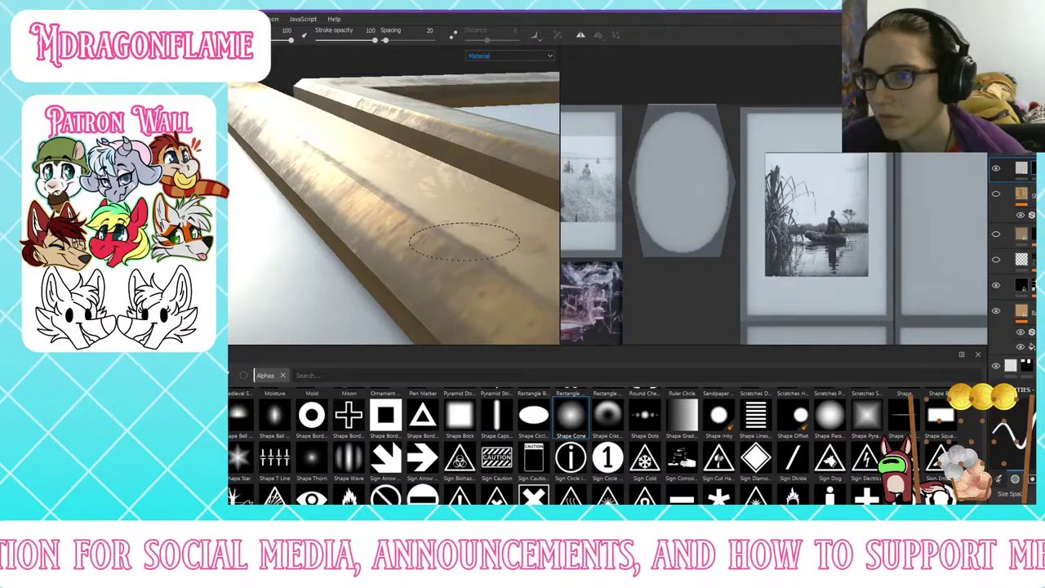
pyautogui.click(465, 224)
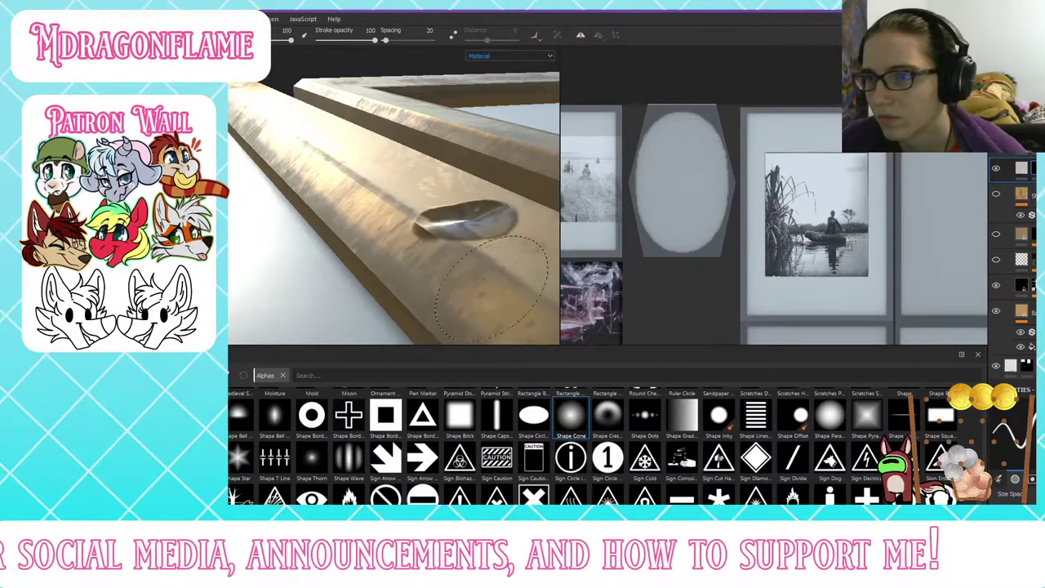
pyautogui.keyDown('alt'); pyautogui.moveTo(463, 178); pyautogui.dragTo(449, 234); pyautogui.keyUp('alt')
pyautogui.keyDown('alt'); pyautogui.moveTo(449, 234); pyautogui.dragTo(439, 157, button='middle'); pyautogui.keyUp('alt')
pyautogui.hotkey('ctrl', 'z')
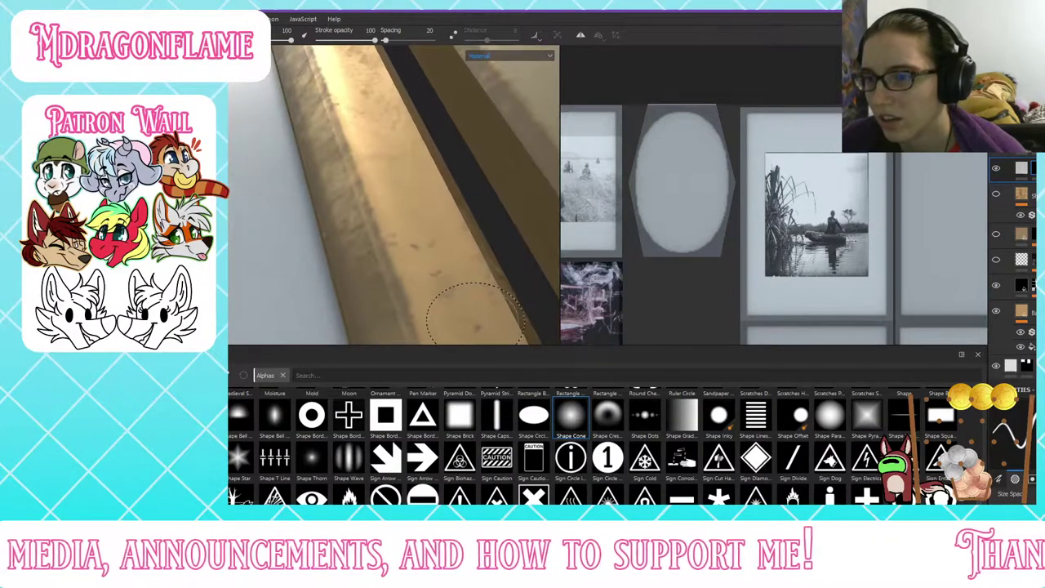
# Step: Switch the brush to the Shape Thorn alpha, stamp a test dent on the frame border's ridge and inspect it at a low angle
pyautogui.click(311, 457)
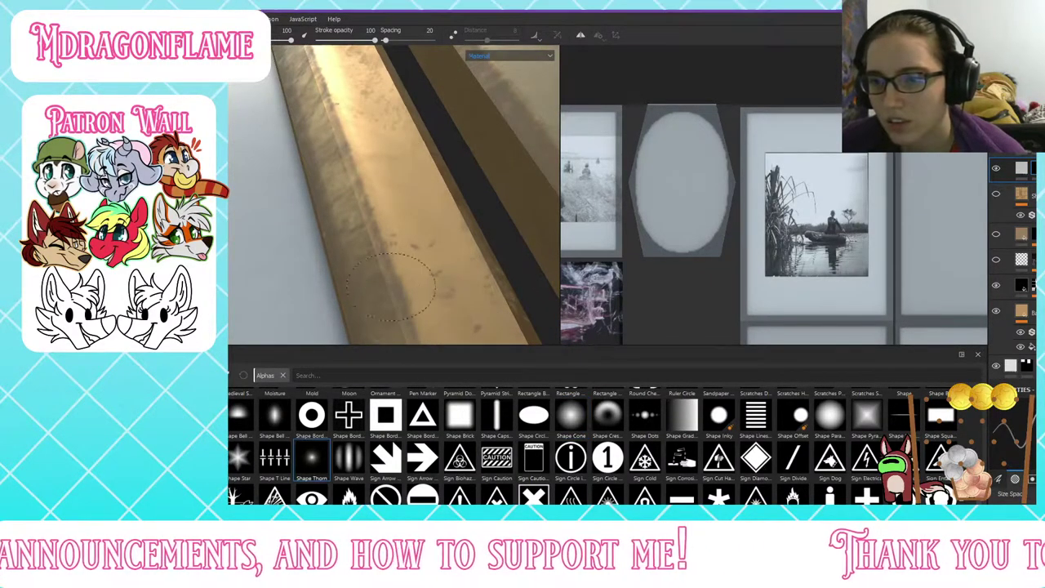
pyautogui.click(400, 233)
pyautogui.hotkey('ctrl', 'z')
pyautogui.click(393, 227)
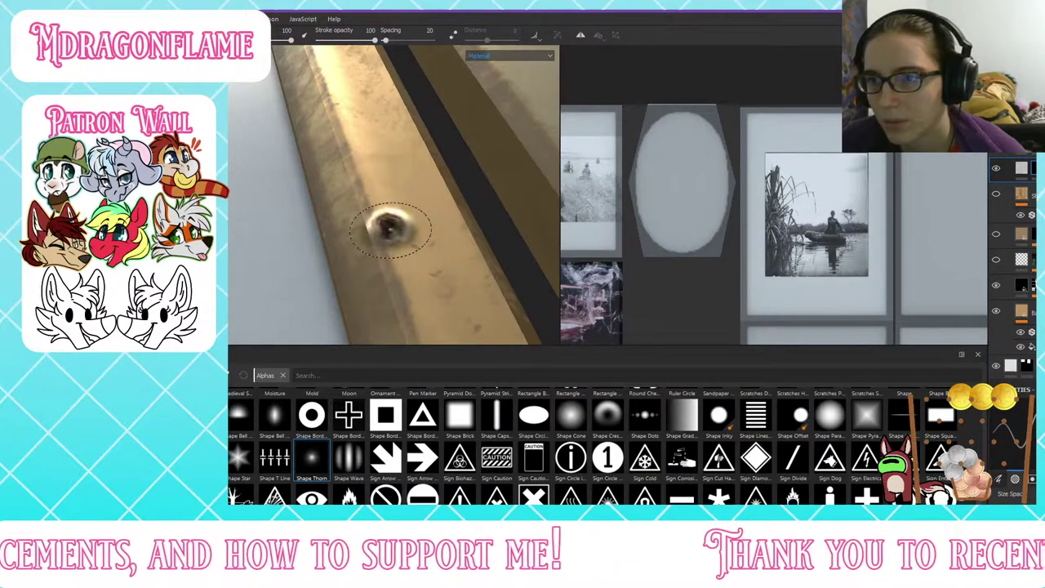
pyautogui.keyDown('alt'); pyautogui.moveTo(434, 241); pyautogui.dragTo(437, 273, button='right'); pyautogui.keyUp('alt')
pyautogui.keyDown('alt'); pyautogui.moveTo(437, 273); pyautogui.dragTo(431, 303); pyautogui.keyUp('alt')
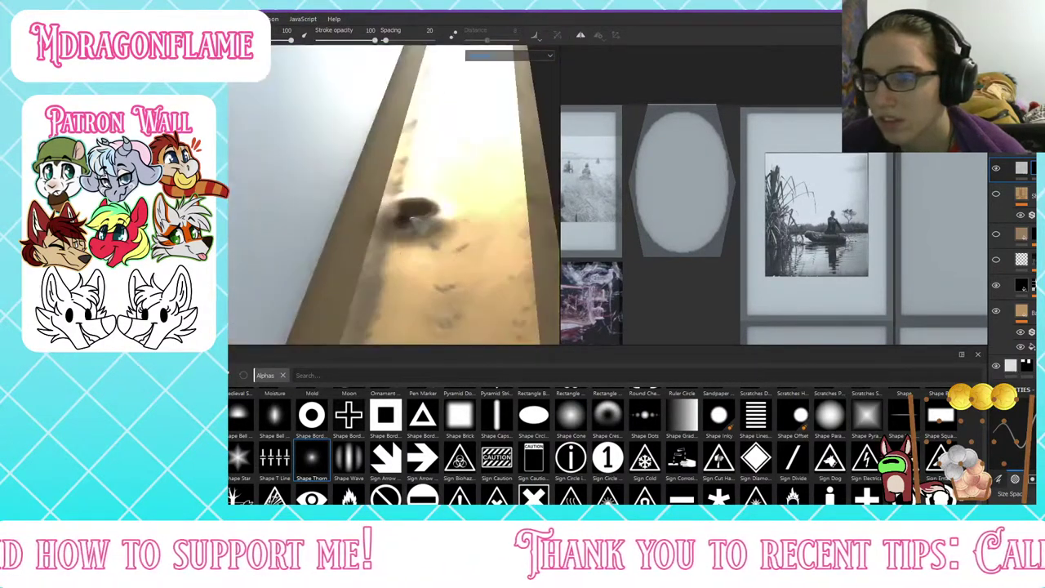
# Step: Make the test dent shallower by adjusting the fill layer, return to its mask and undo the dent
pyautogui.click(1021, 168)
pyautogui.click(413, 211)
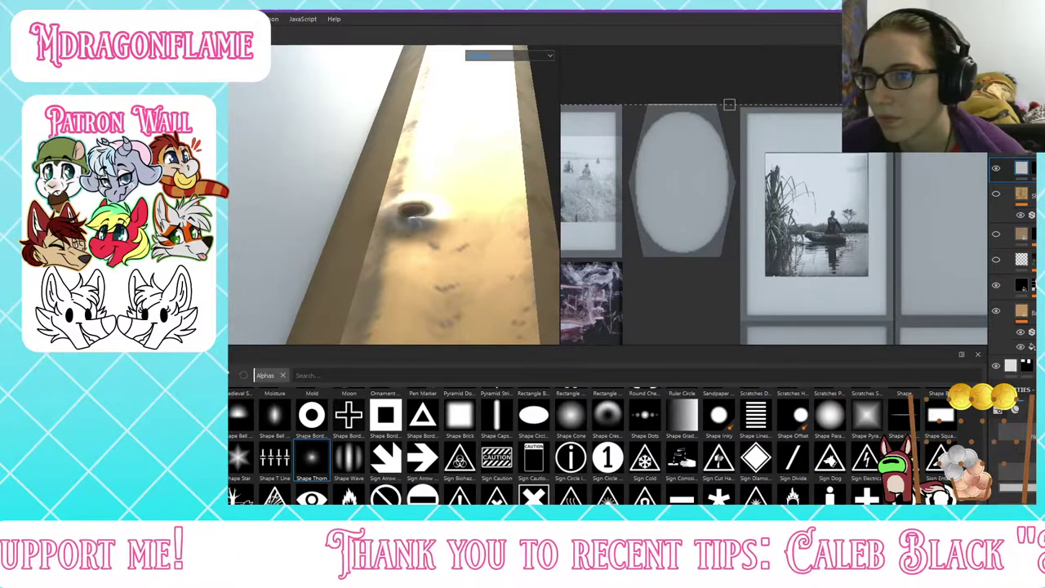
pyautogui.hotkey('ctrl', 'z')
pyautogui.click(413, 211)
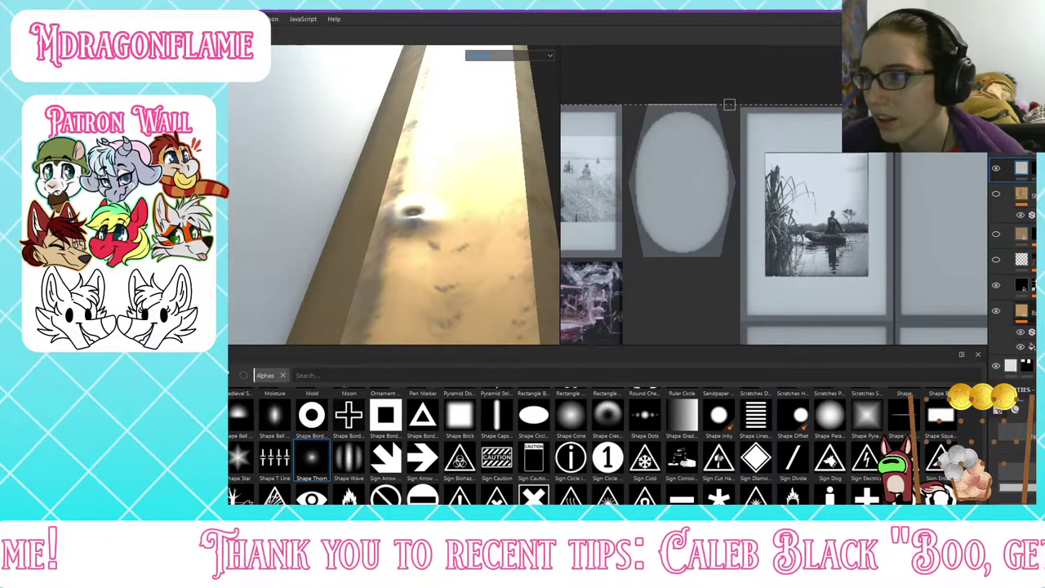
pyautogui.click(1034, 168)
pyautogui.hotkey('ctrl', 'z')
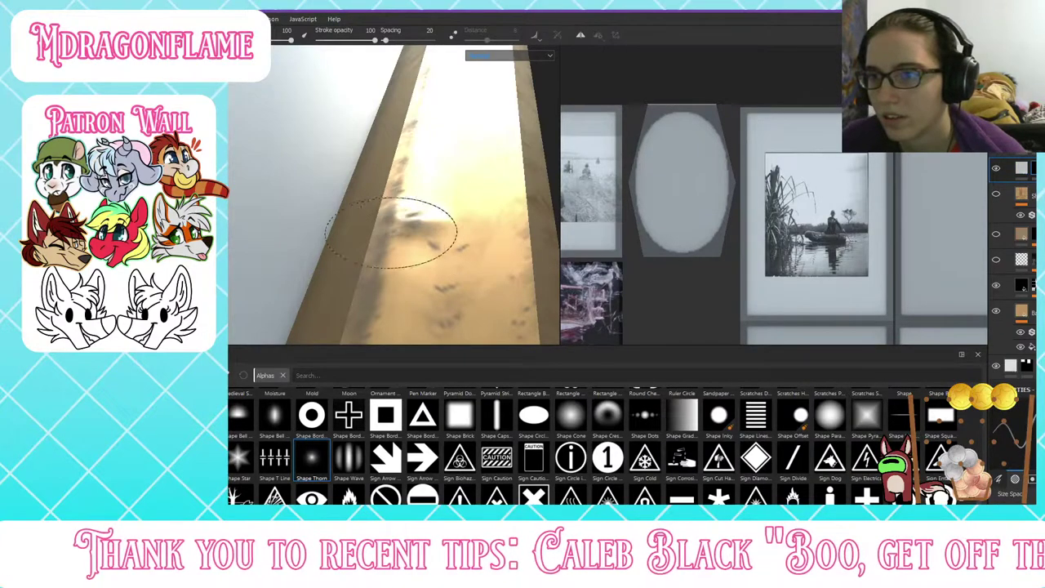
# Step: Set the brush spacing to 200 and stamp a straight row of dents along the upper border of the rectangular frame in the UV view
pyautogui.scroll(-10, 448, 225)
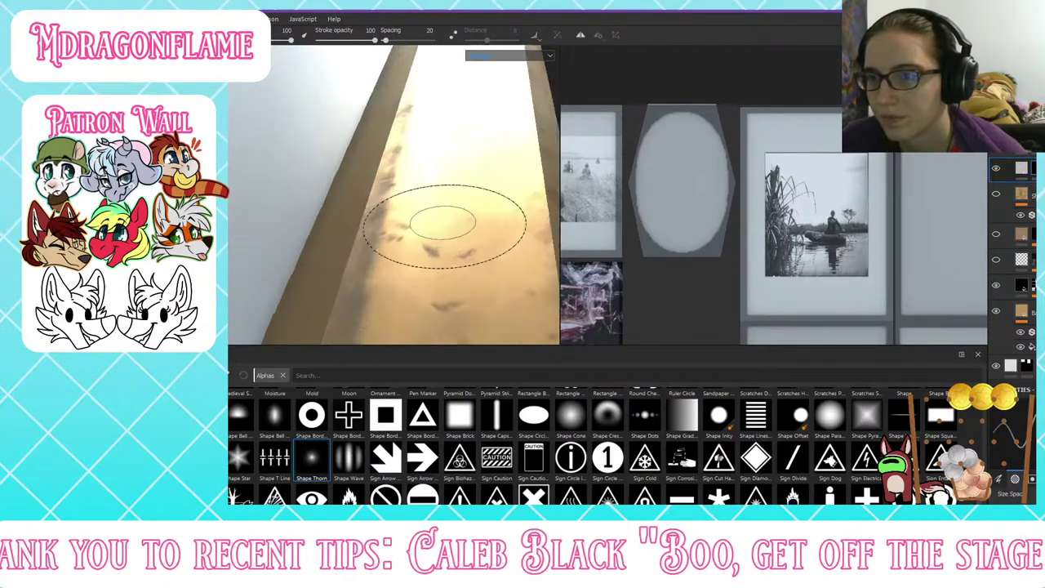
pyautogui.keyDown('alt'); pyautogui.moveTo(445, 224); pyautogui.dragTo(374, 276); pyautogui.keyUp('alt')
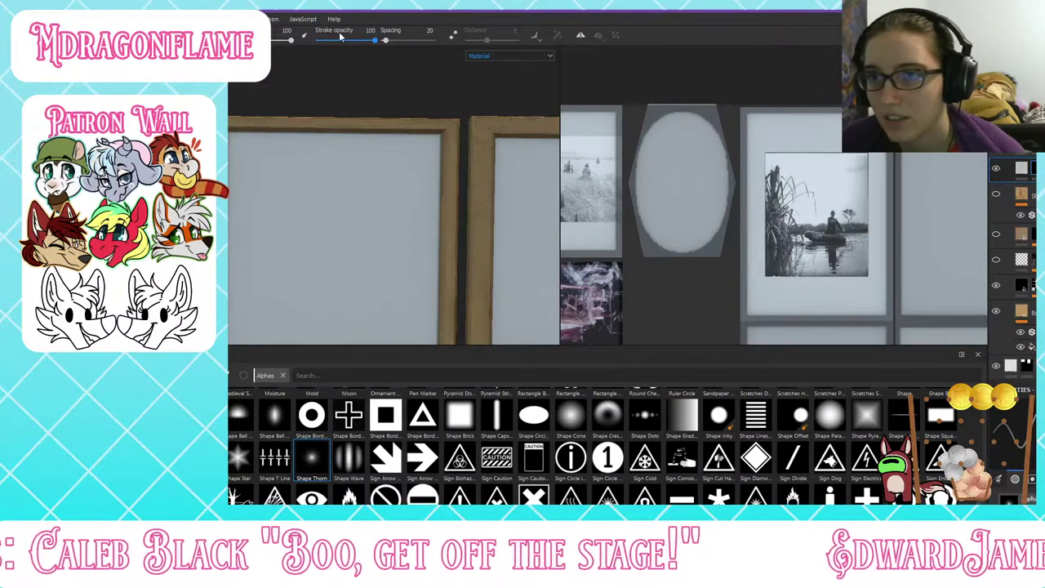
pyautogui.moveTo(388, 41); pyautogui.dragTo(431, 41)
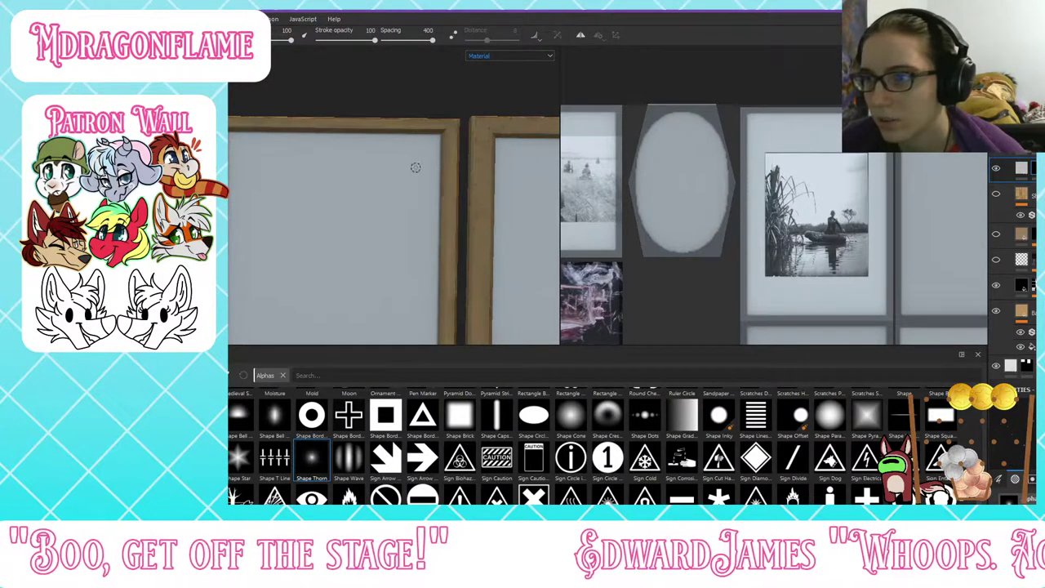
pyautogui.scroll(2, 756, 181)
pyautogui.scroll(-7, 752, 171)
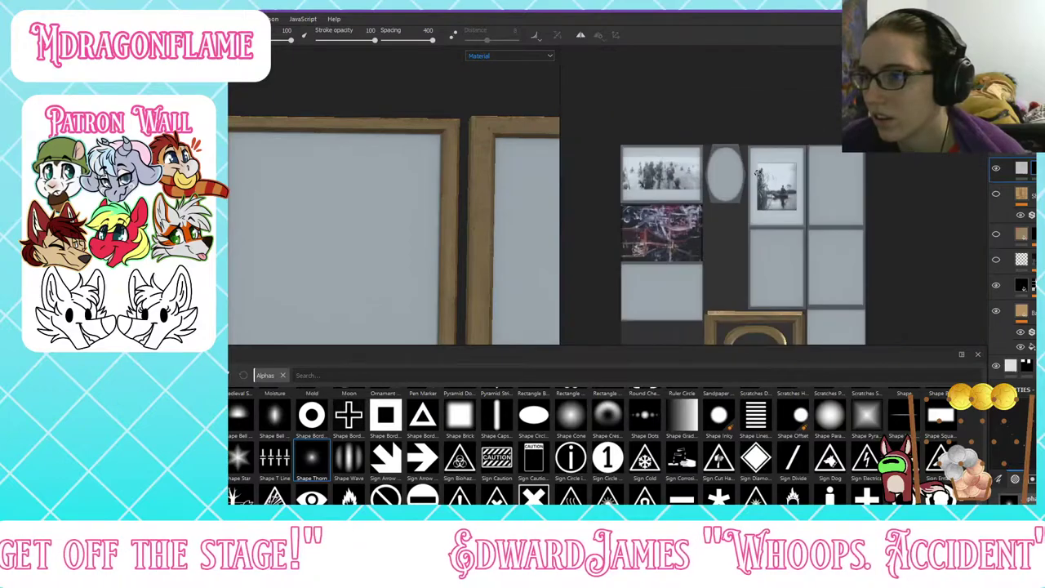
pyautogui.keyDown('alt'); pyautogui.moveTo(719, 197); pyautogui.dragTo(717, 11, button='middle'); pyautogui.keyUp('alt')
pyautogui.scroll(5, 719, 147)
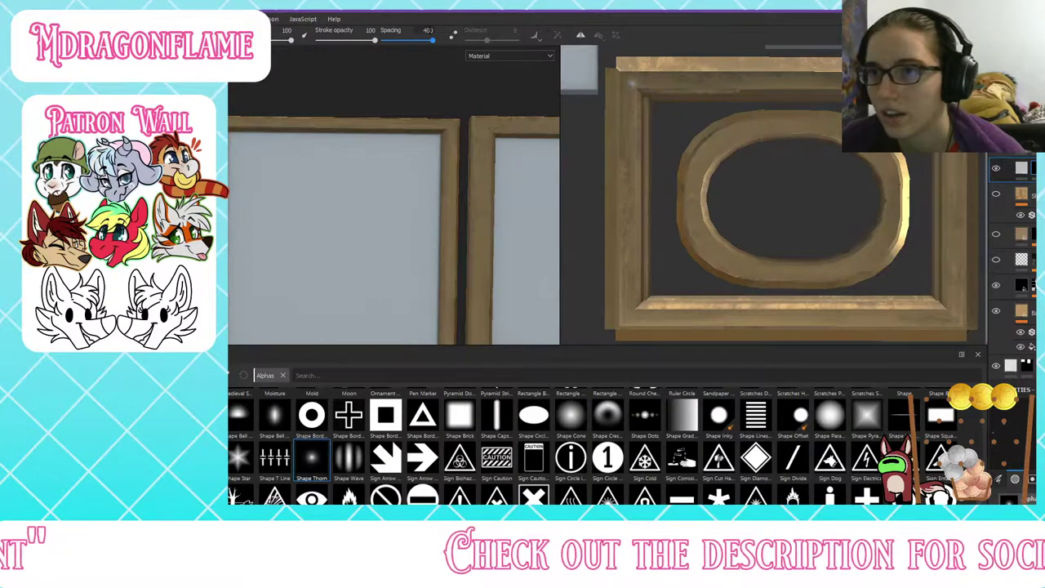
pyautogui.write('200')
pyautogui.press('Return')
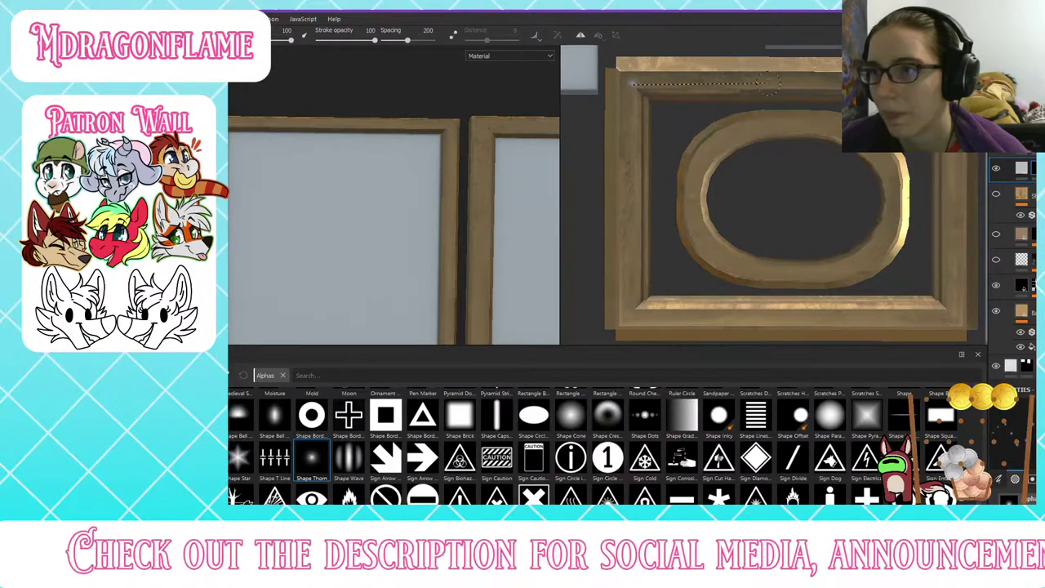
pyautogui.keyDown('shift'); pyautogui.click(631, 84); pyautogui.keyUp('shift')
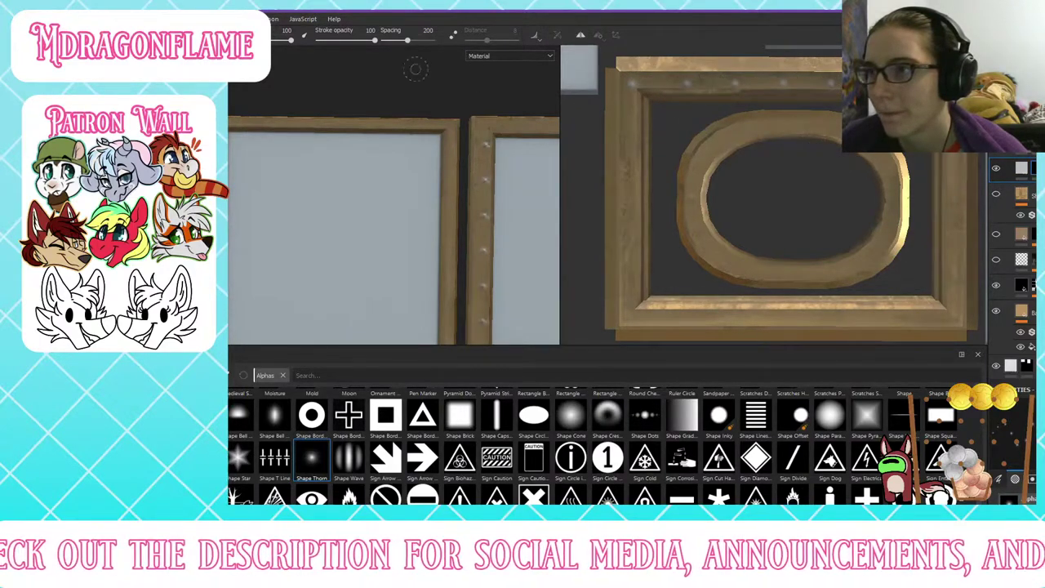
# Step: Undo the widely spaced row, set the brush spacing to 50 and stamp a straight row of dents along the rectangular frame's upper border
pyautogui.hotkey('ctrl', 'z')
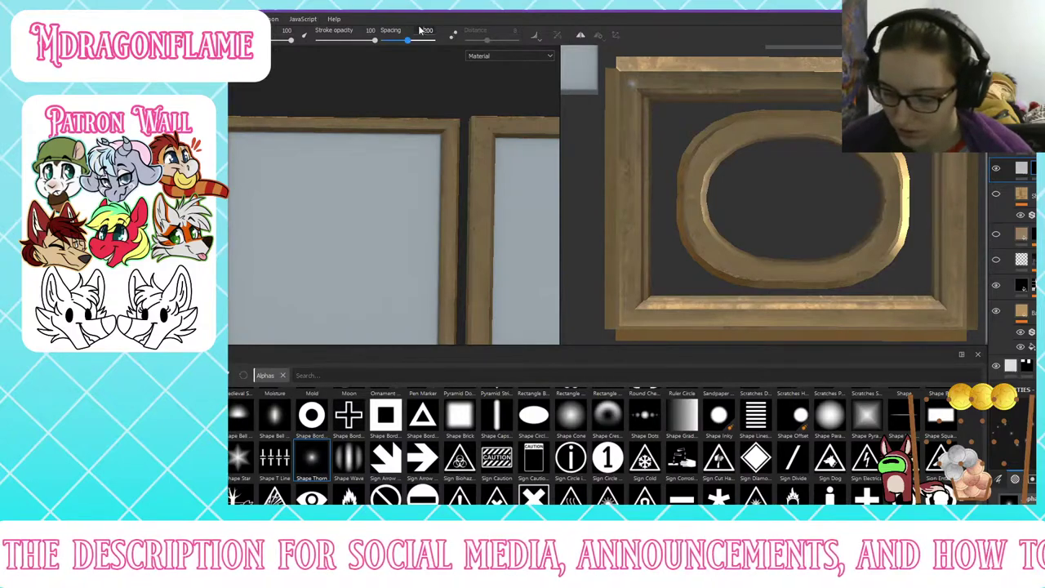
pyautogui.press('Return')
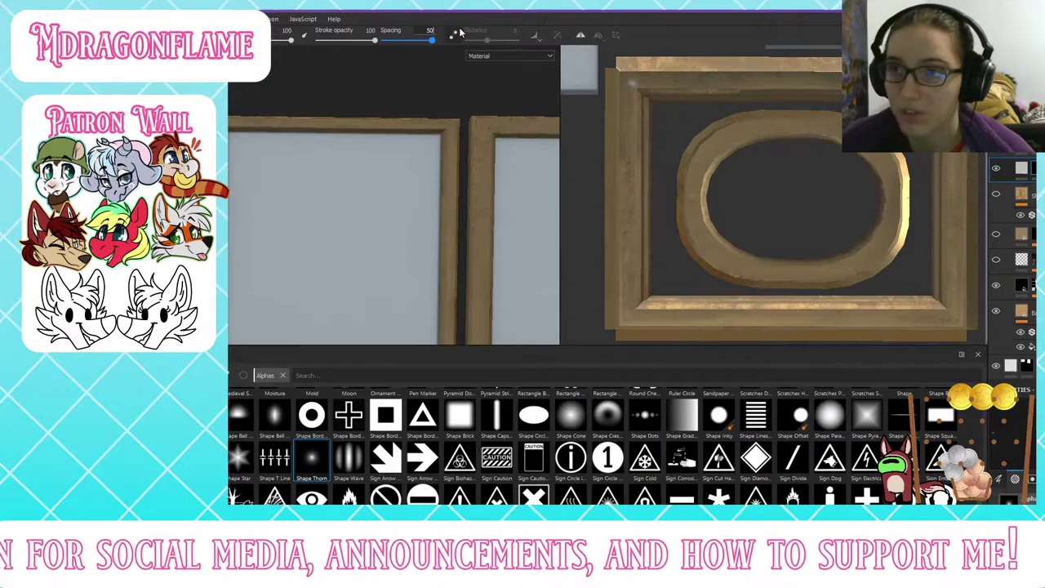
pyautogui.press('Return')
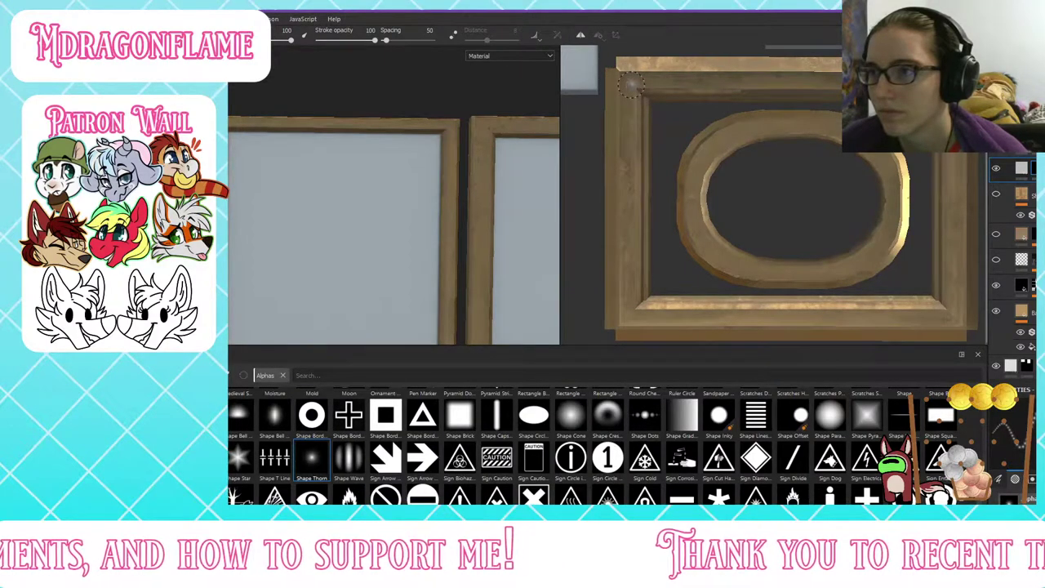
pyautogui.keyDown('shift'); pyautogui.click(949, 85); pyautogui.keyUp('shift')
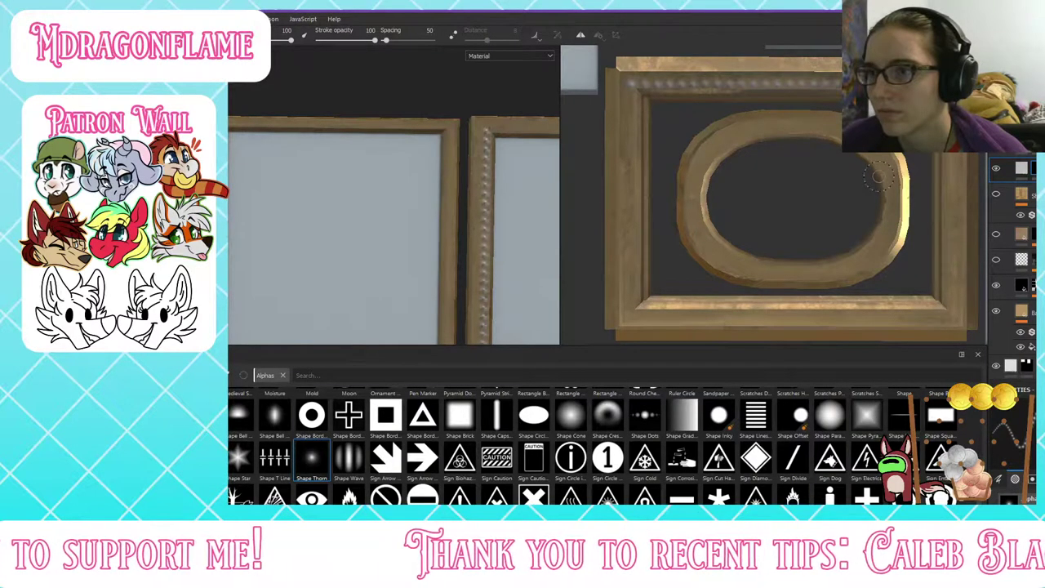
# Step: Examine the closer-spaced dents on the frames in the 3D view, from the plain panels to the abstract painting
pyautogui.moveTo(426, 188)
pyautogui.keyDown('alt'); pyautogui.mouseDown(button='middle')
pyautogui.moveTo(390, 138)
pyautogui.moveTo(369, 71)
pyautogui.mouseUp(button='middle'); pyautogui.keyUp('alt')
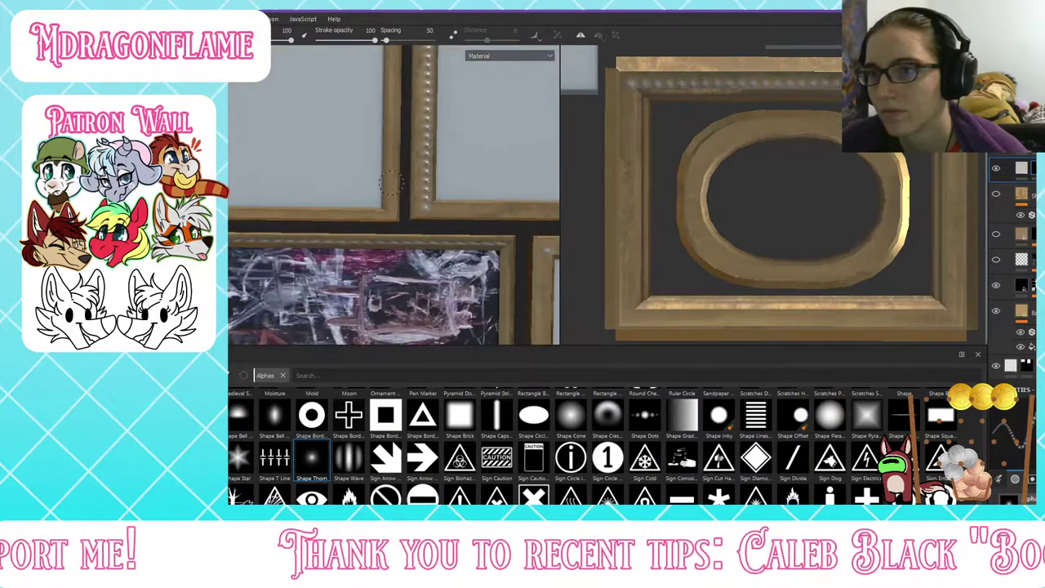
pyautogui.scroll(-3, 393, 188)
pyautogui.keyDown('alt'); pyautogui.moveTo(366, 196); pyautogui.dragTo(381, 142, button='middle'); pyautogui.keyUp('alt')
pyautogui.scroll(3, 380, 143)
pyautogui.moveTo(381, 142)
pyautogui.keyDown('alt'); pyautogui.mouseDown()
pyautogui.moveTo(325, 31)
pyautogui.moveTo(289, 168)
pyautogui.mouseUp(); pyautogui.keyUp('alt')
pyautogui.scroll(-2, 300, 153)
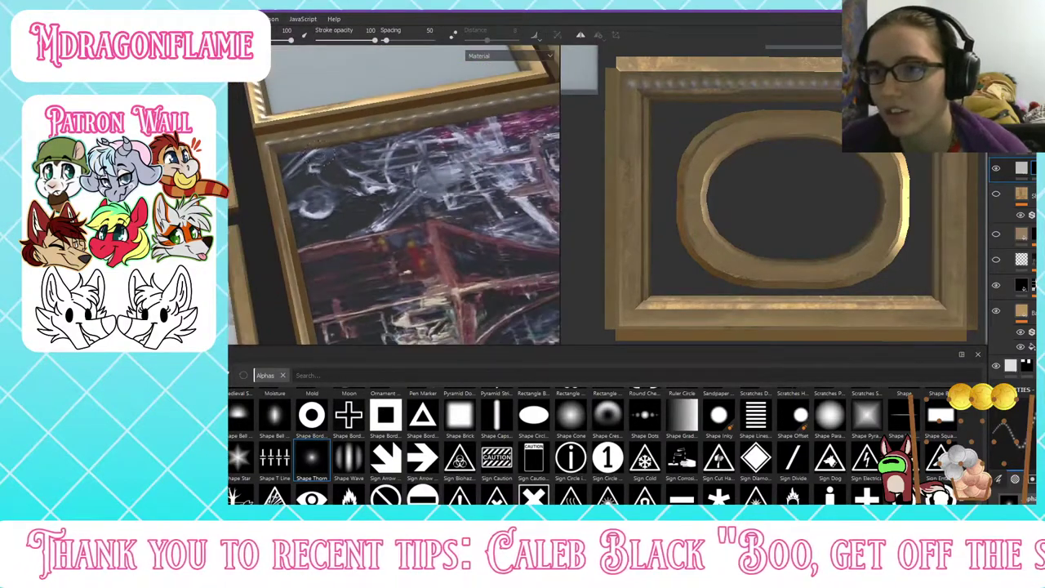
pyautogui.scroll(-3, 336, 145)
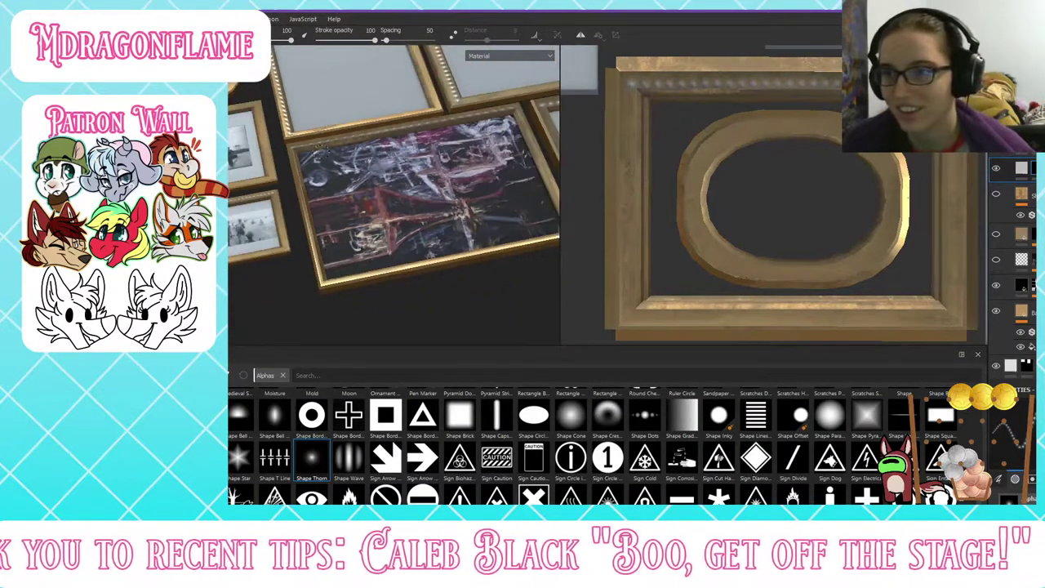
pyautogui.keyDown('alt'); pyautogui.moveTo(339, 148); pyautogui.dragTo(309, 250, button='middle'); pyautogui.keyUp('alt')
pyautogui.keyDown('alt'); pyautogui.moveTo(347, 145); pyautogui.dragTo(357, 233); pyautogui.keyUp('alt')
pyautogui.scroll(4, 345, 112)
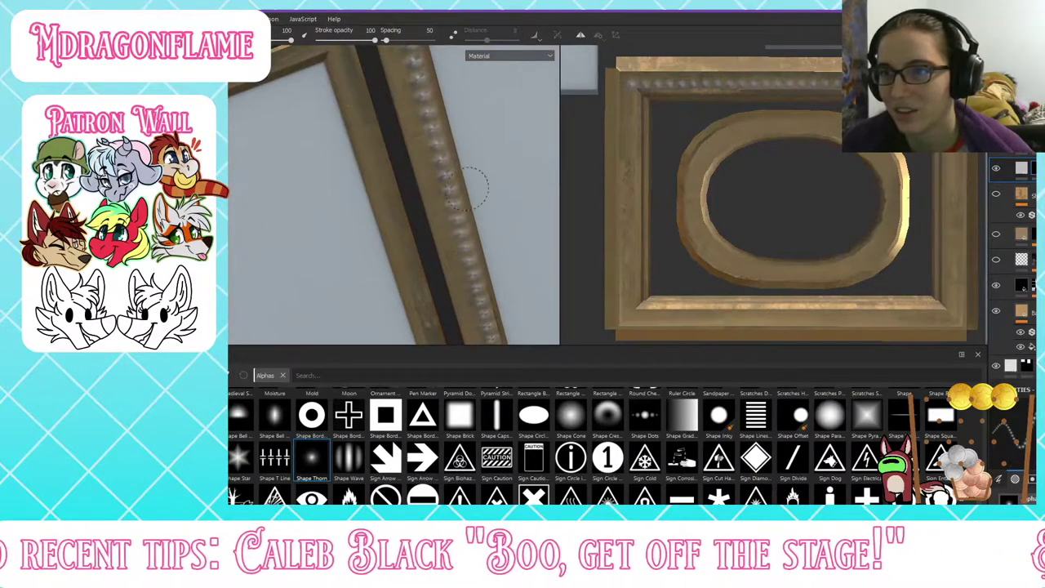
pyautogui.keyDown('alt'); pyautogui.moveTo(359, 102); pyautogui.dragTo(543, 46); pyautogui.keyUp('alt')
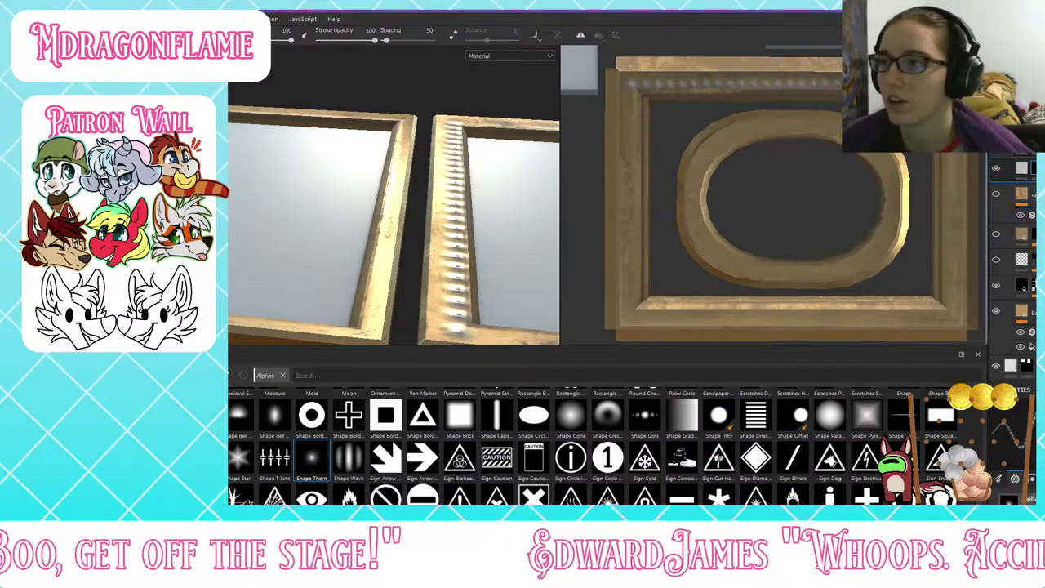
# Step: Turn off the color channel of the dents' fill layer so the golden material shows through
pyautogui.click(1022, 169)
pyautogui.scroll(-2, 1006, 480)
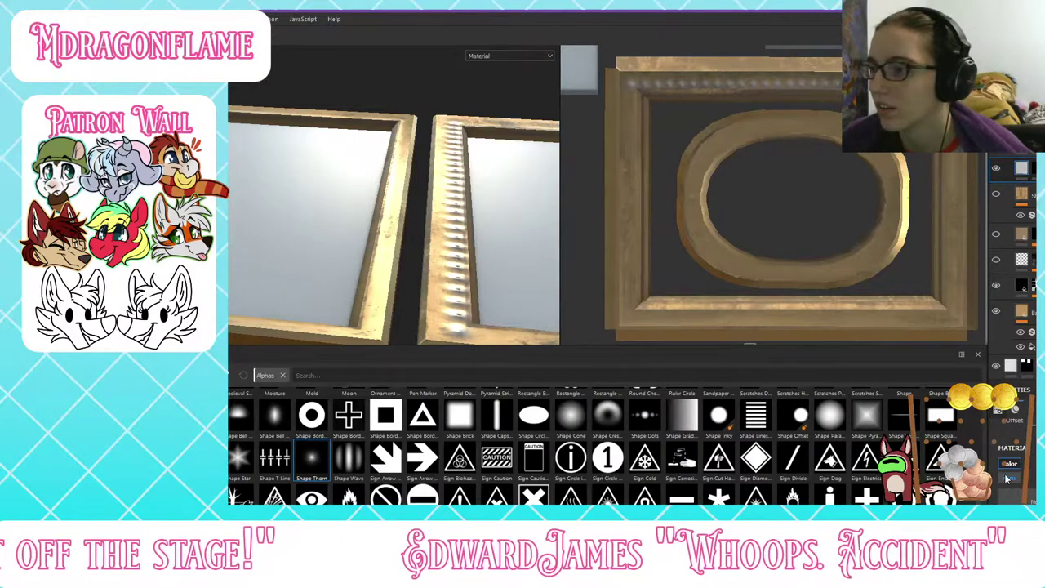
pyautogui.click(1010, 465)
# Step: Inspect the gold-coloured dent rows on the neighbouring frames up close and from several angles
pyautogui.keyDown('alt'); pyautogui.moveTo(418, 160); pyautogui.dragTo(486, 269); pyautogui.keyUp('alt')
pyautogui.scroll(-5, 455, 230)
pyautogui.keyDown('alt'); pyautogui.moveTo(454, 228); pyautogui.dragTo(367, 169, button='middle'); pyautogui.keyUp('alt')
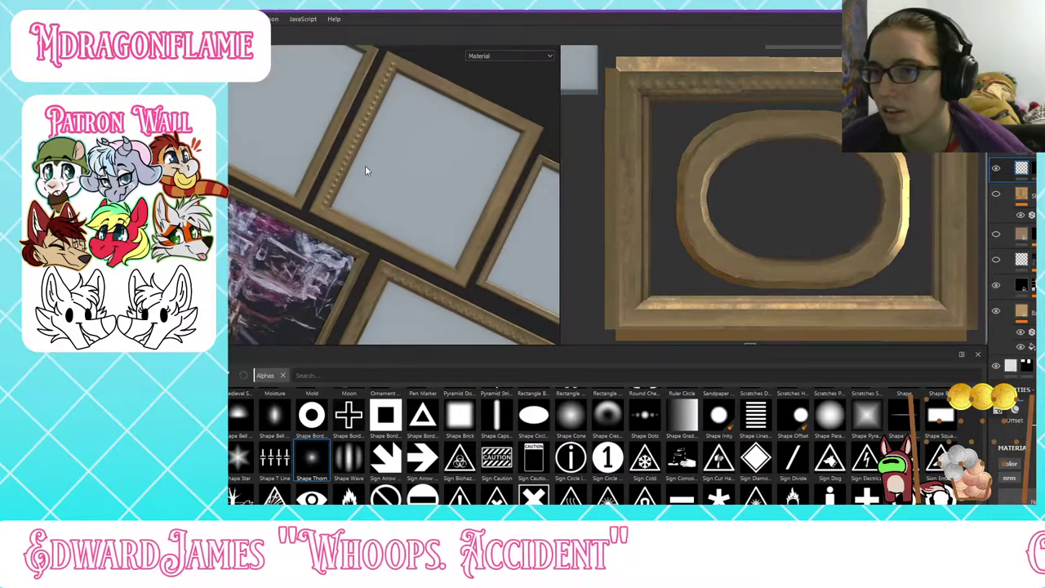
pyautogui.scroll(-2, 366, 170)
pyautogui.scroll(3, 365, 241)
pyautogui.keyDown('alt'); pyautogui.moveTo(366, 241); pyautogui.dragTo(330, 119, button='middle'); pyautogui.keyUp('alt')
pyautogui.scroll(2, 369, 178)
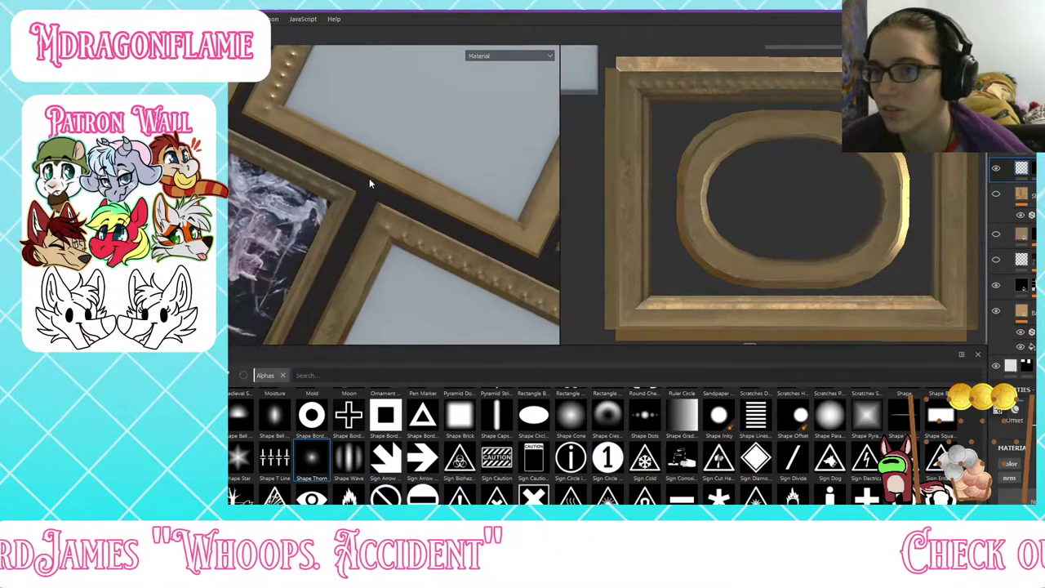
pyautogui.keyDown('alt'); pyautogui.moveTo(369, 178); pyautogui.dragTo(196, 132, button='middle'); pyautogui.keyUp('alt')
pyautogui.keyDown('alt'); pyautogui.moveTo(343, 140); pyautogui.dragTo(180, 81, button='middle'); pyautogui.keyUp('alt')
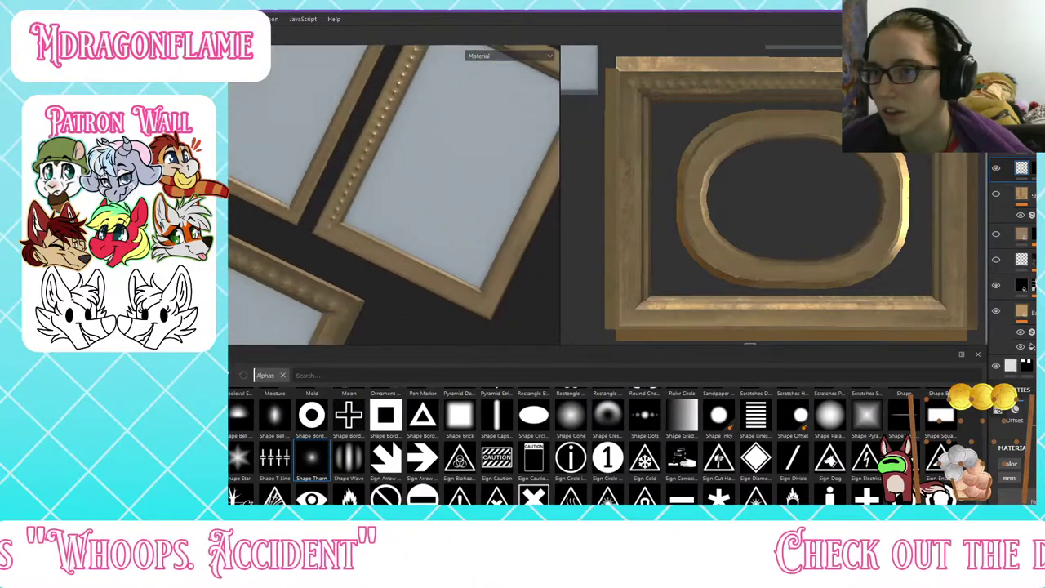
pyautogui.keyDown('alt'); pyautogui.moveTo(229, 104); pyautogui.dragTo(330, 118); pyautogui.keyUp('alt')
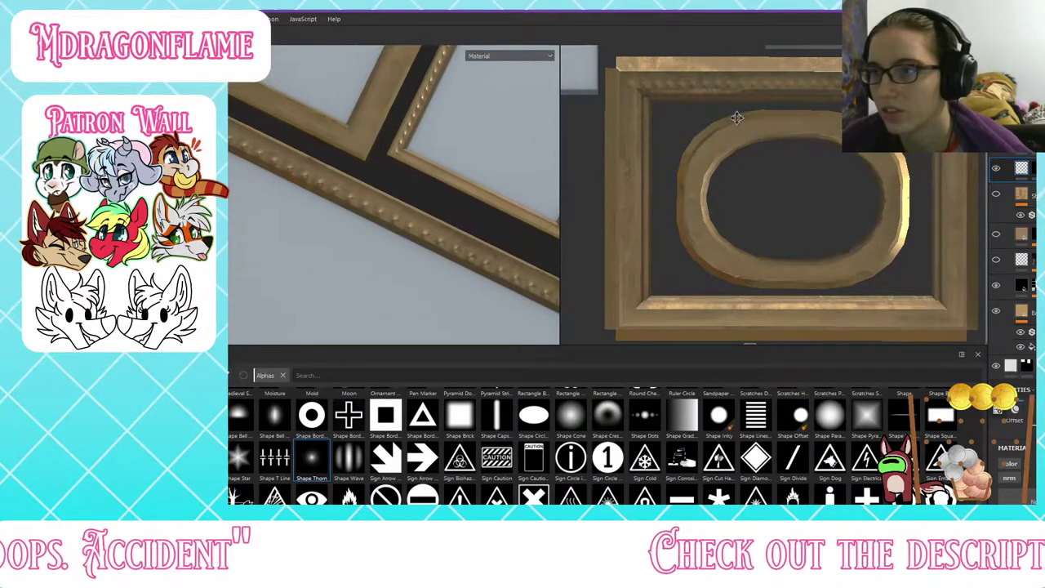
# Step: Undo the color channel change and the dent row, return to the fill layer's mask and set the brush spacing to 25
pyautogui.hotkey('ctrl', 'z')
pyautogui.hotkey('ctrl', 'z')
pyautogui.hotkey('ctrl', 'z')
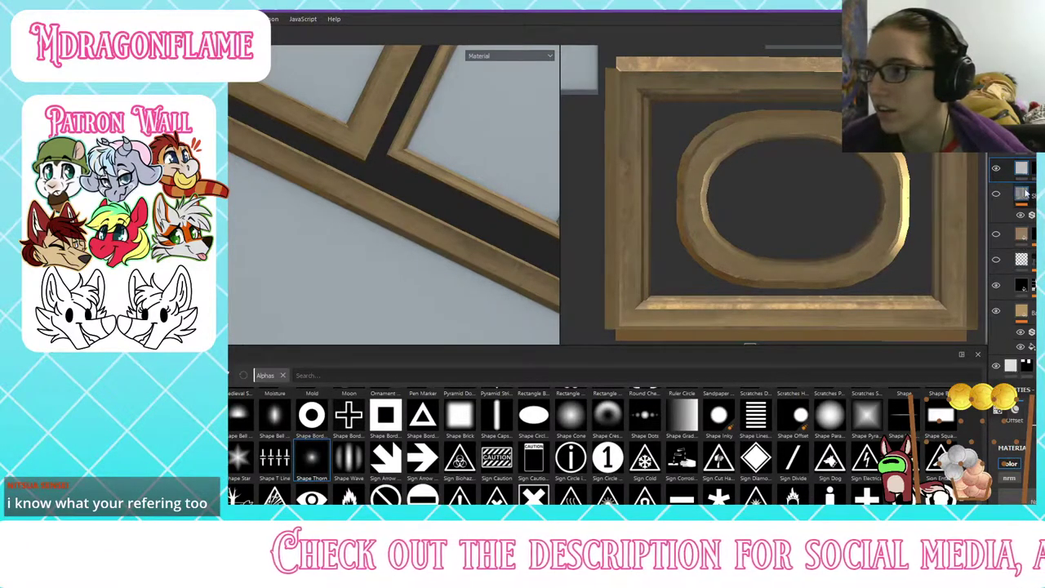
pyautogui.click(1034, 169)
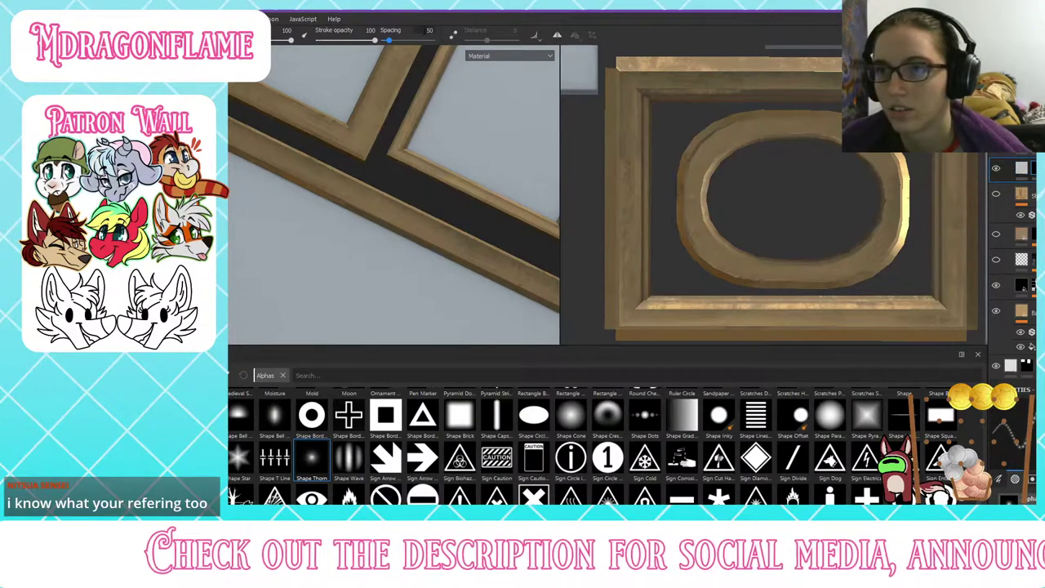
pyautogui.write('25')
pyautogui.press('Return')
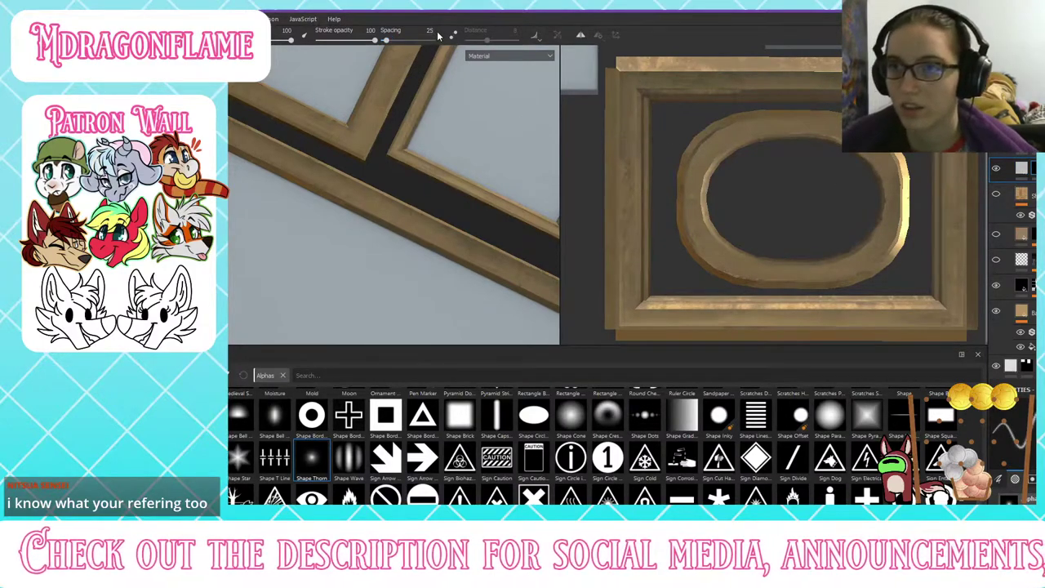
# Step: Stamp a straight row of smaller dents along the ridge of the rectangular frame's upper border in the UV view
pyautogui.scroll(2, 453, 175)
pyautogui.scroll(5, 677, 82)
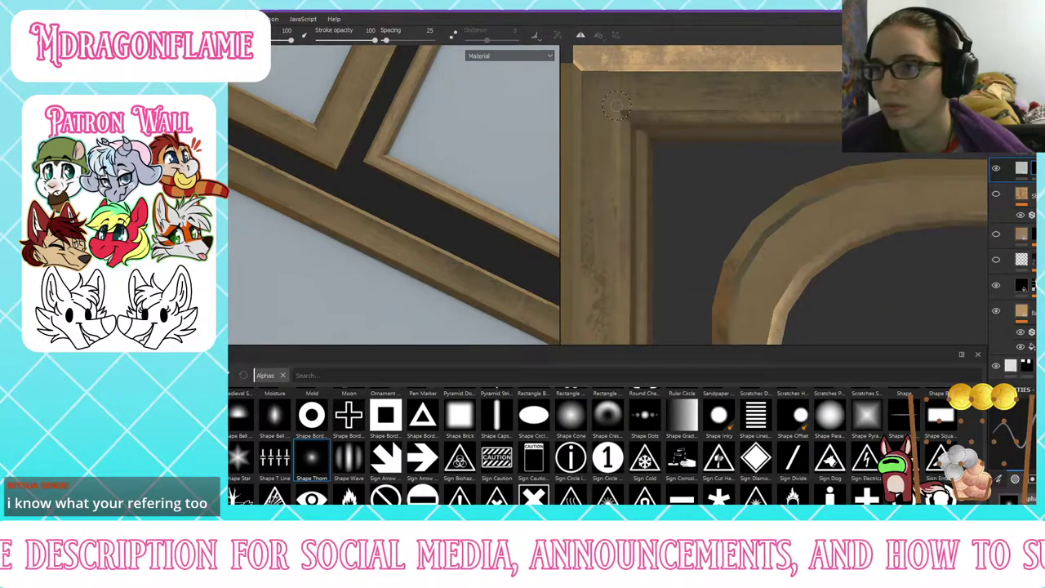
pyautogui.scroll(-4, 617, 107)
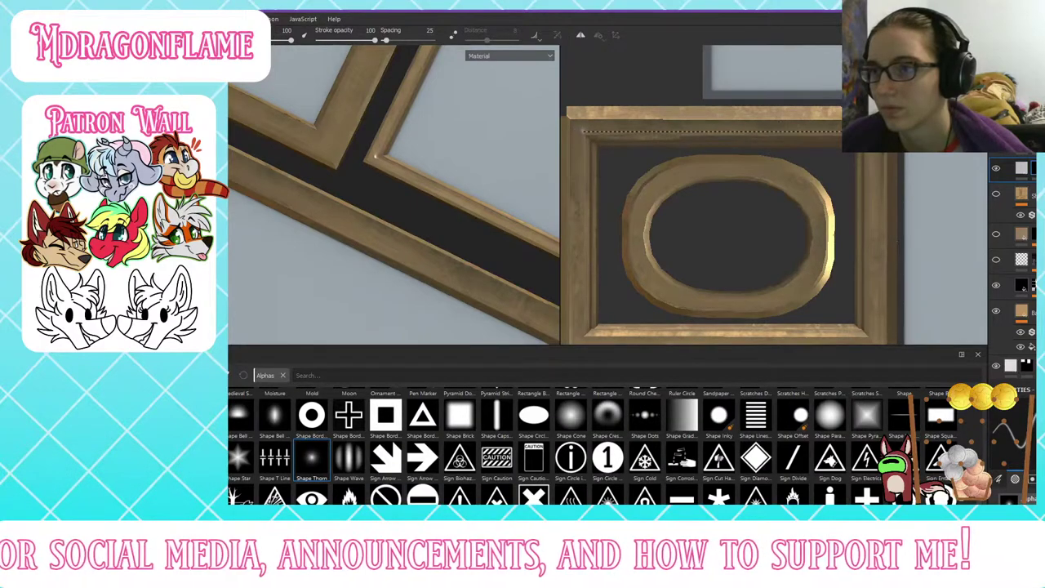
pyautogui.keyDown('shift'); pyautogui.click(879, 131); pyautogui.keyUp('shift')
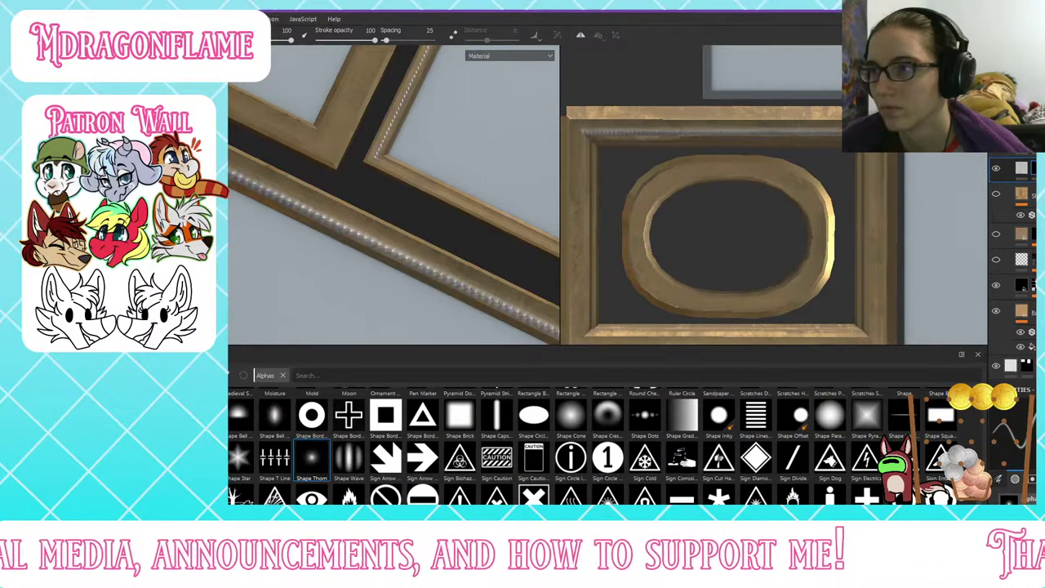
pyautogui.moveTo(400, 221)
pyautogui.keyDown('alt'); pyautogui.mouseDown()
pyautogui.moveTo(409, 156)
pyautogui.moveTo(408, 175)
pyautogui.mouseUp(); pyautogui.keyUp('alt')
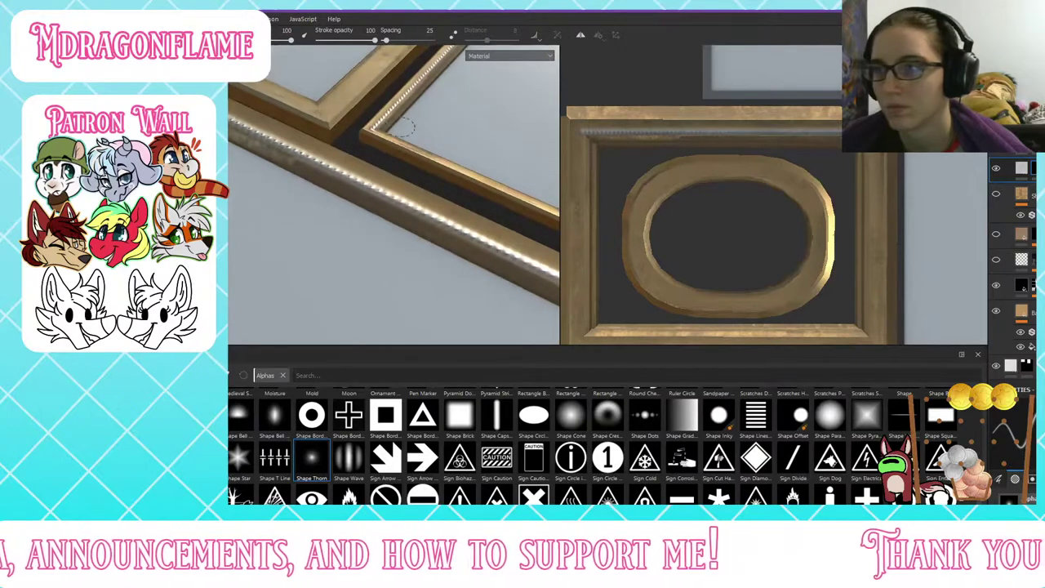
# Step: Disable the fill layer's color channel and check the fine dent row on the frames at a low angle
pyautogui.click(1022, 168)
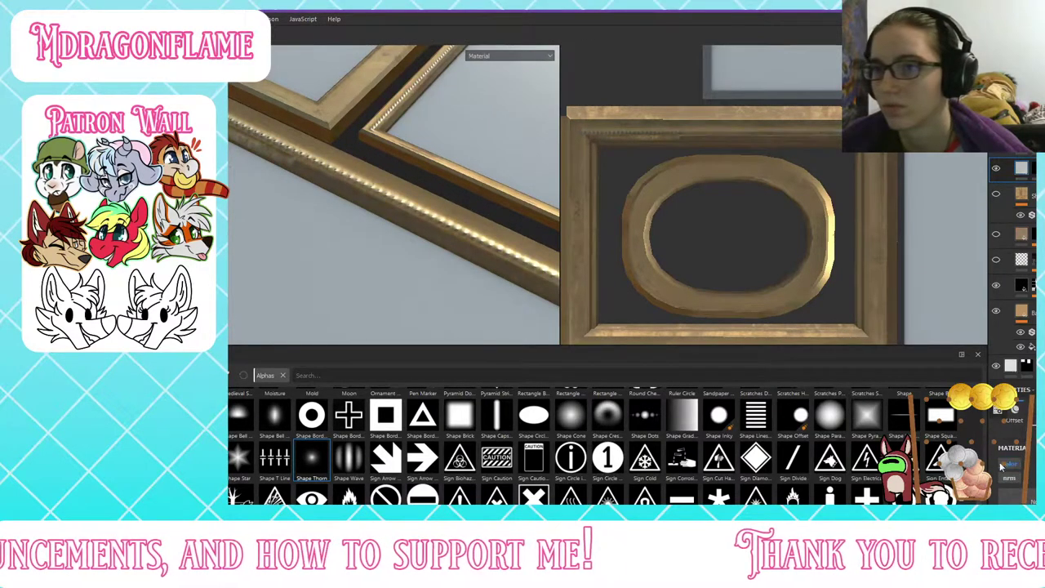
pyautogui.scroll(-5, 259, 182)
pyautogui.keyDown('alt'); pyautogui.moveTo(282, 156); pyautogui.dragTo(331, 182); pyautogui.keyUp('alt')
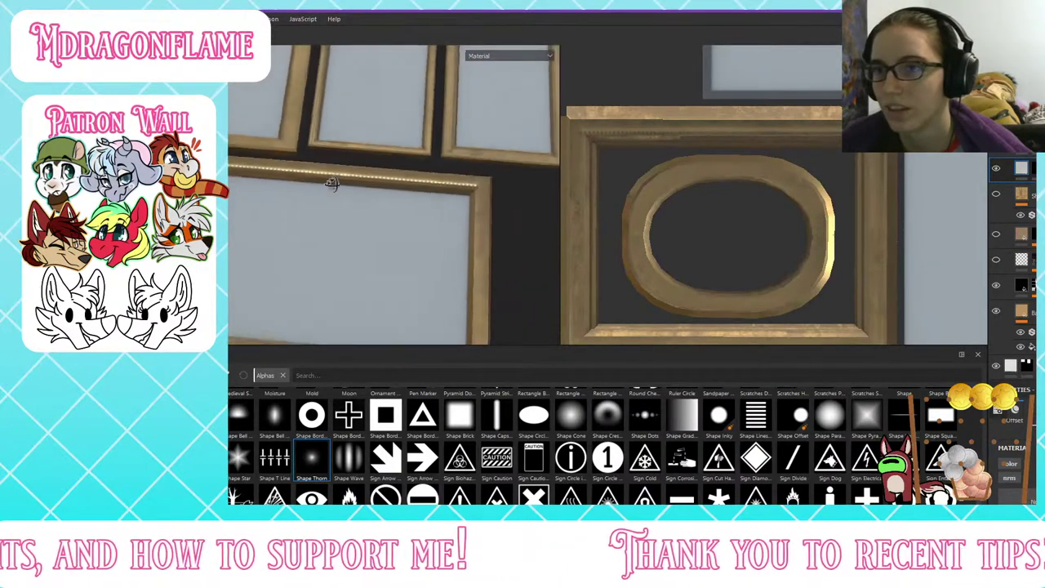
pyautogui.scroll(5, 310, 91)
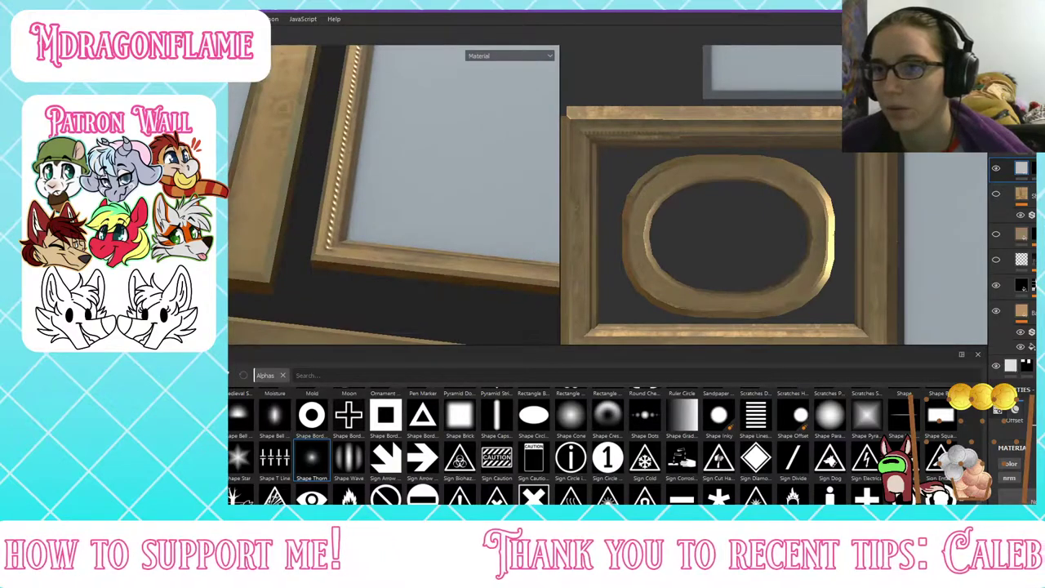
pyautogui.keyDown('alt'); pyautogui.moveTo(314, 94); pyautogui.dragTo(369, 122); pyautogui.keyUp('alt')
pyautogui.scroll(-2, 659, 142)
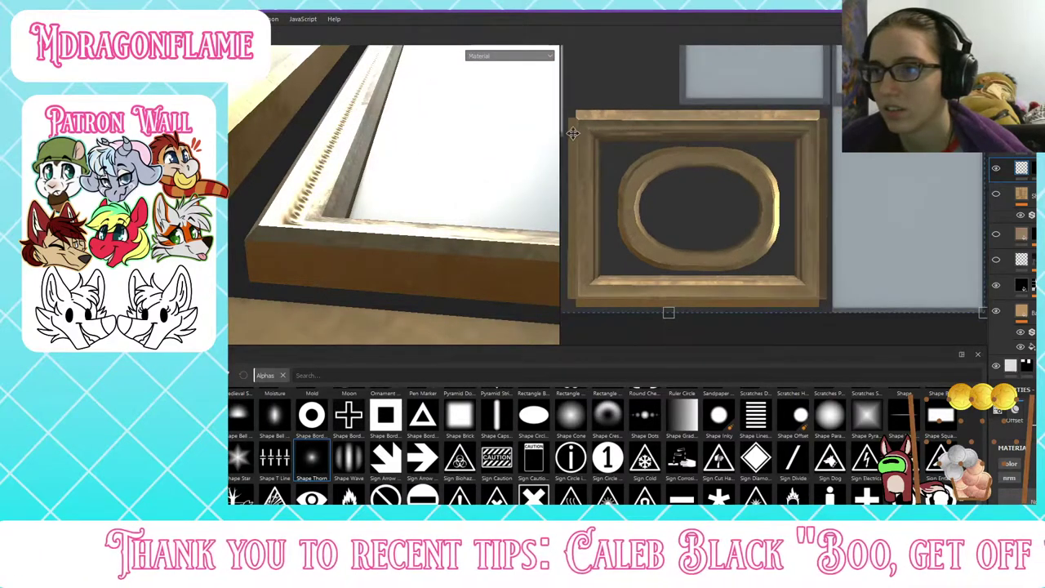
# Step: Undo the fine dent row and the color channel change, and go back to painting with the brush on the mask
pyautogui.scroll(6, 620, 131)
pyautogui.hotkey('ctrl', 'z')
pyautogui.hotkey('ctrl', 'z')
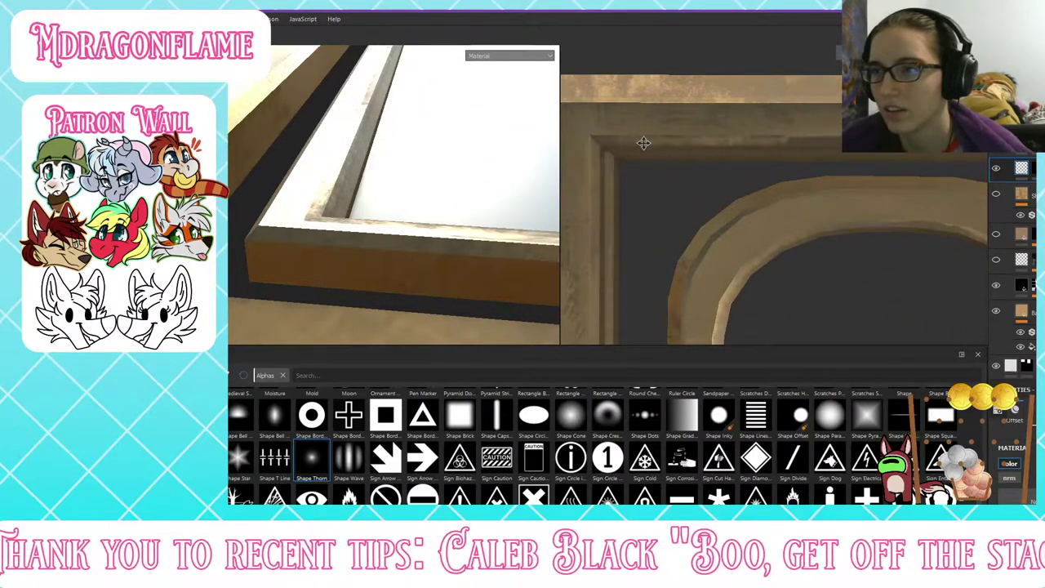
pyautogui.press('1')
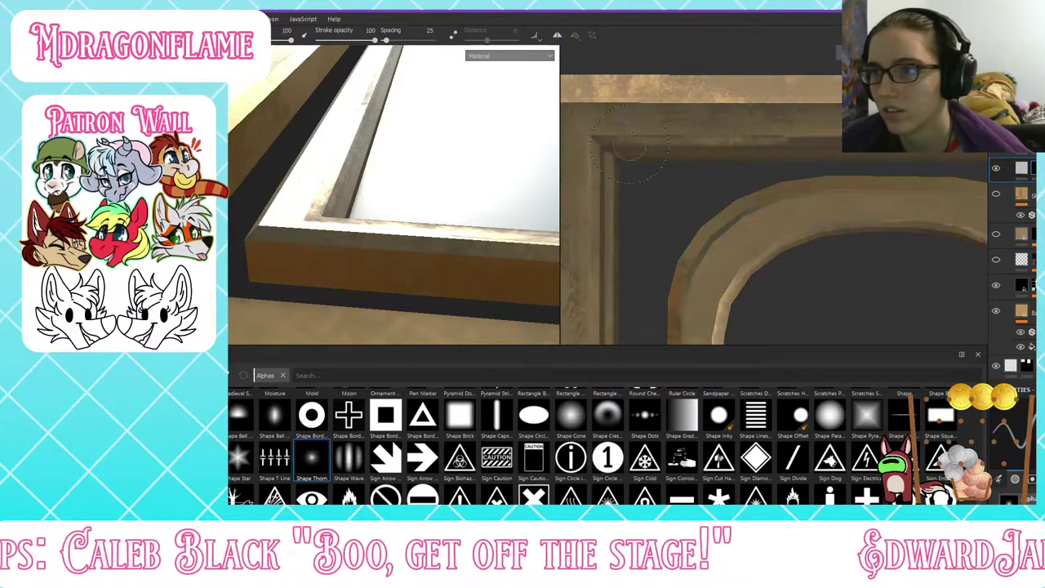
# Step: Stamp a straight row of dents along the inner edge of the rectangular frame's upper border in the UV view
pyautogui.keyDown('alt'); pyautogui.moveTo(321, 150); pyautogui.dragTo(327, 240); pyautogui.keyUp('alt')
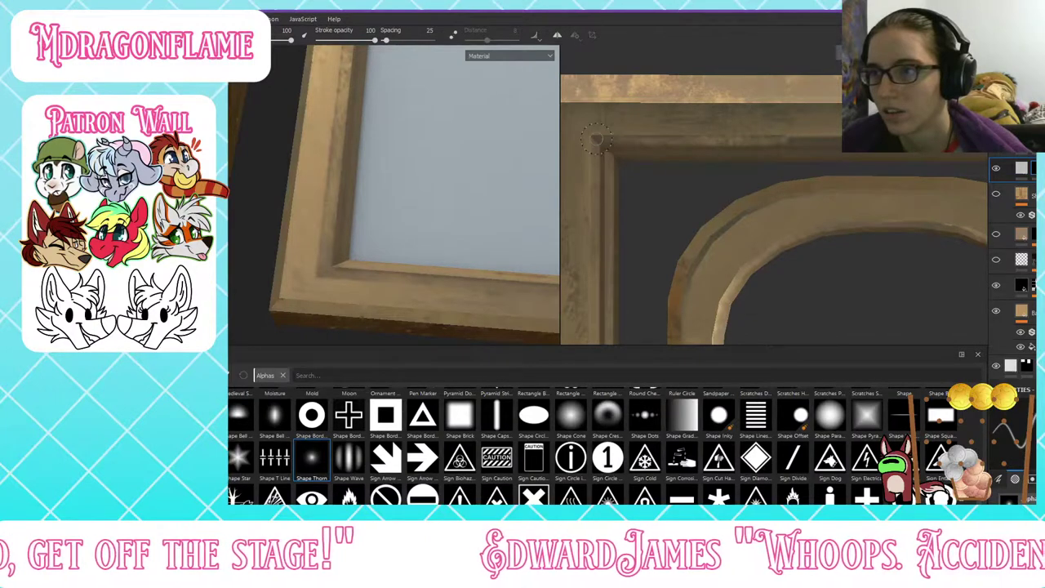
pyautogui.scroll(-4, 601, 151)
pyautogui.scroll(1, 685, 166)
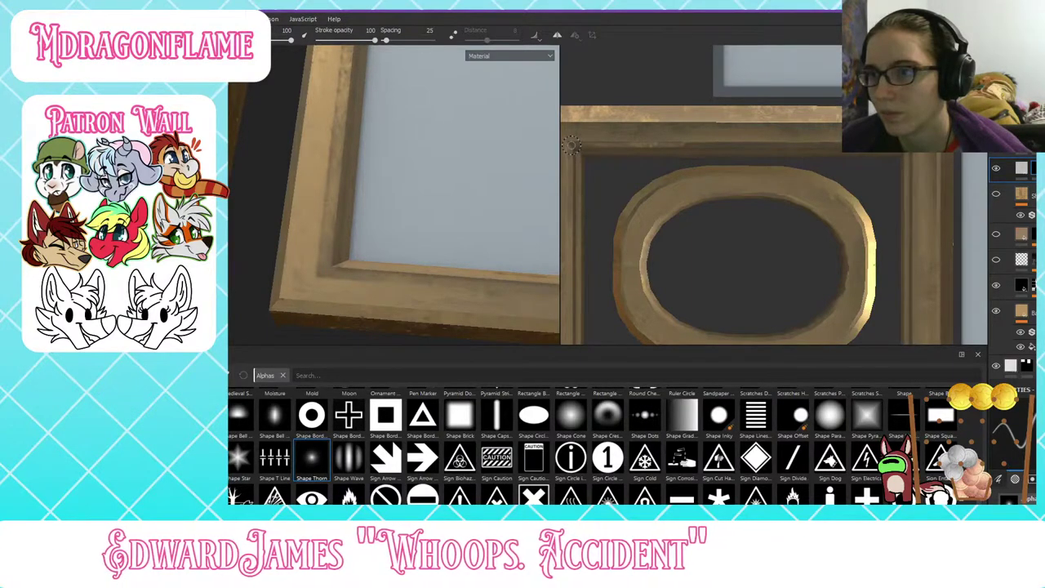
pyautogui.click(571, 145)
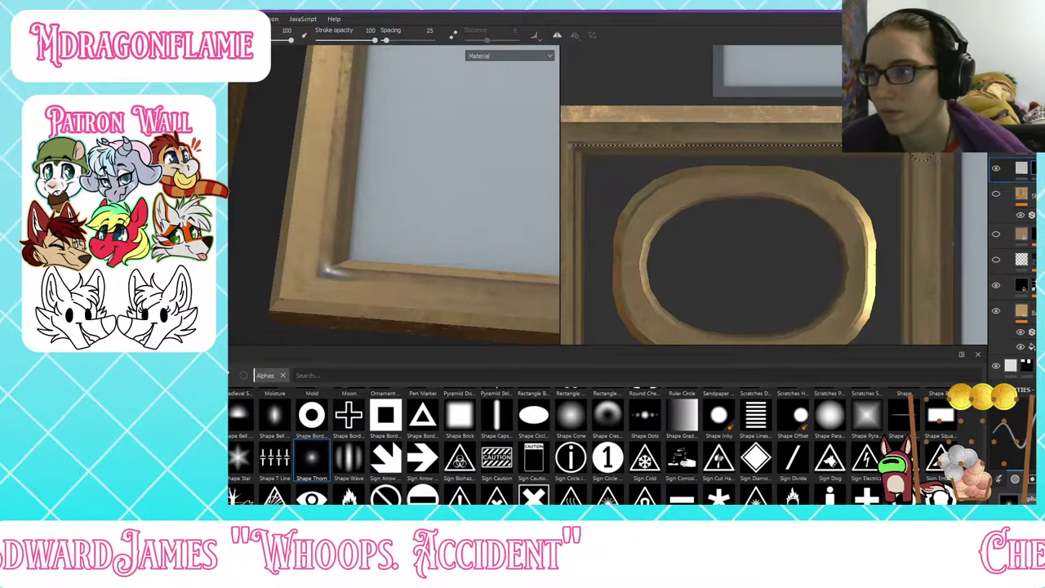
pyautogui.keyDown('shift'); pyautogui.click(913, 160); pyautogui.keyUp('shift')
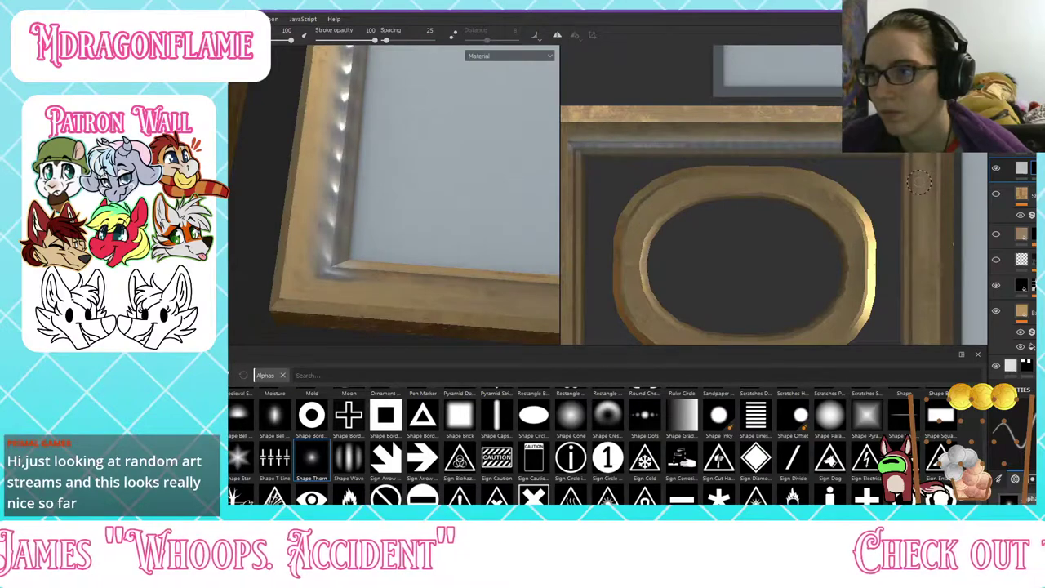
pyautogui.scroll(-4, 353, 175)
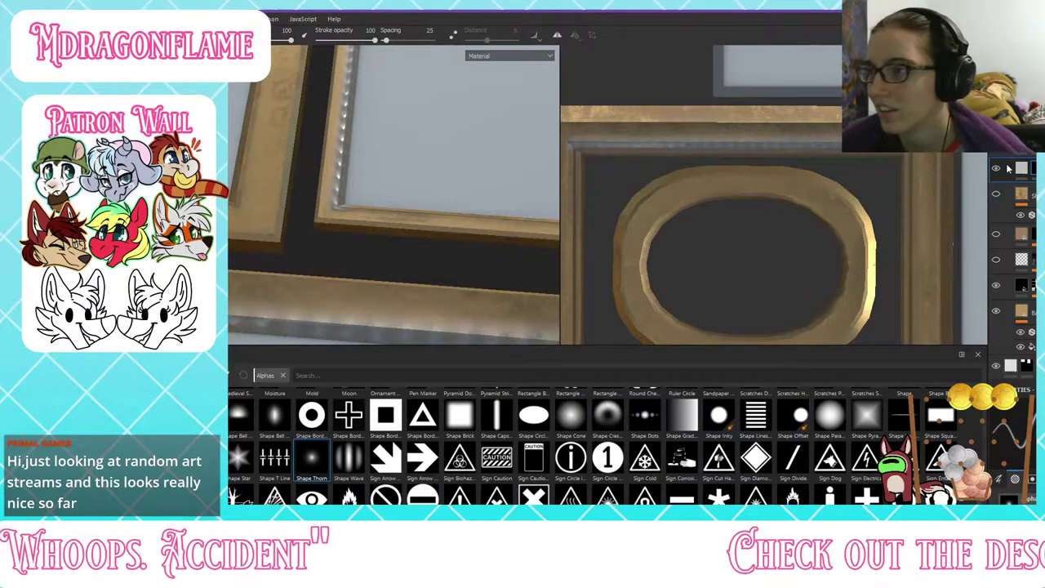
# Step: Switch off the fill layer's color channel again and inspect the inner-edge dents across the wall of frames
pyautogui.click(1020, 168)
pyautogui.click(1009, 463)
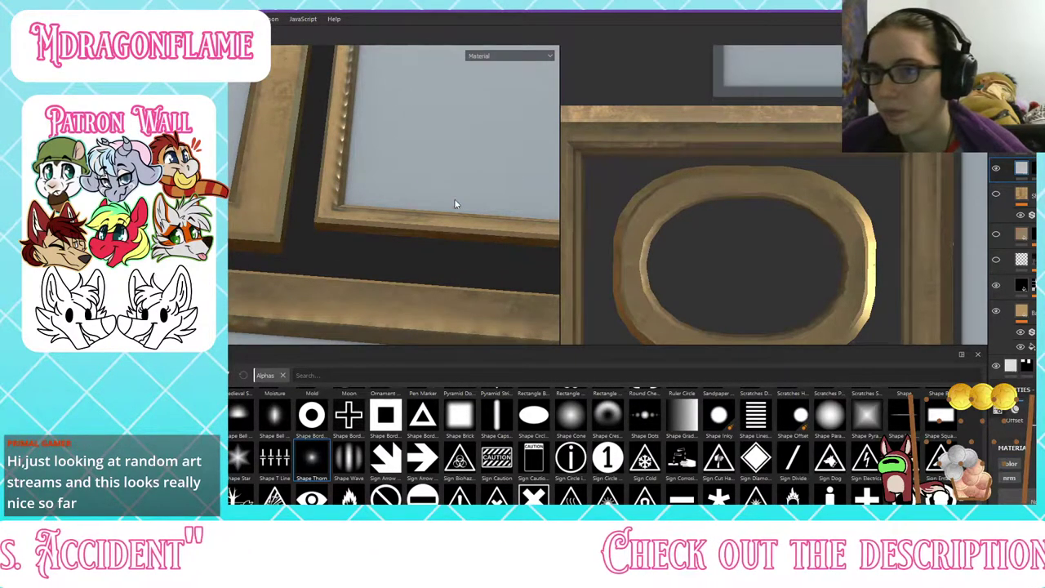
pyautogui.keyDown('alt'); pyautogui.moveTo(454, 198); pyautogui.dragTo(377, 193); pyautogui.keyUp('alt')
pyautogui.scroll(-4, 378, 194)
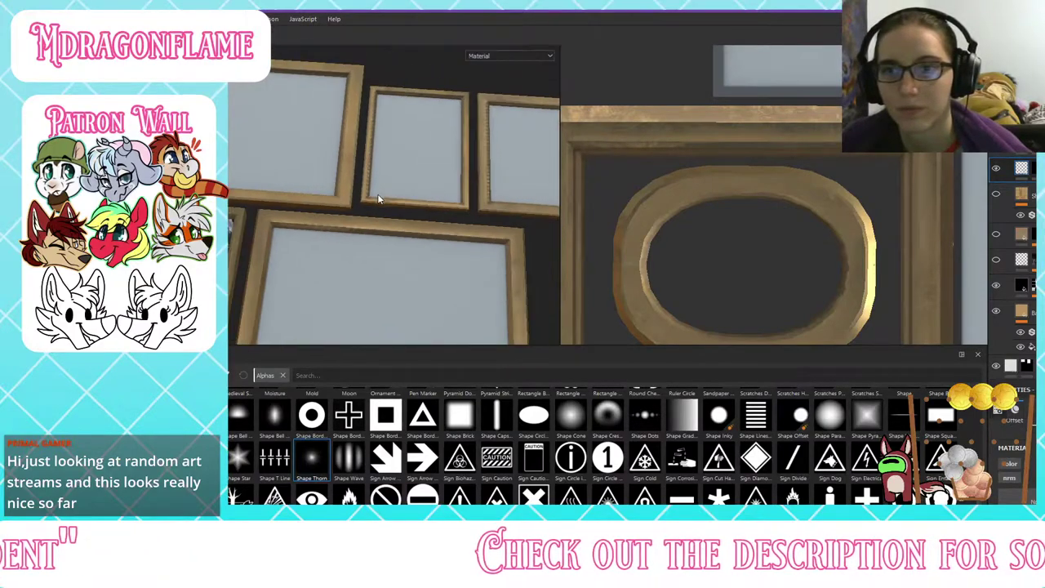
pyautogui.keyDown('alt'); pyautogui.moveTo(277, 147); pyautogui.dragTo(385, 215, button='middle'); pyautogui.keyUp('alt')
pyautogui.scroll(6, 312, 155)
pyautogui.keyDown('alt'); pyautogui.moveTo(336, 156); pyautogui.dragTo(391, 131); pyautogui.keyUp('alt')
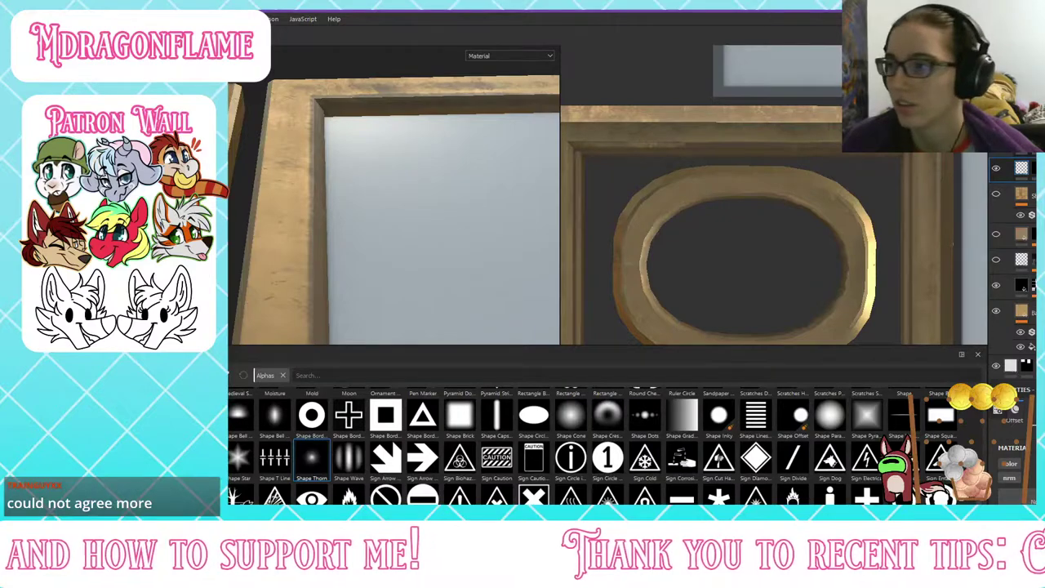
# Step: Stamp a straight row of dents along the rectangular frame's upper border in the UV view, painting on the fill layer's mask with spacing 25
pyautogui.click(1033, 170)
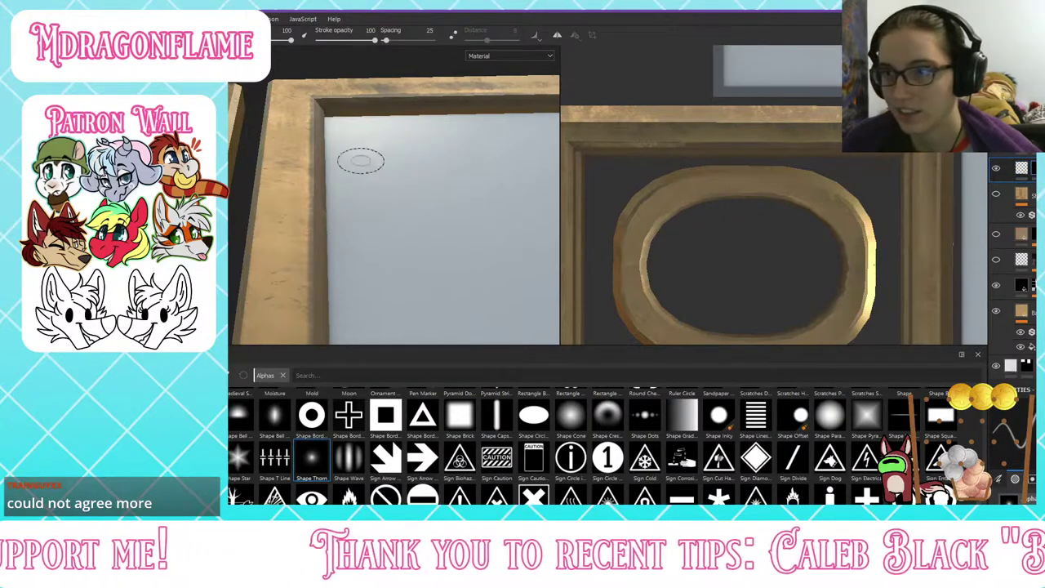
pyautogui.scroll(-4, 367, 180)
pyautogui.keyDown('alt'); pyautogui.moveTo(385, 182); pyautogui.dragTo(399, 229); pyautogui.keyUp('alt')
pyautogui.scroll(-5, 400, 220)
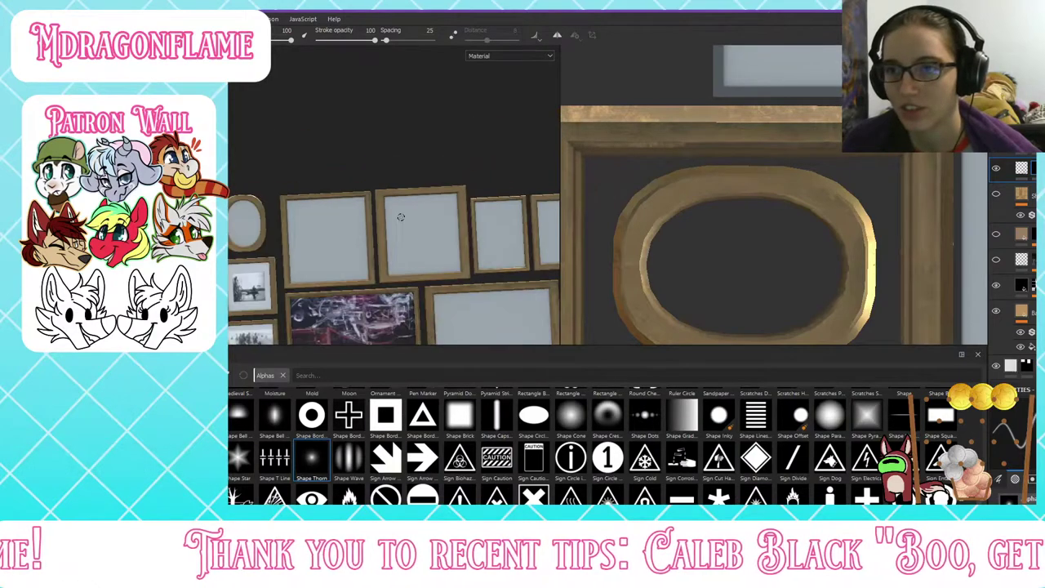
pyautogui.keyDown('alt'); pyautogui.moveTo(401, 239); pyautogui.dragTo(375, 135, button='middle'); pyautogui.keyUp('alt')
pyautogui.scroll(4, 361, 94)
pyautogui.scroll(3, 345, 66)
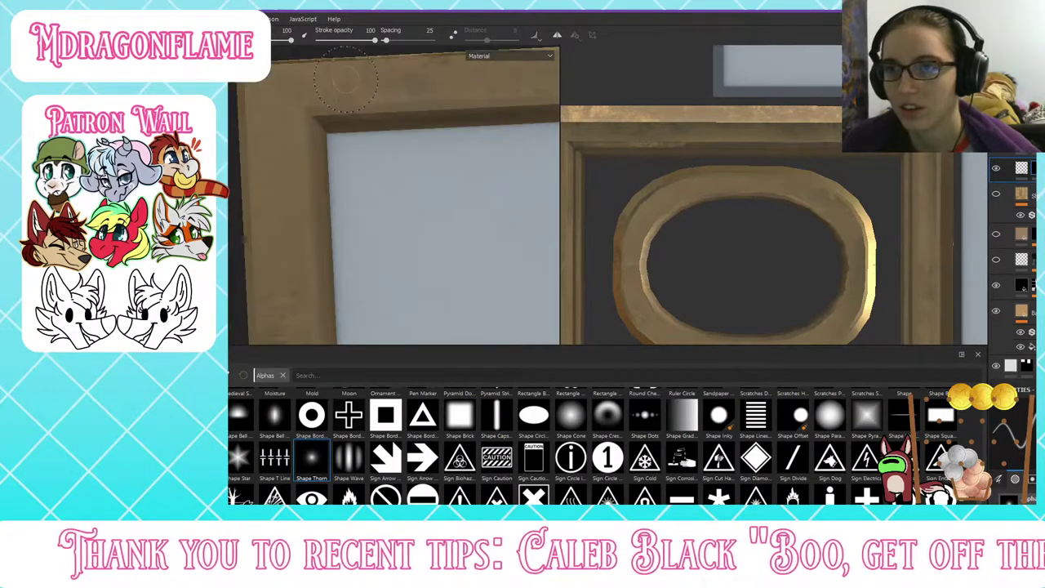
pyautogui.scroll(-1, 598, 103)
pyautogui.scroll(2, 599, 103)
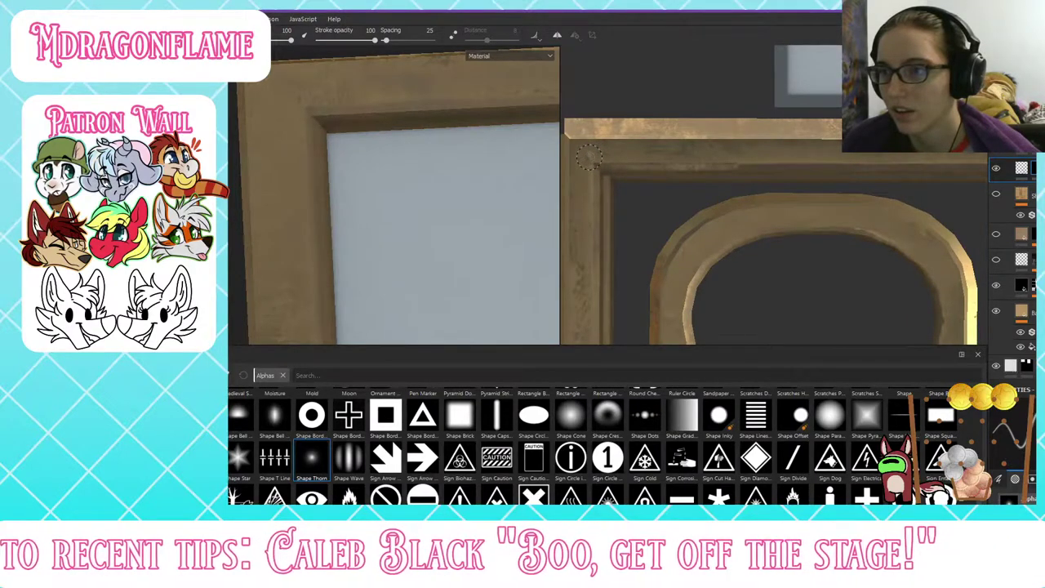
pyautogui.scroll(-2, 588, 155)
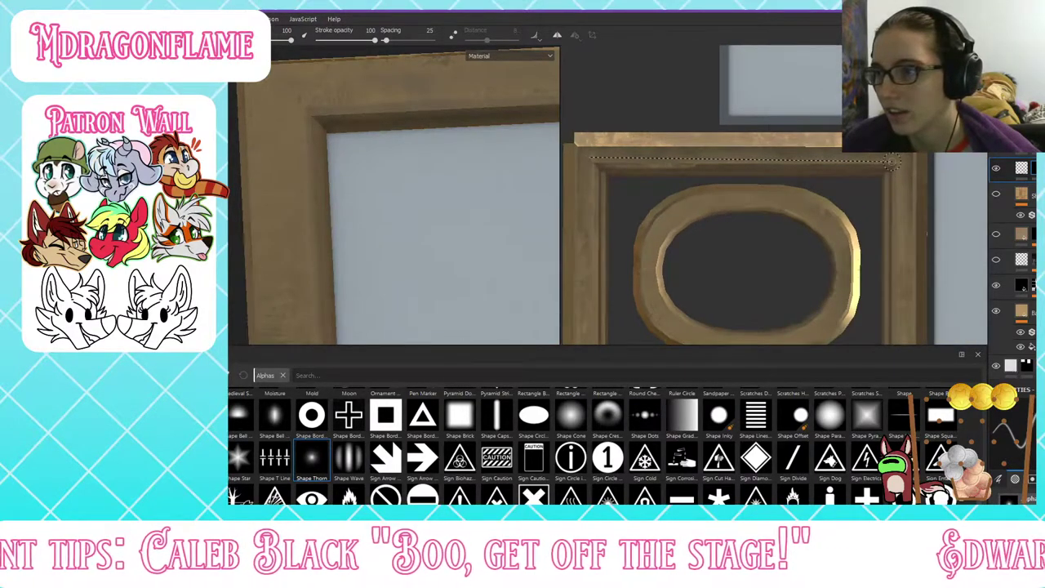
pyautogui.keyDown('shift'); pyautogui.click(891, 164); pyautogui.keyUp('shift')
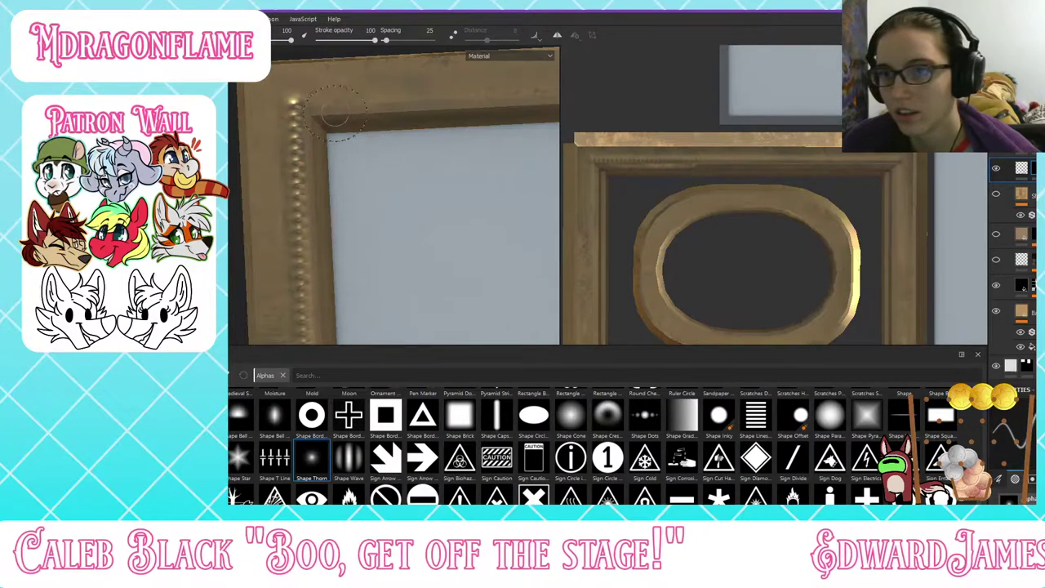
# Step: Inspect the new dent row on the 3D frames up close, including the border above the abstract painting
pyautogui.scroll(-2, 334, 133)
pyautogui.keyDown('alt'); pyautogui.moveTo(338, 140); pyautogui.dragTo(336, 112); pyautogui.keyUp('alt')
pyautogui.scroll(-4, 338, 131)
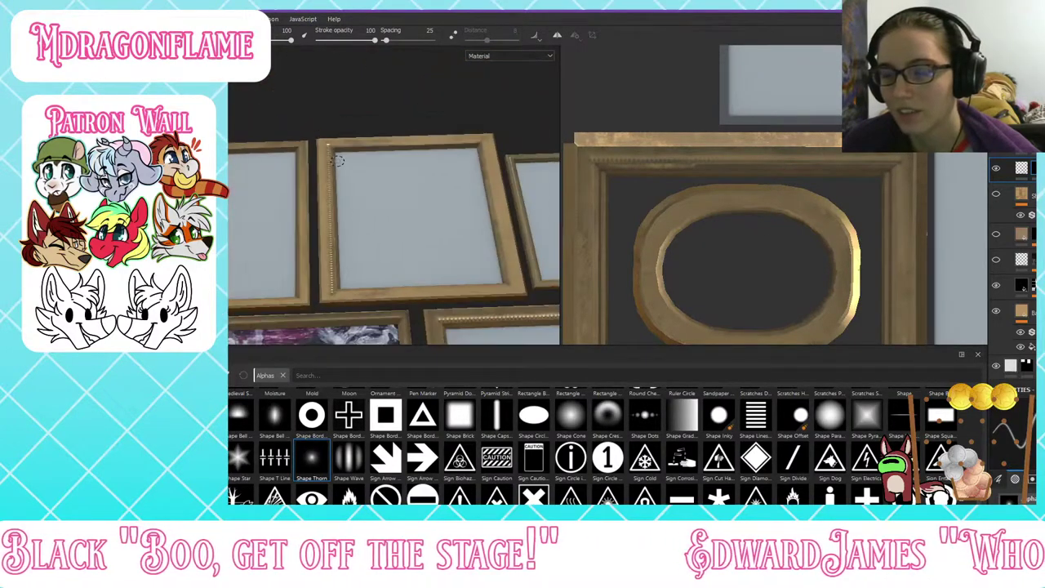
pyautogui.keyDown('alt'); pyautogui.moveTo(343, 156); pyautogui.dragTo(373, 199); pyautogui.keyUp('alt')
pyautogui.keyDown('alt'); pyautogui.moveTo(373, 199); pyautogui.dragTo(314, 89, button='middle'); pyautogui.keyUp('alt')
pyautogui.scroll(4, 290, 137)
pyautogui.keyDown('alt'); pyautogui.moveTo(288, 137); pyautogui.dragTo(308, 167); pyautogui.keyUp('alt')
pyautogui.scroll(-3, 310, 166)
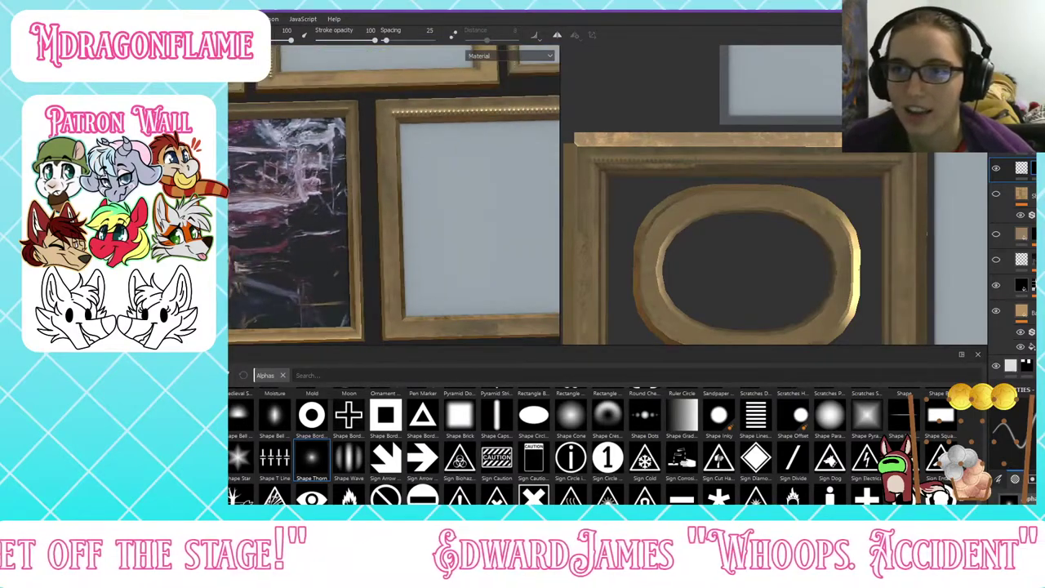
pyautogui.keyDown('alt'); pyautogui.moveTo(310, 165); pyautogui.dragTo(474, 179, button='middle'); pyautogui.keyUp('alt')
pyautogui.scroll(-1, 339, 175)
pyautogui.scroll(5, 286, 155)
pyautogui.keyDown('alt'); pyautogui.moveTo(337, 197); pyautogui.dragTo(313, 186); pyautogui.keyUp('alt')
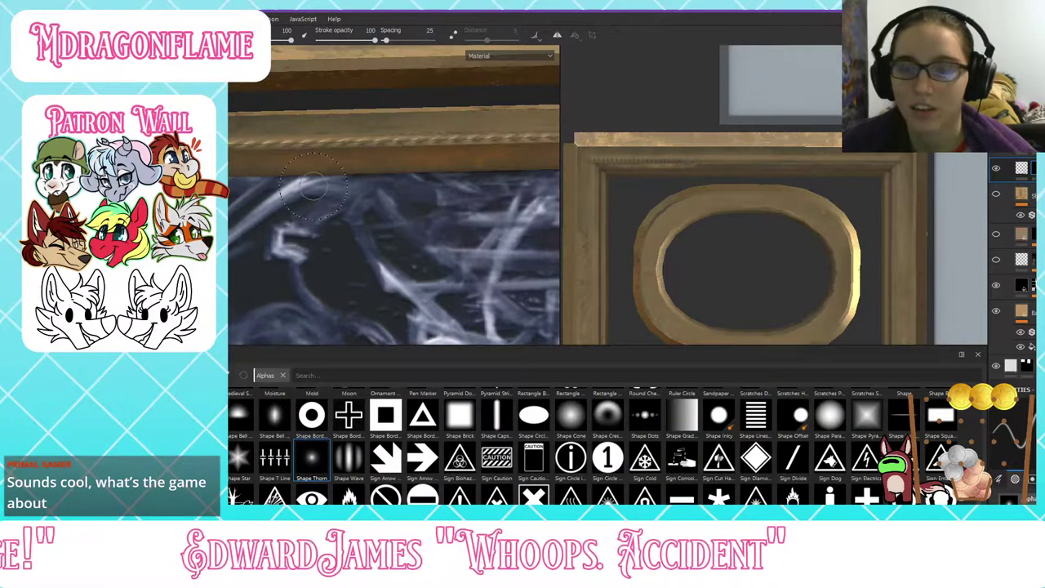
# Step: Compare how the dents read across the whole wall and up close on the large blank frame's side border
pyautogui.scroll(-6, 313, 187)
pyautogui.keyDown('alt'); pyautogui.moveTo(367, 156); pyautogui.dragTo(347, 235, button='middle'); pyautogui.keyUp('alt')
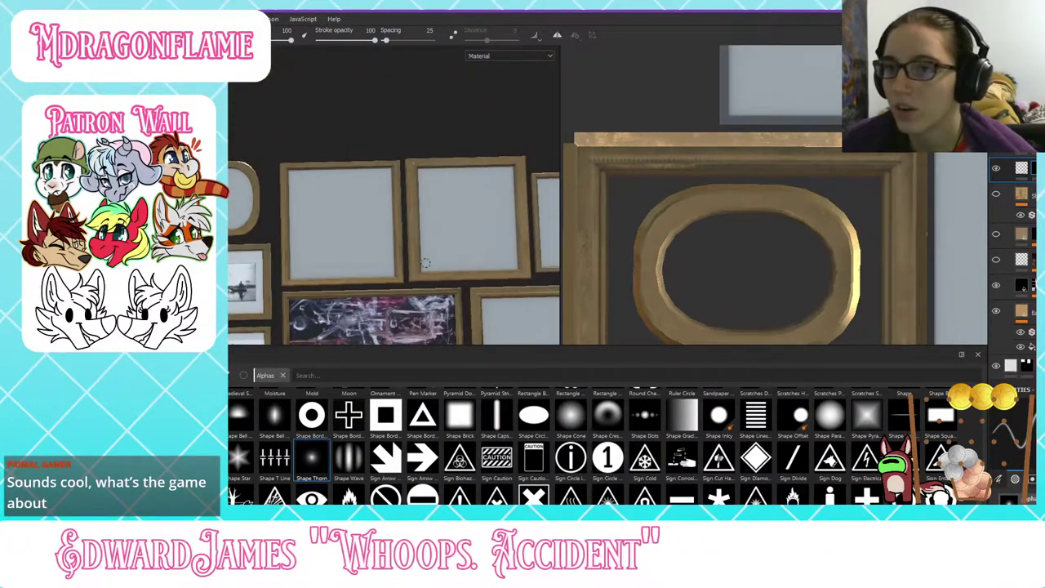
pyautogui.scroll(-2, 456, 271)
pyautogui.keyDown('alt'); pyautogui.moveTo(458, 274); pyautogui.dragTo(426, 174, button='middle'); pyautogui.keyUp('alt')
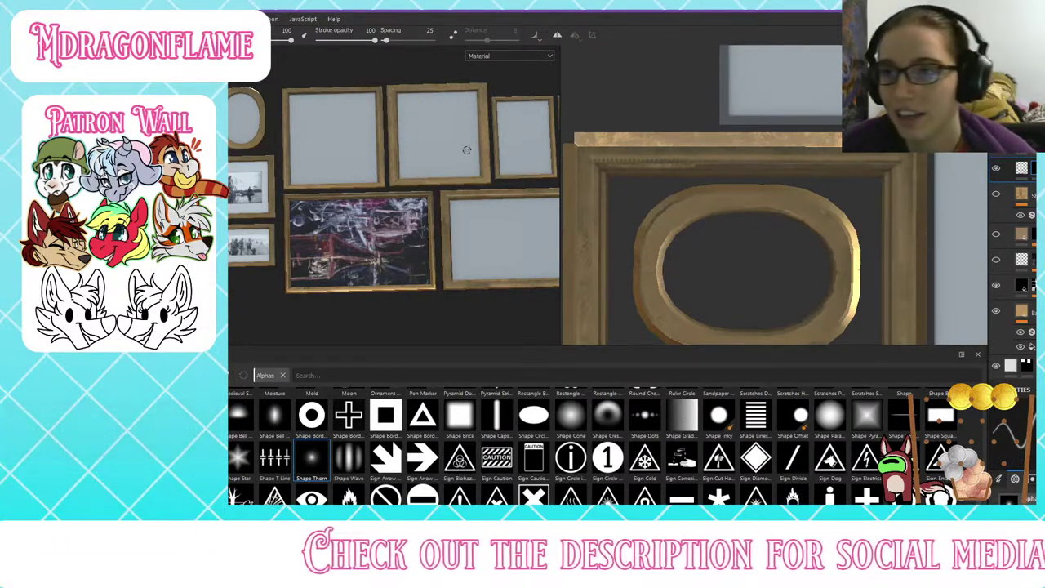
pyautogui.keyDown('alt'); pyautogui.moveTo(437, 189); pyautogui.dragTo(435, 182); pyautogui.keyUp('alt')
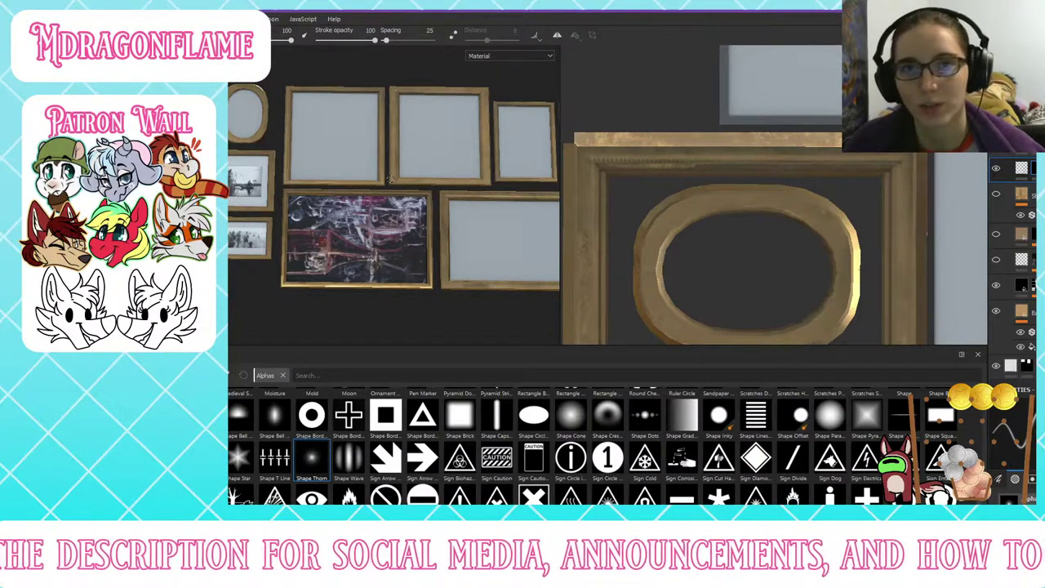
pyautogui.scroll(5, 390, 178)
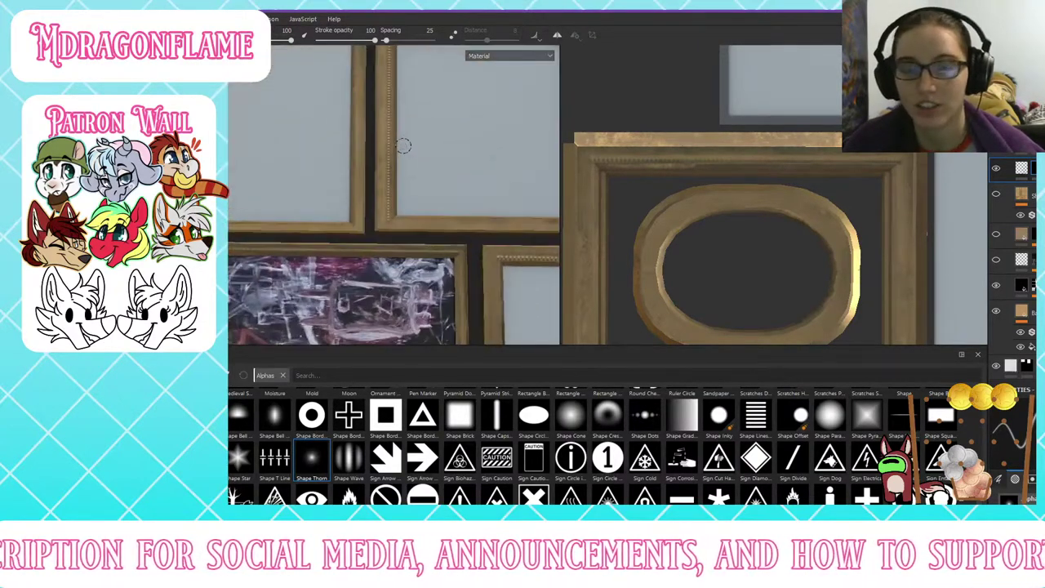
pyautogui.scroll(4, 403, 151)
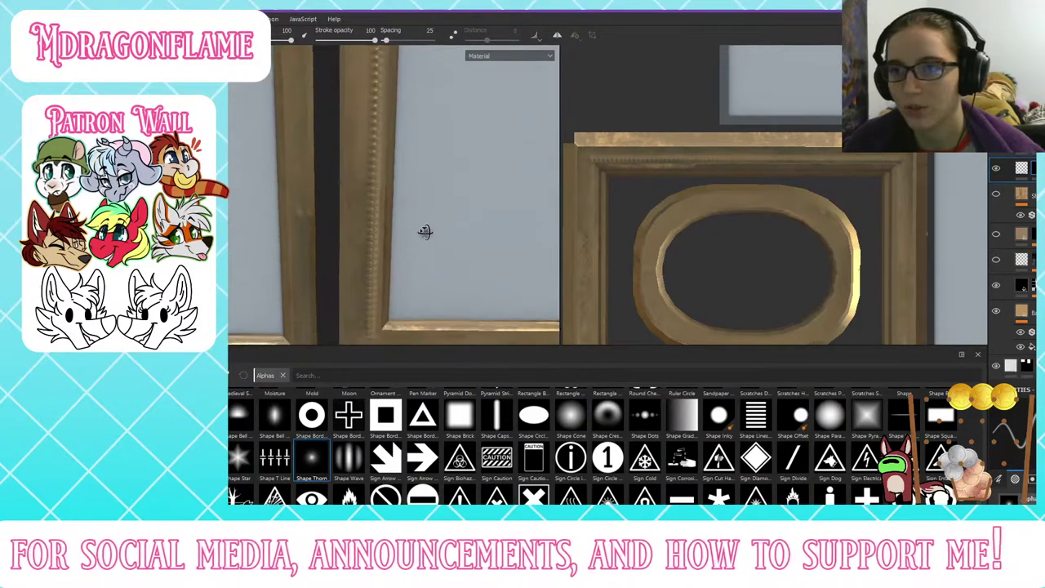
pyautogui.keyDown('alt'); pyautogui.moveTo(421, 178); pyautogui.dragTo(413, 168); pyautogui.keyUp('alt')
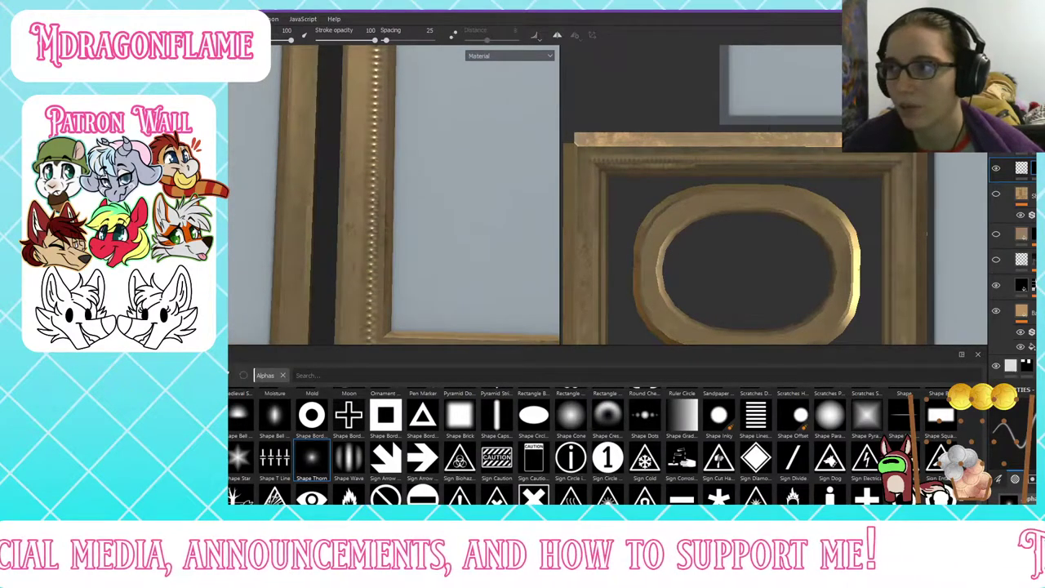
# Step: Remove the dent fill layer and review the plain bronze frames and their pictures across the wall
pyautogui.scroll(-6, 360, 177)
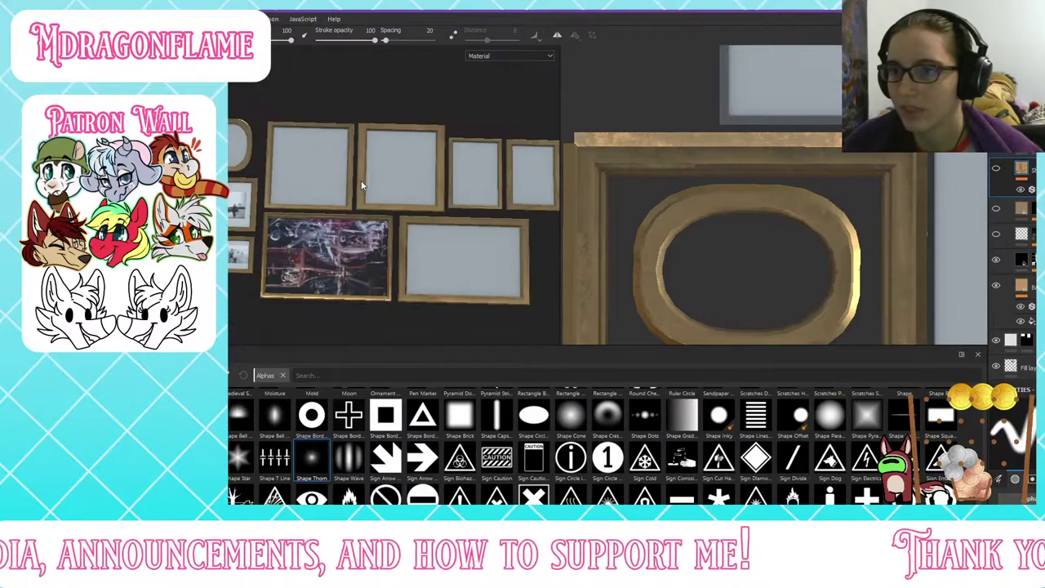
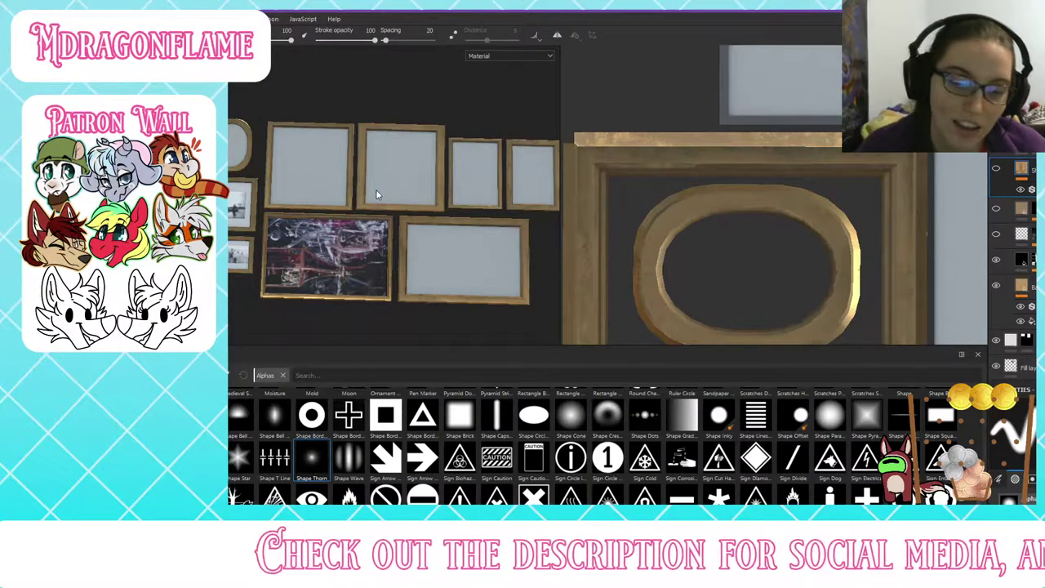
pyautogui.keyDown('alt'); pyautogui.moveTo(363, 168); pyautogui.dragTo(409, 187); pyautogui.keyUp('alt')
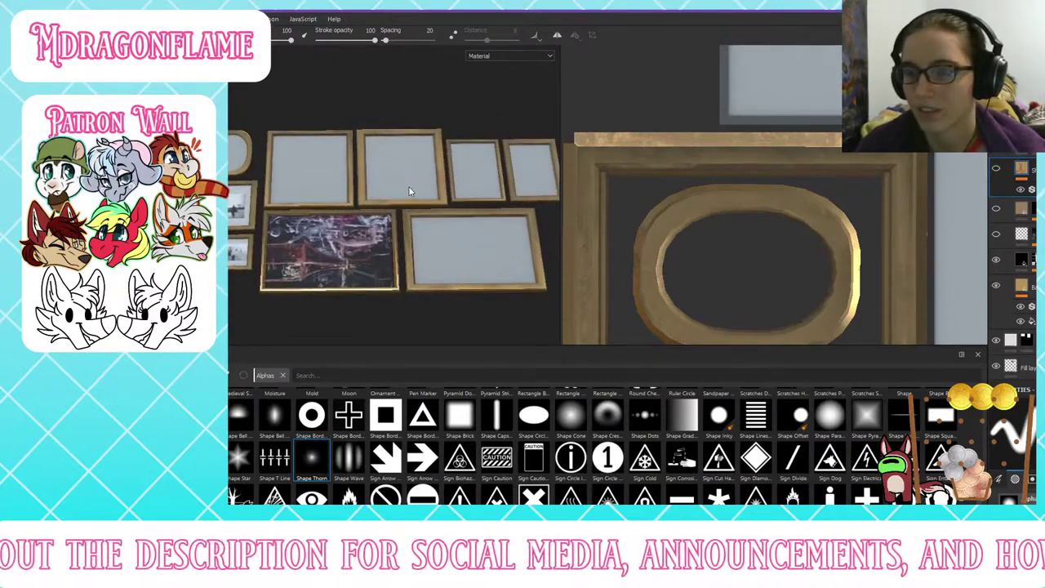
pyautogui.keyDown('alt'); pyautogui.moveTo(336, 174); pyautogui.dragTo(318, 197); pyautogui.keyUp('alt')
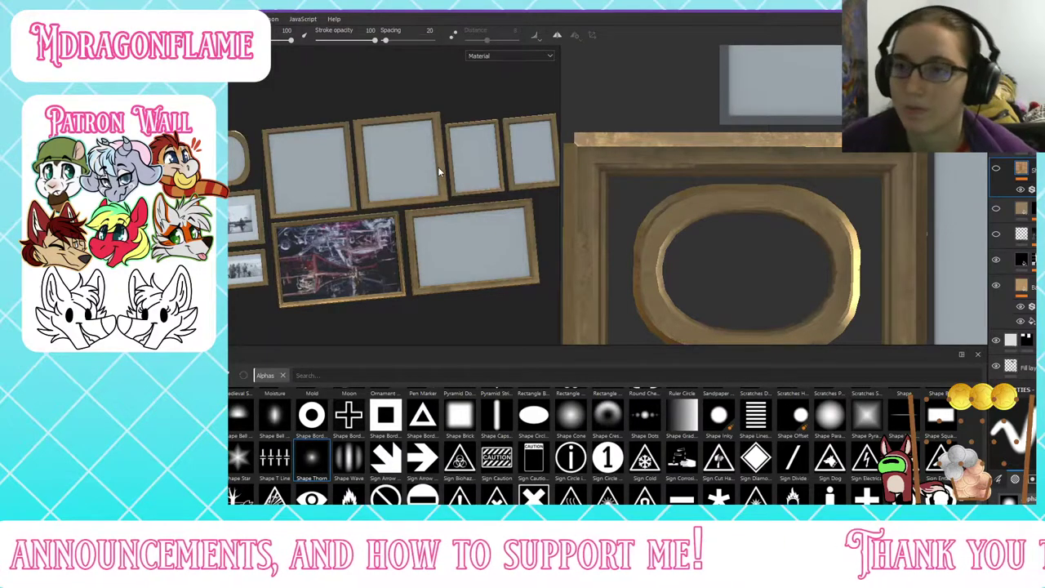
pyautogui.keyDown('alt'); pyautogui.moveTo(441, 168); pyautogui.dragTo(443, 143); pyautogui.keyUp('alt')
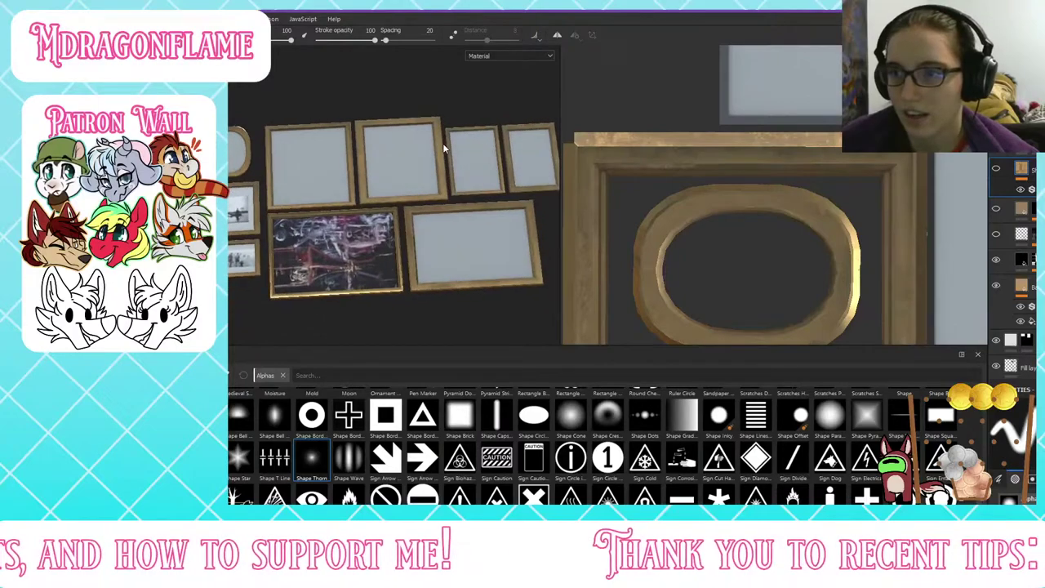
pyautogui.keyDown('alt'); pyautogui.moveTo(430, 154); pyautogui.dragTo(269, 168, button='right'); pyautogui.keyUp('alt')
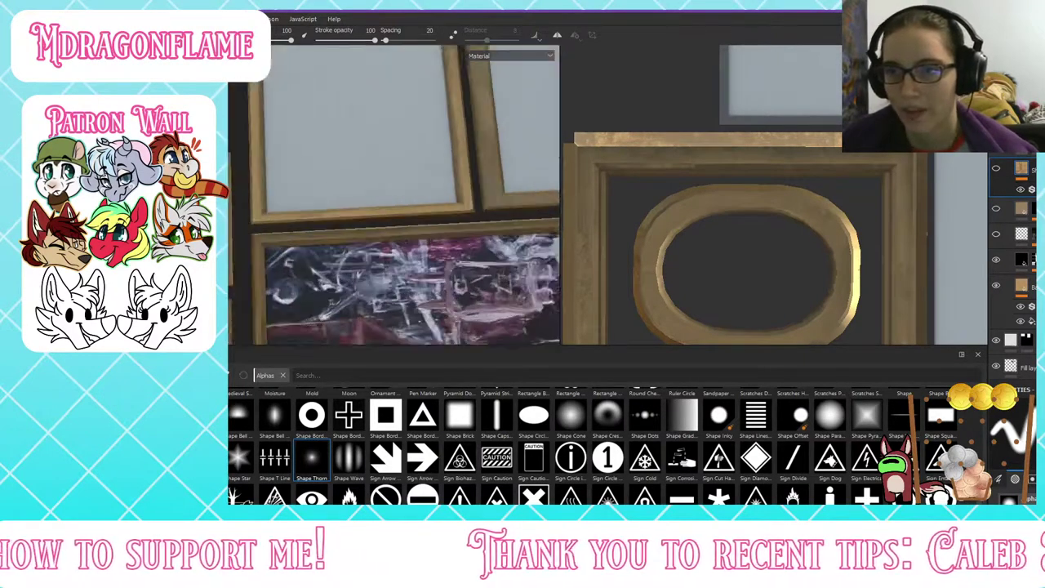
pyautogui.keyDown('alt'); pyautogui.moveTo(270, 167); pyautogui.dragTo(457, 155, button='middle'); pyautogui.keyUp('alt')
pyautogui.scroll(5, 408, 205)
pyautogui.scroll(-8, 410, 211)
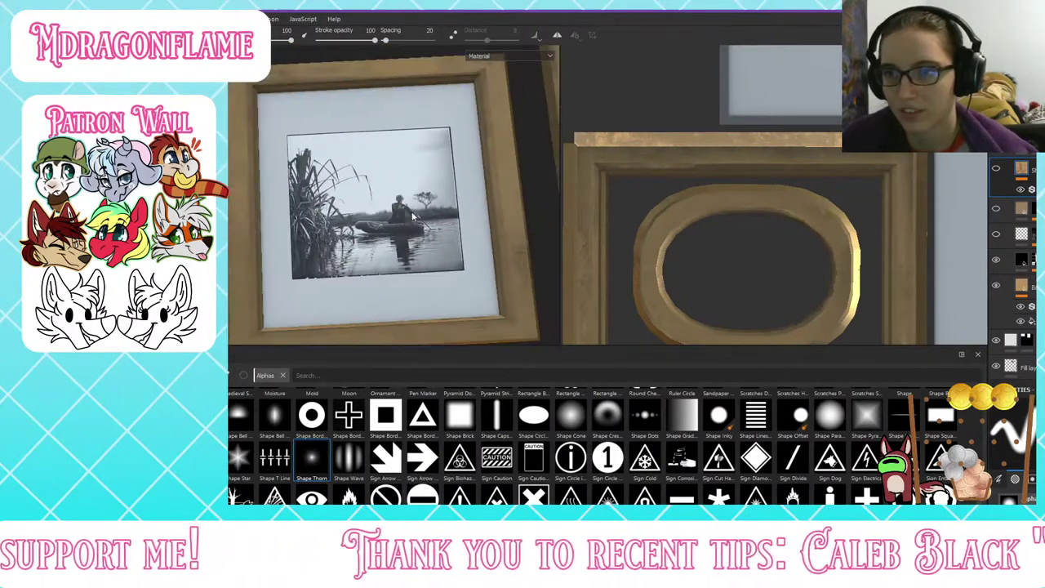
pyautogui.scroll(-4, 411, 214)
pyautogui.keyDown('alt'); pyautogui.moveTo(476, 209); pyautogui.dragTo(368, 193, button='middle'); pyautogui.keyUp('alt')
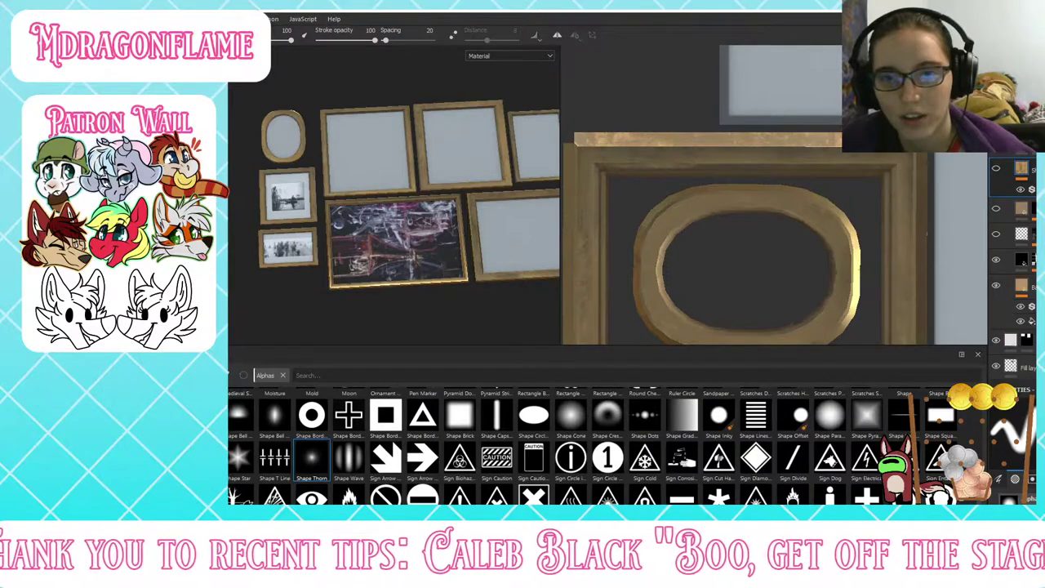
pyautogui.moveTo(506, 280); pyautogui.dragTo(521, 231)
# Step: Switch to the web browser and search Google Images for 1980s floral art
pyautogui.click(948, 224)
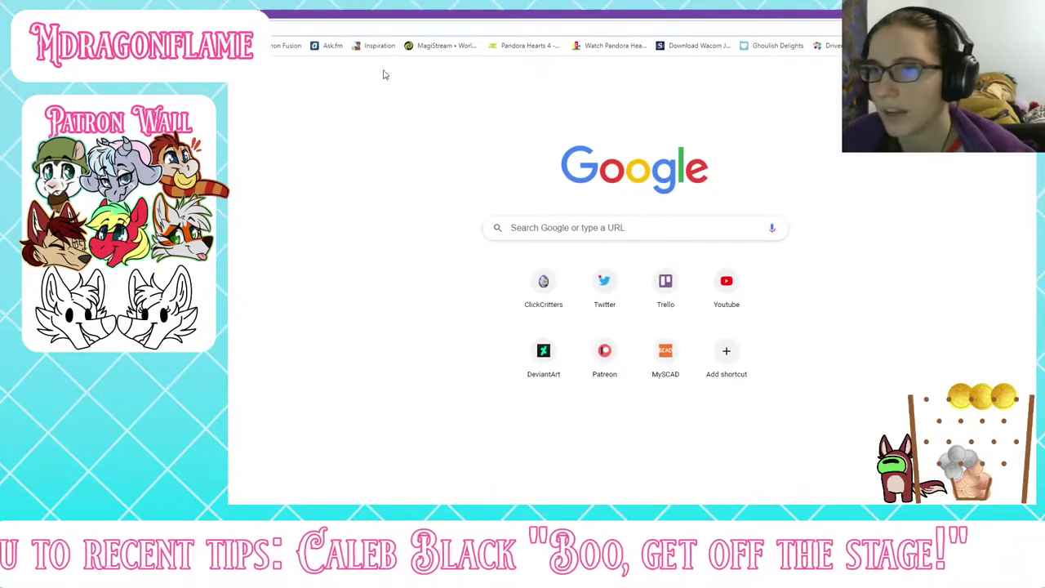
pyautogui.click(318, 29)
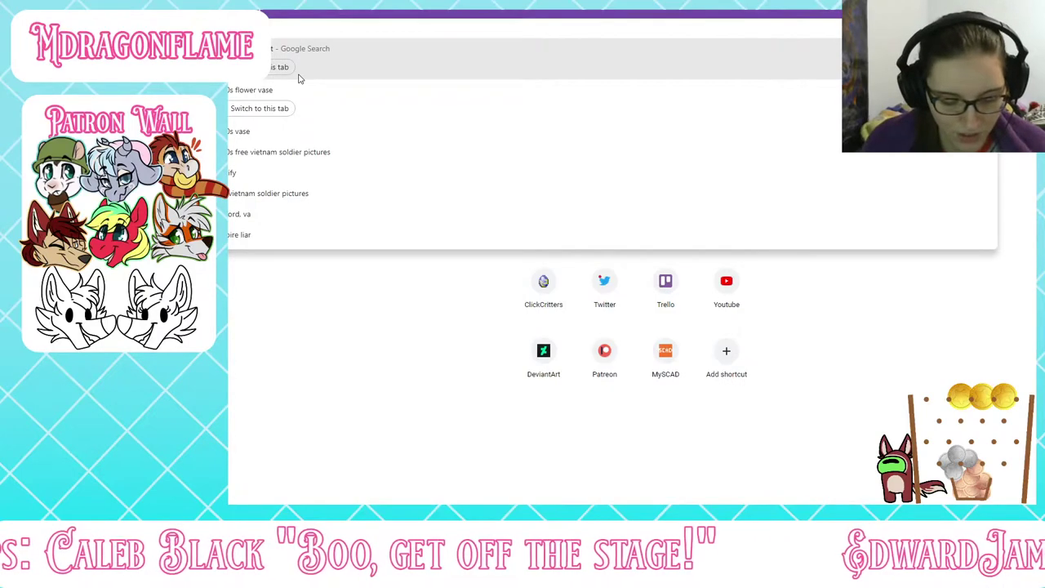
pyautogui.write('1980s')
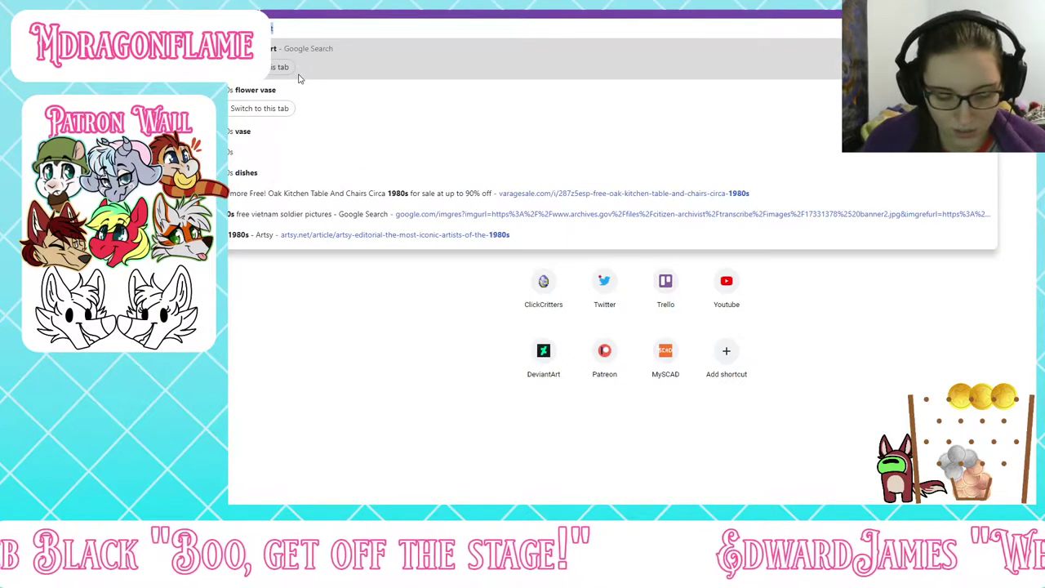
pyautogui.press('Return')
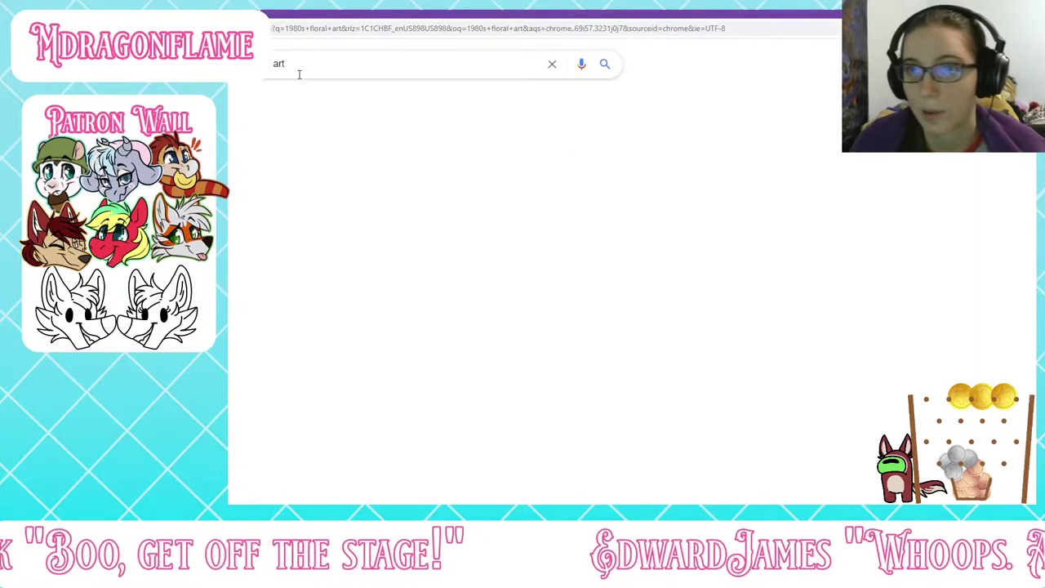
pyautogui.click(294, 100)
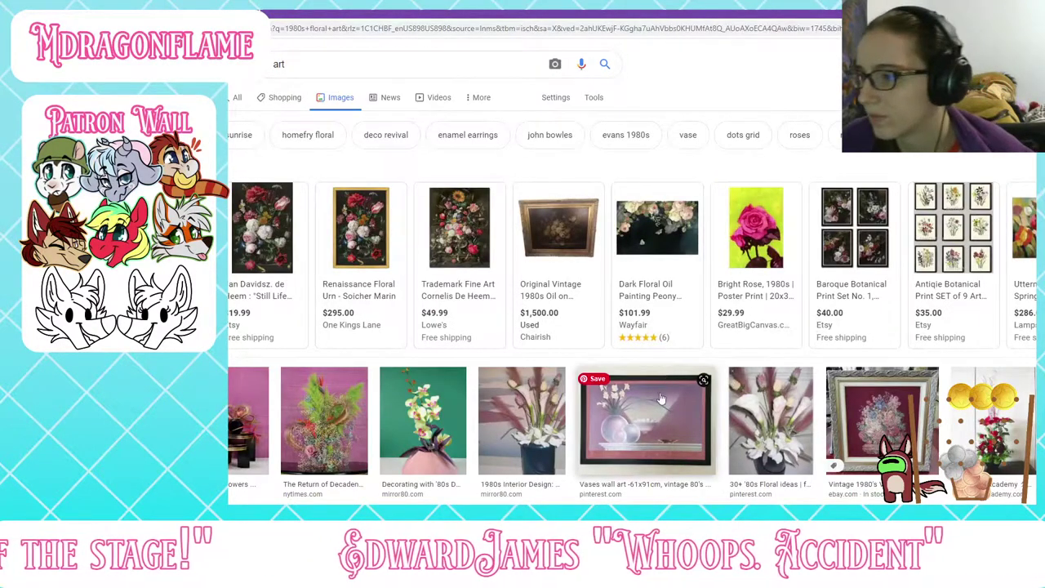
# Step: Browse the 1980s floral art image results for suitable paintings, previewing the framable pink and yellow roses still life
pyautogui.scroll(-3, 667, 376)
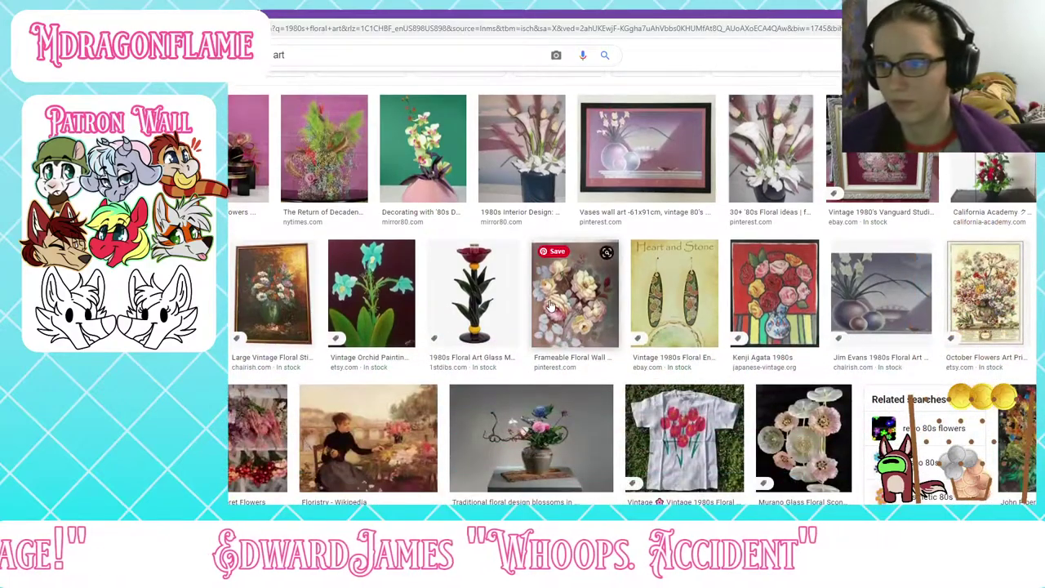
pyautogui.click(548, 304)
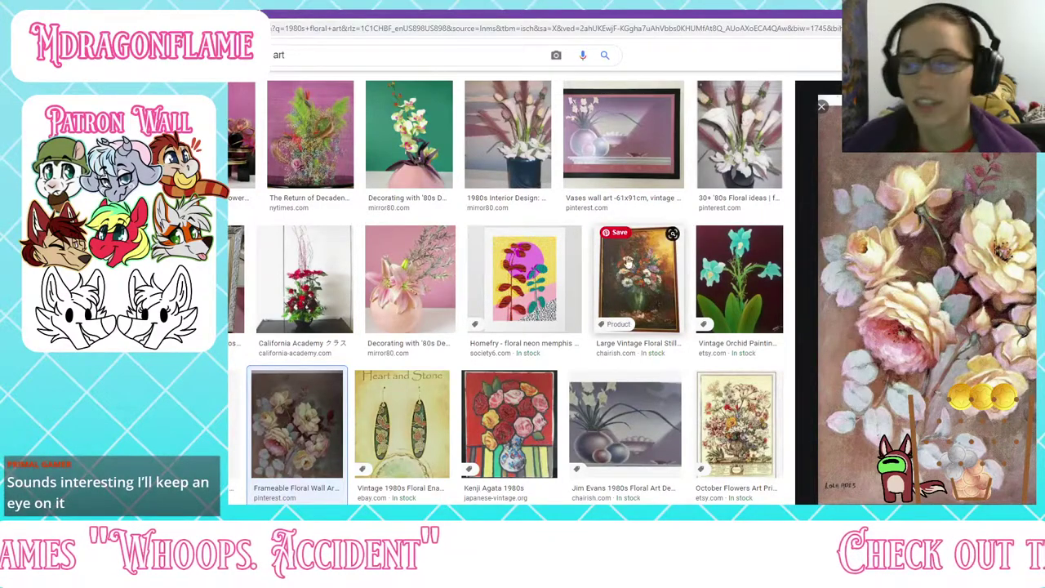
pyautogui.click(822, 108)
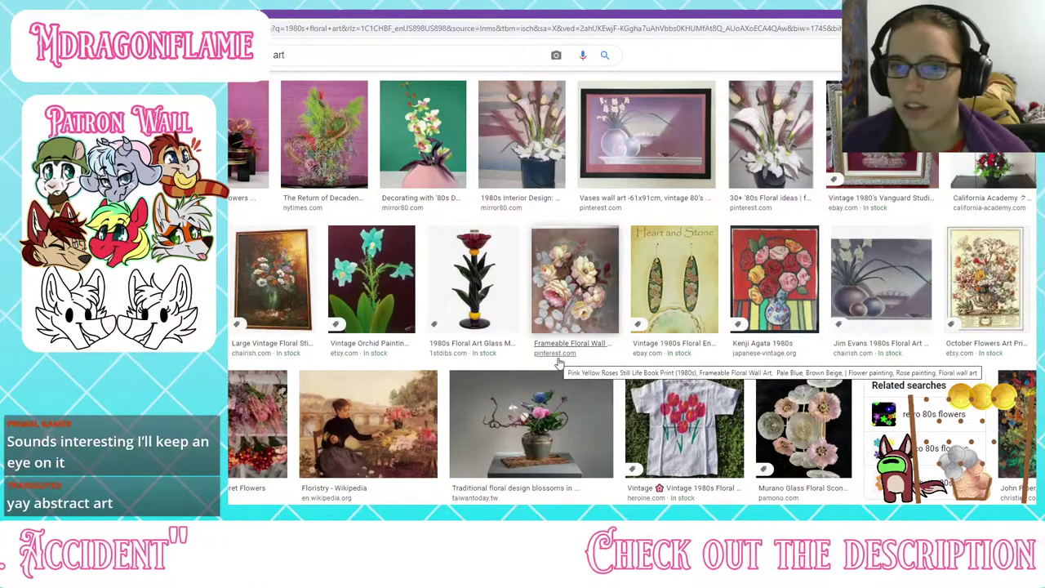
pyautogui.scroll(-1, 557, 364)
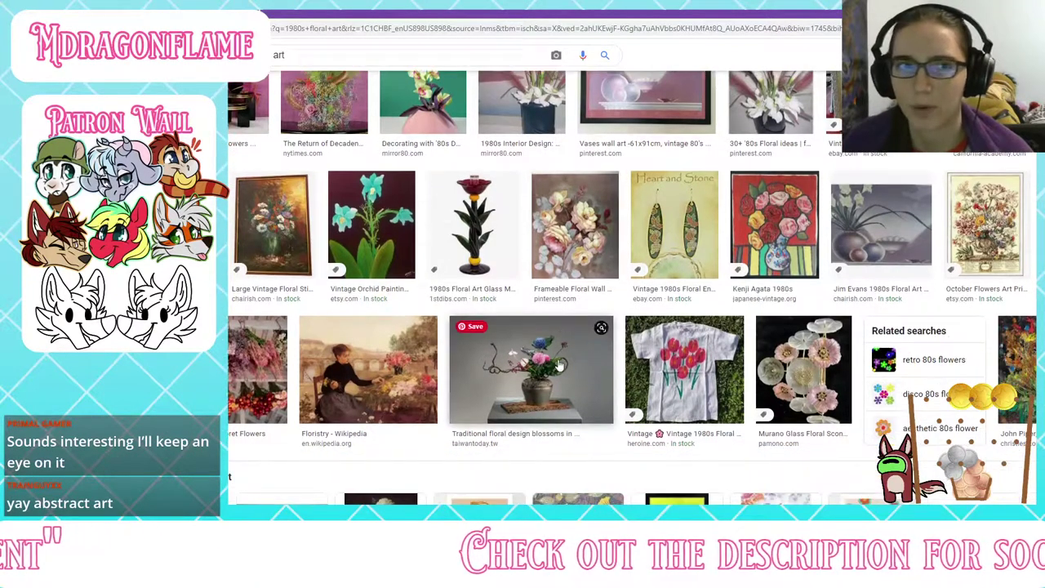
pyautogui.scroll(-1, 557, 377)
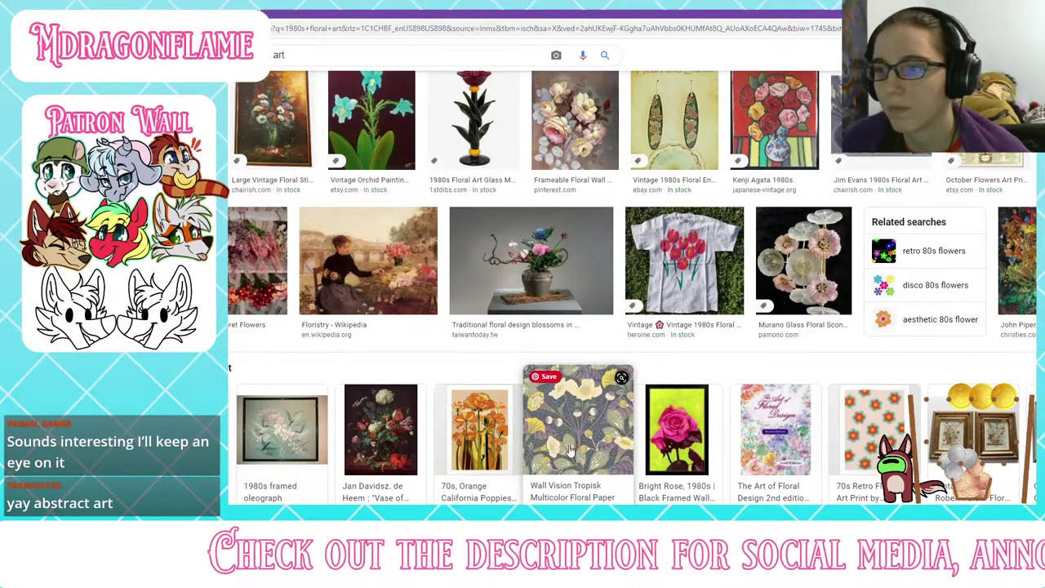
pyautogui.click(570, 451)
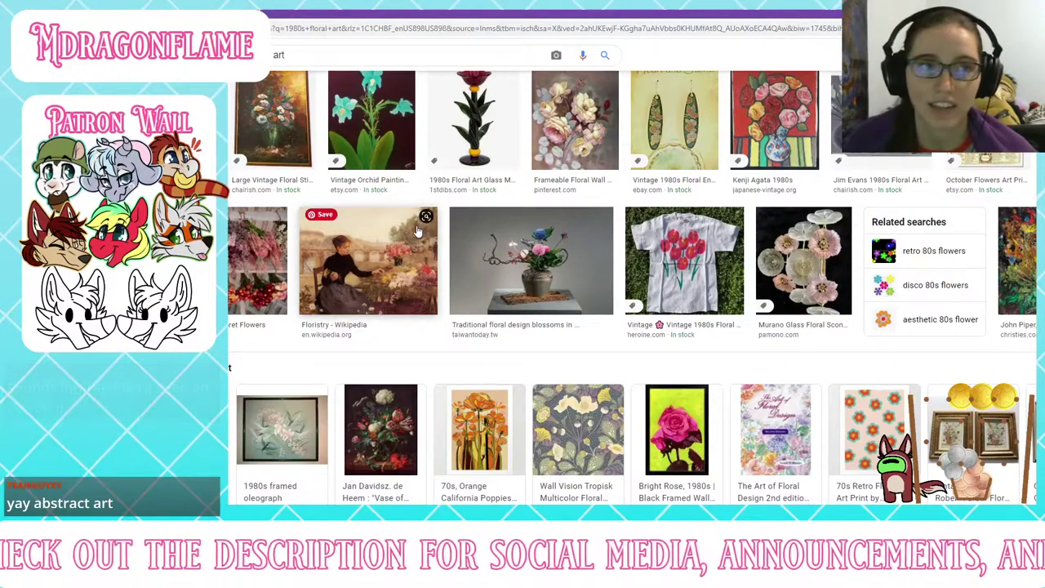
pyautogui.scroll(-3, 436, 292)
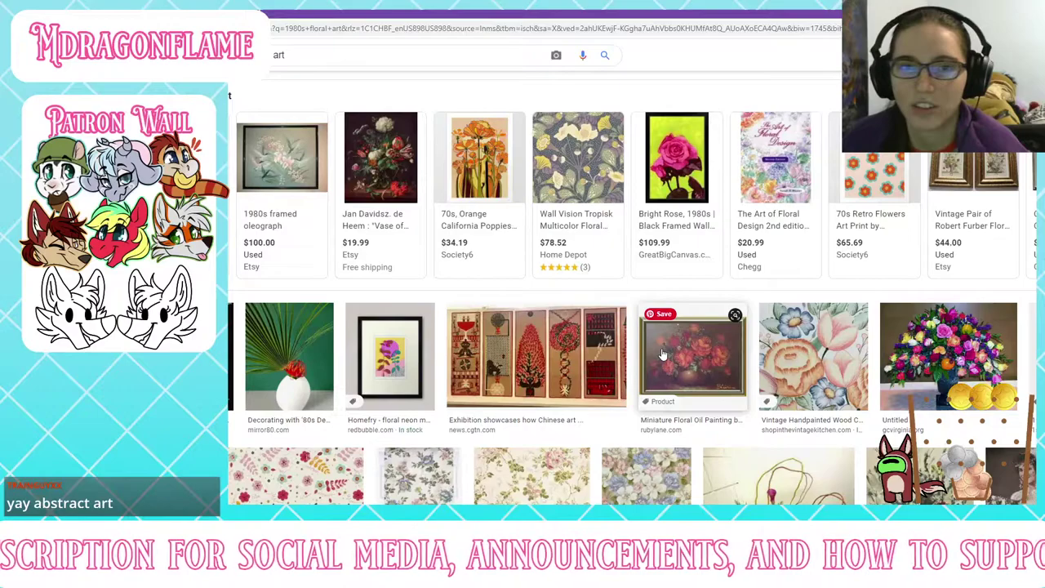
pyautogui.scroll(-3, 663, 353)
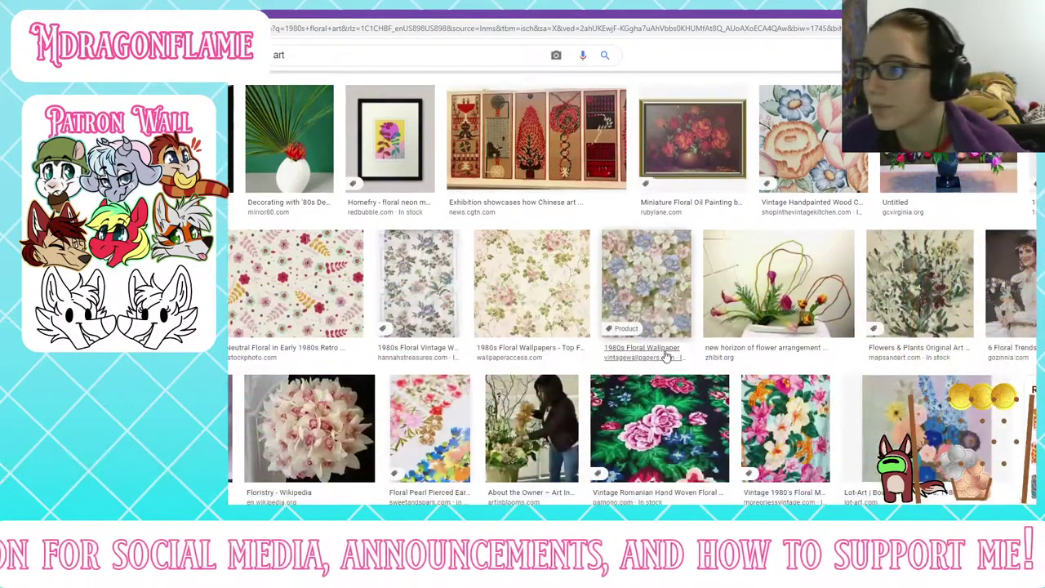
# Step: Preview the Flowers & Plants Original Art wild flowers painting and open its source page in a new tab
pyautogui.click(921, 319)
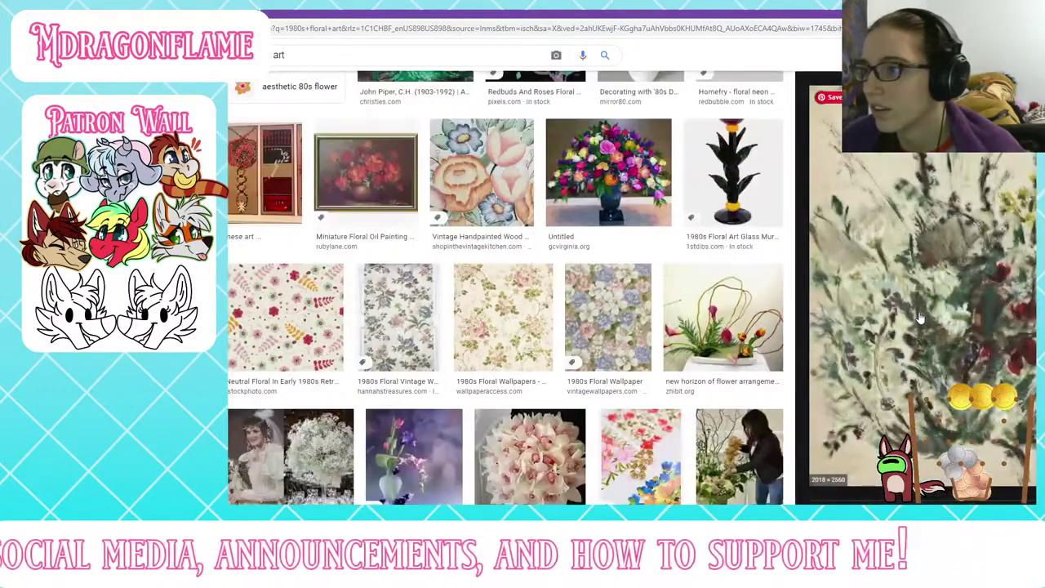
pyautogui.scroll(-4, 920, 319)
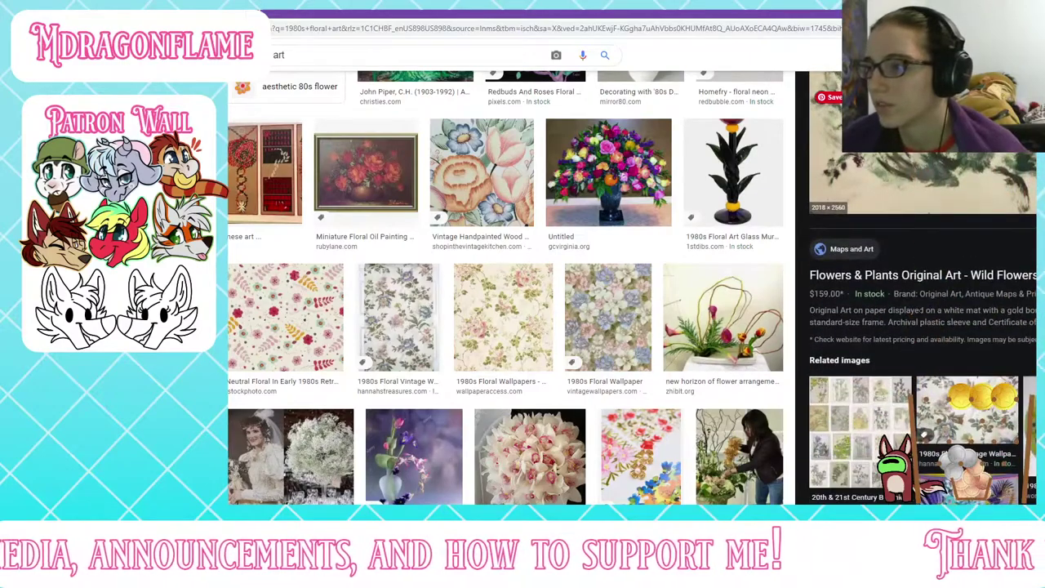
pyautogui.scroll(4, 921, 318)
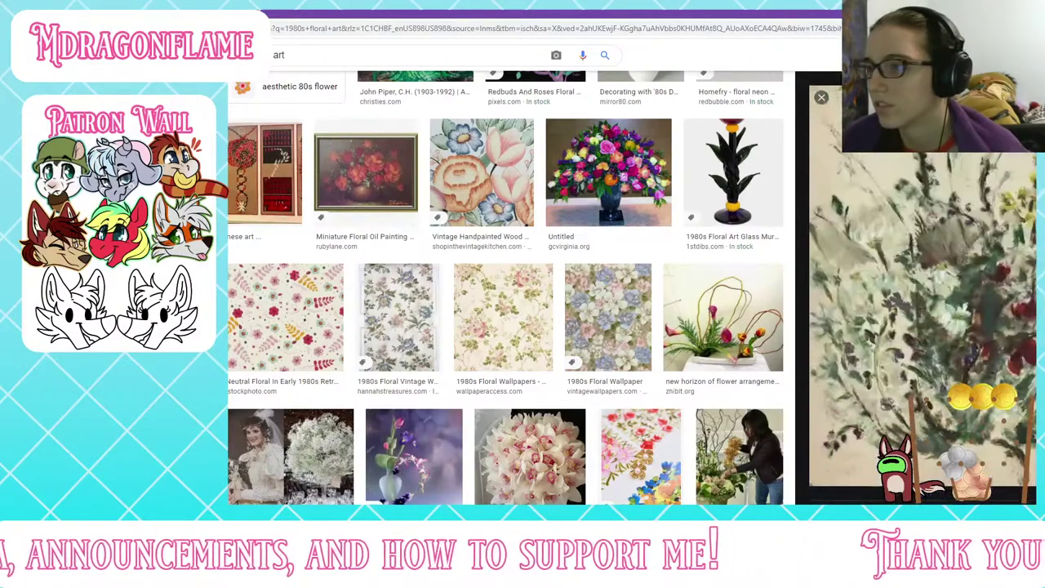
pyautogui.middleClick(907, 278)
# Step: Look further through the floral results, preview the dark vintage 80s marquetry flower basket picture, and open its source page
pyautogui.scroll(-2, 490, 302)
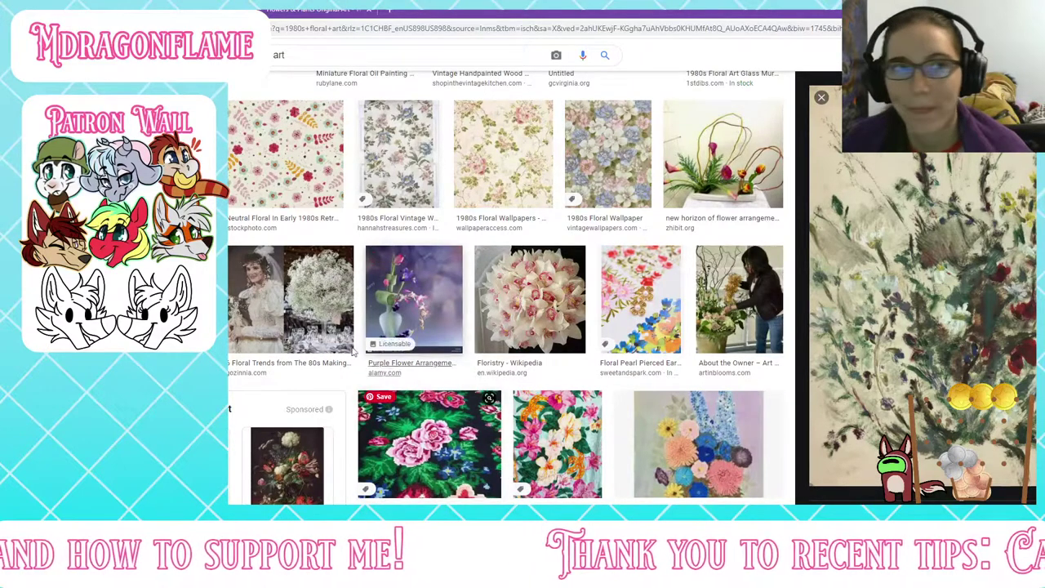
pyautogui.scroll(-3, 367, 355)
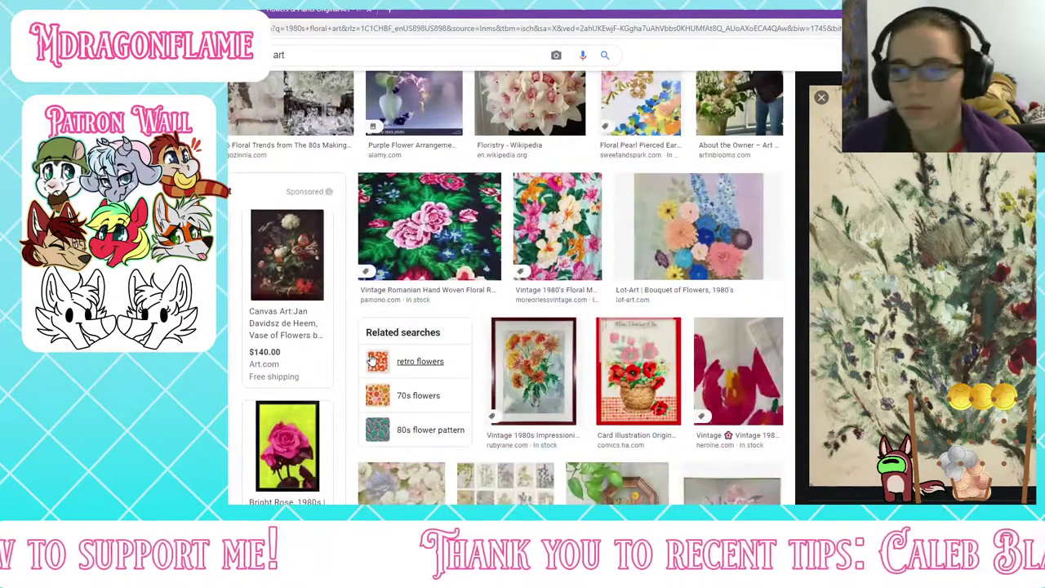
pyautogui.scroll(-3, 466, 384)
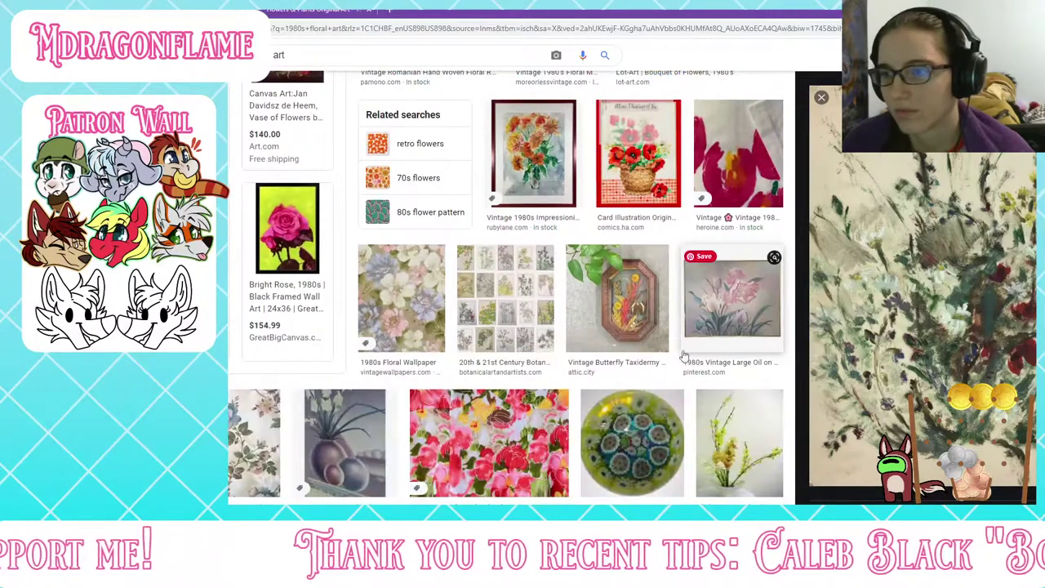
pyautogui.scroll(-2, 684, 355)
pyautogui.scroll(-1, 490, 378)
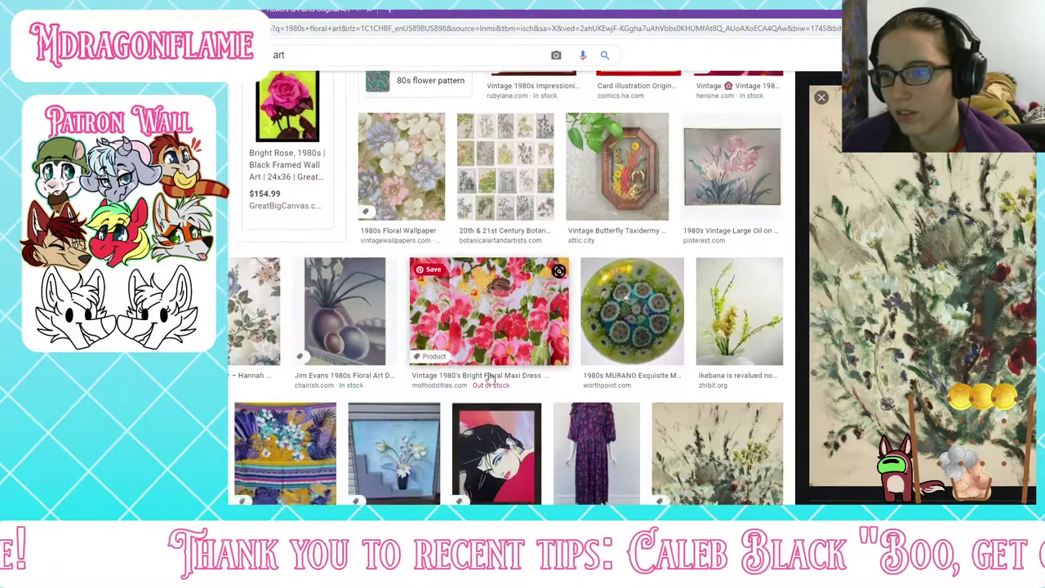
pyautogui.scroll(-2, 490, 377)
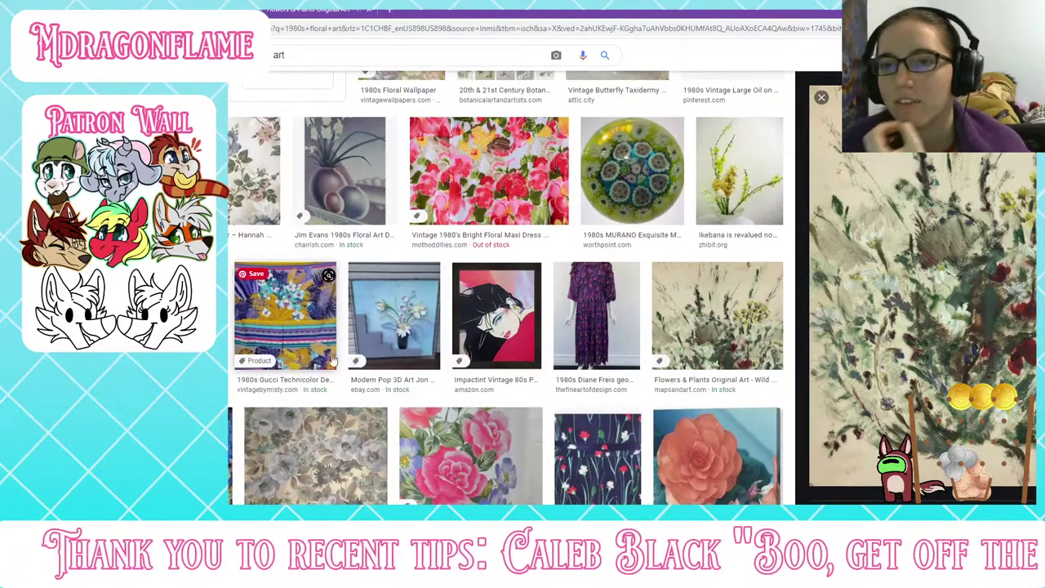
pyautogui.scroll(-4, 642, 359)
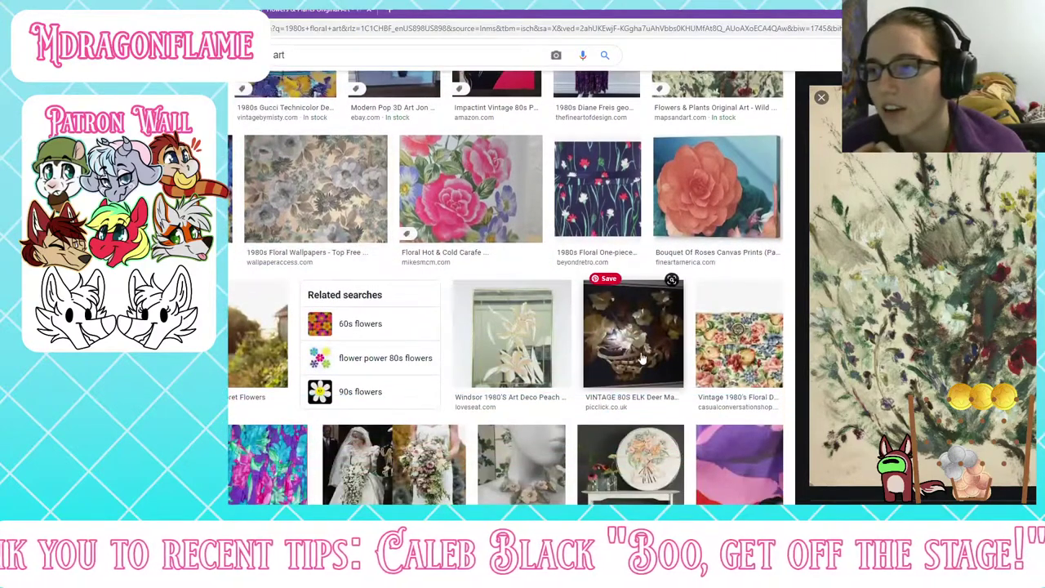
pyautogui.click(642, 360)
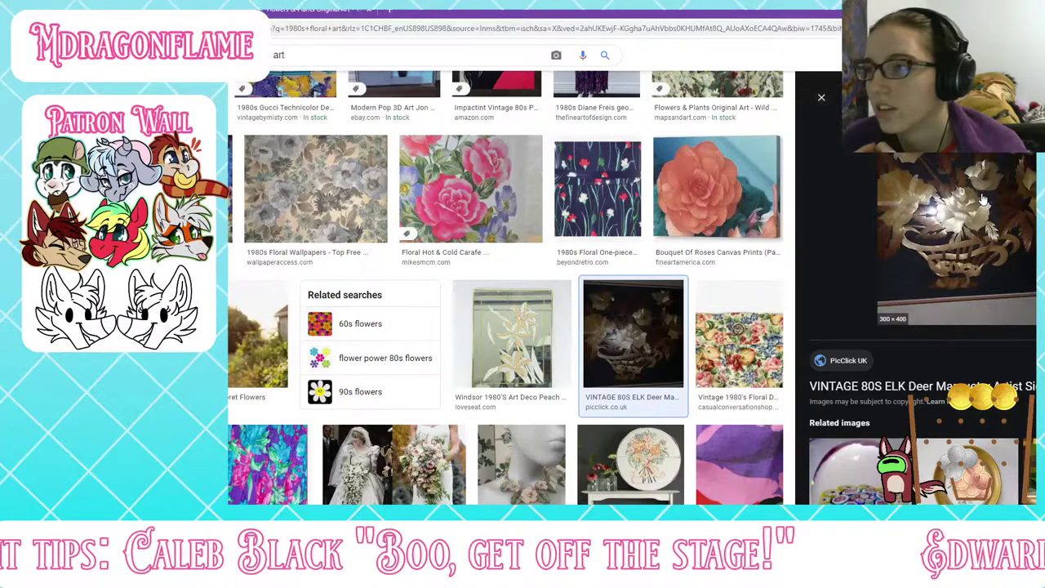
pyautogui.hotkey('ctrl', 'Tab')
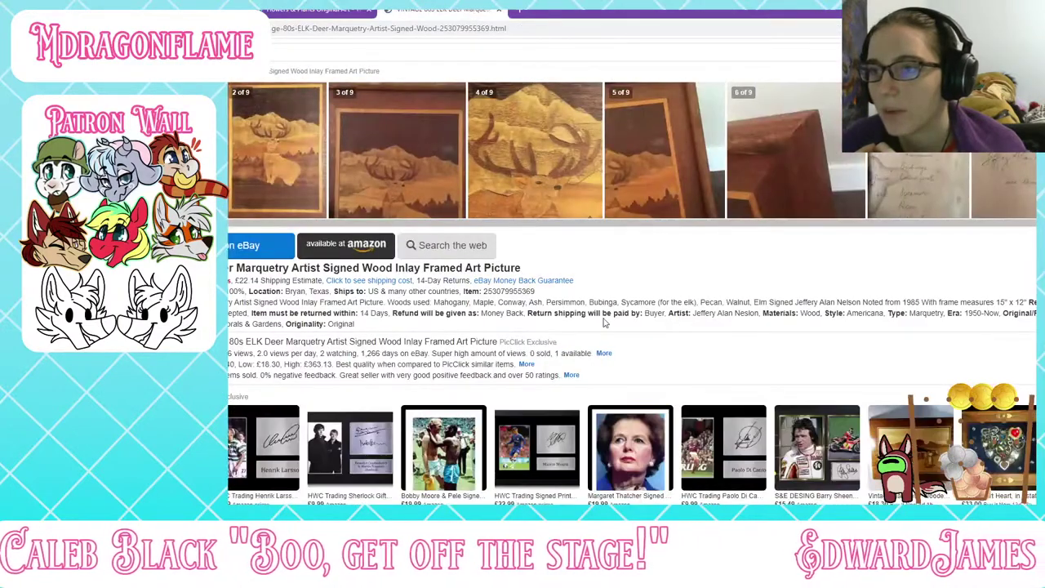
# Step: Look through the similar marquetry pictures and view the eBay listing of the India inlaid wood field workers scene
pyautogui.scroll(-1, 603, 324)
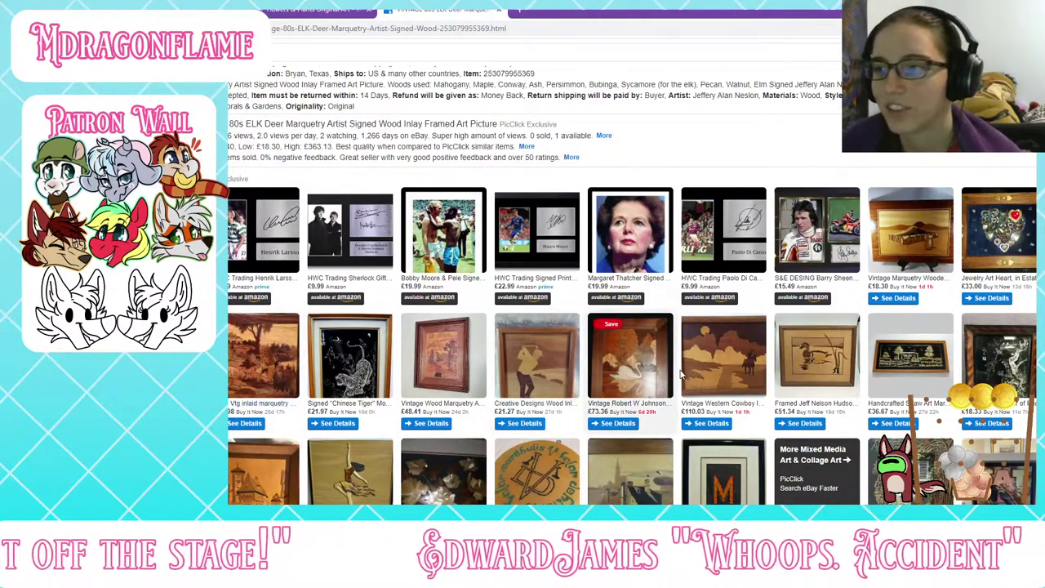
pyautogui.click(280, 357)
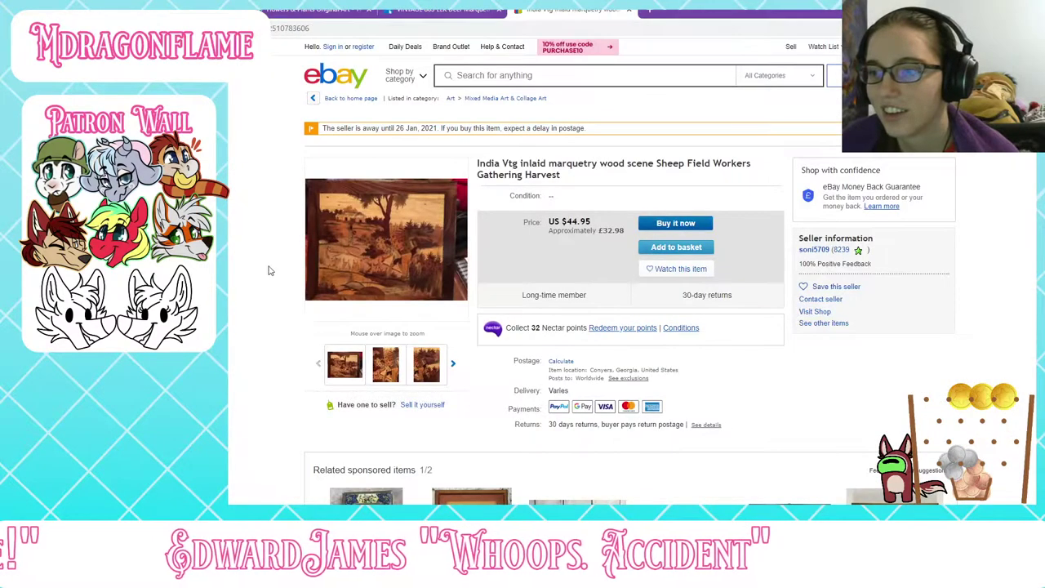
pyautogui.scroll(-2, 268, 268)
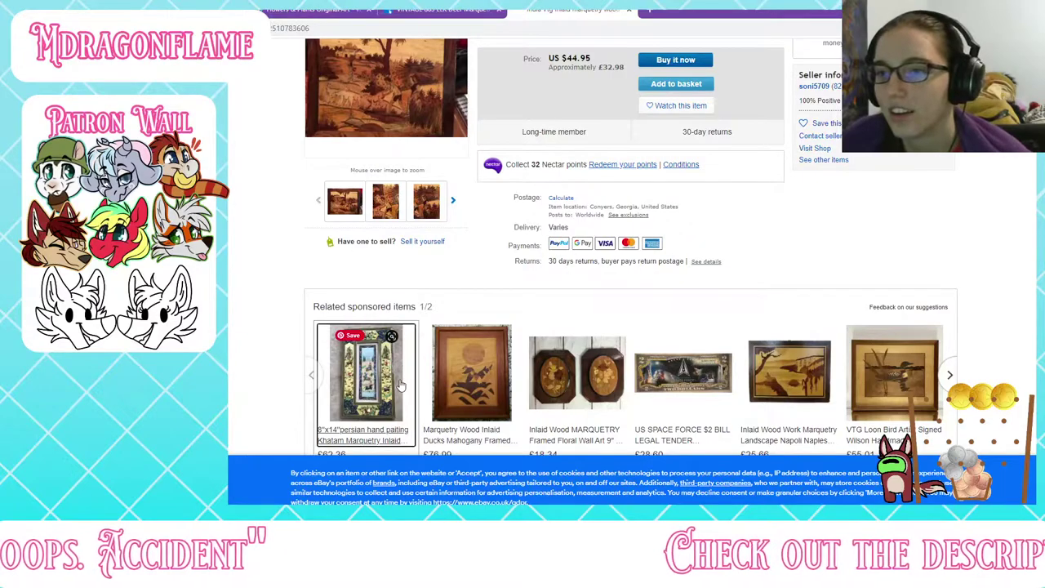
# Step: View the related Persian Khatam painting and loon bird marquetry listings on eBay, closing the eBay page when done
pyautogui.click(380, 375)
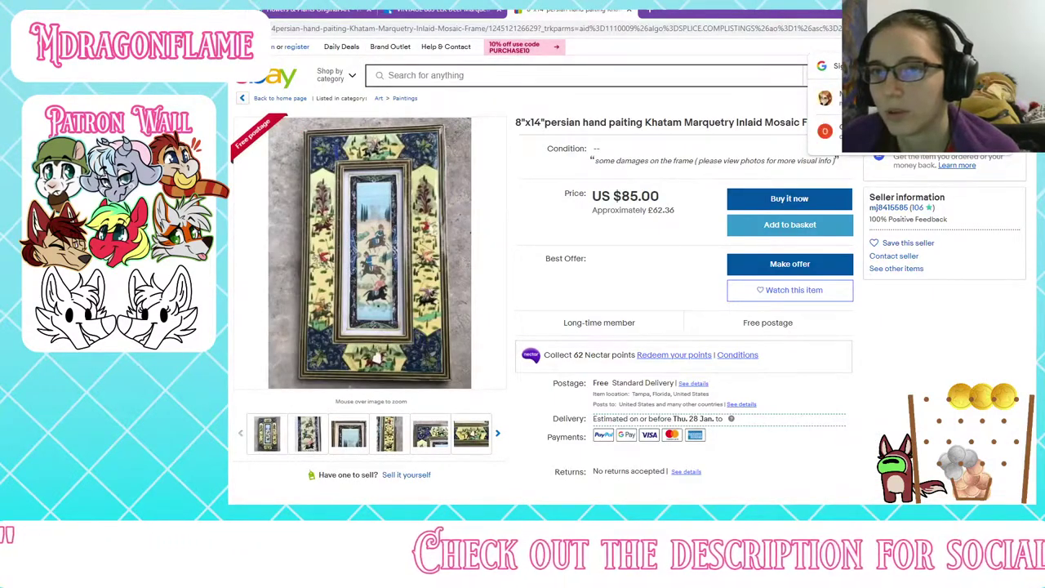
pyautogui.hotkey('alt', 'Left')
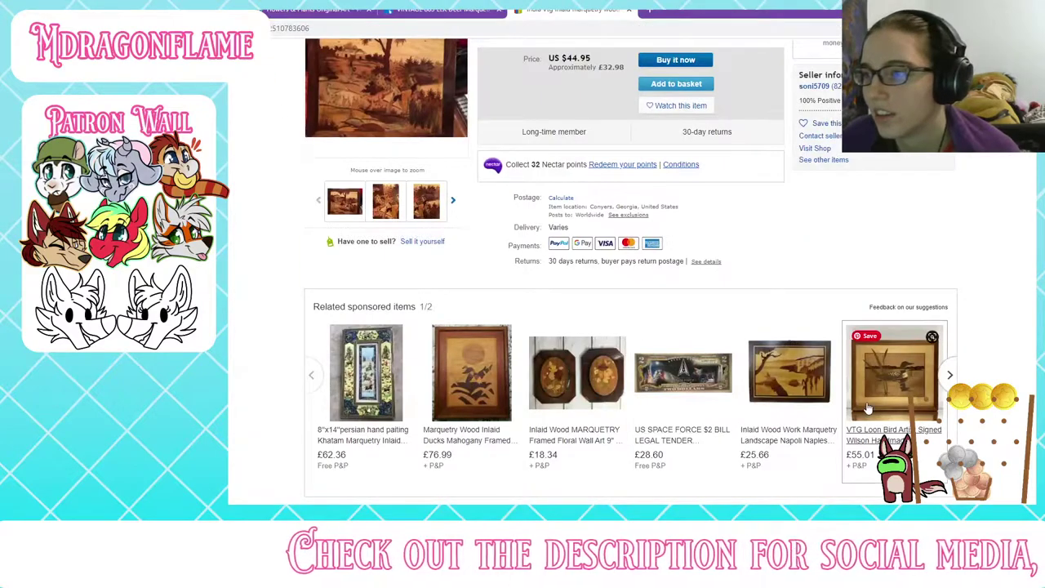
pyautogui.click(868, 402)
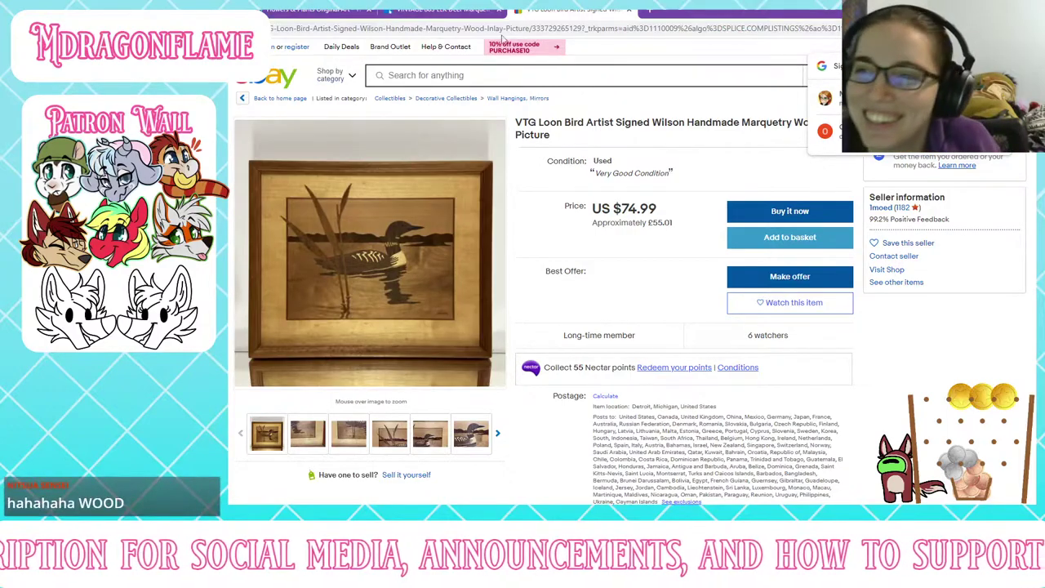
pyautogui.click(631, 9)
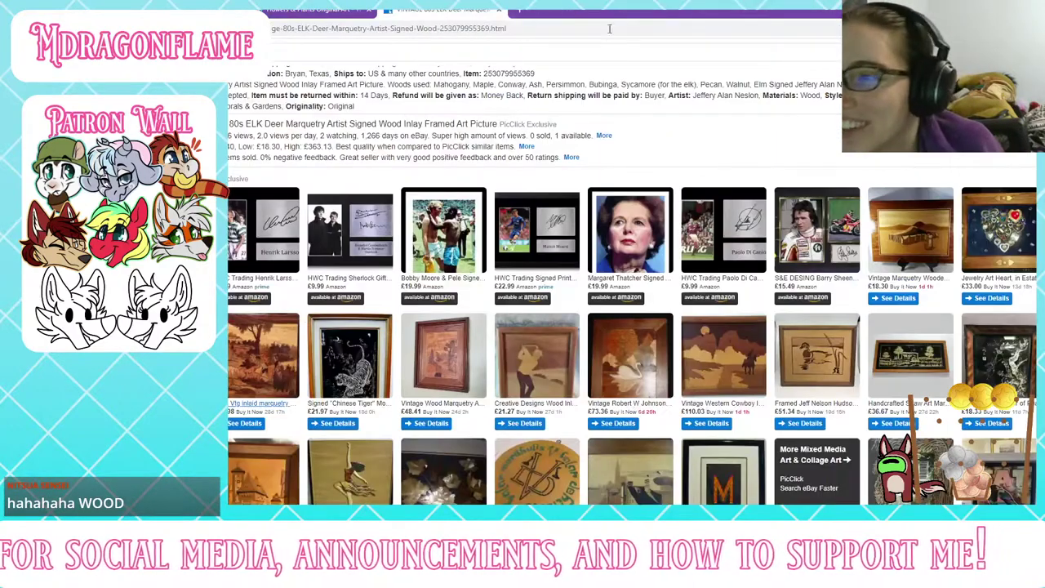
# Step: Check the remaining marquetry listings, then close the PicClick and Maps and Art pages to return to the image results
pyautogui.scroll(-3, 527, 310)
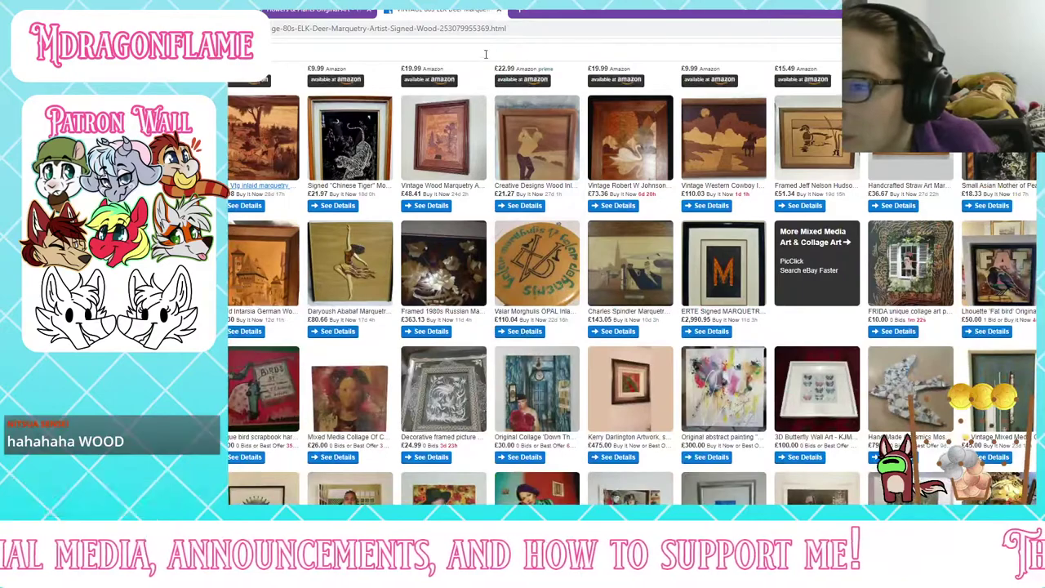
pyautogui.click(498, 10)
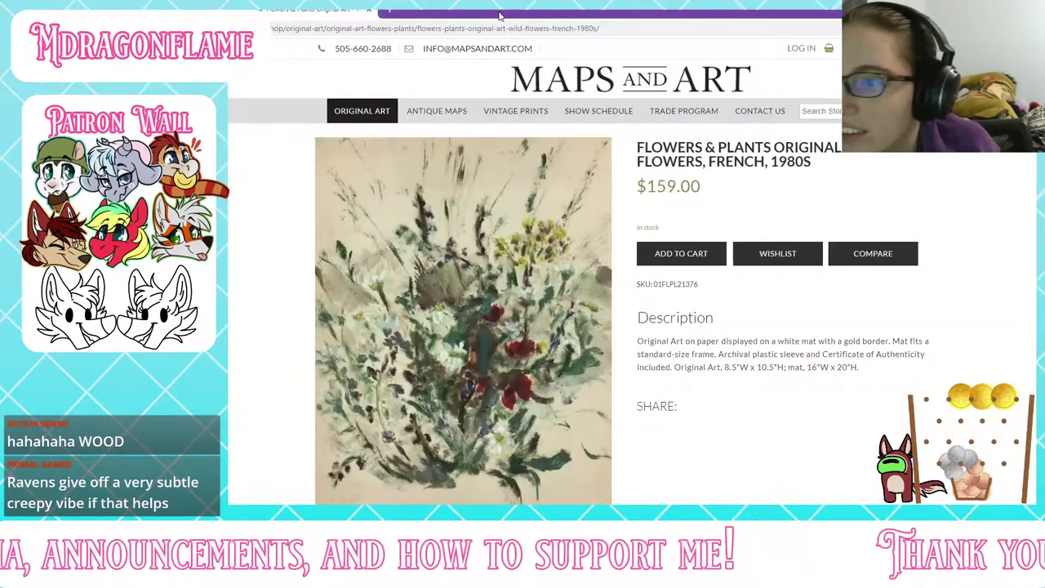
pyautogui.click(369, 10)
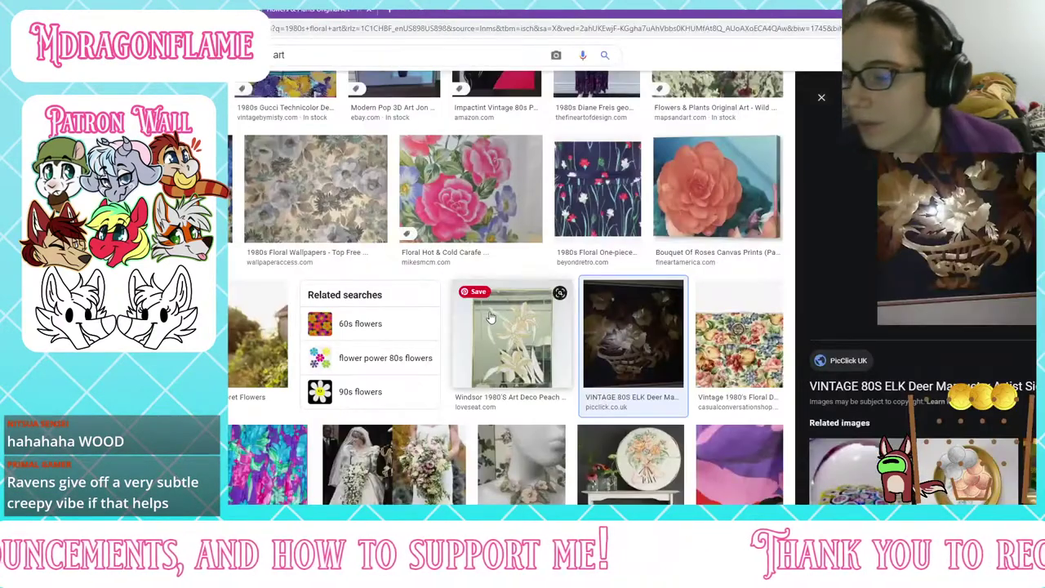
# Step: Look further down the 1980s floral art image results for pictures suited to the blank frame panels
pyautogui.scroll(-3, 485, 325)
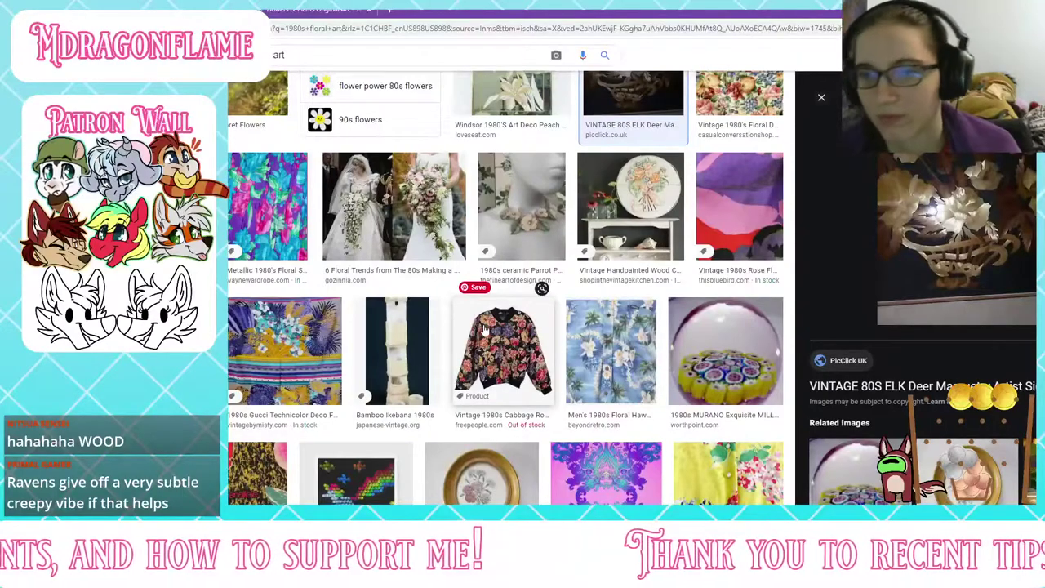
pyautogui.scroll(-1, 485, 325)
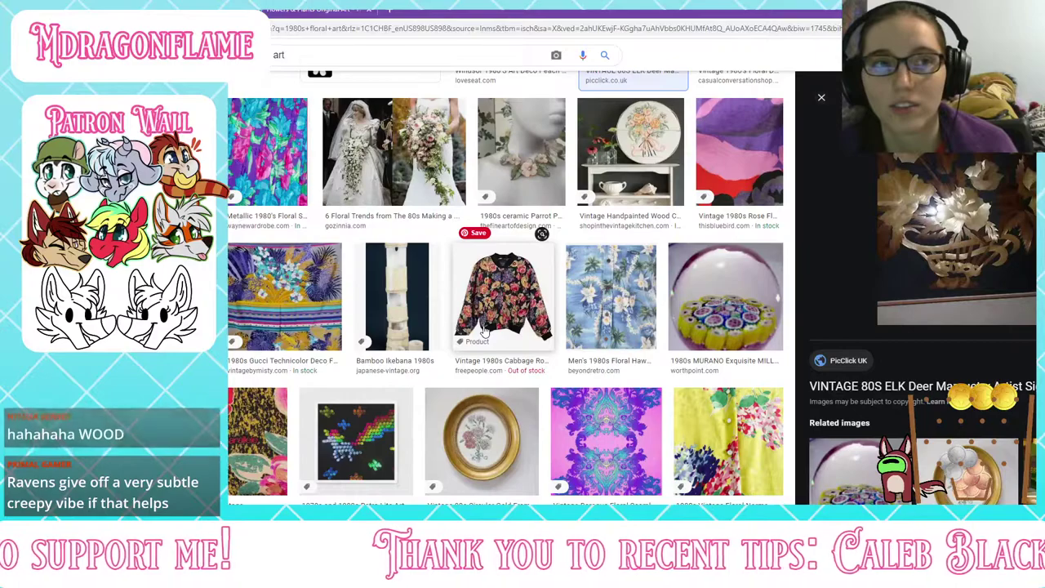
pyautogui.scroll(-1, 748, 472)
pyautogui.scroll(-1, 748, 471)
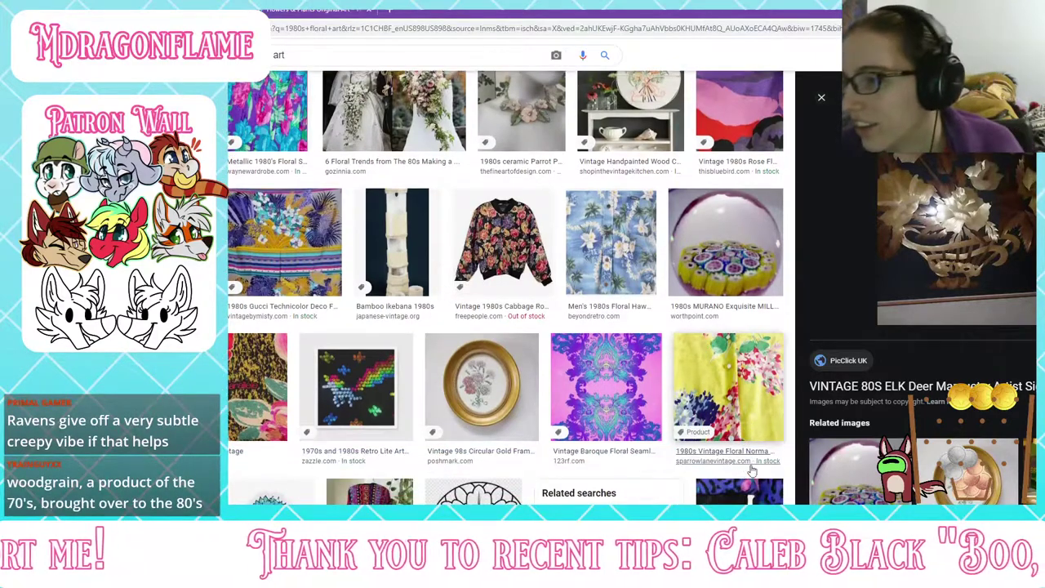
pyautogui.scroll(-4, 814, 474)
pyautogui.scroll(-1, 814, 474)
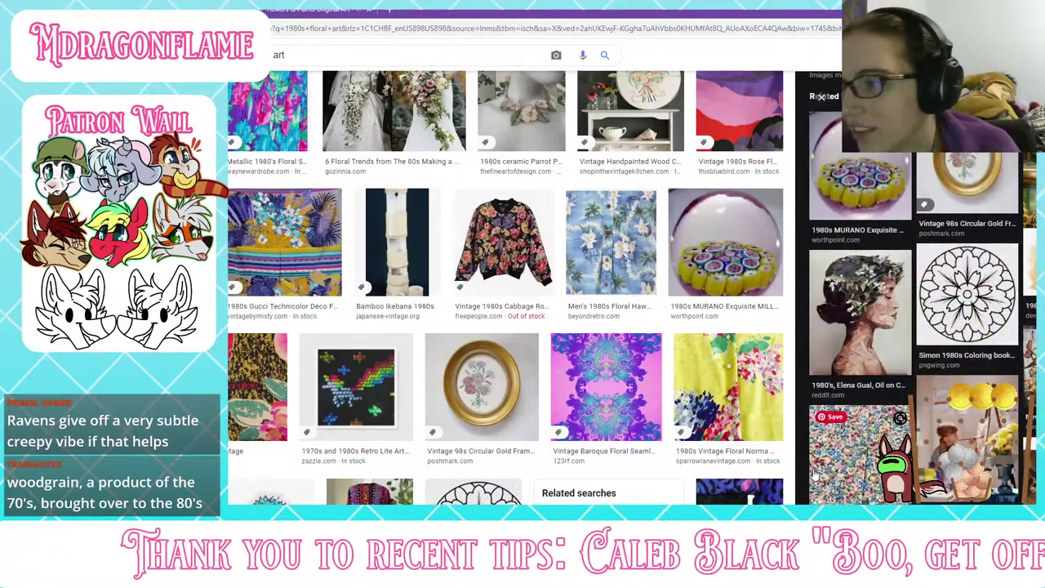
pyautogui.scroll(-2, 660, 458)
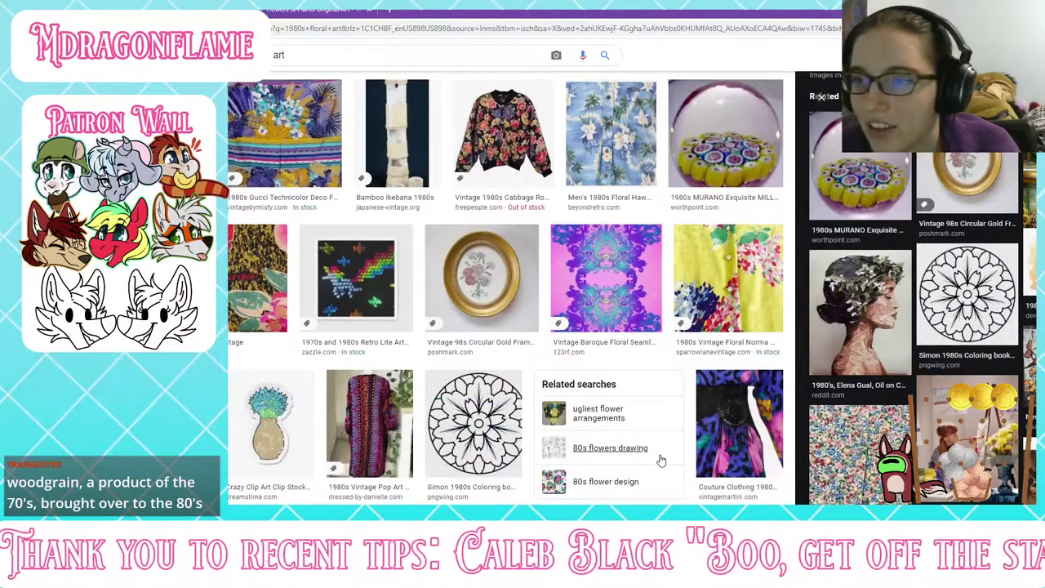
pyautogui.scroll(-2, 610, 442)
pyautogui.scroll(-2, 611, 441)
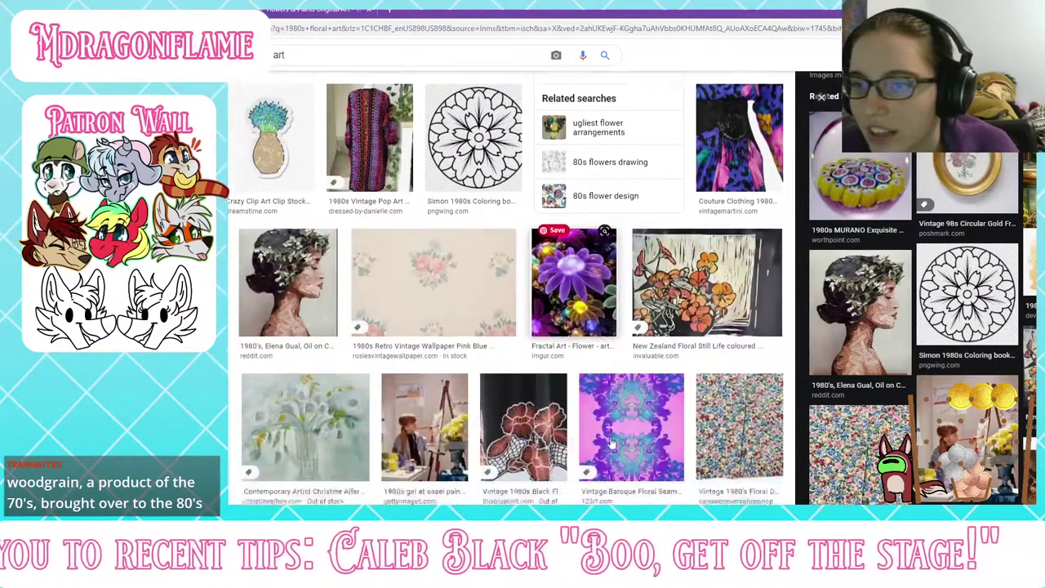
pyautogui.scroll(-3, 611, 442)
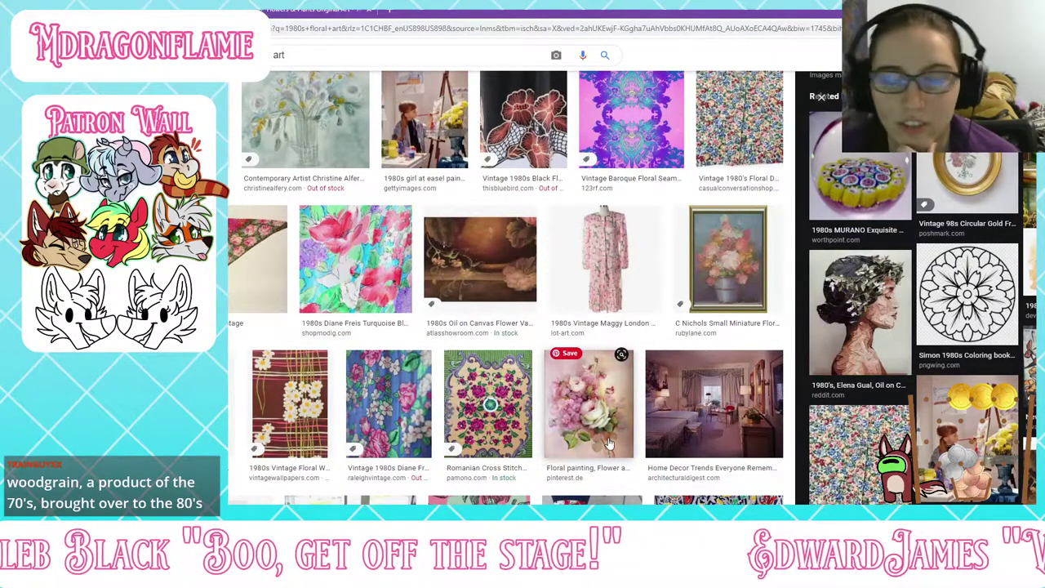
pyautogui.scroll(-1, 608, 442)
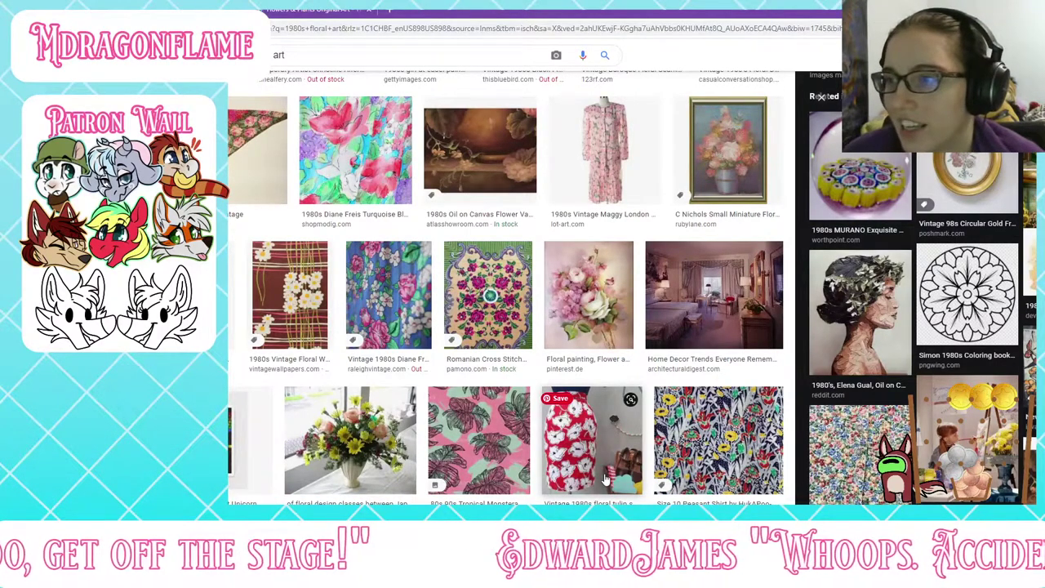
pyautogui.scroll(-2, 571, 423)
pyautogui.scroll(-2, 571, 423)
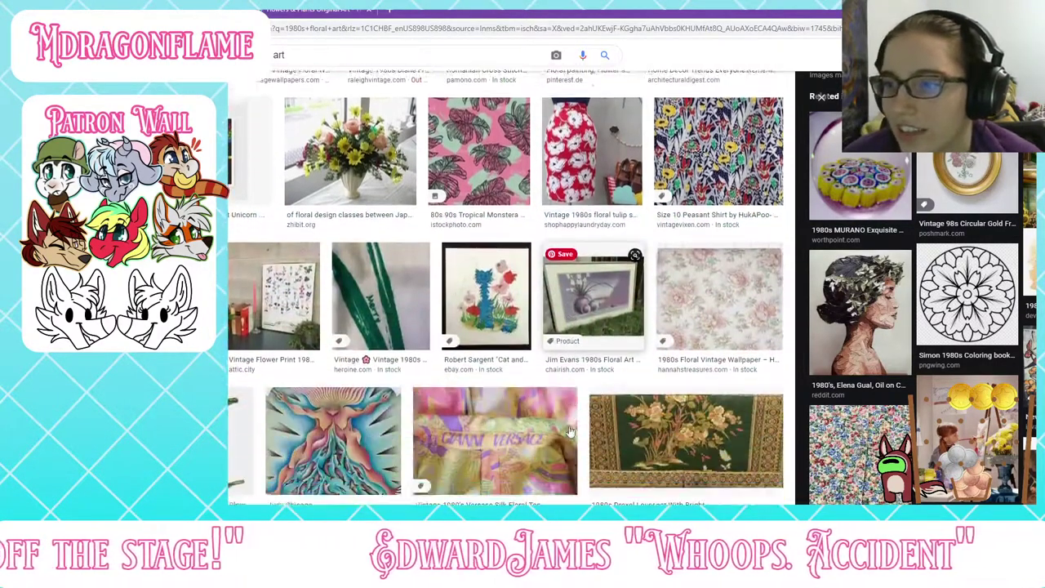
pyautogui.scroll(-1, 570, 430)
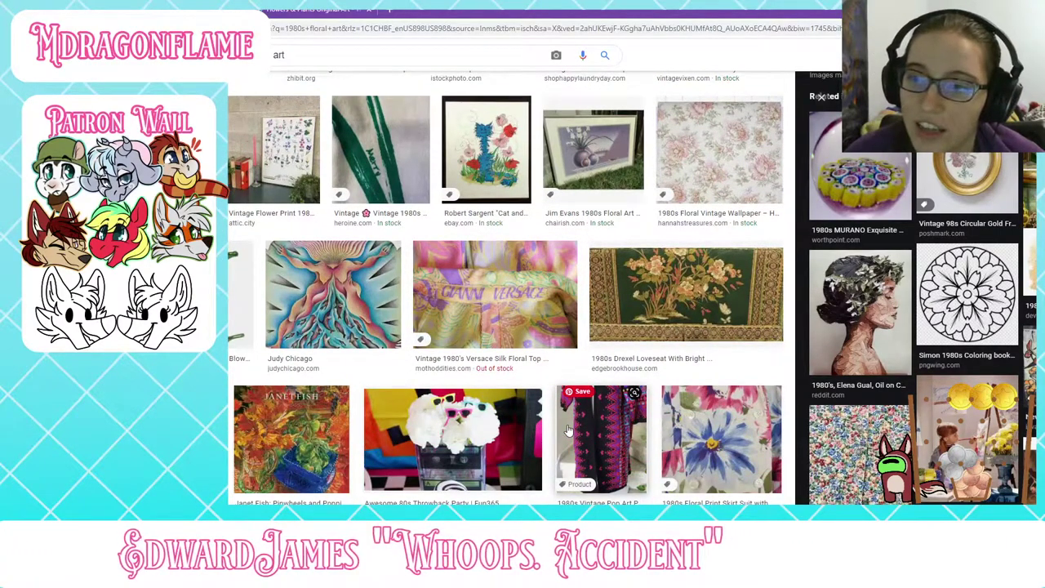
pyautogui.scroll(-4, 569, 430)
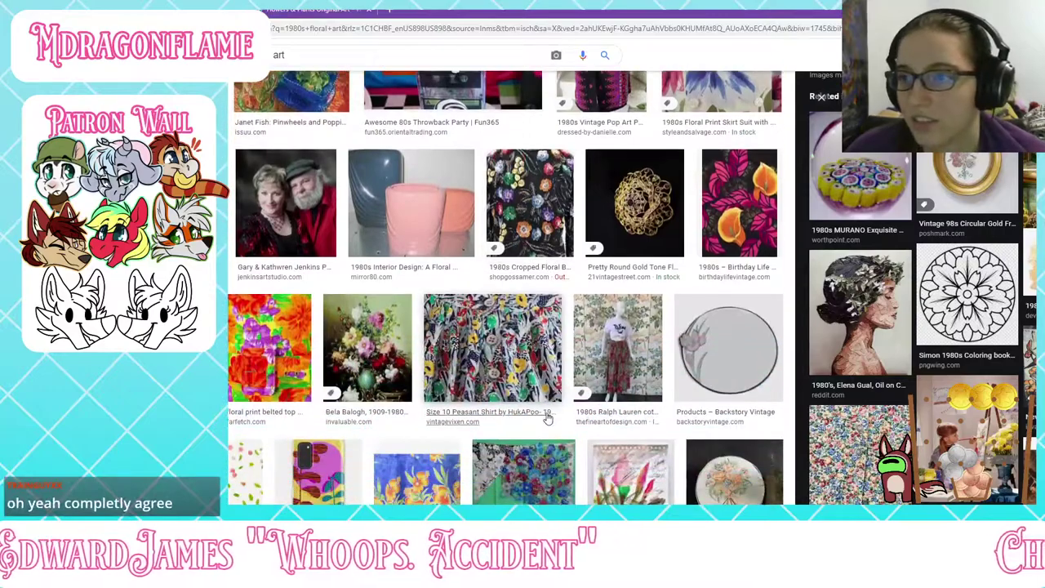
pyautogui.scroll(-2, 546, 417)
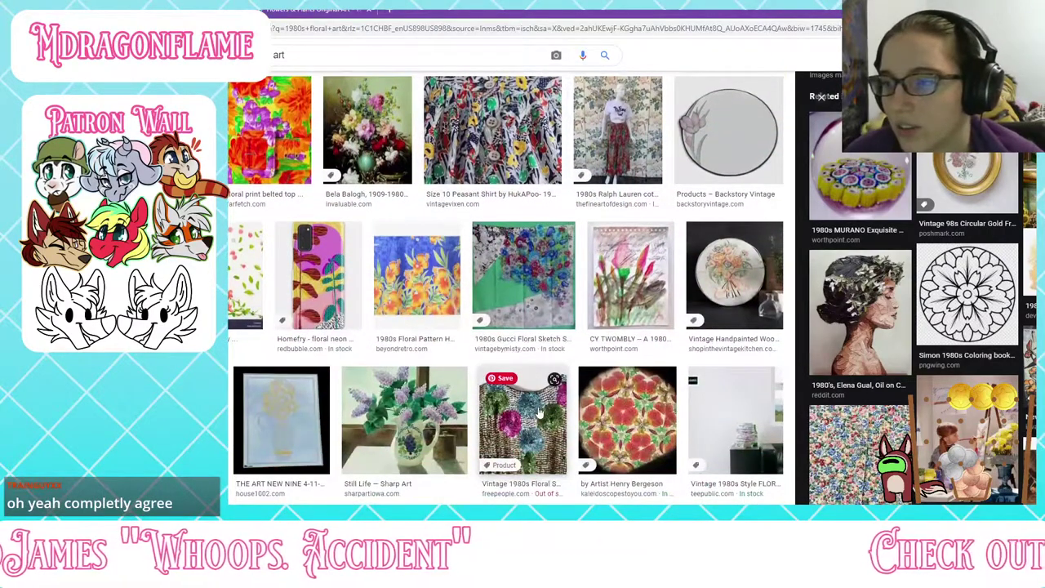
# Step: Examine the dark Apartment Therapy floral print and its related images, close the preview, and look through more floral results
pyautogui.click(333, 9)
pyautogui.click(219, 9)
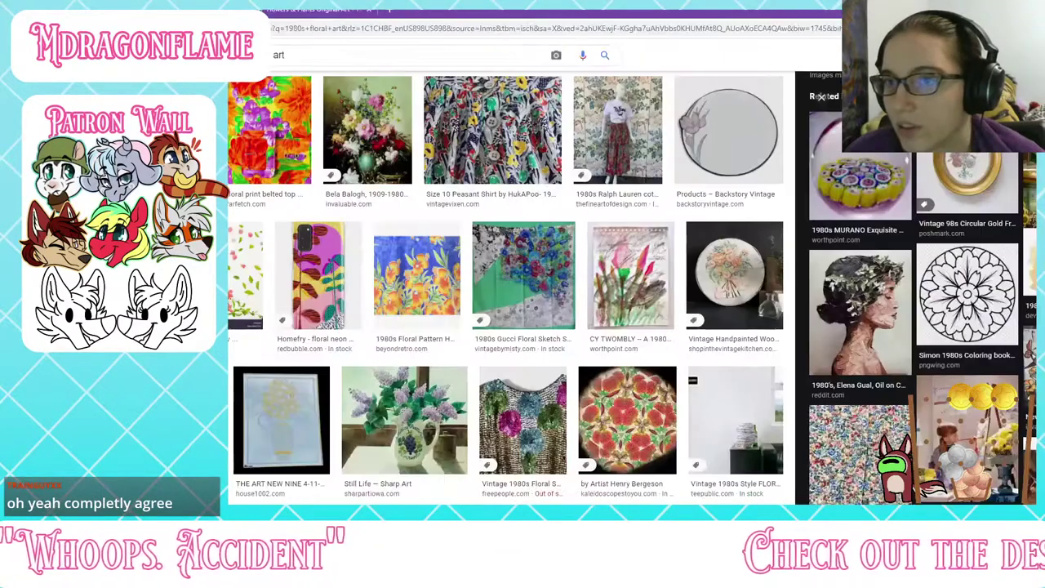
pyautogui.scroll(5, 822, 96)
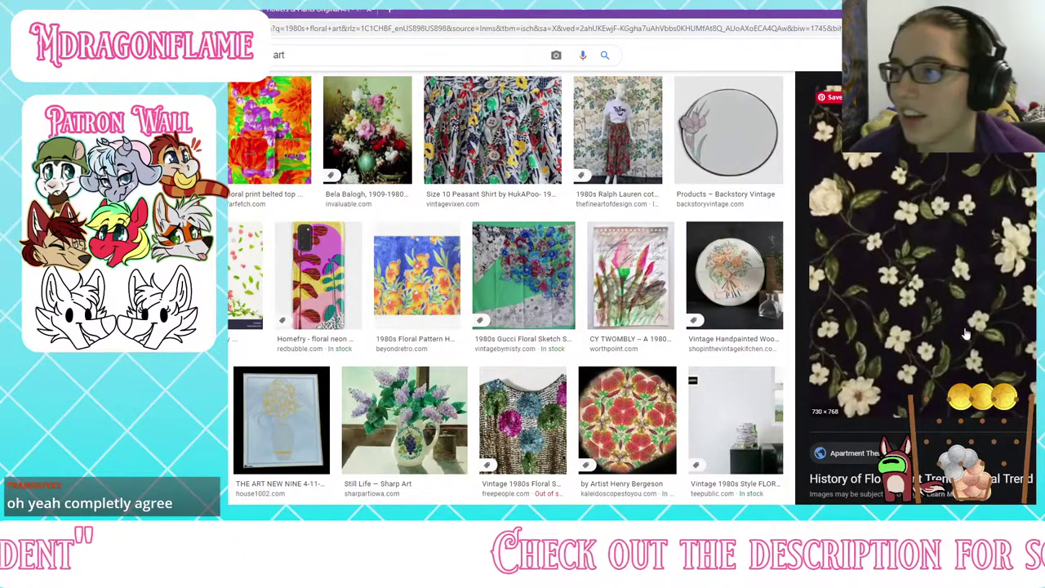
pyautogui.scroll(-3, 973, 279)
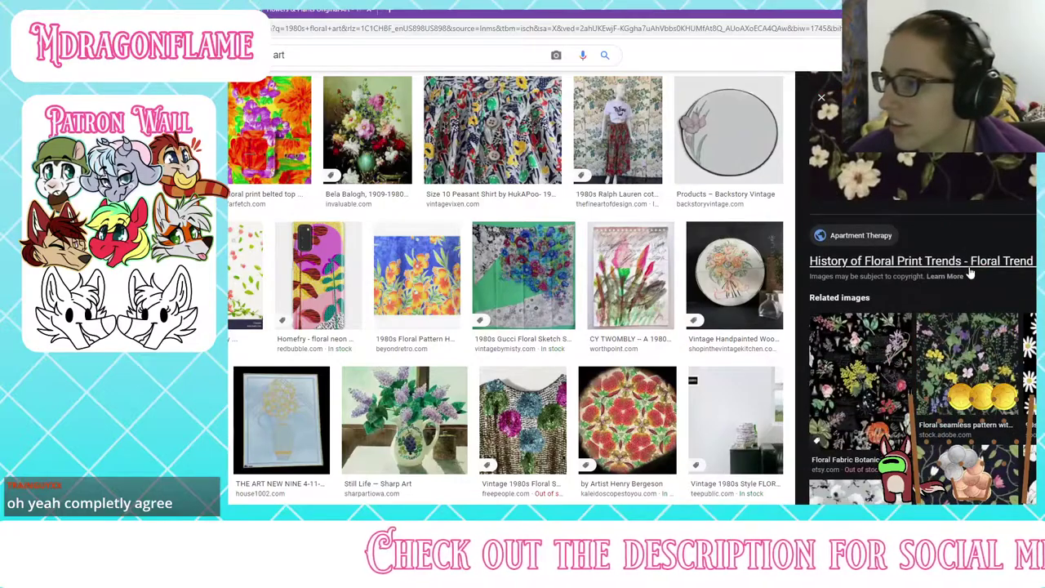
pyautogui.scroll(-5, 955, 274)
pyautogui.scroll(2, 882, 179)
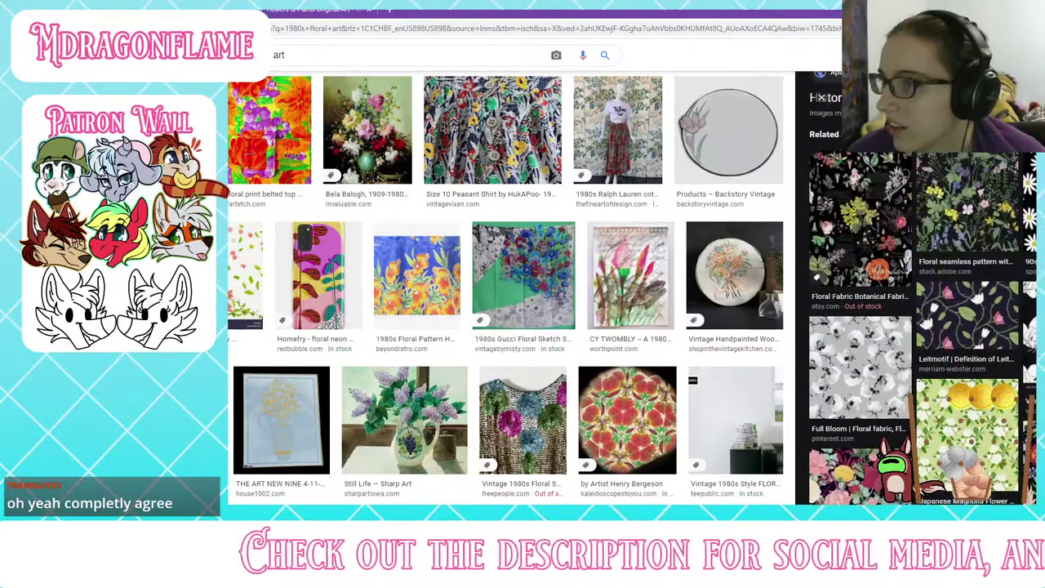
pyautogui.click(823, 97)
pyautogui.scroll(-3, 678, 374)
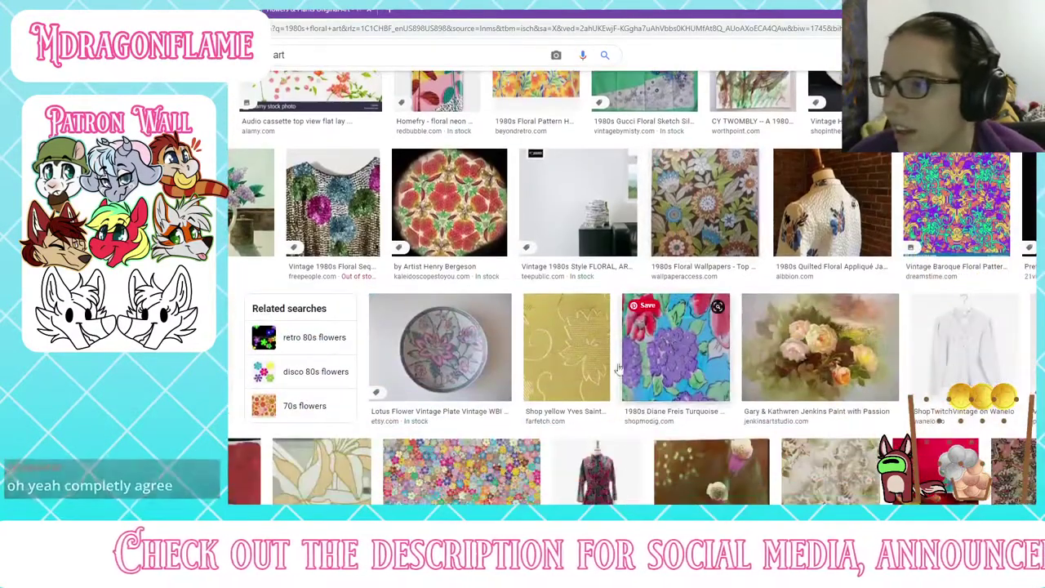
pyautogui.scroll(-3, 772, 363)
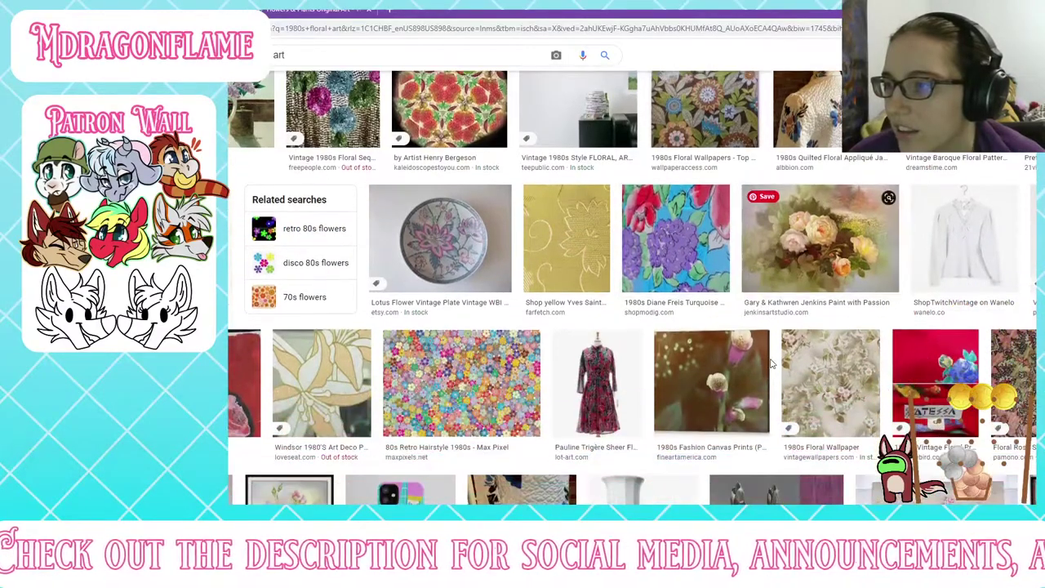
pyautogui.scroll(-4, 771, 365)
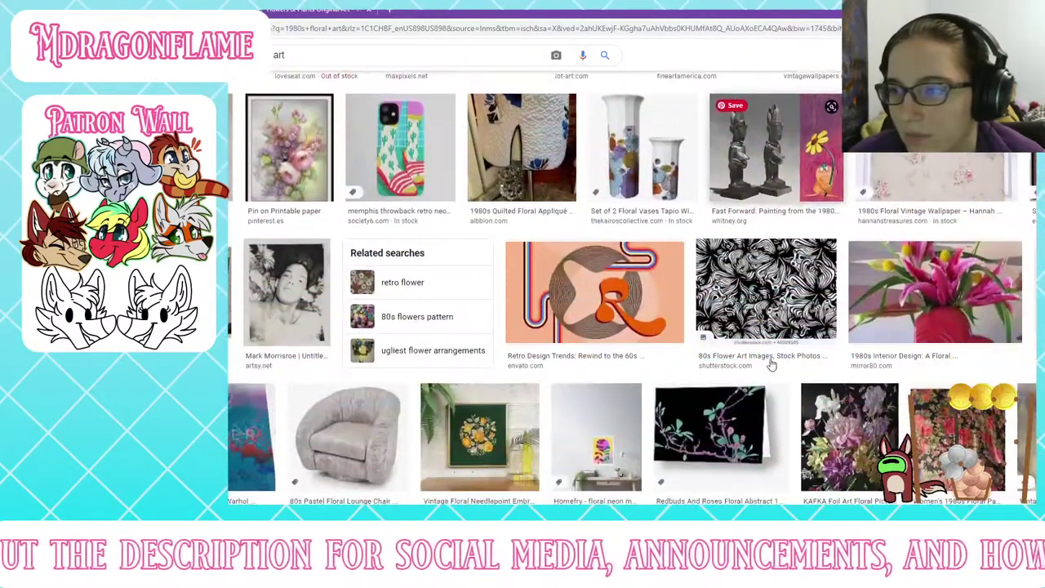
# Step: Change the image search to "1980s abstract painting" and run it
pyautogui.moveTo(314, 54); pyautogui.dragTo(272, 49)
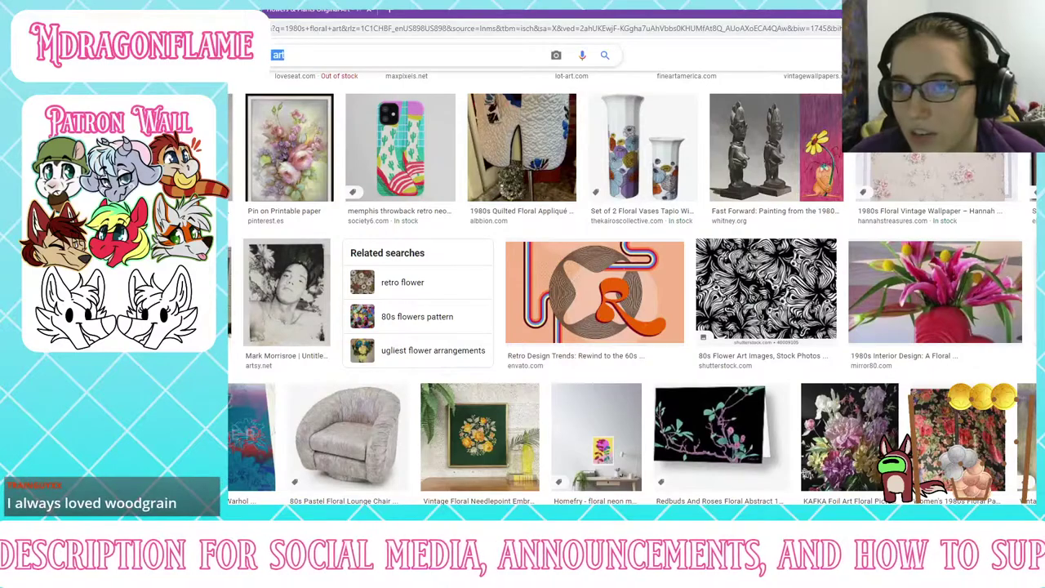
pyautogui.write('abst')
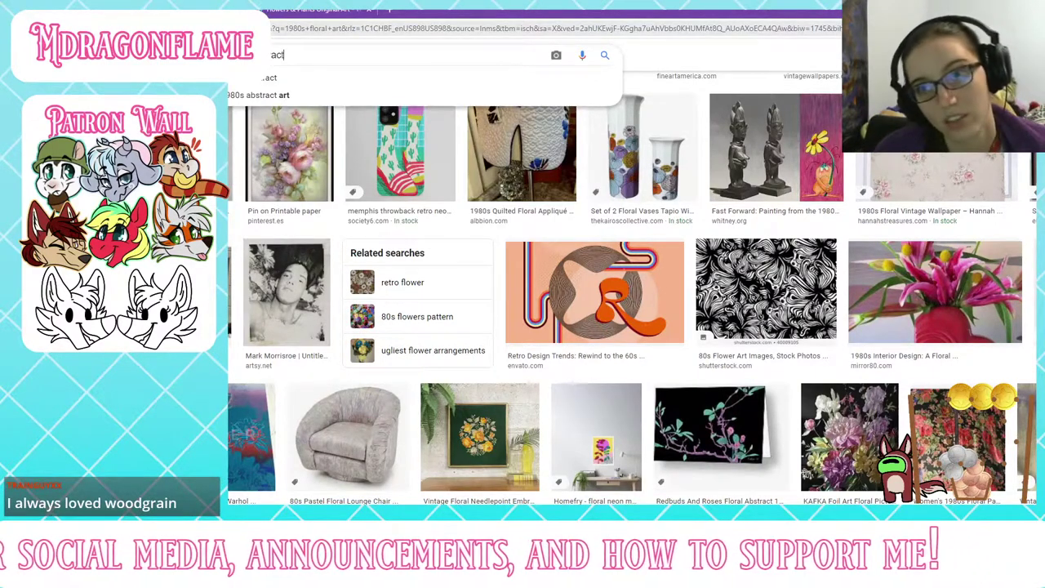
pyautogui.write(' painting')
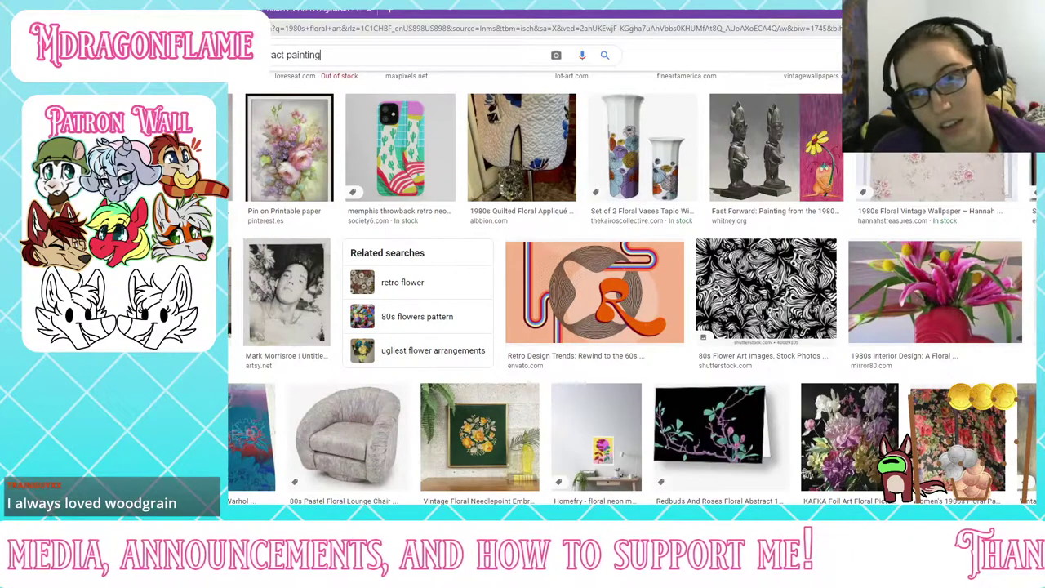
pyautogui.press('Return')
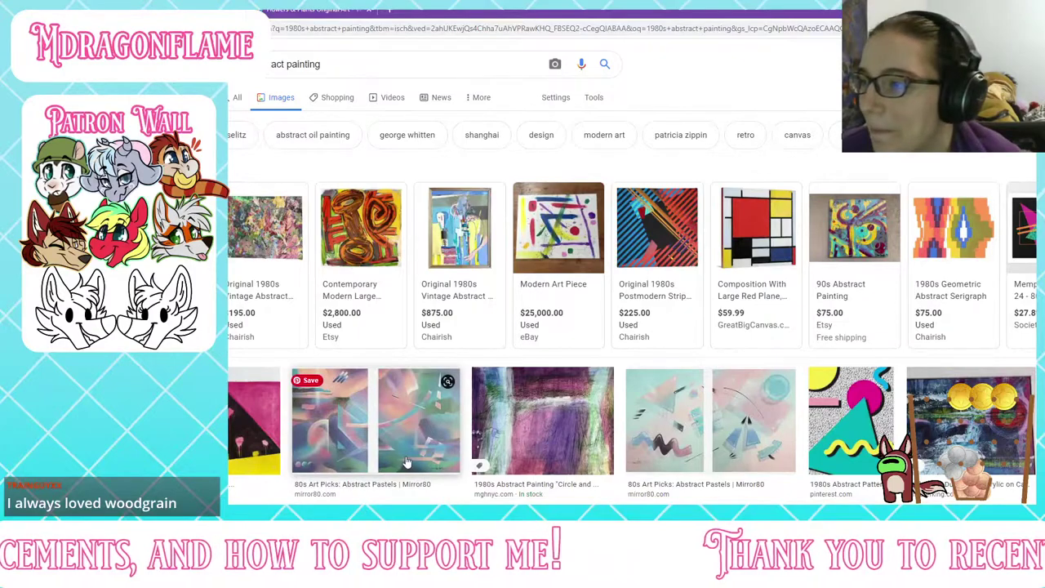
# Step: Look through the abstract painting results and preview the dark red and black Art Brut outsider art picture
pyautogui.scroll(-2, 413, 449)
pyautogui.scroll(-1, 412, 449)
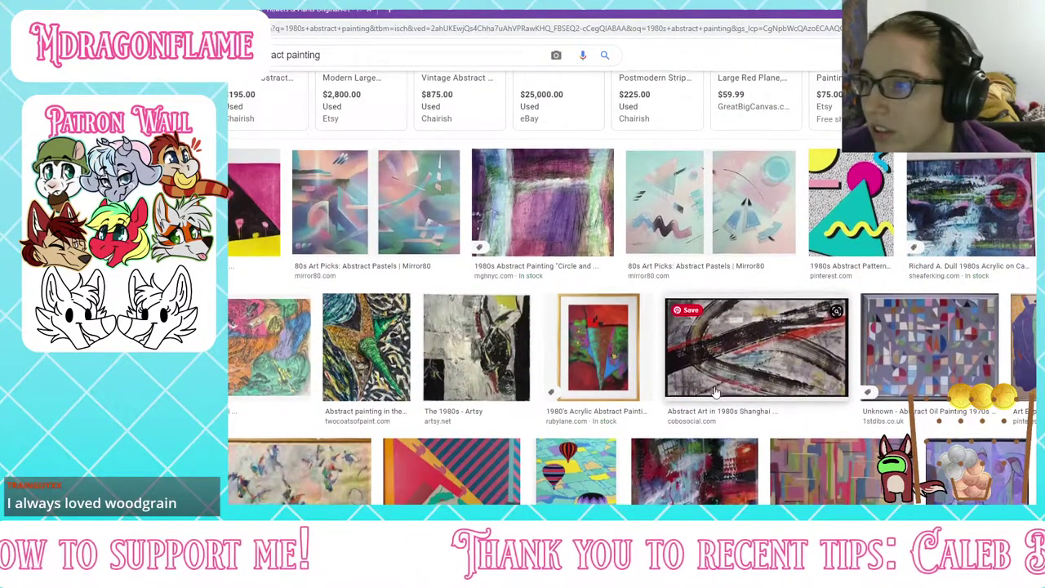
pyautogui.scroll(-3, 715, 392)
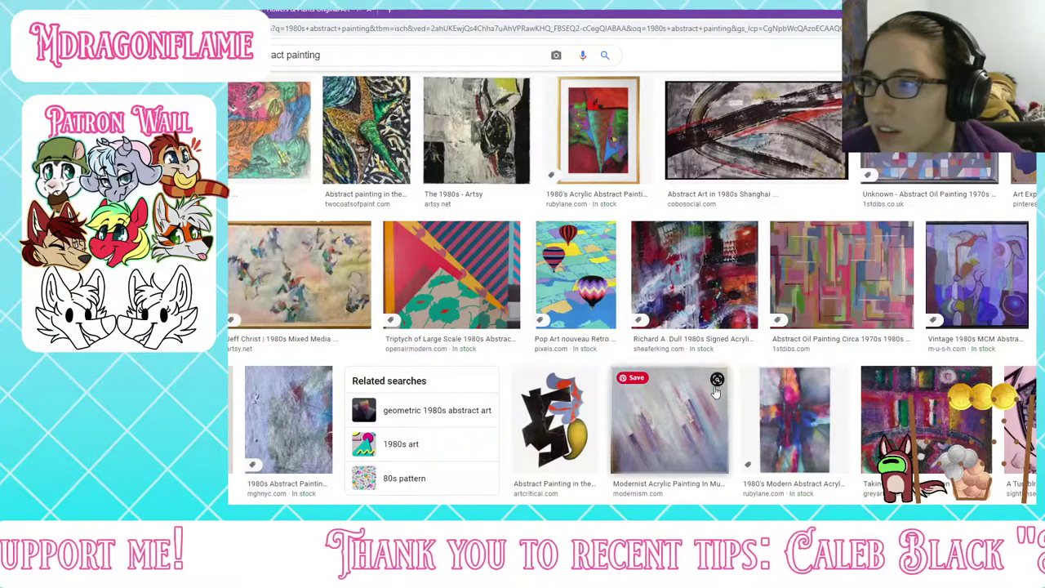
pyautogui.scroll(-3, 715, 392)
pyautogui.scroll(-3, 715, 392)
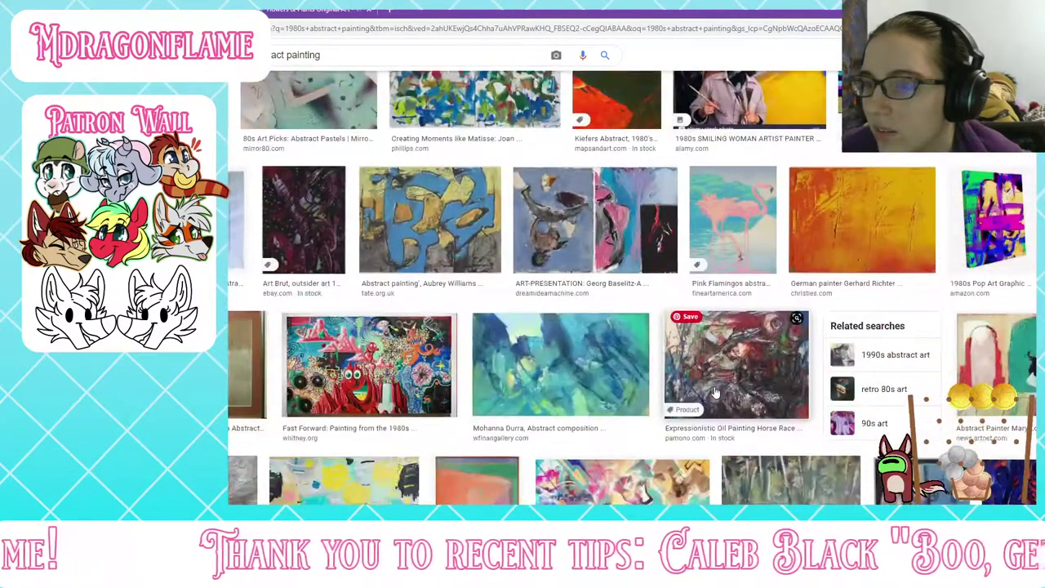
pyautogui.click(301, 236)
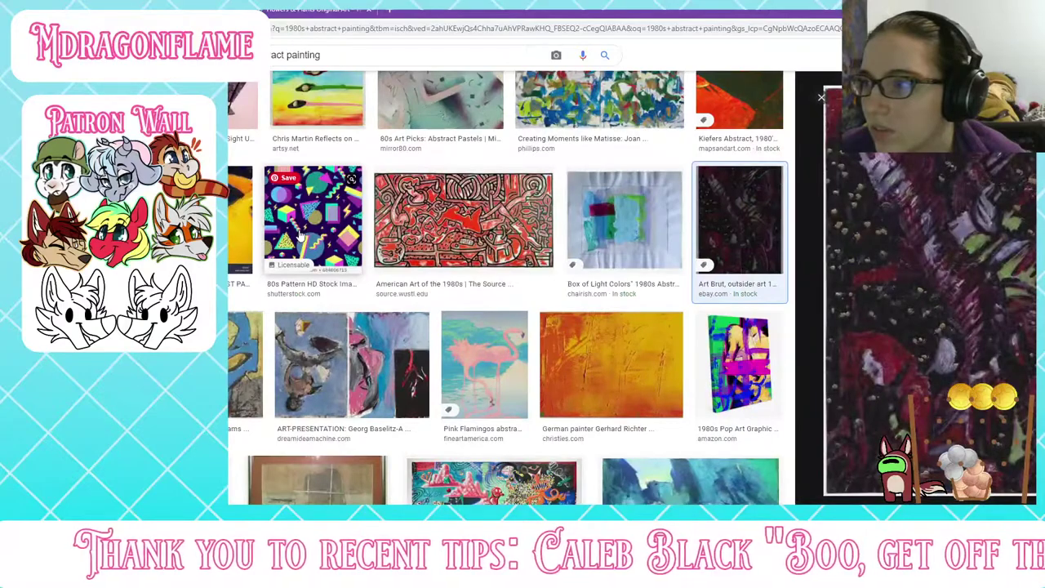
pyautogui.click(821, 97)
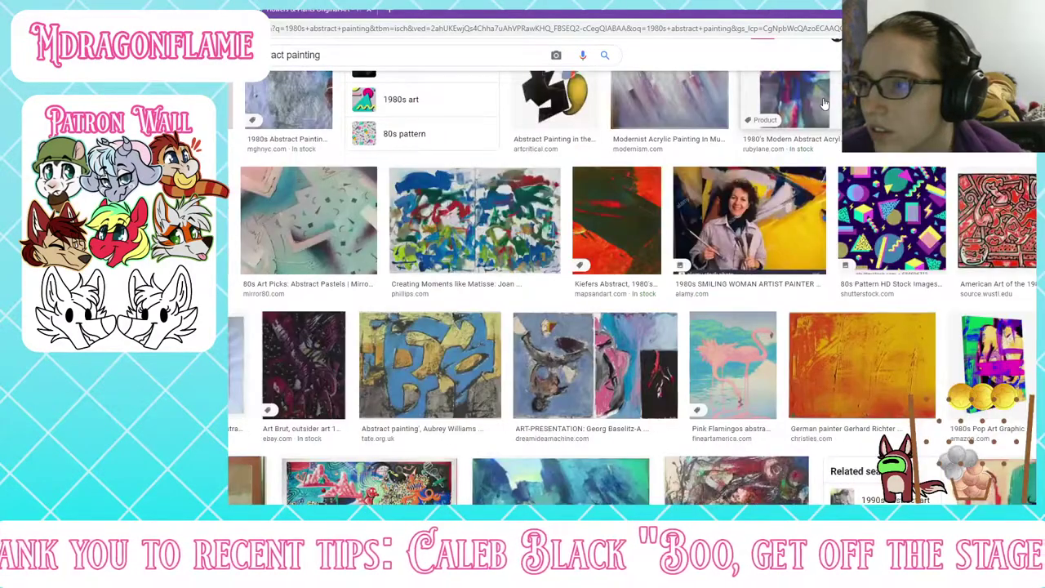
pyautogui.click(304, 365)
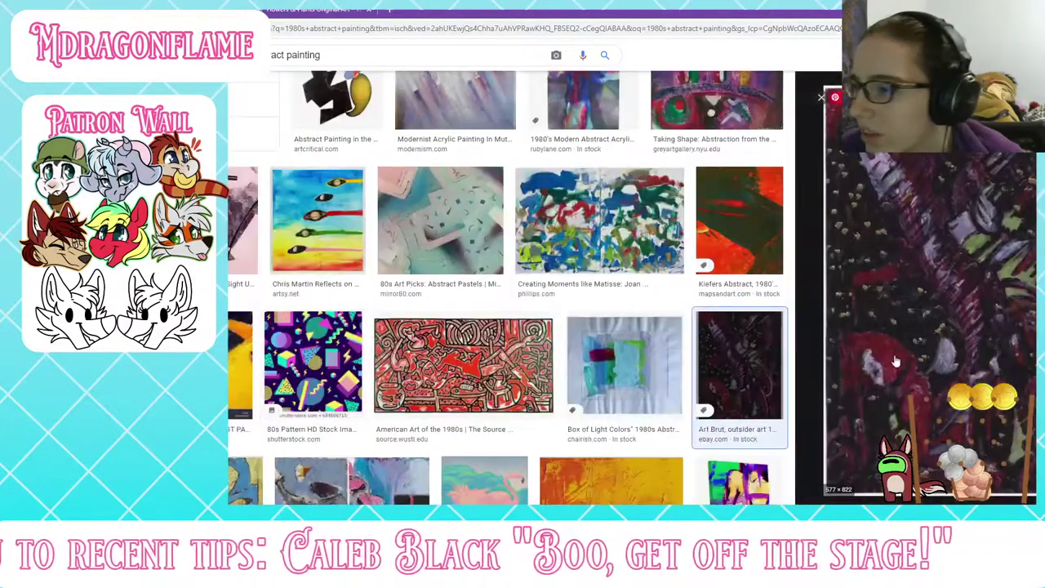
# Step: Open the Art Brut painting's eBay listing in a new tab, view it, and return to the image results
pyautogui.middleClick(889, 309)
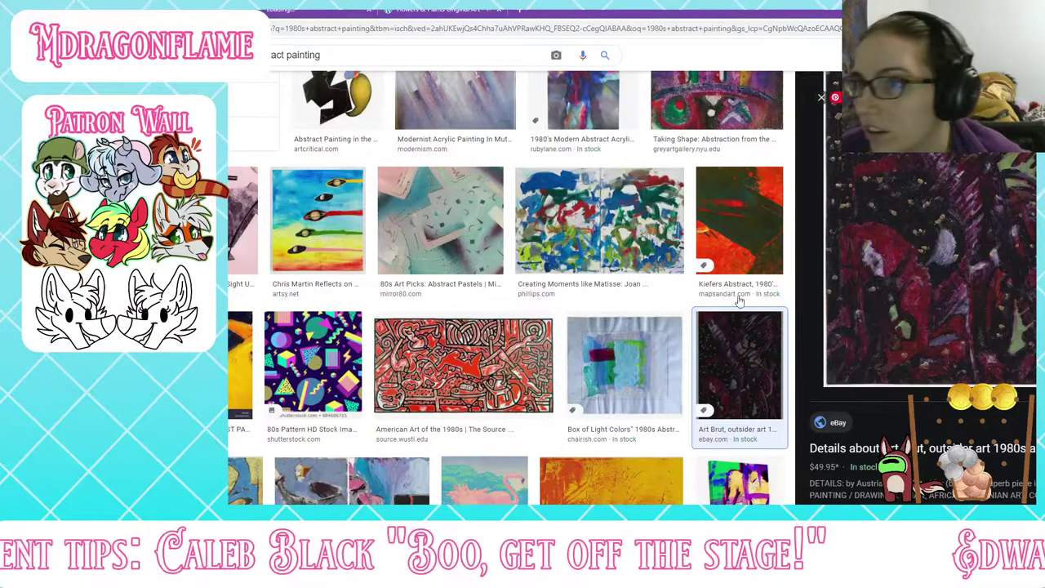
pyautogui.click(330, 11)
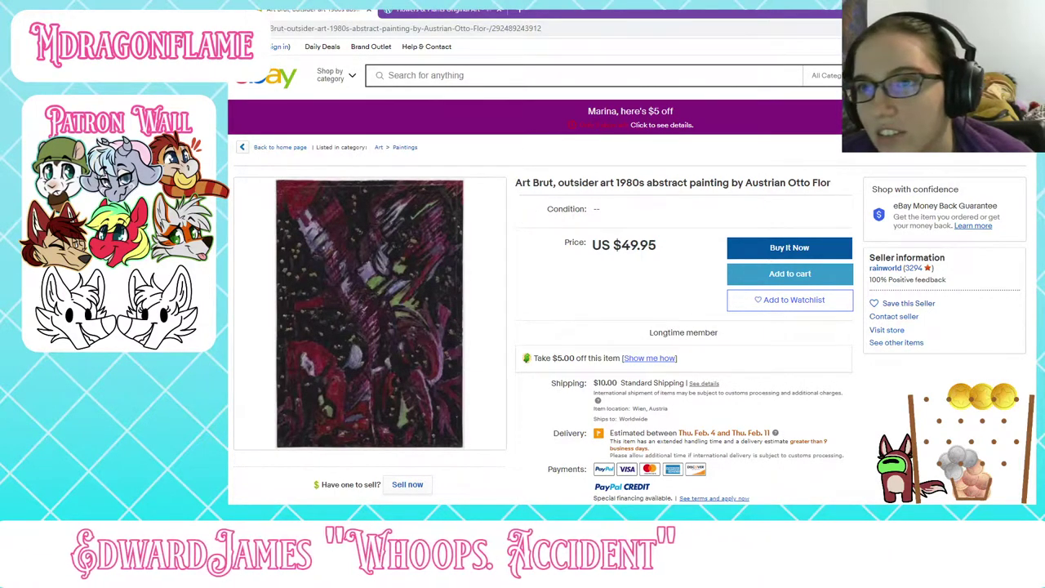
pyautogui.click(204, 11)
# Step: Preview dark abstract paintings from the Art Brut picture's related images and look further down the main results
pyautogui.scroll(-4, 944, 363)
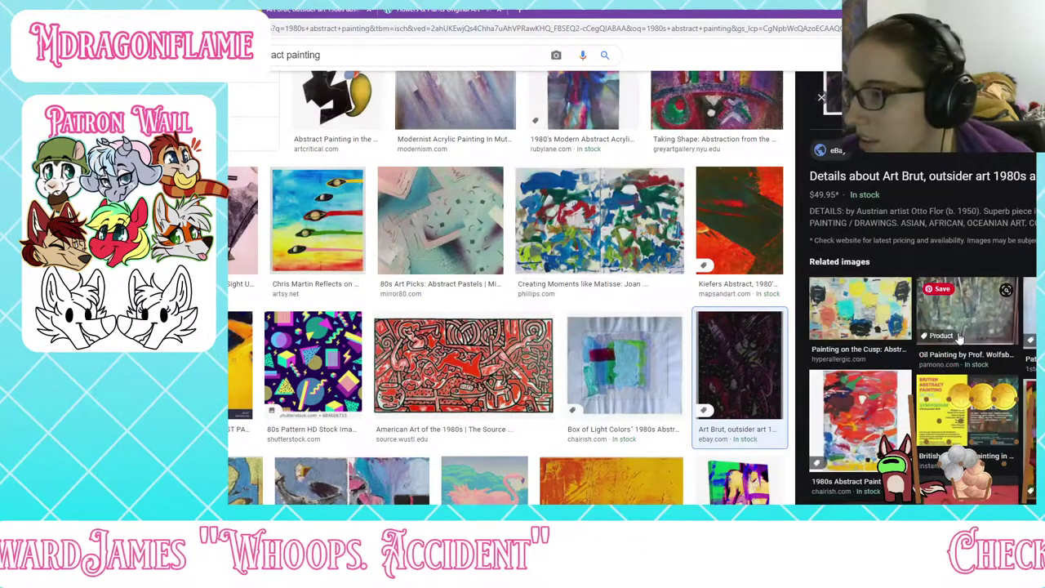
pyautogui.scroll(-5, 960, 338)
pyautogui.click(871, 463)
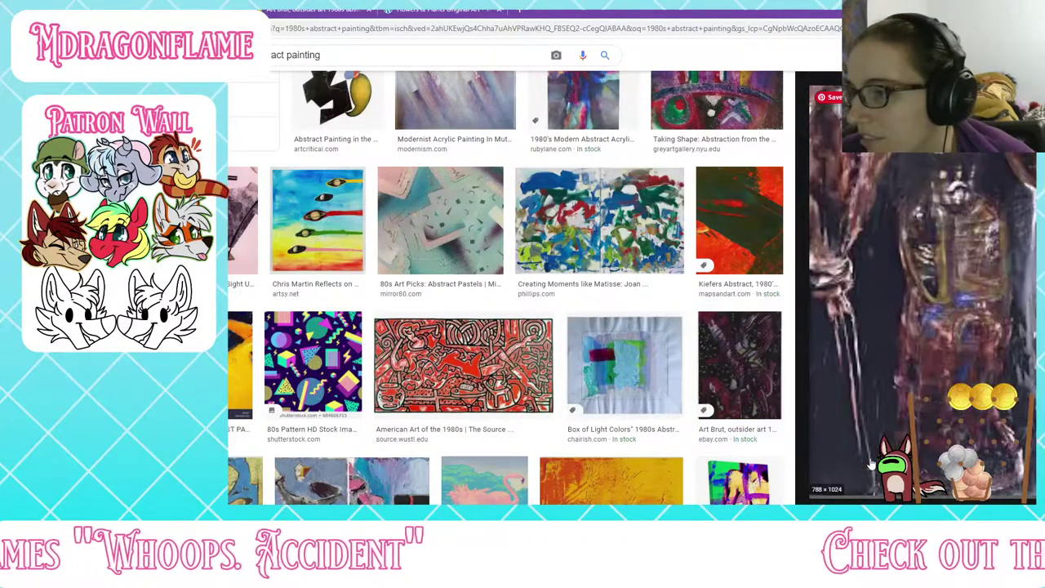
pyautogui.scroll(-5, 898, 408)
pyautogui.click(980, 433)
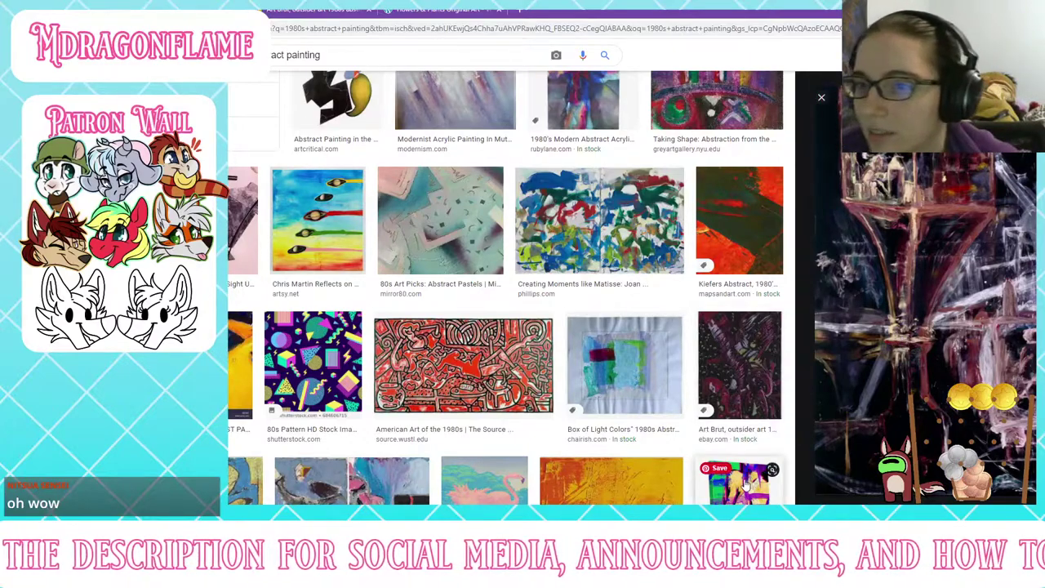
pyautogui.scroll(-6, 722, 396)
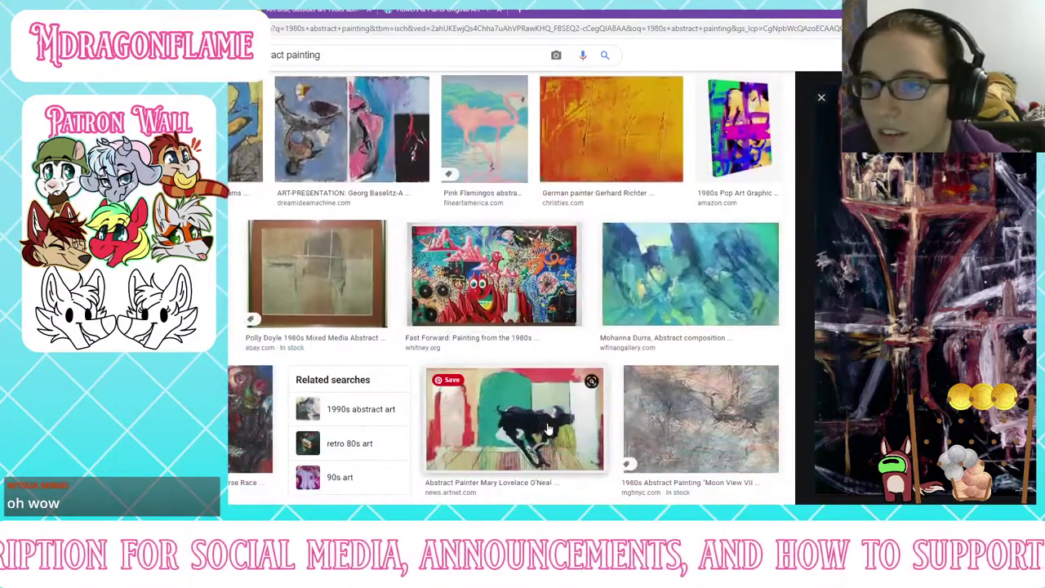
# Step: Preview the framed 1980s mixed media abstract and its related images, and review the open Art Brut and wild flowers listings
pyautogui.click(293, 242)
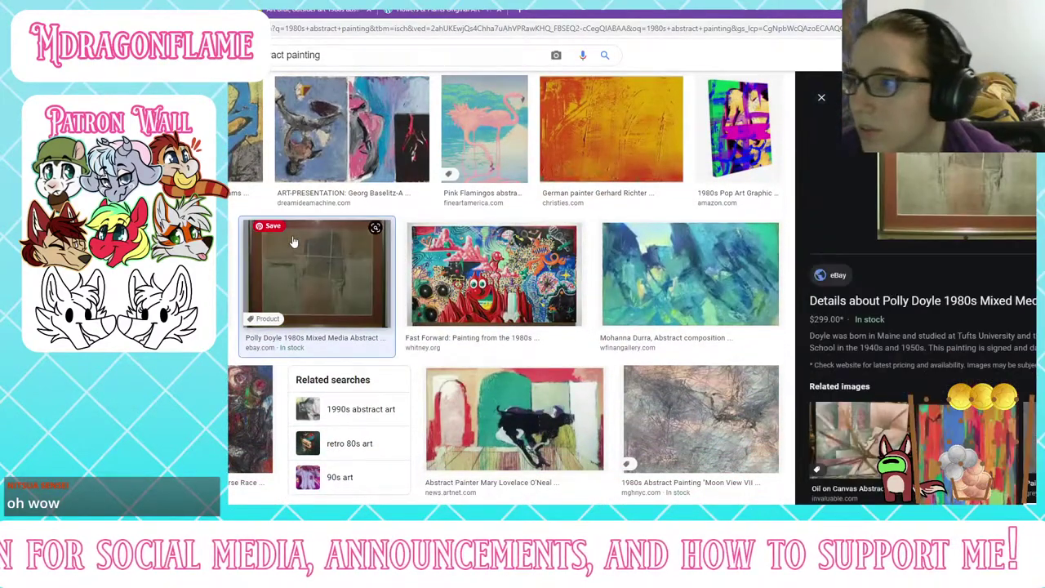
pyautogui.scroll(-2, 865, 433)
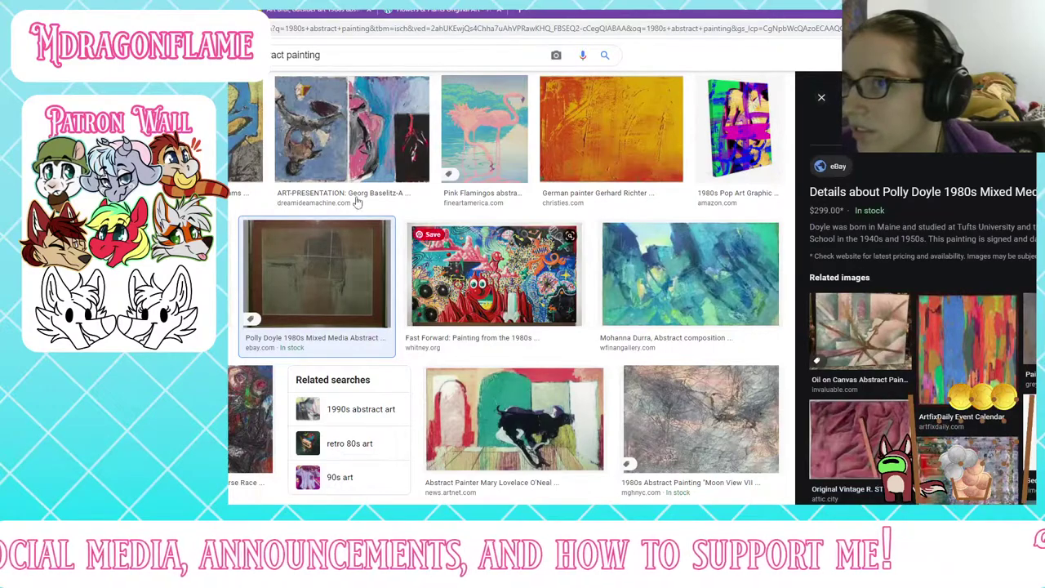
pyautogui.click(317, 10)
pyautogui.moveTo(392, 184)
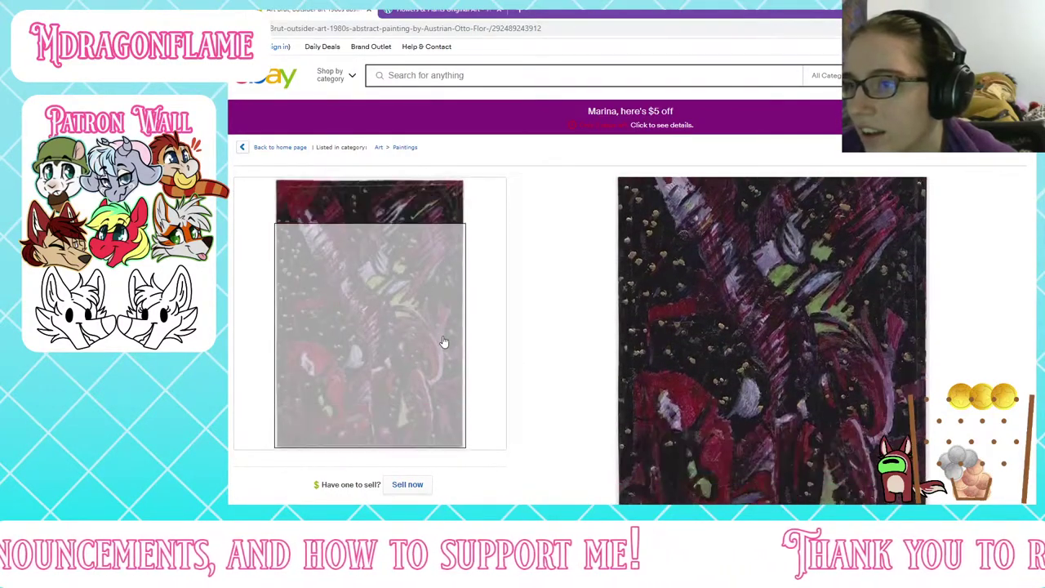
pyautogui.click(441, 10)
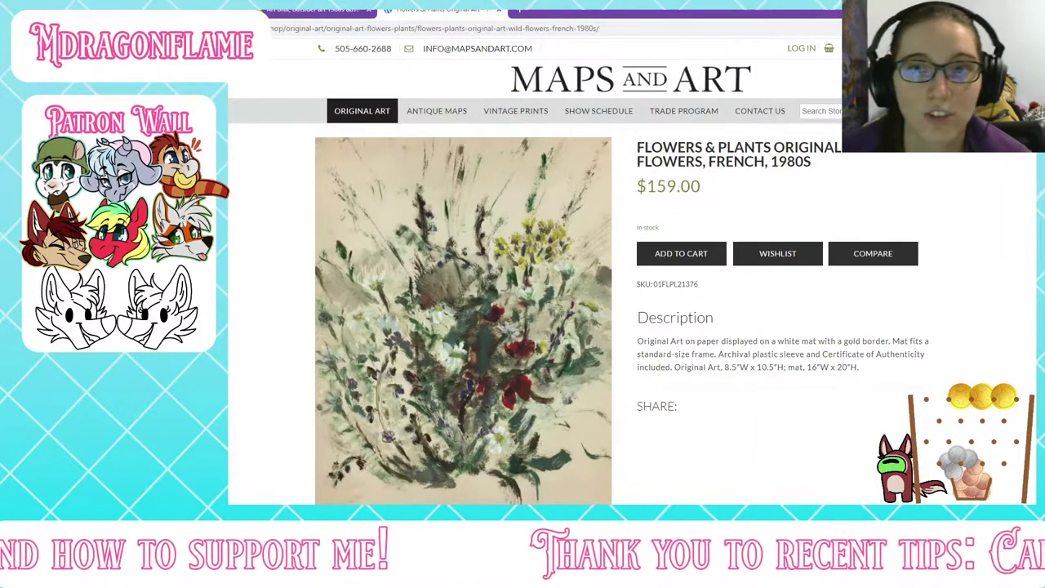
pyautogui.click(208, 10)
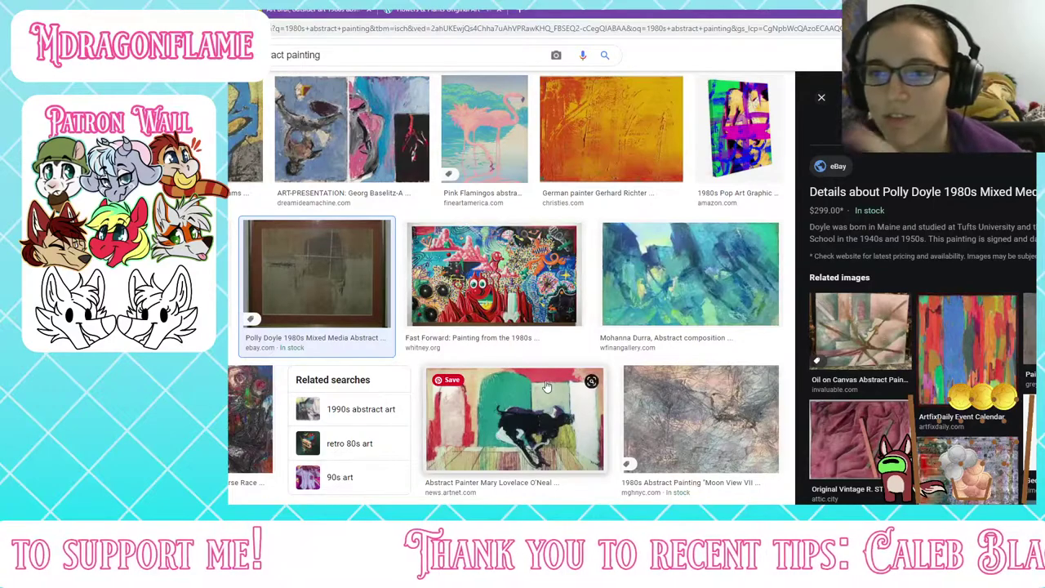
# Step: Open the Pamono listing of the Horse Race Finish oil painting in a new tab and compare it with the Art Brut and wild flowers listings
pyautogui.scroll(-2, 548, 387)
pyautogui.click(262, 304)
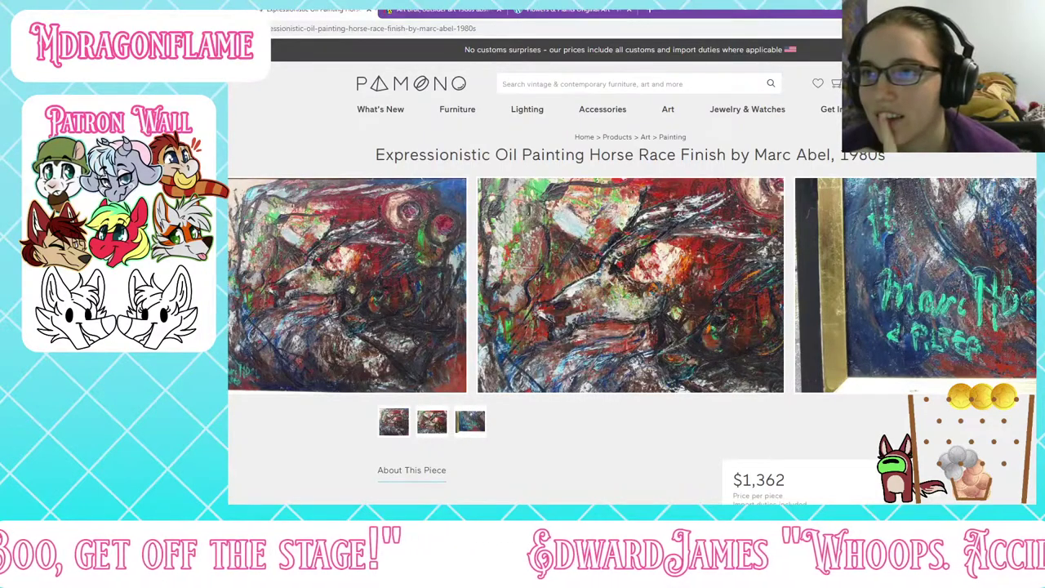
pyautogui.hotkey('ctrl', 'Tab')
pyautogui.hotkey('ctrl', 'shift', 'Tab')
pyautogui.hotkey('ctrl', 'Tab')
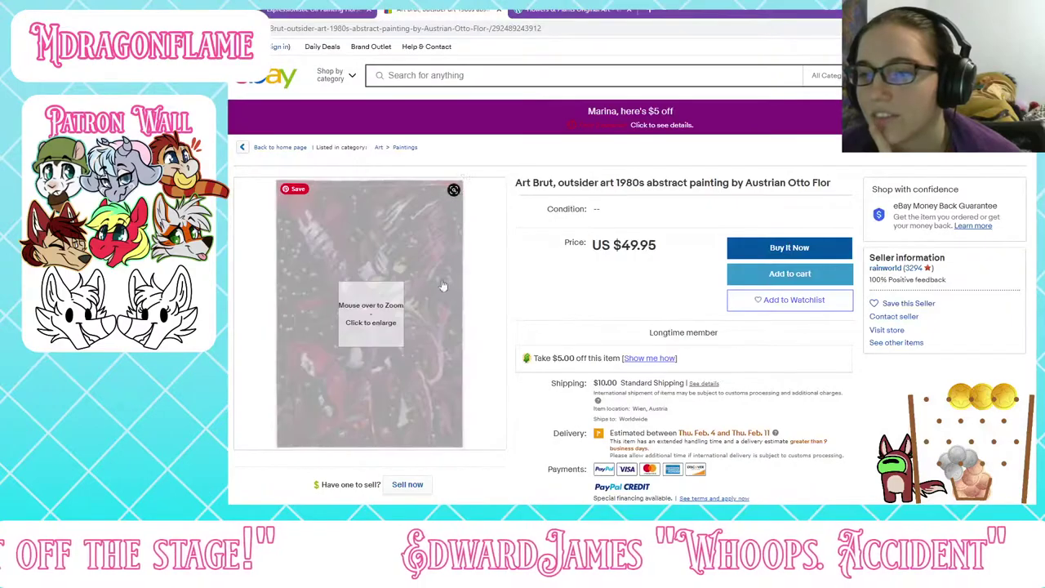
pyautogui.click(563, 11)
pyautogui.click(457, 10)
pyautogui.click(327, 11)
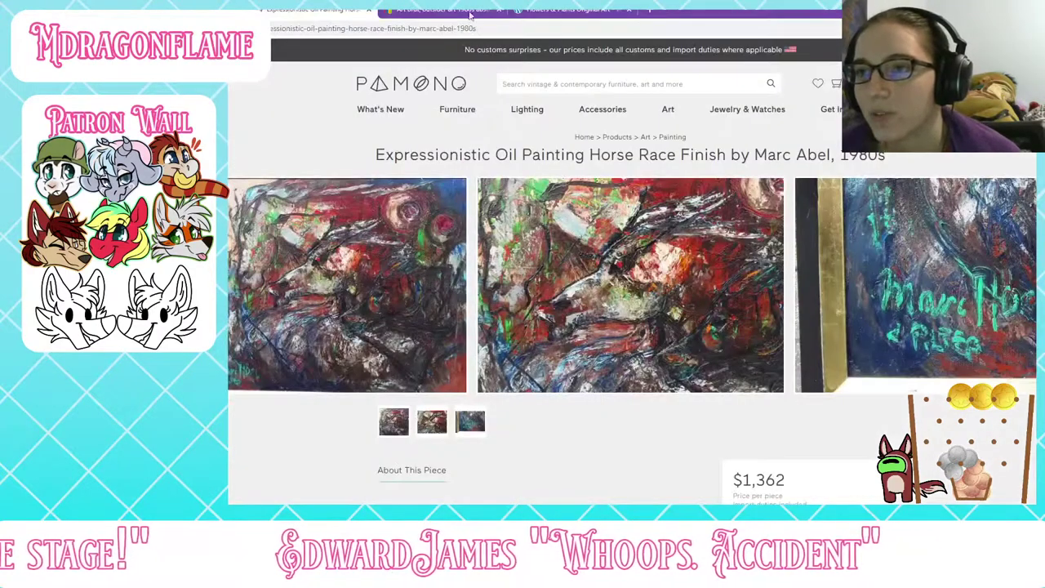
pyautogui.click(572, 11)
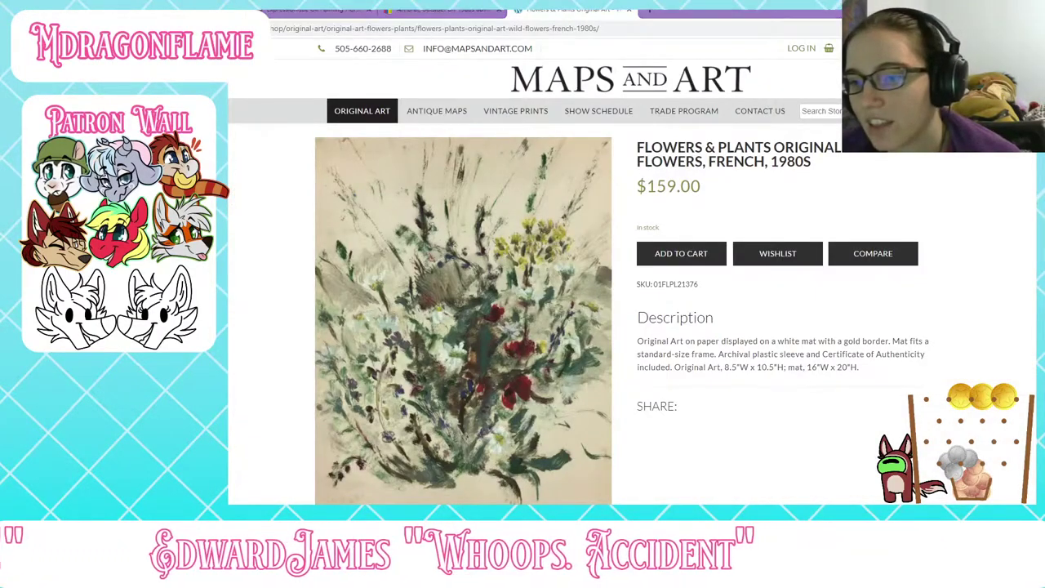
# Step: Switch to Substance Painter and examine the blank panels of the picture frame wall in the 3D view
pyautogui.hotkey('alt', 'Tab')
pyautogui.scroll(-5, 478, 161)
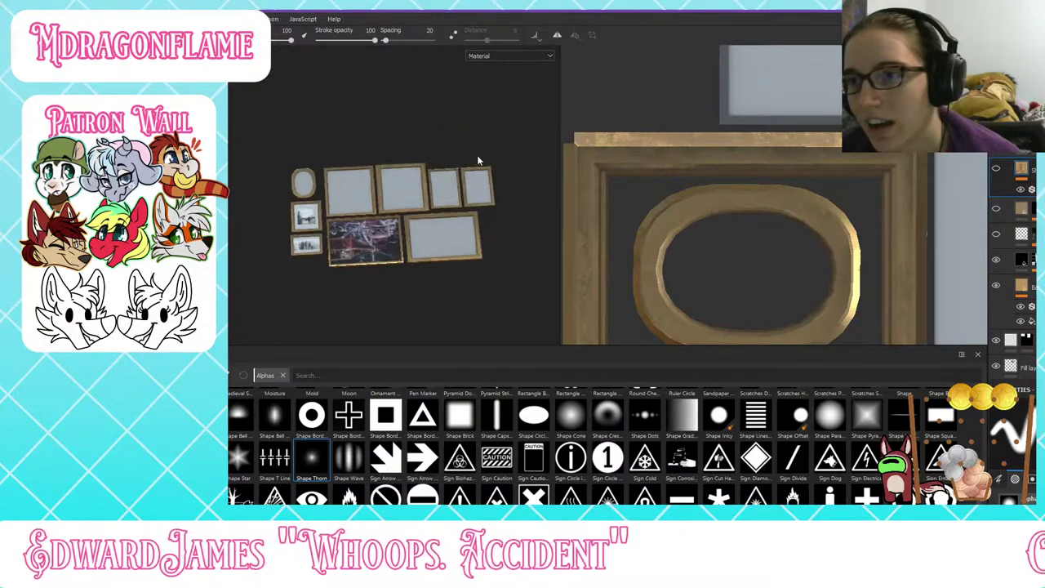
pyautogui.scroll(5, 479, 161)
pyautogui.scroll(-1, 477, 163)
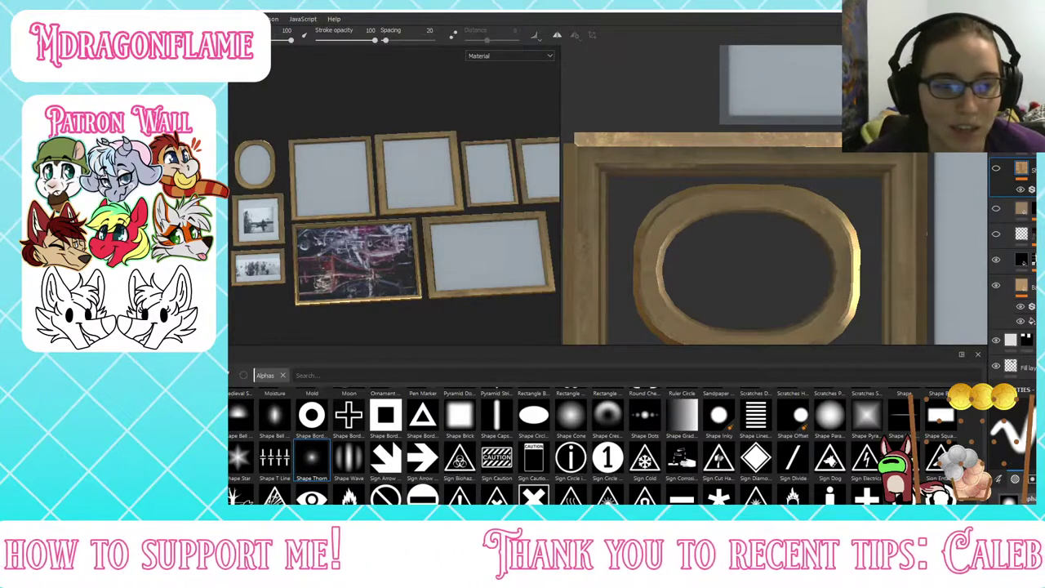
# Step: Return to the browser's image results and run an image search for "1980s living room"
pyautogui.hotkey('alt', 'Tab')
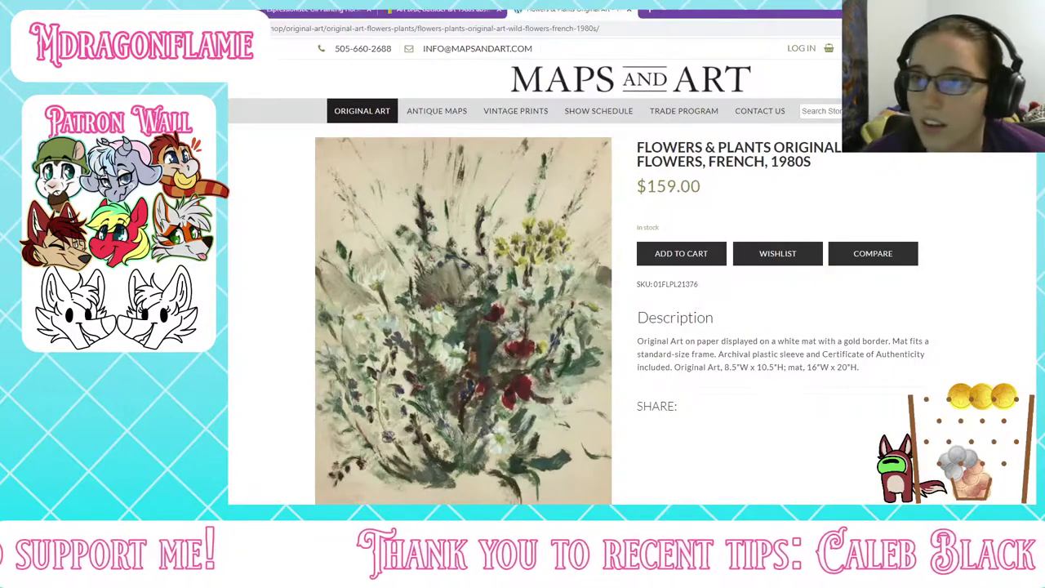
pyautogui.click(245, 11)
pyautogui.scroll(4, 356, 106)
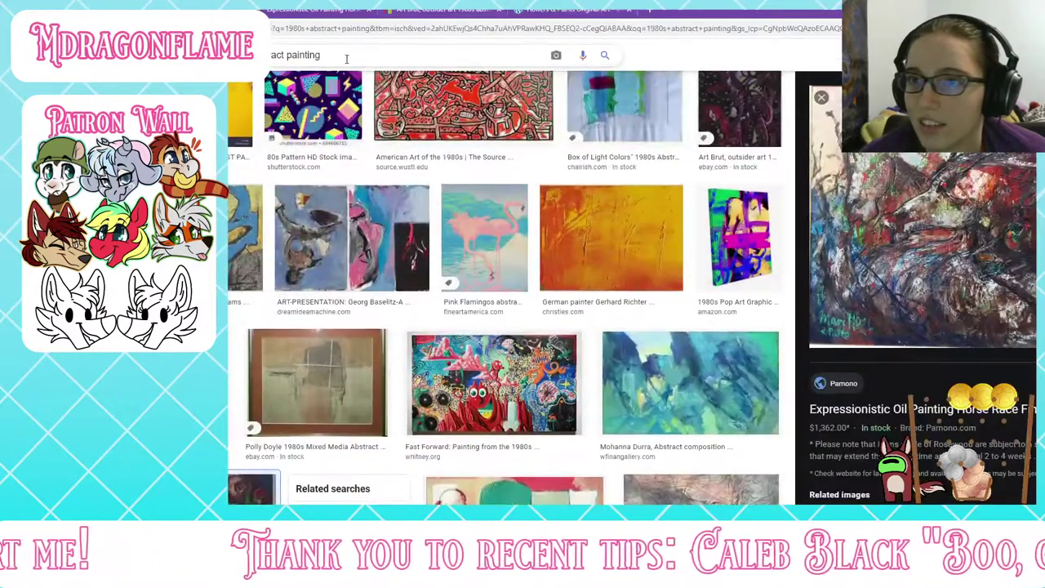
pyautogui.moveTo(346, 59); pyautogui.dragTo(255, 56)
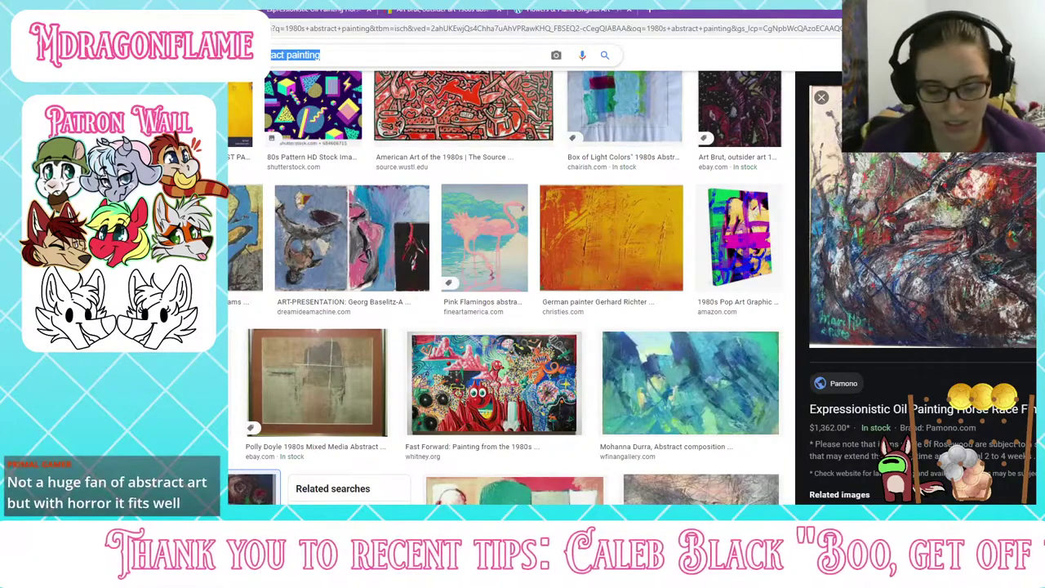
pyautogui.write('1980s living room')
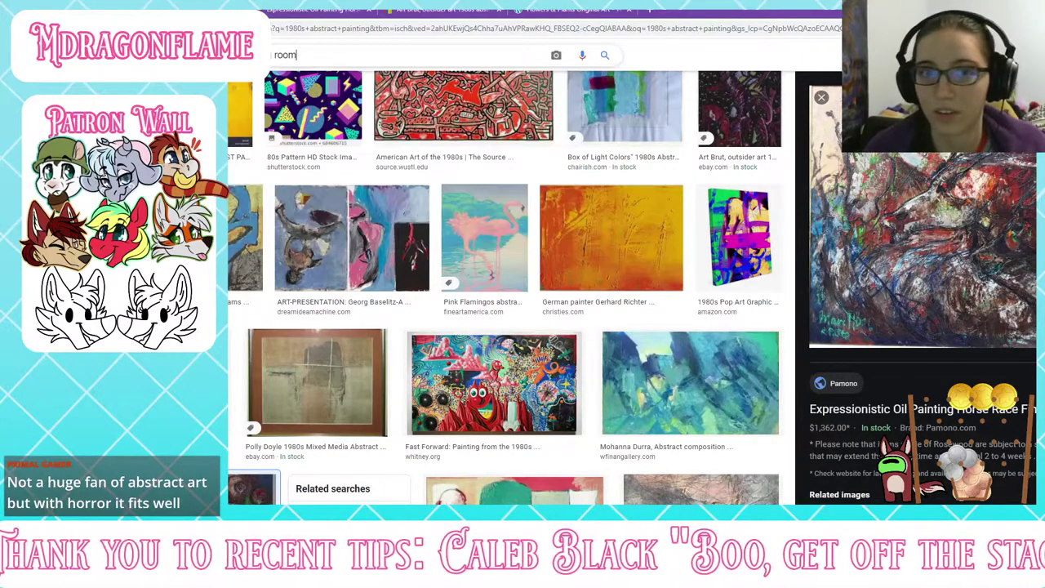
pyautogui.press('Return')
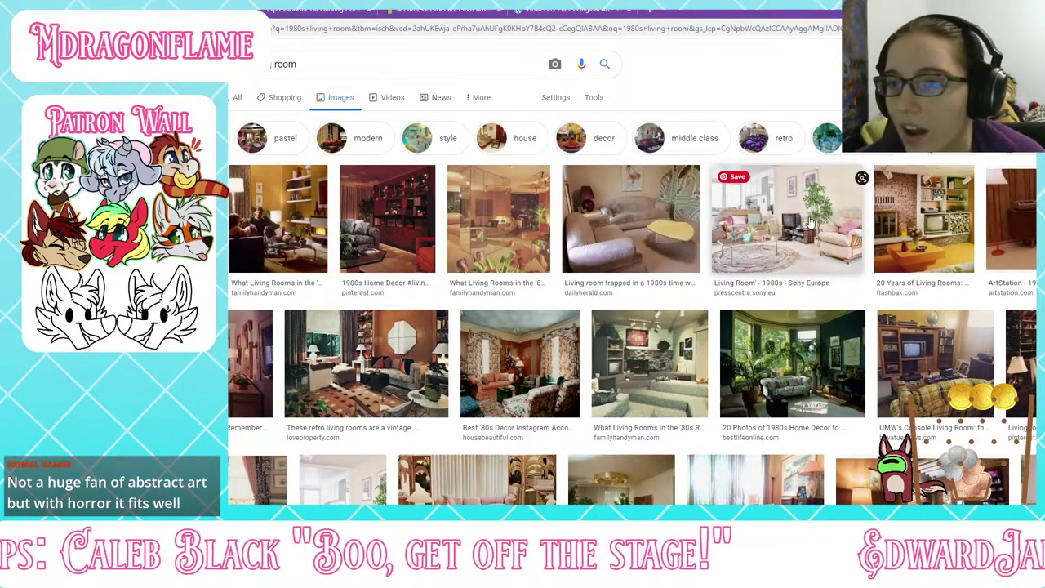
# Step: Preview several 1980s living room photos and their related images to examine the wall art shown in them
pyautogui.click(806, 222)
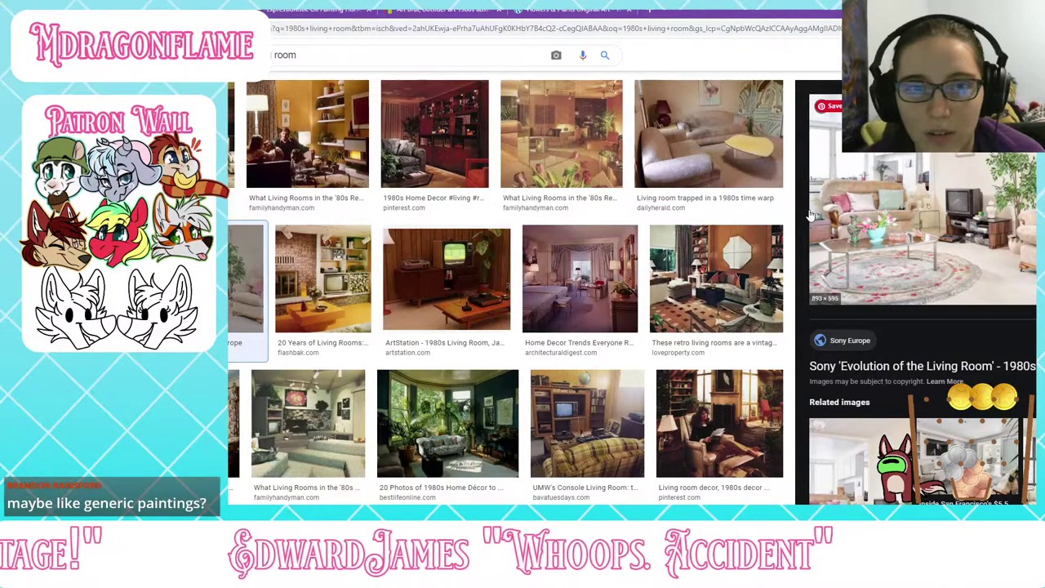
pyautogui.scroll(-2, 810, 215)
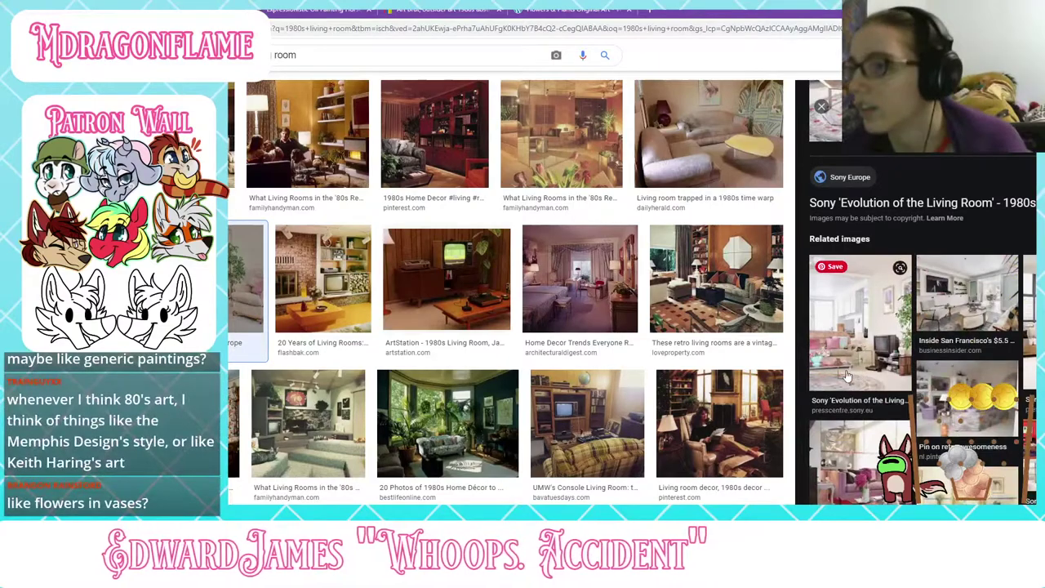
pyautogui.click(308, 423)
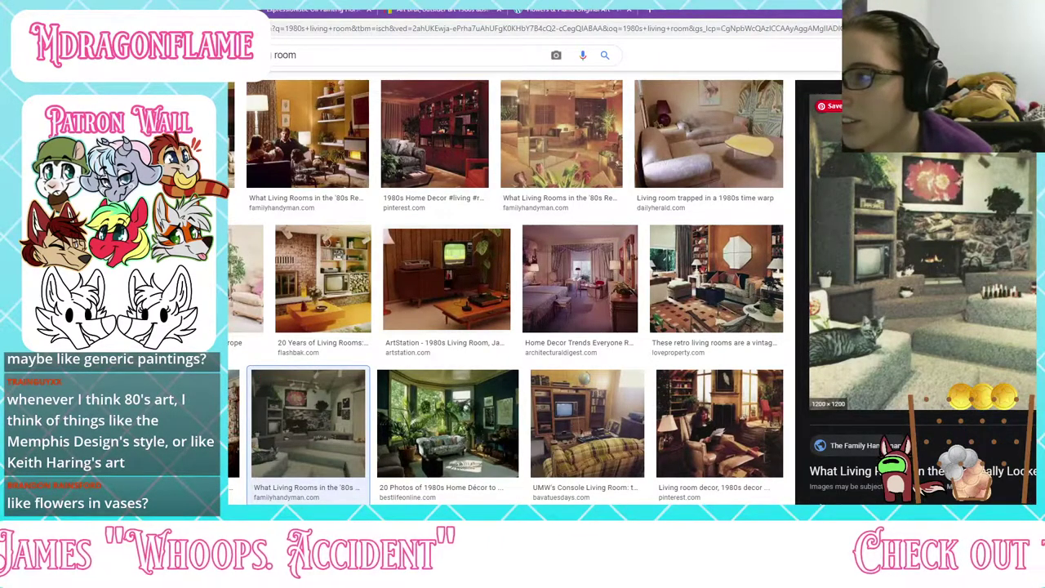
pyautogui.click(709, 135)
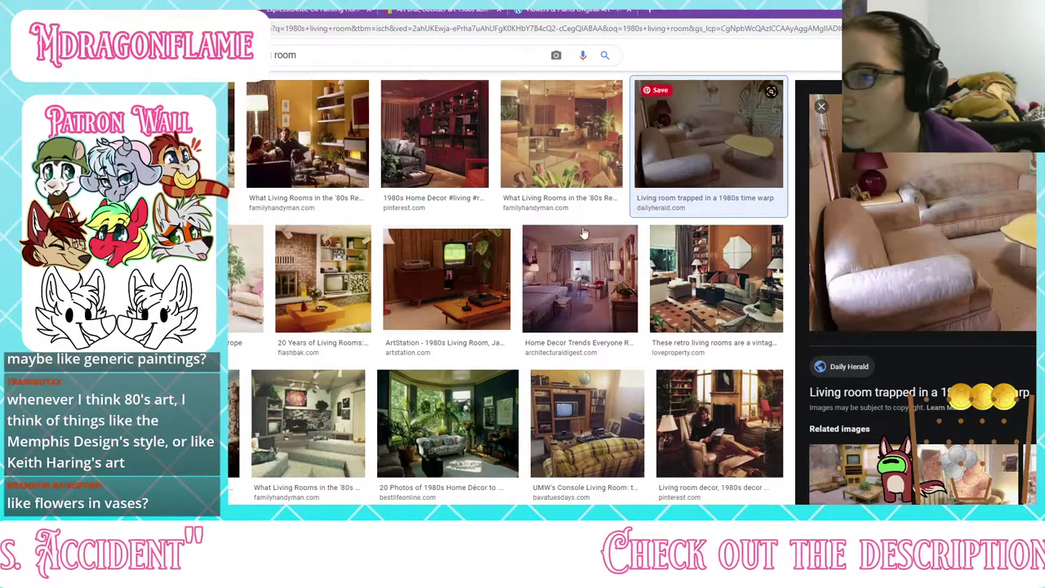
pyautogui.click(559, 278)
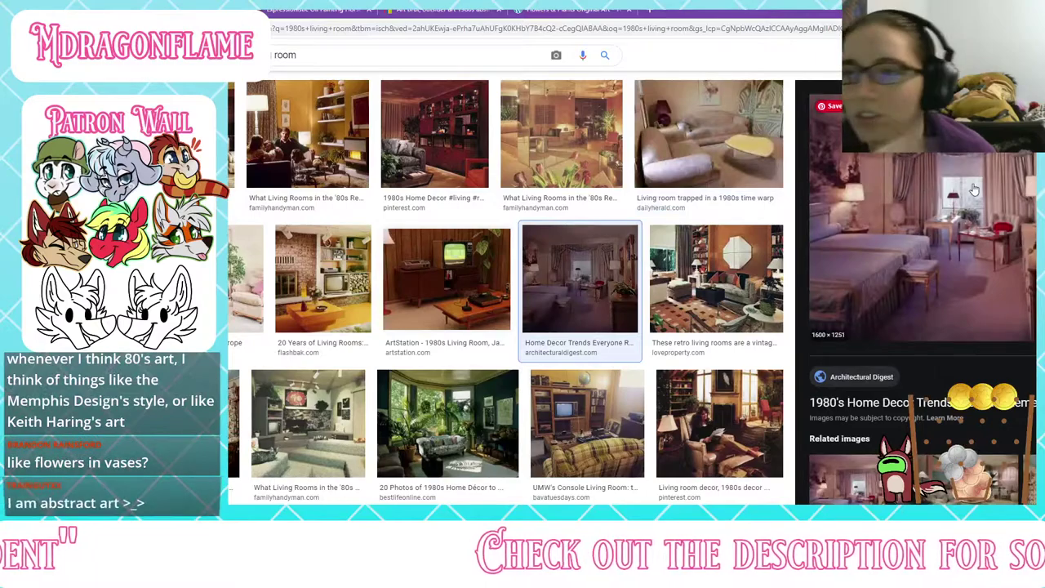
pyautogui.click(283, 165)
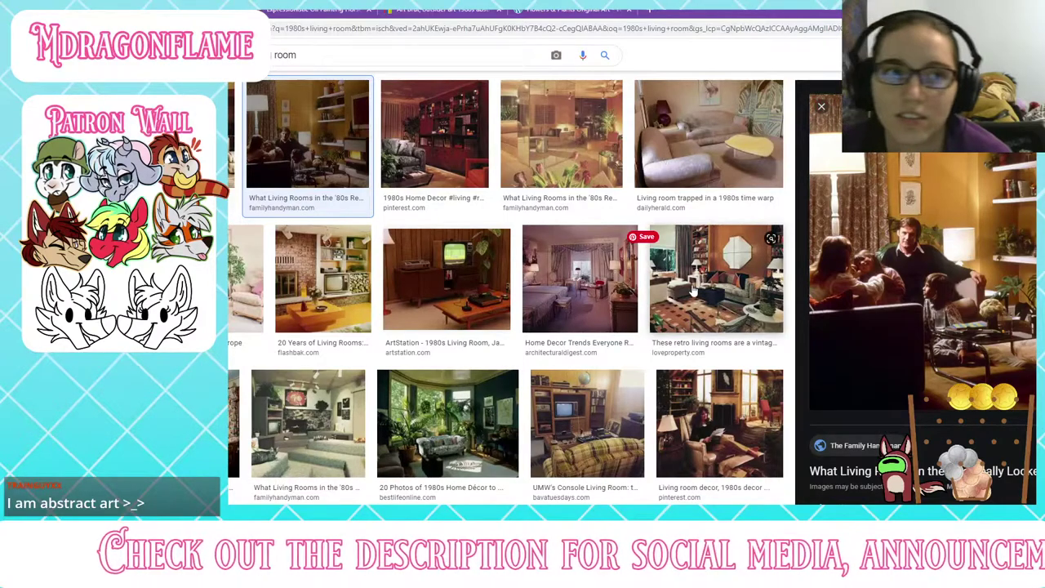
pyautogui.click(710, 420)
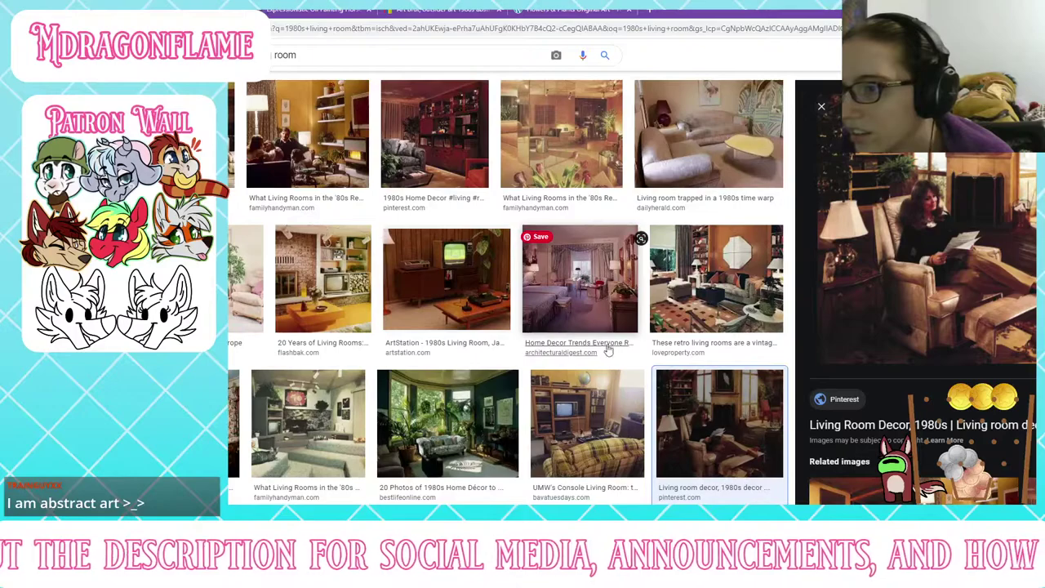
pyautogui.click(589, 436)
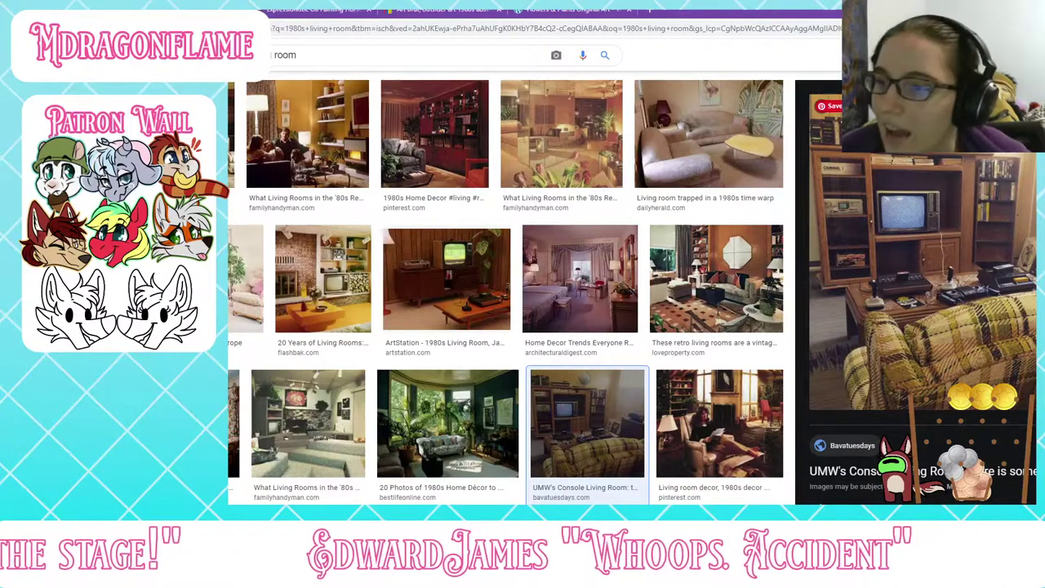
# Step: Look further down the living room results and preview CNN's picture of the Seattle 1980s exhibit
pyautogui.scroll(-3, 564, 327)
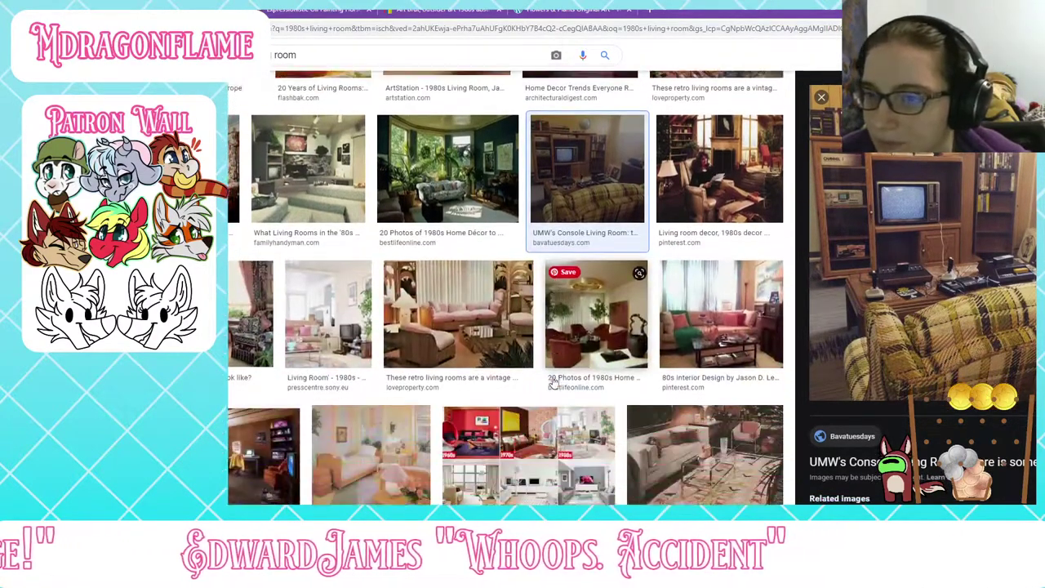
pyautogui.scroll(-2, 552, 381)
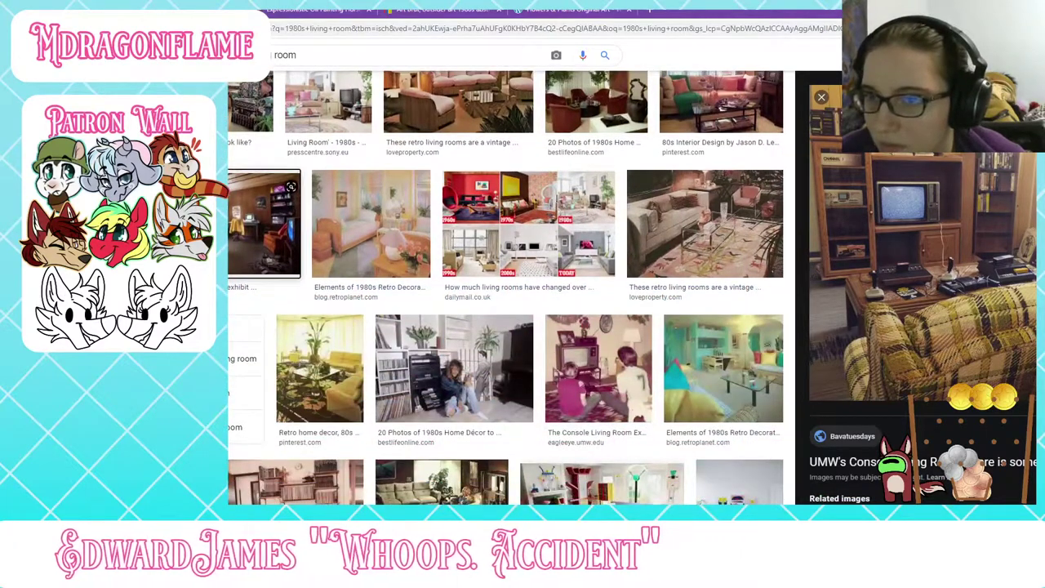
pyautogui.click(263, 222)
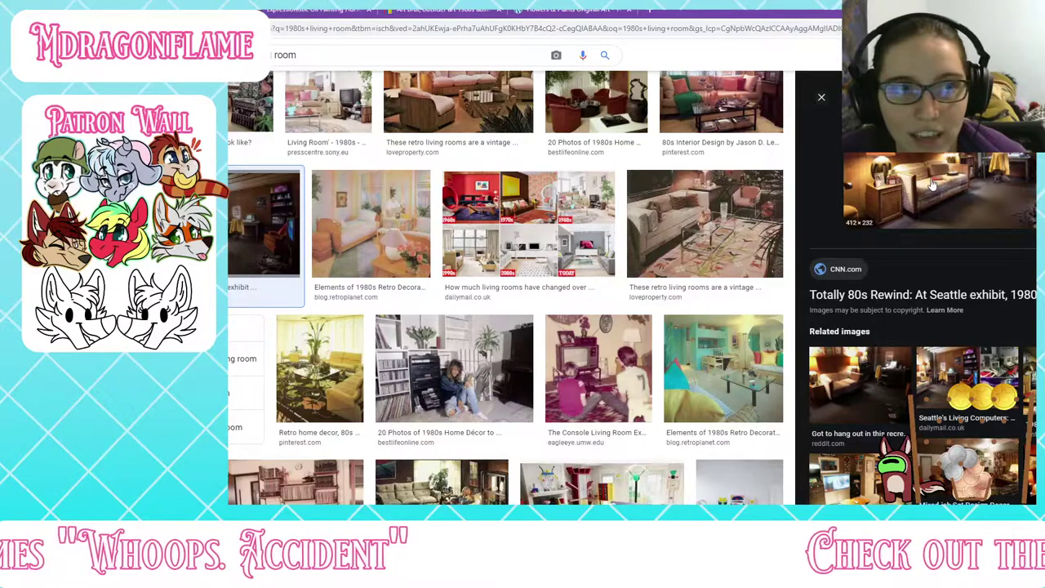
pyautogui.scroll(1, 923, 220)
pyautogui.scroll(-2, 923, 220)
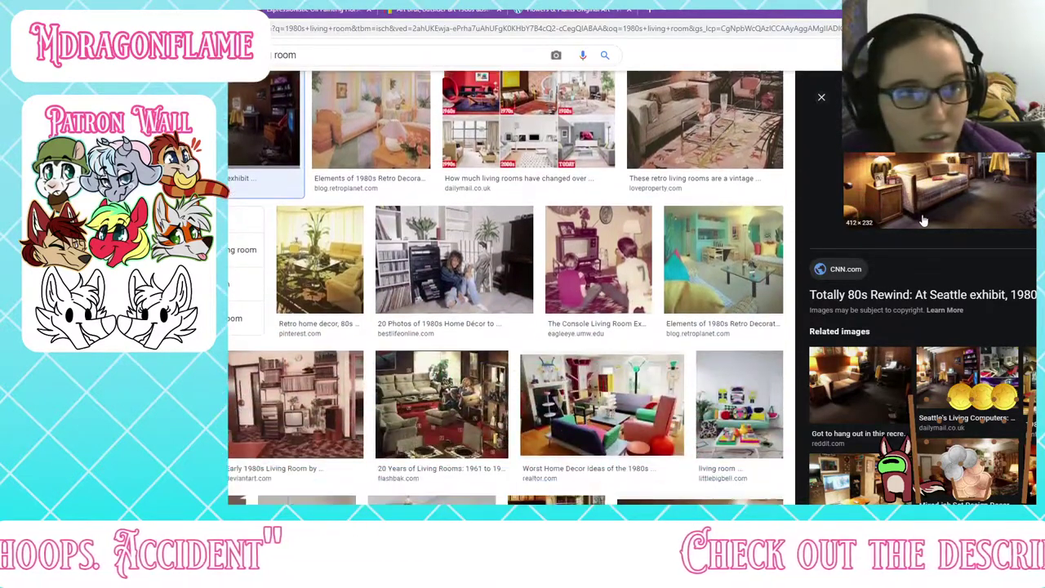
pyautogui.scroll(1, 923, 220)
# Step: Open the CNN article on the Seattle exhibit, examine the framed pictures above the sofa, and close the article
pyautogui.click(923, 220)
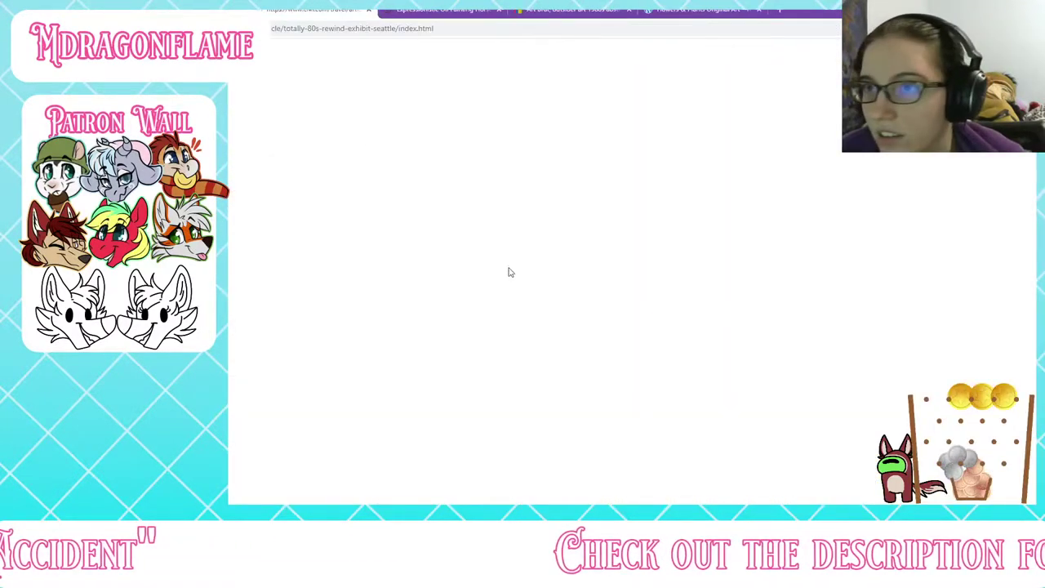
pyautogui.scroll(-3, 582, 357)
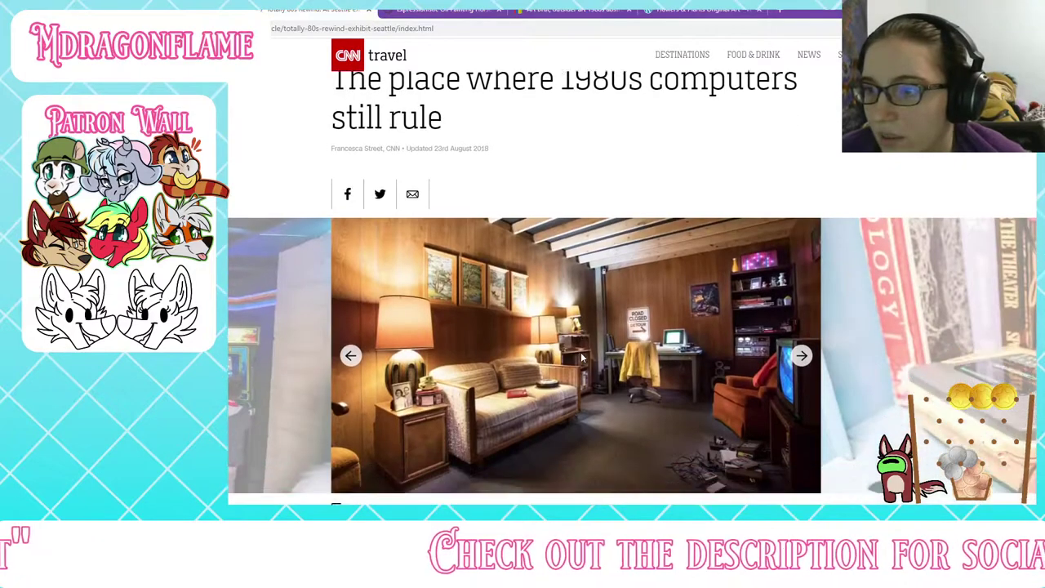
pyautogui.scroll(1, 582, 357)
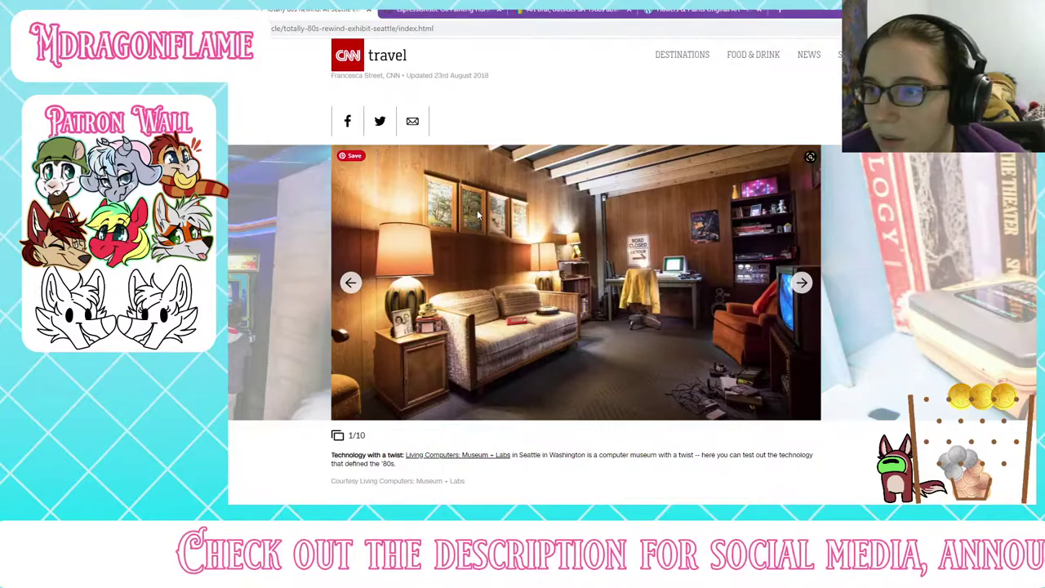
pyautogui.click(368, 10)
# Step: Look through the remaining living room results and run an image search for "1980s forest painting"
pyautogui.scroll(9, 549, 317)
pyautogui.scroll(-10, 443, 246)
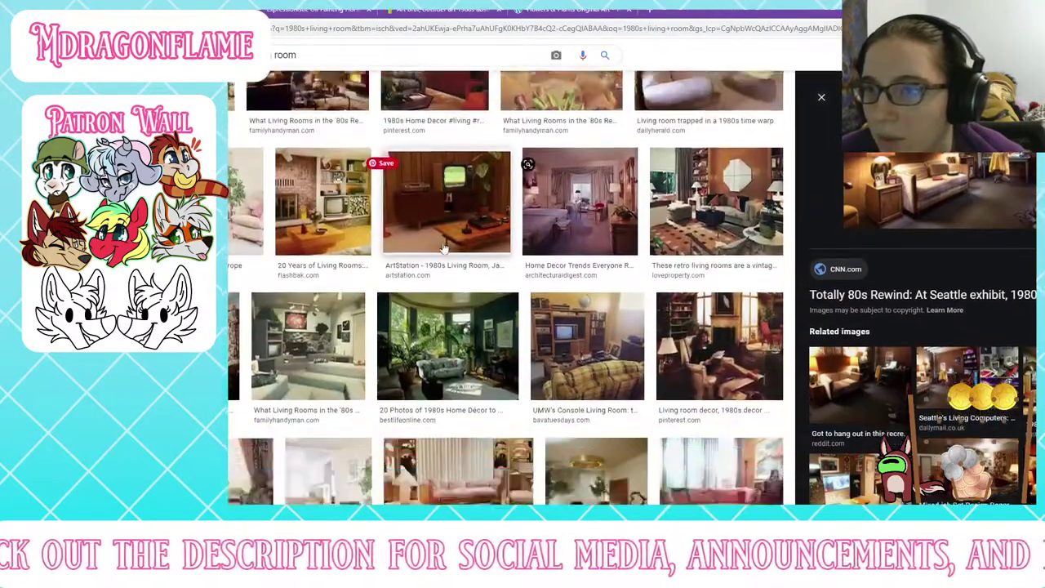
pyautogui.scroll(-2, 443, 246)
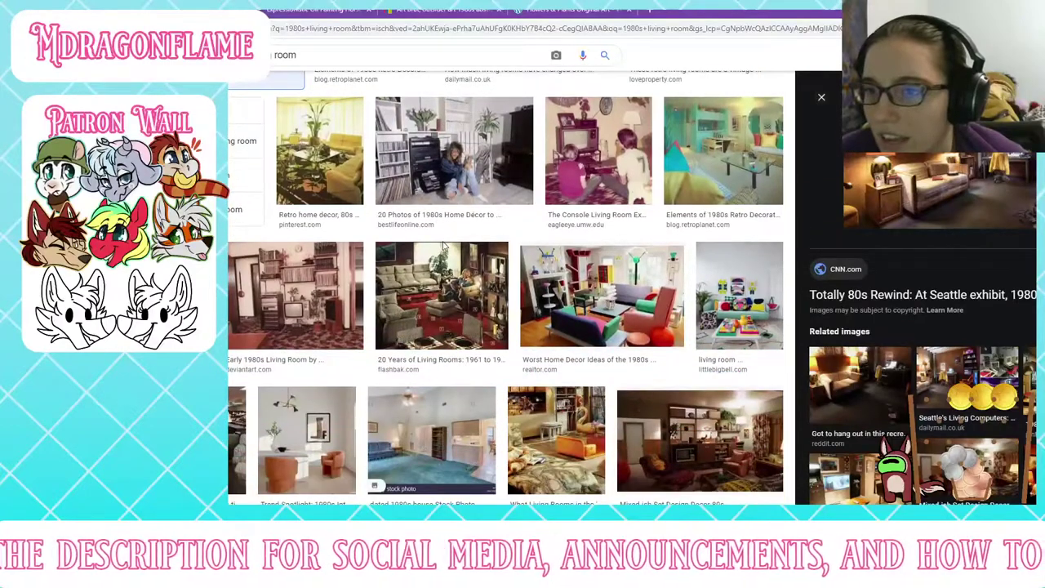
pyautogui.hotkey('ctrl', 'a')
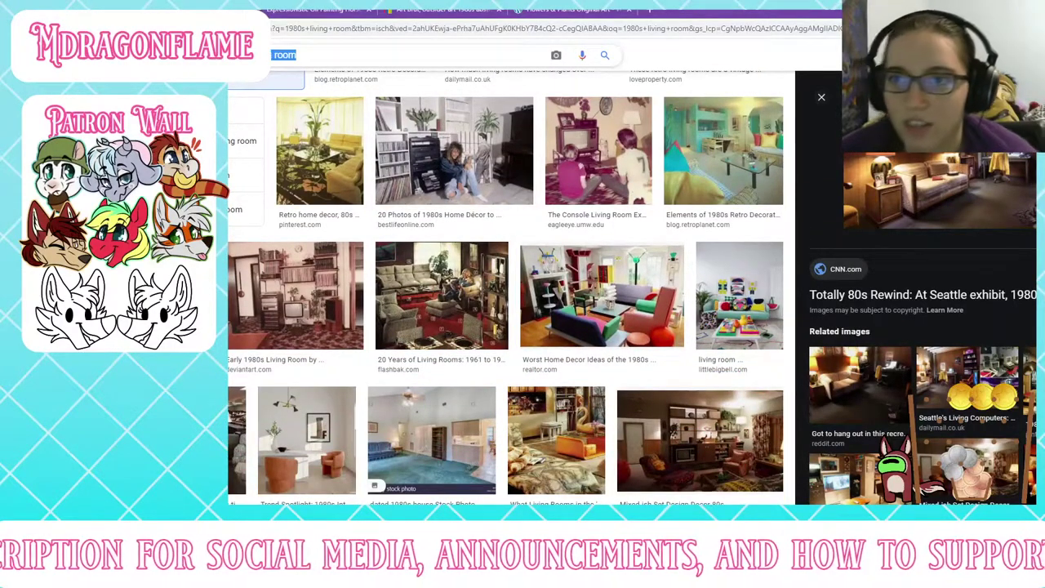
pyautogui.press('BackSpace')
pyautogui.write('forest ')
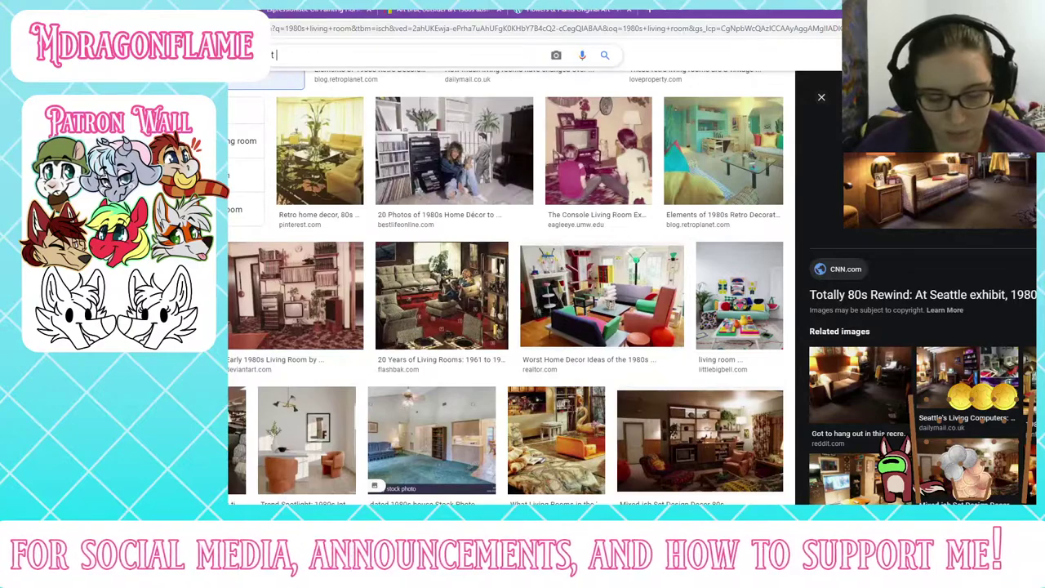
pyautogui.write(' painting')
pyautogui.press('Return')
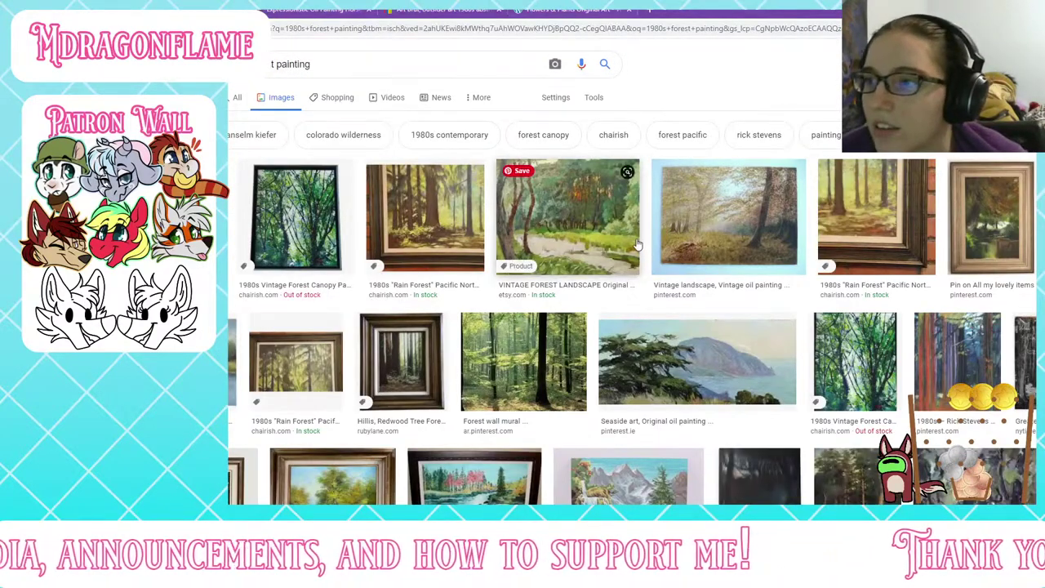
# Step: Preview several forest painting results, including the forest wall mural, the Etsy birch oil painting and the vintage forest landscape
pyautogui.click(680, 228)
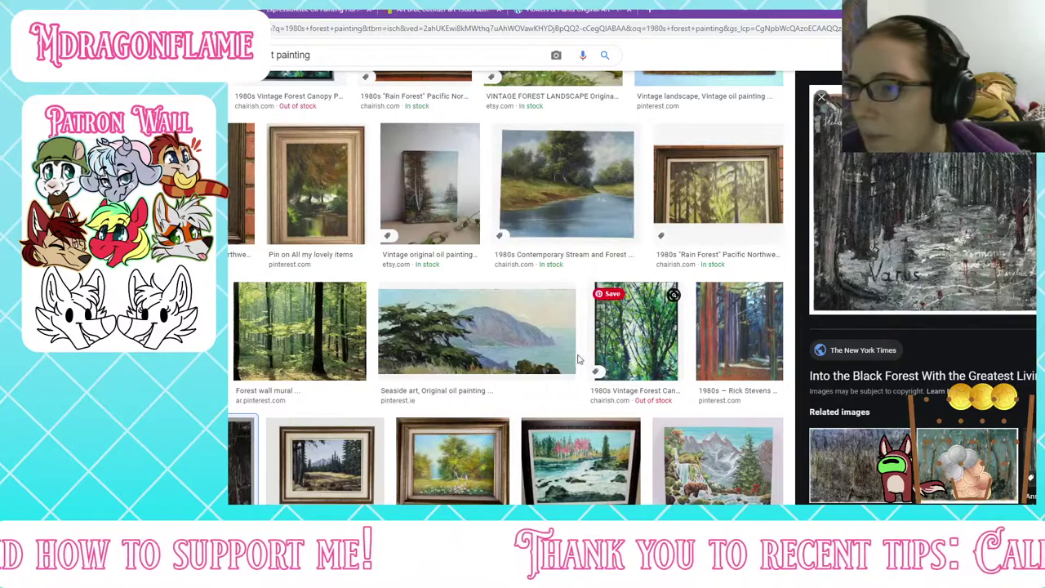
pyautogui.click(334, 335)
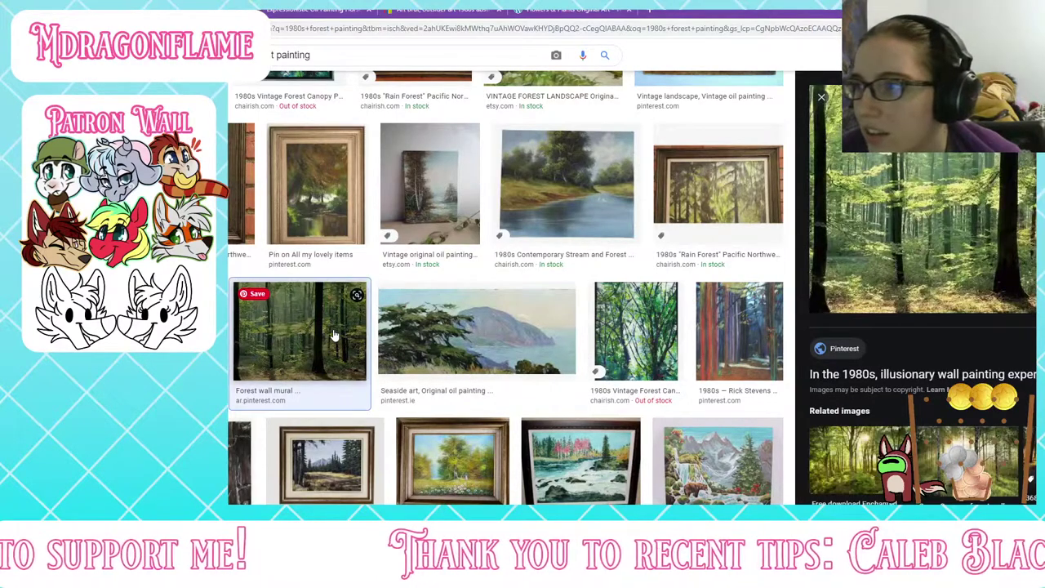
pyautogui.click(440, 176)
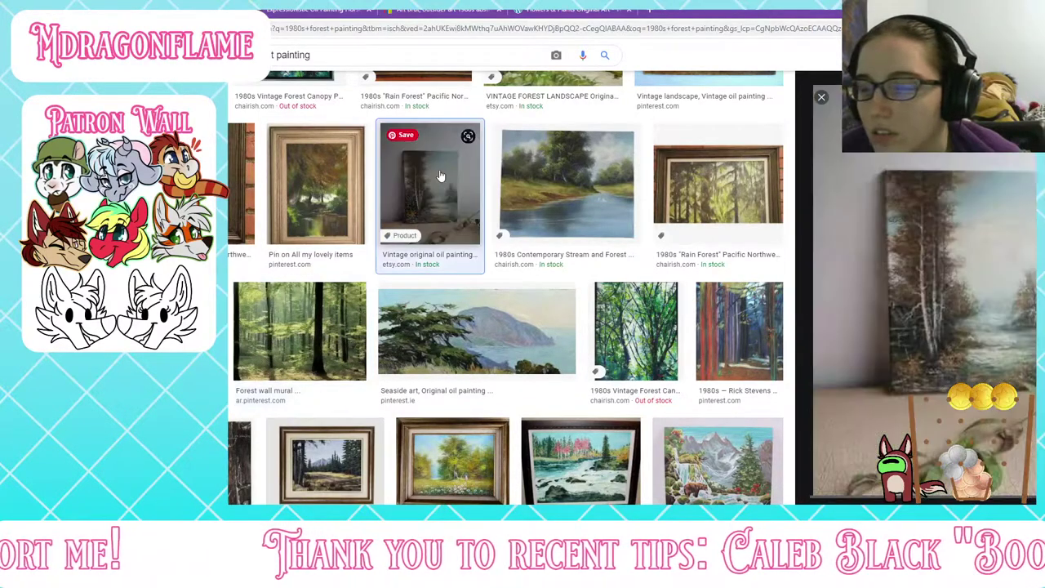
pyautogui.scroll(2, 432, 180)
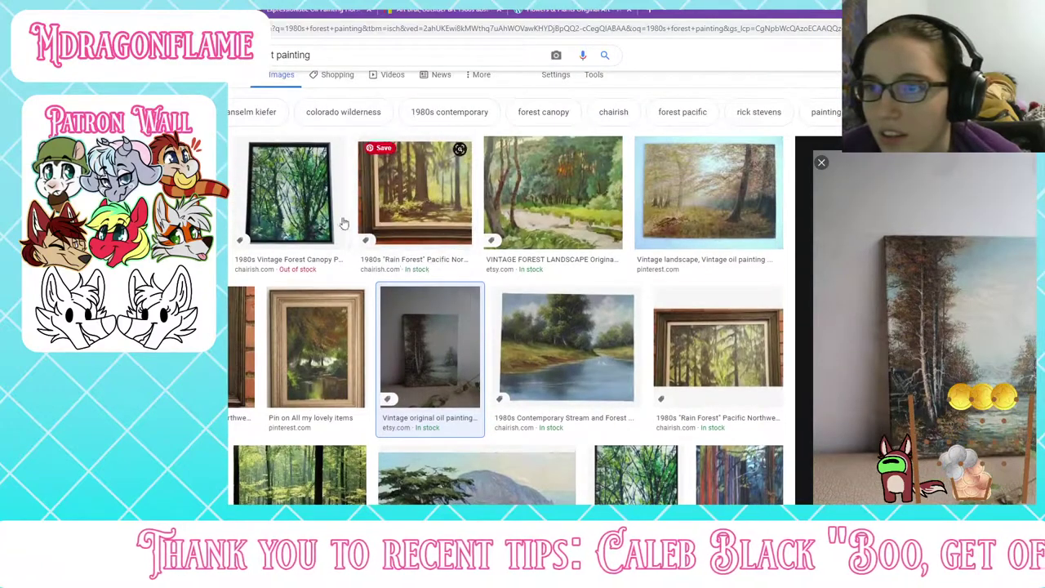
pyautogui.click(529, 212)
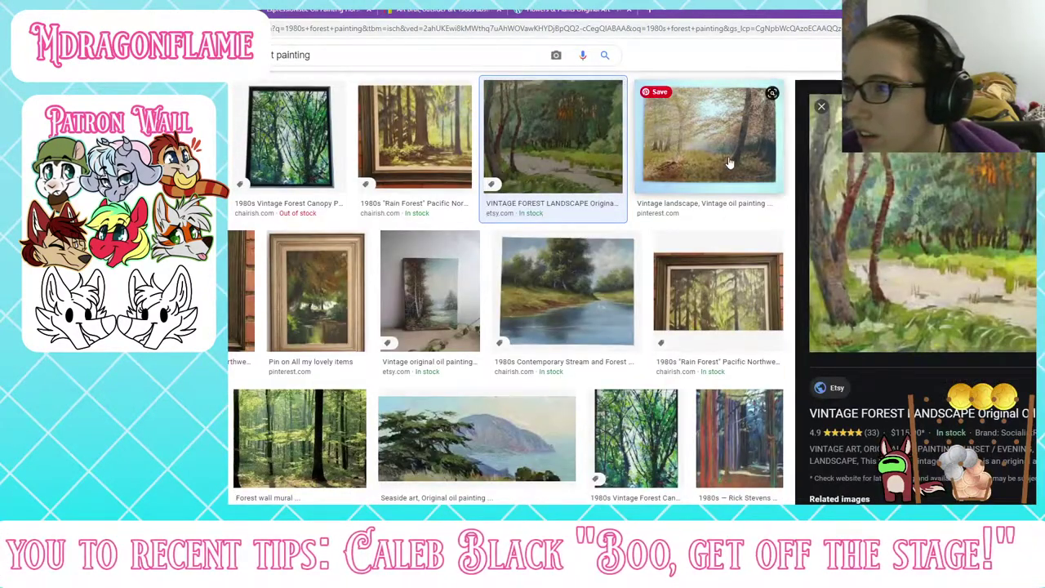
pyautogui.click(730, 162)
pyautogui.click(587, 164)
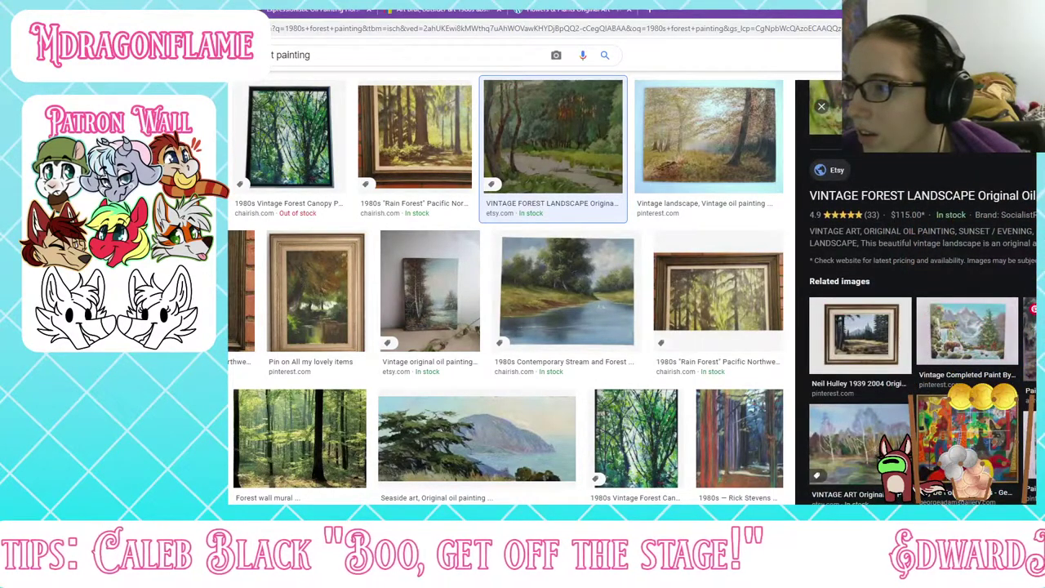
# Step: Preview related images of the vintage forest landscape, including the oval-matted outhouse picture from Ruby Lane, and close the preview
pyautogui.click(1031, 337)
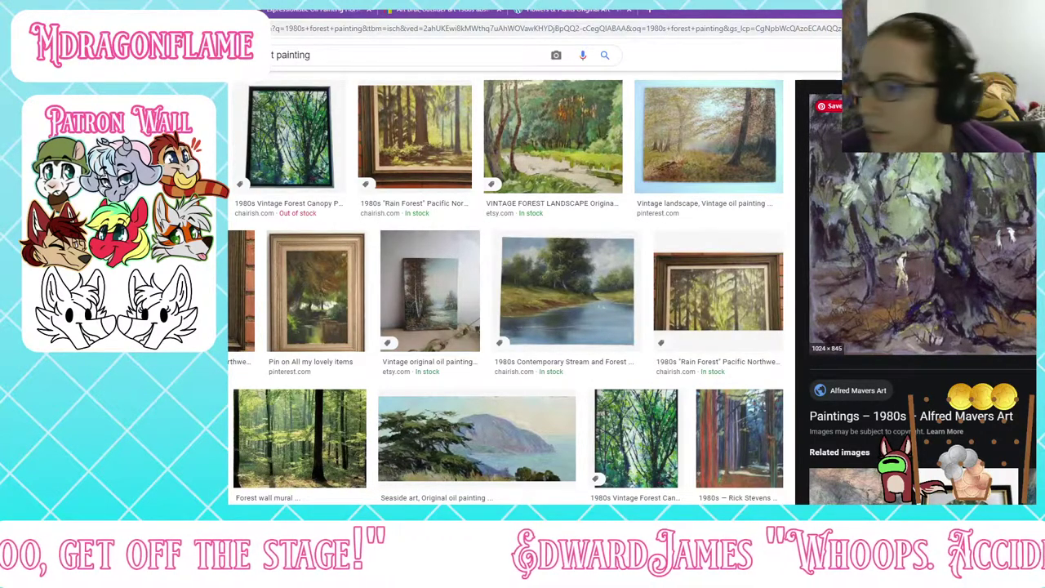
pyautogui.scroll(-3, 966, 314)
pyautogui.click(967, 314)
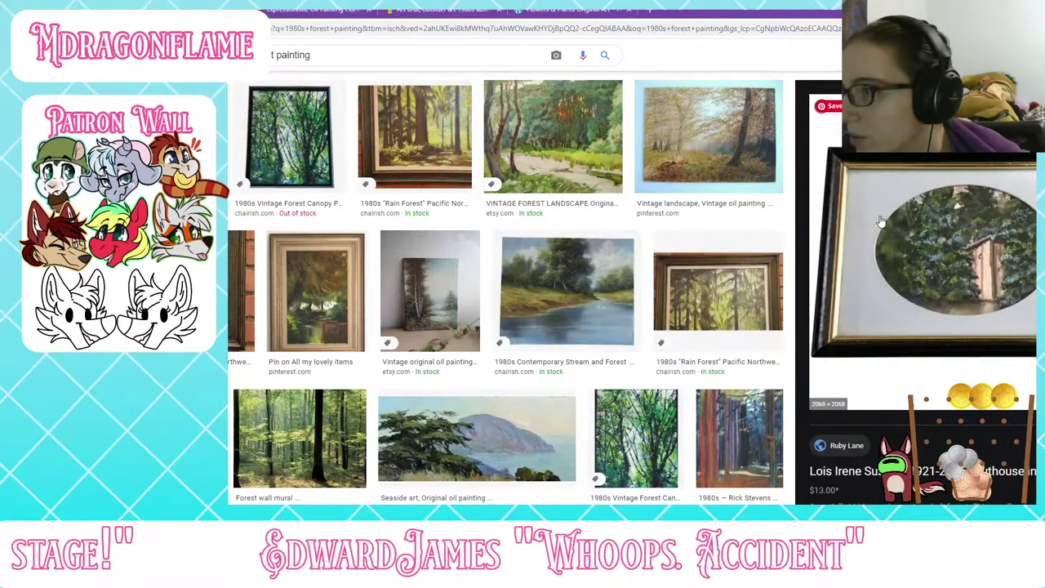
pyautogui.click(819, 106)
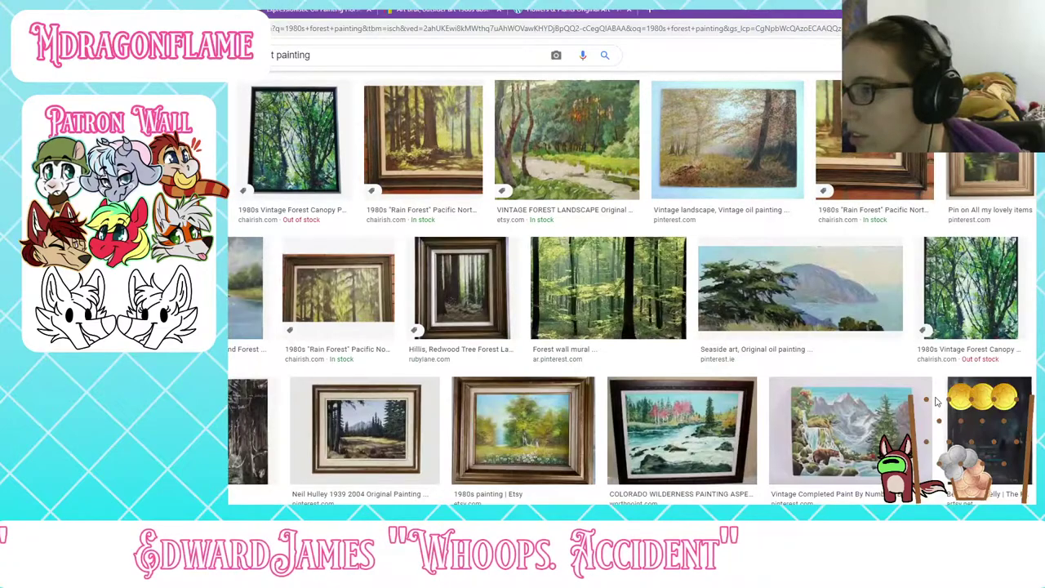
# Step: Preview the framed "Pin on All my lovely items" painting and the Pinterest vintage landscape, and browse their related images for more forest art
pyautogui.click(989, 175)
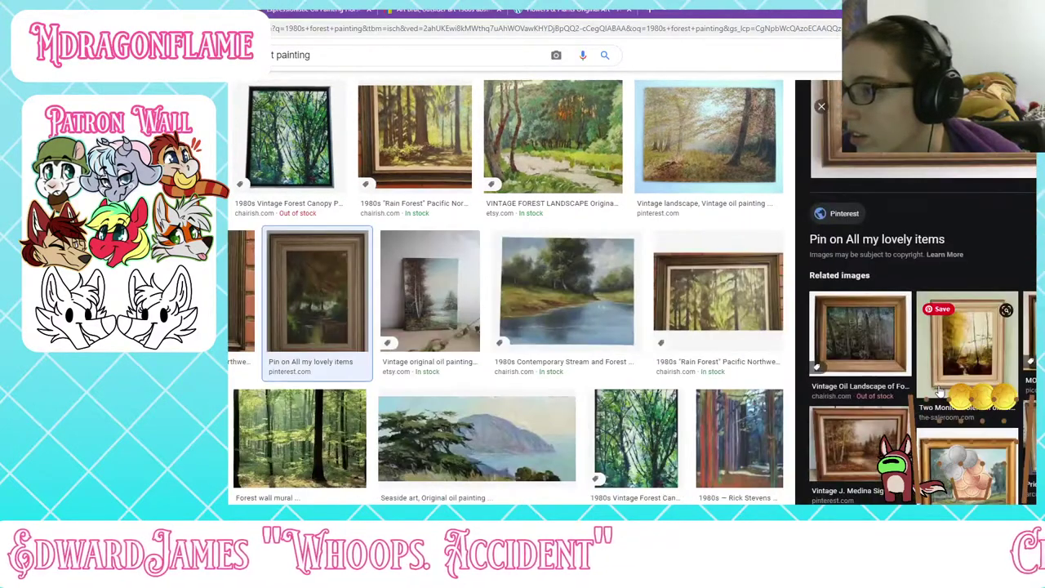
pyautogui.scroll(-5, 943, 381)
pyautogui.scroll(5, 943, 381)
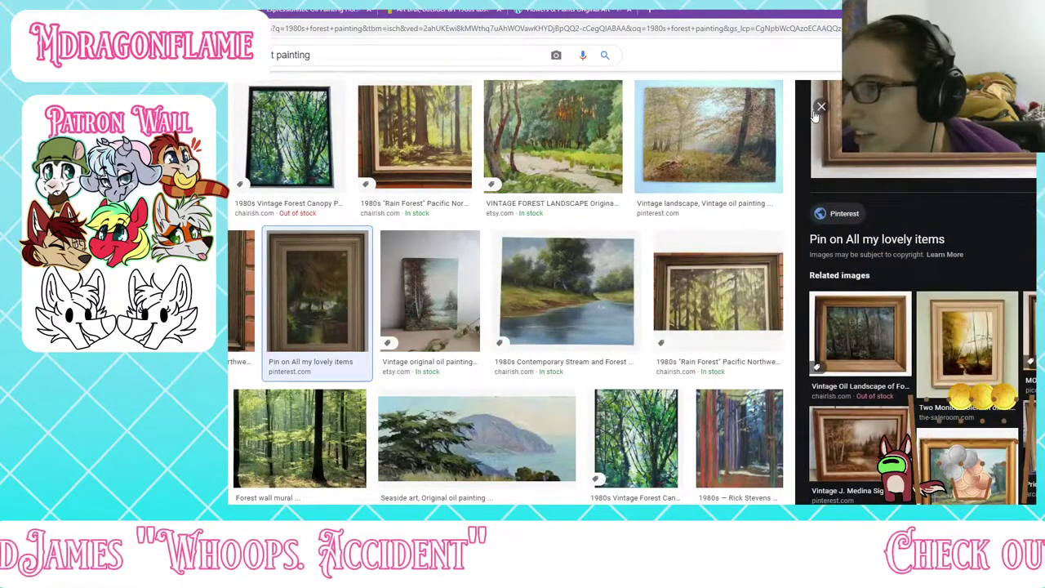
pyautogui.click(821, 106)
pyautogui.click(739, 155)
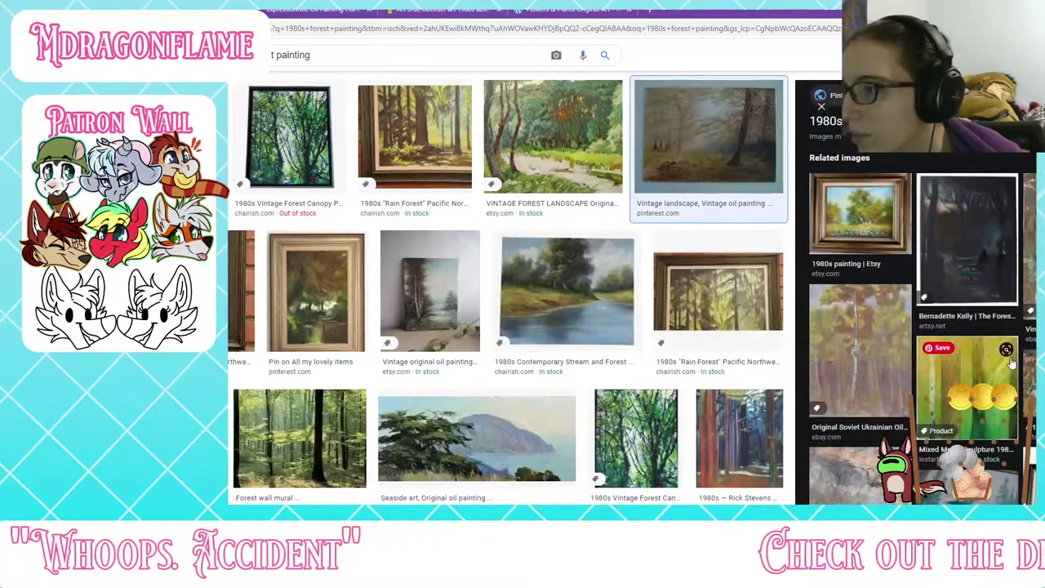
pyautogui.scroll(-5, 963, 326)
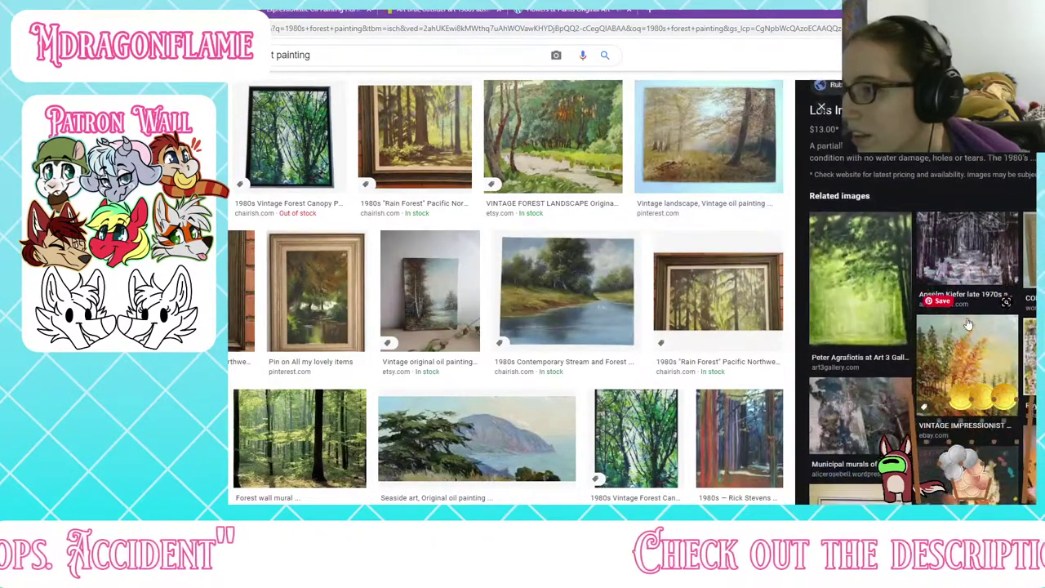
pyautogui.click(860, 359)
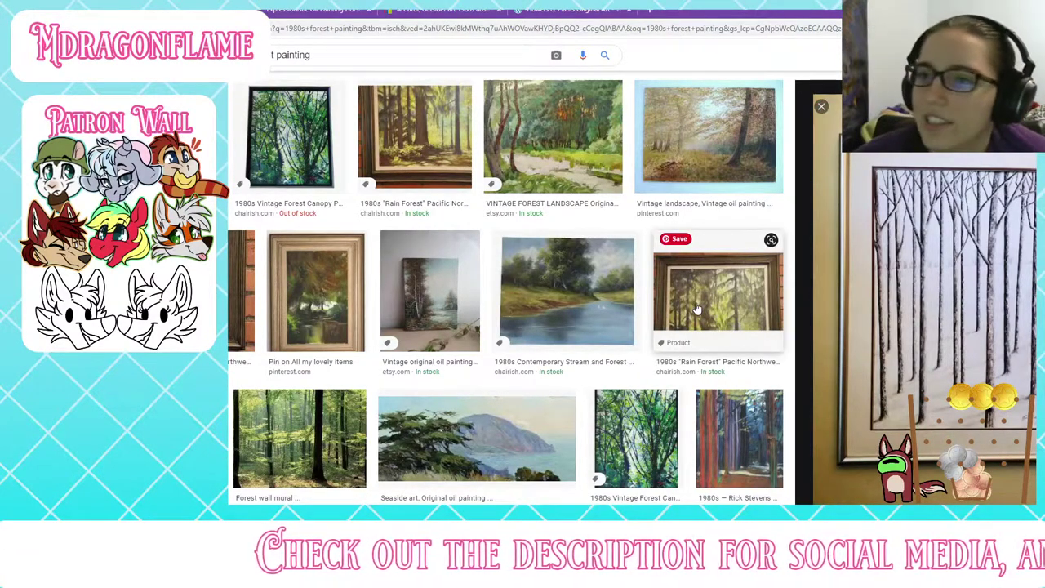
# Step: Browse further forest results and examine the forest wall mural and eBay's vintage expressionist oil painting with its related images
pyautogui.scroll(1, 535, 298)
pyautogui.scroll(-3, 408, 292)
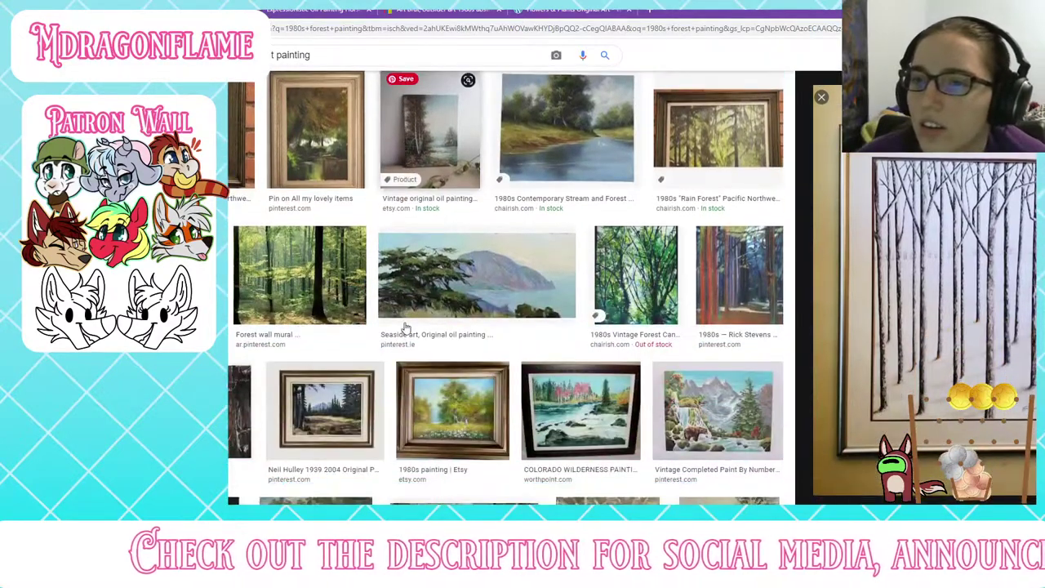
pyautogui.click(359, 290)
pyautogui.scroll(-3, 440, 331)
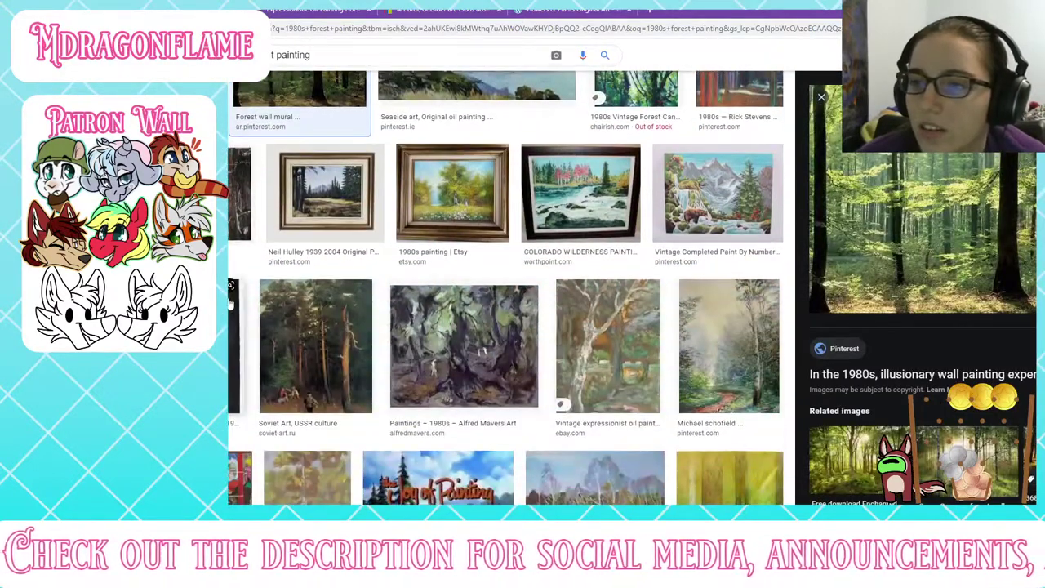
pyautogui.click(608, 343)
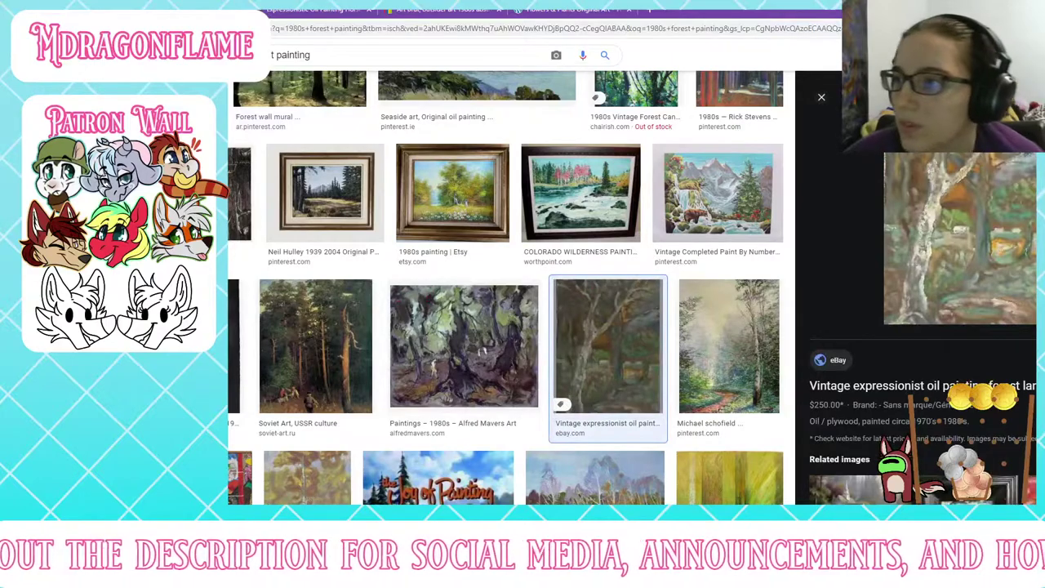
pyautogui.click(996, 242)
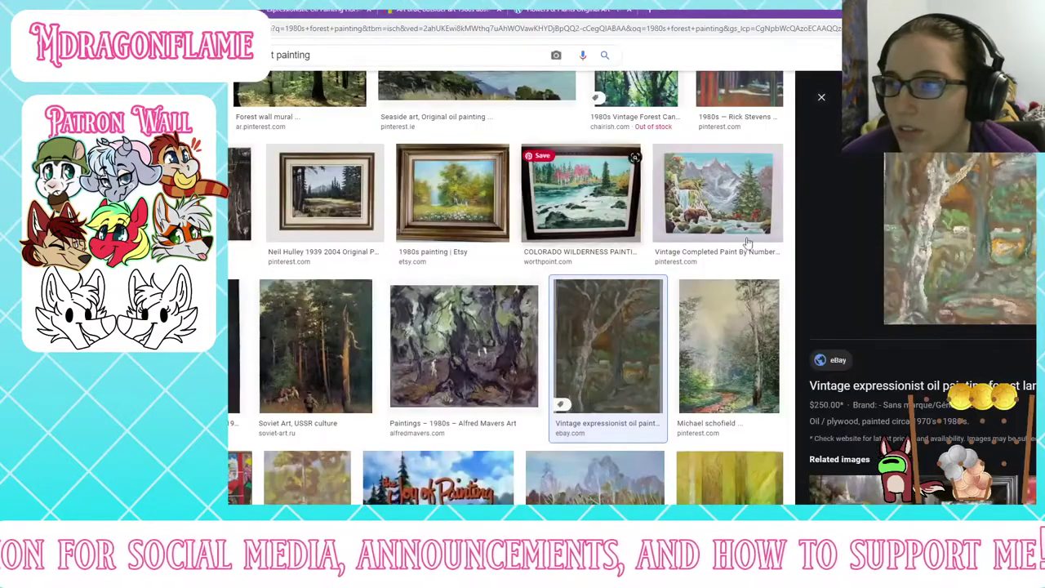
pyautogui.click(369, 10)
pyautogui.scroll(-3, 1000, 255)
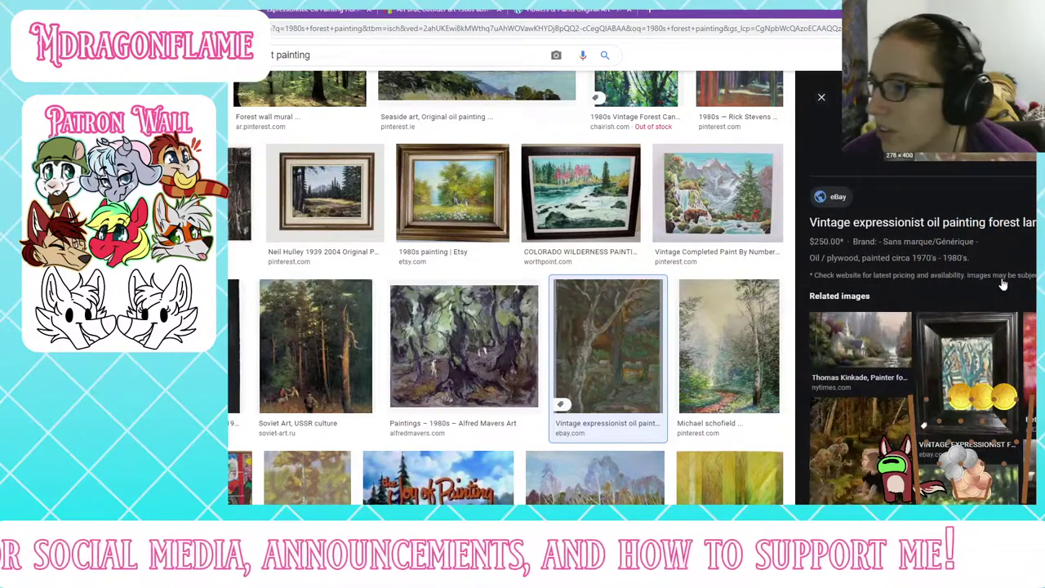
pyautogui.scroll(-3, 923, 425)
pyautogui.scroll(6, 963, 327)
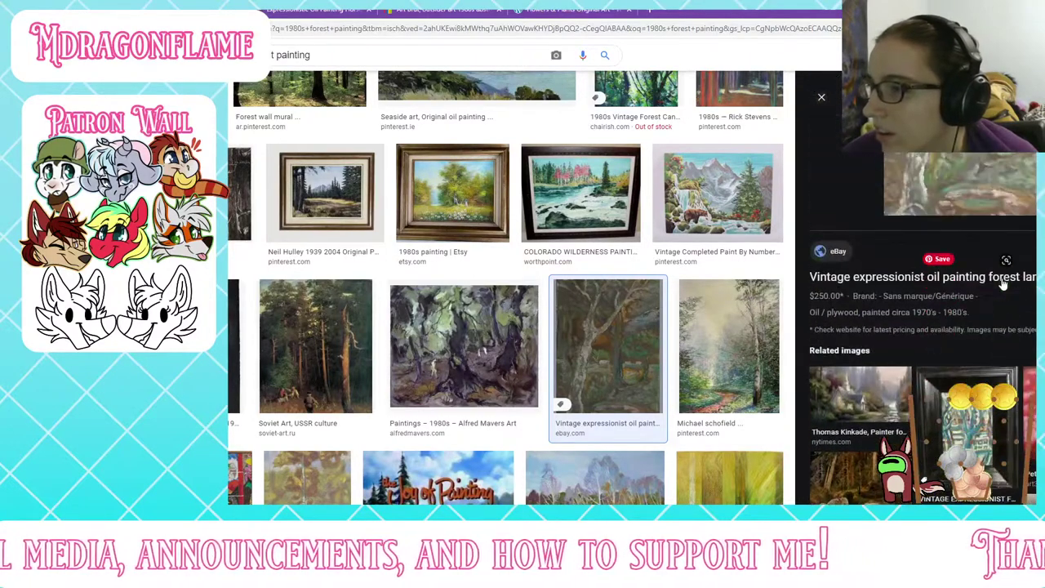
# Step: Review the abstract paintings in the open Pamono and eBay listings, dismissing Pamono's trade account pop-up, and return to the forest painting results
pyautogui.click(317, 11)
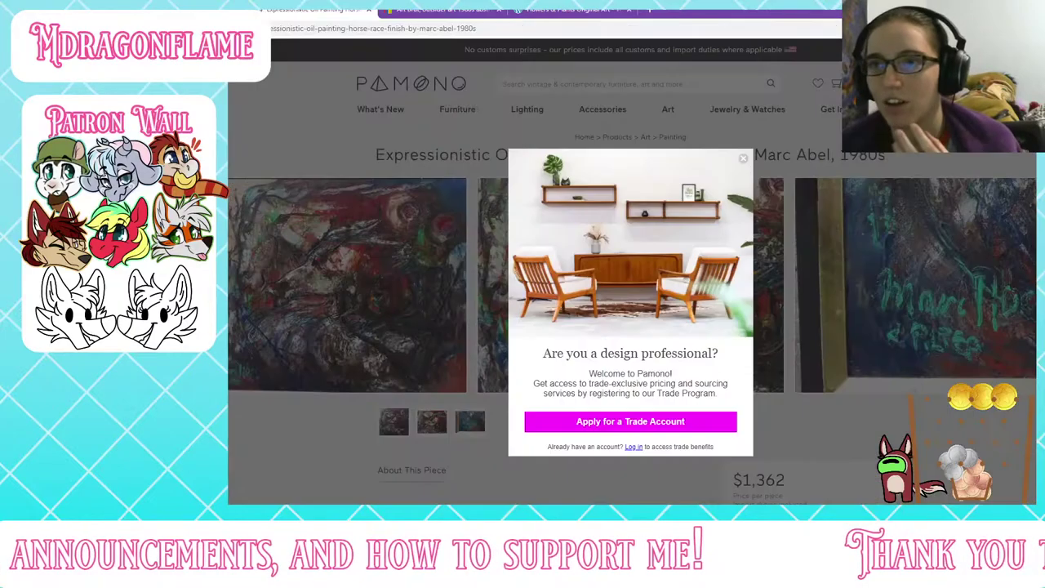
pyautogui.click(743, 158)
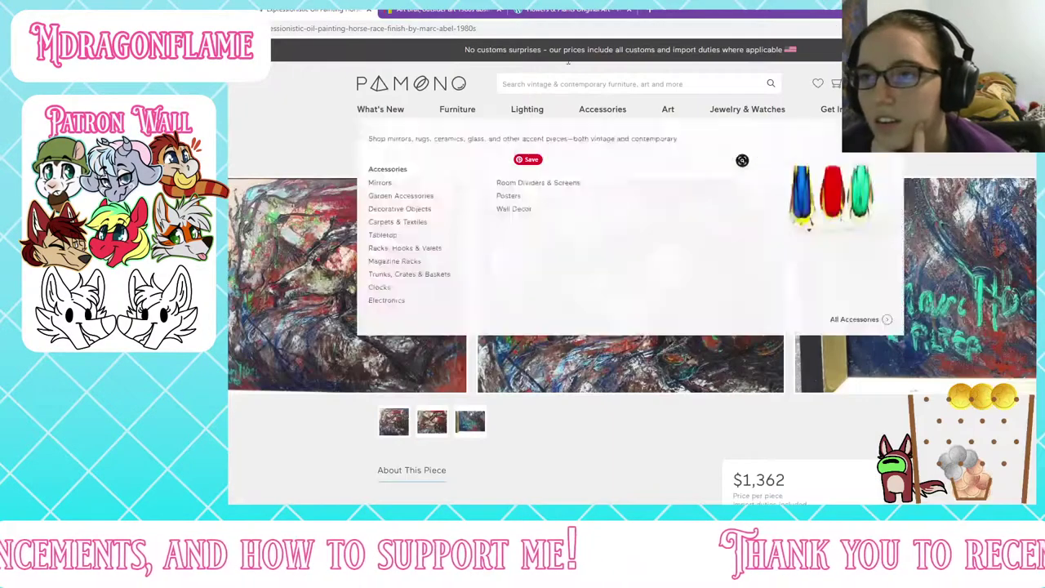
pyautogui.click(442, 11)
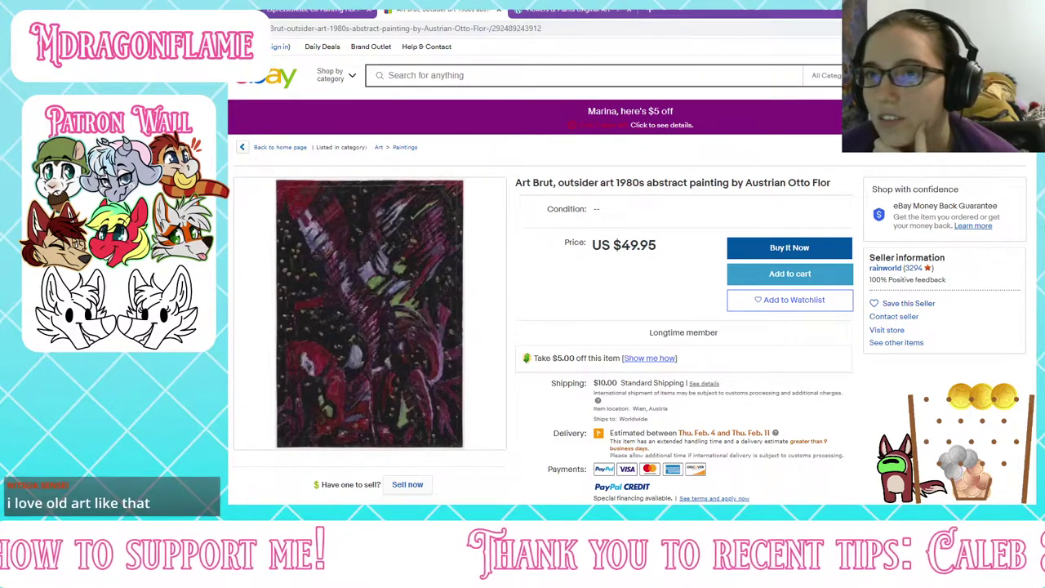
pyautogui.click(239, 10)
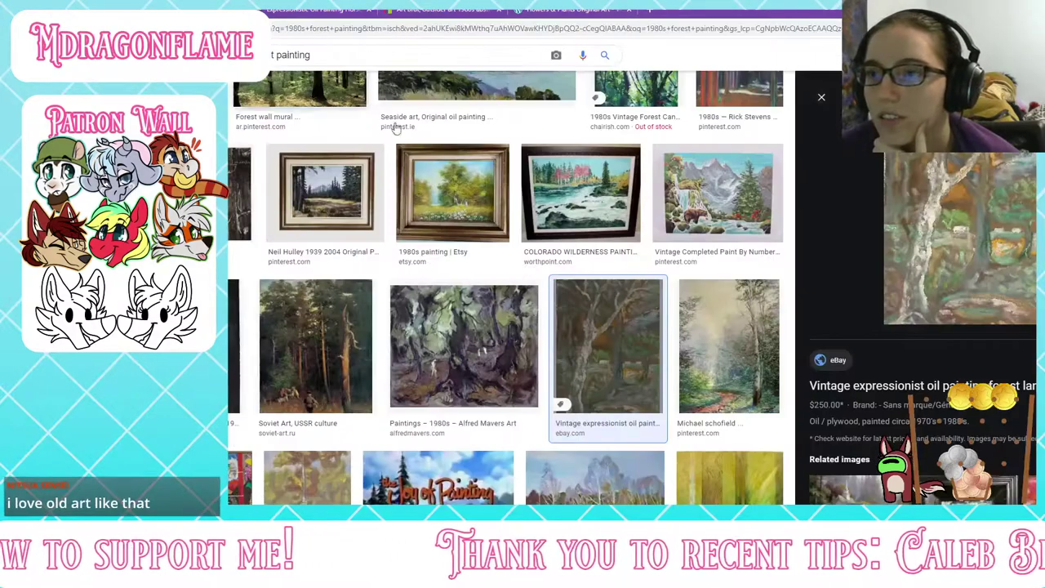
# Step: Open a new browser tab and search the web for "1980s baby portrait"
pyautogui.click(649, 11)
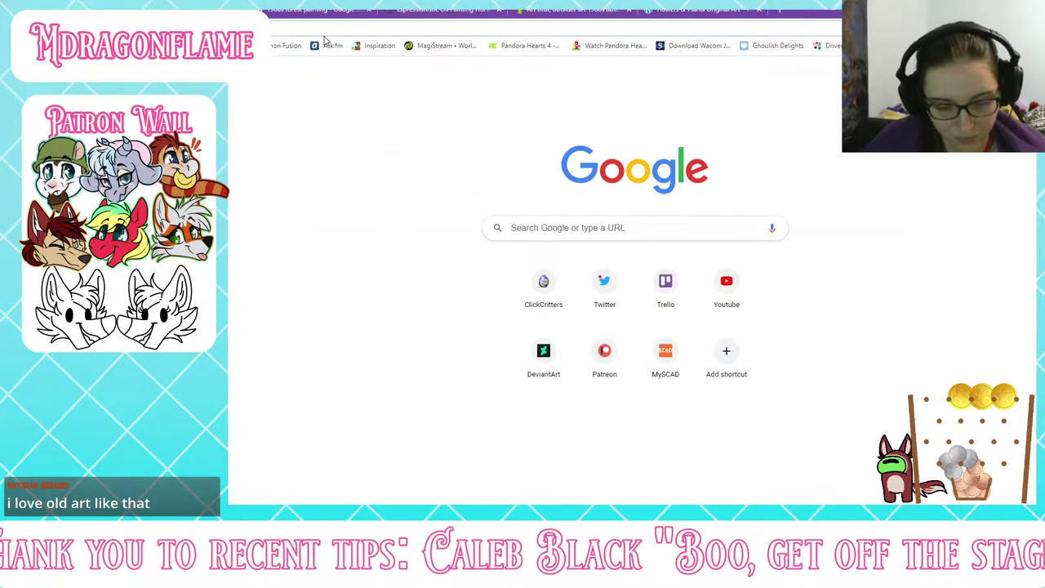
pyautogui.write('1980s')
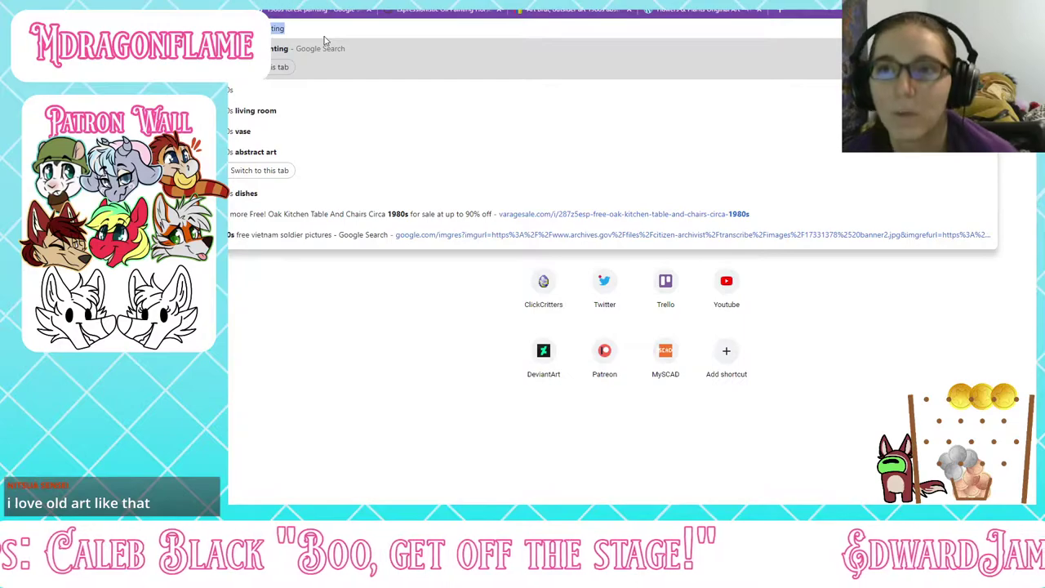
pyautogui.press('BackSpace')
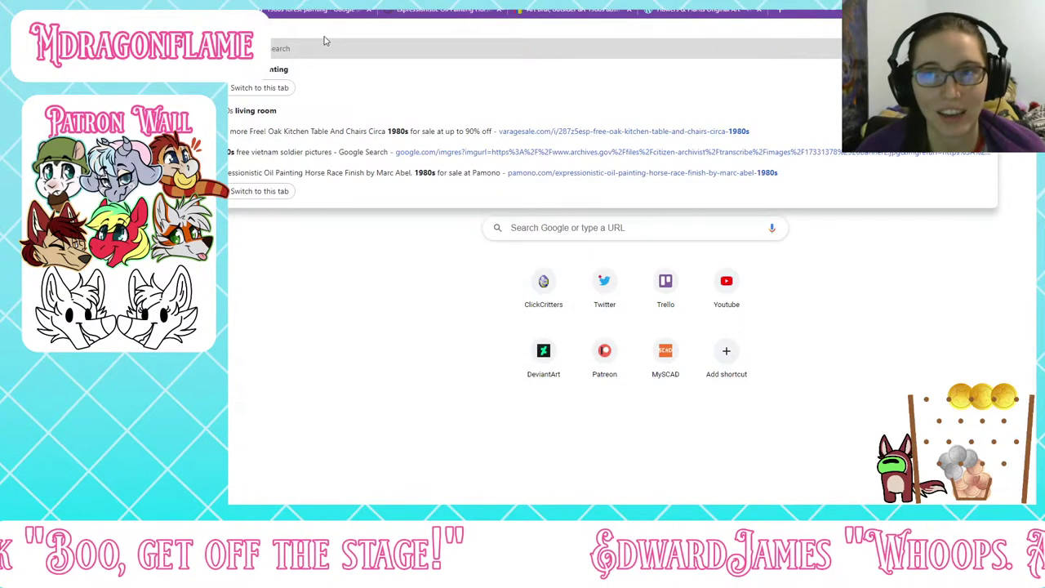
pyautogui.write('art')
pyautogui.press('BackSpace')
pyautogui.press('BackSpace')
pyautogui.press('BackSpace')
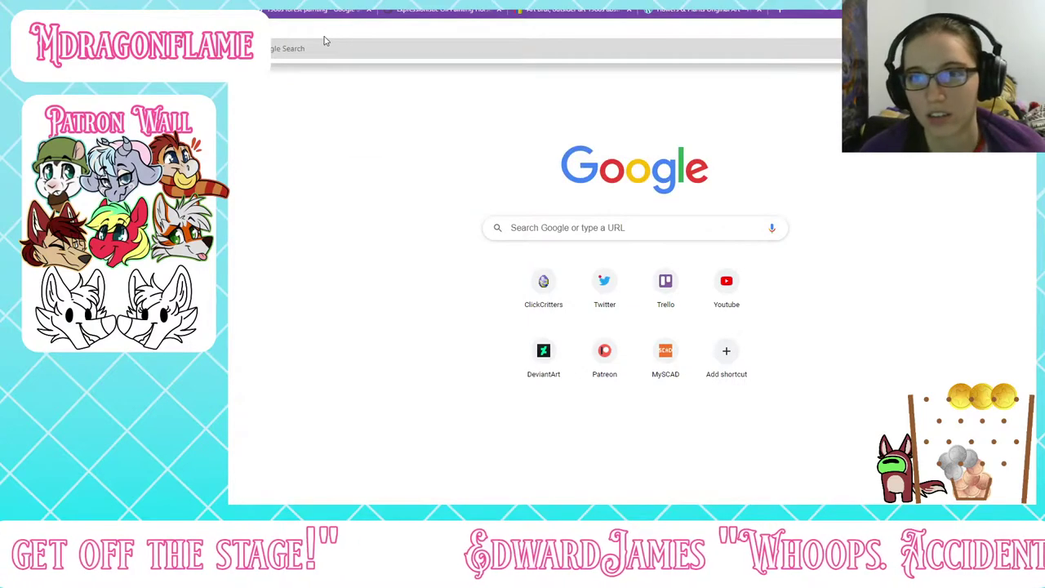
pyautogui.write('fantasy a')
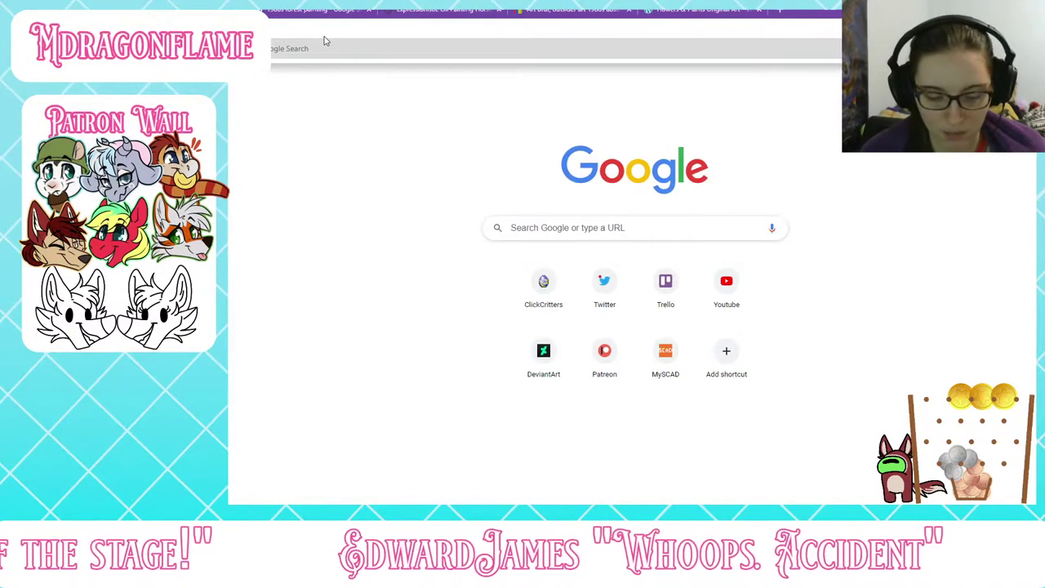
pyautogui.write('it')
pyautogui.press('Return')
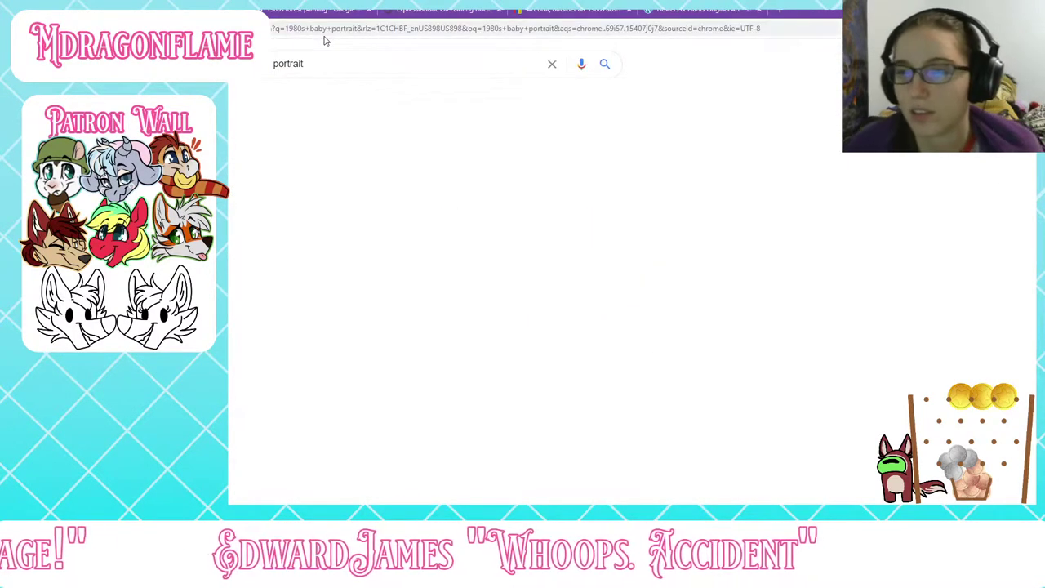
# Step: Show the image results for the baby portrait search and preview the iStock toddler photo and the BBC newborn hospital photo
pyautogui.click(281, 99)
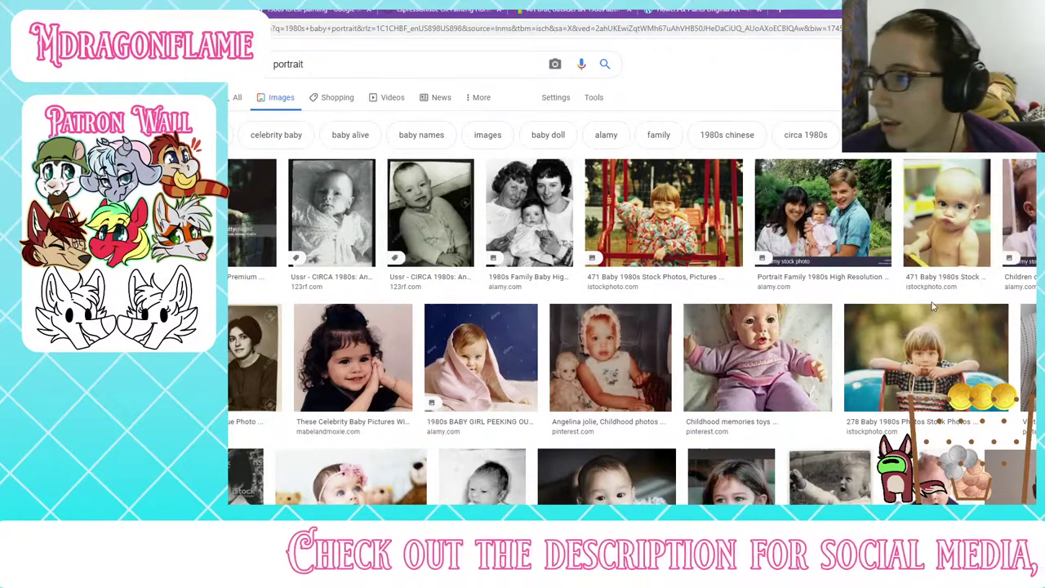
pyautogui.click(931, 233)
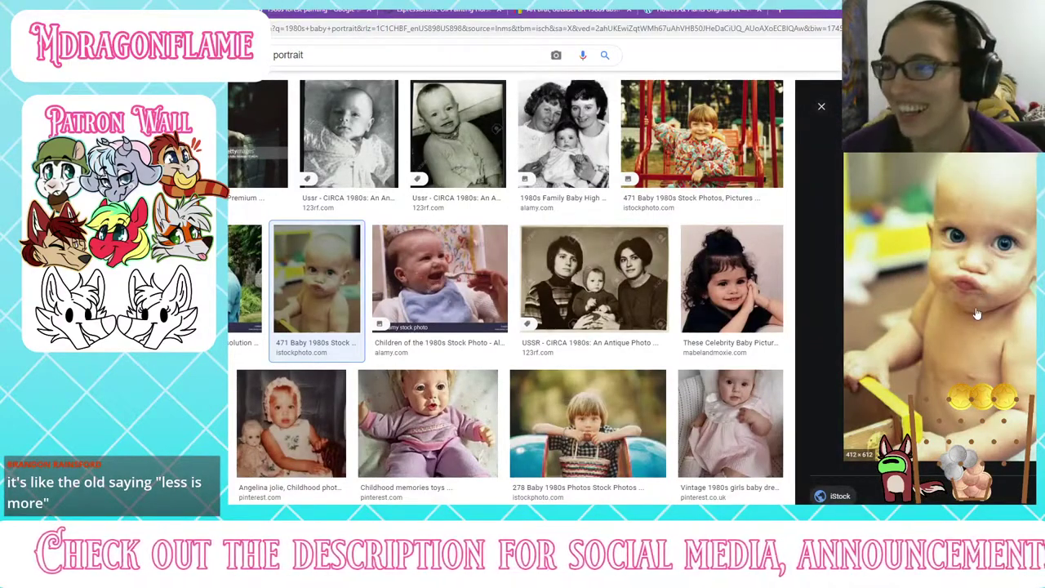
pyautogui.click(822, 106)
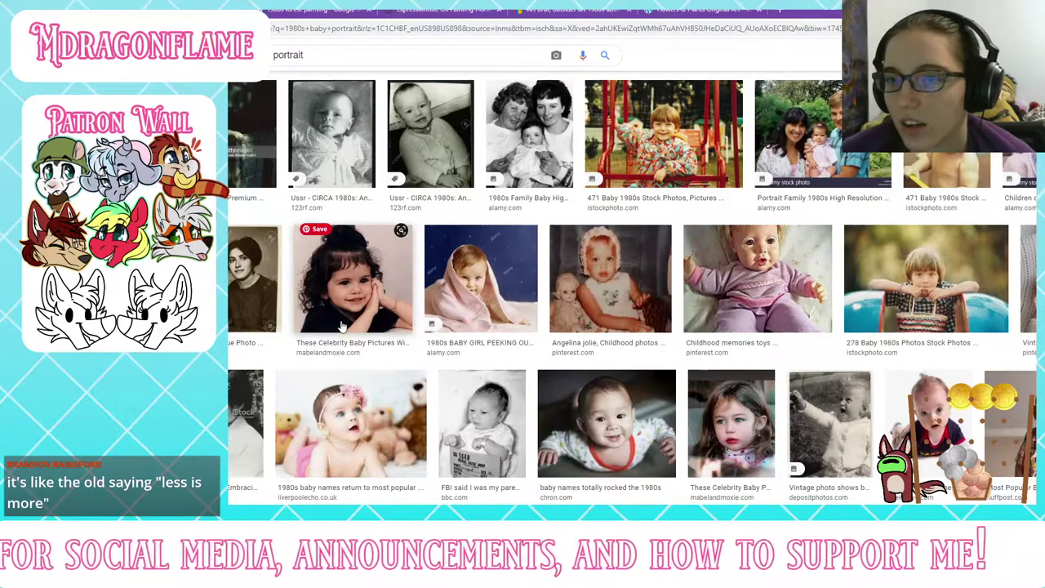
pyautogui.click(464, 433)
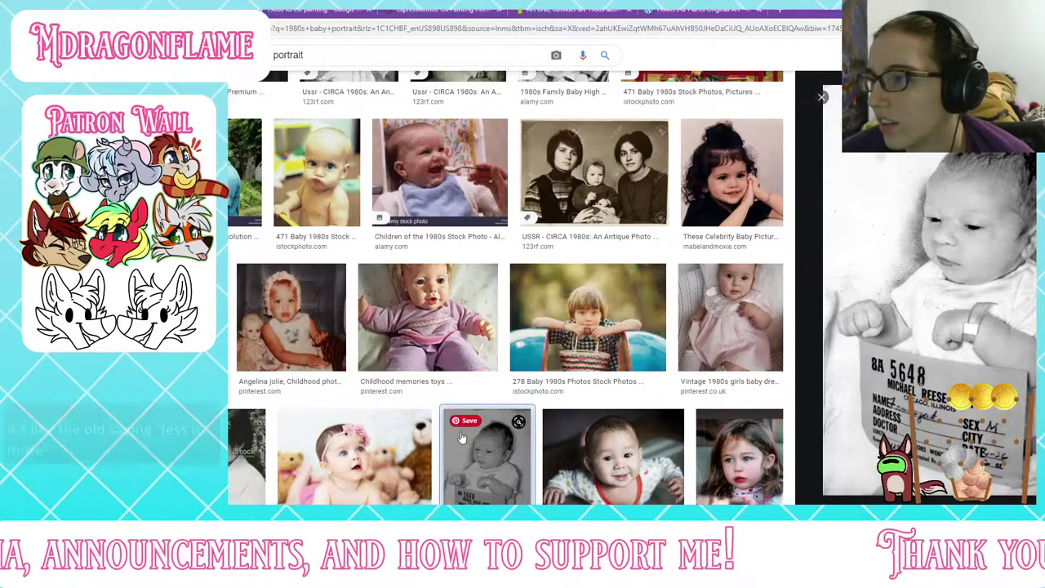
pyautogui.scroll(-3, 896, 269)
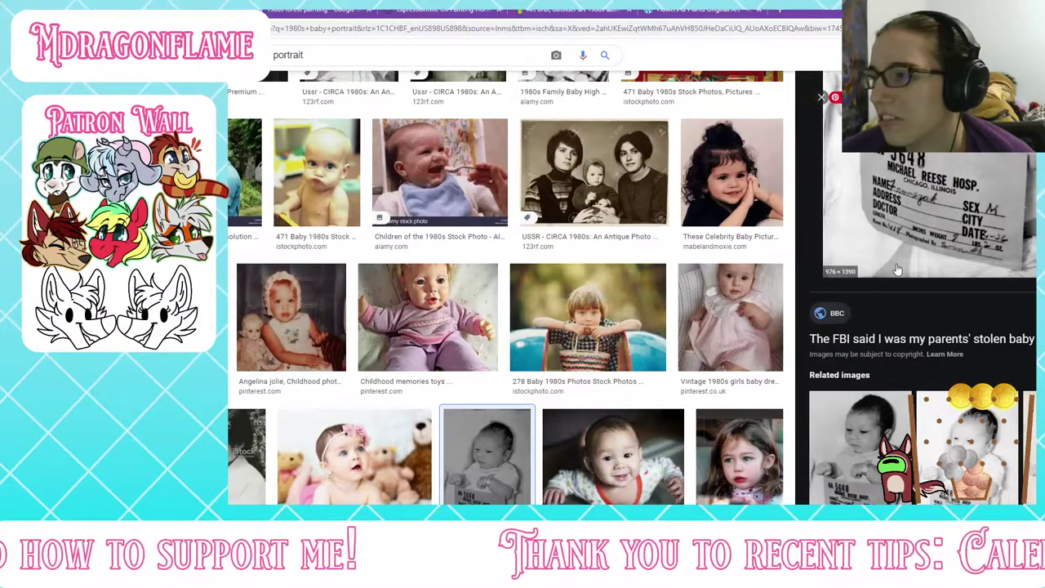
pyautogui.scroll(3, 897, 269)
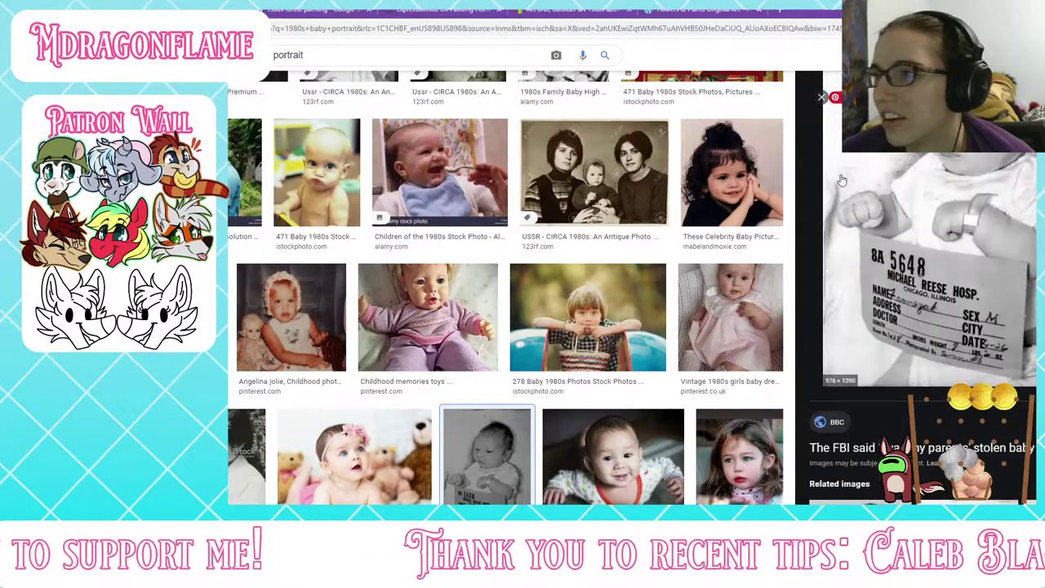
pyautogui.click(821, 98)
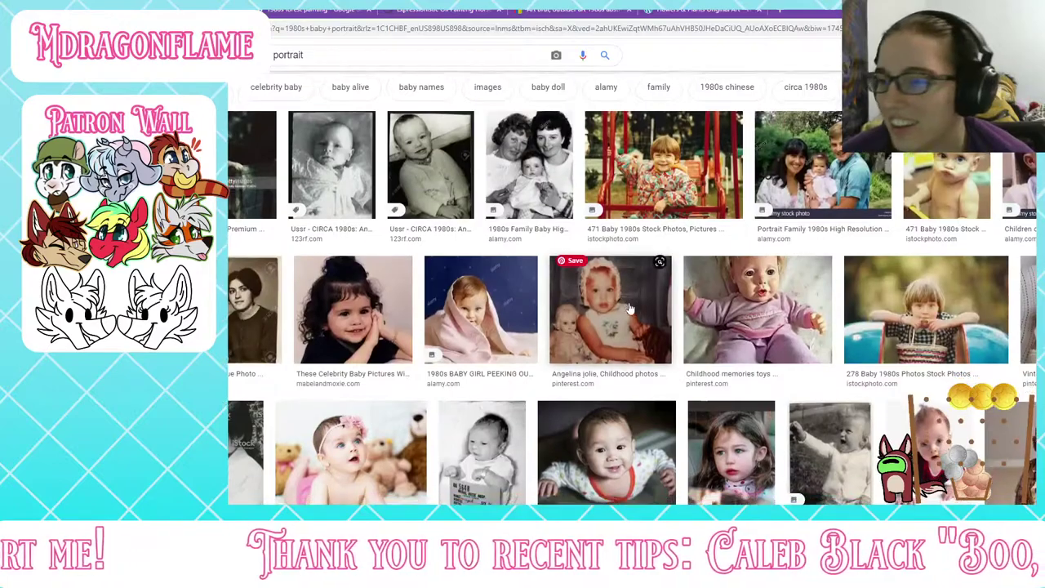
# Step: Preview the Depositphotos vintage black-and-white baby photo and browse further down the 1980s baby portrait results
pyautogui.scroll(-2, 841, 374)
pyautogui.click(841, 374)
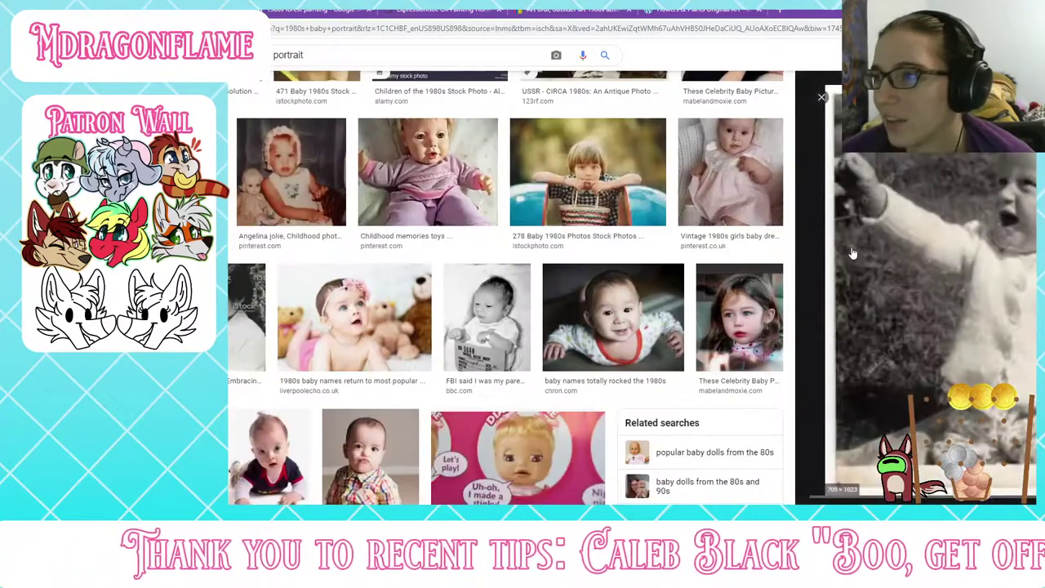
pyautogui.click(817, 109)
pyautogui.scroll(-3, 686, 273)
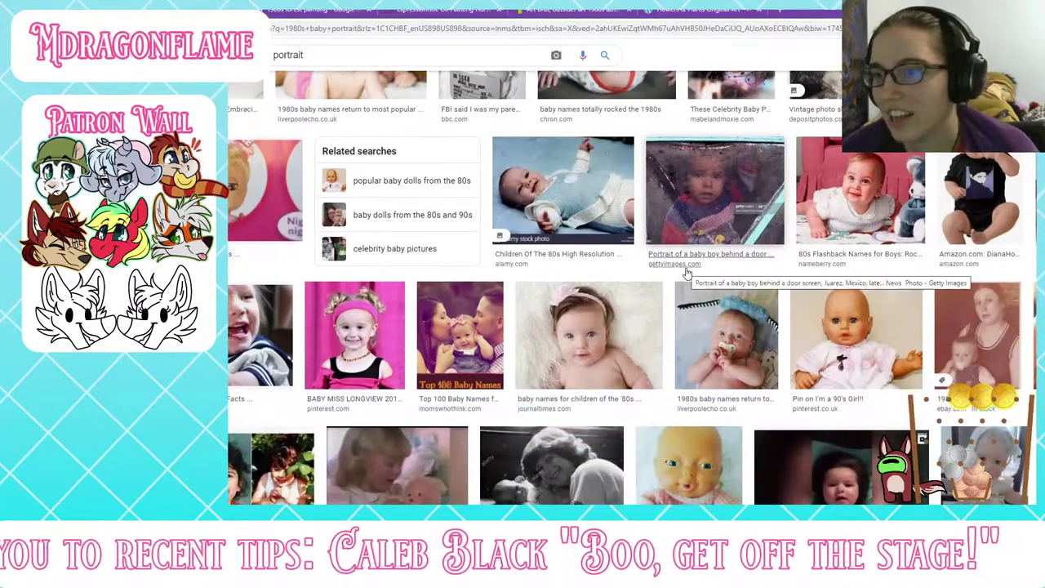
pyautogui.scroll(-2, 686, 274)
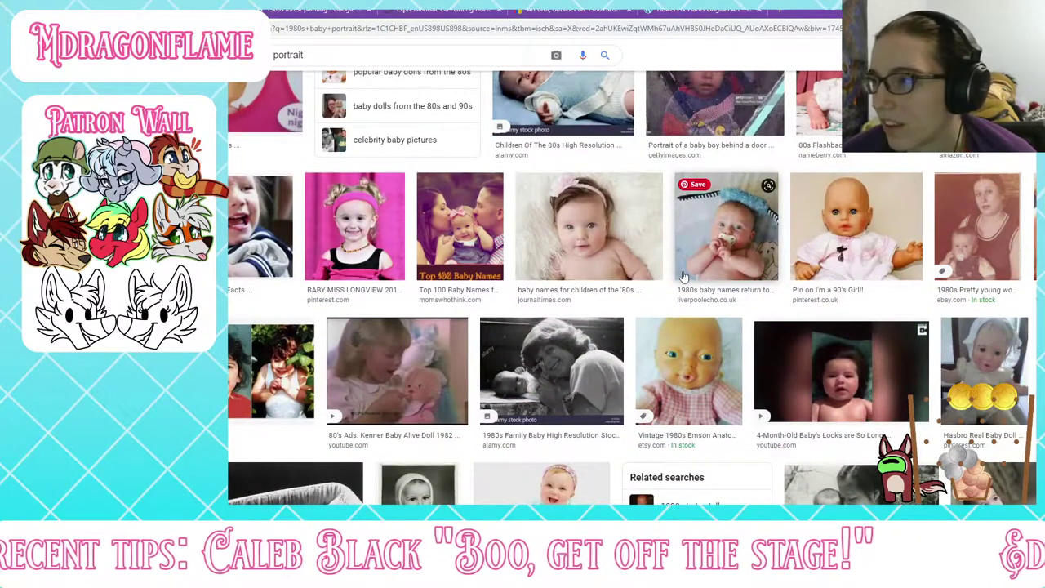
pyautogui.scroll(-1, 684, 276)
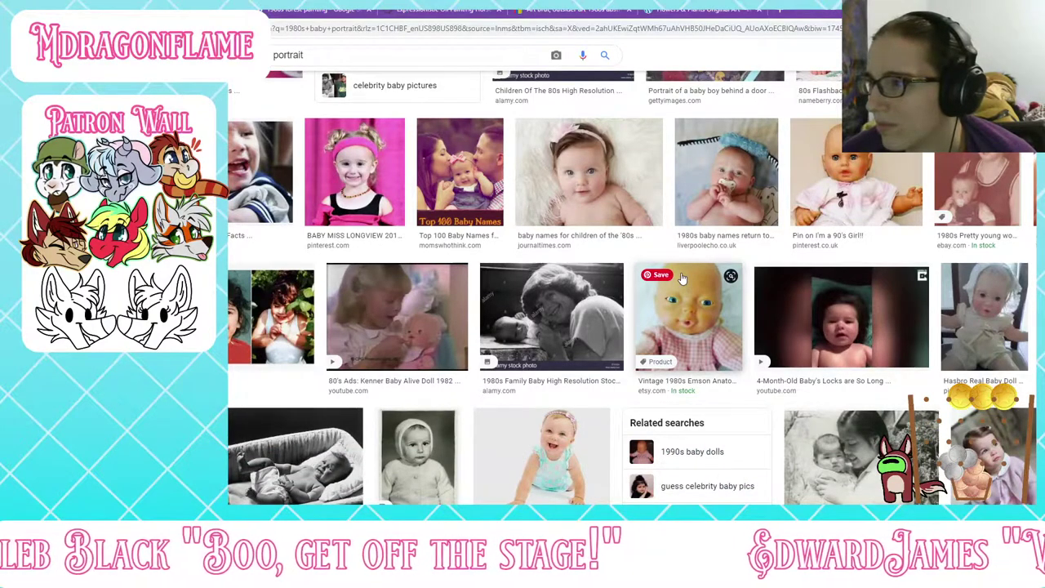
pyautogui.scroll(-1, 683, 278)
pyautogui.scroll(-1, 682, 278)
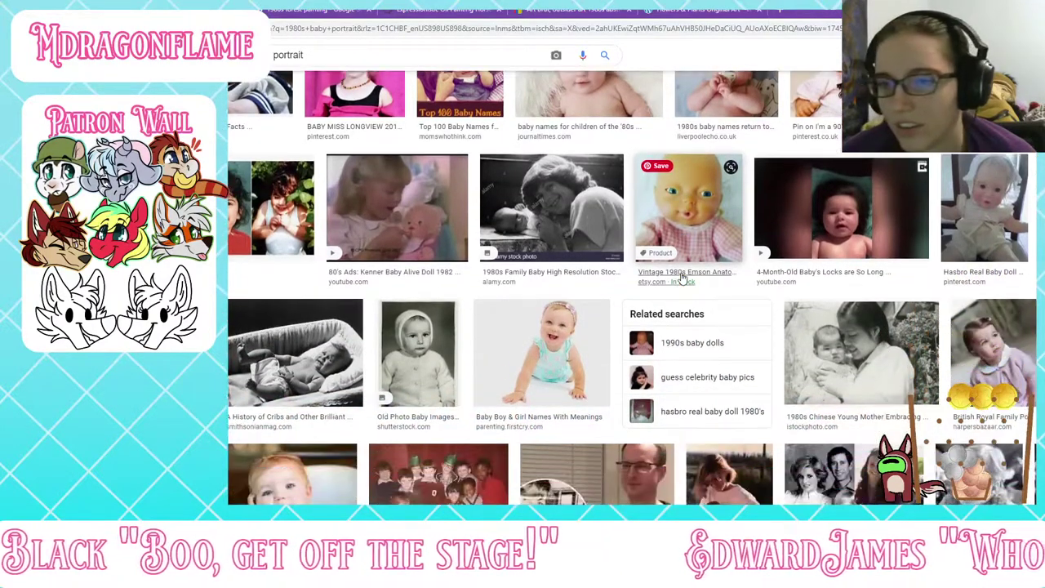
# Step: Preview the Smithsonian Magazine crib photo, examine eBay's 1980s mother and baby photo listing, and return to the image results
pyautogui.click(302, 357)
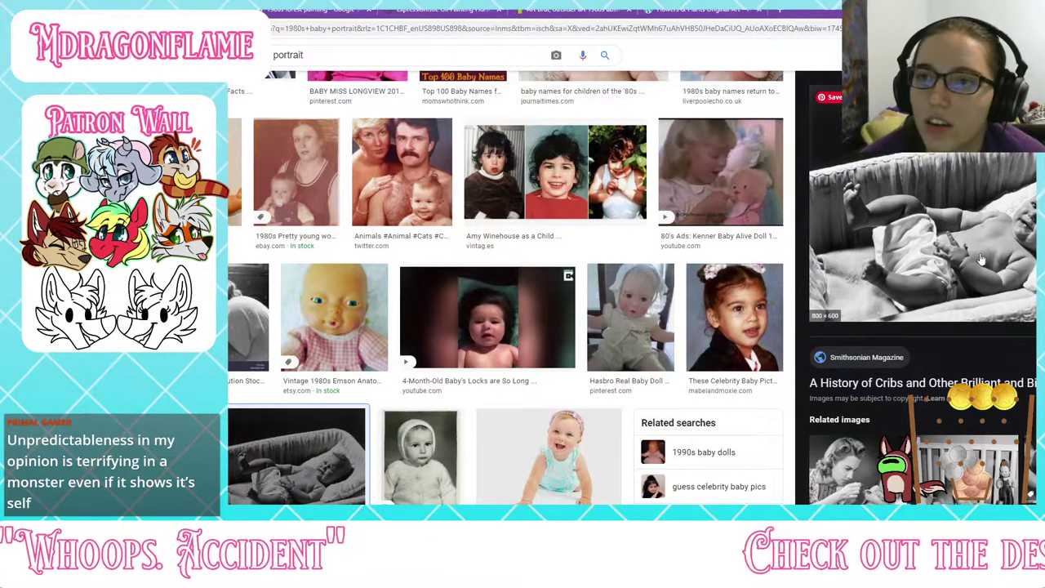
pyautogui.click(295, 171)
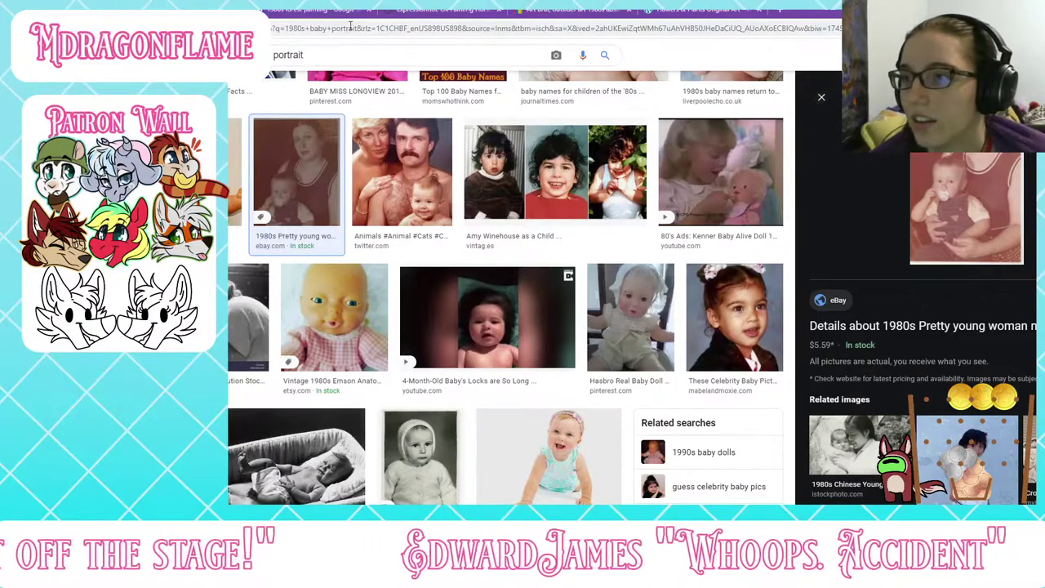
pyautogui.click(936, 236)
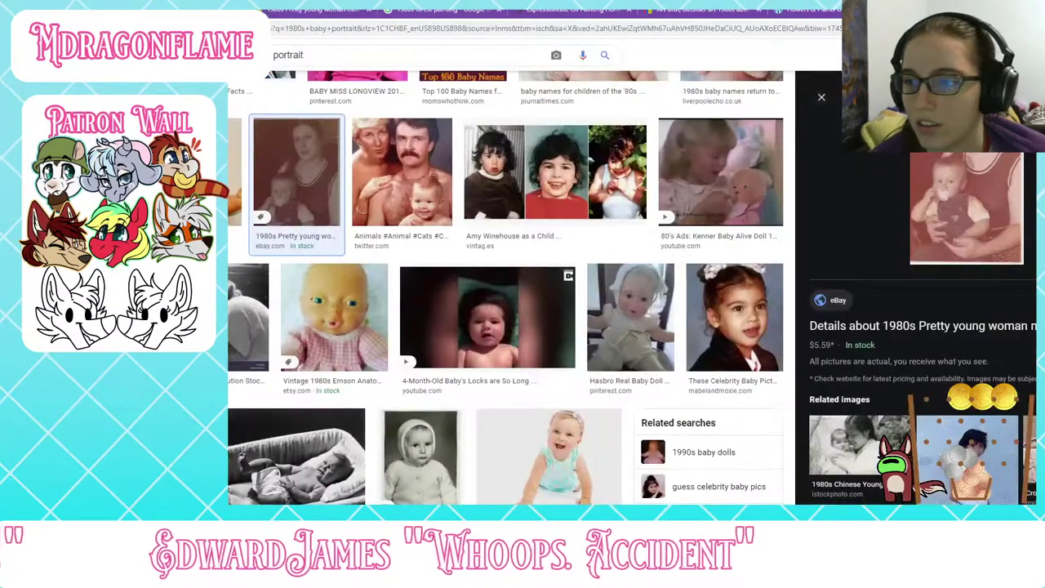
pyautogui.scroll(-2, 629, 326)
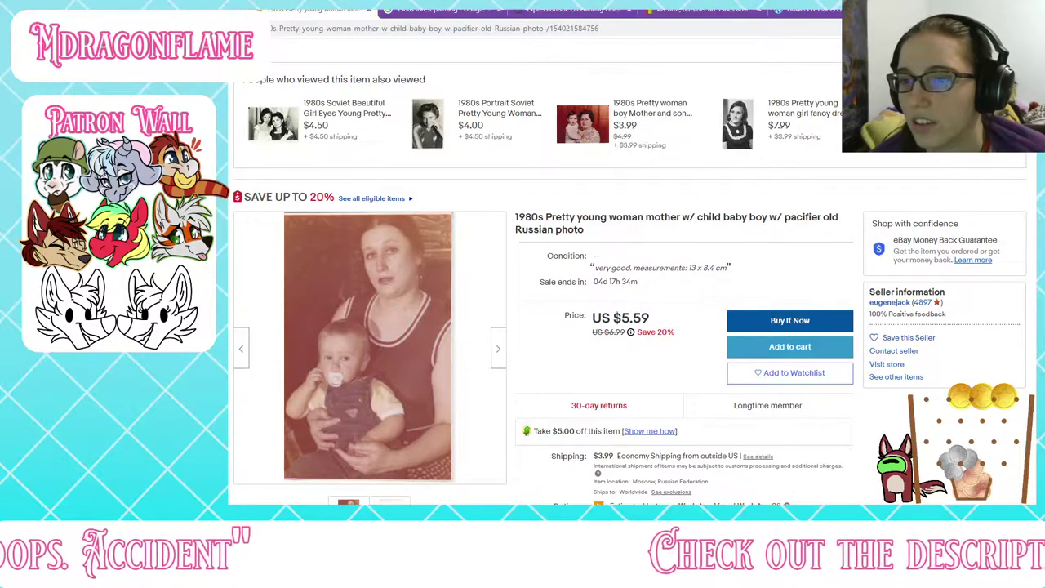
pyautogui.click(196, 10)
# Step: Browse the eBay photo's related images and the remaining 1980s baby portrait results for a suitable picture
pyautogui.scroll(-5, 1016, 403)
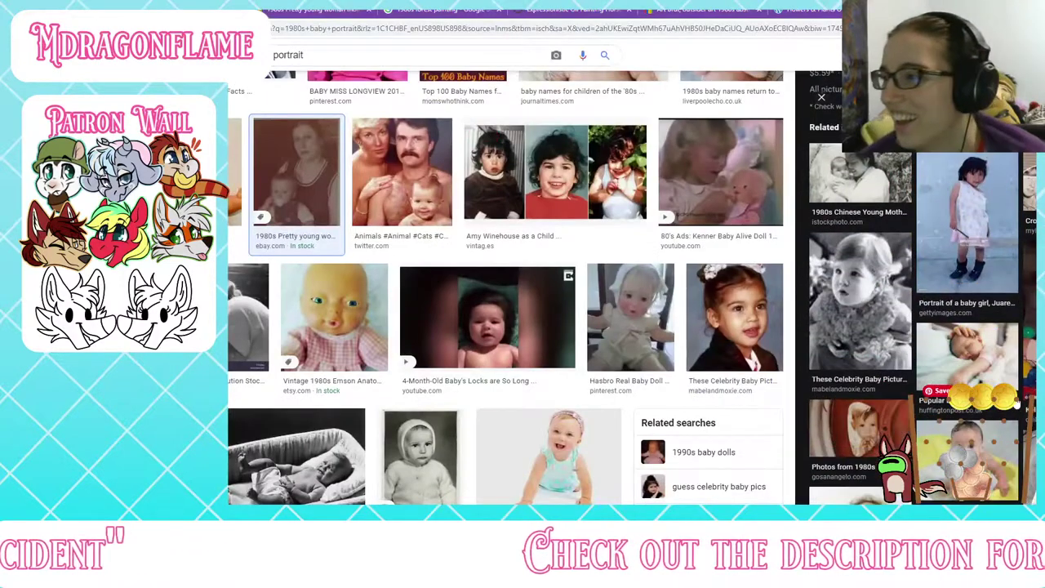
pyautogui.scroll(-2, 1016, 400)
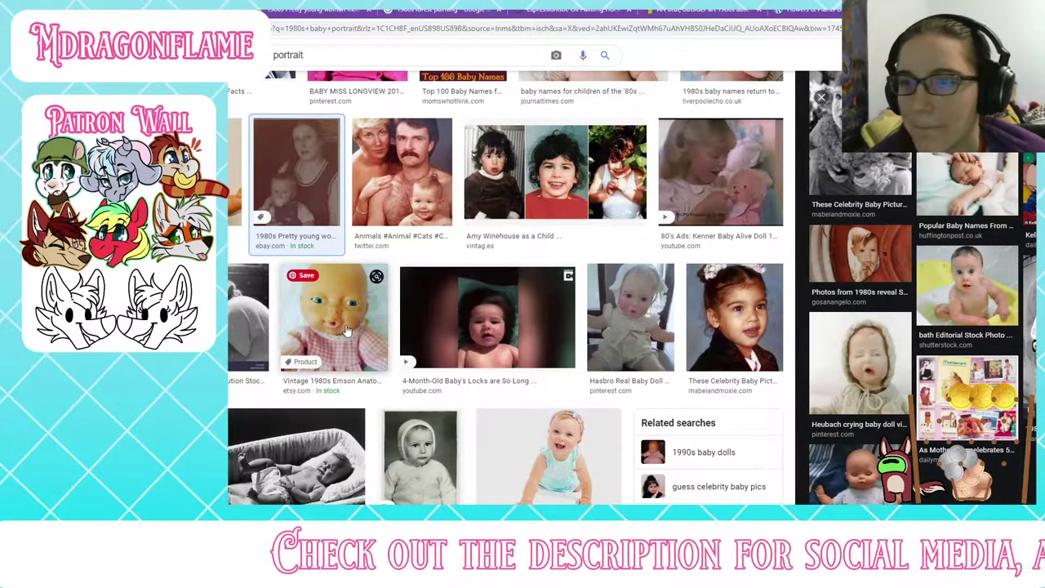
pyautogui.scroll(-4, 346, 330)
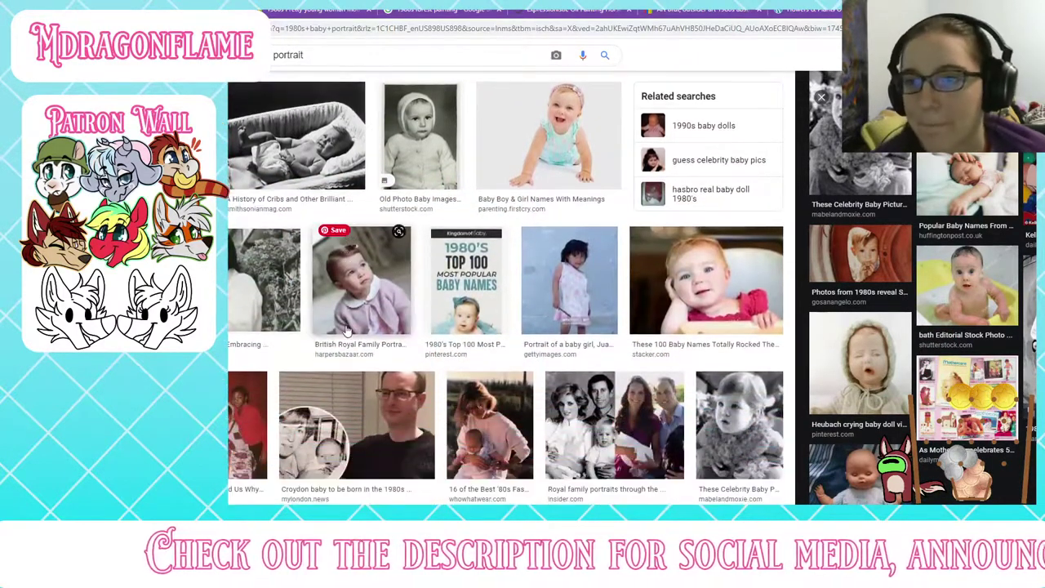
pyautogui.scroll(-1, 346, 330)
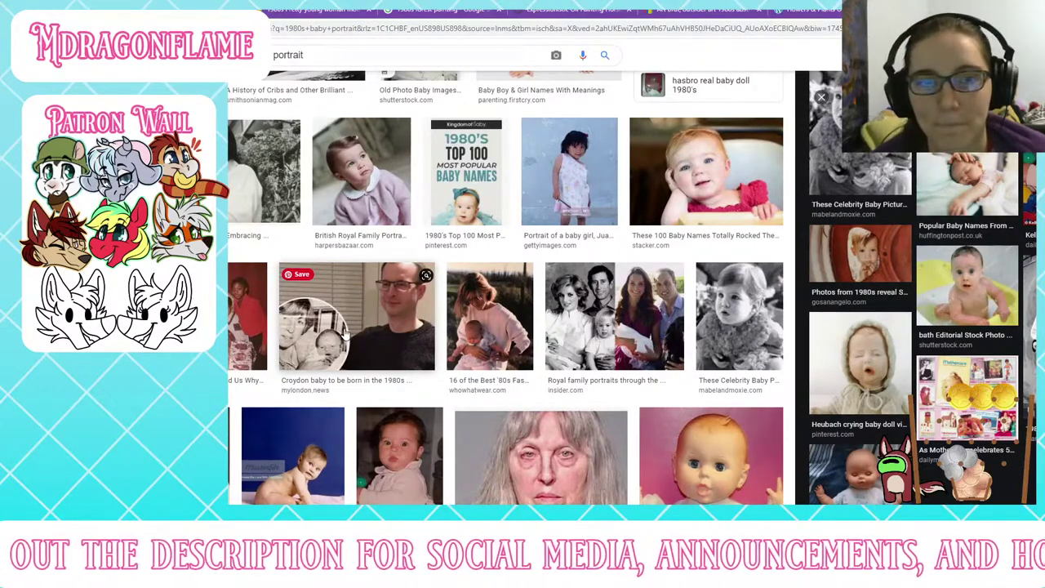
pyautogui.scroll(-1, 346, 330)
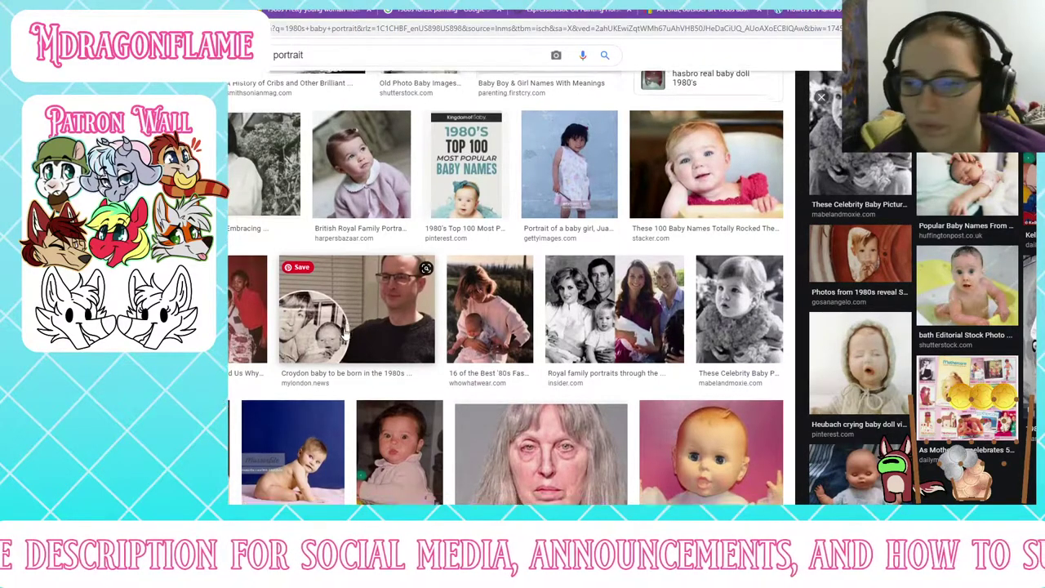
pyautogui.scroll(-1, 346, 330)
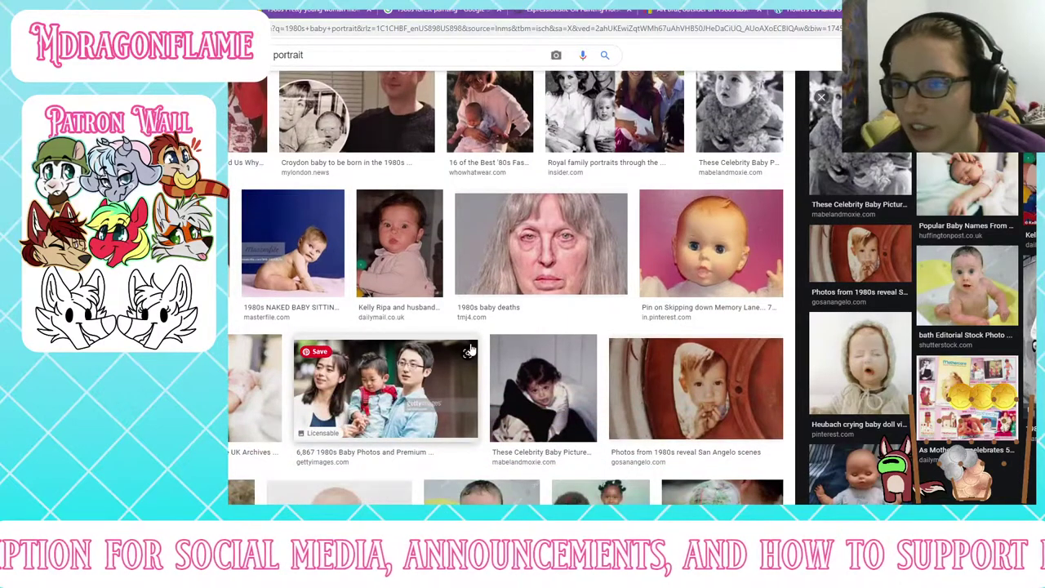
pyautogui.scroll(-1, 470, 350)
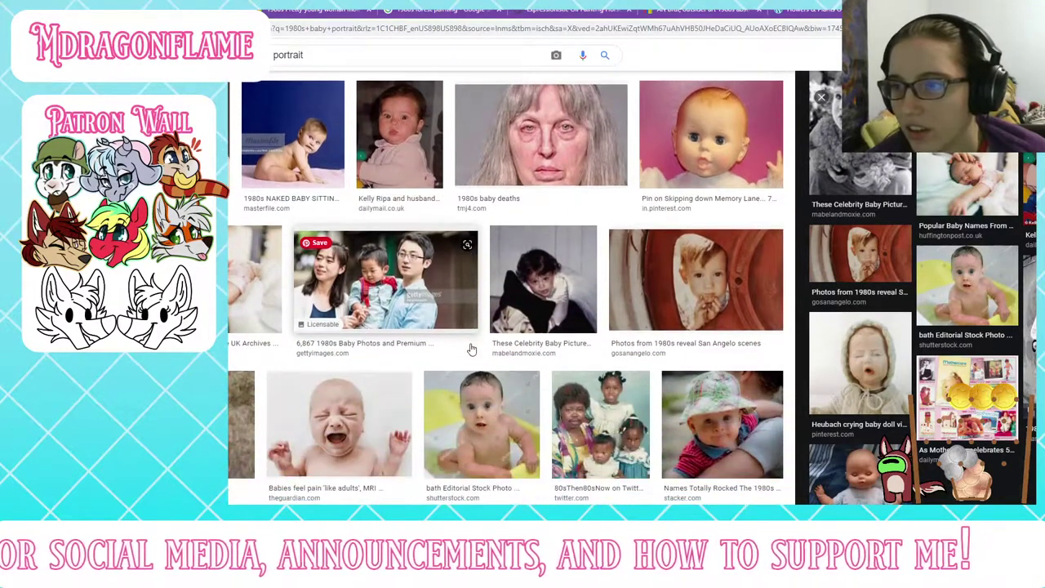
pyautogui.scroll(-1, 471, 349)
pyautogui.scroll(-1, 470, 349)
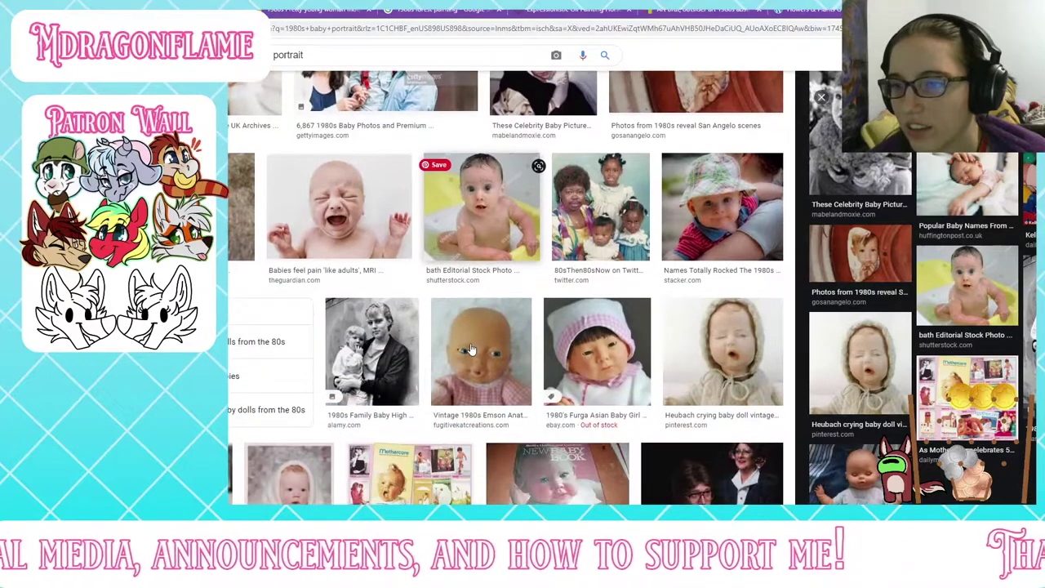
pyautogui.scroll(-3, 470, 350)
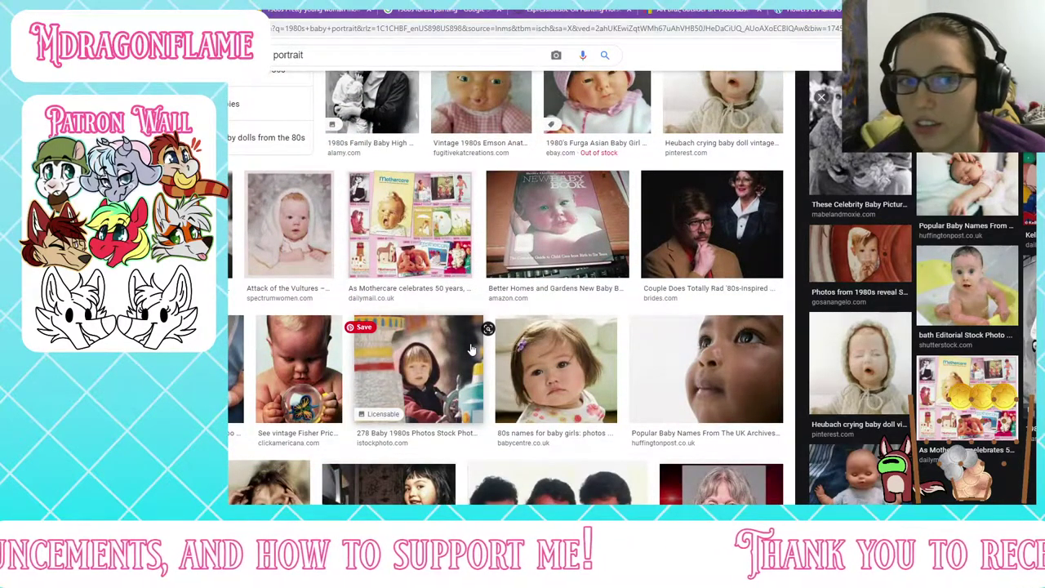
pyautogui.scroll(-3, 470, 349)
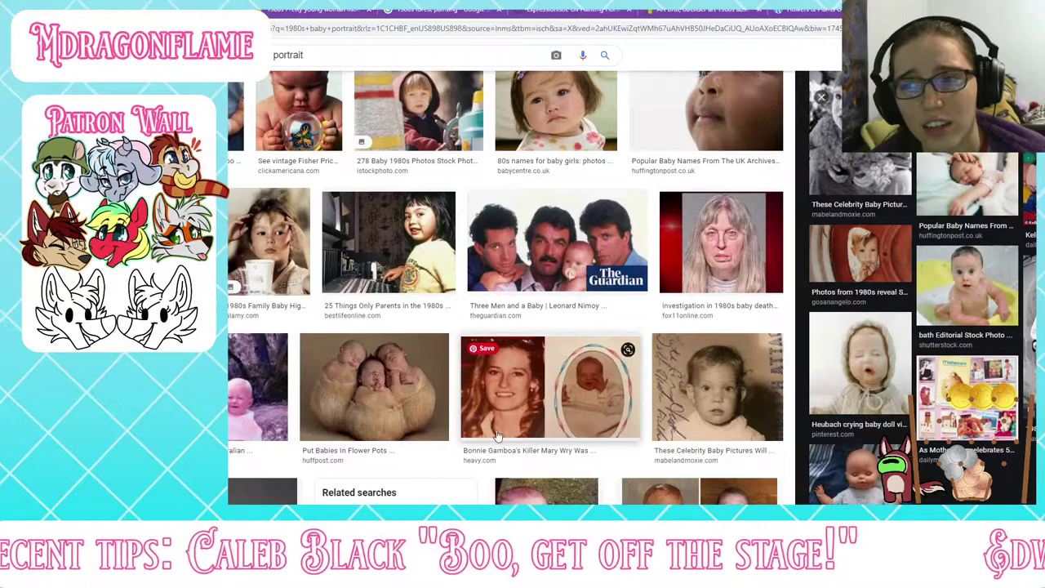
# Step: Preview the "Put Babies In Flower Pots" image, open its HuffPost article and examine the photographs in it
pyautogui.click(370, 412)
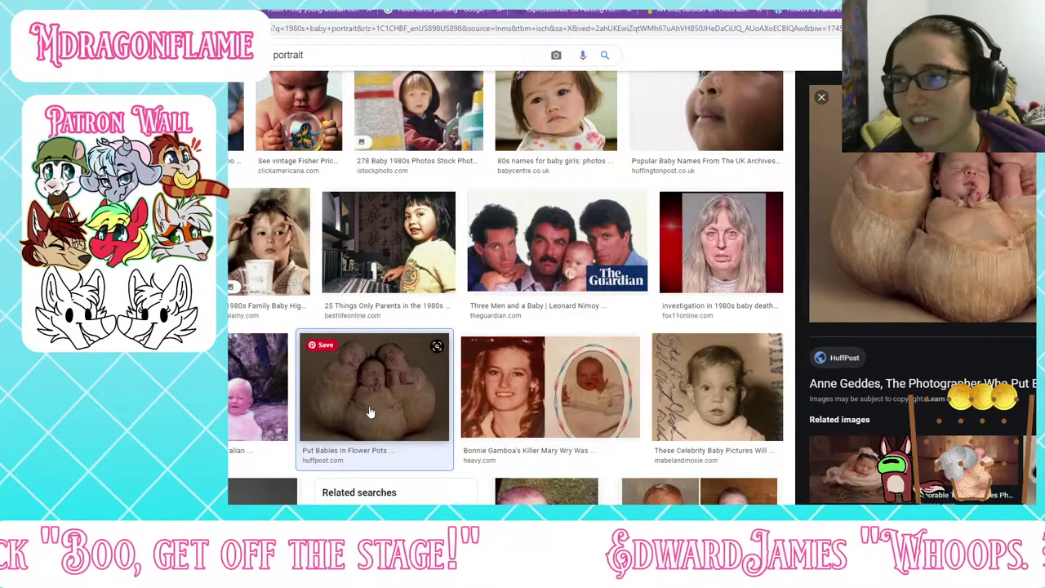
pyautogui.scroll(2, 898, 245)
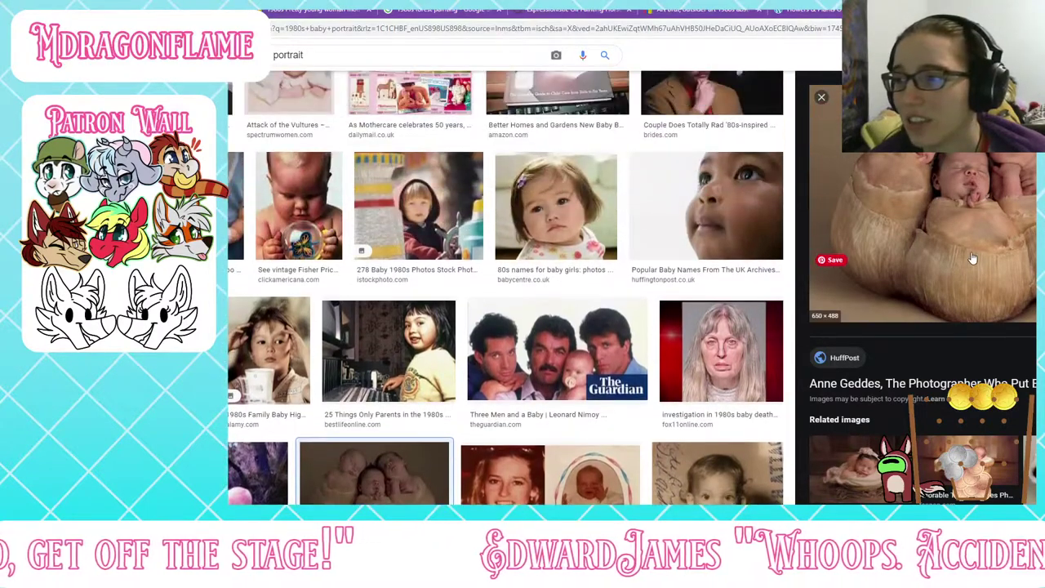
pyautogui.click(952, 247)
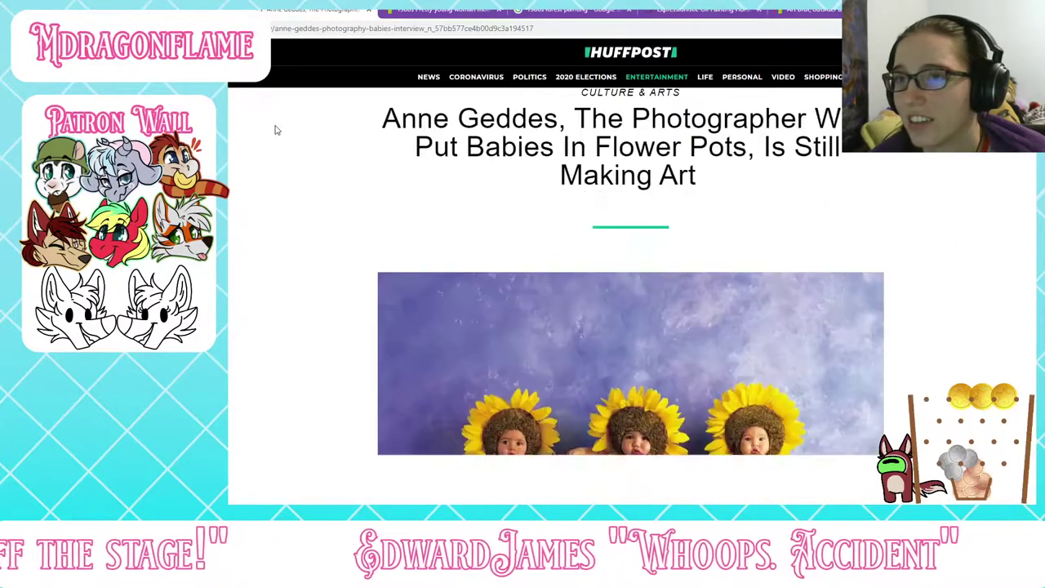
pyautogui.scroll(-5, 301, 194)
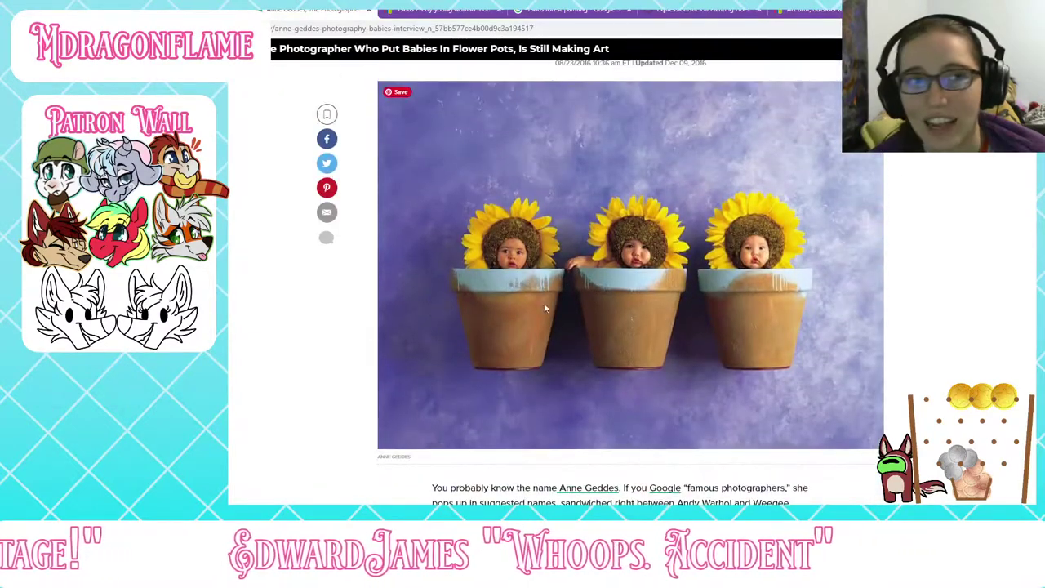
pyautogui.scroll(-10, 558, 243)
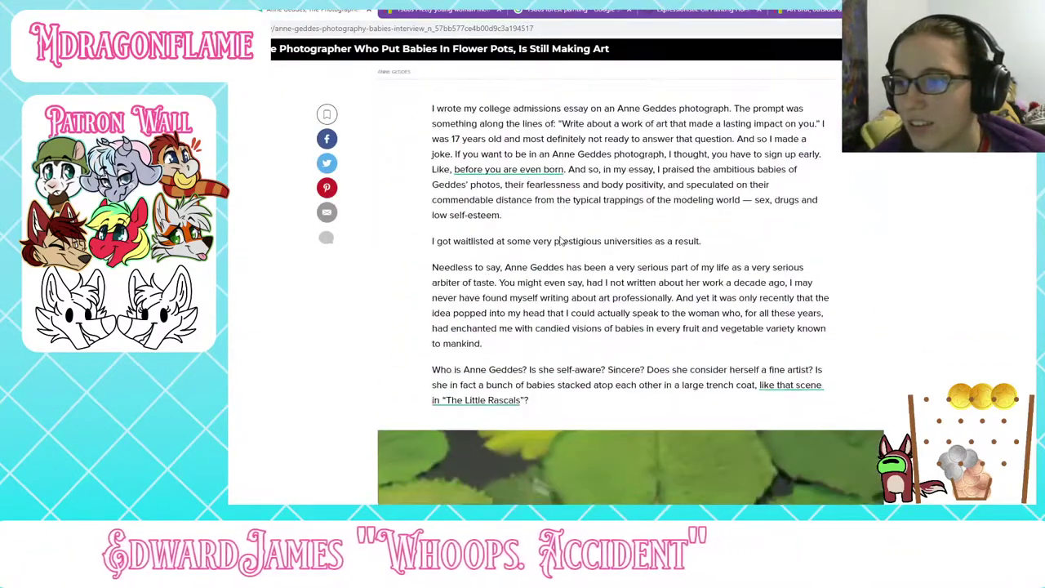
pyautogui.scroll(-10, 560, 241)
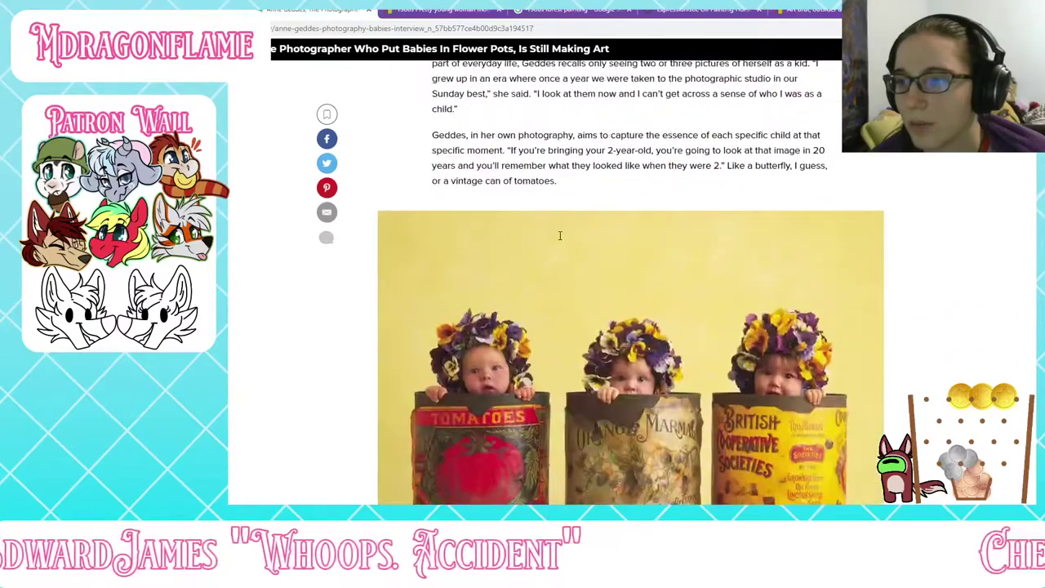
pyautogui.scroll(-10, 558, 238)
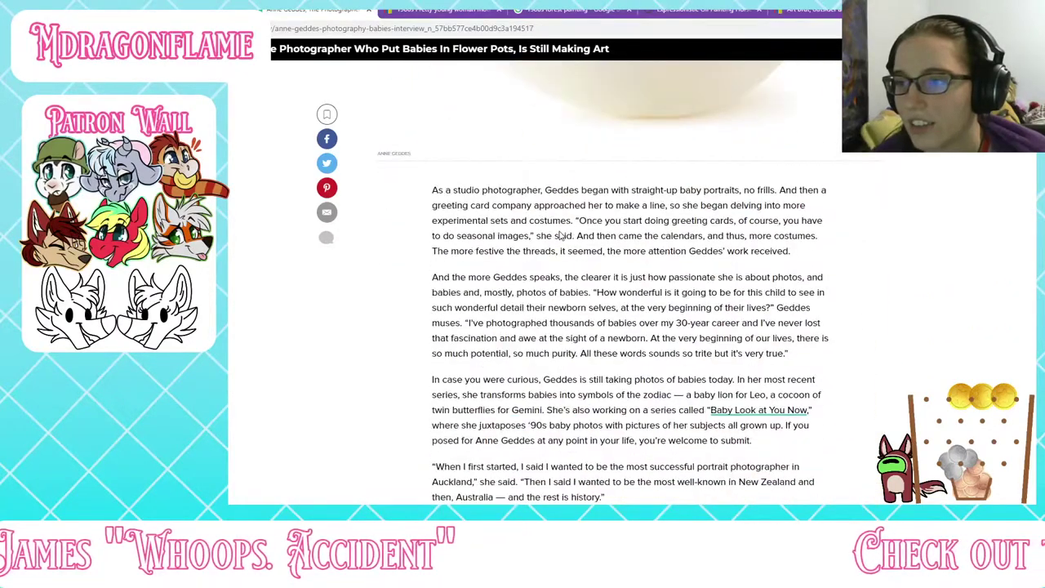
pyautogui.scroll(-3, 557, 225)
pyautogui.scroll(-1, 555, 226)
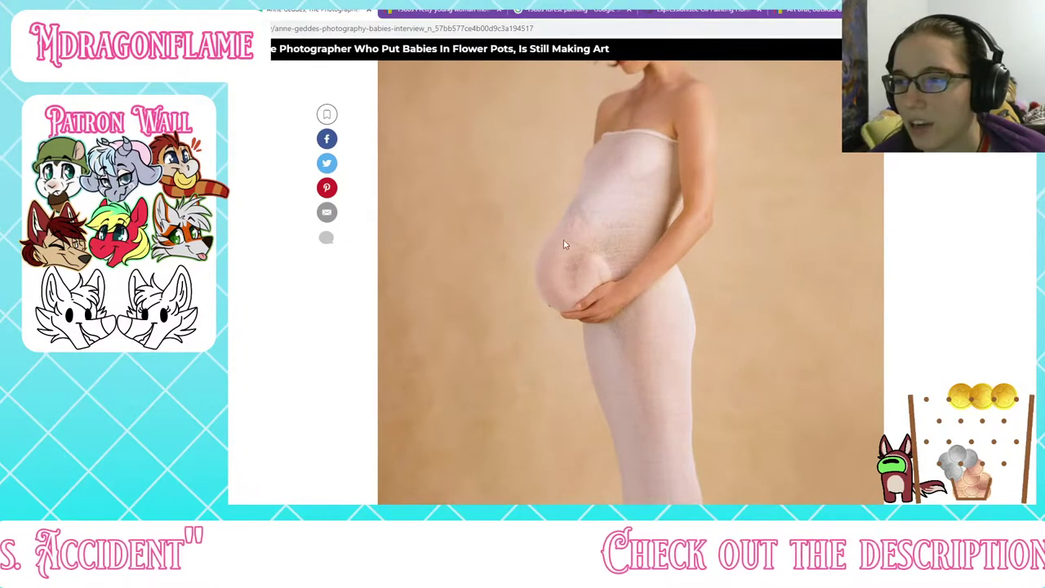
pyautogui.scroll(-2, 551, 224)
pyautogui.scroll(3, 550, 224)
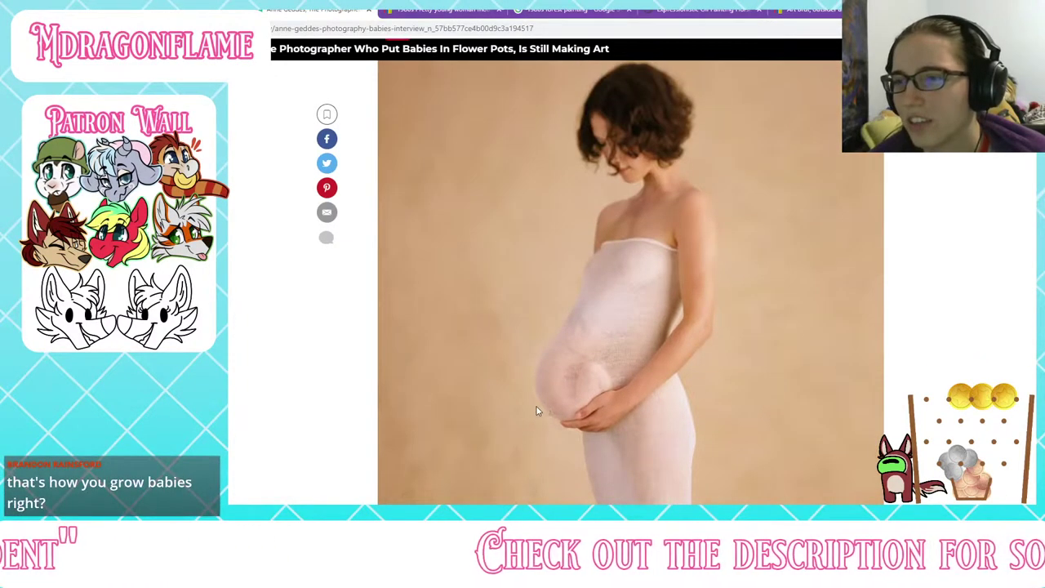
# Step: Examine the remaining baby photographs in the HuffPost article down to its end, and close the article
pyautogui.scroll(-10, 481, 293)
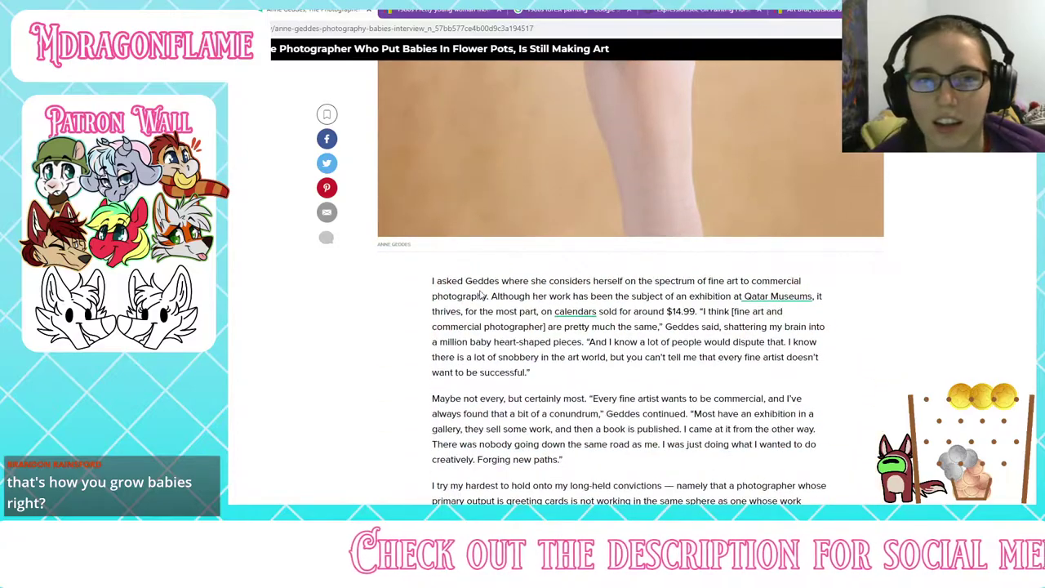
pyautogui.scroll(-12, 481, 291)
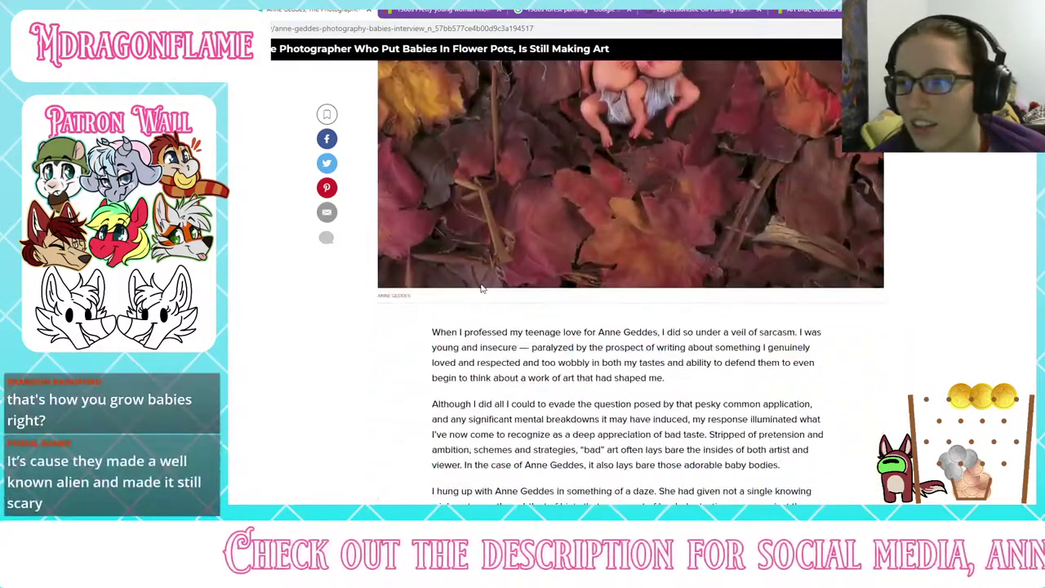
pyautogui.scroll(-10, 481, 282)
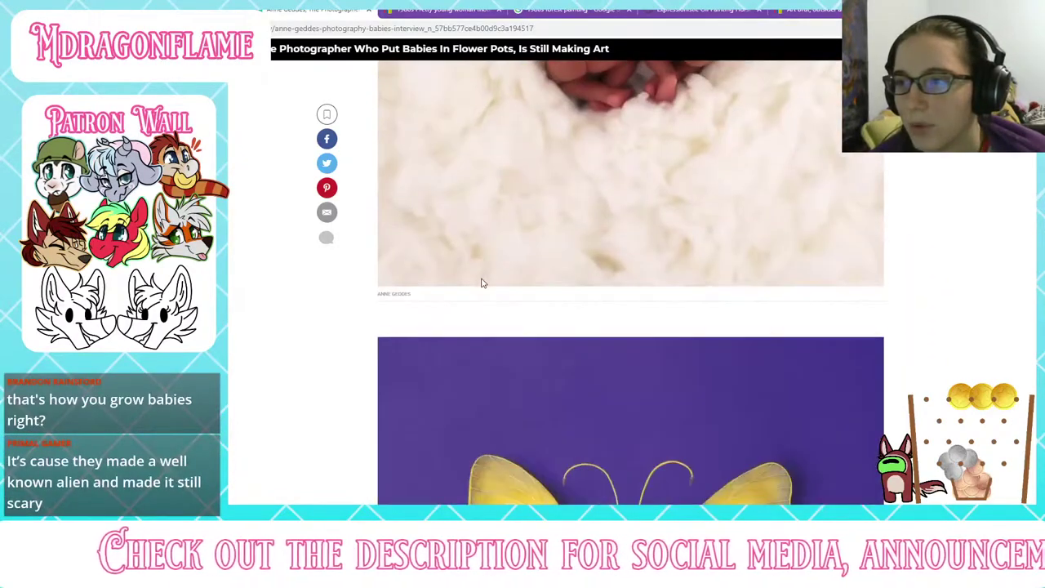
pyautogui.scroll(-3, 481, 282)
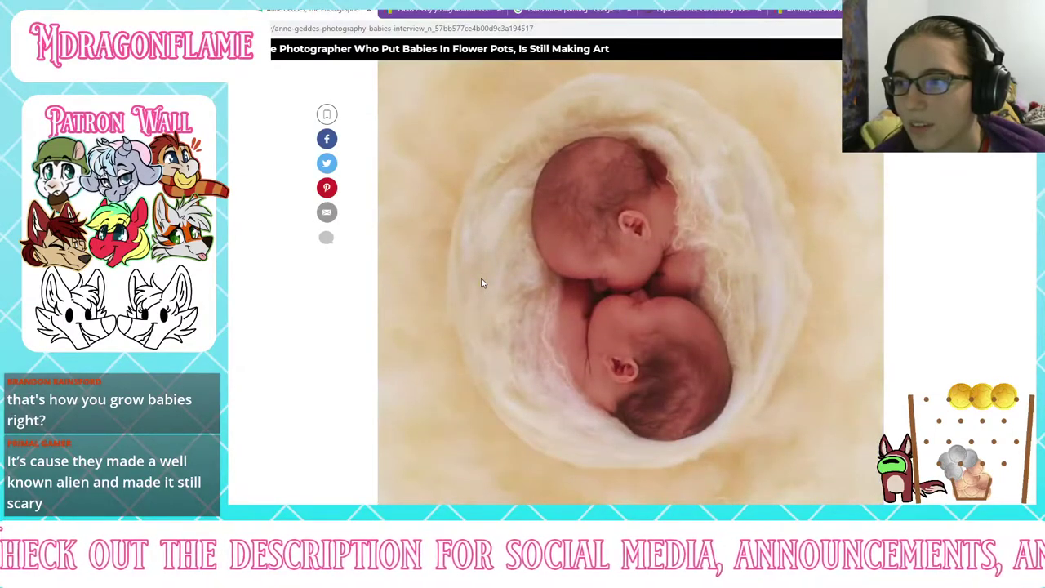
pyautogui.scroll(-12, 481, 283)
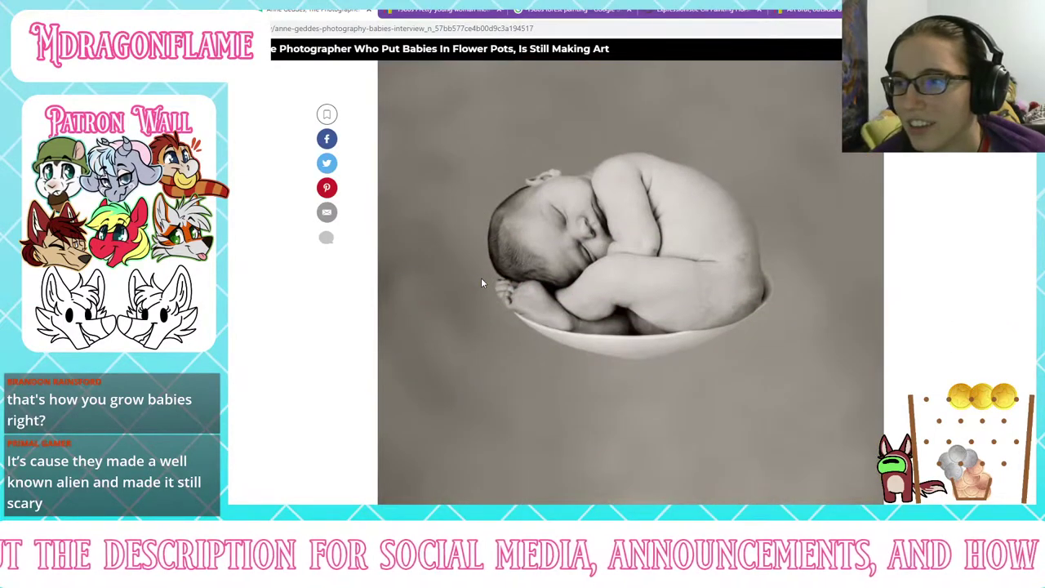
pyautogui.scroll(-12, 481, 282)
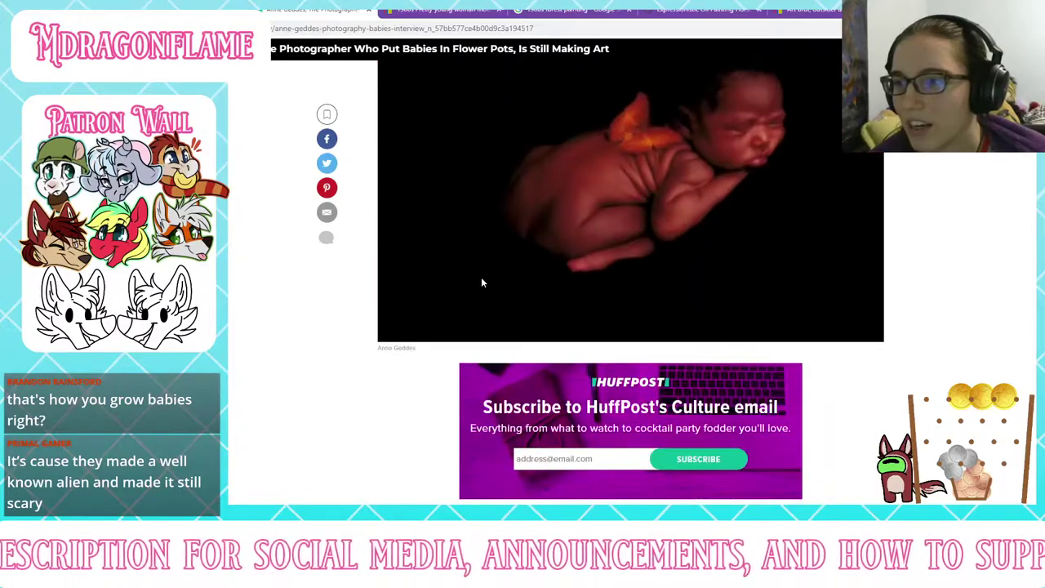
pyautogui.scroll(-15, 482, 282)
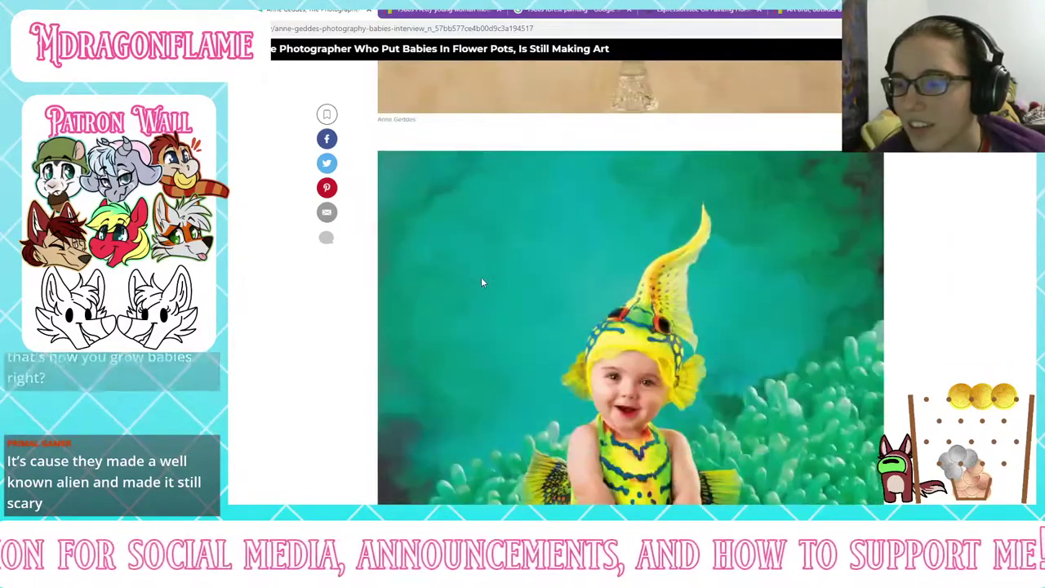
pyautogui.scroll(-15, 481, 283)
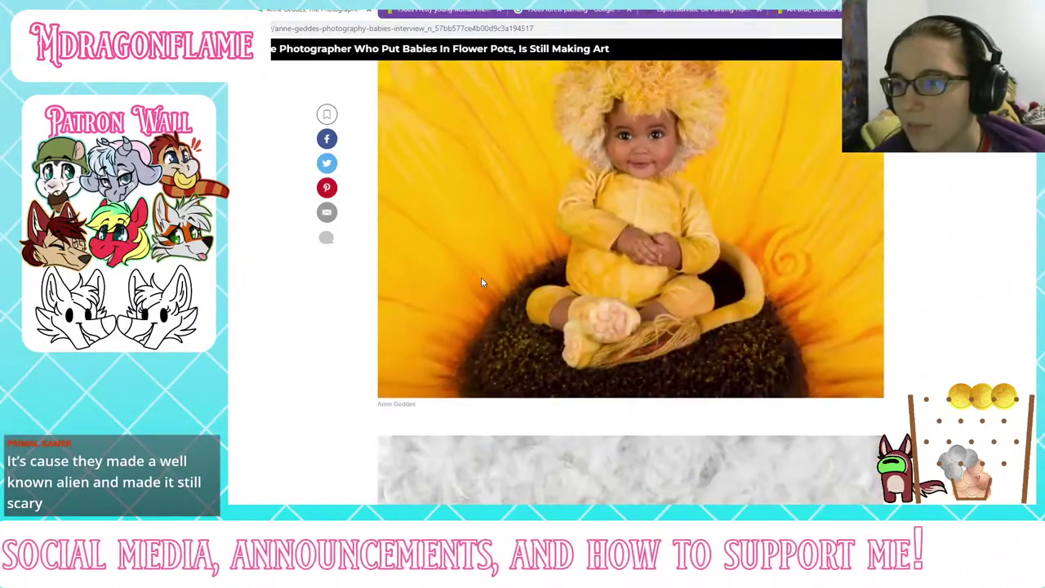
pyautogui.scroll(-5, 482, 282)
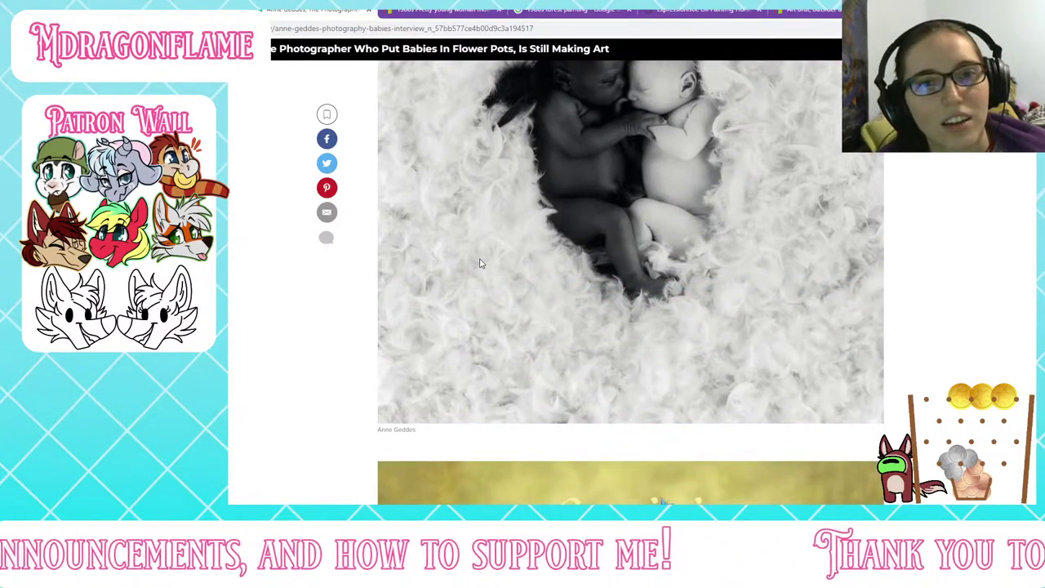
pyautogui.scroll(-10, 480, 263)
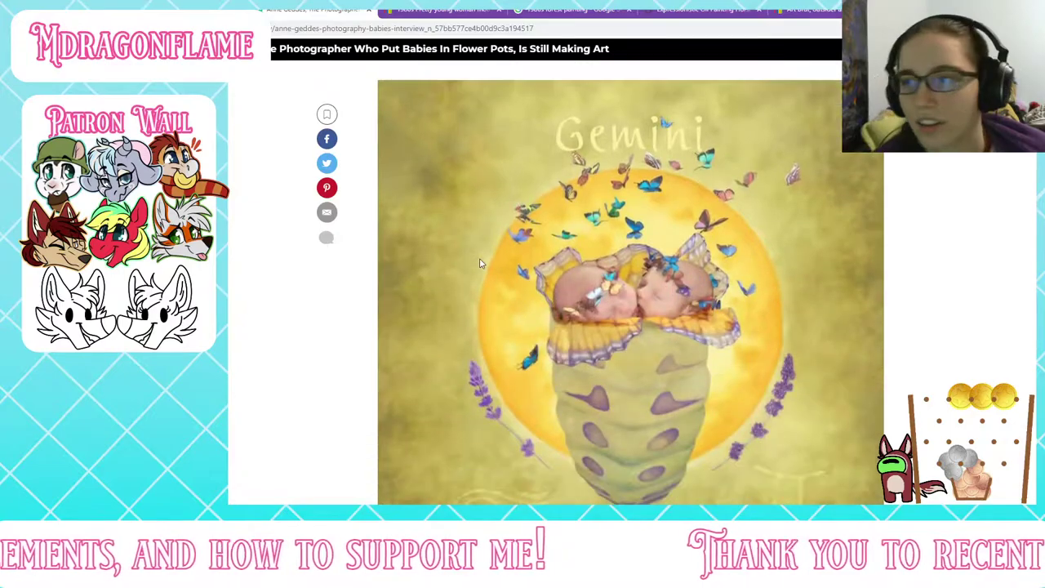
pyautogui.scroll(-12, 479, 264)
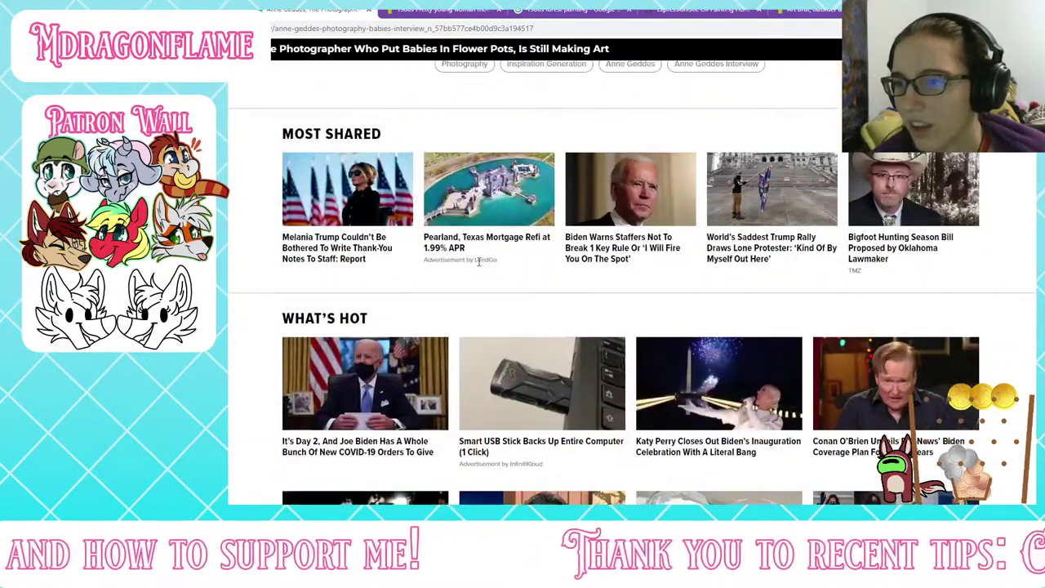
pyautogui.scroll(4, 479, 268)
pyautogui.scroll(6, 479, 268)
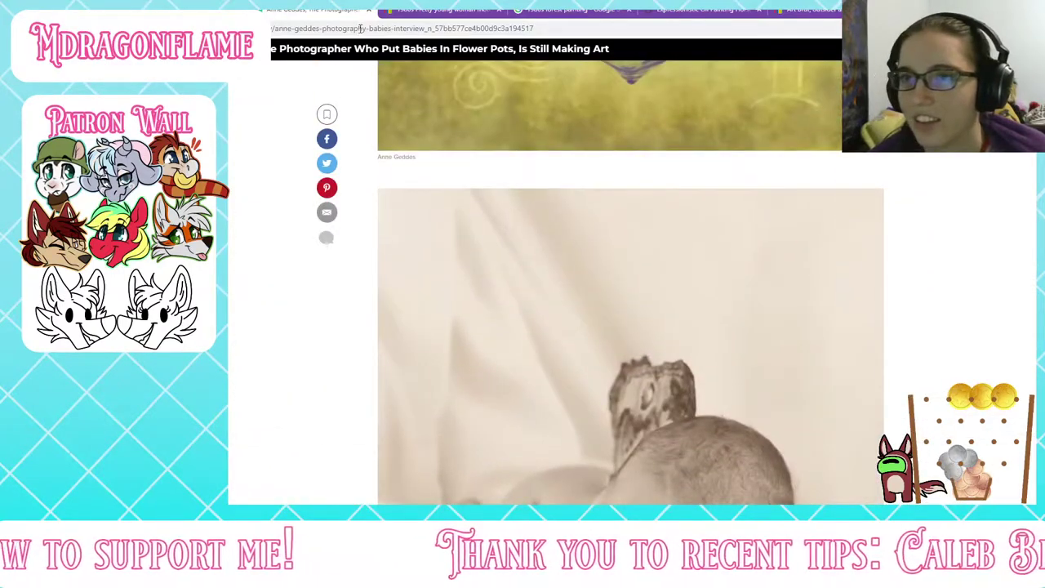
pyautogui.click(369, 10)
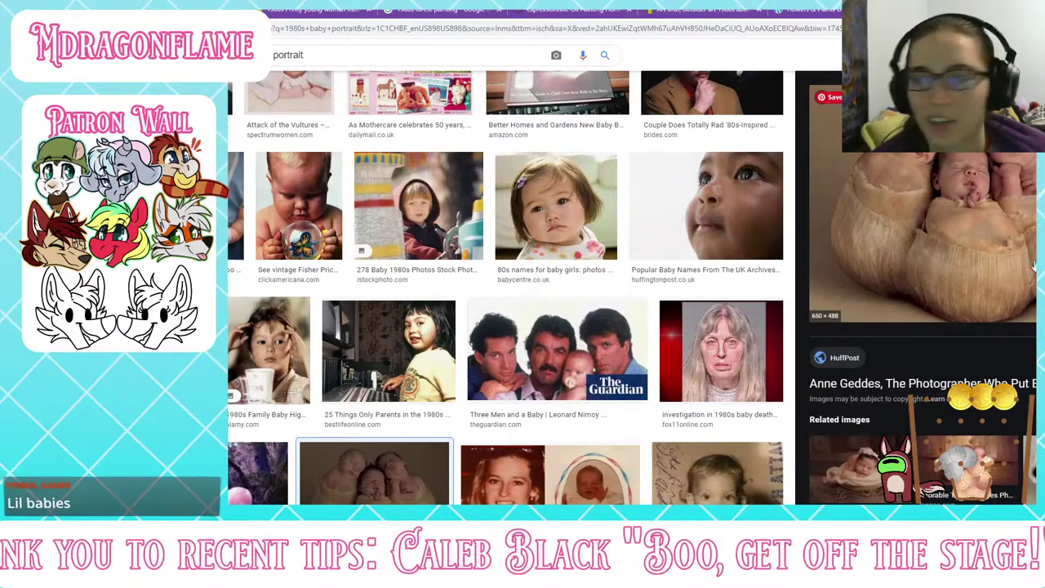
# Step: Preview the Heavy.com photo of a woman beside a framed baby and browse the results below it
pyautogui.scroll(2, 244, 369)
pyautogui.scroll(-3, 244, 369)
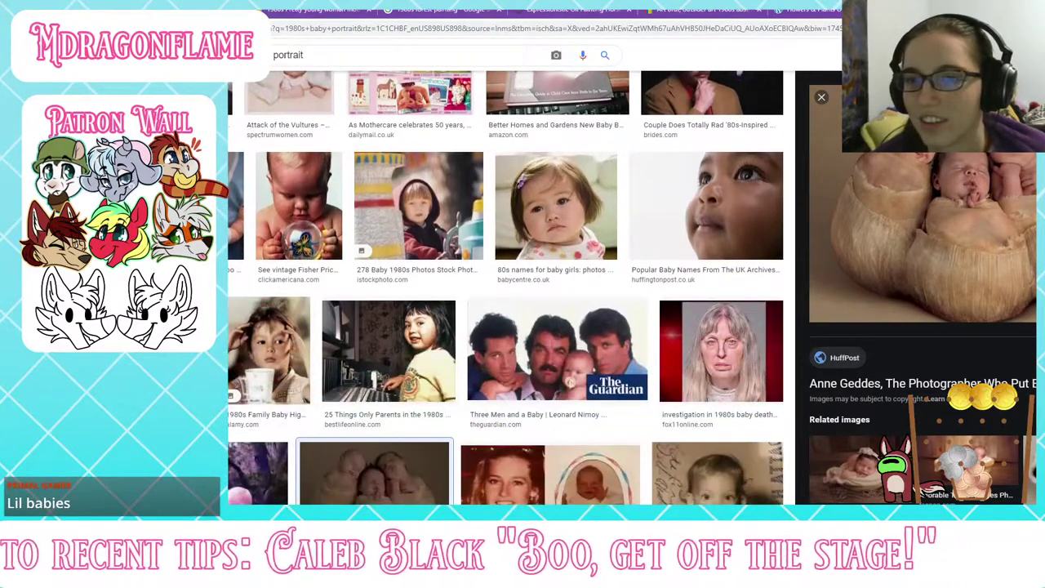
pyautogui.scroll(-2, 865, 359)
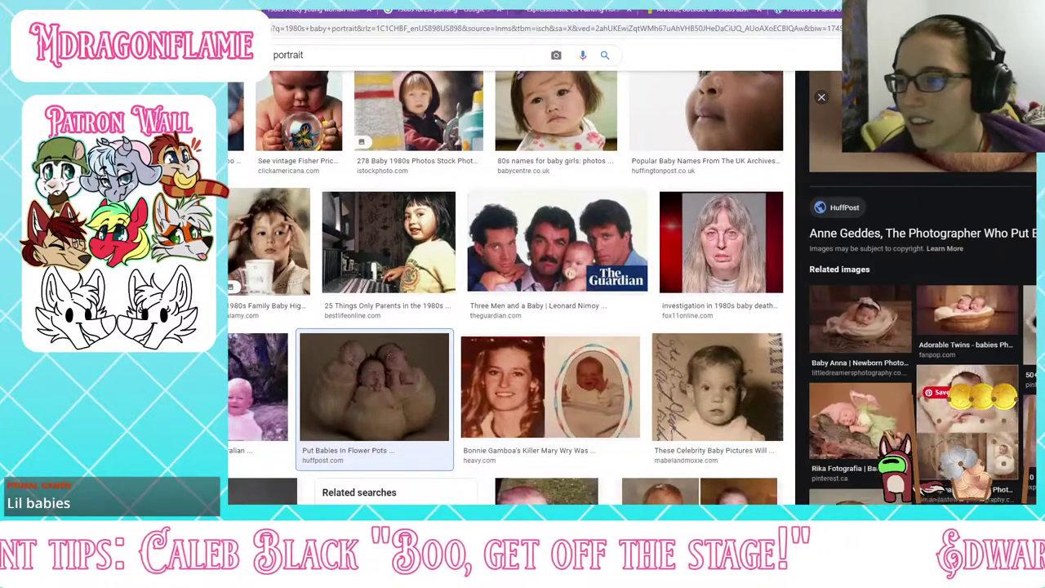
pyautogui.click(516, 418)
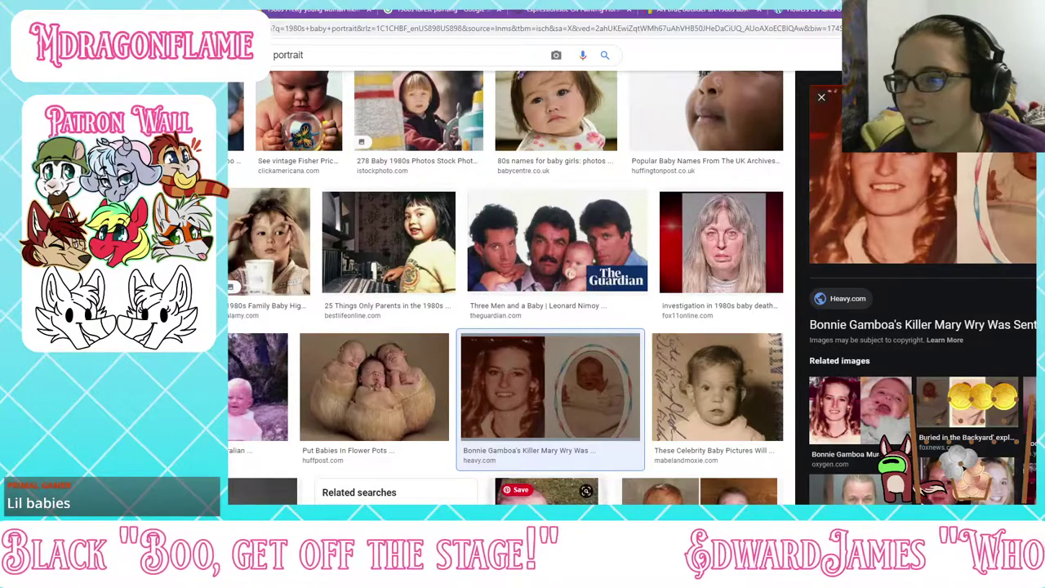
pyautogui.scroll(-5, 465, 310)
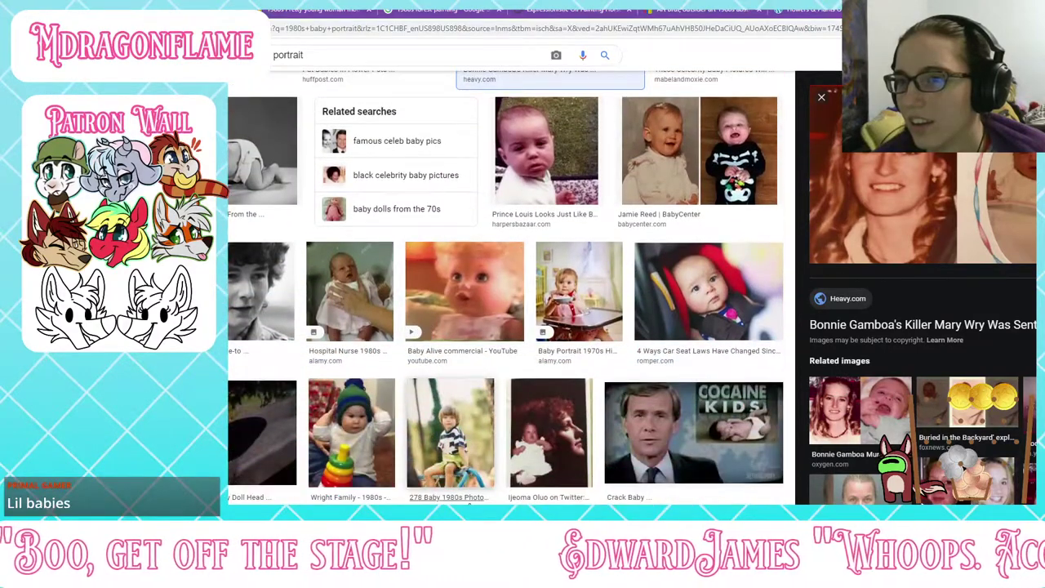
pyautogui.scroll(-2, 469, 503)
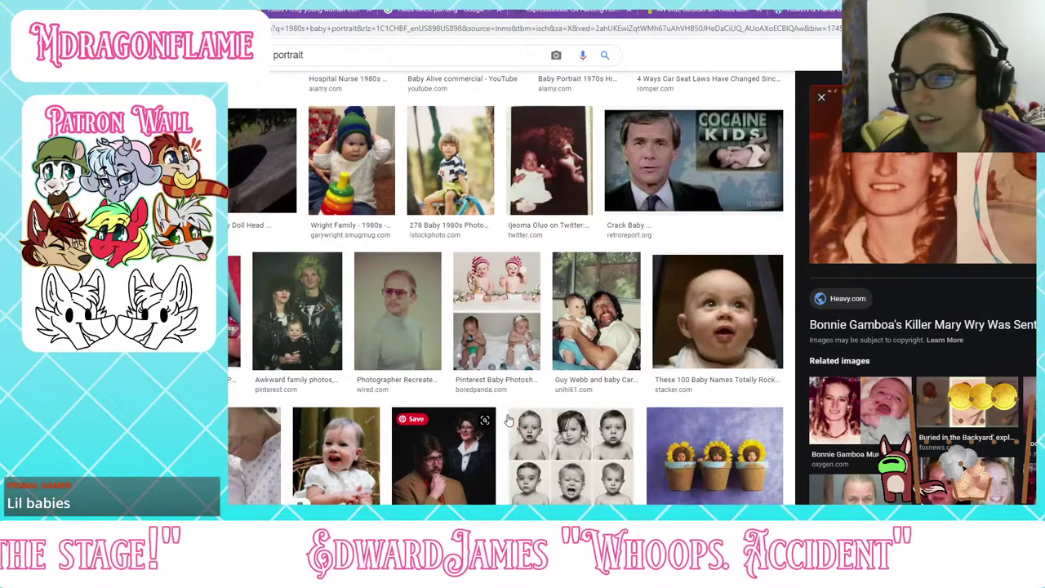
# Step: Preview the Pinterest awkward family photo and the Getty Images bottle-feeding baby photo, and look through further 1980s baby portrait results
pyautogui.click(302, 353)
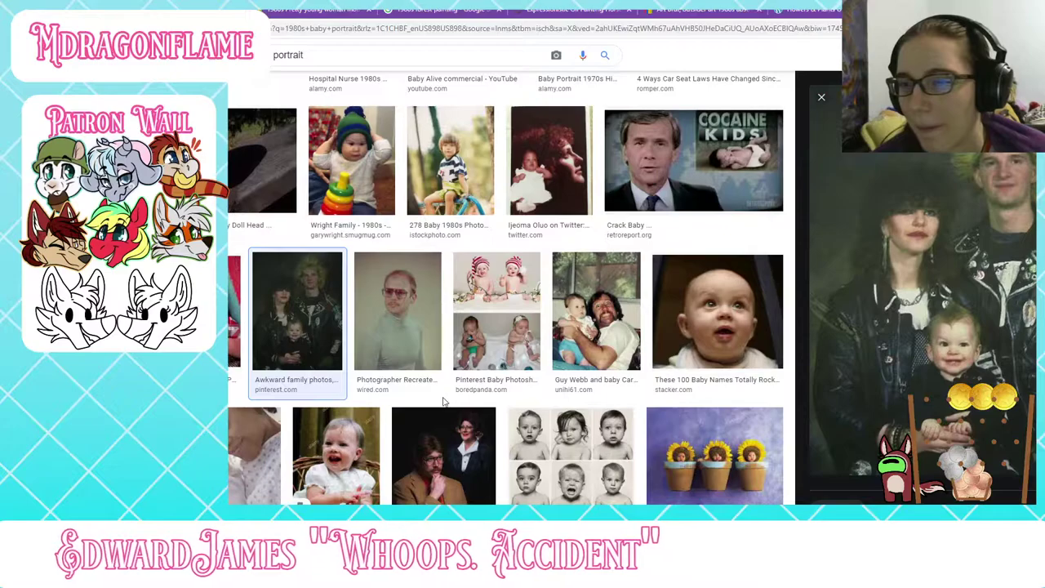
pyautogui.scroll(-1, 443, 399)
pyautogui.click(232, 285)
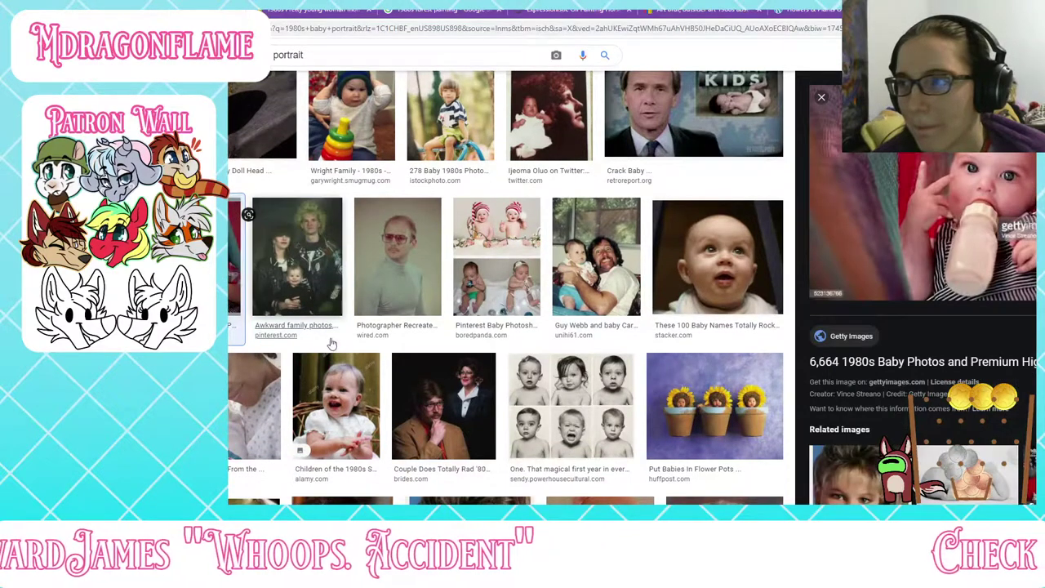
pyautogui.scroll(-3, 457, 396)
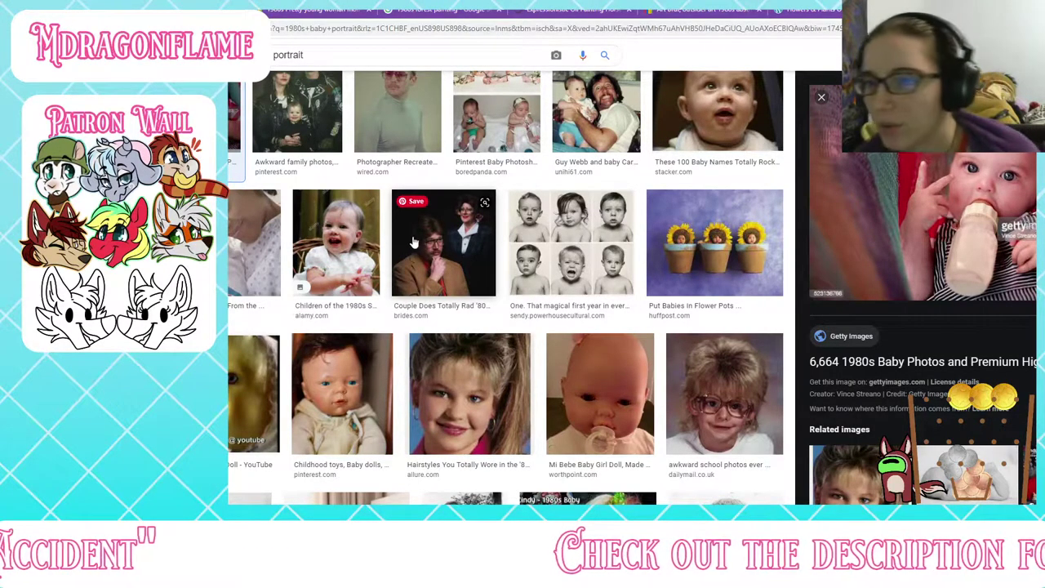
pyautogui.scroll(-3, 504, 377)
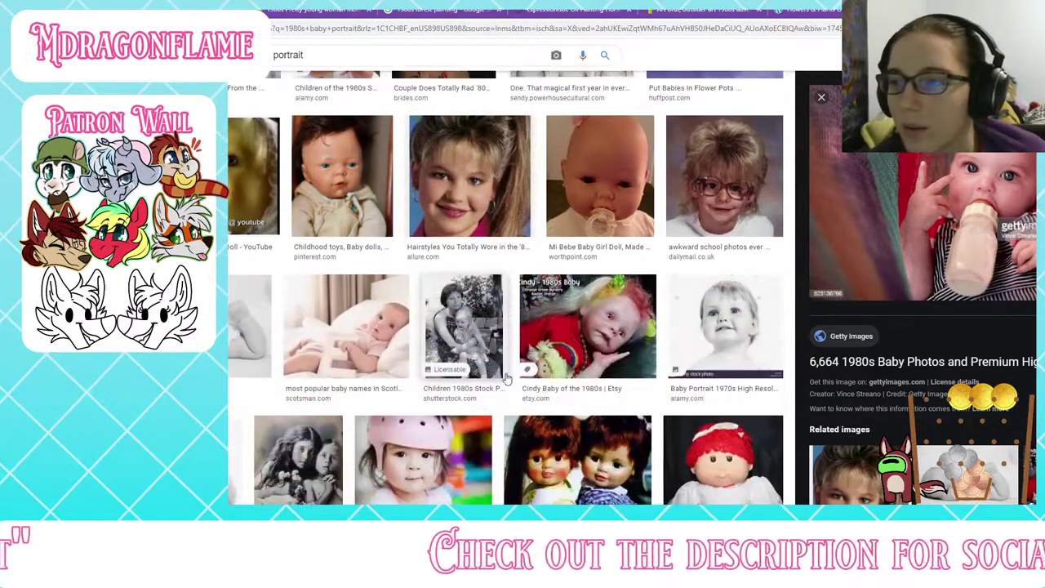
pyautogui.scroll(-3, 506, 377)
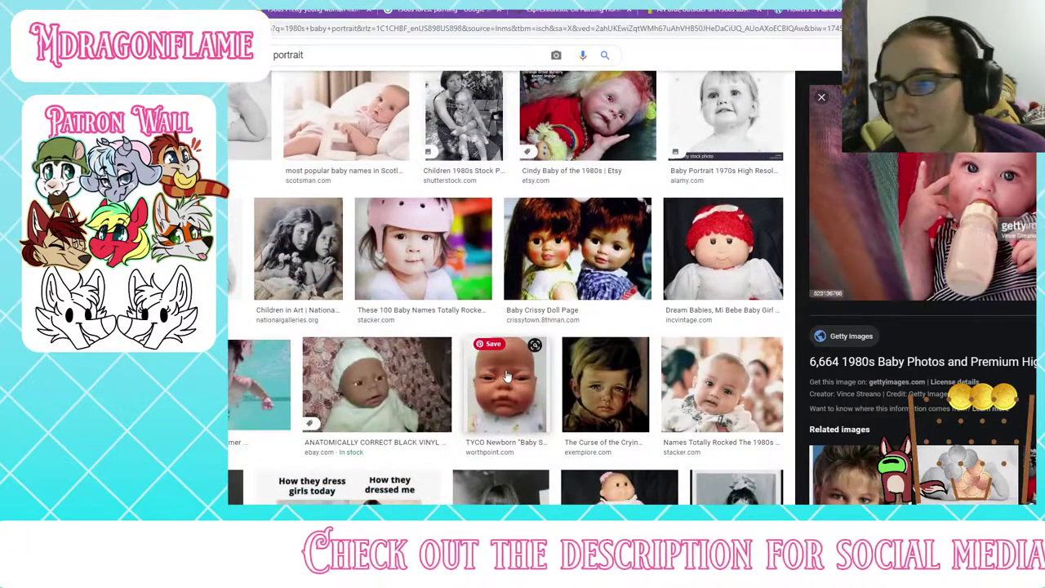
pyautogui.scroll(-2, 506, 376)
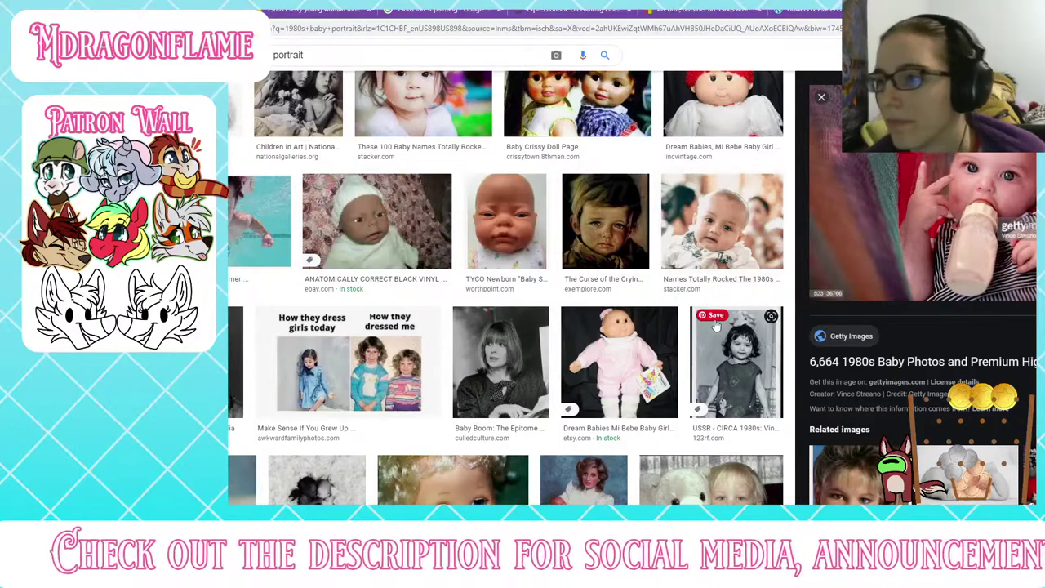
pyautogui.scroll(-5, 502, 327)
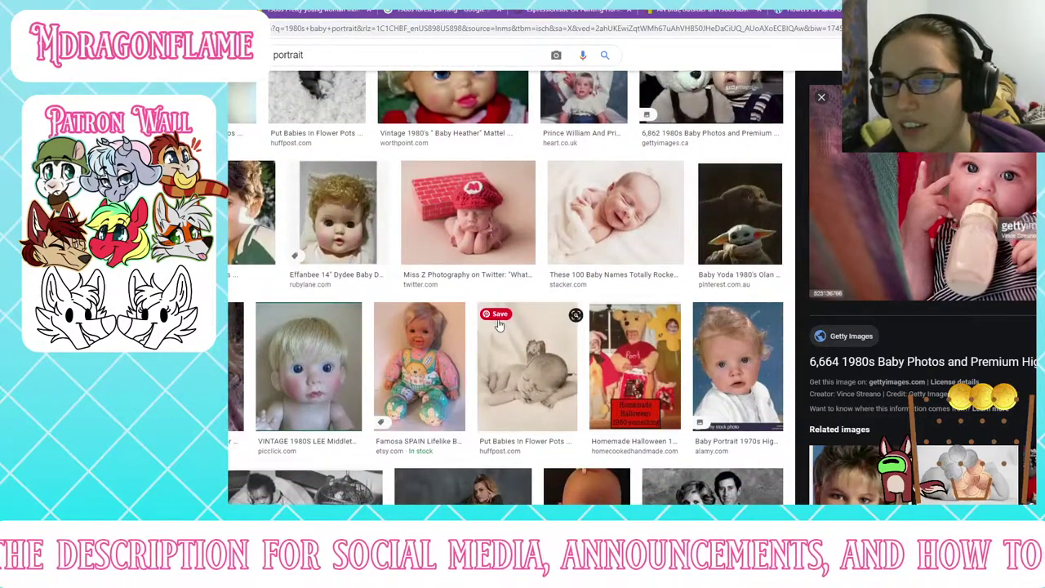
# Step: Preview Insider's black-and-white royal family portrait, check its related images, and browse more 1980s baby portrait results
pyautogui.scroll(-2, 498, 325)
pyautogui.click(701, 358)
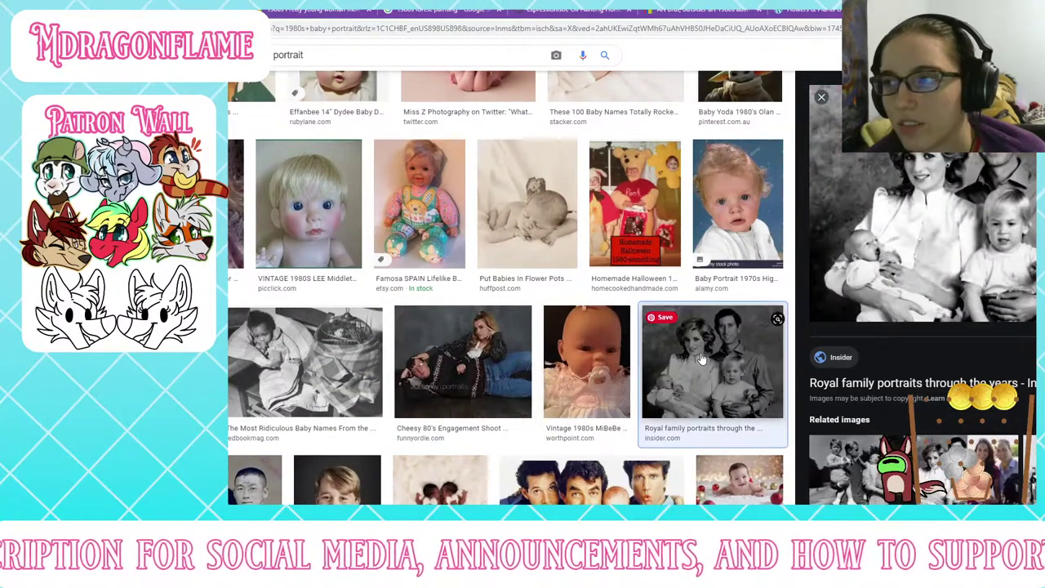
pyautogui.scroll(-3, 855, 436)
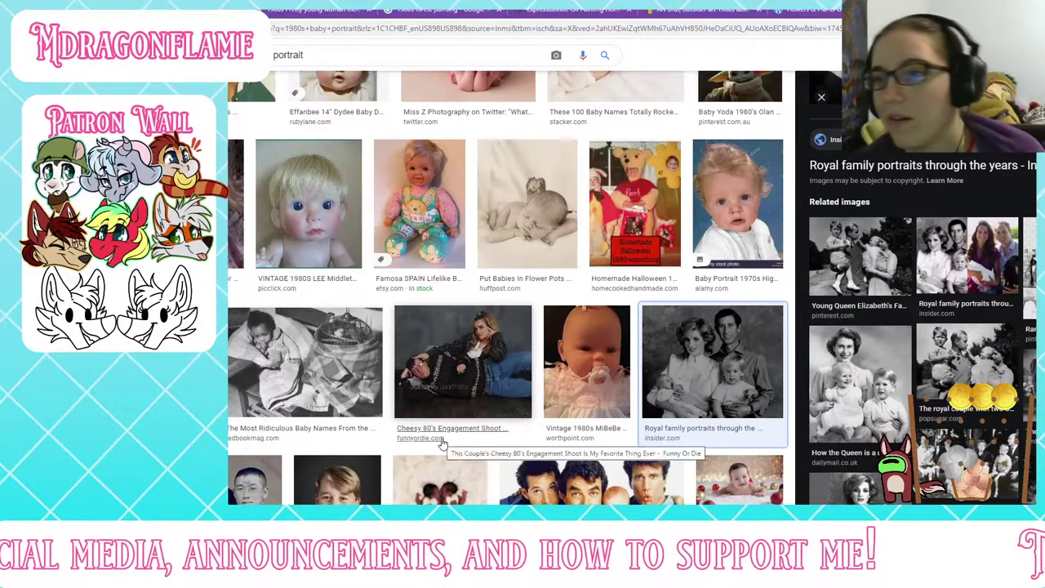
pyautogui.scroll(-2, 440, 448)
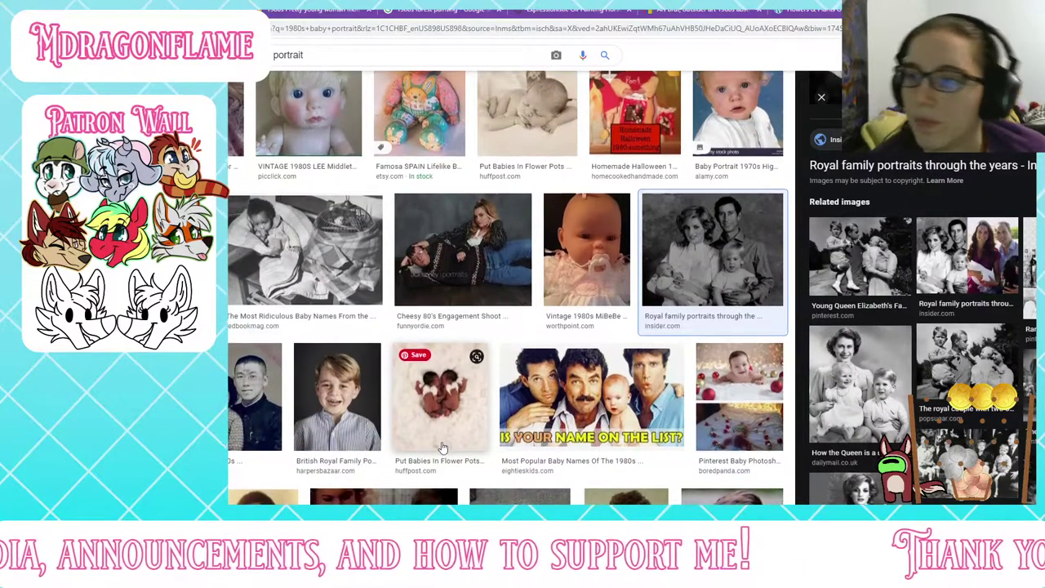
pyautogui.scroll(-1, 441, 447)
pyautogui.scroll(-4, 443, 448)
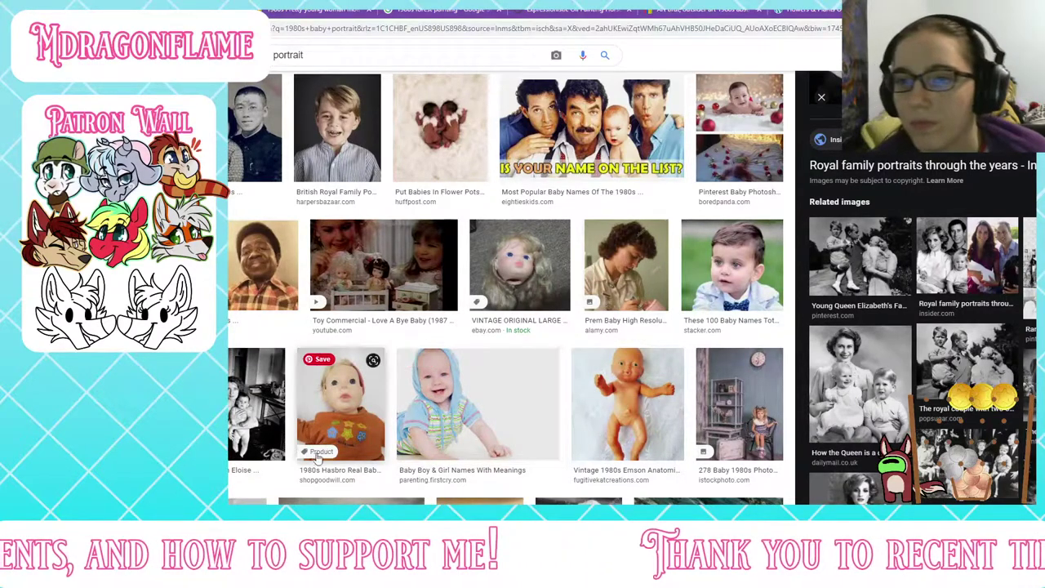
# Step: Preview The New York Times Chelsea Hotel photo, examine its related images, and continue through the baby portrait results
pyautogui.click(245, 445)
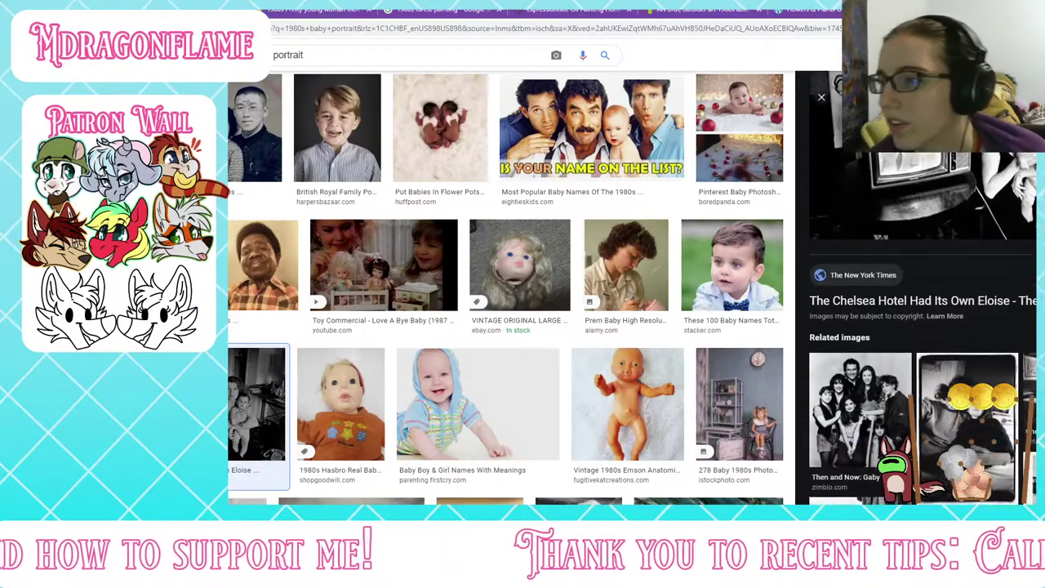
pyautogui.scroll(-3, 929, 403)
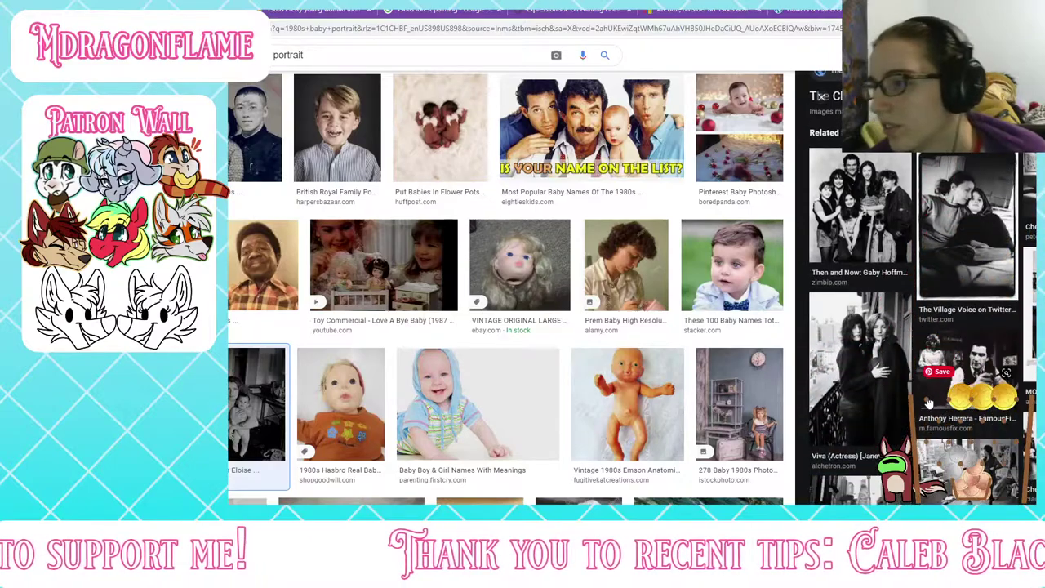
pyautogui.scroll(-2, 928, 404)
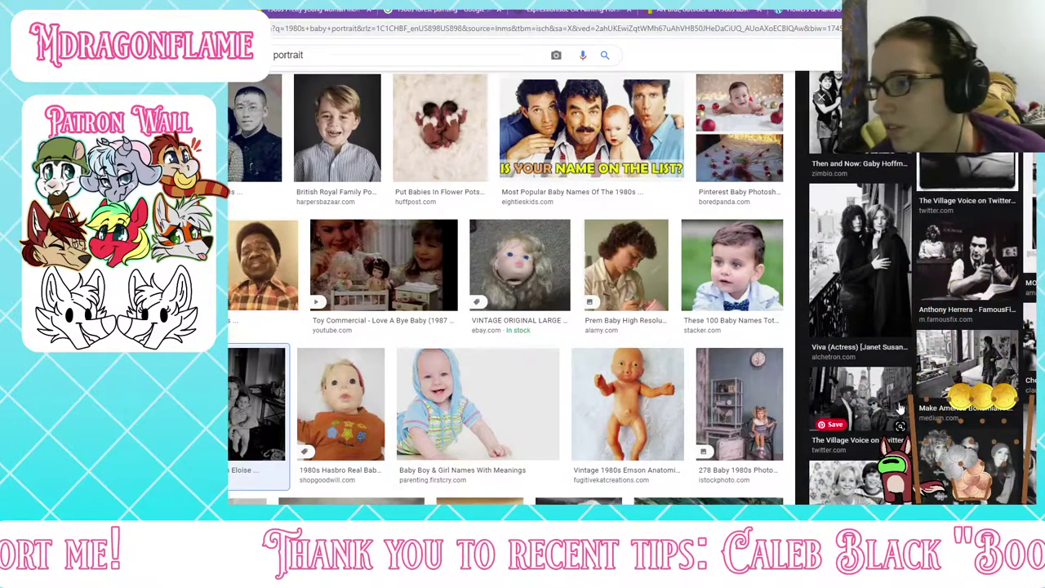
pyautogui.scroll(-3, 899, 371)
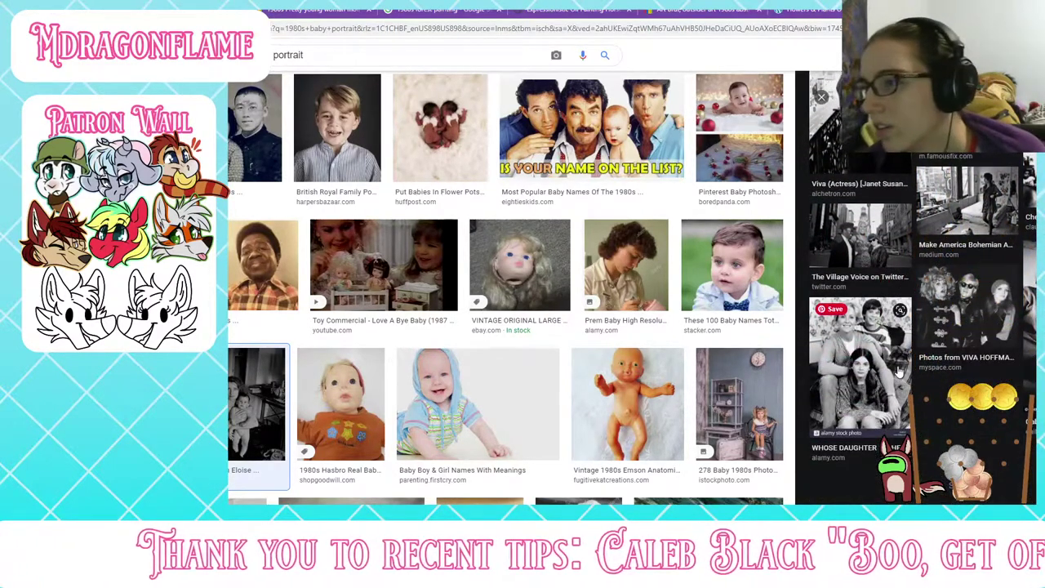
pyautogui.scroll(-3, 743, 384)
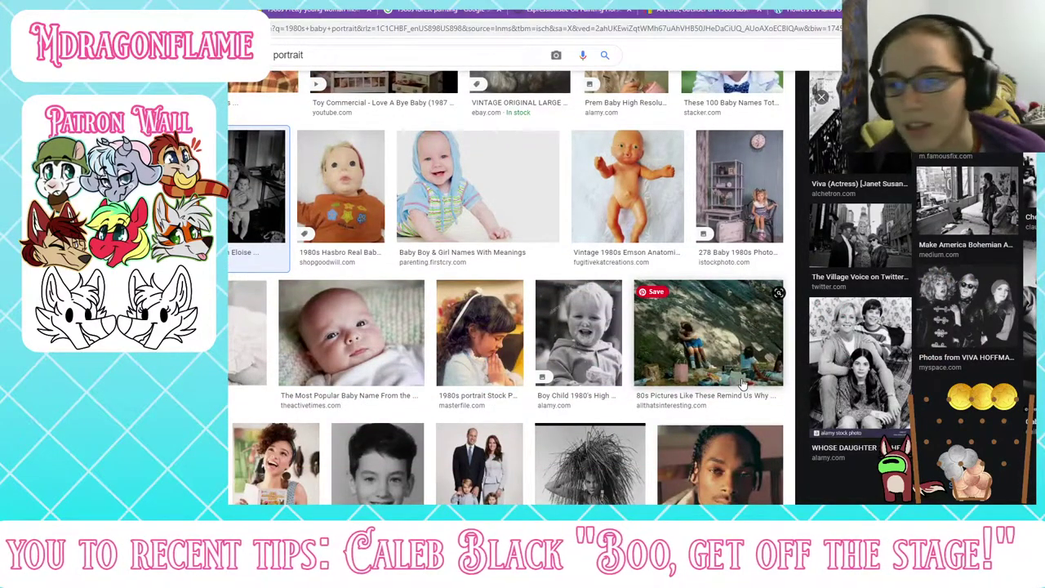
pyautogui.scroll(-3, 743, 384)
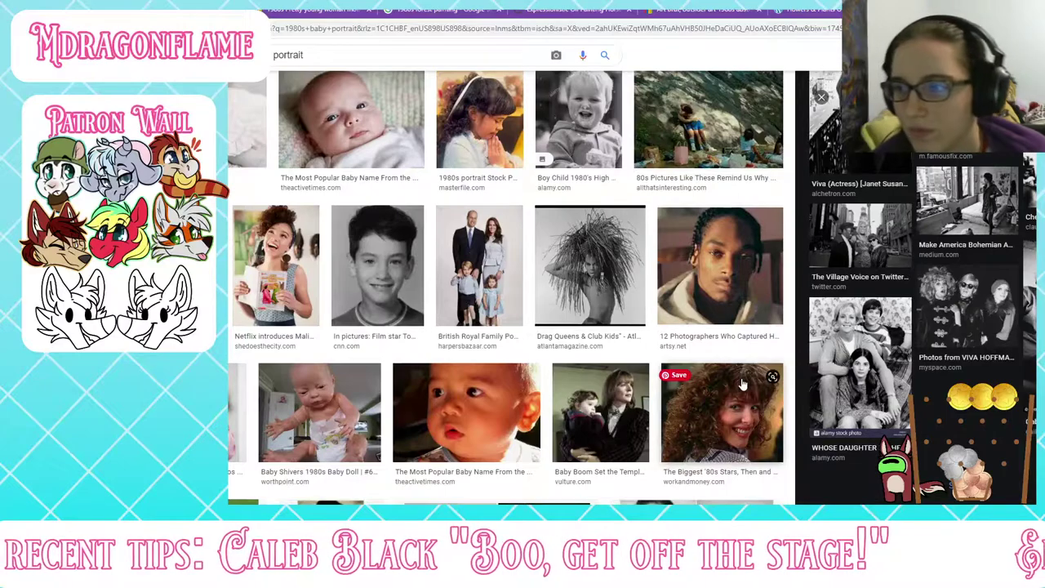
# Step: Browse further down the 1980s baby portrait image results for a suitable picture
pyautogui.scroll(-3, 743, 384)
pyautogui.scroll(-3, 743, 384)
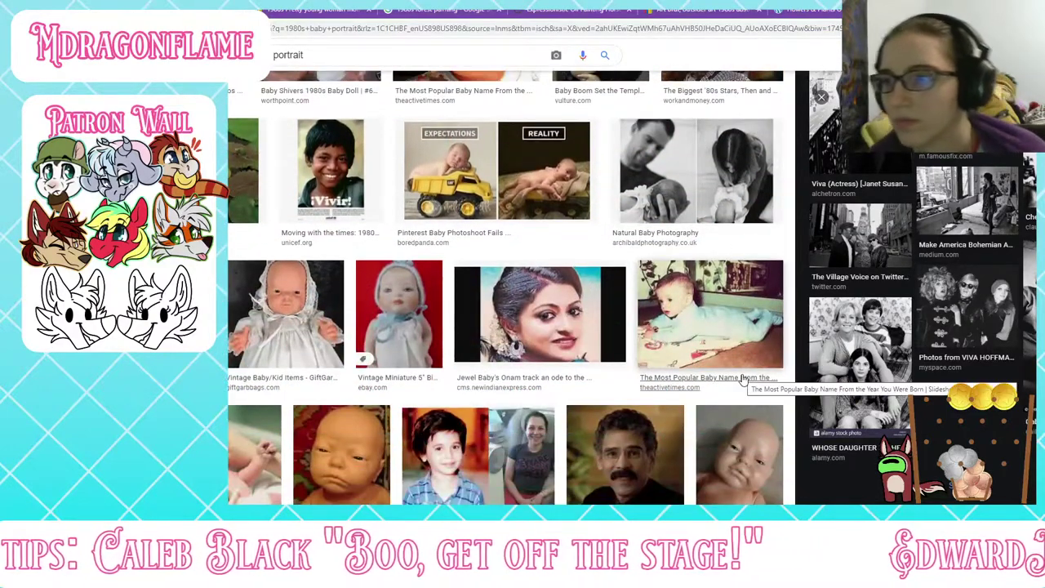
pyautogui.scroll(-3, 744, 385)
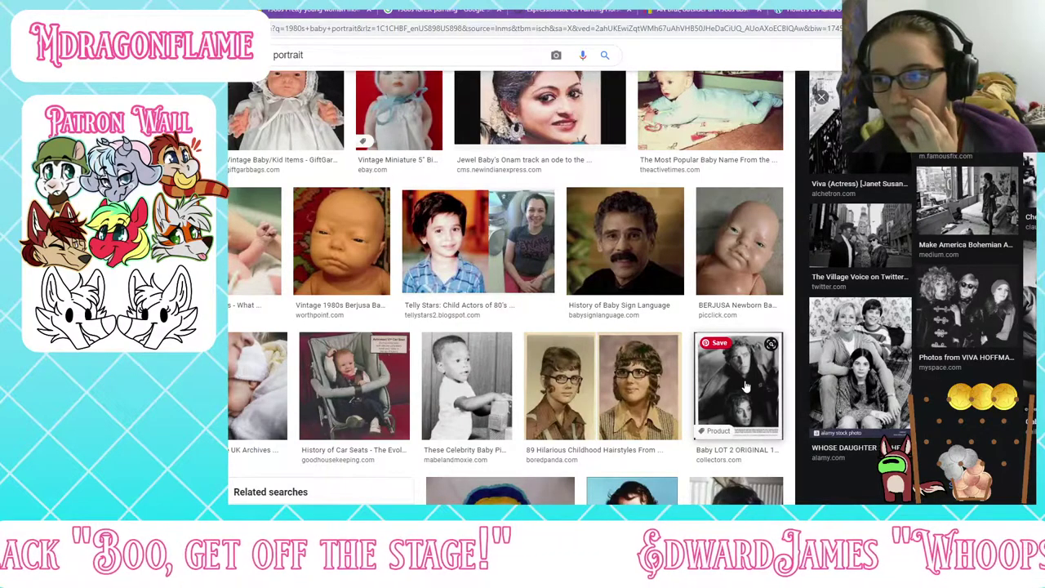
pyautogui.scroll(-5, 744, 385)
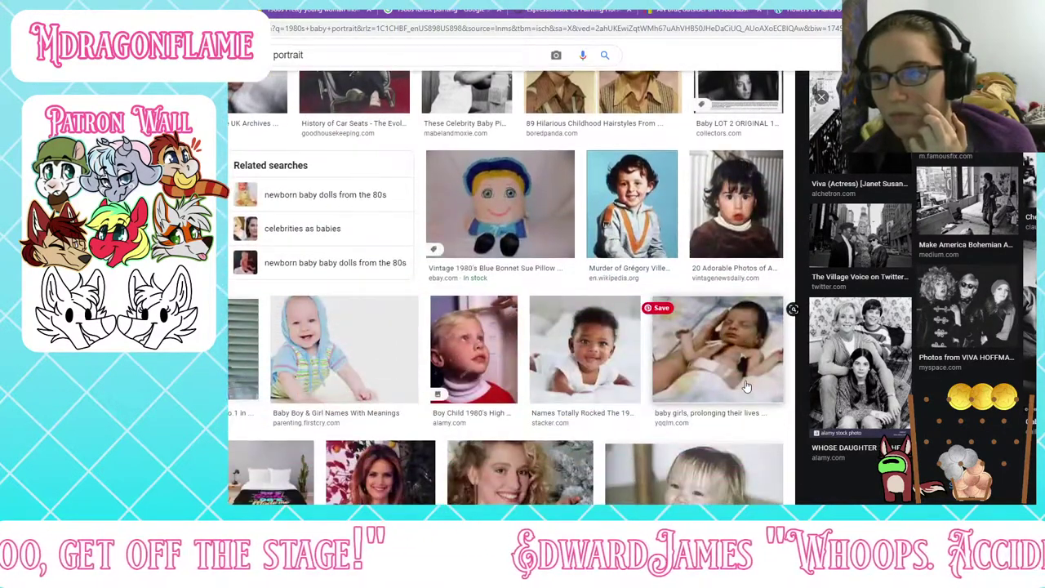
# Step: Review the already opened eBay mother-and-baby photo and Otto Flor abstract painting, and return to the baby portrait search
pyautogui.hotkey('ctrl', 'Tab')
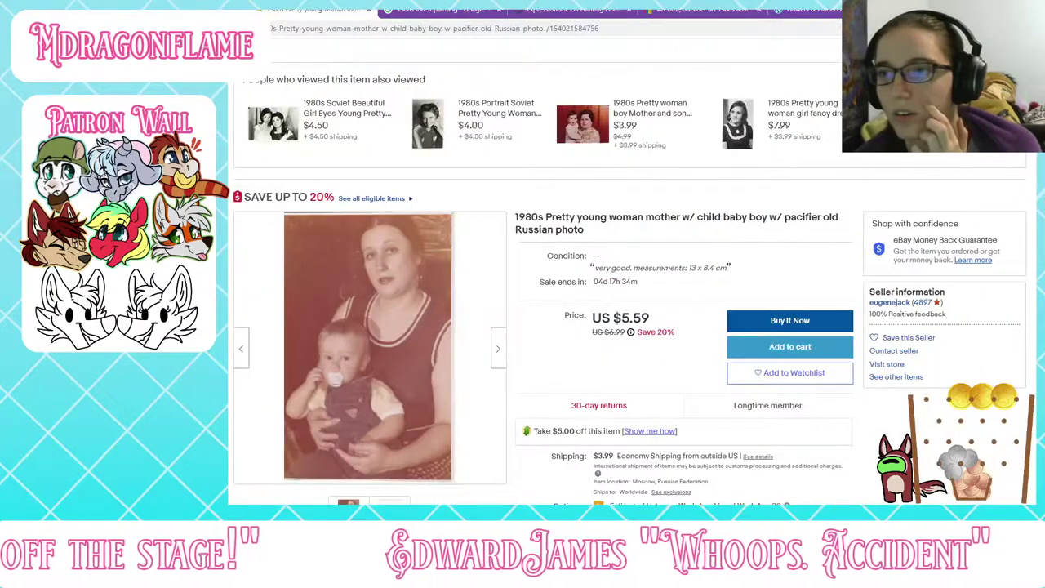
pyautogui.hotkey('ctrl', 'Tab')
pyautogui.hotkey('ctrl', 'Tab')
pyautogui.hotkey('ctrl', 'Tab')
pyautogui.hotkey('ctrl', 'Tab')
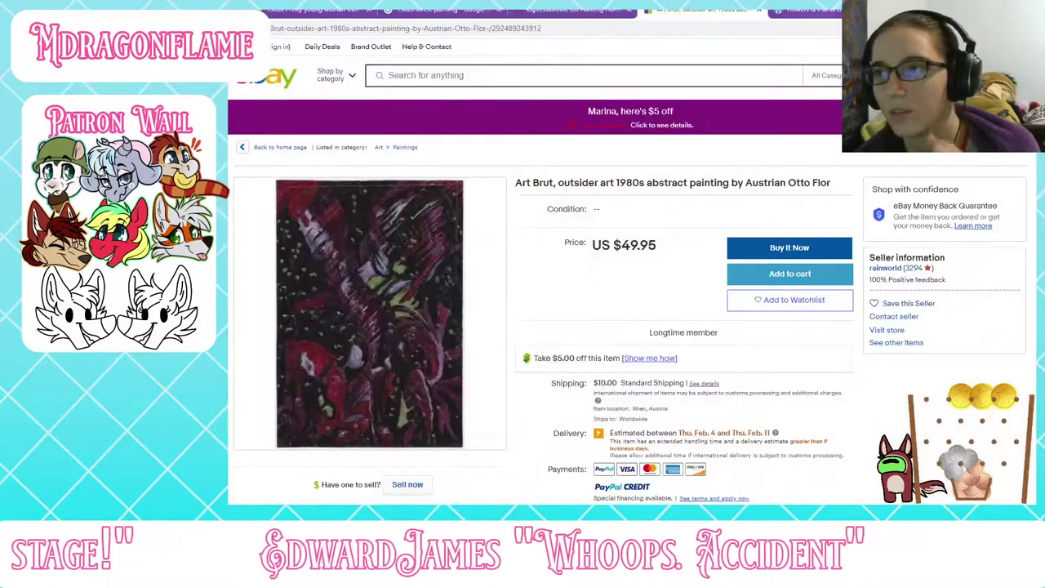
pyautogui.hotkey('ctrl', 'Tab')
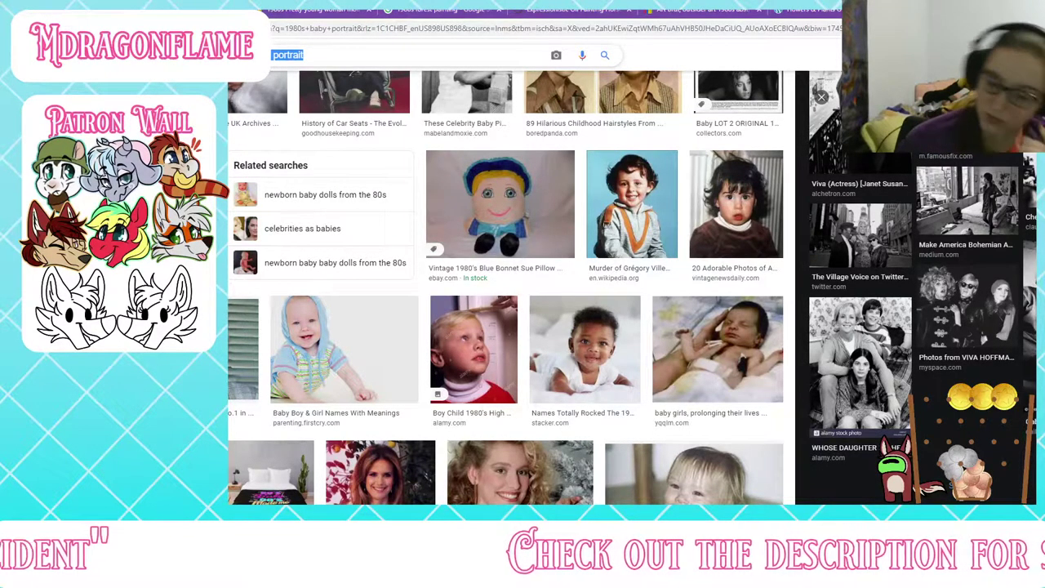
# Step: Search images for "1980s picture" and browse the results for period photos
pyautogui.write('picture')
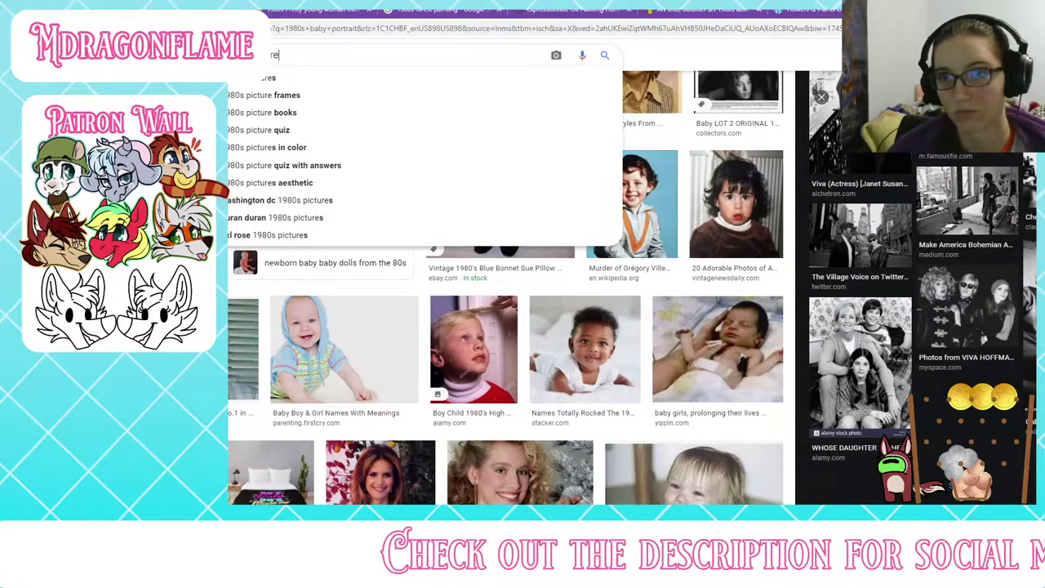
pyautogui.press('Return')
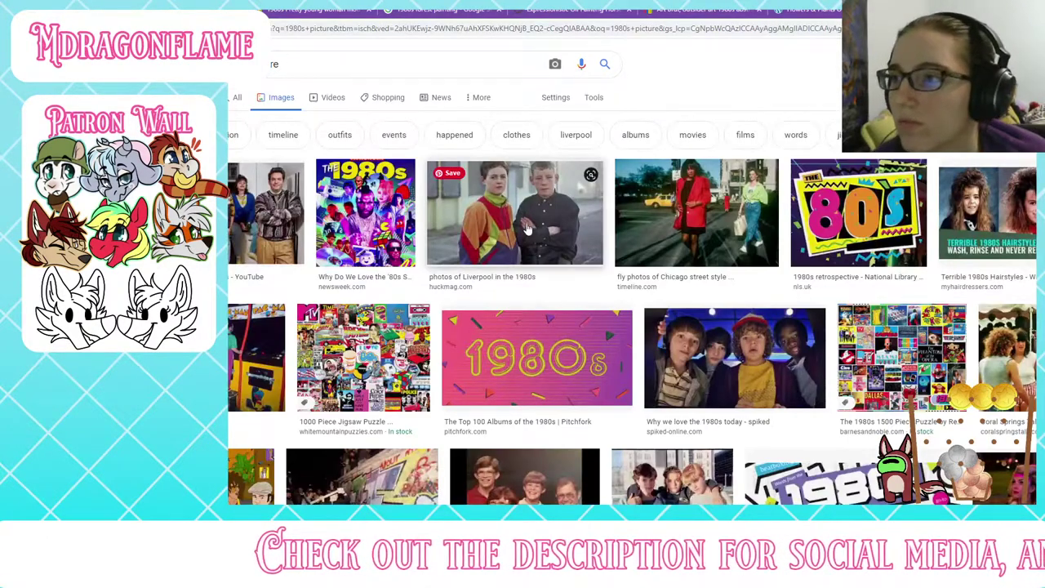
pyautogui.scroll(-3, 521, 227)
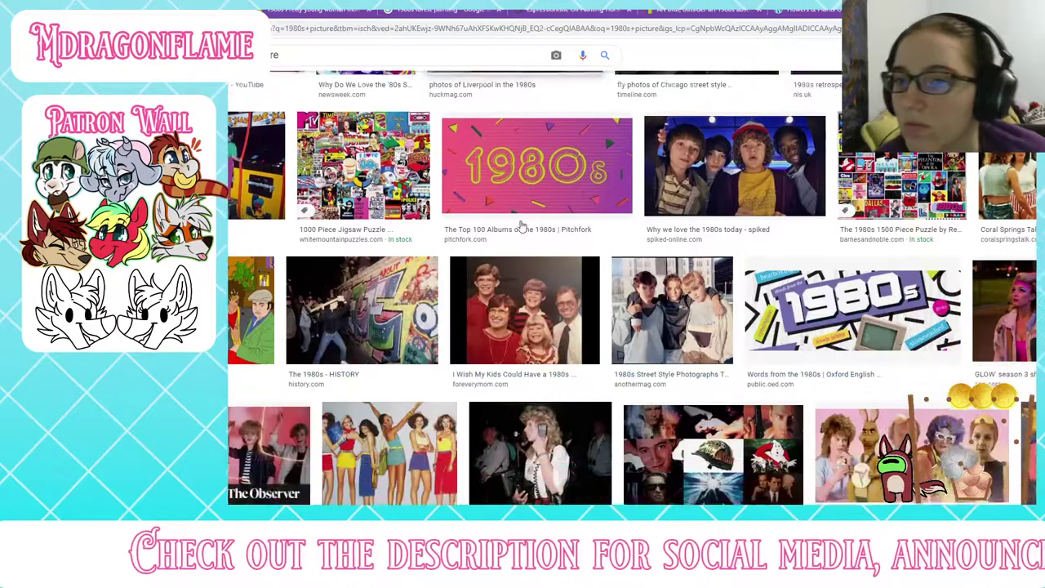
pyautogui.scroll(-1, 522, 228)
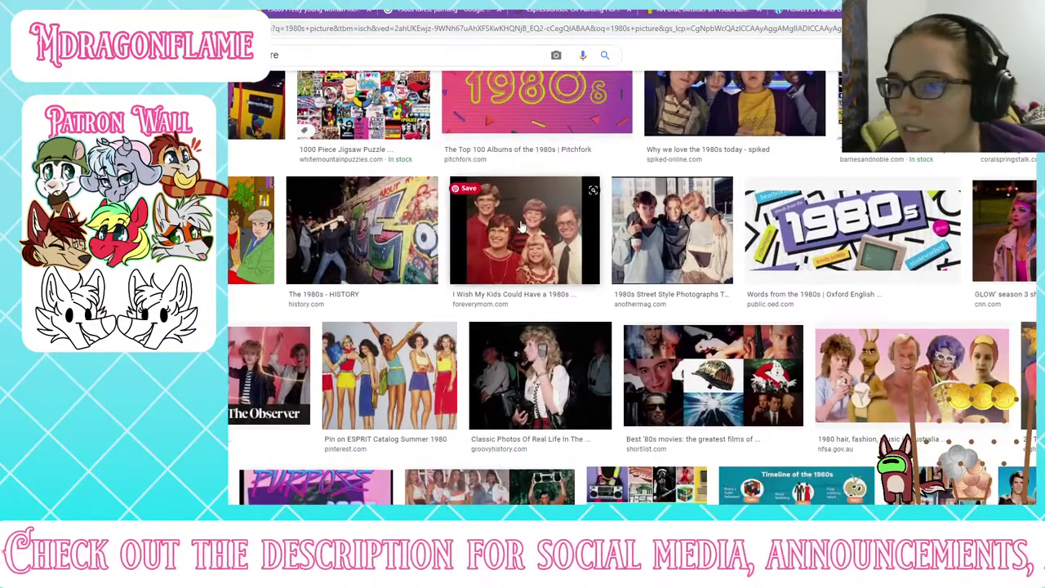
pyautogui.scroll(-2, 521, 227)
pyautogui.scroll(-3, 521, 227)
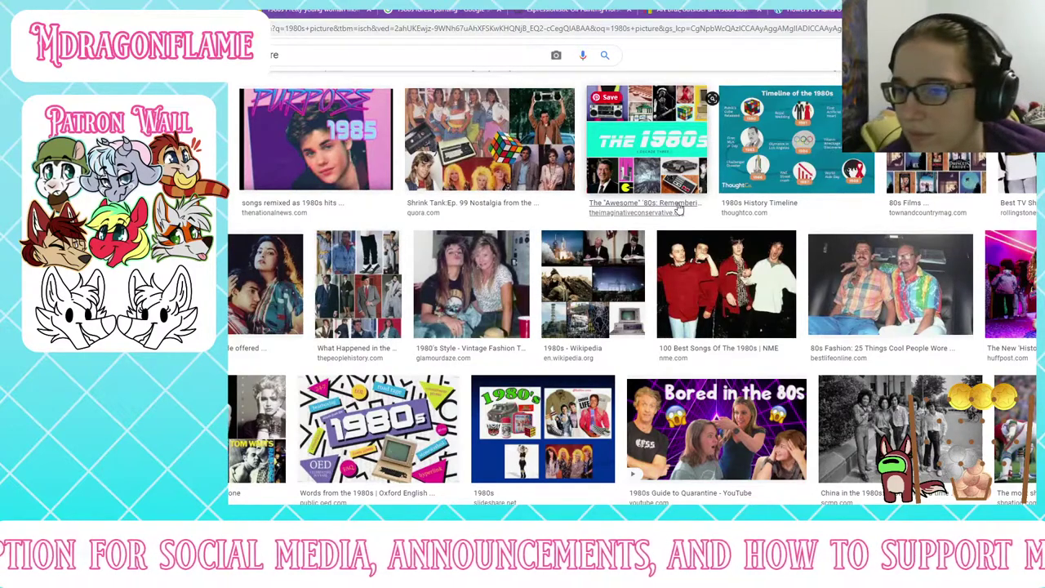
pyautogui.scroll(-2, 678, 209)
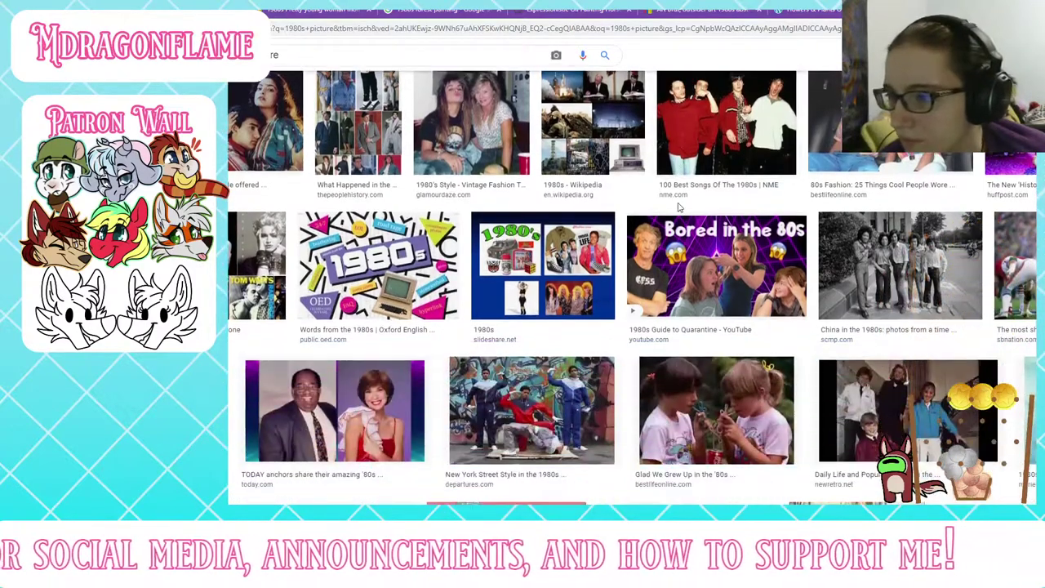
pyautogui.scroll(-3, 677, 208)
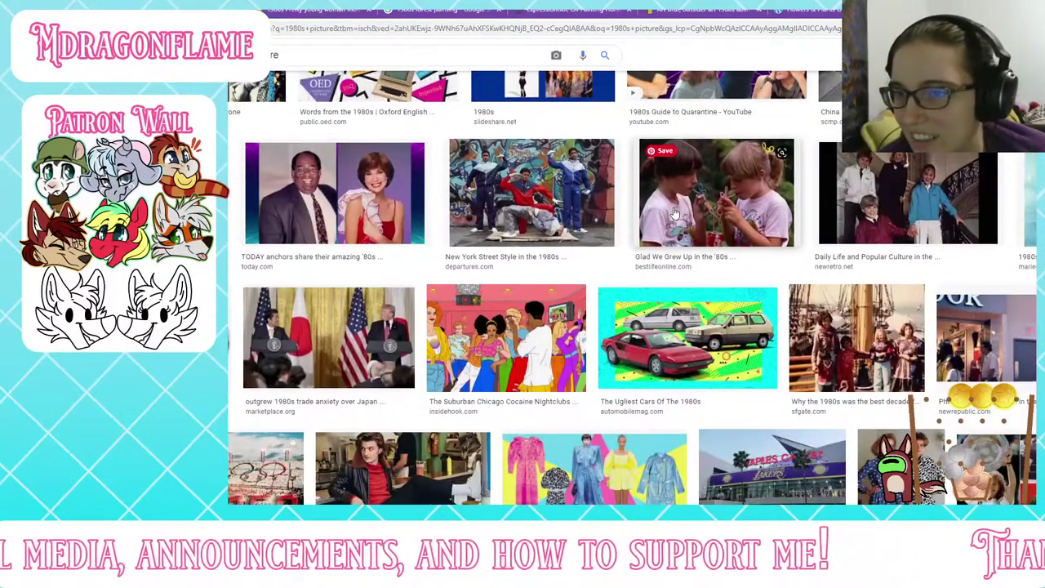
pyautogui.scroll(-1, 674, 212)
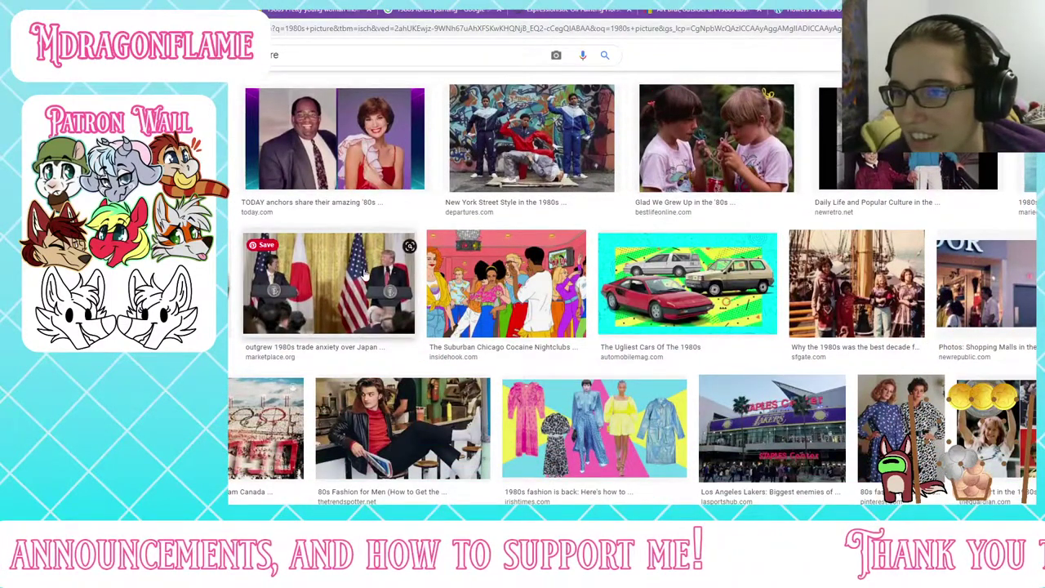
# Step: Preview the Marketplace.org press conference photo and the SFGate family-on-a-ship photo, and close the preview
pyautogui.click(365, 278)
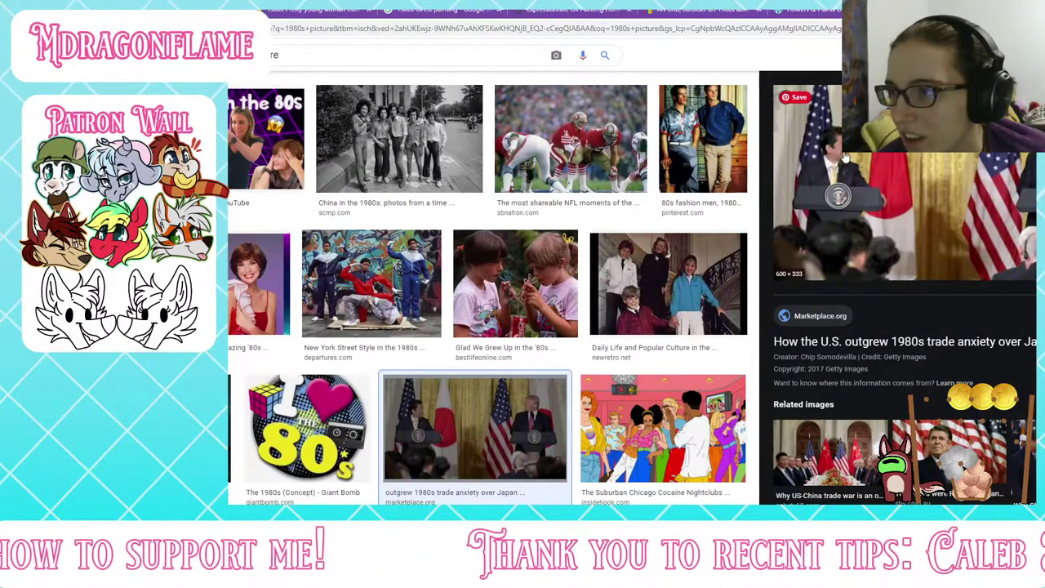
pyautogui.click(785, 97)
pyautogui.click(682, 406)
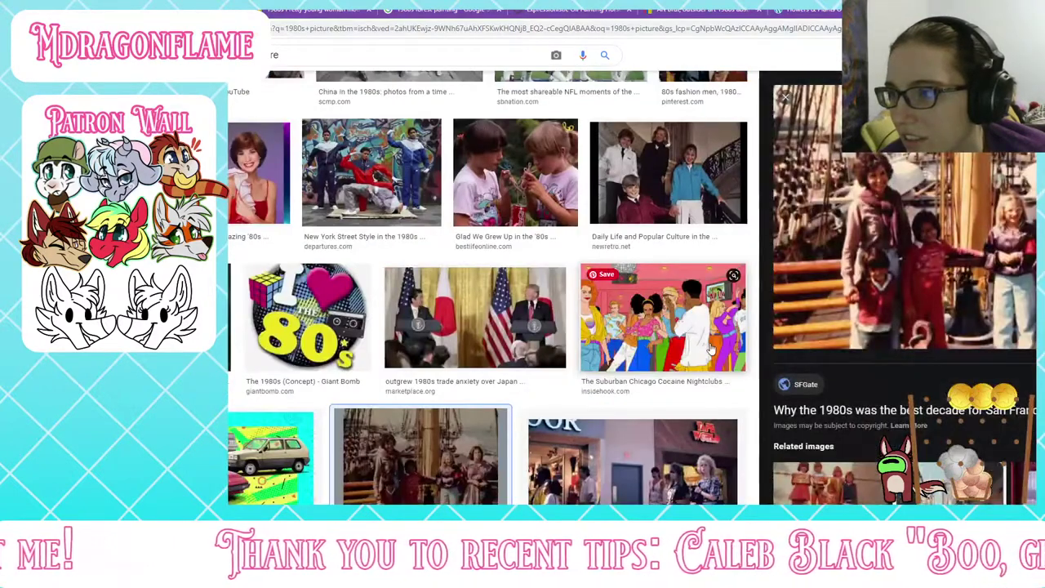
pyautogui.click(780, 98)
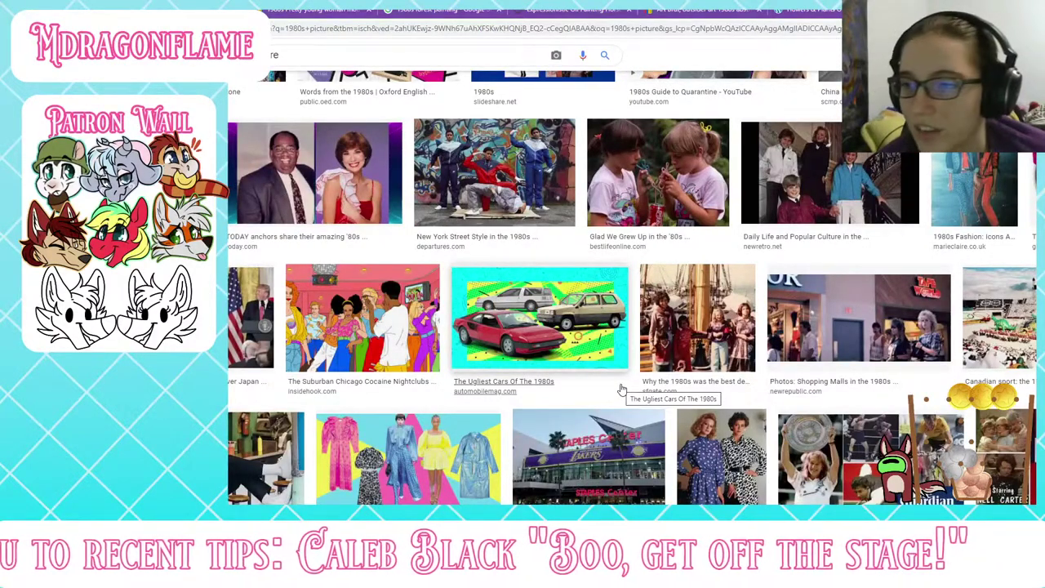
# Step: Preview the Popsugar 1980s Halloween photo and recheck the eBay mother-and-baby listing
pyautogui.scroll(-3, 621, 388)
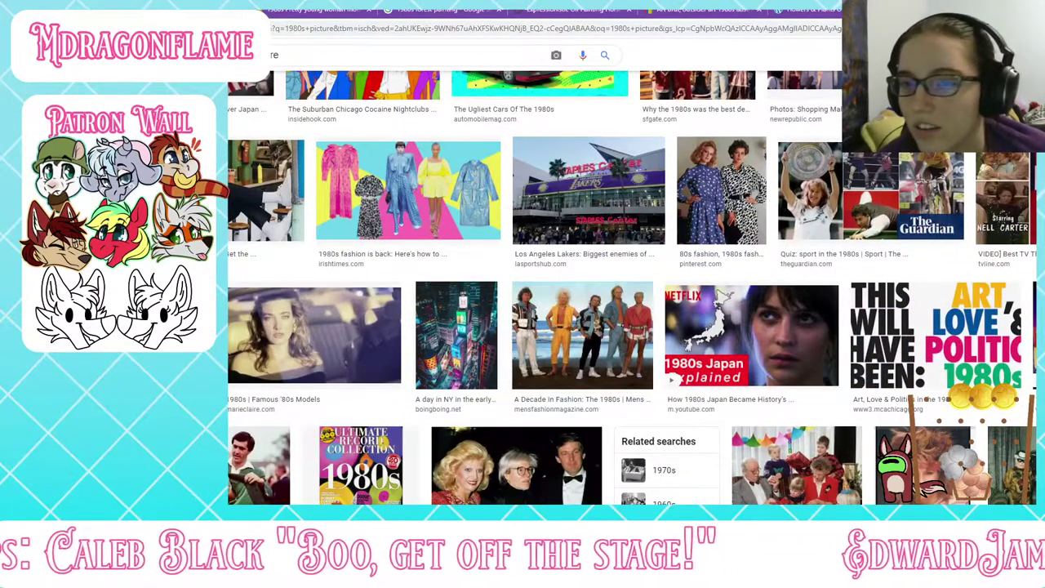
pyautogui.click(173, 347)
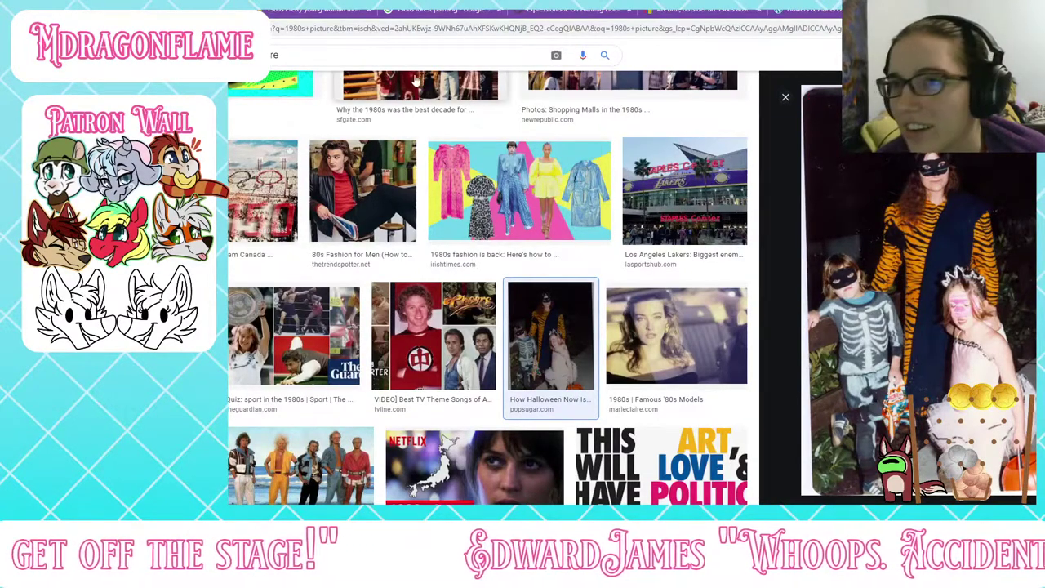
pyautogui.click(329, 12)
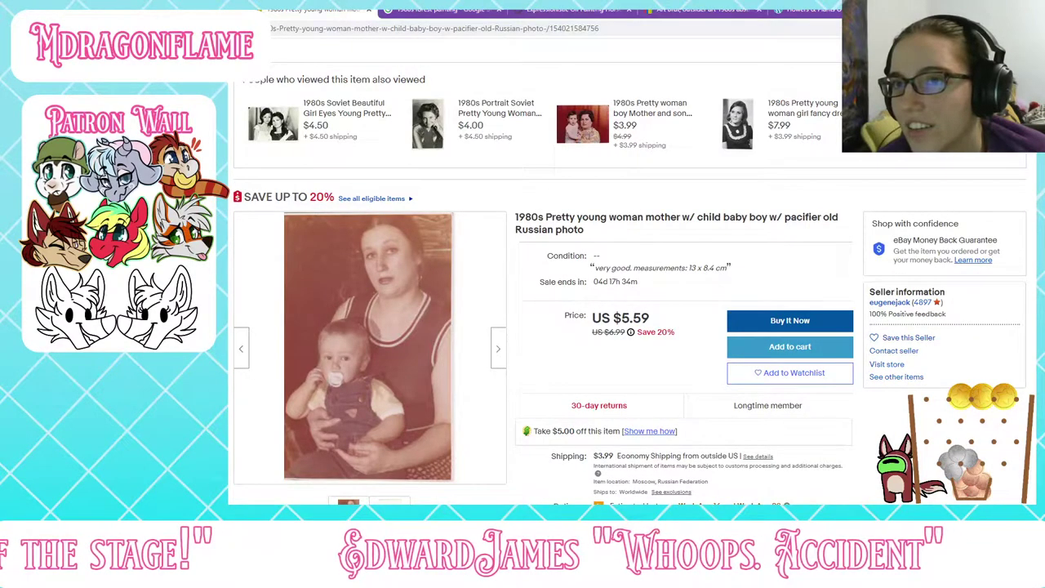
pyautogui.hotkey('ctrl', 'shift', 'Tab')
pyautogui.hotkey('ctrl', 'Tab')
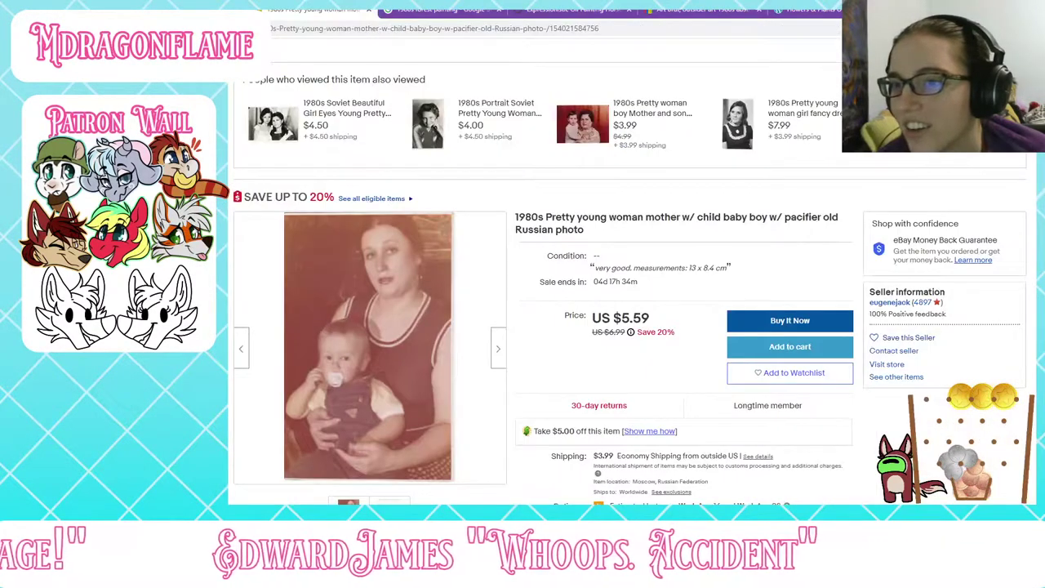
pyautogui.hotkey('ctrl', 'shift', 'Tab')
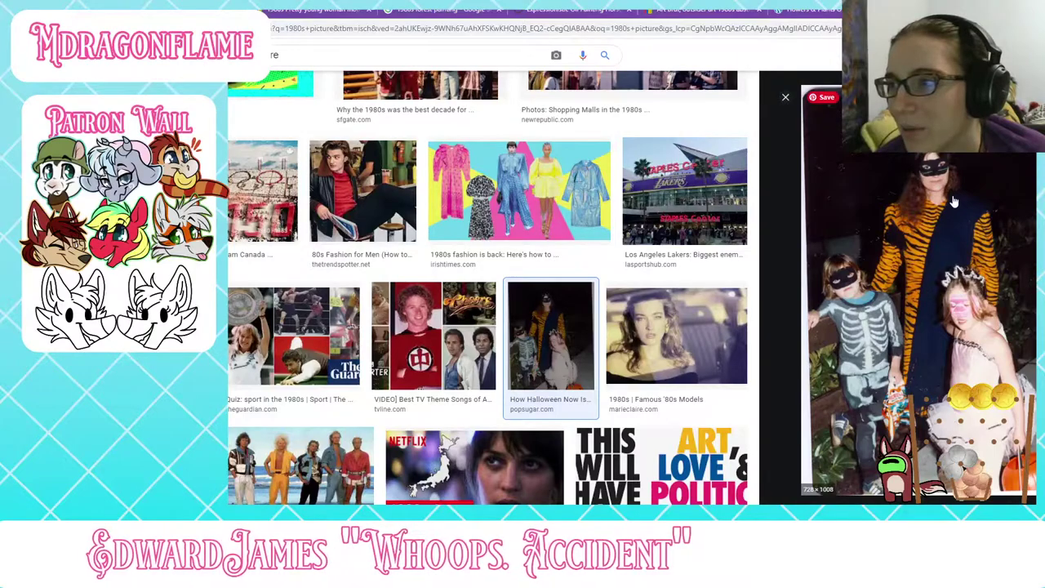
# Step: Examine the related images of the Popsugar photo for other 1980s Halloween costume snapshots
pyautogui.scroll(-5, 953, 202)
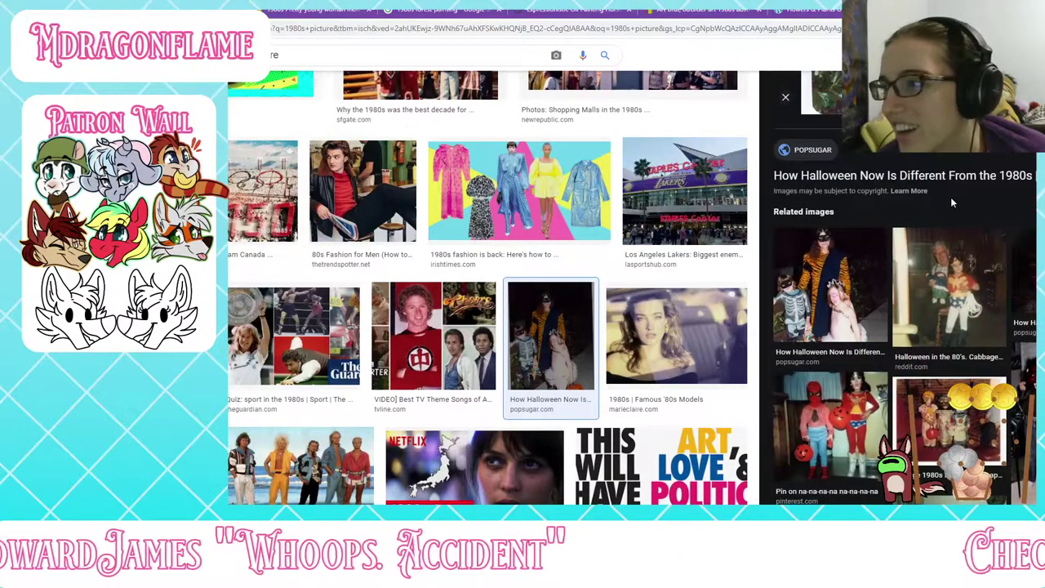
pyautogui.scroll(-2, 951, 196)
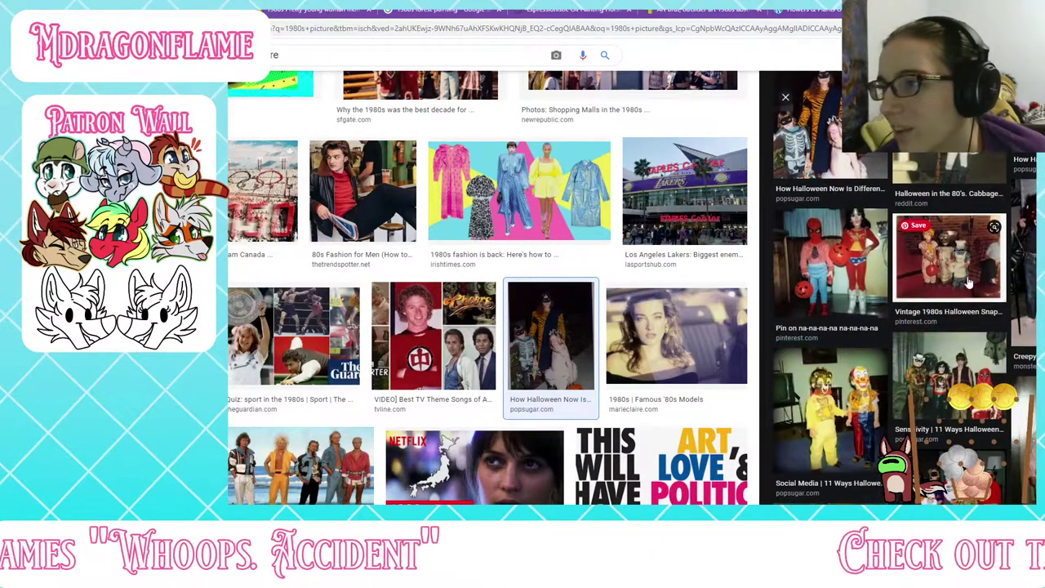
pyautogui.scroll(-2, 979, 279)
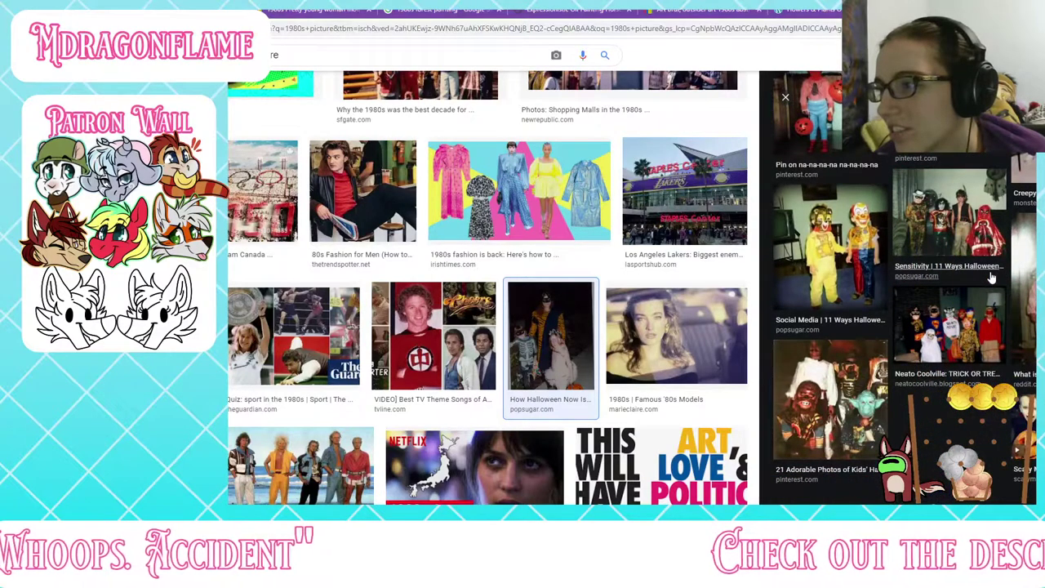
pyautogui.scroll(2, 992, 279)
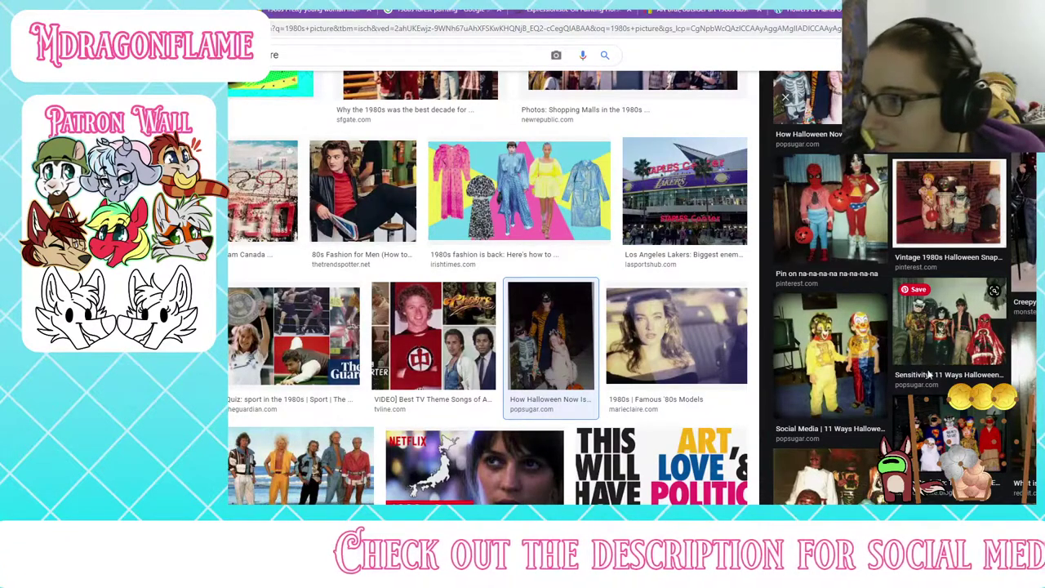
pyautogui.scroll(2, 928, 373)
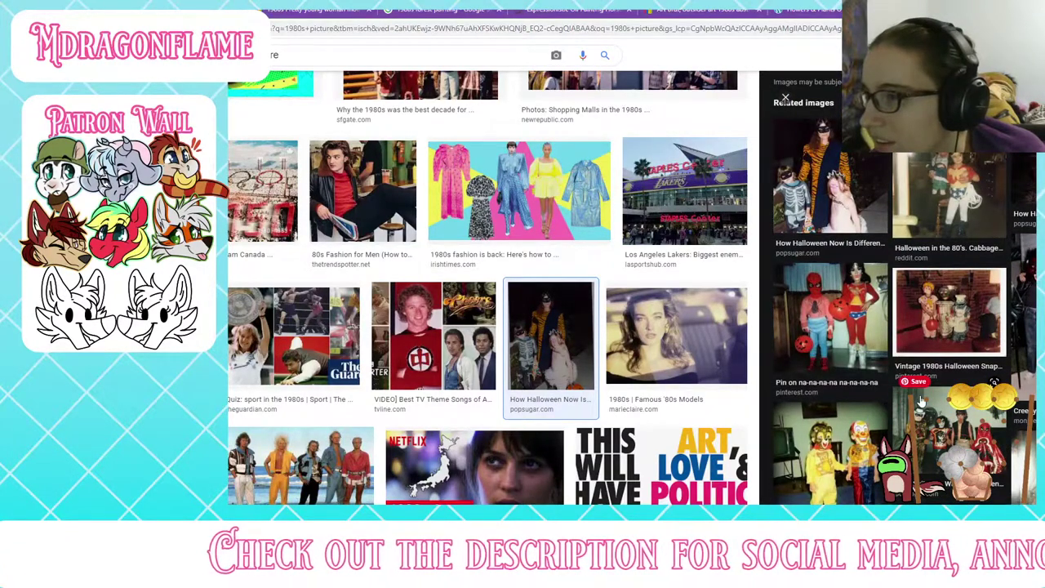
pyautogui.scroll(-5, 920, 397)
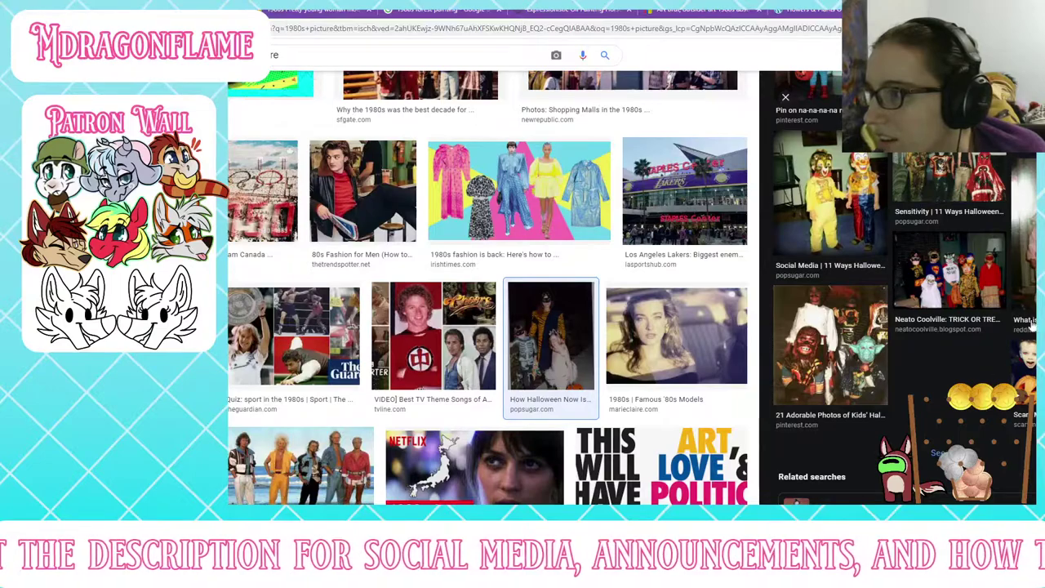
# Step: View the Reddit late-80s Halloween costume photo and its related Minnie and Popple photo, including that photo's related images
pyautogui.click(347, 9)
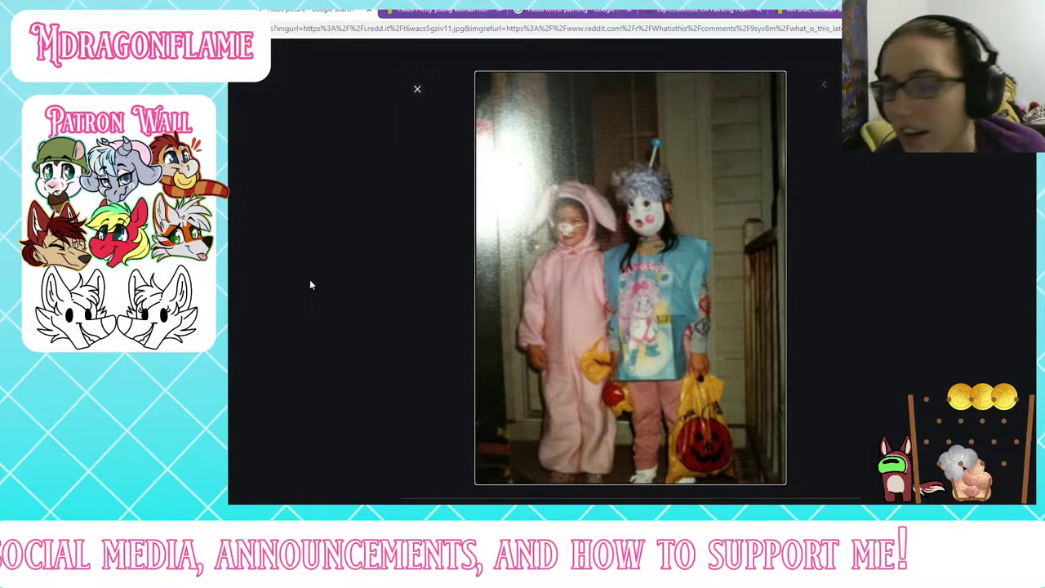
pyautogui.scroll(-3, 310, 281)
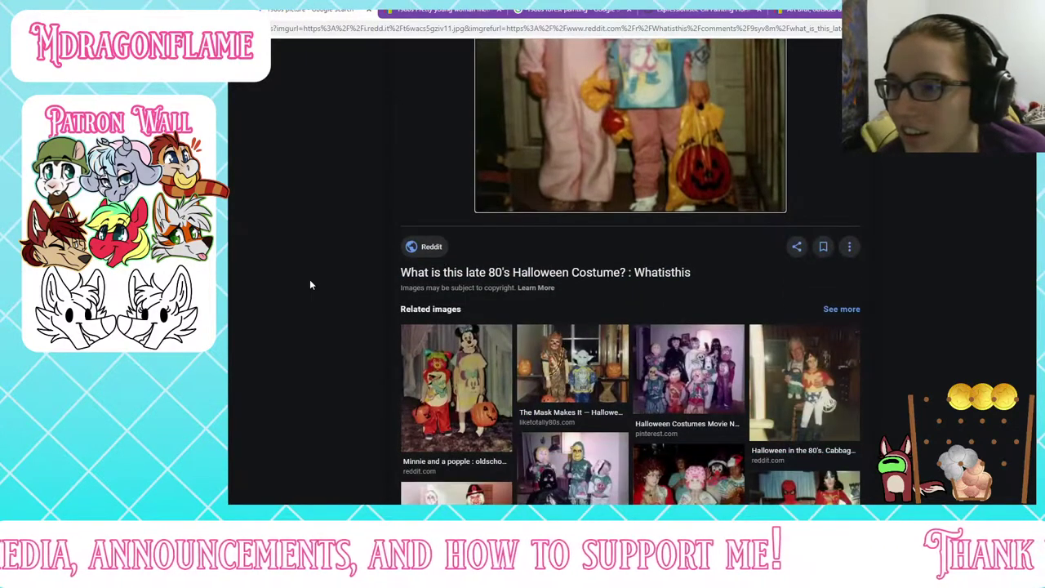
pyautogui.scroll(-1, 311, 283)
pyautogui.click(408, 338)
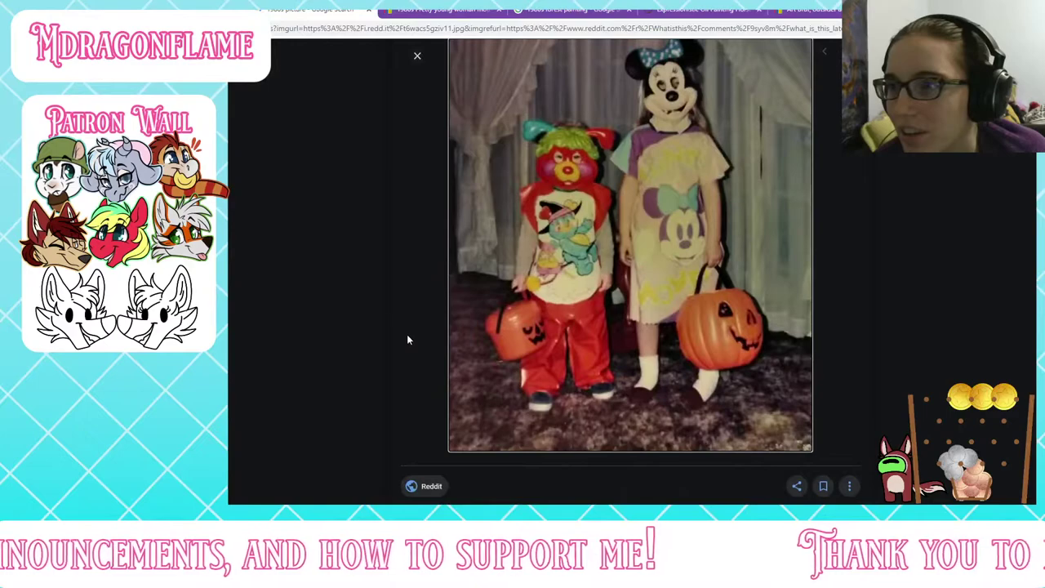
pyautogui.scroll(1, 360, 287)
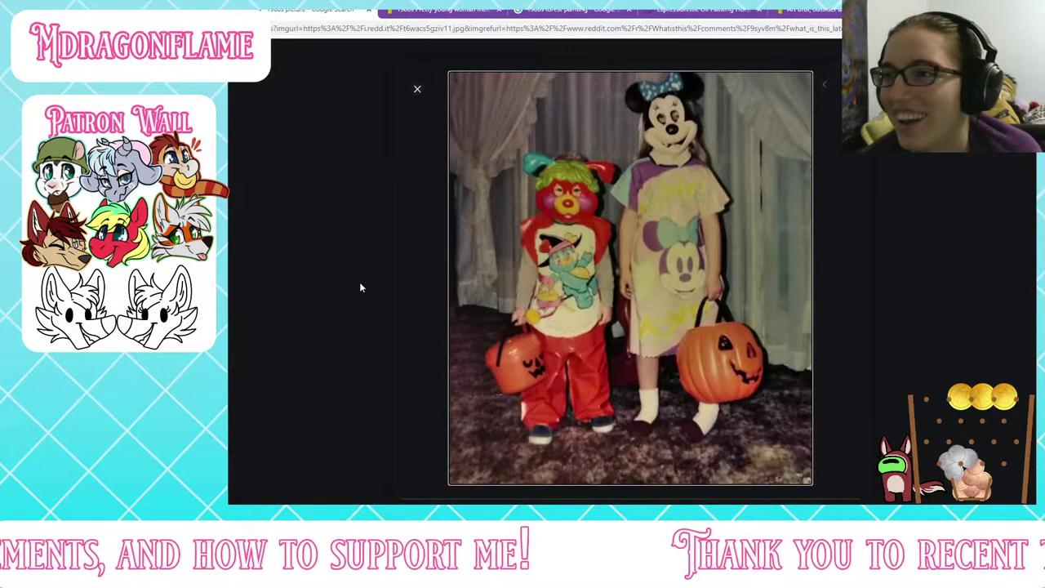
pyautogui.scroll(-5, 359, 288)
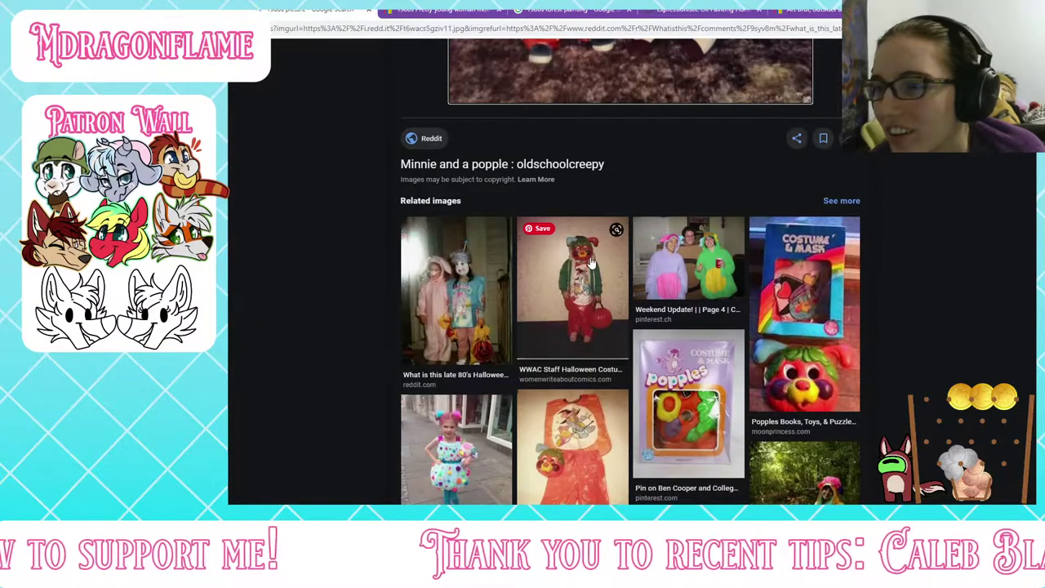
# Step: View the Women Write About Comics Popples costume photo and examine its related images
pyautogui.click(591, 261)
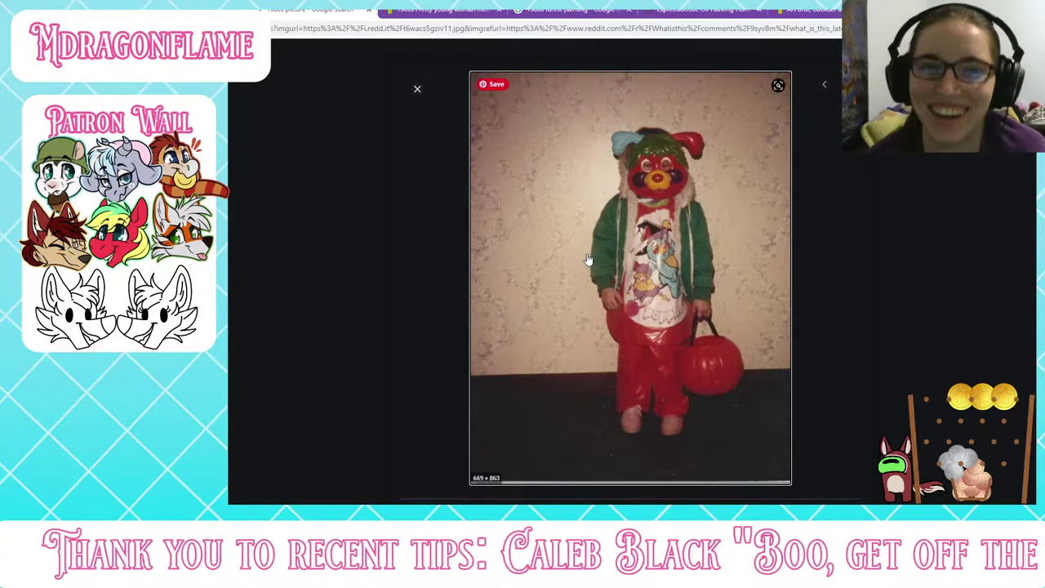
pyautogui.scroll(-5, 582, 269)
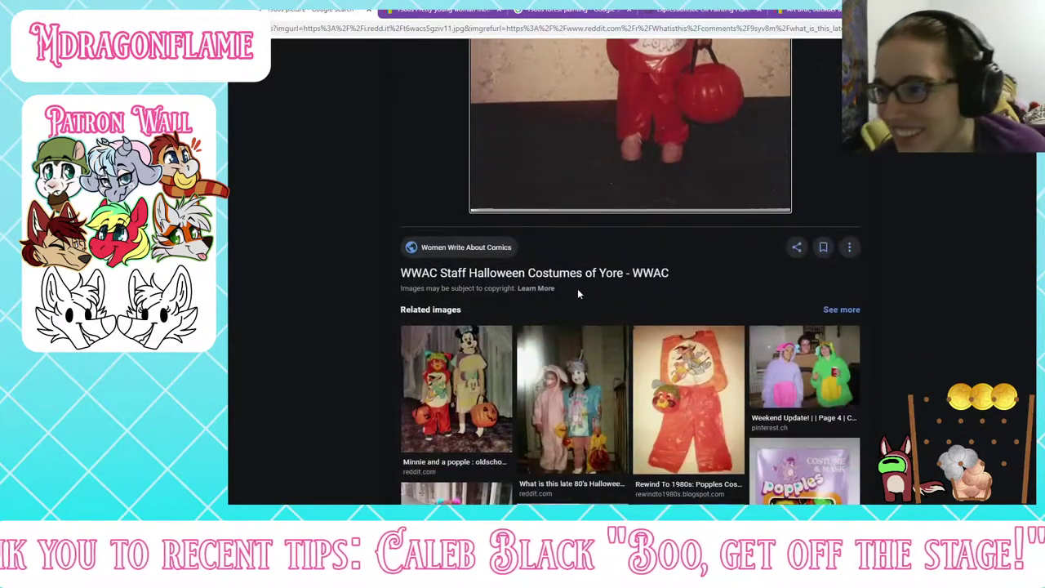
pyautogui.scroll(-2, 577, 288)
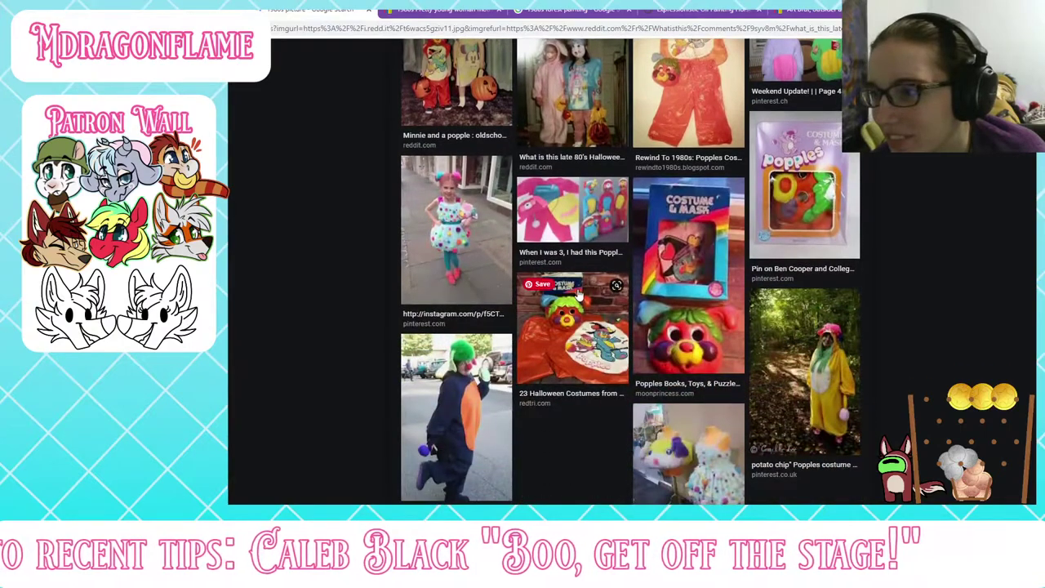
pyautogui.scroll(4, 577, 292)
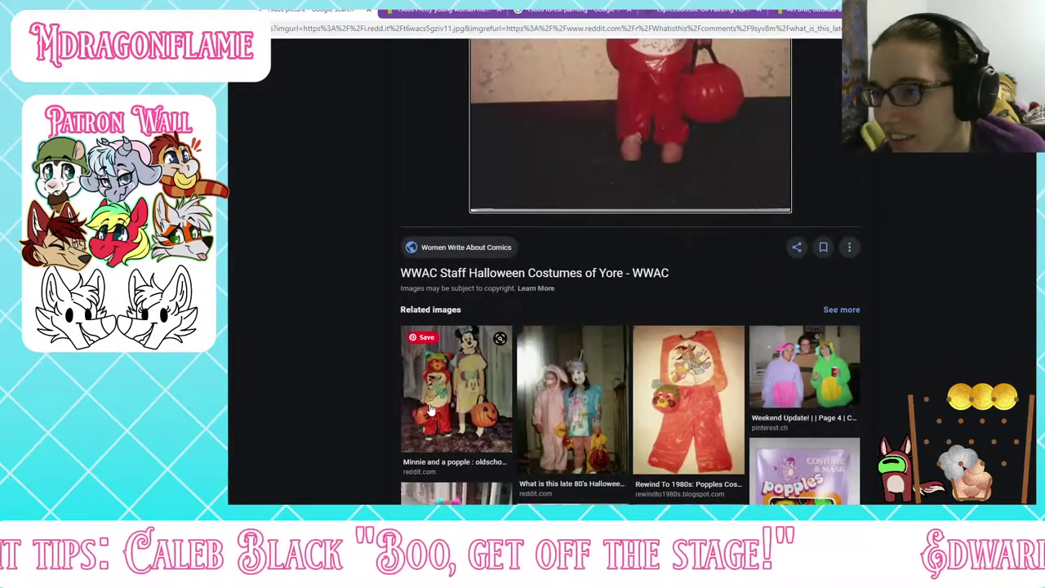
pyautogui.scroll(2, 441, 398)
pyautogui.scroll(2, 485, 329)
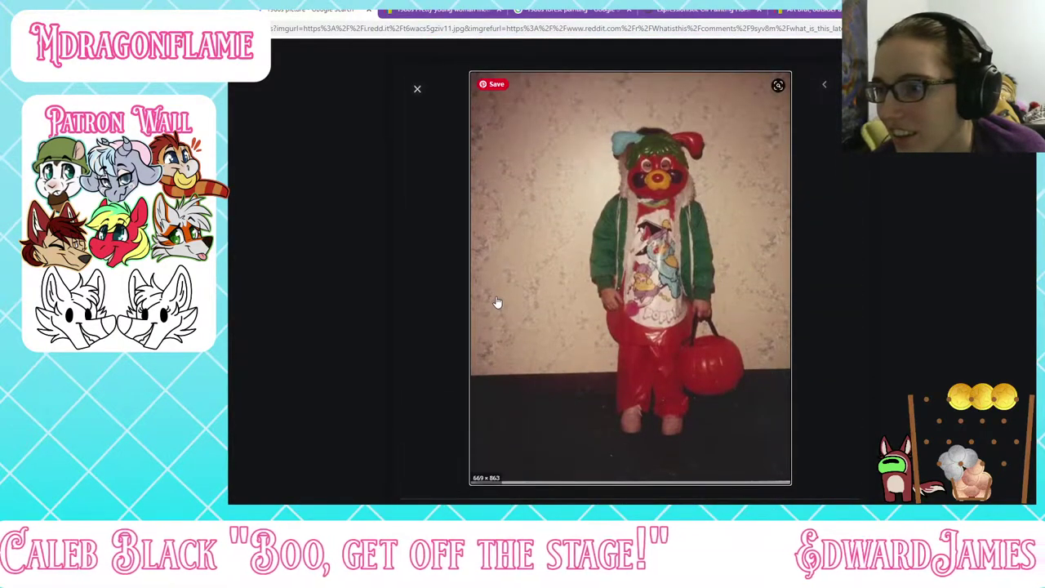
pyautogui.scroll(-2, 494, 315)
pyautogui.scroll(1, 465, 392)
pyautogui.scroll(-2, 472, 387)
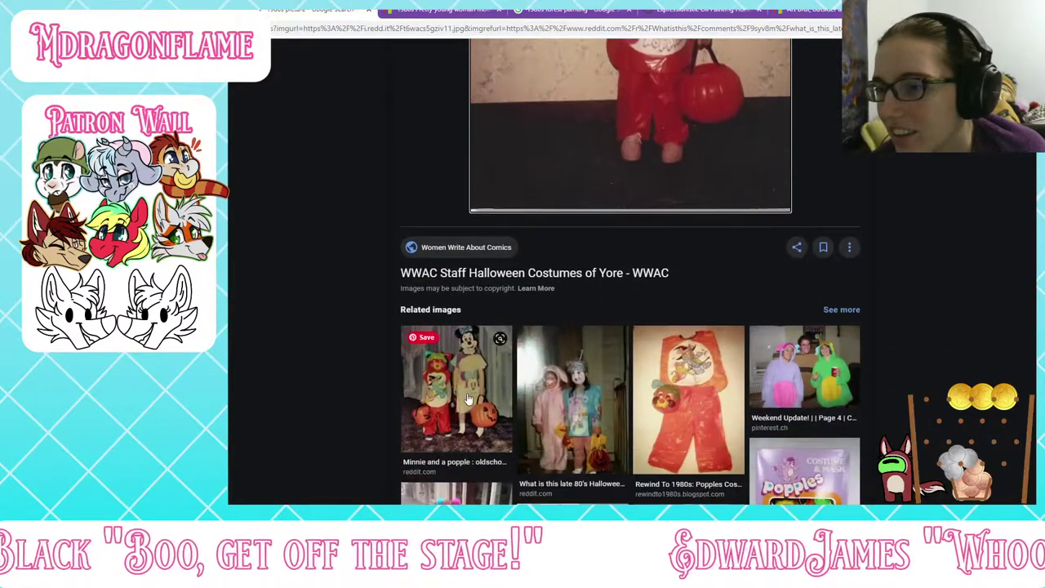
# Step: Open the "Minnie and a popple" costume photo and look through its related images
pyautogui.click(468, 397)
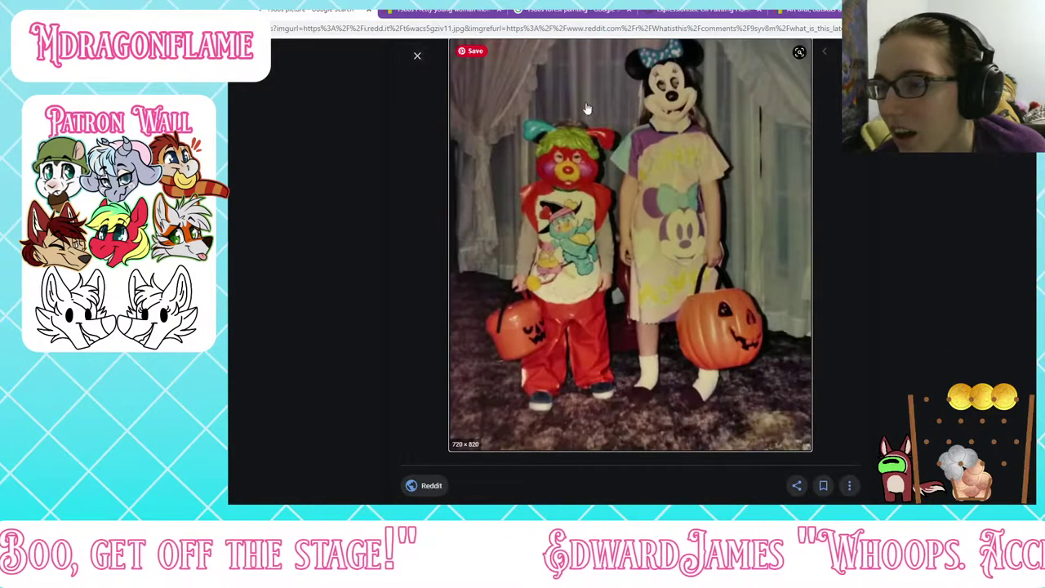
pyautogui.scroll(-1, 668, 197)
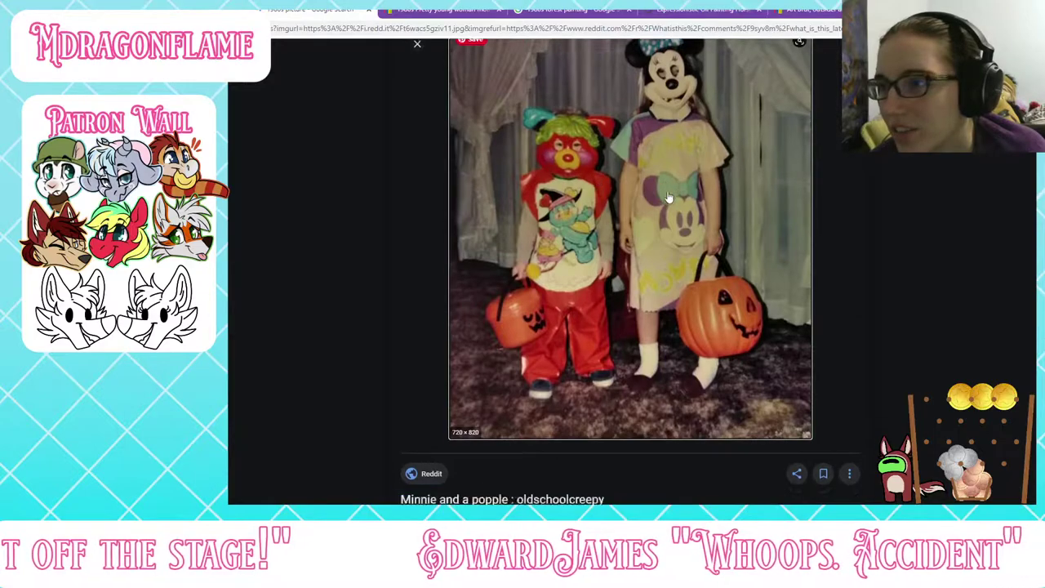
pyautogui.scroll(-6, 667, 196)
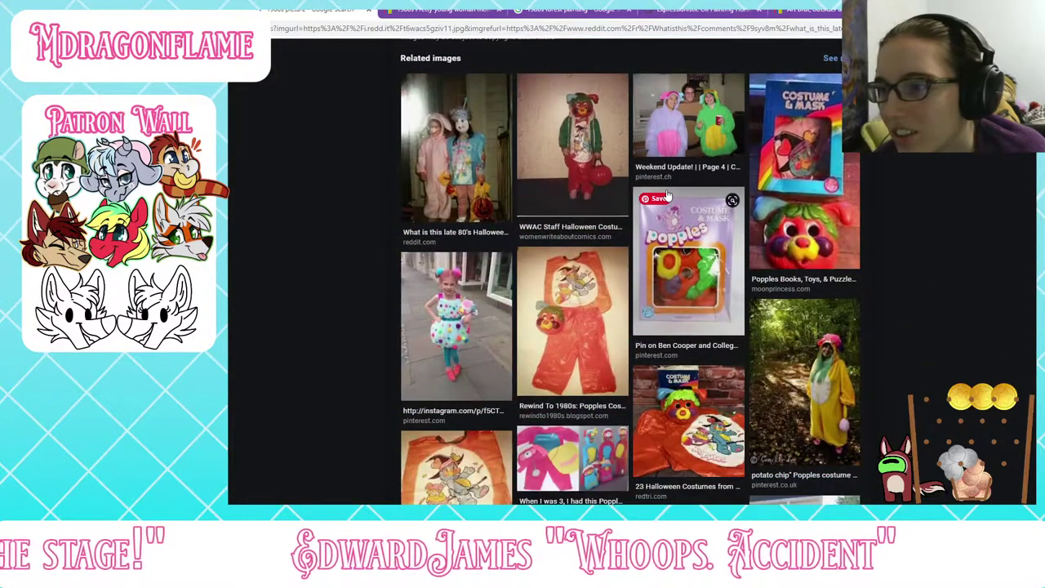
pyautogui.scroll(-3, 668, 197)
# Step: View the "What is this late 80's Halloween Costume?" photo and open the WWAC Staff Halloween Costumes photo from its related images
pyautogui.scroll(4, 572, 270)
pyautogui.click(511, 269)
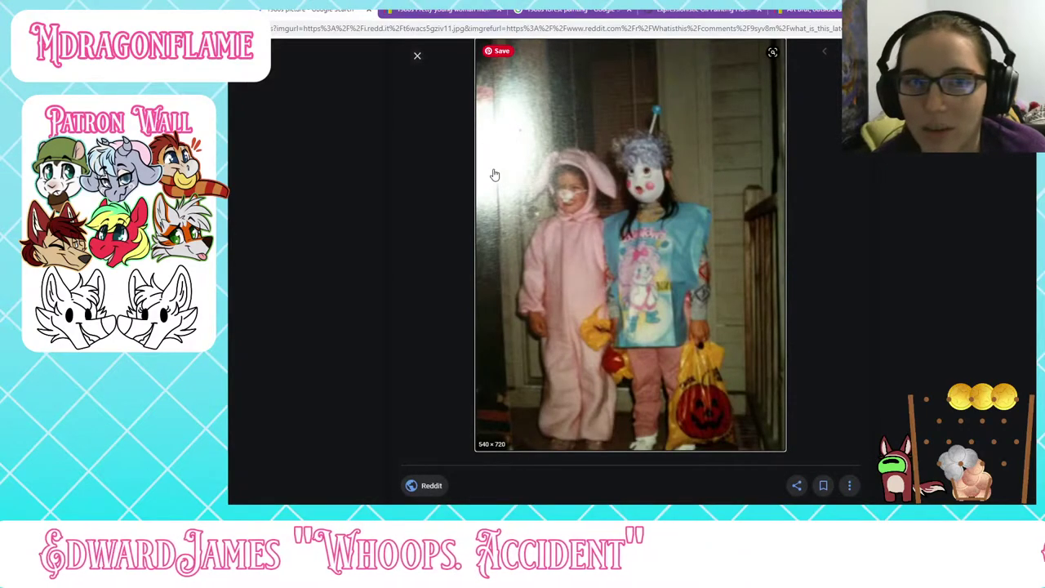
pyautogui.scroll(-4, 562, 351)
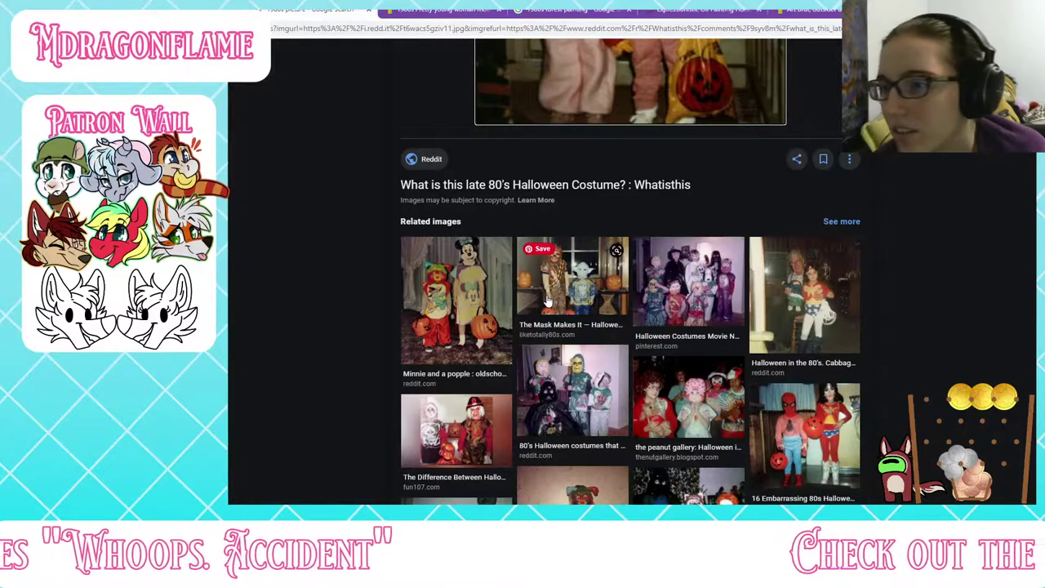
pyautogui.scroll(-2, 545, 305)
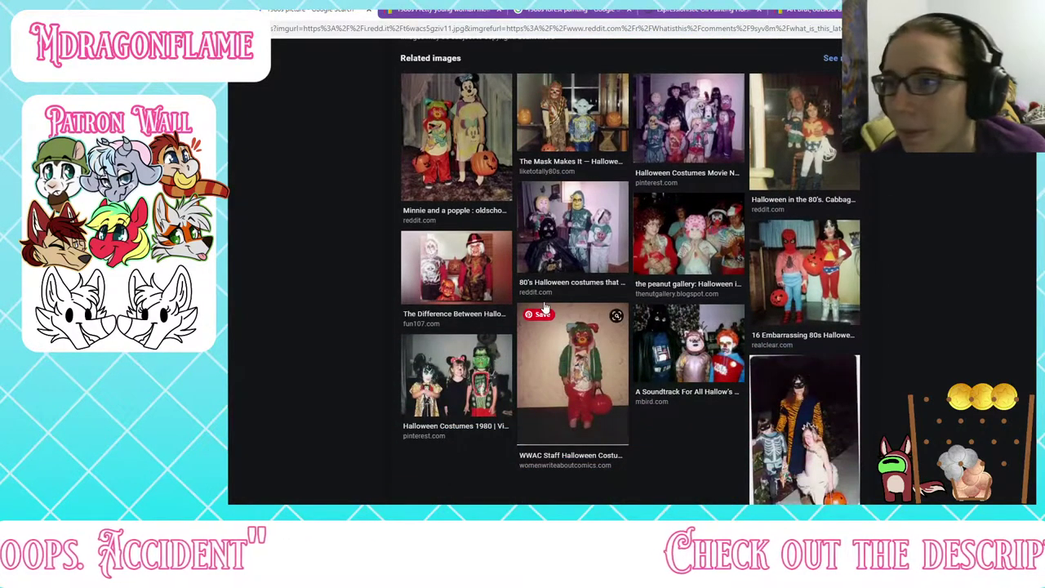
pyautogui.click(576, 374)
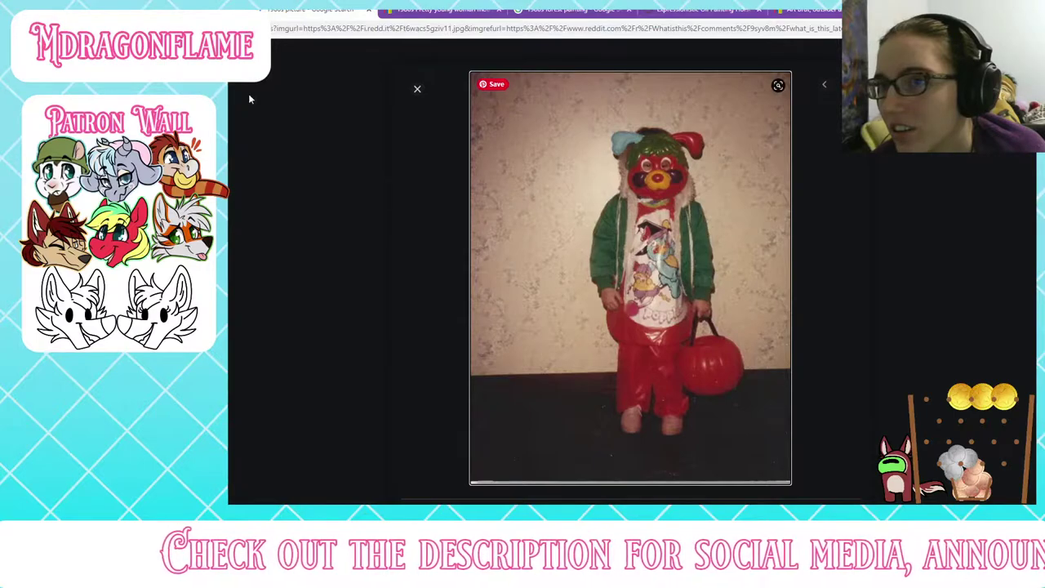
# Step: Return to the 1980s picture search results, browse them and open the Creepy Classics Halloween photo from the related images
pyautogui.click(127, 29)
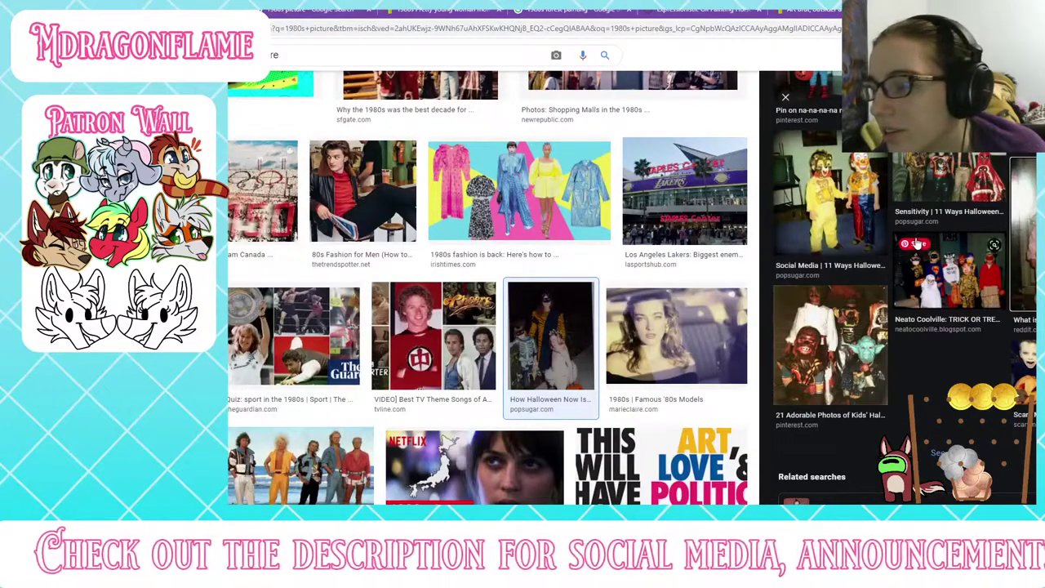
pyautogui.scroll(3, 877, 247)
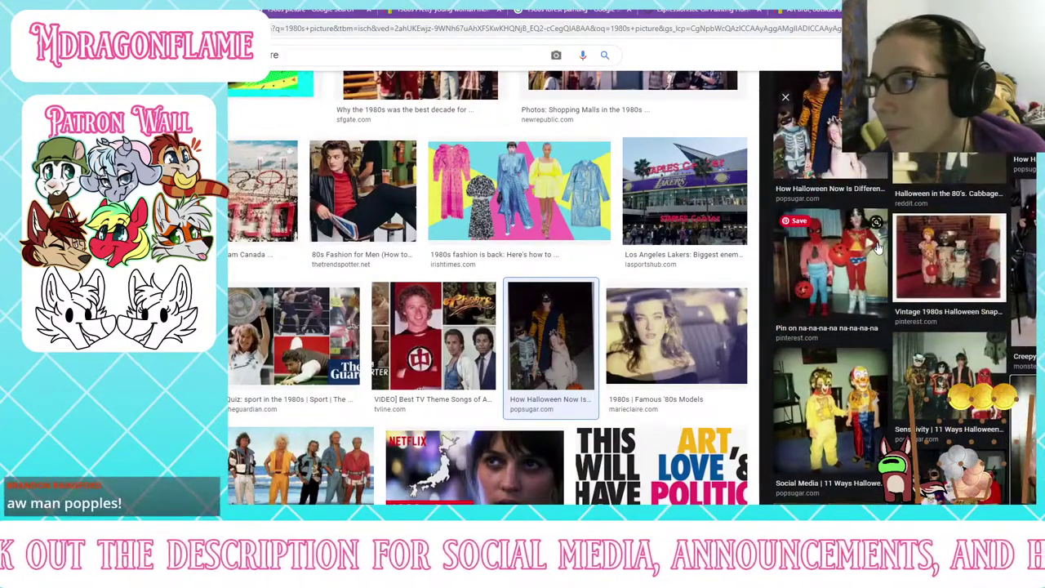
pyautogui.scroll(1, 878, 248)
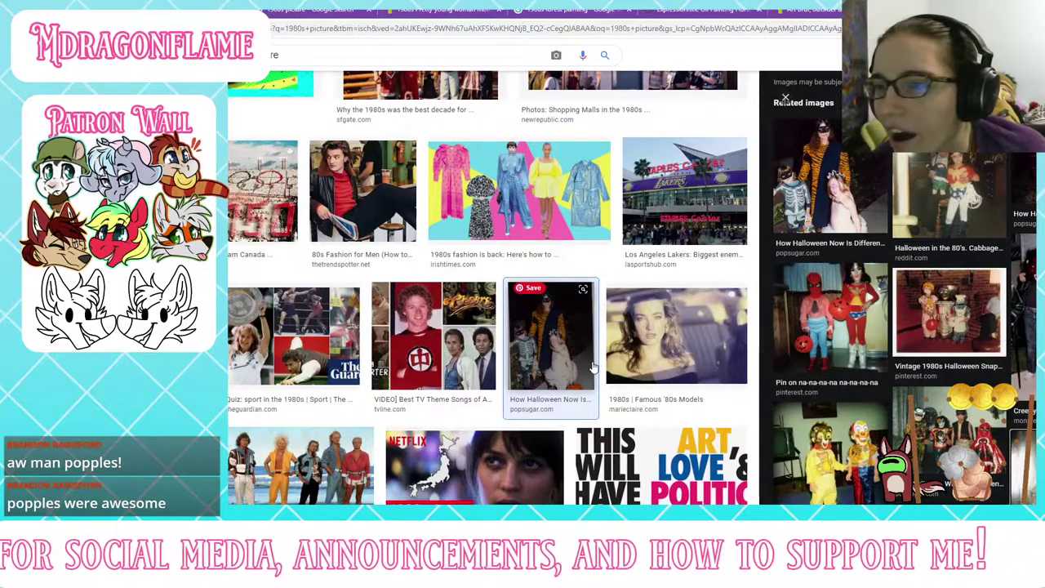
pyautogui.scroll(-1, 594, 367)
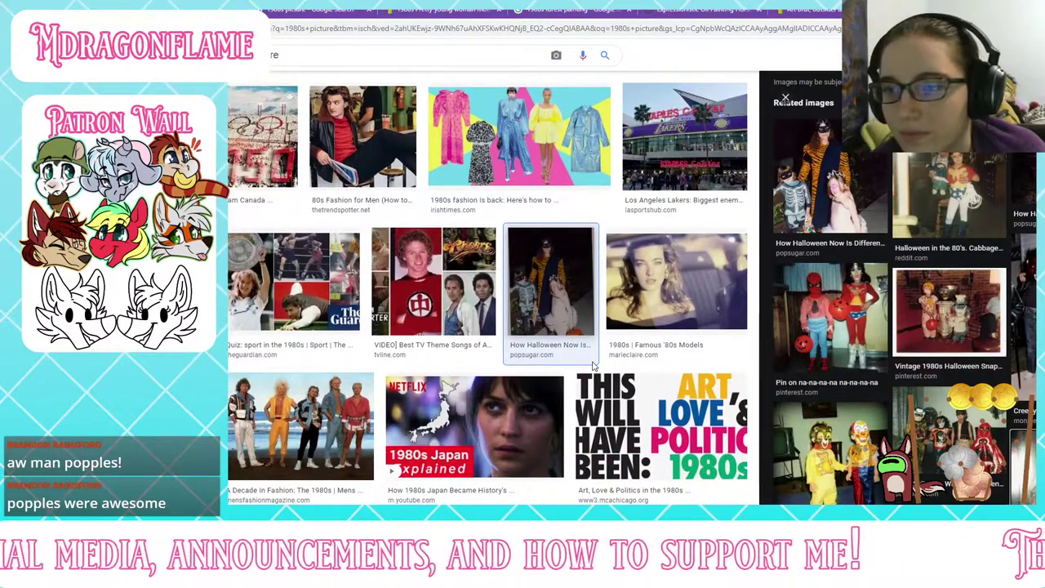
pyautogui.scroll(-3, 594, 367)
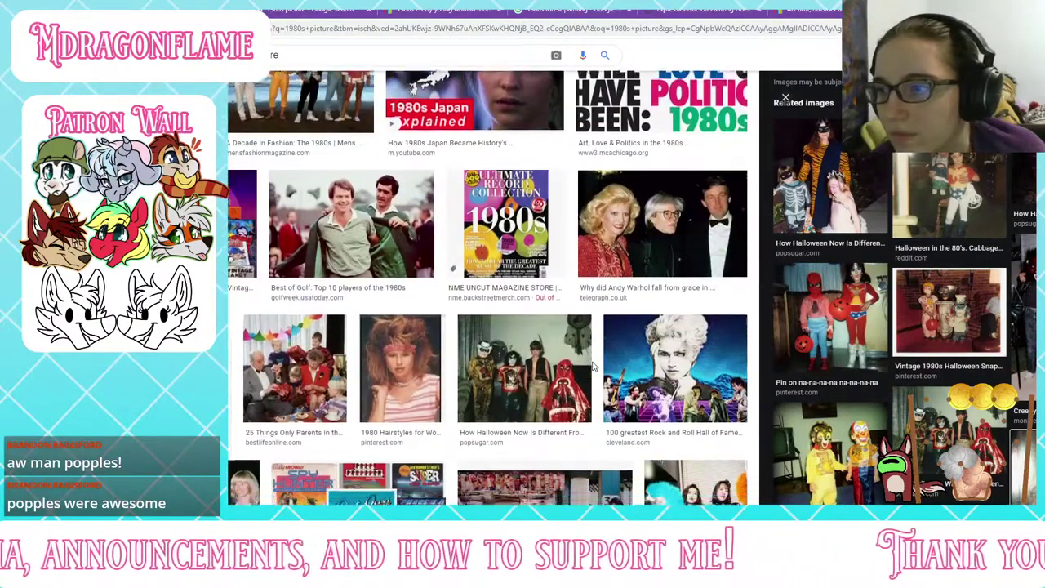
pyautogui.scroll(-3, 593, 367)
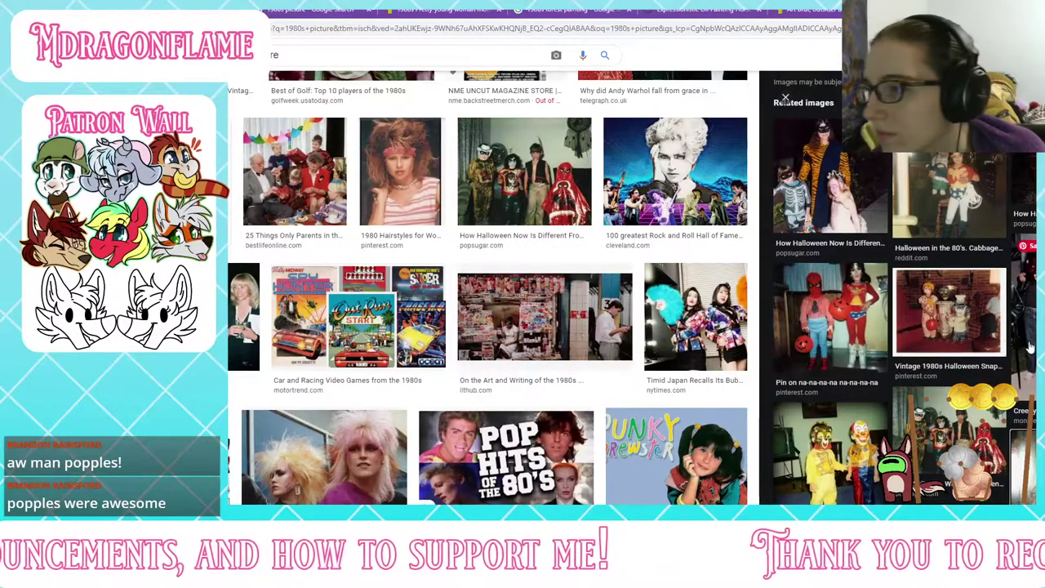
pyautogui.click(1026, 245)
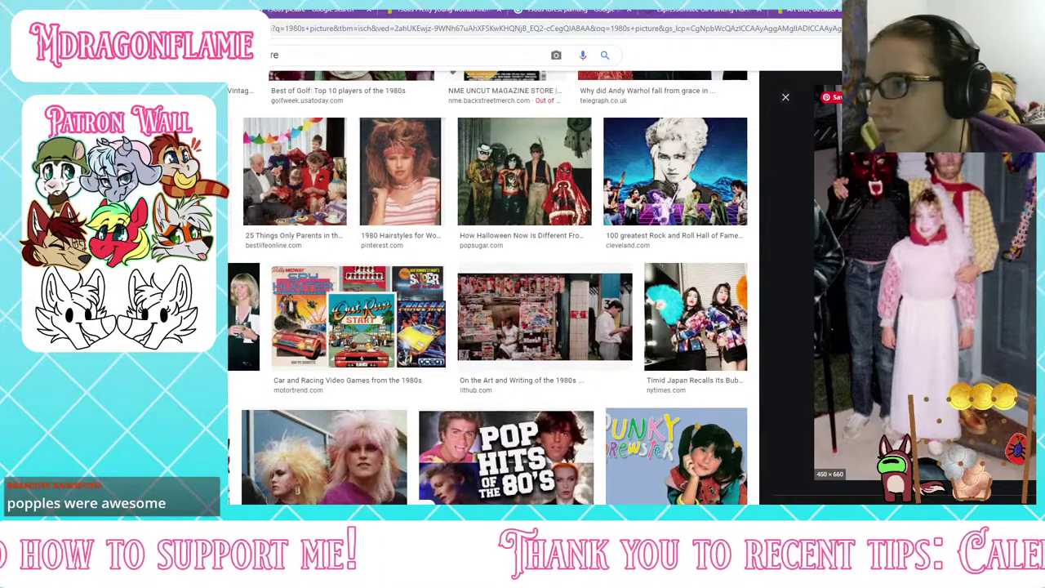
# Step: View the halloween_1960s photo from the Creepy Classics related images in its own tab, and return to the 1980s picture results
pyautogui.scroll(-4, 898, 286)
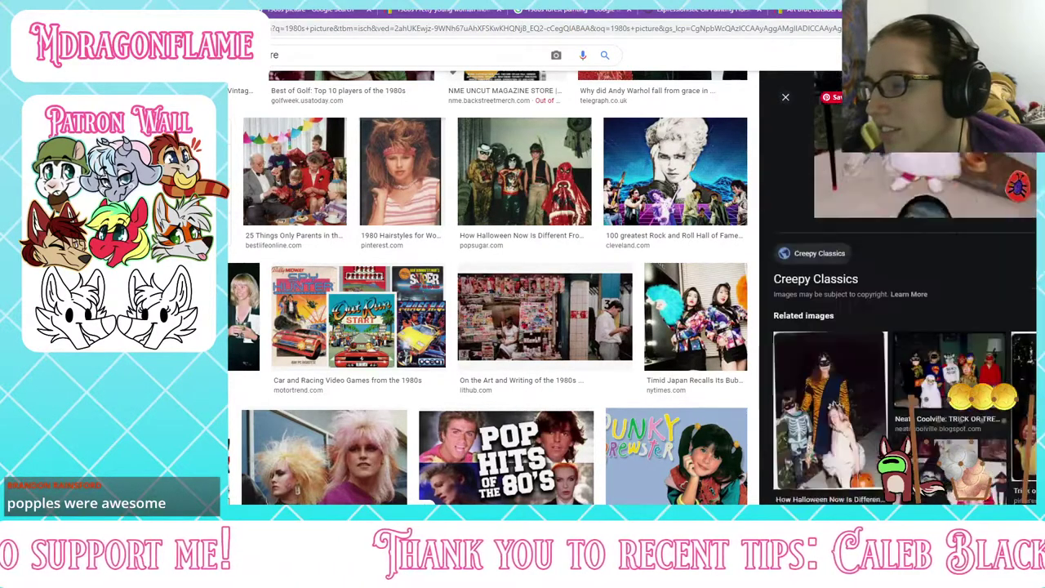
pyautogui.scroll(-2, 898, 286)
pyautogui.scroll(-1, 898, 286)
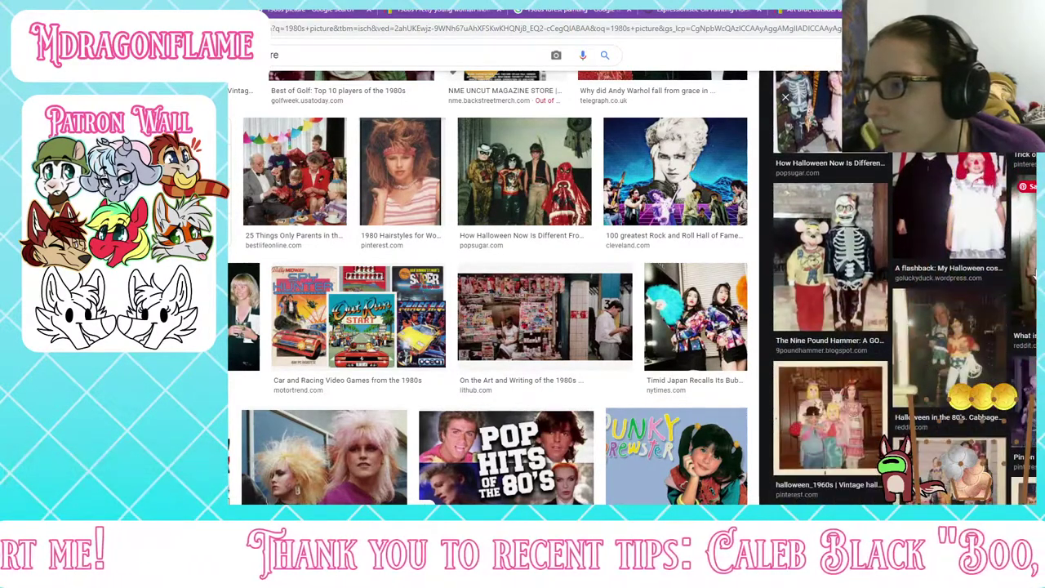
pyautogui.scroll(1, 956, 302)
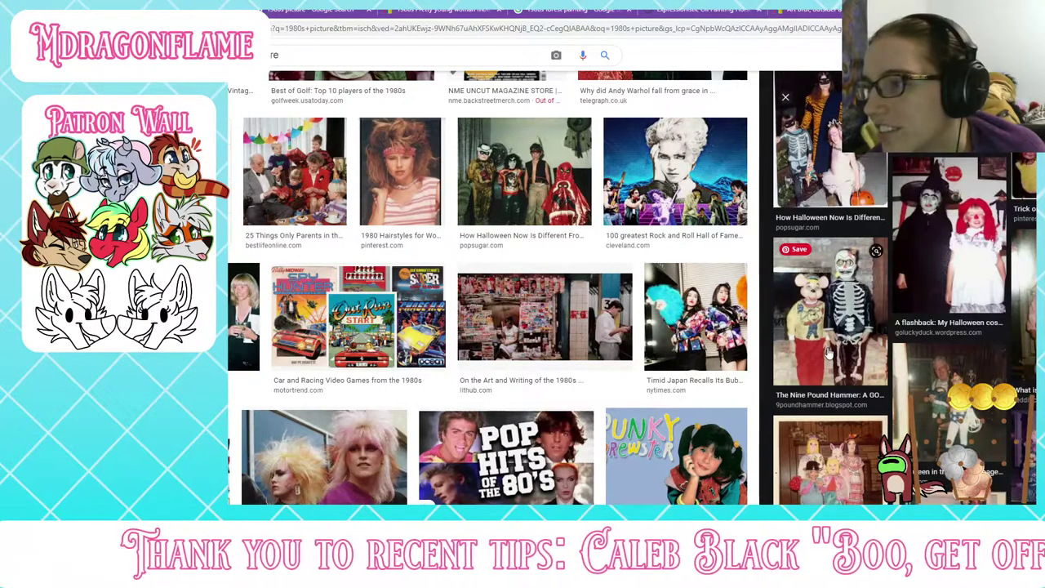
pyautogui.scroll(1, 828, 352)
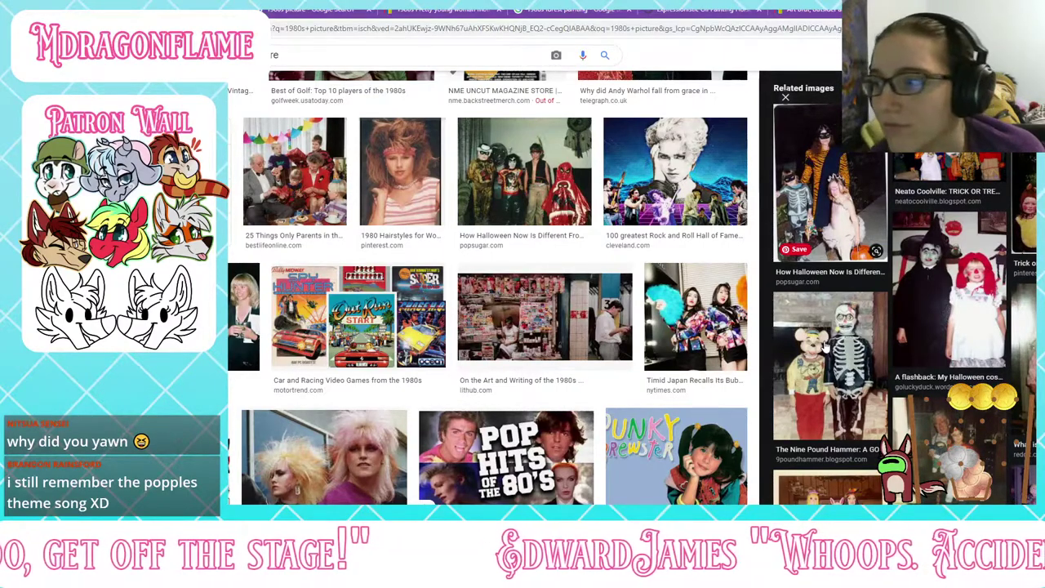
pyautogui.scroll(-2, 827, 351)
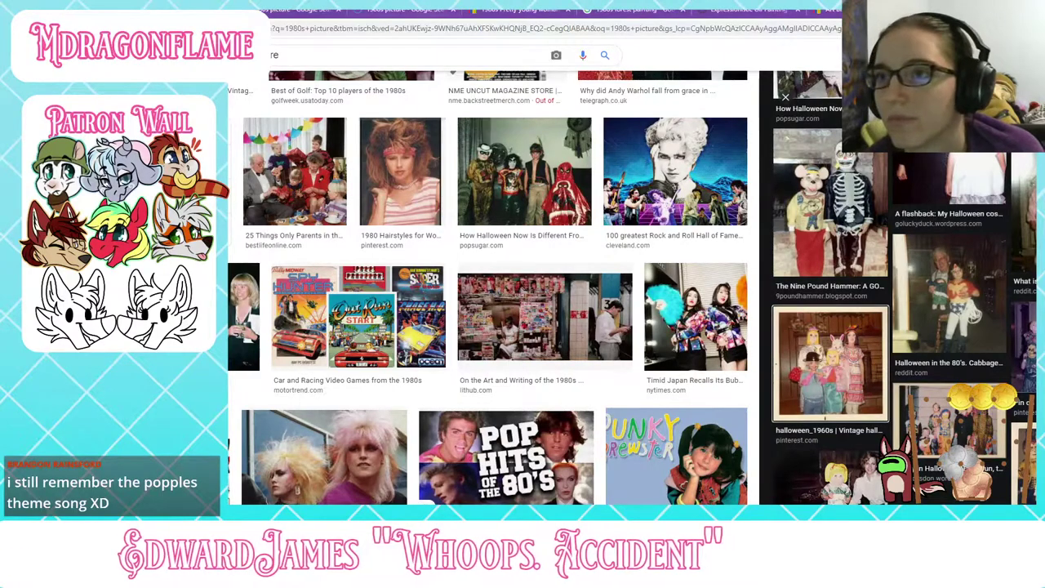
pyautogui.click(808, 383)
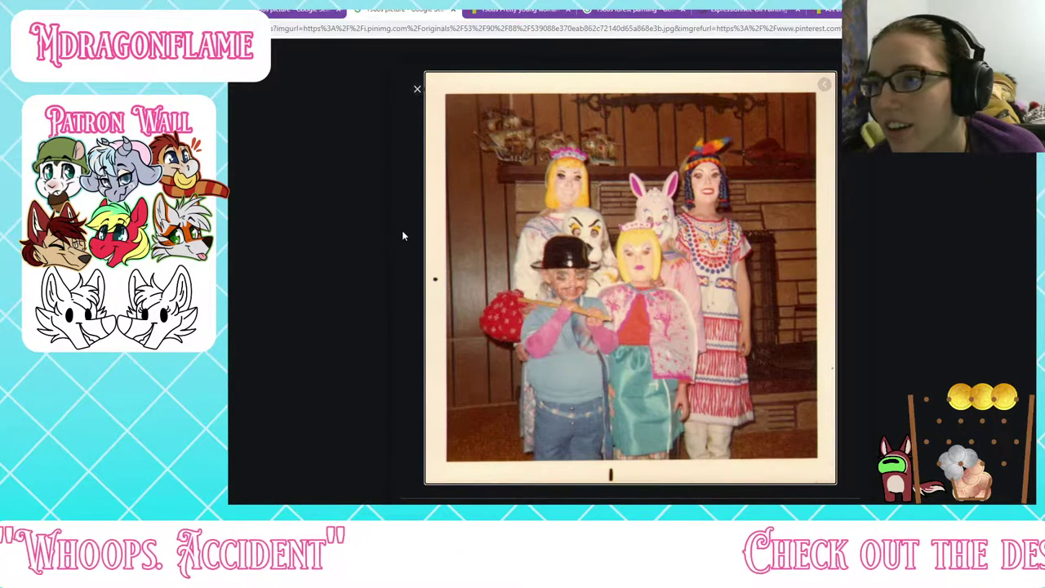
pyautogui.click(450, 10)
pyautogui.click(184, 9)
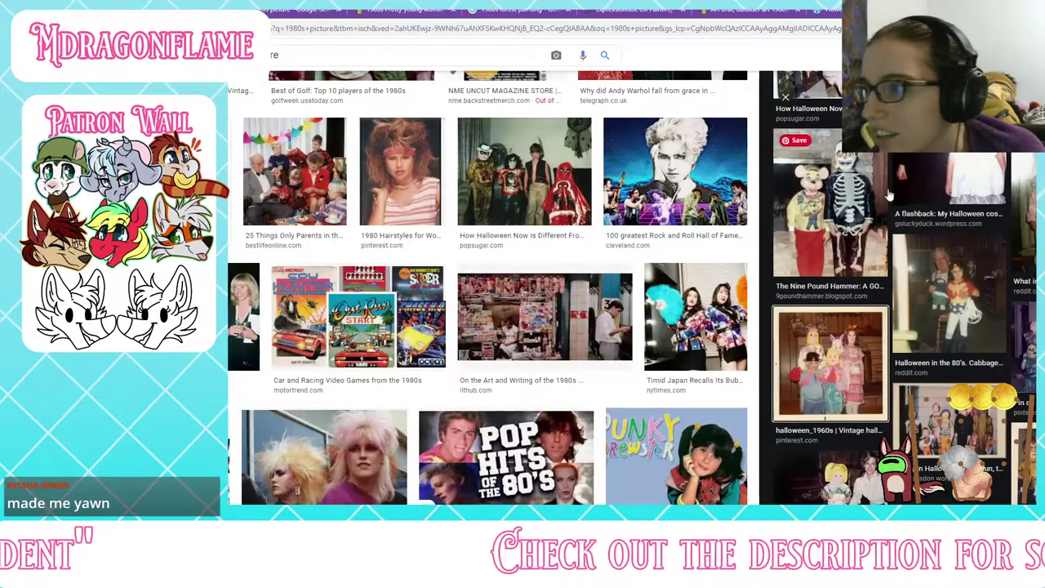
# Step: Open The Nine Pound Hammer Halloween photo in its own tab and look over its related images
pyautogui.click(803, 289)
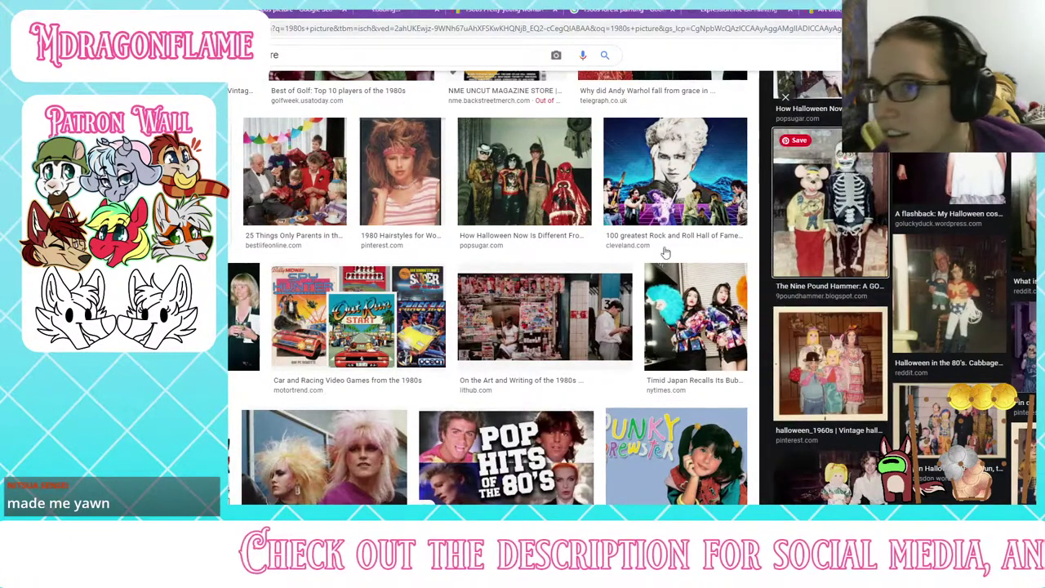
pyautogui.click(401, 10)
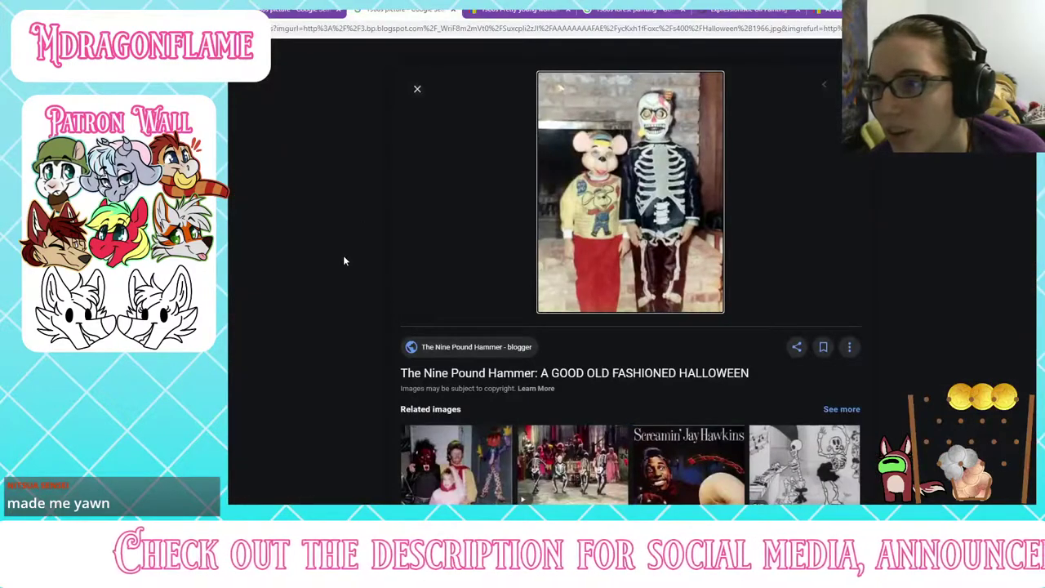
pyautogui.moveTo(631, 187)
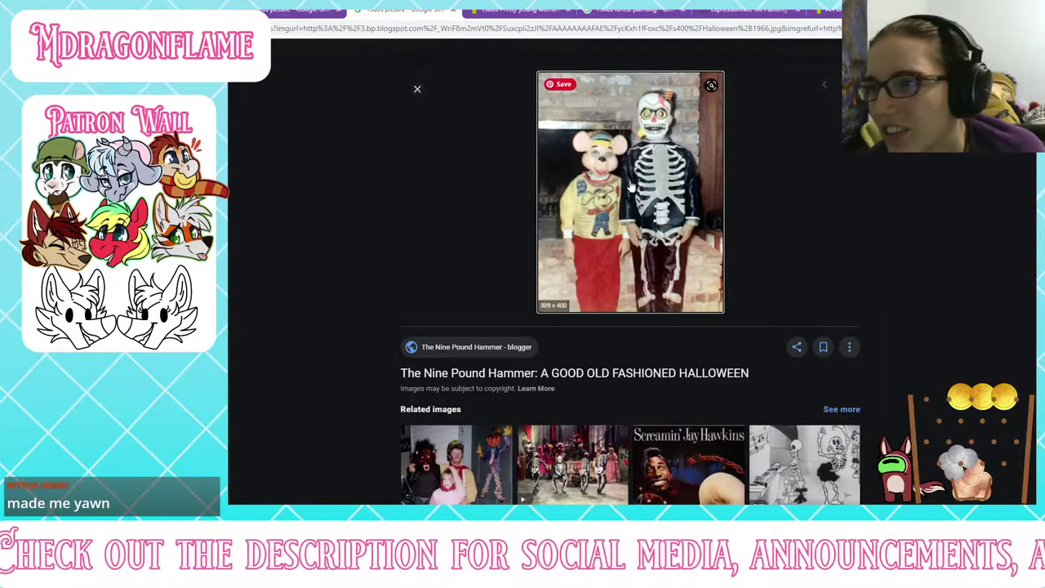
pyautogui.scroll(-3, 611, 219)
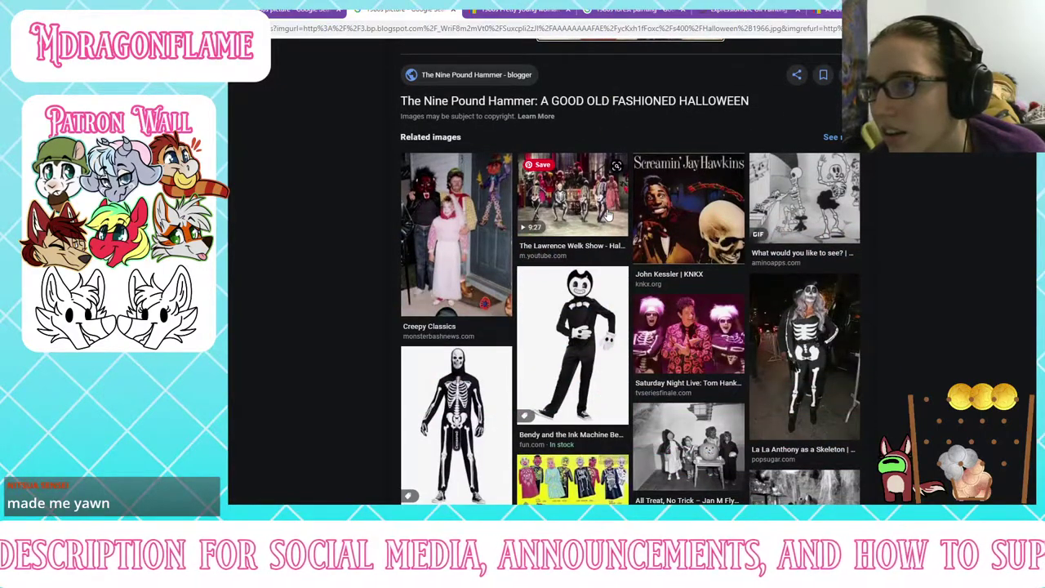
pyautogui.scroll(-3, 608, 214)
pyautogui.scroll(6, 608, 214)
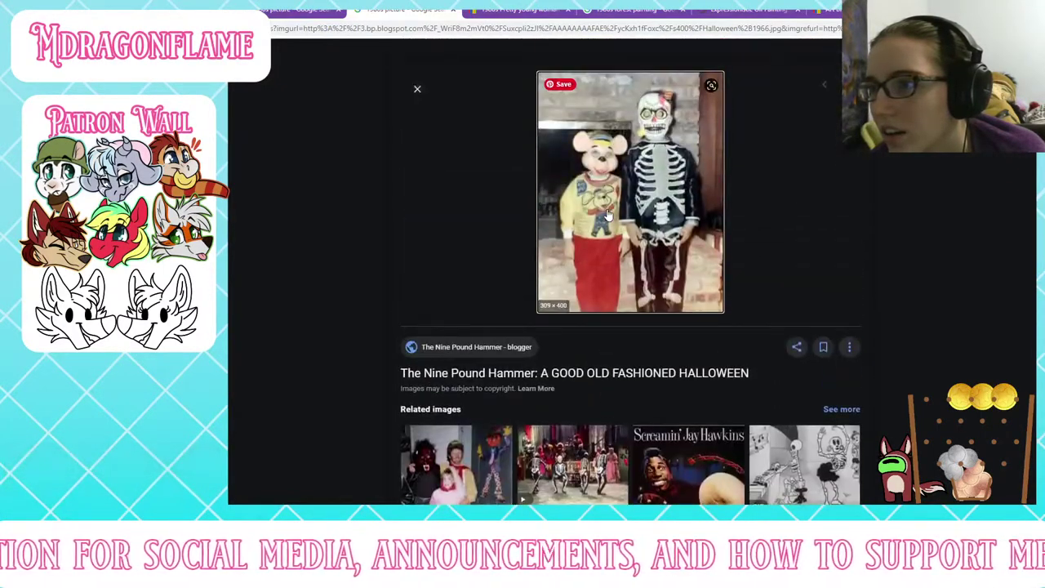
# Step: Compare The Nine Pound Hammer photo with the WWAC Popples costume photo, and return to the 1980s picture results
pyautogui.click(514, 11)
pyautogui.click(409, 10)
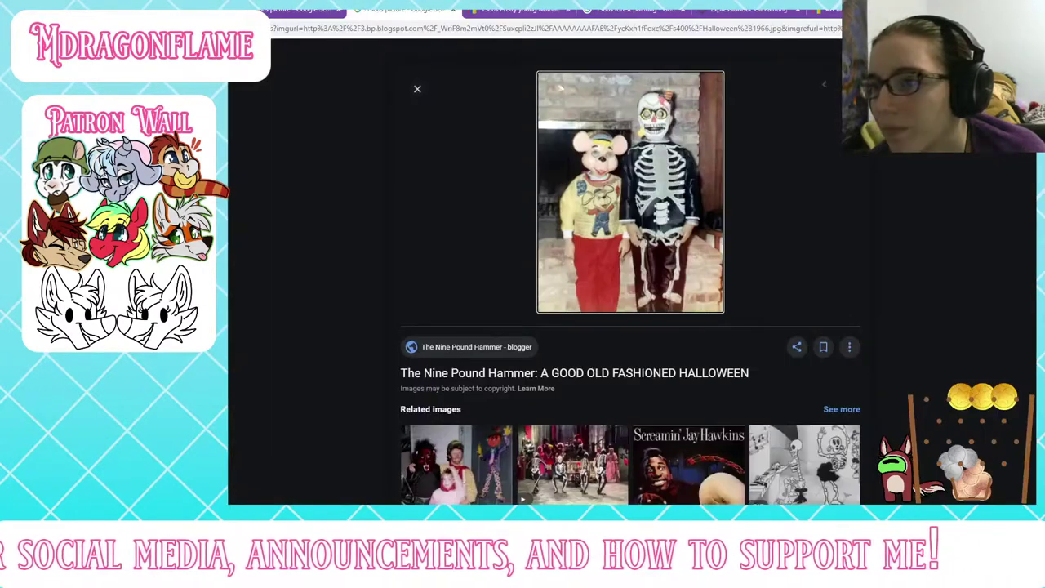
pyautogui.click(298, 10)
pyautogui.click(405, 11)
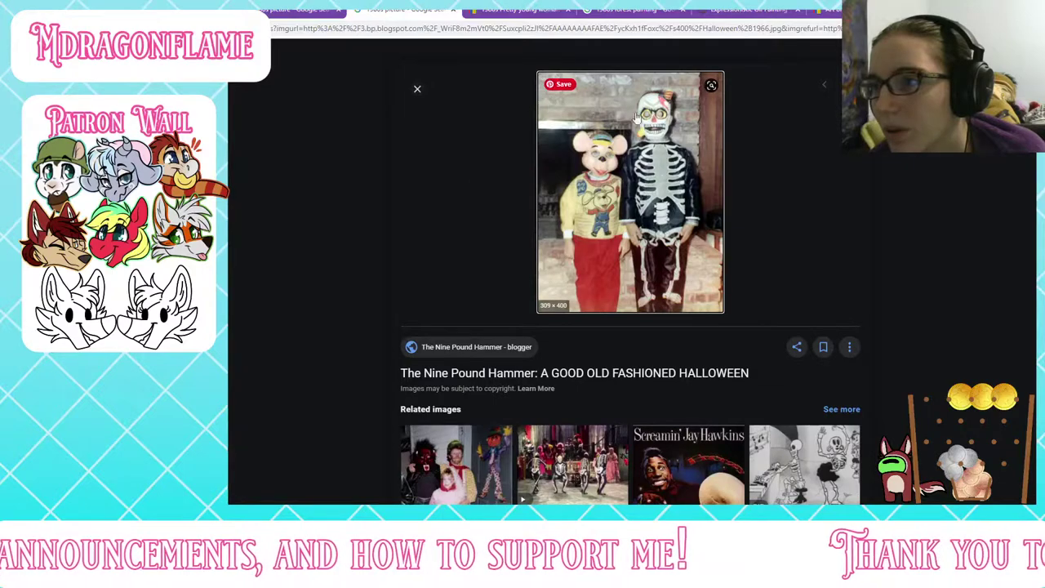
pyautogui.hotkey('ctrl', 'w')
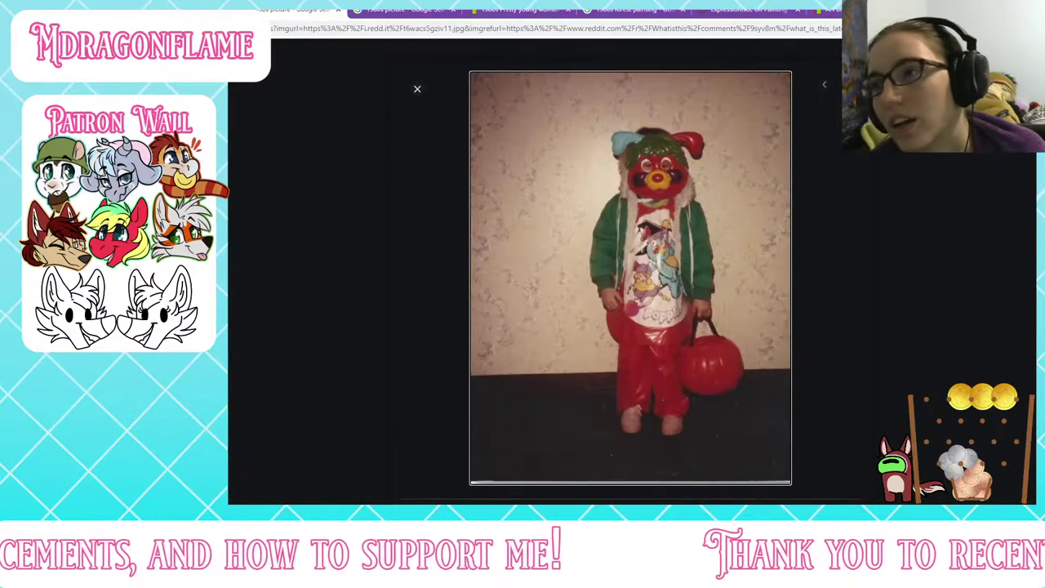
pyautogui.click(401, 10)
pyautogui.click(304, 11)
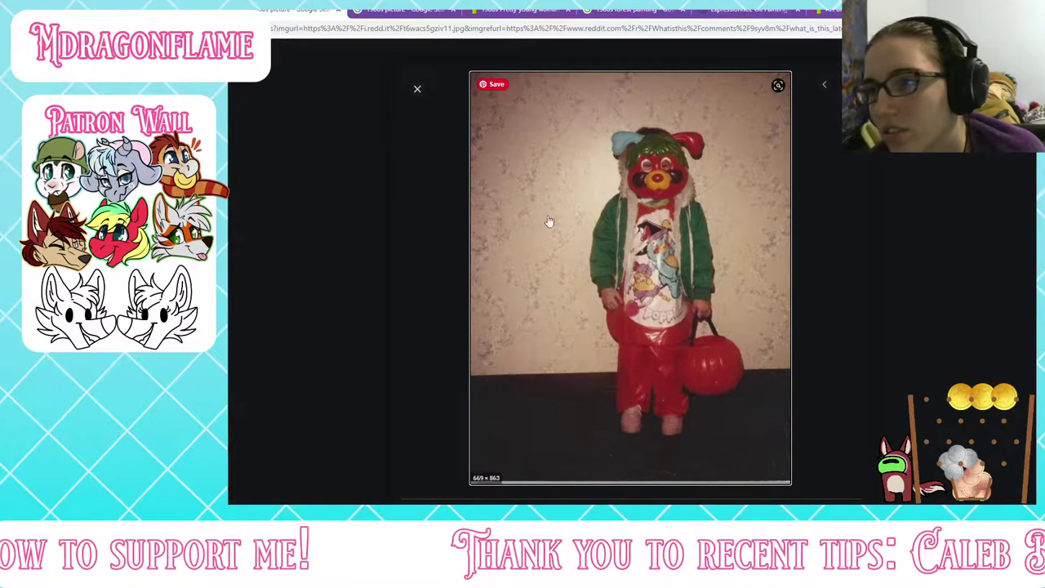
pyautogui.click(350, 13)
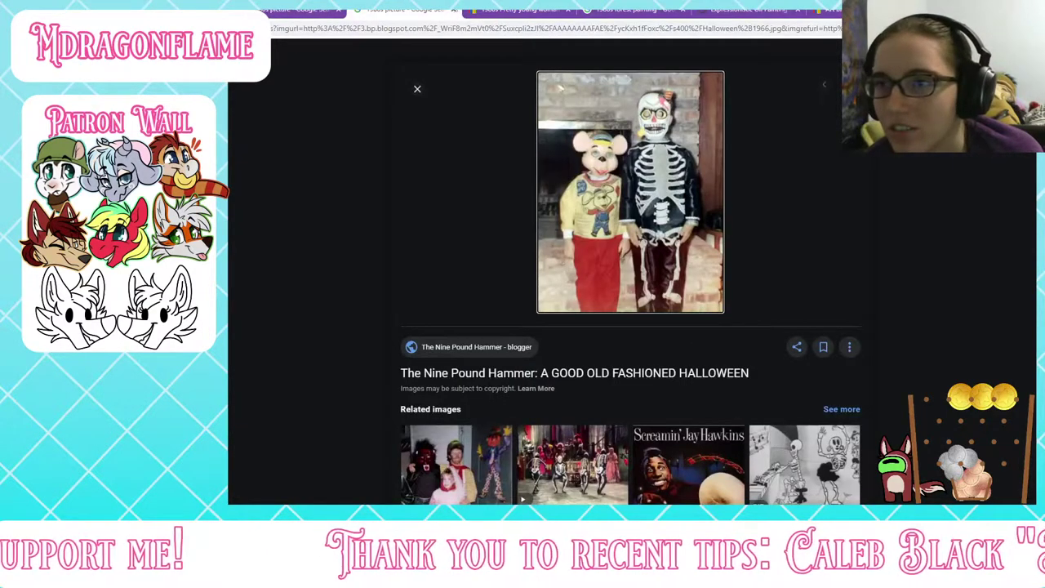
pyautogui.click(454, 10)
pyautogui.click(314, 11)
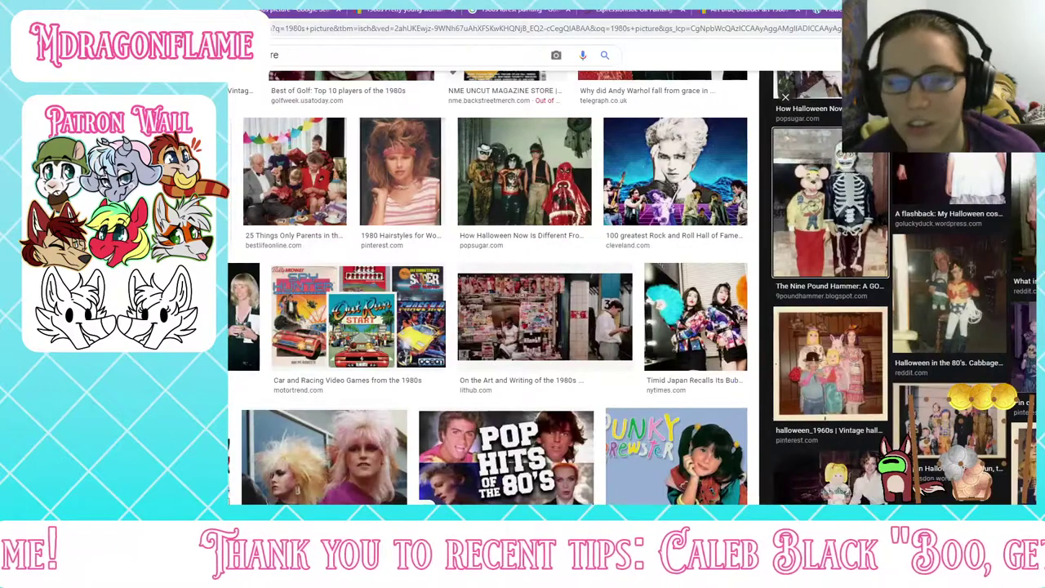
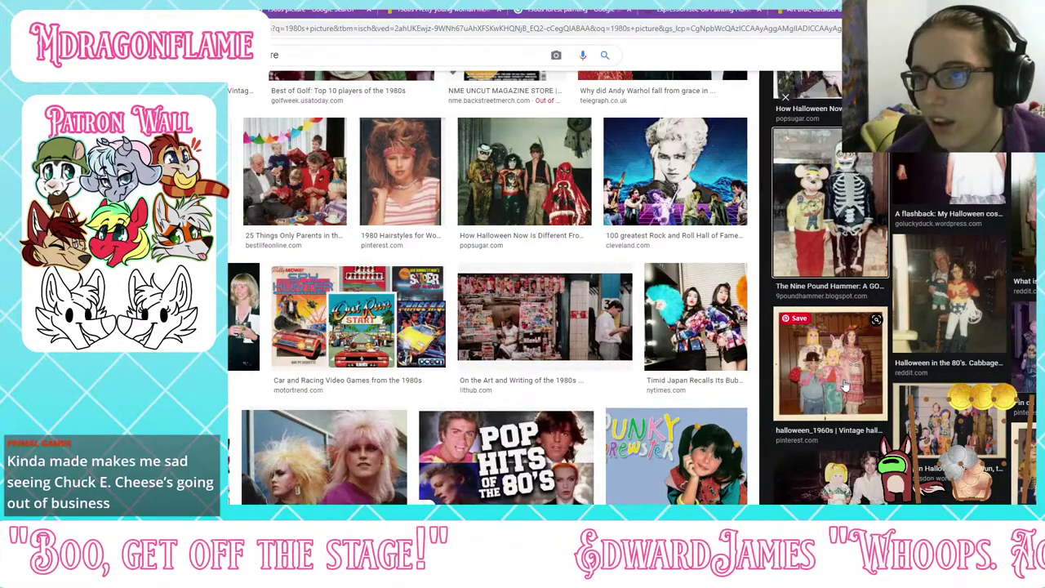
# Step: Open the Popples costume photo and its WWAC Staff Halloween Costumes of Yore article, and look through it for the photo
pyautogui.click(845, 385)
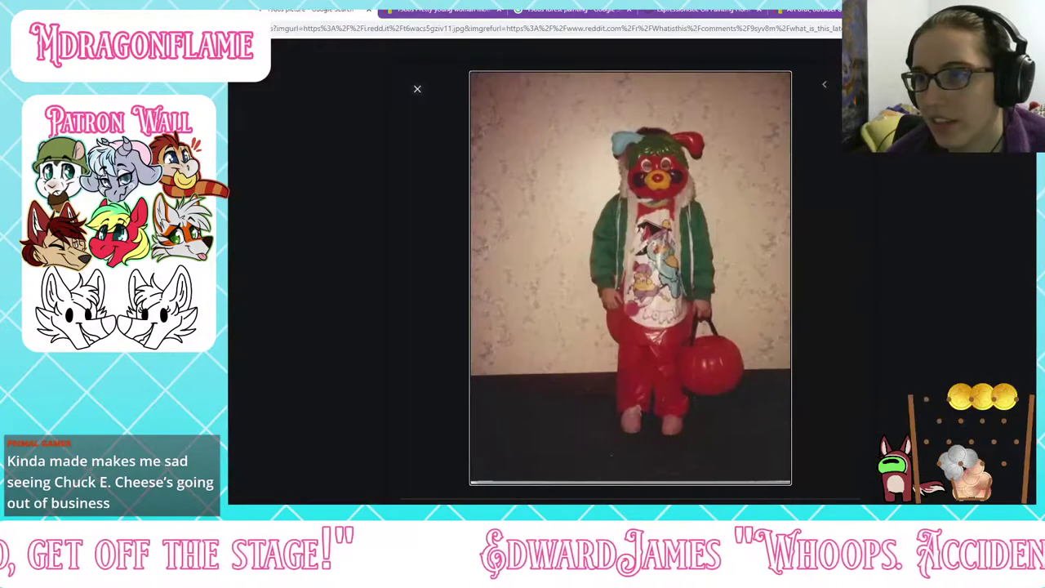
pyautogui.rightClick(598, 308)
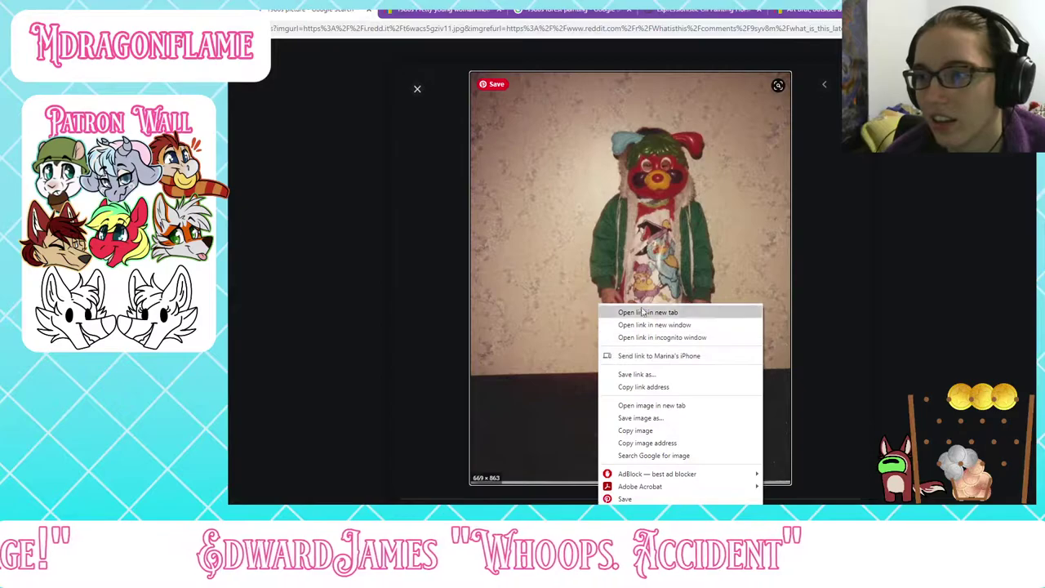
pyautogui.click(539, 257)
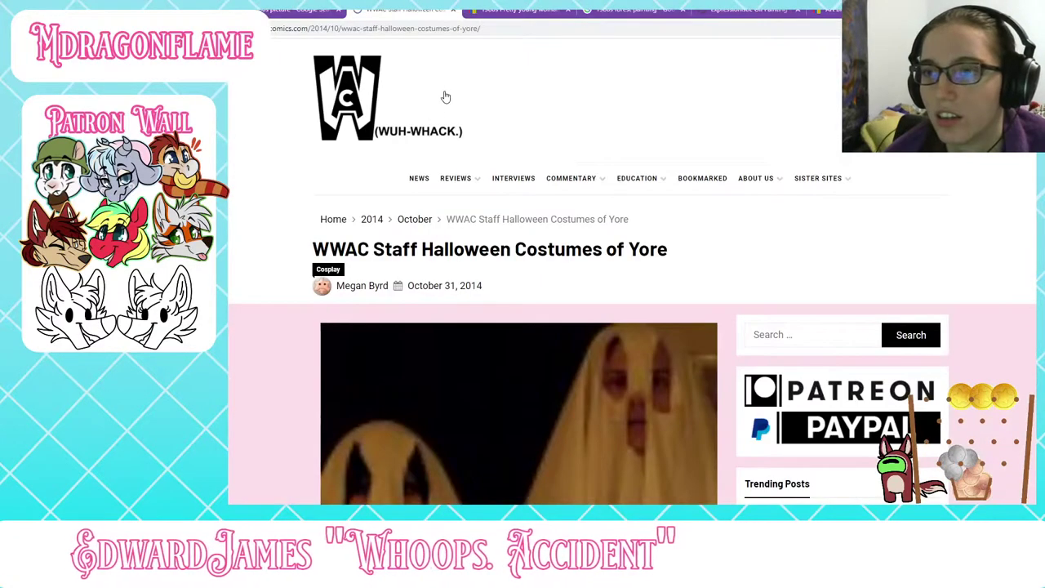
pyautogui.scroll(-6, 448, 135)
pyautogui.scroll(5, 469, 221)
pyautogui.scroll(-12, 460, 369)
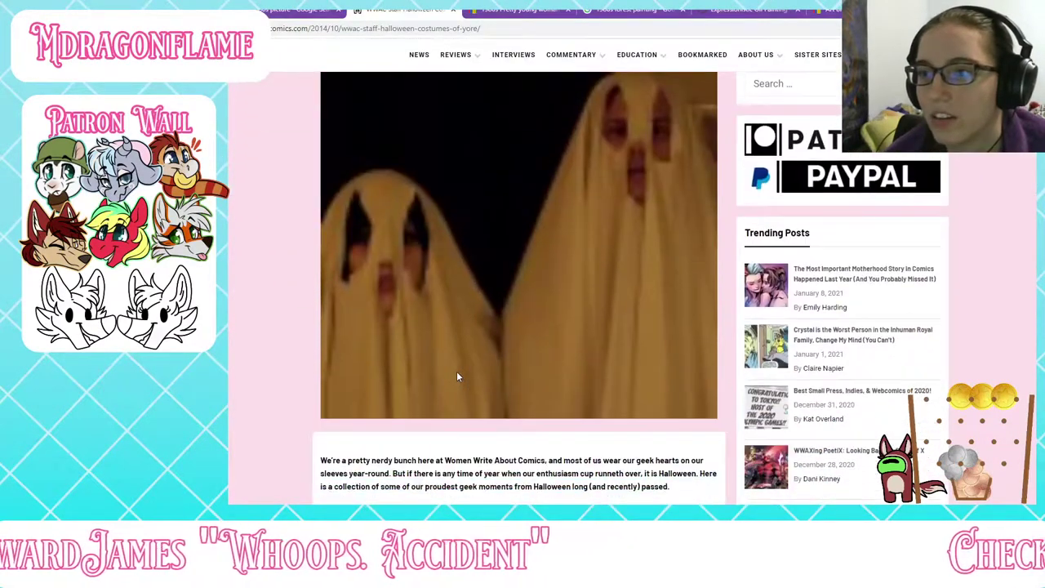
pyautogui.scroll(-8, 457, 377)
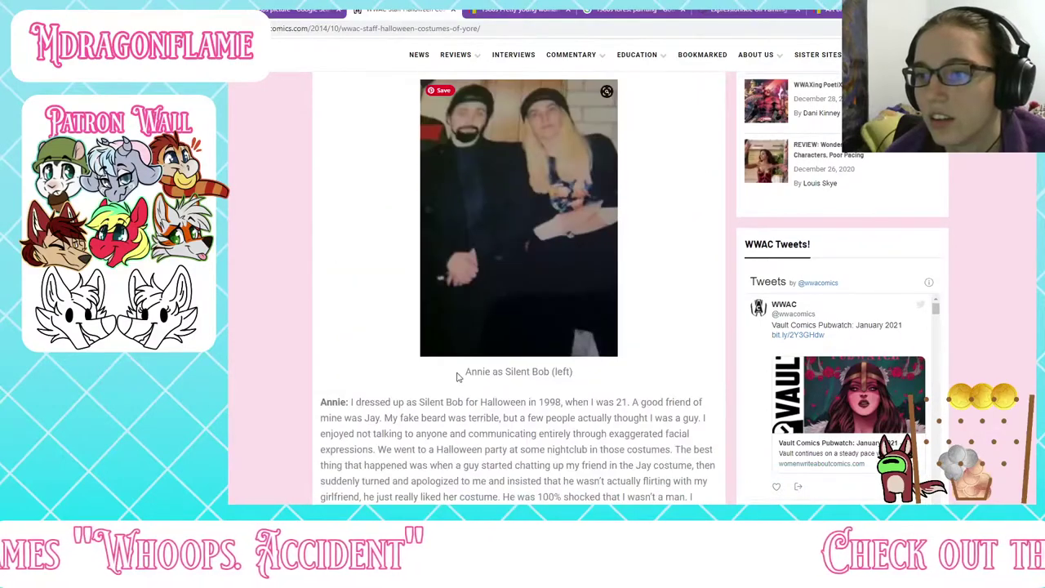
pyautogui.scroll(5, 457, 377)
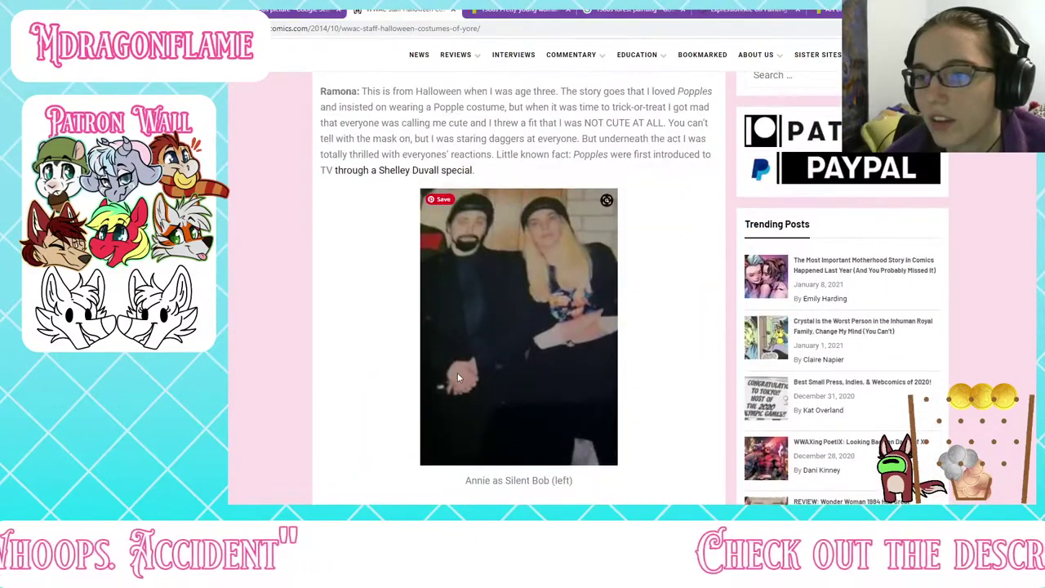
pyautogui.scroll(4, 457, 372)
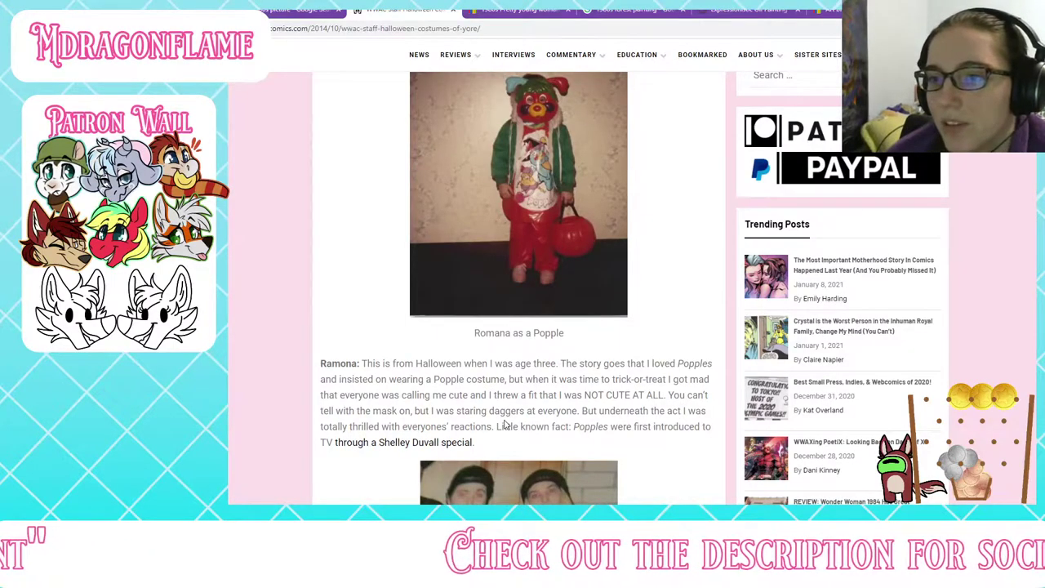
pyautogui.scroll(1, 501, 422)
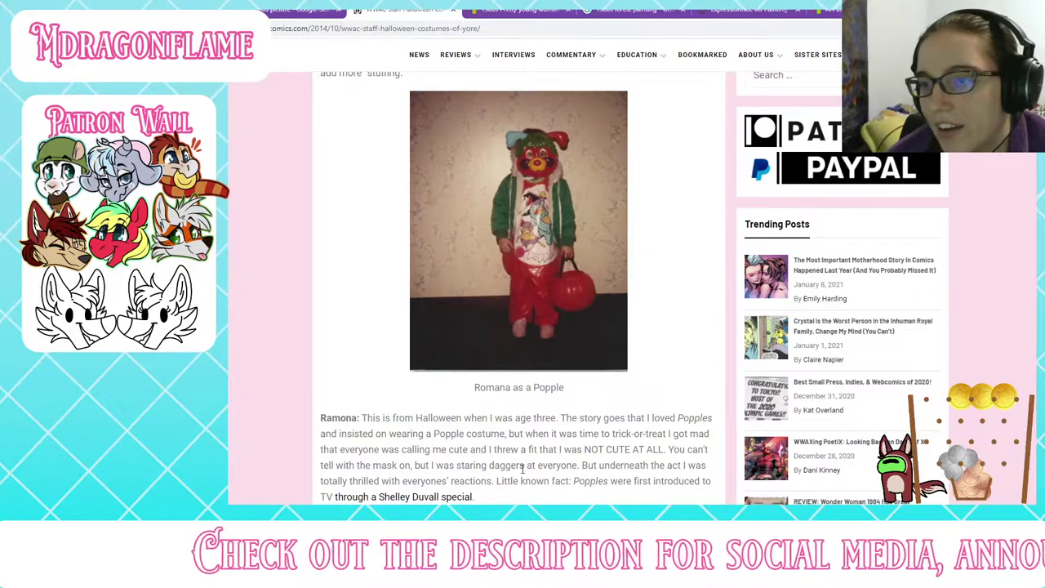
# Step: View the article's Popple costume photo at full size, return to the article and look over its other costume photos
pyautogui.click(545, 314)
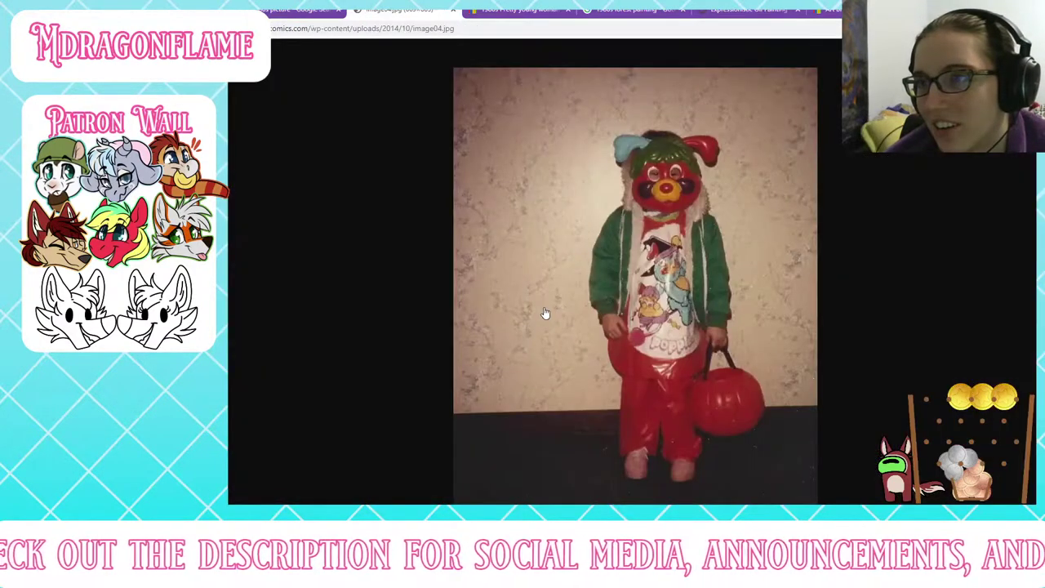
pyautogui.hotkey('alt', 'Left')
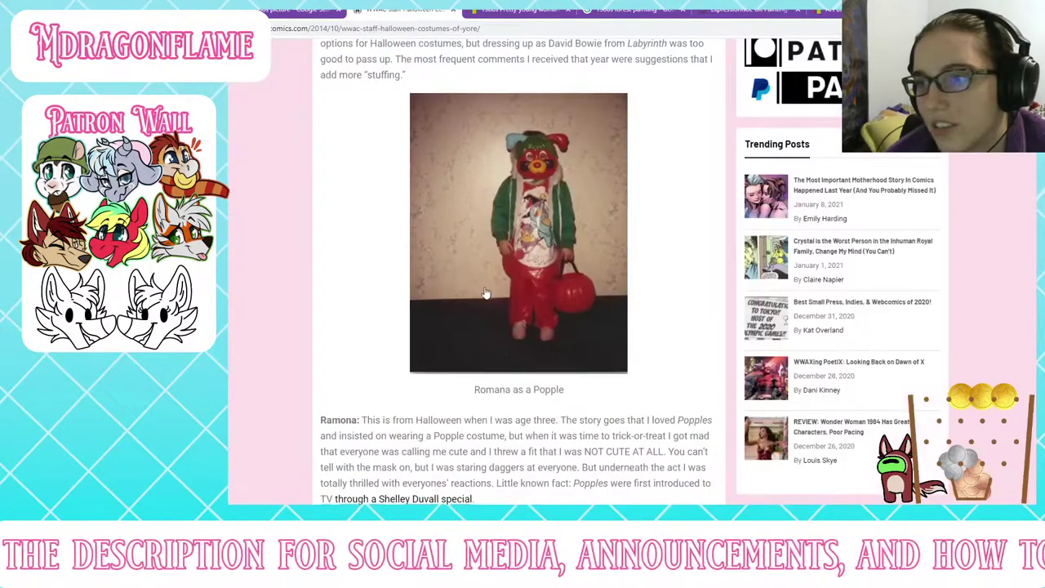
pyautogui.scroll(-8, 616, 176)
pyautogui.scroll(4, 616, 175)
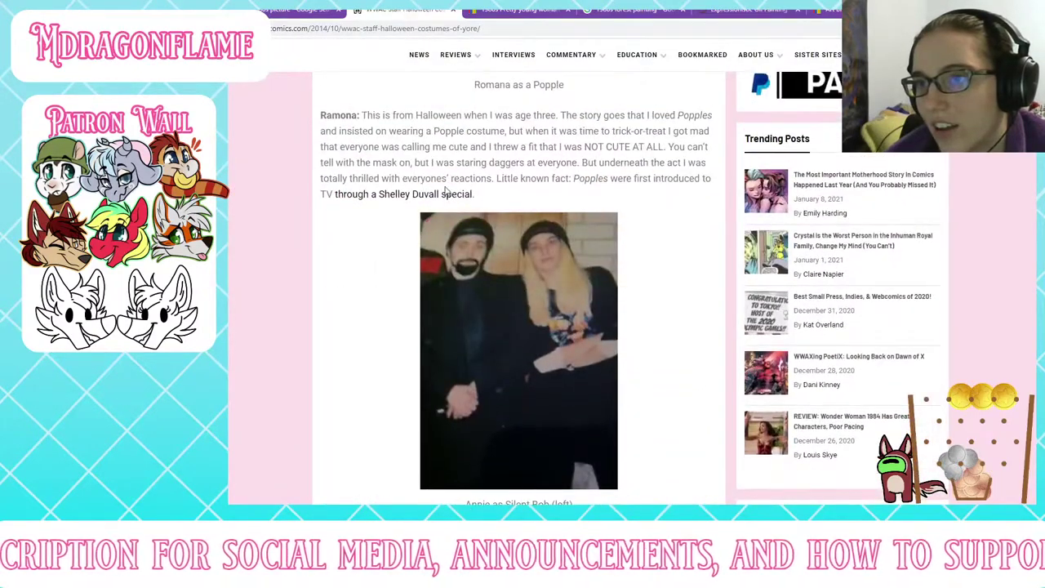
pyautogui.scroll(-10, 384, 318)
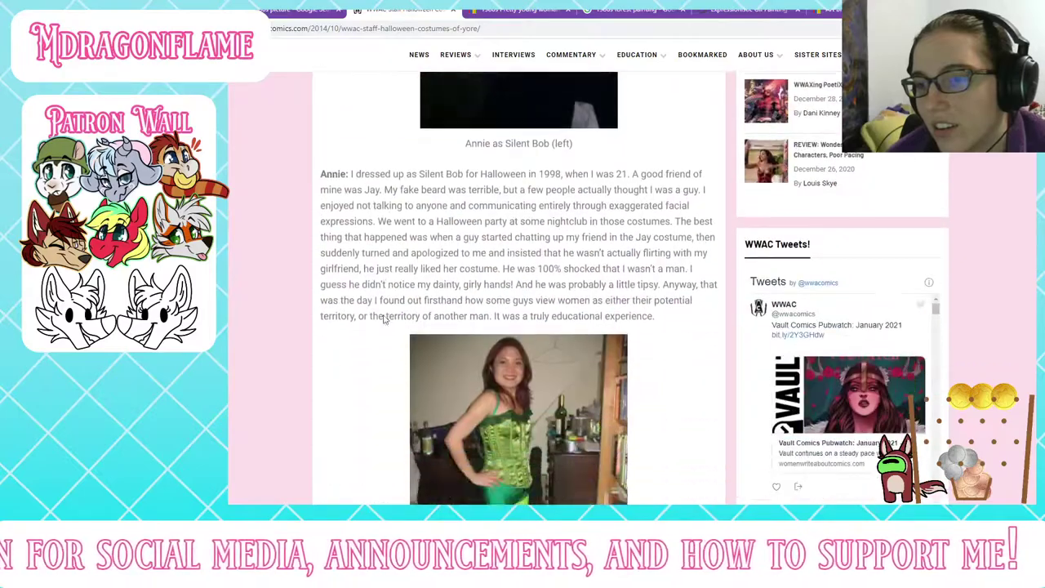
pyautogui.scroll(-9, 383, 319)
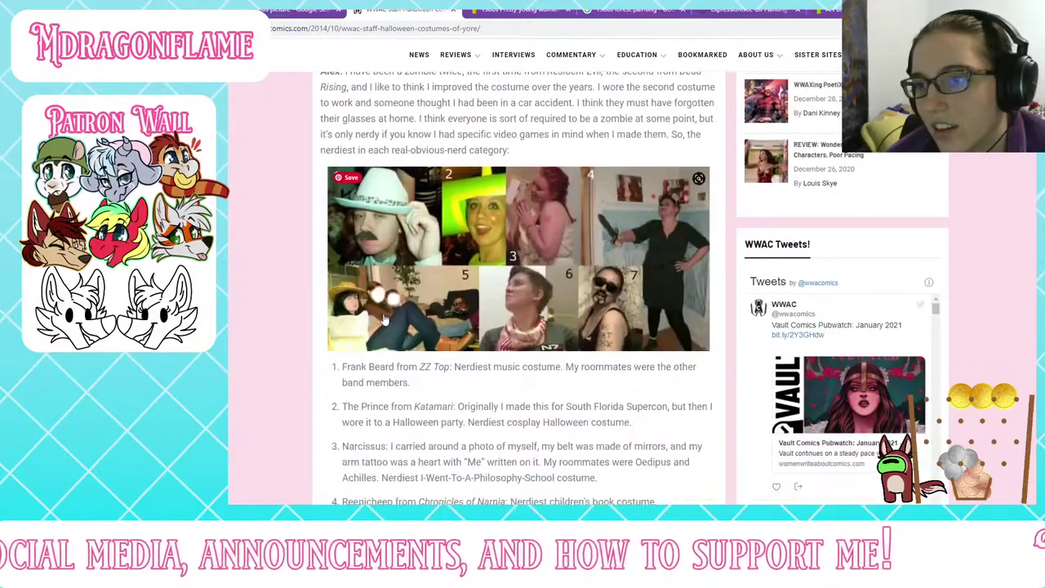
pyautogui.scroll(-4, 383, 318)
pyautogui.scroll(12, 388, 321)
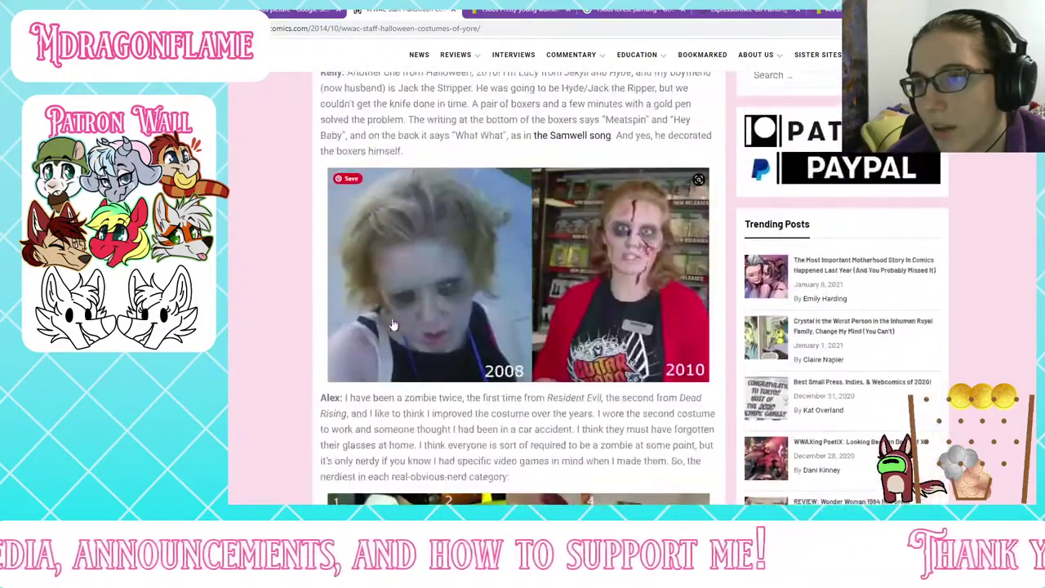
pyautogui.scroll(6, 392, 323)
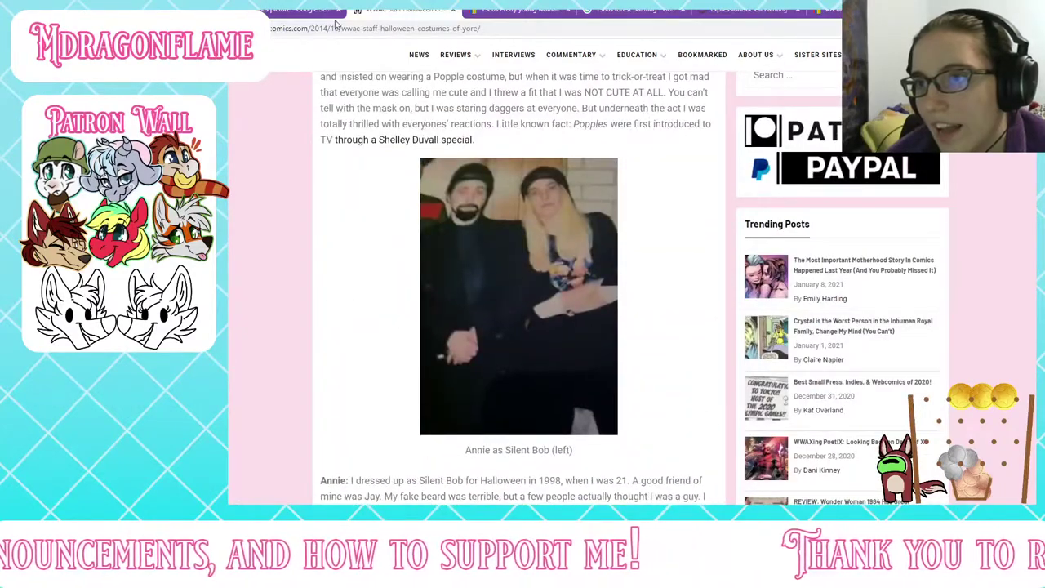
pyautogui.scroll(8, 428, 233)
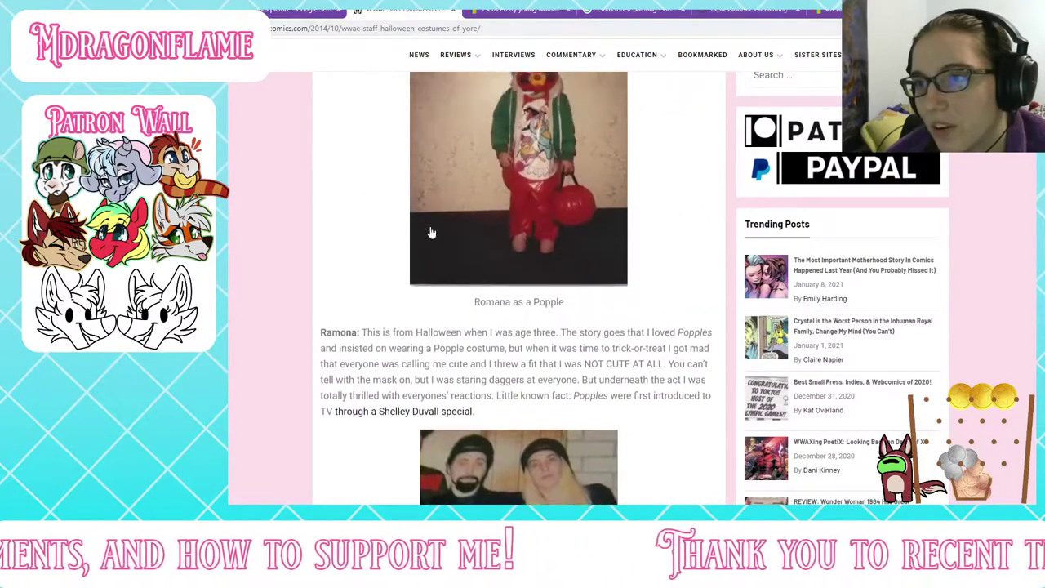
# Step: Open the full-size Popple costume photo, save it as Photo_03 in the FramedPics folder, and close its tab
pyautogui.click(470, 338)
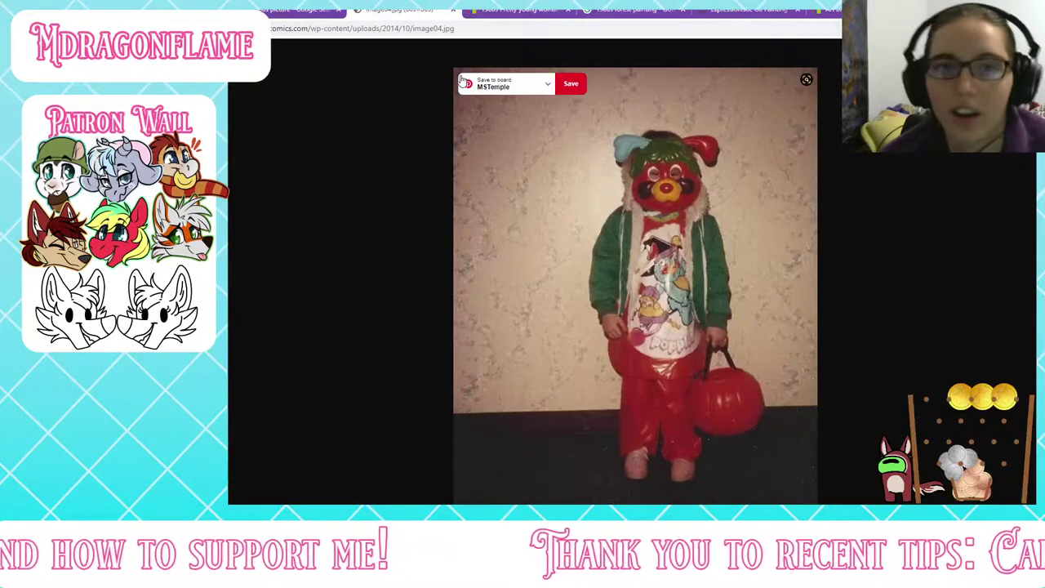
pyautogui.rightClick(632, 203)
pyautogui.click(673, 222)
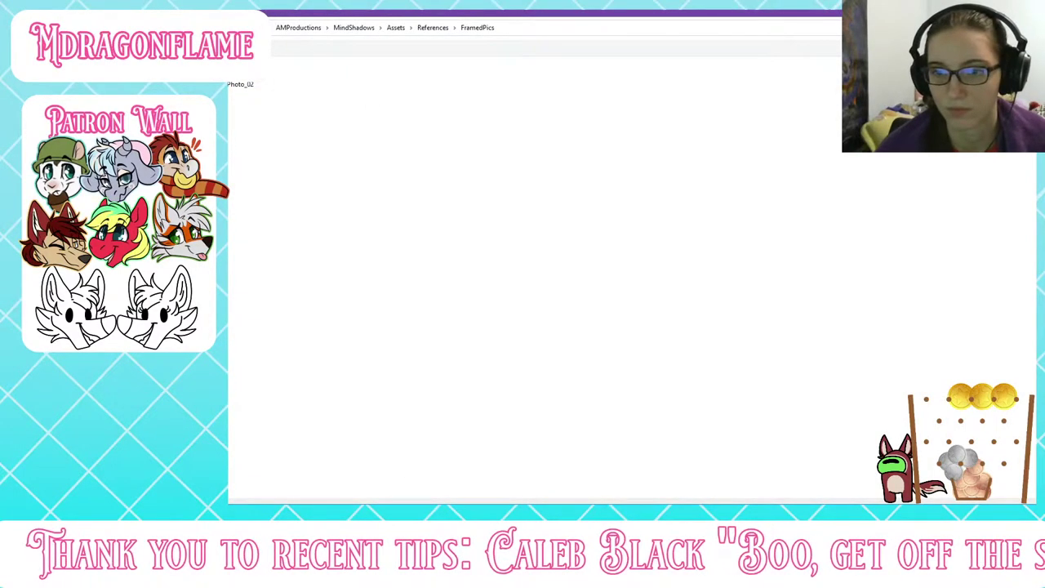
pyautogui.press('Return')
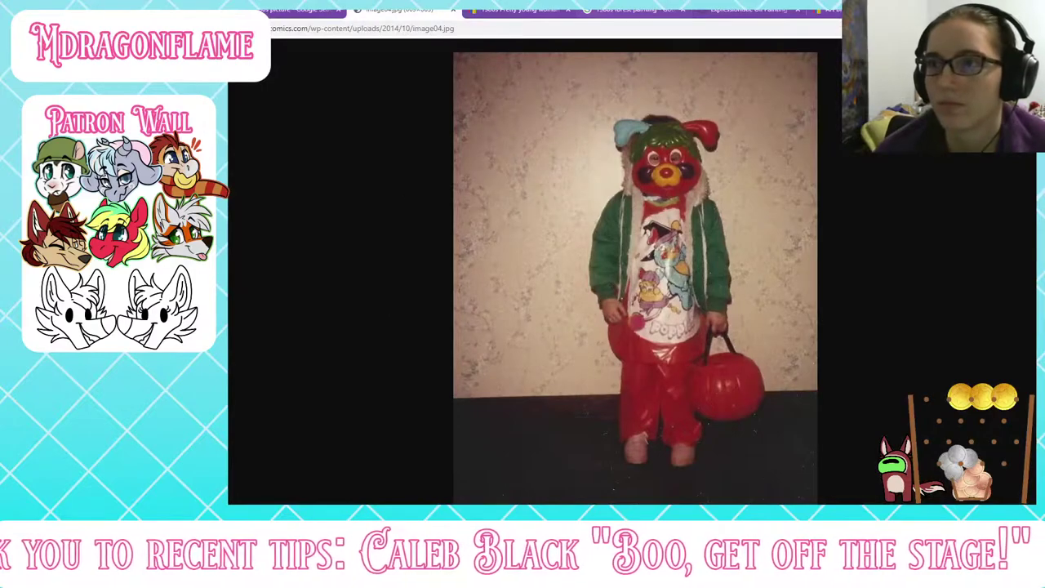
pyautogui.click(508, 9)
pyautogui.click(453, 10)
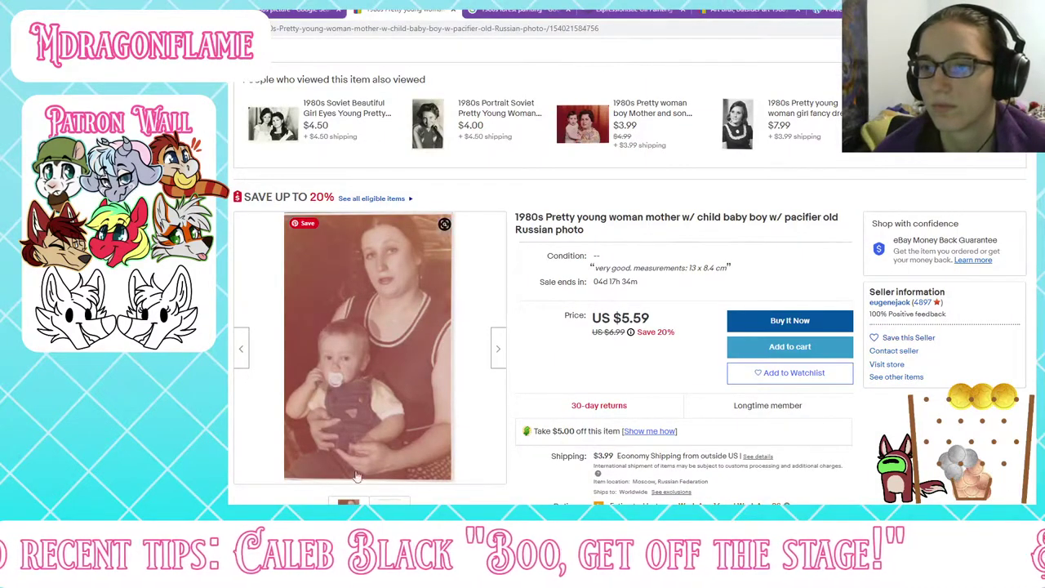
pyautogui.moveTo(368, 356)
pyautogui.rightClick(384, 279)
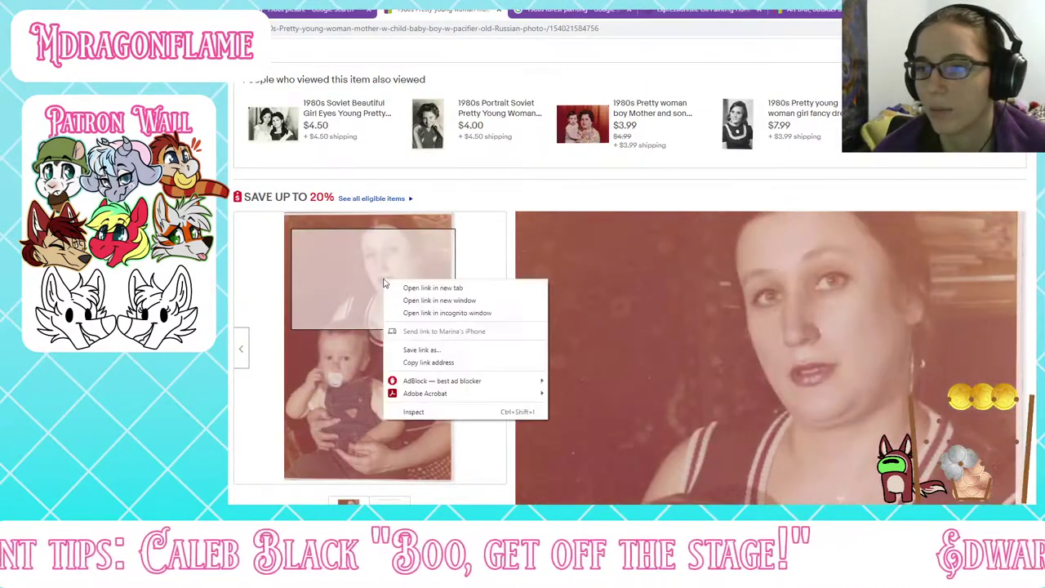
pyautogui.click(236, 413)
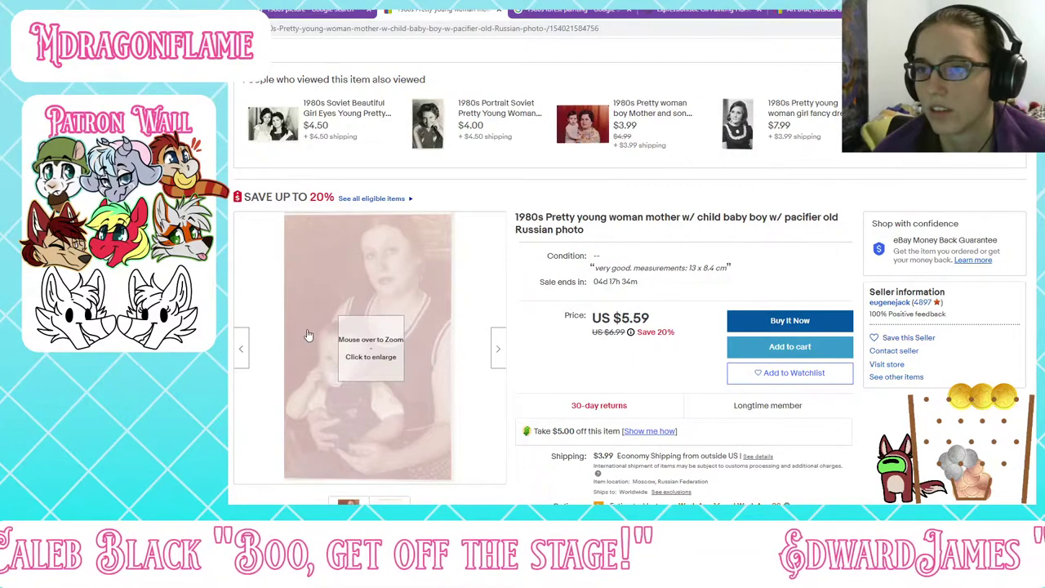
pyautogui.rightClick(309, 333)
pyautogui.click(265, 407)
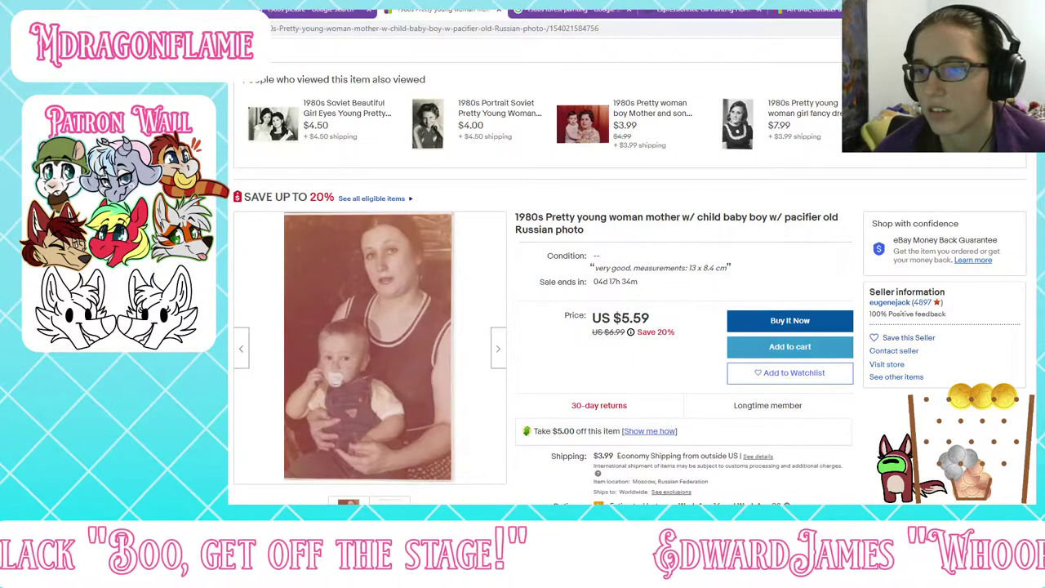
# Step: Enlarge the eBay listing's mother and baby photo, save it as Photo_04 in the FramedPics folder, and close the enlarged view
pyautogui.moveTo(367, 350)
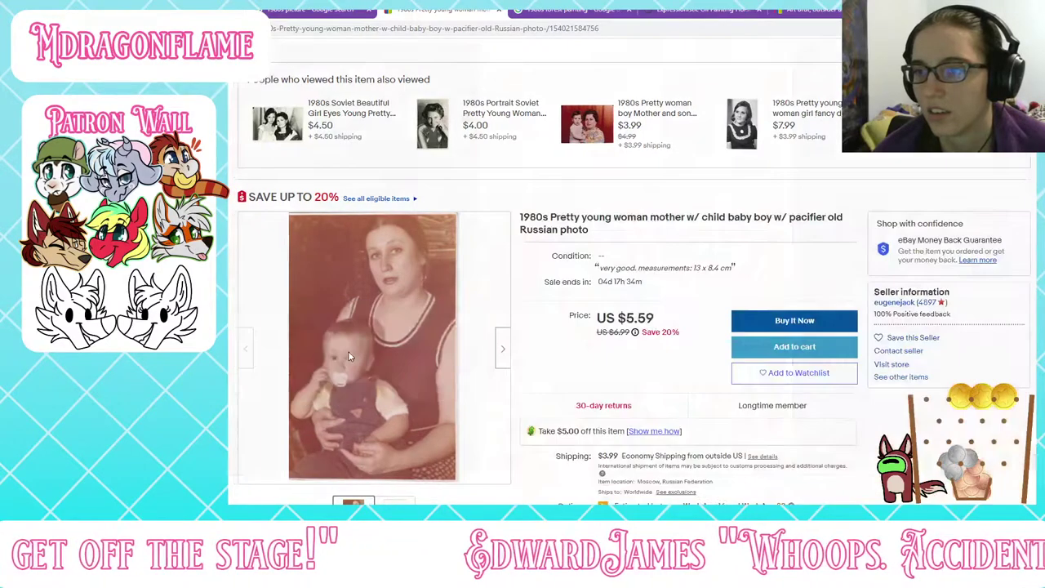
pyautogui.click(349, 357)
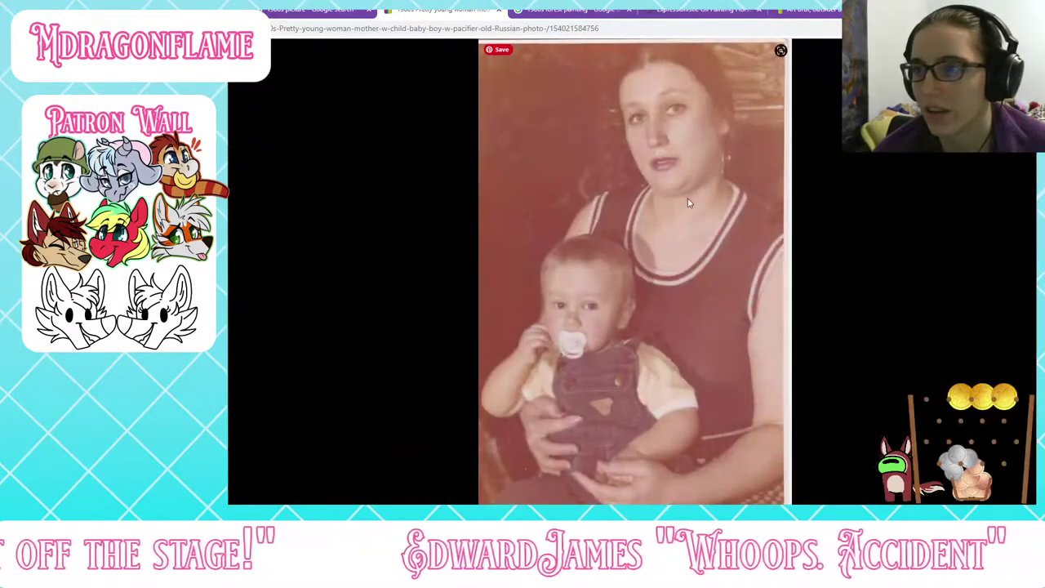
pyautogui.rightClick(674, 228)
pyautogui.click(696, 250)
pyautogui.hotkey('alt', 'Tab')
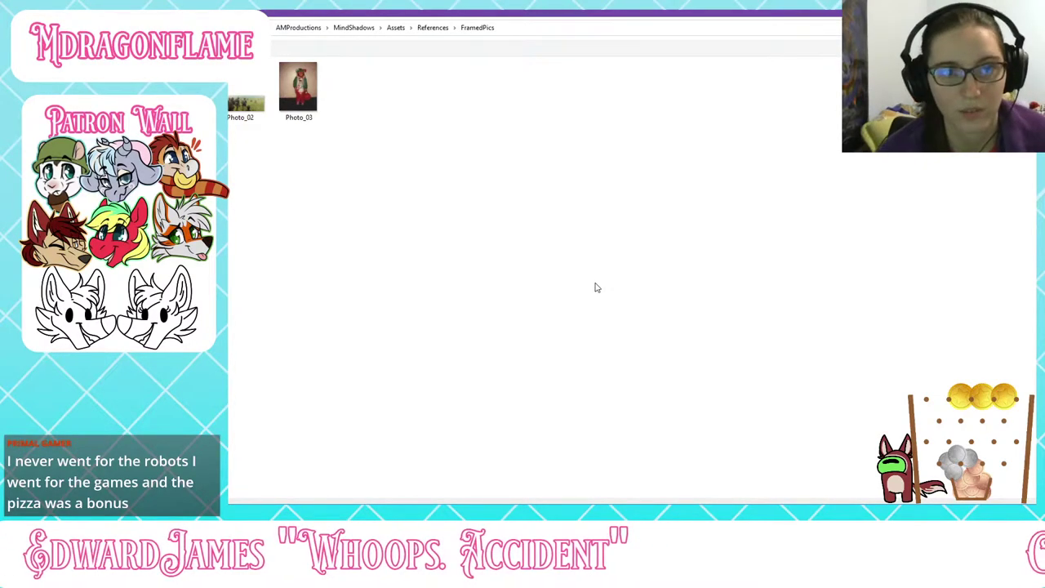
pyautogui.hotkey('alt', 'Tab')
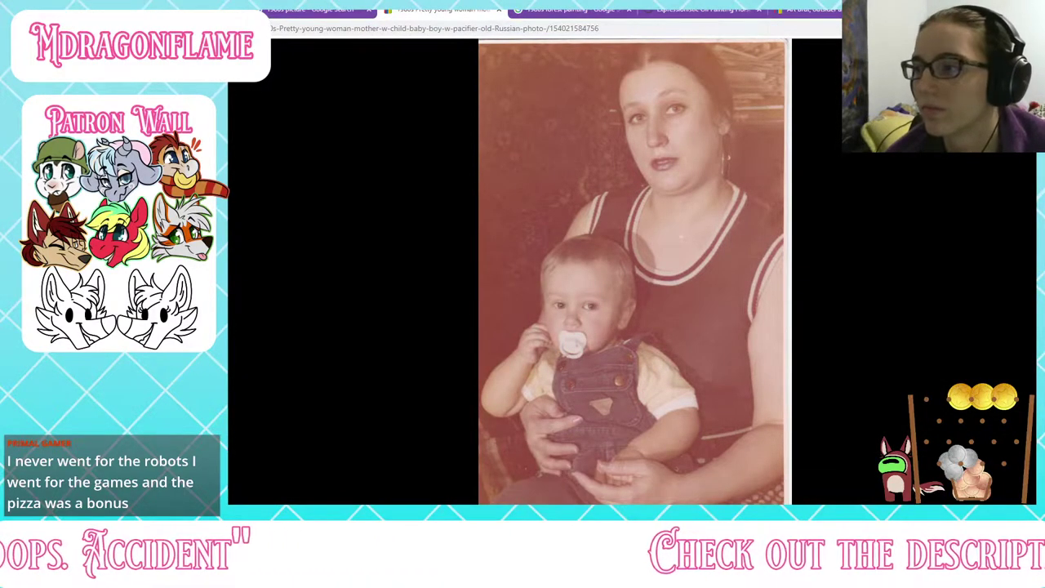
pyautogui.click(1015, 56)
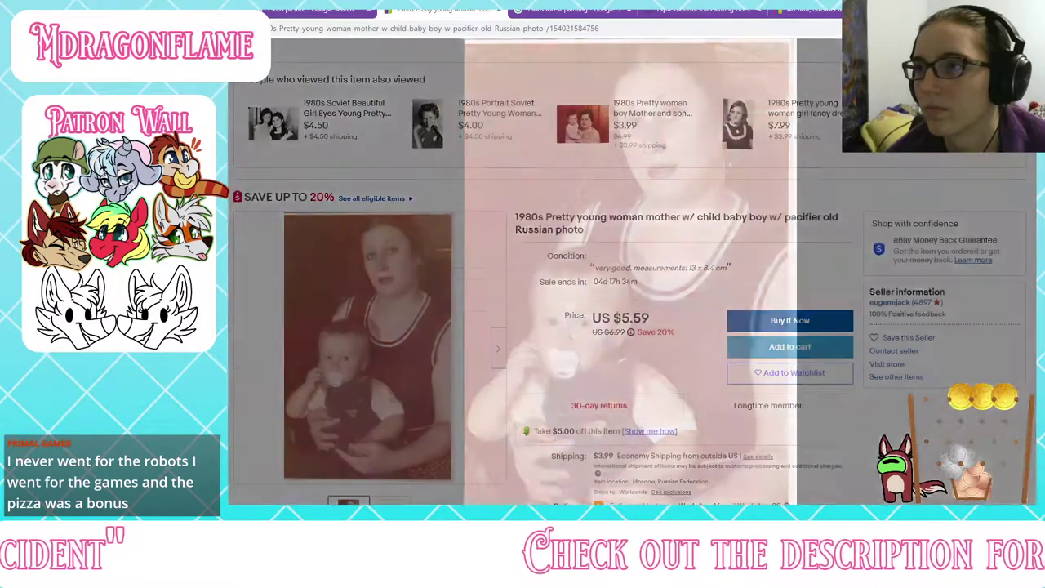
# Step: Go to the 1980s forest painting results, check the eBay listing of the vintage expressionist oil painting, and close the listing
pyautogui.click(586, 11)
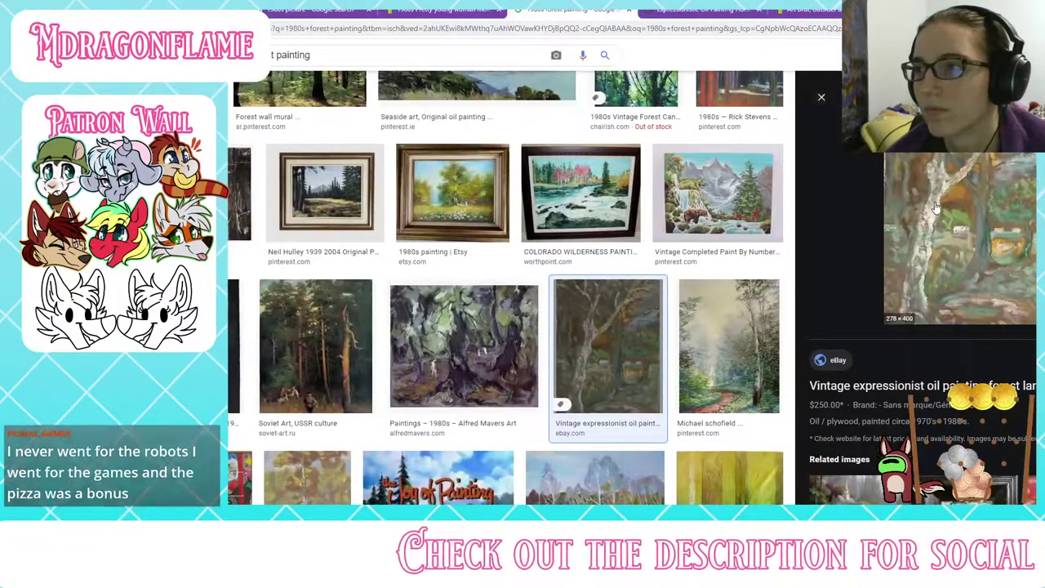
pyautogui.click(885, 215)
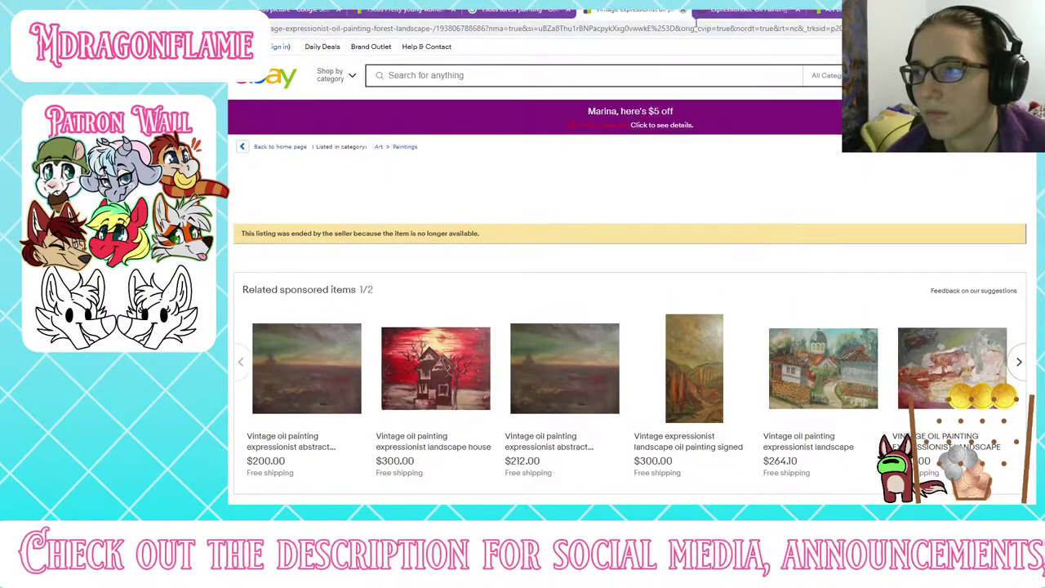
pyautogui.click(683, 10)
# Step: Open the vintage expressionist forest painting image in its own tab
pyautogui.rightClick(961, 204)
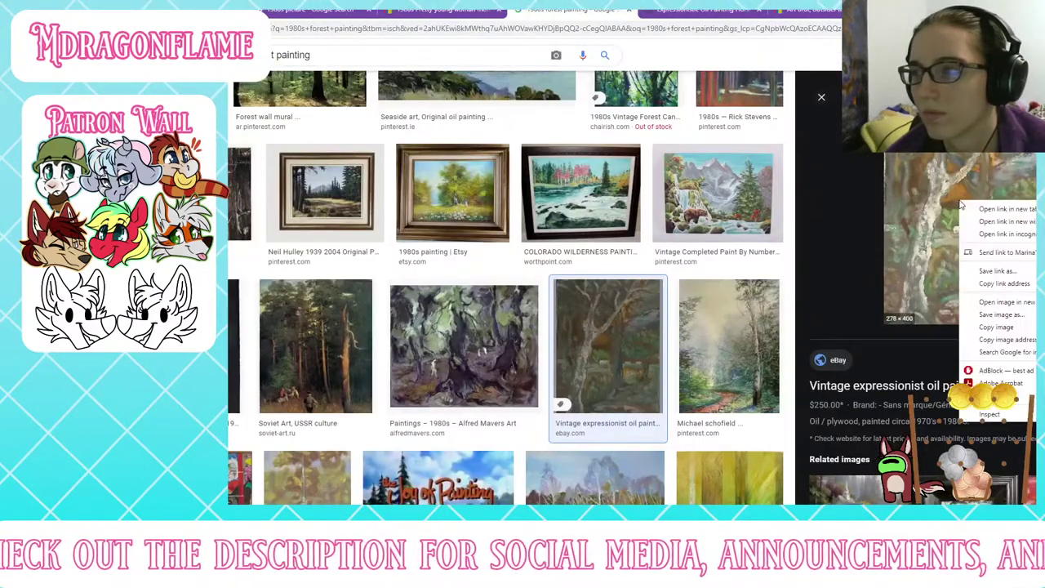
pyautogui.click(1006, 303)
pyautogui.click(626, 10)
# Step: Save the vintage forest painting image as Photo_05 in the FramedPics folder
pyautogui.rightClick(639, 238)
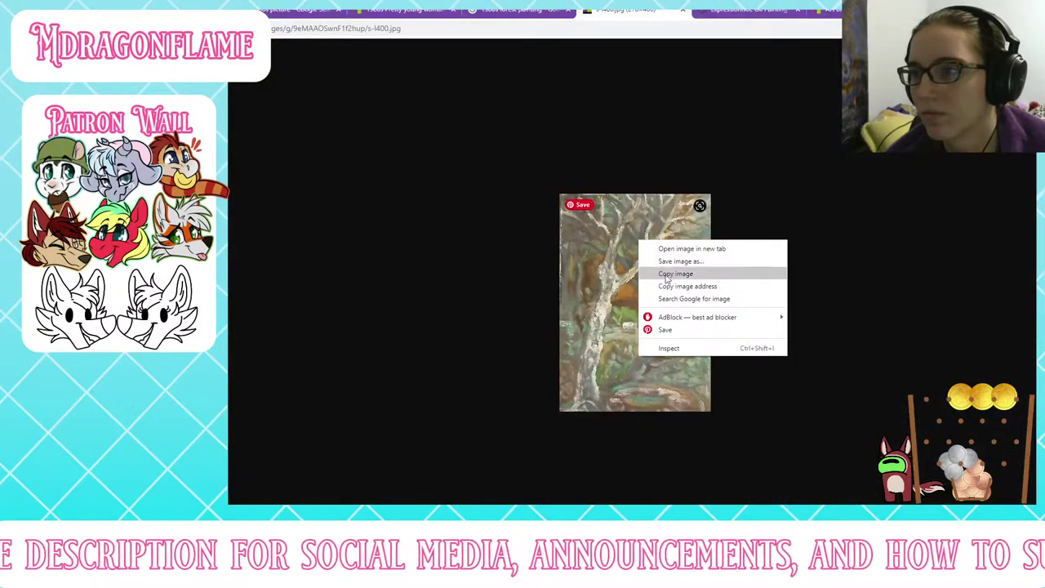
pyautogui.click(666, 278)
pyautogui.rightClick(660, 253)
pyautogui.click(682, 275)
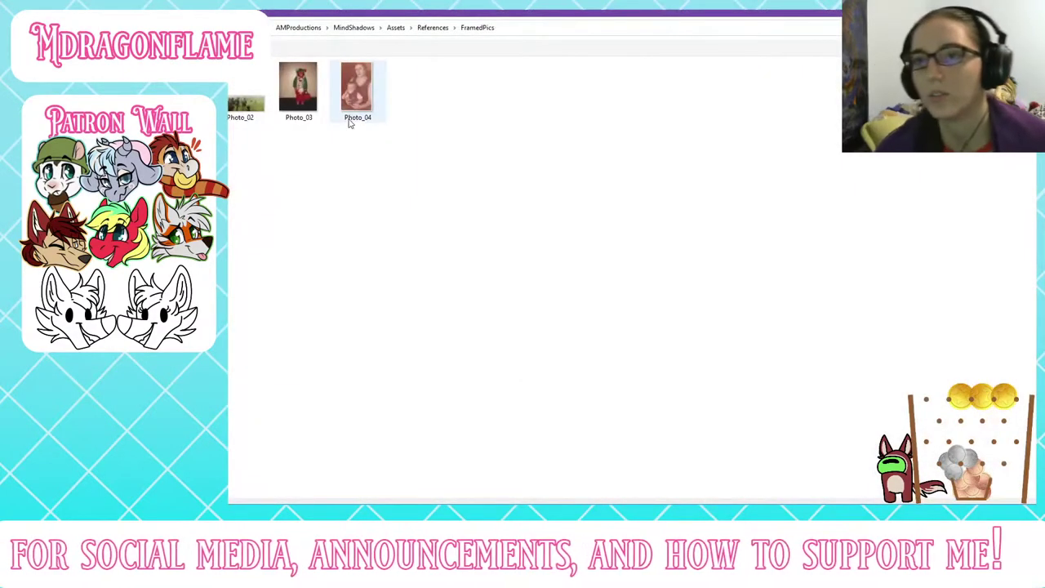
pyautogui.click(350, 120)
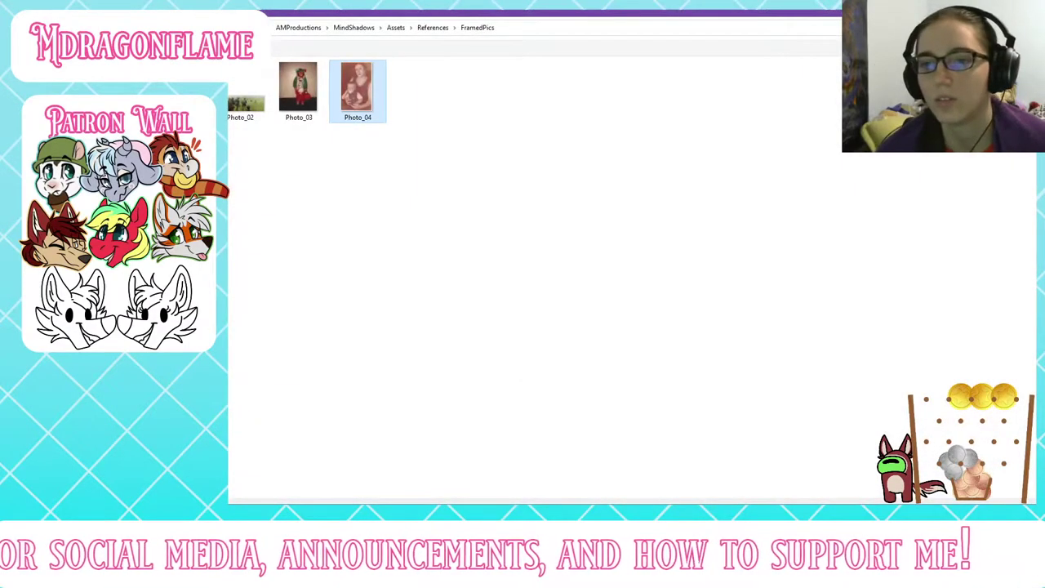
pyautogui.click(522, 515)
pyautogui.press('BackSpace')
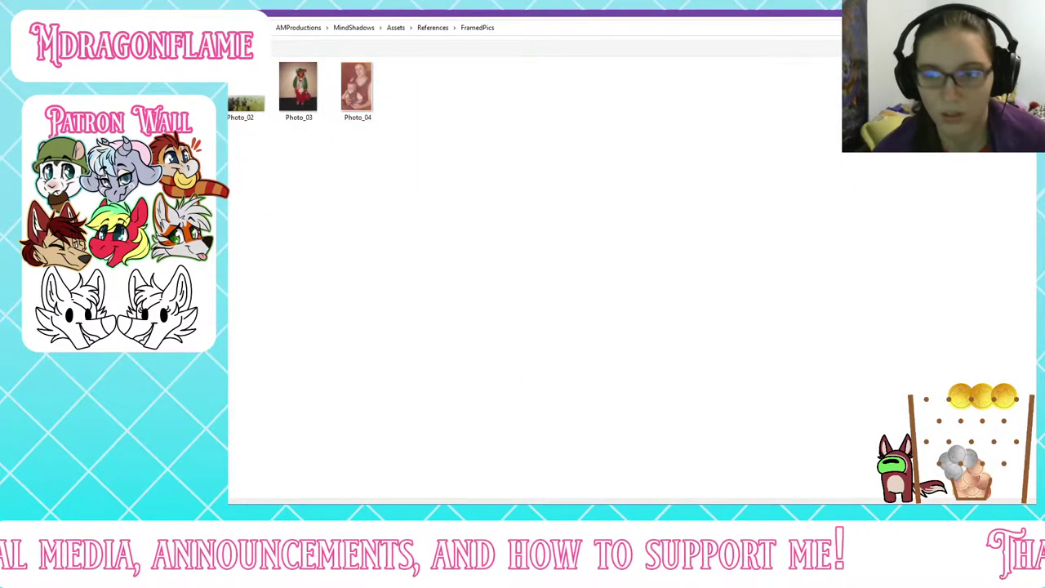
pyautogui.press('Return')
# Step: Switch to the Pamono listing of Marc Abel's 1980s horse race painting and look through its enlarged pictures
pyautogui.click(748, 10)
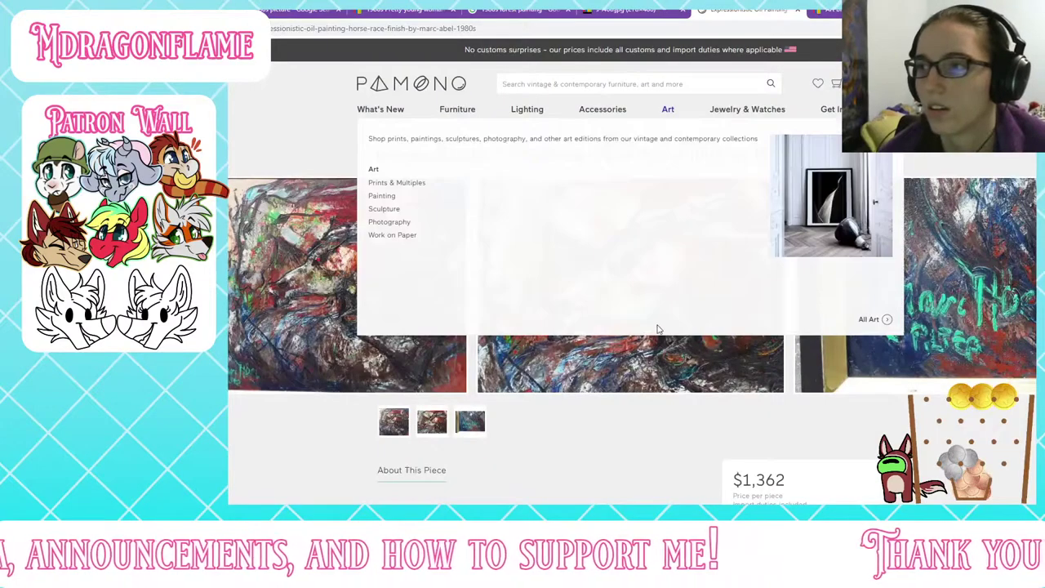
pyautogui.click(651, 268)
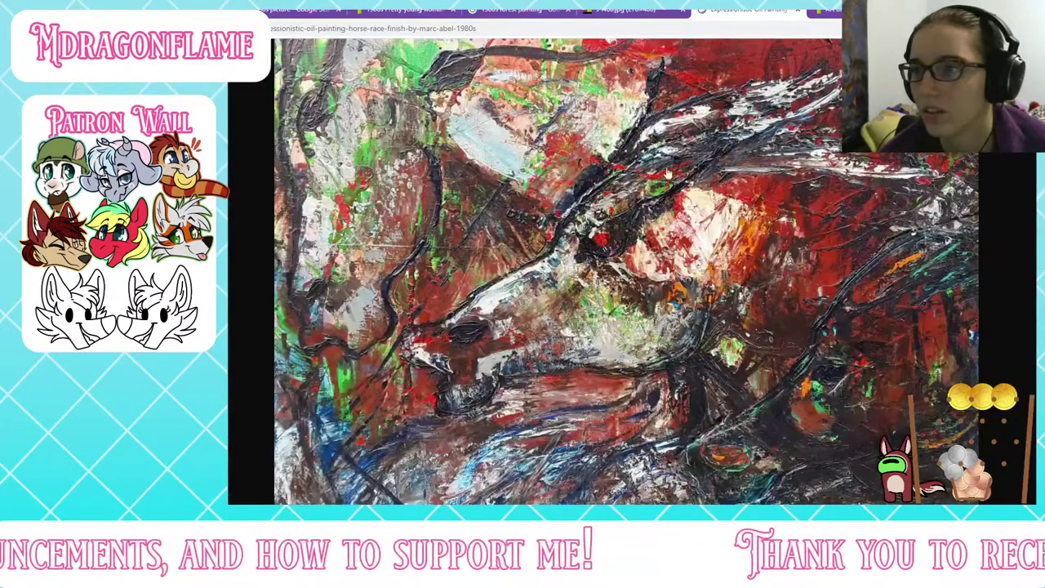
pyautogui.click(676, 249)
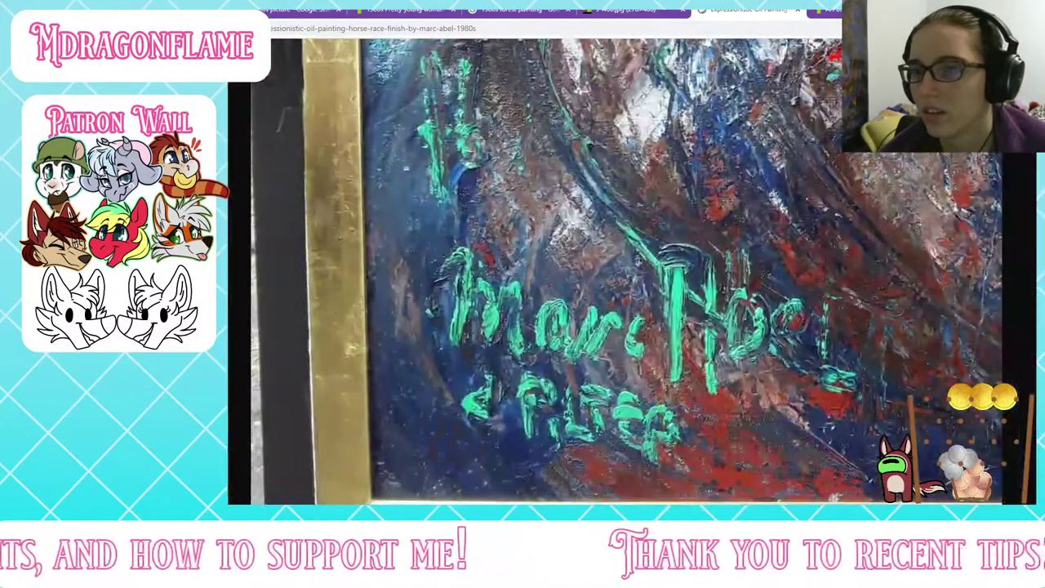
# Step: Try to save the enlarged horse race painting image from the Pamono listing in the FramedPics folder
pyautogui.click(477, 242)
pyautogui.rightClick(477, 242)
pyautogui.click(529, 293)
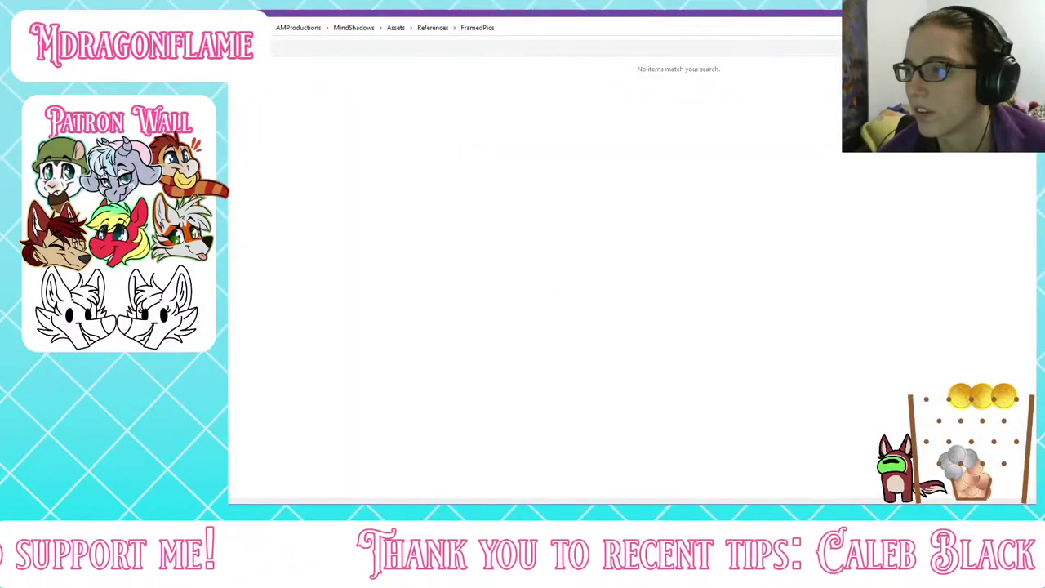
pyautogui.press('Return')
pyautogui.press('Escape')
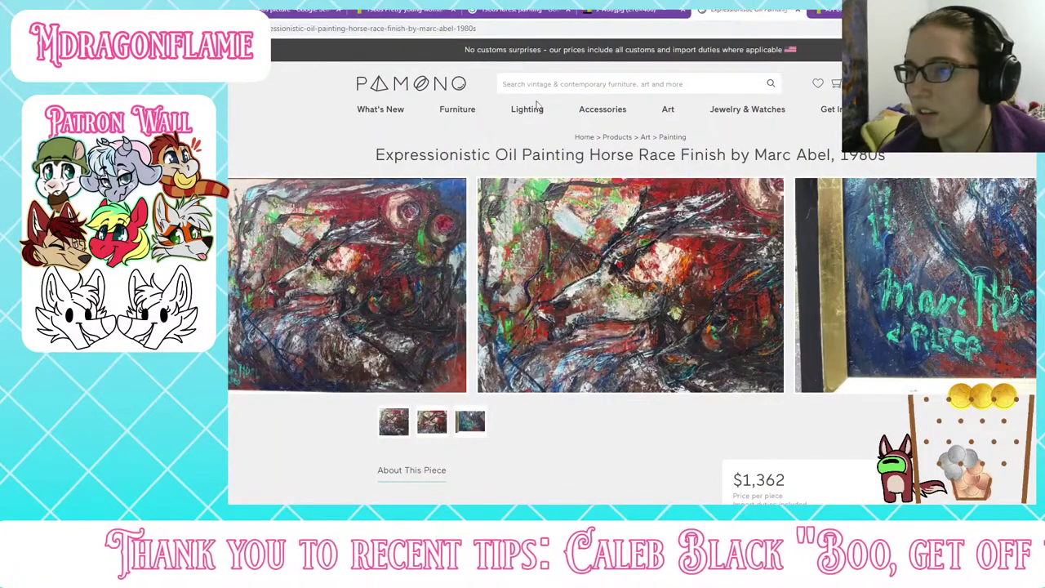
# Step: Enlarge the close-up of the horse race painting again, capture the screen in full-screen view, and leave full screen
pyautogui.click(673, 349)
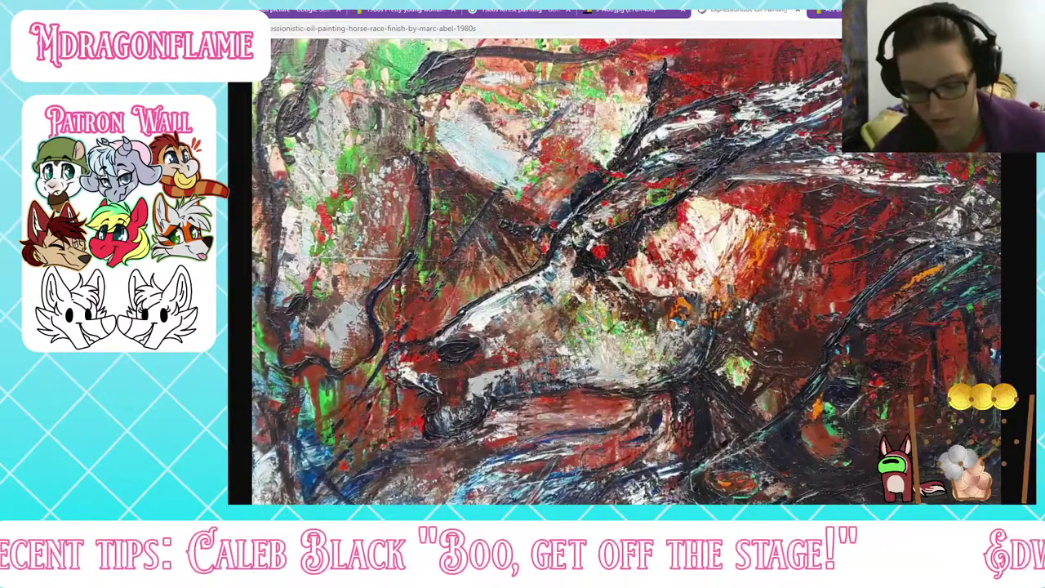
pyautogui.press('F11')
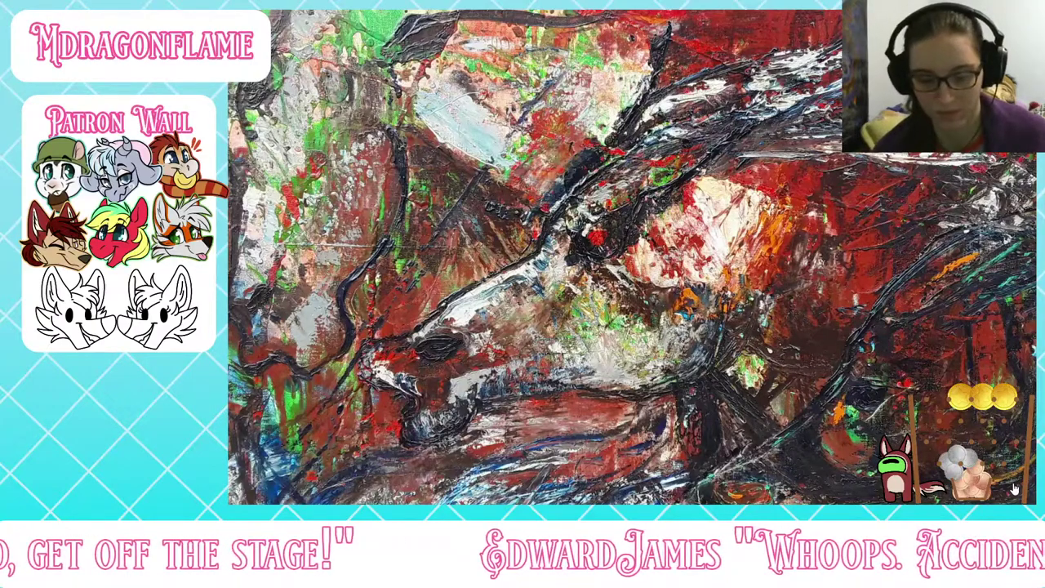
pyautogui.press('F11')
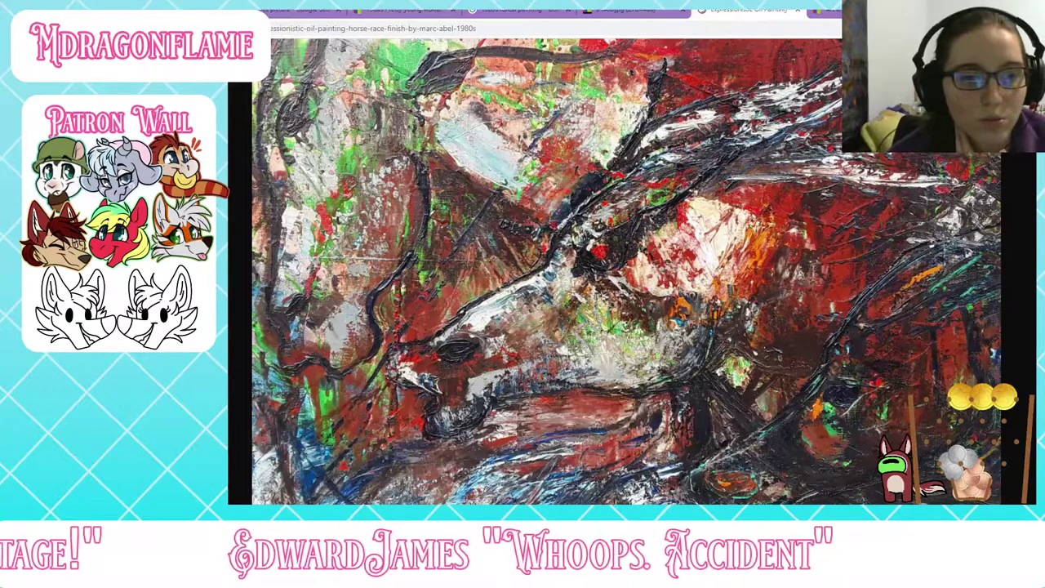
# Step: Switch to PaintTool SAI and create a new canvas from the captured screenshot
pyautogui.hotkey('alt', 'Tab')
pyautogui.click(125, 19)
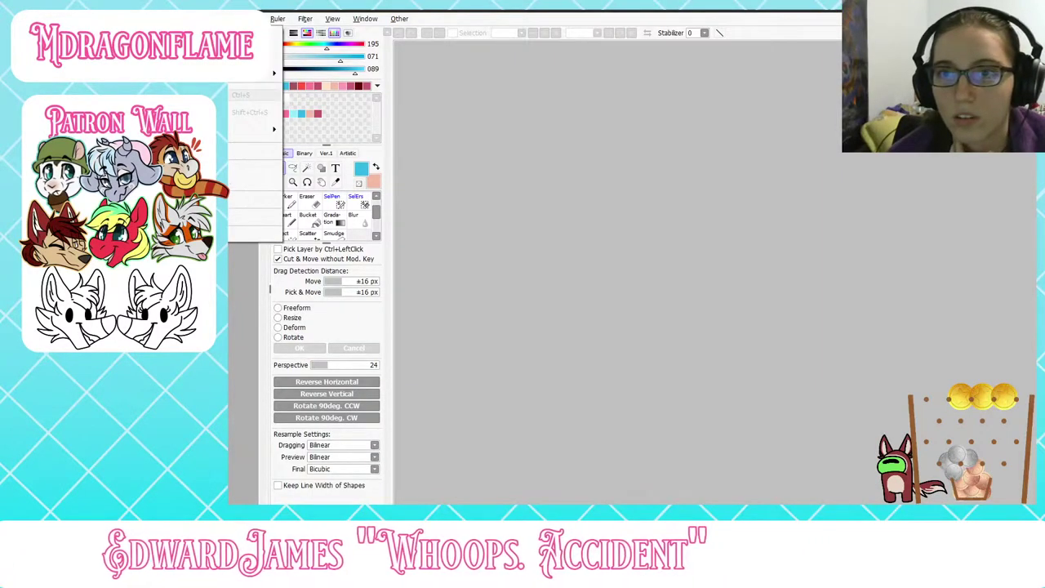
pyautogui.click(163, 46)
pyautogui.scroll(7, 765, 236)
pyautogui.scroll(-3, 645, 261)
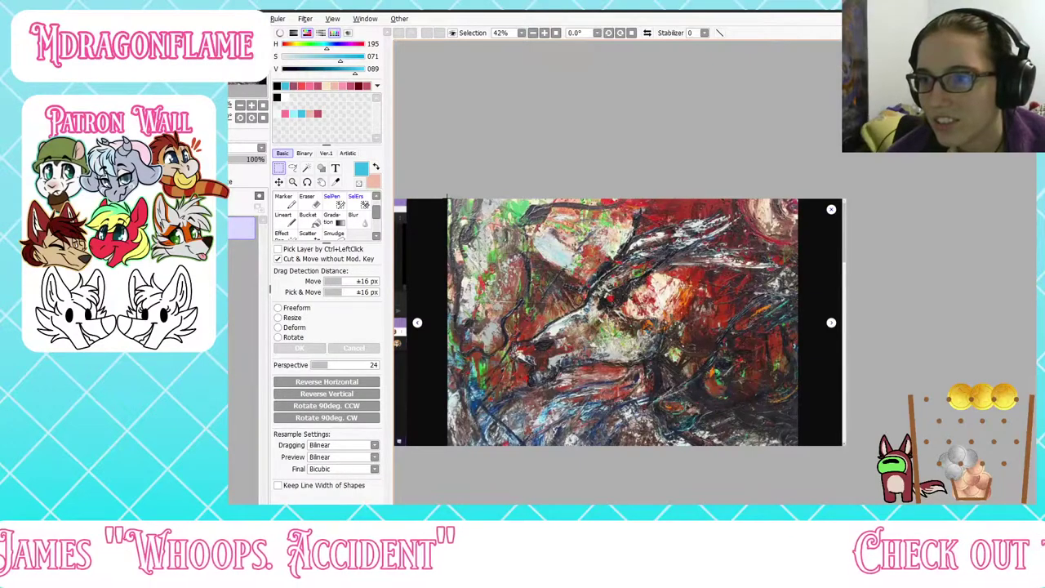
# Step: Cut the painting out of the screenshot onto a new canvas, and close the screenshot canvas without saving
pyautogui.moveTo(447, 198)
pyautogui.mouseDown()
pyautogui.moveTo(700, 445)
pyautogui.moveTo(770, 478)
pyautogui.moveTo(798, 479)
pyautogui.mouseUp()
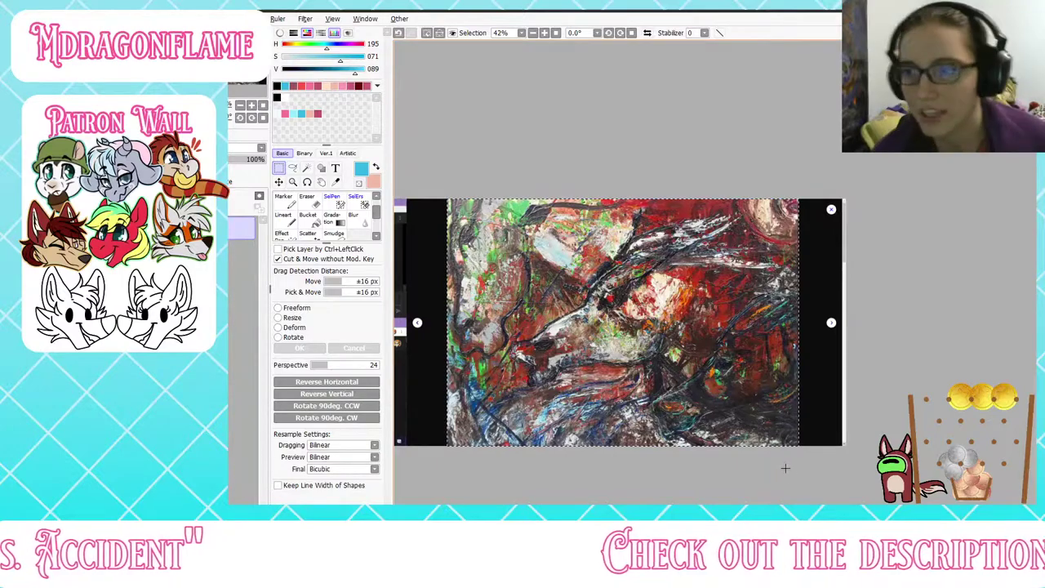
pyautogui.press('Delete')
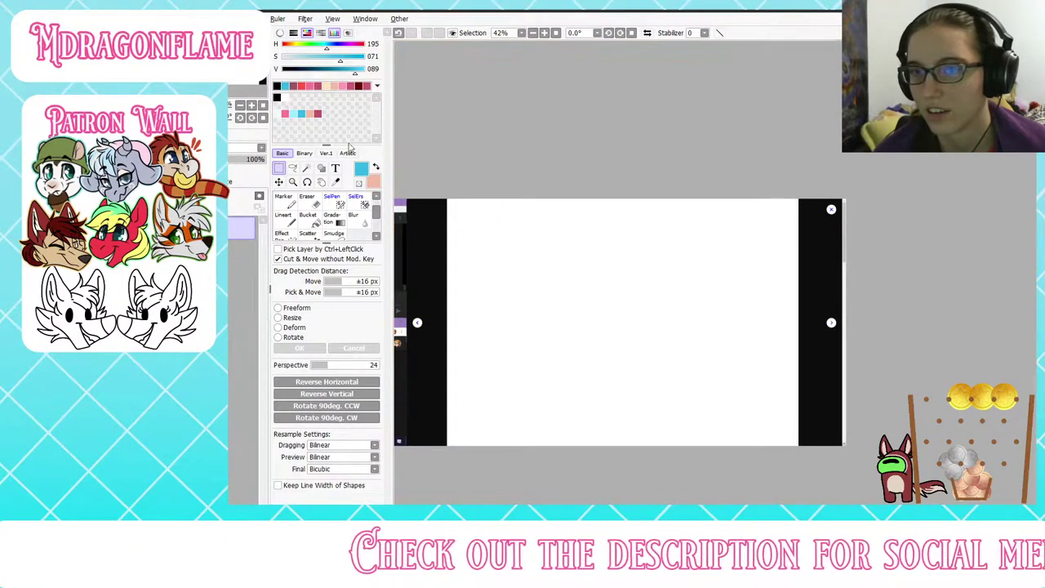
pyautogui.click(129, 18)
pyautogui.click(164, 47)
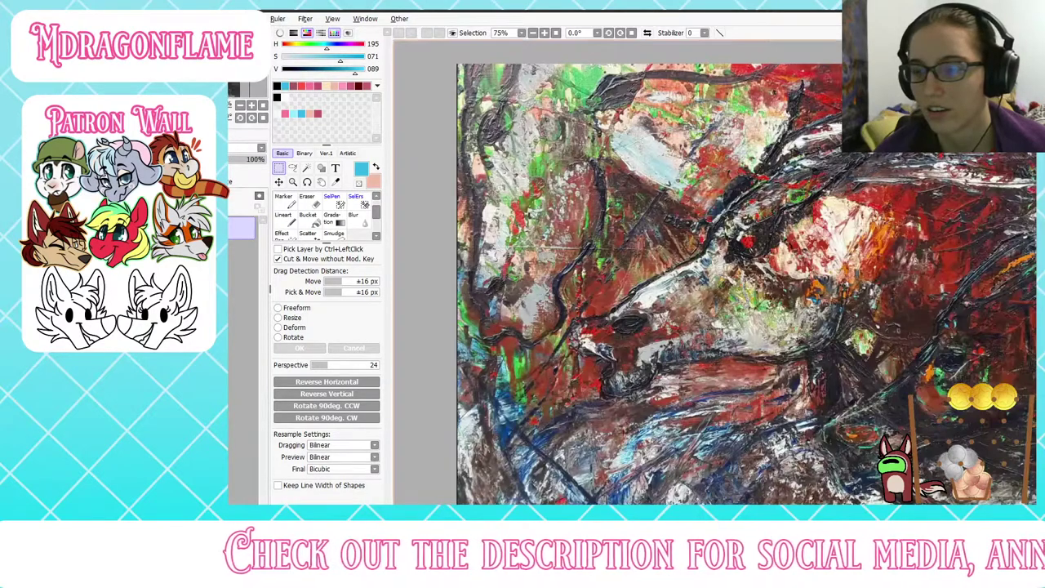
pyautogui.hotkey('ctrl', 'Tab')
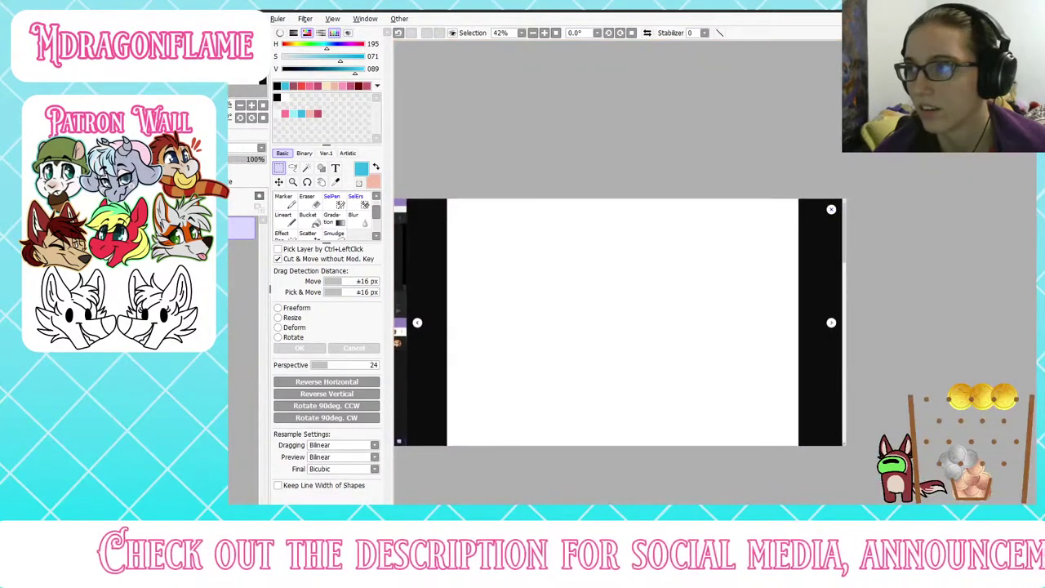
pyautogui.hotkey('ctrl', 'w')
pyautogui.click(649, 303)
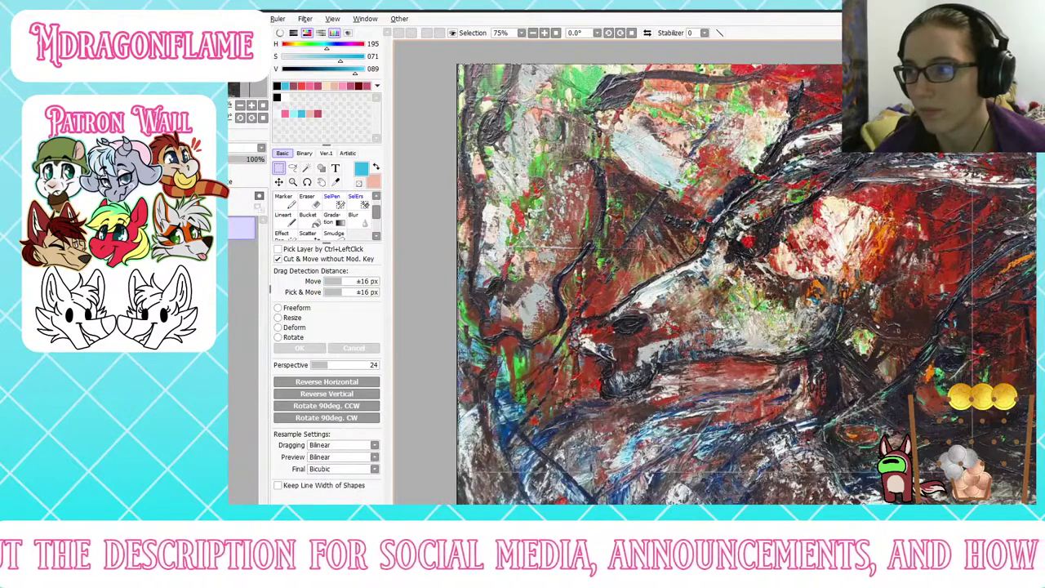
# Step: Trim the new canvas to a selection just inside the painting's edges, and clear the selection
pyautogui.scroll(-3, 747, 269)
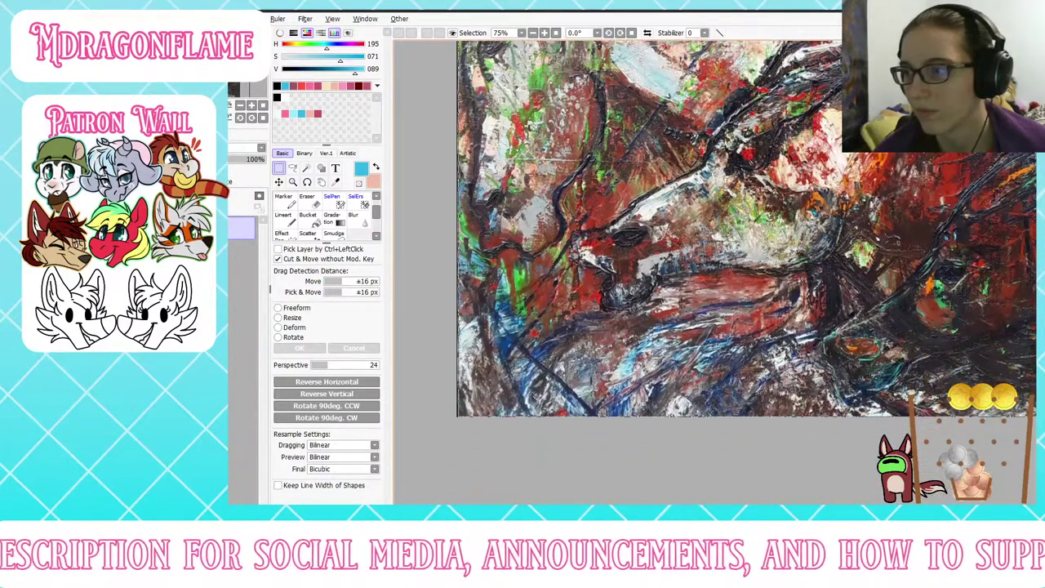
pyautogui.hotkey('ctrl', 'a')
pyautogui.click(176, 19)
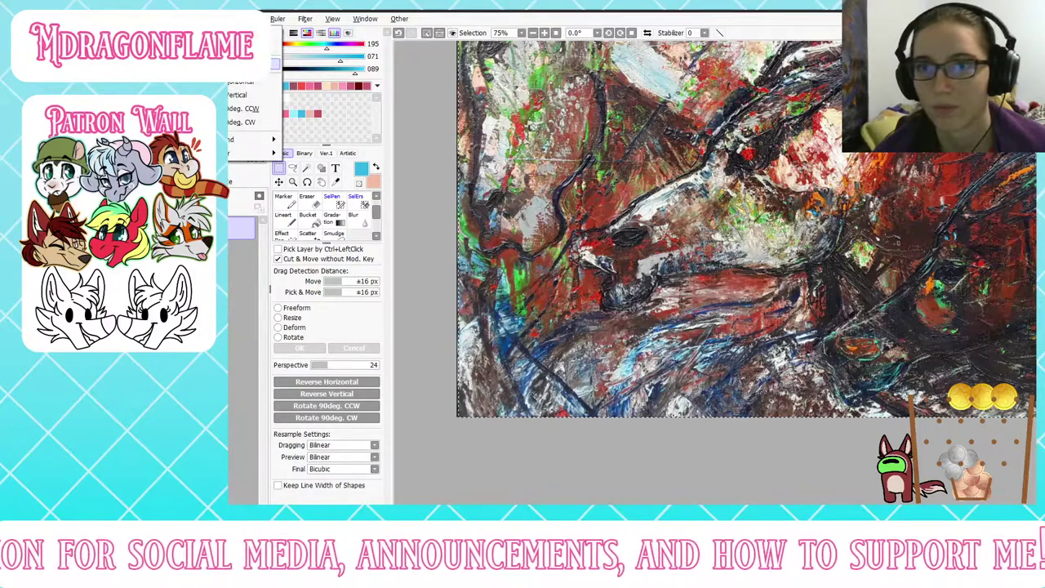
pyautogui.click(204, 64)
pyautogui.scroll(-5, 624, 327)
pyautogui.scroll(5, 653, 211)
pyautogui.scroll(-3, 640, 204)
pyautogui.hotkey('ctrl', 'd')
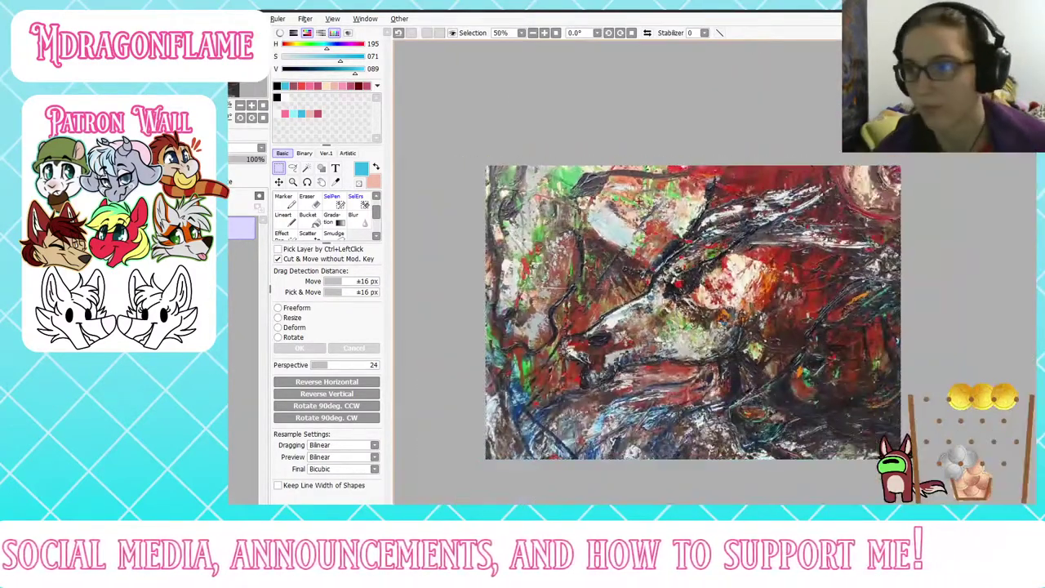
# Step: Start exporting the painting canvas as a .png and go to the folder that contains AMProductions
pyautogui.click(122, 19)
pyautogui.moveTo(163, 130)
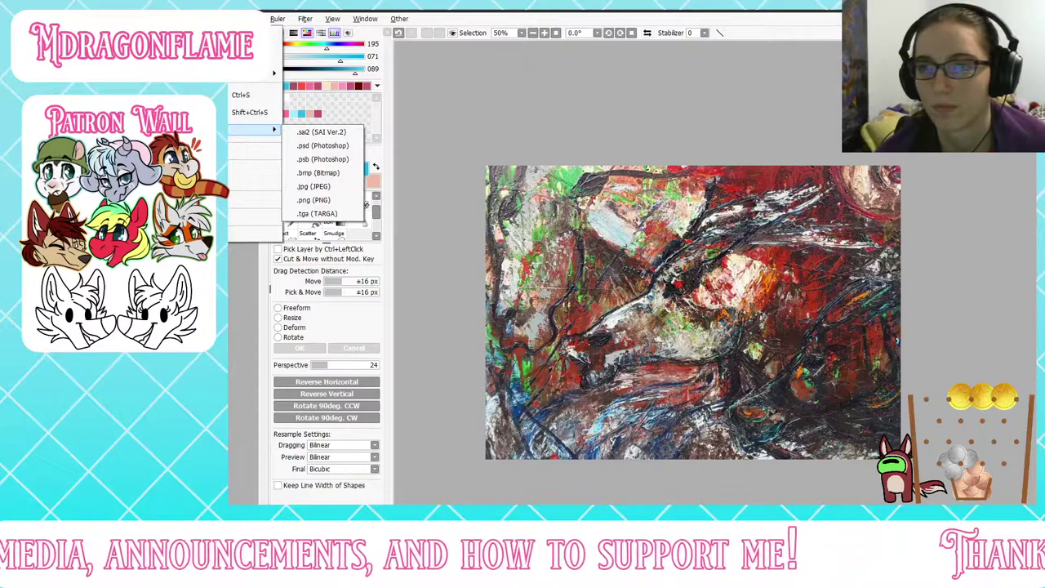
pyautogui.click(315, 199)
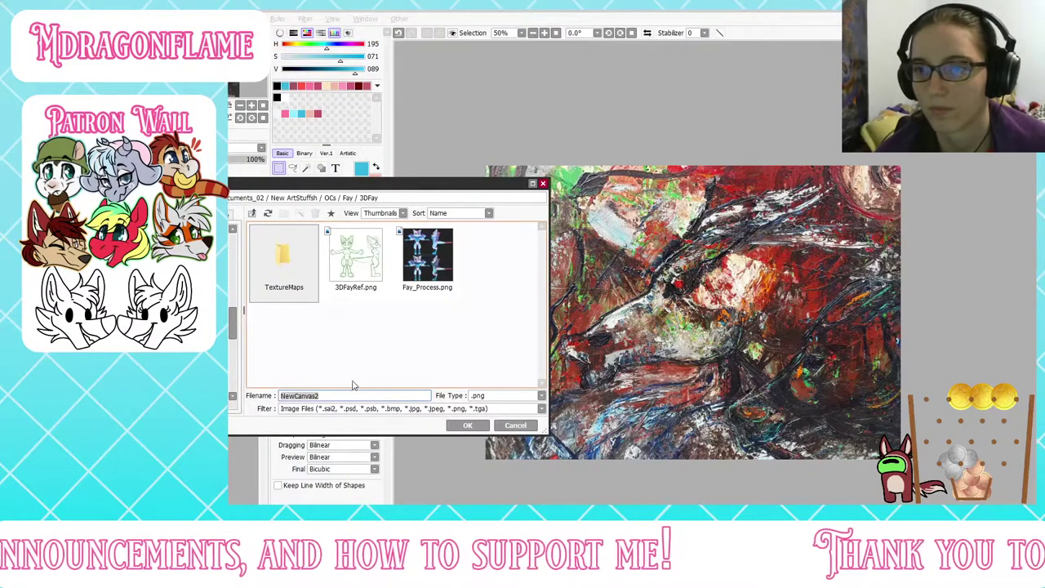
pyautogui.scroll(6, 192, 310)
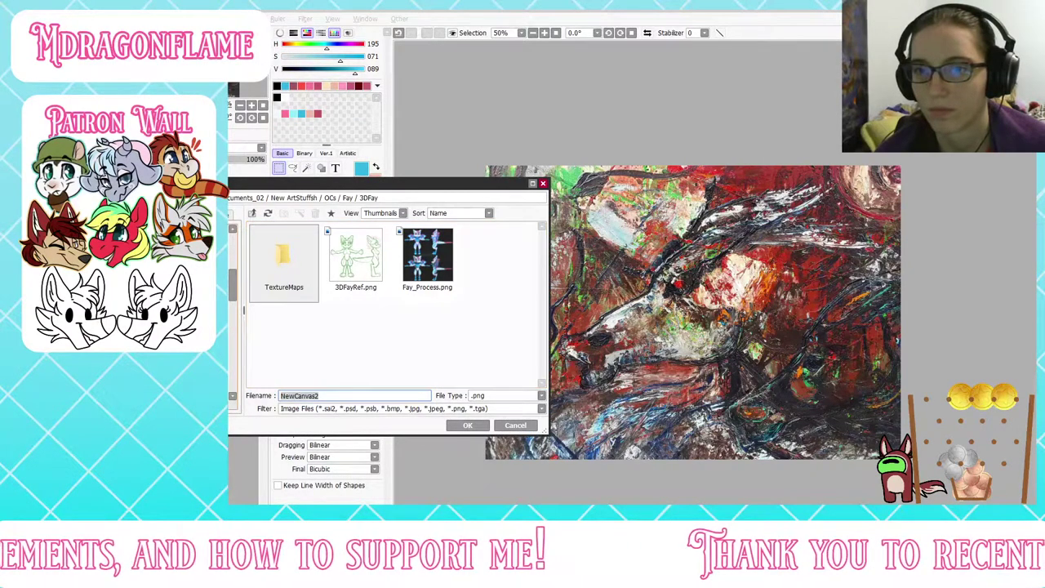
pyautogui.scroll(2, 212, 310)
pyautogui.scroll(2, 212, 310)
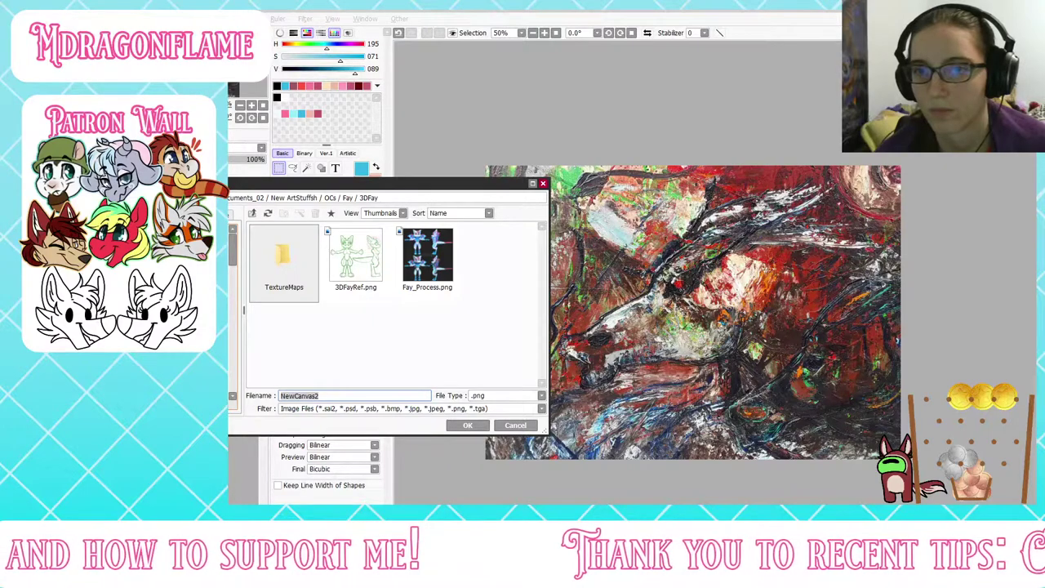
pyautogui.click(200, 326)
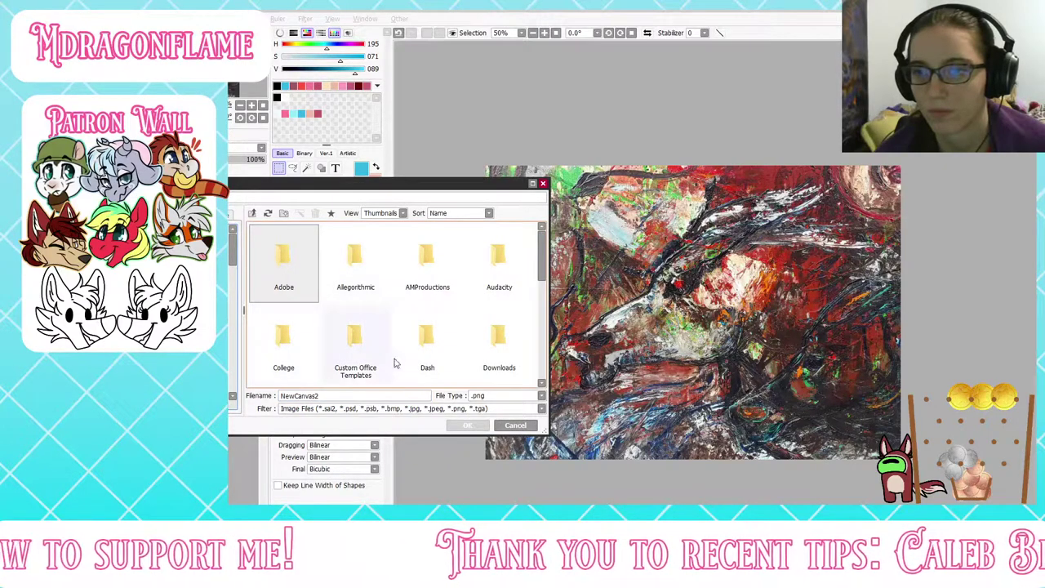
# Step: Set the export location to AMProductions / MindShadows / Assets / References / FramedPics
pyautogui.scroll(-1, 395, 364)
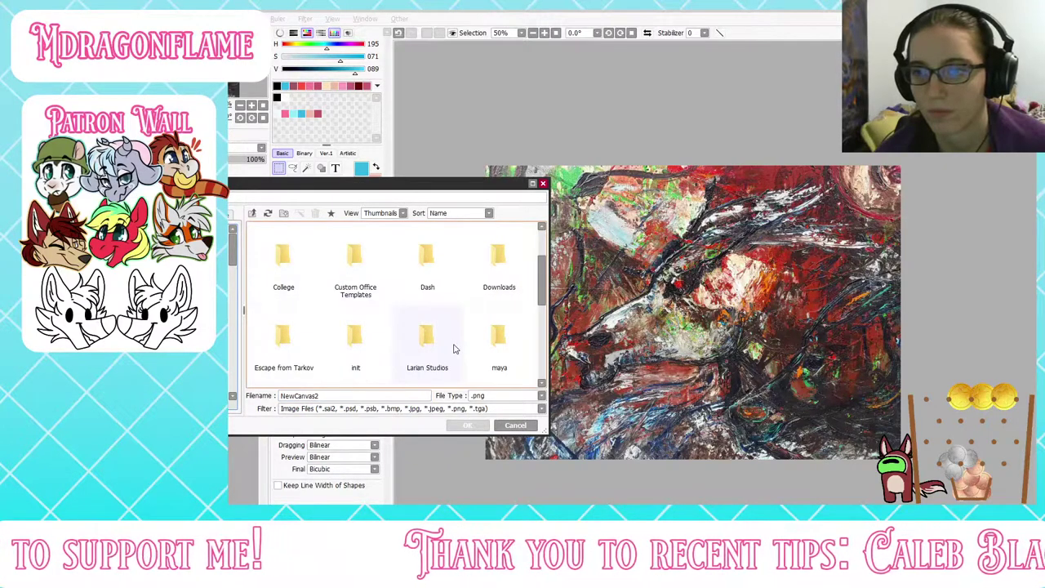
pyautogui.scroll(1, 331, 269)
pyautogui.doubleClick(431, 271)
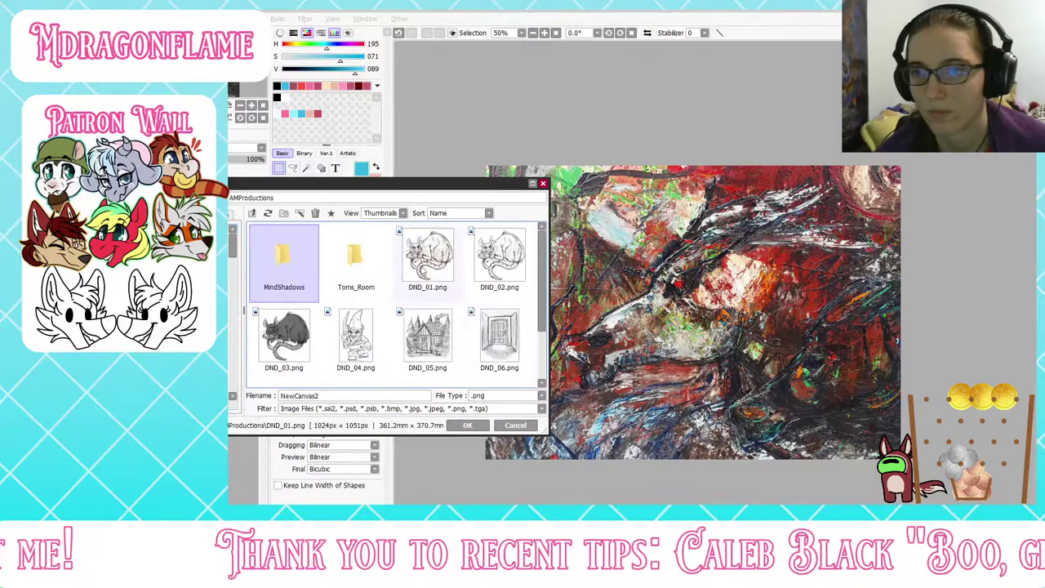
pyautogui.doubleClick(285, 279)
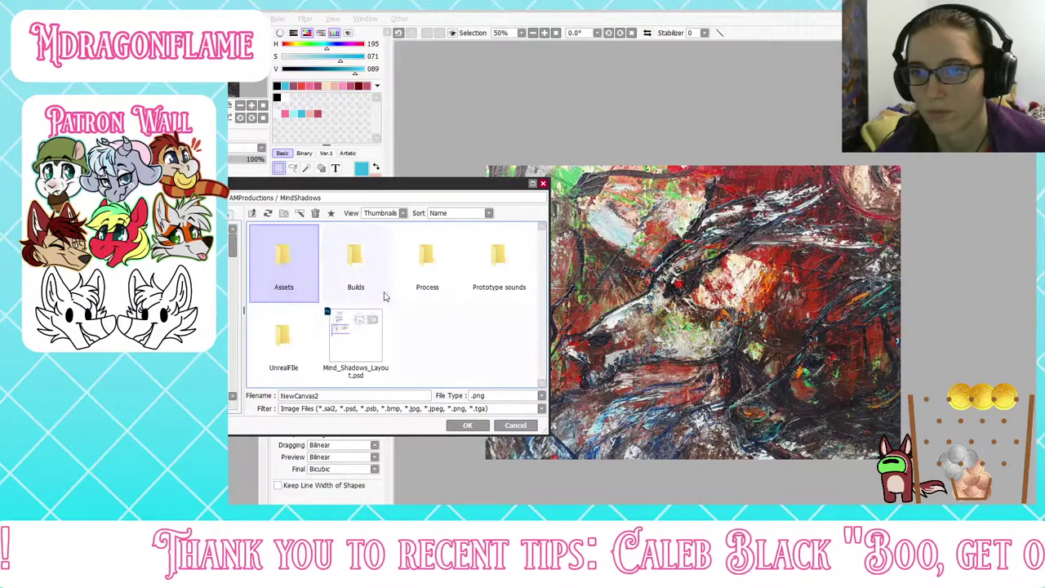
pyautogui.doubleClick(300, 272)
pyautogui.doubleClick(424, 334)
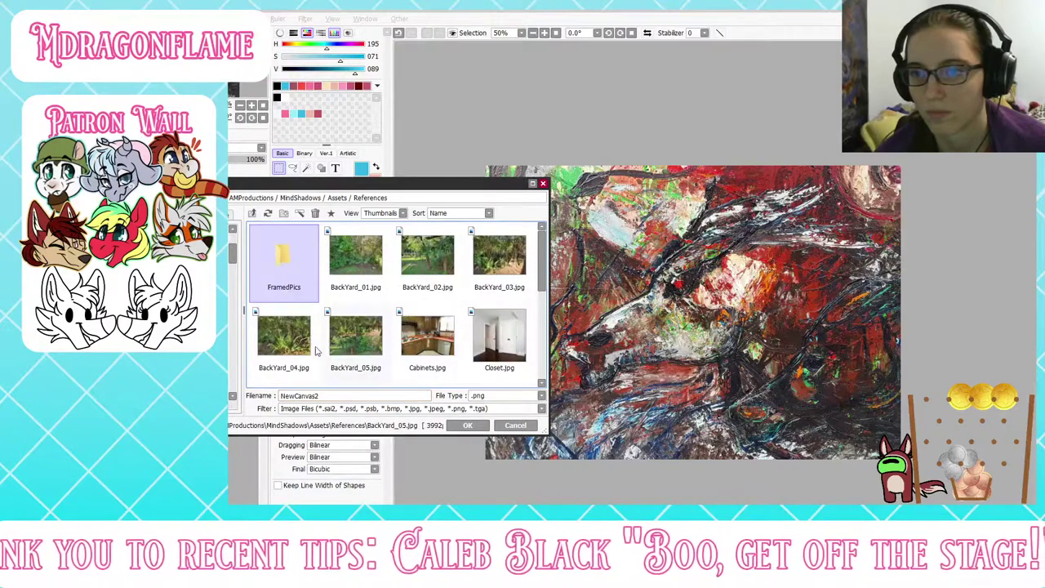
pyautogui.doubleClick(303, 289)
# Step: Export the horse race painting as Photo_04_MarcAbel in .png format and close its canvas without saving
pyautogui.doubleClick(331, 397)
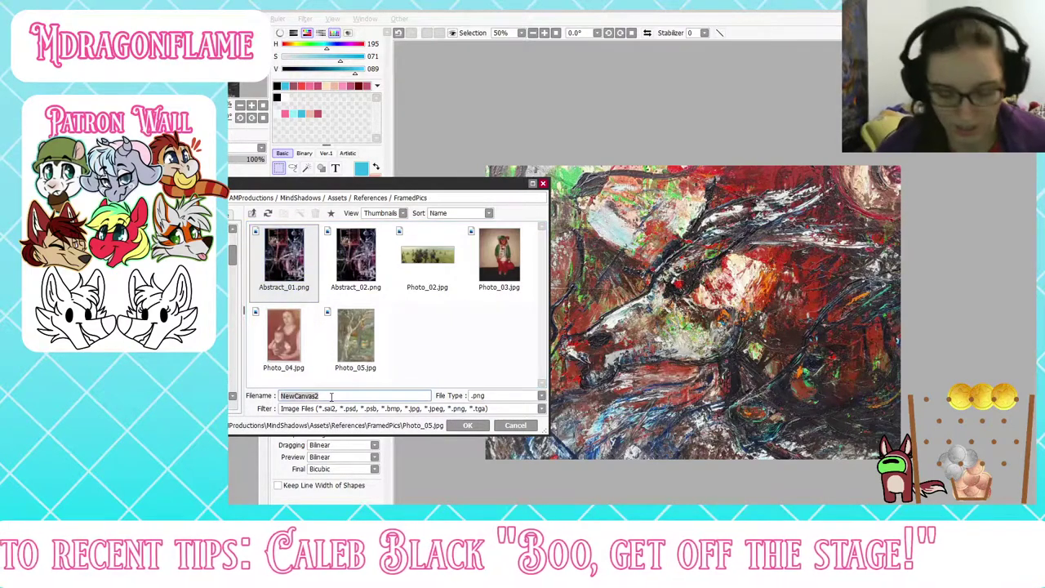
pyautogui.write('Ph')
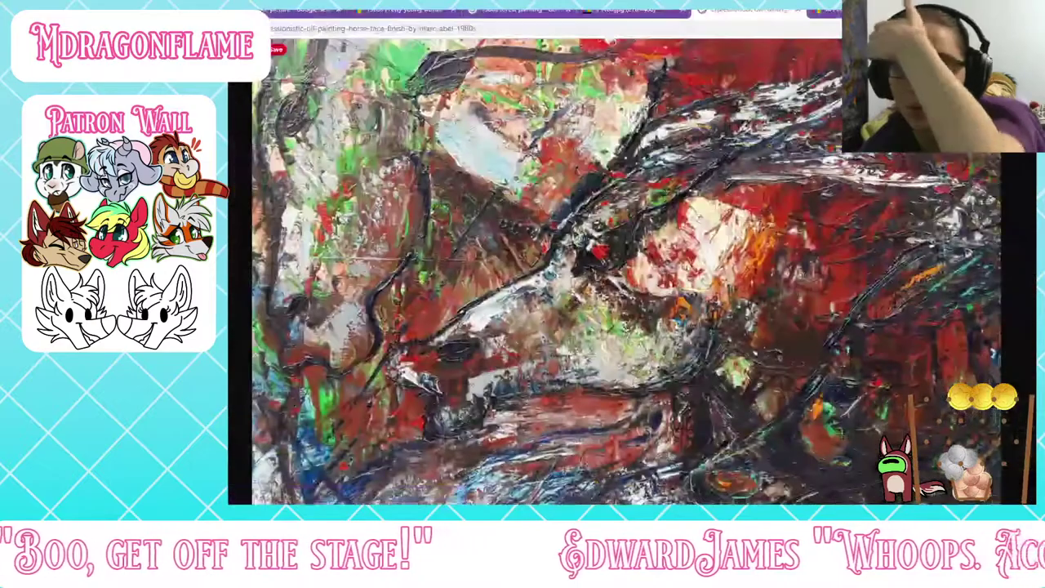
pyautogui.press('Escape')
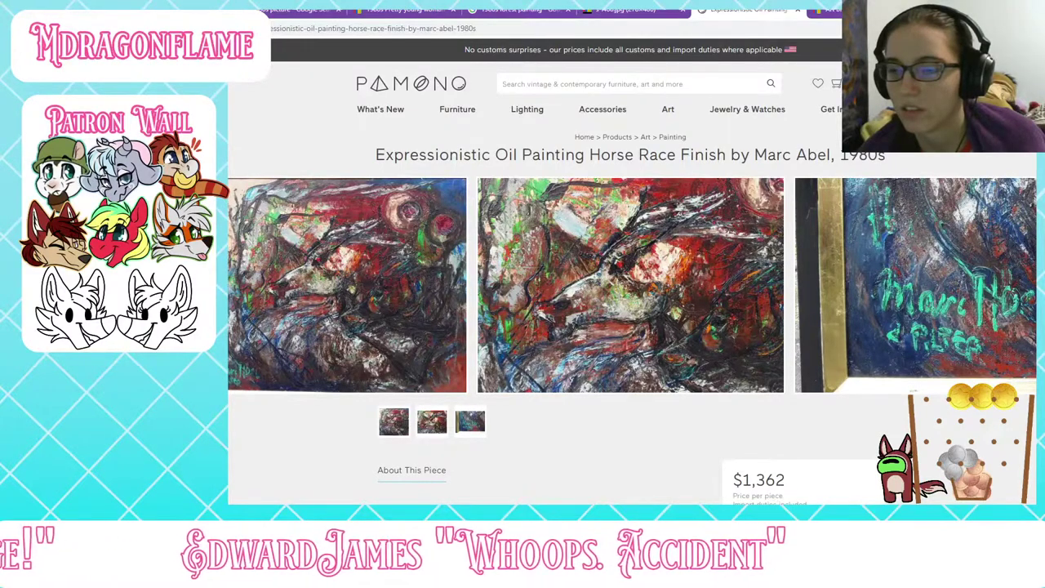
pyautogui.click(311, 500)
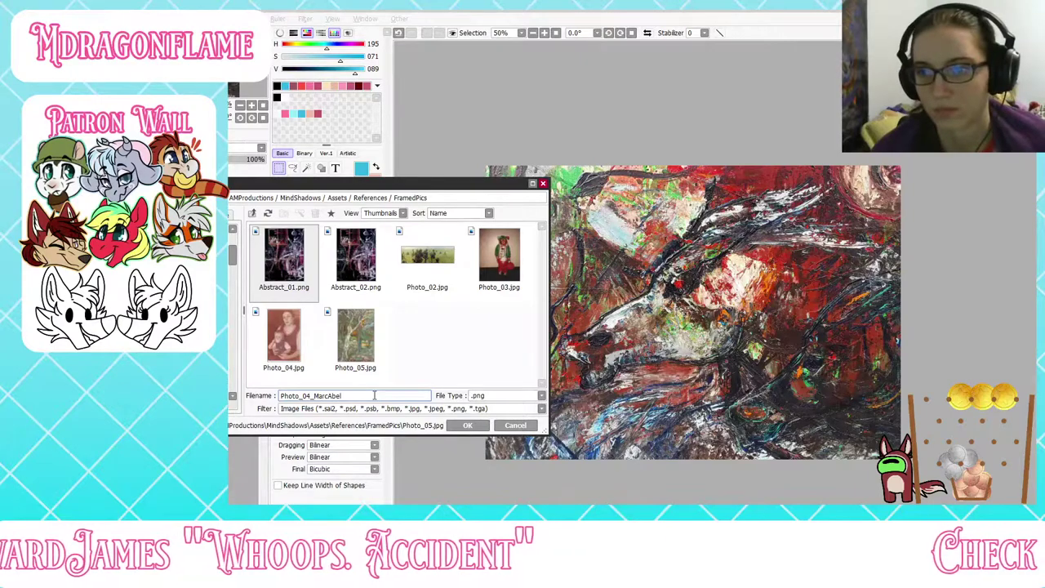
pyautogui.press('Return')
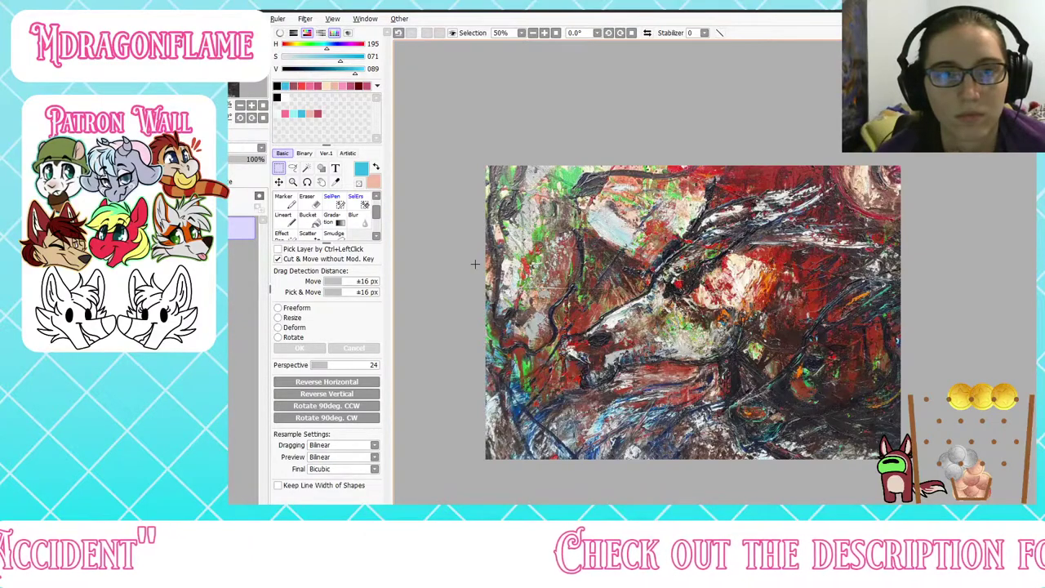
pyautogui.hotkey('ctrl', 'w')
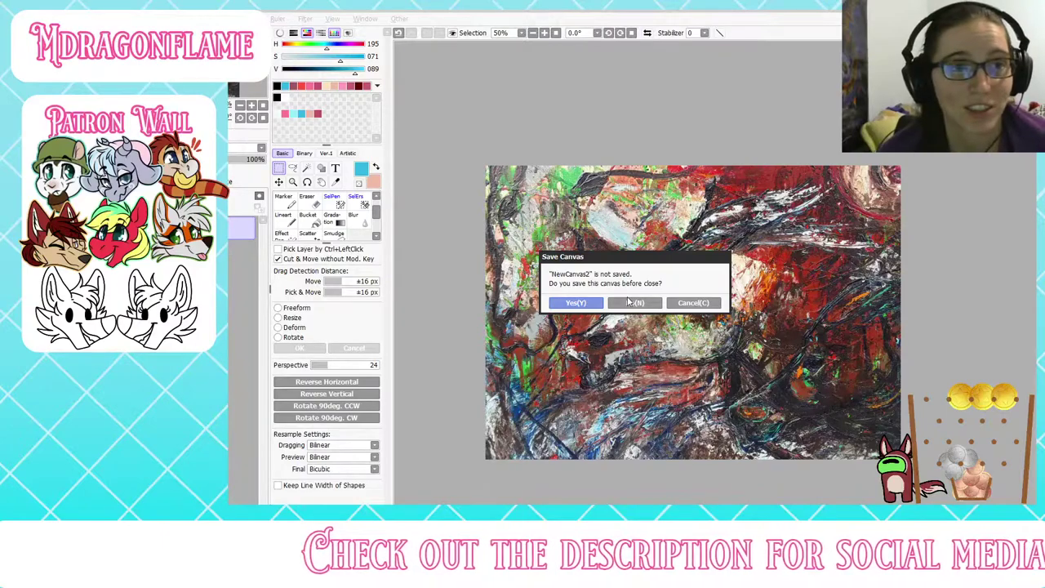
pyautogui.click(637, 304)
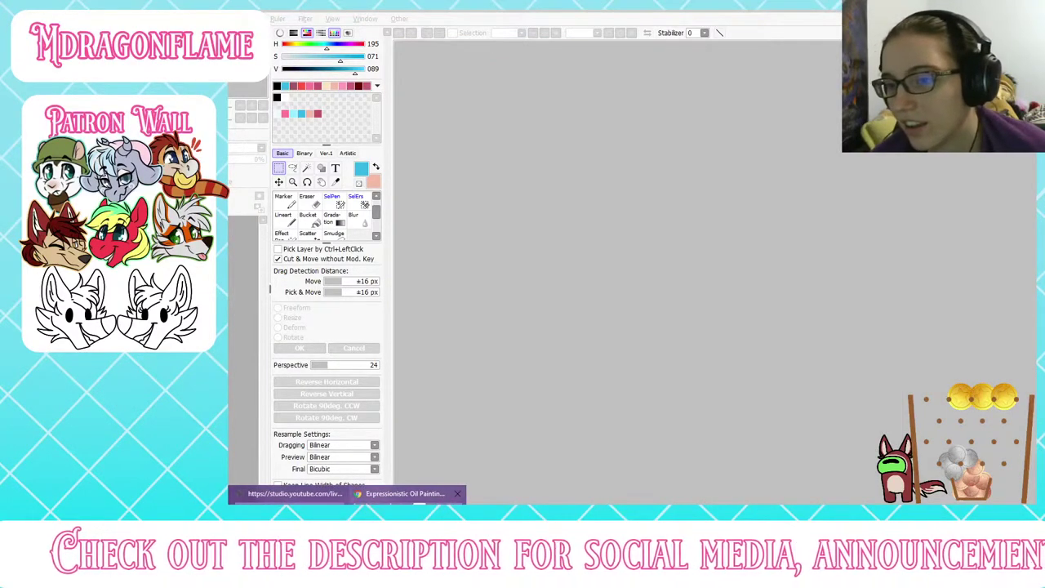
# Step: Switch to the browser, close the horse race painting's page, and enlarge the Otto Flor abstract painting on eBay
pyautogui.click(408, 491)
pyautogui.click(798, 10)
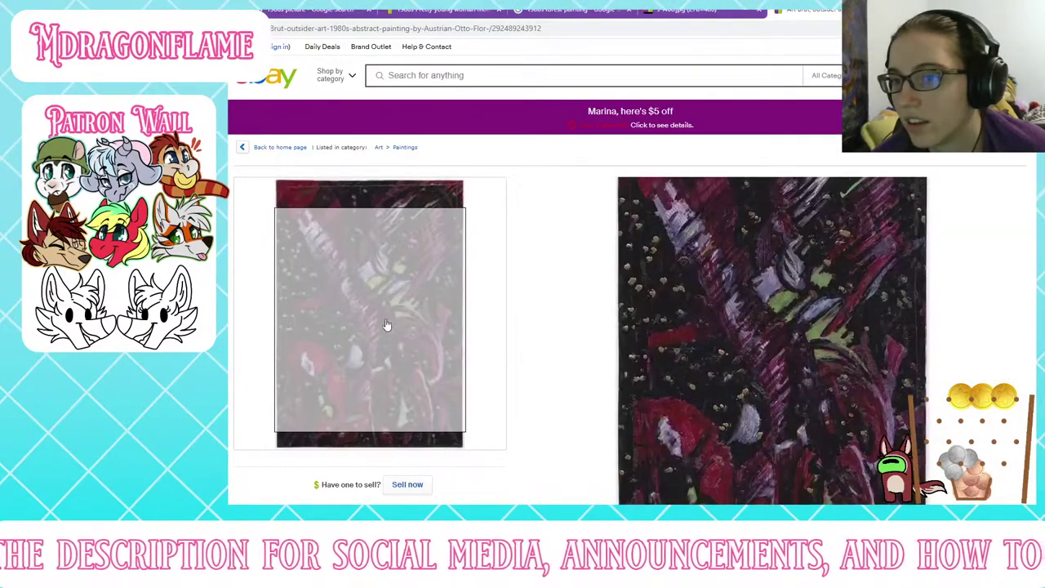
pyautogui.click(387, 324)
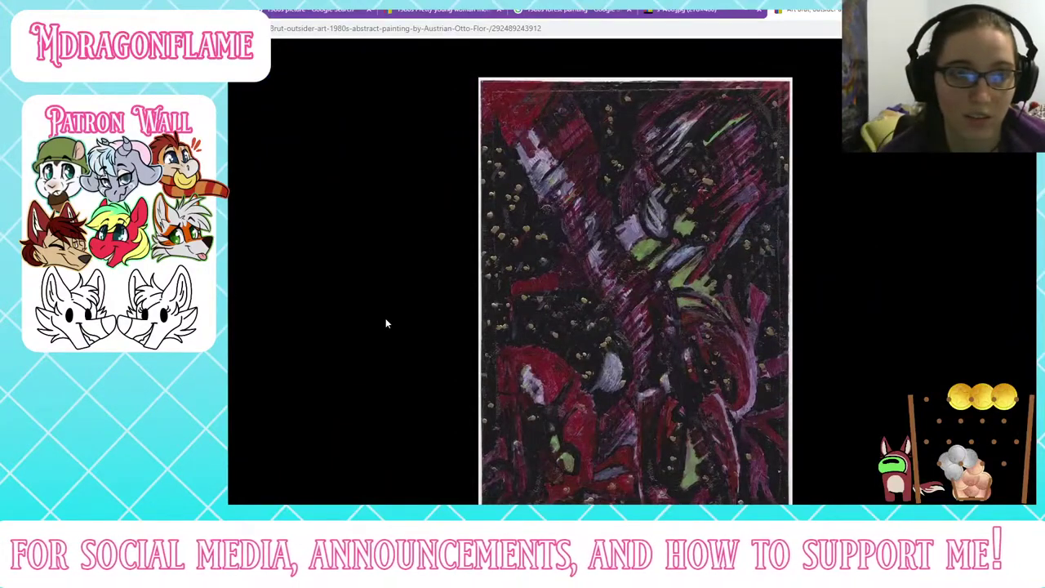
pyautogui.rightClick(738, 238)
pyautogui.click(753, 260)
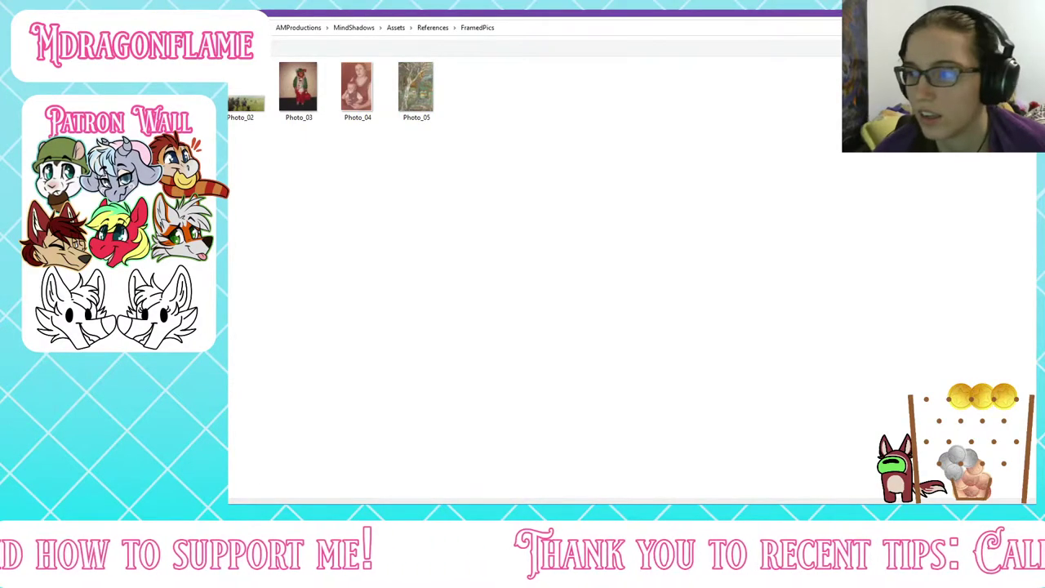
pyautogui.press('Return')
pyautogui.click(695, 11)
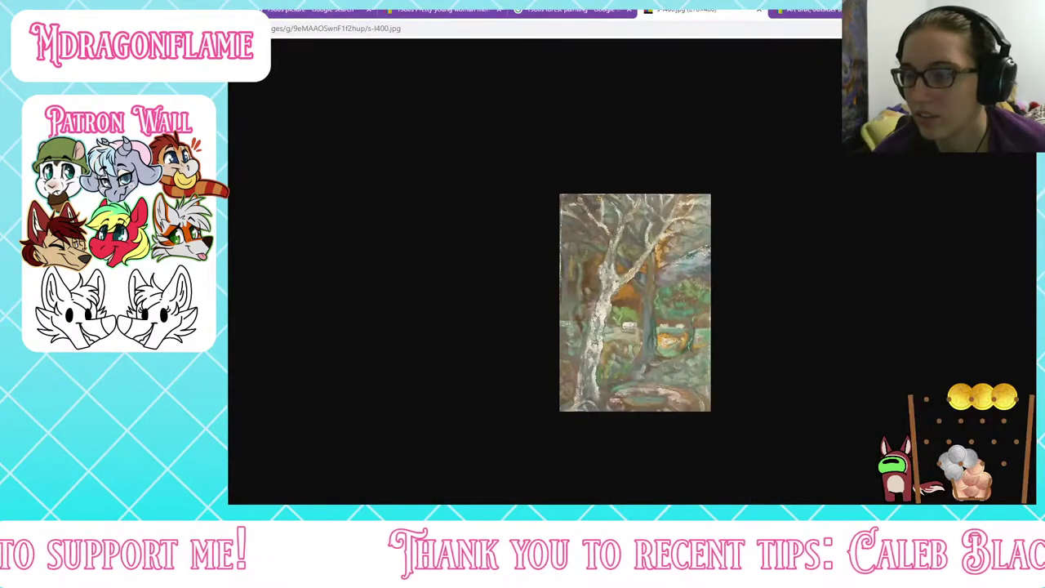
pyautogui.hotkey('ctrl', 'Tab')
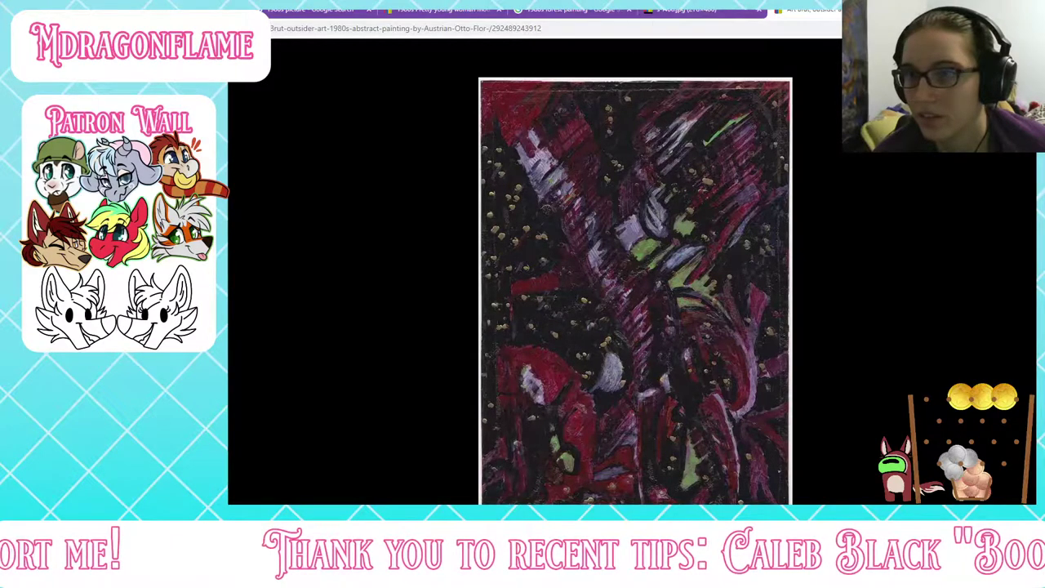
# Step: Check the artist in the eBay listing, reopen the enlarged painting, and save it to FramedPics as Photo_06_AustrianOttoFlor
pyautogui.press('Escape')
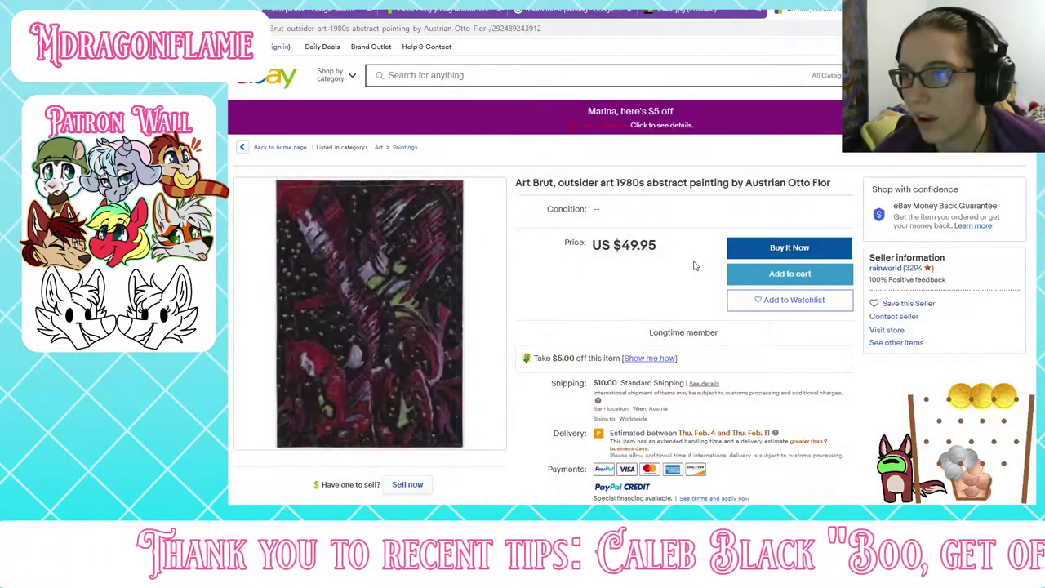
pyautogui.click(361, 373)
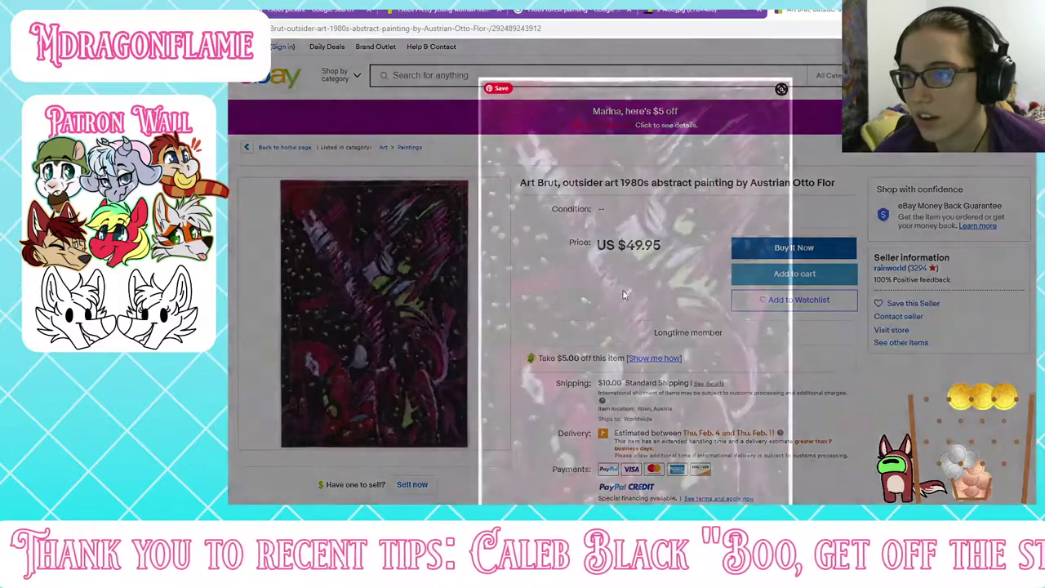
pyautogui.rightClick(649, 231)
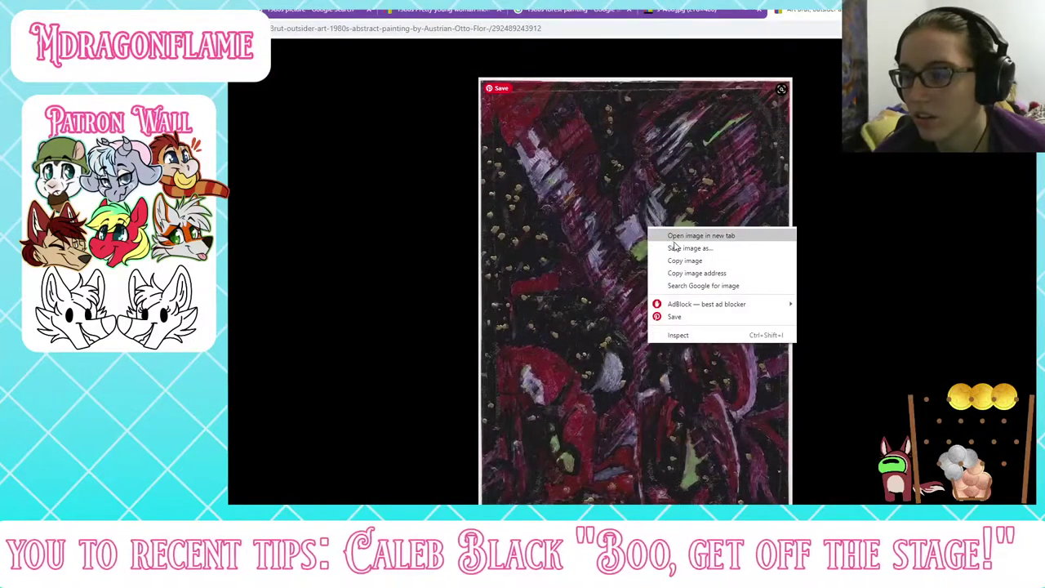
pyautogui.click(684, 247)
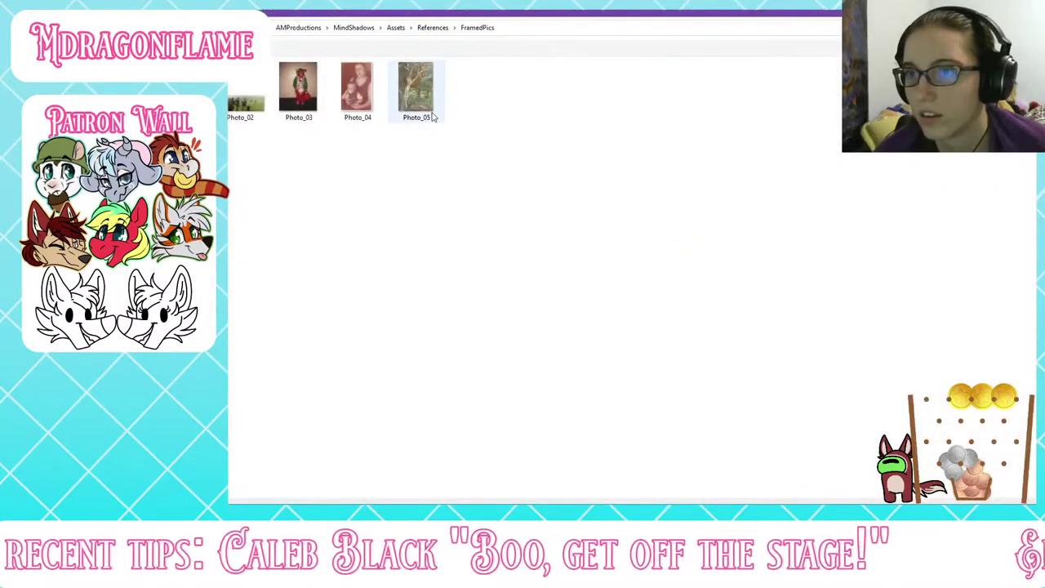
pyautogui.click(418, 90)
pyautogui.press('BackSpace')
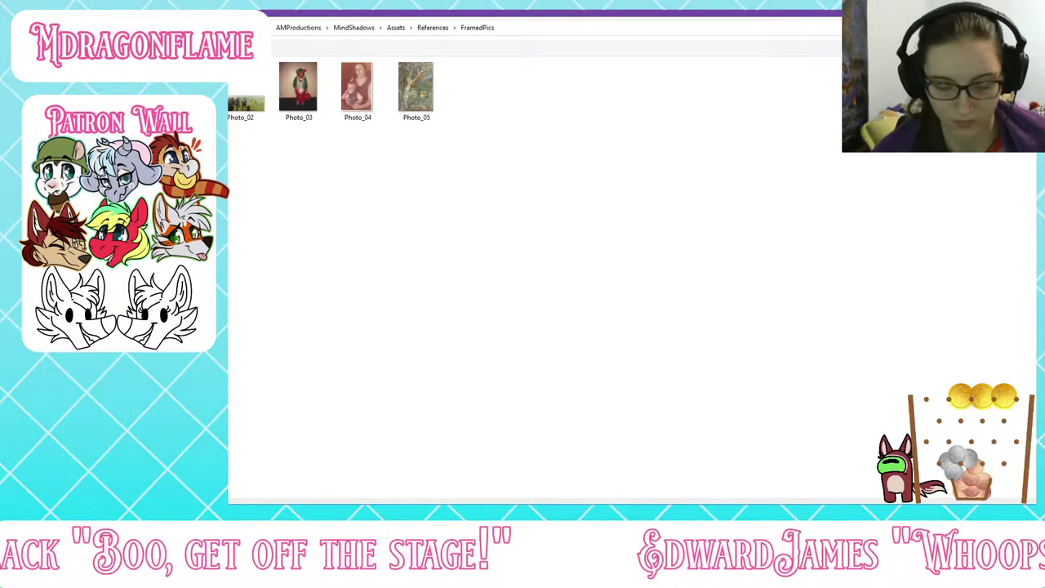
pyautogui.press('Return')
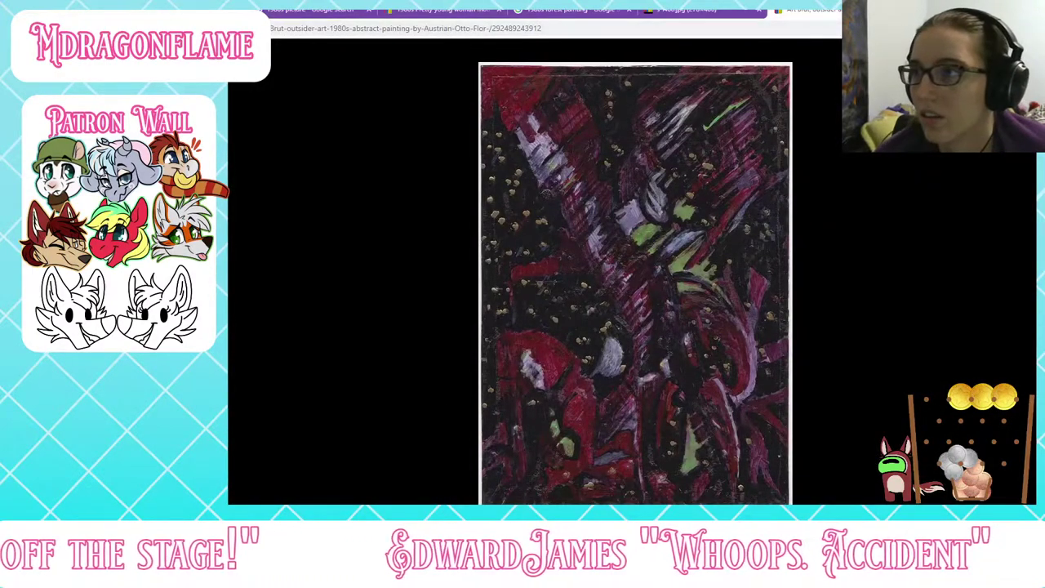
# Step: Close the Otto Flor listing, look over the Maps and Art page, and enlarge the French wild flowers painting
pyautogui.click(888, 9)
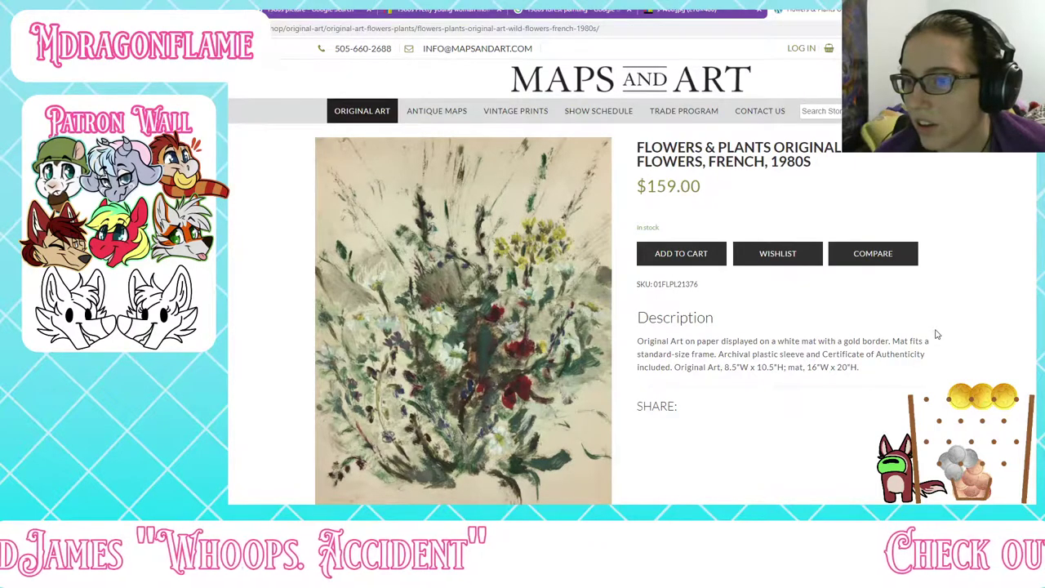
pyautogui.scroll(-5, 931, 335)
pyautogui.scroll(5, 924, 335)
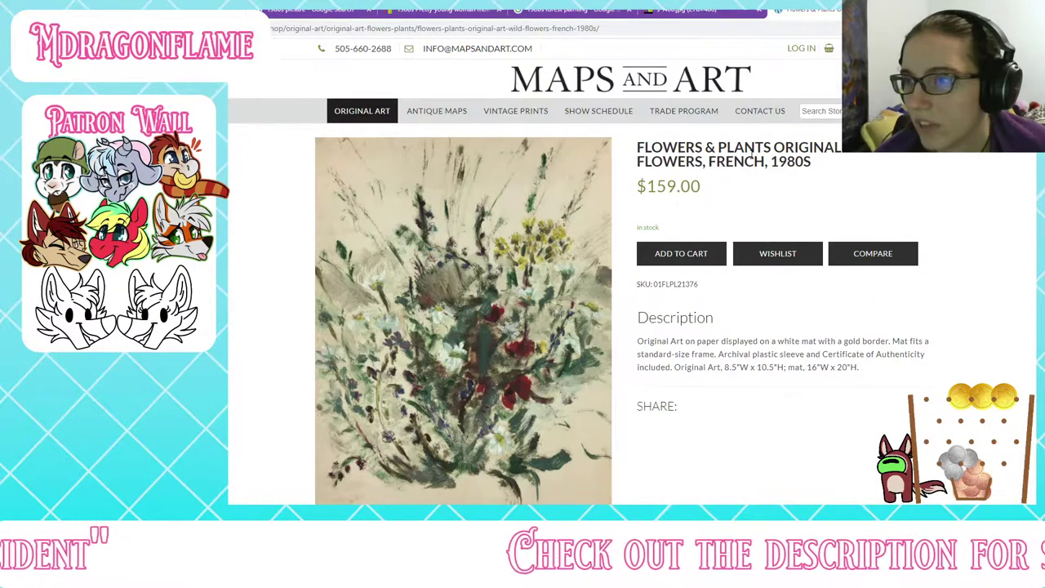
pyautogui.scroll(-1, 441, 343)
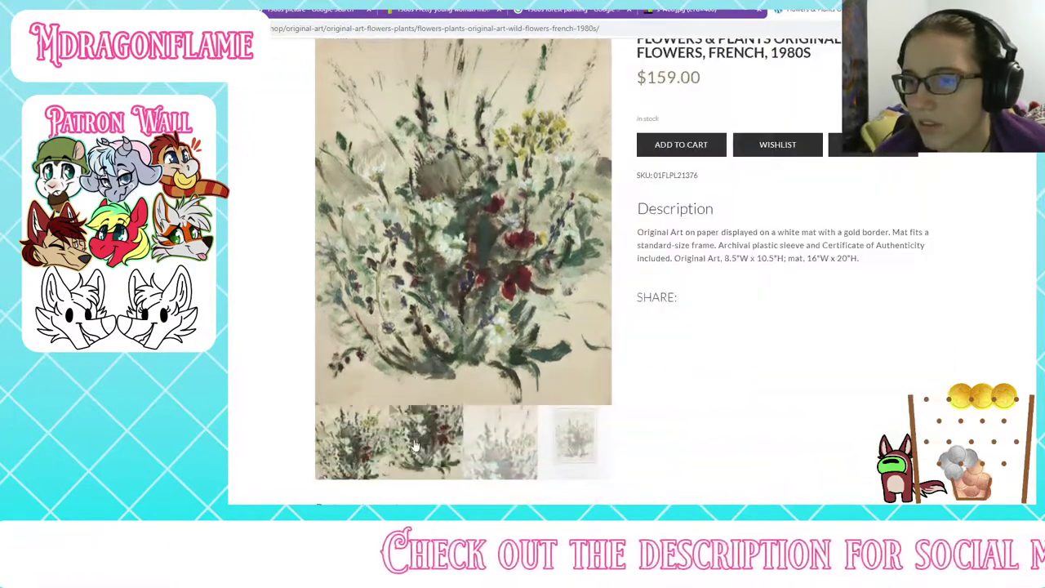
pyautogui.click(414, 445)
pyautogui.click(369, 312)
pyautogui.scroll(2, 383, 326)
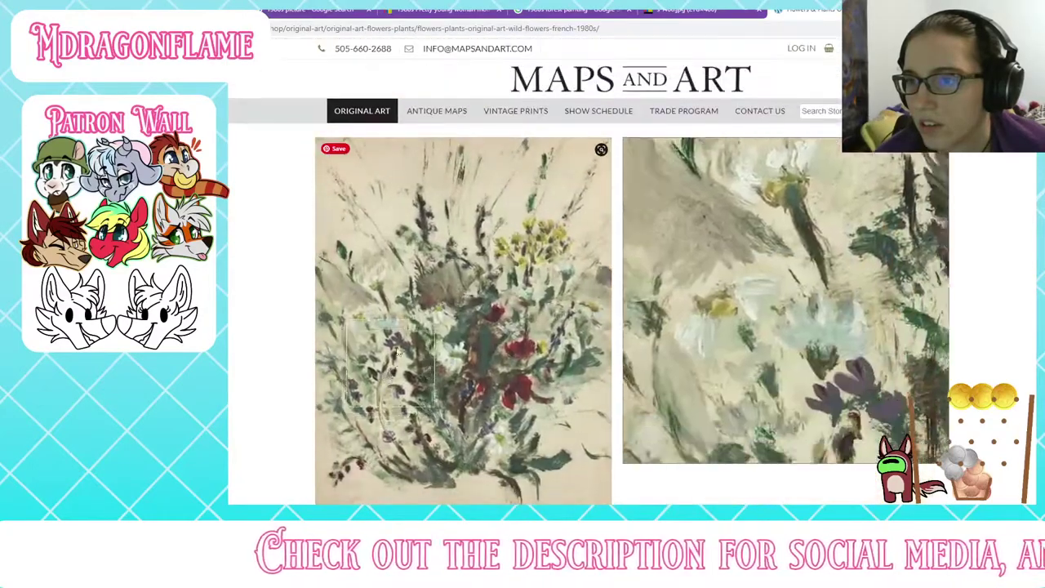
pyautogui.click(398, 351)
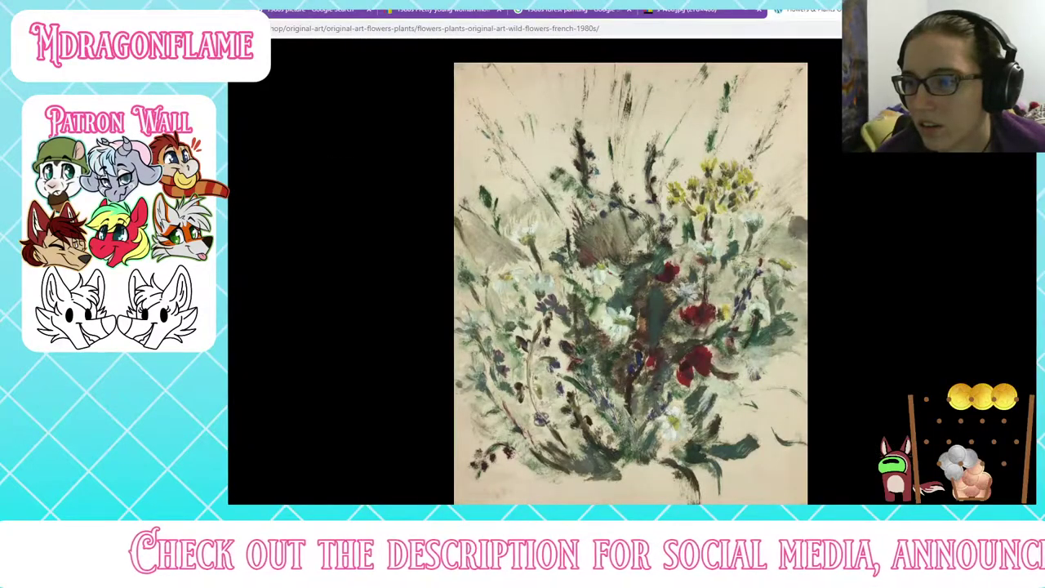
# Step: Save the enlarged wild flowers painting to the FramedPics folder as Photo_07_AustrianOttoFlor
pyautogui.click(617, 302)
pyautogui.rightClick(616, 244)
pyautogui.click(575, 248)
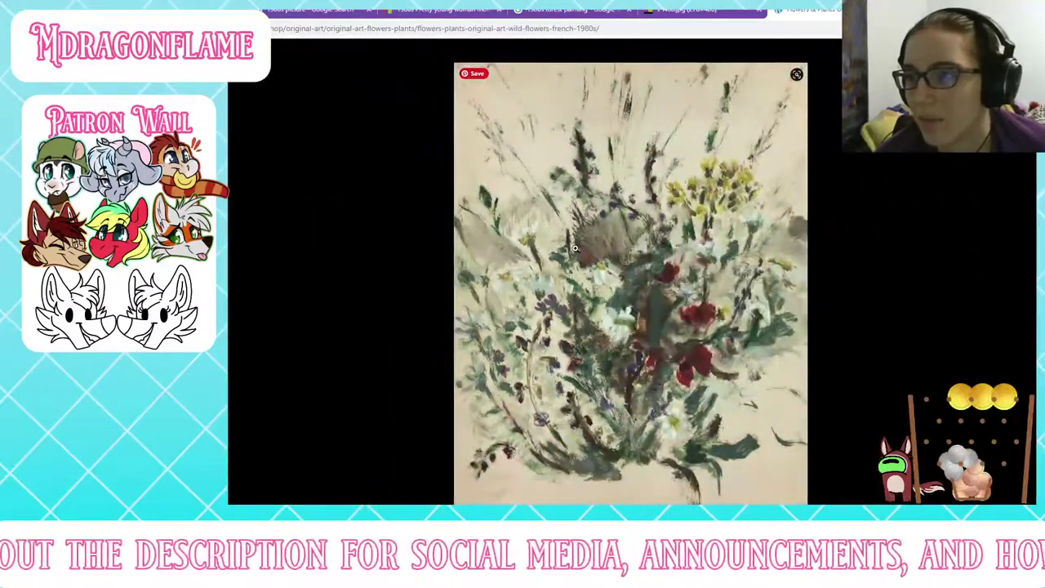
pyautogui.rightClick(575, 247)
pyautogui.click(595, 266)
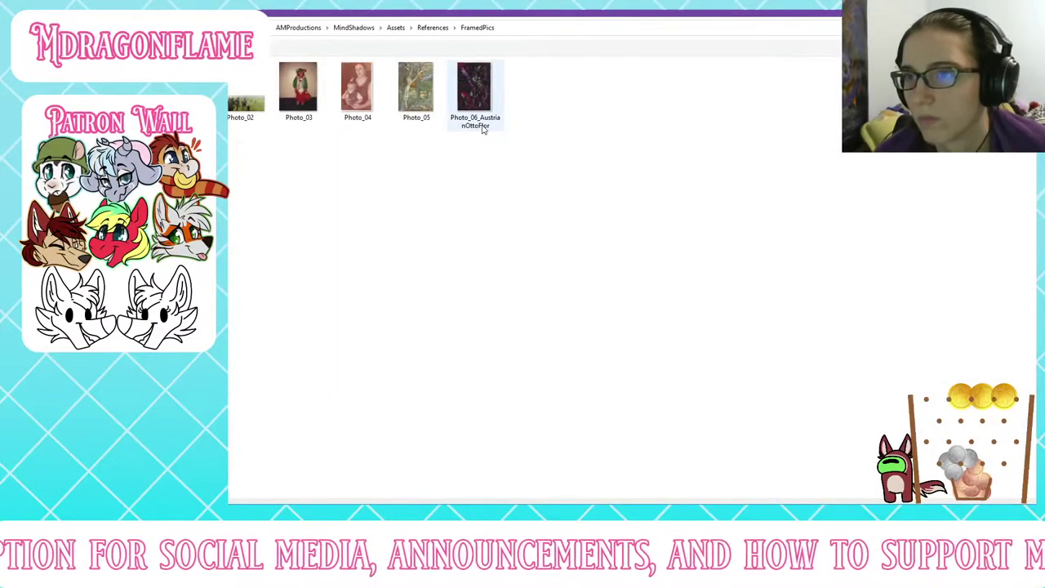
pyautogui.click(464, 131)
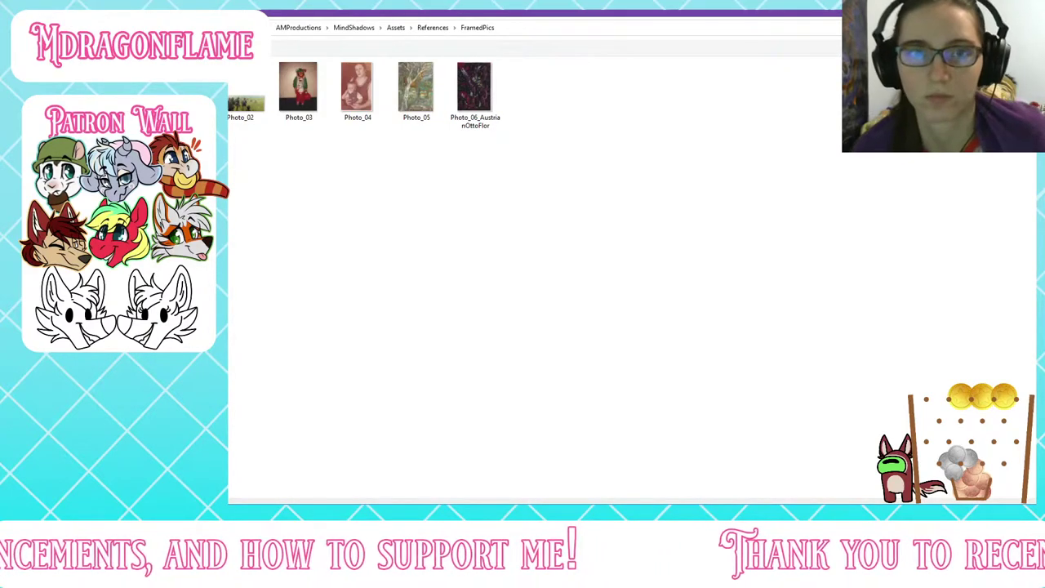
pyautogui.hotkey('alt', 'Tab')
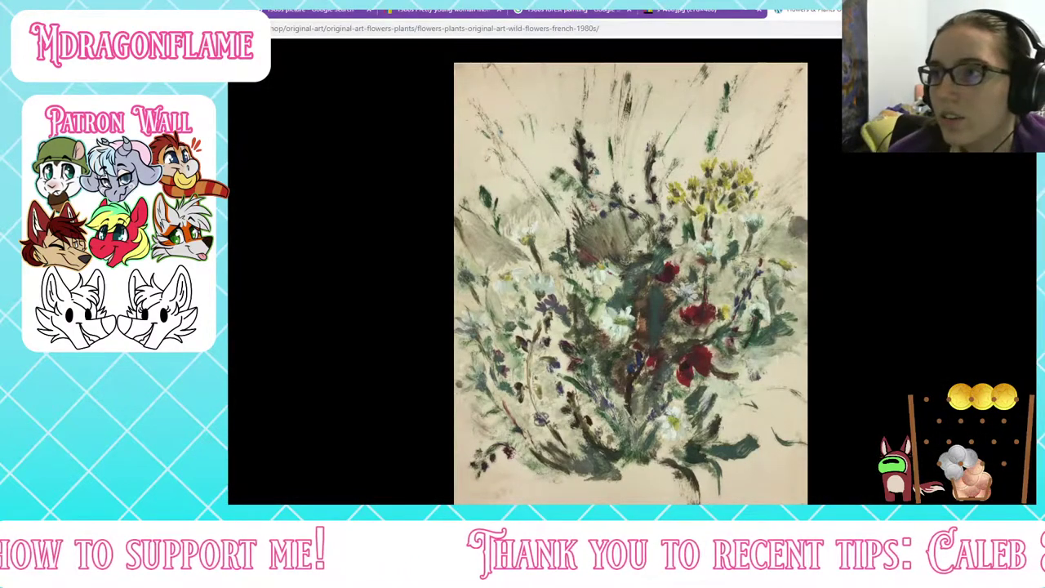
# Step: Close the browser pages used for the flower, forest painting, mother and child, and 1980s picture references
pyautogui.click(888, 10)
pyautogui.click(758, 11)
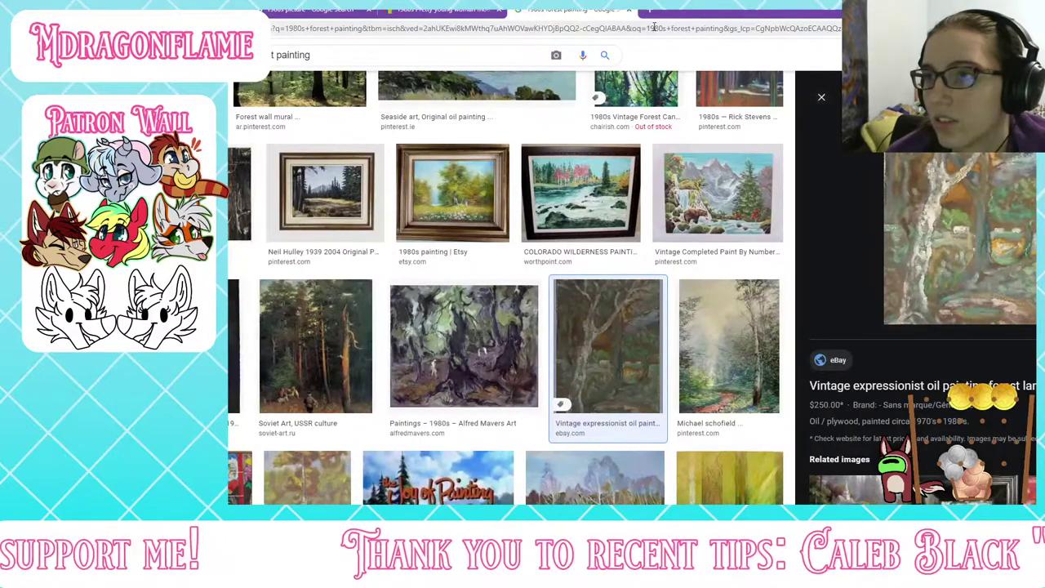
pyautogui.click(629, 9)
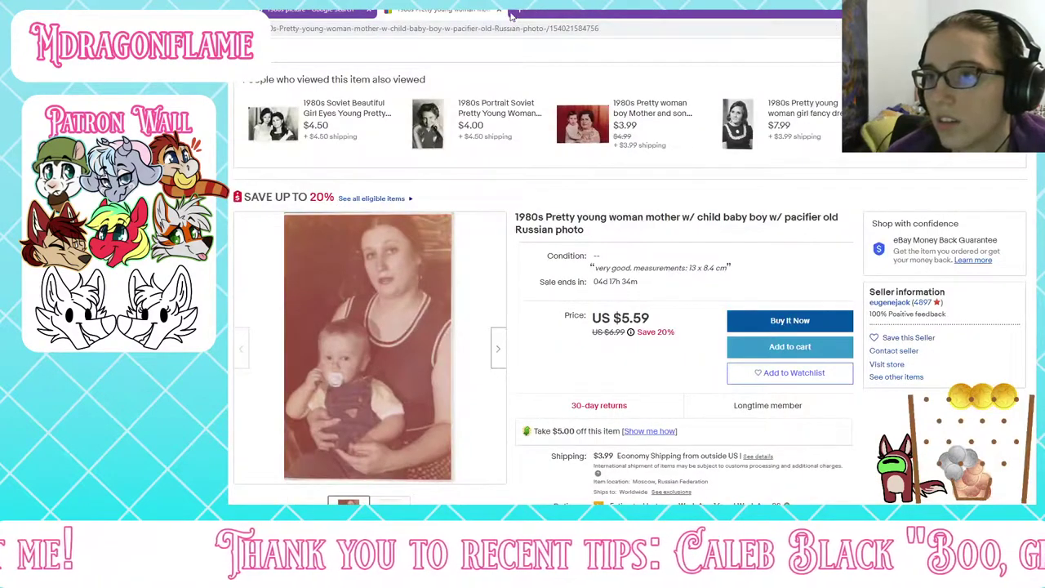
pyautogui.click(498, 11)
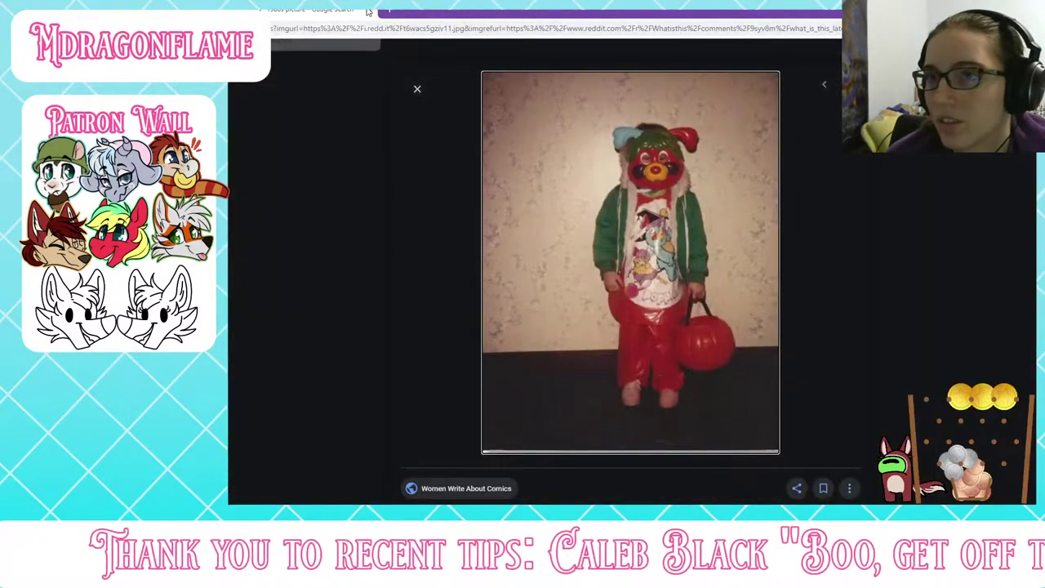
pyautogui.click(369, 10)
# Step: Switch to Substance Painter and start adding resources to import from the Assets / References / FramedPics folder
pyautogui.hotkey('alt', 'Tab')
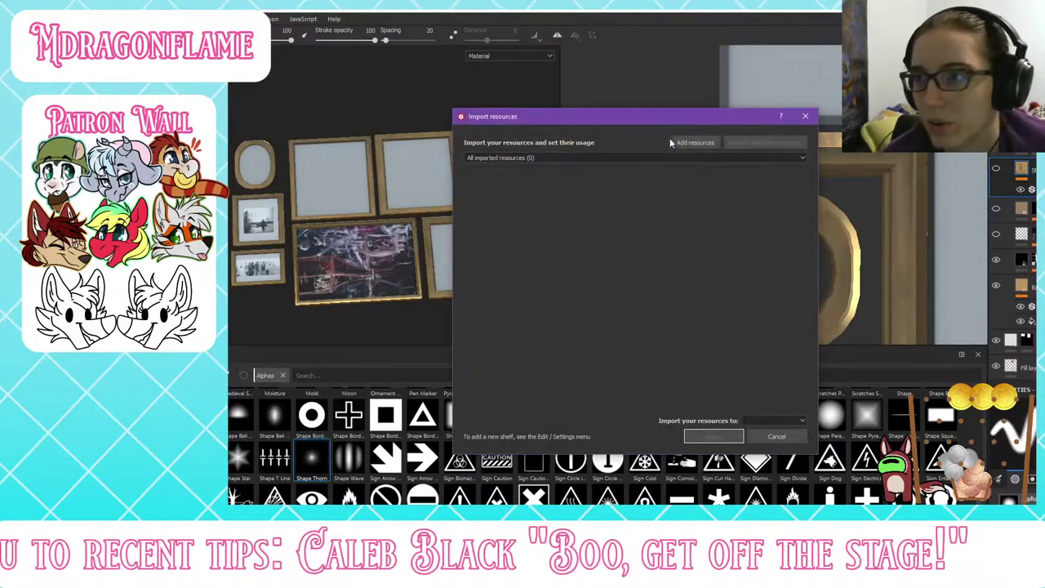
pyautogui.click(692, 143)
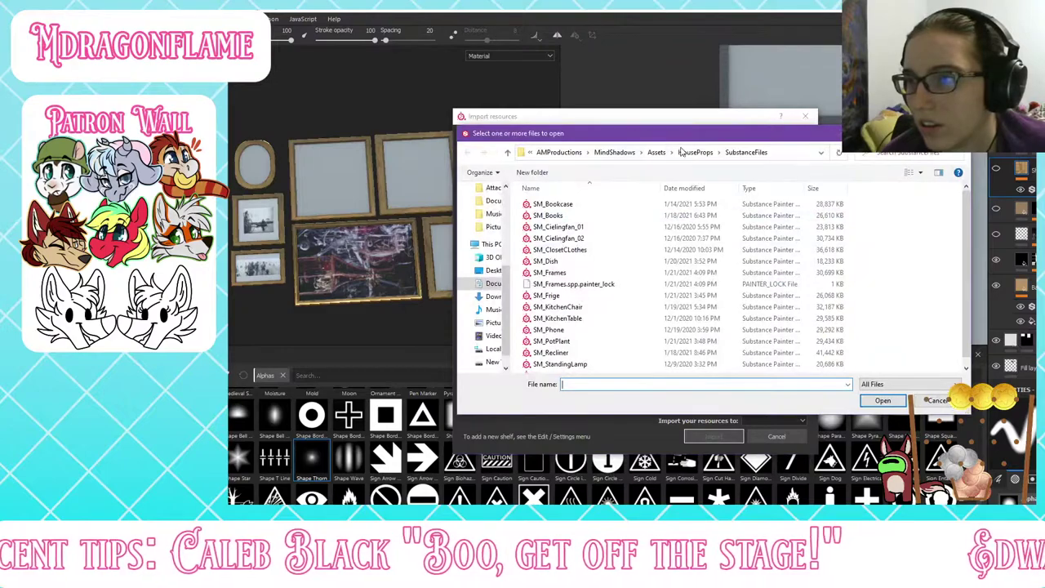
pyautogui.click(659, 153)
pyautogui.doubleClick(551, 272)
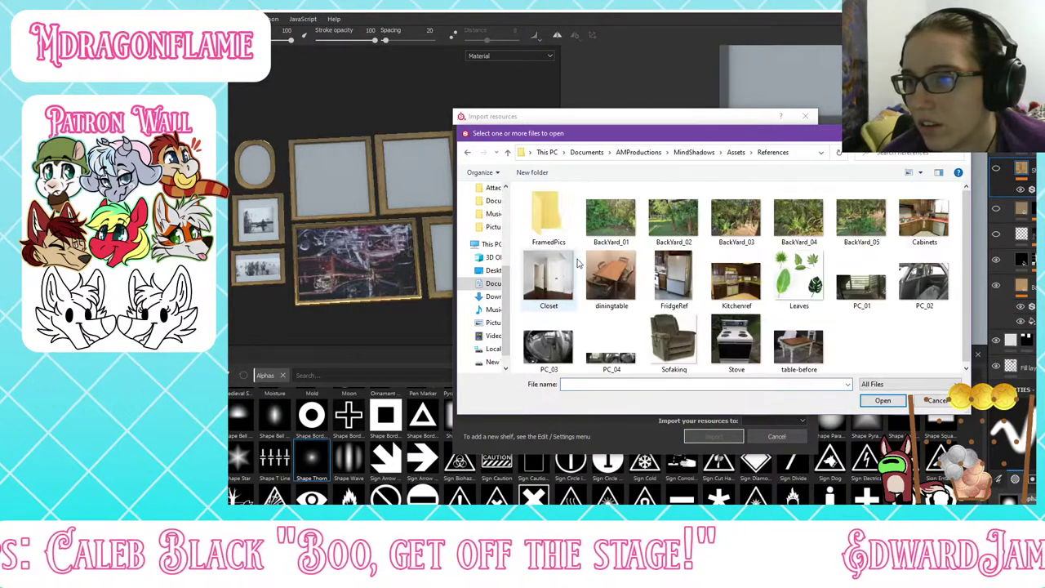
pyautogui.doubleClick(552, 219)
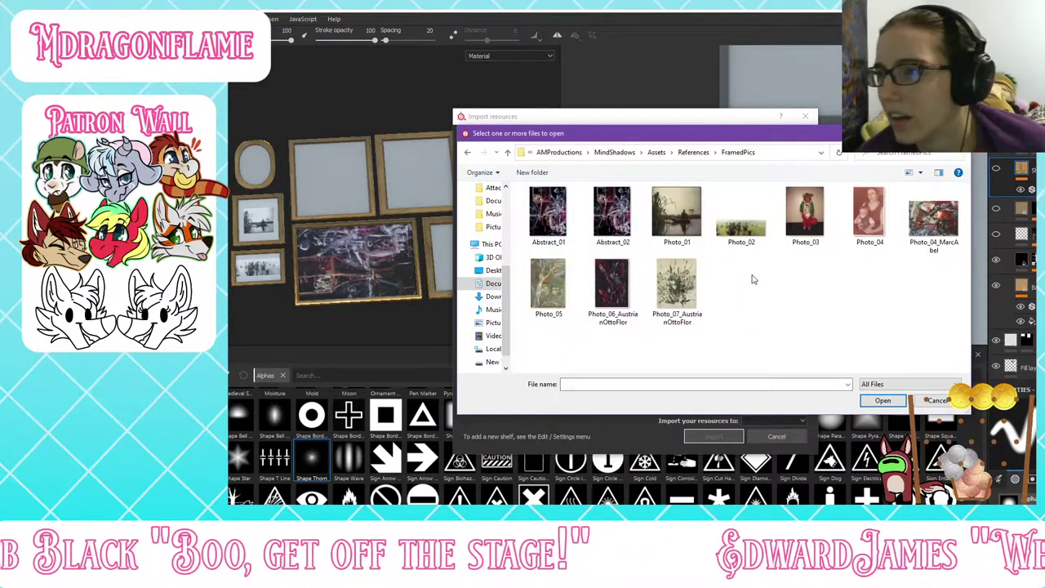
# Step: Choose Photo_03, Photo_04, Photo_04_MarcAbel, Photo_05, Photo_06_AustrianOttoFlor and Photo_07_AustrianOttoFlor as the resources to import
pyautogui.click(687, 318)
pyautogui.keyDown('ctrl'); pyautogui.click(612, 290); pyautogui.keyUp('ctrl')
pyautogui.keyDown('ctrl'); pyautogui.click(552, 289); pyautogui.keyUp('ctrl')
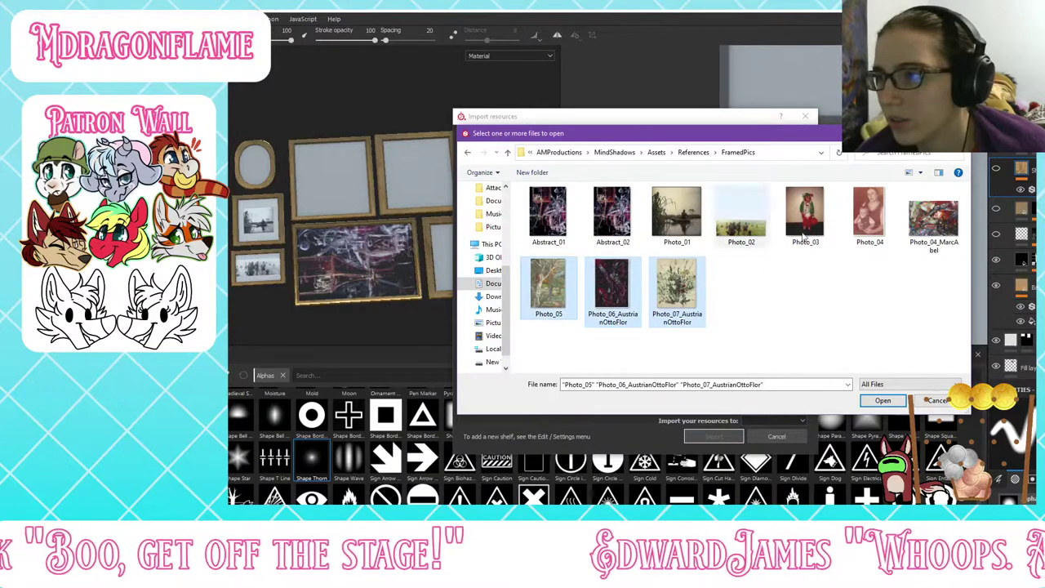
pyautogui.keyDown('ctrl'); pyautogui.click(939, 222); pyautogui.keyUp('ctrl')
pyautogui.keyDown('ctrl'); pyautogui.click(870, 214); pyautogui.keyUp('ctrl')
pyautogui.keyDown('ctrl'); pyautogui.click(808, 212); pyautogui.keyUp('ctrl')
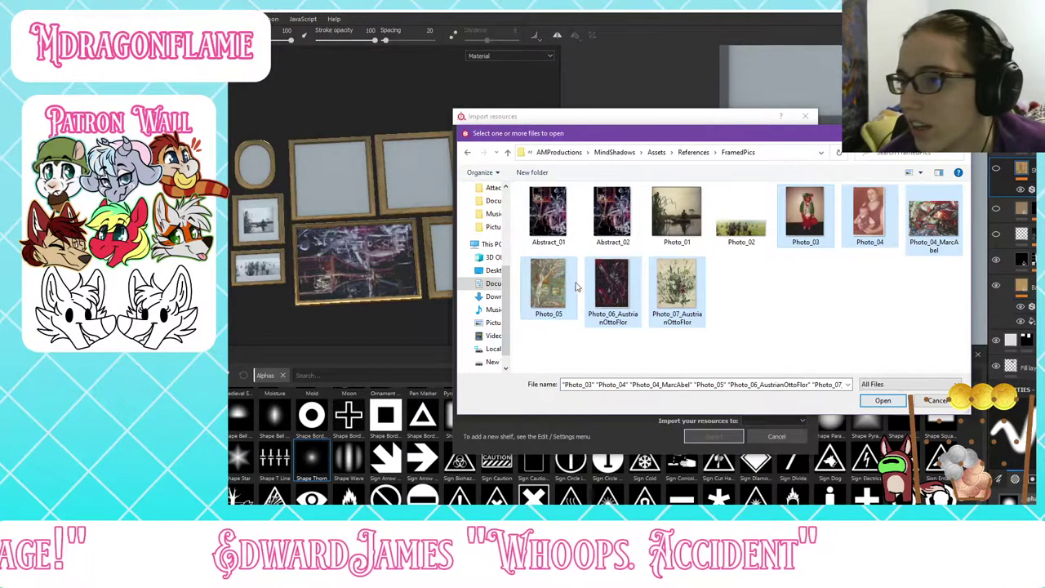
pyautogui.click(883, 400)
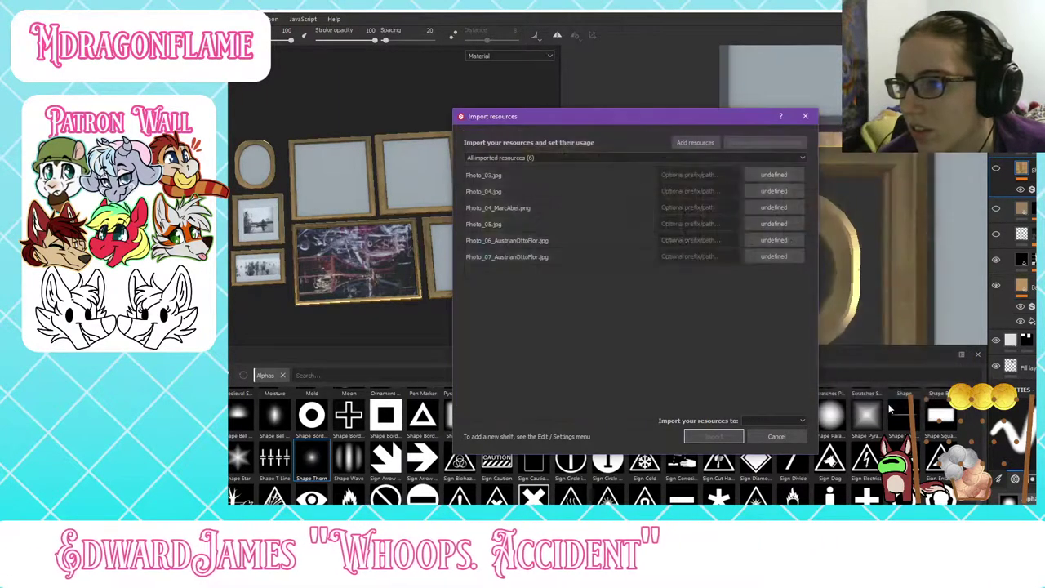
# Step: Set all six images' usage to texture and import them into project 'SM_Frames'
pyautogui.click(763, 256)
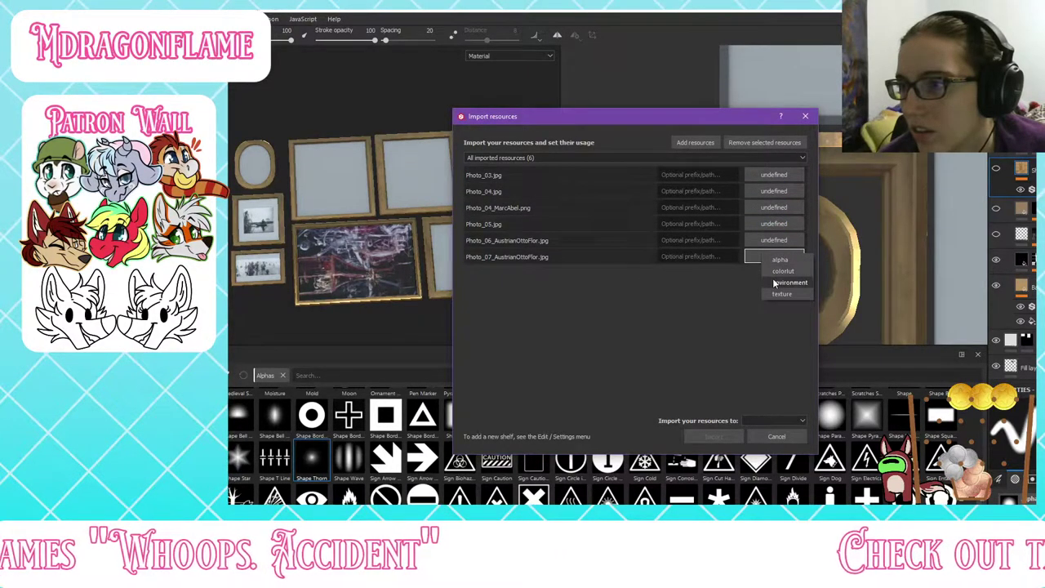
pyautogui.click(779, 293)
pyautogui.click(760, 420)
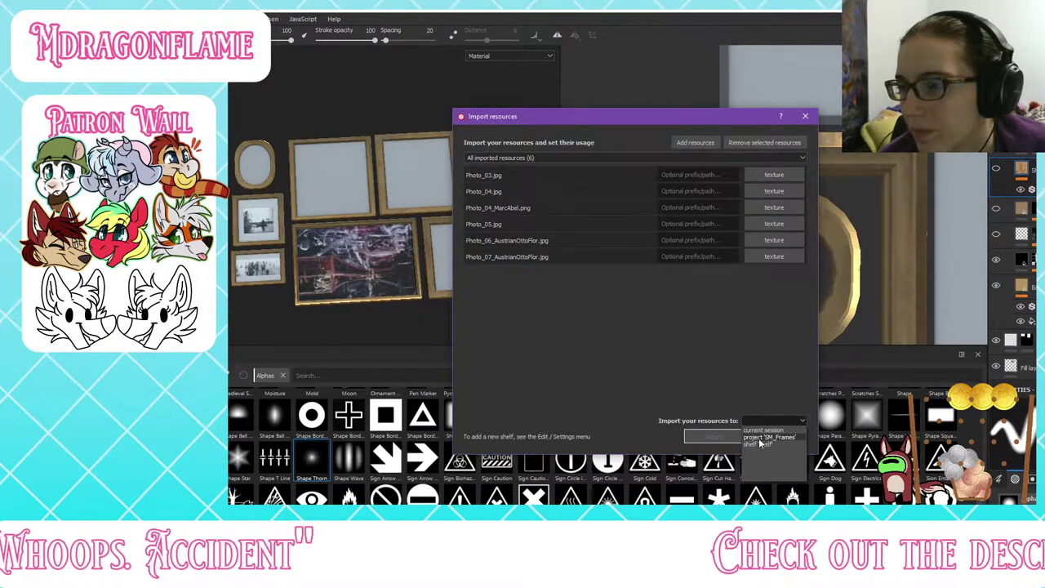
pyautogui.click(758, 437)
pyautogui.click(713, 437)
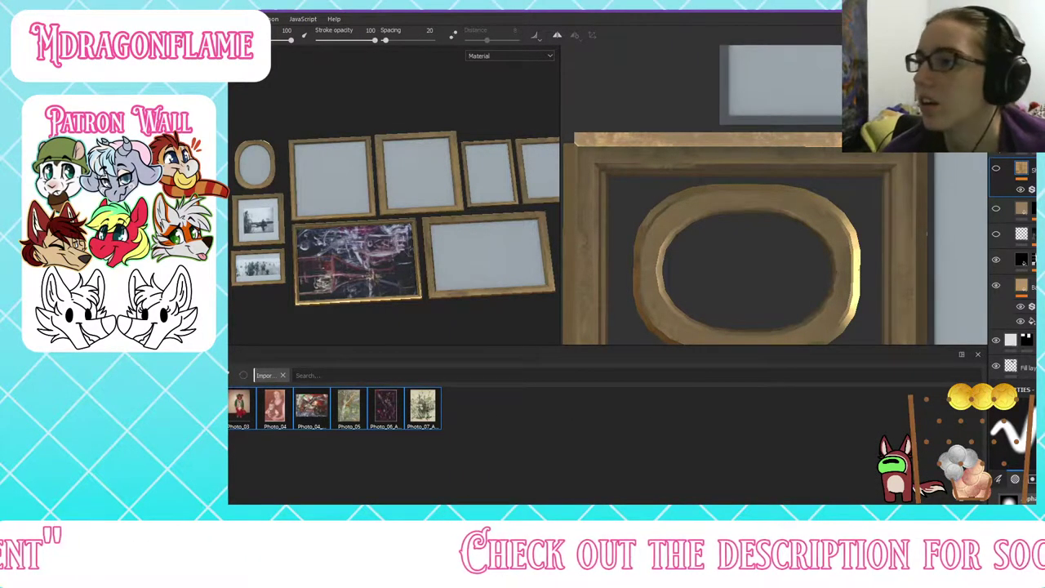
# Step: Identify the masked white layer by toggling its visibility, and add a fill layer directly above it
pyautogui.click(1009, 149)
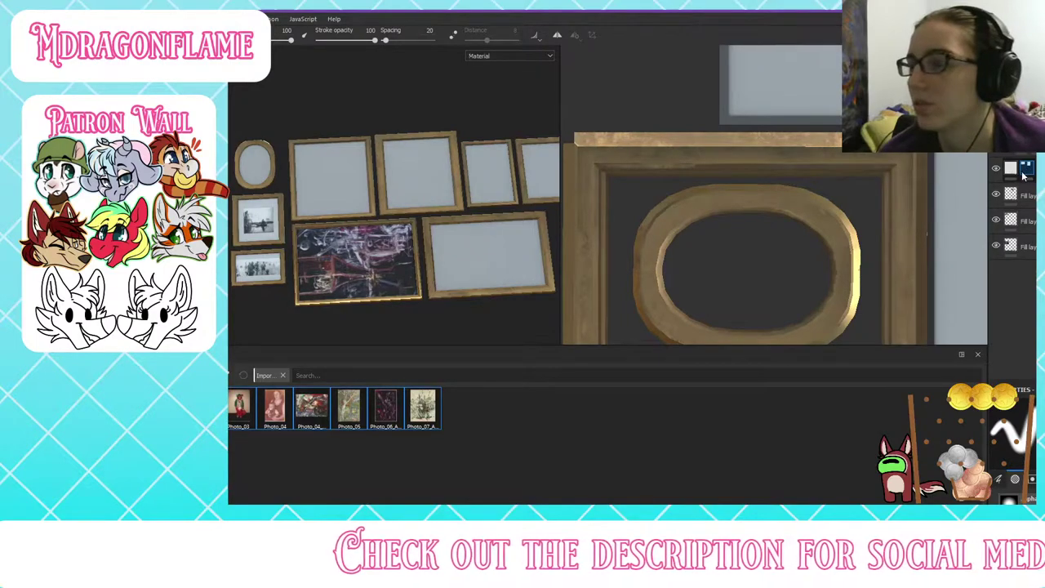
pyautogui.click(996, 170)
pyautogui.click(996, 171)
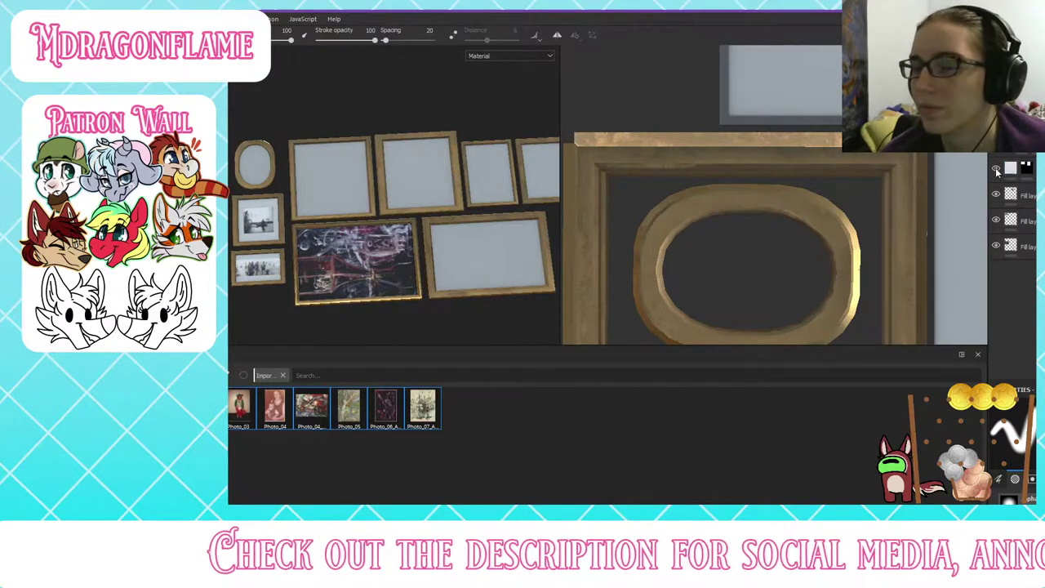
pyautogui.click(1028, 195)
pyautogui.click(1011, 168)
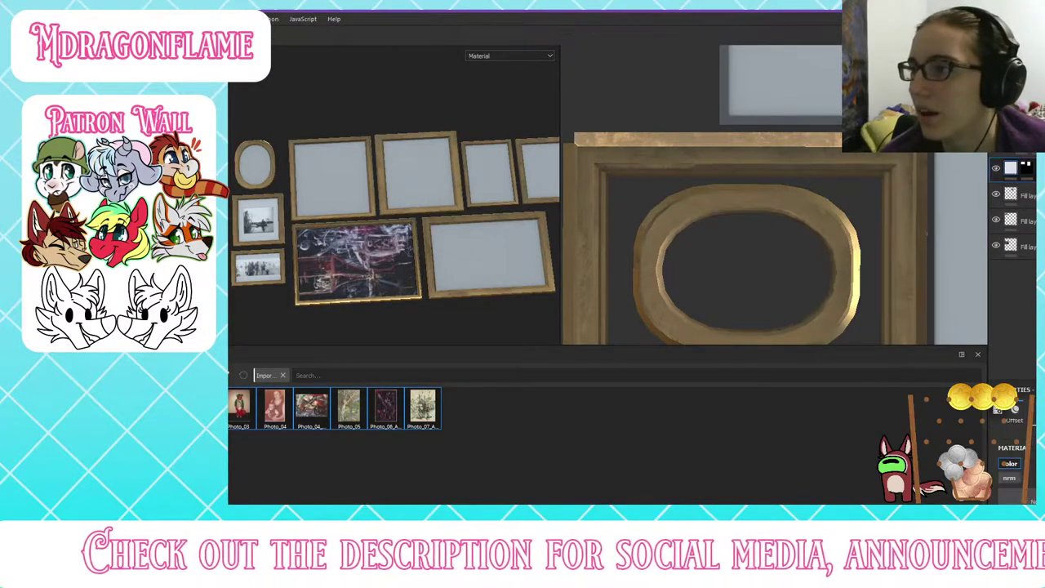
pyautogui.click(1030, 137)
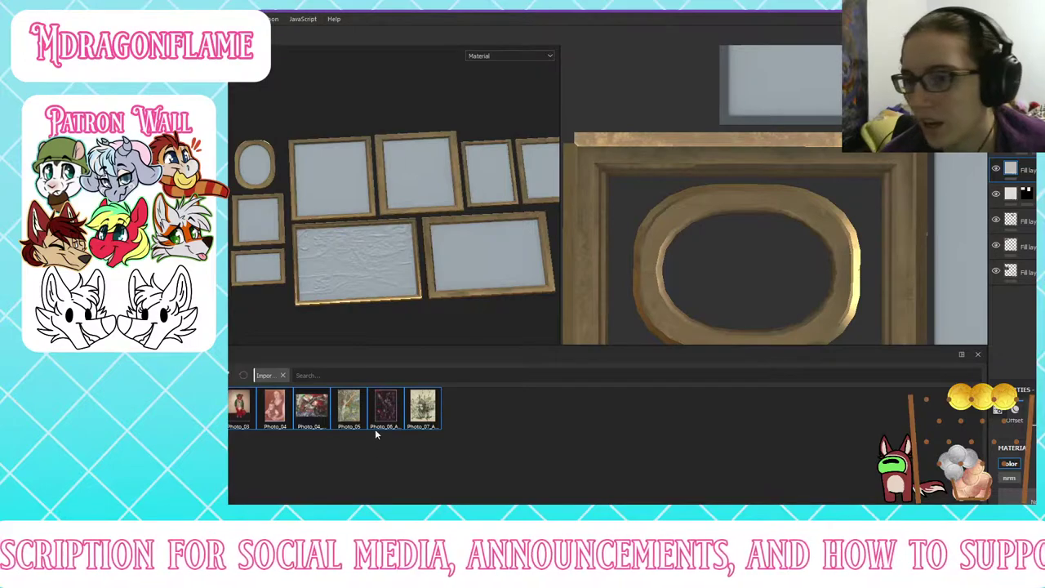
# Step: Assign the imported Photo_03 texture to the new fill layer's color channel
pyautogui.click(452, 428)
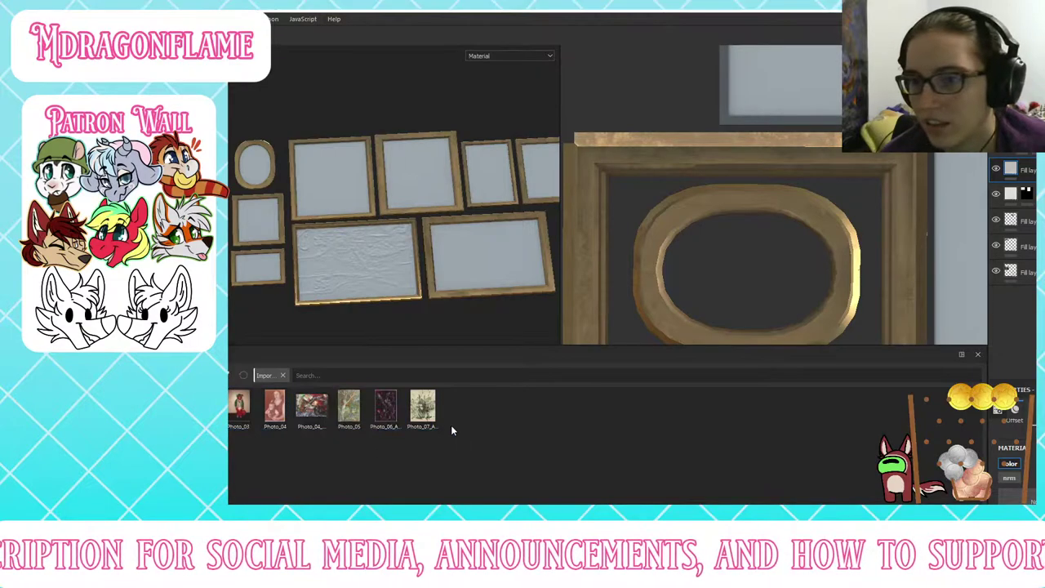
pyautogui.click(240, 407)
pyautogui.moveTo(239, 406); pyautogui.dragTo(1017, 482)
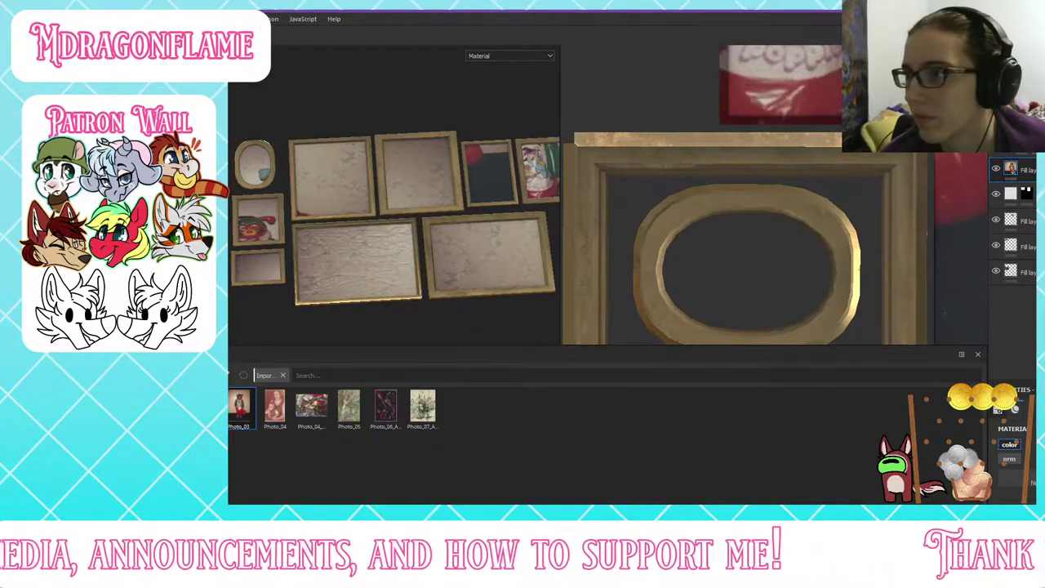
# Step: Scale the Photo_03 fill down to about a quarter of the UV sheet's width and place it over the oval picture
pyautogui.scroll(4, 1015, 469)
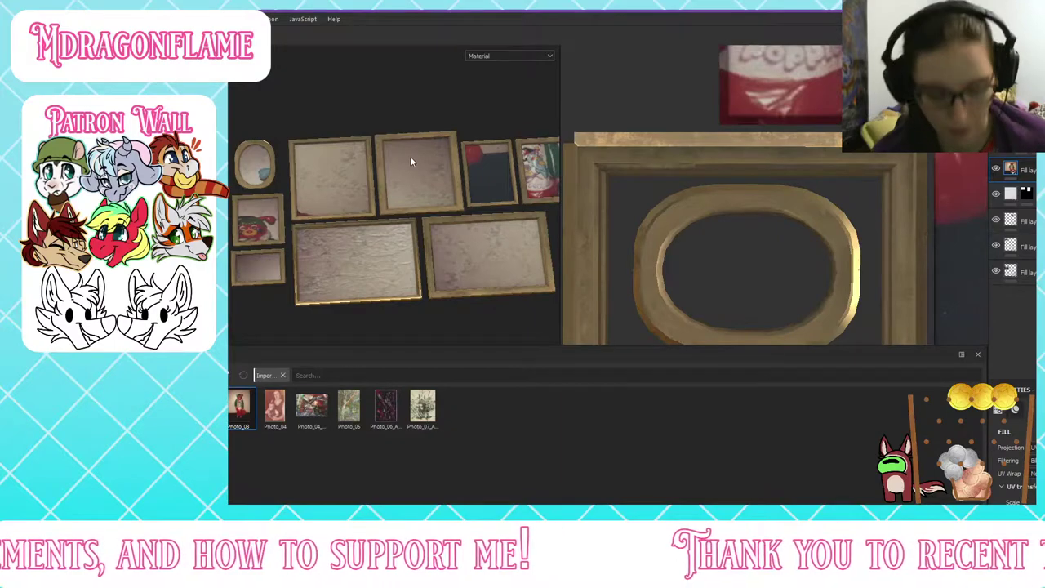
pyautogui.scroll(-6, 816, 178)
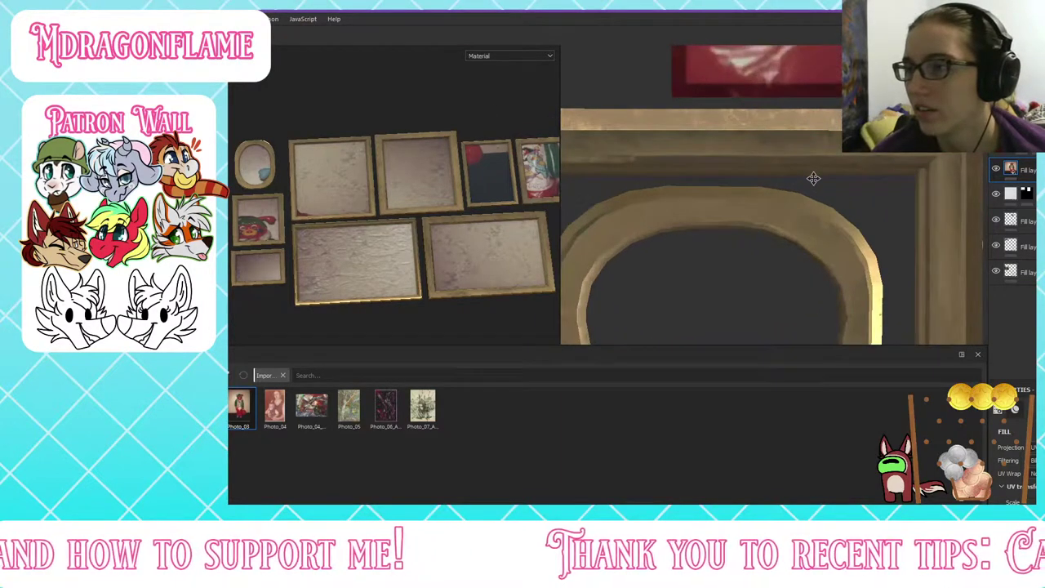
pyautogui.scroll(3, 796, 139)
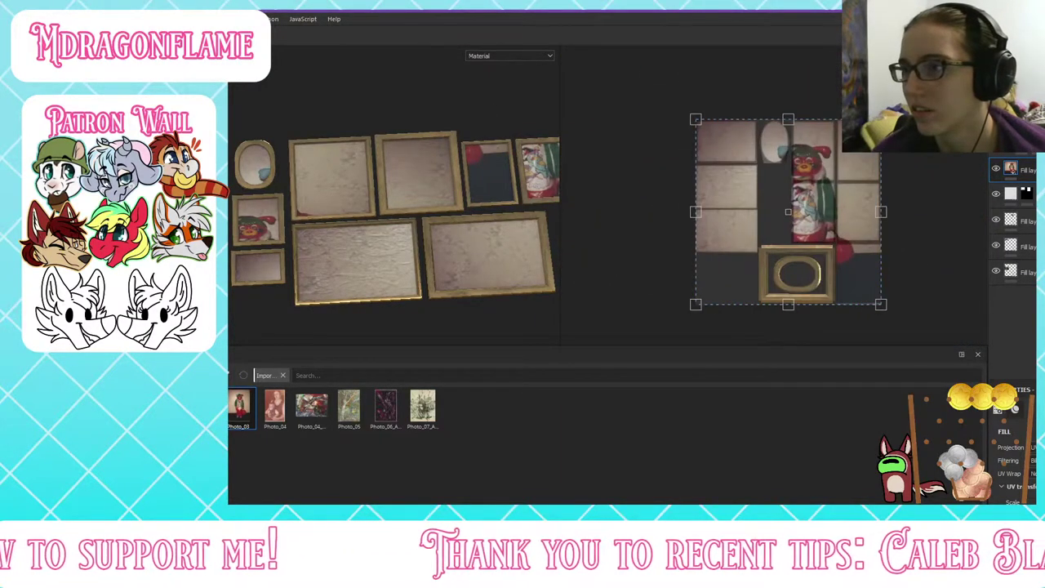
pyautogui.keyDown('shift'); pyautogui.moveTo(880, 120); pyautogui.dragTo(720, 127); pyautogui.keyUp('shift')
pyautogui.hotkey('ctrl', 'z')
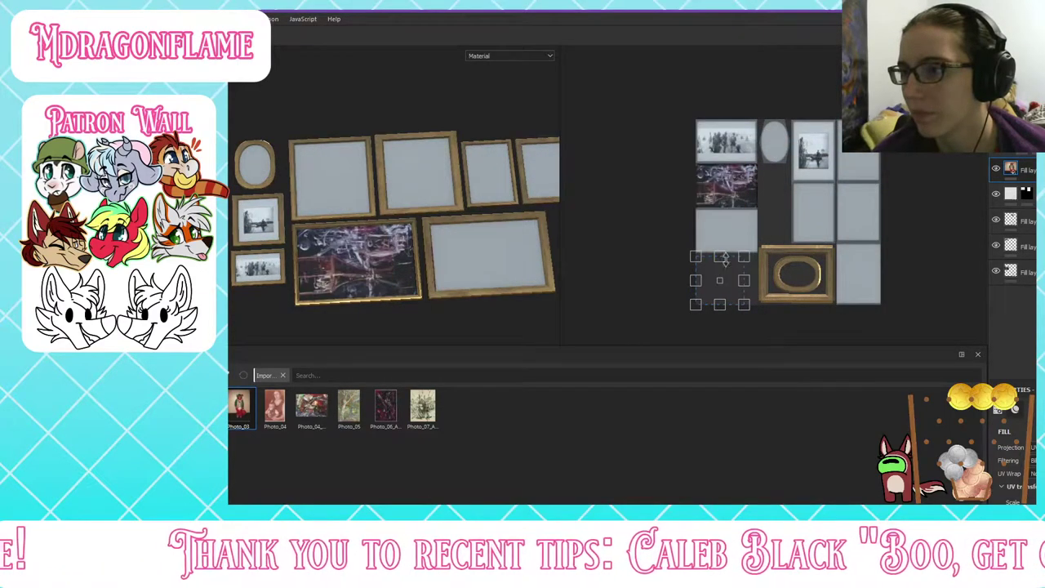
pyautogui.moveTo(724, 269); pyautogui.dragTo(778, 128)
# Step: Try to fit Photo_03 inside the oval frame by shrinking it further and centering it on the oval
pyautogui.scroll(-2, 778, 129)
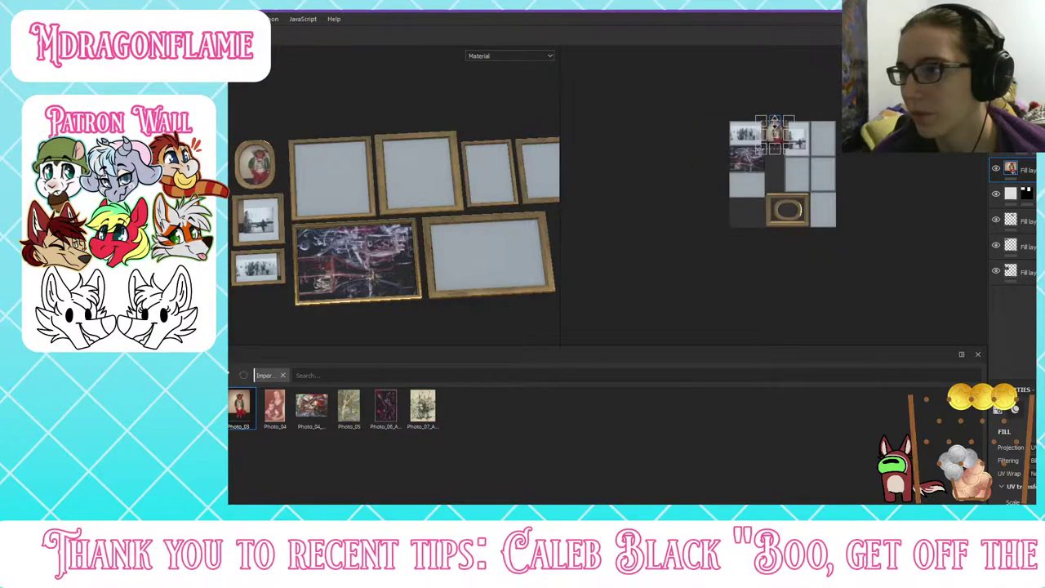
pyautogui.scroll(4, 778, 128)
pyautogui.scroll(3, 778, 128)
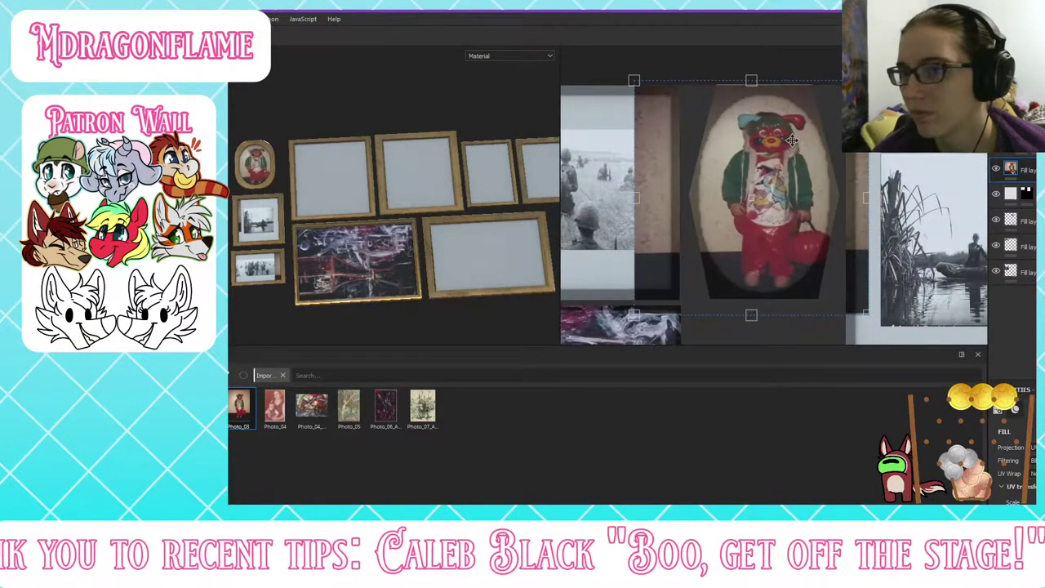
pyautogui.scroll(3, 255, 161)
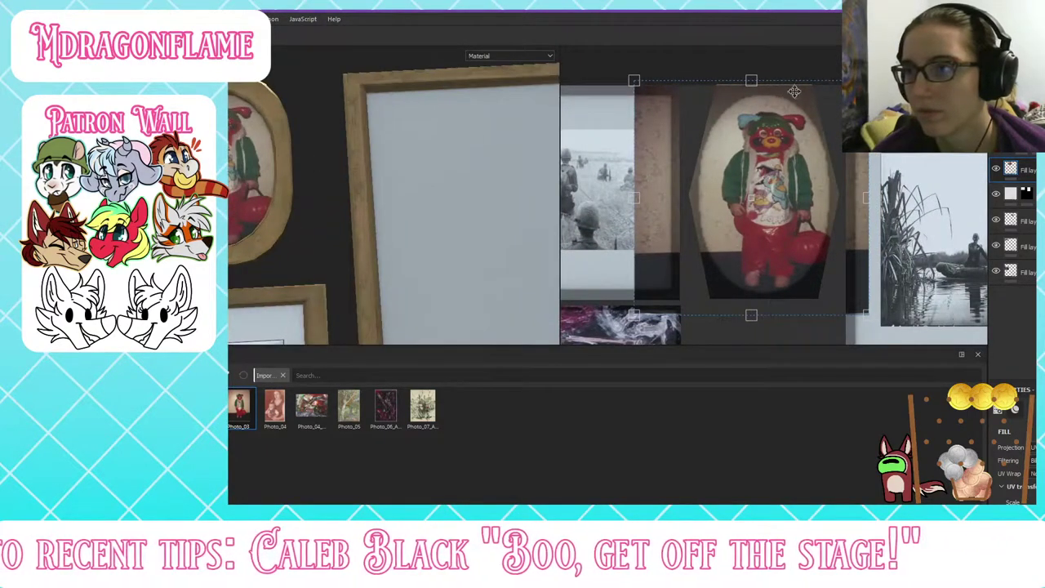
pyautogui.keyDown('shift'); pyautogui.moveTo(867, 80); pyautogui.dragTo(779, 153); pyautogui.keyUp('shift')
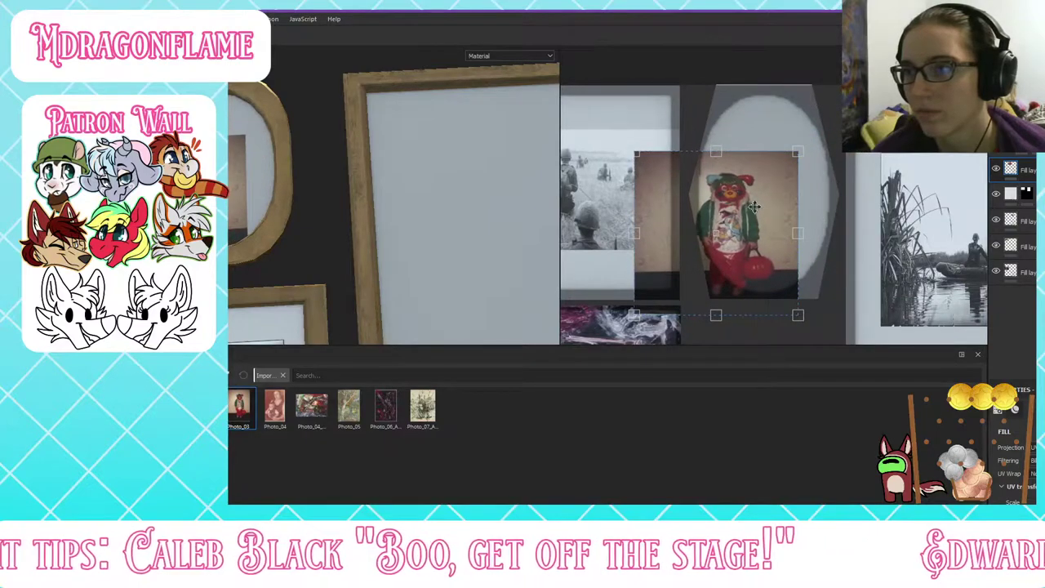
pyautogui.moveTo(752, 208); pyautogui.dragTo(784, 173)
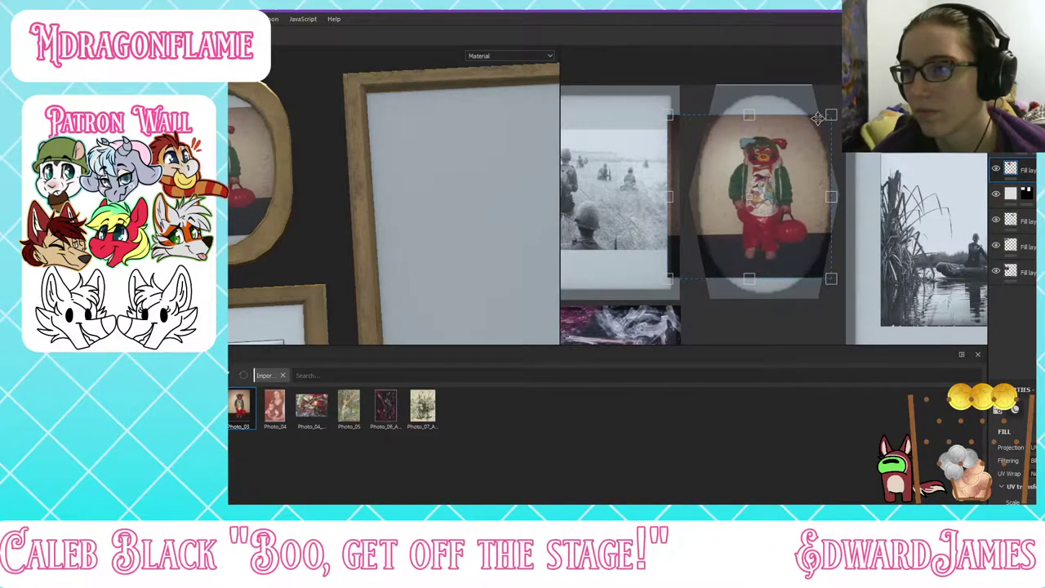
pyautogui.moveTo(818, 118); pyautogui.dragTo(775, 186, button='right')
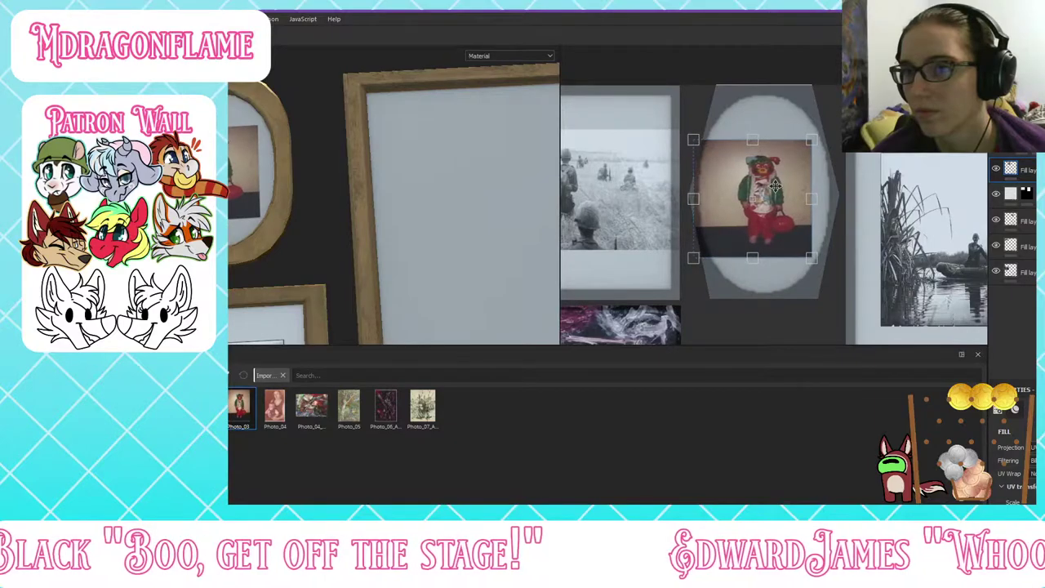
pyautogui.moveTo(774, 186); pyautogui.dragTo(777, 181)
# Step: Move Photo_03 from the oval to the empty portrait picture directly below the boat photo in the UV layout
pyautogui.scroll(-8, 312, 151)
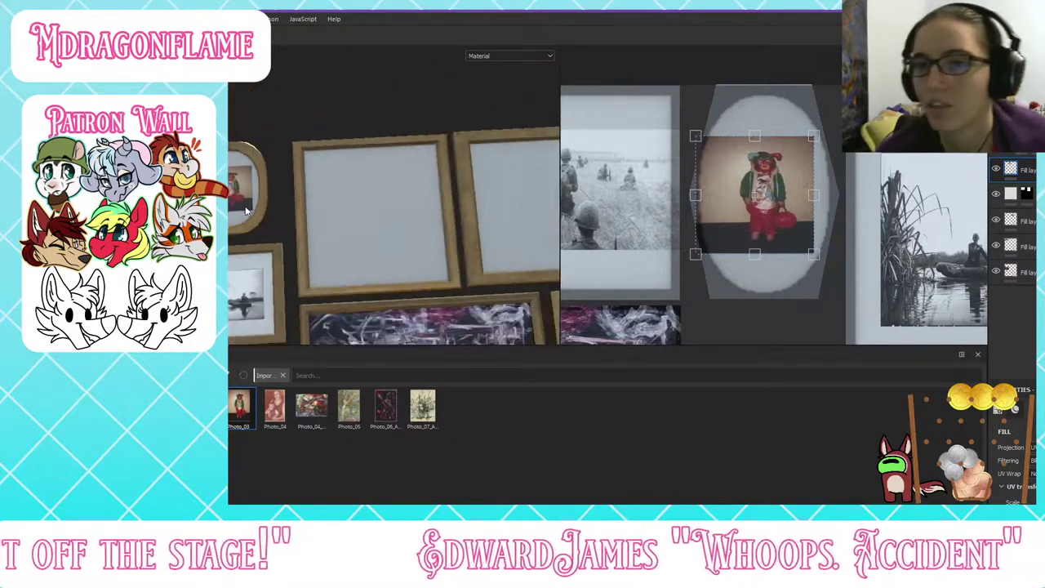
pyautogui.scroll(2, 435, 203)
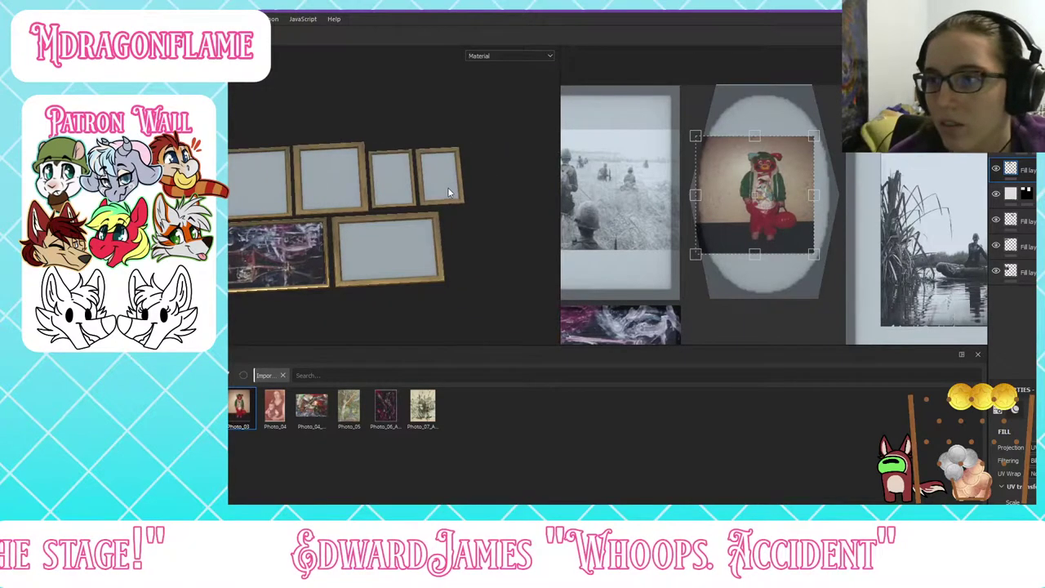
pyautogui.scroll(-3, 715, 180)
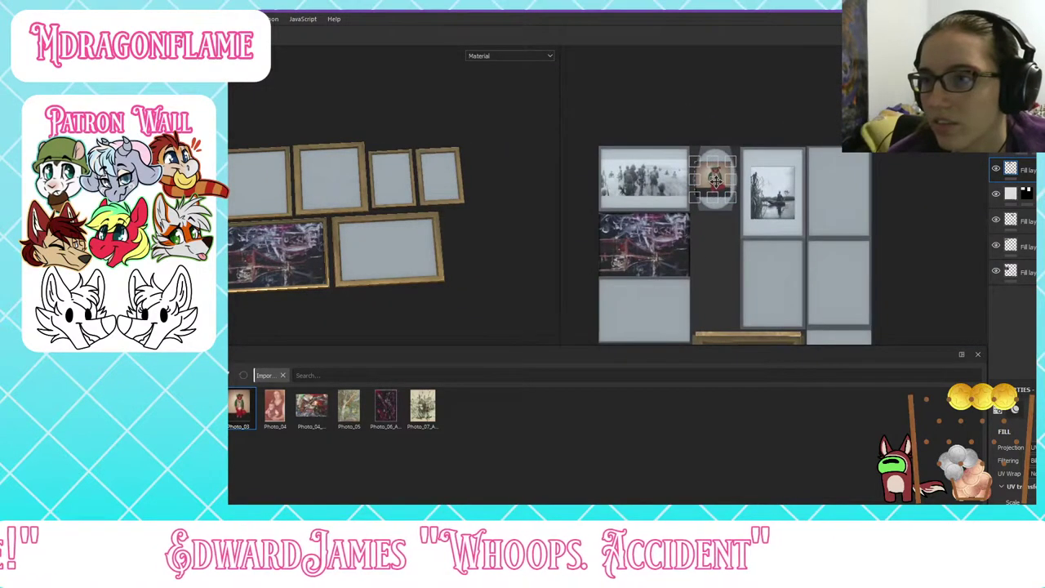
pyautogui.moveTo(716, 180); pyautogui.dragTo(776, 283)
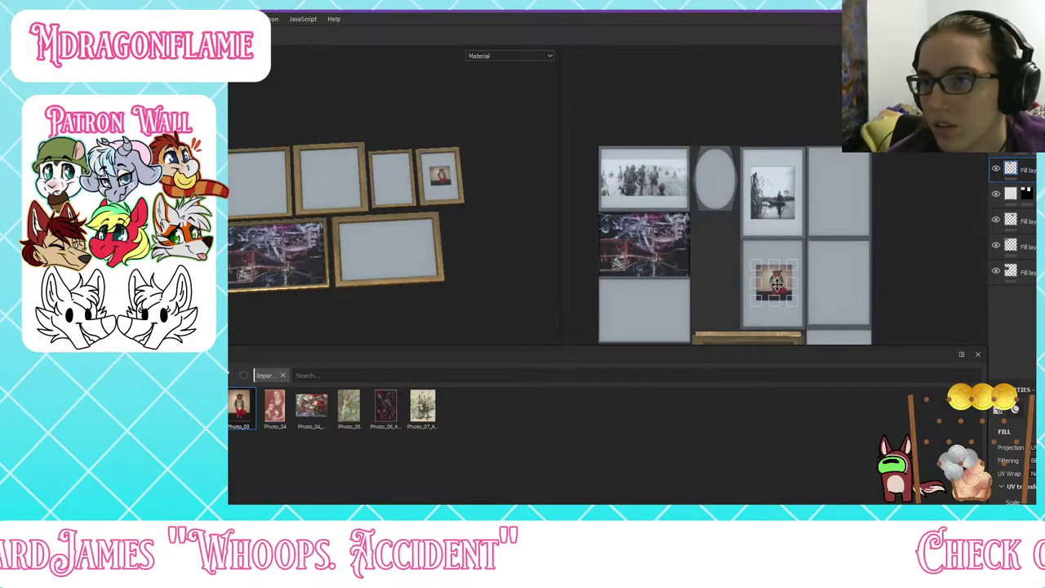
# Step: Enlarge Photo_03 in its portrait frame, leaving a white border around it, and center it
pyautogui.scroll(4, 775, 283)
pyautogui.scroll(-3, 437, 178)
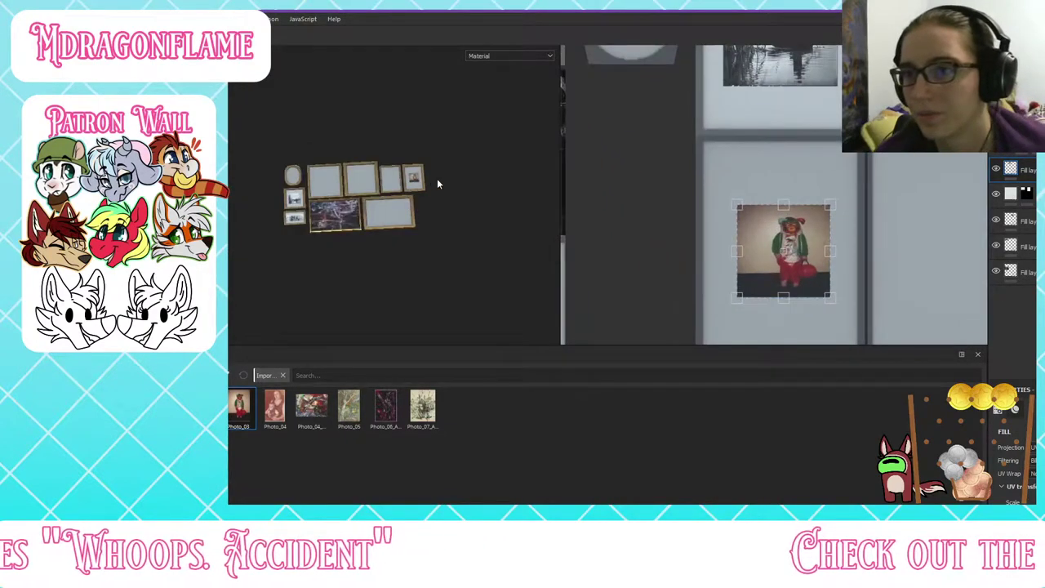
pyautogui.scroll(5, 427, 174)
pyautogui.scroll(3, 427, 174)
pyautogui.moveTo(803, 256); pyautogui.dragTo(802, 260)
pyautogui.moveTo(834, 210); pyautogui.dragTo(815, 221)
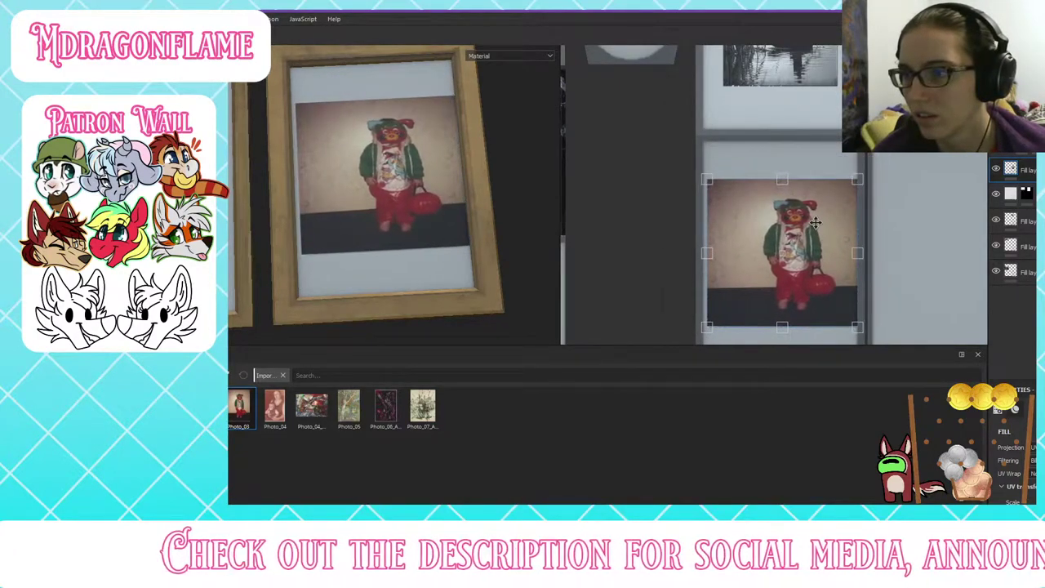
pyautogui.moveTo(854, 180); pyautogui.dragTo(825, 202)
pyautogui.moveTo(797, 248); pyautogui.dragTo(807, 242)
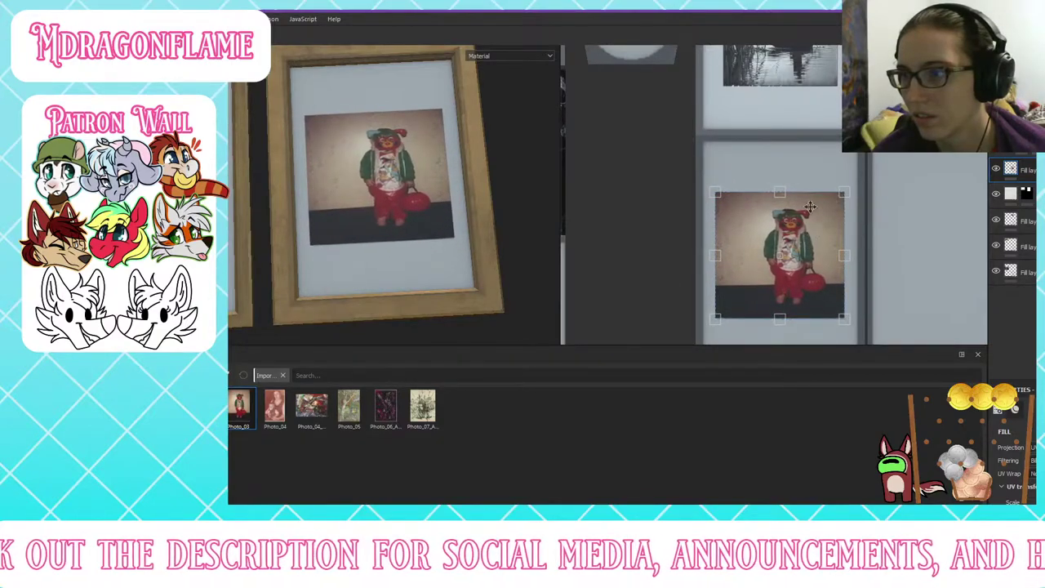
# Step: Stretch Photo_03 slightly taller, recenter it vertically in the frame, and check it up close on the model
pyautogui.moveTo(782, 193)
pyautogui.mouseDown()
pyautogui.moveTo(783, 166)
pyautogui.moveTo(783, 178)
pyautogui.mouseUp()
pyautogui.moveTo(790, 215); pyautogui.dragTo(790, 229)
pyautogui.scroll(-10, 307, 173)
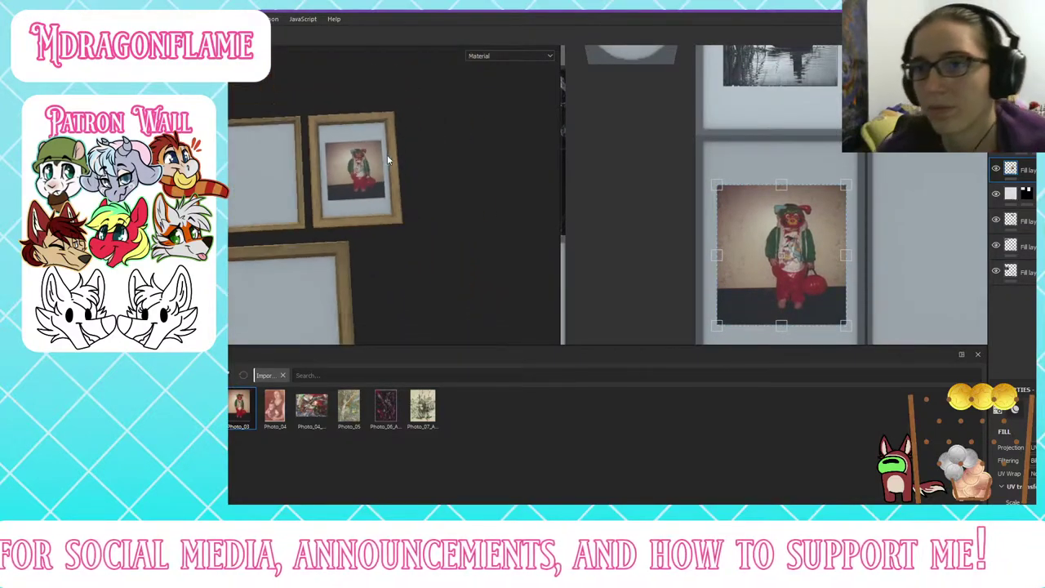
pyautogui.scroll(10, 375, 151)
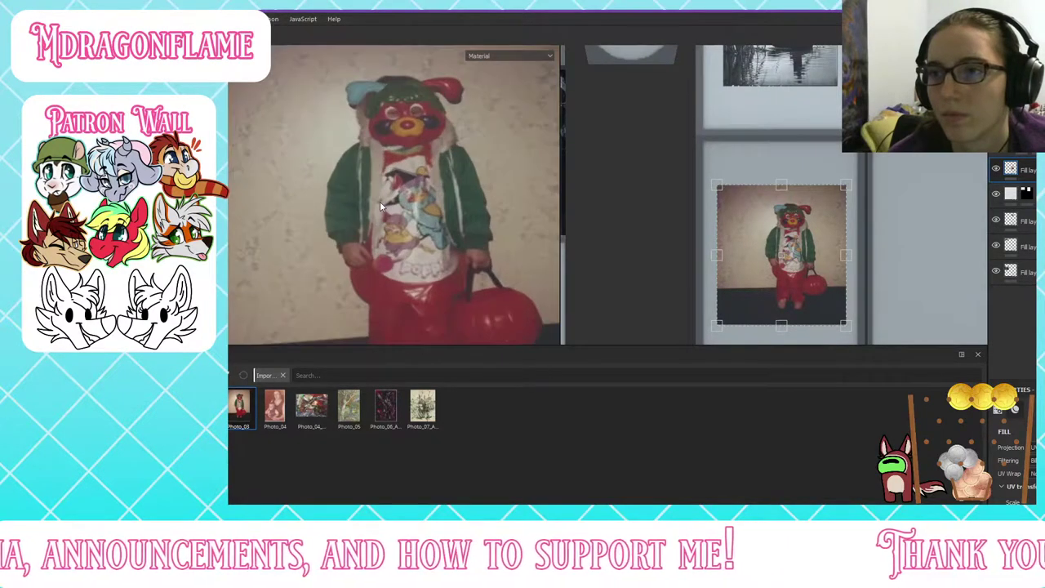
pyautogui.scroll(-10, 379, 200)
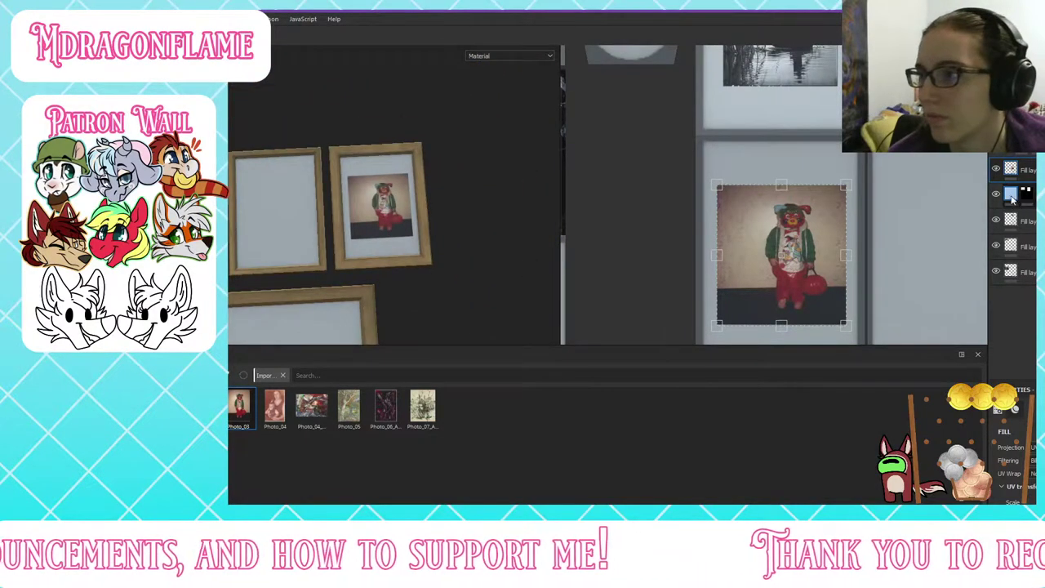
# Step: Add another fill layer above the Photo_03 layer and bring up its color channel settings
pyautogui.click(1025, 133)
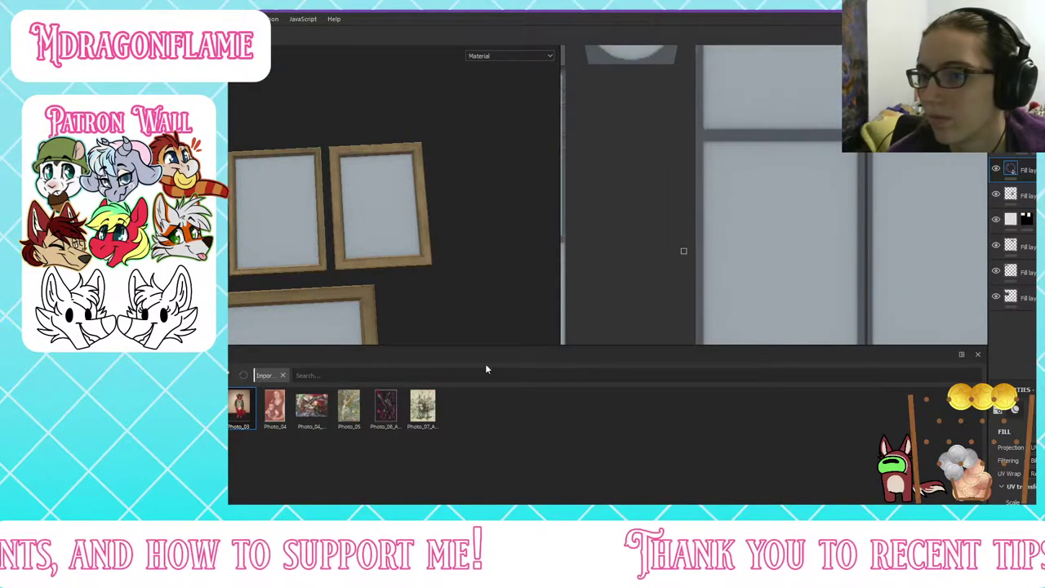
pyautogui.scroll(-8, 1013, 457)
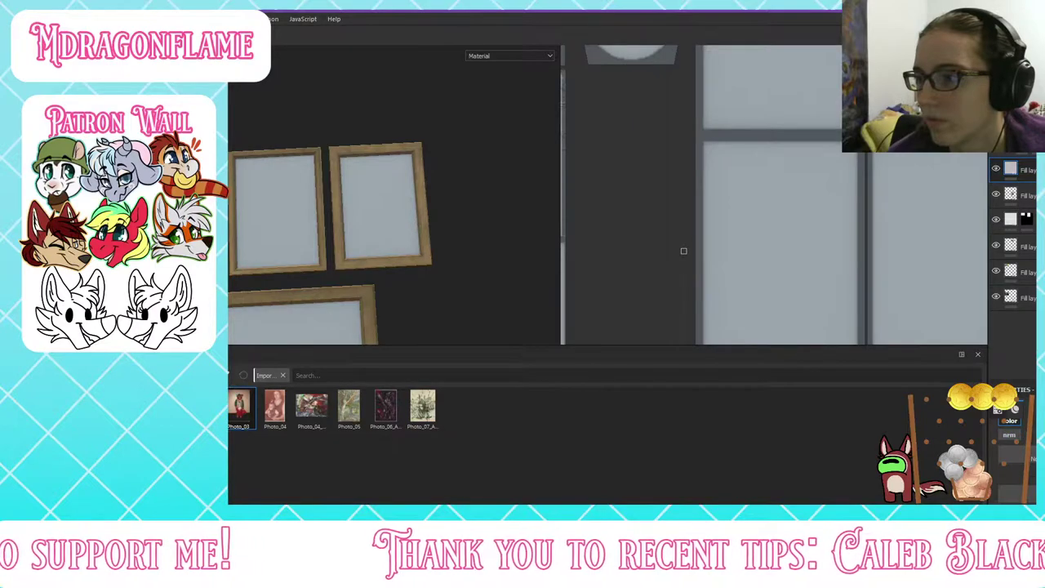
pyautogui.scroll(1, 1013, 482)
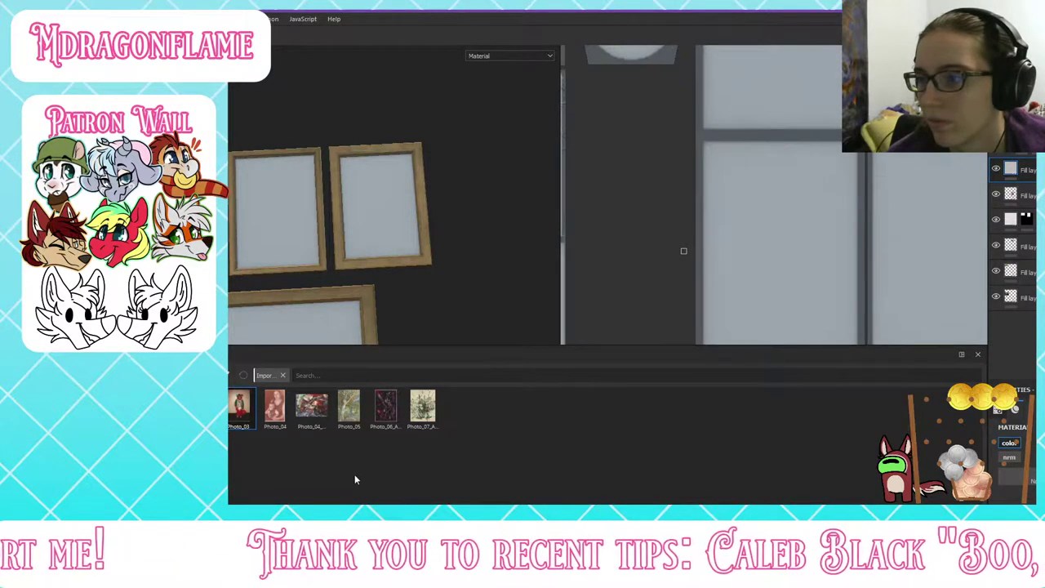
# Step: Apply Photo_04 to the new fill layer's color, shrink it proportionally, and move it onto the lowest portrait picture beside the wooden frame texture
pyautogui.moveTo(275, 406); pyautogui.dragTo(1015, 513)
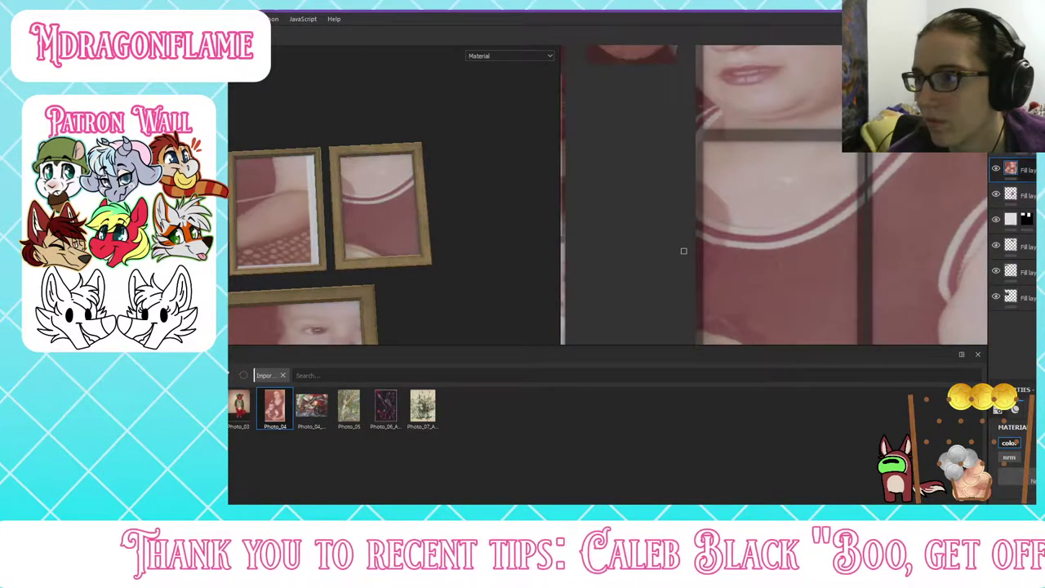
pyautogui.scroll(4, 1021, 462)
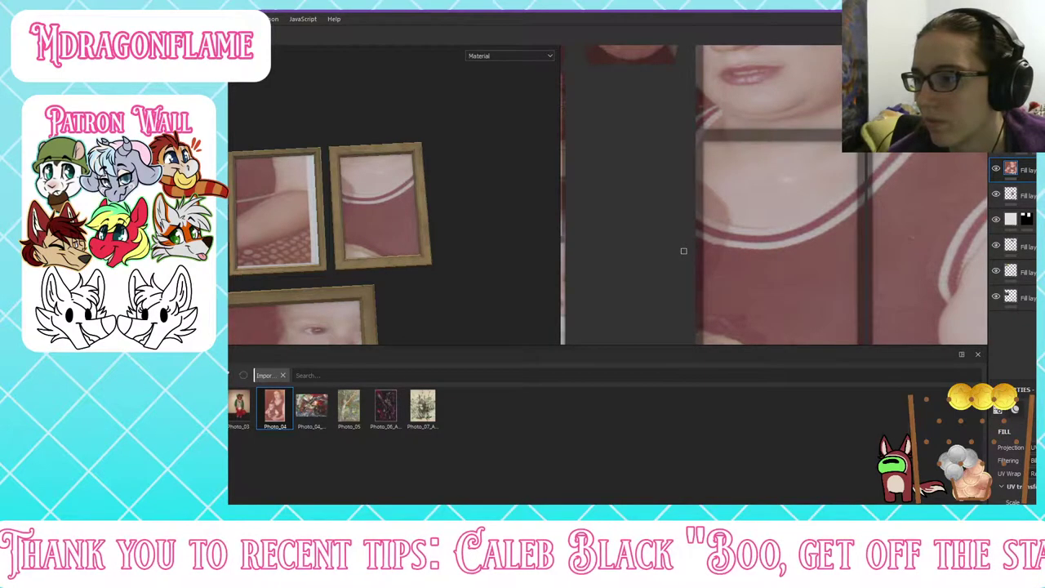
pyautogui.scroll(-4, 772, 180)
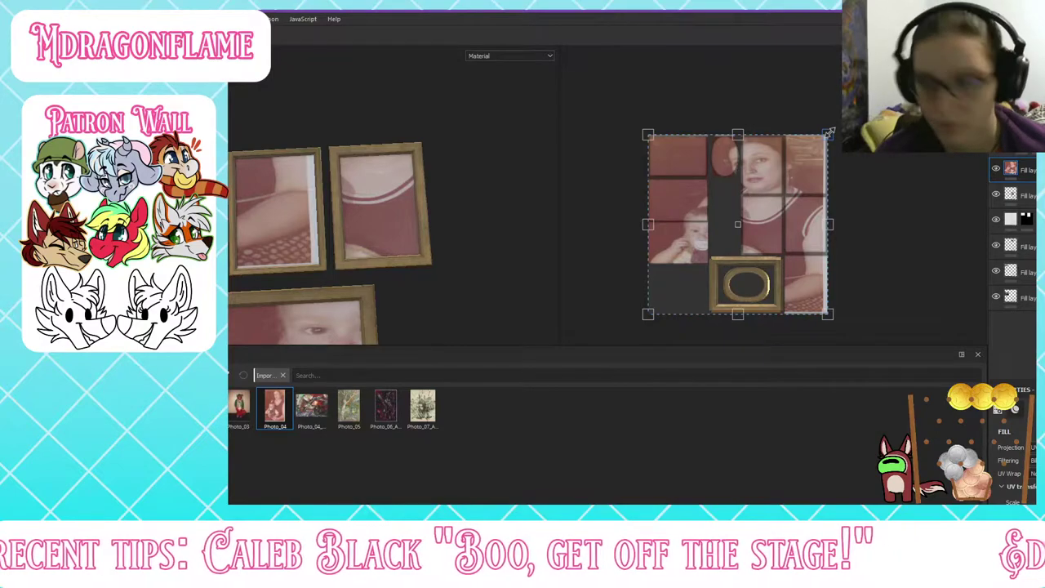
pyautogui.keyDown('shift'); pyautogui.moveTo(829, 133); pyautogui.dragTo(661, 251); pyautogui.keyUp('shift')
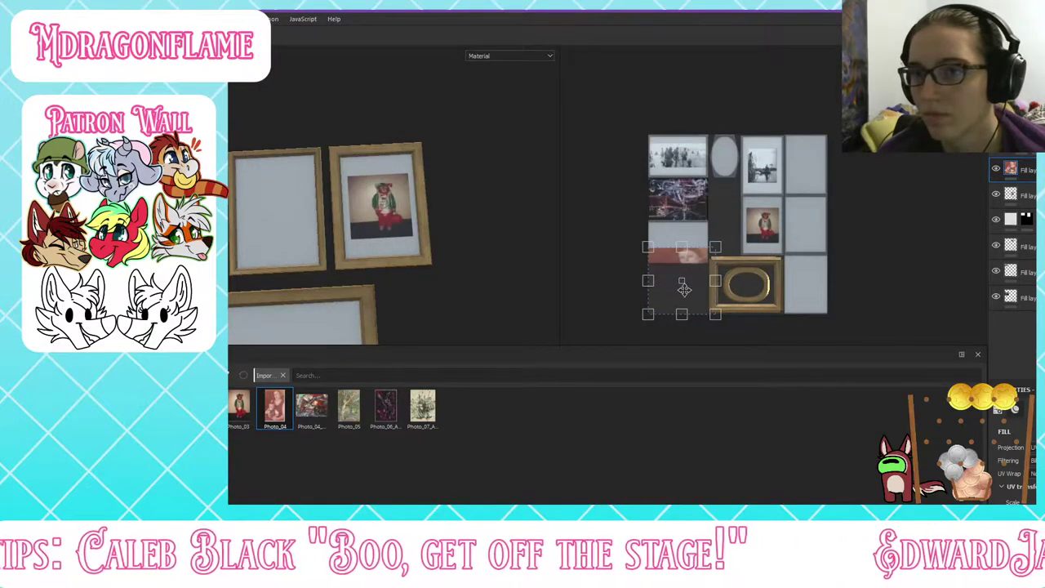
pyautogui.moveTo(688, 290); pyautogui.dragTo(808, 298)
pyautogui.scroll(4, 824, 294)
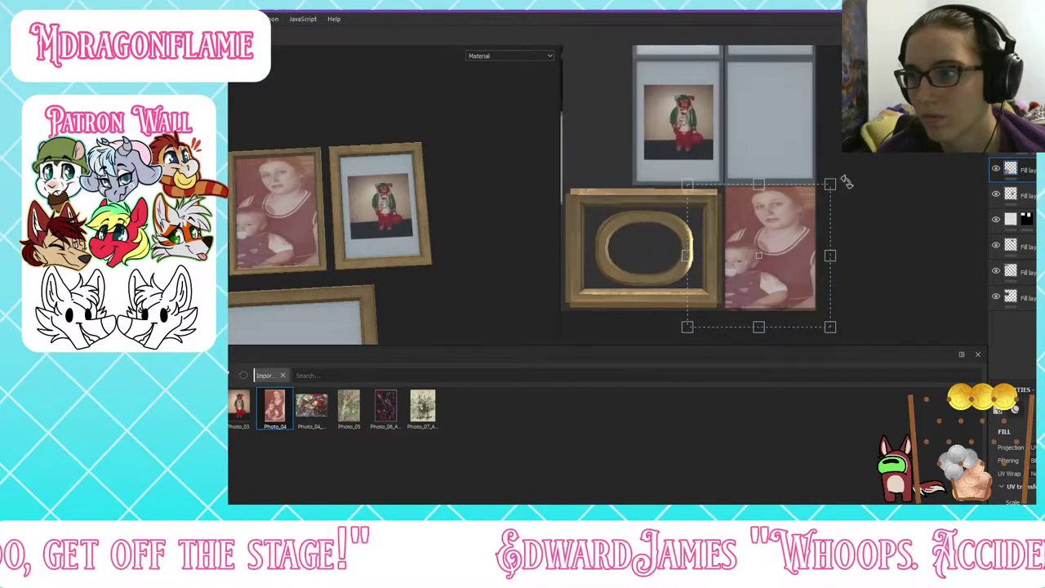
# Step: Reduce Photo_04 to fit inside its portrait picture with a white border around it, and center it
pyautogui.moveTo(830, 184); pyautogui.dragTo(745, 204)
pyautogui.moveTo(753, 249); pyautogui.dragTo(786, 233)
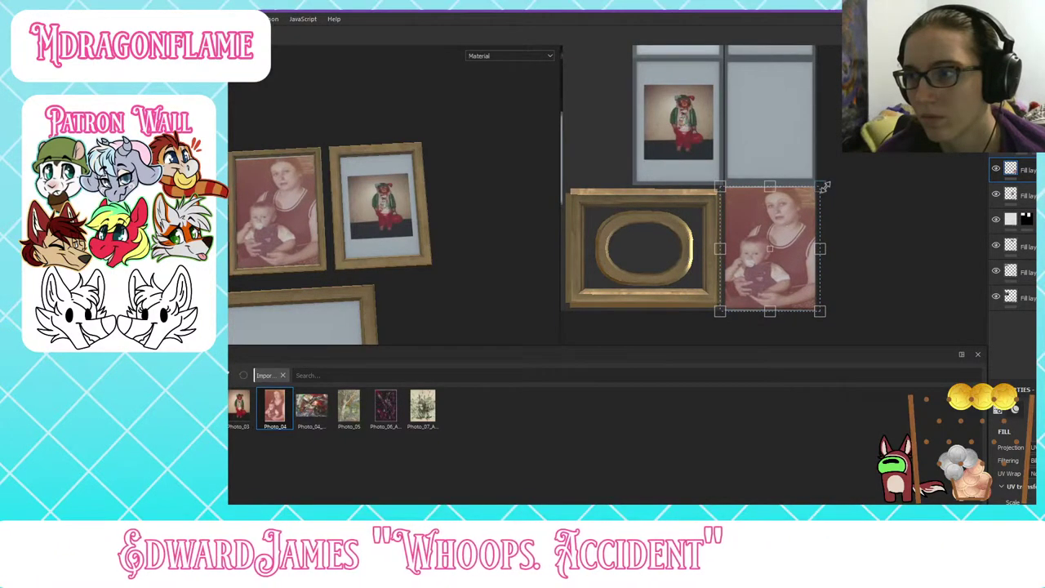
pyautogui.moveTo(825, 187); pyautogui.dragTo(790, 214)
pyautogui.moveTo(766, 249); pyautogui.dragTo(778, 236)
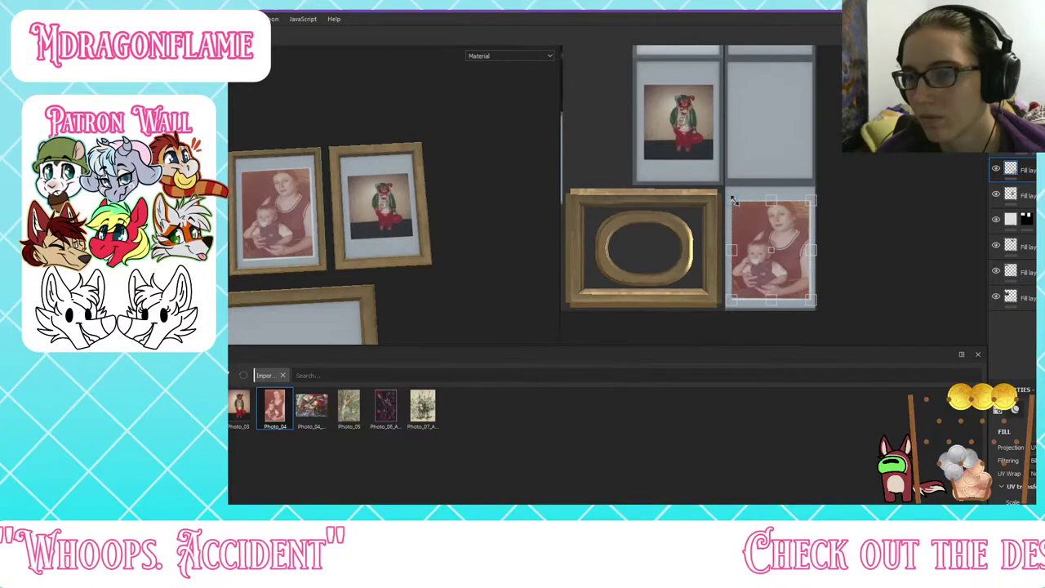
# Step: Nudge Photo_04 slightly upward in its frame and check its borders up close on the model
pyautogui.scroll(-1, 335, 184)
pyautogui.scroll(4, 277, 200)
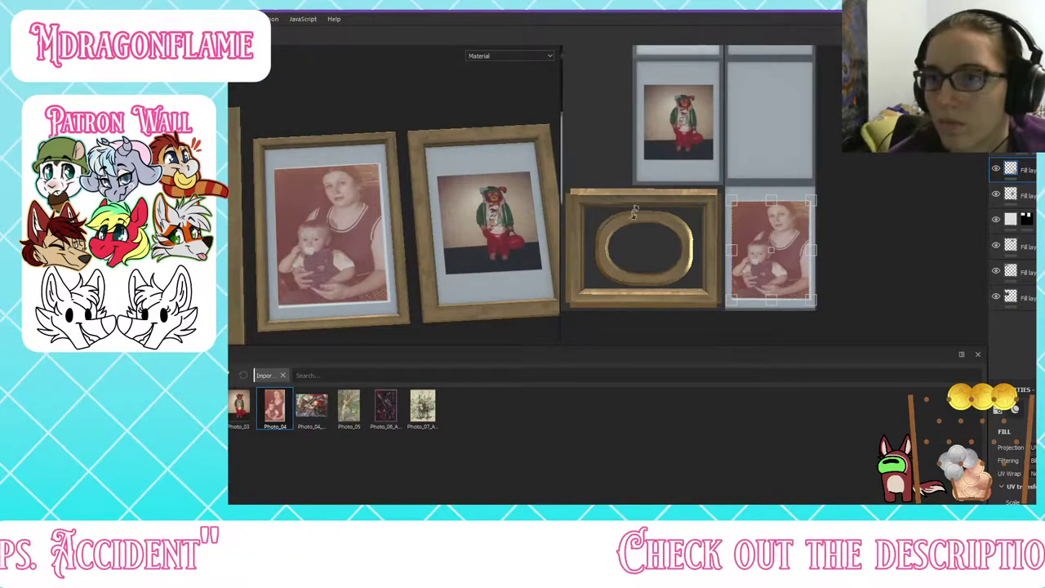
pyautogui.moveTo(752, 243); pyautogui.dragTo(751, 240)
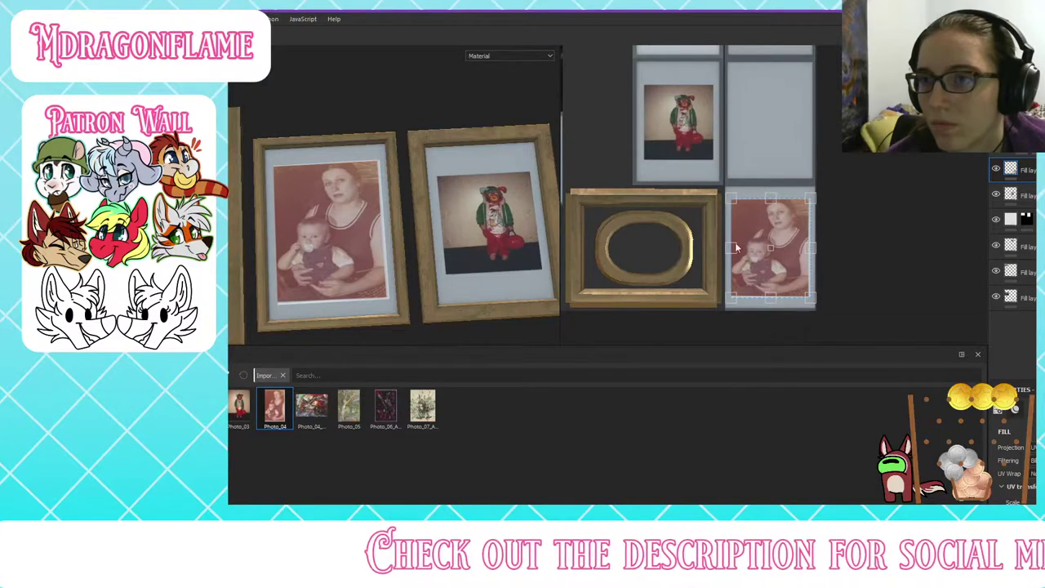
pyautogui.scroll(-6, 410, 215)
pyautogui.scroll(3, 400, 213)
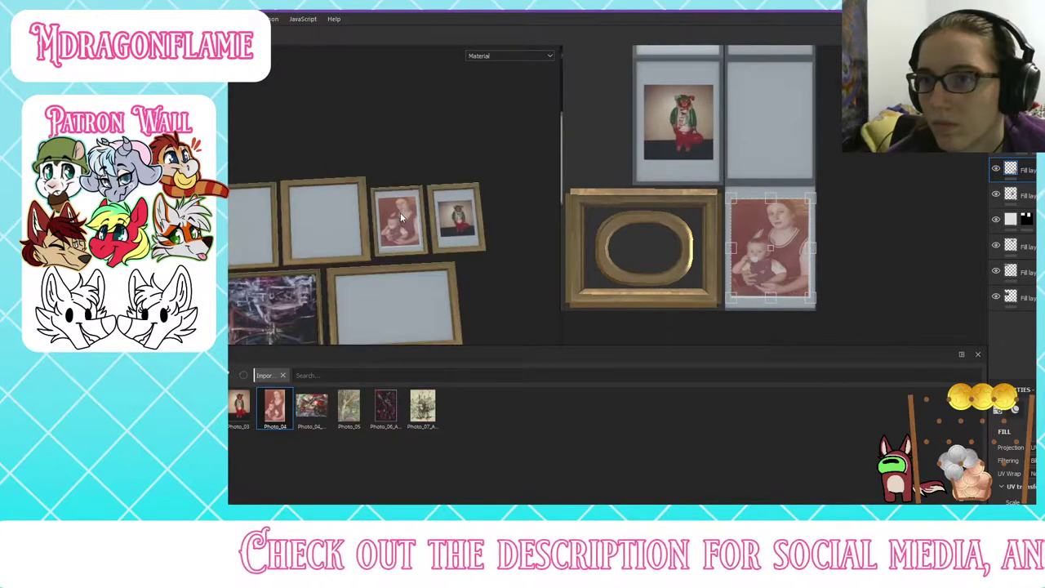
pyautogui.scroll(5, 400, 212)
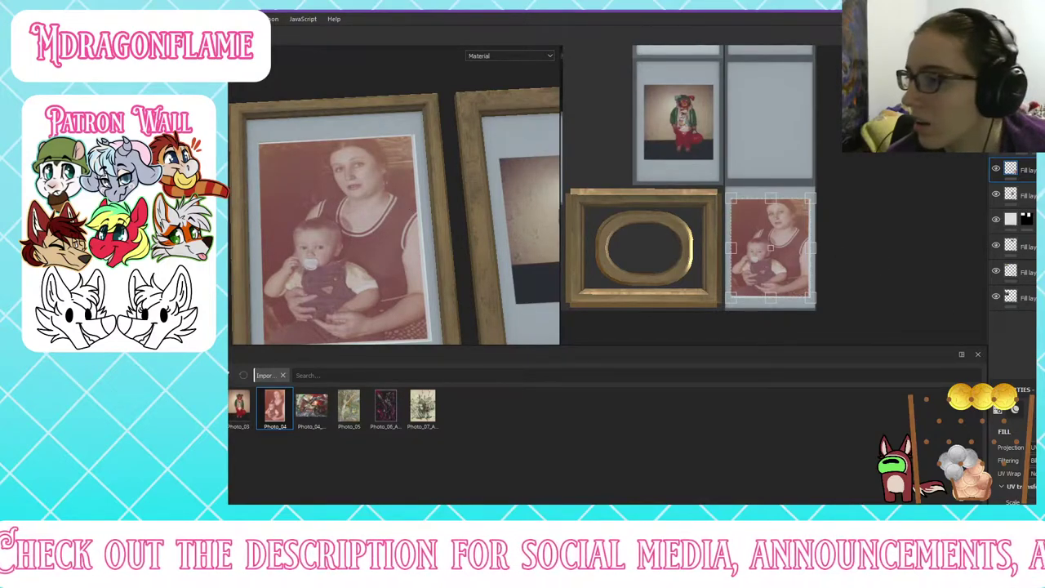
pyautogui.scroll(-3, 1012, 464)
pyautogui.scroll(-2, 1012, 457)
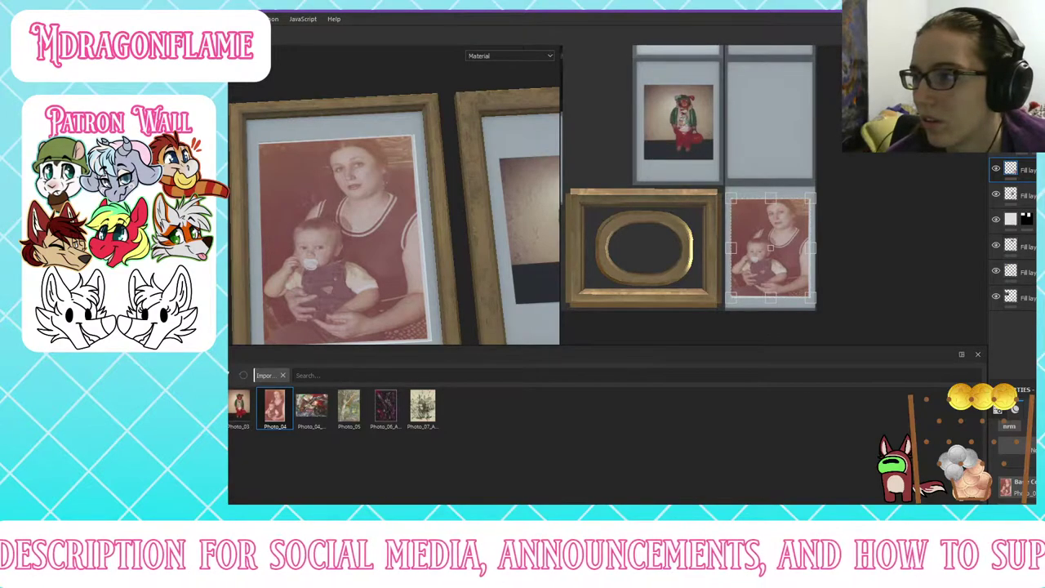
# Step: Examine Photo_03 and Photo_04 in their frames on the model from near and far, comparing them with the neighboring empty frames
pyautogui.click(997, 171)
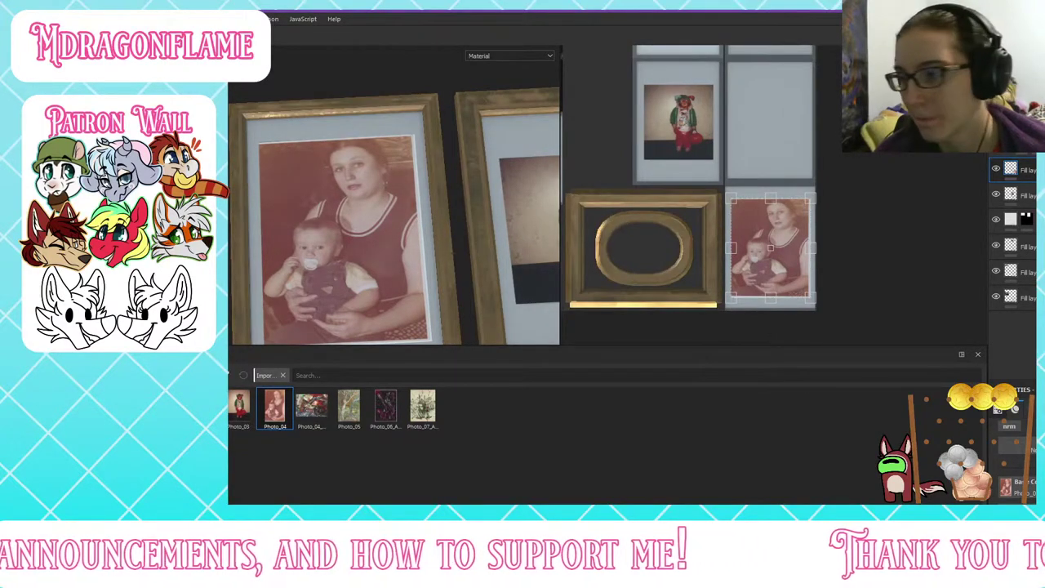
pyautogui.scroll(2, 1012, 457)
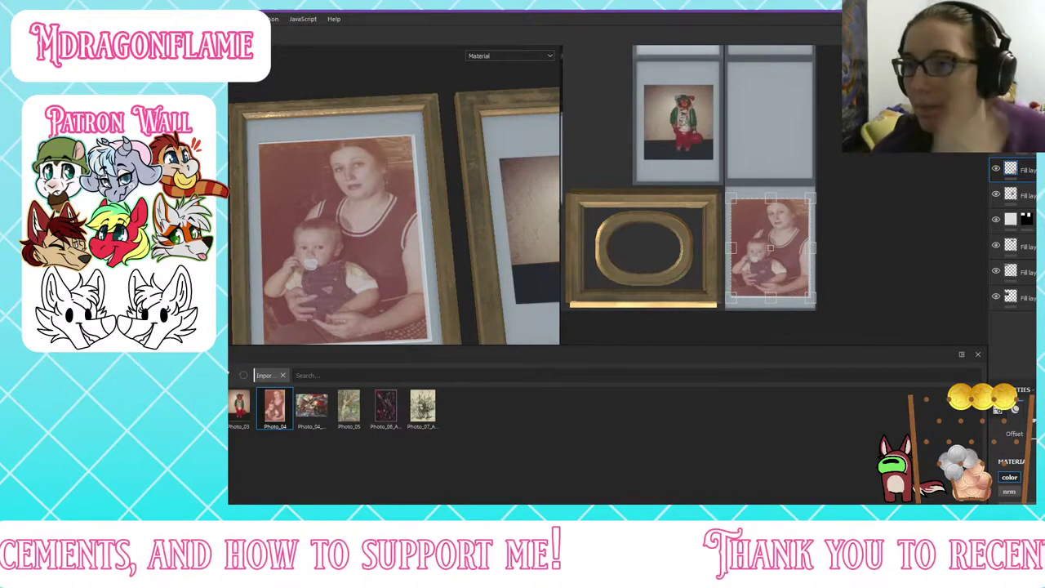
pyautogui.scroll(-5, 462, 209)
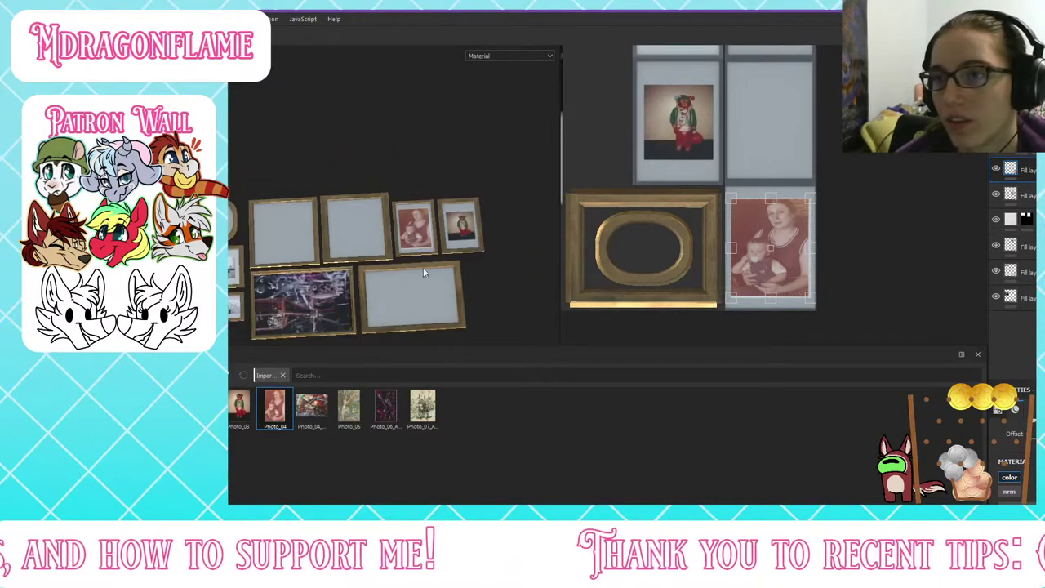
pyautogui.scroll(2, 462, 264)
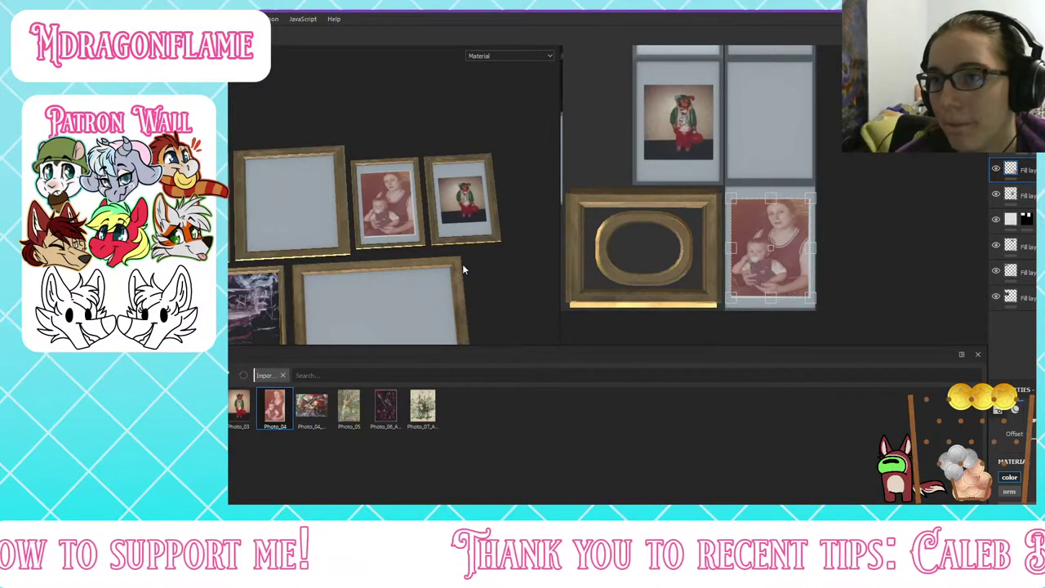
pyautogui.scroll(2, 478, 199)
pyautogui.scroll(-4, 478, 198)
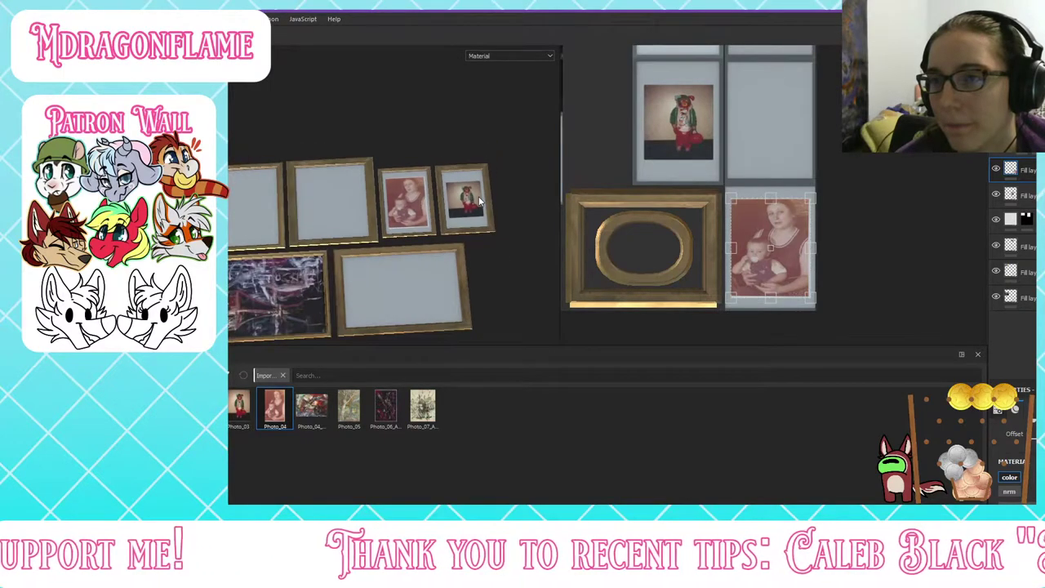
pyautogui.scroll(1, 478, 198)
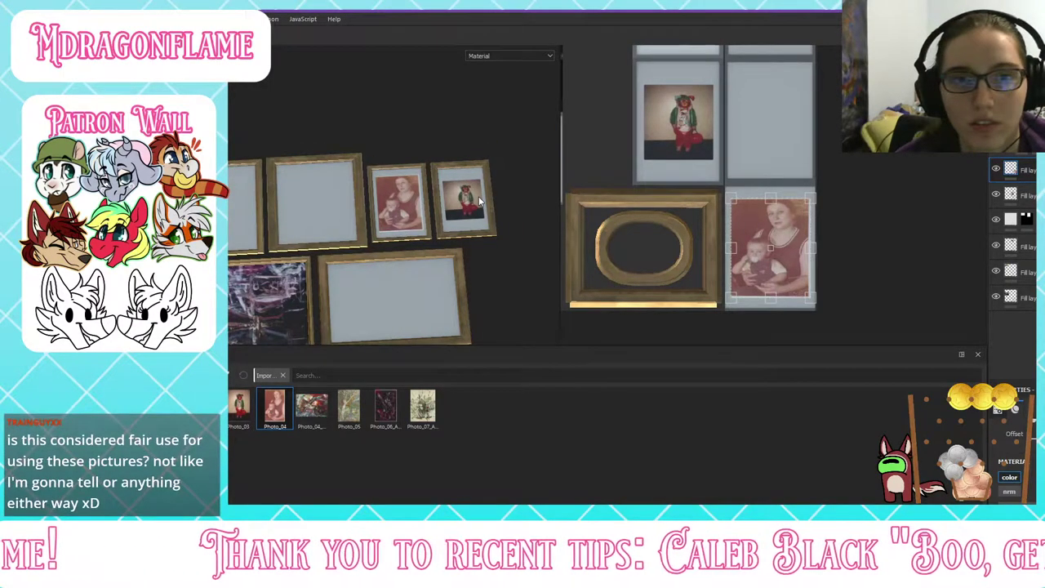
pyautogui.scroll(2, 478, 196)
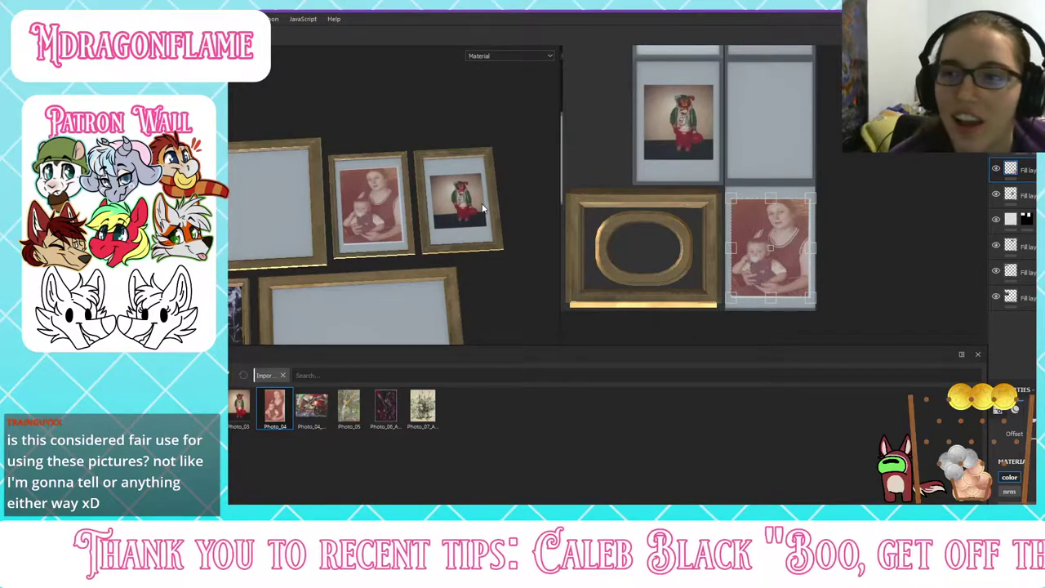
pyautogui.scroll(-1, 480, 206)
pyautogui.scroll(-2, 468, 232)
pyautogui.scroll(2, 468, 235)
pyautogui.scroll(-1, 468, 235)
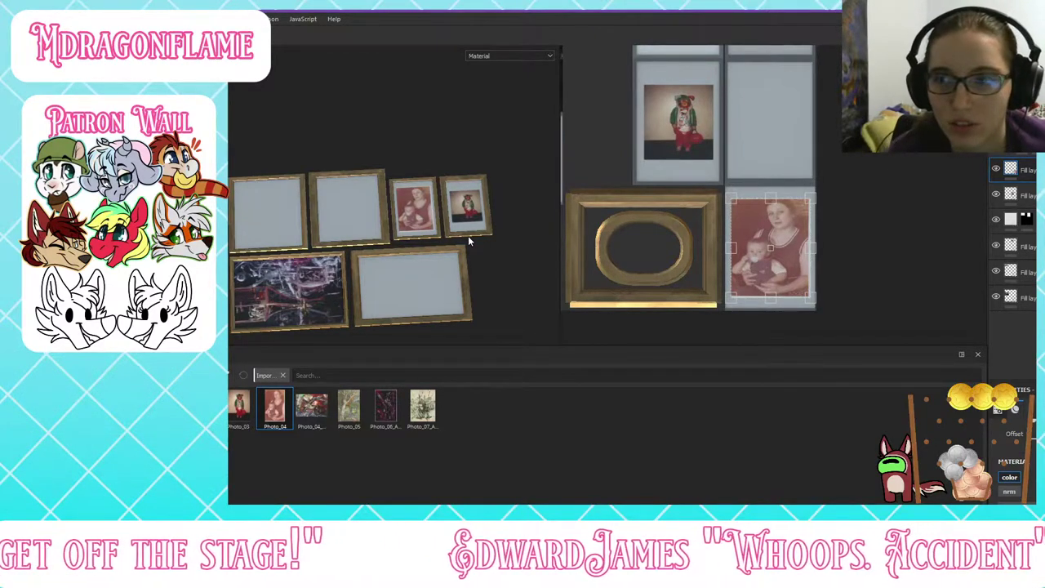
pyautogui.scroll(3, 255, 254)
pyautogui.scroll(-1, 249, 246)
# Step: Inspect the black-and-white soldier and boat photos up close on the model, along with the remaining framed pictures
pyautogui.keyDown('alt'); pyautogui.moveTo(228, 234); pyautogui.dragTo(384, 218, button='middle'); pyautogui.keyUp('alt')
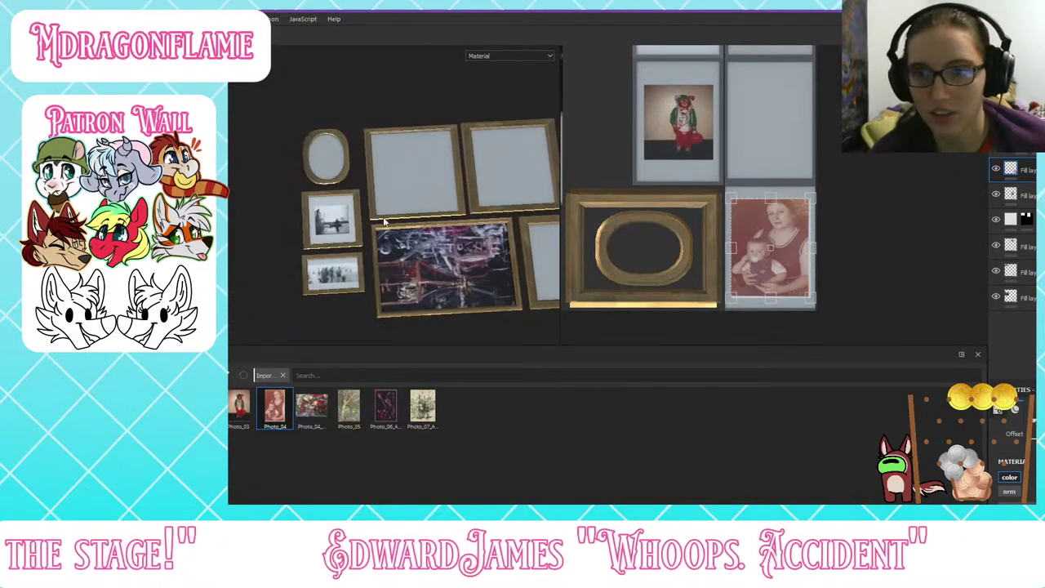
pyautogui.scroll(4, 342, 240)
pyautogui.moveTo(365, 238); pyautogui.dragTo(370, 181, button='middle')
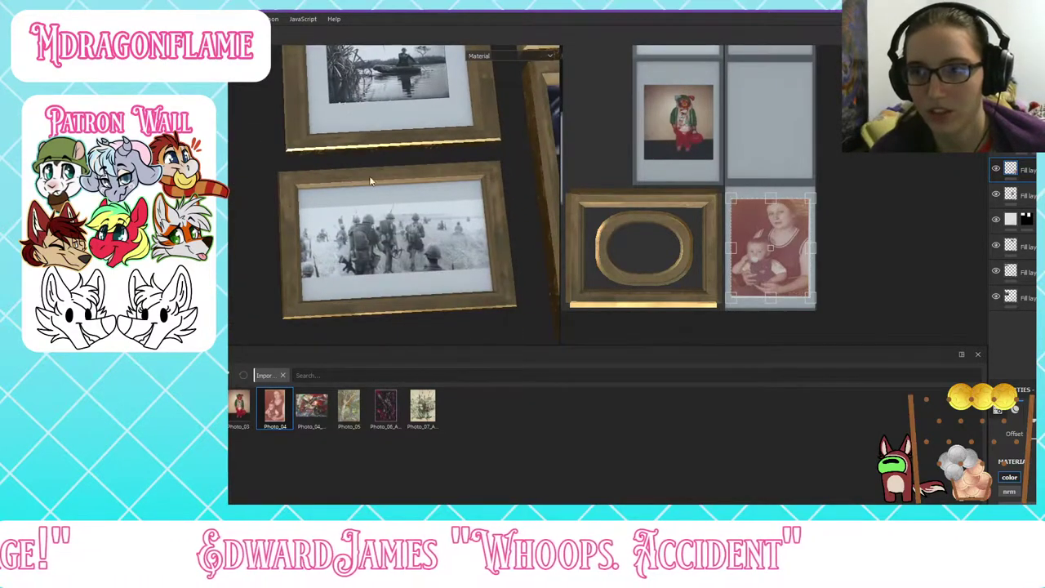
pyautogui.scroll(-4, 387, 200)
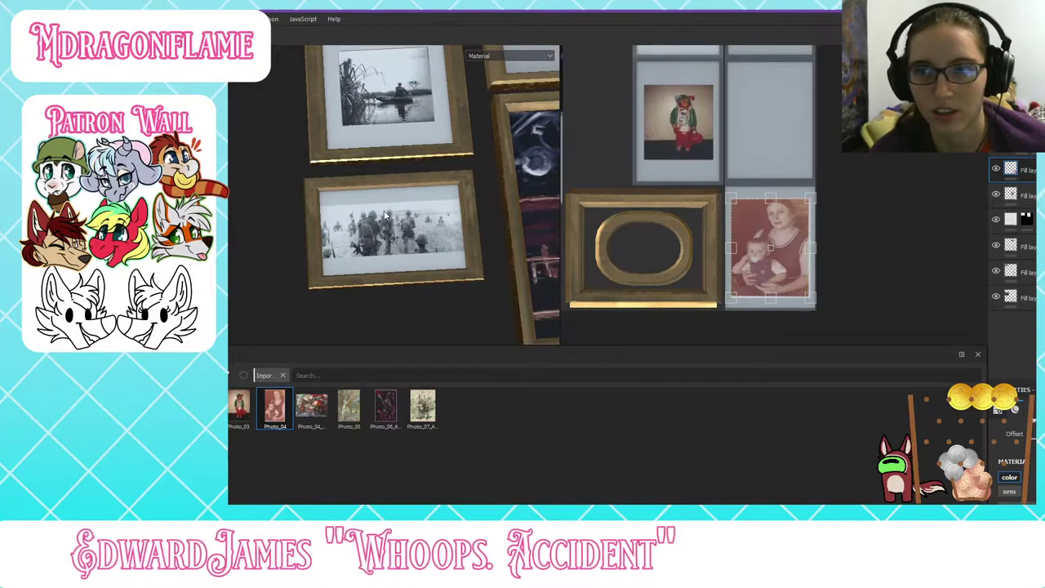
pyautogui.keyDown('alt'); pyautogui.moveTo(388, 200); pyautogui.dragTo(236, 261, button='middle'); pyautogui.keyUp('alt')
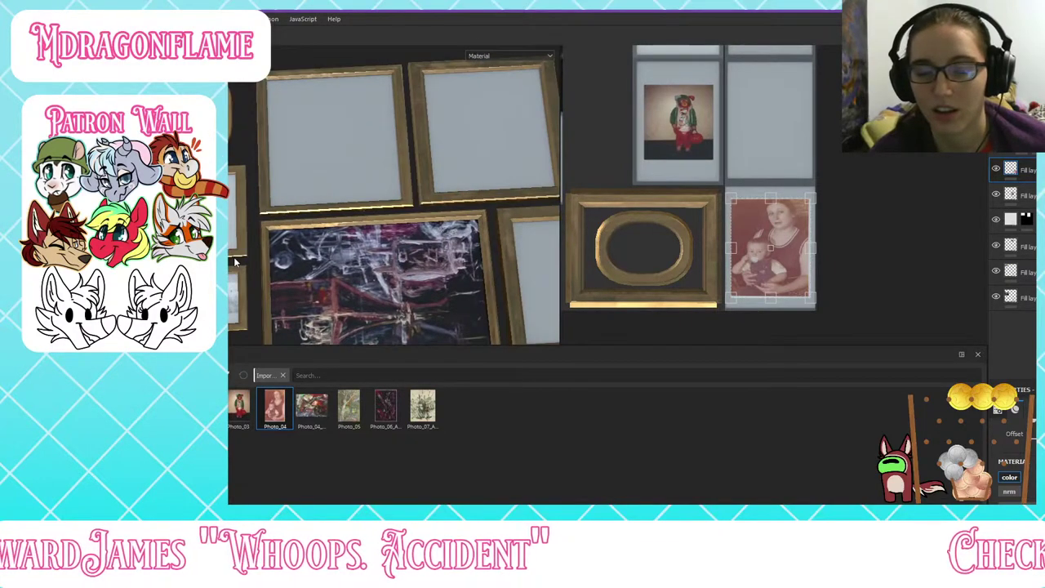
pyautogui.scroll(-4, 244, 263)
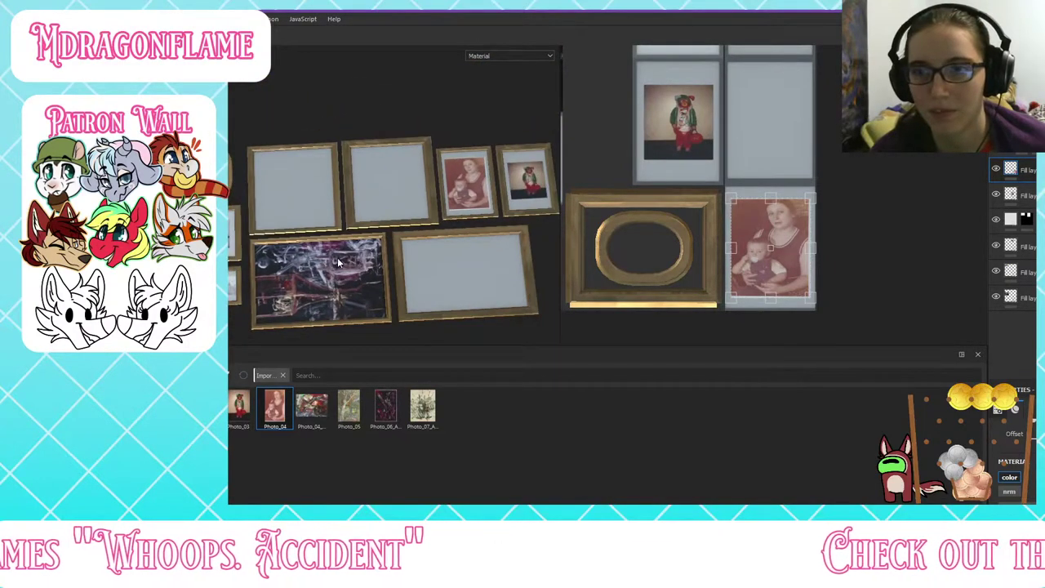
pyautogui.moveTo(338, 262); pyautogui.dragTo(310, 247, button='middle')
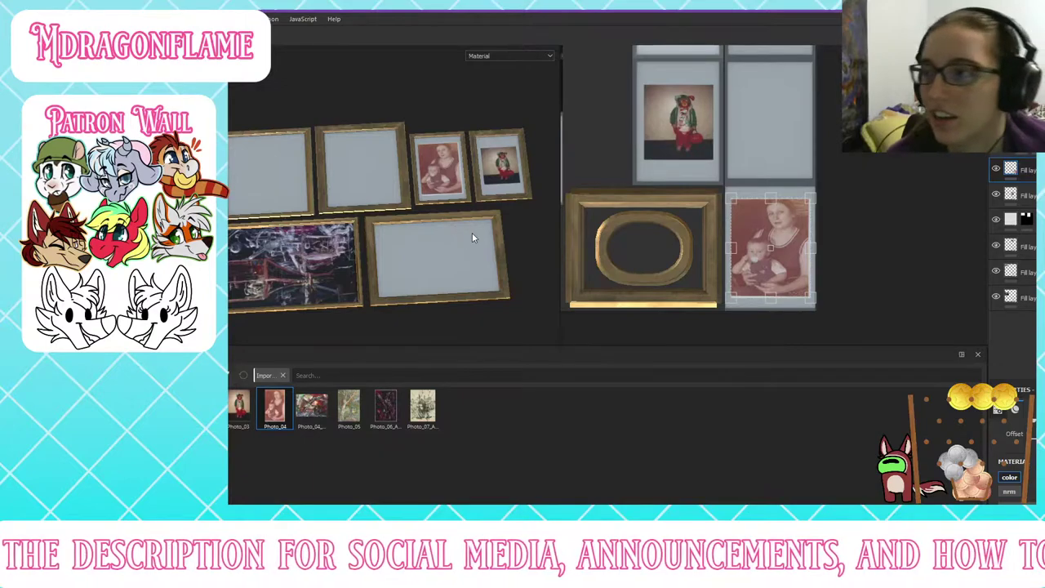
# Step: Add another fill layer above the Photo_04 layer, switch it to tri-planar projection, and bring up its color channel settings
pyautogui.click(997, 193)
pyautogui.click(997, 193)
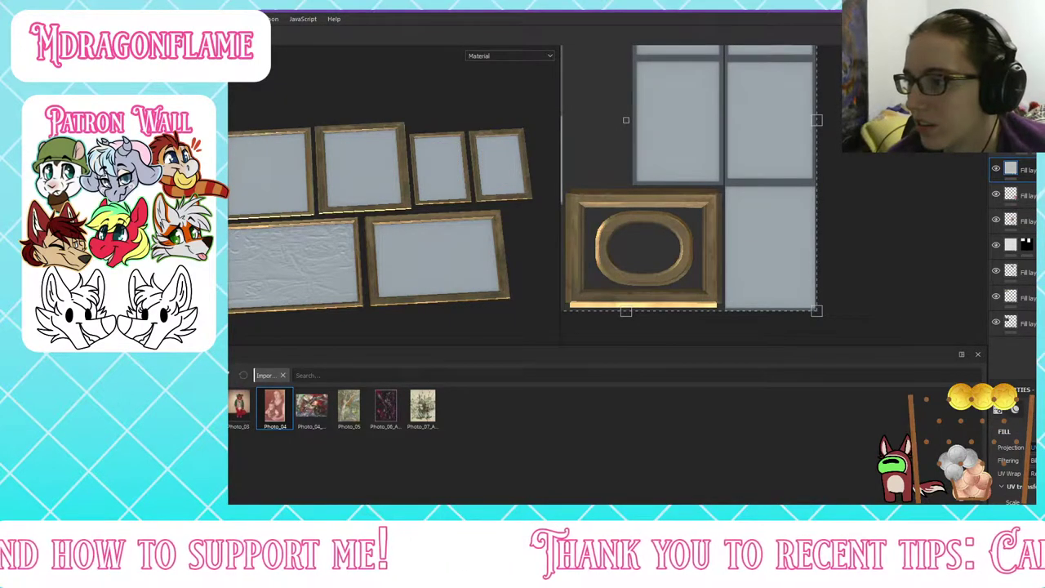
pyautogui.click(1033, 471)
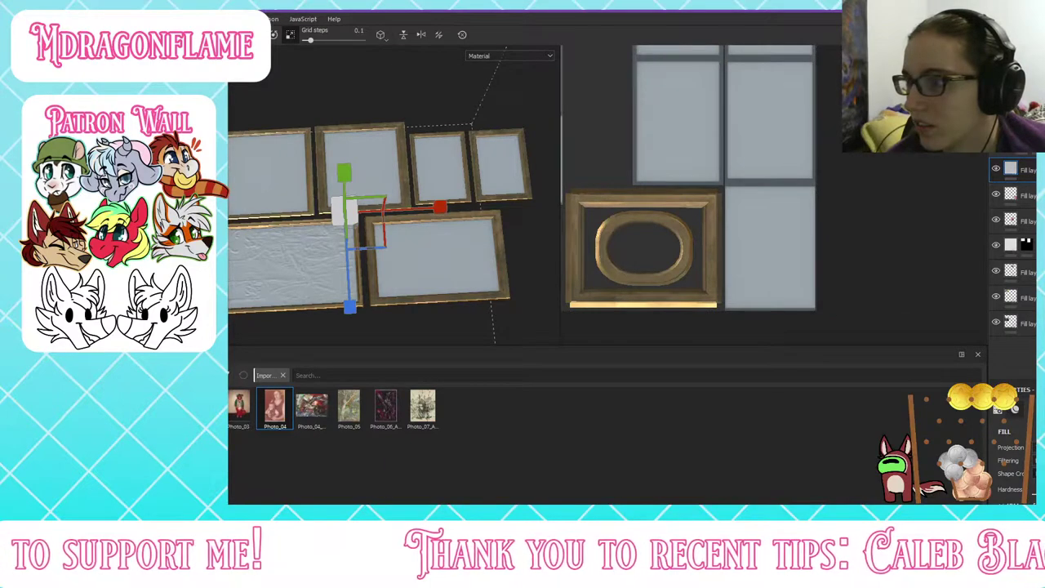
pyautogui.scroll(-8, 1016, 461)
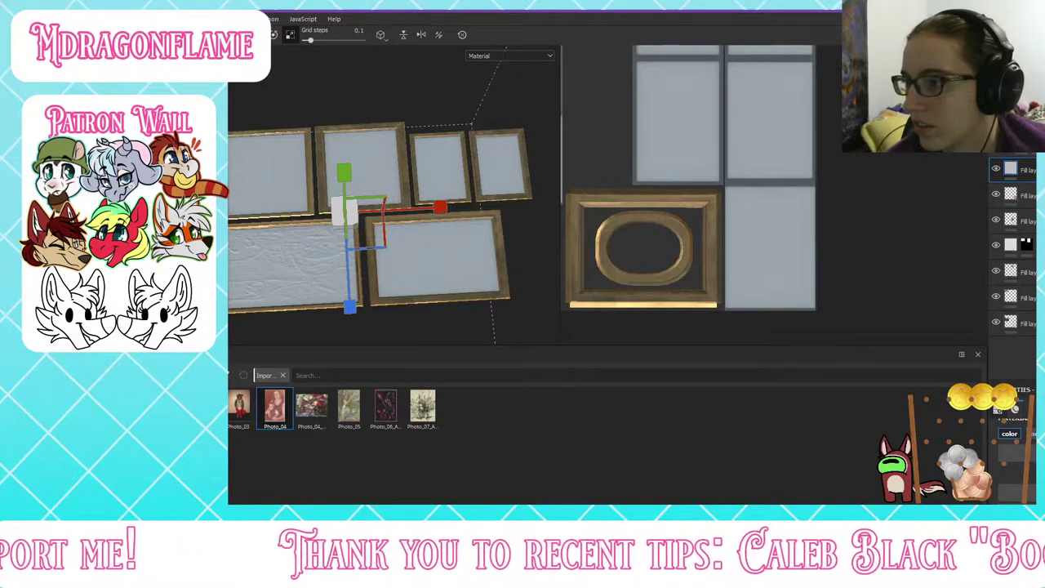
pyautogui.scroll(1, 1014, 459)
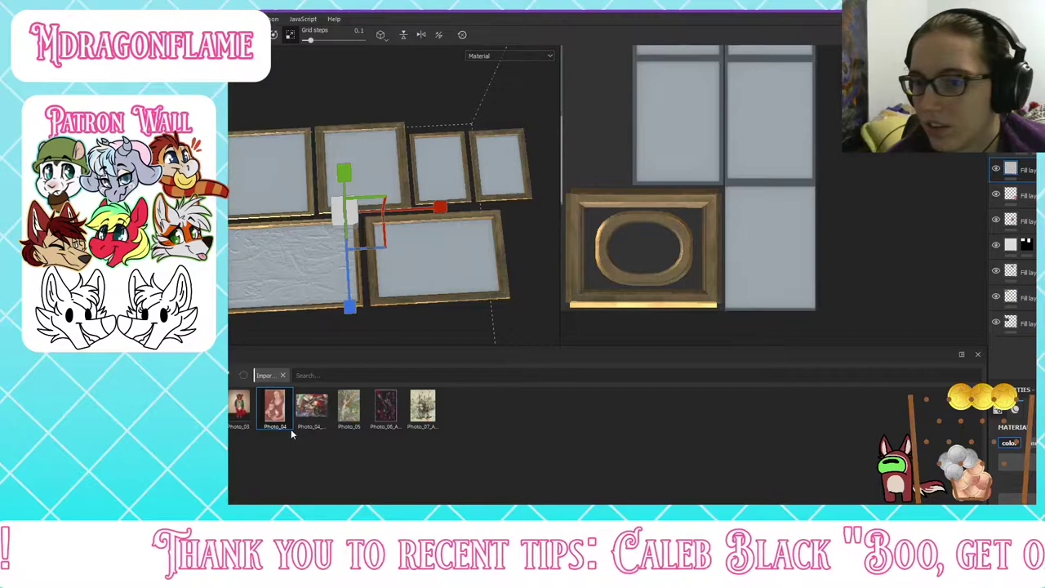
# Step: Apply the red abstract painting, the landscape image following Photo_04, to the new fill layer's base color
pyautogui.click(317, 449)
pyautogui.click(315, 412)
pyautogui.moveTo(314, 408); pyautogui.dragTo(1015, 496)
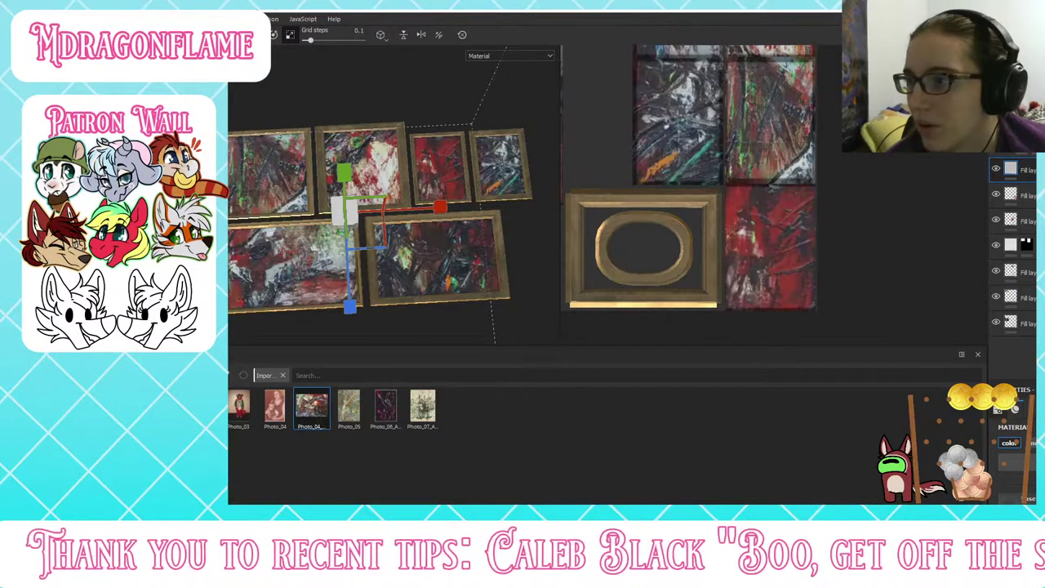
# Step: Apply the red abstract painting to the fill layer's normal channel too and resize its tri-planar projection on the model
pyautogui.scroll(-1, 1015, 461)
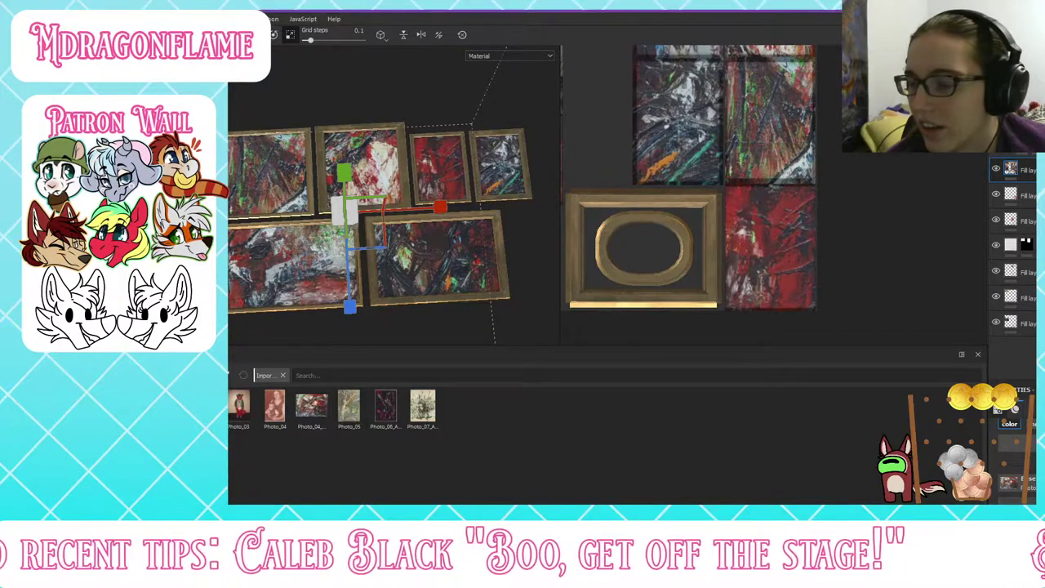
pyautogui.click(1015, 483)
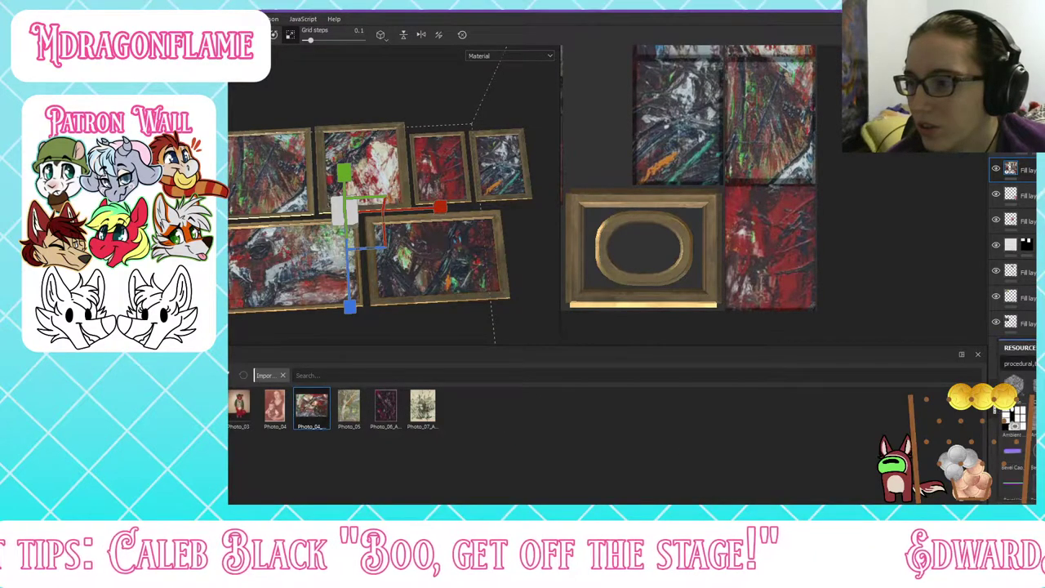
pyautogui.click(596, 461)
pyautogui.moveTo(312, 406); pyautogui.dragTo(1014, 482)
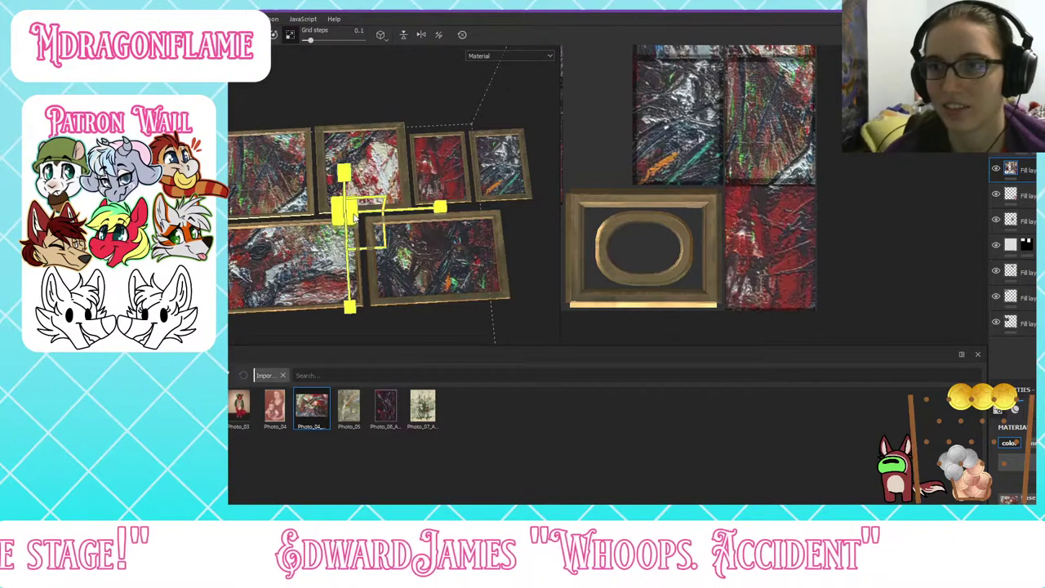
pyautogui.moveTo(241, 217); pyautogui.dragTo(253, 216)
pyautogui.scroll(5, 1011, 447)
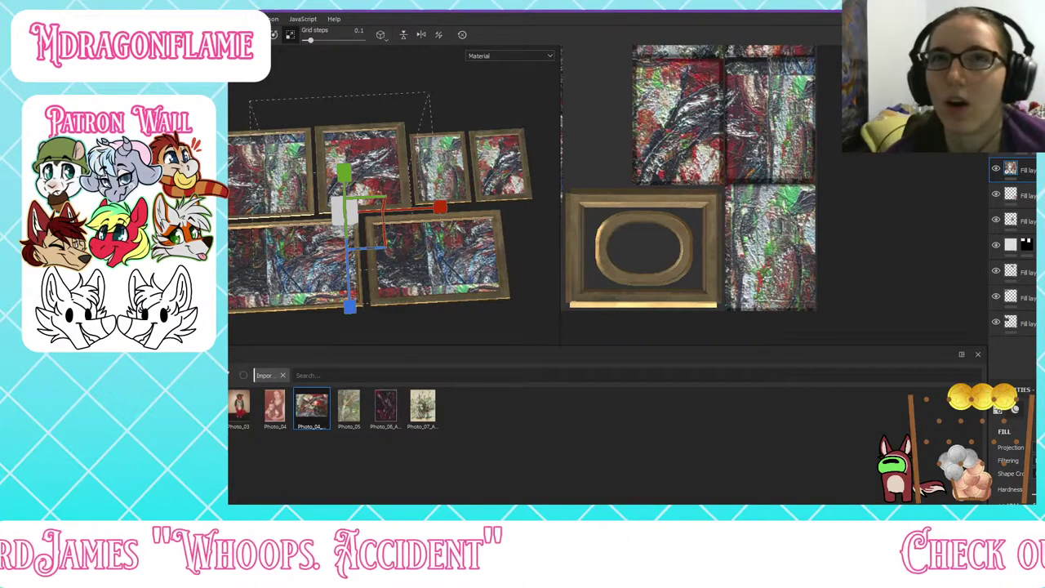
# Step: Try planar projection on the red abstract painting's fill layer
pyautogui.scroll(-2, 1011, 457)
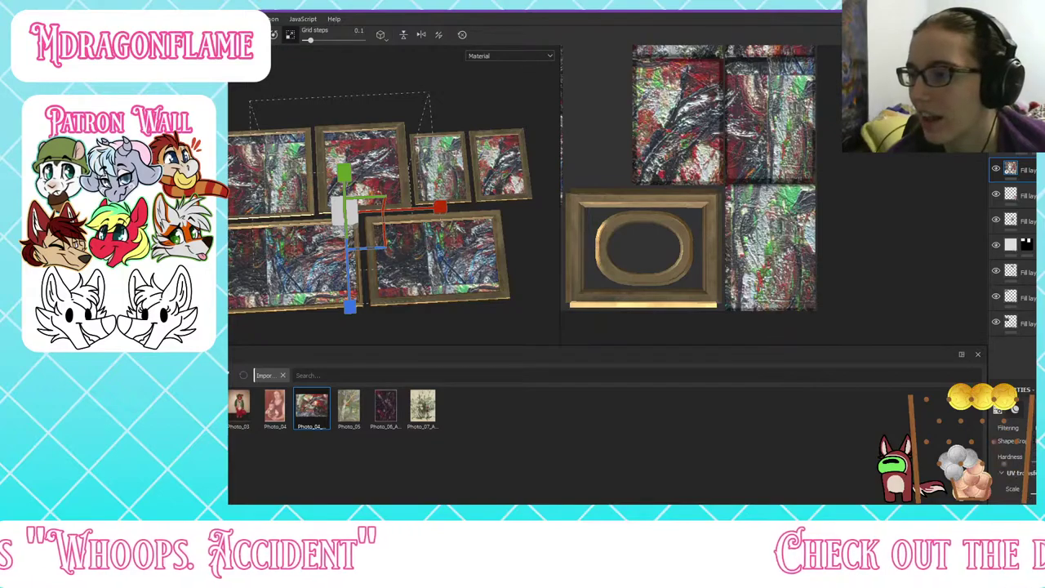
pyautogui.scroll(2, 1010, 462)
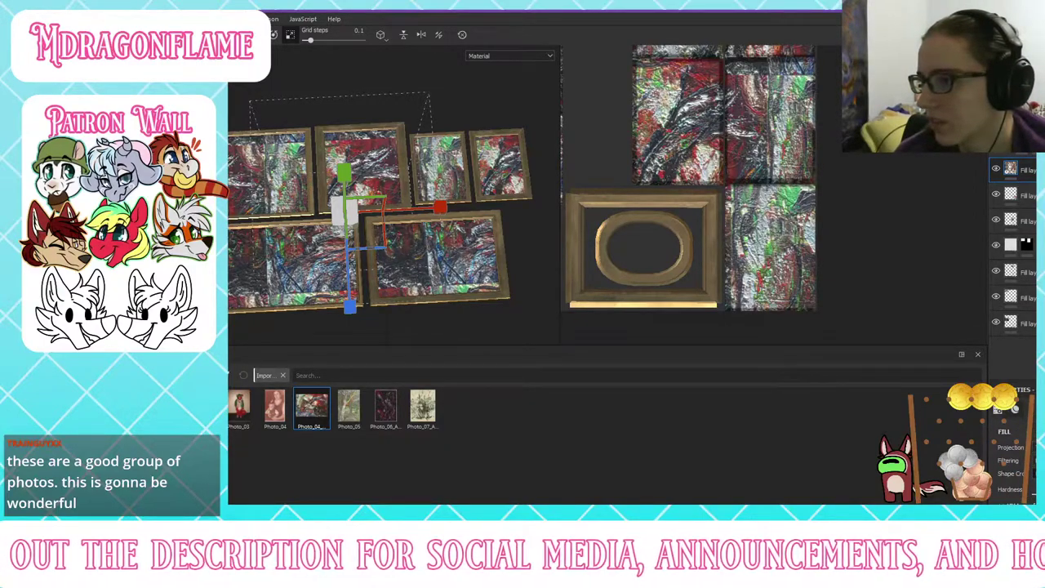
pyautogui.scroll(-5, 1013, 466)
pyautogui.scroll(3, 1012, 465)
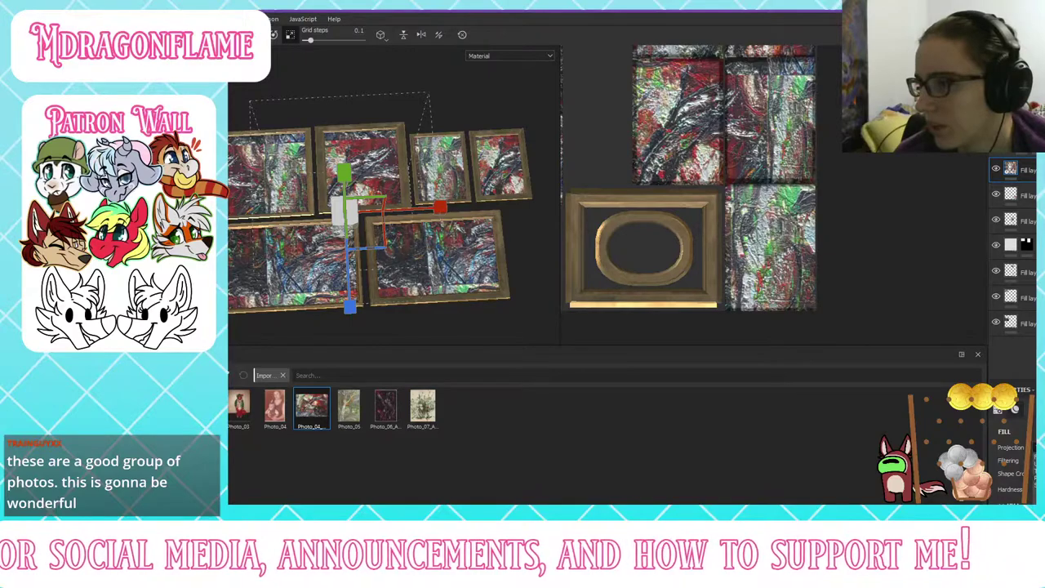
pyautogui.click(1035, 479)
pyautogui.click(1035, 474)
pyautogui.click(1036, 481)
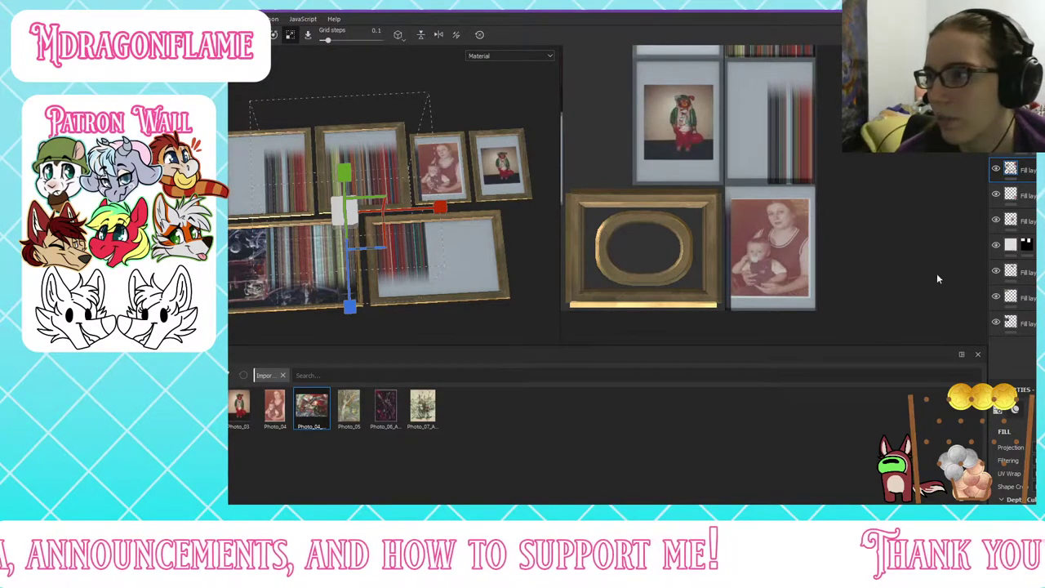
# Step: Delete the fill layer holding the red abstract painting
pyautogui.scroll(-2, 1012, 458)
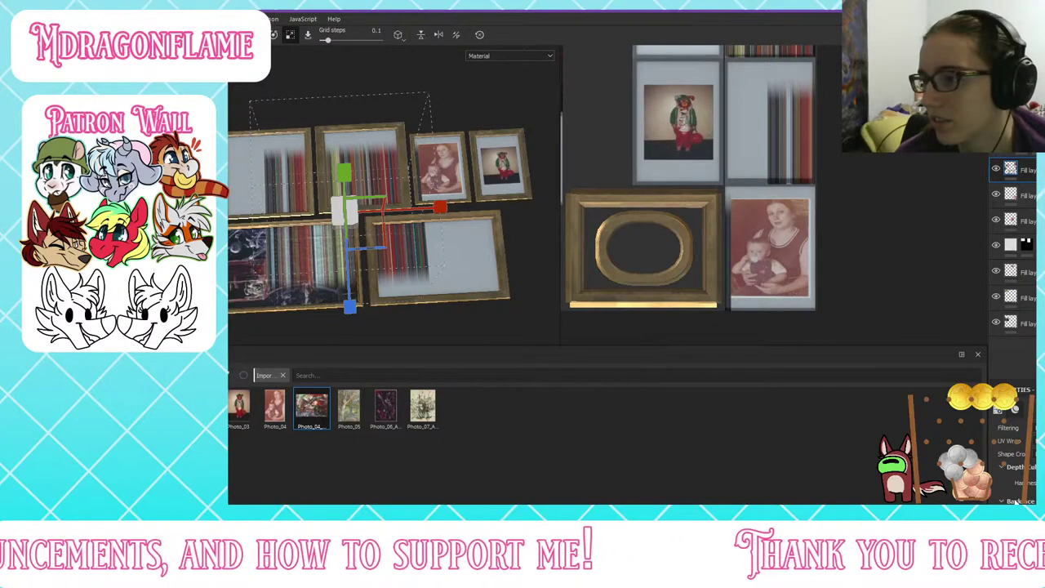
pyautogui.scroll(2, 1015, 408)
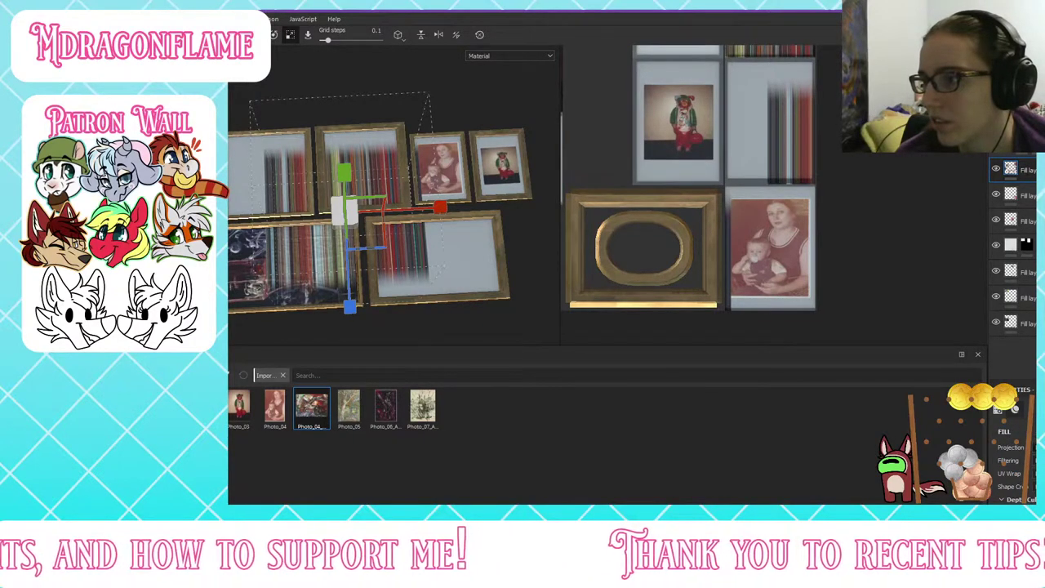
pyautogui.press('Delete')
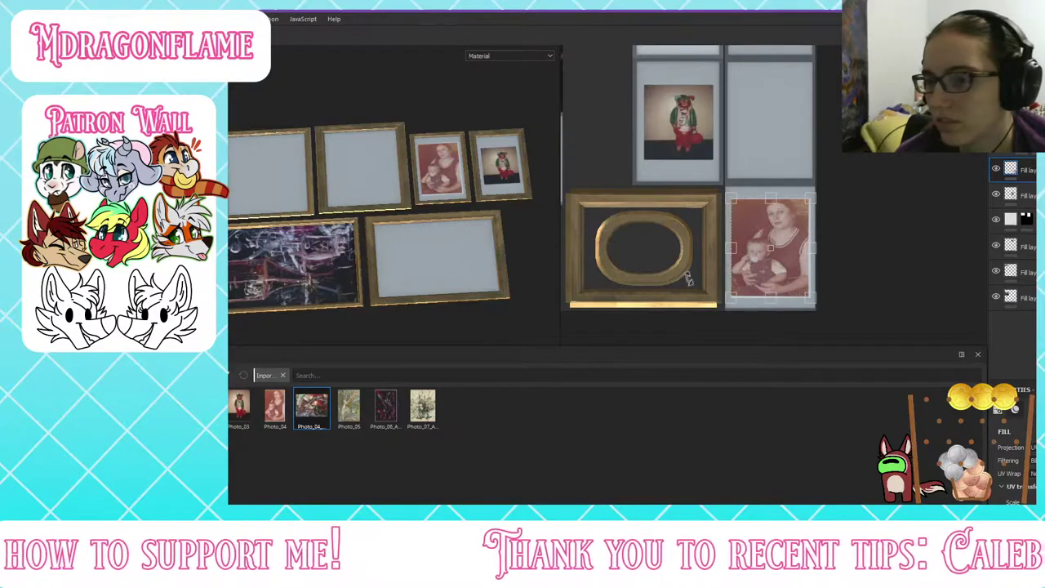
# Step: Add a new fill layer with default UV projection and apply the red abstract painting to its base color
pyautogui.click(1031, 130)
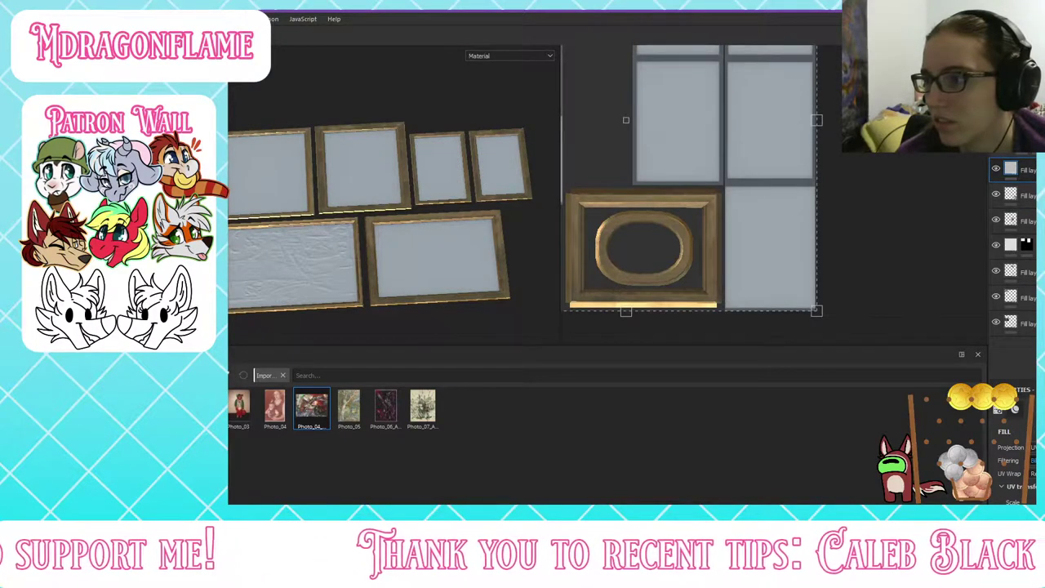
pyautogui.scroll(-3, 1029, 483)
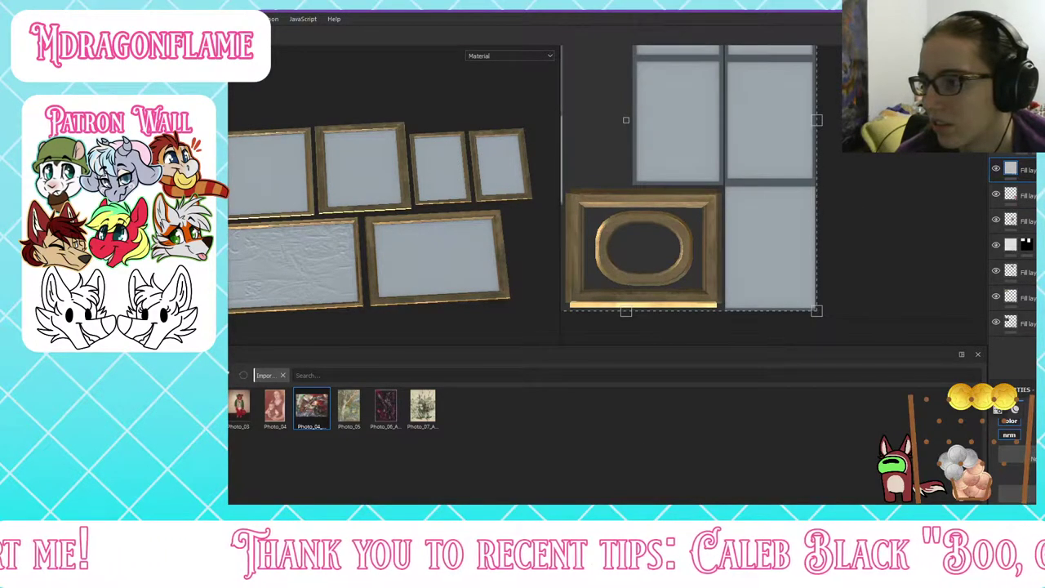
pyautogui.moveTo(311, 406)
pyautogui.mouseDown()
pyautogui.moveTo(359, 433)
pyautogui.moveTo(1031, 495)
pyautogui.mouseUp()
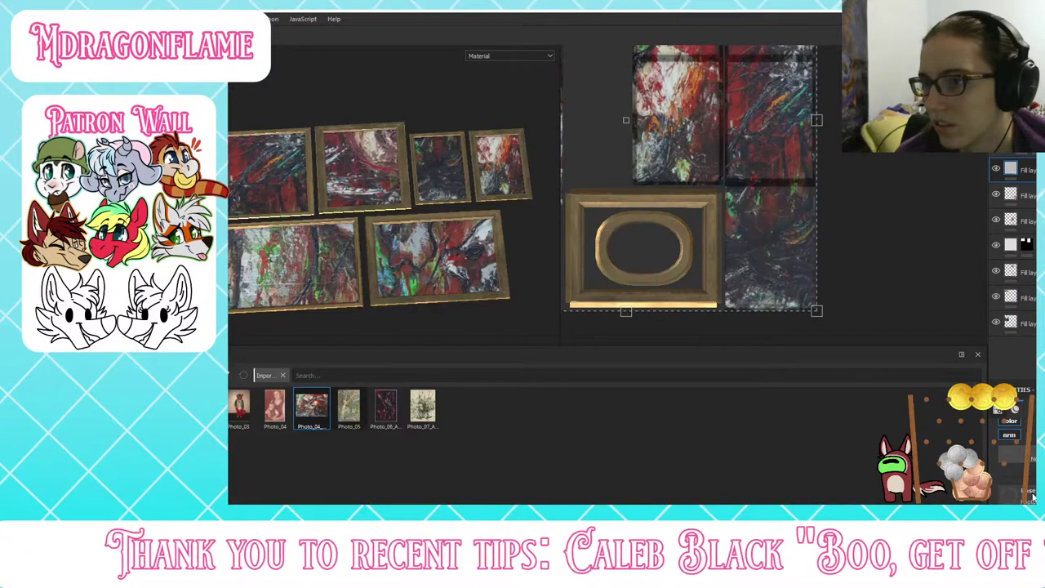
# Step: Turn off the new layer's UV wrapping and apply the same red abstract painting to its normal channel
pyautogui.scroll(3, 1033, 488)
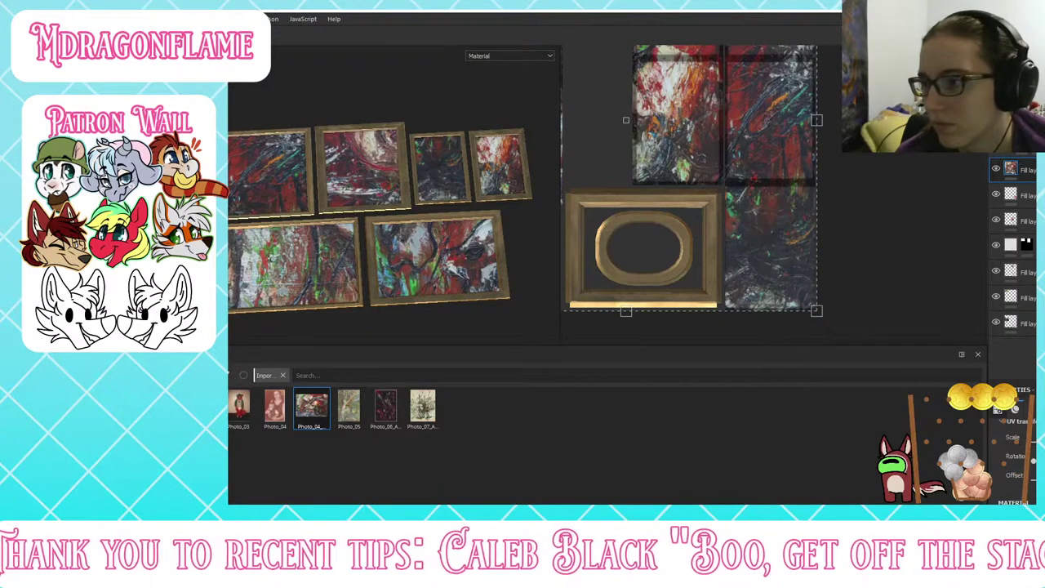
pyautogui.scroll(2, 1025, 469)
pyautogui.scroll(-4, 1020, 465)
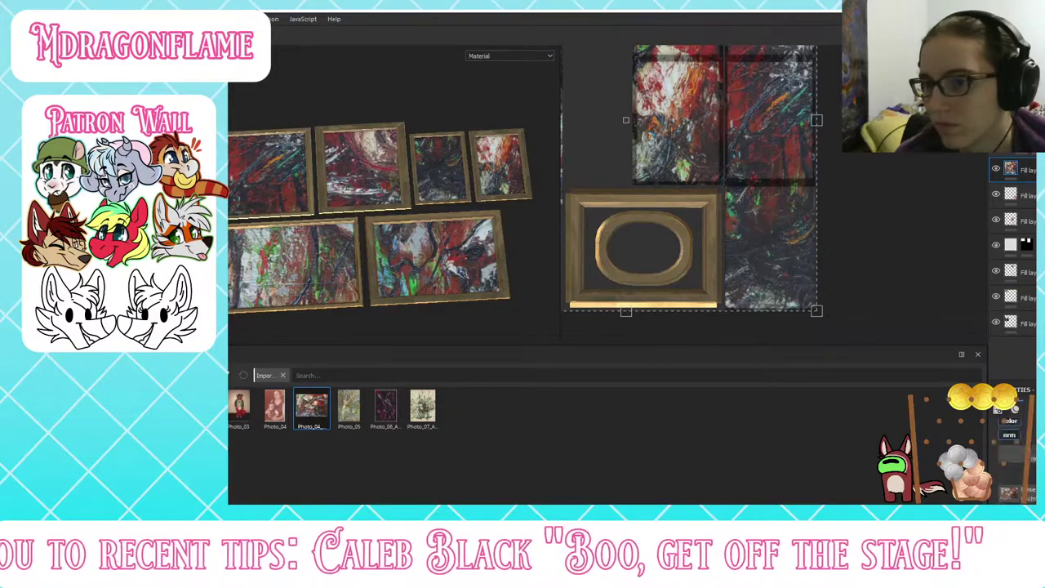
pyautogui.scroll(-2, 1021, 465)
pyautogui.scroll(3, 1020, 466)
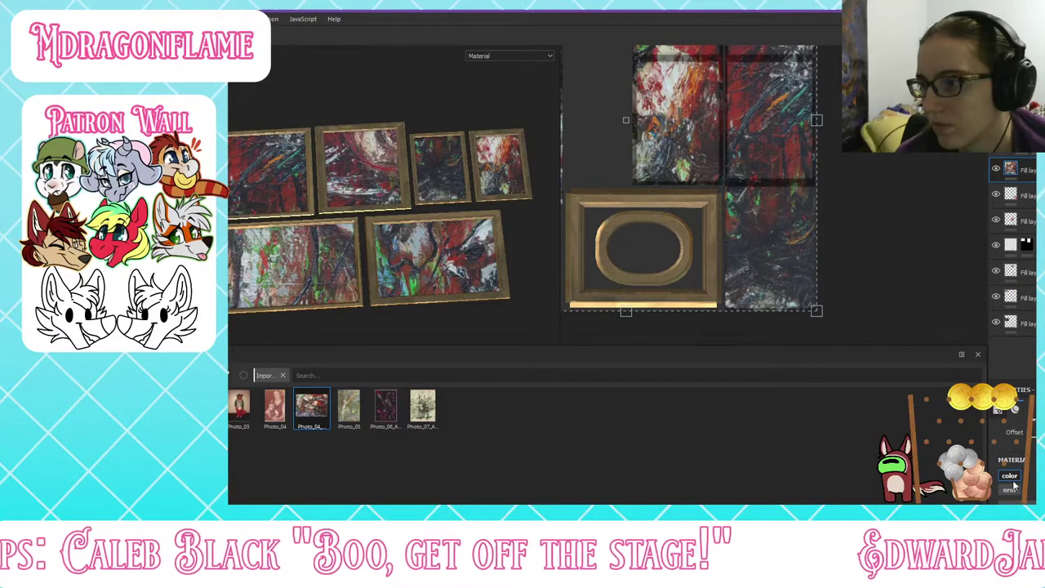
pyautogui.scroll(-2, 1013, 485)
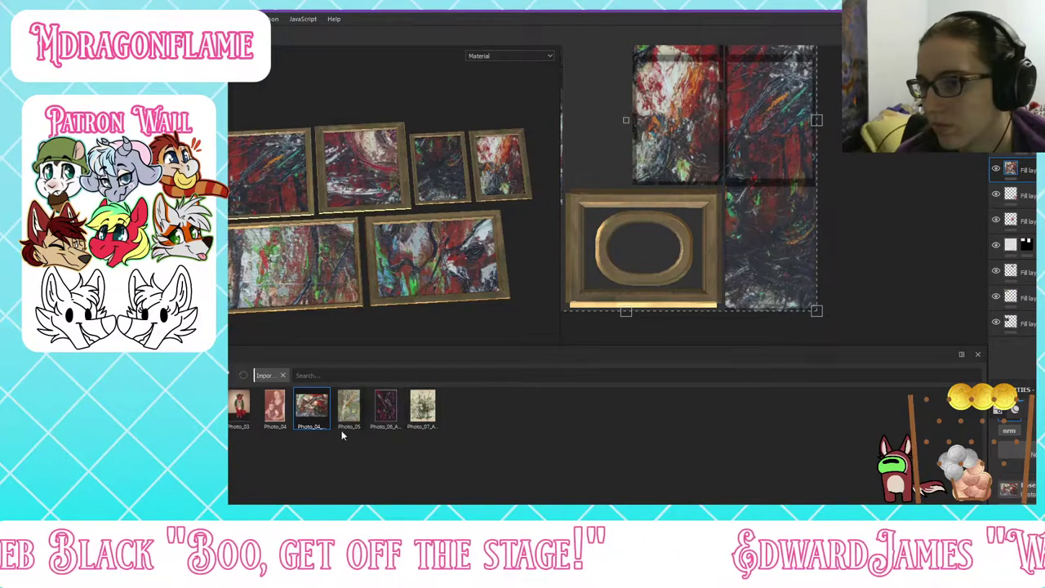
pyautogui.moveTo(310, 418); pyautogui.dragTo(1012, 518)
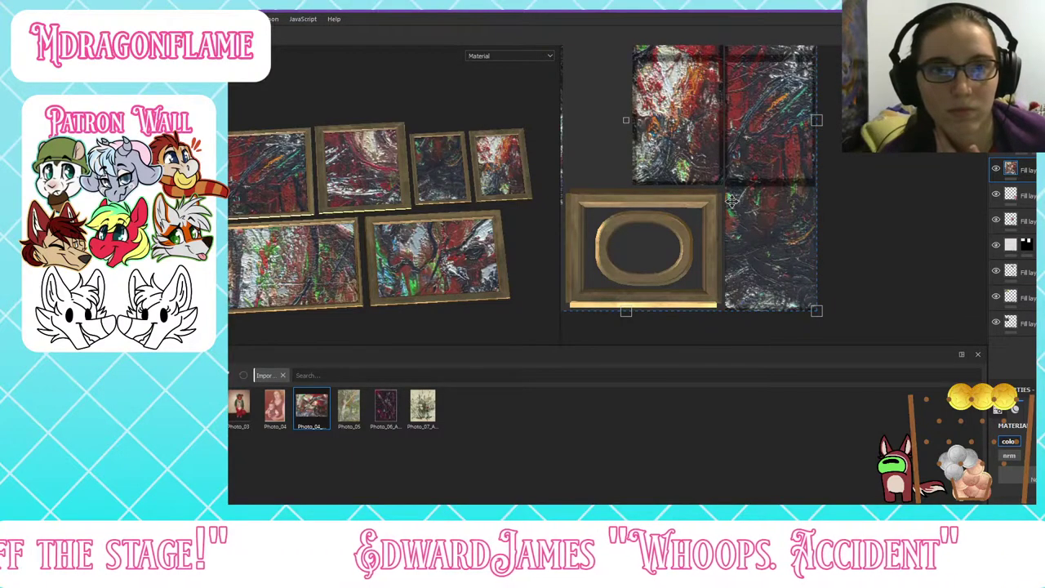
# Step: Scale and move the red abstract painting in the UV view to fill the landscape picture area below the purple abstract
pyautogui.keyDown('alt'); pyautogui.moveTo(782, 204); pyautogui.dragTo(773, 273, button='middle'); pyautogui.keyUp('alt')
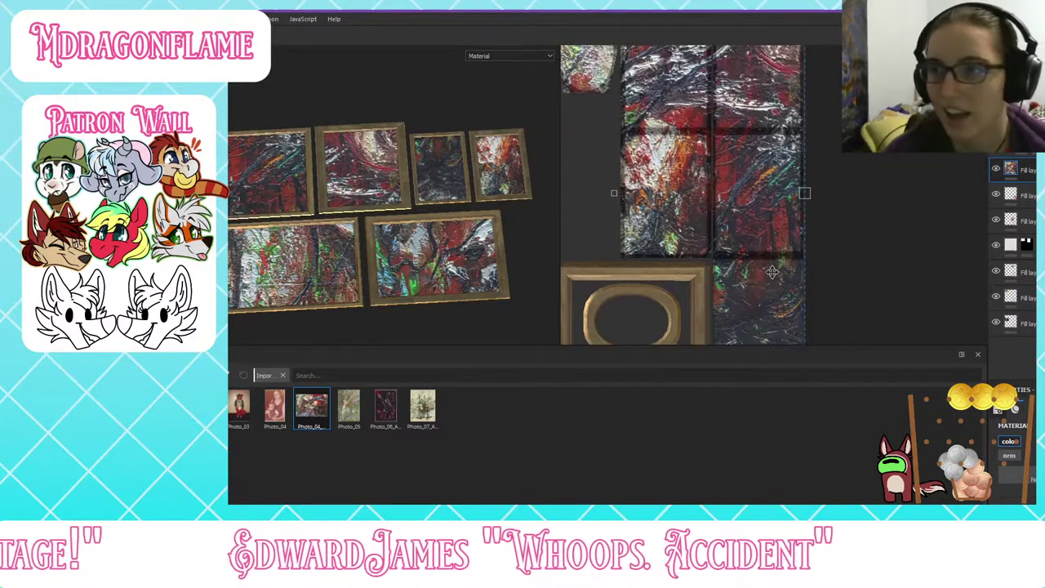
pyautogui.scroll(-3, 782, 218)
pyautogui.scroll(-2, 782, 218)
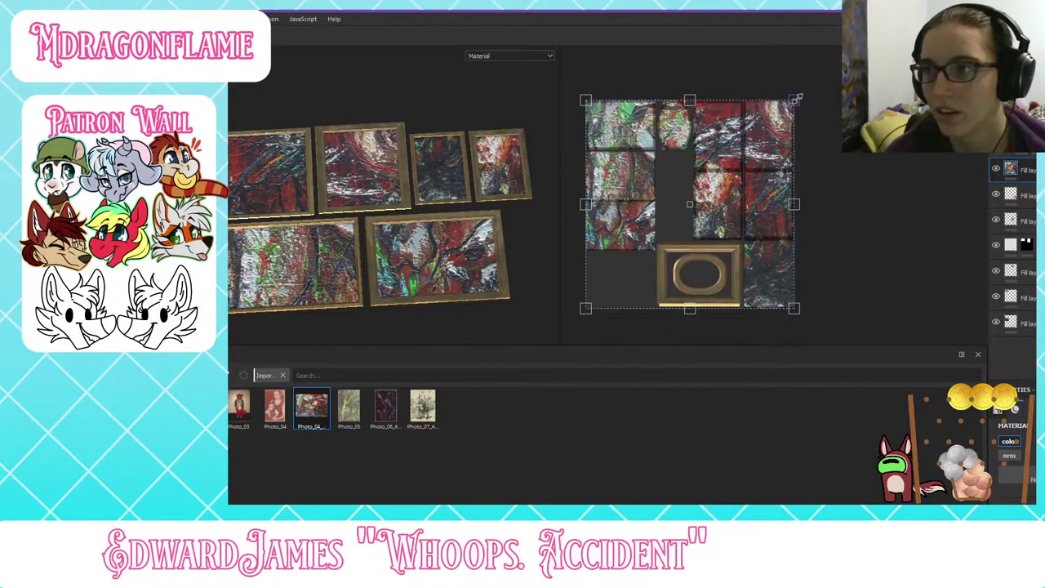
pyautogui.moveTo(796, 100)
pyautogui.keyDown('shift'); pyautogui.mouseDown()
pyautogui.moveTo(664, 184)
pyautogui.moveTo(660, 235)
pyautogui.moveTo(679, 192)
pyautogui.moveTo(627, 214)
pyautogui.mouseUp(); pyautogui.keyUp('shift')
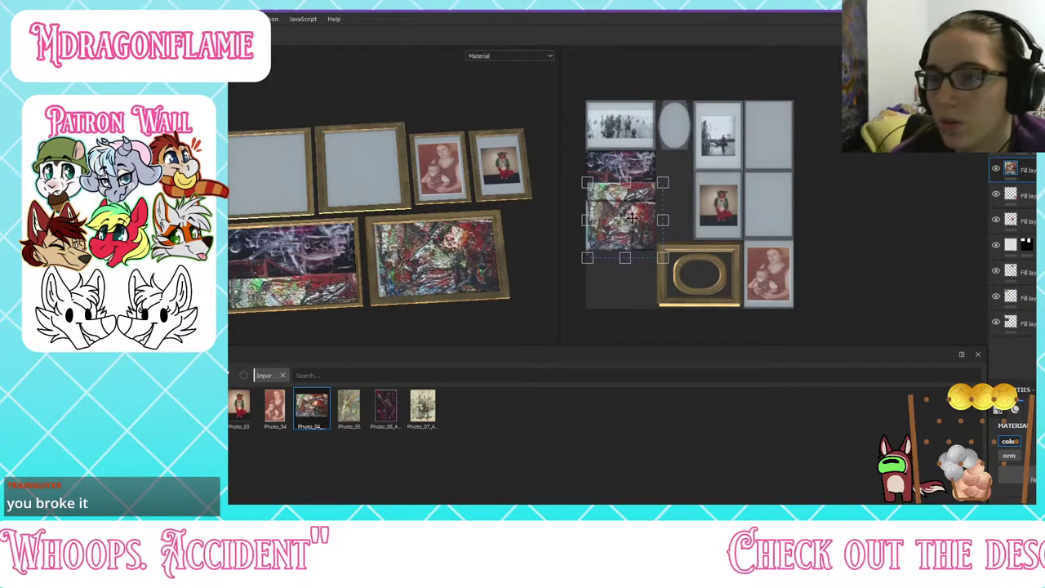
pyautogui.moveTo(663, 184)
pyautogui.keyDown('shift'); pyautogui.mouseDown()
pyautogui.moveTo(635, 210)
pyautogui.moveTo(668, 217)
pyautogui.moveTo(645, 218)
pyautogui.moveTo(649, 229)
pyautogui.moveTo(699, 232)
pyautogui.moveTo(654, 233)
pyautogui.mouseUp(); pyautogui.keyUp('shift')
pyautogui.scroll(-3, 624, 244)
pyautogui.scroll(5, 623, 245)
pyautogui.scroll(-3, 661, 257)
pyautogui.scroll(2, 632, 198)
pyautogui.scroll(5, 360, 289)
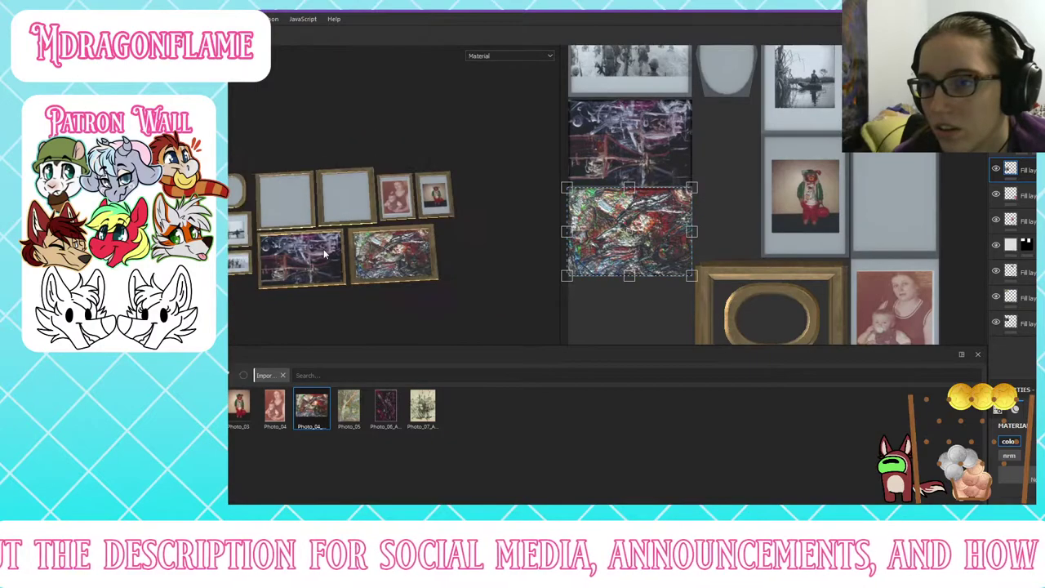
# Step: Inspect the red abstract painting's surface relief on the model from several angles and distances, rotating the environment light
pyautogui.keyDown('alt'); pyautogui.moveTo(340, 205); pyautogui.dragTo(253, 186, button='middle'); pyautogui.keyUp('alt')
pyautogui.scroll(1, 253, 186)
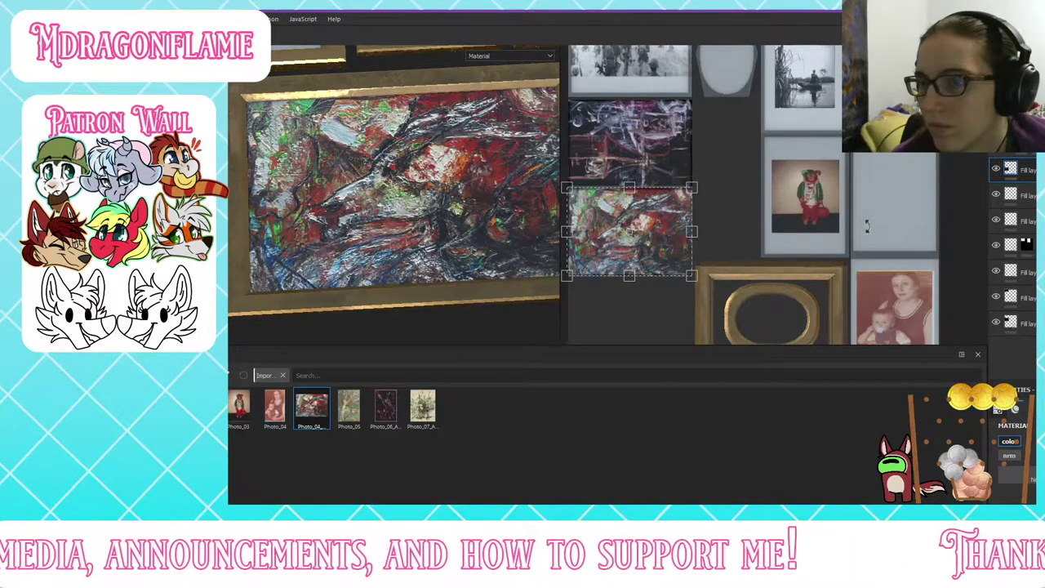
pyautogui.scroll(-2, 433, 232)
pyautogui.keyDown('alt'); pyautogui.moveTo(433, 233); pyautogui.dragTo(445, 173); pyautogui.keyUp('alt')
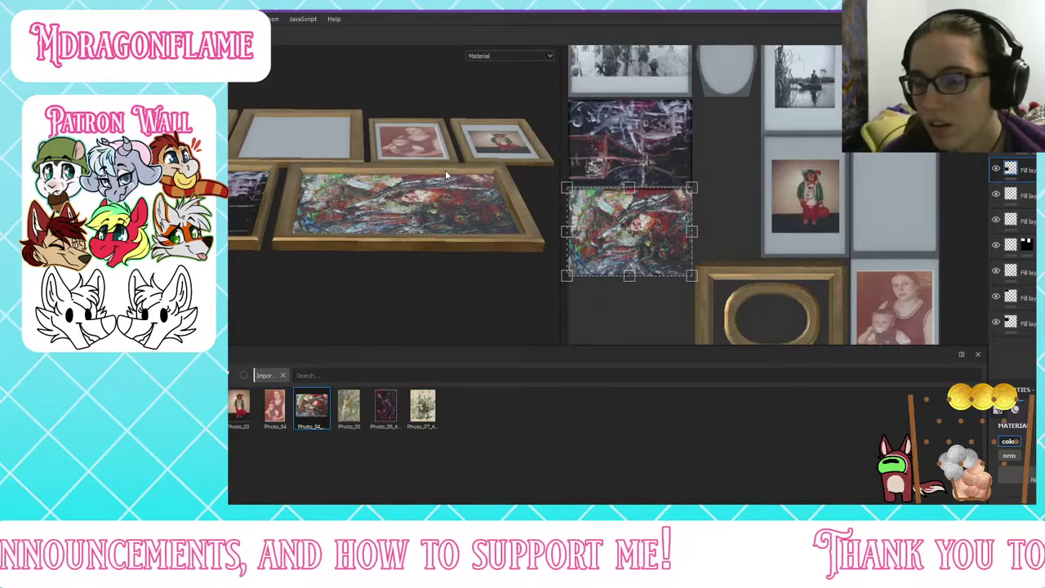
pyautogui.scroll(5, 445, 170)
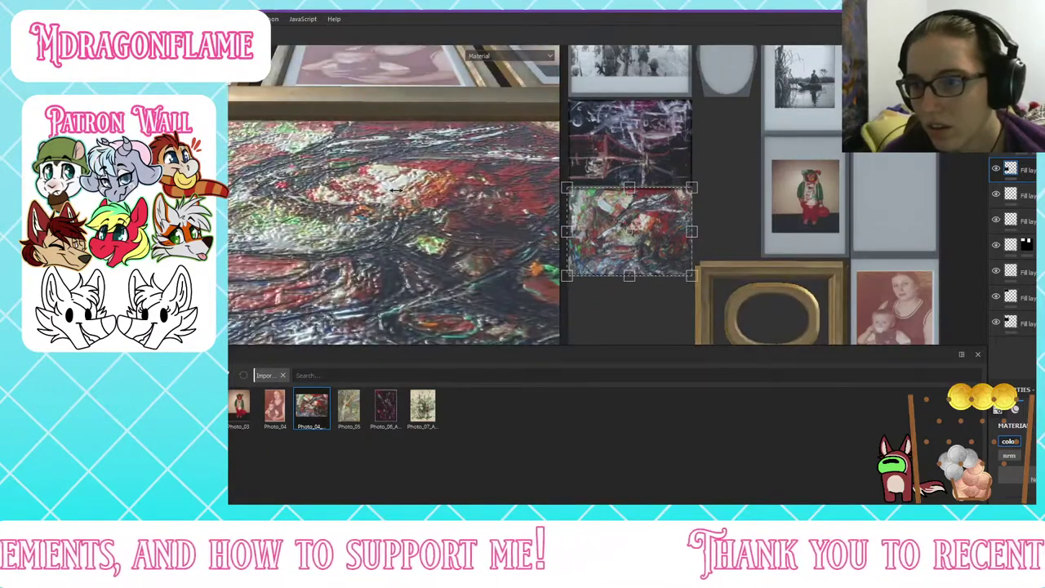
pyautogui.scroll(-2, 1013, 459)
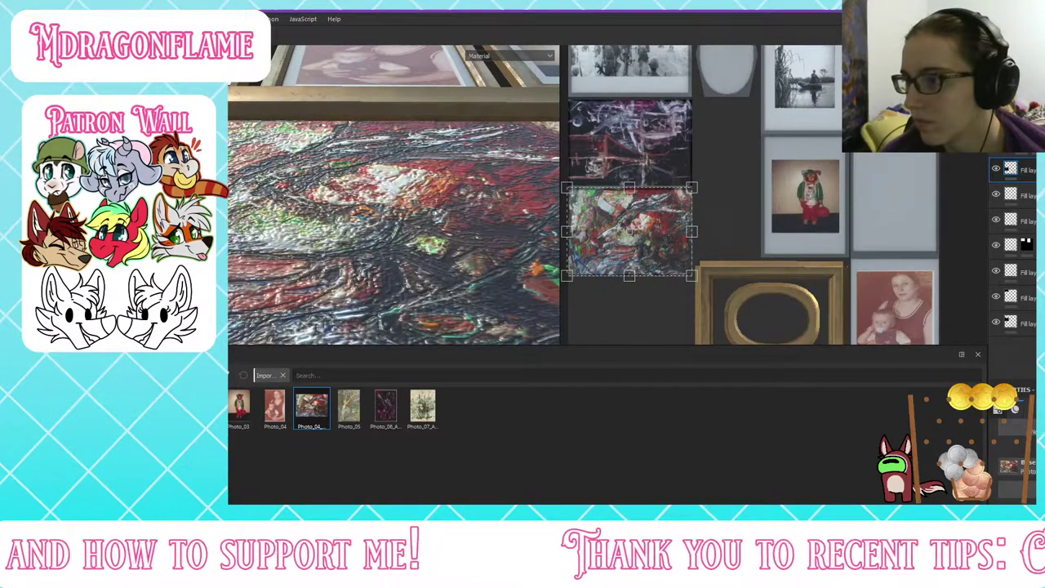
pyautogui.keyDown('shift'); pyautogui.moveTo(377, 173); pyautogui.dragTo(464, 172, button='right'); pyautogui.keyUp('shift')
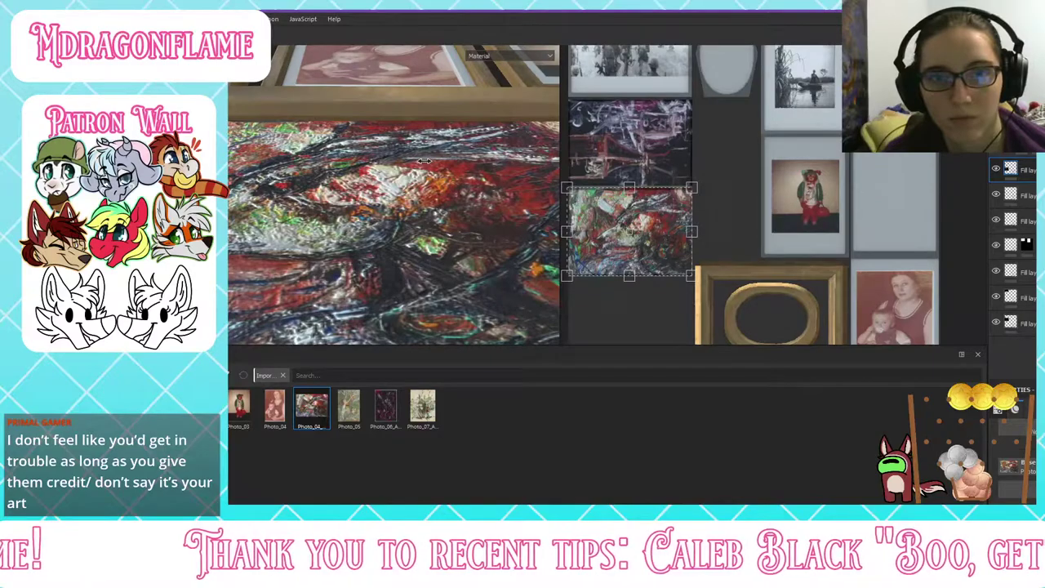
pyautogui.scroll(-6, 417, 156)
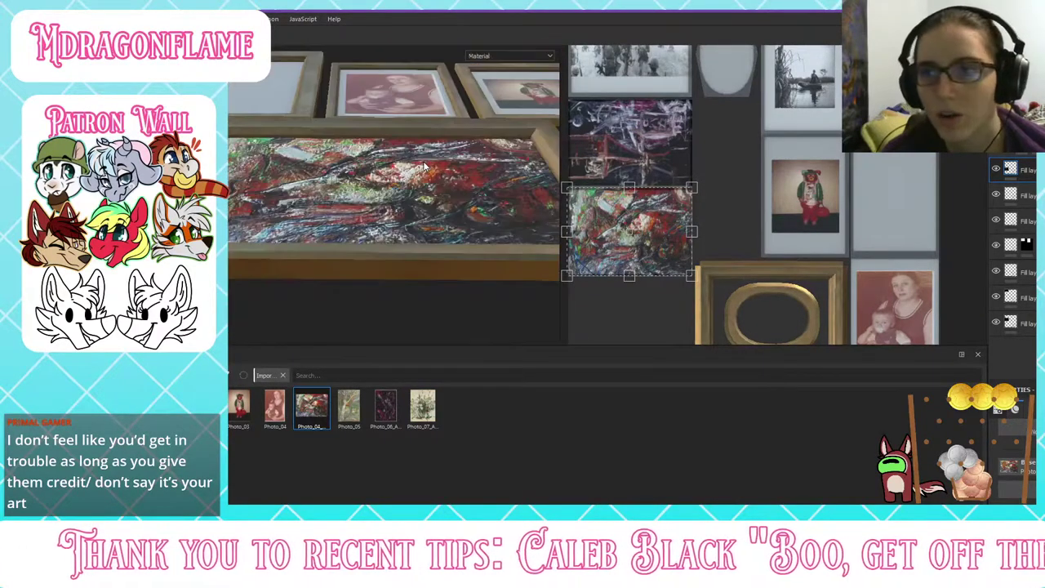
pyautogui.keyDown('alt'); pyautogui.moveTo(426, 139); pyautogui.dragTo(424, 222); pyautogui.keyUp('alt')
pyautogui.scroll(5, 424, 220)
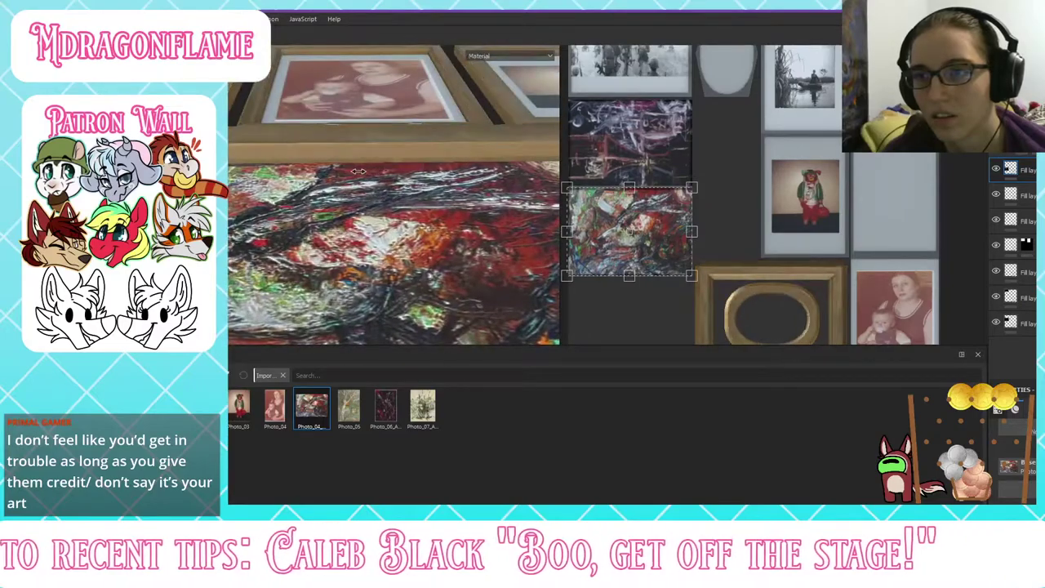
pyautogui.scroll(-5, 401, 164)
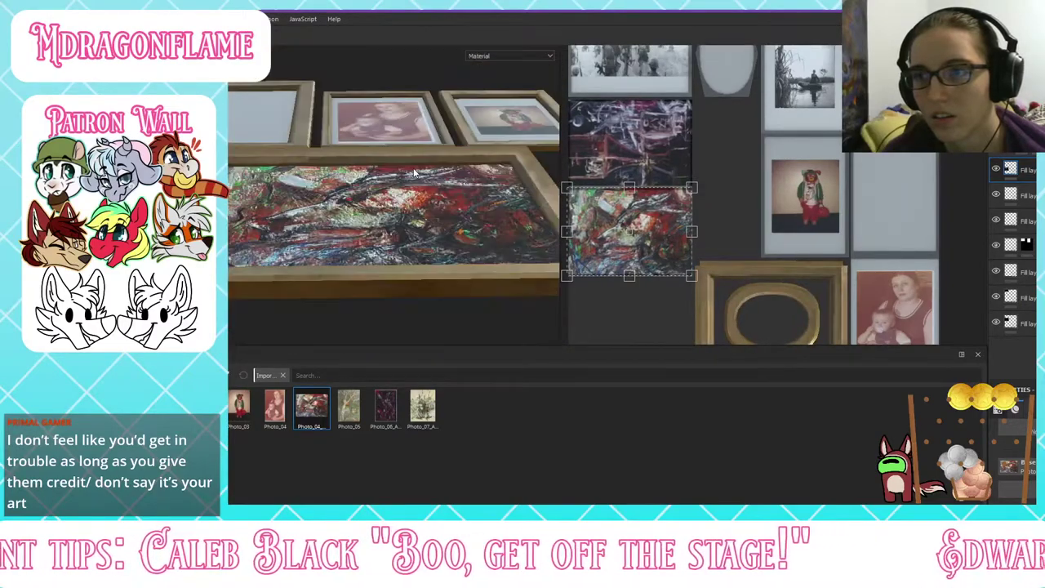
pyautogui.moveTo(456, 267); pyautogui.dragTo(467, 216, button='middle')
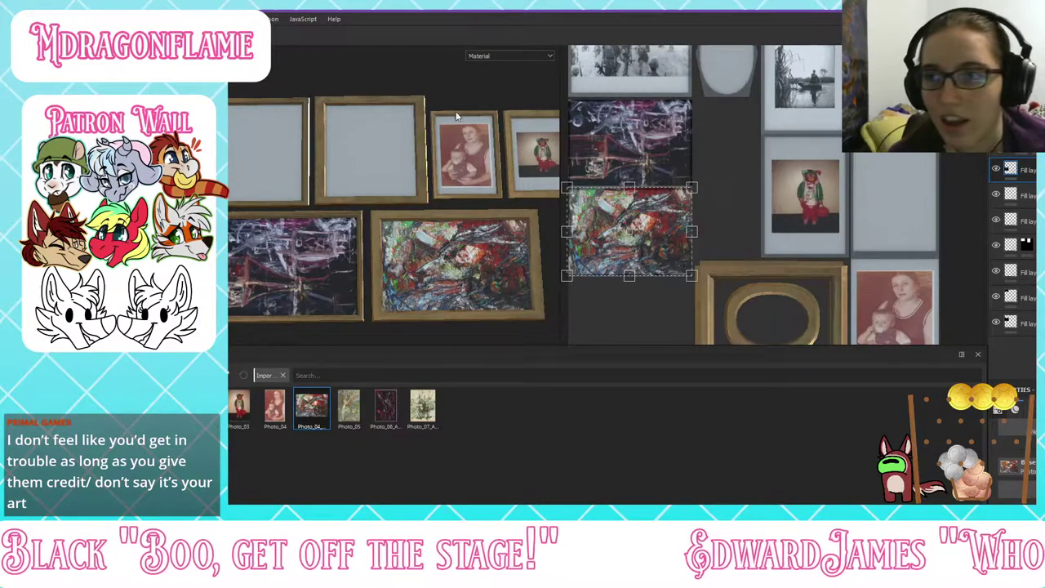
# Step: Apply the Photo_05 tree painting to the new fill layer's base color and normal channels, and turn off its UV wrapping
pyautogui.scroll(-2, 347, 219)
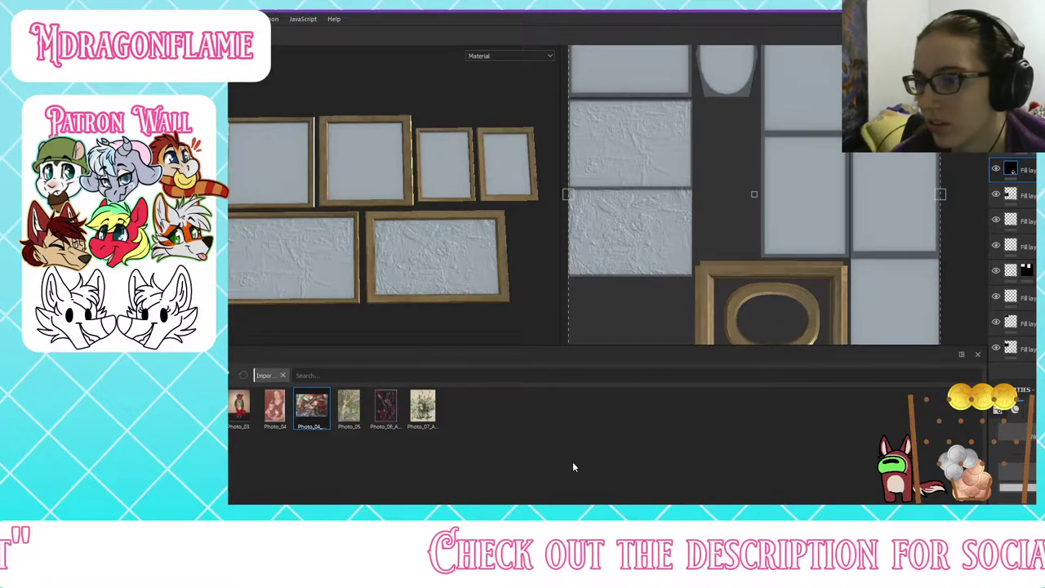
pyautogui.click(349, 406)
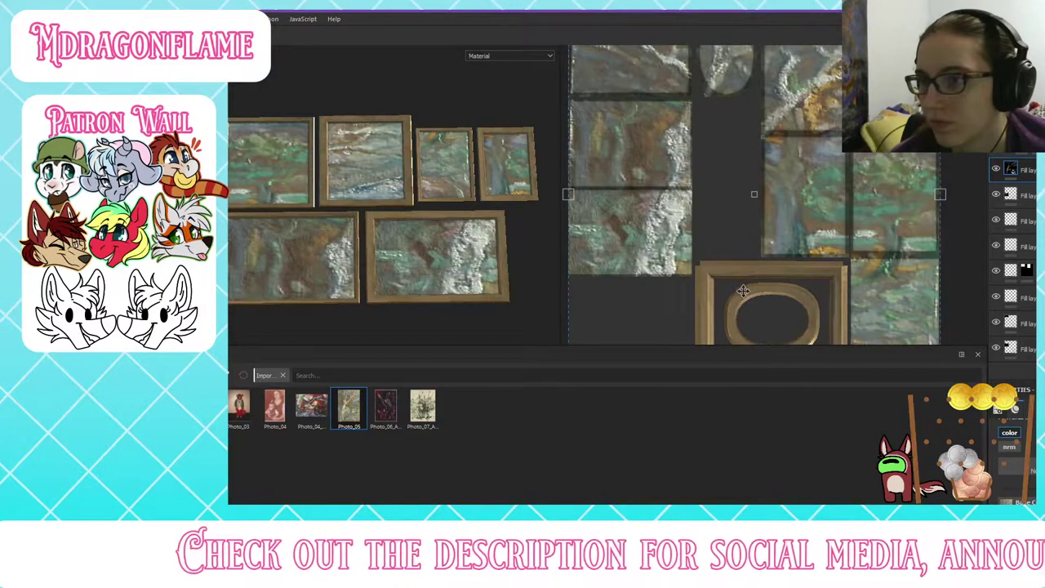
pyautogui.scroll(5, 1016, 457)
pyautogui.click(1034, 452)
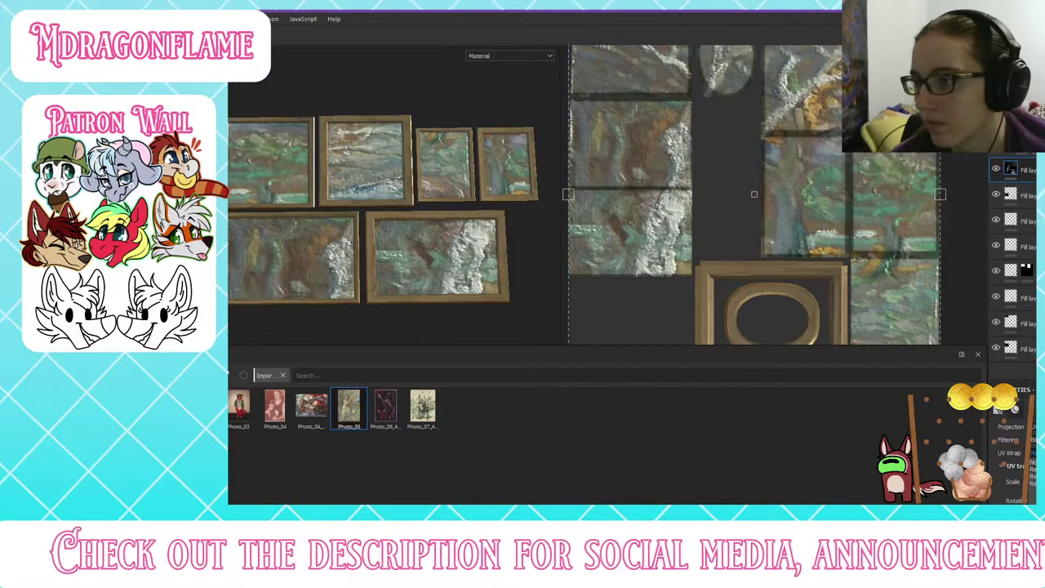
pyautogui.scroll(-3, 812, 209)
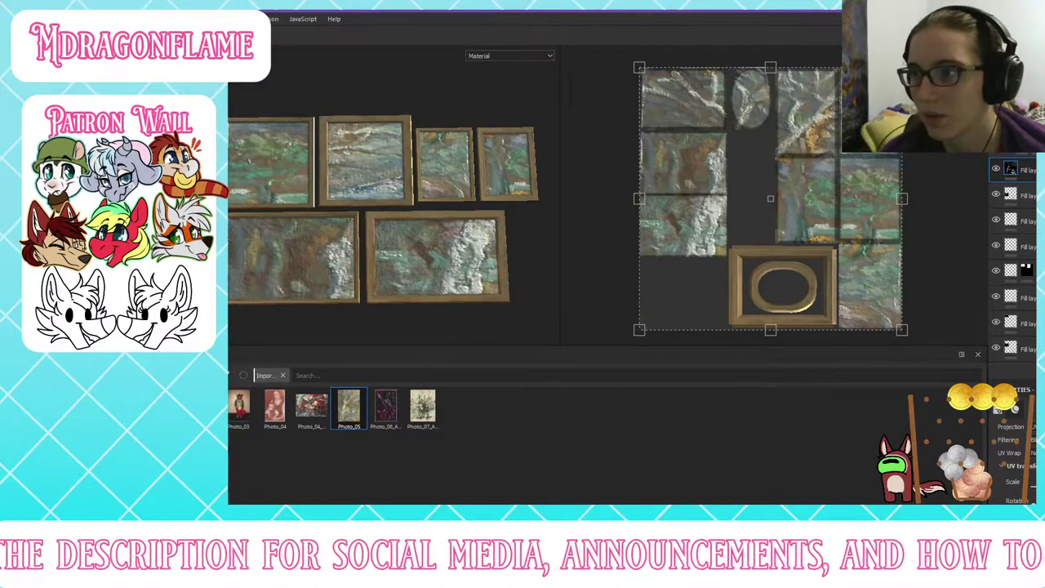
# Step: Scale the tree painting down in the UV view, try it over the portrait picture areas, and move it onto the oval
pyautogui.moveTo(902, 68); pyautogui.dragTo(736, 187)
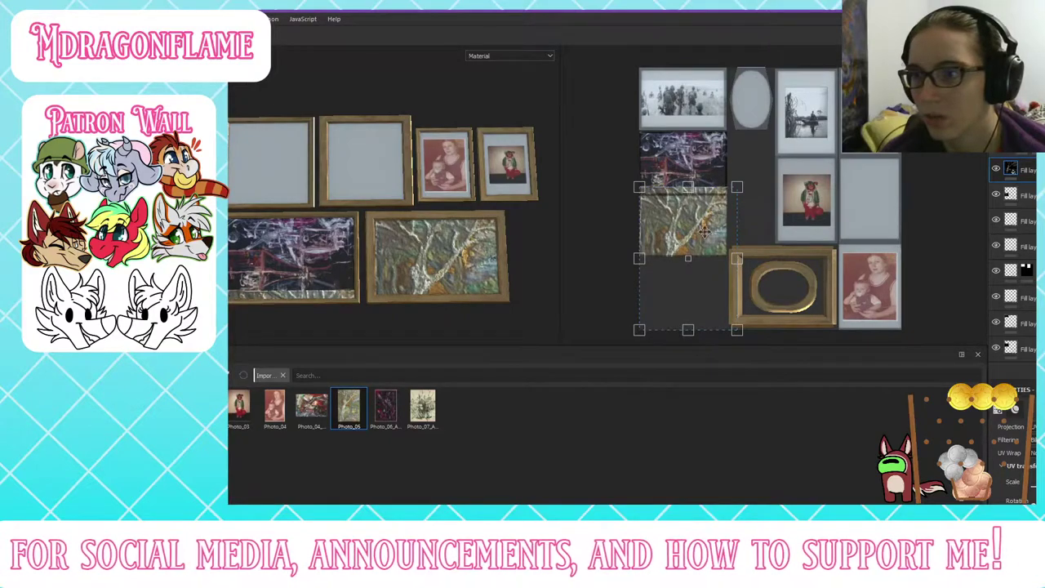
pyautogui.scroll(2, 710, 232)
pyautogui.moveTo(709, 231); pyautogui.dragTo(850, 178)
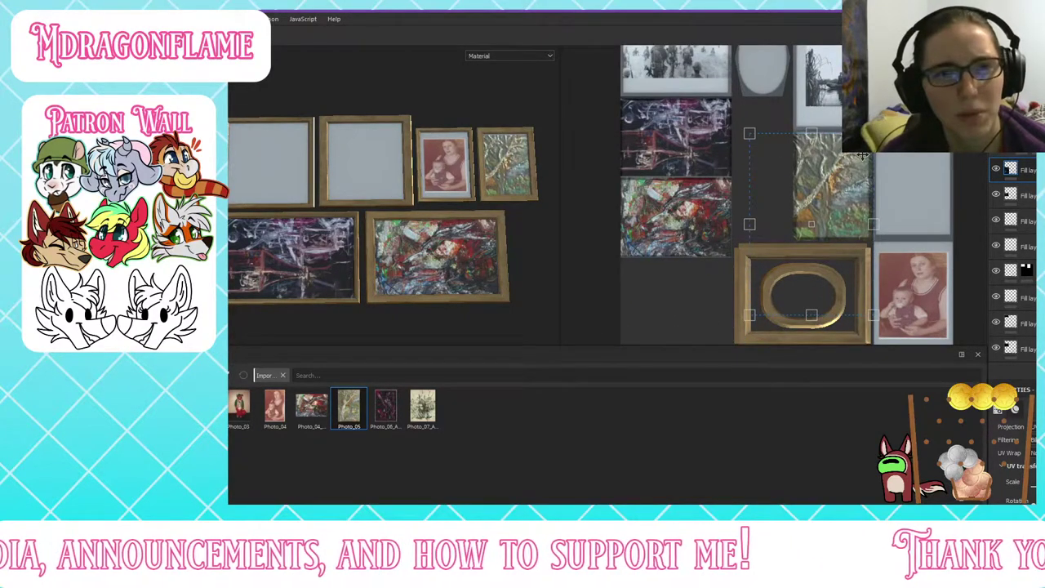
pyautogui.moveTo(850, 177); pyautogui.dragTo(924, 162)
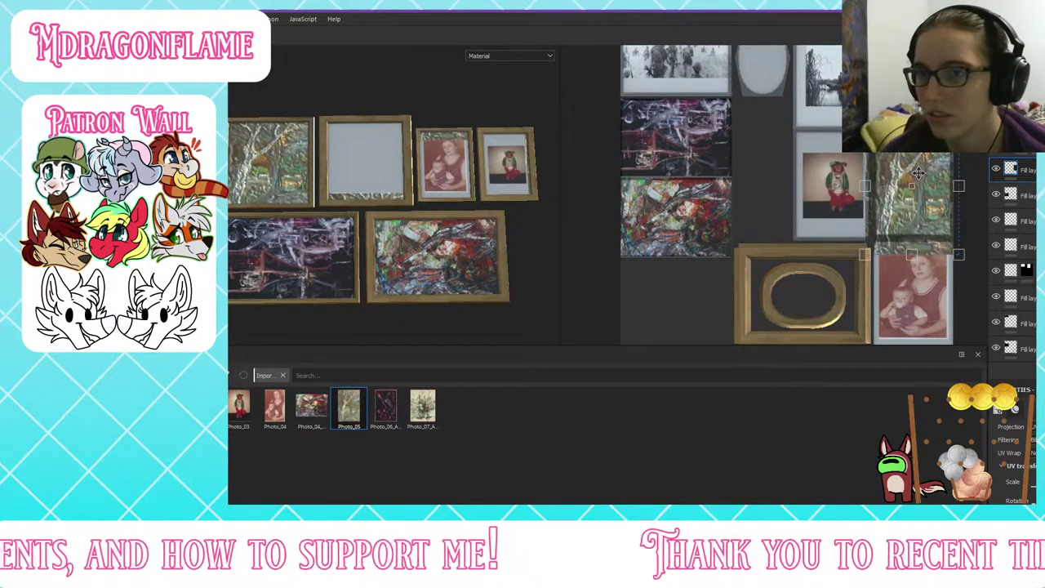
pyautogui.scroll(-1, 919, 173)
pyautogui.scroll(1, 919, 173)
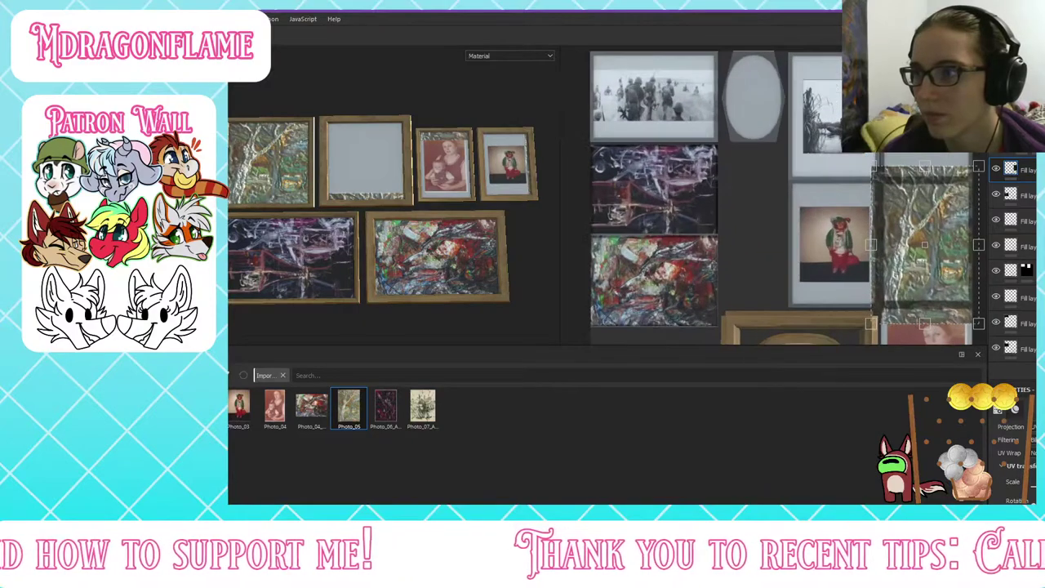
pyautogui.moveTo(927, 218); pyautogui.dragTo(771, 161)
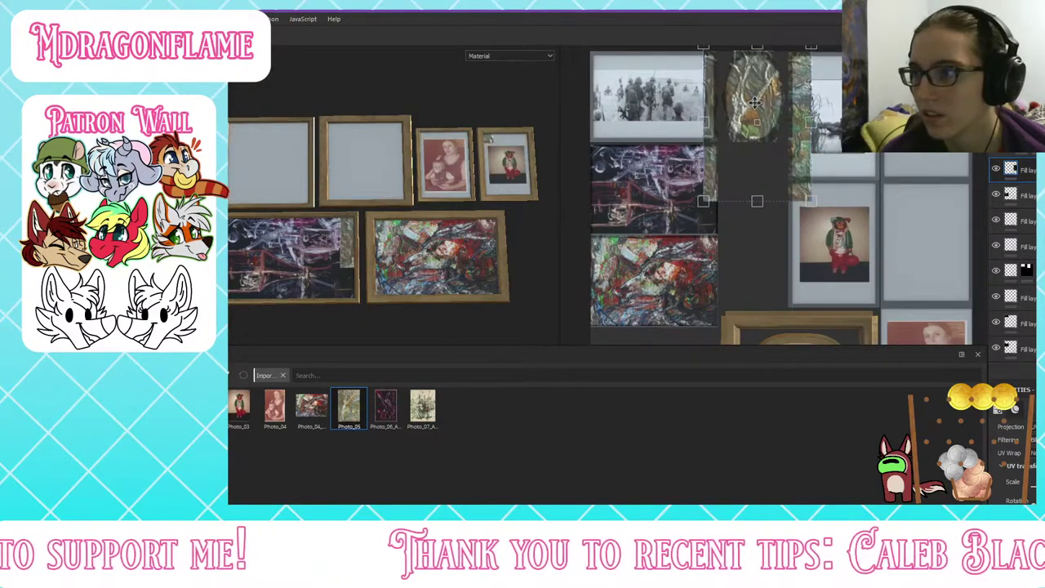
# Step: Nudge the tree painting up and slightly sideways so the white trunk and branch sit inside the oval
pyautogui.scroll(1, 771, 160)
pyautogui.scroll(-3, 756, 122)
pyautogui.scroll(3, 758, 56)
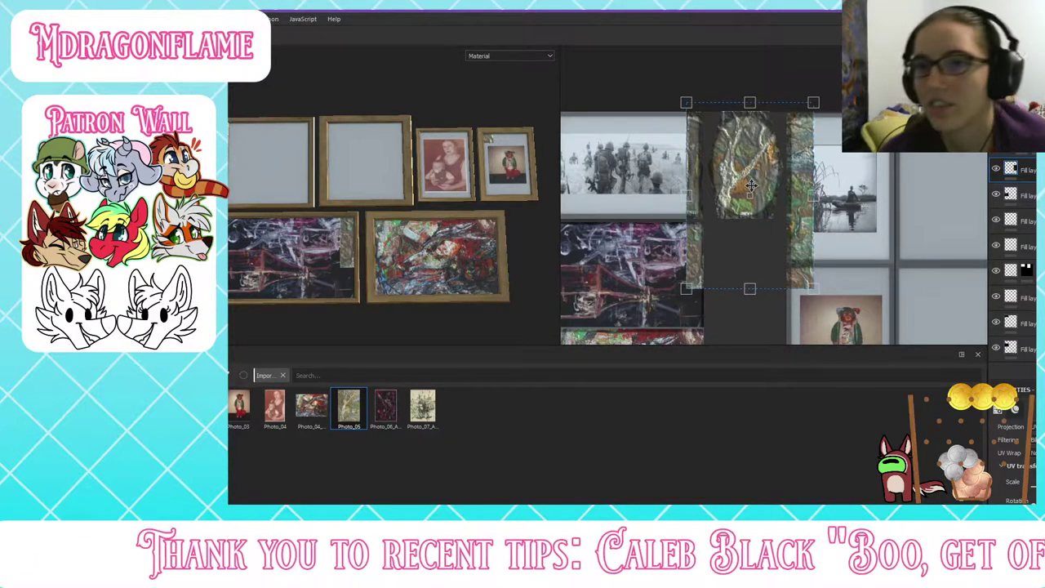
pyautogui.scroll(2, 751, 184)
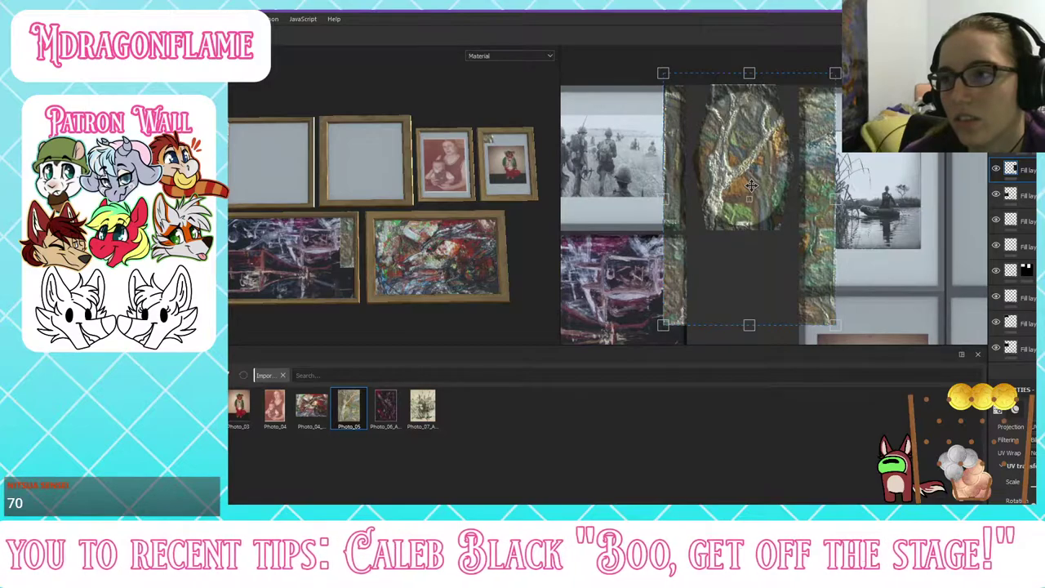
pyautogui.scroll(-4, 1012, 463)
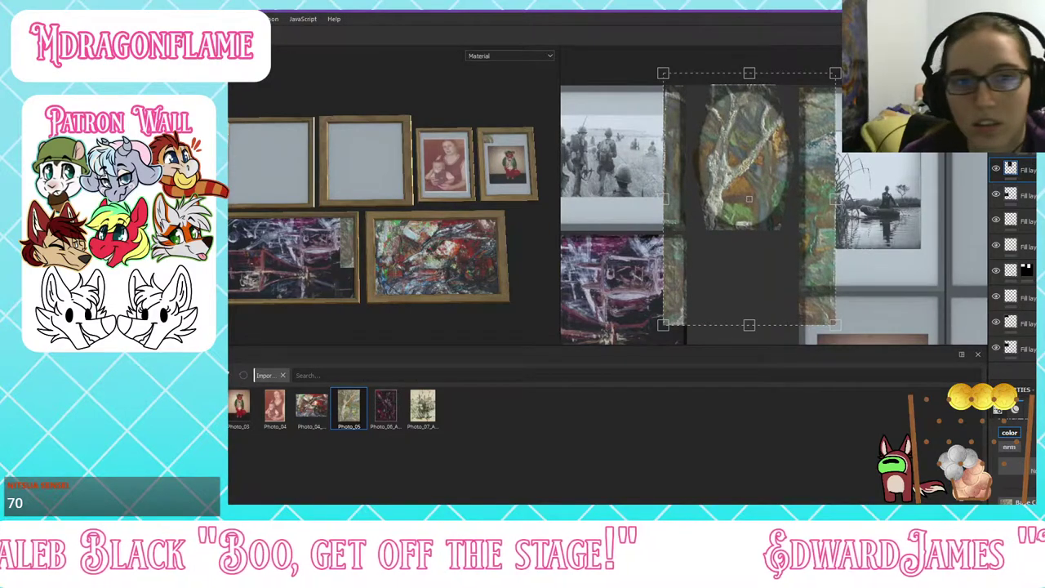
pyautogui.moveTo(739, 162); pyautogui.dragTo(745, 147)
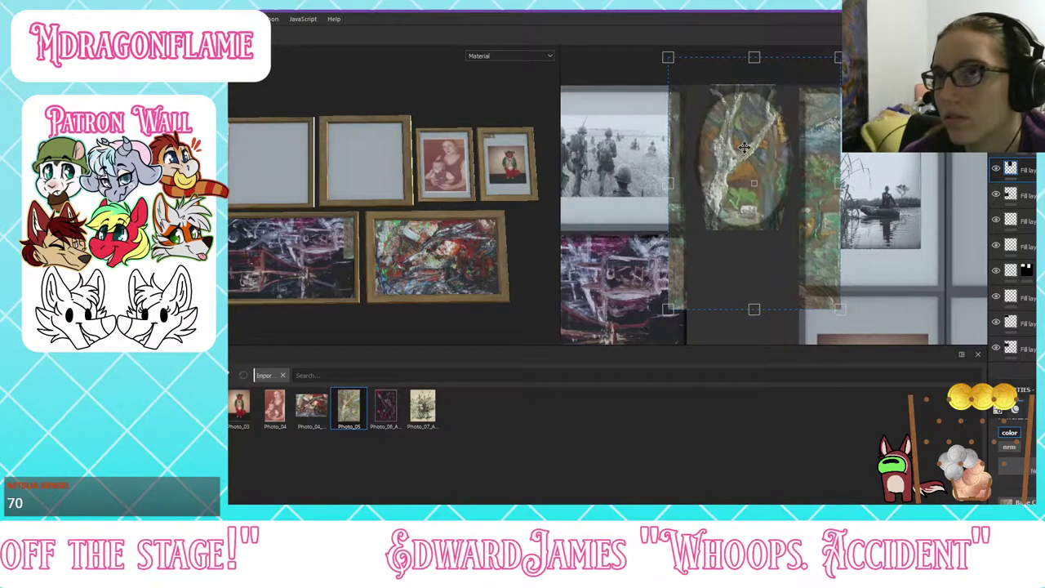
pyautogui.moveTo(744, 147); pyautogui.dragTo(744, 155)
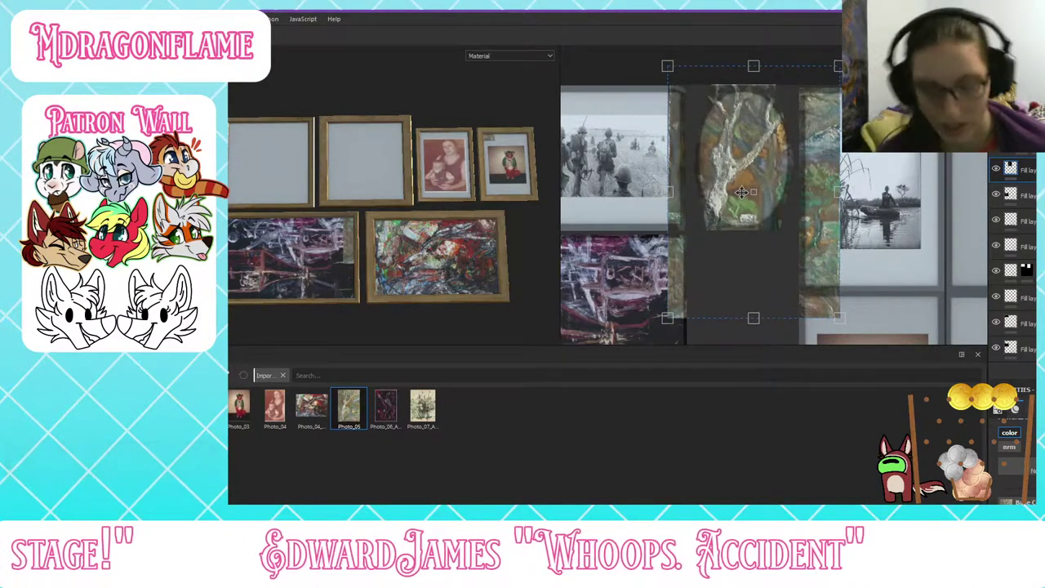
# Step: Shrink the tree painting further and re-center it over the oval so that more of the landscape fits inside the frame
pyautogui.scroll(3, 732, 139)
pyautogui.scroll(1, 732, 140)
pyautogui.keyDown('shift'); pyautogui.moveTo(888, 65); pyautogui.dragTo(820, 166); pyautogui.keyUp('shift')
pyautogui.moveTo(747, 258); pyautogui.dragTo(774, 194)
pyautogui.scroll(-3, 233, 152)
pyautogui.scroll(4, 234, 153)
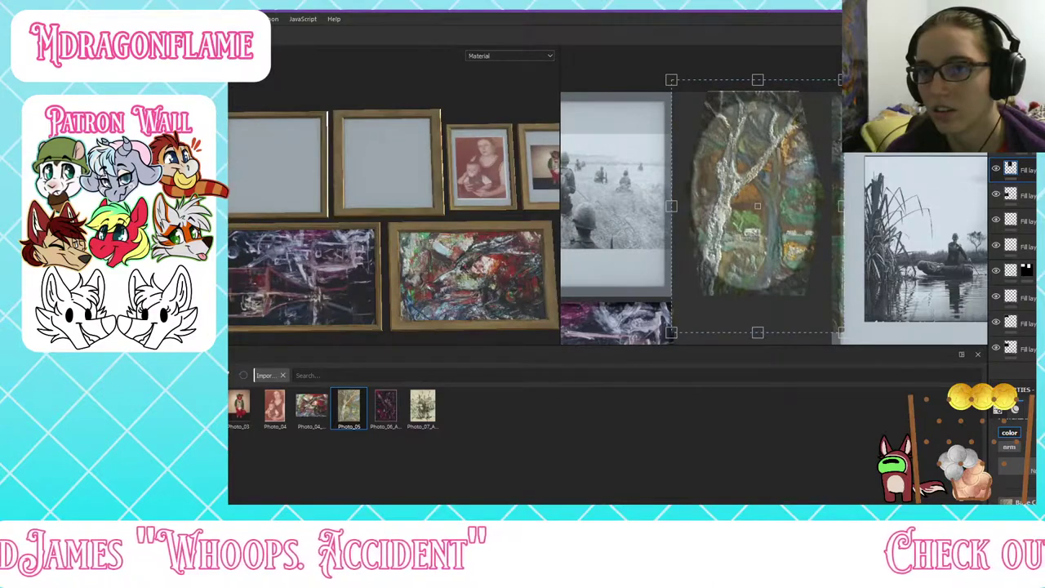
pyautogui.scroll(5, 232, 111)
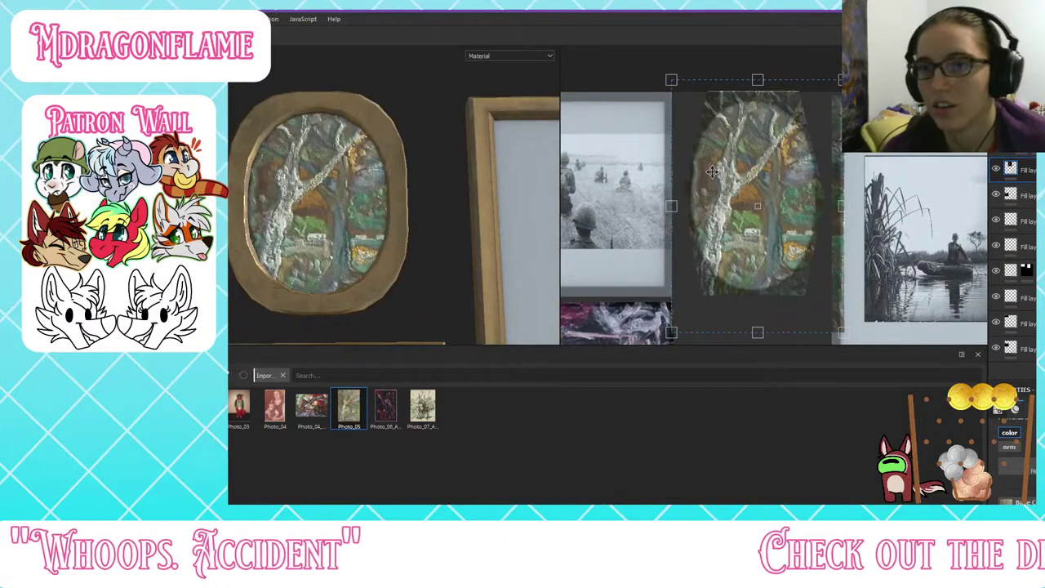
pyautogui.moveTo(777, 161)
pyautogui.mouseDown()
pyautogui.moveTo(757, 164)
pyautogui.moveTo(767, 158)
pyautogui.mouseUp()
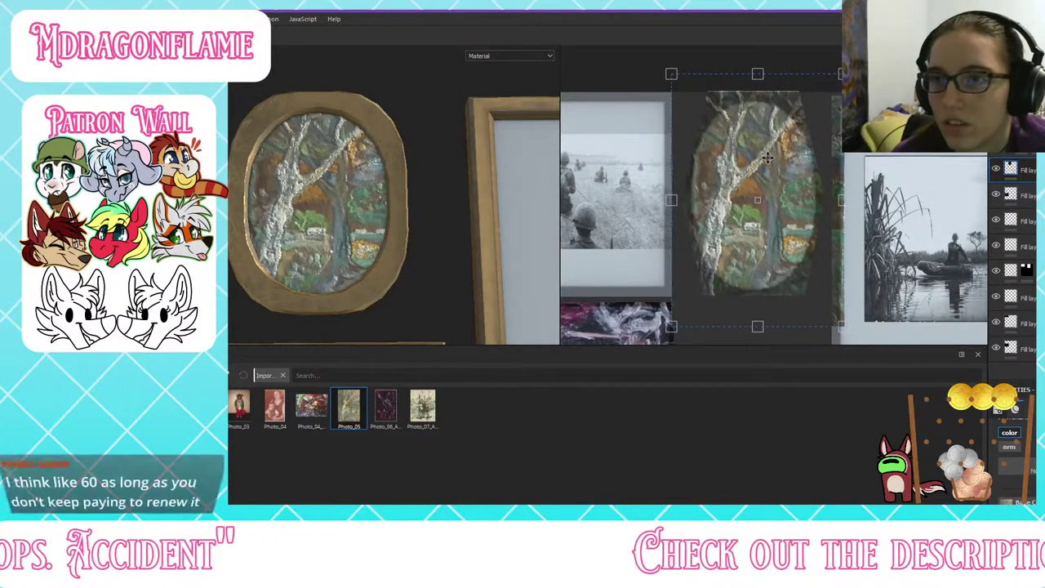
# Step: Examine the oval painting's relief on the model under rotated environment light, and view the texture set's size and channel settings
pyautogui.scroll(-5, 339, 170)
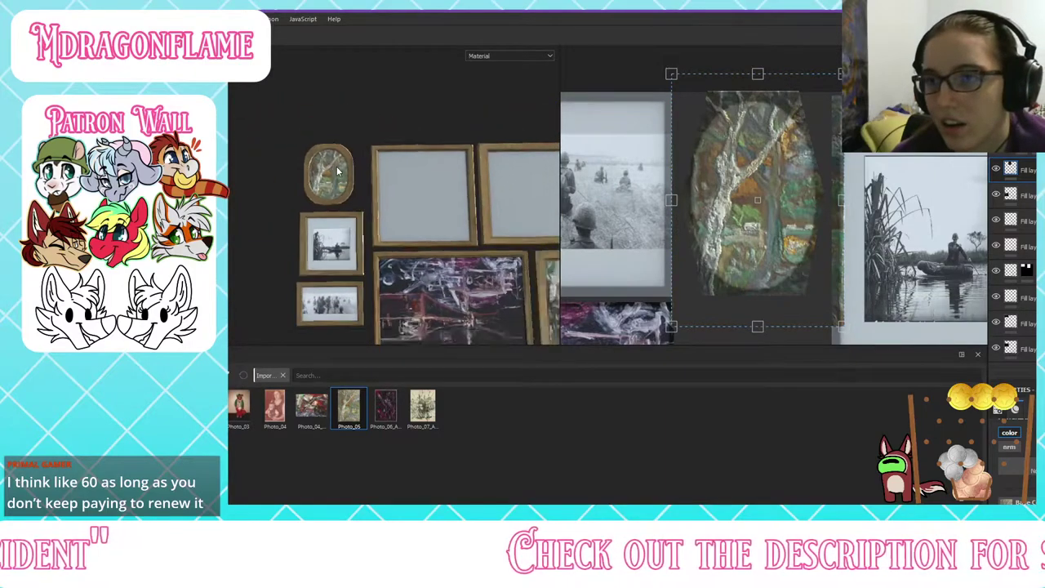
pyautogui.scroll(5, 337, 169)
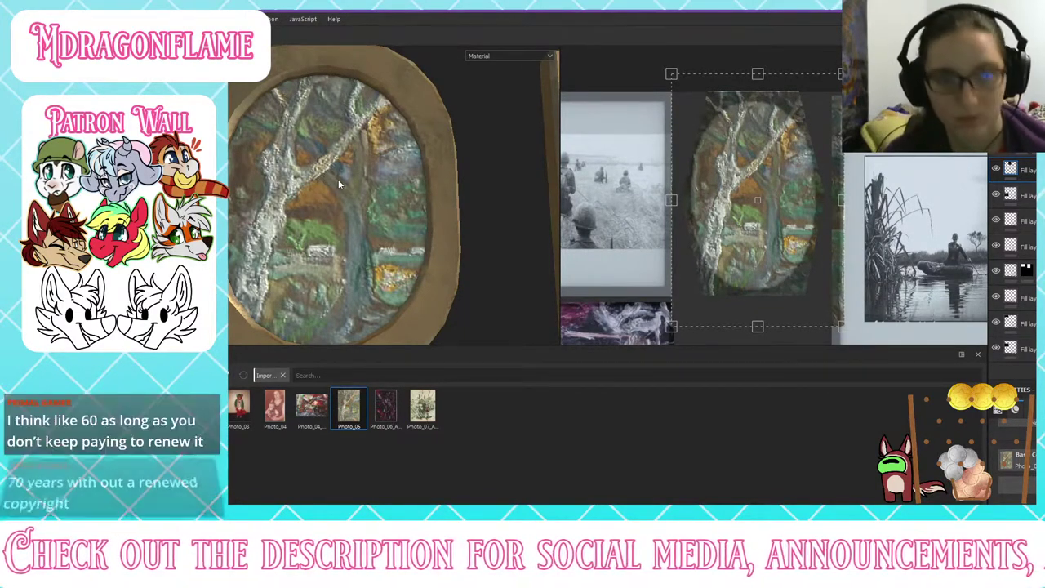
pyautogui.keyDown('shift'); pyautogui.moveTo(338, 179); pyautogui.dragTo(318, 179, button='right'); pyautogui.keyUp('shift')
pyautogui.keyDown('alt'); pyautogui.moveTo(319, 178); pyautogui.dragTo(354, 169); pyautogui.keyUp('alt')
pyautogui.keyDown('shift'); pyautogui.moveTo(353, 169); pyautogui.dragTo(336, 170, button='right'); pyautogui.keyUp('shift')
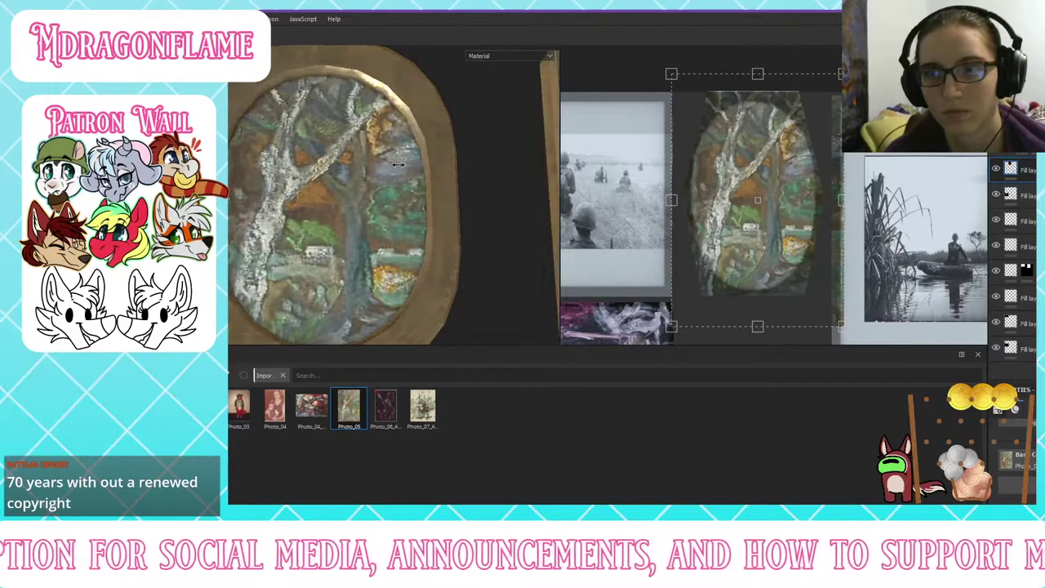
pyautogui.click(1031, 105)
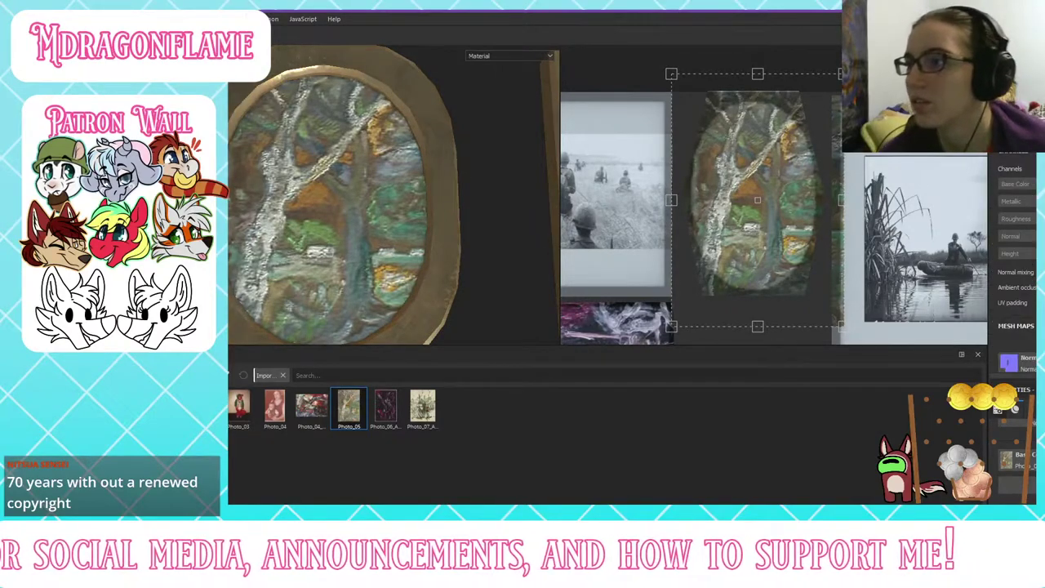
pyautogui.scroll(3, 1016, 253)
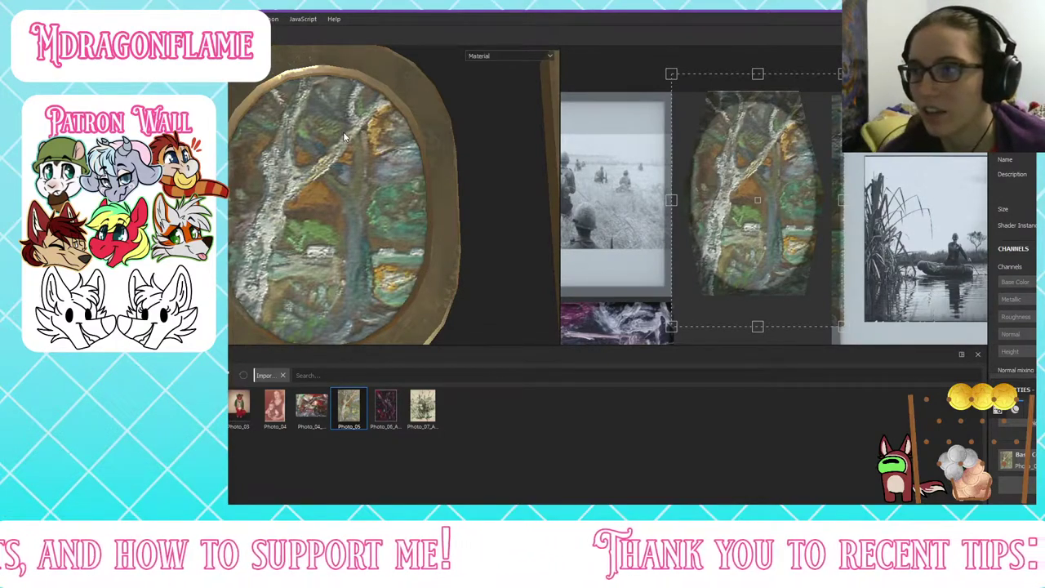
# Step: Compare the surface detail of the oval tree painting and the purple abstract painting on the model at close and far distances
pyautogui.keyDown('alt'); pyautogui.moveTo(347, 144); pyautogui.dragTo(372, 179); pyautogui.keyUp('alt')
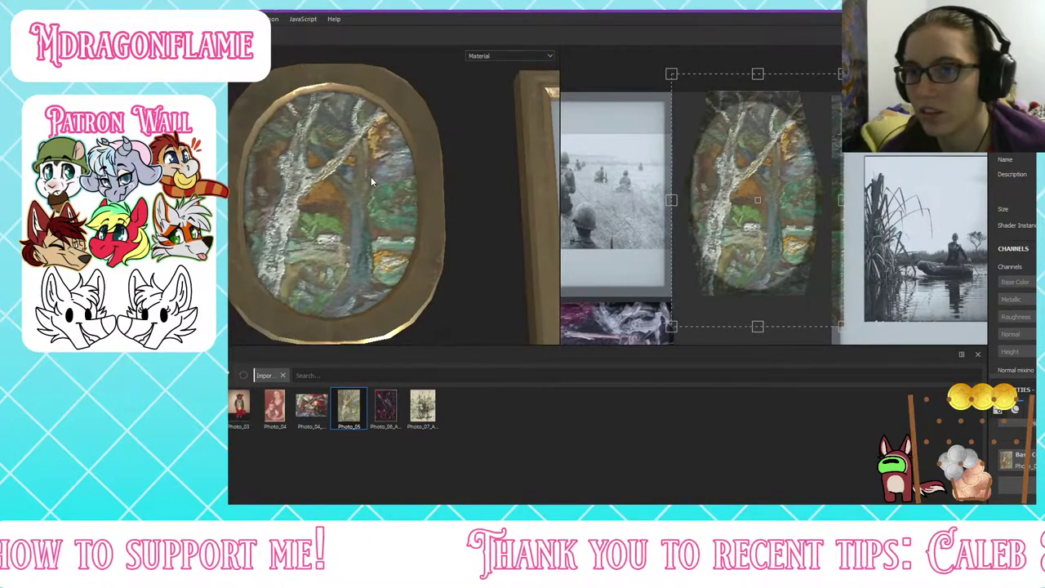
pyautogui.scroll(3, 453, 192)
pyautogui.scroll(-5, 453, 191)
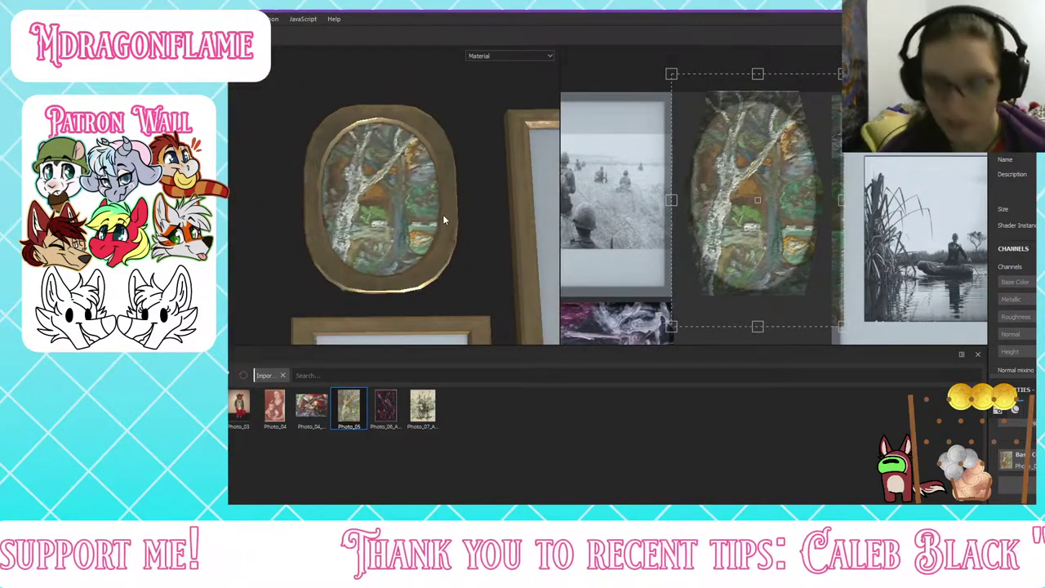
pyautogui.keyDown('alt'); pyautogui.moveTo(440, 275); pyautogui.dragTo(313, 117, button='middle'); pyautogui.keyUp('alt')
pyautogui.keyDown('alt'); pyautogui.moveTo(249, 323); pyautogui.dragTo(311, 220, button='middle'); pyautogui.keyUp('alt')
pyautogui.scroll(3, 311, 221)
pyautogui.keyDown('alt'); pyautogui.moveTo(324, 114); pyautogui.dragTo(349, 39, button='middle'); pyautogui.keyUp('alt')
pyautogui.scroll(3, 321, 212)
pyautogui.scroll(-4, 320, 213)
pyautogui.keyDown('alt'); pyautogui.moveTo(420, 135); pyautogui.dragTo(176, 134, button='middle'); pyautogui.keyUp('alt')
pyautogui.keyDown('alt'); pyautogui.moveTo(368, 133); pyautogui.dragTo(175, 224, button='middle'); pyautogui.keyUp('alt')
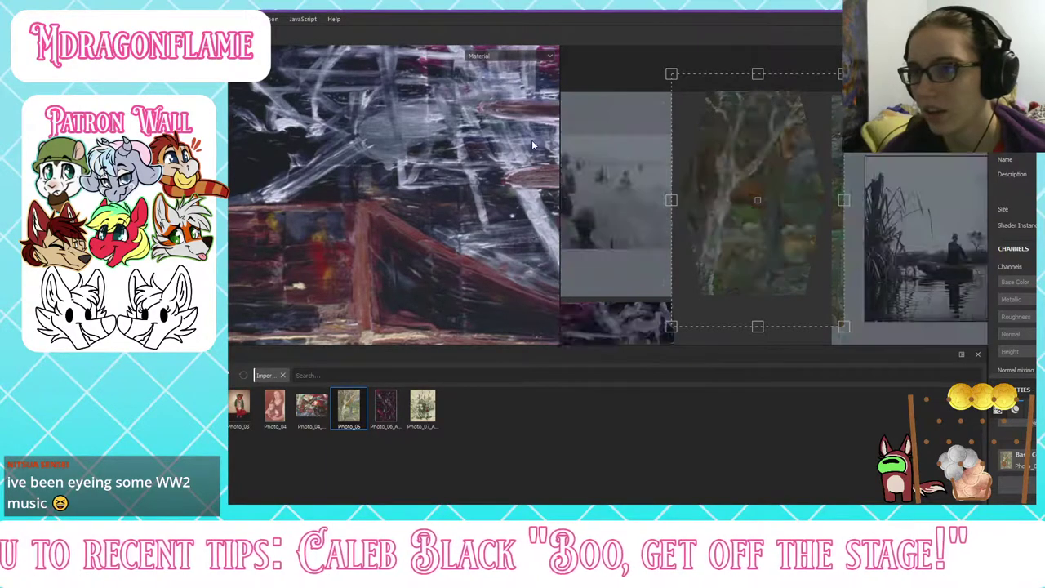
pyautogui.scroll(-5, 409, 175)
pyautogui.moveTo(313, 123)
pyautogui.keyDown('alt'); pyautogui.mouseDown(button='middle')
pyautogui.moveTo(338, 198)
pyautogui.moveTo(341, 268)
pyautogui.mouseUp(button='middle'); pyautogui.keyUp('alt')
pyautogui.scroll(2, 304, 155)
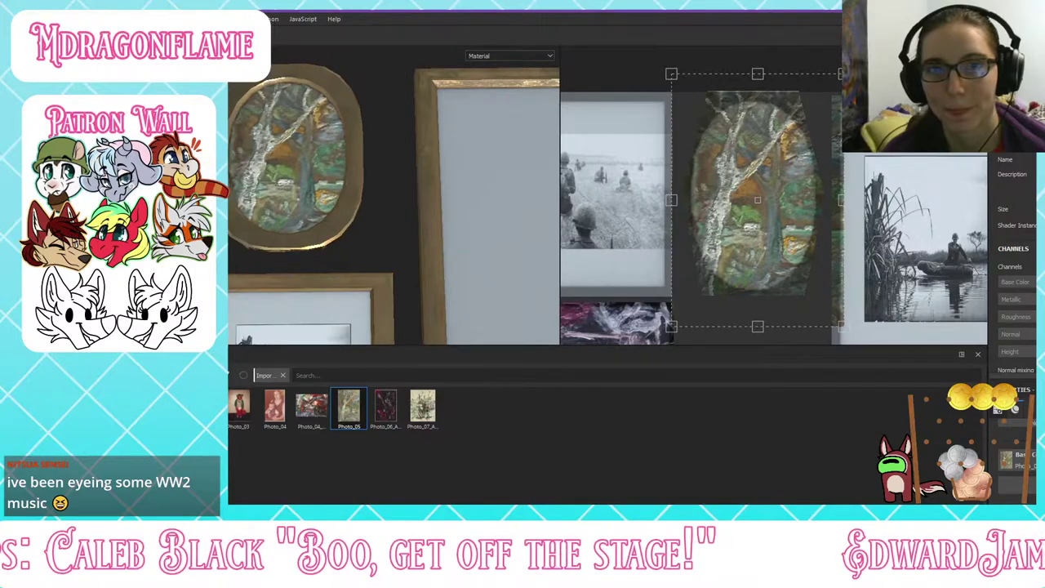
pyautogui.scroll(3, 303, 160)
pyautogui.scroll(-3, 302, 159)
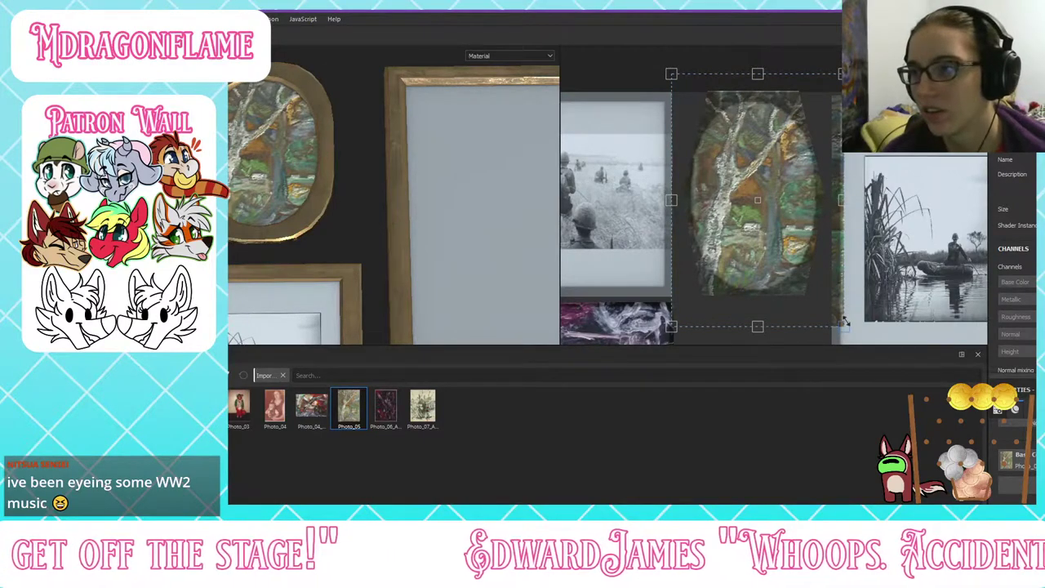
# Step: Reduce the tree painting slightly more, shift it down to fit the oval, and check it among the neighboring frames
pyautogui.moveTo(844, 324); pyautogui.dragTo(829, 306)
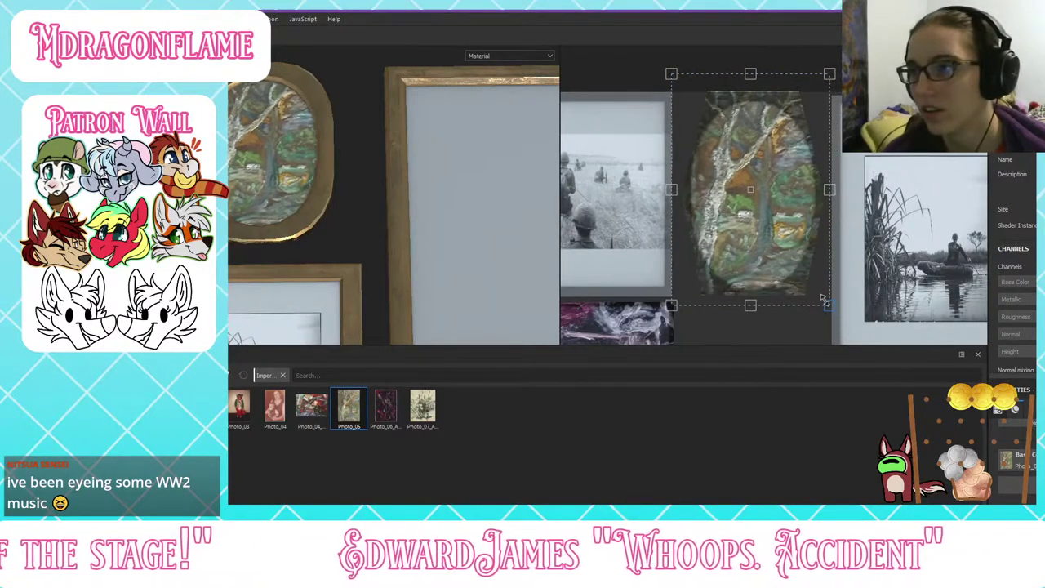
pyautogui.moveTo(775, 232); pyautogui.dragTo(777, 236)
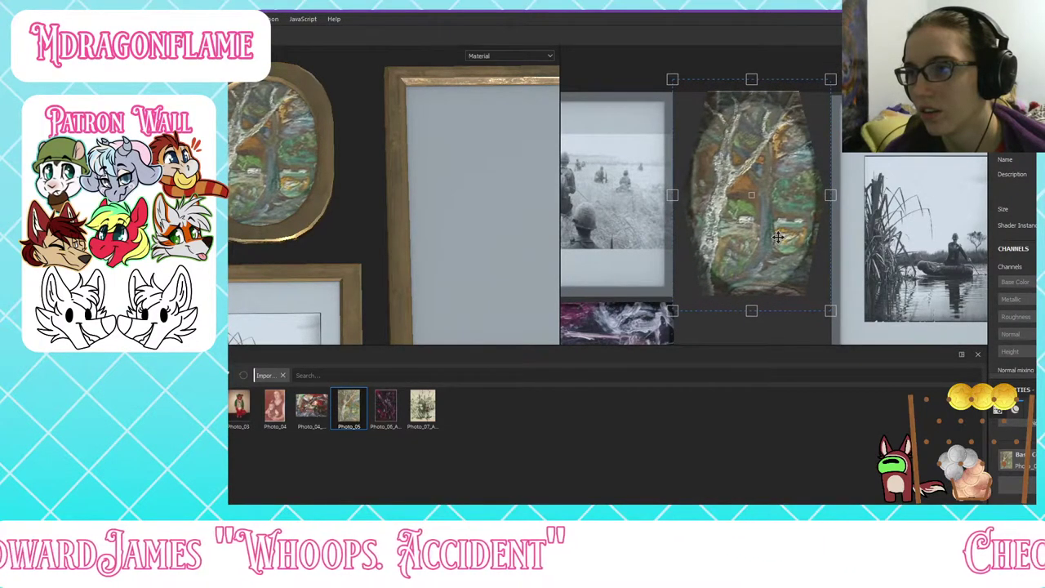
pyautogui.scroll(-5, 752, 220)
pyautogui.scroll(-3, 310, 190)
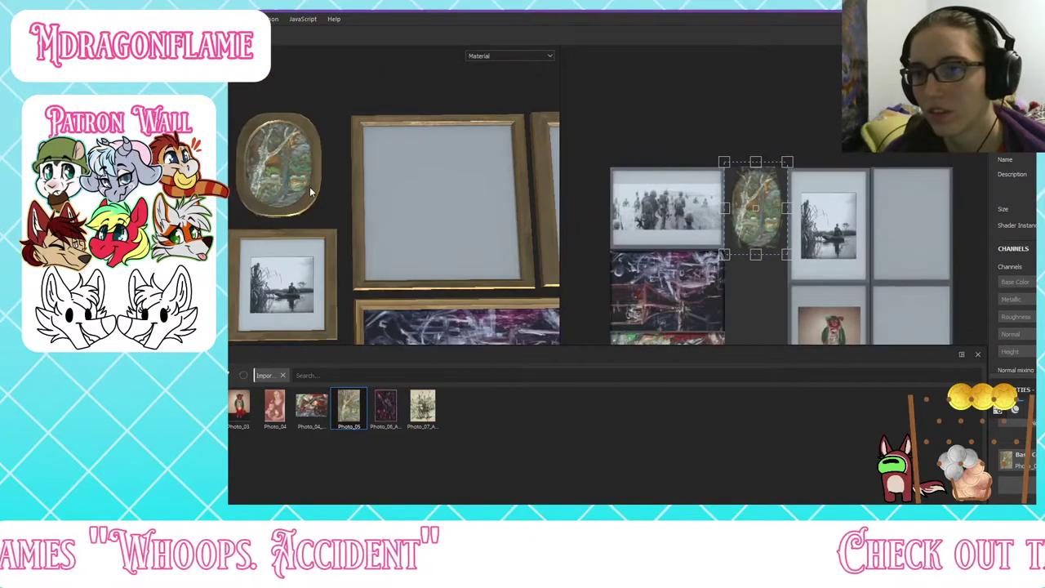
pyautogui.keyDown('alt'); pyautogui.moveTo(320, 229); pyautogui.dragTo(317, 112, button='middle'); pyautogui.keyUp('alt')
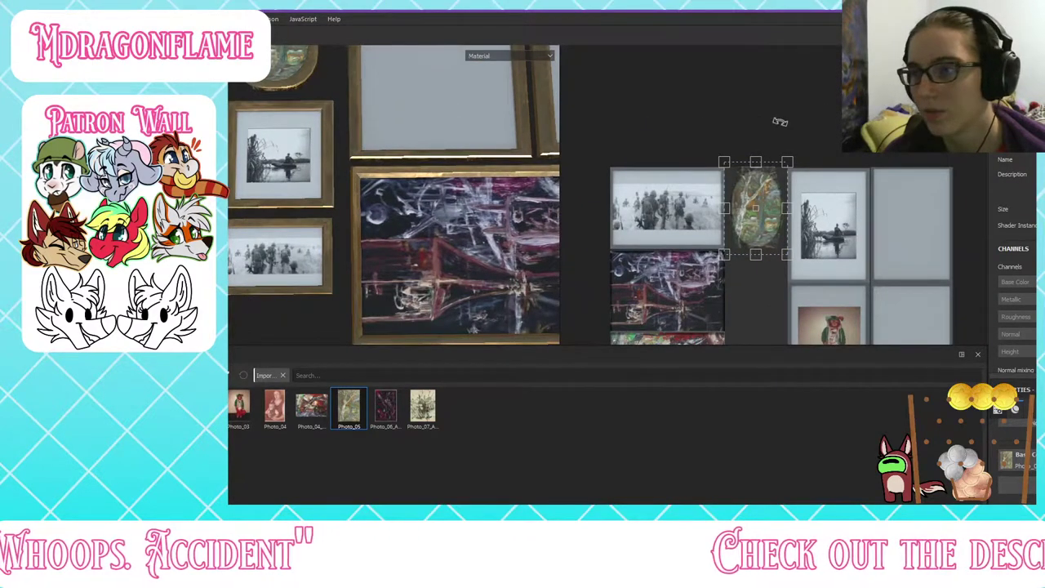
pyautogui.scroll(3, 781, 121)
pyautogui.scroll(-5, 776, 125)
pyautogui.scroll(2, 323, 236)
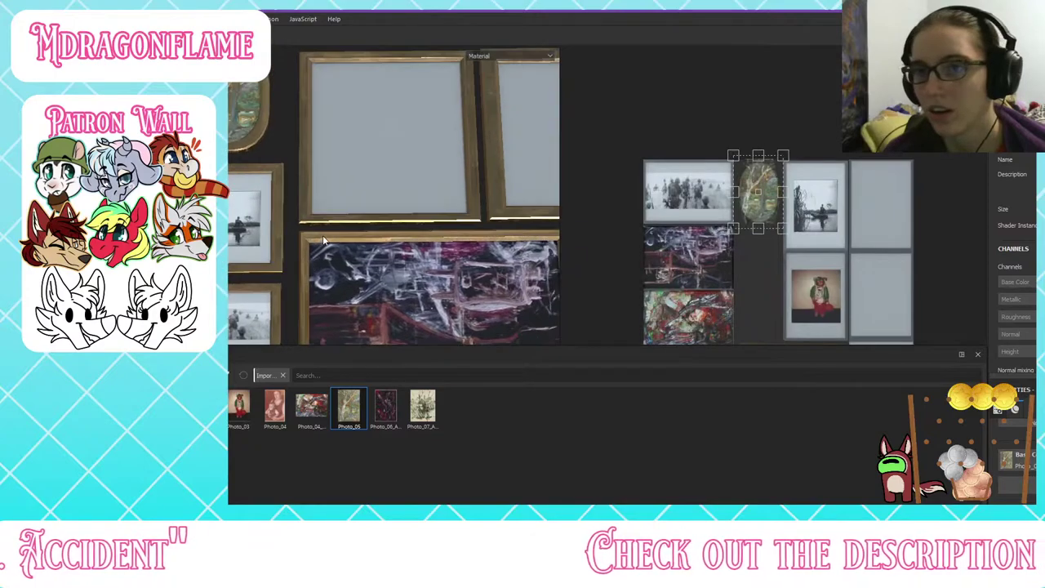
pyautogui.scroll(-3, 427, 233)
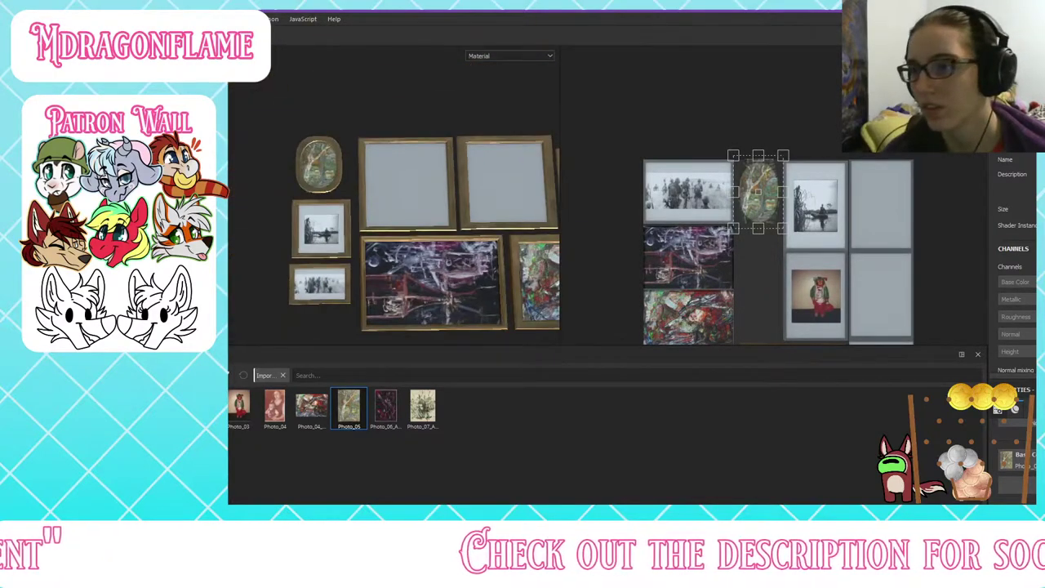
# Step: Add a new fill layer using the dark red and purple Photo_06 painting for both base color and surface relief
pyautogui.click(1007, 125)
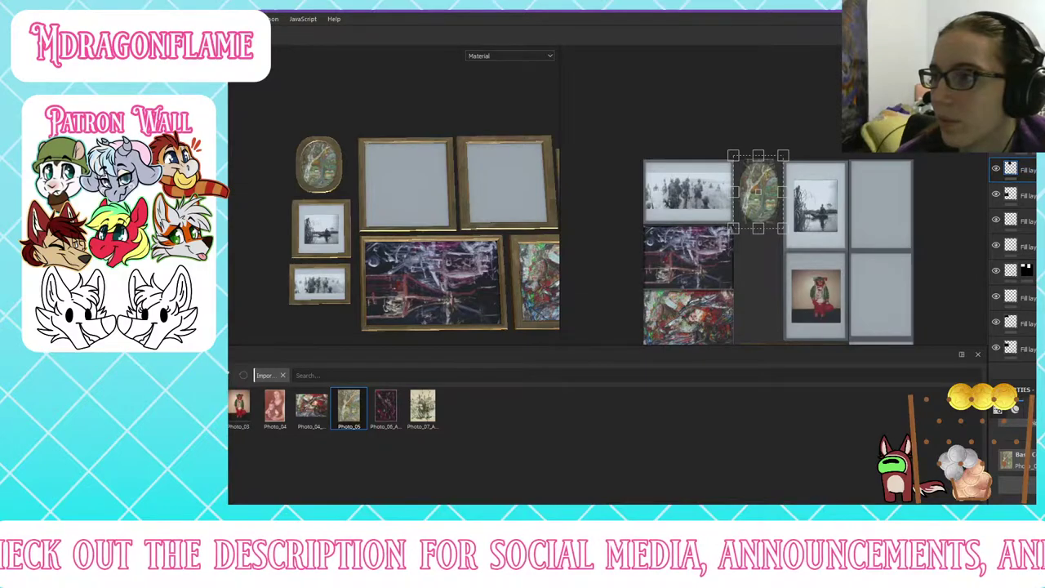
pyautogui.click(1014, 135)
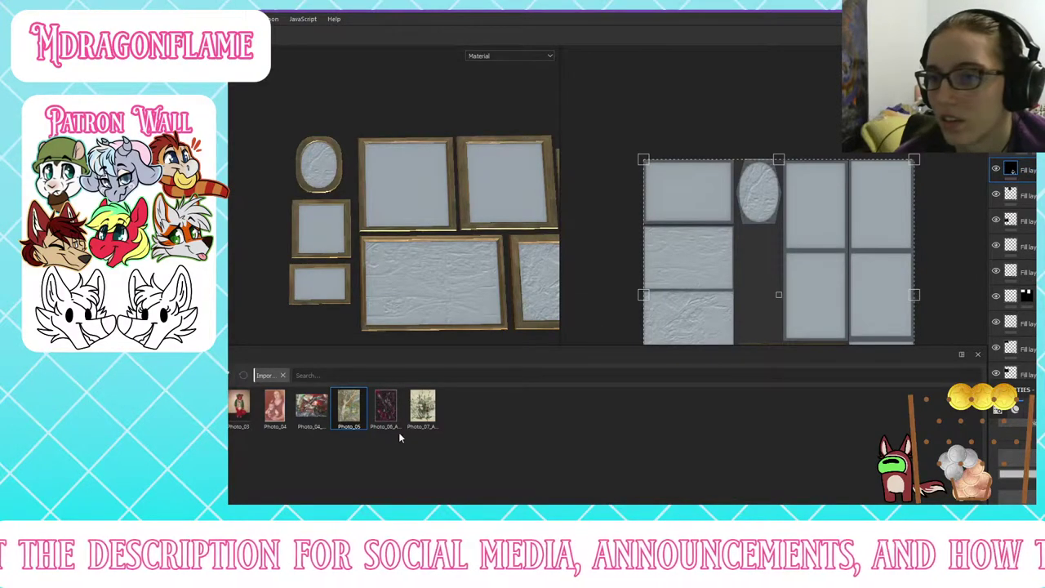
pyautogui.moveTo(385, 408); pyautogui.dragTo(849, 281)
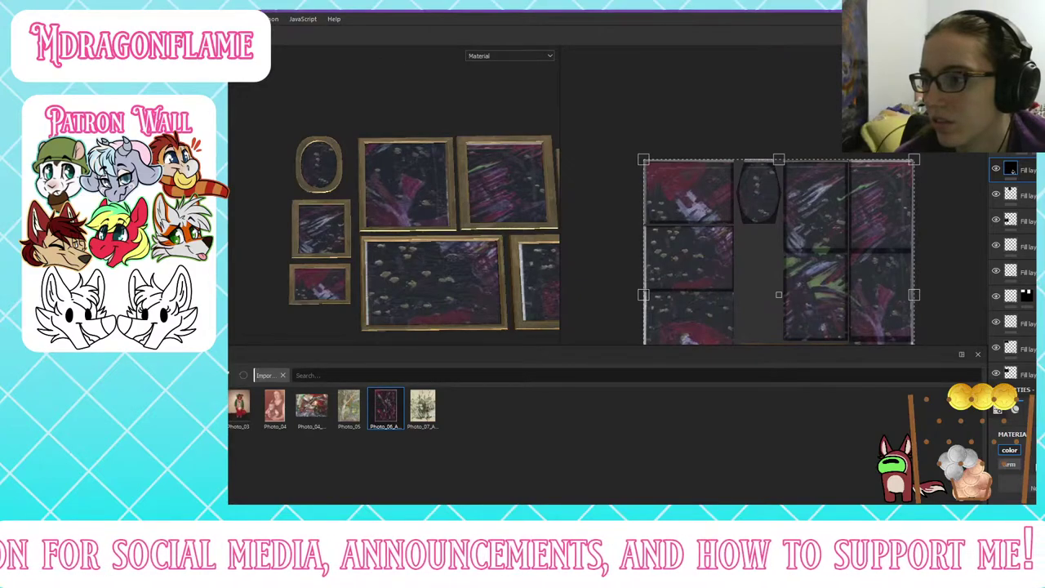
pyautogui.scroll(-2, 1012, 463)
pyautogui.moveTo(386, 410); pyautogui.dragTo(1028, 462)
pyautogui.scroll(6, 1012, 458)
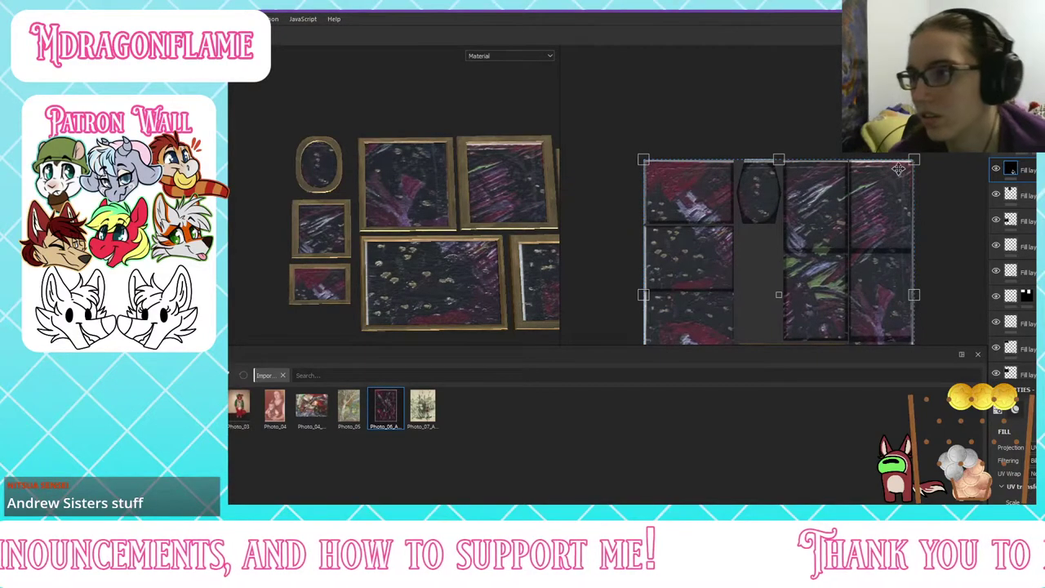
# Step: Shrink the Photo_06 painting and place it over the empty frame beside the red-costume photo
pyautogui.moveTo(914, 161); pyautogui.dragTo(758, 272)
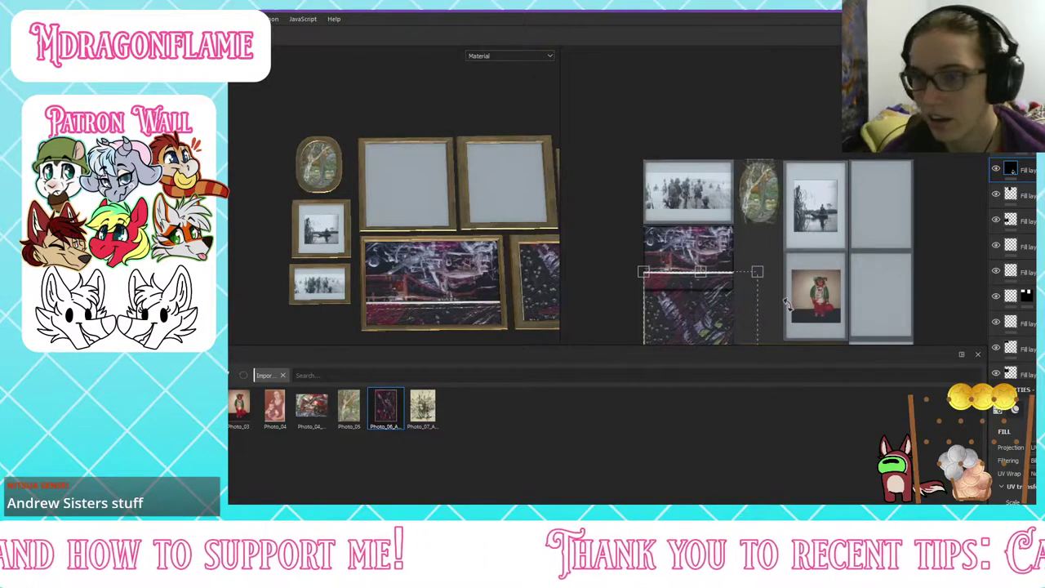
pyautogui.keyDown('alt'); pyautogui.moveTo(793, 294); pyautogui.dragTo(743, 151, button='middle'); pyautogui.keyUp('alt')
pyautogui.moveTo(658, 189); pyautogui.dragTo(839, 147)
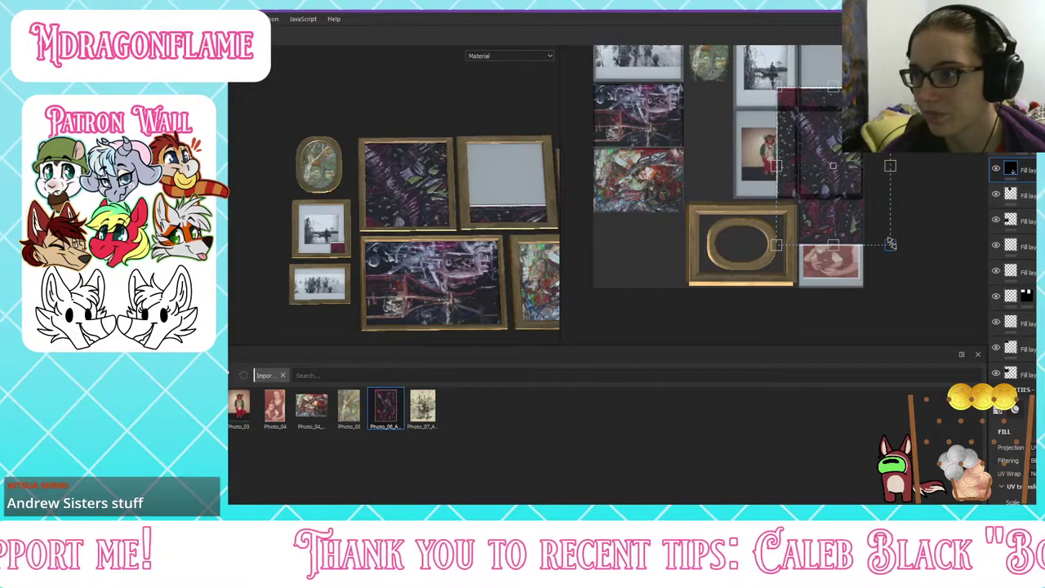
pyautogui.moveTo(890, 243); pyautogui.dragTo(844, 196)
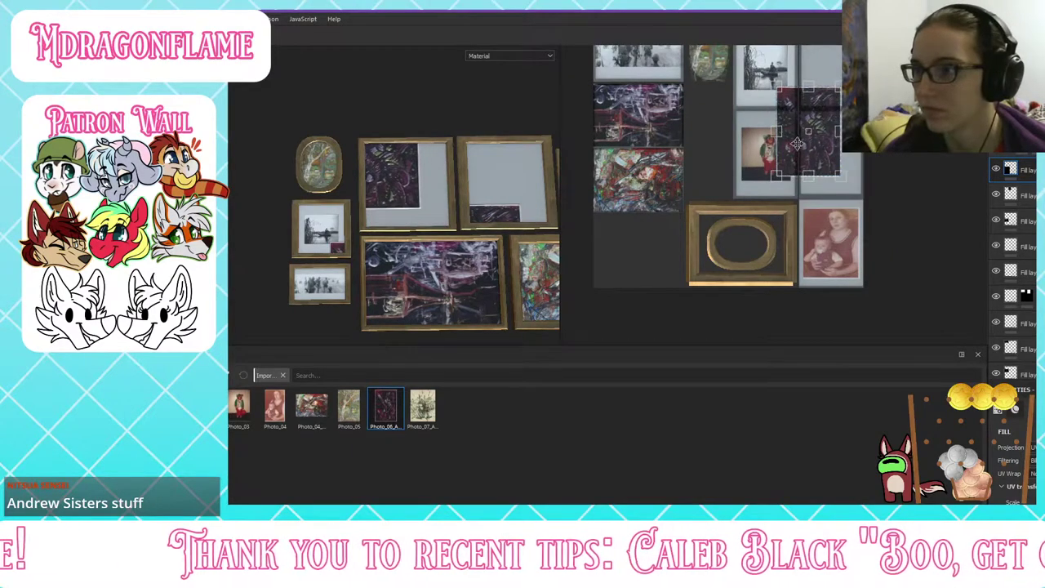
pyautogui.moveTo(808, 147); pyautogui.dragTo(827, 159)
# Step: Check the dark painting's edges up close, then scale it down slightly and nudge it to fit its frame
pyautogui.scroll(5, 385, 180)
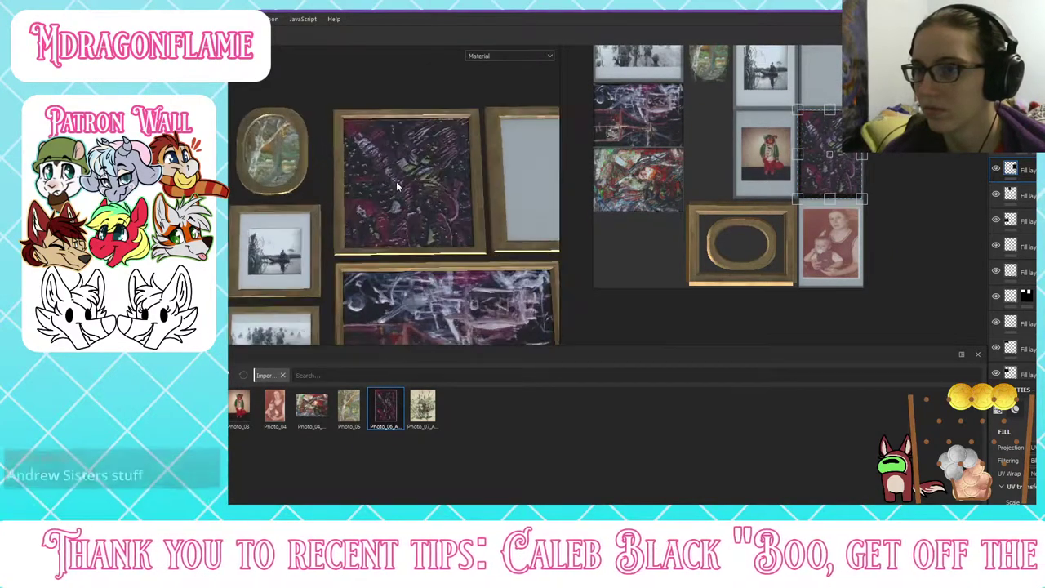
pyautogui.keyDown('alt'); pyautogui.moveTo(408, 168); pyautogui.dragTo(414, 186); pyautogui.keyUp('alt')
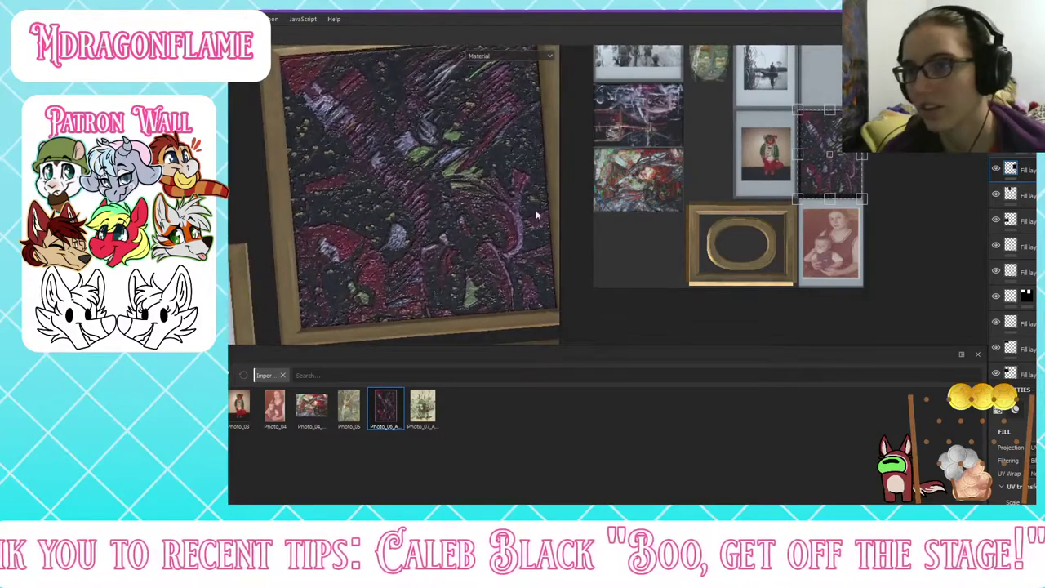
pyautogui.scroll(-5, 1015, 454)
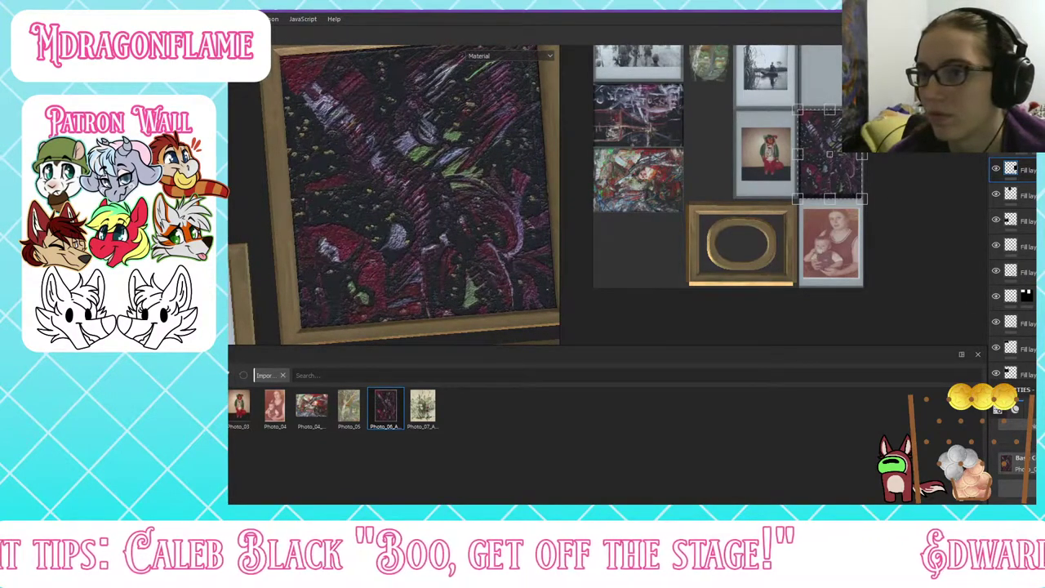
pyautogui.moveTo(414, 255)
pyautogui.keyDown('alt'); pyautogui.mouseDown()
pyautogui.moveTo(418, 192)
pyautogui.moveTo(441, 244)
pyautogui.mouseUp(); pyautogui.keyUp('alt')
pyautogui.scroll(4, 838, 141)
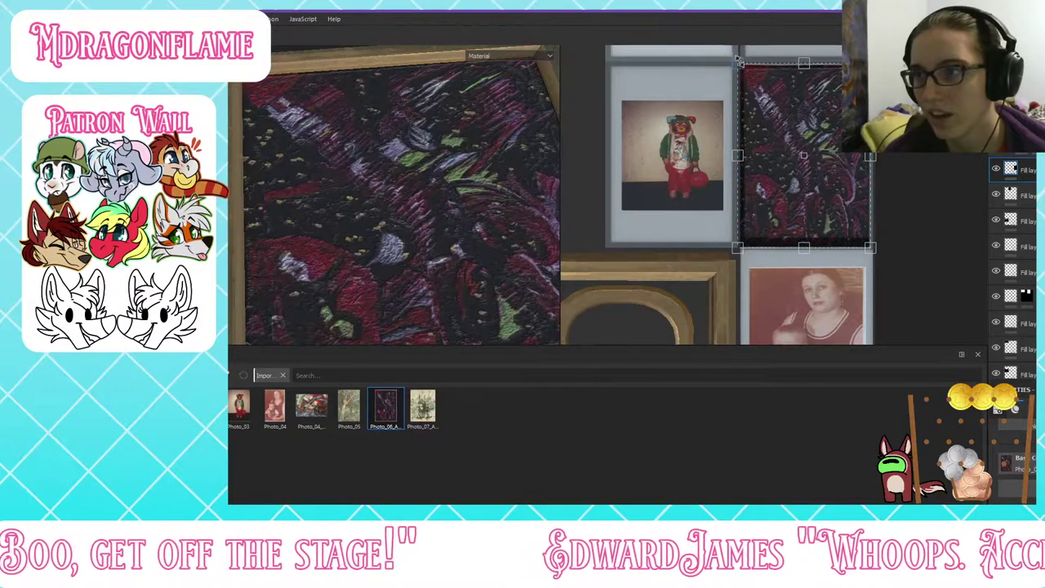
pyautogui.moveTo(737, 63); pyautogui.dragTo(740, 67)
pyautogui.moveTo(783, 119); pyautogui.dragTo(784, 115)
# Step: Examine the dark painting's relief on the model under rotated environment light, up close and among the neighboring frames
pyautogui.scroll(-2, 372, 222)
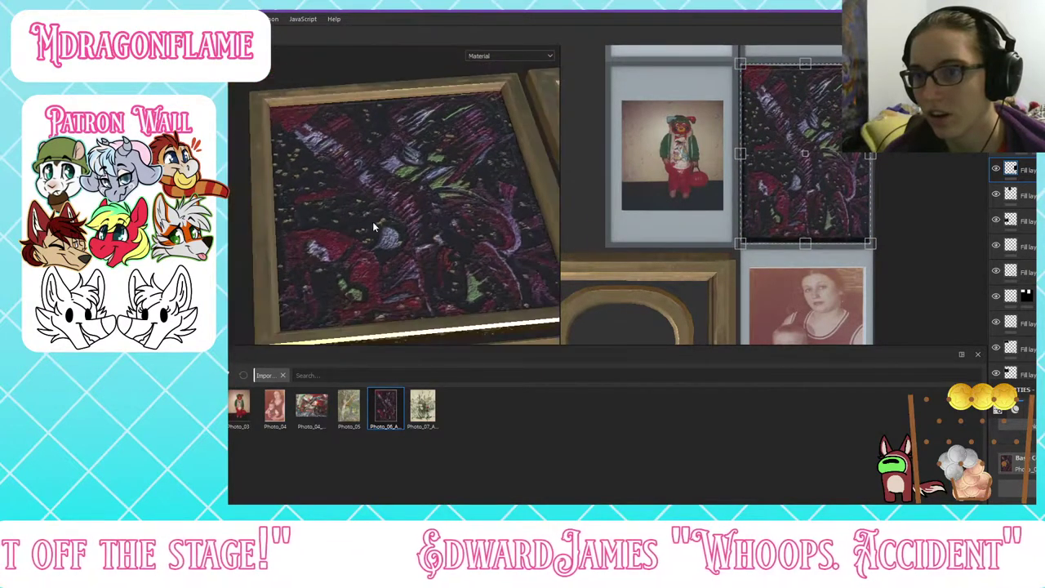
pyautogui.moveTo(393, 234)
pyautogui.keyDown('alt'); pyautogui.mouseDown()
pyautogui.moveTo(402, 293)
pyautogui.moveTo(390, 287)
pyautogui.mouseUp(); pyautogui.keyUp('alt')
pyautogui.scroll(3, 467, 192)
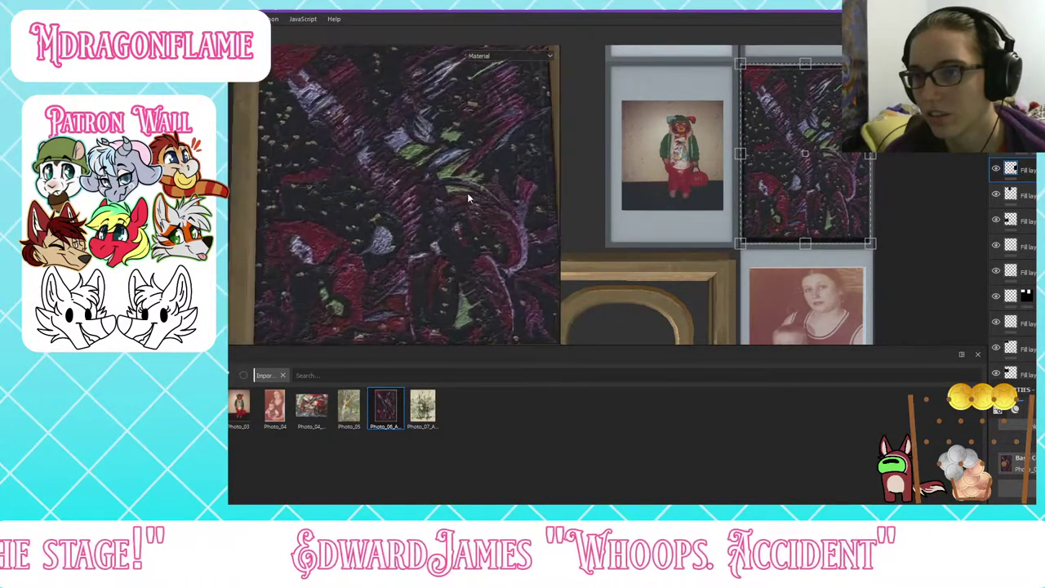
pyautogui.moveTo(436, 184)
pyautogui.keyDown('shift'); pyautogui.mouseDown(button='right')
pyautogui.moveTo(421, 207)
pyautogui.moveTo(412, 196)
pyautogui.mouseUp(button='right'); pyautogui.keyUp('shift')
pyautogui.scroll(-5, 413, 196)
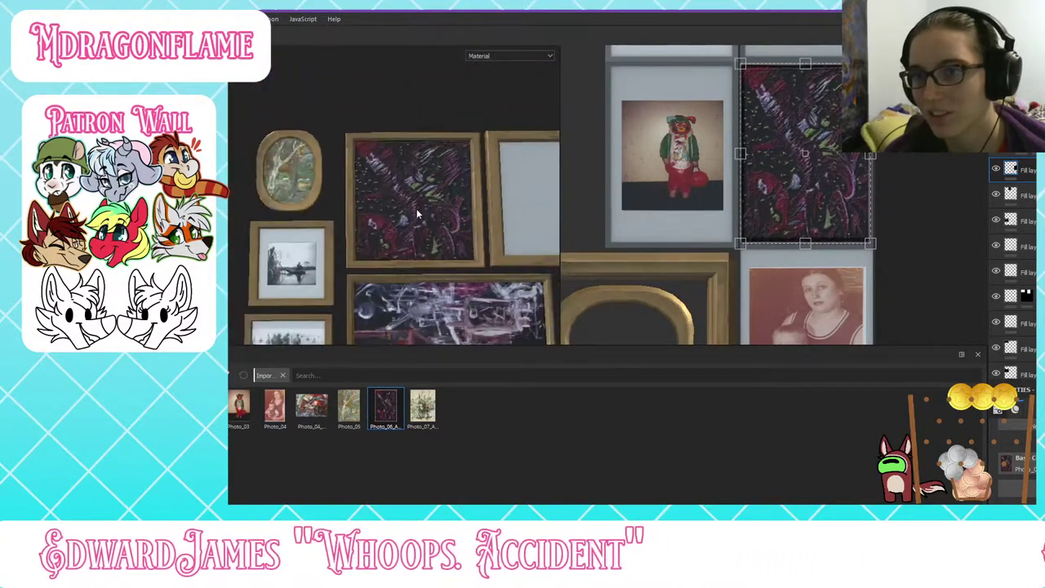
pyautogui.moveTo(418, 211)
pyautogui.keyDown('alt'); pyautogui.mouseDown()
pyautogui.moveTo(430, 334)
pyautogui.moveTo(462, 142)
pyautogui.moveTo(454, 124)
pyautogui.moveTo(376, 134)
pyautogui.mouseUp(); pyautogui.keyUp('alt')
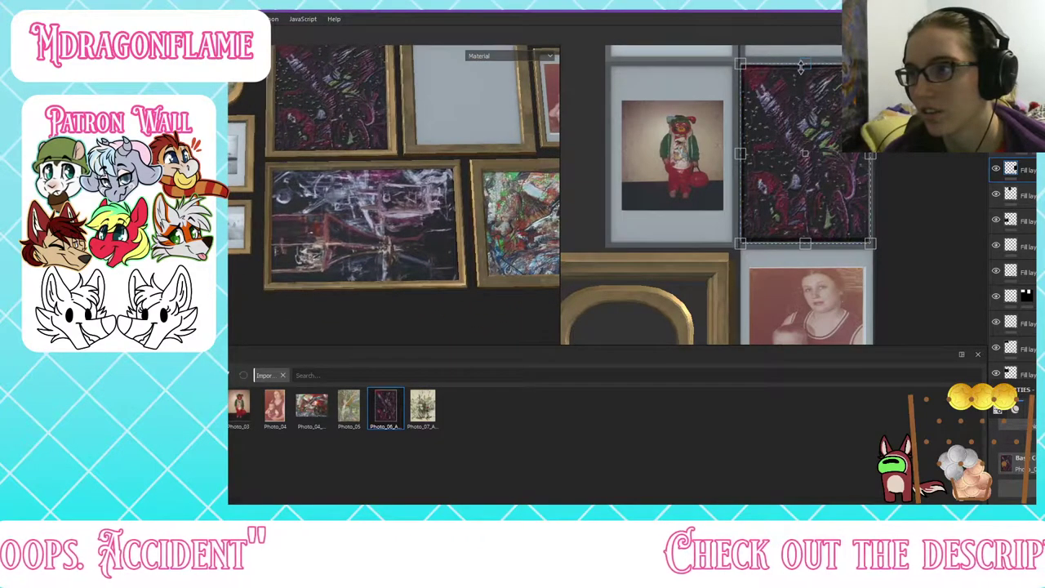
pyautogui.keyDown('alt'); pyautogui.moveTo(397, 120); pyautogui.dragTo(402, 195, button='middle'); pyautogui.keyUp('alt')
pyautogui.keyDown('alt'); pyautogui.moveTo(402, 193); pyautogui.dragTo(387, 204); pyautogui.keyUp('alt')
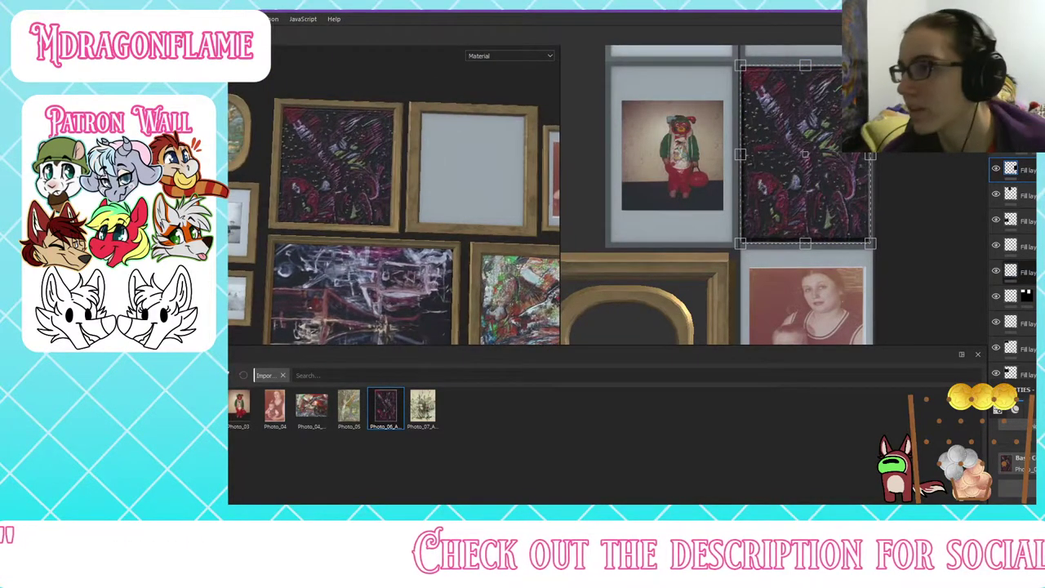
# Step: Add another fill layer using the Photo_07 flower painting for both base color and surface relief
pyautogui.click(1024, 123)
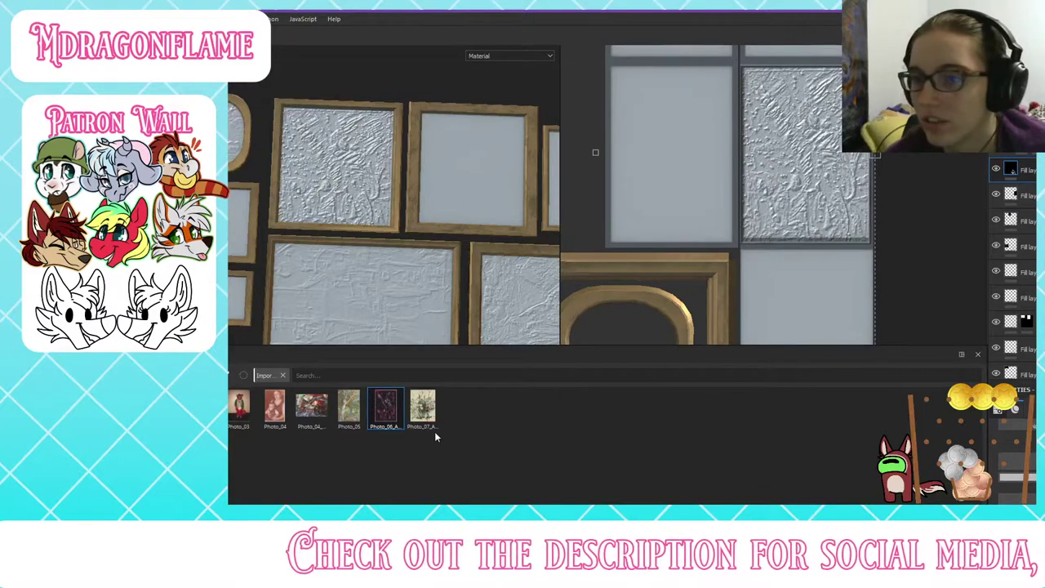
pyautogui.scroll(-3, 1013, 445)
pyautogui.click(422, 406)
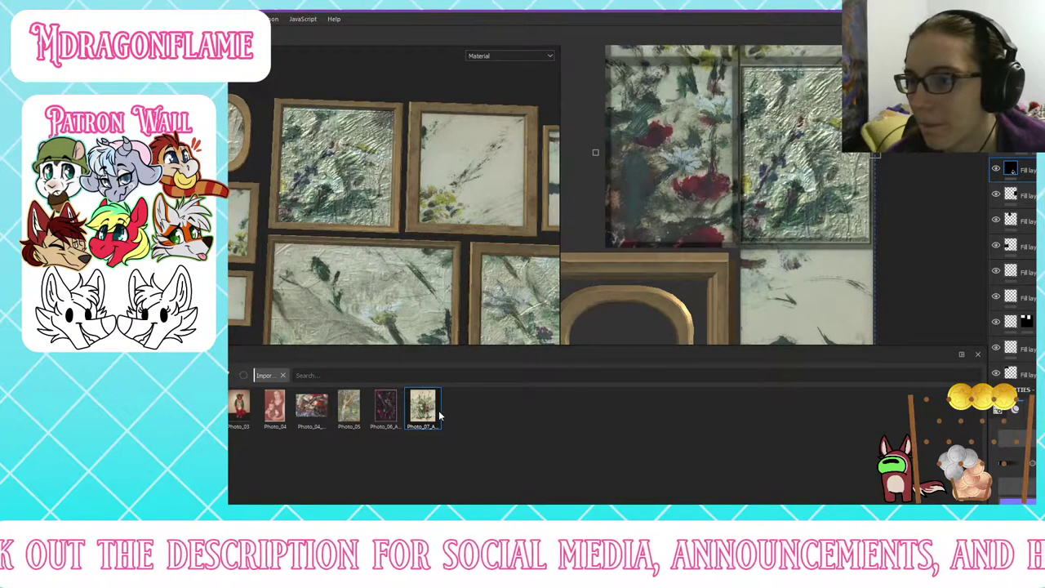
pyautogui.scroll(5, 1009, 449)
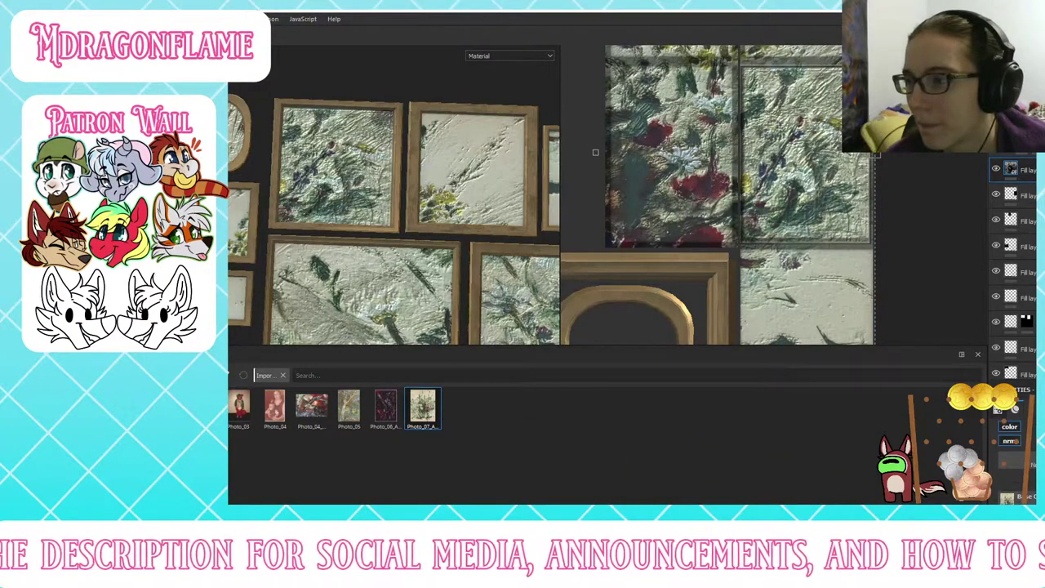
pyautogui.click(1008, 443)
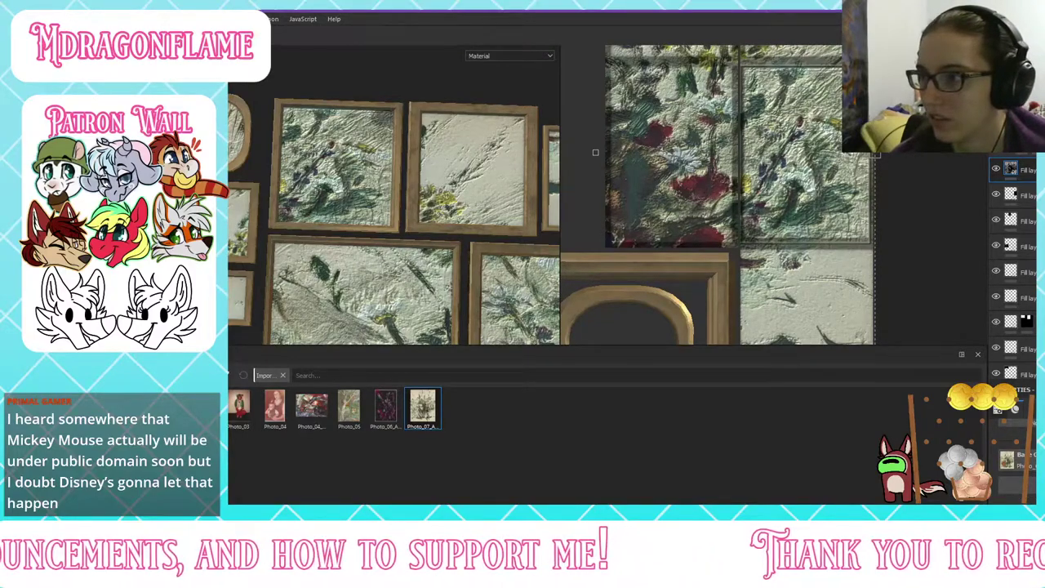
pyautogui.scroll(5, 1012, 462)
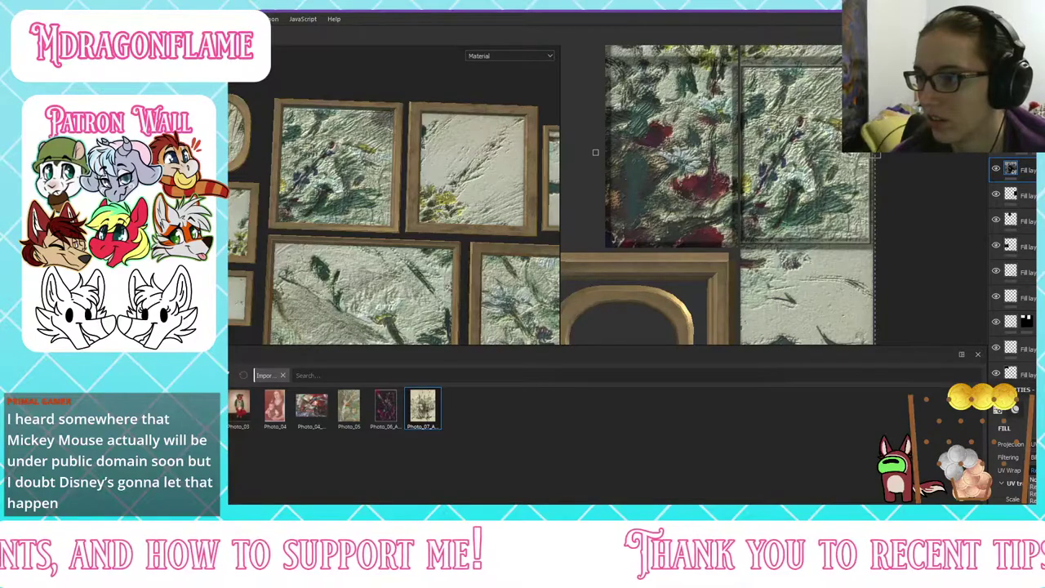
# Step: Shrink the flower painting over the remaining empty frame beside the boat photo, stretching its height to cover the canvas
pyautogui.scroll(-4, 723, 160)
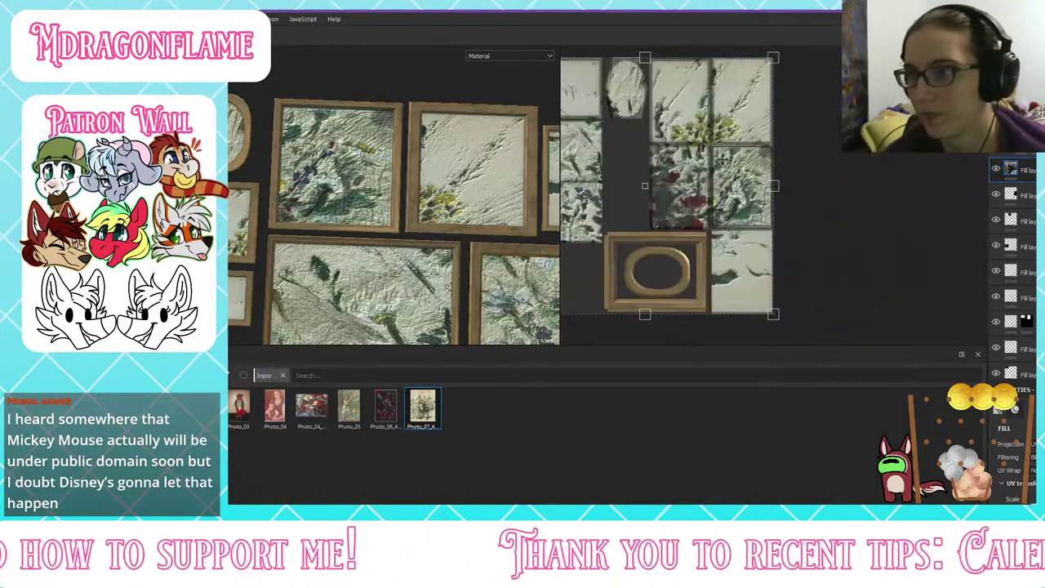
pyautogui.moveTo(774, 56); pyautogui.dragTo(766, 77)
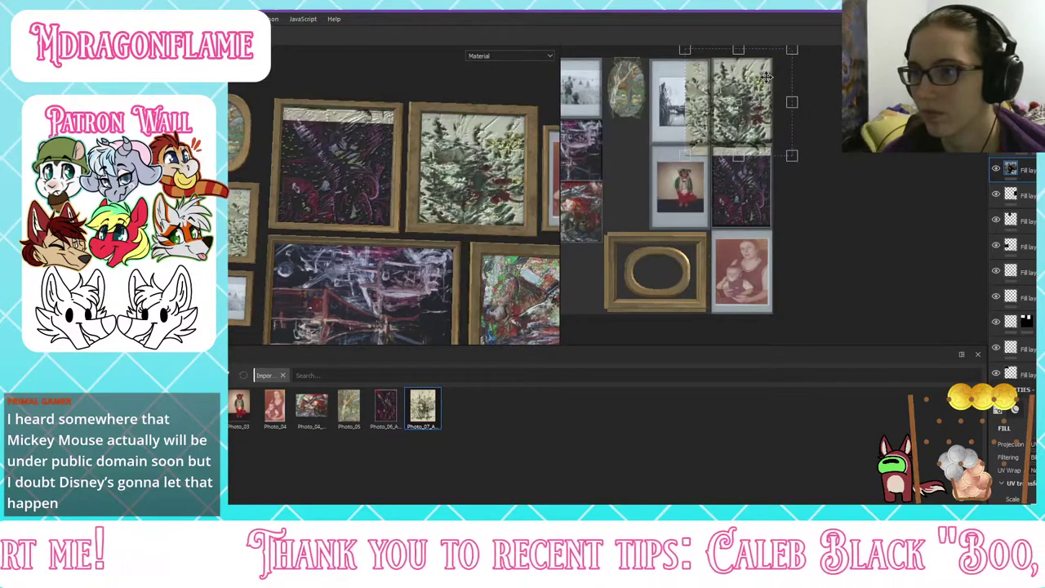
pyautogui.scroll(-4, 766, 77)
pyautogui.scroll(3, 736, 138)
pyautogui.scroll(2, 738, 147)
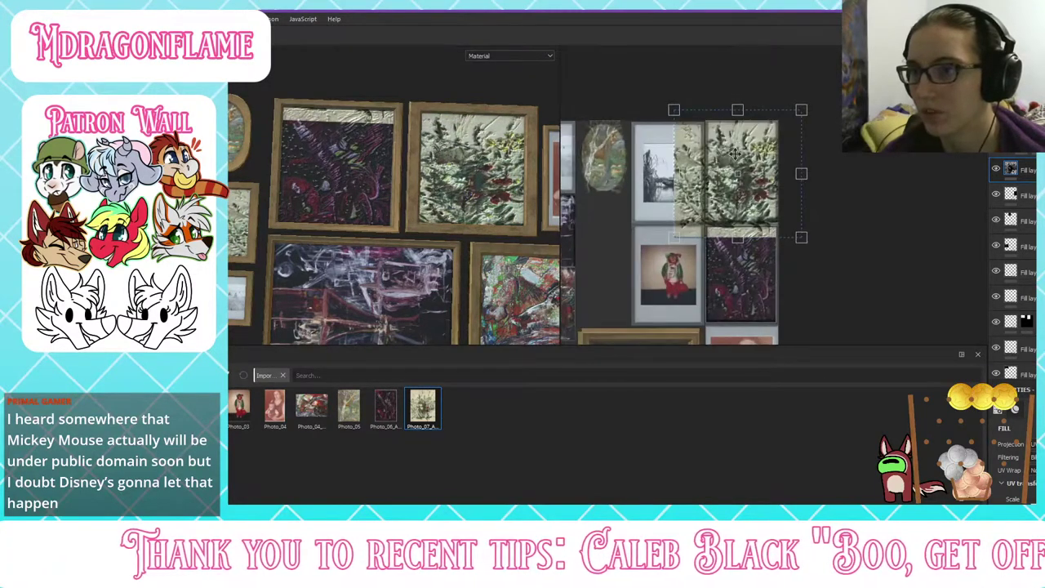
pyautogui.scroll(1, 737, 155)
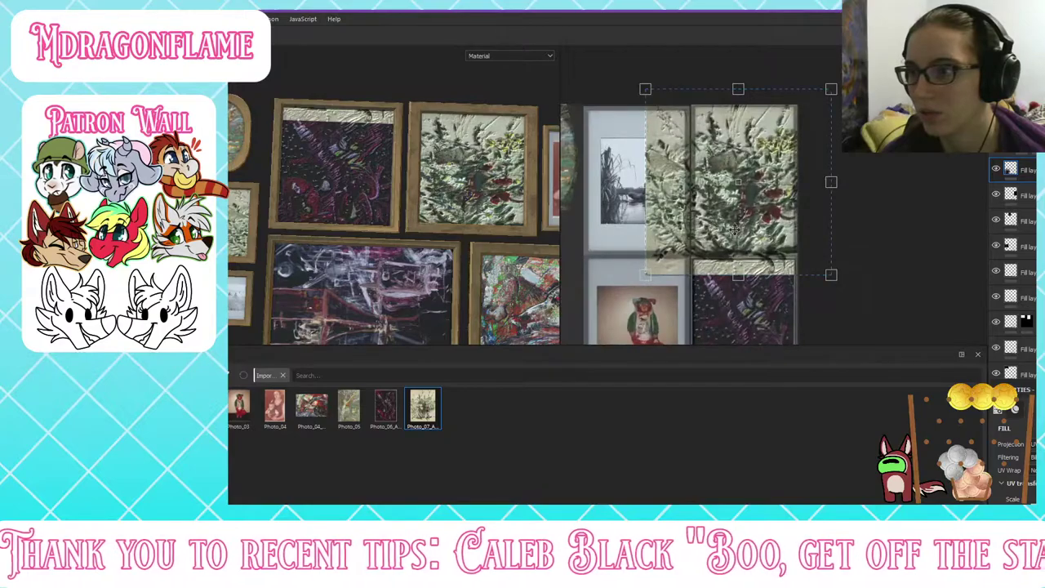
pyautogui.moveTo(738, 269); pyautogui.dragTo(739, 295)
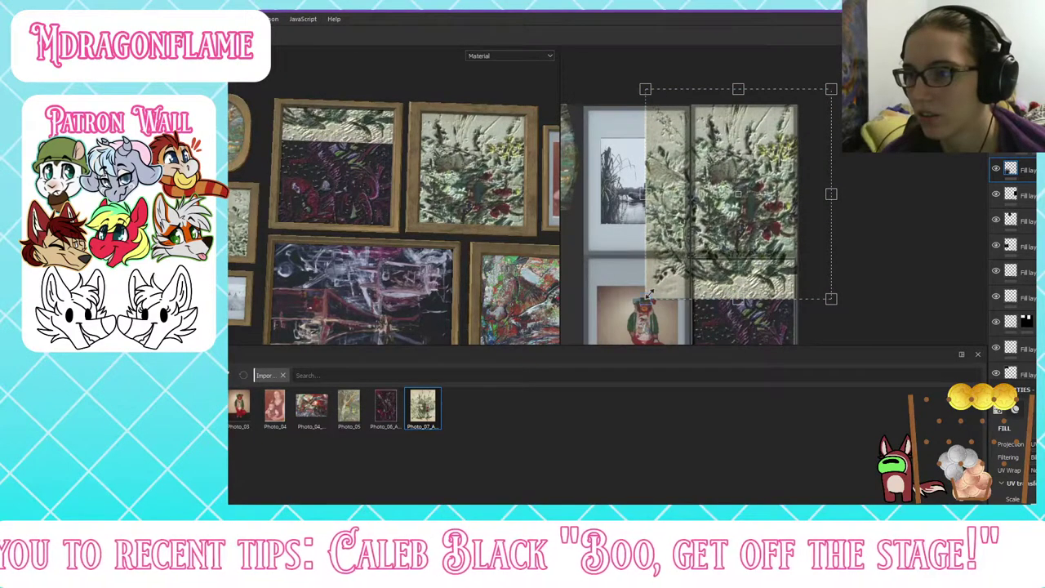
pyautogui.moveTo(646, 298); pyautogui.dragTo(689, 250)
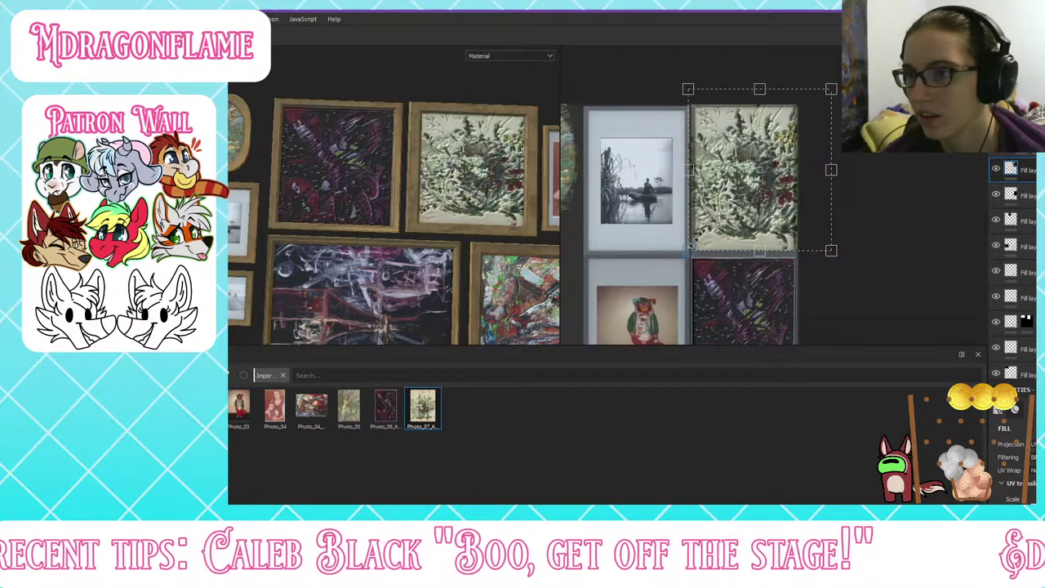
# Step: Reduce the flower painting to the frame's width and shift it to line up with the frame's top edge
pyautogui.scroll(3, 736, 205)
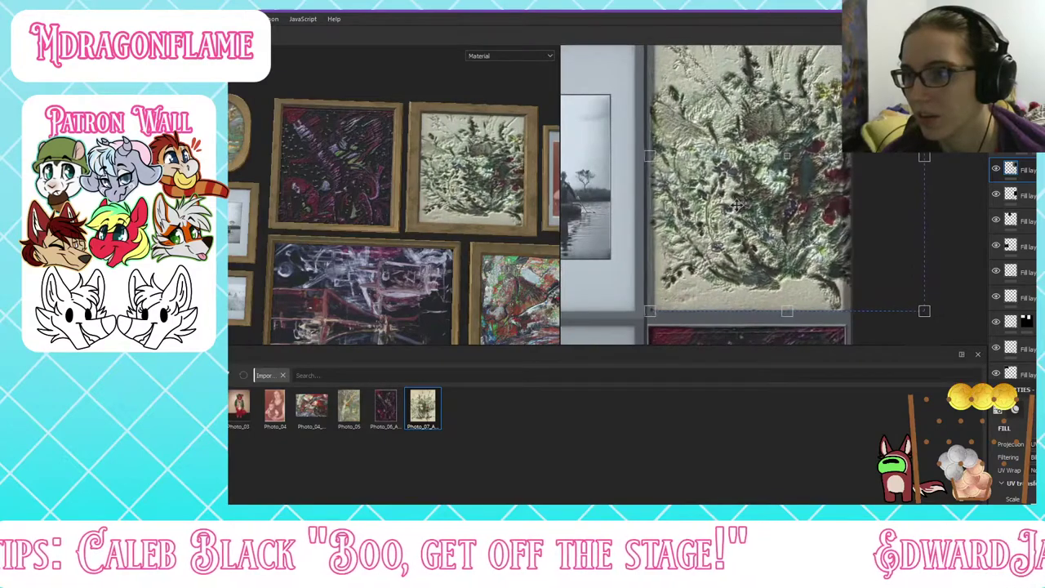
pyautogui.moveTo(736, 205); pyautogui.dragTo(734, 204)
pyautogui.scroll(-5, 767, 212)
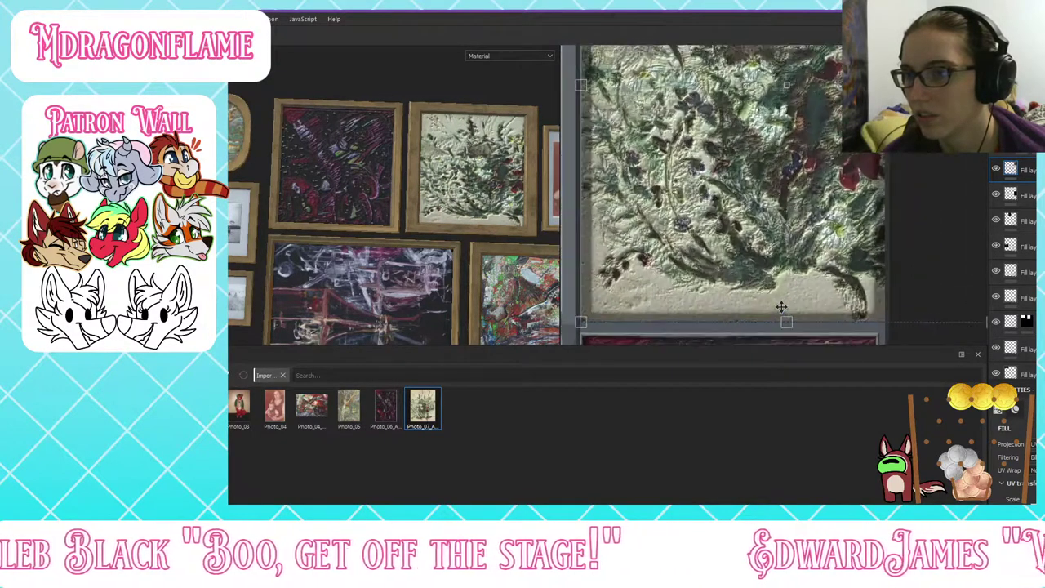
pyautogui.scroll(3, 763, 164)
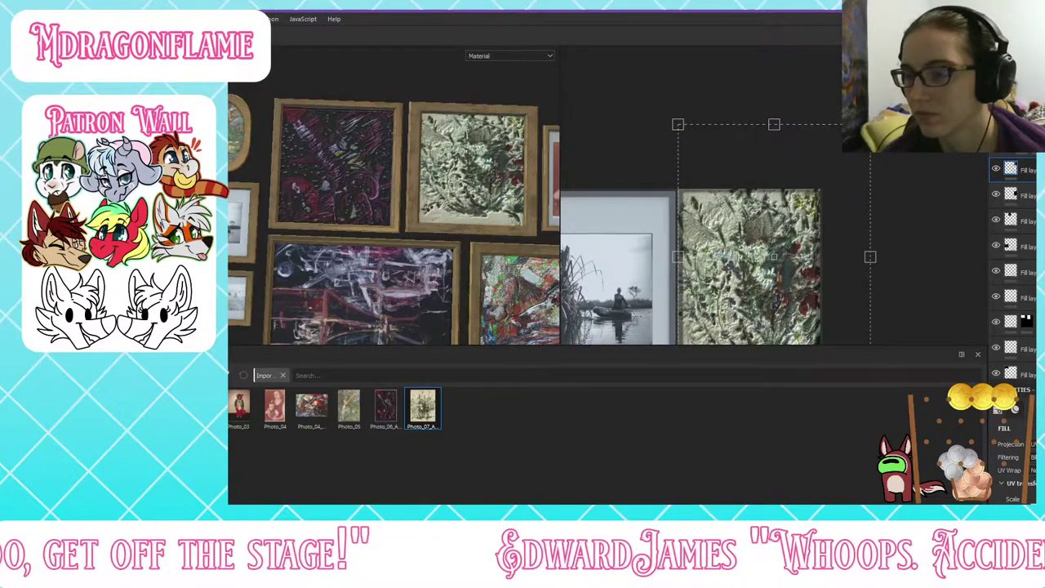
pyautogui.moveTo(870, 124); pyautogui.dragTo(813, 197)
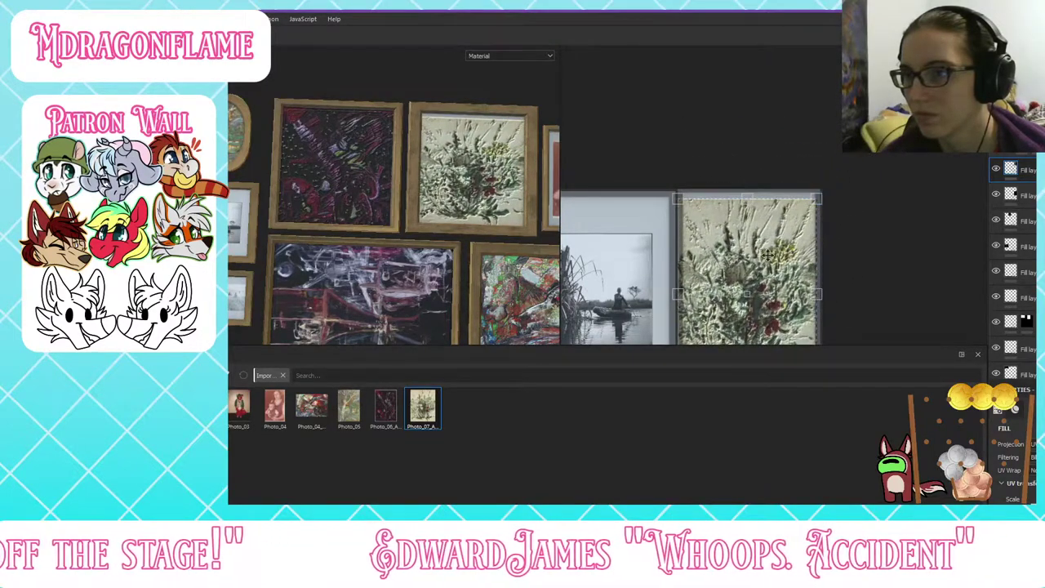
pyautogui.moveTo(767, 254); pyautogui.dragTo(775, 243)
pyautogui.scroll(1, 770, 245)
pyautogui.scroll(-2, 767, 261)
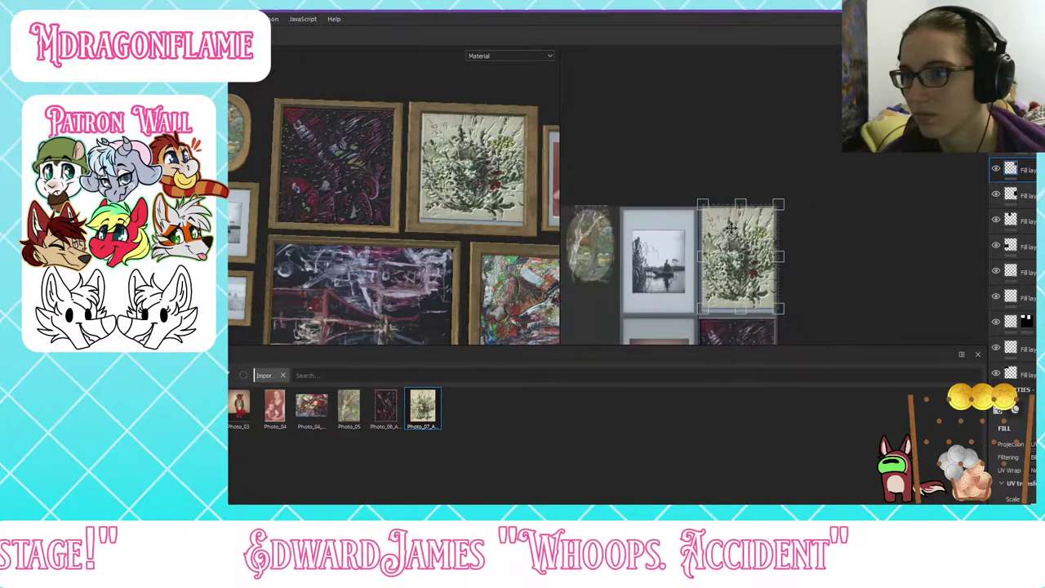
# Step: Stretch the flower painting's bottom edge down to fill the frame, nudge it sideways, and check it on the model
pyautogui.scroll(4, 764, 286)
pyautogui.scroll(-4, 760, 302)
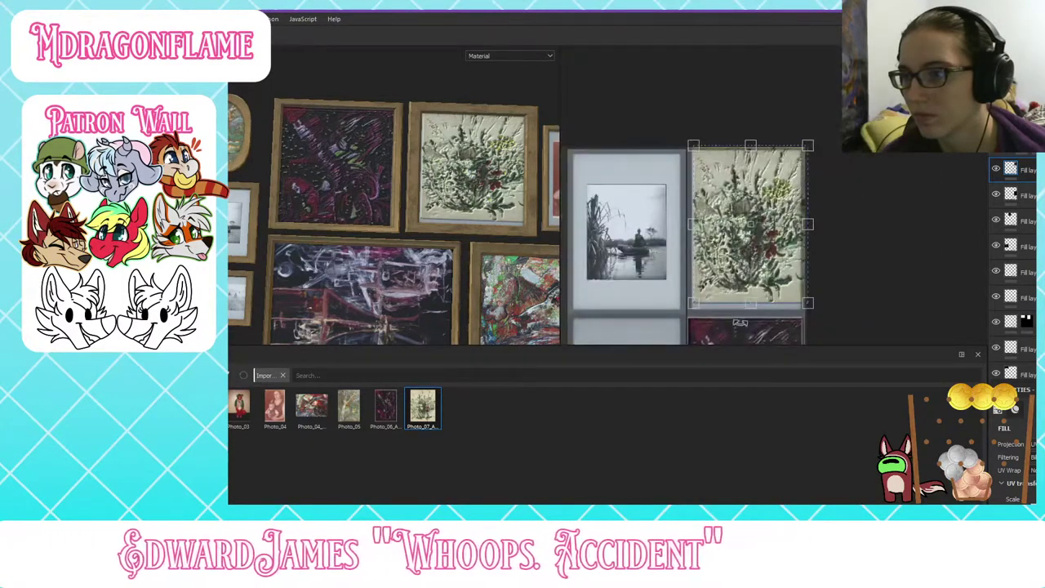
pyautogui.scroll(4, 747, 310)
pyautogui.moveTo(761, 284); pyautogui.dragTo(760, 304)
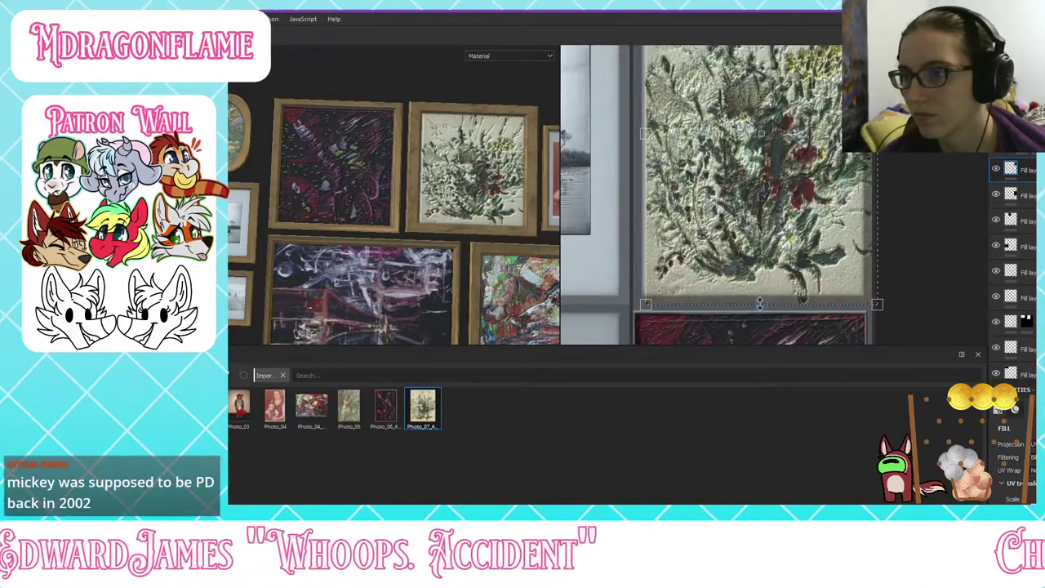
pyautogui.moveTo(755, 235); pyautogui.dragTo(751, 235)
pyautogui.scroll(-3, 447, 251)
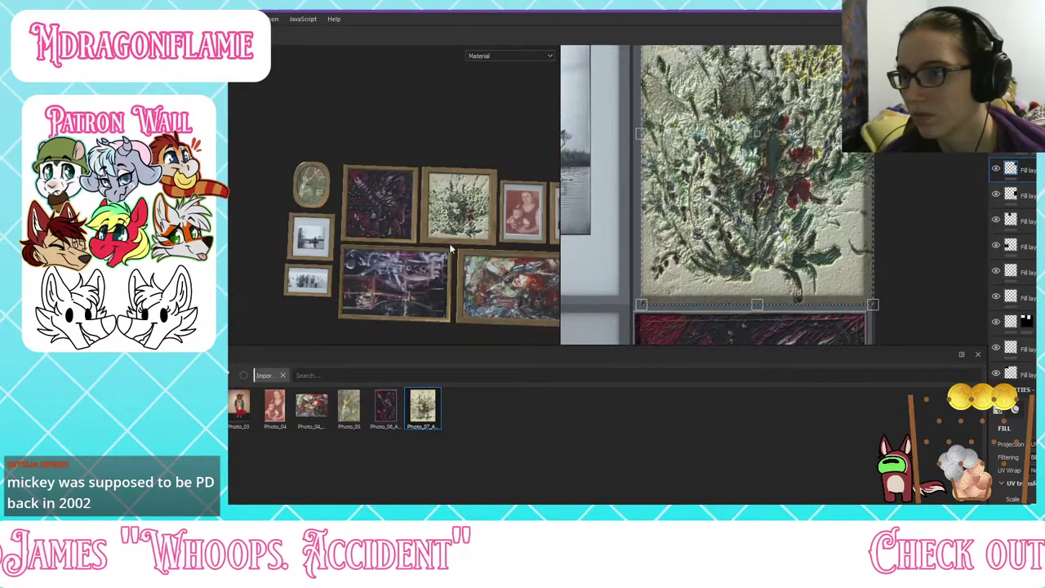
# Step: Remove the surface relief from the flower painting and check its flat look up close on the model
pyautogui.scroll(6, 460, 202)
pyautogui.scroll(-5, 1013, 465)
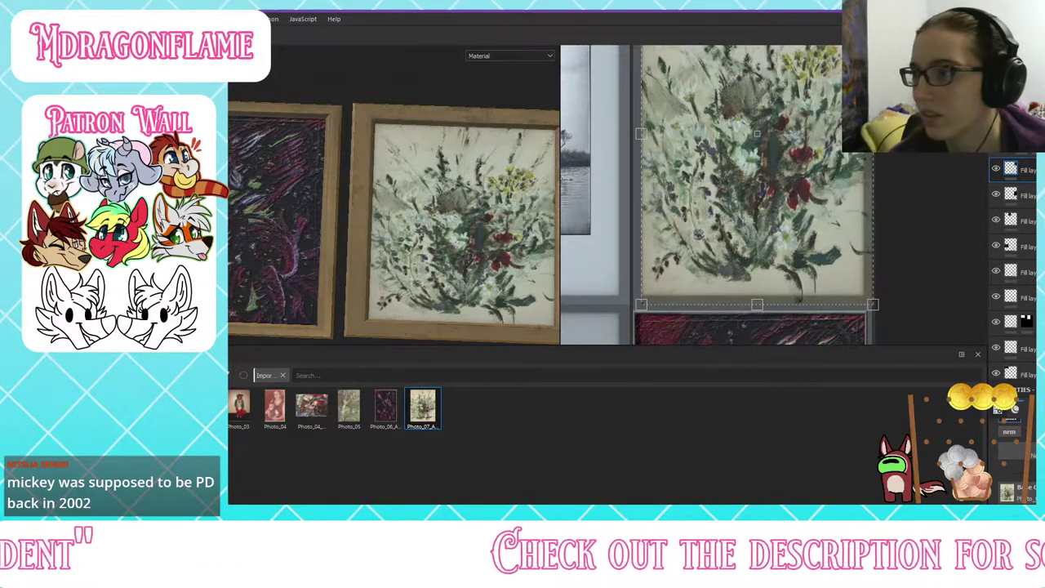
pyautogui.scroll(2, 1012, 458)
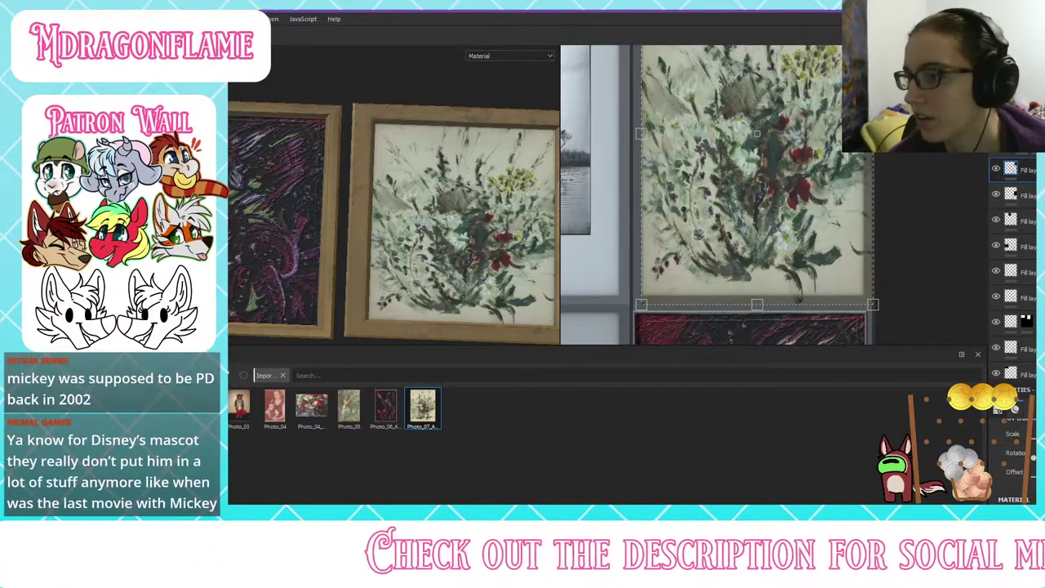
pyautogui.scroll(-3, 1013, 458)
pyautogui.scroll(-4, 357, 153)
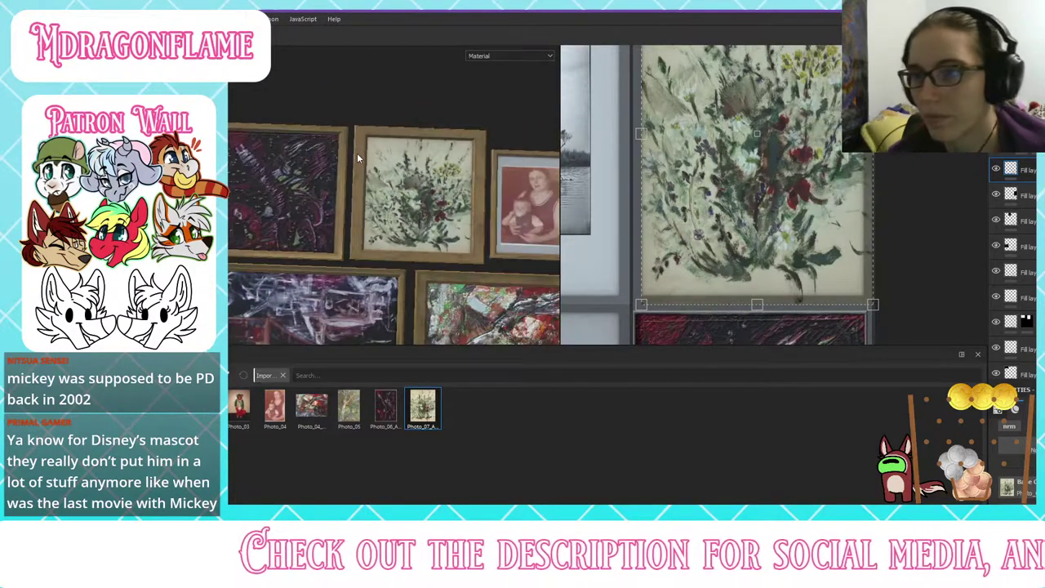
pyautogui.scroll(-1, 439, 194)
pyautogui.scroll(6, 441, 190)
pyautogui.moveTo(441, 189)
pyautogui.keyDown('alt'); pyautogui.mouseDown()
pyautogui.moveTo(412, 182)
pyautogui.moveTo(477, 200)
pyautogui.moveTo(445, 174)
pyautogui.mouseUp(); pyautogui.keyUp('alt')
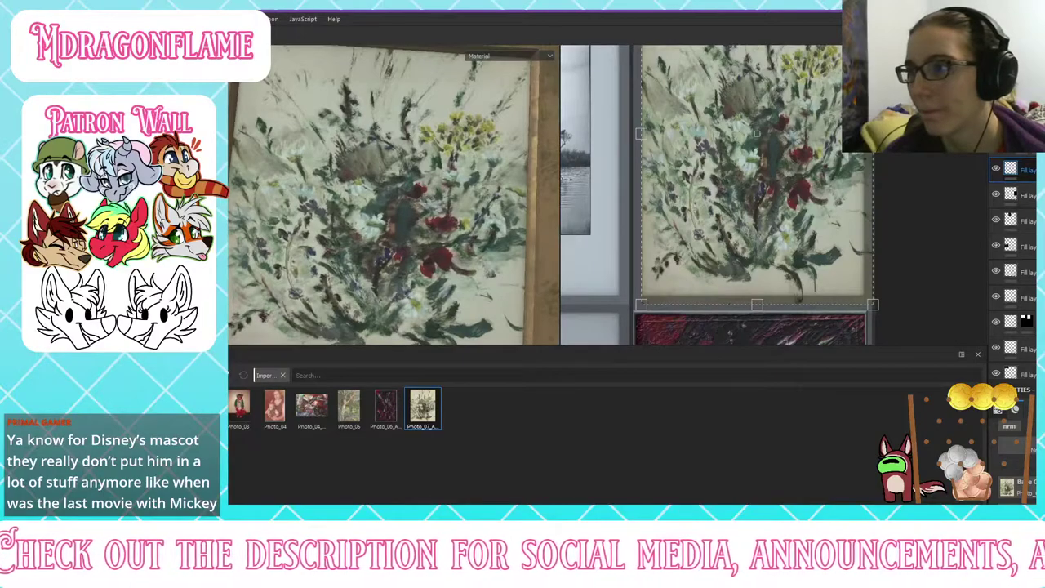
# Step: Shrink the flower painting inside its frame and reposition it so a mat border surrounds it, checking it beside the neighbouring frames
pyautogui.moveTo(873, 304); pyautogui.dragTo(791, 207)
pyautogui.moveTo(751, 133); pyautogui.dragTo(782, 171)
pyautogui.scroll(-3, 400, 147)
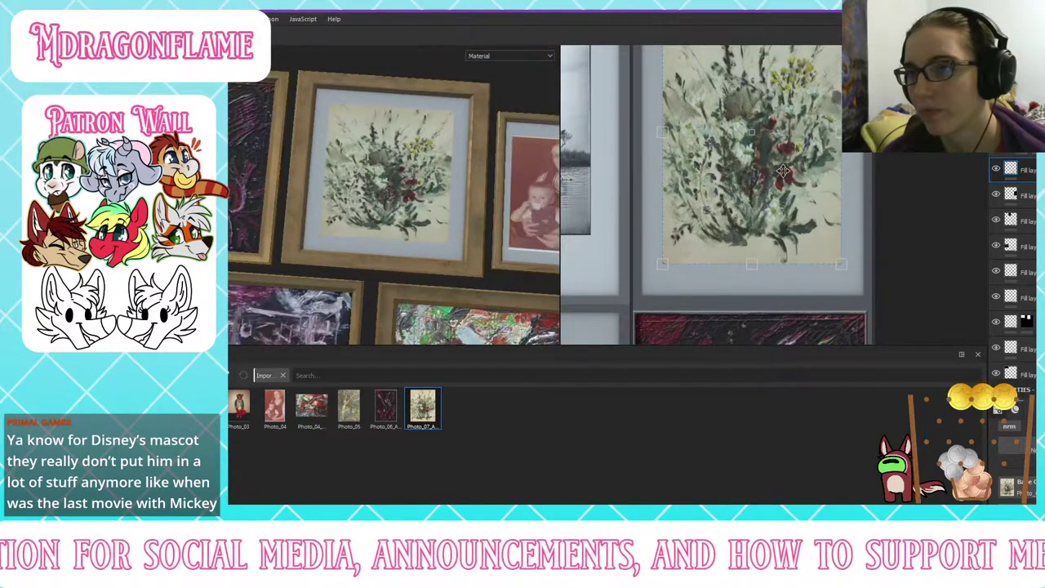
pyautogui.moveTo(842, 263); pyautogui.dragTo(828, 245)
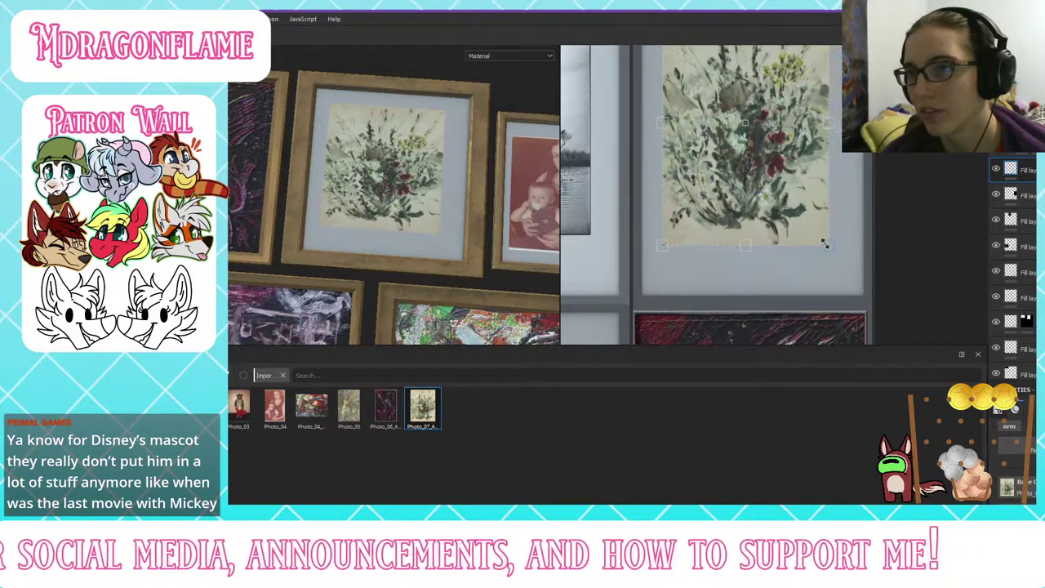
pyautogui.moveTo(786, 173); pyautogui.dragTo(793, 182)
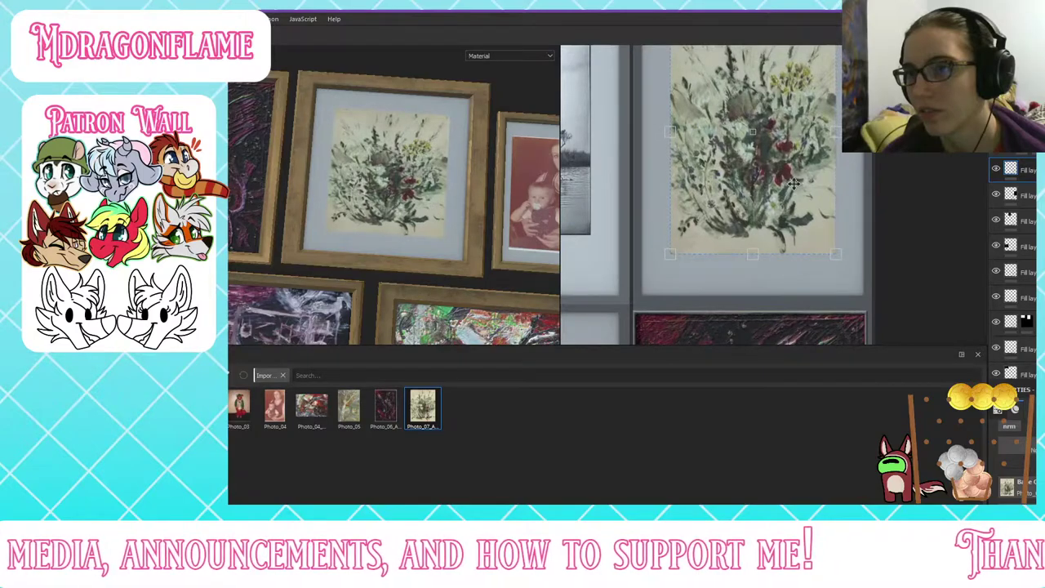
pyautogui.scroll(-4, 427, 167)
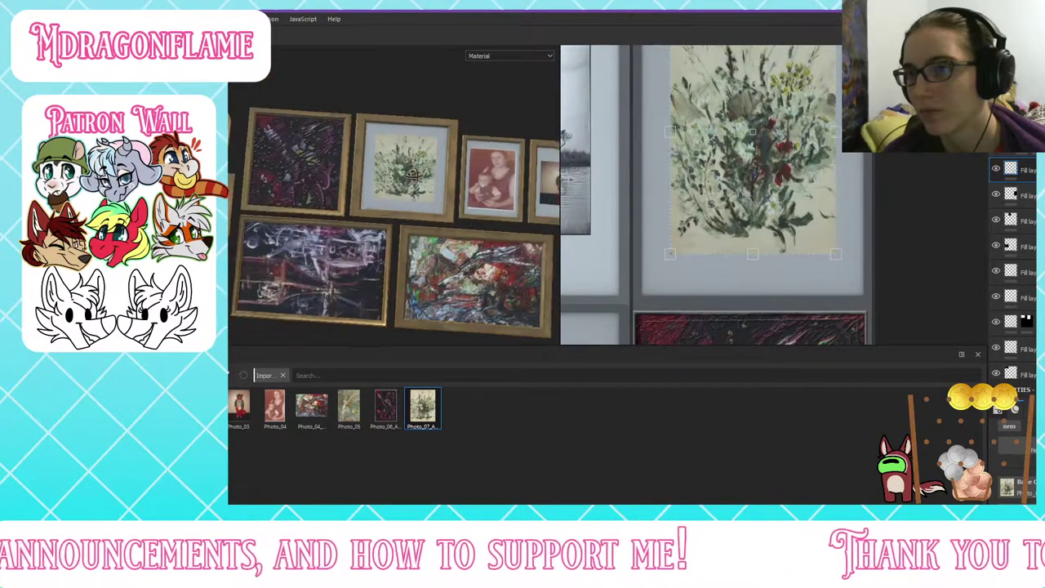
pyautogui.moveTo(424, 168)
pyautogui.keyDown('alt'); pyautogui.mouseDown()
pyautogui.moveTo(428, 308)
pyautogui.moveTo(406, 125)
pyautogui.moveTo(423, 172)
pyautogui.mouseUp(); pyautogui.keyUp('alt')
pyautogui.scroll(-1, 1024, 309)
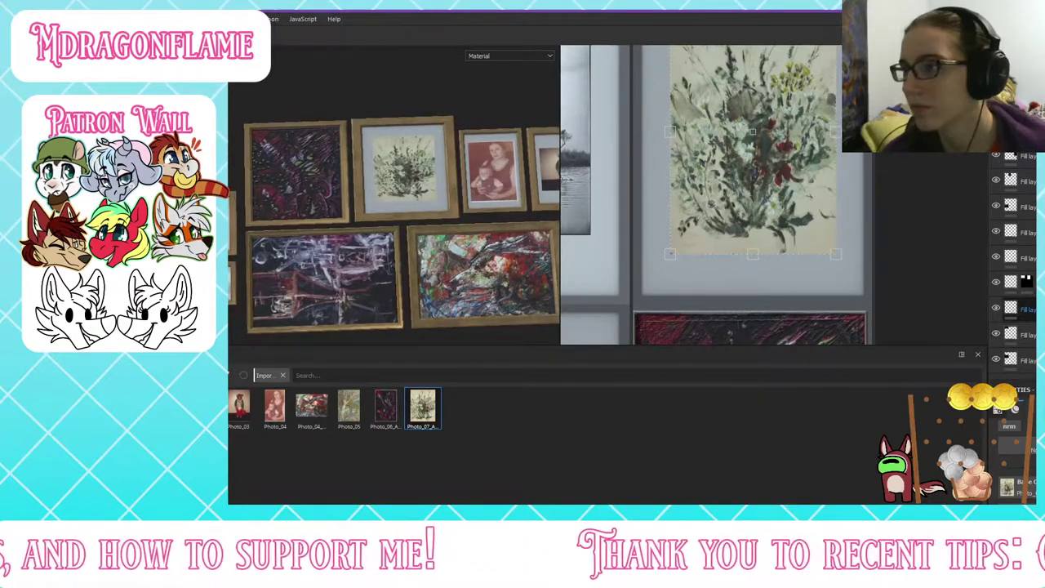
# Step: Add a fill layer below the upper picture layers, give it a black mask, and activate Polygon Fill
pyautogui.click(1025, 361)
pyautogui.click(1030, 72)
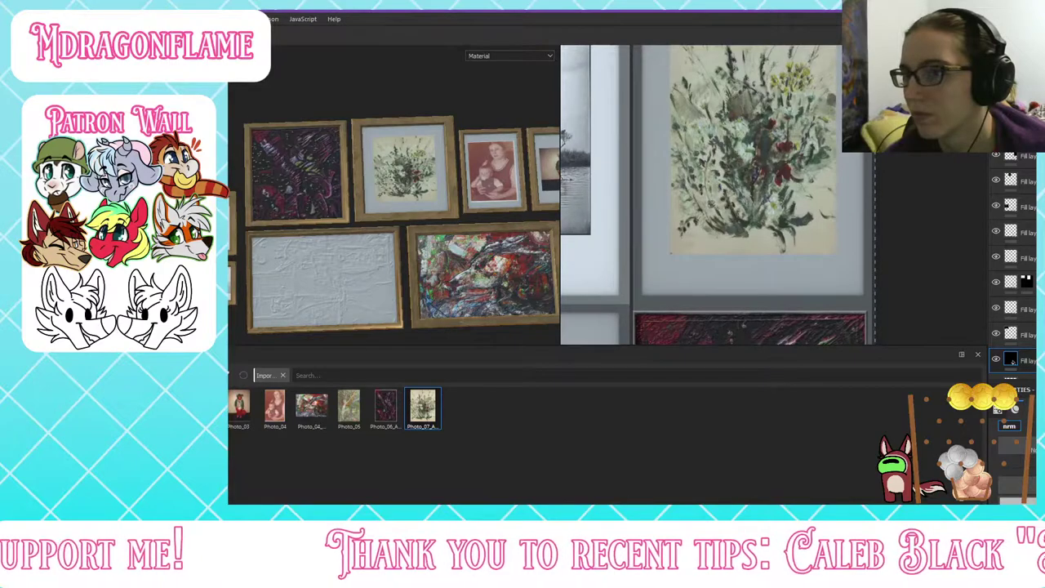
pyautogui.rightClick(1027, 360)
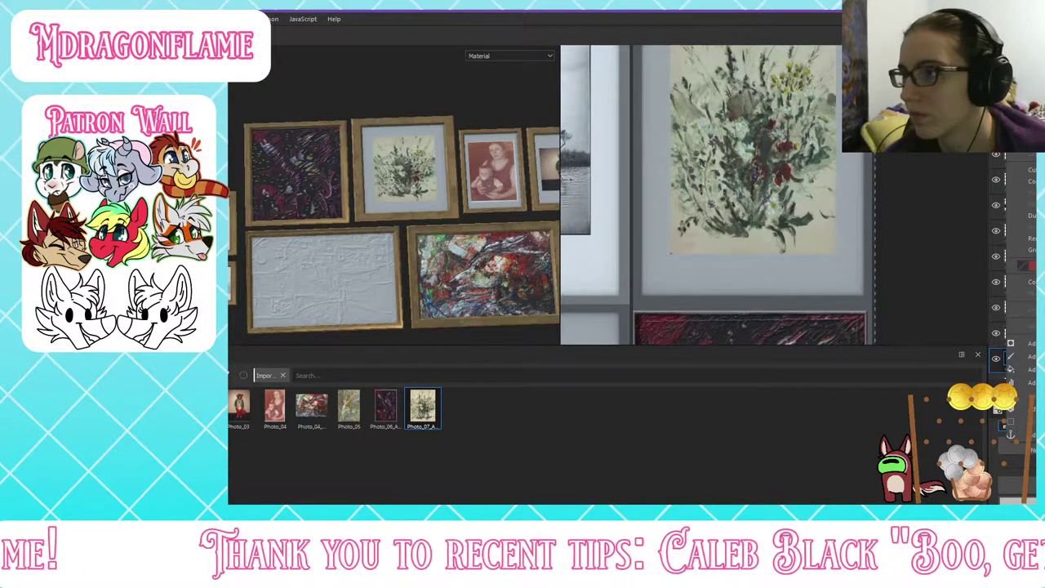
pyautogui.click(1030, 67)
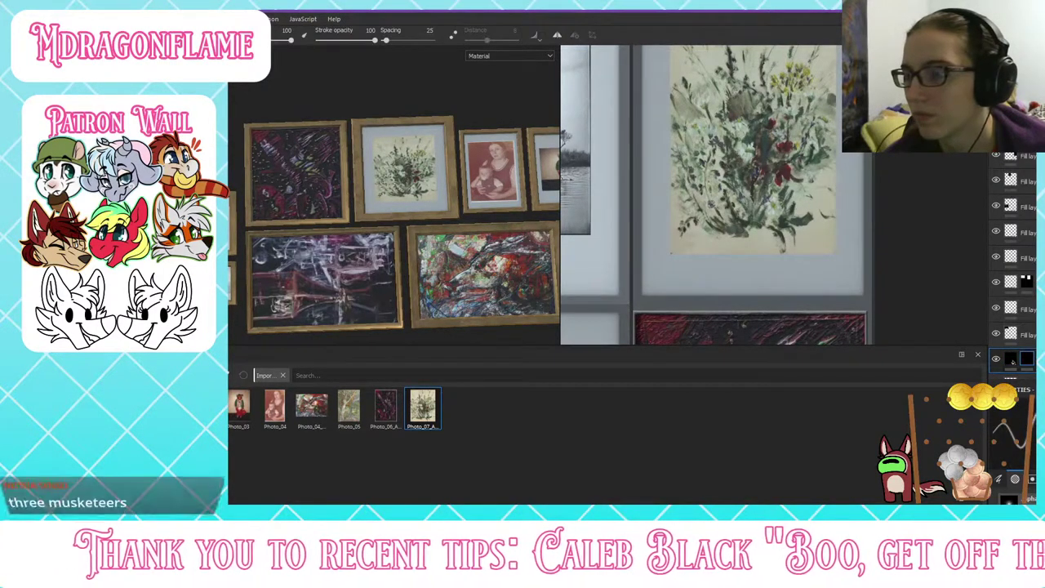
pyautogui.press('4')
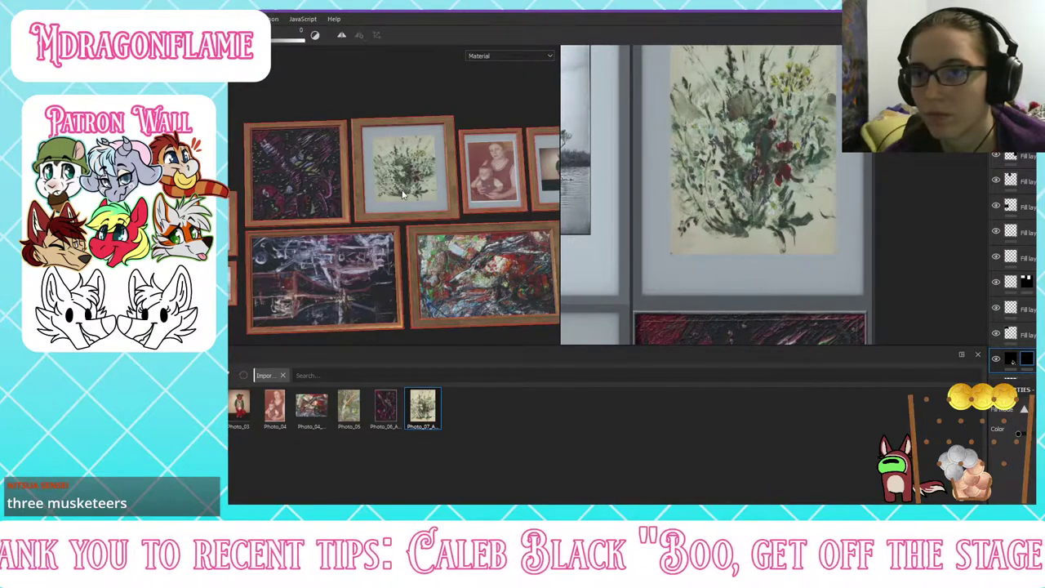
# Step: Pick a light base color for the new fill layer and return to its mask
pyautogui.click(1012, 360)
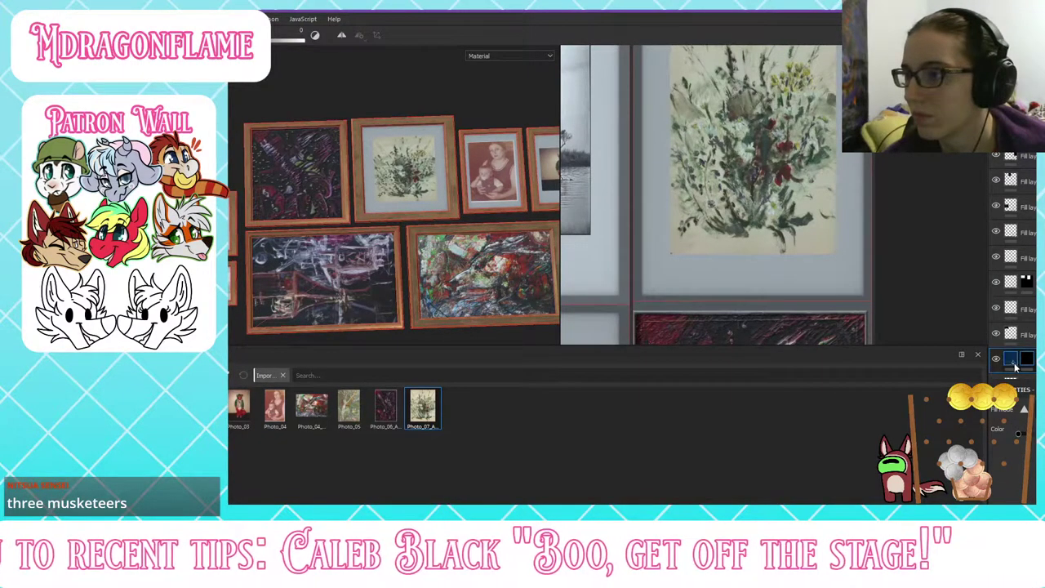
pyautogui.click(1017, 500)
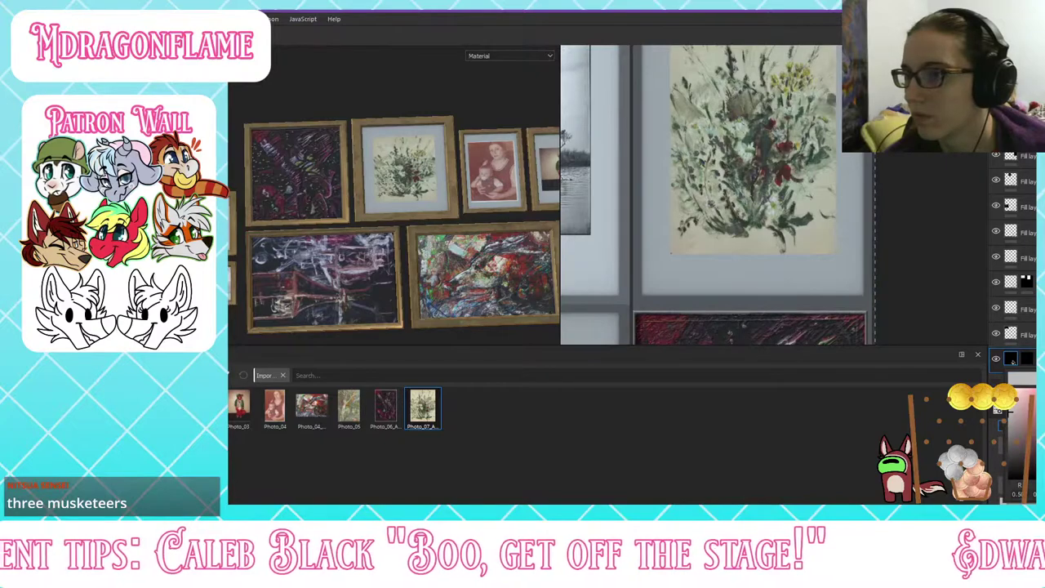
pyautogui.click(1010, 413)
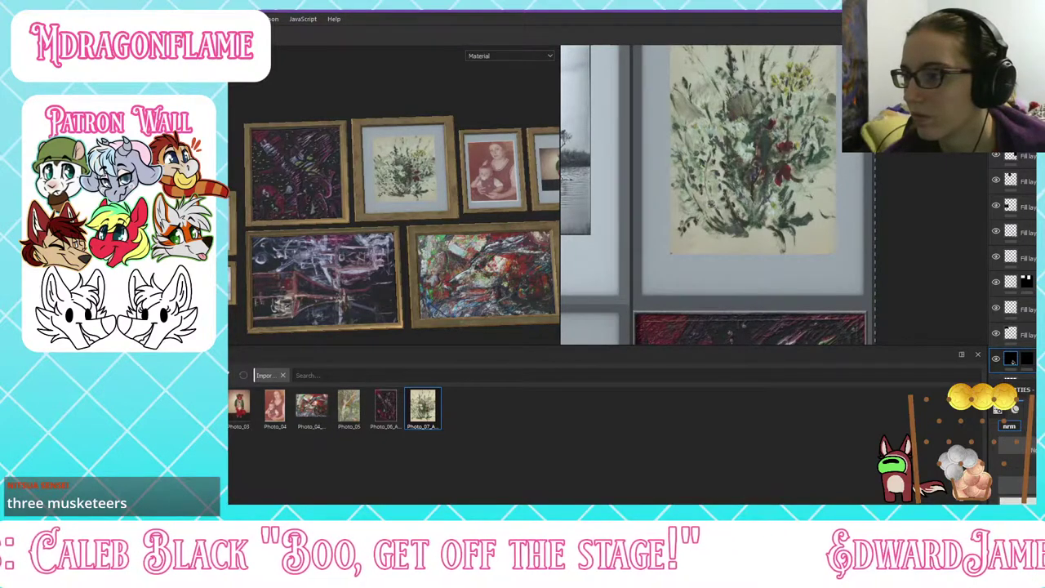
pyautogui.scroll(3, 1012, 458)
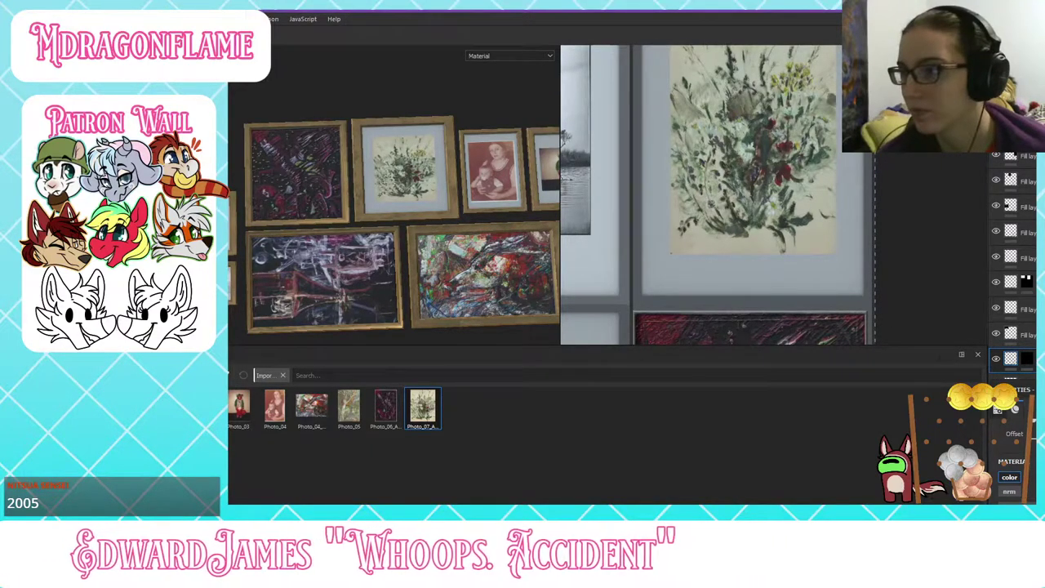
pyautogui.click(1027, 360)
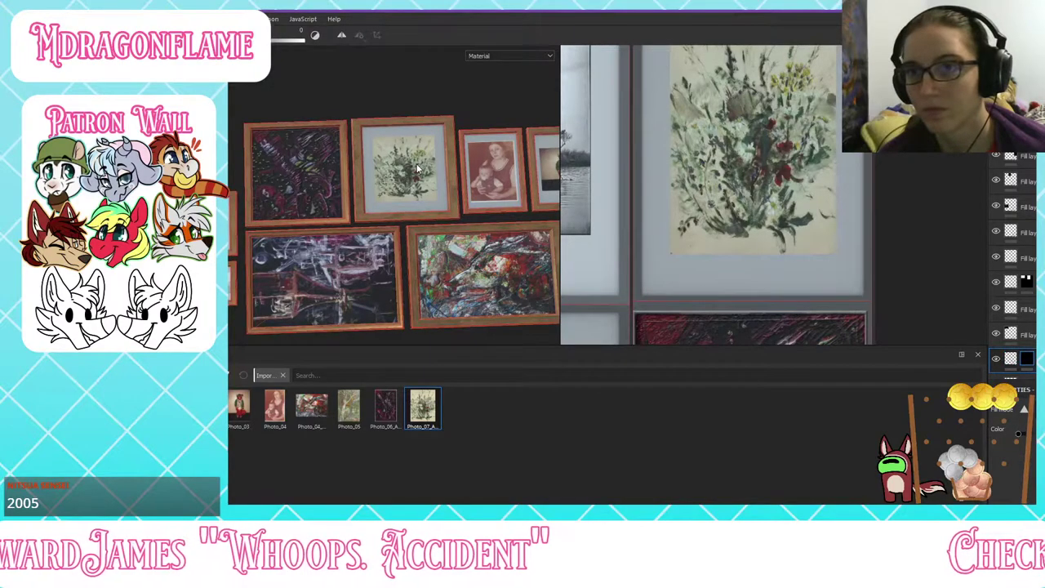
# Step: Look at the frames in the base color and metallic channels, and return to the full material display
pyautogui.press('c')
pyautogui.press('c')
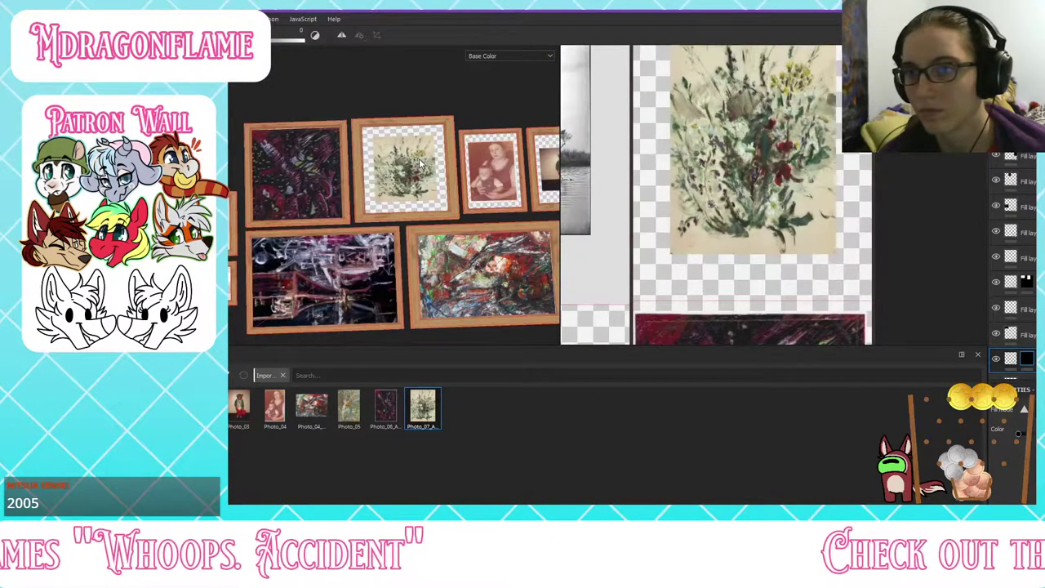
pyautogui.press('c')
pyautogui.press('c')
pyautogui.press('c')
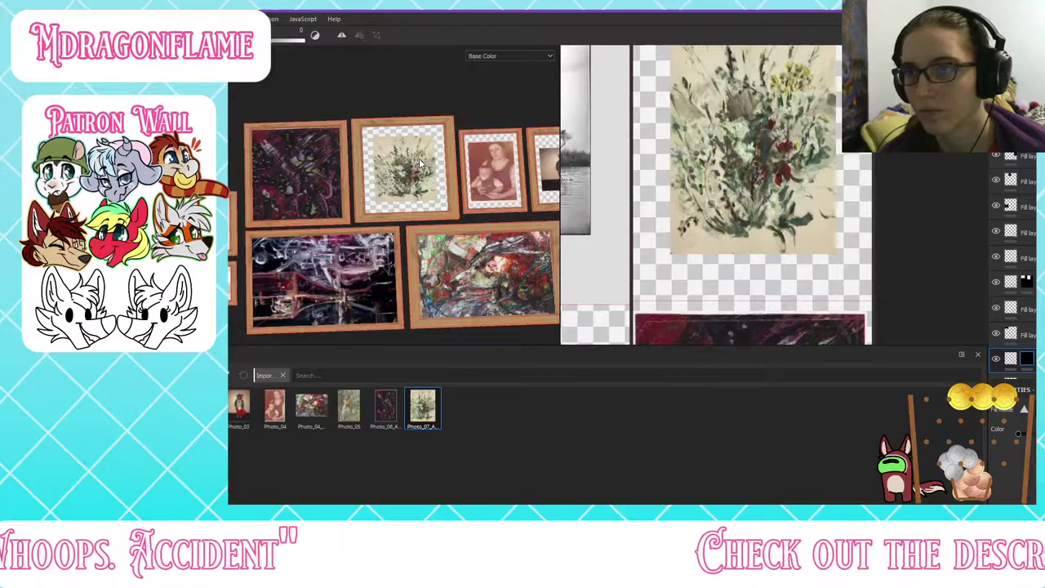
pyautogui.click(493, 58)
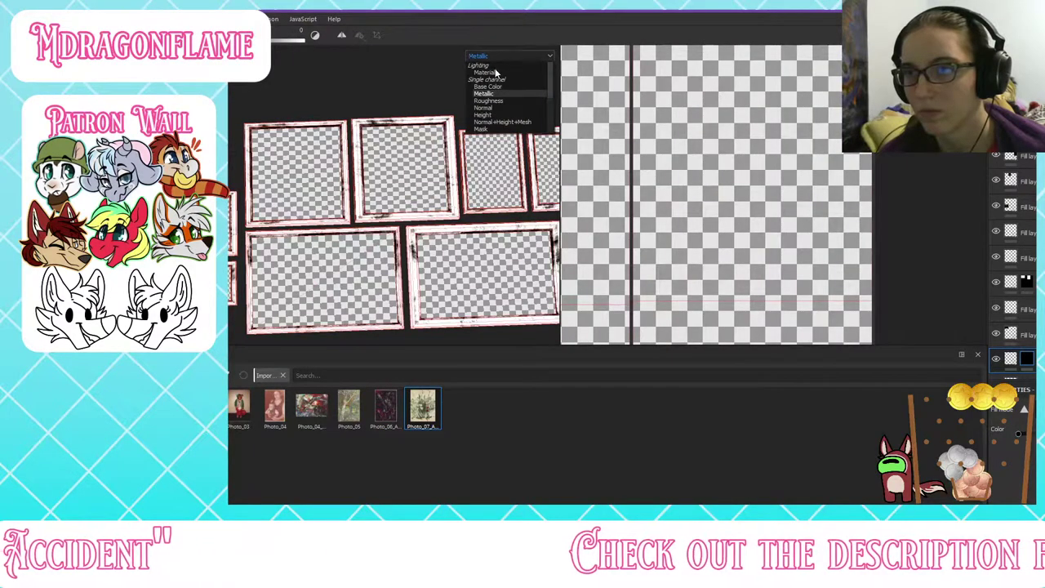
pyautogui.click(494, 70)
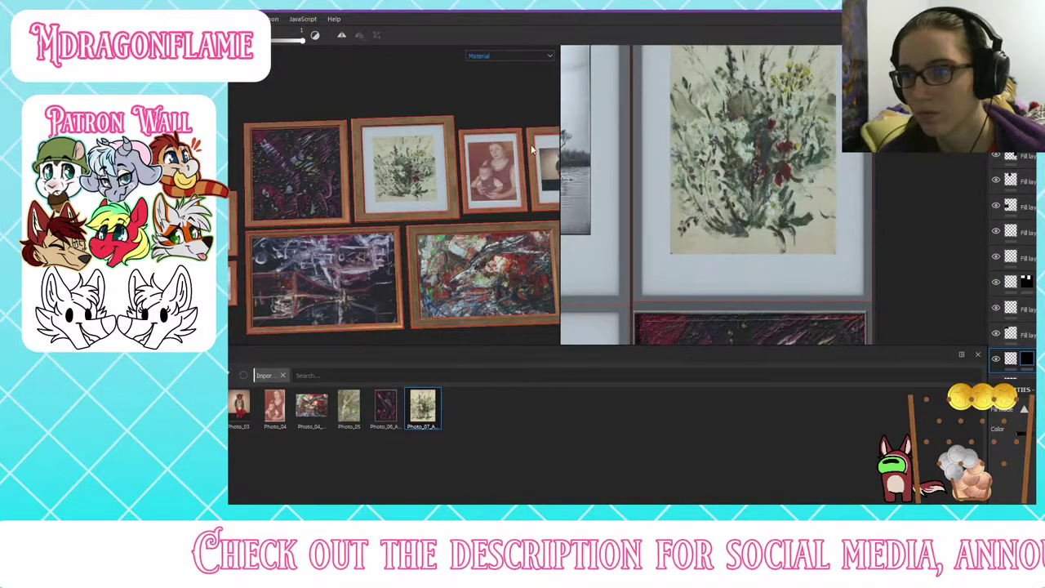
# Step: Reveal the light fill on the mats around the framed pictures by filling them white in the mask, and reselect the layer's fill
pyautogui.scroll(-3, 384, 184)
pyautogui.scroll(3, 384, 184)
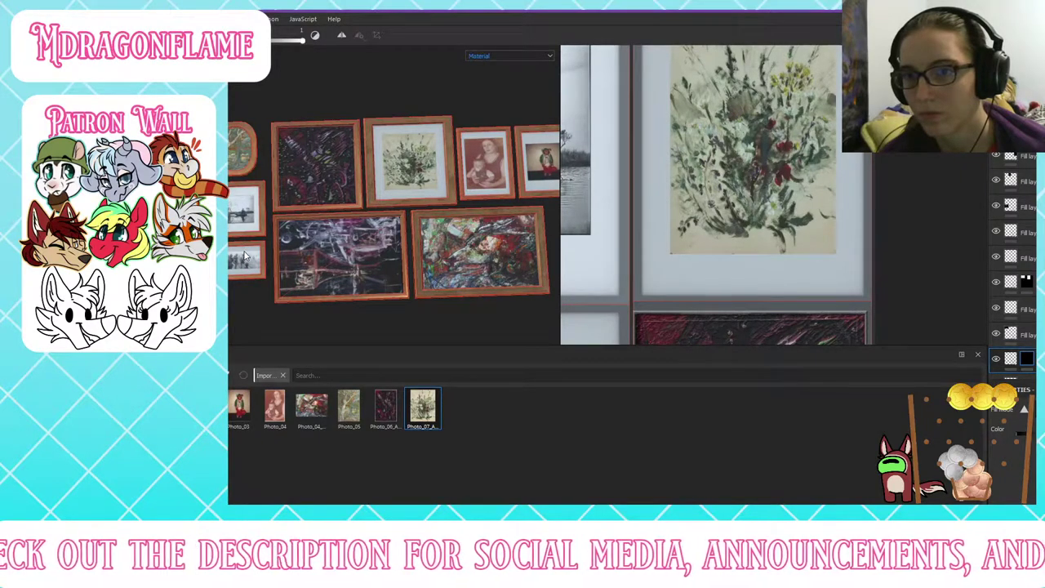
pyautogui.scroll(-3, 391, 196)
pyautogui.scroll(4, 425, 171)
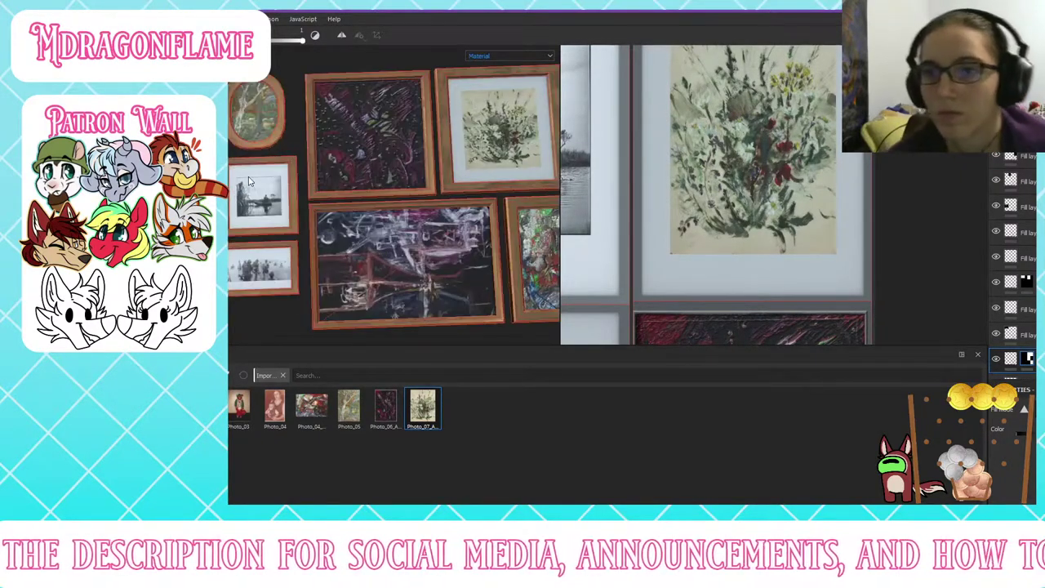
pyautogui.scroll(3, 375, 146)
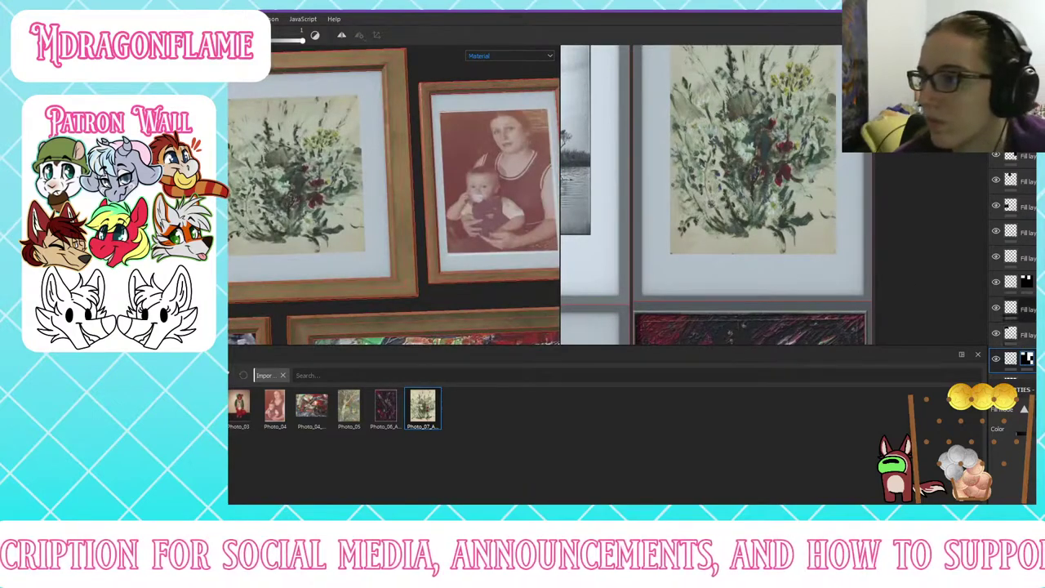
pyautogui.click(1011, 359)
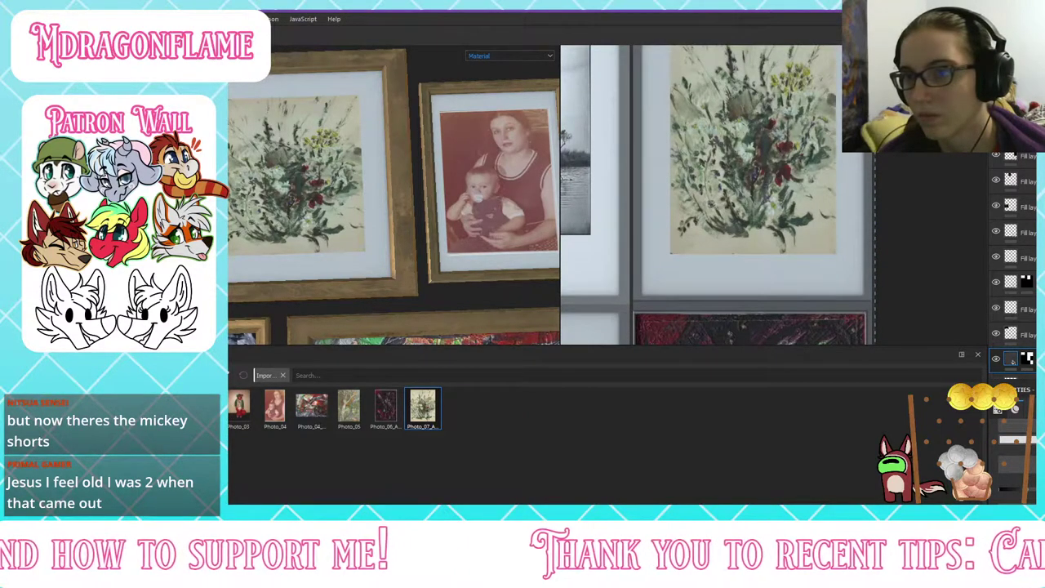
# Step: Examine the whole wall of framed pictures from a distance and the paintings and photos up close at an angle
pyautogui.scroll(-5, 392, 224)
pyautogui.scroll(-3, 394, 239)
pyautogui.keyDown('alt'); pyautogui.moveTo(393, 238); pyautogui.dragTo(397, 162, button='middle'); pyautogui.keyUp('alt')
pyautogui.keyDown('alt'); pyautogui.moveTo(397, 162); pyautogui.dragTo(414, 228); pyautogui.keyUp('alt')
pyautogui.moveTo(414, 229); pyautogui.dragTo(407, 243, button='middle')
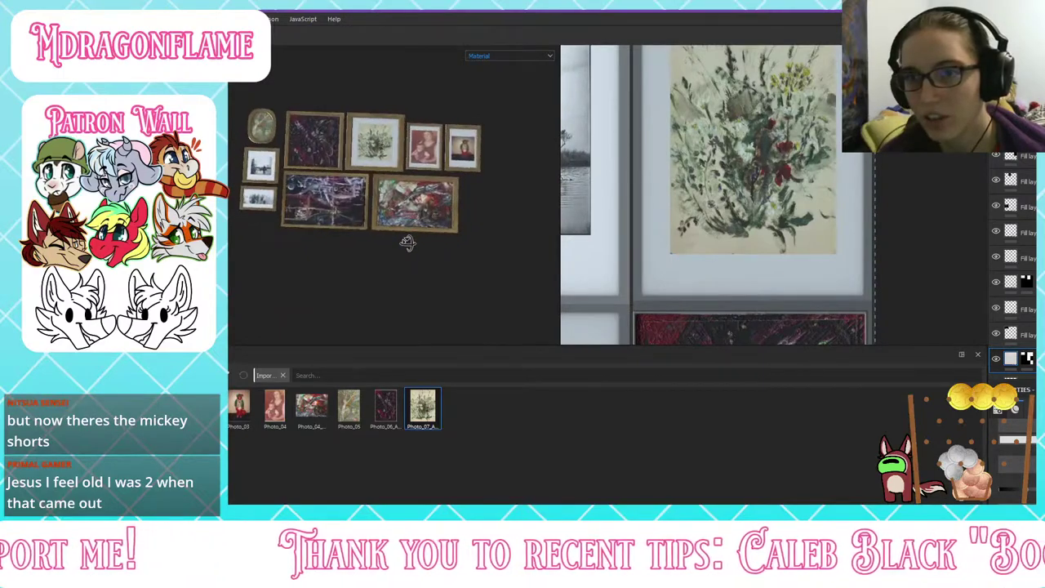
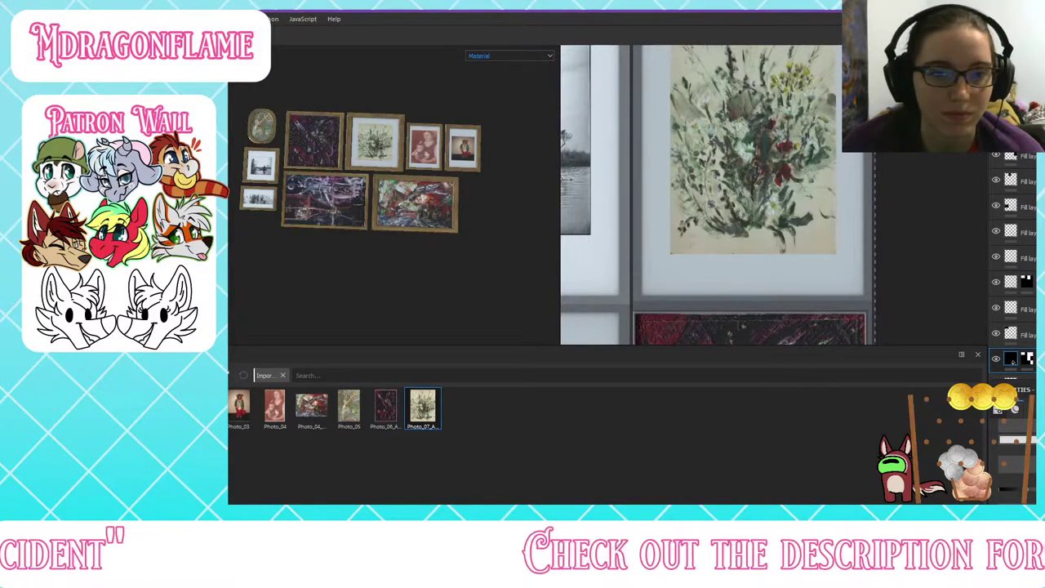
pyautogui.moveTo(664, 198)
pyautogui.keyDown('alt'); pyautogui.mouseDown()
pyautogui.moveTo(709, 194)
pyautogui.moveTo(678, 190)
pyautogui.mouseUp(); pyautogui.keyUp('alt')
pyautogui.scroll(-3, 323, 93)
pyautogui.scroll(5, 323, 93)
pyautogui.keyDown('alt'); pyautogui.moveTo(343, 122); pyautogui.dragTo(444, 175); pyautogui.keyUp('alt')
pyautogui.keyDown('alt'); pyautogui.moveTo(443, 175); pyautogui.dragTo(339, 177, button='middle'); pyautogui.keyUp('alt')
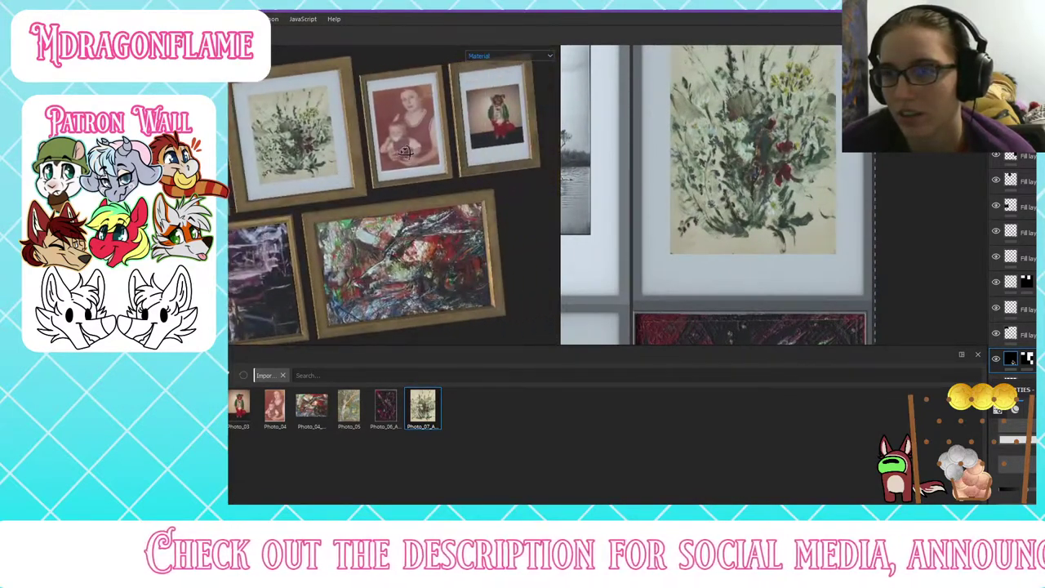
pyautogui.keyDown('alt'); pyautogui.moveTo(408, 153); pyautogui.dragTo(389, 176); pyautogui.keyUp('alt')
pyautogui.scroll(1, 1001, 227)
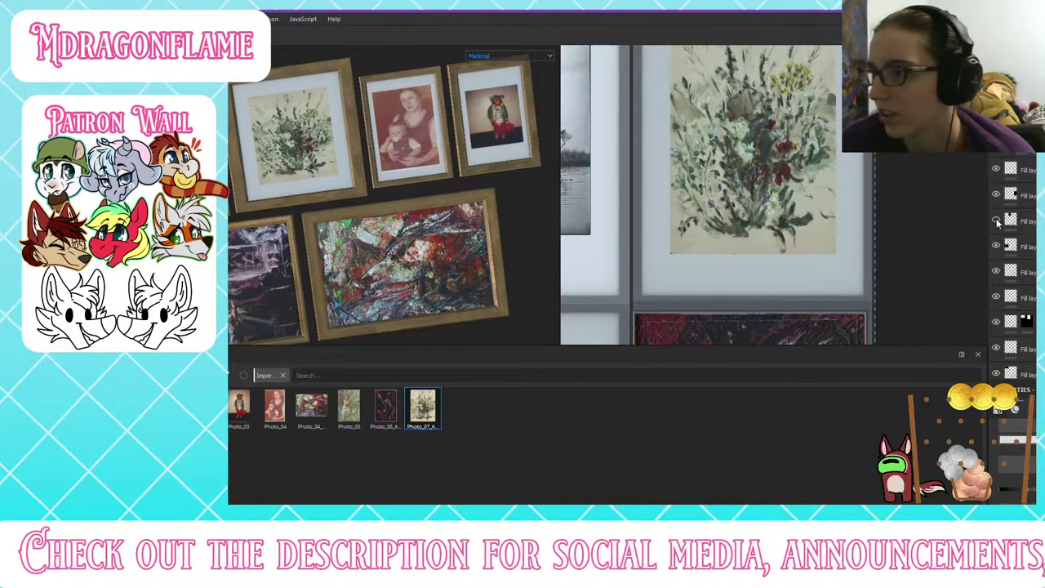
# Step: Switch several fill layers off and on to identify their pictures, and select the layer directly below the partly filled boat-side layers
pyautogui.click(995, 270)
pyautogui.click(995, 271)
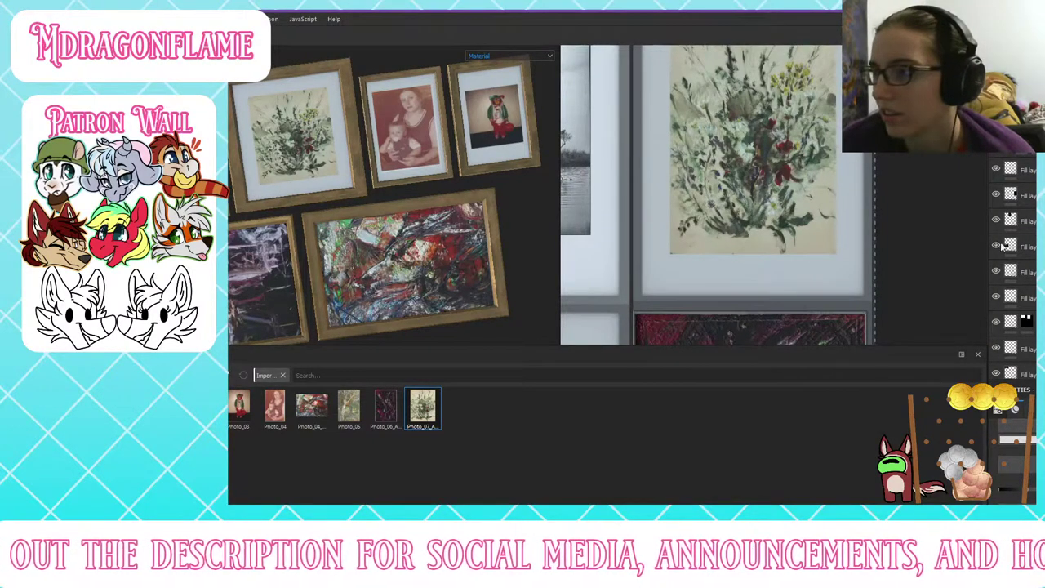
pyautogui.scroll(-5, 996, 237)
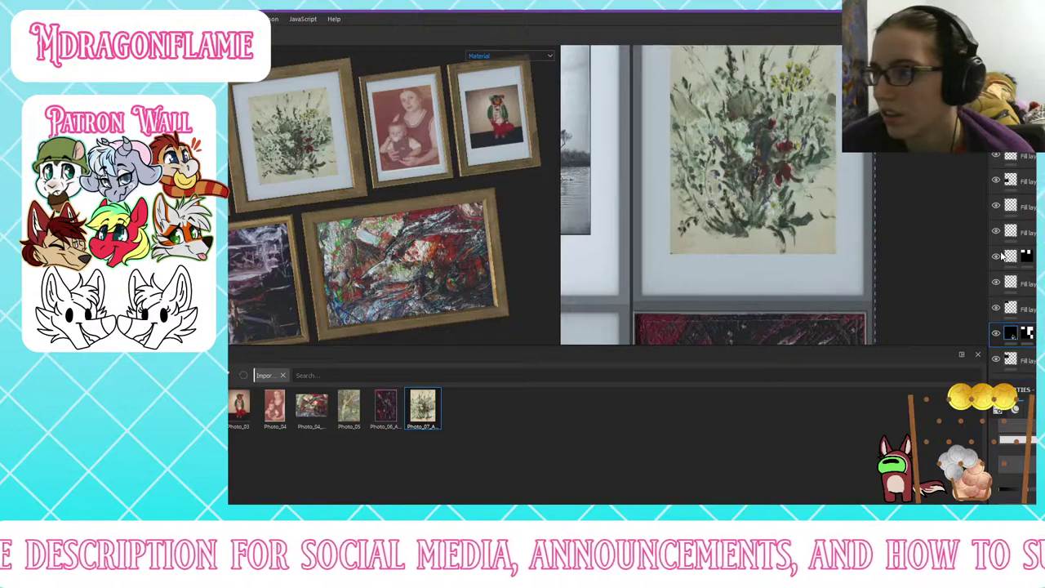
pyautogui.click(995, 282)
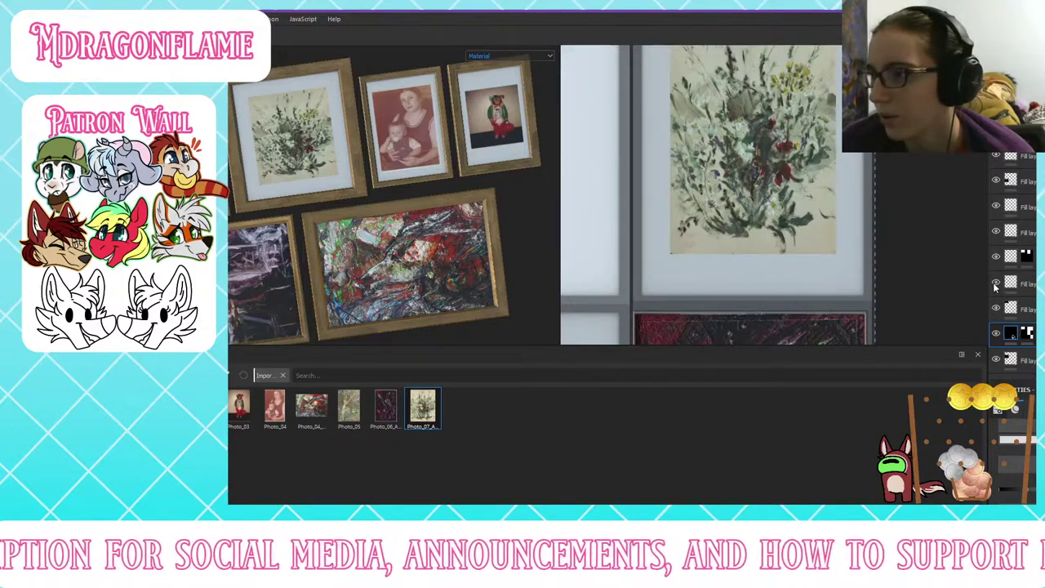
pyautogui.click(995, 282)
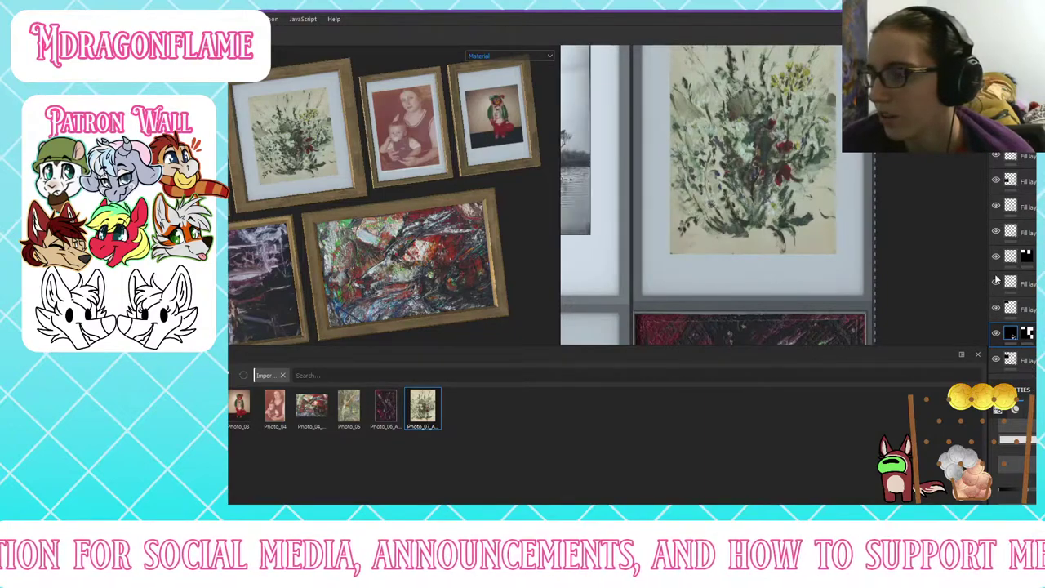
pyautogui.click(996, 231)
pyautogui.click(996, 231)
pyautogui.click(996, 206)
pyautogui.click(997, 206)
pyautogui.click(1014, 207)
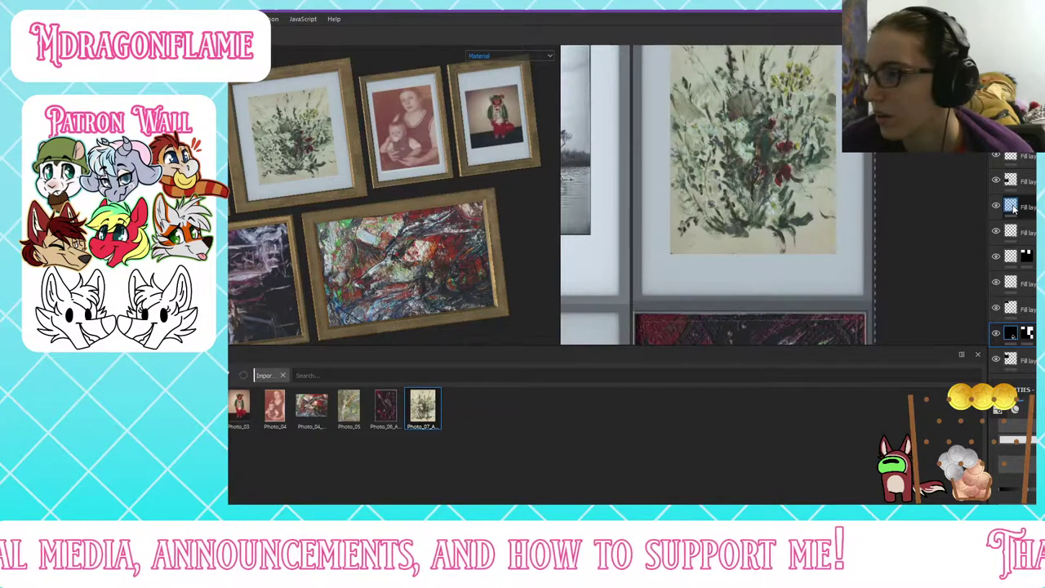
# Step: Narrow the mother-and-baby photo on its fill layer and recentre it within its frame's white mat
pyautogui.click(1011, 206)
pyautogui.scroll(-5, 694, 245)
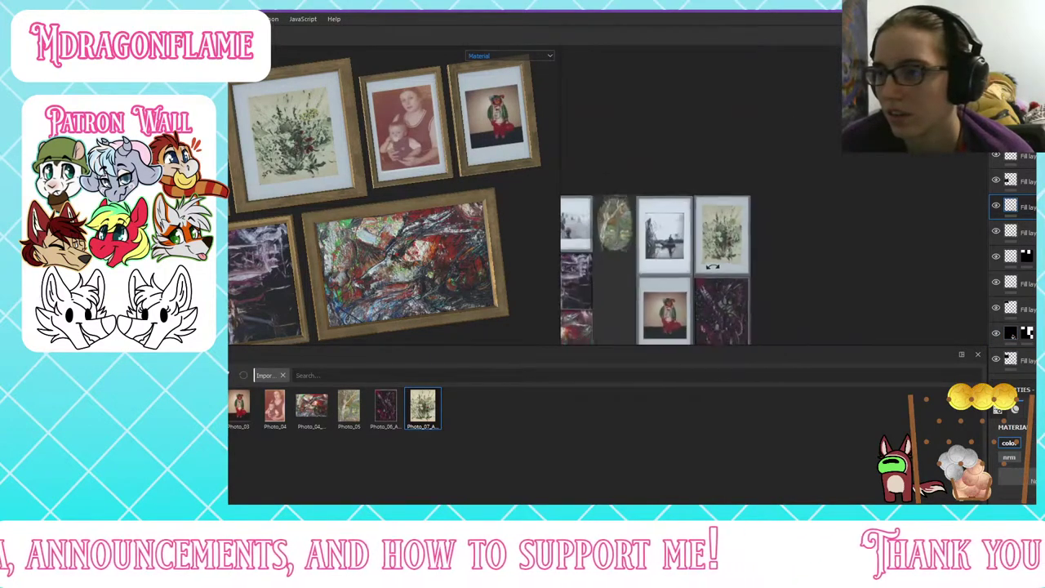
pyautogui.keyDown('alt'); pyautogui.moveTo(712, 266); pyautogui.dragTo(803, 135, button='middle'); pyautogui.keyUp('alt')
pyautogui.scroll(-2, 799, 237)
pyautogui.scroll(6, 800, 236)
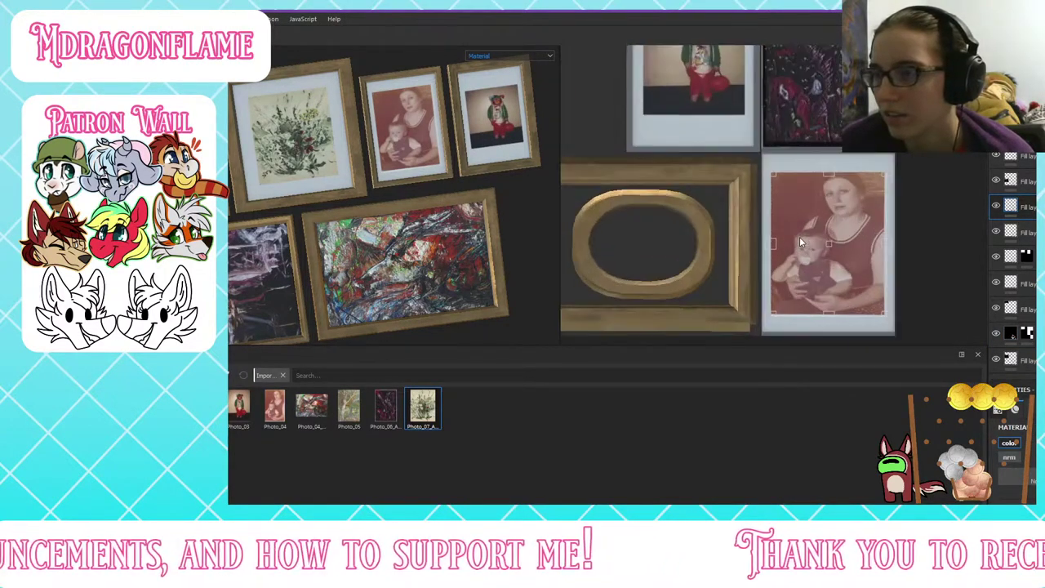
pyautogui.moveTo(771, 174); pyautogui.dragTo(782, 169)
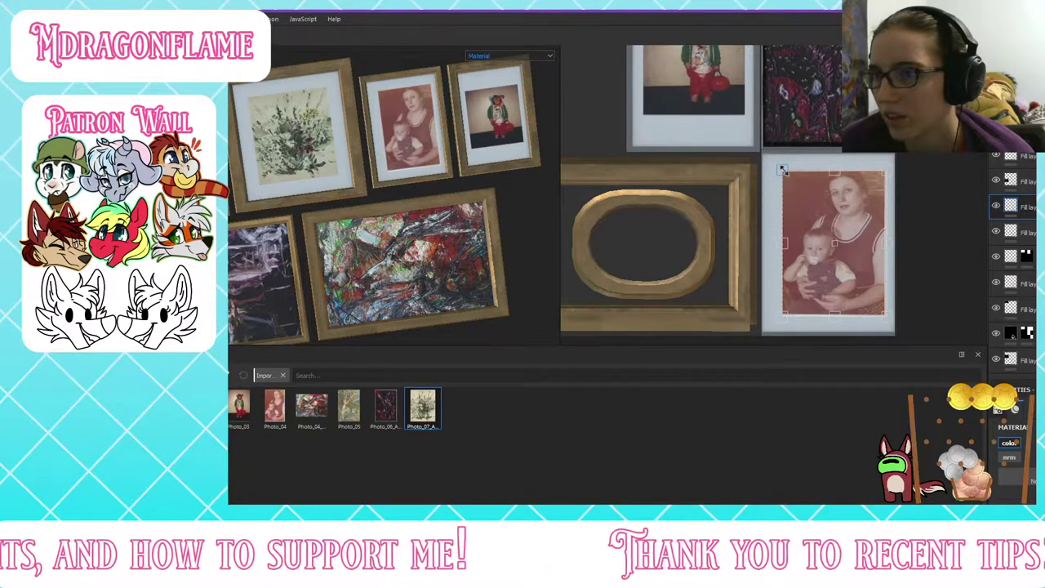
pyautogui.moveTo(810, 206); pyautogui.dragTo(807, 207)
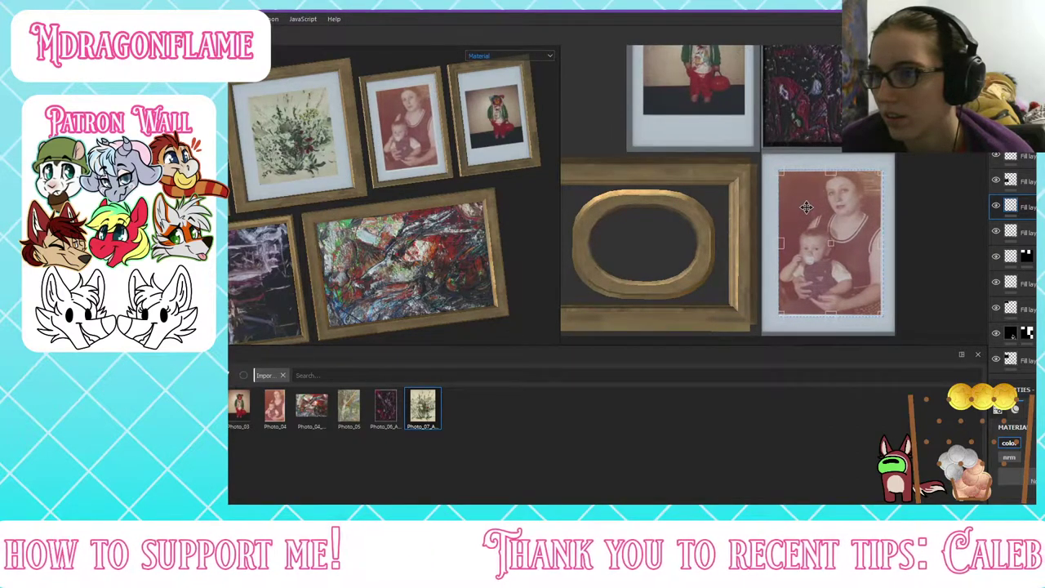
pyautogui.scroll(5, 390, 174)
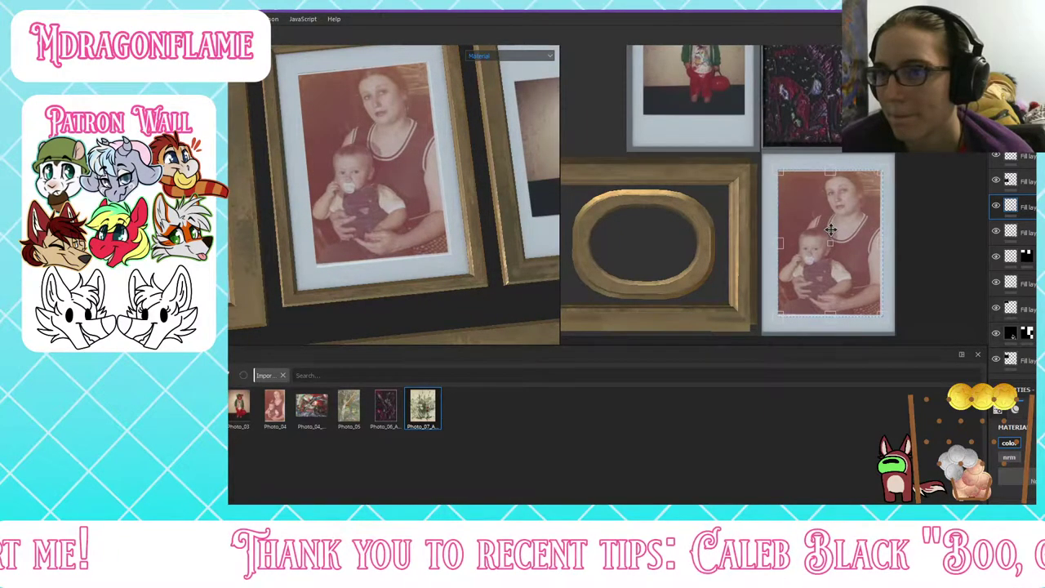
# Step: Add a fill layer above the frames and pictures, switch off its color and normal channels, and give it a mask
pyautogui.scroll(-5, 294, 232)
pyautogui.moveTo(427, 169)
pyautogui.keyDown('alt'); pyautogui.mouseDown()
pyautogui.moveTo(378, 77)
pyautogui.moveTo(431, 49)
pyautogui.moveTo(439, 107)
pyautogui.moveTo(418, 182)
pyautogui.mouseUp(); pyautogui.keyUp('alt')
pyautogui.scroll(2, 1020, 164)
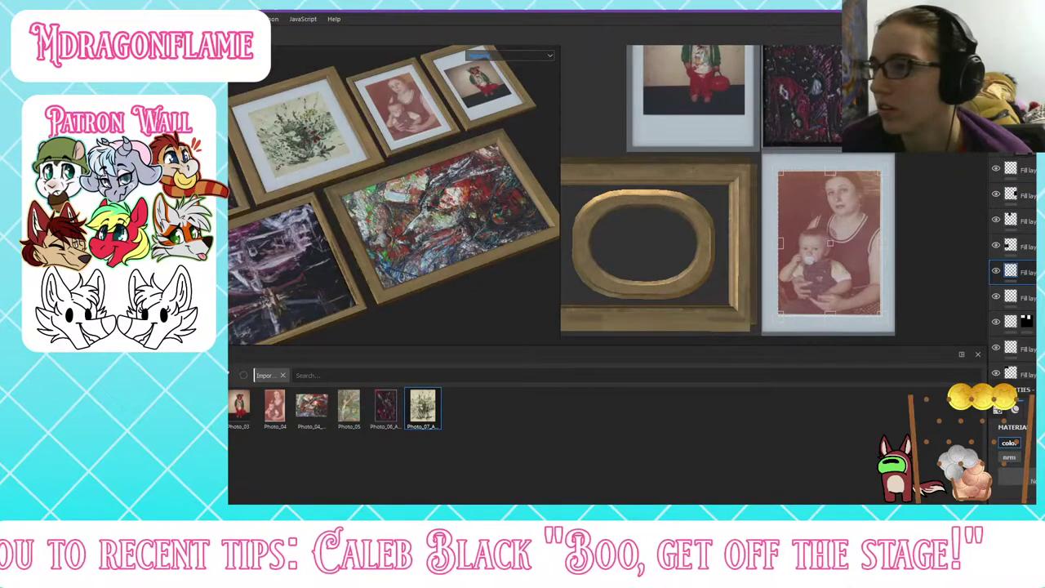
pyautogui.click(1026, 144)
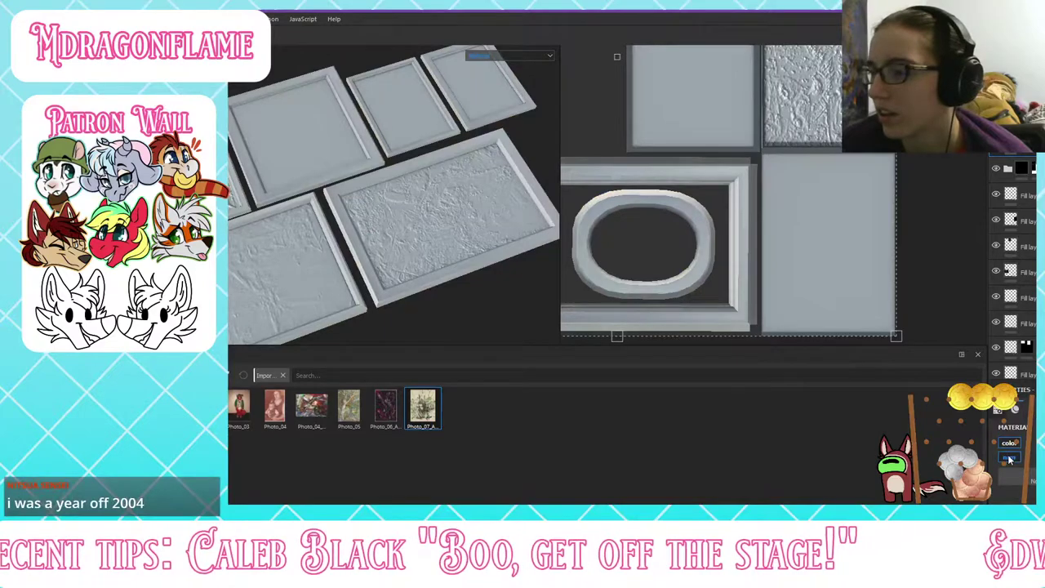
pyautogui.click(1009, 459)
pyautogui.click(1011, 443)
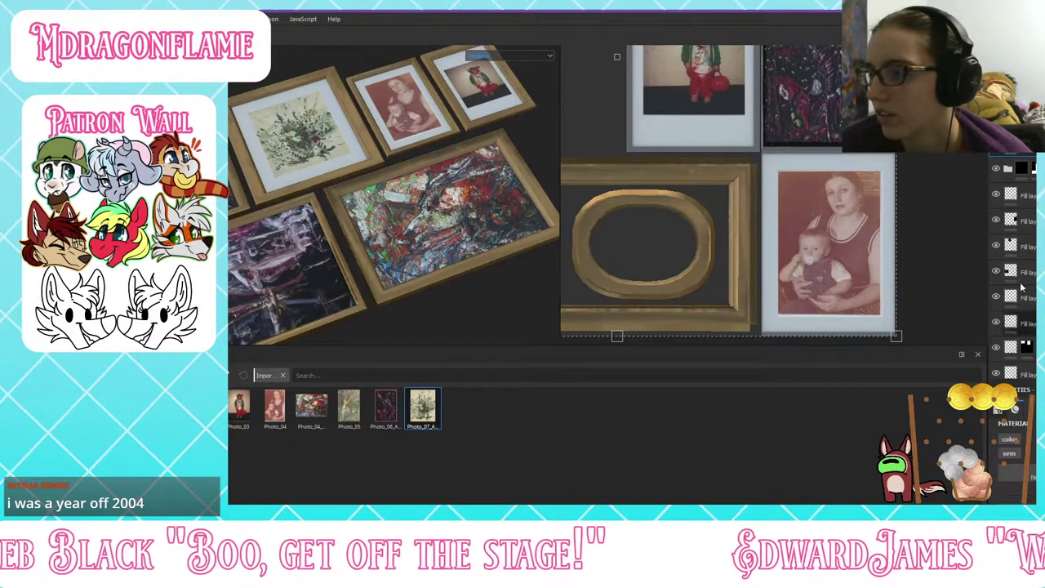
pyautogui.rightClick(1006, 145)
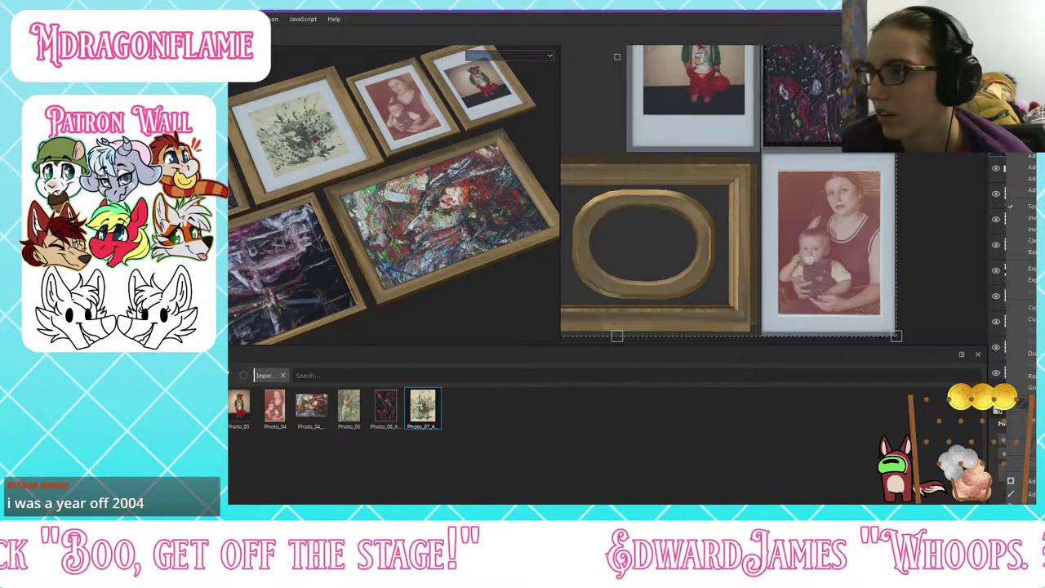
pyautogui.click(1022, 155)
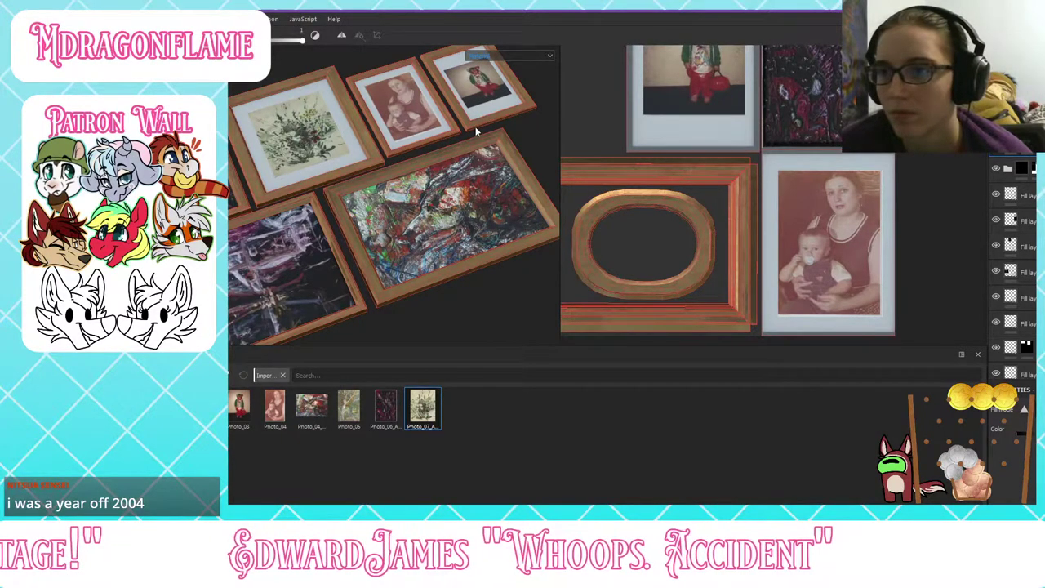
# Step: Examine the frames and pictures up close, from the oval painting across to the mother-and-baby photo, and the whole wall from a distance
pyautogui.keyDown('alt'); pyautogui.moveTo(312, 137); pyautogui.dragTo(323, 236, button='middle'); pyautogui.keyUp('alt')
pyautogui.scroll(4, 331, 307)
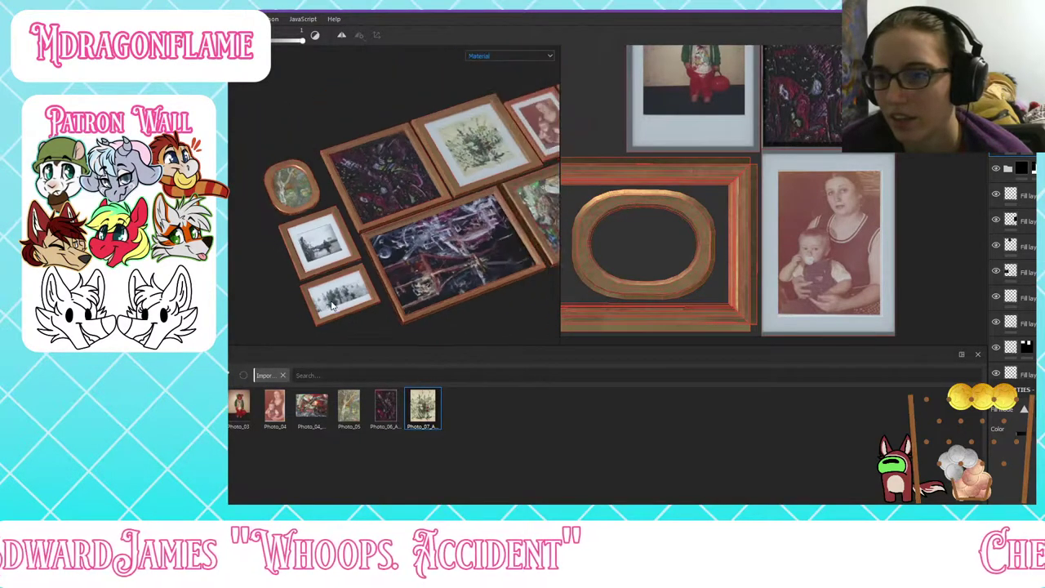
pyautogui.keyDown('alt'); pyautogui.moveTo(323, 51); pyautogui.dragTo(370, 160, button='middle'); pyautogui.keyUp('alt')
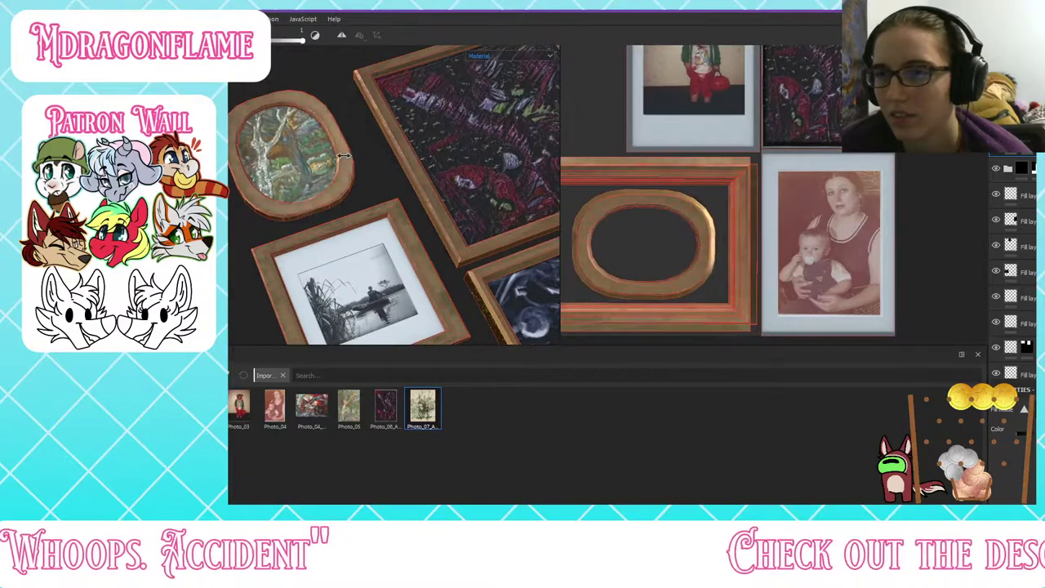
pyautogui.scroll(-4, 364, 190)
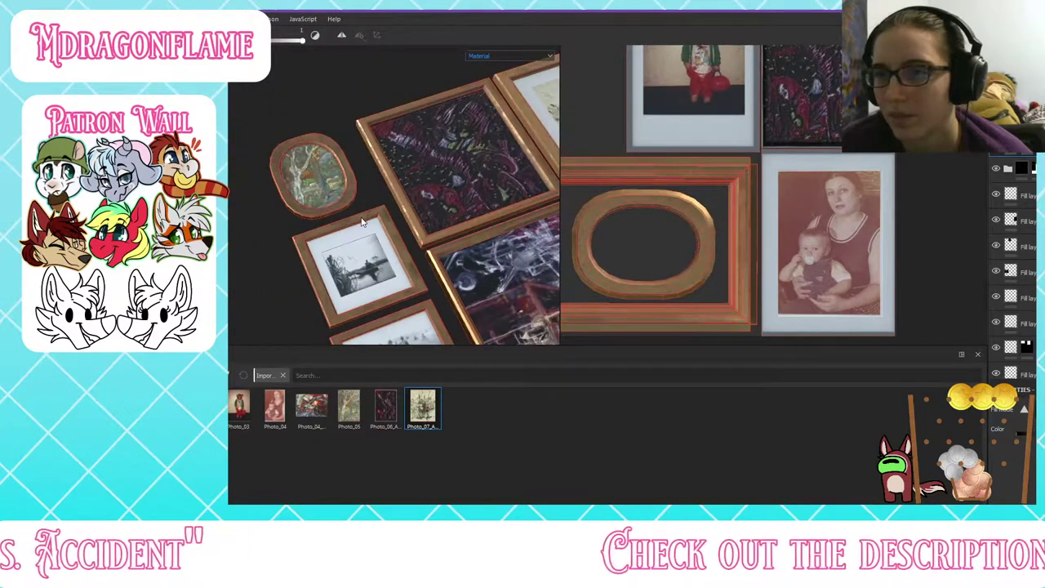
pyautogui.keyDown('alt'); pyautogui.moveTo(363, 216); pyautogui.dragTo(327, 222); pyautogui.keyUp('alt')
pyautogui.keyDown('alt'); pyautogui.moveTo(416, 256); pyautogui.dragTo(265, 177, button='middle'); pyautogui.keyUp('alt')
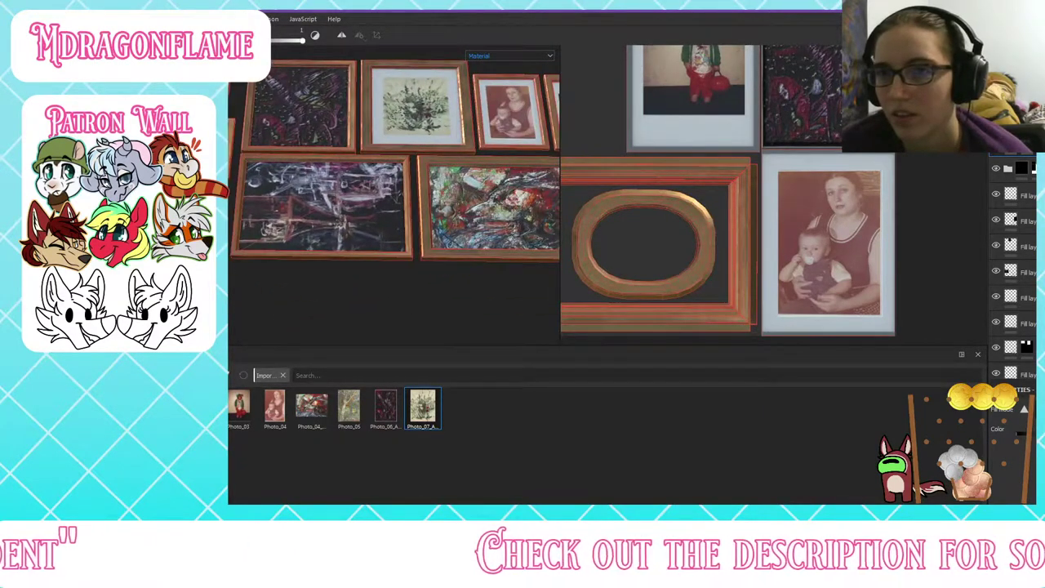
pyautogui.press('1')
pyautogui.scroll(-3, 383, 115)
pyautogui.scroll(7, 397, 106)
pyautogui.keyDown('shift'); pyautogui.moveTo(396, 190); pyautogui.dragTo(441, 192, button='right'); pyautogui.keyUp('shift')
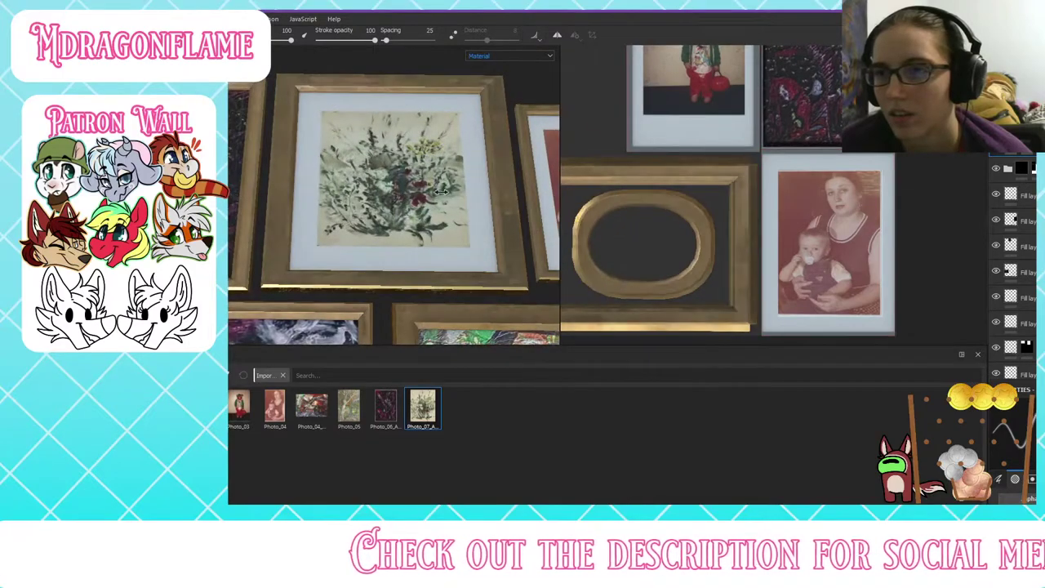
pyautogui.moveTo(440, 192); pyautogui.dragTo(257, 163, button='middle')
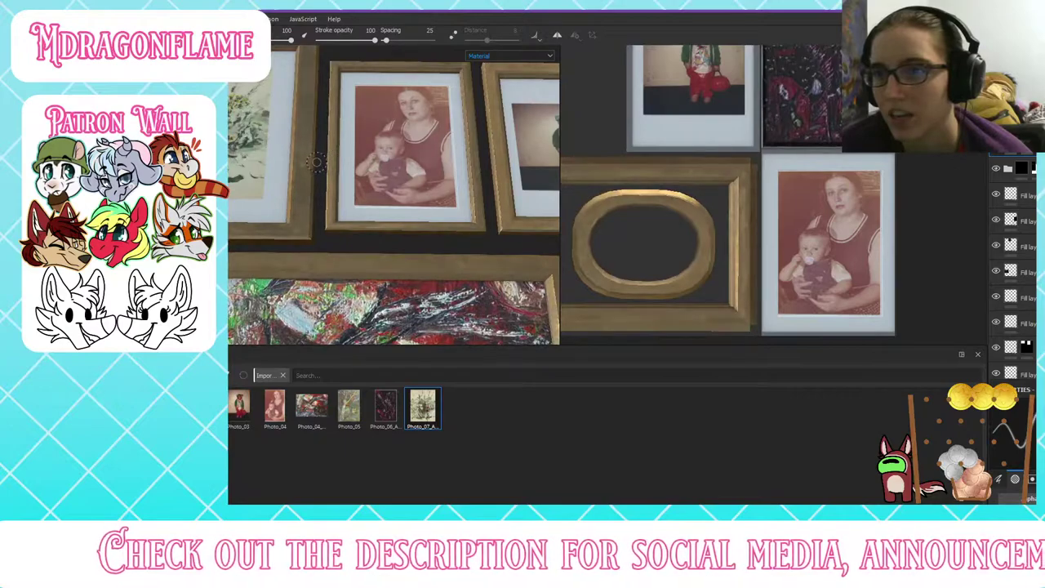
pyautogui.scroll(-5, 315, 162)
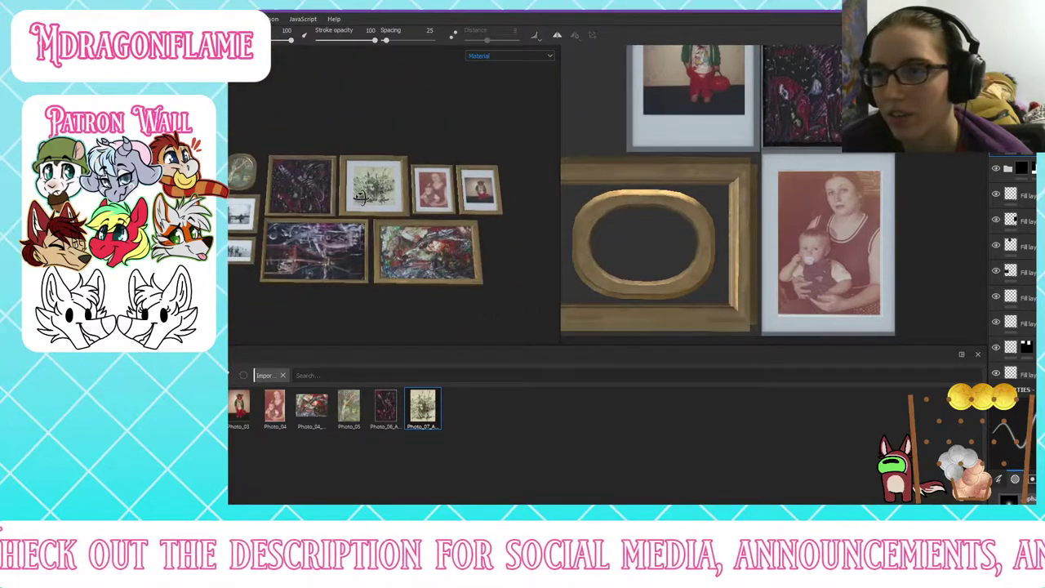
pyautogui.keyDown('alt'); pyautogui.moveTo(360, 198); pyautogui.dragTo(408, 253); pyautogui.keyUp('alt')
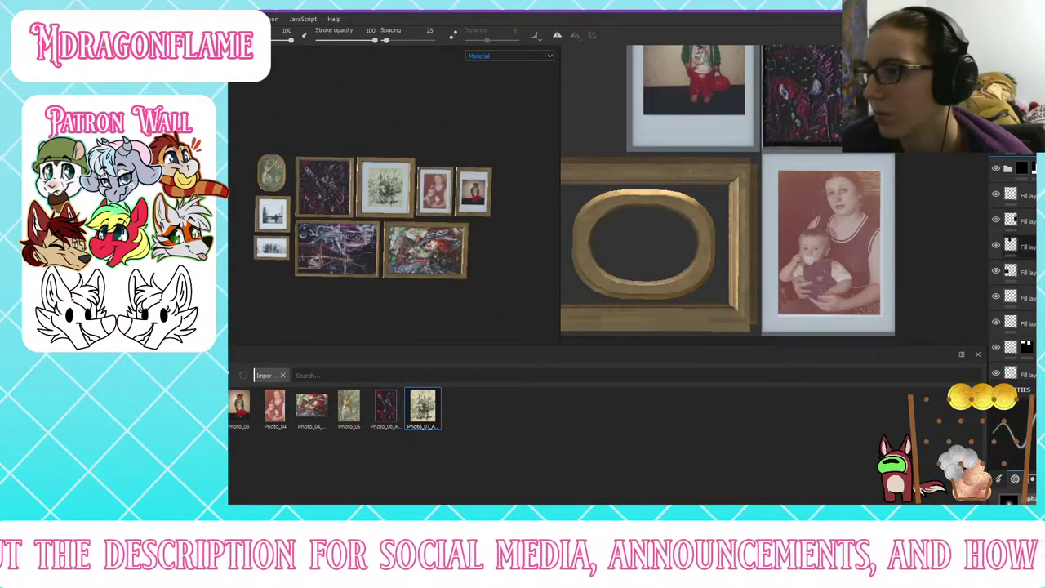
# Step: Identify the costumed child photo's fill layer by toggling its visibility, stretch the photo taller in its mat, and check the fit
pyautogui.click(1016, 323)
pyautogui.click(996, 324)
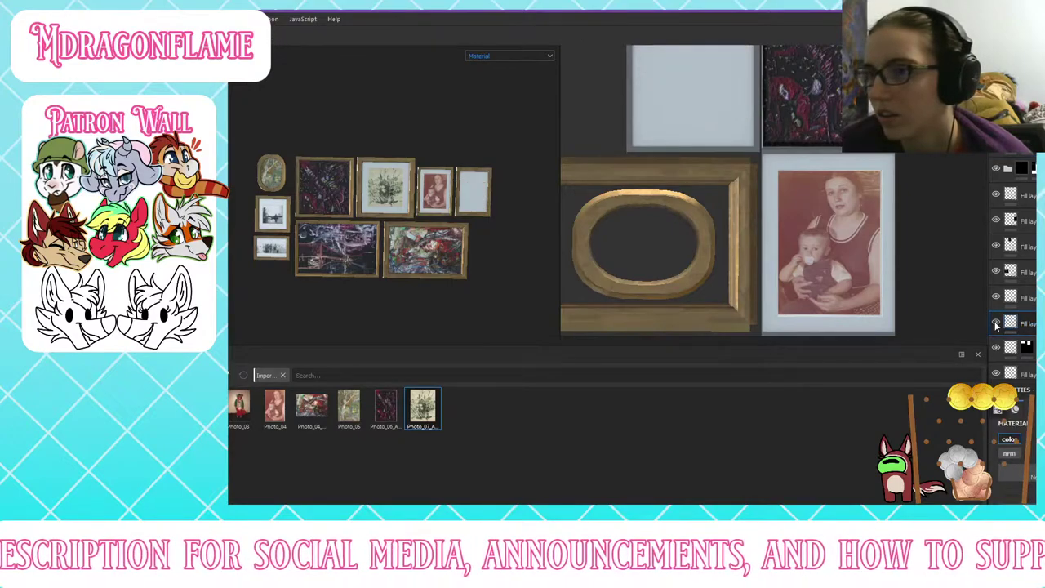
pyautogui.click(997, 324)
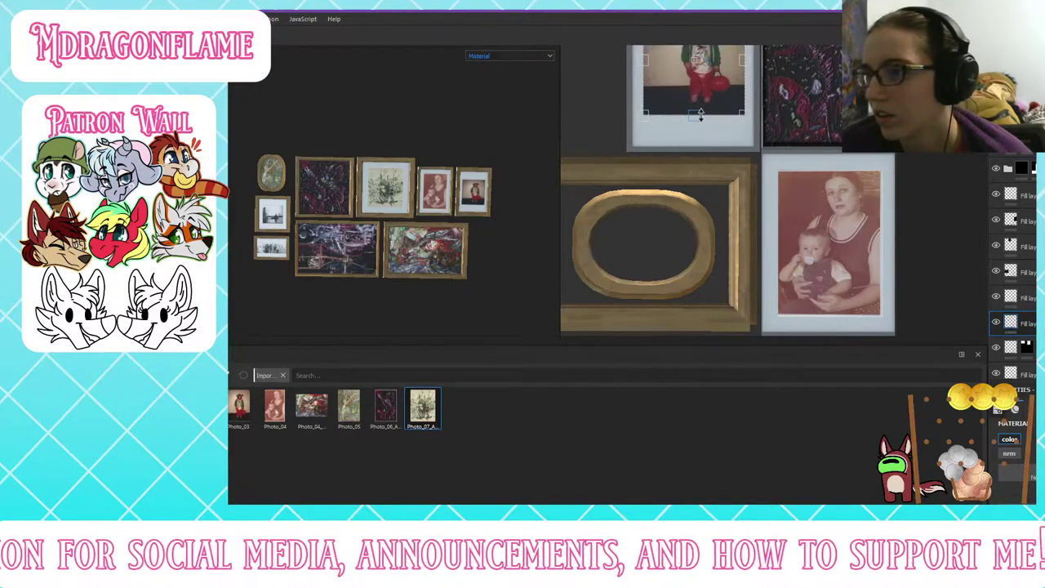
pyautogui.moveTo(701, 114); pyautogui.dragTo(701, 121)
pyautogui.keyDown('alt'); pyautogui.moveTo(705, 106); pyautogui.dragTo(699, 219, button='middle'); pyautogui.keyUp('alt')
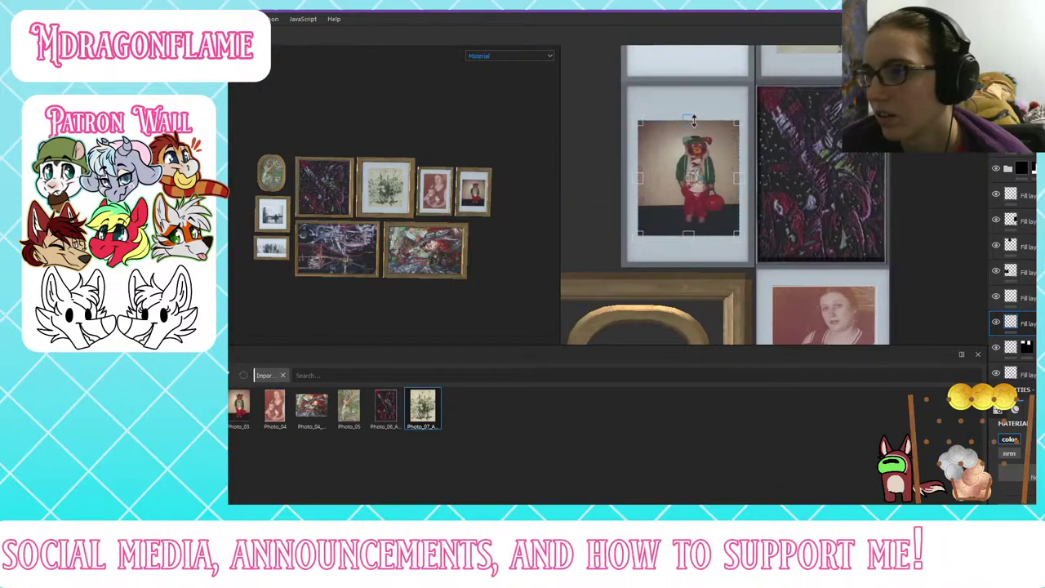
pyautogui.moveTo(694, 121)
pyautogui.mouseDown()
pyautogui.moveTo(694, 111)
pyautogui.moveTo(693, 138)
pyautogui.mouseUp()
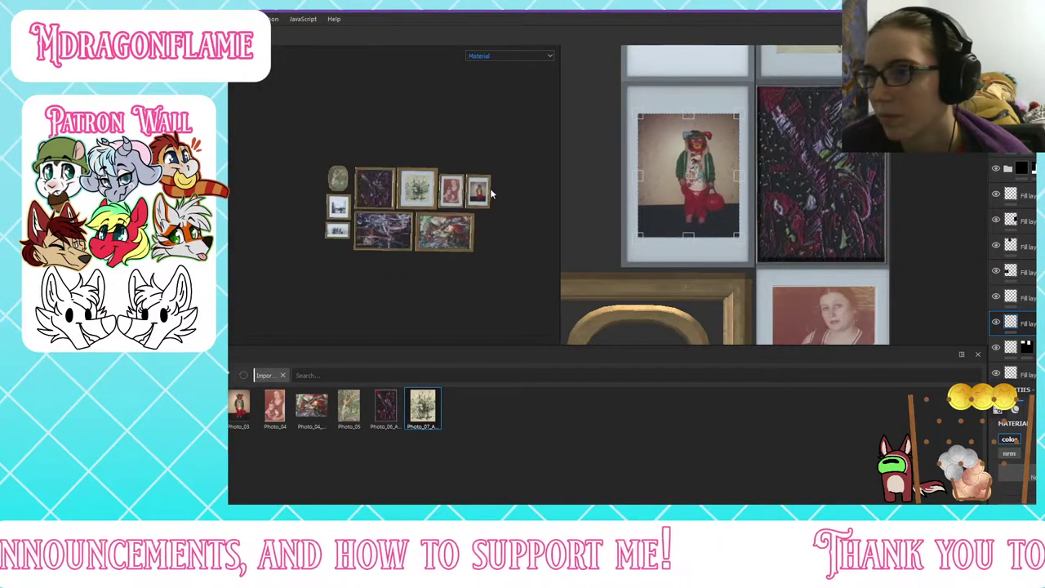
pyautogui.scroll(8, 490, 188)
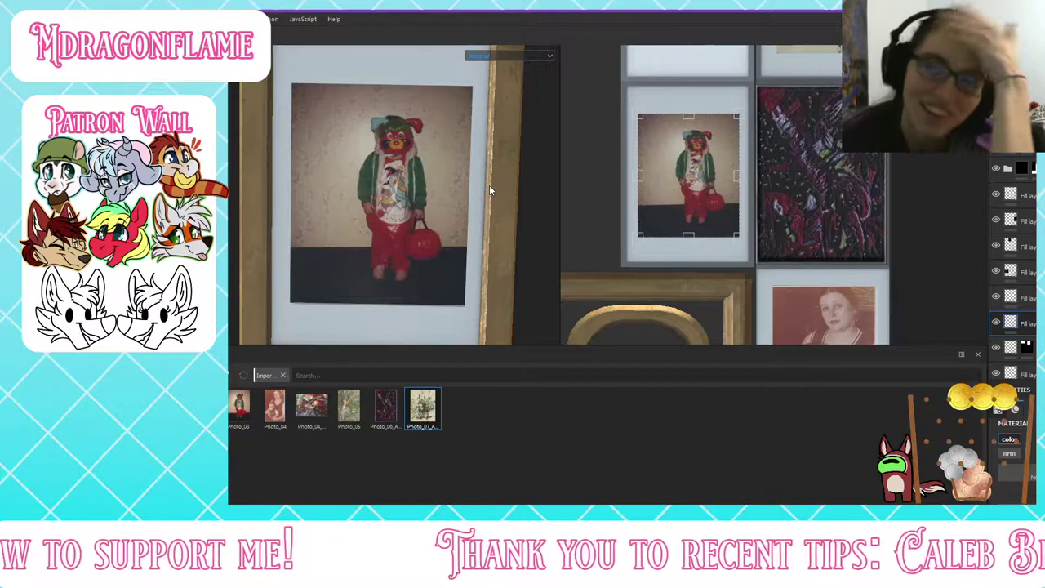
pyautogui.scroll(-6, 489, 188)
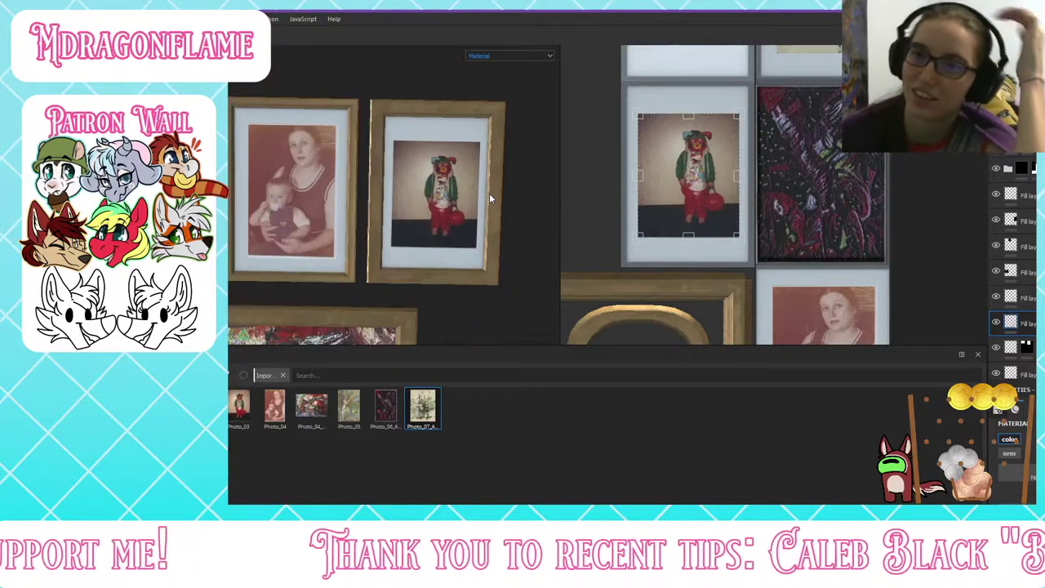
pyautogui.scroll(-8, 477, 197)
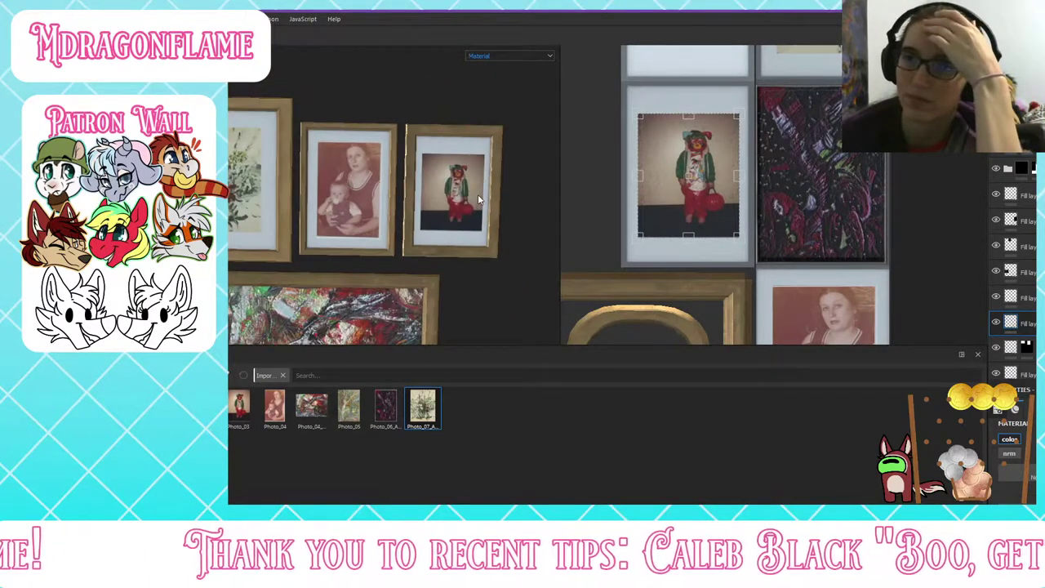
pyautogui.keyDown('alt'); pyautogui.moveTo(400, 225); pyautogui.dragTo(537, 157, button='right'); pyautogui.keyUp('alt')
pyautogui.scroll(-3, 527, 167)
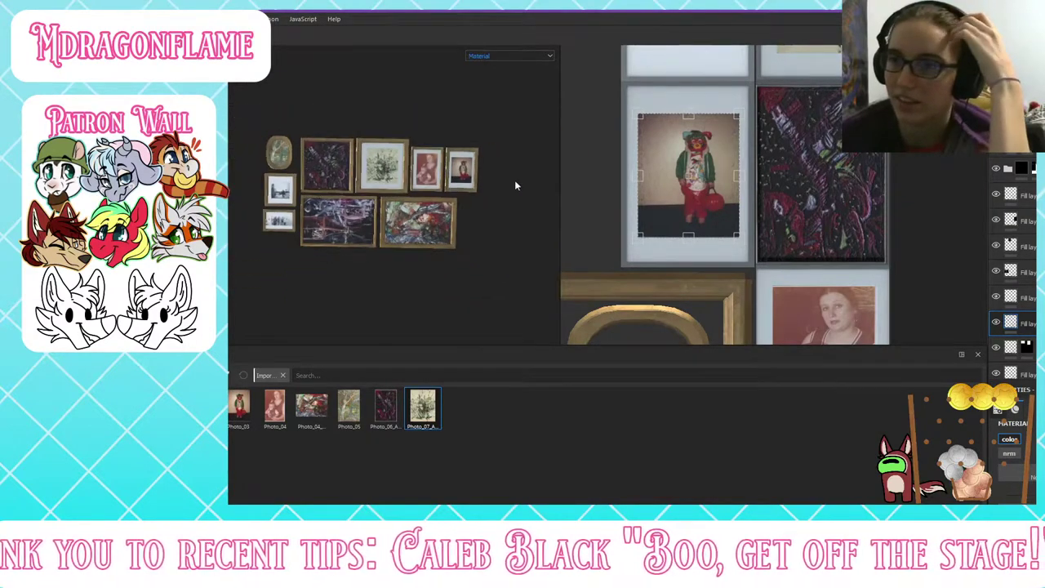
# Step: Add a fill layer directly above the costumed child photo and set its color to light cyan to tint the photo
pyautogui.scroll(6, 515, 144)
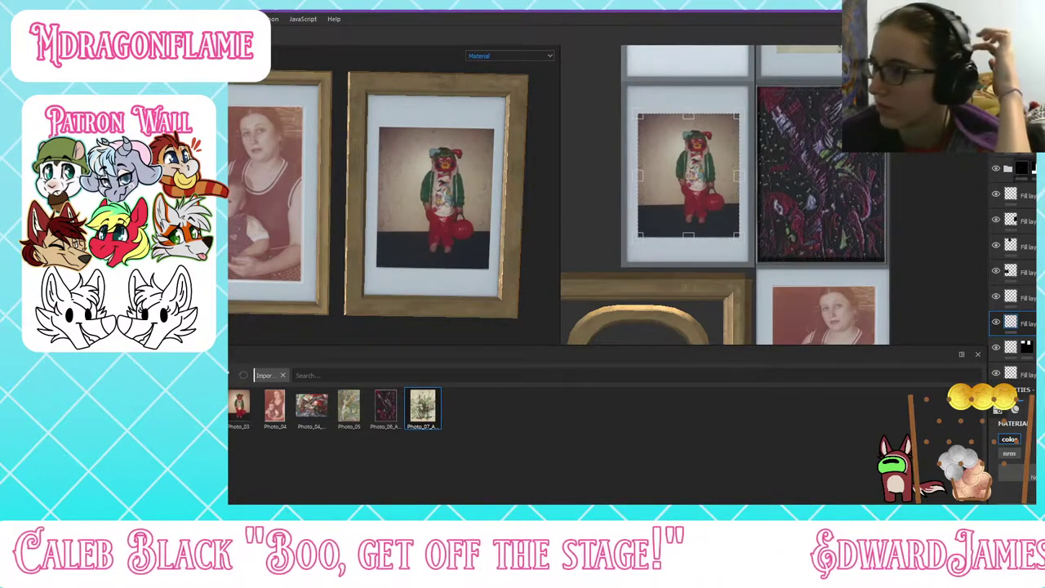
pyautogui.hotkey('ctrl', 'z')
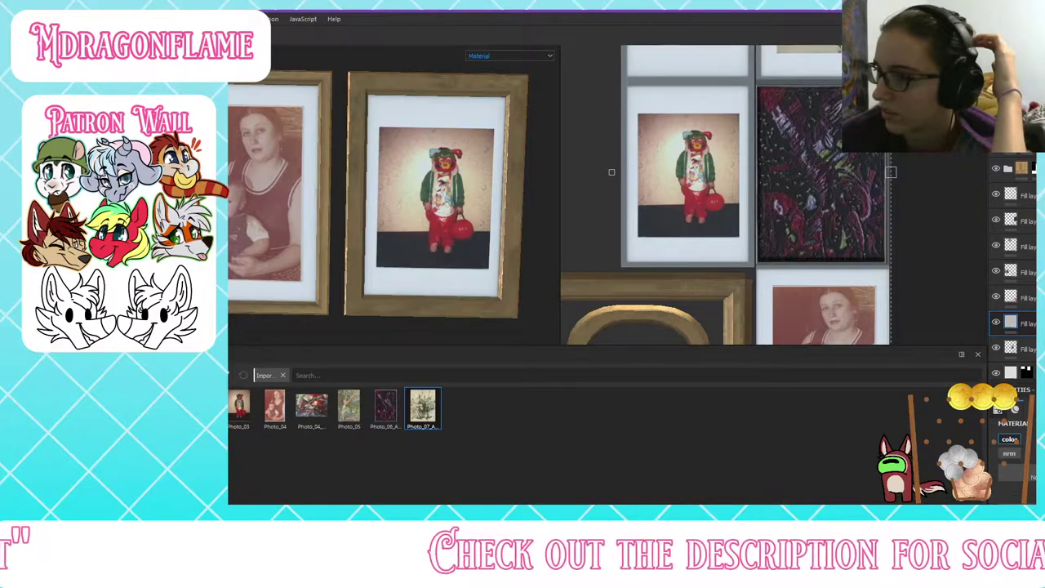
pyautogui.click(1009, 438)
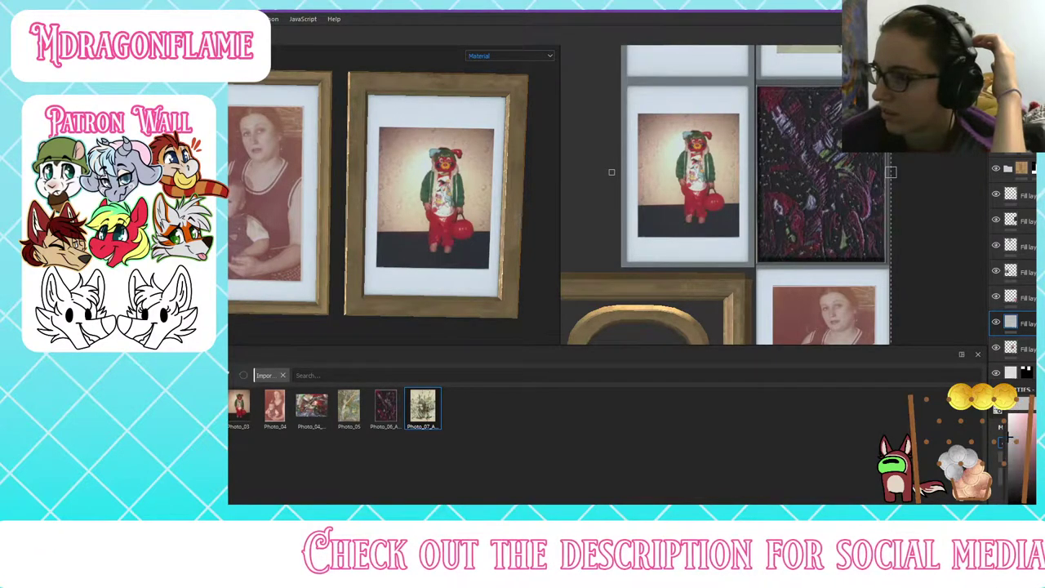
pyautogui.moveTo(1010, 437); pyautogui.dragTo(1024, 416)
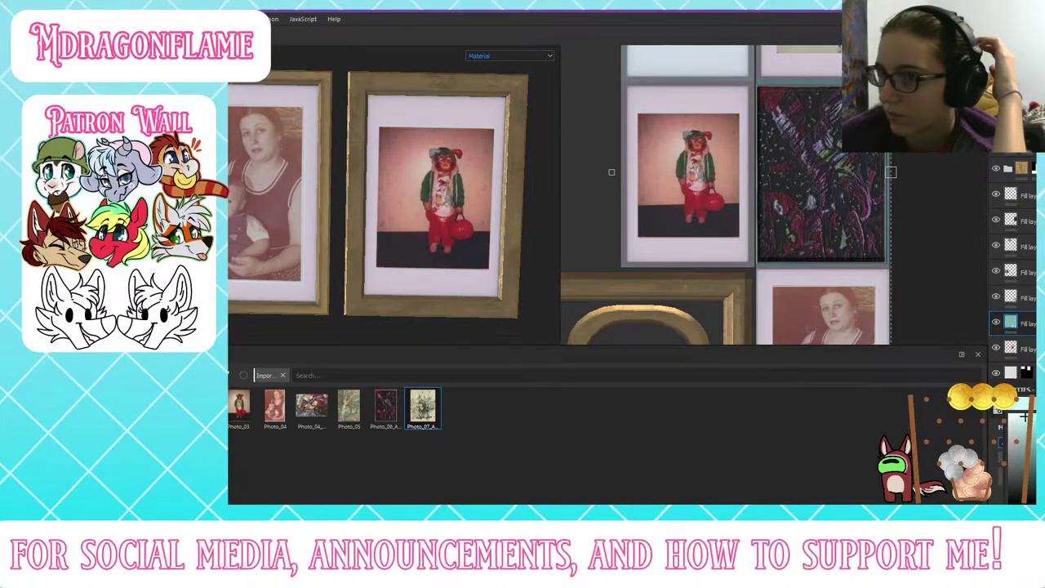
pyautogui.click(1014, 409)
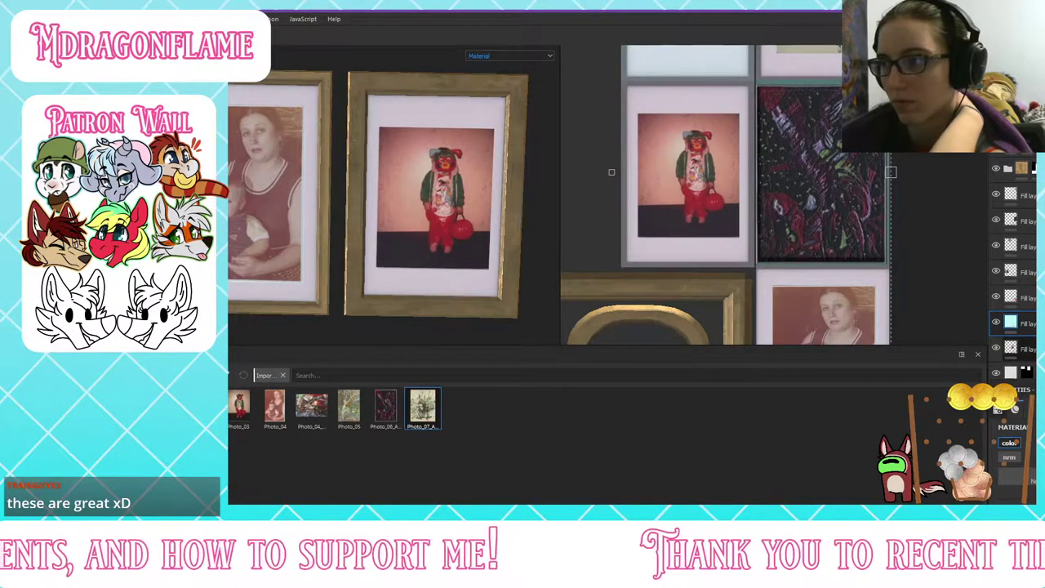
# Step: Try several other blend modes for the light cyan fill layer over the costumed child photo
pyautogui.press('Down')
pyautogui.press('Down')
pyautogui.press('Down')
pyautogui.press('Down')
pyautogui.press('Down')
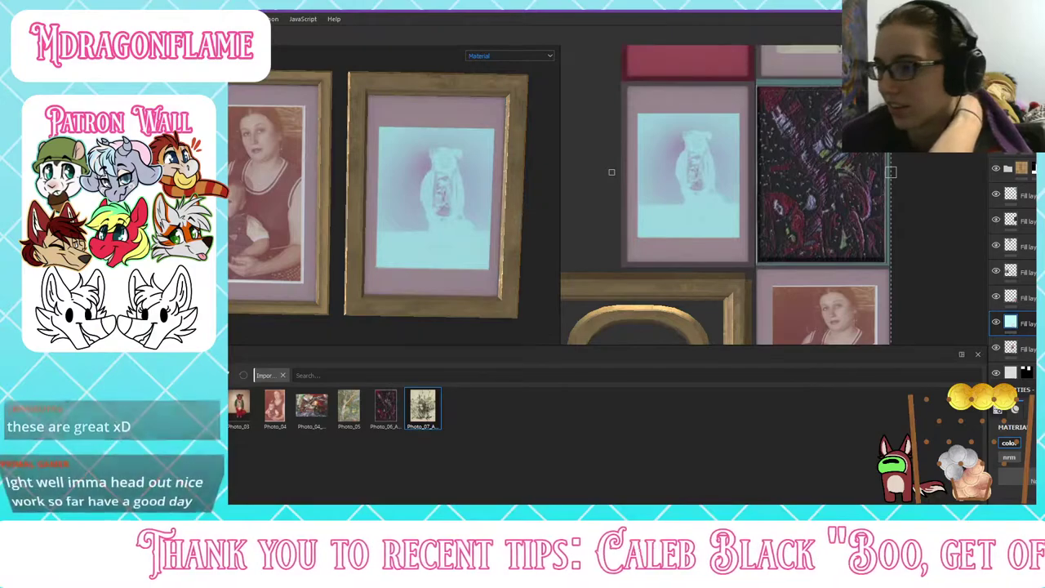
# Step: Change the color of the tint fill layer above the costumed child photo to a warm coral red
pyautogui.click(1022, 492)
pyautogui.click(1025, 423)
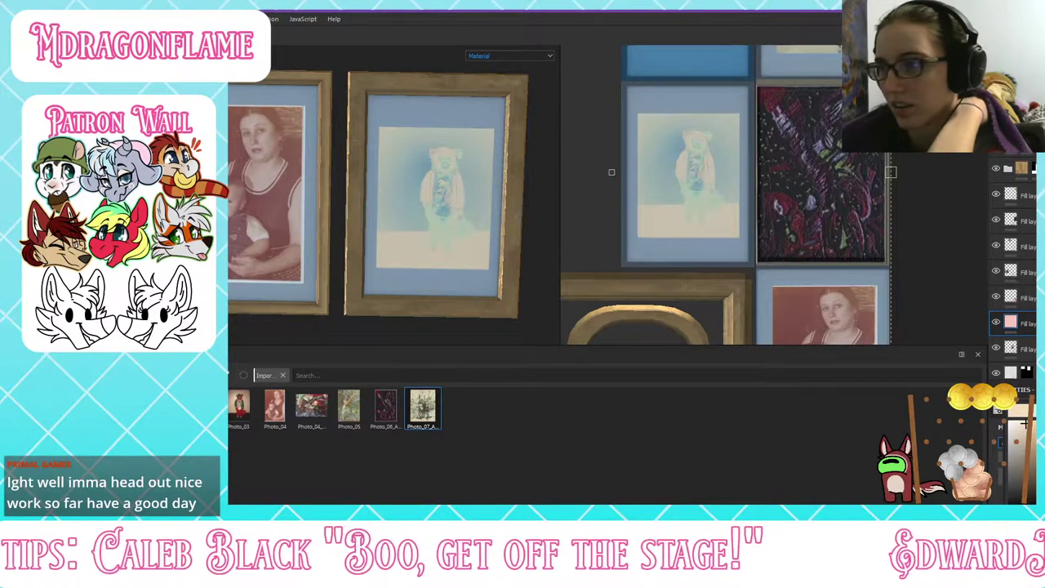
pyautogui.hotkey('ctrl', 'z')
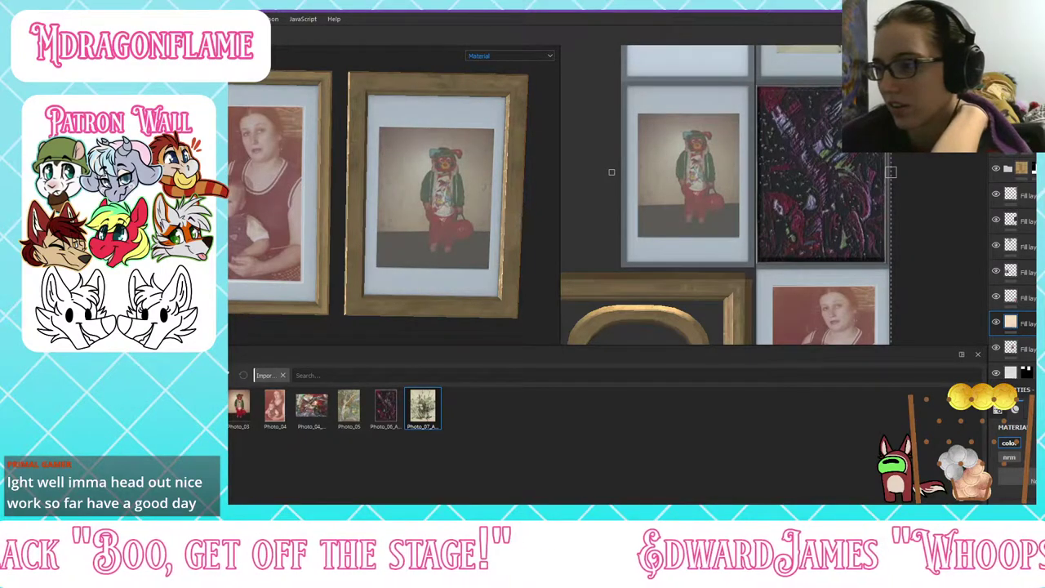
pyautogui.click(1009, 443)
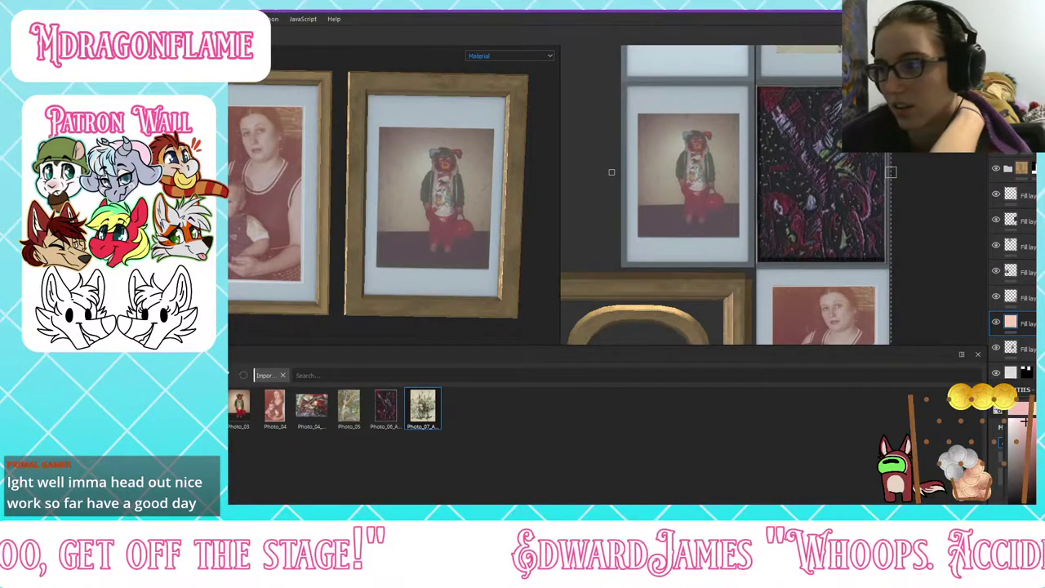
pyautogui.click(1035, 425)
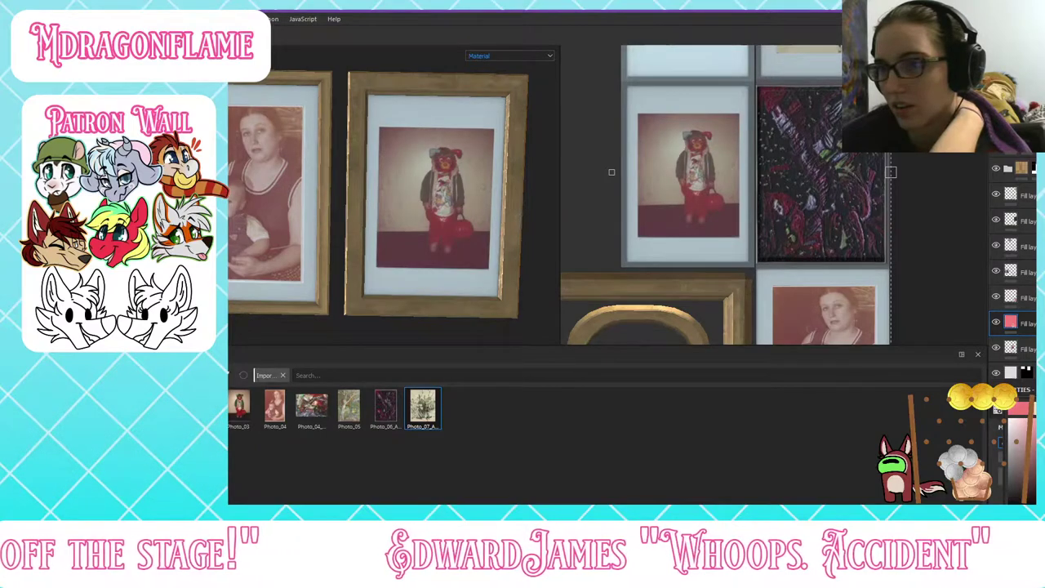
pyautogui.moveTo(1036, 425); pyautogui.dragTo(1035, 435)
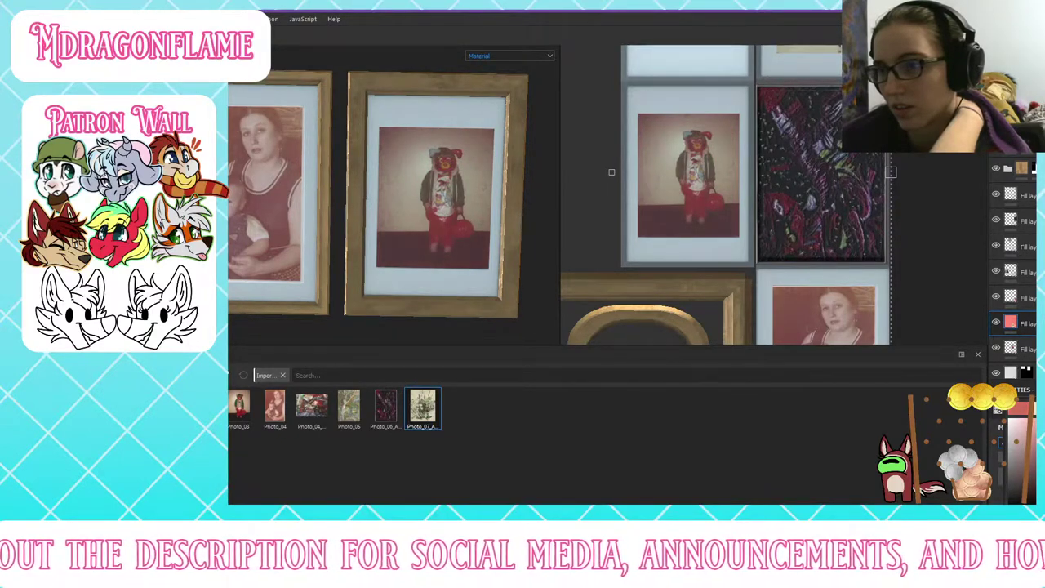
pyautogui.click(814, 417)
# Step: Compare the costumed child photo with and without the coral tint layer, and check its tone against the mother-and-baby photo and neighboring frames
pyautogui.scroll(-5, 427, 142)
pyautogui.scroll(3, 372, 131)
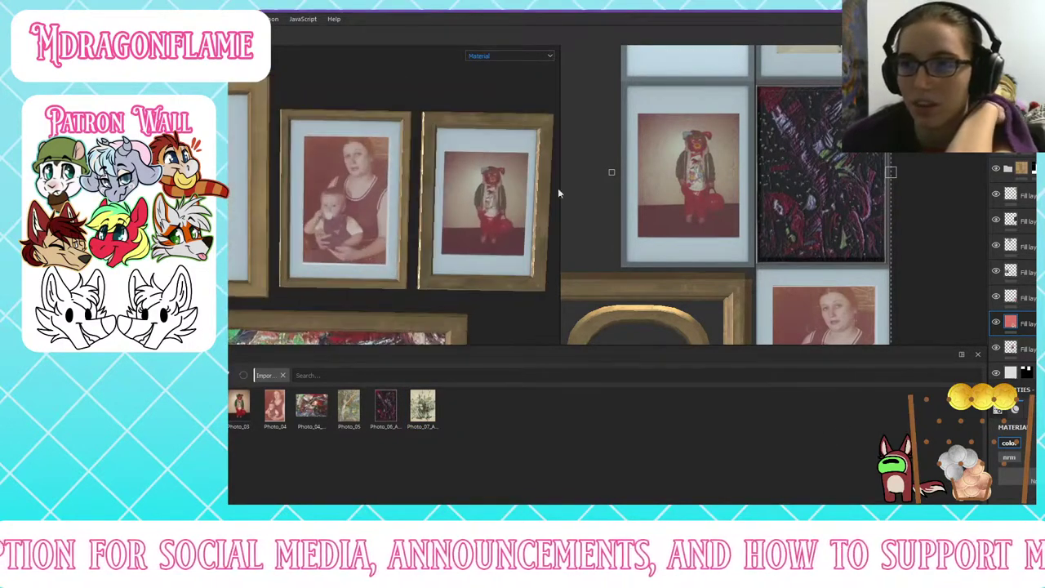
pyautogui.click(995, 323)
pyautogui.click(995, 324)
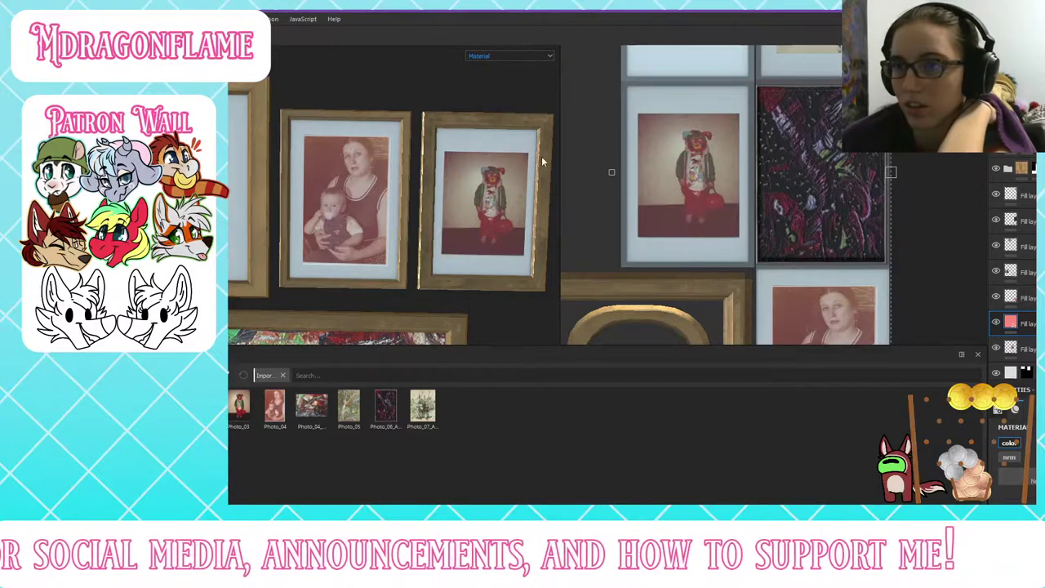
pyautogui.scroll(-2, 407, 167)
pyautogui.scroll(3, 409, 169)
pyautogui.scroll(1, 400, 193)
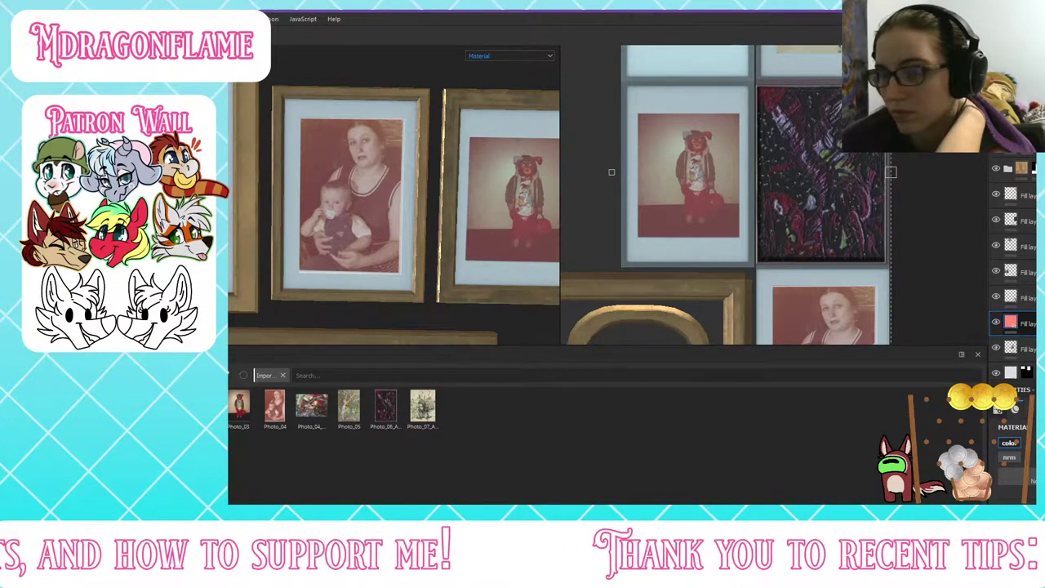
pyautogui.scroll(-3, 484, 186)
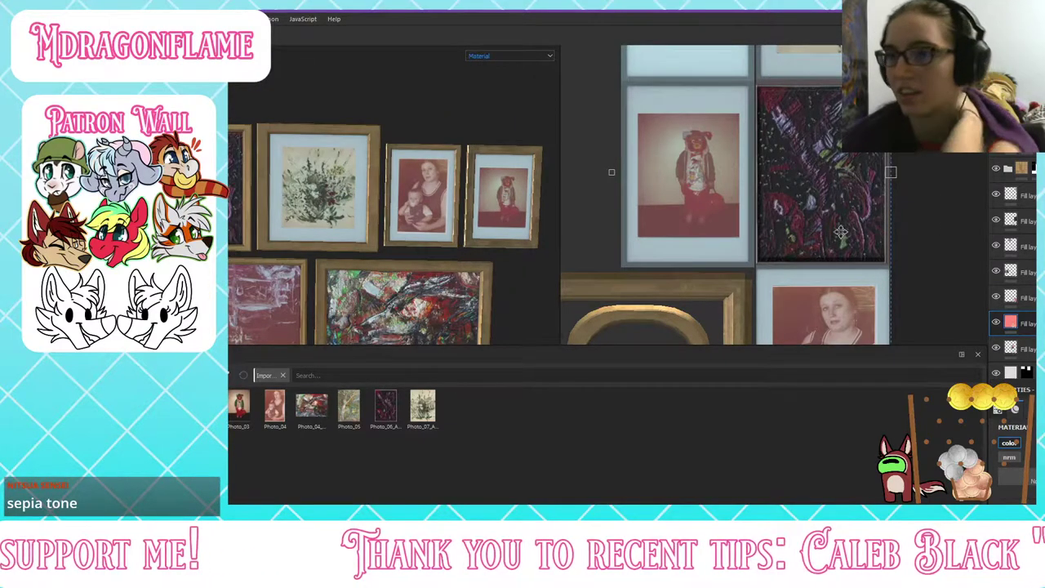
pyautogui.scroll(-4, 393, 194)
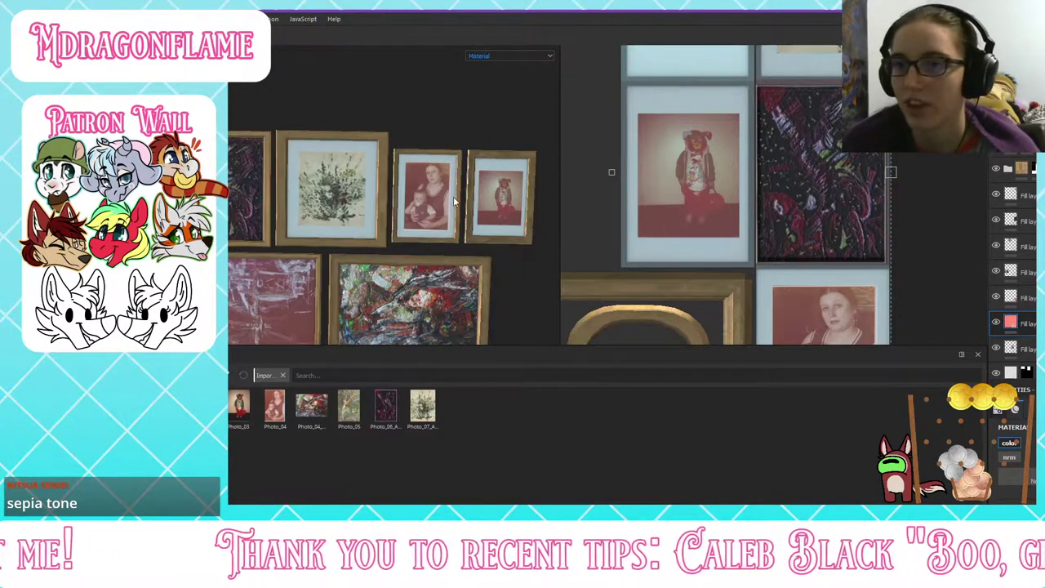
# Step: Examine the red tint across the framed photos and paintings from several angles in the 3D view
pyautogui.keyDown('alt'); pyautogui.moveTo(395, 196); pyautogui.dragTo(360, 108); pyautogui.keyUp('alt')
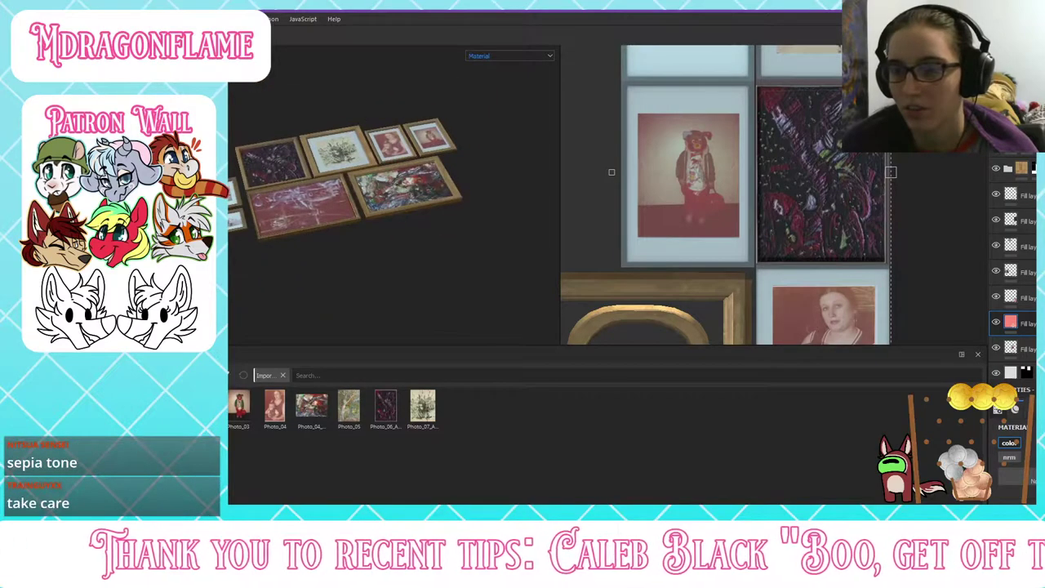
pyautogui.scroll(5, 359, 108)
pyautogui.moveTo(356, 106)
pyautogui.keyDown('alt'); pyautogui.mouseDown(button='middle')
pyautogui.moveTo(350, 132)
pyautogui.moveTo(425, 147)
pyautogui.mouseUp(button='middle'); pyautogui.keyUp('alt')
pyautogui.keyDown('alt'); pyautogui.moveTo(424, 147); pyautogui.dragTo(391, 196); pyautogui.keyUp('alt')
pyautogui.scroll(3, 359, 163)
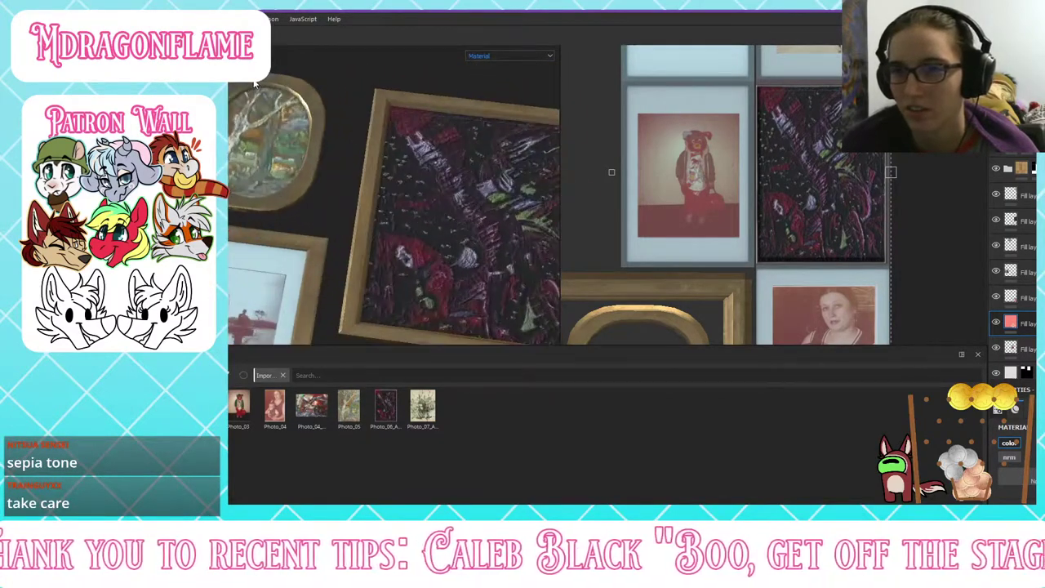
pyautogui.keyDown('alt'); pyautogui.moveTo(326, 147); pyautogui.dragTo(392, 163, button='middle'); pyautogui.keyUp('alt')
pyautogui.keyDown('alt'); pyautogui.moveTo(252, 87); pyautogui.dragTo(278, 140); pyautogui.keyUp('alt')
pyautogui.scroll(-5, 277, 140)
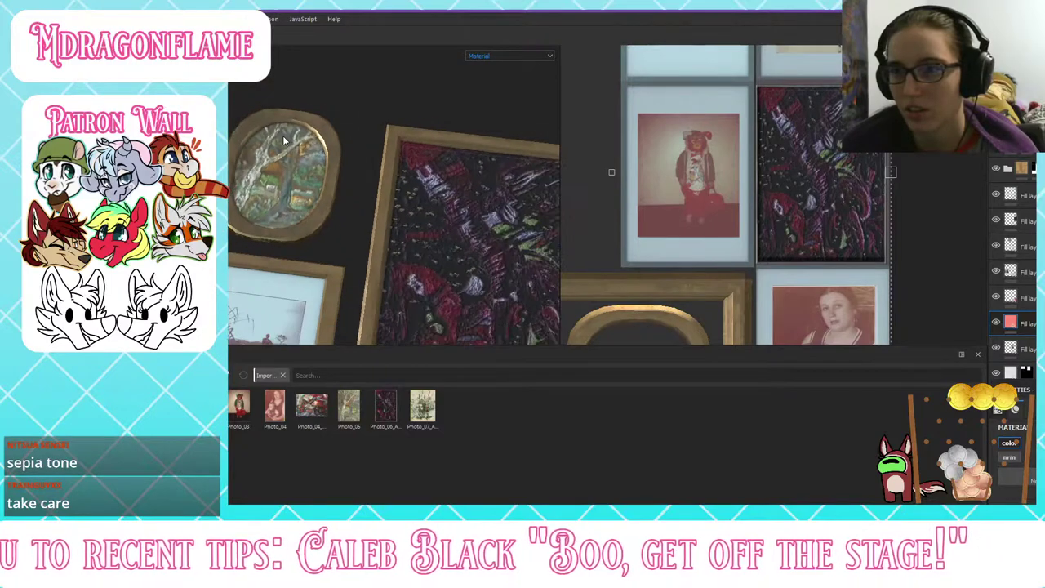
pyautogui.keyDown('alt'); pyautogui.moveTo(340, 239); pyautogui.dragTo(295, 89, button='middle'); pyautogui.keyUp('alt')
pyautogui.moveTo(289, 195)
pyautogui.keyDown('alt'); pyautogui.mouseDown()
pyautogui.moveTo(314, 176)
pyautogui.moveTo(433, 184)
pyautogui.moveTo(417, 168)
pyautogui.mouseUp(); pyautogui.keyUp('alt')
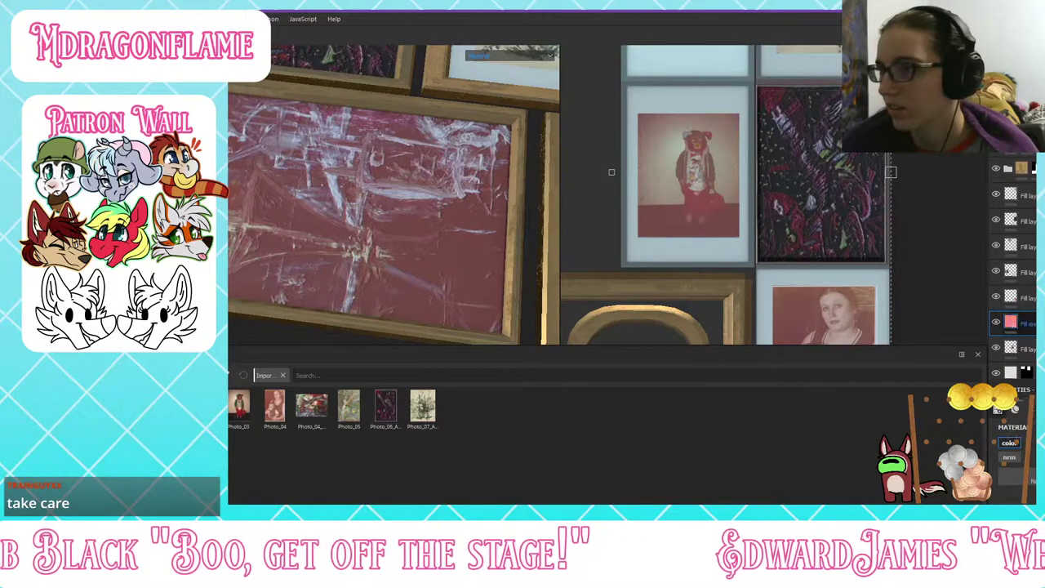
# Step: Add a black mask to the red tint fill layer to hide it from all the pictures
pyautogui.click(1025, 346)
pyautogui.scroll(-5, 527, 120)
pyautogui.keyDown('alt'); pyautogui.moveTo(526, 120); pyautogui.dragTo(441, 235, button='middle'); pyautogui.keyUp('alt')
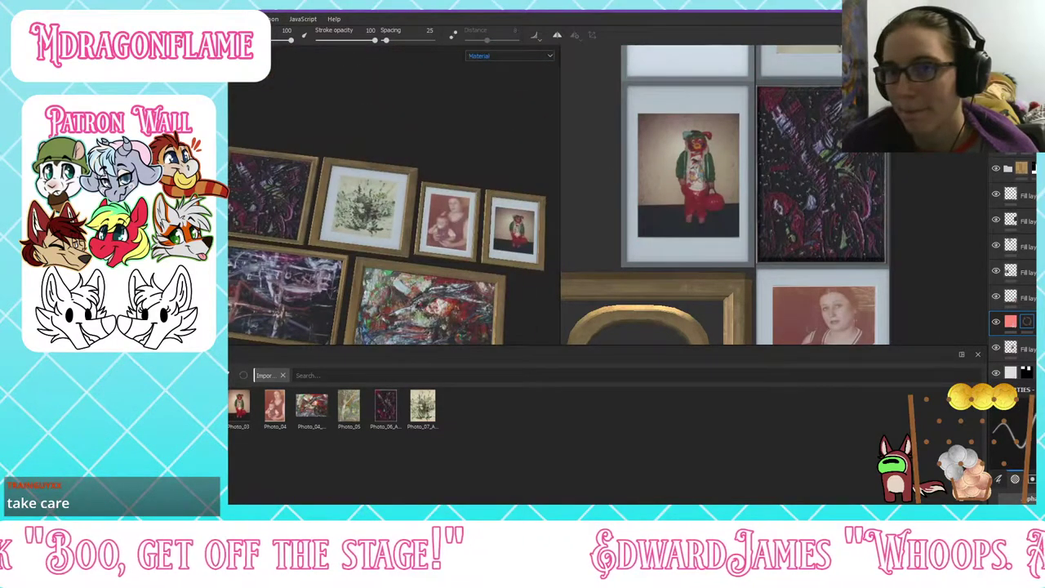
# Step: Reveal the red tint on the framed costume photo by filling its area in the mask with Polygon Fill
pyautogui.press('4')
pyautogui.keyDown('alt'); pyautogui.moveTo(544, 286); pyautogui.dragTo(453, 265, button='middle'); pyautogui.keyUp('alt')
pyautogui.press('c')
pyautogui.press('c')
pyautogui.press('c')
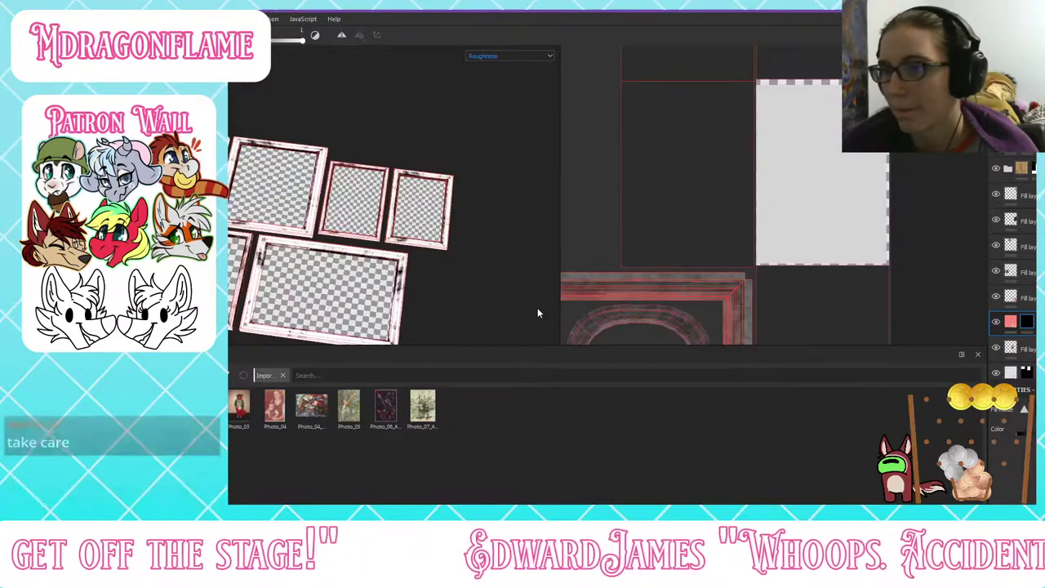
pyautogui.click(484, 68)
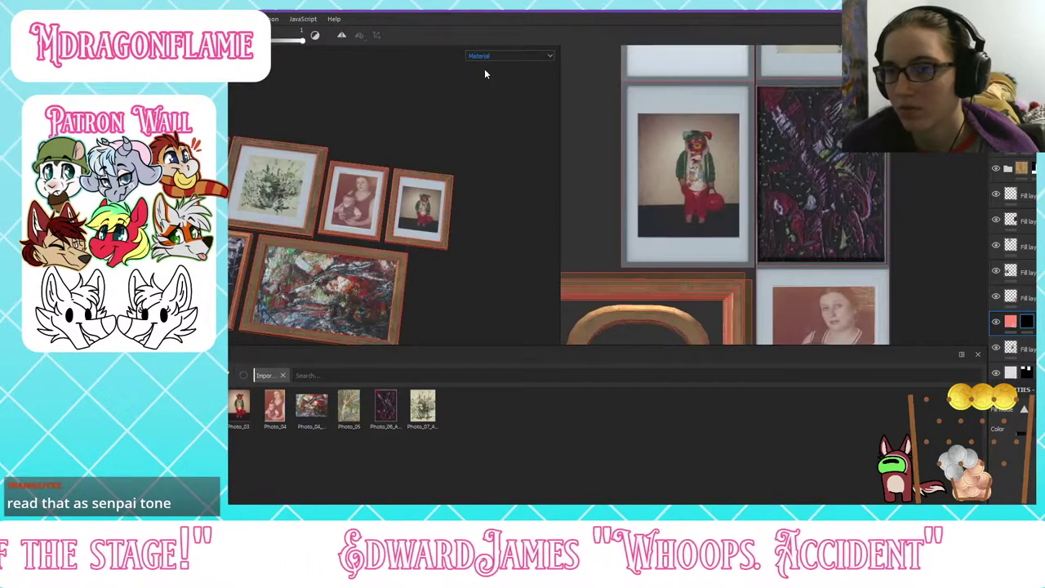
pyautogui.scroll(5, 441, 245)
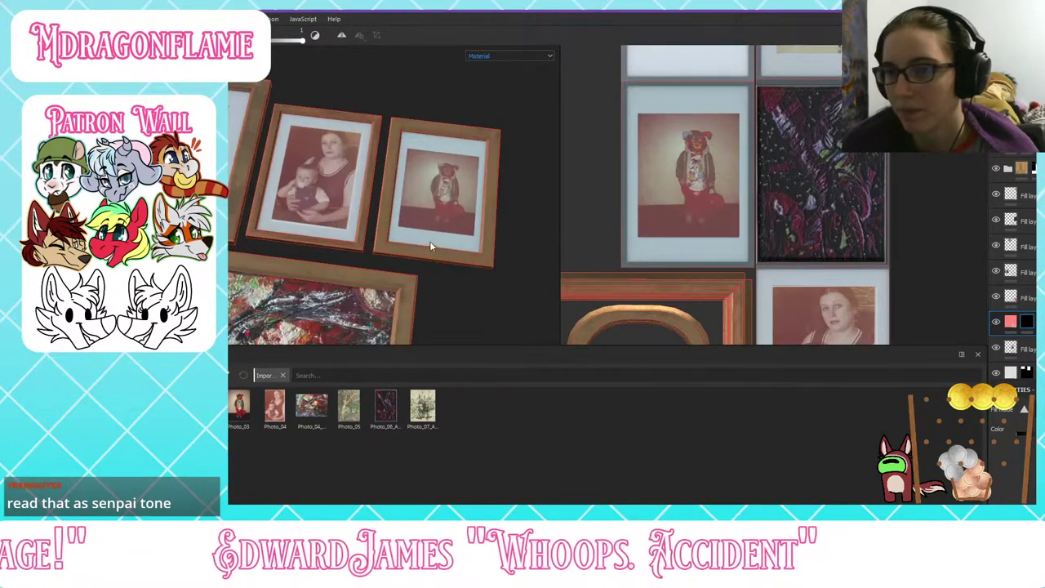
pyautogui.scroll(-3, 440, 240)
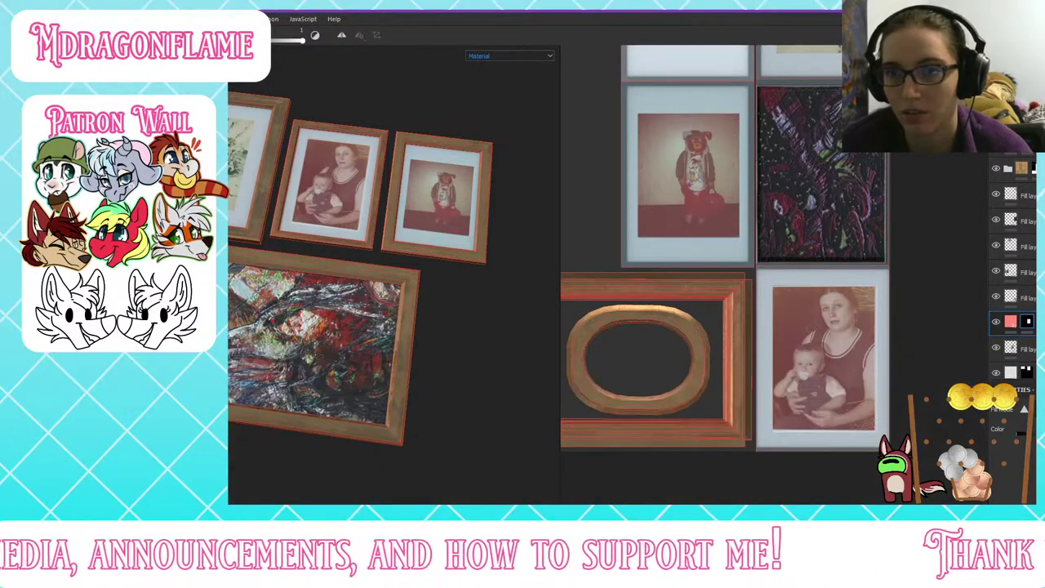
# Step: Dismiss the Substance Painter welcome window
pyautogui.hotkey('alt', 'Tab')
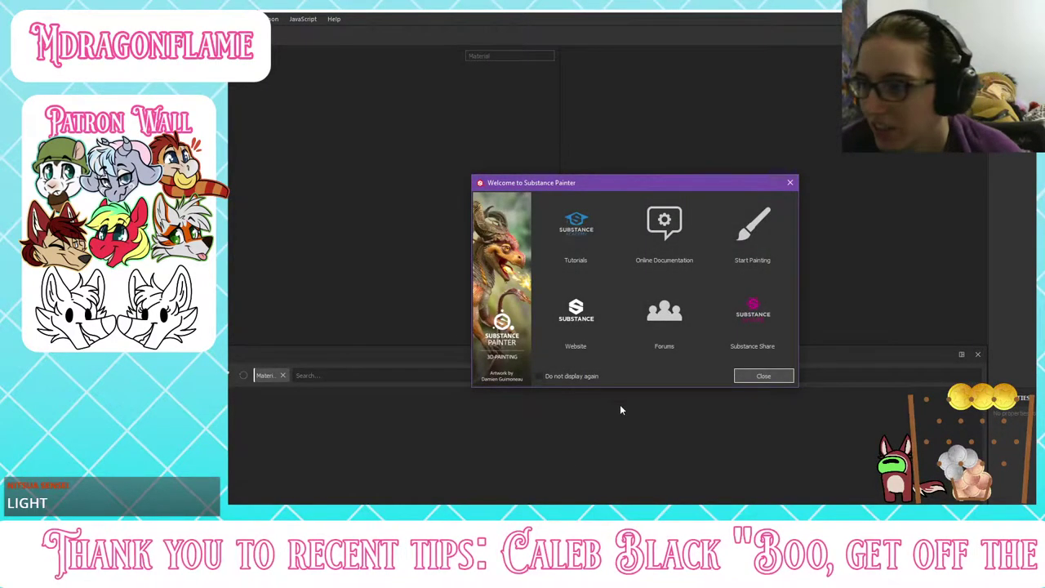
pyautogui.click(742, 375)
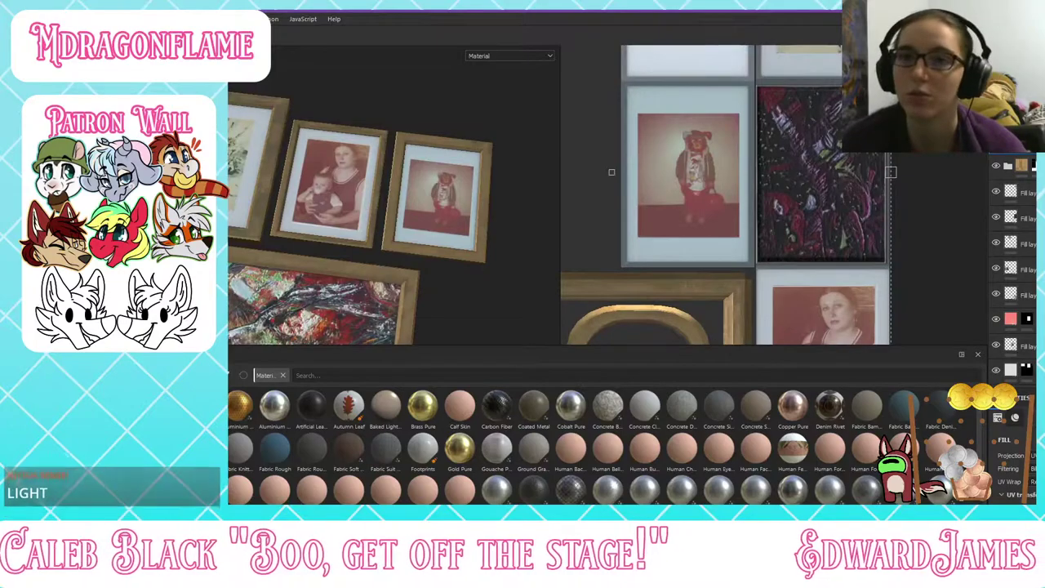
# Step: Set the texture export's output directory to Documents/AMProductions/MindShadows/Assets/HouseProps/TextureMaps
pyautogui.hotkey('ctrl', 'shift', 'e')
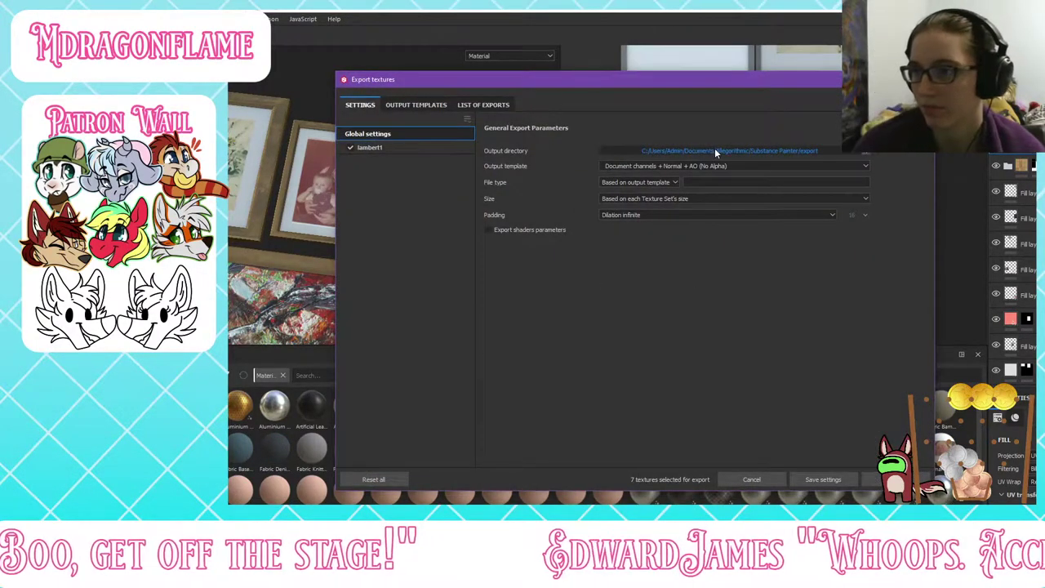
pyautogui.click(714, 150)
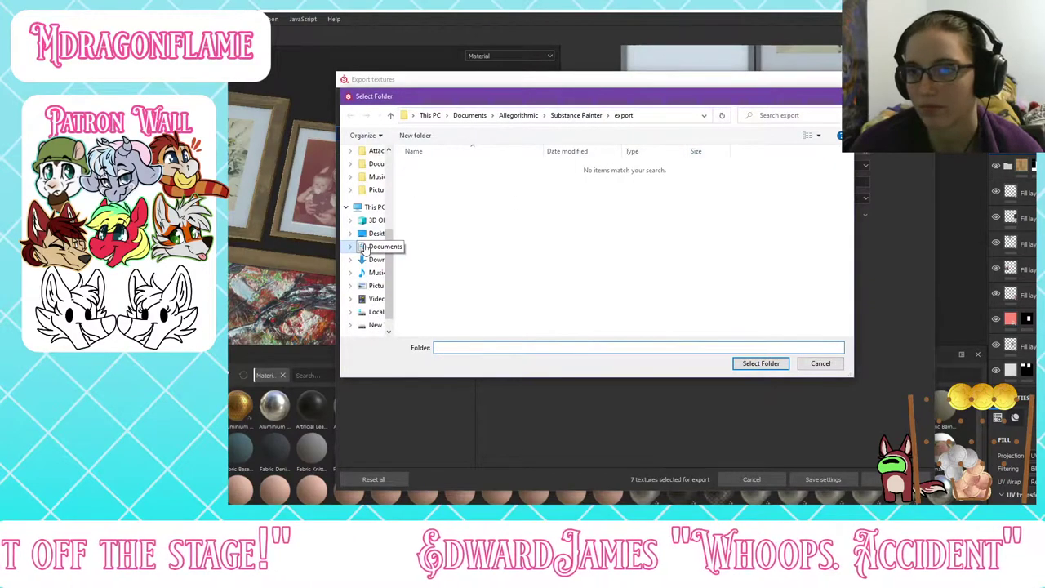
pyautogui.click(469, 115)
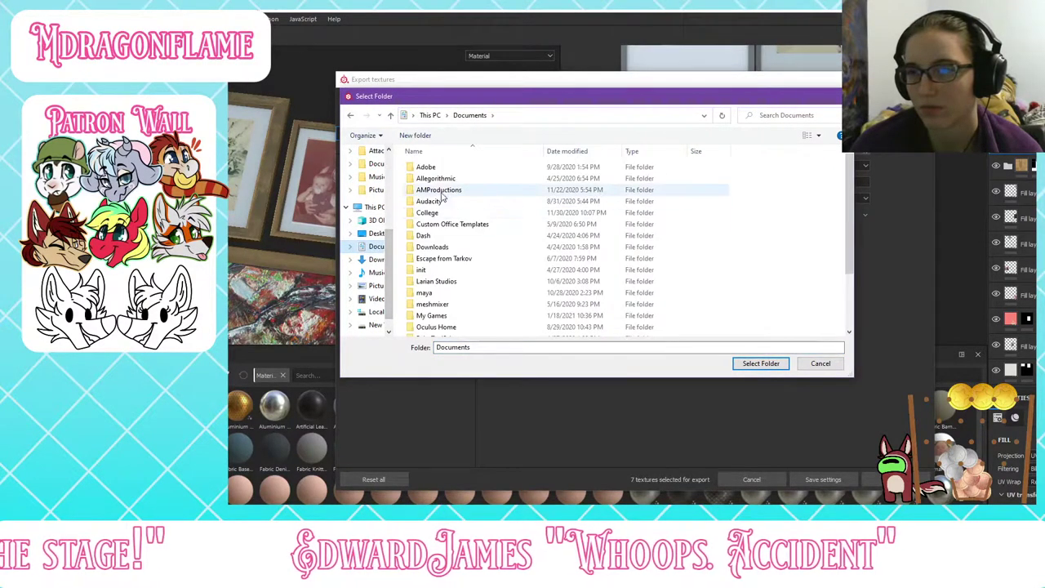
pyautogui.doubleClick(442, 193)
pyautogui.doubleClick(441, 193)
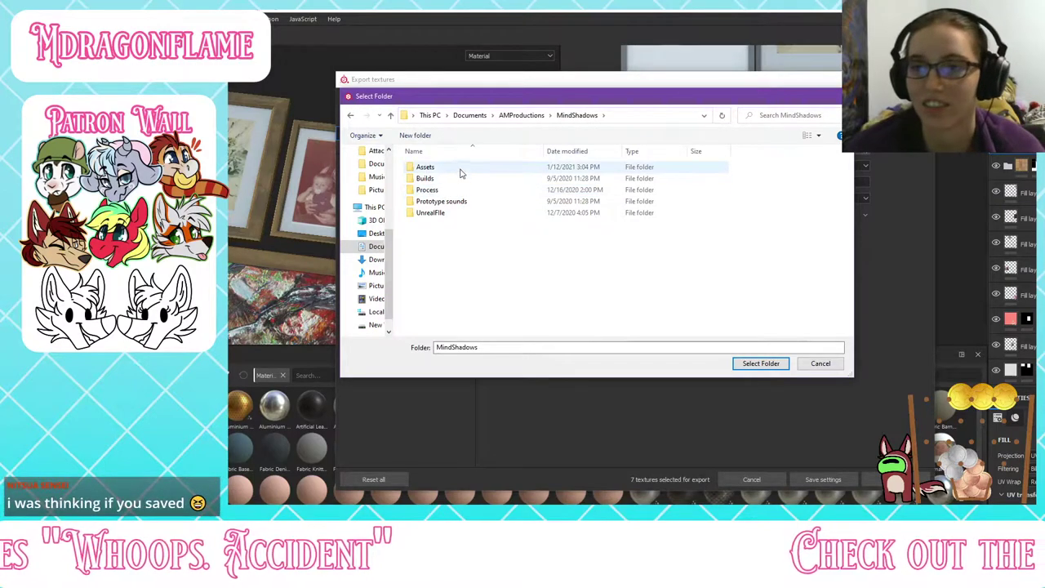
pyautogui.doubleClick(425, 168)
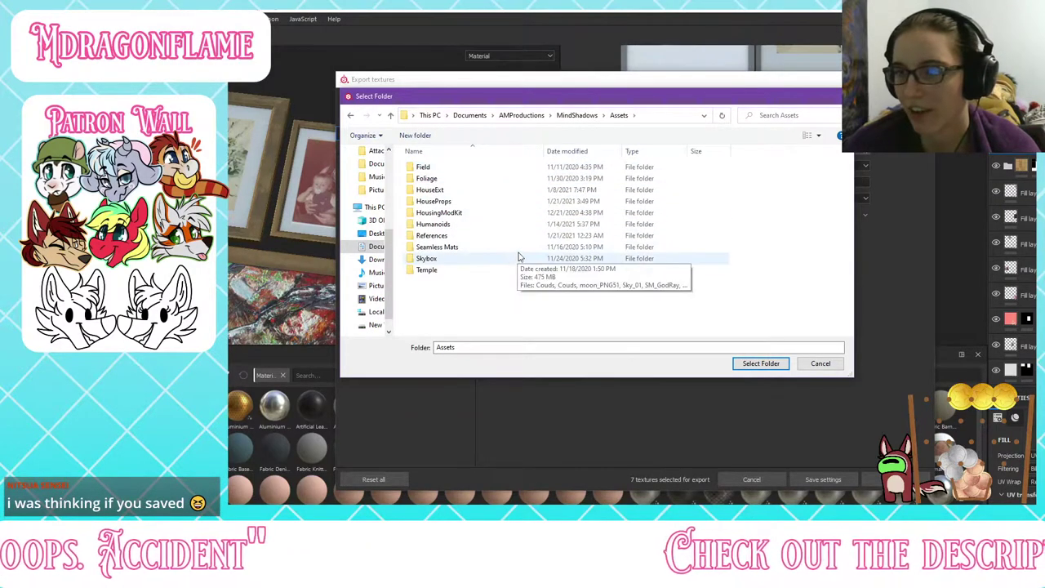
pyautogui.doubleClick(466, 204)
pyautogui.doubleClick(458, 224)
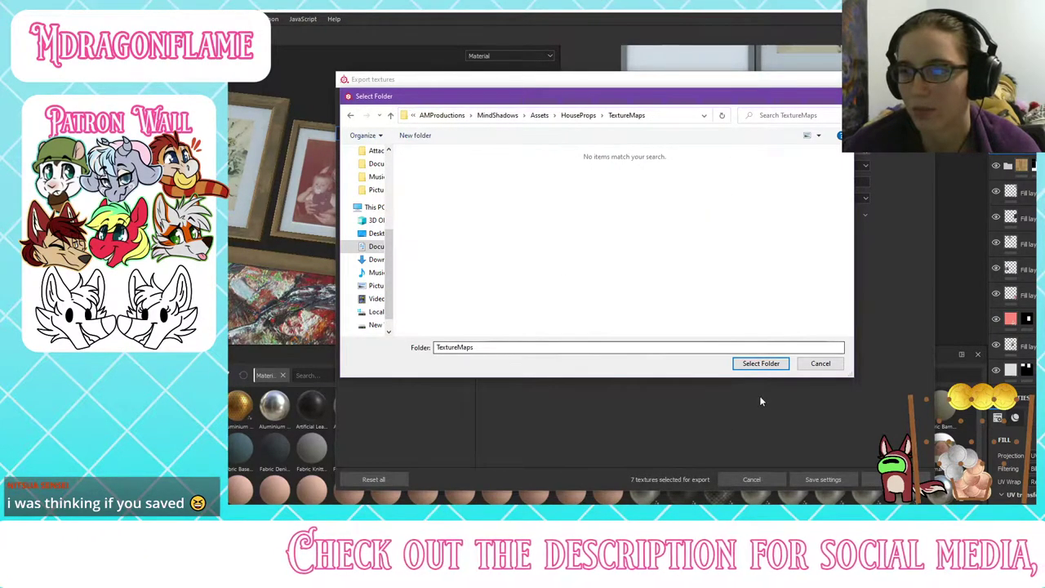
pyautogui.click(760, 363)
# Step: Set the export's output template to Unreal Engine 4 (Packed)
pyautogui.click(666, 166)
pyautogui.scroll(-5, 670, 206)
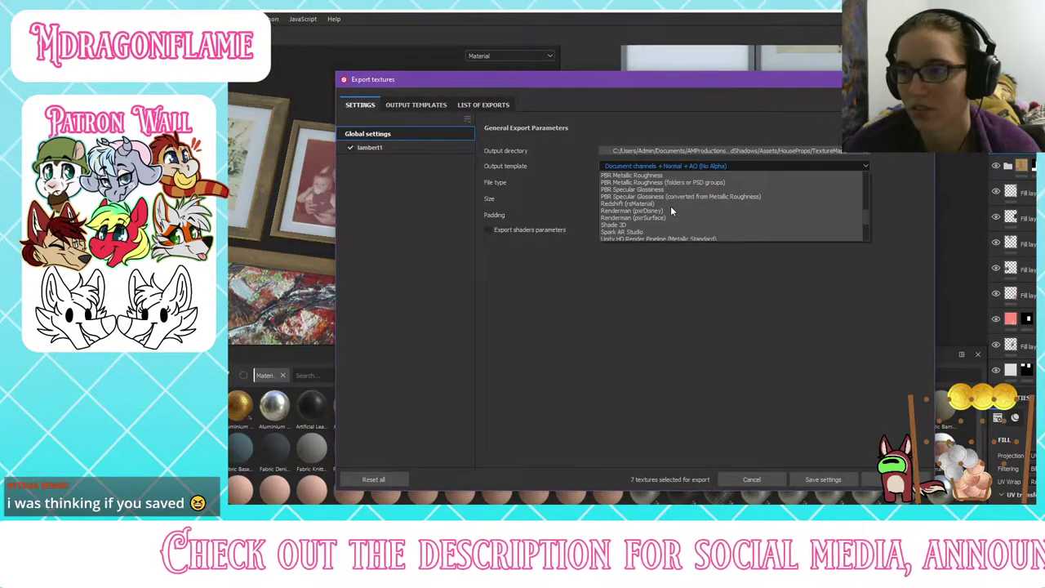
pyautogui.click(662, 214)
pyautogui.click(644, 170)
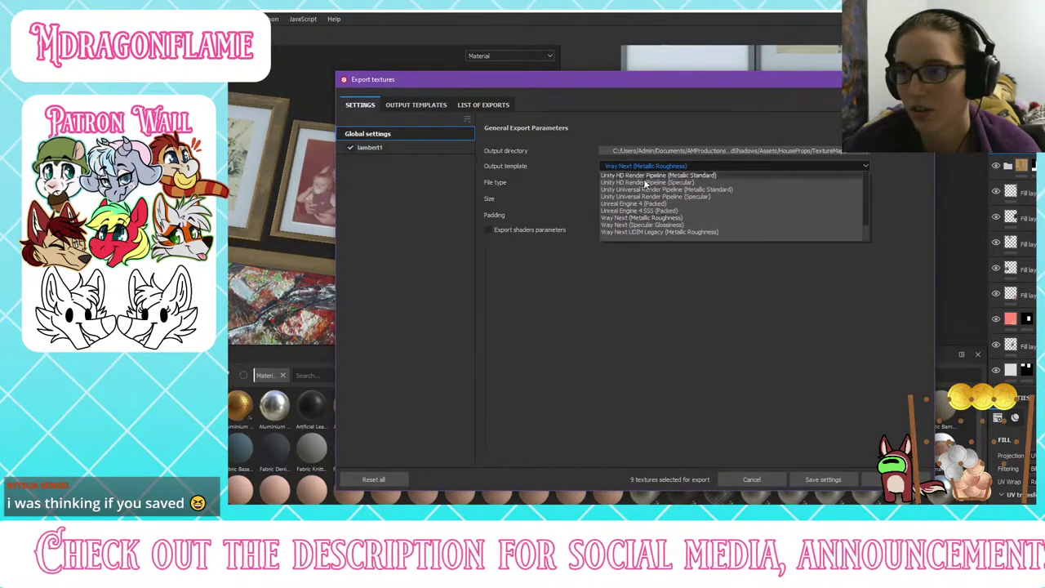
pyautogui.click(643, 204)
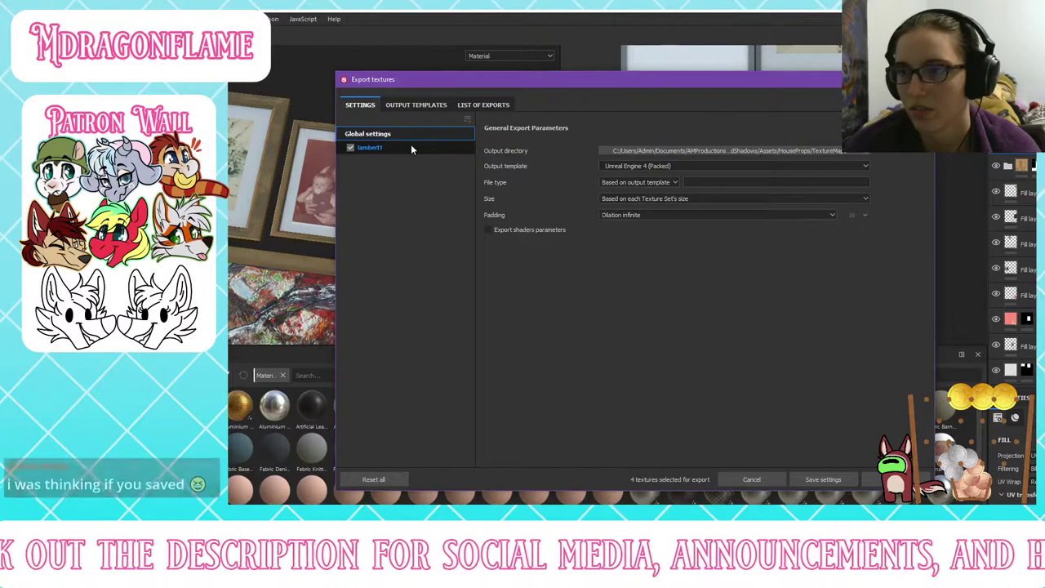
# Step: Exclude the Emissive map from the lambert1 texture set and export its base color, normal and occlusion/roughness/metallic textures
pyautogui.click(411, 145)
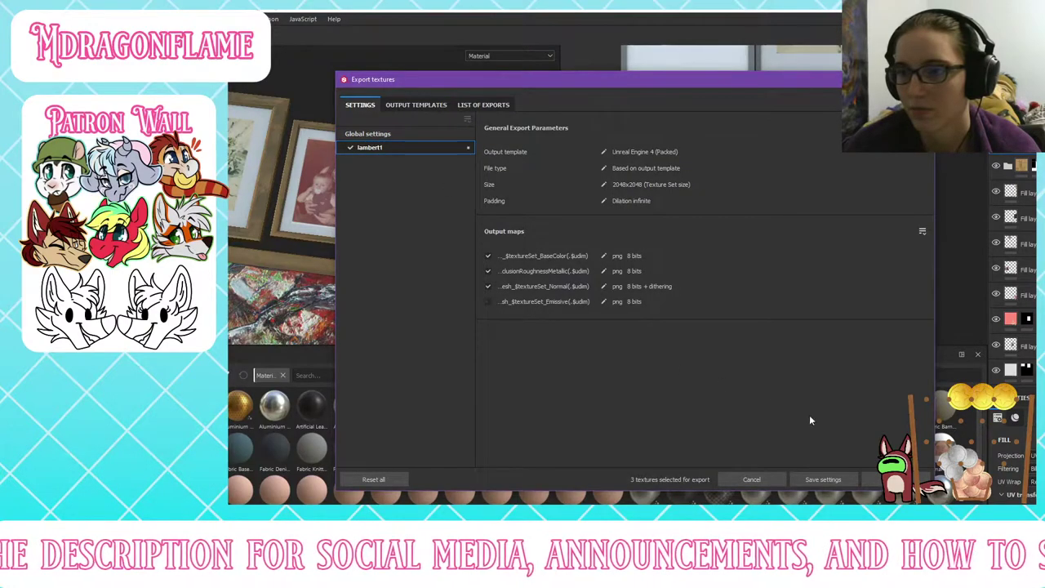
pyautogui.click(877, 479)
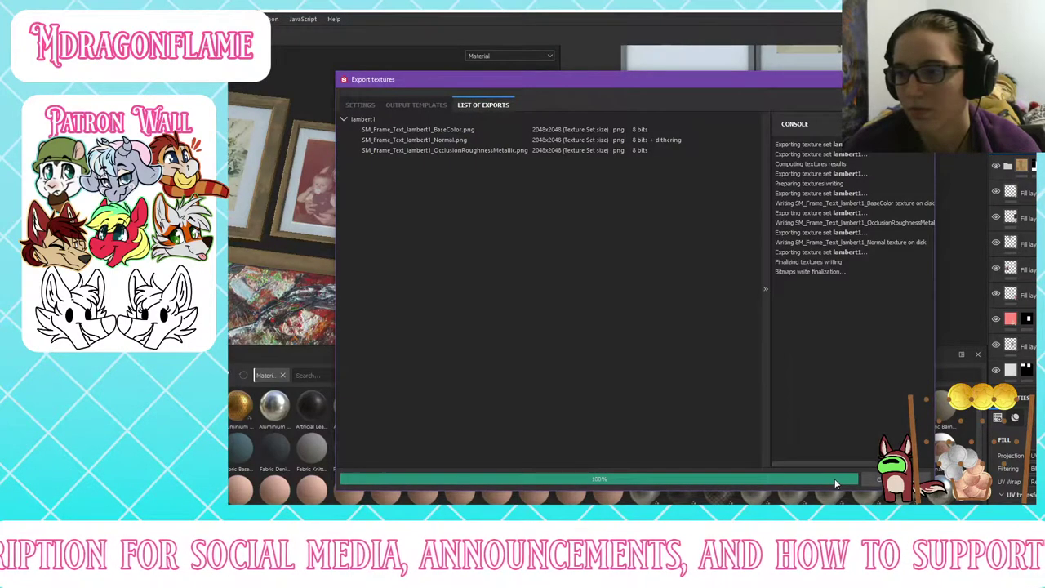
pyautogui.click(833, 477)
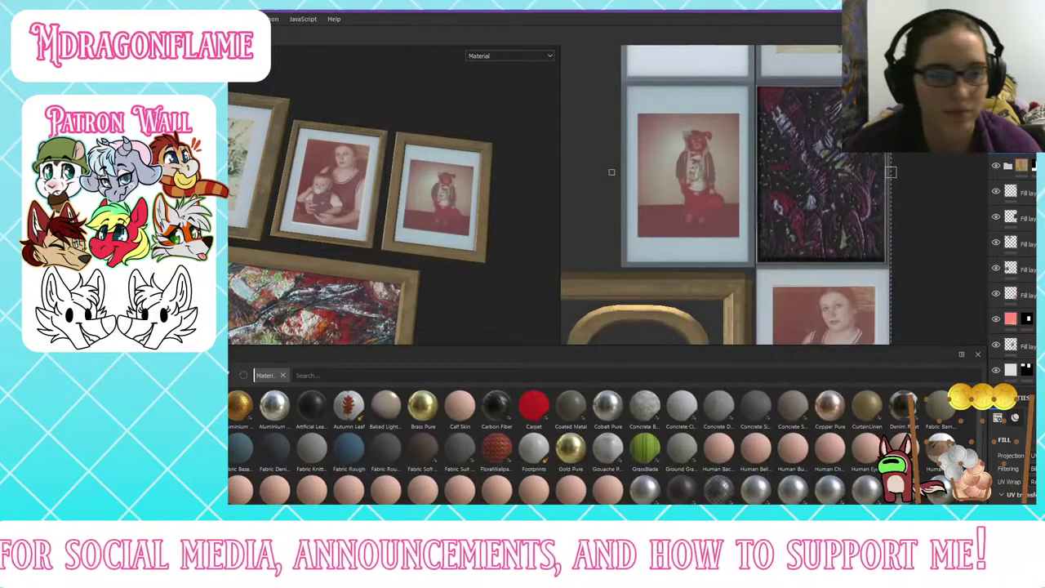
# Step: Switch to the TextureMaps folder in File Explorer and rename the exported base color texture as T_Frame_BC
pyautogui.click(408, 556)
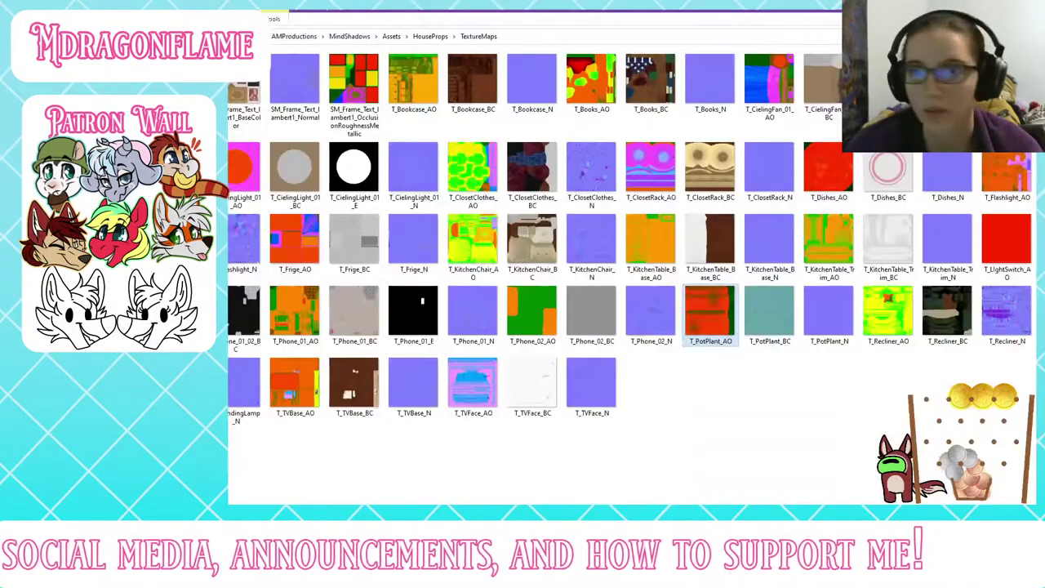
pyautogui.rightClick(249, 125)
pyautogui.click(222, 504)
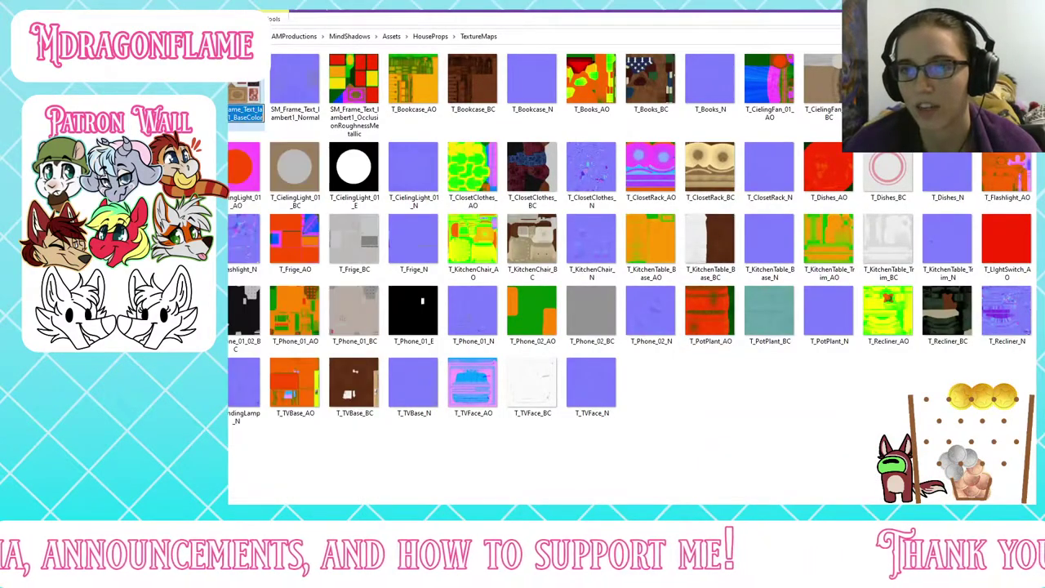
pyautogui.click(221, 114)
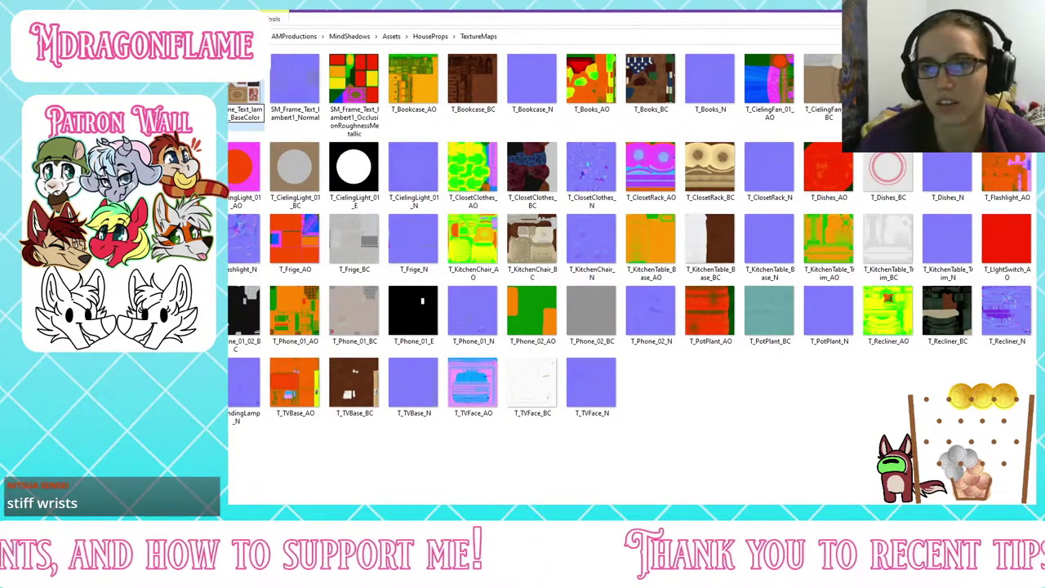
pyautogui.click(236, 109)
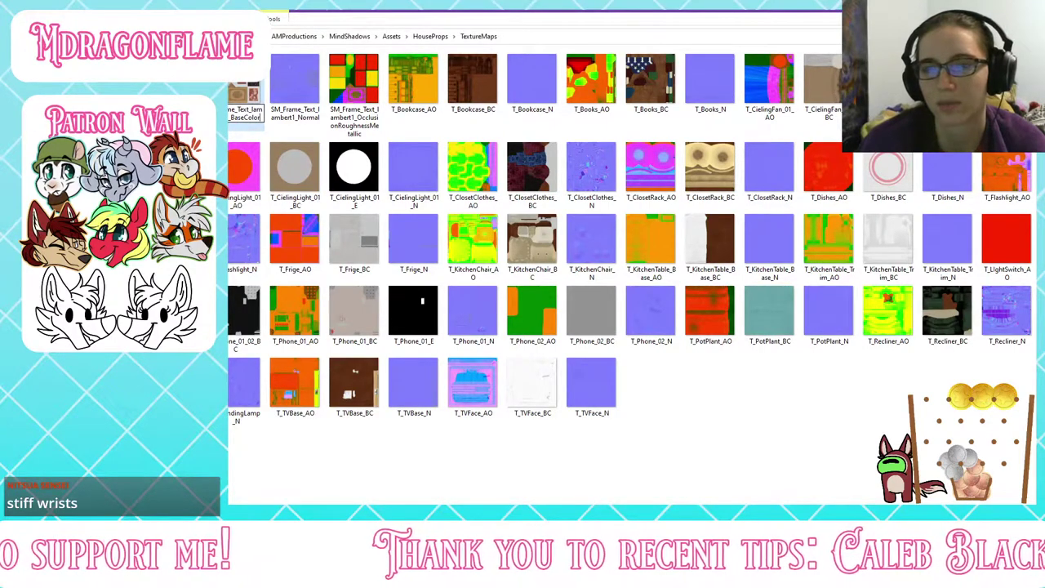
pyautogui.press('BackSpace')
pyautogui.press('BackSpace')
pyautogui.press('BackSpace')
pyautogui.press('BackSpace')
pyautogui.press('BackSpace')
pyautogui.press('BackSpace')
pyautogui.press('BackSpace')
pyautogui.press('BackSpace')
pyautogui.press('BackSpace')
pyautogui.press('BackSpace')
pyautogui.press('BackSpace')
pyautogui.press('BackSpace')
pyautogui.press('BackSpace')
pyautogui.press('BackSpace')
pyautogui.press('BackSpace')
pyautogui.press('BackSpace')
pyautogui.press('BackSpace')
pyautogui.press('BackSpace')
pyautogui.press('BackSpace')
pyautogui.press('BackSpace')
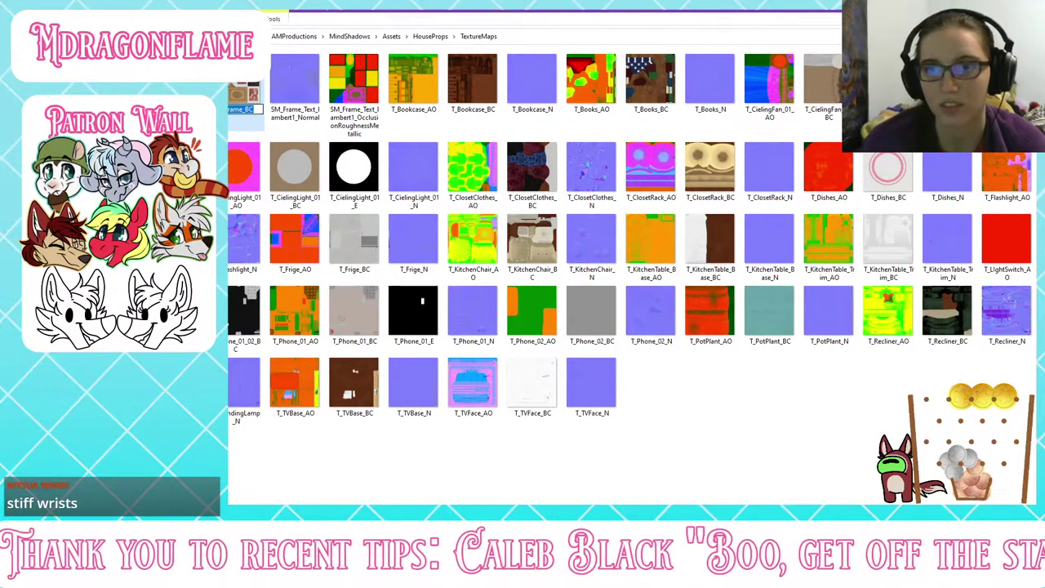
pyautogui.press('Return')
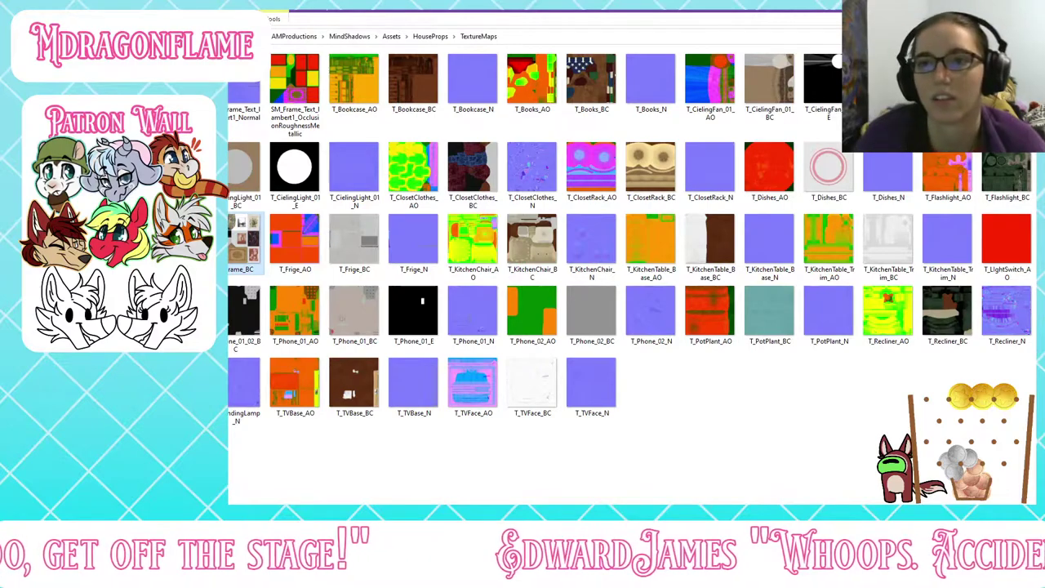
# Step: Rename the exported frame normal map as T_Frame_N
pyautogui.rightClick(241, 92)
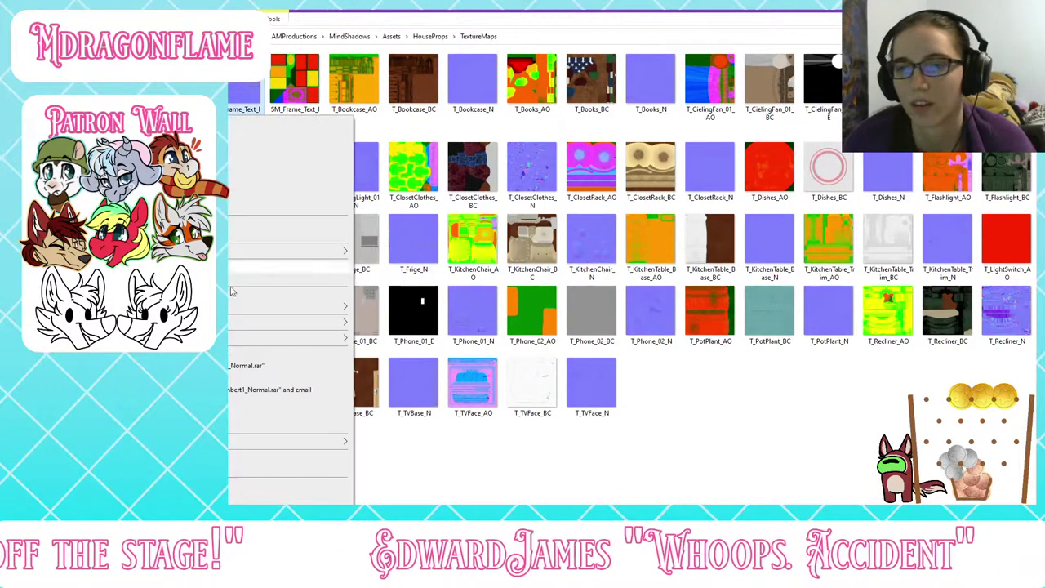
pyautogui.press('m')
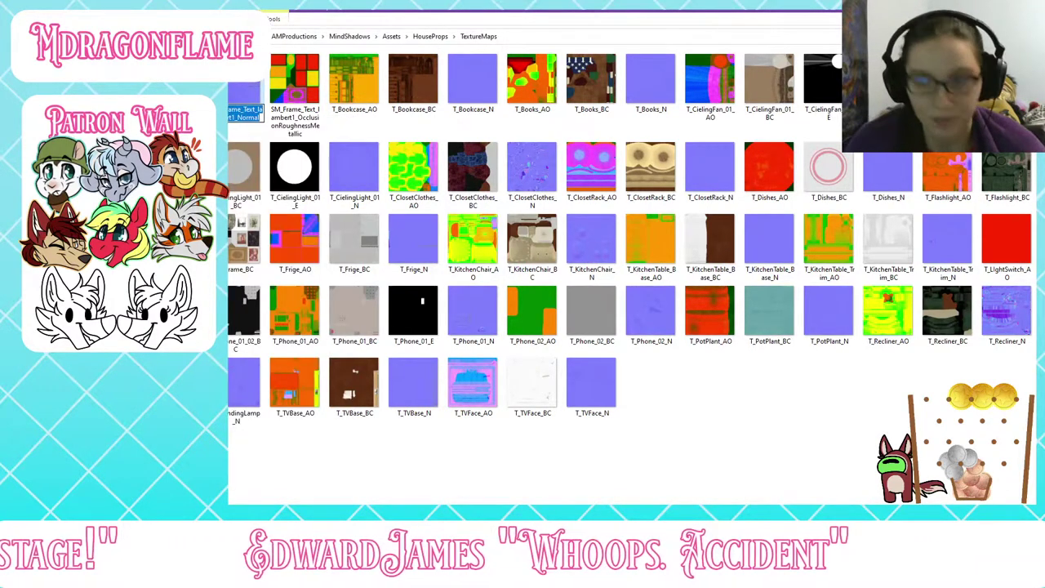
pyautogui.write('T_Frame_N')
pyautogui.press('Return')
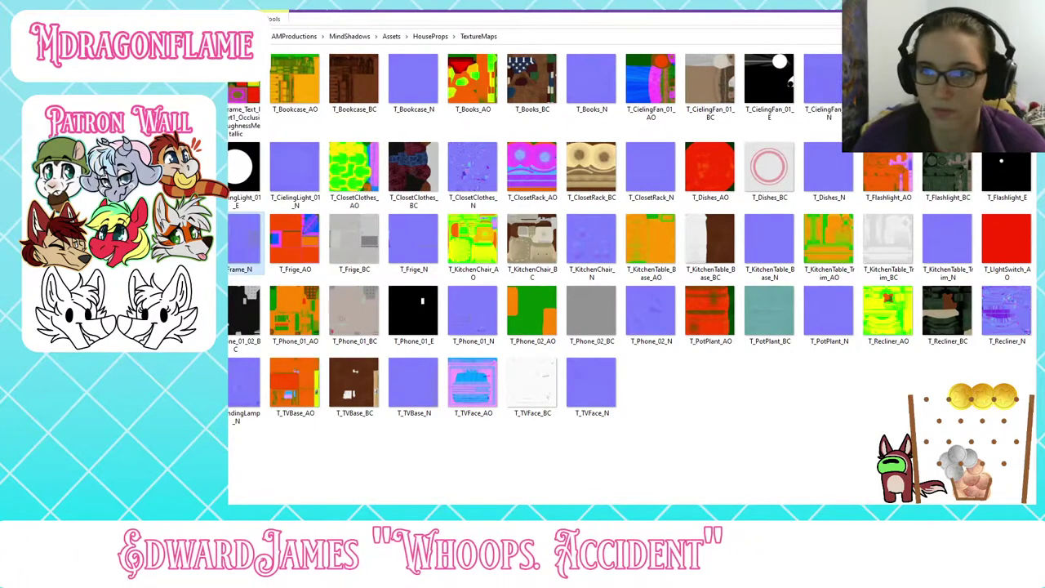
# Step: Rename the exported OcclusionRoughnessMetallic frame texture as T_Frame_AO
pyautogui.rightClick(244, 92)
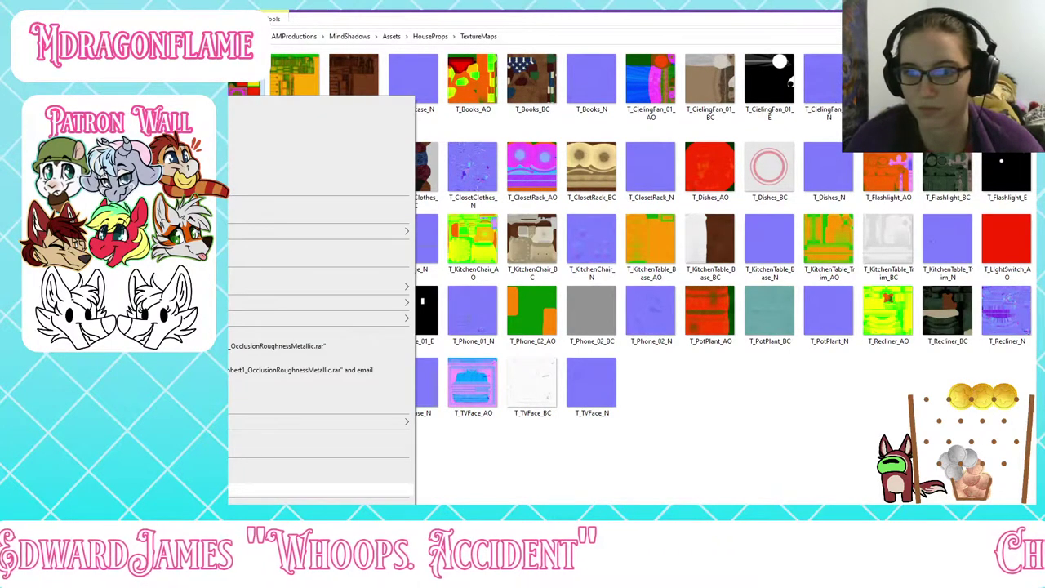
pyautogui.write('mT_Frame_BC')
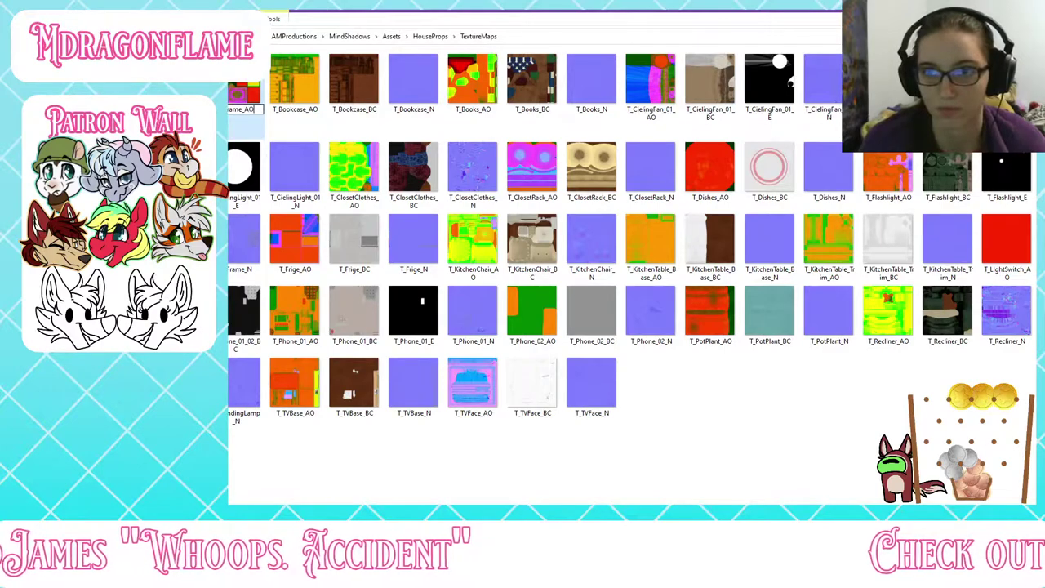
pyautogui.press('Return')
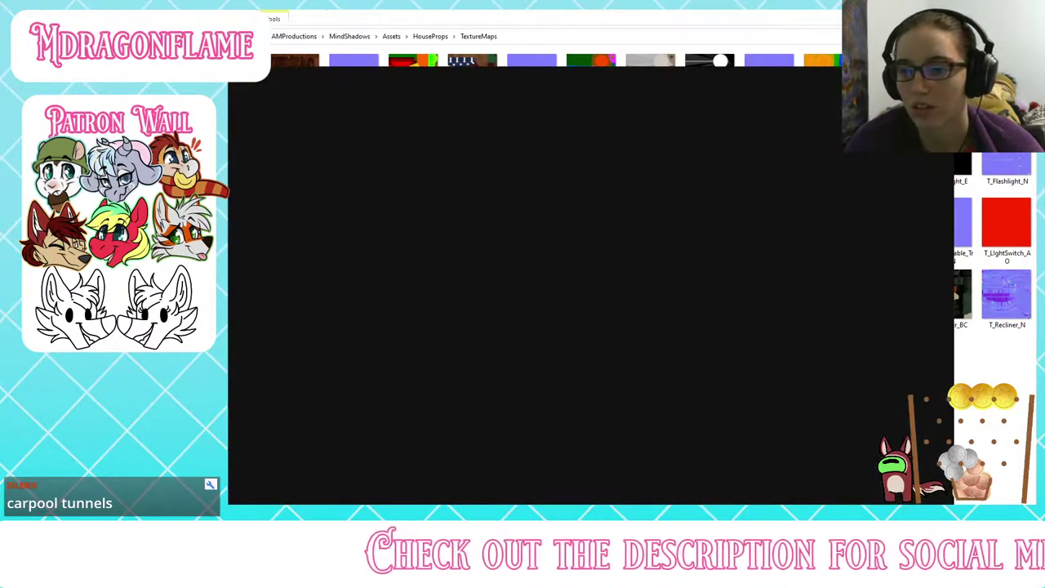
# Step: Switch back to Substance Painter and display only the 3D view of the framed pictures
pyautogui.scroll(-5, 454, 184)
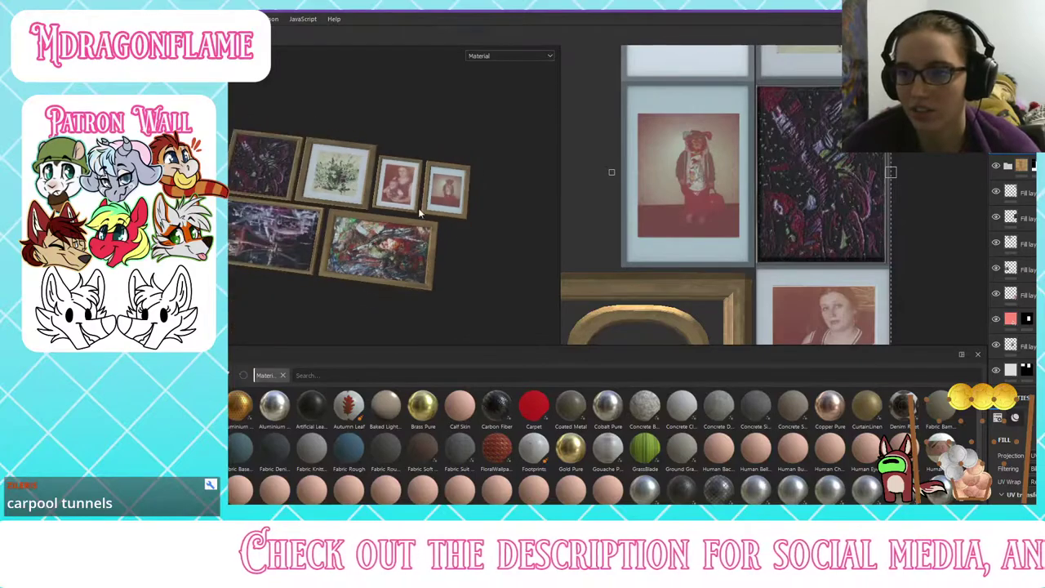
pyautogui.scroll(3, 372, 196)
pyautogui.keyDown('alt'); pyautogui.moveTo(371, 196); pyautogui.dragTo(511, 239, button='middle'); pyautogui.keyUp('alt')
pyautogui.moveTo(511, 240)
pyautogui.keyDown('alt'); pyautogui.mouseDown()
pyautogui.moveTo(367, 178)
pyautogui.moveTo(353, 184)
pyautogui.mouseUp(); pyautogui.keyUp('alt')
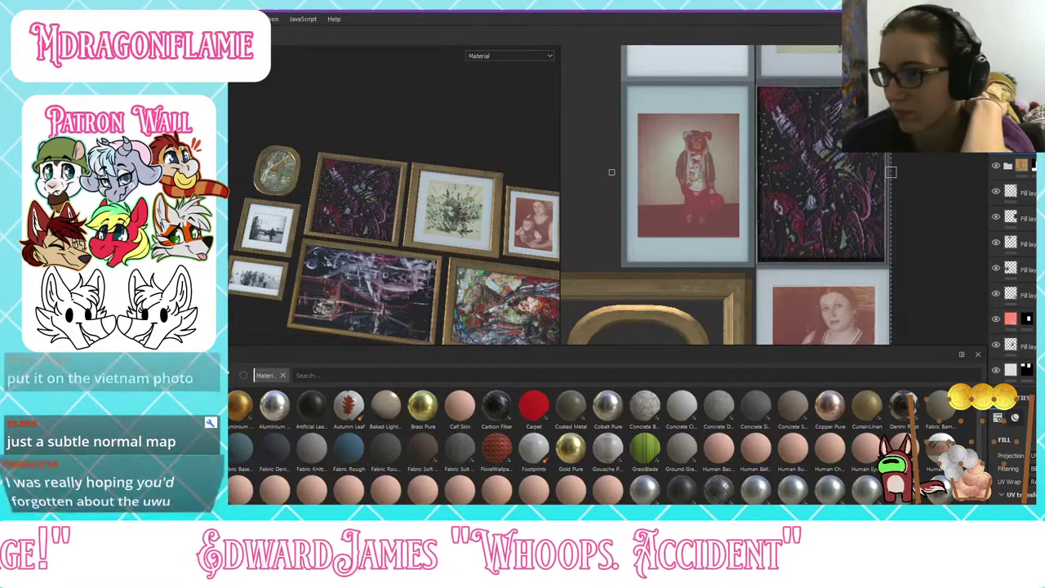
pyautogui.press('F2')
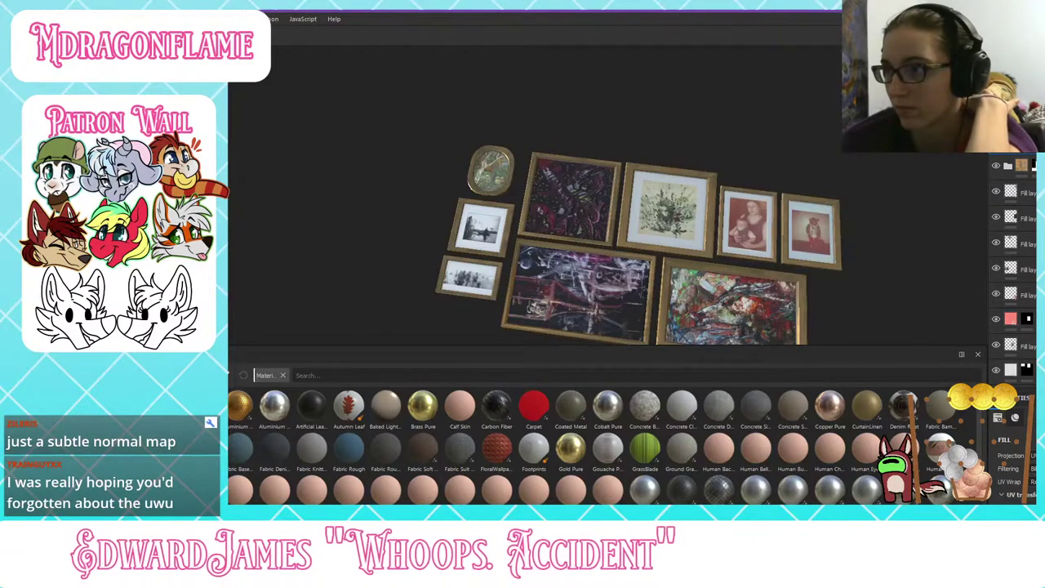
# Step: Add a fill layer above the frame folder and give it a black mask
pyautogui.click(1024, 69)
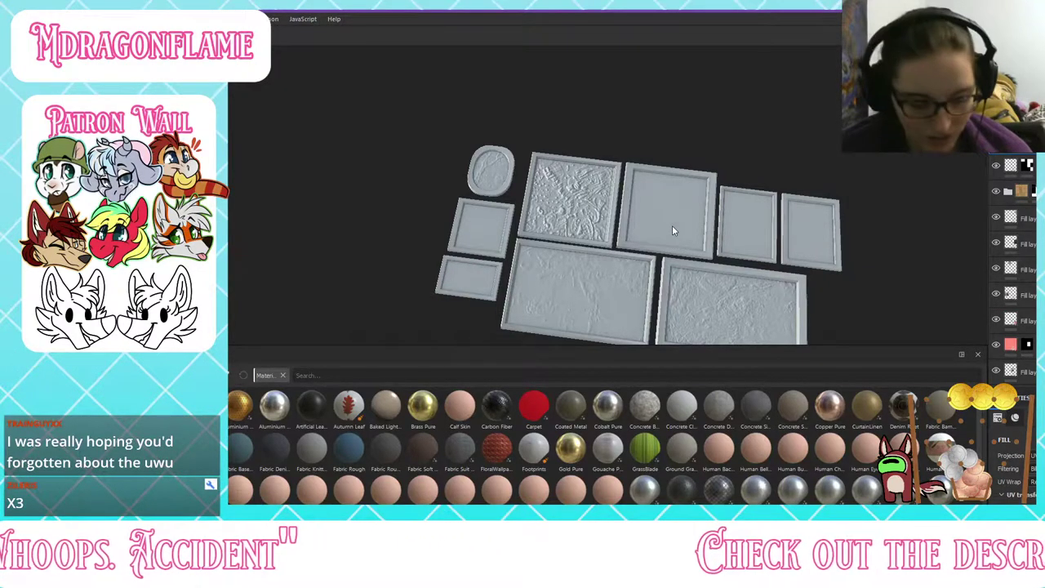
pyautogui.keyDown('alt'); pyautogui.moveTo(708, 246); pyautogui.dragTo(746, 240); pyautogui.keyUp('alt')
pyautogui.keyDown('alt'); pyautogui.moveTo(746, 240); pyautogui.dragTo(594, 219, button='middle'); pyautogui.keyUp('alt')
pyautogui.keyDown('alt'); pyautogui.moveTo(594, 219); pyautogui.dragTo(643, 258); pyautogui.keyUp('alt')
pyautogui.rightClick(1027, 167)
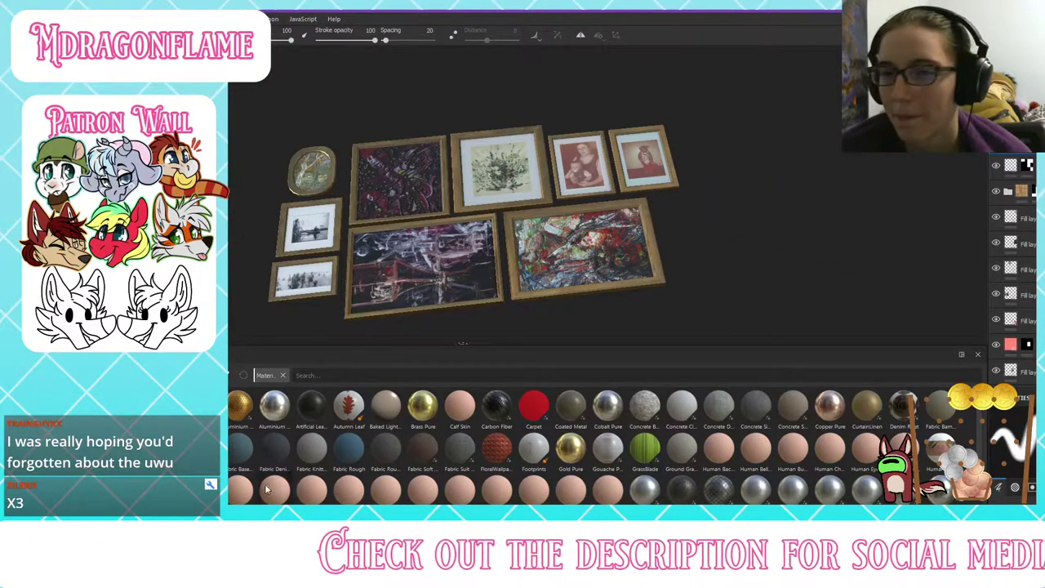
# Step: Browse the Alphas, set the brush's text alpha to UWU, and return to the new fill layer's mask for painting
pyautogui.click(159, 399)
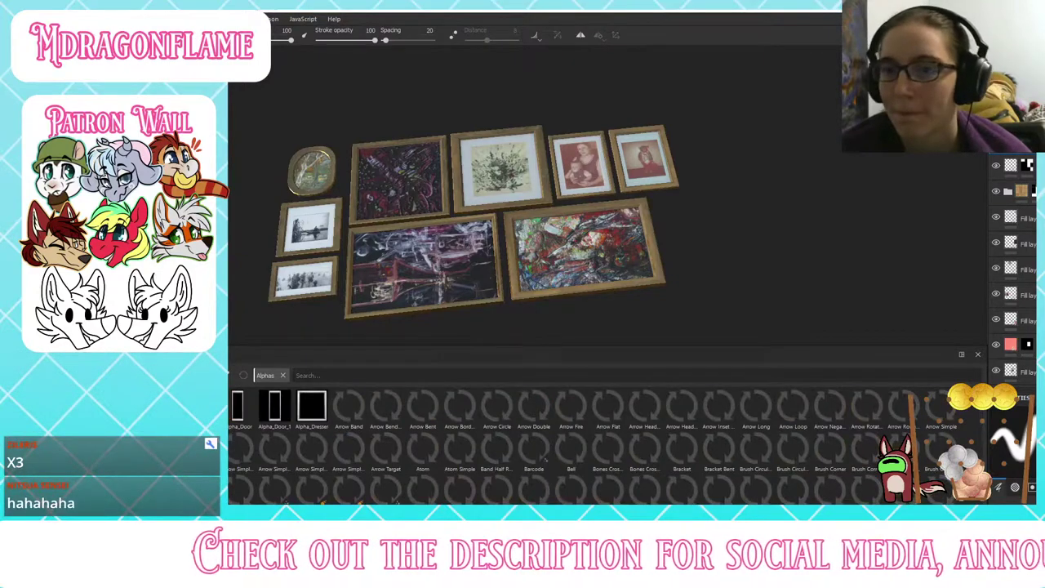
pyautogui.scroll(-3, 436, 482)
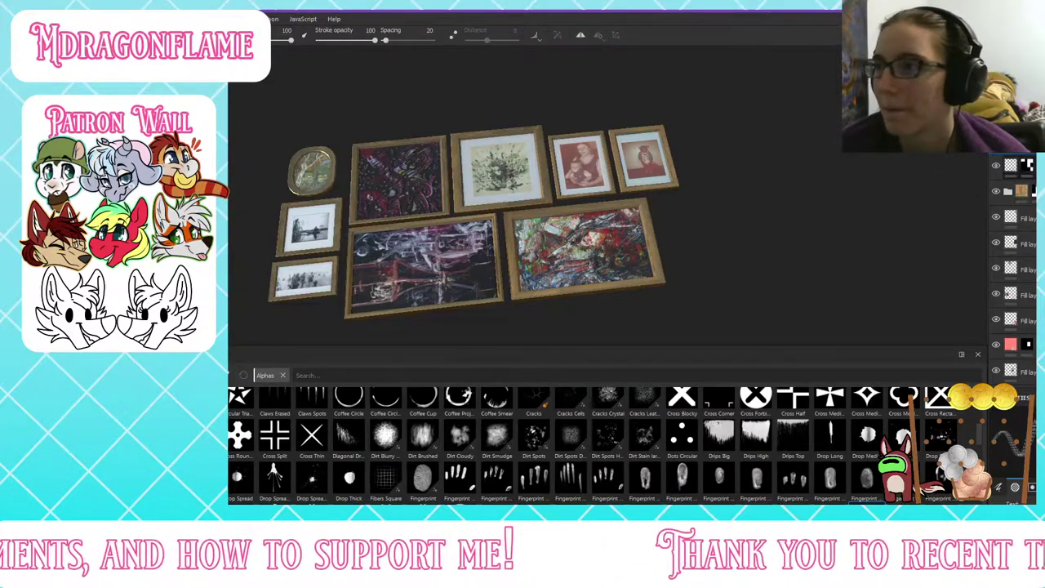
pyautogui.click(1010, 141)
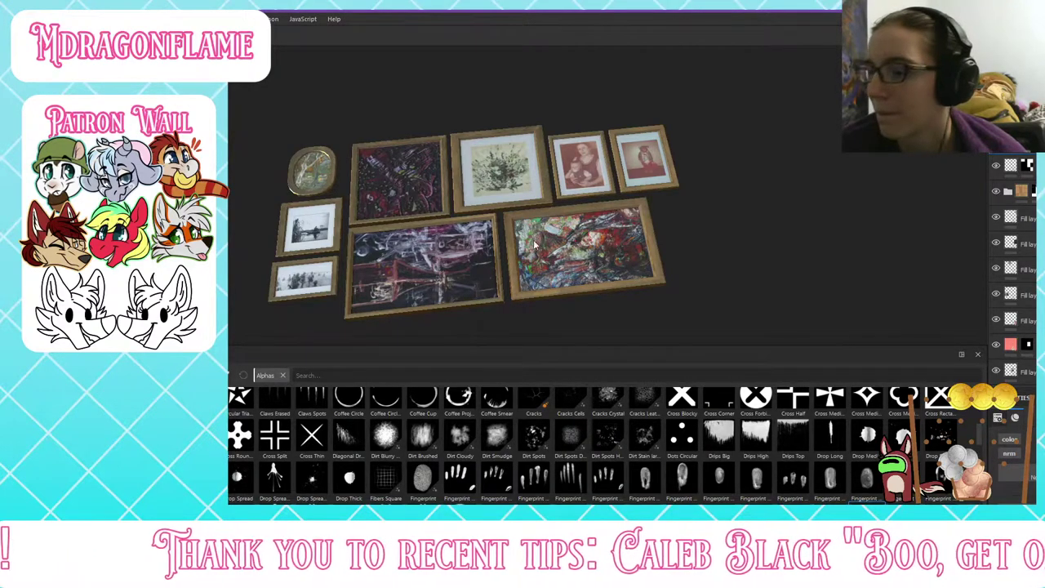
pyautogui.click(1027, 141)
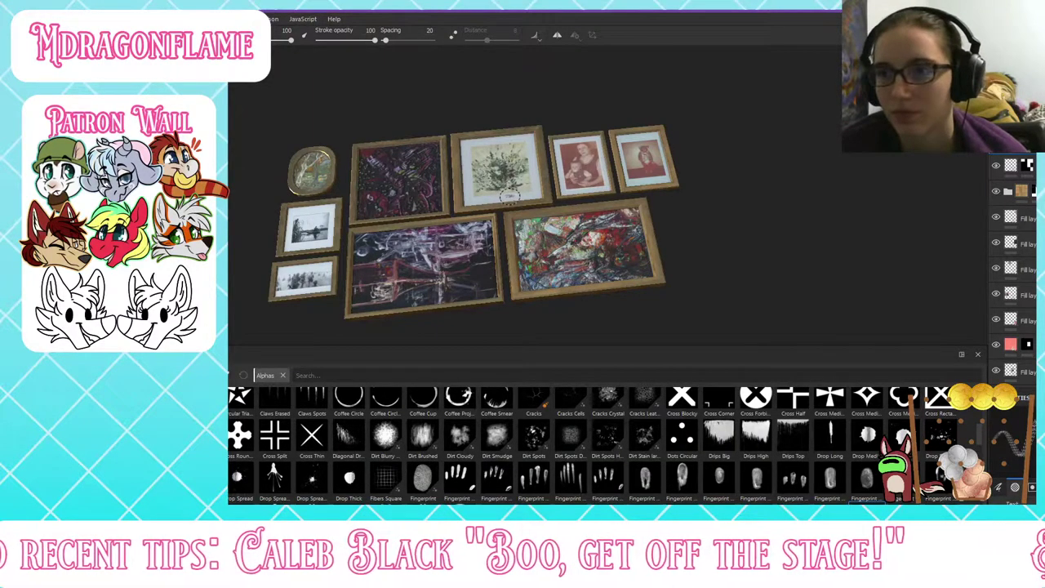
# Step: Preview the UWU stamp on the lower edge of the botanical picture and its frame
pyautogui.scroll(8, 497, 204)
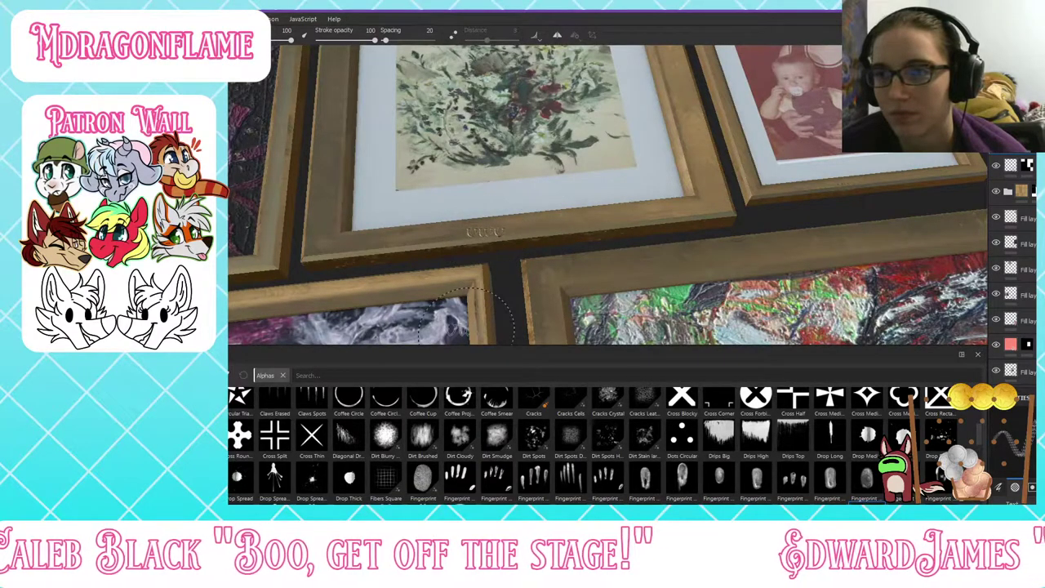
pyautogui.scroll(-10, 470, 315)
pyautogui.keyDown('alt'); pyautogui.moveTo(476, 245); pyautogui.dragTo(522, 203, button='middle'); pyautogui.keyUp('alt')
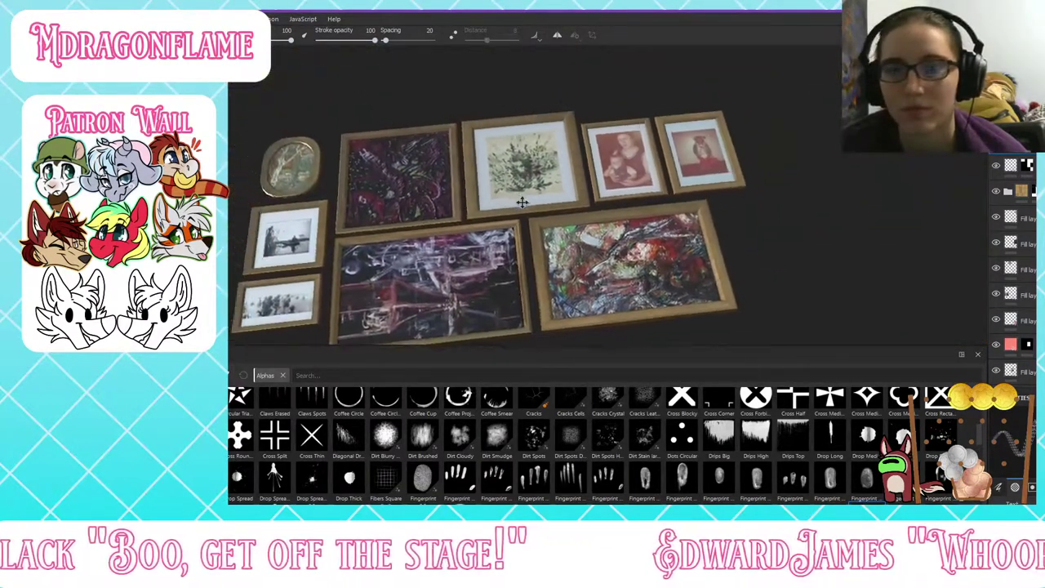
pyautogui.keyDown('alt'); pyautogui.moveTo(521, 202); pyautogui.dragTo(555, 237); pyautogui.keyUp('alt')
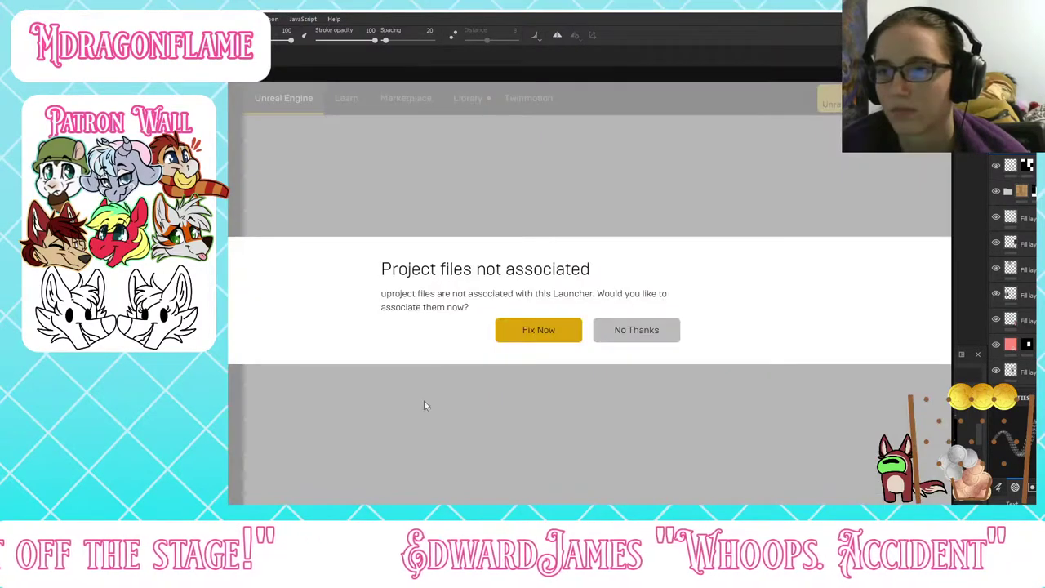
# Step: Decline associating the project files in the Epic Games Launcher, launch Unreal Engine and dismiss the launcher window
pyautogui.click(639, 335)
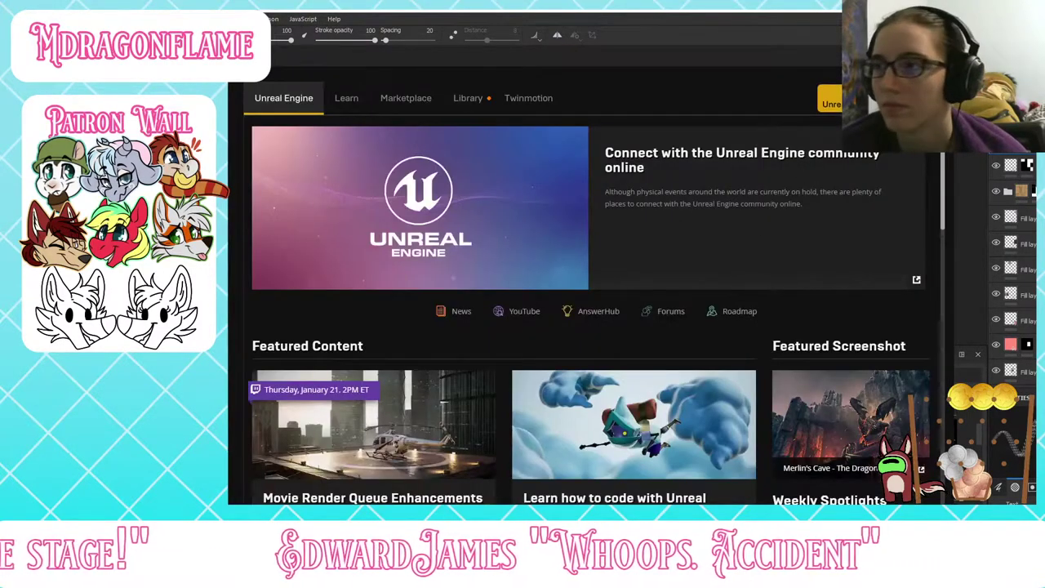
pyautogui.click(870, 99)
pyautogui.click(942, 75)
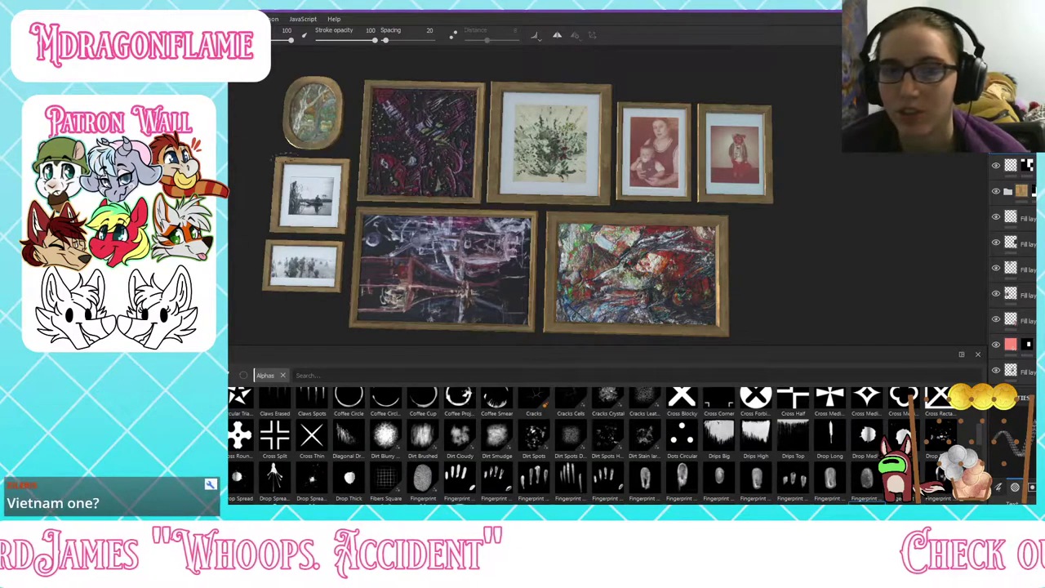
# Step: Preview the UWU stamp on the white borders of the boat photo and the soldiers photo
pyautogui.keyDown('alt'); pyautogui.moveTo(325, 206); pyautogui.dragTo(420, 166, button='middle'); pyautogui.keyUp('alt')
pyautogui.scroll(-3, 419, 166)
pyautogui.scroll(10, 457, 183)
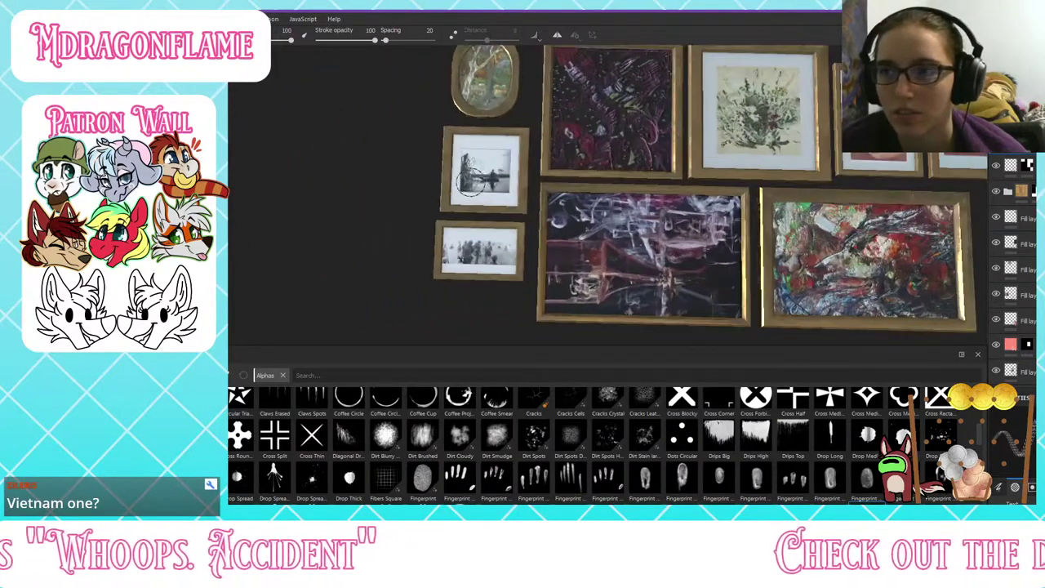
pyautogui.moveTo(520, 227)
pyautogui.keyDown('alt'); pyautogui.mouseDown(button='middle')
pyautogui.moveTo(529, 104)
pyautogui.moveTo(533, 177)
pyautogui.mouseUp(button='middle'); pyautogui.keyUp('alt')
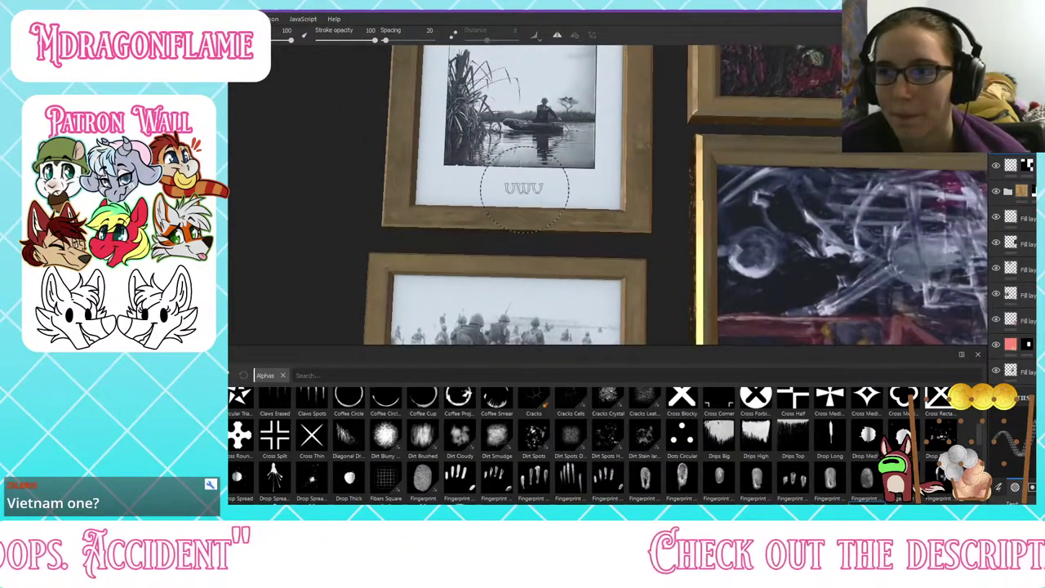
pyautogui.scroll(-2, 525, 196)
pyautogui.moveTo(506, 220)
pyautogui.keyDown('alt'); pyautogui.mouseDown(button='middle')
pyautogui.moveTo(494, 131)
pyautogui.moveTo(525, 234)
pyautogui.moveTo(513, 175)
pyautogui.mouseUp(button='middle'); pyautogui.keyUp('alt')
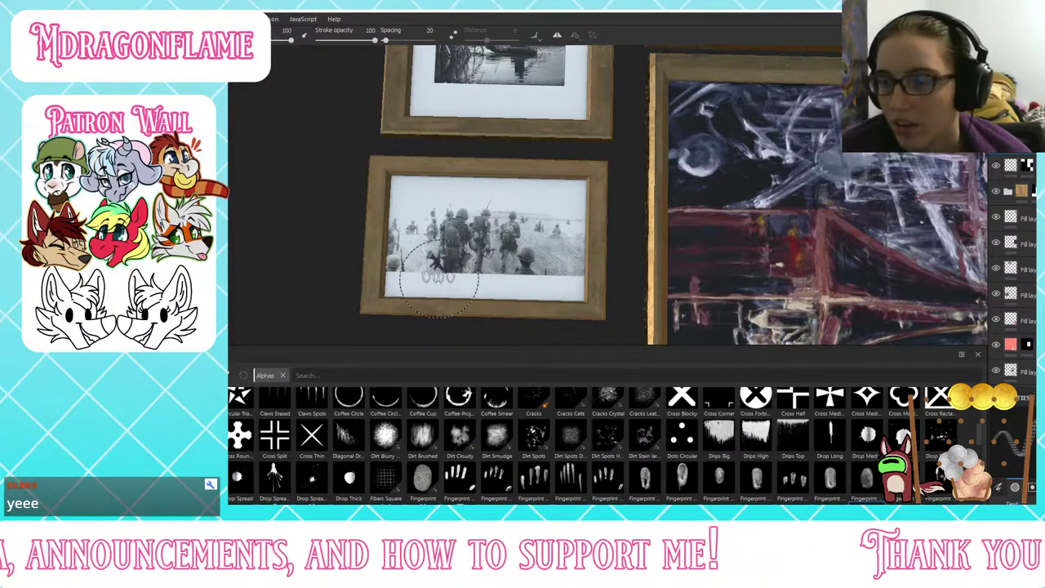
# Step: Check the kitchen level in the Unreal Editor and switch back to Substance Painter
pyautogui.scroll(-1, 404, 273)
pyautogui.hotkey('alt', 'Tab')
pyautogui.scroll(4, 625, 278)
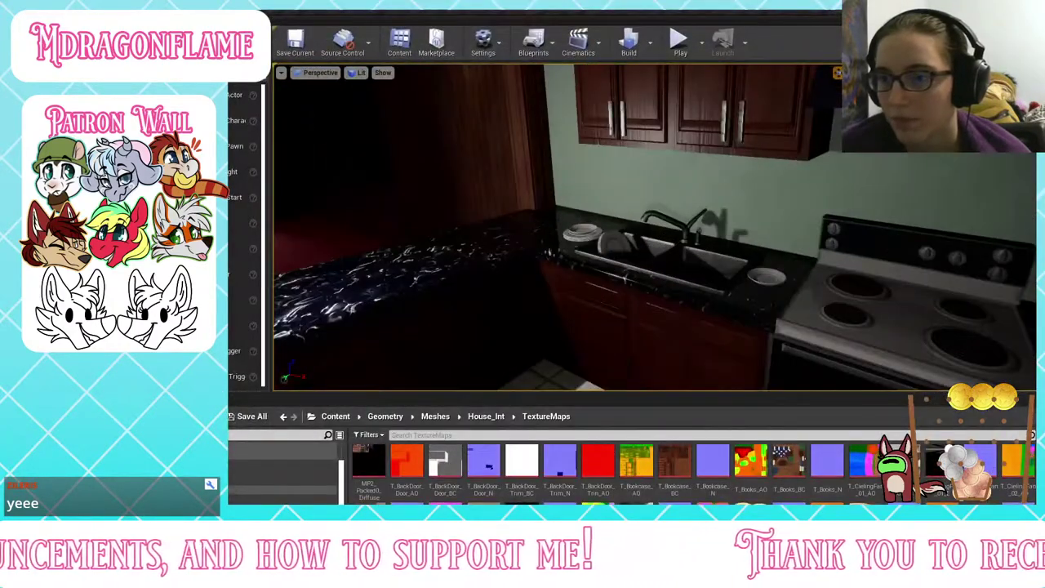
pyautogui.hotkey('alt', 'Tab')
# Step: Preview the UWU stamp, tilted, over the grass near the lower-right corner of the soldiers photo
pyautogui.scroll(5, 531, 261)
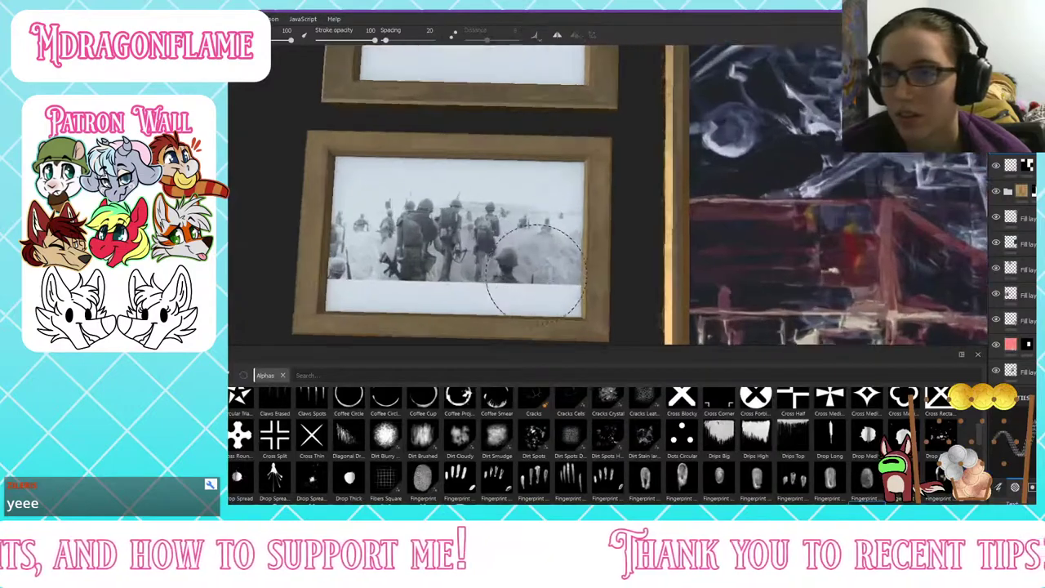
pyautogui.scroll(2, 531, 263)
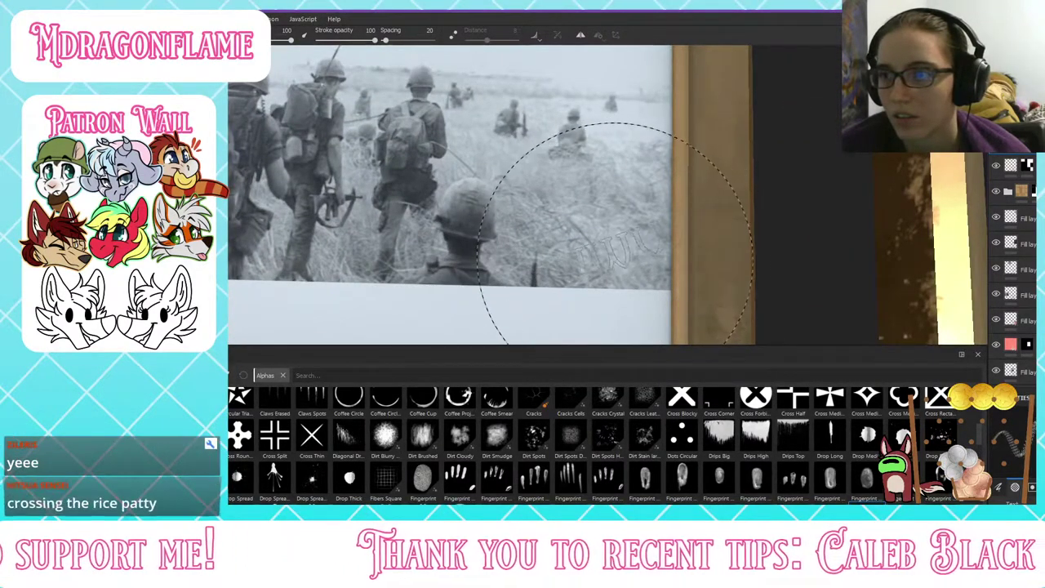
pyautogui.scroll(-5, 547, 255)
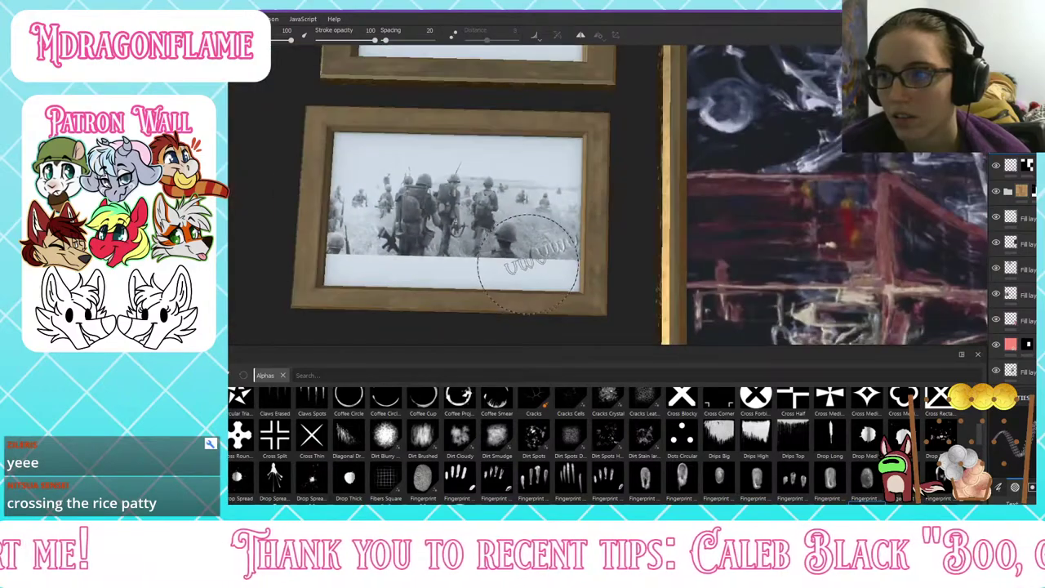
pyautogui.scroll(5, 547, 255)
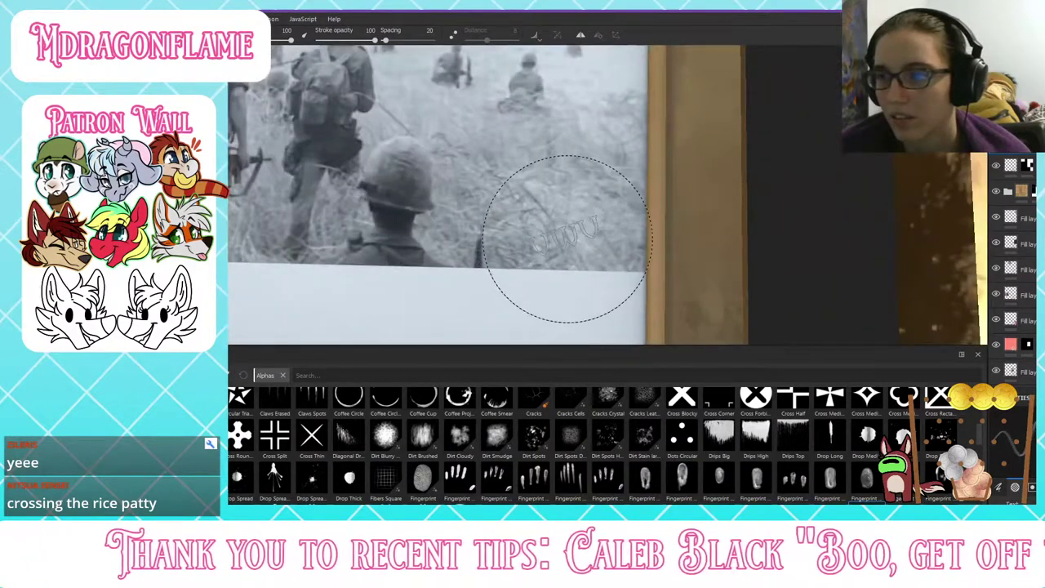
pyautogui.scroll(-4, 431, 220)
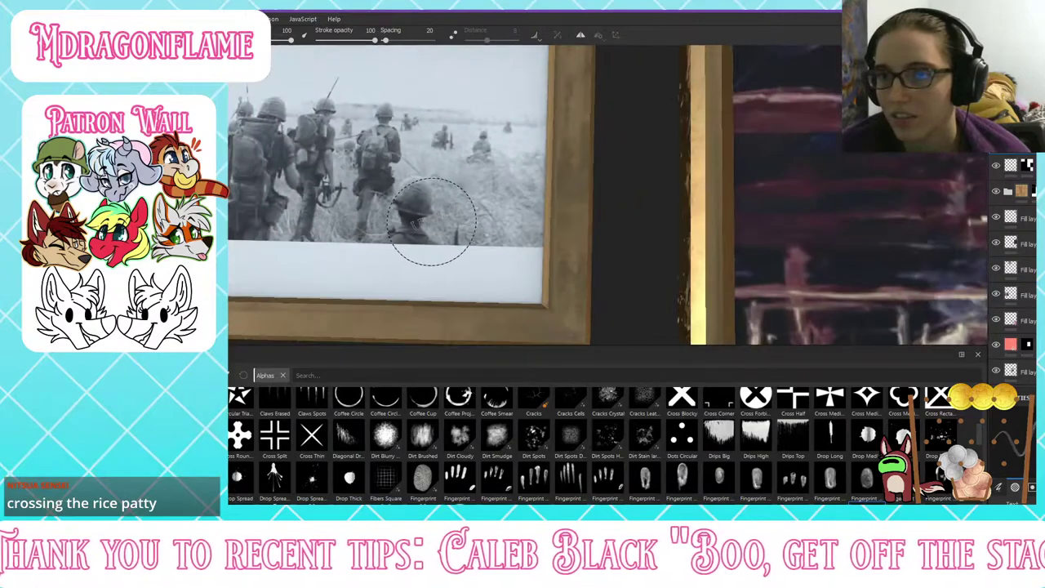
# Step: Shrink the UWU brush to helmet size and preview it on the foreground soldier in the soldiers photo
pyautogui.scroll(4, 431, 221)
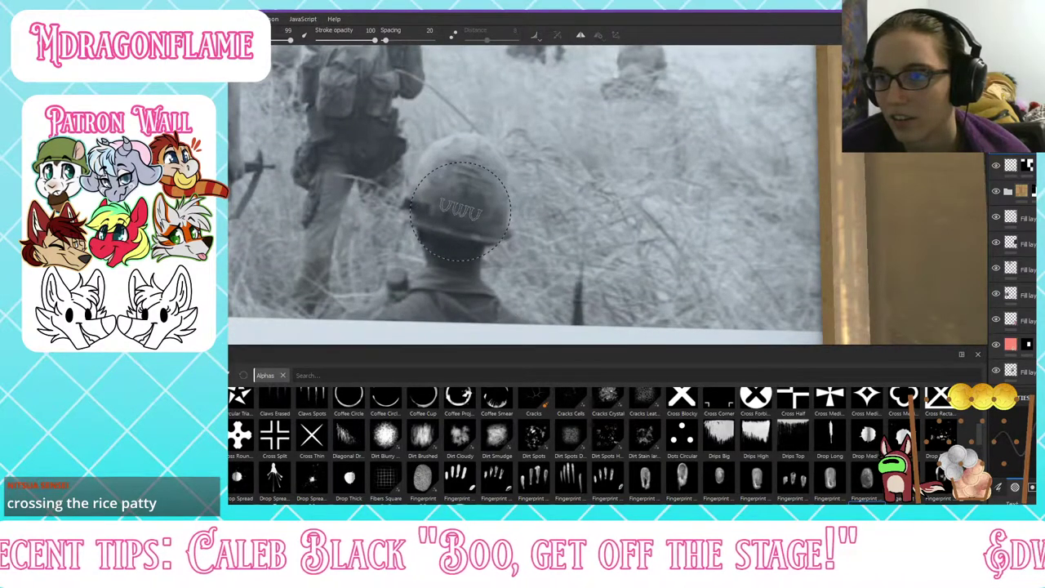
pyautogui.scroll(-4, 461, 210)
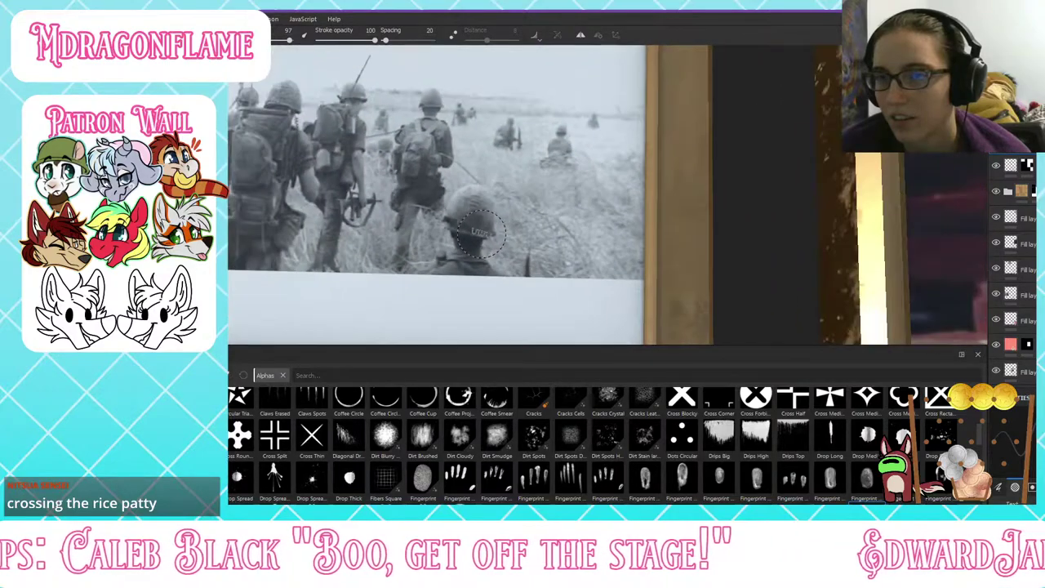
pyautogui.scroll(2, 480, 232)
pyautogui.scroll(-2, 480, 233)
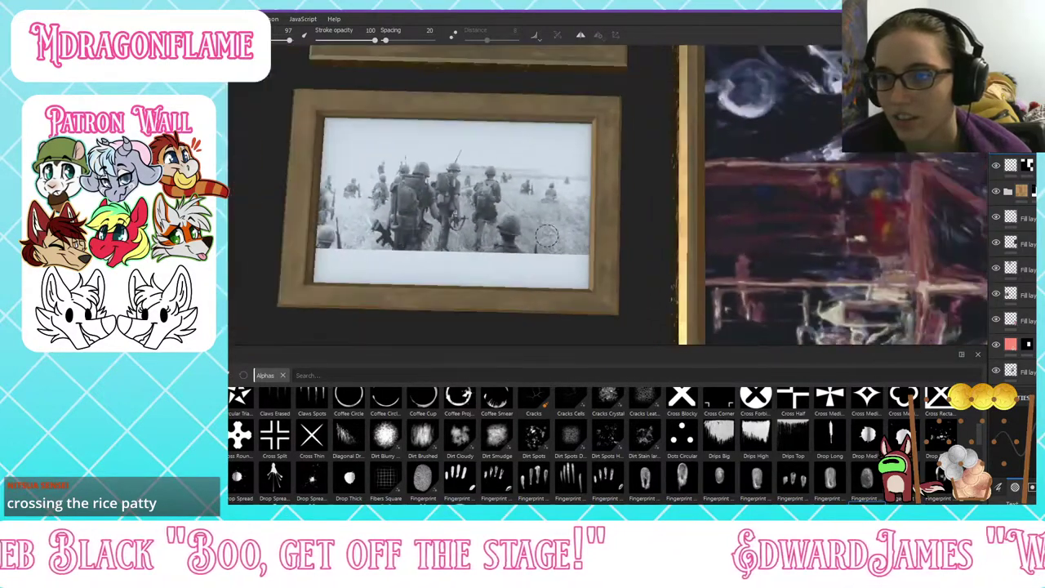
# Step: Stamp UWU on the helmet of the soldier at the lower-left corner of the soldiers photo
pyautogui.scroll(5, 480, 233)
pyautogui.scroll(3, 339, 224)
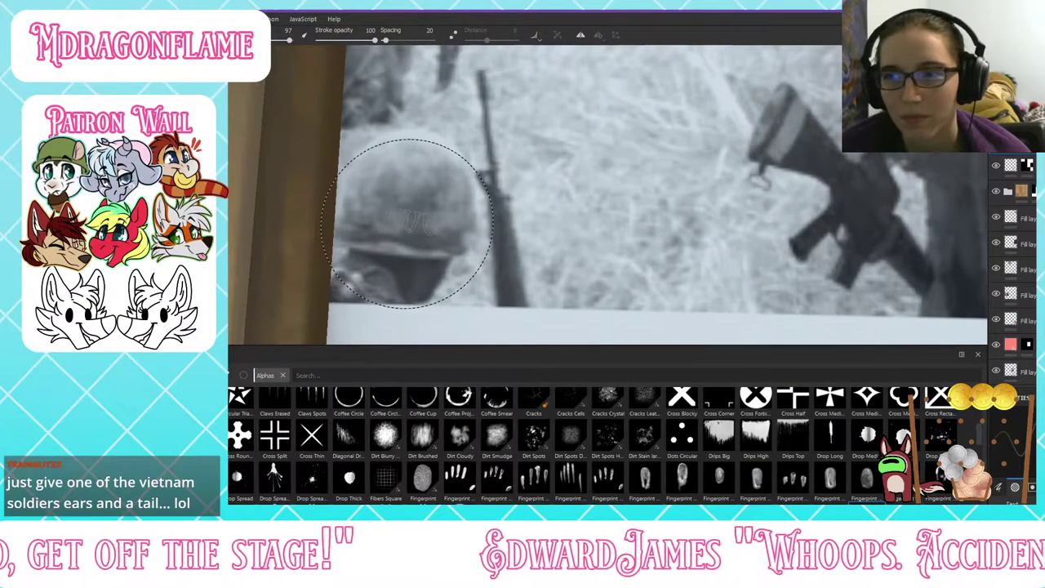
pyautogui.scroll(-6, 578, 263)
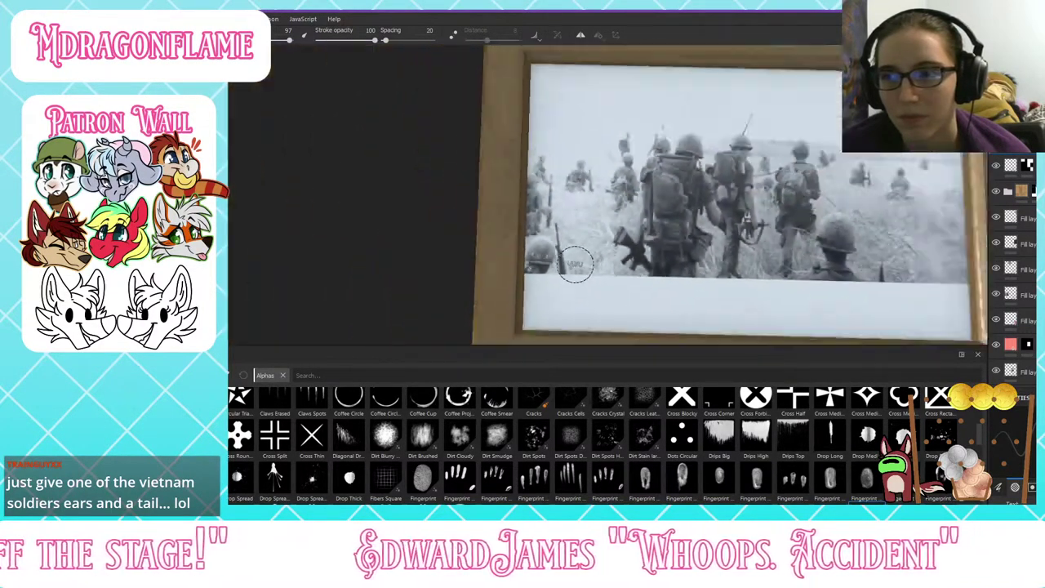
pyautogui.scroll(6, 608, 254)
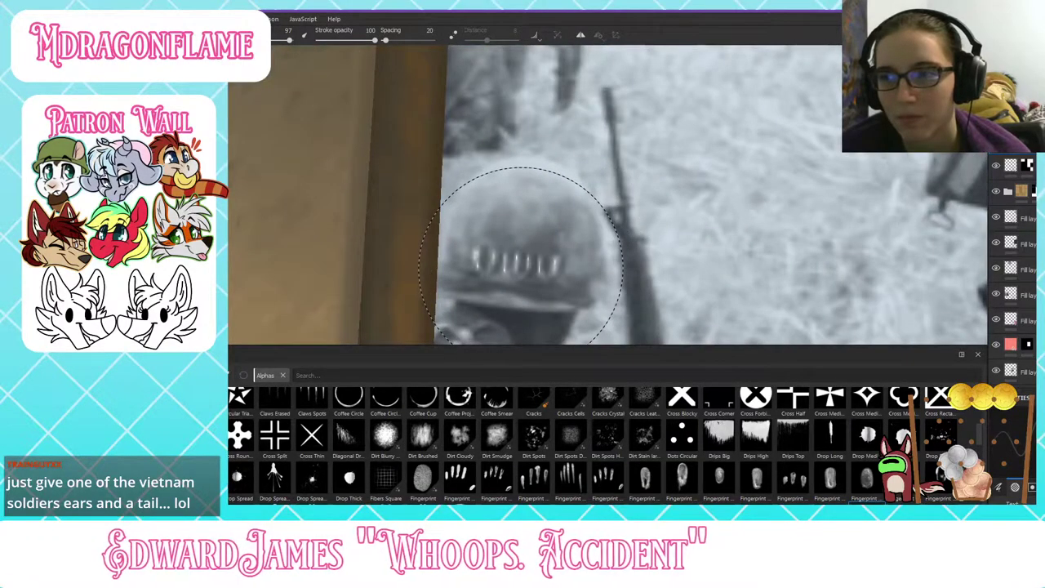
pyautogui.scroll(-6, 766, 259)
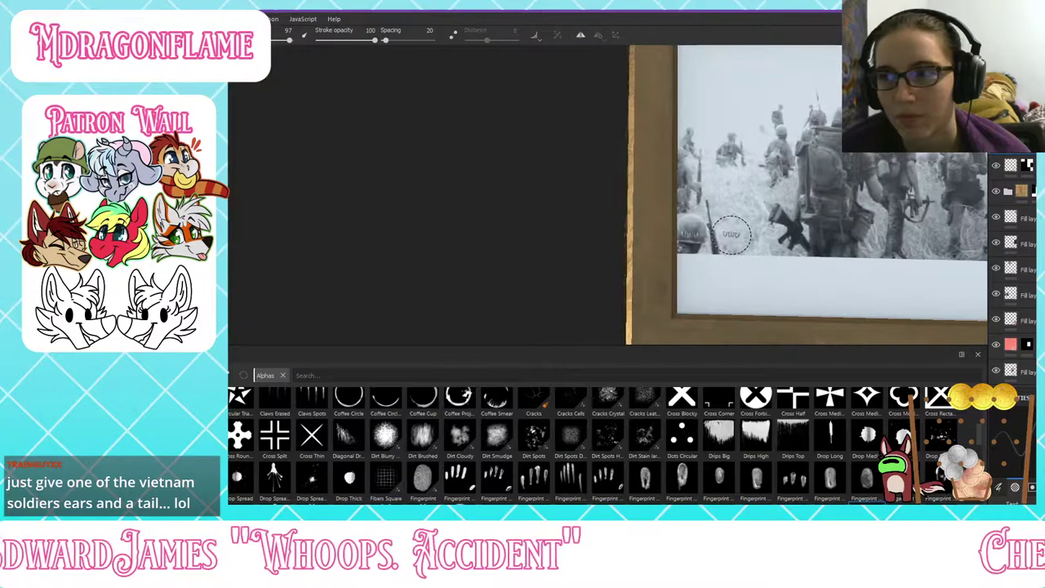
# Step: Examine the UWU stamp on the lower-left soldier's helmet from a distance and up close
pyautogui.scroll(-3, 638, 240)
pyautogui.scroll(1, 682, 214)
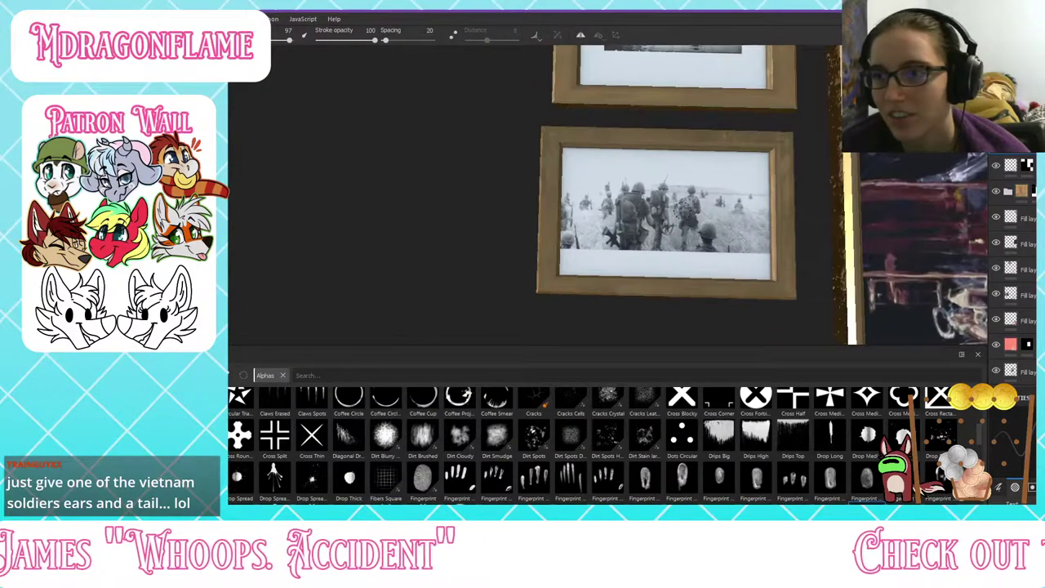
pyautogui.keyDown('alt'); pyautogui.moveTo(683, 214); pyautogui.dragTo(596, 229, button='middle'); pyautogui.keyUp('alt')
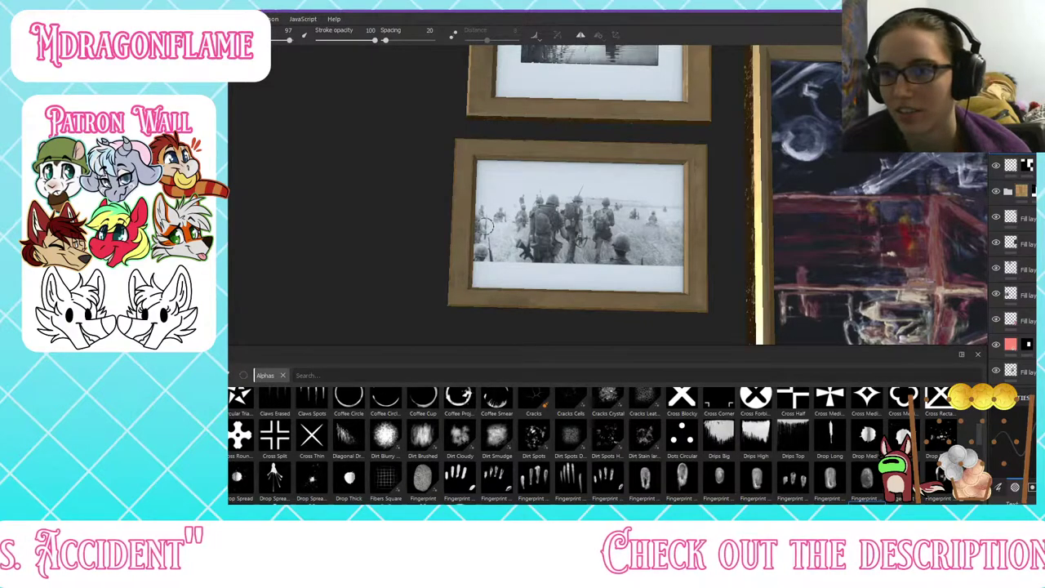
pyautogui.scroll(3, 485, 226)
pyautogui.scroll(5, 472, 238)
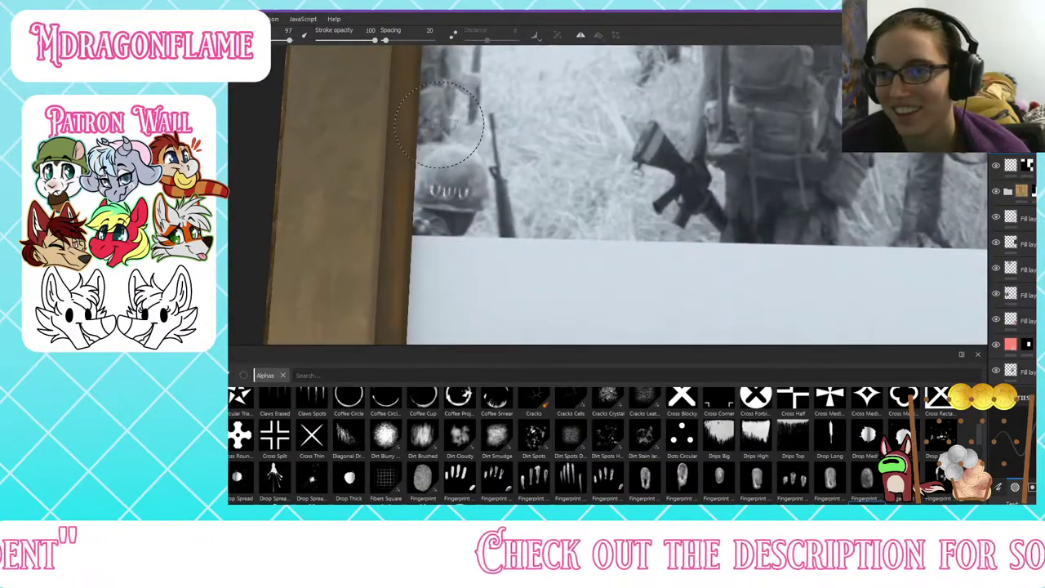
pyautogui.scroll(-5, 466, 176)
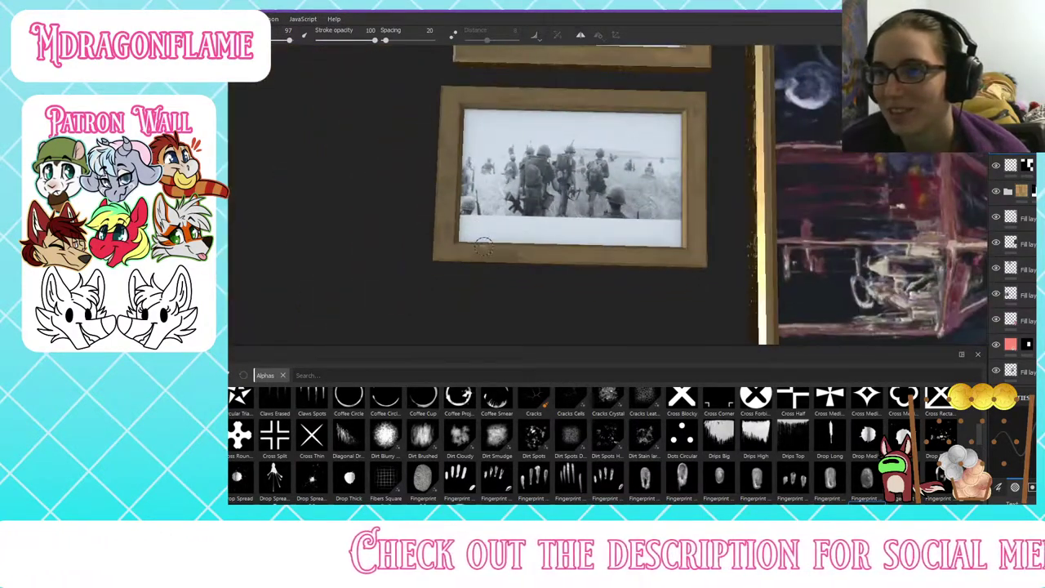
pyautogui.scroll(4, 490, 171)
pyautogui.scroll(-6, 484, 212)
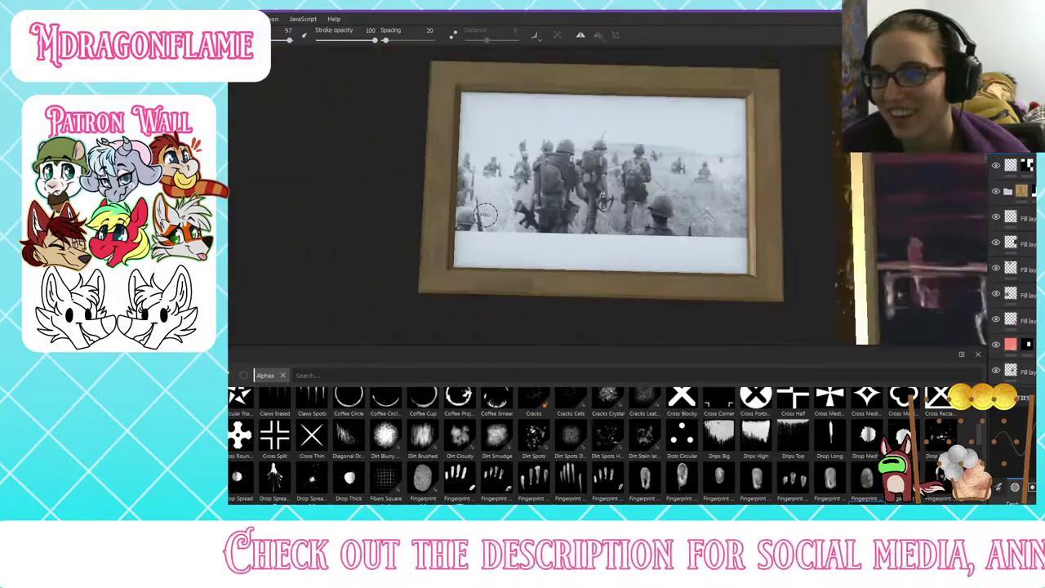
# Step: Switch to Unreal Engine, go to the House_Int content folder and open the HouseProps source folder for importing
pyautogui.scroll(6, 508, 234)
pyautogui.scroll(-6, 509, 234)
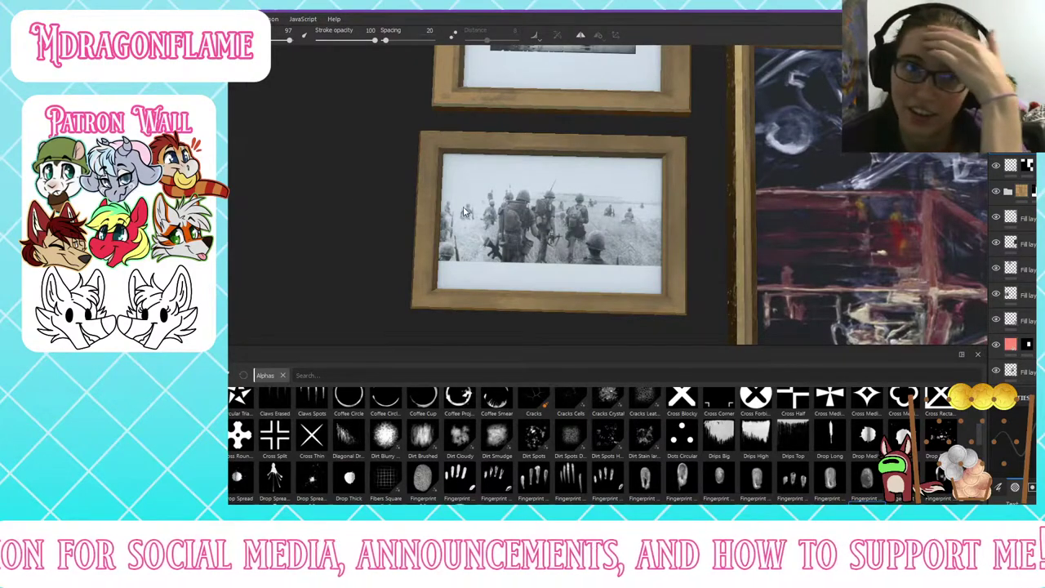
pyautogui.hotkey('alt', 'Tab')
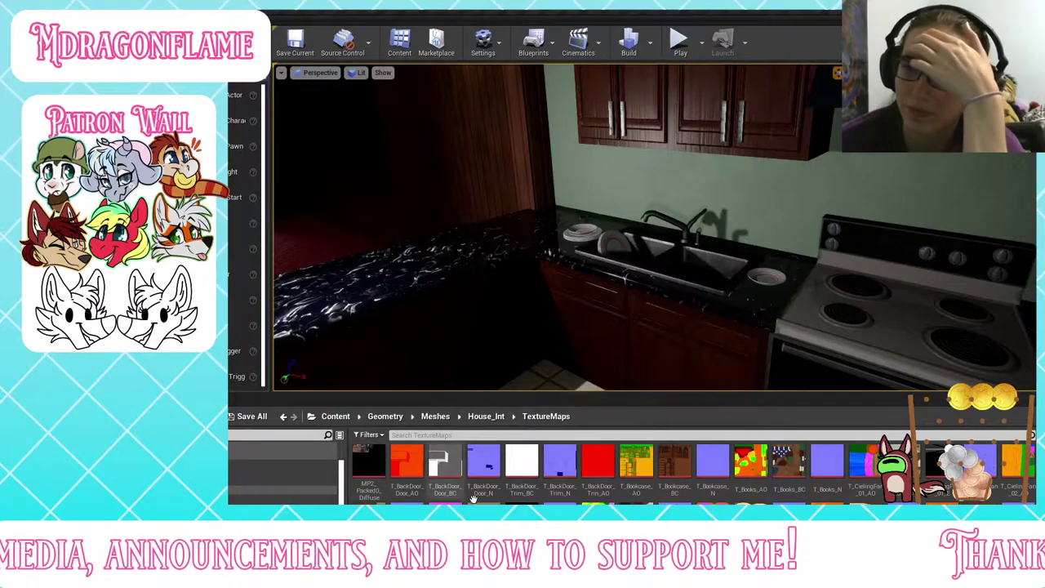
pyautogui.click(487, 417)
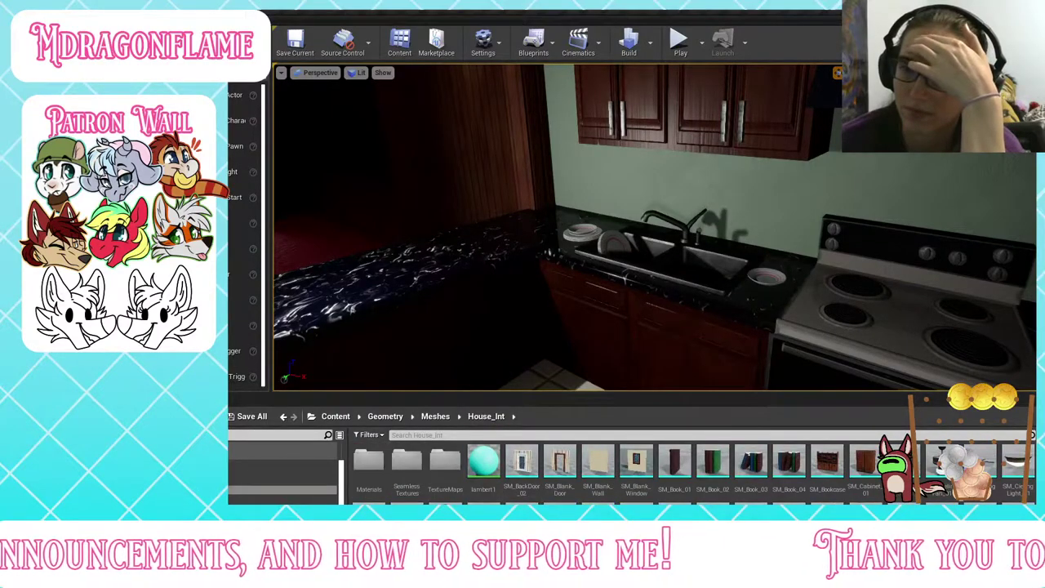
pyautogui.hotkey('alt', 'Tab')
pyautogui.click(530, 89)
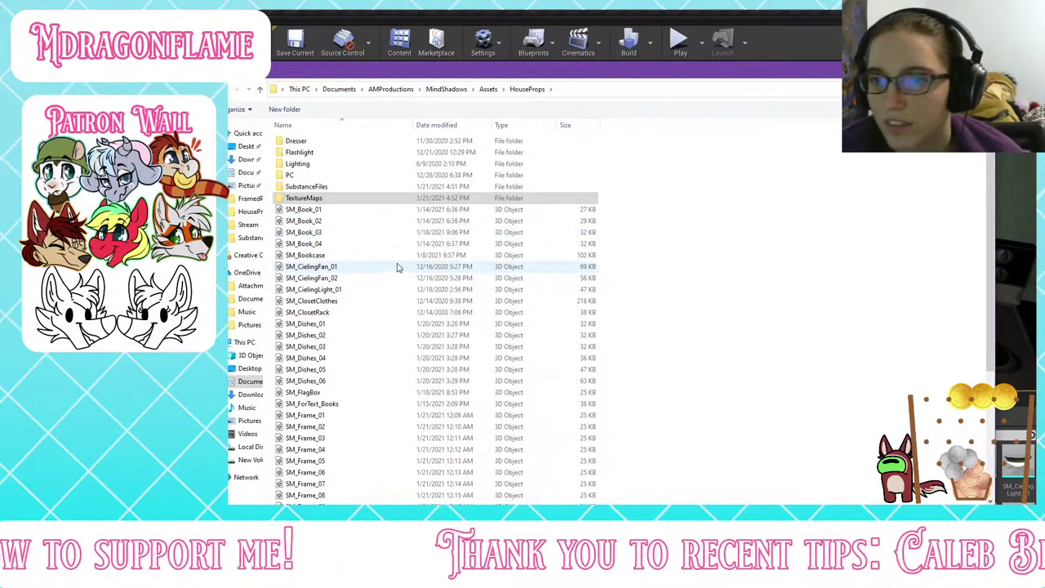
# Step: Import SM_Frame_01 to SM_Frame_09, SM_Frige, SM_PotPlant_01 and SM_PotPlant_02 into House_Int without creating materials
pyautogui.scroll(-2, 389, 355)
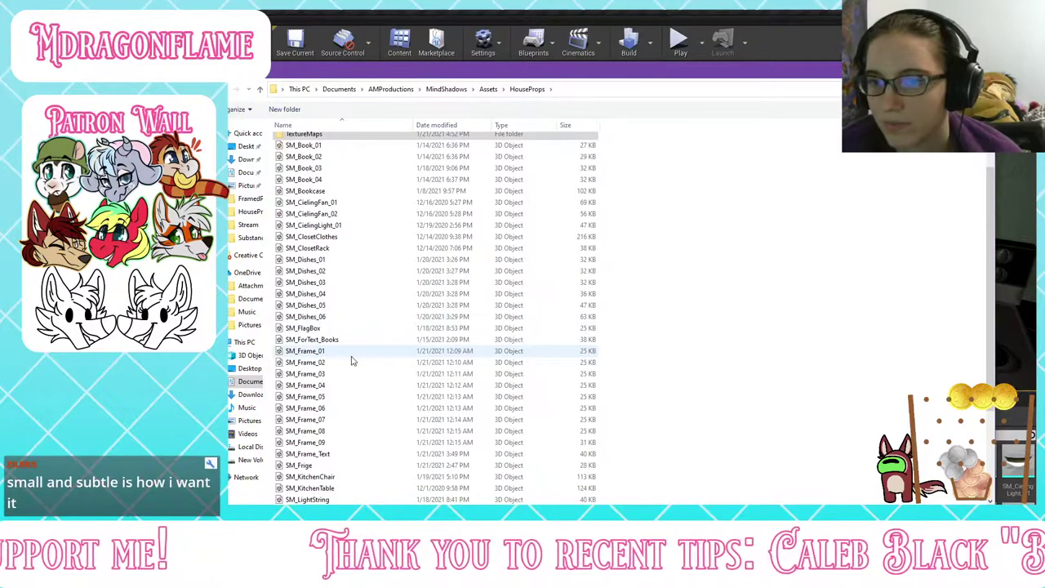
pyautogui.moveTo(350, 356); pyautogui.dragTo(337, 437)
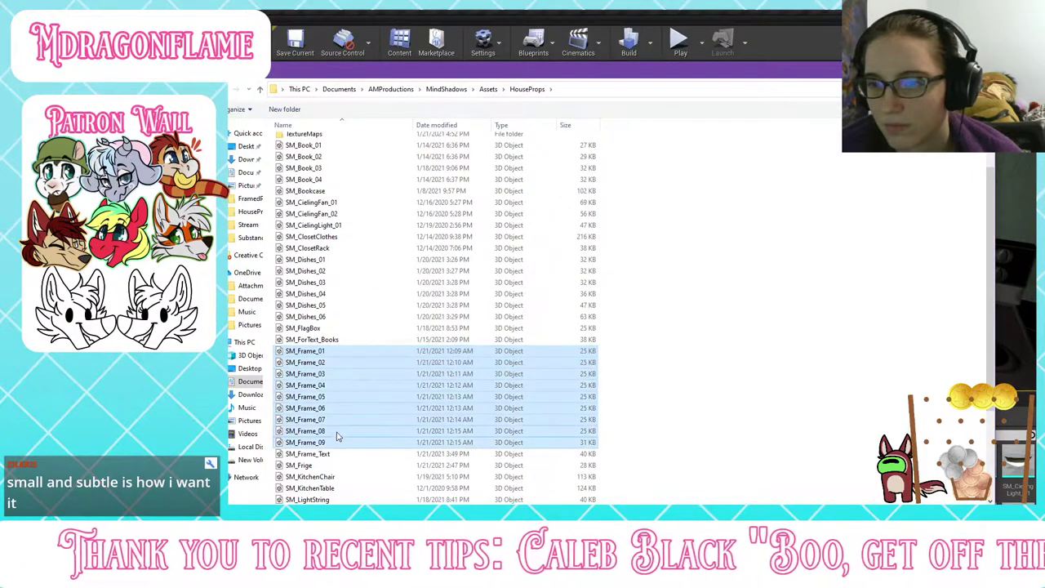
pyautogui.keyDown('ctrl'); pyautogui.click(333, 465); pyautogui.keyUp('ctrl')
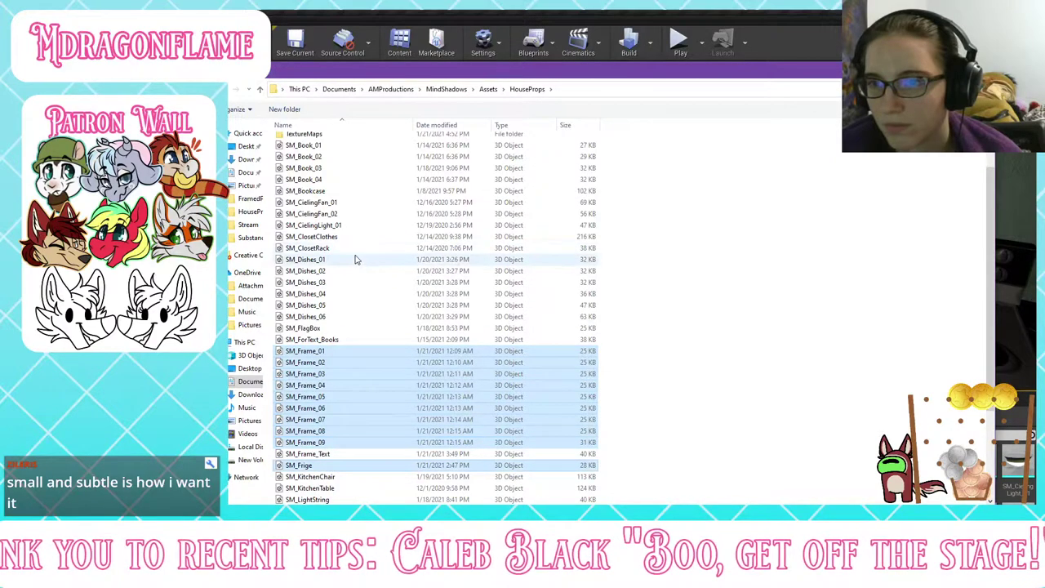
pyautogui.scroll(-4, 355, 261)
pyautogui.keyDown('ctrl'); pyautogui.click(326, 431); pyautogui.keyUp('ctrl')
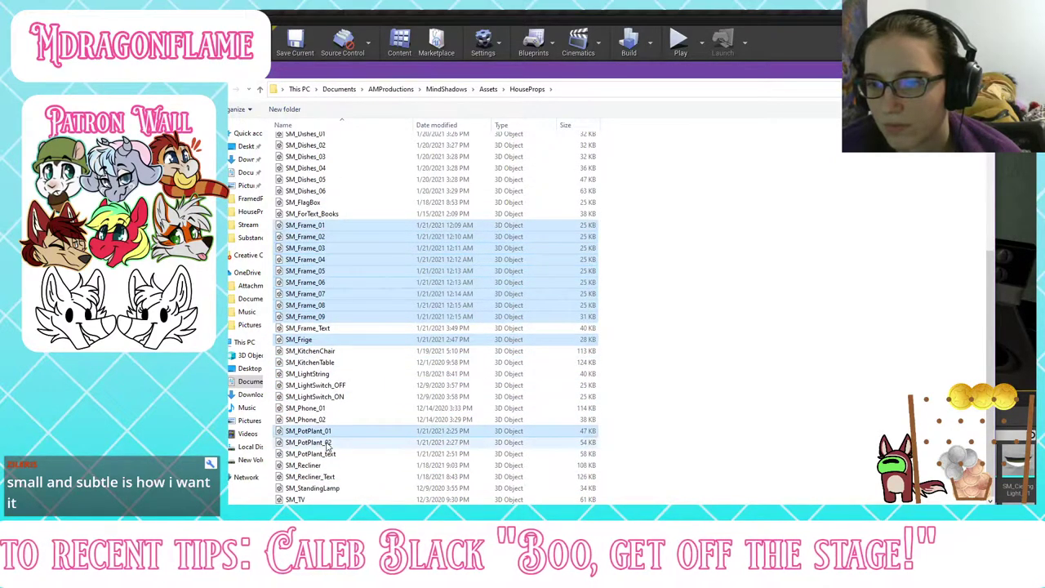
pyautogui.keyDown('ctrl'); pyautogui.click(327, 445); pyautogui.keyUp('ctrl')
pyautogui.click(902, 535)
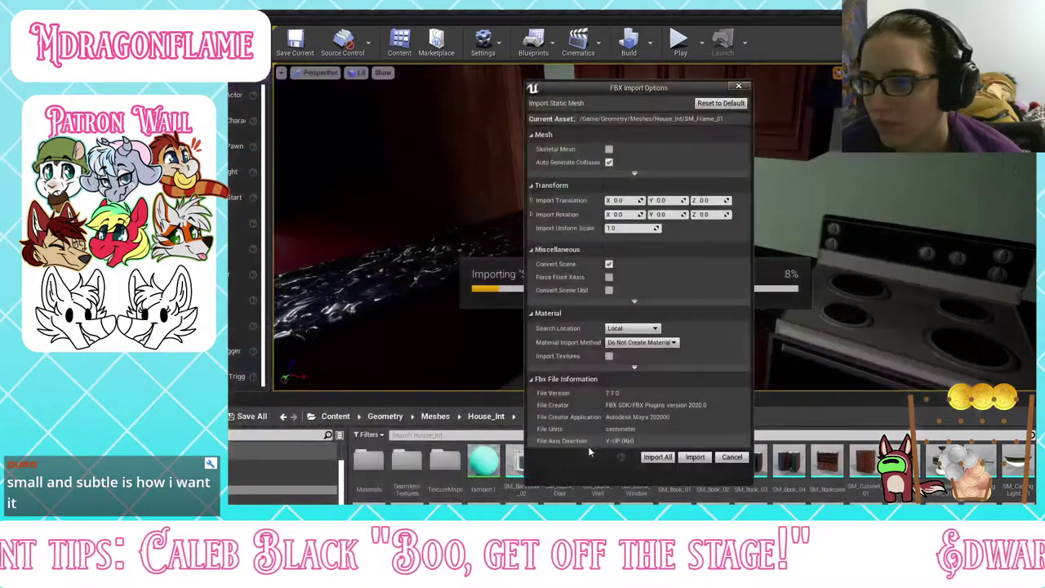
pyautogui.click(662, 462)
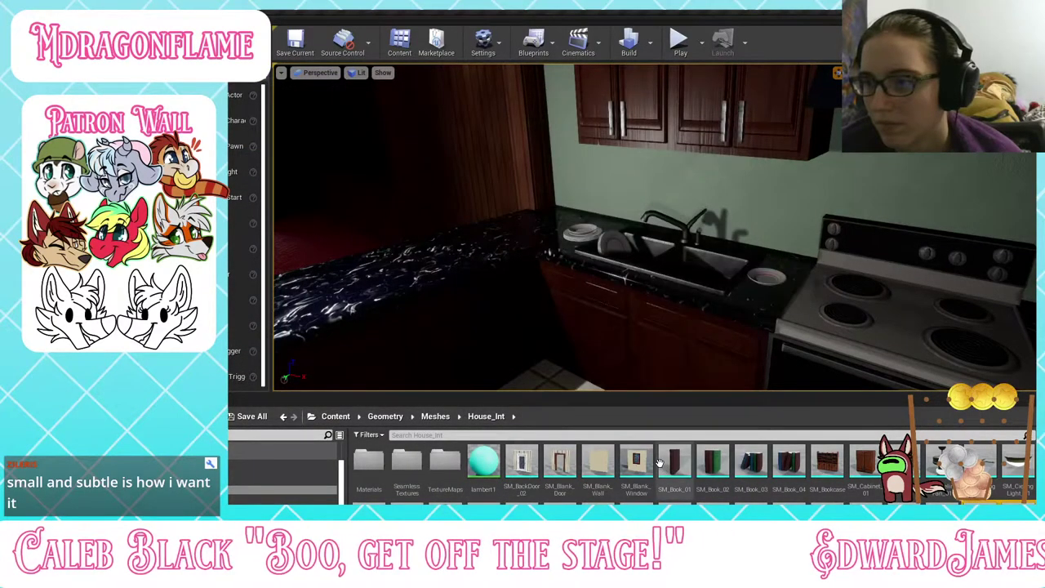
pyautogui.scroll(-2, 659, 463)
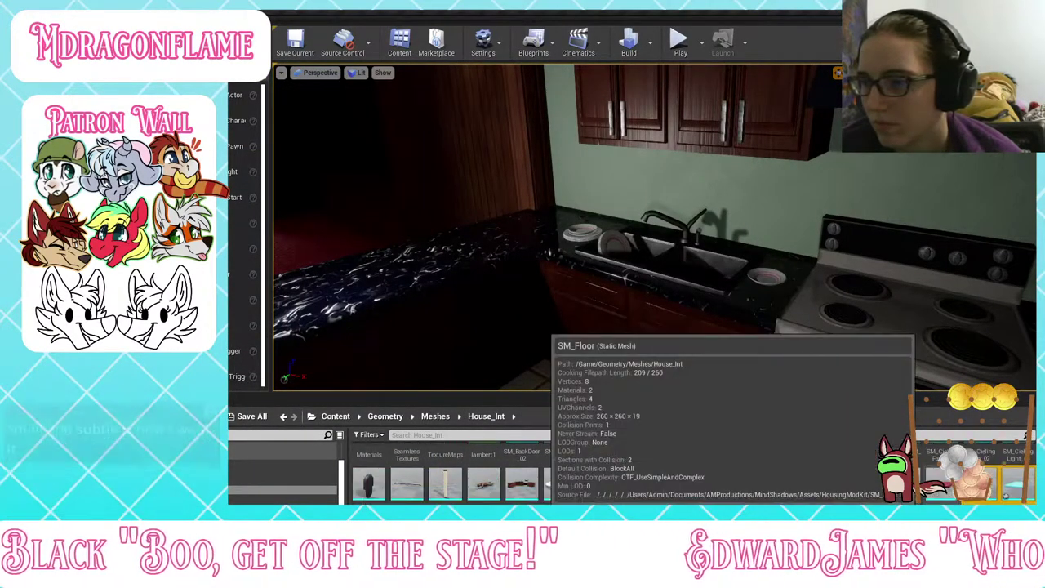
pyautogui.scroll(-2, 487, 483)
pyautogui.scroll(-2, 487, 484)
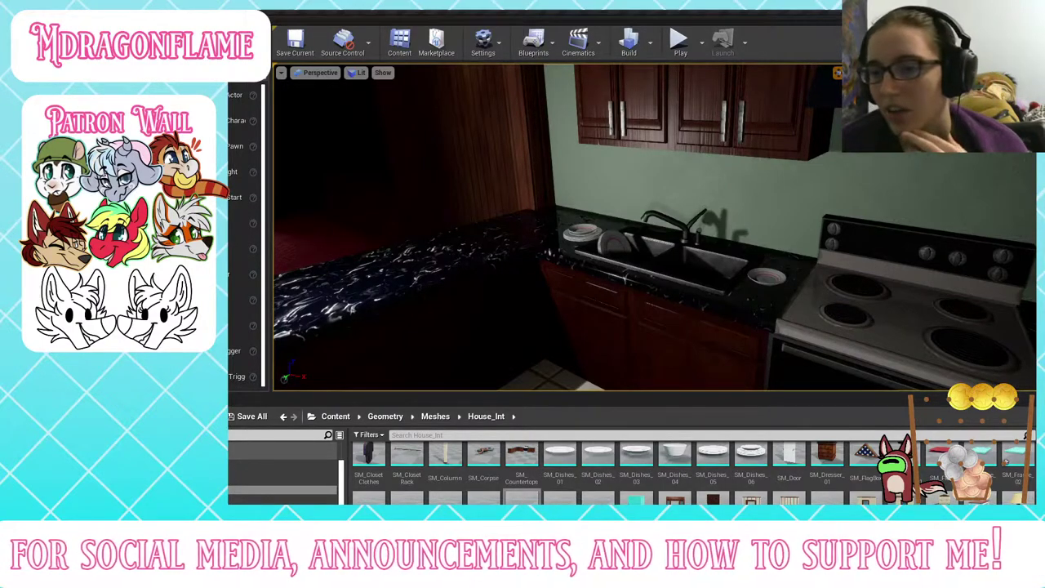
# Step: Switch to Substance Painter and export the frame textures to TextureMaps with the Unreal Engine 4 (Packed) template, keeping the export settings
pyautogui.click(420, 523)
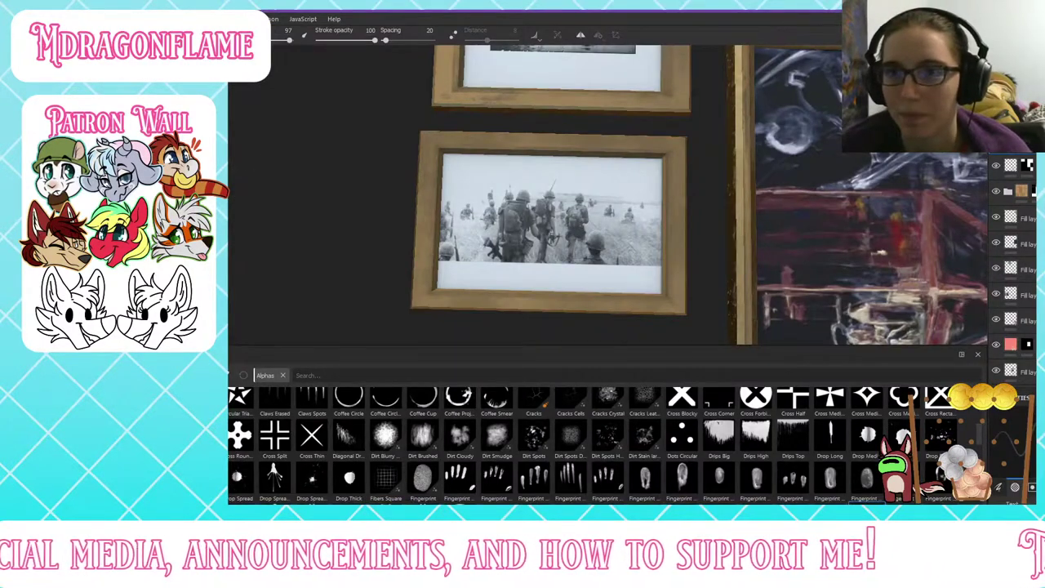
pyautogui.hotkey('ctrl', 'shift', 'e')
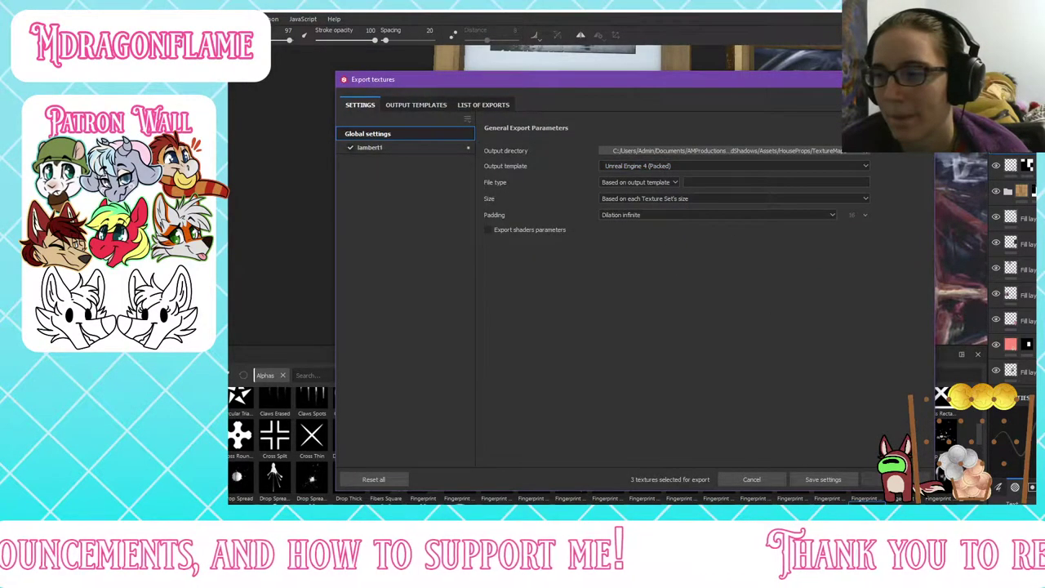
pyautogui.click(872, 480)
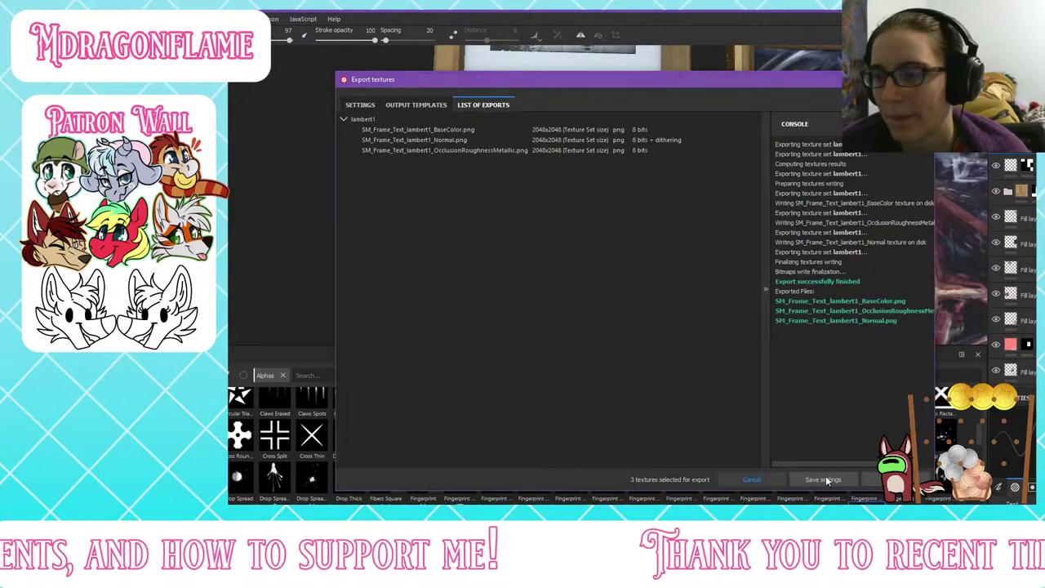
pyautogui.click(823, 480)
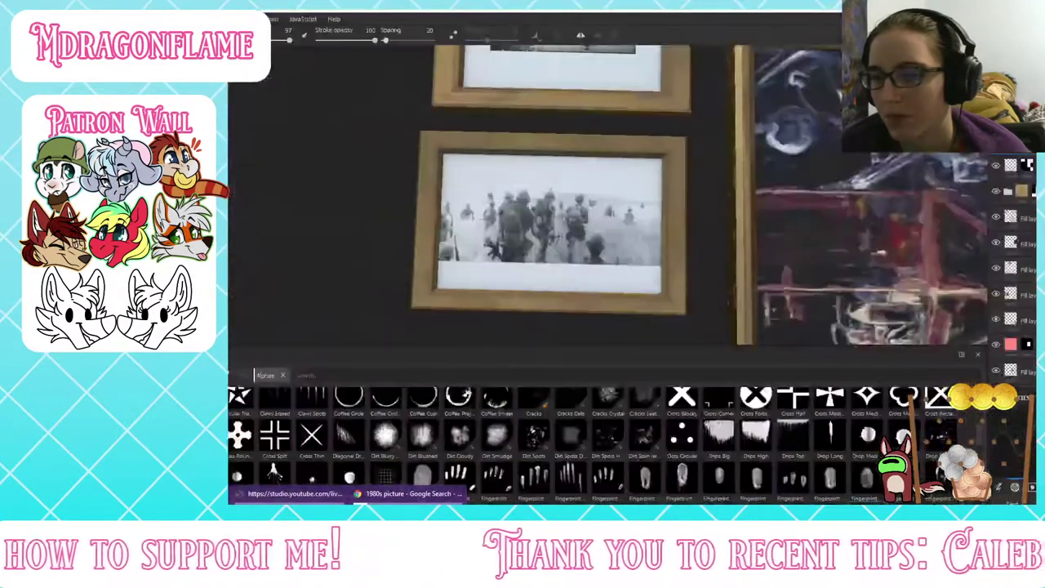
# Step: In the TextureMaps folder, replace the old T_Frame_BC and T_Frame_AO with the newly exported base color and occlusion-roughness-metallic maps
pyautogui.click(360, 576)
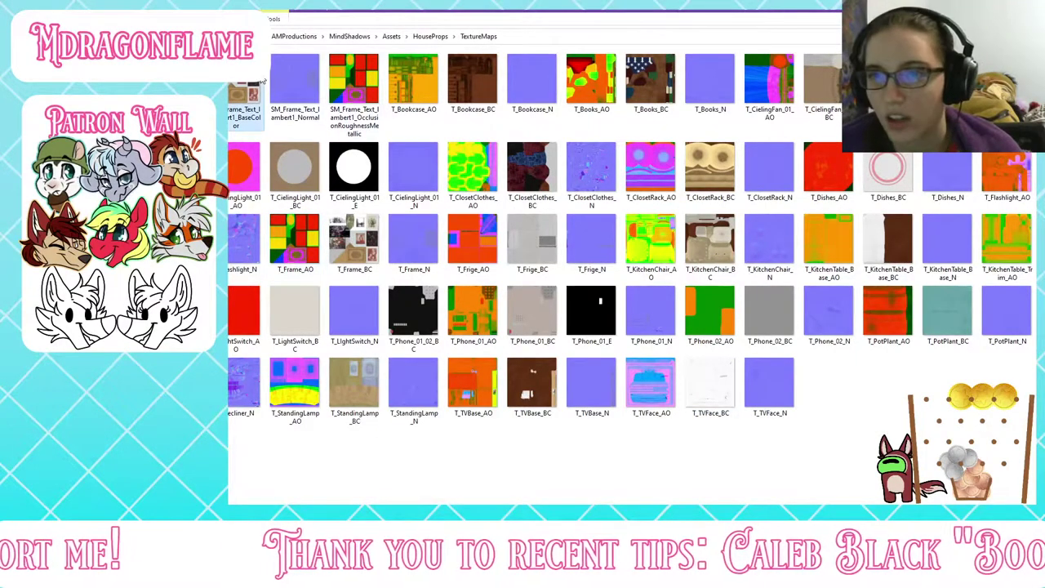
pyautogui.click(260, 82)
pyautogui.press('Delete')
pyautogui.click(302, 92)
pyautogui.press('Delete')
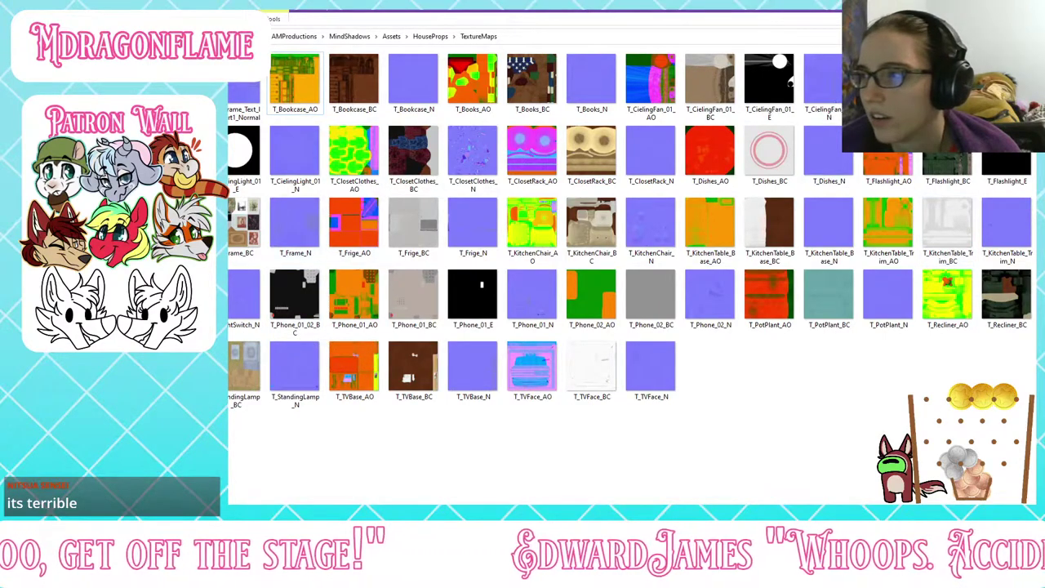
# Step: Delete the old T_Frame_N map and rename the newly exported frame normal map T_Frame_N
pyautogui.rightClick(296, 224)
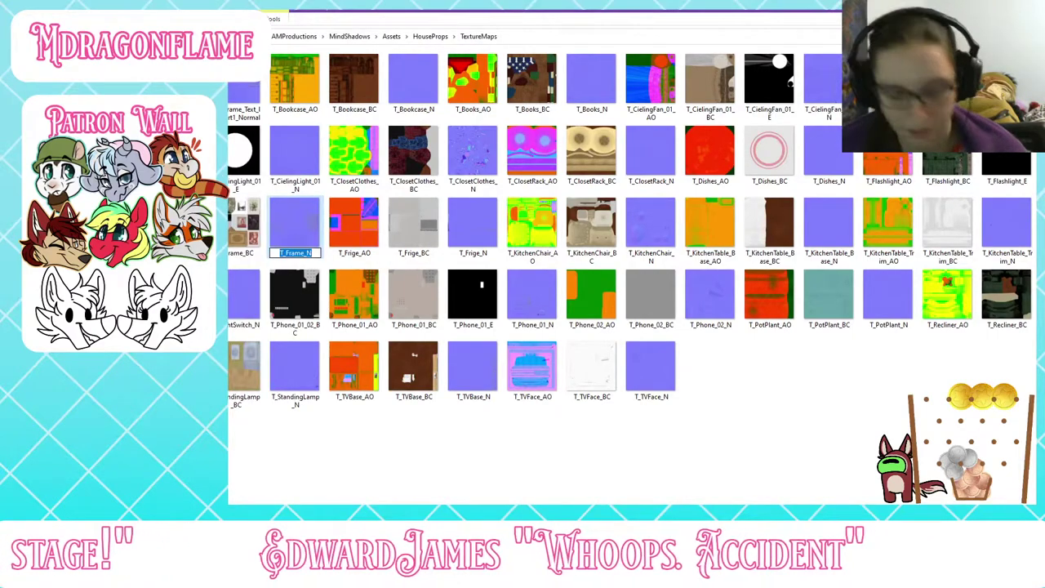
pyautogui.click(313, 233)
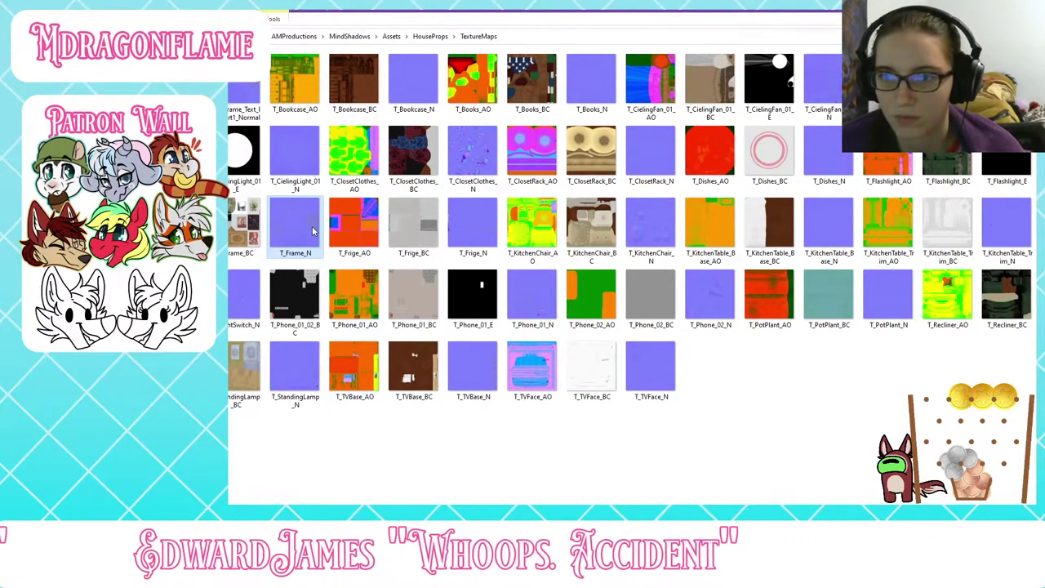
pyautogui.hotkey('alt', 'Tab')
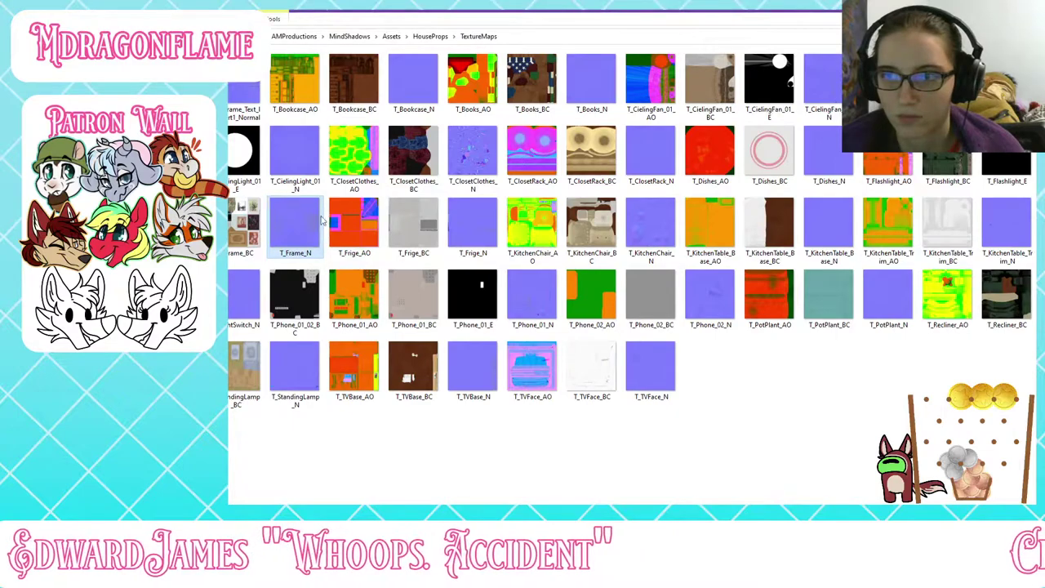
pyautogui.press('Delete')
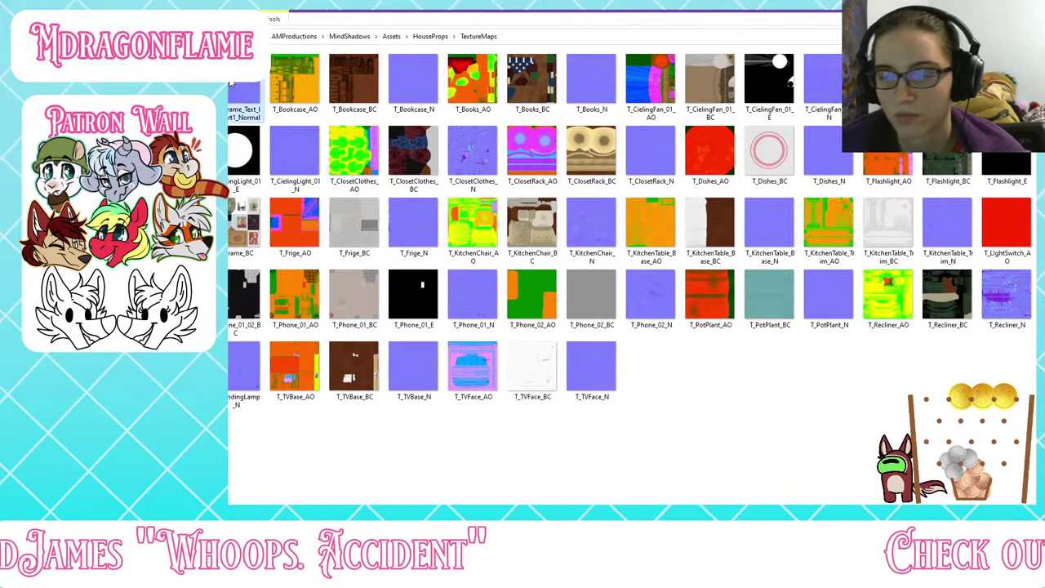
pyautogui.rightClick(226, 85)
pyautogui.click(220, 472)
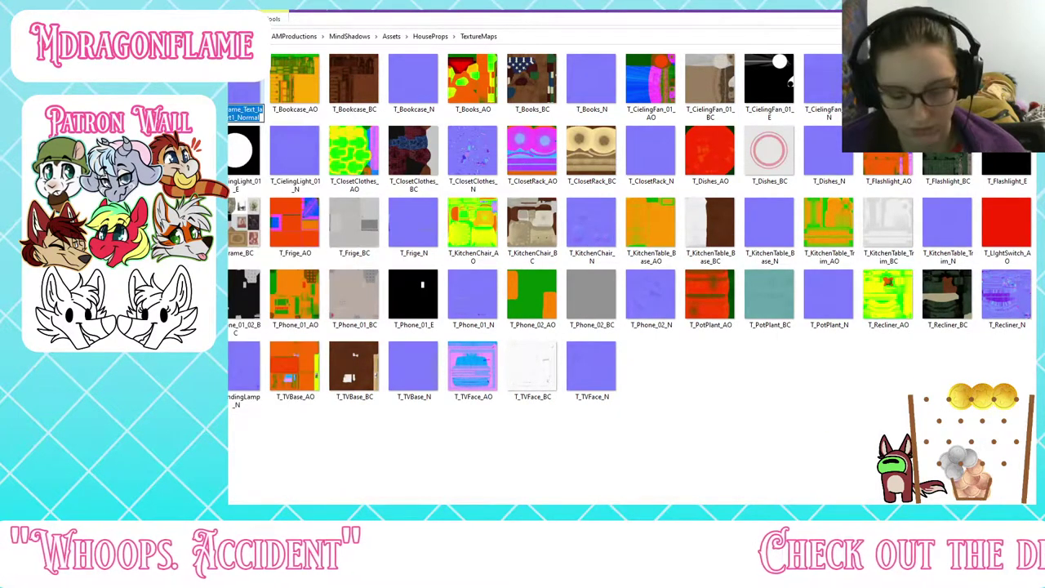
pyautogui.write('T_Frame_N')
pyautogui.press('Return')
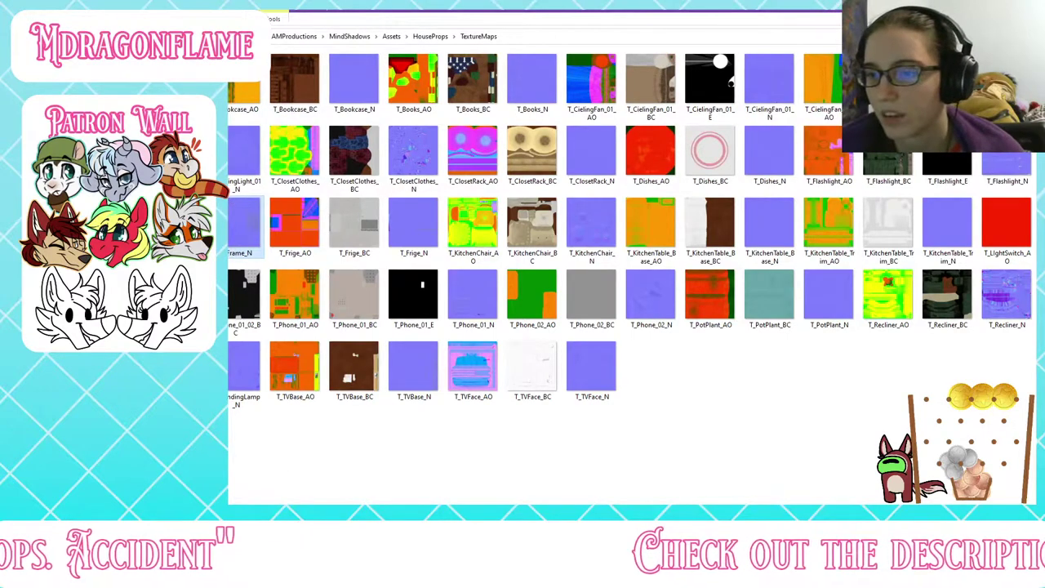
# Step: Return to Unreal Engine and examine the newly imported pot plant, fridge and frame meshes in House_Int
pyautogui.click(481, 542)
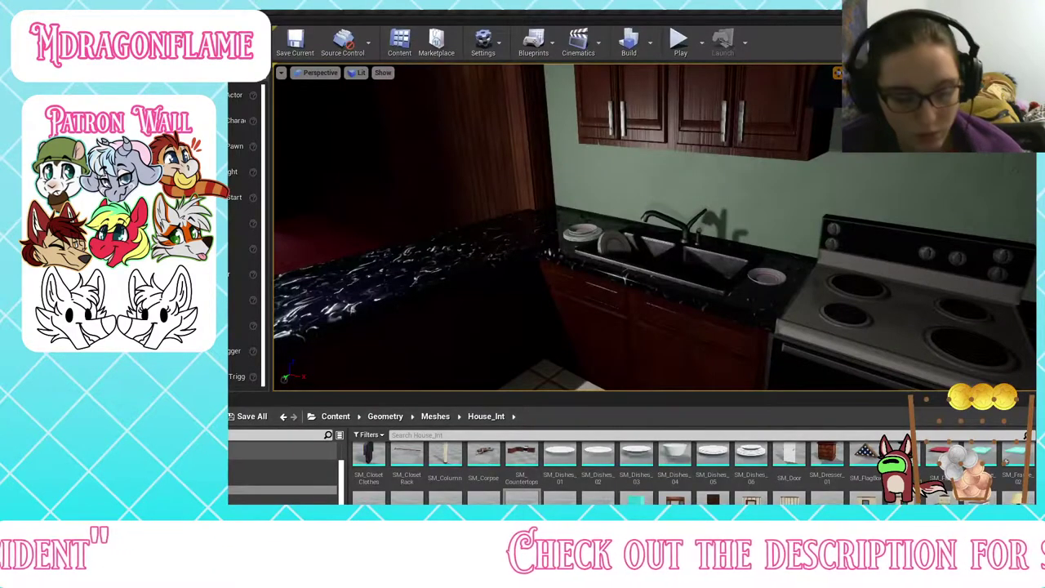
pyautogui.scroll(-5, 645, 474)
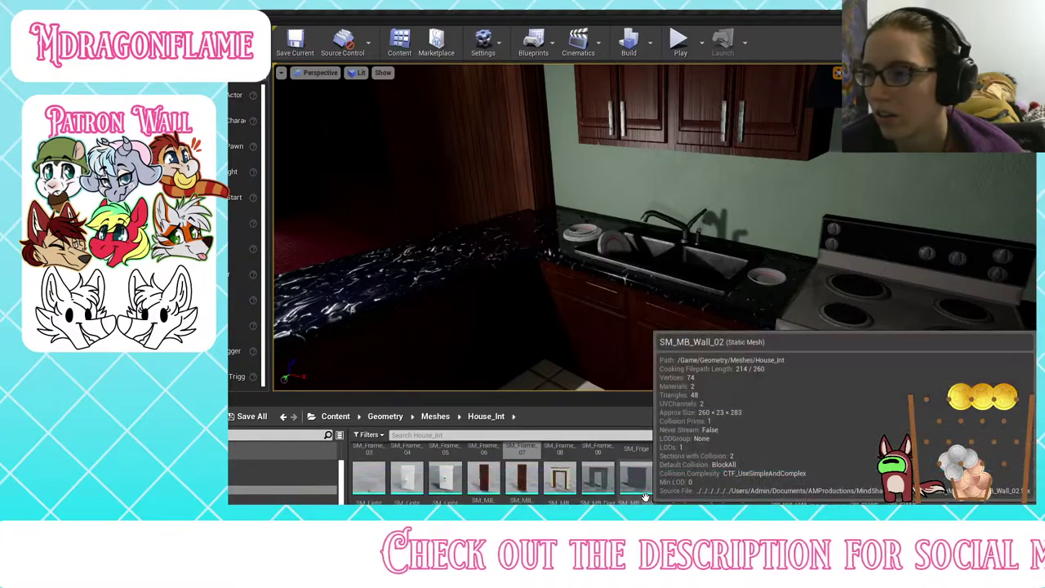
pyautogui.scroll(-3, 648, 481)
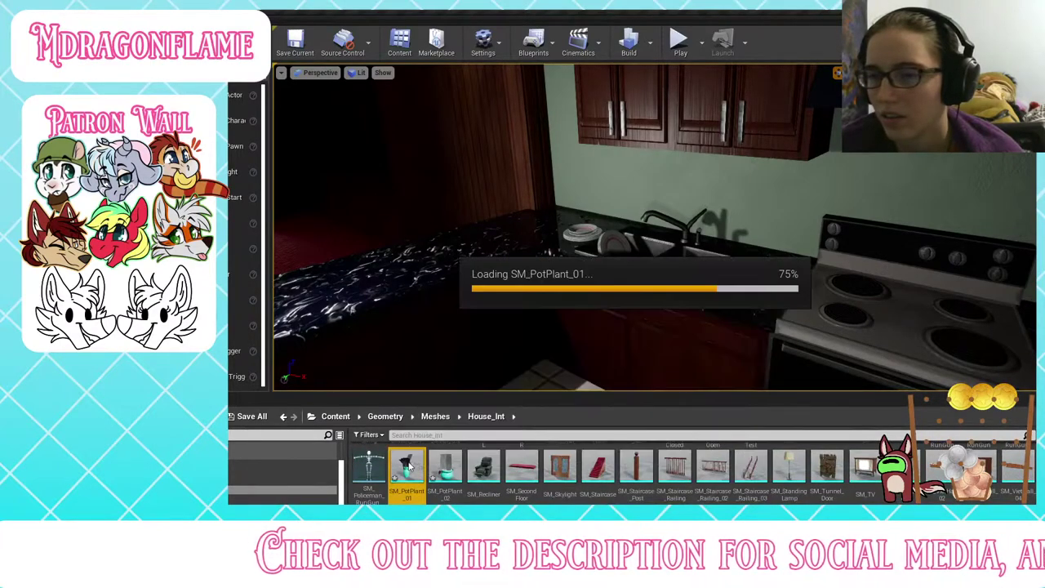
pyautogui.scroll(-5, 408, 472)
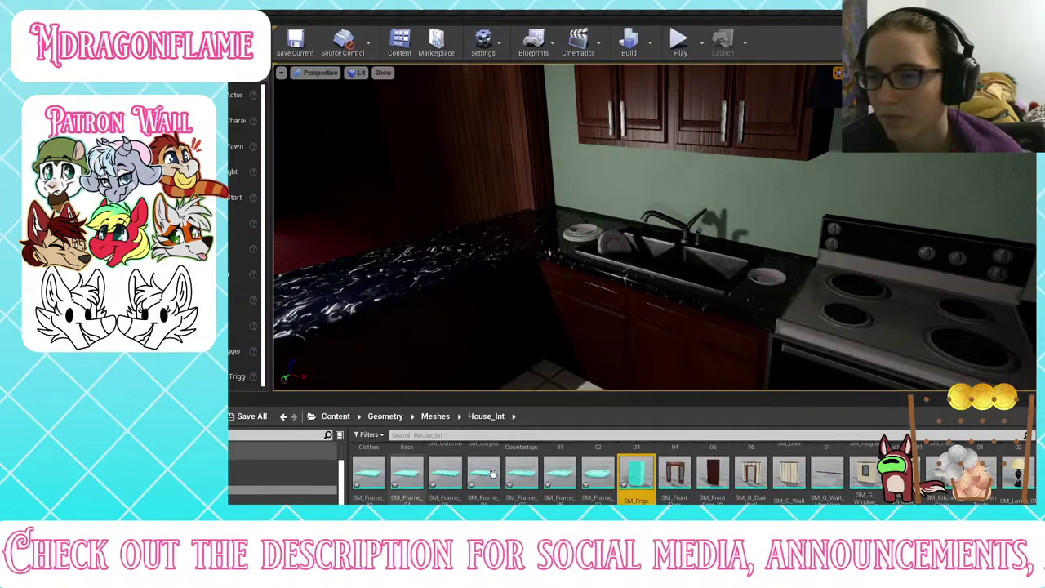
pyautogui.scroll(1, 493, 474)
pyautogui.scroll(1, 1005, 461)
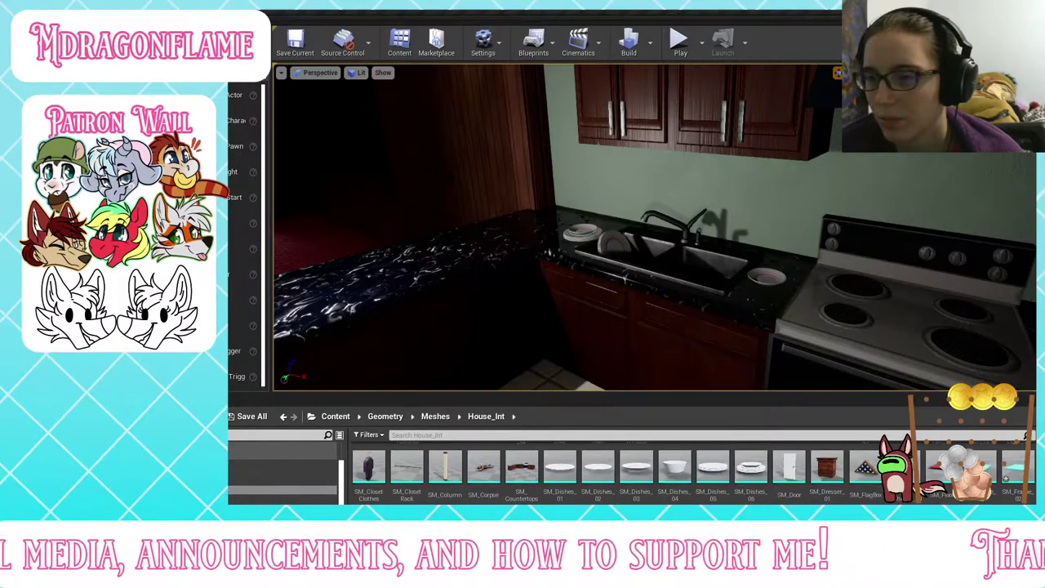
pyautogui.scroll(-1, 636, 469)
pyautogui.scroll(1, 375, 461)
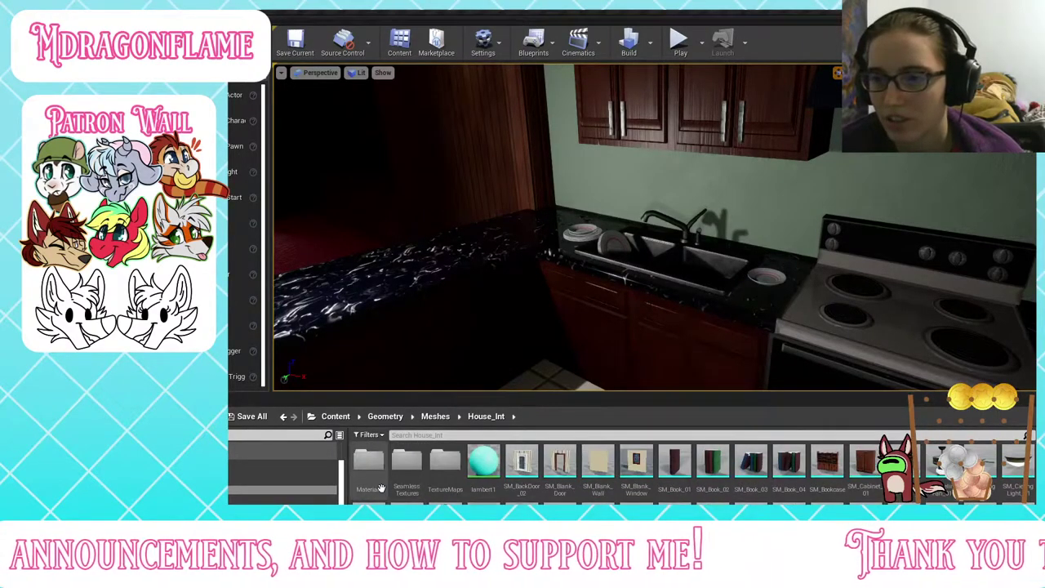
# Step: Create a new material in the Materials folder of House_Int
pyautogui.doubleClick(368, 459)
pyautogui.scroll(-4, 480, 480)
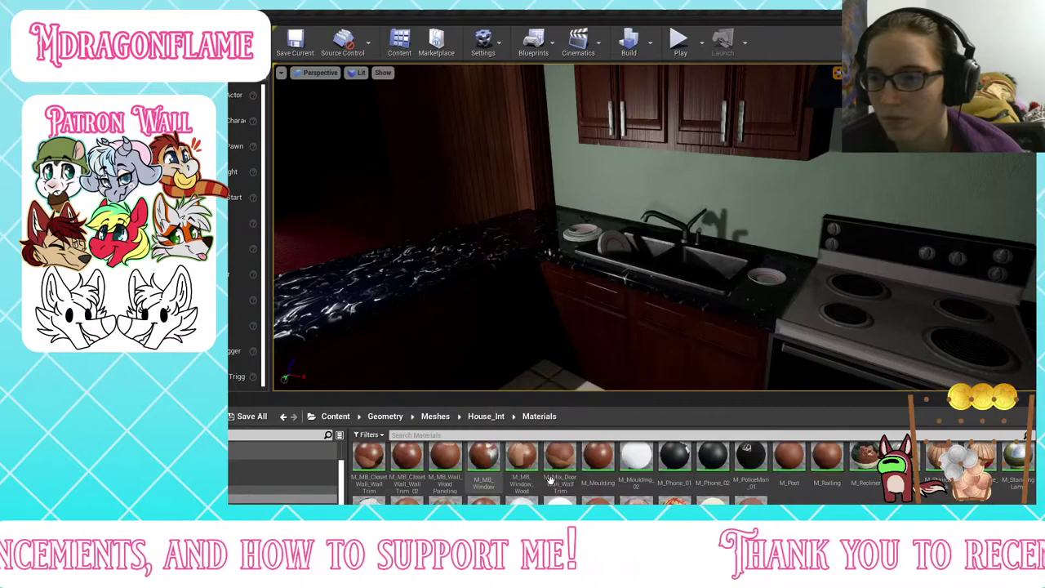
pyautogui.rightClick(812, 499)
pyautogui.click(849, 276)
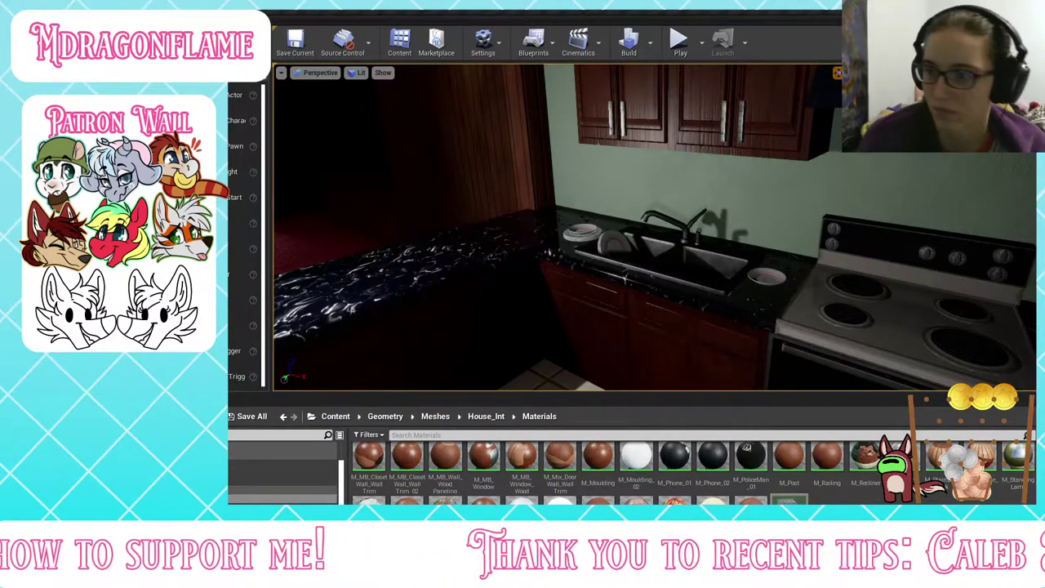
pyautogui.press('Return')
# Step: Add a second new material alongside the existing house materials
pyautogui.scroll(-2, 904, 490)
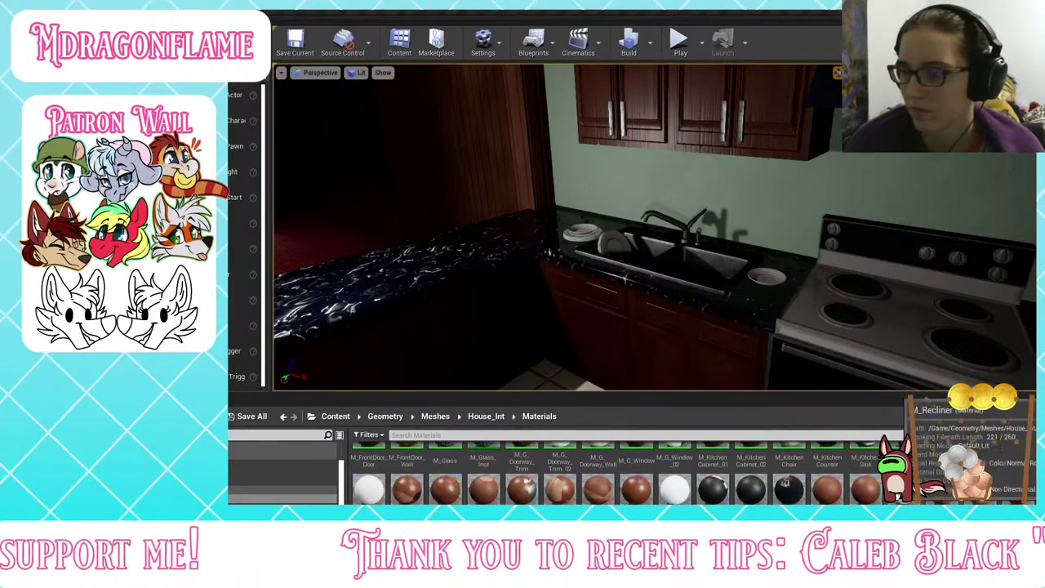
pyautogui.scroll(3, 902, 489)
pyautogui.doubleClick(835, 462)
pyautogui.scroll(-2, 776, 479)
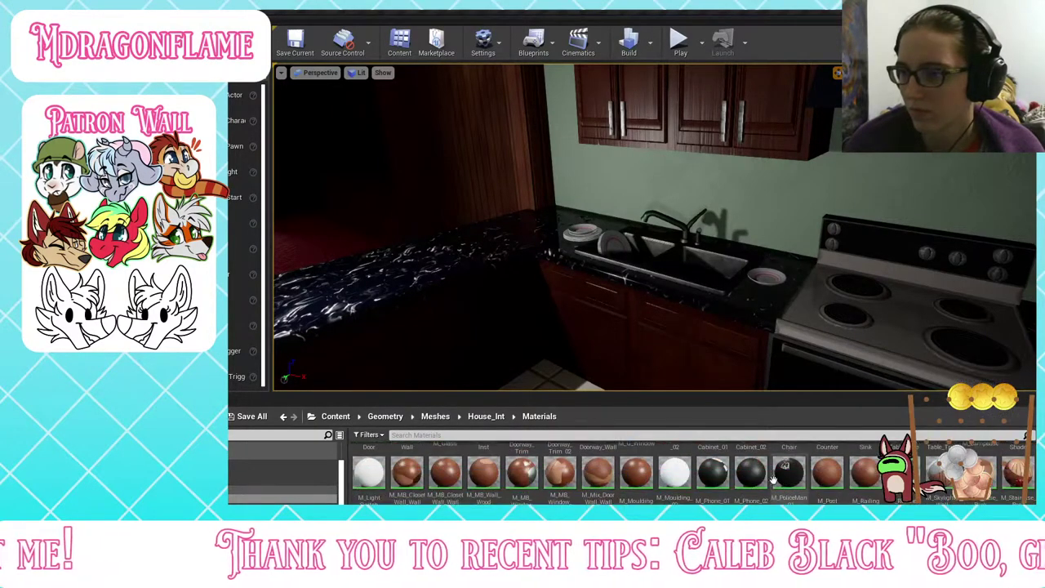
pyautogui.rightClick(835, 491)
pyautogui.click(876, 295)
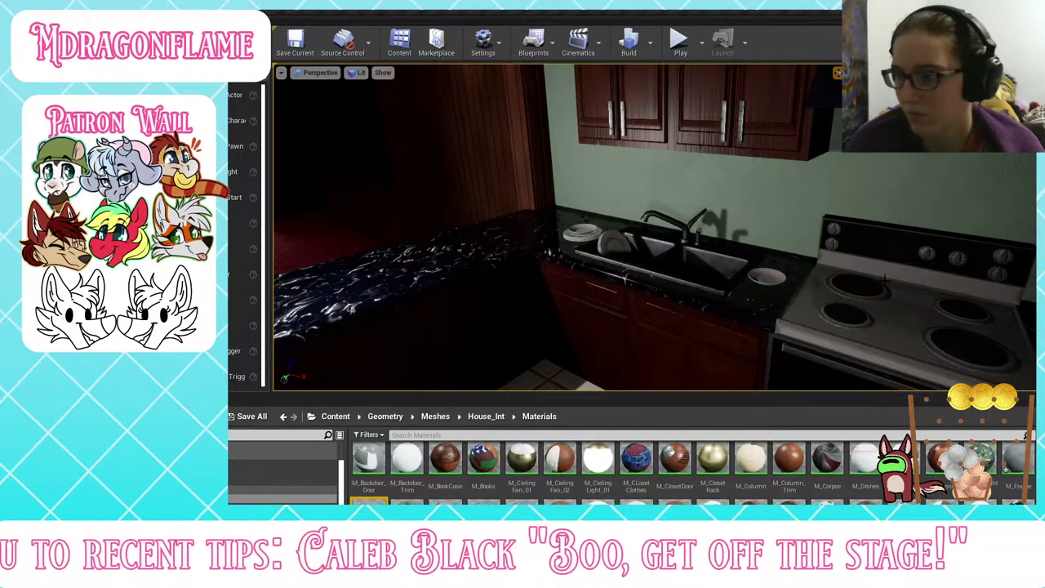
# Step: Create a third new material in the Materials folder of House_Int and save all modified content
pyautogui.scroll(-1, 480, 482)
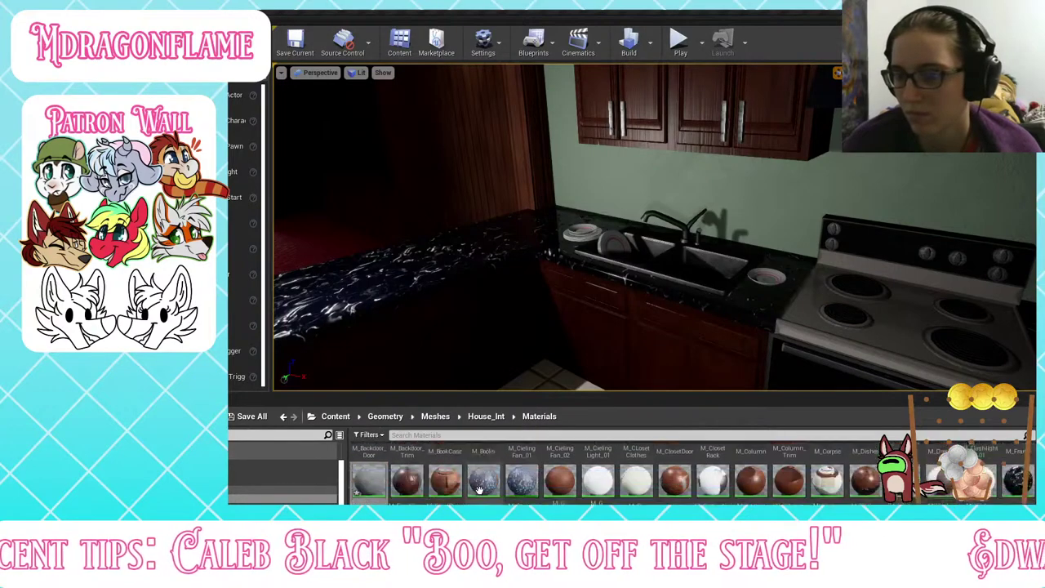
pyautogui.scroll(-2, 480, 488)
pyautogui.rightClick(872, 478)
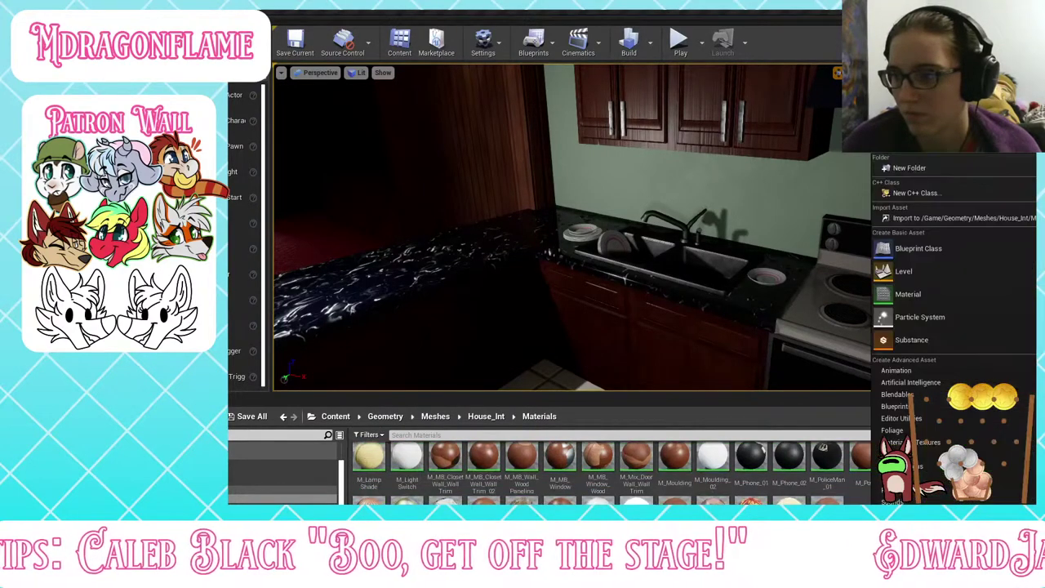
pyautogui.click(916, 303)
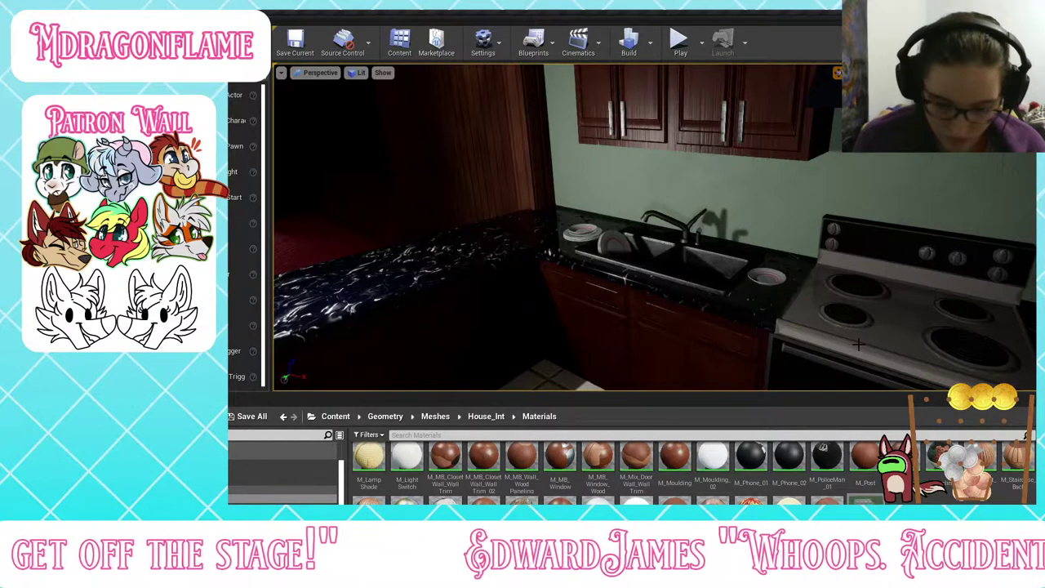
pyautogui.press('Return')
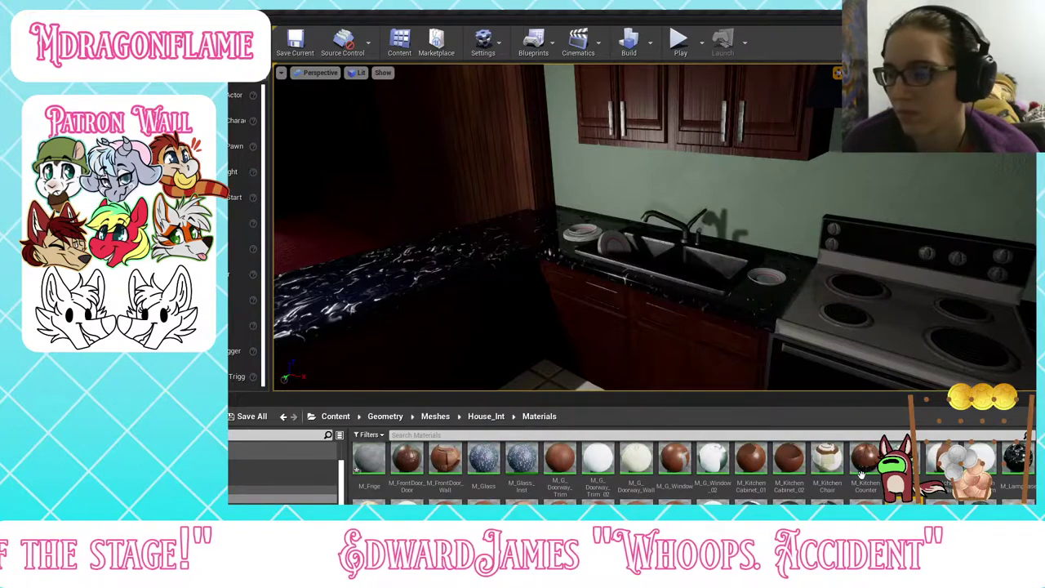
pyautogui.click(253, 417)
pyautogui.click(730, 382)
# Step: Start an import into the TextureMaps folder of House_Int and browse to the HouseProps TextureMaps directory
pyautogui.click(486, 417)
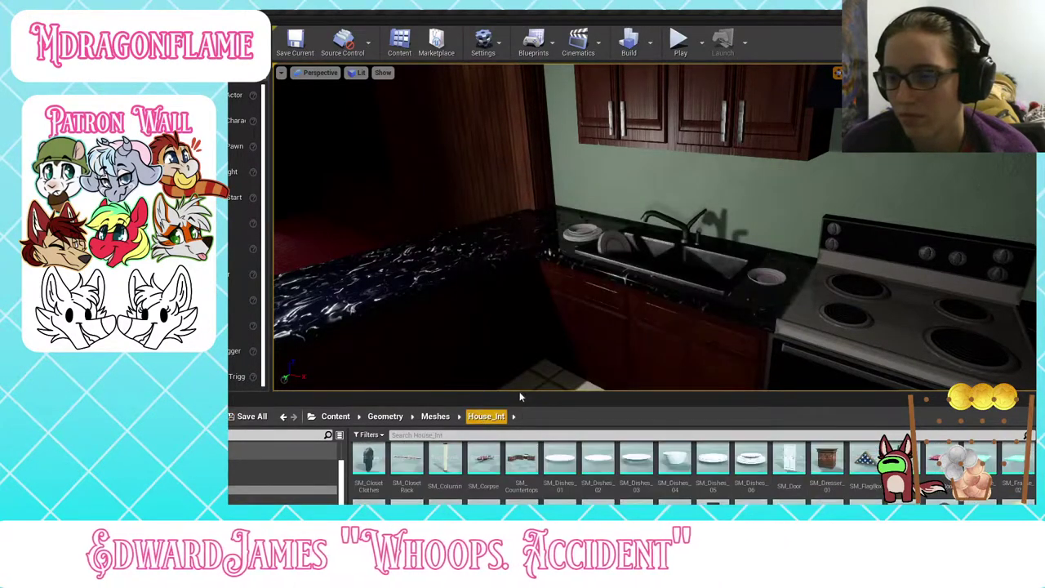
pyautogui.scroll(5, 466, 475)
pyautogui.doubleClick(445, 467)
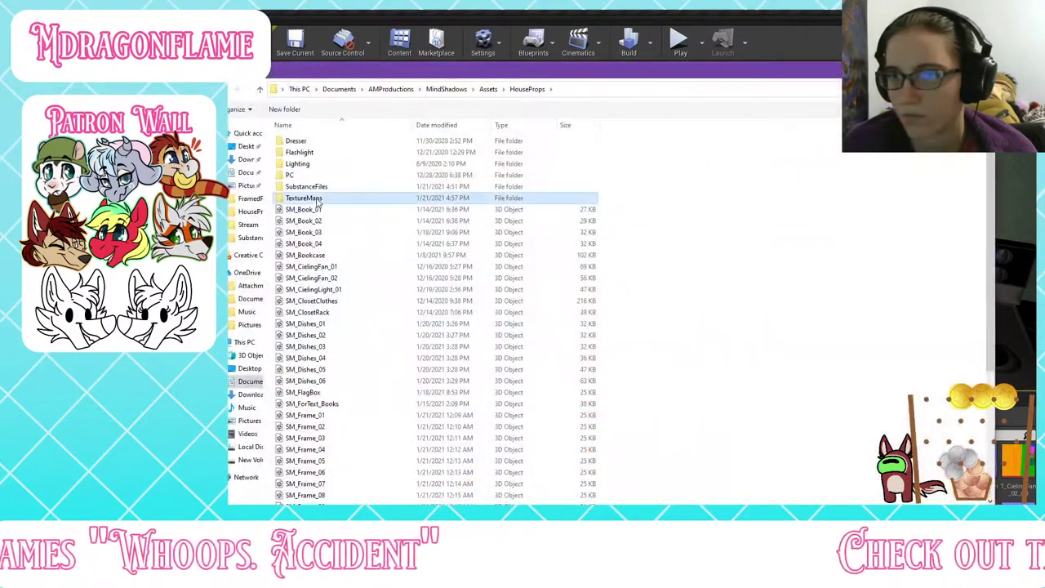
pyautogui.doubleClick(319, 202)
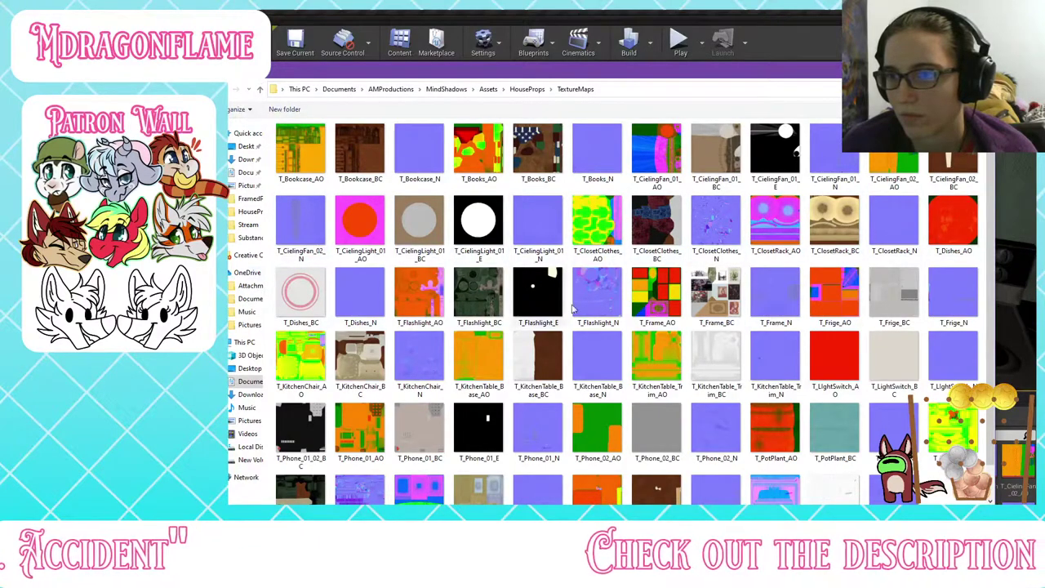
# Step: Import the AO, BC and N maps of T_Frame, T_Frige and T_PotPlant
pyautogui.click(708, 309)
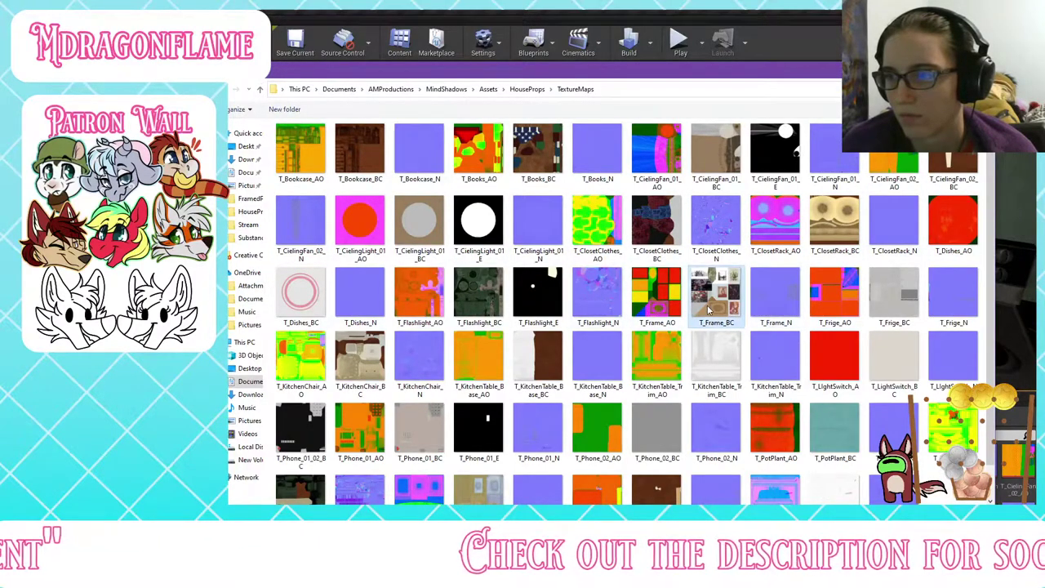
pyautogui.keyDown('ctrl'); pyautogui.click(783, 316); pyautogui.keyUp('ctrl')
pyautogui.keyDown('ctrl'); pyautogui.click(671, 303); pyautogui.keyUp('ctrl')
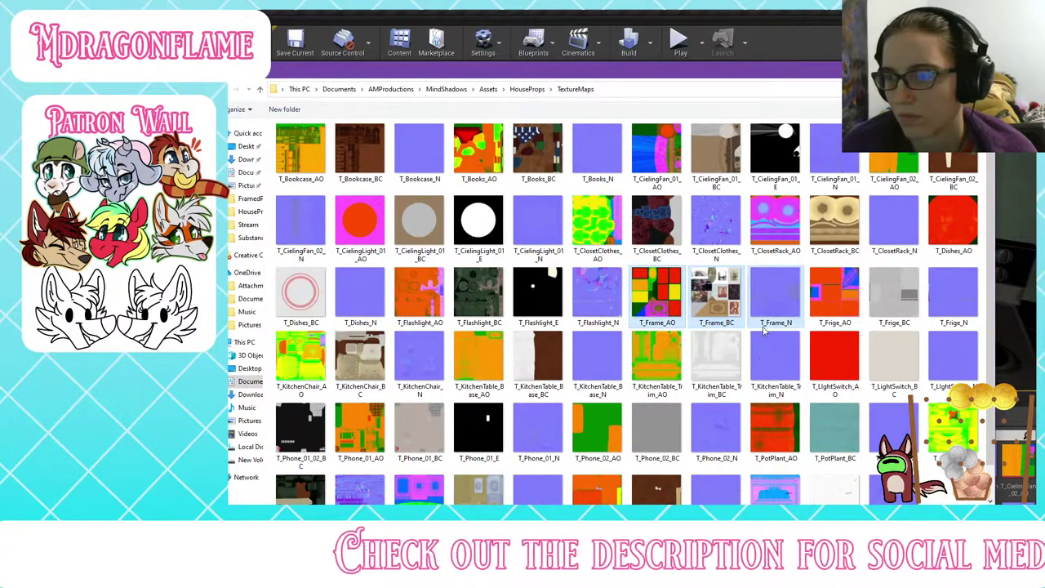
pyautogui.keyDown('ctrl'); pyautogui.click(942, 302); pyautogui.keyUp('ctrl')
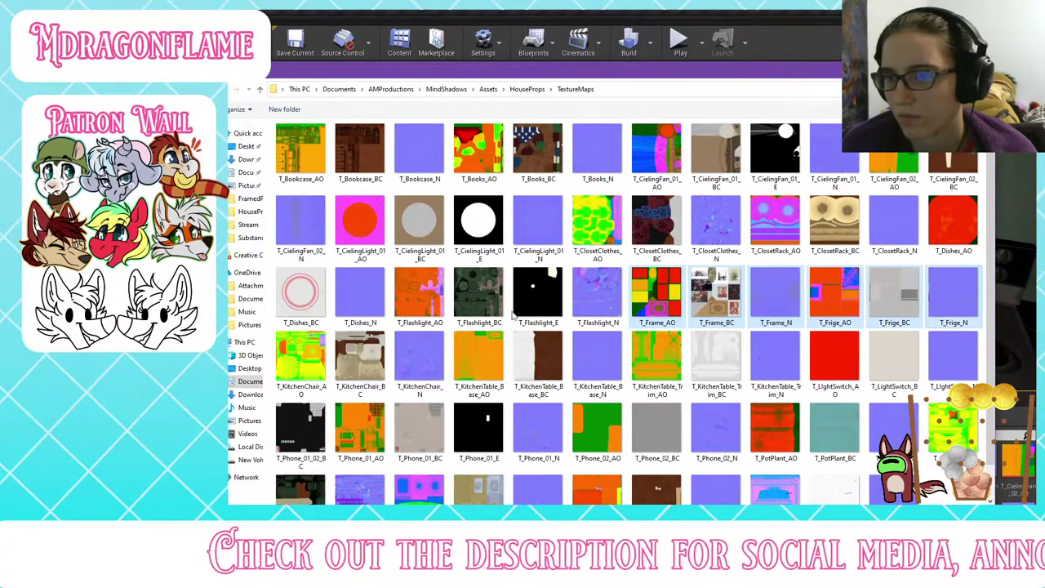
pyautogui.scroll(-1, 799, 391)
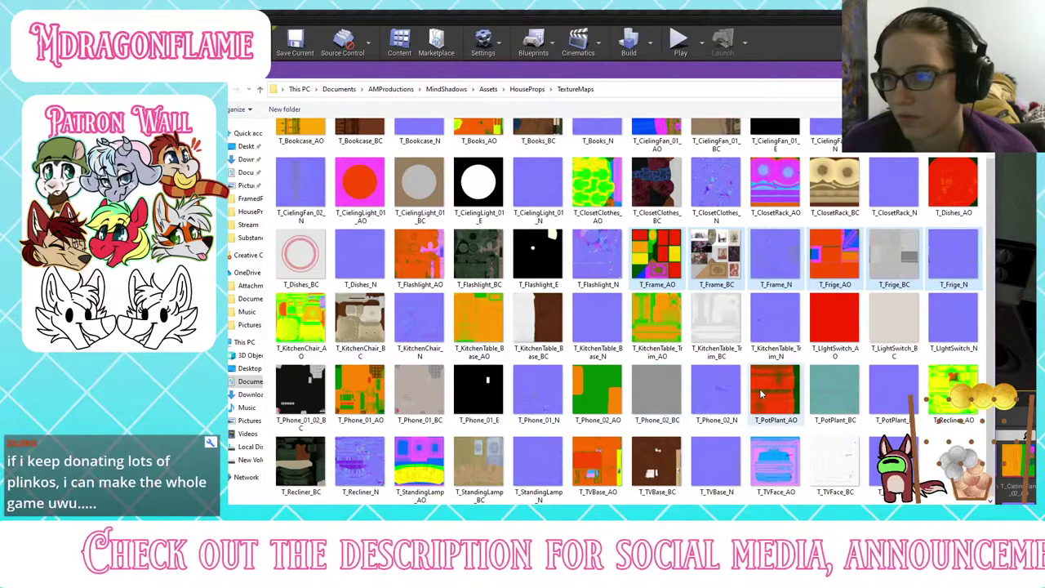
pyautogui.keyDown('ctrl'); pyautogui.click(759, 388); pyautogui.keyUp('ctrl')
pyautogui.keyDown('ctrl'); pyautogui.click(820, 400); pyautogui.keyUp('ctrl')
pyautogui.keyDown('ctrl'); pyautogui.click(878, 387); pyautogui.keyUp('ctrl')
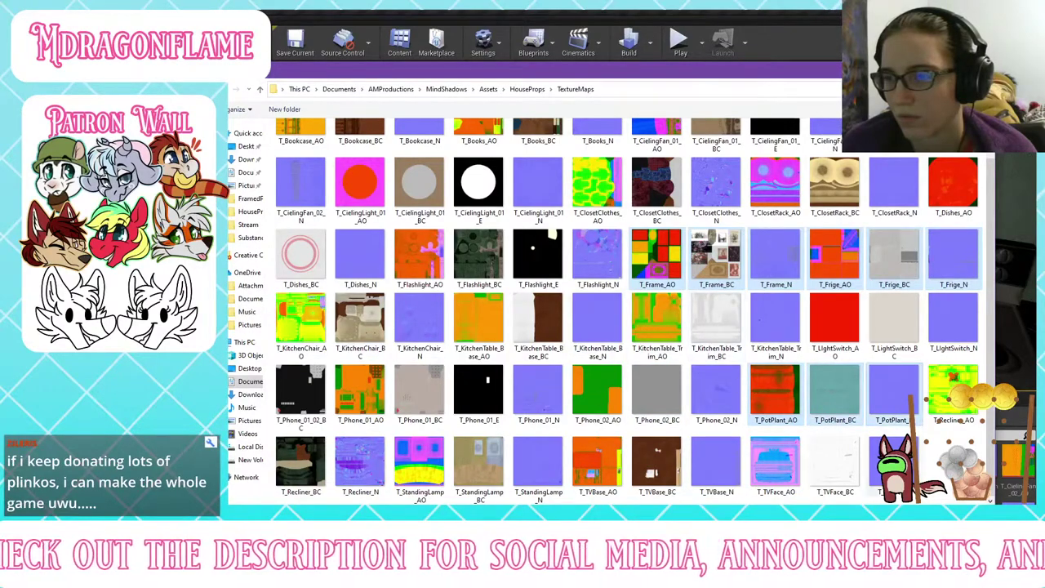
pyautogui.press('Return')
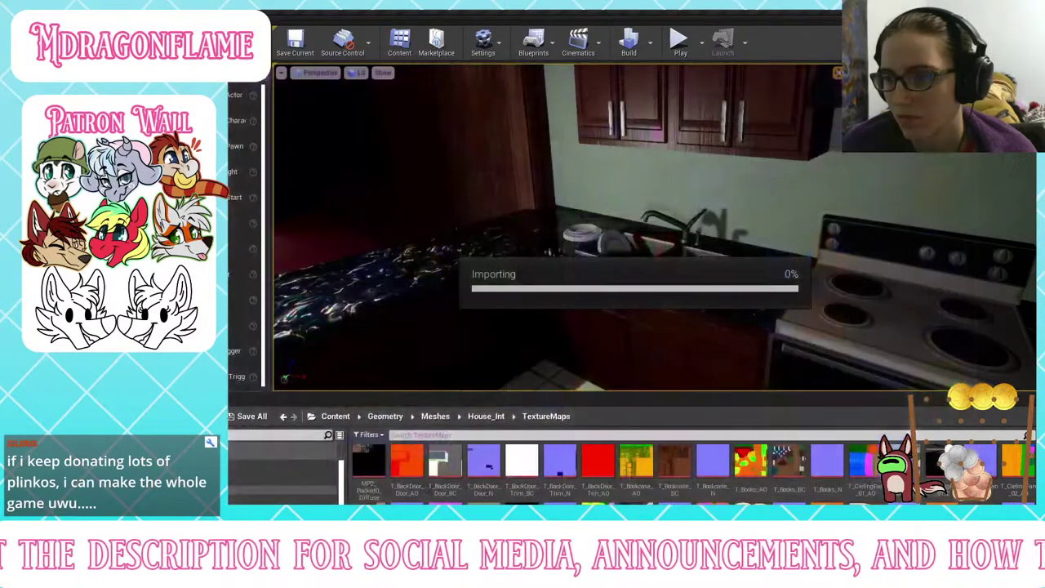
# Step: Look through the TextureMaps folder for the newly imported frame, fridge and pot plant maps
pyautogui.scroll(-3, 677, 473)
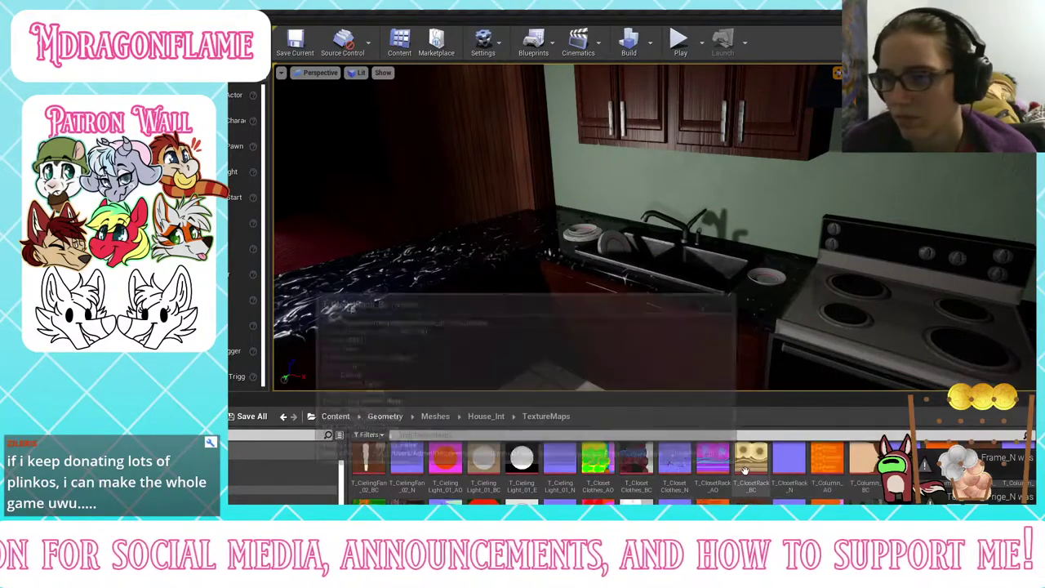
pyautogui.scroll(1, 555, 483)
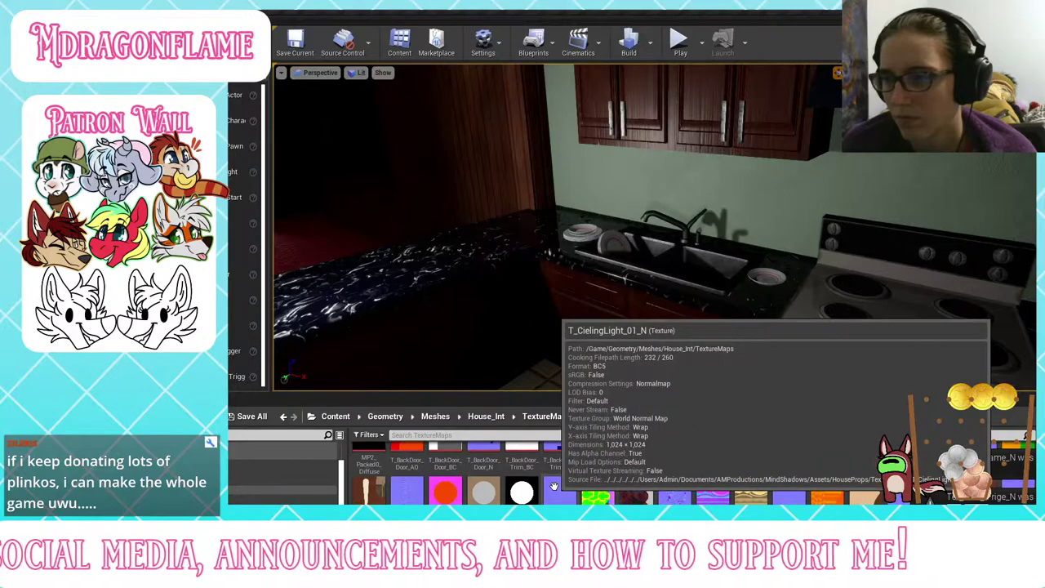
pyautogui.scroll(-3, 627, 484)
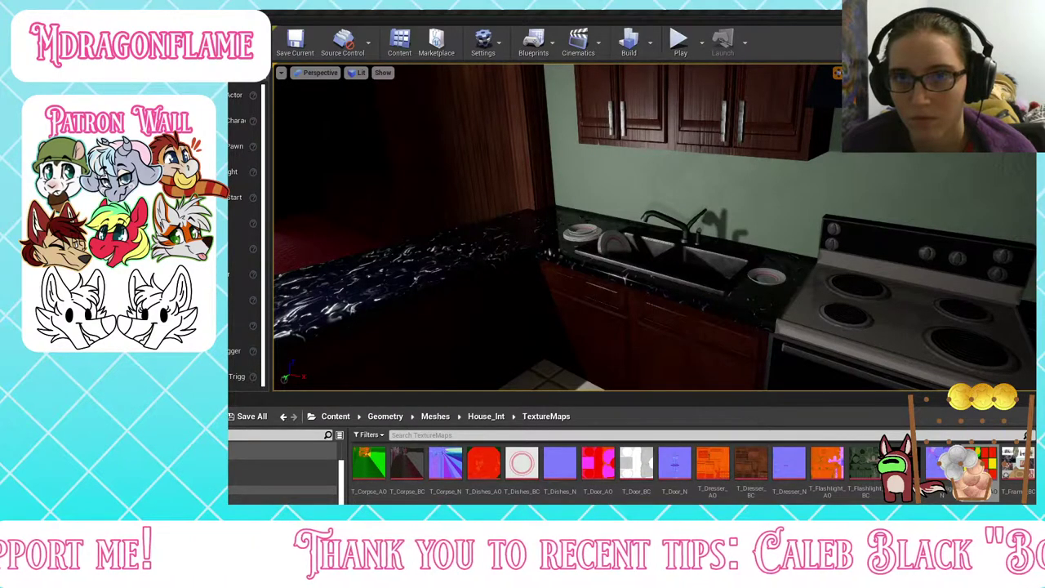
pyautogui.scroll(-3, 590, 481)
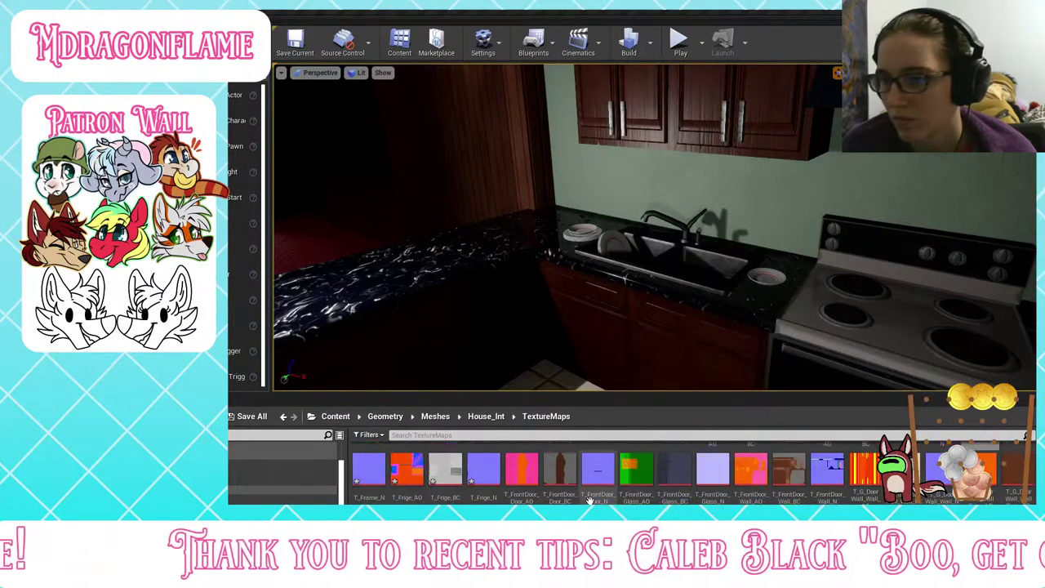
pyautogui.scroll(-3, 590, 498)
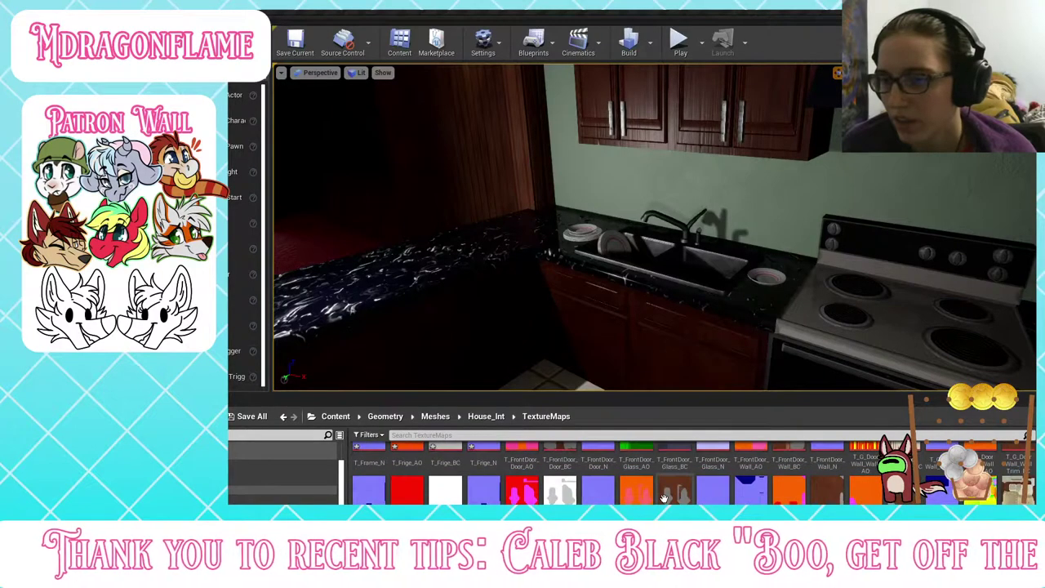
pyautogui.scroll(-5, 664, 490)
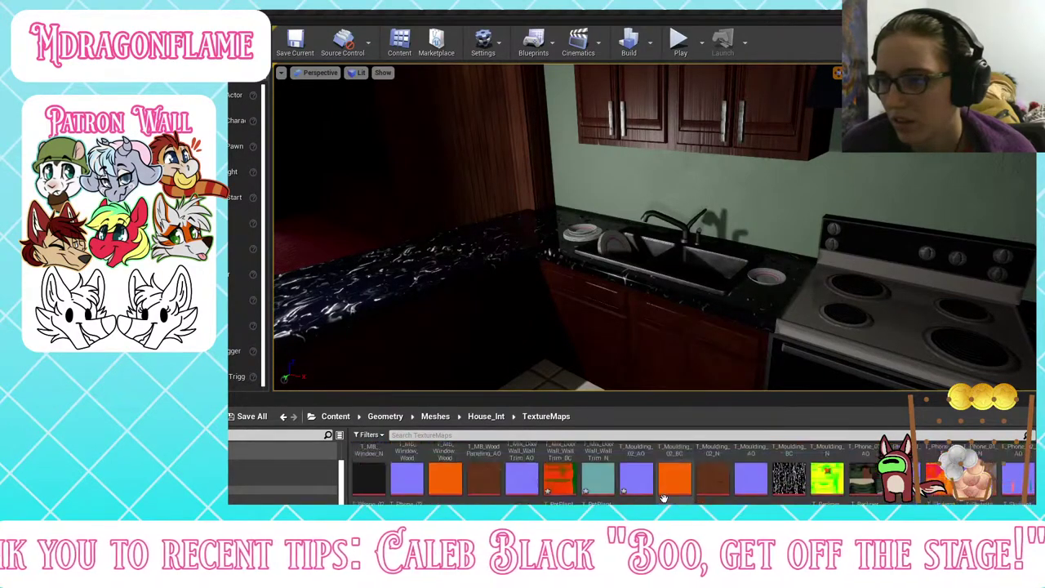
pyautogui.scroll(-3, 664, 498)
pyautogui.scroll(-5, 663, 498)
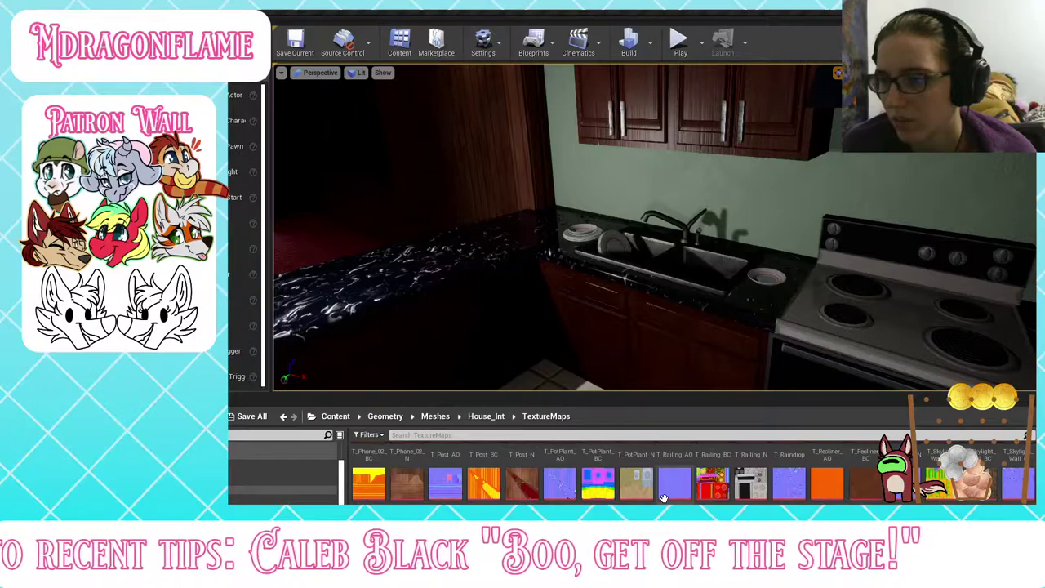
pyautogui.scroll(5, 664, 498)
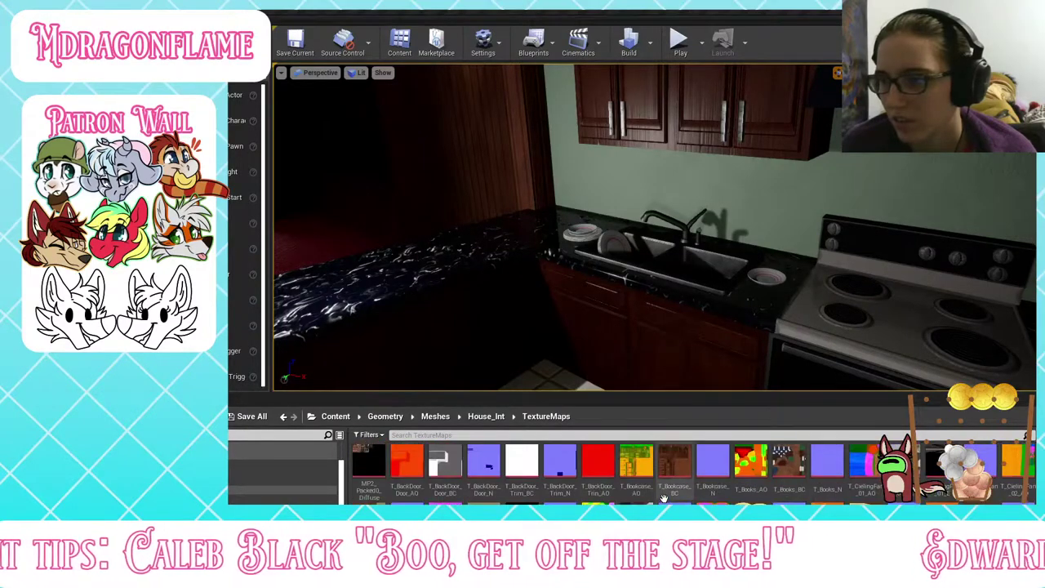
pyautogui.scroll(-2, 664, 498)
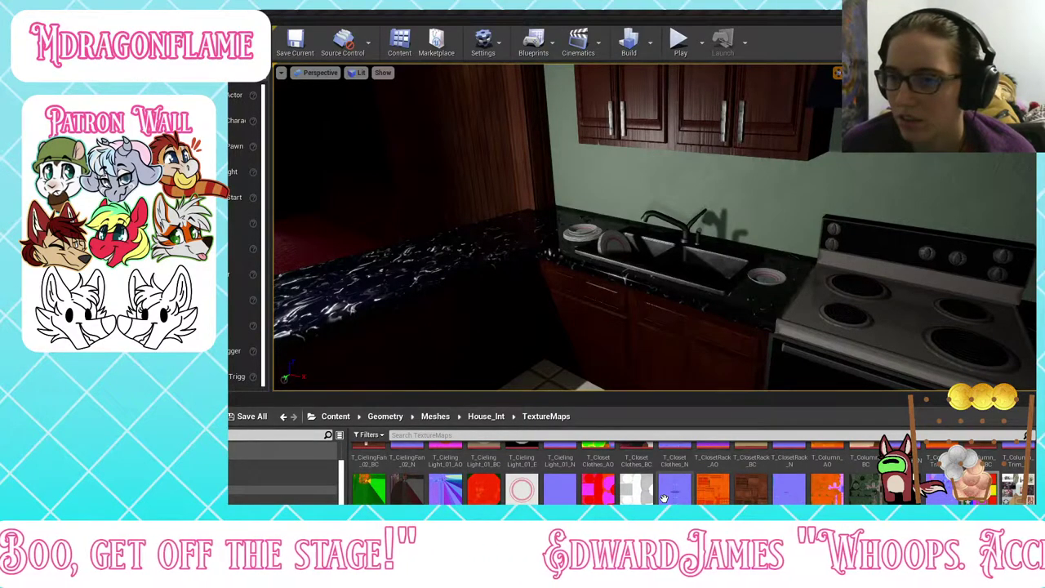
pyautogui.scroll(-2, 663, 496)
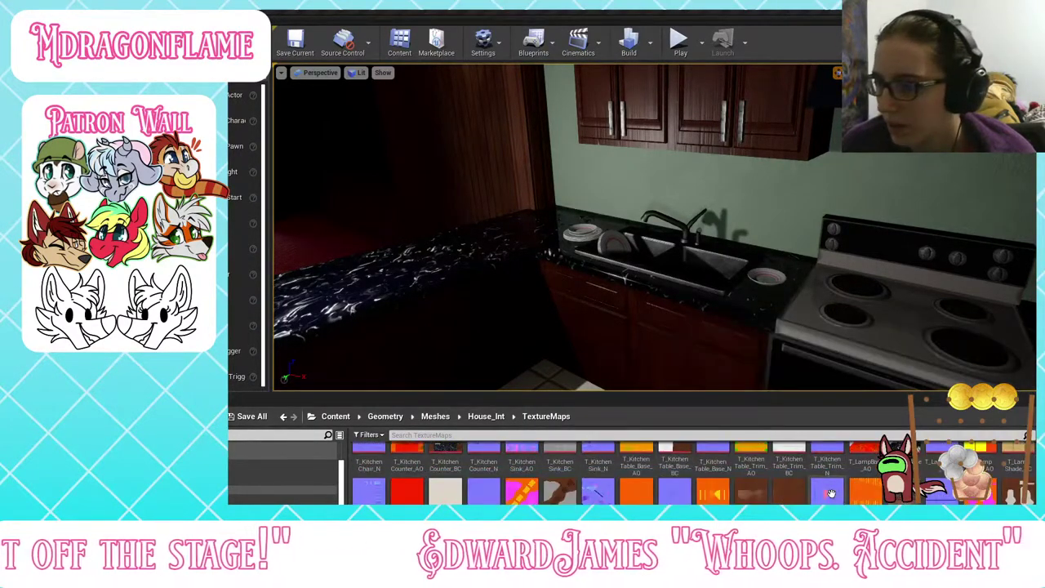
# Step: Save all modified content, including the newly imported texture maps
pyautogui.scroll(-2, 829, 493)
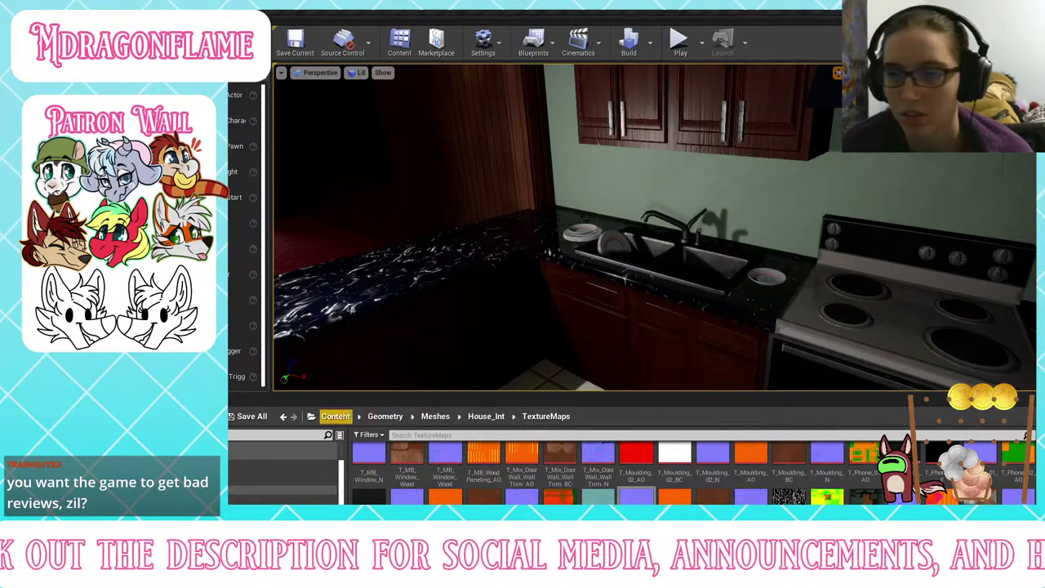
pyautogui.click(245, 417)
pyautogui.click(731, 389)
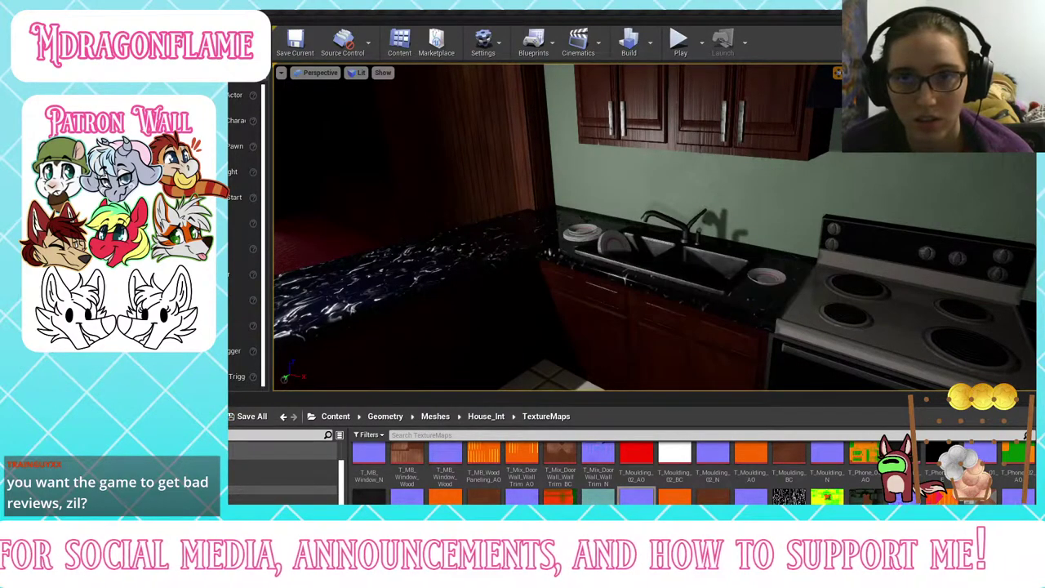
# Step: Pick the T_Frige_AO, T_Frige_BC and T_Frige_N maps in turn for the fridge material and save all
pyautogui.scroll(-5, 728, 490)
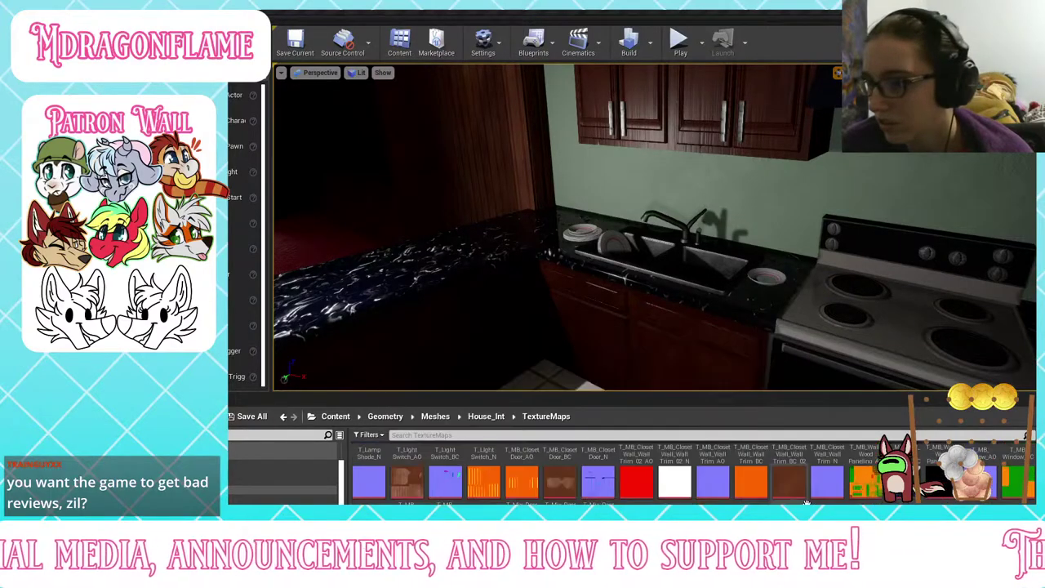
pyautogui.scroll(5, 694, 467)
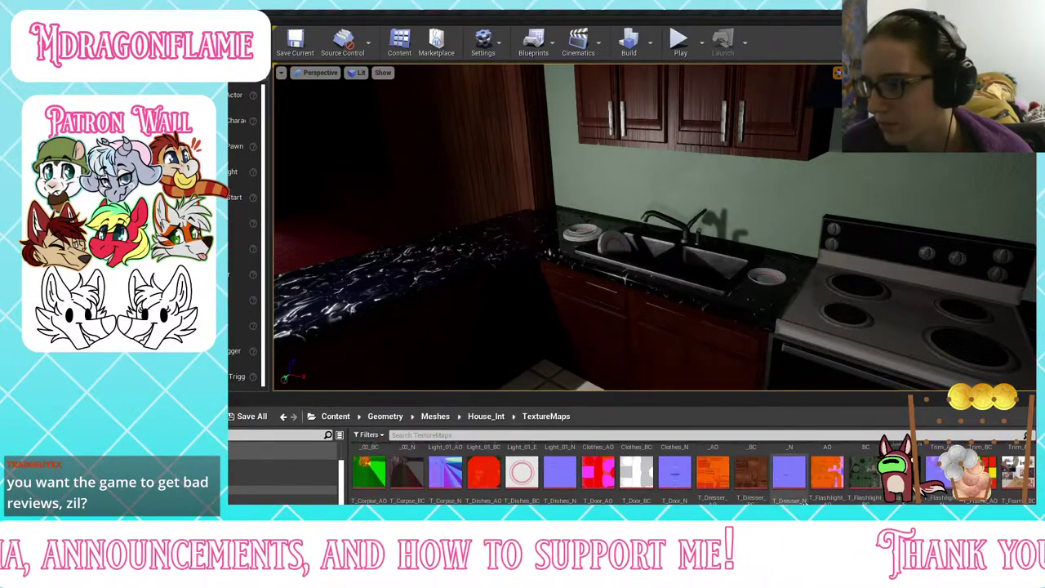
pyautogui.scroll(-5, 694, 482)
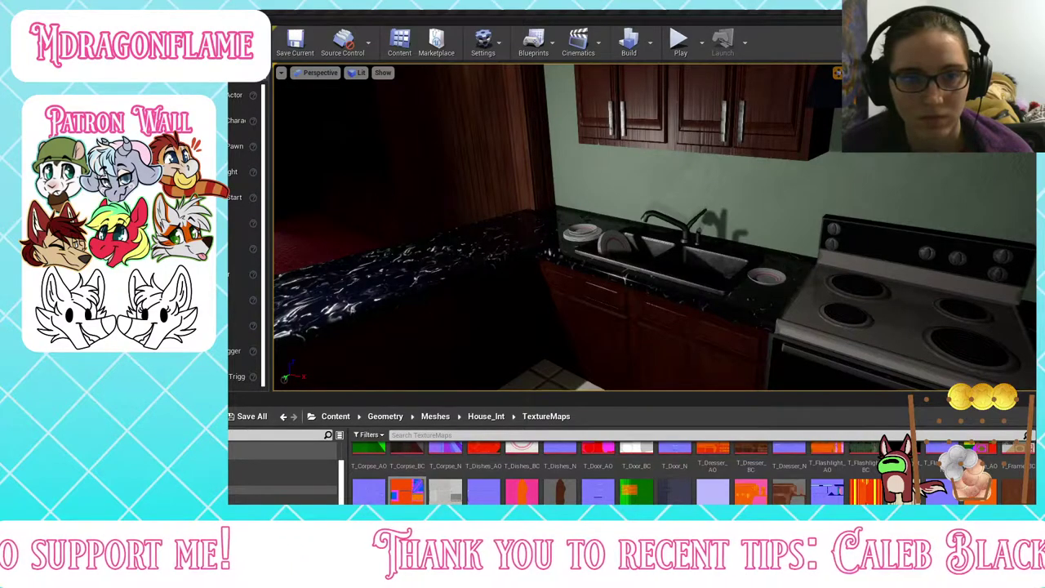
pyautogui.click(445, 494)
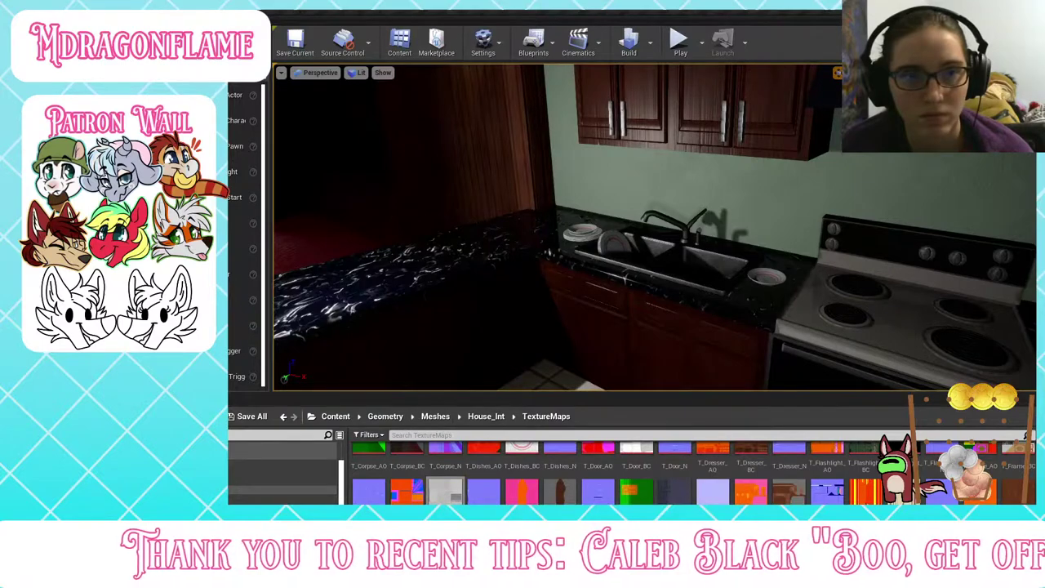
pyautogui.click(484, 493)
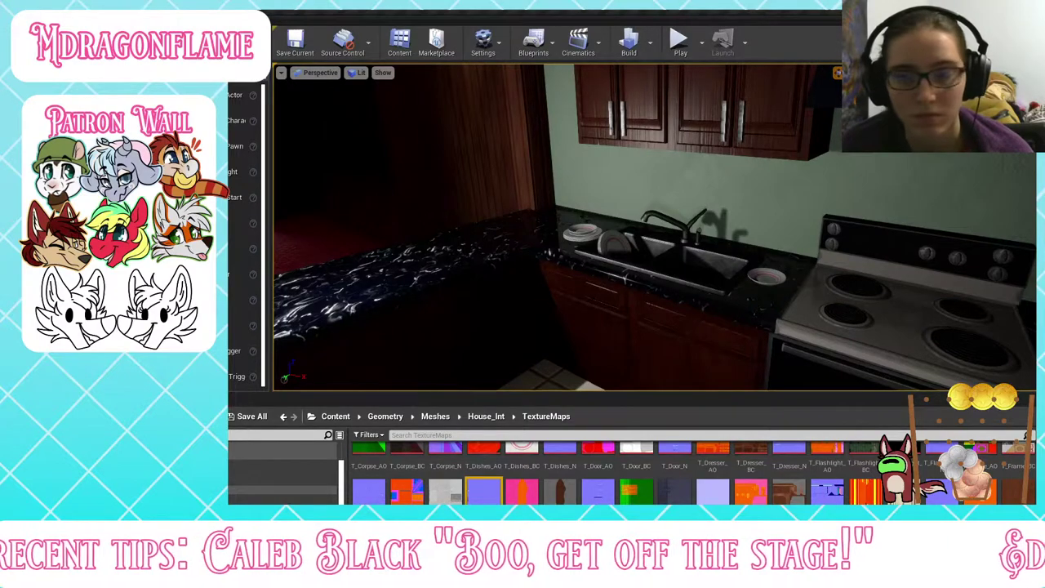
pyautogui.click(251, 416)
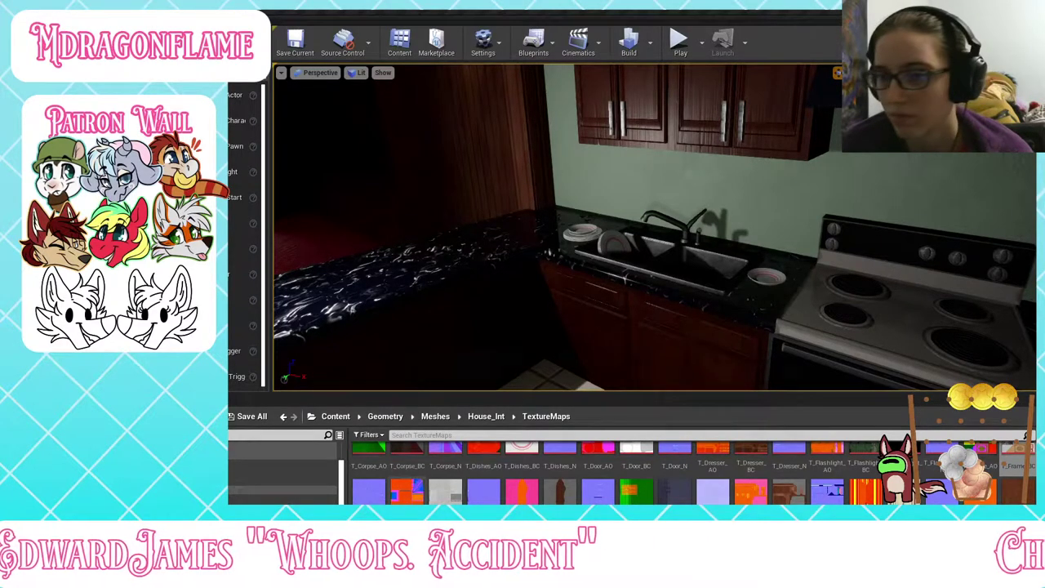
# Step: Bring the T_Frame_N map into the M_Frame material and save M_Frame
pyautogui.moveTo(369, 490); pyautogui.dragTo(228, 433)
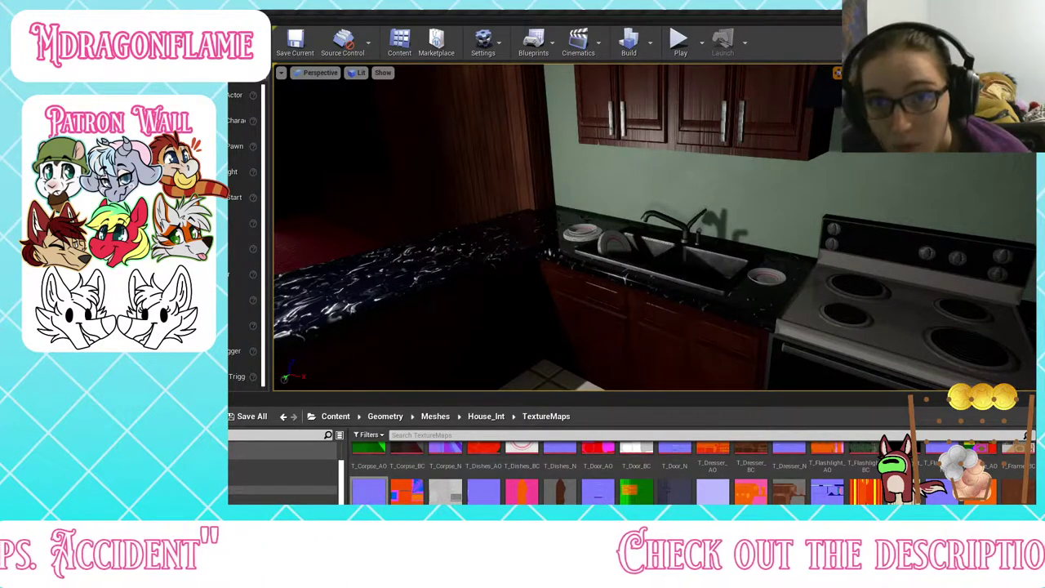
pyautogui.hotkey('ctrl', 'shift', 's')
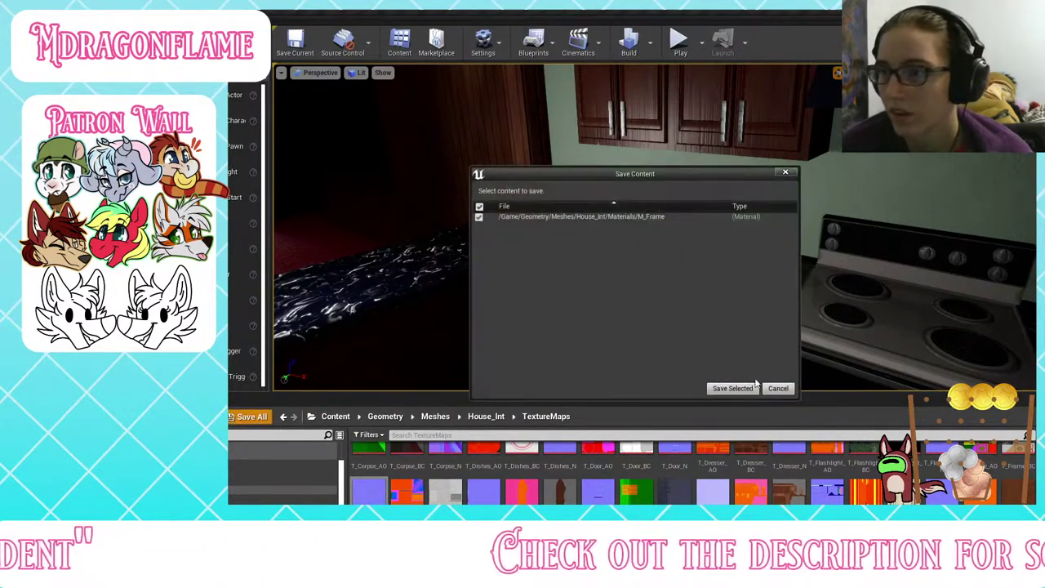
pyautogui.click(732, 389)
# Step: Return to the House_Int mesh folder and restore the editor window to a smaller size
pyautogui.click(486, 417)
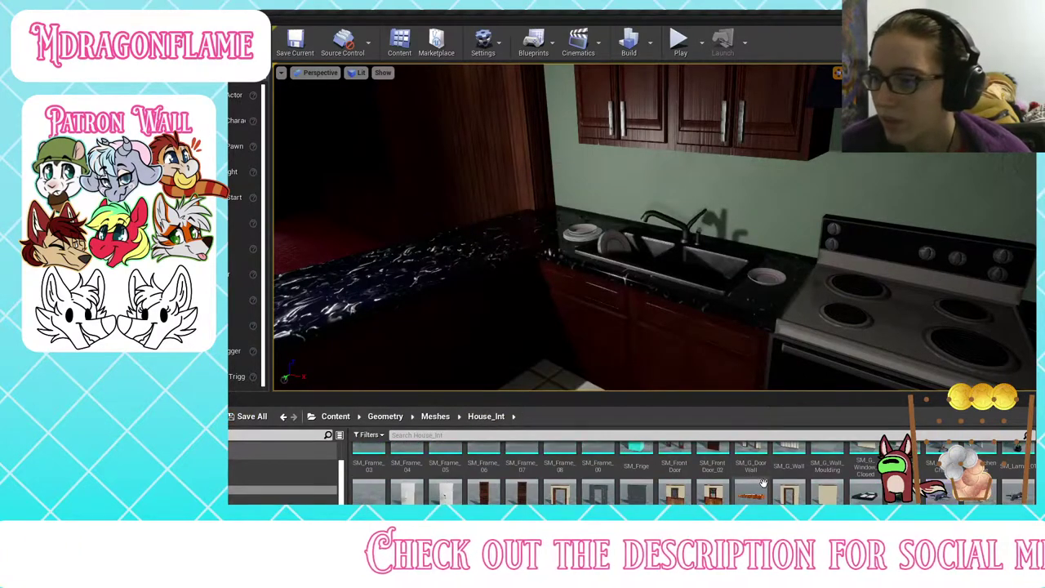
pyautogui.press('super+Down')
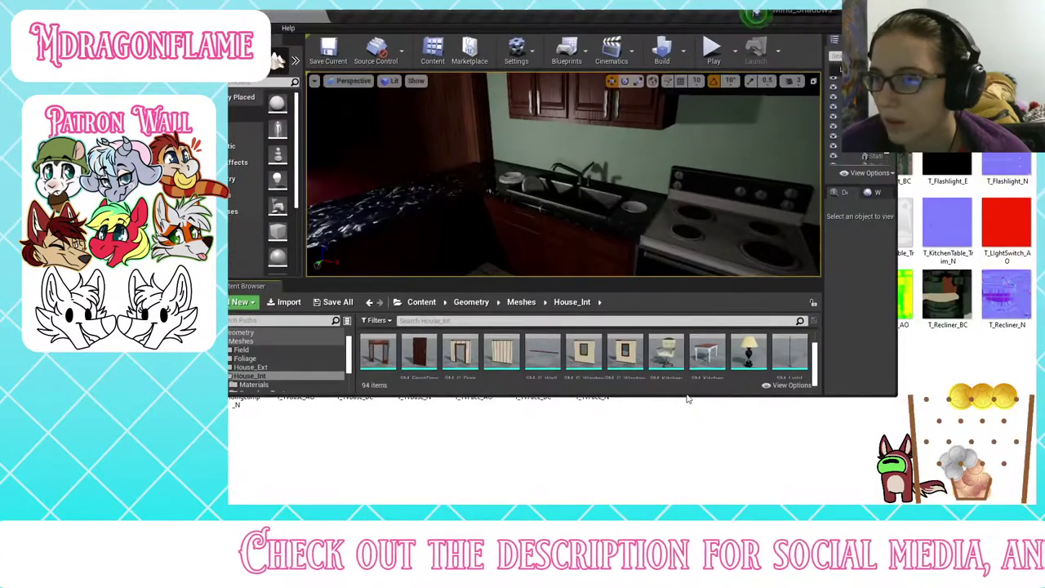
# Step: Maximize the editor, enlarge the content area, and assign M_Frige from House_Int's Materials folder to the fridge mesh
pyautogui.press('super+Up')
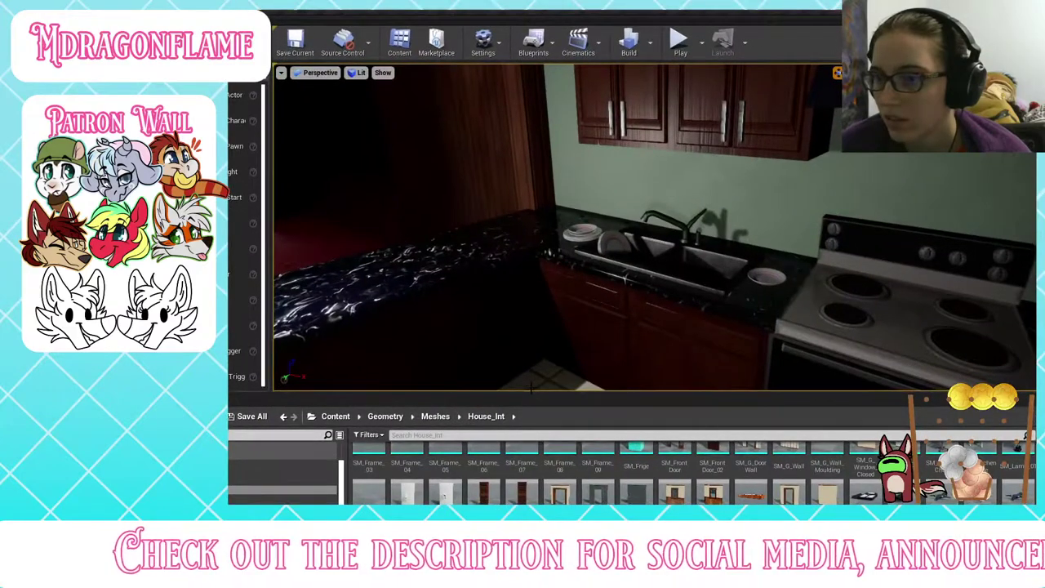
pyautogui.moveTo(532, 387); pyautogui.dragTo(531, 298)
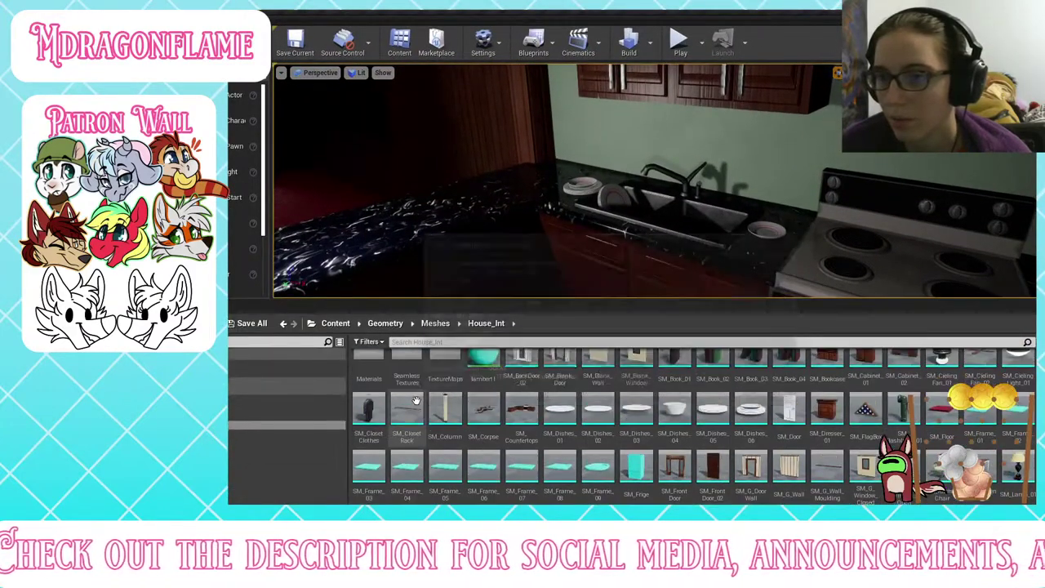
pyautogui.scroll(1, 415, 400)
pyautogui.doubleClick(368, 367)
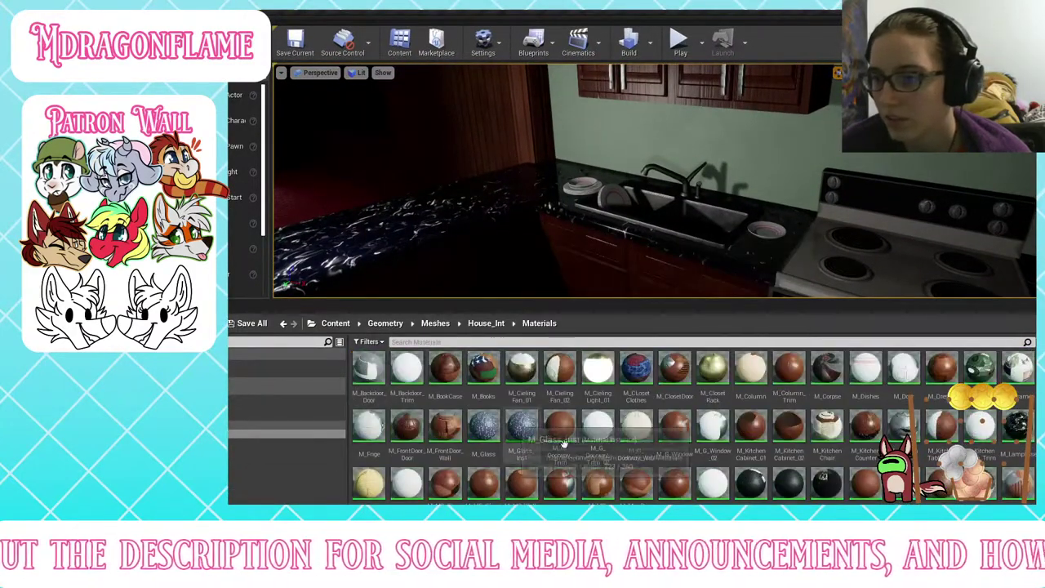
pyautogui.scroll(-1, 563, 443)
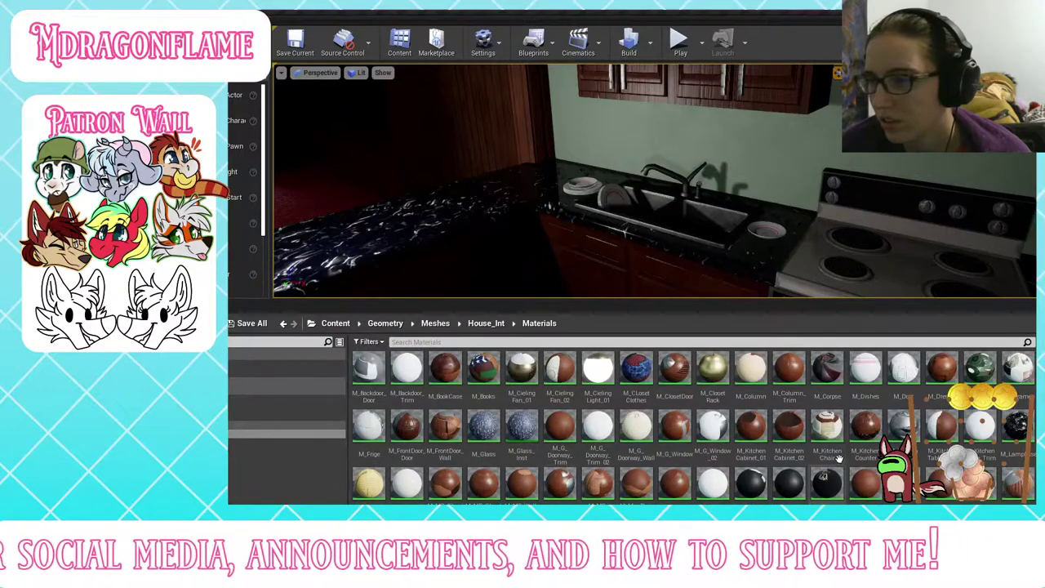
pyautogui.scroll(1, 688, 483)
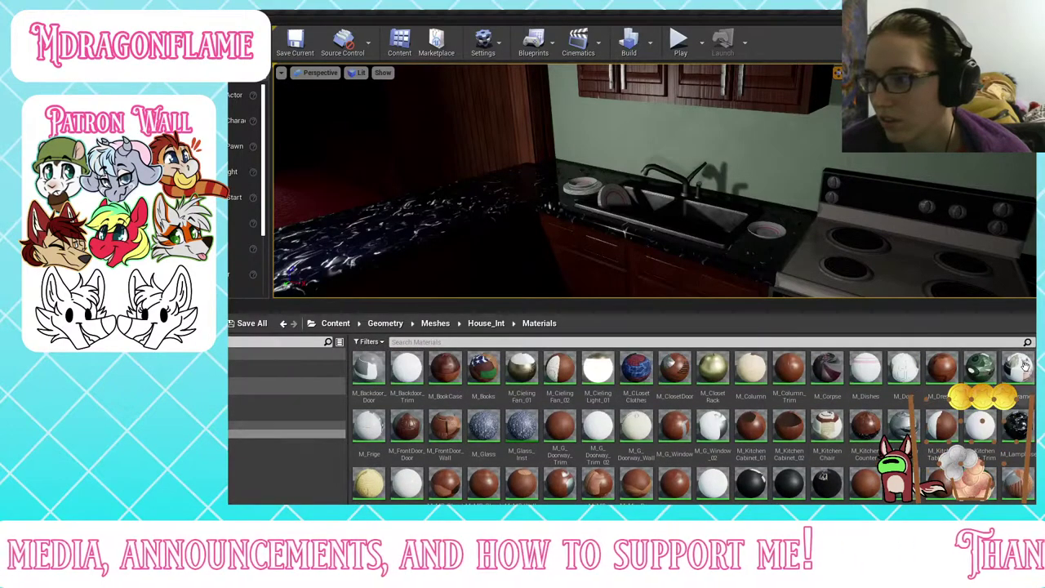
pyautogui.moveTo(369, 421); pyautogui.dragTo(273, 398)
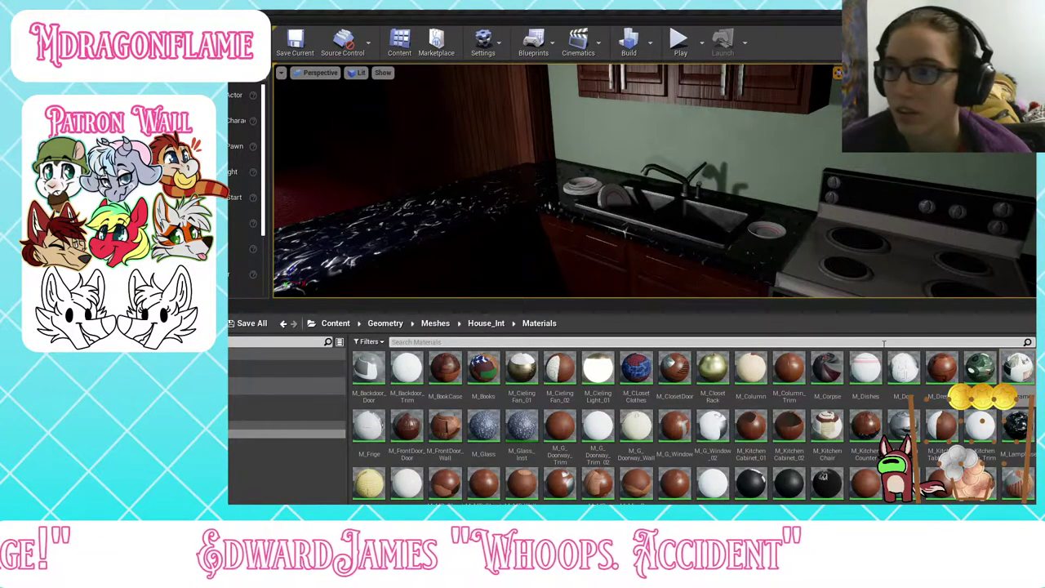
# Step: Assign the M_Frame material to the picture frame meshes and the pot material to the pot plant meshes
pyautogui.moveTo(1017, 369); pyautogui.dragTo(325, 278)
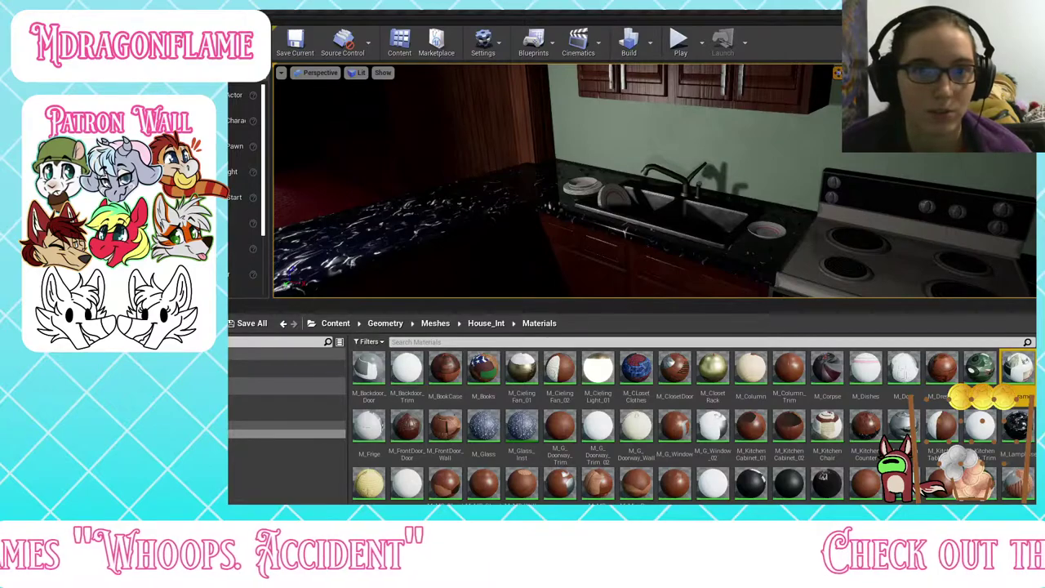
pyautogui.click(1017, 369)
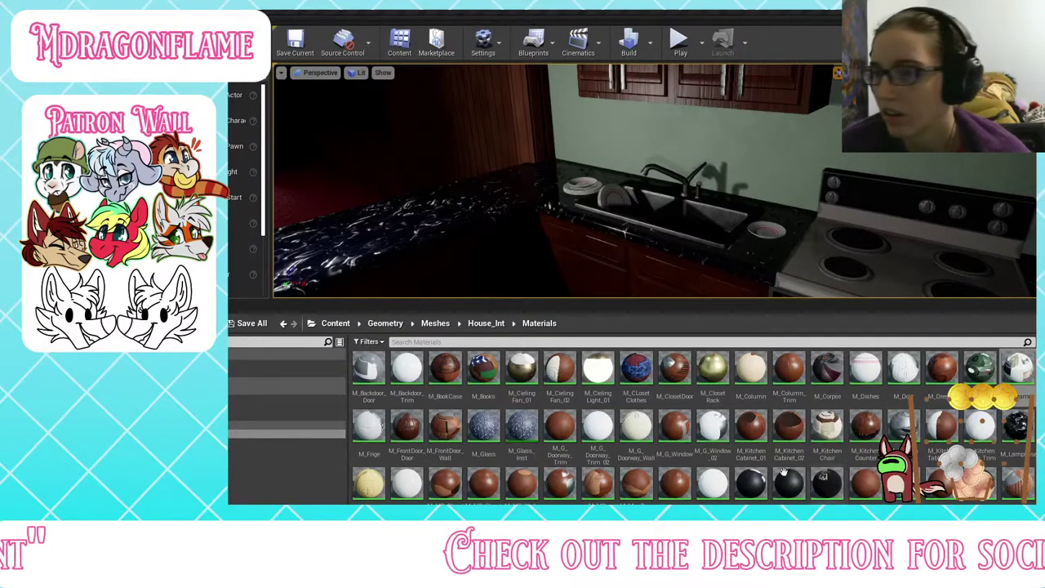
pyautogui.scroll(-1, 758, 396)
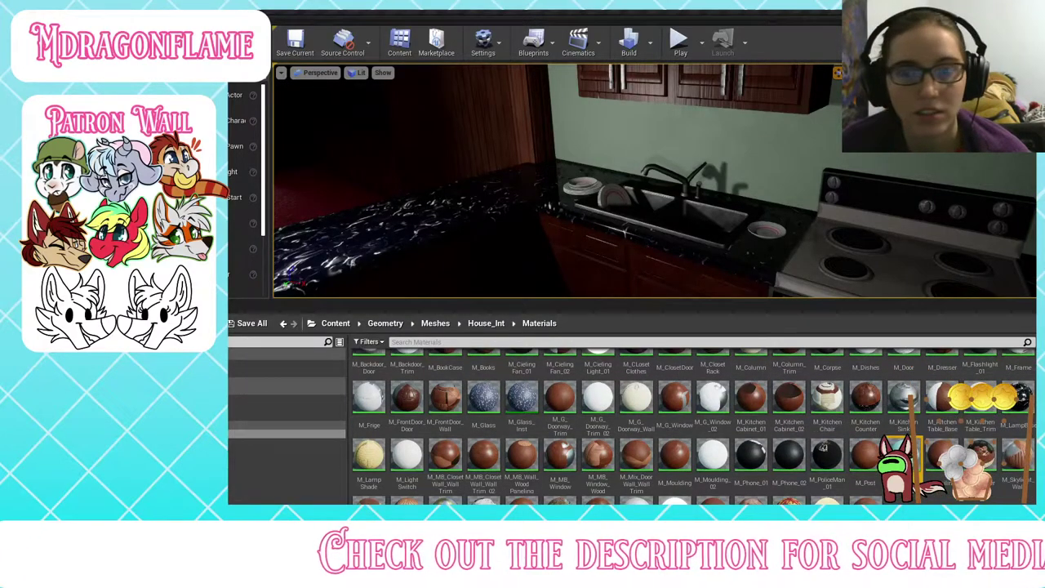
pyautogui.moveTo(258, 290); pyautogui.dragTo(245, 185)
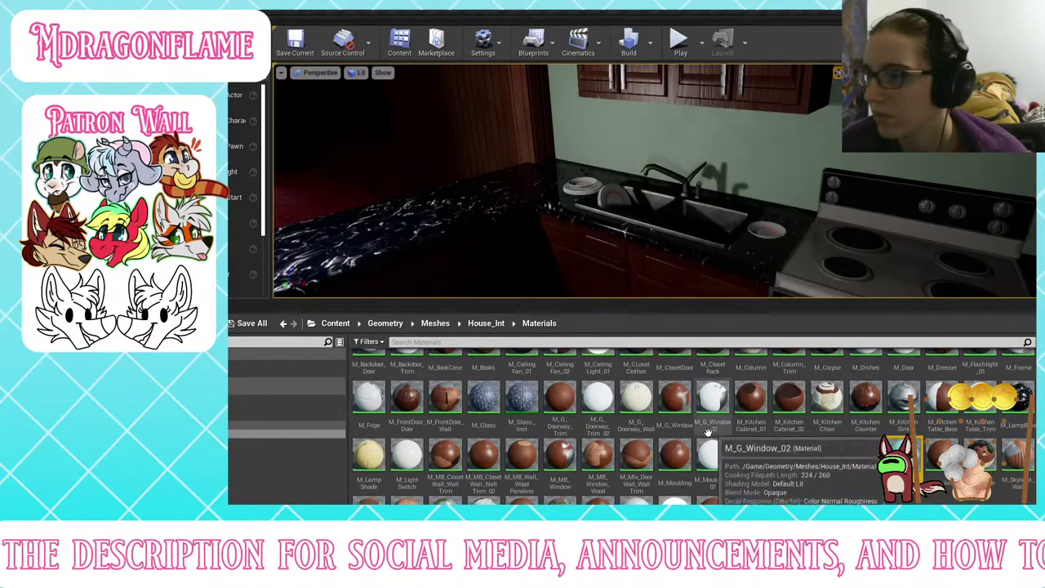
# Step: Assign M_FolPack_02 and M_FolPack from the Foliage Materials folder to the leaves of the pot plant meshes
pyautogui.scroll(1, 817, 384)
pyautogui.click(435, 322)
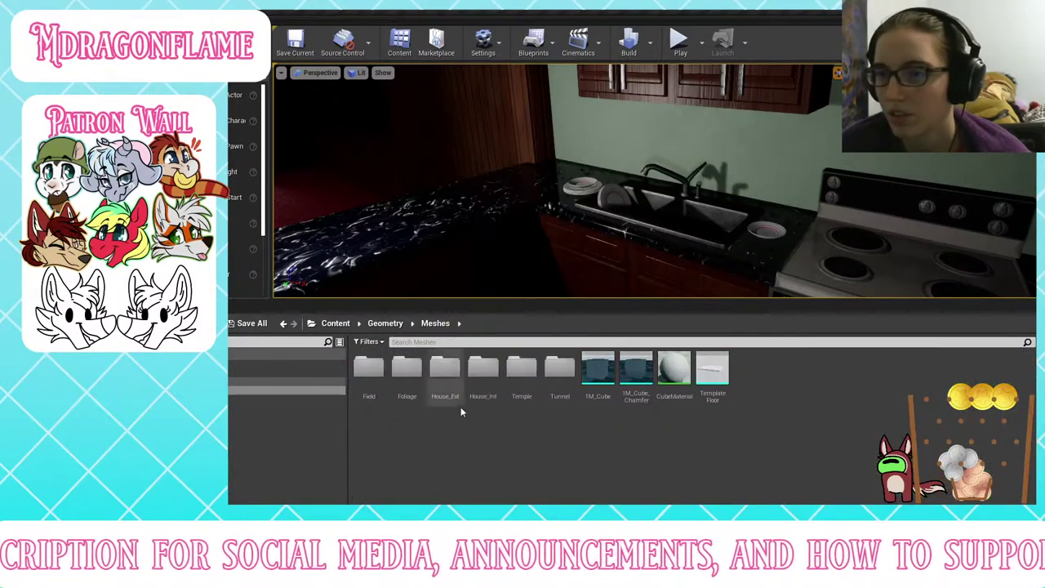
pyautogui.click(385, 323)
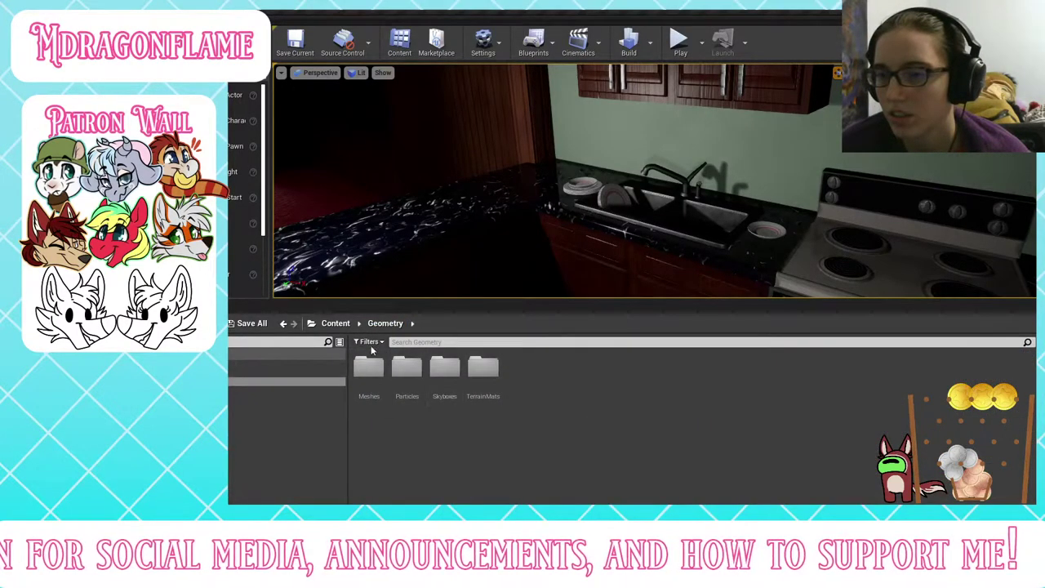
pyautogui.click(370, 373)
pyautogui.doubleClick(370, 372)
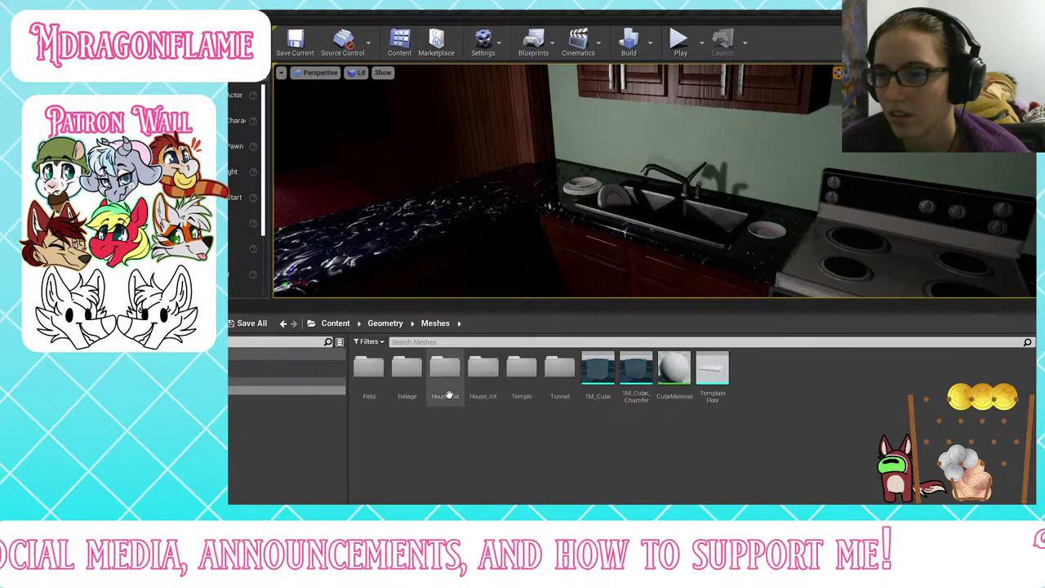
pyautogui.doubleClick(405, 377)
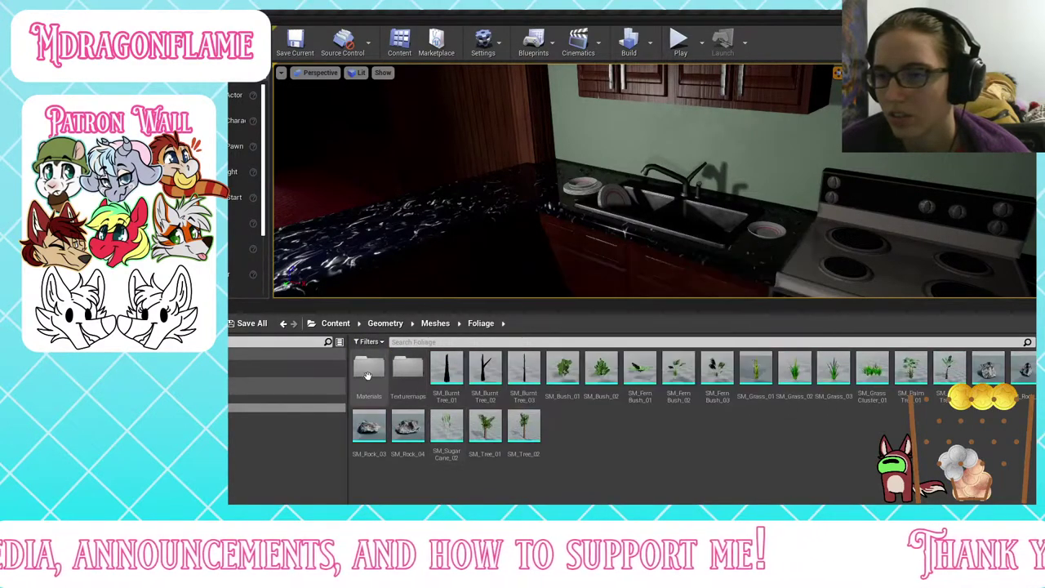
pyautogui.doubleClick(368, 371)
pyautogui.click(490, 384)
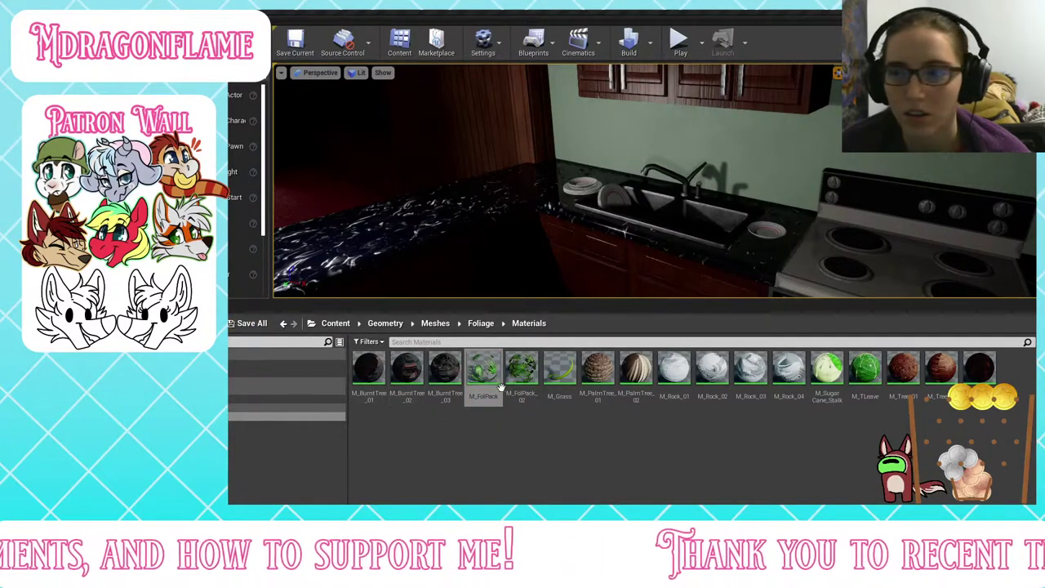
pyautogui.moveTo(521, 371); pyautogui.dragTo(228, 294)
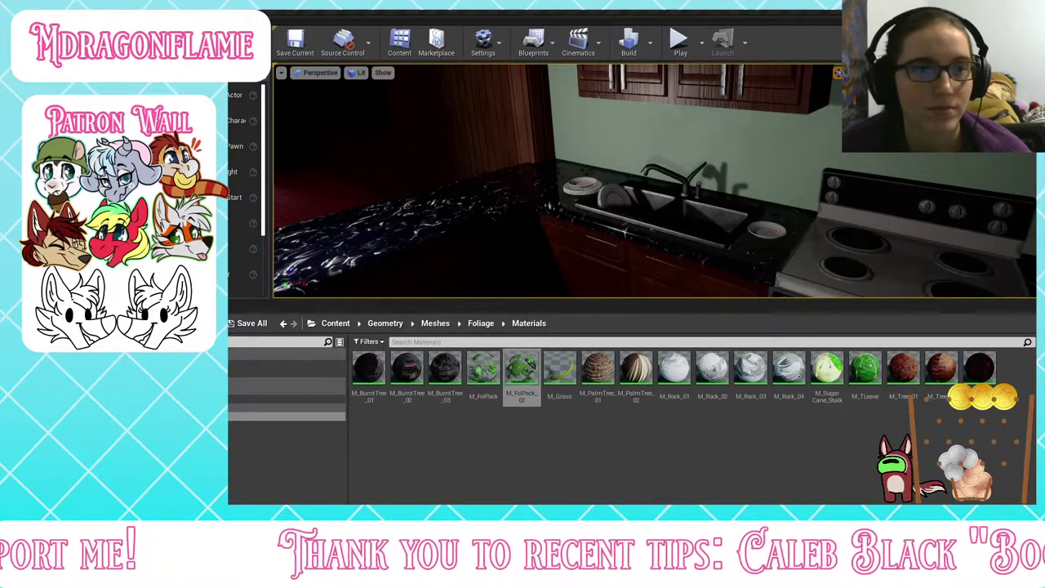
pyautogui.click(482, 369)
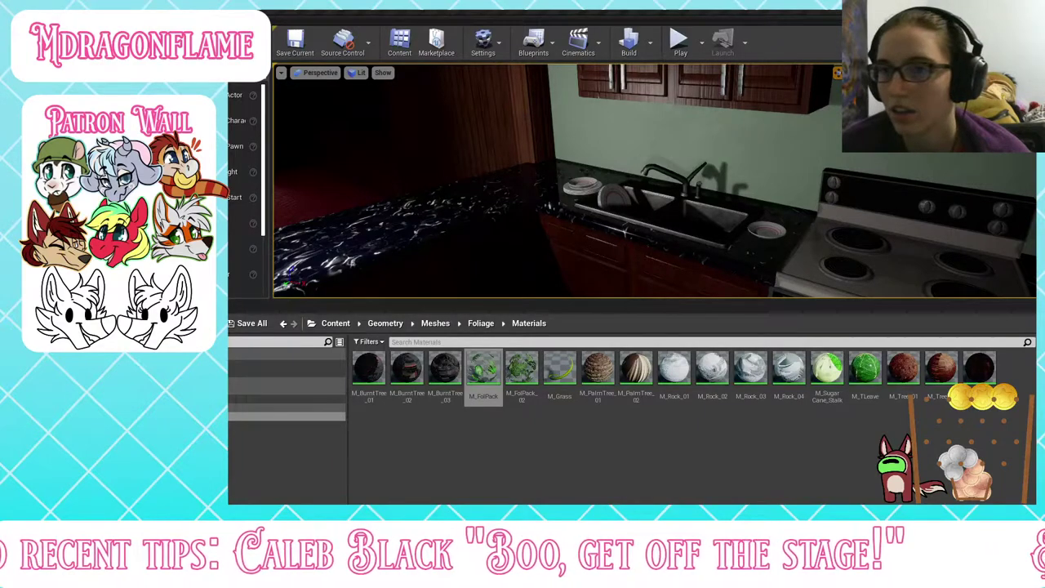
# Step: Return to the House_Int Materials folder and save all modified frame, fridge and pot plant meshes
pyautogui.click(435, 324)
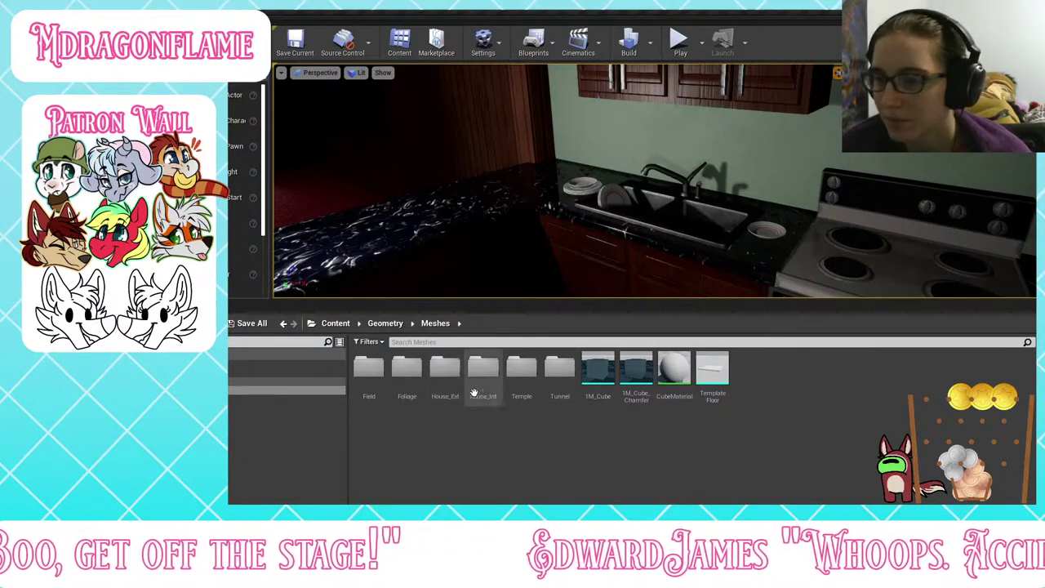
pyautogui.doubleClick(483, 371)
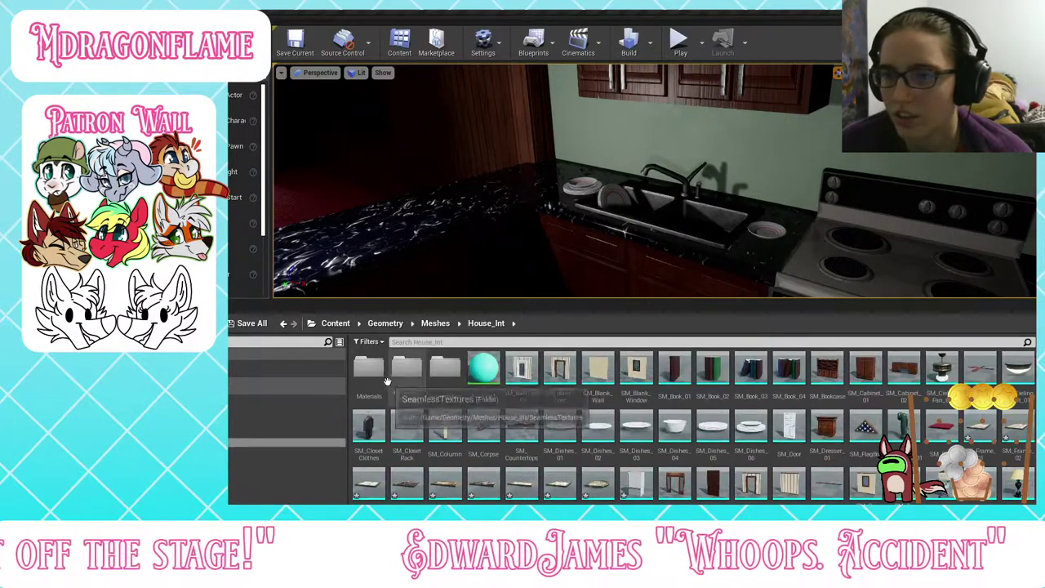
pyautogui.doubleClick(374, 372)
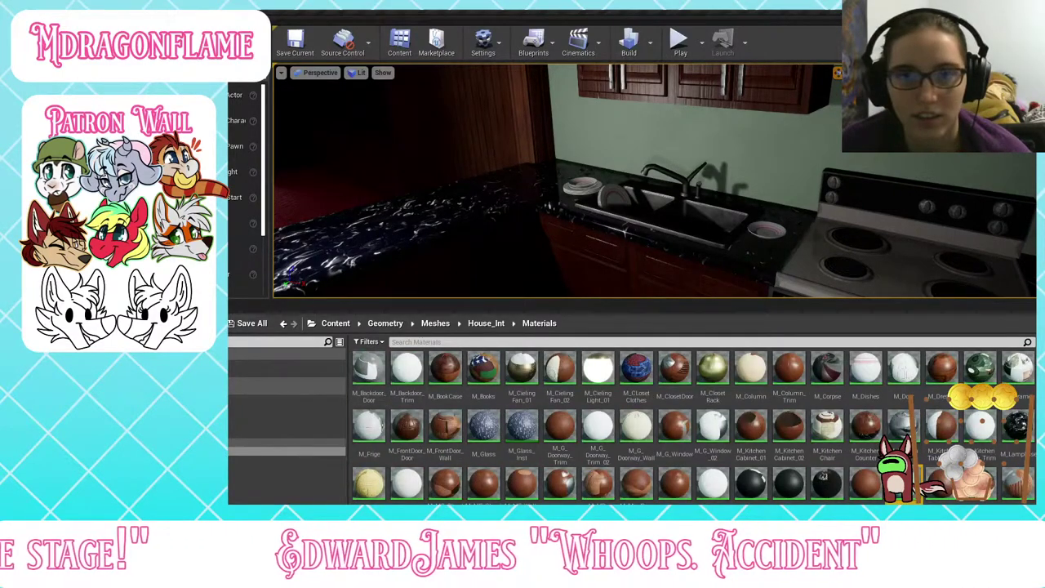
pyautogui.click(243, 322)
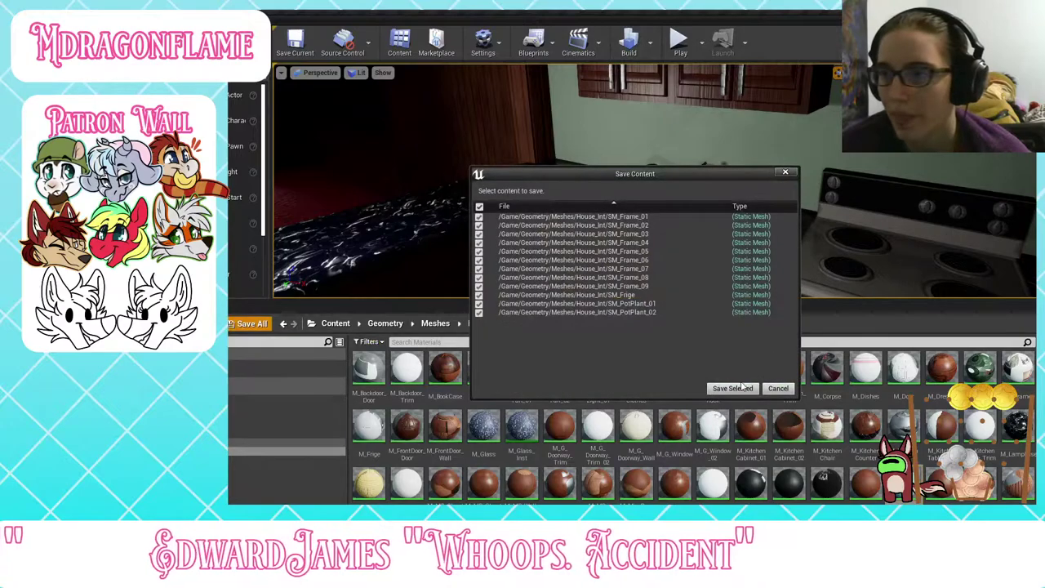
pyautogui.click(738, 386)
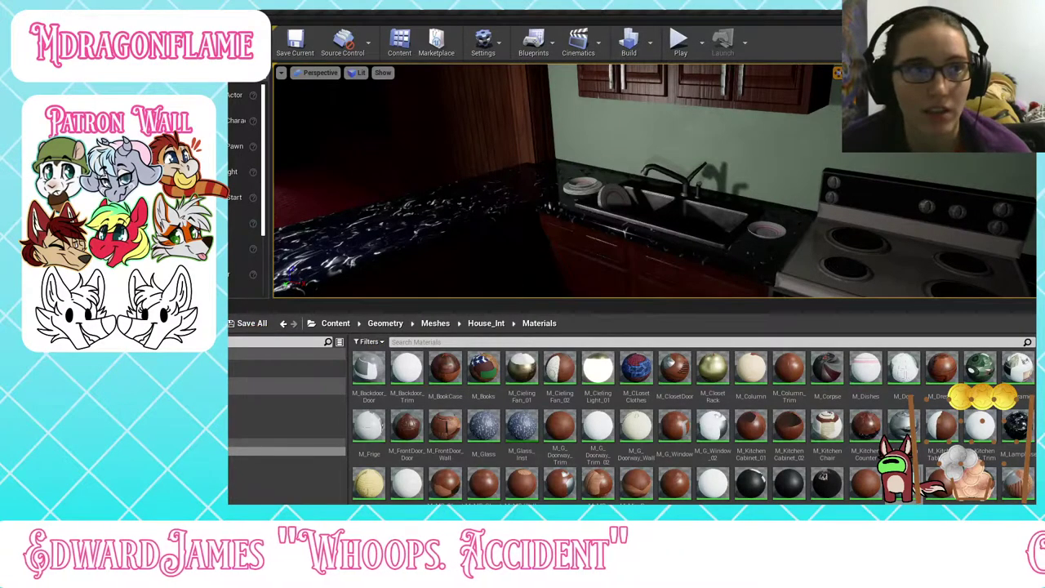
# Step: Enlarge the level viewport, open the House_Int mesh folder and face the living room around the TV
pyautogui.moveTo(523, 204); pyautogui.dragTo(441, 200, button='right')
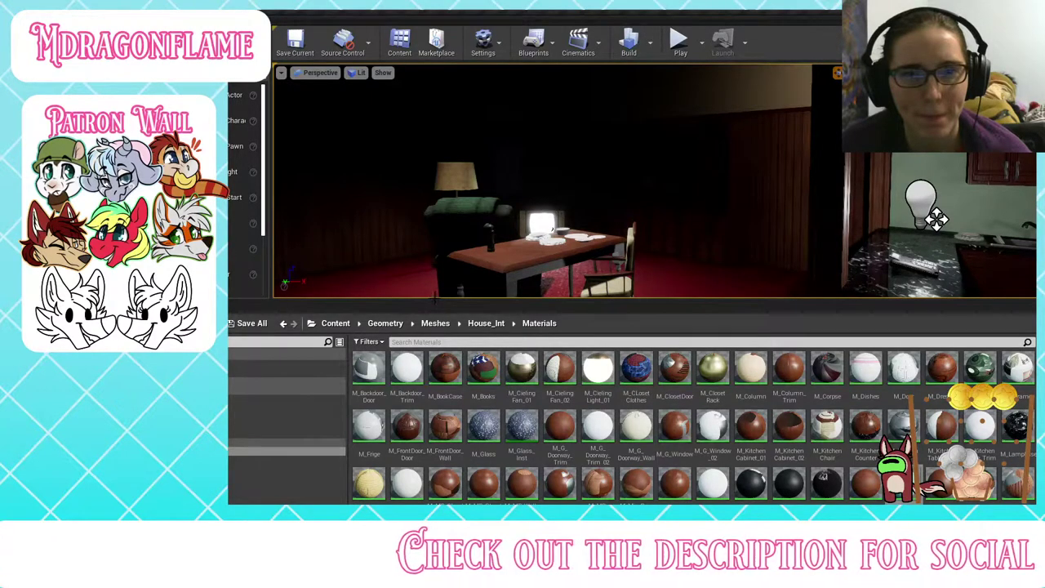
pyautogui.moveTo(435, 301); pyautogui.dragTo(415, 399)
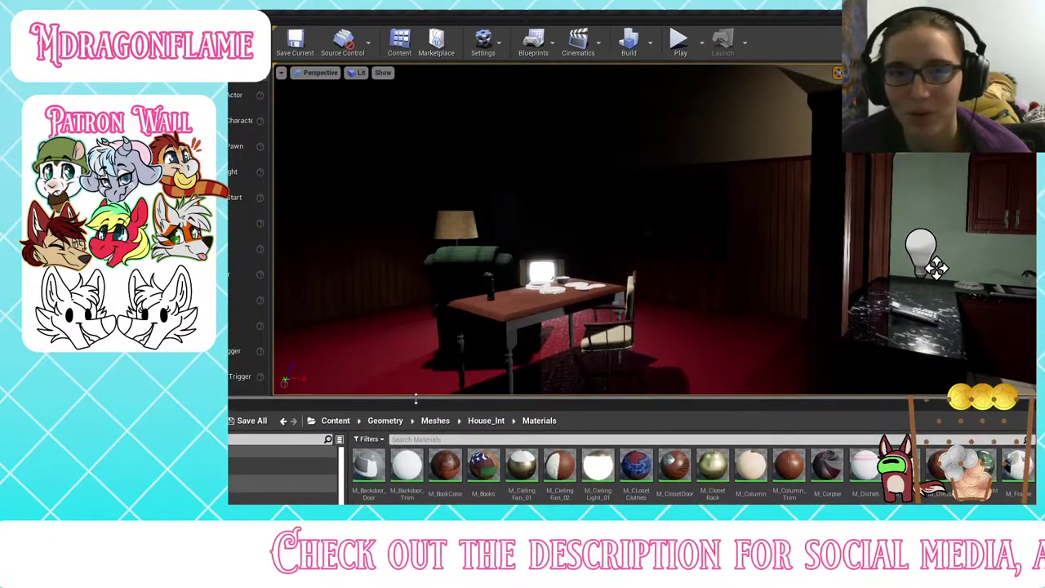
pyautogui.click(487, 421)
pyautogui.moveTo(499, 326)
pyautogui.mouseDown(button='right')
pyautogui.moveTo(458, 298)
pyautogui.moveTo(510, 347)
pyautogui.moveTo(555, 323)
pyautogui.moveTo(457, 327)
pyautogui.moveTo(498, 326)
pyautogui.mouseUp(button='right')
pyautogui.press('w')
pyautogui.press('w')
pyautogui.press('s')
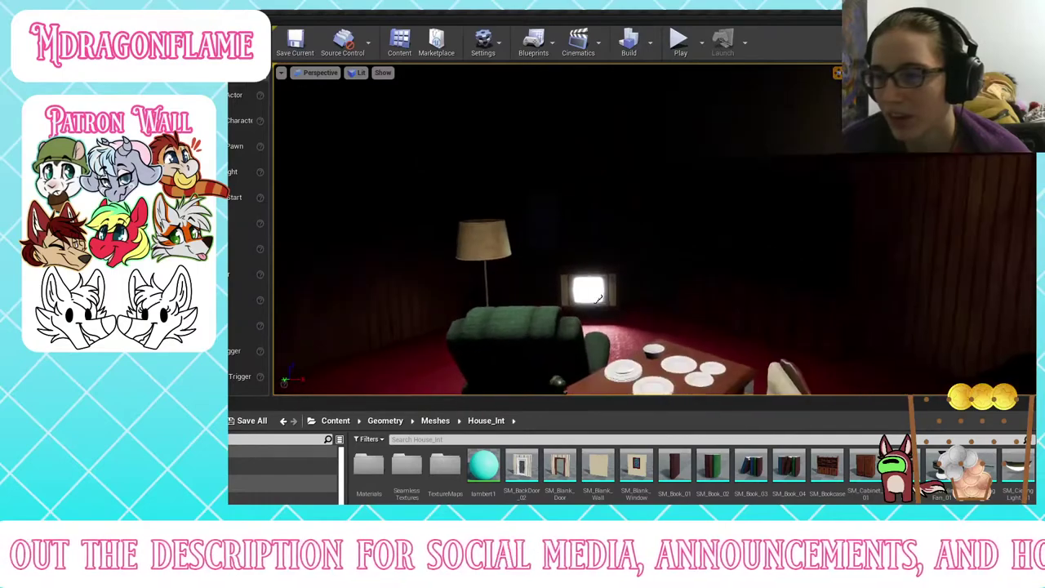
# Step: Find SM_PotPlant_01 in the House_Int folder and place it on the living room floor beside the TV
pyautogui.scroll(-2, 738, 488)
pyautogui.scroll(2, 738, 487)
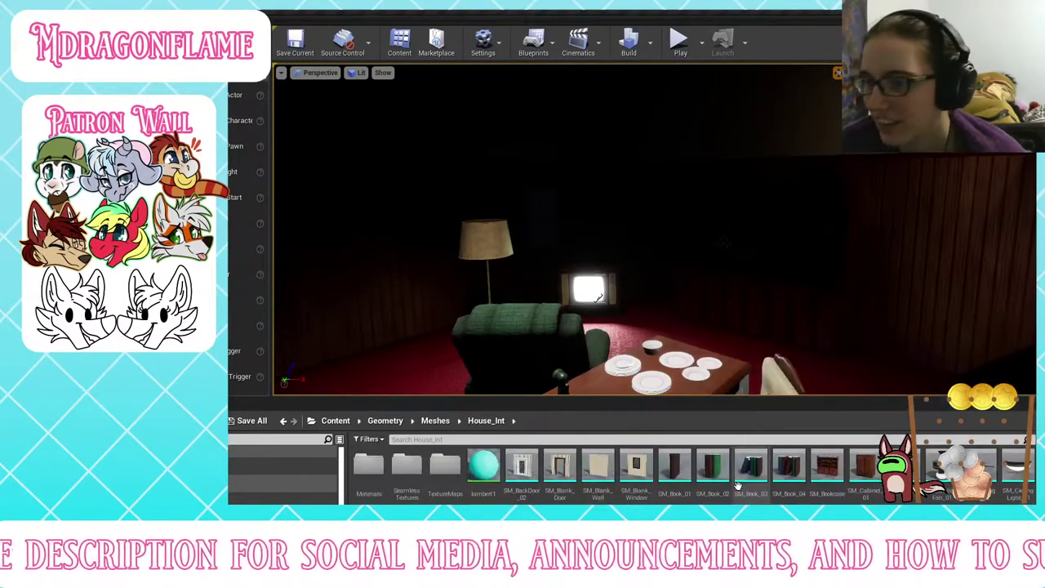
pyautogui.scroll(-3, 736, 487)
pyautogui.scroll(-3, 736, 488)
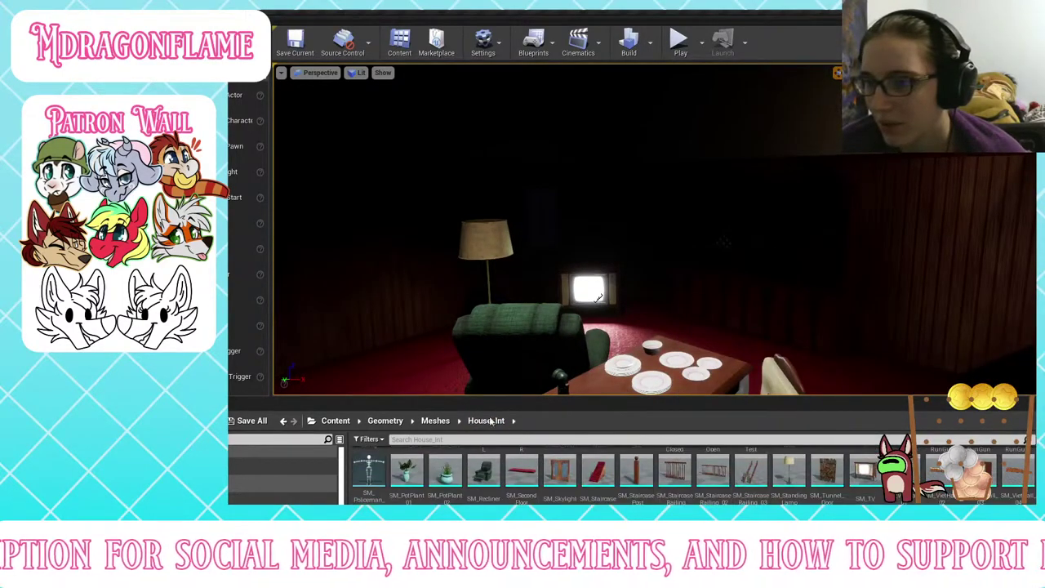
pyautogui.moveTo(523, 278); pyautogui.dragTo(564, 310, button='right')
pyautogui.press('w')
pyautogui.click(403, 476)
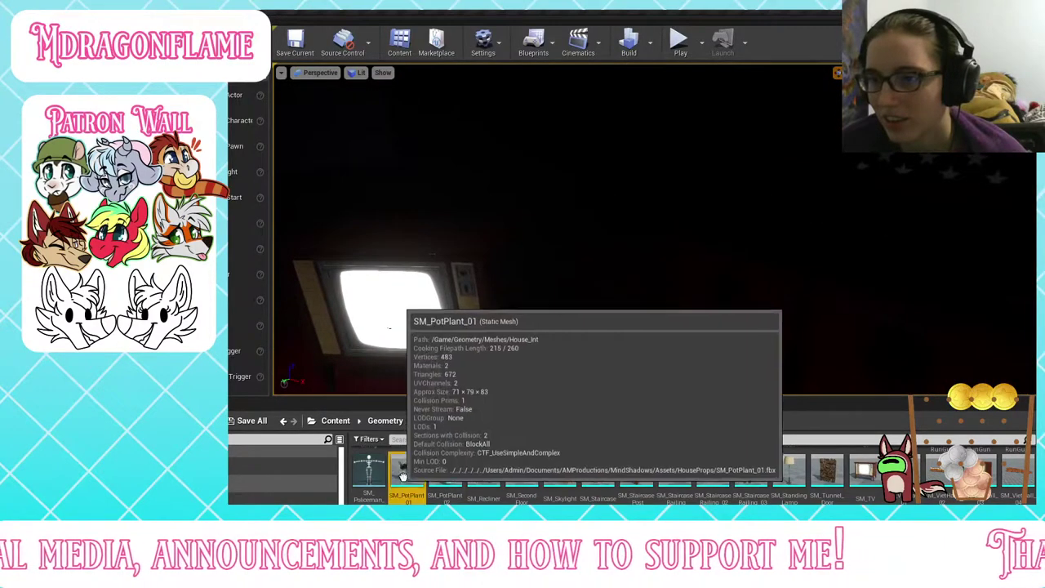
pyautogui.moveTo(402, 476); pyautogui.dragTo(580, 361)
# Step: Place SM_PotPlant_02 on the end of the black marble kitchen counter
pyautogui.press('s')
pyautogui.moveTo(580, 361); pyautogui.dragTo(539, 392, button='right')
pyautogui.press('w')
pyautogui.moveTo(506, 172); pyautogui.dragTo(653, 184, button='right')
pyautogui.press('s')
pyautogui.press('d')
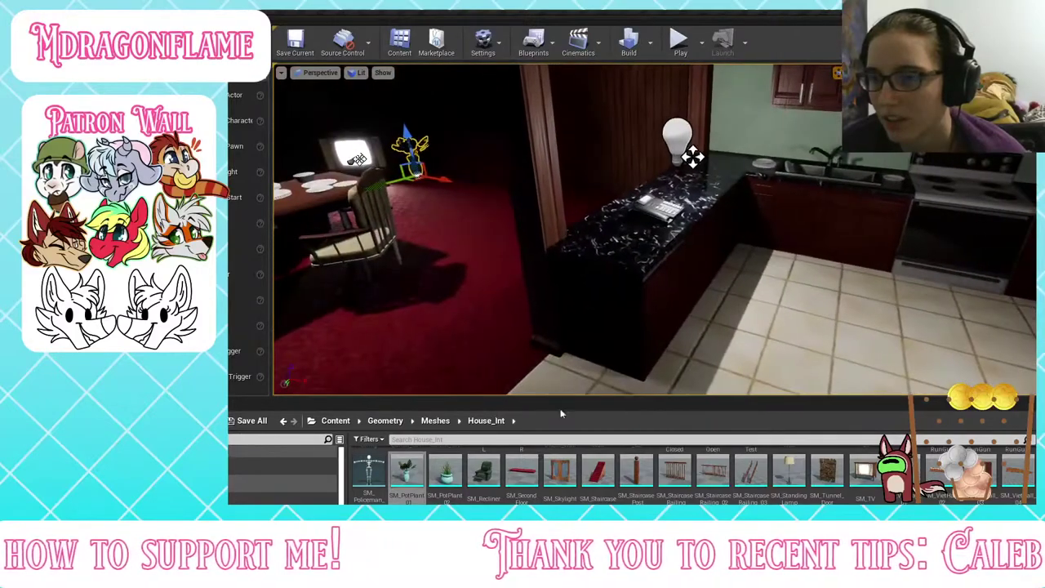
pyautogui.moveTo(448, 472); pyautogui.dragTo(586, 243)
# Step: Rotate the pot plant on the kitchen counter about its vertical axis
pyautogui.moveTo(577, 249); pyautogui.dragTo(535, 245, button='right')
pyautogui.press('e')
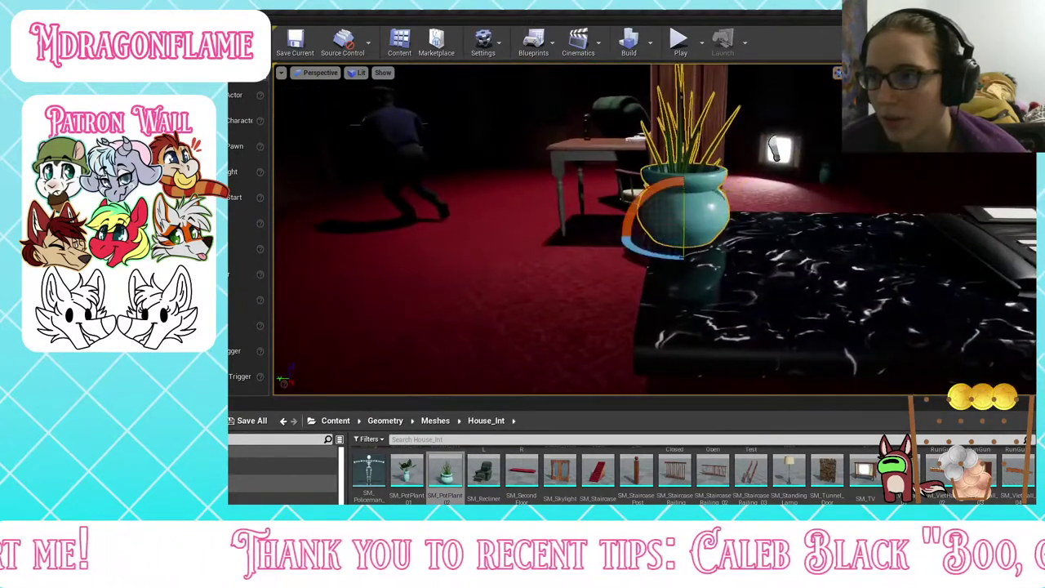
pyautogui.moveTo(653, 255); pyautogui.dragTo(567, 258)
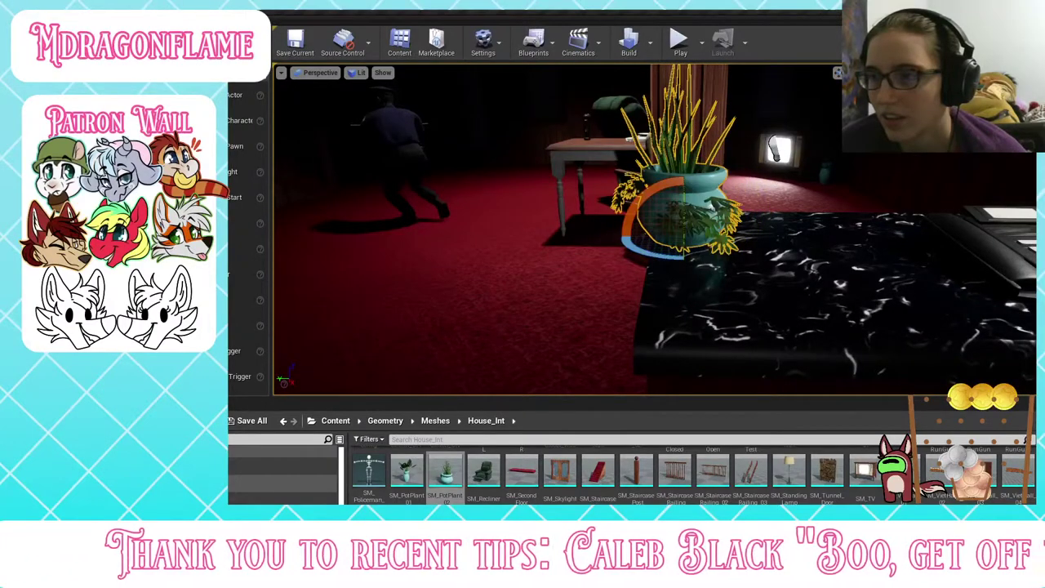
pyautogui.click(563, 285)
pyautogui.moveTo(564, 286)
pyautogui.mouseDown(button='right')
pyautogui.moveTo(571, 253)
pyautogui.moveTo(572, 304)
pyautogui.mouseUp(button='right')
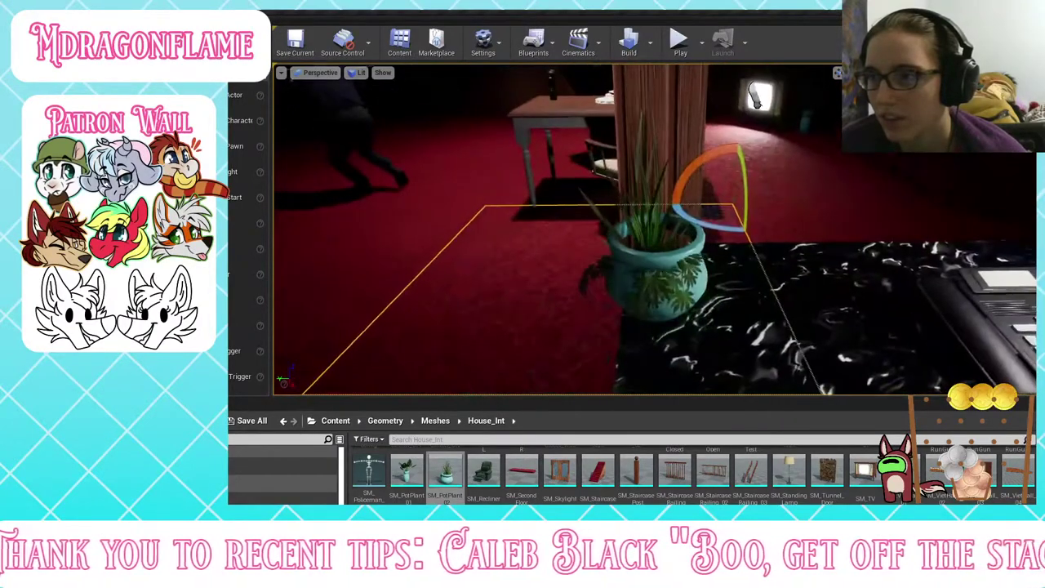
# Step: Reselect the counter's pot plant, open the House_Int Materials folder and turn the plant further about its vertical axis
pyautogui.click(655, 280)
pyautogui.scroll(5, 602, 465)
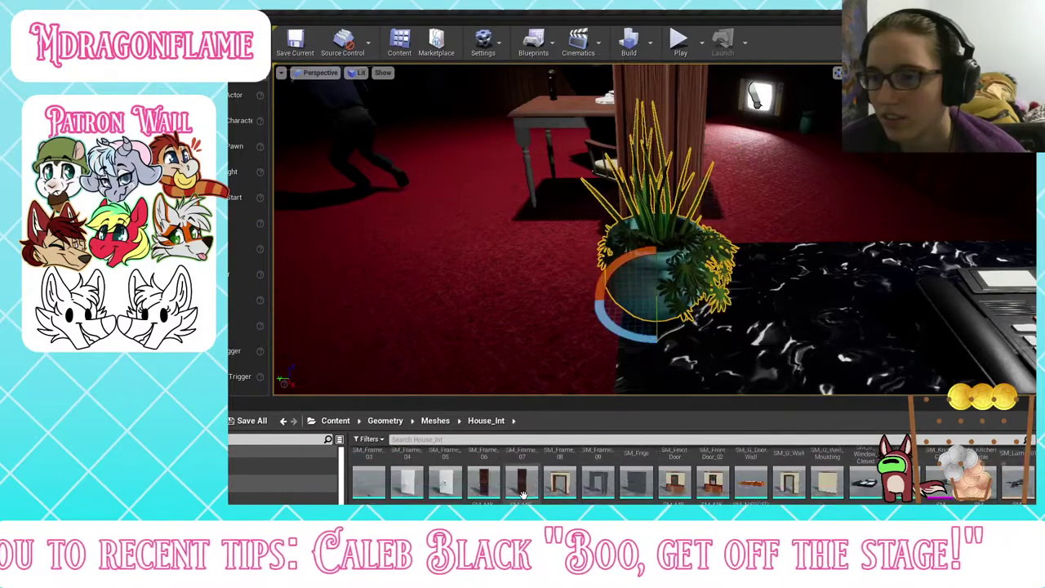
pyautogui.doubleClick(370, 487)
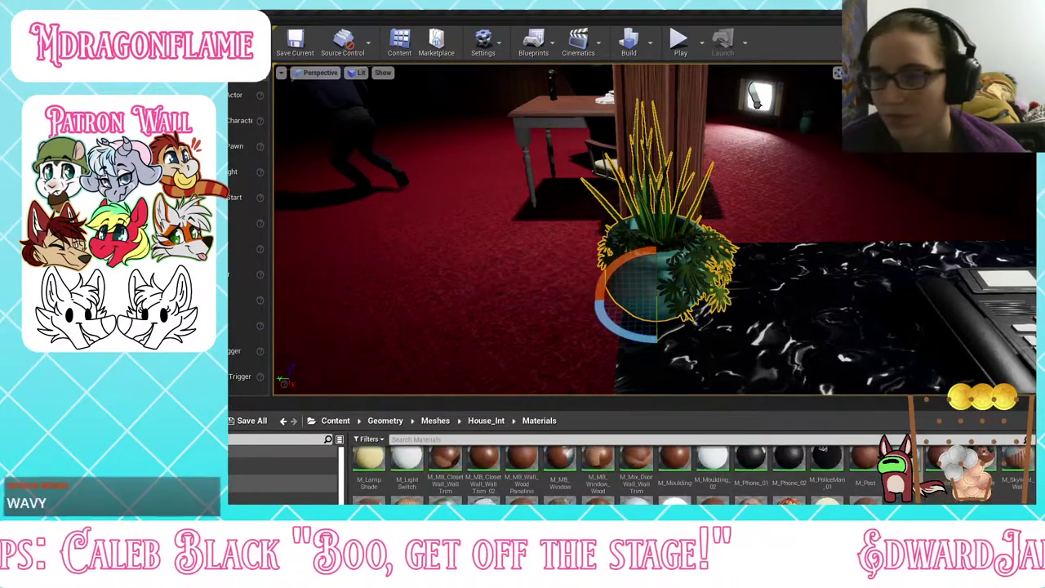
pyautogui.moveTo(619, 329); pyautogui.dragTo(590, 303)
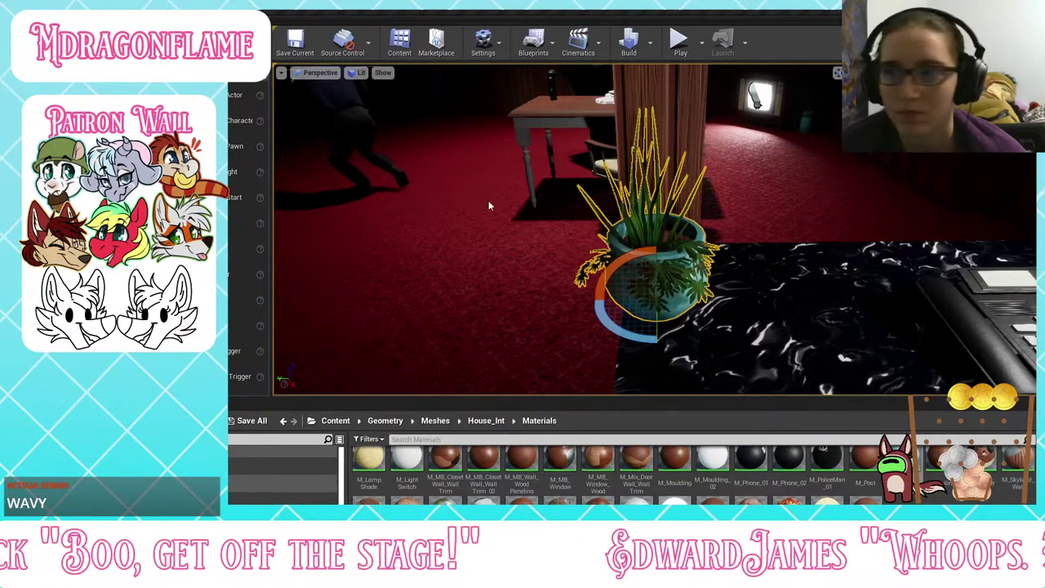
# Step: Undo the last change, return to the Foliage Materials folder and duplicate M_FolPack as M_FolPack_Stiff
pyautogui.hotkey('ctrl', 'z')
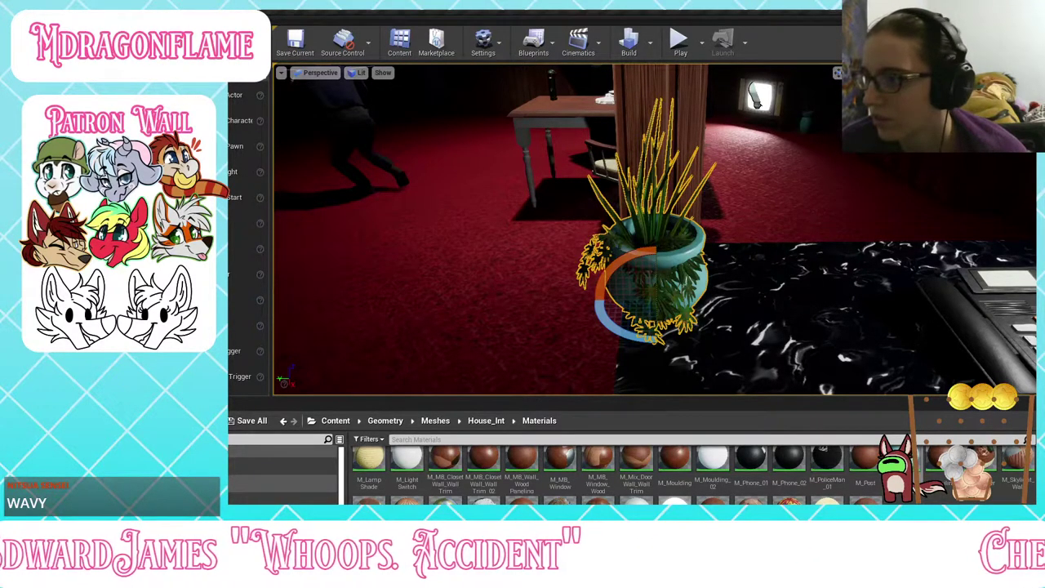
pyautogui.hotkey('alt', 'Left')
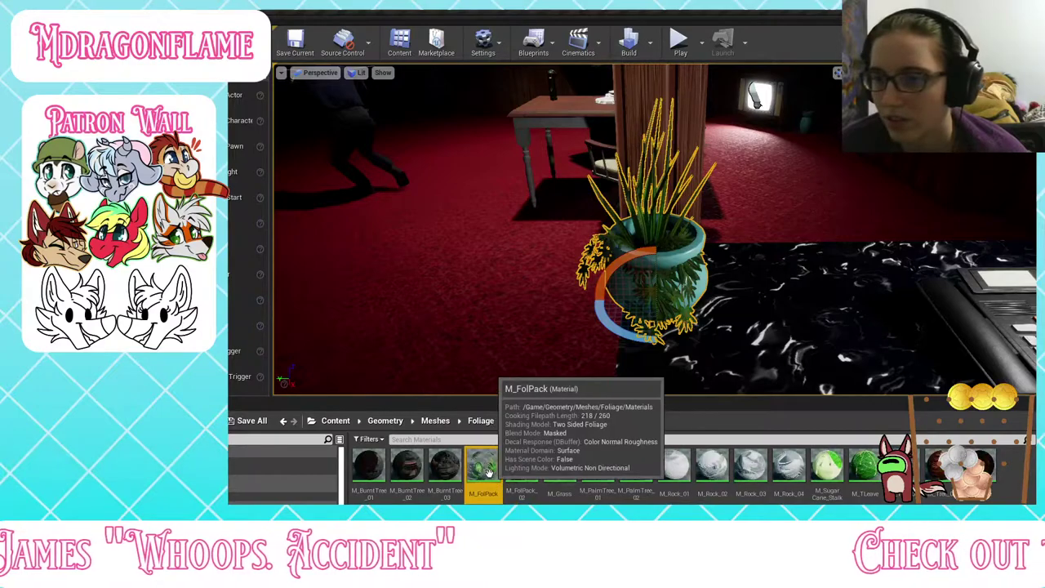
pyautogui.rightClick(483, 467)
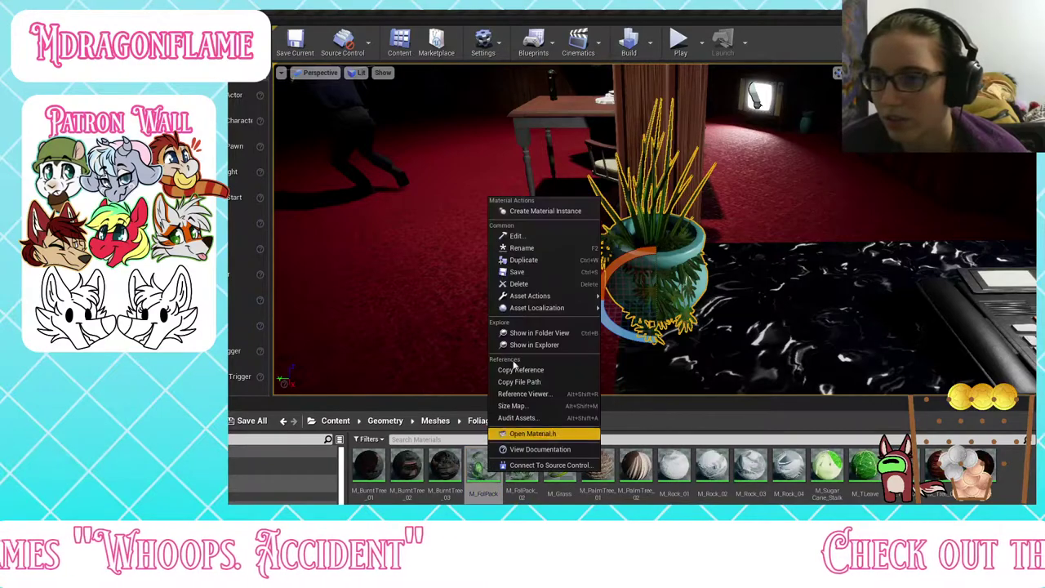
pyautogui.click(513, 262)
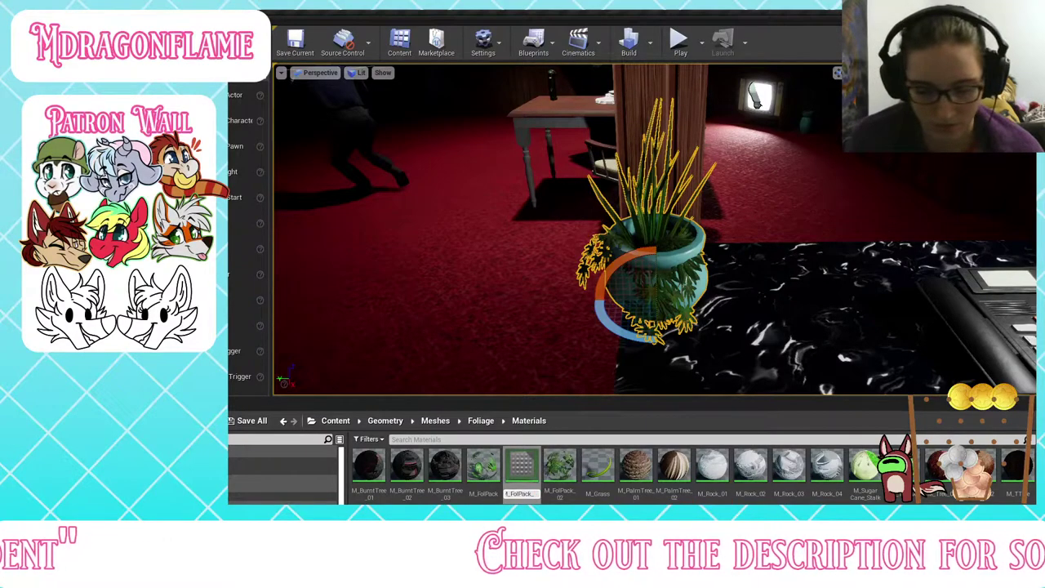
pyautogui.write('_Stiff')
pyautogui.press('Return')
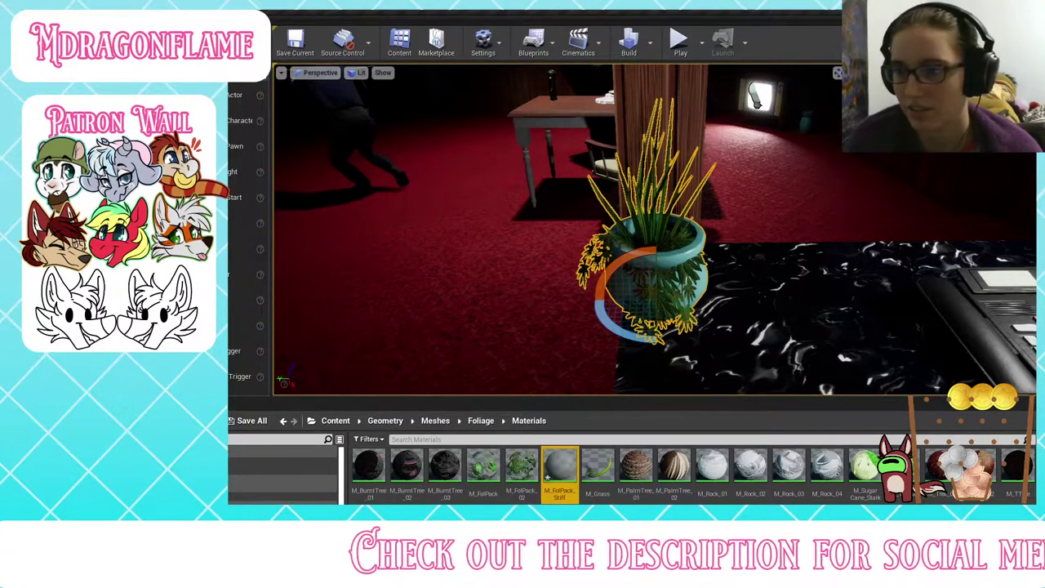
# Step: Duplicate the M_FolPack_02 foliage material and name the copy M_FolPack_Stiff_02
pyautogui.rightClick(523, 473)
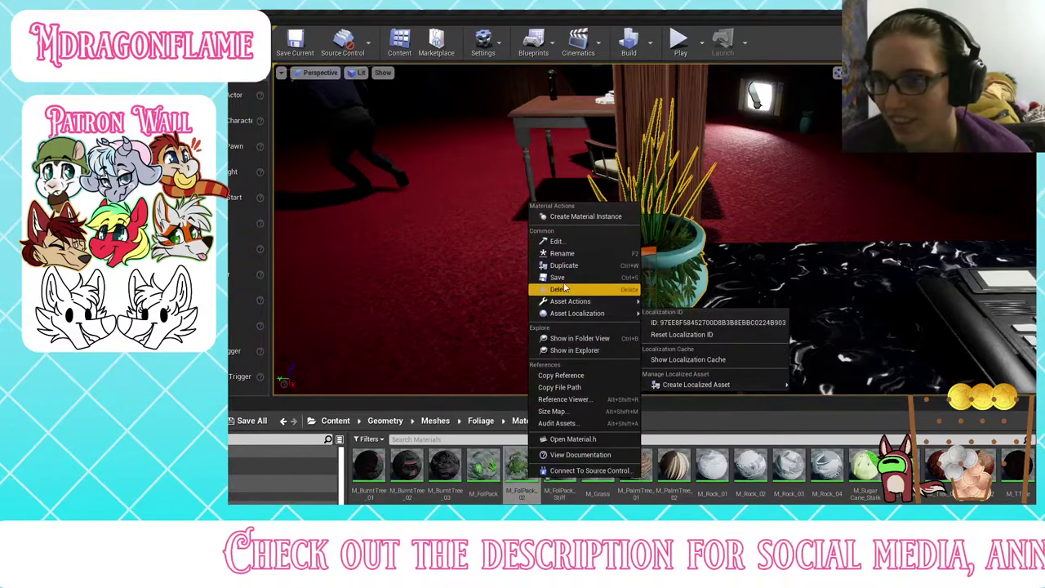
pyautogui.click(558, 265)
pyautogui.press('Right')
pyautogui.press('BackSpace')
pyautogui.press('BackSpace')
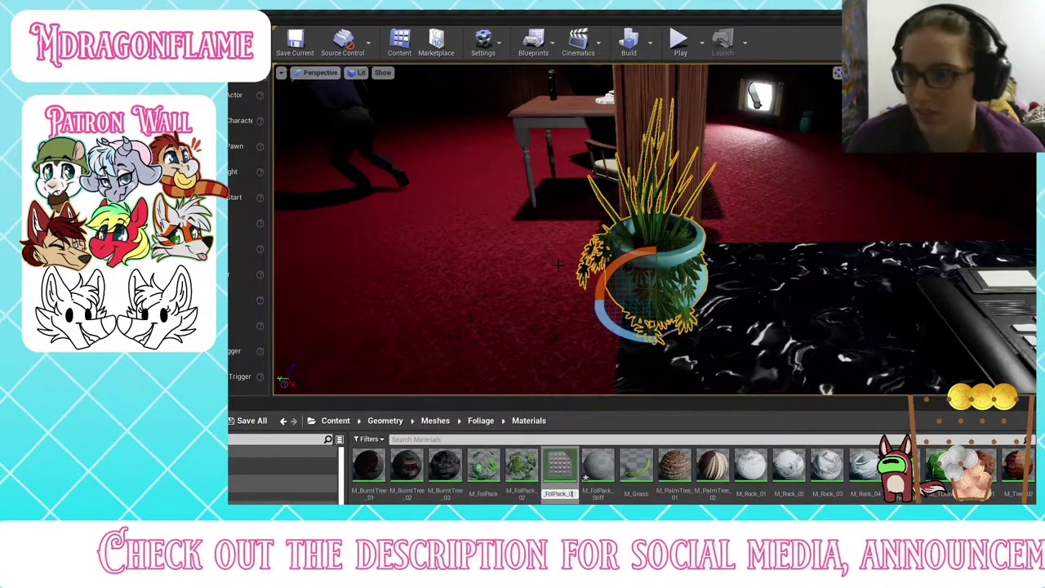
pyautogui.write('Stiff')
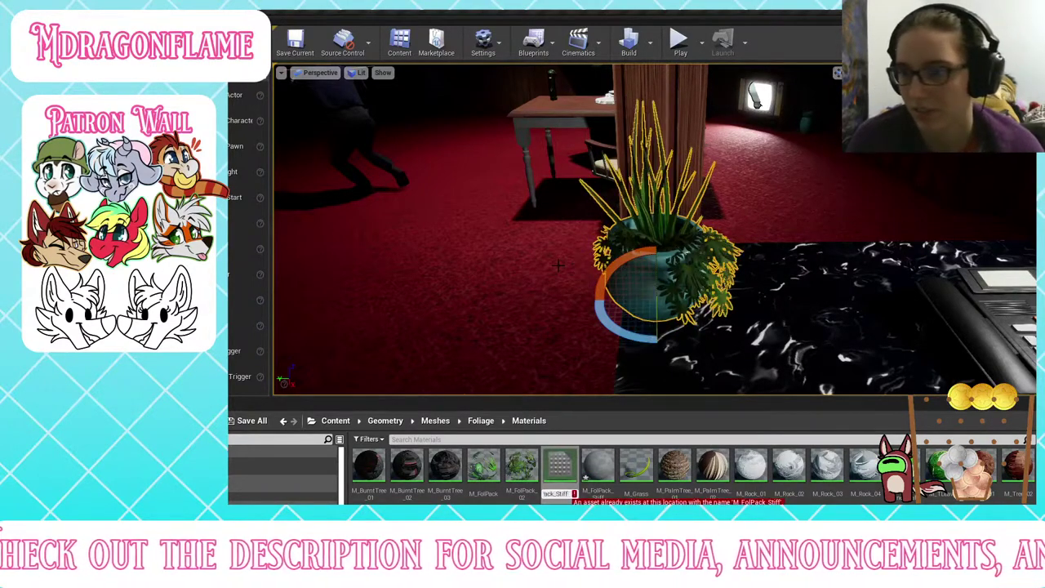
pyautogui.write('_0')
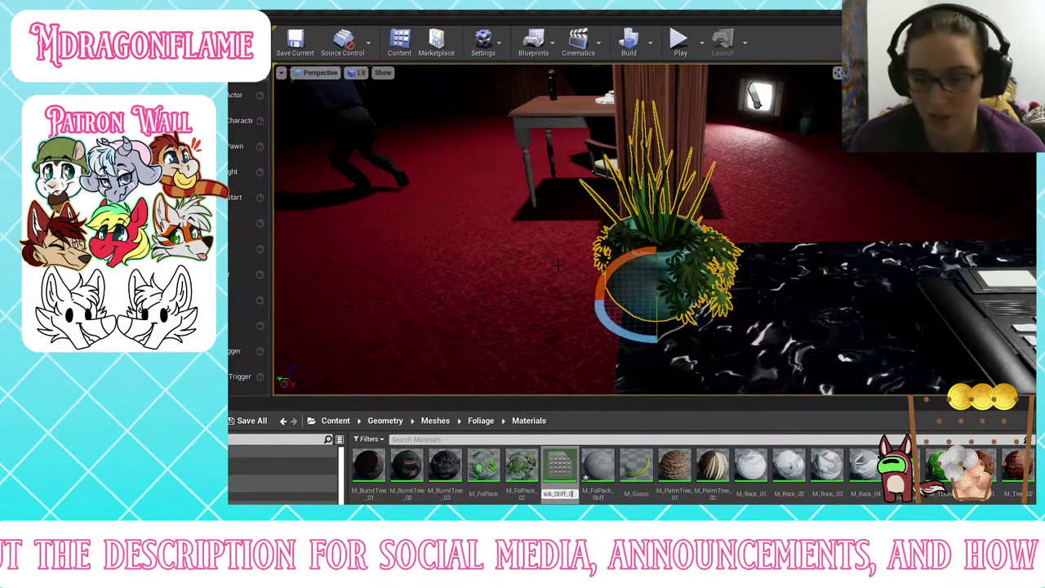
pyautogui.write('2')
pyautogui.press('Return')
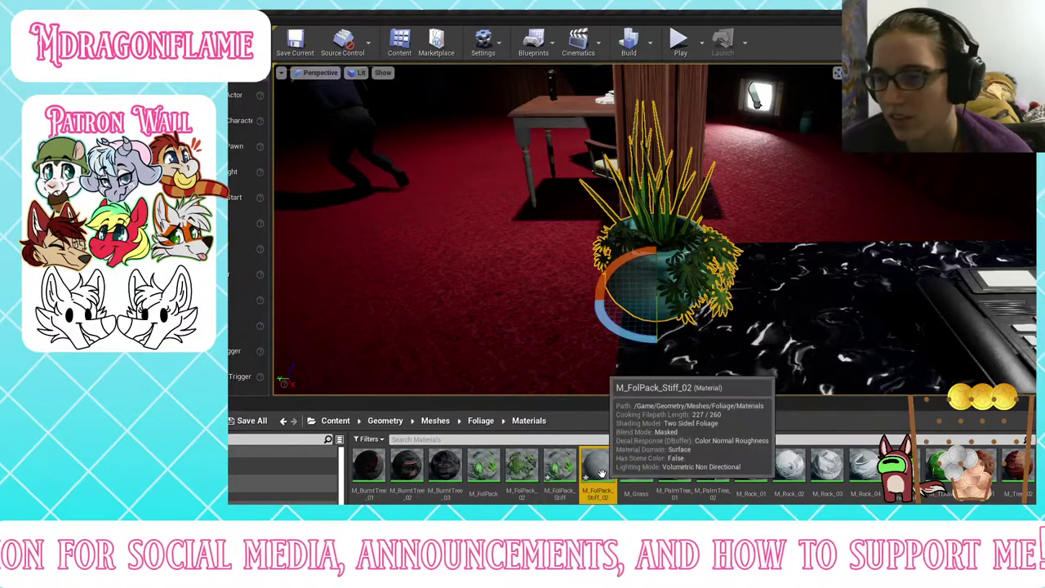
# Step: Open the M_FolPack_Stiff and M_FolPack_Stiff_02 materials for editing and save the modified assets
pyautogui.doubleClick(570, 473)
pyautogui.click(597, 472)
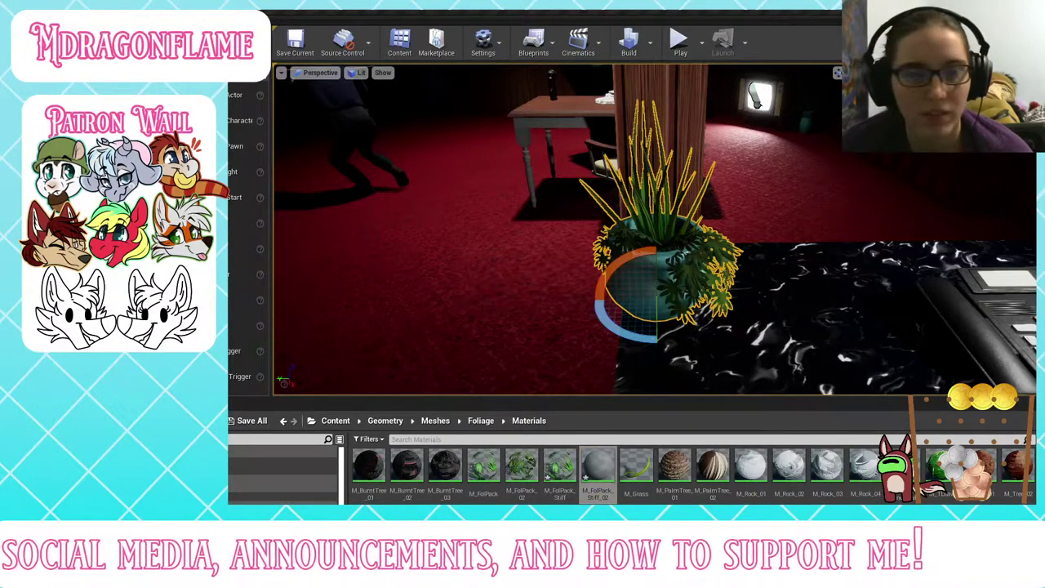
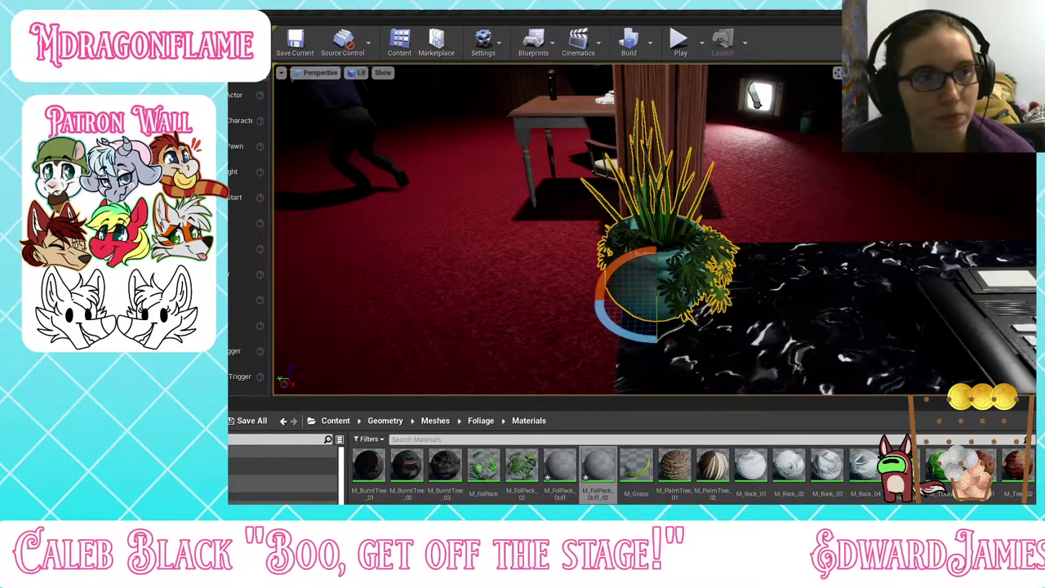
pyautogui.click(252, 421)
pyautogui.click(743, 391)
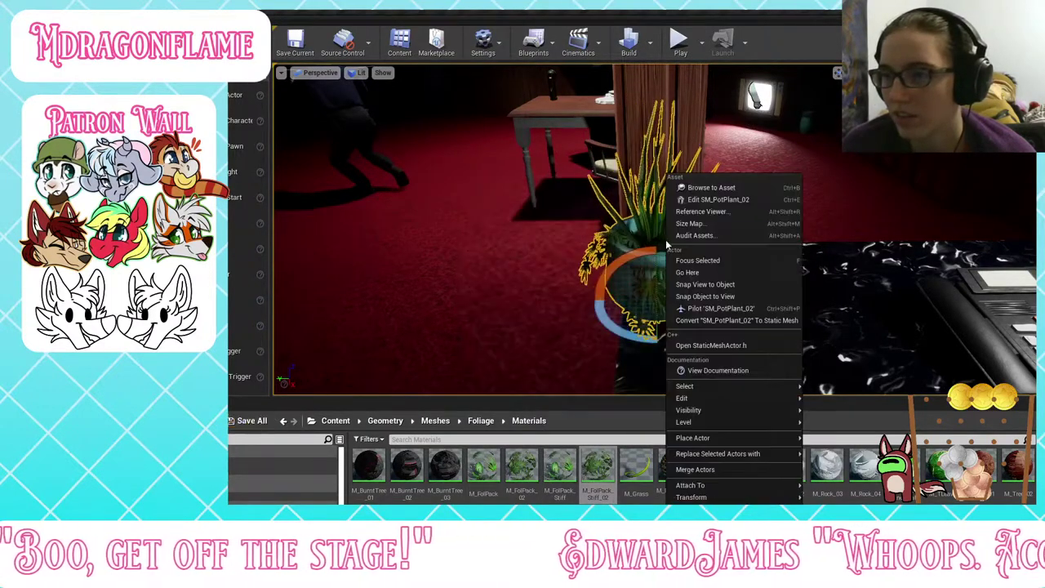
# Step: Find the counter plant's SM_PotPlant_02 mesh in the House_Int folder and save the modified content
pyautogui.rightClick(668, 176)
pyautogui.click(698, 188)
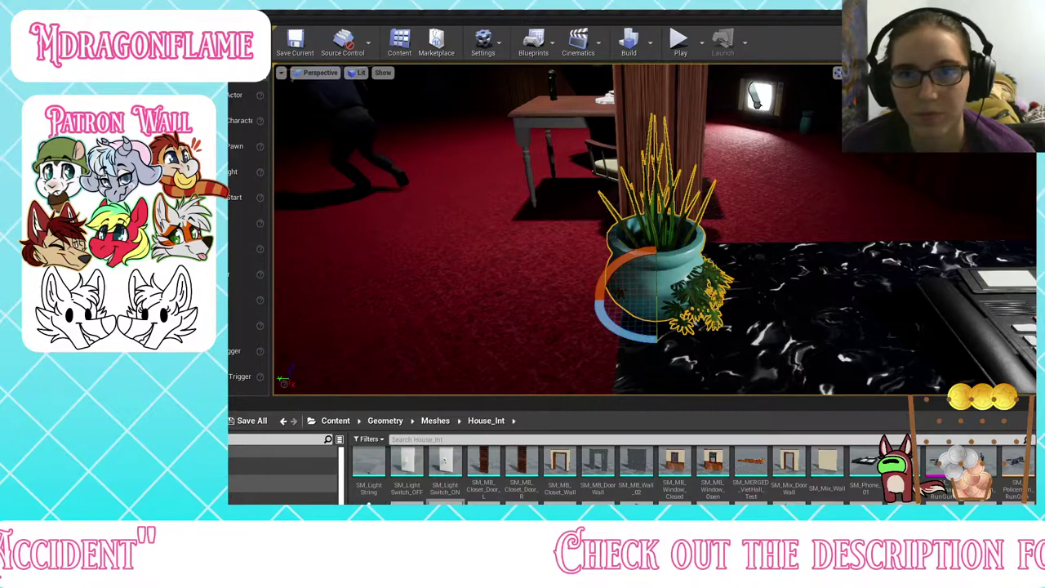
pyautogui.click(249, 420)
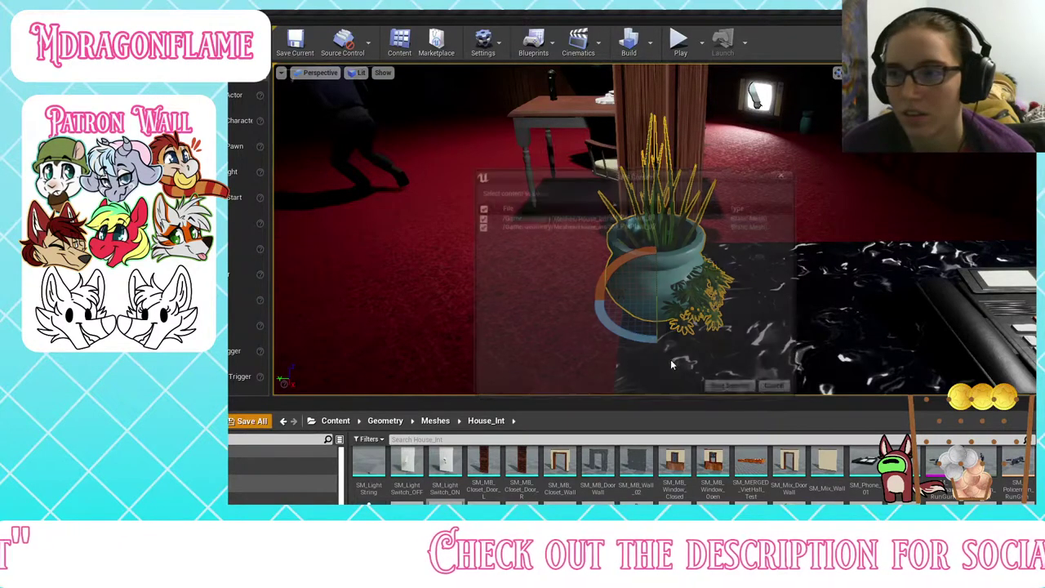
pyautogui.click(733, 387)
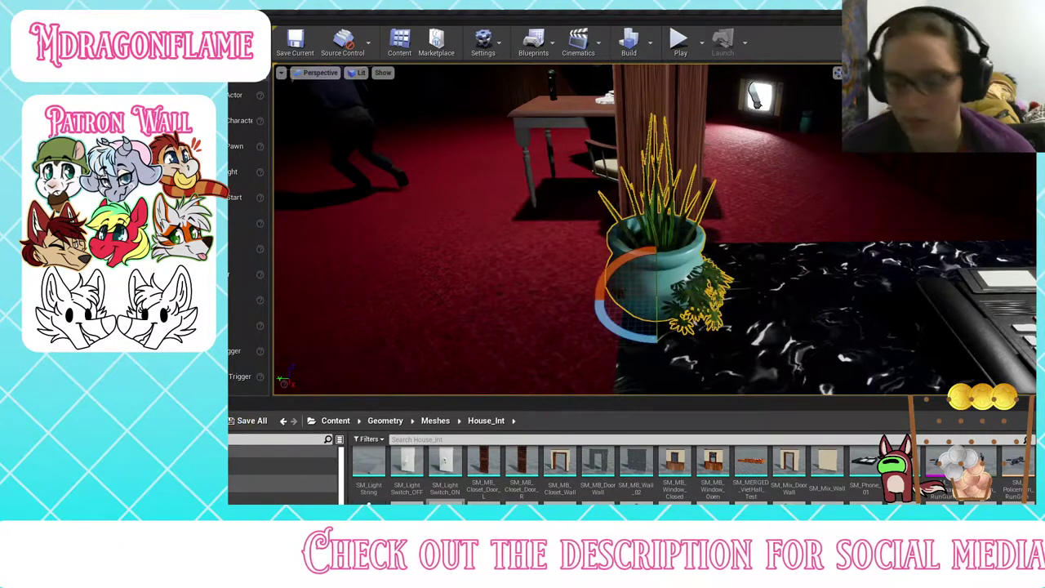
# Step: Place the SM_Frige mesh in the dark kitchen corner at the end of the counter
pyautogui.moveTo(718, 271); pyautogui.dragTo(758, 249, button='right')
pyautogui.scroll(-1, 694, 471)
pyautogui.scroll(2, 694, 471)
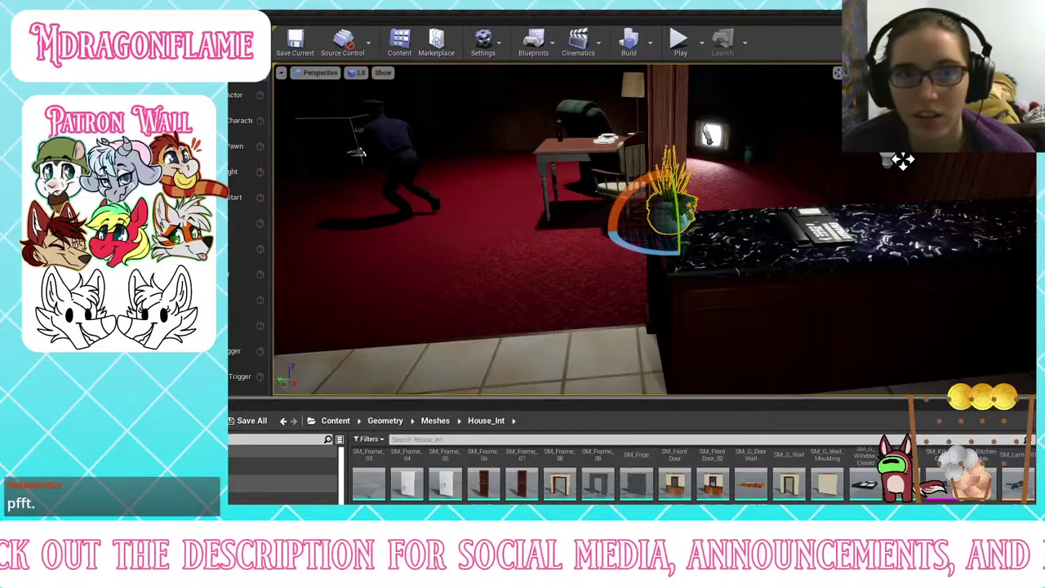
pyautogui.moveTo(694, 270); pyautogui.dragTo(710, 172, button='right')
pyautogui.scroll(1, 608, 474)
pyautogui.moveTo(555, 229); pyautogui.dragTo(555, 229, button='right')
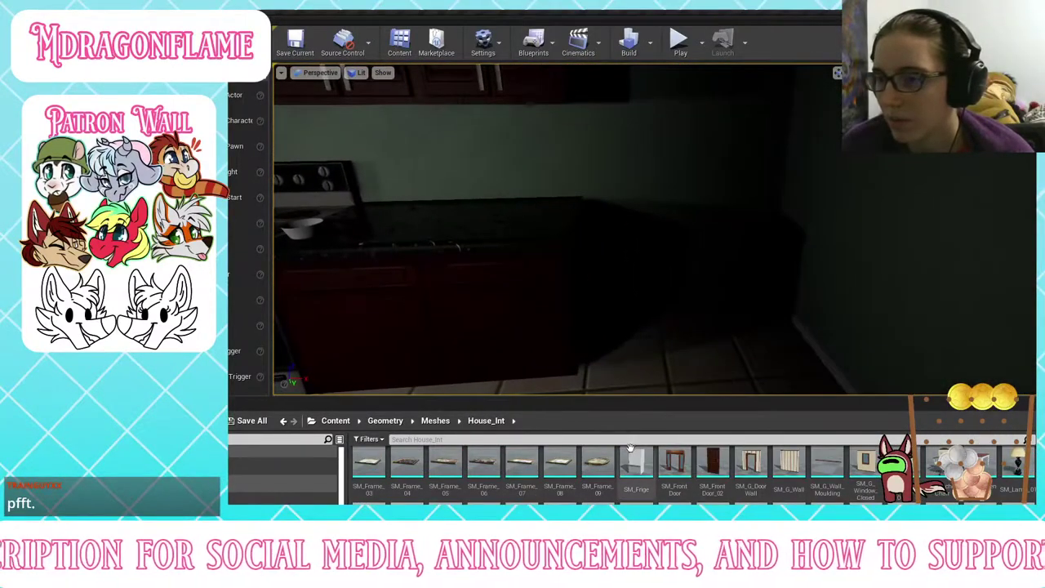
pyautogui.moveTo(636, 466); pyautogui.dragTo(667, 294)
# Step: Move the fridge into position in the kitchen corner beside the end of the counter
pyautogui.moveTo(668, 294); pyautogui.dragTo(633, 347, button='right')
pyautogui.press('w')
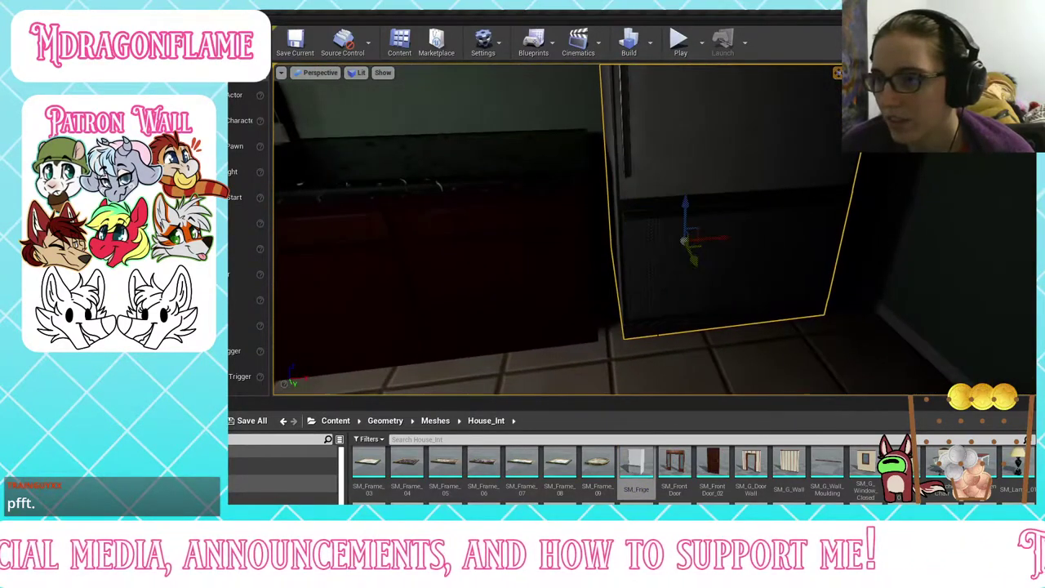
pyautogui.moveTo(620, 245); pyautogui.dragTo(616, 351, button='right')
pyautogui.moveTo(717, 265); pyautogui.dragTo(716, 265, button='right')
pyautogui.moveTo(717, 265); pyautogui.dragTo(717, 285)
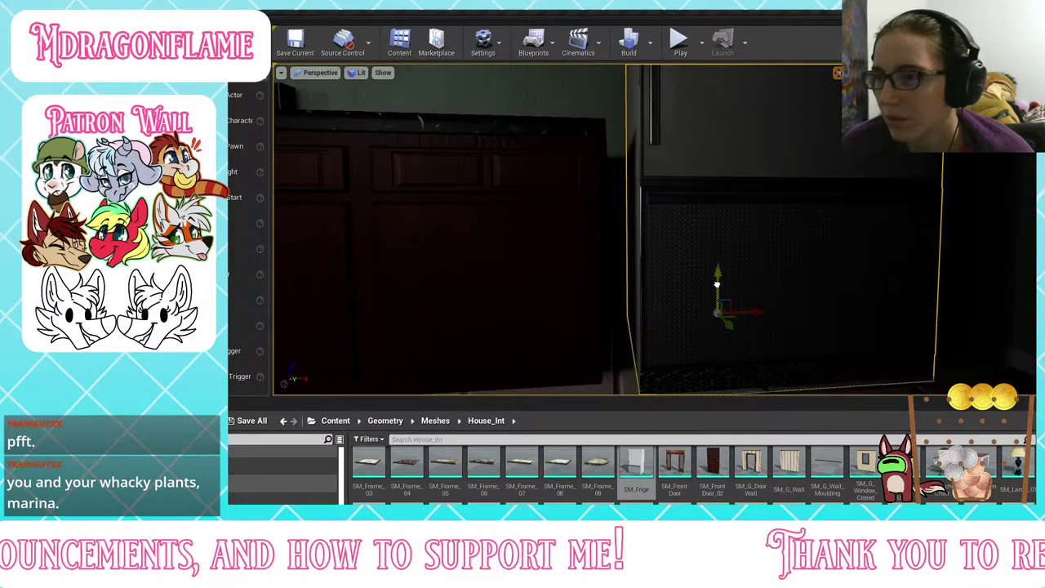
pyautogui.moveTo(717, 285); pyautogui.dragTo(717, 285, button='right')
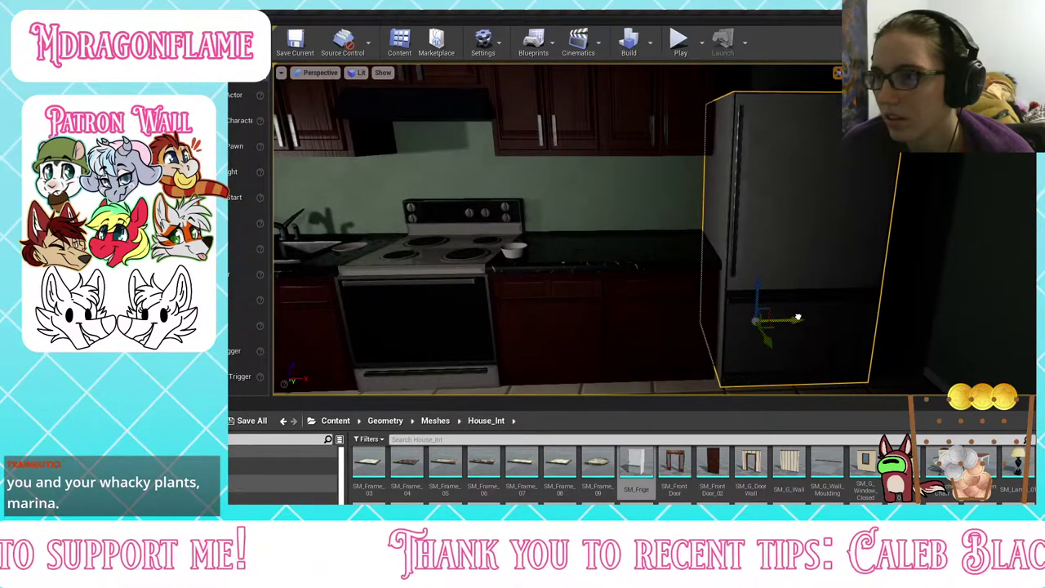
pyautogui.moveTo(799, 317); pyautogui.dragTo(799, 317, button='right')
pyautogui.click(798, 317)
# Step: Light the pot plant beside the TV with a temporary light raised above it, and delete that light
pyautogui.moveTo(416, 383); pyautogui.dragTo(417, 383, button='right')
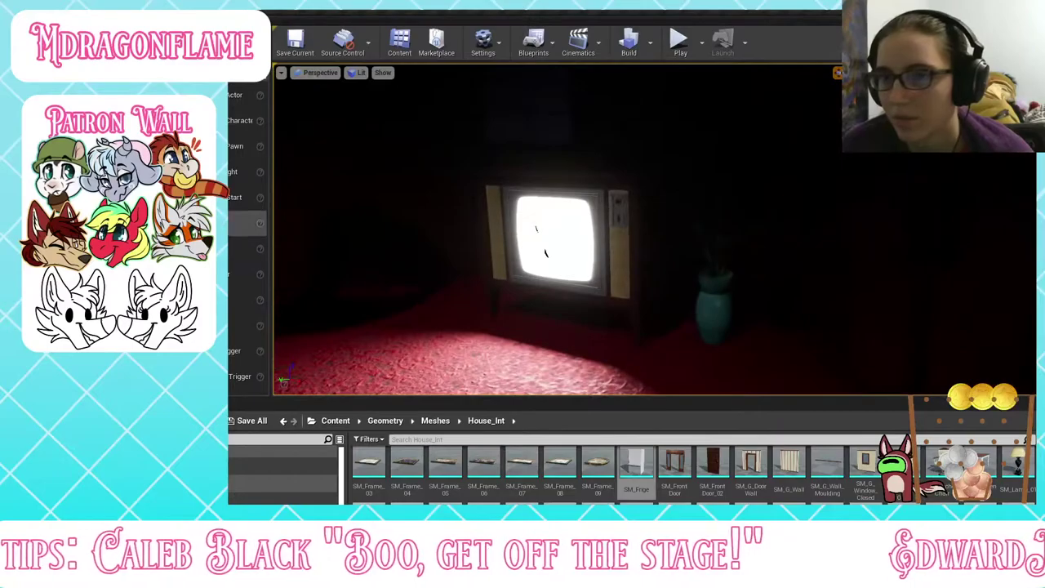
pyautogui.moveTo(234, 172); pyautogui.dragTo(701, 318)
pyautogui.moveTo(740, 276); pyautogui.dragTo(742, 178)
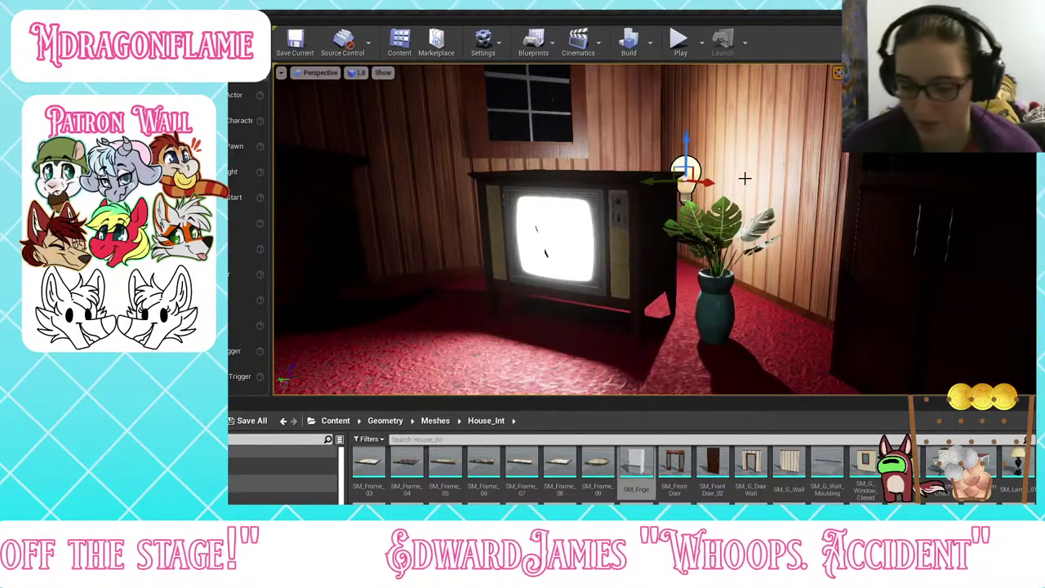
pyautogui.press('Delete')
# Step: Place the oval SM_Frame_09 on the wood-panelled wall near the kitchen, rotating it 90 degrees to hang upright
pyautogui.press('s')
pyautogui.moveTo(745, 178); pyautogui.dragTo(506, 184, button='right')
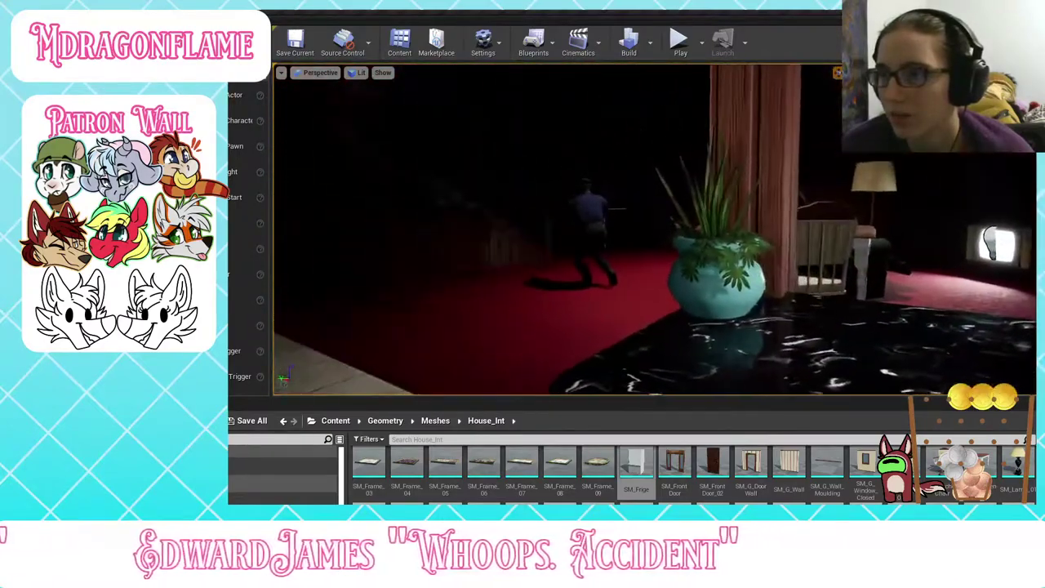
pyautogui.moveTo(709, 193); pyautogui.dragTo(707, 209, button='right')
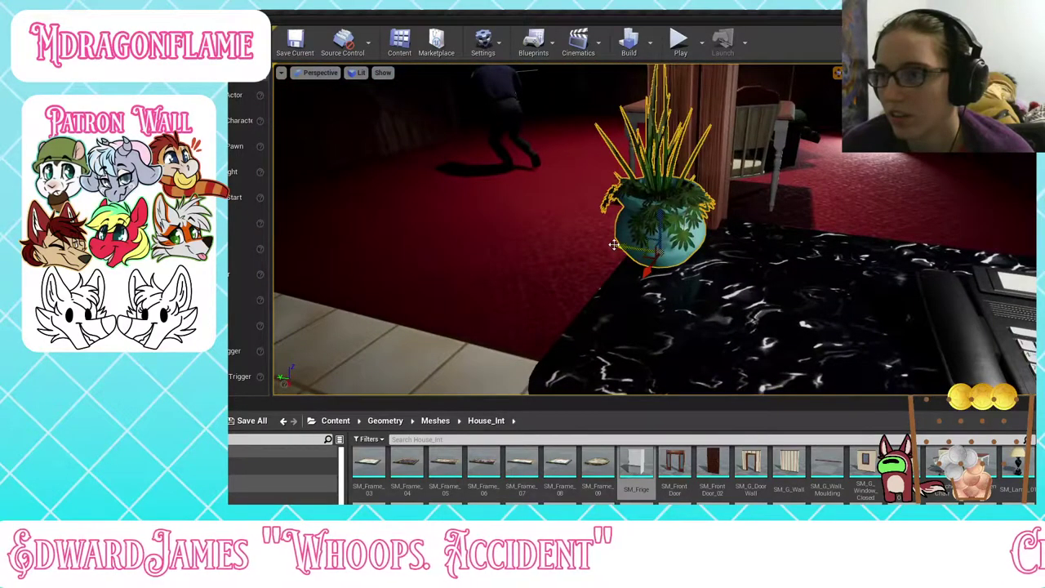
pyautogui.moveTo(707, 209); pyautogui.dragTo(689, 270, button='right')
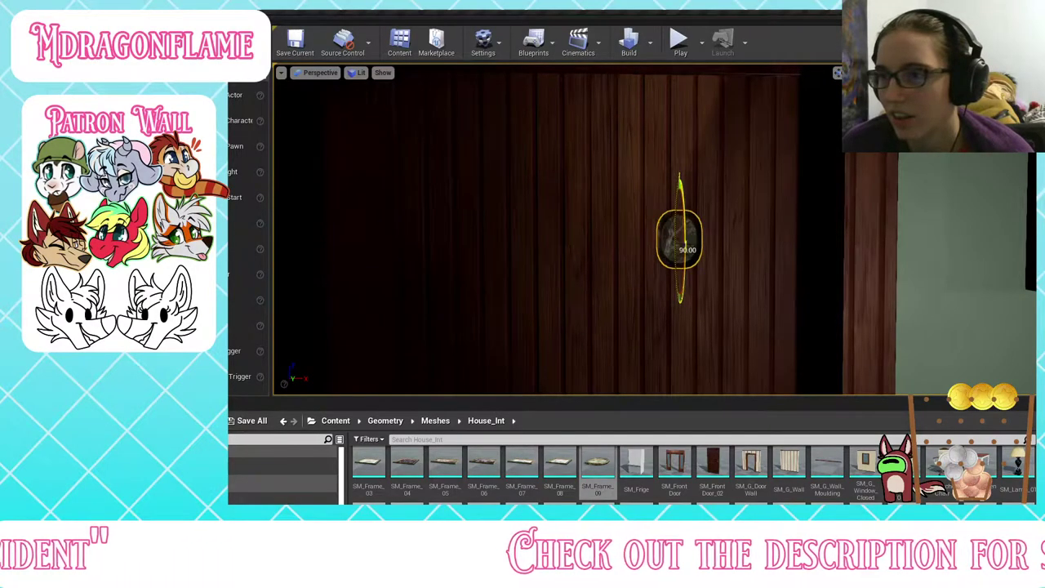
pyautogui.moveTo(688, 245)
pyautogui.mouseDown(button='right')
pyautogui.moveTo(715, 259)
pyautogui.moveTo(691, 235)
pyautogui.moveTo(677, 238)
pyautogui.mouseUp(button='right')
pyautogui.press('w')
pyautogui.moveTo(711, 196); pyautogui.dragTo(712, 201, button='right')
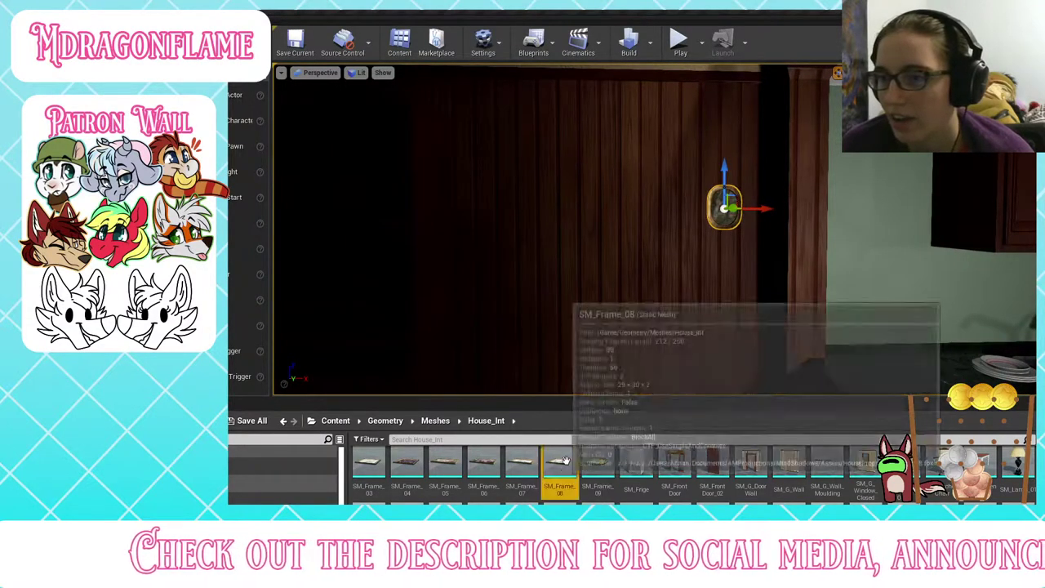
# Step: Add SM_Frame_08 to the wood-panelled wall near the oval frame and rotate it upright against the wall
pyautogui.moveTo(559, 466); pyautogui.dragTo(653, 245)
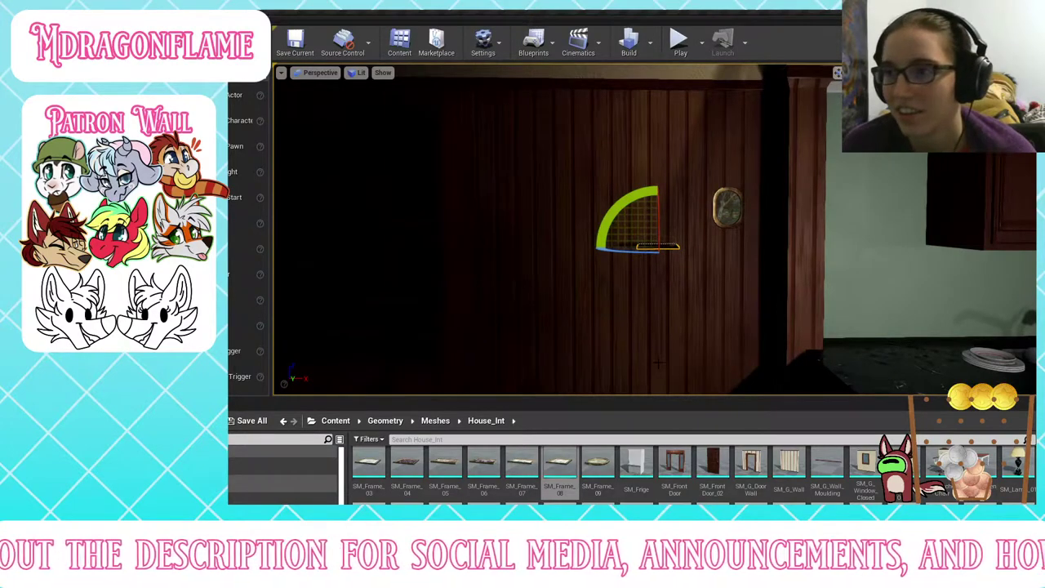
pyautogui.moveTo(653, 245); pyautogui.dragTo(653, 245)
pyautogui.click(663, 247)
pyautogui.scroll(2, 665, 254)
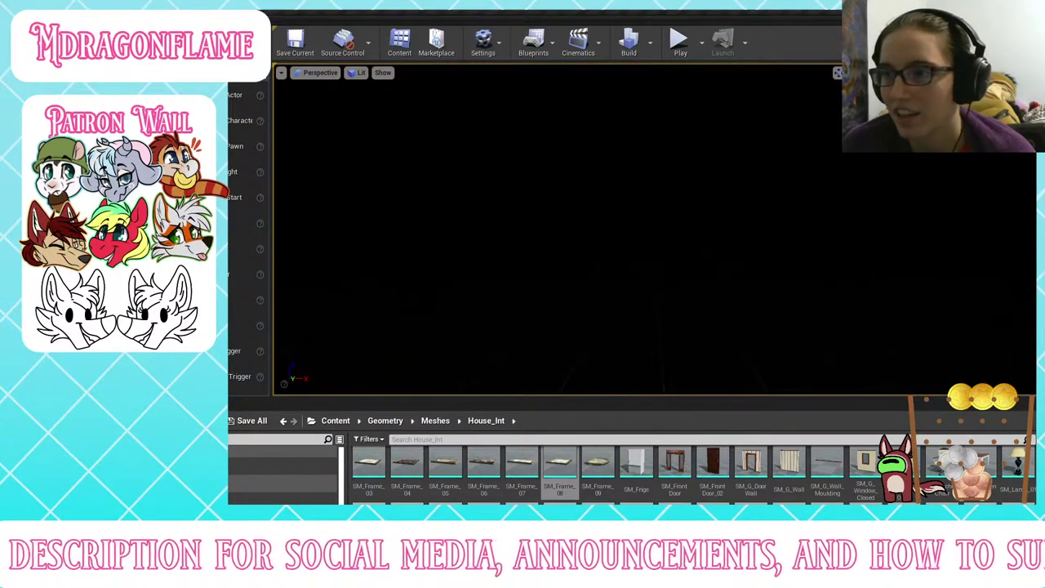
pyautogui.scroll(-1, 666, 255)
# Step: Move the SM_Frame_08 picture up and across the wall so it hangs next to the oval frame
pyautogui.moveTo(651, 245); pyautogui.dragTo(648, 307)
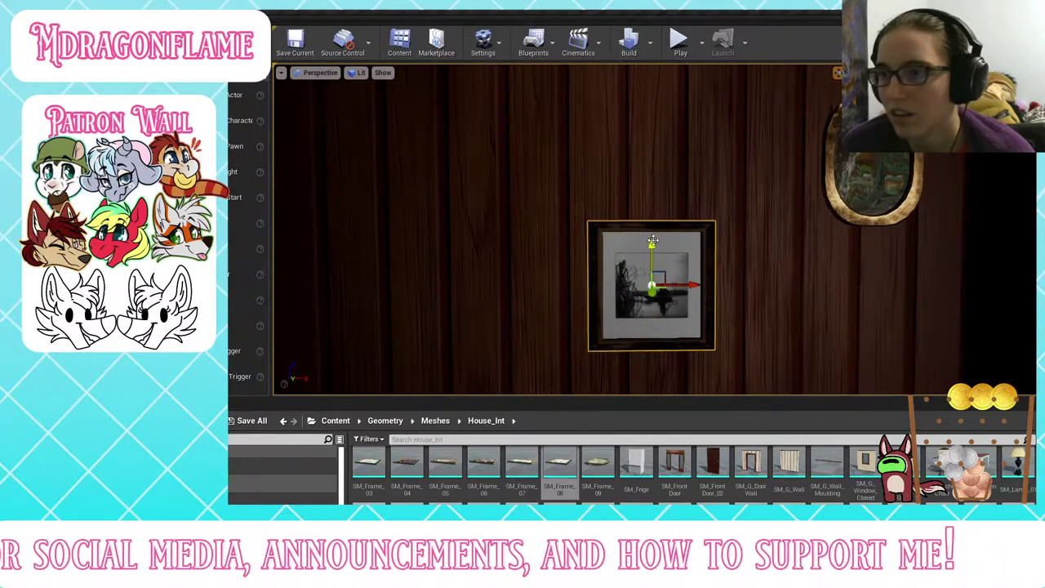
pyautogui.moveTo(653, 242); pyautogui.dragTo(656, 176)
pyautogui.moveTo(691, 216); pyautogui.dragTo(793, 215)
pyautogui.scroll(-2, 793, 215)
pyautogui.moveTo(793, 215); pyautogui.dragTo(758, 224, button='right')
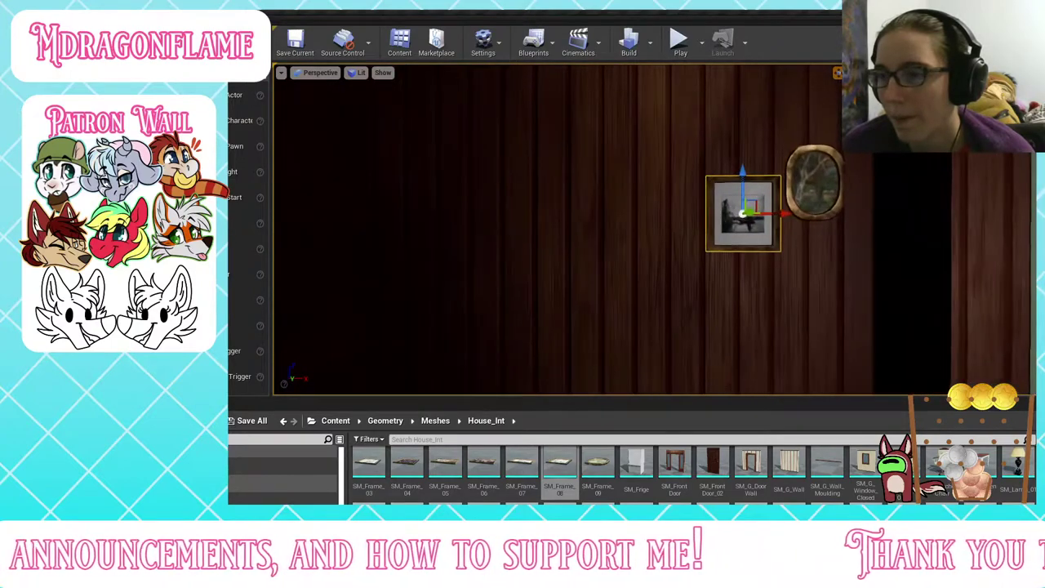
# Step: Place SM_Frame_07 upright on the wall beside the SM_Frame_08 picture and add that picture to the selection
pyautogui.moveTo(523, 469); pyautogui.dragTo(594, 268)
pyautogui.press('e')
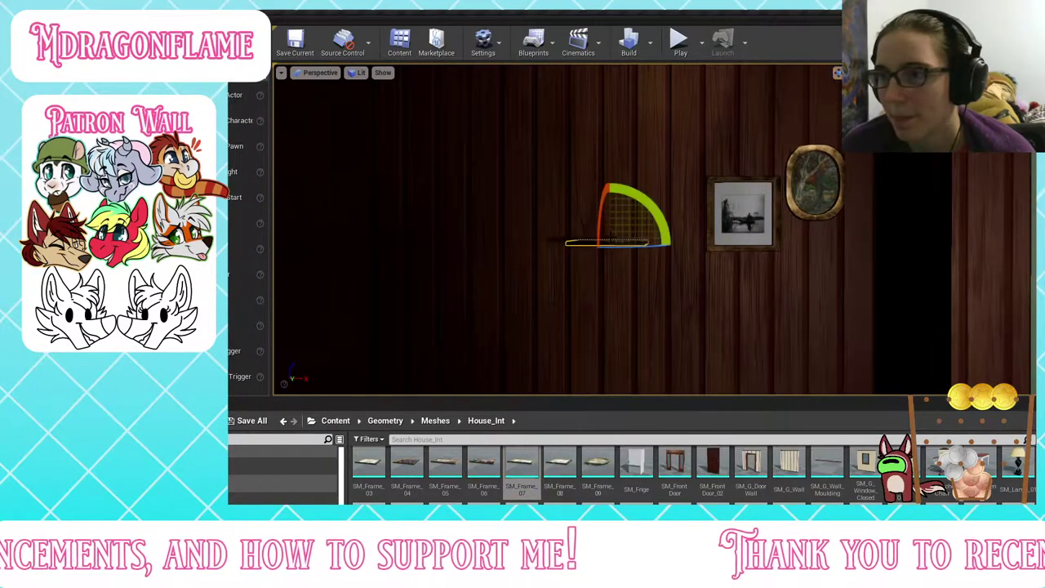
pyautogui.moveTo(598, 207); pyautogui.dragTo(645, 192)
pyautogui.press('w')
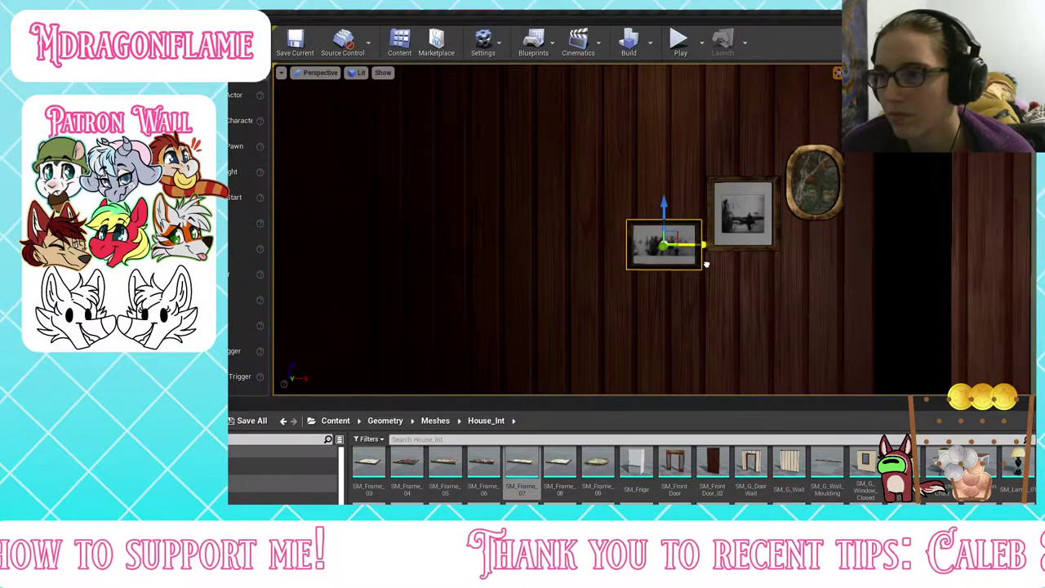
pyautogui.click(745, 207)
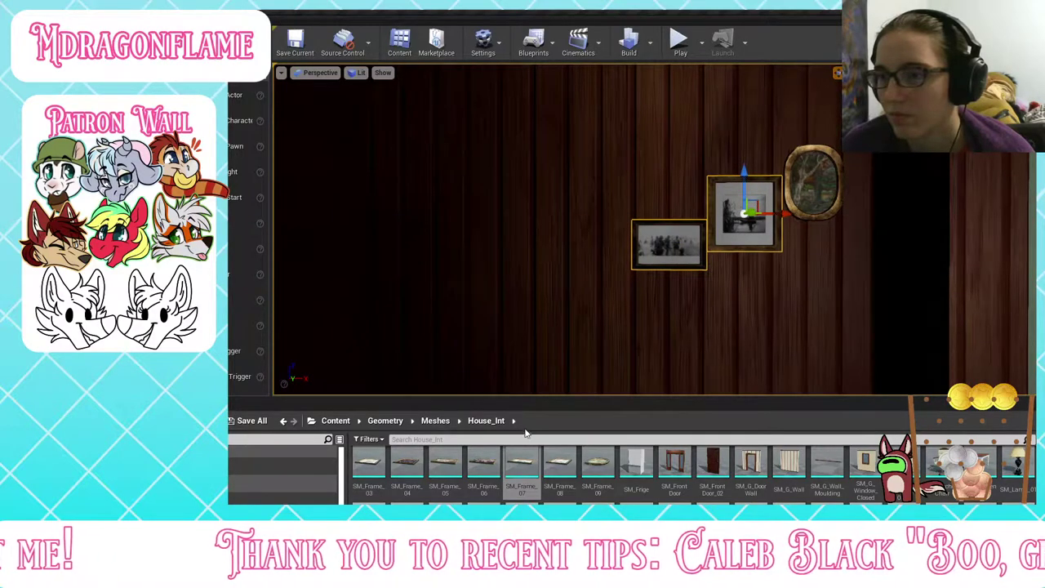
# Step: Add SM_Frame_06, turn it upright in portrait orientation, and move it onto the green kitchen wall beside the cabinets
pyautogui.moveTo(482, 463); pyautogui.dragTo(520, 279)
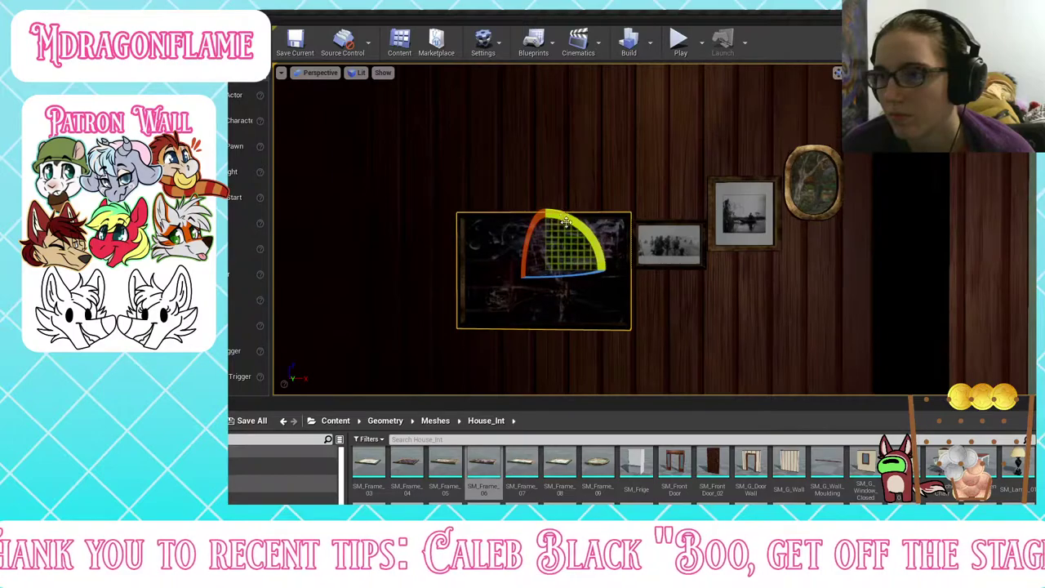
pyautogui.moveTo(565, 222); pyautogui.dragTo(543, 270)
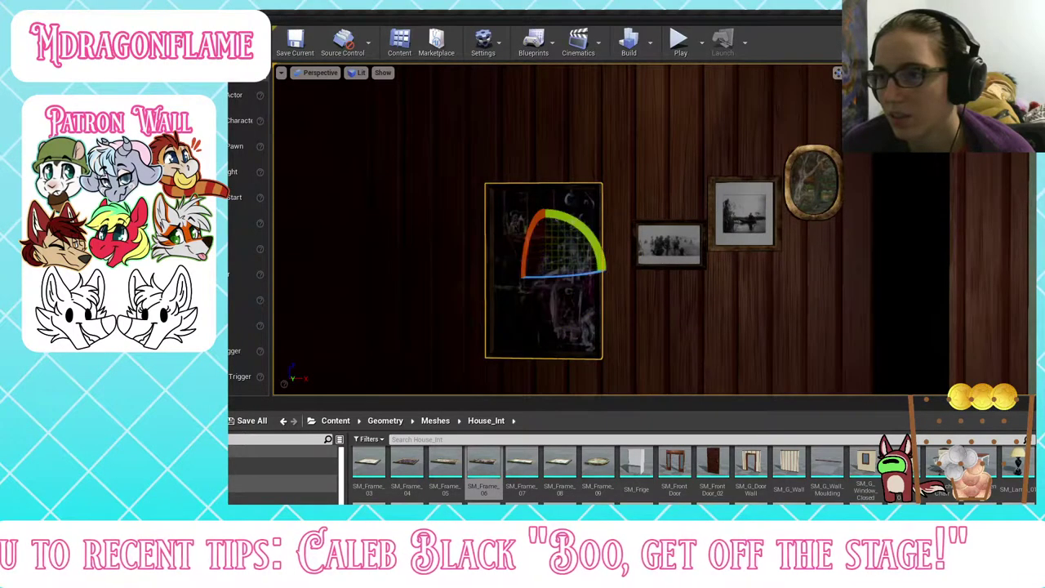
pyautogui.press('w')
pyautogui.moveTo(543, 269); pyautogui.dragTo(584, 278, button='right')
pyautogui.press('d')
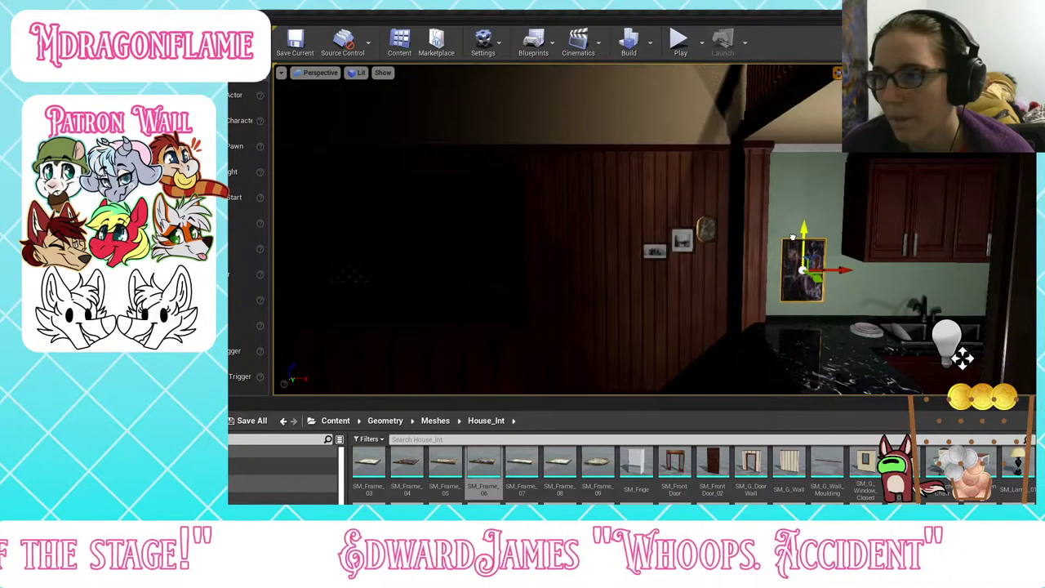
pyautogui.press('w')
pyautogui.moveTo(855, 254)
pyautogui.mouseDown(button='right')
pyautogui.moveTo(837, 268)
pyautogui.moveTo(854, 255)
pyautogui.moveTo(861, 261)
pyautogui.moveTo(855, 254)
pyautogui.mouseUp(button='right')
# Step: Place SM_Frame_05 on the wood-panelled wall beside the small group photo and rotate it upright against the wall
pyautogui.press('s')
pyautogui.moveTo(828, 220)
pyautogui.mouseDown(button='right')
pyautogui.moveTo(612, 227)
pyautogui.moveTo(784, 219)
pyautogui.moveTo(764, 205)
pyautogui.moveTo(804, 208)
pyautogui.moveTo(833, 193)
pyautogui.moveTo(931, 216)
pyautogui.moveTo(1012, 208)
pyautogui.moveTo(759, 201)
pyautogui.mouseUp(button='right')
pyautogui.press('w')
pyautogui.press('w')
pyautogui.press('s')
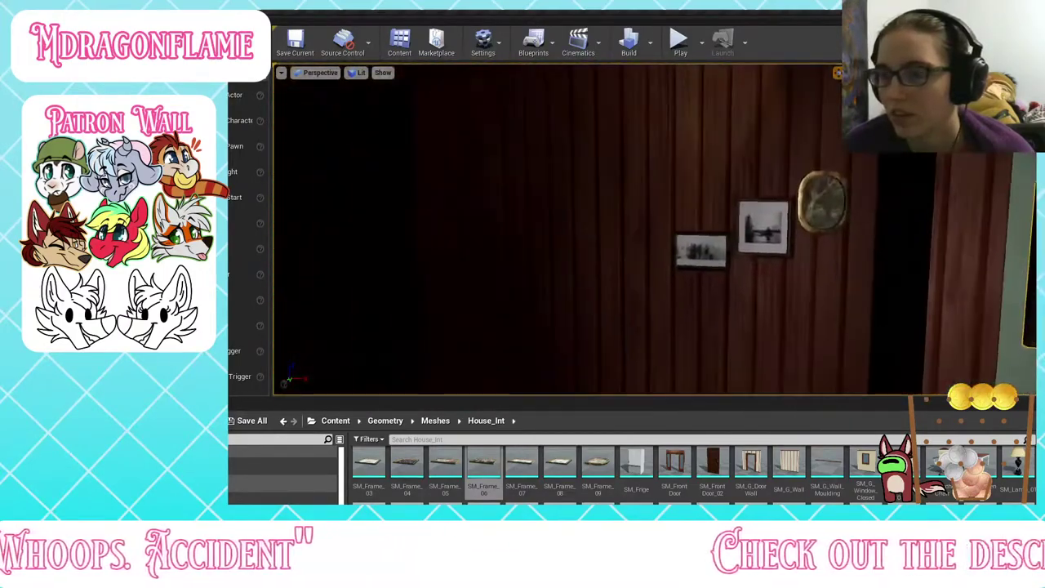
pyautogui.moveTo(449, 483); pyautogui.dragTo(590, 272)
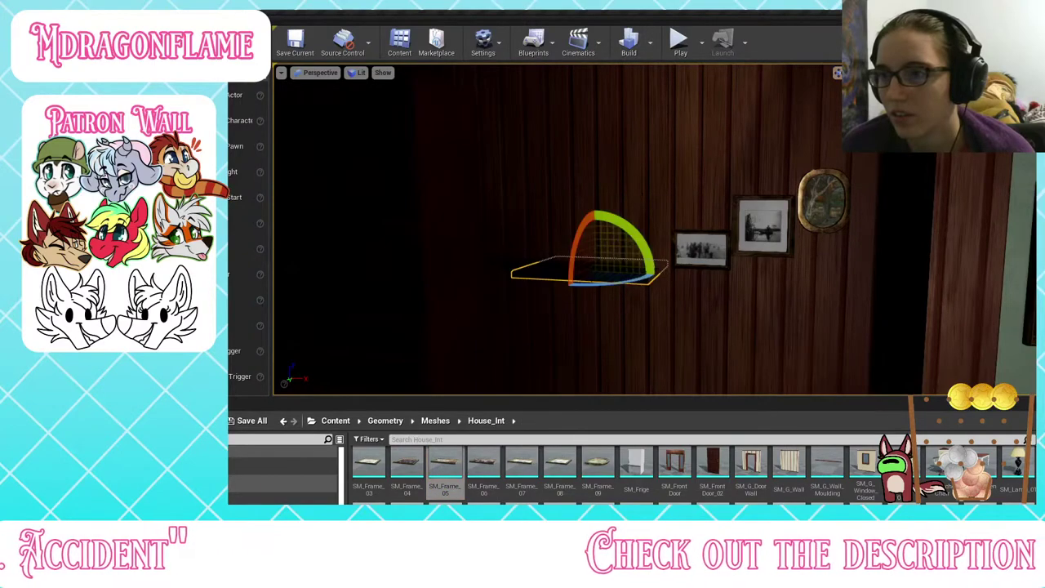
pyautogui.moveTo(580, 235); pyautogui.dragTo(570, 296)
pyautogui.press('w')
pyautogui.moveTo(631, 276); pyautogui.dragTo(624, 277)
# Step: Hang SM_Frame_04 above and SM_Frame_03 below the black-and-white pictures on the wood-panelled wall, rotating both upright
pyautogui.moveTo(406, 466); pyautogui.dragTo(666, 109)
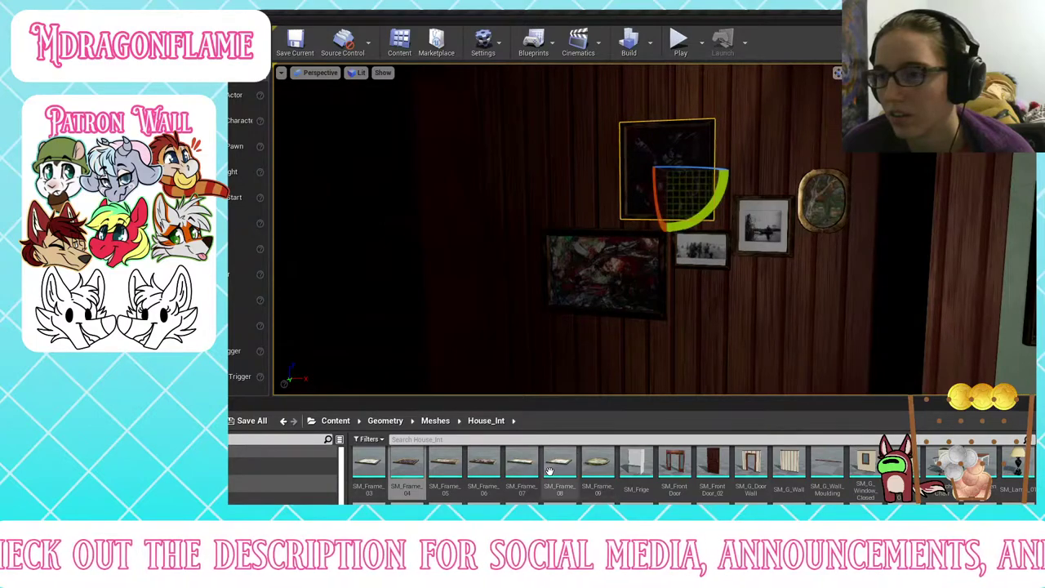
pyautogui.moveTo(363, 467); pyautogui.dragTo(764, 216)
pyautogui.moveTo(765, 268); pyautogui.dragTo(768, 266)
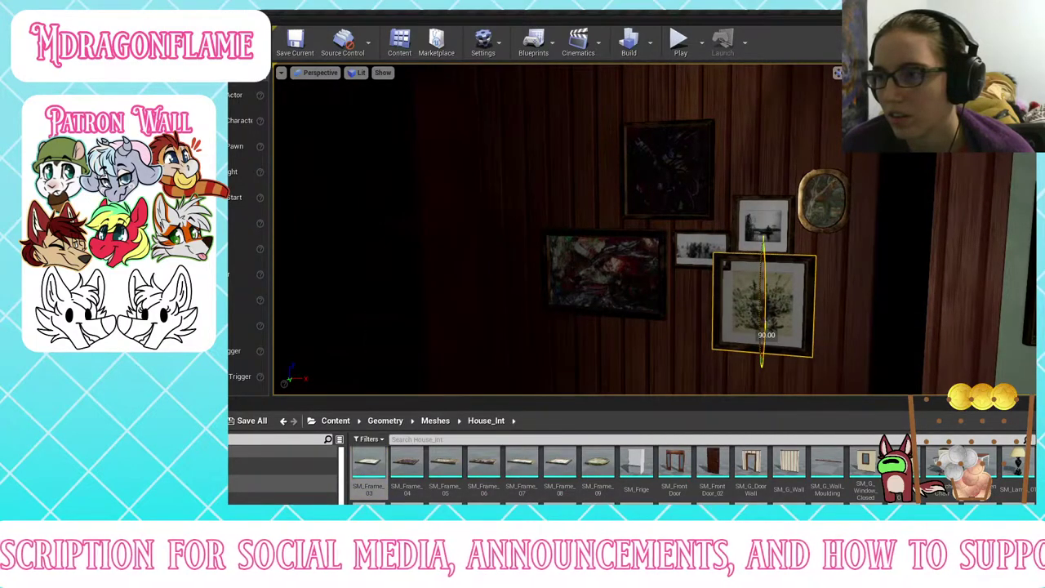
pyautogui.press('w')
# Step: Reposition the SM_Frame_03 plant picture so it hangs with an even gap beneath the SM_Frame_08 lake picture
pyautogui.click(670, 171)
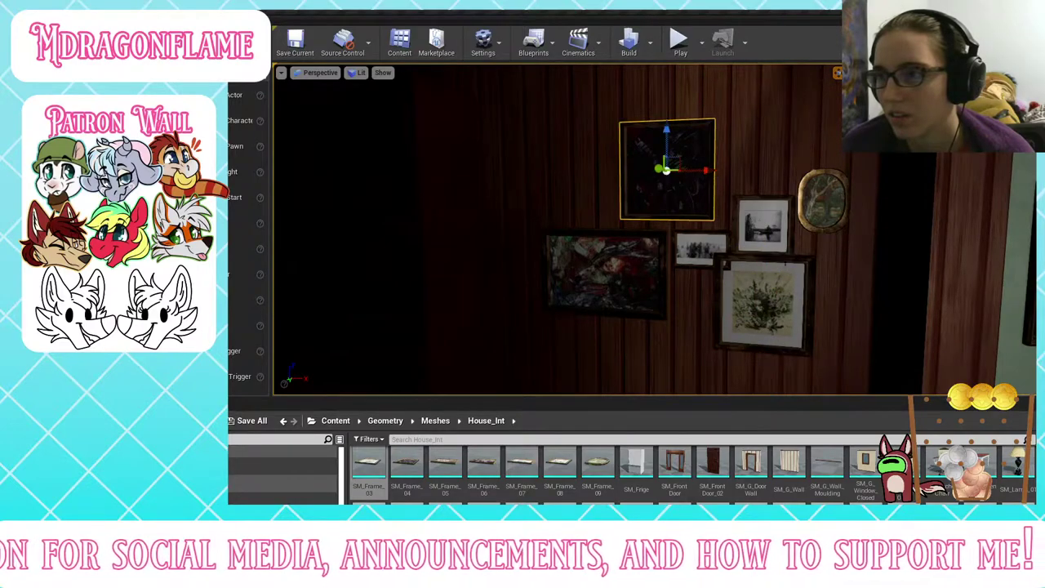
pyautogui.click(773, 305)
pyautogui.moveTo(761, 276); pyautogui.dragTo(761, 306)
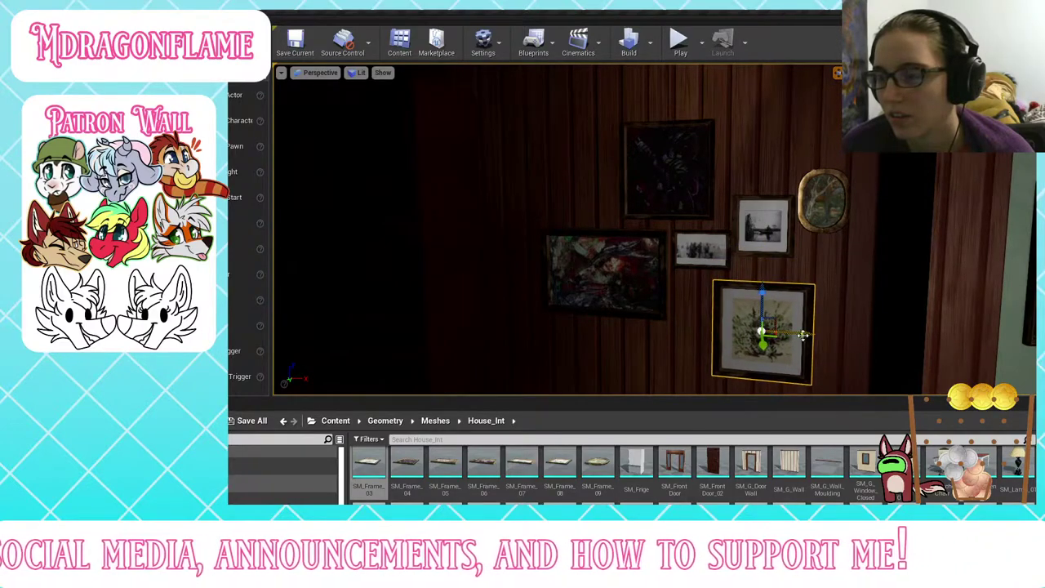
pyautogui.moveTo(804, 334); pyautogui.dragTo(829, 334)
pyautogui.moveTo(785, 304); pyautogui.dragTo(784, 284)
# Step: Shift the SM_Frame_06 painting along the green kitchen wall, away from the cabinets, to free space beside it
pyautogui.moveTo(784, 288); pyautogui.dragTo(817, 282, button='right')
pyautogui.press('s')
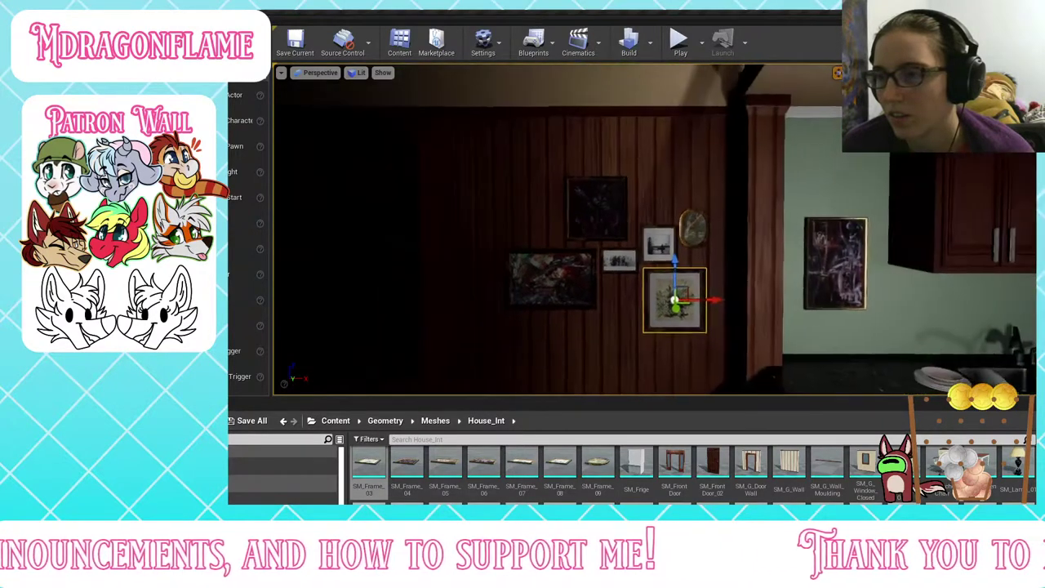
pyautogui.scroll(5, 827, 462)
pyautogui.scroll(-2, 828, 466)
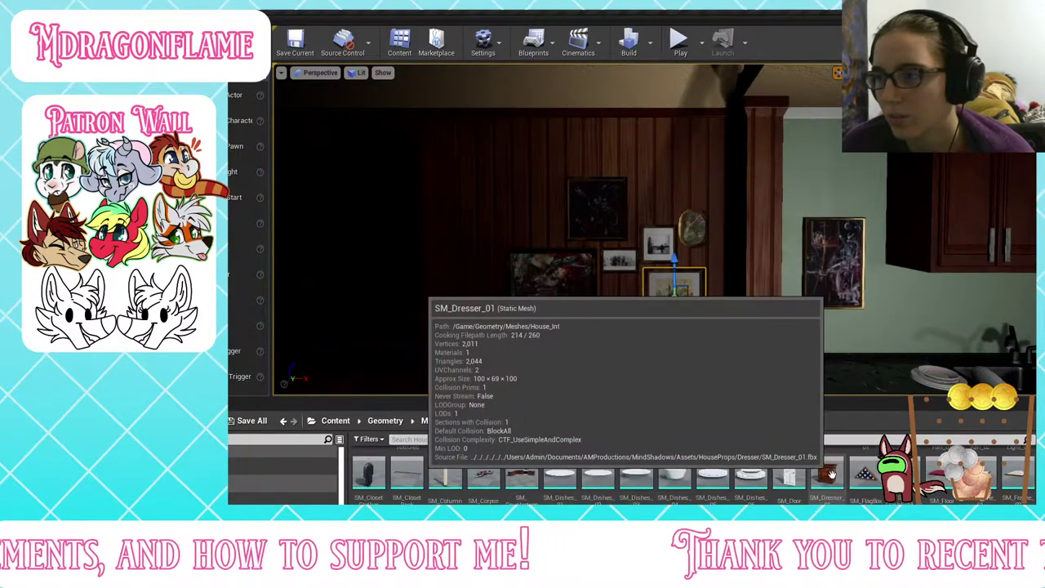
pyautogui.press('w')
pyautogui.moveTo(784, 326); pyautogui.dragTo(765, 312, button='right')
pyautogui.click(804, 278)
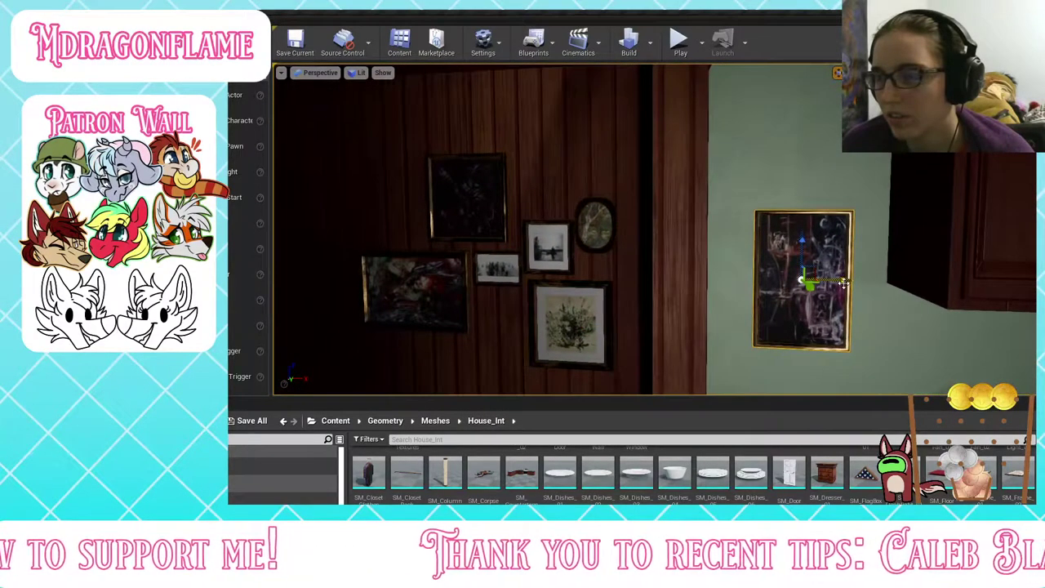
pyautogui.moveTo(845, 283); pyautogui.dragTo(864, 302)
# Step: Rotate the small gold-framed owl picture upright on the kitchen wall and align it beside the lower part of the SM_Frame_06 painting
pyautogui.press('e')
pyautogui.press('w')
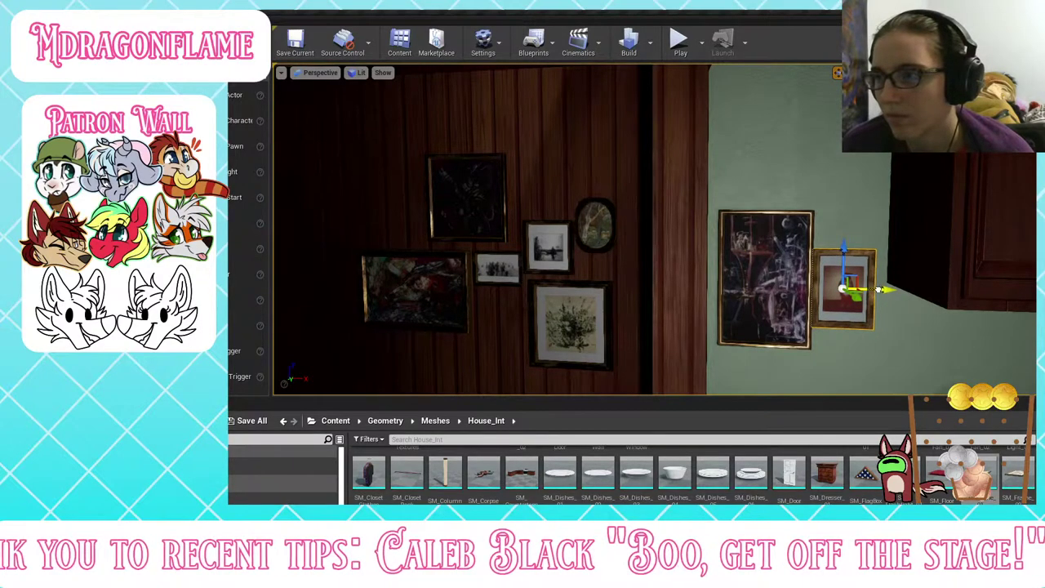
pyautogui.moveTo(857, 296); pyautogui.dragTo(864, 295)
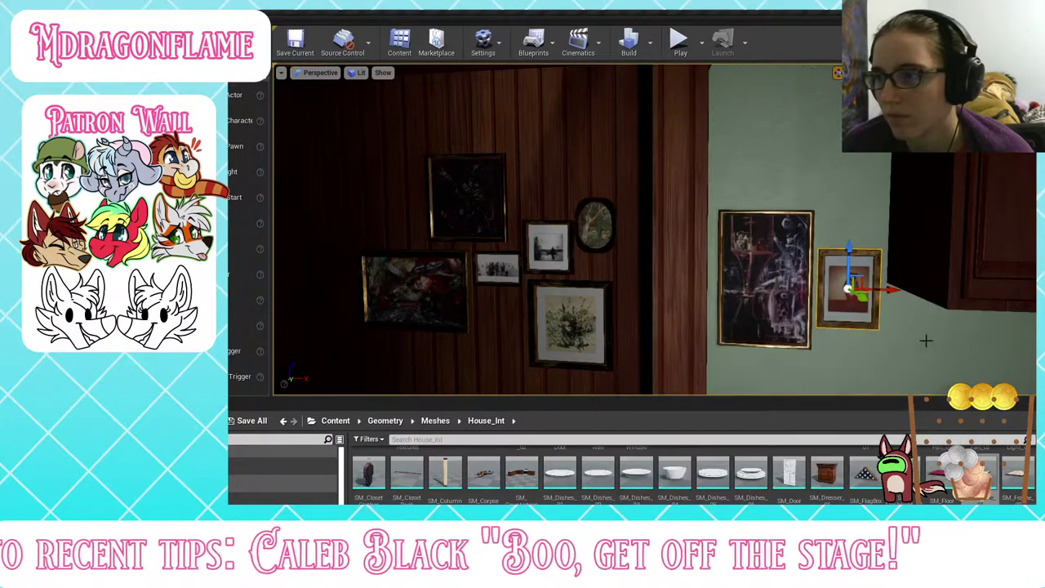
pyautogui.moveTo(849, 250); pyautogui.dragTo(850, 271)
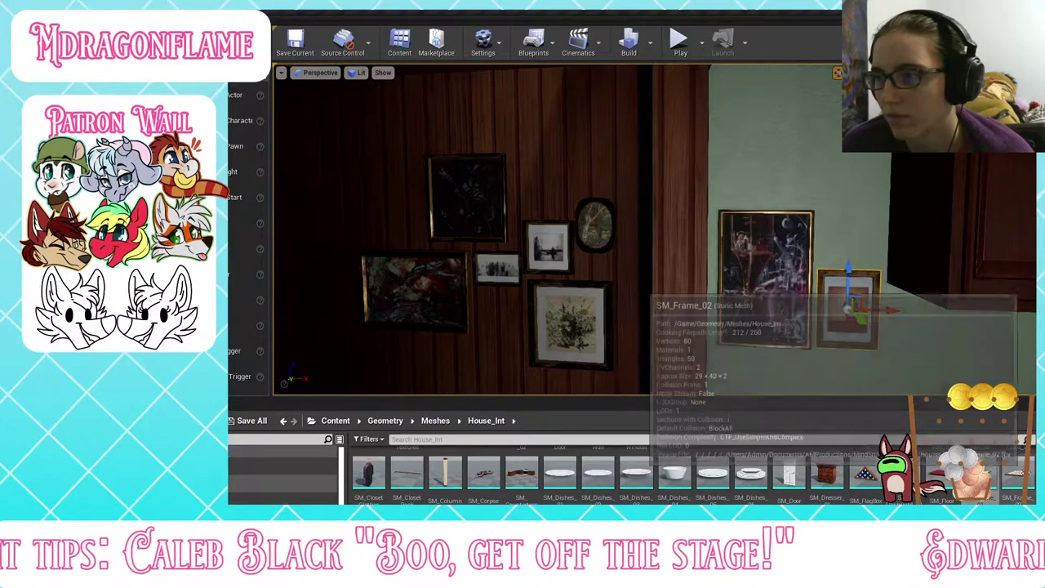
# Step: Add SM_Frame_02 upright on the kitchen wall and position it directly above the small owl picture
pyautogui.moveTo(1017, 474); pyautogui.dragTo(870, 157)
pyautogui.press('e')
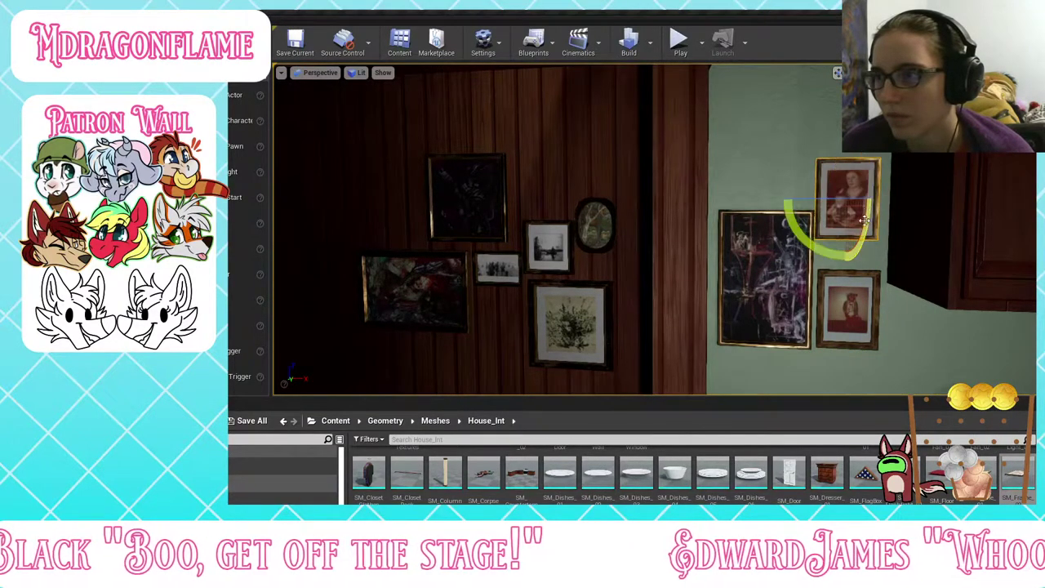
pyautogui.press('w')
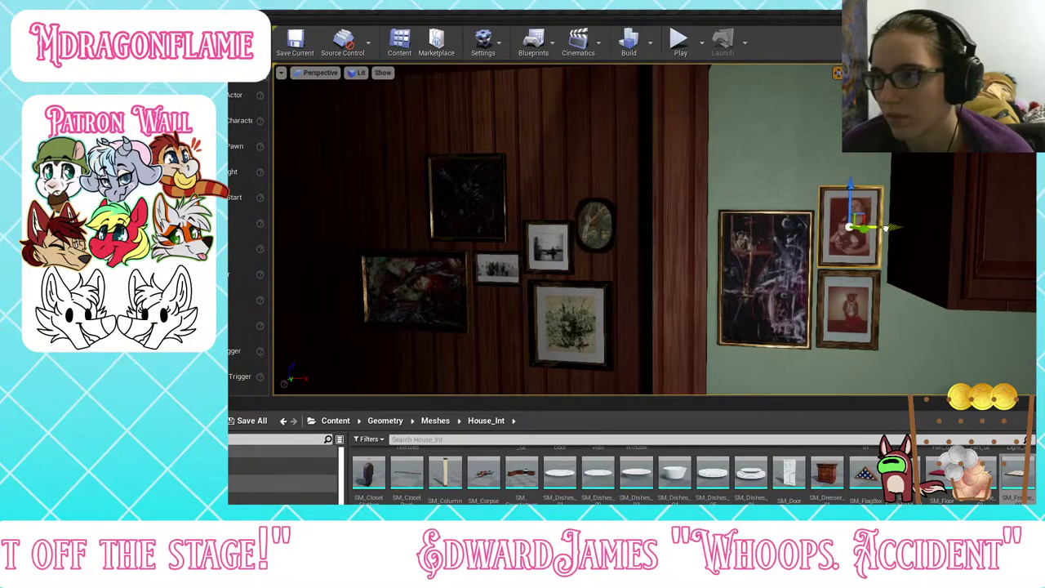
# Step: Examine the picture groupings on the kitchen wall and the wood-panelled wall from a distance and up close
pyautogui.press('s')
pyautogui.moveTo(879, 219); pyautogui.dragTo(994, 220, button='right')
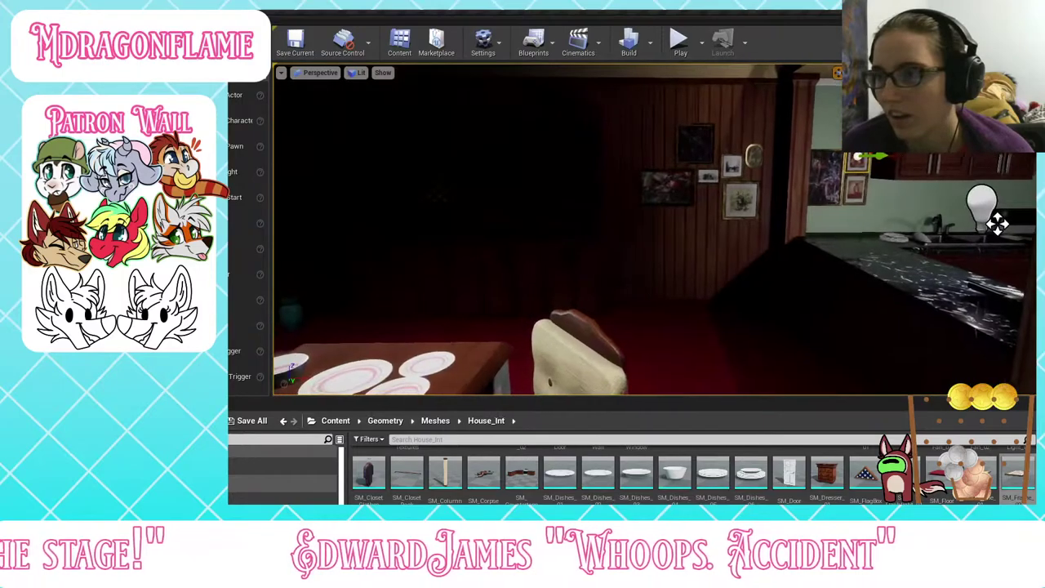
pyautogui.click(995, 220)
pyautogui.press('w')
pyautogui.moveTo(653, 229); pyautogui.dragTo(784, 203, button='right')
pyautogui.moveTo(743, 232)
pyautogui.mouseDown(button='right')
pyautogui.moveTo(596, 232)
pyautogui.moveTo(766, 230)
pyautogui.moveTo(752, 226)
pyautogui.mouseUp(button='right')
pyautogui.press('w')
pyautogui.press('w')
pyautogui.press('s')
pyautogui.press('d')
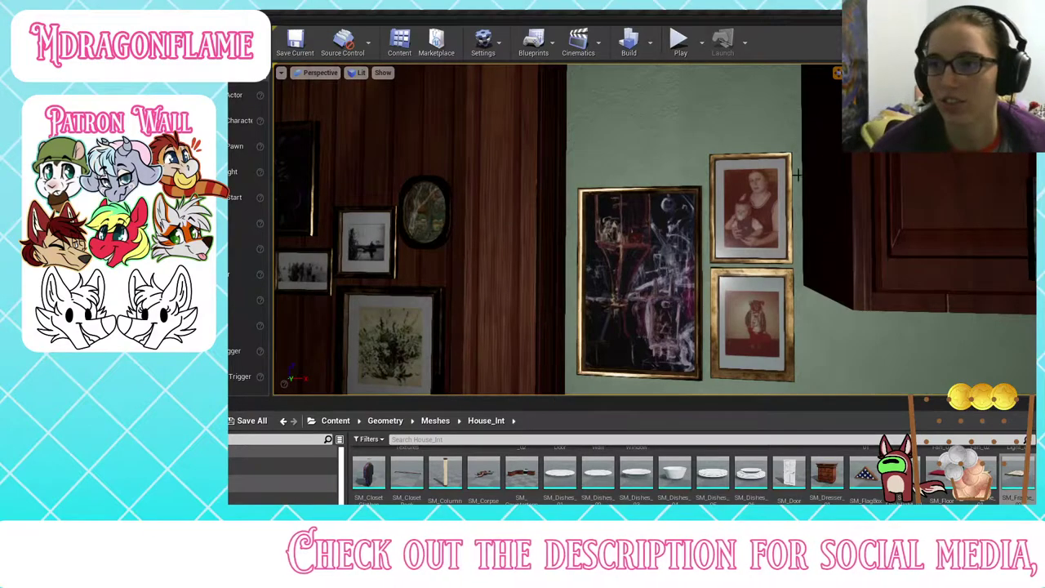
pyautogui.moveTo(798, 175)
pyautogui.mouseDown(button='right')
pyautogui.moveTo(735, 175)
pyautogui.moveTo(808, 178)
pyautogui.moveTo(763, 178)
pyautogui.moveTo(776, 281)
pyautogui.moveTo(763, 260)
pyautogui.moveTo(800, 173)
pyautogui.mouseUp(button='right')
pyautogui.press('w')
pyautogui.press('w')
pyautogui.press('s')
pyautogui.press('w')
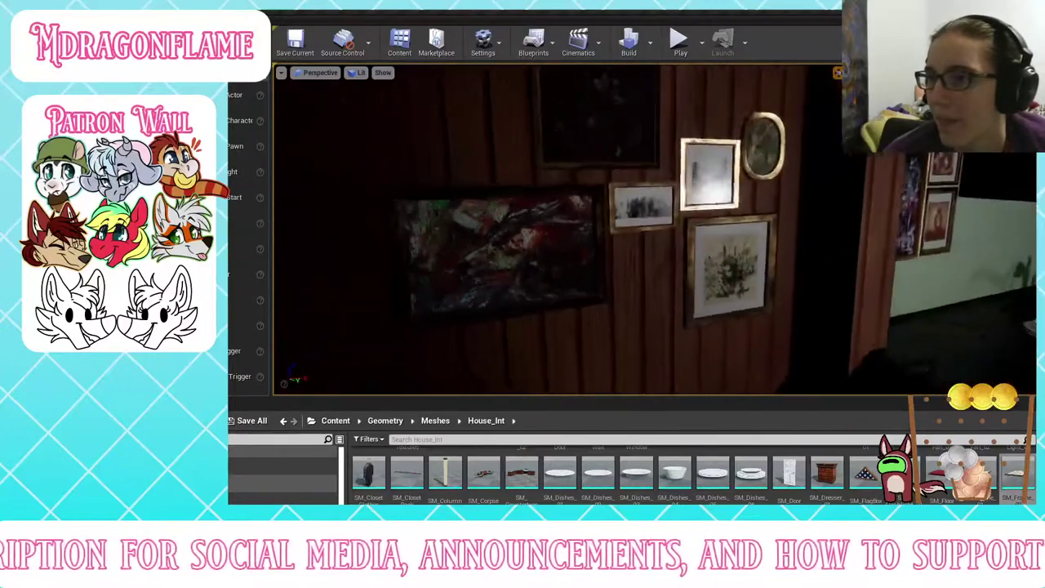
# Step: Try lighting the framed pictures on the wood-panelled wall with a repositioned point light, and delete the light
pyautogui.moveTo(234, 172); pyautogui.dragTo(563, 300)
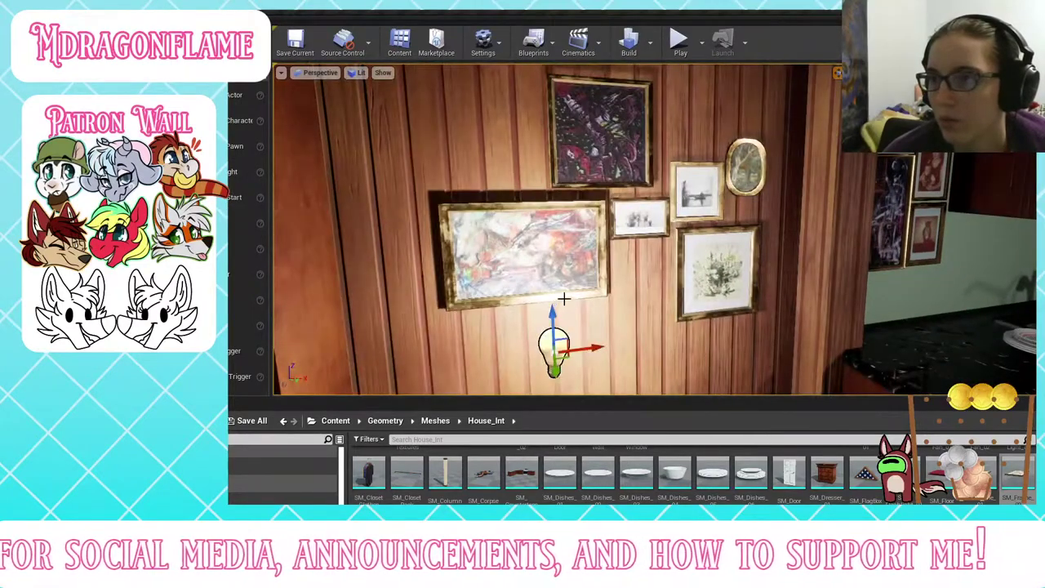
pyautogui.click(564, 299)
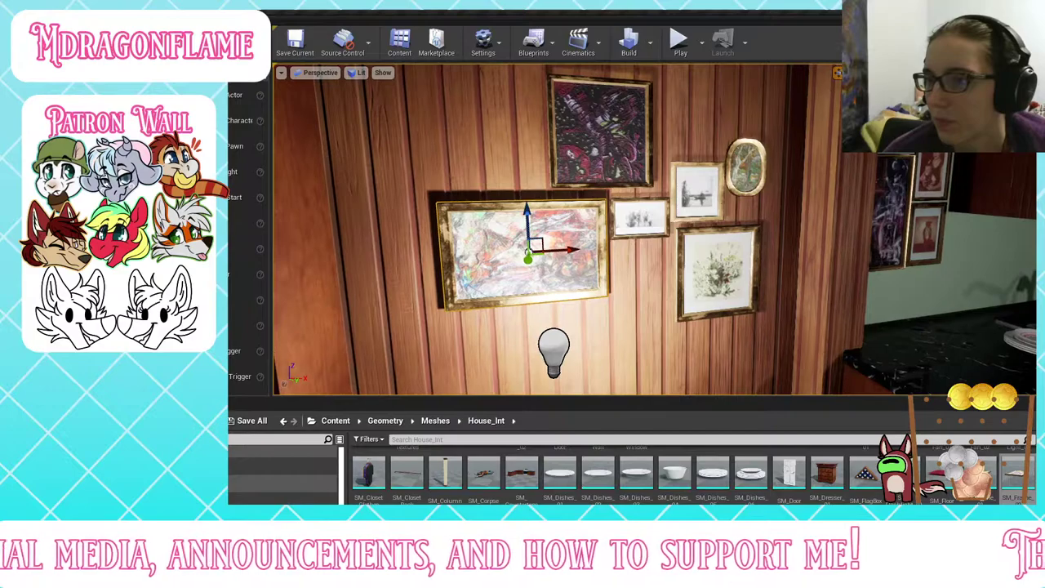
pyautogui.click(554, 351)
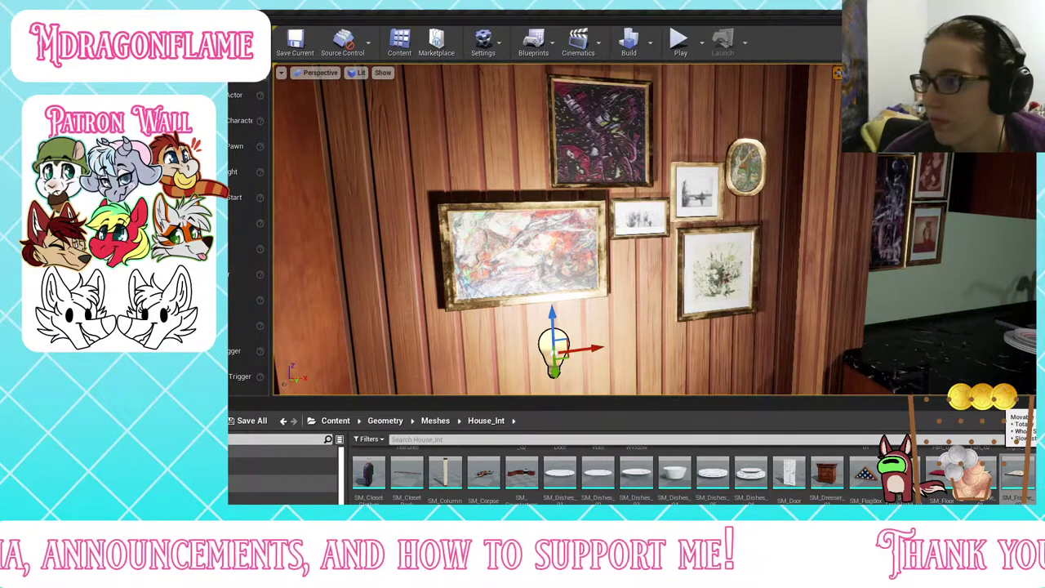
pyautogui.moveTo(593, 350); pyautogui.dragTo(686, 337)
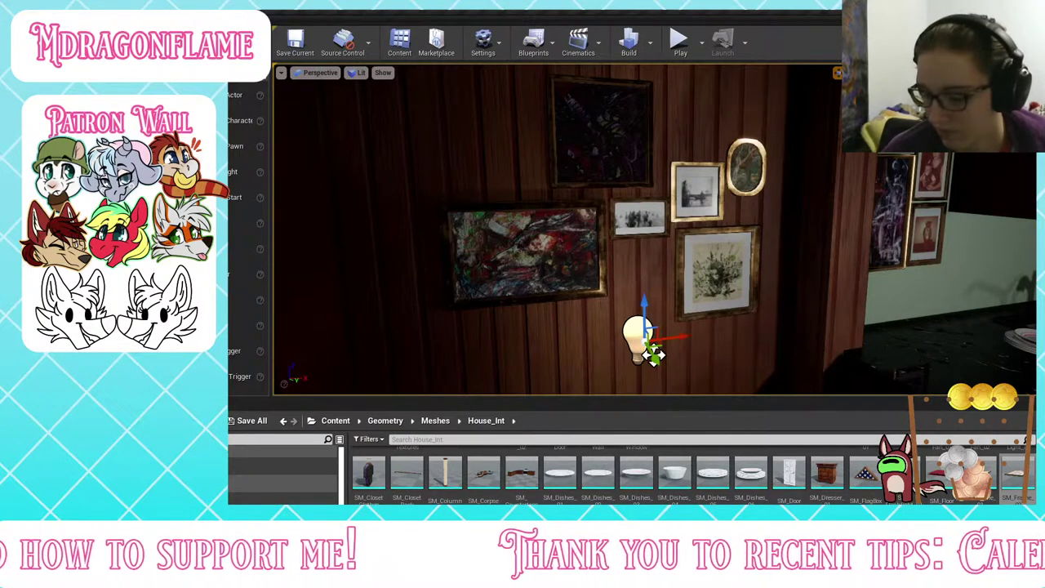
pyautogui.moveTo(642, 300); pyautogui.dragTo(642, 105)
pyautogui.moveTo(643, 105); pyautogui.dragTo(604, 73, button='right')
pyautogui.moveTo(769, 258); pyautogui.dragTo(769, 343, button='right')
pyautogui.press('s')
pyautogui.moveTo(733, 272); pyautogui.dragTo(763, 274)
pyautogui.press('Delete')
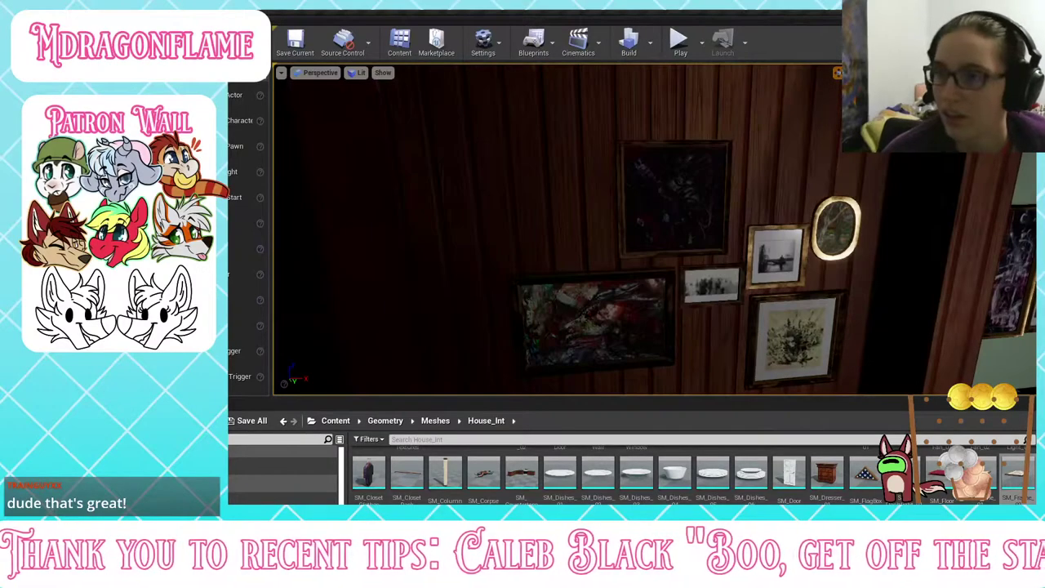
# Step: Enlarge the viewport and start play mode to examine the framed pictures on the wood-panelled wall from near and far
pyautogui.moveTo(731, 399); pyautogui.dragTo(731, 516)
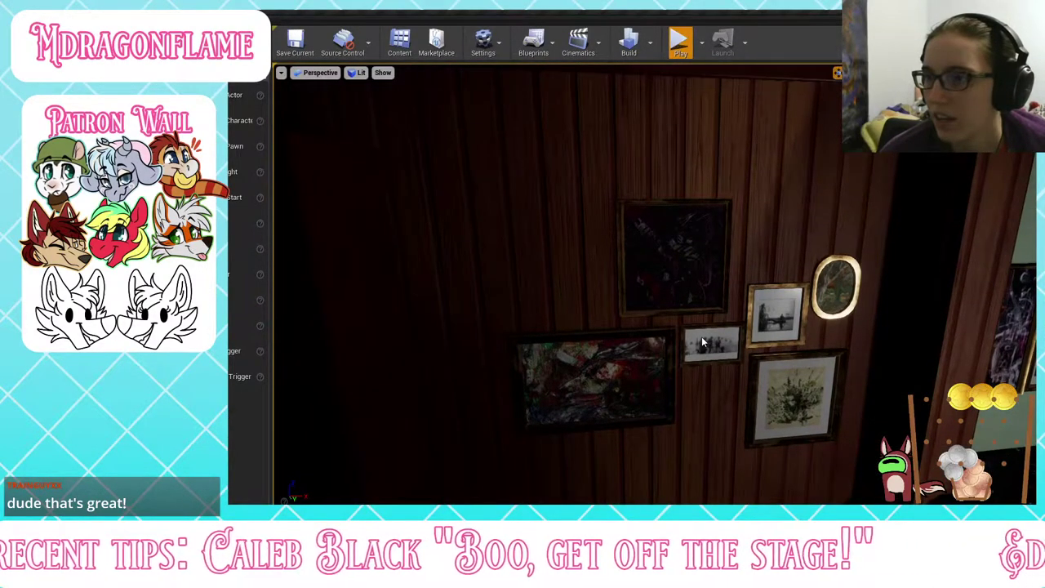
pyautogui.click(680, 41)
pyautogui.press('w')
pyautogui.press('a')
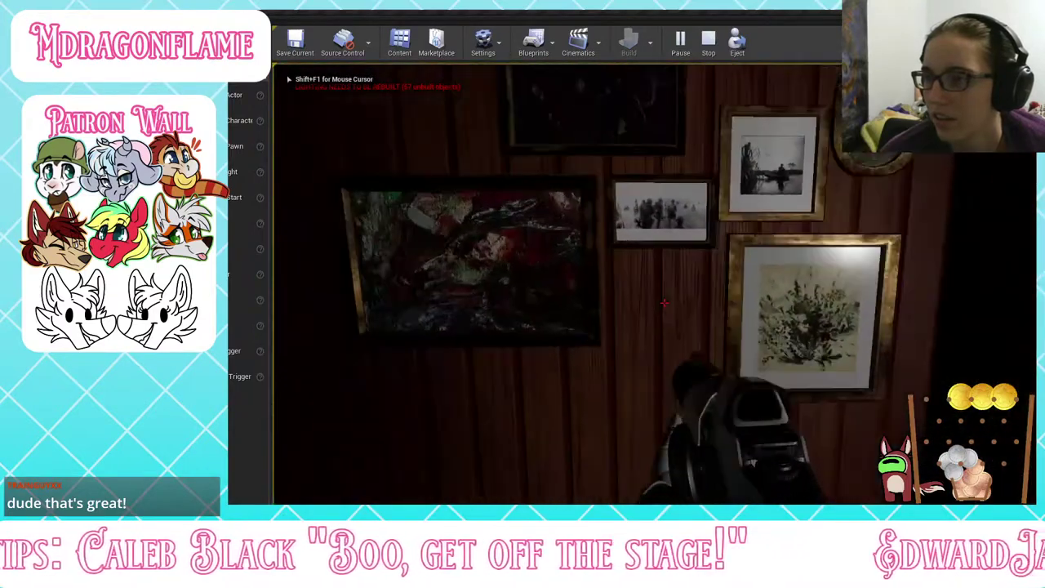
pyautogui.press('d')
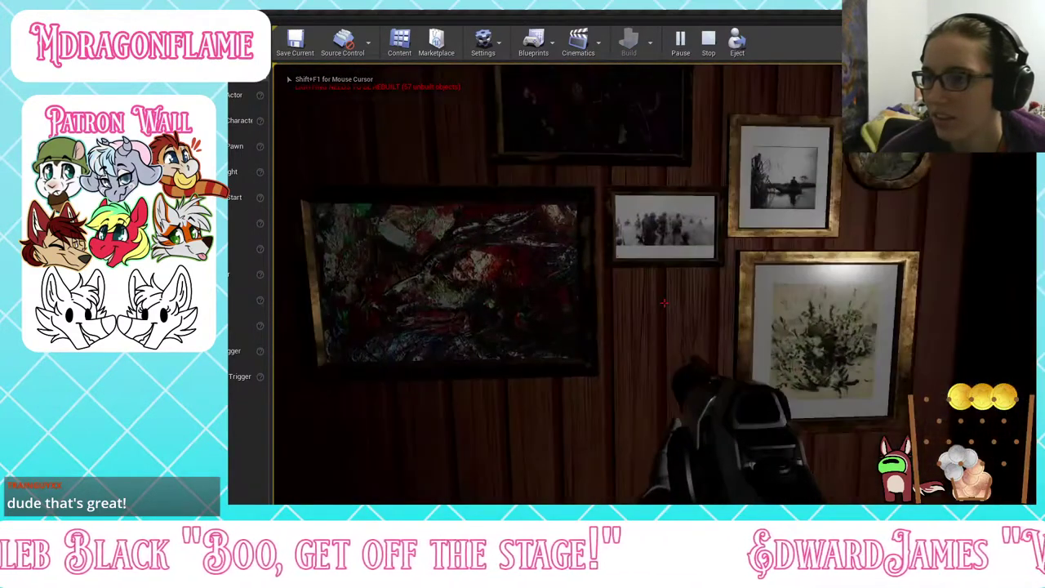
pyautogui.press('a')
pyautogui.press('s')
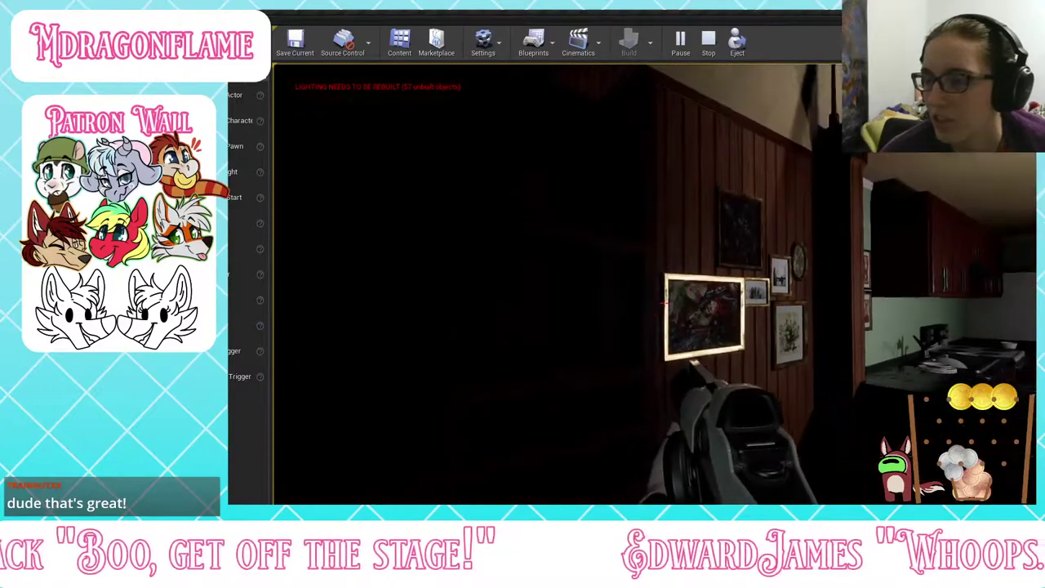
pyautogui.press('w')
pyautogui.press('s')
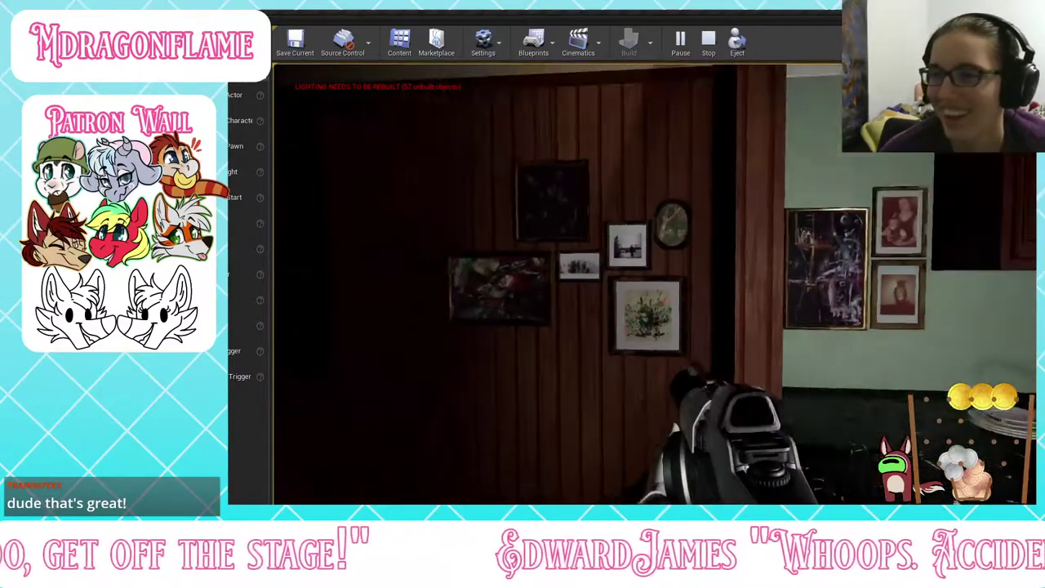
pyautogui.press('w')
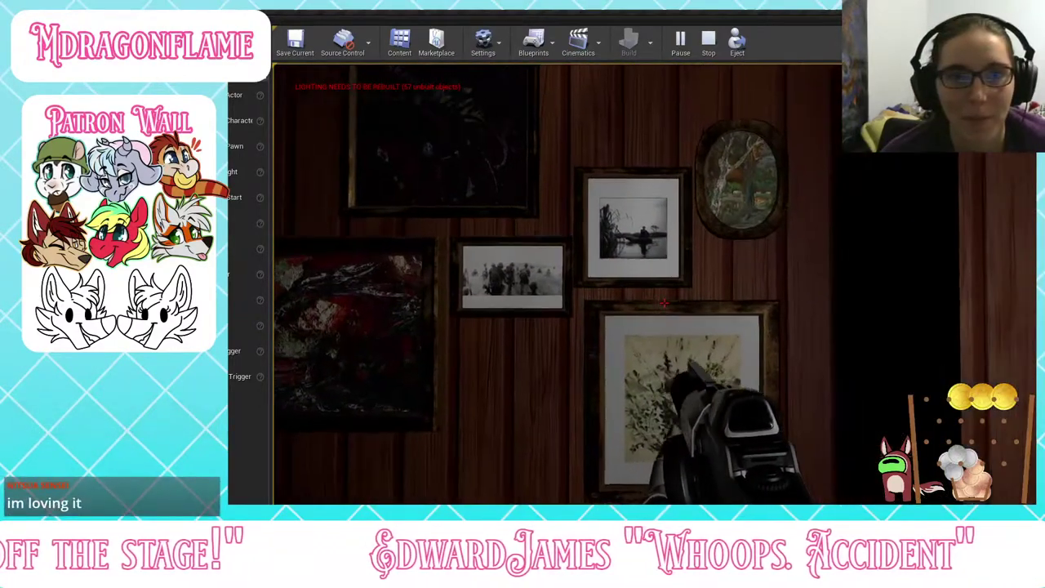
pyautogui.press('s')
# Step: Walk between the kitchen and the red-carpeted living room in play mode to view both picture groupings from different angles
pyautogui.press('w')
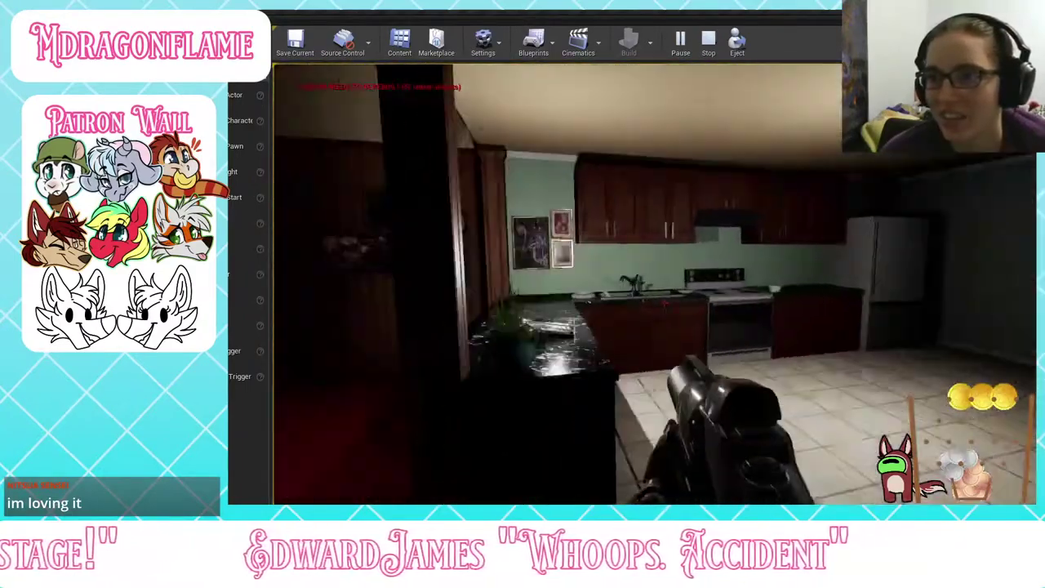
pyautogui.press('a')
pyautogui.press('w')
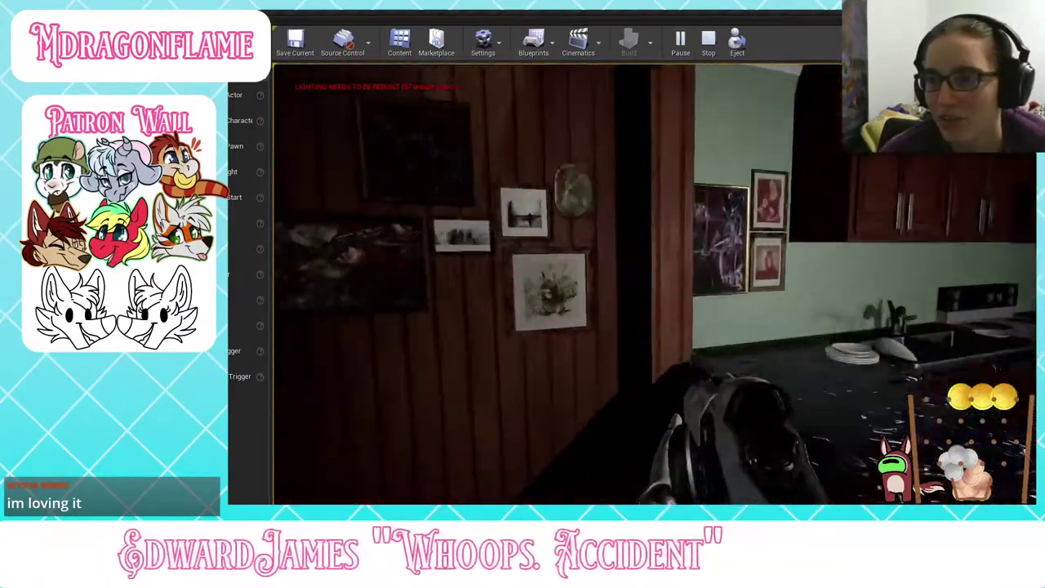
pyautogui.press('w')
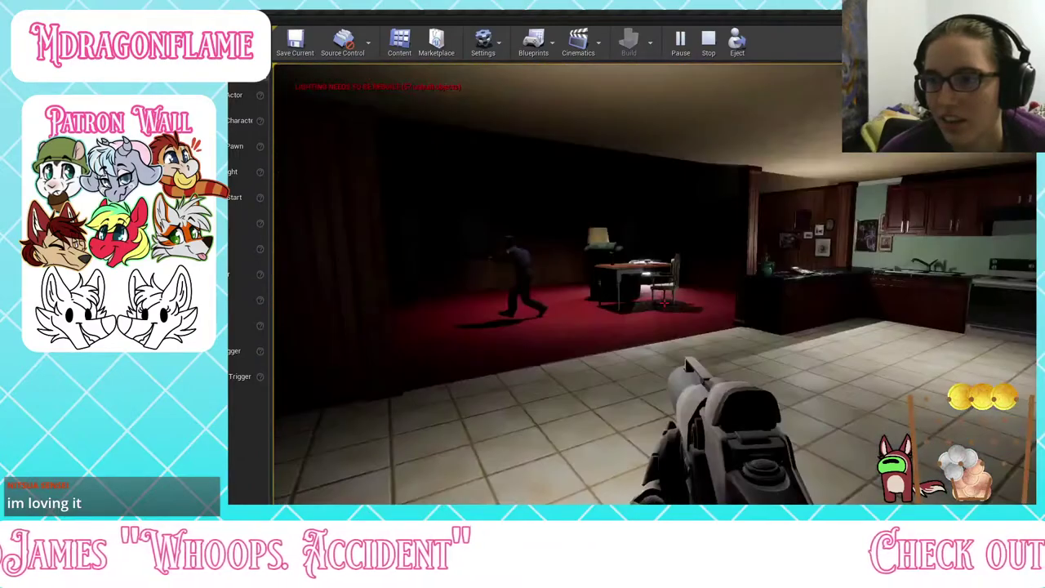
pyautogui.press('w')
pyautogui.press('w')
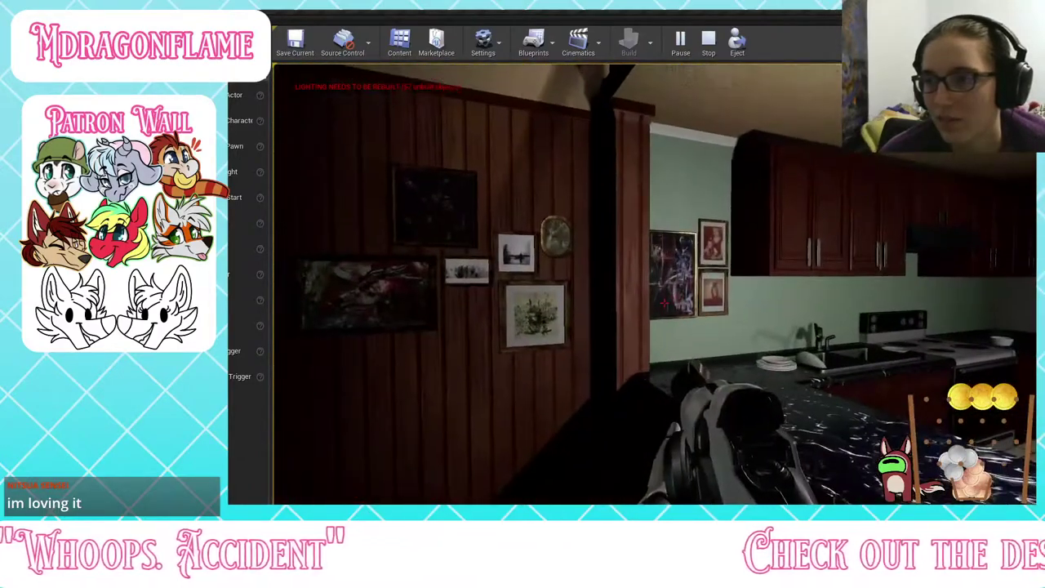
pyautogui.press('s')
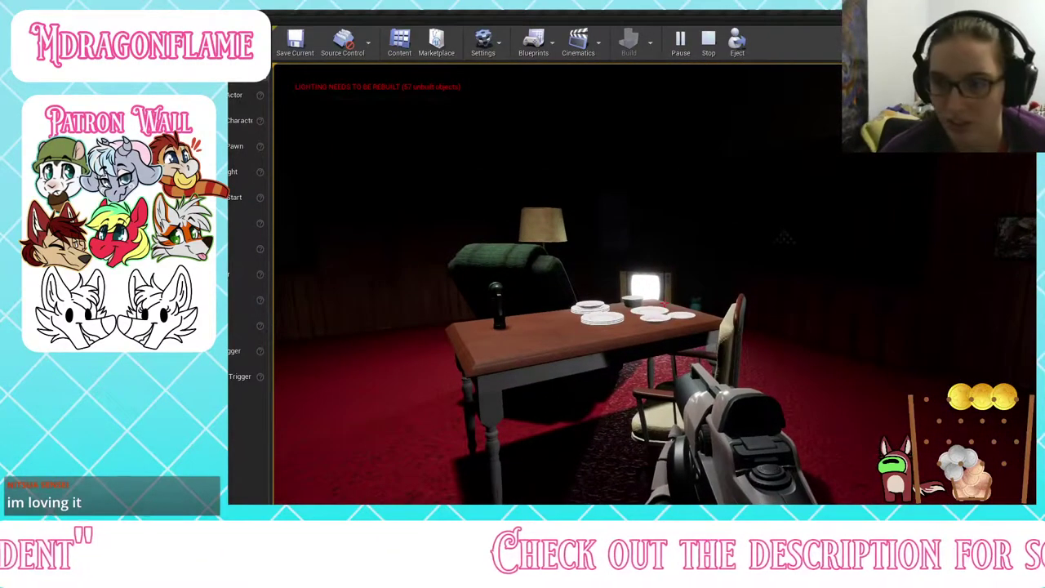
# Step: Display the frame rate counter in the running game with the console command stat fps
pyautogui.hotkey('shift', 'F1')
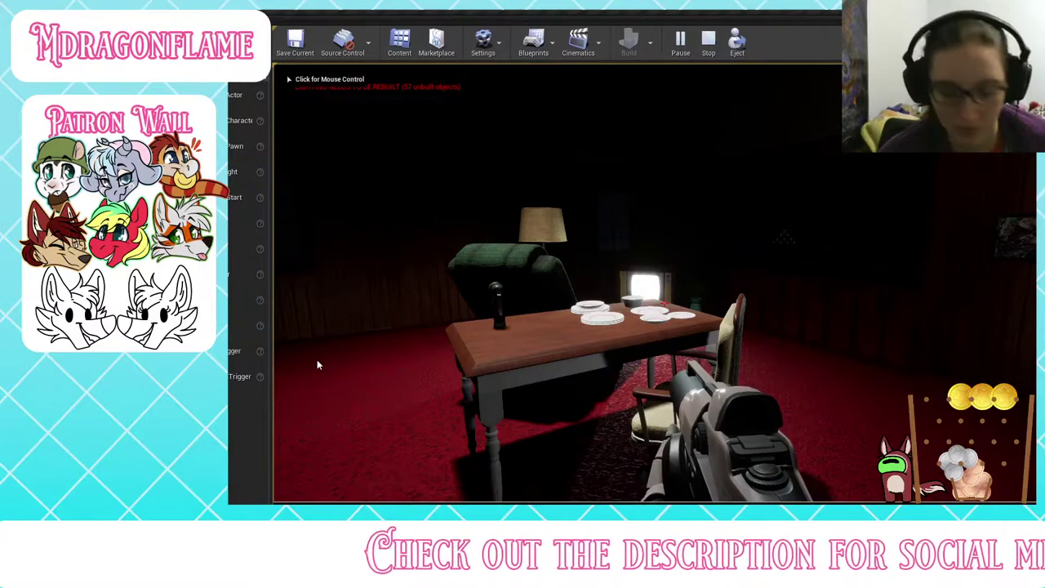
pyautogui.press('`')
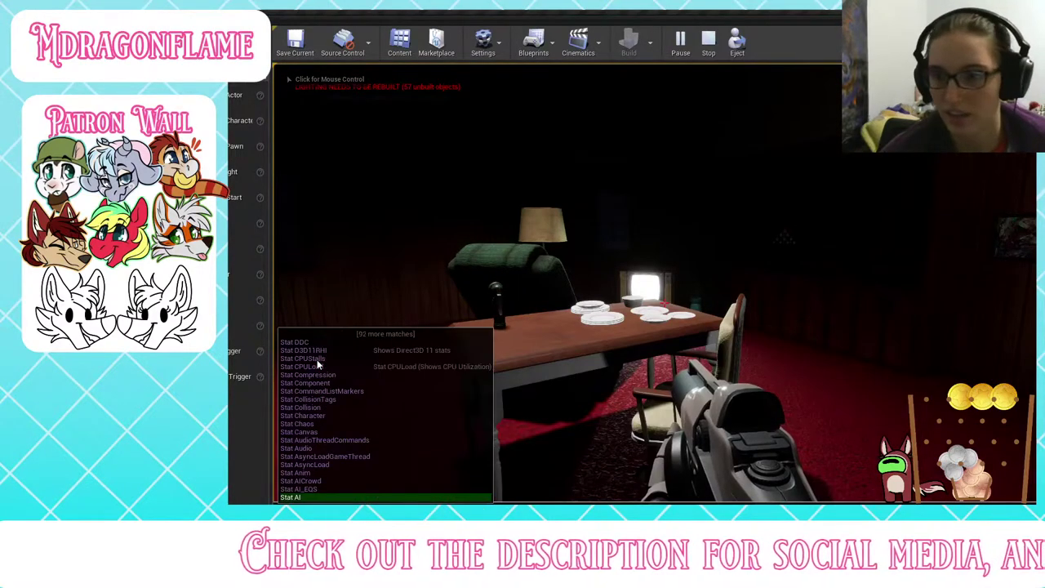
pyautogui.write('stat fps')
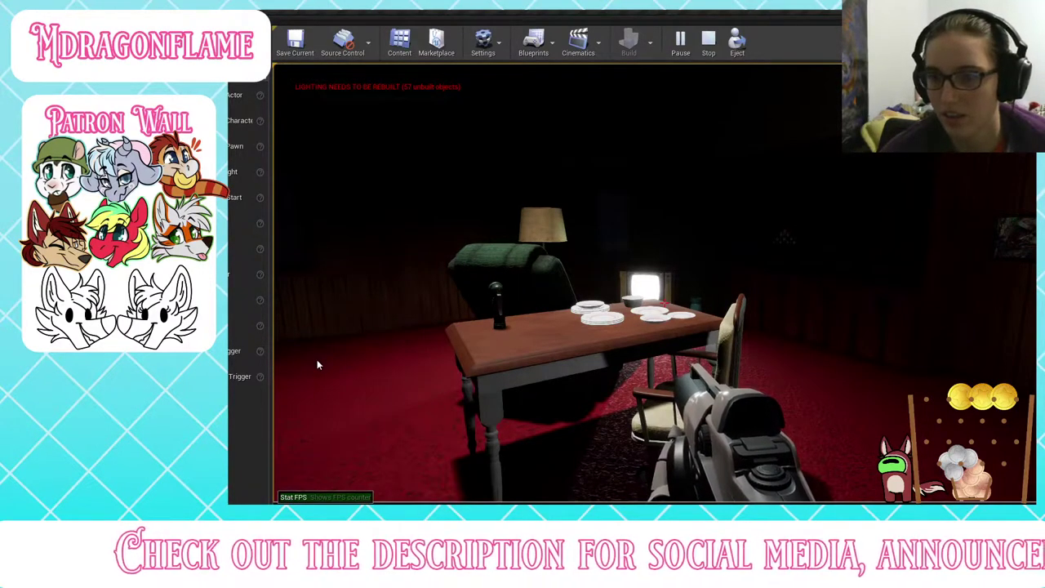
pyautogui.press('Return')
# Step: Check the frame rate while walking around the picture wall, television, armchair and dining table in the living room
pyautogui.press('w')
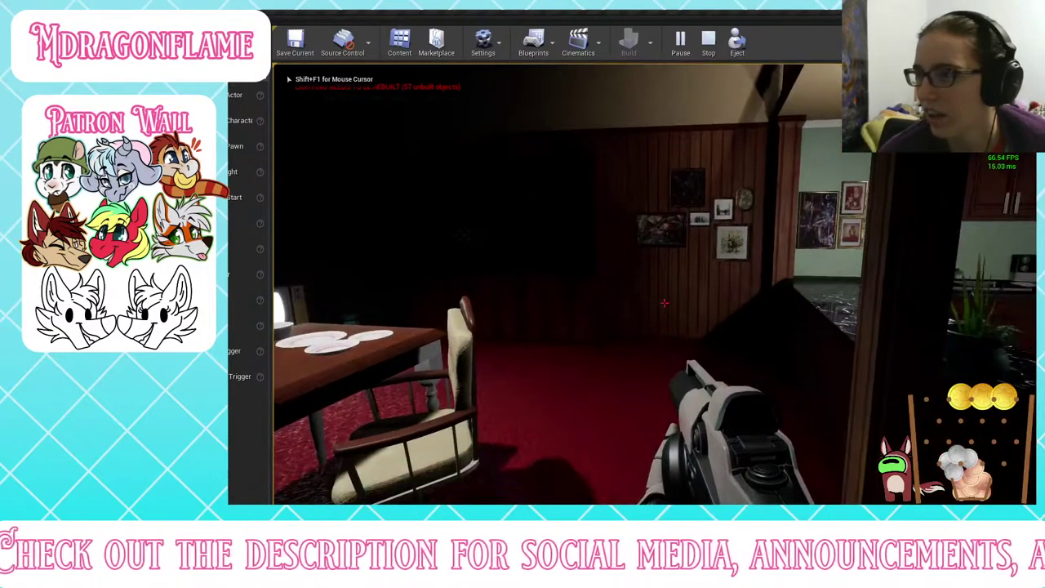
pyautogui.press('w')
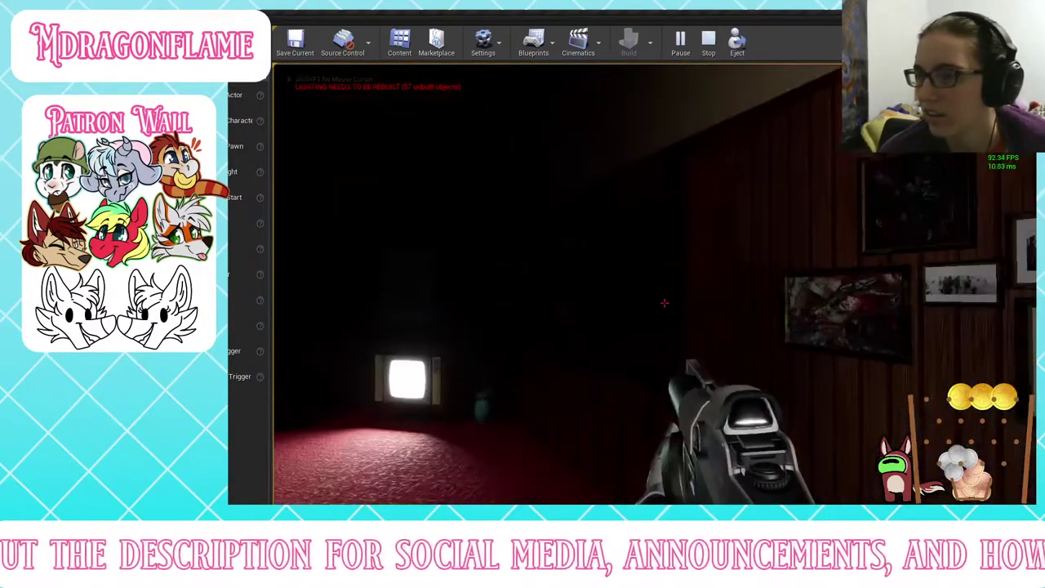
pyautogui.press('w')
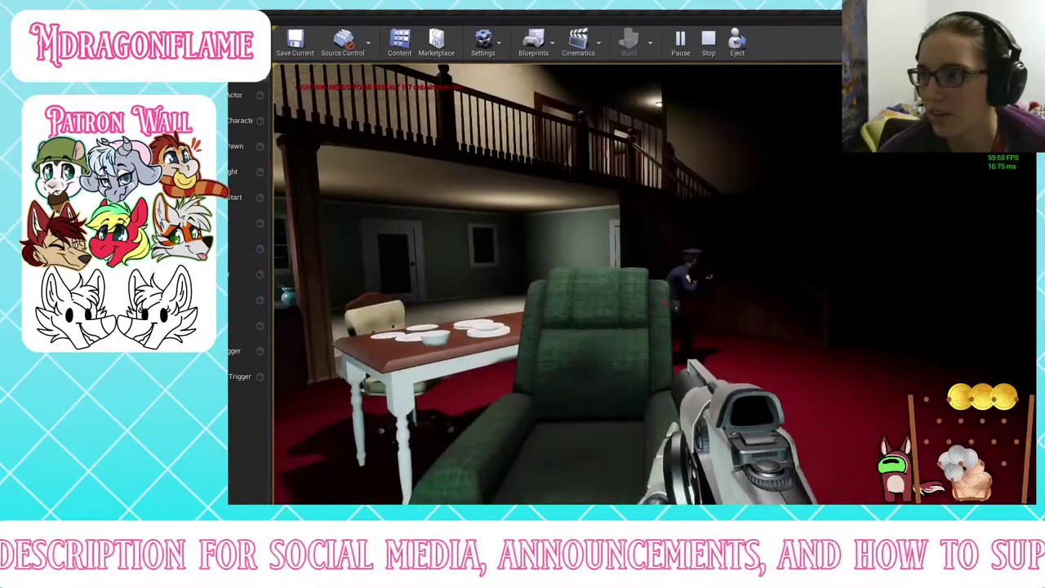
pyautogui.press('w')
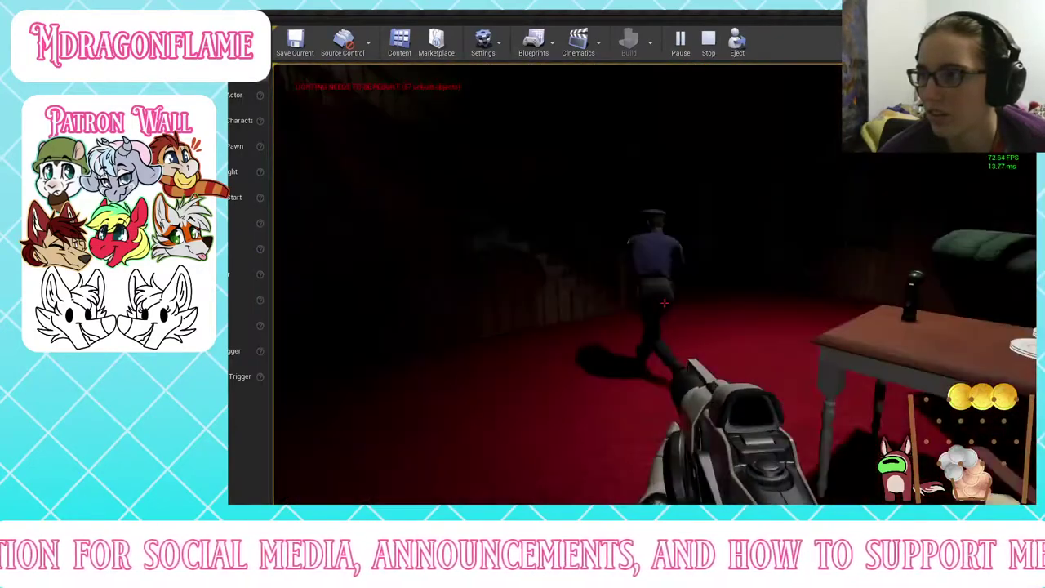
pyautogui.press('w')
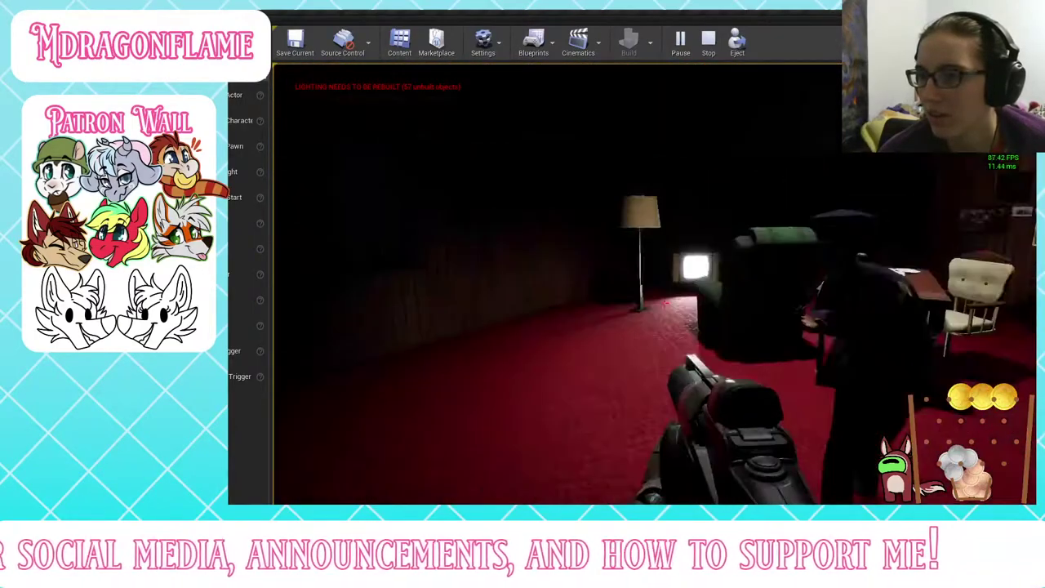
pyautogui.press('w')
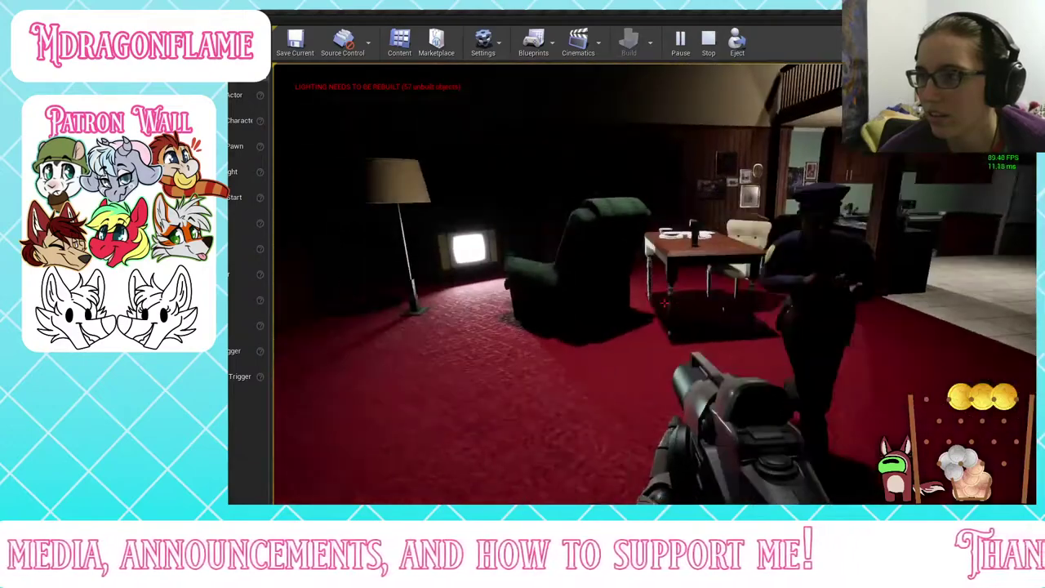
# Step: Check the frame rate and overall look of the kitchen and the living room while walking back and forth between them
pyautogui.press('w')
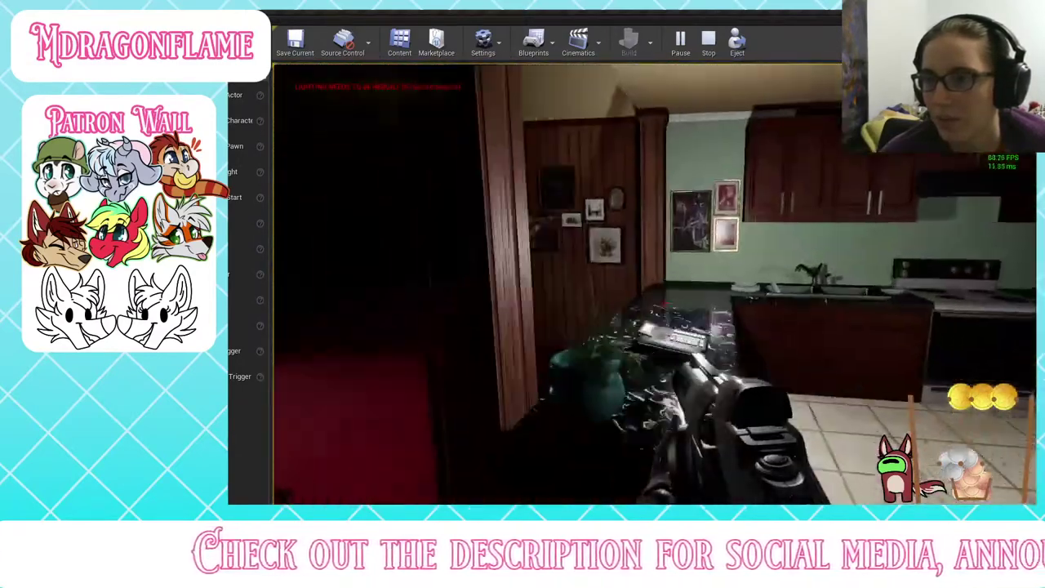
pyautogui.press('w')
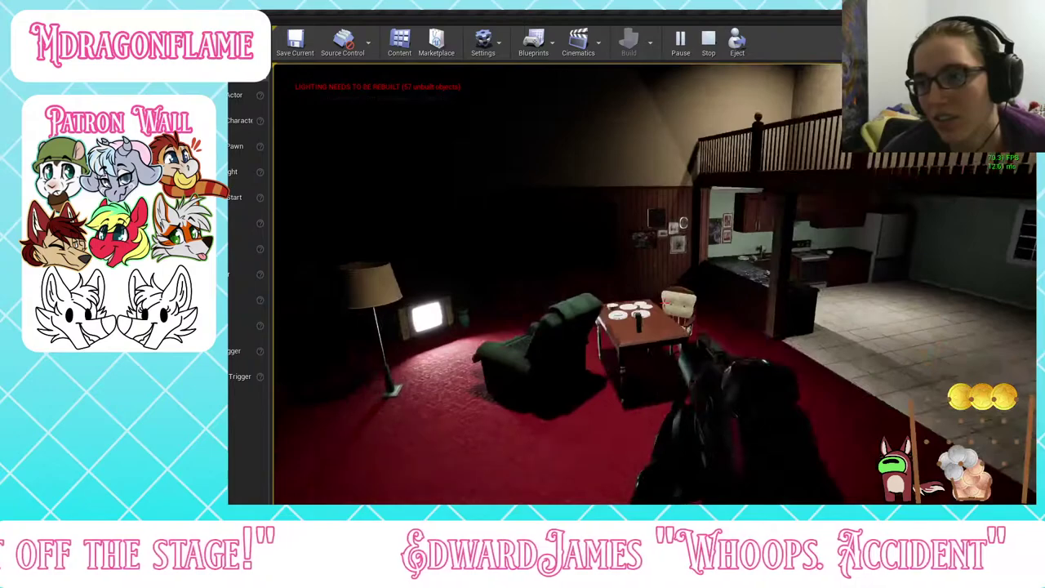
pyautogui.press('w')
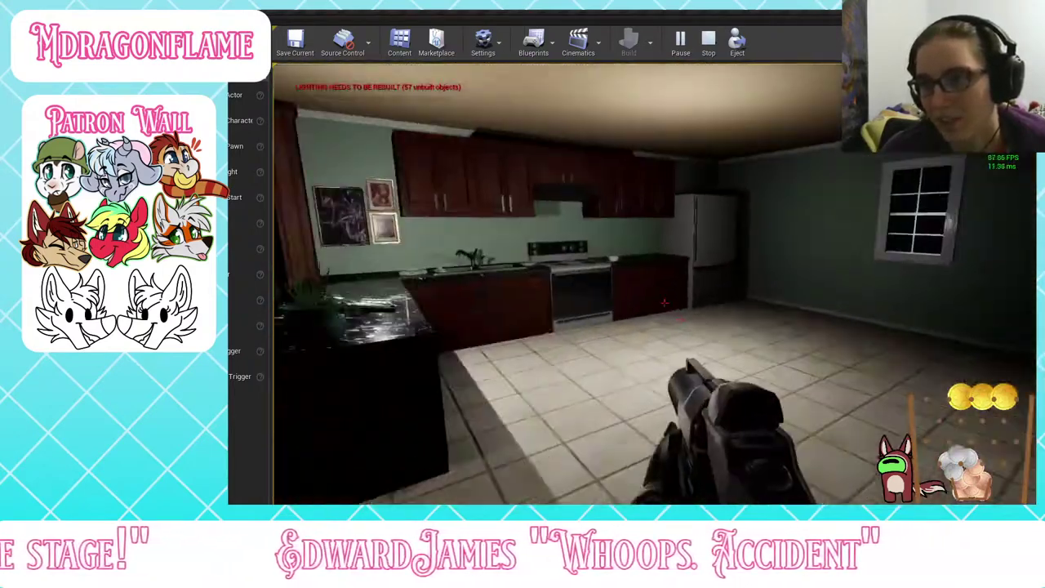
pyautogui.press('w')
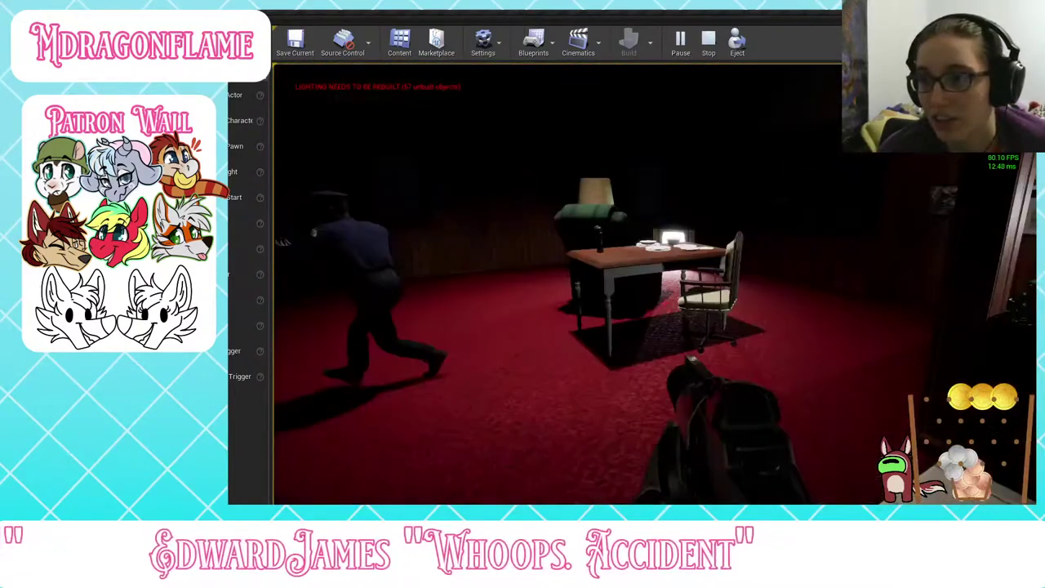
pyautogui.press('w')
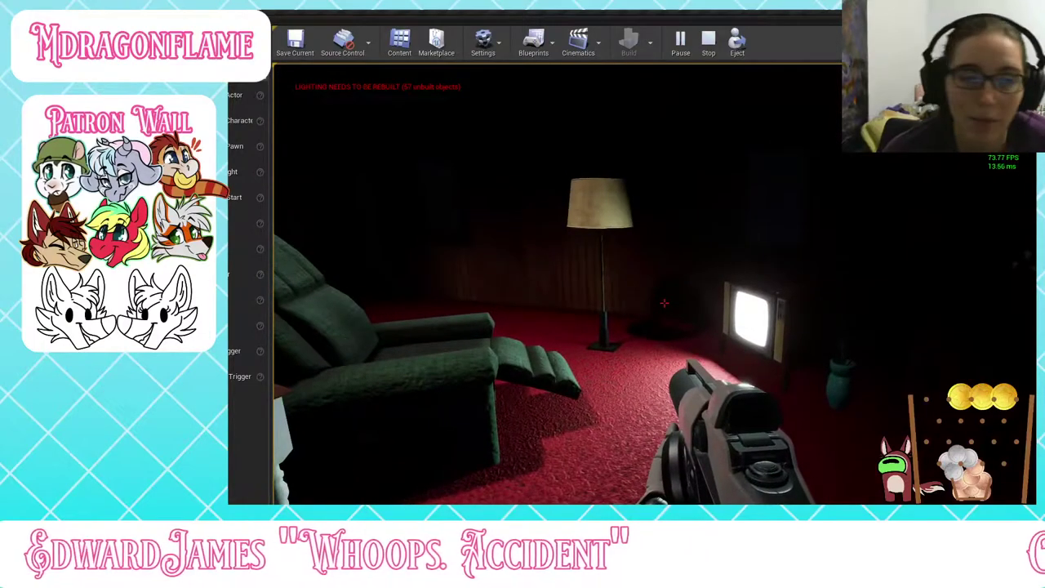
pyautogui.press('w')
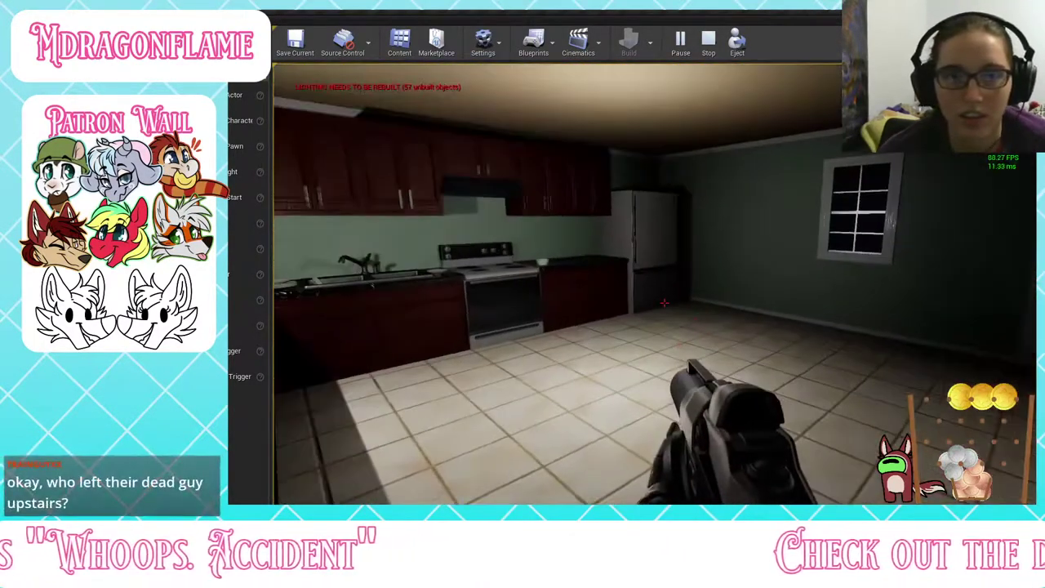
pyautogui.press('w')
pyautogui.press('w')
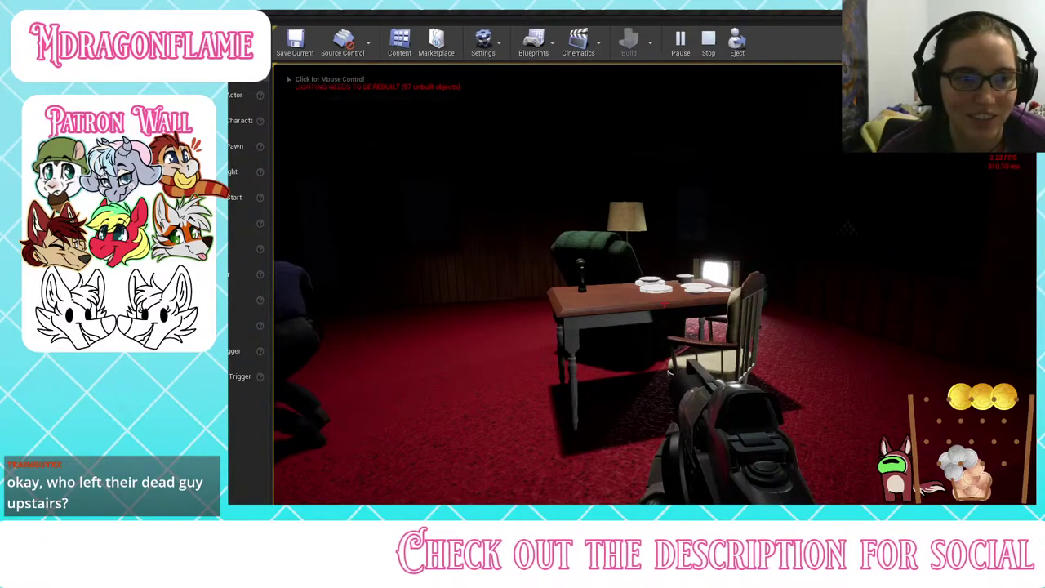
pyautogui.click(831, 362)
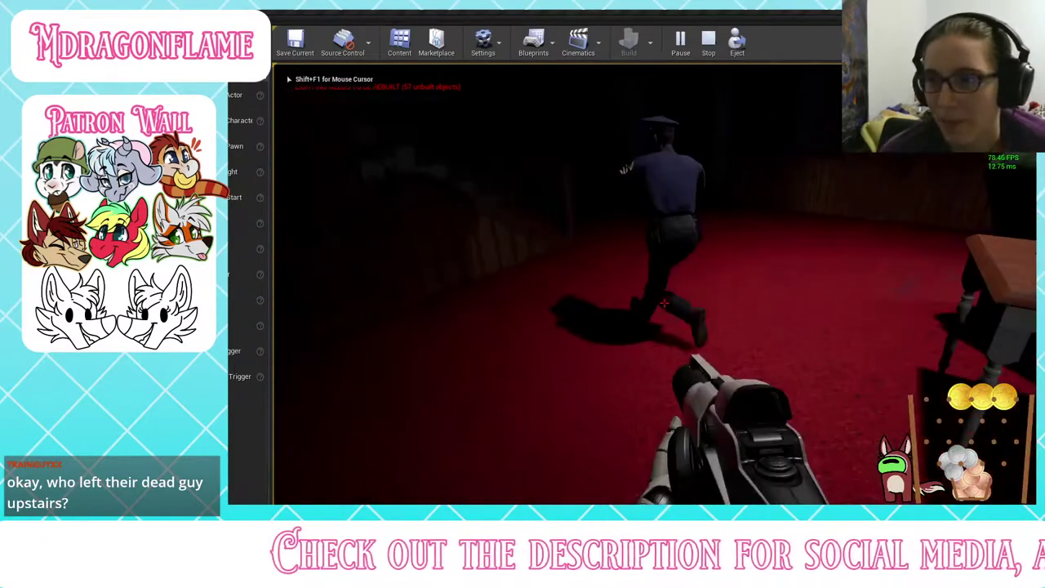
# Step: Inspect the picture groupings, the kitchen fridge, and the pot plant beside the television up close in play mode
pyautogui.press('w')
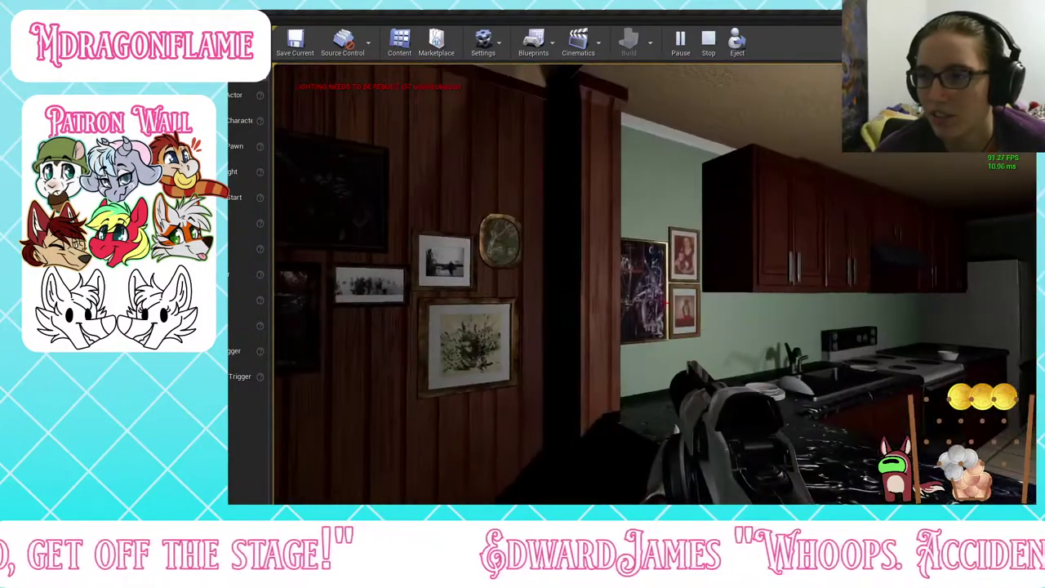
pyautogui.press('s')
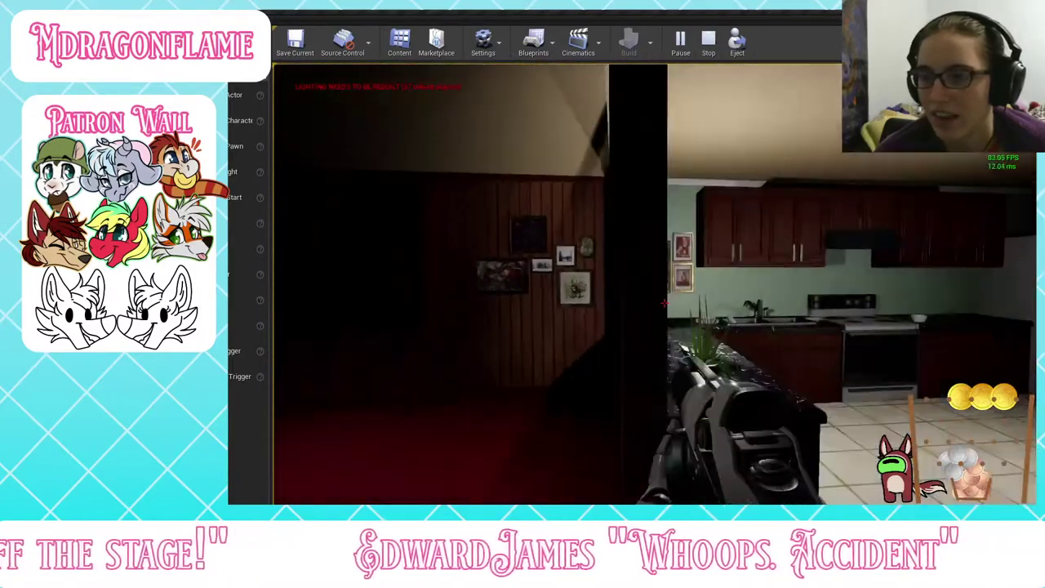
pyautogui.press('s')
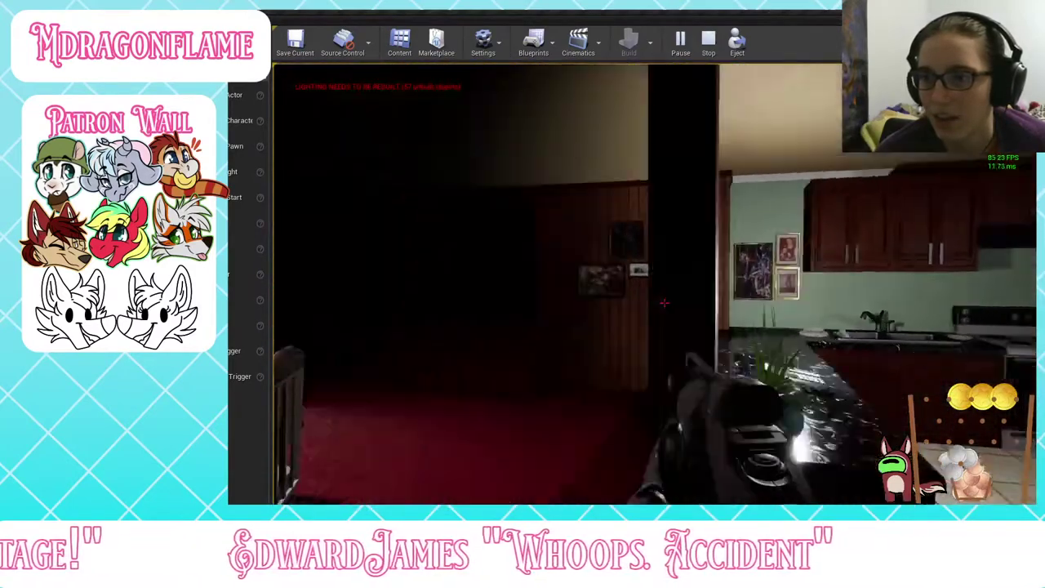
pyautogui.press('w')
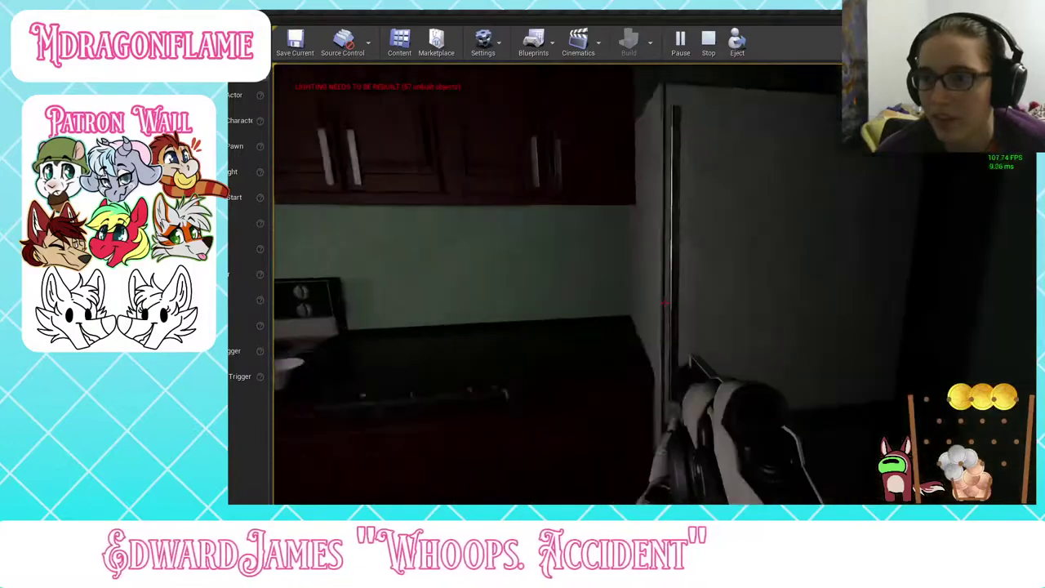
pyautogui.press('d')
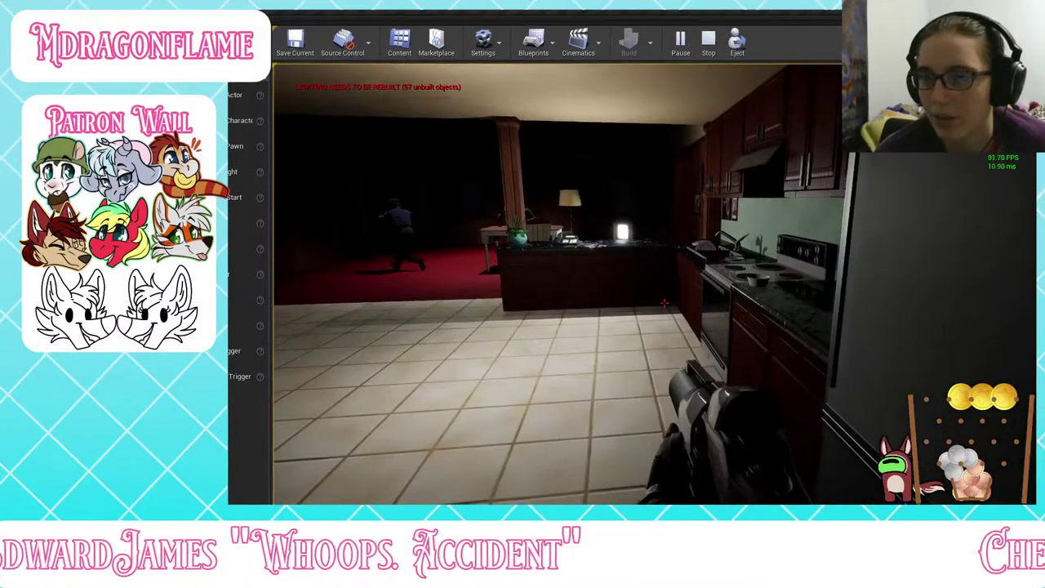
pyautogui.press('w')
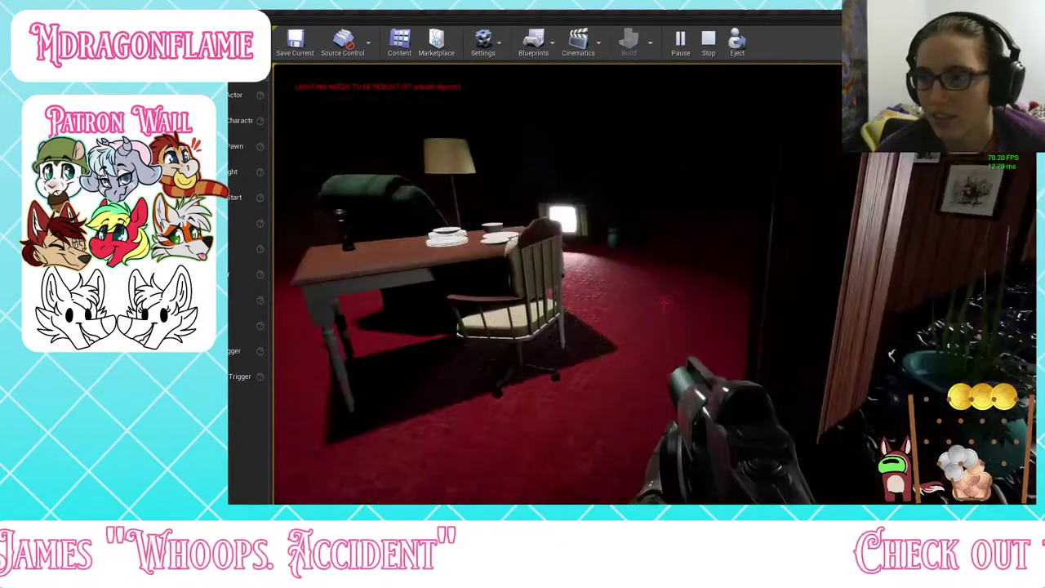
pyautogui.press('w')
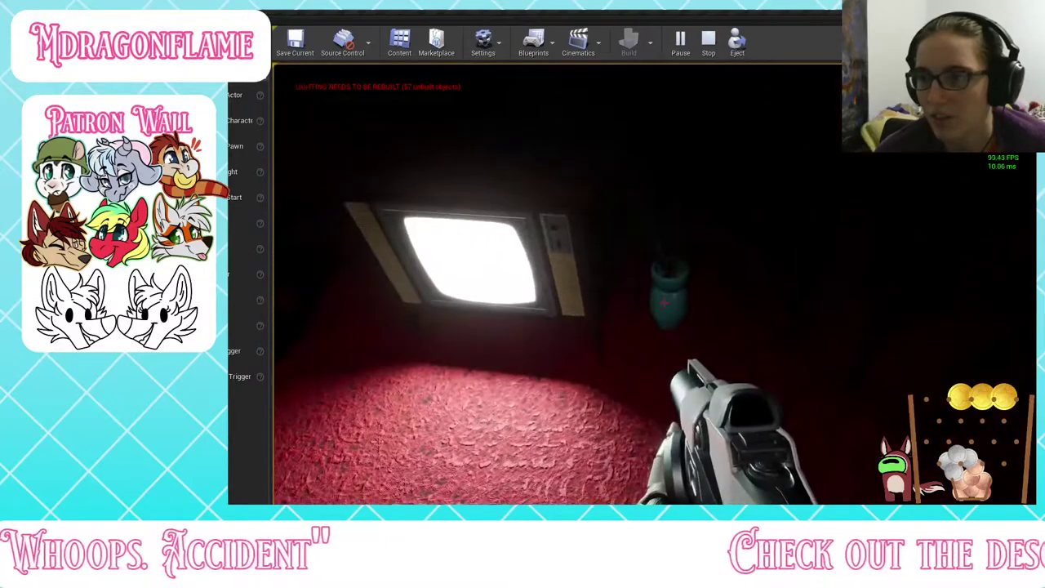
# Step: Check the look and frame rate of the living room, kitchen counter and pot plants on foot, and end the play session
pyautogui.press('w')
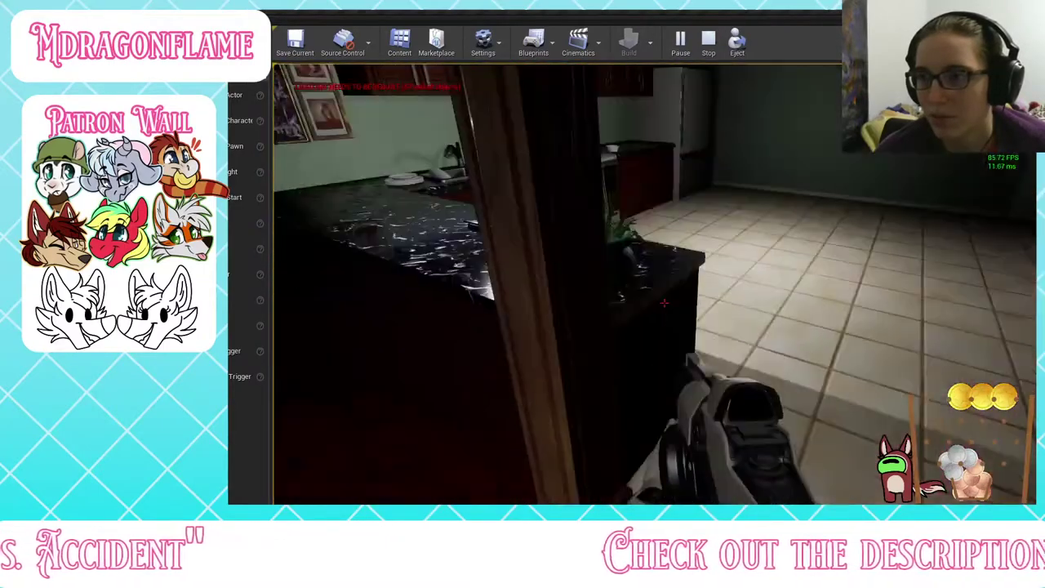
pyautogui.press('w')
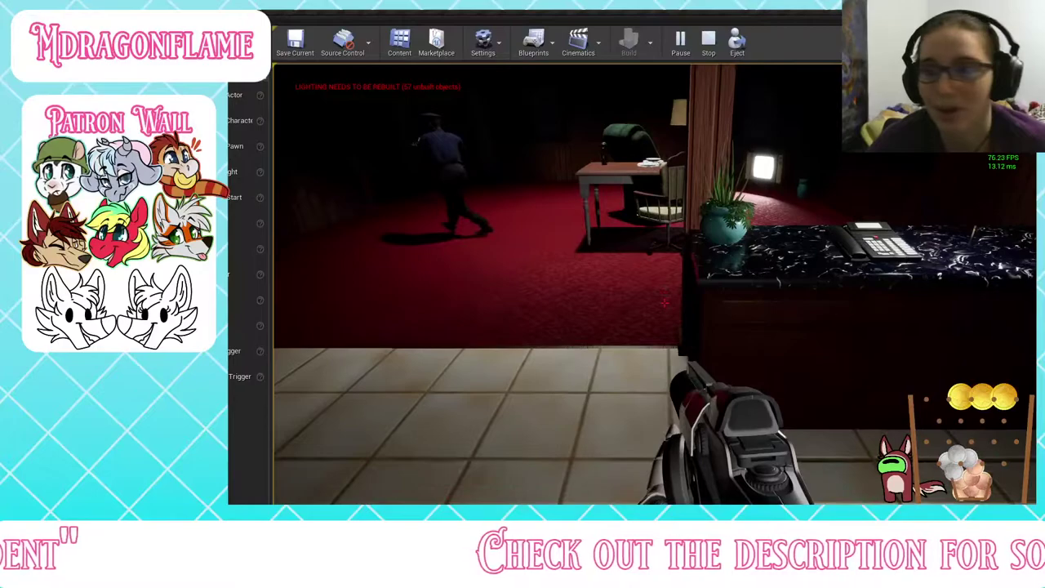
pyautogui.press('w')
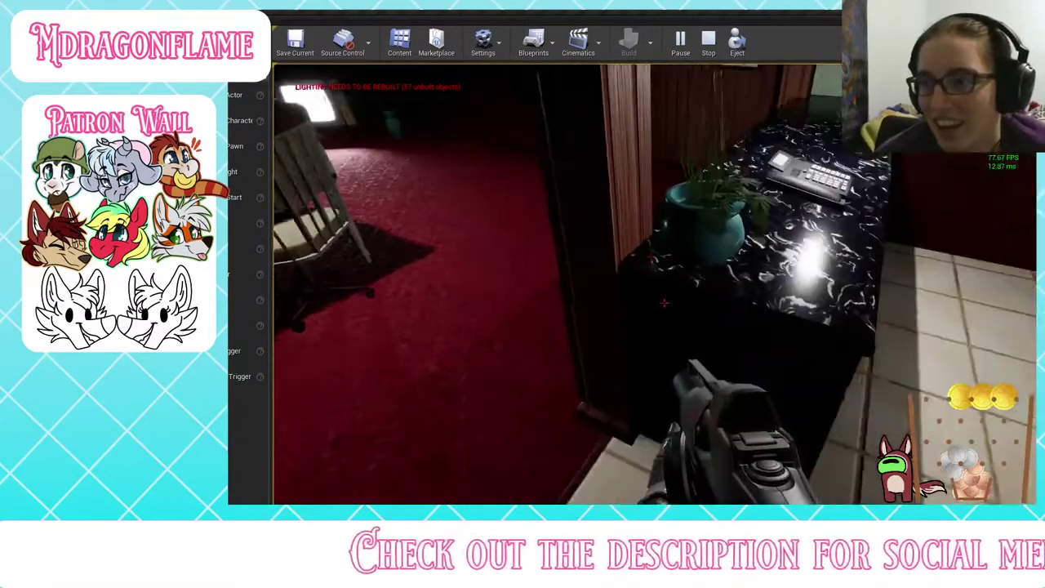
pyautogui.press('d')
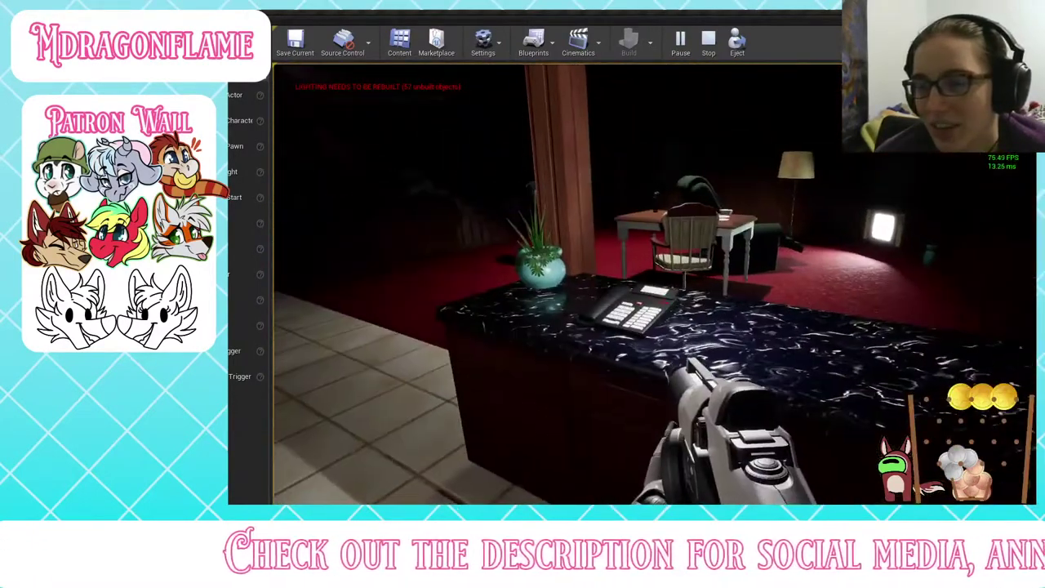
pyautogui.press('w')
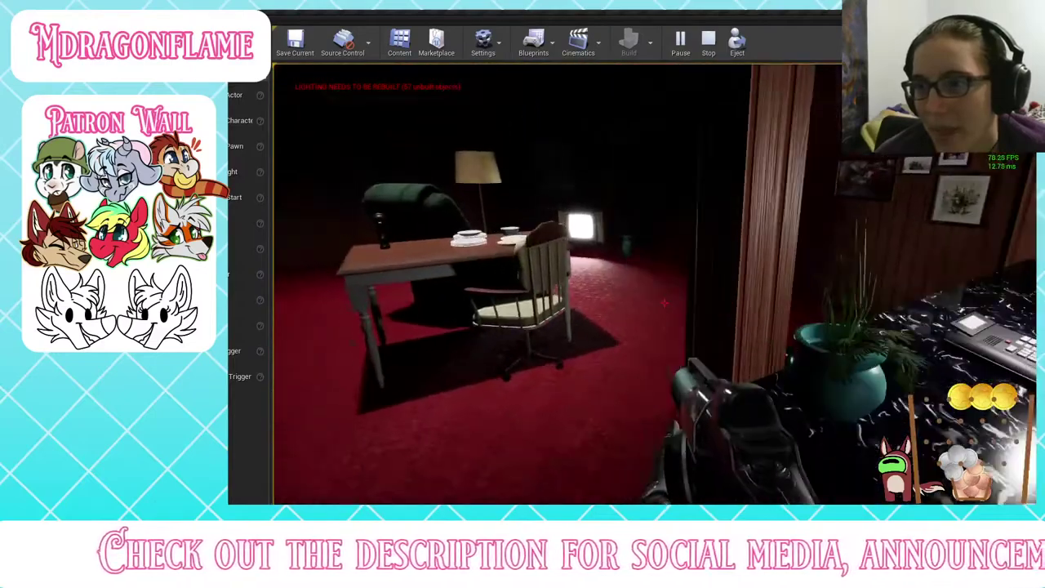
pyautogui.press('w')
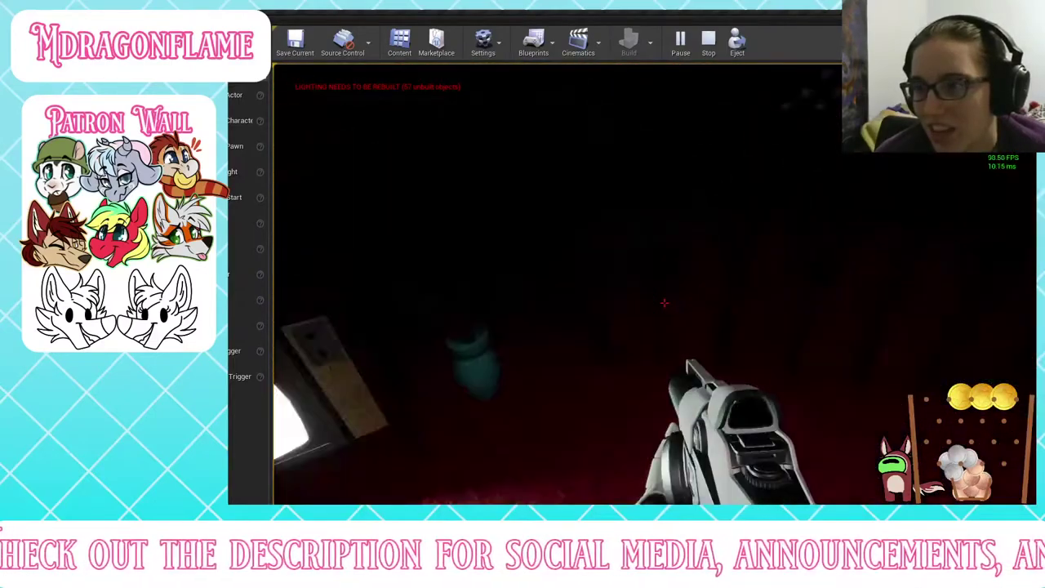
pyautogui.press('Escape')
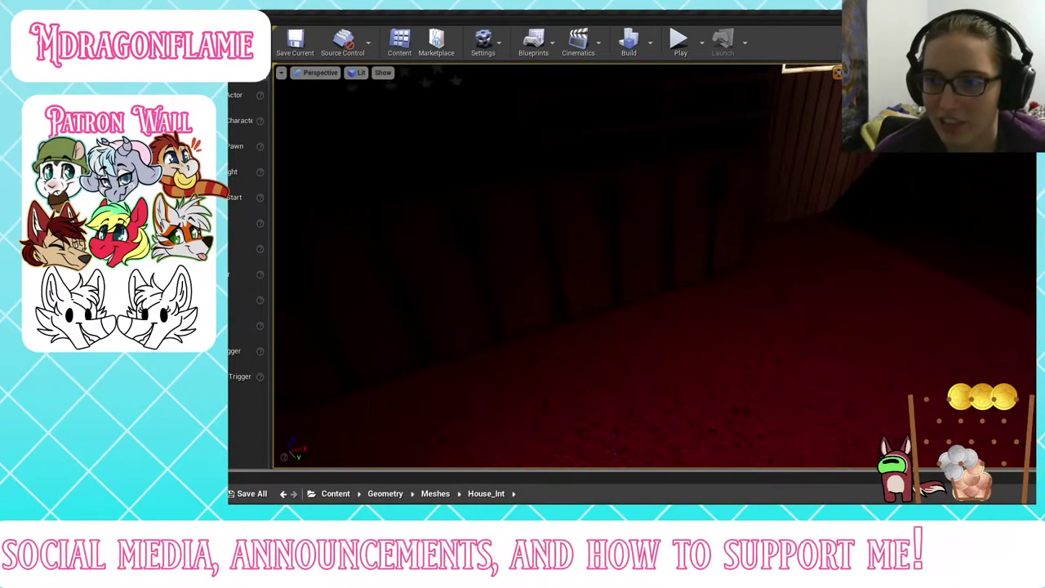
# Step: Add a point light in front of the living room bookcase beside the television
pyautogui.moveTo(653, 266); pyautogui.dragTo(604, 255, button='right')
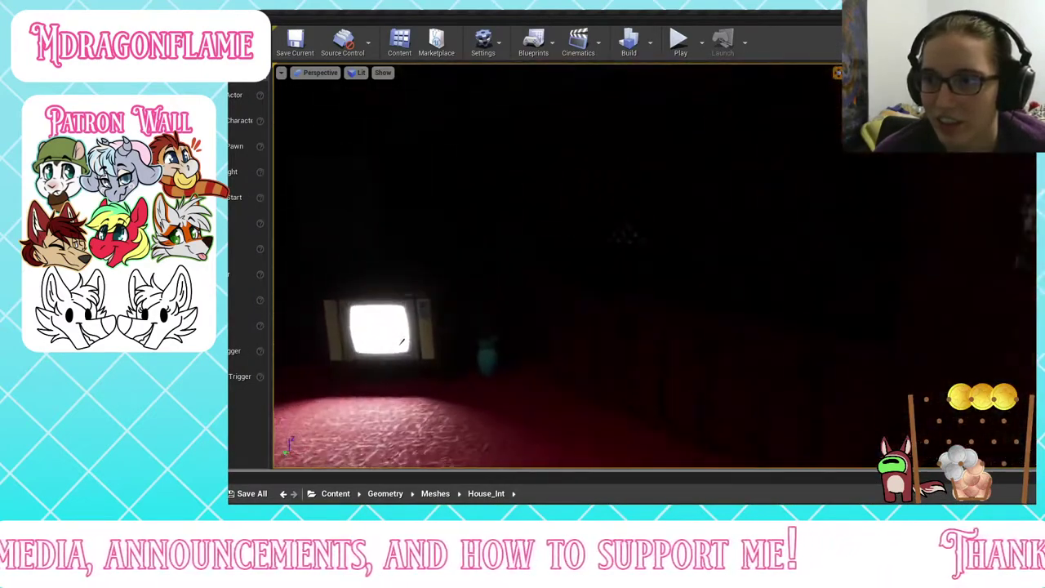
pyautogui.moveTo(237, 172); pyautogui.dragTo(668, 265)
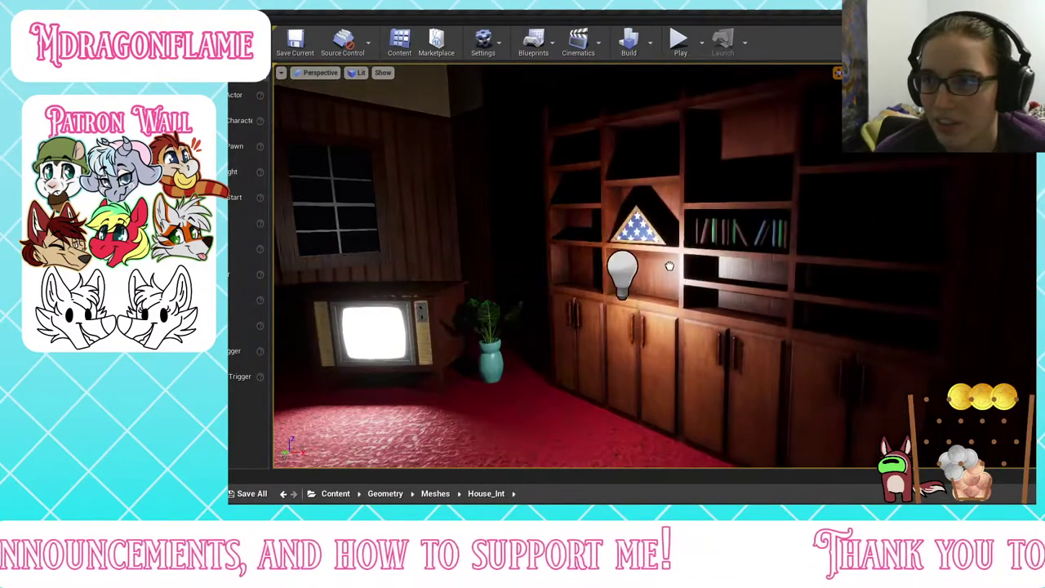
pyautogui.moveTo(668, 265); pyautogui.dragTo(665, 320, button='right')
# Step: Compare the picture walls with and without the added point light, leaving the light deleted
pyautogui.click(662, 312)
pyautogui.press('Delete')
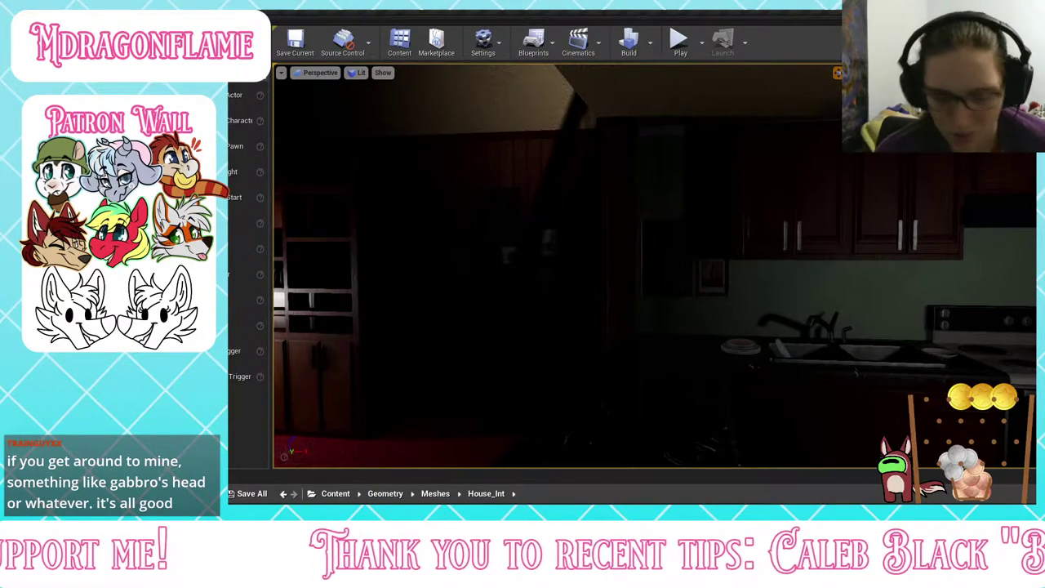
pyautogui.hotkey('ctrl', 'z')
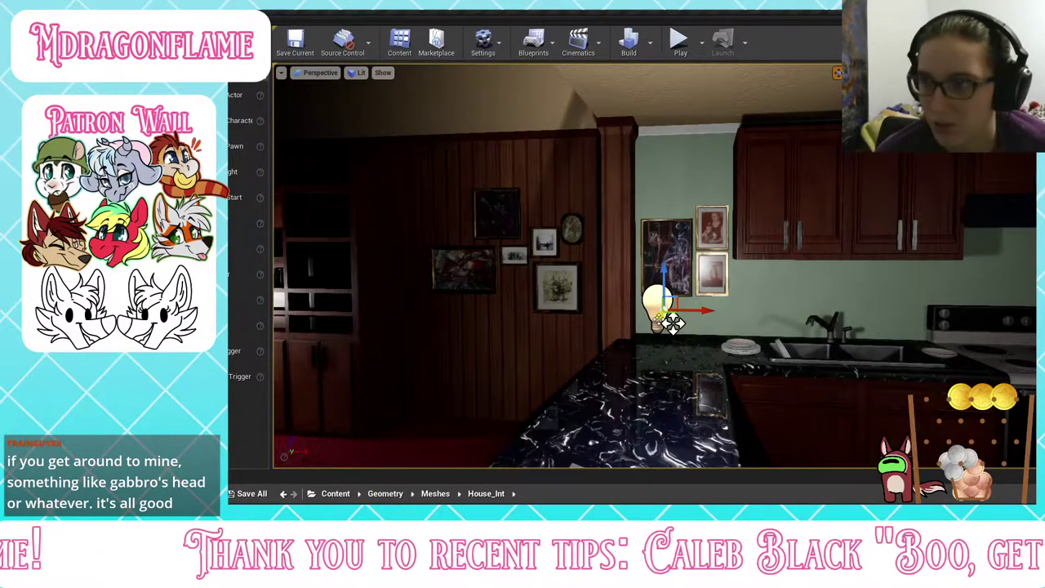
pyautogui.press('Delete')
pyautogui.moveTo(658, 320); pyautogui.dragTo(595, 367, button='right')
pyautogui.press('Delete')
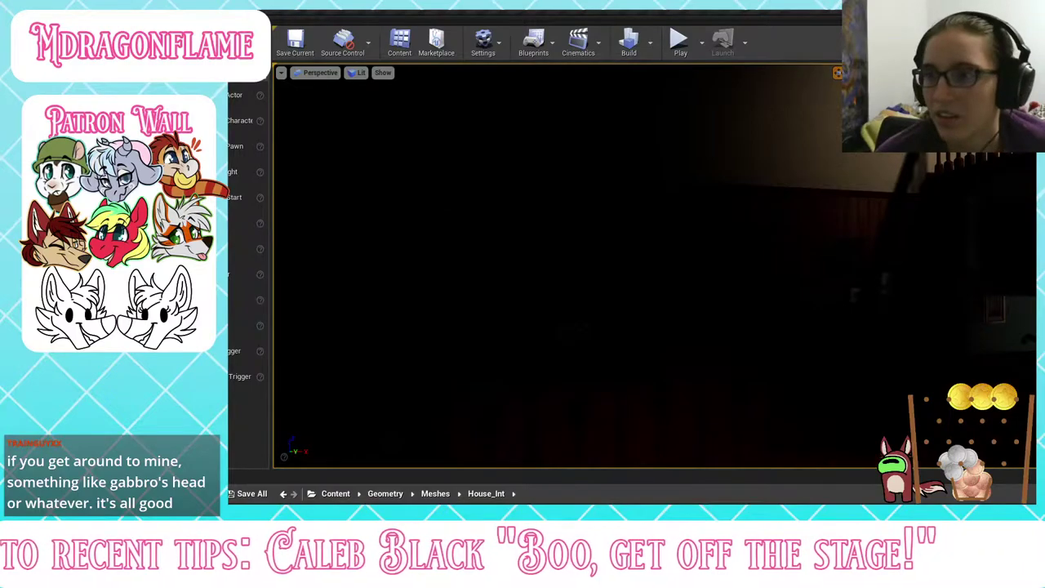
# Step: Look over the darkened kitchen and the picture wall in the editor viewport
pyautogui.moveTo(595, 327); pyautogui.dragTo(637, 331, button='right')
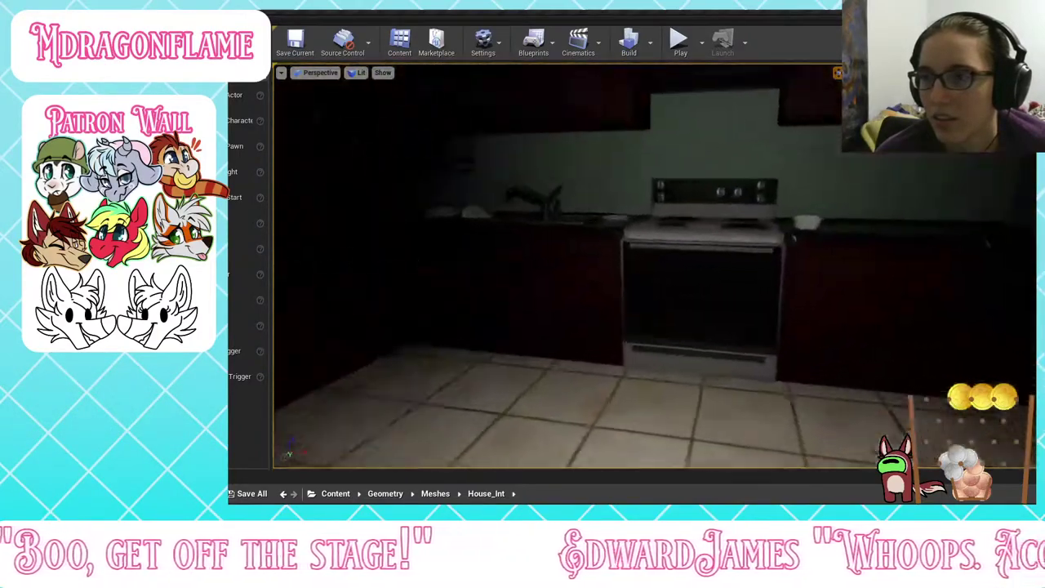
pyautogui.moveTo(363, 435); pyautogui.dragTo(386, 431, button='right')
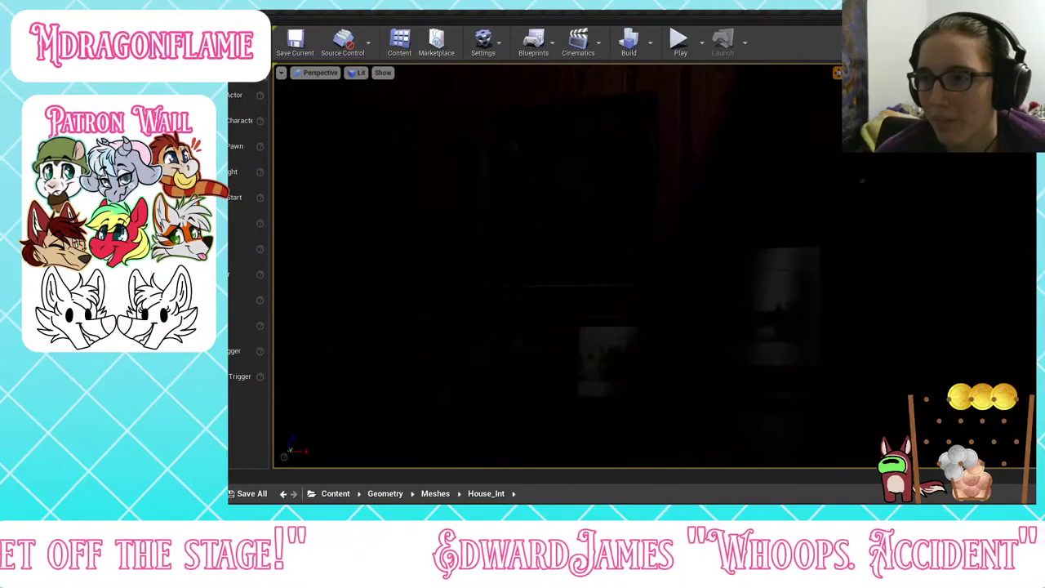
pyautogui.moveTo(589, 333)
pyautogui.mouseDown(button='right')
pyautogui.moveTo(620, 341)
pyautogui.moveTo(578, 348)
pyautogui.moveTo(759, 323)
pyautogui.moveTo(782, 359)
pyautogui.moveTo(794, 339)
pyautogui.moveTo(600, 341)
pyautogui.mouseUp(button='right')
pyautogui.click(590, 333)
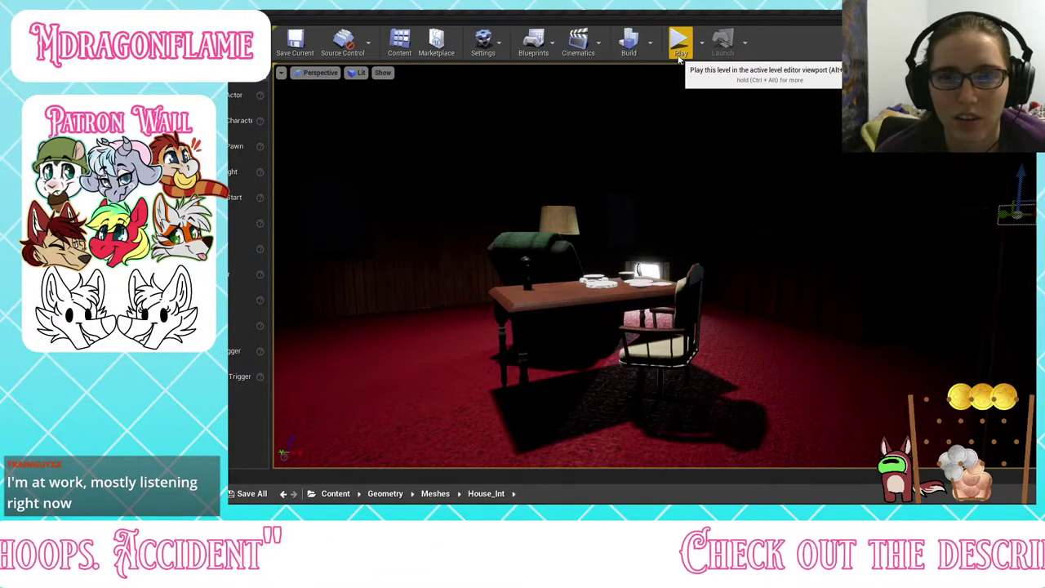
# Step: Play the level and examine the dining table and the dark picture walls beside the kitchen counter
pyautogui.click(679, 56)
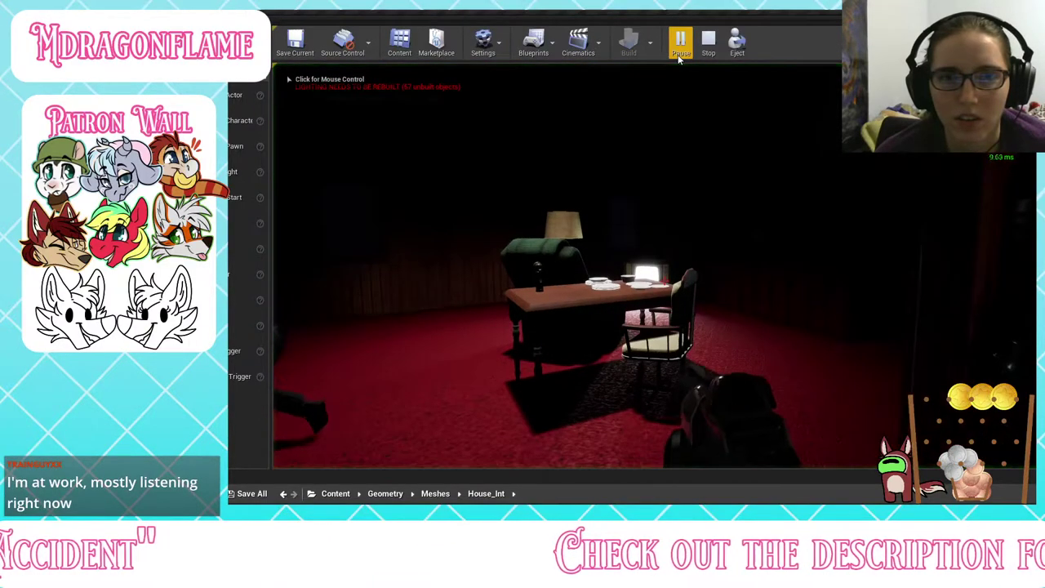
pyautogui.press('w')
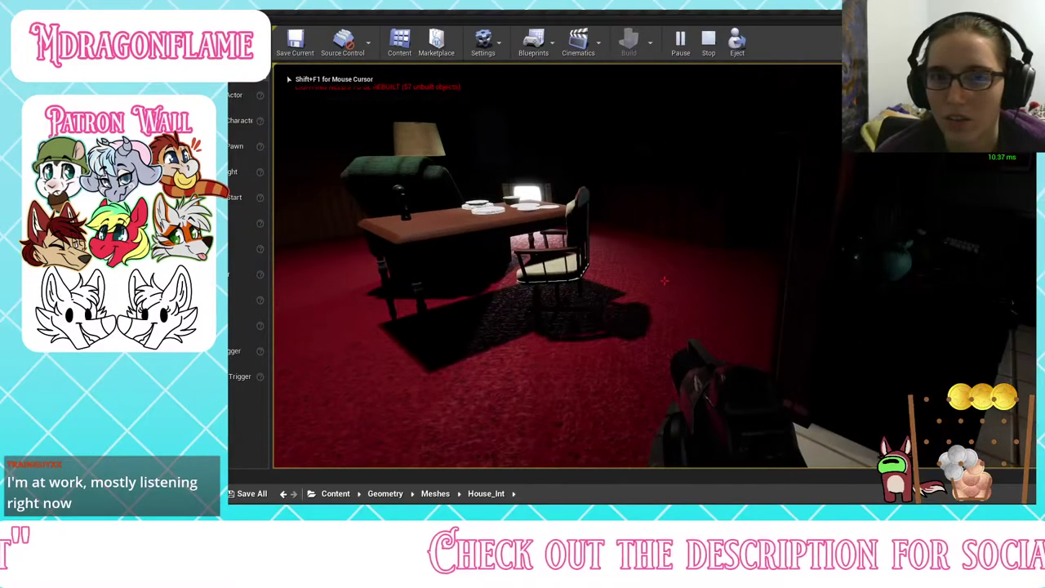
pyautogui.press('w')
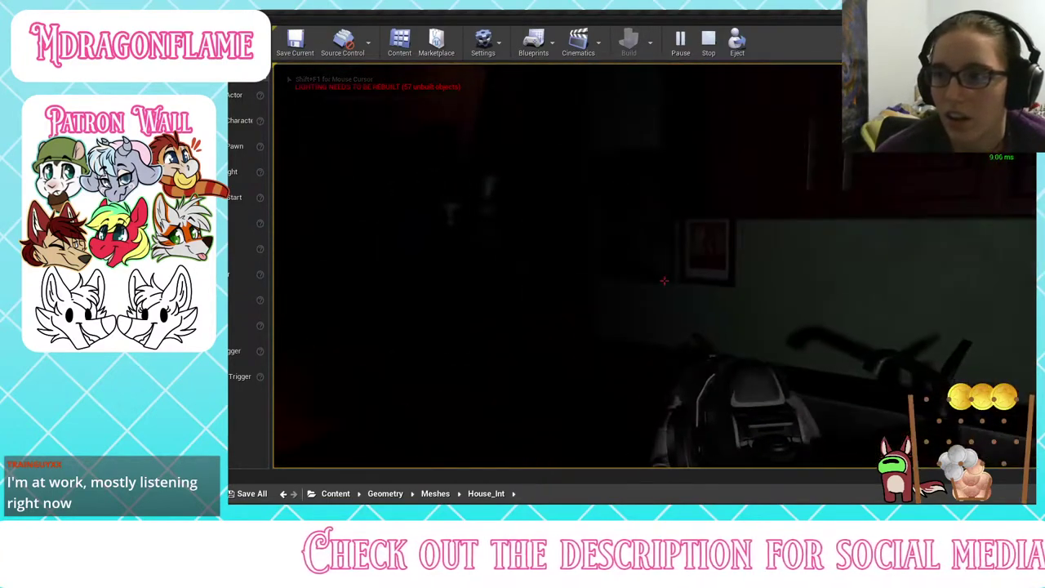
pyautogui.press('w')
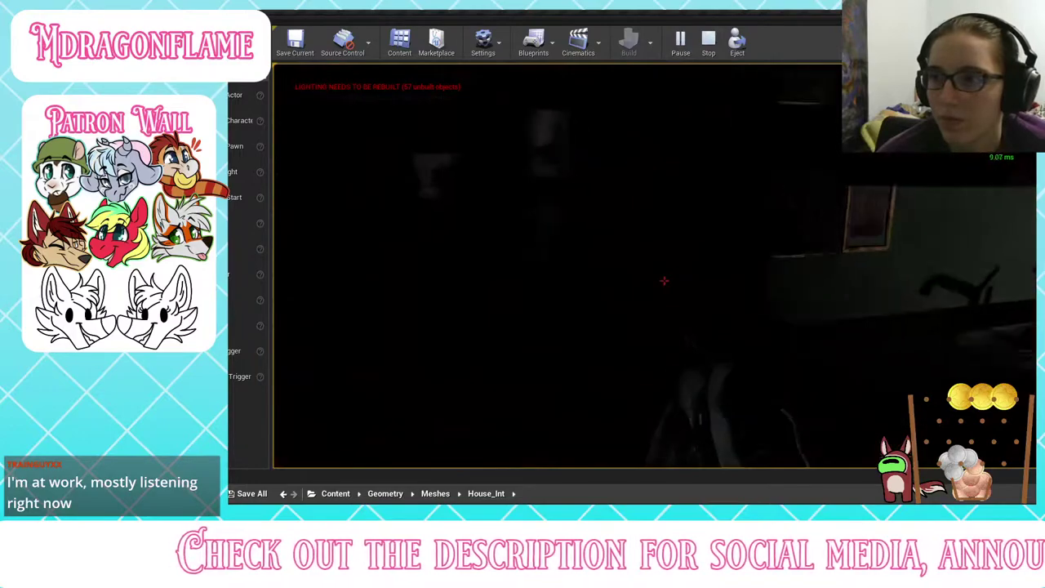
pyautogui.press('s')
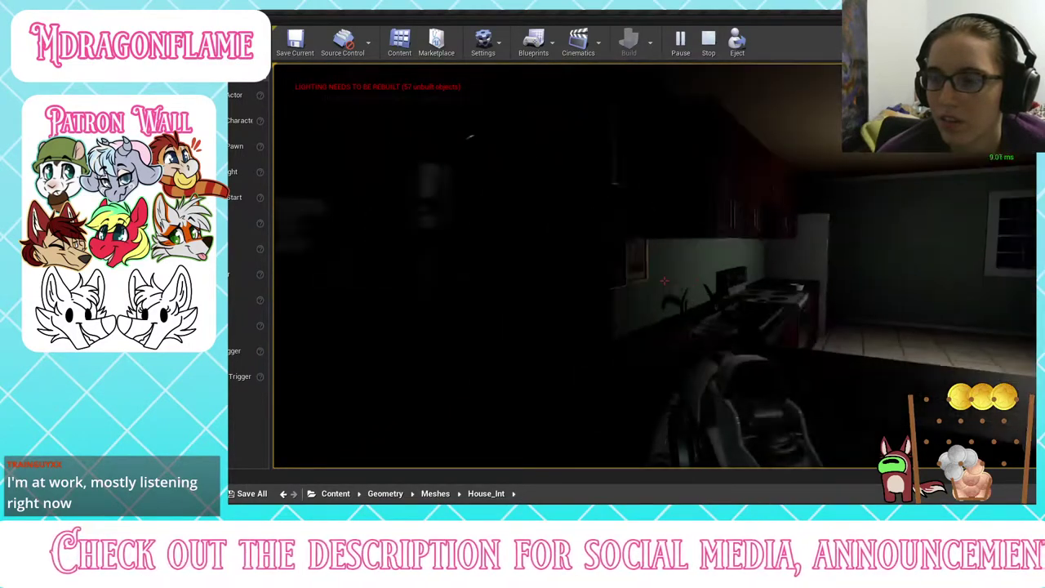
pyautogui.moveTo(664, 280)
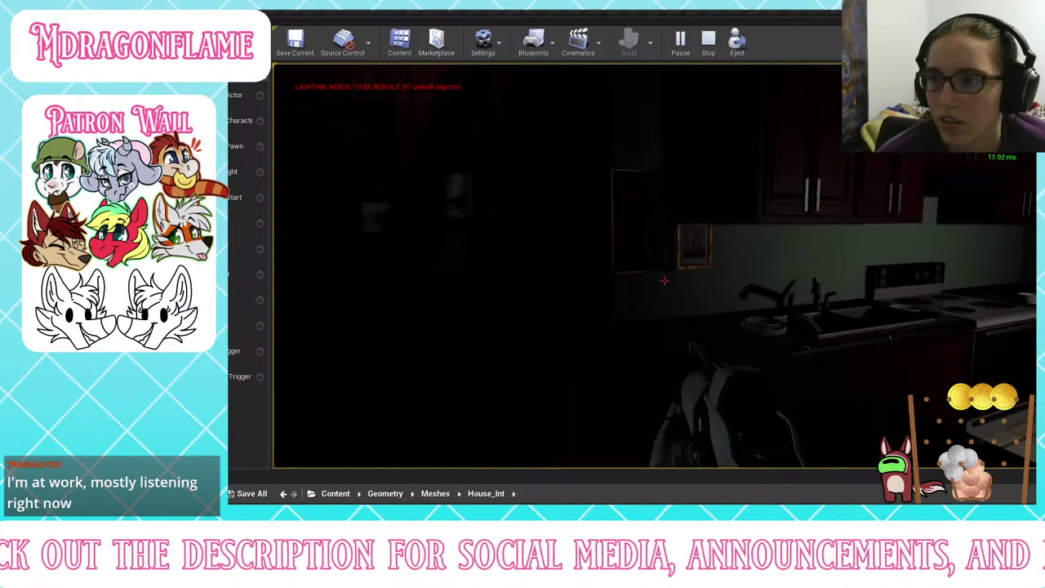
# Step: Examine the kitchen cabinets, fridge and stove up close in play mode, and walk back towards the living room
pyautogui.press('w')
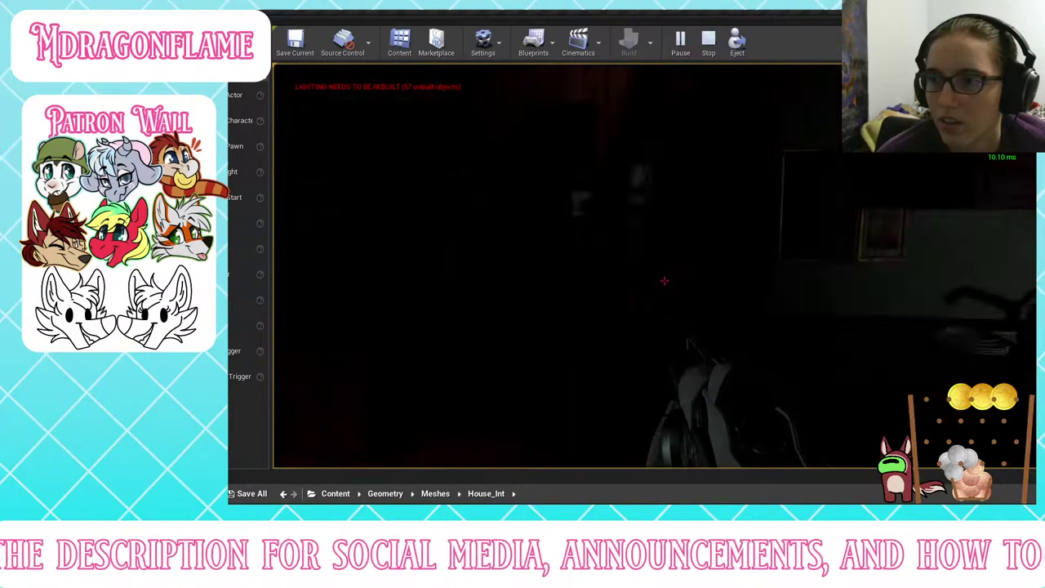
pyautogui.press('w')
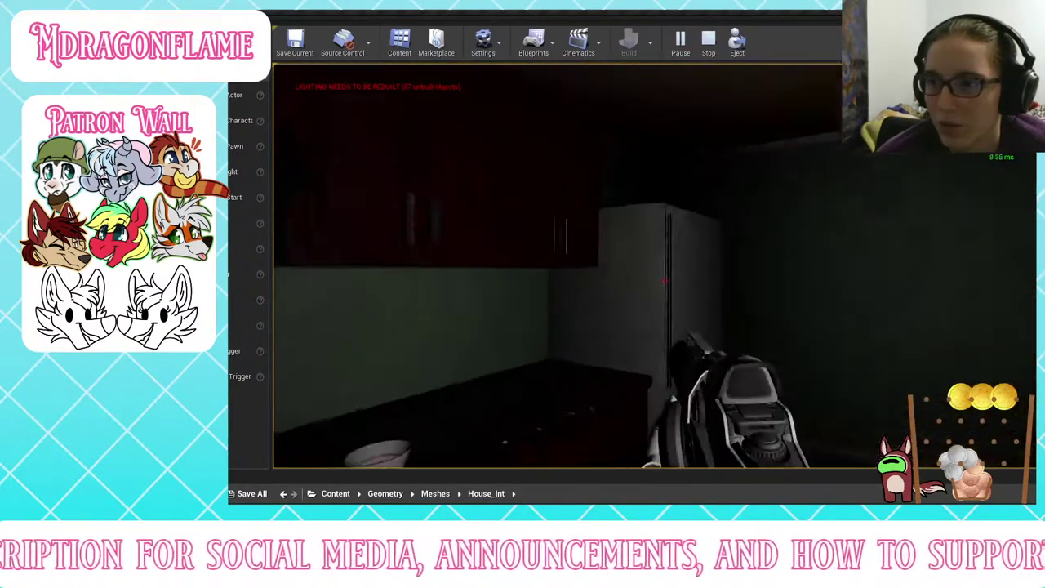
pyautogui.press('d')
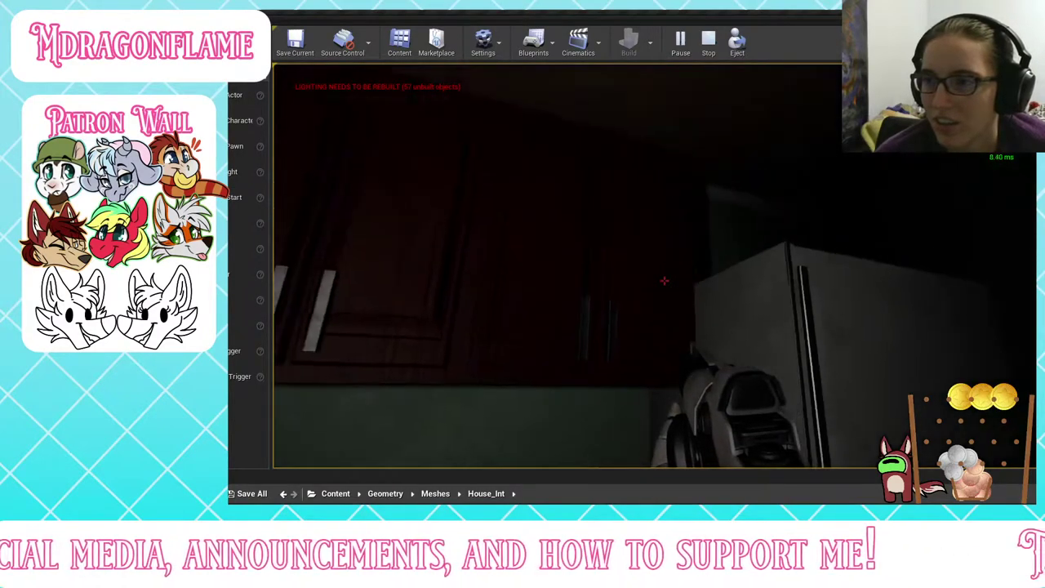
pyautogui.press('s')
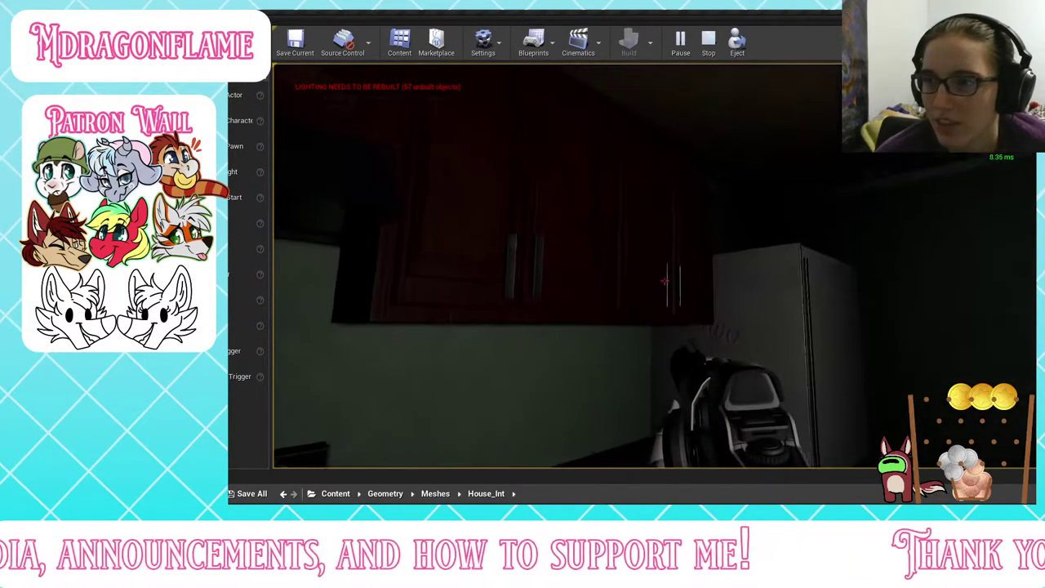
pyautogui.press('w')
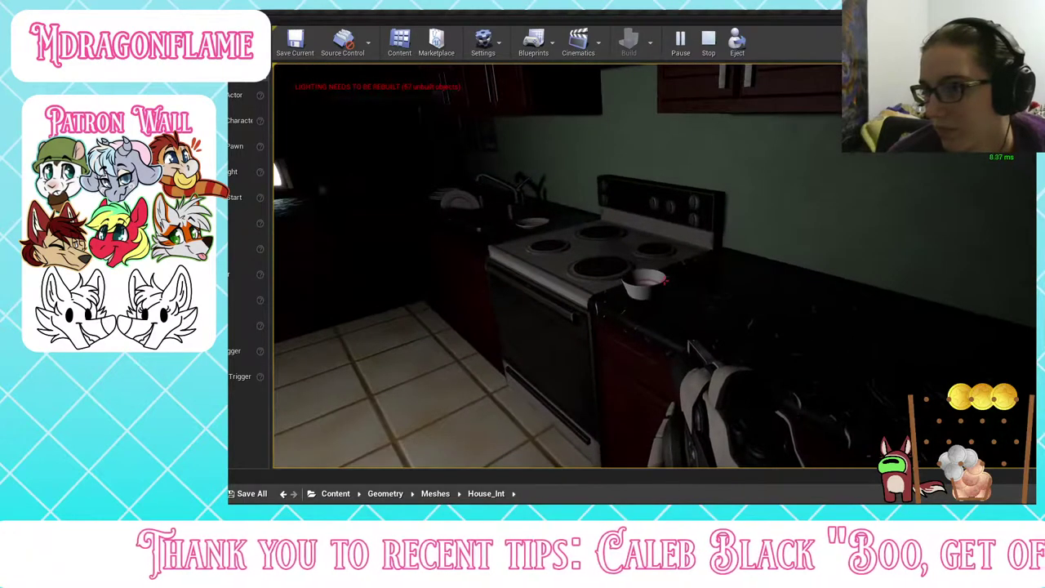
pyautogui.press('w')
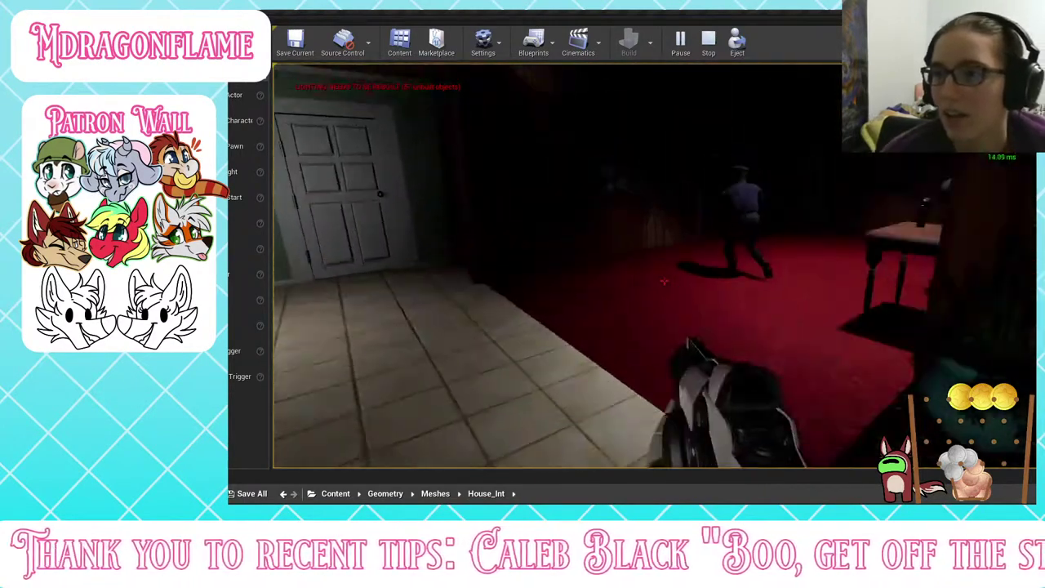
# Step: End the play session and save the L_Main level
pyautogui.press('Escape')
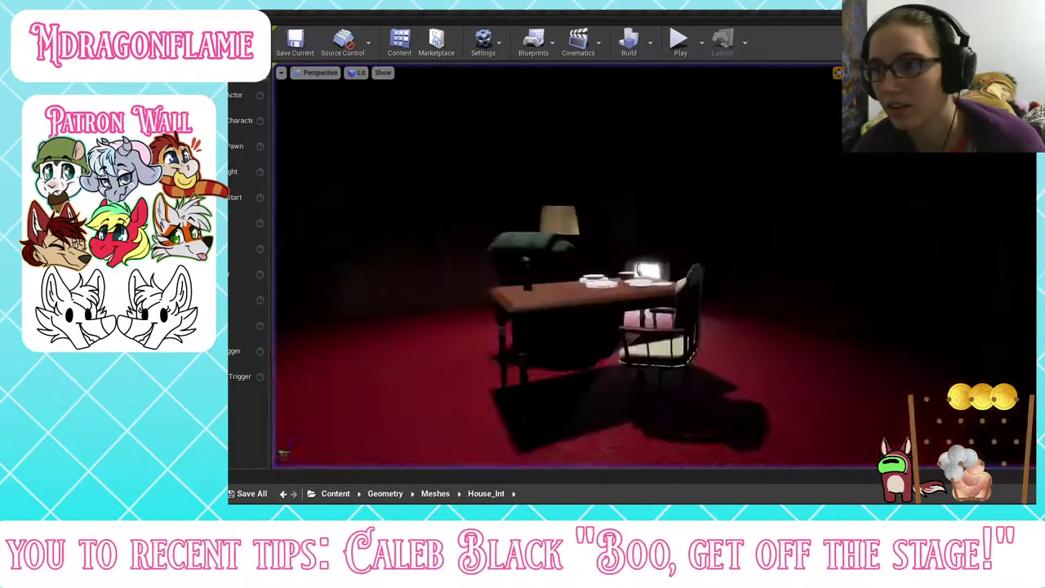
pyautogui.click(259, 493)
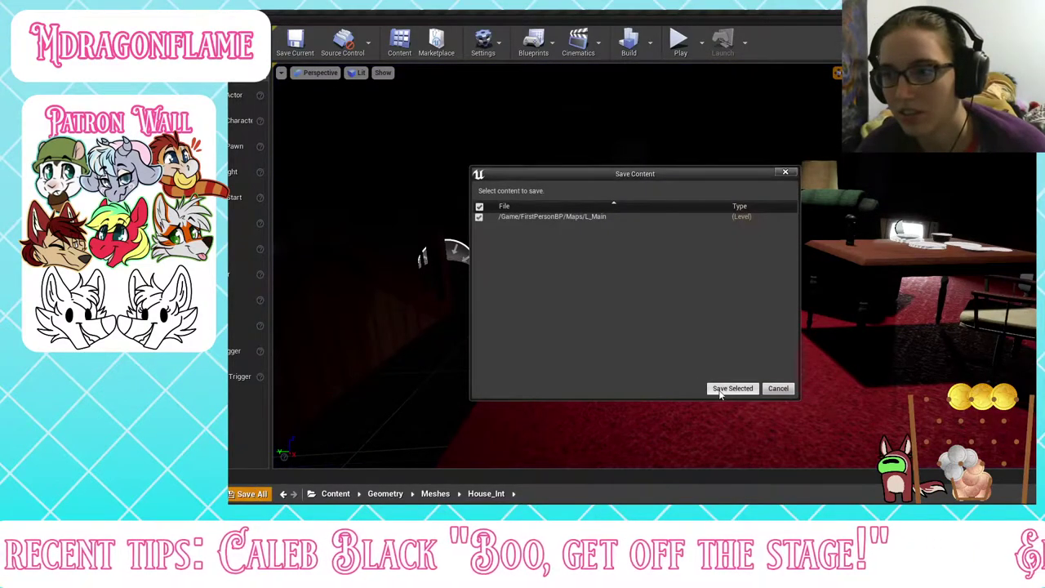
pyautogui.click(733, 387)
# Step: Switch to PaintTool SAI and set up a blank white square canvas for drawing
pyautogui.hotkey('alt', 'Tab')
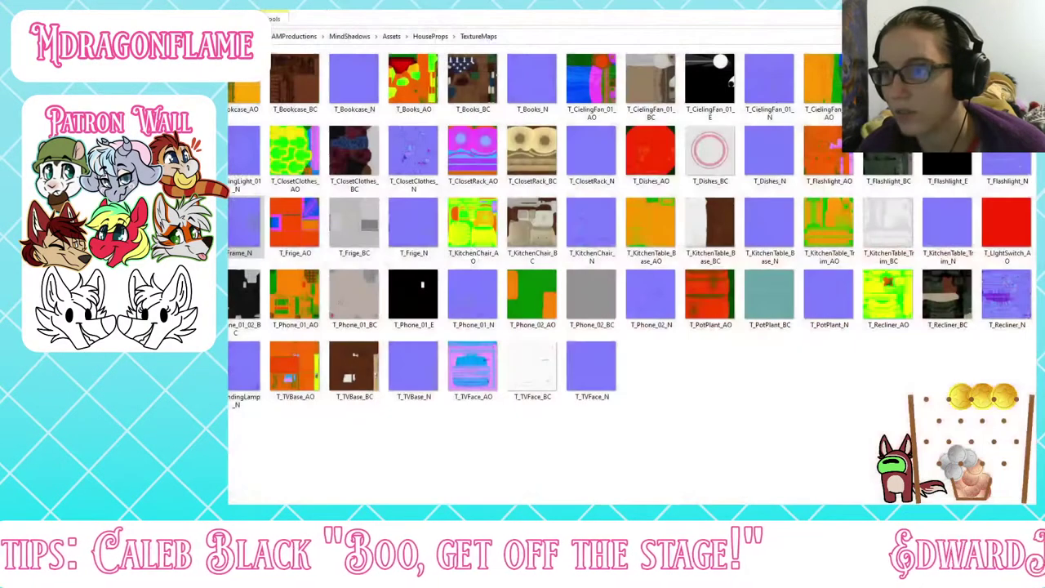
pyautogui.hotkey('alt', 'Tab')
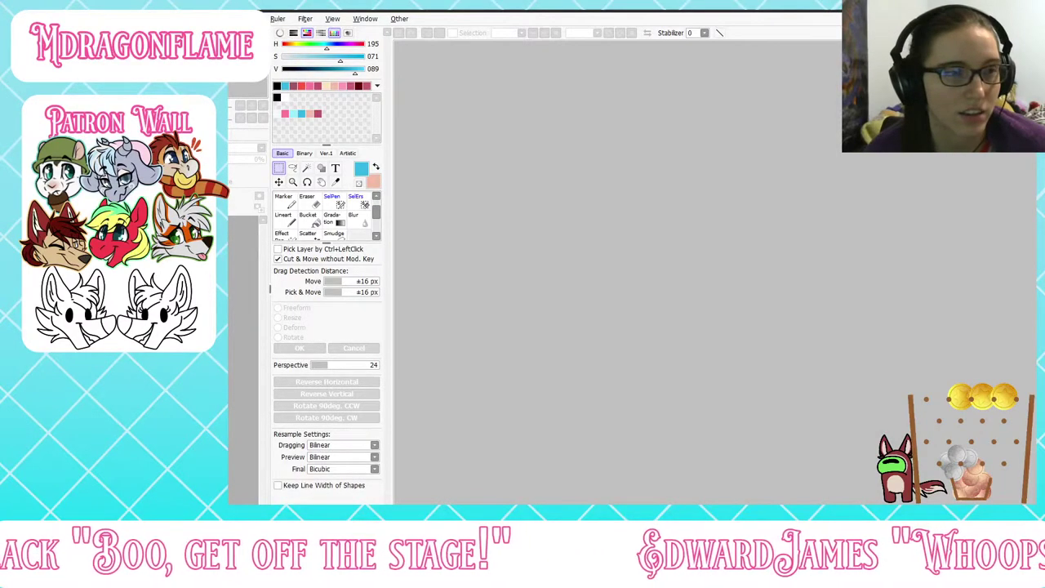
pyautogui.hotkey('alt', 'Tab')
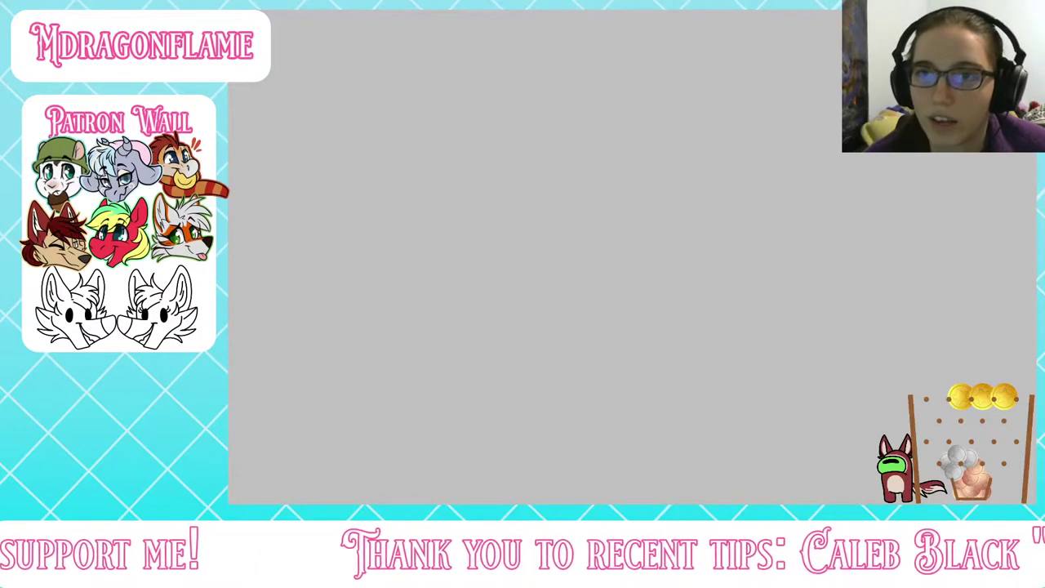
pyautogui.click(535, 339)
pyautogui.scroll(-1, 386, 254)
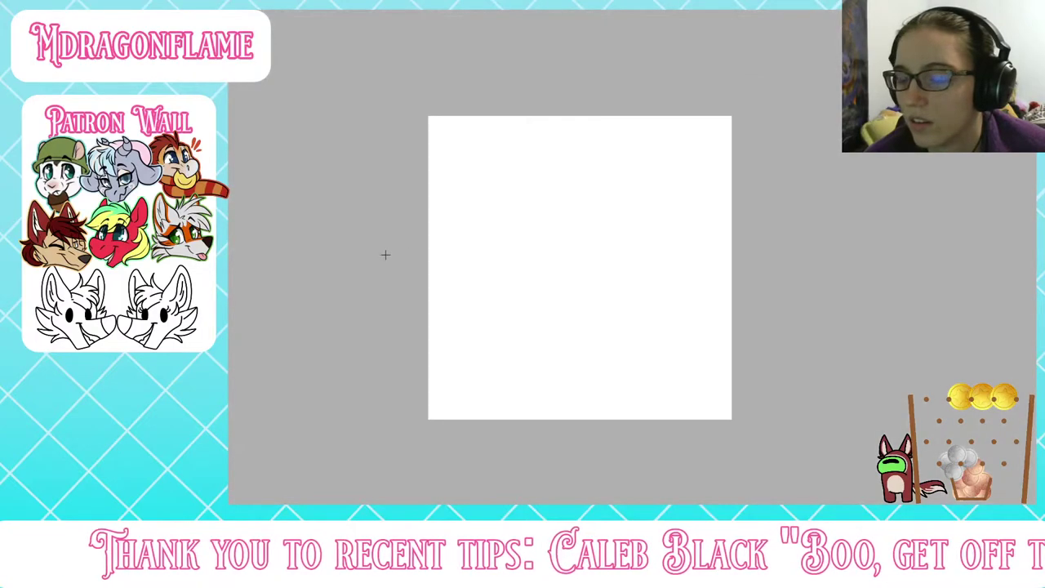
pyautogui.scroll(1, 385, 255)
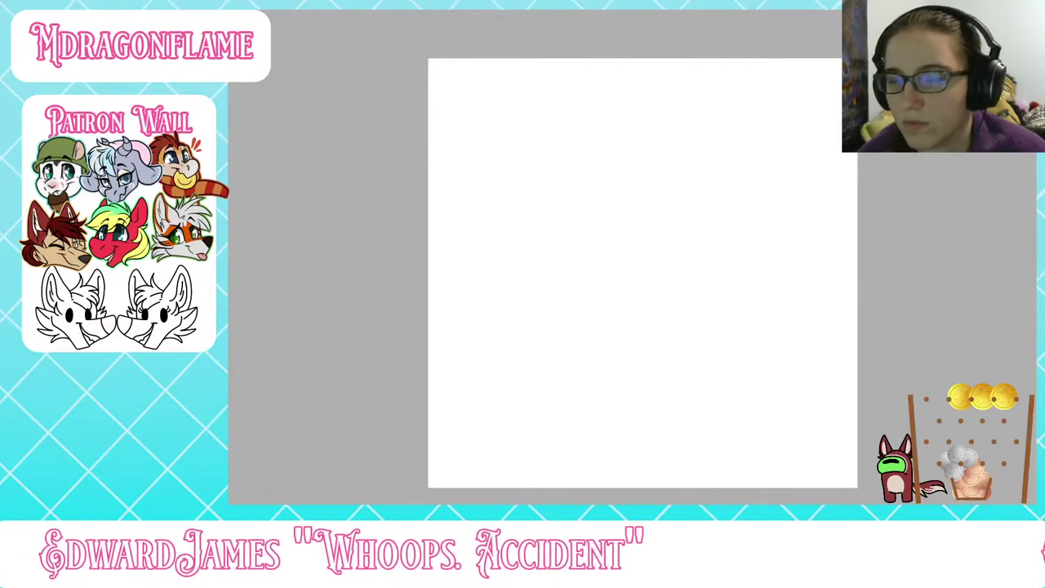
pyautogui.scroll(3, 630, 257)
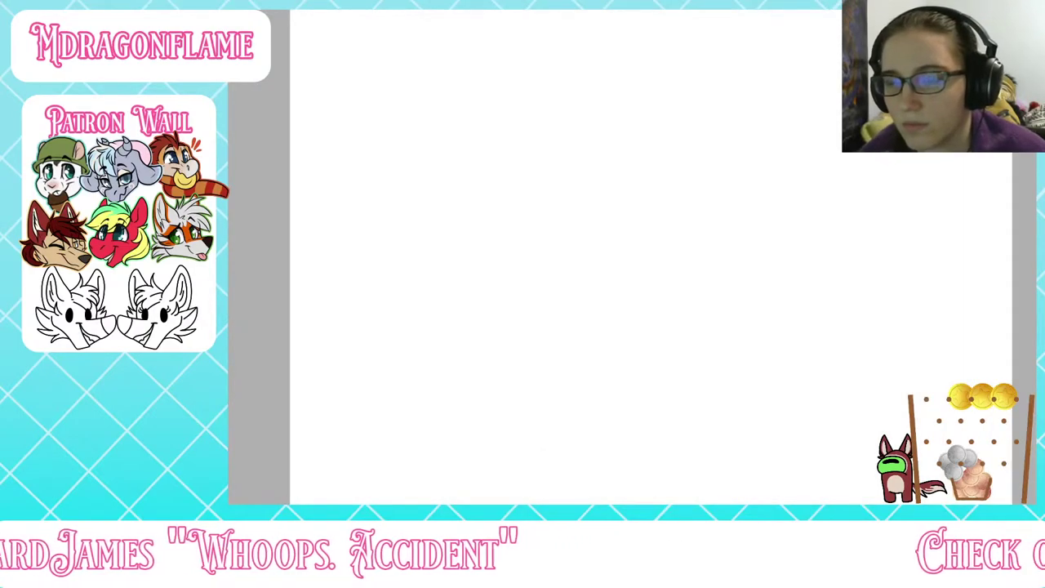
pyautogui.moveTo(461, 338); pyautogui.dragTo(363, 338)
pyautogui.moveTo(309, 295)
pyautogui.mouseDown()
pyautogui.moveTo(415, 278)
pyautogui.moveTo(340, 219)
pyautogui.mouseUp()
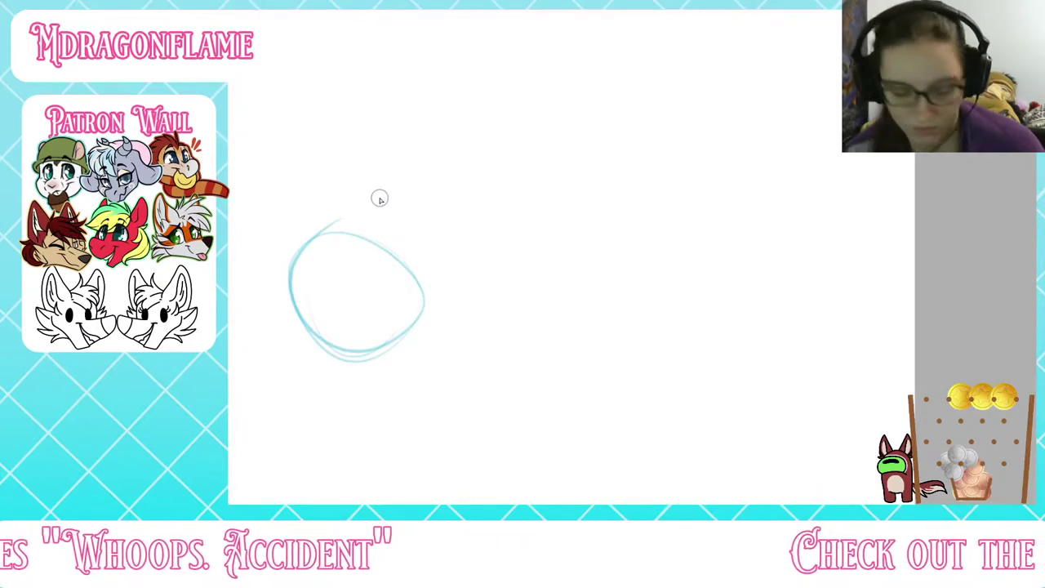
pyautogui.hotkey('ctrl', 'z')
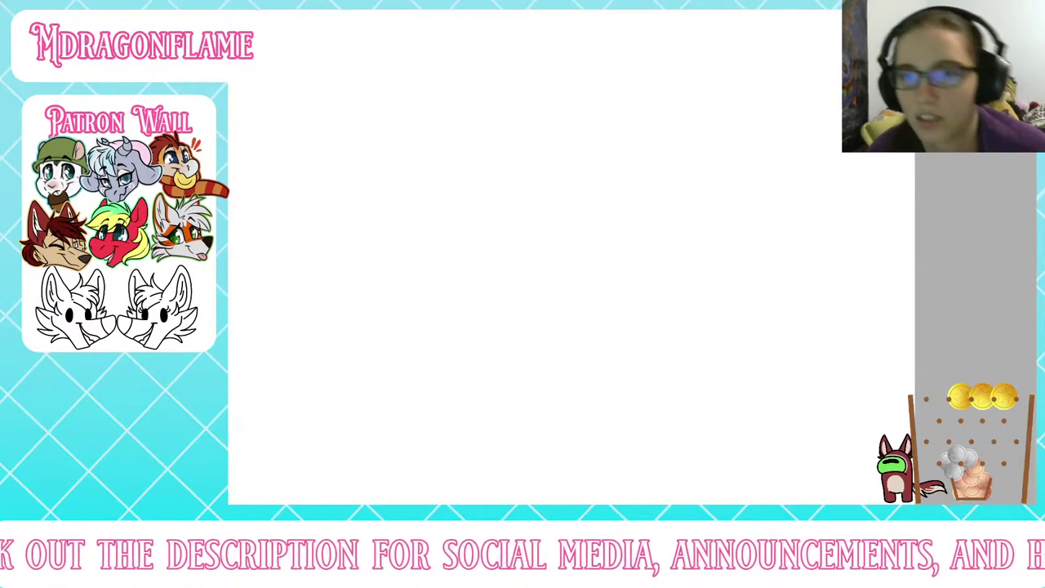
# Step: Place the green dragon and red-eared puppet reference pictures side by side in the canvas's upper-left corner
pyautogui.scroll(-3, 483, 179)
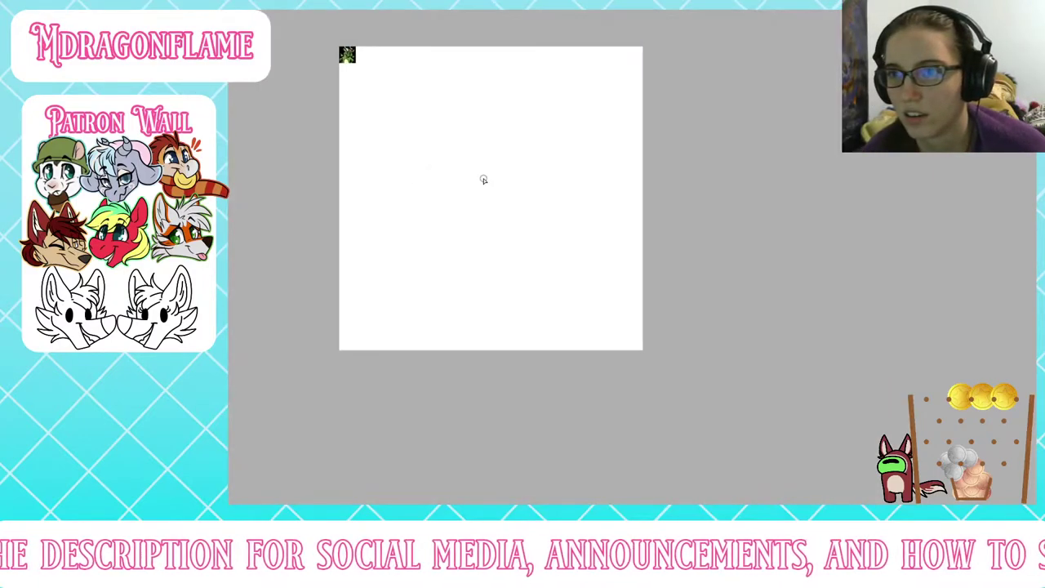
pyautogui.scroll(4, 325, 36)
pyautogui.scroll(2, 474, 31)
pyautogui.scroll(-1, 473, 39)
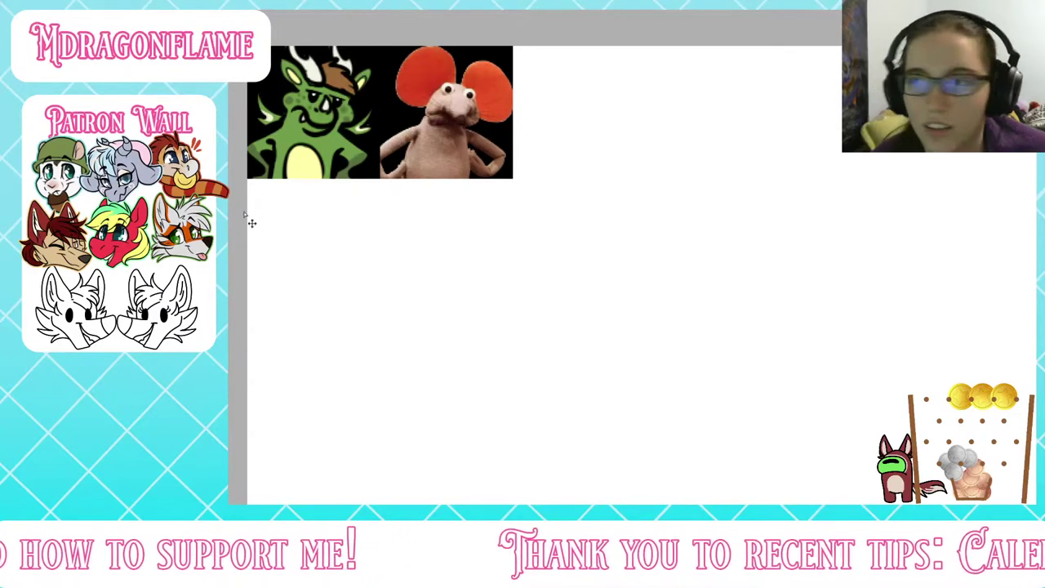
pyautogui.scroll(-3, 359, 193)
pyautogui.scroll(2, 358, 192)
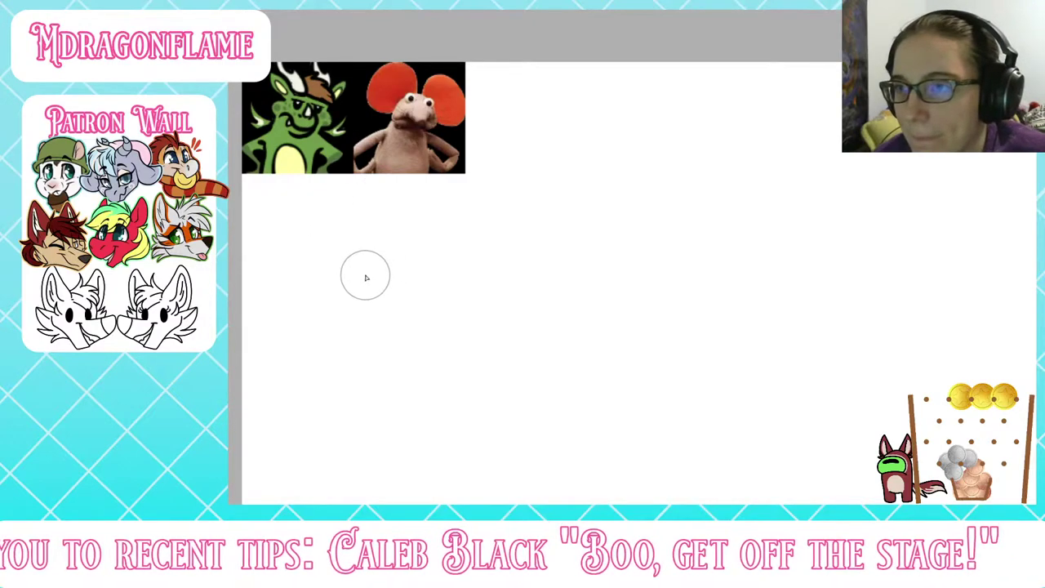
# Step: Sketch a round head in light blue below the references, with a rounded snout, an eye and angry brows
pyautogui.moveTo(392, 244)
pyautogui.mouseDown()
pyautogui.moveTo(408, 343)
pyautogui.moveTo(347, 252)
pyautogui.moveTo(387, 348)
pyautogui.moveTo(373, 253)
pyautogui.moveTo(387, 352)
pyautogui.moveTo(345, 261)
pyautogui.moveTo(429, 343)
pyautogui.moveTo(424, 368)
pyautogui.moveTo(338, 276)
pyautogui.moveTo(356, 291)
pyautogui.moveTo(465, 281)
pyautogui.mouseUp()
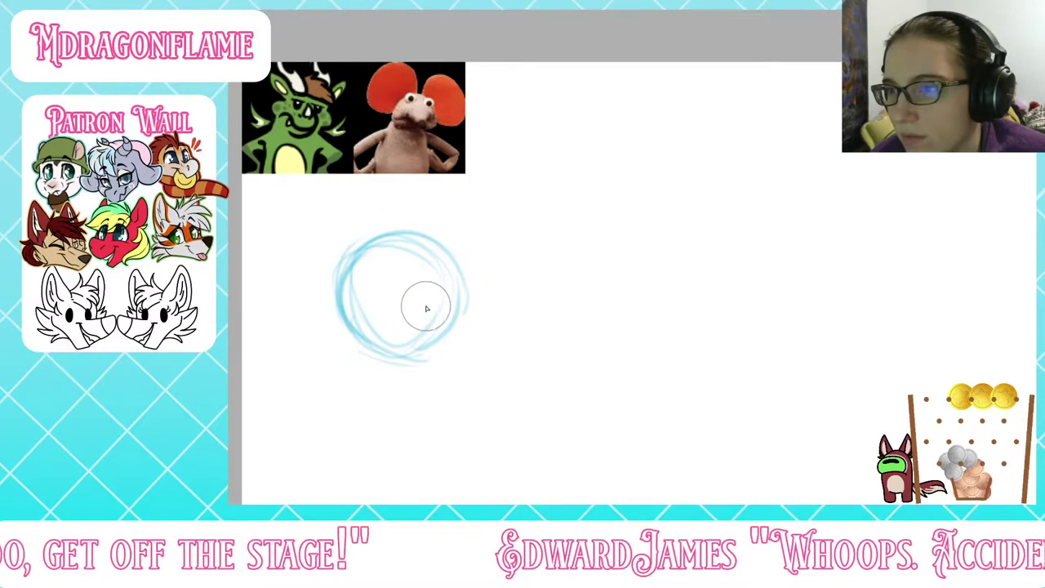
pyautogui.moveTo(419, 294)
pyautogui.mouseDown()
pyautogui.moveTo(452, 274)
pyautogui.moveTo(417, 354)
pyautogui.moveTo(458, 340)
pyautogui.mouseUp()
pyautogui.moveTo(421, 293)
pyautogui.mouseDown()
pyautogui.moveTo(465, 296)
pyautogui.moveTo(432, 352)
pyautogui.moveTo(436, 280)
pyautogui.moveTo(372, 272)
pyautogui.moveTo(396, 287)
pyautogui.mouseUp()
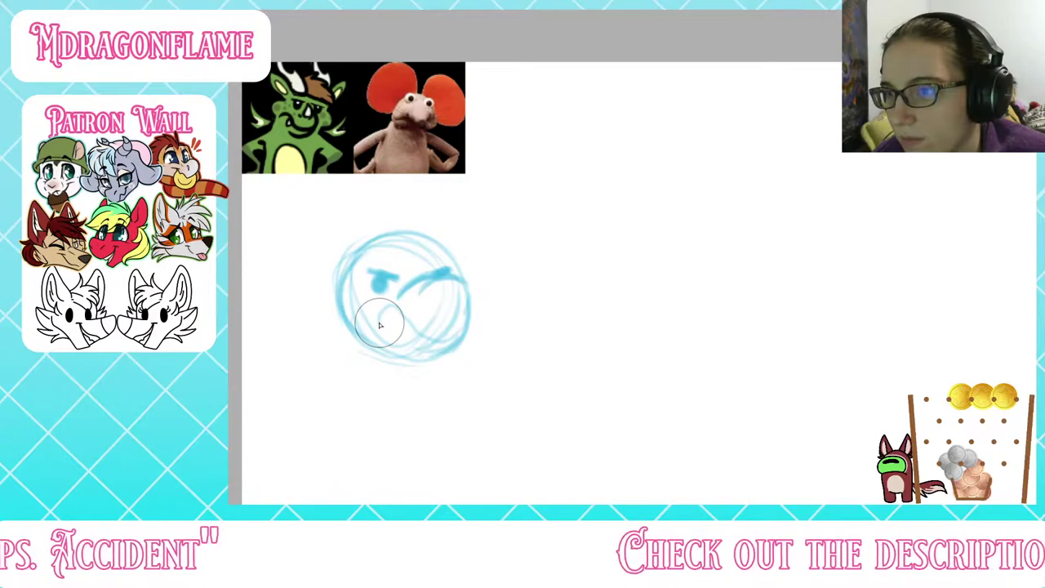
pyautogui.moveTo(380, 325)
pyautogui.mouseDown()
pyautogui.moveTo(404, 316)
pyautogui.moveTo(455, 337)
pyautogui.mouseUp()
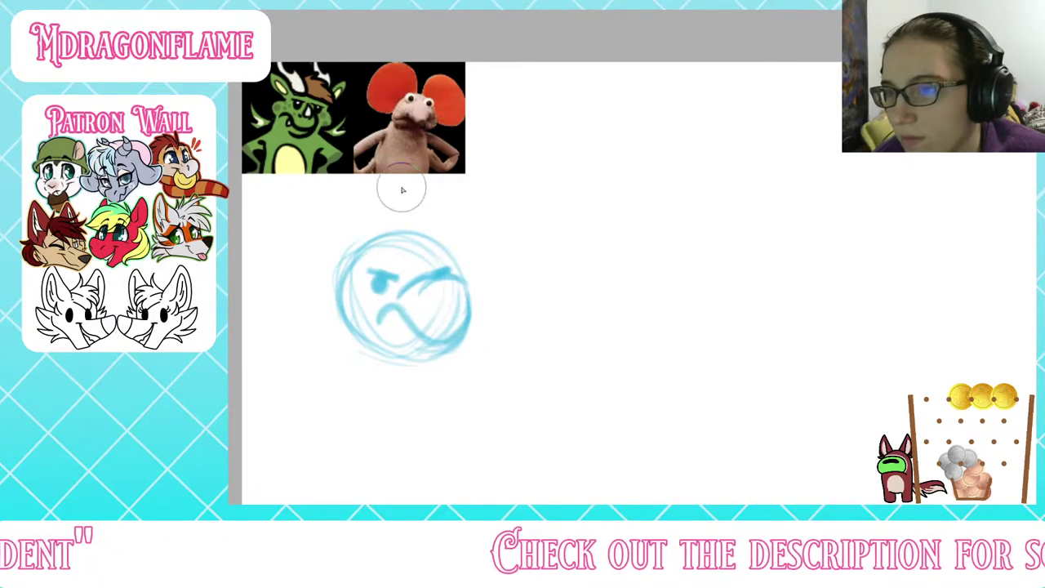
# Step: Add cheeks to both sides of the head, heighten its crown, and draw the two sides of the torso
pyautogui.moveTo(343, 287)
pyautogui.mouseDown()
pyautogui.moveTo(327, 303)
pyautogui.moveTo(345, 303)
pyautogui.moveTo(354, 275)
pyautogui.moveTo(347, 323)
pyautogui.mouseUp()
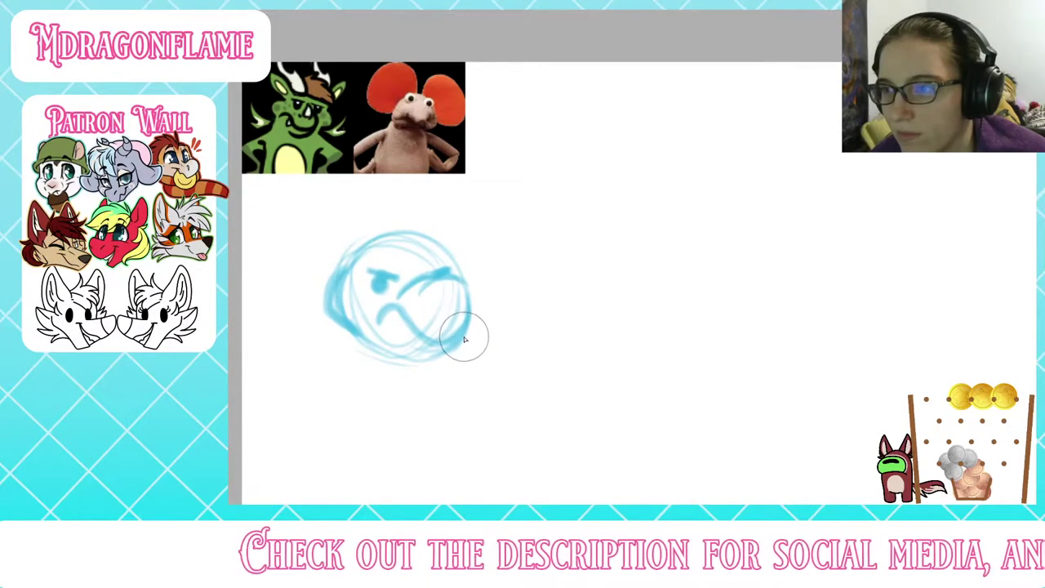
pyautogui.moveTo(466, 338)
pyautogui.mouseDown()
pyautogui.moveTo(474, 280)
pyautogui.moveTo(488, 314)
pyautogui.mouseUp()
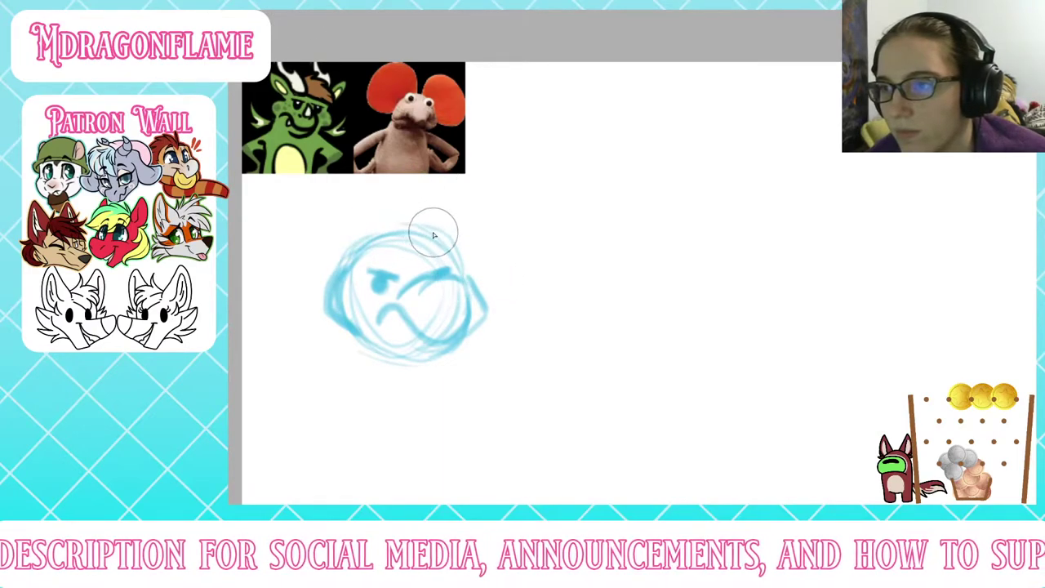
pyautogui.moveTo(432, 228)
pyautogui.mouseDown()
pyautogui.moveTo(338, 250)
pyautogui.moveTo(468, 276)
pyautogui.moveTo(355, 373)
pyautogui.moveTo(358, 362)
pyautogui.moveTo(346, 433)
pyautogui.moveTo(354, 355)
pyautogui.mouseUp()
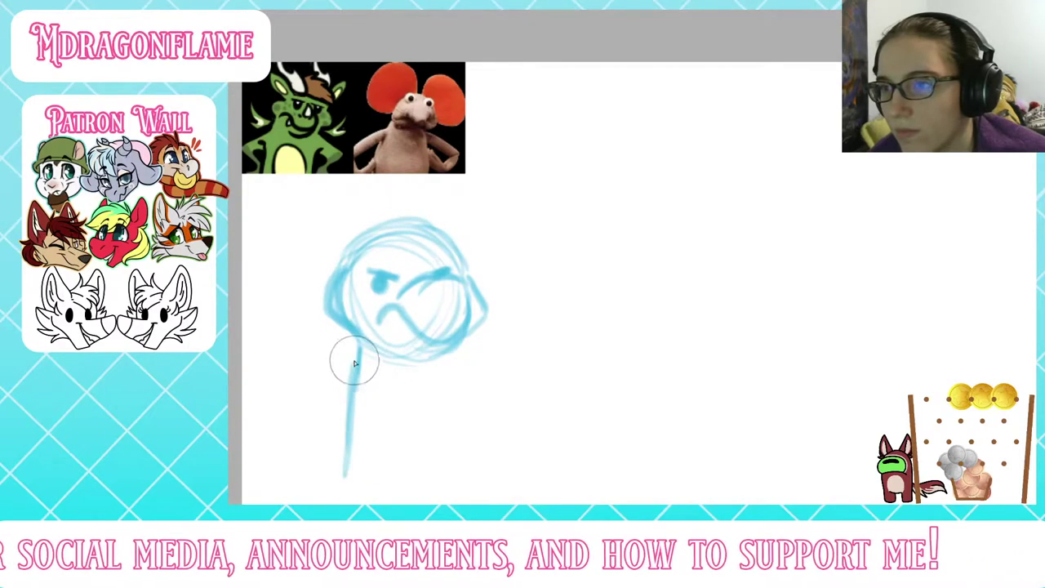
pyautogui.moveTo(443, 368); pyautogui.dragTo(444, 401)
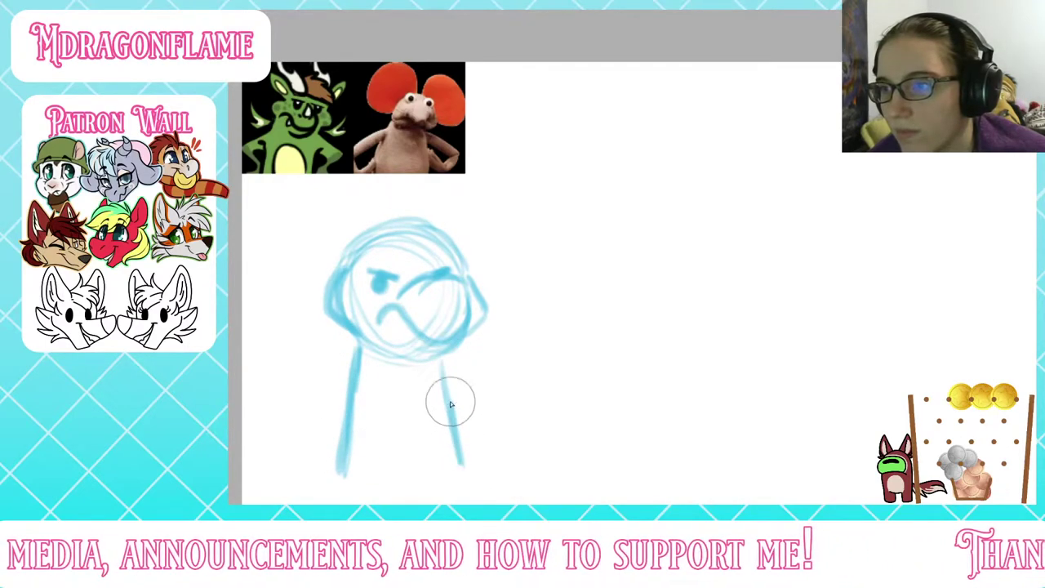
pyautogui.moveTo(454, 353)
pyautogui.mouseDown()
pyautogui.moveTo(490, 375)
pyautogui.moveTo(457, 452)
pyautogui.moveTo(482, 370)
pyautogui.mouseUp()
pyautogui.moveTo(351, 351)
pyautogui.mouseDown()
pyautogui.moveTo(313, 368)
pyautogui.moveTo(348, 432)
pyautogui.mouseUp()
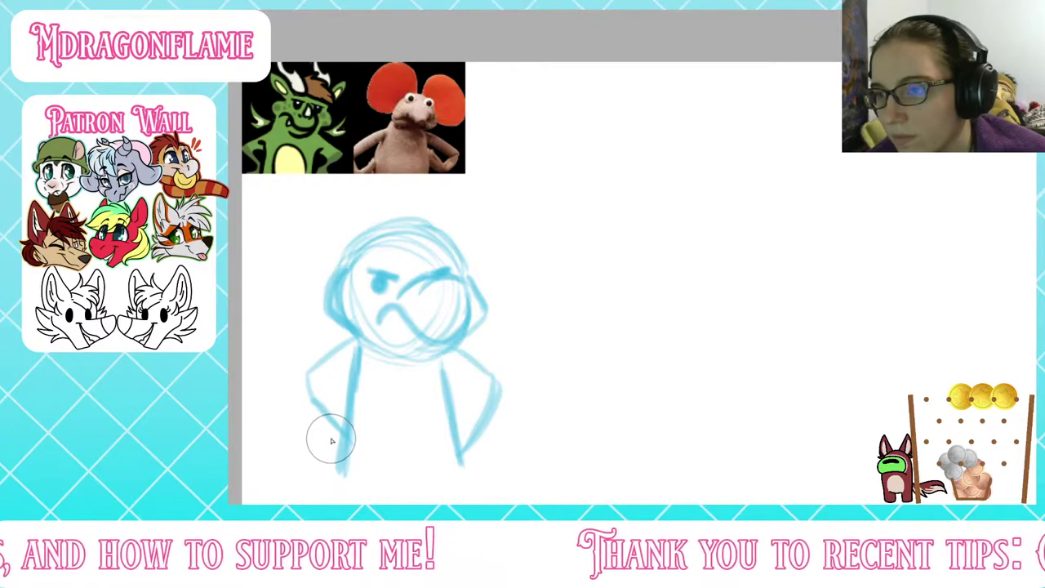
pyautogui.hotkey('ctrl', 'z')
pyautogui.hotkey('ctrl', 'z')
pyautogui.hotkey('ctrl', 'z')
pyautogui.hotkey('ctrl', 'z')
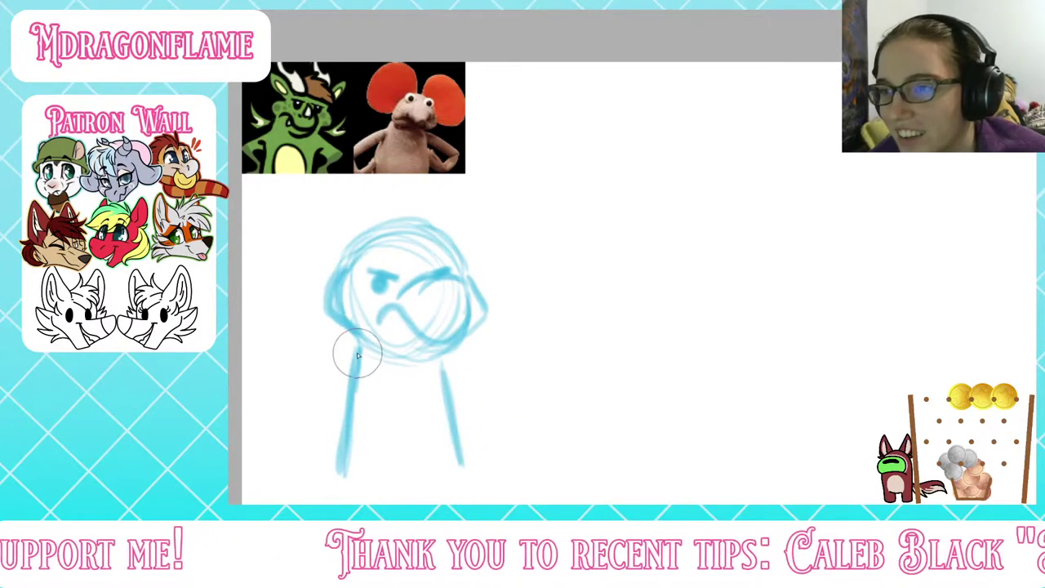
# Step: Sketch wide bent arms with the elbows pointing outward in a hands-on-hips pose, and an oval hand on one arm
pyautogui.moveTo(355, 350)
pyautogui.mouseDown()
pyautogui.moveTo(282, 378)
pyautogui.moveTo(335, 464)
pyautogui.moveTo(310, 436)
pyautogui.moveTo(305, 460)
pyautogui.moveTo(294, 438)
pyautogui.moveTo(312, 437)
pyautogui.moveTo(303, 367)
pyautogui.moveTo(358, 343)
pyautogui.mouseUp()
pyautogui.moveTo(448, 349)
pyautogui.mouseDown()
pyautogui.moveTo(512, 391)
pyautogui.moveTo(469, 458)
pyautogui.moveTo(523, 400)
pyautogui.moveTo(460, 373)
pyautogui.mouseUp()
pyautogui.moveTo(378, 350)
pyautogui.mouseDown()
pyautogui.moveTo(409, 338)
pyautogui.moveTo(413, 354)
pyautogui.moveTo(387, 350)
pyautogui.mouseUp()
# Step: Erase the construction lines in the snout, add a short nostril stroke, and shift the sketch slightly down the canvas
pyautogui.moveTo(374, 279); pyautogui.dragTo(399, 276)
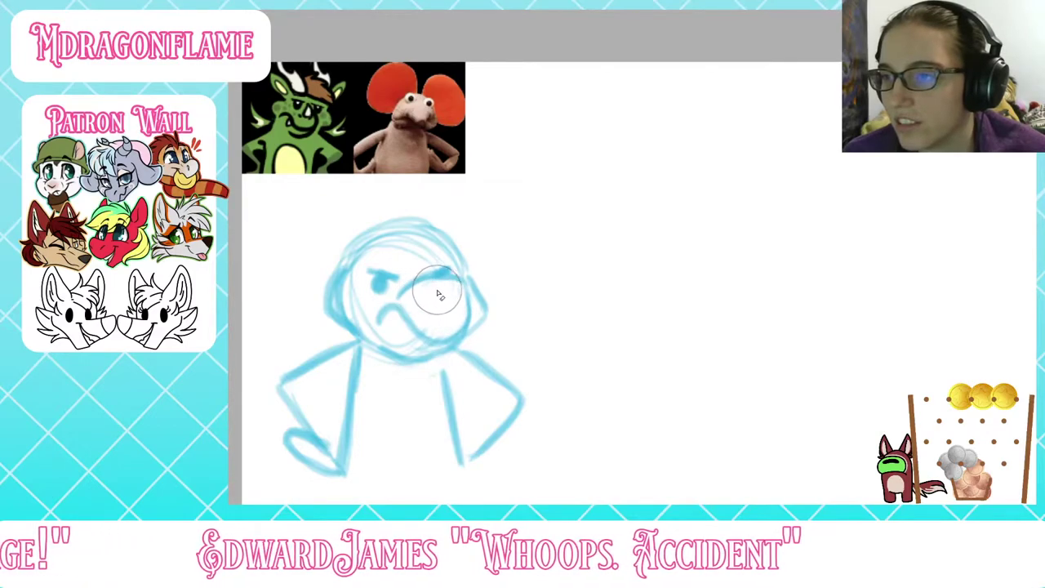
pyautogui.moveTo(438, 294)
pyautogui.mouseDown()
pyautogui.moveTo(466, 303)
pyautogui.moveTo(456, 263)
pyautogui.mouseUp()
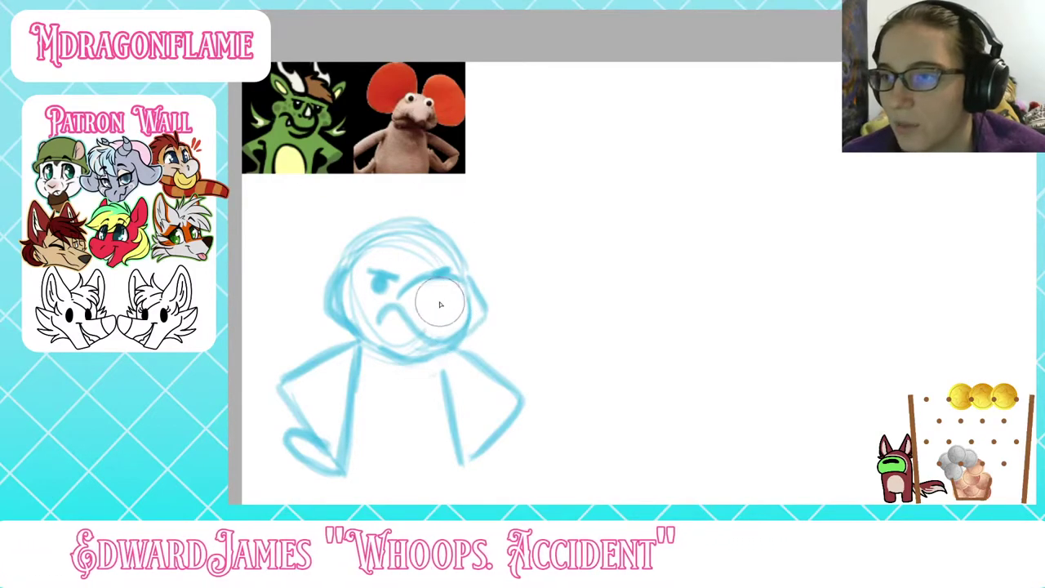
pyautogui.moveTo(425, 300); pyautogui.dragTo(433, 313)
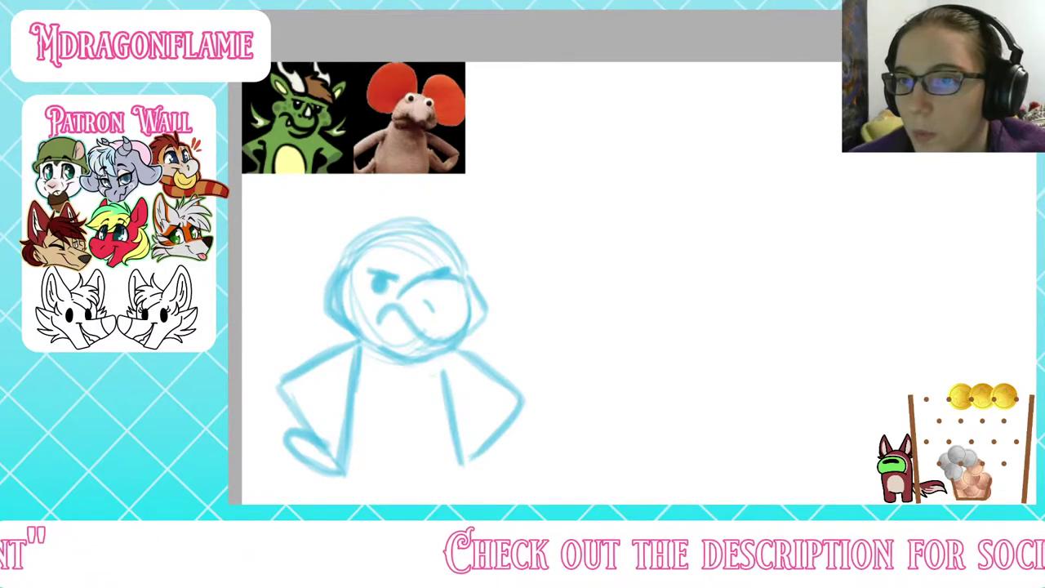
pyautogui.moveTo(378, 278); pyautogui.dragTo(381, 312)
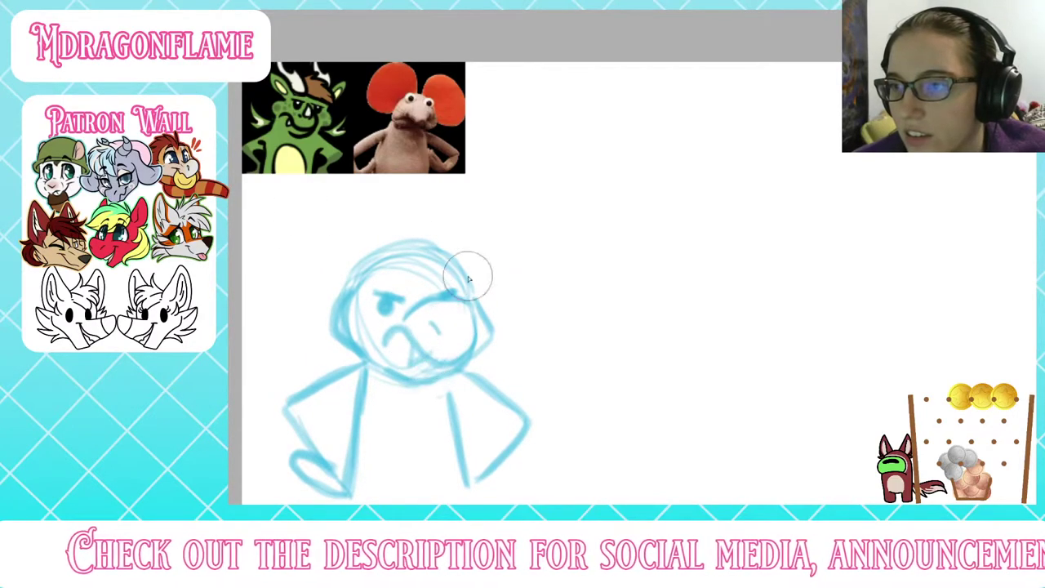
pyautogui.moveTo(428, 374)
pyautogui.mouseDown()
pyautogui.moveTo(466, 358)
pyautogui.moveTo(435, 370)
pyautogui.mouseUp()
pyautogui.moveTo(418, 321); pyautogui.dragTo(420, 327)
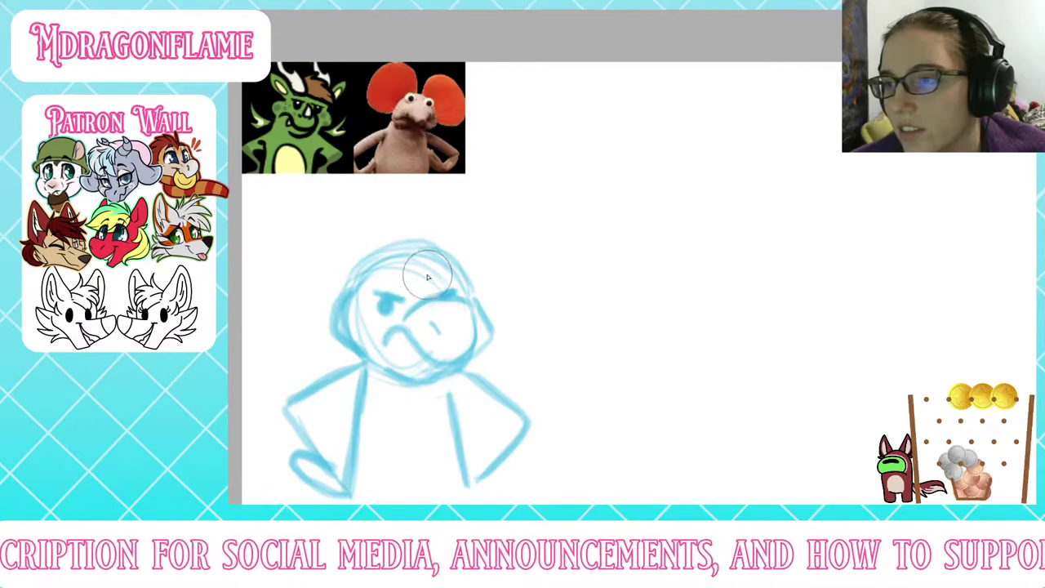
# Step: Draw spiky hair on top of the head and rework the cheek and snout details beneath the eye
pyautogui.moveTo(423, 213)
pyautogui.mouseDown()
pyautogui.moveTo(424, 244)
pyautogui.moveTo(411, 221)
pyautogui.moveTo(354, 213)
pyautogui.moveTo(371, 252)
pyautogui.moveTo(324, 240)
pyautogui.moveTo(313, 273)
pyautogui.moveTo(336, 302)
pyautogui.moveTo(437, 272)
pyautogui.mouseUp()
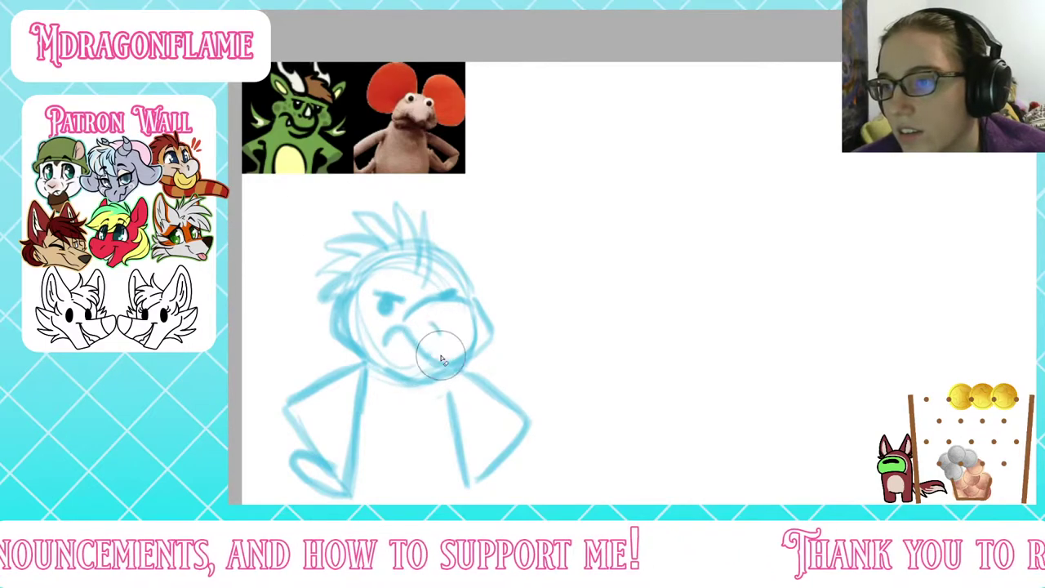
pyautogui.moveTo(363, 296)
pyautogui.mouseDown()
pyautogui.moveTo(349, 324)
pyautogui.moveTo(372, 351)
pyautogui.moveTo(397, 351)
pyautogui.moveTo(393, 339)
pyautogui.moveTo(423, 369)
pyautogui.mouseUp()
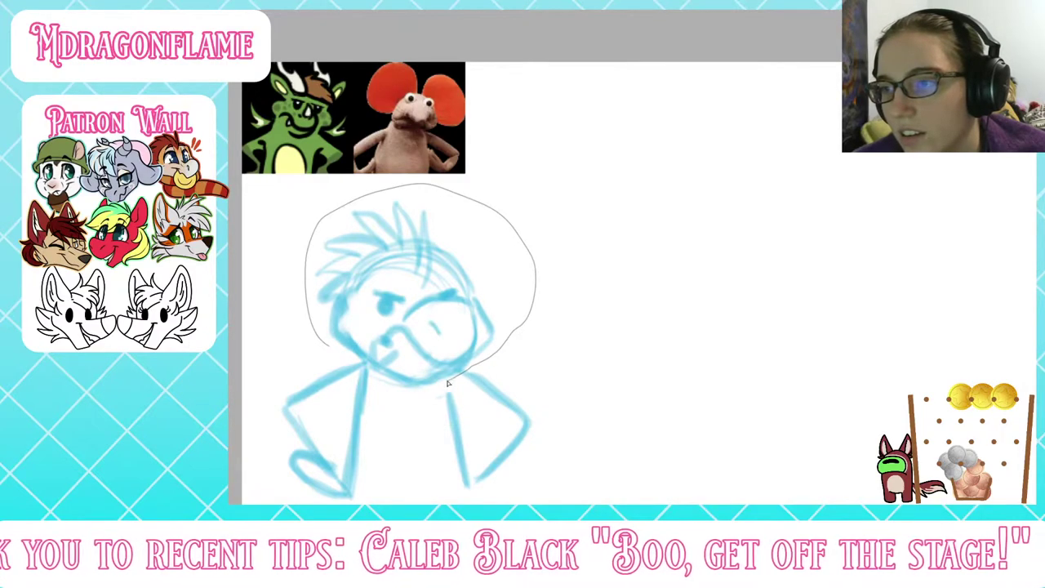
# Step: Select the whole head with a freehand lasso, tilt it slightly clockwise and reposition it over the torso
pyautogui.moveTo(379, 377); pyautogui.dragTo(377, 377)
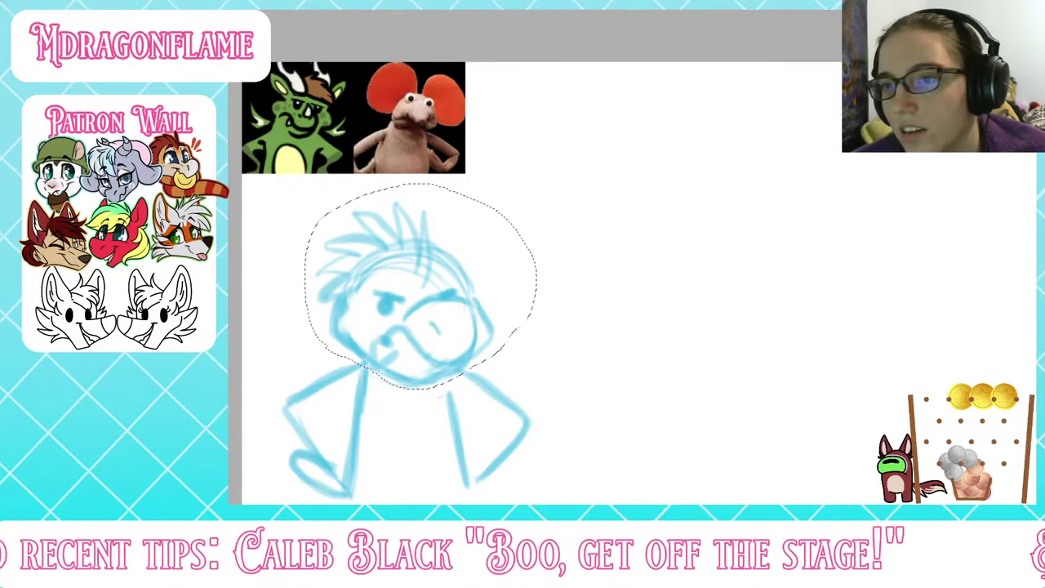
pyautogui.hotkey('ctrl', 't')
pyautogui.moveTo(500, 214); pyautogui.dragTo(583, 283)
pyautogui.moveTo(461, 290); pyautogui.dragTo(474, 300)
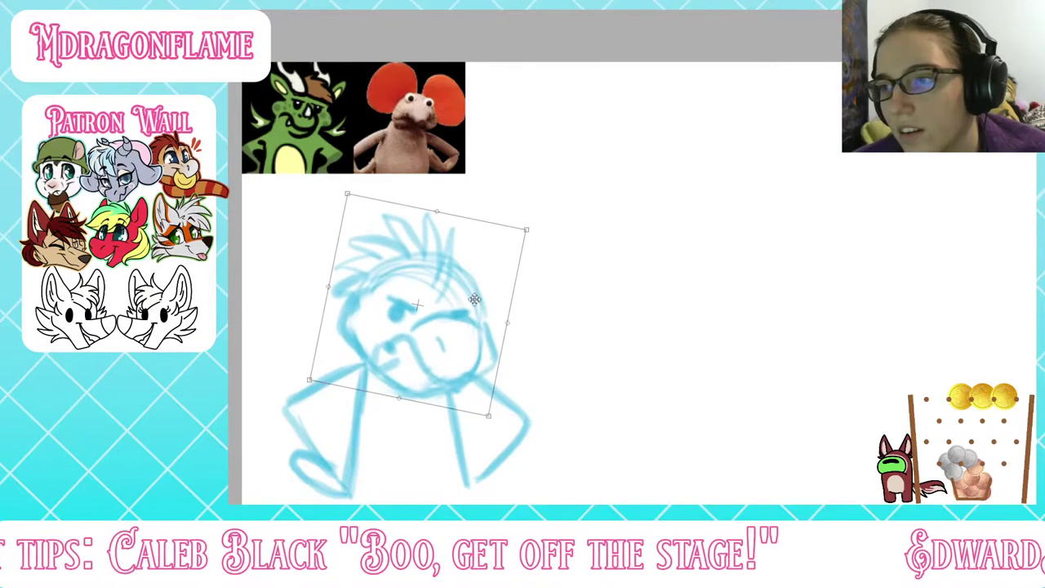
pyautogui.press('Return')
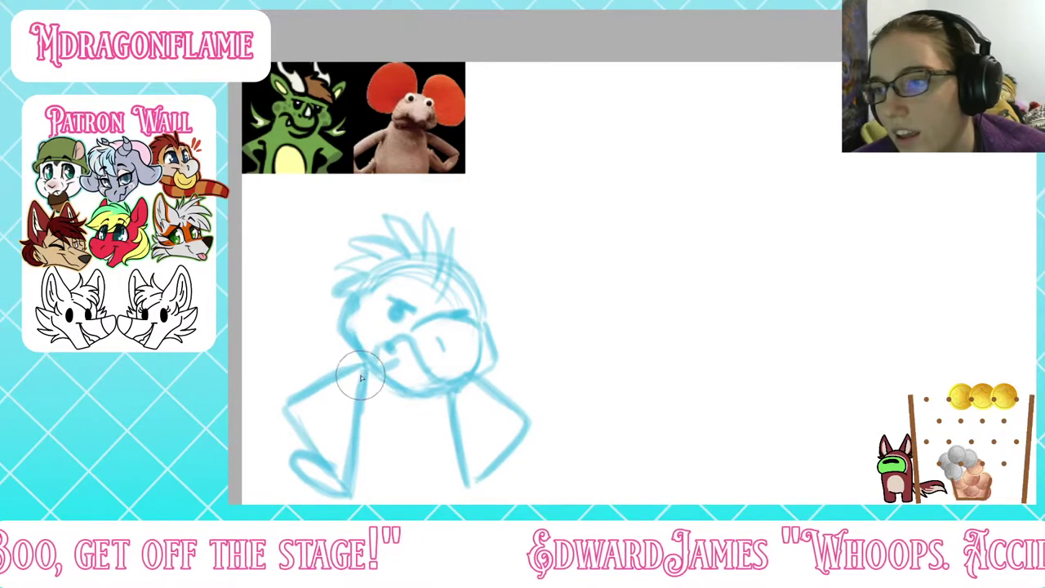
# Step: Draw a V-shaped chest line below the head and give the arm with the oval hand thickness and a stronger outline
pyautogui.moveTo(368, 387); pyautogui.dragTo(422, 441)
pyautogui.moveTo(455, 394)
pyautogui.mouseDown()
pyautogui.moveTo(413, 438)
pyautogui.moveTo(367, 396)
pyautogui.moveTo(332, 412)
pyautogui.moveTo(341, 445)
pyautogui.mouseUp()
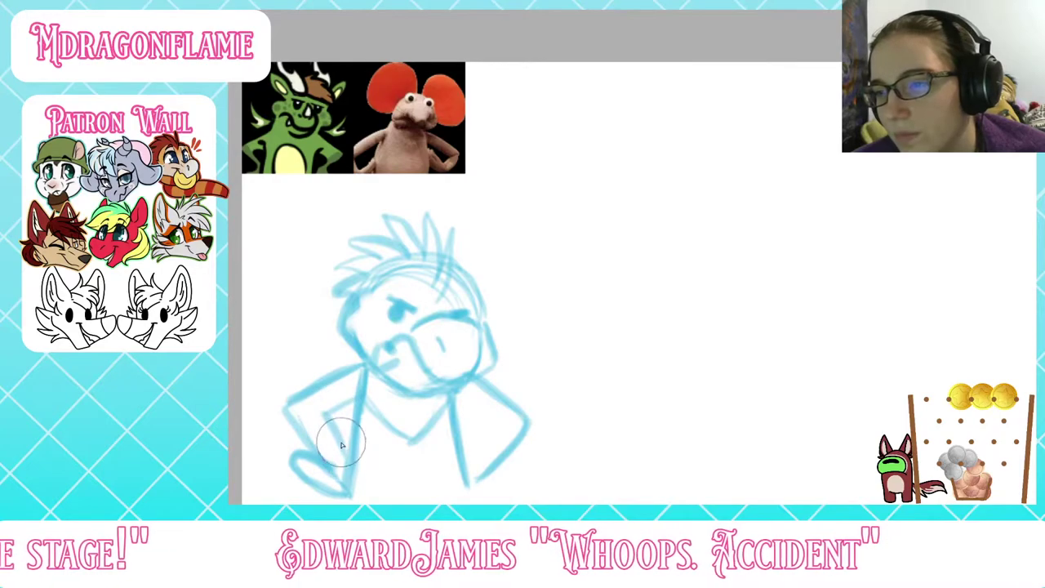
pyautogui.moveTo(286, 409)
pyautogui.mouseDown()
pyautogui.moveTo(346, 463)
pyautogui.moveTo(316, 438)
pyautogui.moveTo(345, 374)
pyautogui.mouseUp()
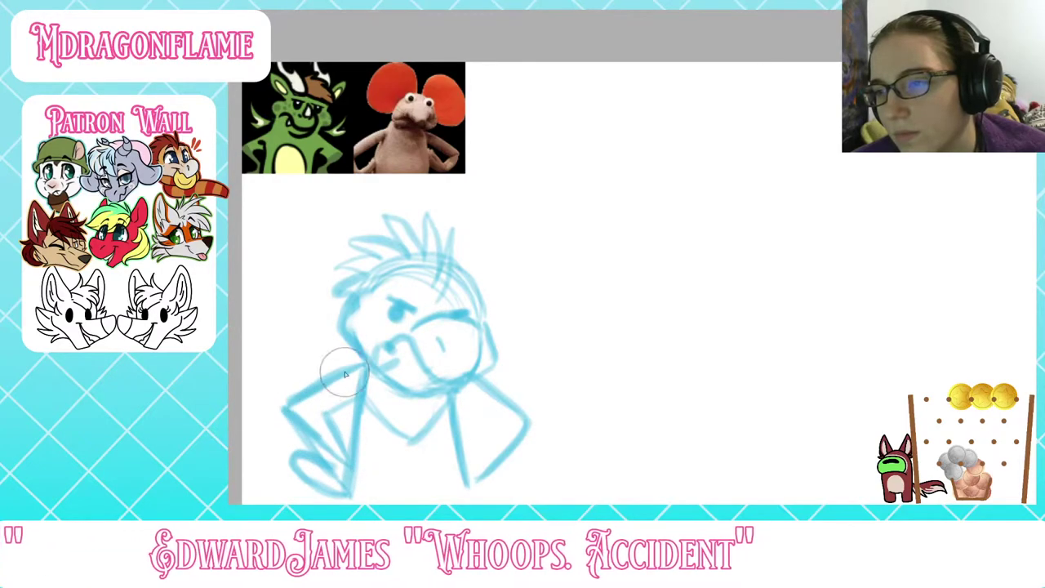
# Step: Replace the oval hand with a curled hand on the hip, and complete the other arm, its hand and the waistline
pyautogui.moveTo(324, 471)
pyautogui.mouseDown()
pyautogui.moveTo(303, 455)
pyautogui.moveTo(327, 474)
pyautogui.moveTo(321, 493)
pyautogui.mouseUp()
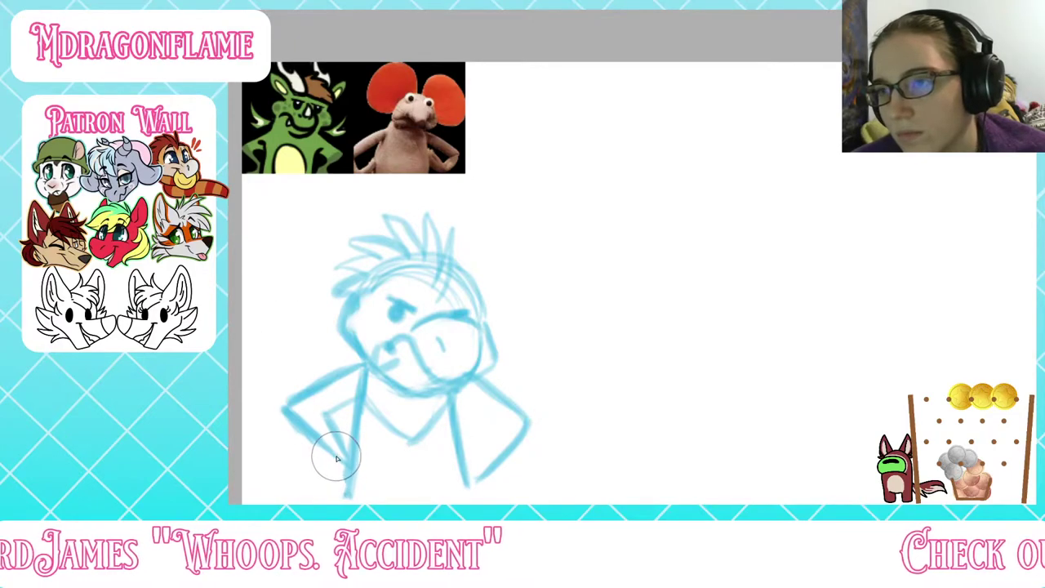
pyautogui.moveTo(335, 458)
pyautogui.mouseDown()
pyautogui.moveTo(308, 474)
pyautogui.moveTo(349, 493)
pyautogui.mouseUp()
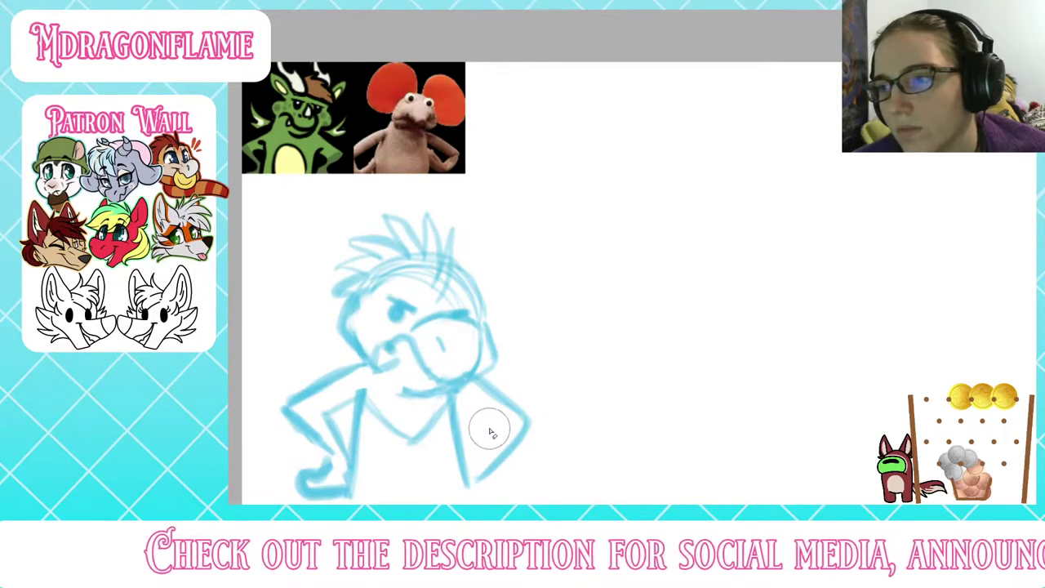
pyautogui.moveTo(389, 341); pyautogui.dragTo(447, 374)
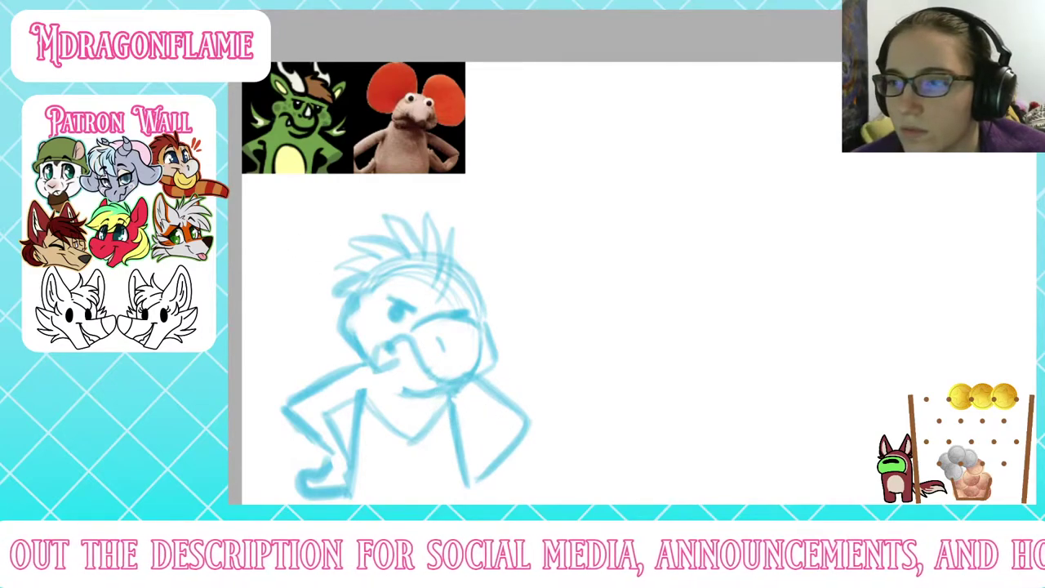
pyautogui.moveTo(454, 399)
pyautogui.mouseDown()
pyautogui.moveTo(493, 427)
pyautogui.moveTo(472, 473)
pyautogui.moveTo(507, 471)
pyautogui.moveTo(508, 500)
pyautogui.mouseUp()
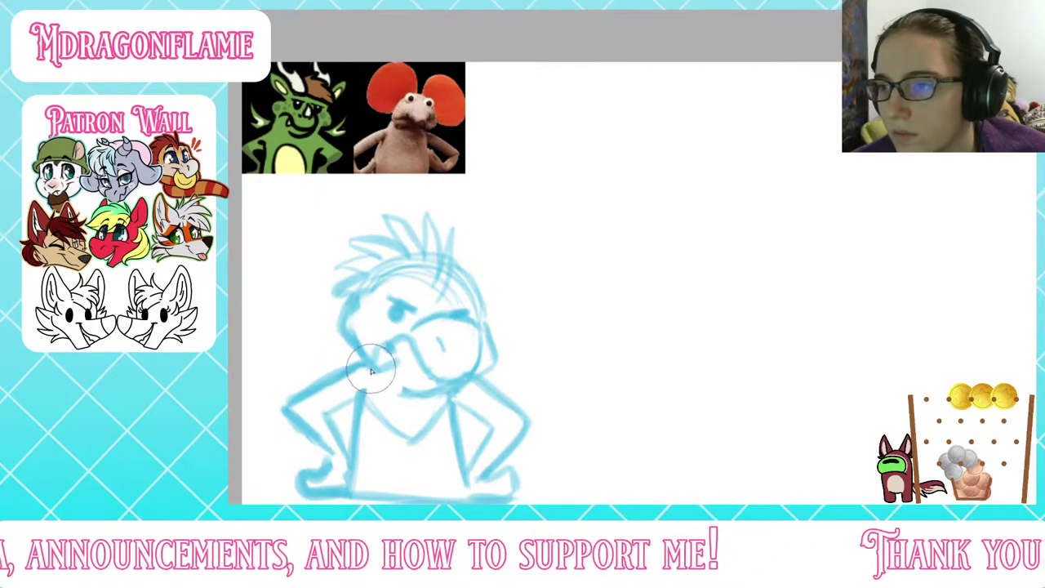
# Step: Refine the face with a heavier brow and a crease between the eyes, and add fur tufts around the cheek and shoulders
pyautogui.moveTo(393, 356)
pyautogui.mouseDown()
pyautogui.moveTo(383, 365)
pyautogui.moveTo(398, 353)
pyautogui.mouseUp()
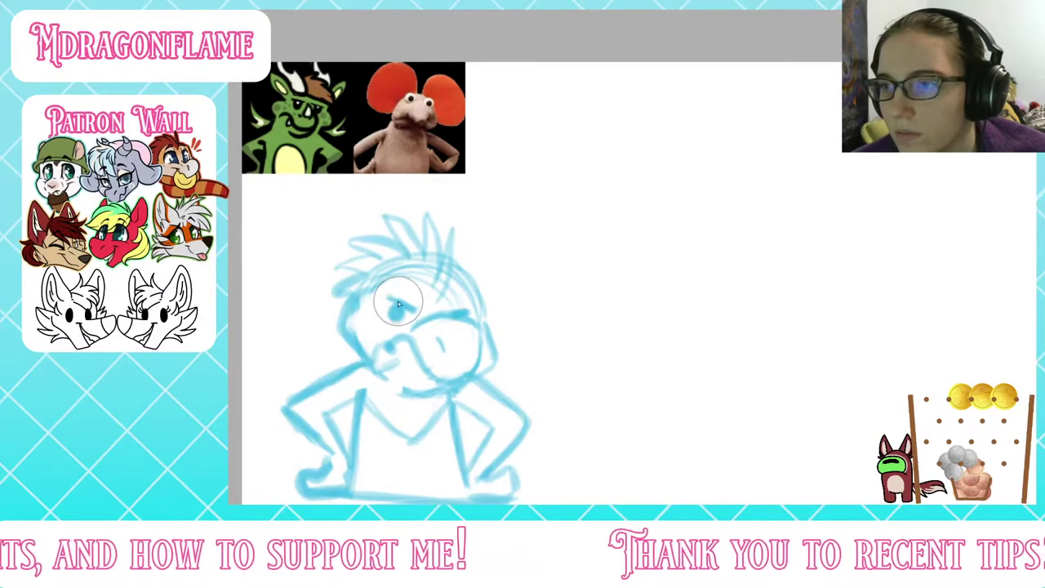
pyautogui.moveTo(399, 304)
pyautogui.mouseDown()
pyautogui.moveTo(391, 319)
pyautogui.moveTo(400, 316)
pyautogui.mouseUp()
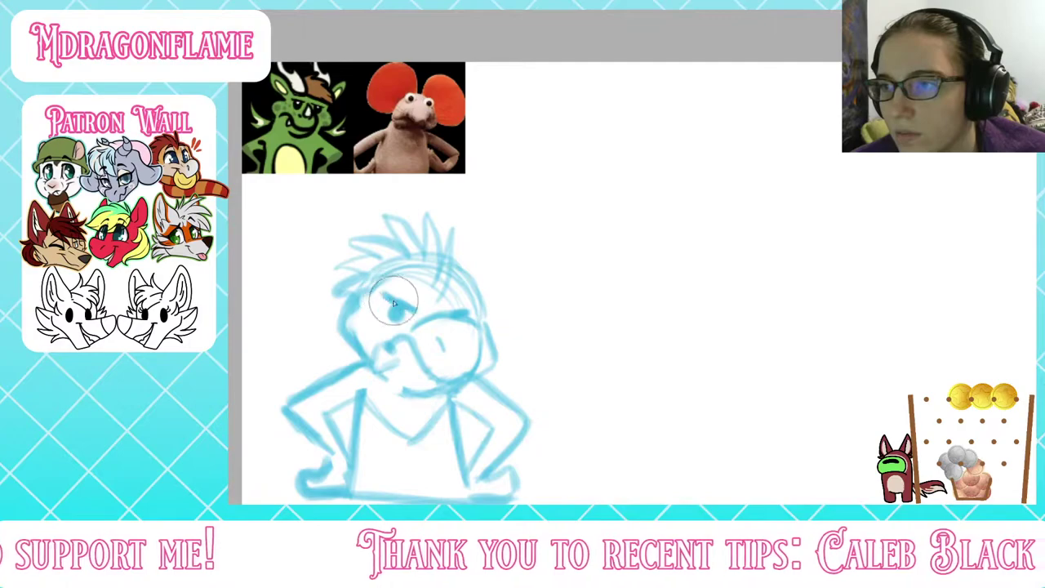
pyautogui.moveTo(412, 311)
pyautogui.mouseDown()
pyautogui.moveTo(433, 302)
pyautogui.moveTo(408, 294)
pyautogui.moveTo(453, 301)
pyautogui.mouseUp()
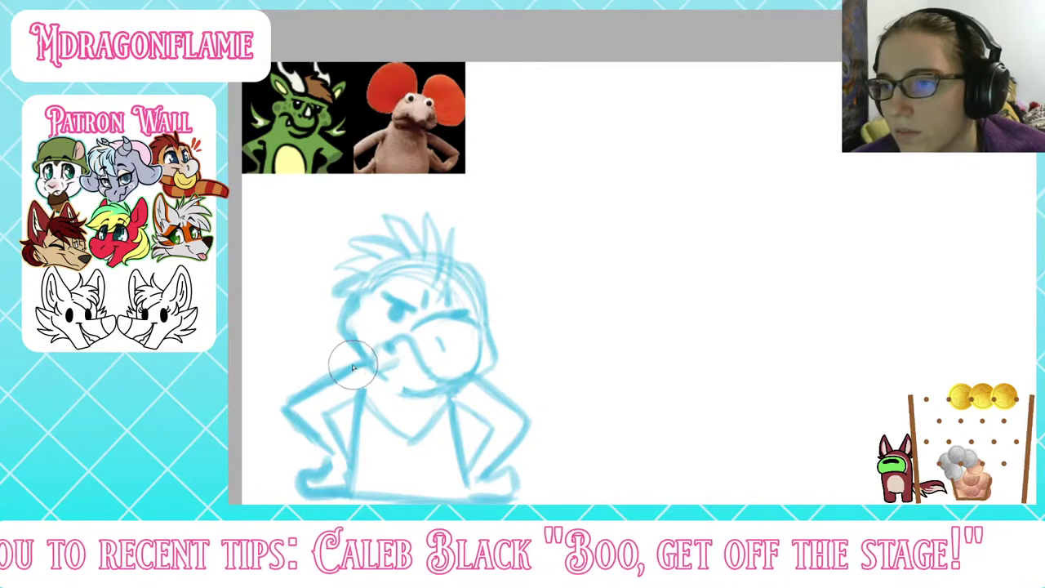
pyautogui.moveTo(353, 368)
pyautogui.mouseDown()
pyautogui.moveTo(315, 319)
pyautogui.moveTo(343, 318)
pyautogui.mouseUp()
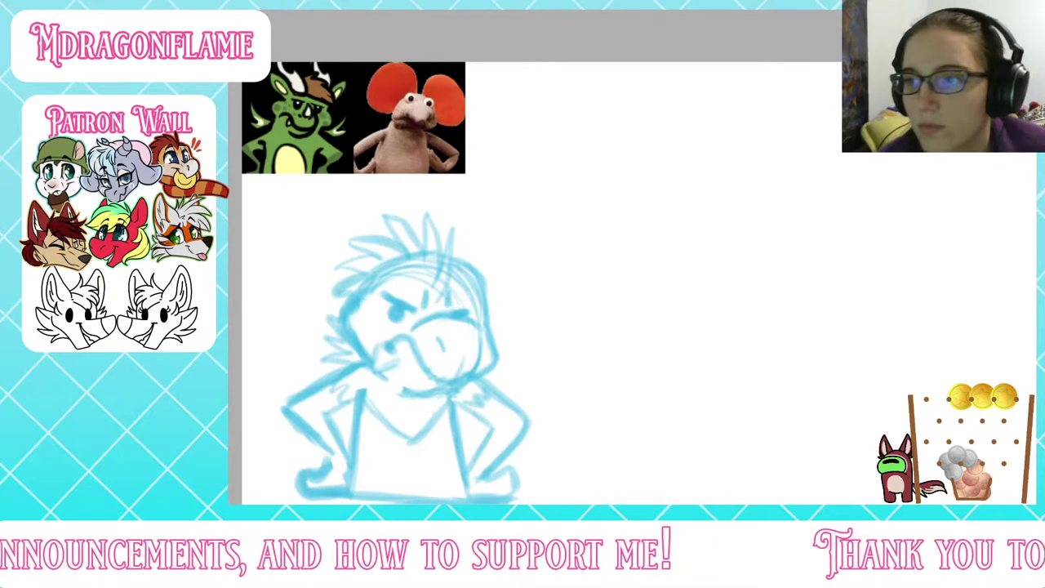
pyautogui.scroll(-3, 520, 187)
pyautogui.scroll(3, 507, 275)
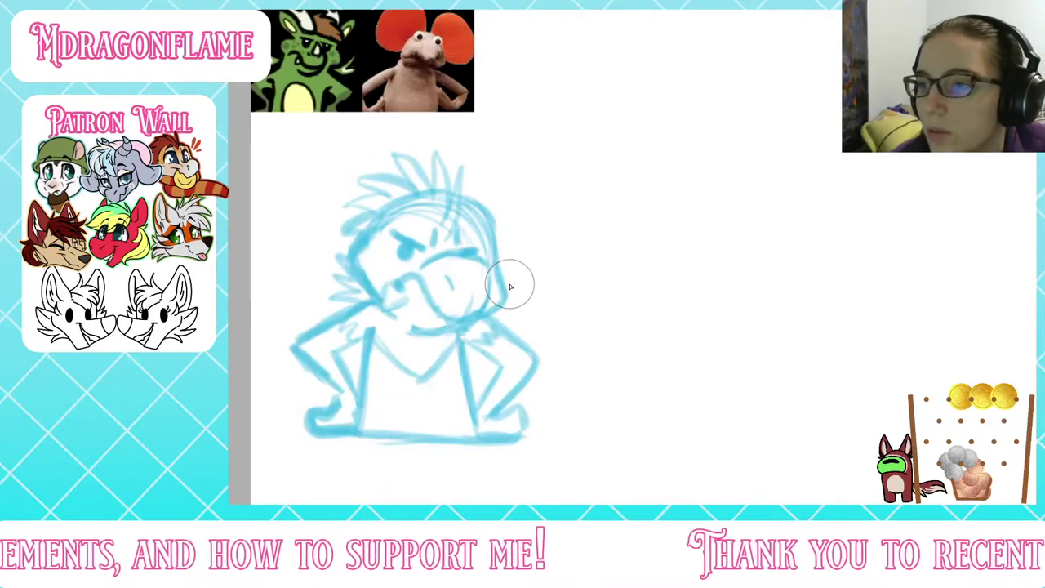
pyautogui.scroll(-3, 510, 286)
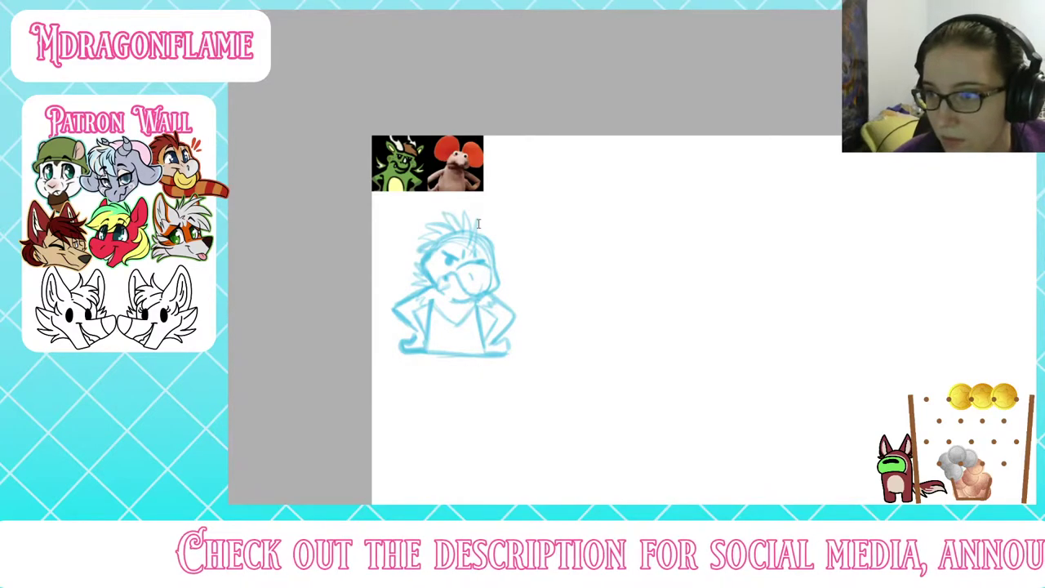
pyautogui.press('Return')
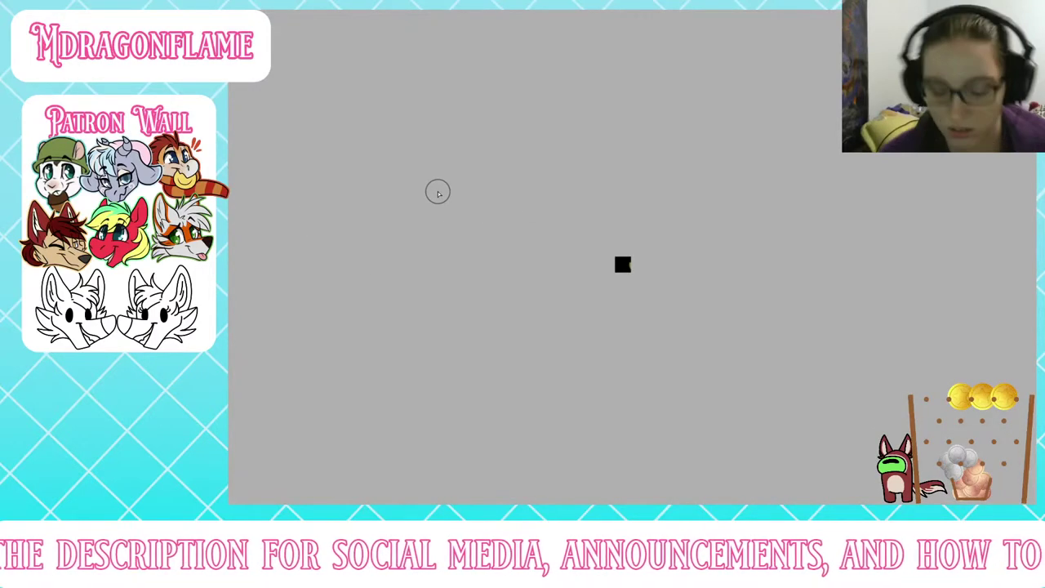
pyautogui.hotkey('ctrl', 'z')
pyautogui.scroll(-1, 503, 207)
pyautogui.scroll(2, 611, 213)
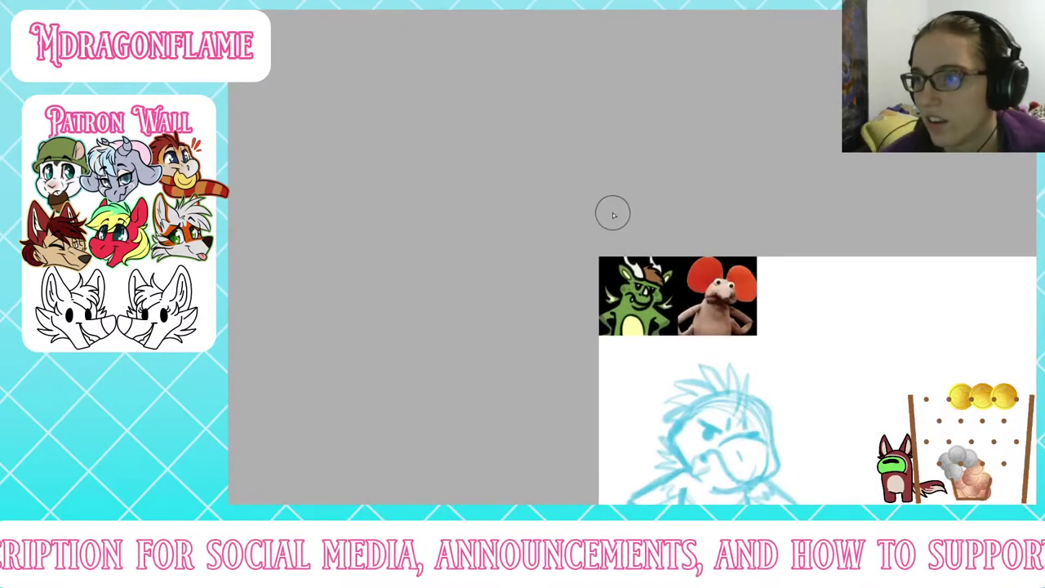
pyautogui.scroll(-4, 614, 210)
pyautogui.scroll(5, 879, 282)
pyautogui.scroll(-1, 775, 280)
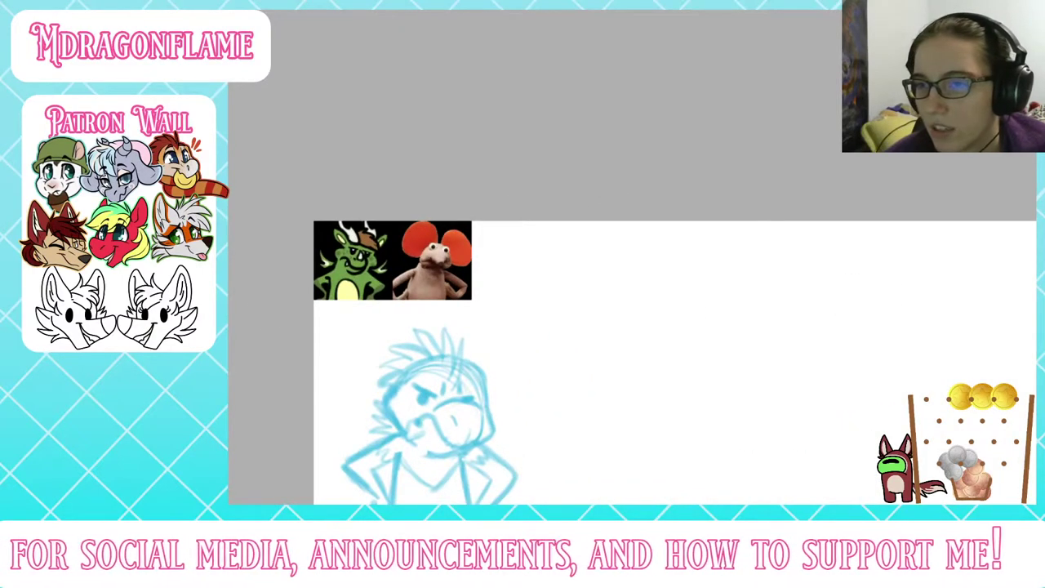
# Step: Bring the blue sketch in front of the reference pictures, move it up over them and shrink it to the dragon picture's size
pyautogui.moveTo(448, 479)
pyautogui.mouseDown()
pyautogui.moveTo(411, 381)
pyautogui.moveTo(420, 395)
pyautogui.mouseUp()
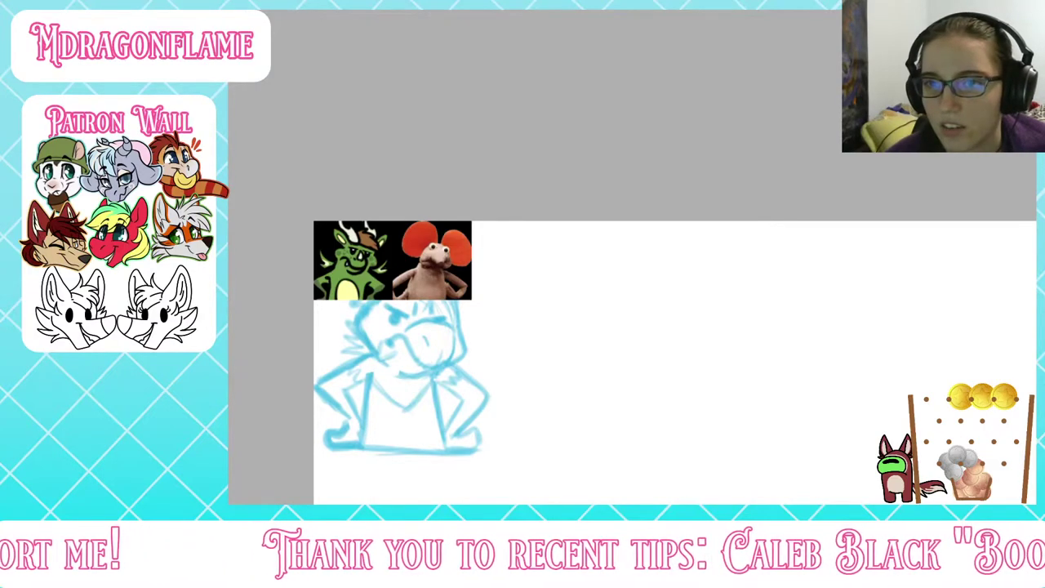
pyautogui.hotkey('ctrl', ']')
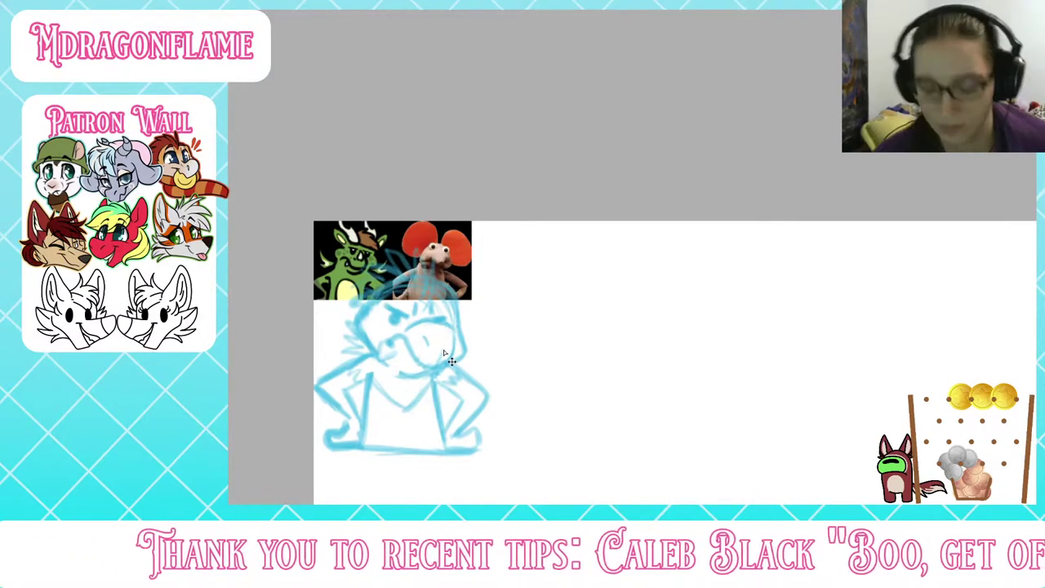
pyautogui.hotkey('ctrl', 't')
pyautogui.moveTo(434, 361); pyautogui.dragTo(437, 338)
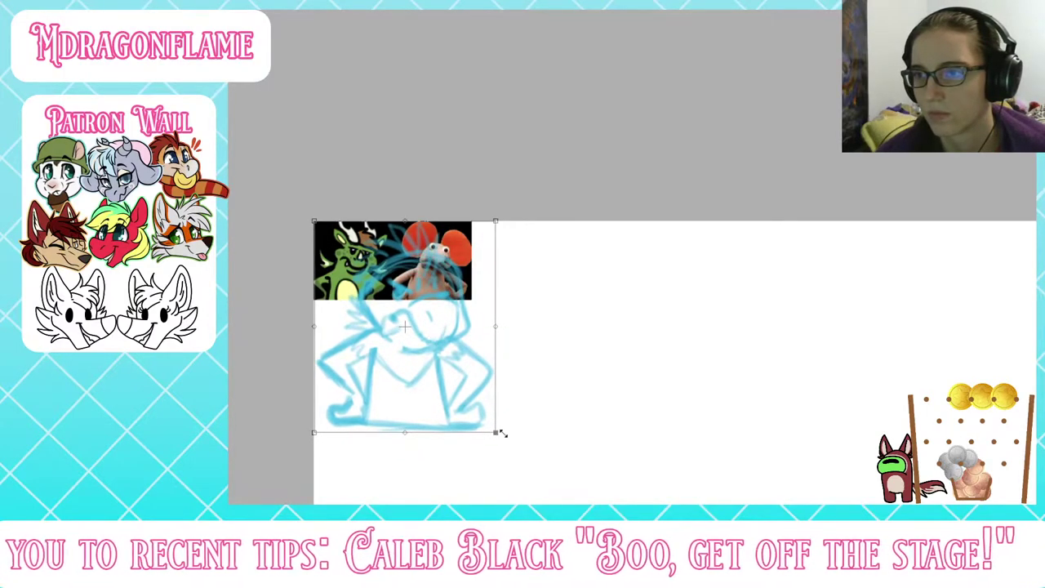
pyautogui.moveTo(495, 433); pyautogui.dragTo(383, 297)
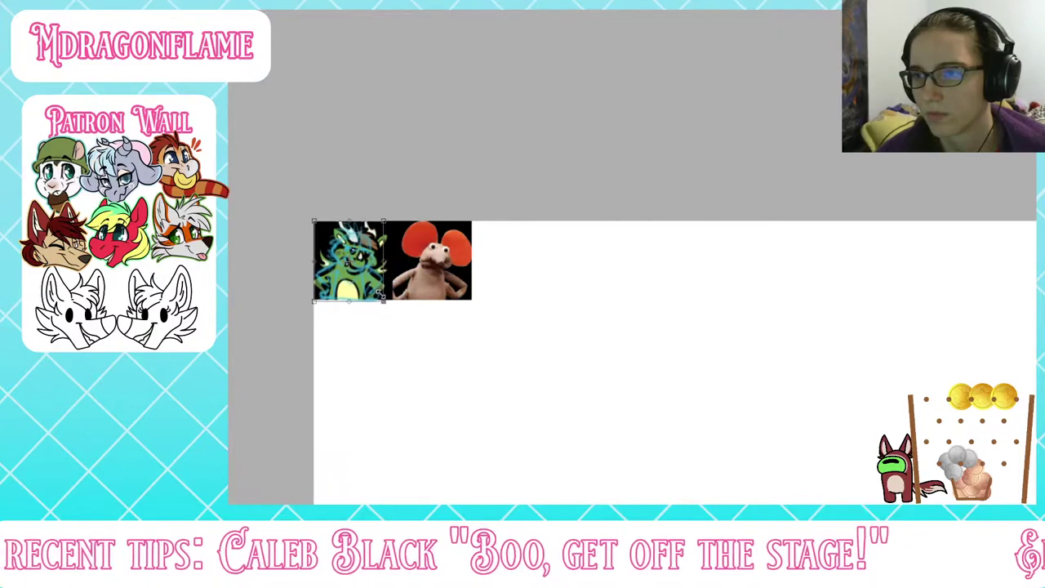
# Step: Enlarge the sketch slightly, align it over the dragon in the reference picture, apply the transform and nudge it slightly sideways
pyautogui.scroll(3, 375, 241)
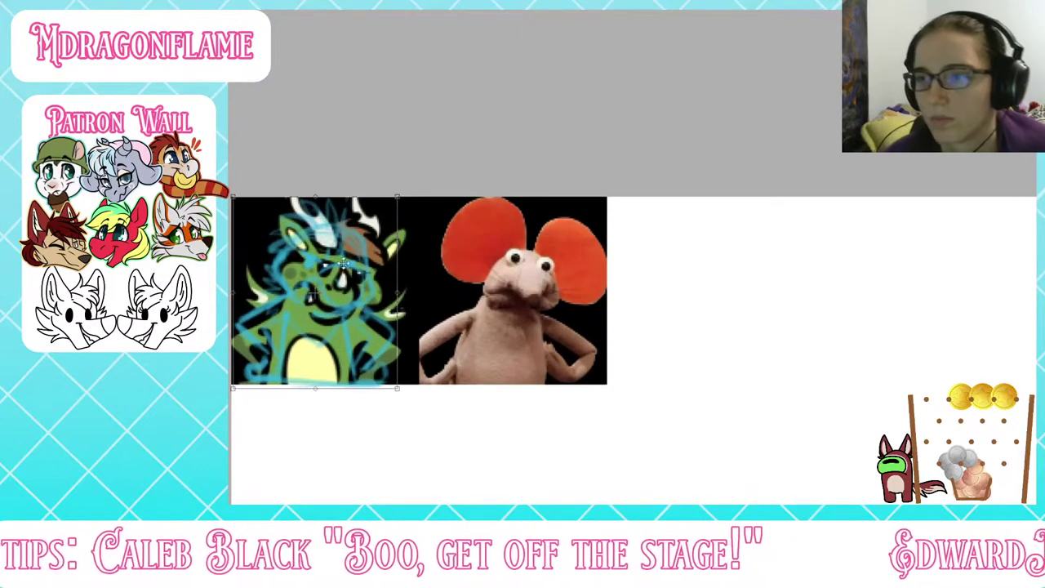
pyautogui.moveTo(332, 287); pyautogui.dragTo(316, 298)
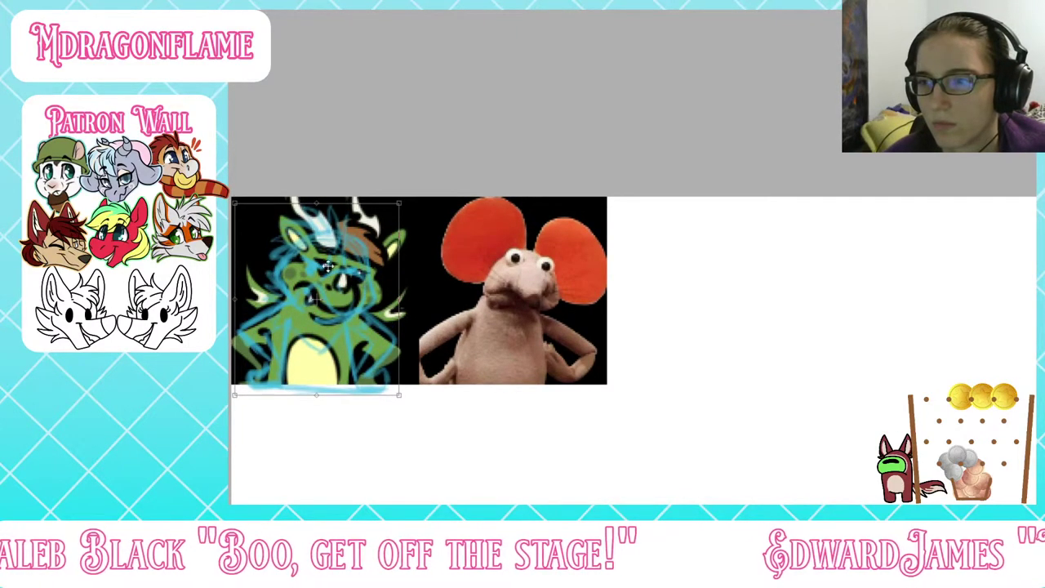
pyautogui.moveTo(232, 204)
pyautogui.mouseDown()
pyautogui.moveTo(224, 194)
pyautogui.moveTo(249, 188)
pyautogui.mouseUp()
pyautogui.hscroll(-2, 232, 197)
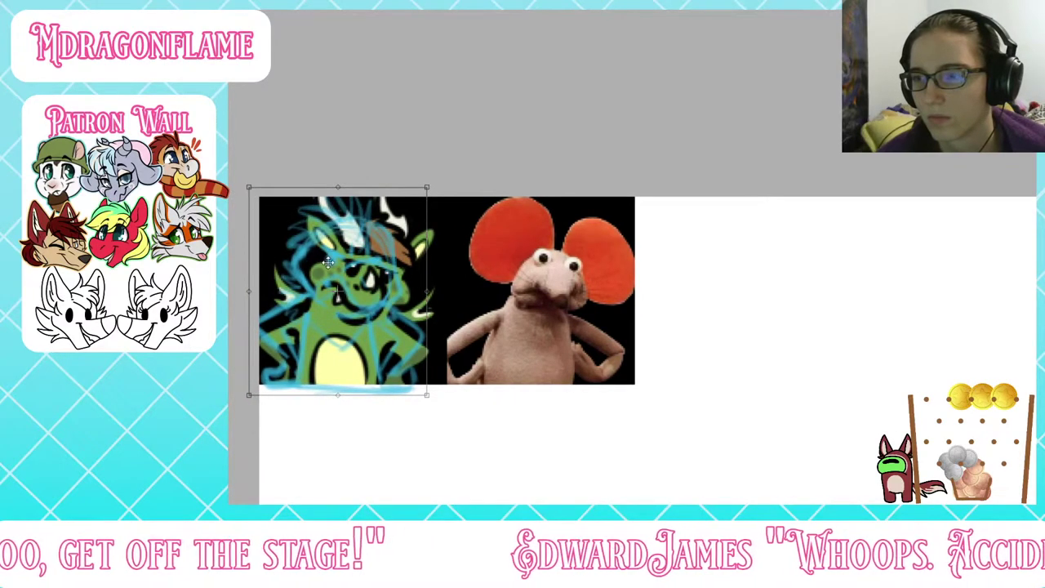
pyautogui.moveTo(331, 262); pyautogui.dragTo(334, 259)
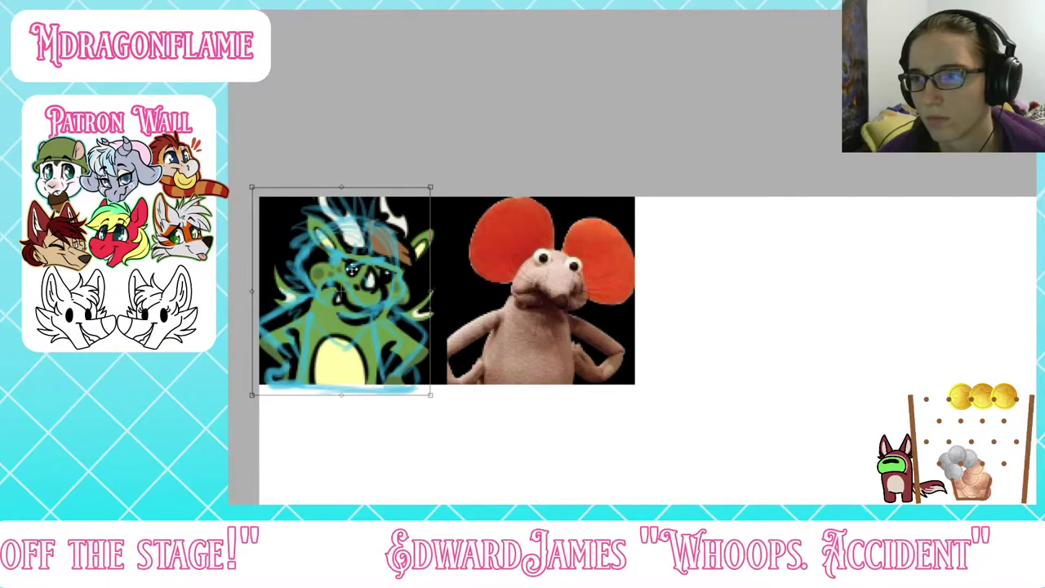
pyautogui.press('Return')
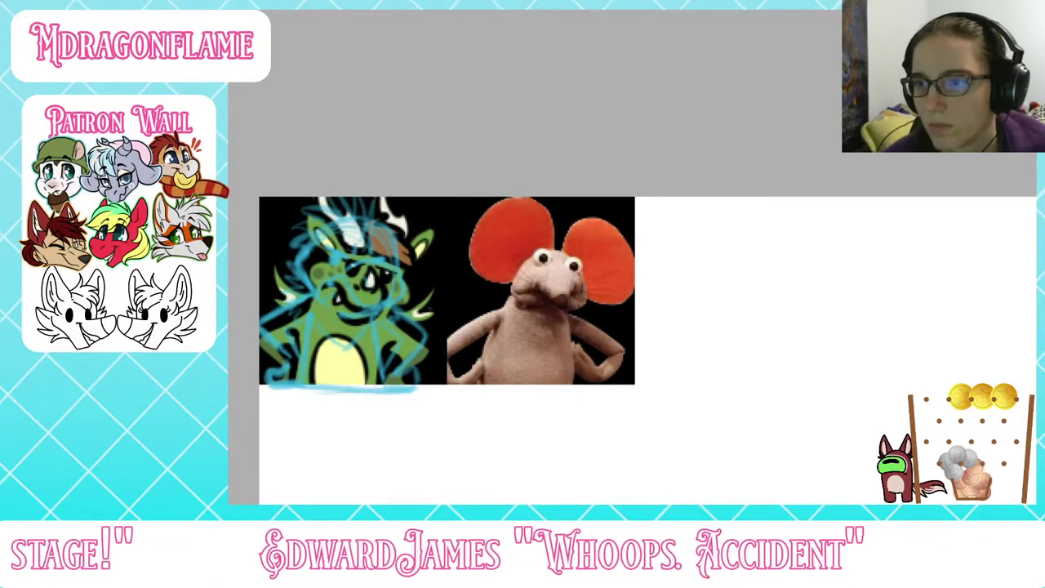
pyautogui.moveTo(326, 293); pyautogui.dragTo(336, 292)
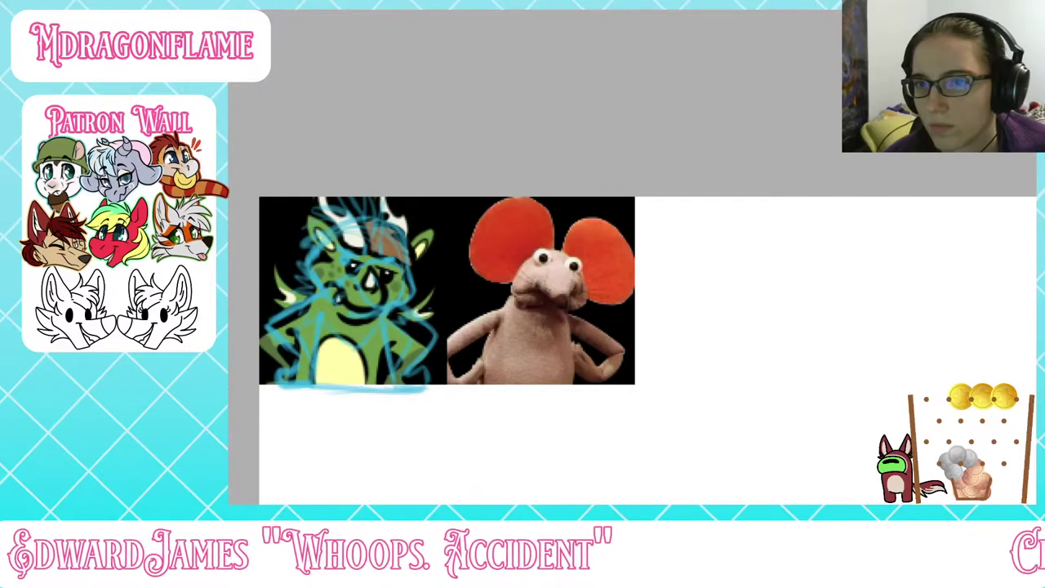
pyautogui.hotkey('ctrl', 'z')
pyautogui.hotkey('ctrl', 'shift', 'z')
# Step: Hide the puppet and dragon reference pictures to check the resized blue sketch on the white canvas
pyautogui.press('Delete')
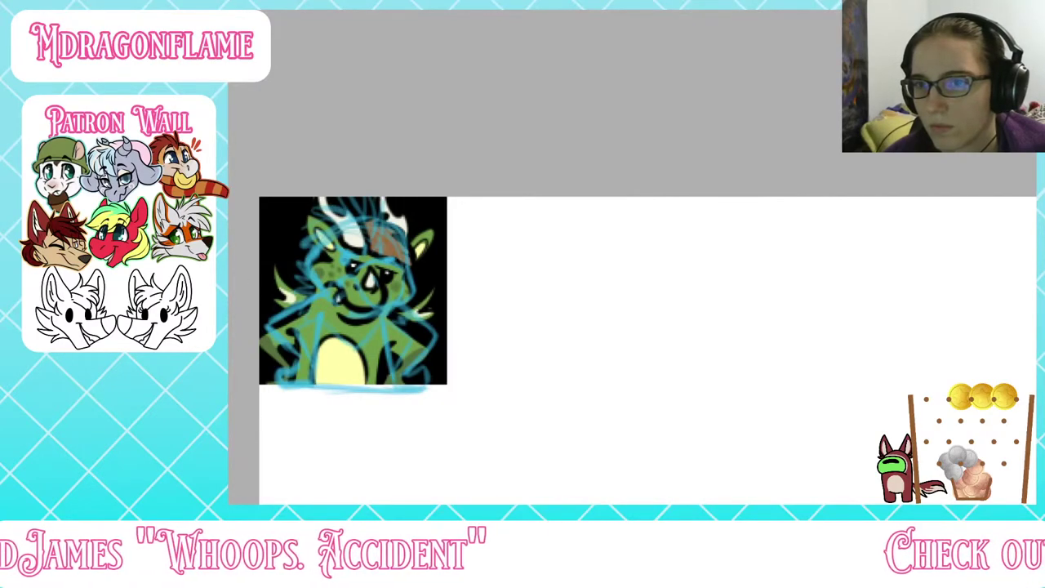
pyautogui.press('Delete')
pyautogui.scroll(-4, 347, 242)
pyautogui.scroll(5, 356, 240)
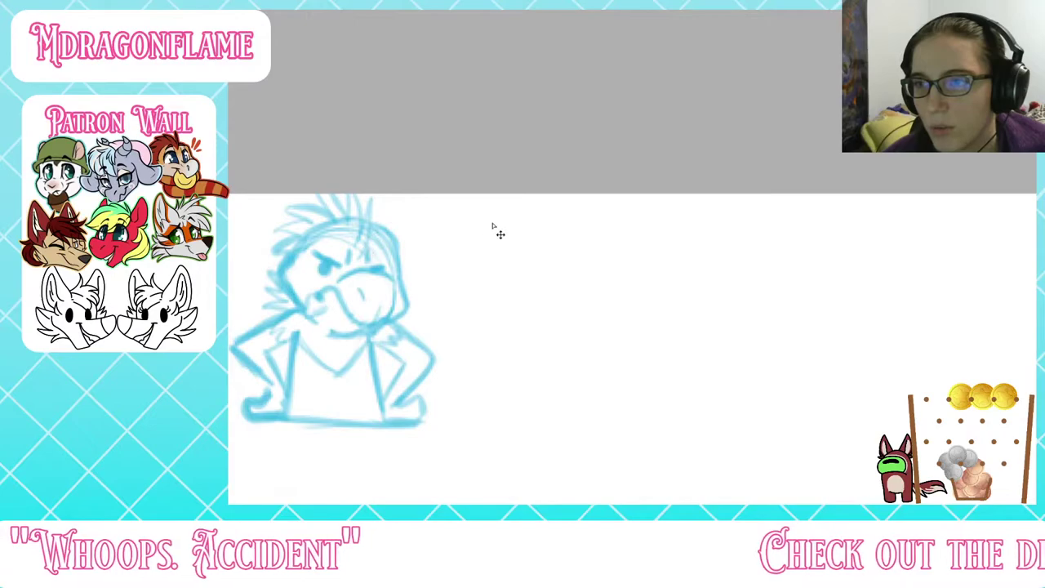
pyautogui.scroll(-4, 493, 225)
pyautogui.scroll(5, 366, 263)
pyautogui.scroll(-1, 665, 264)
pyautogui.scroll(2, 664, 265)
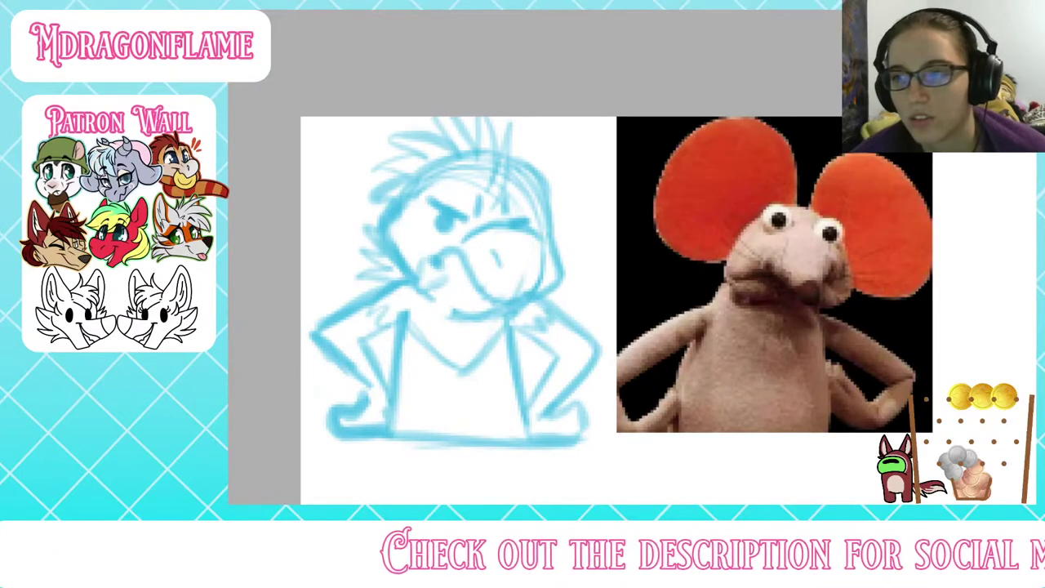
# Step: Try a solid pink square matching the dragon picture's frame as a backing behind the sketch
pyautogui.hotkey('ctrl', 'v')
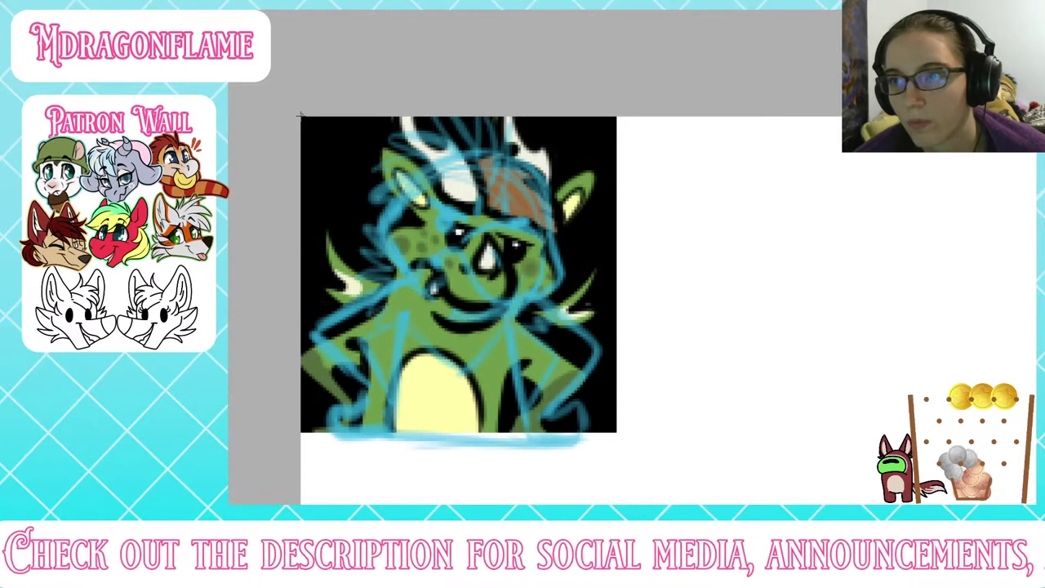
pyautogui.moveTo(300, 116); pyautogui.dragTo(616, 431)
pyautogui.hotkey('ctrl', 'z')
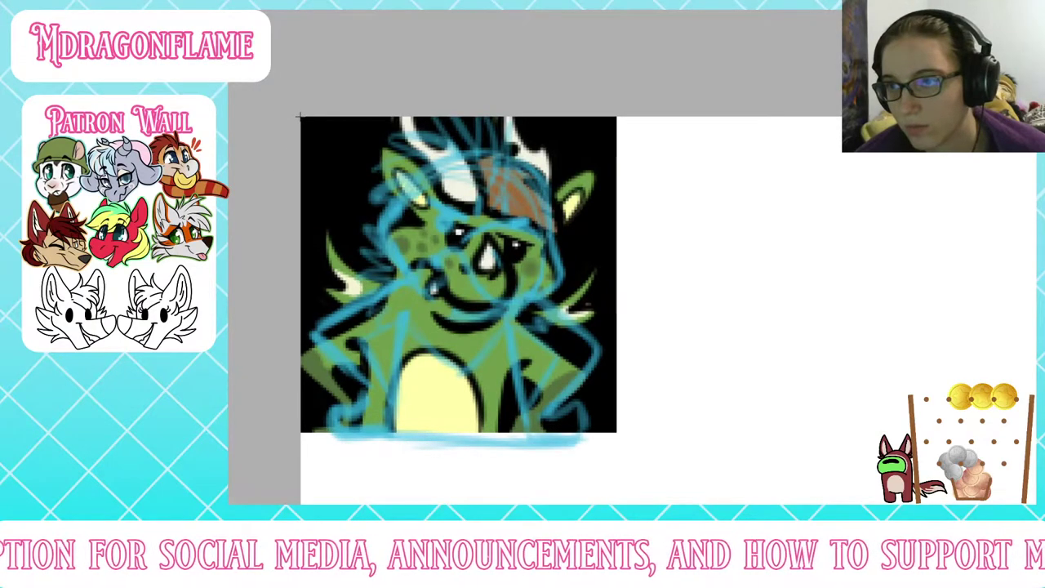
pyautogui.moveTo(298, 117); pyautogui.dragTo(630, 435)
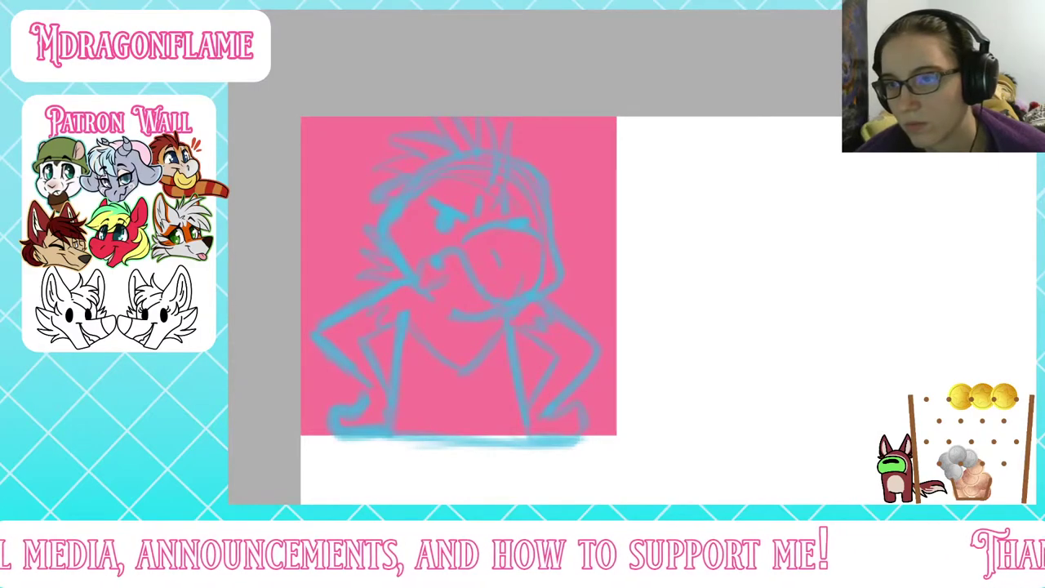
pyautogui.moveTo(581, 367)
pyautogui.mouseDown()
pyautogui.moveTo(585, 344)
pyautogui.moveTo(580, 364)
pyautogui.mouseUp()
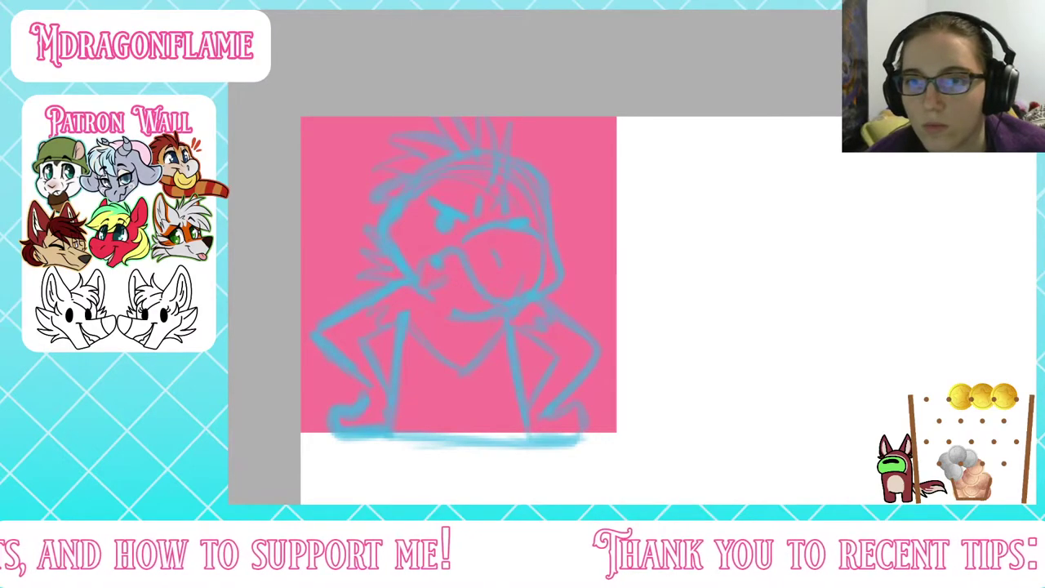
pyautogui.hotkey('ctrl', 'z')
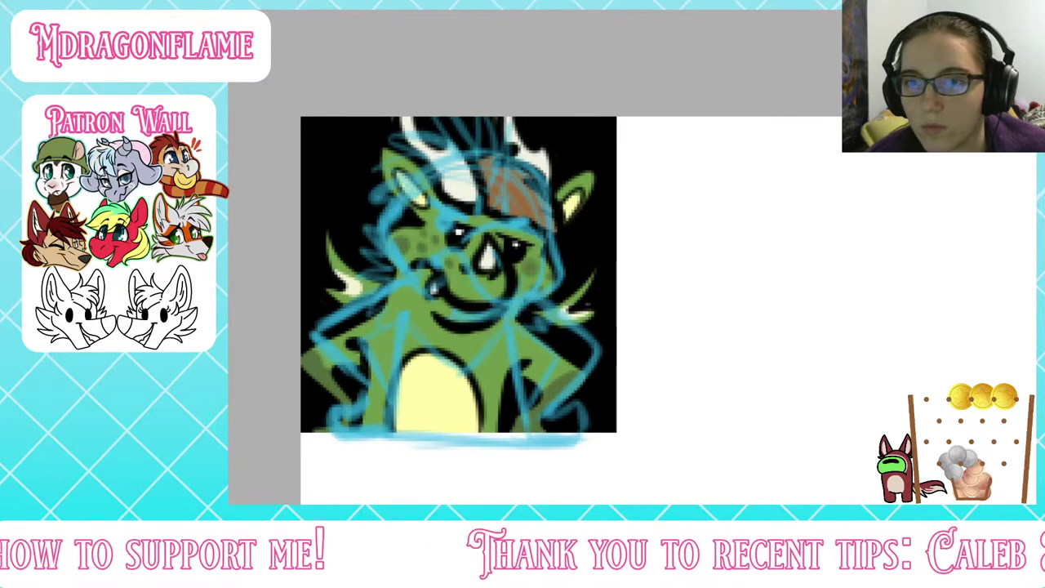
pyautogui.hotkey('ctrl', 'z')
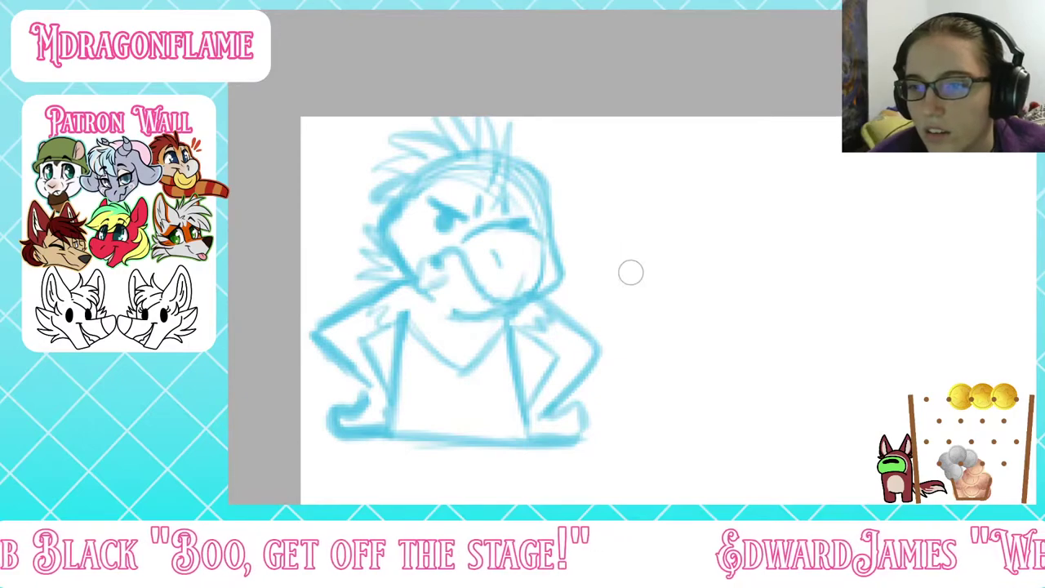
# Step: Test hard-edged black pen strokes of varying thickness over the sketch's face and torso, undoing unsuitable ones
pyautogui.moveTo(400, 249)
pyautogui.mouseDown()
pyautogui.moveTo(479, 181)
pyautogui.moveTo(472, 249)
pyautogui.mouseUp()
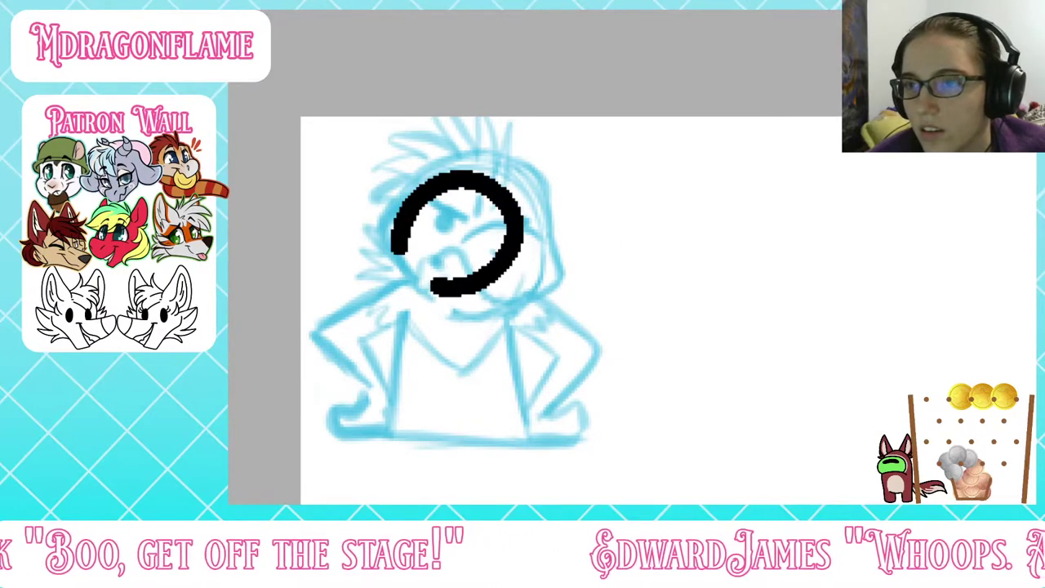
pyautogui.hotkey('ctrl', 'z')
pyautogui.moveTo(317, 270); pyautogui.dragTo(467, 320)
pyautogui.hotkey('ctrl', 'z')
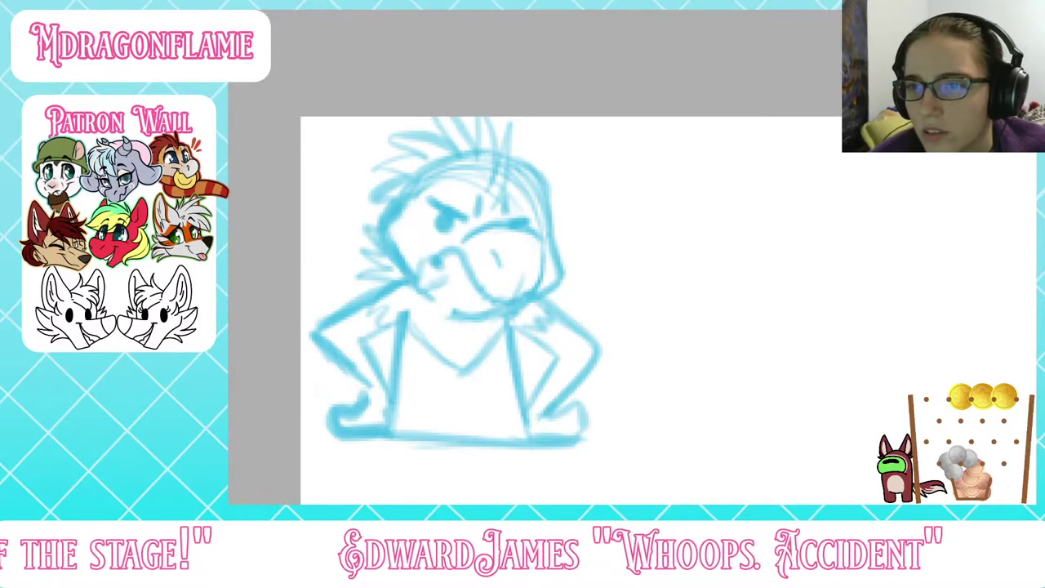
pyautogui.moveTo(318, 253)
pyautogui.mouseDown()
pyautogui.moveTo(434, 254)
pyautogui.moveTo(486, 354)
pyautogui.mouseUp()
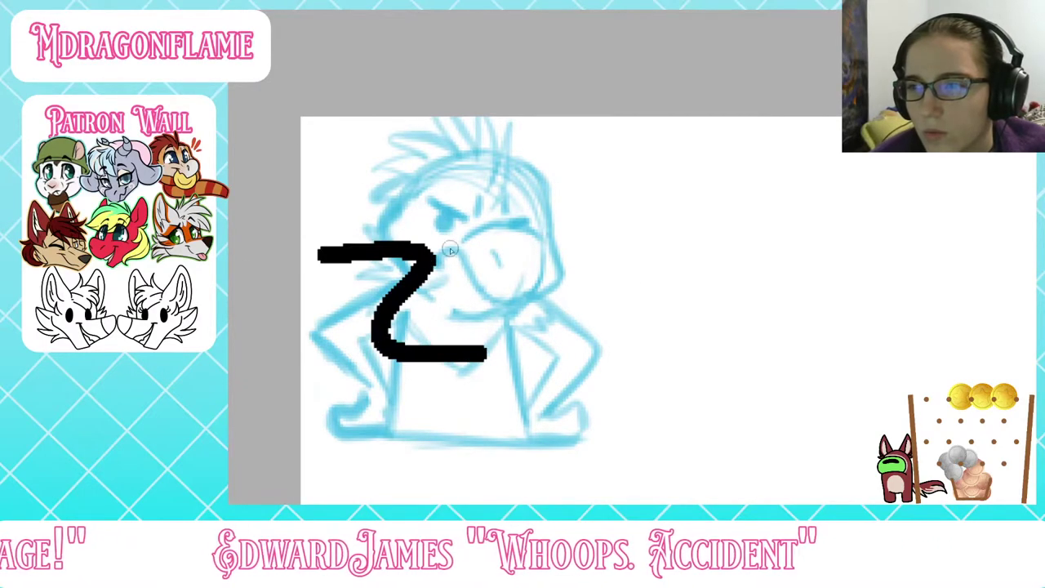
pyautogui.hotkey('ctrl', 'z')
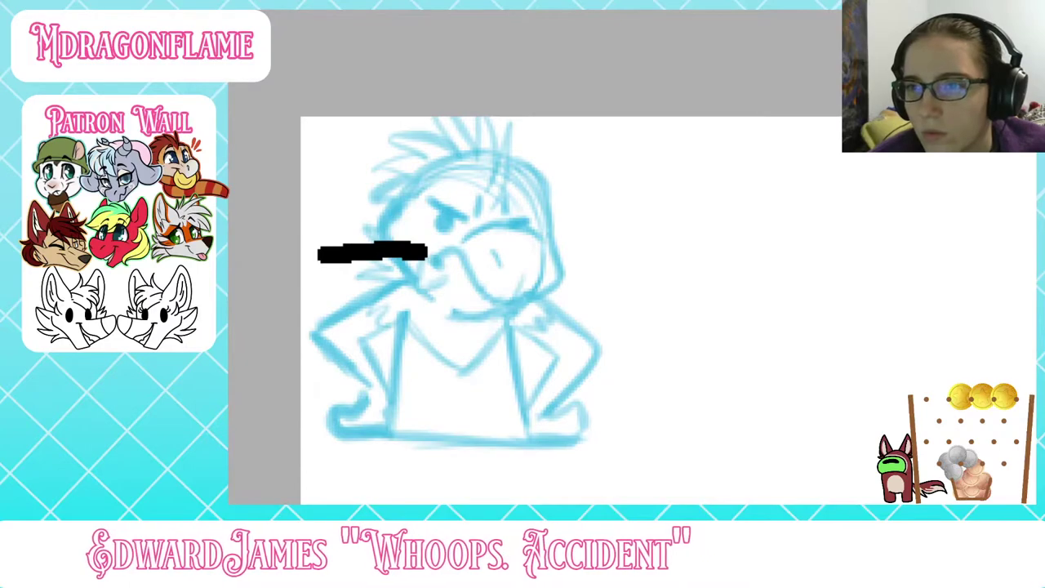
pyautogui.hotkey('ctrl', 'z')
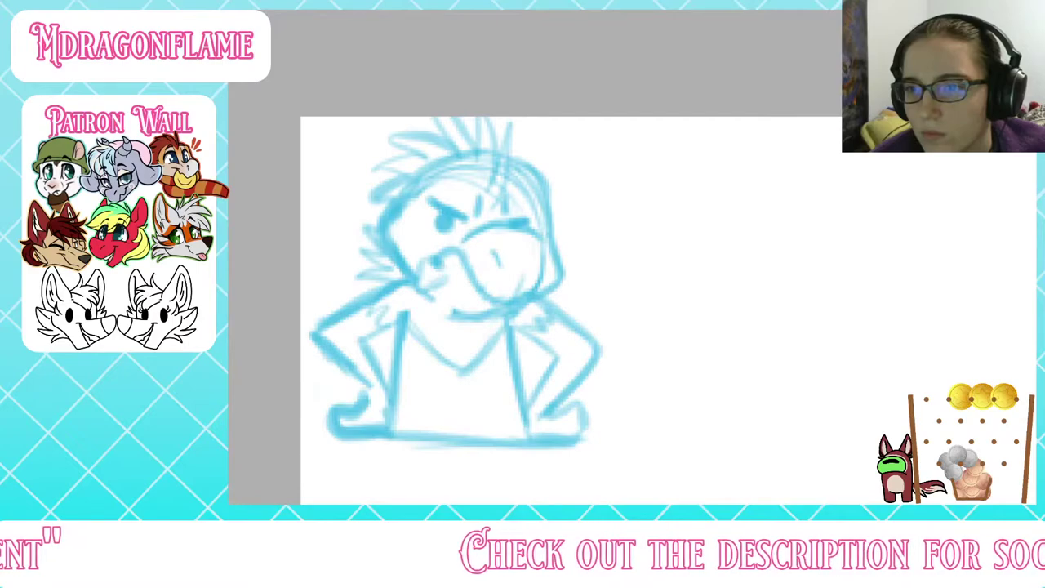
pyautogui.moveTo(383, 253); pyautogui.dragTo(455, 258)
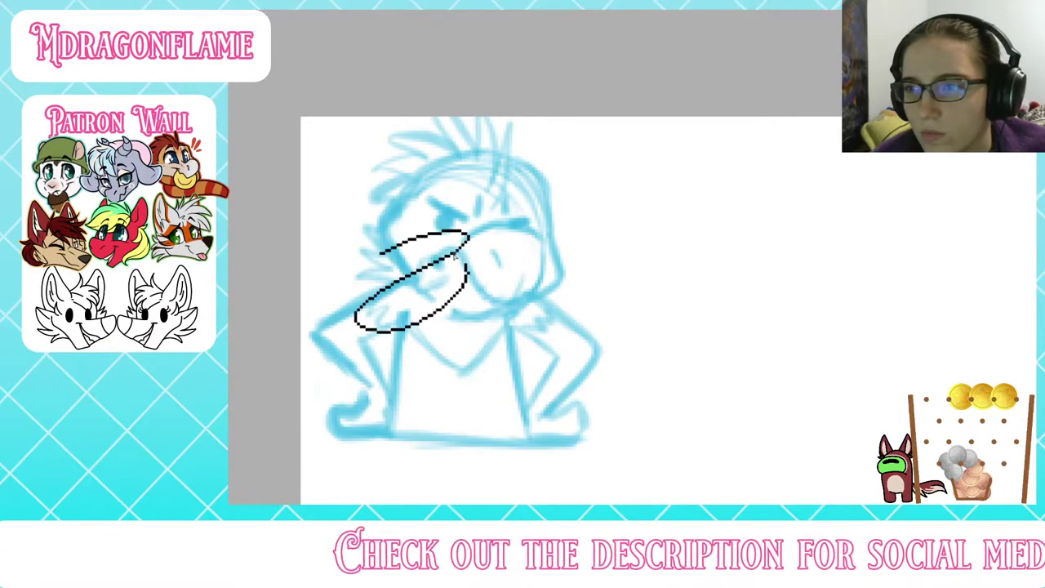
pyautogui.hotkey('ctrl', 'z')
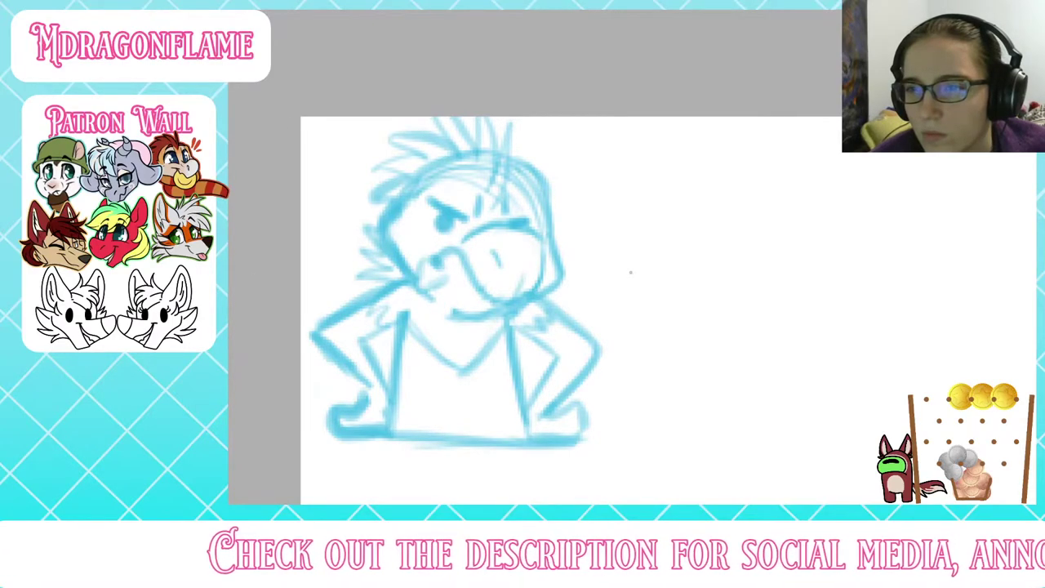
pyautogui.moveTo(398, 243)
pyautogui.mouseDown()
pyautogui.moveTo(394, 378)
pyautogui.moveTo(527, 294)
pyautogui.mouseUp()
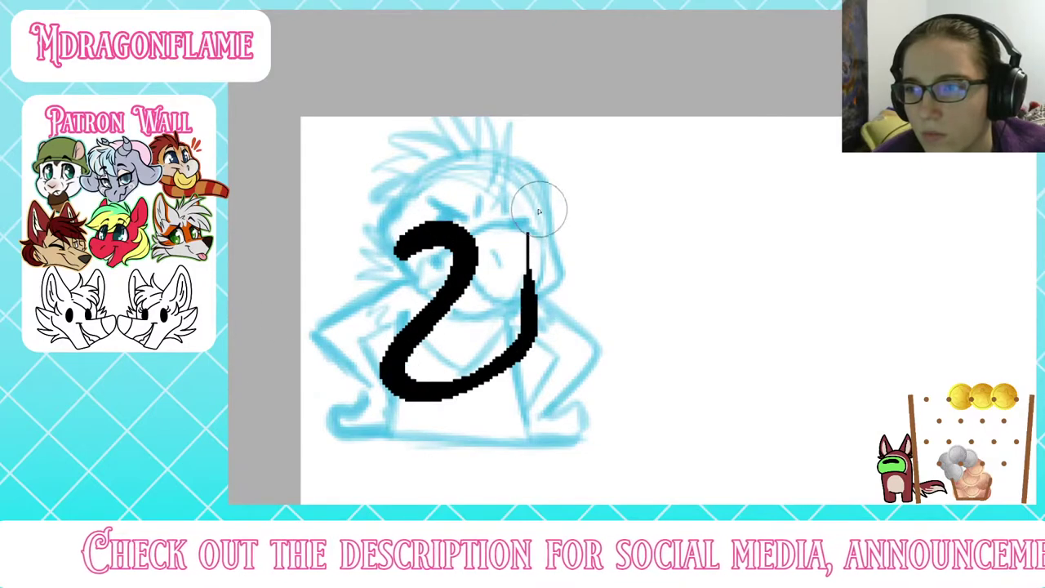
pyautogui.hotkey('ctrl', 'z')
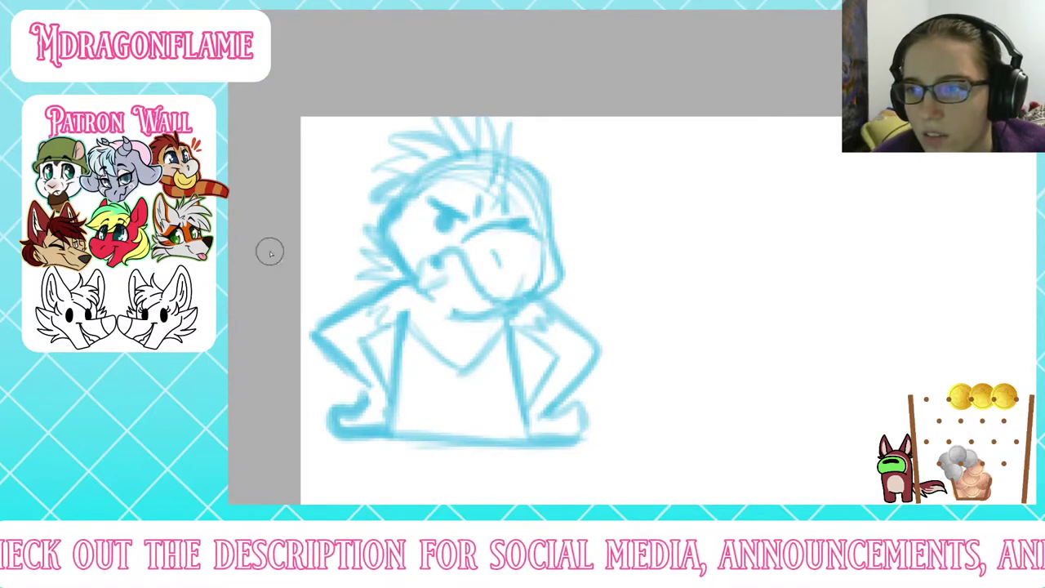
pyautogui.moveTo(429, 241)
pyautogui.mouseDown()
pyautogui.moveTo(488, 241)
pyautogui.moveTo(472, 335)
pyautogui.mouseUp()
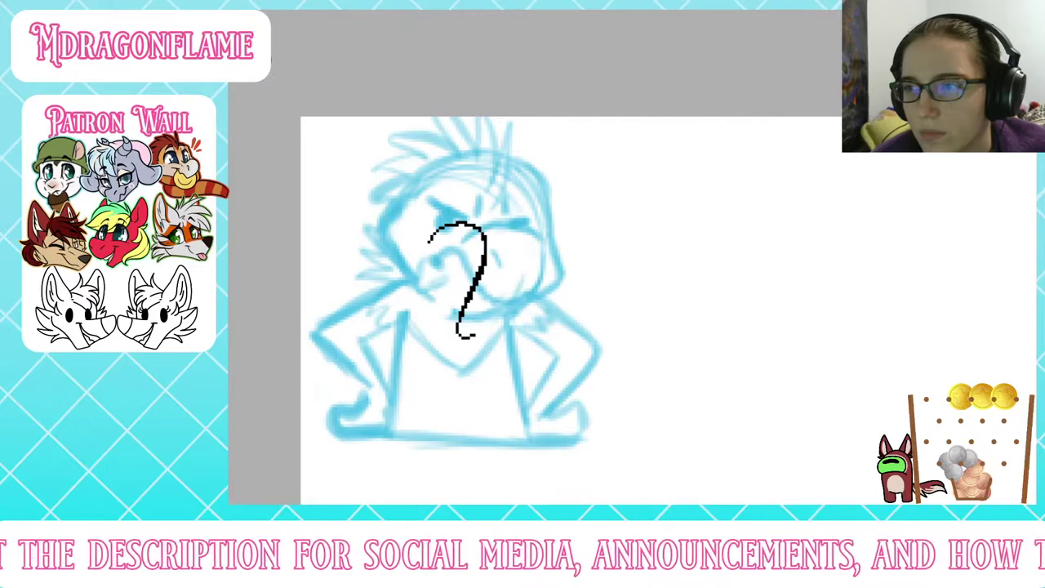
# Step: Undo the black trial strokes drawn across the blue sketch of the bird's beak
pyautogui.hotkey('ctrl', 'z')
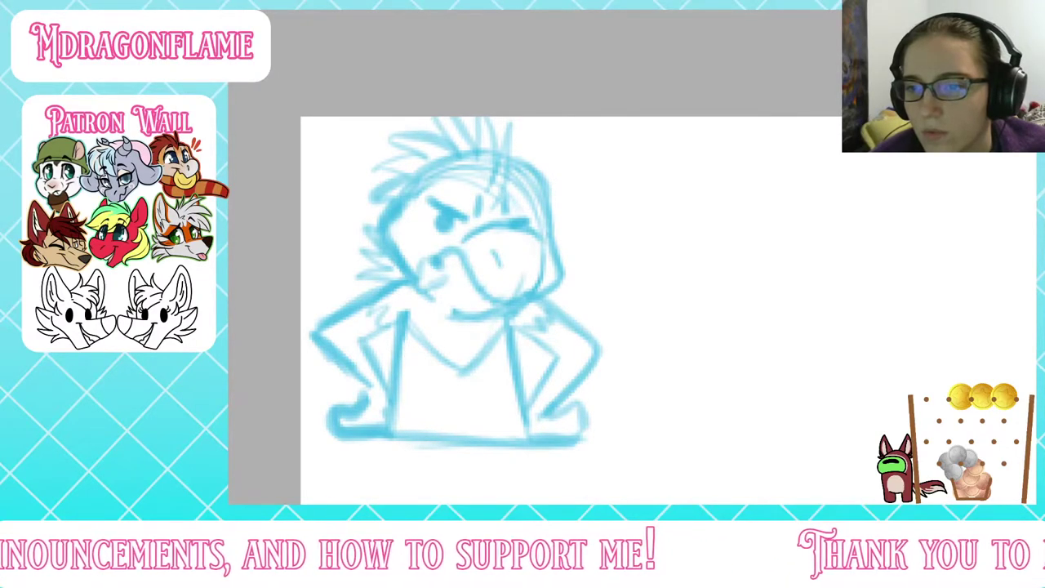
pyautogui.moveTo(396, 273)
pyautogui.mouseDown()
pyautogui.moveTo(494, 233)
pyautogui.moveTo(542, 352)
pyautogui.moveTo(504, 265)
pyautogui.mouseUp()
pyautogui.hotkey('ctrl', 'z')
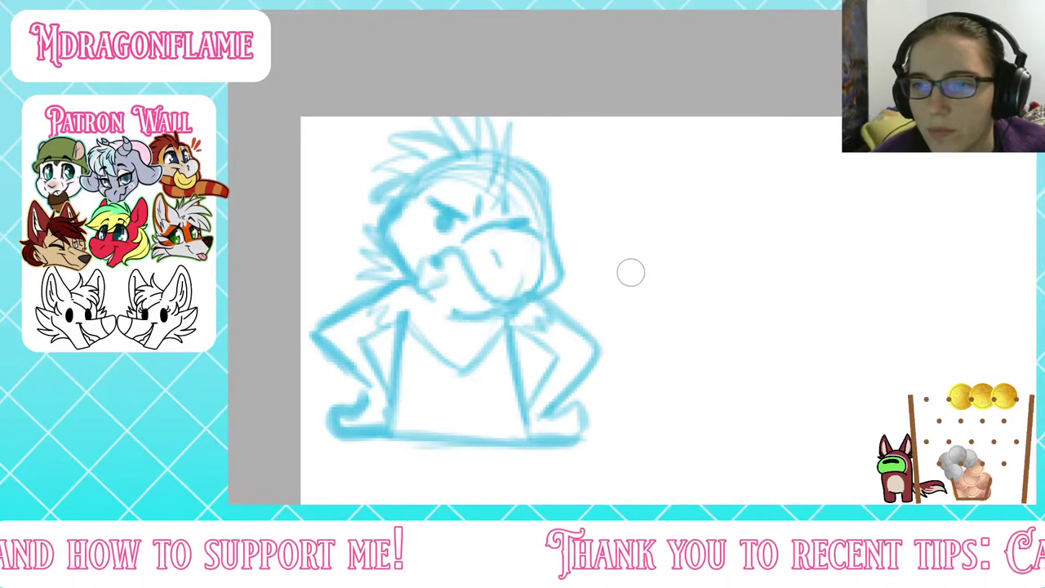
pyautogui.scroll(-5, 645, 274)
pyautogui.scroll(6, 645, 274)
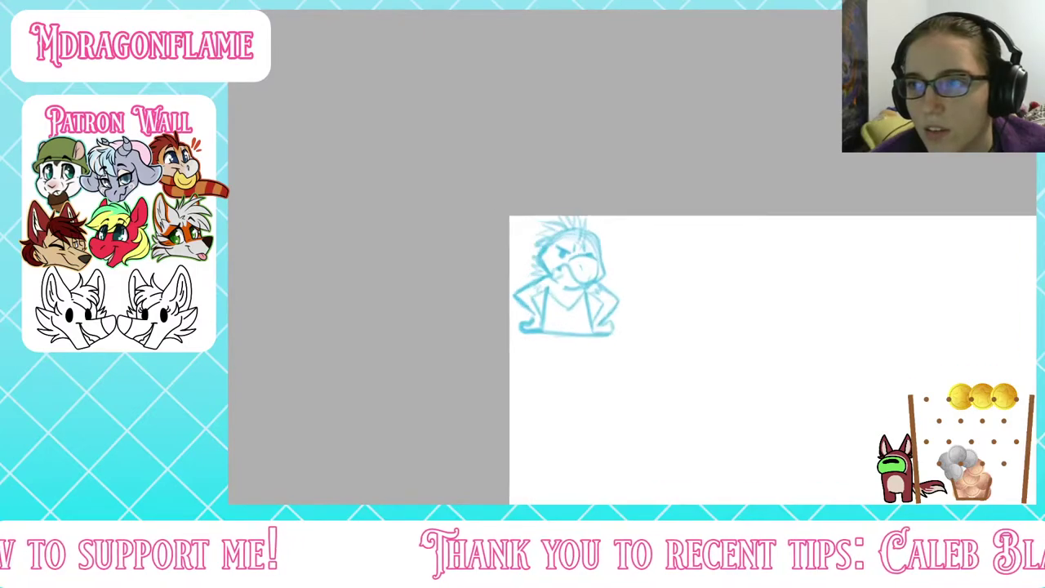
pyautogui.scroll(-1, 645, 273)
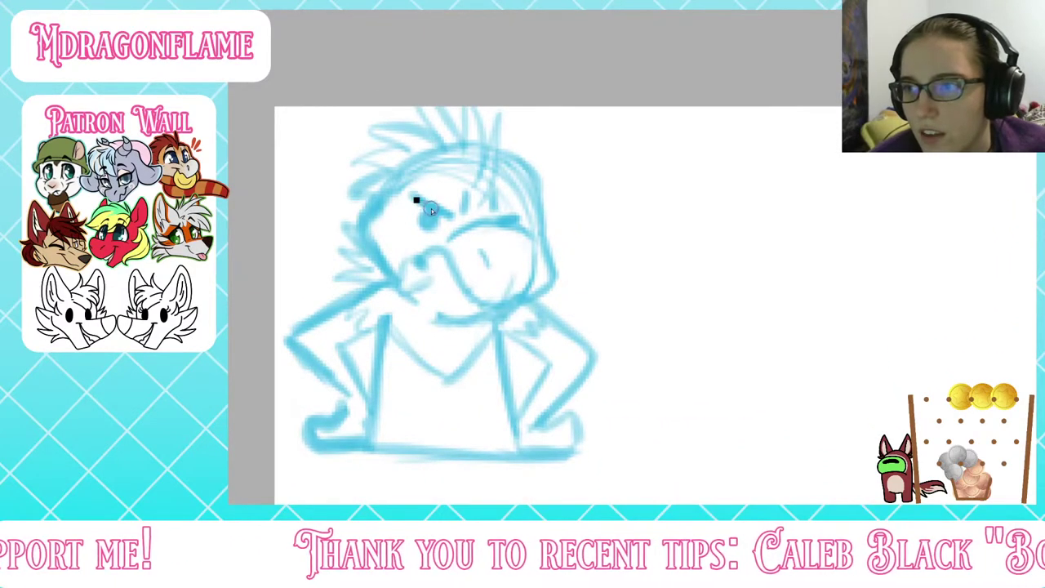
pyautogui.moveTo(414, 199); pyautogui.dragTo(452, 217)
pyautogui.scroll(2, 629, 270)
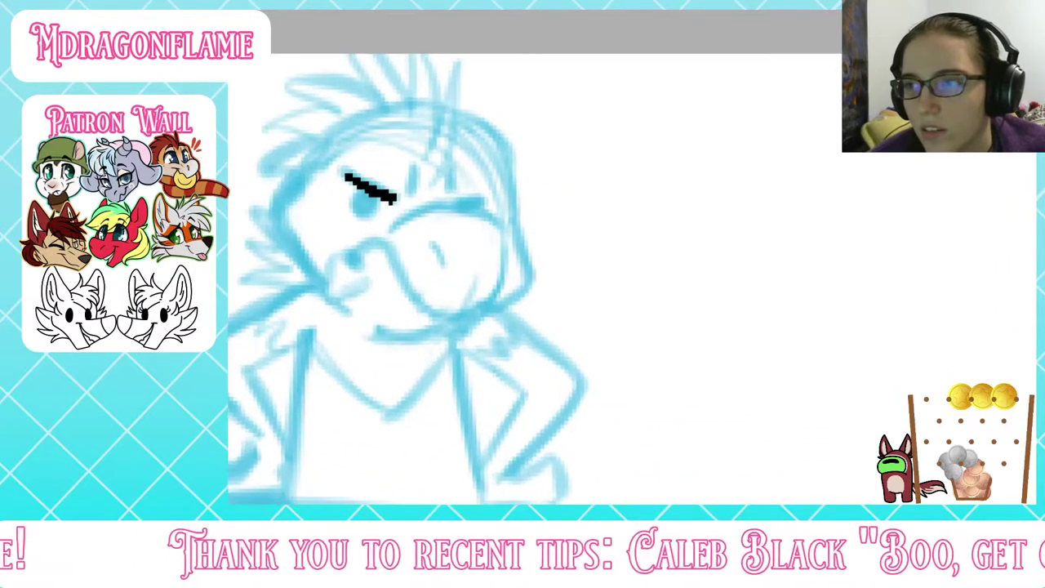
pyautogui.hscroll(-4, 629, 270)
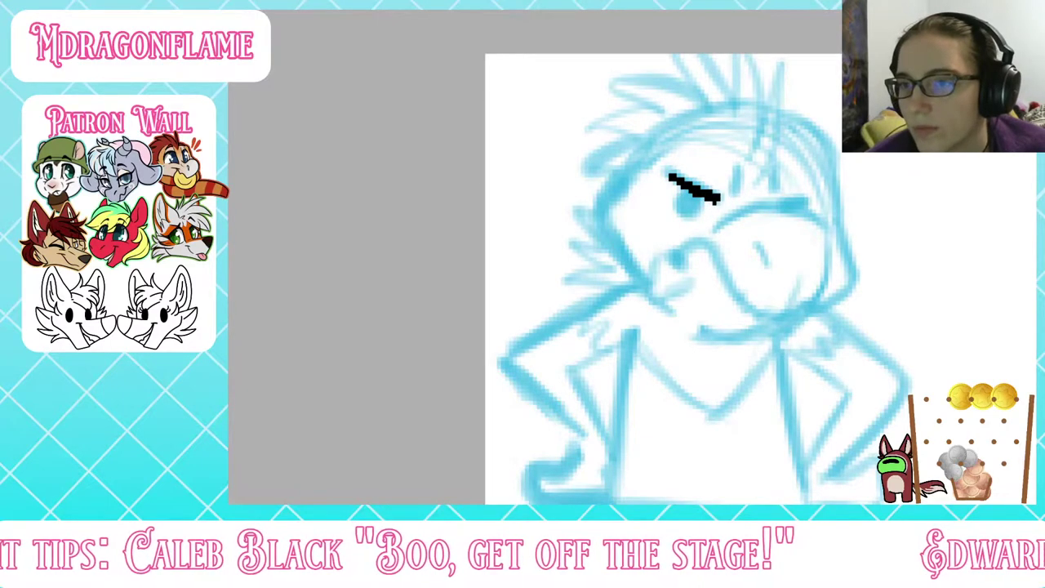
pyautogui.press('Right')
pyautogui.press('Right')
pyautogui.press('Right')
pyautogui.press('Right')
pyautogui.press('Left')
pyautogui.press('Left')
pyautogui.press('Up')
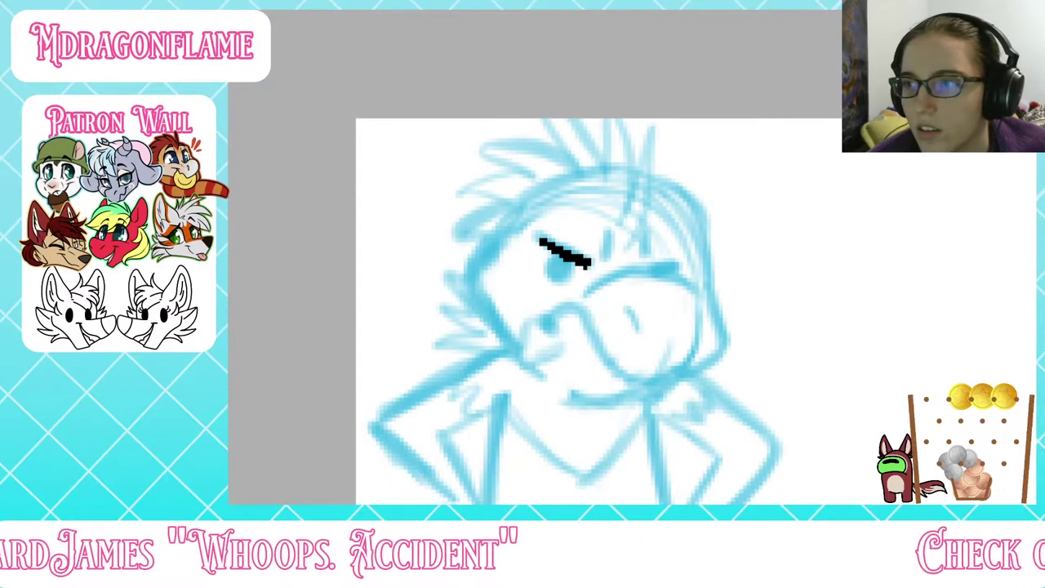
pyautogui.hotkey('ctrl', 'z')
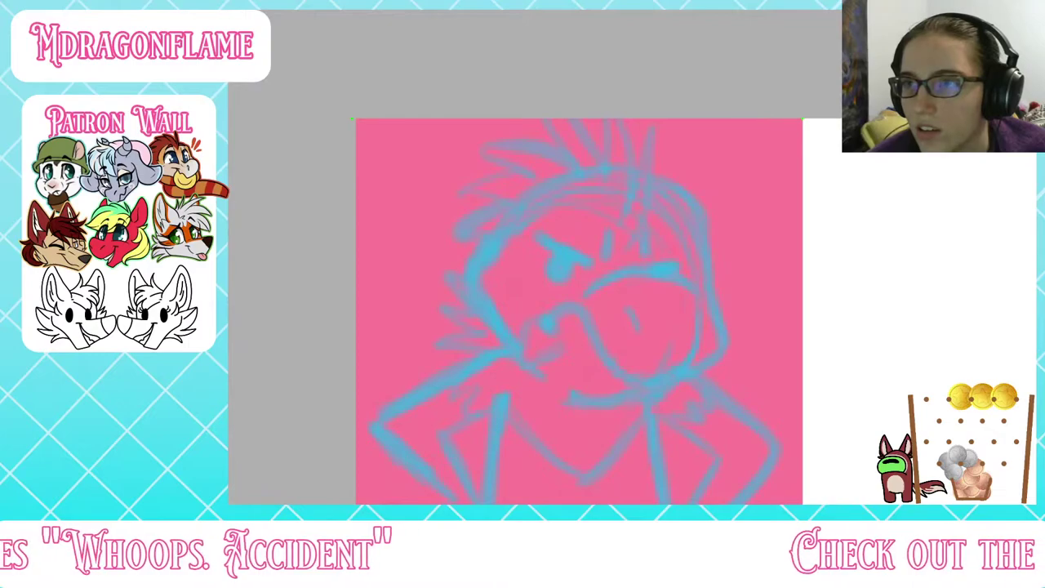
pyautogui.moveTo(543, 242); pyautogui.dragTo(586, 265)
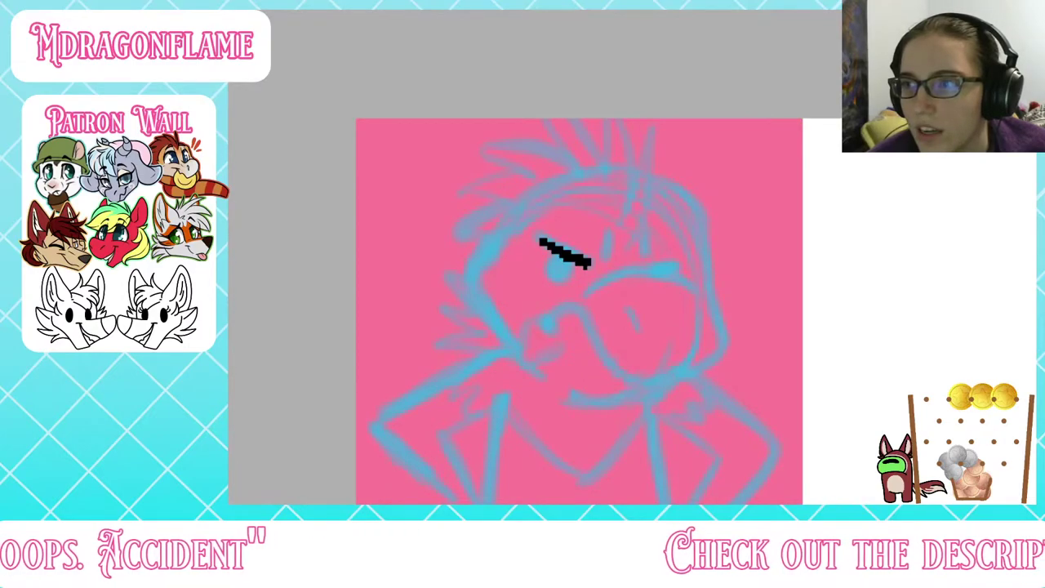
pyautogui.hotkey('ctrl', 'z')
pyautogui.hotkey('ctrl', 'z')
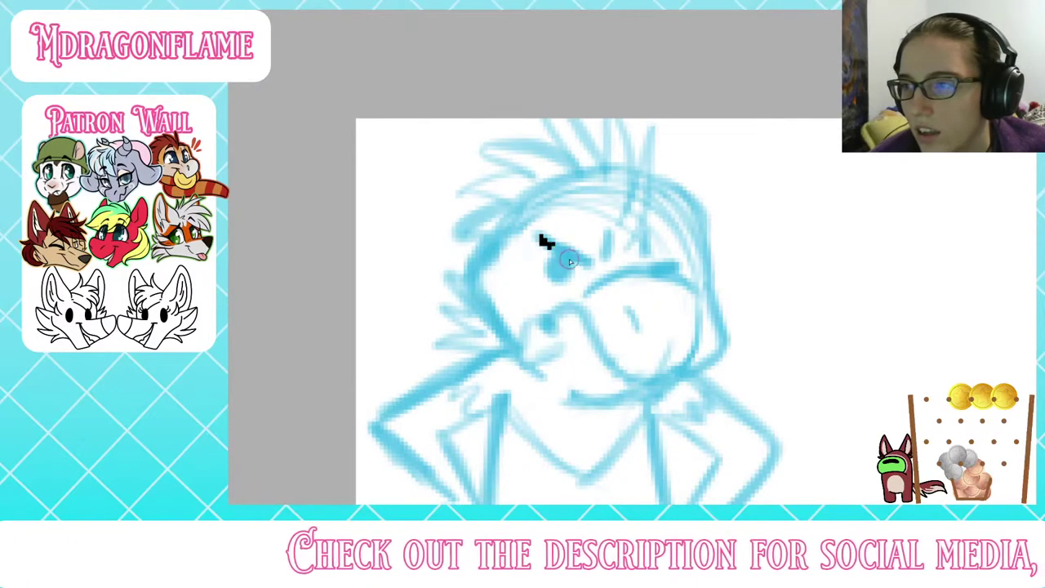
# Step: Ink the slanted angry brow and the solid eye beneath it in black pixels over the faded blue sketch
pyautogui.moveTo(540, 236); pyautogui.dragTo(589, 268)
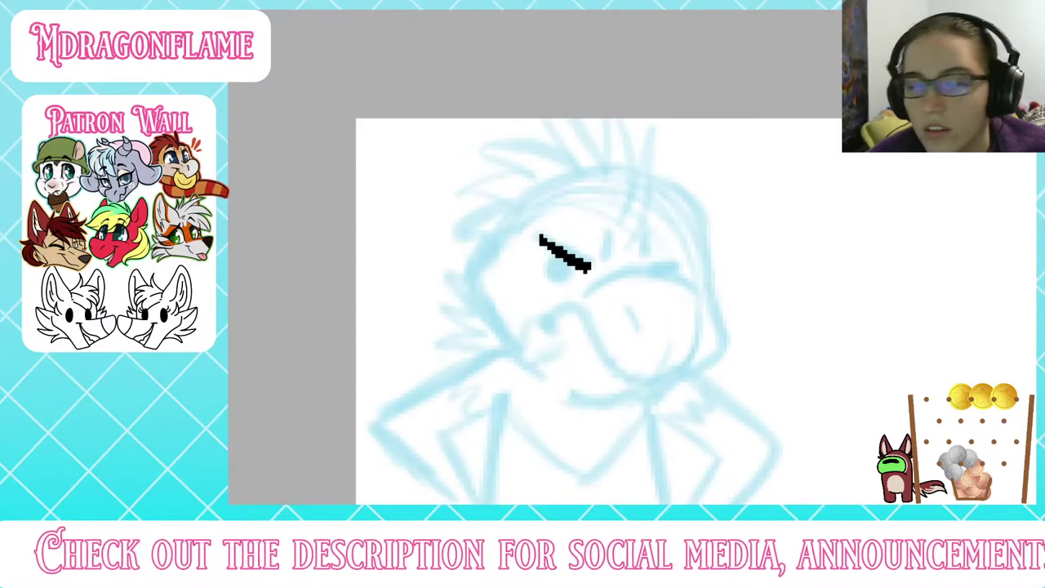
pyautogui.press('Down')
pyautogui.press('Right')
pyautogui.press('Right')
pyautogui.press('Right')
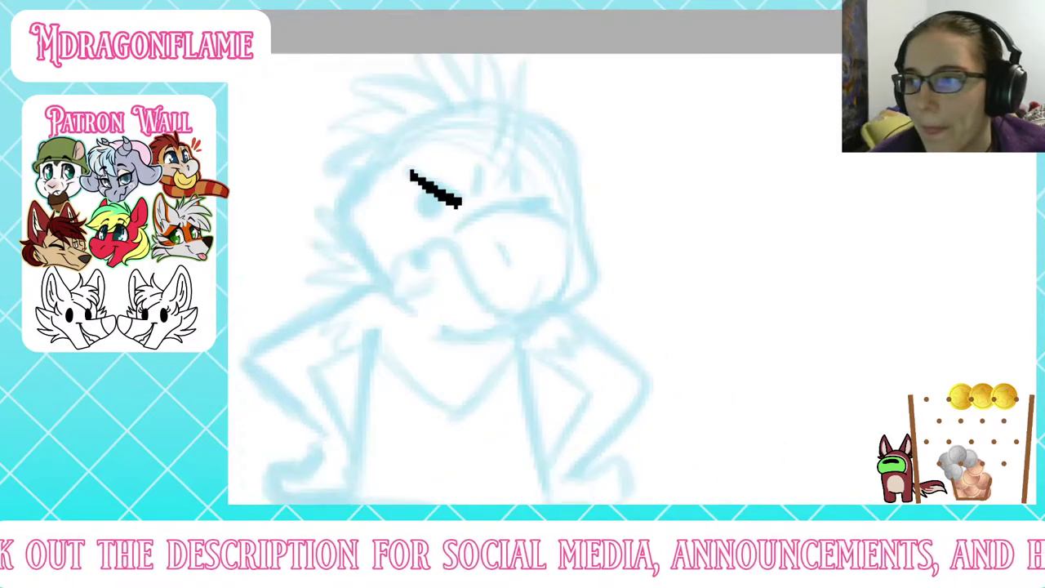
pyautogui.moveTo(349, 178)
pyautogui.mouseDown()
pyautogui.moveTo(351, 219)
pyautogui.moveTo(384, 219)
pyautogui.moveTo(382, 200)
pyautogui.moveTo(359, 210)
pyautogui.moveTo(375, 200)
pyautogui.moveTo(357, 221)
pyautogui.moveTo(382, 203)
pyautogui.moveTo(367, 193)
pyautogui.moveTo(375, 211)
pyautogui.mouseUp()
pyautogui.hotkey('ctrl', 'z')
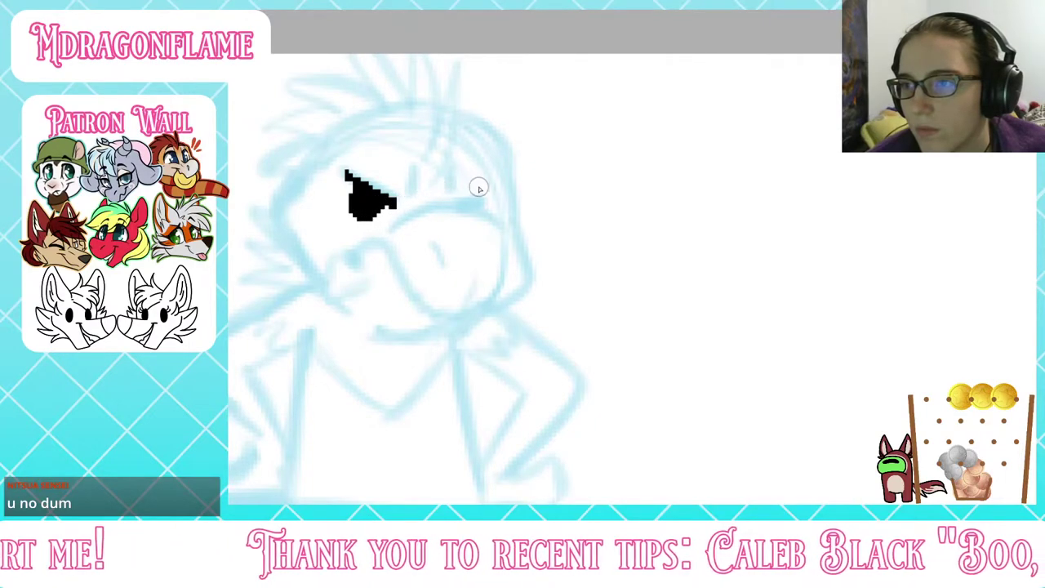
# Step: Ink the rounded beak with its mouth line, nostril and tip crease, plus the short frown creases above it
pyautogui.moveTo(404, 198); pyautogui.dragTo(410, 169)
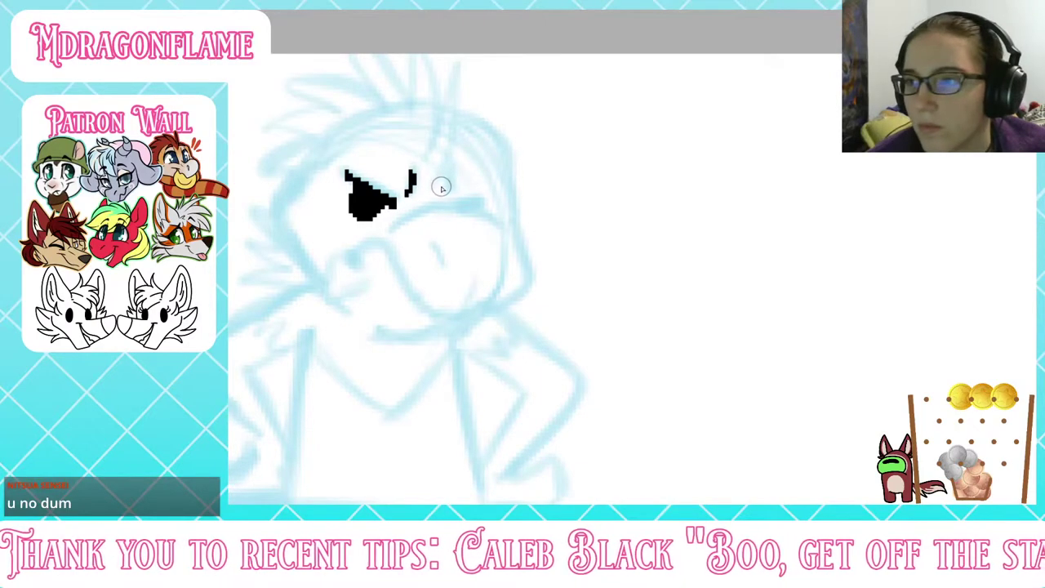
pyautogui.moveTo(449, 191); pyautogui.dragTo(454, 164)
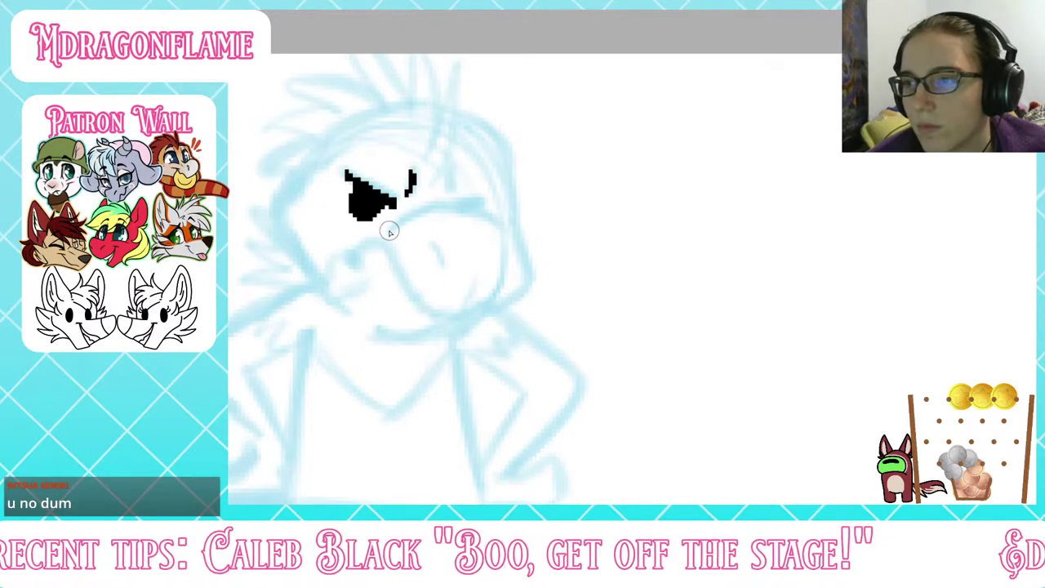
pyautogui.moveTo(390, 228)
pyautogui.mouseDown()
pyautogui.moveTo(448, 205)
pyautogui.moveTo(508, 254)
pyautogui.moveTo(481, 310)
pyautogui.moveTo(438, 322)
pyautogui.moveTo(367, 242)
pyautogui.moveTo(348, 265)
pyautogui.mouseUp()
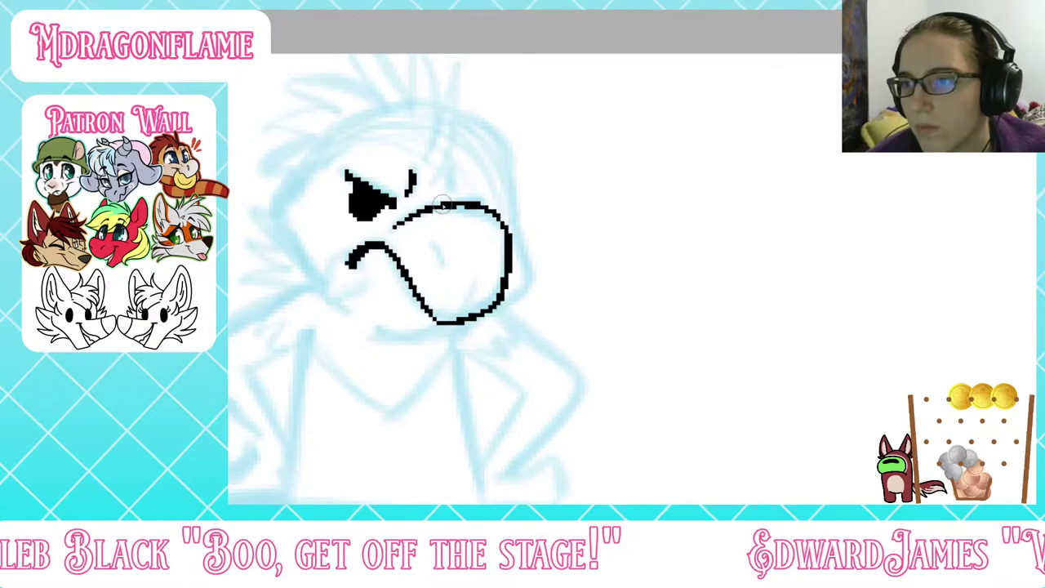
pyautogui.moveTo(436, 243); pyautogui.dragTo(446, 267)
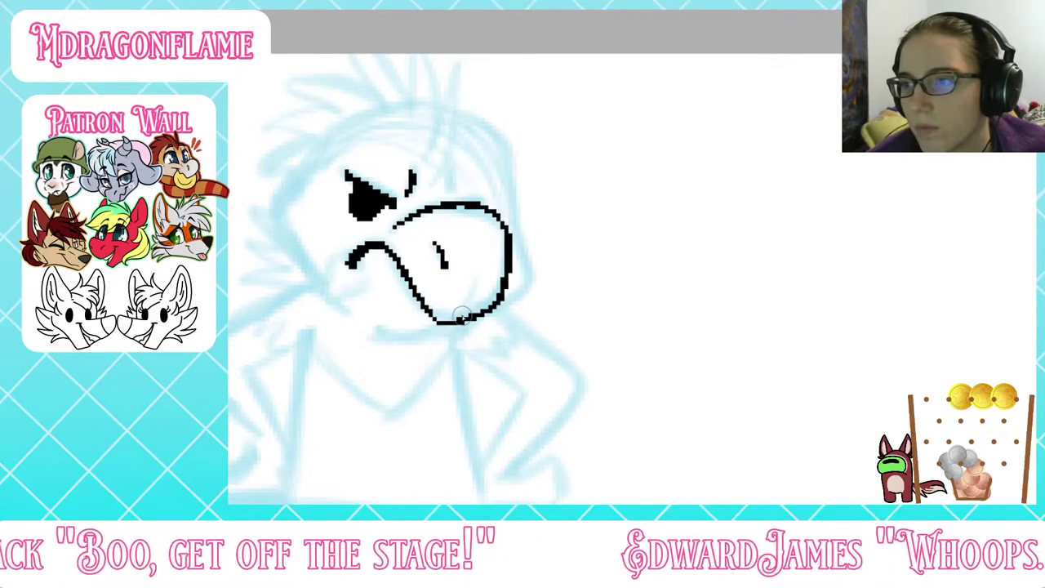
pyautogui.moveTo(467, 316); pyautogui.dragTo(480, 276)
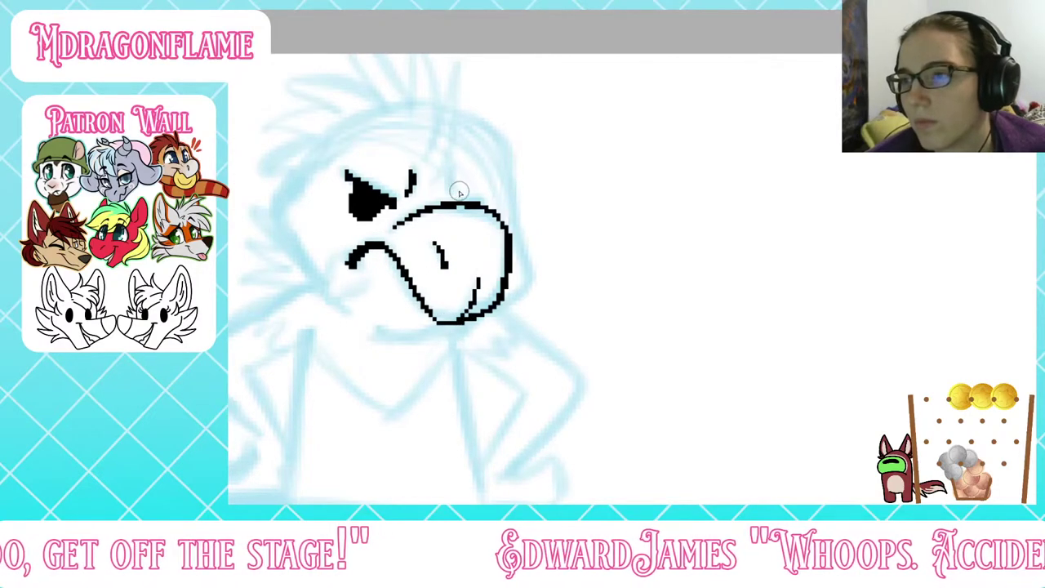
pyautogui.moveTo(453, 195); pyautogui.dragTo(451, 173)
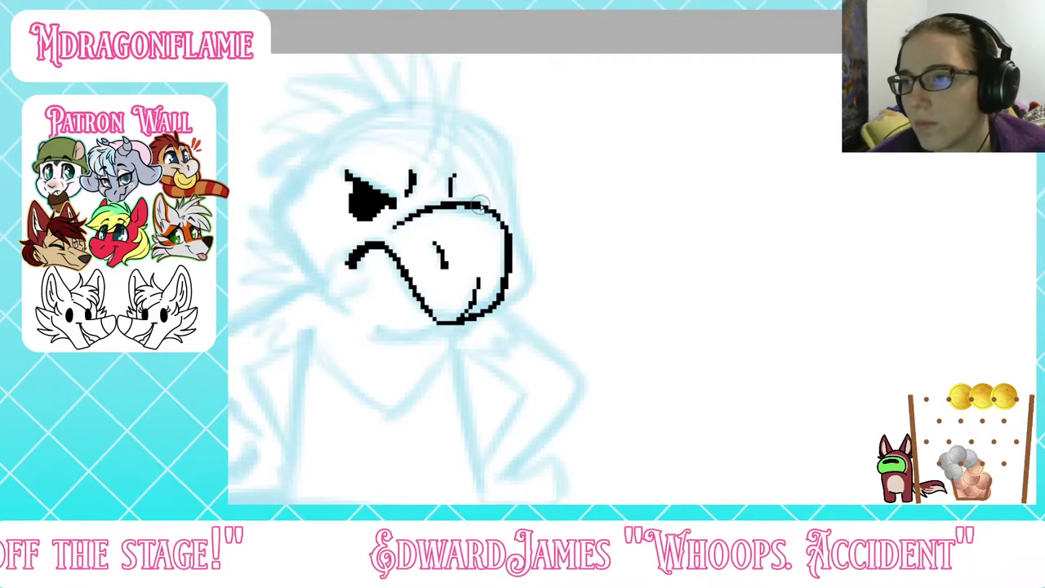
# Step: Ink the crest feathers and the head outline, including the far brow, cheek corner and lower jaw
pyautogui.moveTo(494, 201)
pyautogui.mouseDown()
pyautogui.moveTo(462, 201)
pyautogui.moveTo(466, 65)
pyautogui.moveTo(431, 163)
pyautogui.moveTo(448, 70)
pyautogui.moveTo(406, 49)
pyautogui.mouseUp()
pyautogui.moveTo(416, 163)
pyautogui.mouseDown()
pyautogui.moveTo(399, 49)
pyautogui.moveTo(365, 32)
pyautogui.moveTo(387, 117)
pyautogui.mouseUp()
pyautogui.moveTo(352, 77)
pyautogui.mouseDown()
pyautogui.moveTo(309, 72)
pyautogui.moveTo(335, 106)
pyautogui.moveTo(366, 121)
pyautogui.moveTo(254, 138)
pyautogui.moveTo(338, 146)
pyautogui.moveTo(245, 167)
pyautogui.moveTo(304, 182)
pyautogui.moveTo(274, 222)
pyautogui.moveTo(326, 289)
pyautogui.moveTo(343, 300)
pyautogui.moveTo(375, 281)
pyautogui.moveTo(384, 327)
pyautogui.moveTo(432, 327)
pyautogui.mouseUp()
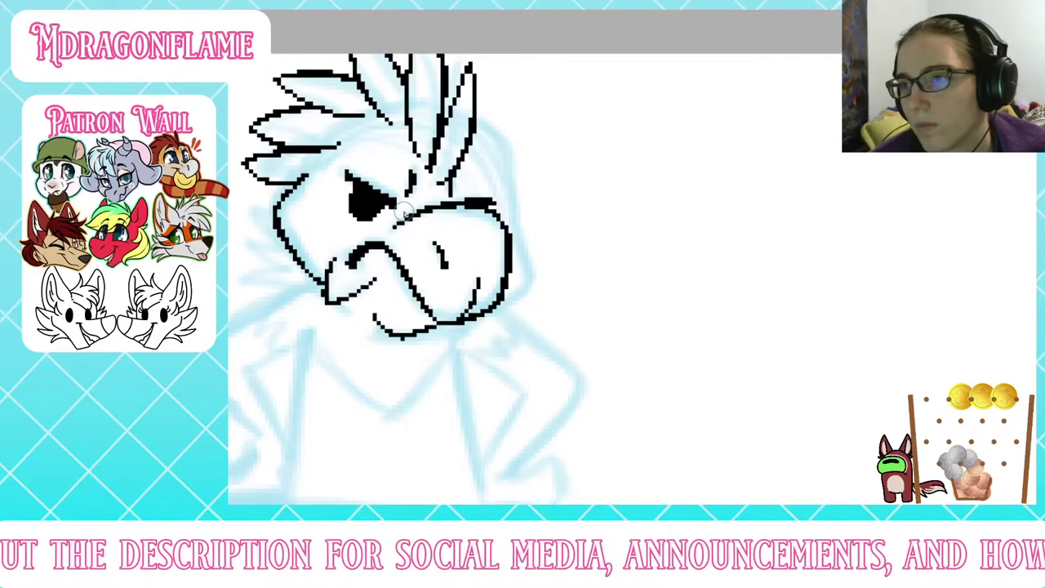
pyautogui.moveTo(404, 212); pyautogui.dragTo(461, 190)
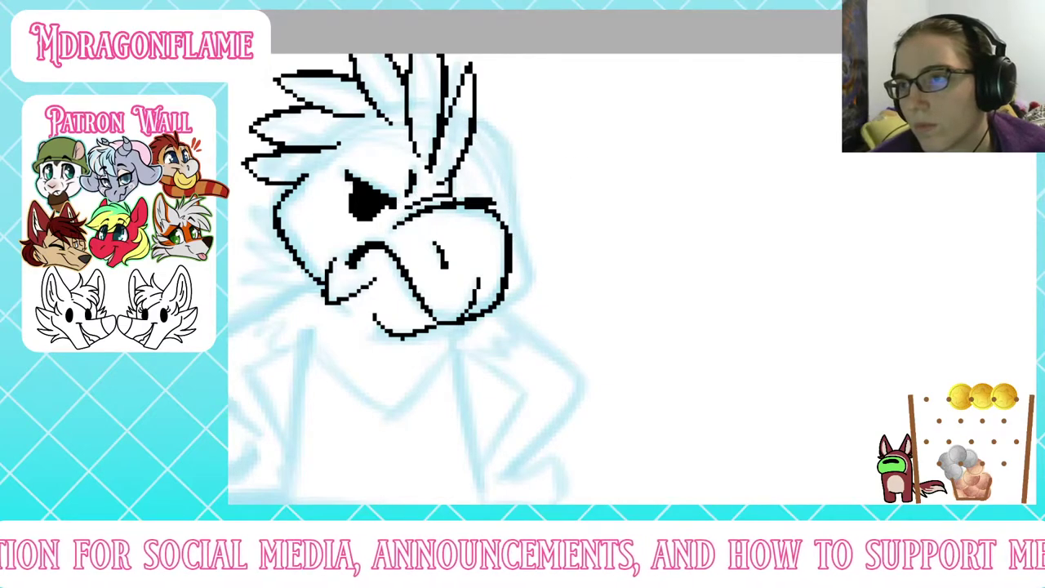
pyautogui.moveTo(472, 116)
pyautogui.mouseDown()
pyautogui.moveTo(514, 172)
pyautogui.moveTo(523, 266)
pyautogui.moveTo(495, 304)
pyautogui.mouseUp()
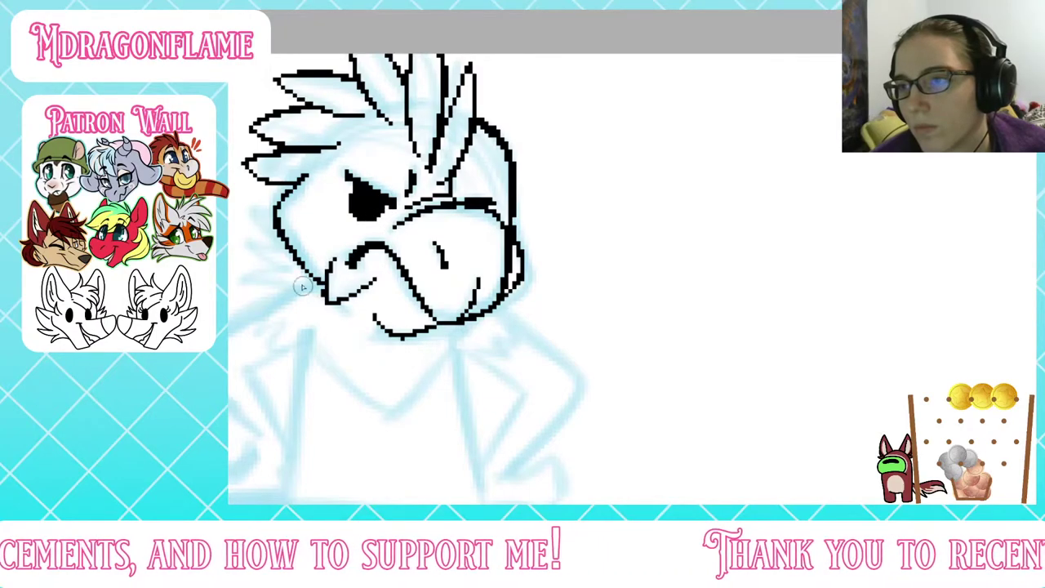
# Step: Ink the outer edge of the bird's left-hand arm, both sides of the torso and the horizontal base line
pyautogui.moveTo(319, 288)
pyautogui.mouseDown(button='middle')
pyautogui.moveTo(791, 159)
pyautogui.moveTo(207, 165)
pyautogui.moveTo(464, 418)
pyautogui.moveTo(334, 225)
pyautogui.moveTo(337, 287)
pyautogui.moveTo(467, 223)
pyautogui.mouseUp(button='middle')
pyautogui.moveTo(467, 214)
pyautogui.mouseDown()
pyautogui.moveTo(327, 299)
pyautogui.moveTo(400, 380)
pyautogui.mouseUp()
pyautogui.click(447, 263)
pyautogui.moveTo(445, 295); pyautogui.dragTo(425, 420)
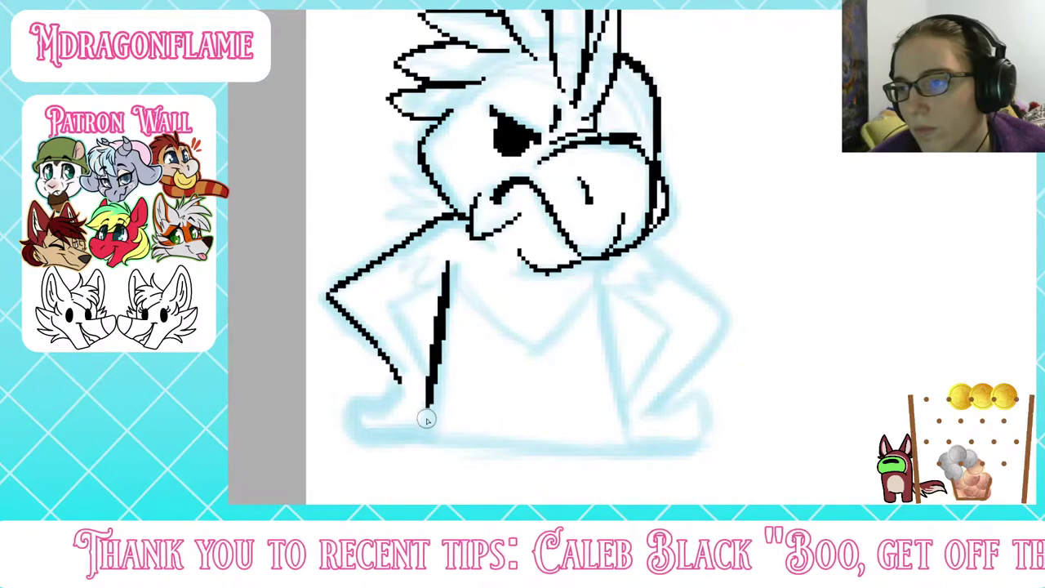
pyautogui.moveTo(599, 275); pyautogui.dragTo(627, 447)
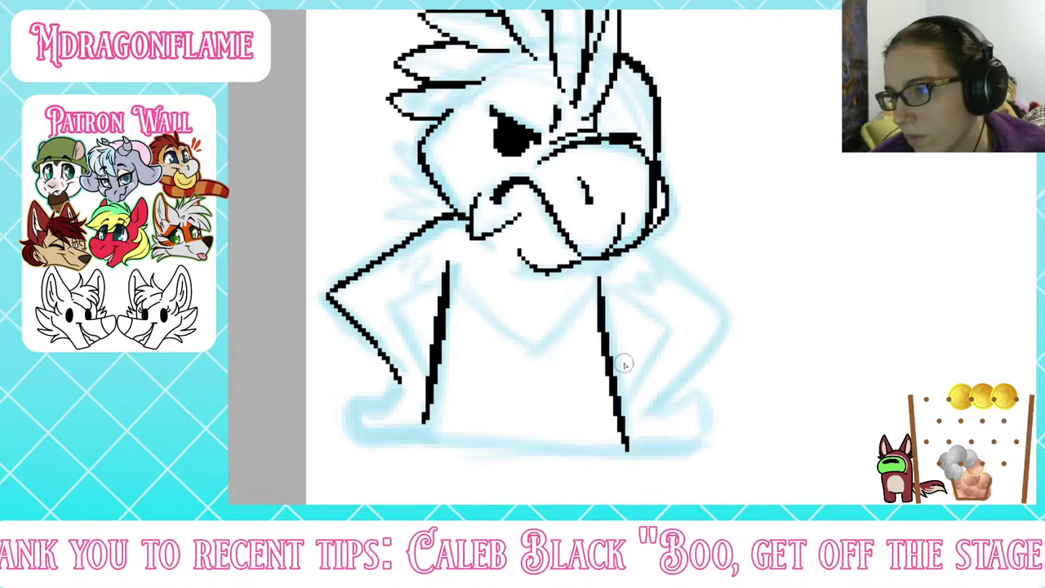
pyautogui.moveTo(355, 433); pyautogui.dragTo(701, 441)
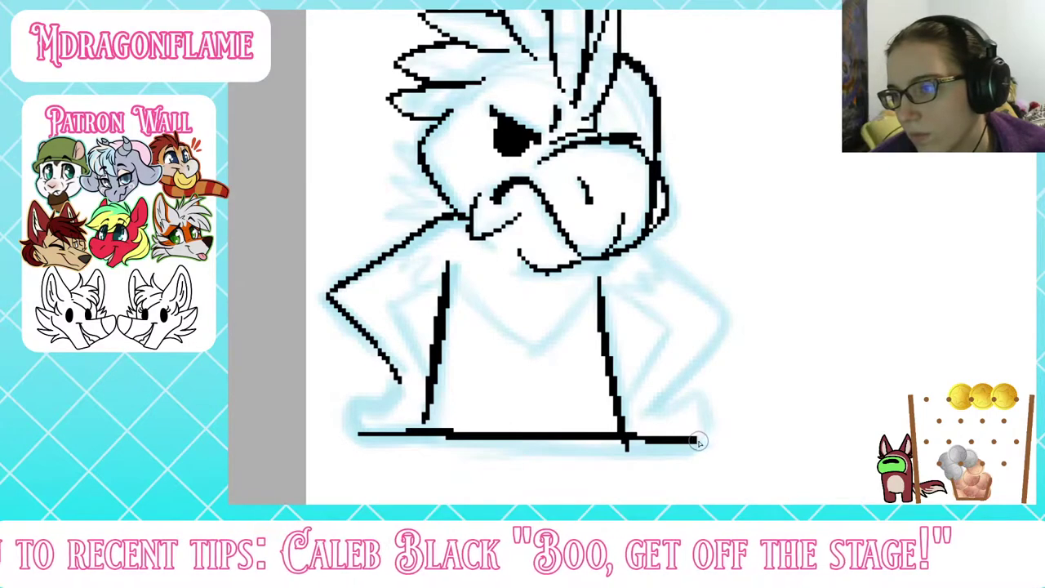
# Step: Ink the hand and inner edge of the left-hand arm and the complete bent right-hand arm with its hand
pyautogui.moveTo(346, 423)
pyautogui.mouseDown()
pyautogui.moveTo(371, 399)
pyautogui.moveTo(395, 404)
pyautogui.moveTo(400, 372)
pyautogui.moveTo(418, 369)
pyautogui.moveTo(390, 306)
pyautogui.moveTo(447, 275)
pyautogui.mouseUp()
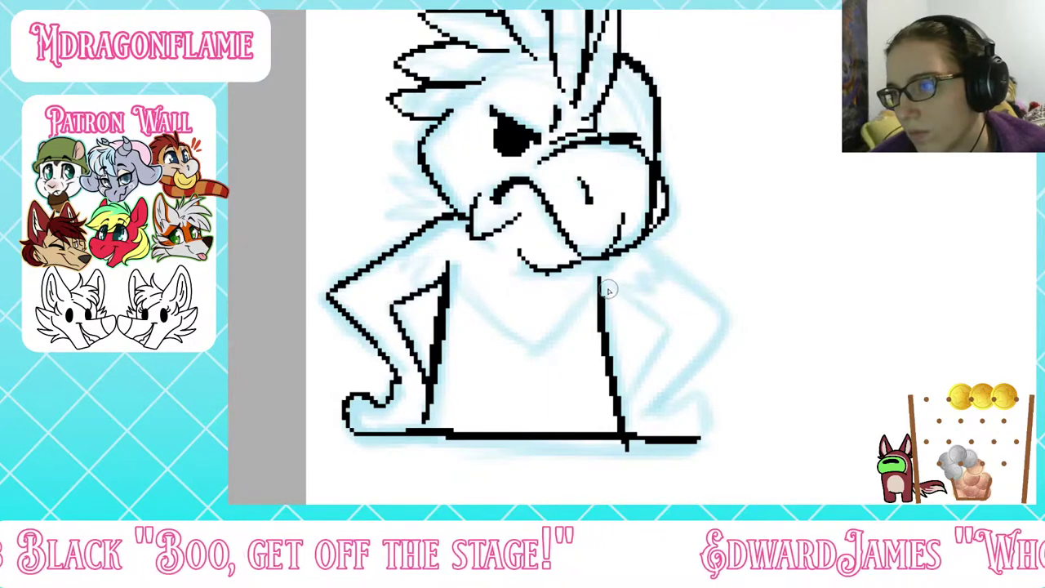
pyautogui.moveTo(600, 281)
pyautogui.mouseDown()
pyautogui.moveTo(665, 338)
pyautogui.moveTo(618, 412)
pyautogui.mouseUp()
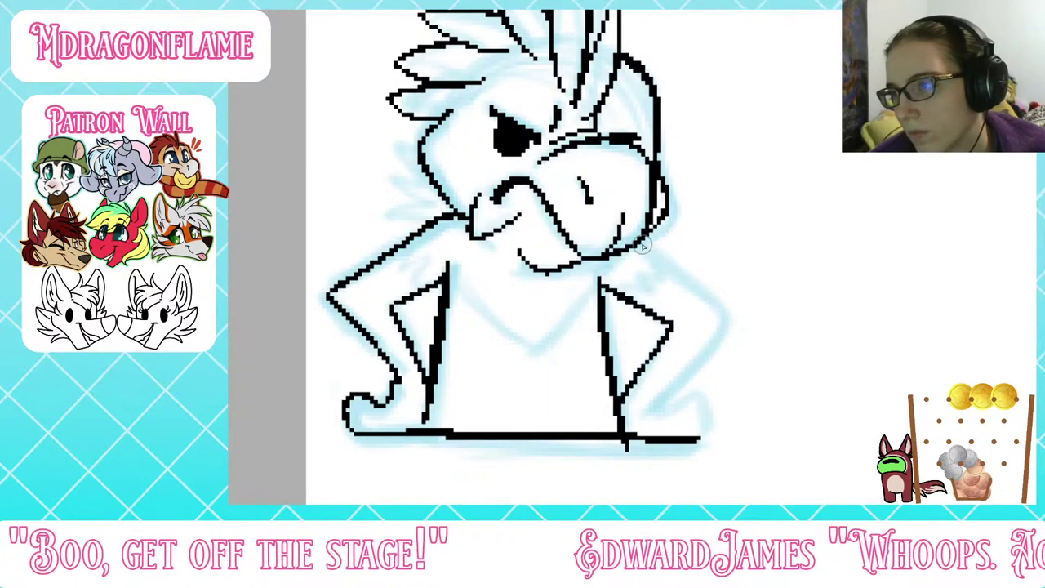
pyautogui.moveTo(639, 239)
pyautogui.mouseDown()
pyautogui.moveTo(719, 310)
pyautogui.moveTo(658, 416)
pyautogui.moveTo(691, 392)
pyautogui.moveTo(699, 426)
pyautogui.moveTo(682, 445)
pyautogui.mouseUp()
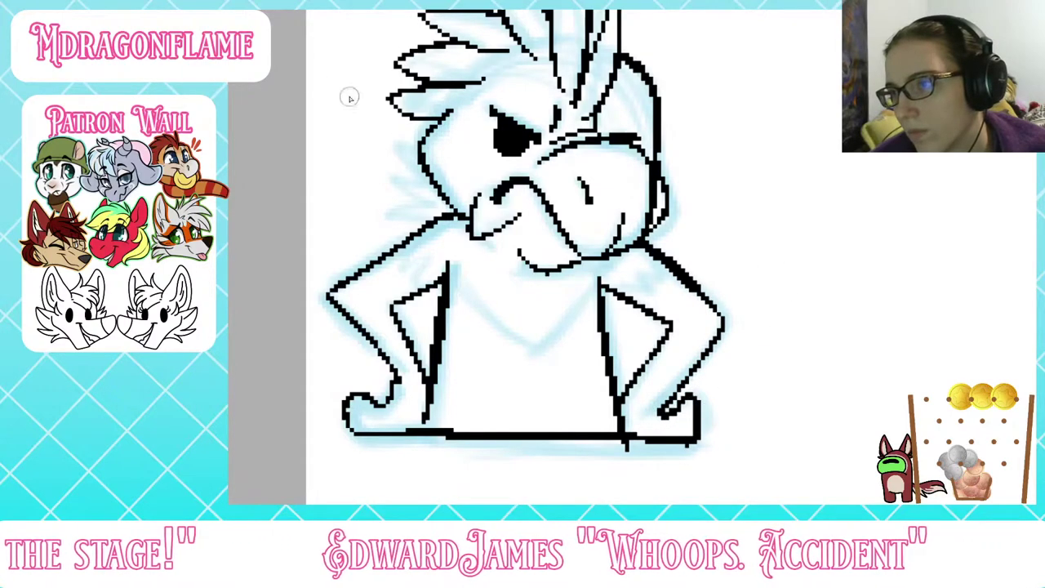
pyautogui.hotkey('ctrl', 'z')
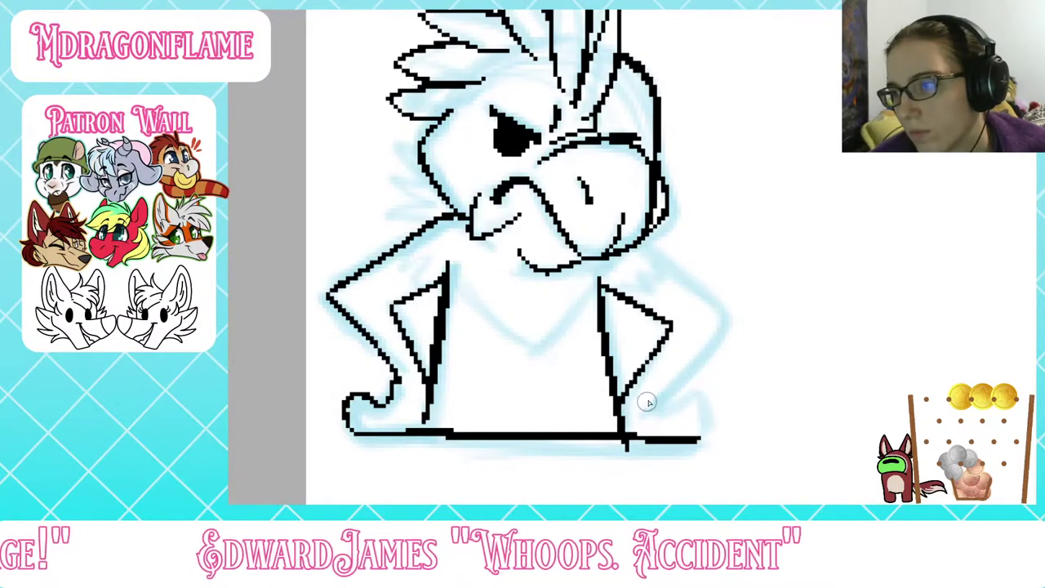
pyautogui.moveTo(630, 413)
pyautogui.mouseDown()
pyautogui.moveTo(717, 325)
pyautogui.moveTo(635, 247)
pyautogui.mouseUp()
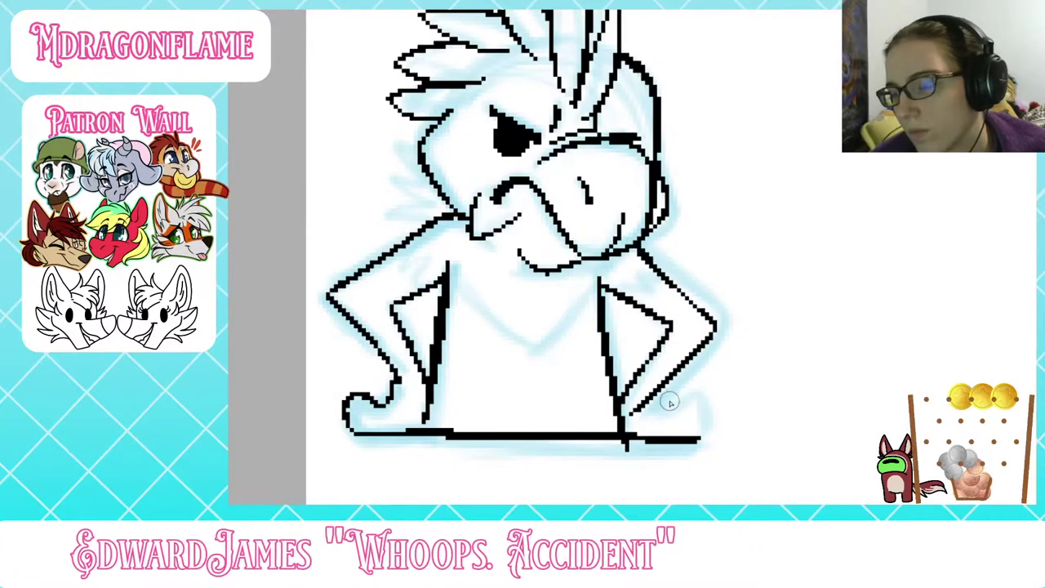
pyautogui.moveTo(633, 412)
pyautogui.mouseDown()
pyautogui.moveTo(660, 415)
pyautogui.moveTo(694, 396)
pyautogui.moveTo(705, 432)
pyautogui.moveTo(691, 443)
pyautogui.mouseUp()
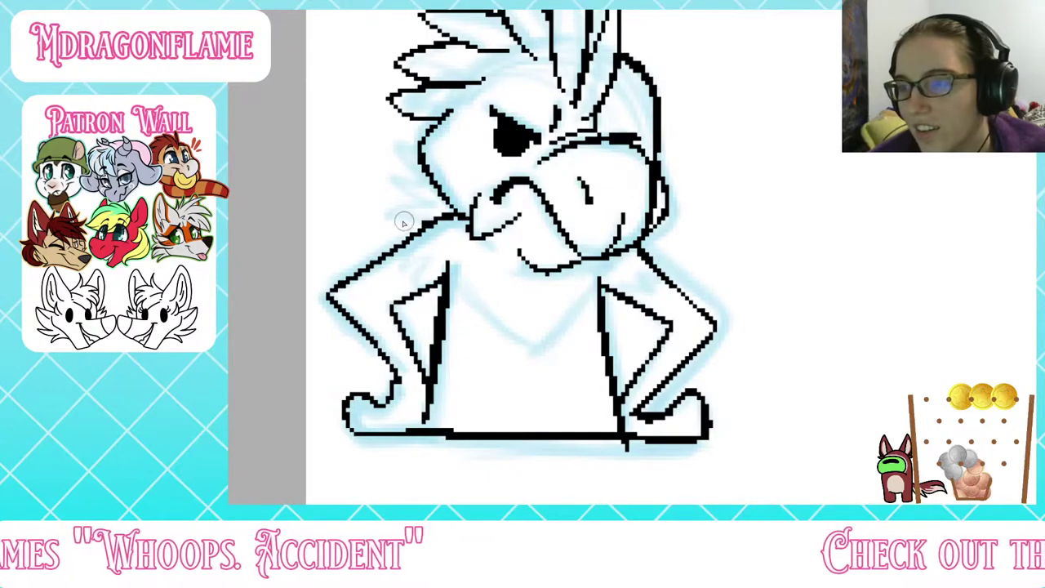
# Step: Ink the spiky feather tufts along the back of the head and neck, and check the small figure at canvas scale
pyautogui.moveTo(375, 219)
pyautogui.mouseDown()
pyautogui.moveTo(440, 205)
pyautogui.moveTo(378, 170)
pyautogui.moveTo(428, 180)
pyautogui.moveTo(392, 137)
pyautogui.moveTo(422, 121)
pyautogui.mouseUp()
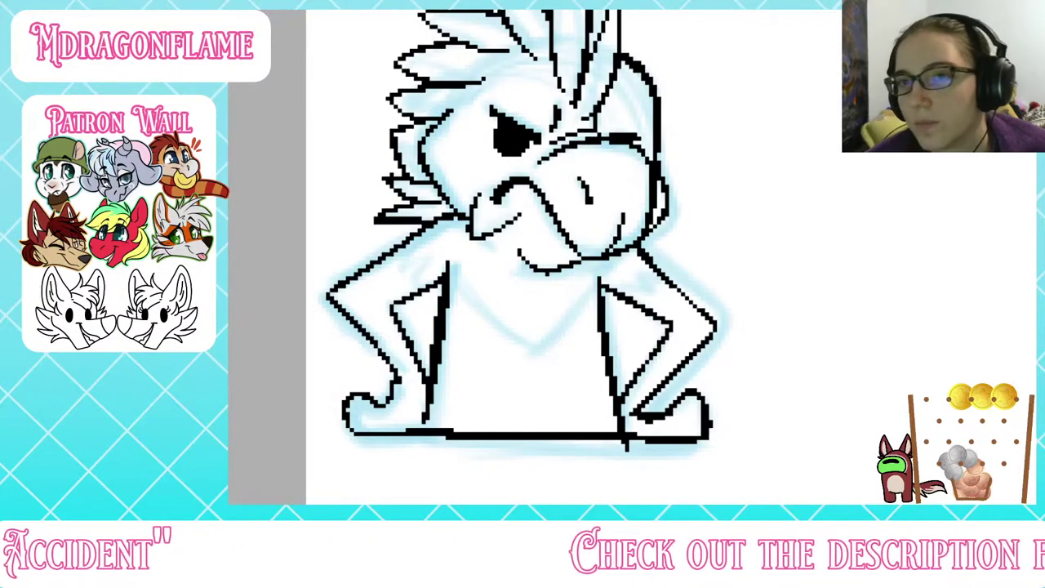
pyautogui.scroll(-10, 628, 267)
pyautogui.scroll(5, 628, 268)
pyautogui.hscroll(1, 628, 268)
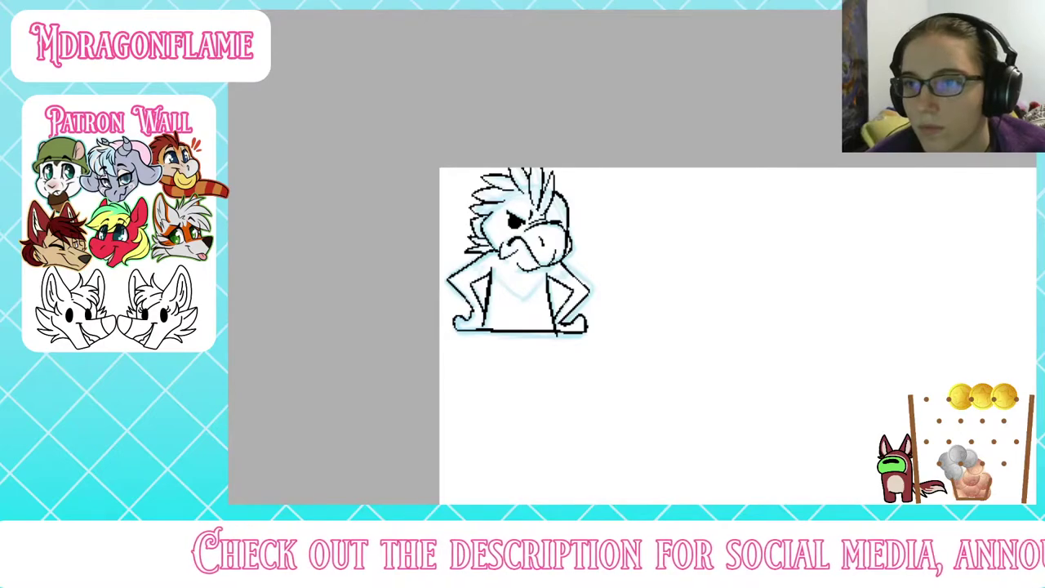
pyautogui.hotkey('ctrl', '0')
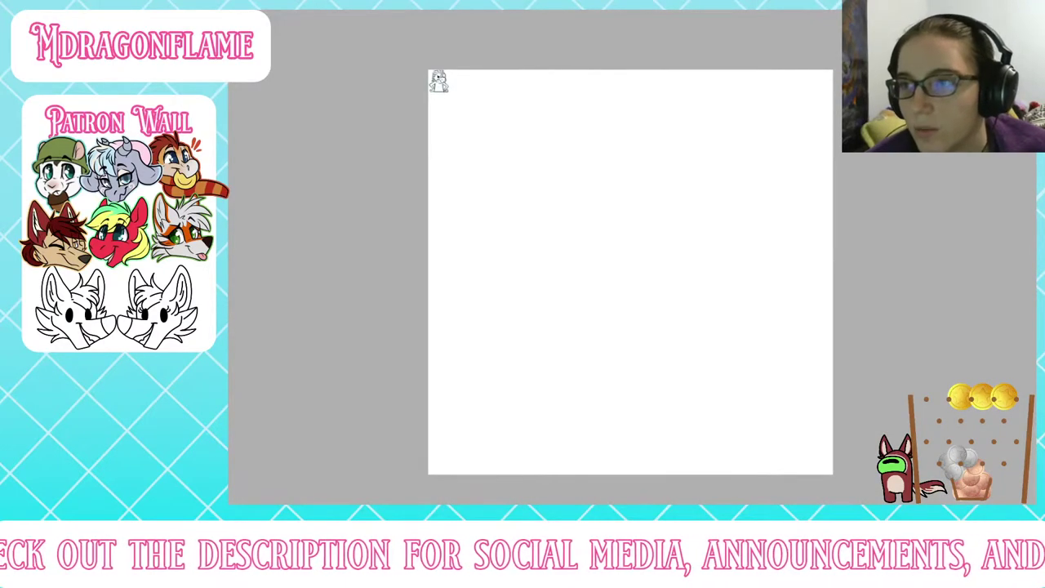
pyautogui.scroll(5, 630, 272)
pyautogui.moveTo(441, 122); pyautogui.dragTo(653, 424)
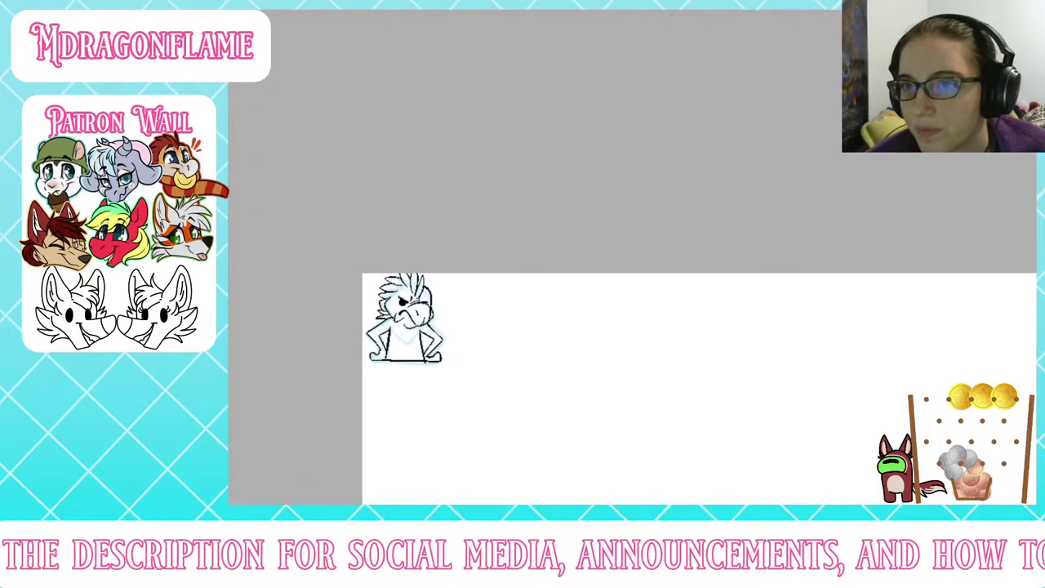
# Step: Ink the line joining the lowest neck tuft to the shoulder, and remove the blue rough sketch from view
pyautogui.scroll(2, 637, 272)
pyautogui.moveTo(441, 351); pyautogui.dragTo(773, 245)
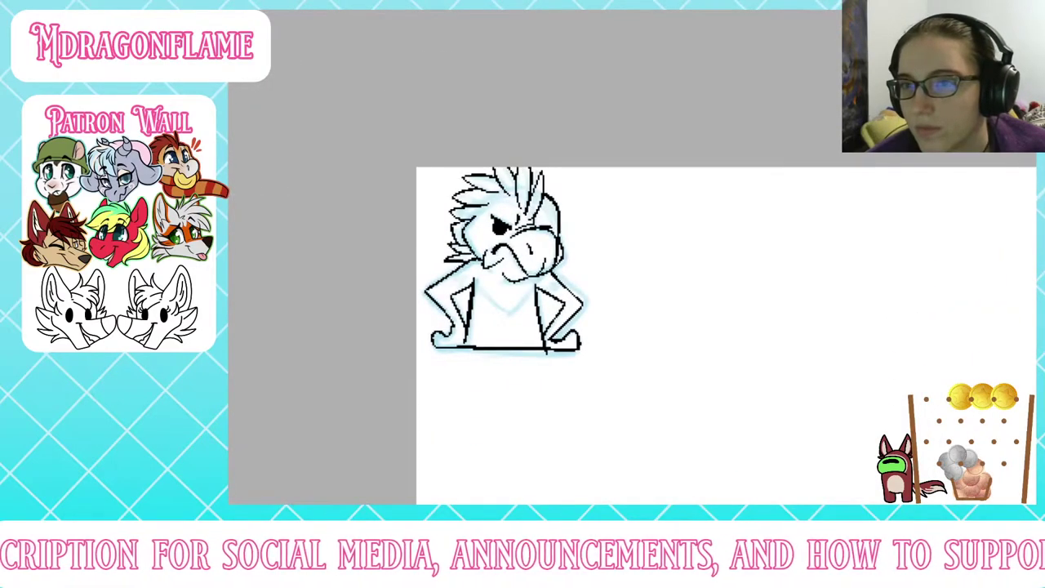
pyautogui.hotkey('ctrl', '+')
pyautogui.hotkey('ctrl', '+')
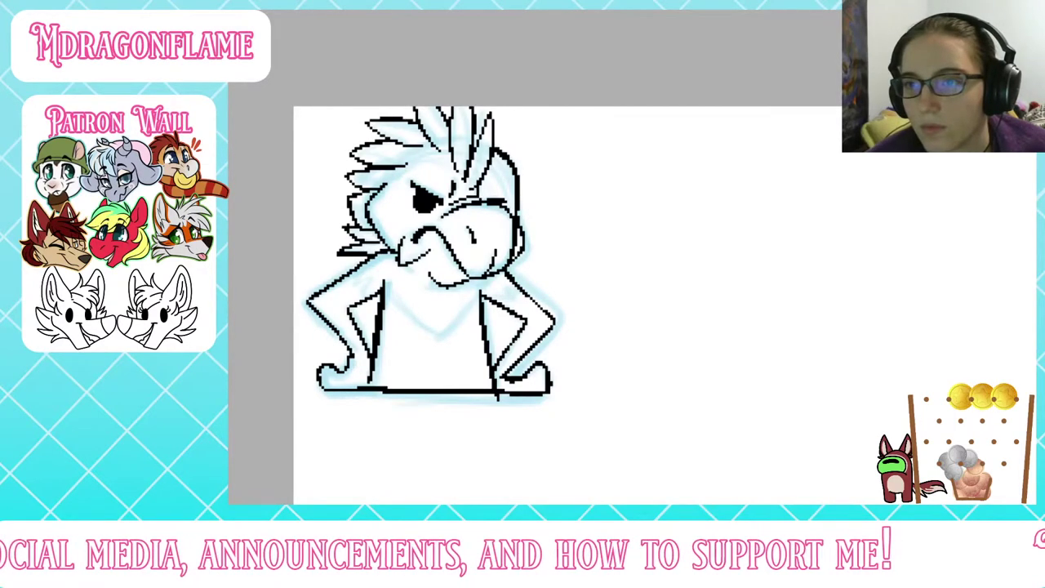
pyautogui.scroll(-4, 630, 271)
pyautogui.scroll(5, 631, 272)
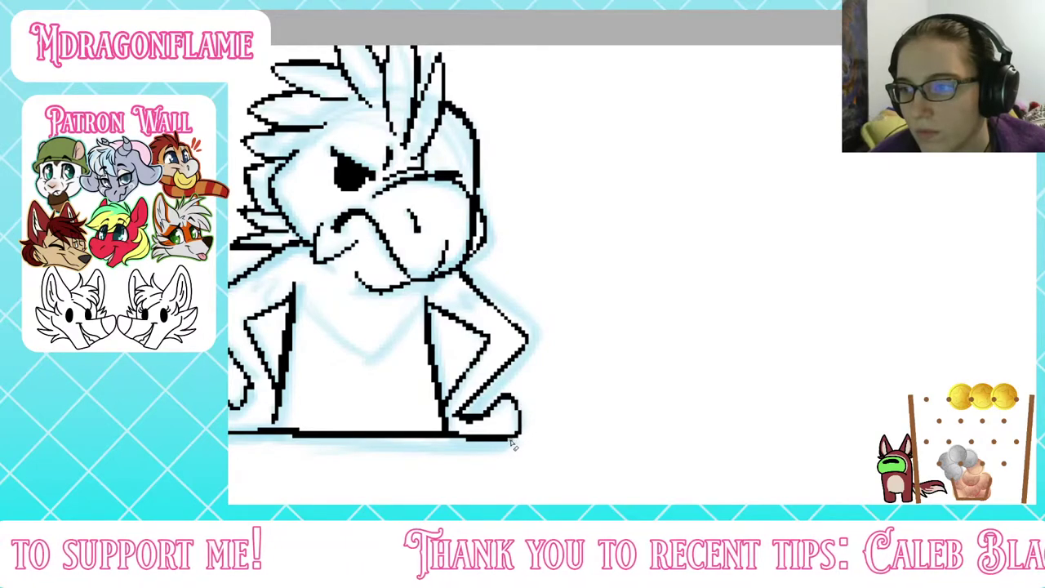
pyautogui.moveTo(408, 327)
pyautogui.mouseDown()
pyautogui.moveTo(848, 325)
pyautogui.moveTo(643, 272)
pyautogui.moveTo(418, 157)
pyautogui.moveTo(531, 325)
pyautogui.moveTo(530, 382)
pyautogui.moveTo(418, 382)
pyautogui.moveTo(531, 382)
pyautogui.mouseUp()
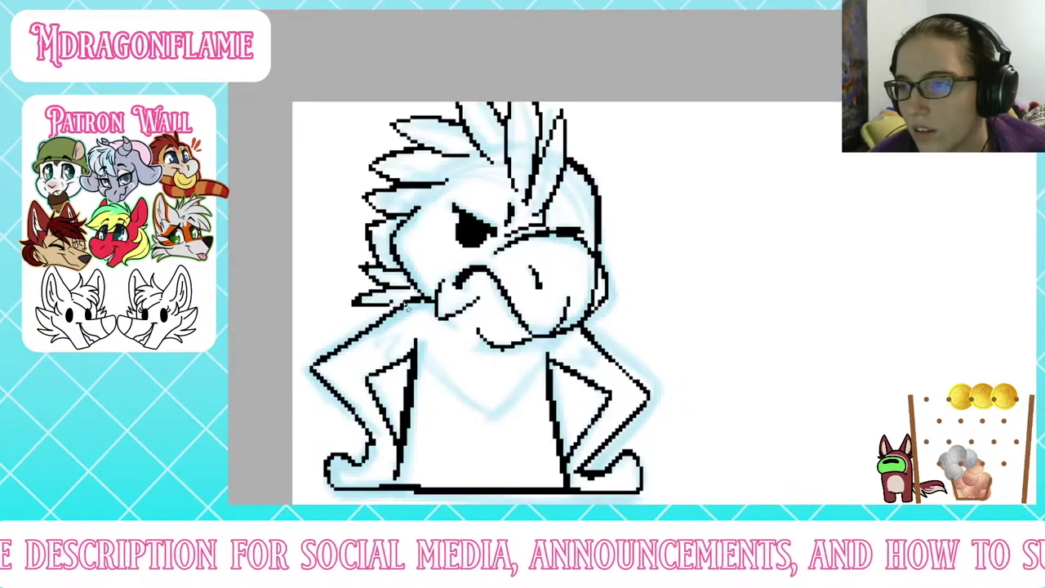
pyautogui.moveTo(361, 304); pyautogui.dragTo(401, 302)
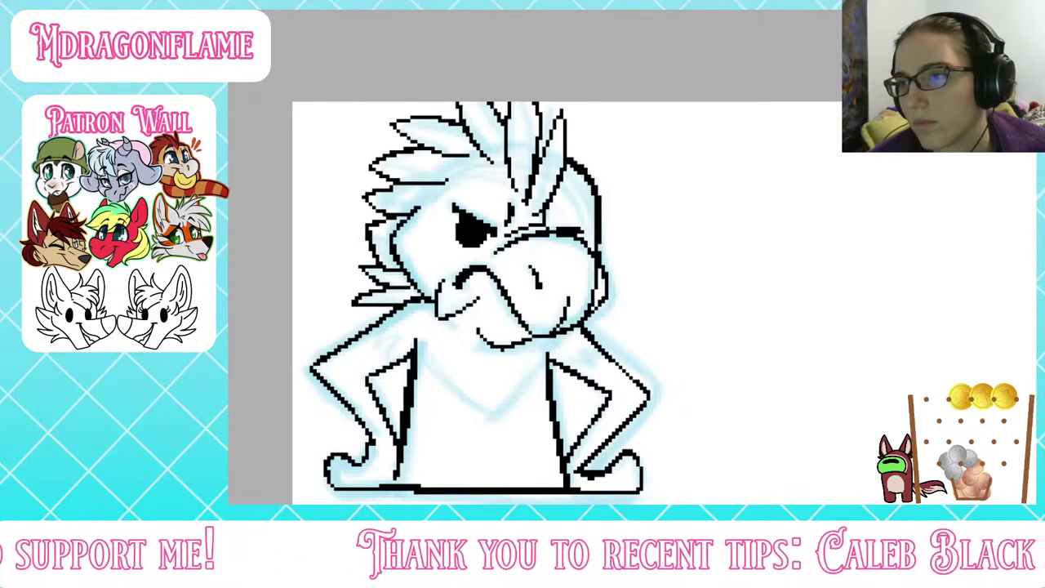
pyautogui.moveTo(394, 189); pyautogui.dragTo(432, 186)
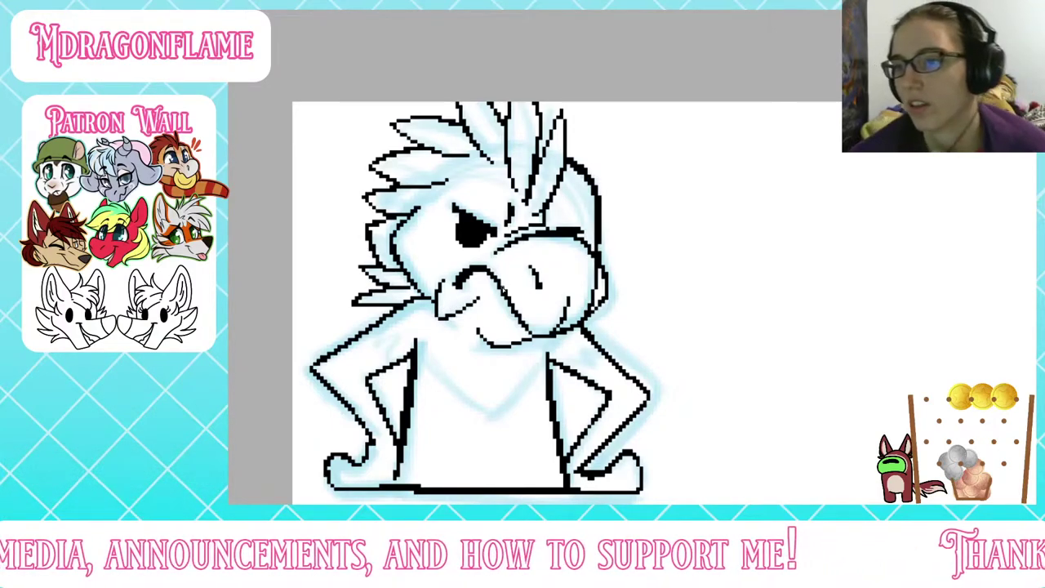
pyautogui.press('Delete')
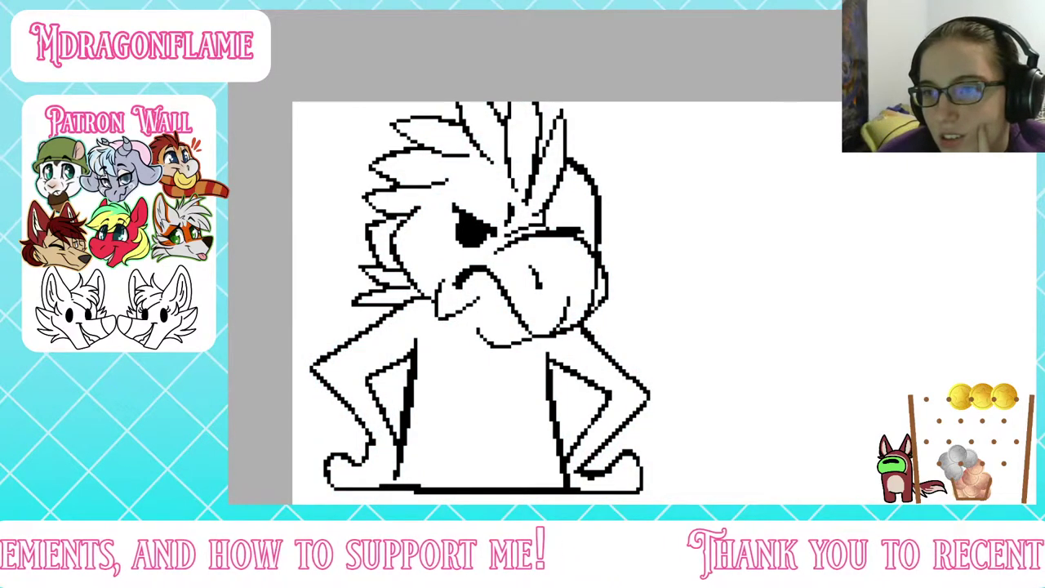
pyautogui.click(384, 332)
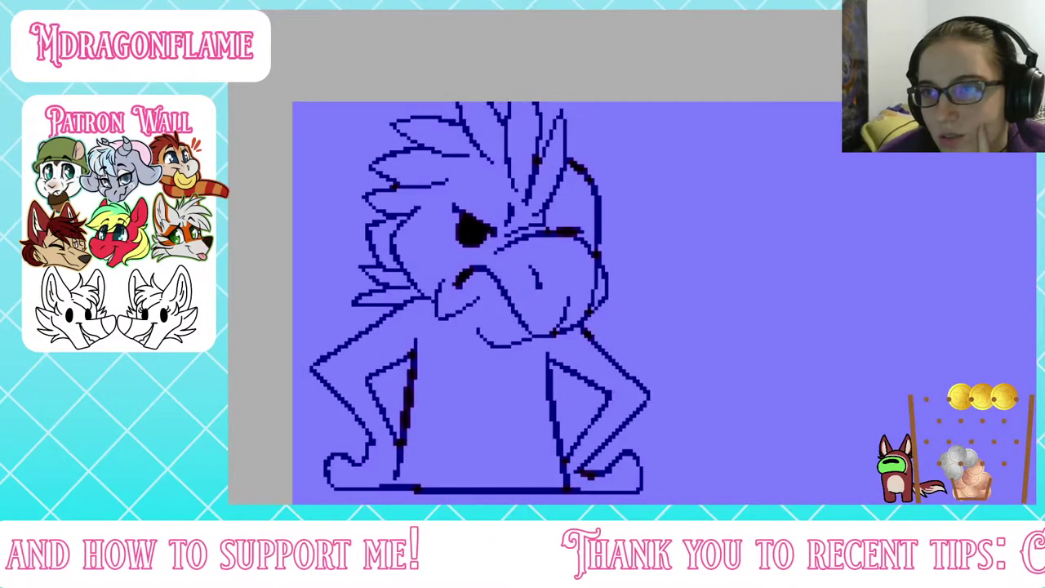
pyautogui.hotkey('ctrl', 'z')
pyautogui.click(443, 328)
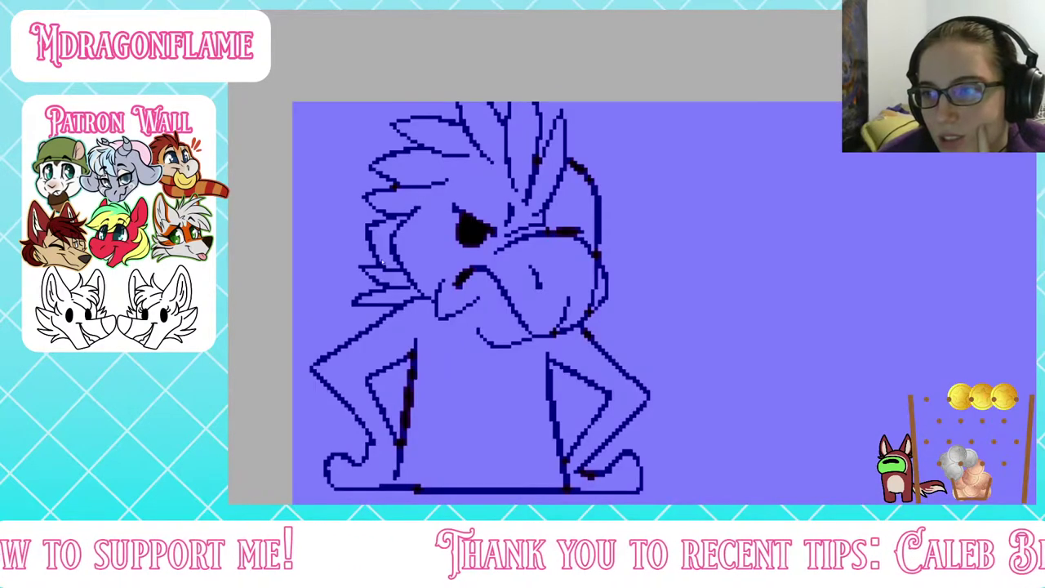
pyautogui.hotkey('ctrl', 'z')
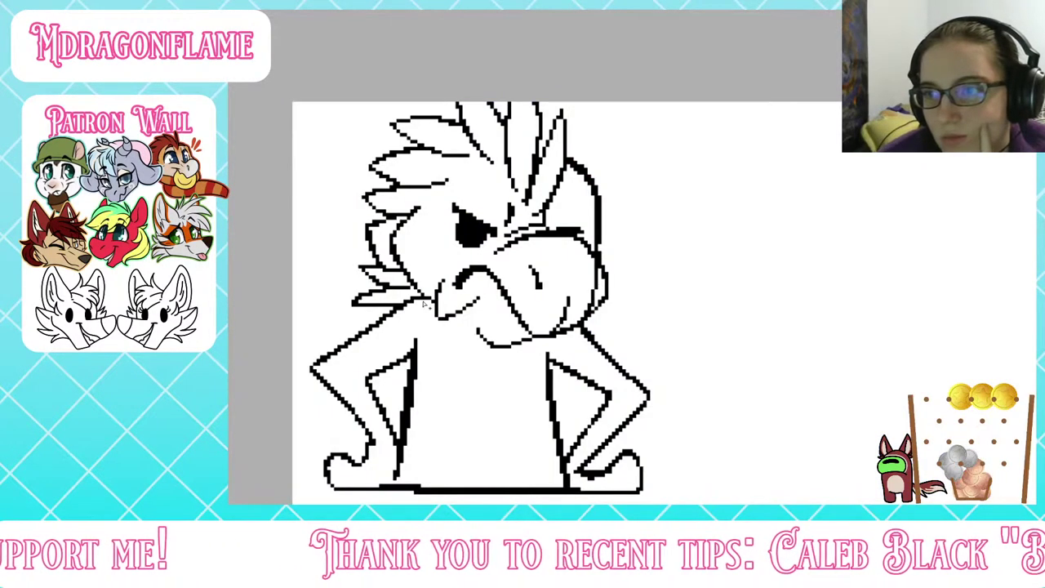
pyautogui.hotkey('ctrl', 'y')
pyautogui.click(584, 219)
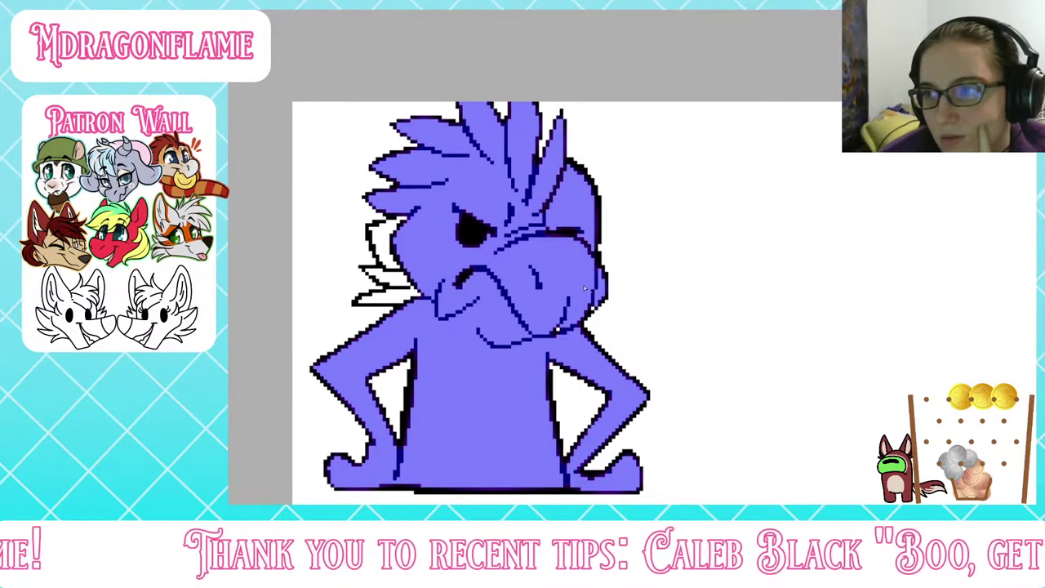
pyautogui.click(390, 257)
pyautogui.click(392, 282)
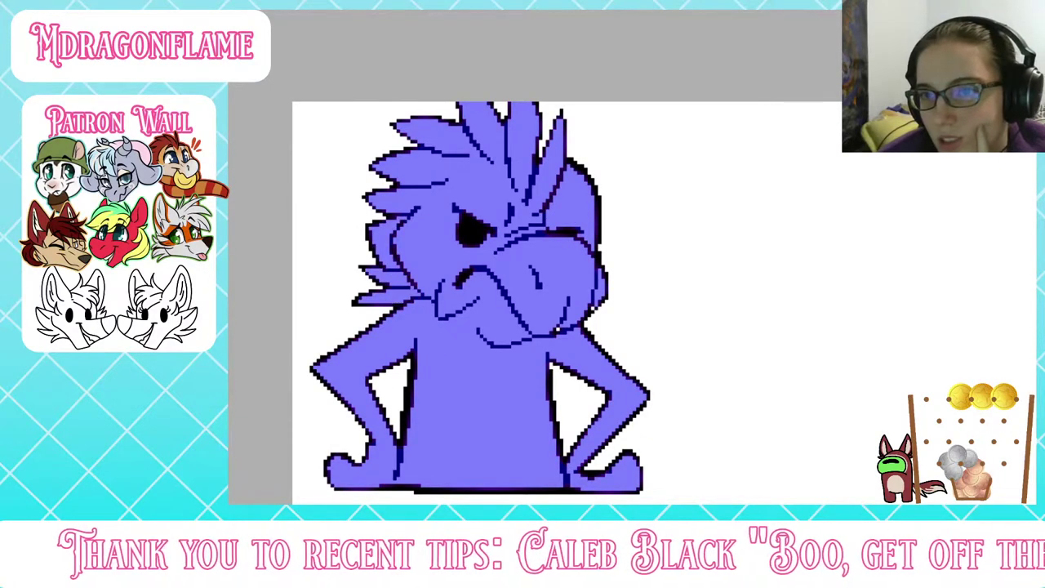
pyautogui.hotkey('ctrl', 'd')
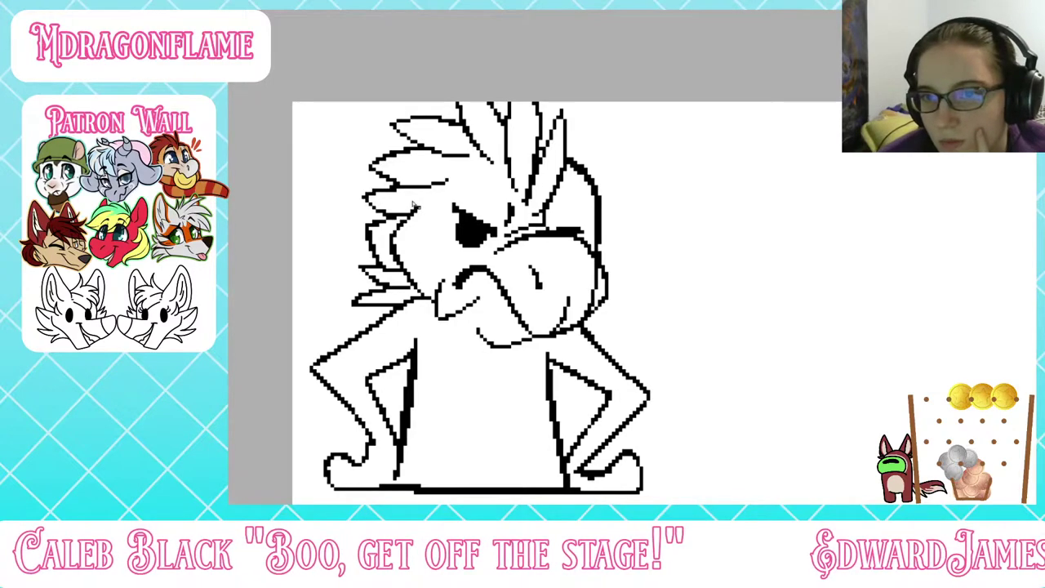
# Step: Select the bird's head, body and arms, adding the far cheek corner and the feather tufts behind the neck
pyautogui.click(444, 251)
pyautogui.click(569, 205)
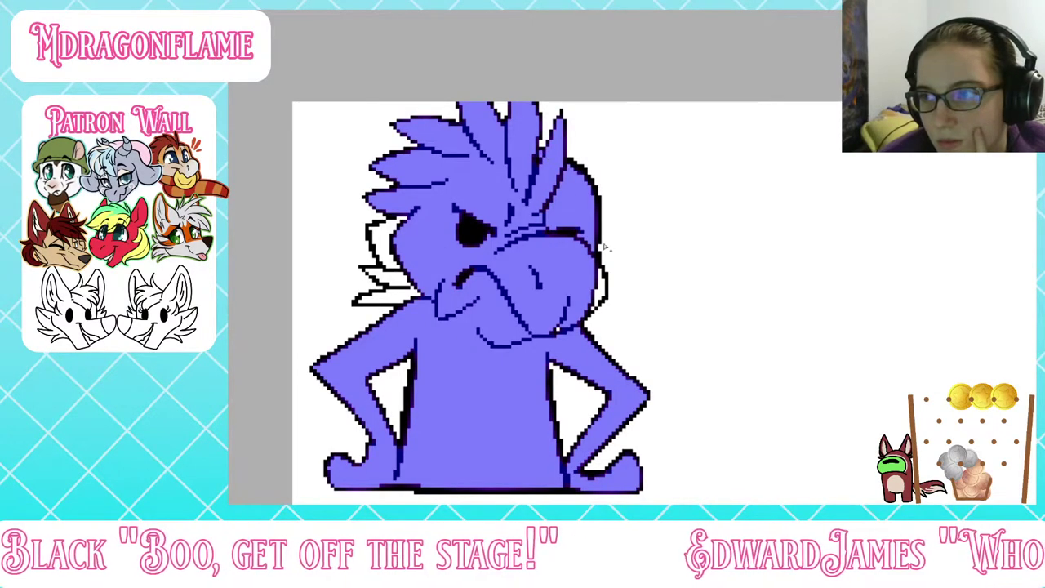
pyautogui.click(598, 288)
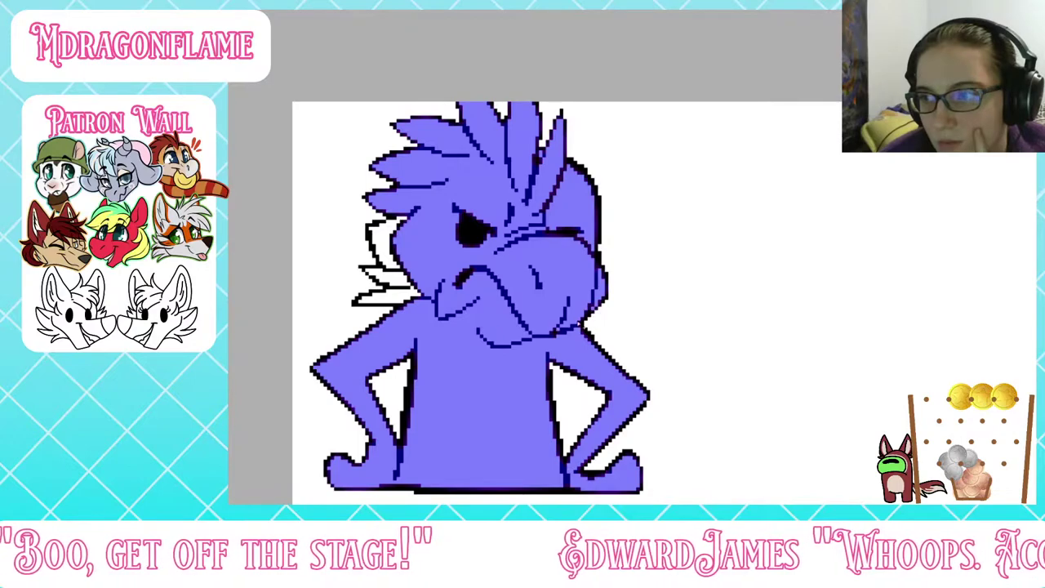
pyautogui.click(390, 296)
pyautogui.click(395, 263)
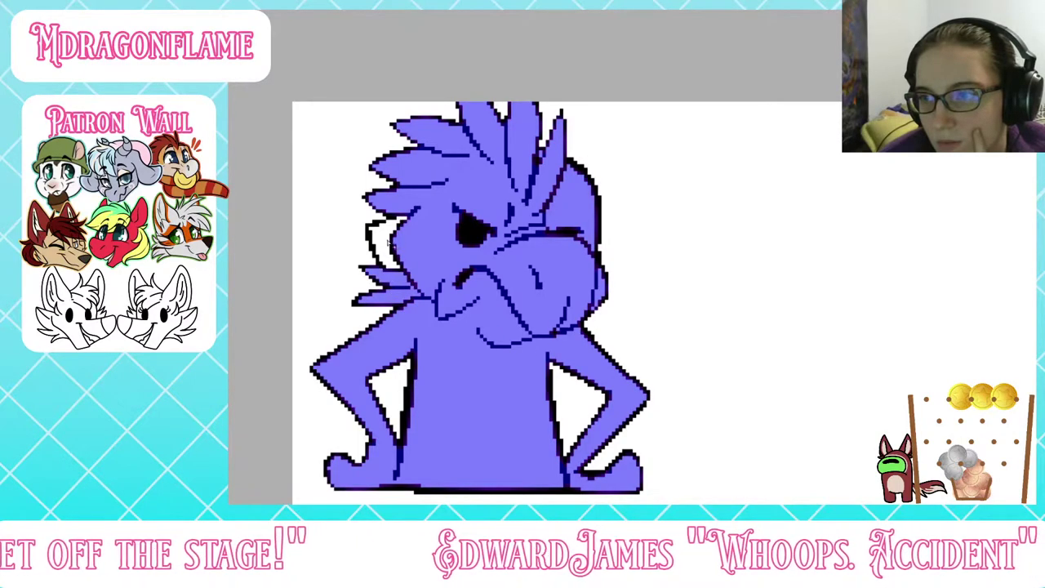
pyautogui.click(390, 242)
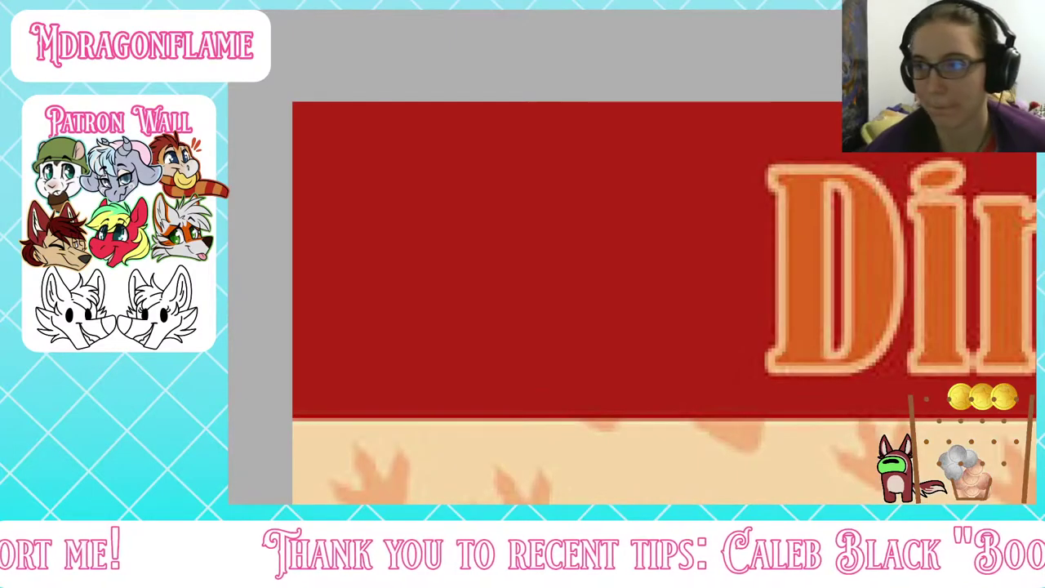
# Step: Move the chicken raptor reference sheet beside the small bird drawing and sample the light orange from its head
pyautogui.scroll(-6, 412, 50)
pyautogui.scroll(2, 492, 109)
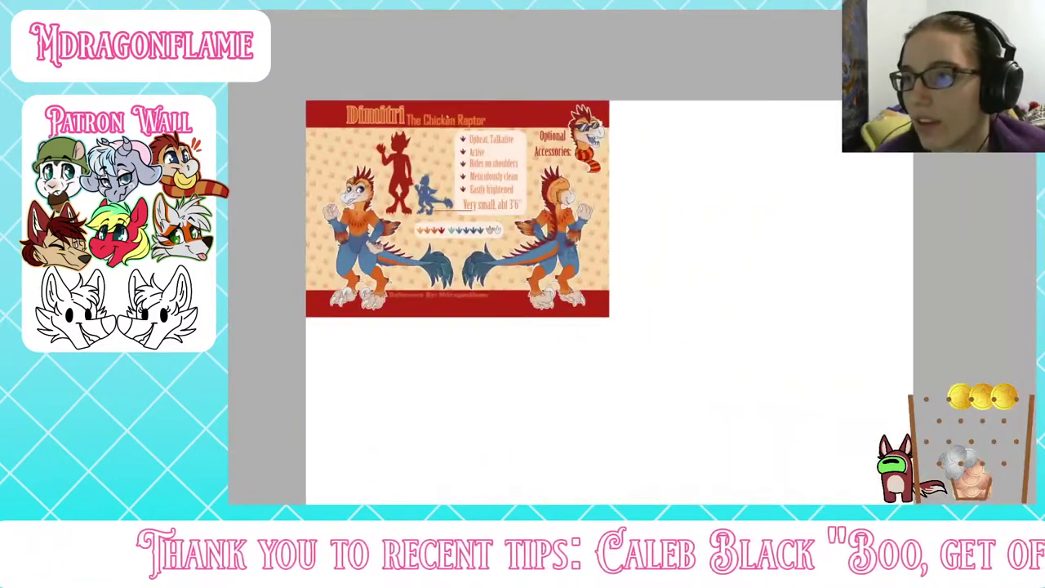
pyautogui.moveTo(482, 179)
pyautogui.mouseDown()
pyautogui.moveTo(701, 212)
pyautogui.moveTo(663, 193)
pyautogui.mouseUp()
pyautogui.scroll(3, 484, 151)
pyautogui.scroll(3, 650, 287)
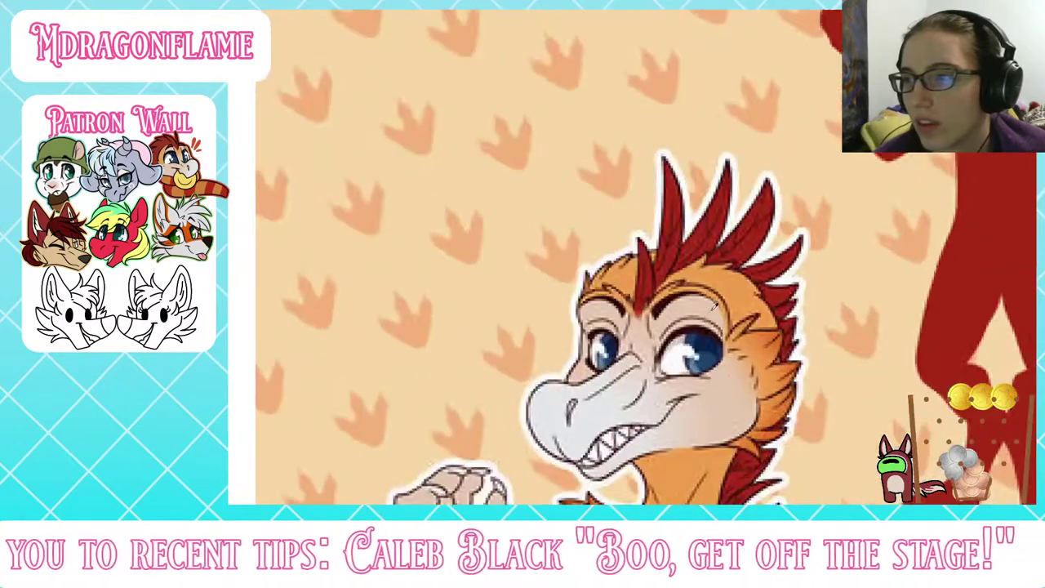
pyautogui.scroll(-6, 738, 289)
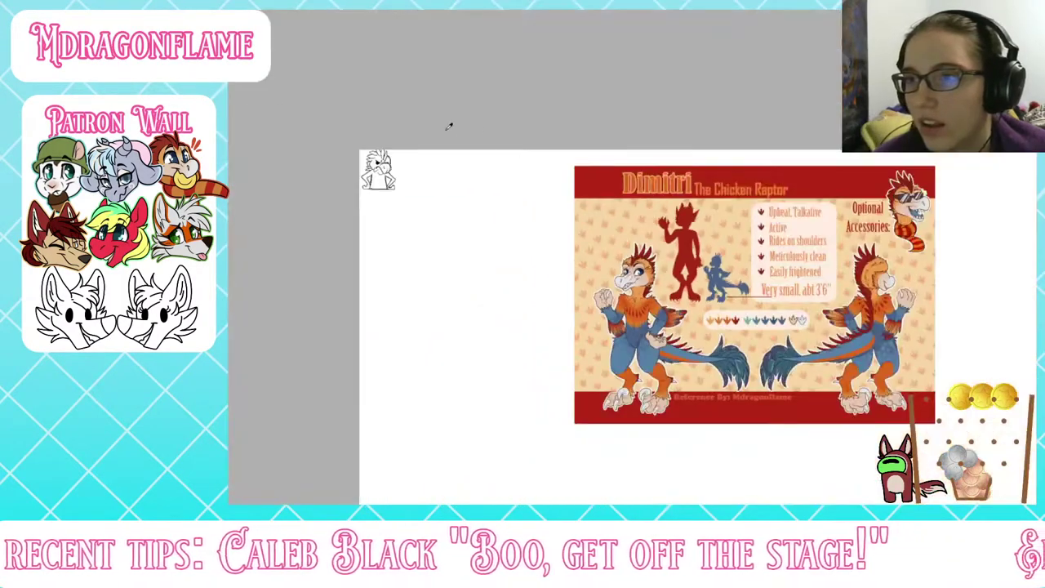
pyautogui.scroll(5, 371, 184)
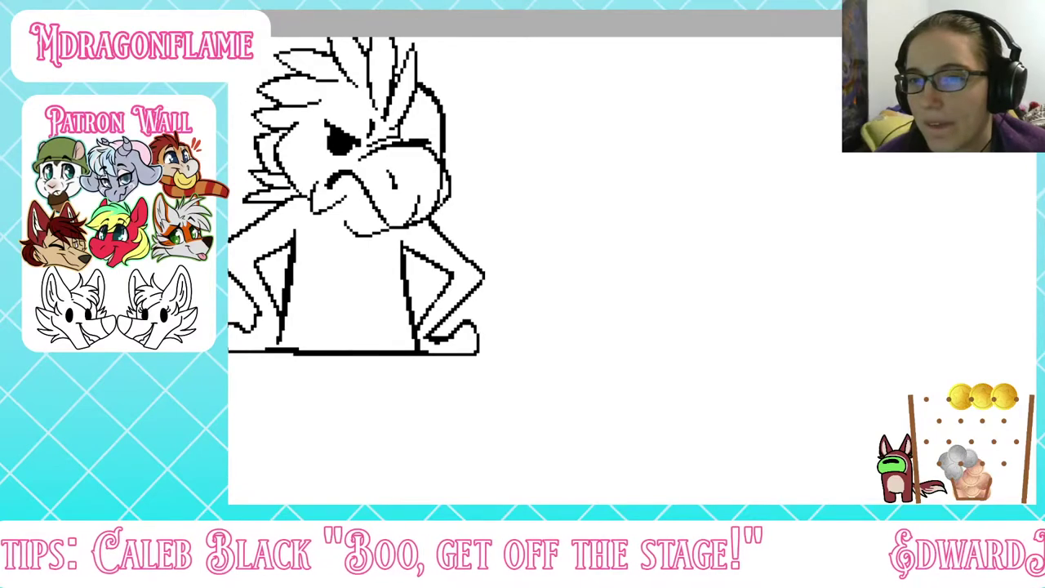
# Step: Select the whole bird, including the far cheek corner and all neck tufts, and fill it with the light orange
pyautogui.click(298, 236)
pyautogui.click(421, 126)
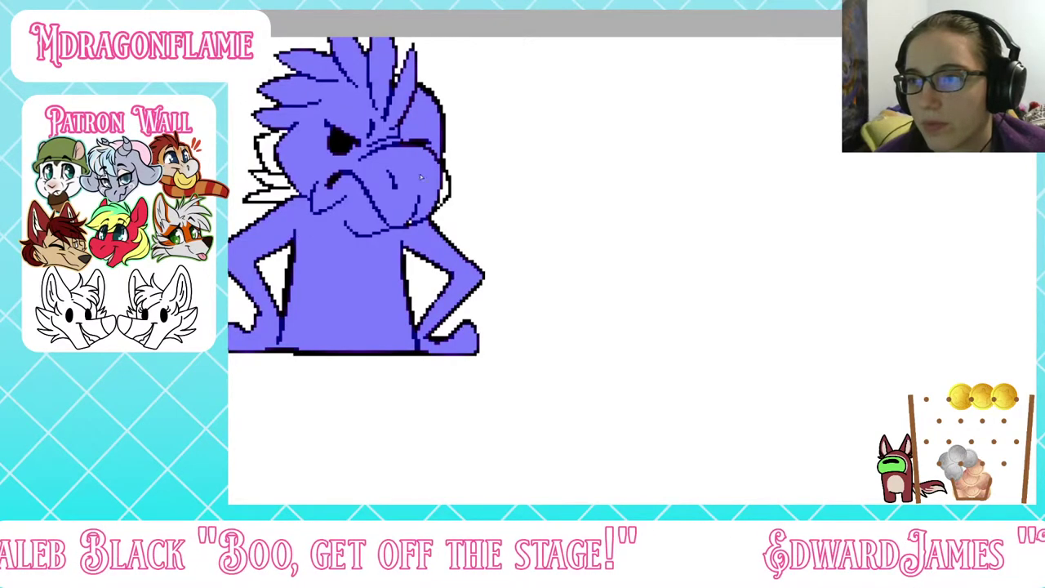
pyautogui.click(441, 190)
pyautogui.scroll(3, 418, 227)
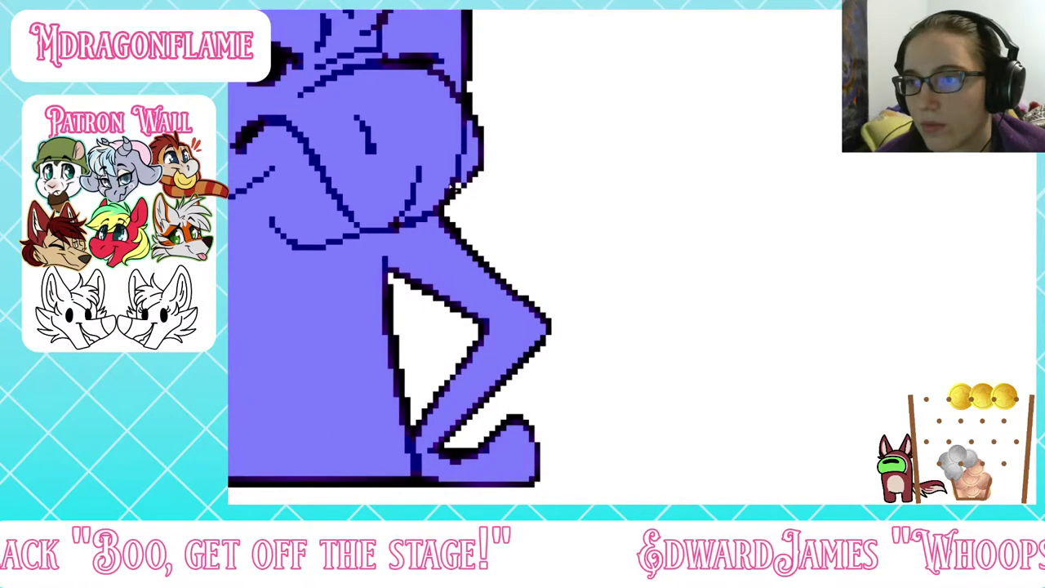
pyautogui.scroll(-3, 424, 204)
pyautogui.click(346, 196)
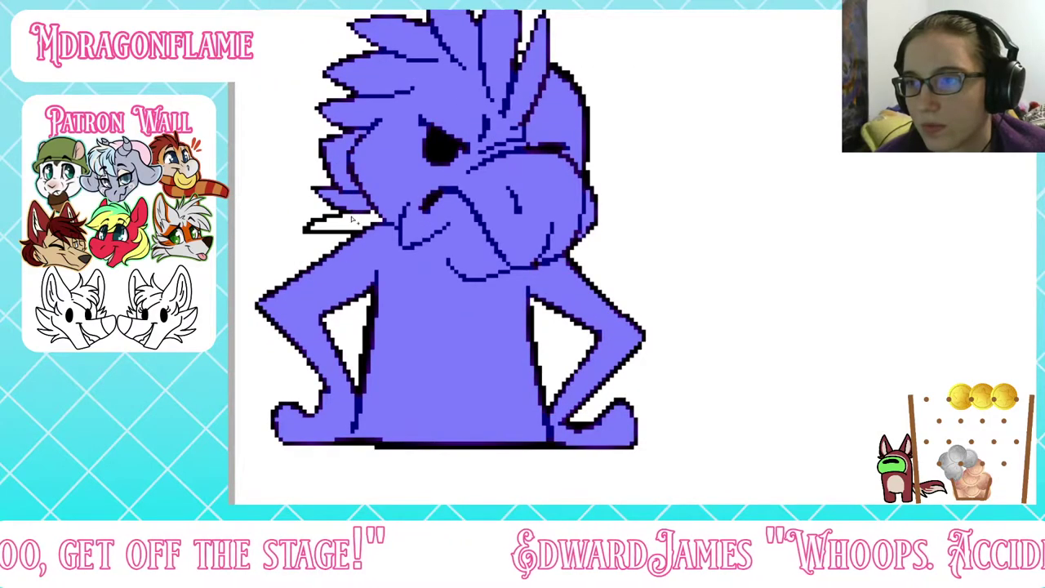
pyautogui.click(353, 220)
pyautogui.scroll(2, 394, 228)
pyautogui.scroll(-3, 535, 88)
pyautogui.scroll(2, 555, 61)
pyautogui.scroll(-1, 564, 47)
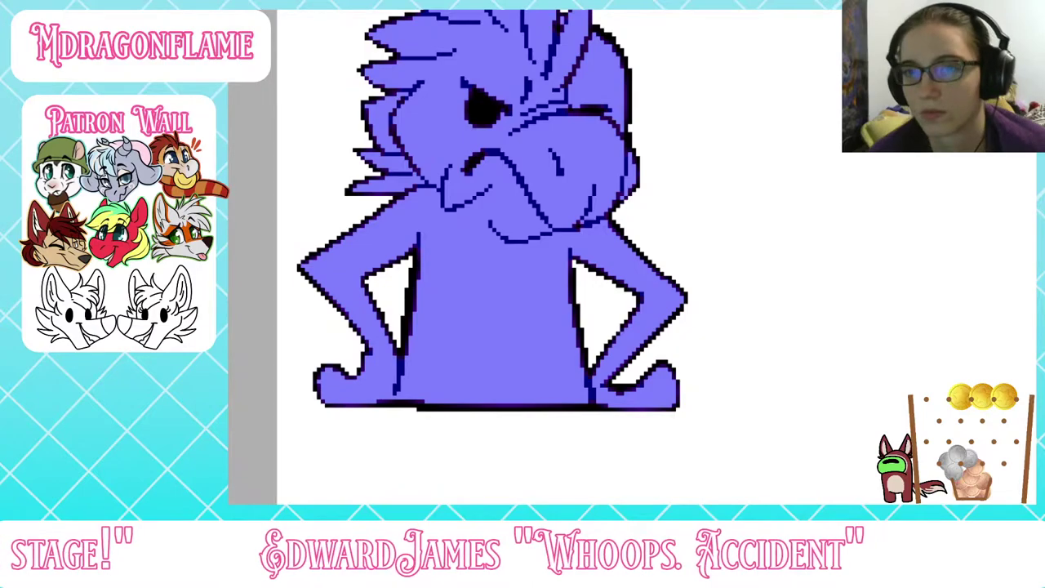
pyautogui.hotkey('ctrl', 'f')
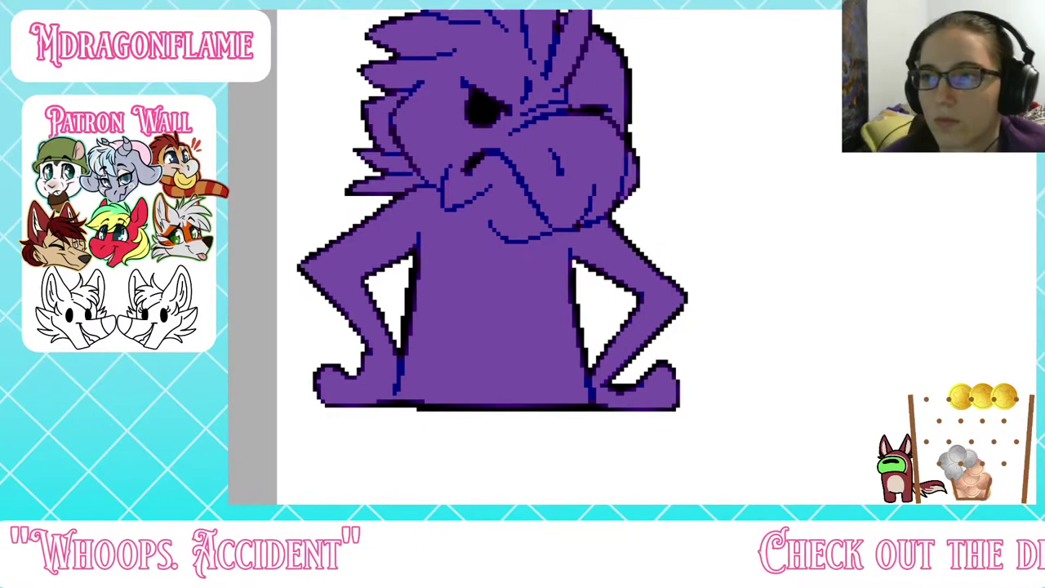
# Step: Examine the raptor's head markings and the colour swatches on the reference sheet
pyautogui.scroll(-5, 439, 198)
pyautogui.scroll(-5, 426, 216)
pyautogui.scroll(5, 641, 257)
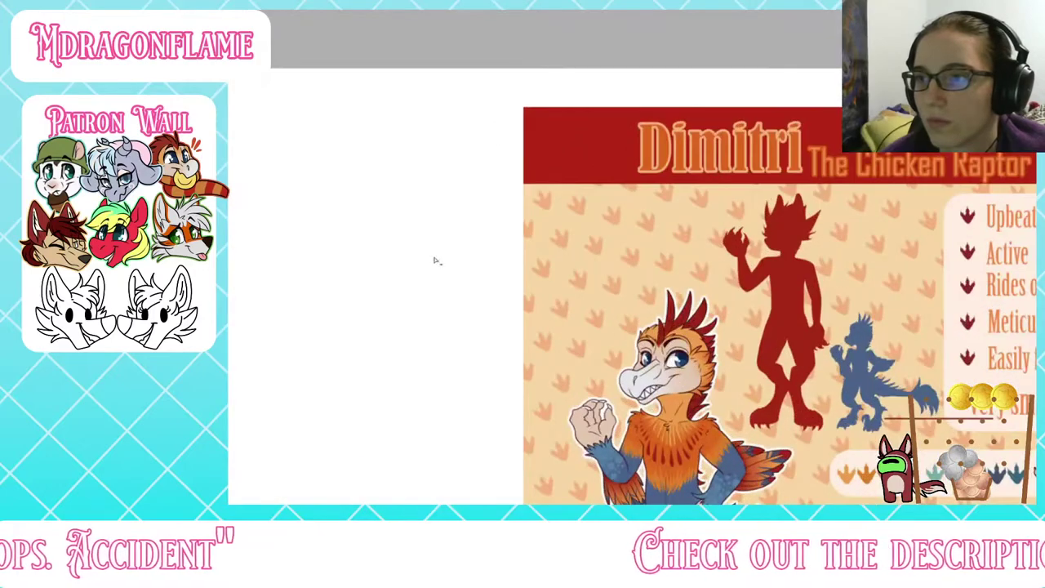
pyautogui.scroll(5, 721, 310)
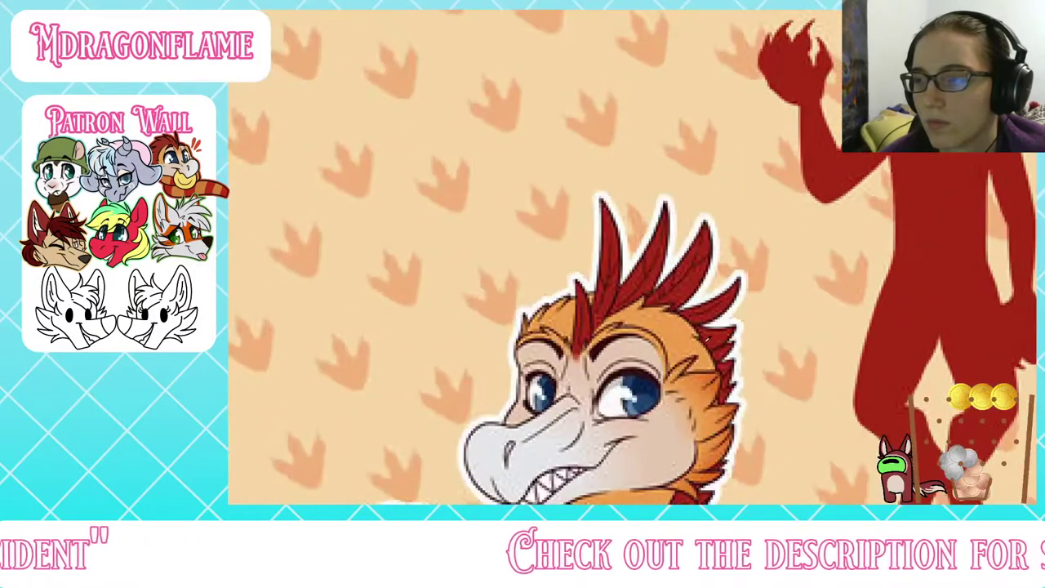
pyautogui.scroll(-5, 713, 315)
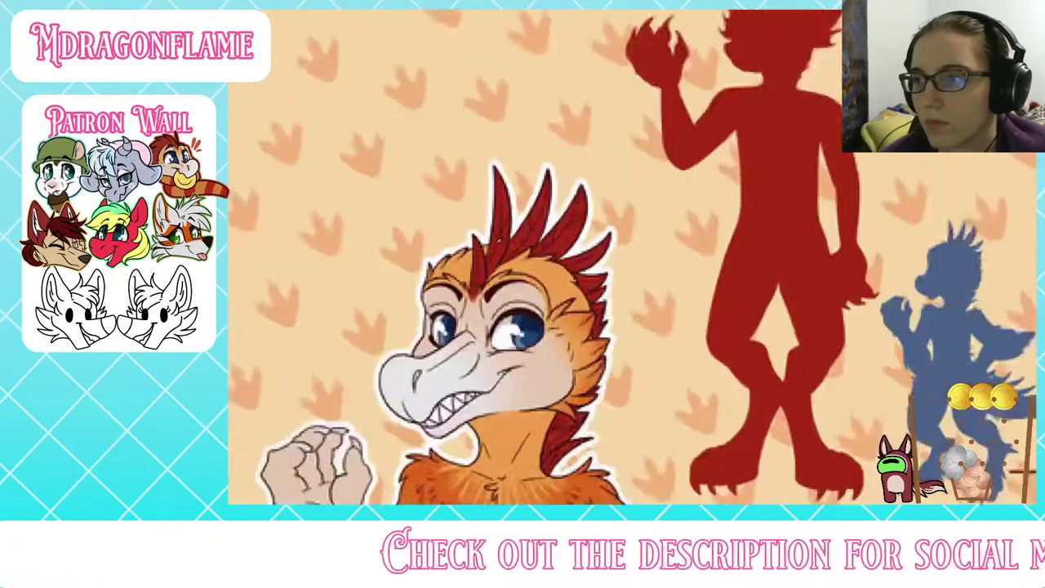
pyautogui.scroll(5, 585, 352)
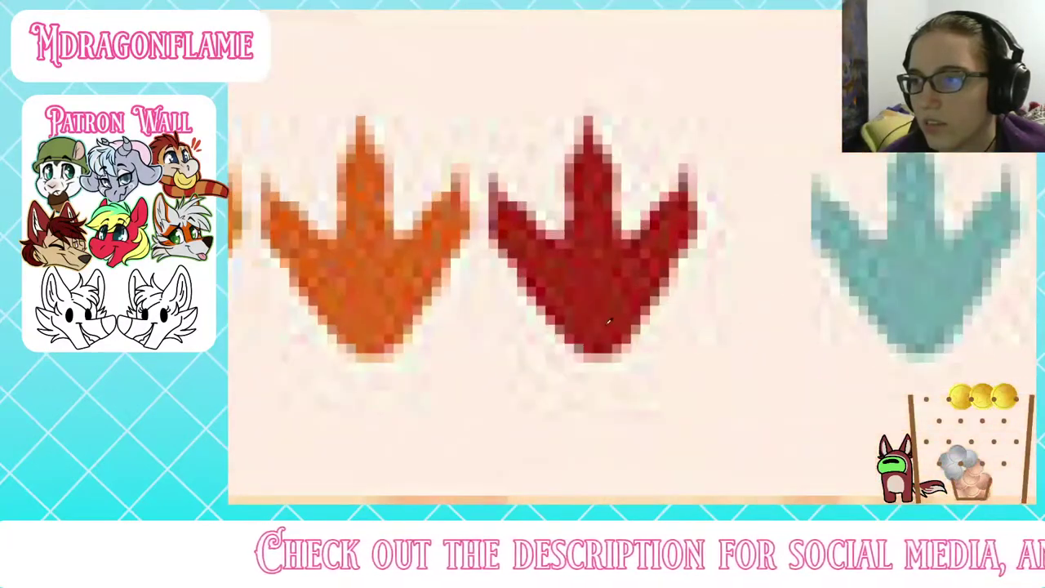
pyautogui.scroll(-8, 596, 276)
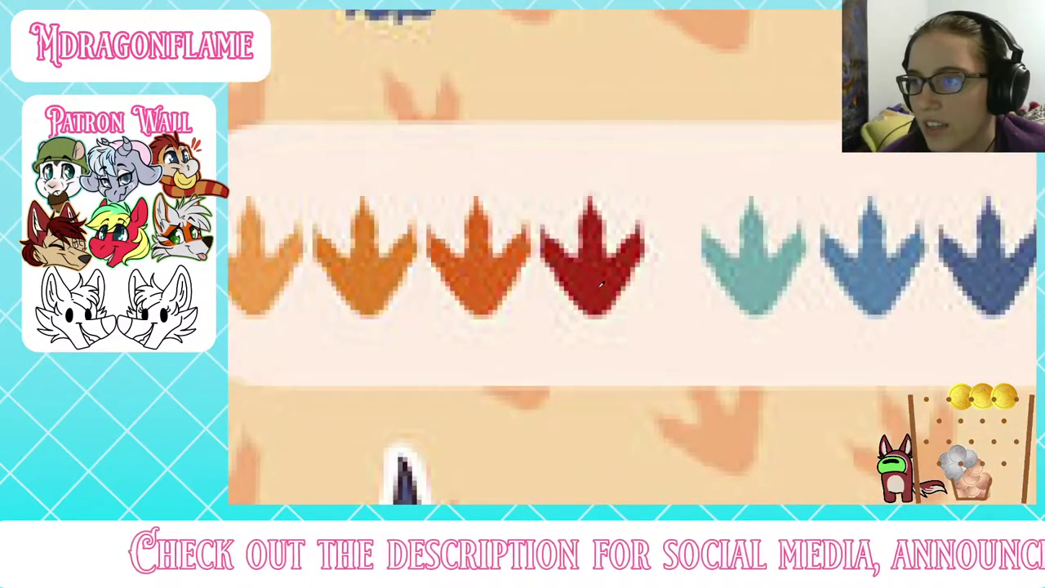
pyautogui.moveTo(367, 80); pyautogui.dragTo(546, 177, button='middle')
pyautogui.scroll(3, 457, 229)
pyautogui.scroll(4, 424, 199)
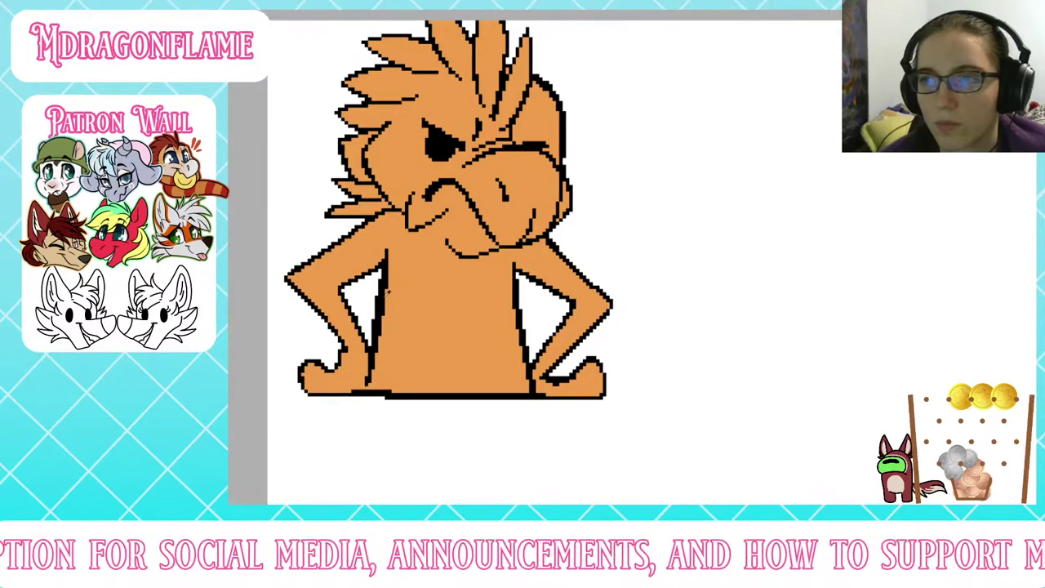
# Step: Check the bird's flat colour up close and undo the orange fill
pyautogui.moveTo(388, 293); pyautogui.dragTo(506, 477, button='middle')
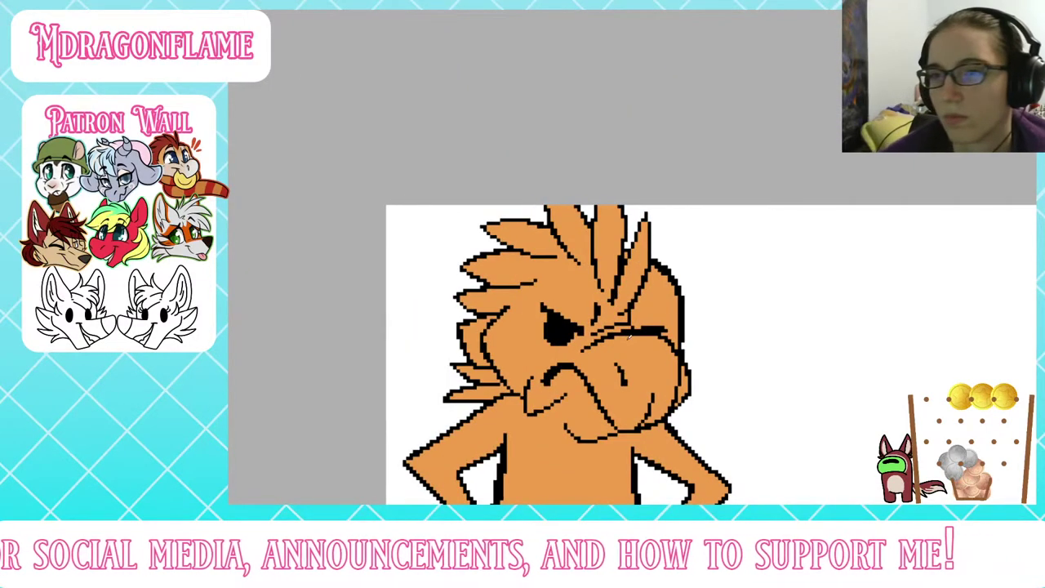
pyautogui.scroll(-5, 633, 272)
pyautogui.scroll(6, 633, 272)
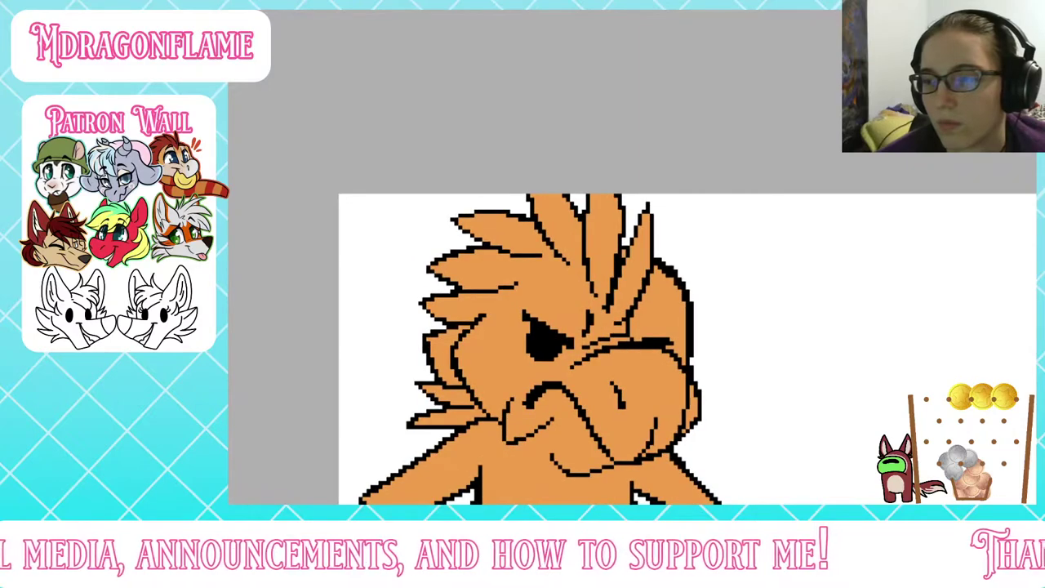
pyautogui.moveTo(817, 408); pyautogui.dragTo(814, 208, button='middle')
pyautogui.hotkey('ctrl', 'z')
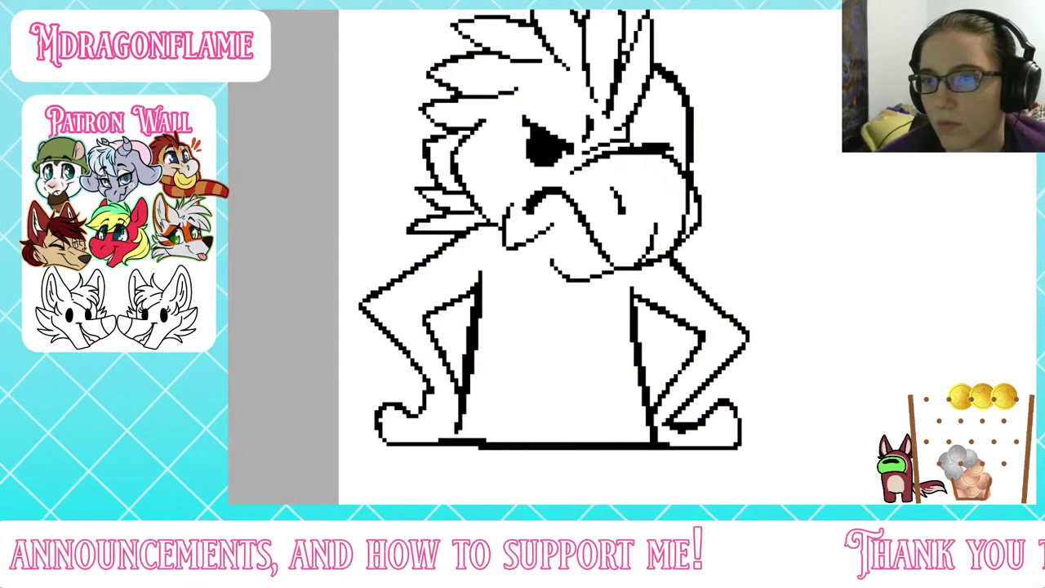
# Step: Select the three neck tufts, fill the rest of the bird with light orange and colour the tufts dark red
pyautogui.click(464, 219)
pyautogui.click(447, 200)
pyautogui.click(451, 141)
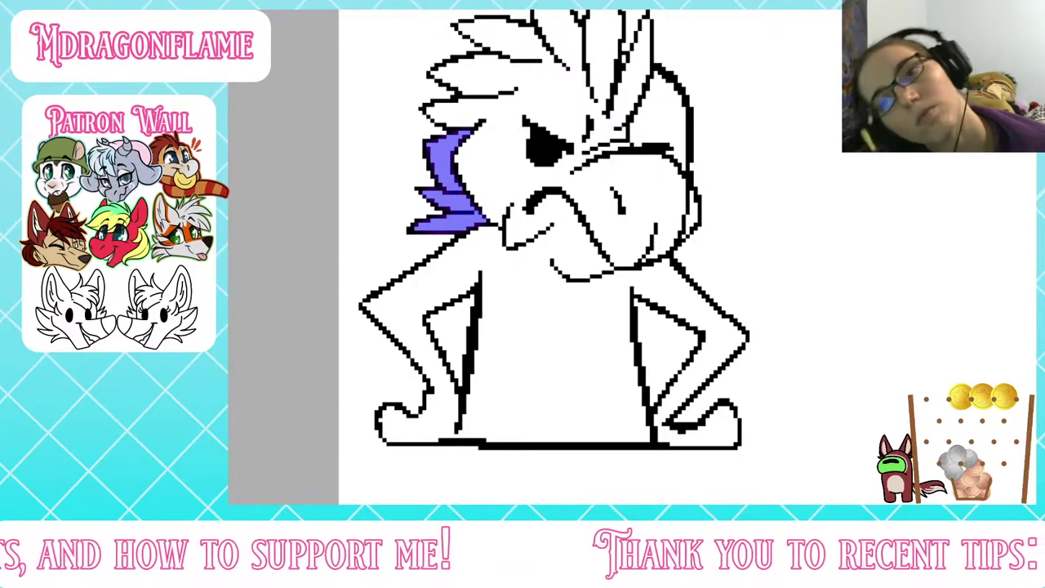
pyautogui.click(555, 359)
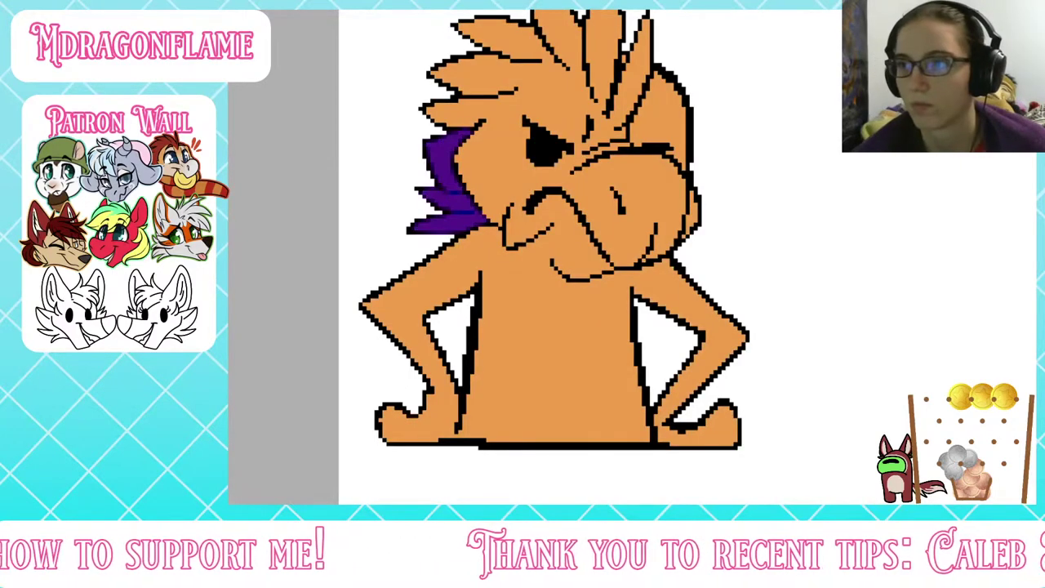
pyautogui.moveTo(572, 204)
pyautogui.mouseDown(button='middle')
pyautogui.moveTo(507, 463)
pyautogui.moveTo(700, 397)
pyautogui.moveTo(441, 333)
pyautogui.mouseUp(button='middle')
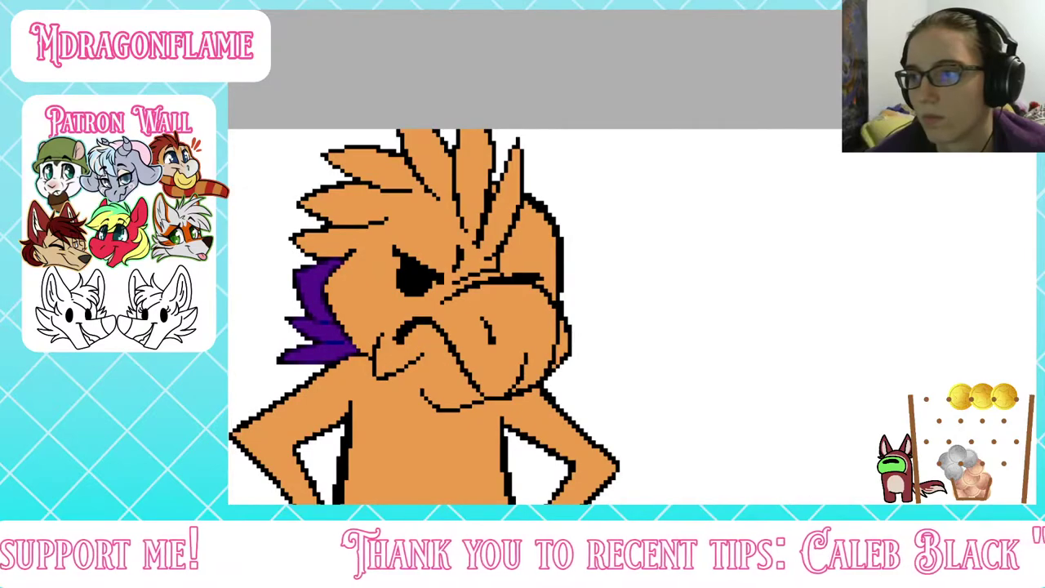
pyautogui.click(317, 302)
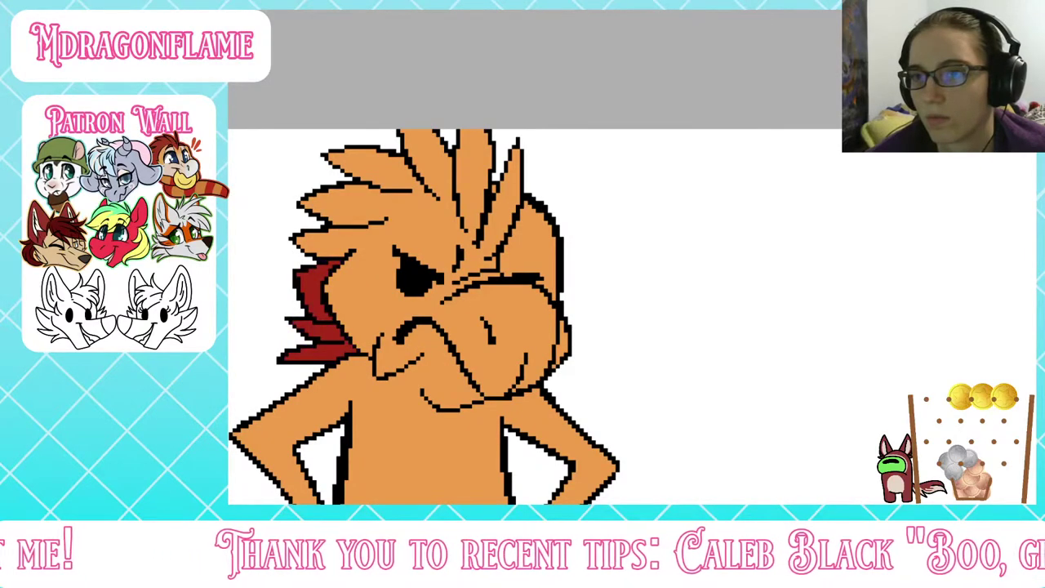
# Step: Outline the base of the head crest in dark red and fill all the crest feathers with the same red
pyautogui.moveTo(342, 254)
pyautogui.mouseDown()
pyautogui.moveTo(402, 206)
pyautogui.moveTo(444, 204)
pyautogui.moveTo(490, 255)
pyautogui.moveTo(517, 216)
pyautogui.moveTo(516, 145)
pyautogui.mouseUp()
pyautogui.moveTo(488, 205); pyautogui.dragTo(490, 134)
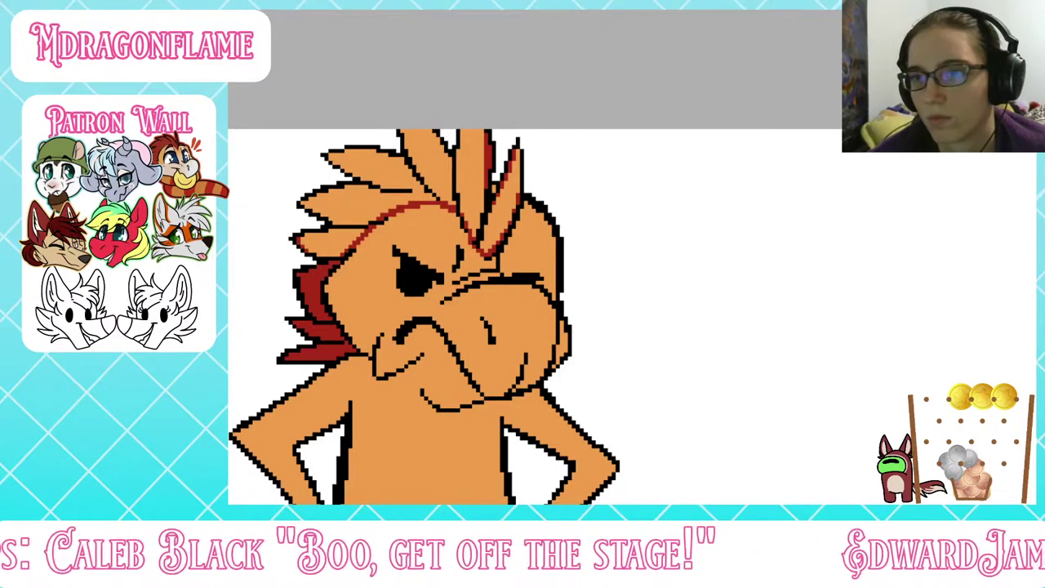
pyautogui.click(361, 207)
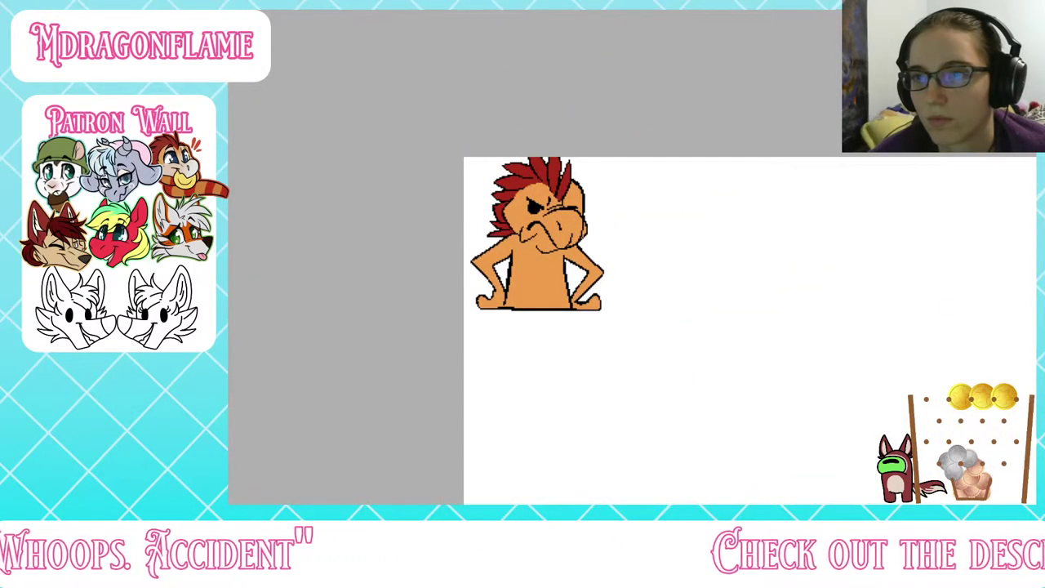
# Step: Paint both of the bird's hands, down to the wrists, in pale beige
pyautogui.moveTo(484, 363)
pyautogui.mouseDown()
pyautogui.moveTo(542, 335)
pyautogui.moveTo(490, 361)
pyautogui.moveTo(552, 365)
pyautogui.mouseUp()
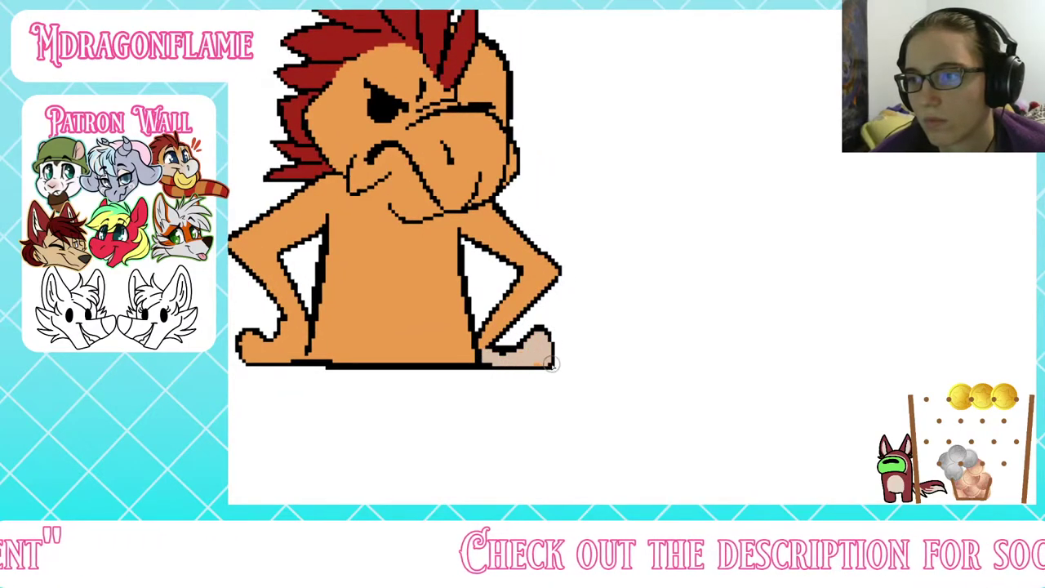
pyautogui.moveTo(278, 331)
pyautogui.mouseDown()
pyautogui.moveTo(307, 320)
pyautogui.moveTo(278, 374)
pyautogui.moveTo(263, 326)
pyautogui.moveTo(302, 334)
pyautogui.moveTo(236, 351)
pyautogui.moveTo(295, 340)
pyautogui.moveTo(242, 347)
pyautogui.moveTo(286, 338)
pyautogui.moveTo(261, 351)
pyautogui.mouseUp()
pyautogui.scroll(-2, 632, 257)
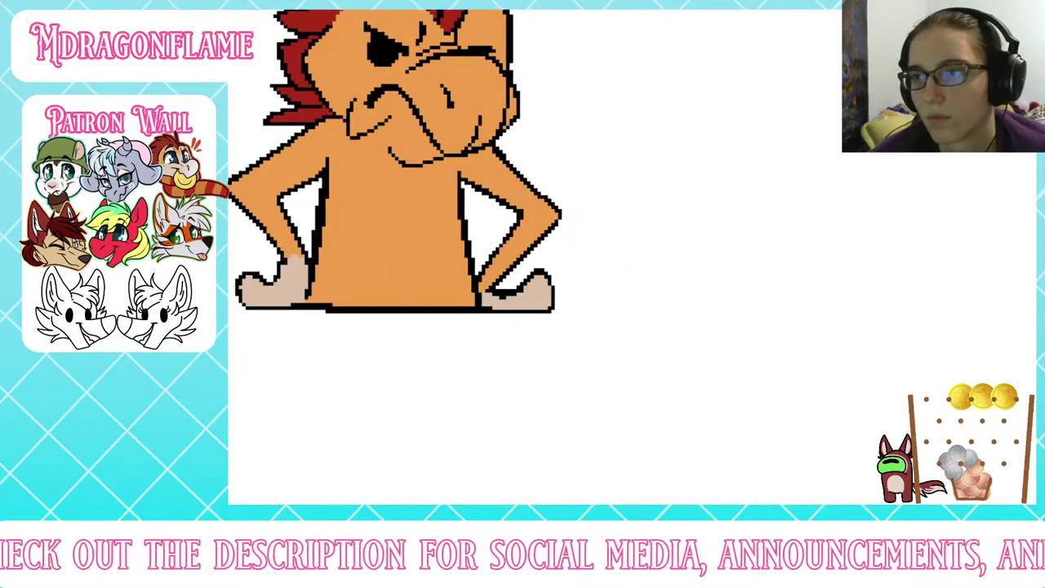
# Step: Paint the beak, the lower jaw and the cheek area around the eye in pale beige, keeping the forehead orange
pyautogui.moveTo(522, 196); pyautogui.dragTo(467, 423)
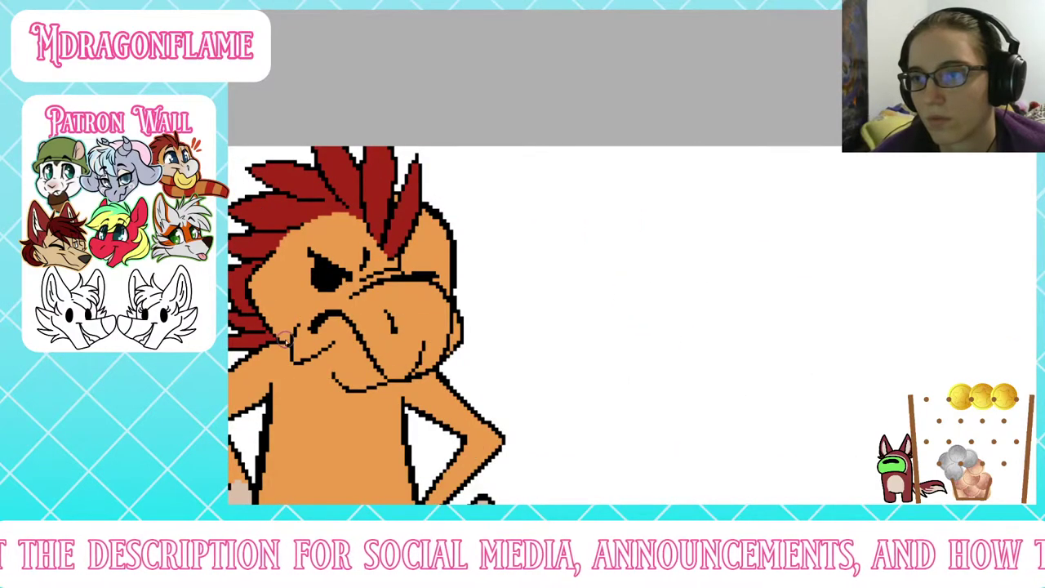
pyautogui.moveTo(279, 333)
pyautogui.mouseDown()
pyautogui.moveTo(282, 276)
pyautogui.moveTo(304, 255)
pyautogui.moveTo(360, 272)
pyautogui.moveTo(384, 254)
pyautogui.moveTo(447, 289)
pyautogui.moveTo(451, 330)
pyautogui.moveTo(426, 367)
pyautogui.moveTo(366, 386)
pyautogui.moveTo(292, 353)
pyautogui.moveTo(282, 333)
pyautogui.mouseUp()
pyautogui.click(303, 295)
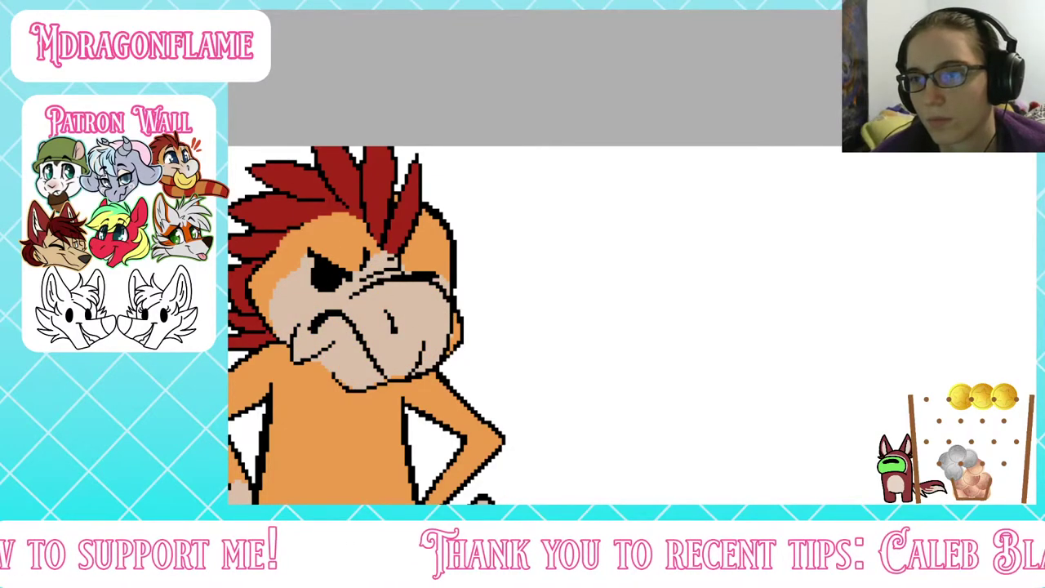
pyautogui.moveTo(939, 481)
pyautogui.mouseDown()
pyautogui.moveTo(734, 392)
pyautogui.moveTo(245, 286)
pyautogui.moveTo(816, 123)
pyautogui.moveTo(759, 245)
pyautogui.mouseUp()
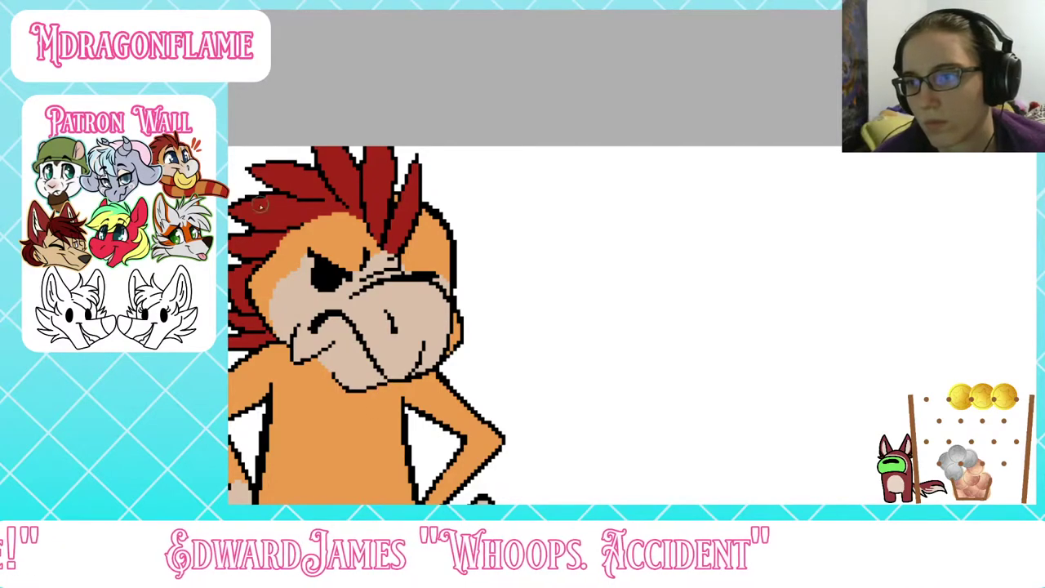
# Step: Check the raptor's chest markings on the reference sheet and draw a curved dark-orange bib outline below the bird's beak
pyautogui.scroll(-4, 634, 266)
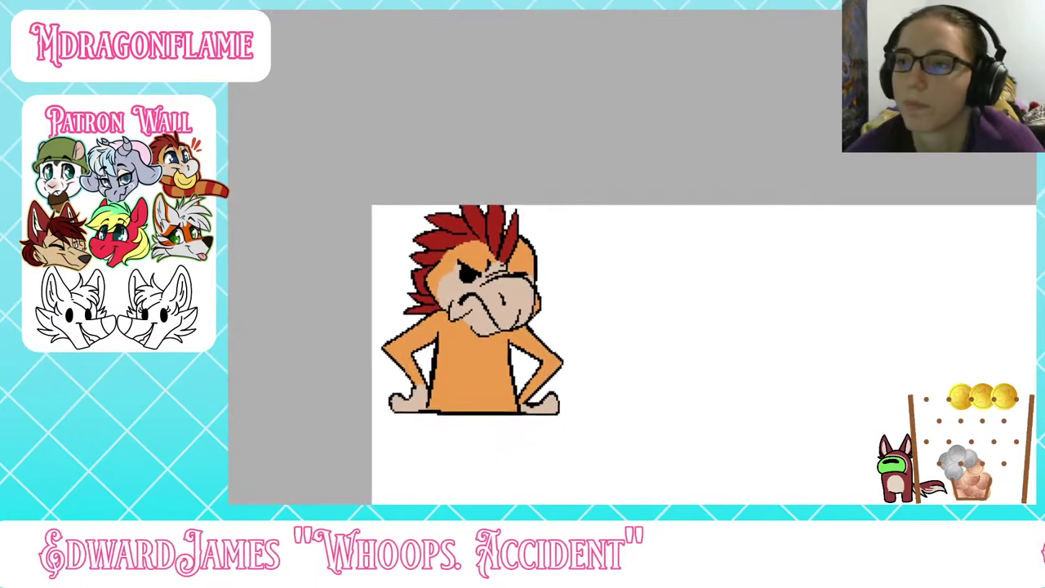
pyautogui.hotkey('ctrl', 'Tab')
pyautogui.moveTo(816, 274); pyautogui.dragTo(888, 100)
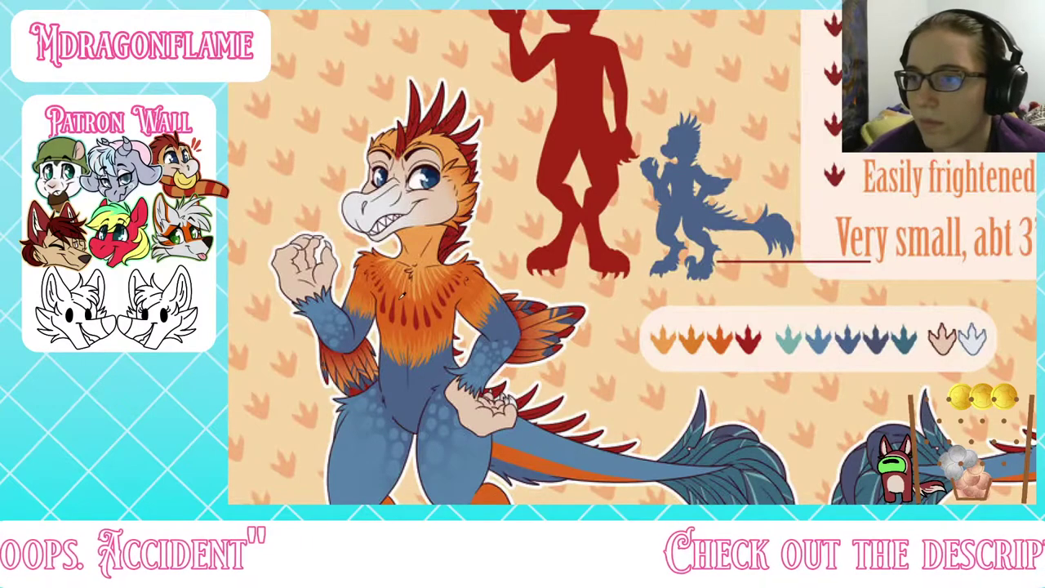
pyautogui.hotkey('alt', 'Tab')
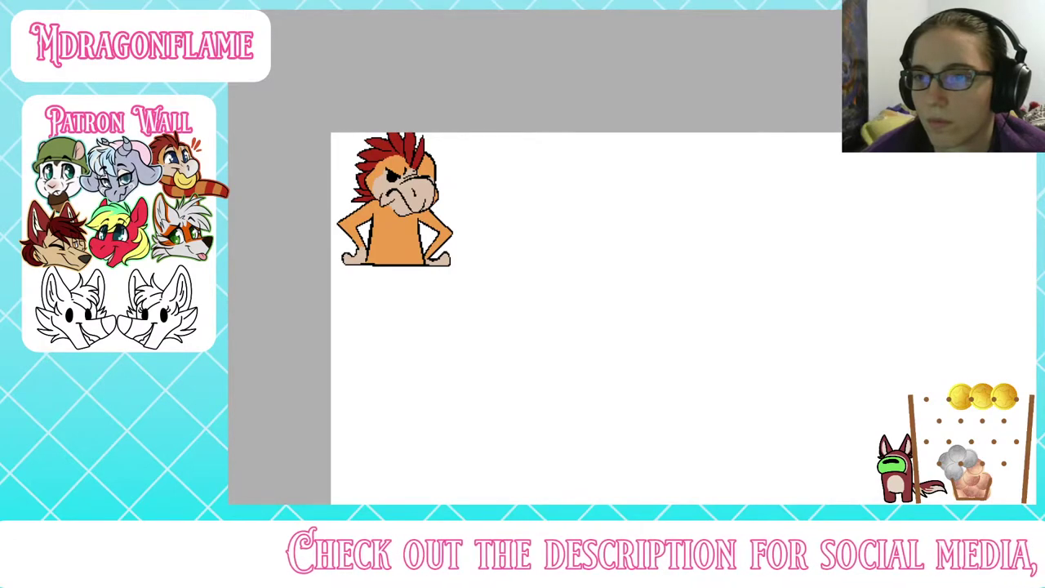
pyautogui.scroll(3, 633, 262)
pyautogui.moveTo(245, 163); pyautogui.dragTo(637, 402)
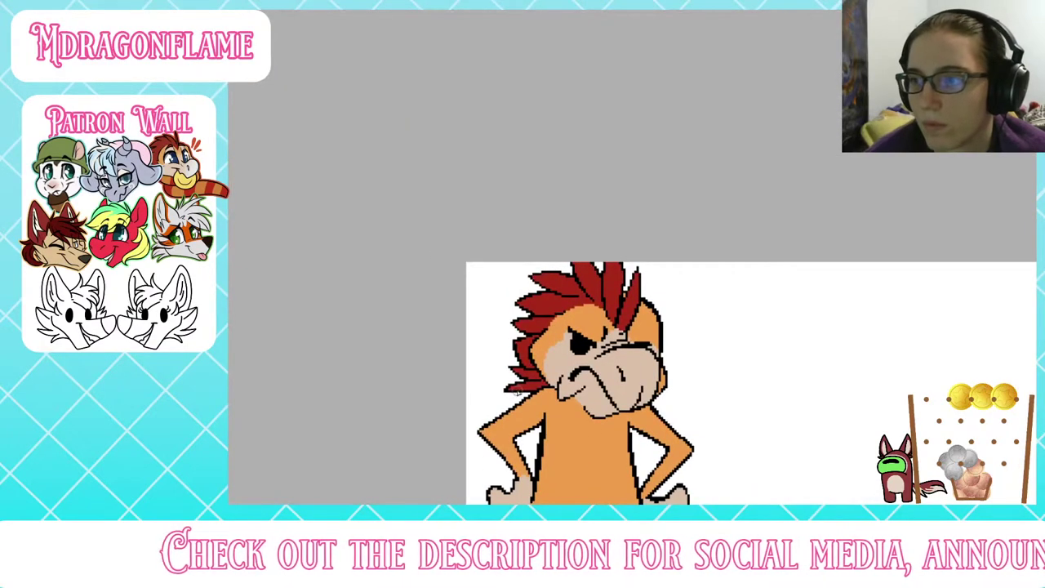
pyautogui.moveTo(529, 398)
pyautogui.mouseDown()
pyautogui.moveTo(571, 460)
pyautogui.moveTo(618, 439)
pyautogui.mouseUp()
pyautogui.hotkey('ctrl', 'z')
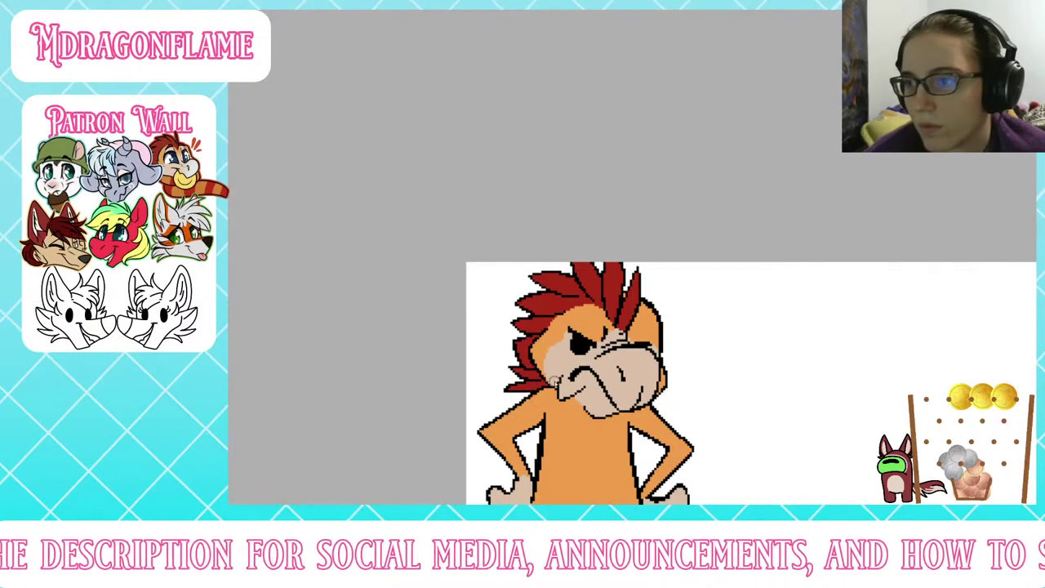
pyautogui.moveTo(555, 395)
pyautogui.mouseDown()
pyautogui.moveTo(563, 430)
pyautogui.moveTo(604, 441)
pyautogui.moveTo(625, 412)
pyautogui.mouseUp()
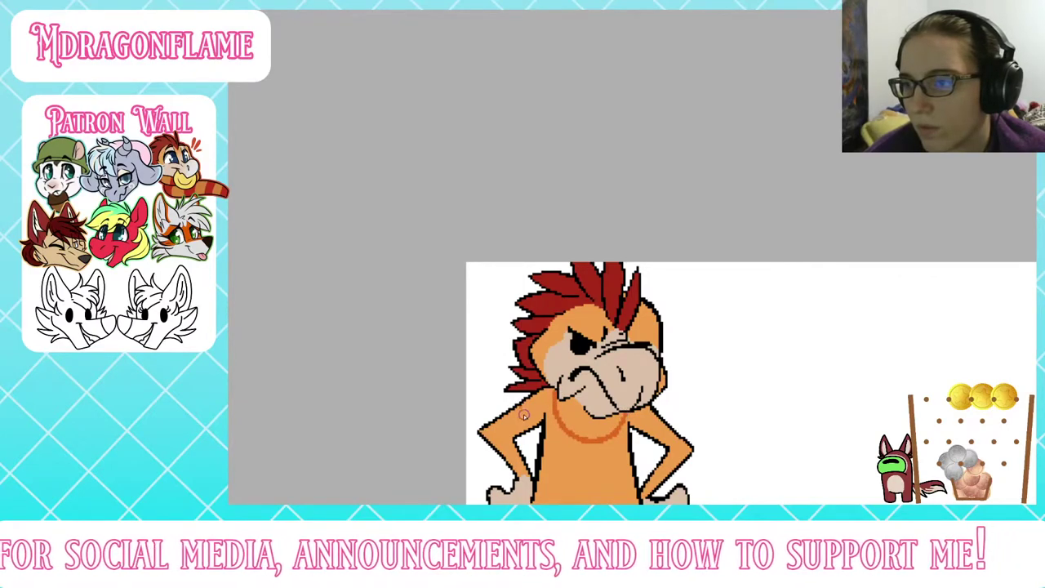
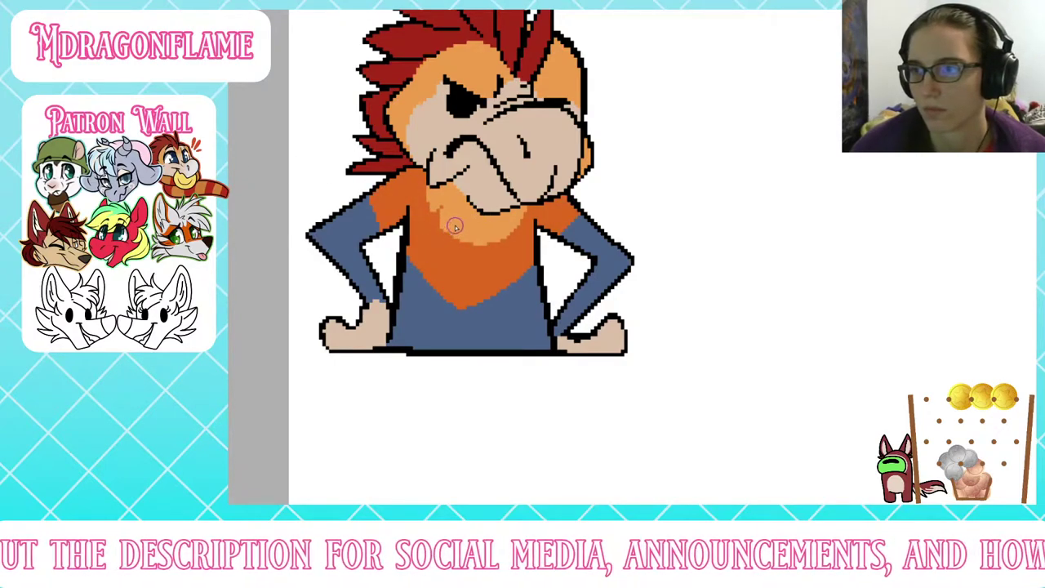
# Step: Break up the lower edges of the light-orange bib and the dark-orange chest patch with jagged feather strokes
pyautogui.moveTo(492, 230)
pyautogui.mouseDown()
pyautogui.moveTo(492, 254)
pyautogui.moveTo(514, 244)
pyautogui.mouseUp()
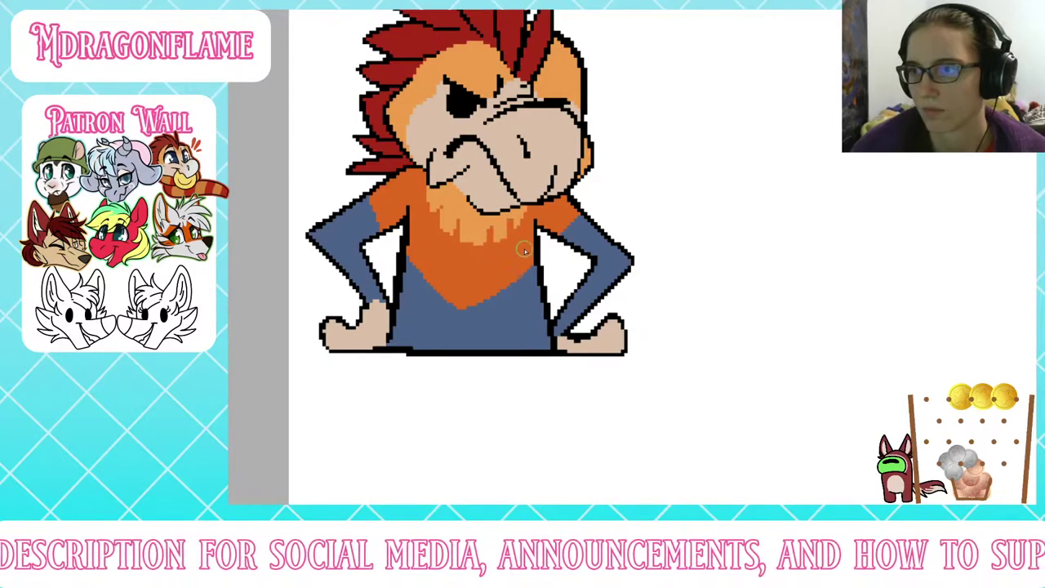
pyautogui.moveTo(415, 279)
pyautogui.mouseDown()
pyautogui.moveTo(427, 303)
pyautogui.moveTo(437, 247)
pyautogui.mouseUp()
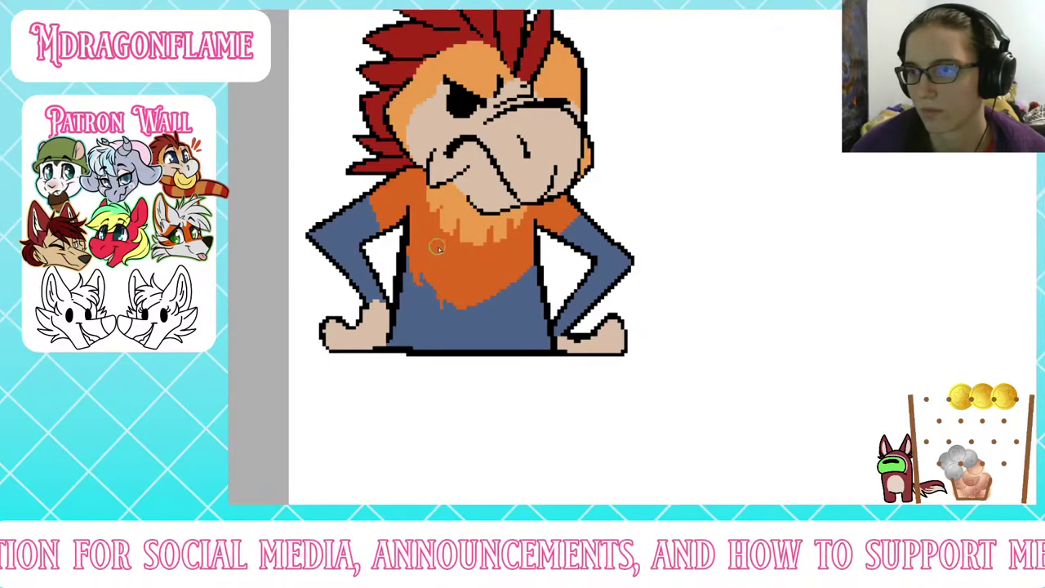
pyautogui.moveTo(484, 312)
pyautogui.mouseDown()
pyautogui.moveTo(507, 250)
pyautogui.moveTo(513, 297)
pyautogui.moveTo(498, 274)
pyautogui.mouseUp()
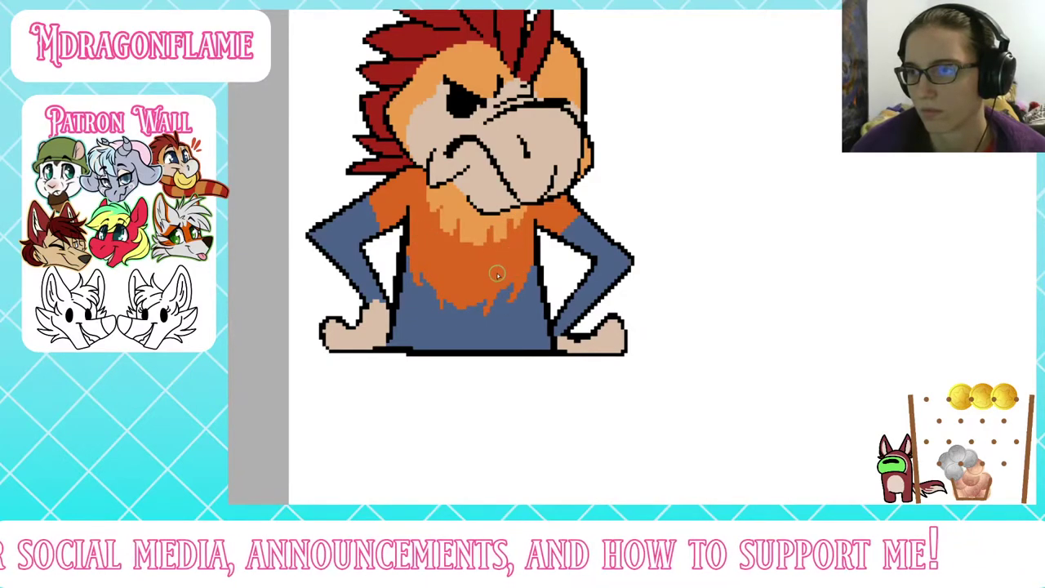
pyautogui.moveTo(449, 304)
pyautogui.mouseDown()
pyautogui.moveTo(460, 315)
pyautogui.moveTo(470, 303)
pyautogui.mouseUp()
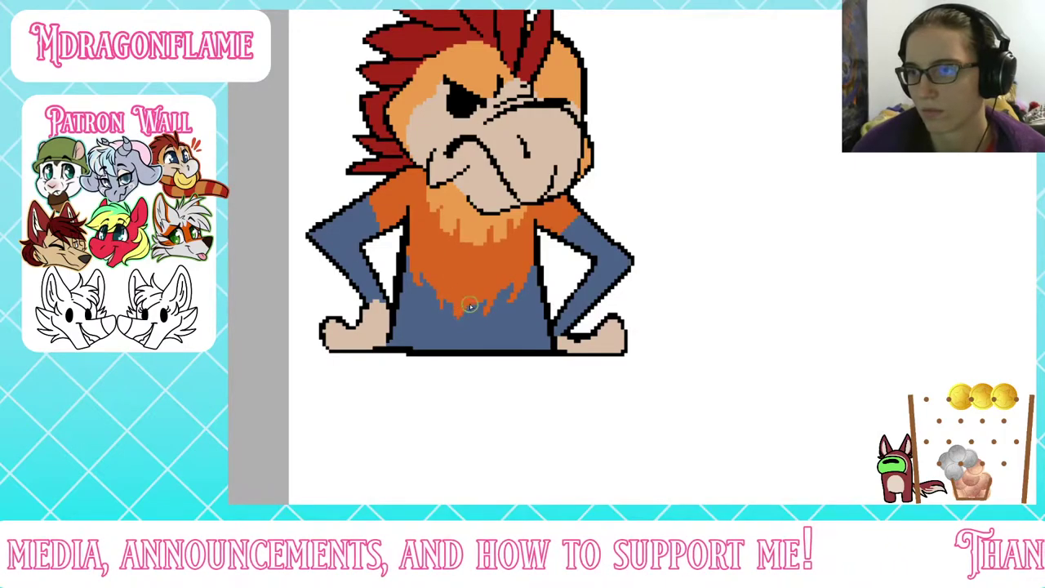
# Step: Undo the mid-orange shading strokes along the lower edge of the chest patch
pyautogui.hotkey('ctrl', 'Tab')
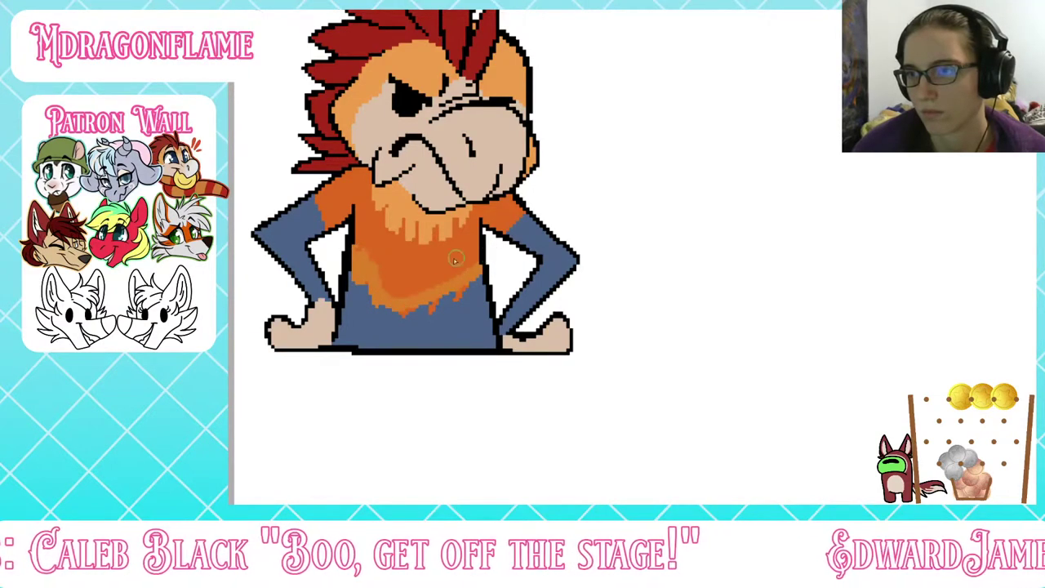
pyautogui.hotkey('ctrl', 'z')
pyautogui.hotkey('ctrl', 'z')
pyautogui.hotkey('ctrl', 'z')
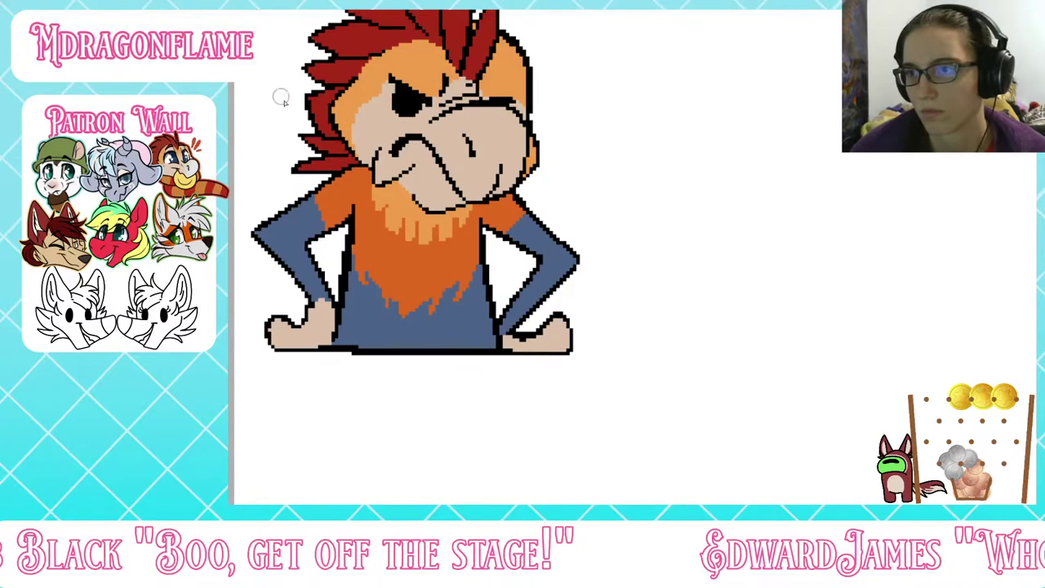
# Step: Paint a mid-orange feather fringe along the lower edge of the chest patch and onto the shoulders
pyautogui.click(216, 245)
pyautogui.click(216, 245)
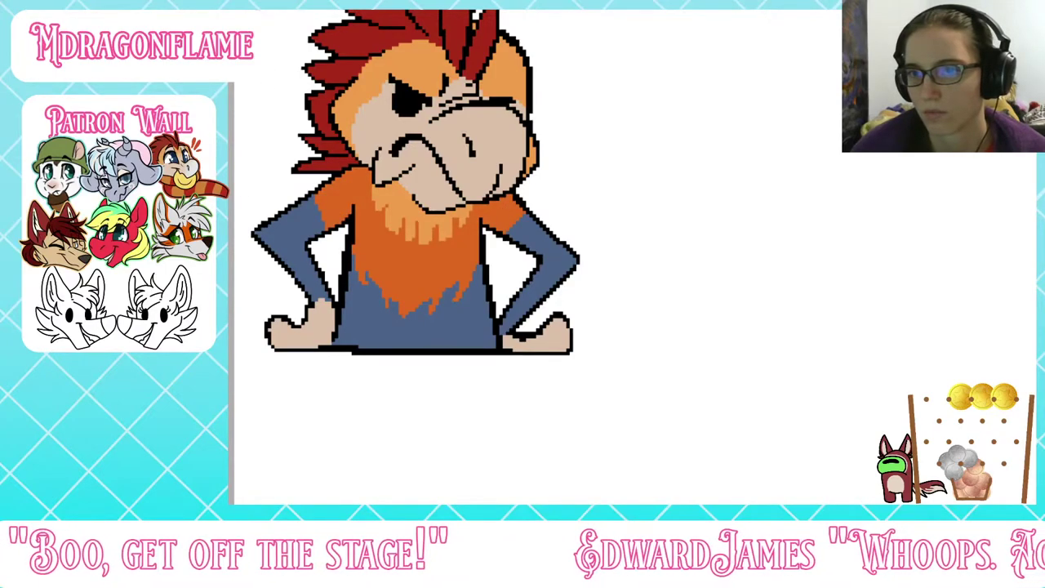
pyautogui.moveTo(352, 255)
pyautogui.mouseDown()
pyautogui.moveTo(388, 296)
pyautogui.moveTo(425, 305)
pyautogui.moveTo(487, 252)
pyautogui.mouseUp()
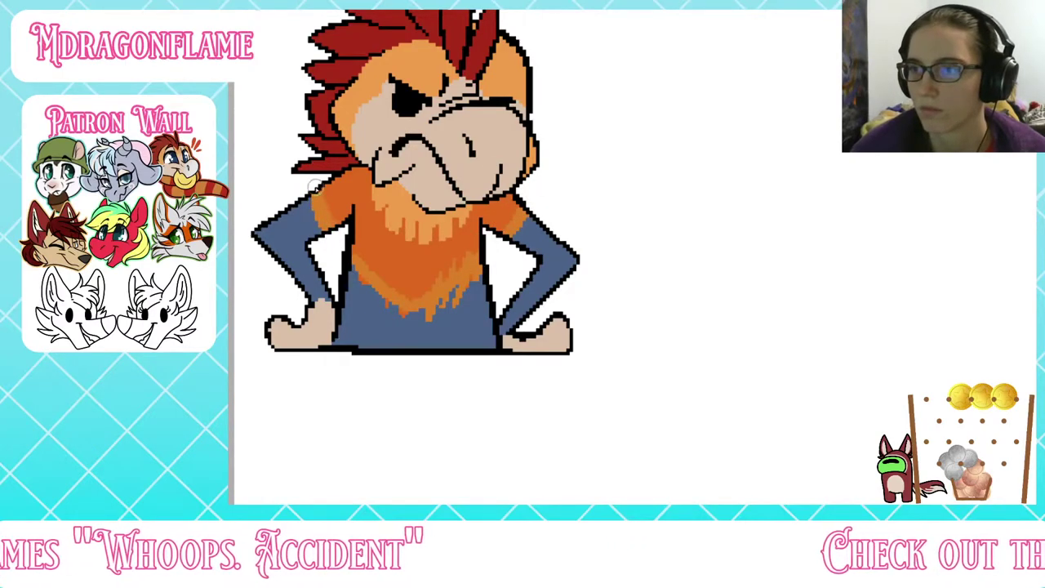
pyautogui.moveTo(335, 210)
pyautogui.mouseDown()
pyautogui.moveTo(315, 219)
pyautogui.moveTo(308, 209)
pyautogui.moveTo(327, 185)
pyautogui.moveTo(320, 204)
pyautogui.mouseUp()
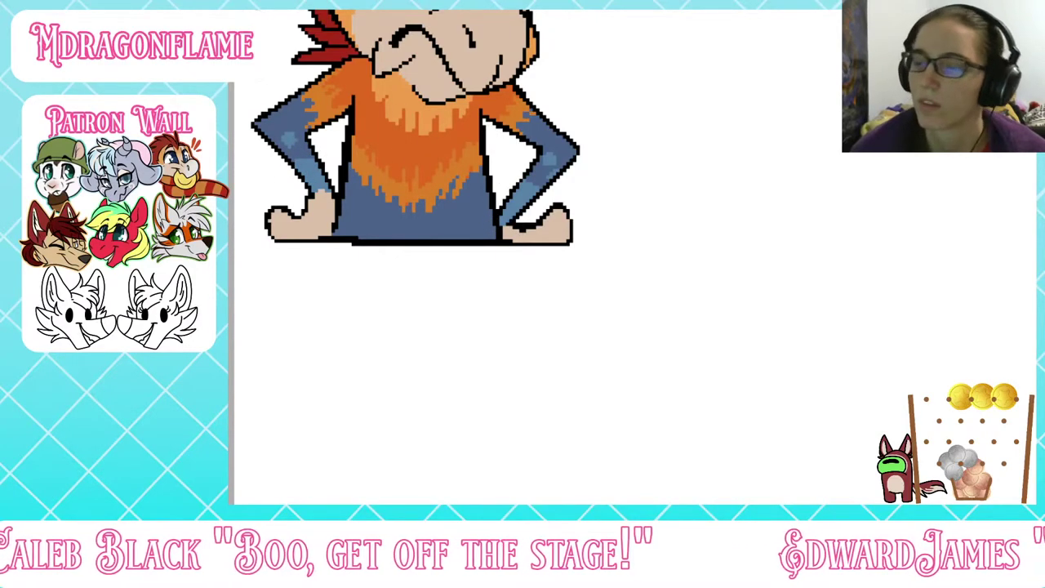
# Step: Add a small white highlight to the bird's eye and compare the whole bird with the reference sheet
pyautogui.moveTo(571, 143); pyautogui.dragTo(516, 276)
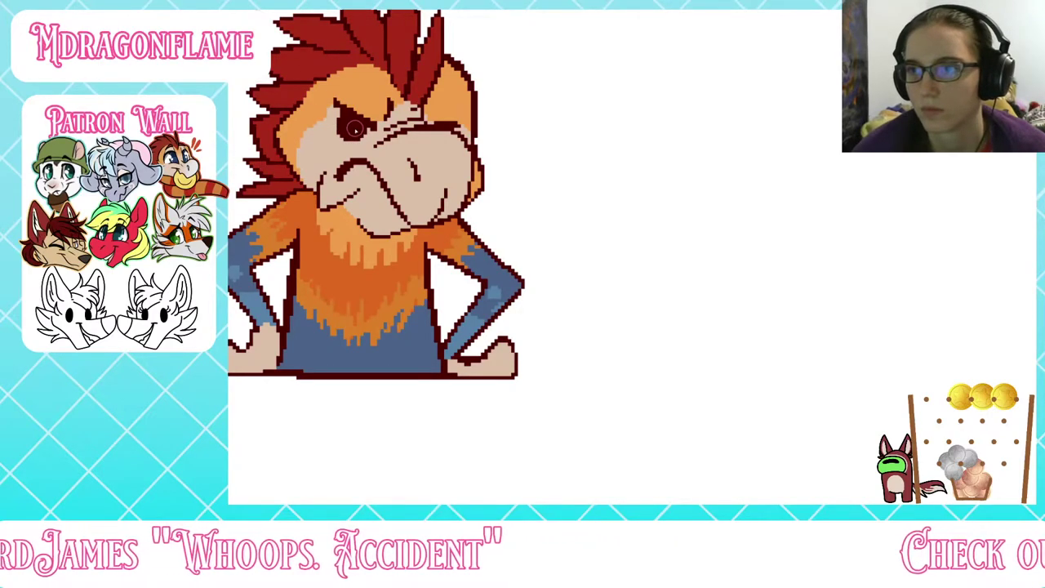
pyautogui.moveTo(358, 128); pyautogui.dragTo(357, 122)
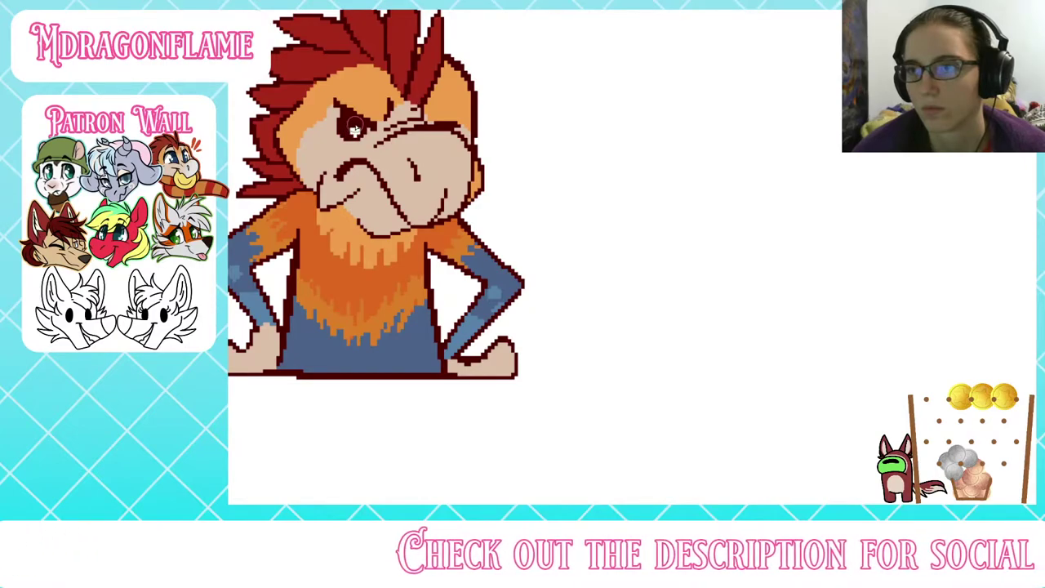
pyautogui.scroll(-8, 630, 278)
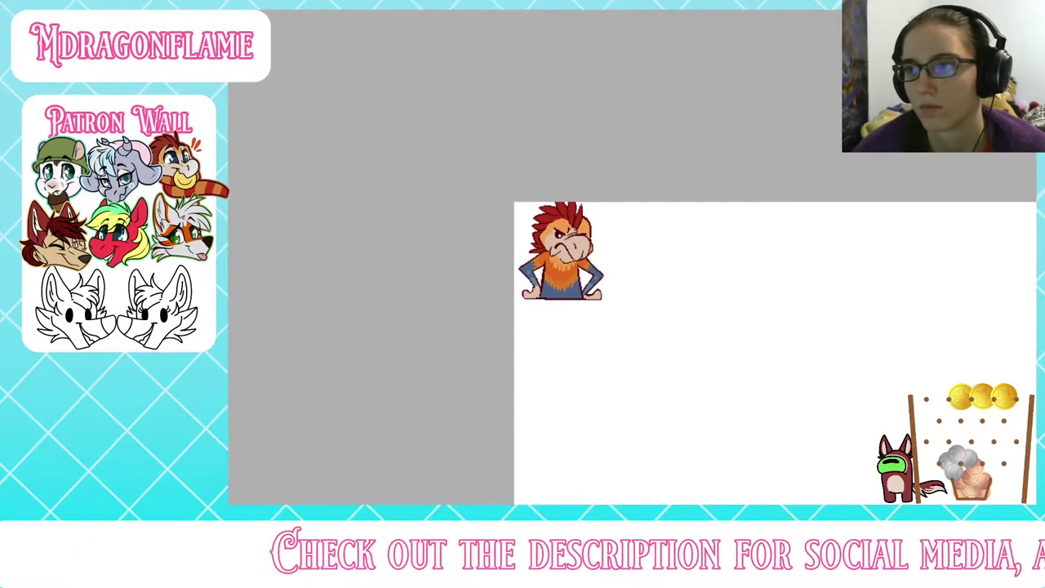
pyautogui.moveTo(630, 277); pyautogui.dragTo(401, 217, button='middle')
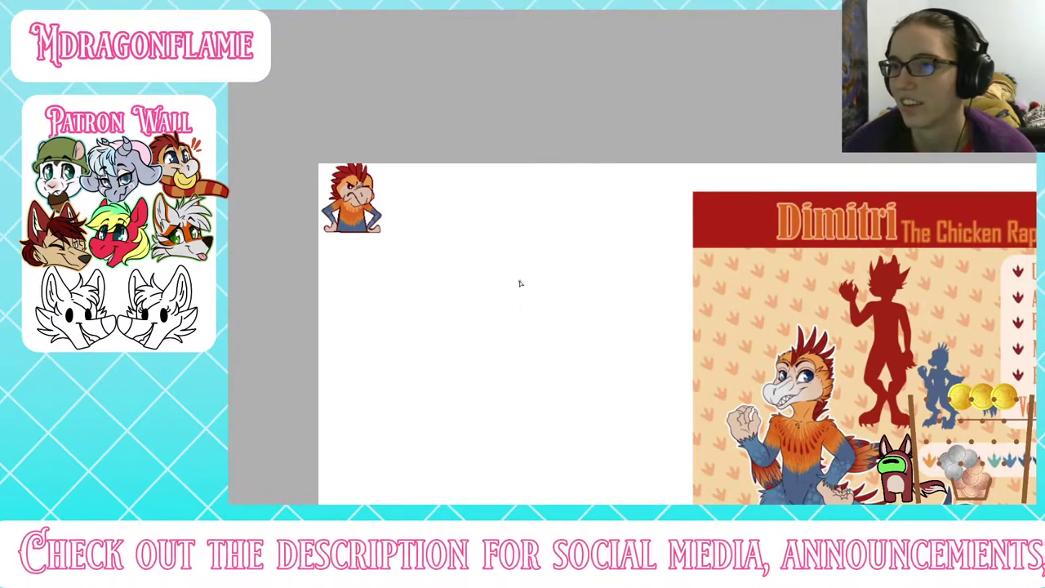
pyautogui.scroll(-5, 444, 196)
pyautogui.scroll(4, 435, 204)
pyautogui.scroll(1, 435, 203)
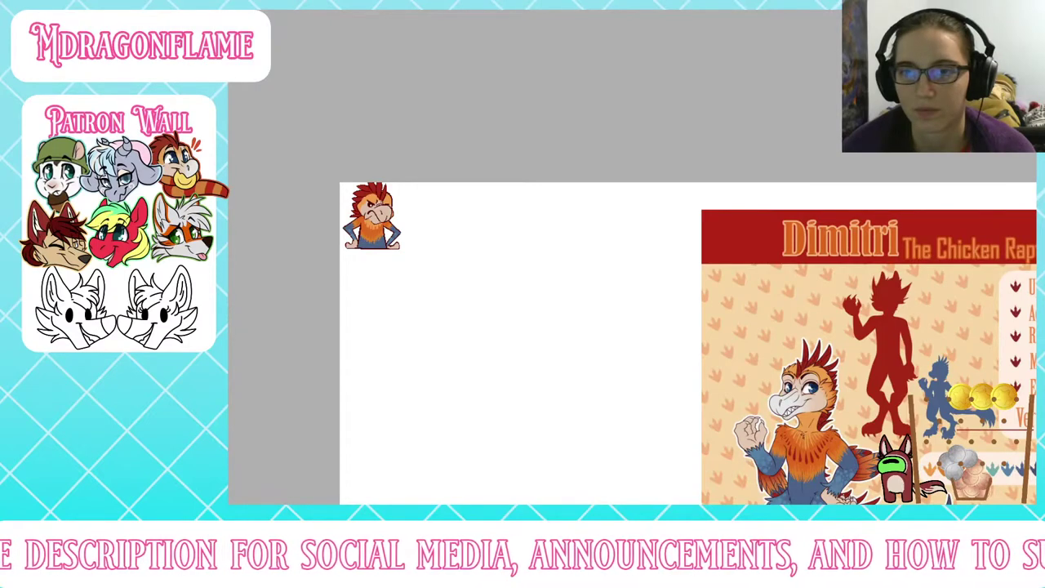
# Step: Bring up the pink square background behind the bird and undo and redo the last change to compare
pyautogui.hotkey('ctrl', 'z')
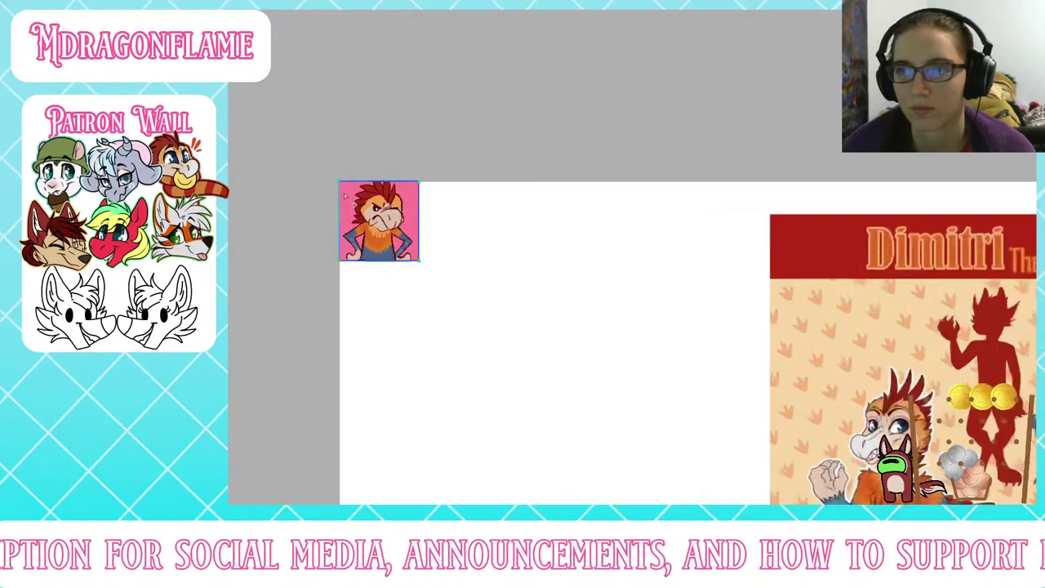
pyautogui.scroll(3, 351, 198)
pyautogui.scroll(-1, 411, 213)
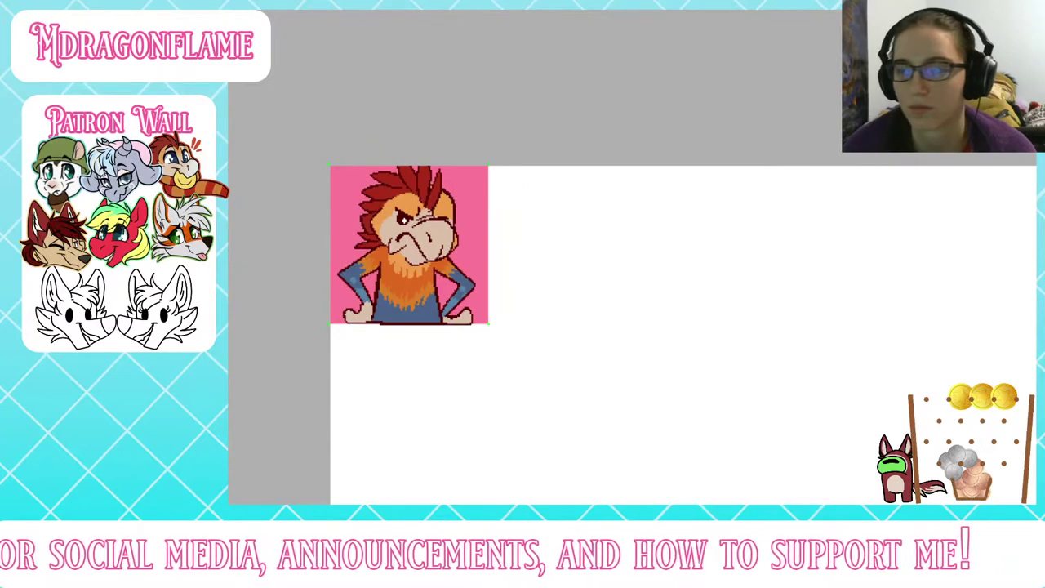
pyautogui.hotkey('ctrl', 'z')
pyautogui.hotkey('ctrl', 'y')
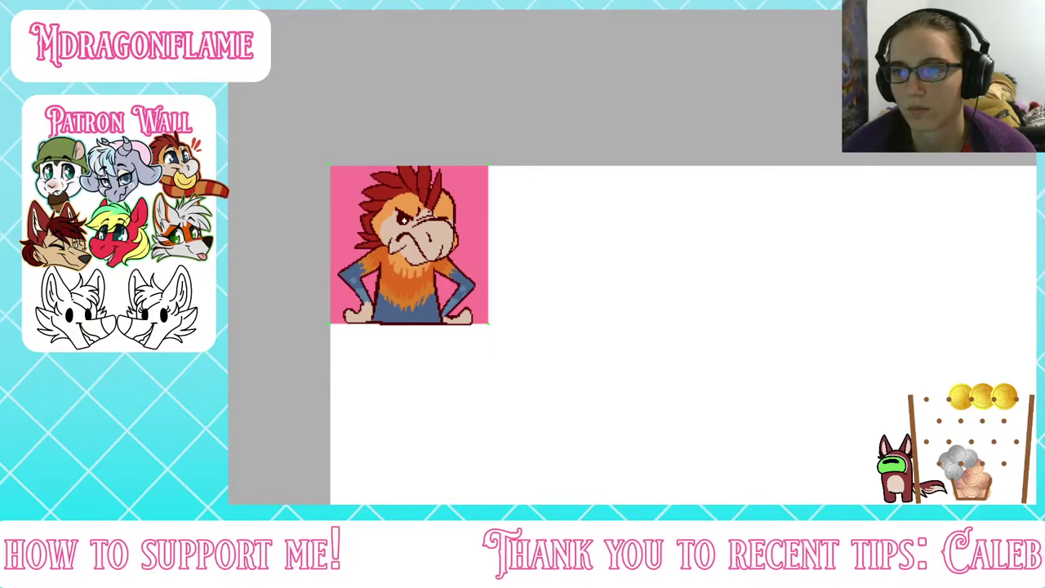
# Step: Remove the pink background and copy the finished bird onto its own small white square canvas
pyautogui.hotkey('ctrl', 'z')
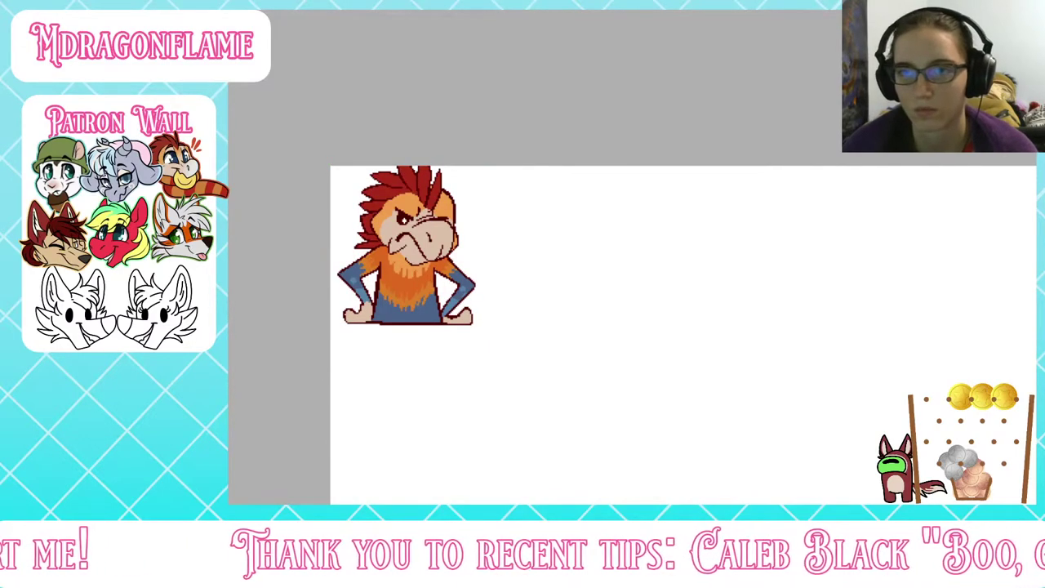
pyautogui.hotkey('ctrl', 'a')
pyautogui.hotkey('ctrl', 'd')
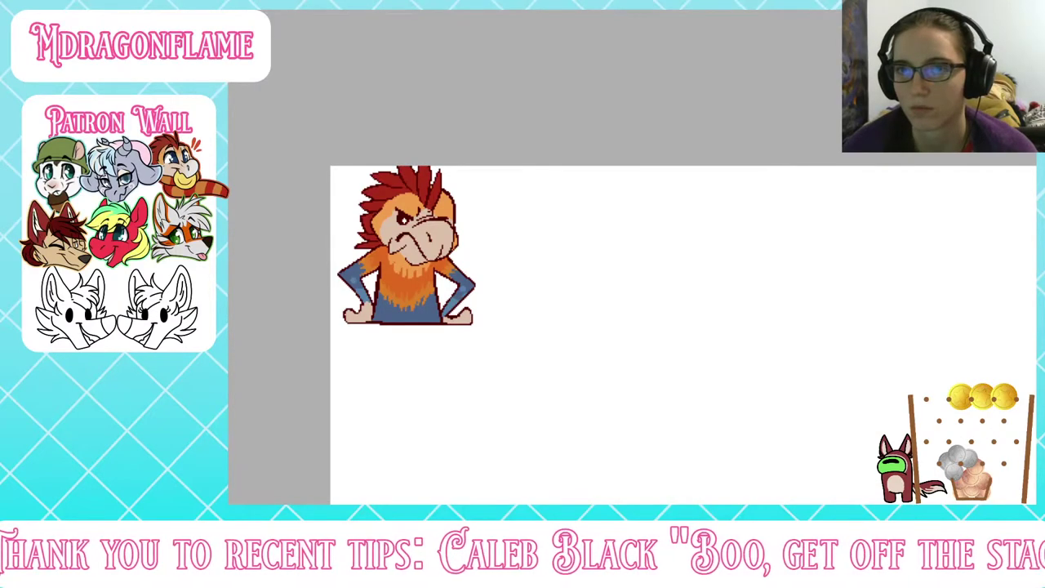
pyautogui.hotkey('ctrl', 'Tab')
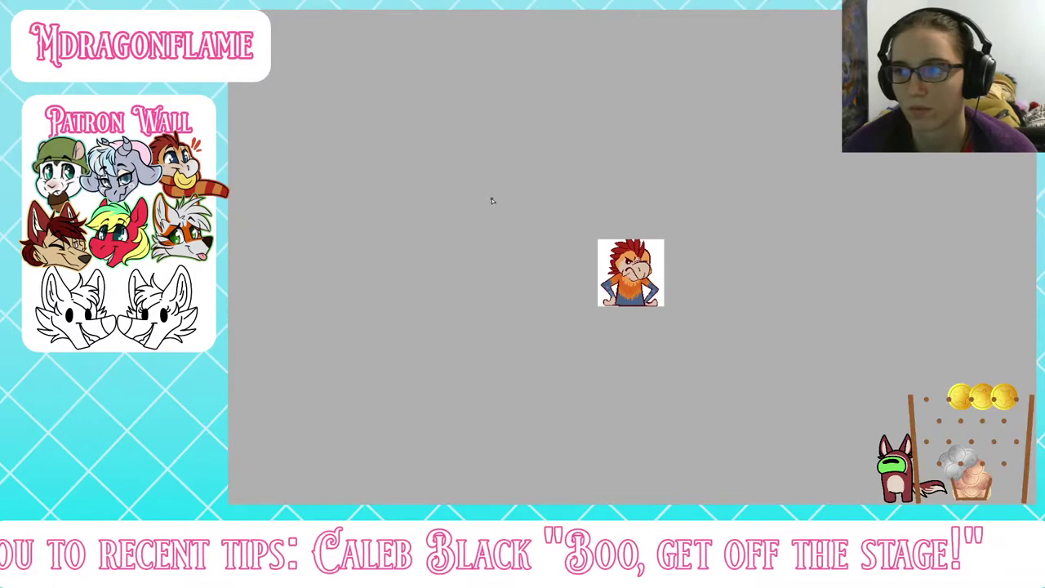
pyautogui.scroll(1, 664, 306)
pyautogui.scroll(1, 650, 215)
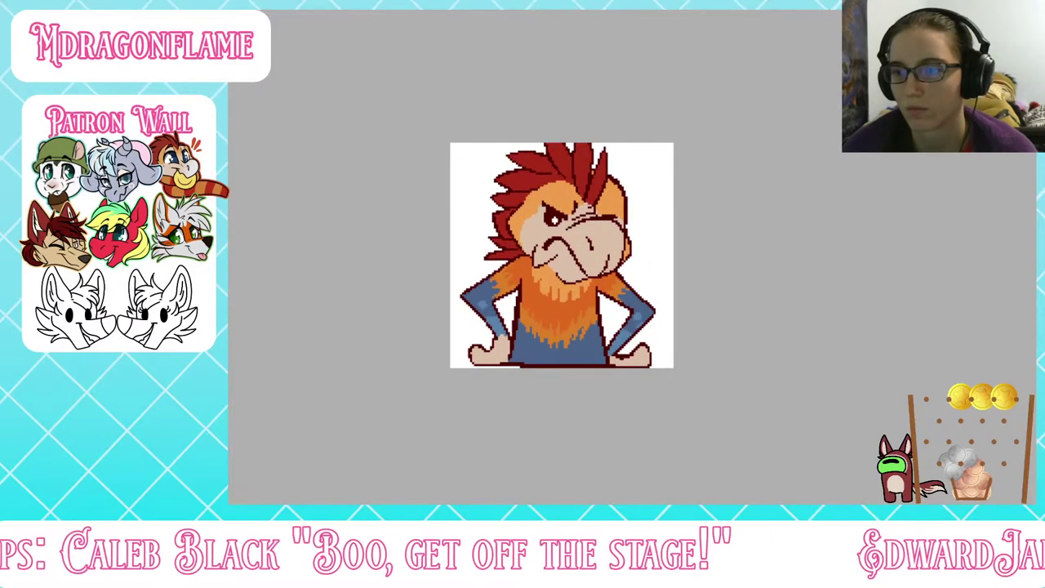
# Step: Compare the bird's copy with the original, crop its canvas narrower to the bird, and put black behind it
pyautogui.hotkey('ctrl', 'Tab')
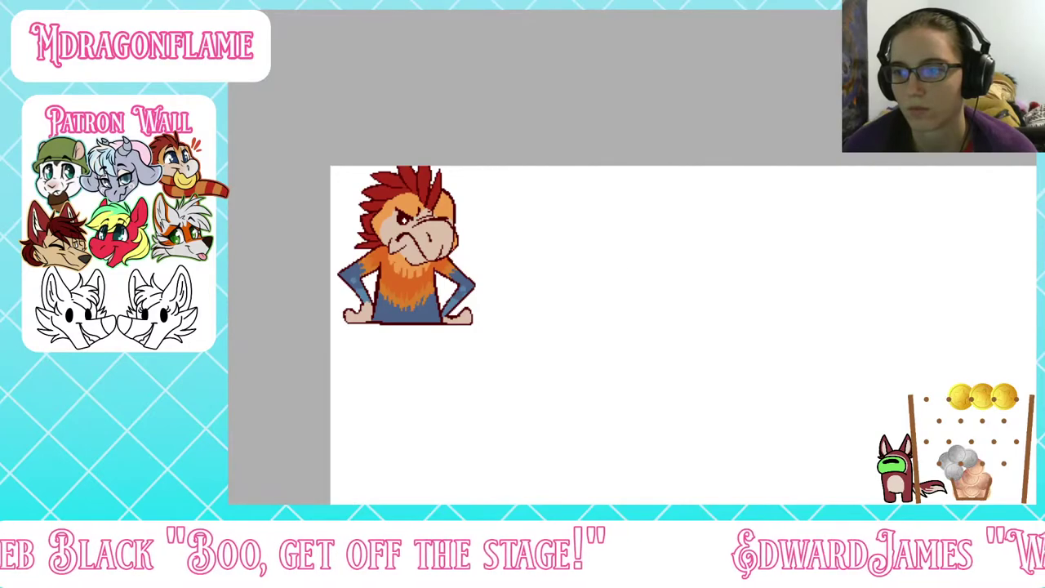
pyautogui.hotkey('ctrl', 'Tab')
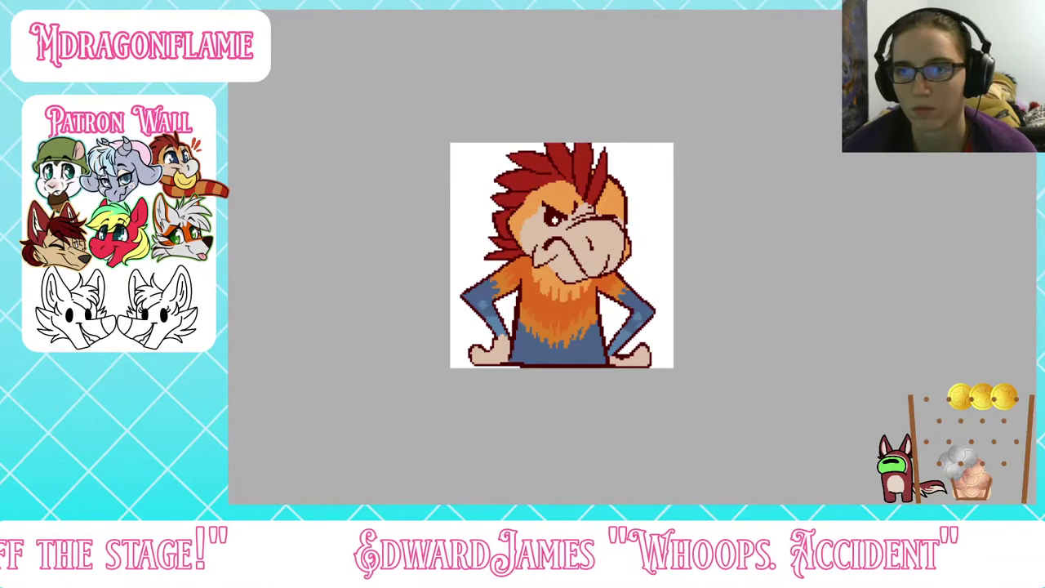
pyautogui.hotkey('ctrl', 'Tab')
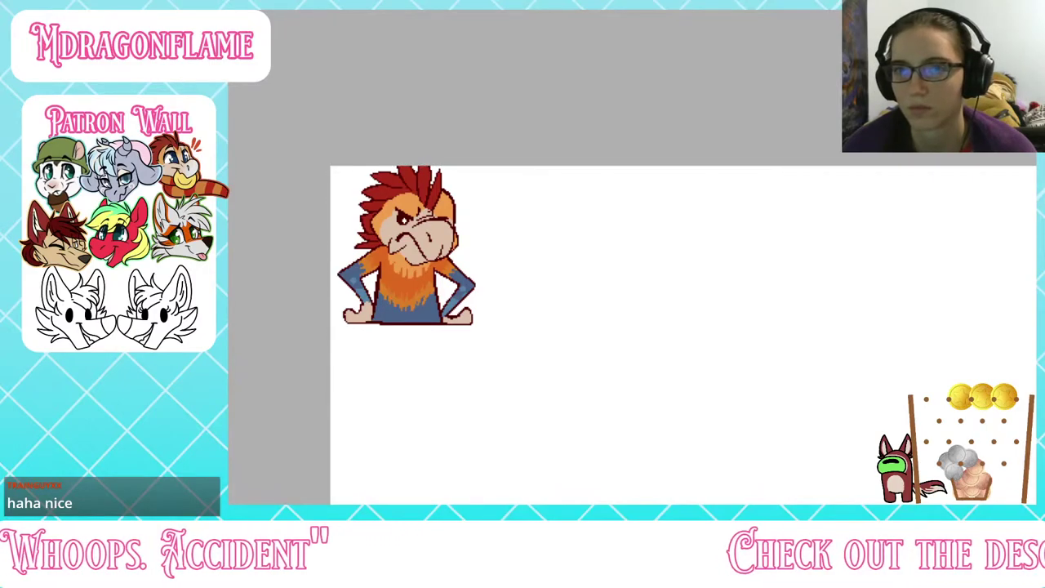
pyautogui.hotkey('ctrl', 'Tab')
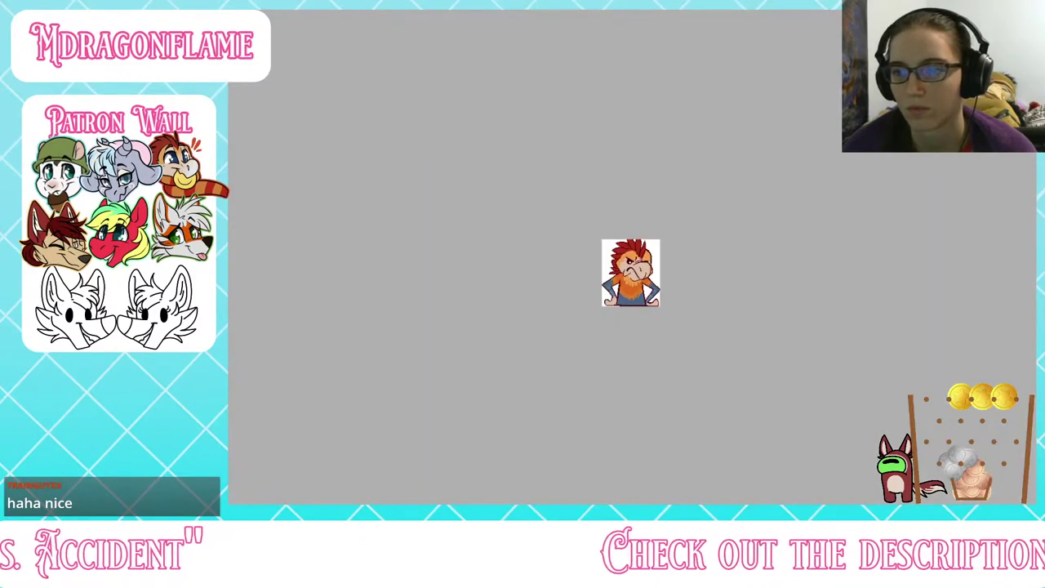
pyautogui.hotkey('ctrl', 'Tab')
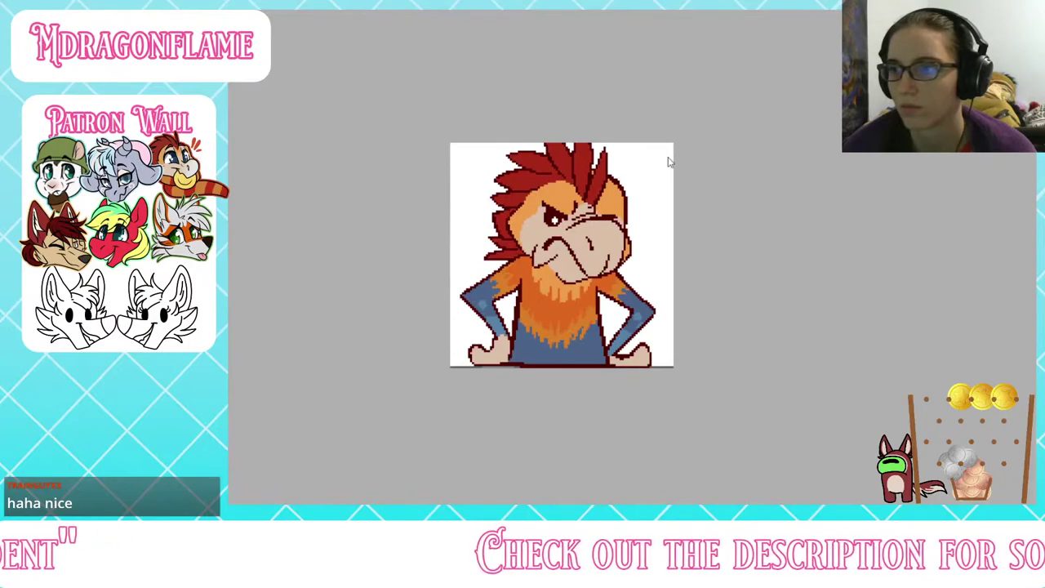
pyautogui.hotkey('ctrl', '0')
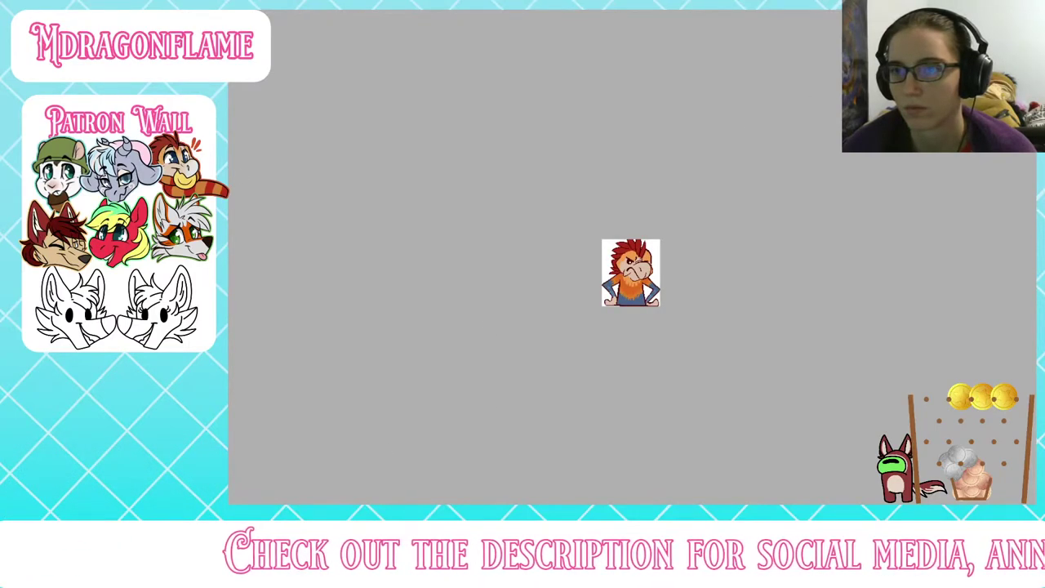
pyautogui.scroll(5, 717, 270)
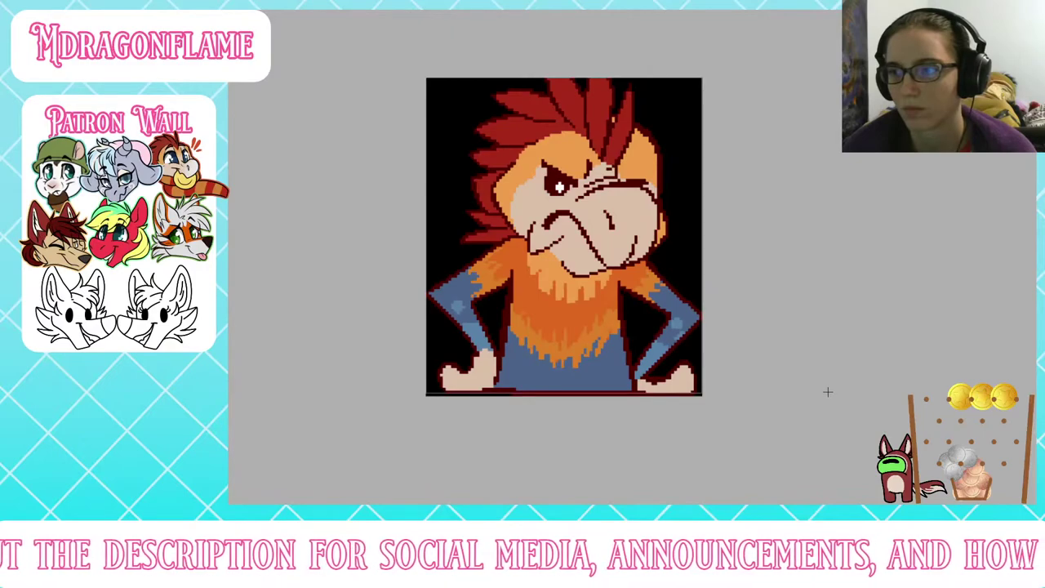
# Step: Add a thin white outline around the bird's whole silhouette on the black background
pyautogui.hotkey('ctrl', 'a')
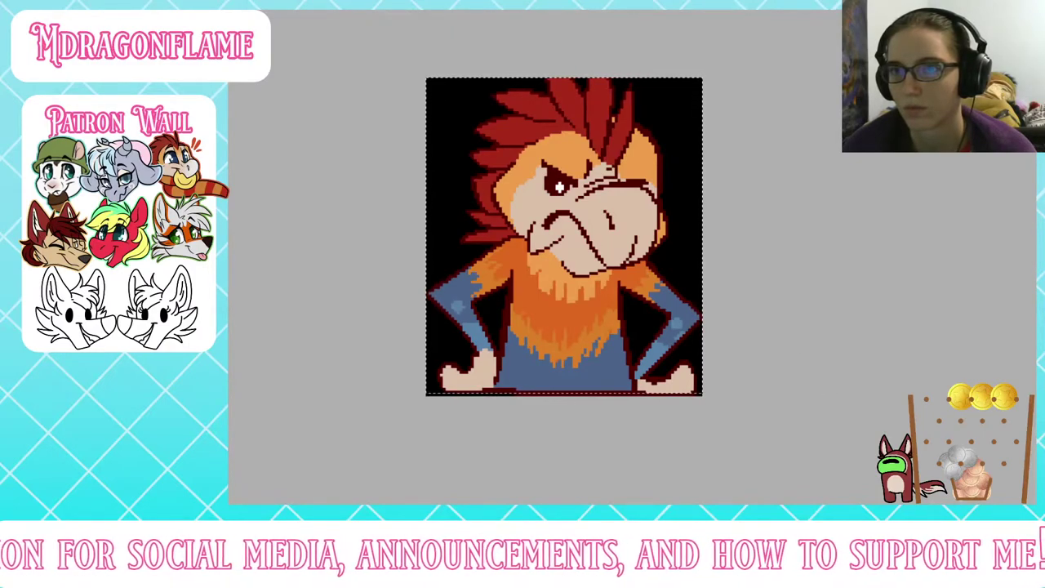
pyautogui.click(335, 106)
pyautogui.hotkey('ctrl', 'd')
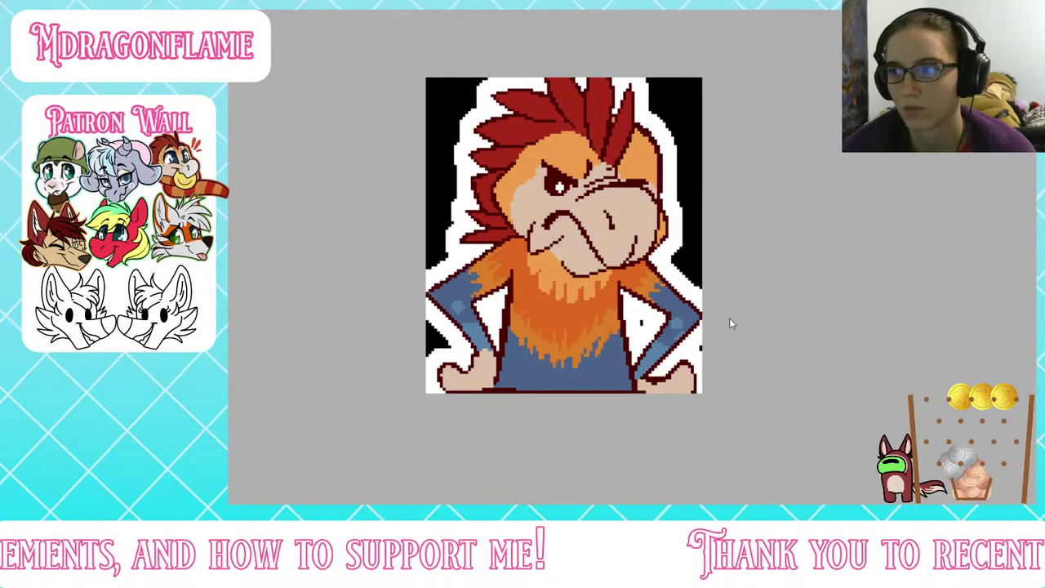
pyautogui.moveTo(729, 319); pyautogui.dragTo(685, 311)
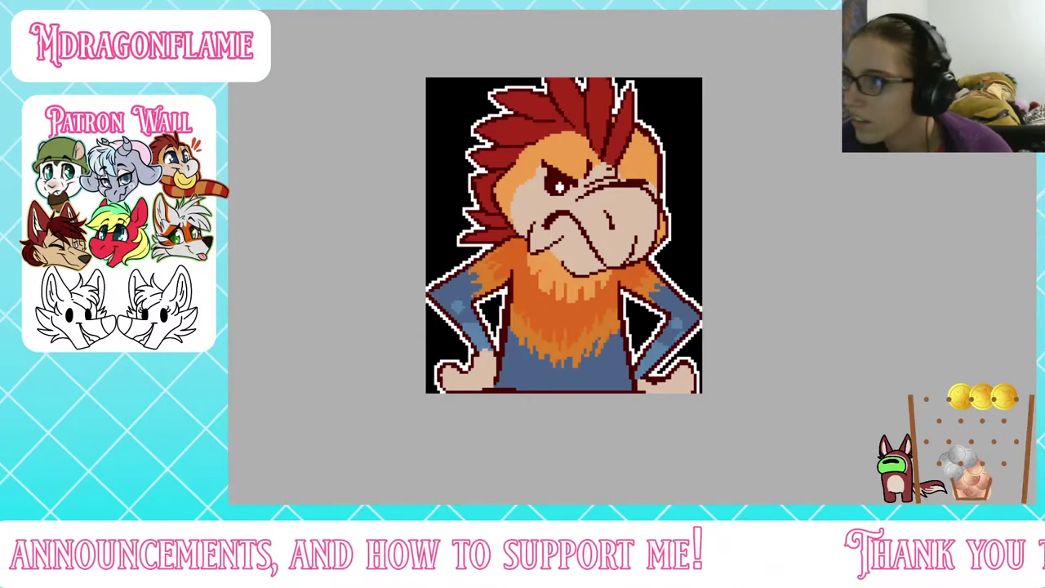
# Step: Return to the main canvas, bring in the Artemis Nyctea owl reference sheet, and delete the chicken raptor sheet and bird
pyautogui.hotkey('ctrl', 'Tab')
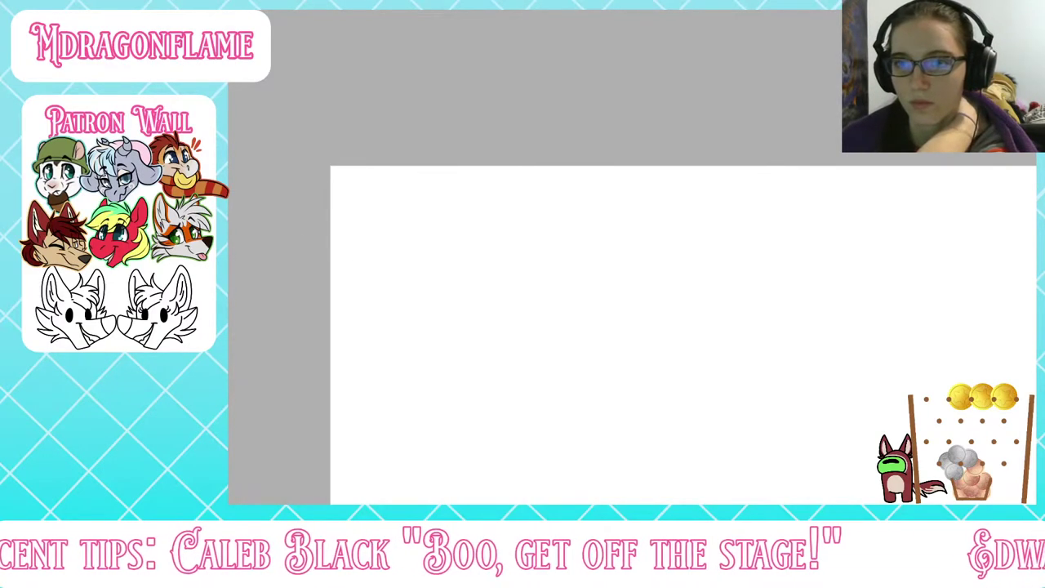
pyautogui.hotkey('ctrl', 'z')
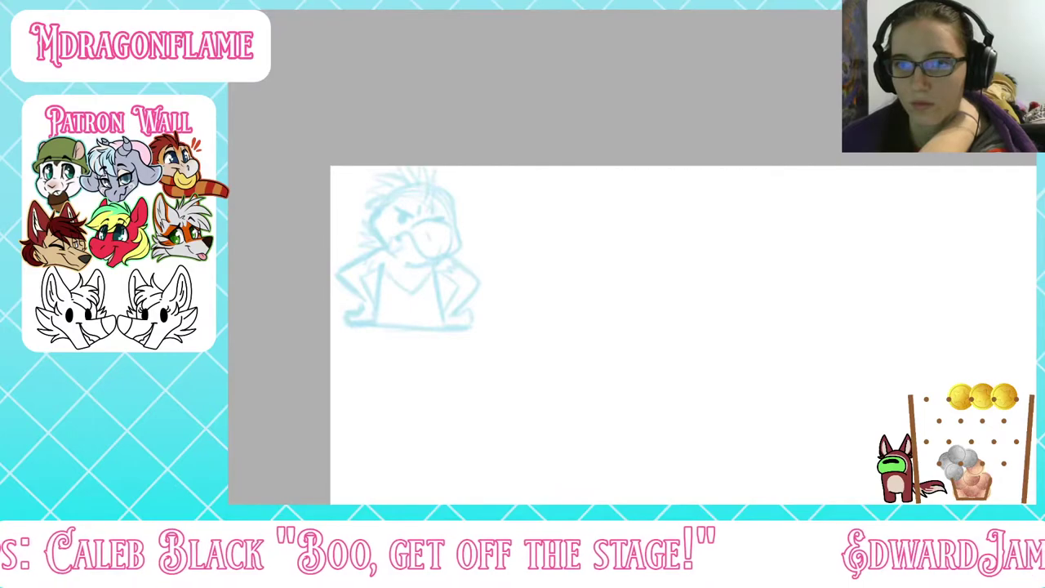
pyautogui.hotkey('ctrl', 'z')
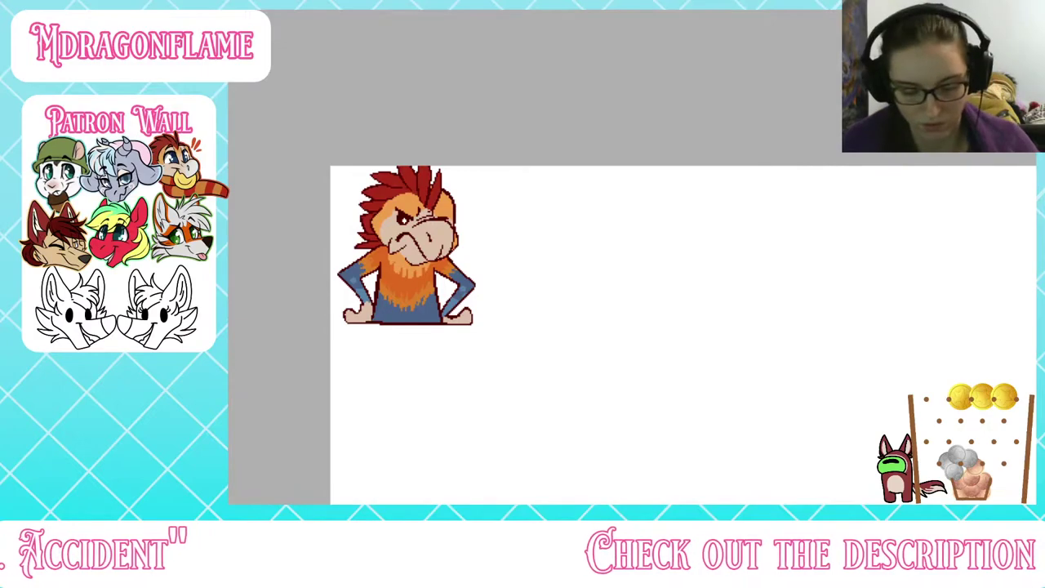
pyautogui.scroll(-6, 414, 224)
pyautogui.scroll(3, 546, 292)
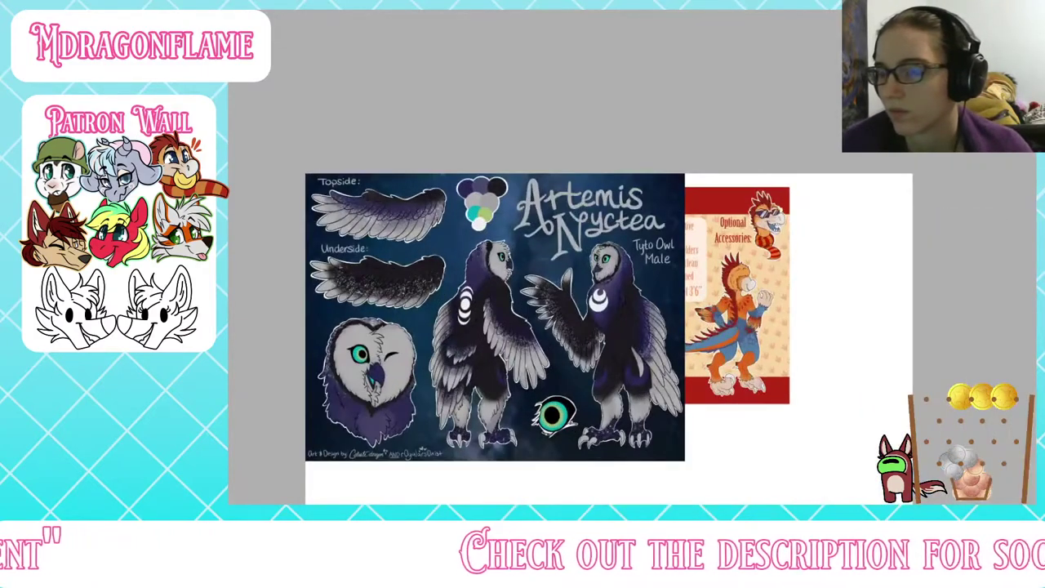
pyautogui.press('Delete')
pyautogui.scroll(2, 453, 187)
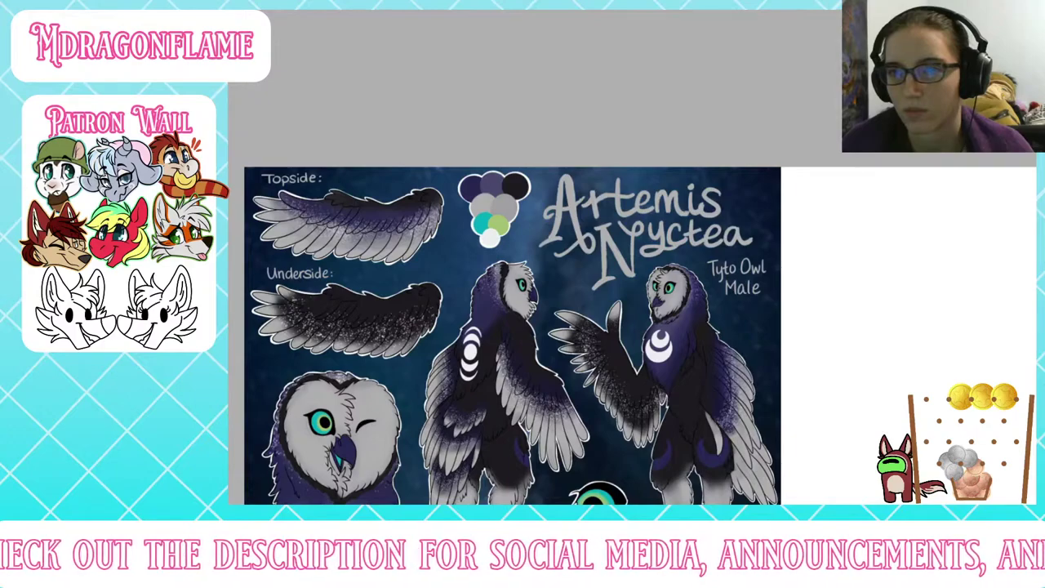
pyautogui.scroll(-5, 464, 264)
pyautogui.scroll(5, 665, 285)
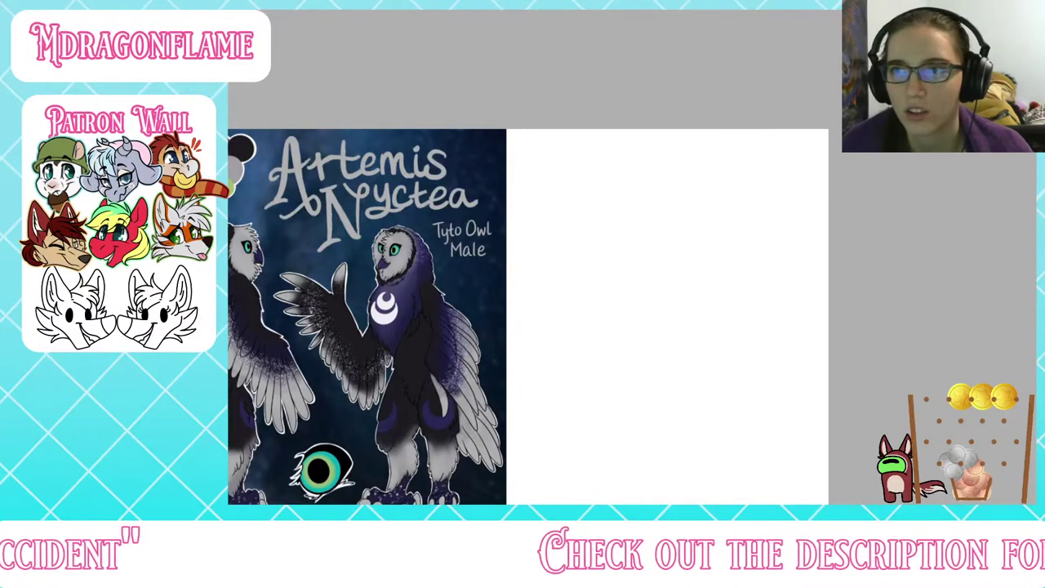
# Step: Copy the whole finished owl painting from its document into the canvas with the owl reference sheet
pyautogui.hotkey('ctrl', 'Tab')
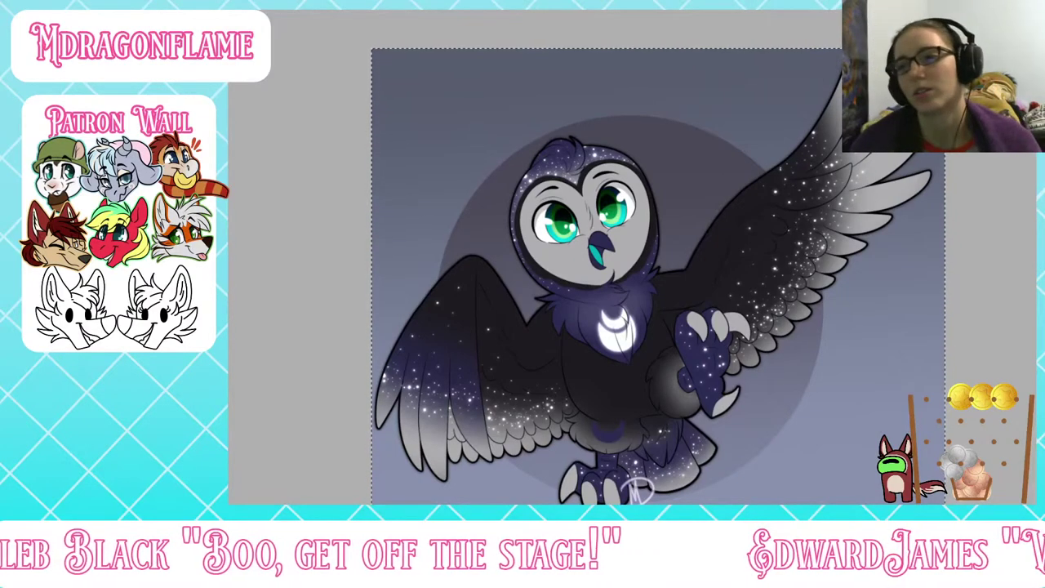
pyautogui.moveTo(604, 278)
pyautogui.mouseDown()
pyautogui.moveTo(621, 320)
pyautogui.moveTo(602, 267)
pyautogui.mouseUp()
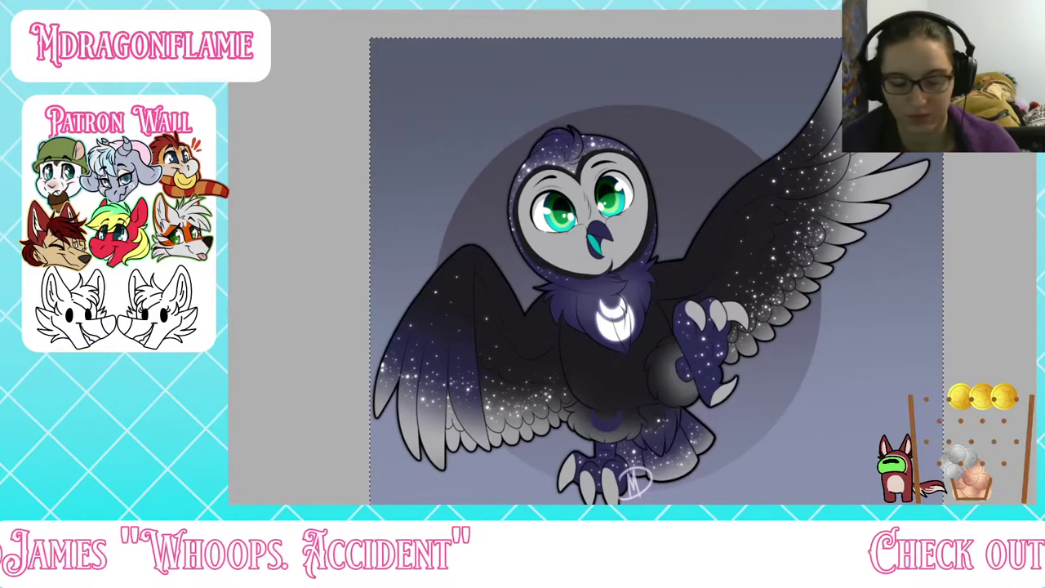
pyautogui.hotkey('ctrl', 'Tab')
pyautogui.hotkey('ctrl', 'Tab')
pyautogui.scroll(-3, 502, 316)
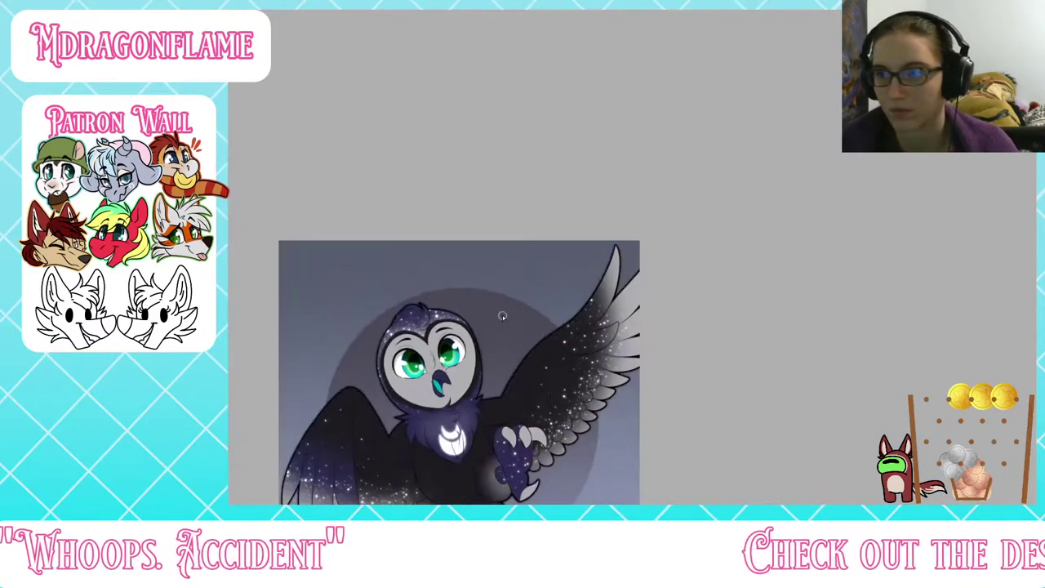
# Step: Move the pasted owl painting flush against the right edge of the reference sheet with their top edges aligned
pyautogui.hotkey('ctrl', 't')
pyautogui.scroll(-3, 496, 374)
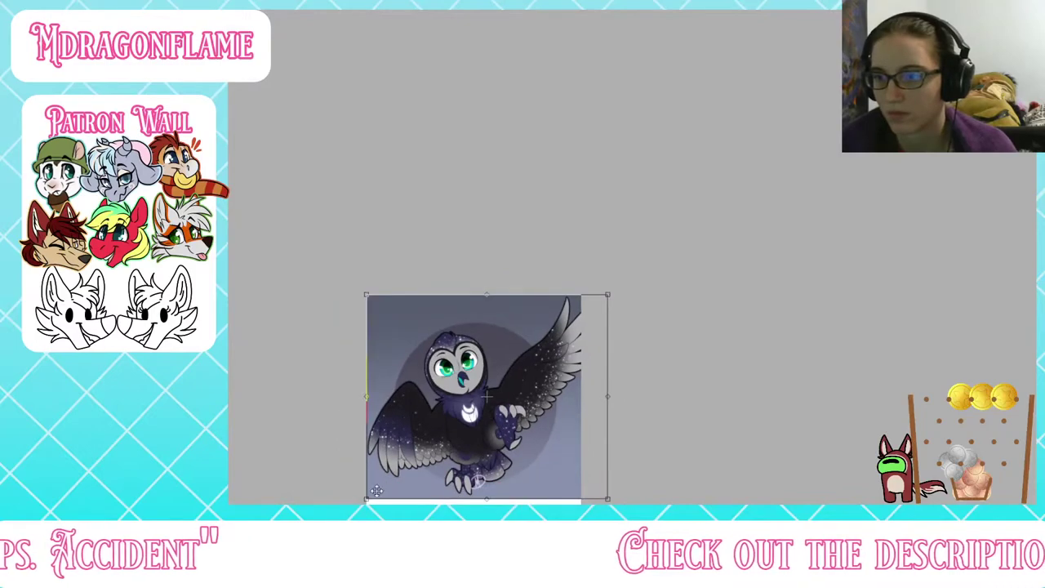
pyautogui.moveTo(376, 489); pyautogui.dragTo(518, 373)
pyautogui.scroll(5, 527, 347)
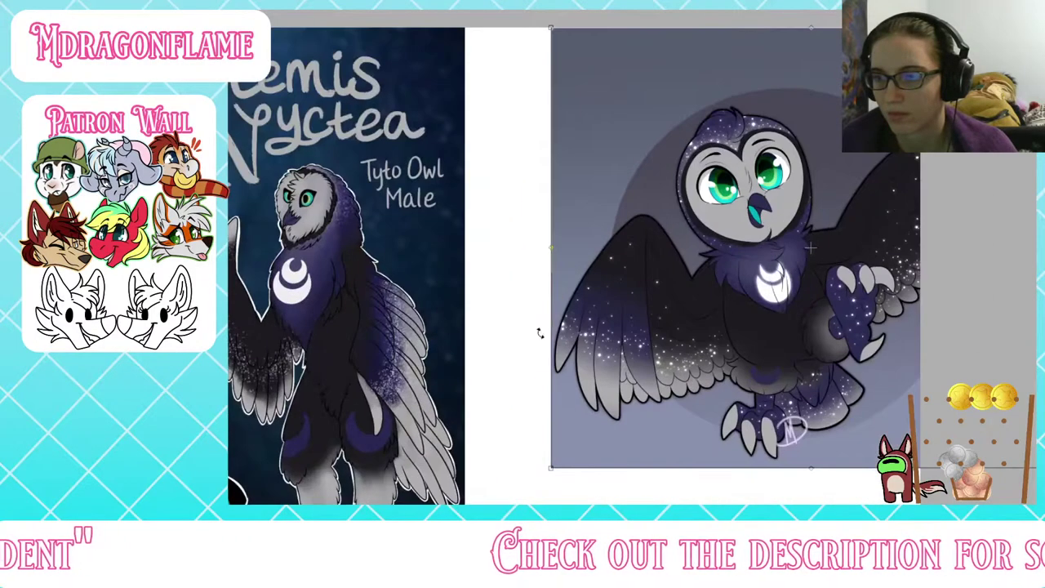
pyautogui.moveTo(627, 271); pyautogui.dragTo(538, 272)
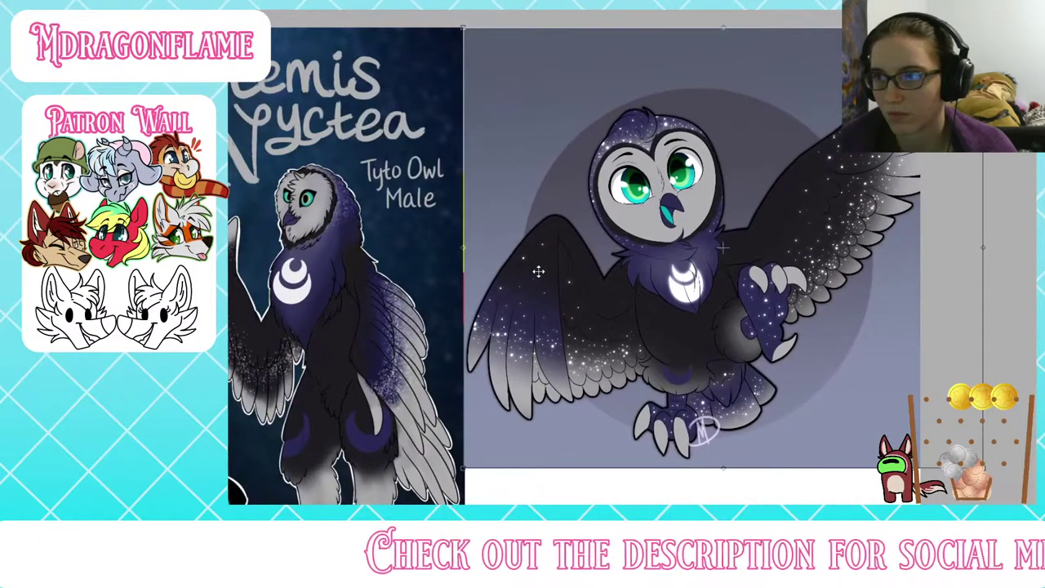
pyautogui.scroll(-5, 453, 248)
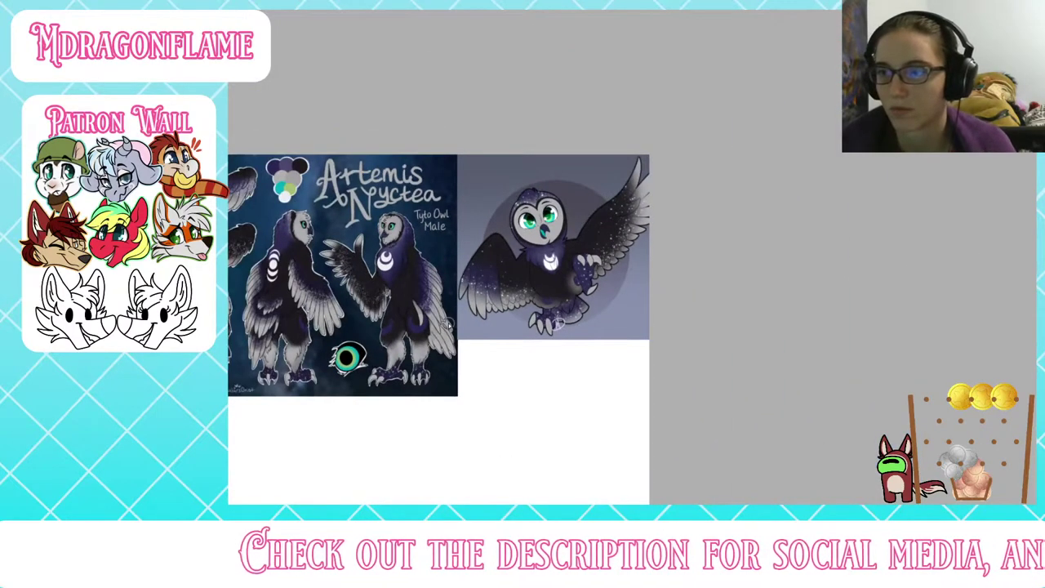
# Step: Examine the owl's body, wings, legs and markings on the reference sheet and in the neighbouring painting
pyautogui.scroll(1, 448, 325)
pyautogui.scroll(-3, 472, 240)
pyautogui.scroll(4, 443, 341)
pyautogui.scroll(-1, 547, 190)
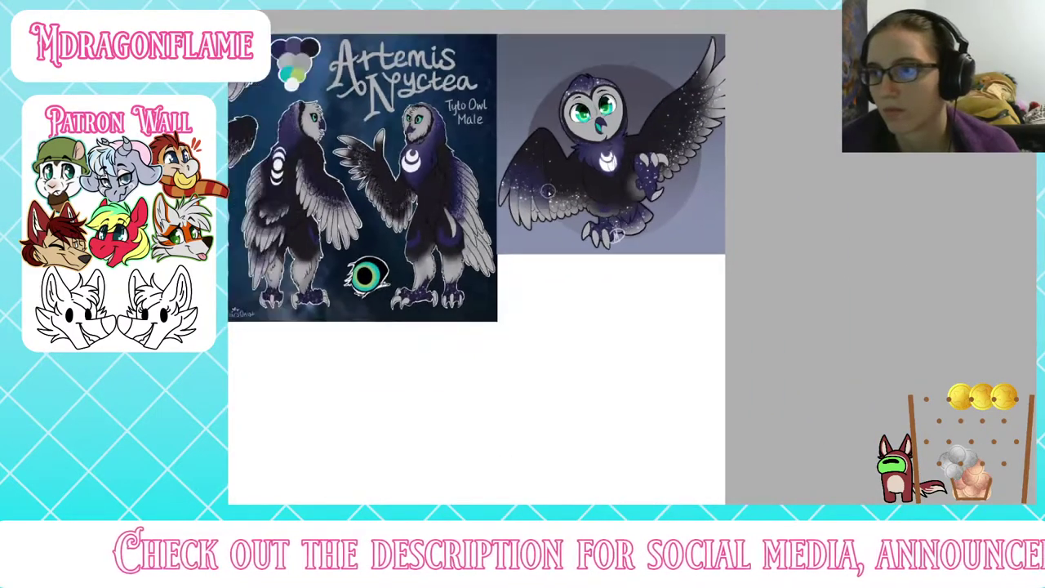
pyautogui.scroll(-2, 548, 192)
pyautogui.scroll(2, 396, 219)
pyautogui.scroll(3, 701, 208)
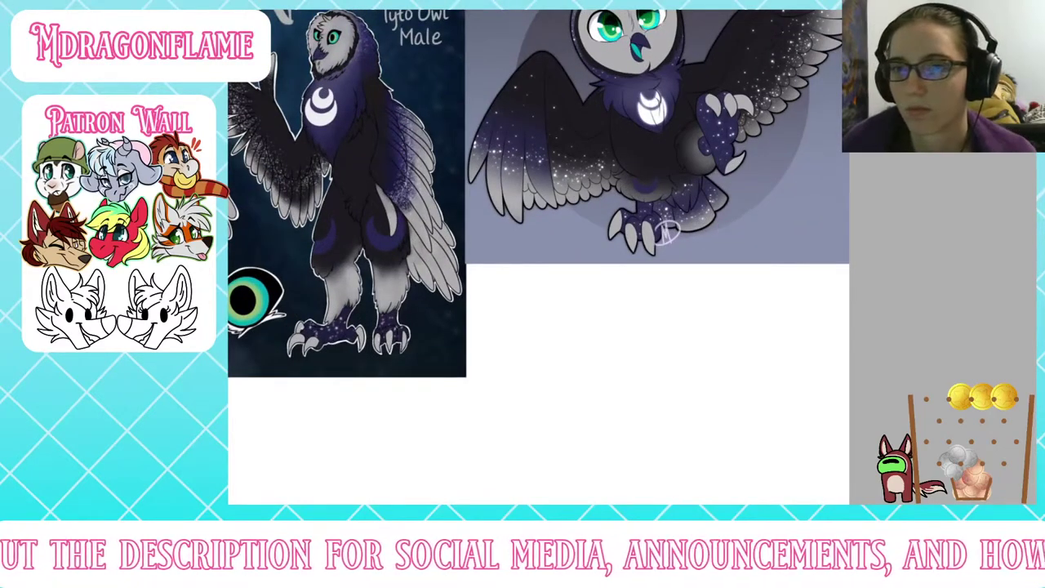
pyautogui.scroll(-3, 490, 245)
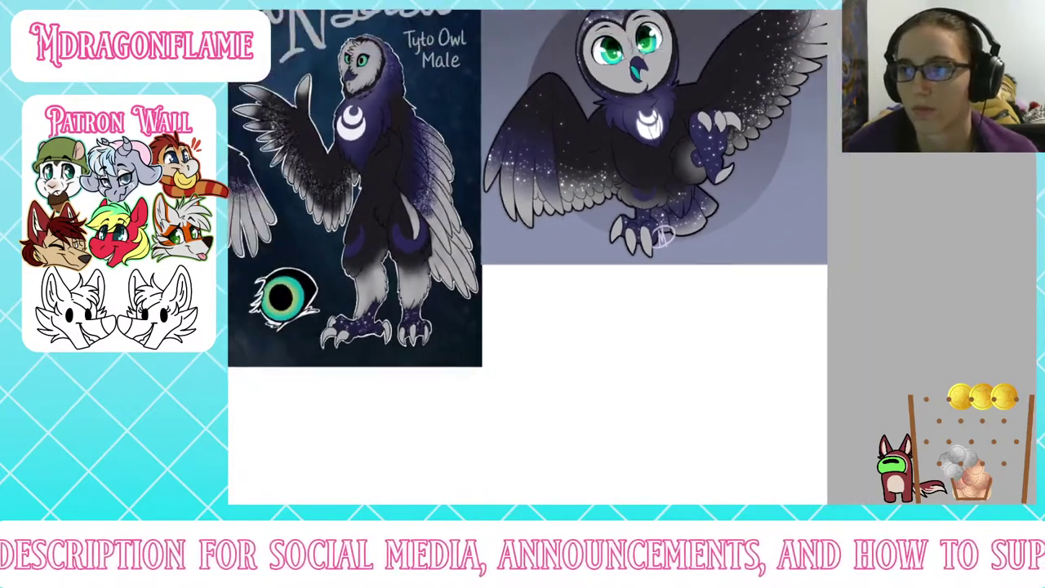
pyautogui.scroll(3, 630, 273)
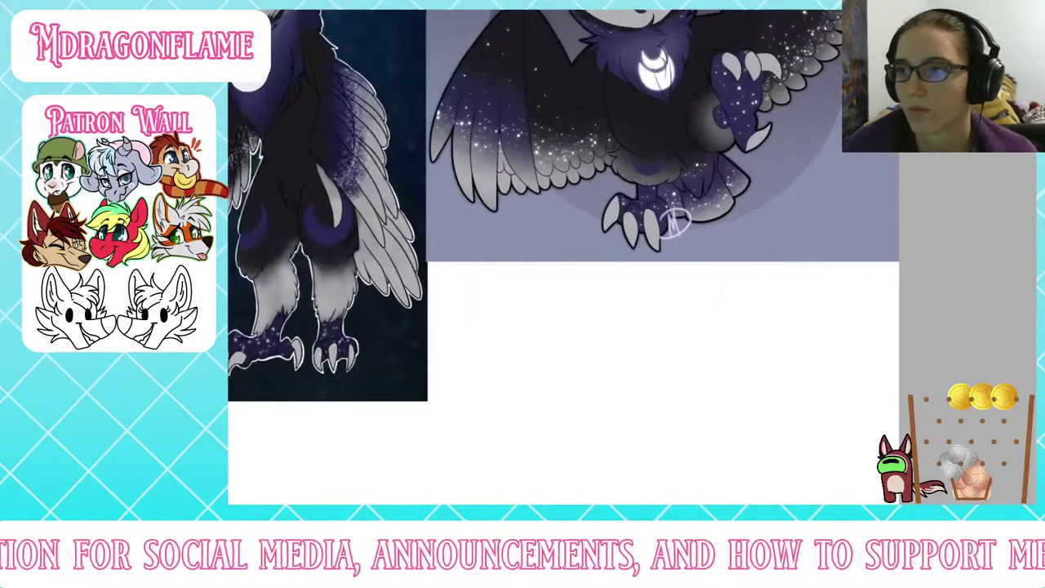
pyautogui.moveTo(572, 424); pyautogui.dragTo(462, 86)
pyautogui.scroll(-5, 490, 245)
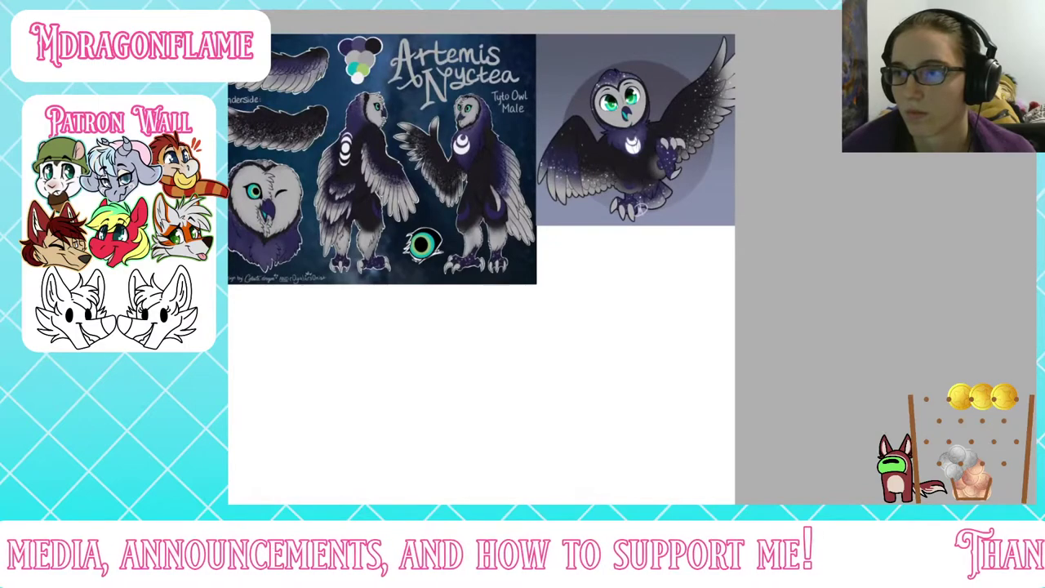
pyautogui.scroll(5, 631, 273)
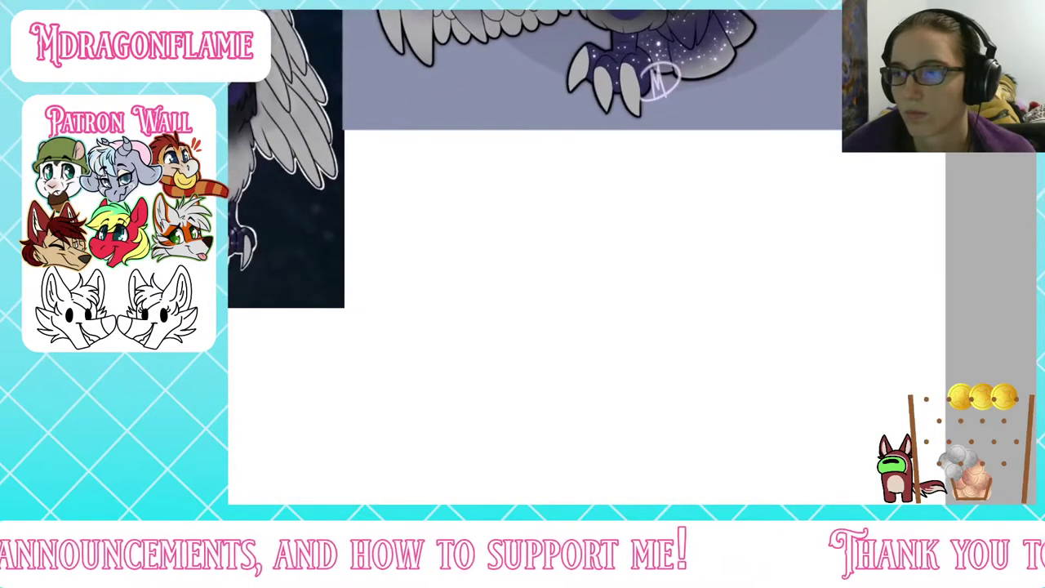
pyautogui.moveTo(351, 292); pyautogui.dragTo(299, 130)
pyautogui.moveTo(475, 339)
pyautogui.mouseDown()
pyautogui.moveTo(485, 189)
pyautogui.moveTo(498, 338)
pyautogui.moveTo(431, 294)
pyautogui.moveTo(457, 335)
pyautogui.moveTo(416, 273)
pyautogui.moveTo(479, 187)
pyautogui.moveTo(553, 256)
pyautogui.moveTo(507, 336)
pyautogui.moveTo(539, 303)
pyautogui.moveTo(474, 215)
pyautogui.moveTo(466, 324)
pyautogui.moveTo(464, 205)
pyautogui.moveTo(420, 280)
pyautogui.moveTo(547, 294)
pyautogui.moveTo(432, 291)
pyautogui.moveTo(534, 220)
pyautogui.moveTo(544, 280)
pyautogui.moveTo(542, 240)
pyautogui.moveTo(571, 270)
pyautogui.moveTo(536, 366)
pyautogui.moveTo(432, 329)
pyautogui.moveTo(506, 376)
pyautogui.moveTo(518, 368)
pyautogui.moveTo(417, 285)
pyautogui.moveTo(536, 368)
pyautogui.moveTo(534, 203)
pyautogui.moveTo(580, 299)
pyautogui.moveTo(572, 252)
pyautogui.moveTo(534, 224)
pyautogui.moveTo(548, 378)
pyautogui.moveTo(504, 383)
pyautogui.moveTo(485, 427)
pyautogui.mouseUp()
pyautogui.moveTo(515, 486); pyautogui.dragTo(490, 397)
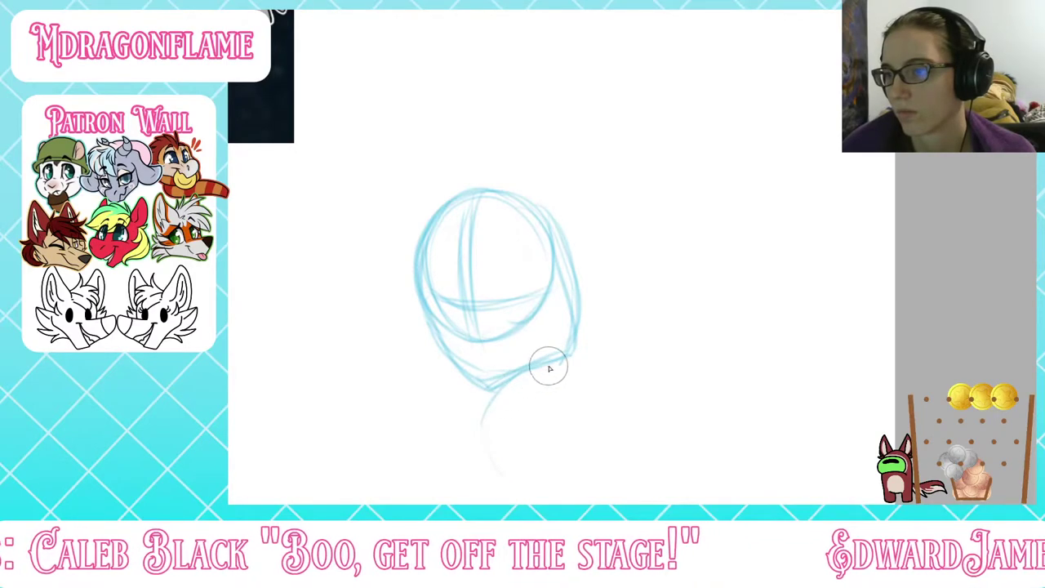
pyautogui.moveTo(549, 374)
pyautogui.mouseDown()
pyautogui.moveTo(476, 387)
pyautogui.moveTo(497, 466)
pyautogui.mouseUp()
pyautogui.moveTo(585, 367); pyautogui.dragTo(614, 455)
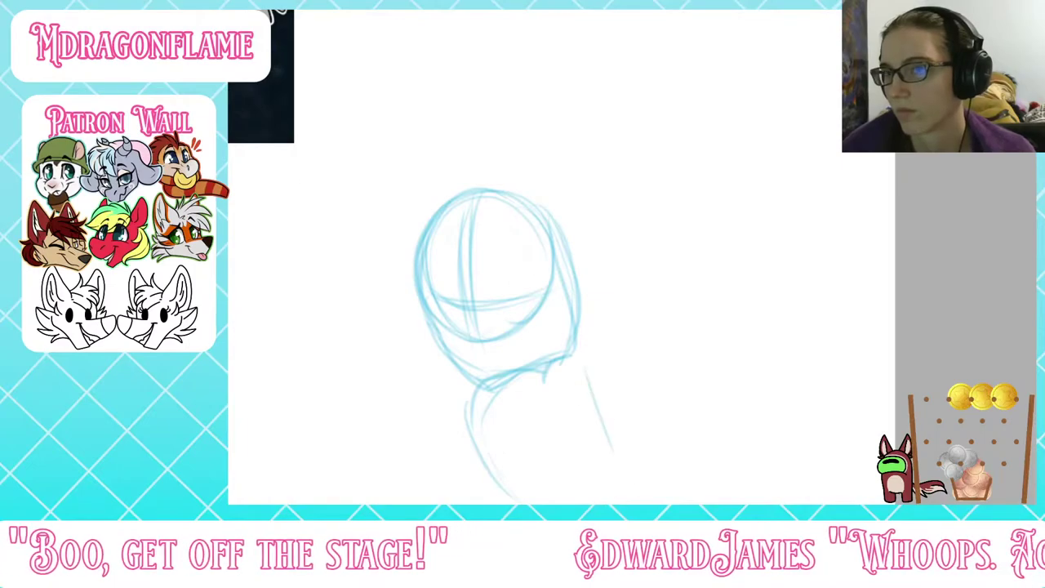
pyautogui.moveTo(280, 198); pyautogui.dragTo(291, 109)
pyautogui.moveTo(590, 252)
pyautogui.mouseDown()
pyautogui.moveTo(627, 373)
pyautogui.moveTo(681, 469)
pyautogui.mouseUp()
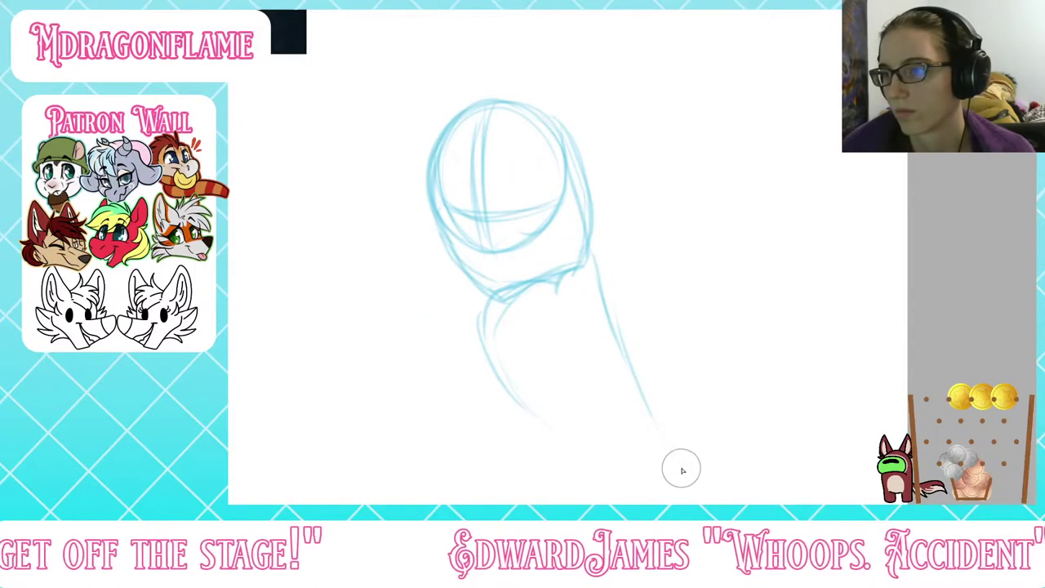
pyautogui.moveTo(514, 389); pyautogui.dragTo(623, 473)
pyautogui.moveTo(272, 188)
pyautogui.mouseDown()
pyautogui.moveTo(343, 490)
pyautogui.moveTo(296, 418)
pyautogui.moveTo(308, 500)
pyautogui.mouseUp()
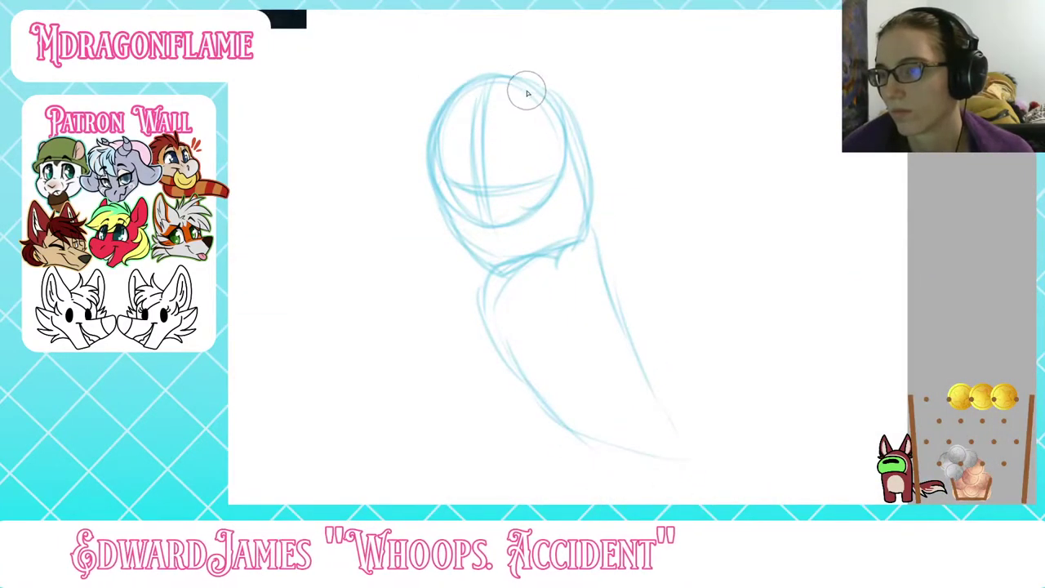
pyautogui.moveTo(548, 255); pyautogui.dragTo(561, 273)
pyautogui.moveTo(478, 280)
pyautogui.mouseDown()
pyautogui.moveTo(644, 452)
pyautogui.moveTo(678, 466)
pyautogui.mouseUp()
pyautogui.moveTo(675, 413)
pyautogui.mouseDown()
pyautogui.moveTo(612, 420)
pyautogui.moveTo(506, 351)
pyautogui.moveTo(653, 458)
pyautogui.mouseUp()
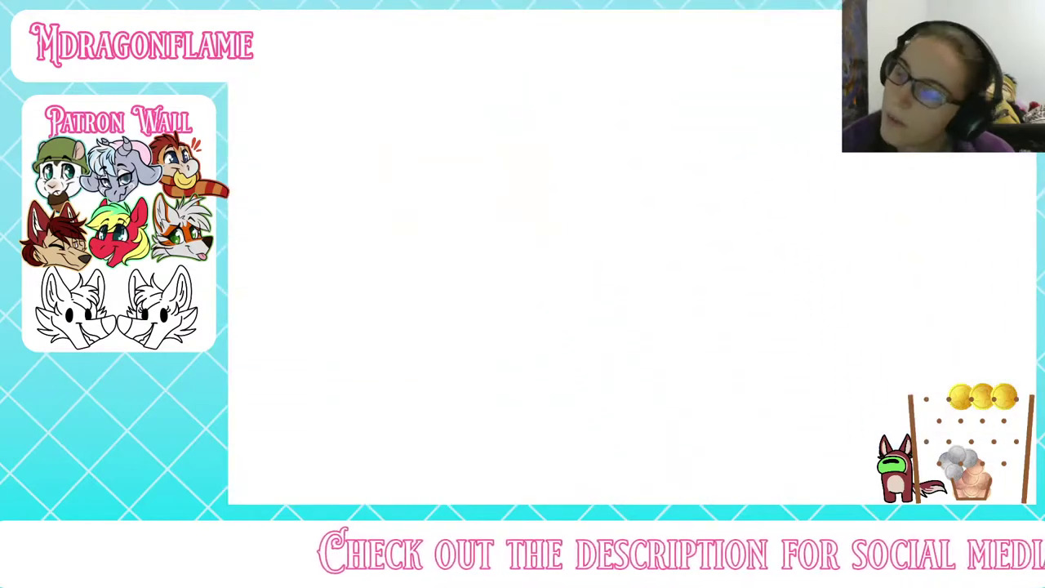
# Step: Sketch a round owl head below the references, with curved vertical and horizontal face guides and a heart-shaped facial disc
pyautogui.moveTo(646, 311)
pyautogui.mouseDown()
pyautogui.moveTo(494, 229)
pyautogui.moveTo(569, 360)
pyautogui.mouseUp()
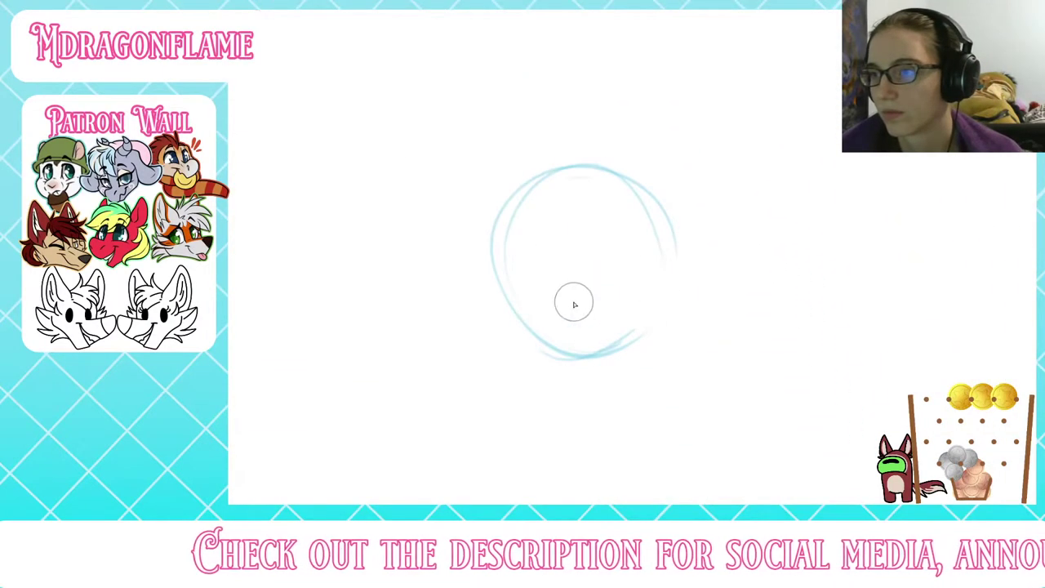
pyautogui.moveTo(503, 286)
pyautogui.mouseDown()
pyautogui.moveTo(543, 210)
pyautogui.moveTo(672, 282)
pyautogui.moveTo(504, 288)
pyautogui.moveTo(591, 354)
pyautogui.moveTo(498, 224)
pyautogui.moveTo(556, 179)
pyautogui.moveTo(588, 341)
pyautogui.moveTo(560, 204)
pyautogui.mouseUp()
pyautogui.moveTo(513, 304)
pyautogui.mouseDown()
pyautogui.moveTo(600, 269)
pyautogui.moveTo(530, 298)
pyautogui.moveTo(629, 282)
pyautogui.mouseUp()
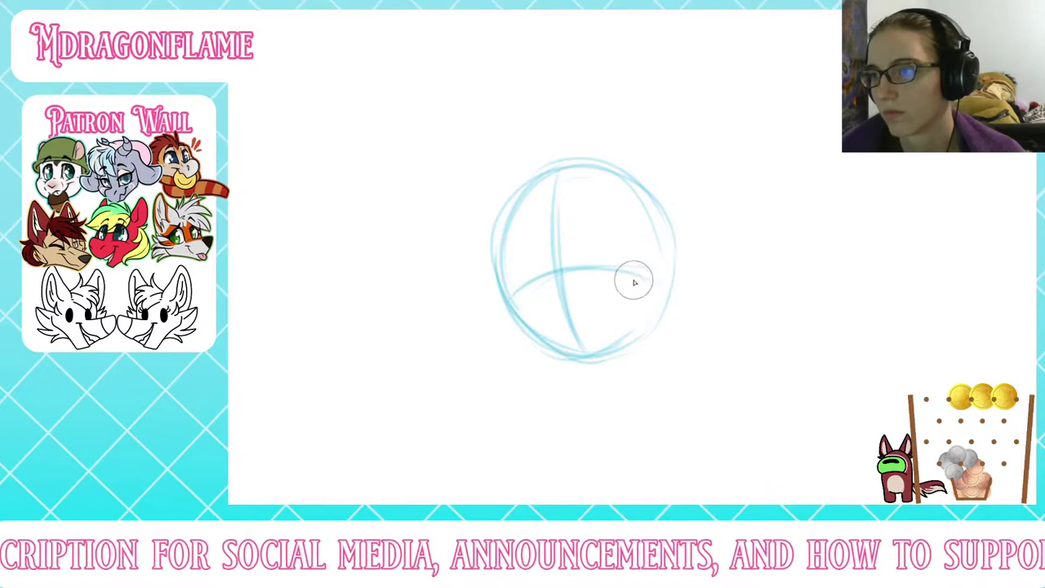
pyautogui.moveTo(552, 210)
pyautogui.mouseDown()
pyautogui.moveTo(593, 195)
pyautogui.moveTo(626, 201)
pyautogui.moveTo(659, 271)
pyautogui.moveTo(625, 338)
pyautogui.moveTo(632, 185)
pyautogui.moveTo(637, 194)
pyautogui.moveTo(613, 333)
pyautogui.mouseUp()
pyautogui.moveTo(599, 175)
pyautogui.mouseDown()
pyautogui.moveTo(544, 215)
pyautogui.moveTo(516, 189)
pyautogui.moveTo(498, 276)
pyautogui.moveTo(498, 204)
pyautogui.moveTo(560, 217)
pyautogui.moveTo(520, 187)
pyautogui.moveTo(514, 307)
pyautogui.mouseUp()
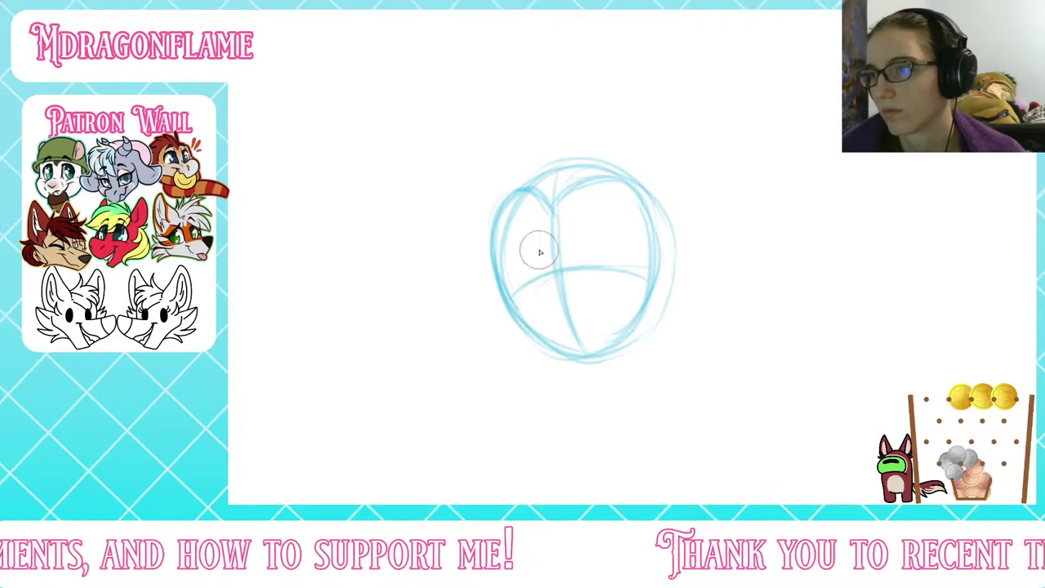
# Step: Add a large oval open eye and a short curved winking eye, and strengthen the facial disc's outline and centre line
pyautogui.moveTo(505, 256)
pyautogui.mouseDown()
pyautogui.moveTo(539, 270)
pyautogui.moveTo(532, 256)
pyautogui.moveTo(583, 236)
pyautogui.moveTo(632, 252)
pyautogui.moveTo(579, 256)
pyautogui.moveTo(628, 231)
pyautogui.mouseUp()
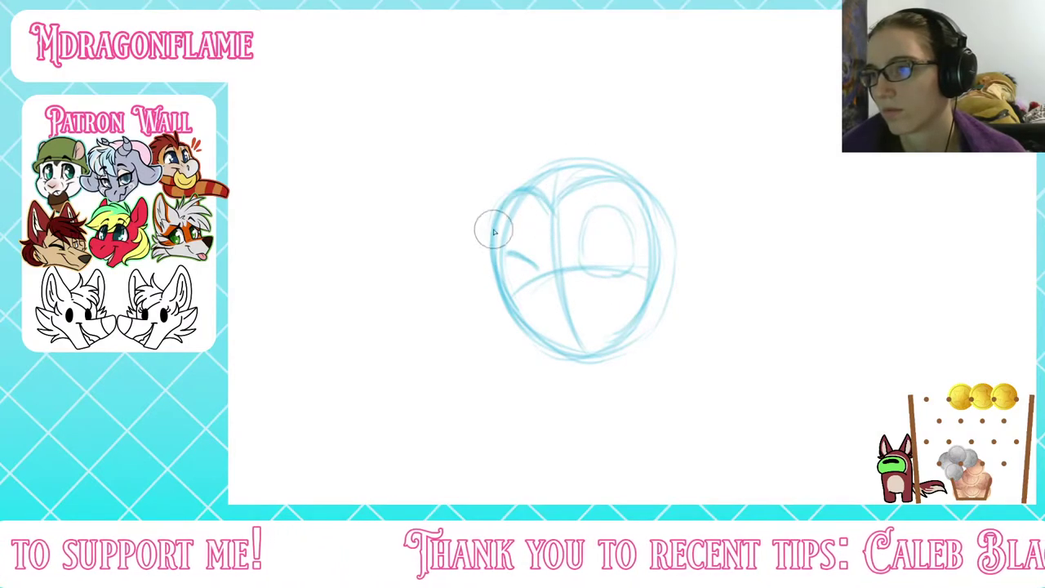
pyautogui.moveTo(492, 279); pyautogui.dragTo(554, 352)
pyautogui.moveTo(114, 90); pyautogui.dragTo(106, 51)
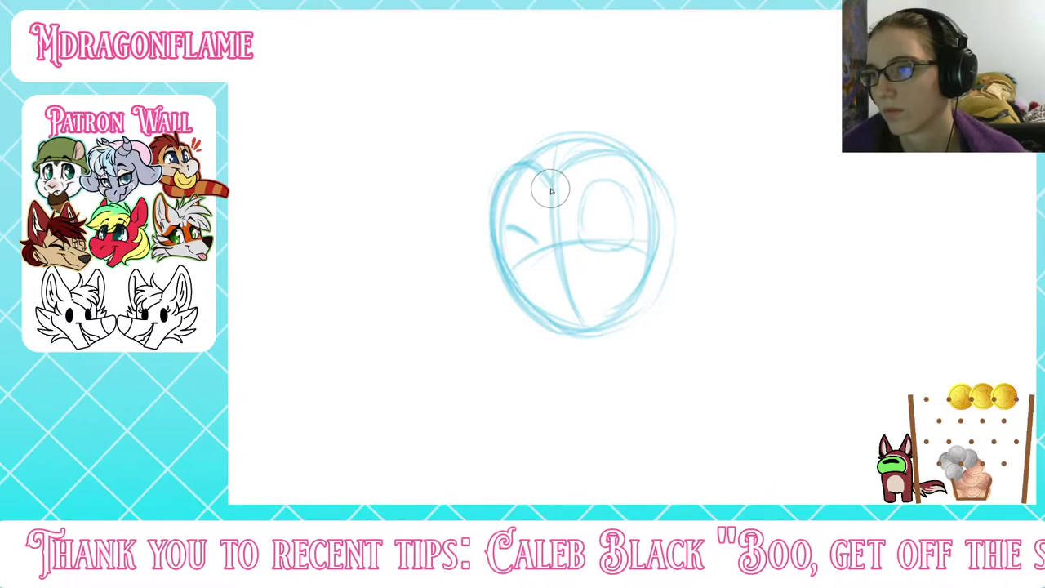
pyautogui.moveTo(549, 196); pyautogui.dragTo(576, 319)
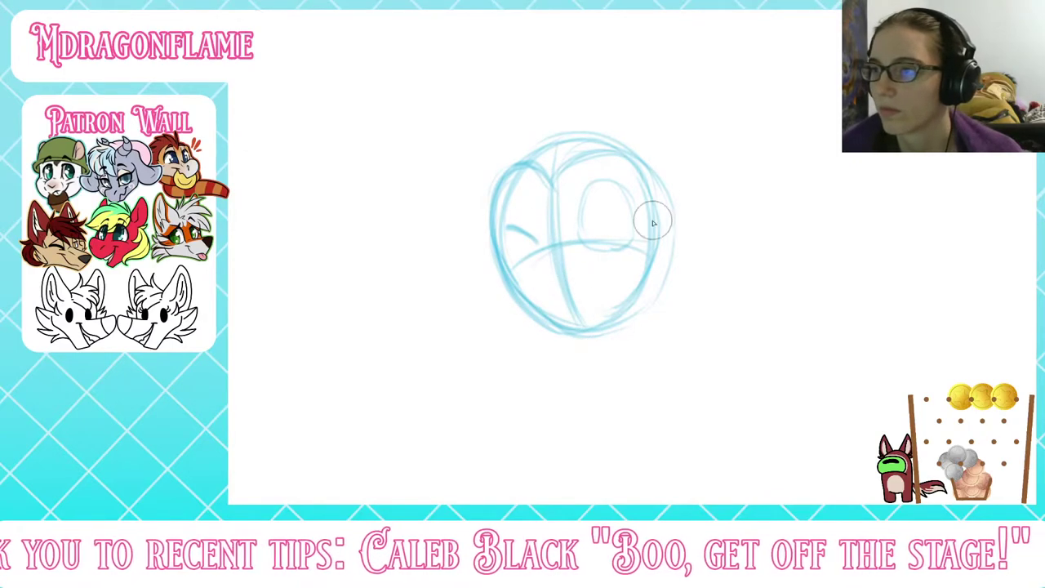
# Step: Check the owl reference, and sketch the back of the head, the pointed chest and the rounded feather shapes under the chin
pyautogui.moveTo(635, 152)
pyautogui.mouseDown()
pyautogui.moveTo(670, 206)
pyautogui.moveTo(687, 305)
pyautogui.moveTo(593, 383)
pyautogui.moveTo(495, 280)
pyautogui.moveTo(539, 339)
pyautogui.moveTo(691, 329)
pyautogui.moveTo(676, 193)
pyautogui.moveTo(681, 299)
pyautogui.moveTo(660, 190)
pyautogui.moveTo(531, 394)
pyautogui.mouseUp()
pyautogui.click(237, 17)
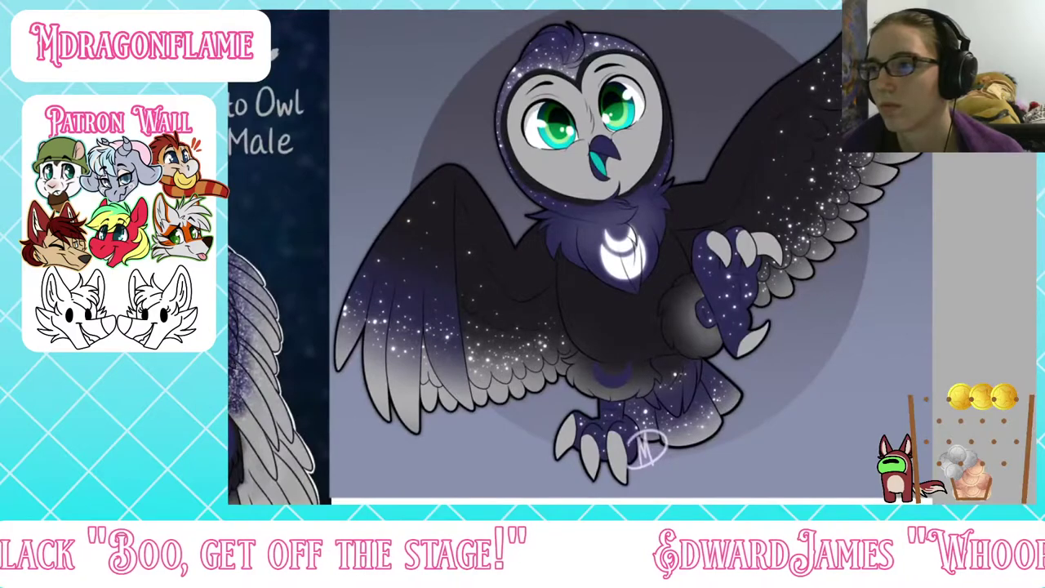
pyautogui.hotkey('alt', 'Tab')
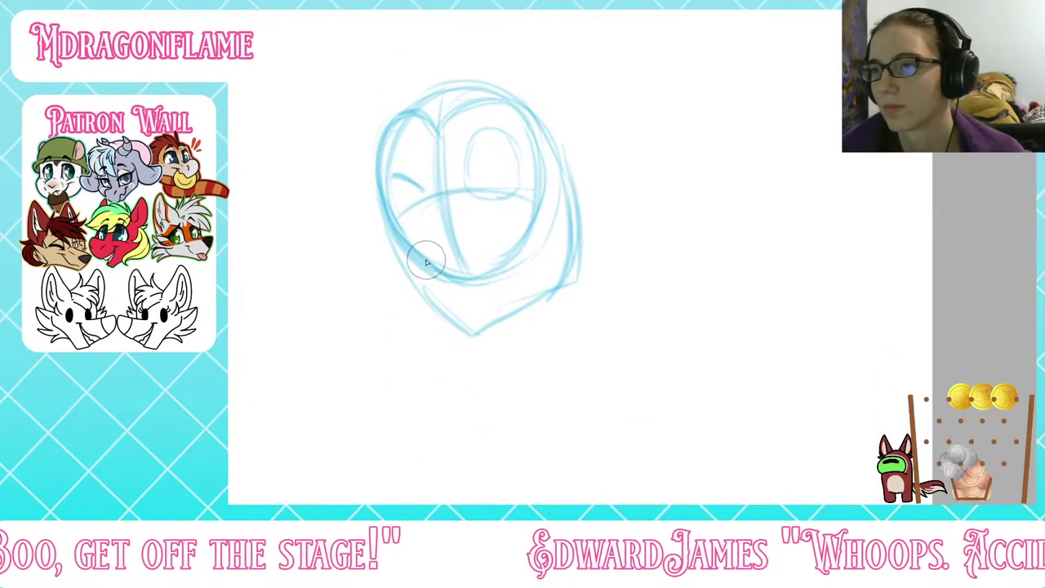
pyautogui.moveTo(424, 259)
pyautogui.mouseDown()
pyautogui.moveTo(525, 235)
pyautogui.moveTo(533, 196)
pyautogui.mouseUp()
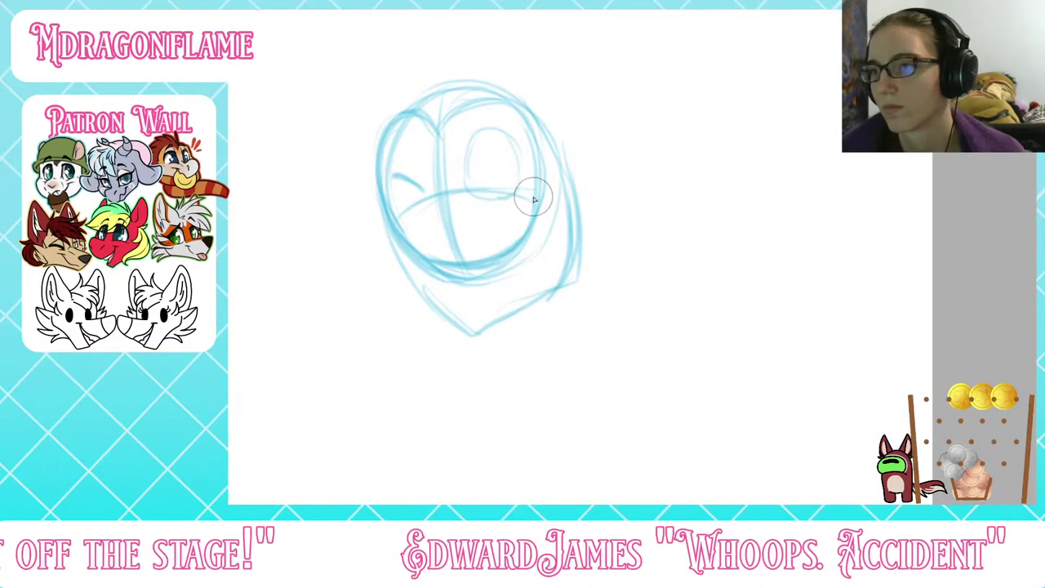
pyautogui.moveTo(439, 242)
pyautogui.mouseDown()
pyautogui.moveTo(455, 261)
pyautogui.moveTo(429, 317)
pyautogui.moveTo(485, 302)
pyautogui.moveTo(553, 245)
pyautogui.moveTo(506, 263)
pyautogui.moveTo(513, 286)
pyautogui.moveTo(390, 264)
pyautogui.moveTo(374, 289)
pyautogui.moveTo(388, 304)
pyautogui.moveTo(380, 259)
pyautogui.moveTo(424, 274)
pyautogui.mouseUp()
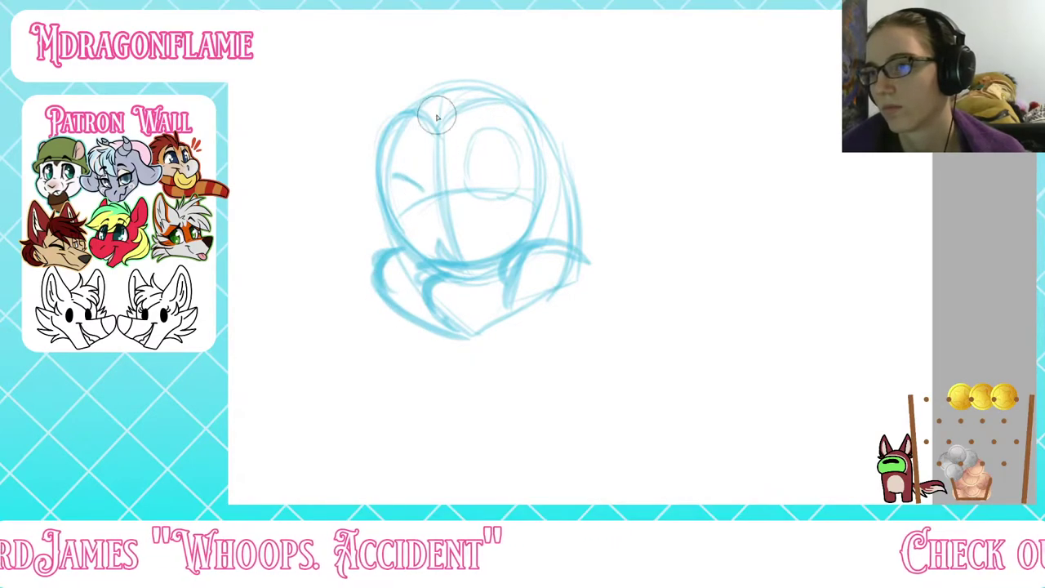
# Step: Select the head freehand above the chest shapes, rotate it slightly clockwise, set it back onto the collar and deselect
pyautogui.moveTo(357, 213)
pyautogui.mouseDown()
pyautogui.moveTo(531, 71)
pyautogui.moveTo(591, 222)
pyautogui.mouseUp()
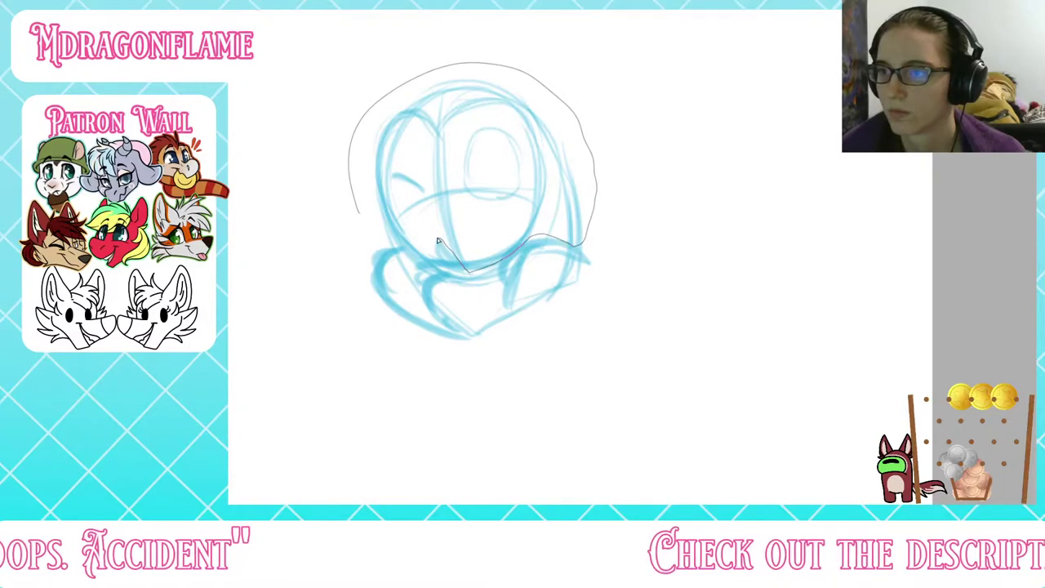
pyautogui.moveTo(422, 259); pyautogui.dragTo(425, 261)
pyautogui.hotkey('ctrl', 't')
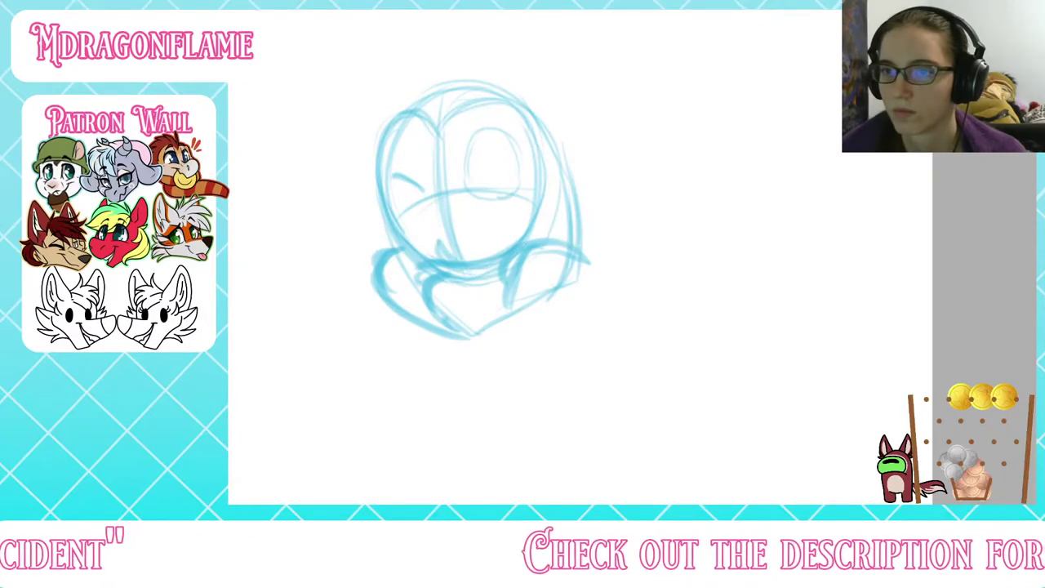
pyautogui.moveTo(652, 144); pyautogui.dragTo(654, 177)
pyautogui.moveTo(481, 190); pyautogui.dragTo(493, 199)
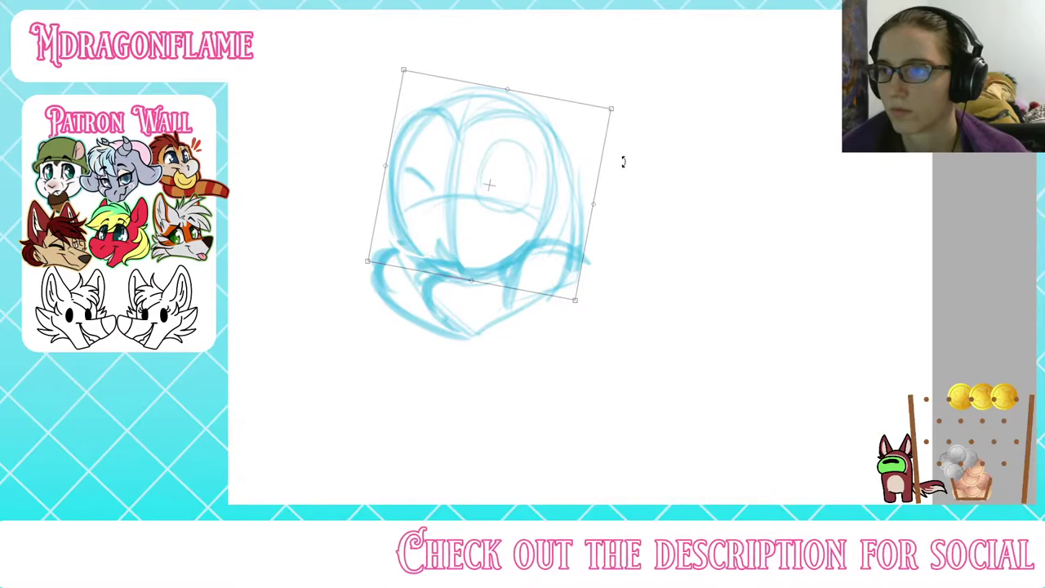
pyautogui.moveTo(647, 174); pyautogui.dragTo(632, 113)
pyautogui.moveTo(498, 158); pyautogui.dragTo(462, 156)
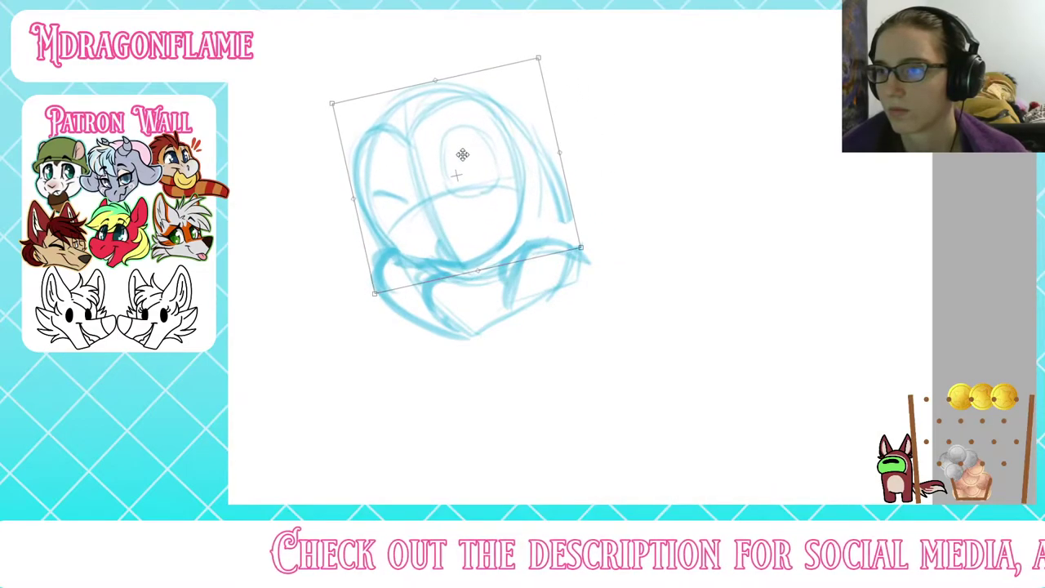
pyautogui.moveTo(642, 150); pyautogui.dragTo(641, 221)
pyautogui.moveTo(484, 192); pyautogui.dragTo(524, 183)
pyautogui.moveTo(525, 175); pyautogui.dragTo(524, 178)
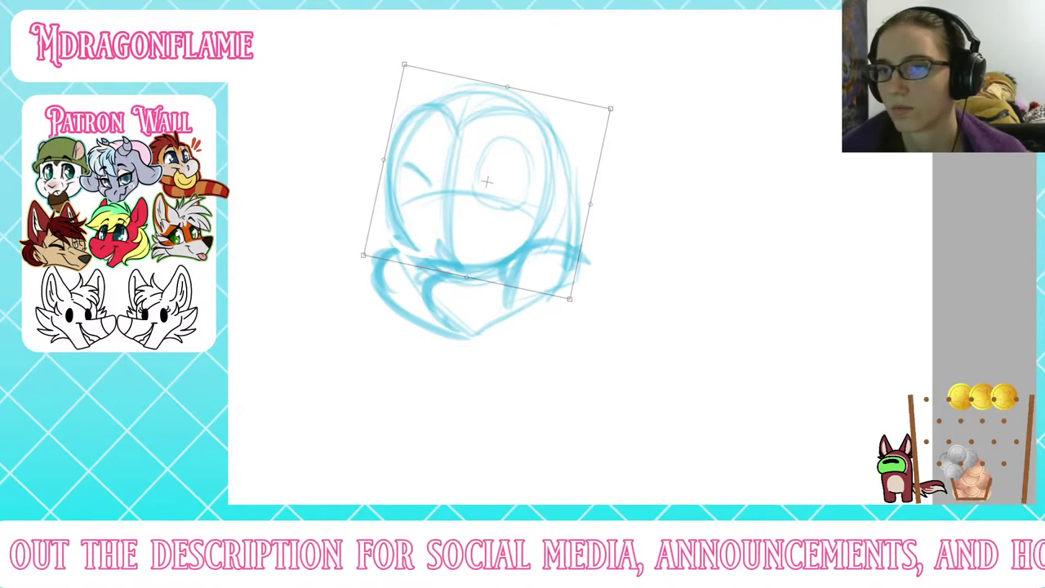
pyautogui.press('Return')
pyautogui.hotkey('ctrl', 'd')
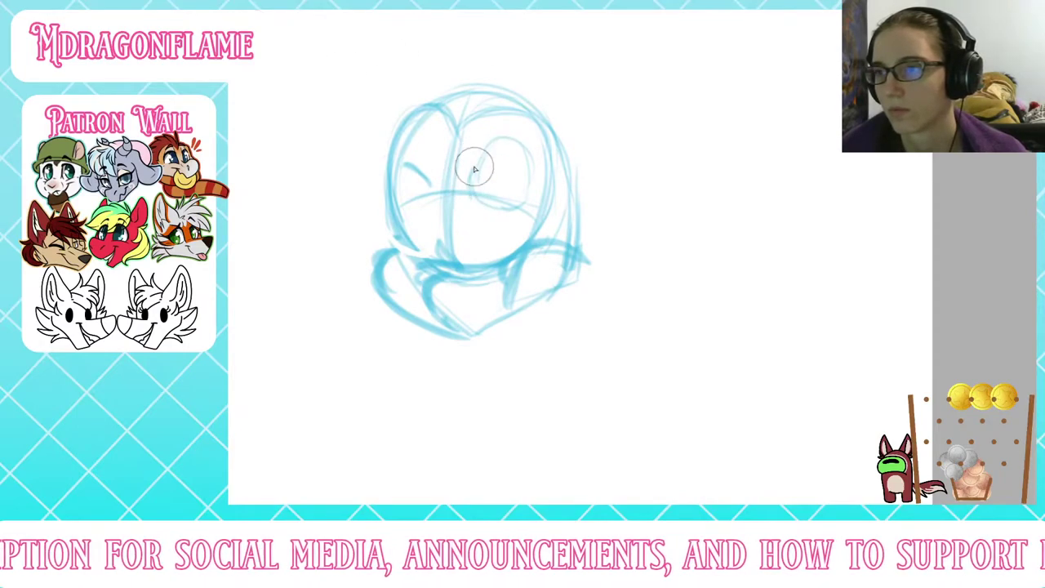
# Step: Redraw the owl's open eye with a thick outer rim and a tall oval iris inside it
pyautogui.moveTo(474, 169)
pyautogui.mouseDown()
pyautogui.moveTo(531, 169)
pyautogui.moveTo(495, 209)
pyautogui.moveTo(466, 174)
pyautogui.moveTo(524, 153)
pyautogui.moveTo(467, 186)
pyautogui.moveTo(495, 171)
pyautogui.moveTo(504, 201)
pyautogui.mouseUp()
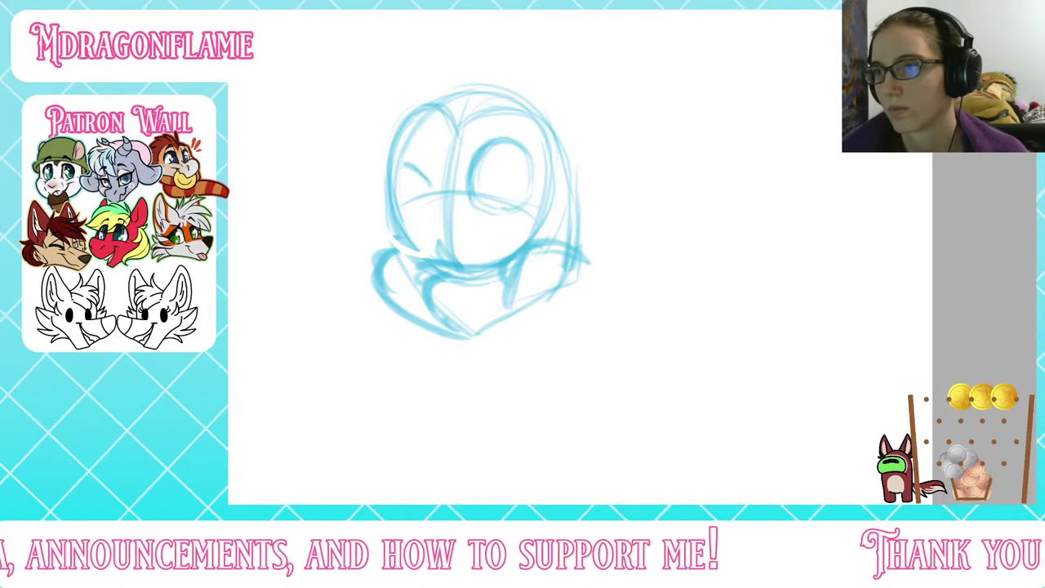
pyautogui.moveTo(493, 162); pyautogui.dragTo(496, 207)
pyautogui.moveTo(498, 149)
pyautogui.mouseDown()
pyautogui.moveTo(498, 207)
pyautogui.moveTo(525, 164)
pyautogui.moveTo(478, 198)
pyautogui.moveTo(483, 163)
pyautogui.mouseUp()
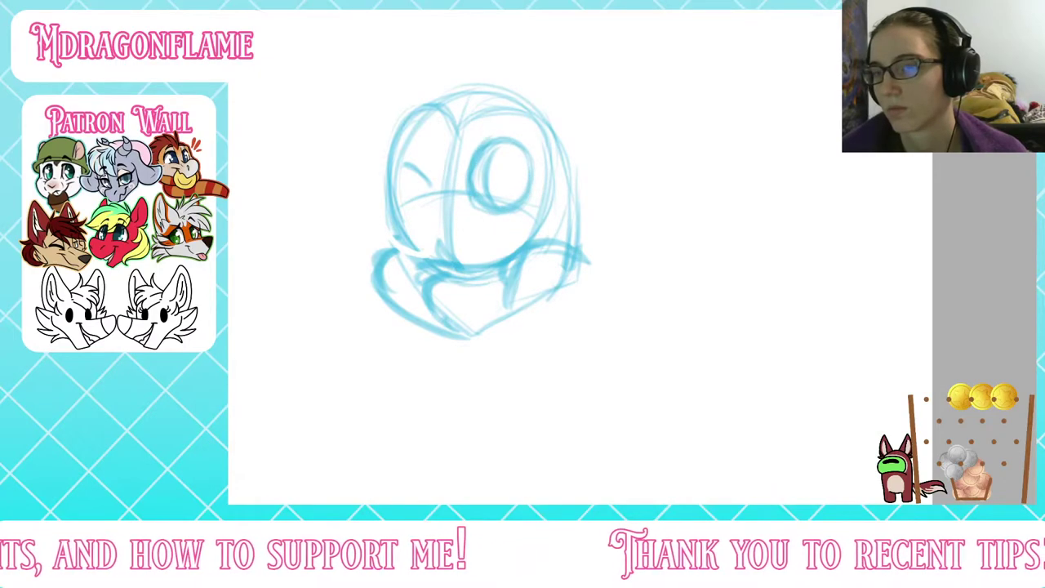
pyautogui.moveTo(571, 24)
pyautogui.mouseDown()
pyautogui.moveTo(507, 457)
pyautogui.moveTo(520, 495)
pyautogui.mouseUp()
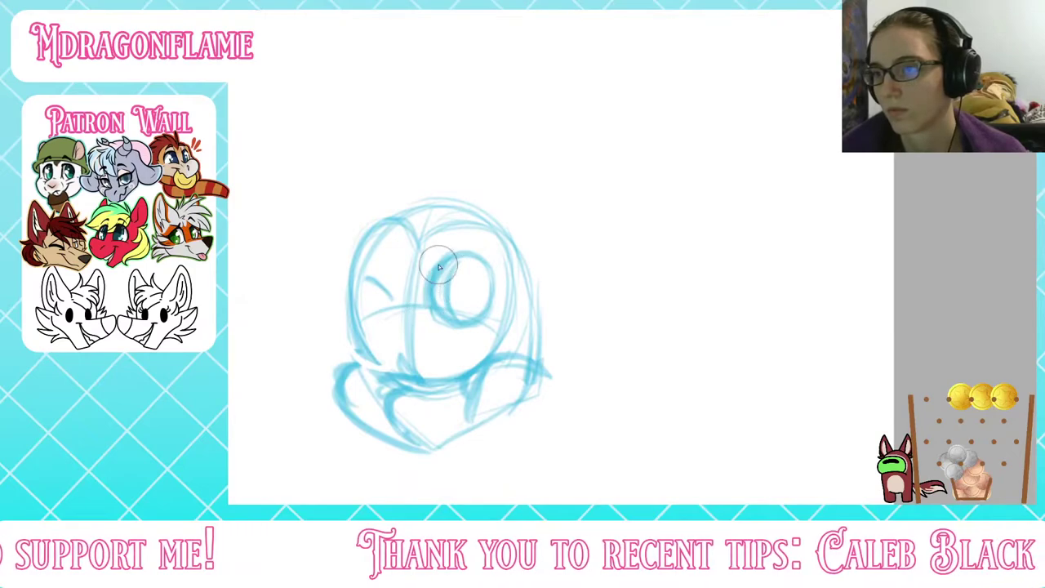
pyautogui.moveTo(439, 266)
pyautogui.mouseDown()
pyautogui.moveTo(426, 305)
pyautogui.moveTo(463, 256)
pyautogui.moveTo(464, 319)
pyautogui.mouseUp()
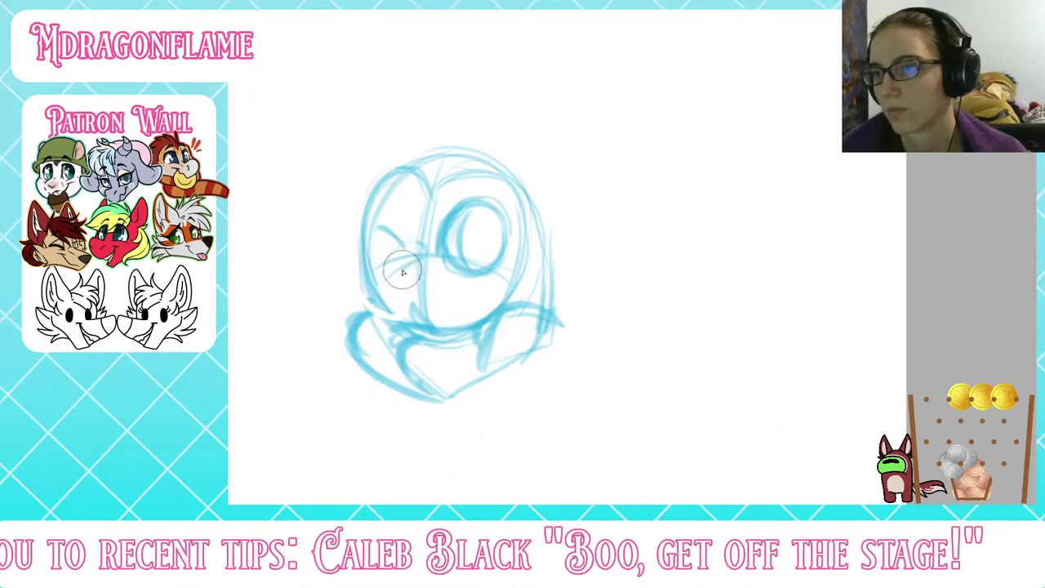
# Step: Sketch the open hooked beak and refine both eyes, darkening the wink and cutting off the open eye with a curved lower lid
pyautogui.moveTo(386, 272); pyautogui.dragTo(424, 247)
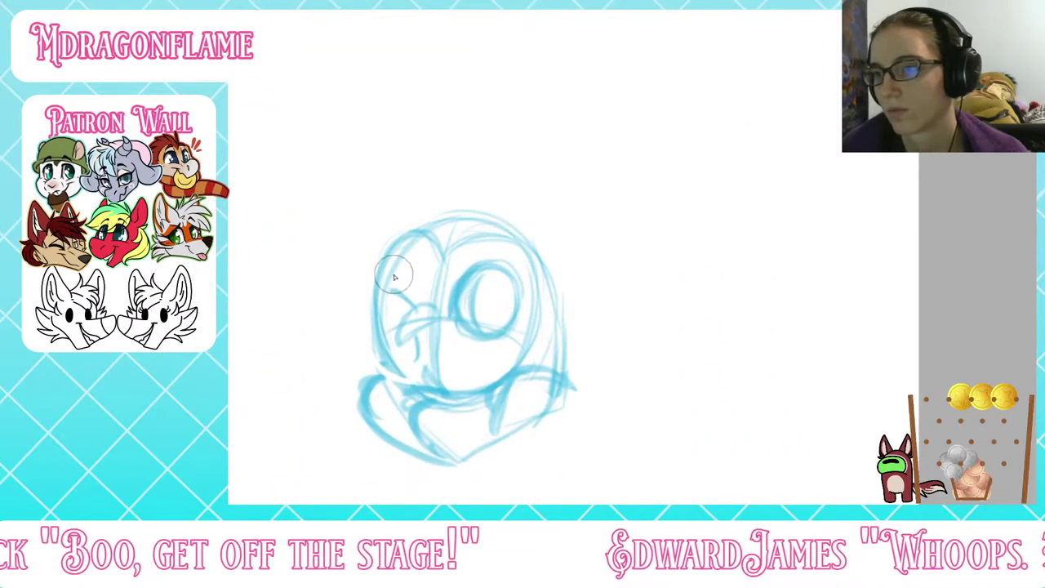
pyautogui.moveTo(414, 361); pyautogui.dragTo(427, 362)
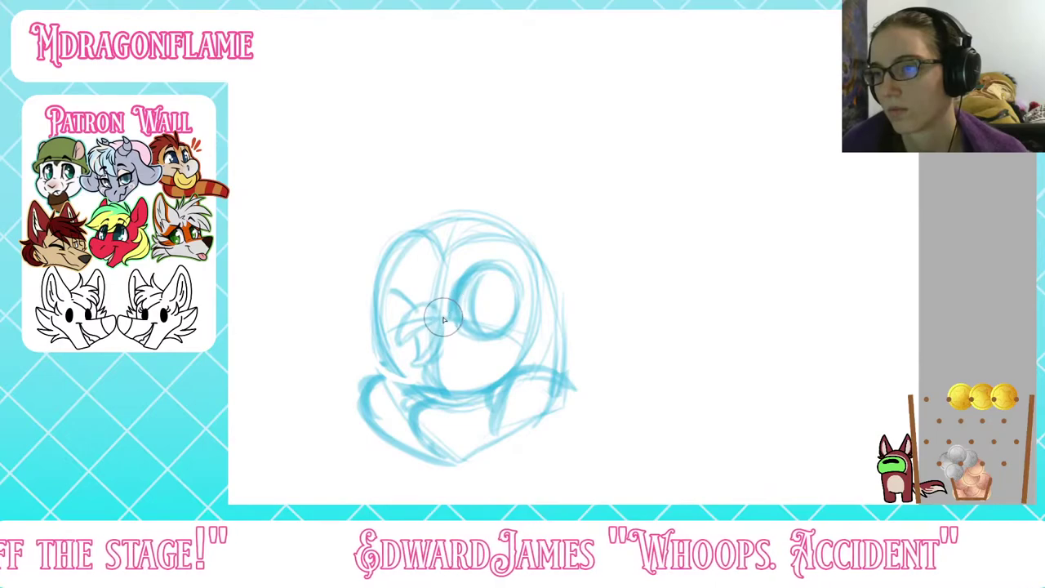
pyautogui.moveTo(402, 329)
pyautogui.mouseDown()
pyautogui.moveTo(427, 301)
pyautogui.moveTo(413, 308)
pyautogui.moveTo(392, 294)
pyautogui.moveTo(404, 301)
pyautogui.moveTo(400, 289)
pyautogui.mouseUp()
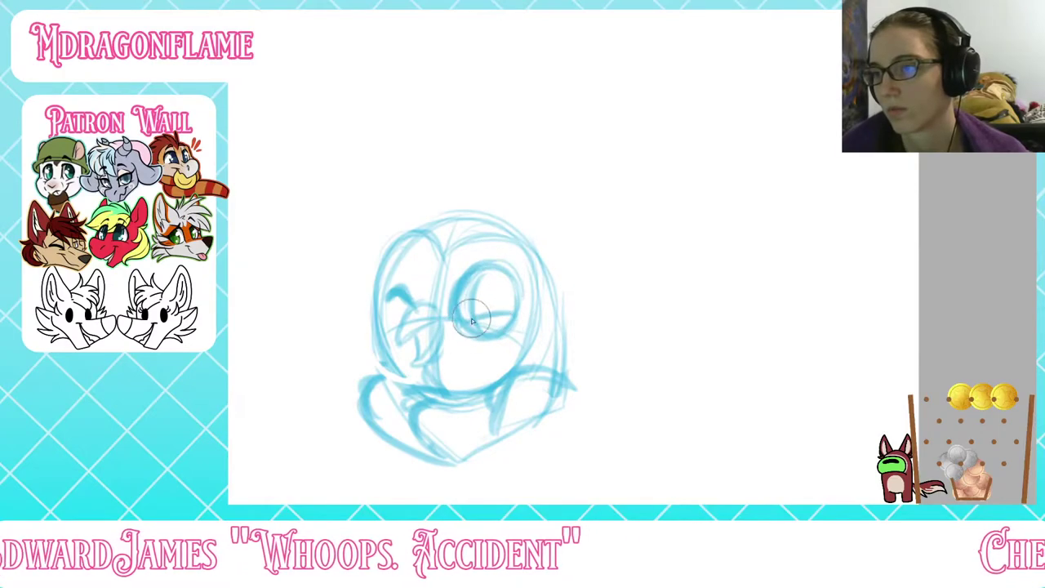
pyautogui.moveTo(454, 312)
pyautogui.mouseDown()
pyautogui.moveTo(516, 318)
pyautogui.moveTo(511, 333)
pyautogui.moveTo(464, 337)
pyautogui.moveTo(506, 336)
pyautogui.mouseUp()
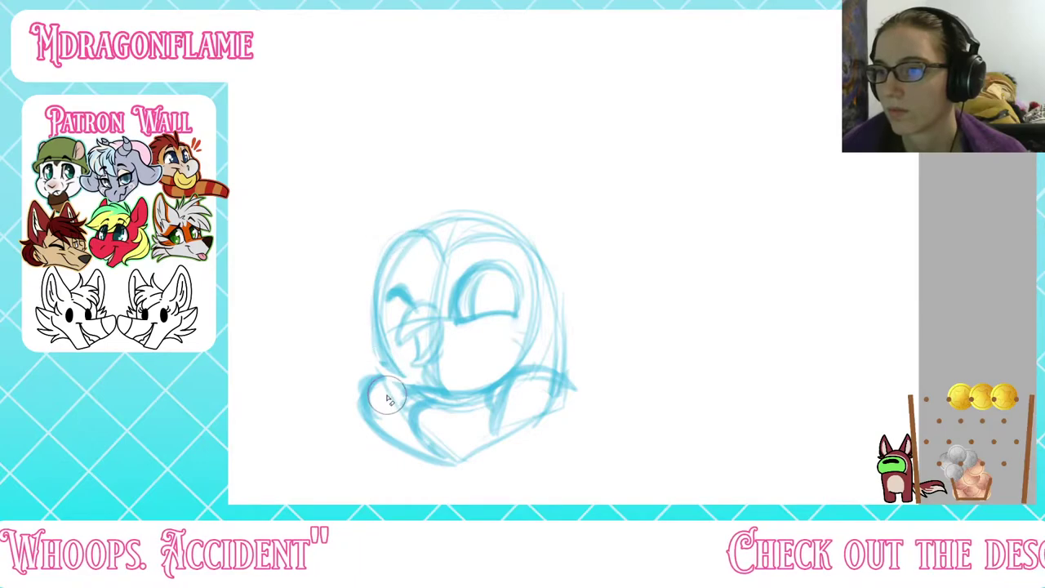
# Step: Clean up the sketch by erasing overlapping construction lines on the chest and around the face
pyautogui.moveTo(442, 396)
pyautogui.mouseDown()
pyautogui.moveTo(439, 405)
pyautogui.moveTo(464, 408)
pyautogui.moveTo(470, 437)
pyautogui.moveTo(509, 402)
pyautogui.moveTo(555, 383)
pyautogui.moveTo(522, 408)
pyautogui.mouseUp()
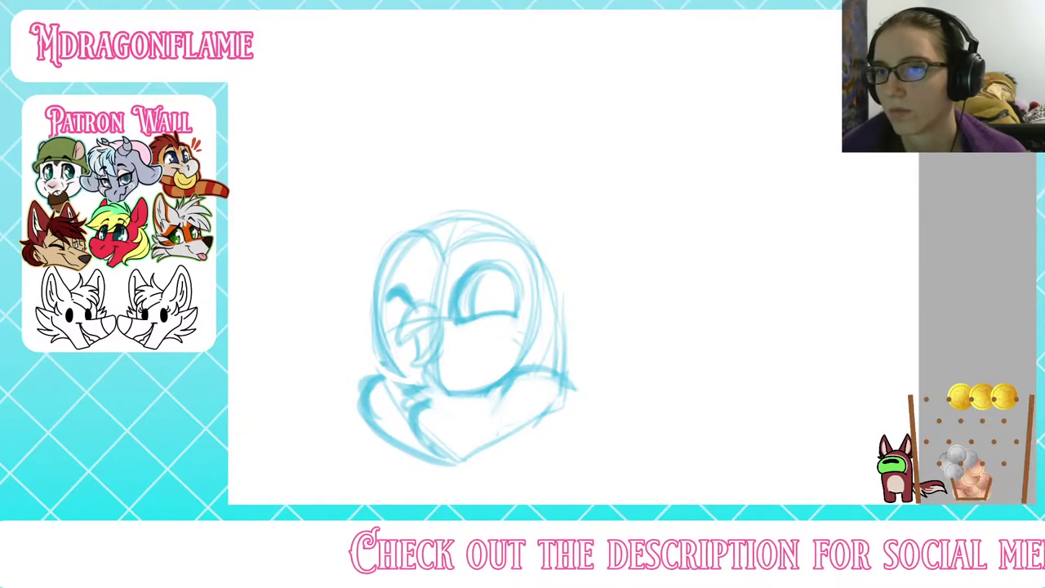
pyautogui.moveTo(506, 33)
pyautogui.mouseDown(button='middle')
pyautogui.moveTo(416, 376)
pyautogui.moveTo(409, 562)
pyautogui.moveTo(494, 33)
pyautogui.mouseUp(button='middle')
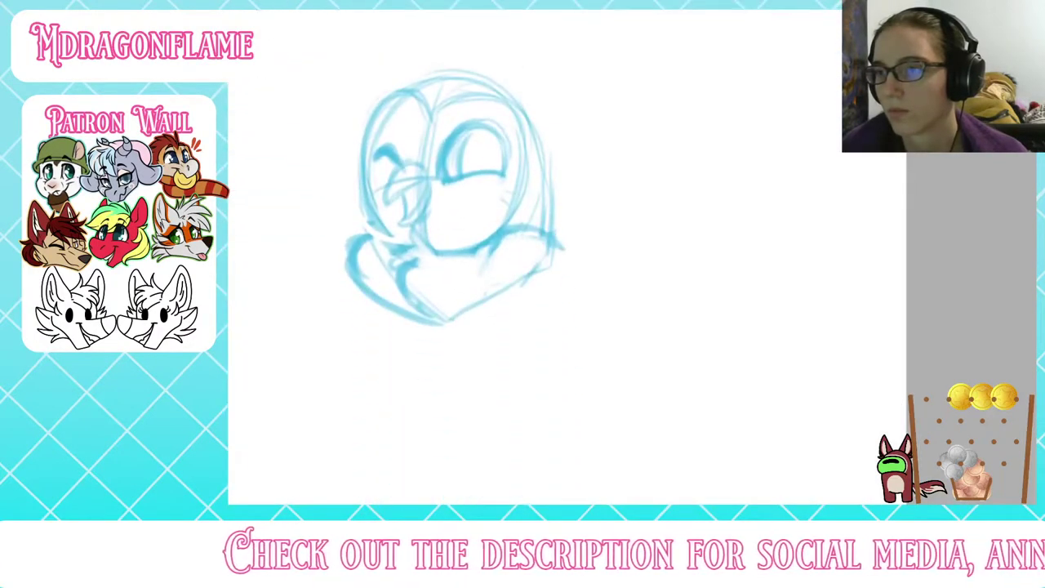
pyautogui.moveTo(368, 136)
pyautogui.mouseDown()
pyautogui.moveTo(371, 190)
pyautogui.moveTo(368, 143)
pyautogui.moveTo(361, 178)
pyautogui.moveTo(387, 233)
pyautogui.moveTo(366, 206)
pyautogui.moveTo(362, 158)
pyautogui.mouseUp()
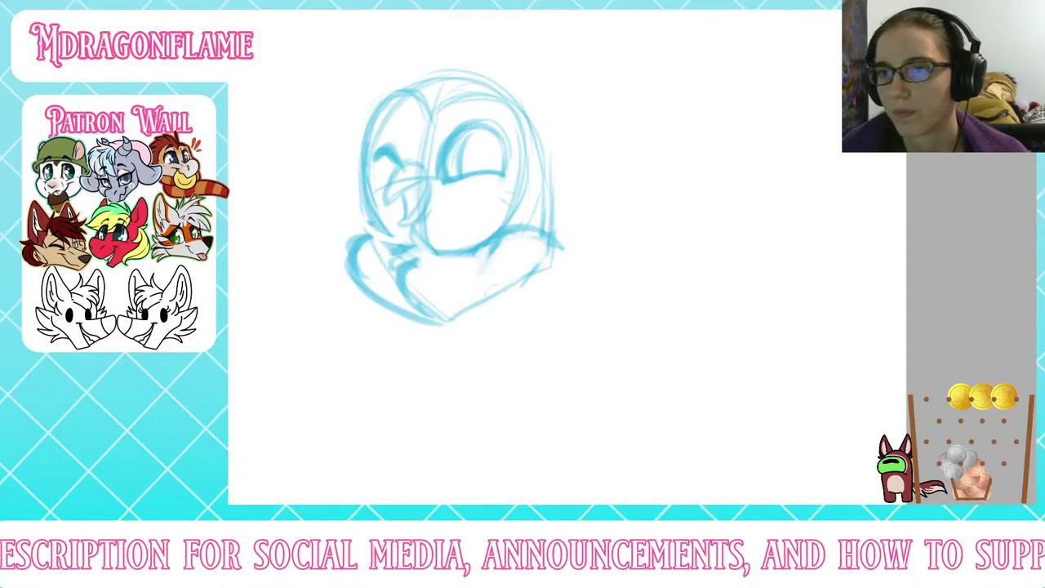
pyautogui.moveTo(405, 107)
pyautogui.mouseDown()
pyautogui.moveTo(372, 139)
pyautogui.moveTo(359, 188)
pyautogui.moveTo(369, 173)
pyautogui.moveTo(390, 195)
pyautogui.moveTo(415, 174)
pyautogui.moveTo(428, 196)
pyautogui.moveTo(412, 217)
pyautogui.moveTo(441, 245)
pyautogui.moveTo(445, 192)
pyautogui.moveTo(424, 131)
pyautogui.mouseUp()
pyautogui.hotkey('ctrl', 'z')
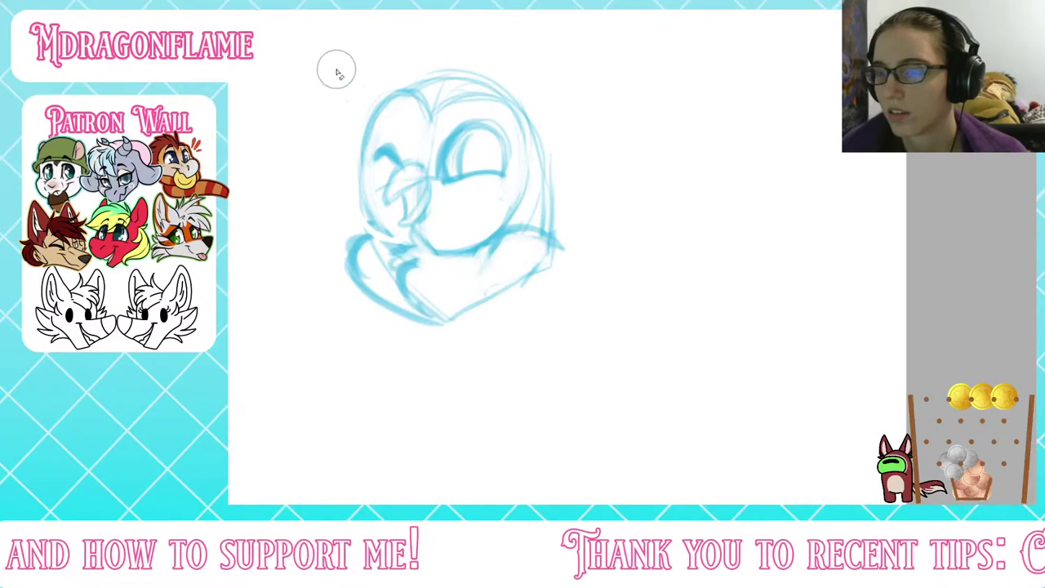
# Step: Strengthen the outline along the top of the head and the lower edge of the facial disc
pyautogui.moveTo(490, 49); pyautogui.dragTo(390, 498)
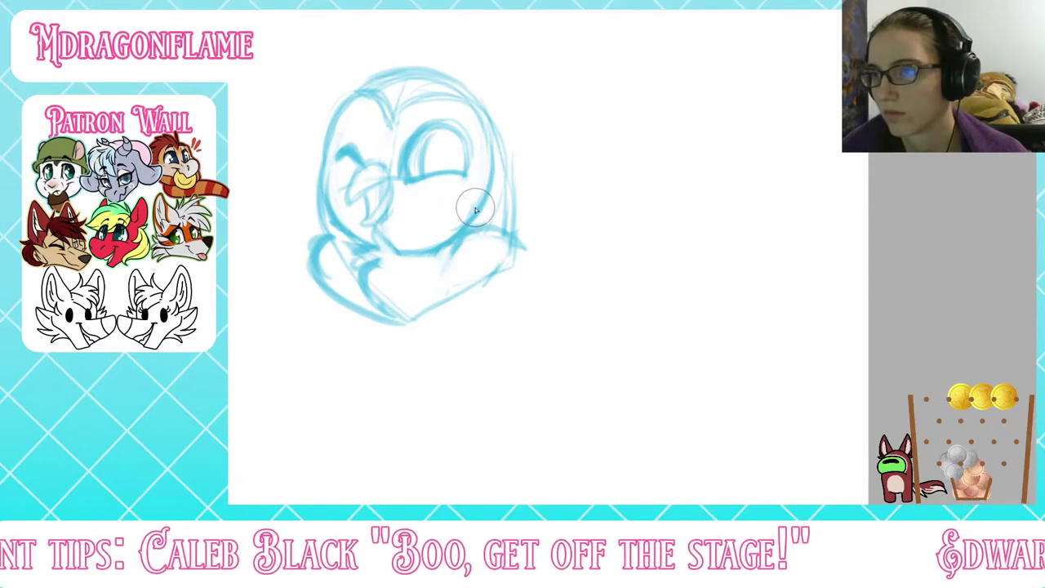
pyautogui.moveTo(464, 227)
pyautogui.mouseDown()
pyautogui.moveTo(396, 240)
pyautogui.moveTo(472, 225)
pyautogui.mouseUp()
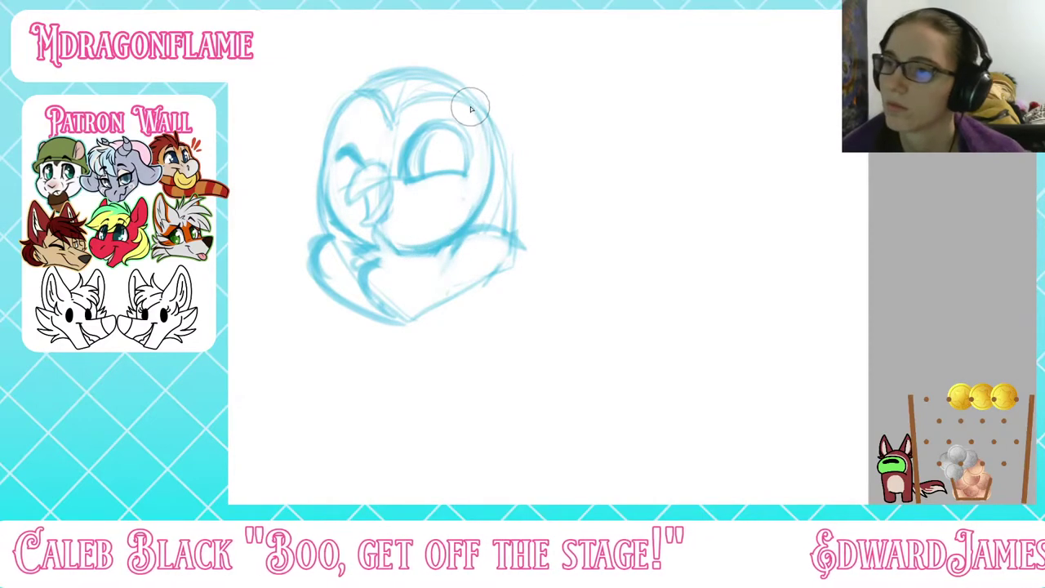
# Step: Darken the back curve of the owl's head and draw the chest line from the facial disc down to the chest's lower point
pyautogui.moveTo(472, 106); pyautogui.dragTo(500, 151)
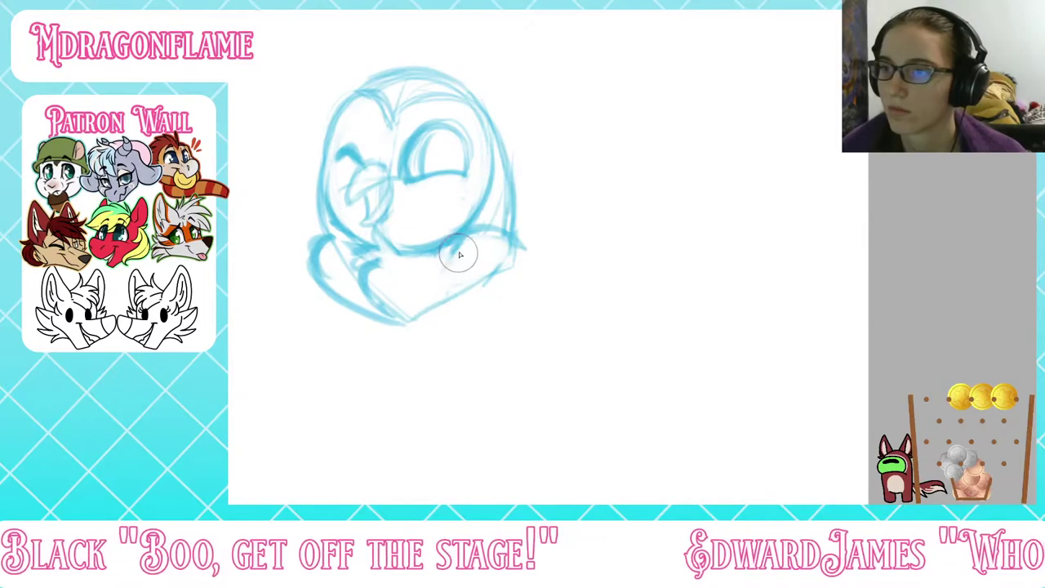
pyautogui.moveTo(473, 237); pyautogui.dragTo(423, 314)
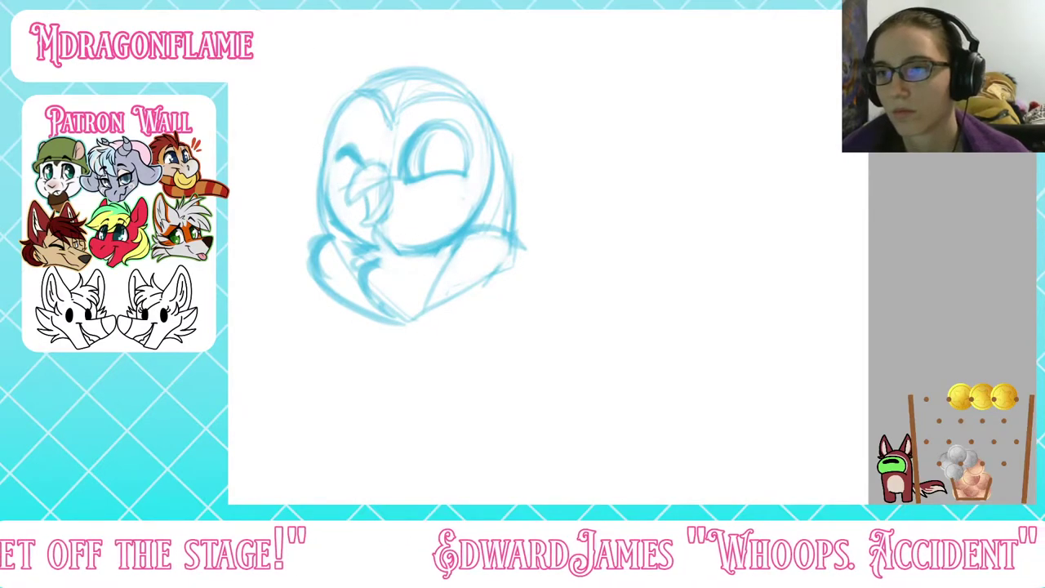
# Step: Select the beak sketch and adjust it with a transform, and add a short curved brow above each eye
pyautogui.moveTo(392, 49)
pyautogui.mouseDown(button='middle')
pyautogui.moveTo(490, 490)
pyautogui.moveTo(458, 364)
pyautogui.moveTo(456, 188)
pyautogui.mouseUp(button='middle')
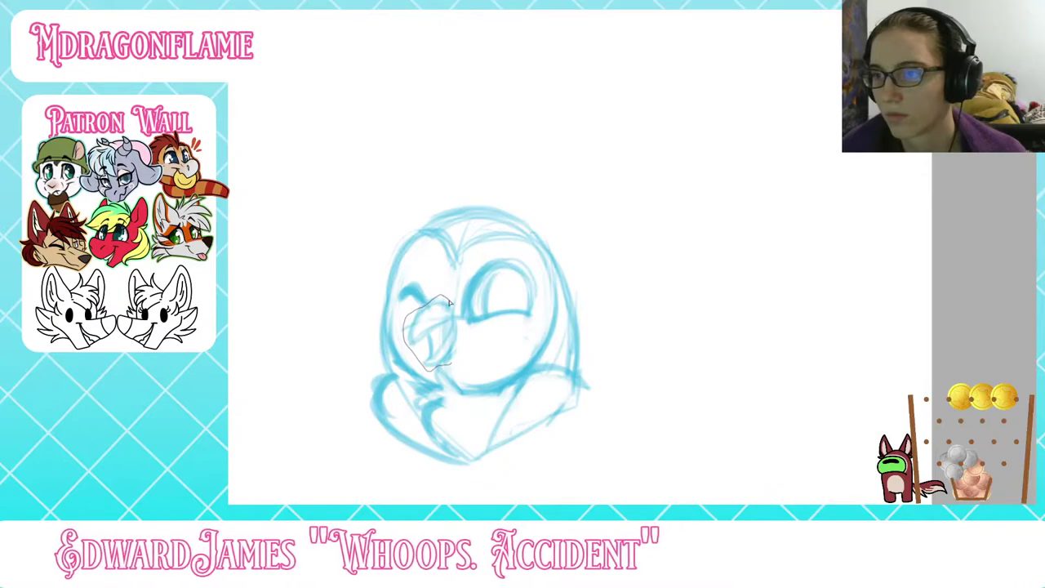
pyautogui.moveTo(455, 357); pyautogui.dragTo(440, 335)
pyautogui.hotkey('ctrl', 't')
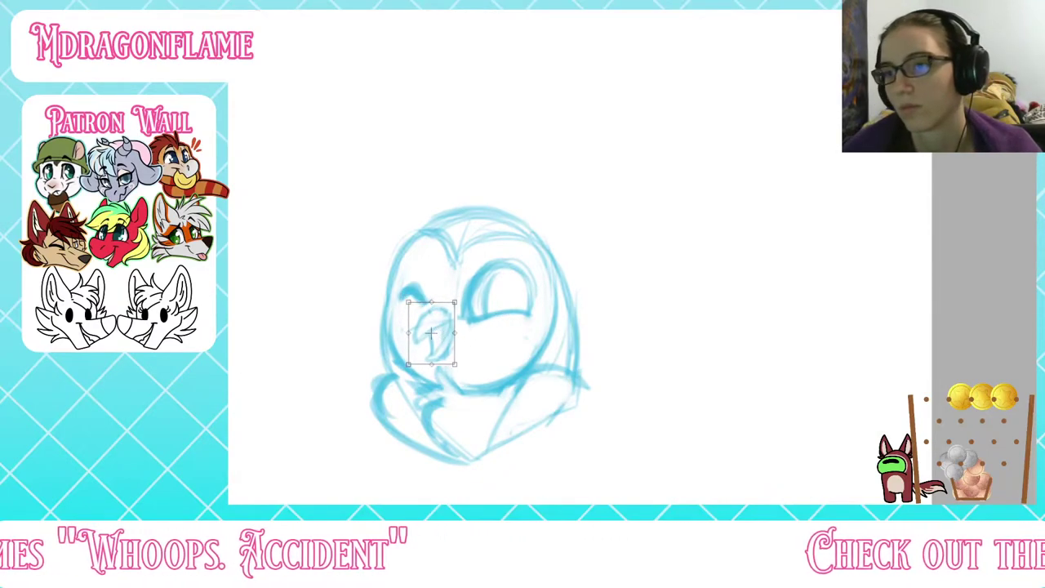
pyautogui.press('Return')
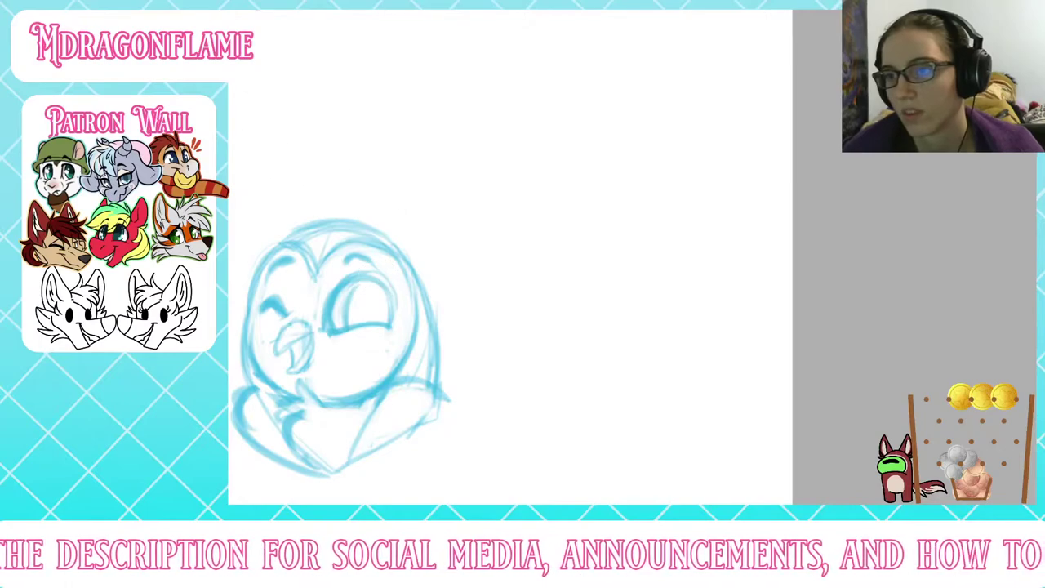
# Step: Fade the blue rough sketch to a faint guide for the refined line work
pyautogui.scroll(-1, 617, 265)
pyautogui.scroll(2, 449, 345)
pyautogui.moveTo(450, 344); pyautogui.dragTo(604, 261)
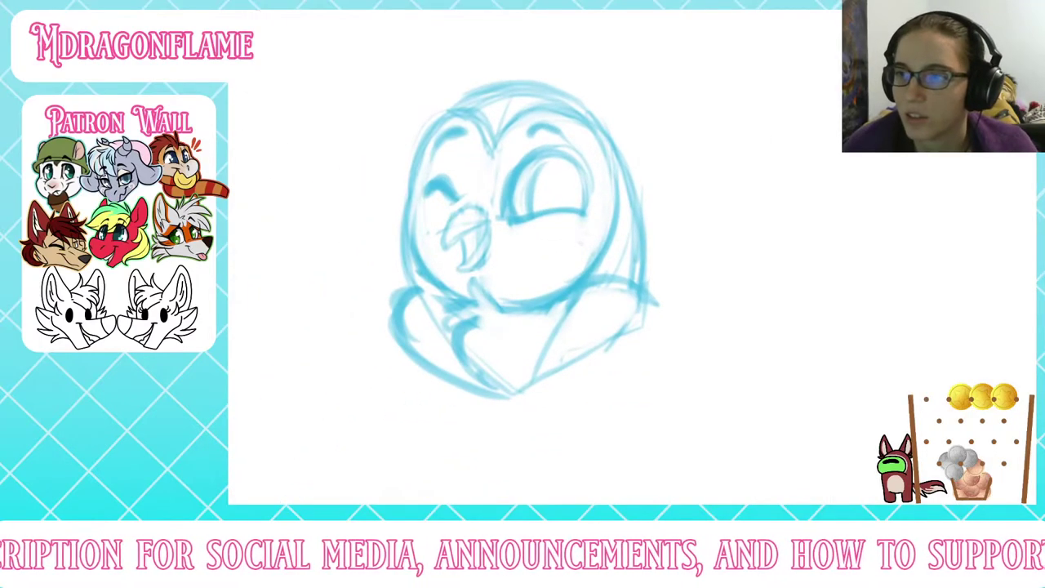
pyautogui.scroll(2, 469, 238)
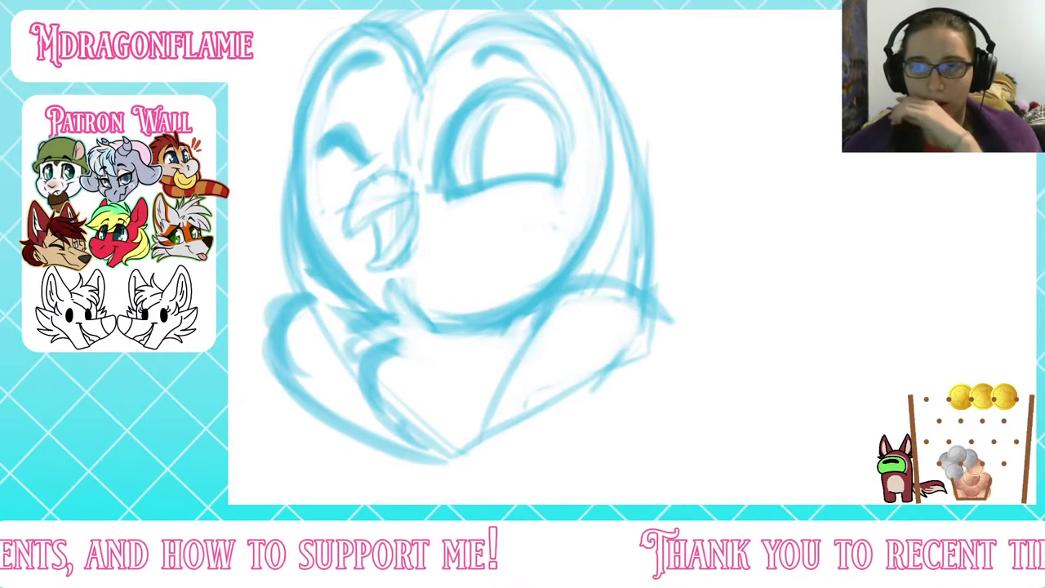
pyautogui.moveTo(506, 196)
pyautogui.mouseDown()
pyautogui.moveTo(339, 364)
pyautogui.moveTo(341, 338)
pyautogui.moveTo(406, 238)
pyautogui.moveTo(437, 317)
pyautogui.mouseUp()
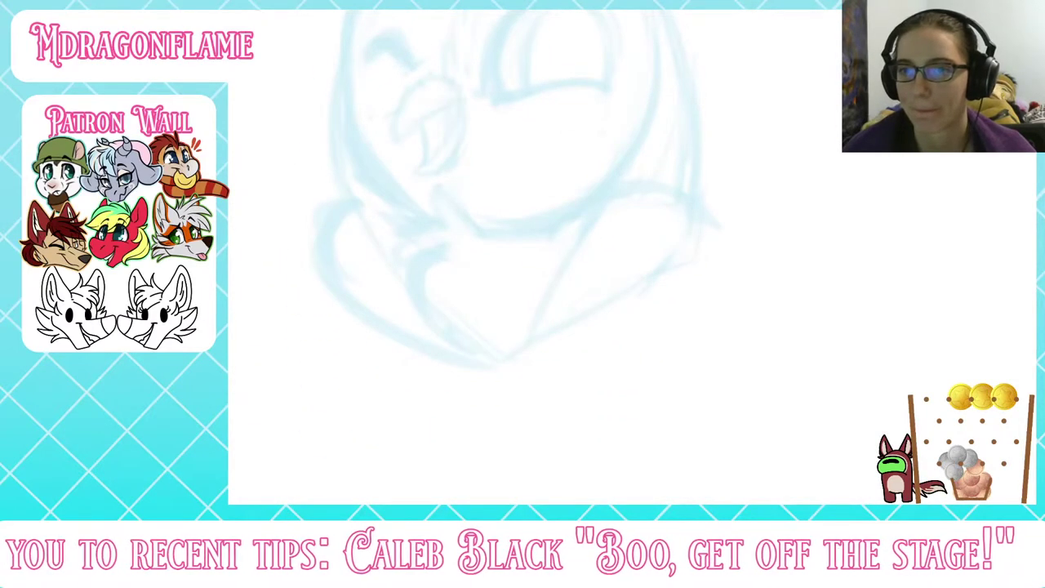
pyautogui.moveTo(506, 204); pyautogui.dragTo(460, 393)
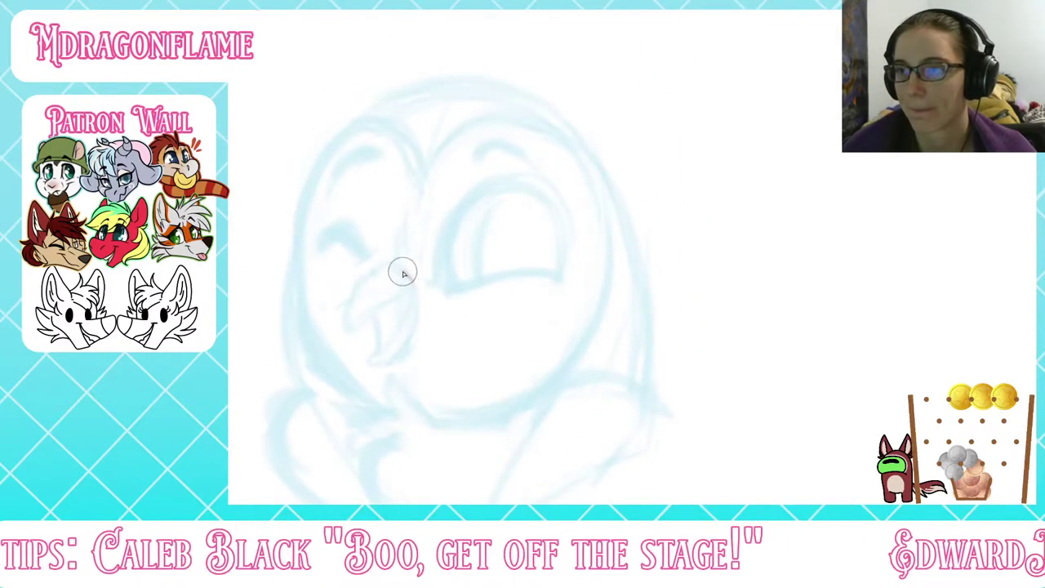
# Step: Trace the hooked upper beak in dark red over the faded sketch, closing it with a curved lower edge
pyautogui.moveTo(411, 280); pyautogui.dragTo(360, 284)
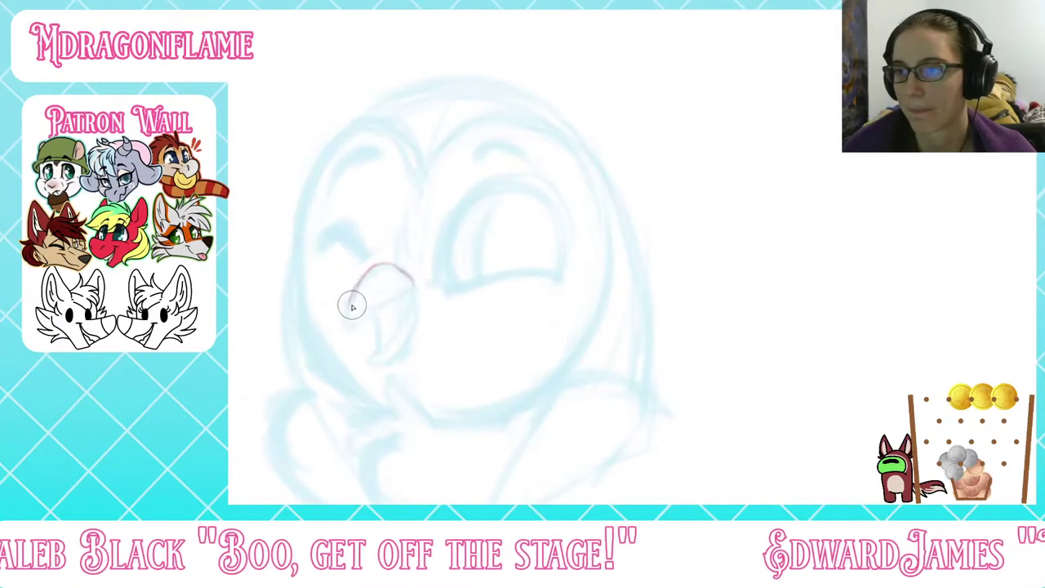
pyautogui.moveTo(350, 327); pyautogui.dragTo(369, 271)
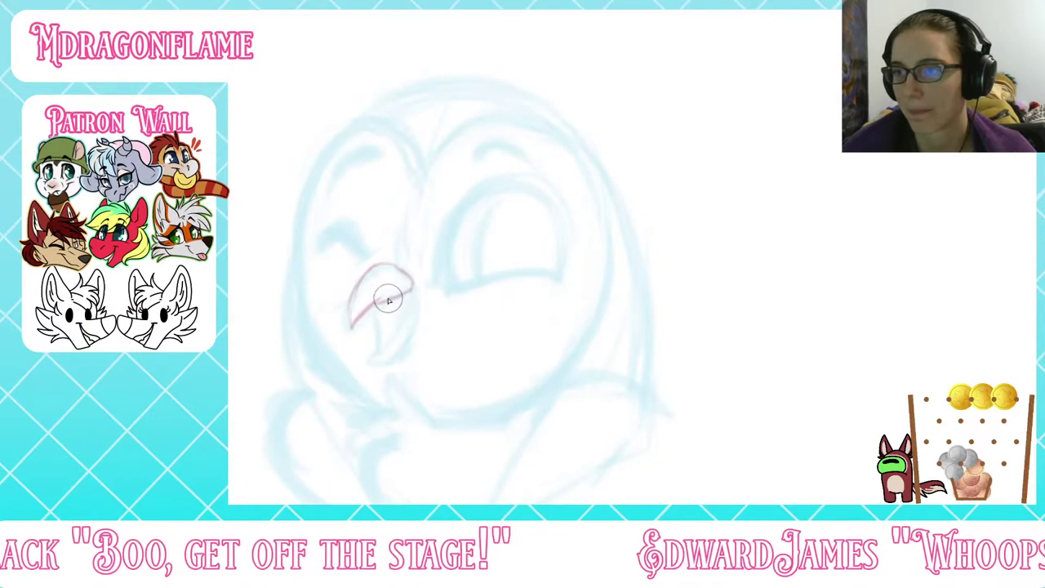
pyautogui.moveTo(351, 329)
pyautogui.mouseDown()
pyautogui.moveTo(354, 295)
pyautogui.moveTo(390, 266)
pyautogui.moveTo(410, 288)
pyautogui.moveTo(360, 326)
pyautogui.mouseUp()
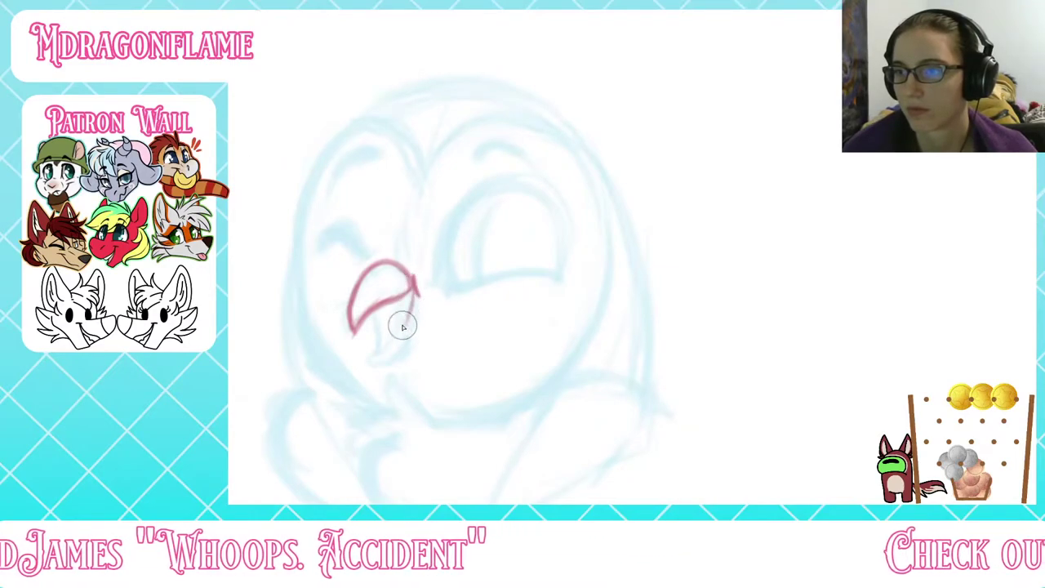
pyautogui.moveTo(390, 344); pyautogui.dragTo(416, 291)
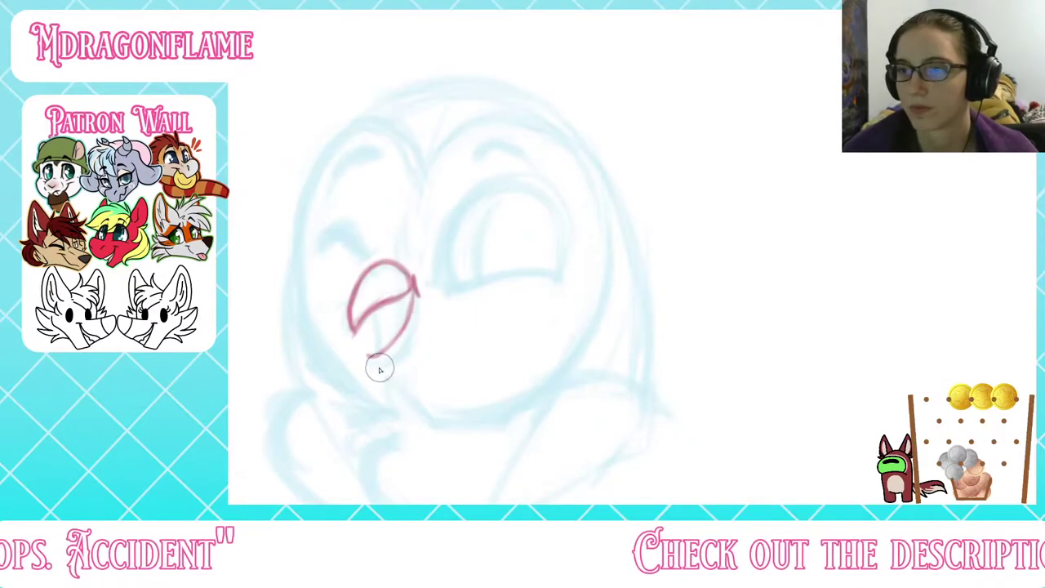
pyautogui.moveTo(369, 357)
pyautogui.mouseDown()
pyautogui.moveTo(416, 315)
pyautogui.moveTo(384, 361)
pyautogui.moveTo(367, 356)
pyautogui.mouseUp()
pyautogui.hotkey('ctrl', 'z')
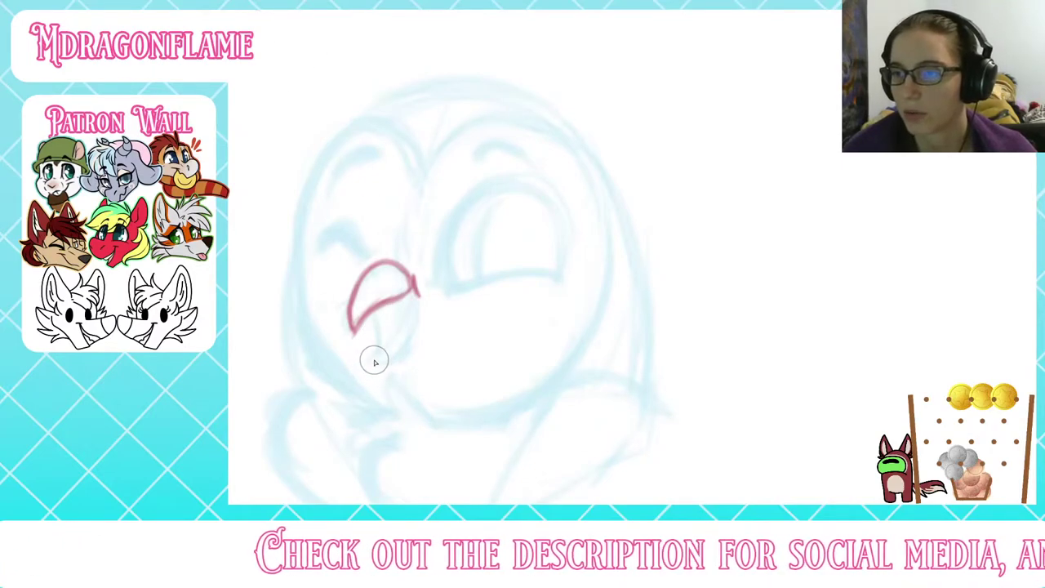
# Step: Draw the open lower beak with its inner mouth lines in red and refine the front edge of the upper beak
pyautogui.moveTo(372, 357)
pyautogui.mouseDown()
pyautogui.moveTo(408, 320)
pyautogui.moveTo(378, 361)
pyautogui.mouseUp()
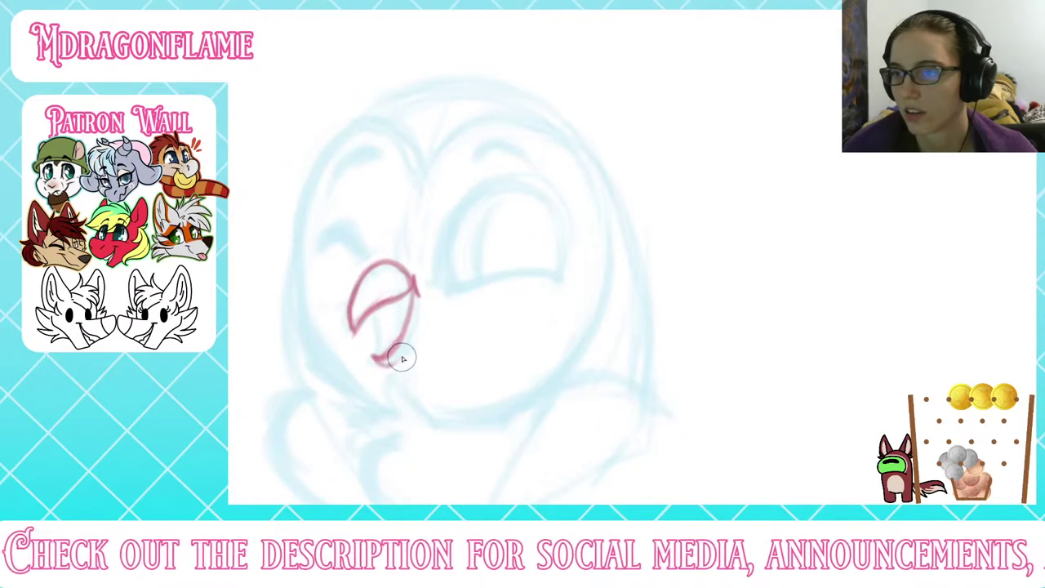
pyautogui.moveTo(417, 296); pyautogui.dragTo(392, 362)
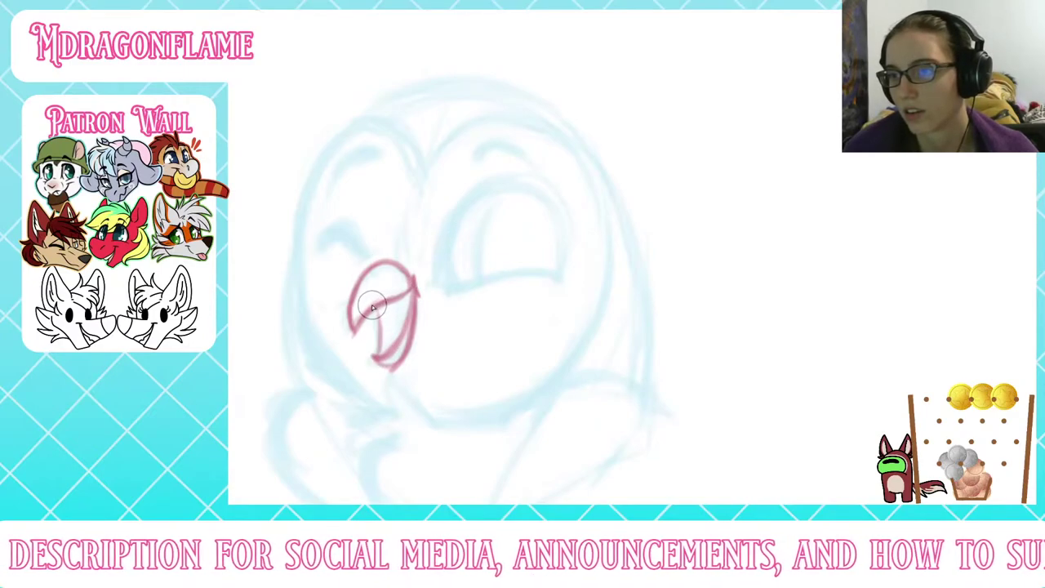
pyautogui.moveTo(374, 305)
pyautogui.mouseDown()
pyautogui.moveTo(380, 354)
pyautogui.moveTo(401, 315)
pyautogui.moveTo(385, 353)
pyautogui.mouseUp()
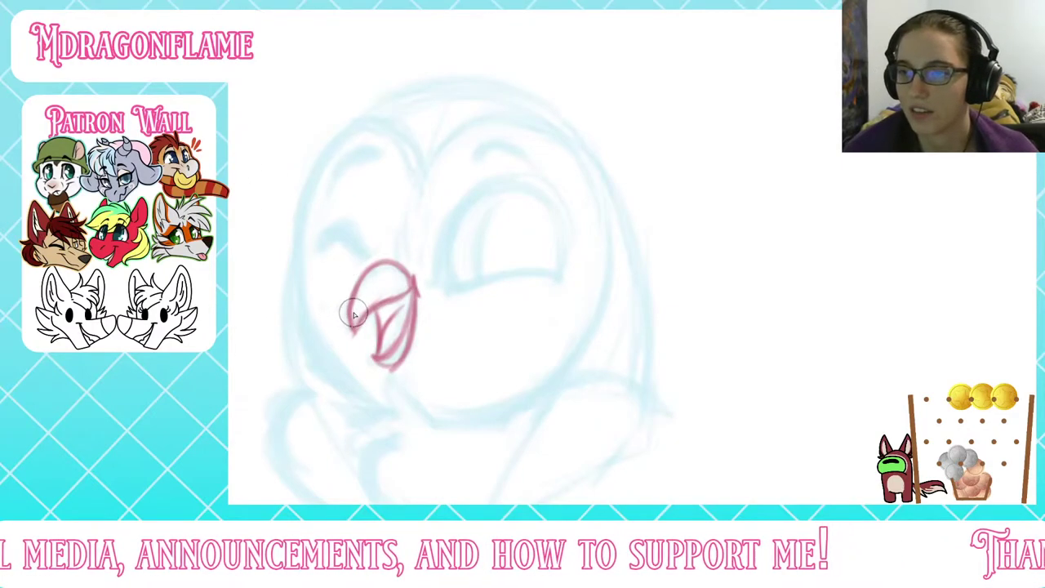
pyautogui.moveTo(355, 315); pyautogui.dragTo(358, 297)
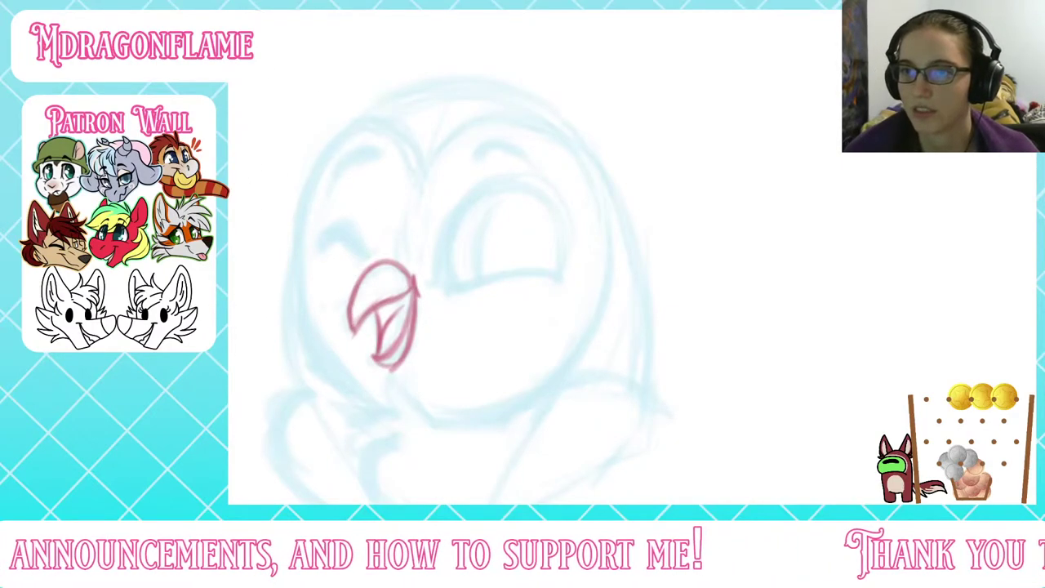
pyautogui.moveTo(367, 280); pyautogui.dragTo(353, 337)
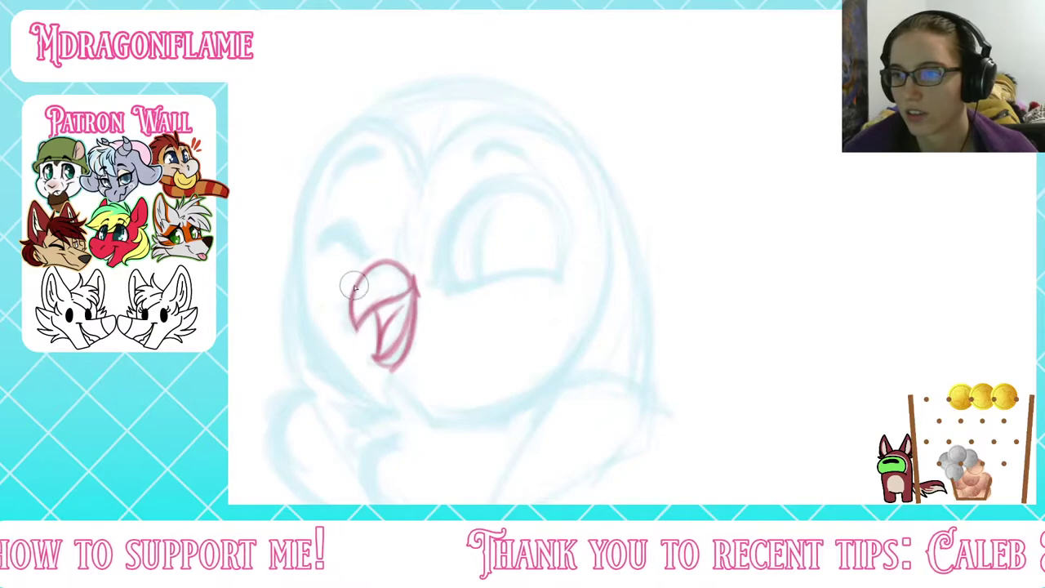
# Step: Draw the open eye's curved lower lid and a few short feather strokes rising from the top of the beak
pyautogui.moveTo(358, 330)
pyautogui.mouseDown()
pyautogui.moveTo(387, 305)
pyautogui.moveTo(560, 276)
pyautogui.mouseUp()
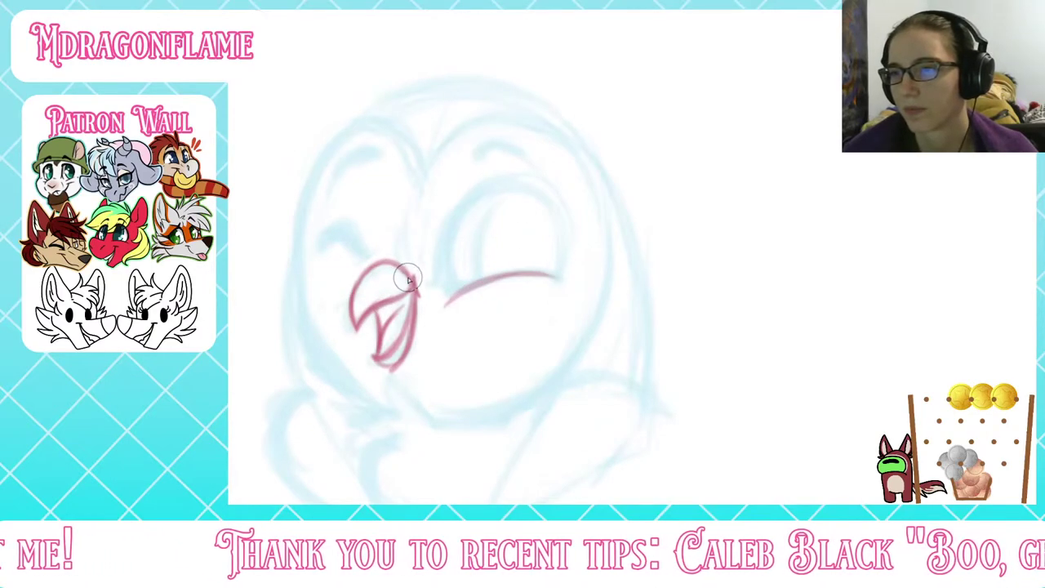
pyautogui.moveTo(405, 274); pyautogui.dragTo(399, 205)
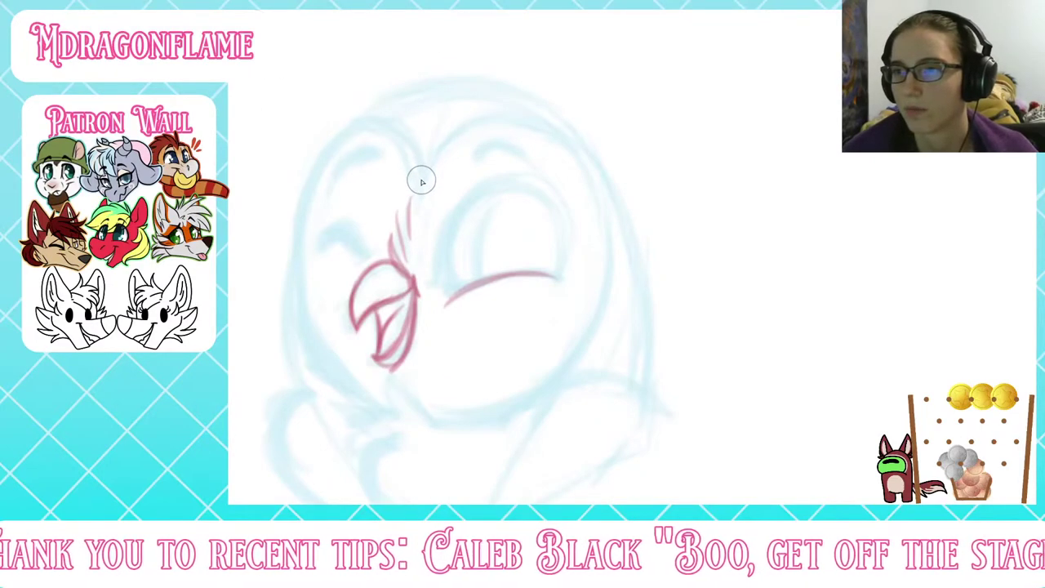
# Step: Outline the winking-eye side of the heart-shaped facial disc in red, from the forehead notch down to the chin
pyautogui.moveTo(421, 180)
pyautogui.mouseDown()
pyautogui.moveTo(408, 133)
pyautogui.moveTo(364, 114)
pyautogui.moveTo(315, 137)
pyautogui.moveTo(324, 145)
pyautogui.moveTo(313, 331)
pyautogui.mouseUp()
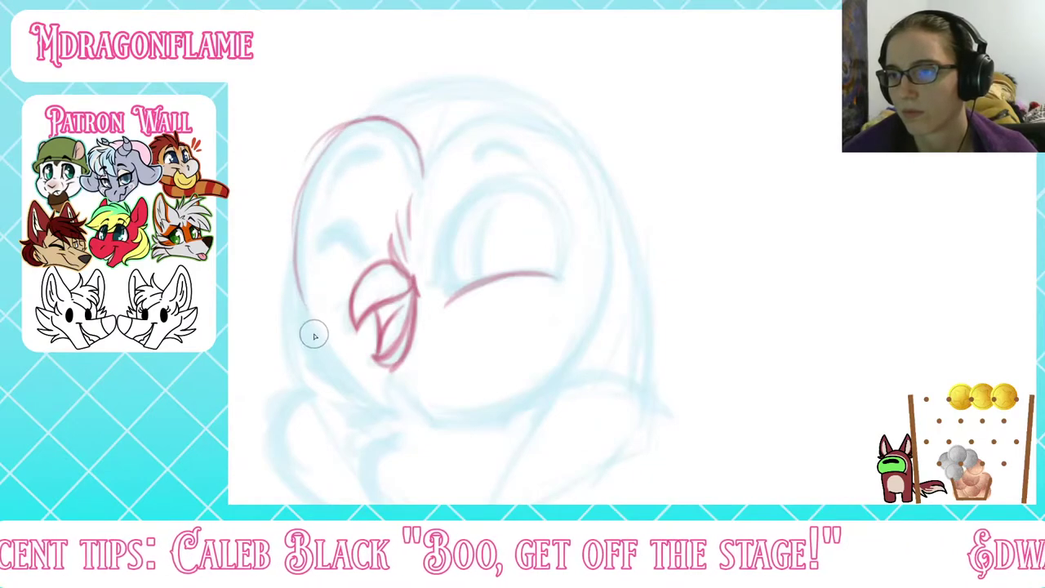
pyautogui.moveTo(299, 237)
pyautogui.mouseDown()
pyautogui.moveTo(332, 357)
pyautogui.moveTo(390, 414)
pyautogui.mouseUp()
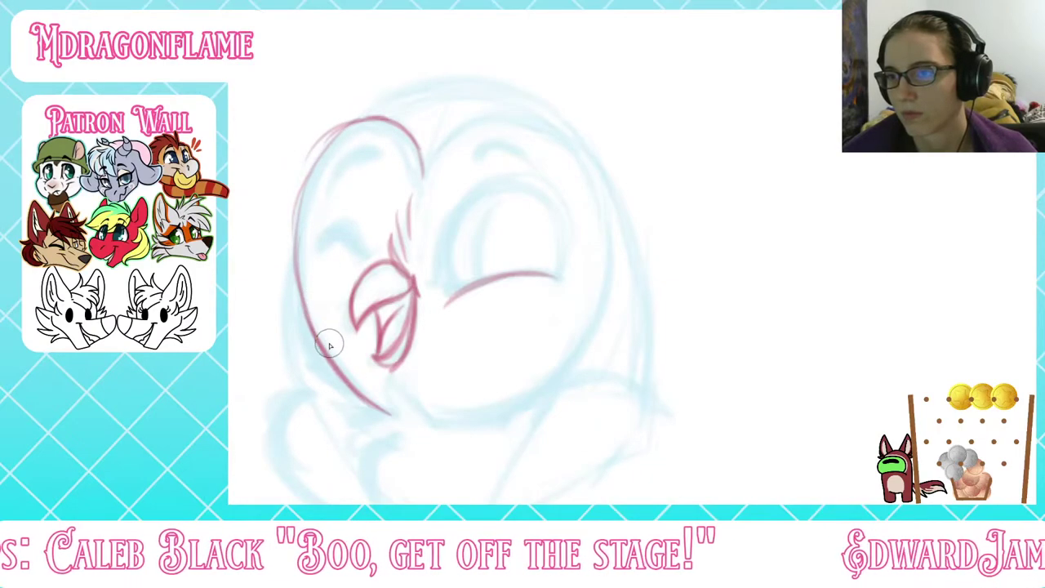
pyautogui.moveTo(330, 345)
pyautogui.mouseDown()
pyautogui.moveTo(283, 226)
pyautogui.moveTo(319, 145)
pyautogui.moveTo(345, 129)
pyautogui.mouseUp()
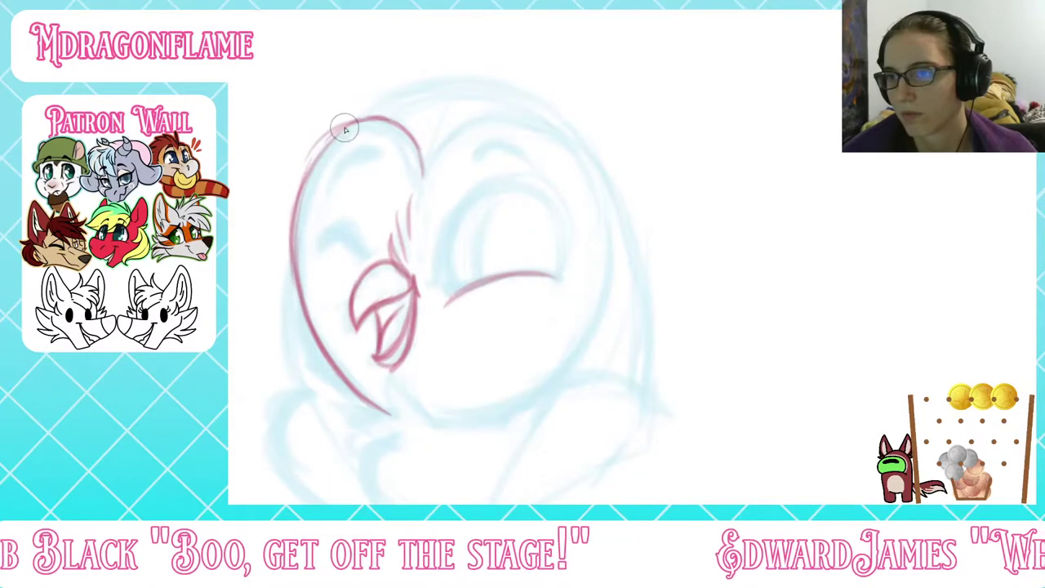
pyautogui.moveTo(296, 205); pyautogui.dragTo(381, 119)
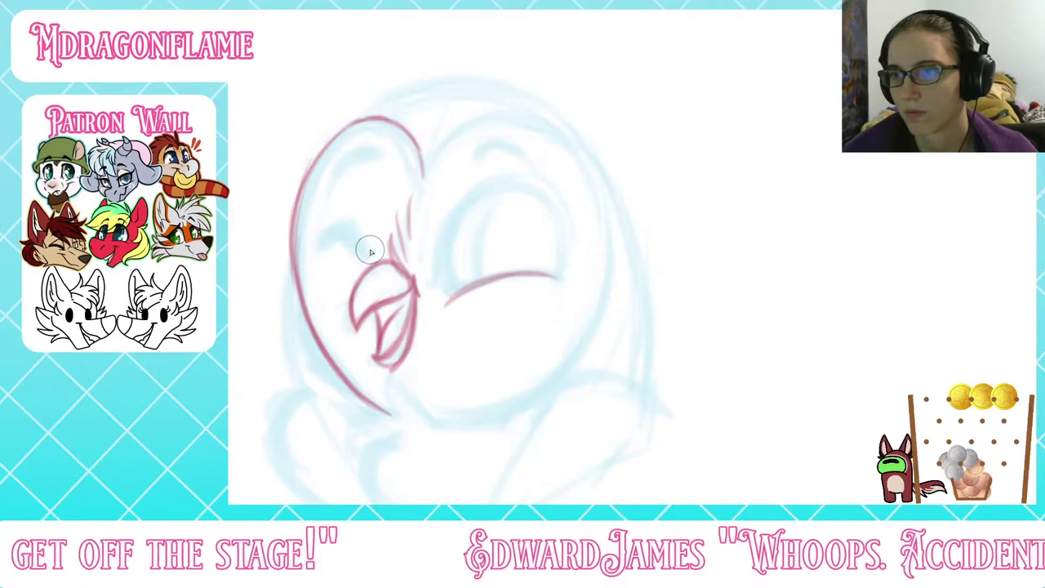
# Step: Draw the winking eye as a thick arched line with a thin crease above it, and add its thick brow
pyautogui.moveTo(329, 236)
pyautogui.mouseDown()
pyautogui.moveTo(347, 228)
pyautogui.moveTo(375, 249)
pyautogui.moveTo(351, 237)
pyautogui.moveTo(311, 242)
pyautogui.moveTo(373, 249)
pyautogui.mouseUp()
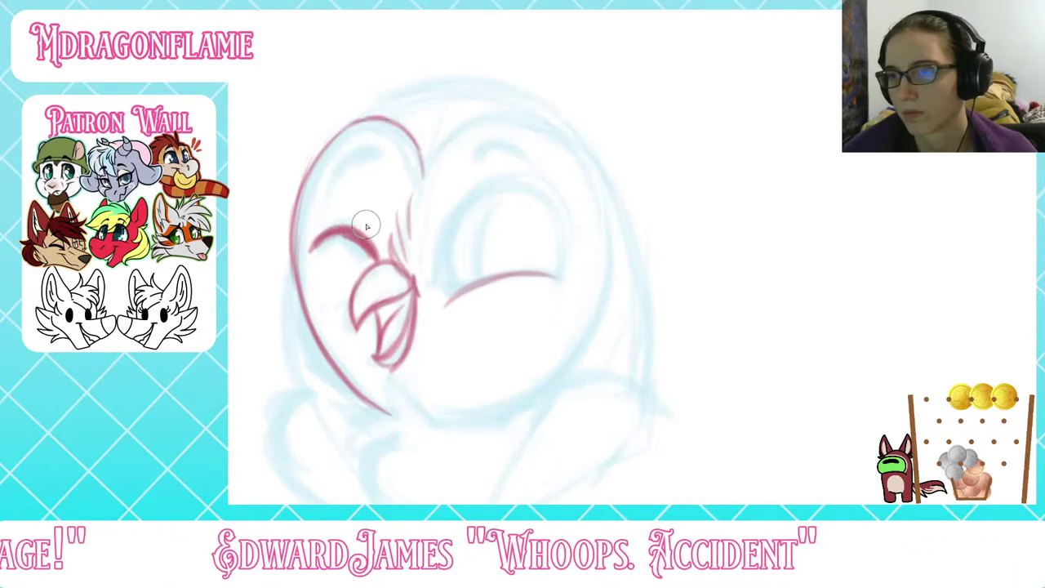
pyautogui.moveTo(314, 236); pyautogui.dragTo(380, 170)
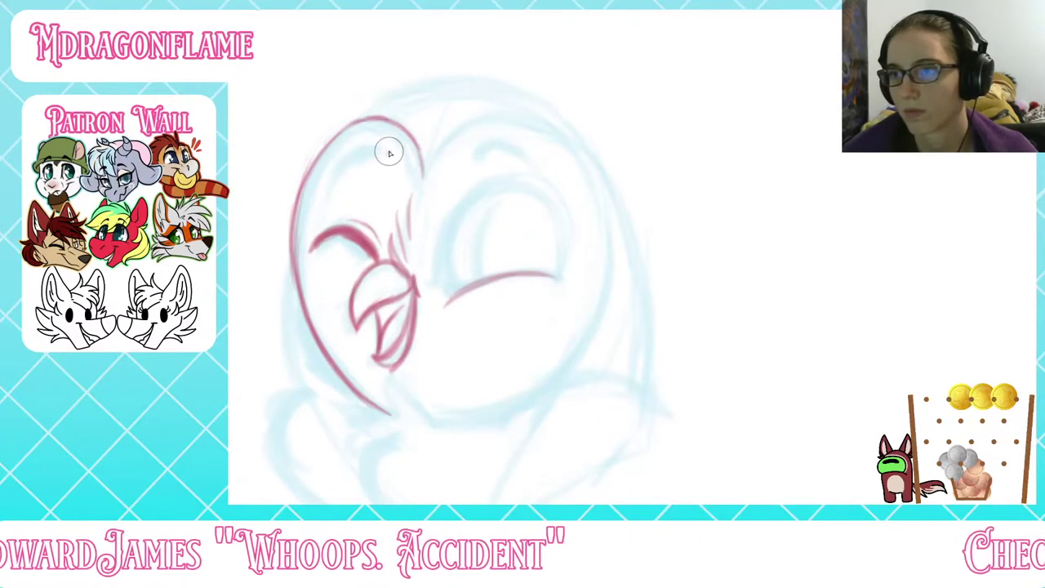
pyautogui.moveTo(330, 178); pyautogui.dragTo(396, 146)
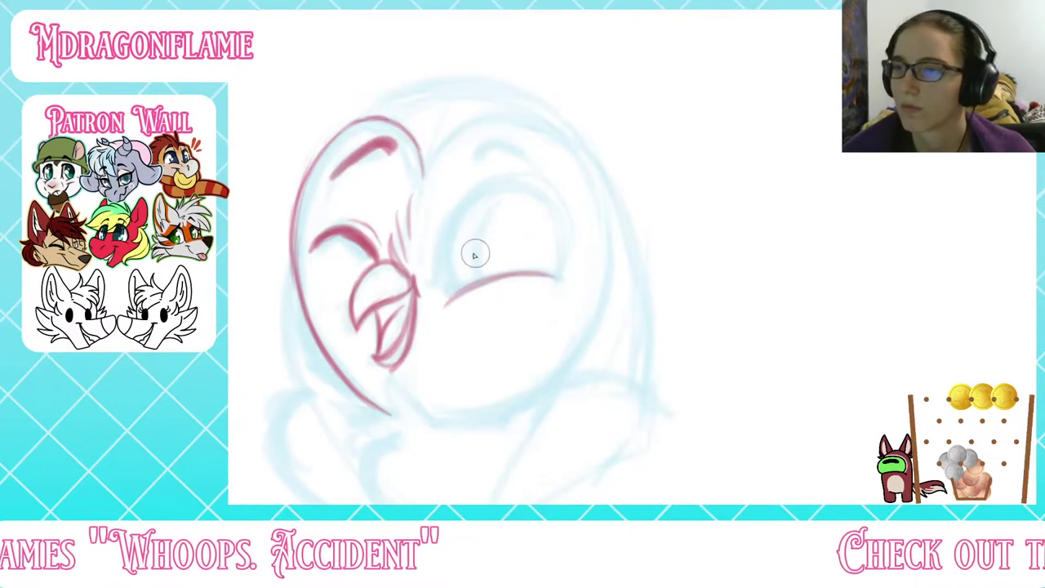
# Step: Outline the open eye's rounded rim in red down to its lower lid, redoing the first stroke
pyautogui.moveTo(431, 275); pyautogui.dragTo(475, 214)
pyautogui.hotkey('ctrl', 'z')
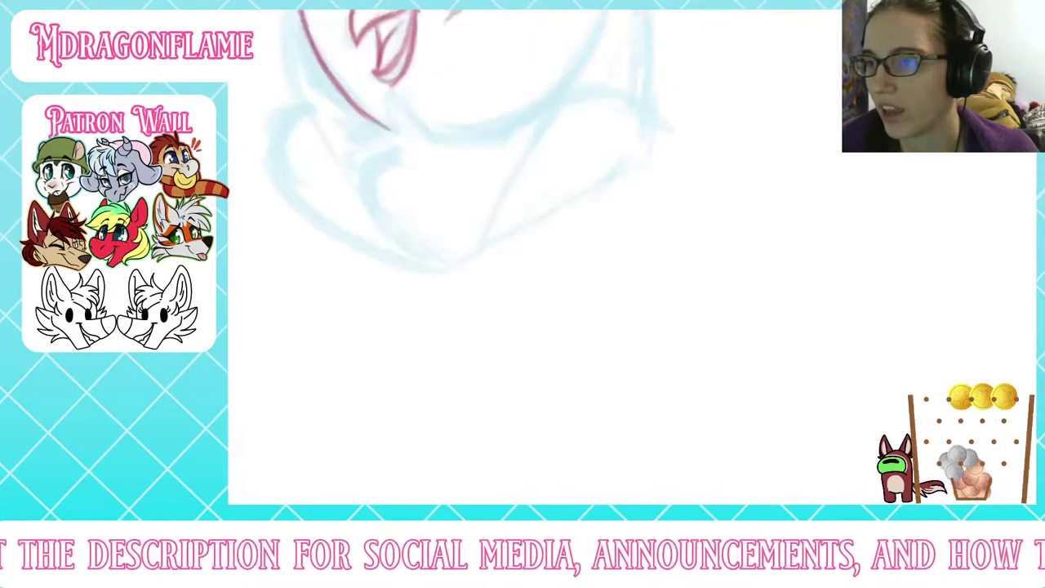
pyautogui.moveTo(443, 263)
pyautogui.mouseDown()
pyautogui.moveTo(436, 203)
pyautogui.moveTo(474, 163)
pyautogui.moveTo(536, 168)
pyautogui.moveTo(549, 252)
pyautogui.moveTo(534, 154)
pyautogui.moveTo(478, 154)
pyautogui.moveTo(459, 269)
pyautogui.moveTo(475, 157)
pyautogui.moveTo(558, 215)
pyautogui.moveTo(544, 250)
pyautogui.moveTo(534, 144)
pyautogui.mouseUp()
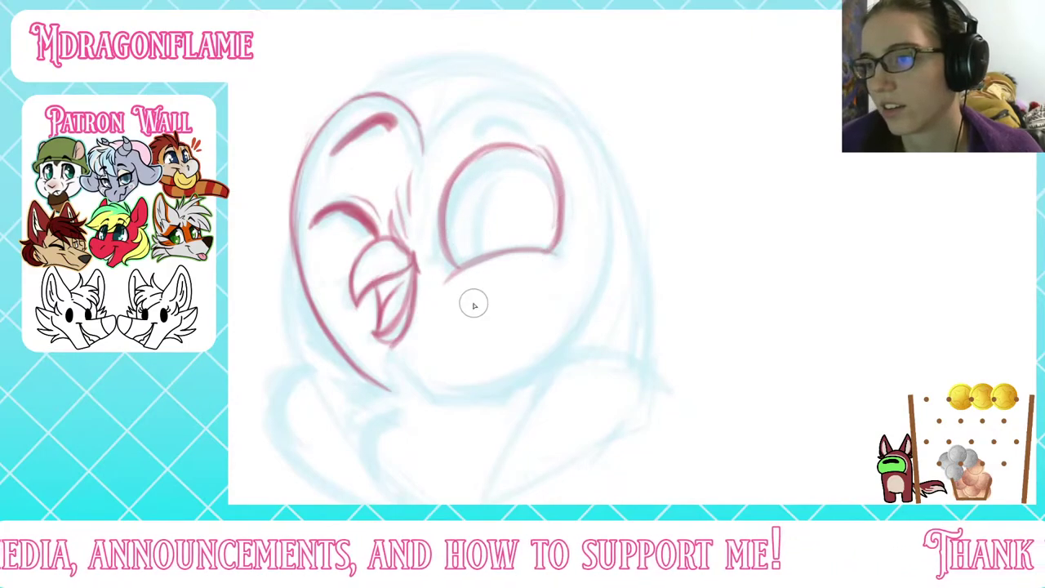
# Step: Outline the open-eye side of the facial disc in red, along the lower cheek and from the forehead notch around the eye
pyautogui.moveTo(433, 394)
pyautogui.mouseDown()
pyautogui.moveTo(465, 392)
pyautogui.moveTo(573, 329)
pyautogui.mouseUp()
pyautogui.moveTo(487, 387); pyautogui.dragTo(588, 270)
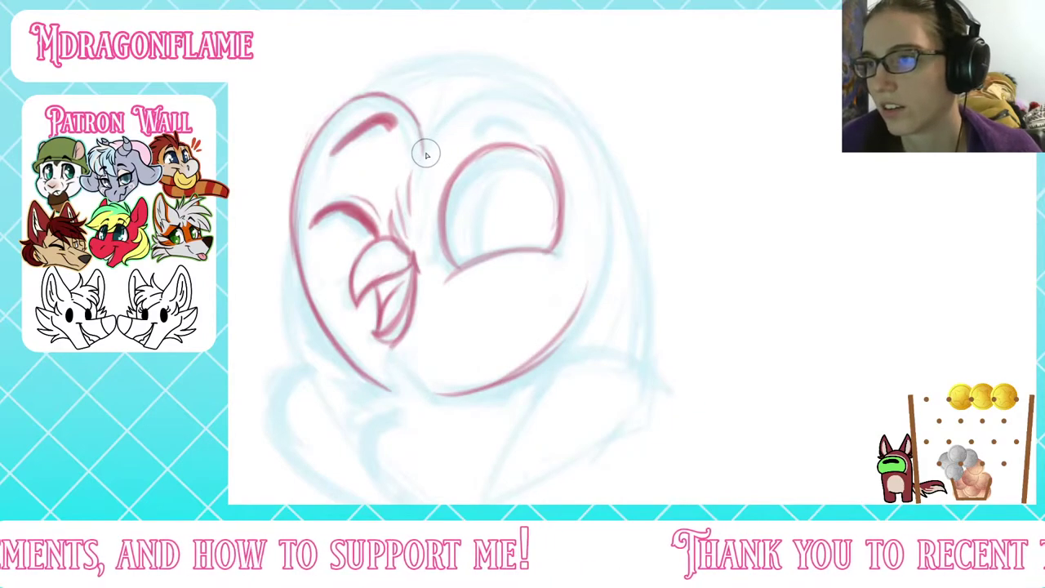
pyautogui.moveTo(423, 152)
pyautogui.mouseDown()
pyautogui.moveTo(467, 105)
pyautogui.moveTo(555, 129)
pyautogui.moveTo(600, 254)
pyautogui.mouseUp()
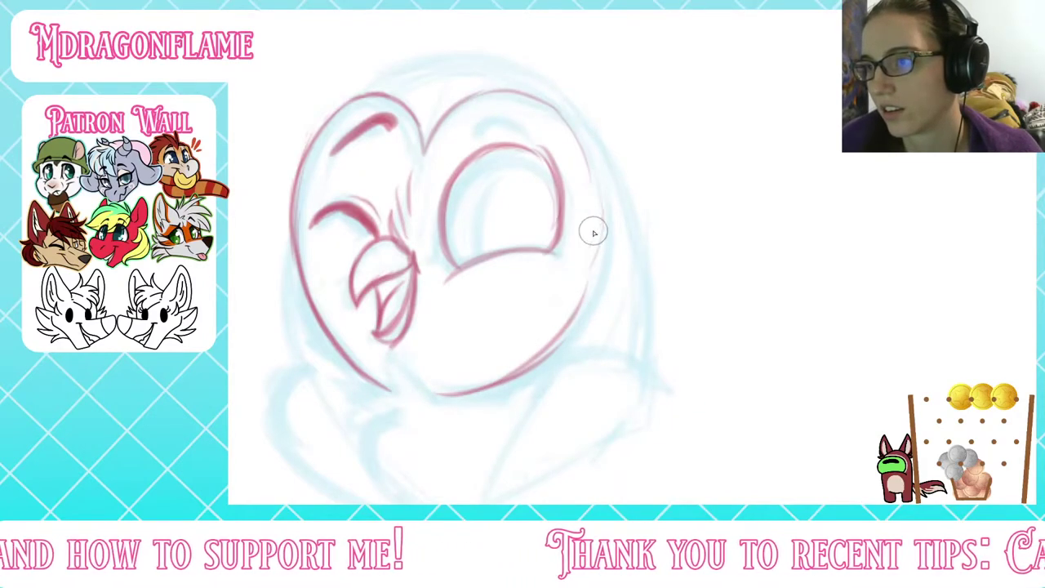
pyautogui.moveTo(547, 102); pyautogui.dragTo(597, 263)
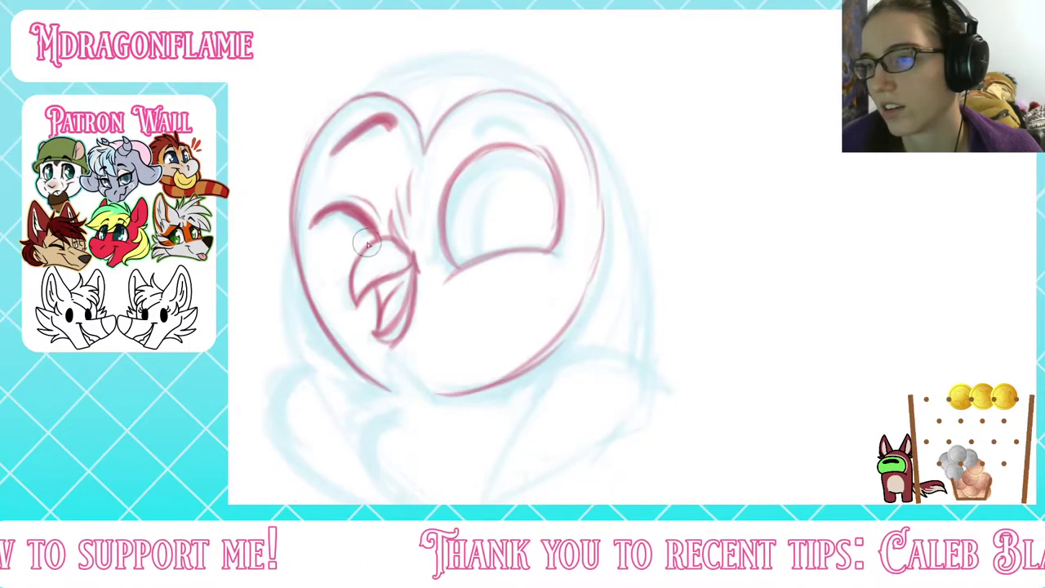
# Step: Outline the outer head in red, down the winking-eye side to the neck and across the crown, redoing the crown arc slightly lower
pyautogui.moveTo(294, 192)
pyautogui.mouseDown()
pyautogui.moveTo(299, 344)
pyautogui.moveTo(287, 345)
pyautogui.moveTo(359, 390)
pyautogui.mouseUp()
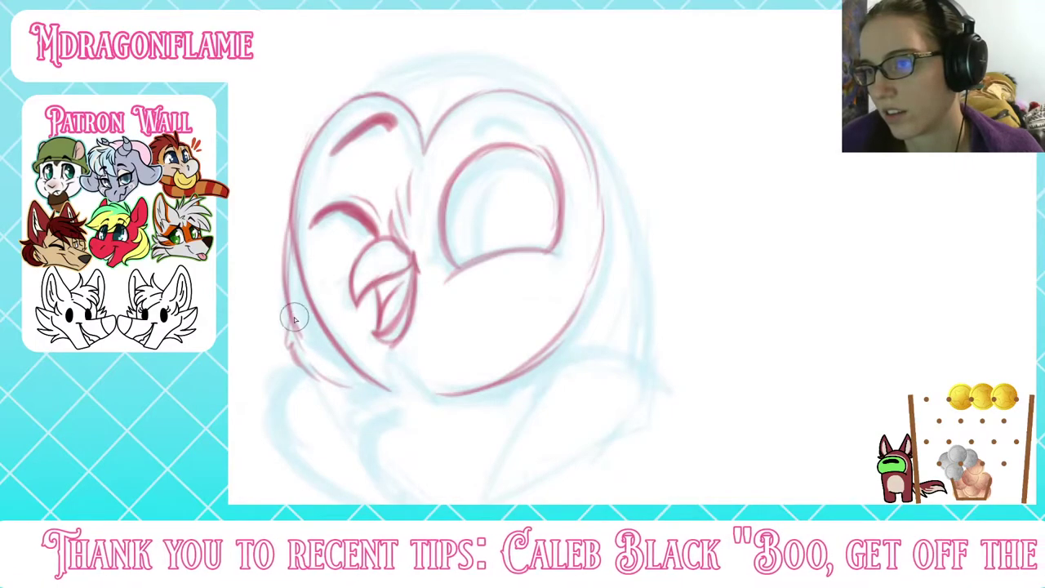
pyautogui.moveTo(355, 96)
pyautogui.mouseDown()
pyautogui.moveTo(441, 65)
pyautogui.moveTo(564, 98)
pyautogui.mouseUp()
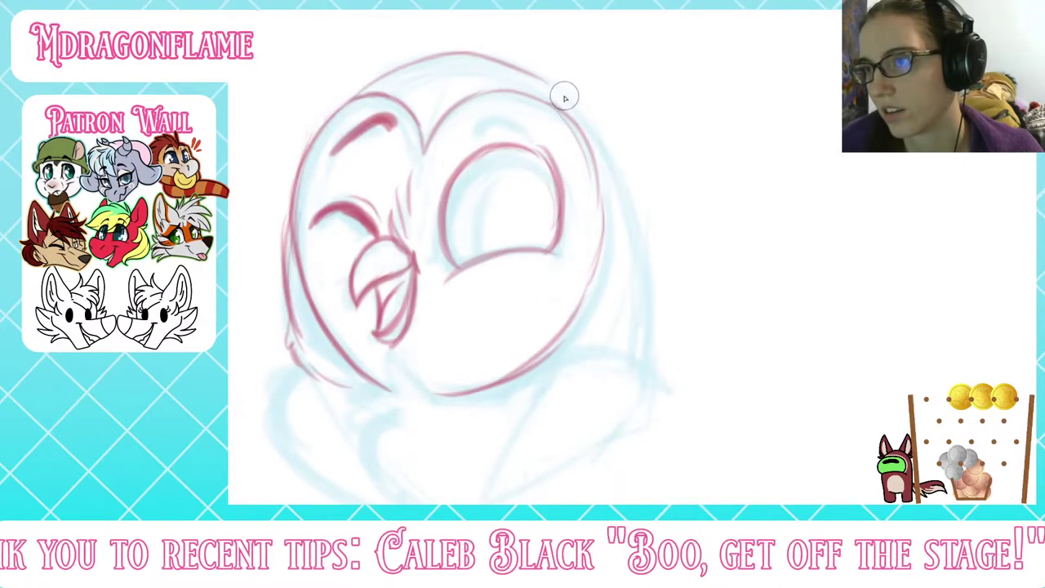
pyautogui.hotkey('ctrl', 'z')
pyautogui.hotkey('ctrl', 'z')
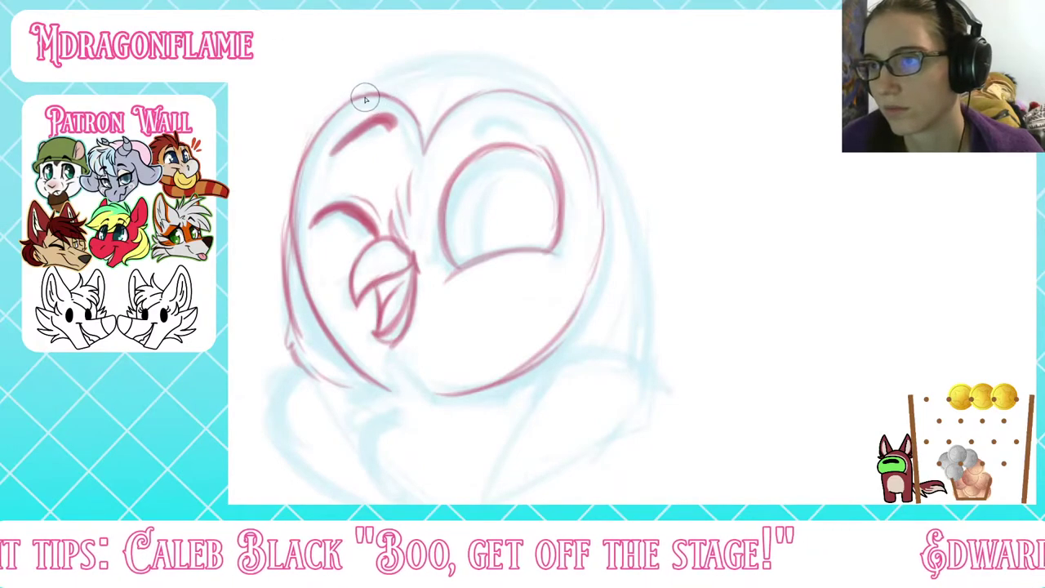
pyautogui.moveTo(364, 99)
pyautogui.mouseDown()
pyautogui.moveTo(492, 56)
pyautogui.moveTo(572, 95)
pyautogui.moveTo(610, 154)
pyautogui.mouseUp()
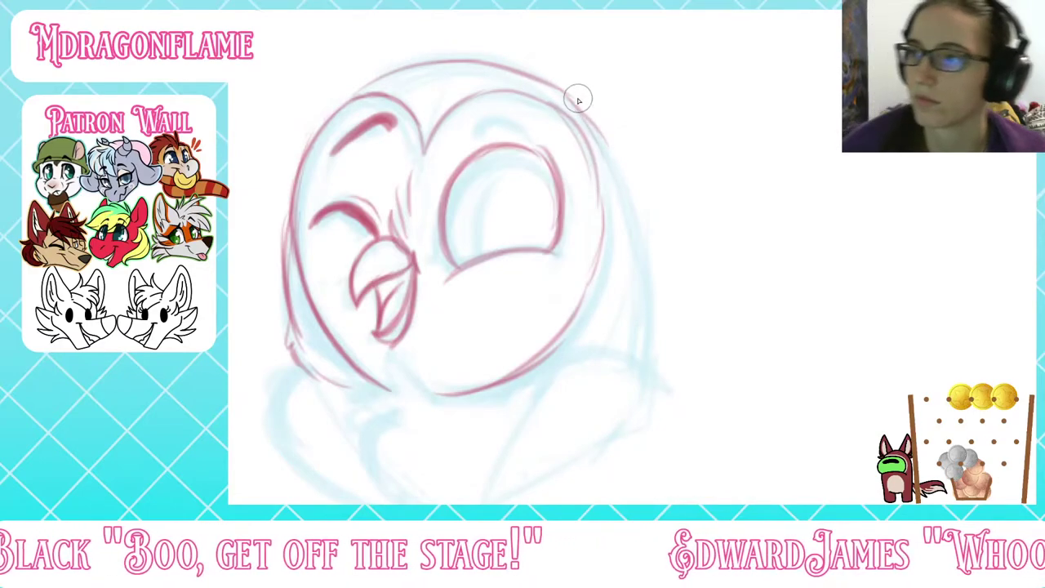
# Step: Continue the outer head outline down the open-eye side from the crown to the shoulder with overlapping red strokes
pyautogui.moveTo(564, 91); pyautogui.dragTo(626, 195)
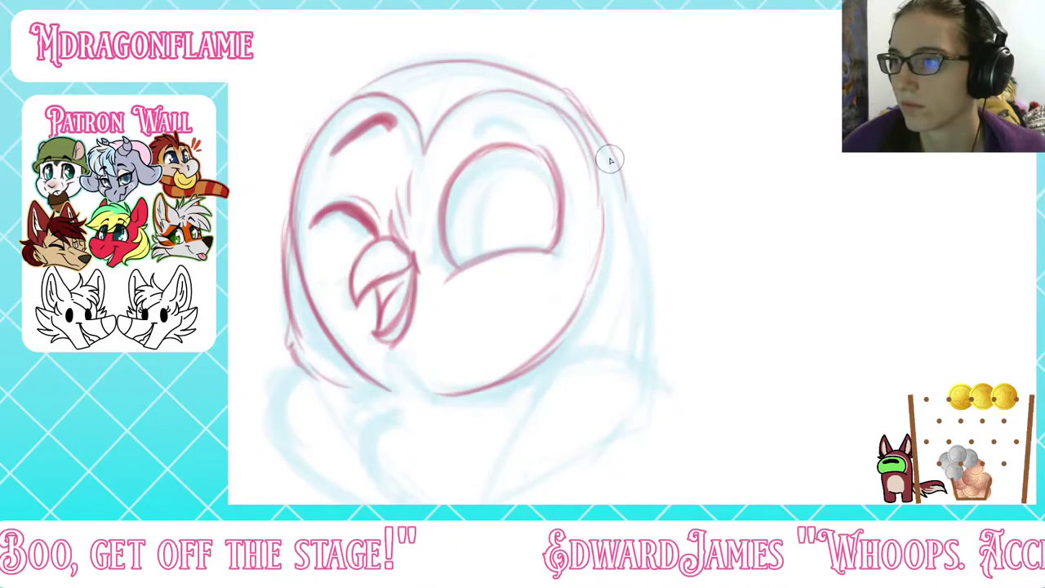
pyautogui.moveTo(611, 159); pyautogui.dragTo(638, 271)
pyautogui.moveTo(635, 224); pyautogui.dragTo(624, 327)
pyautogui.moveTo(578, 104)
pyautogui.mouseDown()
pyautogui.moveTo(632, 194)
pyautogui.moveTo(637, 231)
pyautogui.mouseUp()
pyautogui.moveTo(622, 155); pyautogui.dragTo(617, 336)
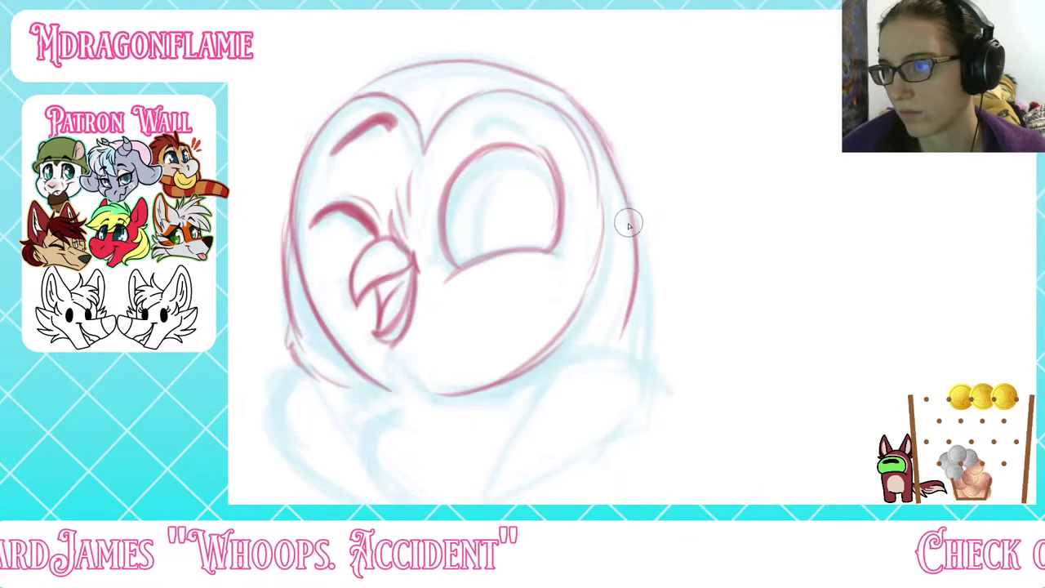
pyautogui.moveTo(611, 158)
pyautogui.mouseDown()
pyautogui.moveTo(638, 253)
pyautogui.moveTo(636, 353)
pyautogui.mouseUp()
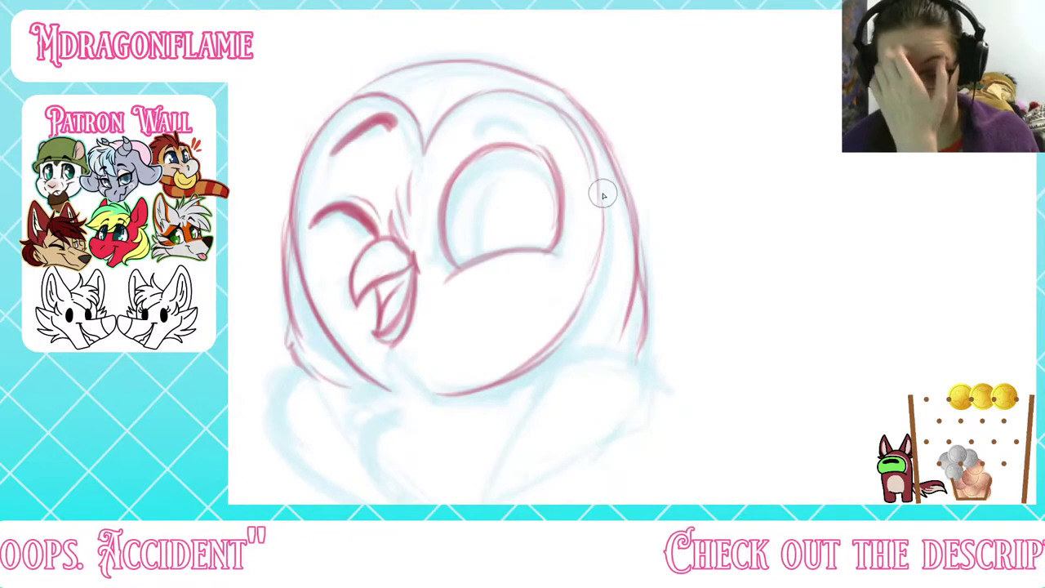
# Step: Close the facial disc at the chin and draw curved feather tufts below it leading down the chest
pyautogui.moveTo(422, 390); pyautogui.dragTo(392, 355)
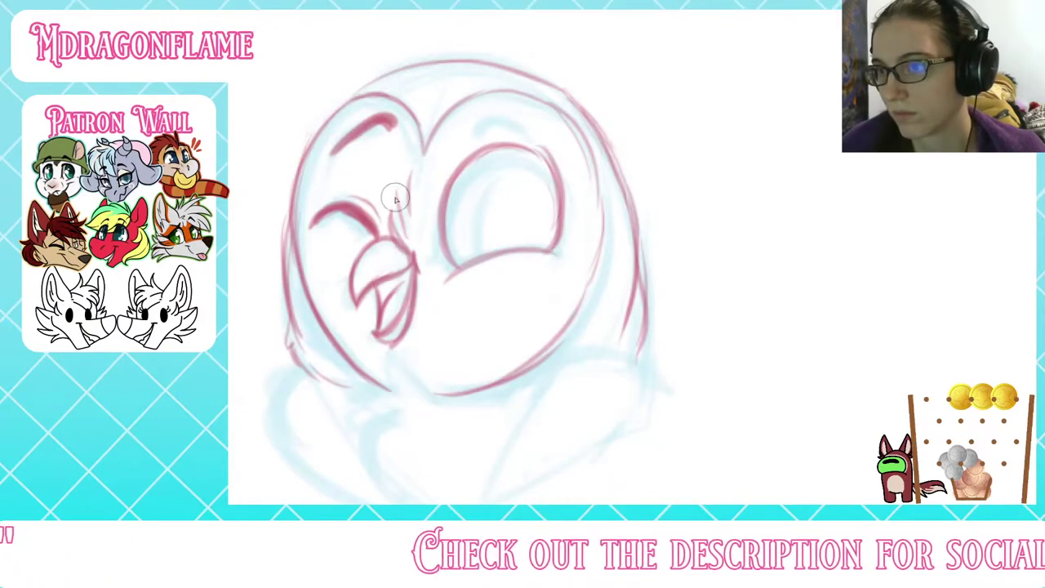
pyautogui.moveTo(432, 392)
pyautogui.mouseDown()
pyautogui.moveTo(392, 351)
pyautogui.moveTo(404, 392)
pyautogui.moveTo(346, 387)
pyautogui.moveTo(394, 389)
pyautogui.mouseUp()
pyautogui.moveTo(393, 392)
pyautogui.mouseDown()
pyautogui.moveTo(349, 433)
pyautogui.moveTo(369, 413)
pyautogui.moveTo(439, 500)
pyautogui.mouseUp()
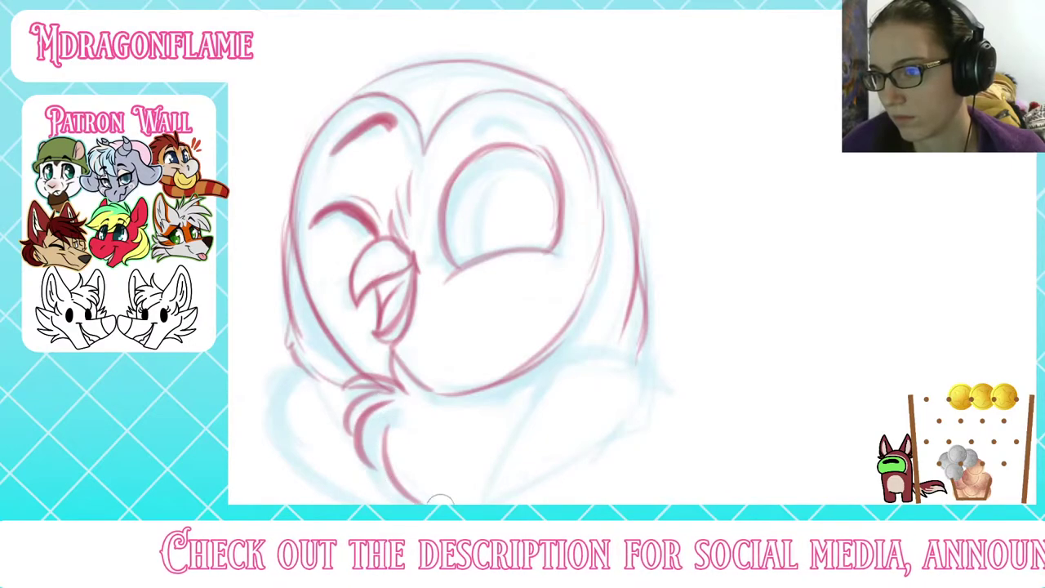
# Step: Outline both folded shoulders in red, tapering toward the bottom of the chest, and redo the lower edge on the winking-eye side
pyautogui.moveTo(563, 365)
pyautogui.mouseDown()
pyautogui.moveTo(508, 413)
pyautogui.moveTo(513, 432)
pyautogui.moveTo(473, 496)
pyautogui.mouseUp()
pyautogui.moveTo(583, 341)
pyautogui.mouseDown()
pyautogui.moveTo(634, 376)
pyautogui.moveTo(518, 465)
pyautogui.mouseUp()
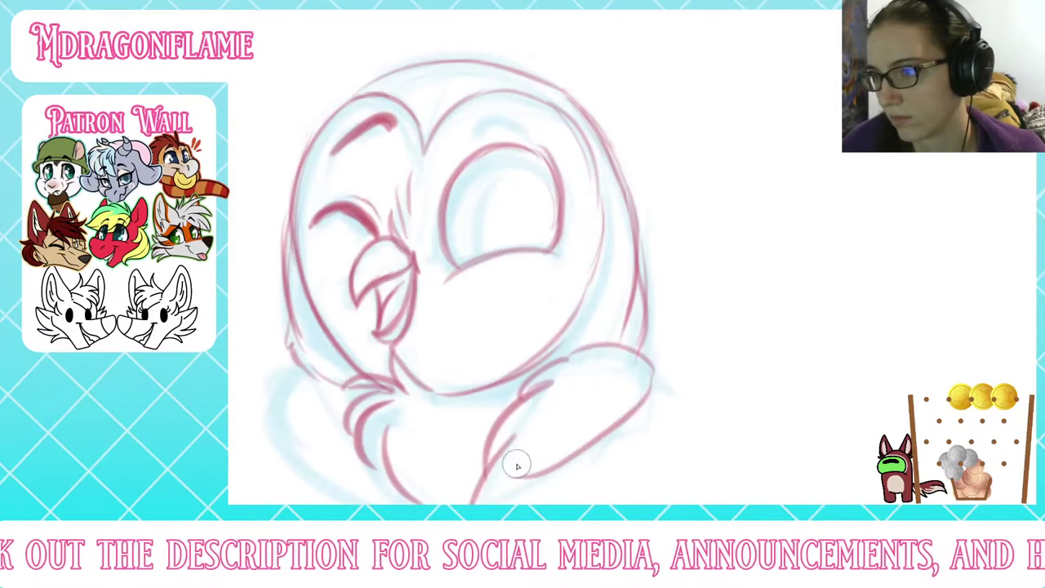
pyautogui.moveTo(631, 403); pyautogui.dragTo(490, 488)
pyautogui.moveTo(314, 368)
pyautogui.mouseDown()
pyautogui.moveTo(285, 373)
pyautogui.moveTo(284, 396)
pyautogui.moveTo(303, 479)
pyautogui.moveTo(344, 495)
pyautogui.mouseUp()
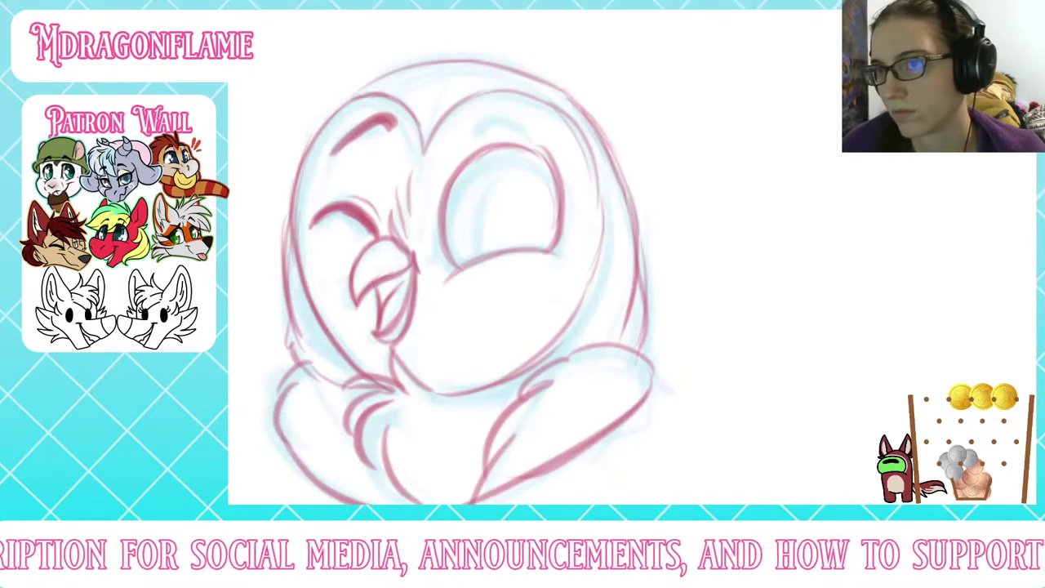
pyautogui.hotkey('ctrl', 'z')
pyautogui.moveTo(286, 441); pyautogui.dragTo(418, 503)
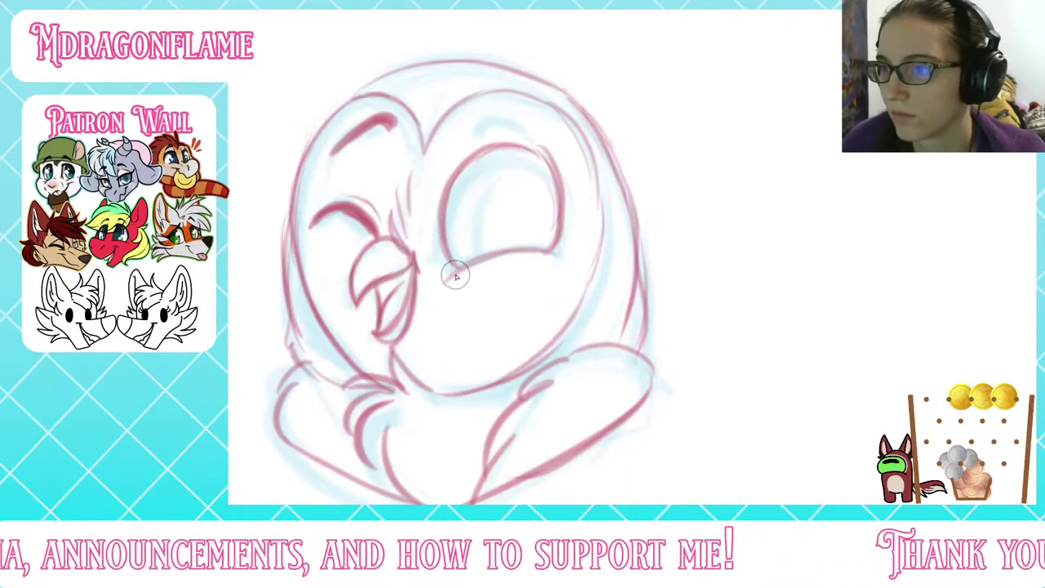
# Step: Draw the iris curve inside the open eye, thicken the winking eye's arch, and erase the heavy brow above it
pyautogui.moveTo(493, 155)
pyautogui.mouseDown()
pyautogui.moveTo(466, 236)
pyautogui.moveTo(480, 258)
pyautogui.mouseUp()
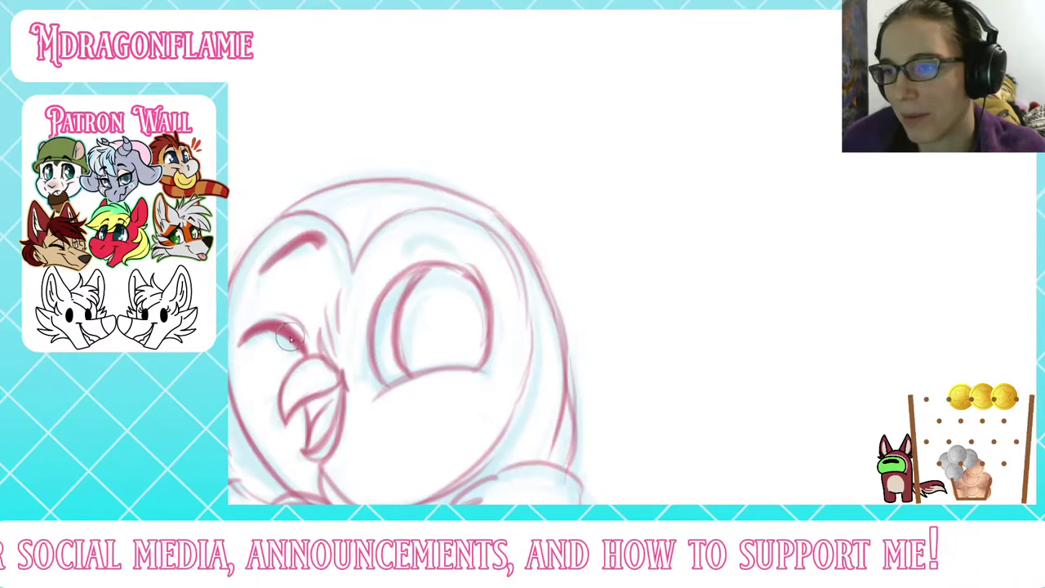
pyautogui.moveTo(274, 325)
pyautogui.mouseDown()
pyautogui.moveTo(240, 344)
pyautogui.moveTo(286, 320)
pyautogui.mouseUp()
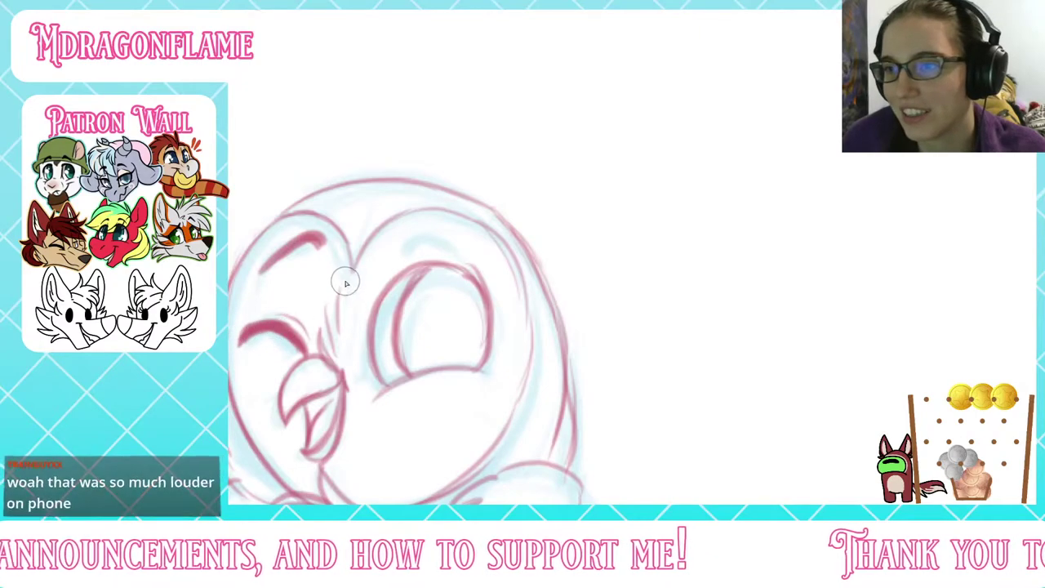
pyautogui.moveTo(315, 249); pyautogui.dragTo(280, 272)
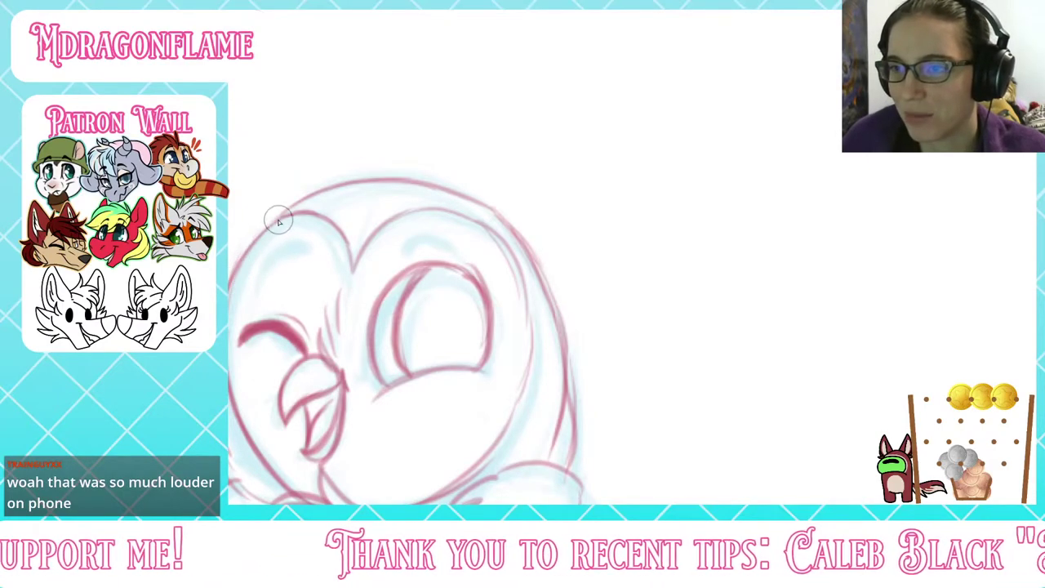
# Step: Strengthen the crown line, check the colored owl reference, and start a feather tuft above the forehead notch
pyautogui.moveTo(279, 221)
pyautogui.mouseDown()
pyautogui.moveTo(292, 198)
pyautogui.moveTo(283, 204)
pyautogui.moveTo(378, 187)
pyautogui.mouseUp()
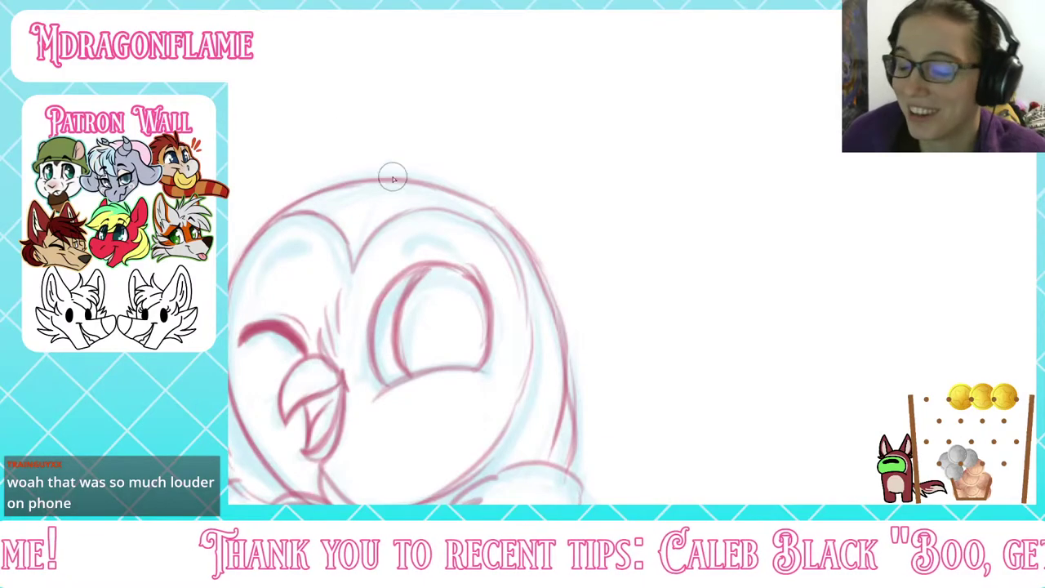
pyautogui.hotkey('ctrl', 'Tab')
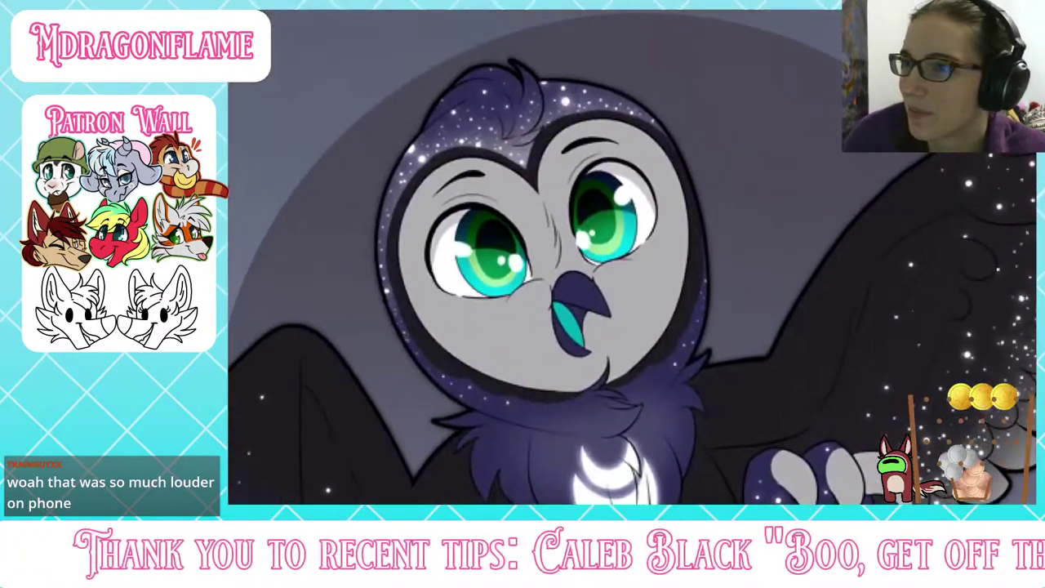
pyautogui.hotkey('ctrl', 'Tab')
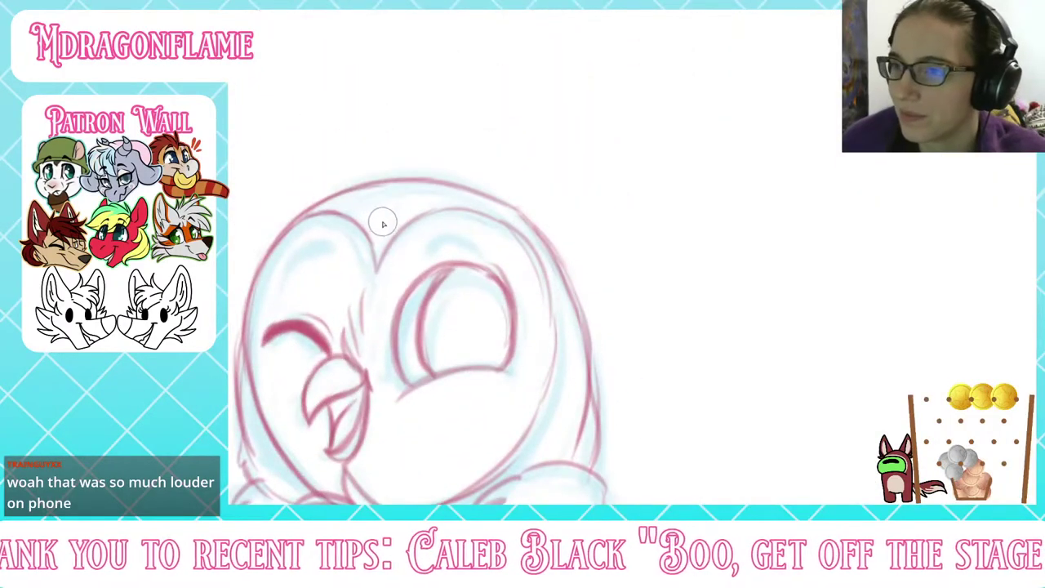
pyautogui.moveTo(383, 222)
pyautogui.mouseDown()
pyautogui.moveTo(359, 159)
pyautogui.moveTo(400, 167)
pyautogui.mouseUp()
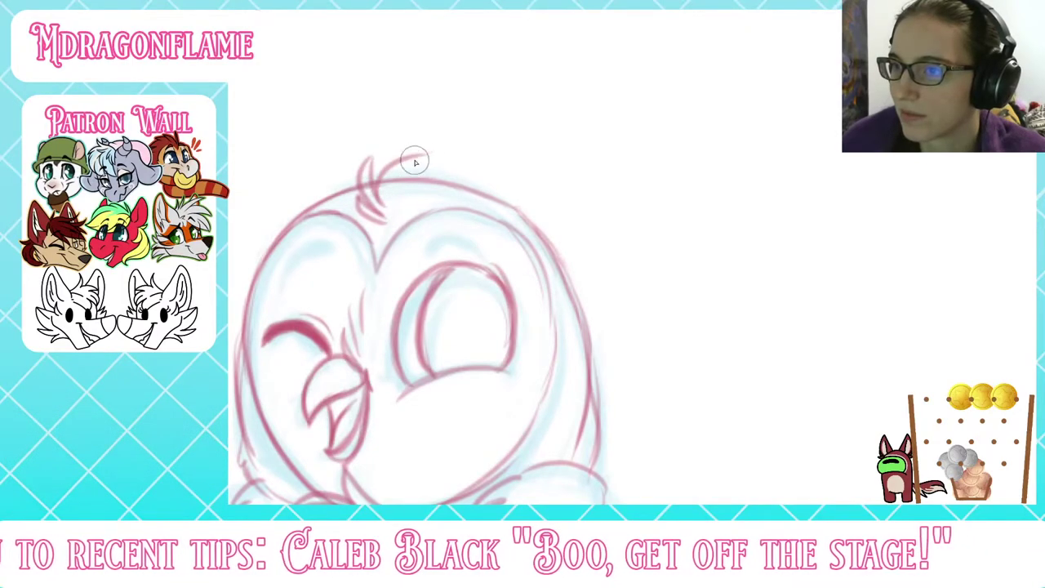
pyautogui.moveTo(472, 174); pyautogui.dragTo(385, 168)
pyautogui.hotkey('ctrl', 'z')
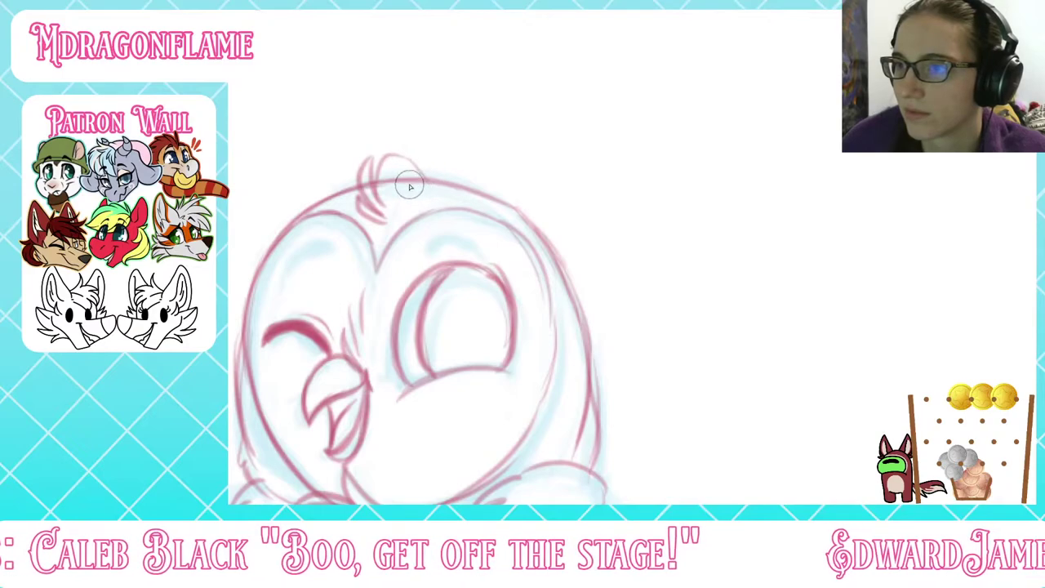
pyautogui.moveTo(400, 164); pyautogui.dragTo(462, 173)
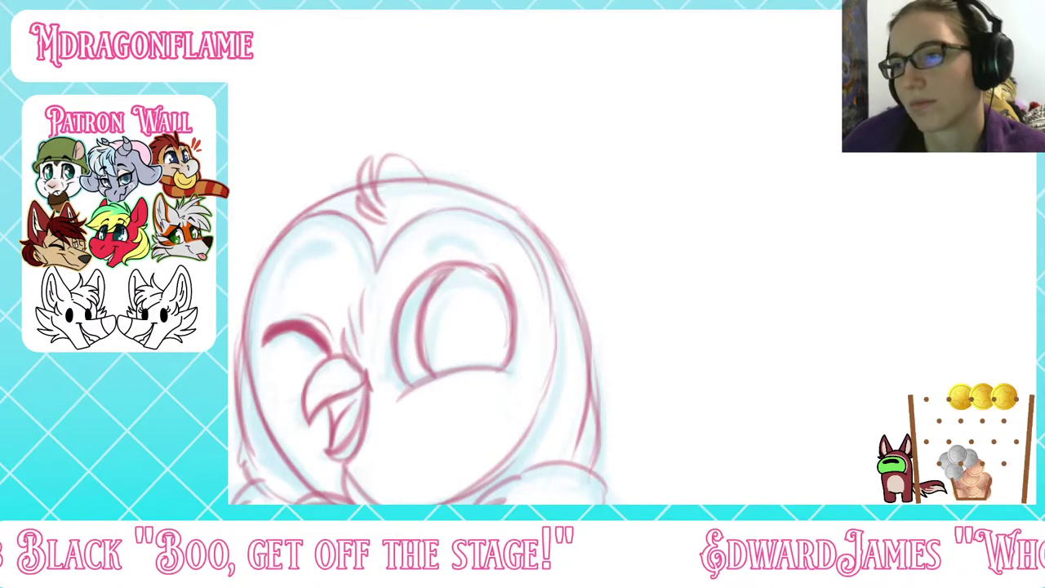
# Step: Clear the crown line crossing the feather tuft and redraw the tuft's rounded back edge with an inner feather stroke
pyautogui.moveTo(372, 180)
pyautogui.mouseDown()
pyautogui.moveTo(367, 191)
pyautogui.moveTo(386, 179)
pyautogui.moveTo(422, 193)
pyautogui.mouseUp()
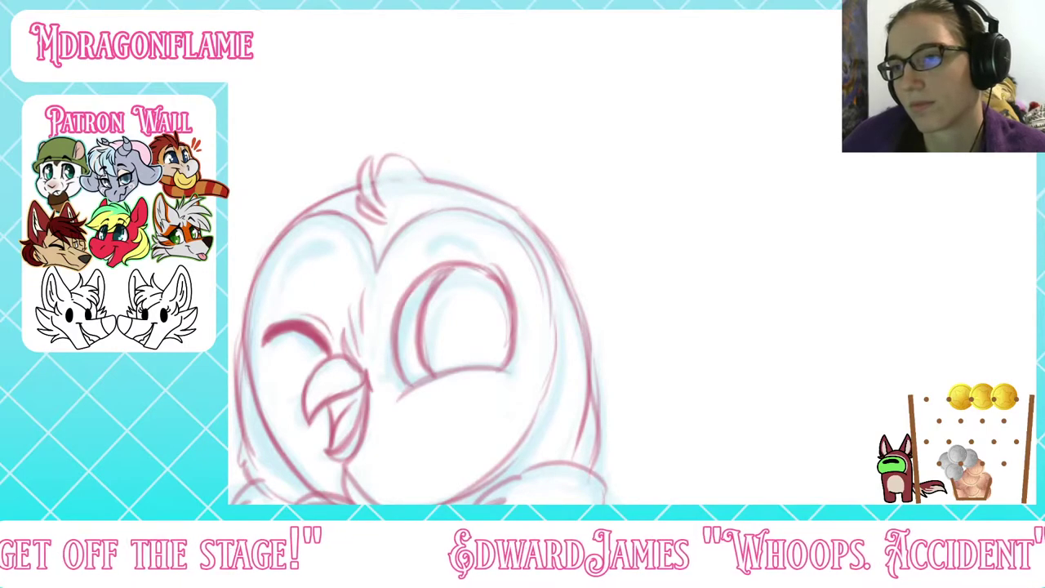
pyautogui.moveTo(373, 167); pyautogui.dragTo(441, 187)
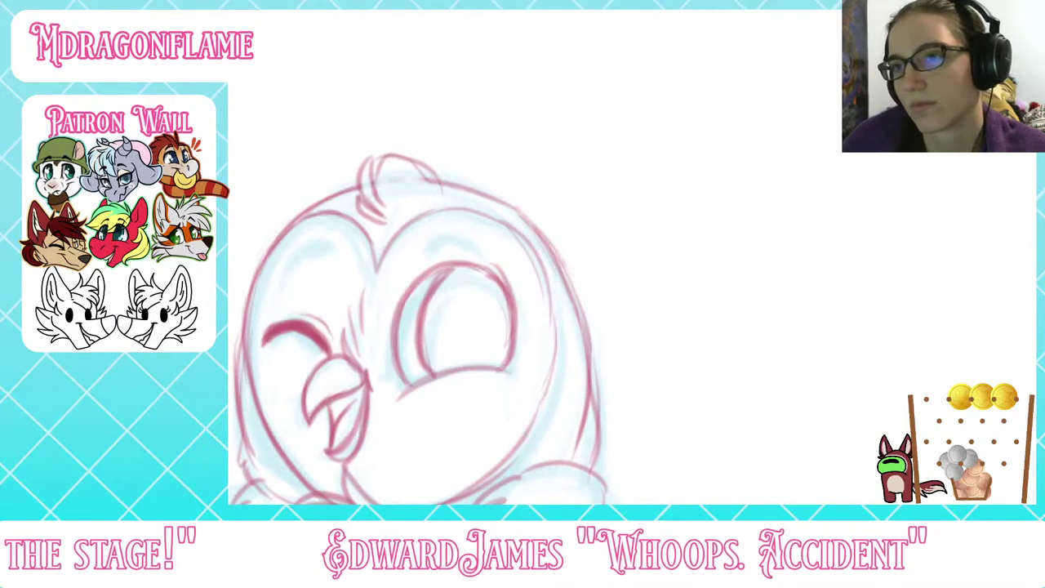
pyautogui.hotkey('ctrl', 'z')
pyautogui.moveTo(376, 178)
pyautogui.mouseDown()
pyautogui.moveTo(414, 160)
pyautogui.moveTo(447, 186)
pyautogui.mouseUp()
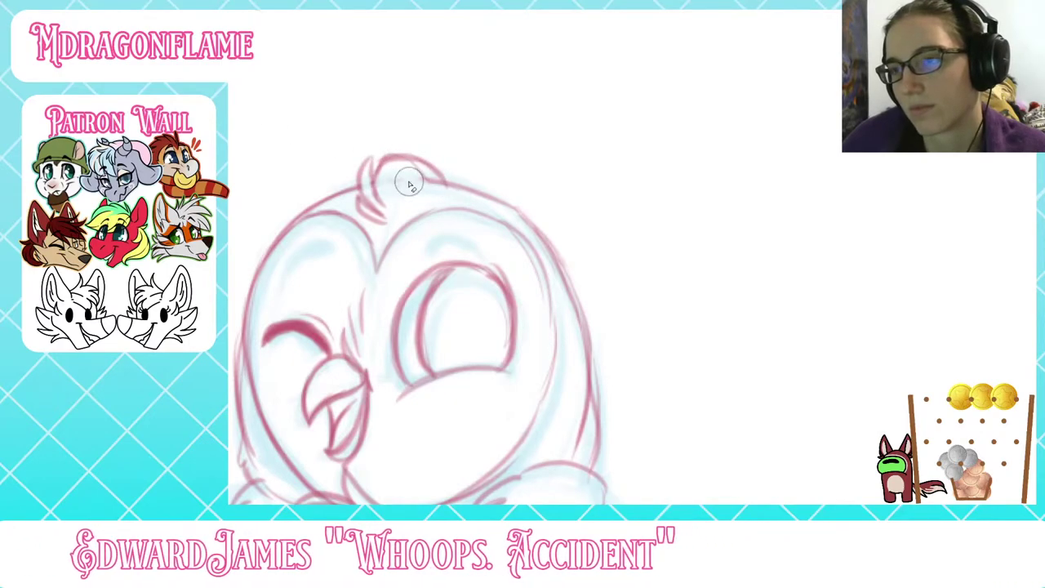
pyautogui.moveTo(378, 187)
pyautogui.mouseDown()
pyautogui.moveTo(383, 167)
pyautogui.moveTo(436, 185)
pyautogui.mouseUp()
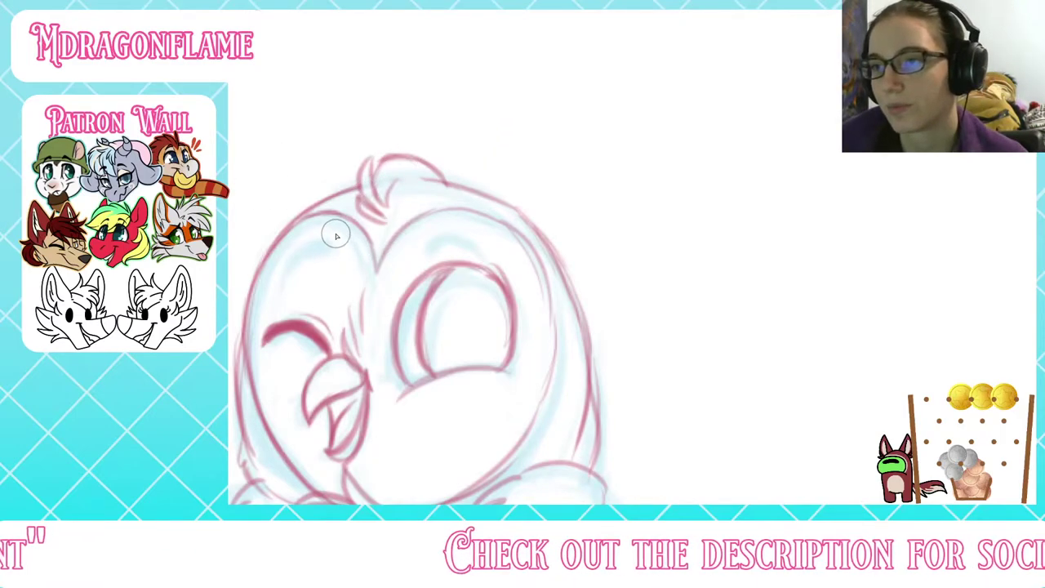
# Step: Draw a thin arched brow high above each eye, redoing the one over the open eye closer to the disc's edge
pyautogui.moveTo(294, 256)
pyautogui.mouseDown()
pyautogui.moveTo(343, 232)
pyautogui.moveTo(294, 253)
pyautogui.moveTo(333, 229)
pyautogui.mouseUp()
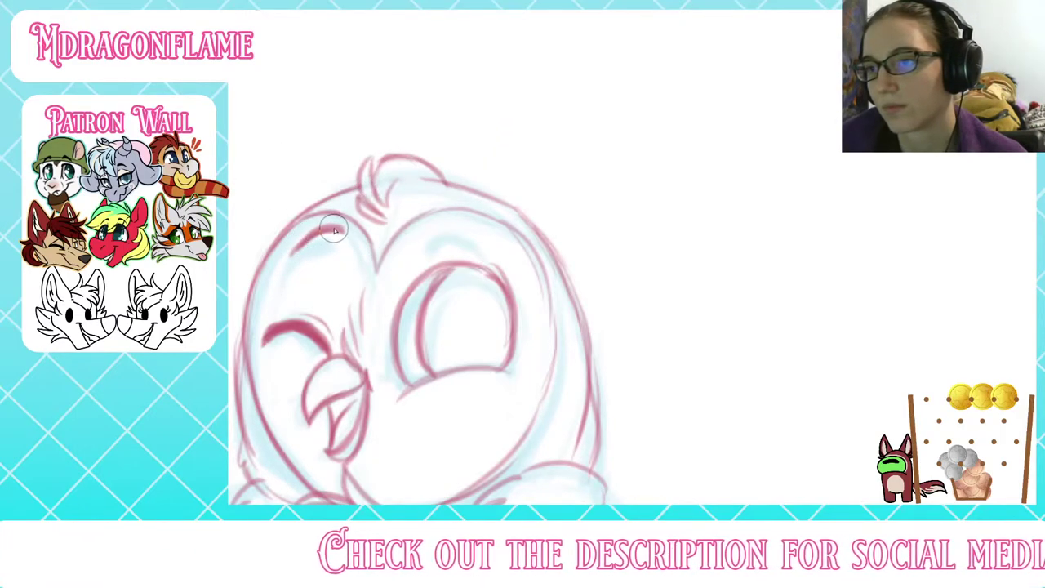
pyautogui.moveTo(406, 254); pyautogui.dragTo(472, 255)
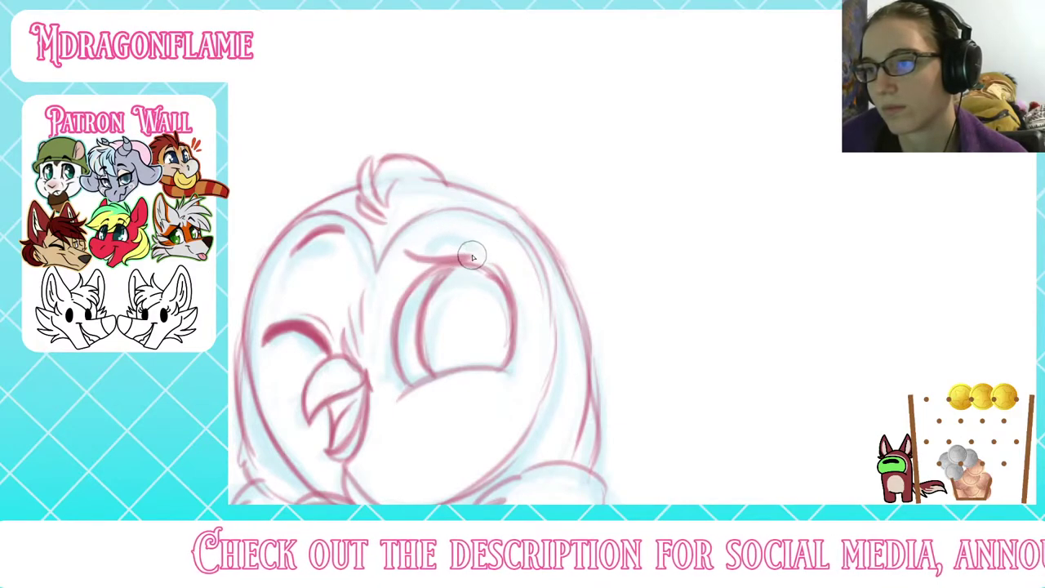
pyautogui.hotkey('ctrl', 'z')
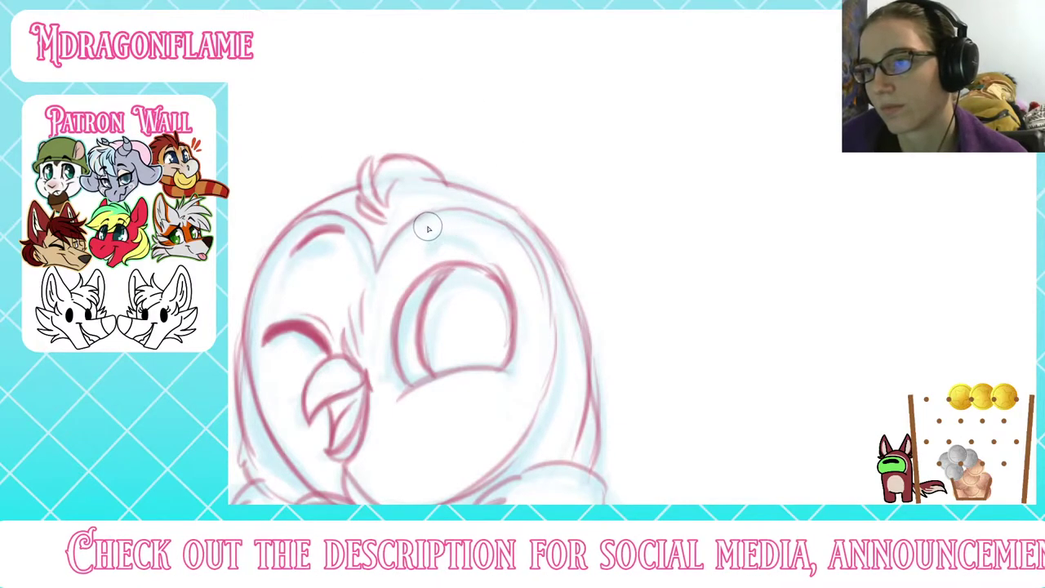
pyautogui.moveTo(428, 227)
pyautogui.mouseDown()
pyautogui.moveTo(490, 254)
pyautogui.moveTo(430, 225)
pyautogui.moveTo(454, 219)
pyautogui.mouseUp()
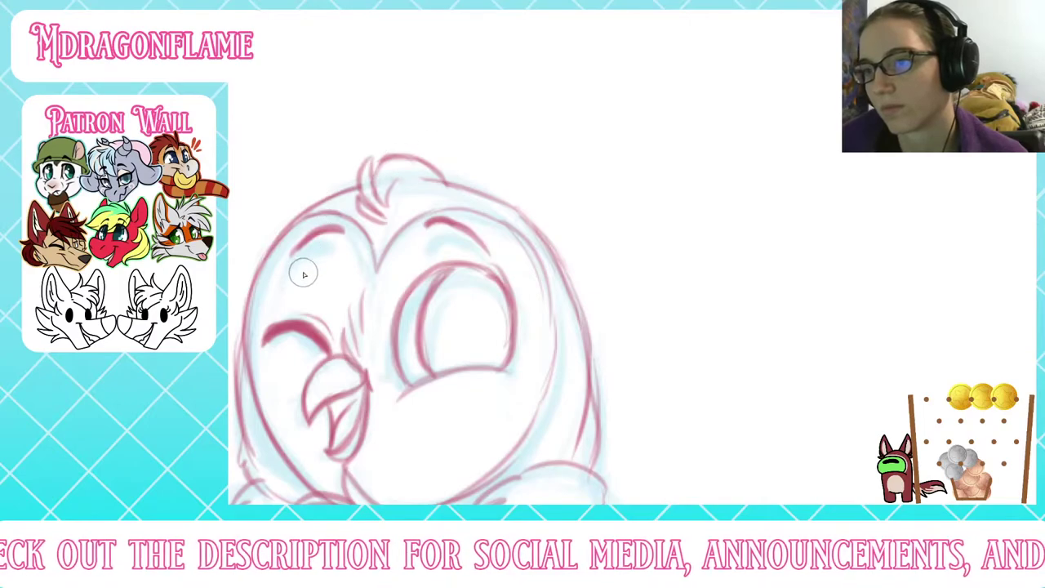
# Step: Thicken the open eye's upper rim into a heavy lash line and hide the blue sketch to review the red lines
pyautogui.moveTo(424, 327)
pyautogui.mouseDown()
pyautogui.moveTo(333, 243)
pyautogui.moveTo(472, 162)
pyautogui.mouseUp()
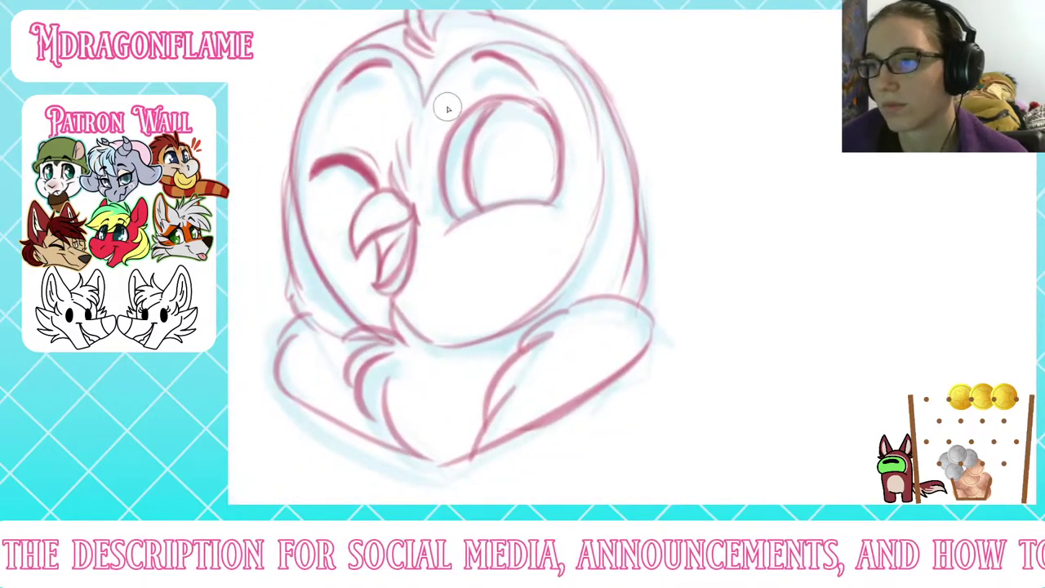
pyautogui.moveTo(443, 105)
pyautogui.mouseDown()
pyautogui.moveTo(434, 182)
pyautogui.moveTo(466, 115)
pyautogui.moveTo(447, 139)
pyautogui.moveTo(445, 131)
pyautogui.moveTo(498, 96)
pyautogui.moveTo(554, 127)
pyautogui.moveTo(507, 95)
pyautogui.moveTo(433, 176)
pyautogui.moveTo(482, 96)
pyautogui.moveTo(563, 143)
pyautogui.moveTo(544, 187)
pyautogui.mouseUp()
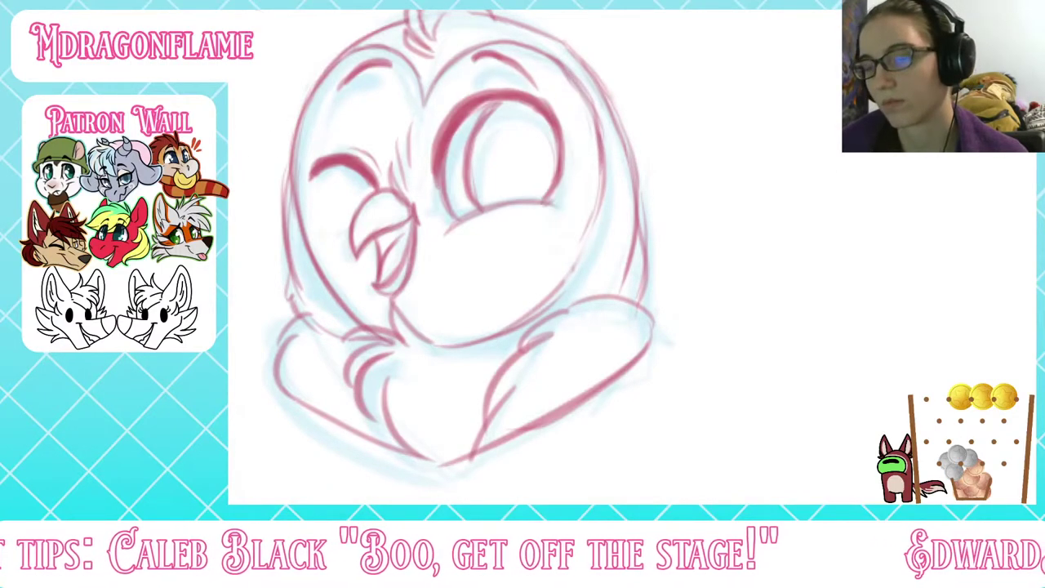
pyautogui.scroll(-8, 635, 274)
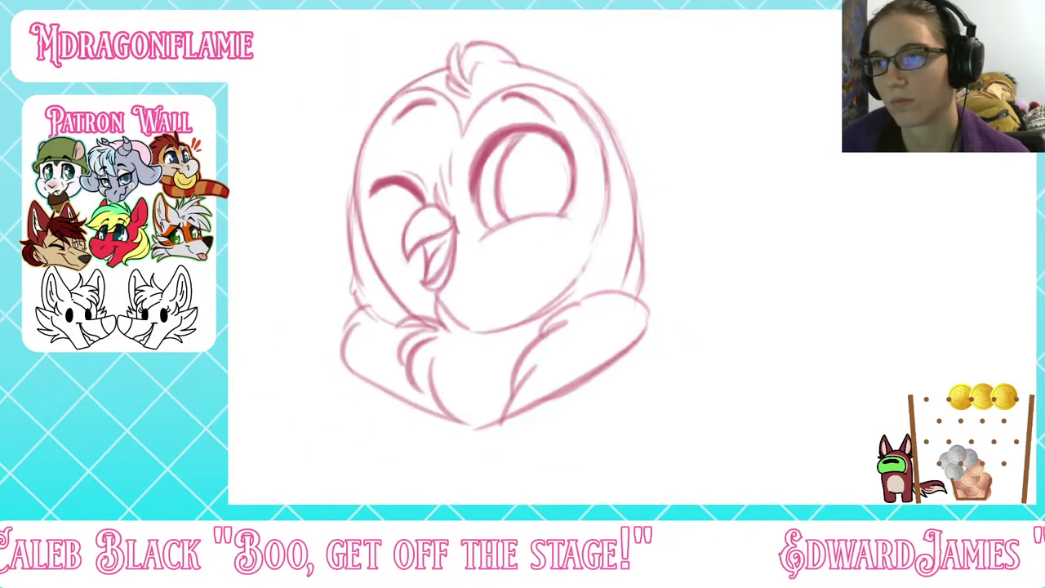
# Step: Select the beak with its bridge lines and shift it slightly down, then select the winking eye and lower it to match
pyautogui.scroll(8, 635, 273)
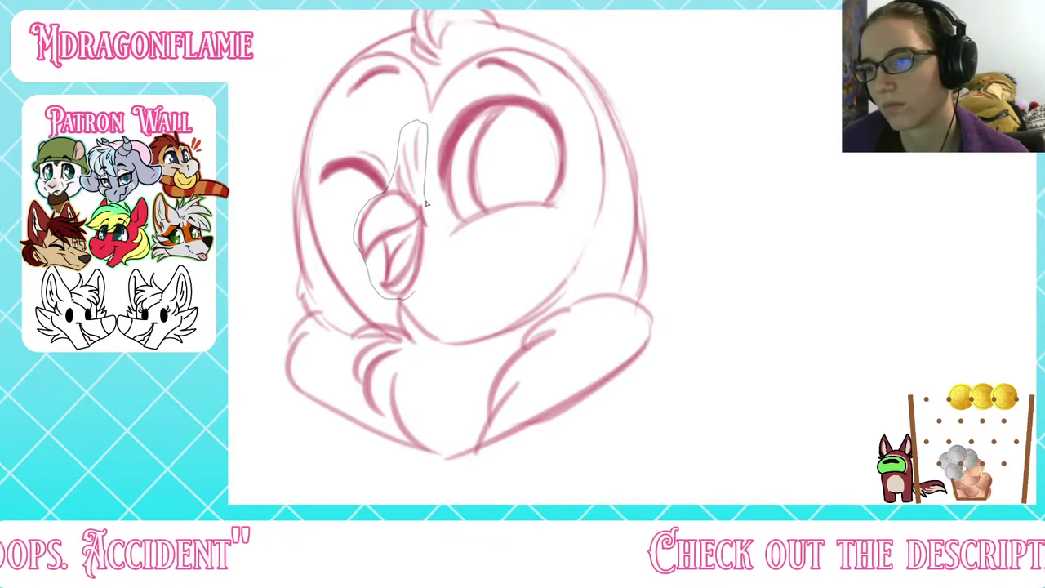
pyautogui.moveTo(426, 204); pyautogui.dragTo(418, 131)
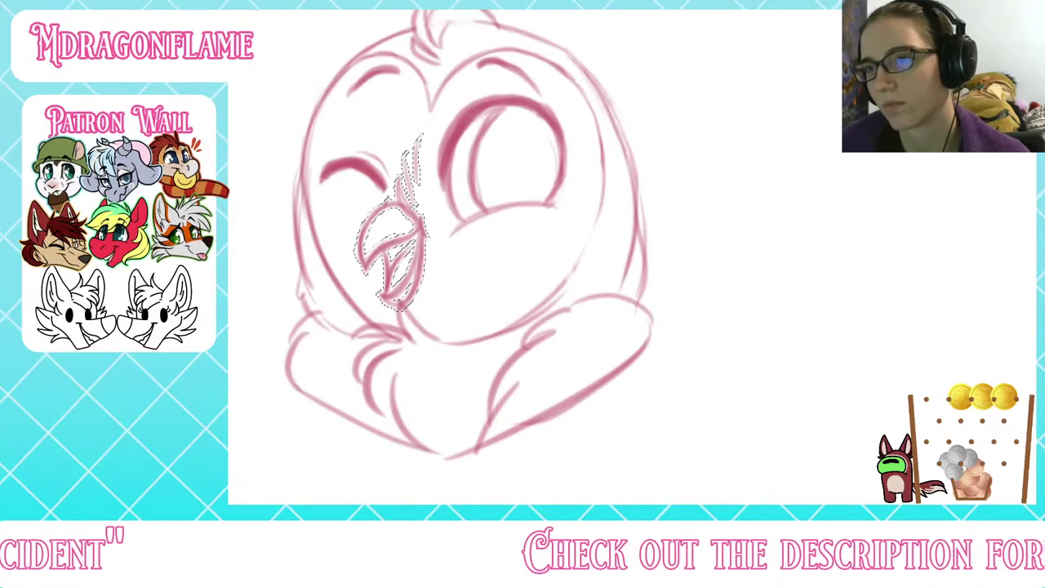
pyautogui.hotkey('ctrl', 'd')
pyautogui.moveTo(333, 204)
pyautogui.mouseDown()
pyautogui.moveTo(390, 152)
pyautogui.moveTo(396, 175)
pyautogui.moveTo(339, 204)
pyautogui.mouseUp()
pyautogui.keyDown('ctrl'); pyautogui.moveTo(371, 161); pyautogui.dragTo(376, 177); pyautogui.keyUp('ctrl')
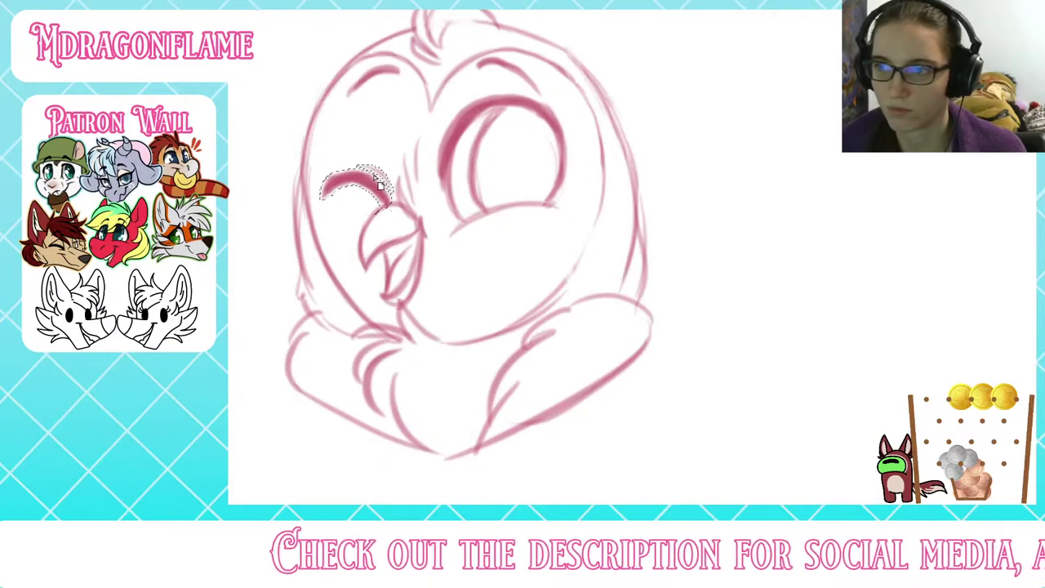
# Step: Try lowering the open eye slightly to match the winking eye, checking the whole sketch
pyautogui.hotkey('ctrl', 'd')
pyautogui.hotkey('ctrl', '-')
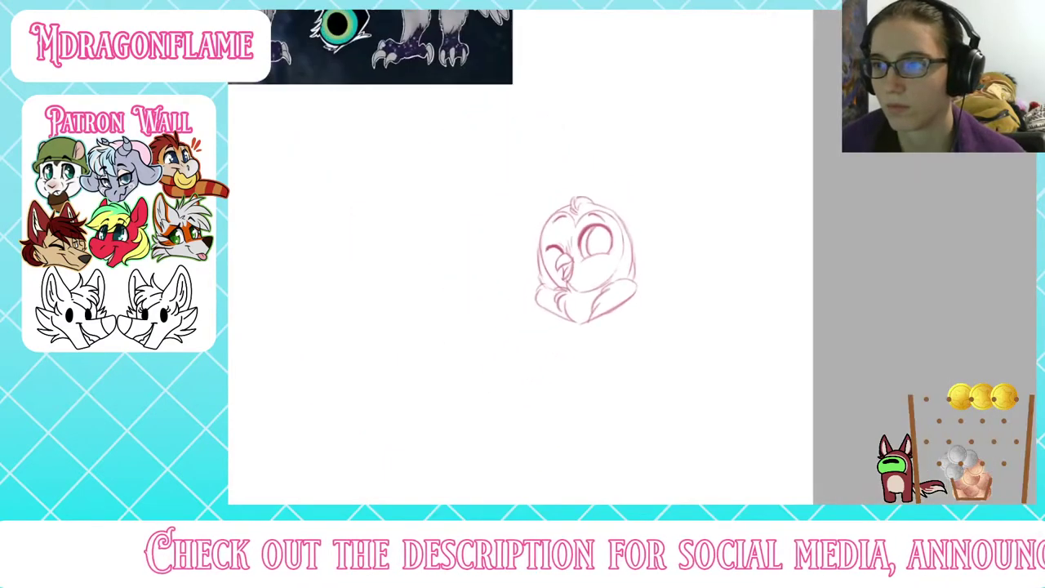
pyautogui.hotkey('ctrl', '+')
pyautogui.hotkey('ctrl', '+')
pyautogui.hotkey('ctrl', '+')
pyautogui.hotkey('ctrl', '+')
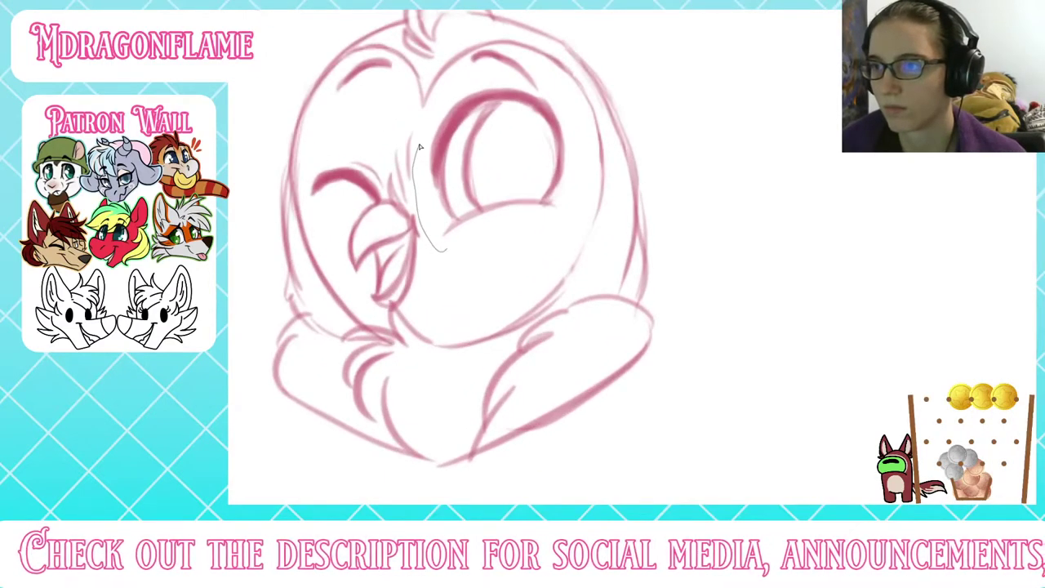
pyautogui.moveTo(572, 129); pyautogui.dragTo(561, 214)
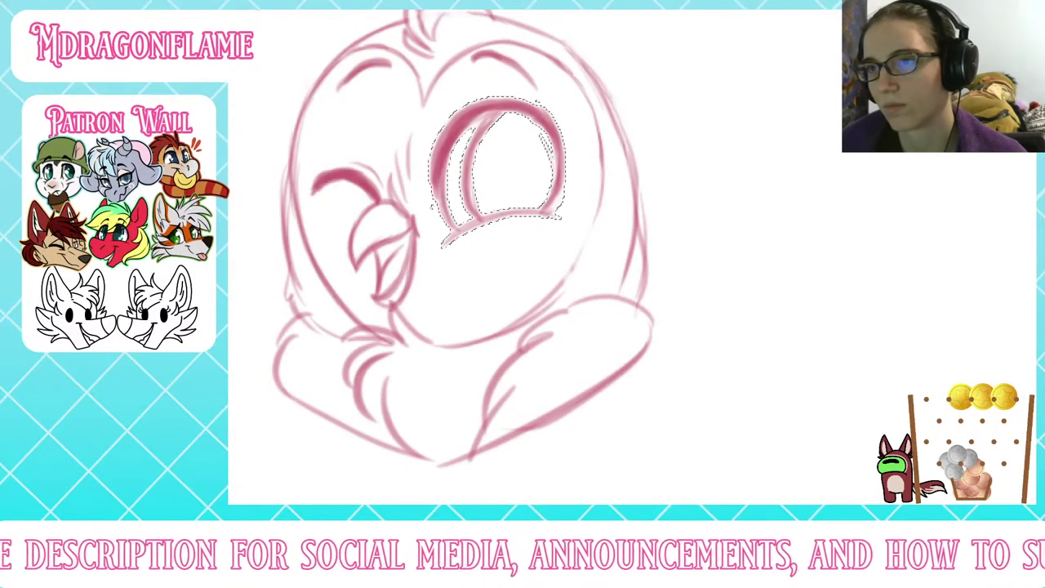
pyautogui.hotkey('ctrl', 'd')
pyautogui.hotkey('ctrl', '-')
pyautogui.hotkey('ctrl', '-')
pyautogui.hotkey('ctrl', '-')
pyautogui.hotkey('ctrl', '-')
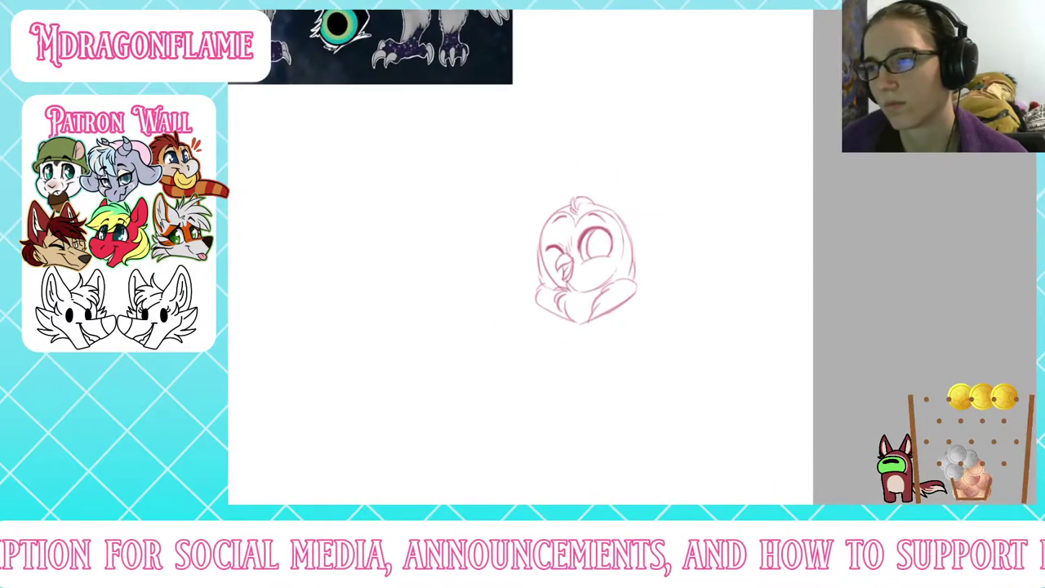
pyautogui.hotkey('ctrl', '+')
pyautogui.hotkey('ctrl', '+')
pyautogui.hotkey('ctrl', '+')
# Step: Undo the recent shifts of the open eye, winking eye and beak, and clear the selection
pyautogui.hotkey('ctrl', 'z')
pyautogui.hotkey('ctrl', 'z')
pyautogui.hotkey('ctrl', 'z')
pyautogui.hotkey('ctrl', 'z')
pyautogui.hotkey('ctrl', 'z')
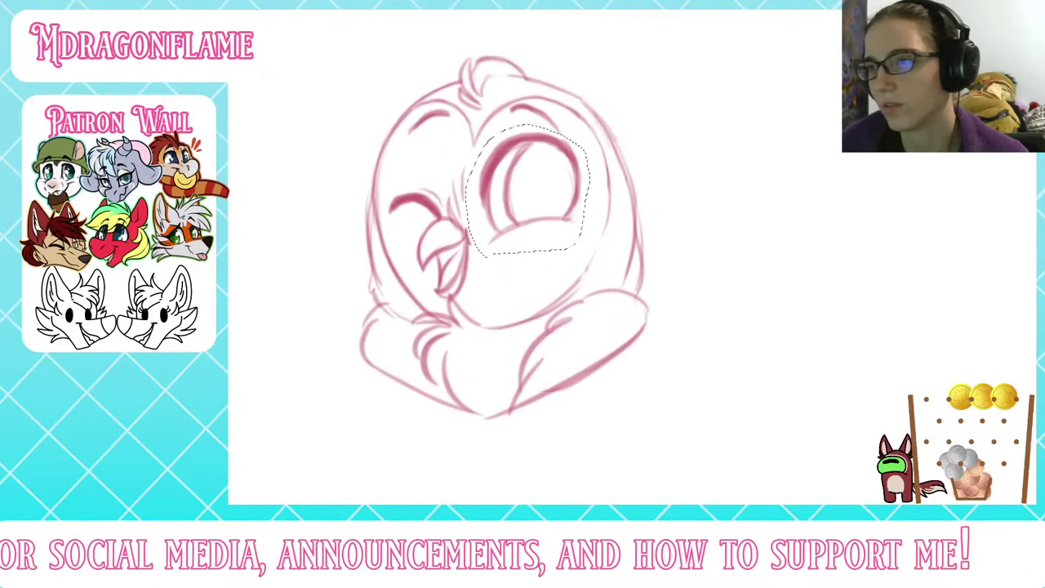
pyautogui.hotkey('ctrl', 'z')
pyautogui.hotkey('ctrl', 'z')
pyautogui.hotkey('ctrl', 'z')
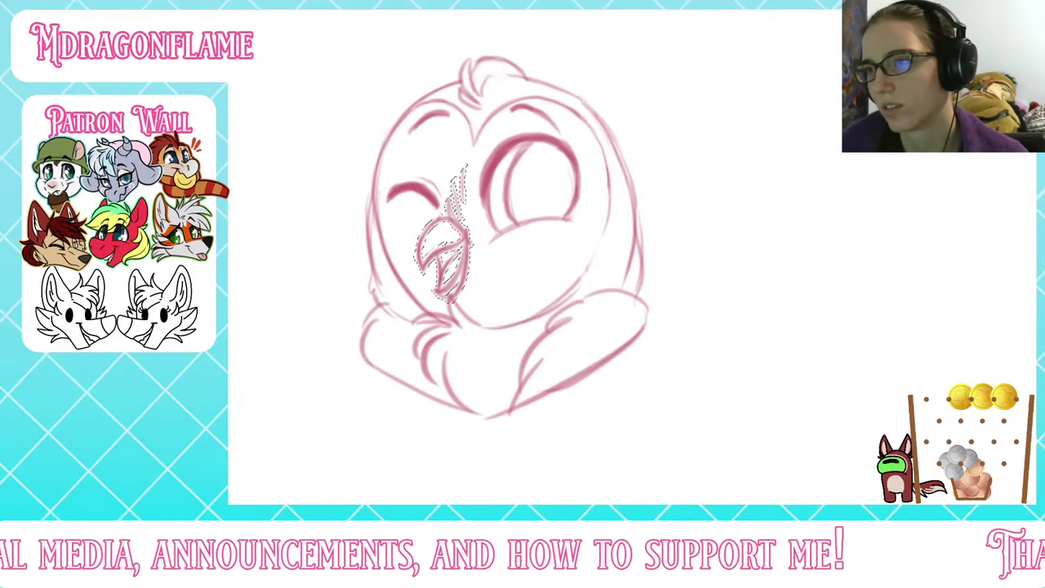
pyautogui.hotkey('ctrl', 'd')
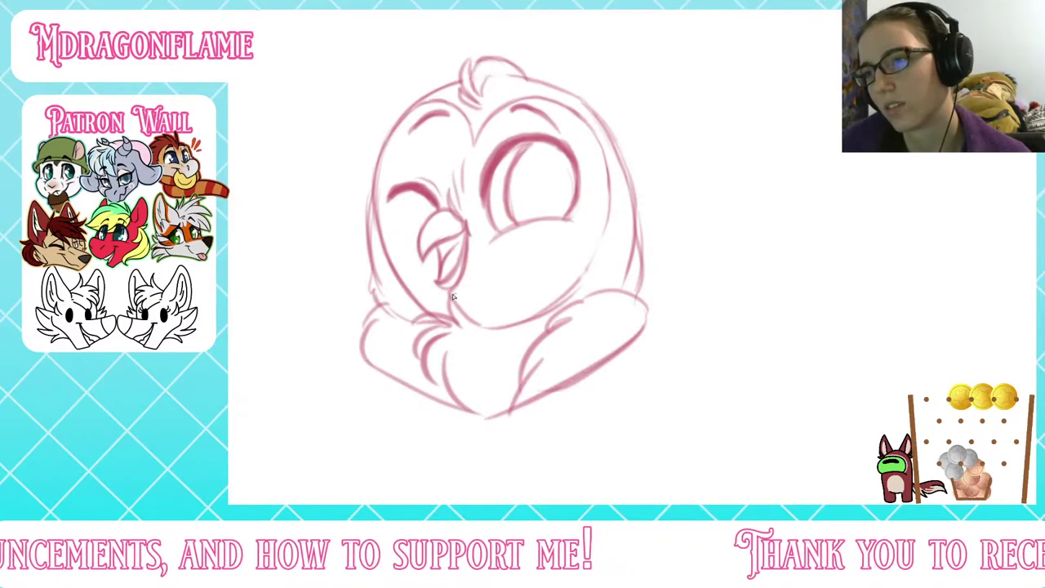
# Step: Select both eyes and the beak together and shift them slightly right and down within the face
pyautogui.moveTo(417, 265)
pyautogui.mouseDown()
pyautogui.moveTo(390, 214)
pyautogui.moveTo(446, 163)
pyautogui.mouseUp()
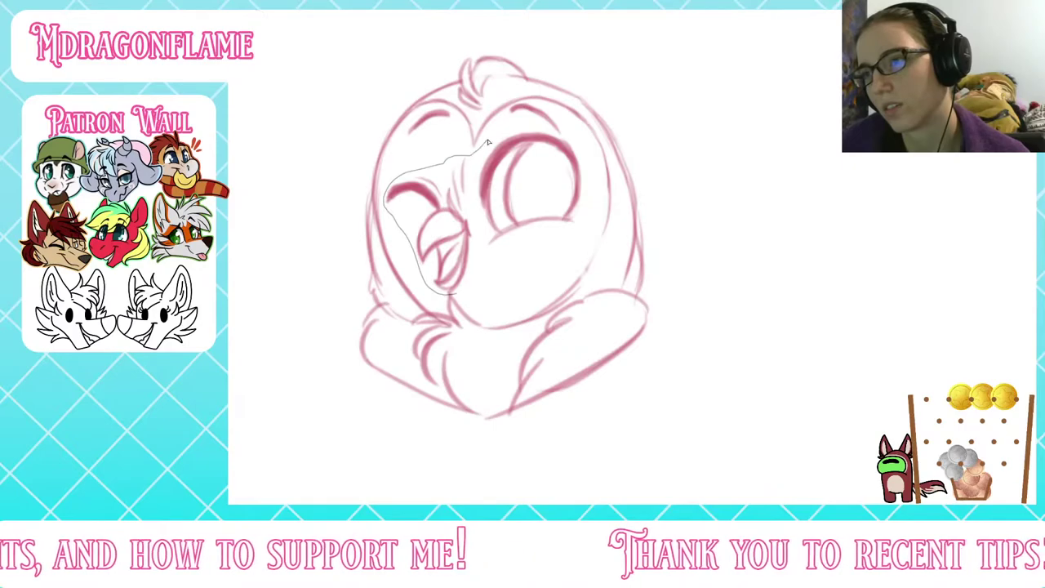
pyautogui.moveTo(595, 220); pyautogui.dragTo(542, 256)
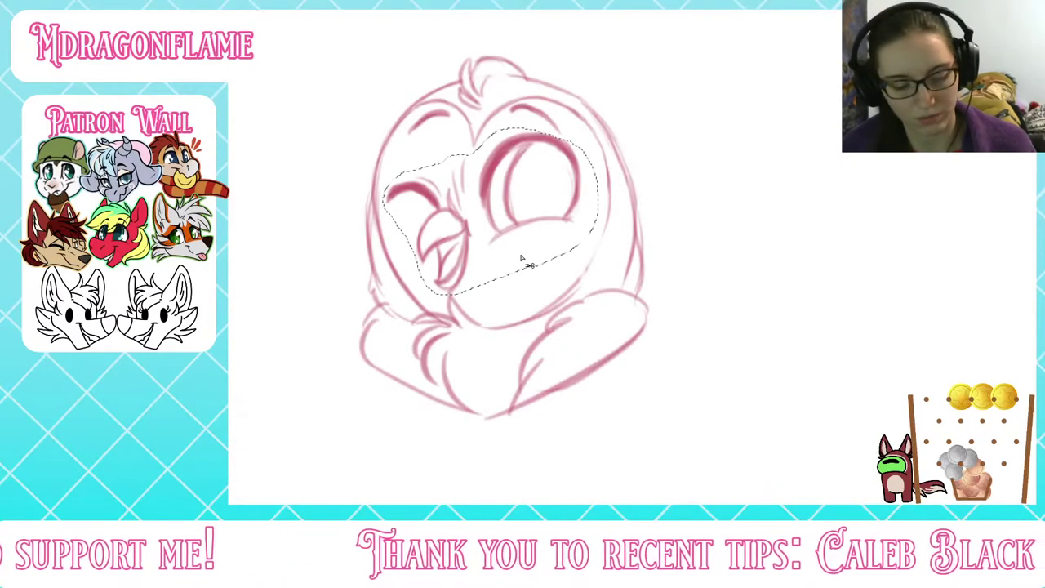
pyautogui.hotkey('ctrl', 't')
pyautogui.moveTo(385, 131); pyautogui.dragTo(377, 125)
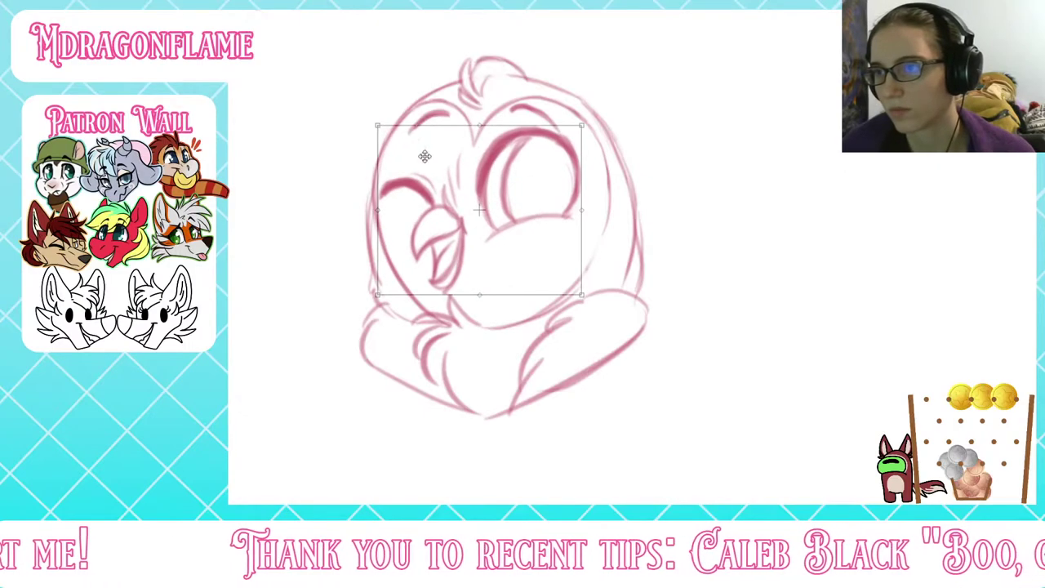
pyautogui.moveTo(463, 193); pyautogui.dragTo(471, 201)
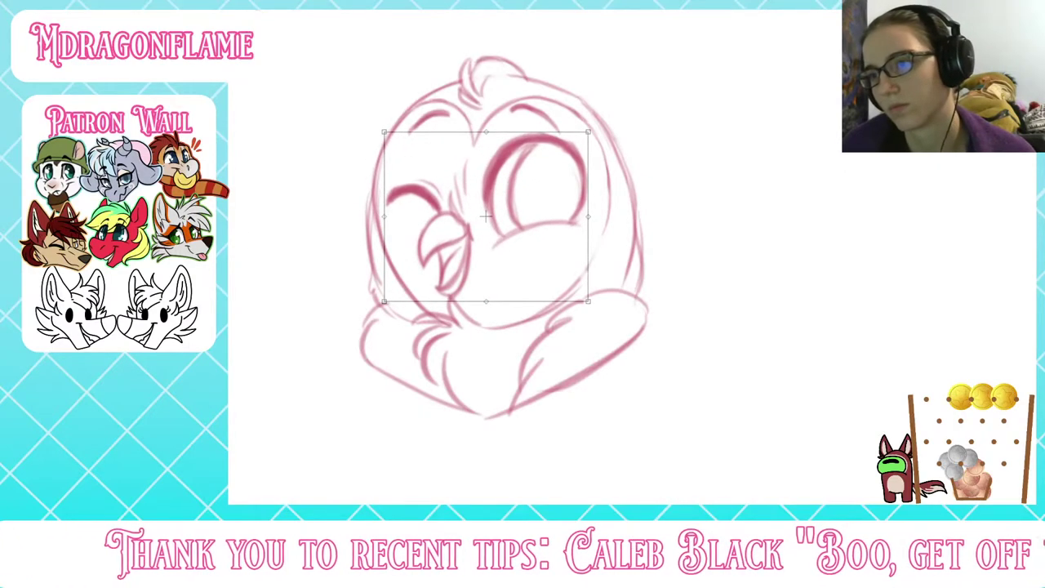
pyautogui.press('Return')
pyautogui.hotkey('ctrl', 'd')
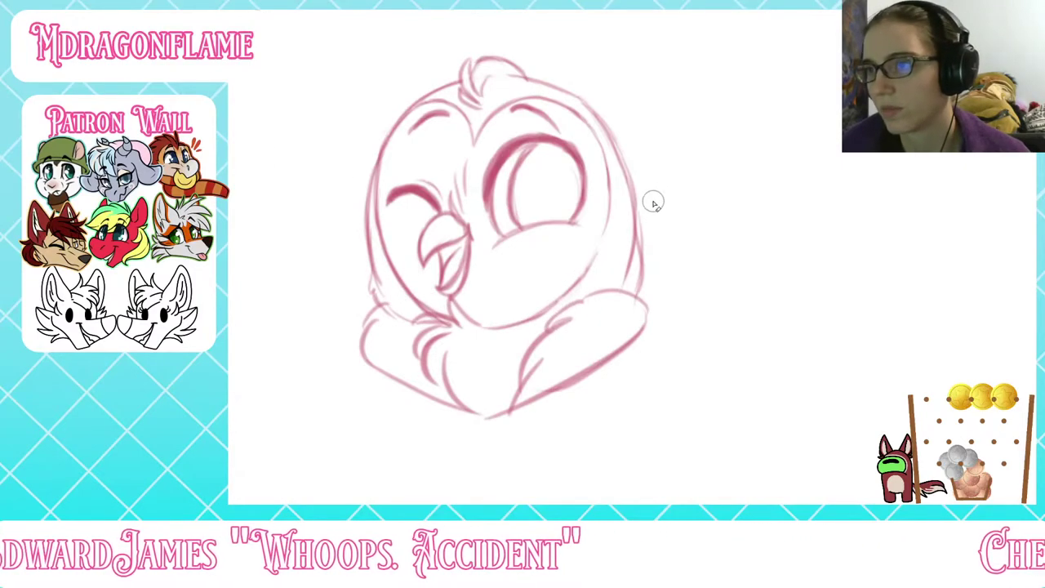
# Step: Darken the outer head line beside the open eye, and add three accent dashes and a thin crease arc around the winking eye
pyautogui.scroll(-6, 628, 278)
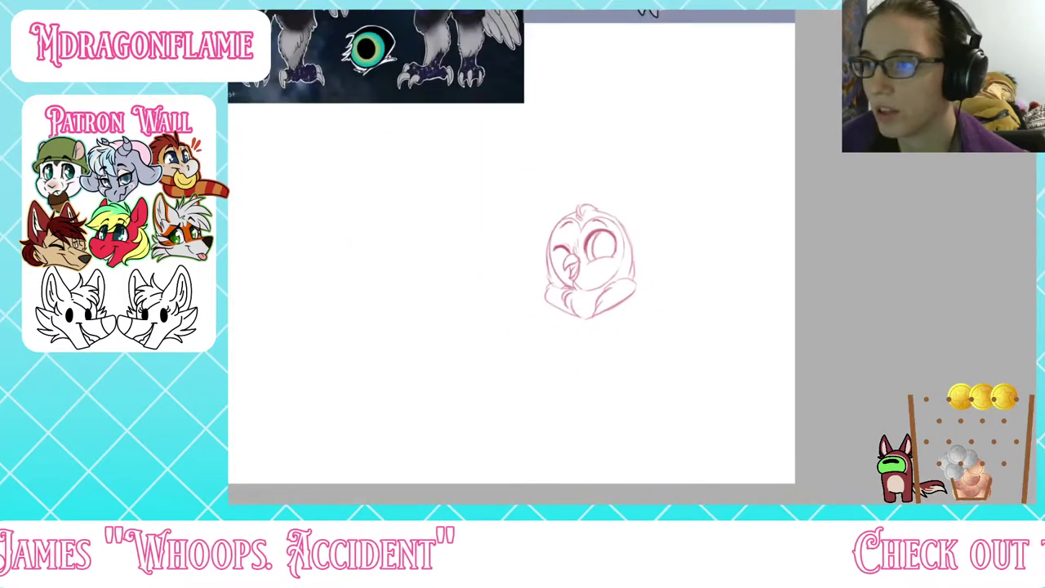
pyautogui.scroll(7, 629, 277)
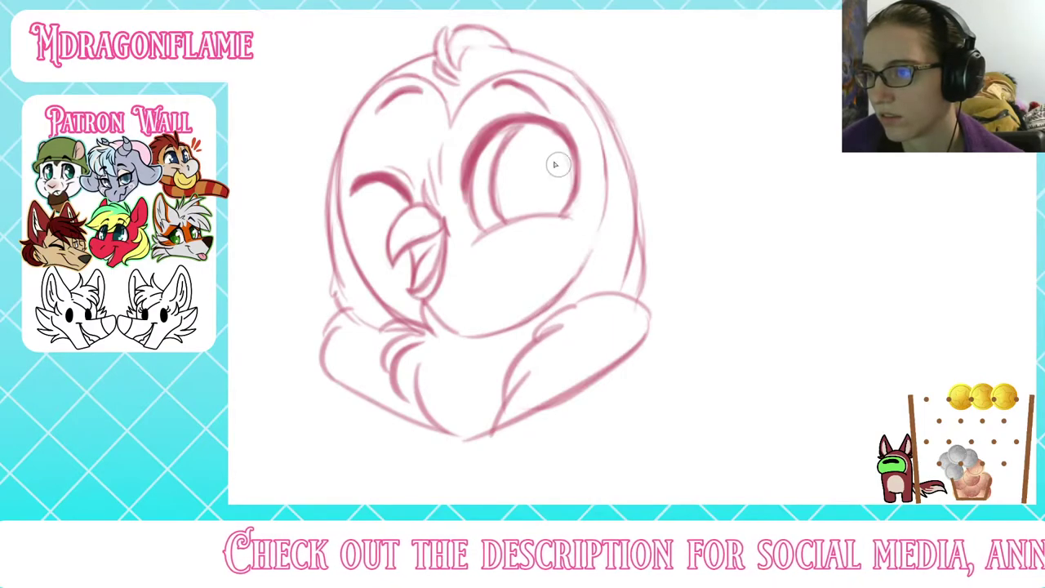
pyautogui.moveTo(636, 214); pyautogui.dragTo(636, 295)
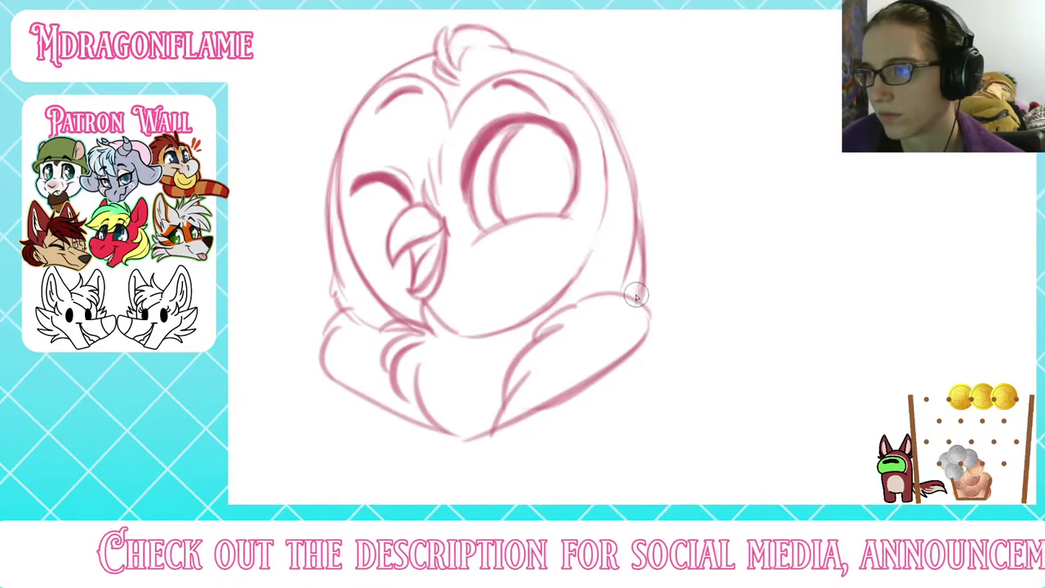
pyautogui.moveTo(287, 115)
pyautogui.mouseDown()
pyautogui.moveTo(318, 146)
pyautogui.moveTo(284, 156)
pyautogui.moveTo(290, 187)
pyautogui.mouseUp()
pyautogui.moveTo(359, 168); pyautogui.dragTo(424, 167)
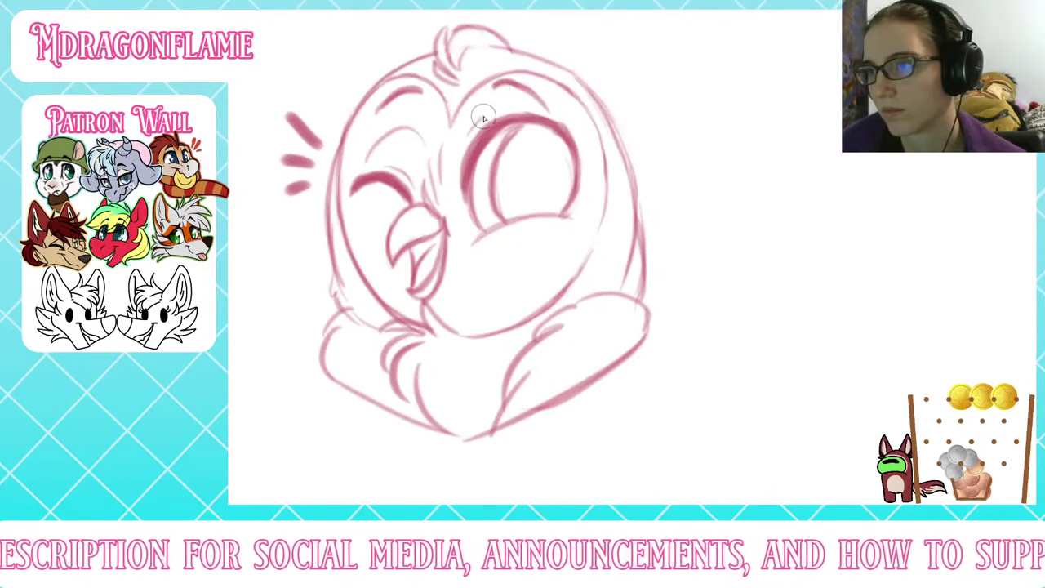
# Step: Select the open eye and lower it slightly, checking the face with the canvas mirrored and restored
pyautogui.scroll(-7, 631, 278)
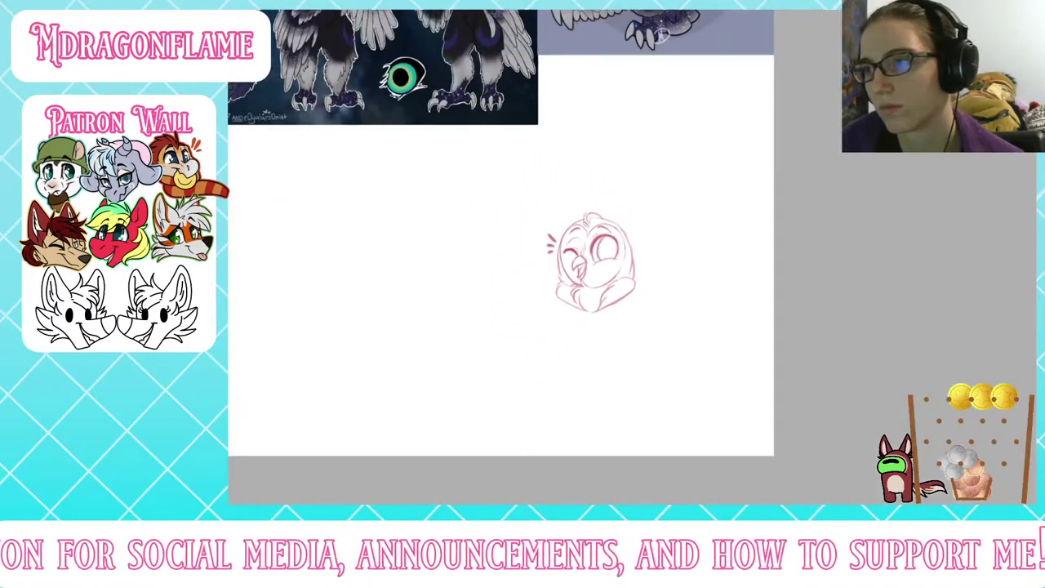
pyautogui.scroll(5, 632, 278)
pyautogui.scroll(-1, 632, 278)
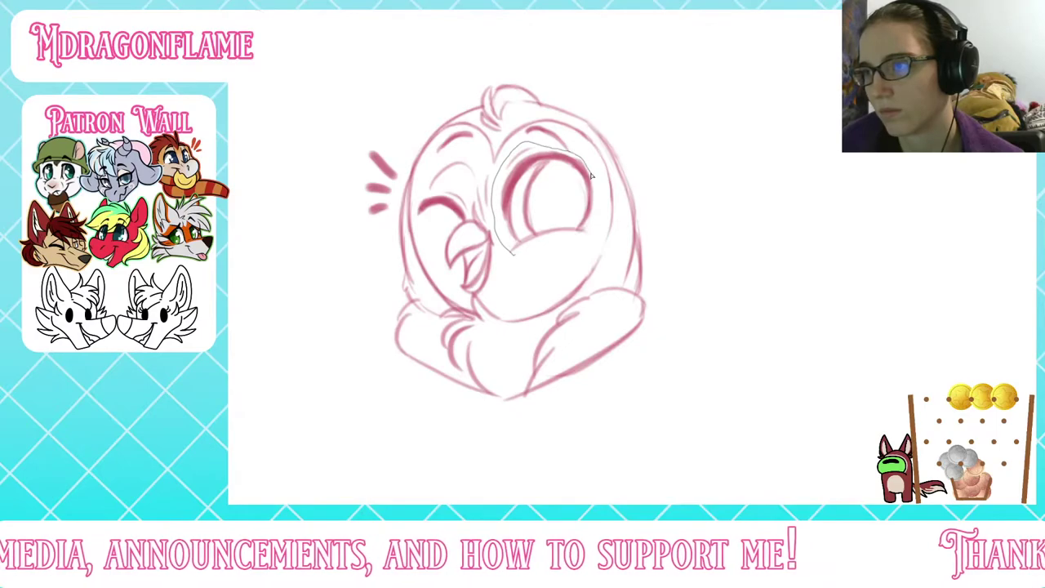
pyautogui.moveTo(592, 174); pyautogui.dragTo(513, 252)
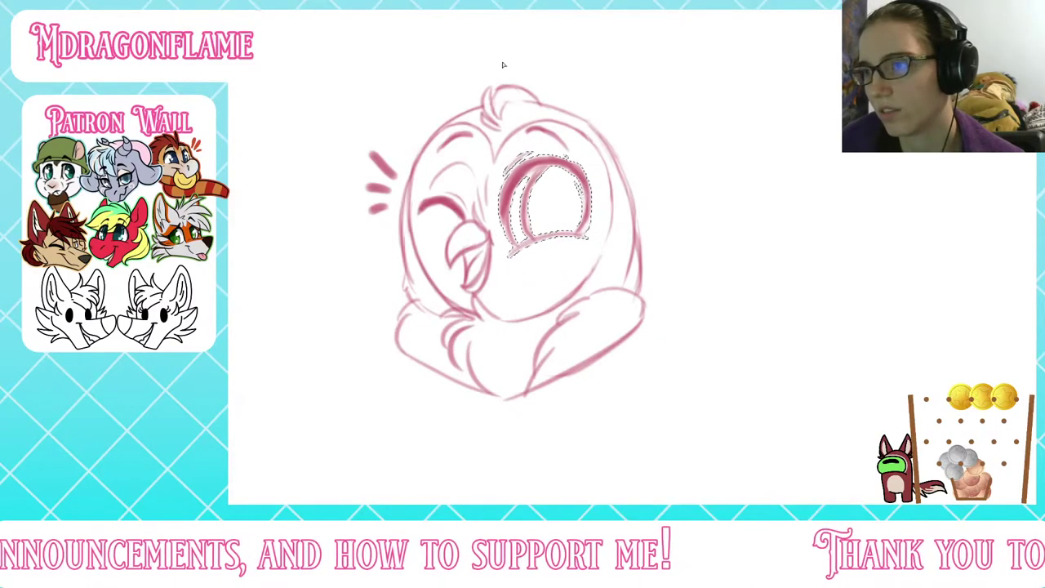
pyautogui.click(270, 11)
pyautogui.press('h')
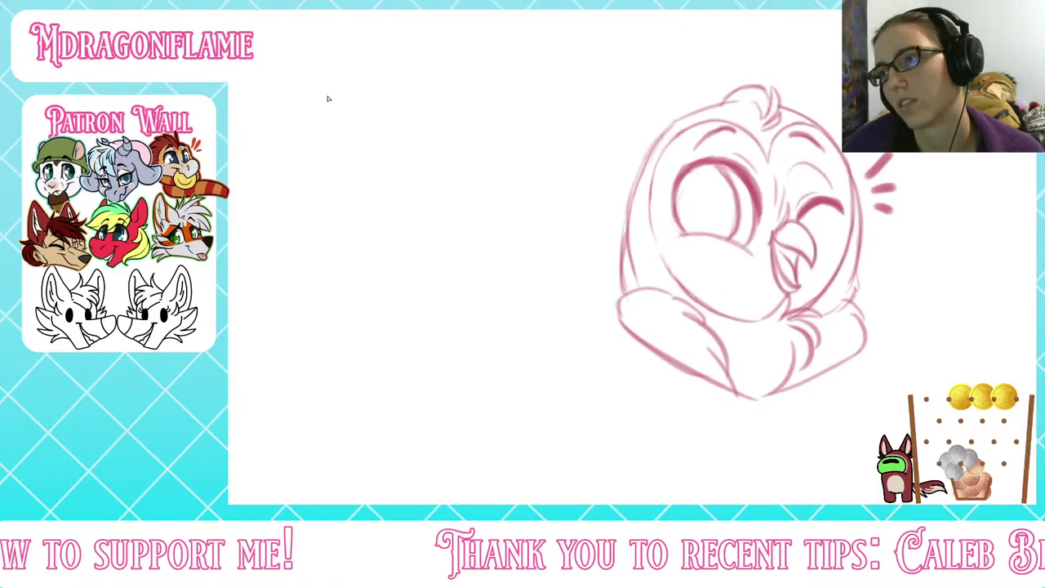
pyautogui.press('h')
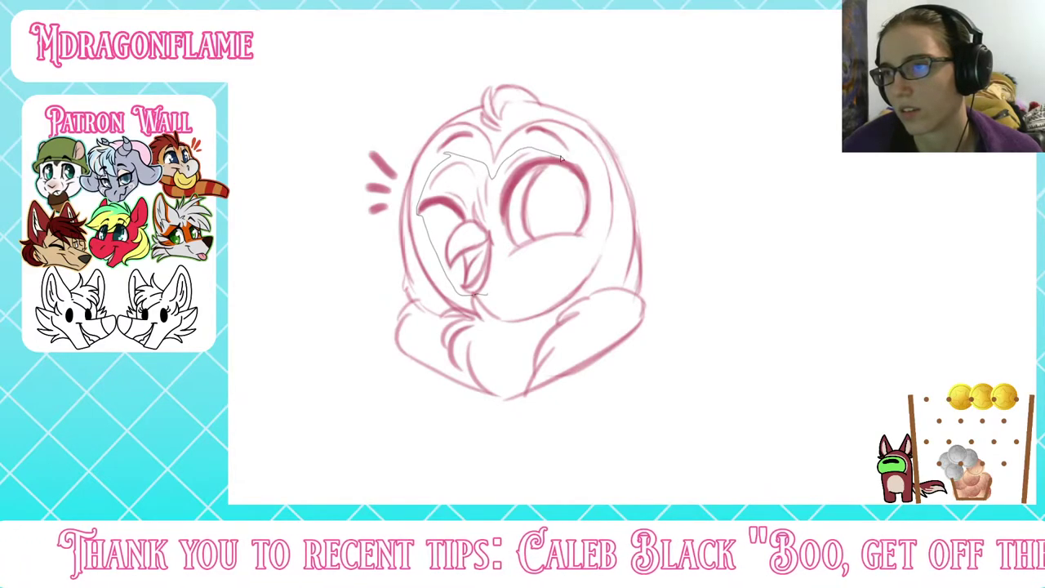
# Step: Try tilting both eyes and the beak clockwise together and shifting the two brows to match
pyautogui.moveTo(598, 222)
pyautogui.mouseDown()
pyautogui.moveTo(577, 255)
pyautogui.moveTo(612, 245)
pyautogui.moveTo(554, 233)
pyautogui.mouseUp()
pyautogui.hotkey('ctrl', 't')
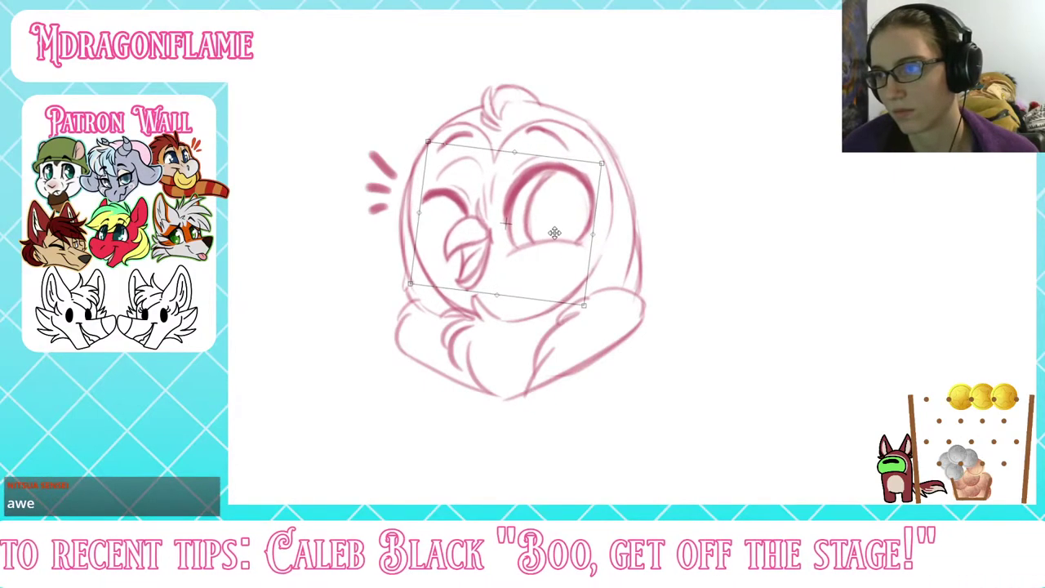
pyautogui.press('Return')
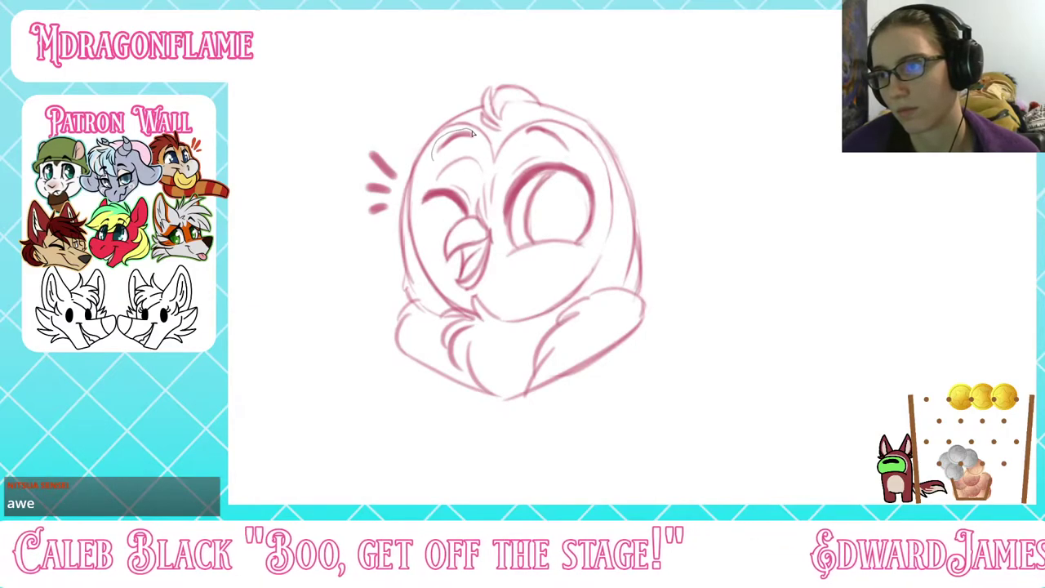
pyautogui.keyDown('ctrl'); pyautogui.moveTo(463, 133); pyautogui.dragTo(469, 137); pyautogui.keyUp('ctrl')
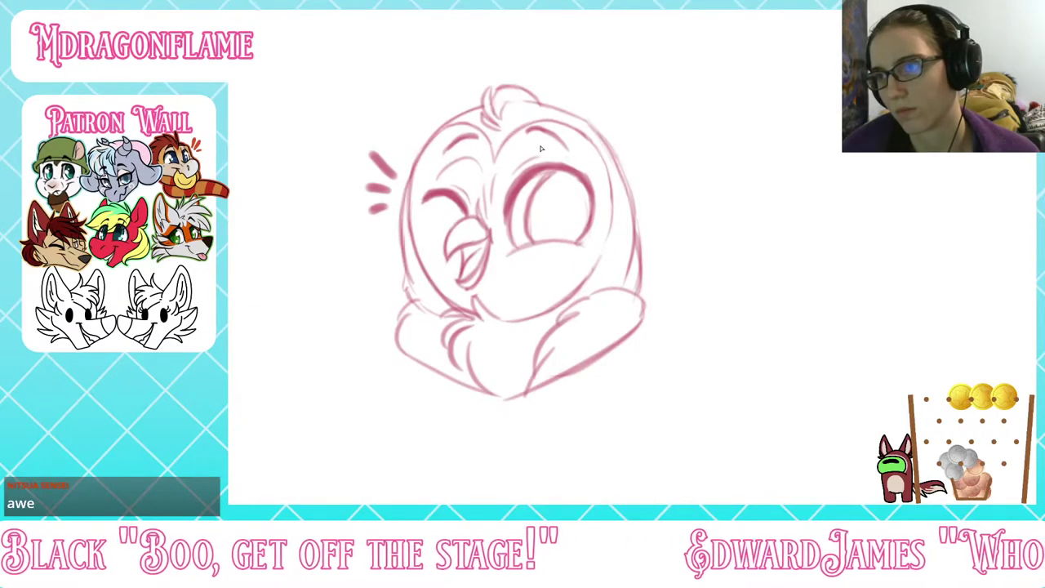
pyautogui.moveTo(576, 145); pyautogui.dragTo(529, 137)
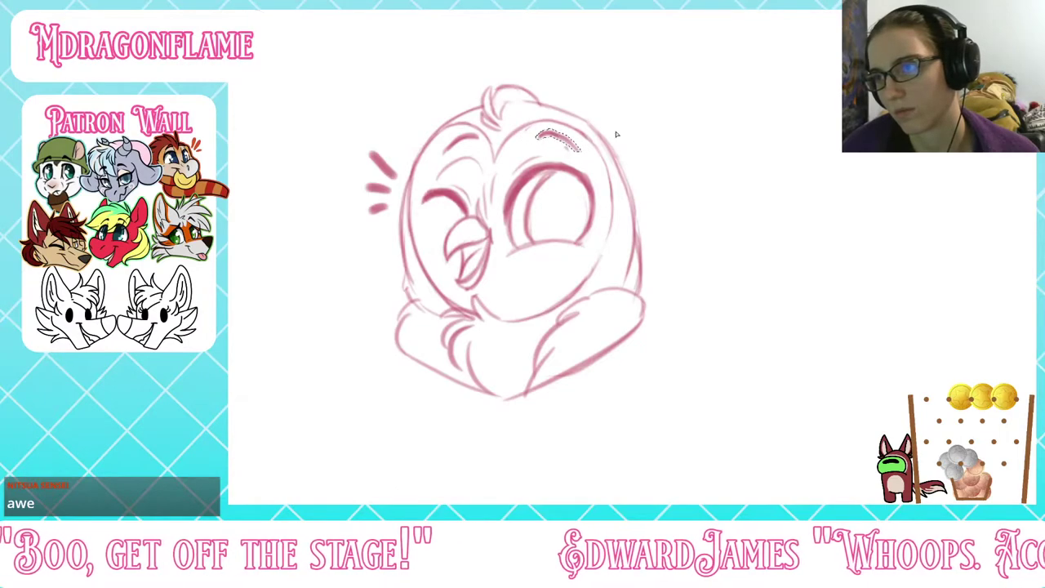
# Step: Undo the brow shifts and the tilt of the eyes and beak, and clear the selection
pyautogui.hotkey('ctrl', 'z')
pyautogui.hotkey('ctrl', 'z')
pyautogui.hotkey('ctrl', 'z')
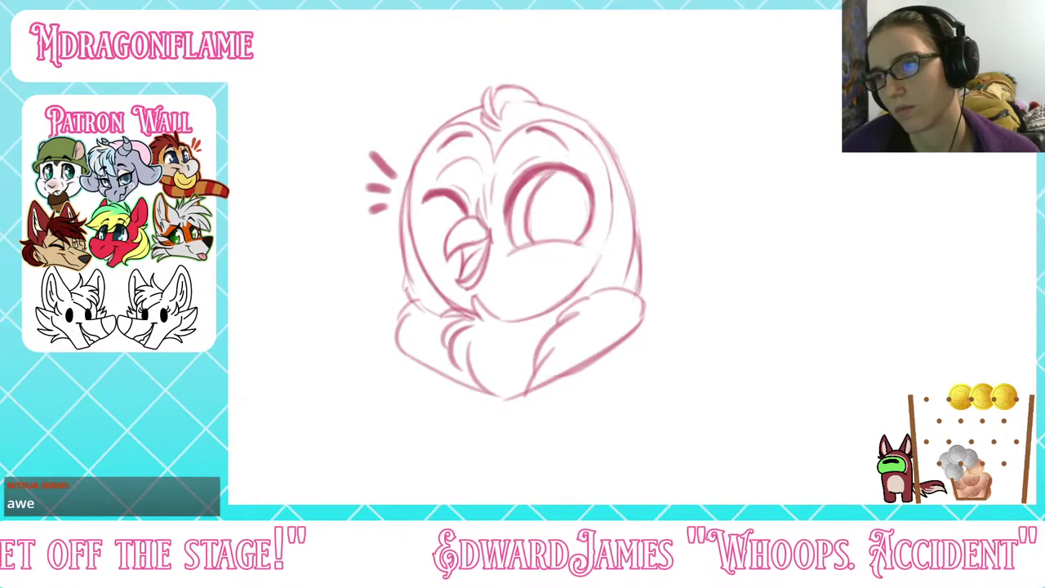
pyautogui.hotkey('ctrl', 'z')
pyautogui.hotkey('ctrl', 'z')
pyautogui.hotkey('ctrl', 'd')
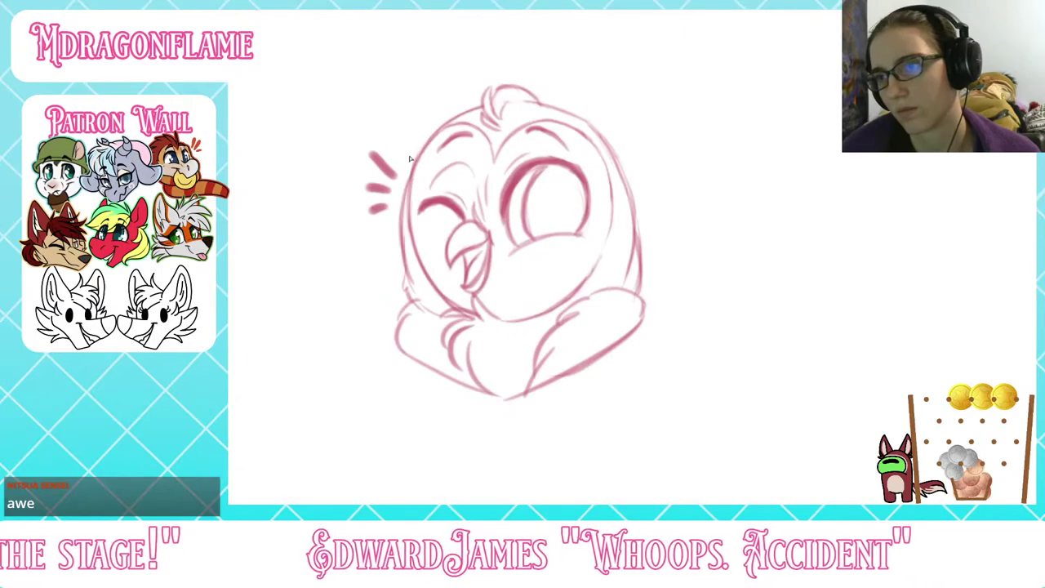
# Step: Select the whole head with its tuft and facial features, rotate it a few degrees clockwise and lower it slightly onto the chest
pyautogui.moveTo(408, 233)
pyautogui.mouseDown()
pyautogui.moveTo(430, 299)
pyautogui.moveTo(449, 306)
pyautogui.mouseUp()
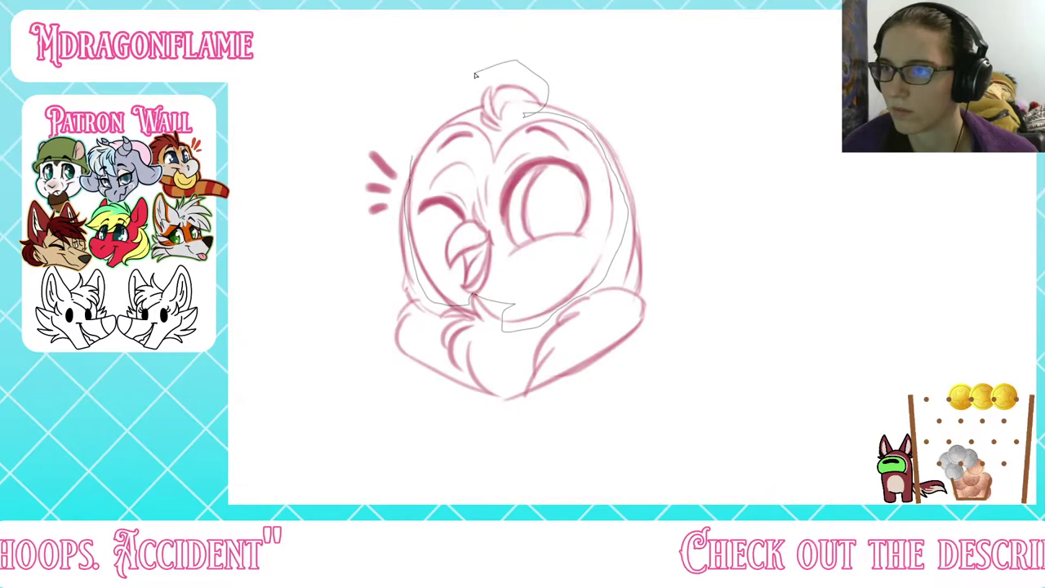
pyautogui.moveTo(423, 130); pyautogui.dragTo(428, 114)
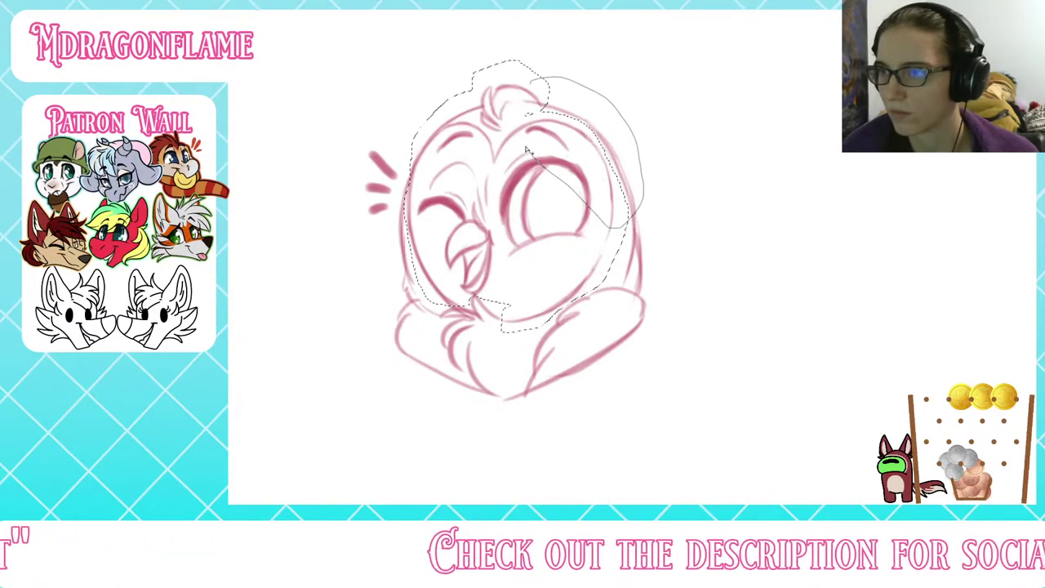
pyautogui.keyDown('shift'); pyautogui.moveTo(526, 149); pyautogui.dragTo(539, 88); pyautogui.keyUp('shift')
pyautogui.hotkey('ctrl', 't')
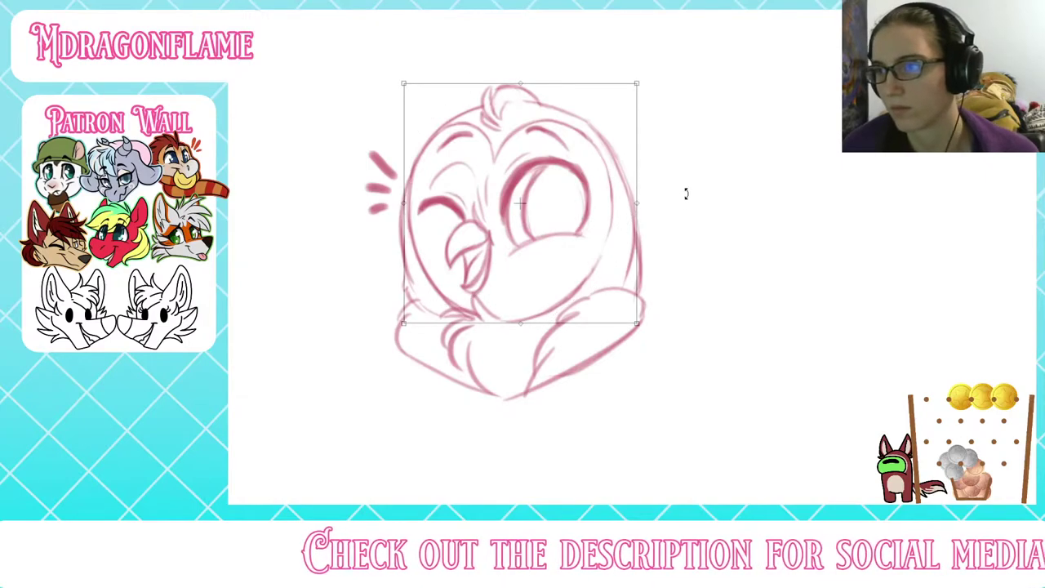
pyautogui.moveTo(685, 194); pyautogui.dragTo(684, 210)
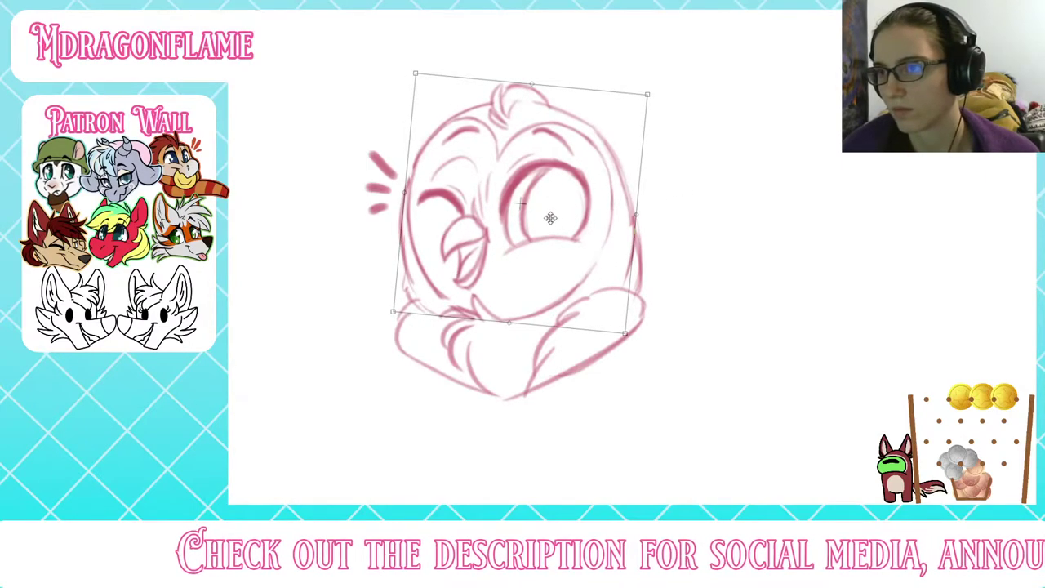
pyautogui.moveTo(550, 217); pyautogui.dragTo(552, 222)
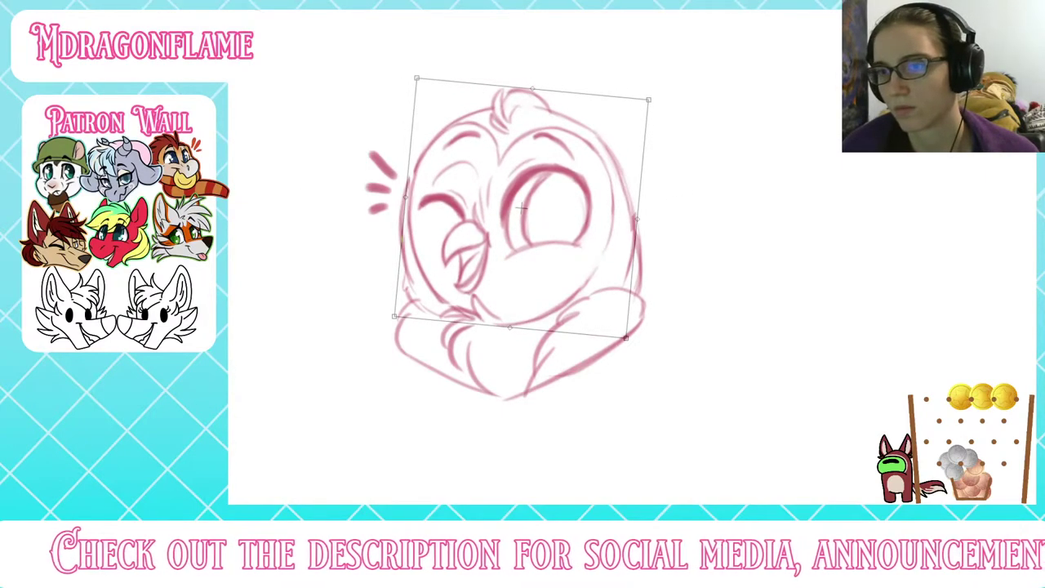
pyautogui.press('Return')
pyautogui.hotkey('ctrl', 'd')
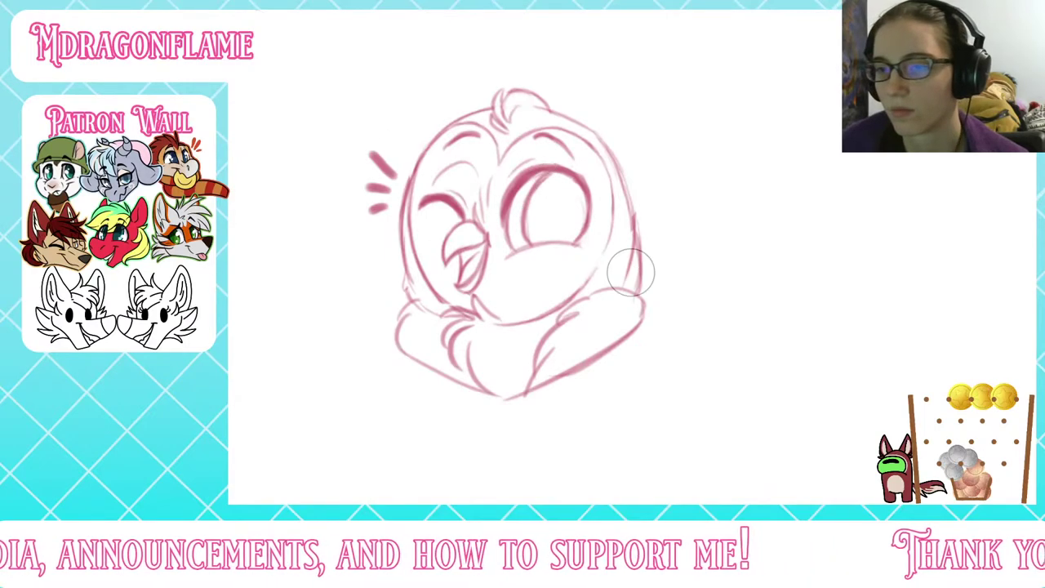
# Step: Fill in a dark oval pupil inside the open eye's iris and dab soft highlights along its inner side
pyautogui.moveTo(564, 205)
pyautogui.mouseDown()
pyautogui.moveTo(564, 167)
pyautogui.moveTo(590, 165)
pyautogui.mouseUp()
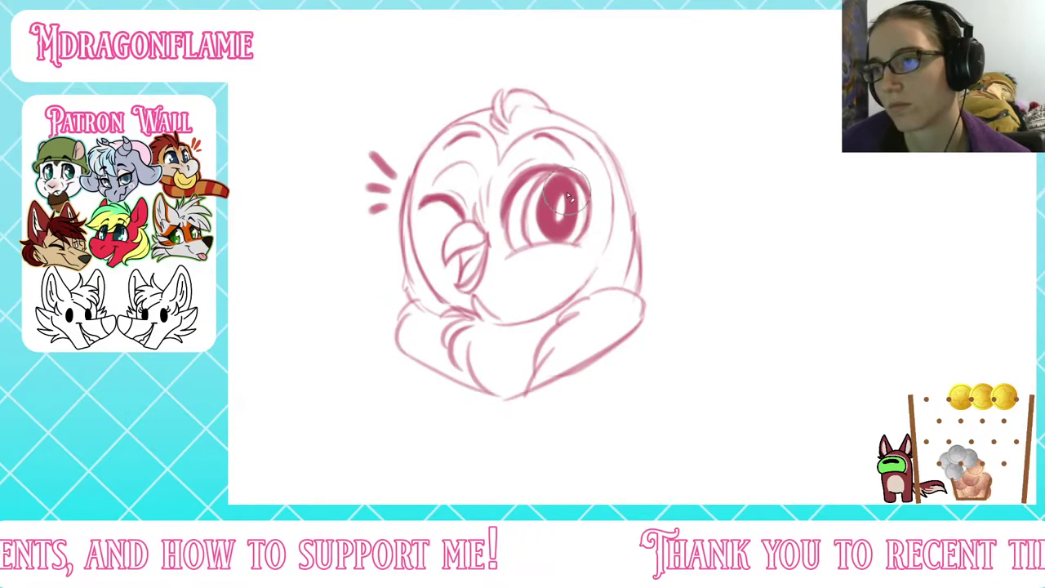
pyautogui.click(540, 193)
pyautogui.click(542, 213)
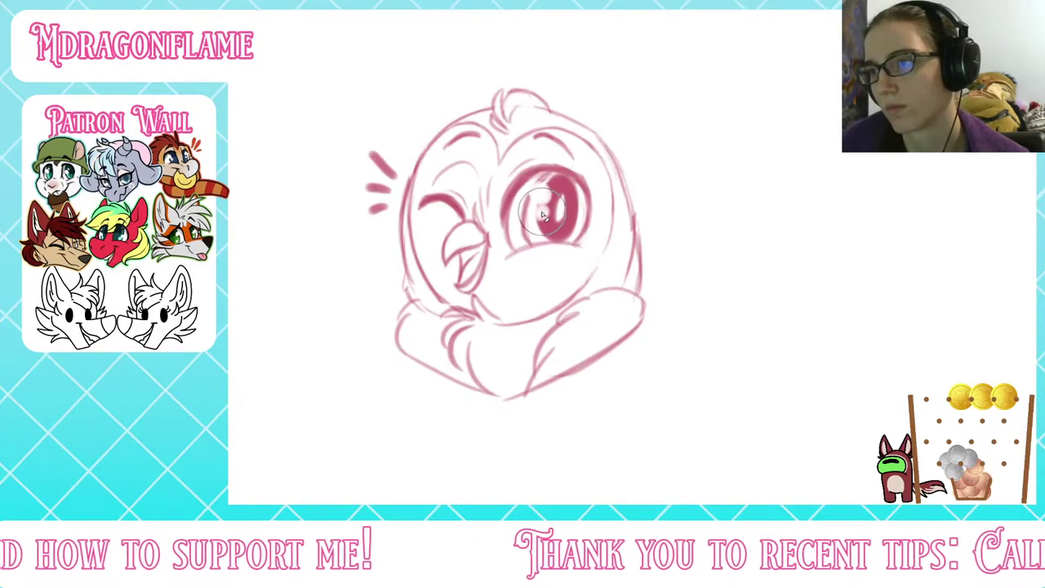
# Step: Lighten a soft oval inside the open eye's pupil and hatch light shading across the iris's outer edge
pyautogui.scroll(-3, 633, 268)
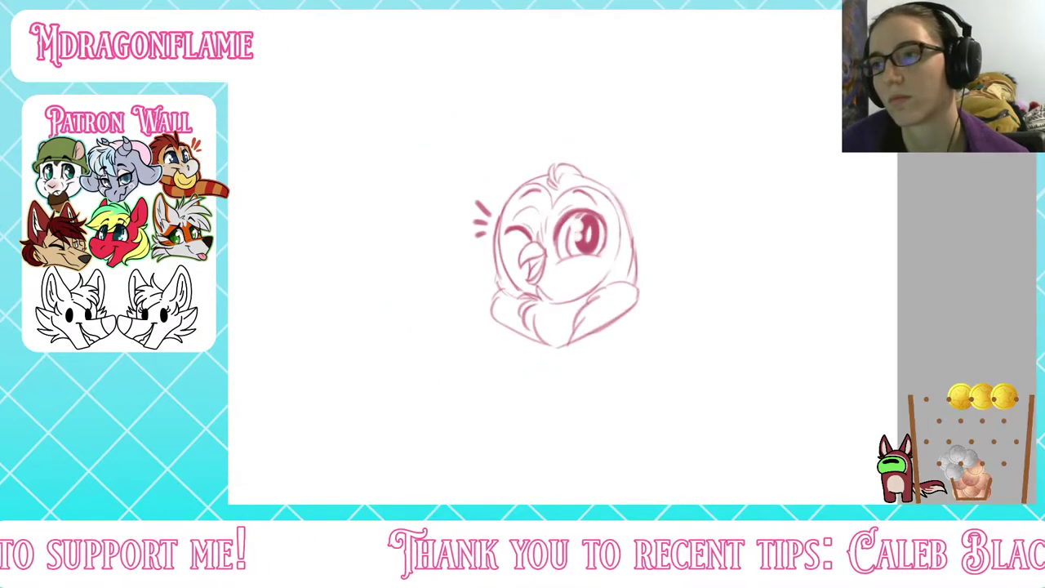
pyautogui.scroll(4, 633, 268)
pyautogui.moveTo(553, 193); pyautogui.dragTo(552, 198)
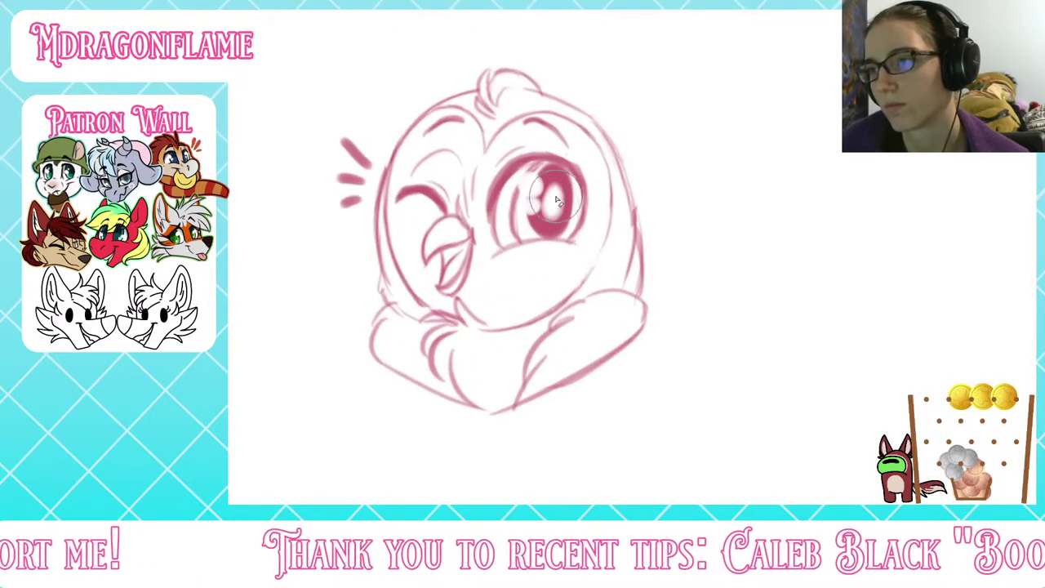
pyautogui.moveTo(560, 155)
pyautogui.mouseDown()
pyautogui.moveTo(587, 193)
pyautogui.moveTo(583, 204)
pyautogui.moveTo(542, 194)
pyautogui.moveTo(593, 188)
pyautogui.mouseUp()
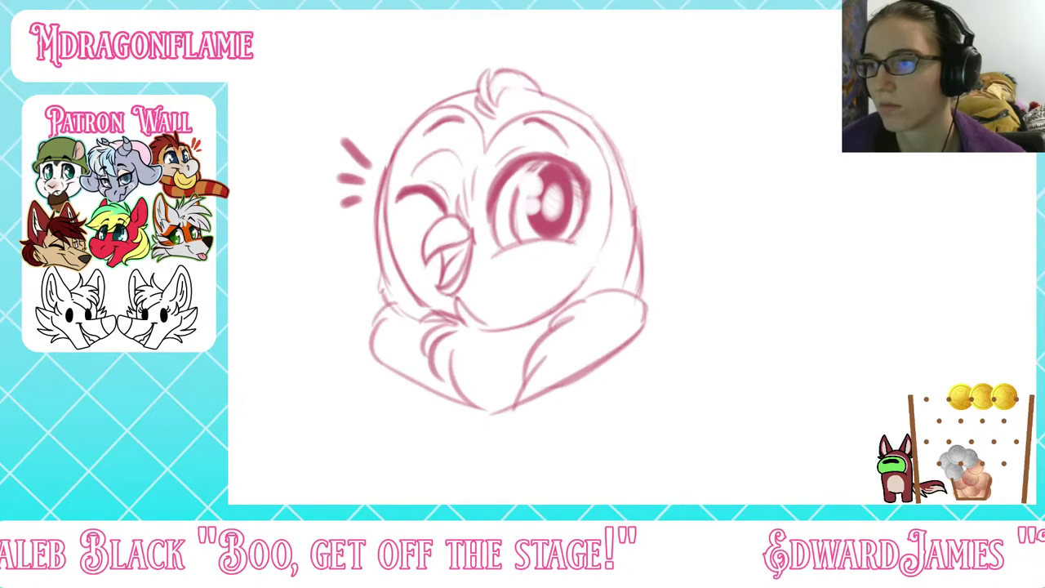
# Step: Define two stacked round highlights with faint outlines along the inner edge of the open eye's pupil
pyautogui.hotkey('ctrl', '-')
pyautogui.hotkey('ctrl', '-')
pyautogui.hotkey('ctrl', '+')
pyautogui.hotkey('ctrl', '+')
pyautogui.hotkey('ctrl', '+')
pyautogui.hotkey('ctrl', '+')
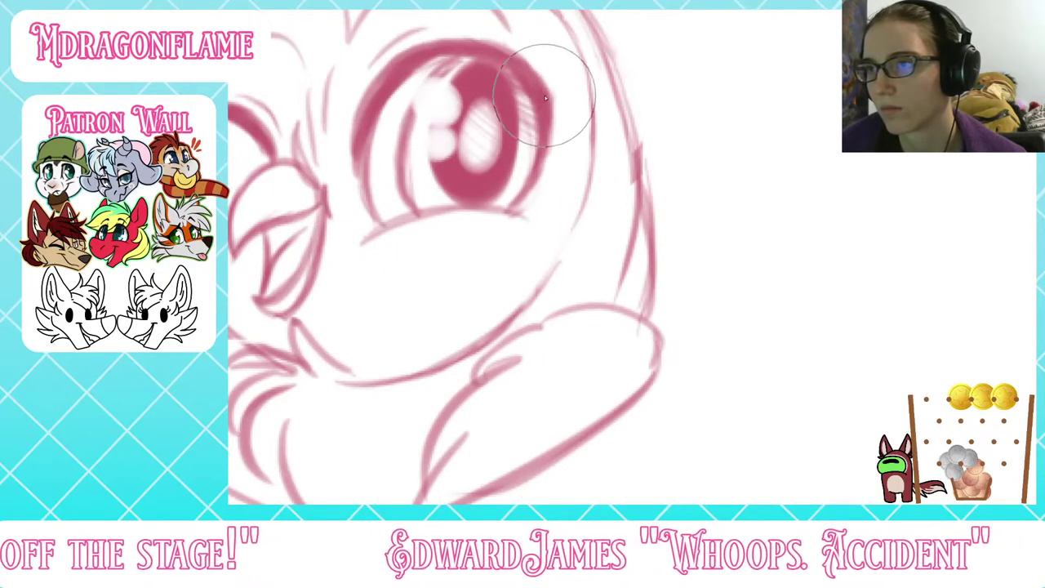
pyautogui.moveTo(427, 78)
pyautogui.mouseDown()
pyautogui.moveTo(359, 130)
pyautogui.moveTo(356, 147)
pyautogui.moveTo(361, 114)
pyautogui.moveTo(365, 218)
pyautogui.moveTo(363, 98)
pyautogui.moveTo(400, 208)
pyautogui.moveTo(424, 89)
pyautogui.moveTo(421, 131)
pyautogui.moveTo(453, 115)
pyautogui.moveTo(416, 111)
pyautogui.moveTo(457, 147)
pyautogui.moveTo(412, 126)
pyautogui.moveTo(465, 118)
pyautogui.moveTo(478, 165)
pyautogui.moveTo(495, 98)
pyautogui.moveTo(847, 305)
pyautogui.mouseUp()
pyautogui.scroll(-5, 632, 257)
pyautogui.press('Home')
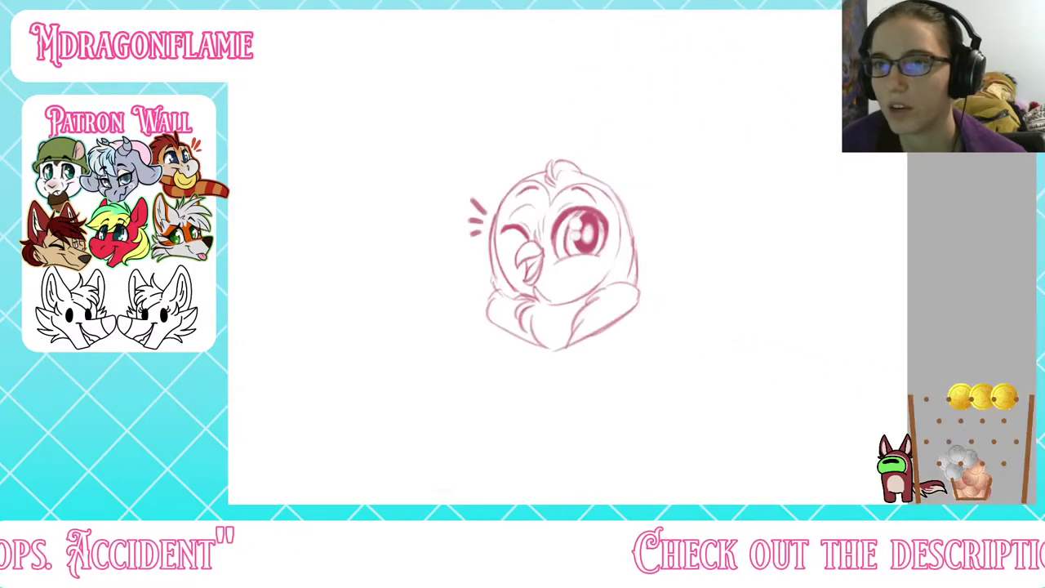
pyautogui.scroll(5, 632, 257)
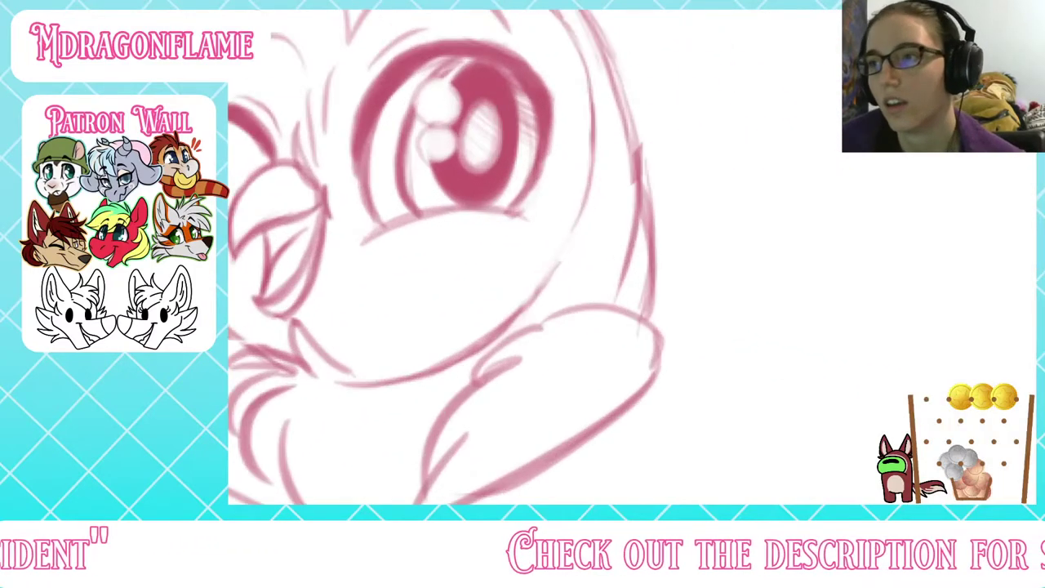
# Step: Darken the head's outer contour on the open-eye side with a heavier sketch stroke
pyautogui.moveTo(612, 58); pyautogui.dragTo(605, 315)
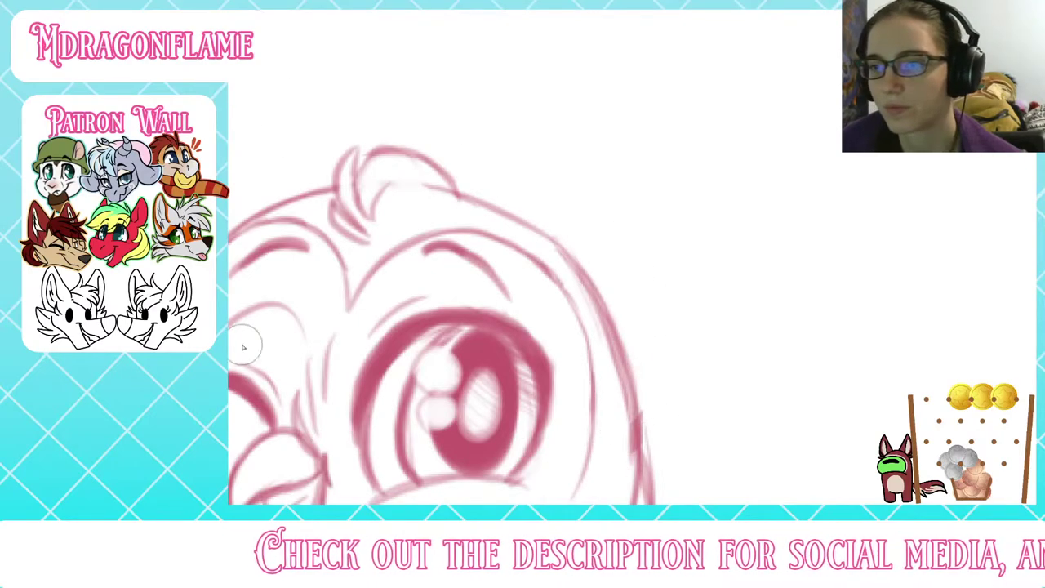
pyautogui.moveTo(632, 467); pyautogui.dragTo(628, 408)
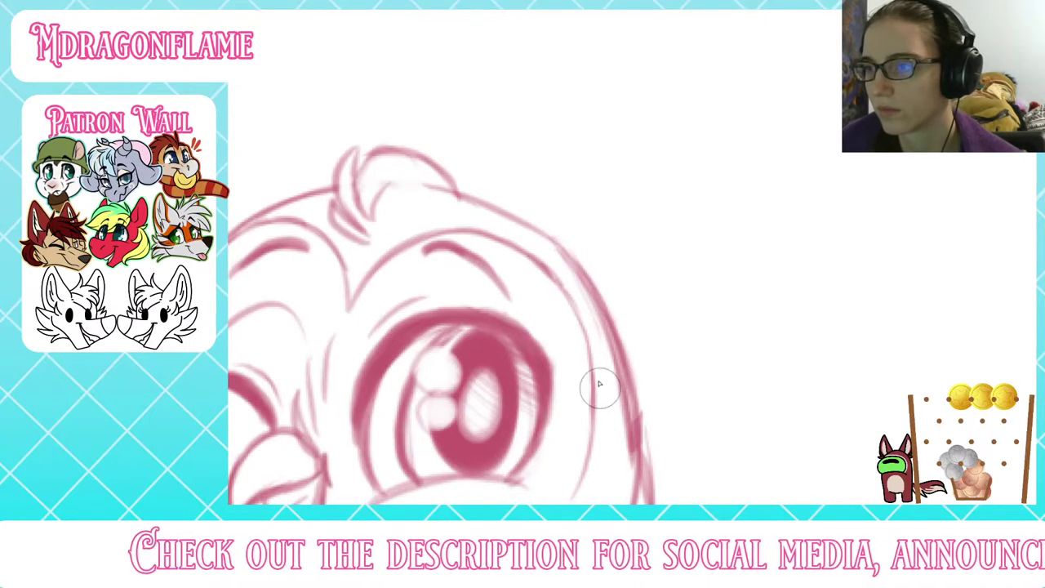
pyautogui.scroll(-5, 635, 275)
pyautogui.scroll(2, 634, 274)
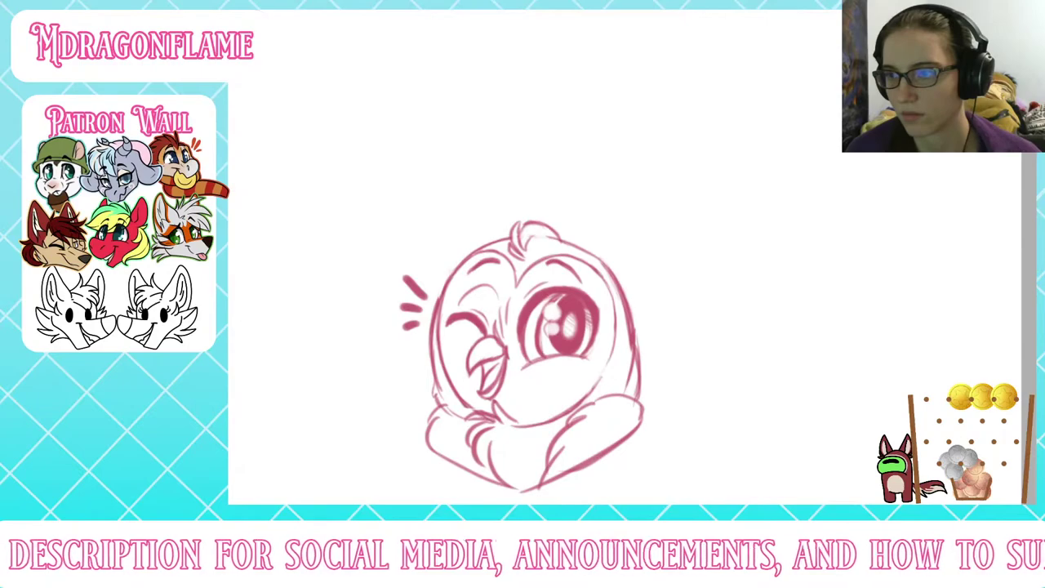
pyautogui.hotkey('ctrl', 'z')
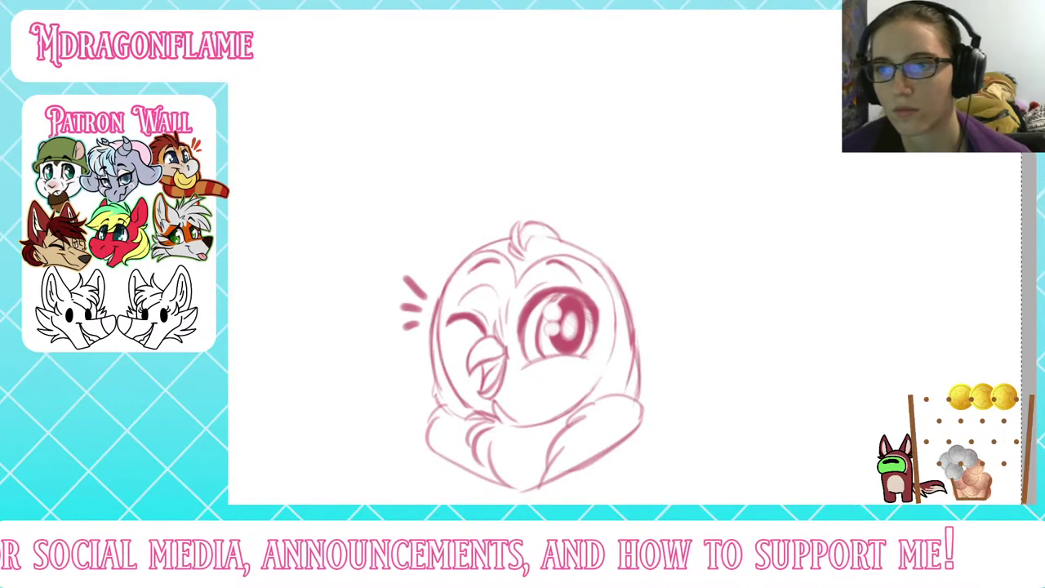
# Step: Review the flying owl reference's markings and switch the owl sketch's lines to dark grey
pyautogui.scroll(-8, 429, 180)
pyautogui.scroll(12, 429, 91)
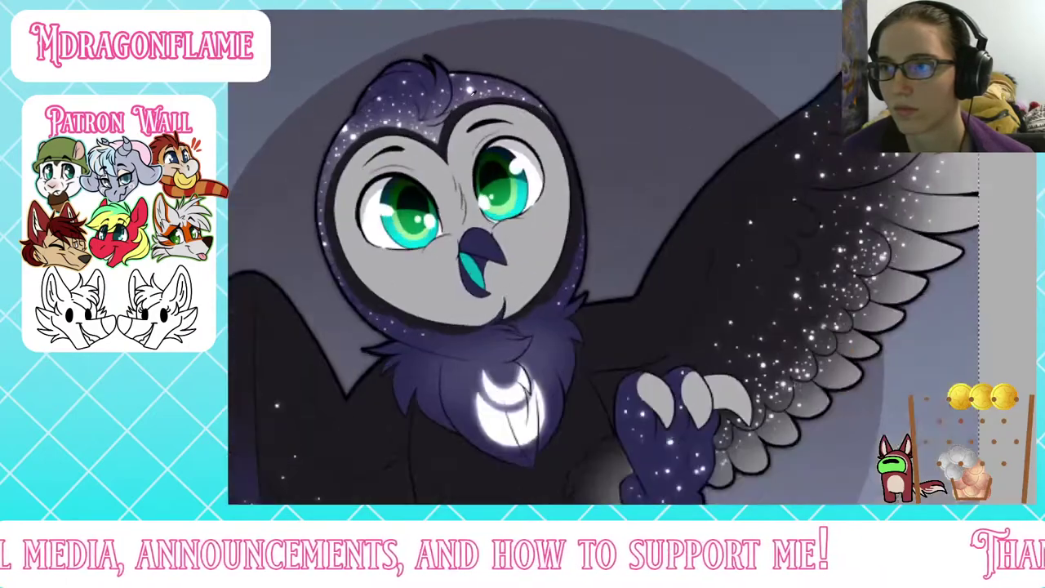
pyautogui.scroll(-8, 454, 116)
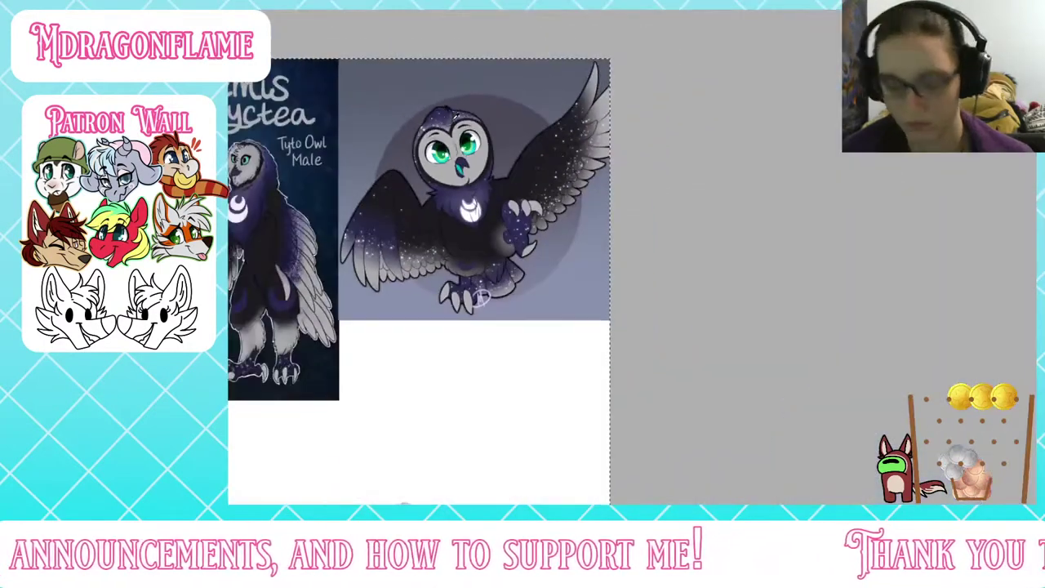
pyautogui.scroll(2, 415, 317)
pyautogui.scroll(2, 415, 317)
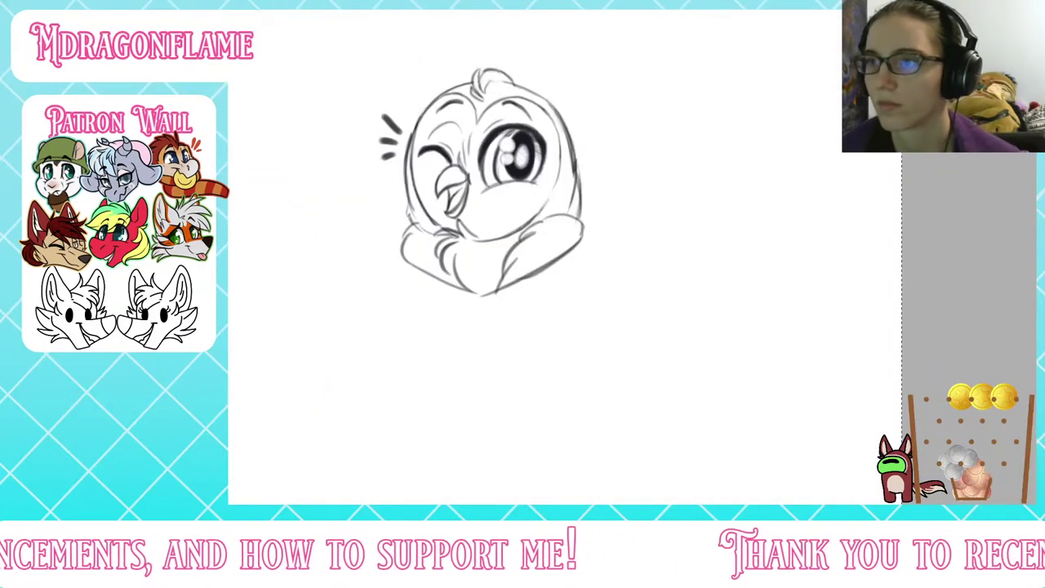
# Step: Pick the dark navy-purple plumage color from the flying owl reference as the owl's base color
pyautogui.scroll(-5, 416, 194)
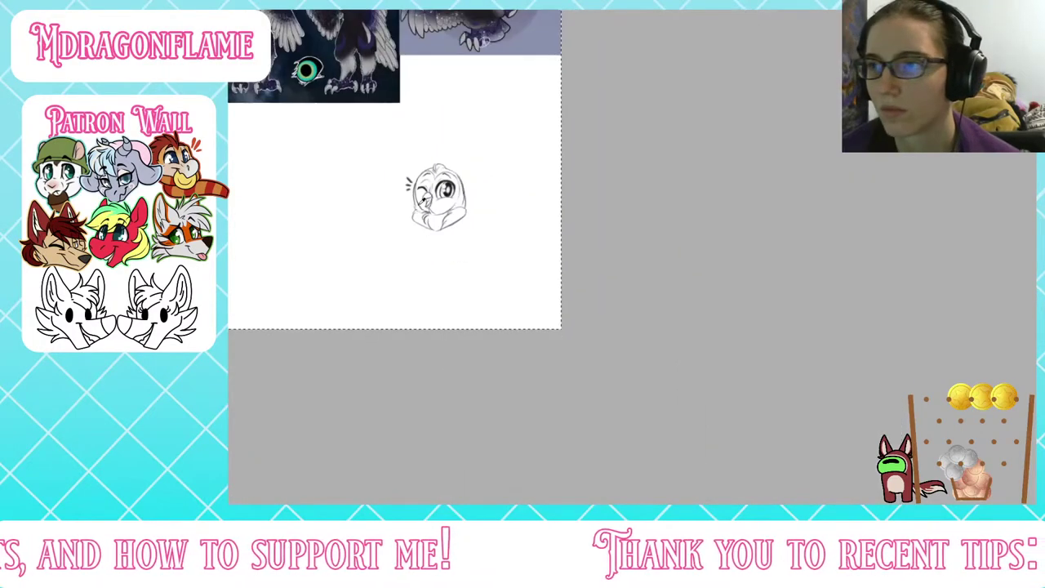
pyautogui.scroll(8, 451, 72)
pyautogui.scroll(-5, 437, 134)
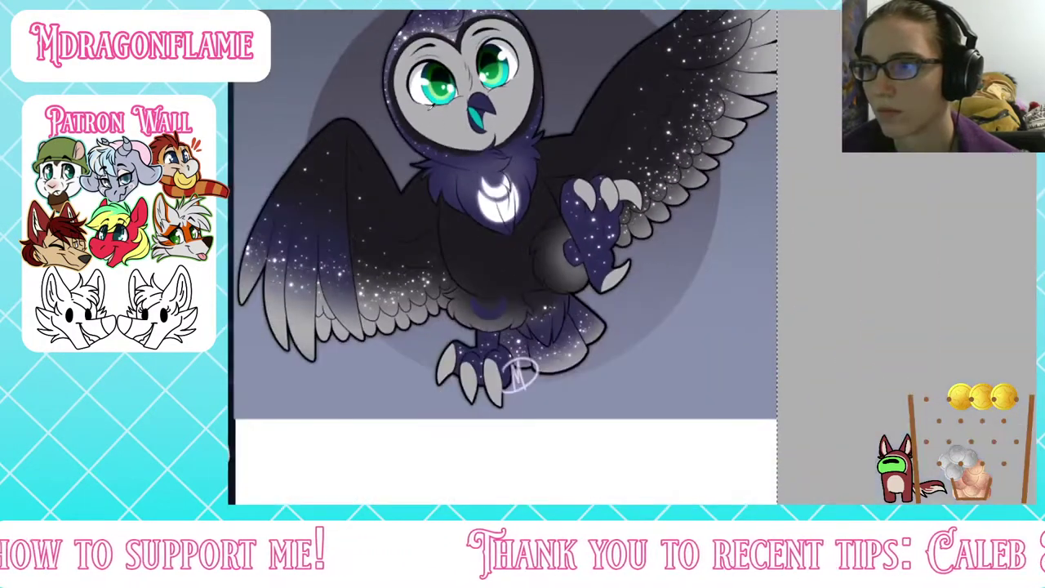
pyautogui.scroll(8, 458, 256)
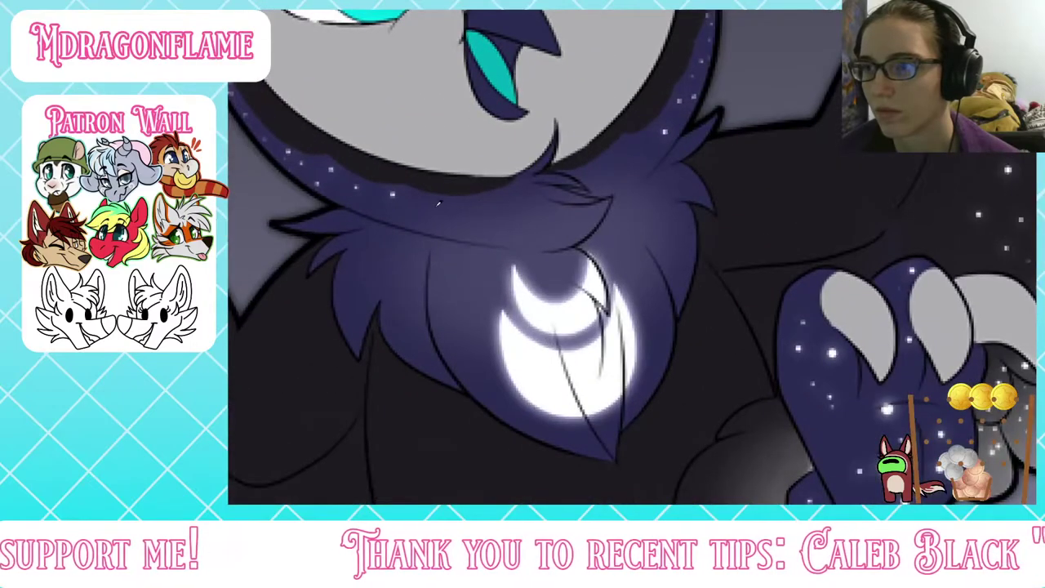
pyautogui.scroll(-6, 402, 204)
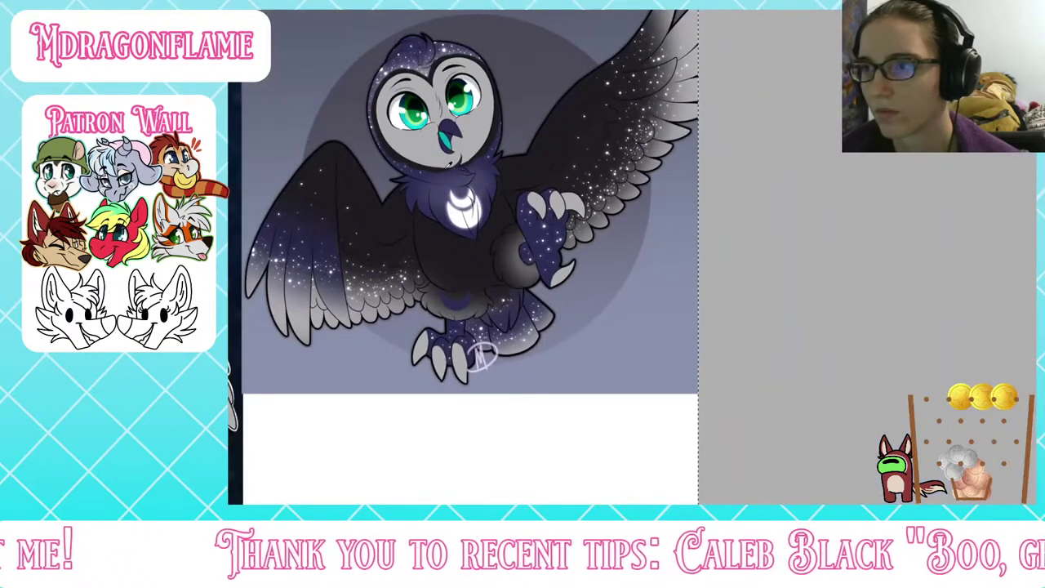
pyautogui.scroll(-5, 448, 44)
pyautogui.scroll(5, 422, 326)
pyautogui.scroll(3, 425, 57)
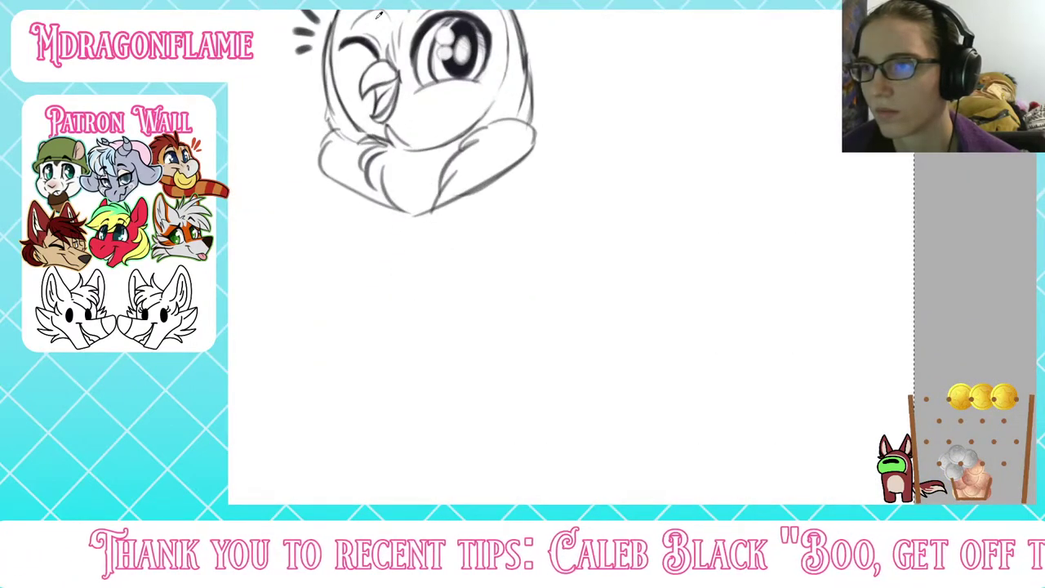
pyautogui.scroll(-5, 382, 135)
pyautogui.scroll(5, 380, 157)
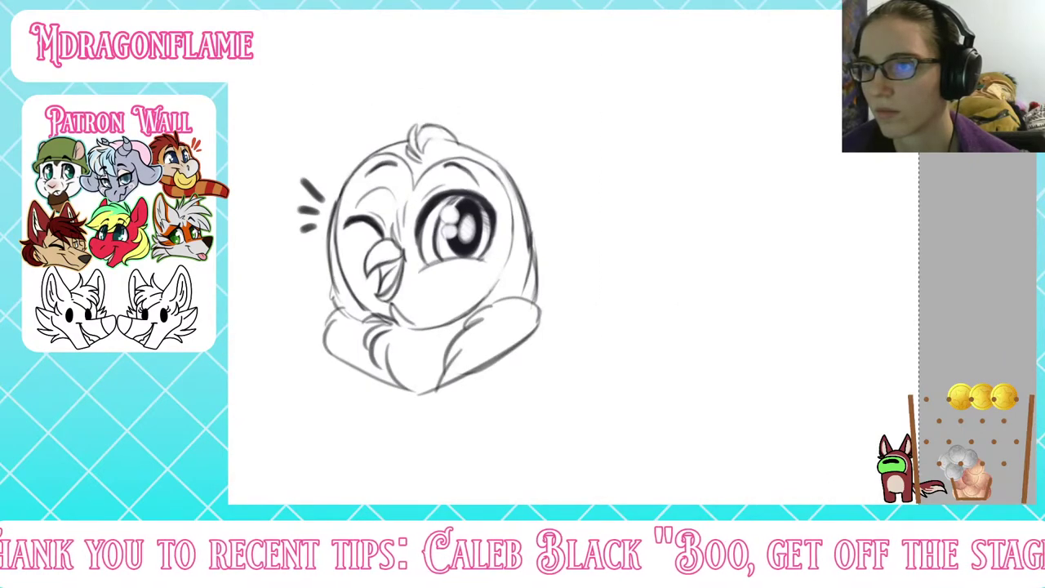
pyautogui.scroll(2, 484, 271)
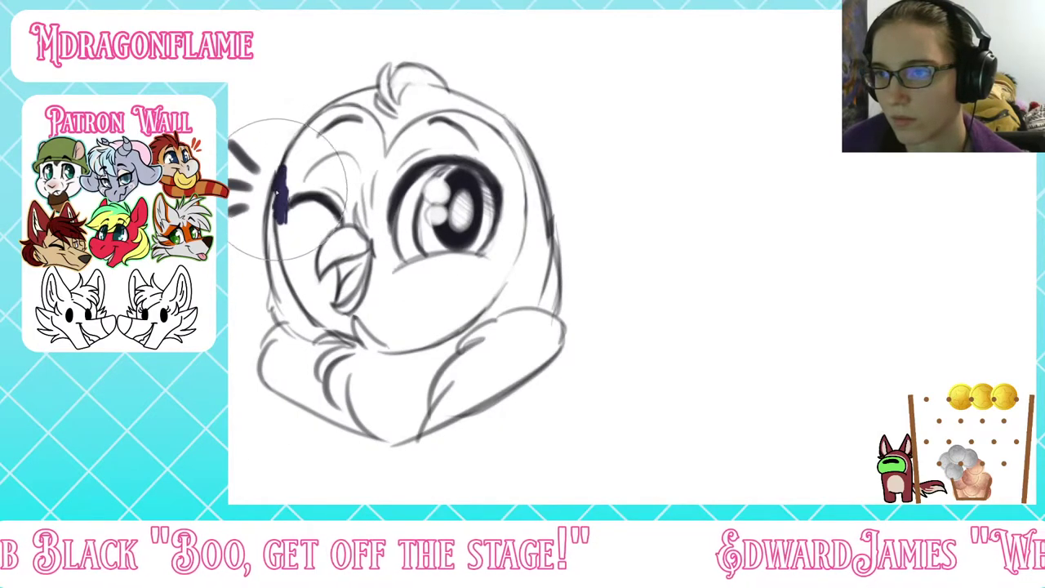
# Step: Try painting dark navy down the winking side of the head and selecting the background around the owl
pyautogui.moveTo(280, 171); pyautogui.dragTo(276, 308)
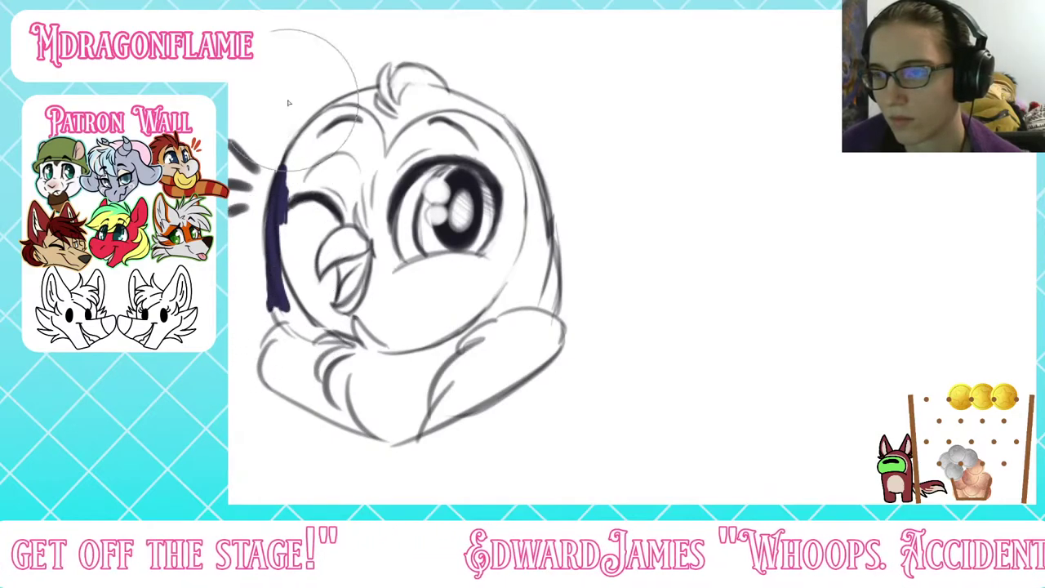
pyautogui.hotkey('ctrl', 'z')
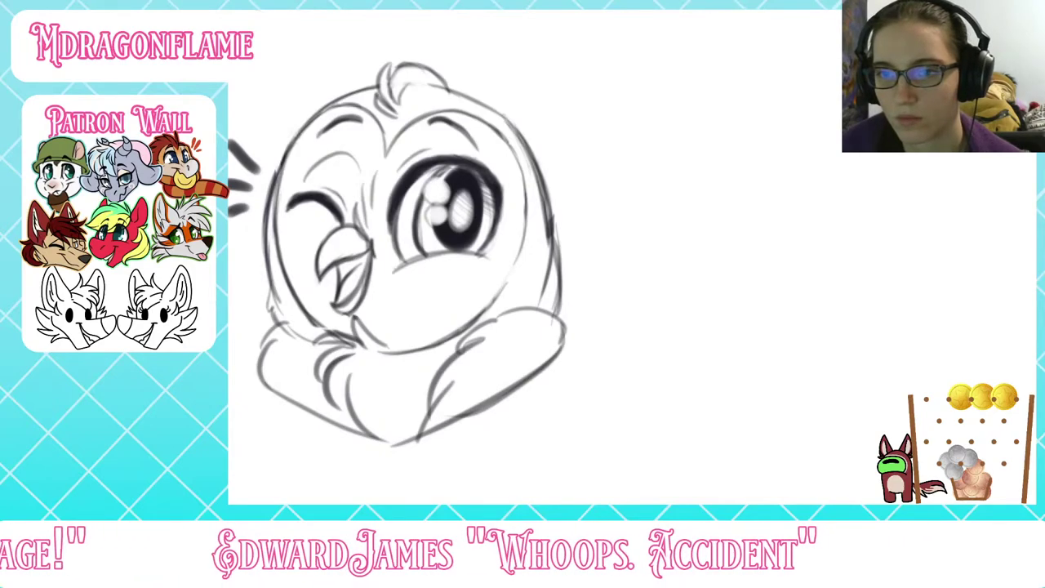
pyautogui.press('Delete')
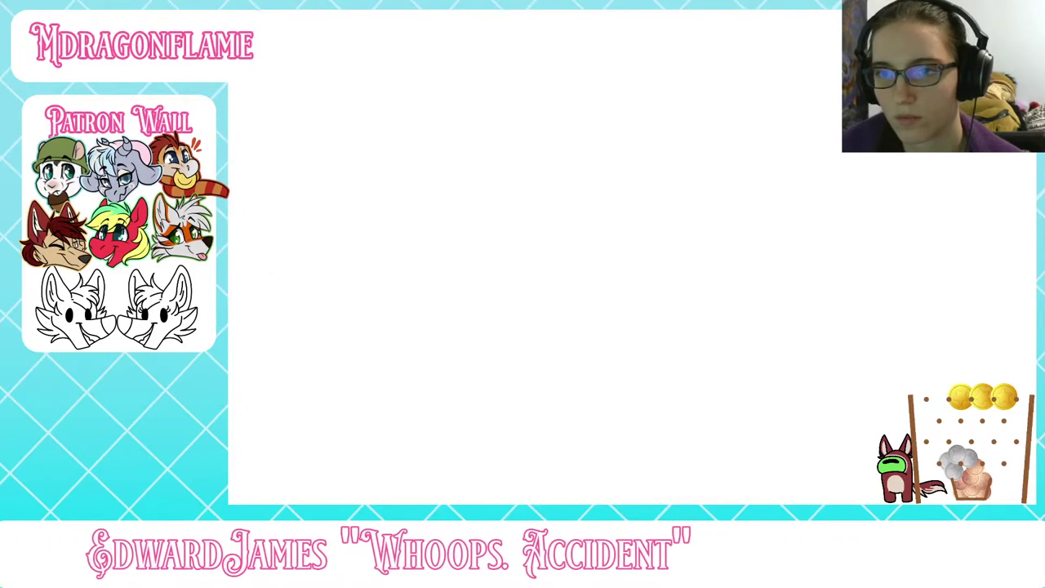
pyautogui.hotkey('ctrl', 'z')
pyautogui.click(290, 68)
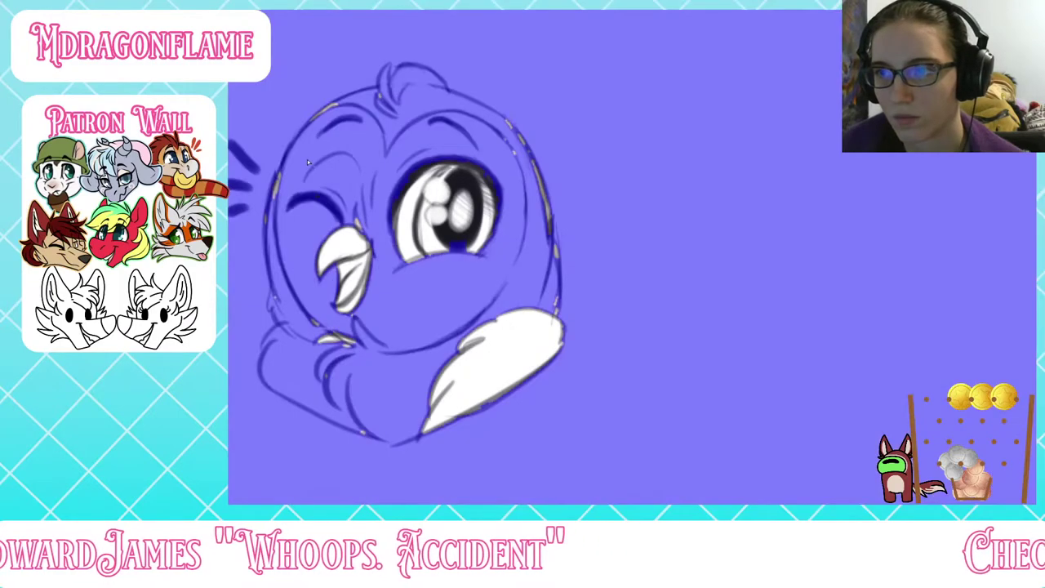
pyautogui.hotkey('ctrl', 'd')
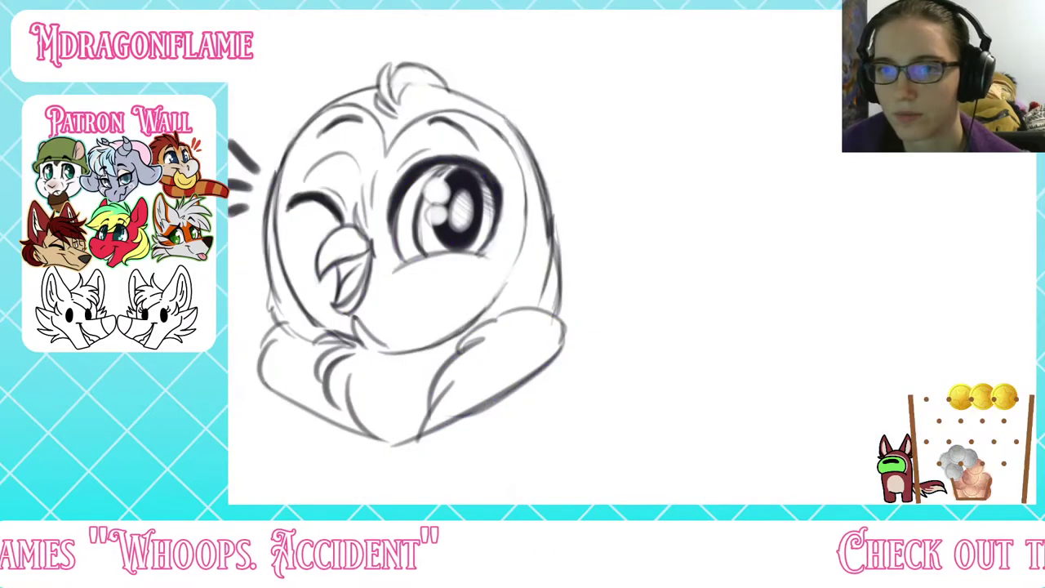
# Step: Strengthen the sketch lines in solid red and retry the selection of the background to close its leaks into the owl
pyautogui.hotkey('ctrl', 'z')
pyautogui.hotkey('ctrl', 'y')
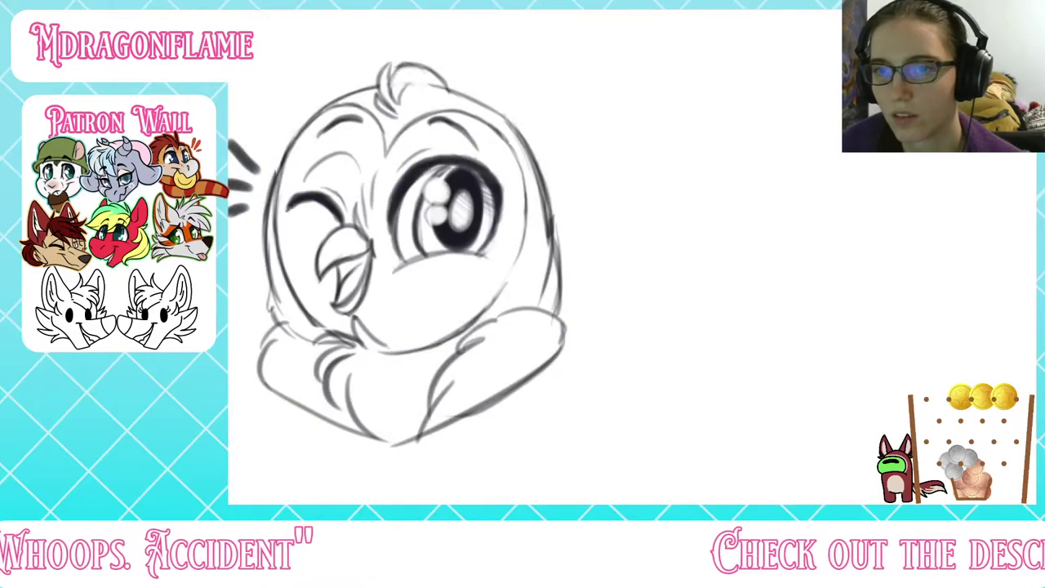
pyautogui.hotkey('ctrl', 'y')
pyautogui.hotkey('ctrl', 'y')
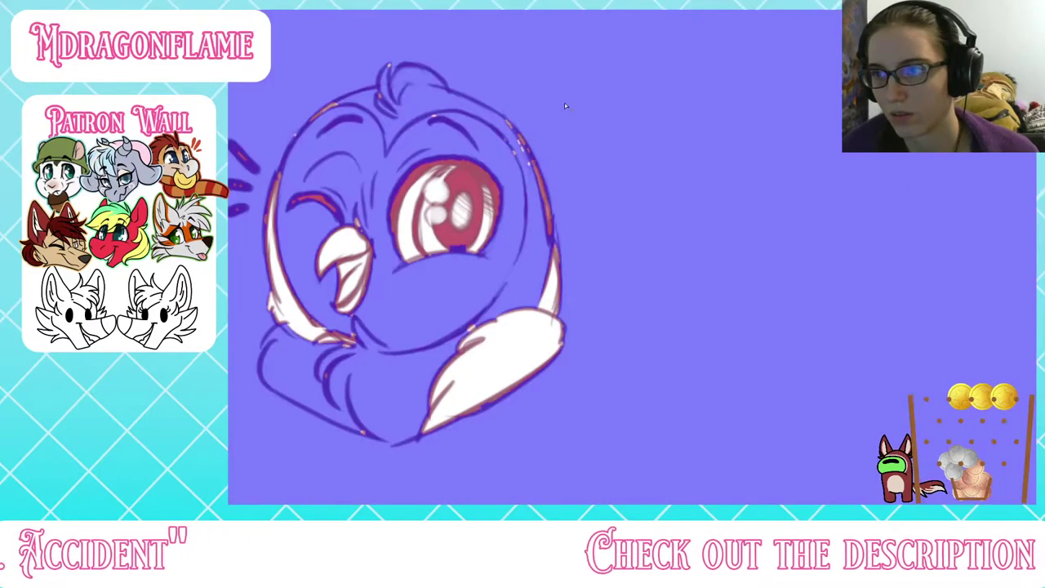
pyautogui.hotkey('ctrl', 'z')
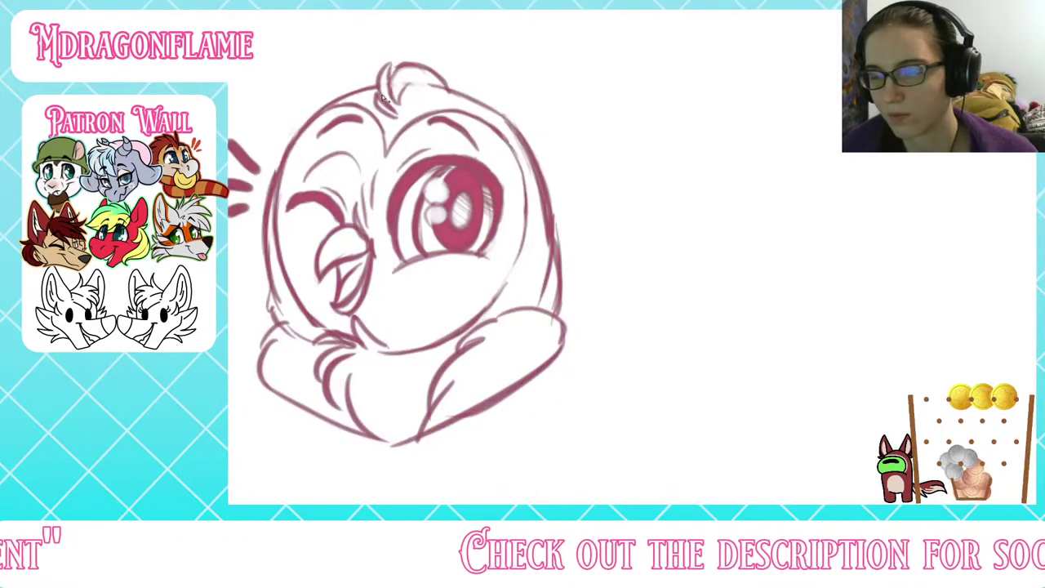
pyautogui.hotkey('ctrl', 'y')
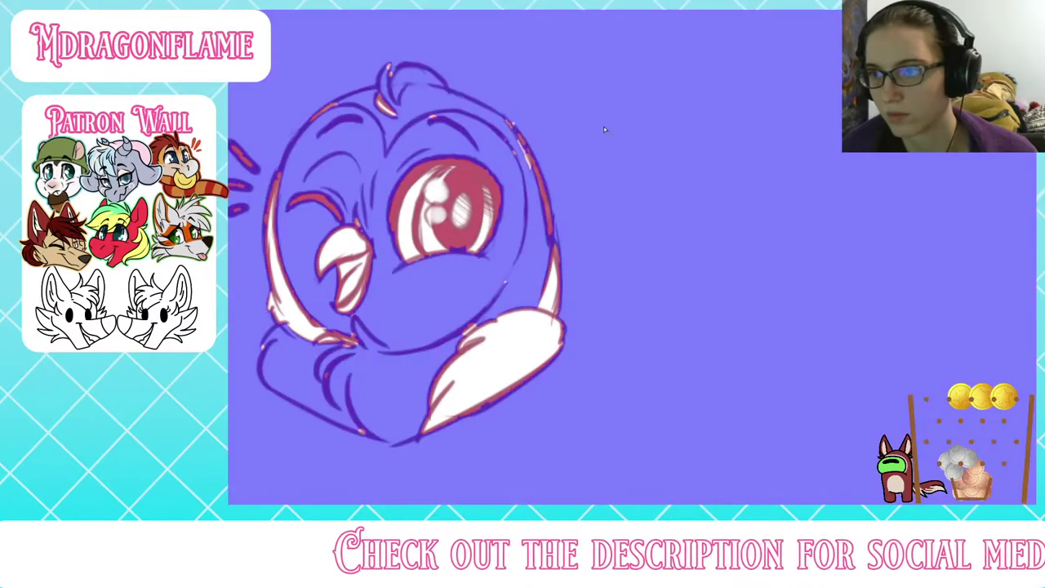
pyautogui.hotkey('ctrl', 'z')
pyautogui.hotkey('ctrl', 'y')
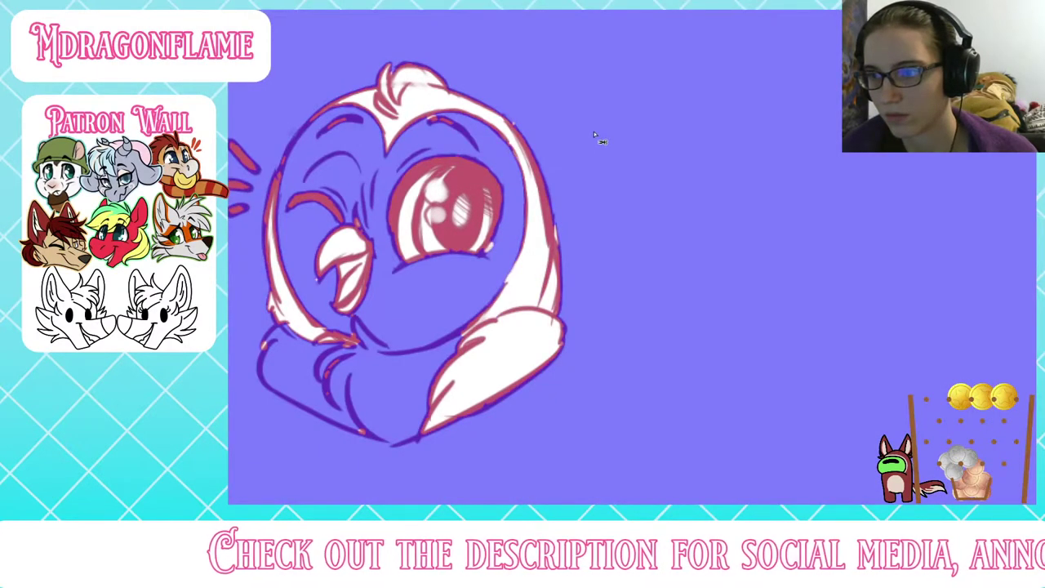
pyautogui.hotkey('ctrl', 'z')
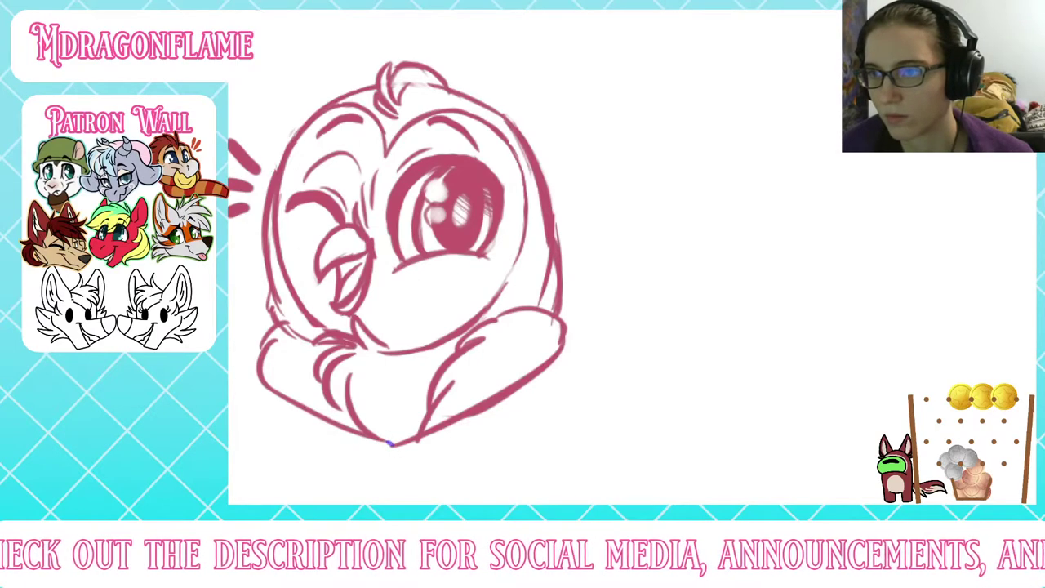
# Step: Select the background around the owl, return the lines to dark grey, invert the selection and fill the silhouette with dark navy
pyautogui.hotkey('ctrl', 'y')
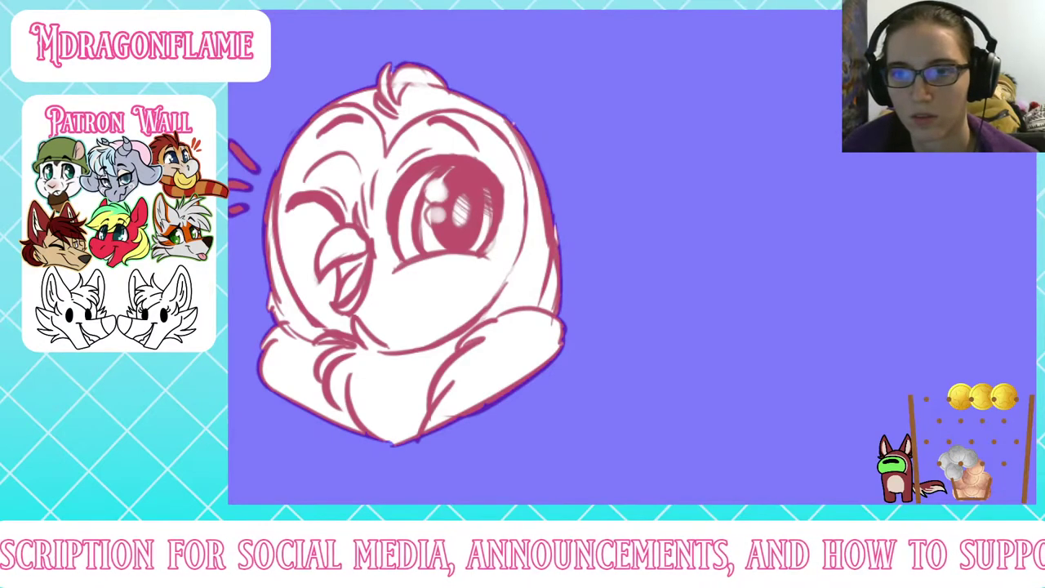
pyautogui.hotkey('ctrl', 'y')
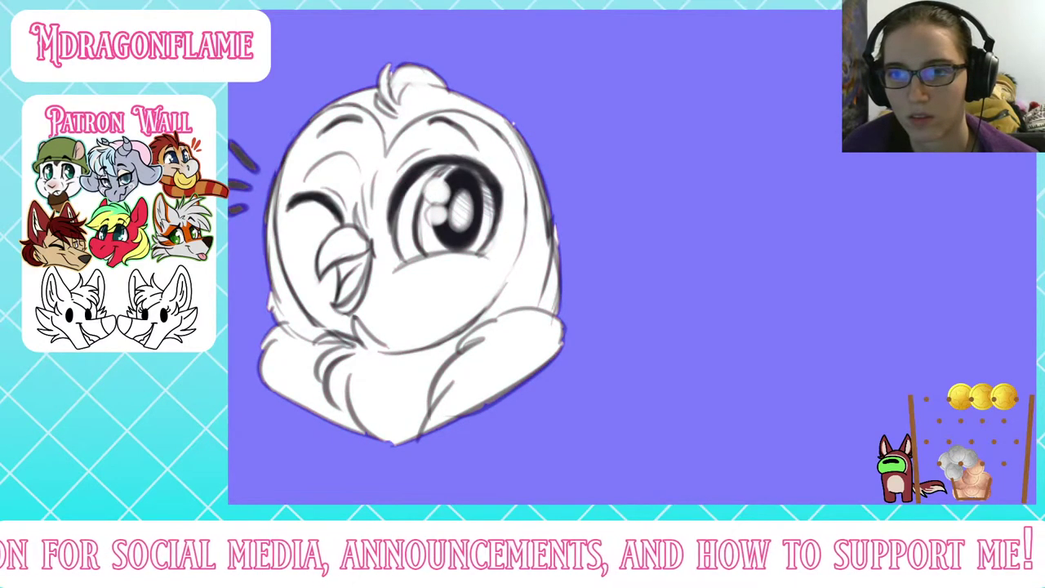
pyautogui.hotkey('ctrl', 'z')
pyautogui.hotkey('ctrl', 'z')
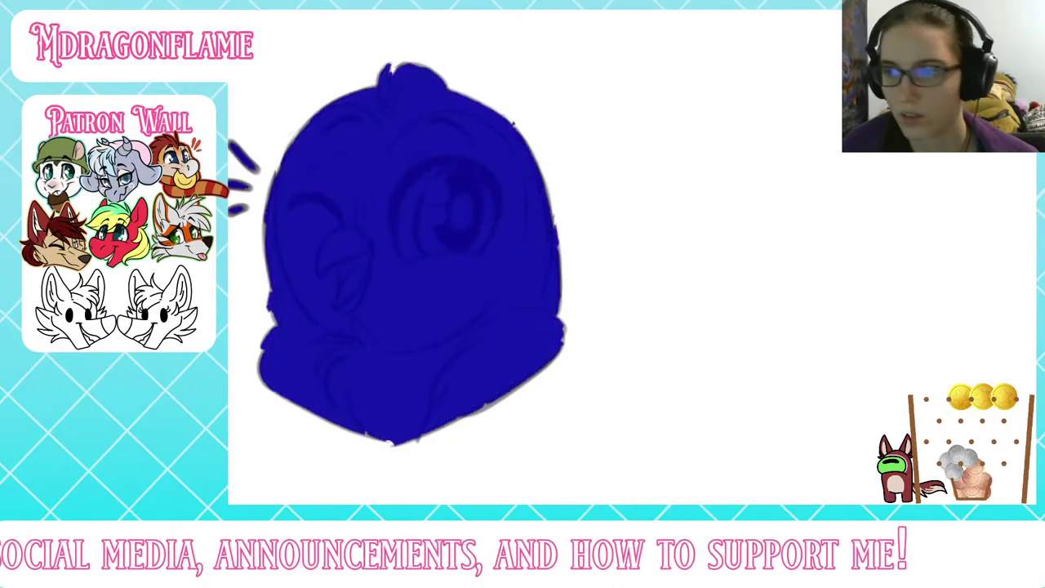
pyautogui.hotkey('ctrl', 'z')
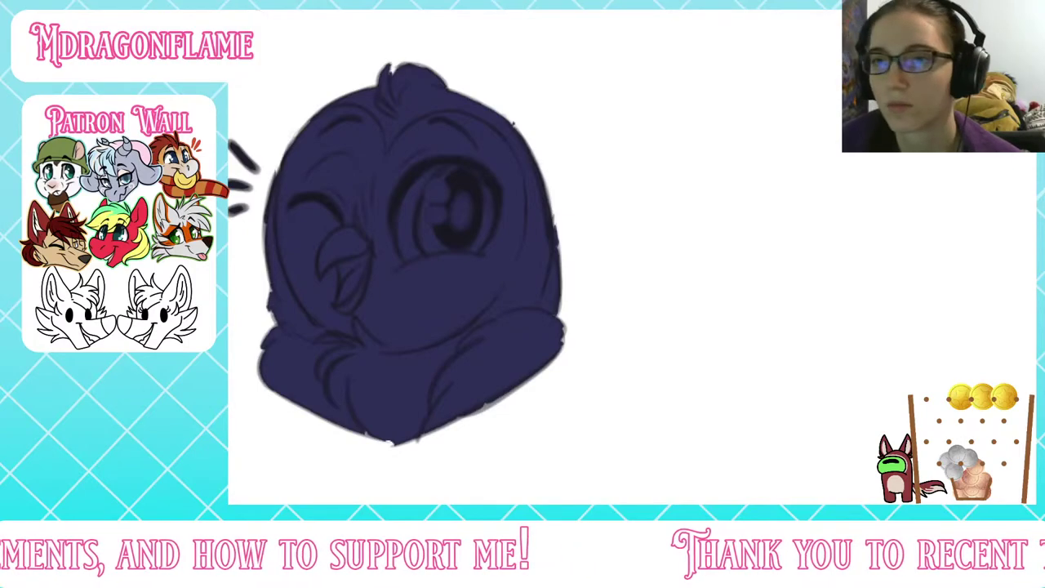
# Step: Blur the navy silhouette's edges so the base color fades into a soft glow around the owl
pyautogui.scroll(-4, 641, 270)
pyautogui.scroll(2, 641, 270)
pyautogui.moveTo(476, 259); pyautogui.dragTo(449, 353)
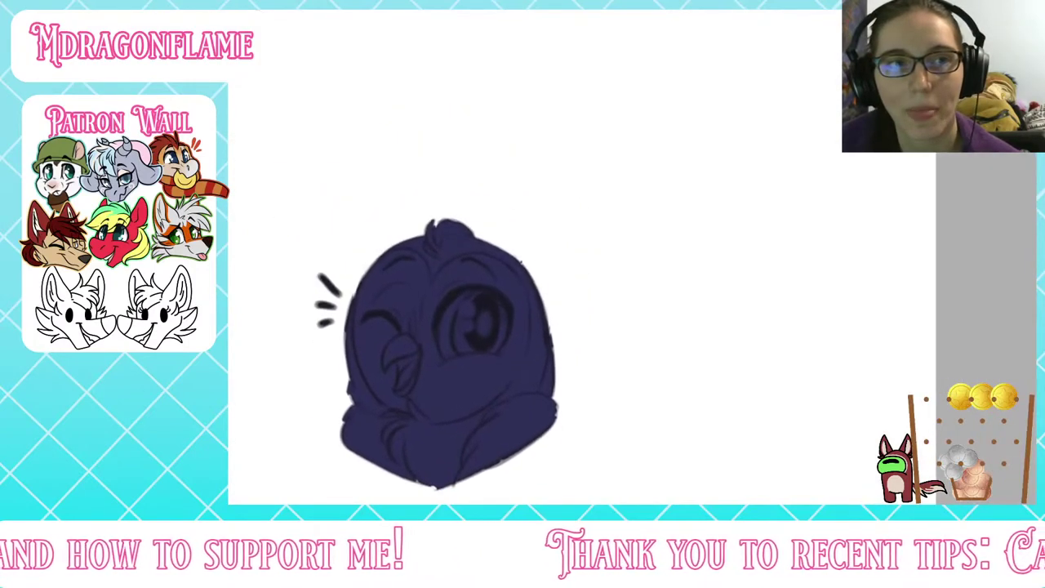
pyautogui.moveTo(523, 147); pyautogui.dragTo(564, 441)
pyautogui.moveTo(522, 204); pyautogui.dragTo(583, 196)
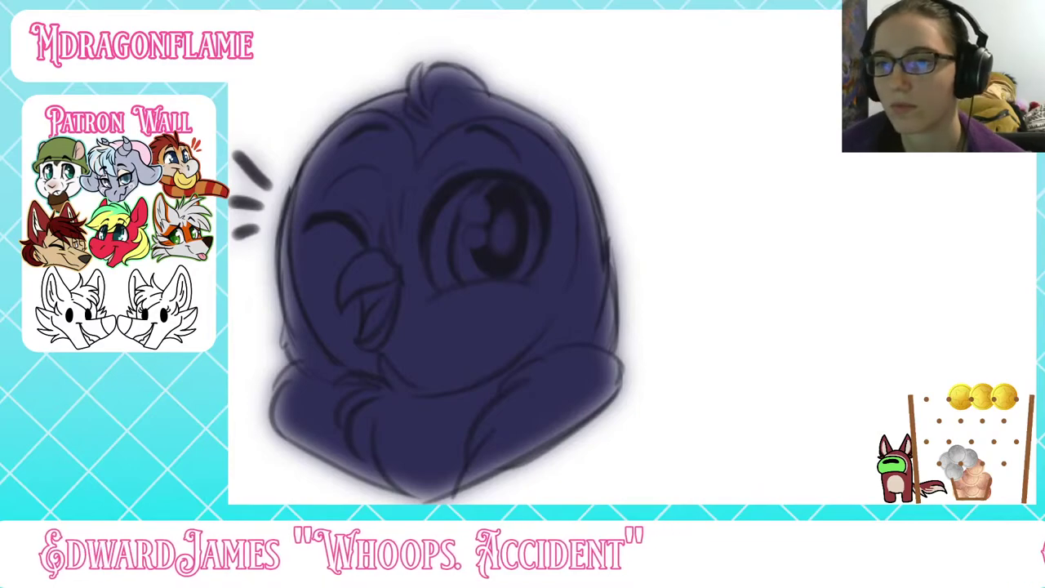
# Step: Outline the owl's facial disc in light grey, fill it, and smooth its edge along the sketch lines
pyautogui.press('e')
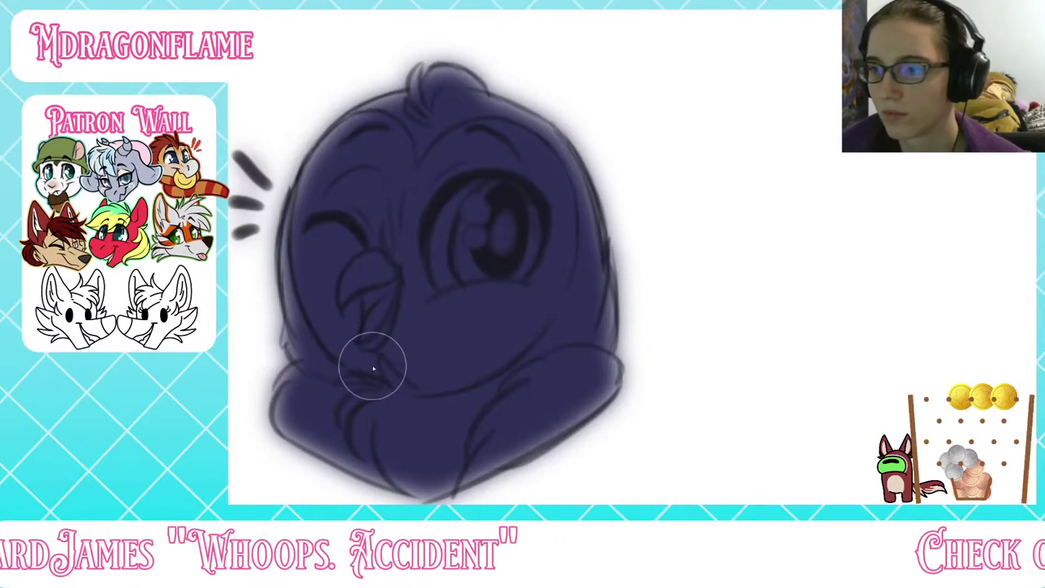
pyautogui.moveTo(384, 380)
pyautogui.mouseDown()
pyautogui.moveTo(304, 343)
pyautogui.moveTo(286, 287)
pyautogui.moveTo(291, 219)
pyautogui.moveTo(310, 164)
pyautogui.moveTo(351, 113)
pyautogui.moveTo(392, 114)
pyautogui.moveTo(418, 178)
pyautogui.moveTo(461, 124)
pyautogui.moveTo(521, 124)
pyautogui.moveTo(565, 186)
pyautogui.moveTo(569, 278)
pyautogui.moveTo(532, 334)
pyautogui.moveTo(445, 373)
pyautogui.moveTo(420, 376)
pyautogui.moveTo(388, 353)
pyautogui.moveTo(372, 367)
pyautogui.moveTo(382, 378)
pyautogui.mouseUp()
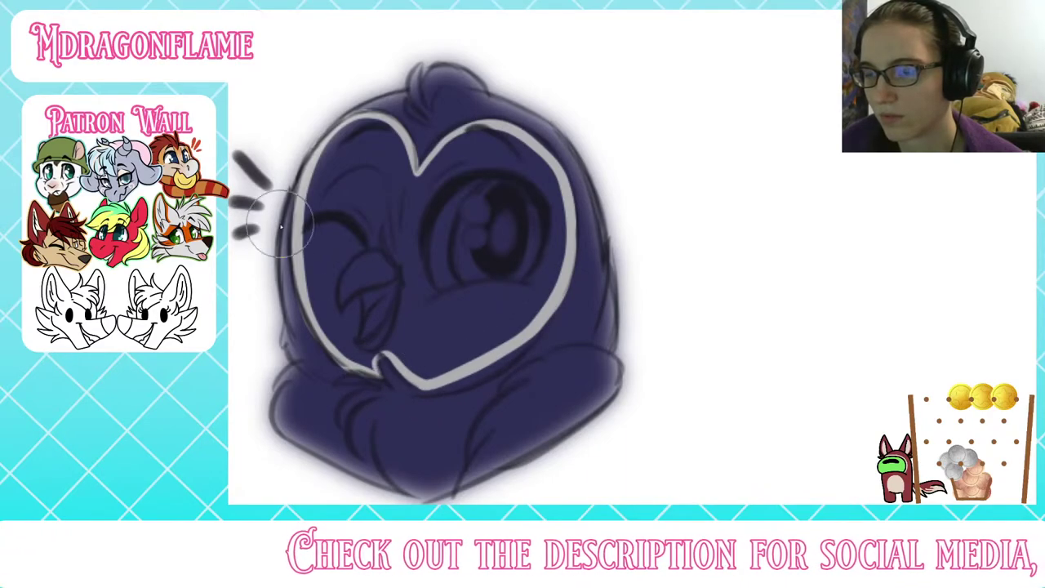
pyautogui.click(441, 286)
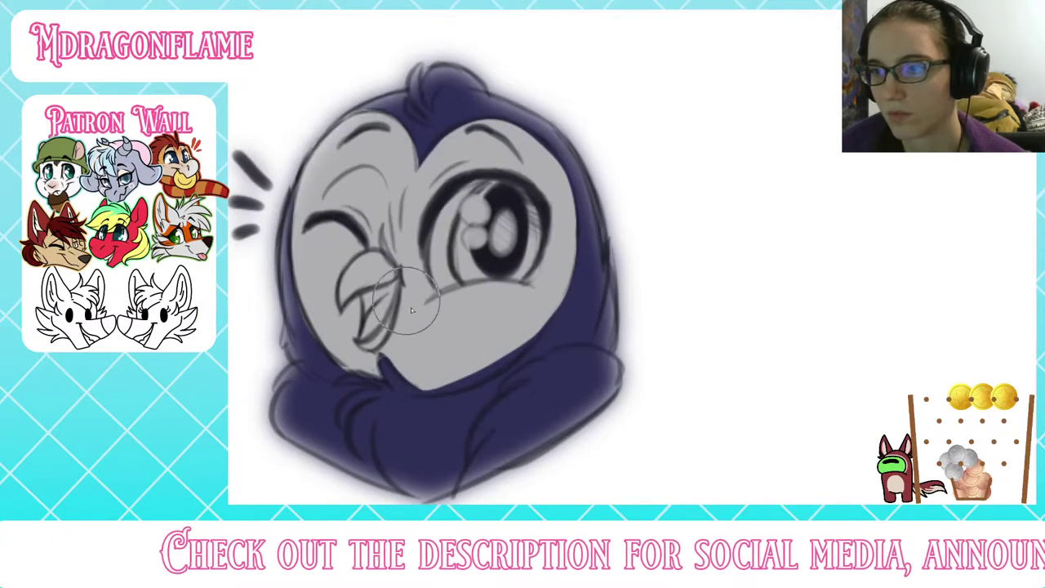
pyautogui.moveTo(411, 307)
pyautogui.mouseDown()
pyautogui.moveTo(369, 367)
pyautogui.moveTo(462, 373)
pyautogui.moveTo(527, 345)
pyautogui.moveTo(450, 380)
pyautogui.moveTo(511, 346)
pyautogui.moveTo(466, 387)
pyautogui.moveTo(541, 322)
pyautogui.moveTo(586, 230)
pyautogui.mouseUp()
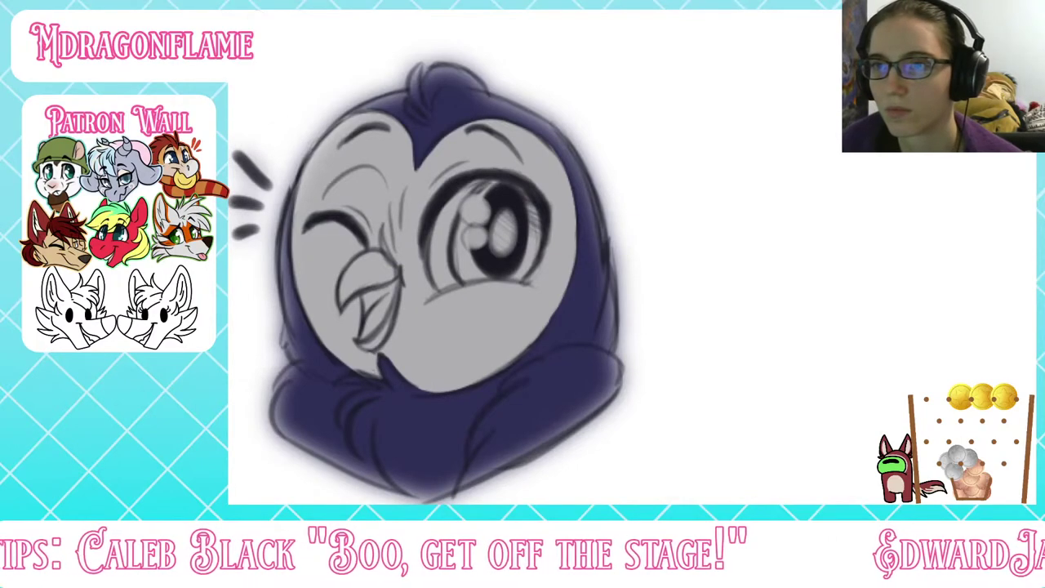
# Step: Paint the open eye's sclera white, then color the beak dark navy with a teal mouth interior
pyautogui.moveTo(439, 285)
pyautogui.mouseDown()
pyautogui.moveTo(435, 257)
pyautogui.moveTo(480, 175)
pyautogui.moveTo(447, 281)
pyautogui.moveTo(465, 206)
pyautogui.moveTo(485, 187)
pyautogui.mouseUp()
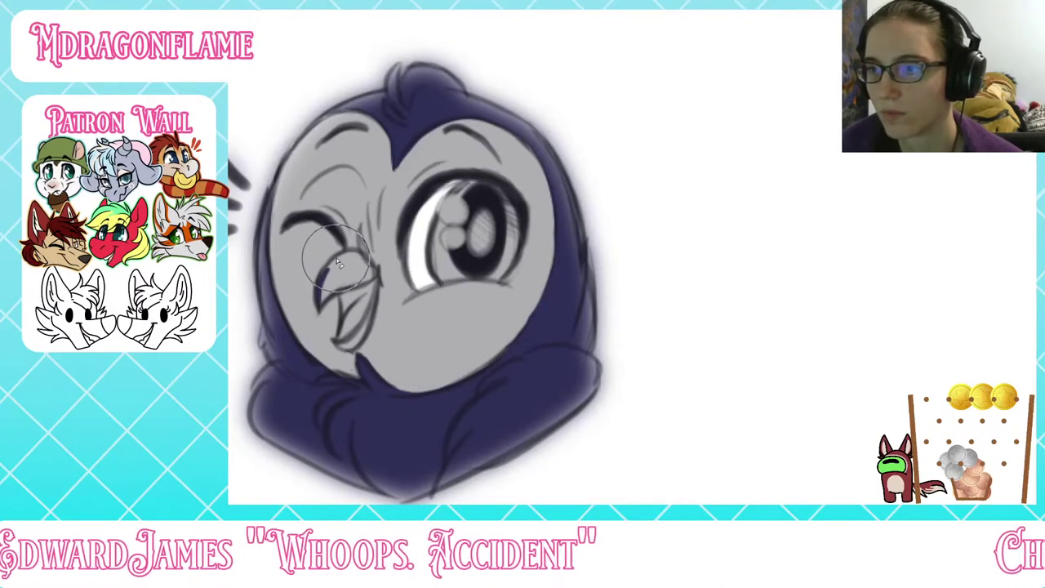
pyautogui.moveTo(358, 260)
pyautogui.mouseDown()
pyautogui.moveTo(326, 278)
pyautogui.moveTo(359, 261)
pyautogui.moveTo(320, 303)
pyautogui.moveTo(369, 279)
pyautogui.moveTo(341, 351)
pyautogui.moveTo(367, 315)
pyautogui.moveTo(342, 346)
pyautogui.moveTo(362, 331)
pyautogui.moveTo(377, 270)
pyautogui.moveTo(351, 340)
pyautogui.moveTo(368, 328)
pyautogui.moveTo(382, 281)
pyautogui.moveTo(373, 311)
pyautogui.moveTo(378, 280)
pyautogui.moveTo(325, 297)
pyautogui.moveTo(371, 278)
pyautogui.moveTo(359, 251)
pyautogui.moveTo(341, 259)
pyautogui.mouseUp()
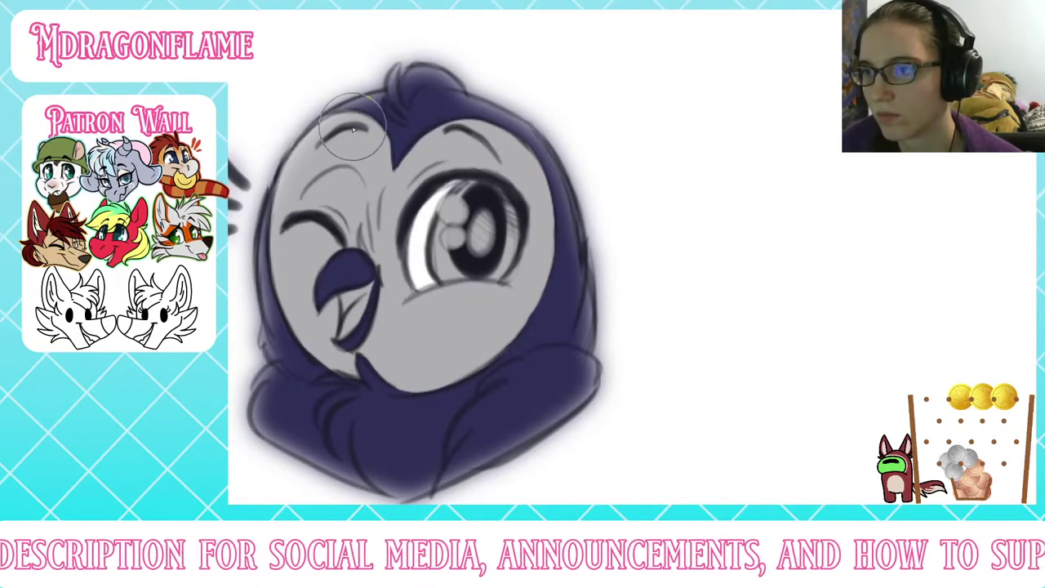
pyautogui.scroll(-6, 642, 266)
pyautogui.scroll(6, 642, 267)
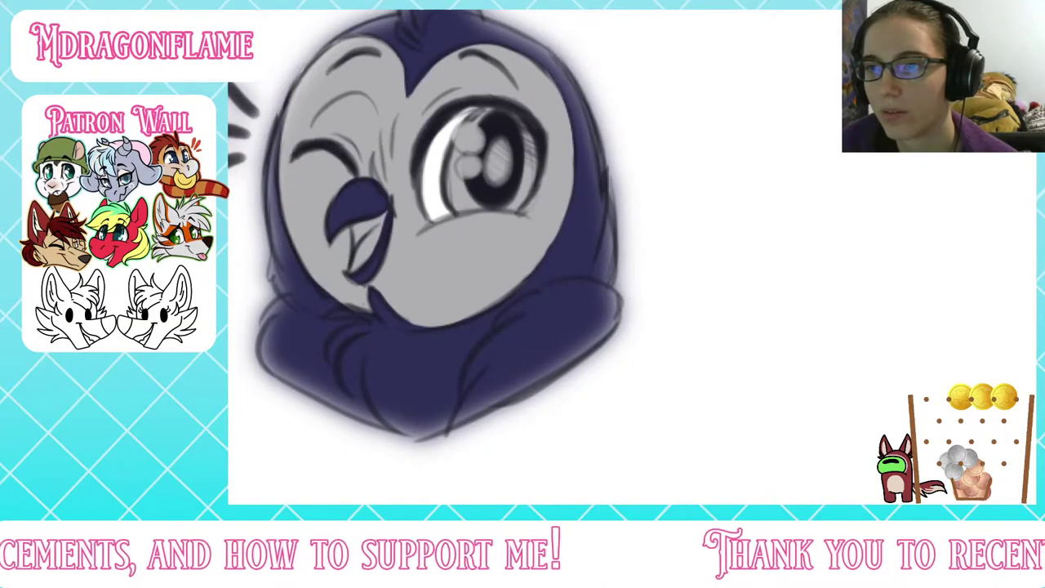
pyautogui.moveTo(351, 269)
pyautogui.mouseDown()
pyautogui.moveTo(386, 222)
pyautogui.moveTo(382, 206)
pyautogui.moveTo(384, 239)
pyautogui.moveTo(372, 245)
pyautogui.mouseUp()
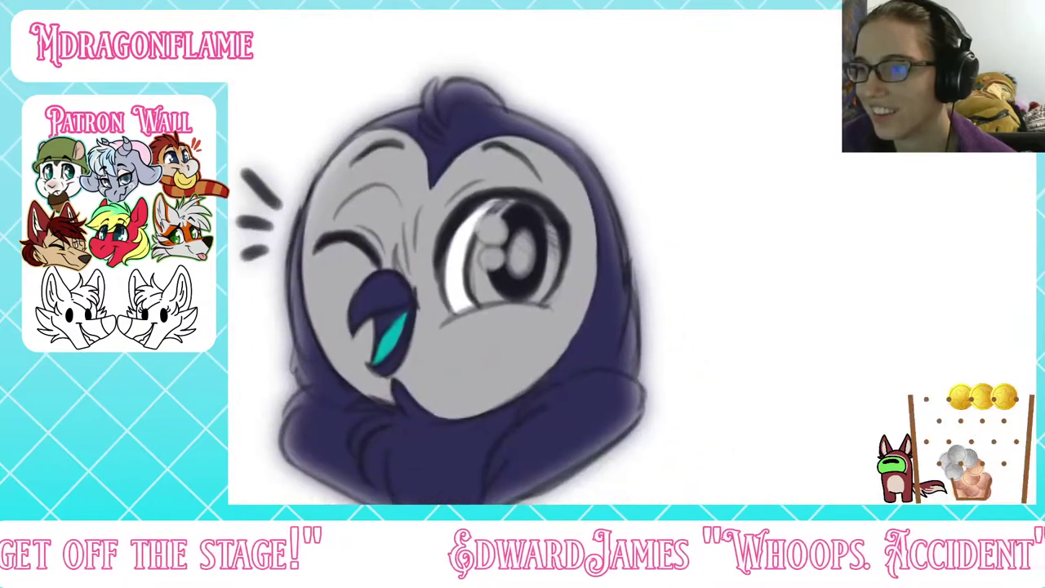
# Step: Color the open eye's iris teal and paint its round highlights and pupil reflection white
pyautogui.moveTo(482, 255)
pyautogui.mouseDown()
pyautogui.moveTo(477, 282)
pyautogui.moveTo(494, 286)
pyautogui.moveTo(531, 286)
pyautogui.moveTo(560, 262)
pyautogui.moveTo(527, 203)
pyautogui.moveTo(490, 208)
pyautogui.moveTo(478, 245)
pyautogui.moveTo(478, 294)
pyautogui.moveTo(522, 302)
pyautogui.moveTo(559, 237)
pyautogui.moveTo(485, 261)
pyautogui.moveTo(517, 236)
pyautogui.mouseUp()
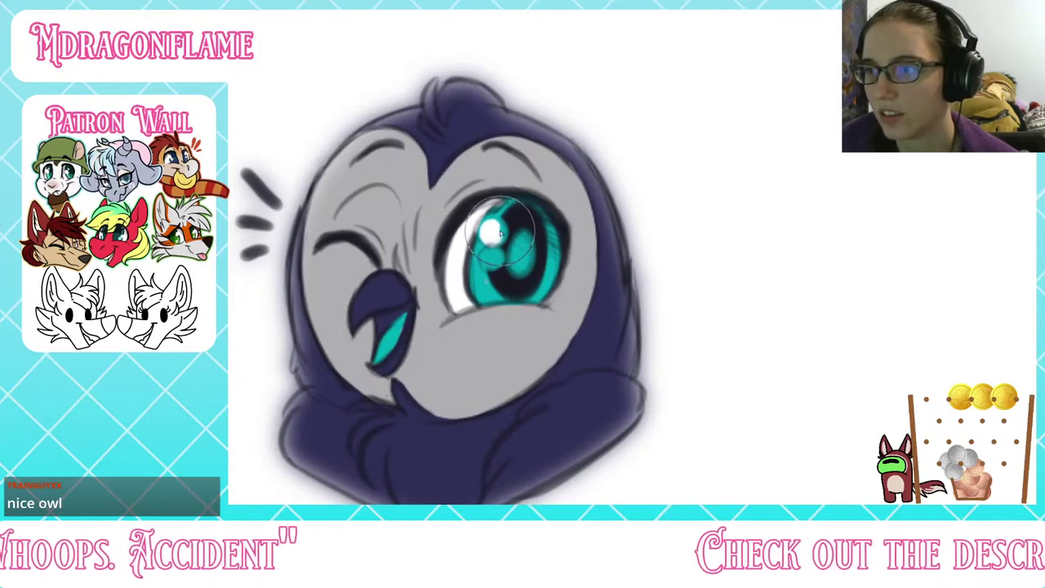
pyautogui.moveTo(500, 233)
pyautogui.mouseDown()
pyautogui.moveTo(487, 222)
pyautogui.moveTo(485, 263)
pyautogui.moveTo(525, 238)
pyautogui.moveTo(528, 268)
pyautogui.moveTo(516, 252)
pyautogui.moveTo(480, 247)
pyautogui.moveTo(486, 278)
pyautogui.mouseUp()
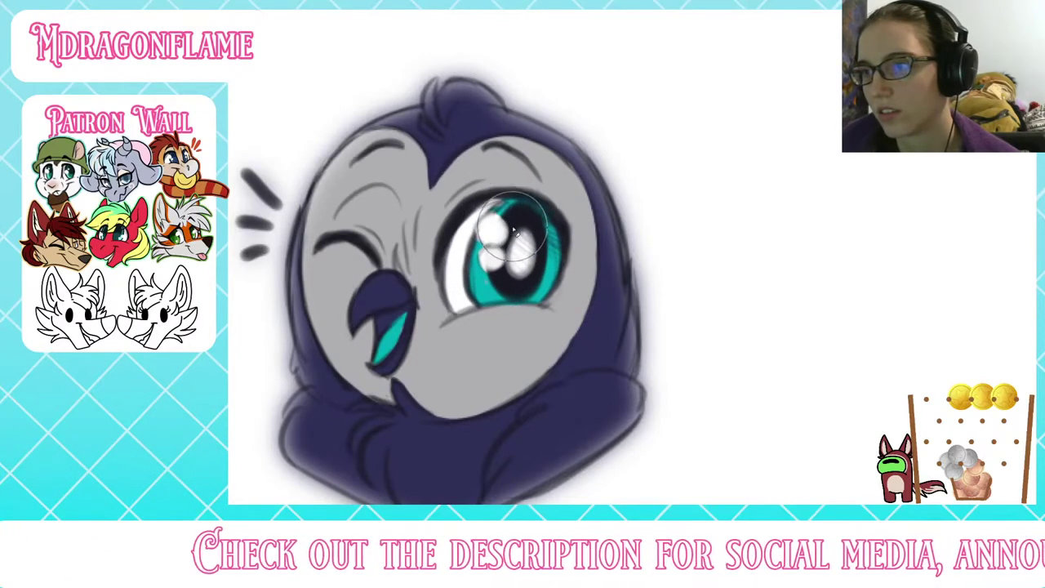
pyautogui.moveTo(491, 276)
pyautogui.mouseDown()
pyautogui.moveTo(481, 296)
pyautogui.moveTo(493, 274)
pyautogui.moveTo(464, 256)
pyautogui.mouseUp()
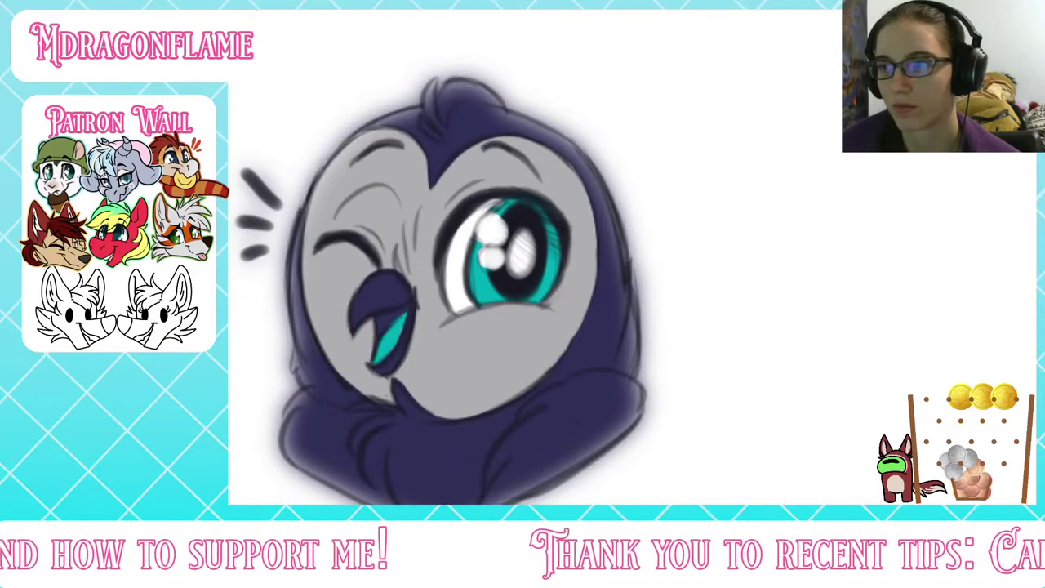
# Step: Try applying the last blur filter to the facial colors and undo it
pyautogui.hotkey('ctrl', 'f')
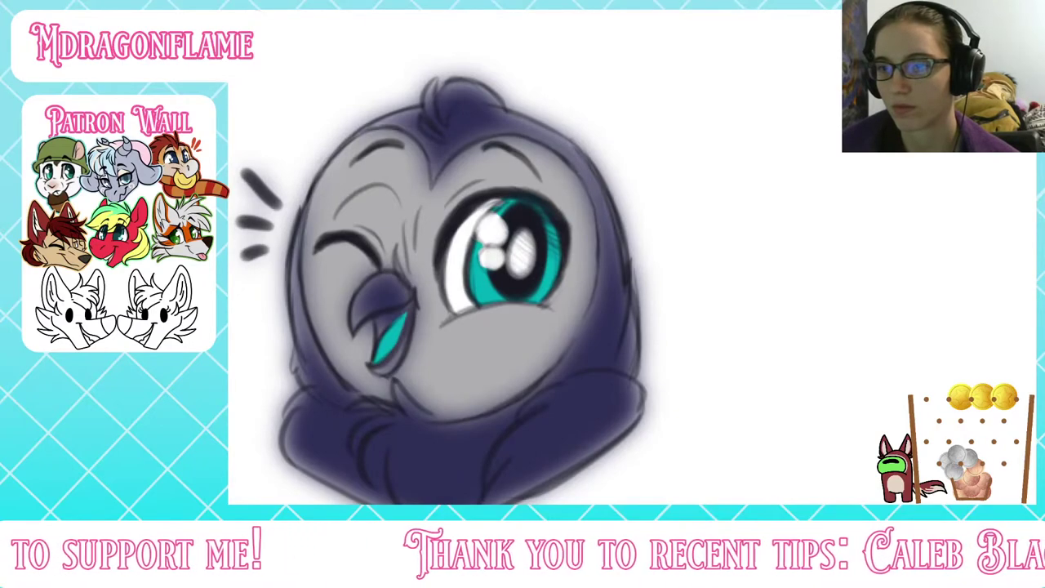
pyautogui.hotkey('ctrl', 'z')
pyautogui.hotkey('ctrl', 'z')
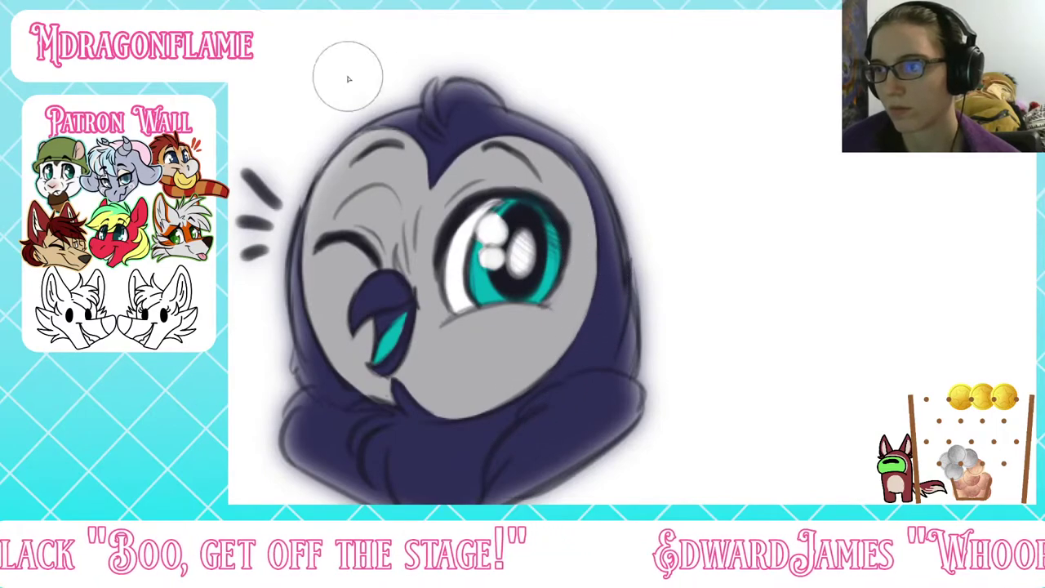
# Step: Paint a near-black band around the facial disc on both sides of the head, checking the flying owl reference
pyautogui.scroll(1, 631, 278)
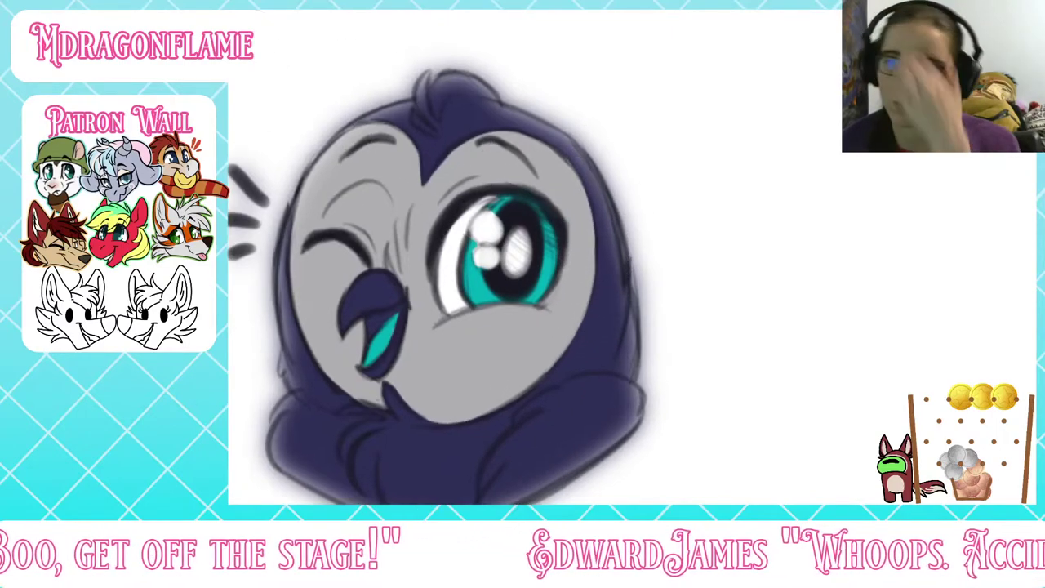
pyautogui.scroll(-5, 632, 278)
pyautogui.scroll(3, 632, 278)
pyautogui.moveTo(523, 33)
pyautogui.mouseDown()
pyautogui.moveTo(624, 490)
pyautogui.moveTo(584, 467)
pyautogui.moveTo(497, 221)
pyautogui.mouseUp()
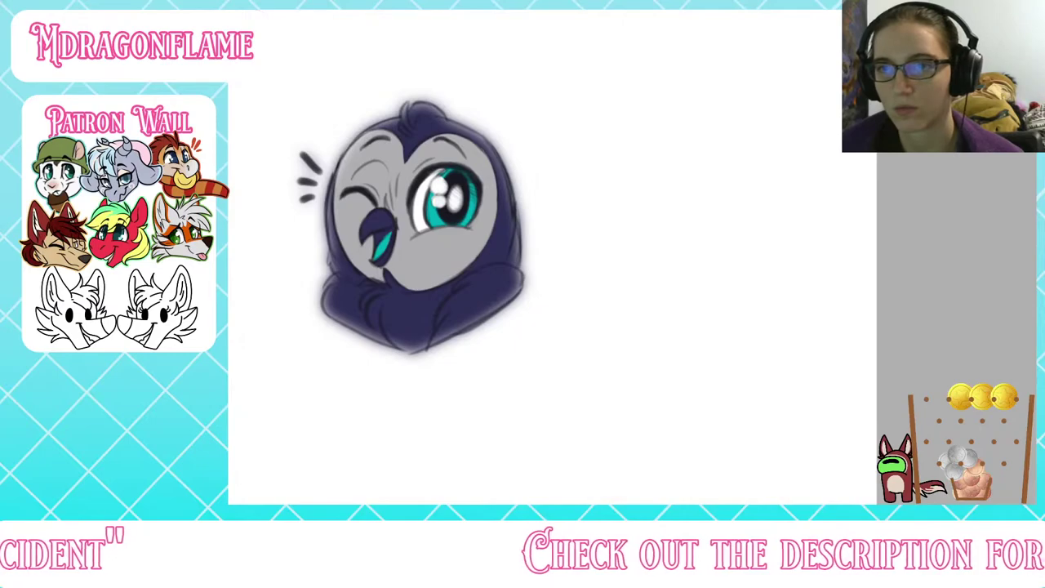
pyautogui.scroll(3, 632, 257)
pyautogui.moveTo(270, 49); pyautogui.dragTo(465, 220)
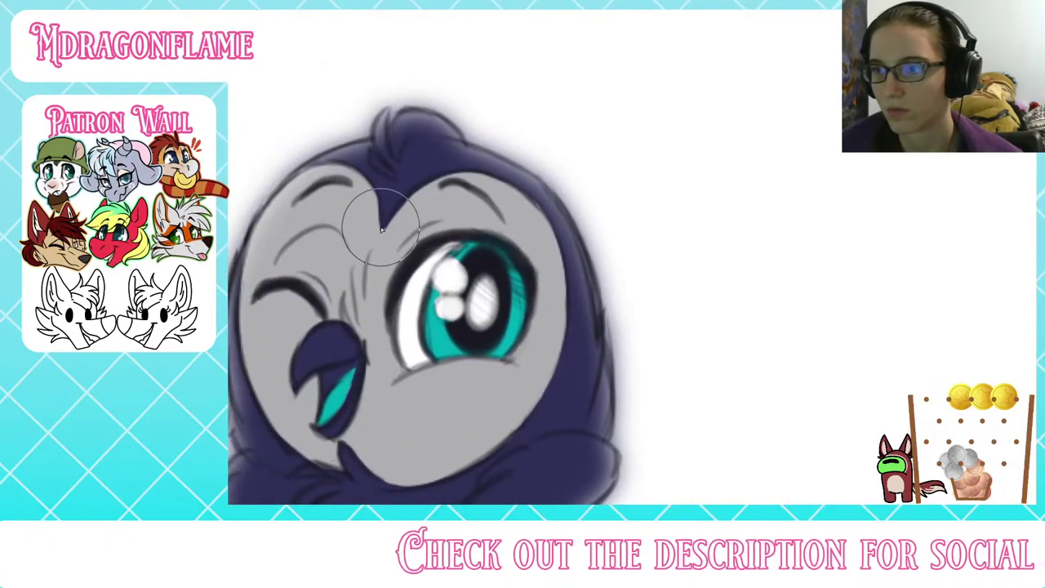
pyautogui.moveTo(382, 230)
pyautogui.mouseDown()
pyautogui.moveTo(425, 181)
pyautogui.moveTo(477, 163)
pyautogui.moveTo(530, 189)
pyautogui.mouseUp()
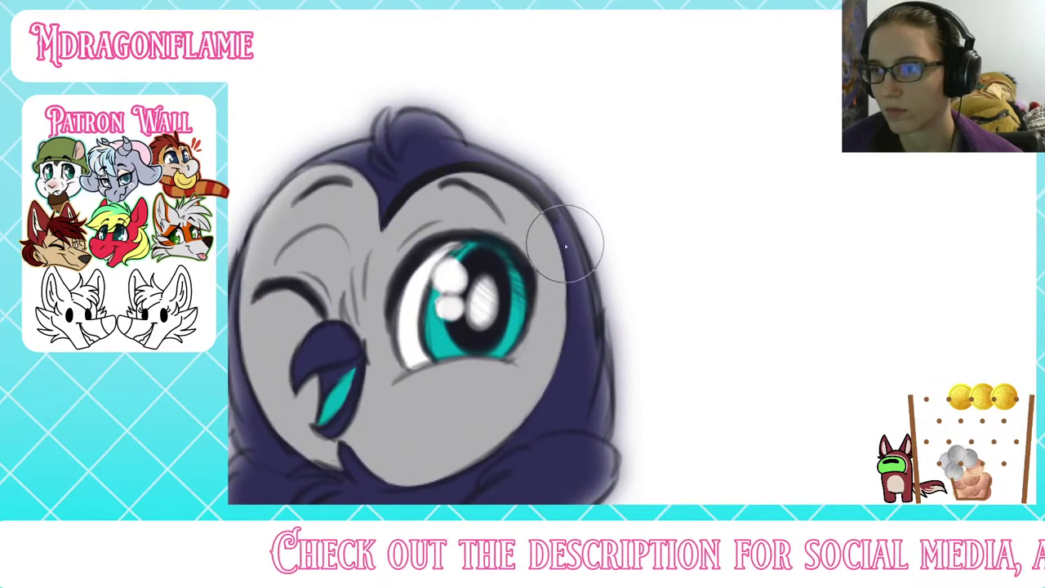
pyautogui.moveTo(565, 247)
pyautogui.mouseDown()
pyautogui.moveTo(567, 329)
pyautogui.moveTo(547, 380)
pyautogui.moveTo(502, 439)
pyautogui.moveTo(430, 484)
pyautogui.mouseUp()
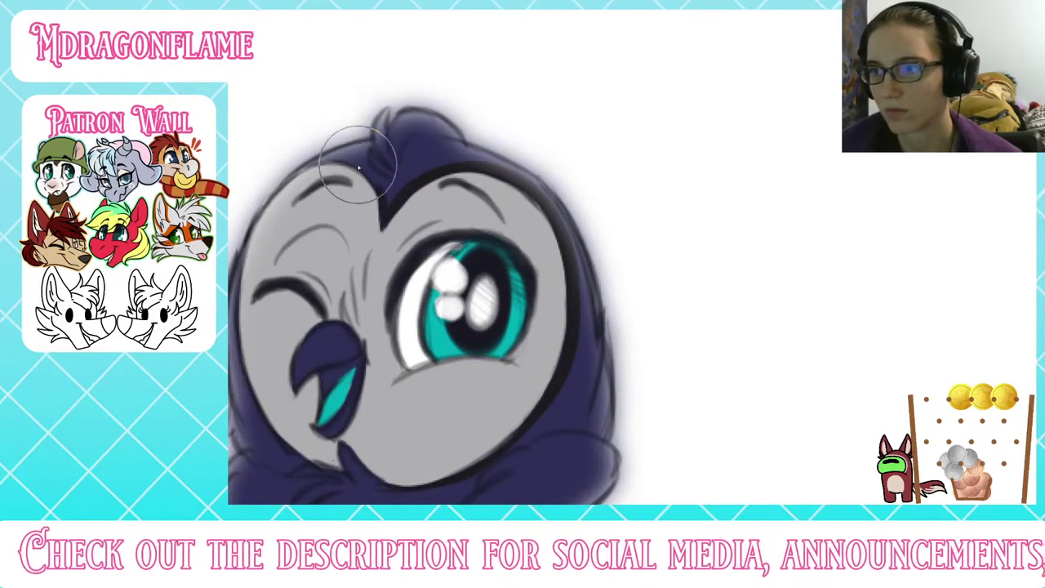
pyautogui.moveTo(359, 167); pyautogui.dragTo(280, 173)
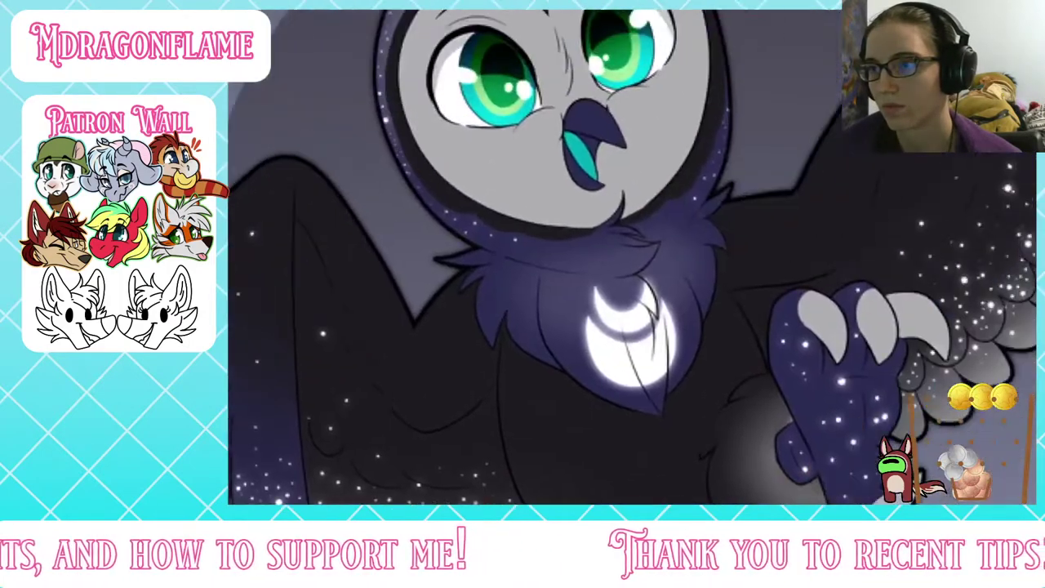
pyautogui.moveTo(433, 38); pyautogui.dragTo(307, 165)
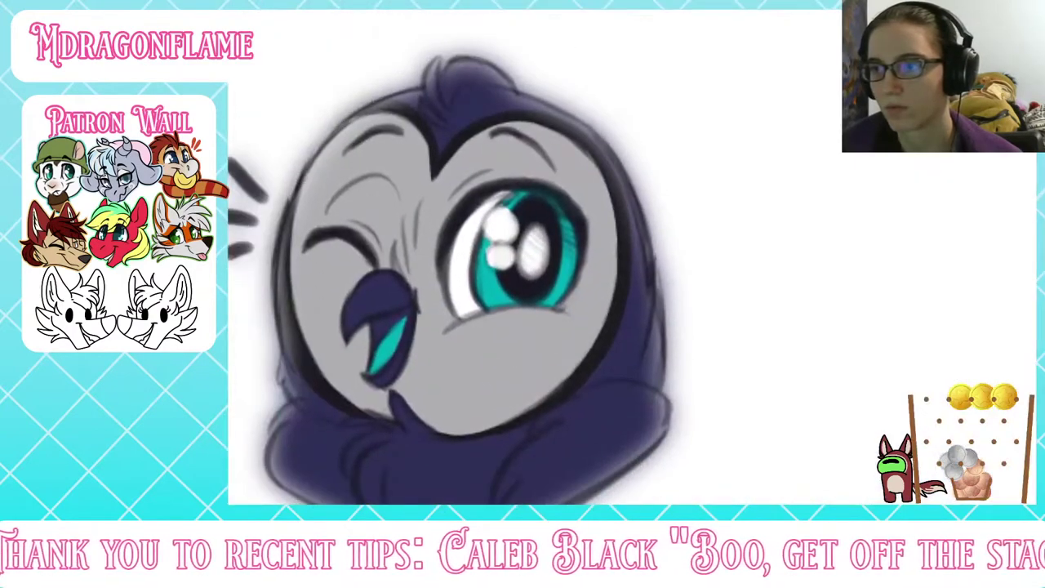
# Step: Dot white stars of varied sizes over the owl's forehead and crest
pyautogui.press('[')
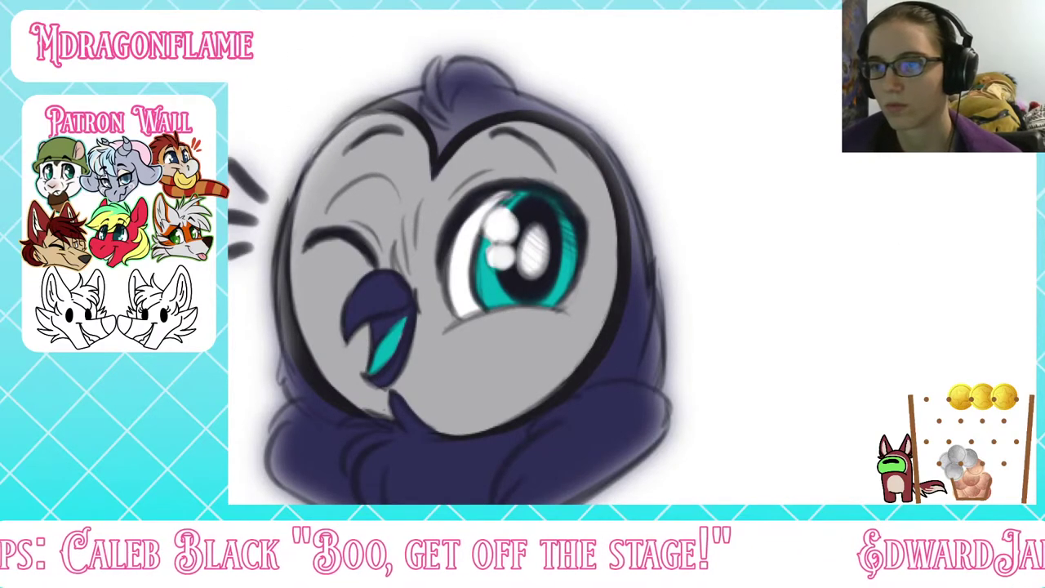
pyautogui.click(491, 97)
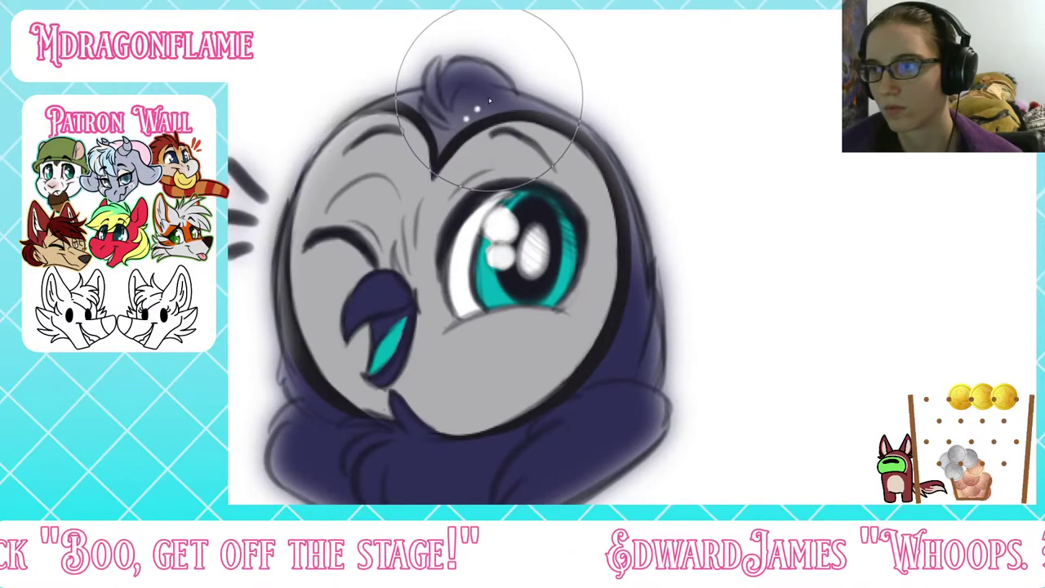
pyautogui.click(471, 93)
pyautogui.click(464, 106)
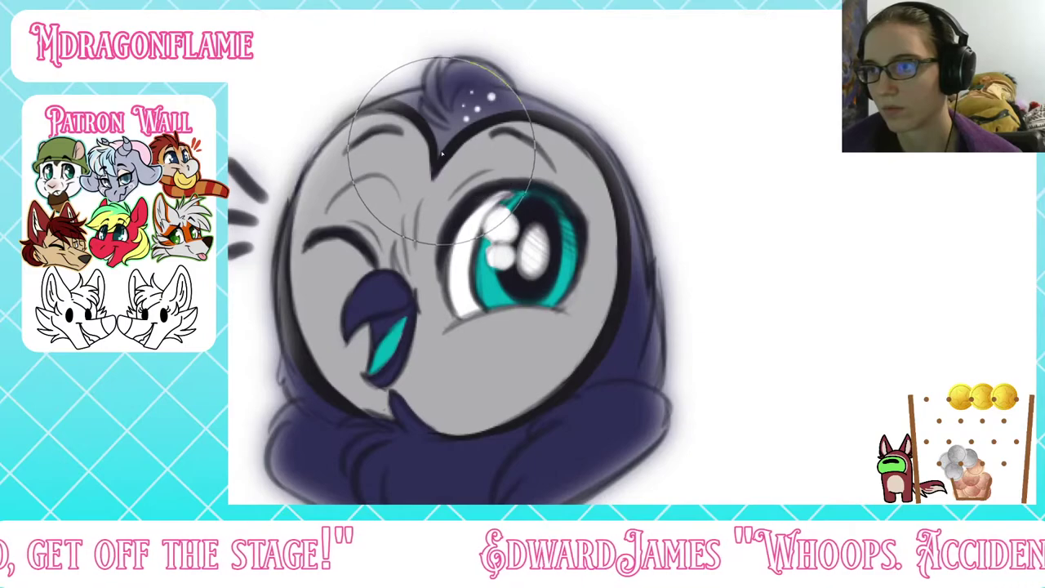
pyautogui.click(446, 141)
pyautogui.click(479, 123)
pyautogui.click(498, 111)
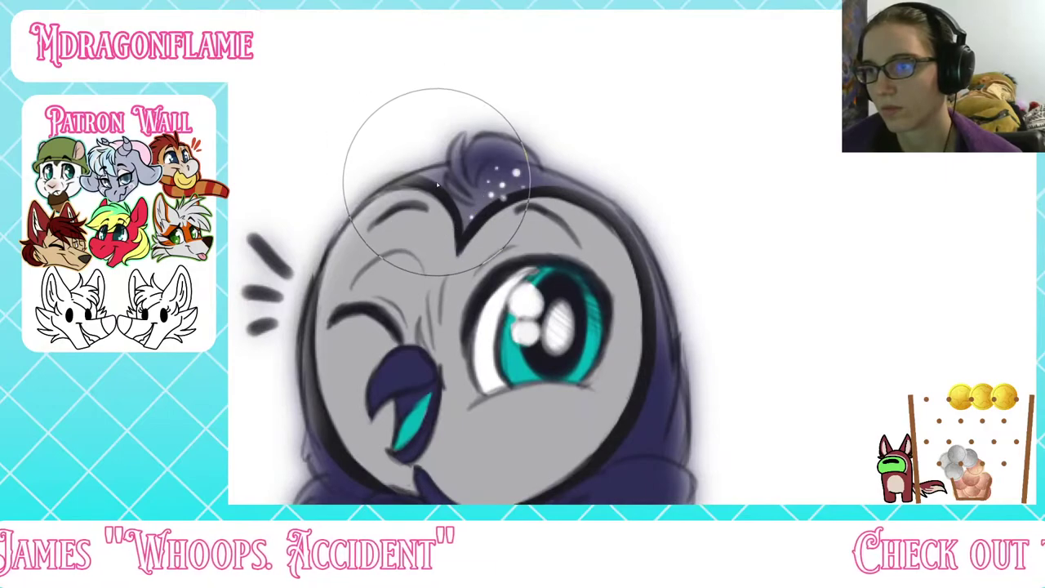
pyautogui.click(437, 178)
pyautogui.click(473, 160)
pyautogui.click(487, 150)
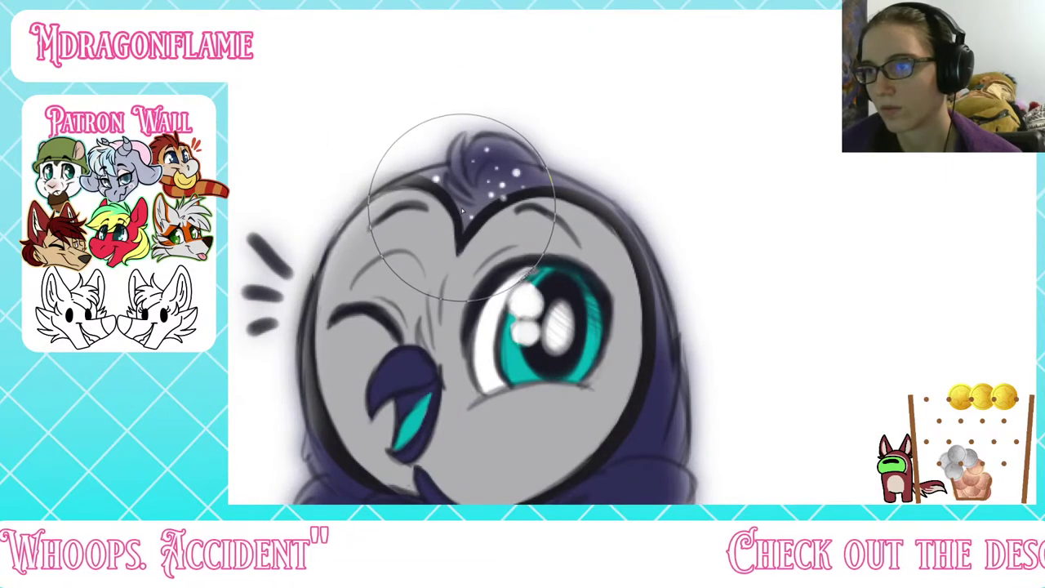
# Step: Scatter white stars down the plumage beside the open eye and add small ones above its brow
pyautogui.click(660, 381)
pyautogui.click(641, 427)
pyautogui.click(661, 415)
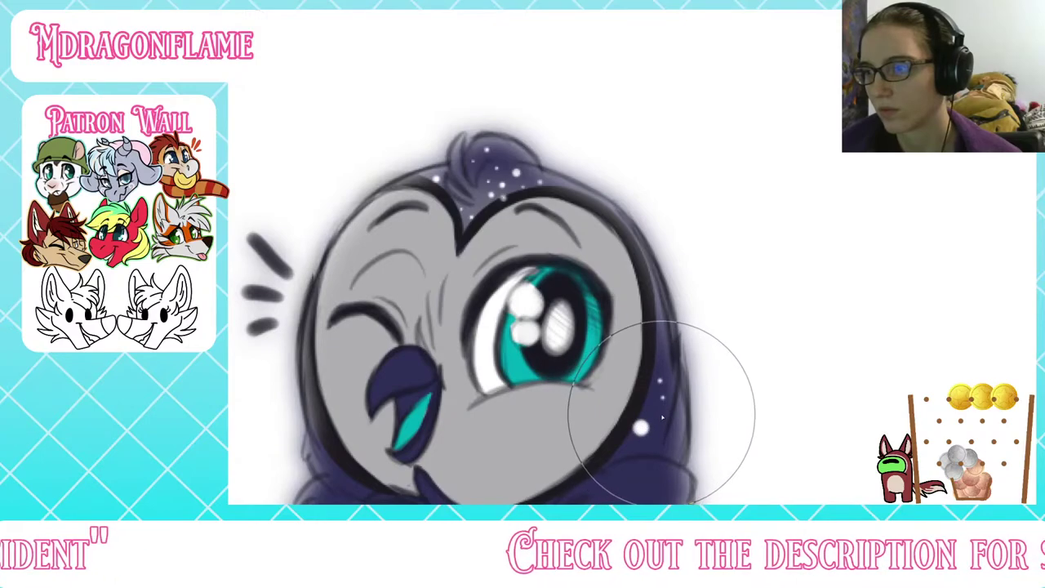
pyautogui.click(639, 472)
pyautogui.click(664, 443)
pyautogui.click(672, 443)
pyautogui.click(663, 353)
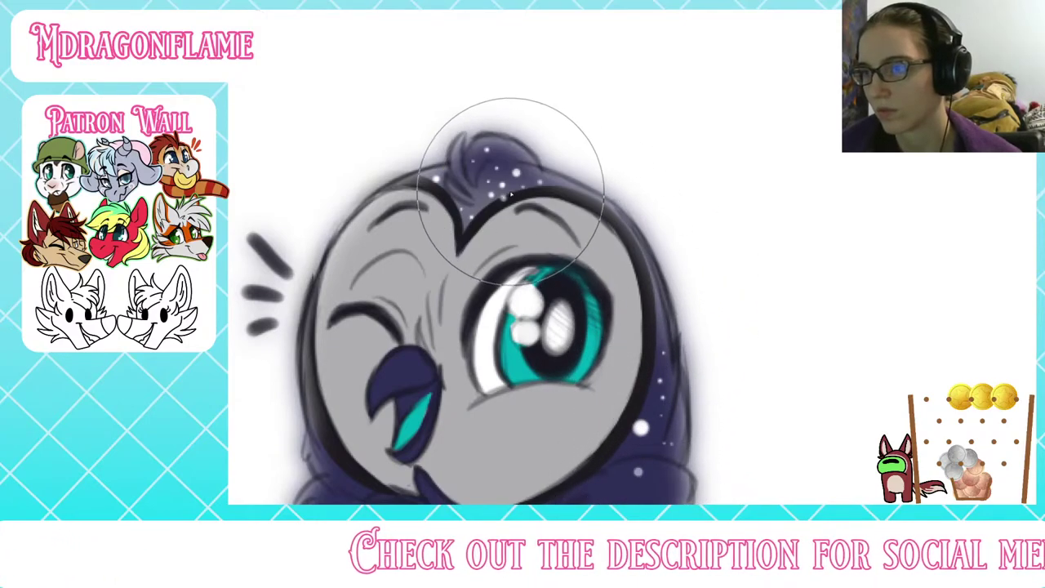
pyautogui.click(553, 181)
pyautogui.click(559, 187)
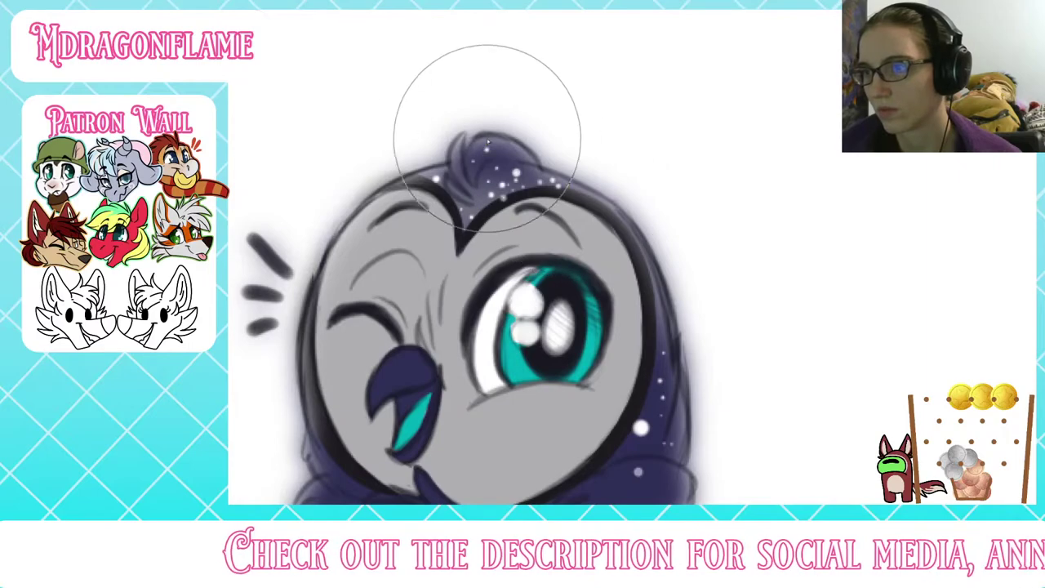
# Step: Scatter white stars along the neck and collar on the winking side, including one large star
pyautogui.scroll(-3, 351, 243)
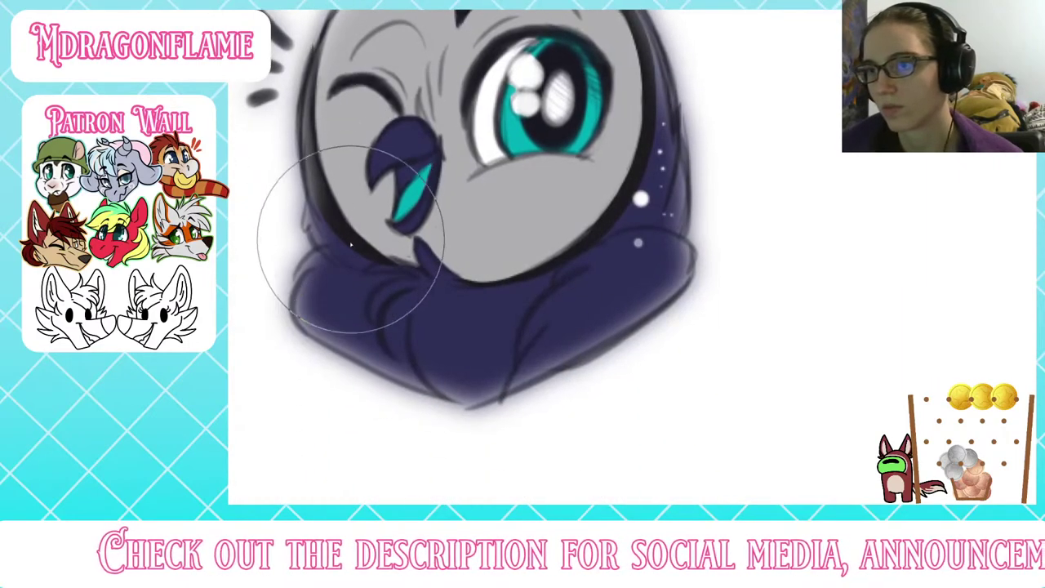
pyautogui.click(330, 235)
pyautogui.click(324, 227)
pyautogui.click(341, 257)
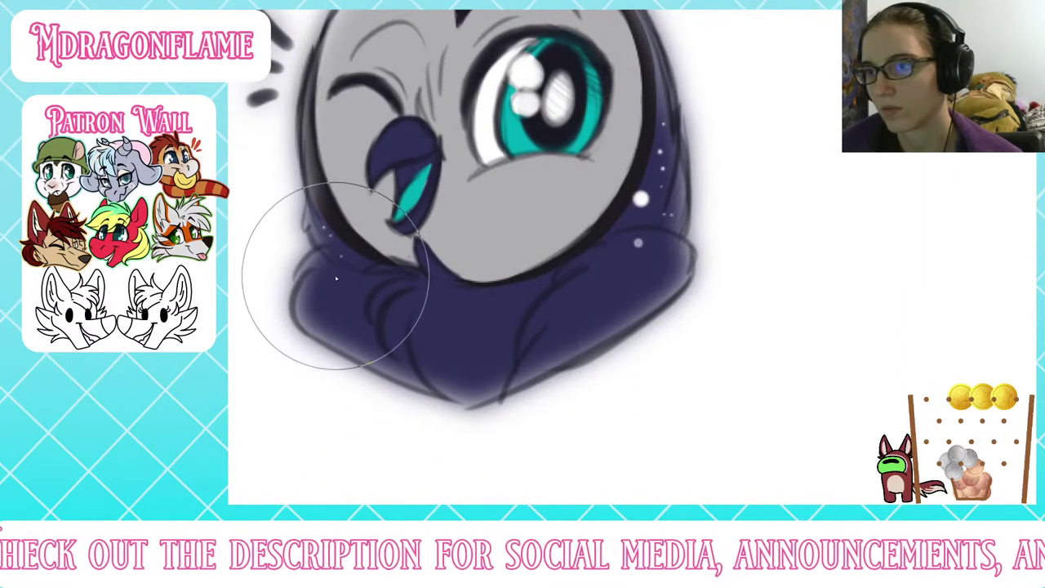
pyautogui.click(327, 267)
pyautogui.click(327, 267)
pyautogui.click(327, 267)
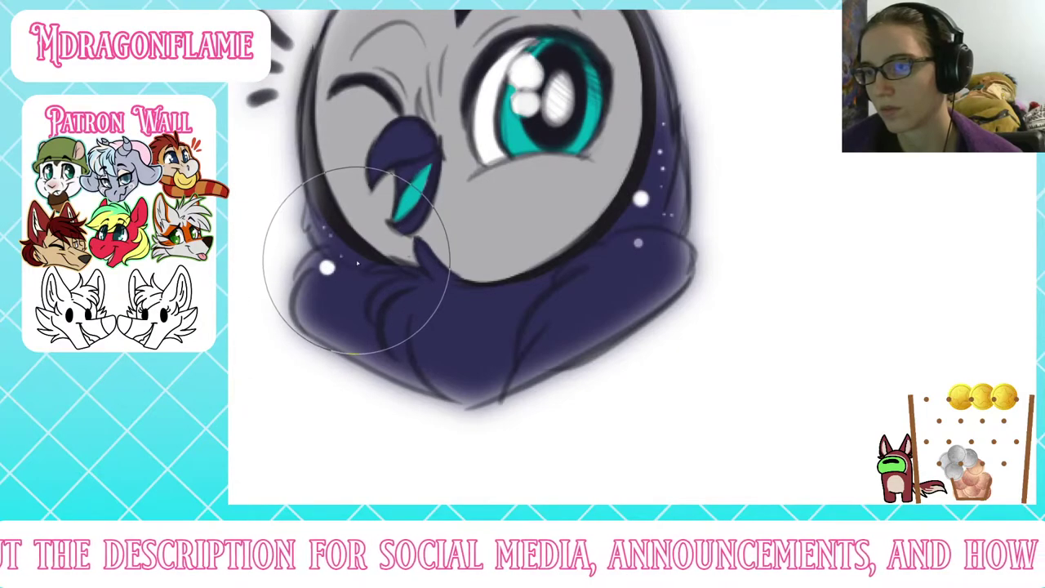
pyautogui.moveTo(357, 262)
pyautogui.mouseDown()
pyautogui.moveTo(432, 280)
pyautogui.moveTo(502, 327)
pyautogui.moveTo(364, 261)
pyautogui.mouseUp()
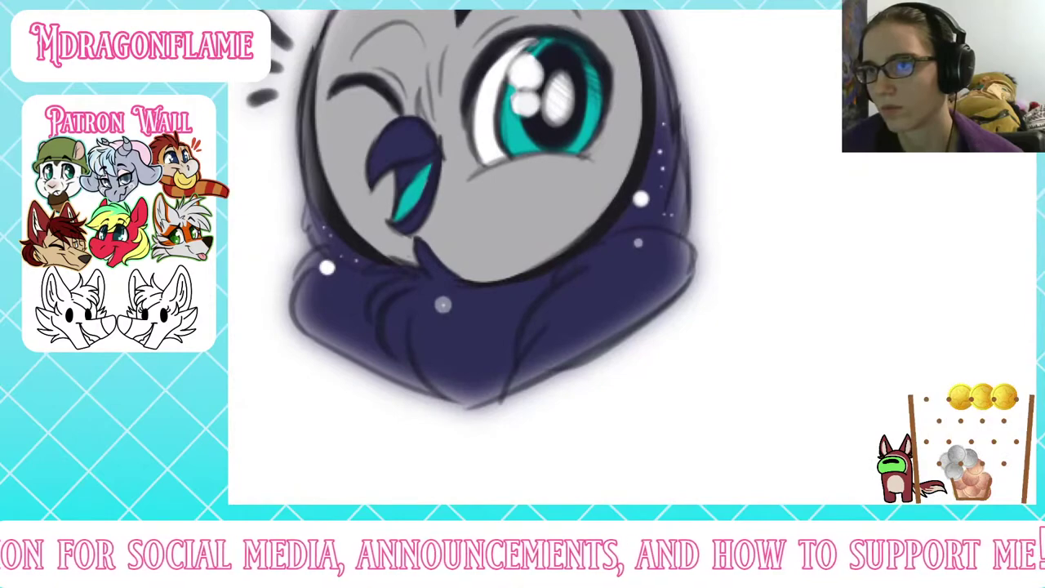
pyautogui.moveTo(443, 330)
pyautogui.mouseDown()
pyautogui.moveTo(449, 340)
pyautogui.moveTo(474, 333)
pyautogui.mouseUp()
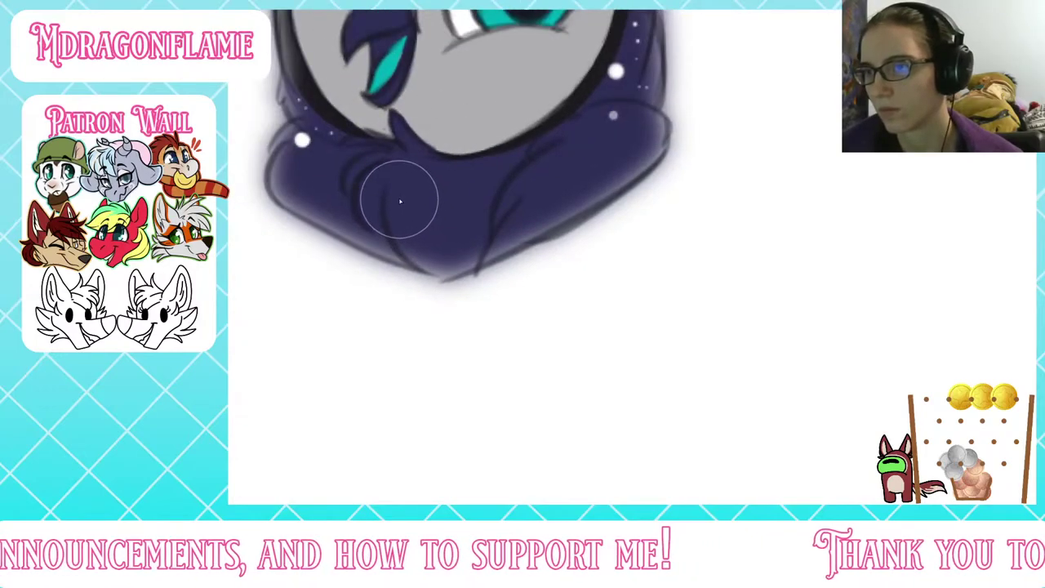
# Step: Paint two white crescent moons, one above the other, on the center of the owl's chest below the beak
pyautogui.moveTo(401, 201)
pyautogui.mouseDown()
pyautogui.moveTo(428, 219)
pyautogui.moveTo(466, 194)
pyautogui.moveTo(422, 230)
pyautogui.moveTo(401, 184)
pyautogui.moveTo(440, 218)
pyautogui.mouseUp()
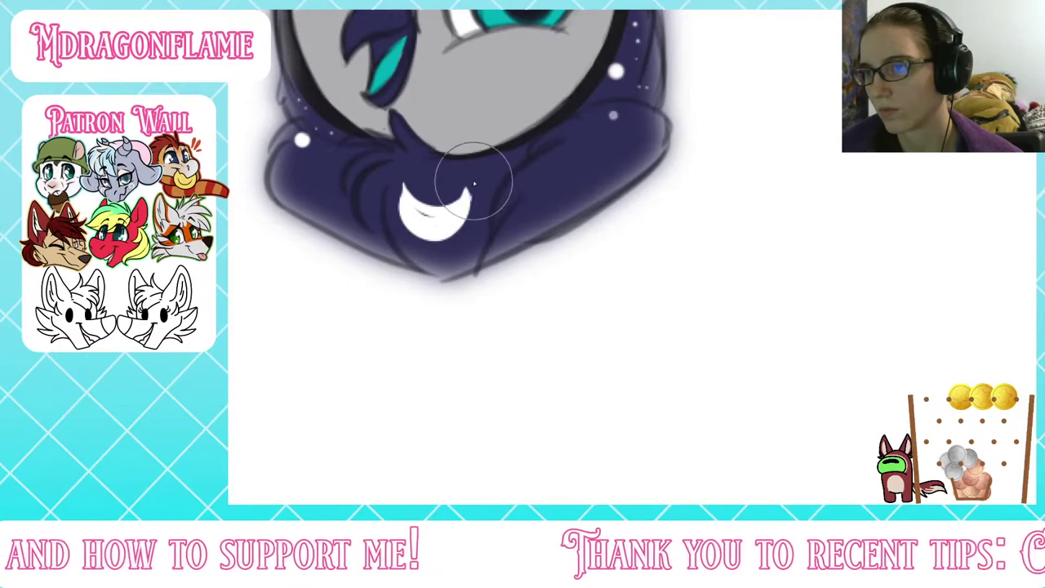
pyautogui.hotkey('ctrl', 'z')
pyautogui.hotkey('ctrl', 'y')
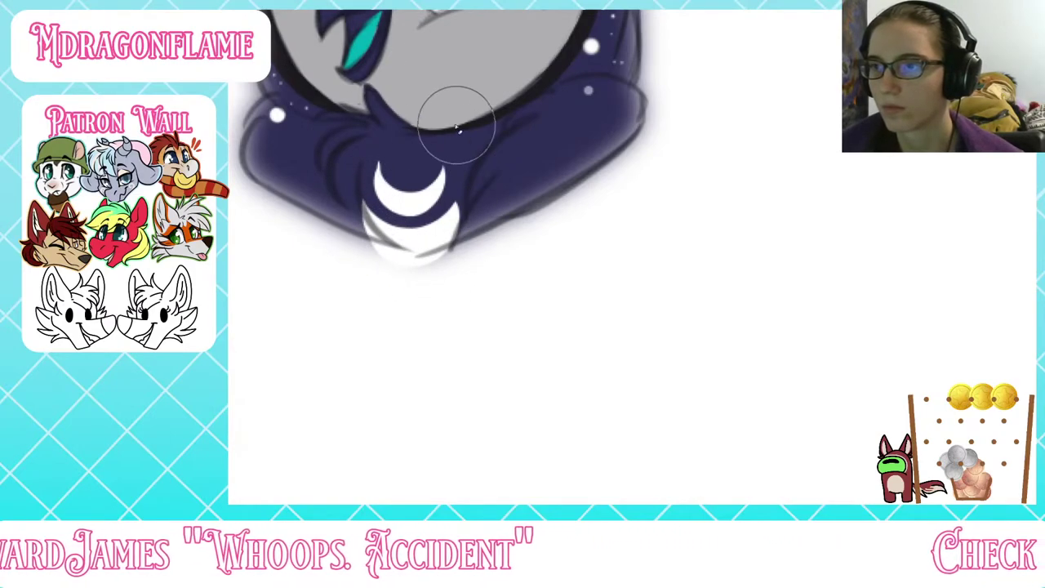
pyautogui.moveTo(346, 137); pyautogui.dragTo(370, 441)
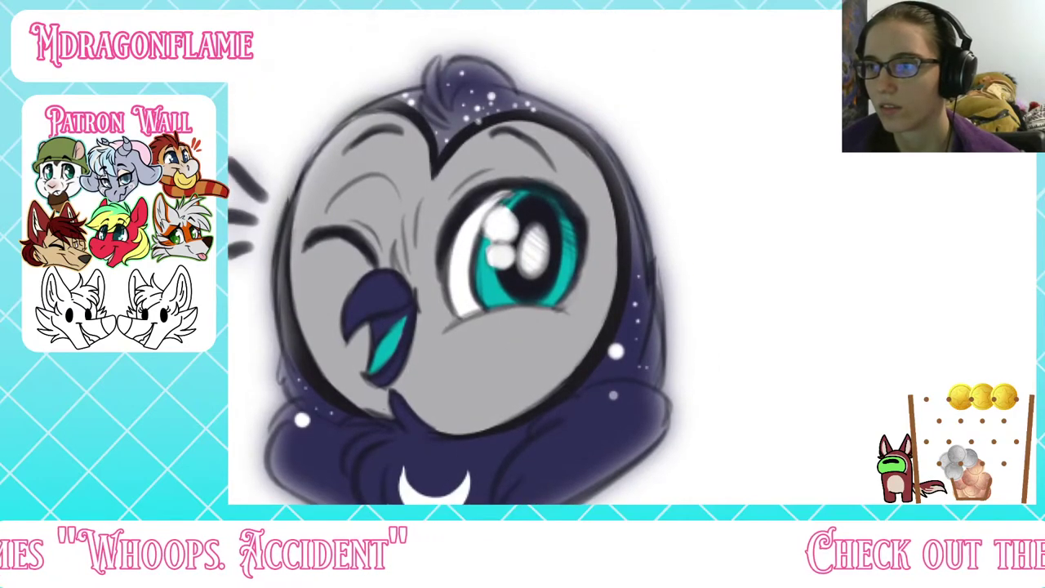
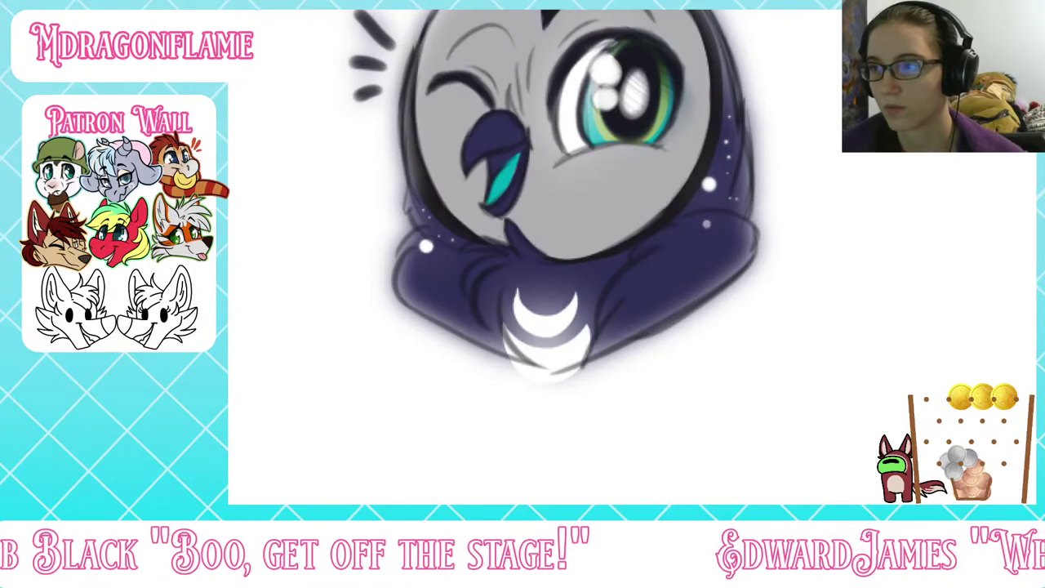
pyautogui.hotkey('ctrl', 'z')
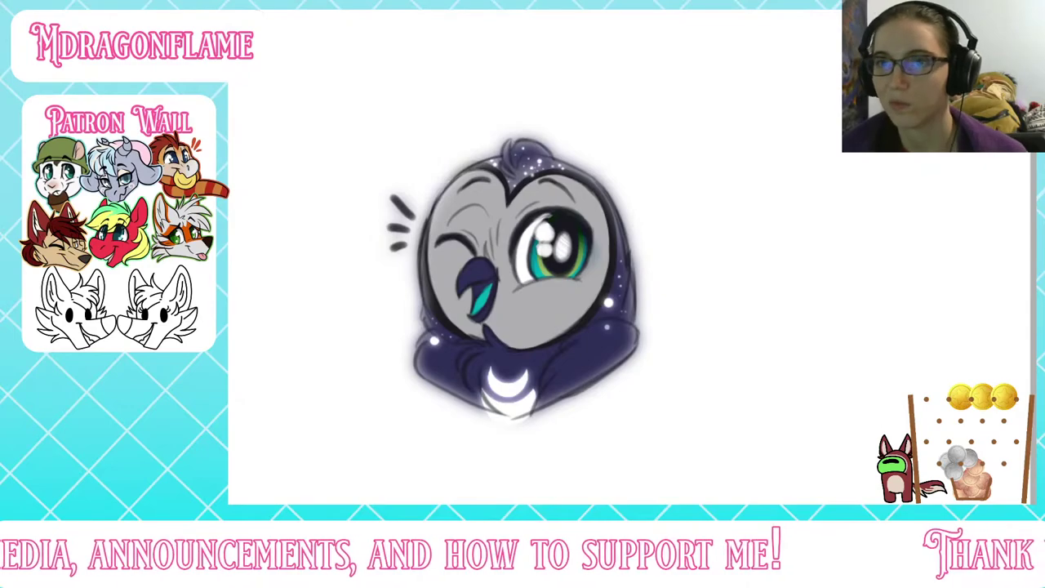
# Step: Apply a soft cyan-blue gradient rising from the owl's chest and fading out over its lower face
pyautogui.moveTo(484, 445); pyautogui.dragTo(492, 210)
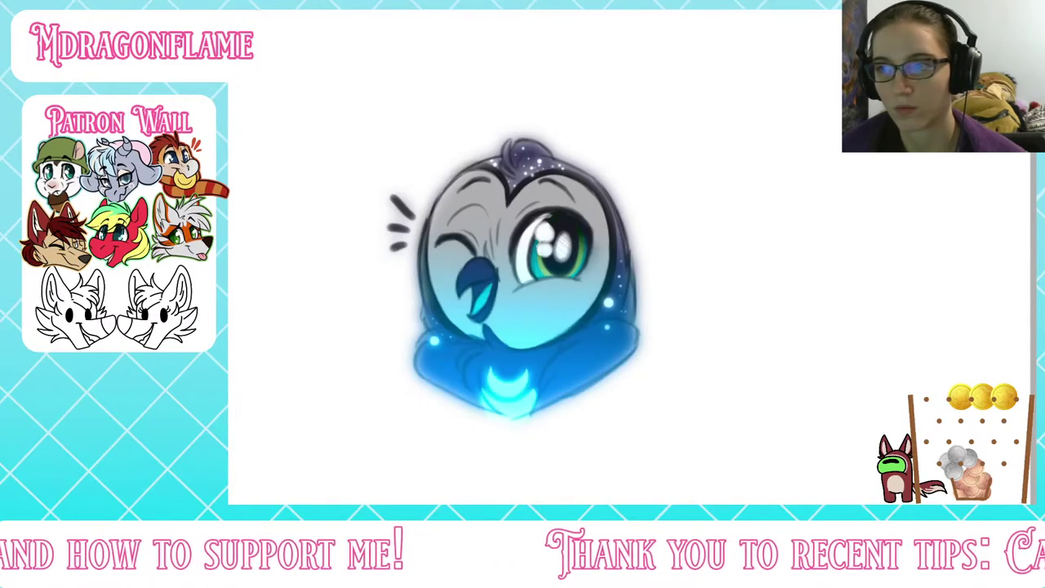
pyautogui.hotkey('ctrl', 'z')
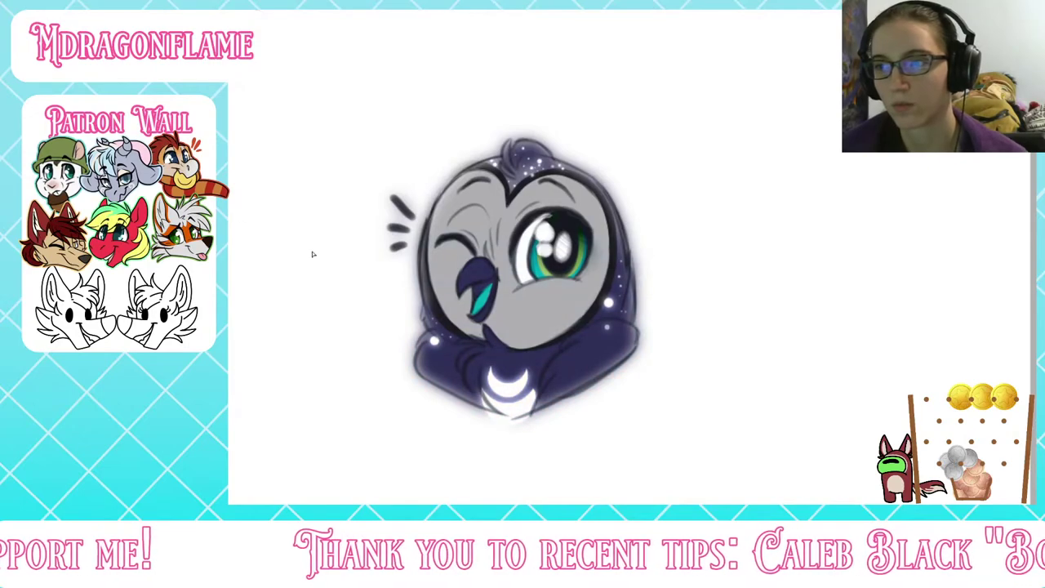
pyautogui.moveTo(501, 445); pyautogui.dragTo(516, 209)
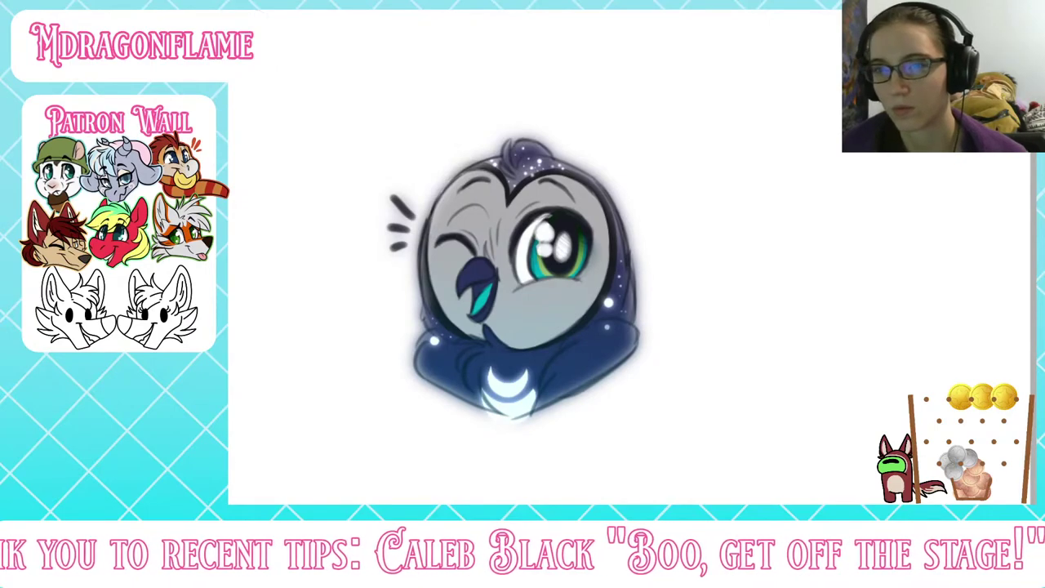
pyautogui.hotkey('ctrl', 'z')
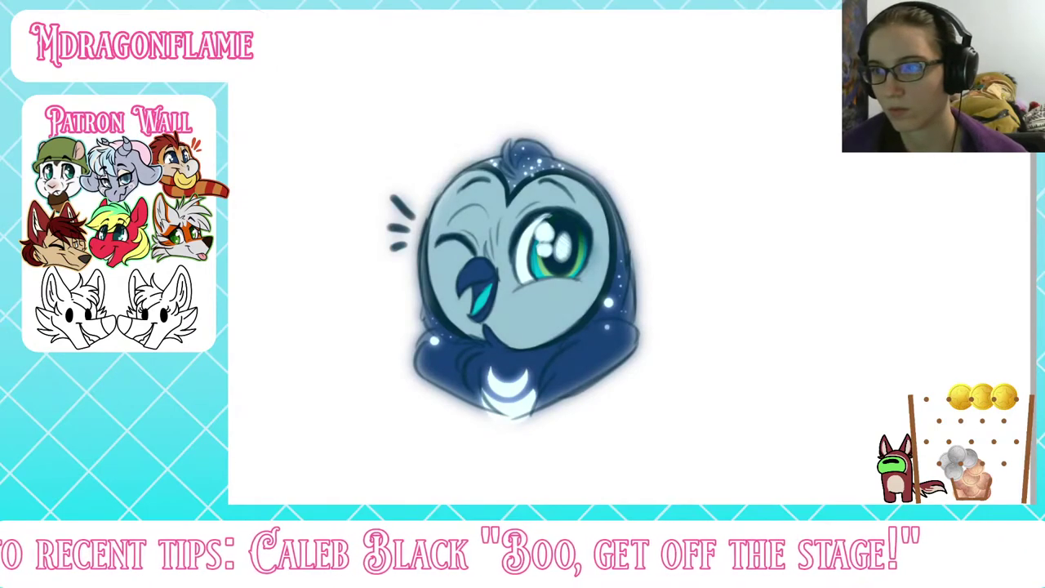
pyautogui.hotkey('ctrl', 'y')
pyautogui.moveTo(526, 100); pyautogui.dragTo(561, 227)
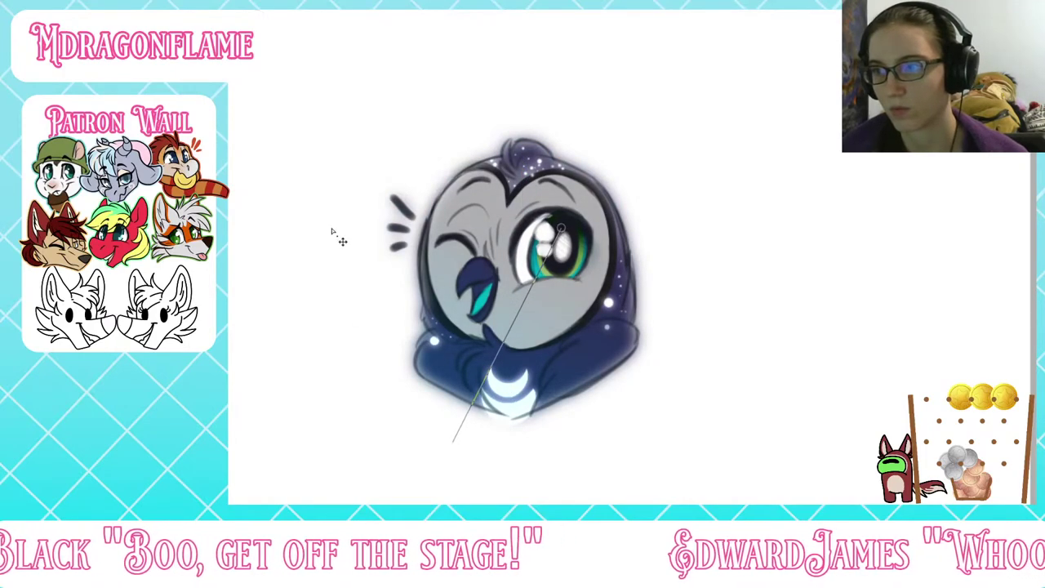
pyautogui.press('Return')
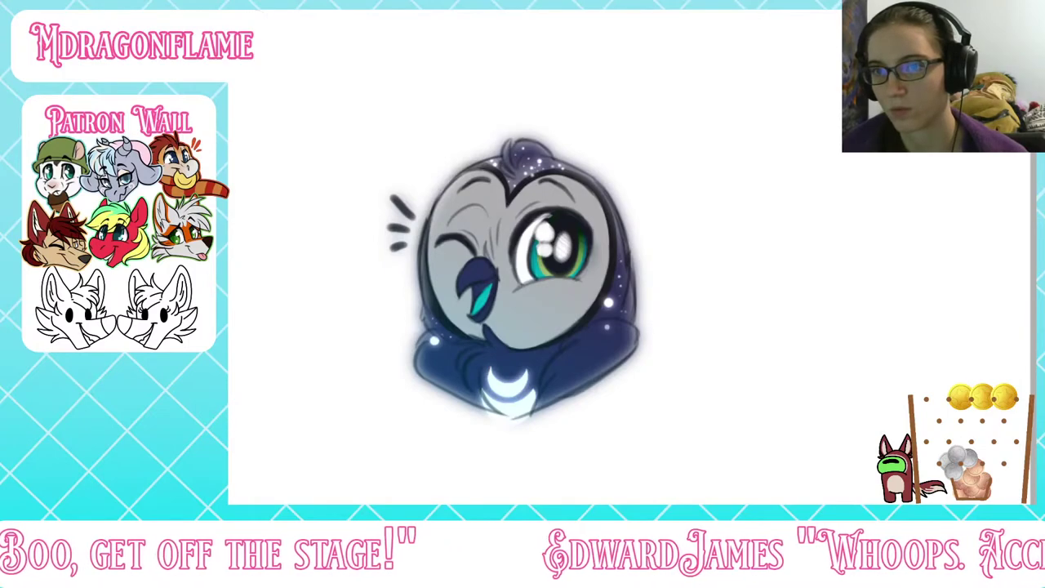
# Step: Tint the owl's crest and upper face with a soft pink-purple gradient fading diagonally toward the chest
pyautogui.moveTo(634, 151); pyautogui.dragTo(461, 400)
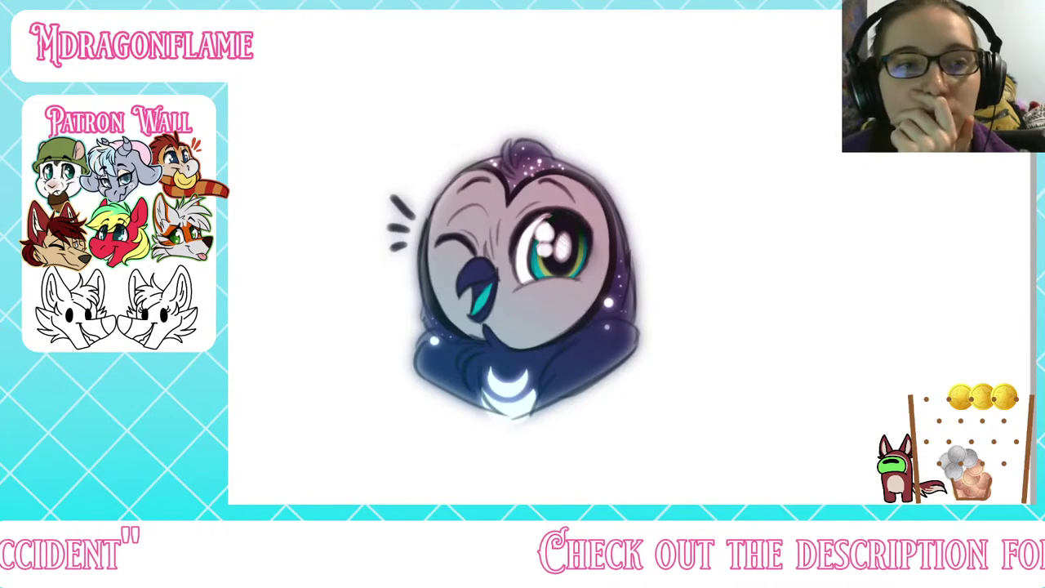
pyautogui.scroll(-5, 487, 246)
pyautogui.scroll(4, 462, 298)
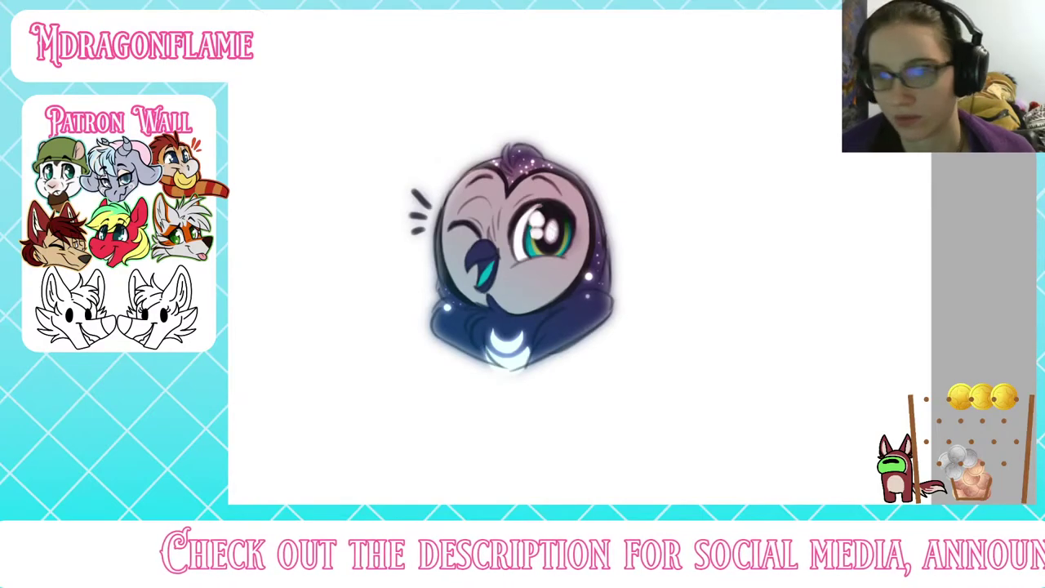
pyautogui.hotkey('ctrl', 'v')
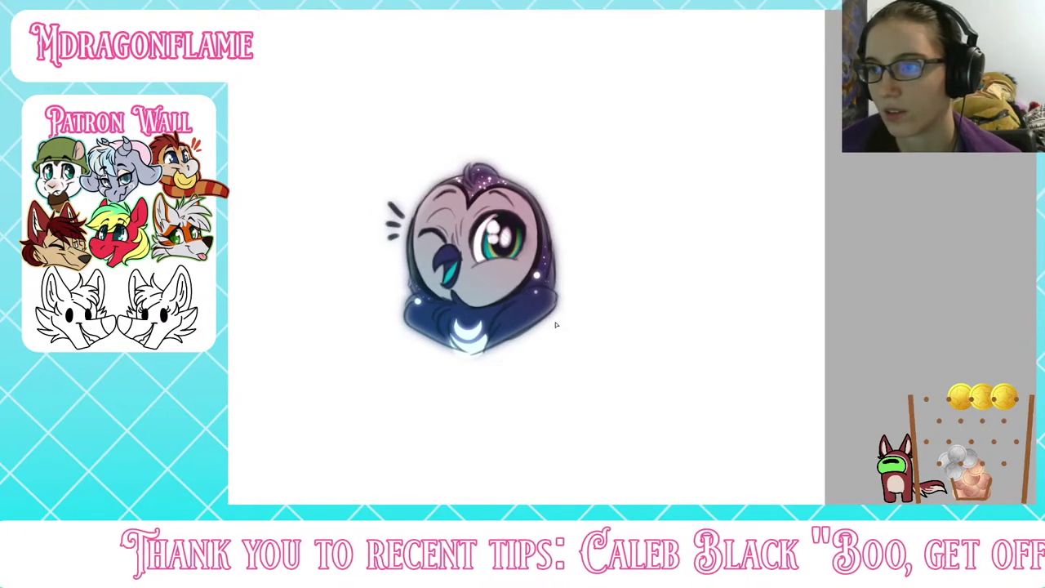
pyautogui.scroll(2, 531, 230)
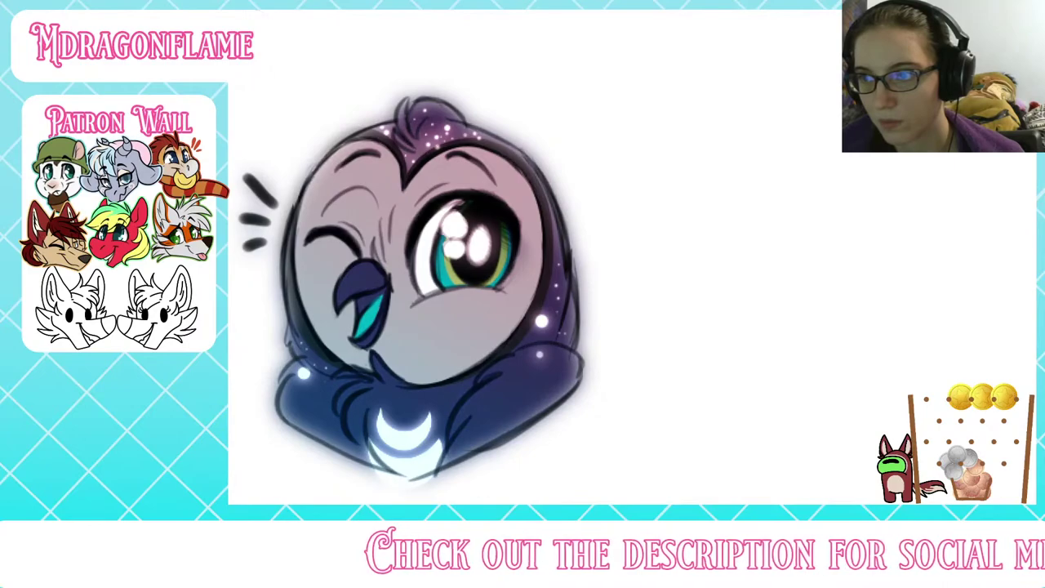
pyautogui.scroll(-4, 392, 223)
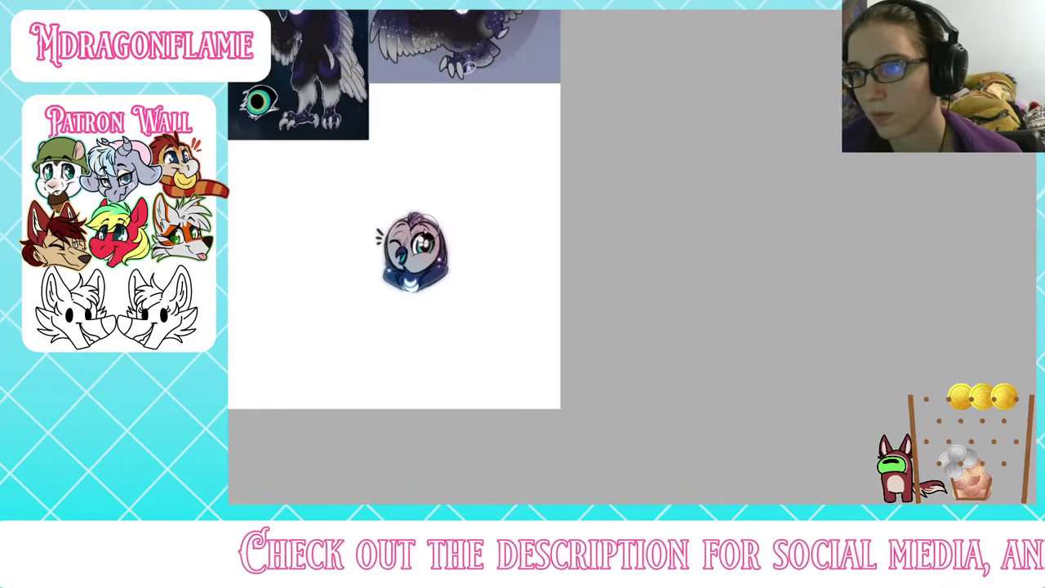
pyautogui.scroll(4, 392, 238)
pyautogui.scroll(2, 417, 235)
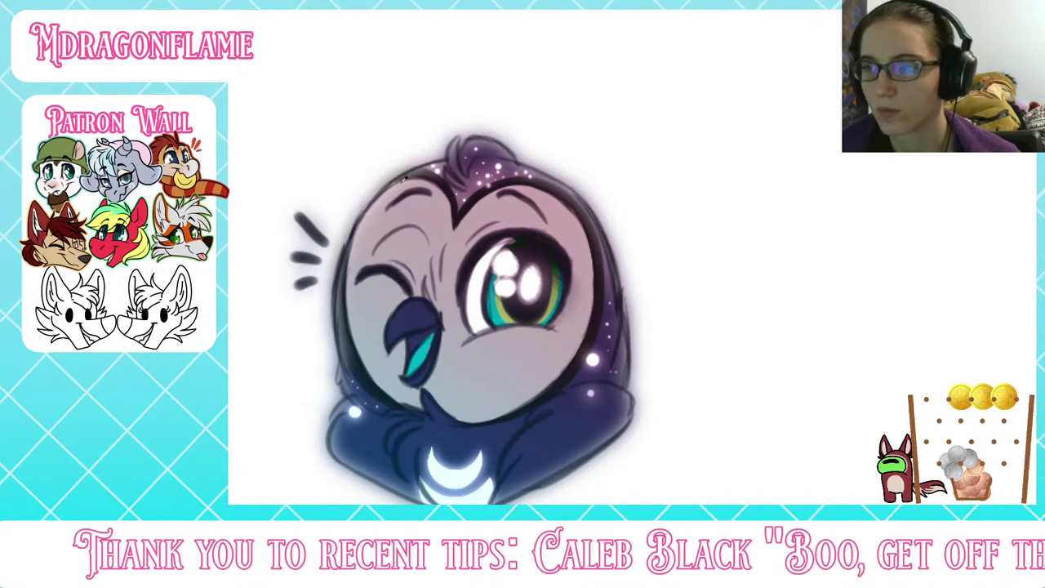
# Step: Delete both owl reference images above the drawing
pyautogui.scroll(-4, 401, 186)
pyautogui.hotkey('ctrl', '-')
pyautogui.hotkey('ctrl', '-')
pyautogui.hotkey('ctrl', '-')
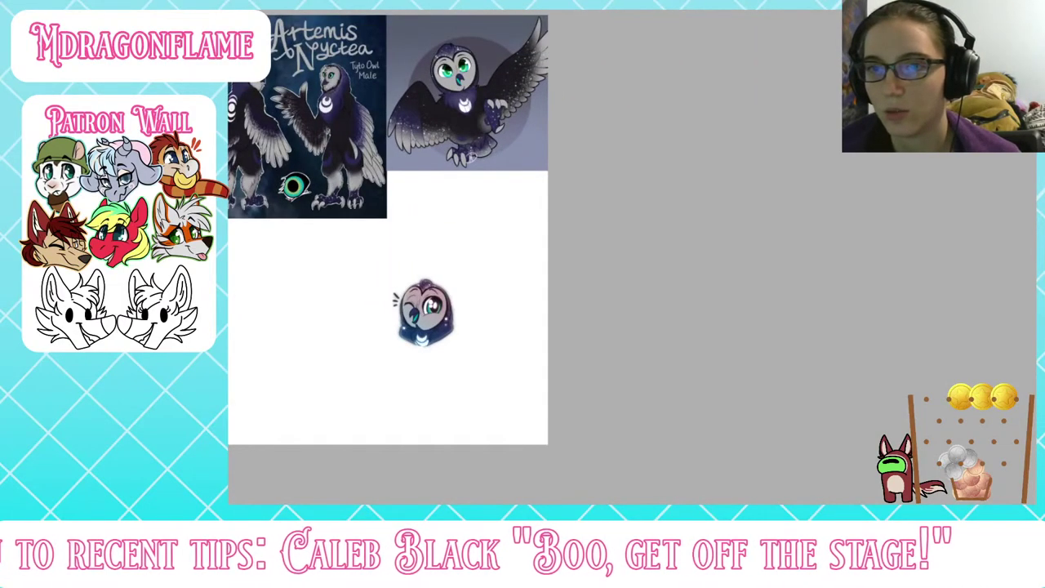
pyautogui.press('Delete')
pyautogui.press('Delete')
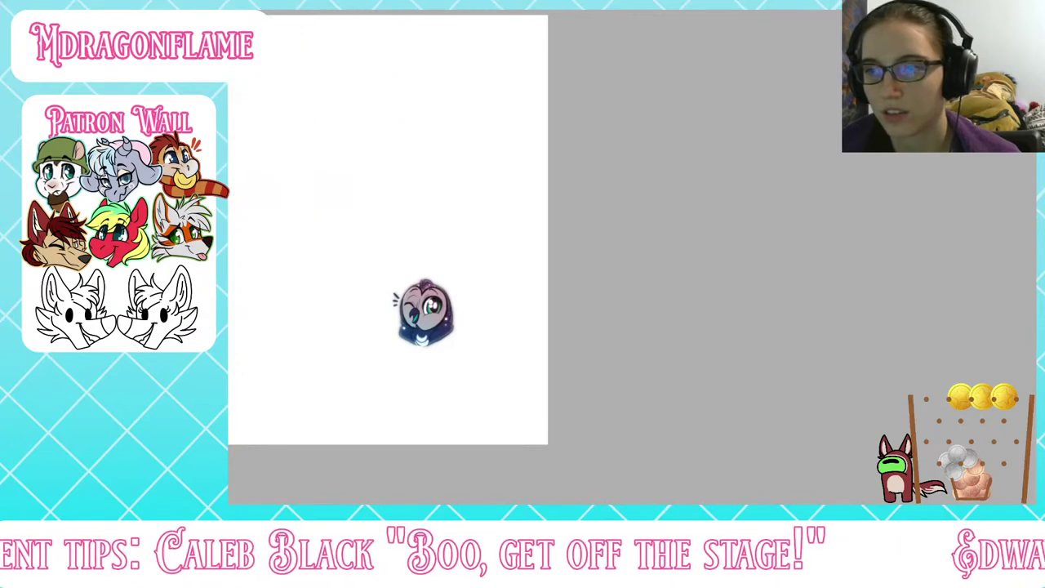
# Step: Select the entire canvas and place the owl on a separate transparent canvas cropped closely around it
pyautogui.scroll(-3, 548, 286)
pyautogui.scroll(2, 413, 173)
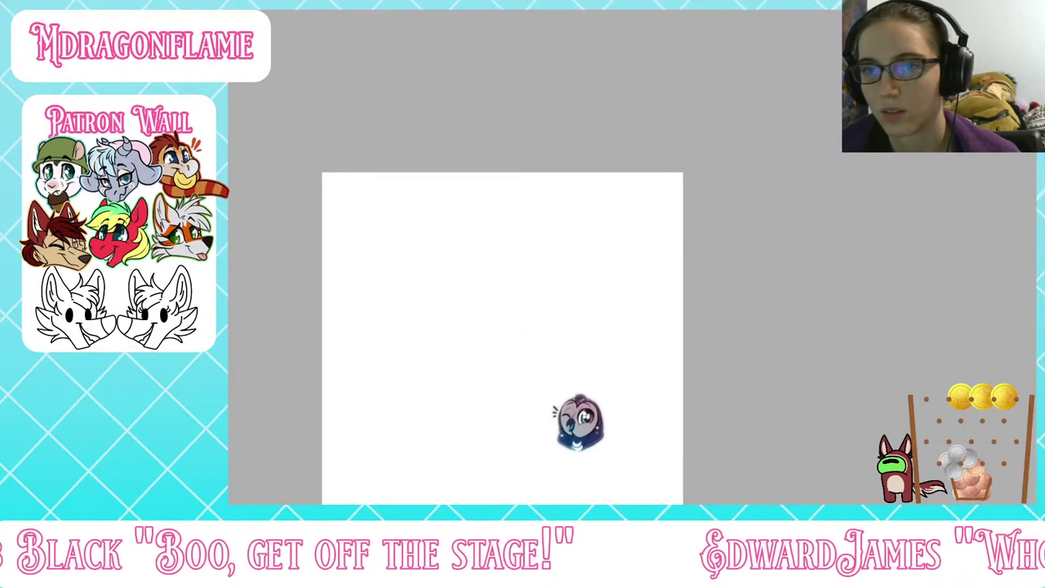
pyautogui.hotkey('ctrl', 'a')
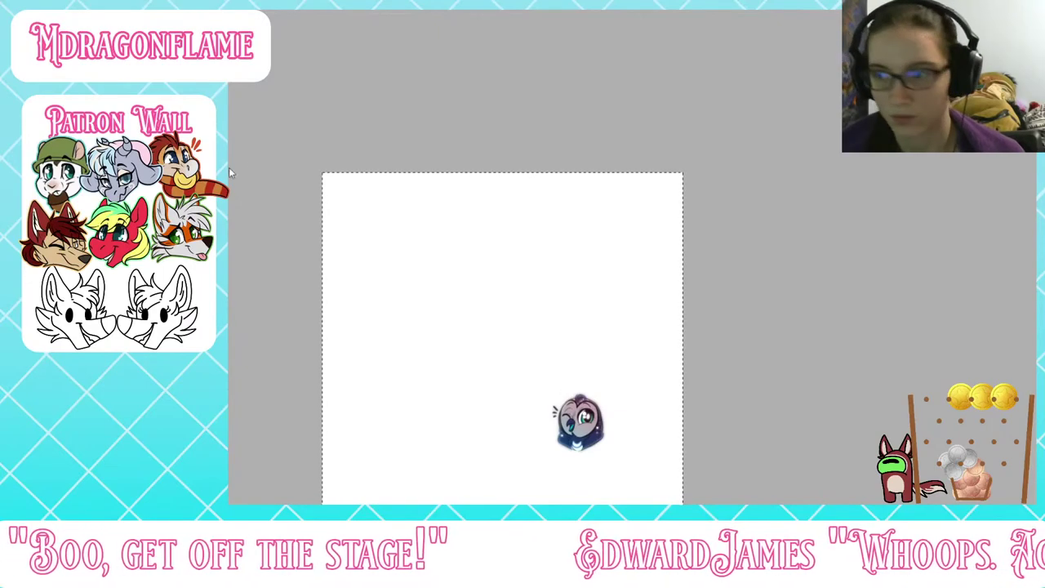
pyautogui.hotkey('ctrl', 'd')
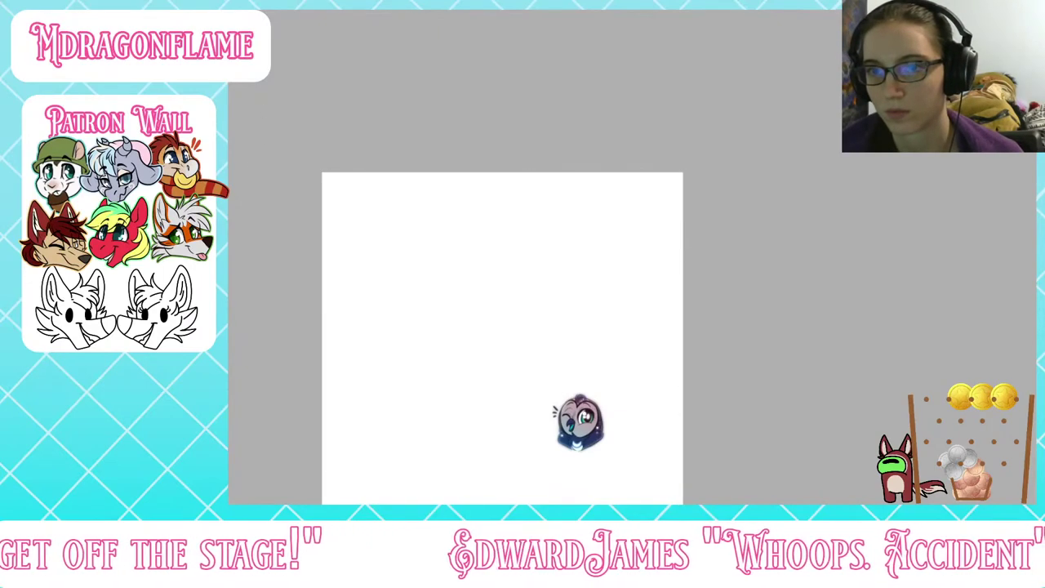
pyautogui.hotkey('ctrl', 'Tab')
pyautogui.scroll(-1, 331, 204)
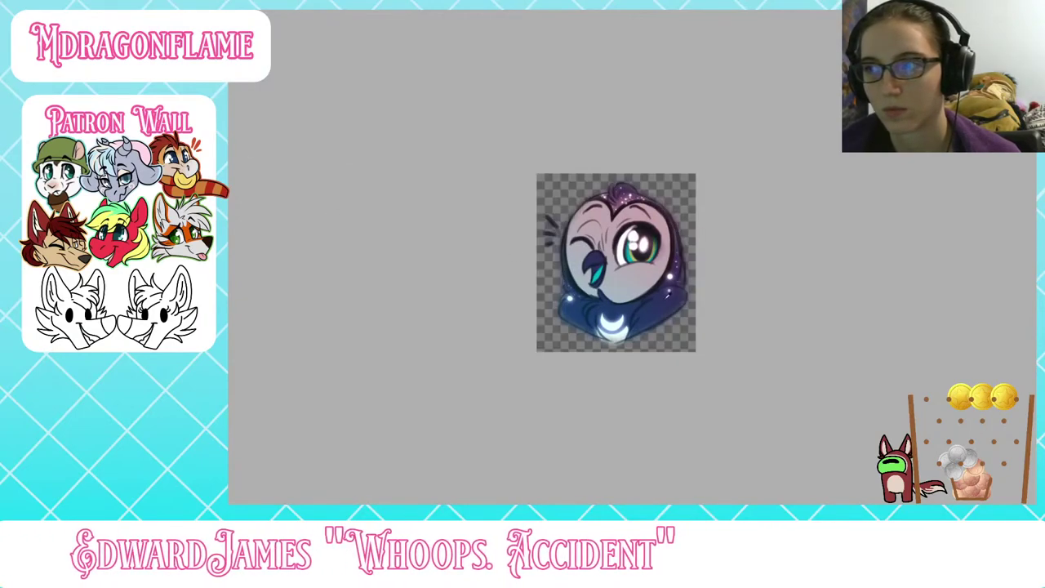
pyautogui.scroll(2, 695, 312)
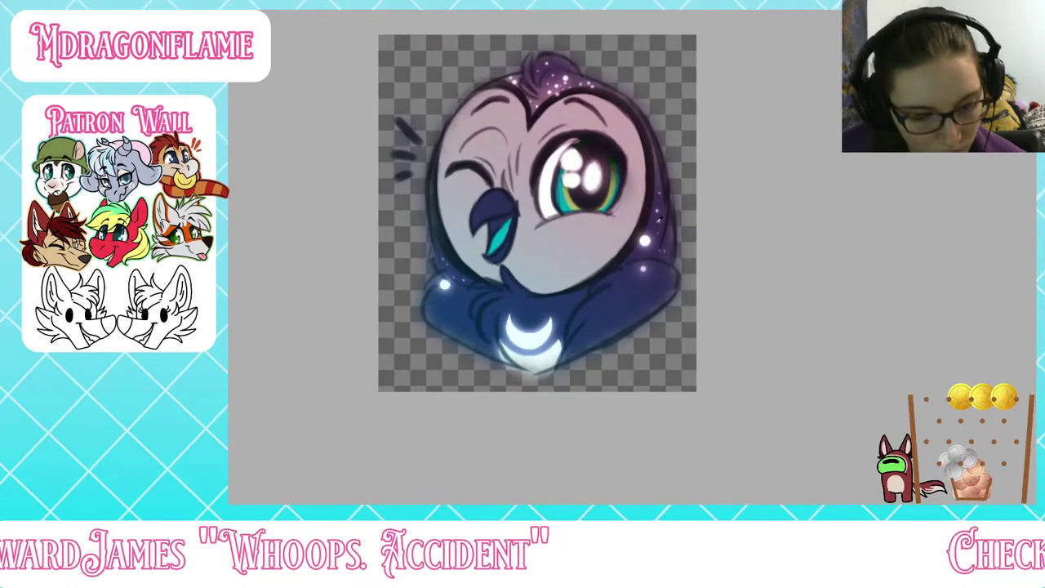
pyautogui.scroll(-2, 658, 219)
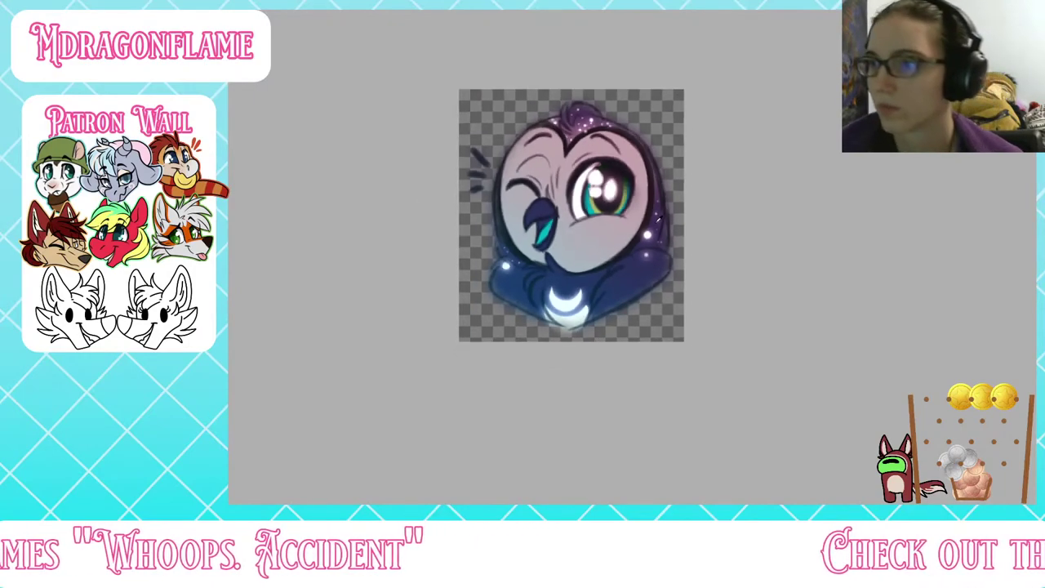
pyautogui.scroll(3, 674, 84)
pyautogui.scroll(-1, 658, 140)
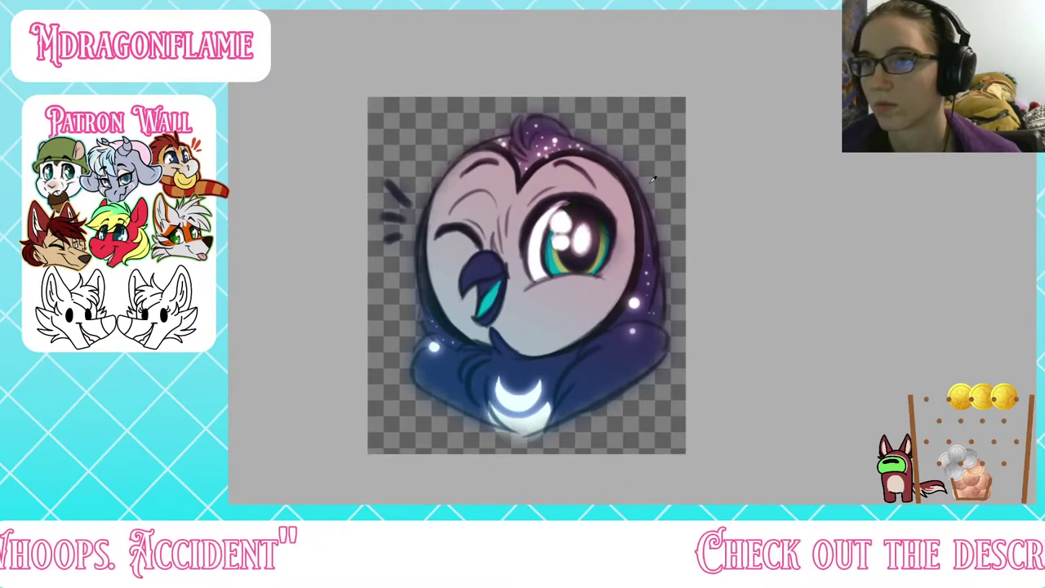